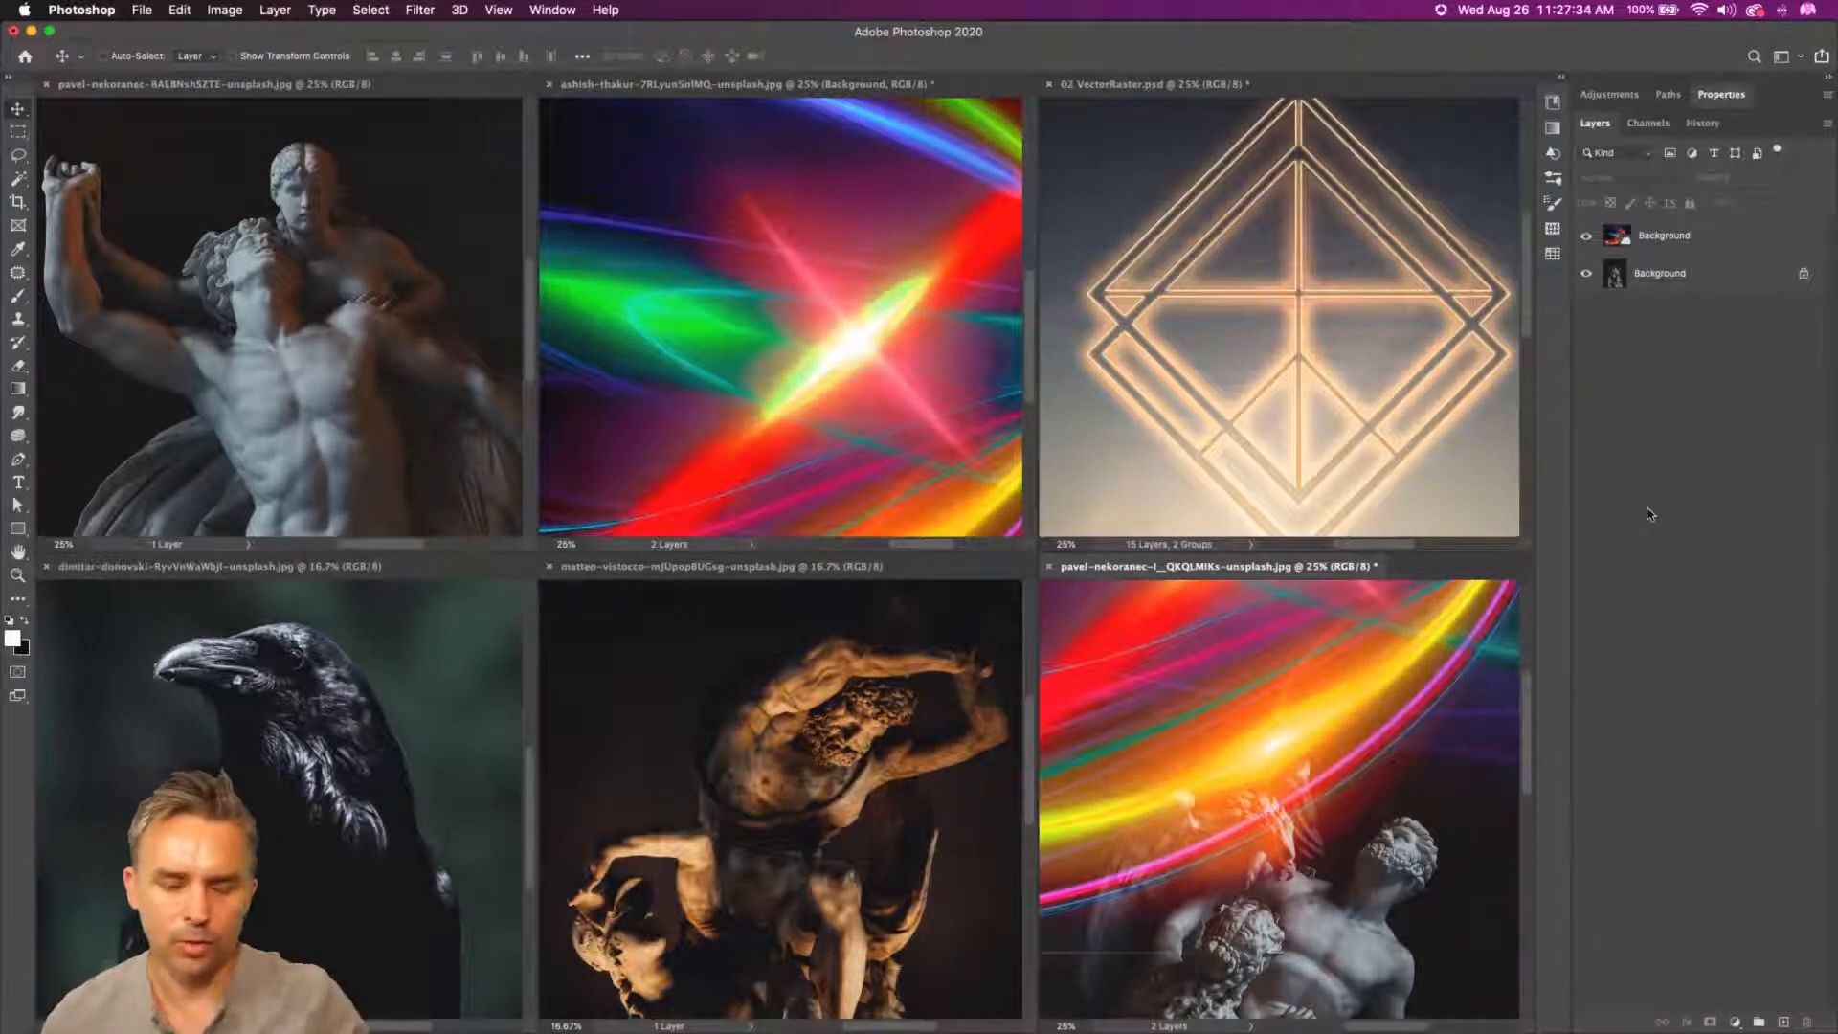
# - Delete the colourful light-streak layer from the dove document and from the winged statue document, keeping only each Background layer
pyautogui.click(729, 262)
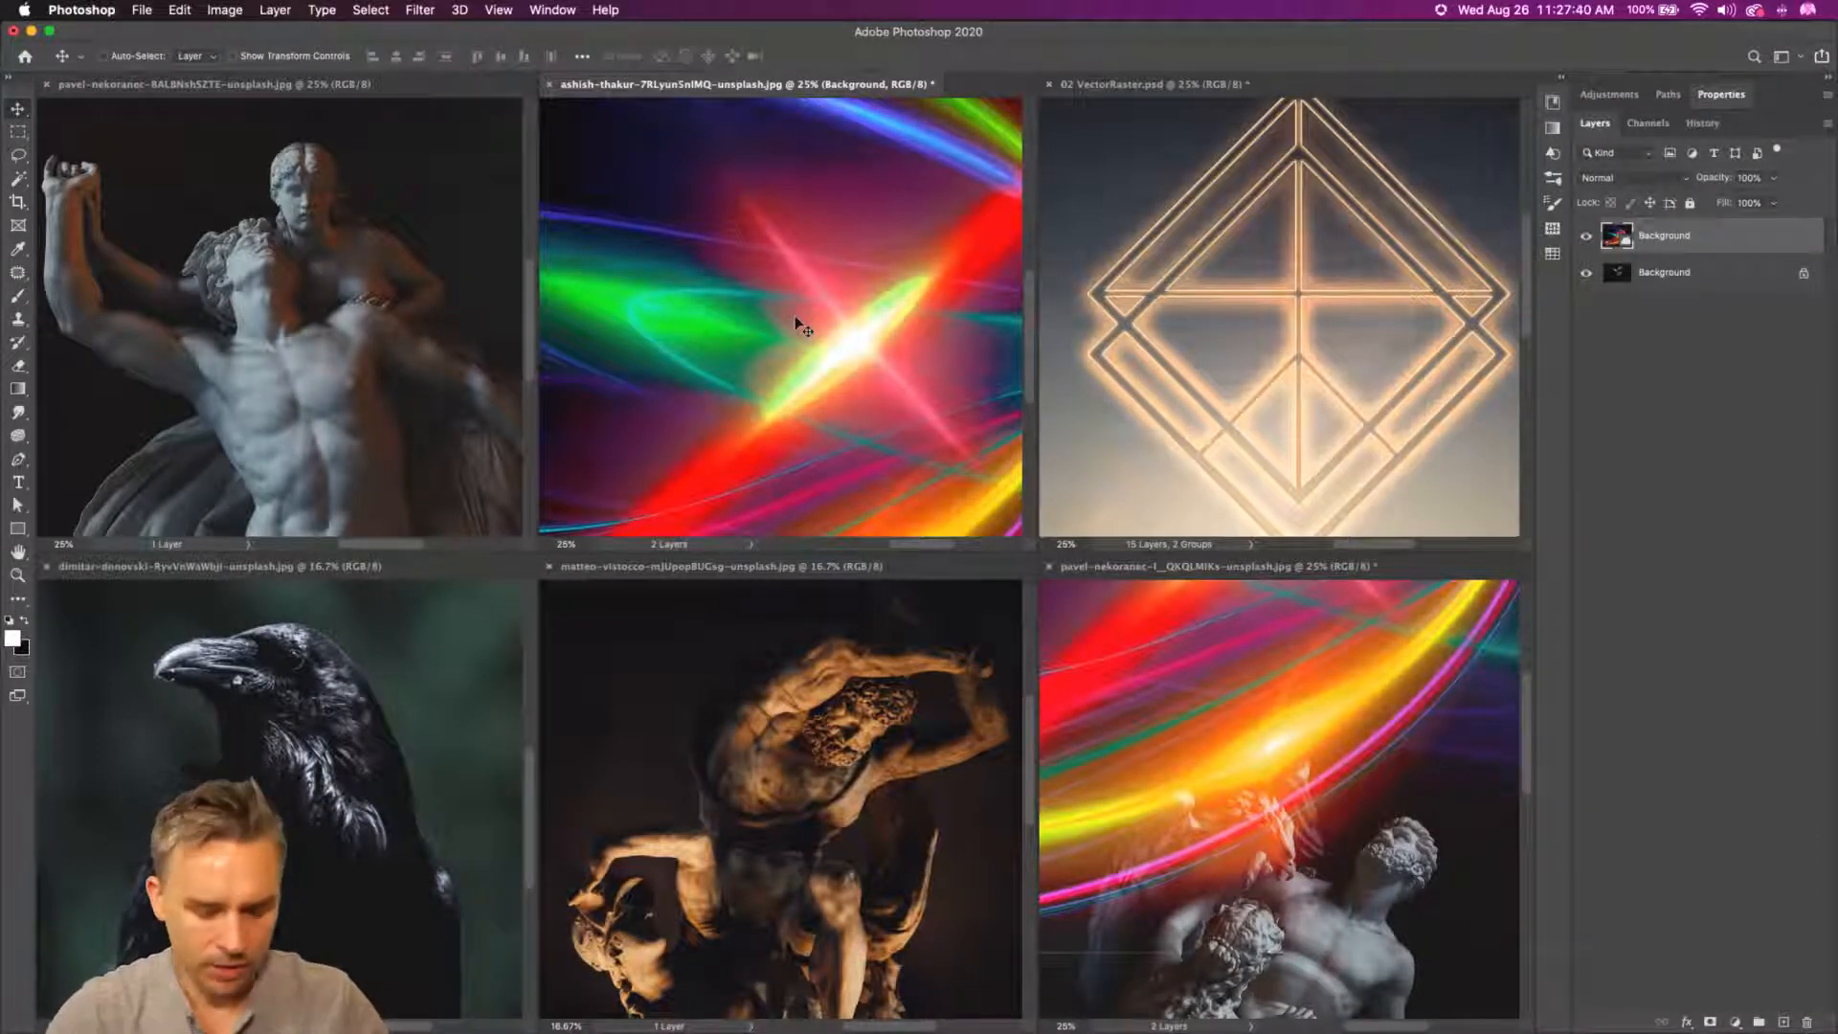
pyautogui.click(321, 397)
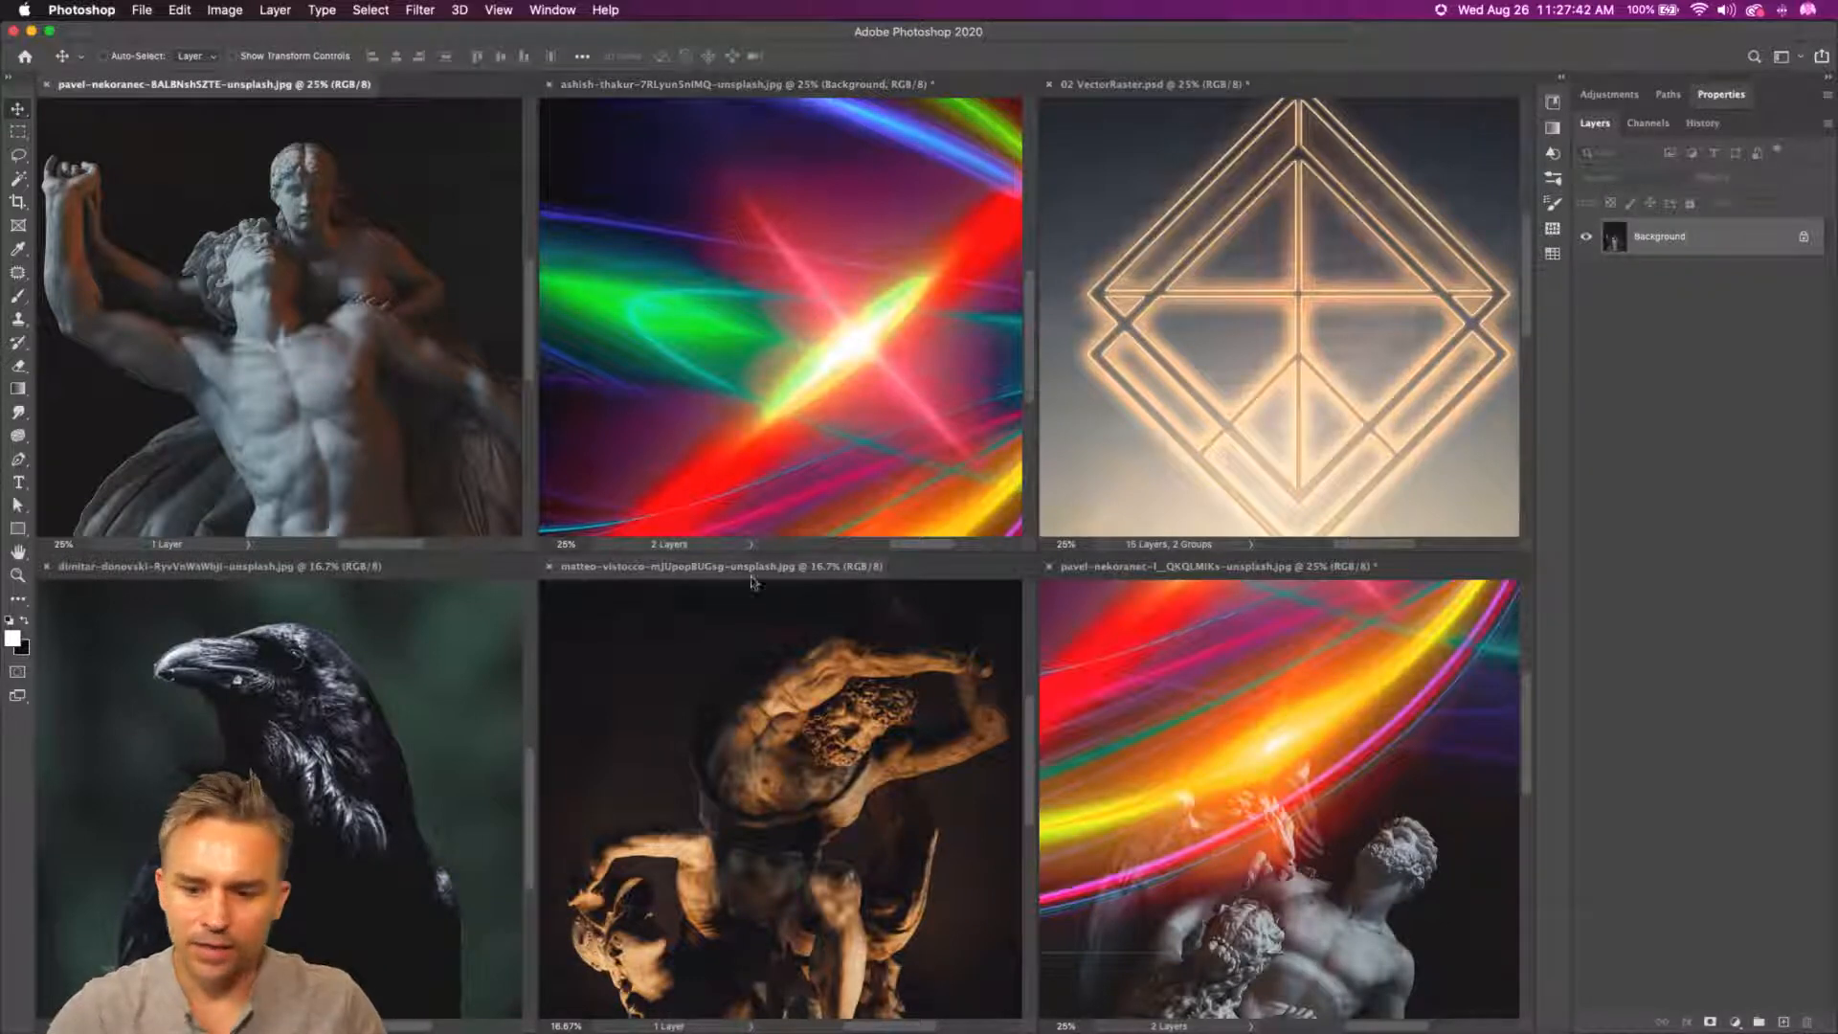
pyautogui.click(830, 212)
pyautogui.moveTo(1678, 253); pyautogui.dragTo(1808, 1022)
pyautogui.click(1357, 565)
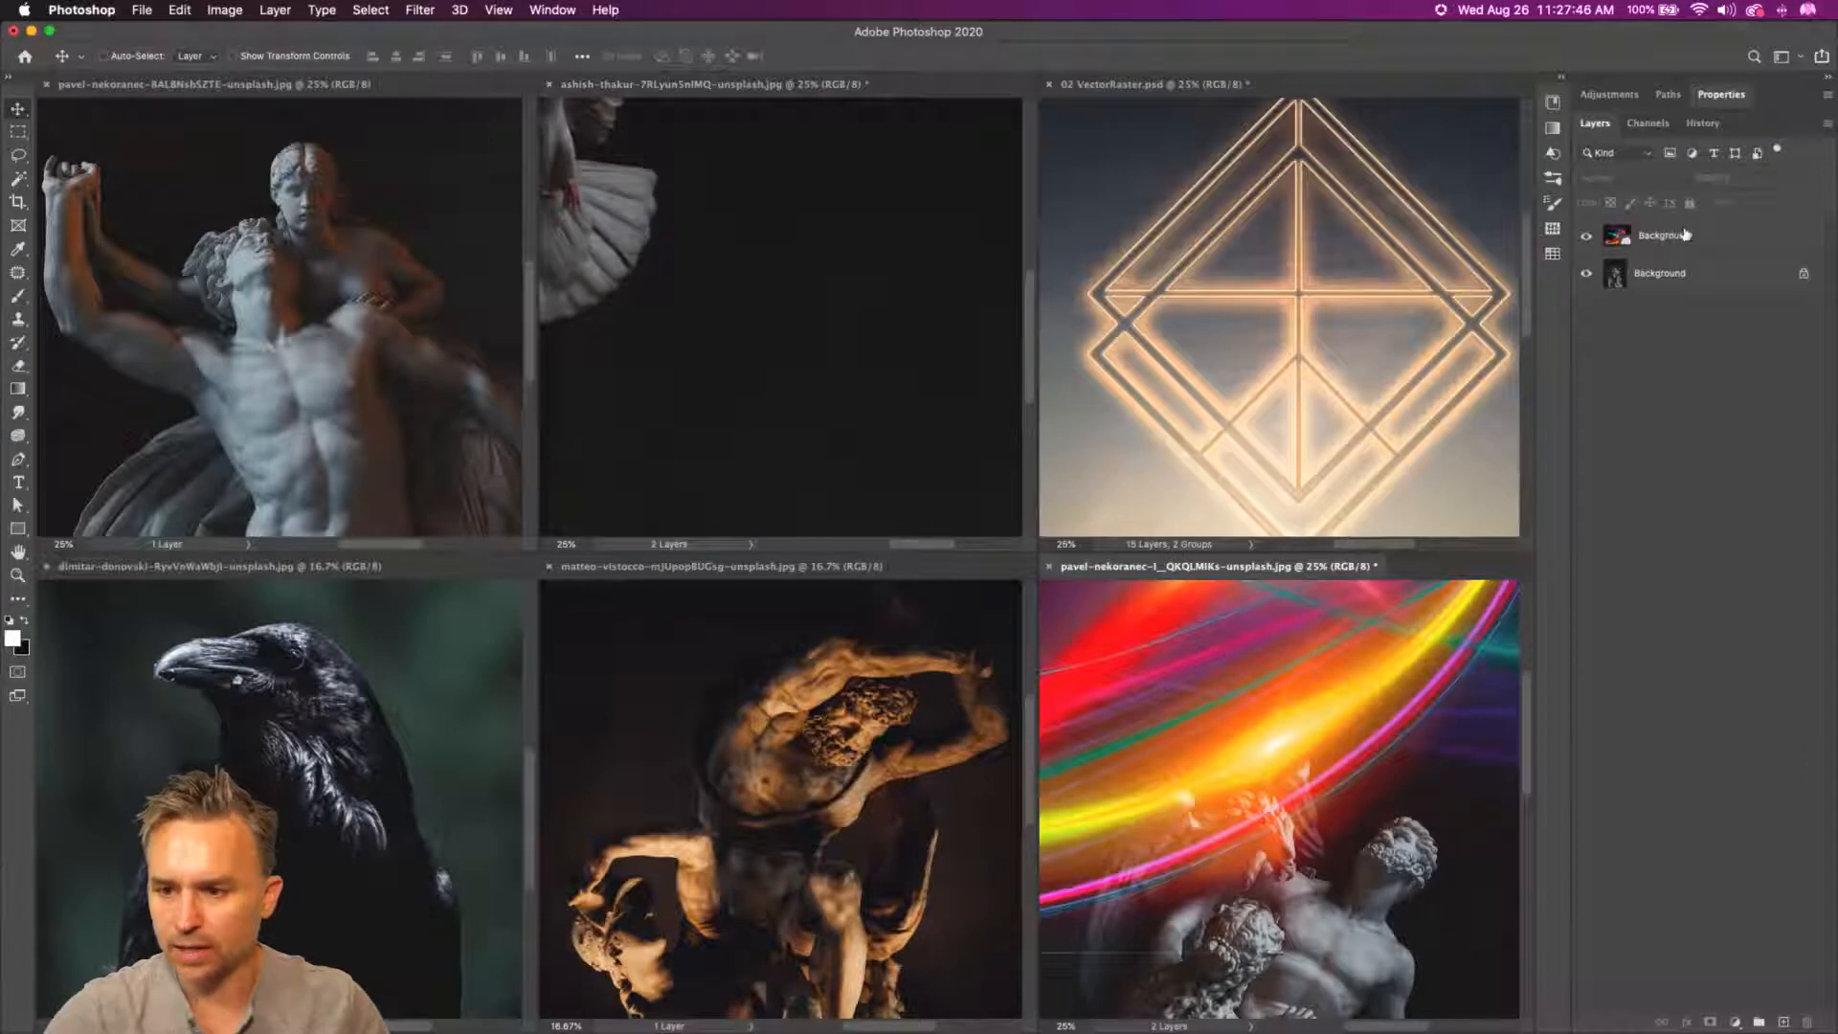
pyautogui.moveTo(1685, 238); pyautogui.dragTo(1787, 1018)
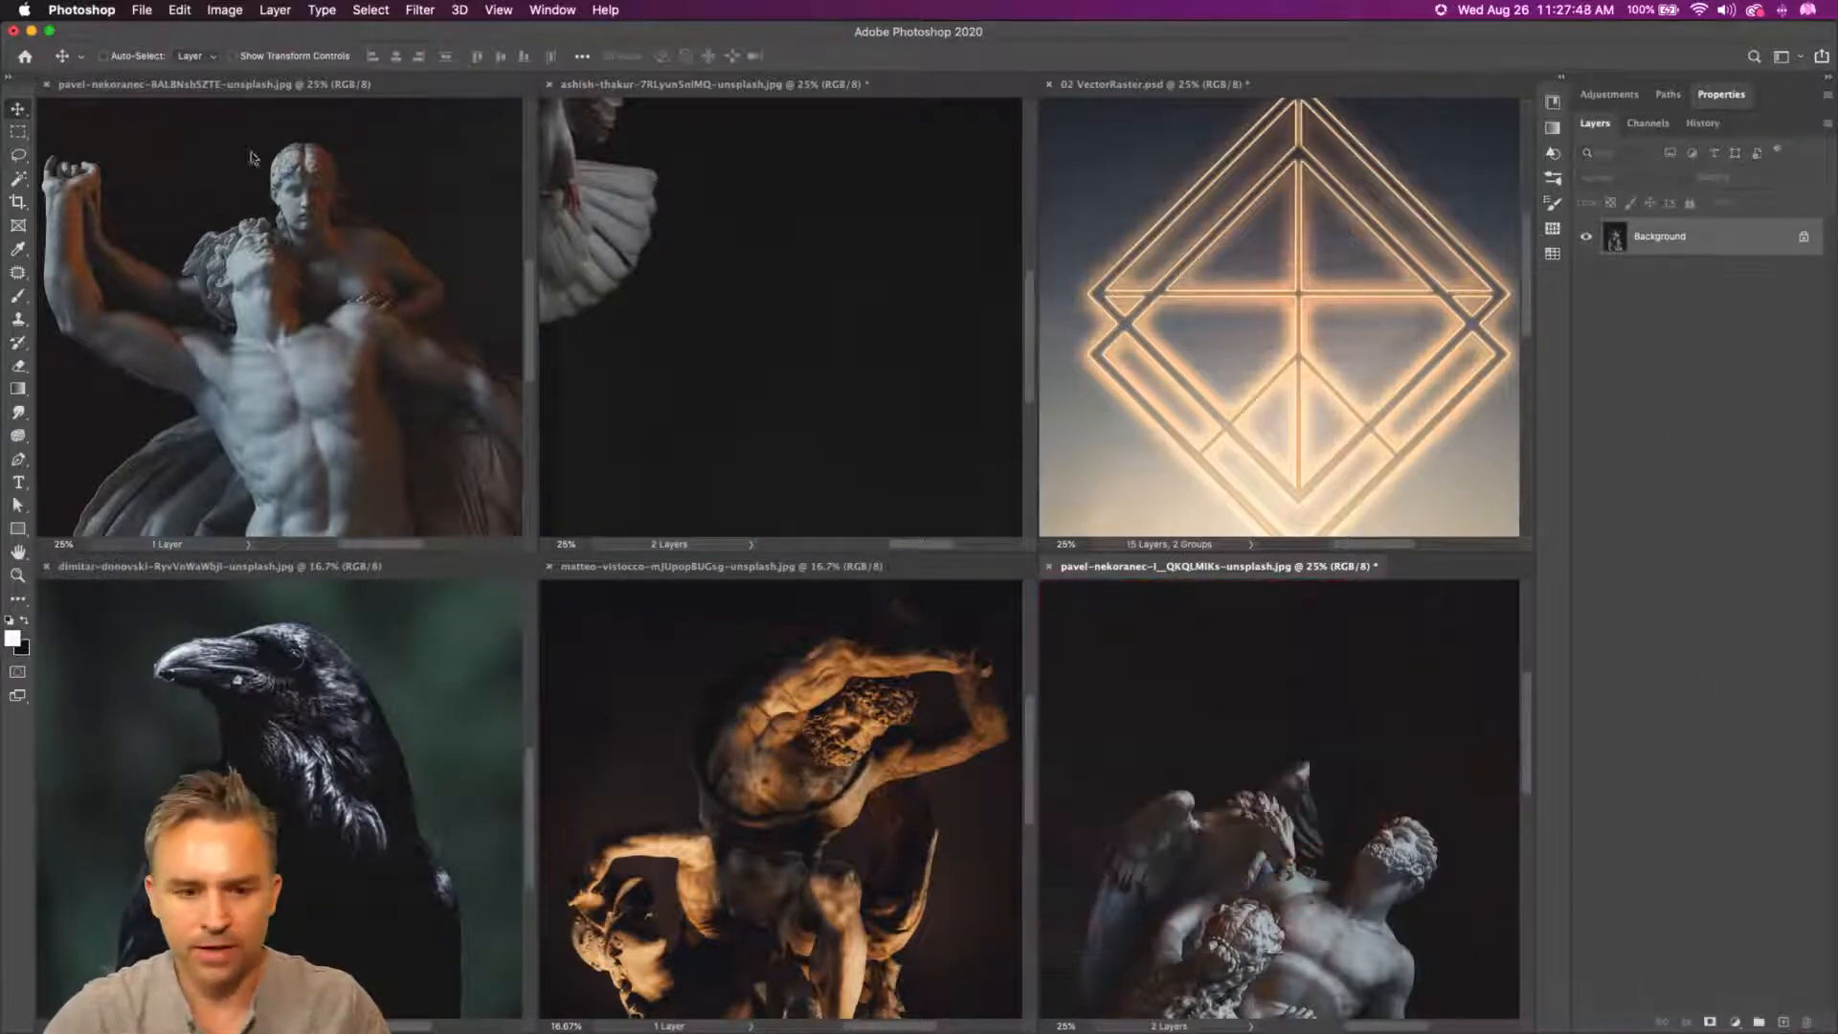
# - Consolidate the tiled documents into tabs and zoom in on the statue, raven and dove photos, ending on the dove
pyautogui.click(243, 394)
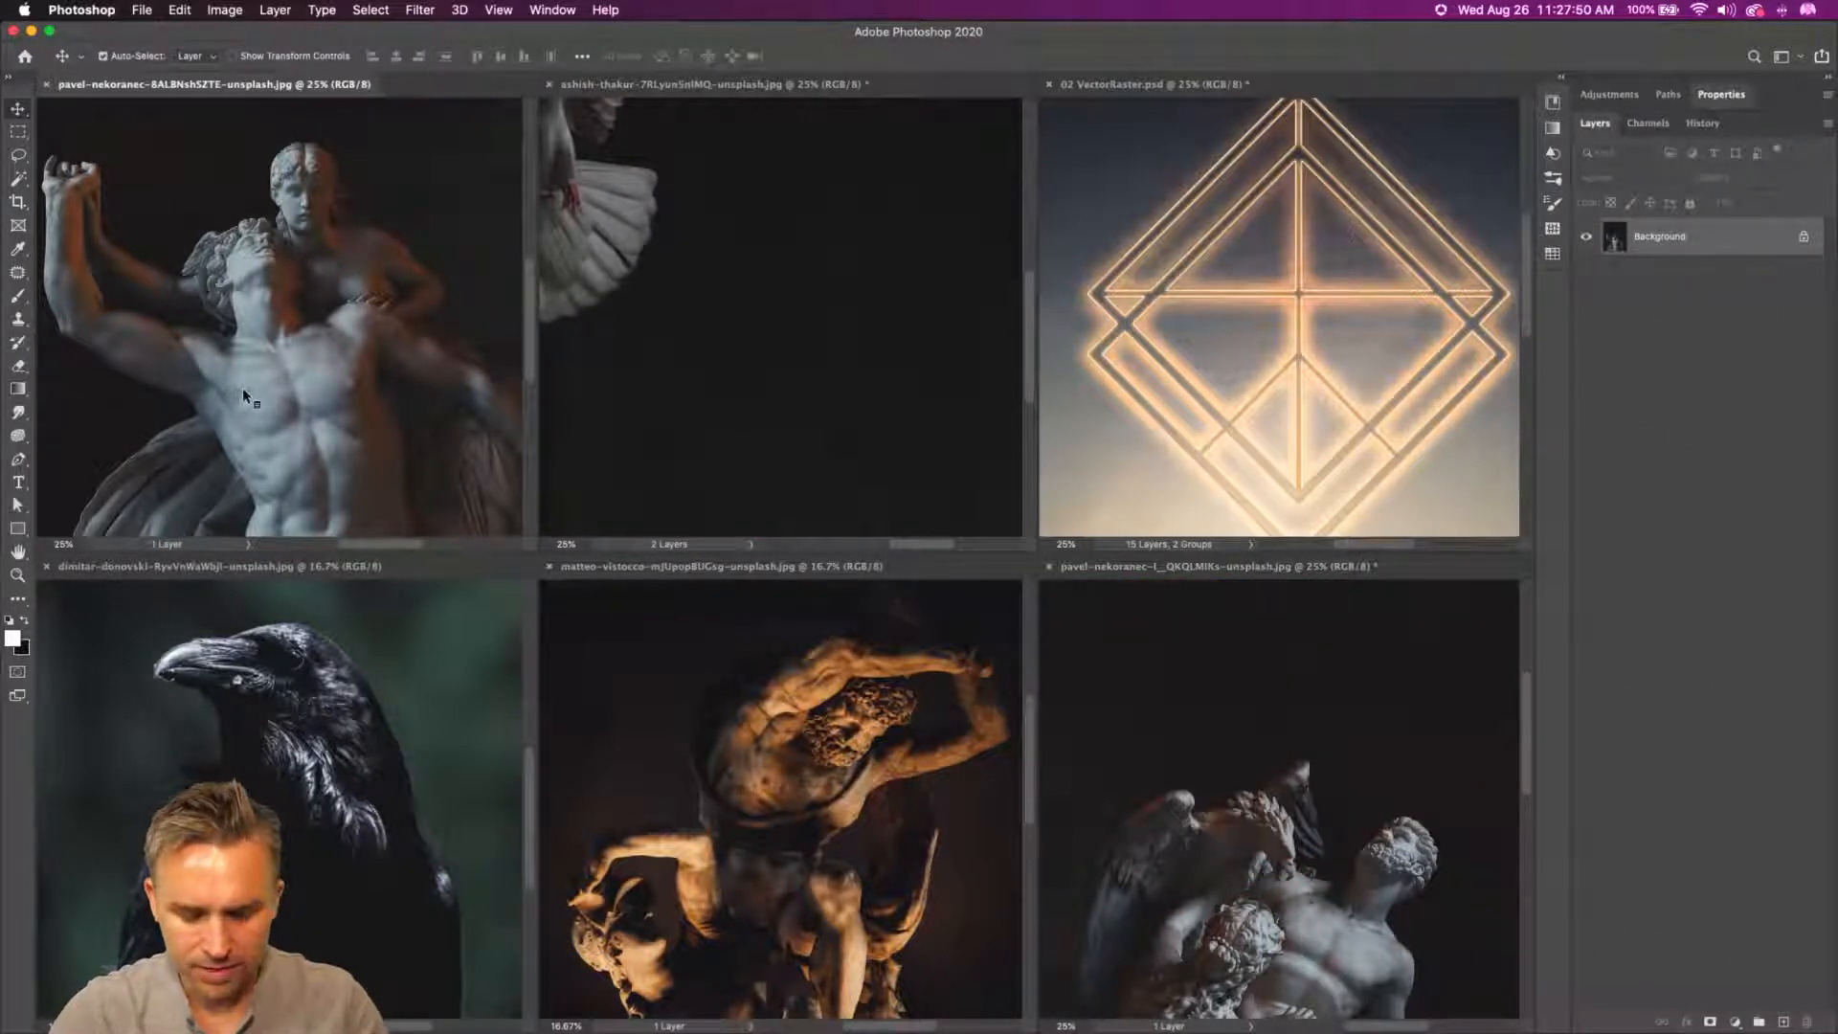
pyautogui.press('ctrl+super+t')
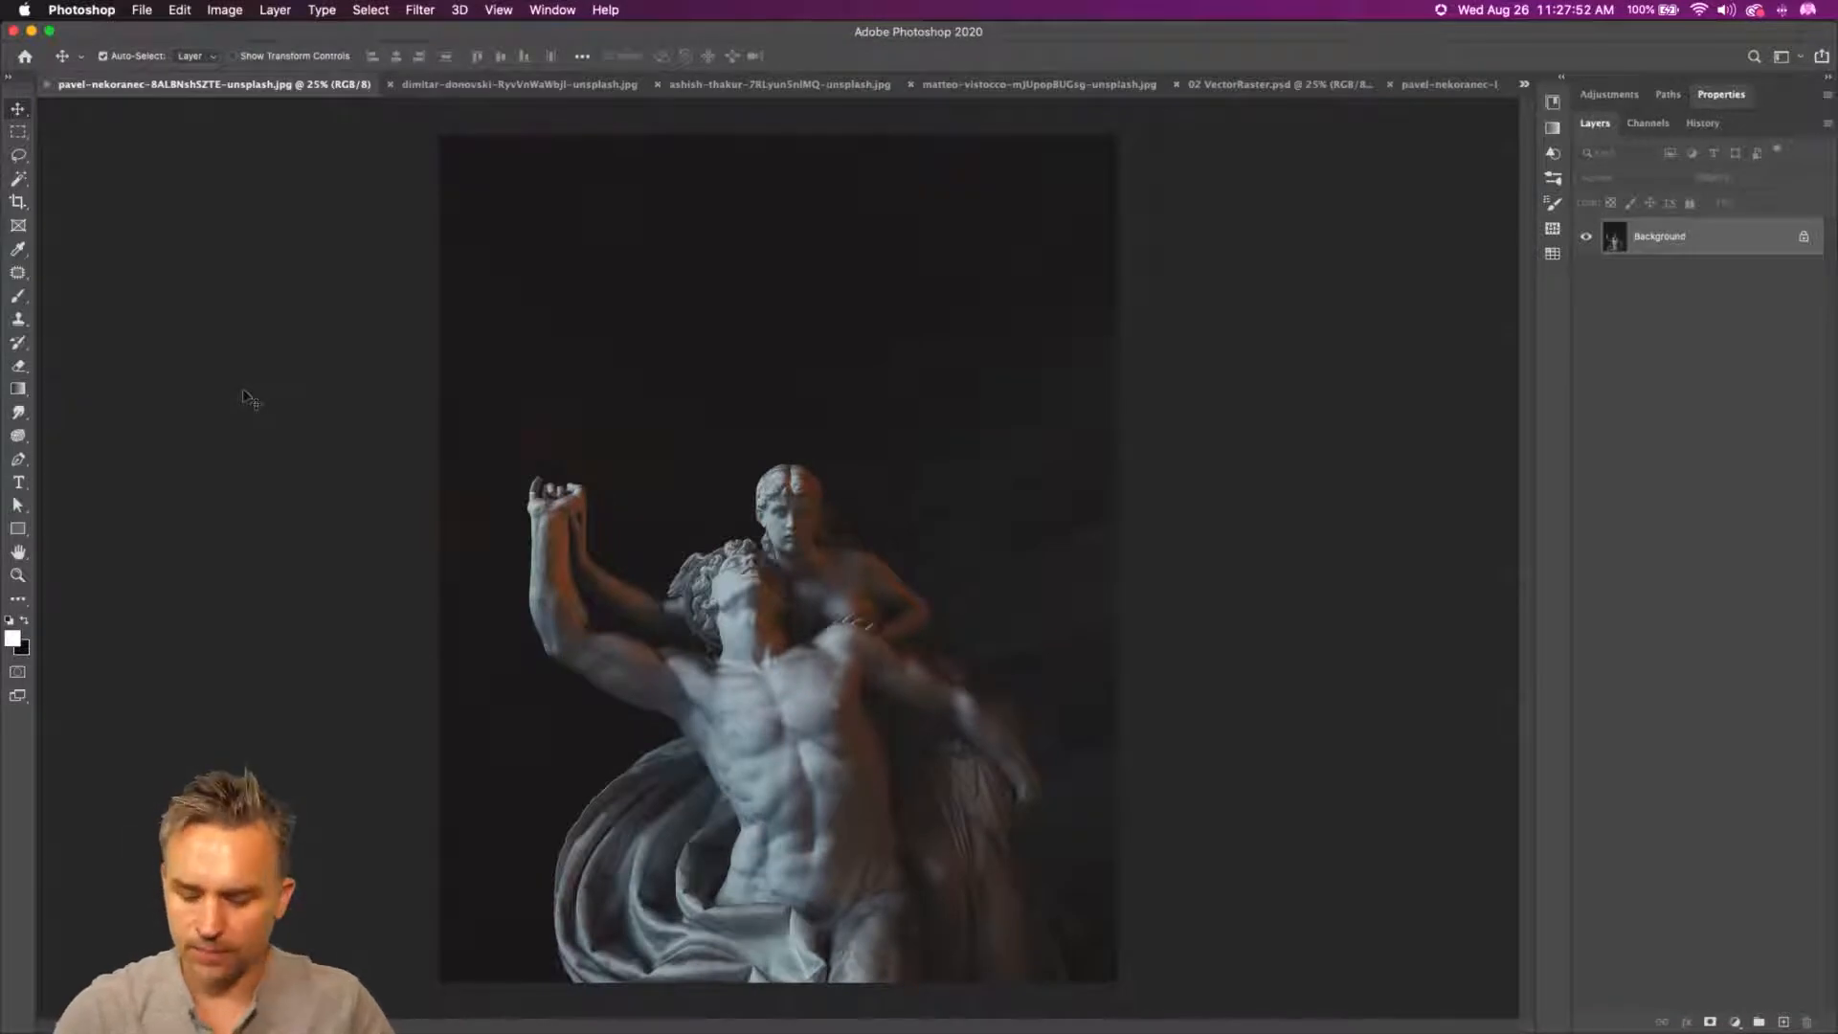
pyautogui.press('super+equal')
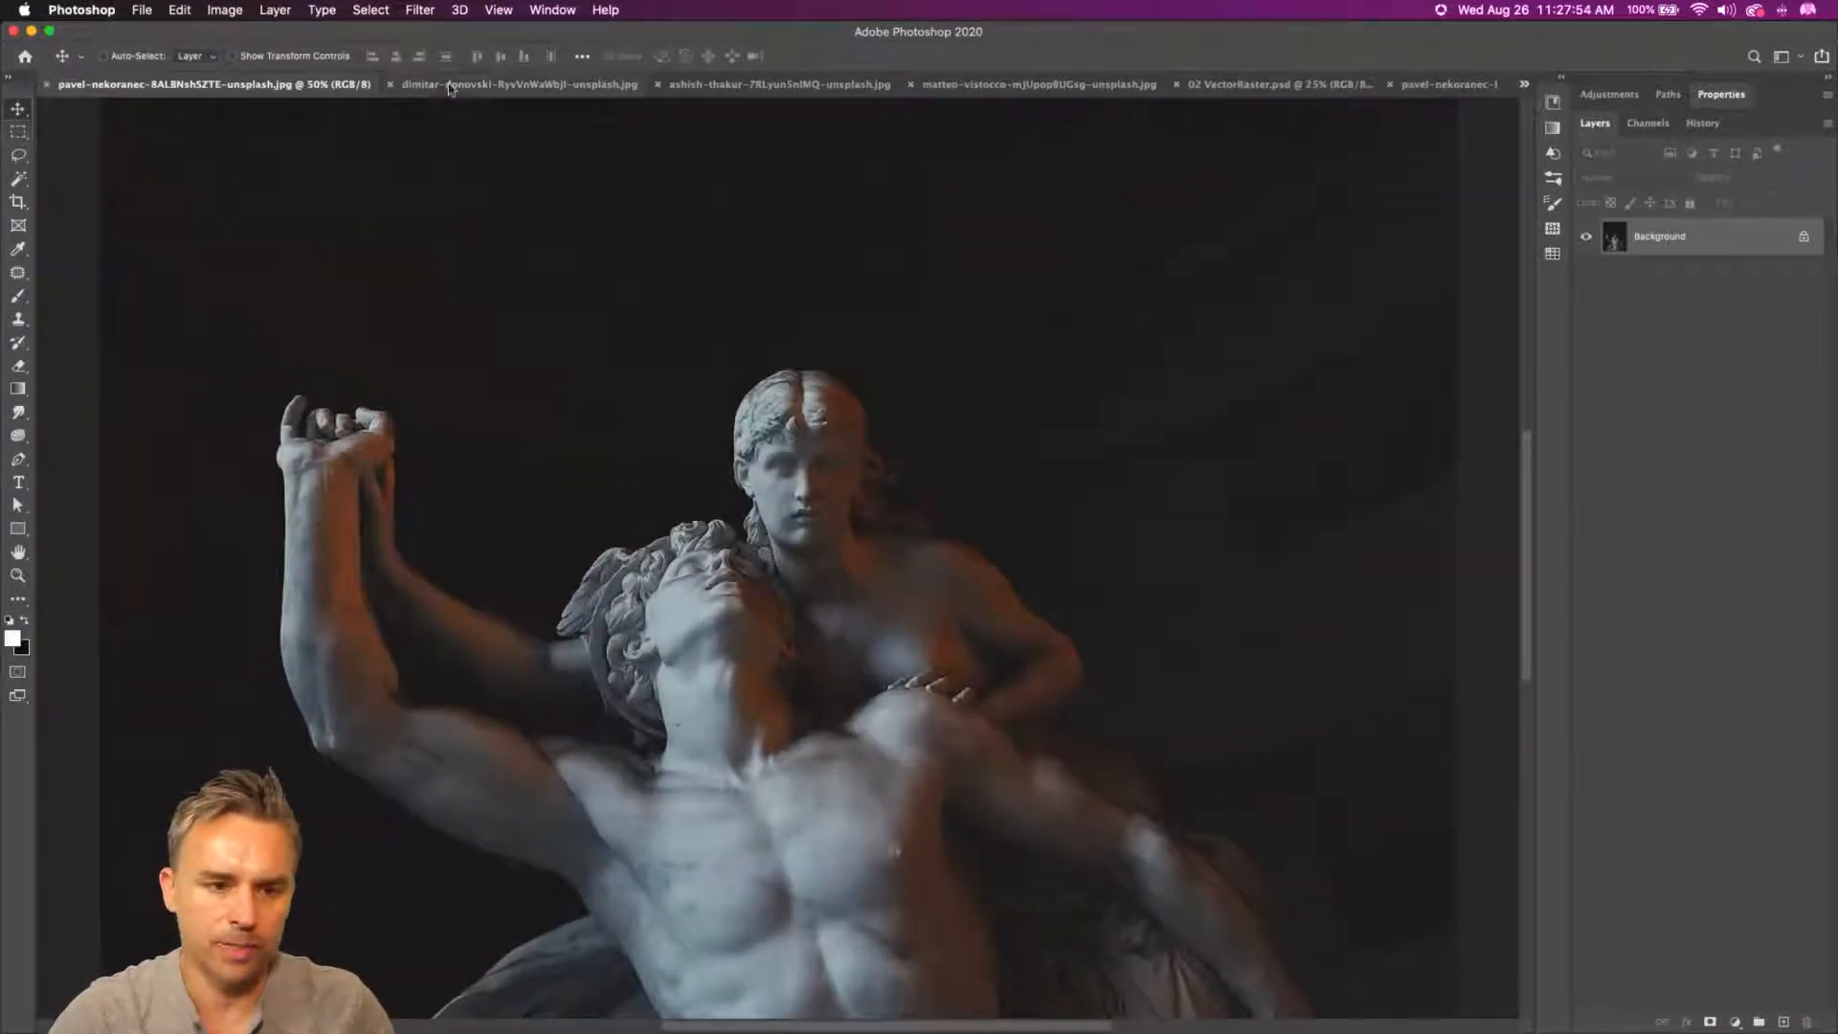
pyautogui.click(450, 84)
pyautogui.press('super+equal')
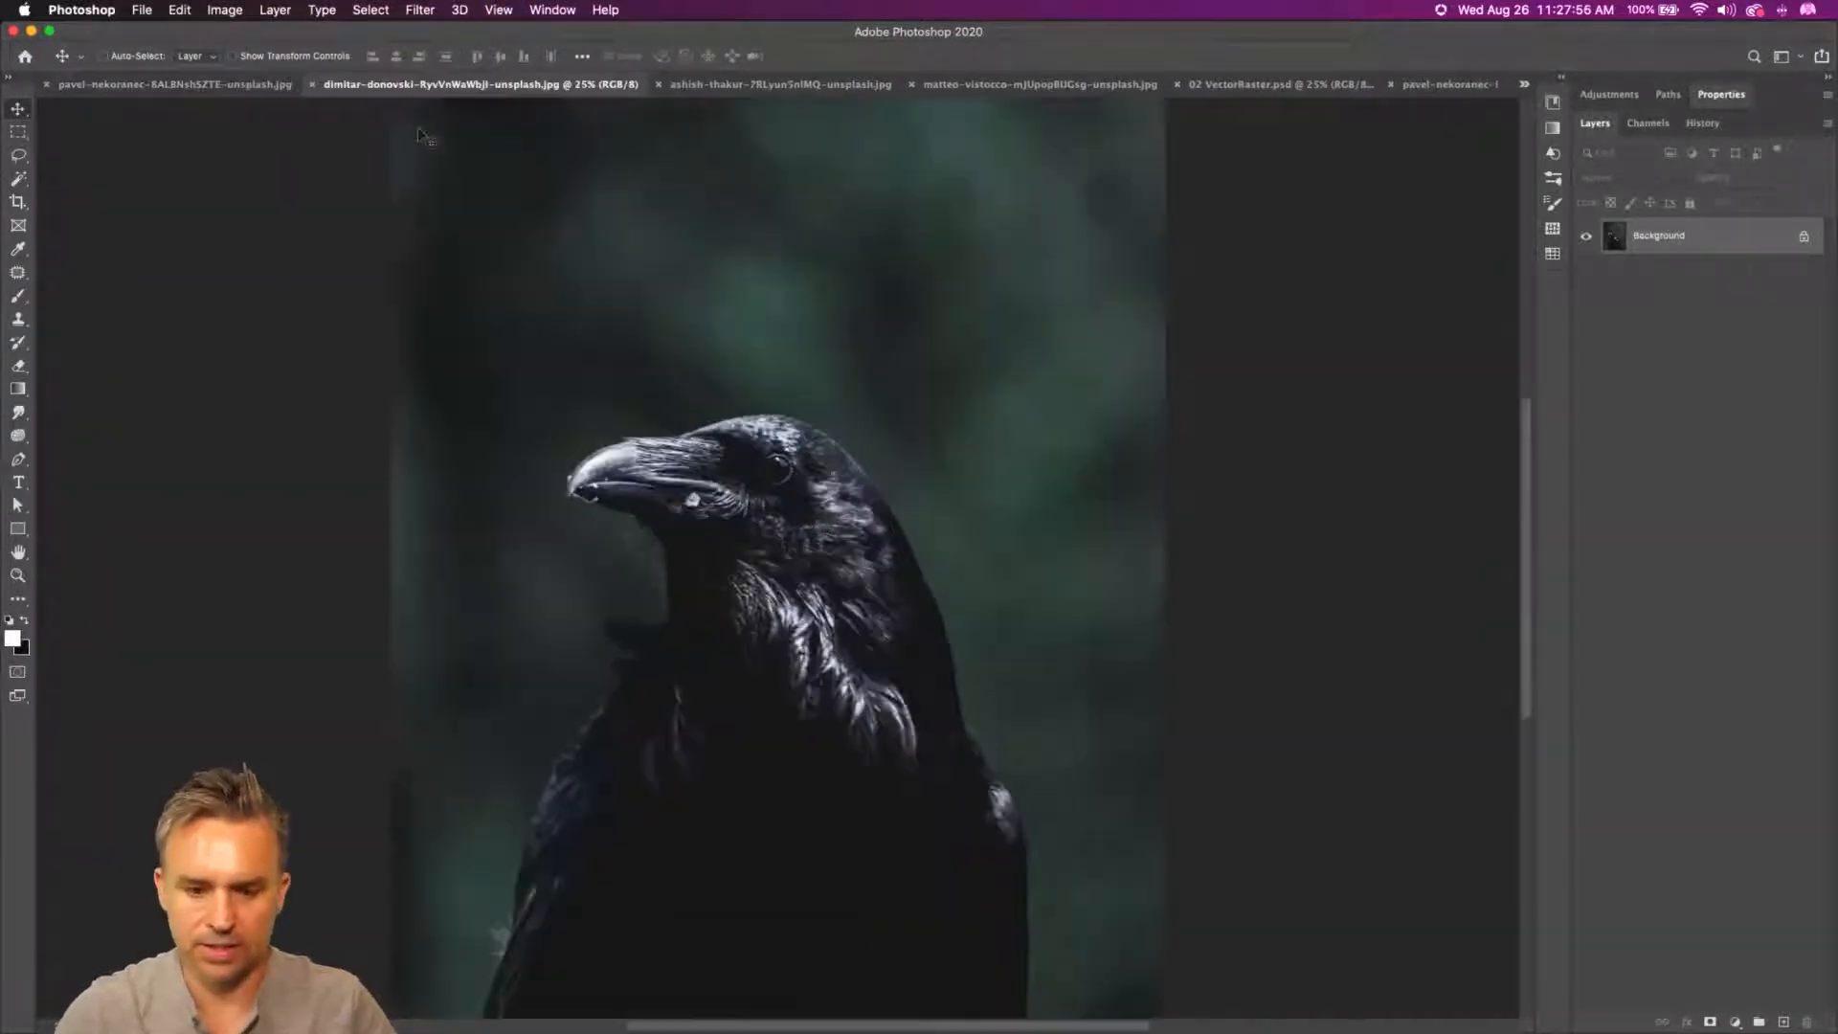
pyautogui.click(723, 86)
pyautogui.press('super+equal')
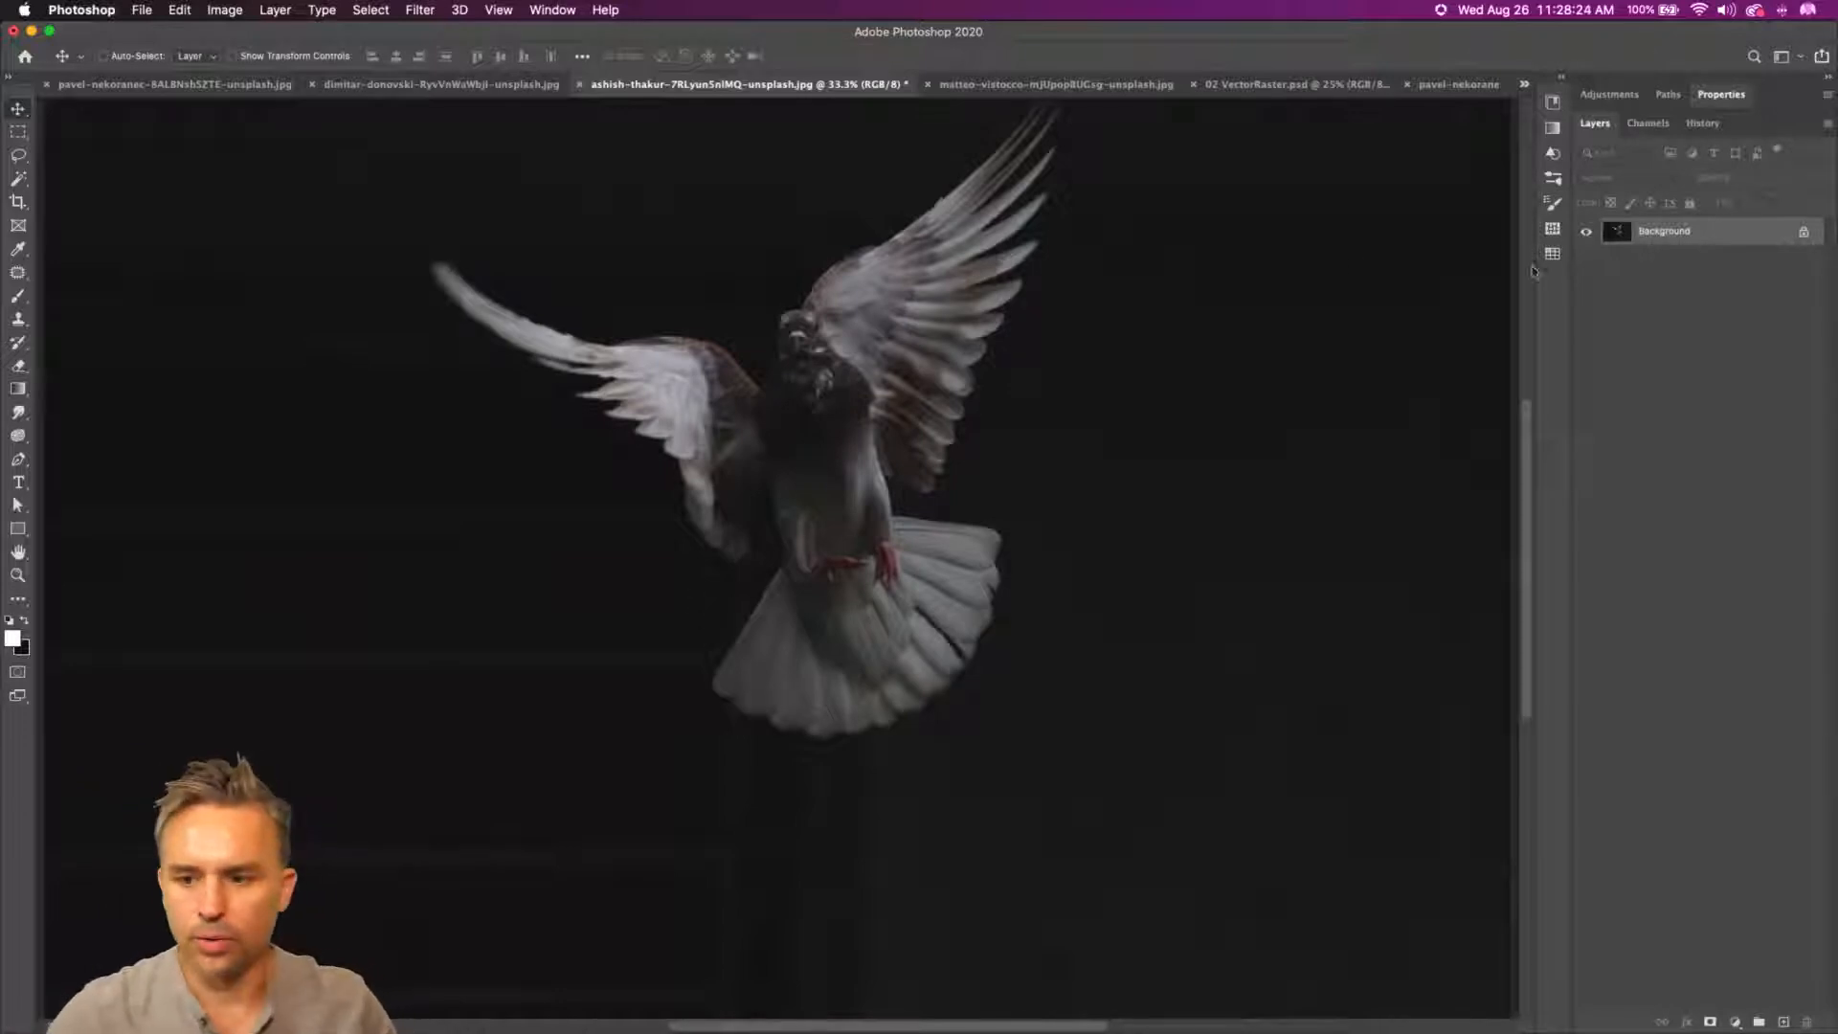
# - Duplicate the dove's Background layer and brighten the copy with Levels, using black input 10, midtone 1.49 and a lowered white input
pyautogui.press('super+j')
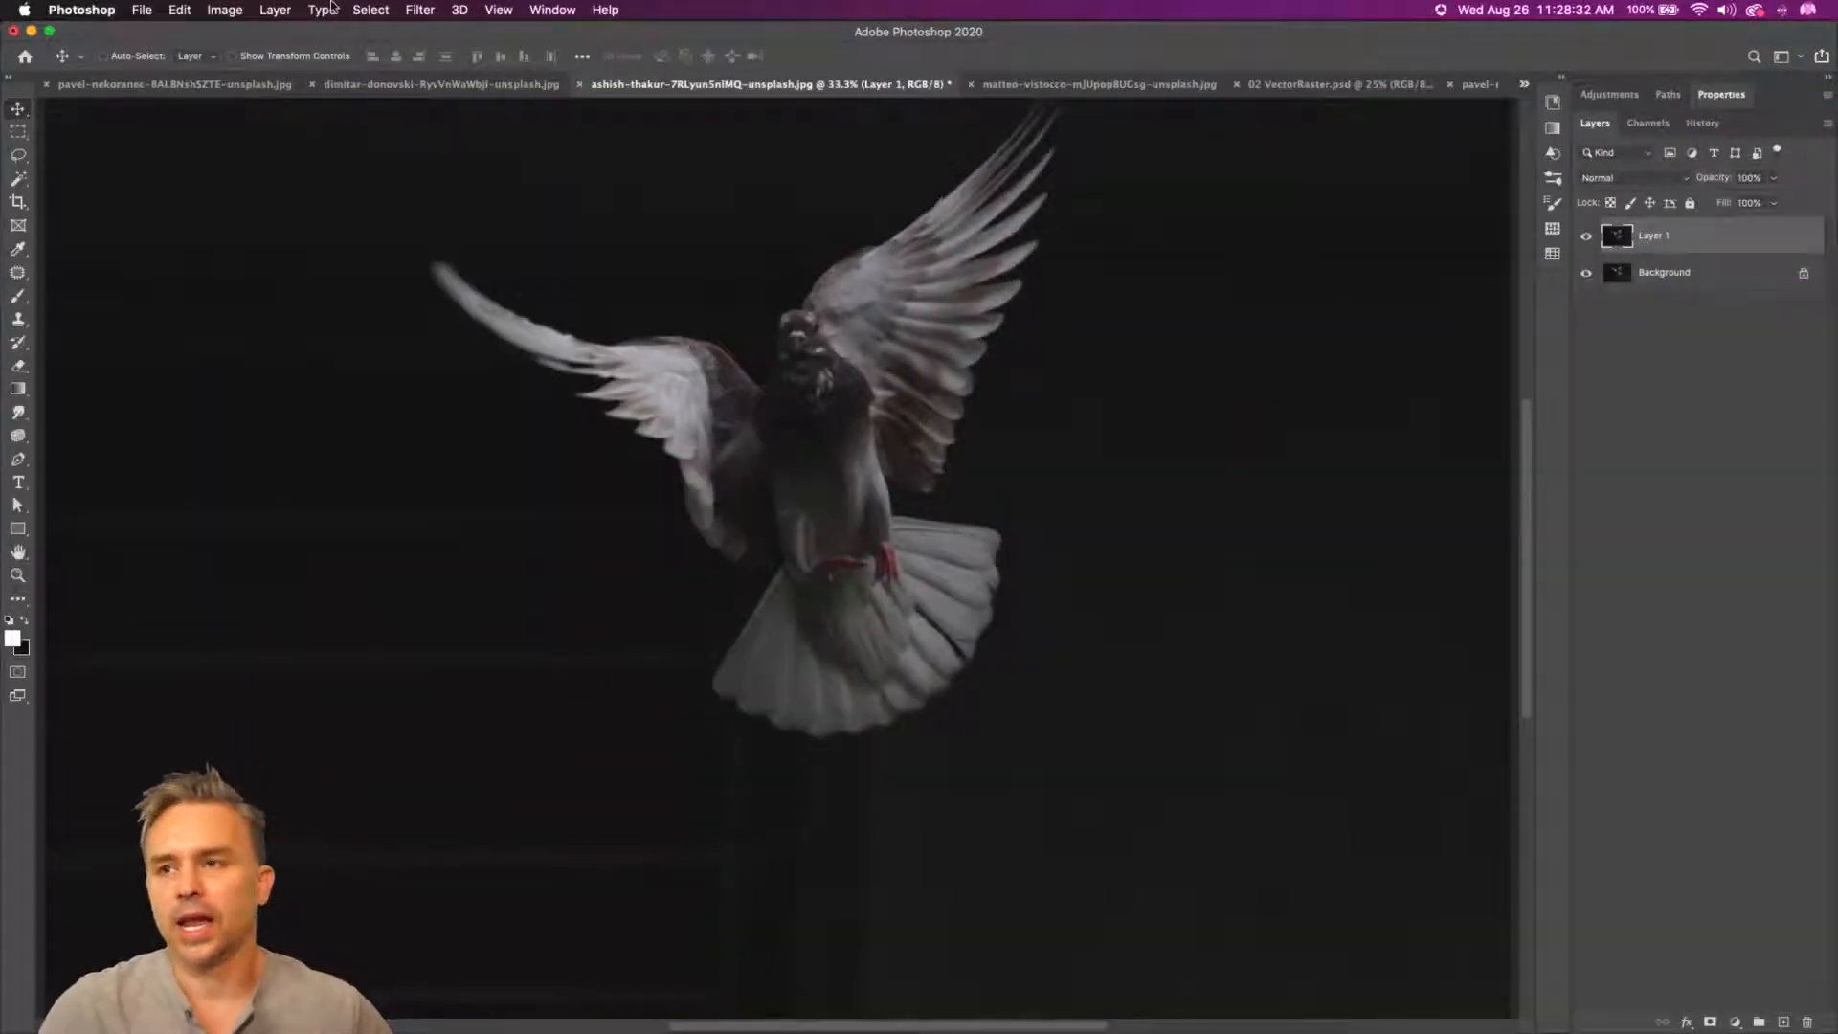
pyautogui.moveTo(520, 308); pyautogui.dragTo(505, 360)
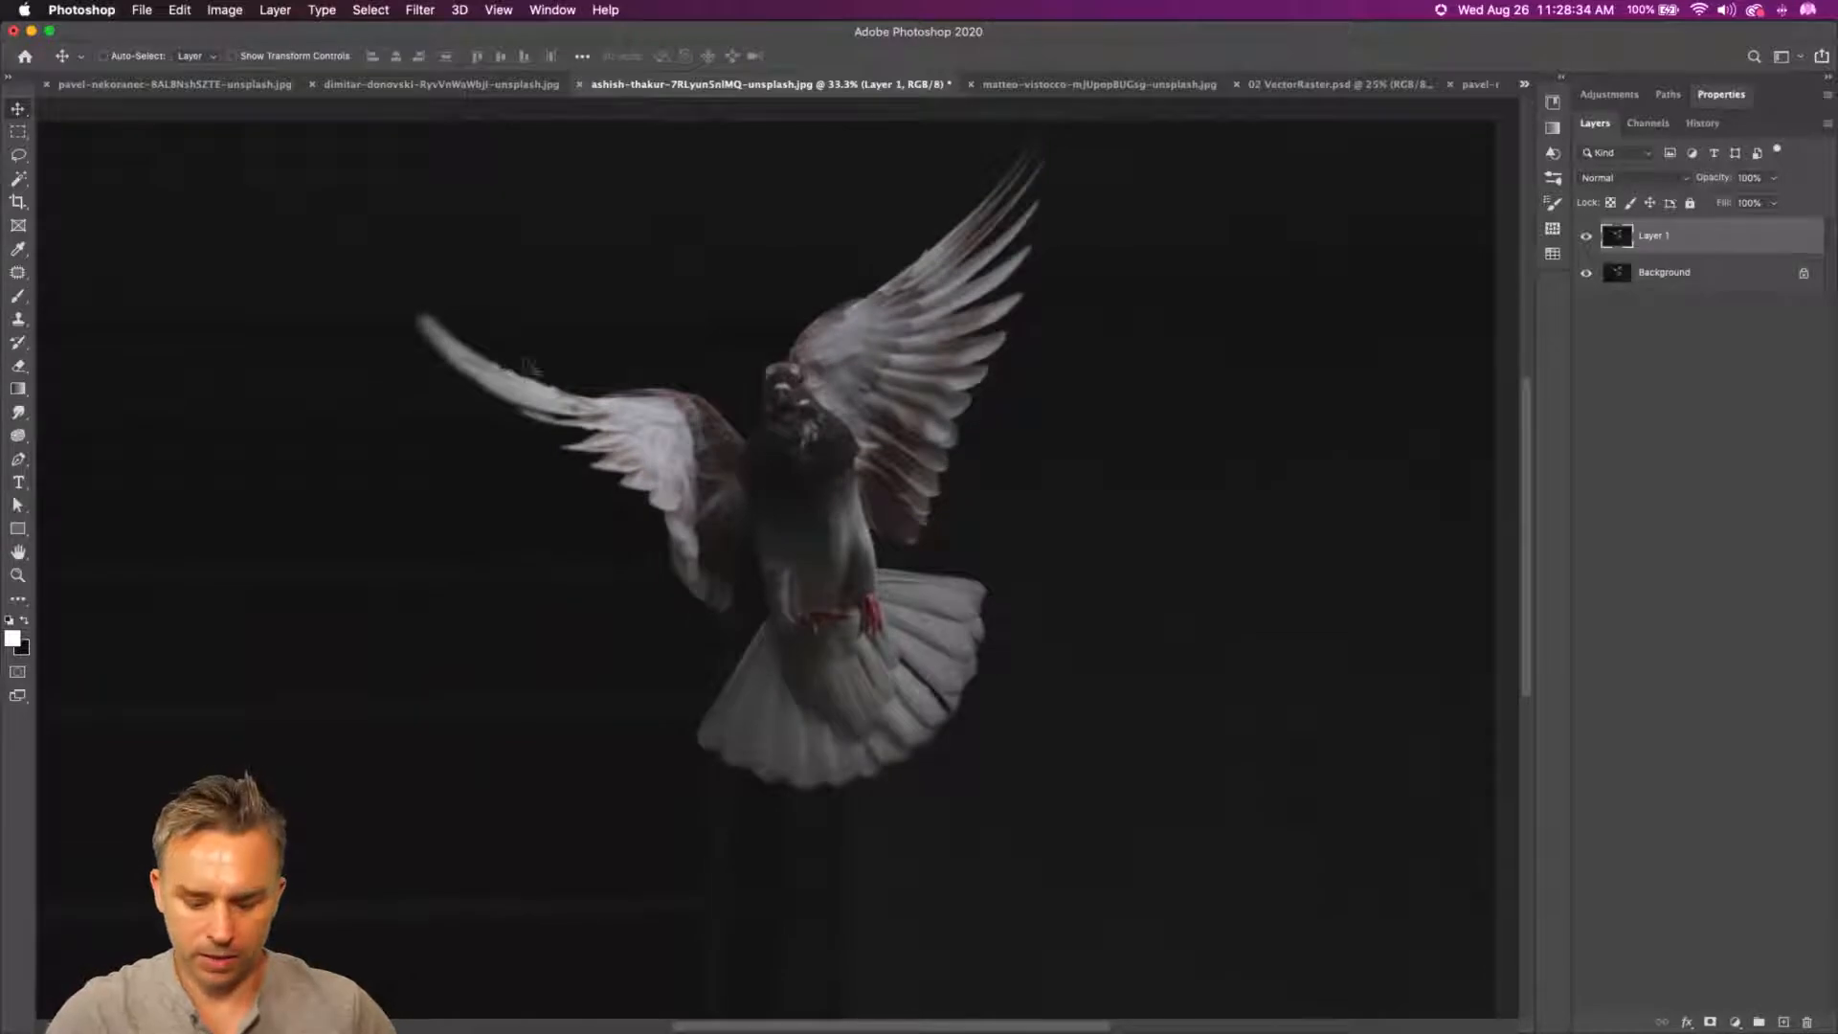
pyautogui.press('super+l')
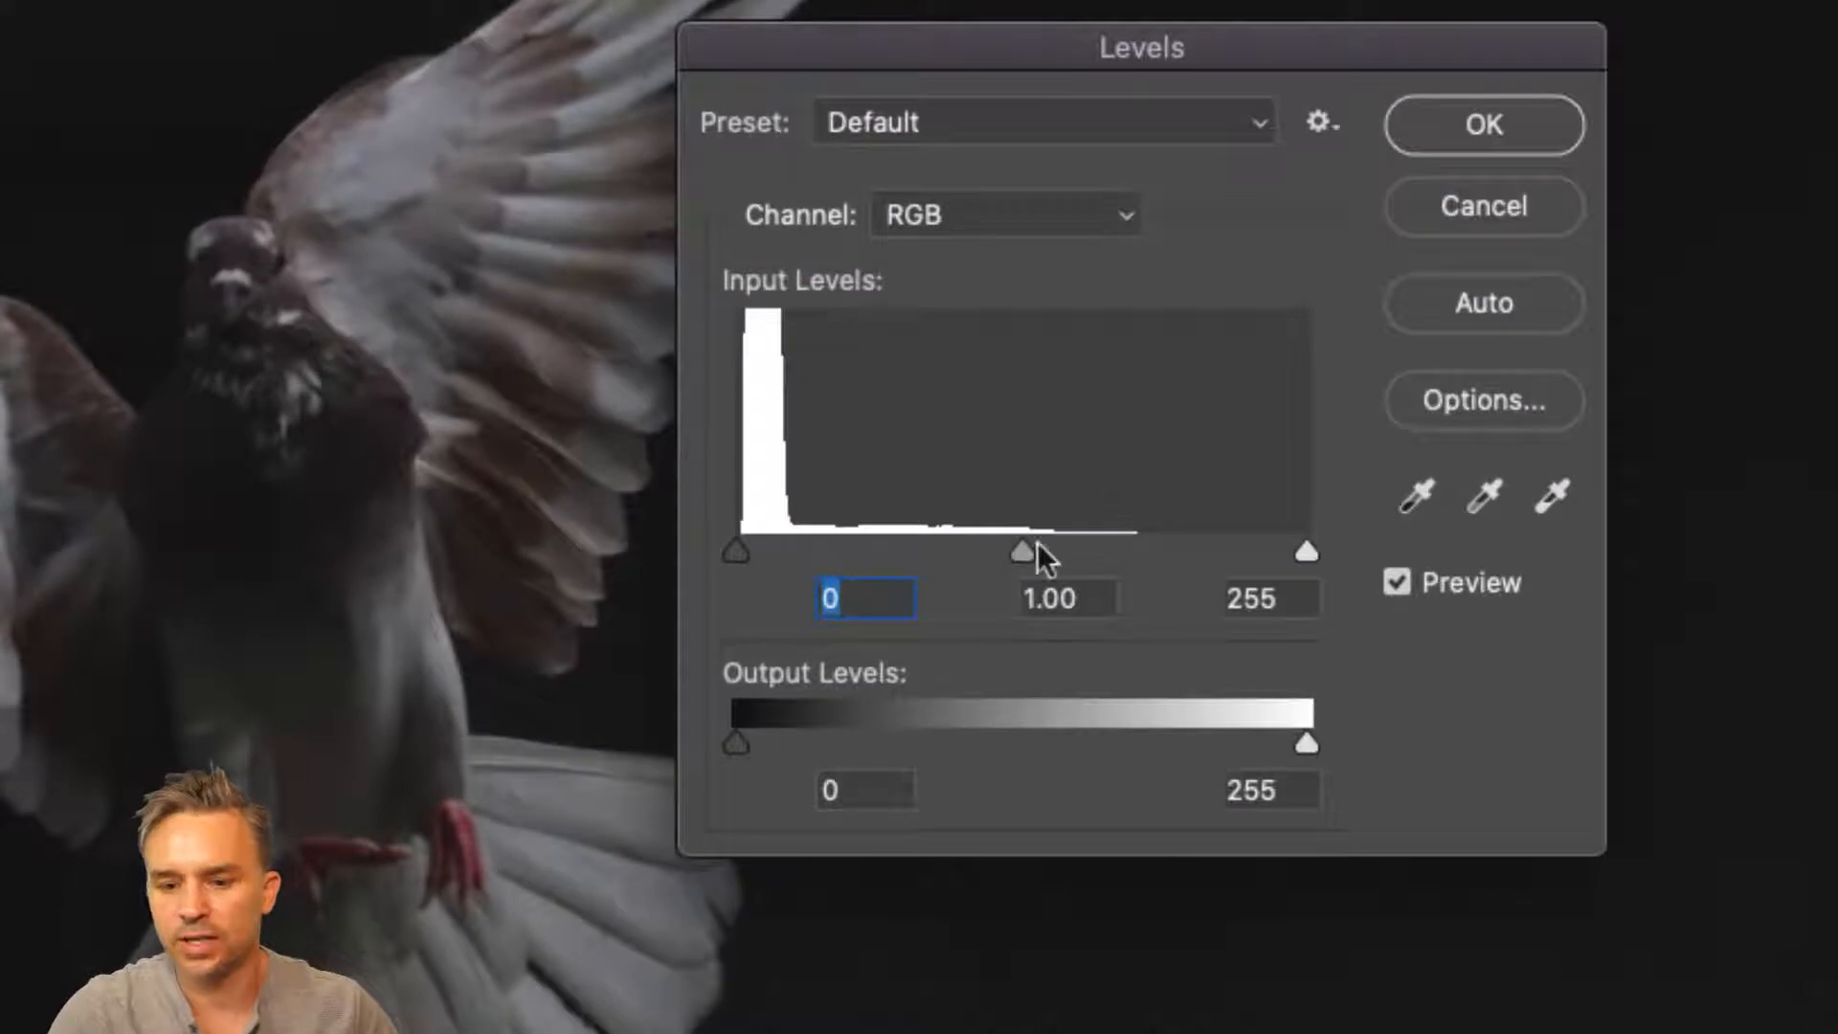
pyautogui.click(1465, 316)
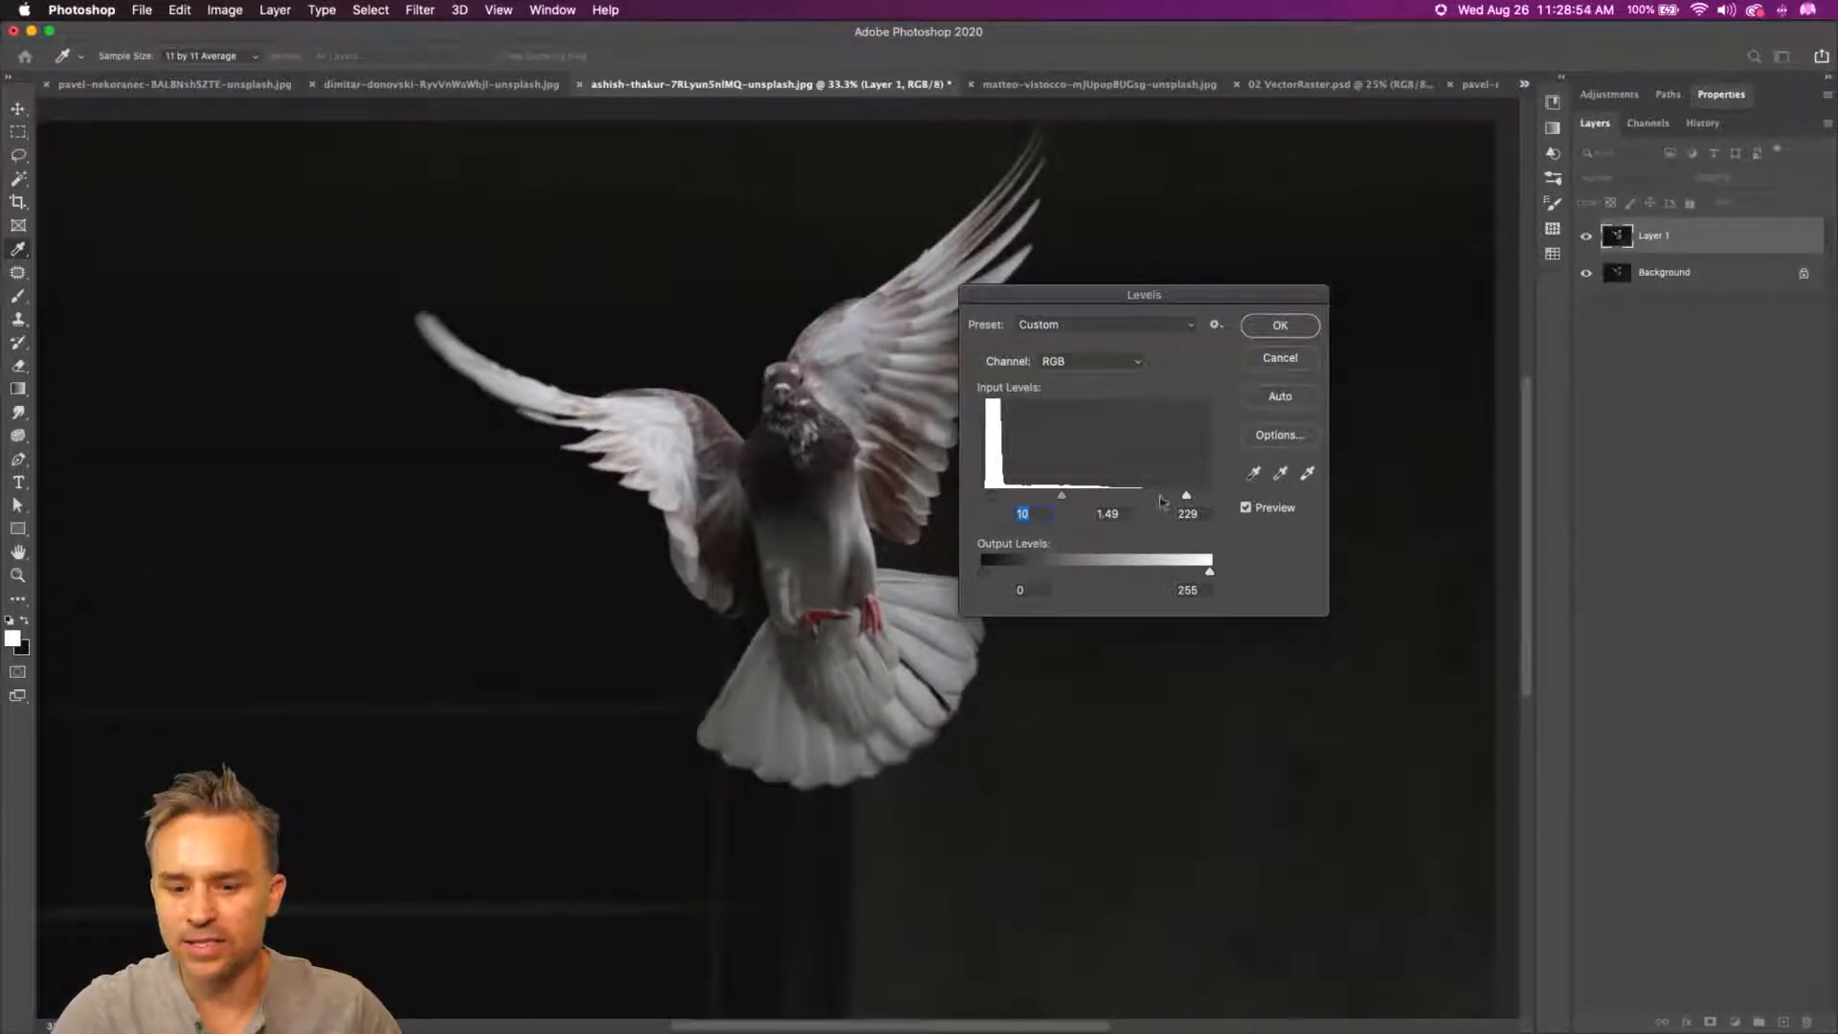
pyautogui.moveTo(1185, 498); pyautogui.dragTo(1139, 494)
pyautogui.click(1289, 326)
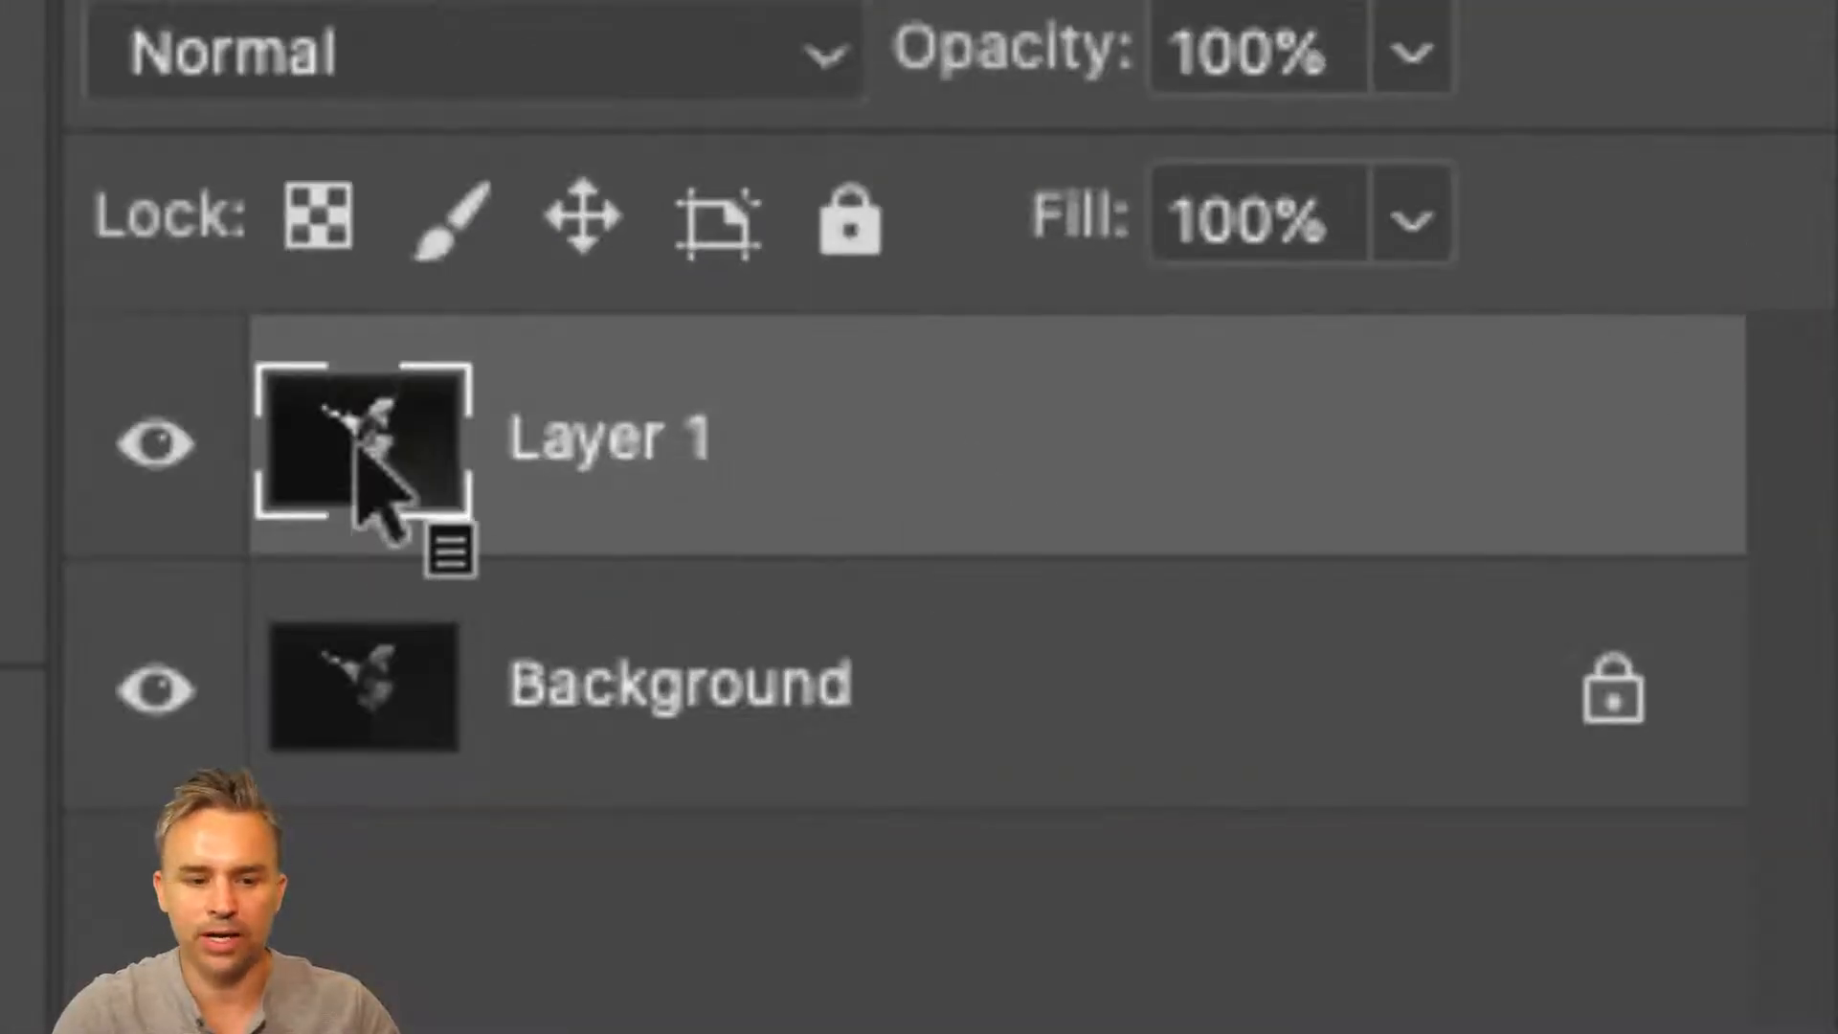
# - Rename the duplicated bird layer to "dove" and convert it to a Smart Object
pyautogui.doubleClick(643, 448)
pyautogui.write('dove')
pyautogui.press('Return')
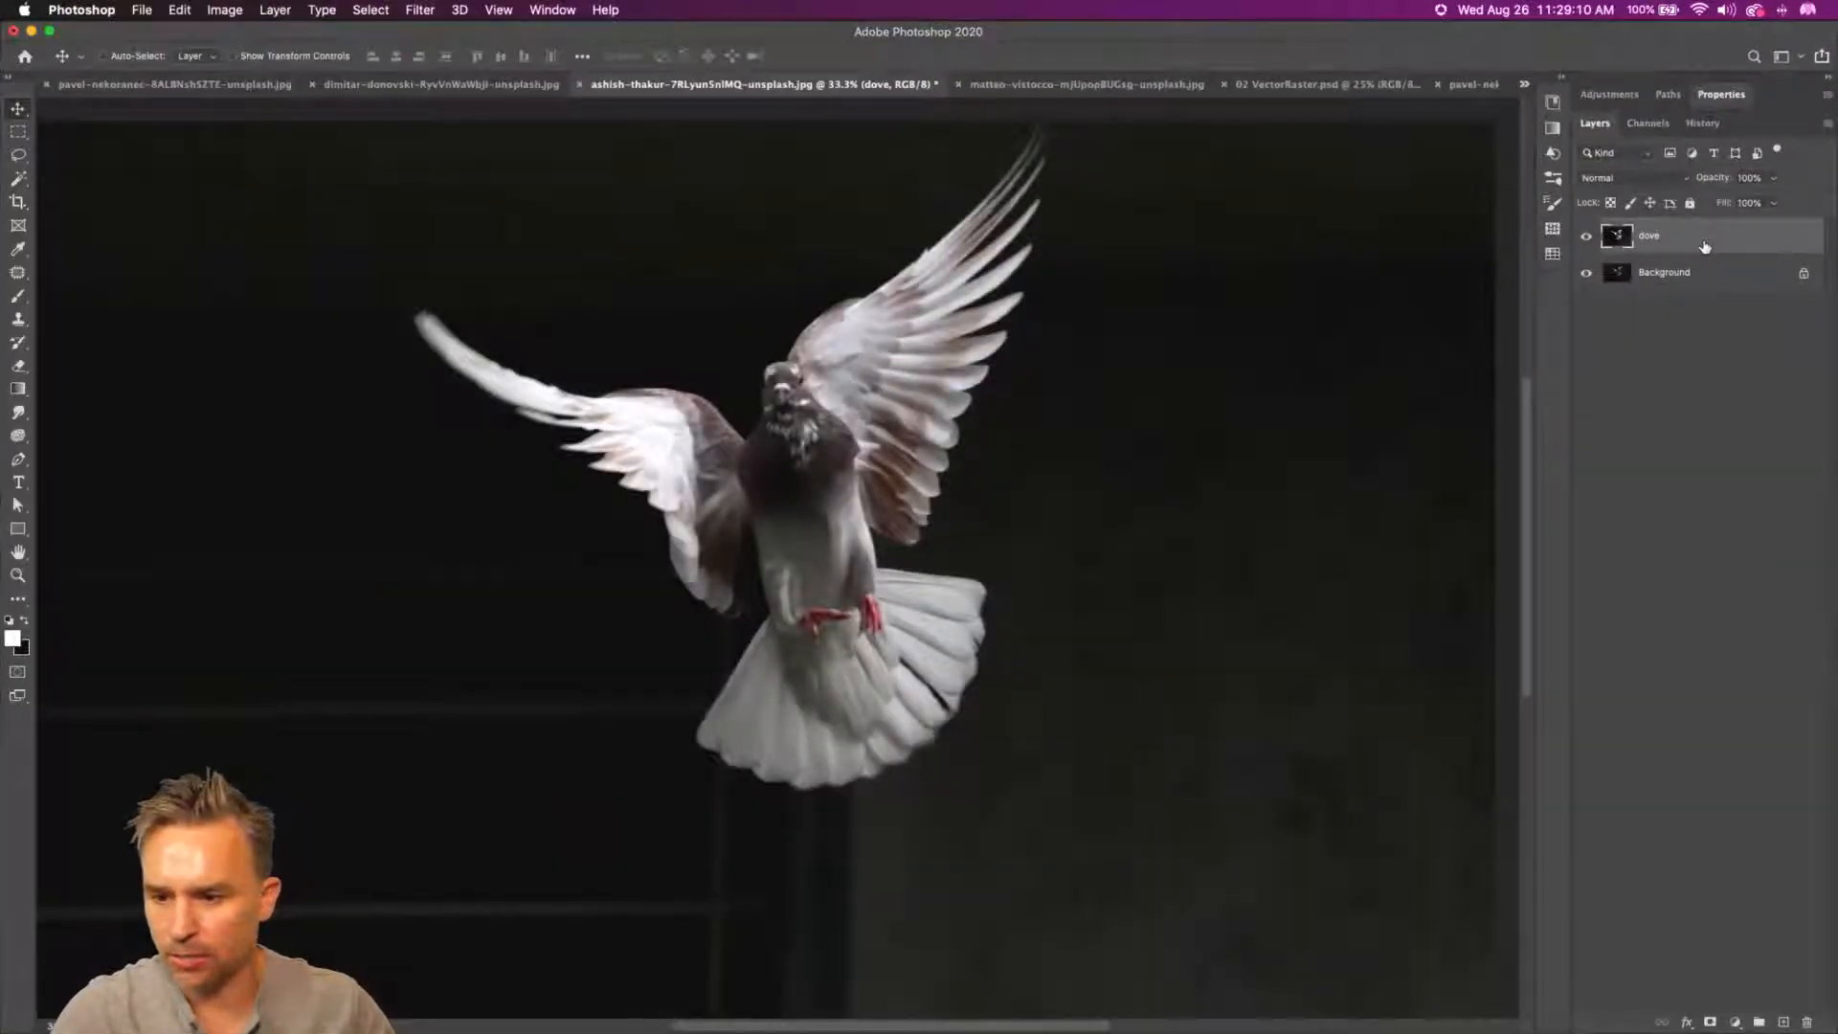
pyautogui.press('super+shift+o')
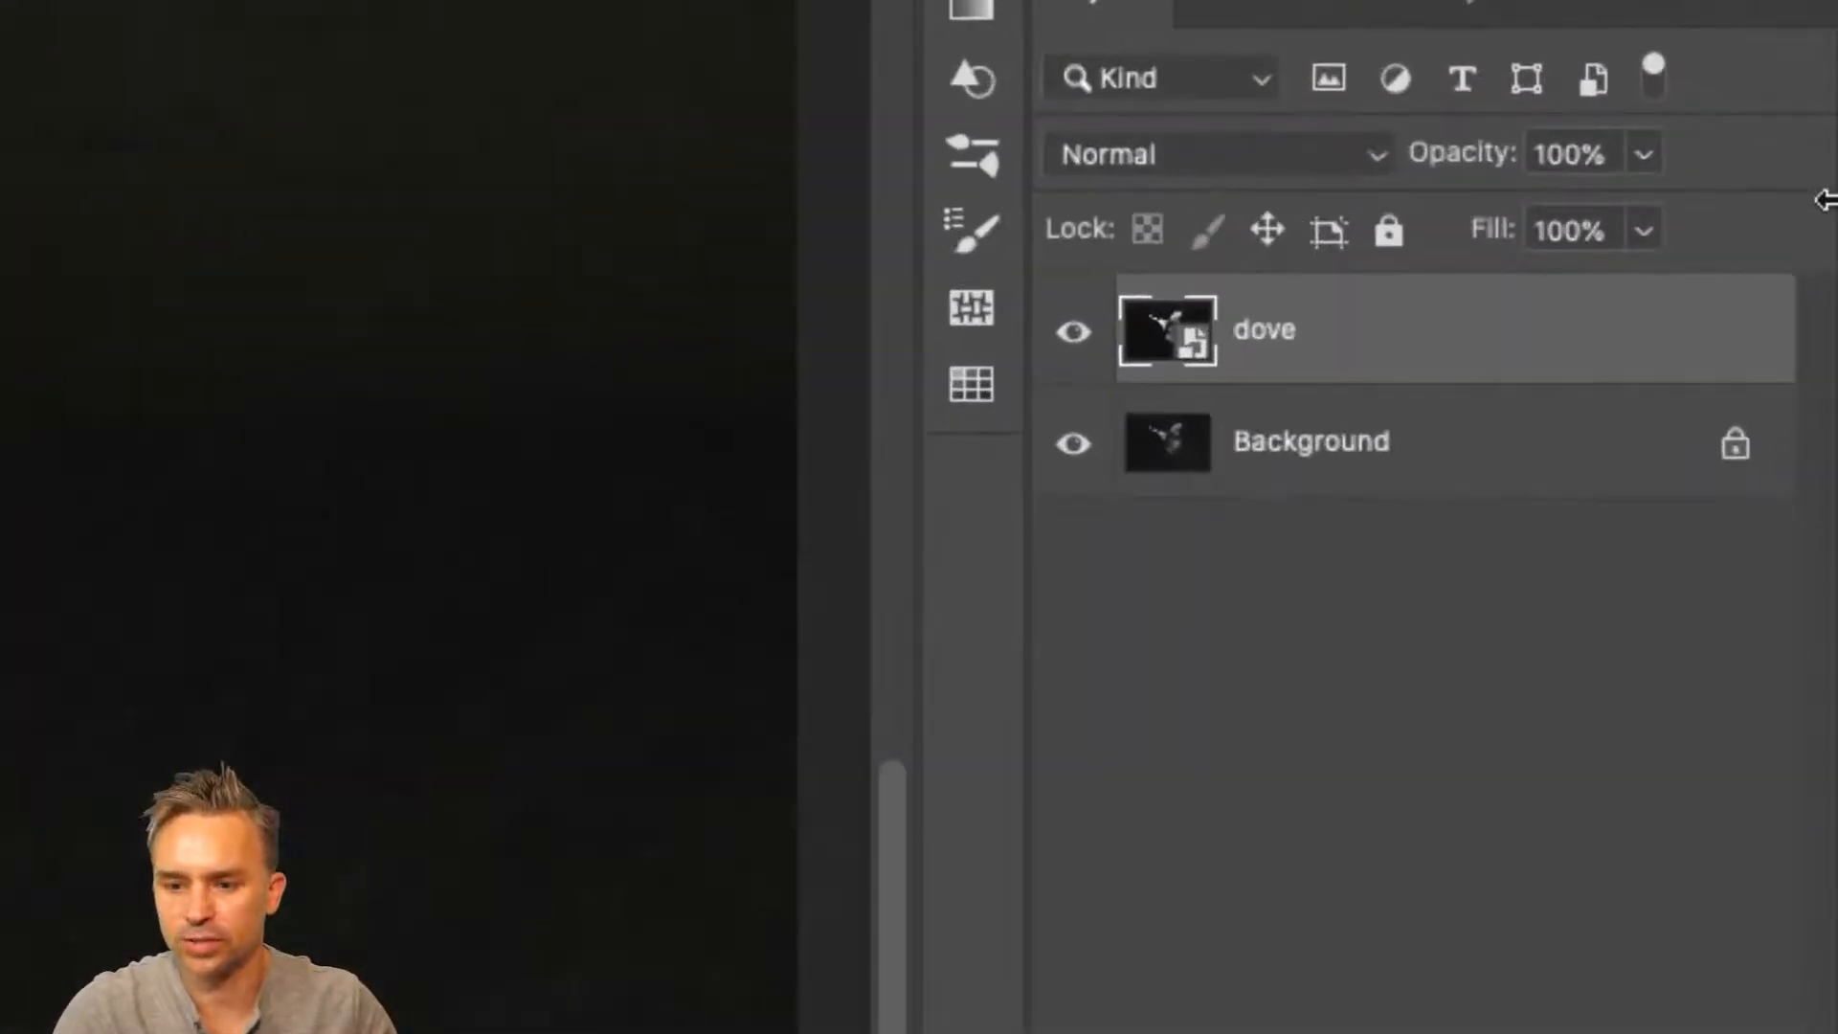
pyautogui.rightClick(1462, 330)
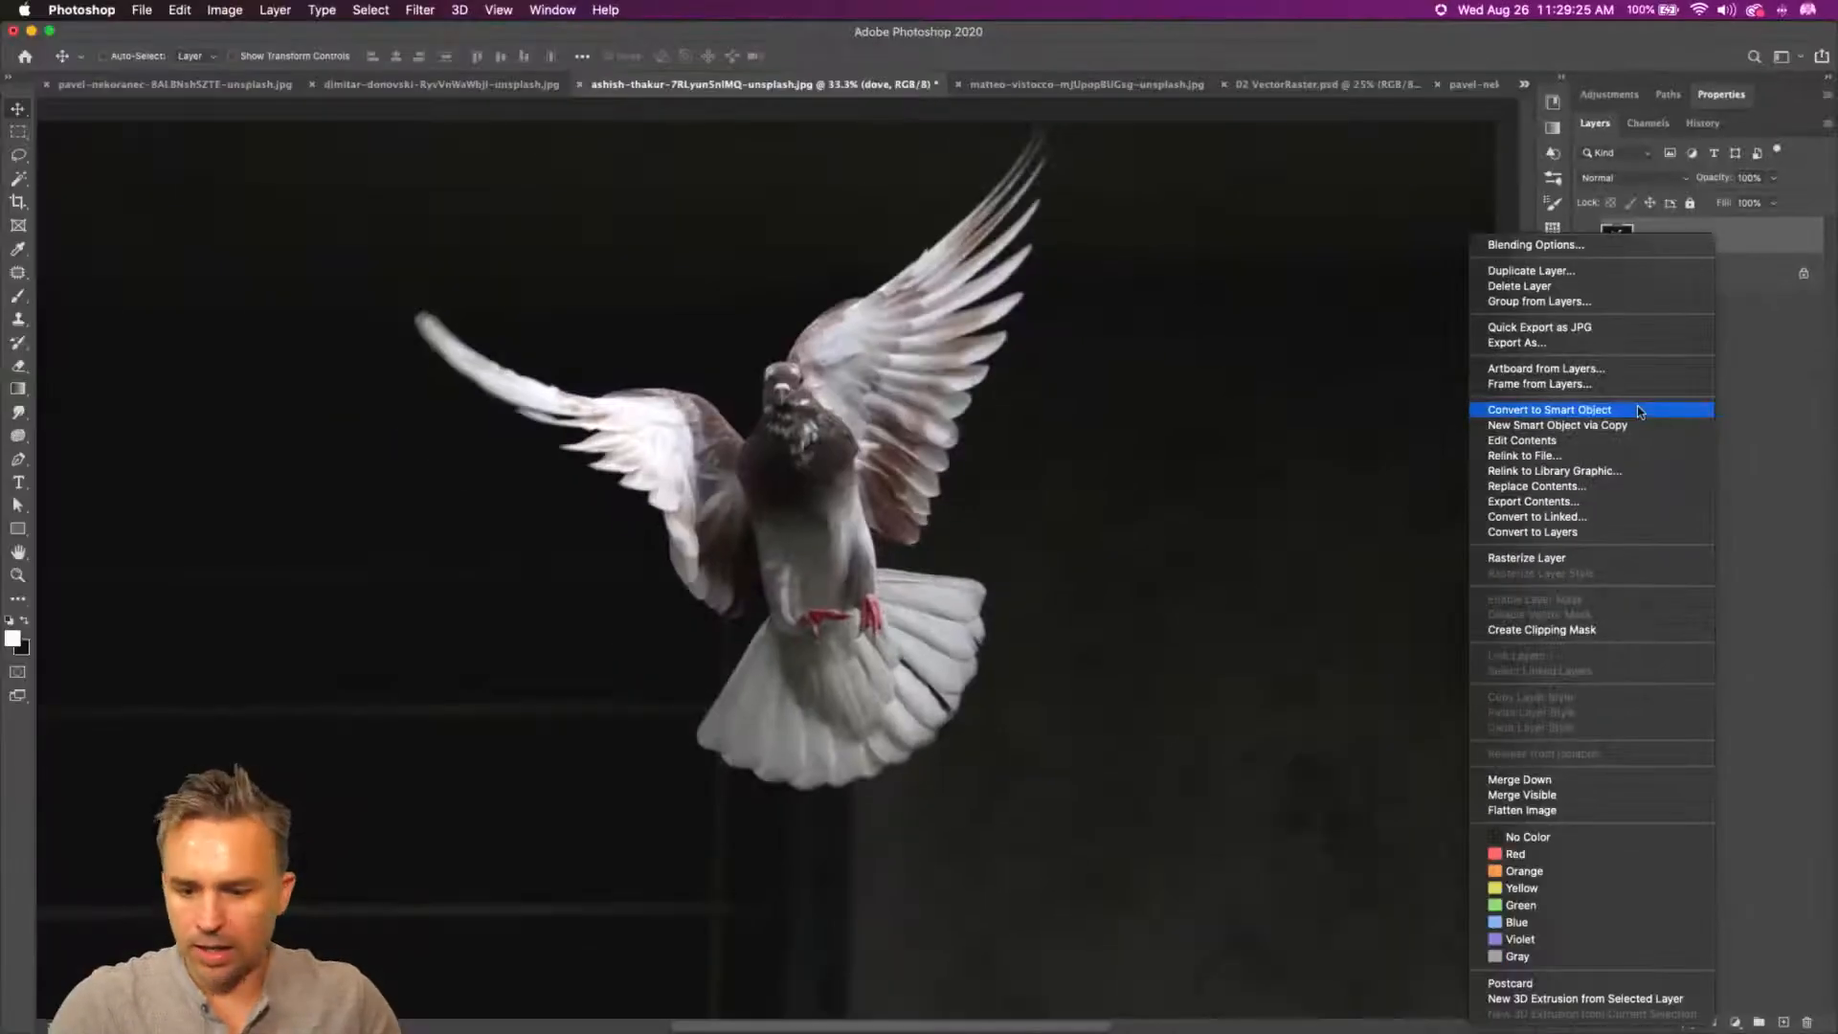
pyautogui.click(1228, 857)
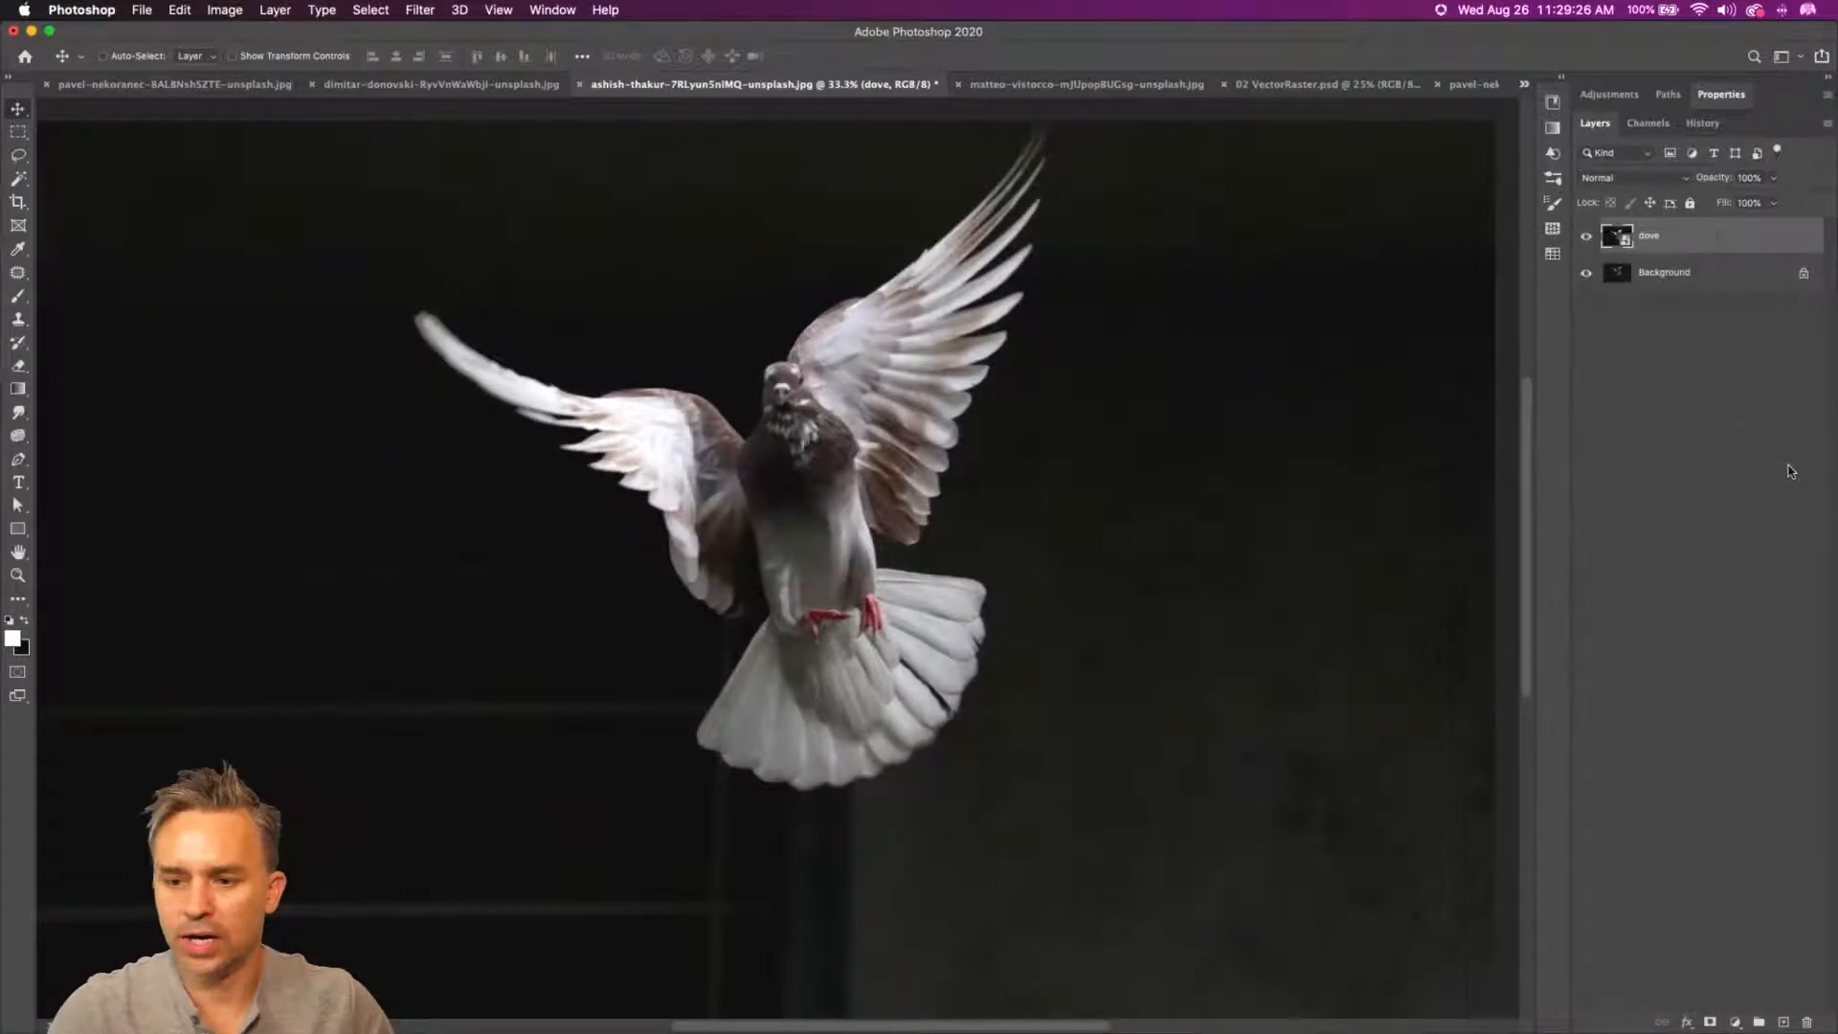
# - Add a Levels adjustment layer above the dove layer with a strongly lowered white input, and hide that adjustment
pyautogui.click(1735, 1022)
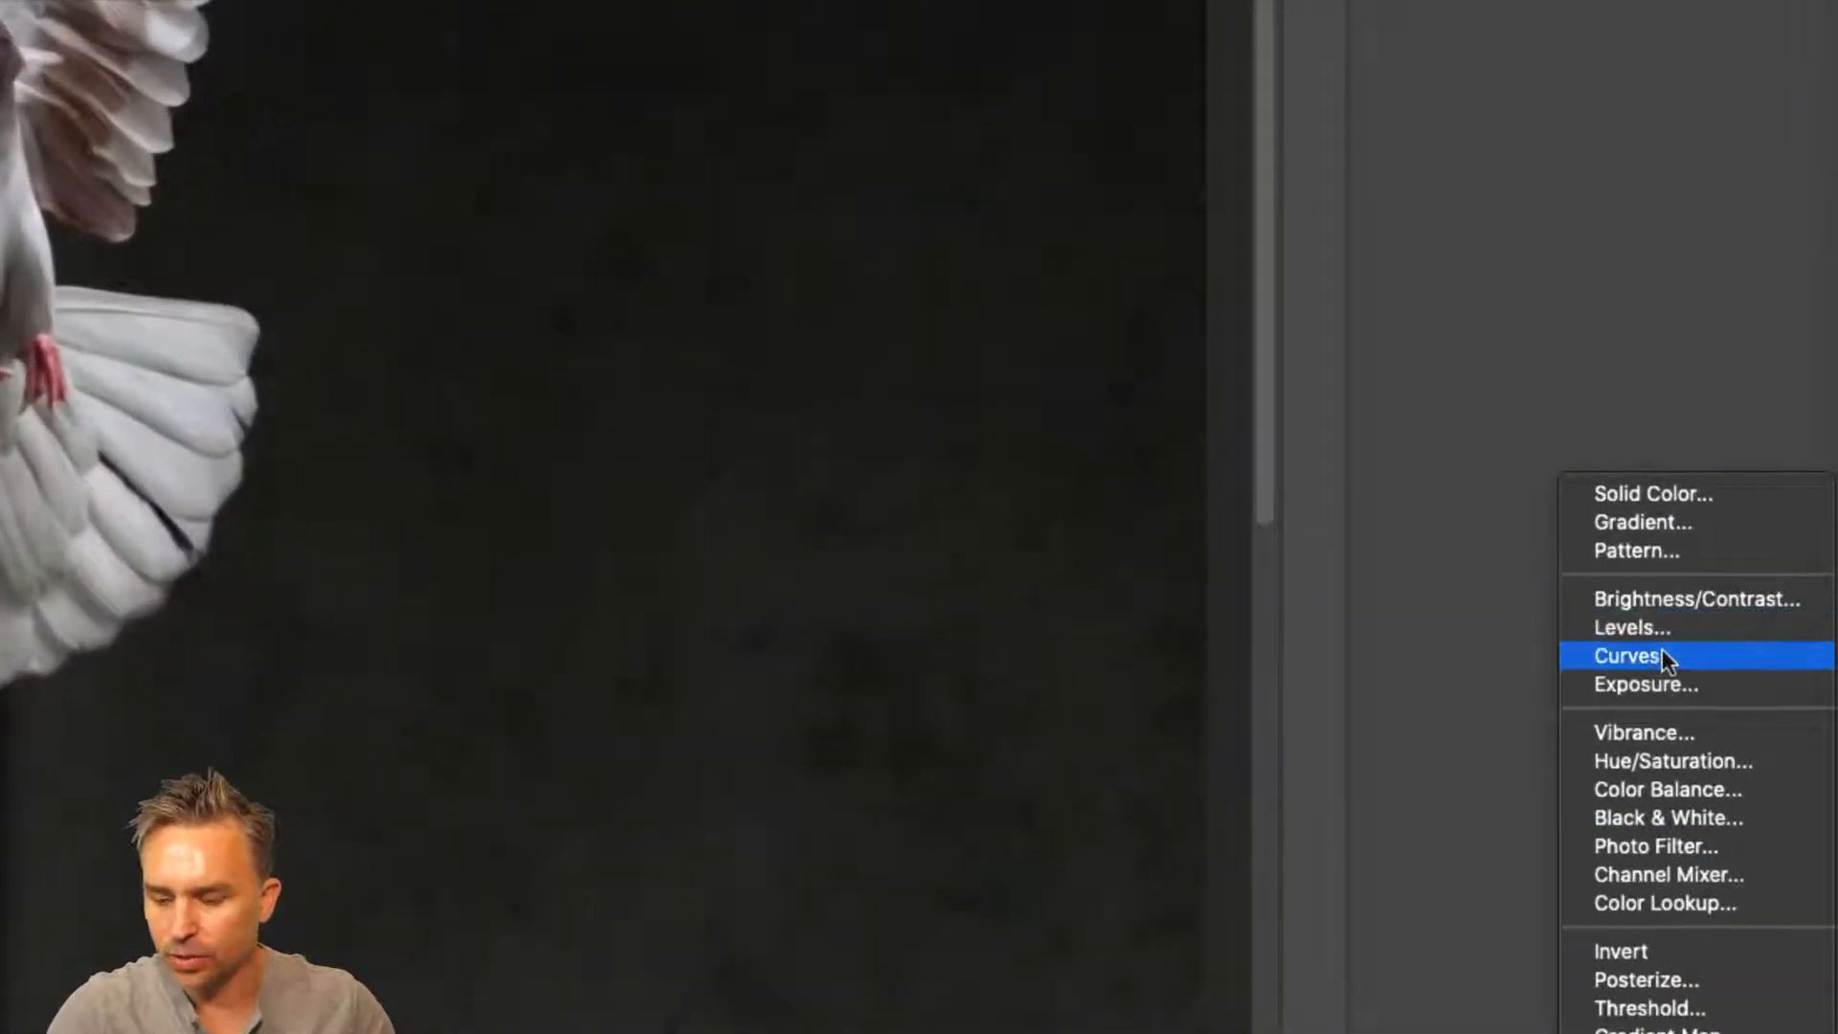
pyautogui.click(1663, 630)
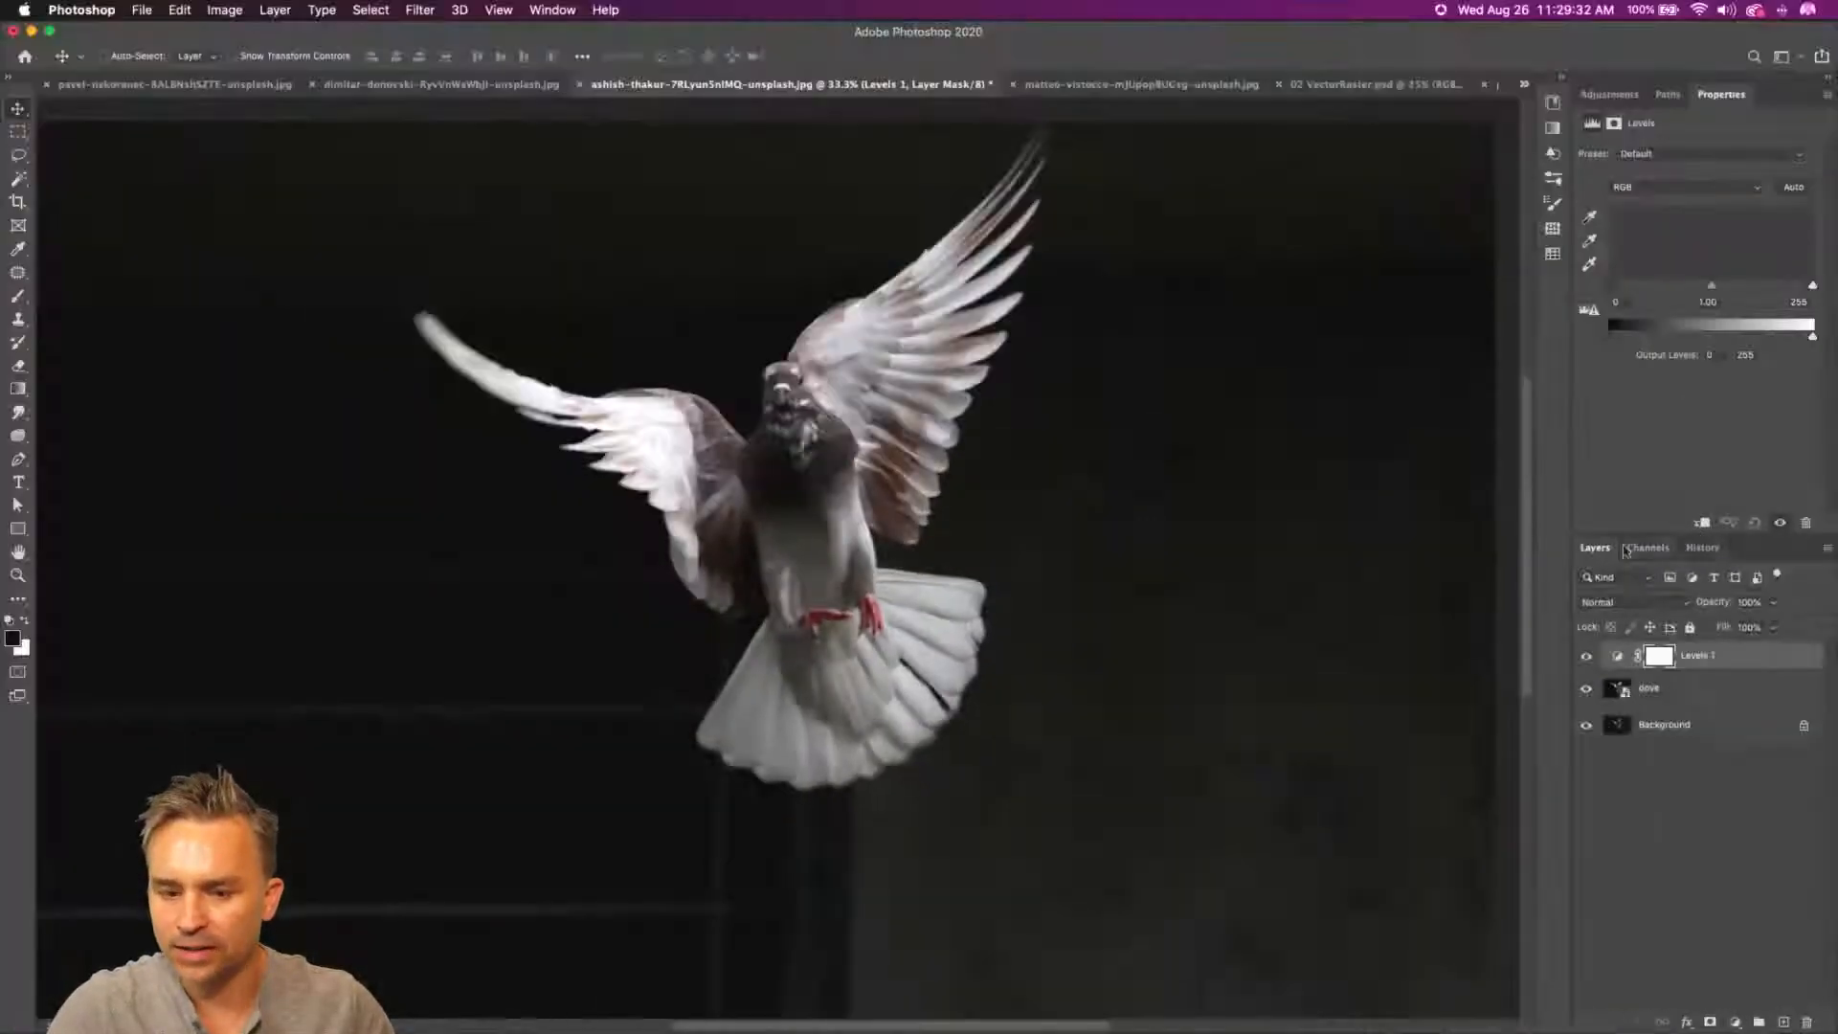
pyautogui.moveTo(1813, 285); pyautogui.dragTo(1670, 292)
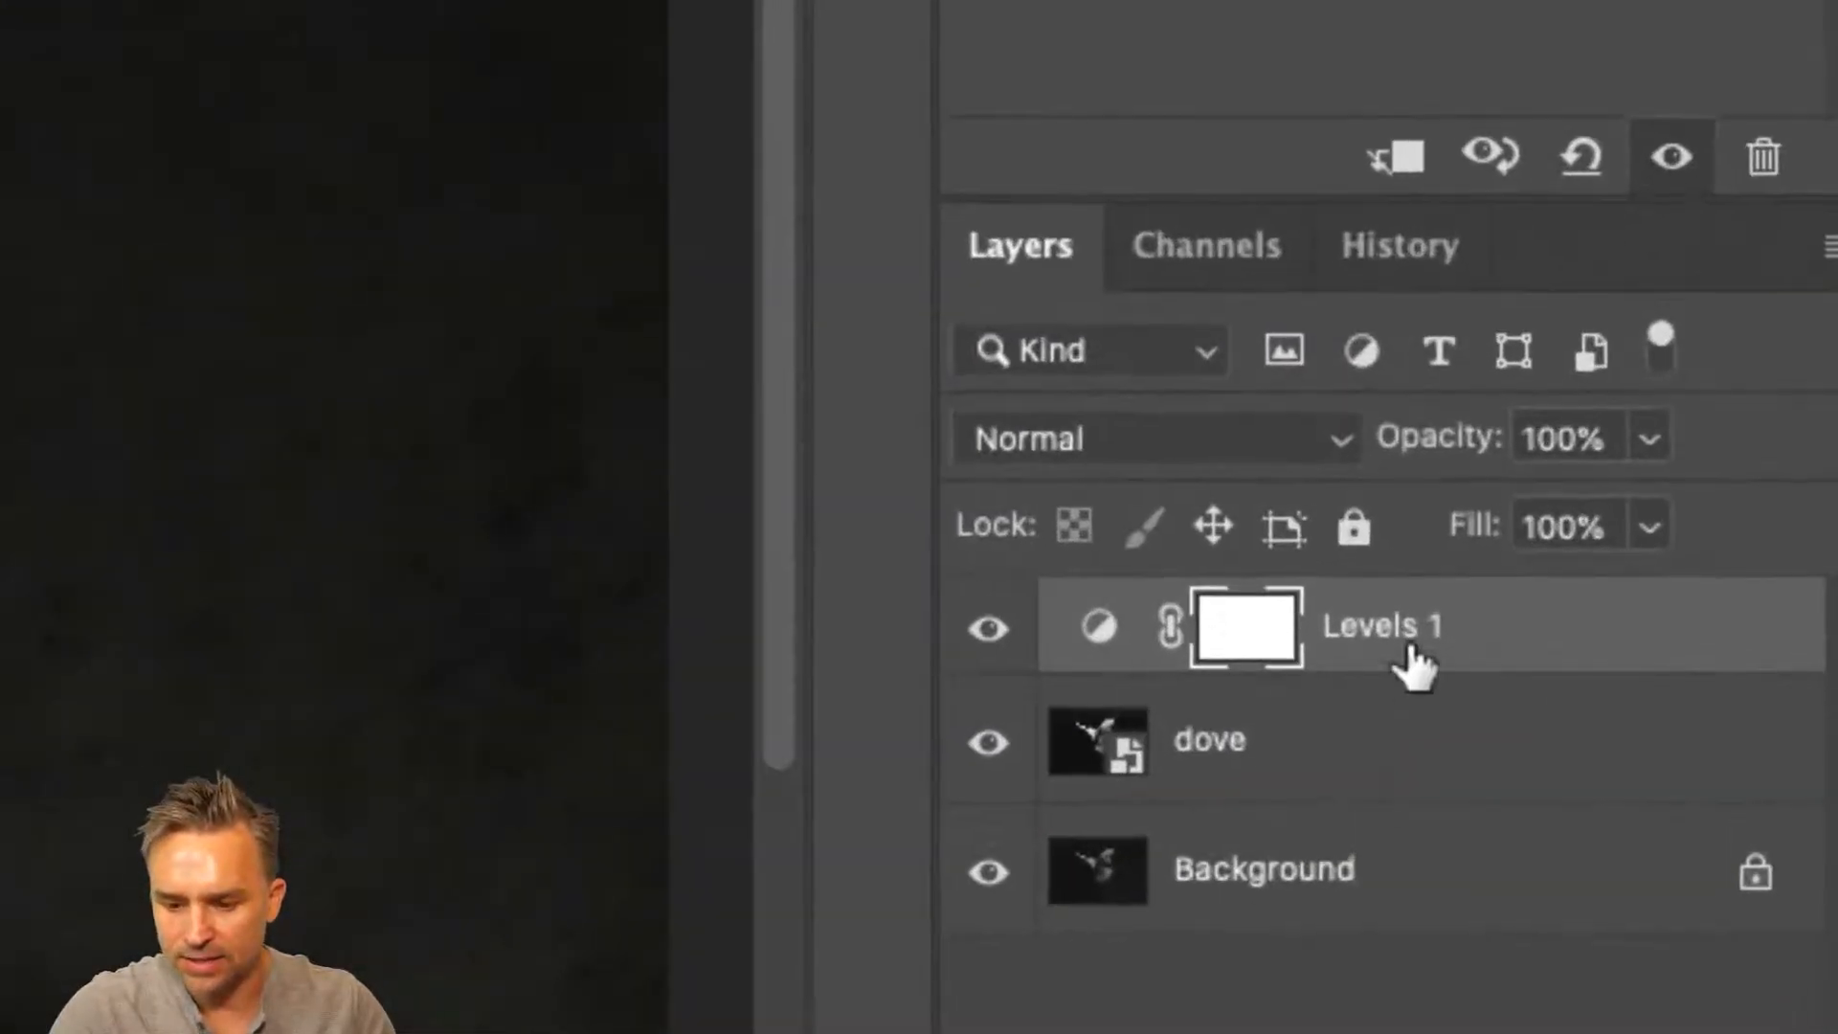
pyautogui.click(1272, 757)
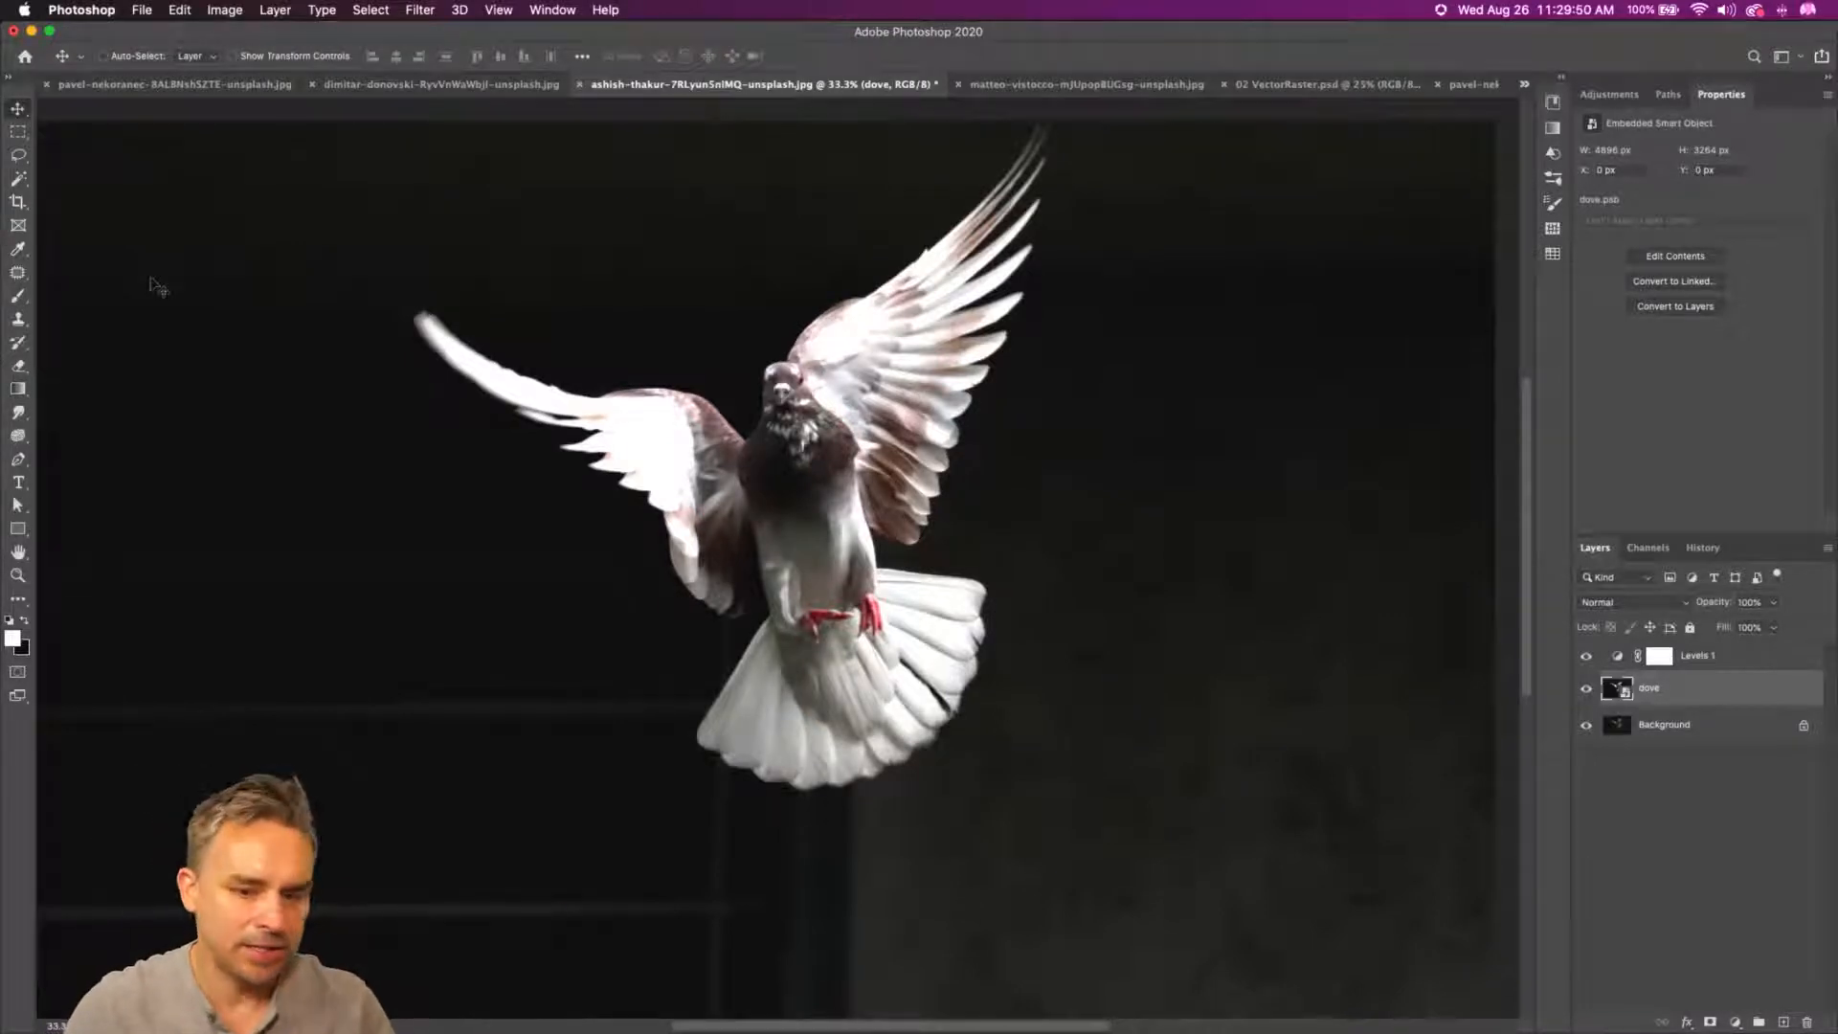
pyautogui.click(1586, 657)
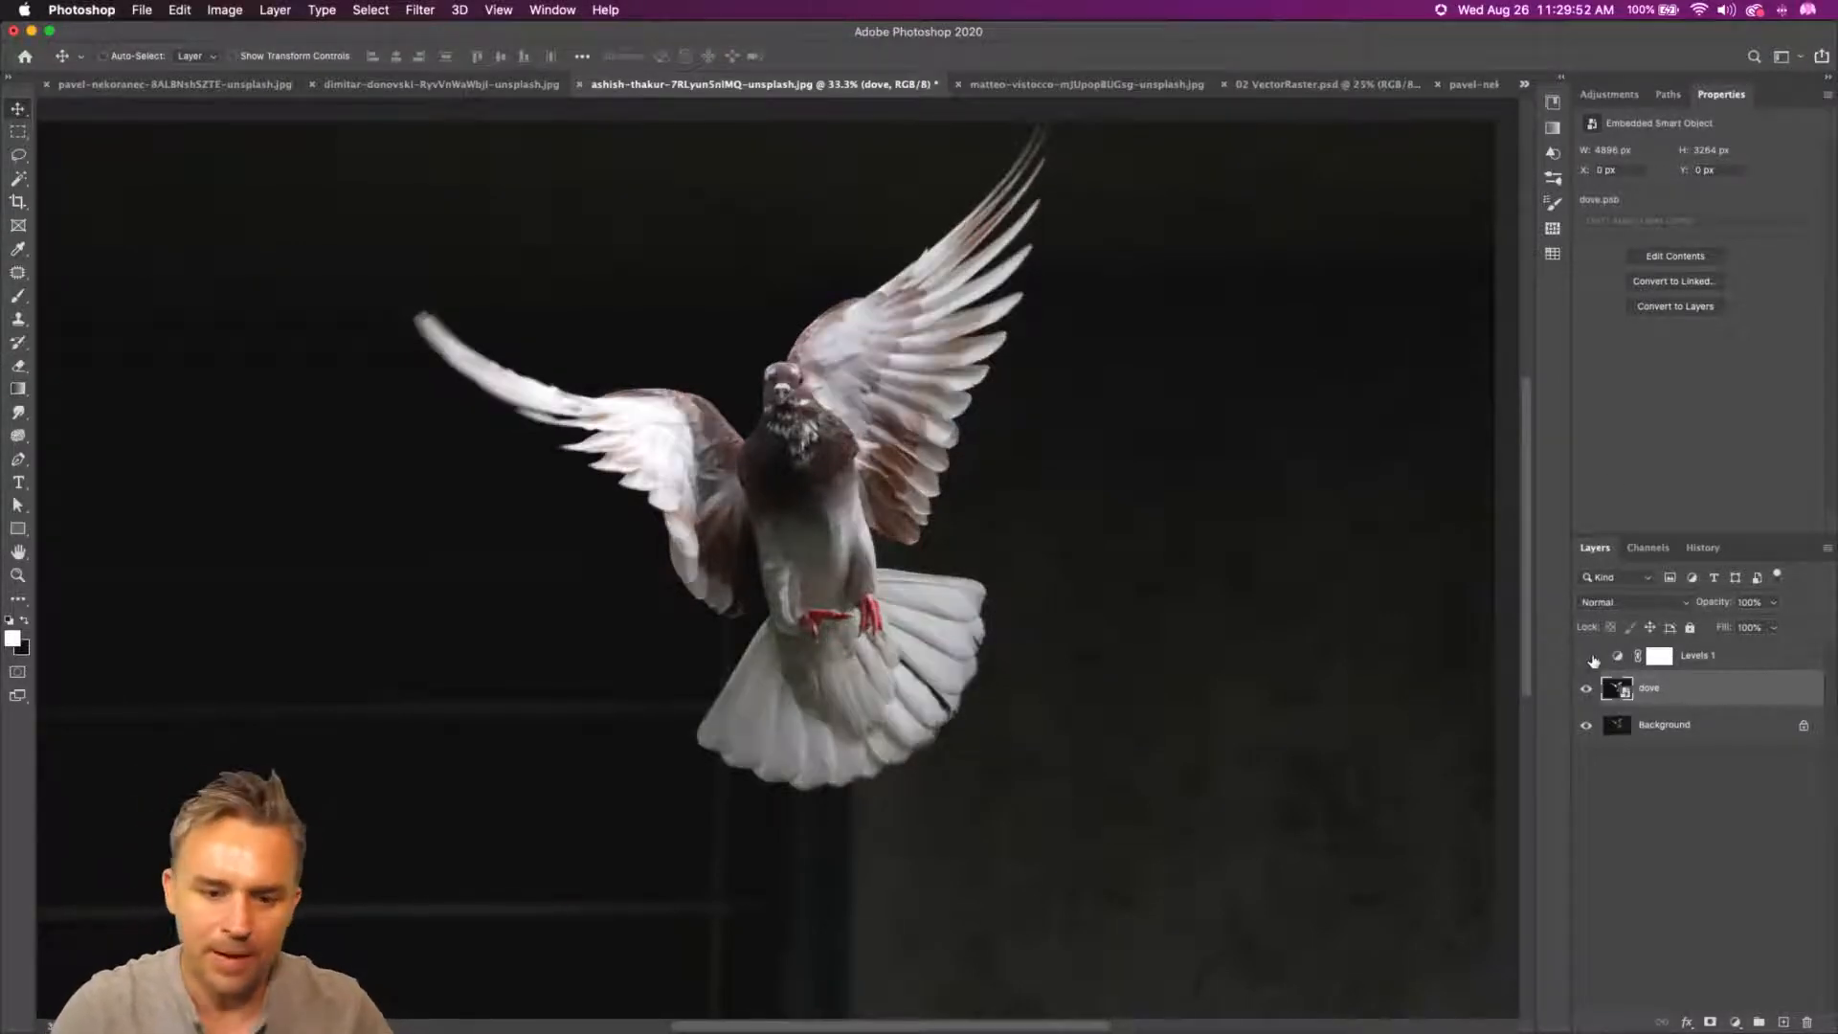
# - Select the bird automatically with Select Subject and turn the selection into a layer mask on the dove layer
pyautogui.moveTo(405, 284); pyautogui.dragTo(433, 339)
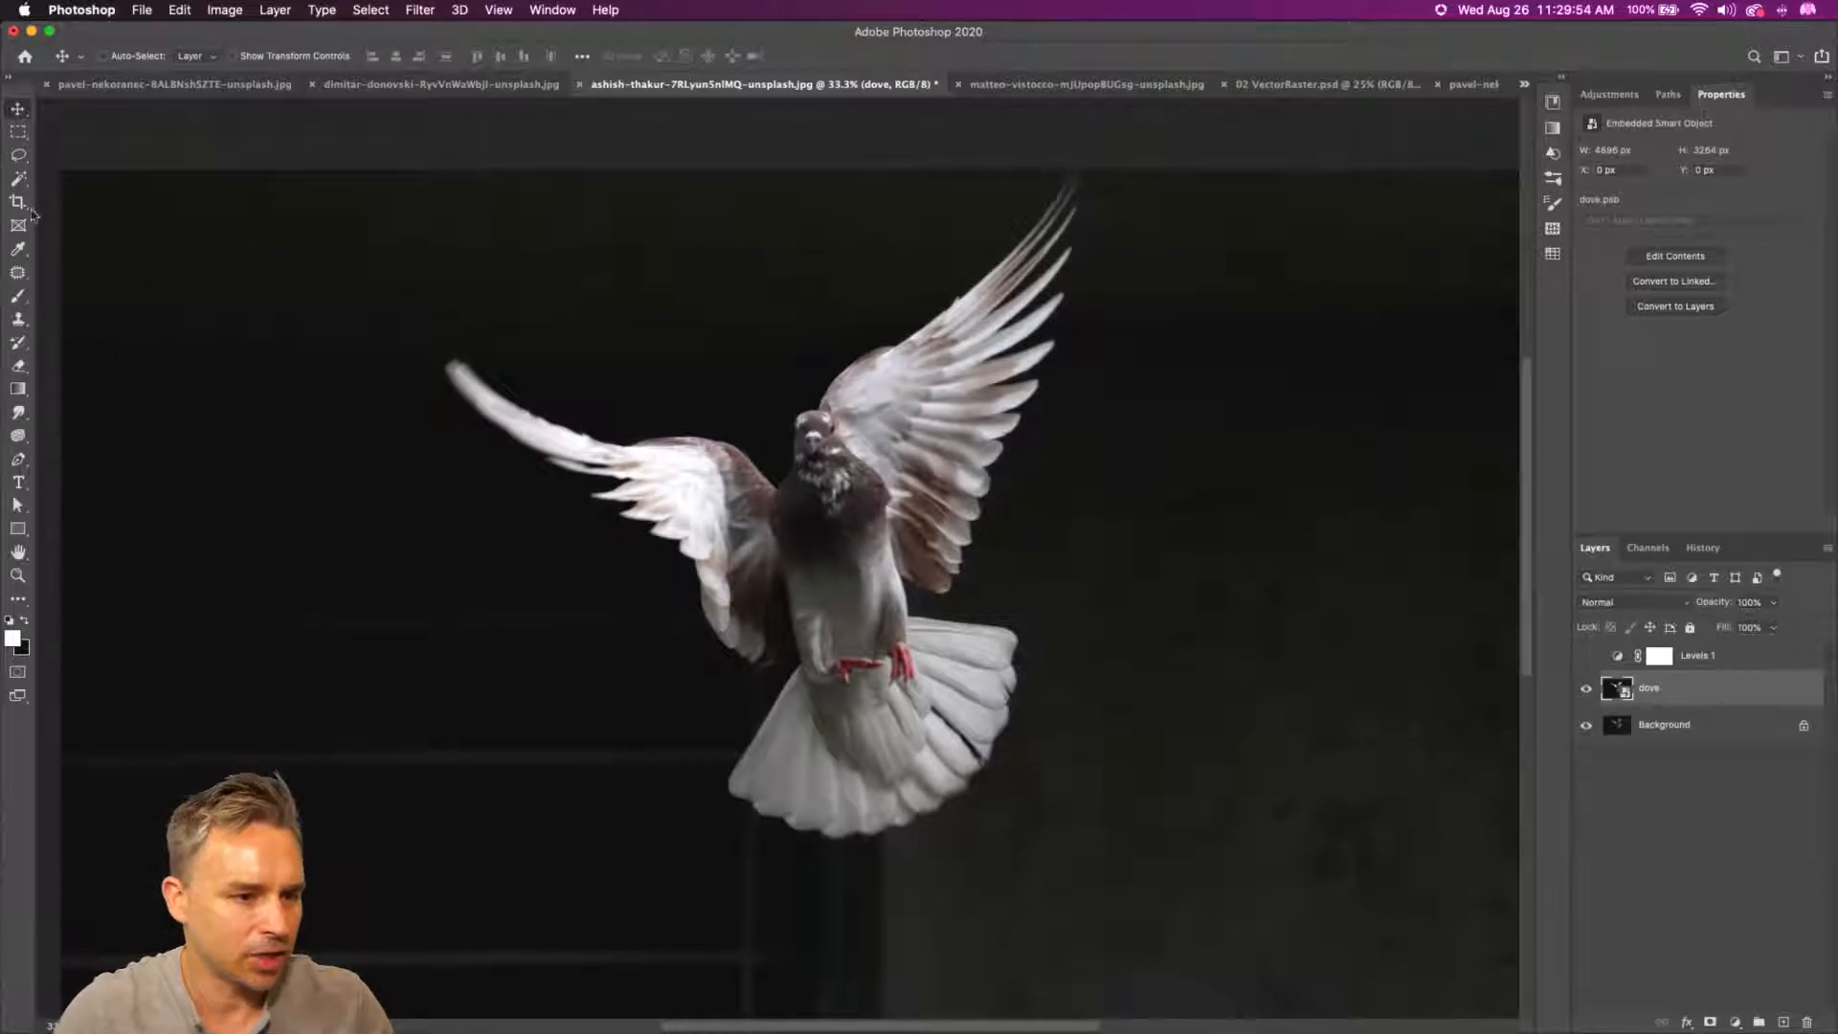
pyautogui.click(15, 184)
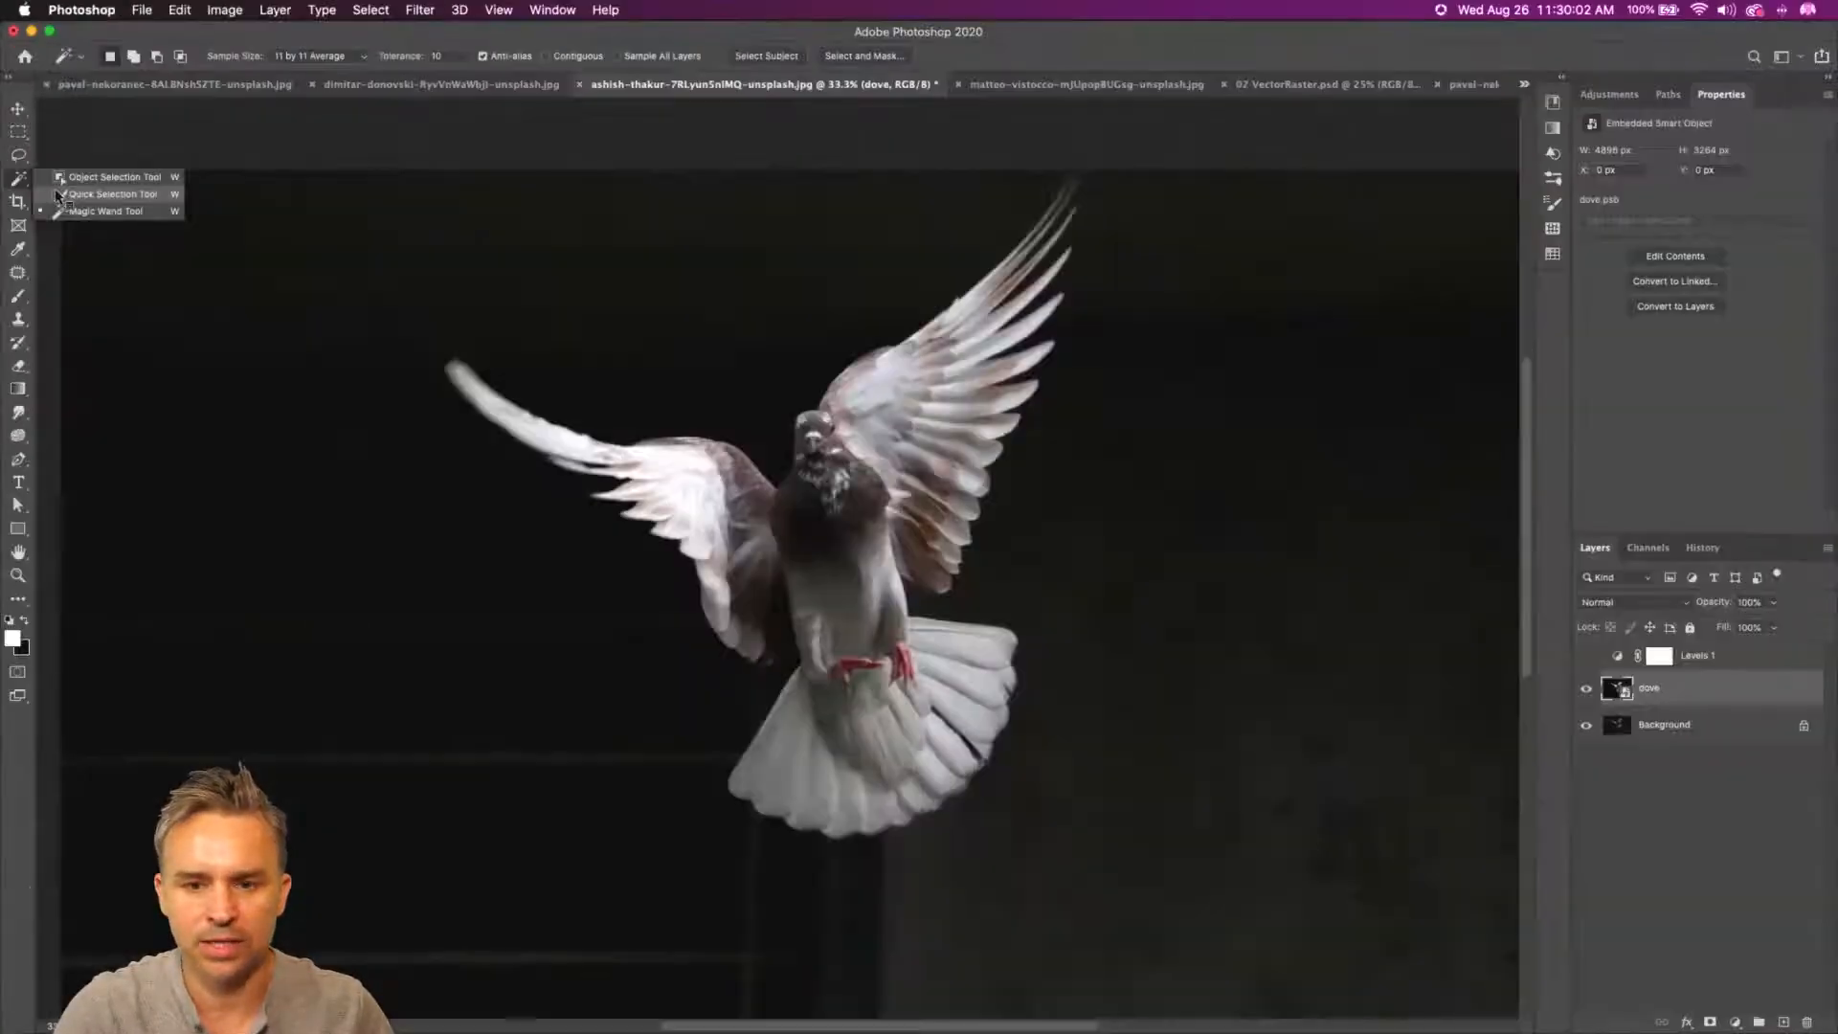
pyautogui.click(729, 40)
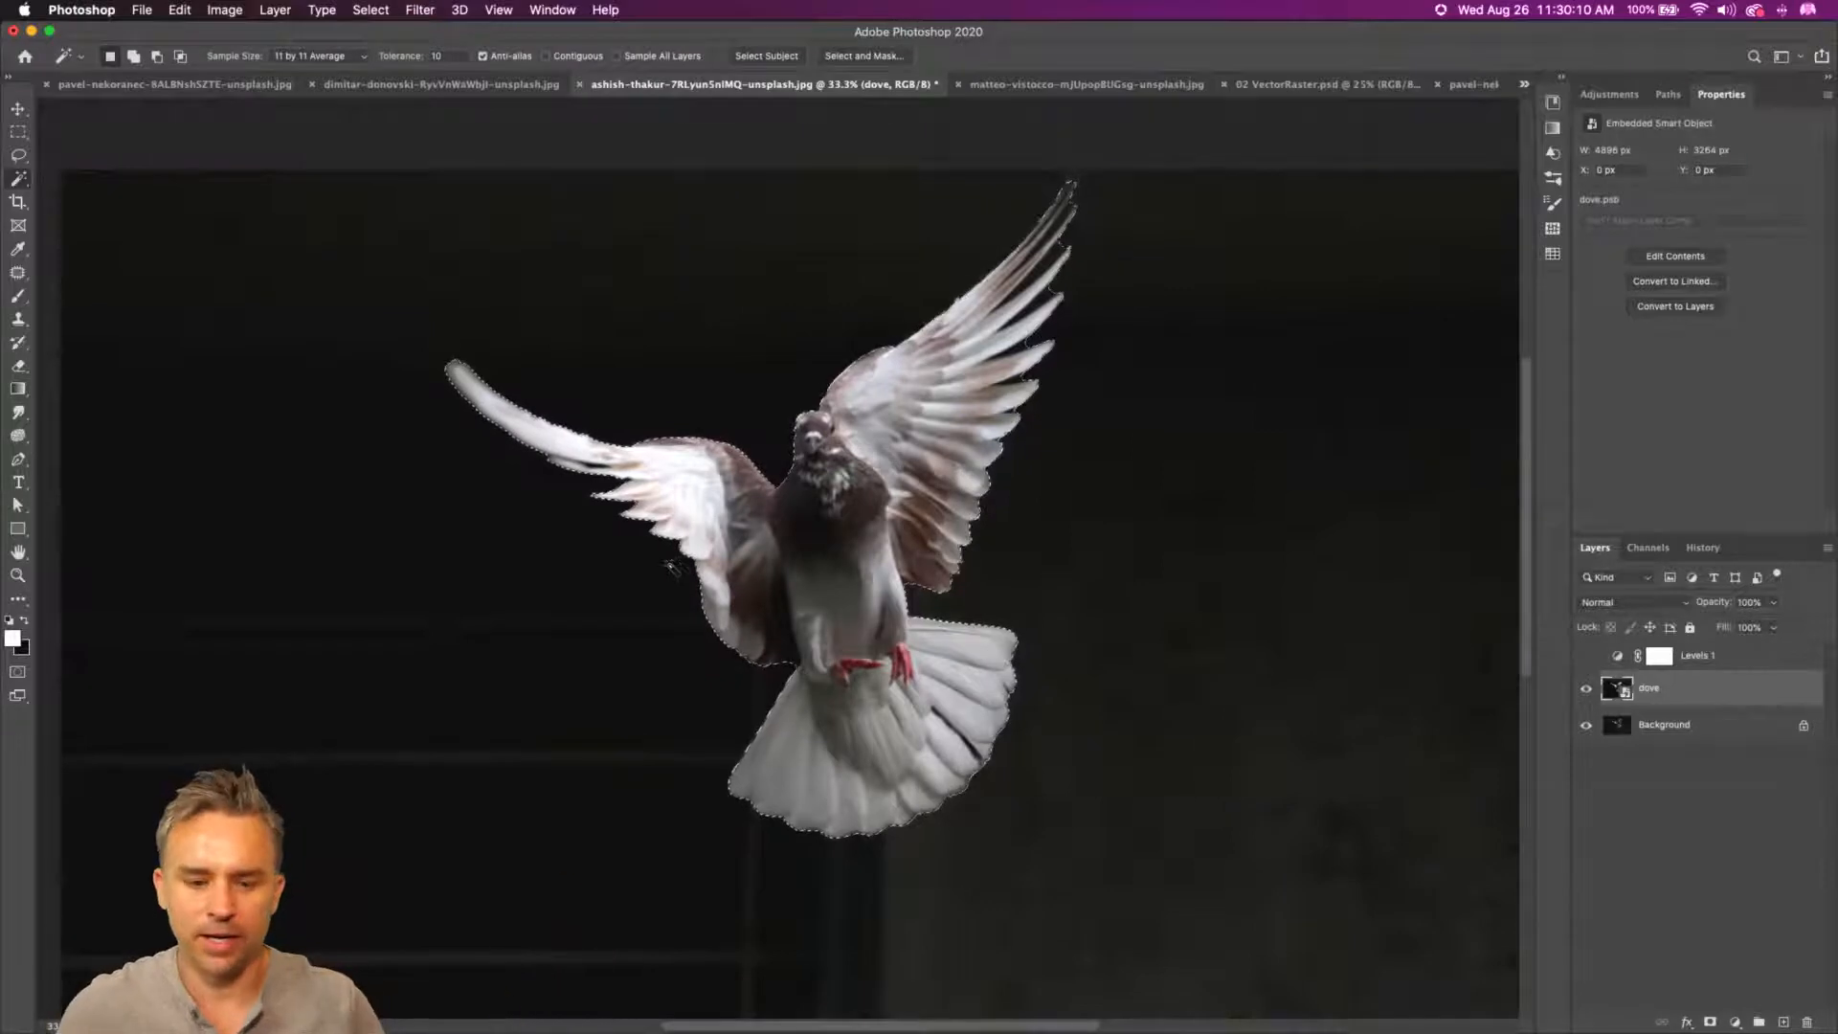
pyautogui.click(1710, 1022)
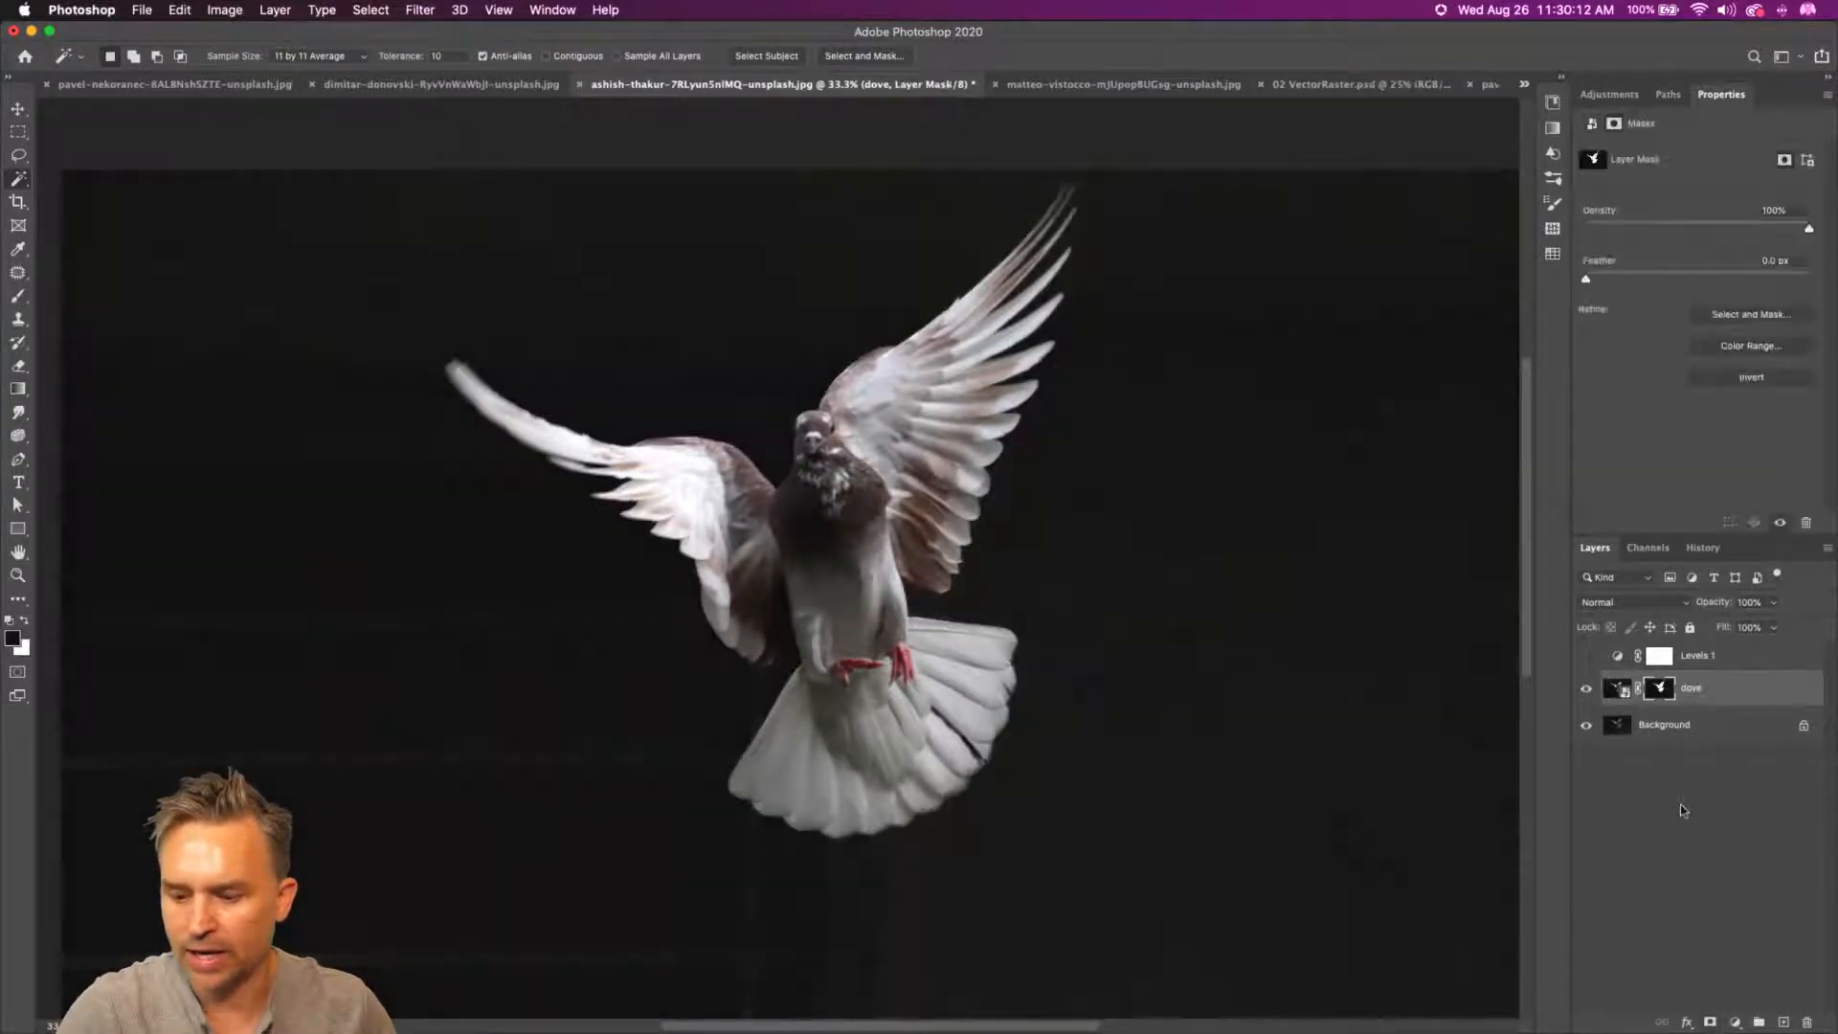
# - Enlarge the layer thumbnails to the medium size in the Layers Panel Options
pyautogui.click(1826, 553)
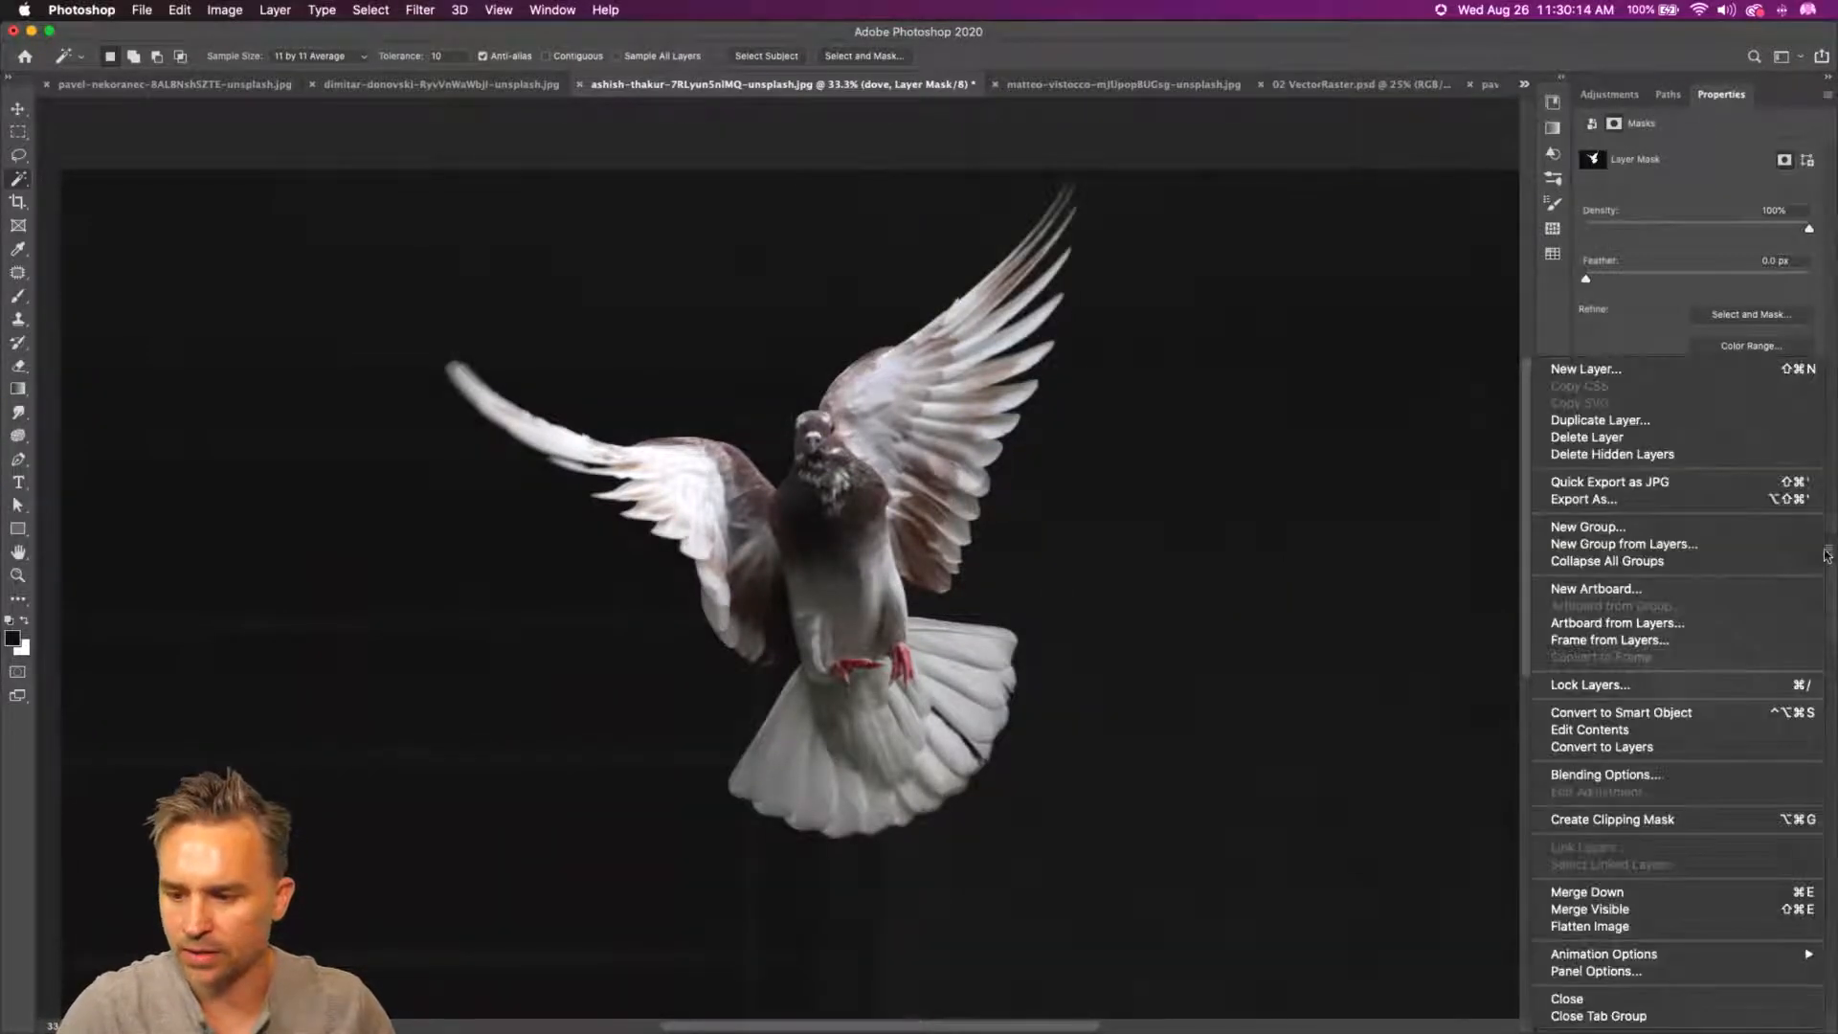
pyautogui.click(1677, 973)
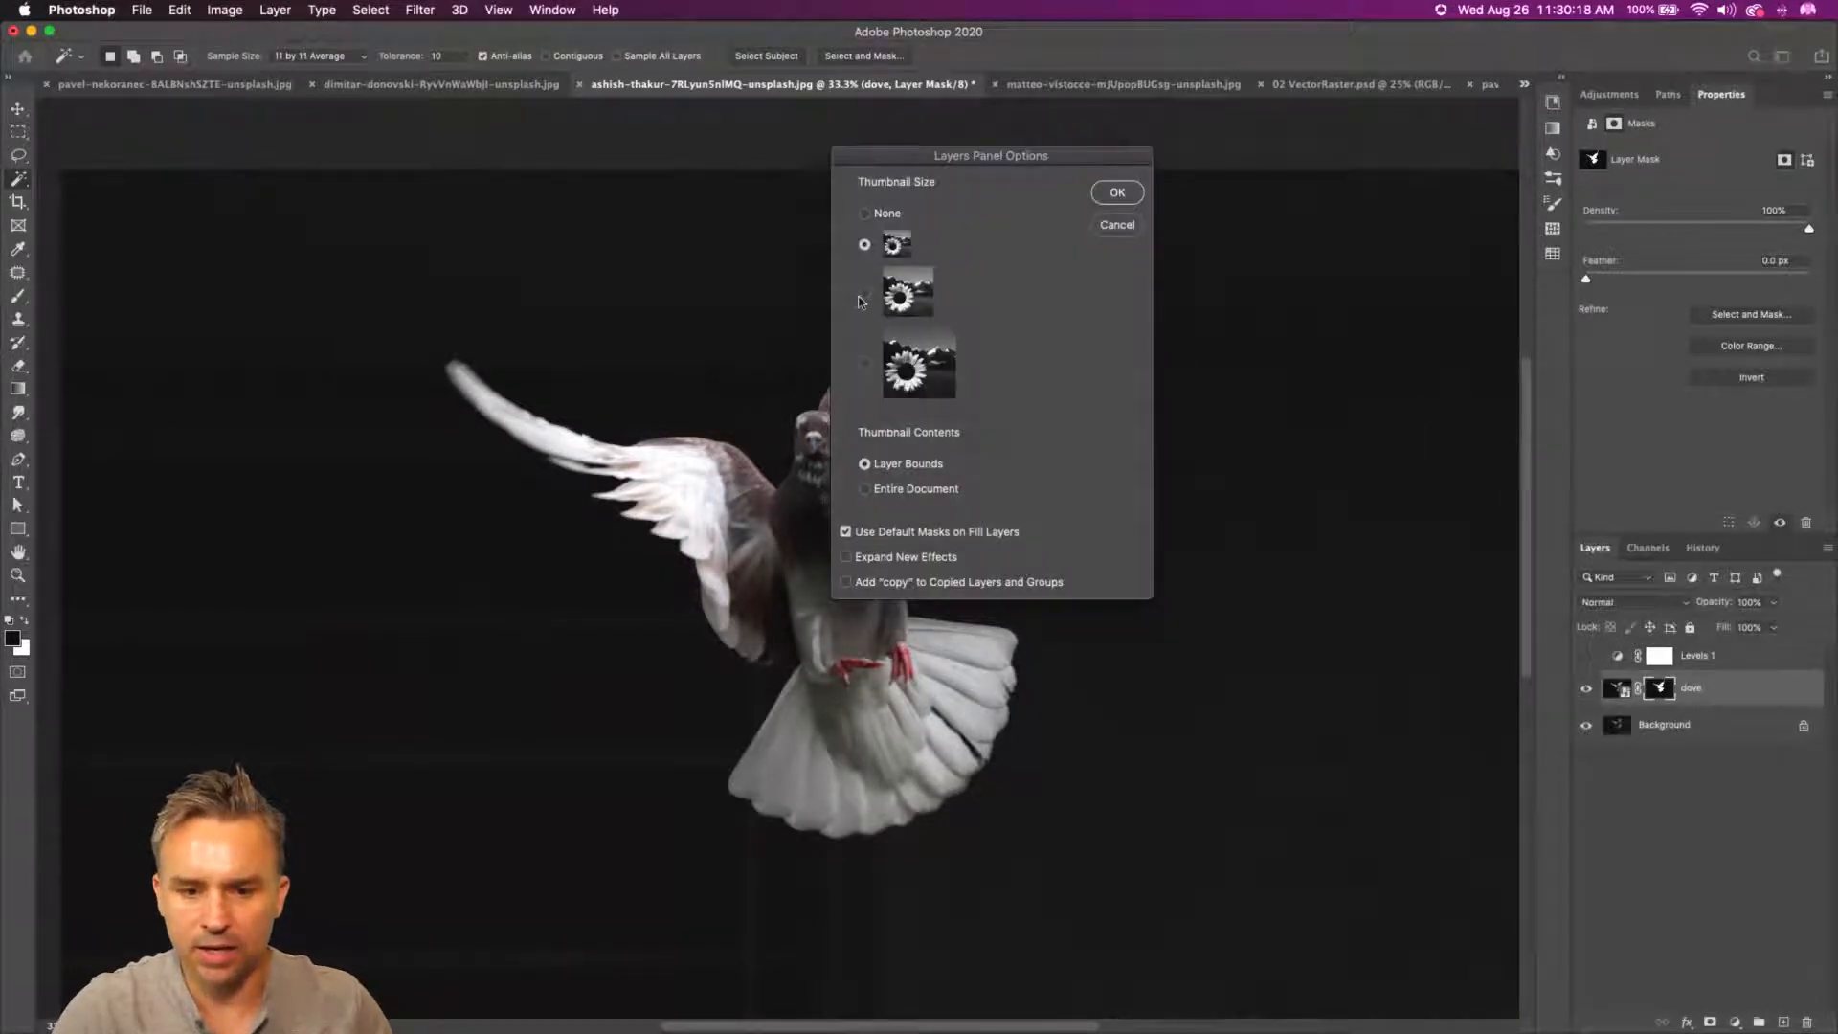
pyautogui.click(865, 294)
pyautogui.click(1113, 193)
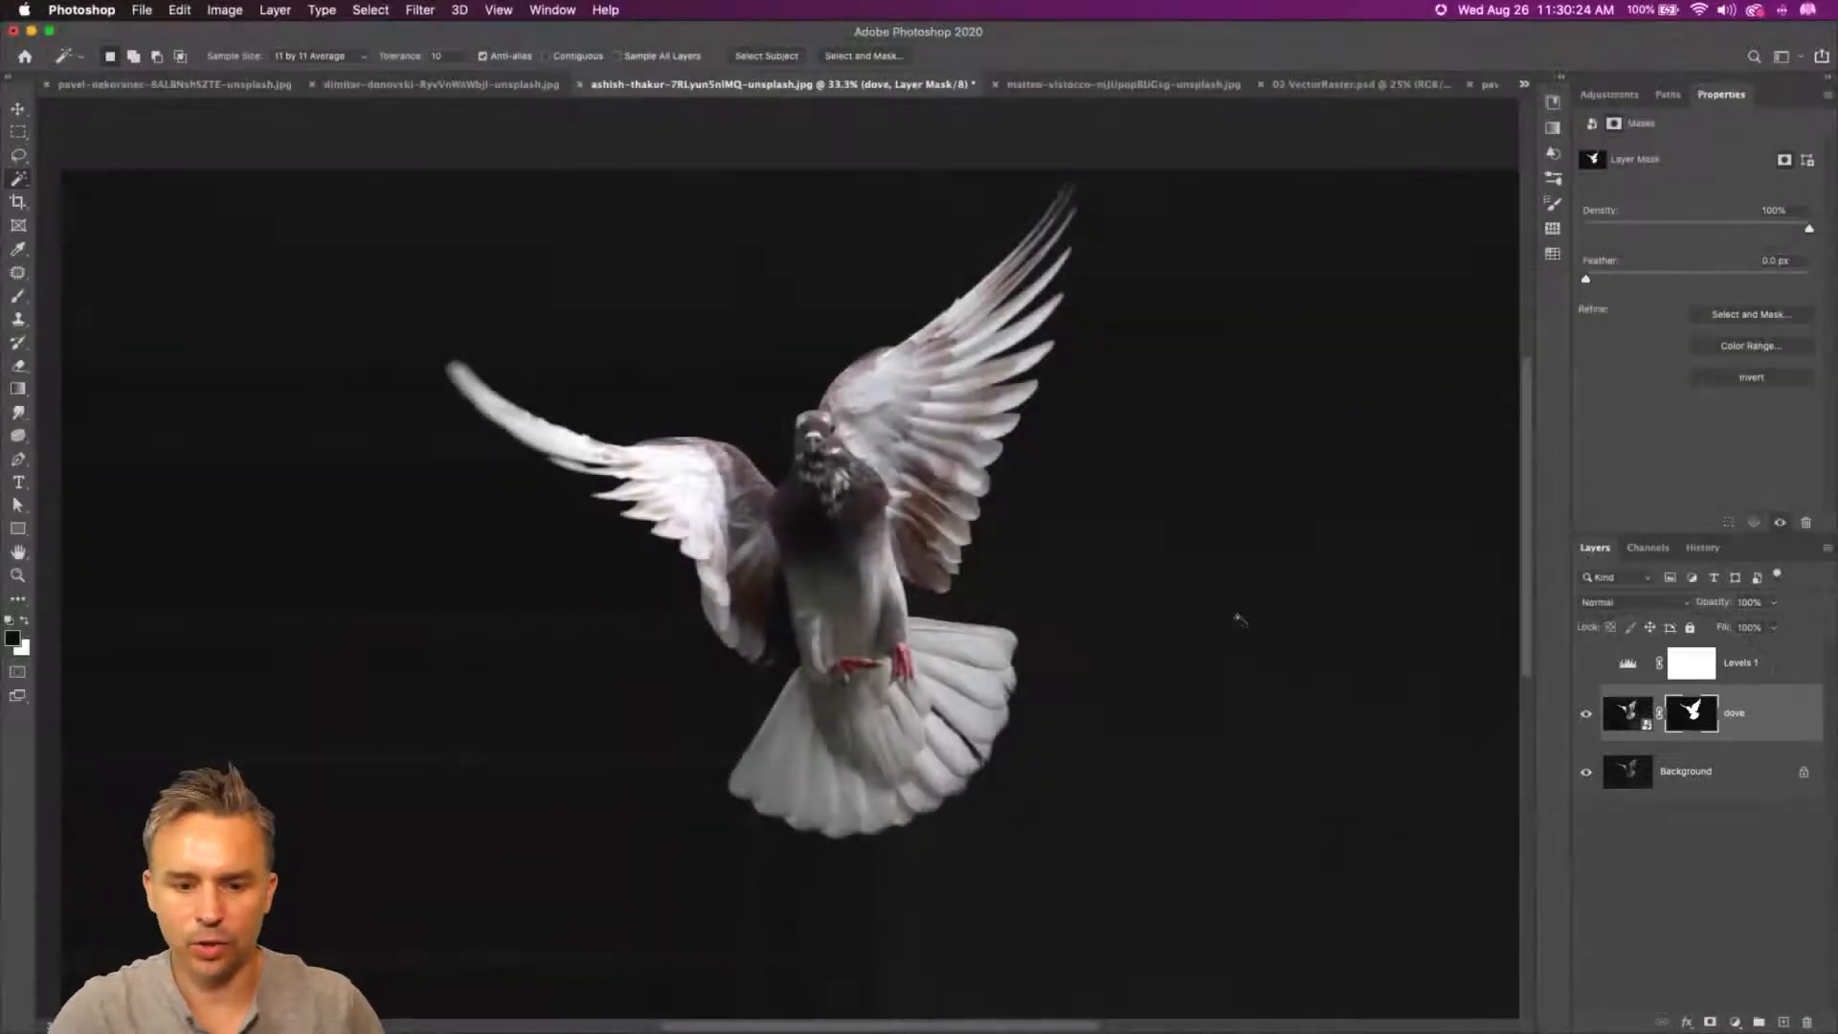
# - Create a new empty layer directly above Background and expand the Libraries panel to show the Misc library
pyautogui.click(1697, 773)
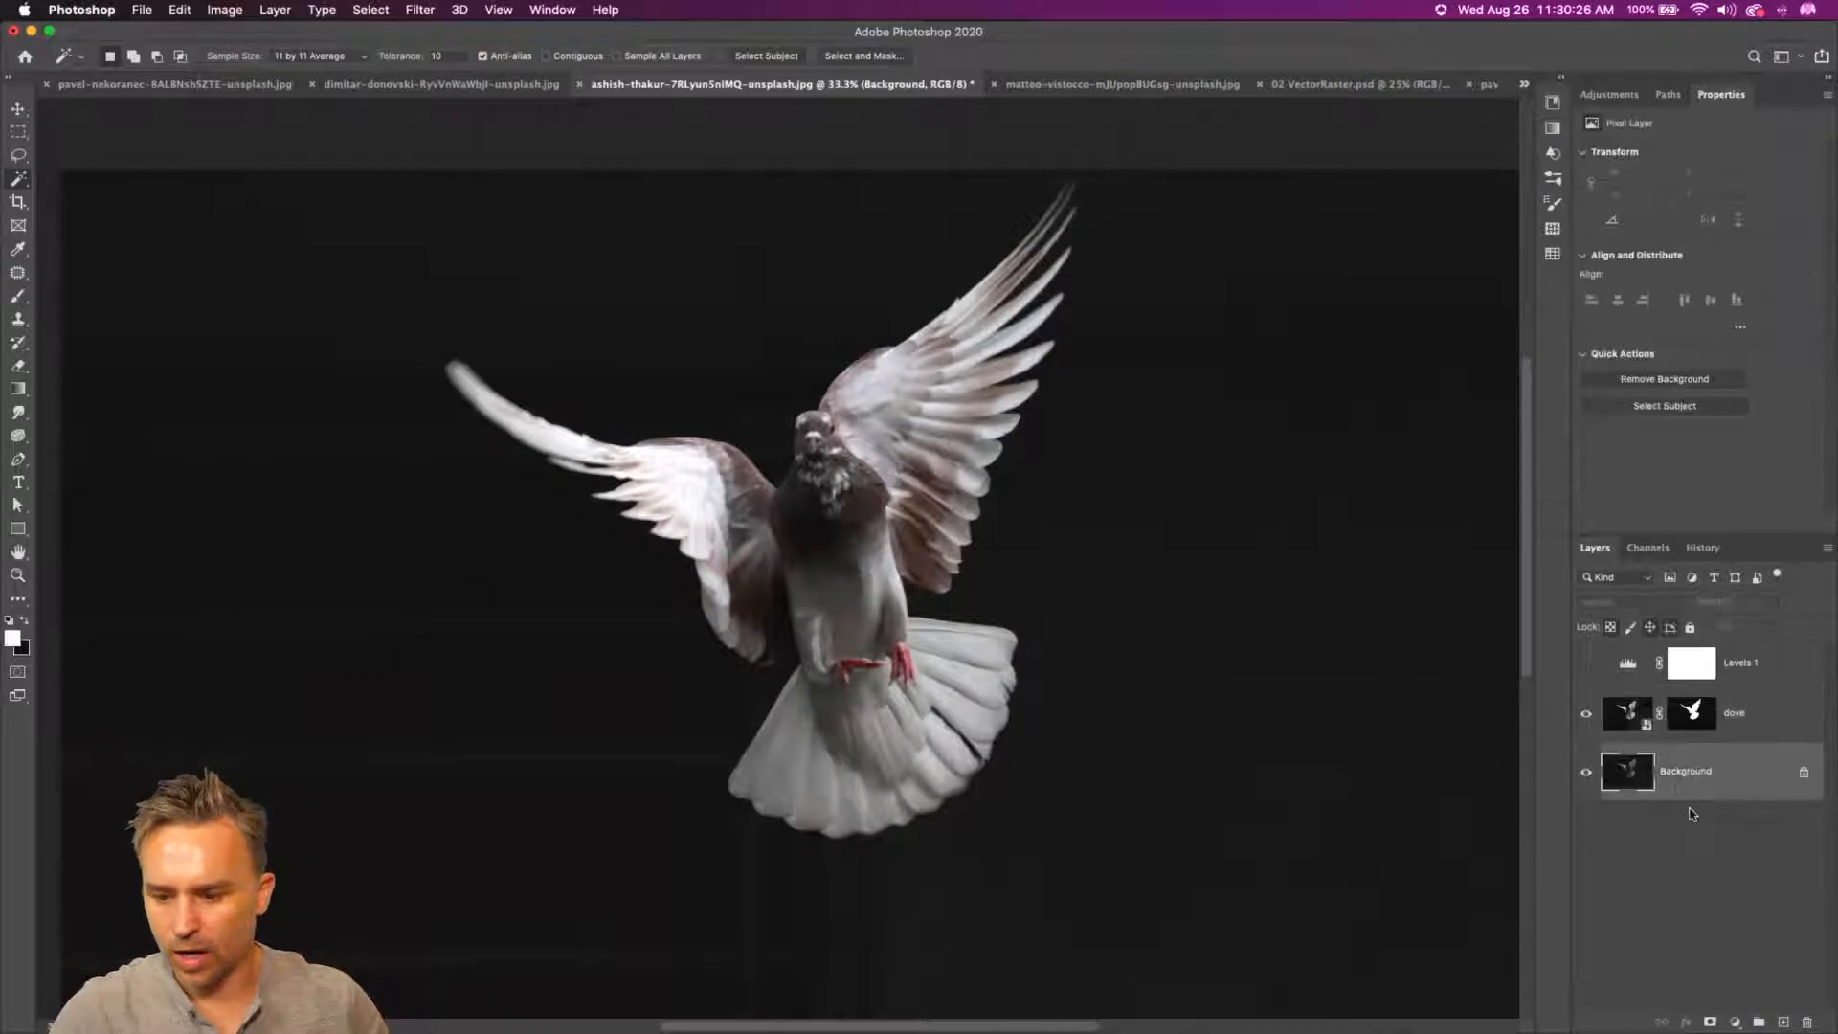
pyautogui.click(1784, 1022)
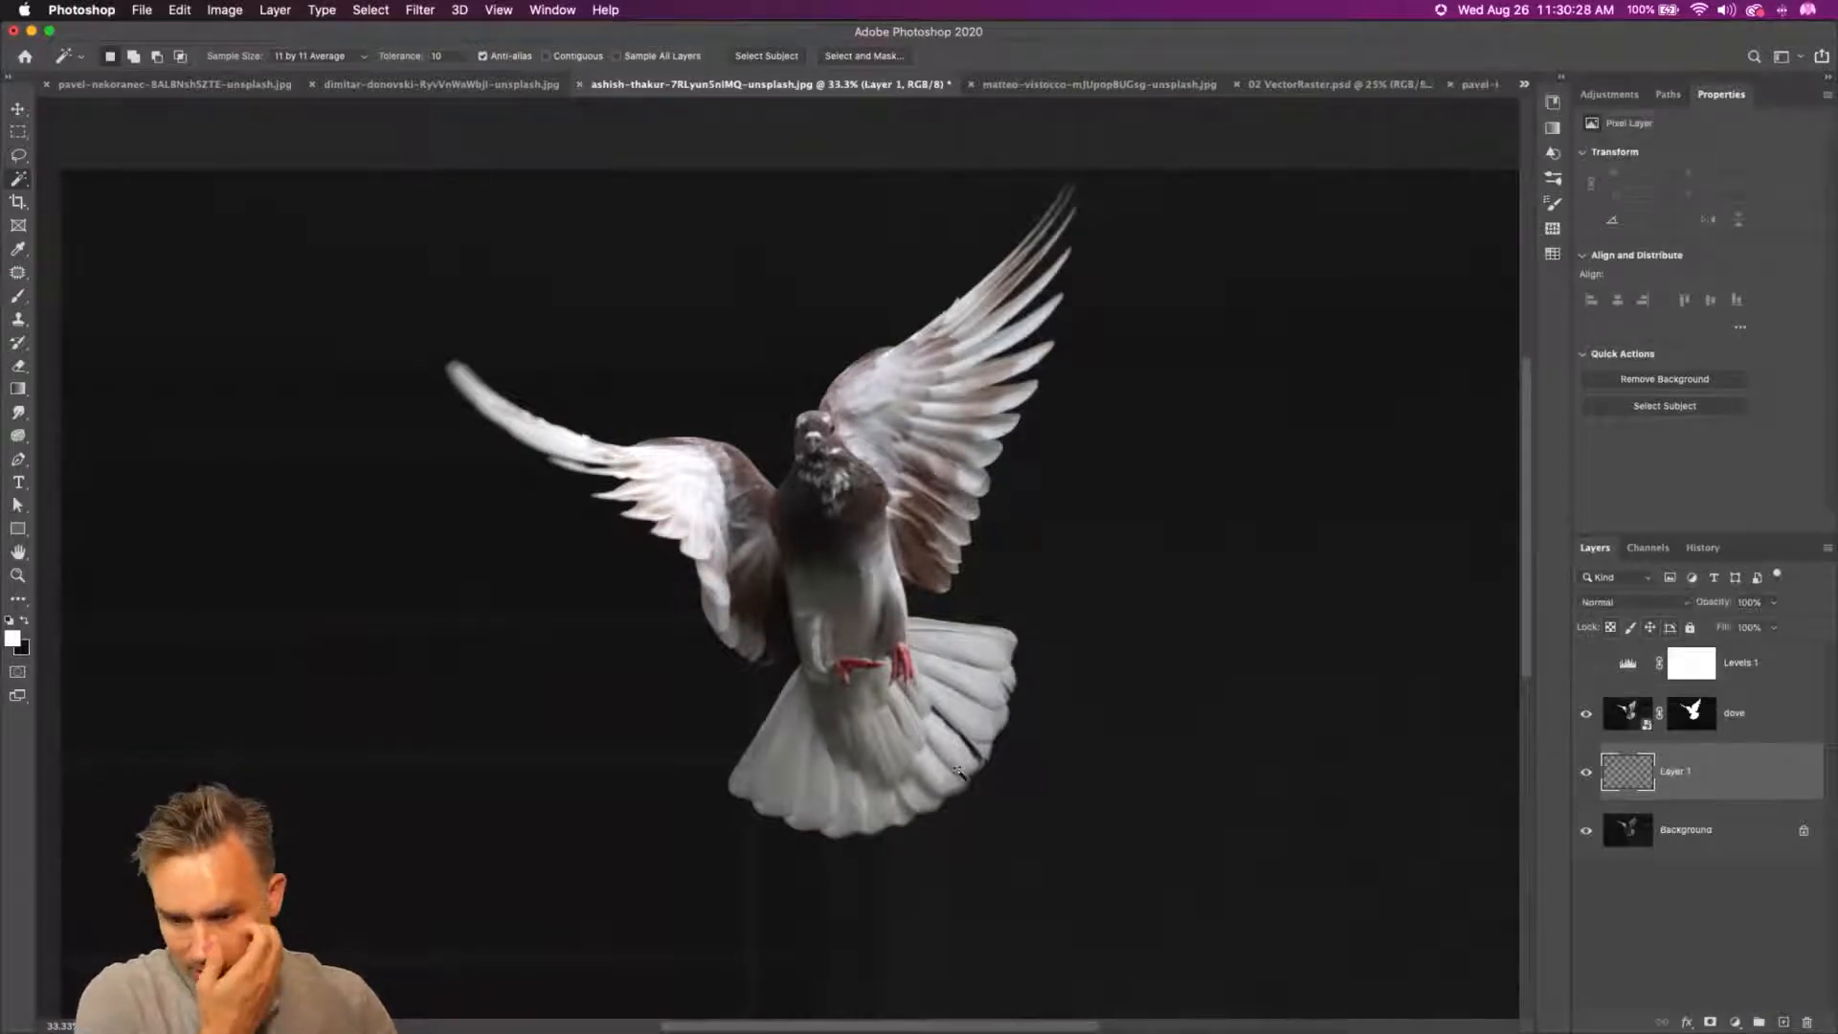
pyautogui.click(1562, 82)
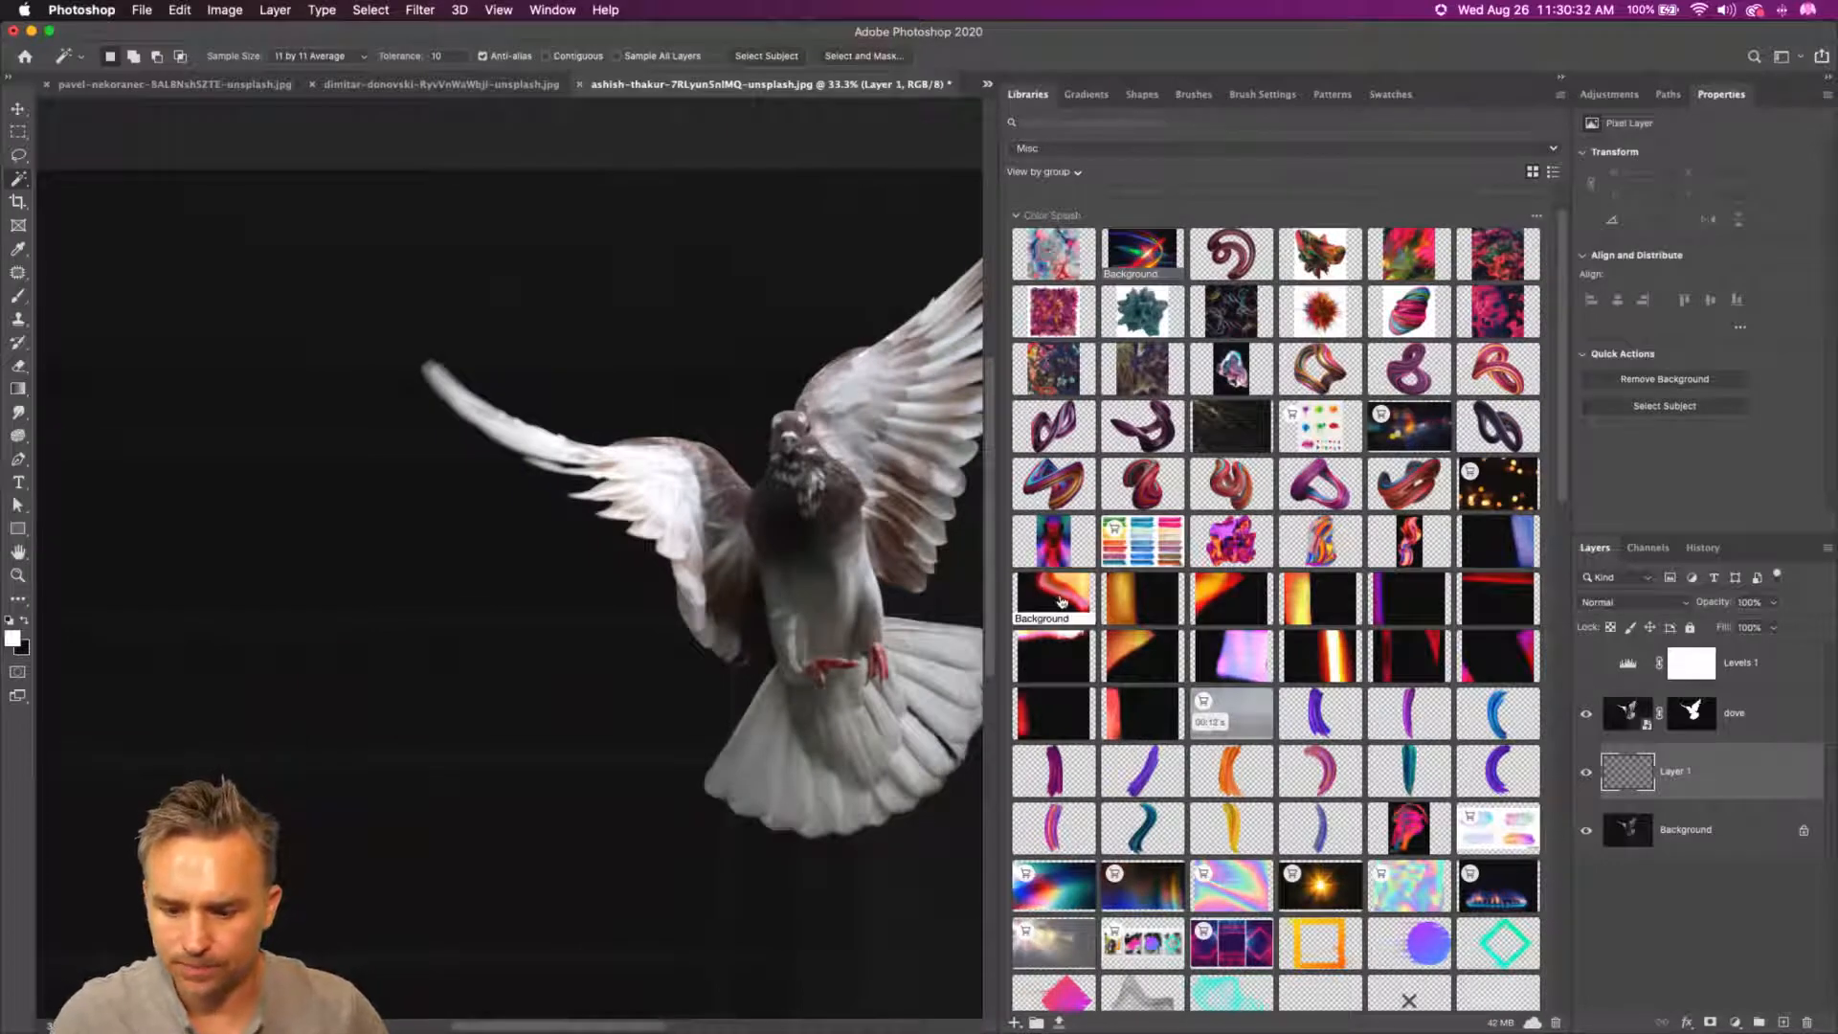
# - Try the colourful defocused light image from the library in the dove document, and delete the placed layer
pyautogui.moveTo(1409, 426); pyautogui.dragTo(578, 577)
pyautogui.moveTo(1706, 780); pyautogui.dragTo(1808, 1023)
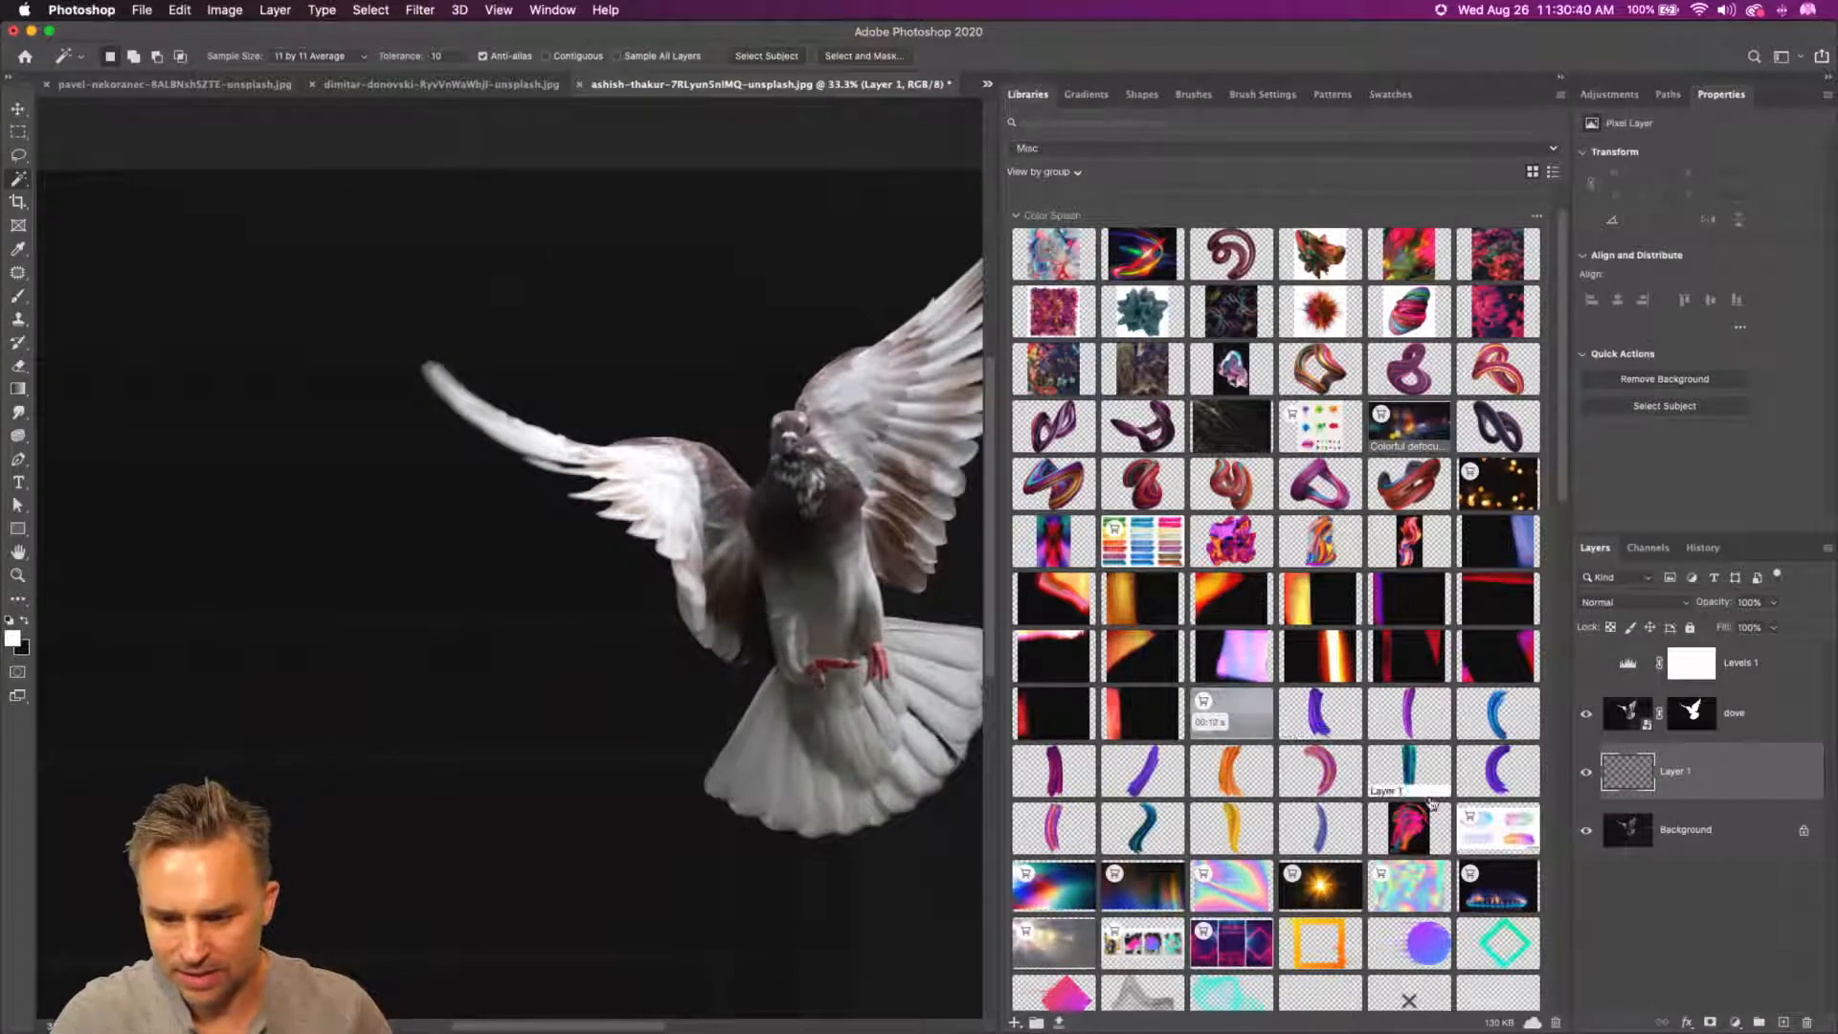
# - Place the dark golden sparkle graphic from the Misc library into the dove document, directly above the empty Layer 1
pyautogui.scroll(-5, 1129, 766)
pyautogui.scroll(-2, 1130, 765)
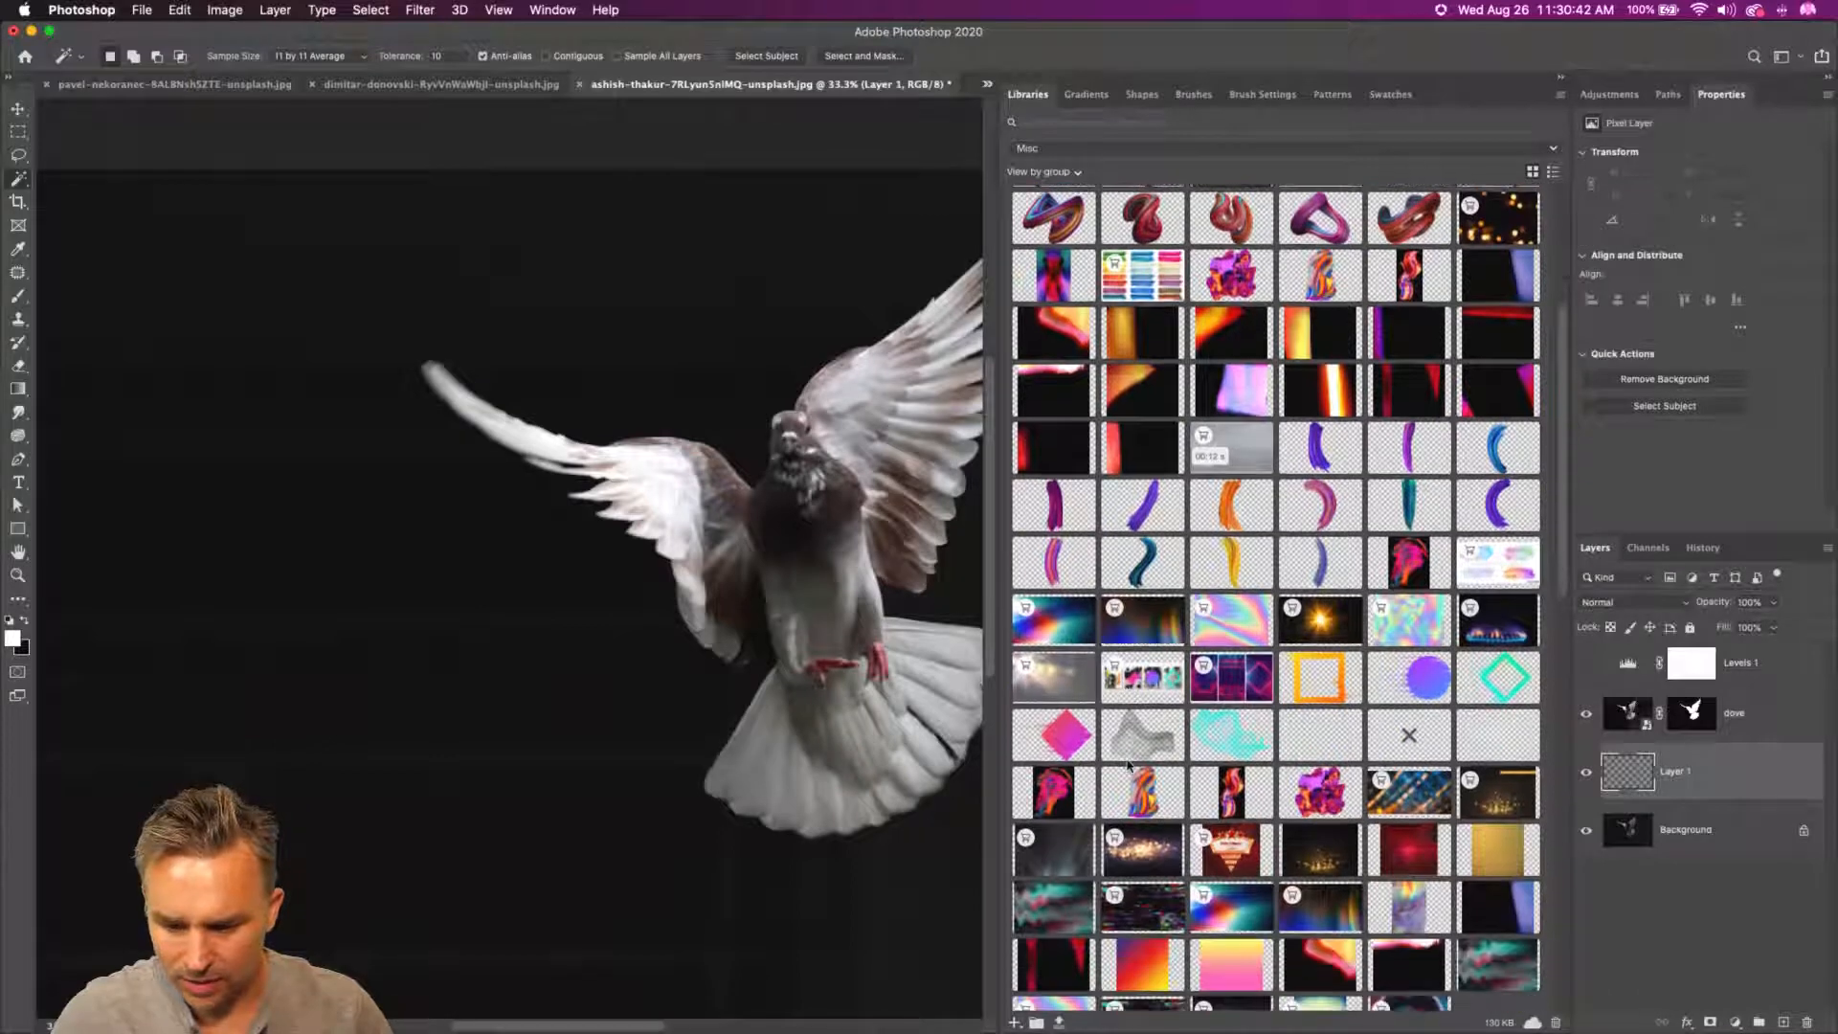
pyautogui.moveTo(1306, 850); pyautogui.dragTo(531, 681)
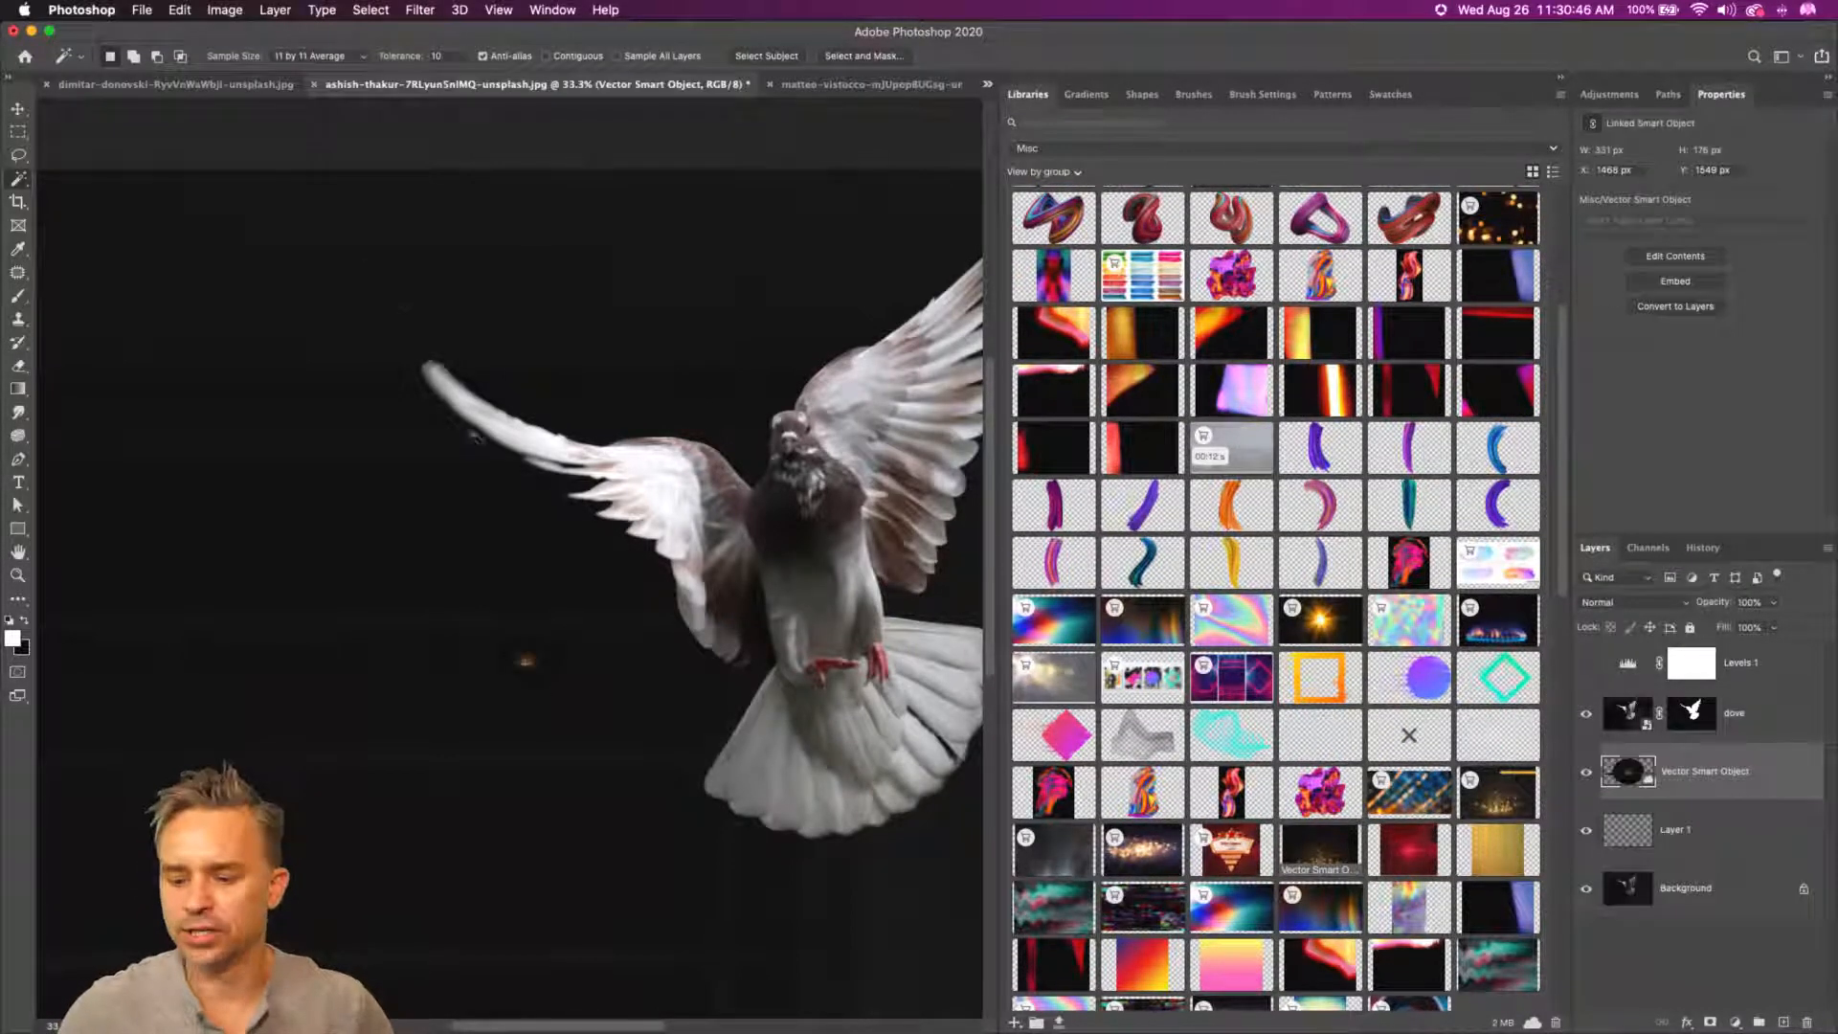
# - Add a pale lavender gradient preset as a fill layer directly beneath the dove, then collapse the expanded panels
pyautogui.click(18, 131)
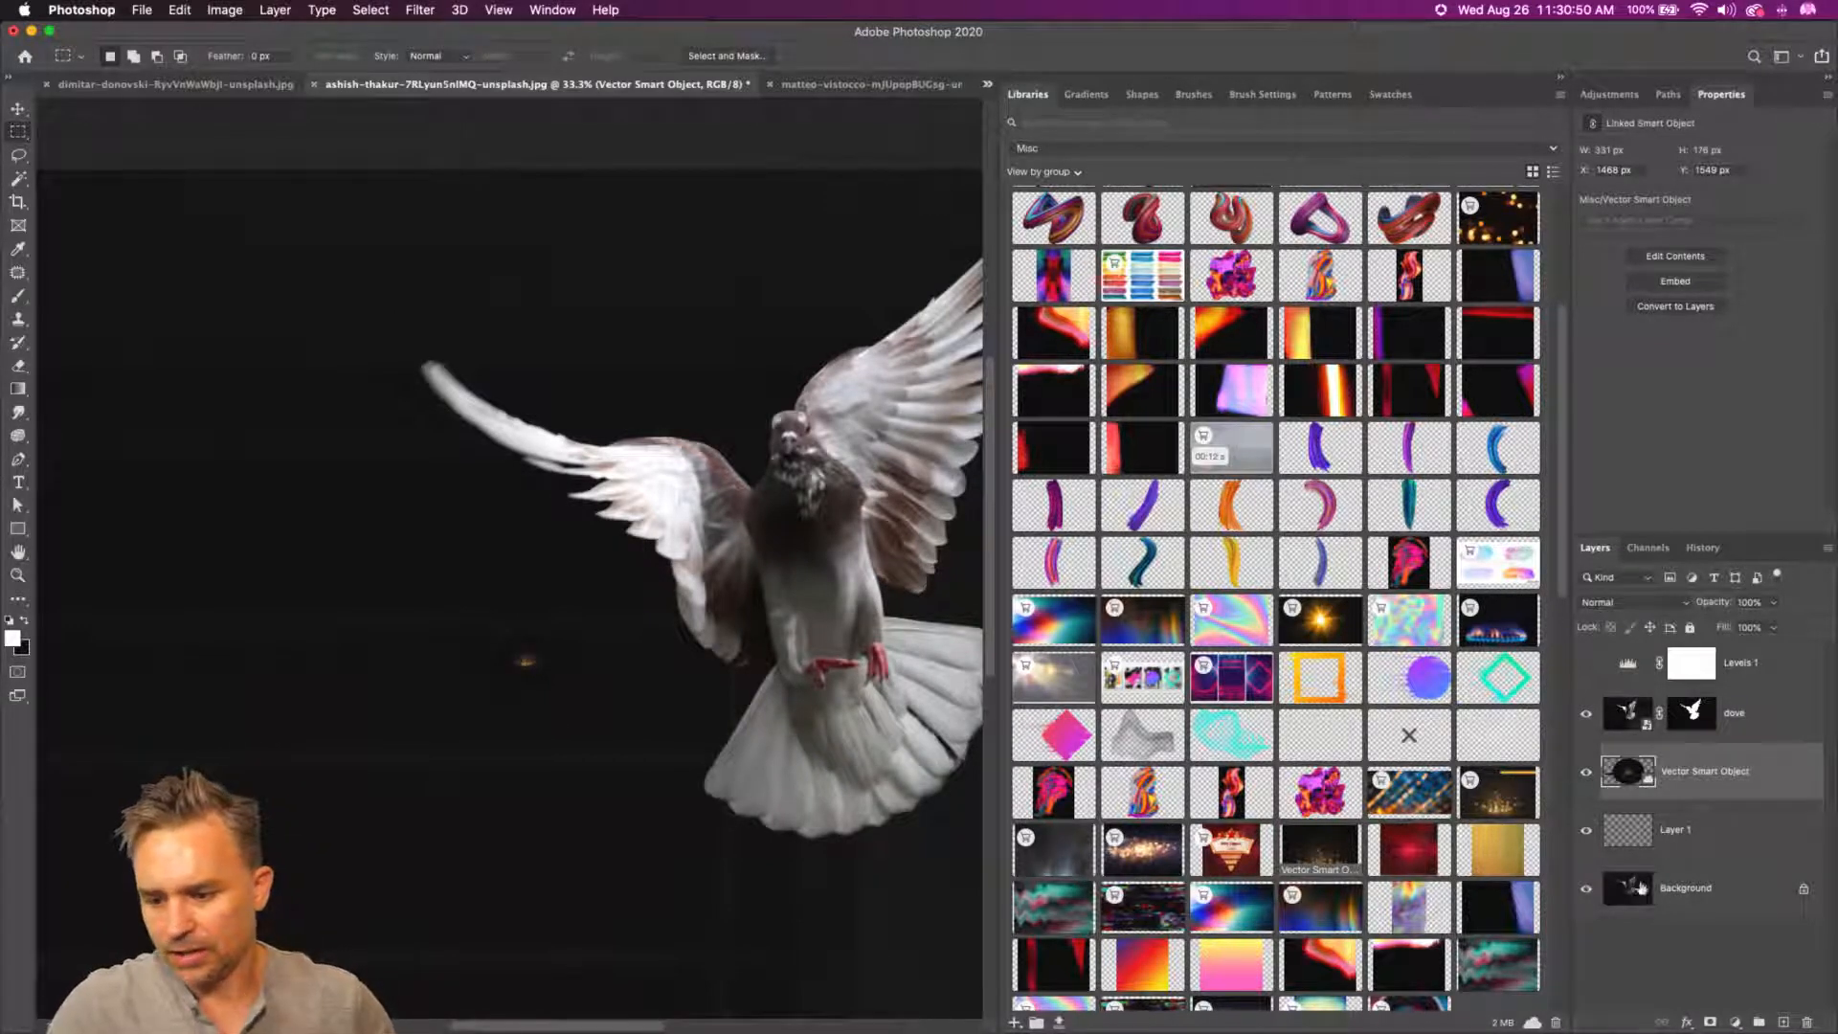
pyautogui.click(1783, 1021)
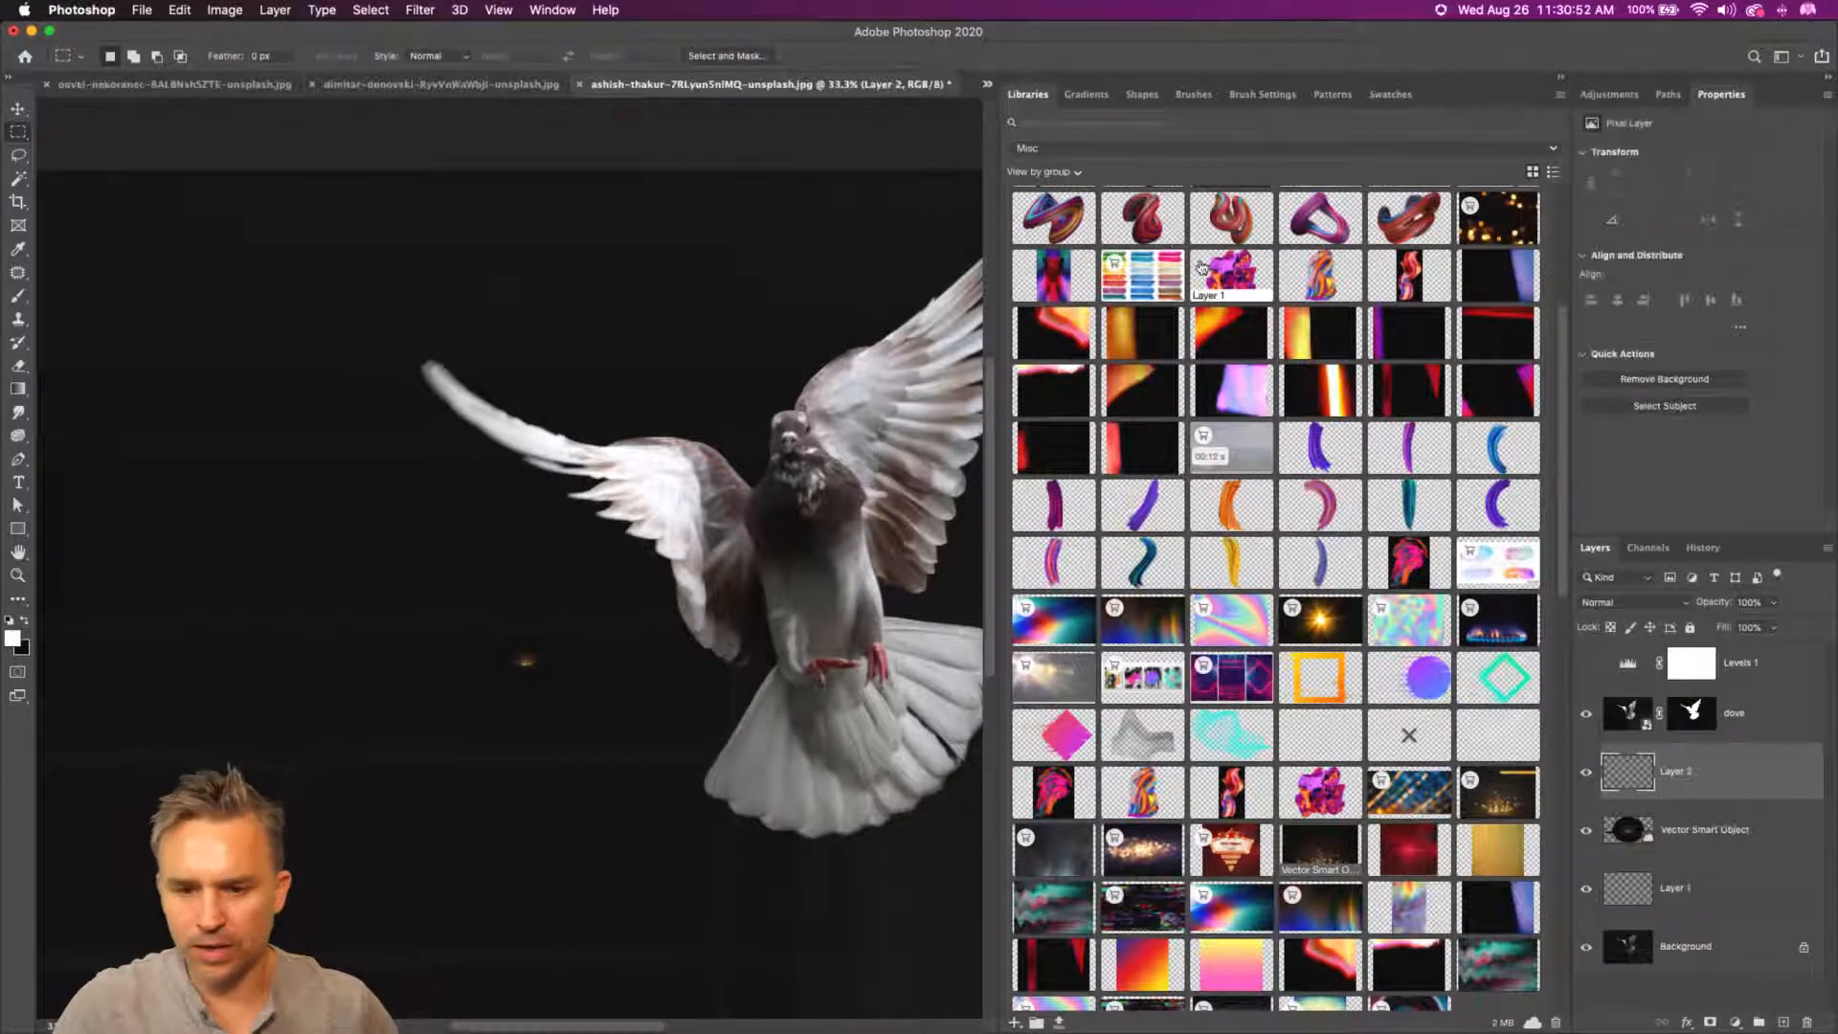
pyautogui.click(1086, 94)
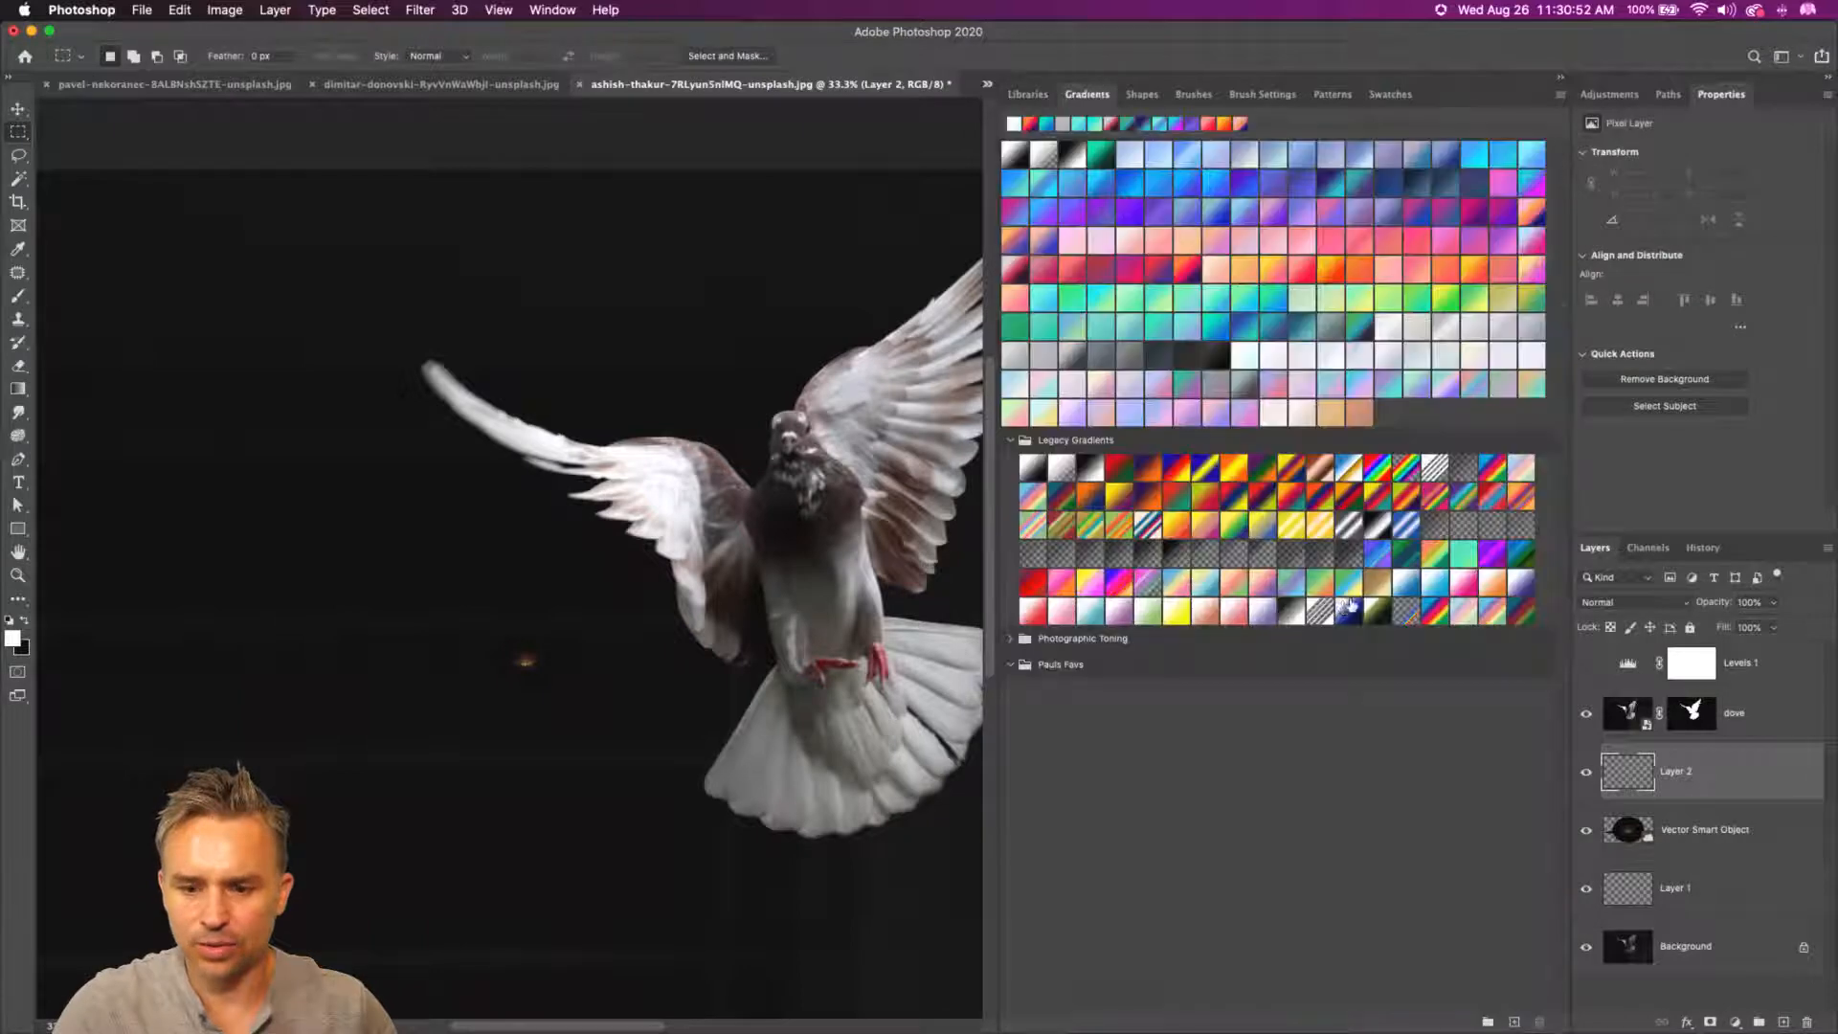
pyautogui.click(1115, 273)
pyautogui.click(1127, 392)
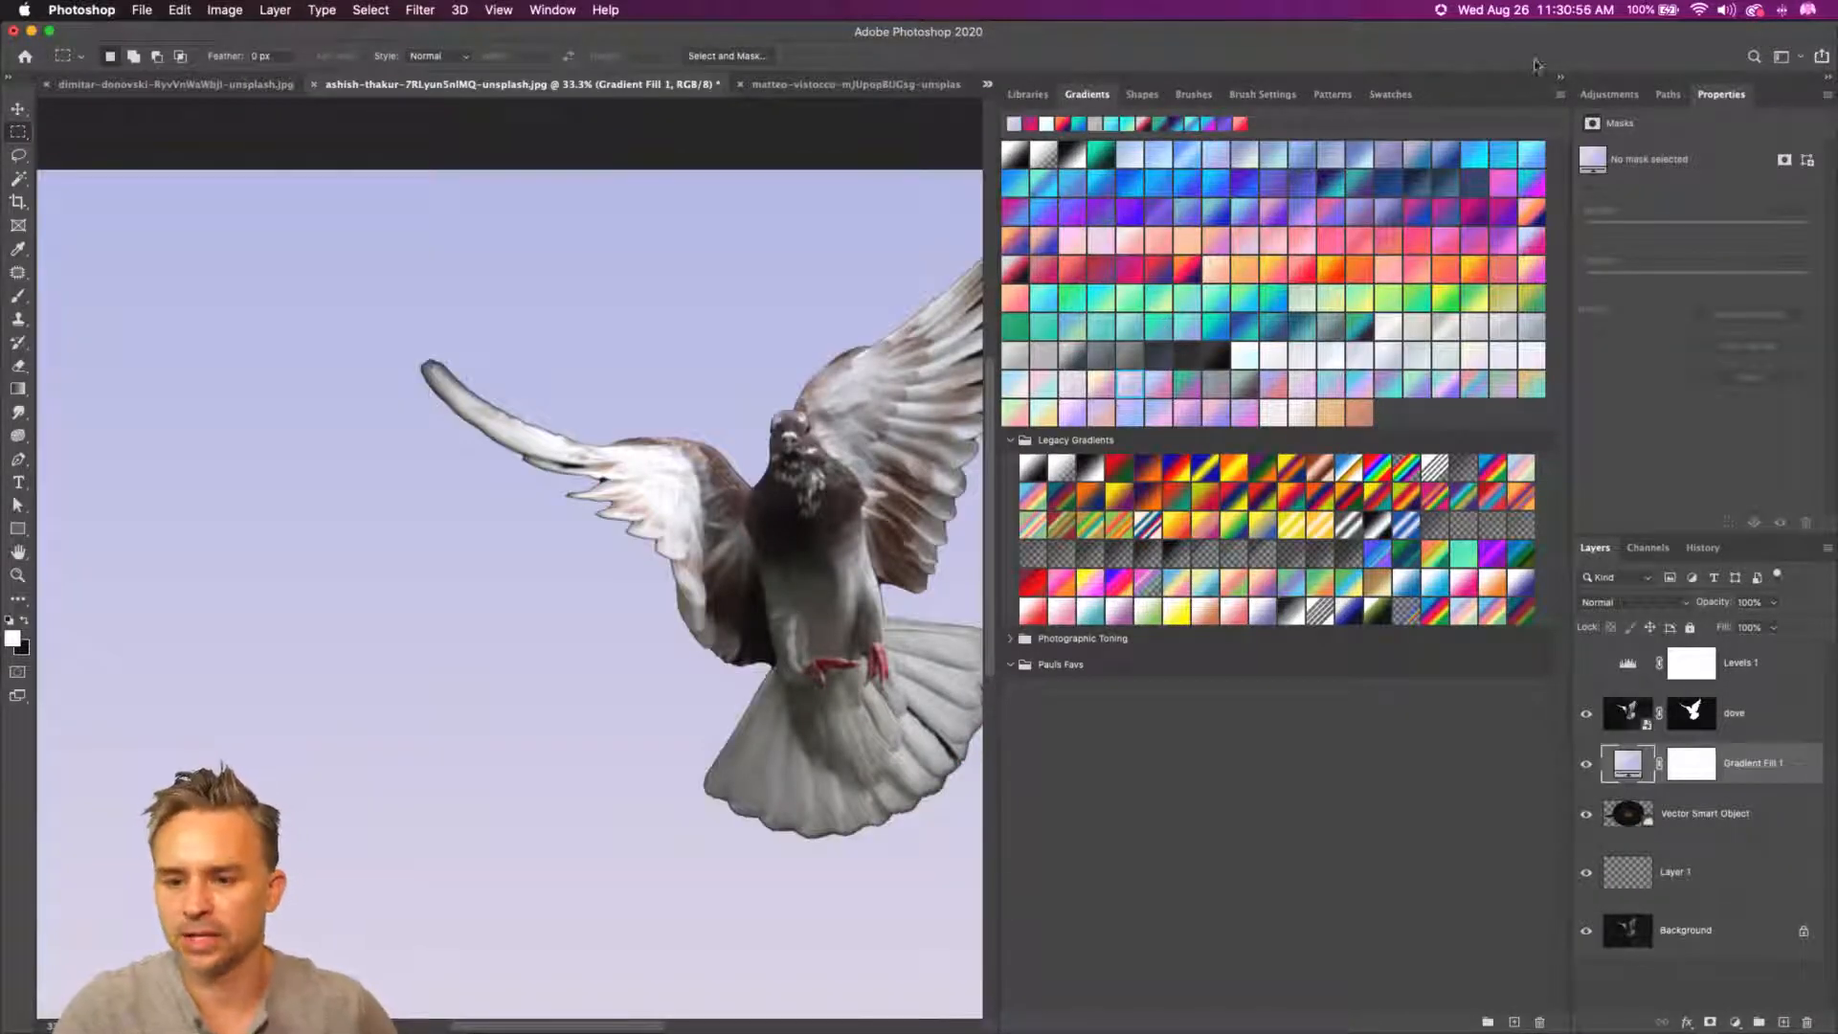
pyautogui.click(1563, 80)
# - Open the dove's layer mask in Select and Mask and refine the upper feather tips of the raised right wing with the Refine Edge Brush
pyautogui.moveTo(685, 287); pyautogui.dragTo(734, 230)
pyautogui.press('super+equal')
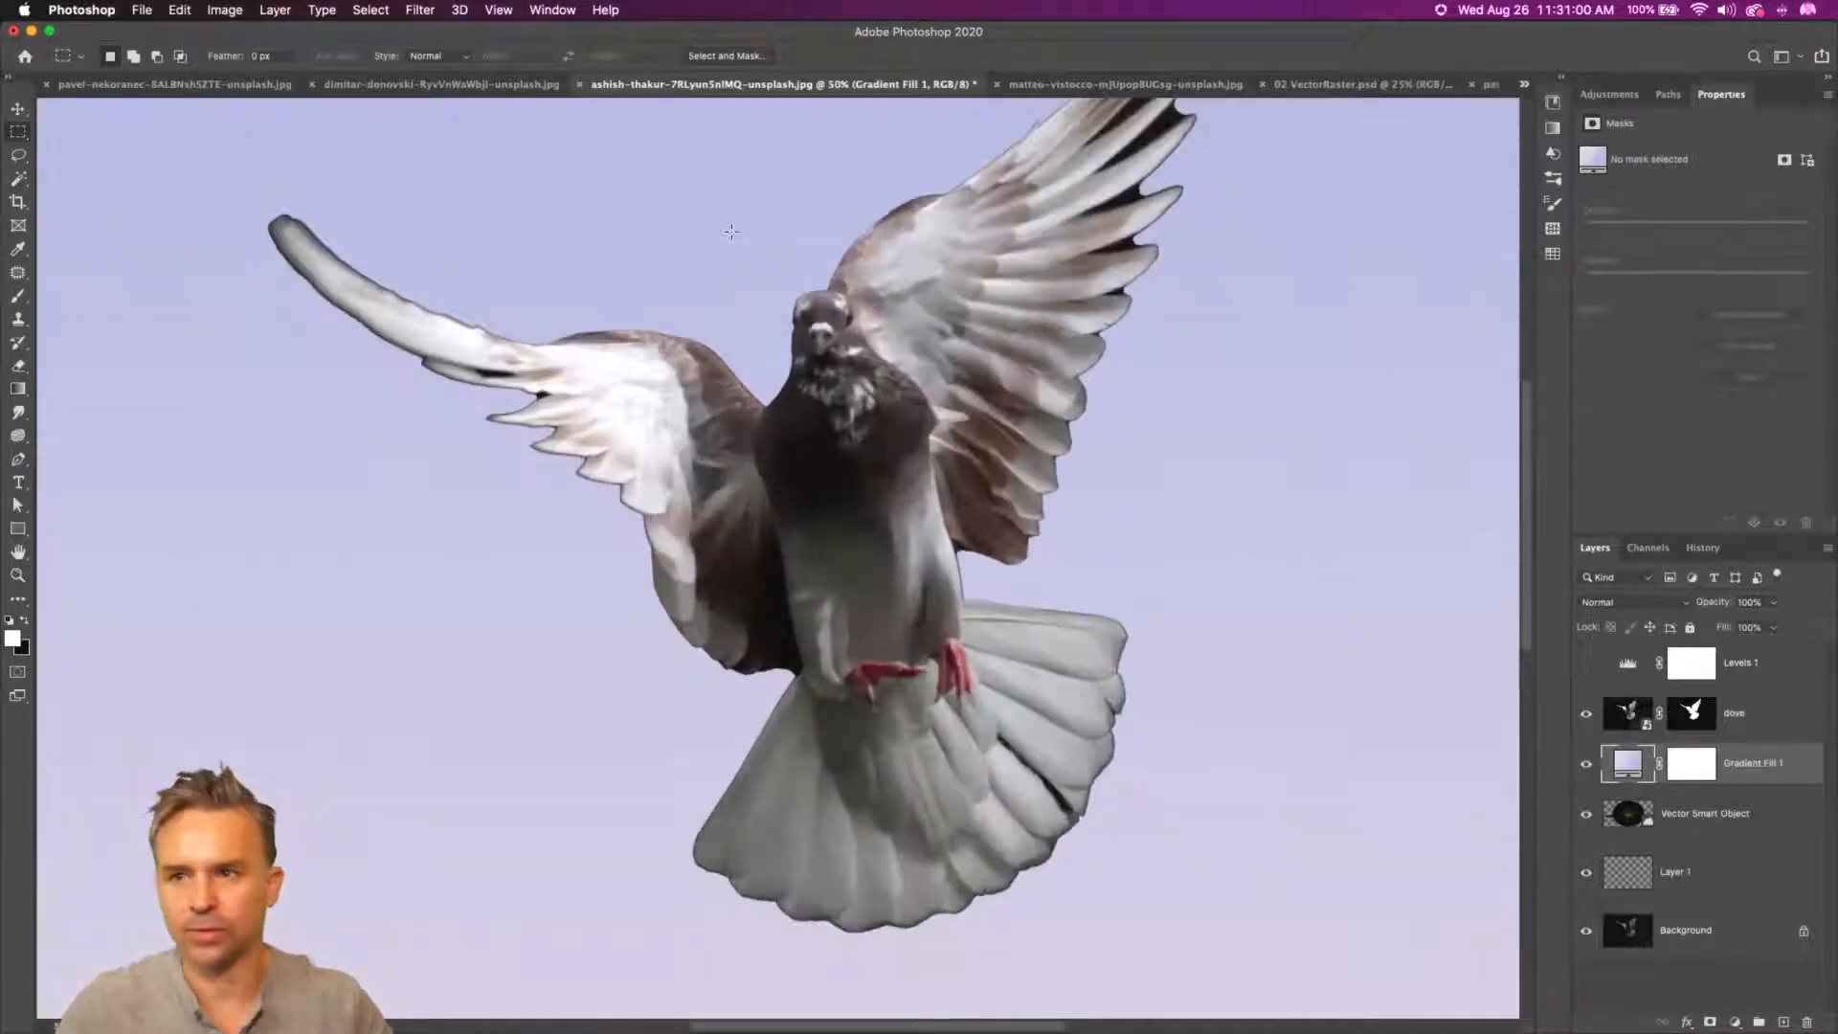
pyautogui.moveTo(893, 476); pyautogui.dragTo(843, 561)
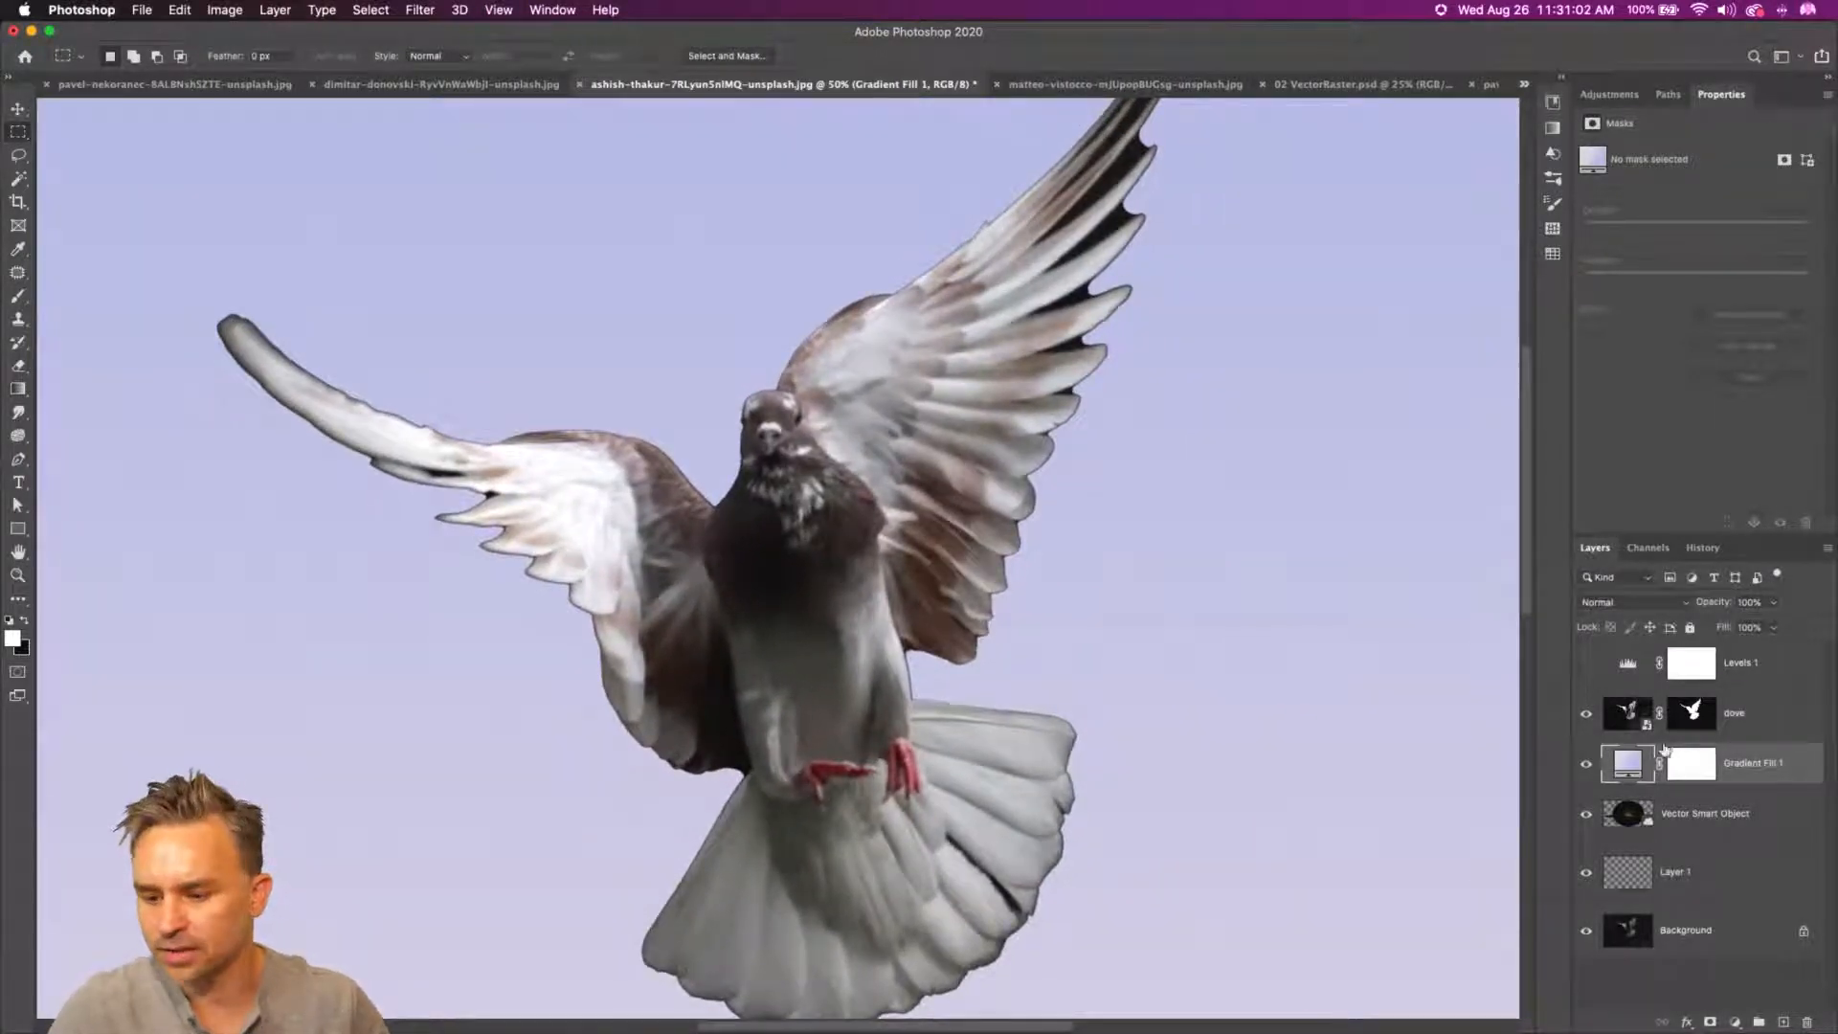
pyautogui.click(1681, 711)
pyautogui.doubleClick(1685, 712)
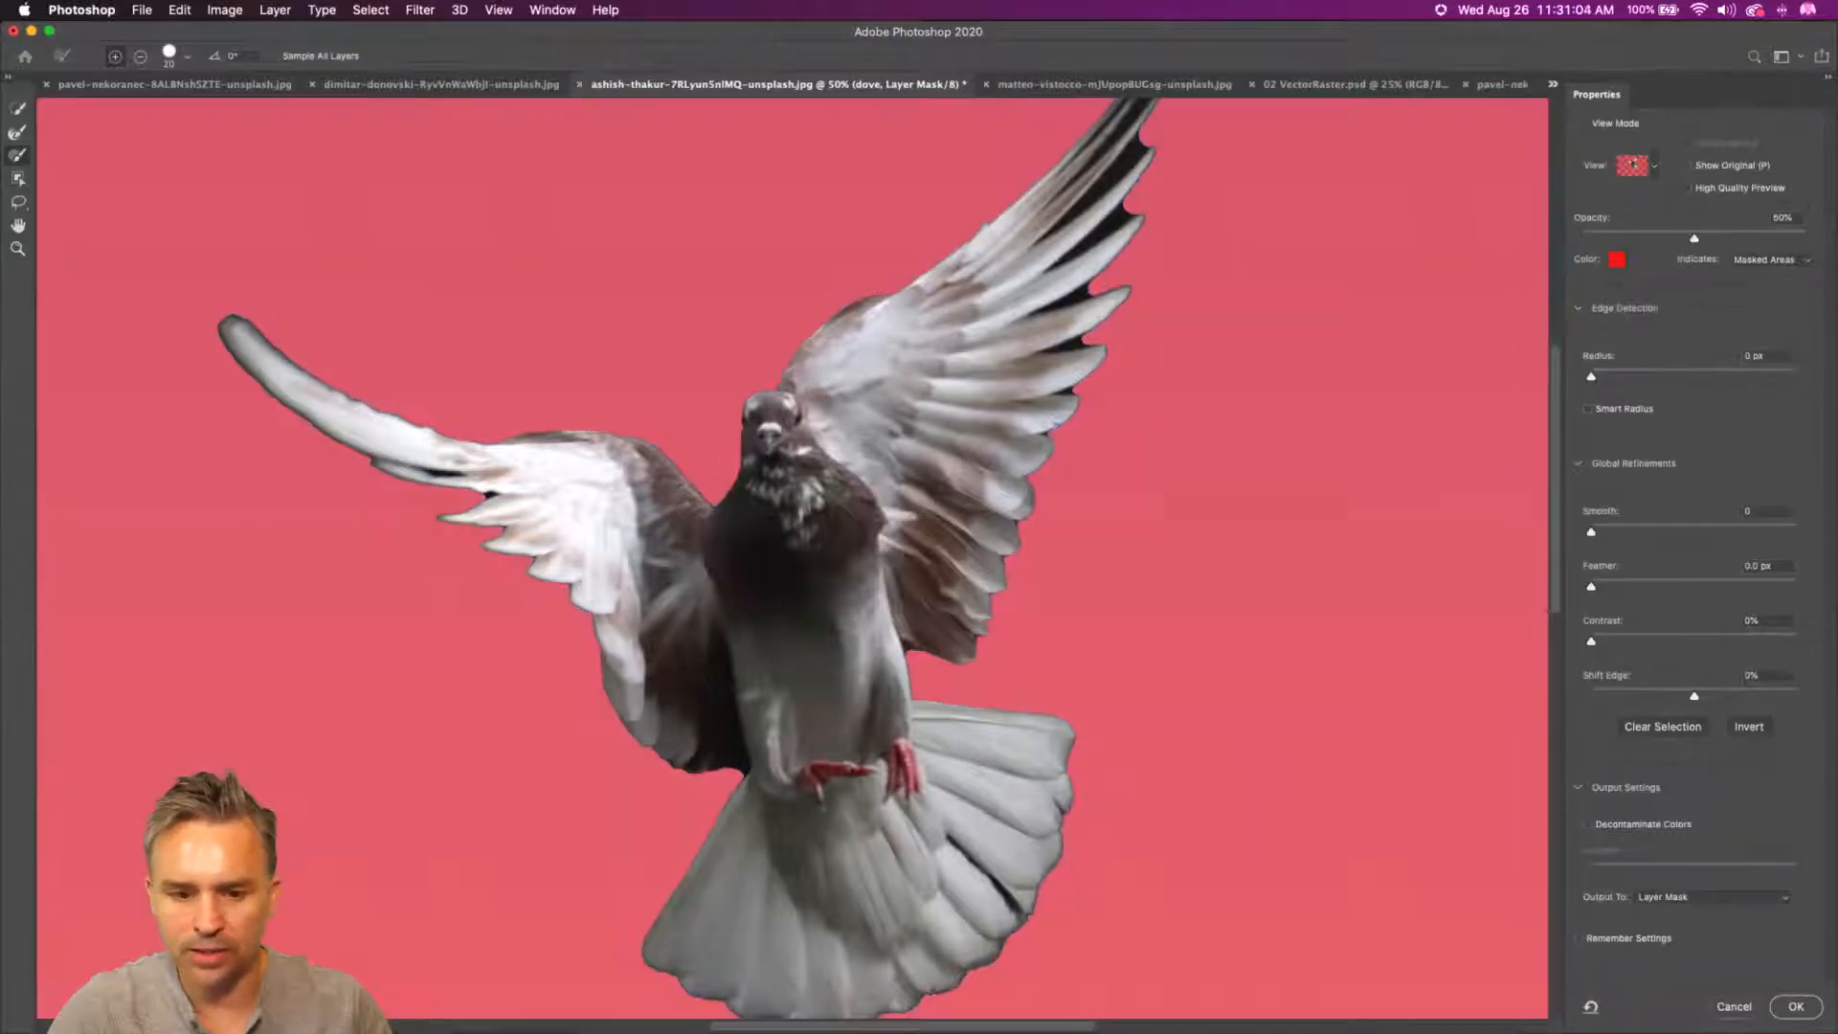
pyautogui.click(18, 132)
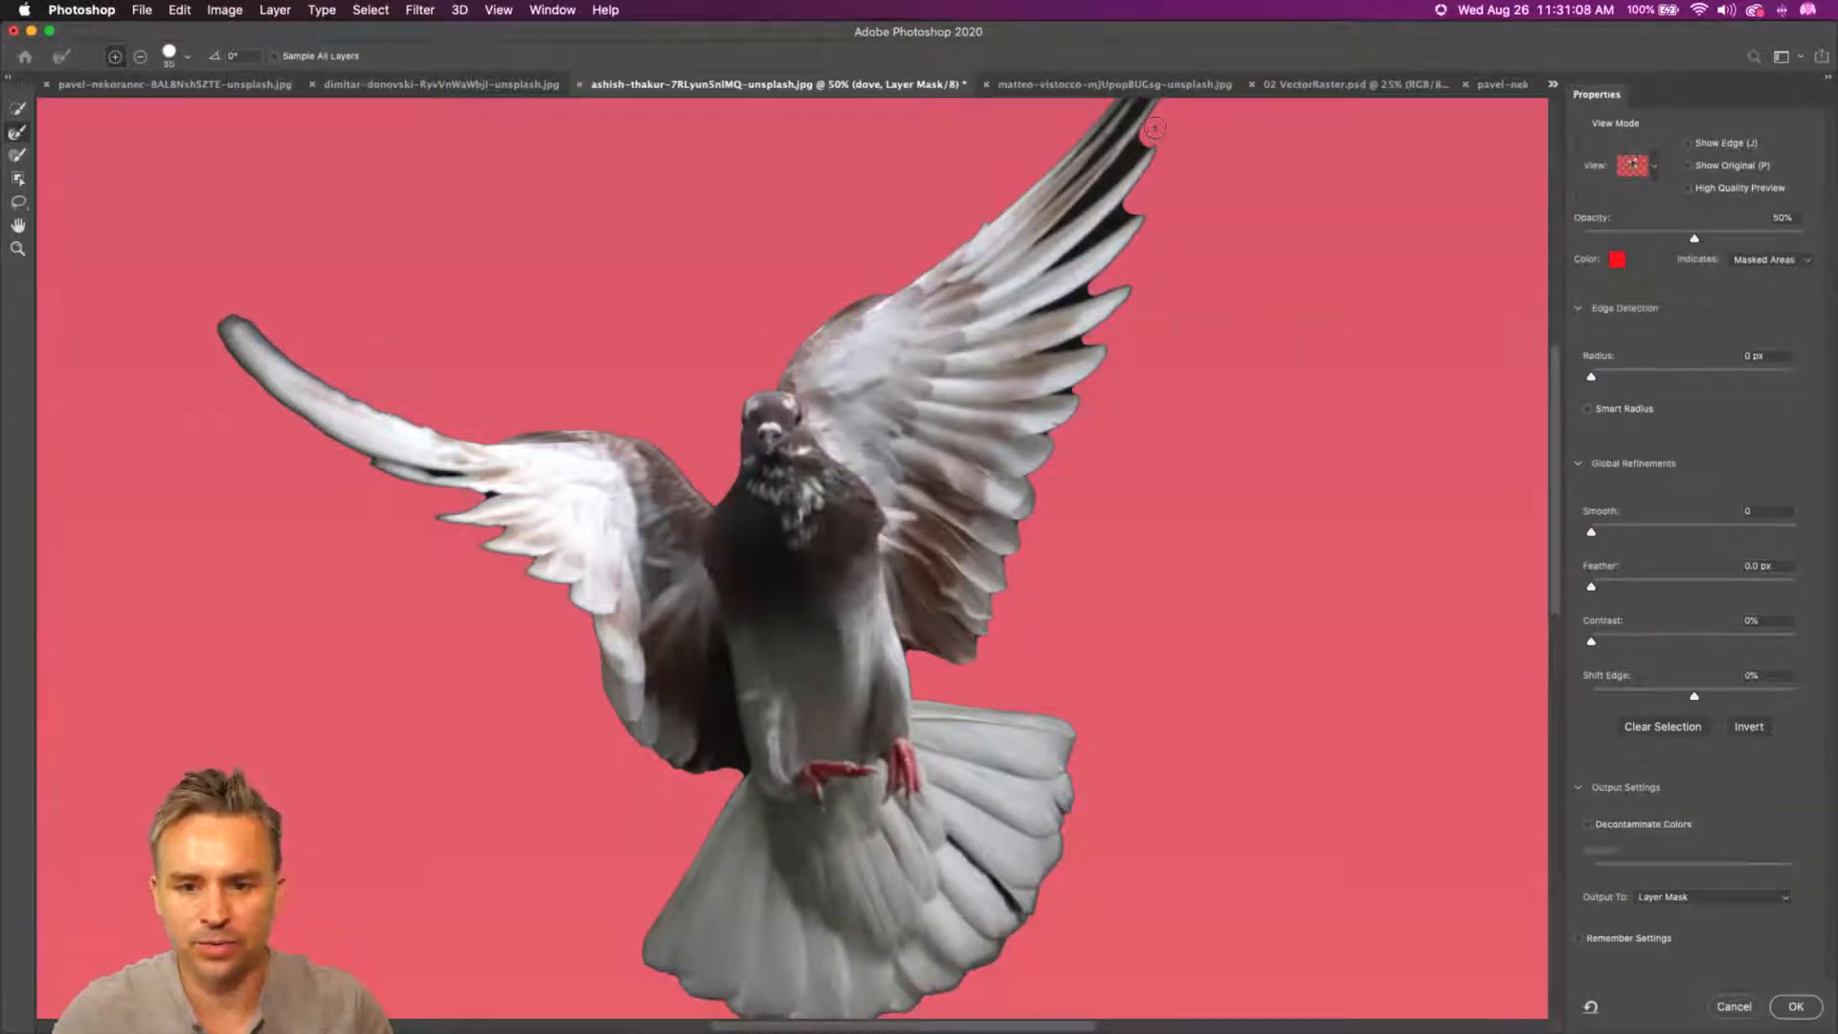
pyautogui.moveTo(1155, 127)
pyautogui.mouseDown()
pyautogui.moveTo(1076, 223)
pyautogui.moveTo(1039, 233)
pyautogui.moveTo(1155, 177)
pyautogui.moveTo(1030, 287)
pyautogui.moveTo(1117, 259)
pyautogui.moveTo(1099, 303)
pyautogui.moveTo(1037, 316)
pyautogui.moveTo(1100, 273)
pyautogui.mouseUp()
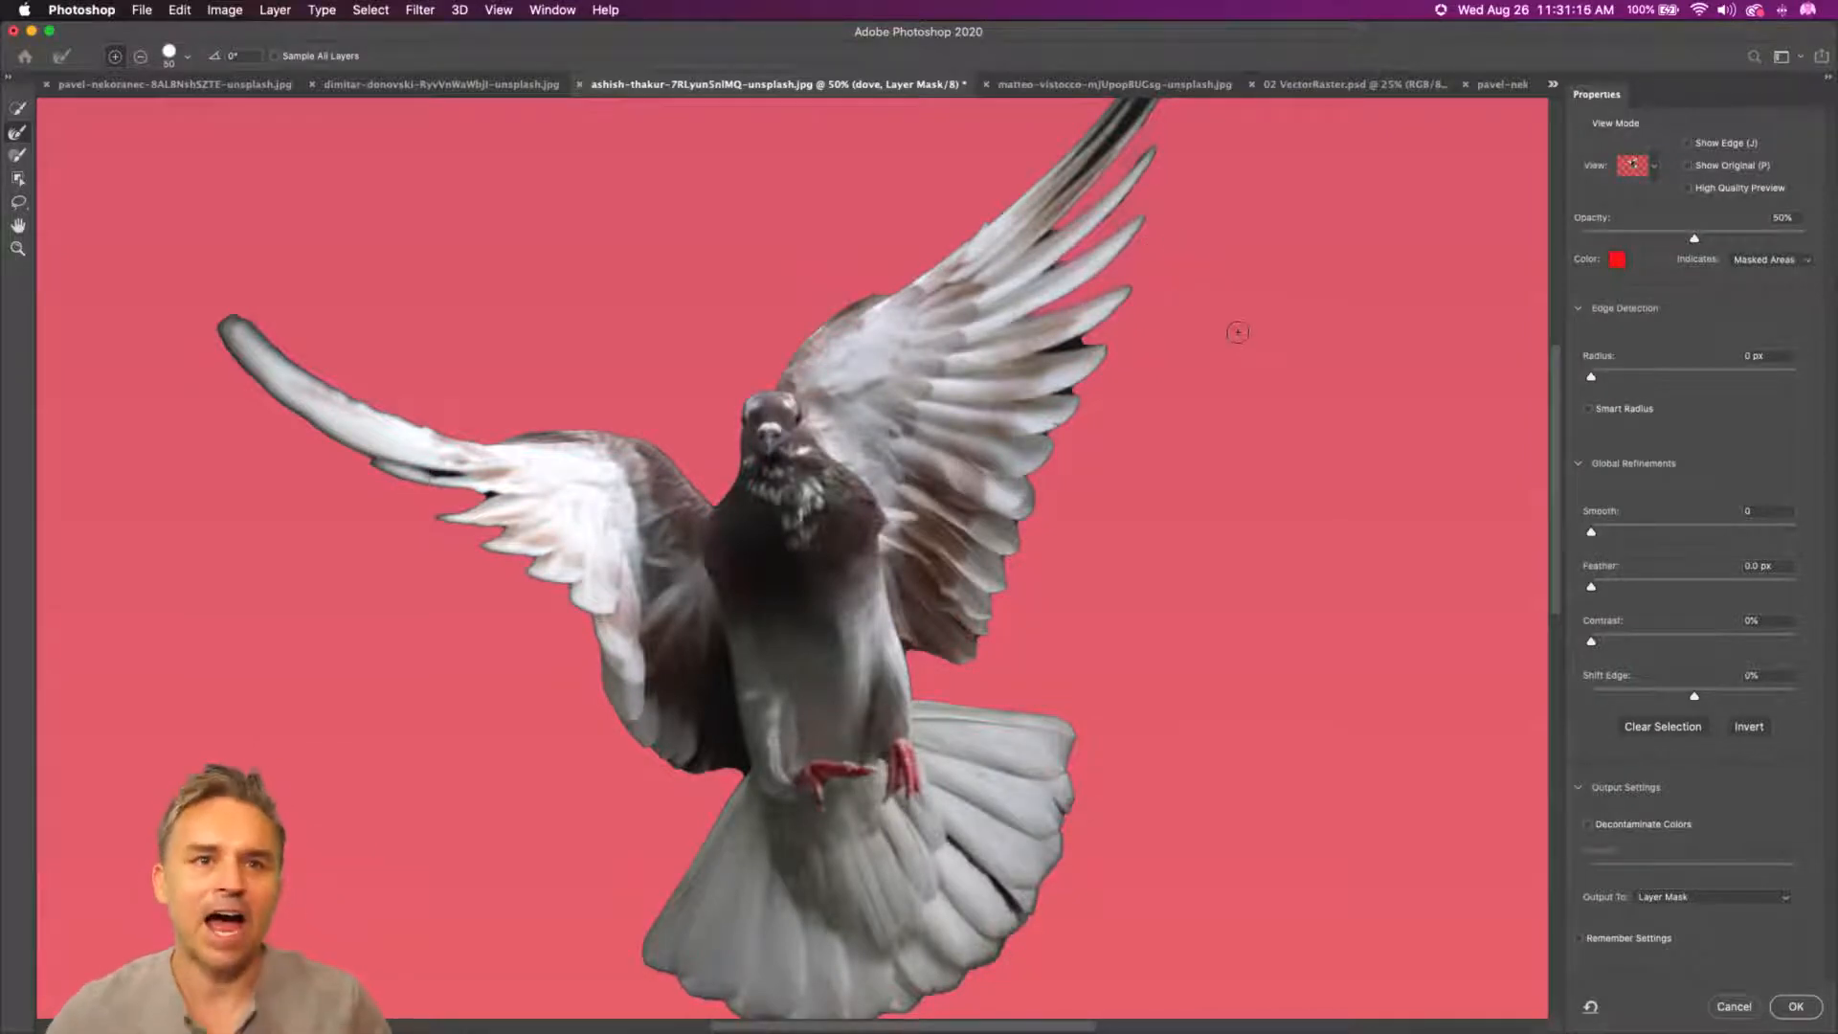
# - Enlarge the Refine Edge Brush to 100 px and clean the dark gaps between the right wing's remaining feathers and its topmost tip
pyautogui.press(']')
pyautogui.press(']')
pyautogui.press(']')
pyautogui.press(']')
pyautogui.press(']')
pyautogui.moveTo(1108, 336)
pyautogui.mouseDown()
pyautogui.moveTo(1016, 353)
pyautogui.moveTo(1098, 379)
pyautogui.moveTo(971, 413)
pyautogui.mouseUp()
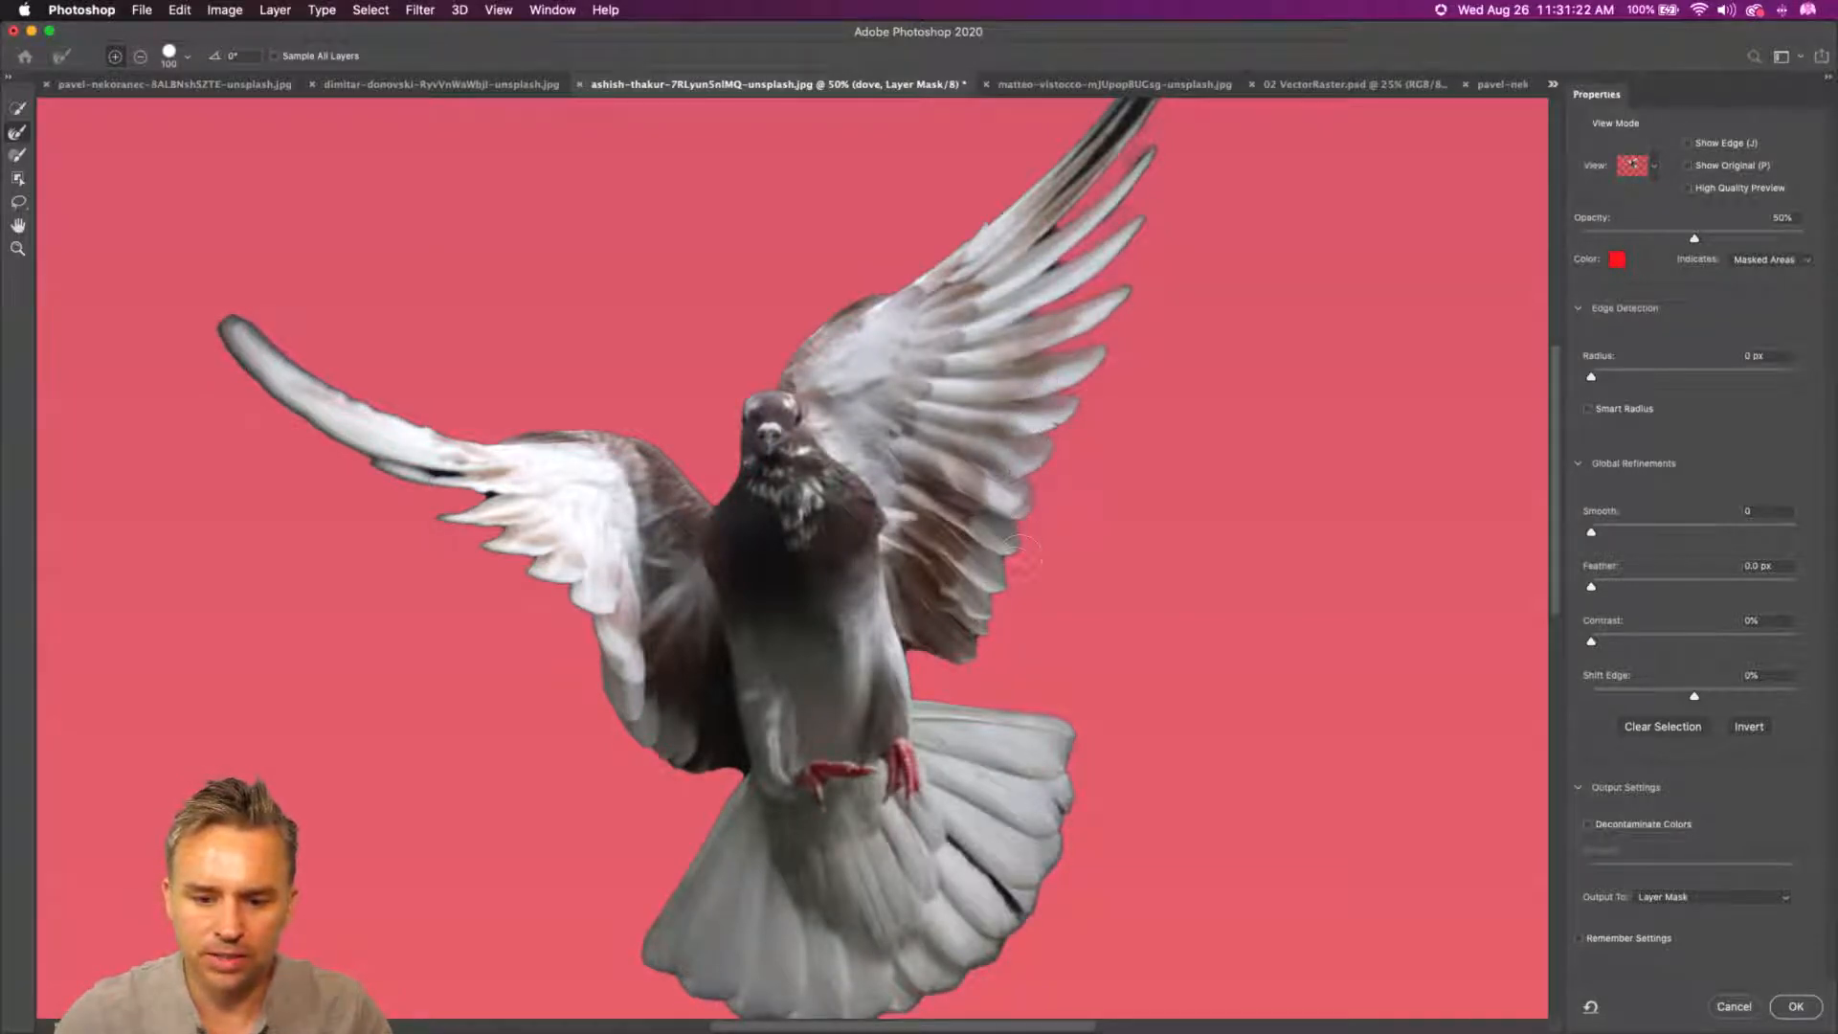
pyautogui.scroll(3, 1134, 129)
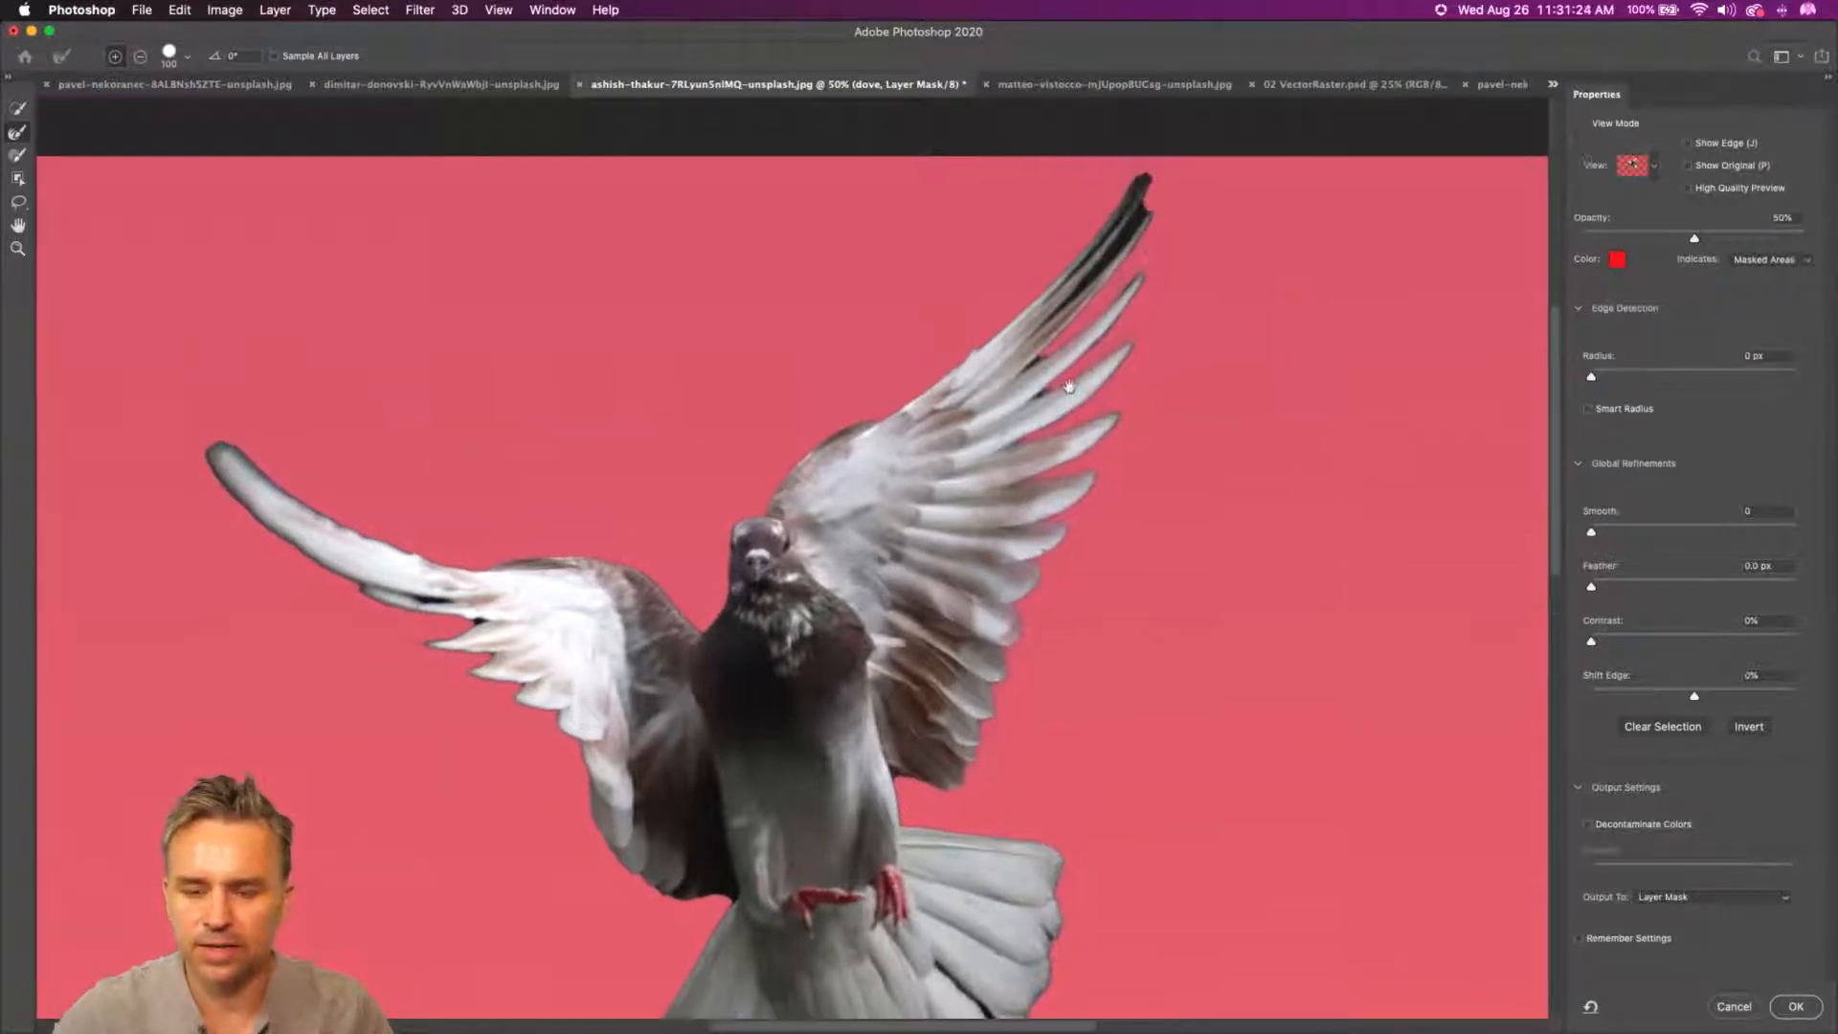
pyautogui.moveTo(1146, 205); pyautogui.dragTo(1012, 350)
# - Refine the lower feather edges of the dove's left wing, reducing the Refine Edge Brush to 70 px
pyautogui.moveTo(399, 594)
pyautogui.mouseDown()
pyautogui.moveTo(460, 609)
pyautogui.moveTo(443, 631)
pyautogui.moveTo(471, 626)
pyautogui.moveTo(482, 710)
pyautogui.moveTo(521, 690)
pyautogui.moveTo(495, 729)
pyautogui.moveTo(552, 716)
pyautogui.mouseUp()
pyautogui.press('[')
pyautogui.press('[')
pyautogui.press('[')
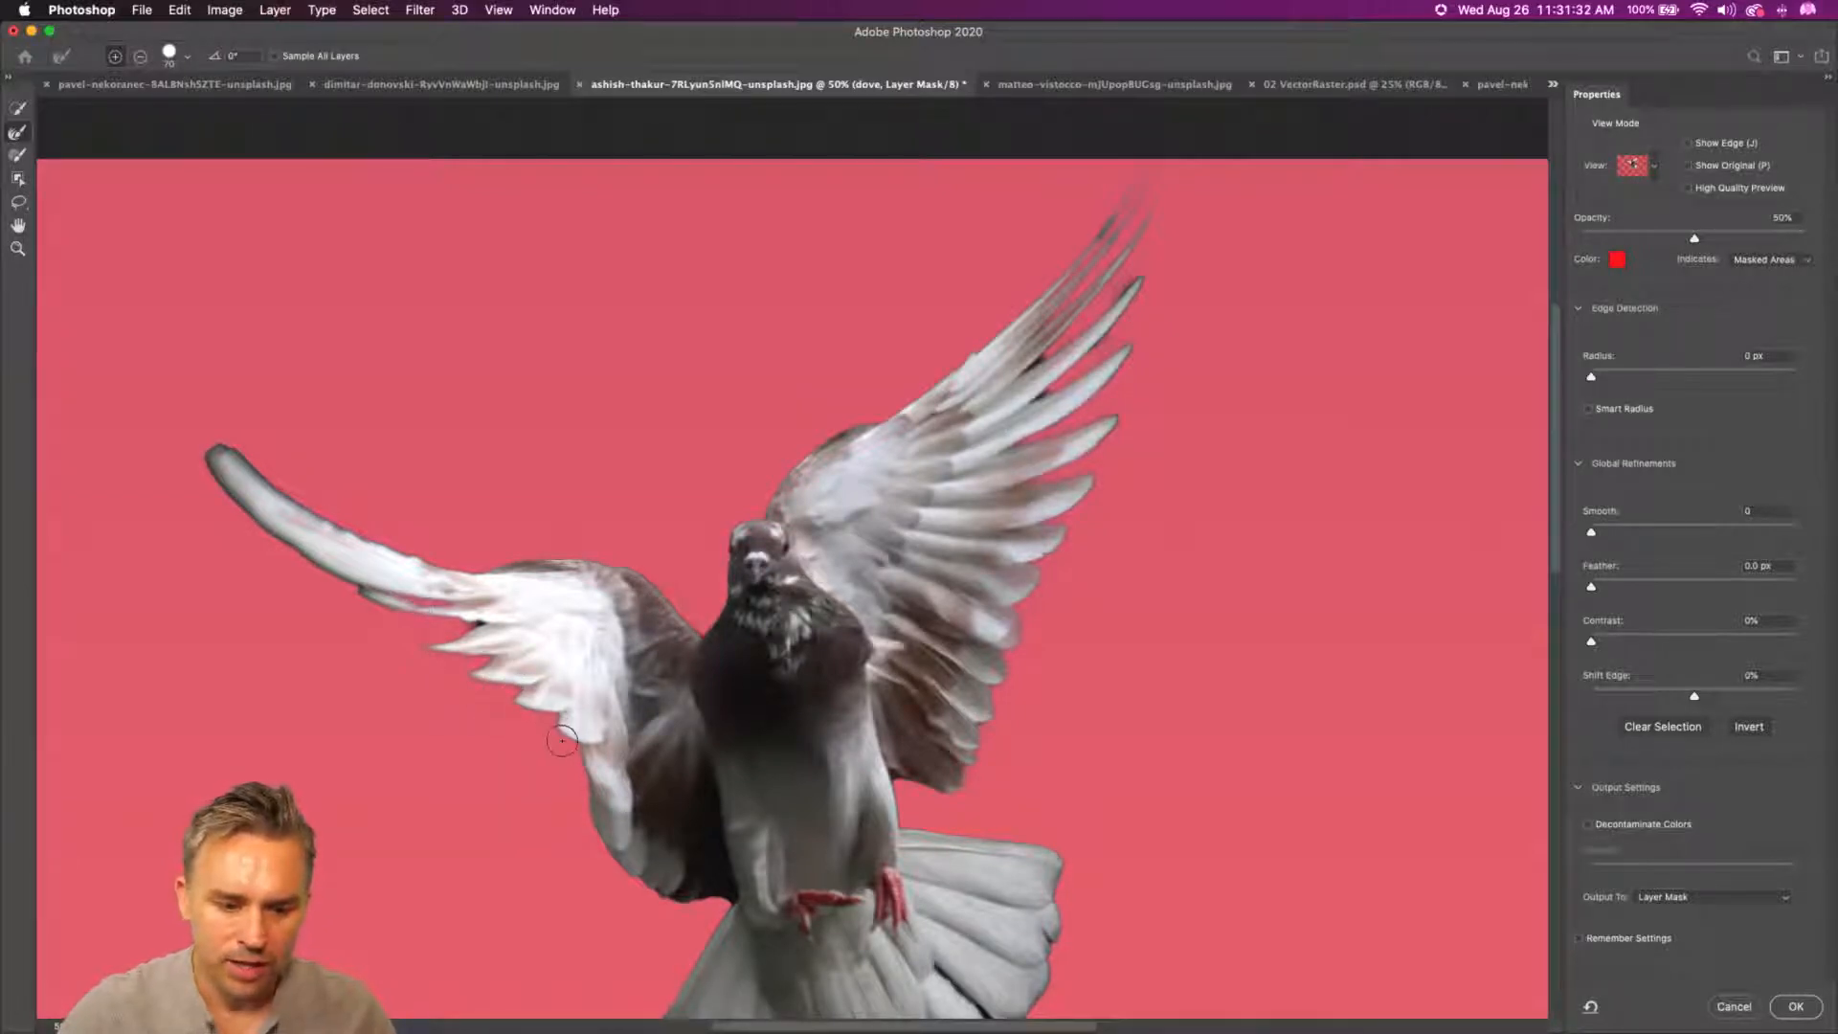
# - Refine the outer edge of the dove's tail feathers with a 100 px Refine Edge Brush
pyautogui.press('space')
pyautogui.moveTo(523, 820); pyautogui.dragTo(541, 554)
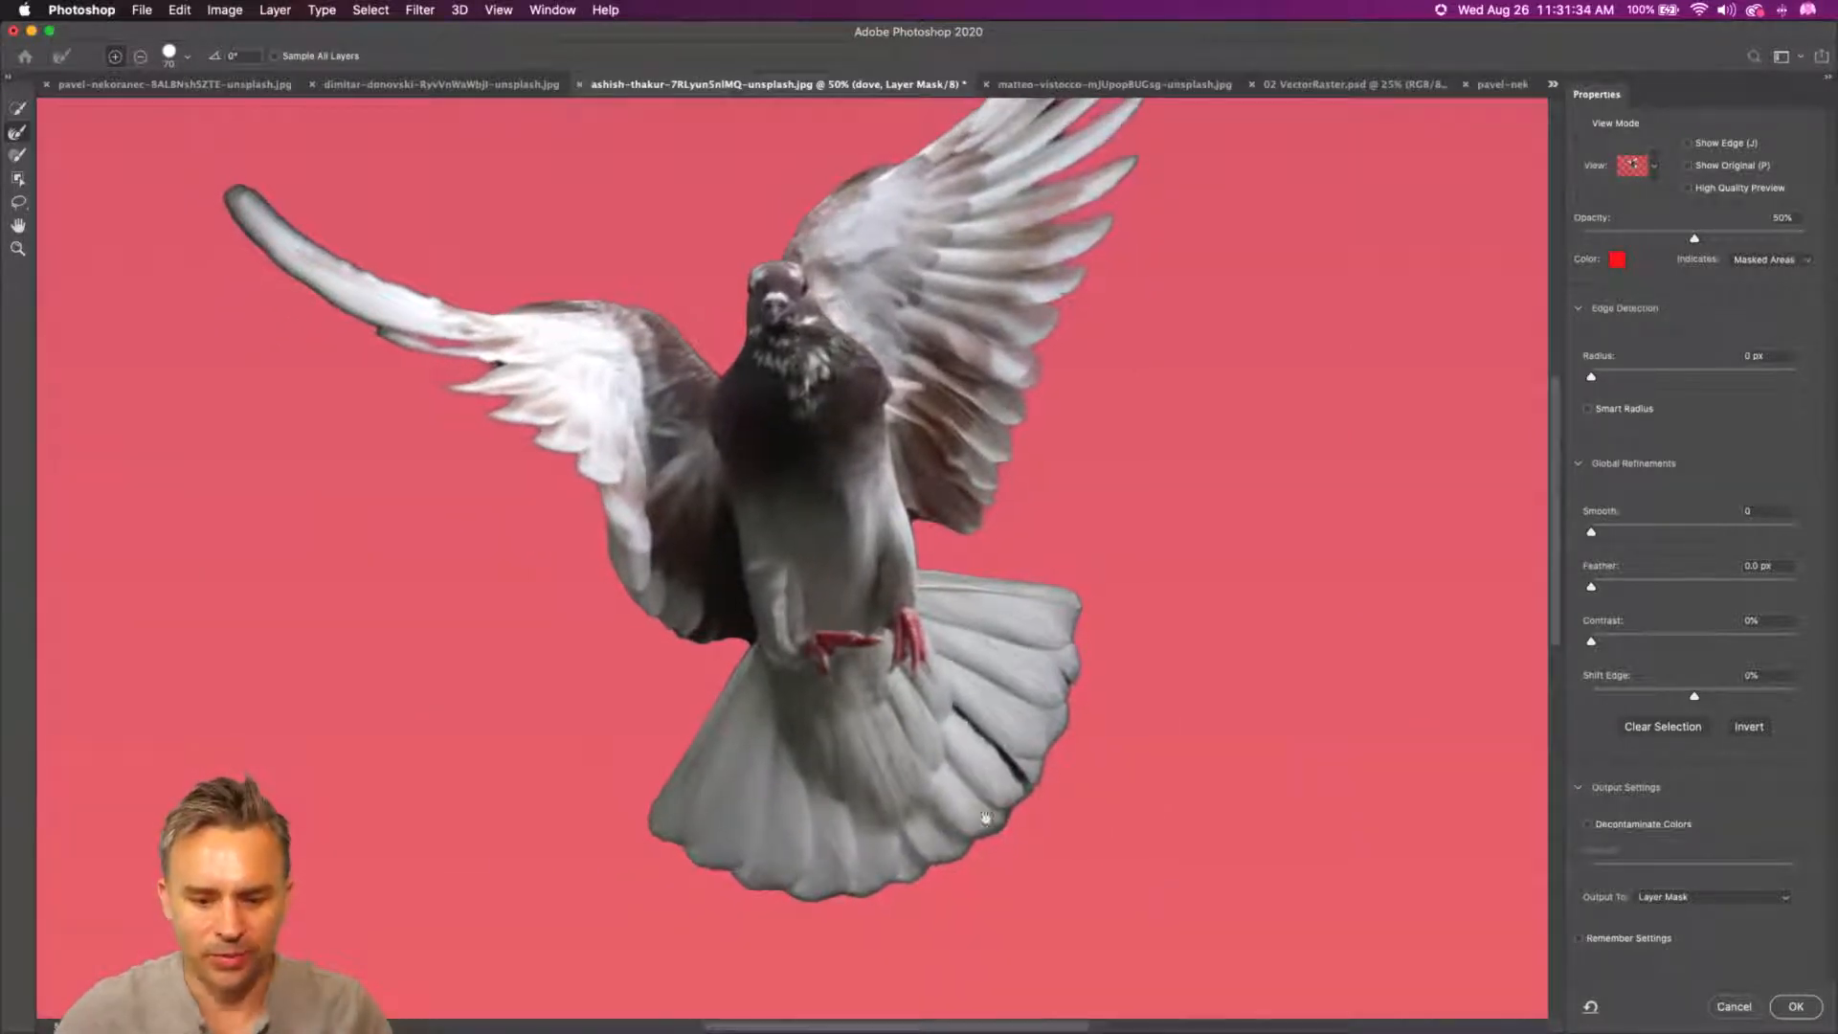
pyautogui.press(']')
pyautogui.press(']')
pyautogui.press(']')
pyautogui.moveTo(1072, 651)
pyautogui.mouseDown()
pyautogui.moveTo(1060, 732)
pyautogui.moveTo(1015, 804)
pyautogui.moveTo(933, 866)
pyautogui.moveTo(842, 895)
pyautogui.moveTo(708, 866)
pyautogui.mouseUp()
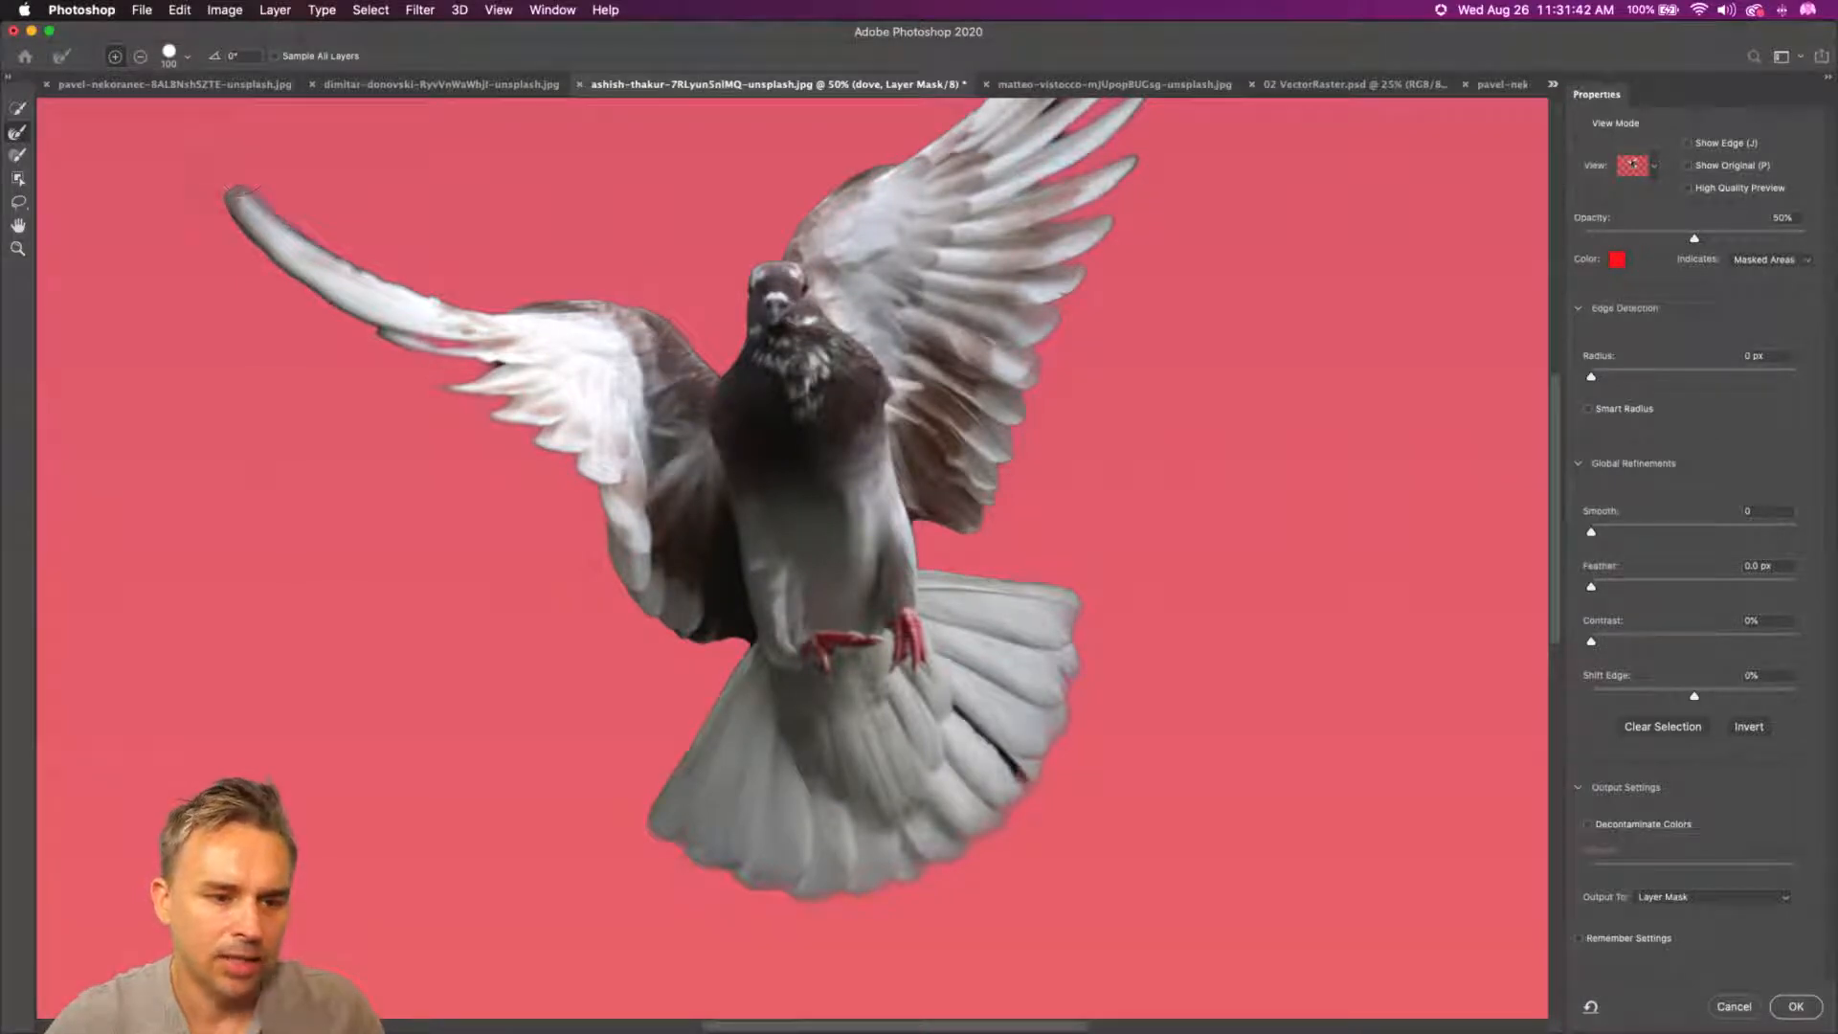
# - Refine the left wing's tip and the dark gap between its inner feathers, and apply the refined edges to the layer mask
pyautogui.moveTo(246, 238)
pyautogui.mouseDown()
pyautogui.moveTo(300, 312)
pyautogui.moveTo(356, 341)
pyautogui.mouseUp()
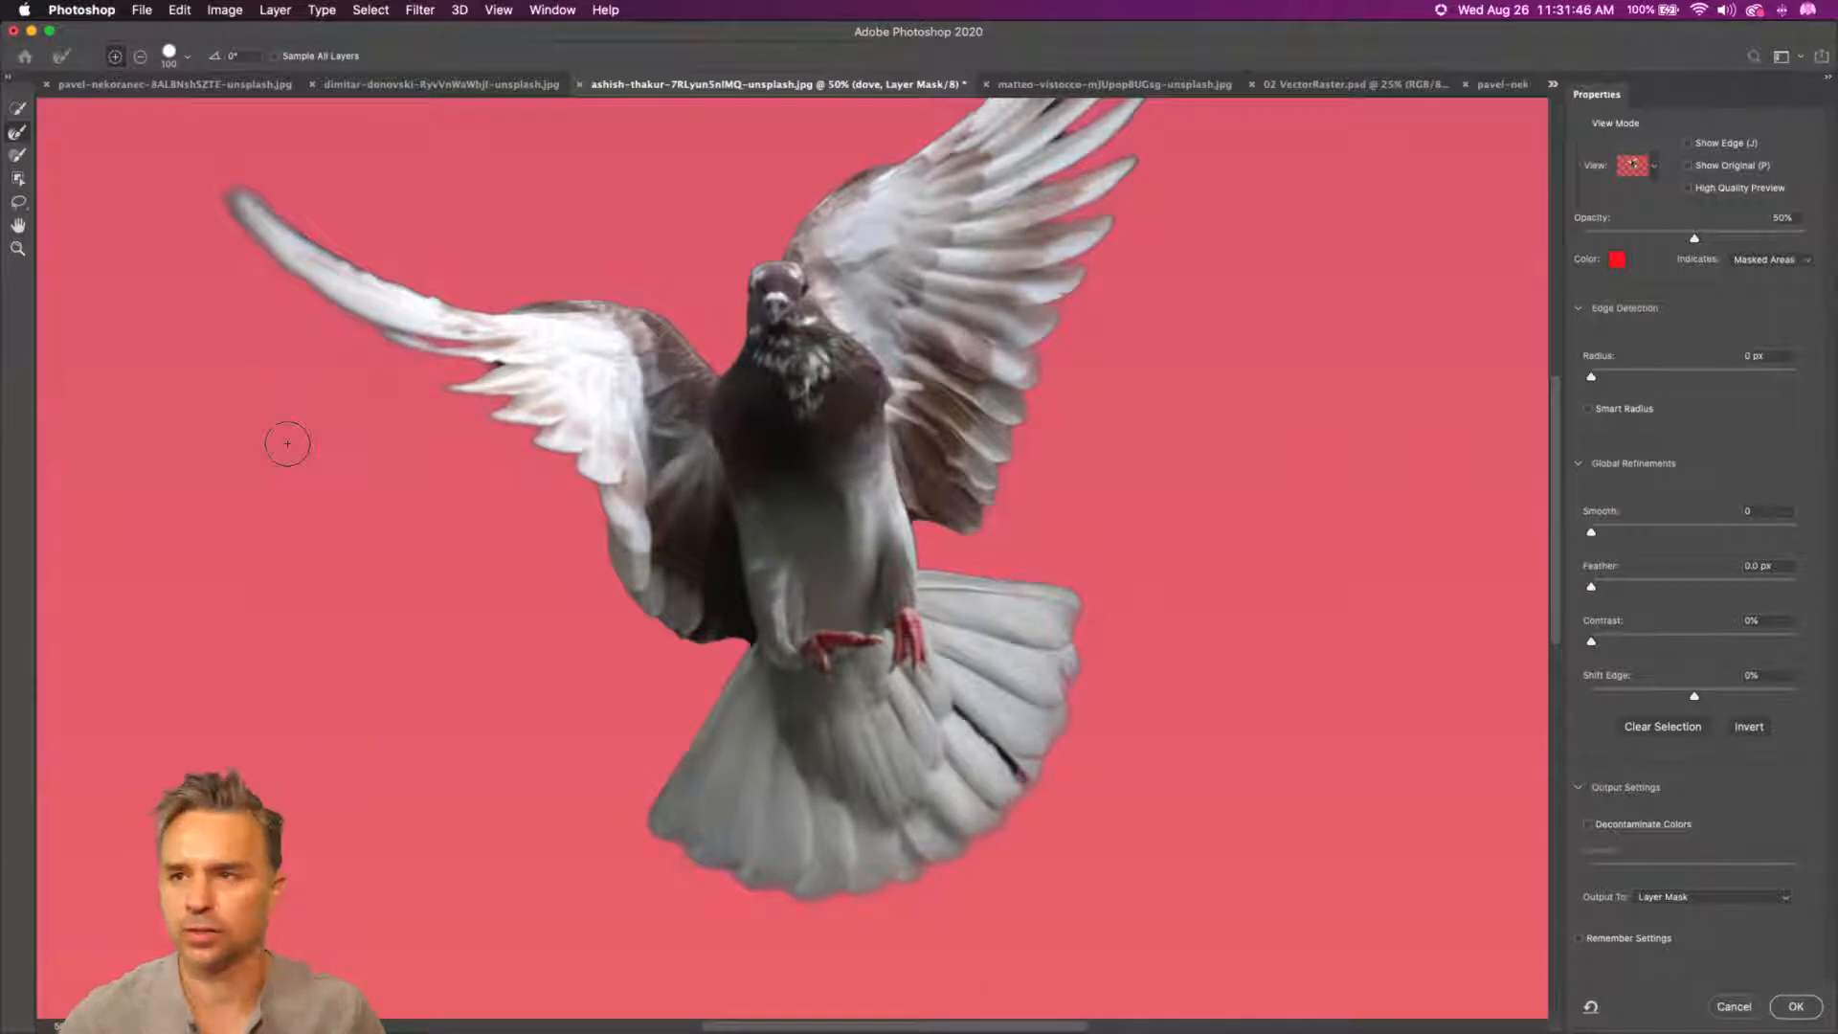
pyautogui.moveTo(517, 525)
pyautogui.mouseDown()
pyautogui.moveTo(616, 641)
pyautogui.moveTo(553, 556)
pyautogui.mouseUp()
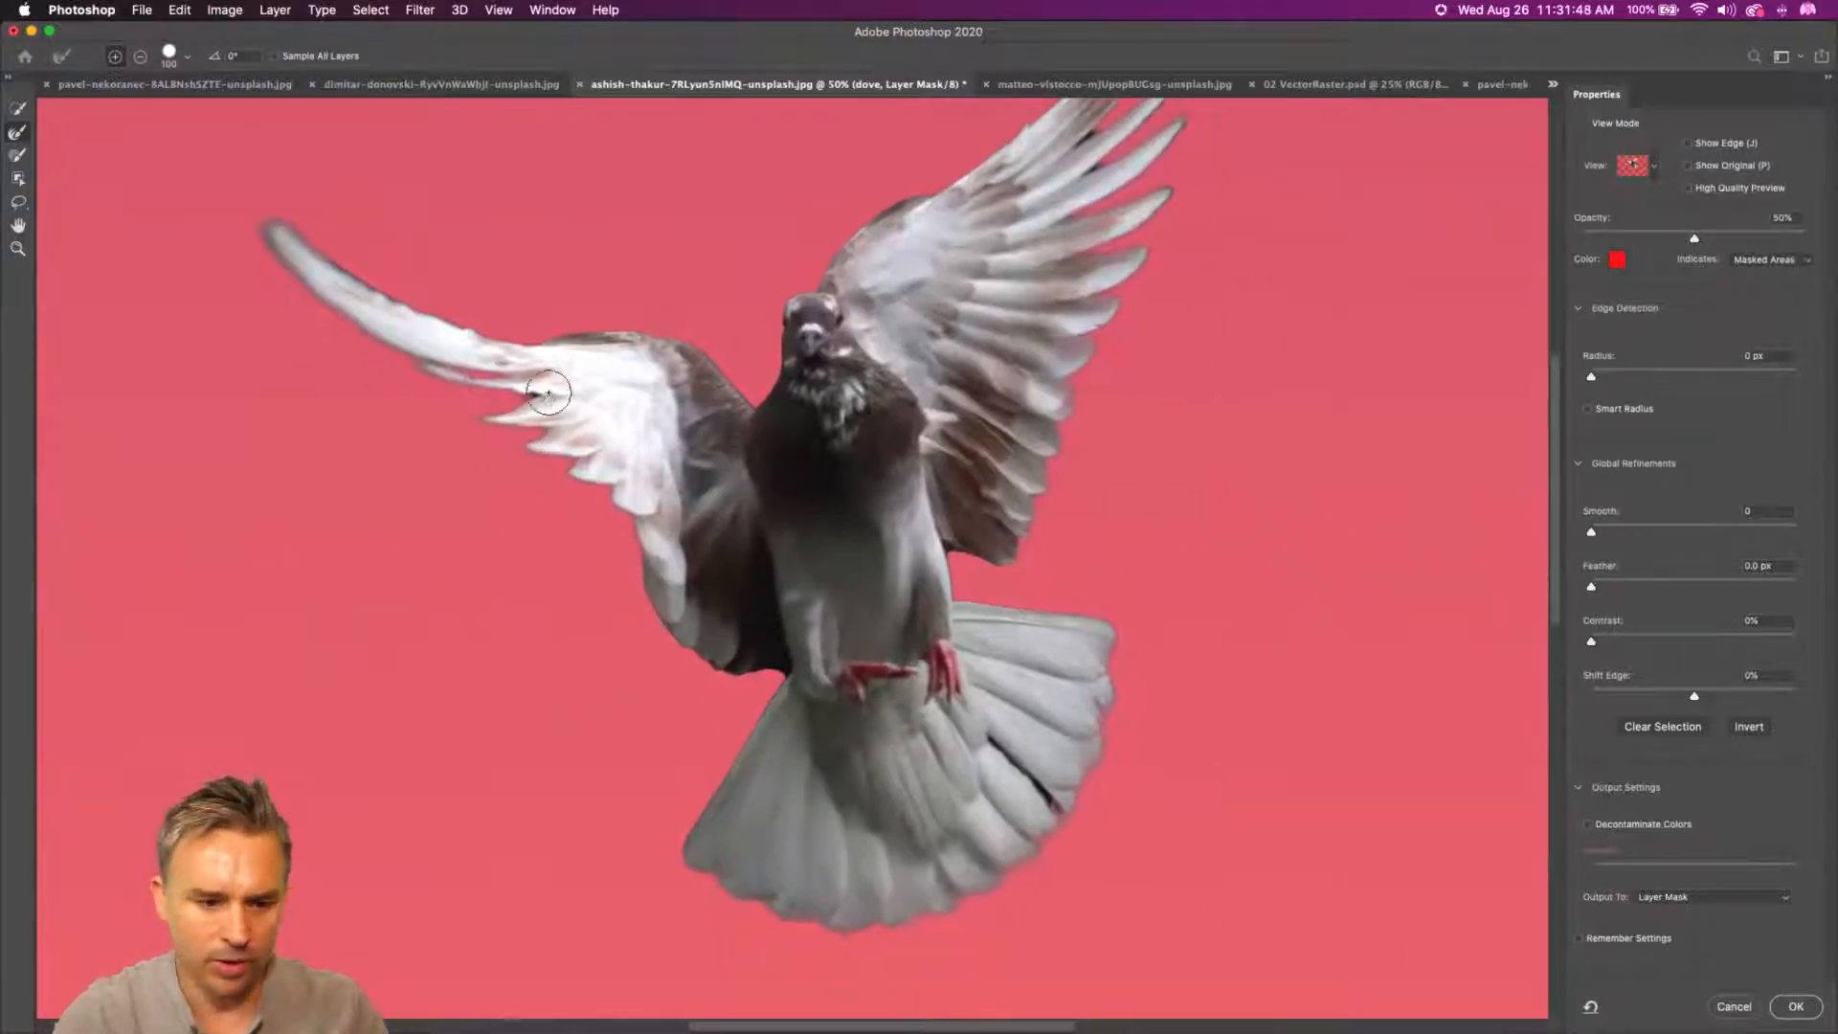
pyautogui.press('[')
pyautogui.press('[')
pyautogui.press('[')
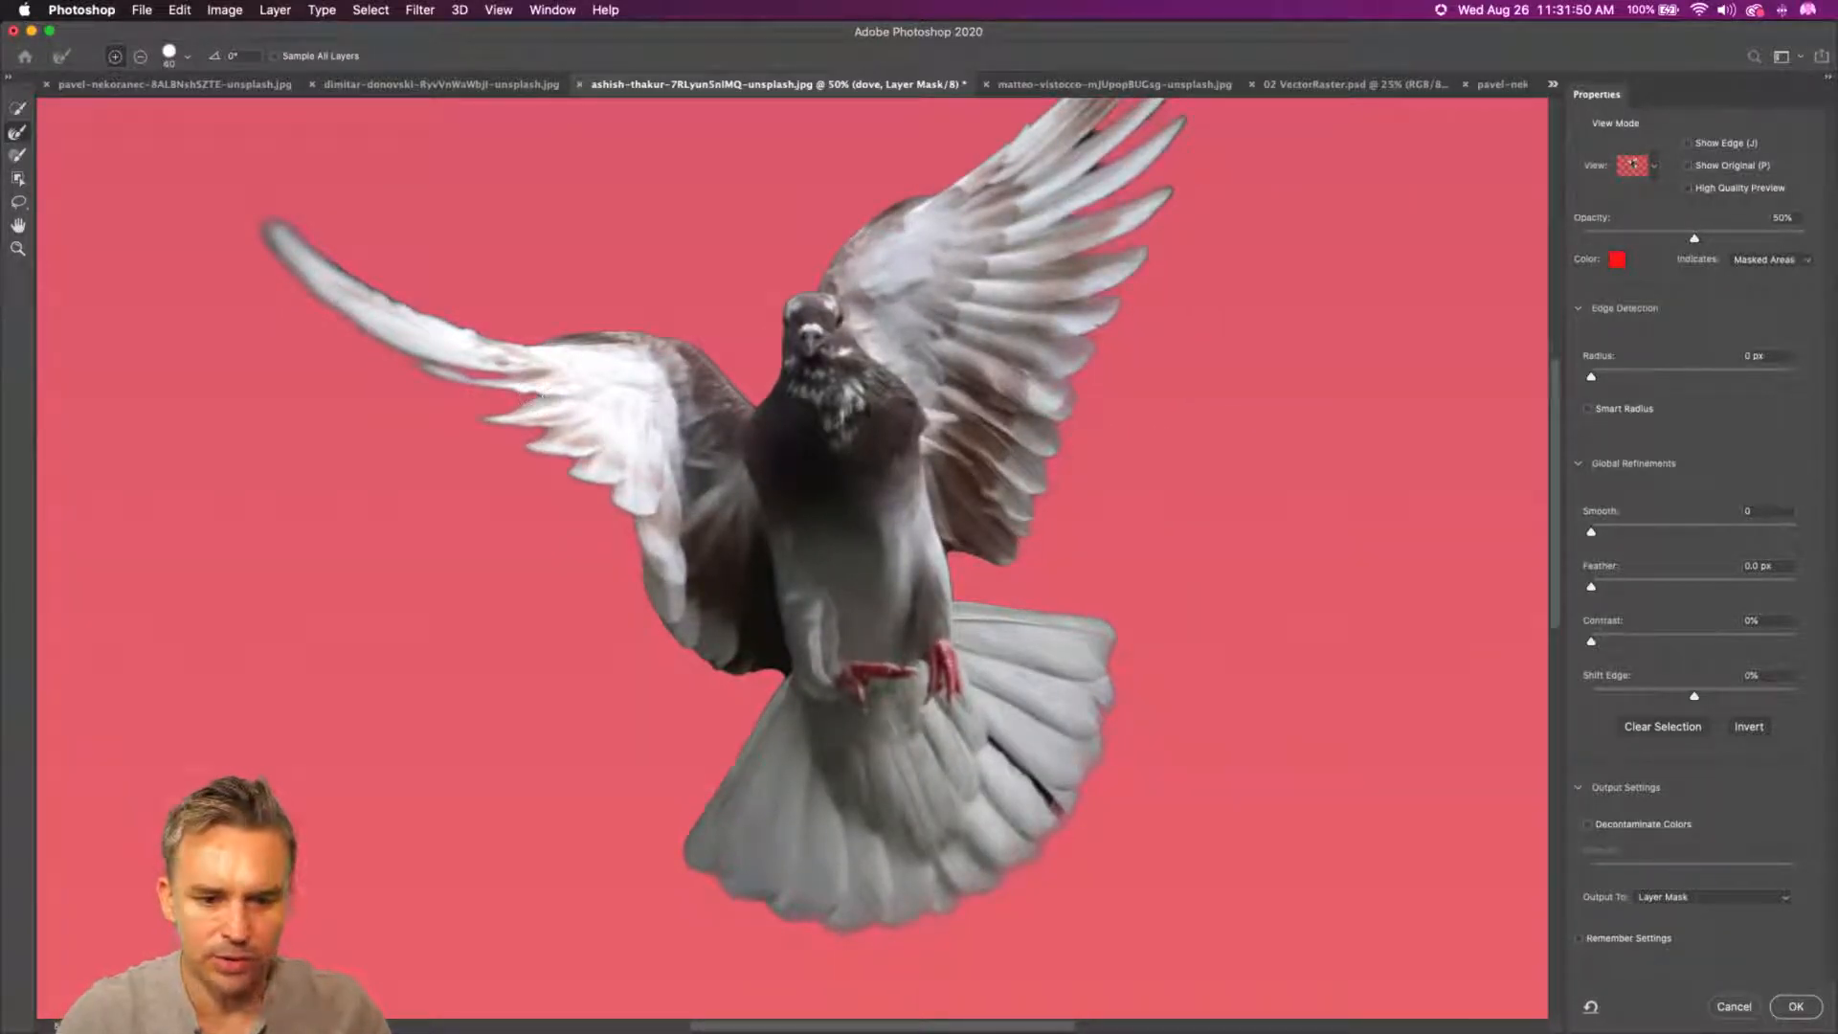
pyautogui.click(1782, 1004)
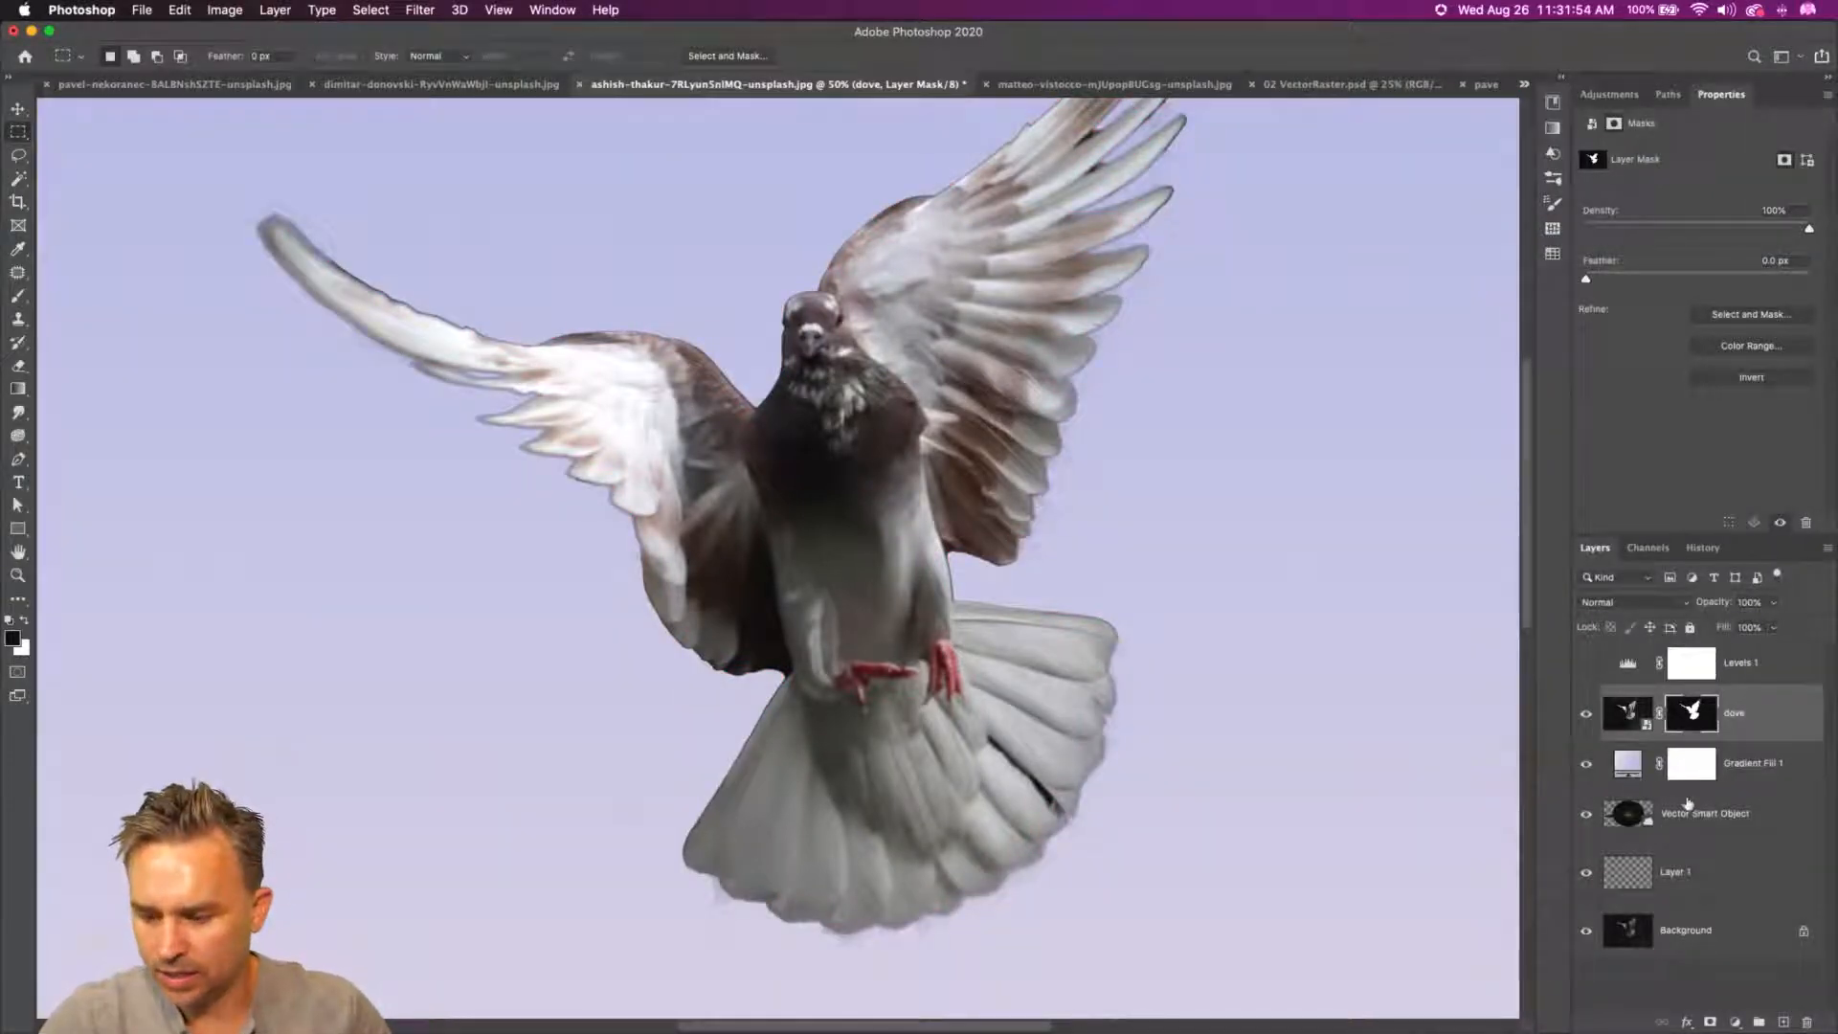
# - Try blue and grey presets on Gradient Fill 1, settle on the near-black gradient, and collapse the Gradients panel
pyautogui.click(1635, 753)
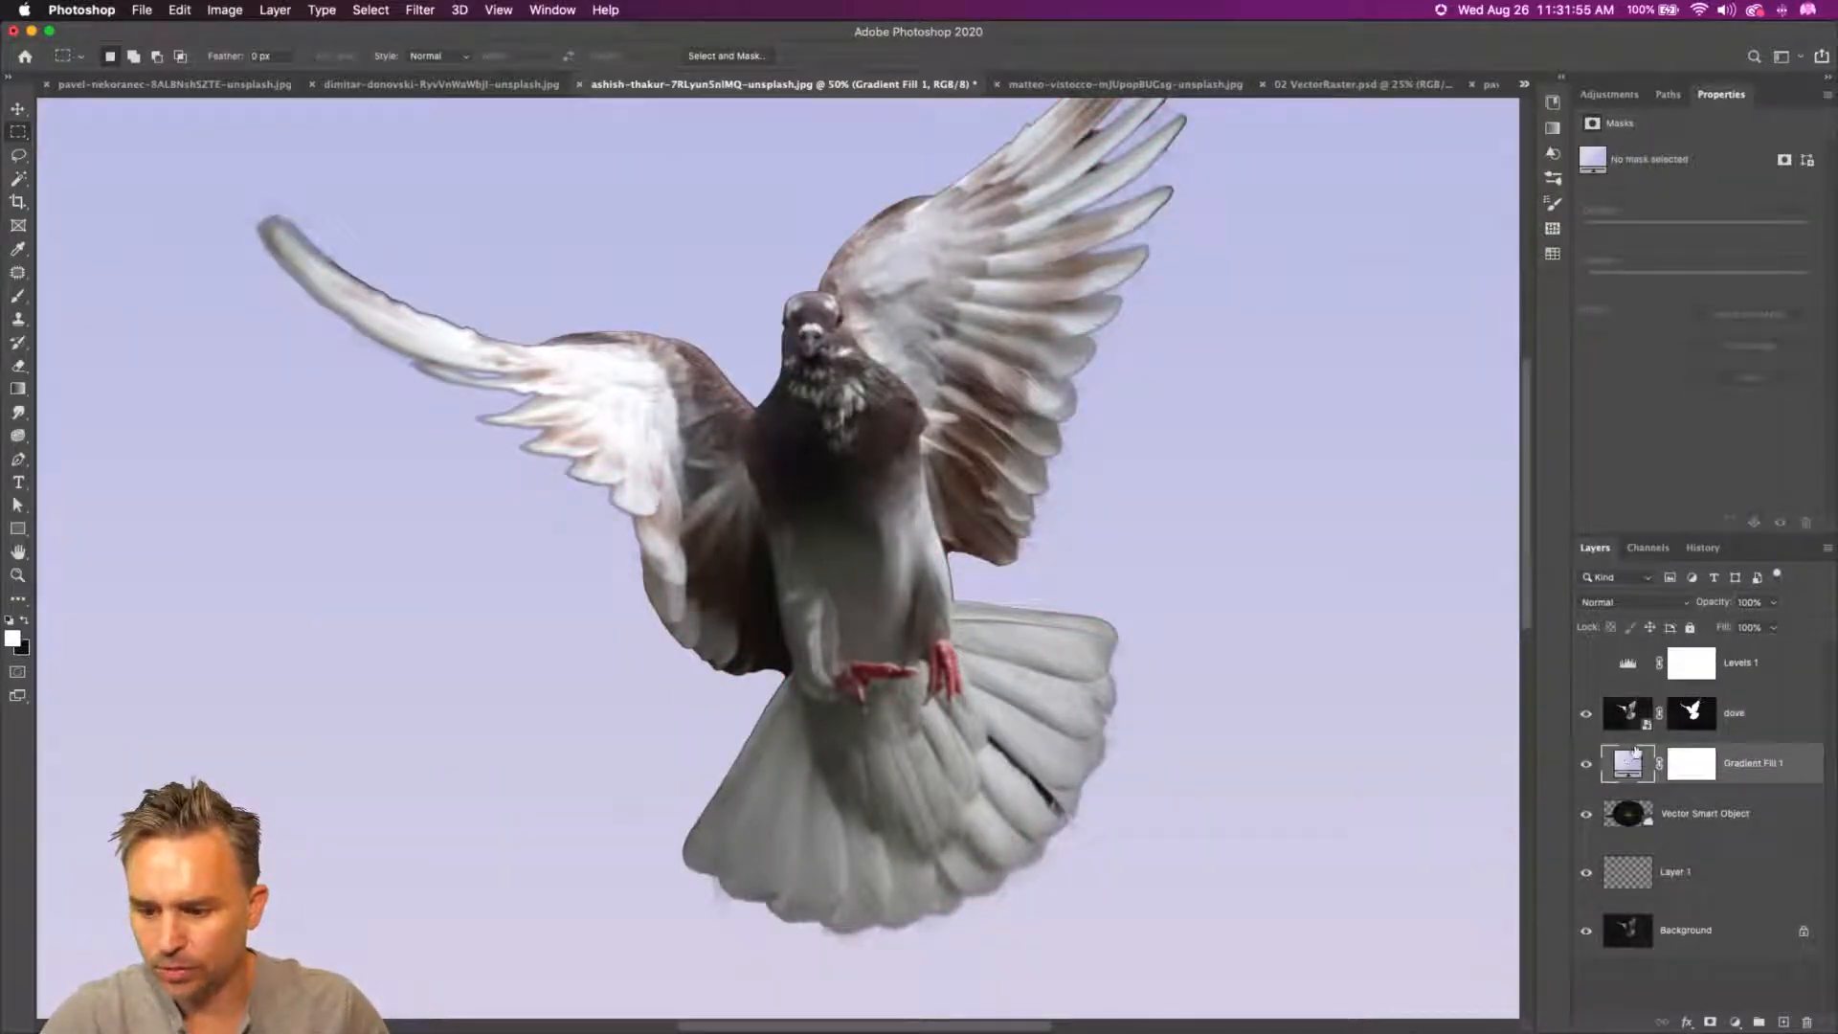
pyautogui.click(1553, 128)
pyautogui.click(1353, 213)
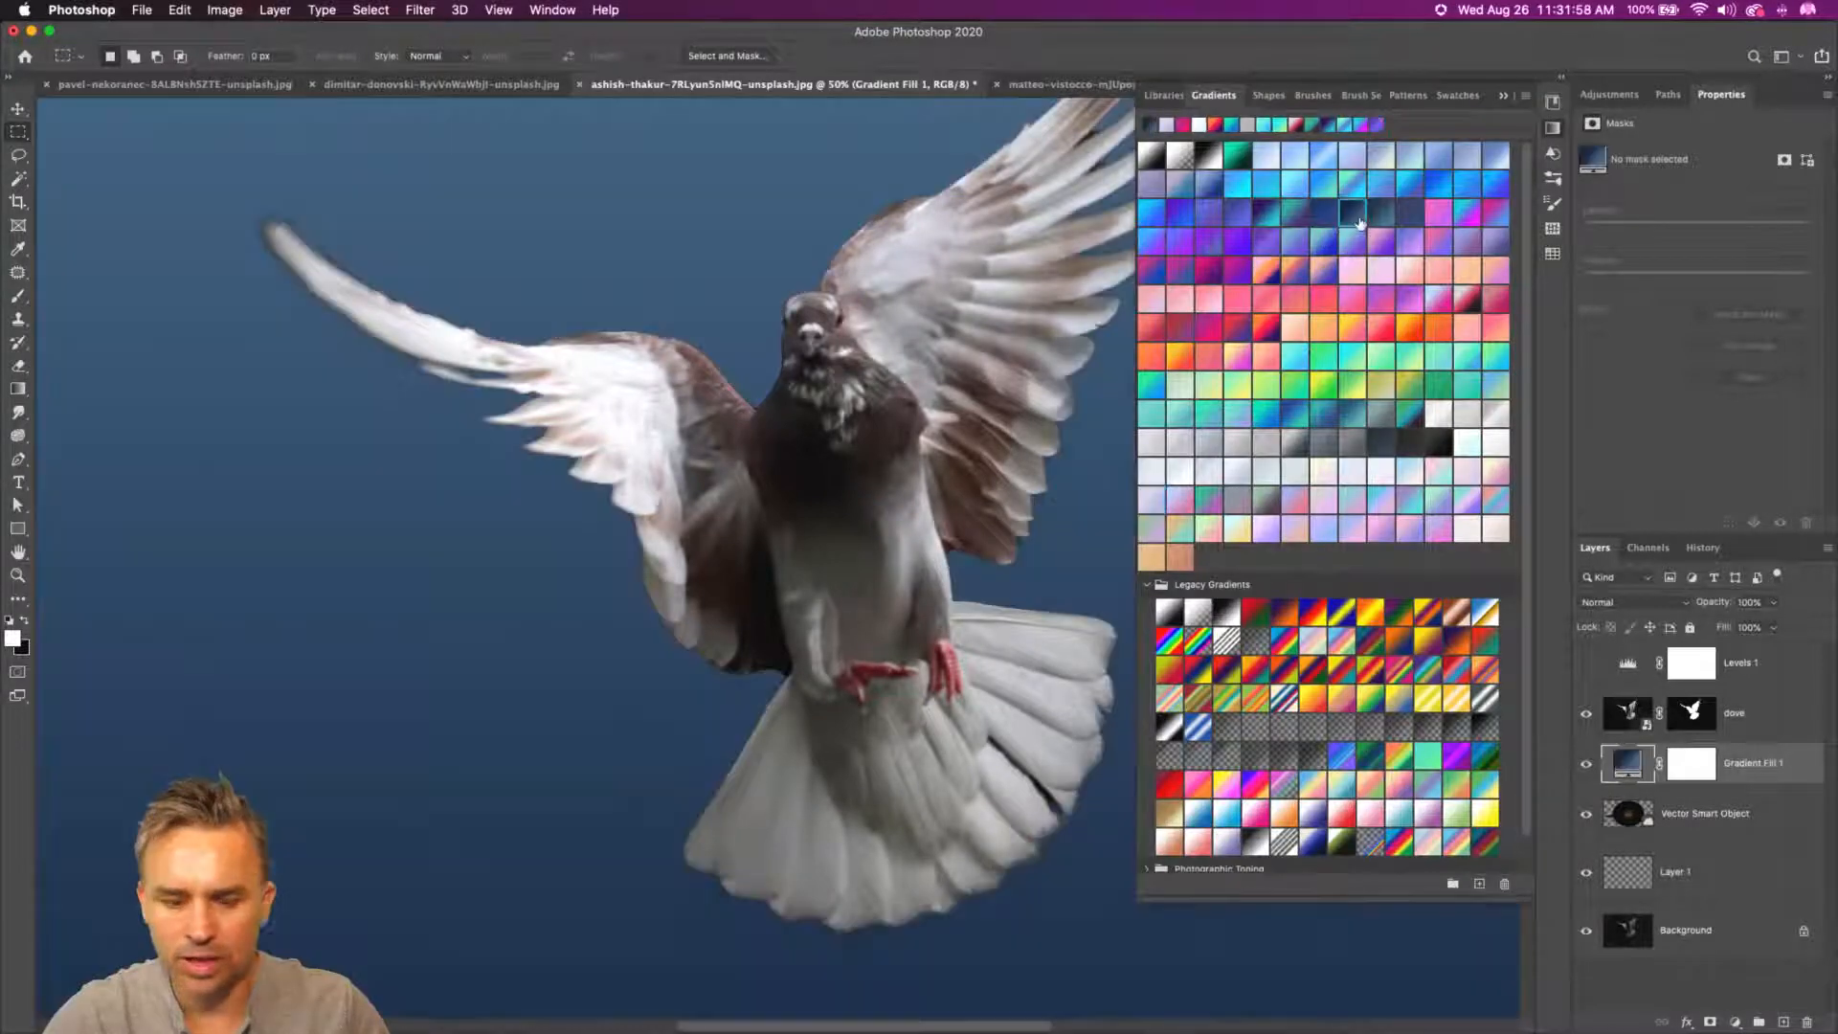
pyautogui.click(1297, 445)
pyautogui.click(1325, 445)
pyautogui.click(1410, 443)
pyautogui.click(1439, 443)
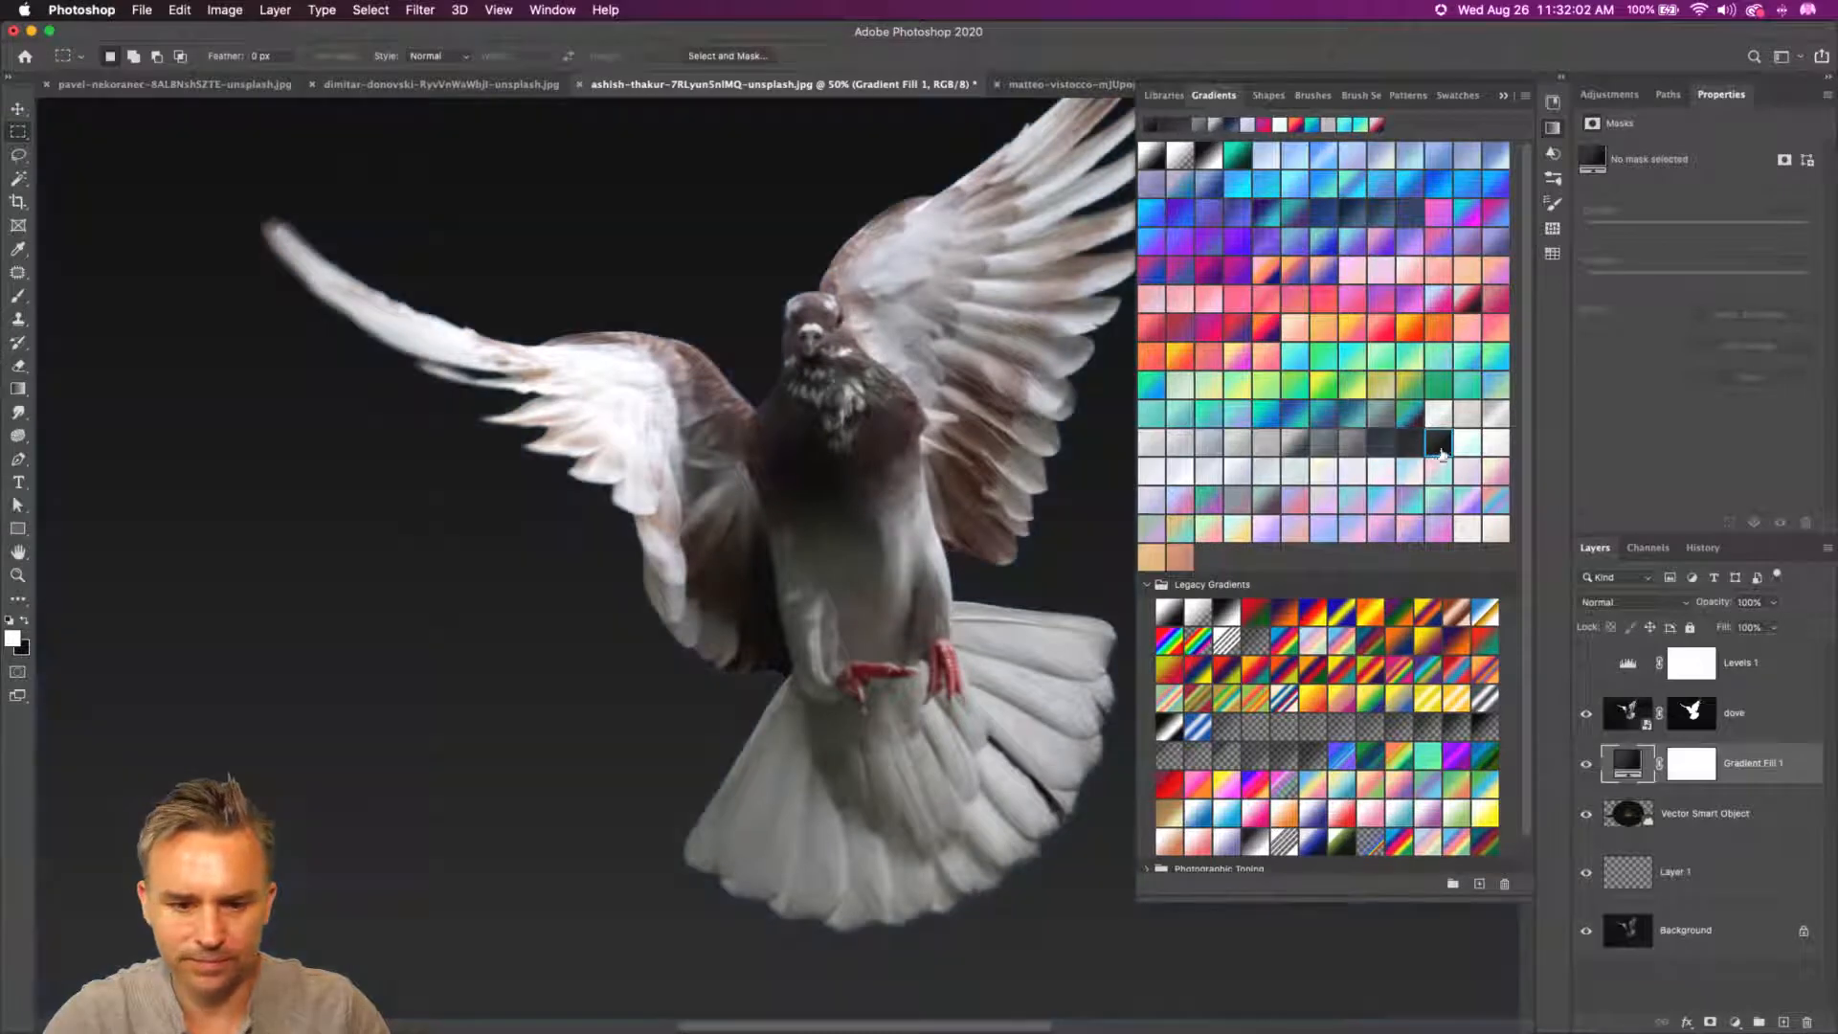
pyautogui.click(1555, 80)
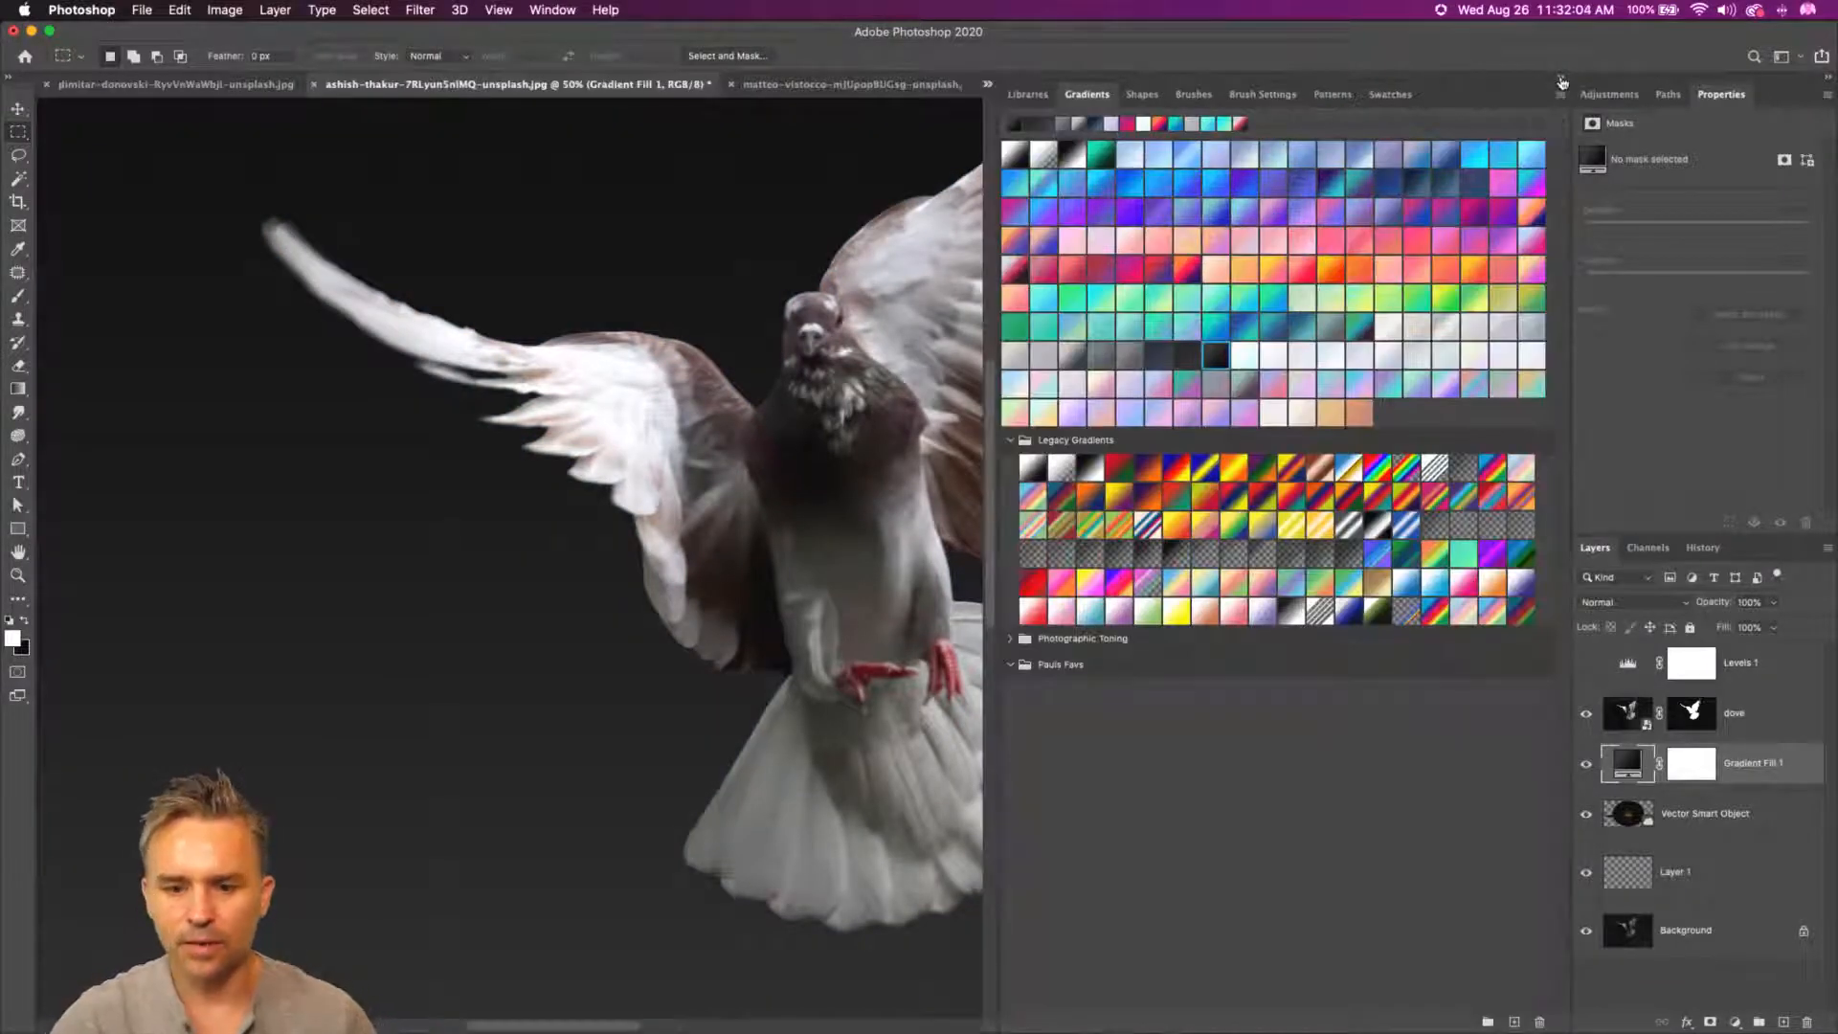
pyautogui.doubleClick(1471, 97)
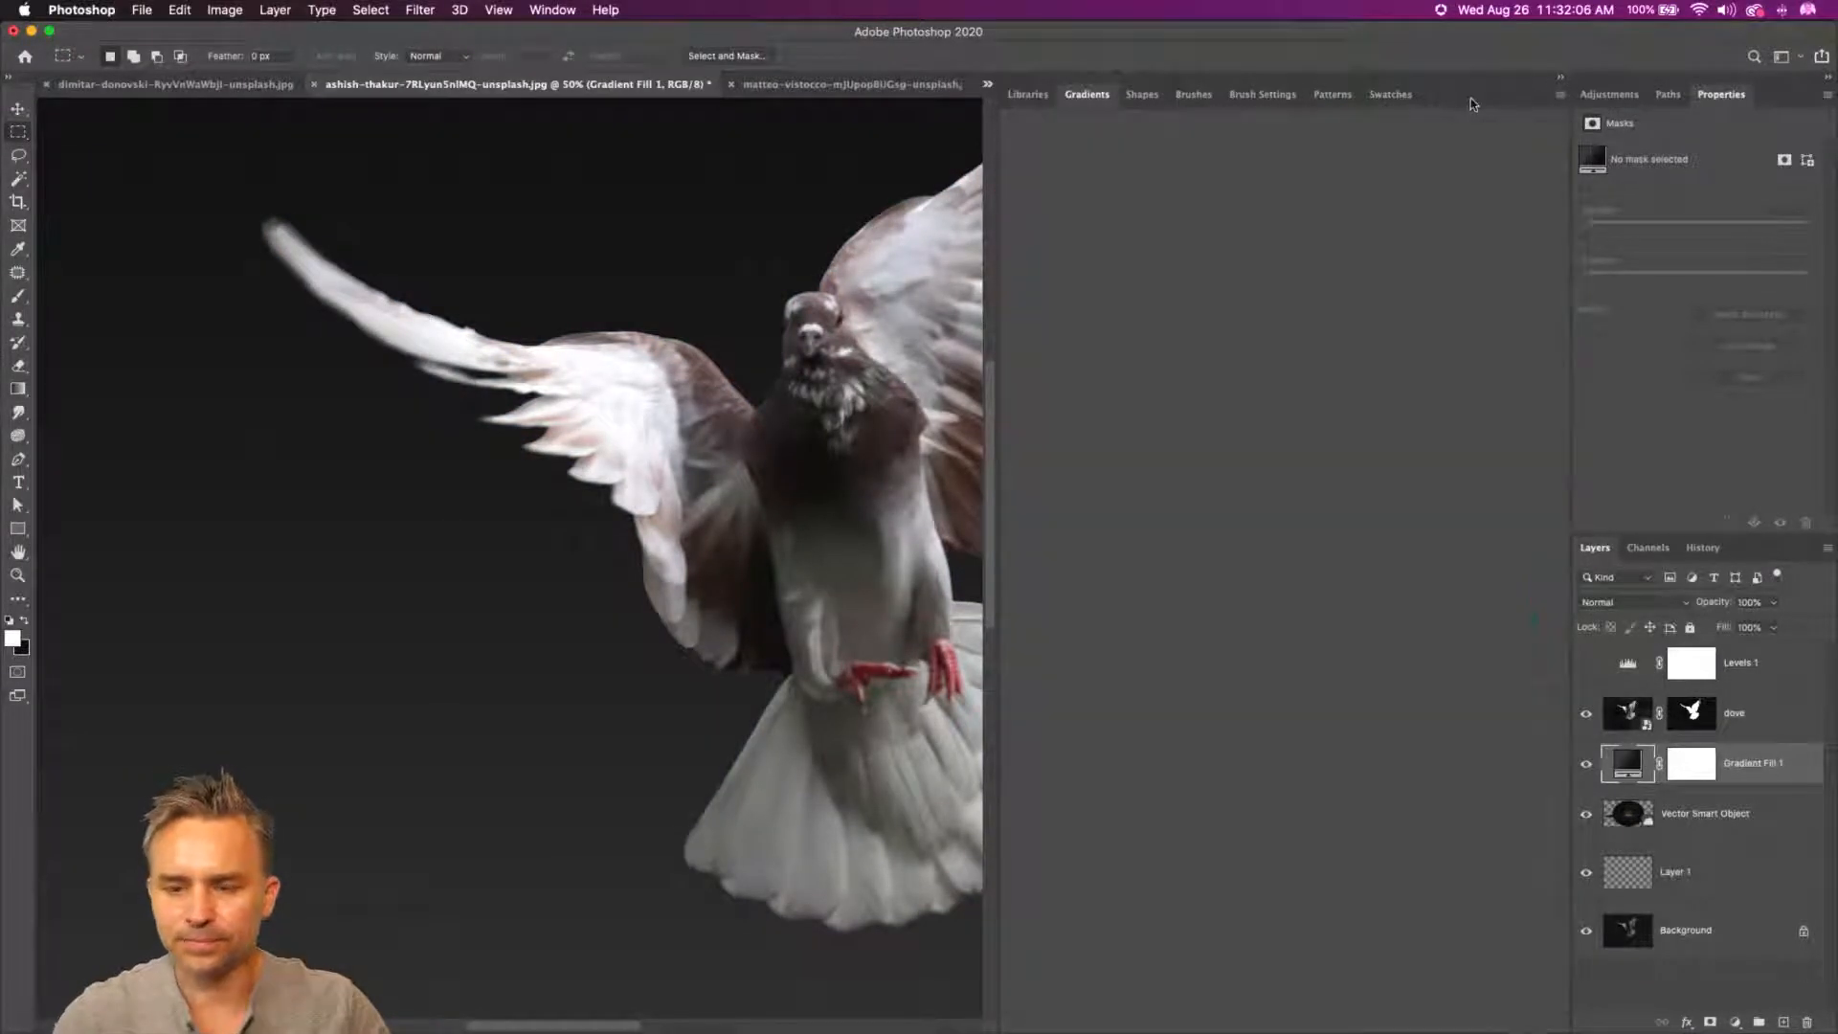
pyautogui.click(1557, 82)
# - Move the dove layer down and to the right, to about X 224 px and Y 307 px
pyautogui.press('super+minus')
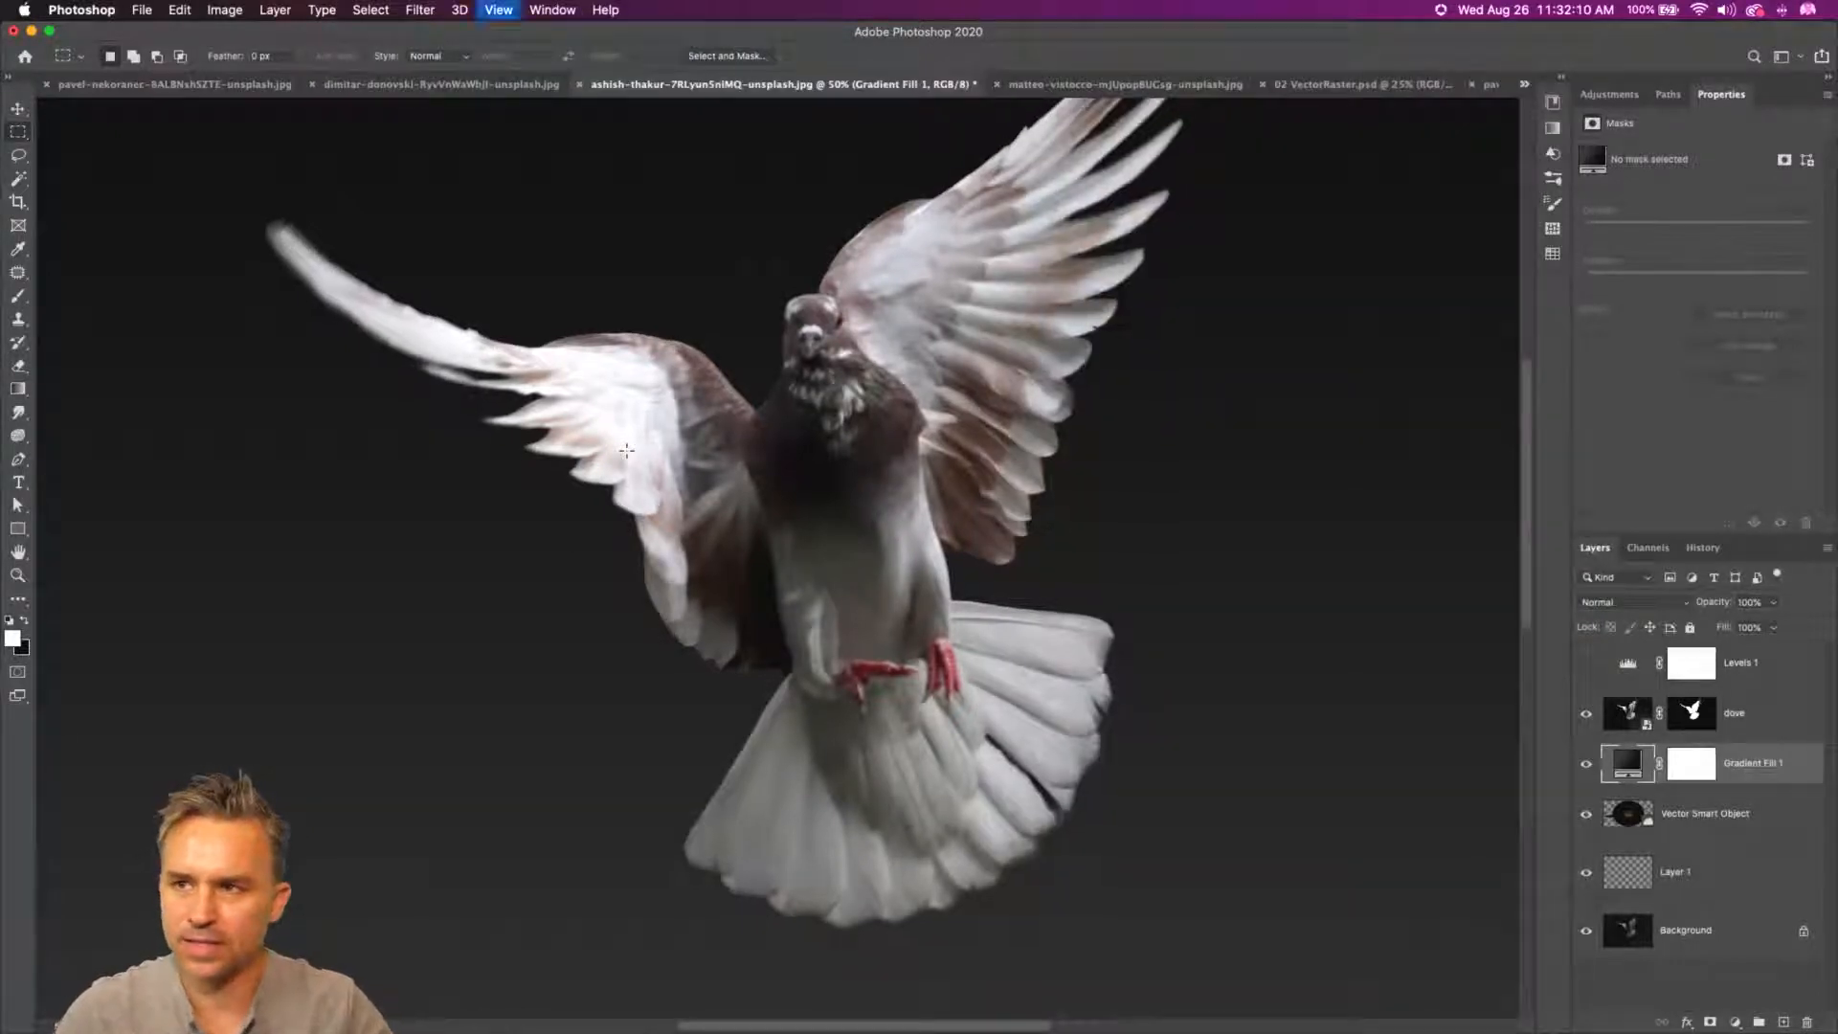
pyautogui.moveTo(678, 495); pyautogui.dragTo(637, 418)
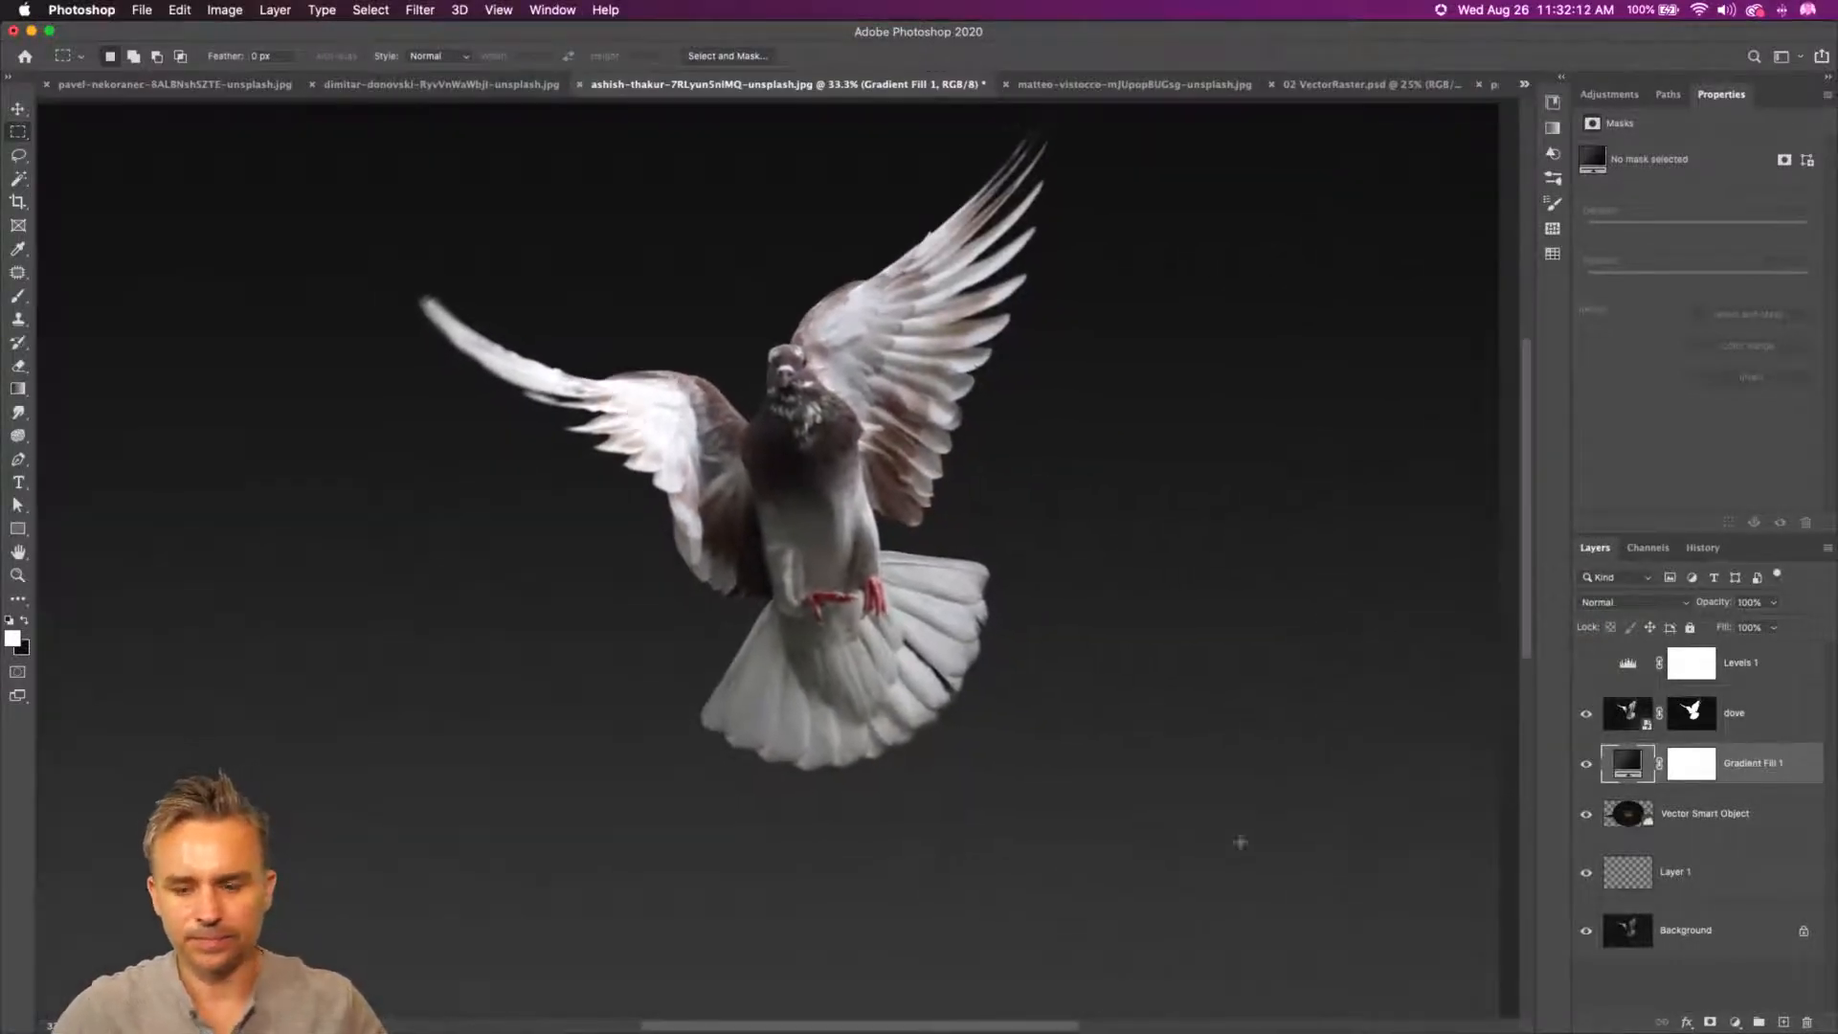
pyautogui.click(1752, 730)
pyautogui.press('v')
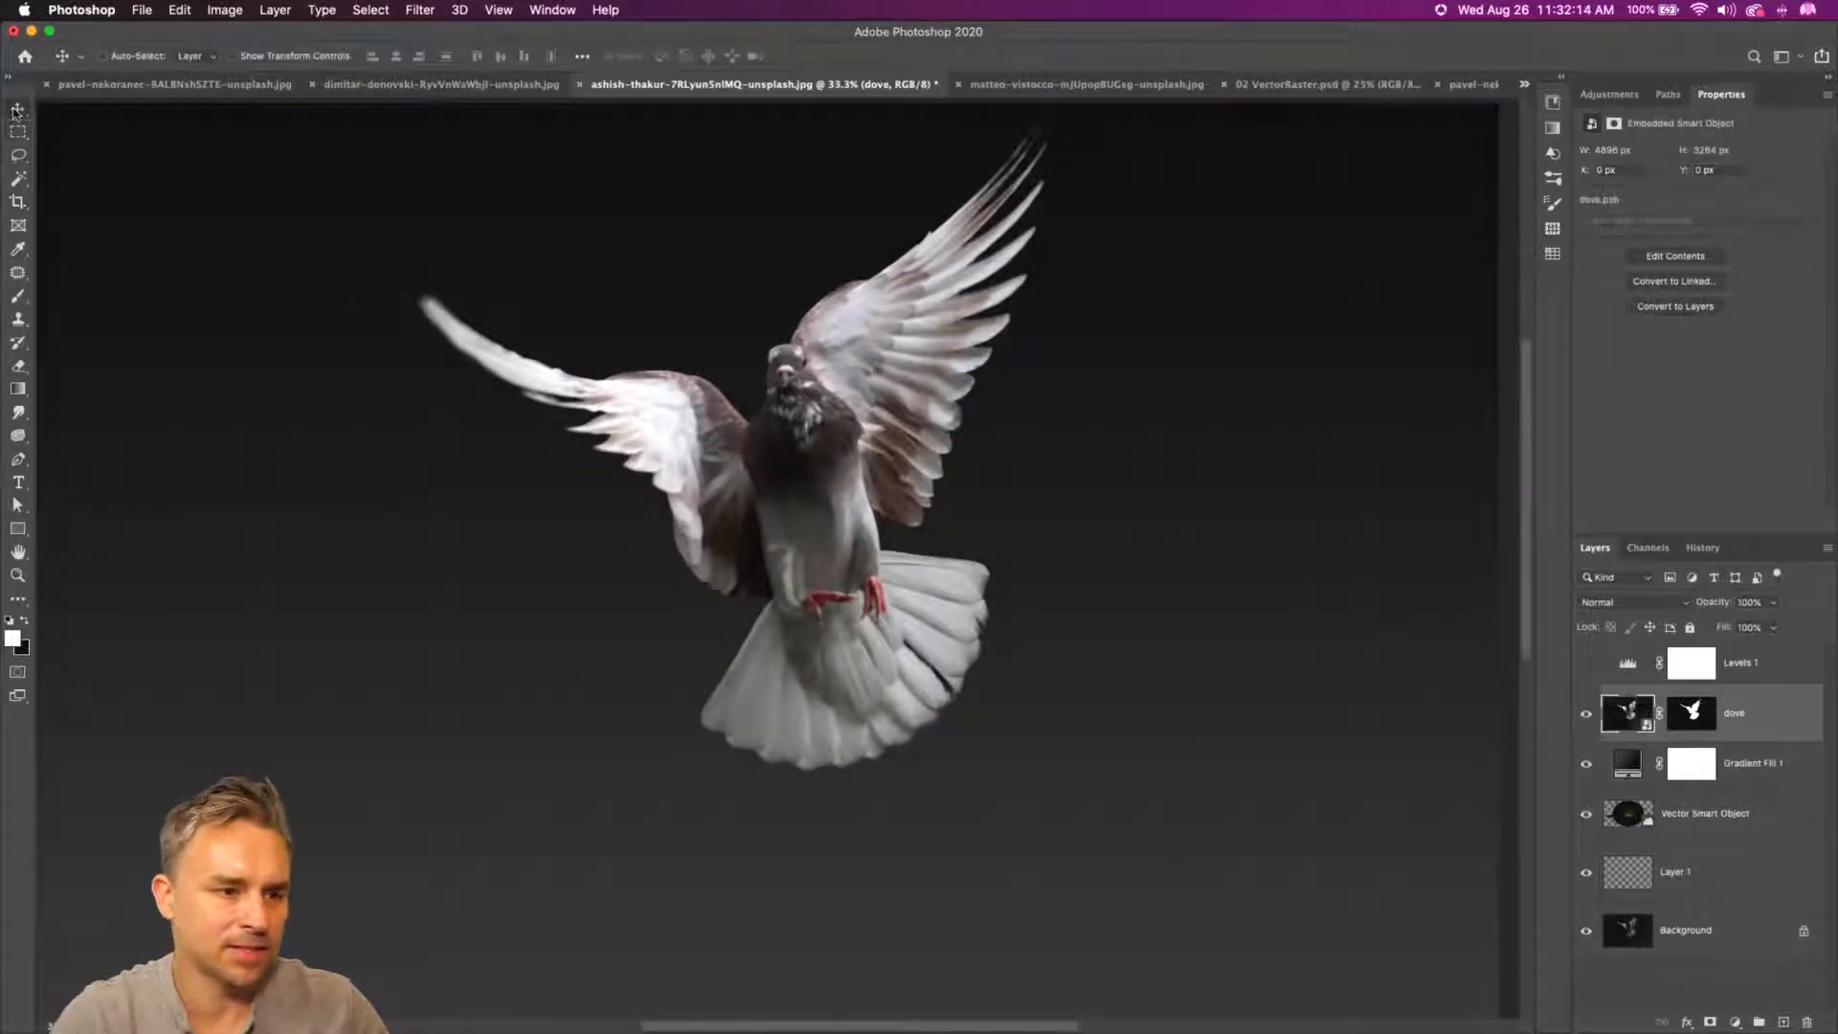
pyautogui.moveTo(331, 311); pyautogui.dragTo(421, 400)
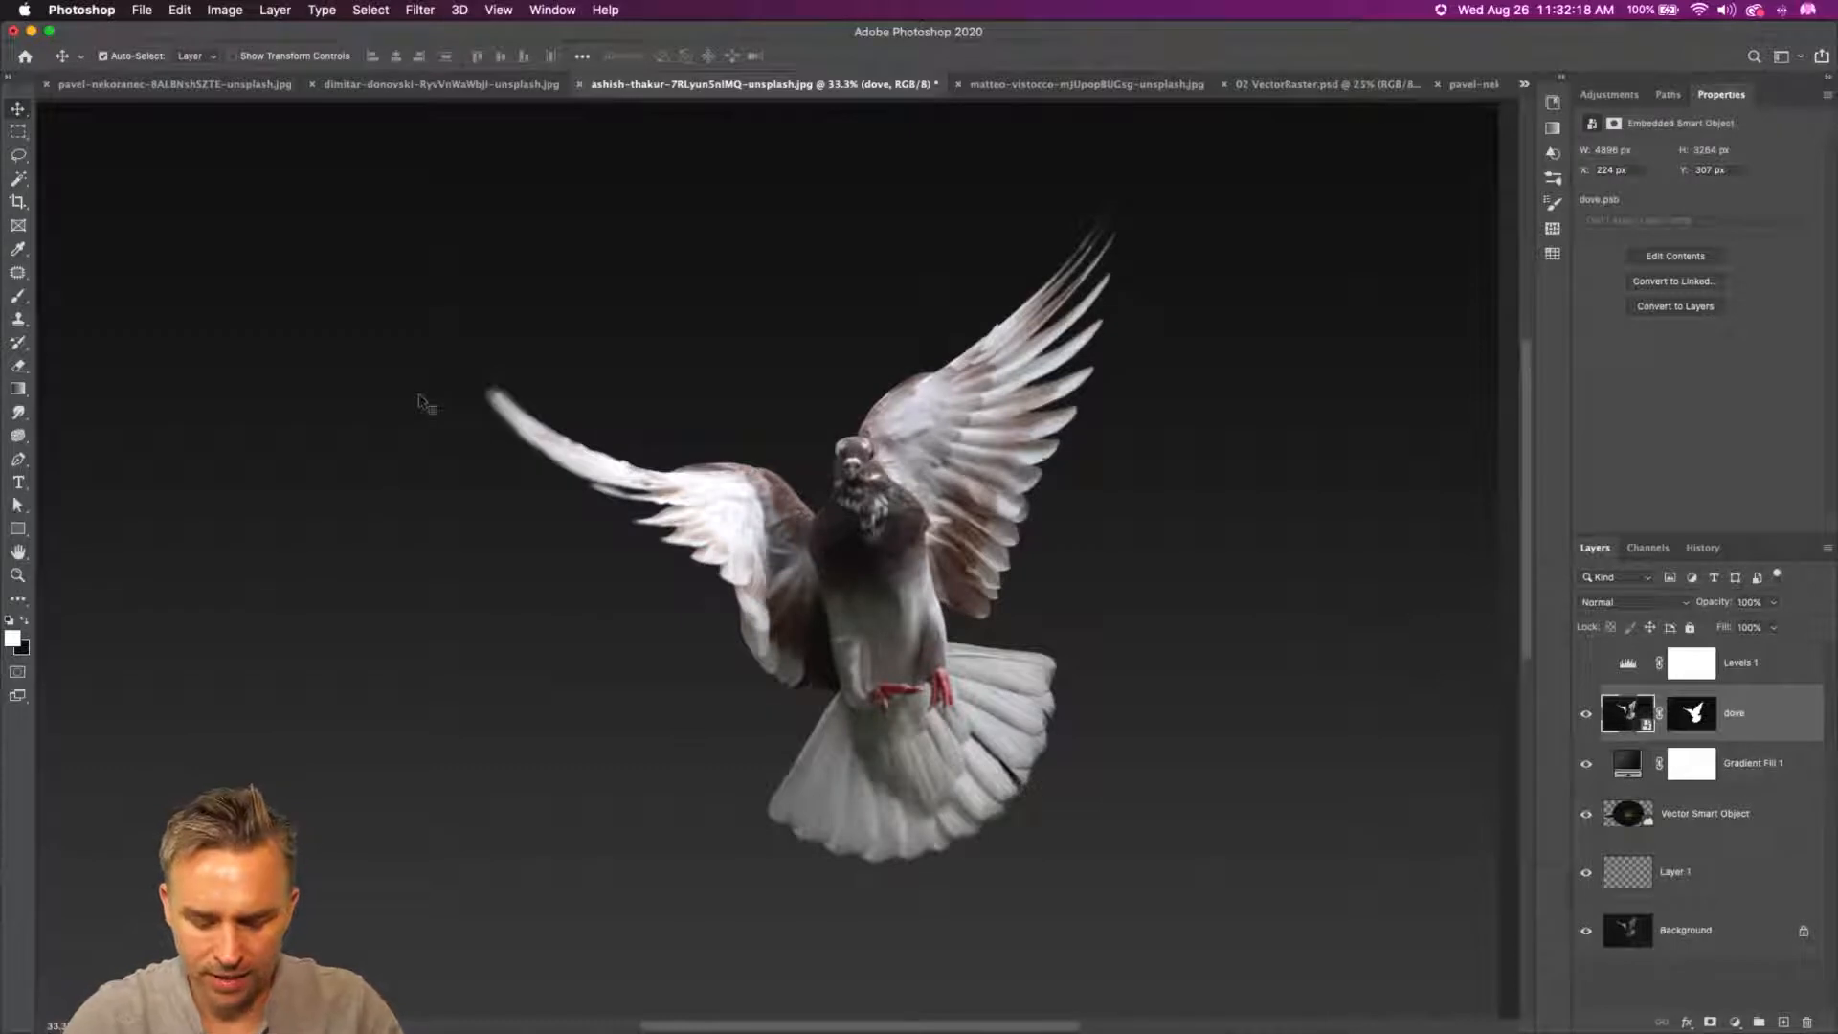
# - Tile all open documents and view the whole statue with the raised arms in its window at 16.7% zoom
pyautogui.press('super+shift+t')
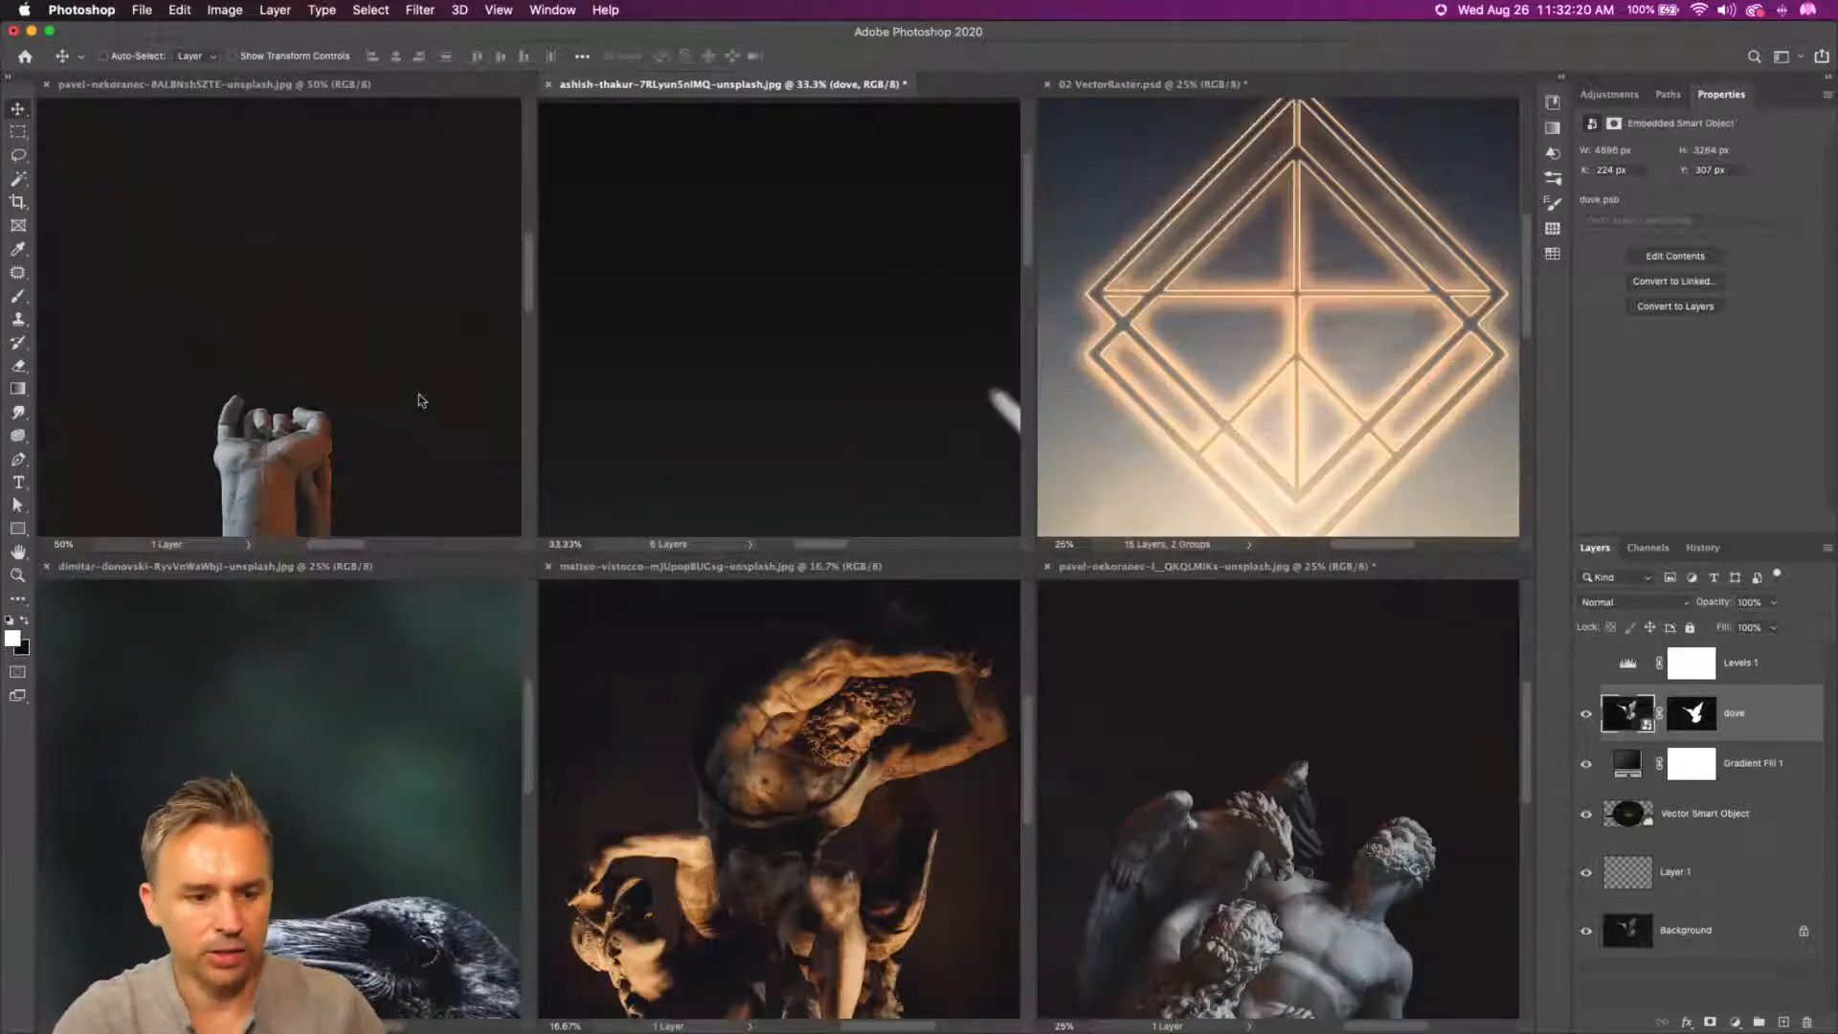
pyautogui.click(418, 401)
pyautogui.scroll(-5, 287, 315)
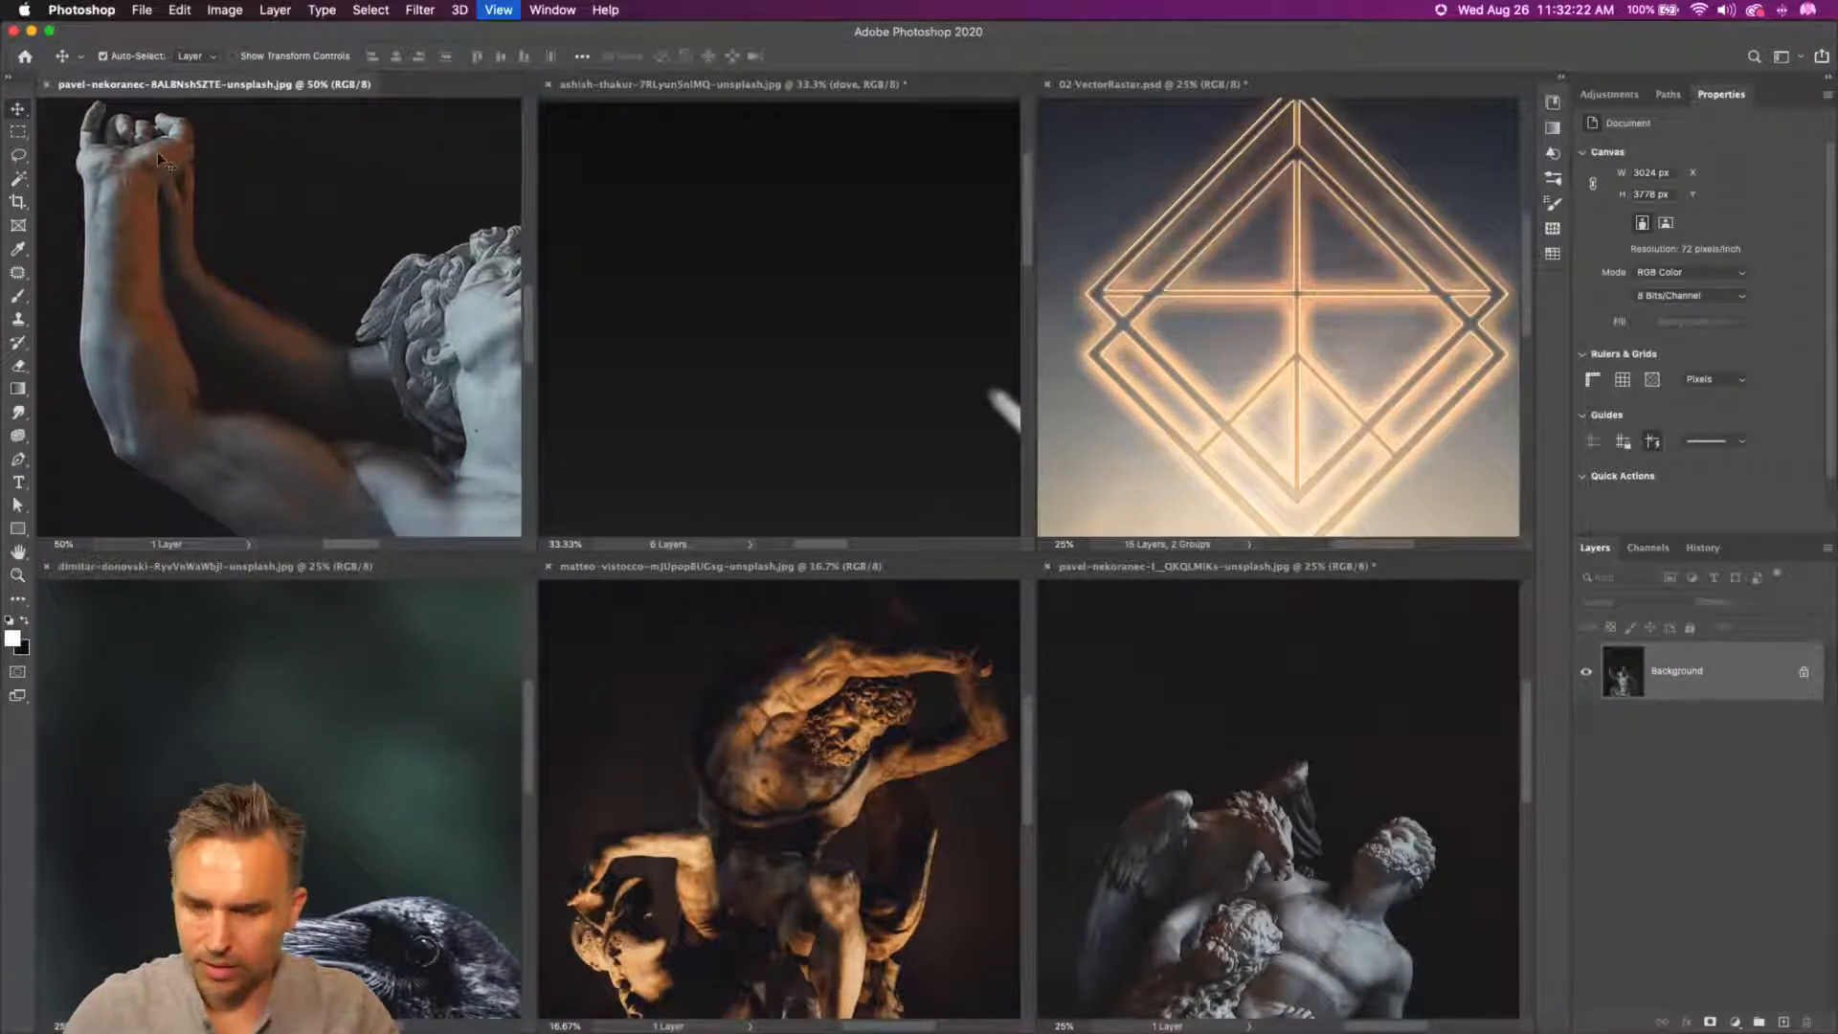
pyautogui.press('super+minus')
pyautogui.press('super+minus')
pyautogui.press('super+minus')
pyautogui.moveTo(315, 412); pyautogui.dragTo(232, 336)
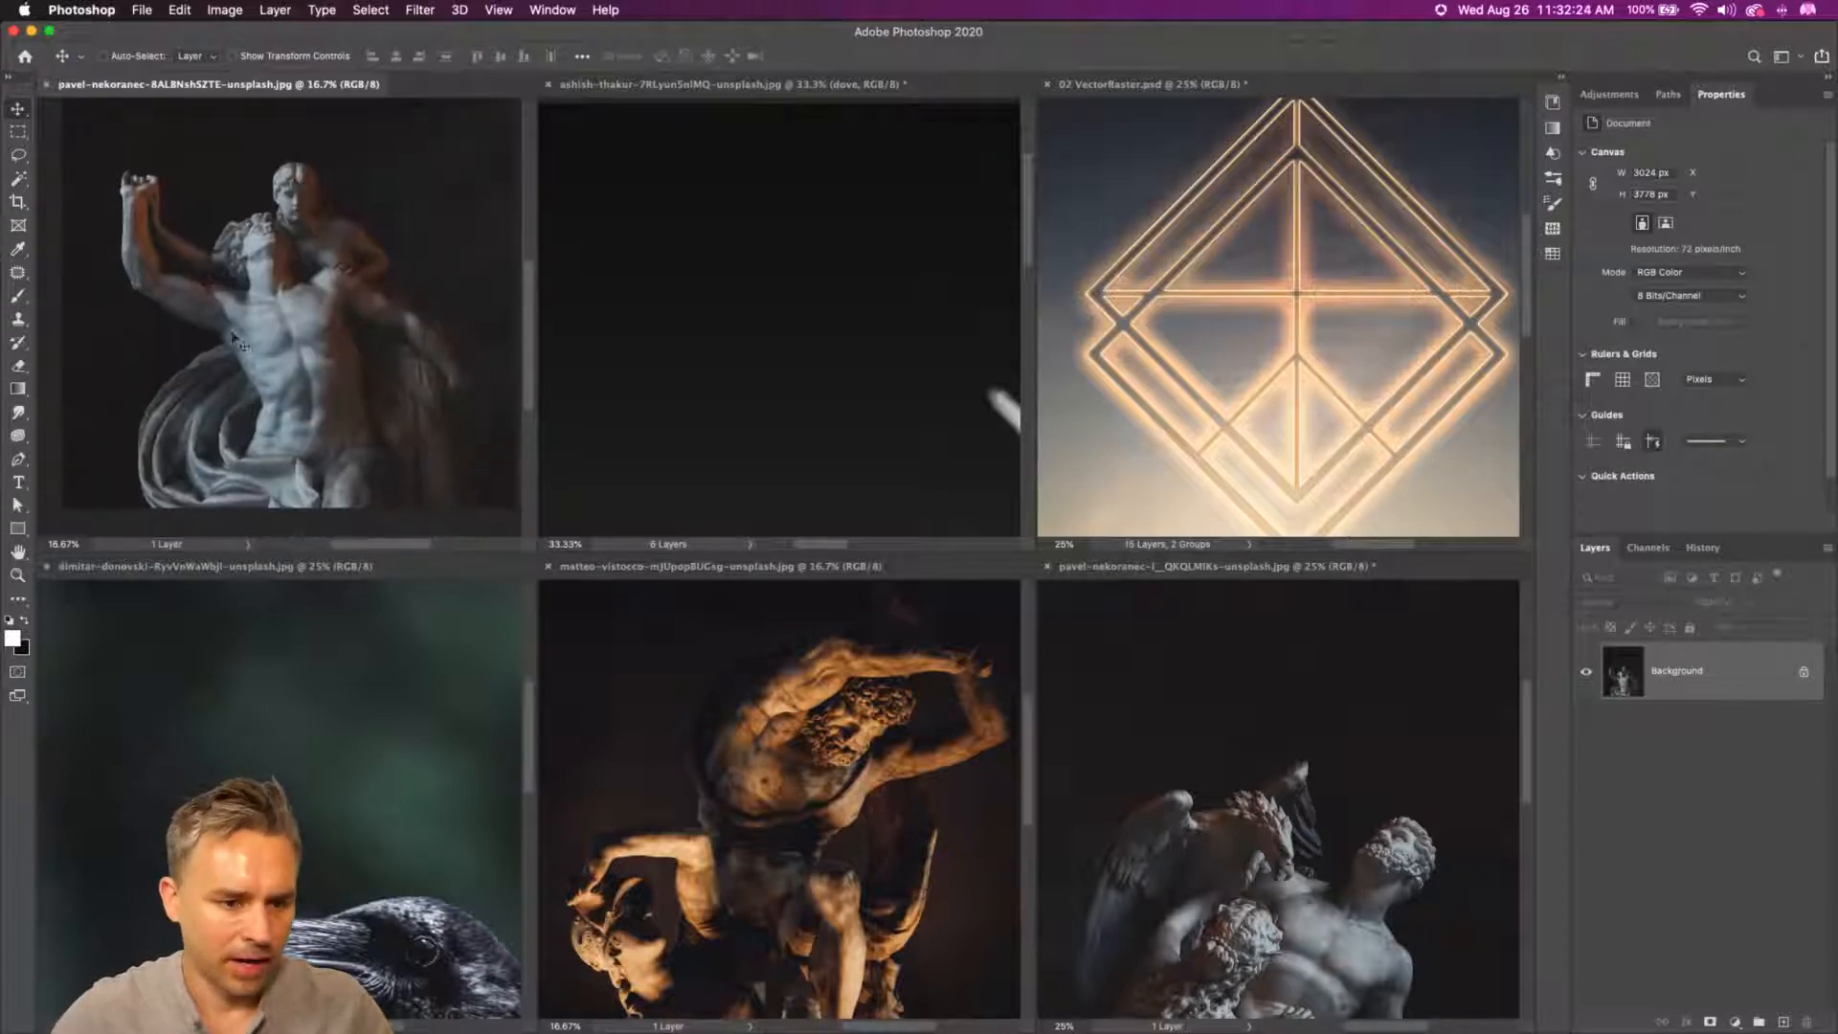
# - Make the winged-eagle statue photo active, cancel converting its Background layer, and consolidate all documents back into tabs
pyautogui.click(325, 817)
pyautogui.click(1226, 873)
pyautogui.moveTo(1260, 823); pyautogui.dragTo(1206, 729)
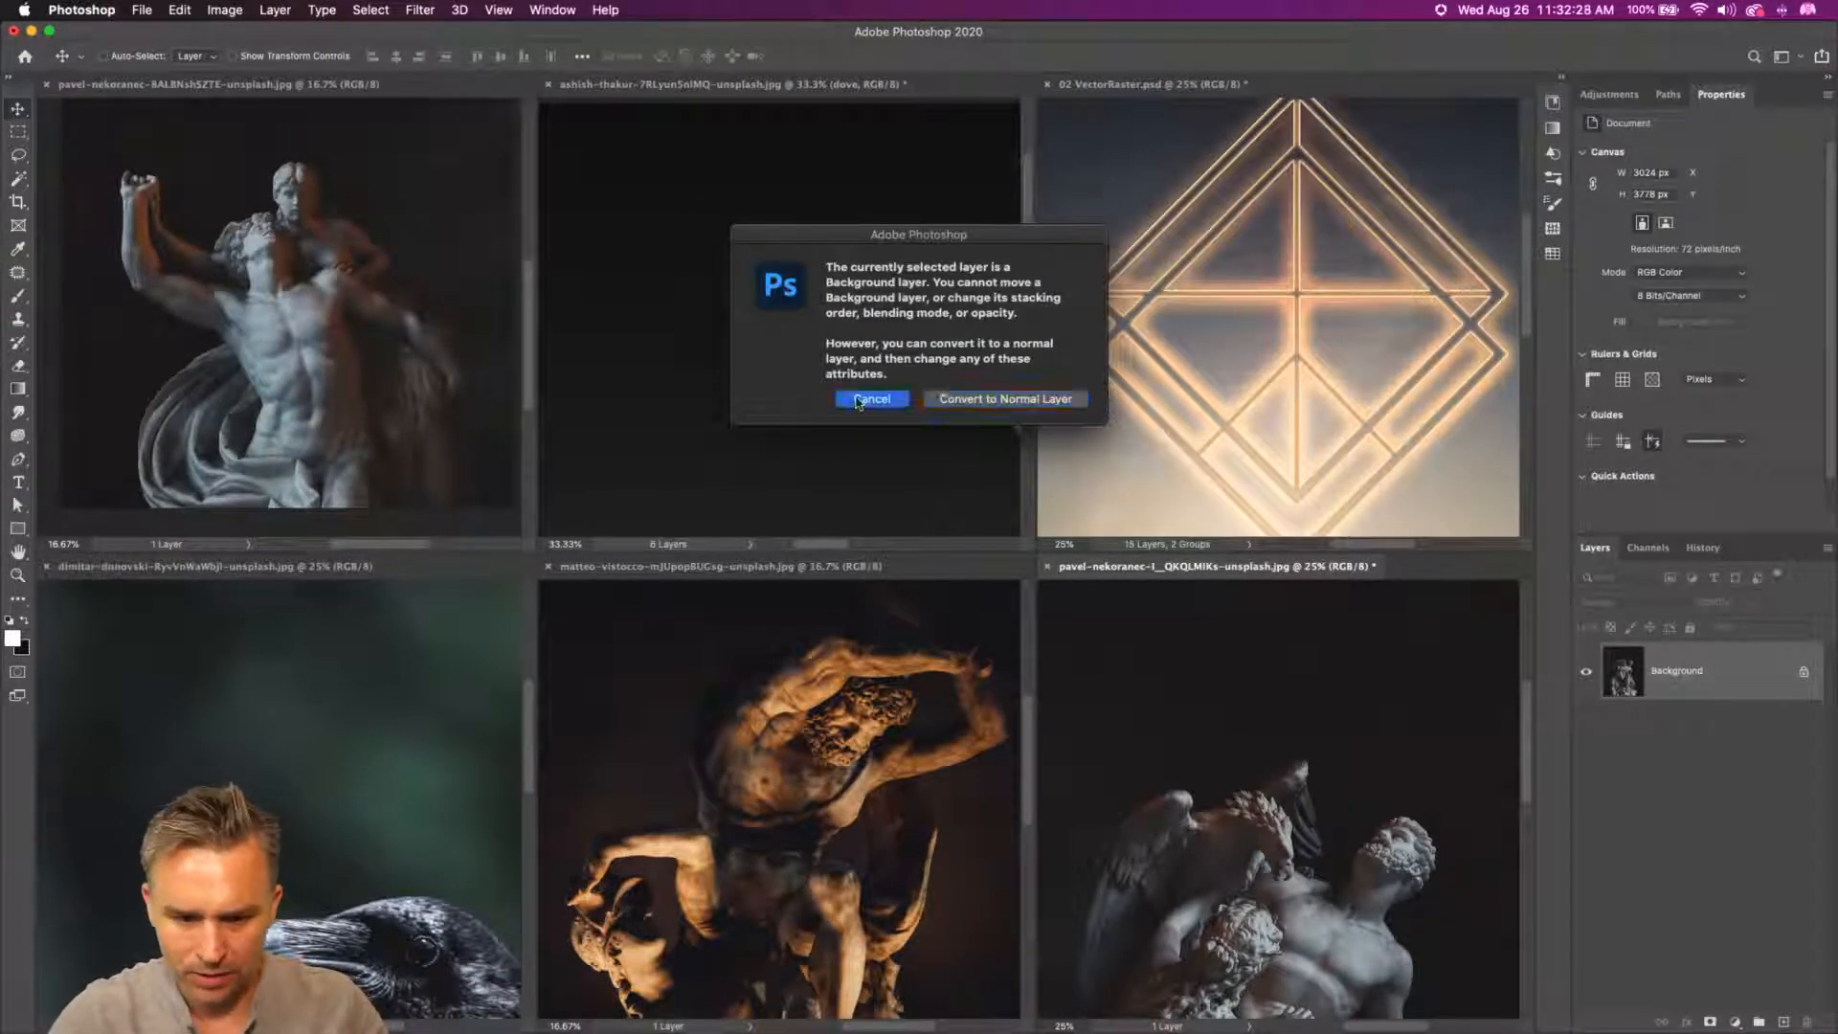
pyautogui.click(857, 400)
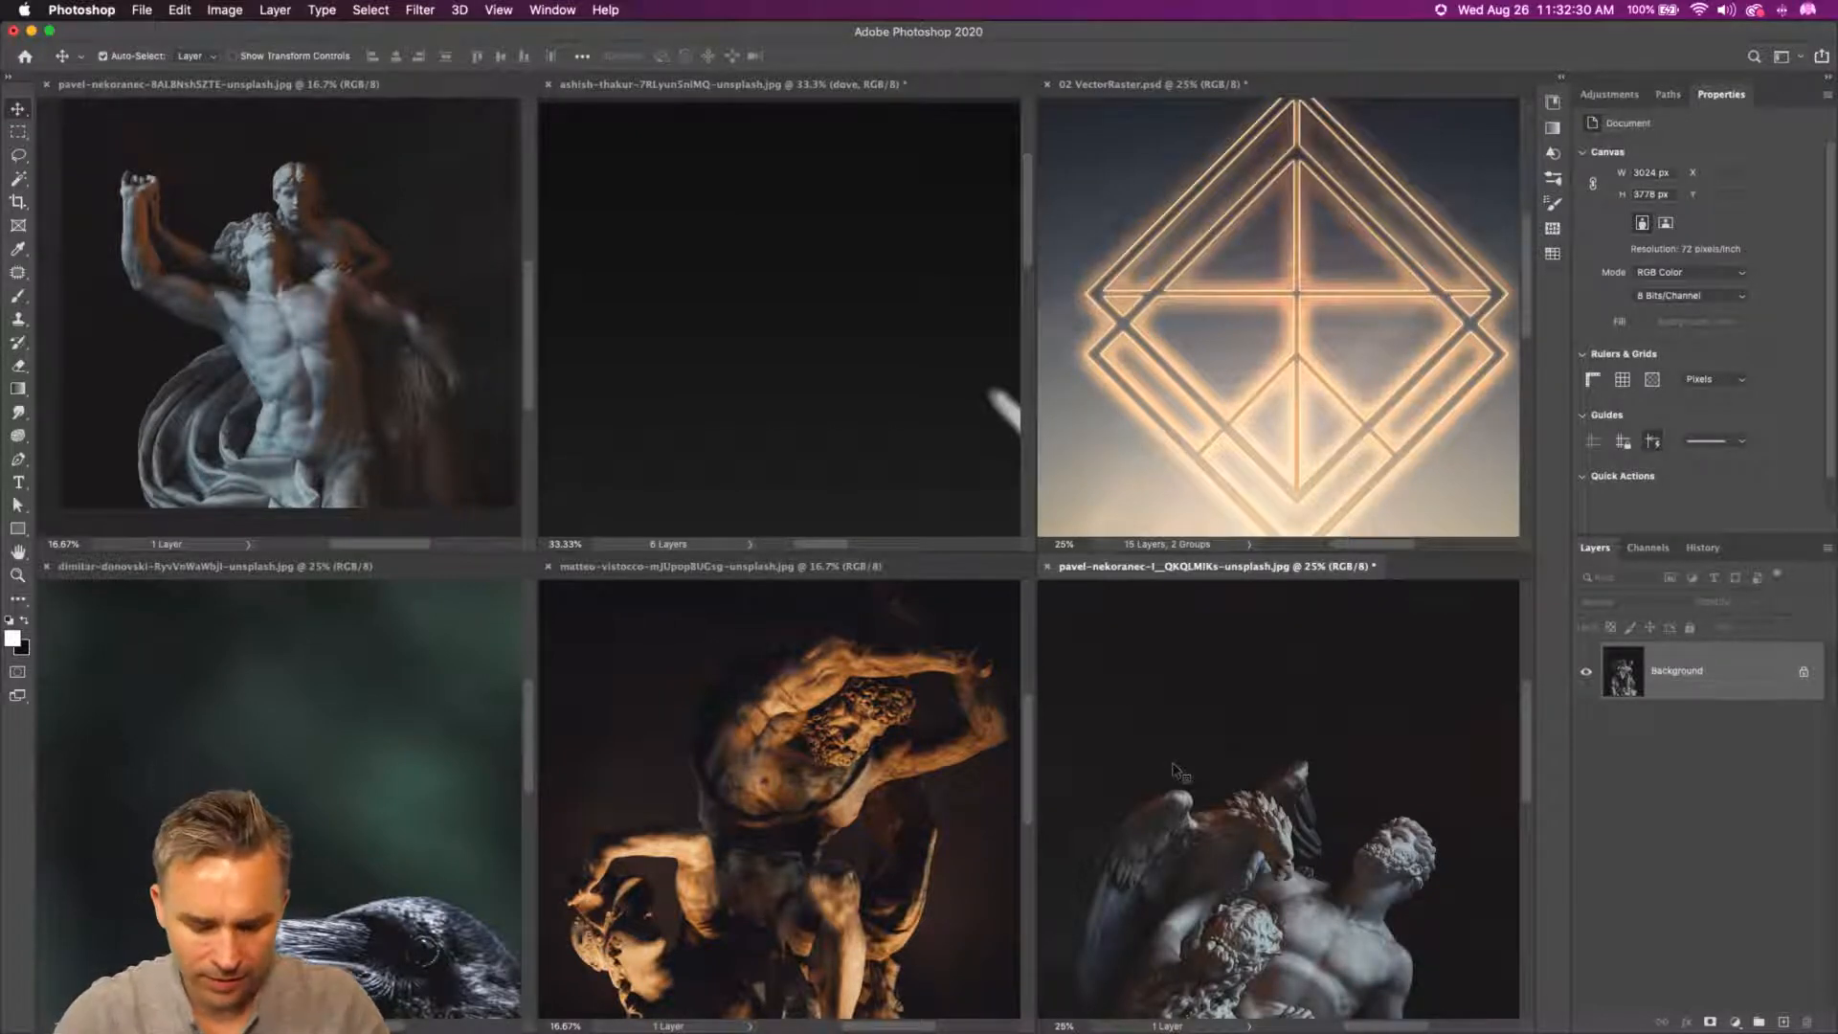
pyautogui.press('F2')
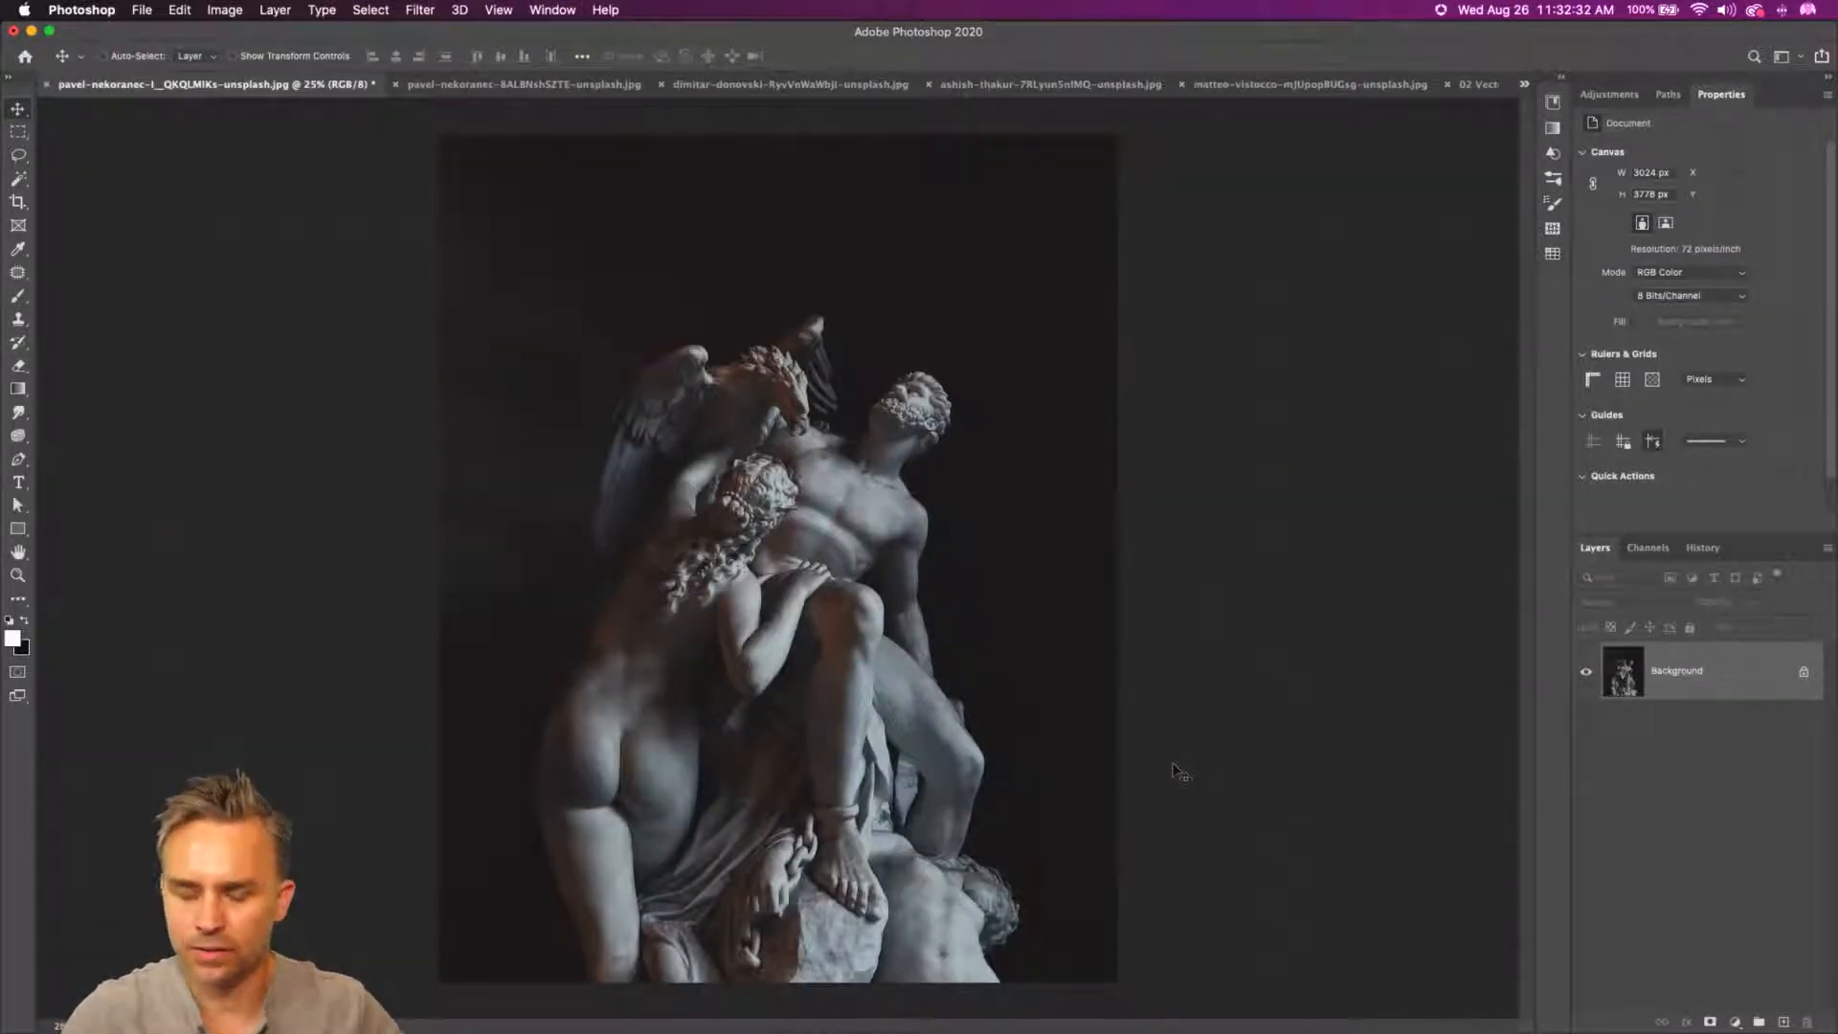
# - Tile all documents and copy the masked dove layer into 02 VectorRaster.psd and from there into the winged-eagle statue document
pyautogui.press('super+equal')
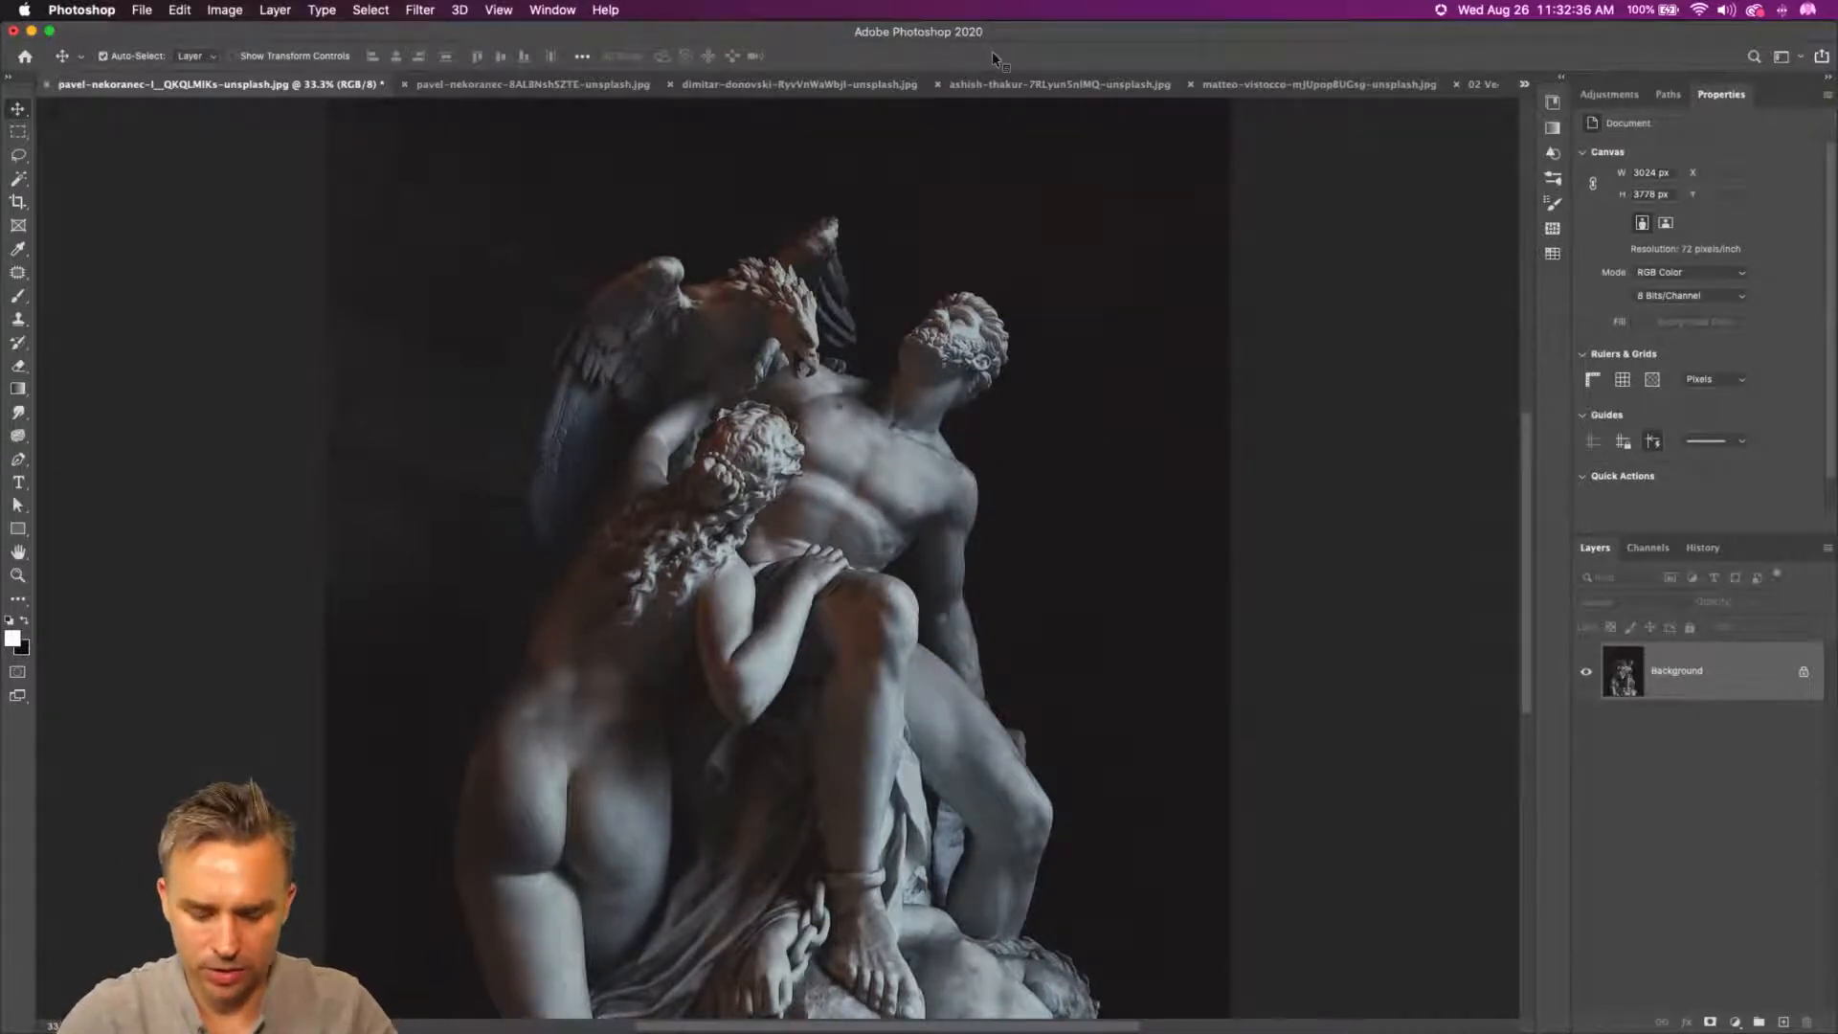
pyautogui.press('super+F2')
pyautogui.click(680, 801)
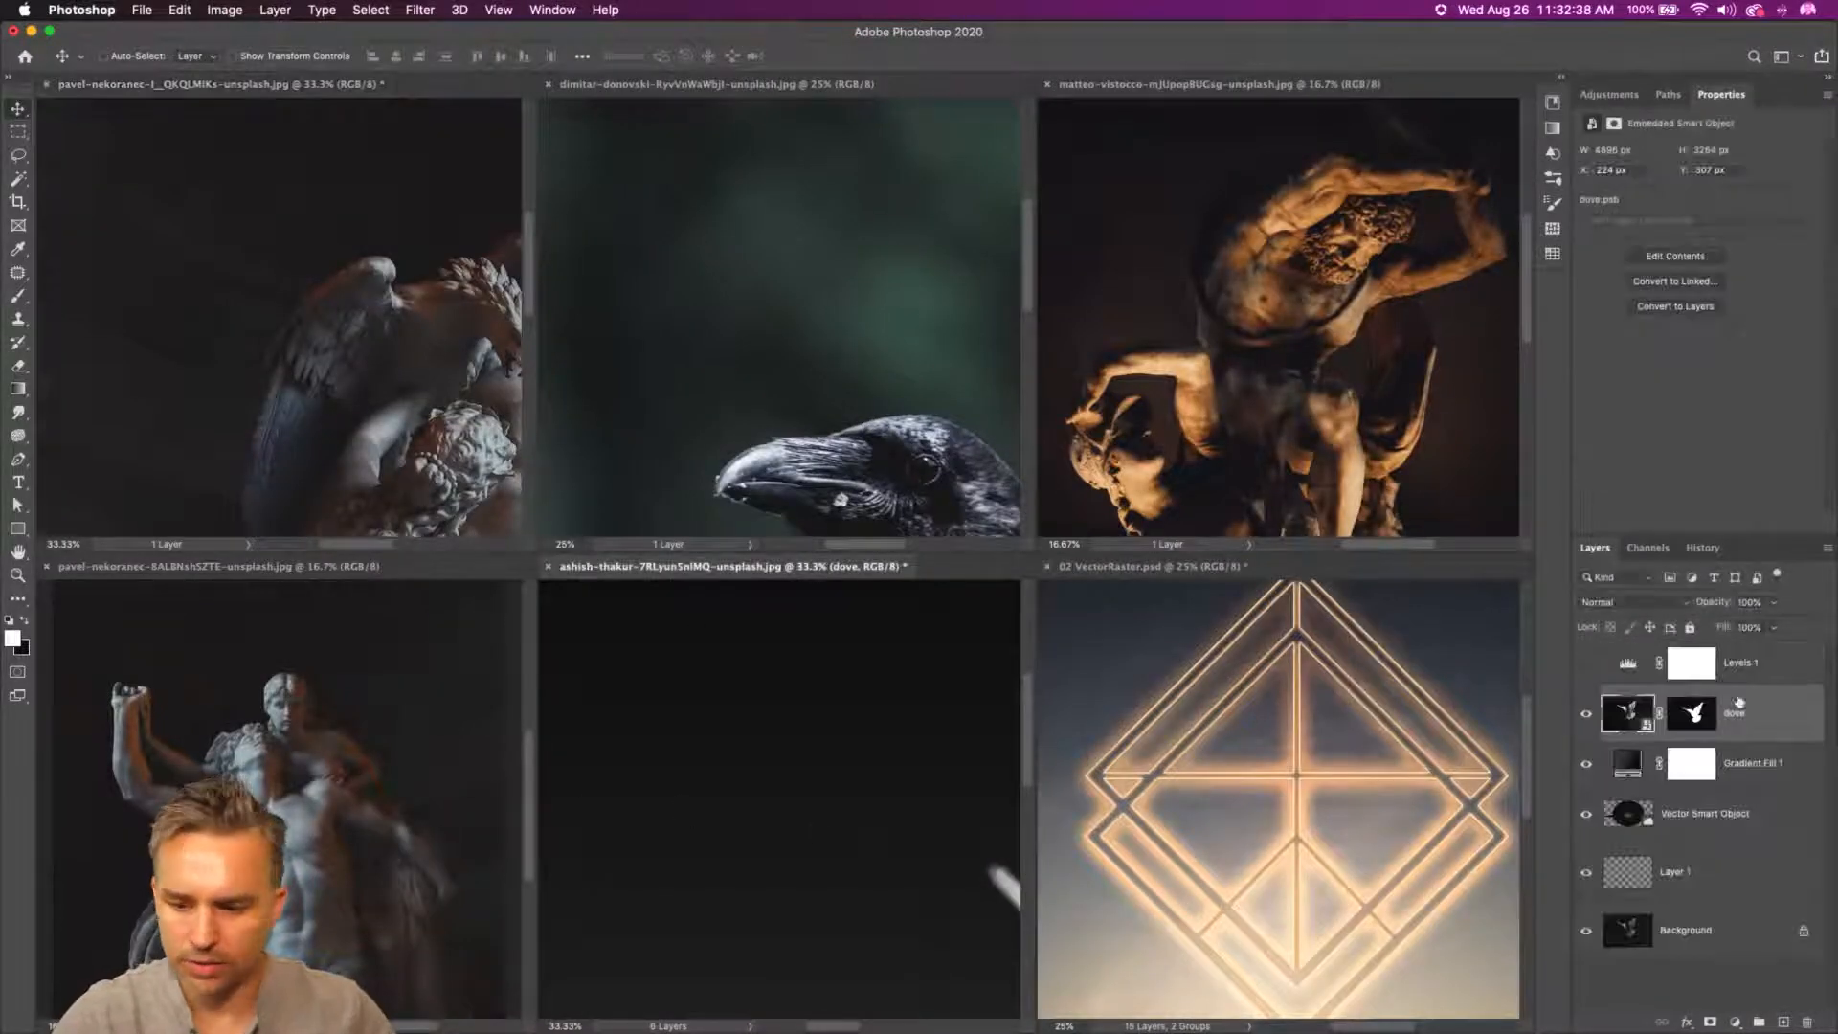
pyautogui.moveTo(1791, 718); pyautogui.dragTo(1340, 776)
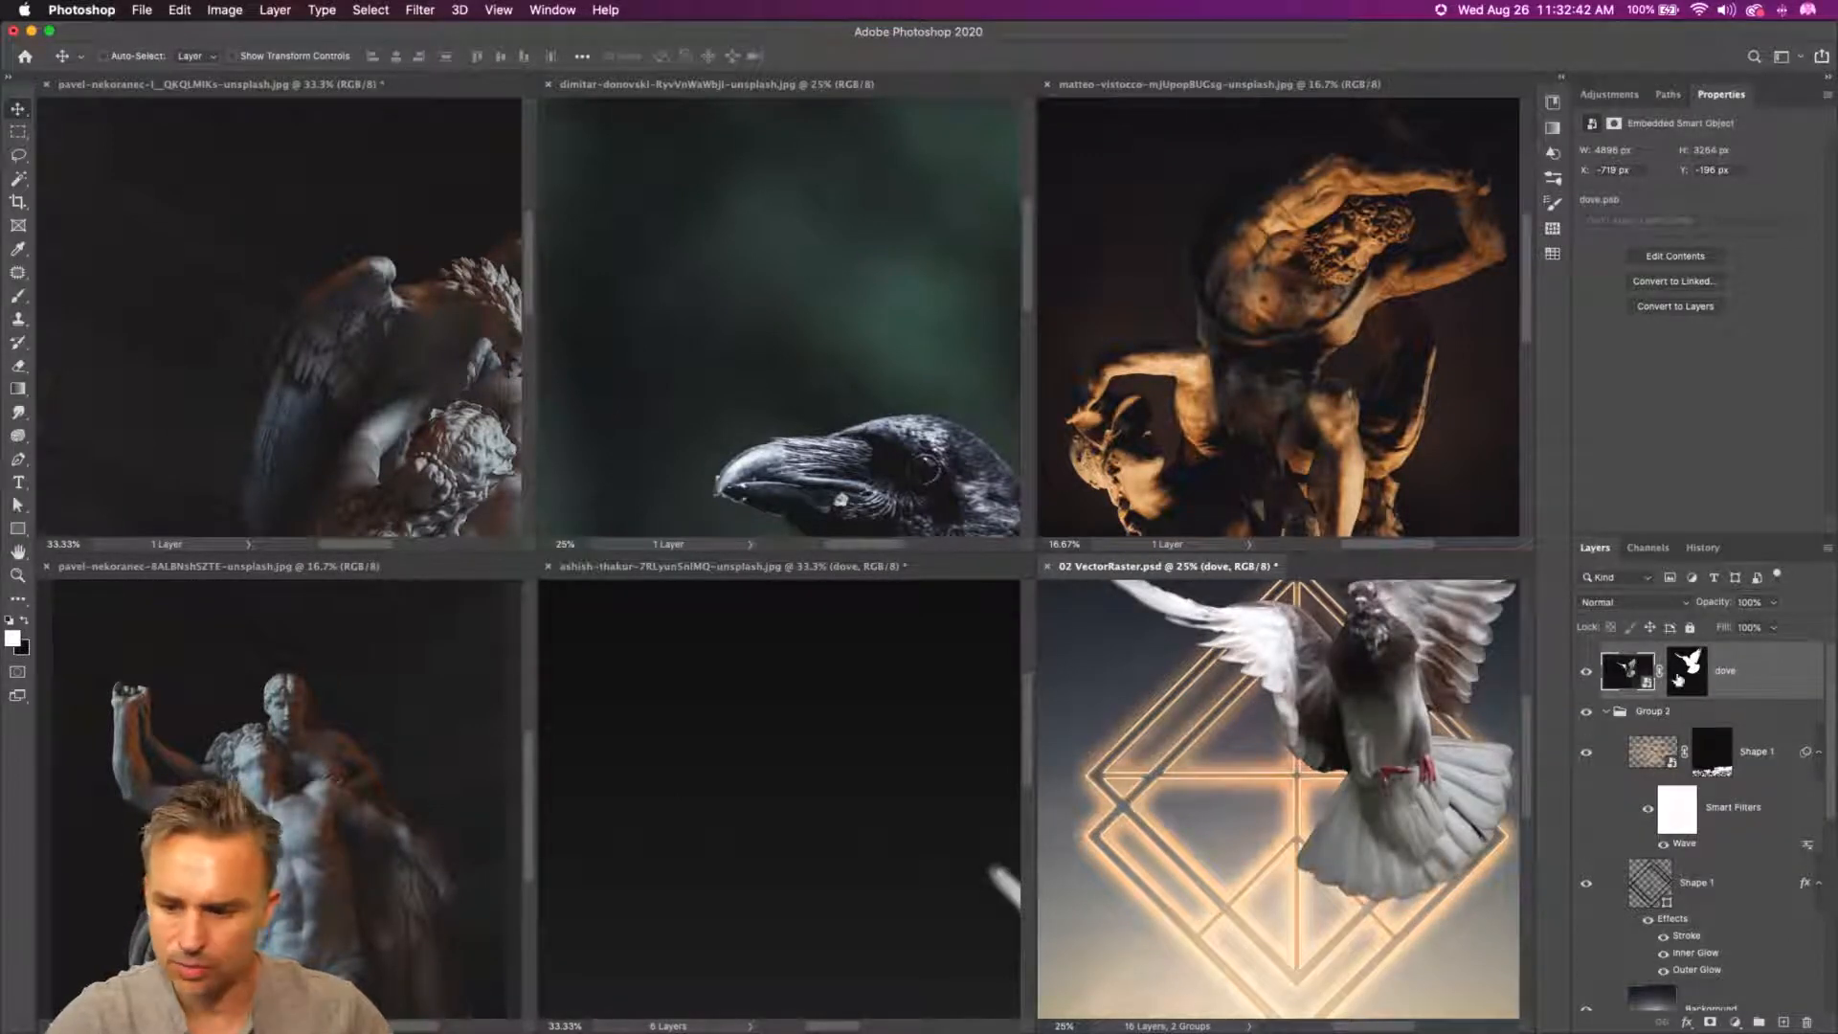
pyautogui.moveTo(1754, 668); pyautogui.dragTo(246, 345)
# - Copy the Background layers of the raised-arm statue, raven and golden statue photos into the winged-eagle statue document
pyautogui.click(251, 614)
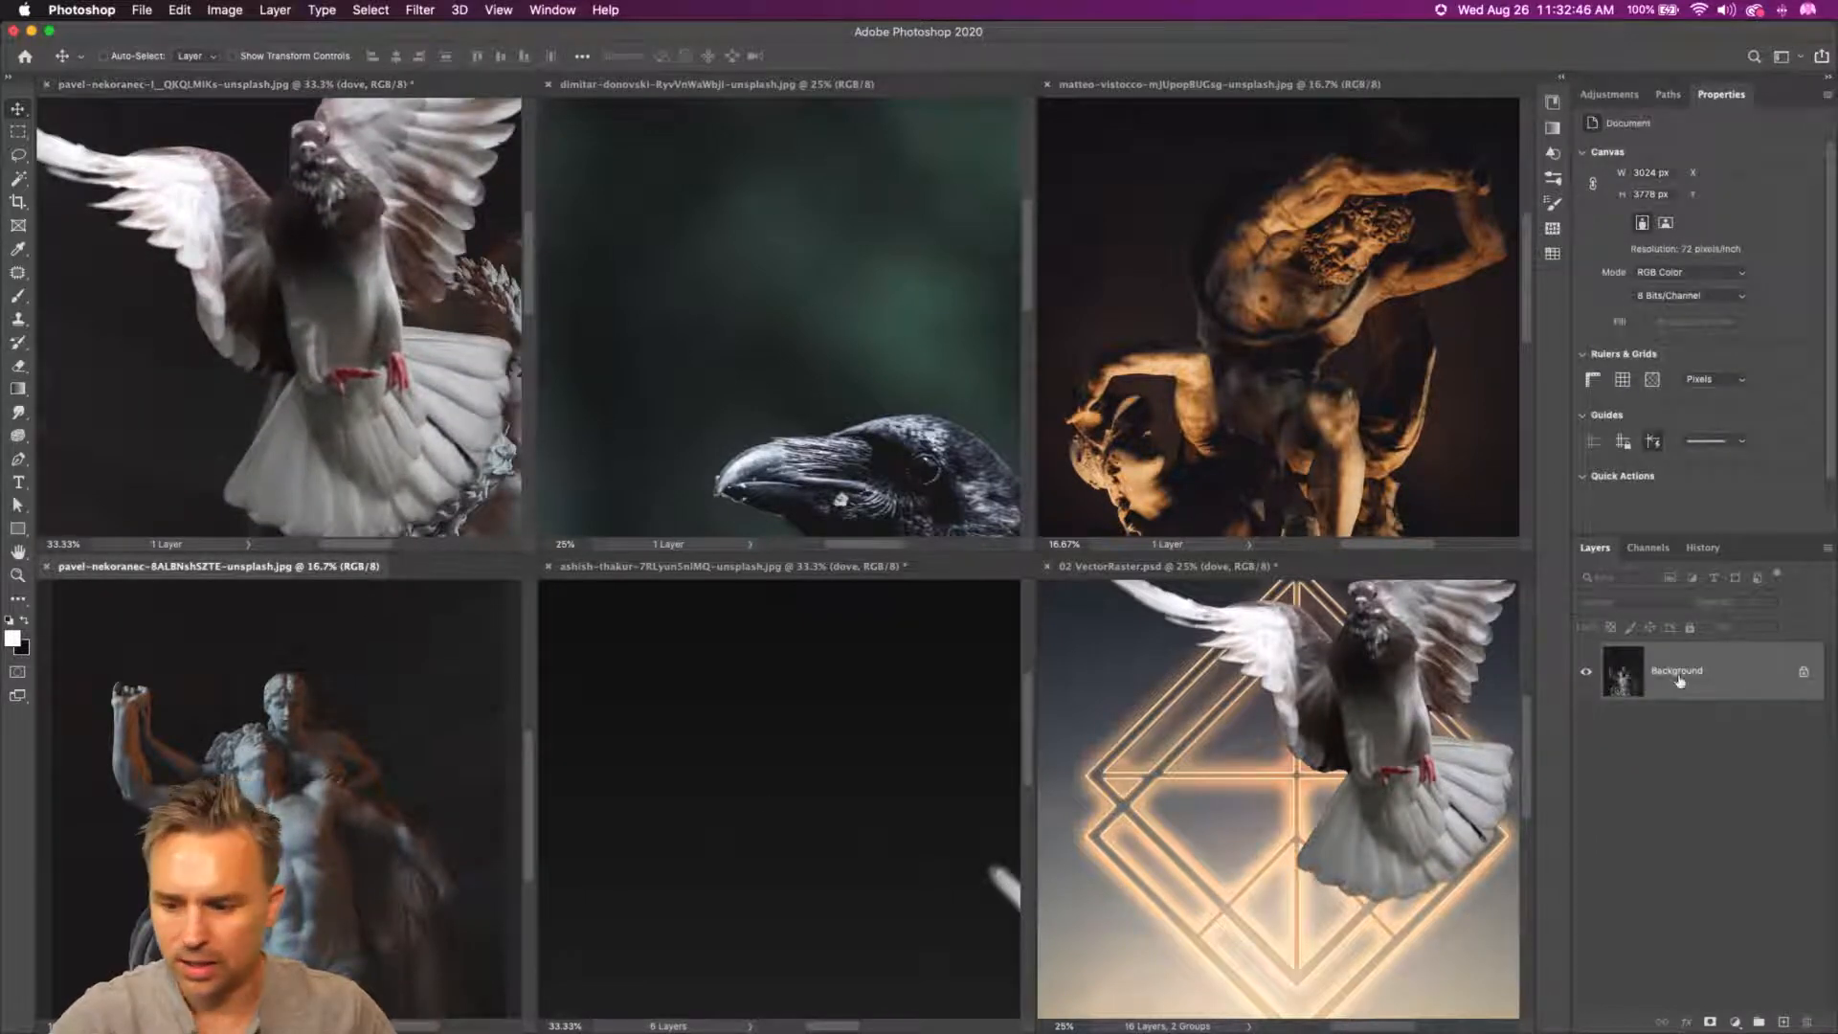
pyautogui.moveTo(1678, 679); pyautogui.dragTo(383, 421)
pyautogui.click(752, 322)
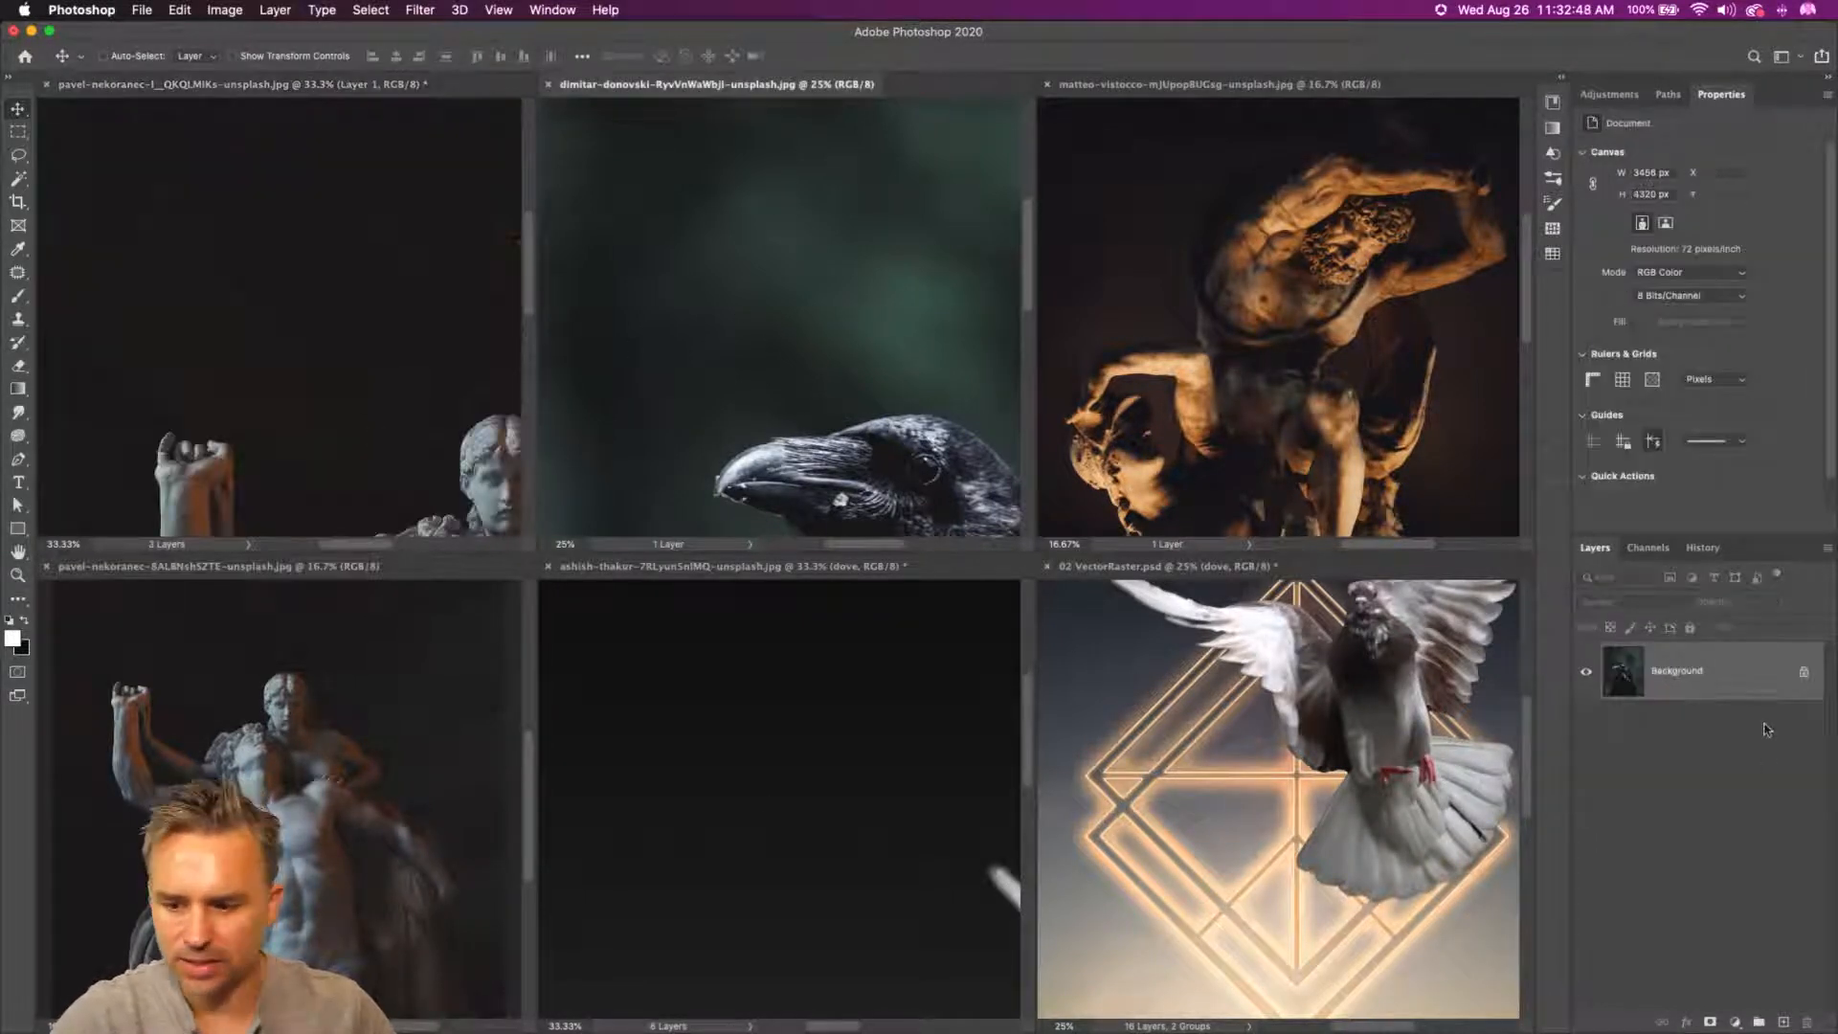
pyautogui.moveTo(1685, 671); pyautogui.dragTo(383, 440)
pyautogui.click(1208, 378)
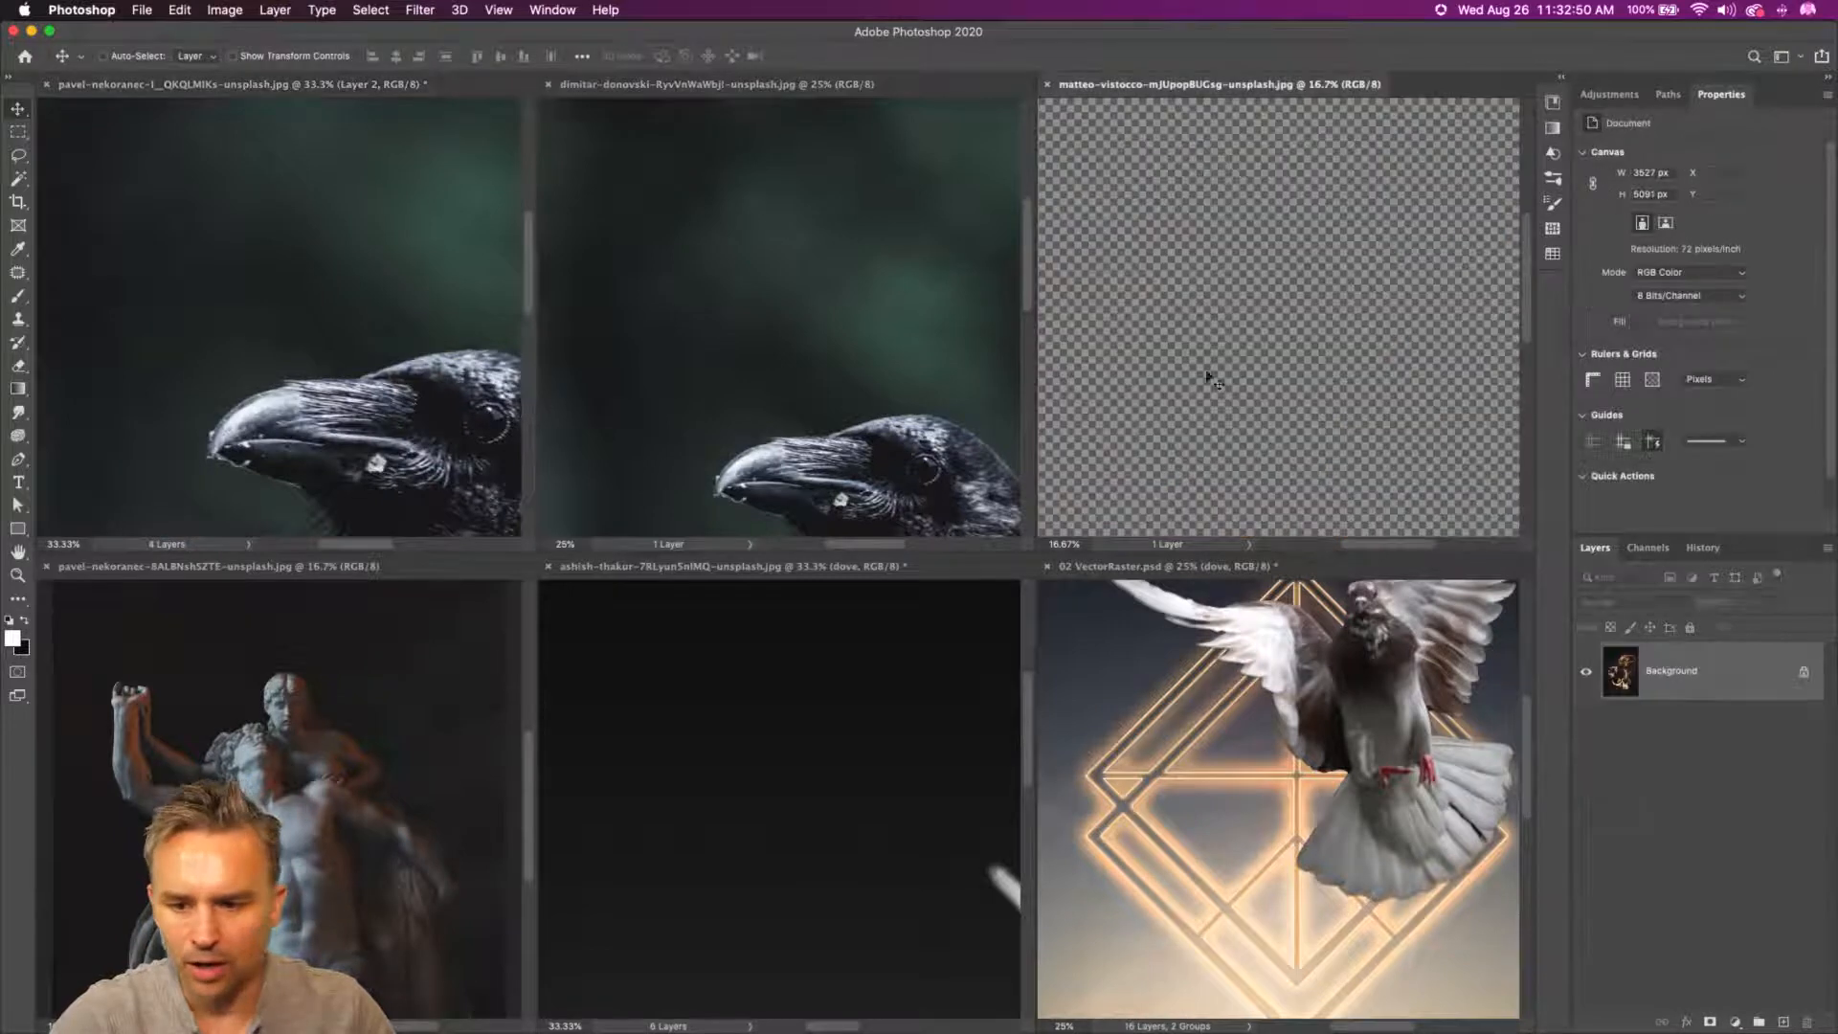
pyautogui.moveTo(1644, 678); pyautogui.dragTo(258, 297)
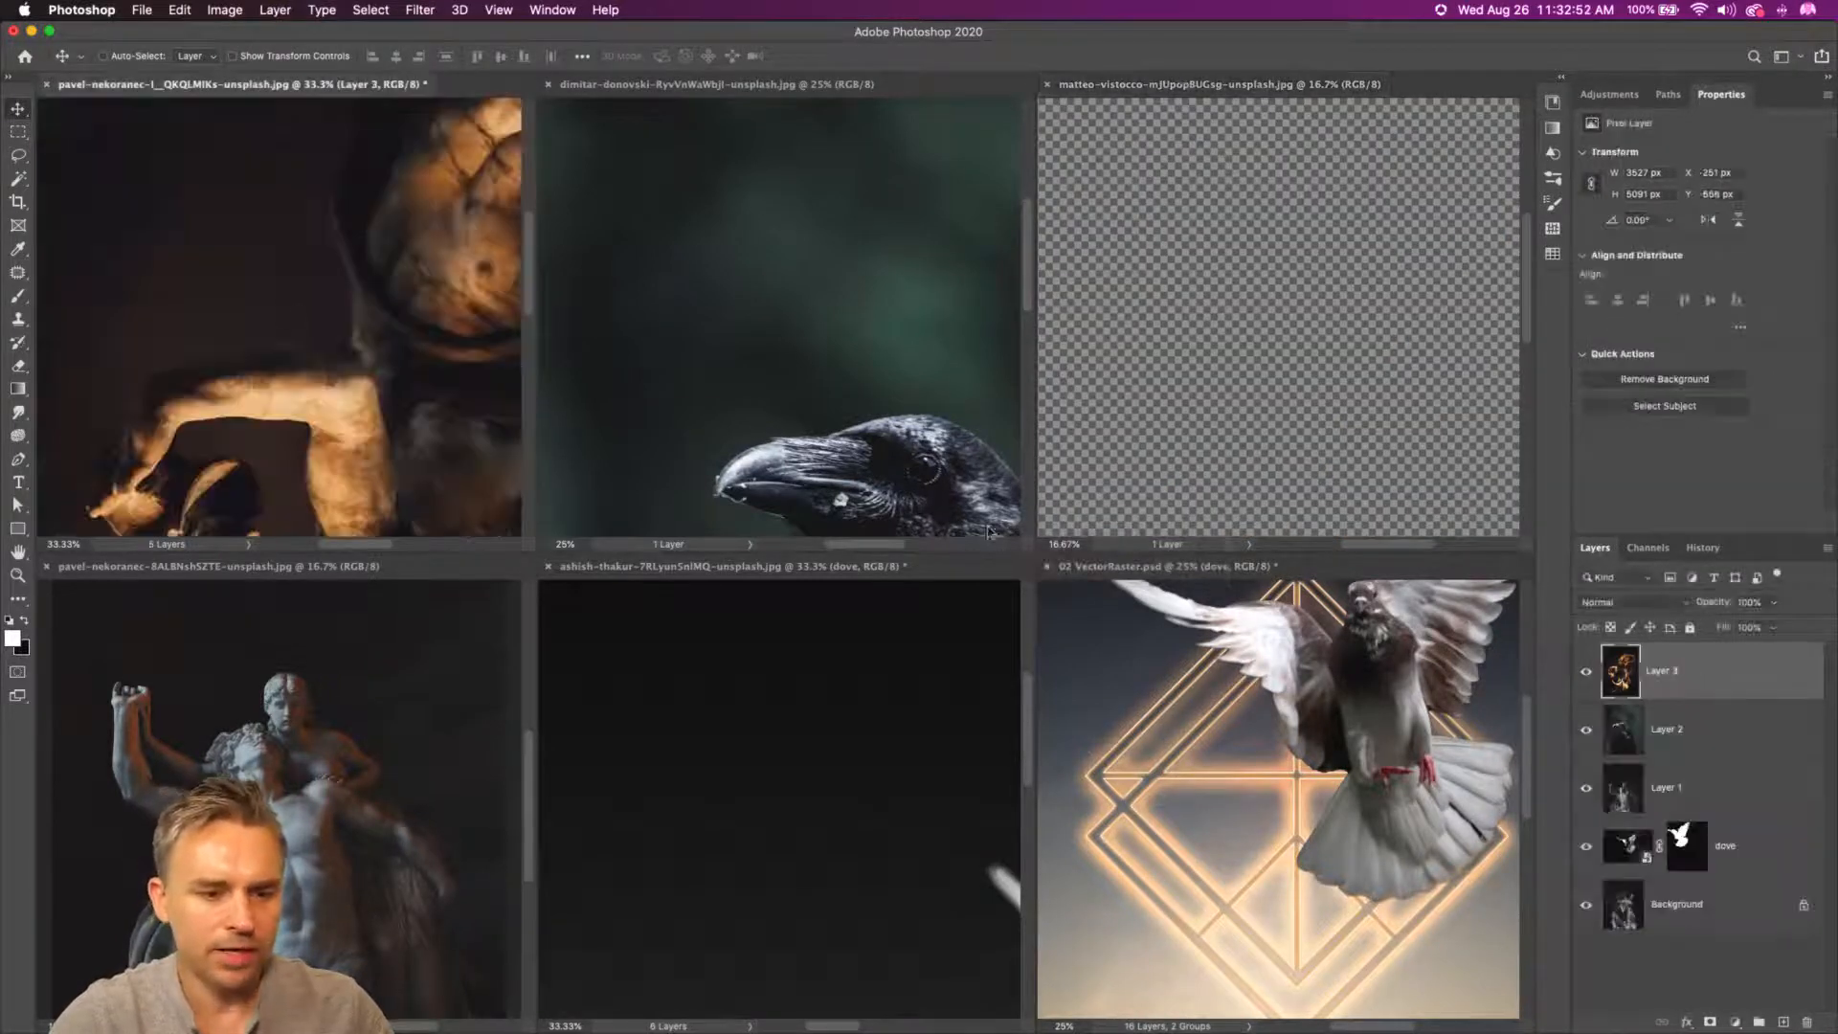
# - Hide the dove layer in 02 VectorRaster.psd and close the raven, golden statue and raised-arm statue source photos
pyautogui.click(1150, 748)
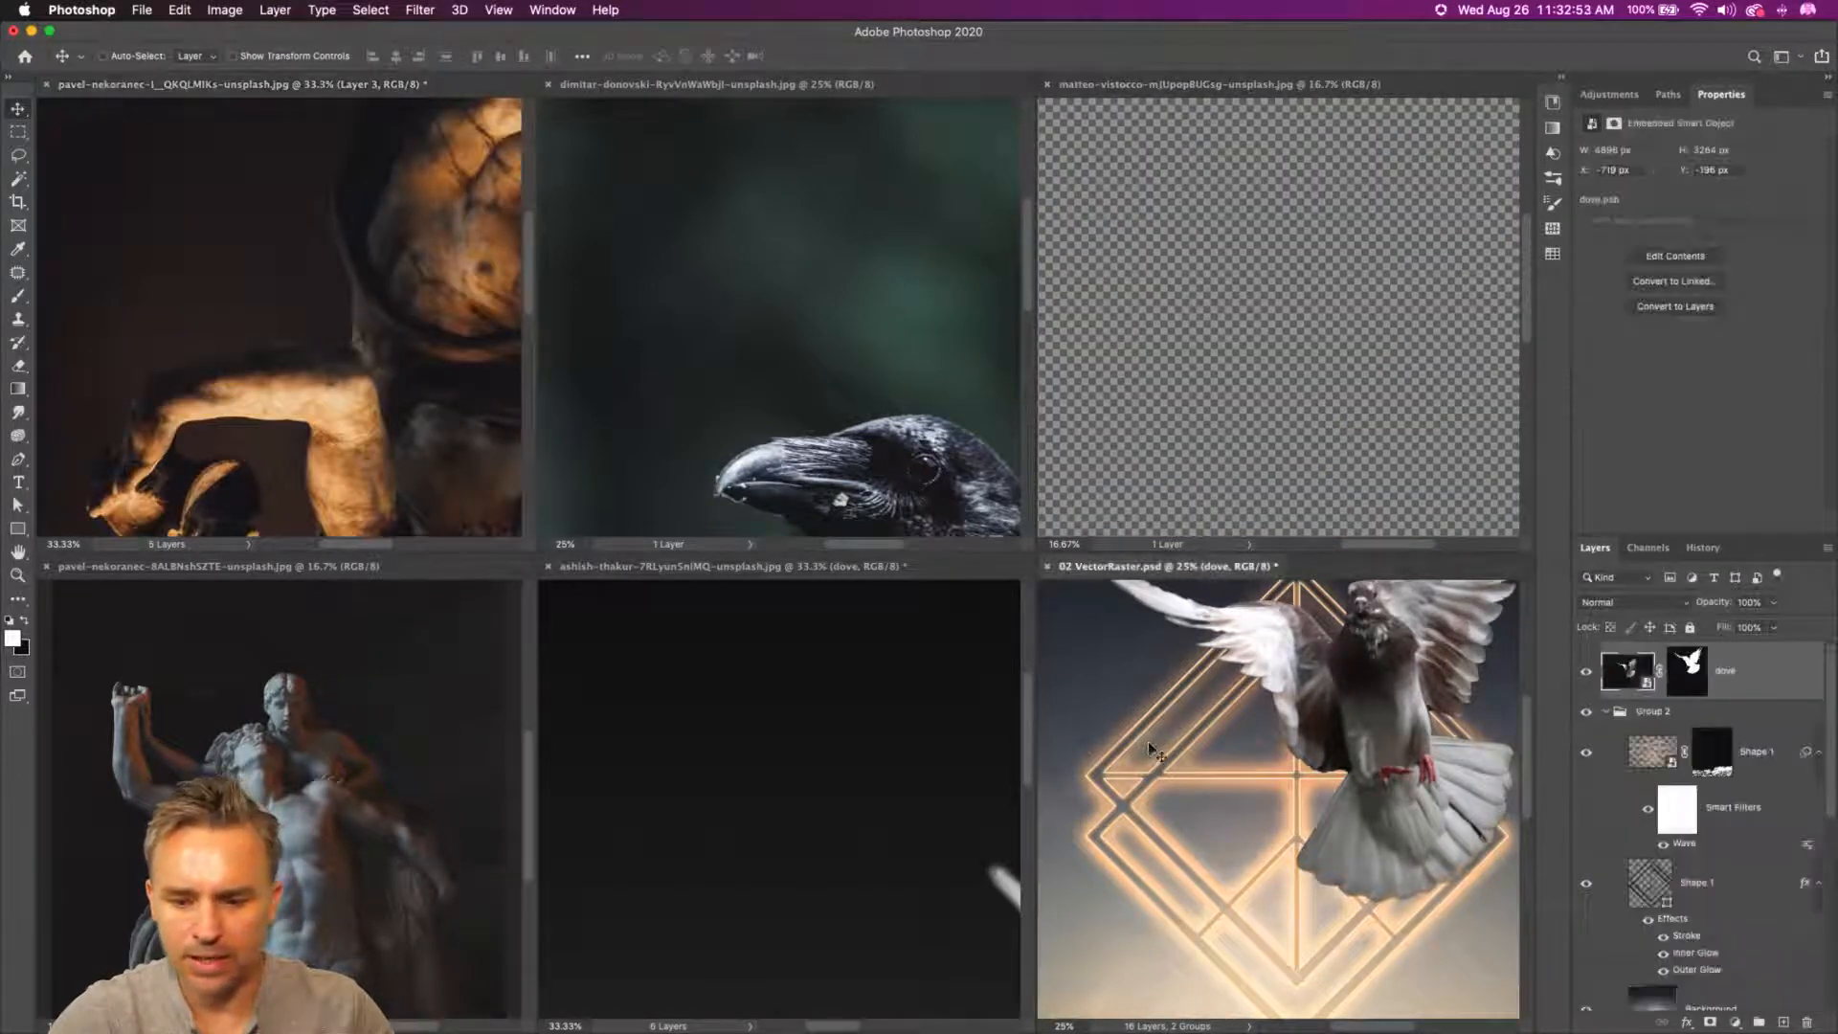
pyautogui.click(1588, 670)
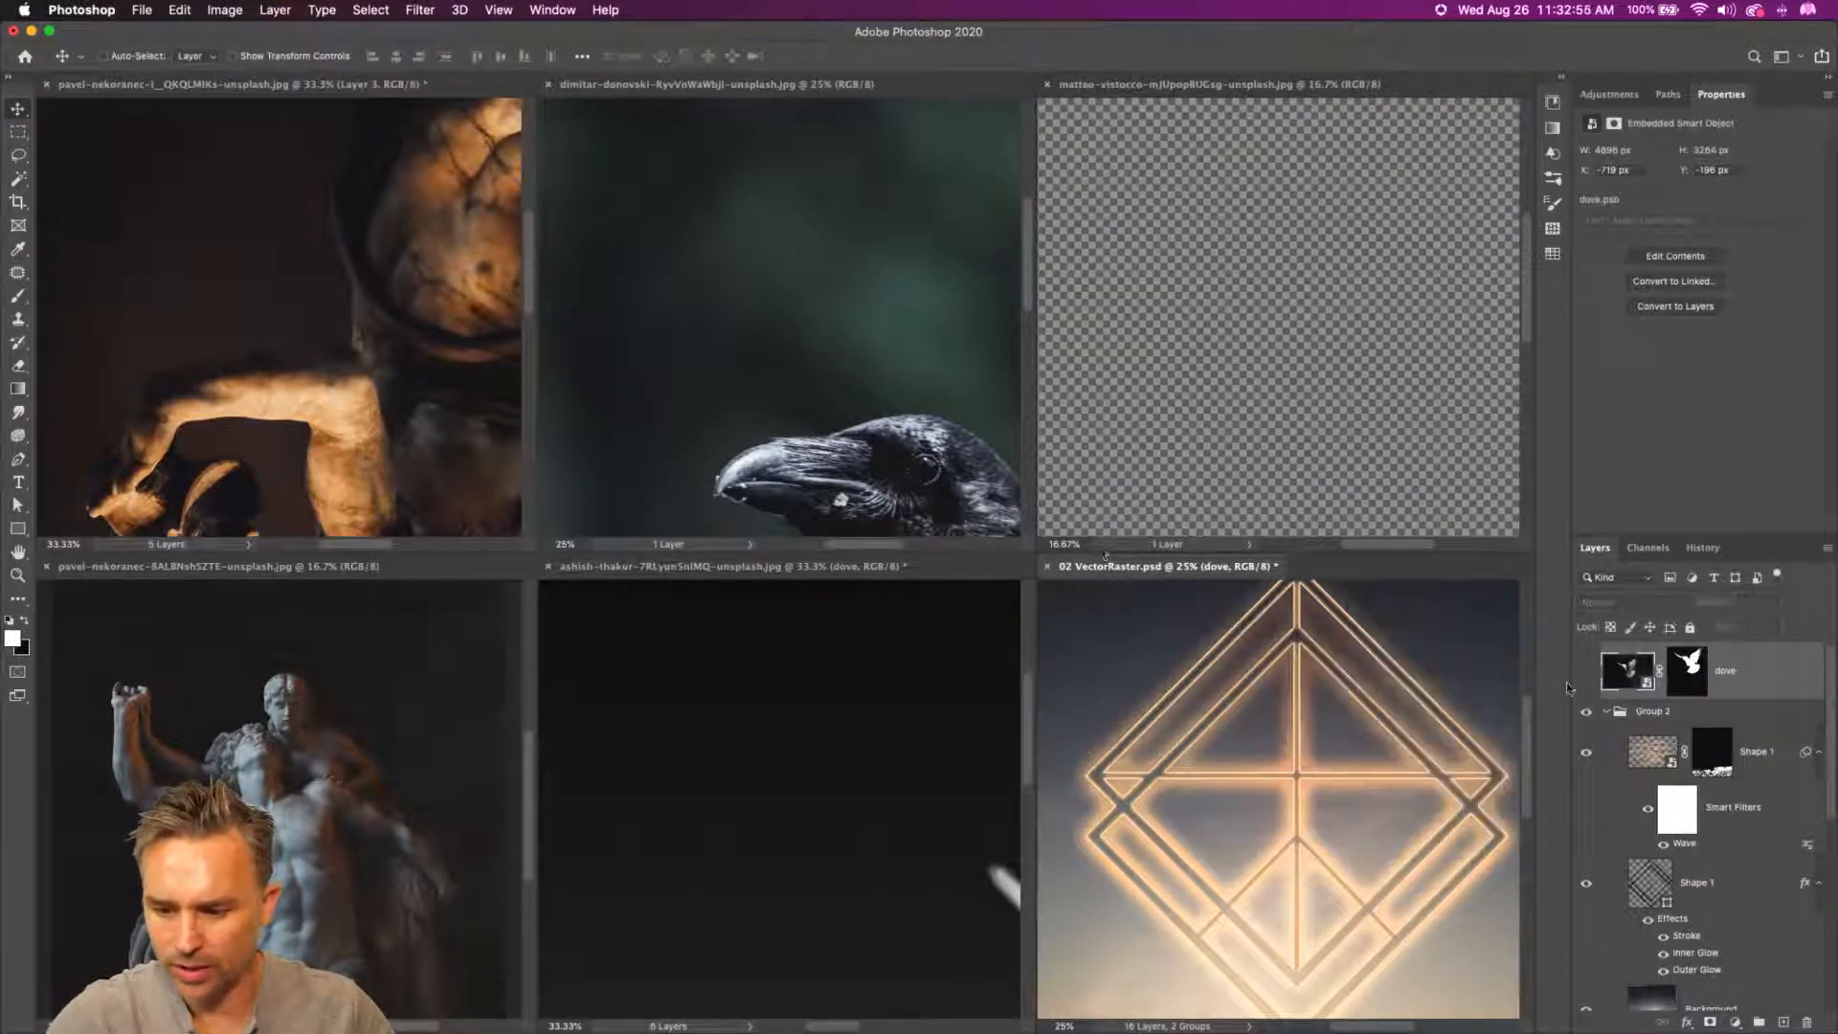
pyautogui.click(550, 85)
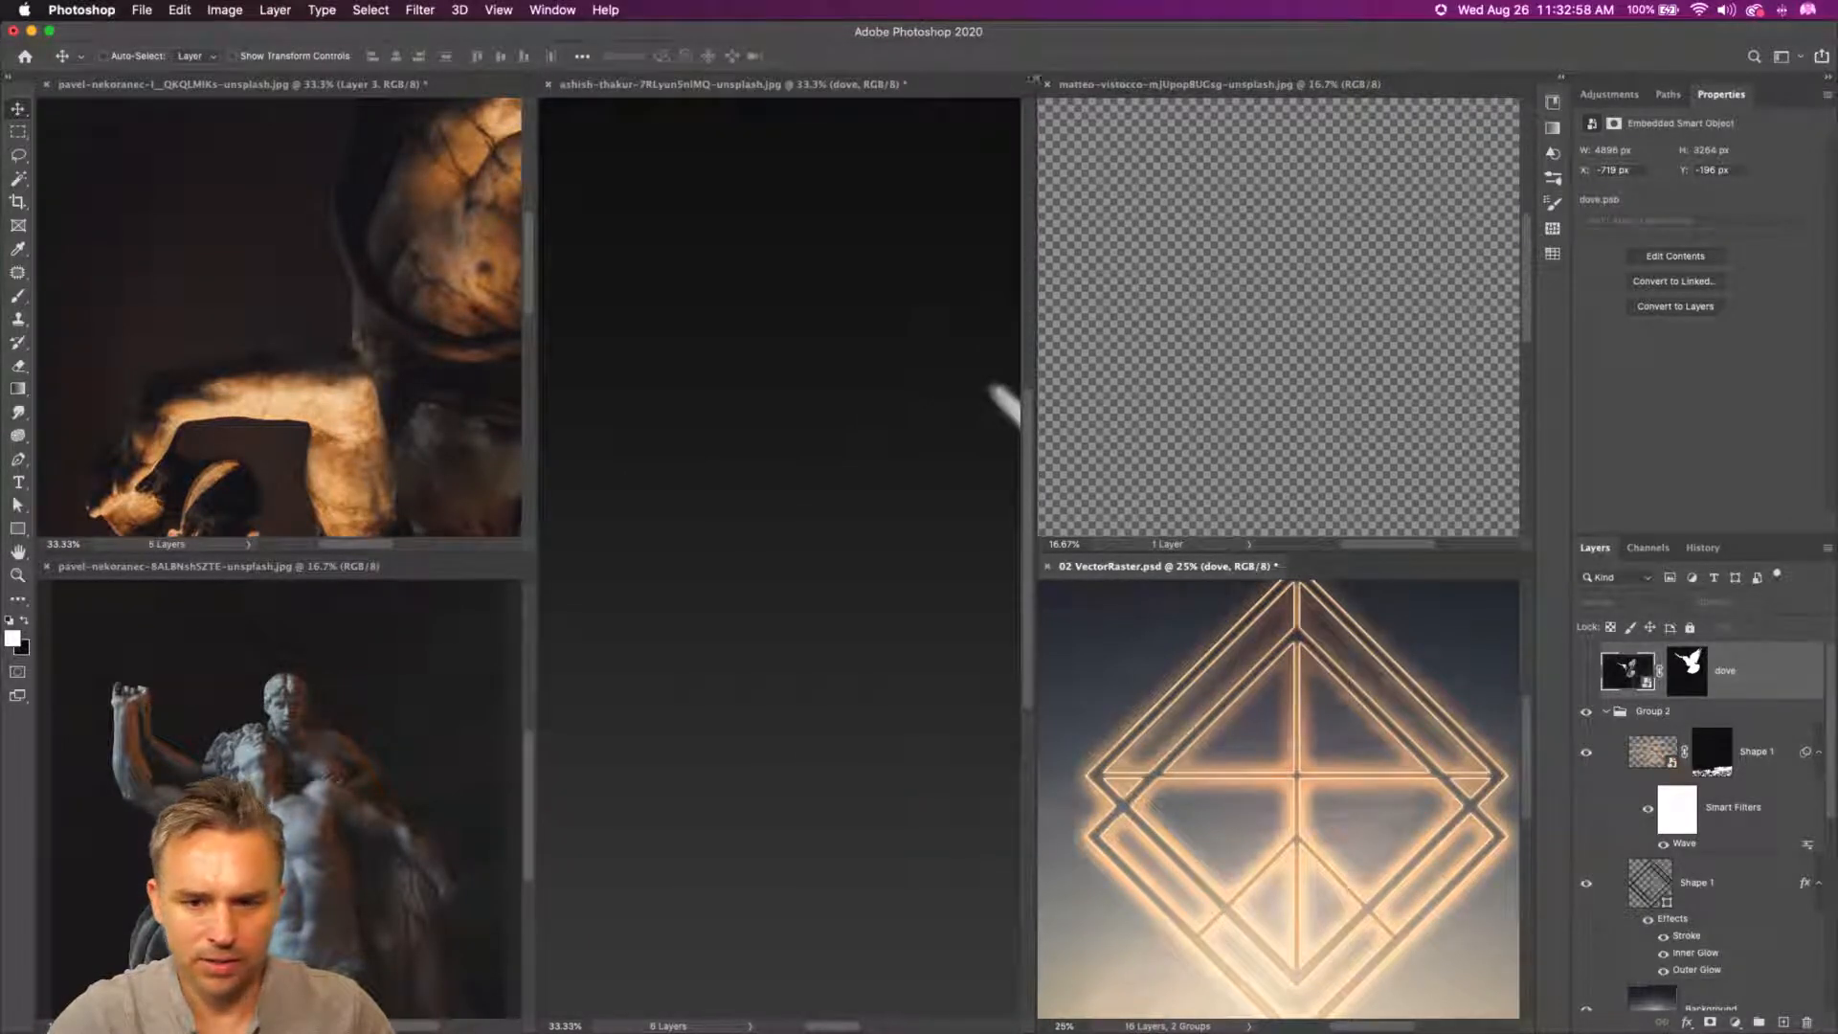
pyautogui.click(1047, 86)
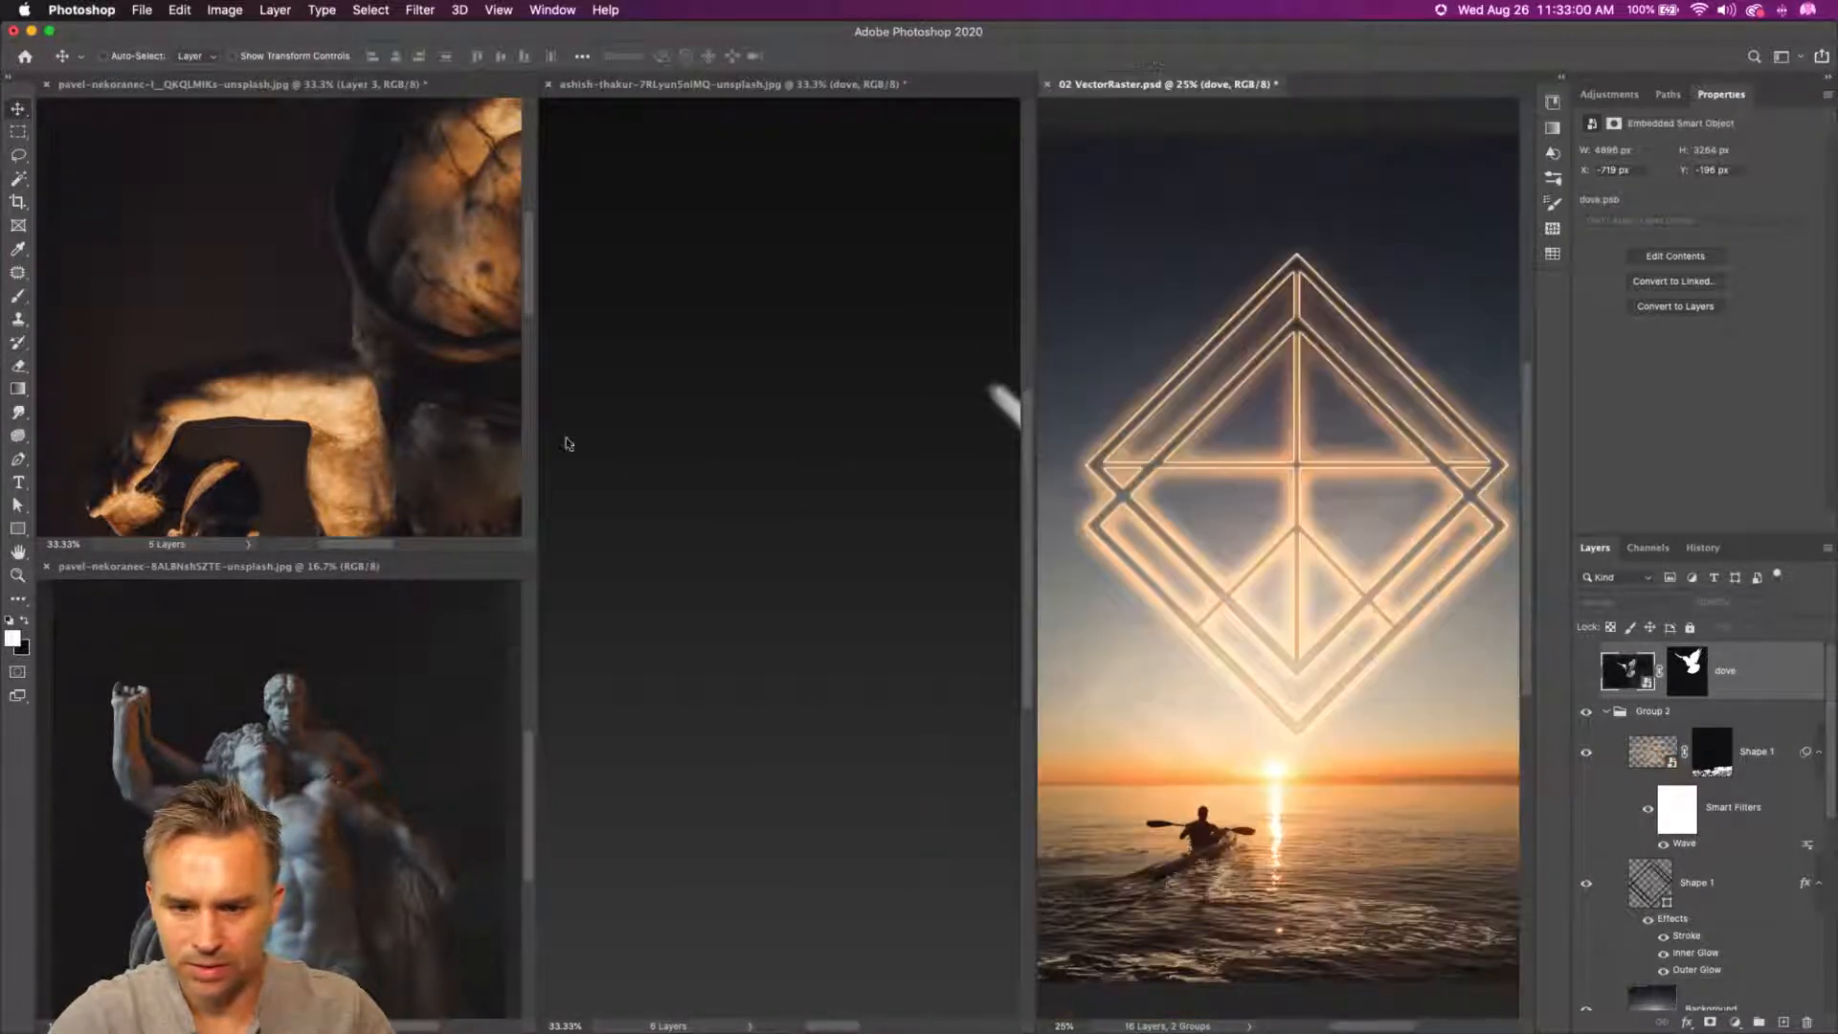
pyautogui.click(46, 566)
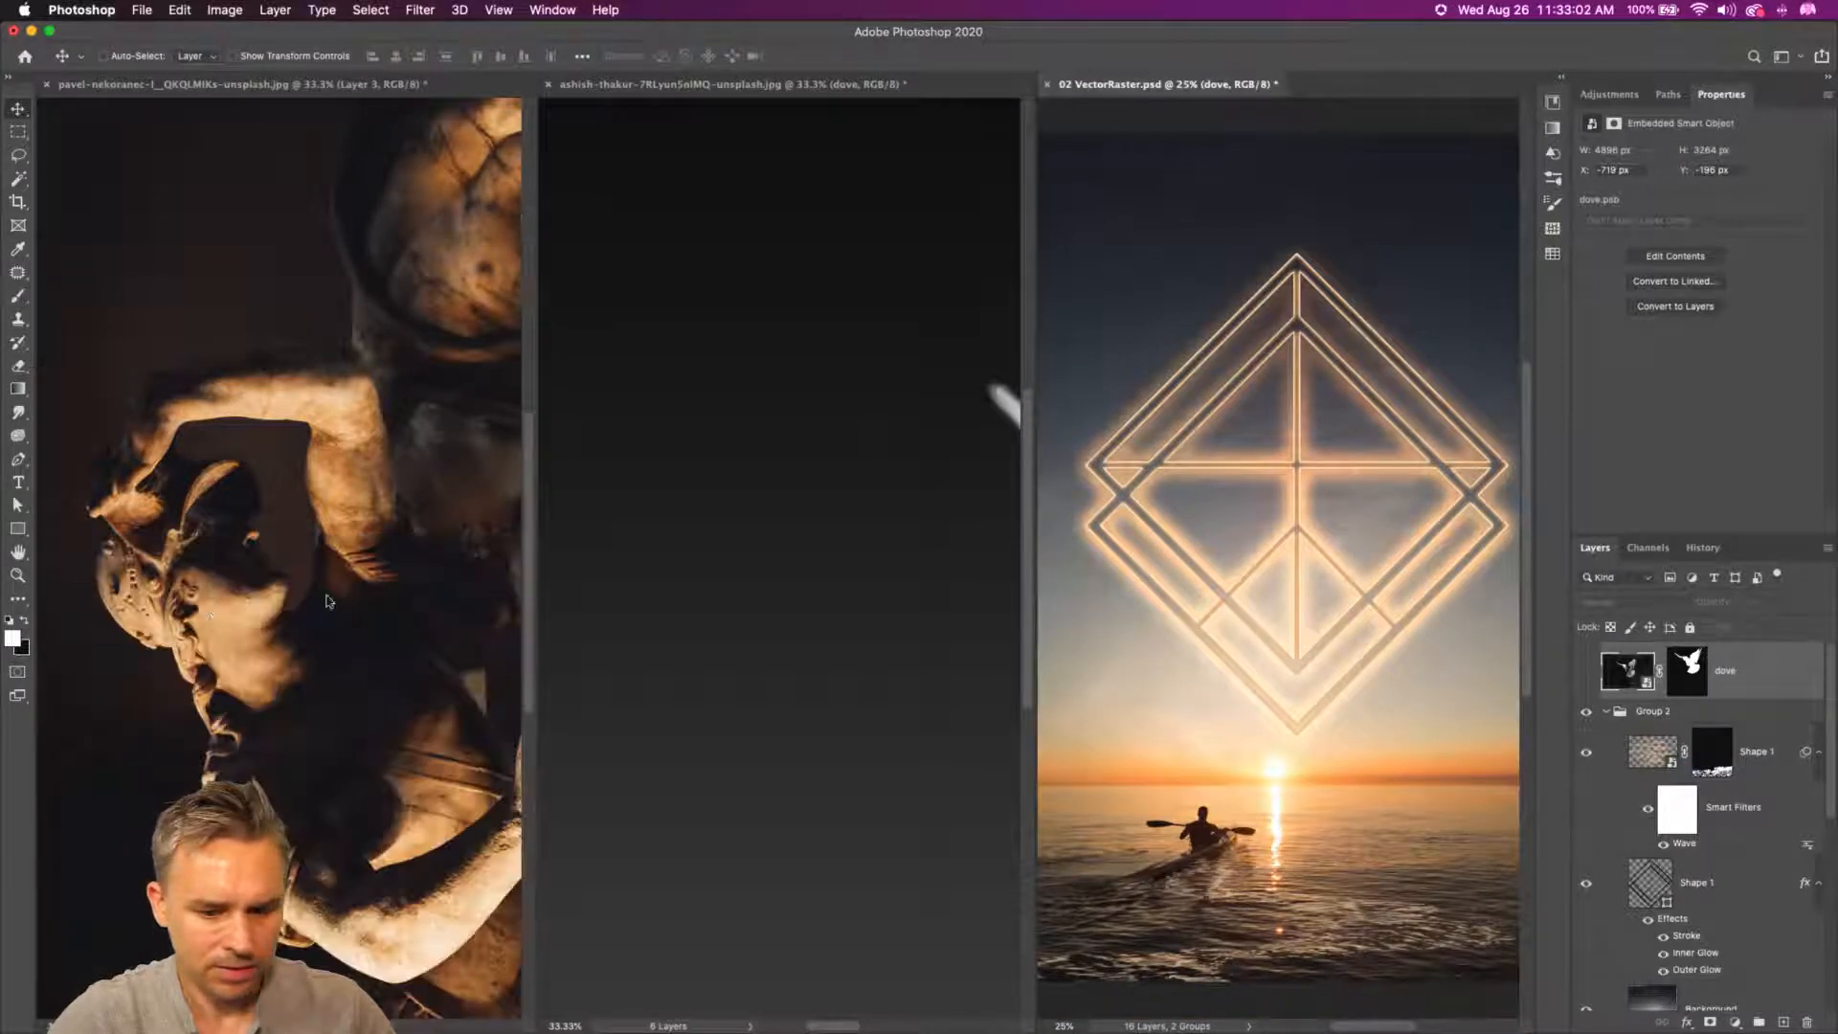
# - Make the layered statue document active, consolidate the remaining documents into tabs and fit the image in the window
pyautogui.click(580, 142)
pyautogui.click(216, 187)
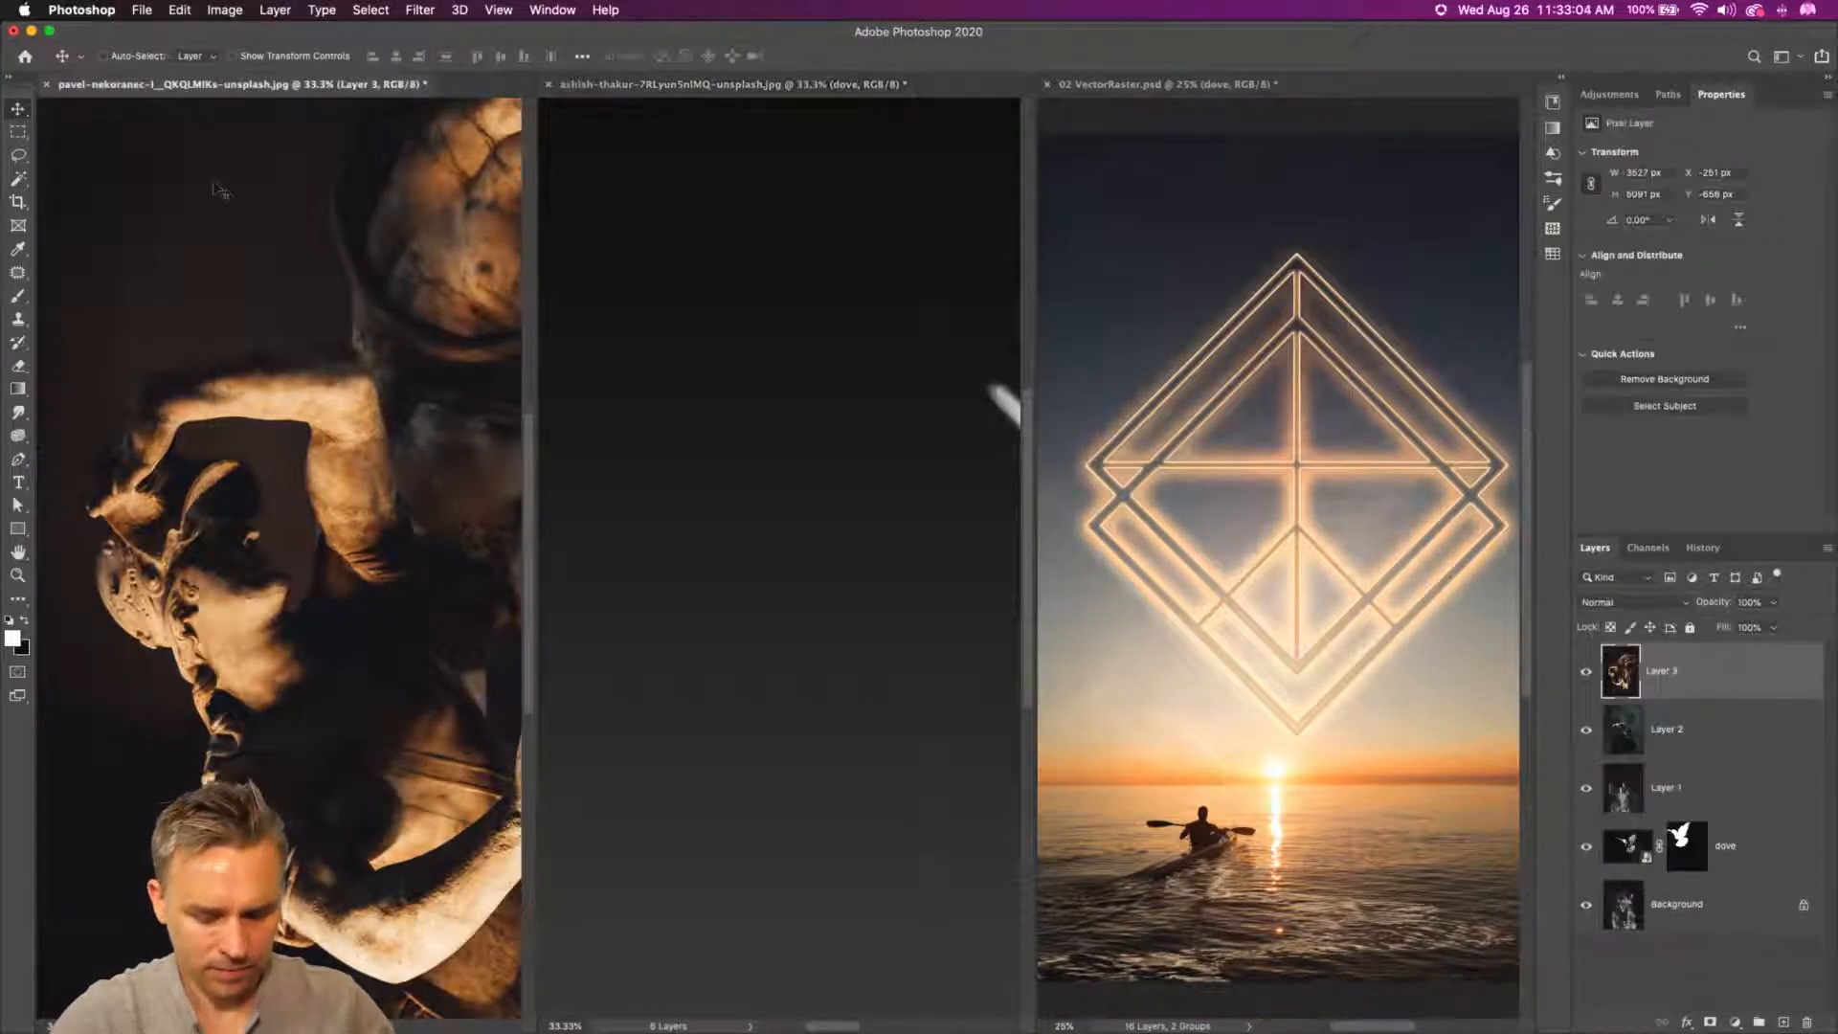
pyautogui.press('super+alt+shift+c')
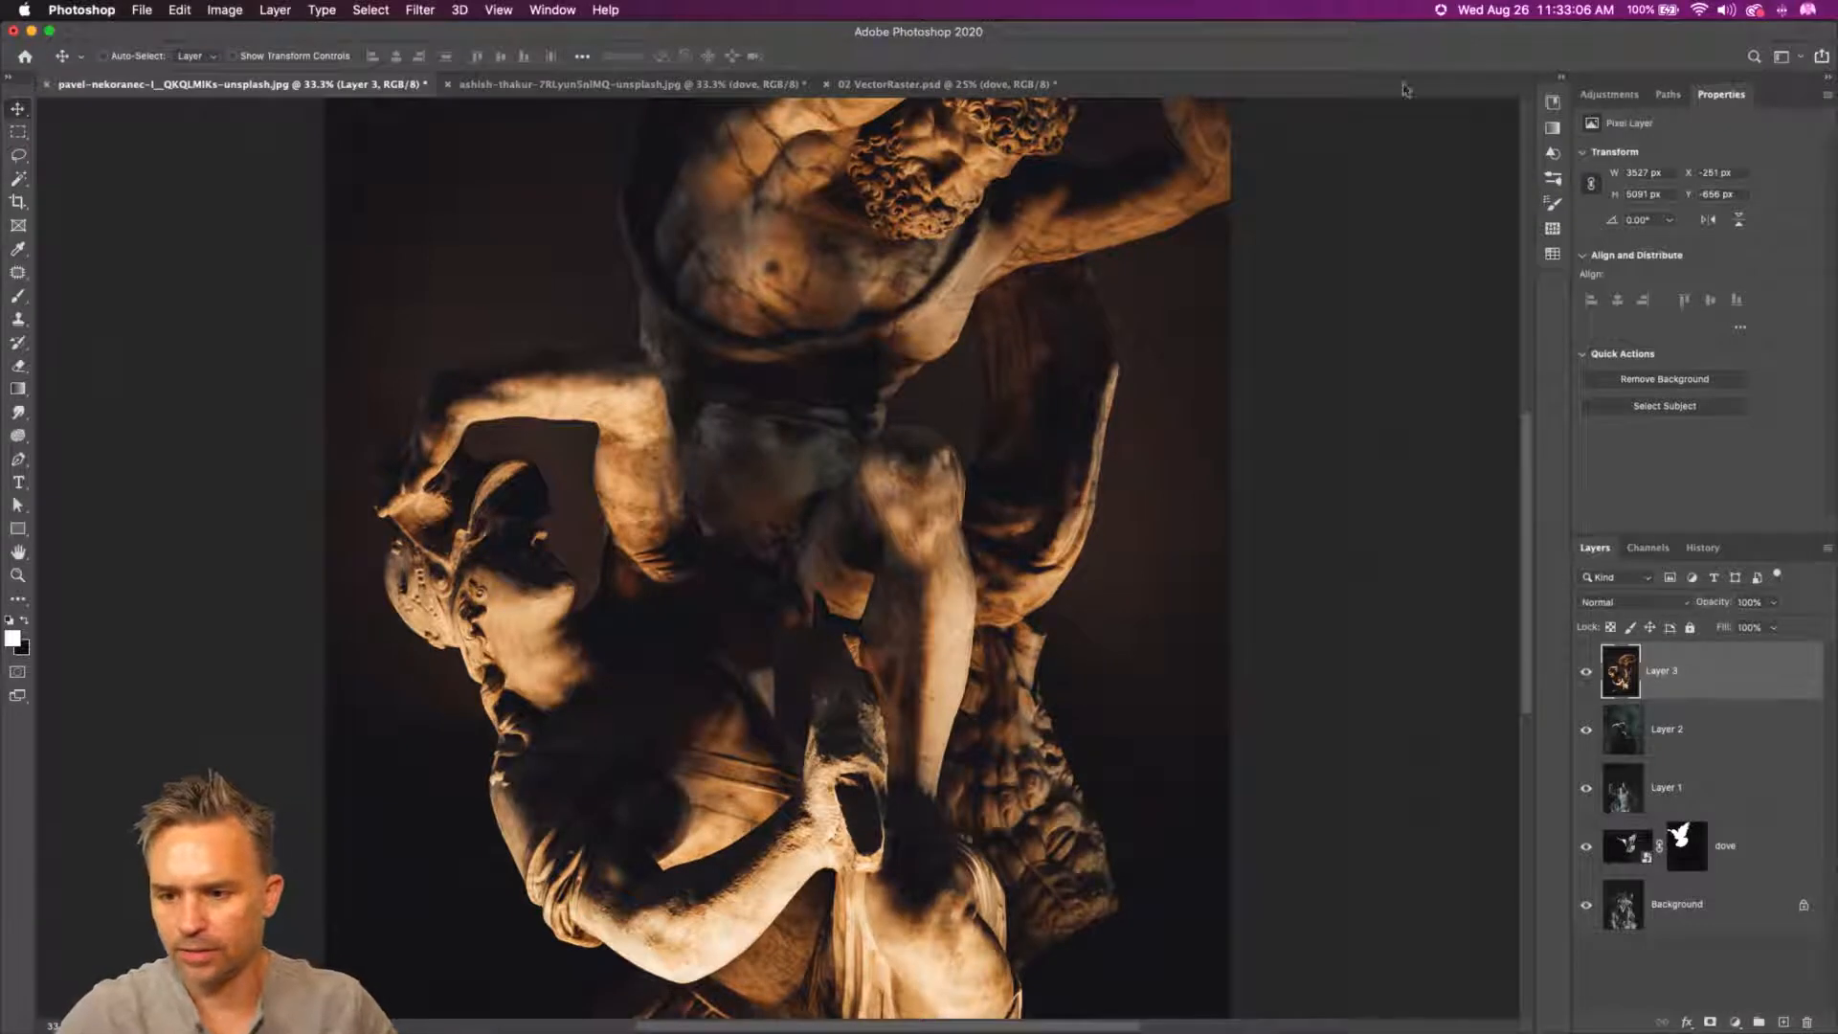
pyautogui.press('super+0')
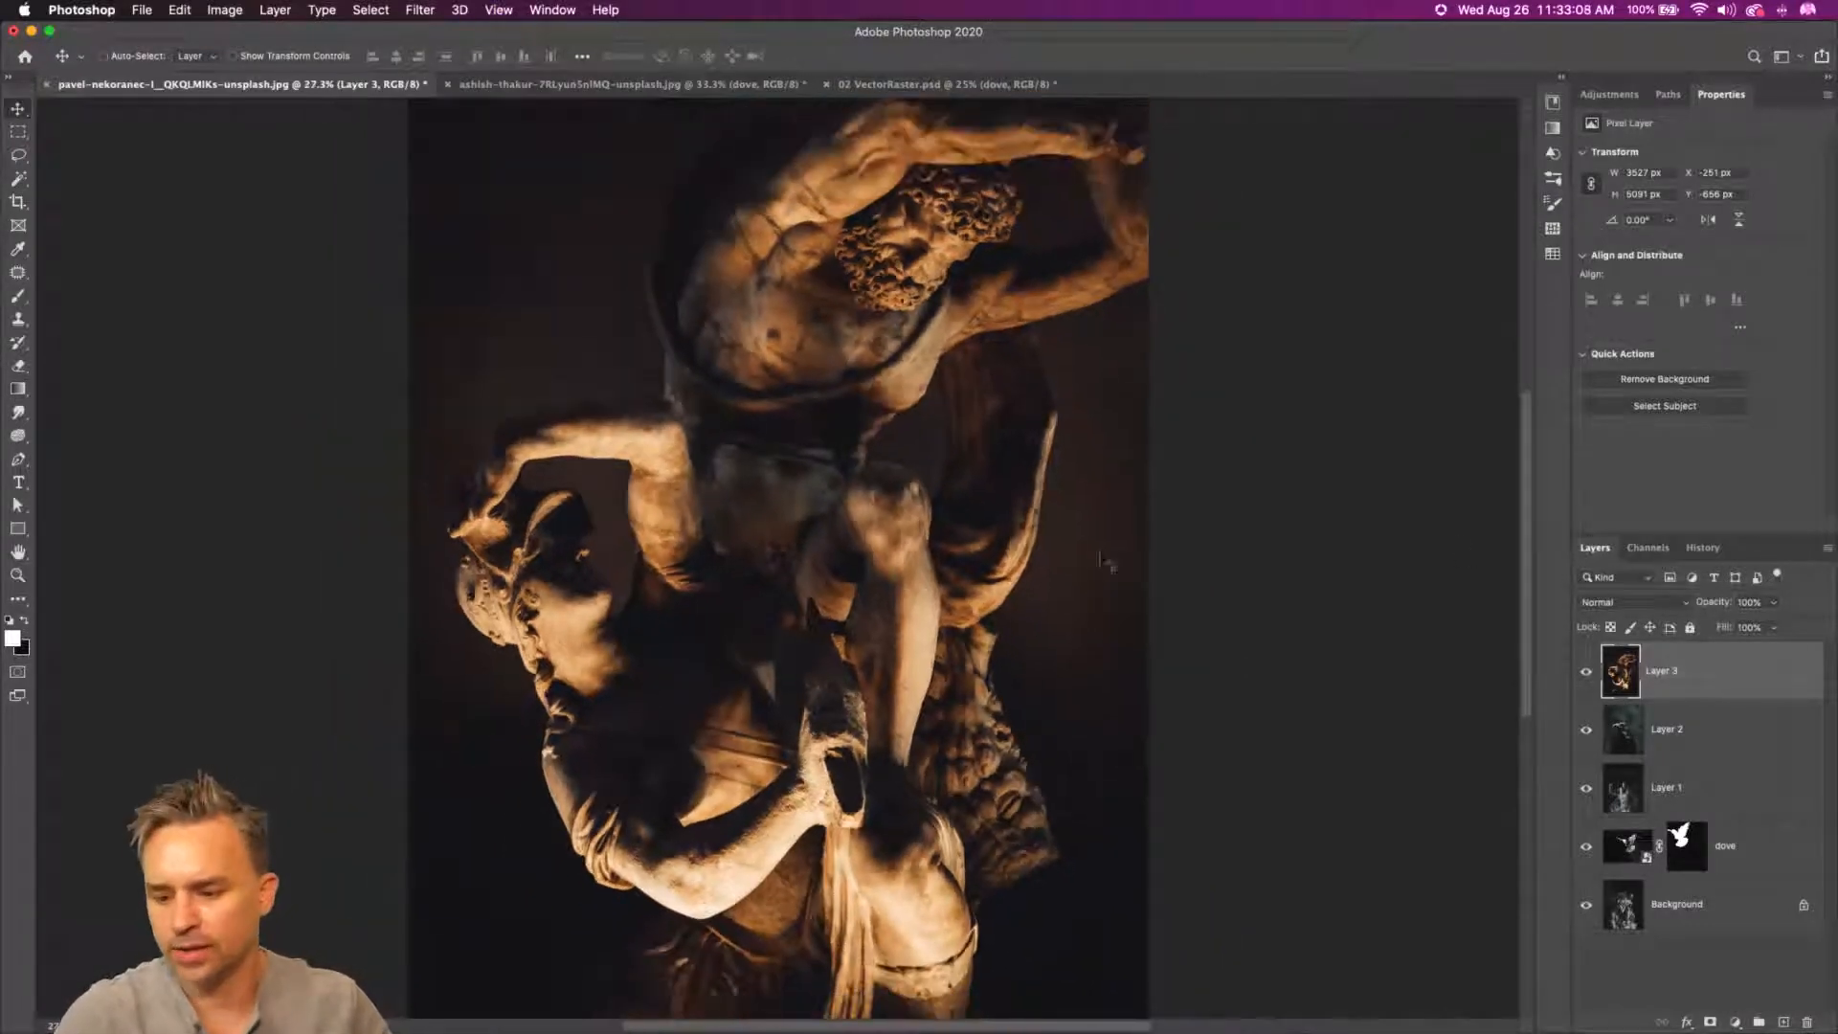
# - Unlock the Background layer, select all five layers and shift them together slightly to the left on the canvas
pyautogui.click(1803, 904)
pyautogui.keyDown('shift'); pyautogui.click(1715, 674); pyautogui.keyUp('shift')
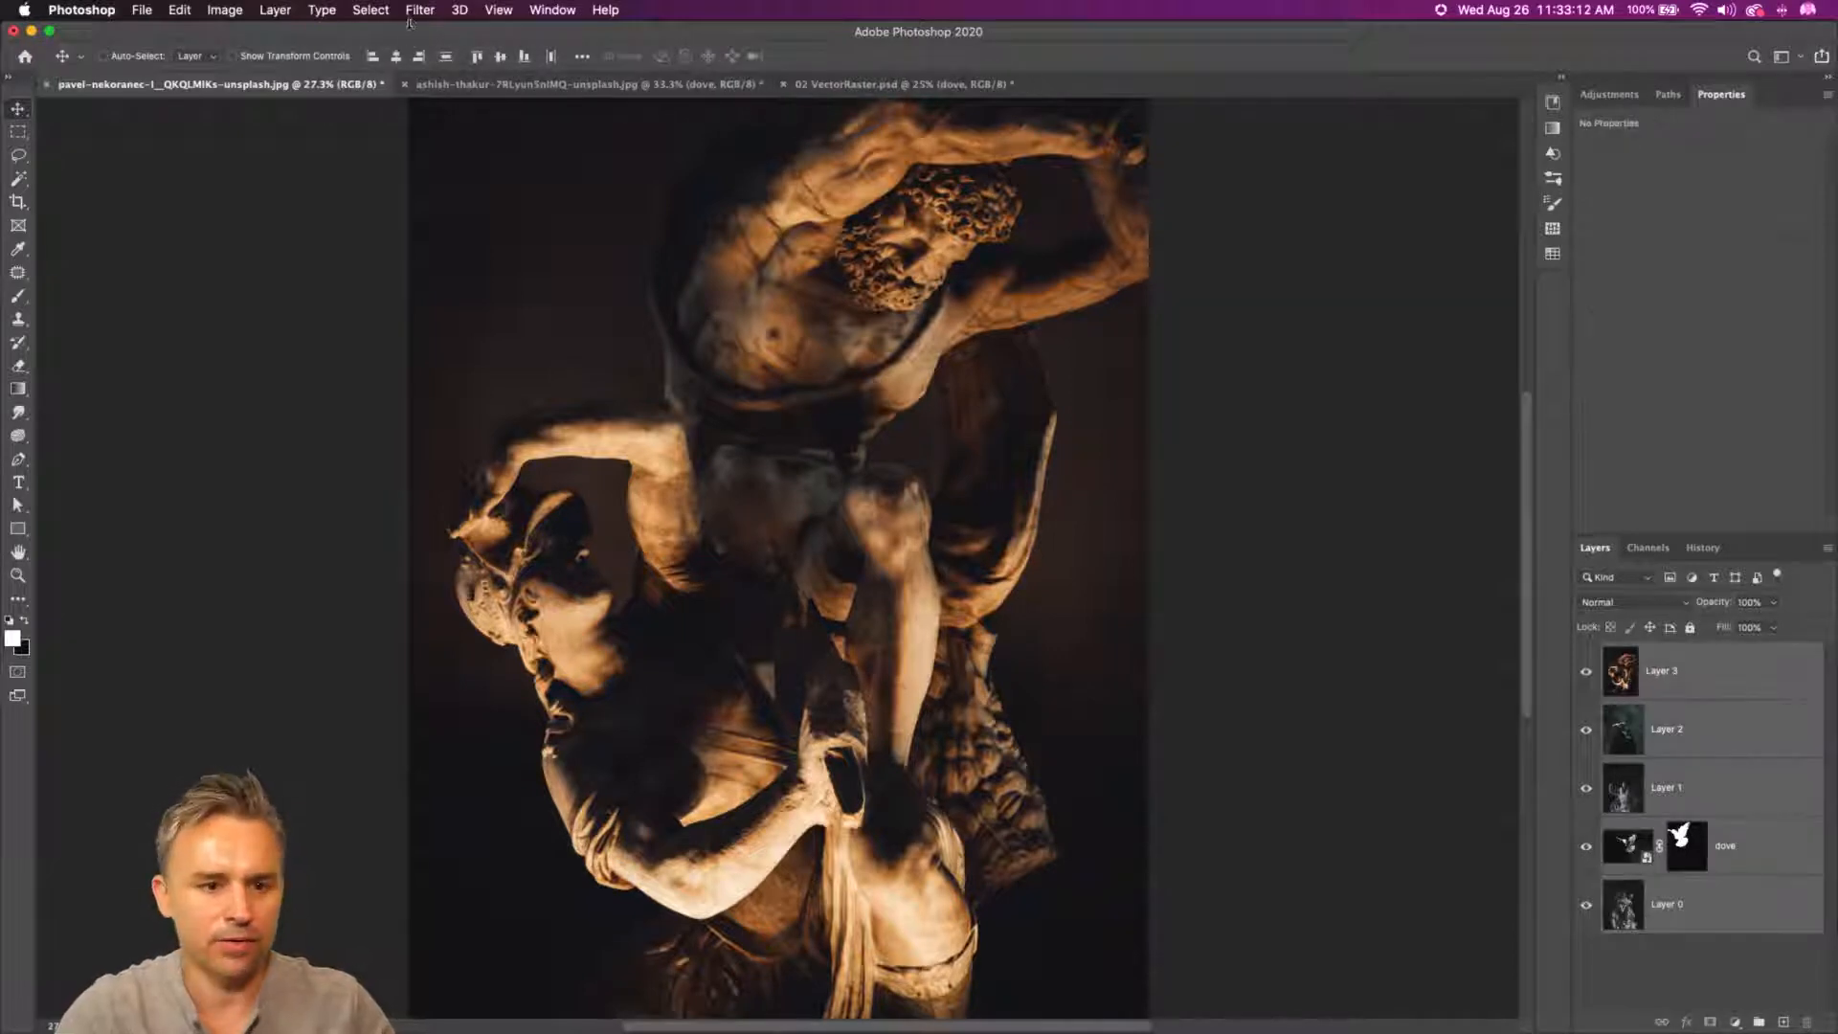
pyautogui.click(497, 59)
pyautogui.moveTo(584, 562); pyautogui.dragTo(674, 562)
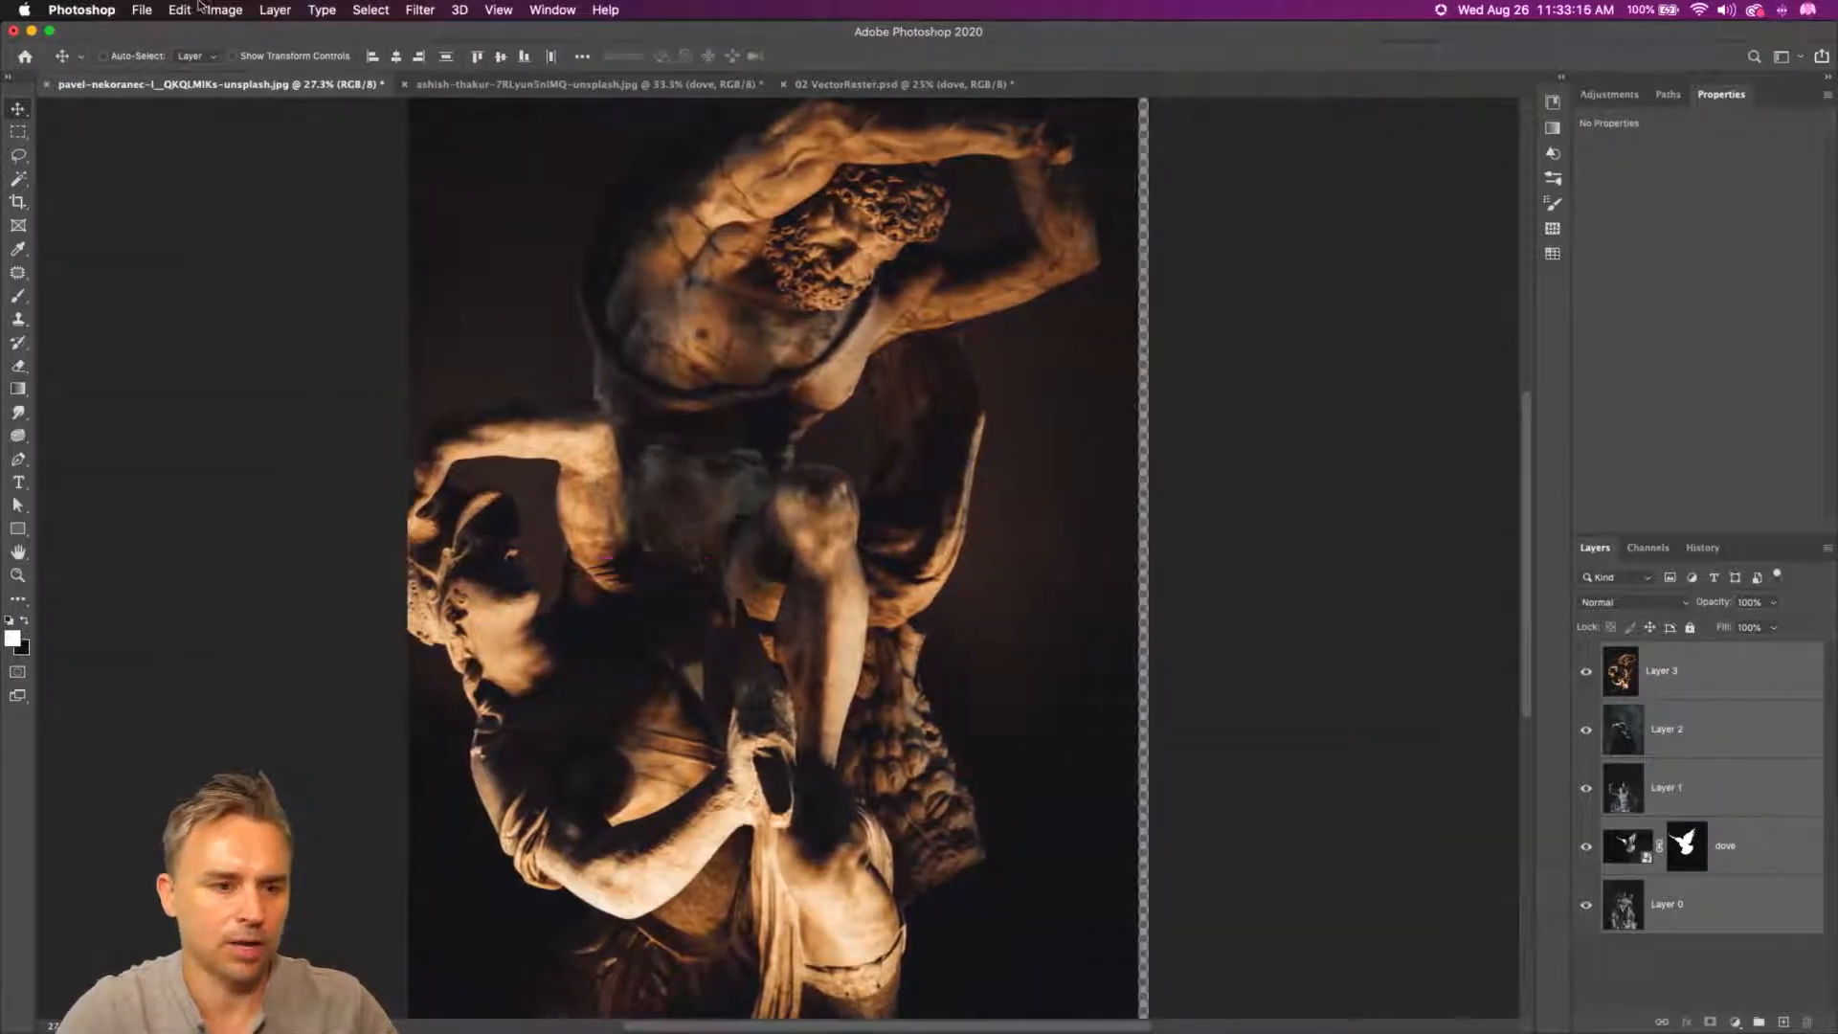
pyautogui.moveTo(428, 401); pyautogui.dragTo(438, 411)
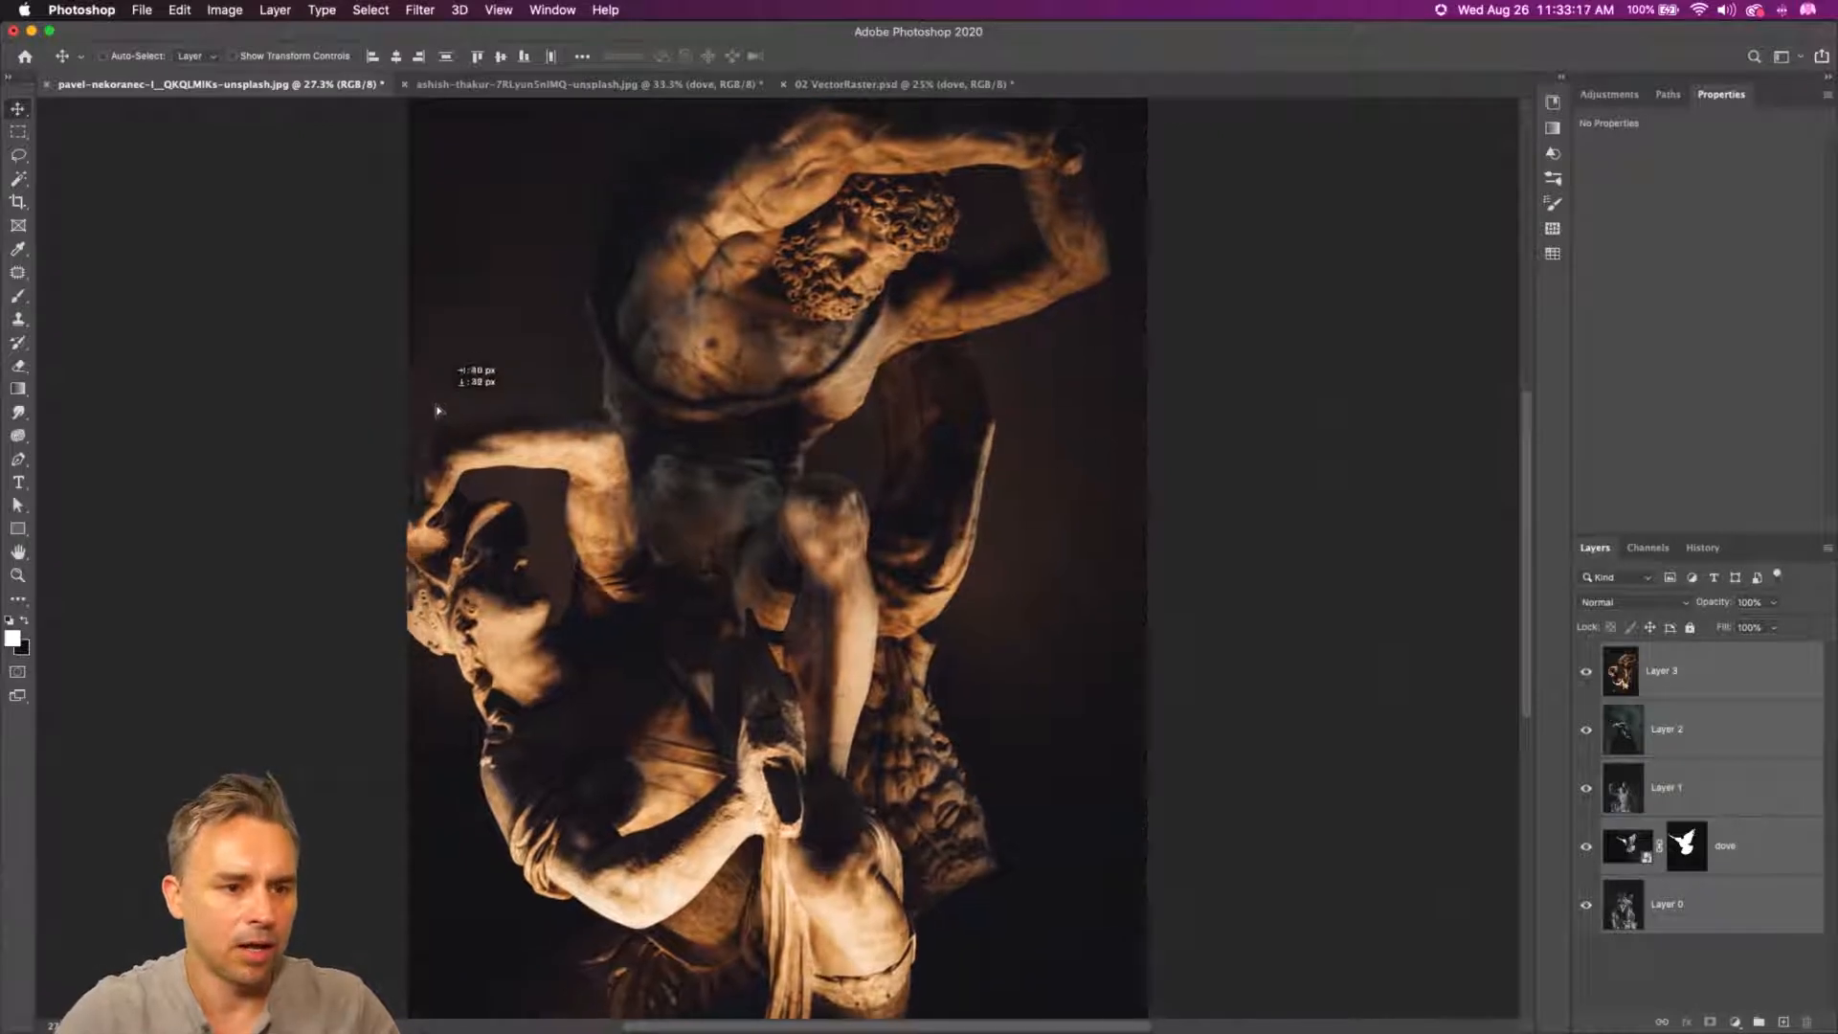
# - Expand the canvas with Reveal All to include all layer content, and hide Layers 1, 2 and 3
pyautogui.click(224, 9)
pyautogui.click(315, 234)
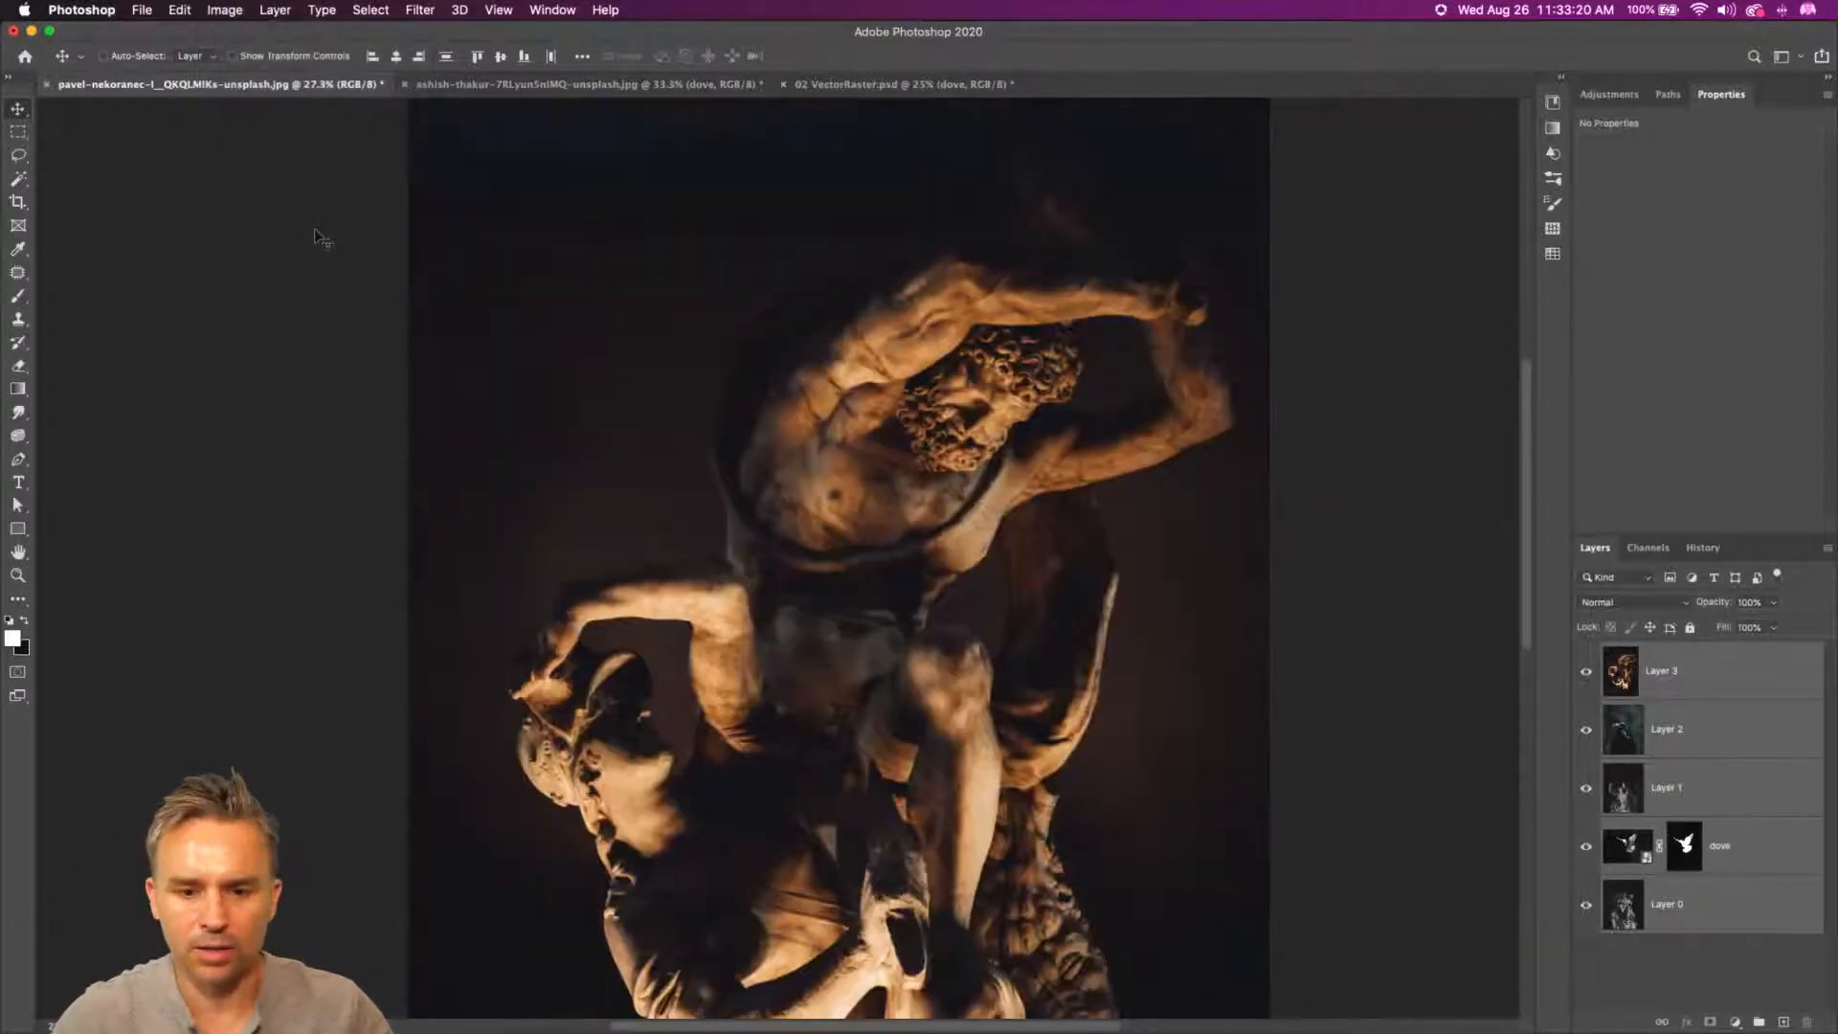
pyautogui.press('super+minus')
pyautogui.press('super+minus')
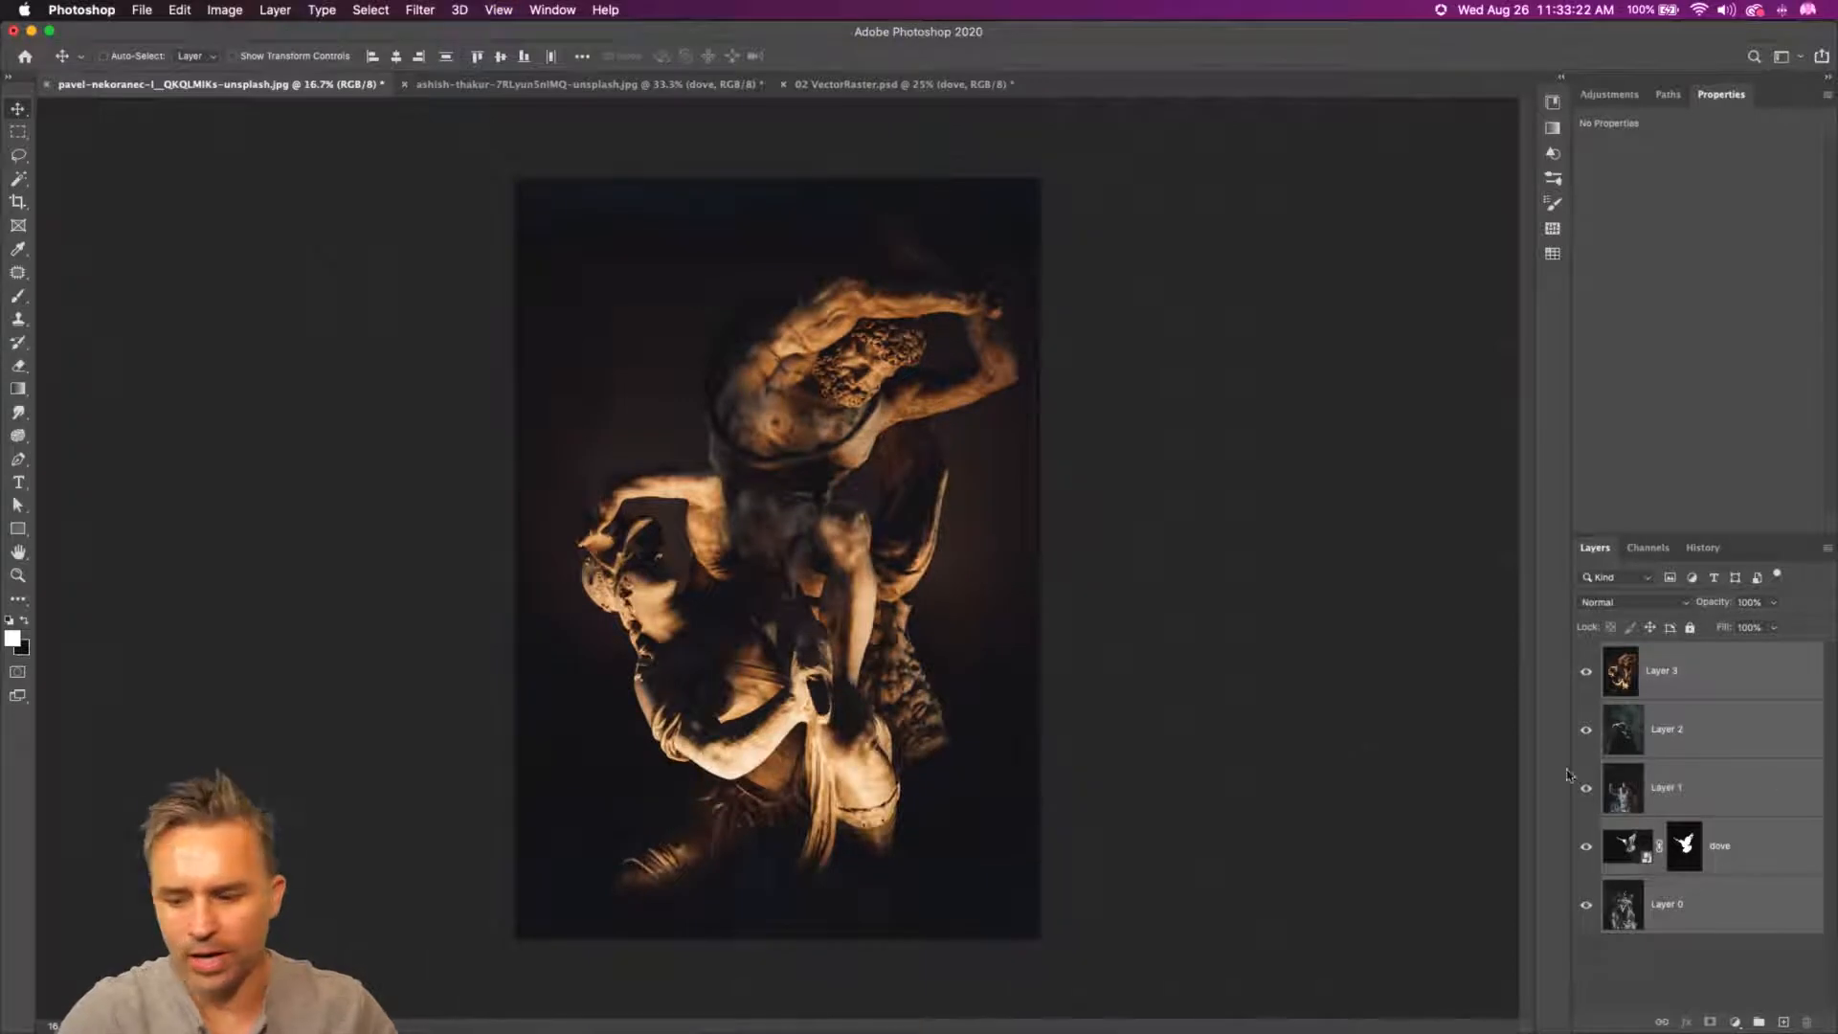
pyautogui.moveTo(1589, 676); pyautogui.dragTo(1582, 804)
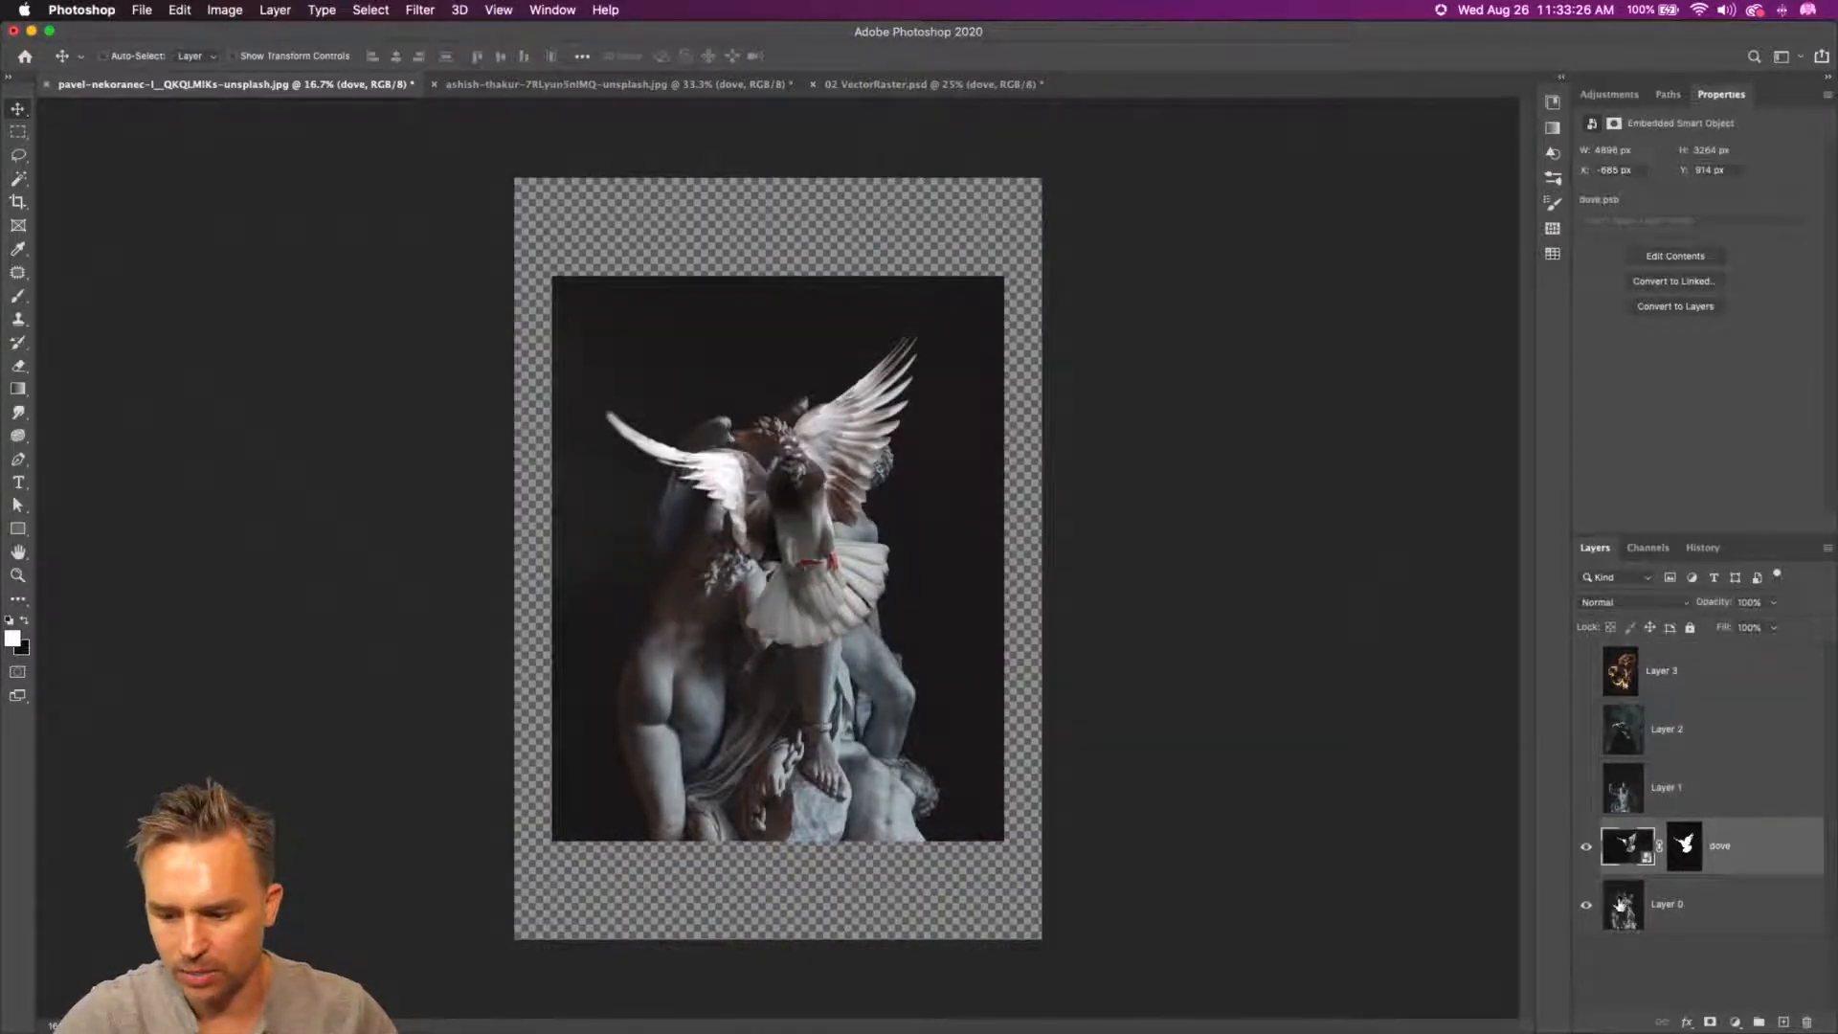
# - Align Layer 0 with the canvas's bottom-right corner and scale it to about 4139 × 5171 px to fill the canvas
pyautogui.click(1656, 909)
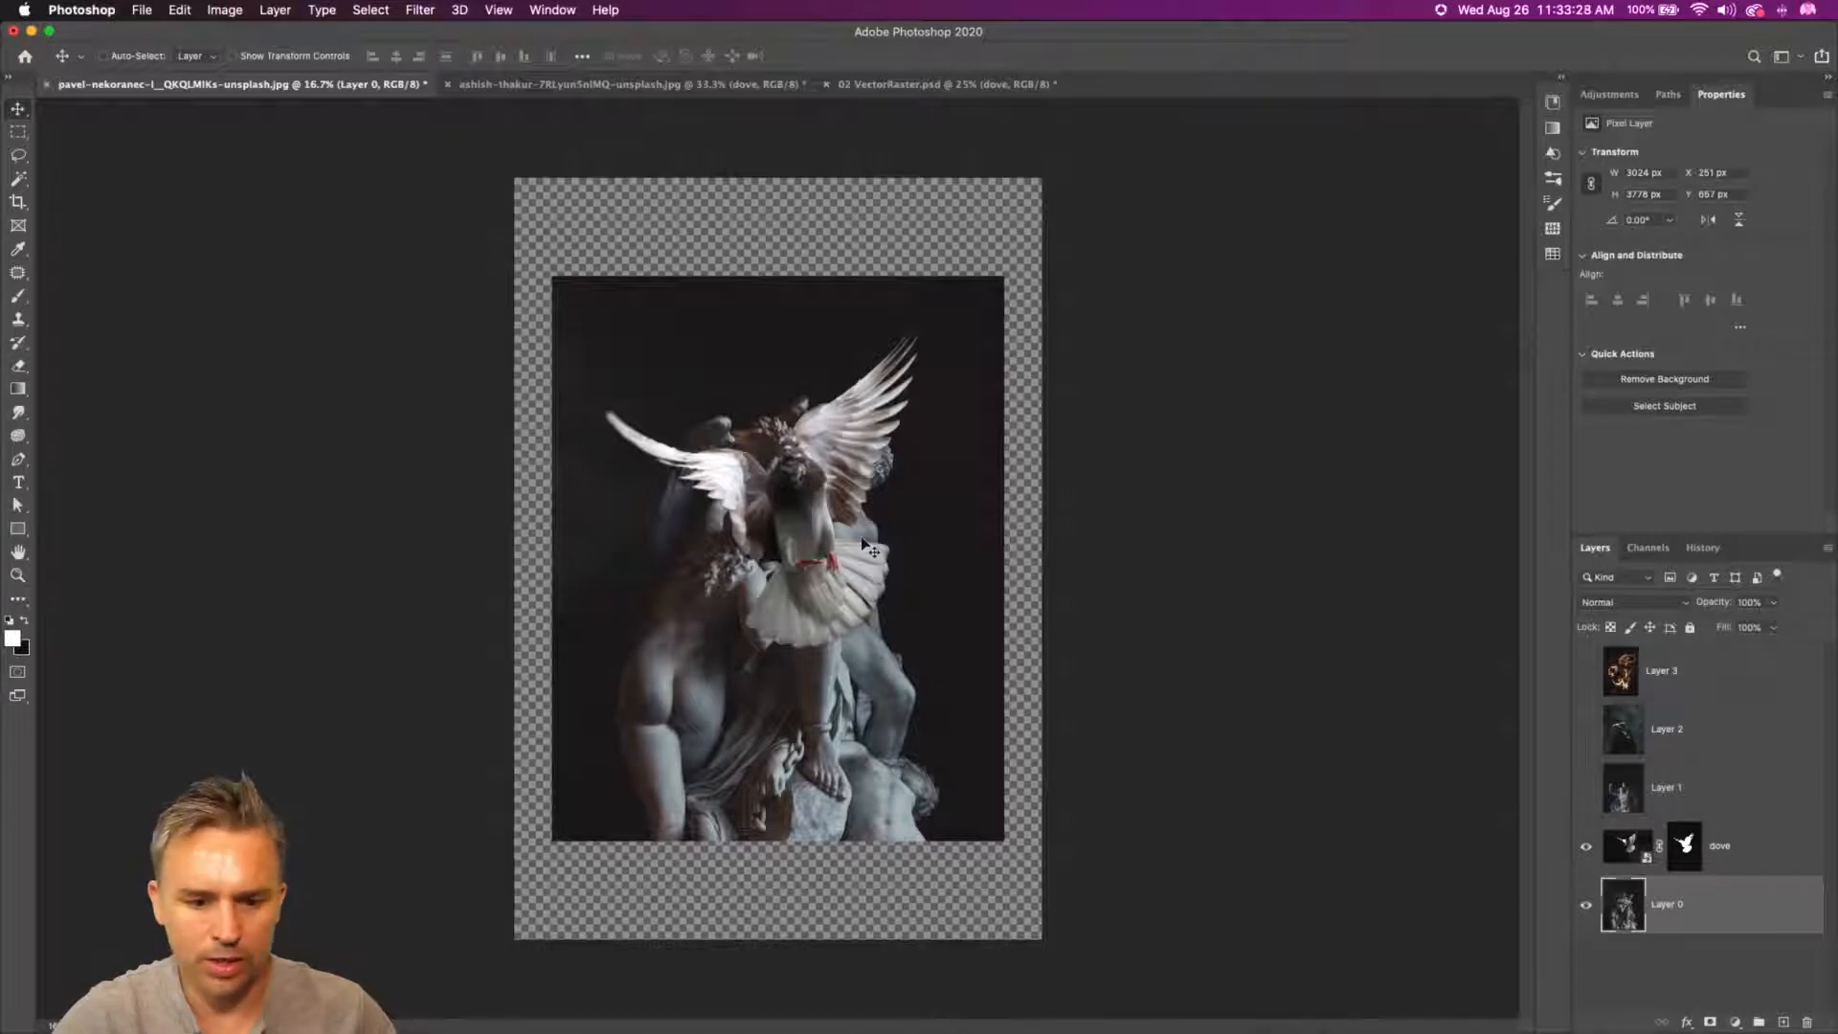
pyautogui.moveTo(863, 542); pyautogui.dragTo(899, 638)
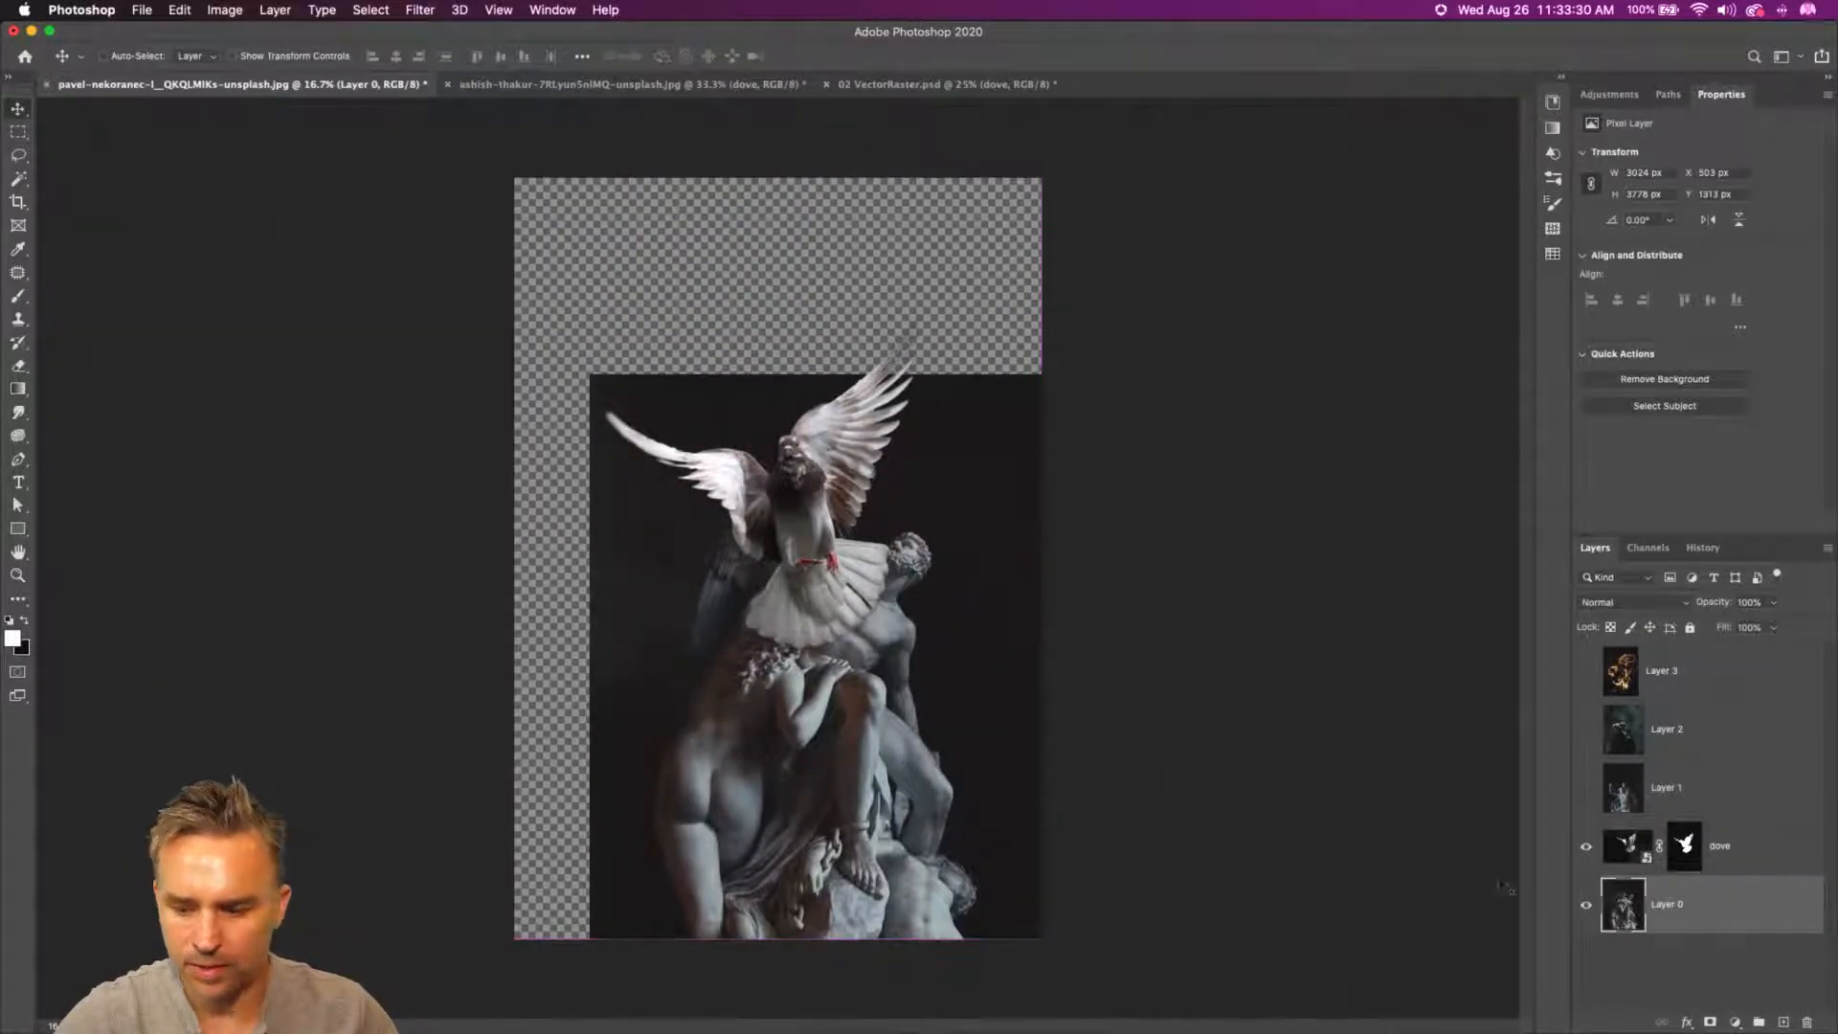
pyautogui.press('super+t')
pyautogui.moveTo(589, 375); pyautogui.dragTo(423, 171)
pyautogui.press('Return')
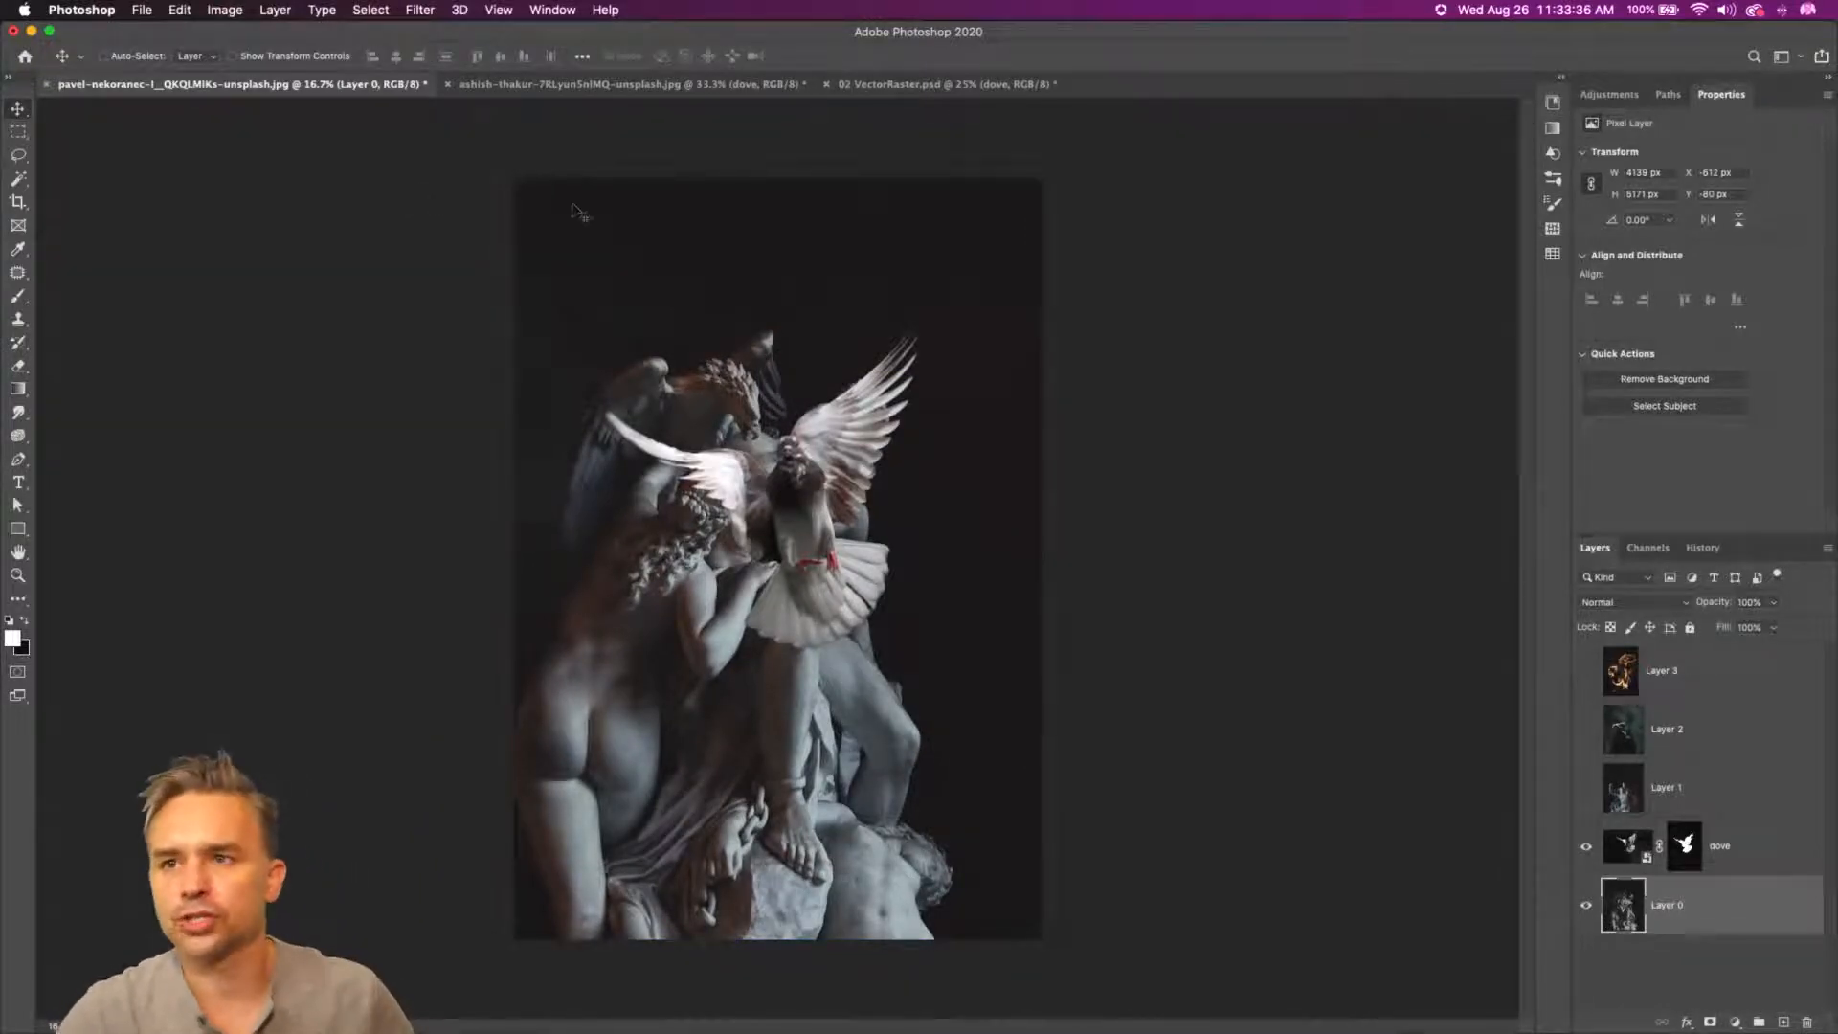
pyautogui.click(552, 11)
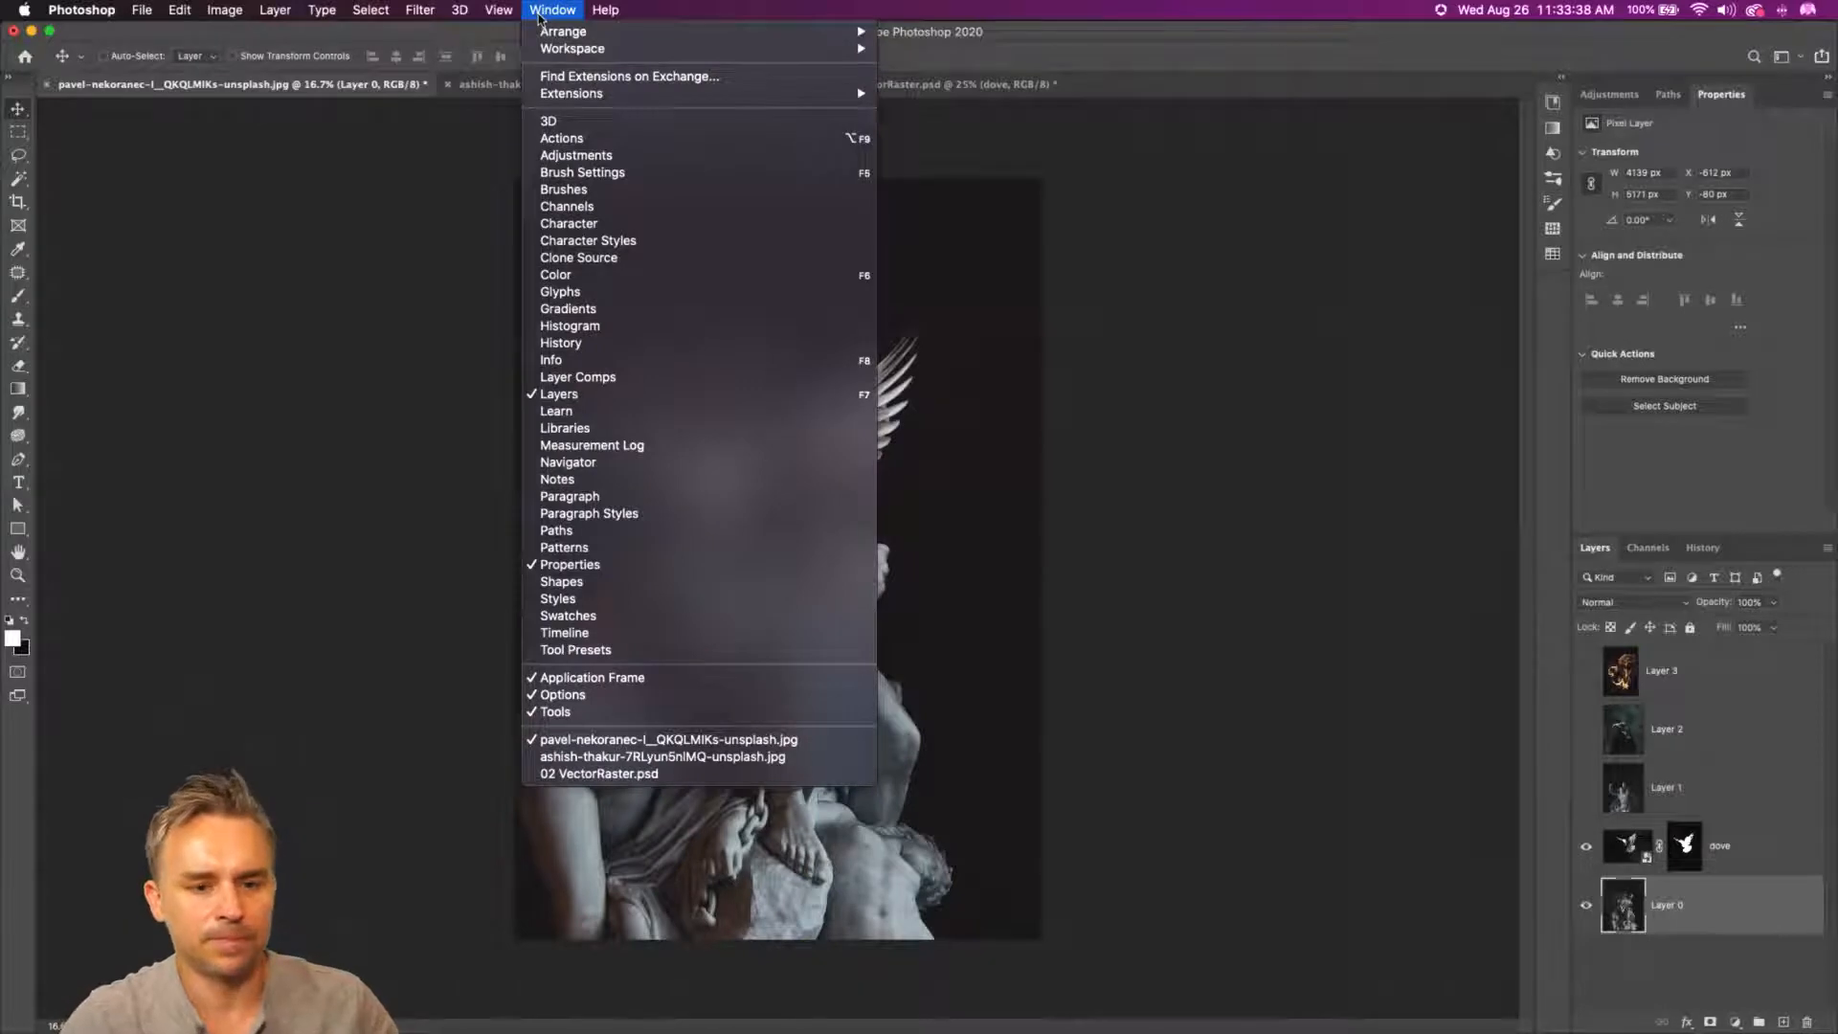
pyautogui.moveTo(550, 37)
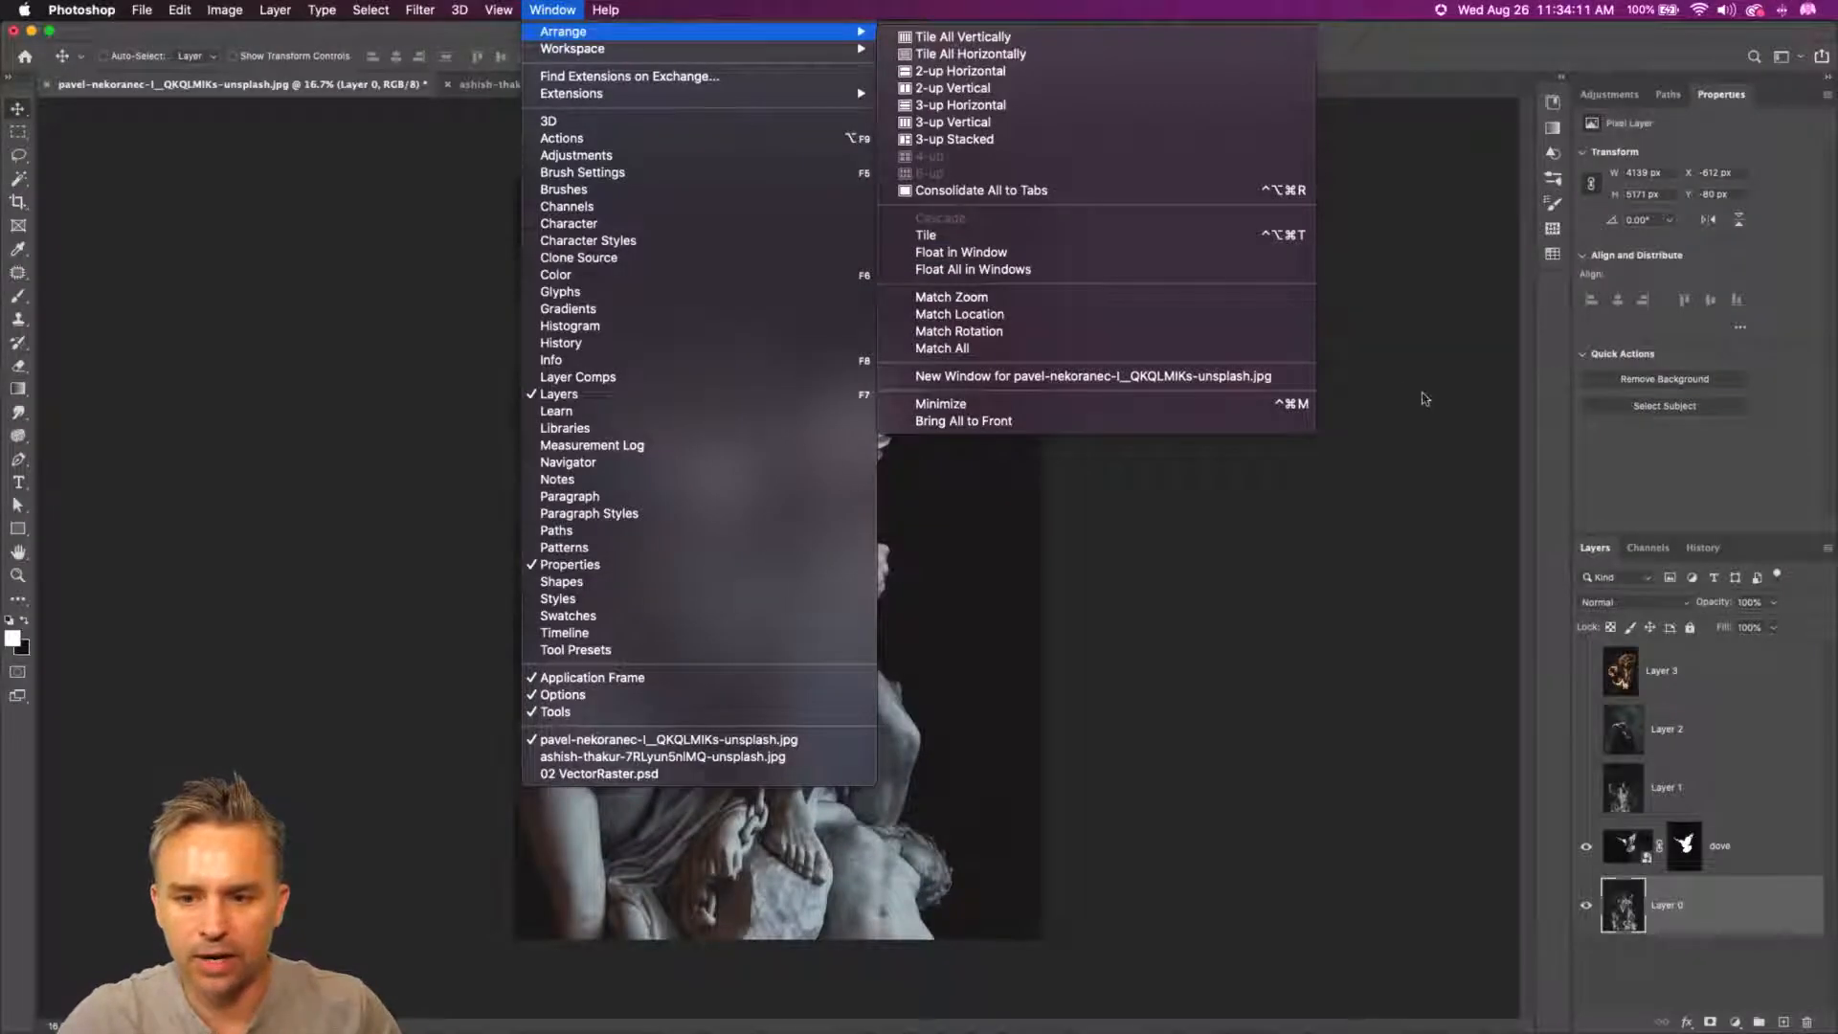
pyautogui.click(1514, 171)
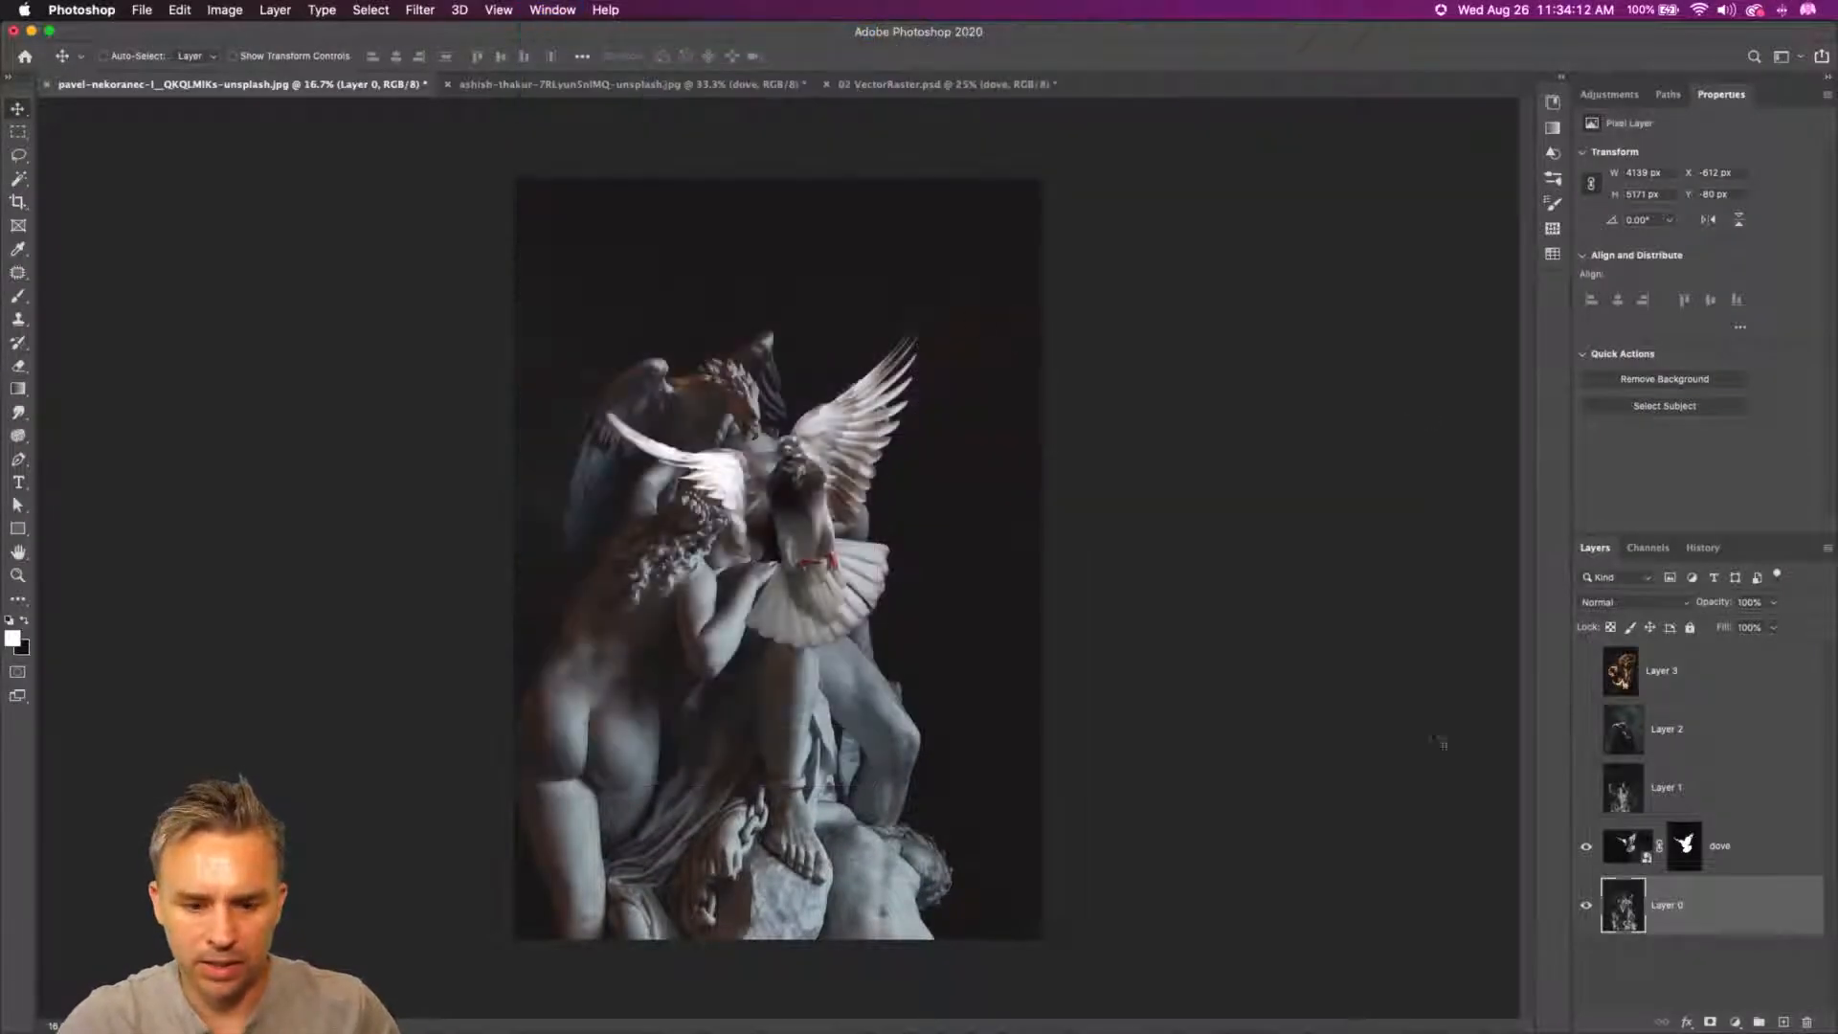
# - Convert the masked dove layer to a smart object and shrink it to about 872 × 906 px at the canvas's top edge
pyautogui.click(1739, 871)
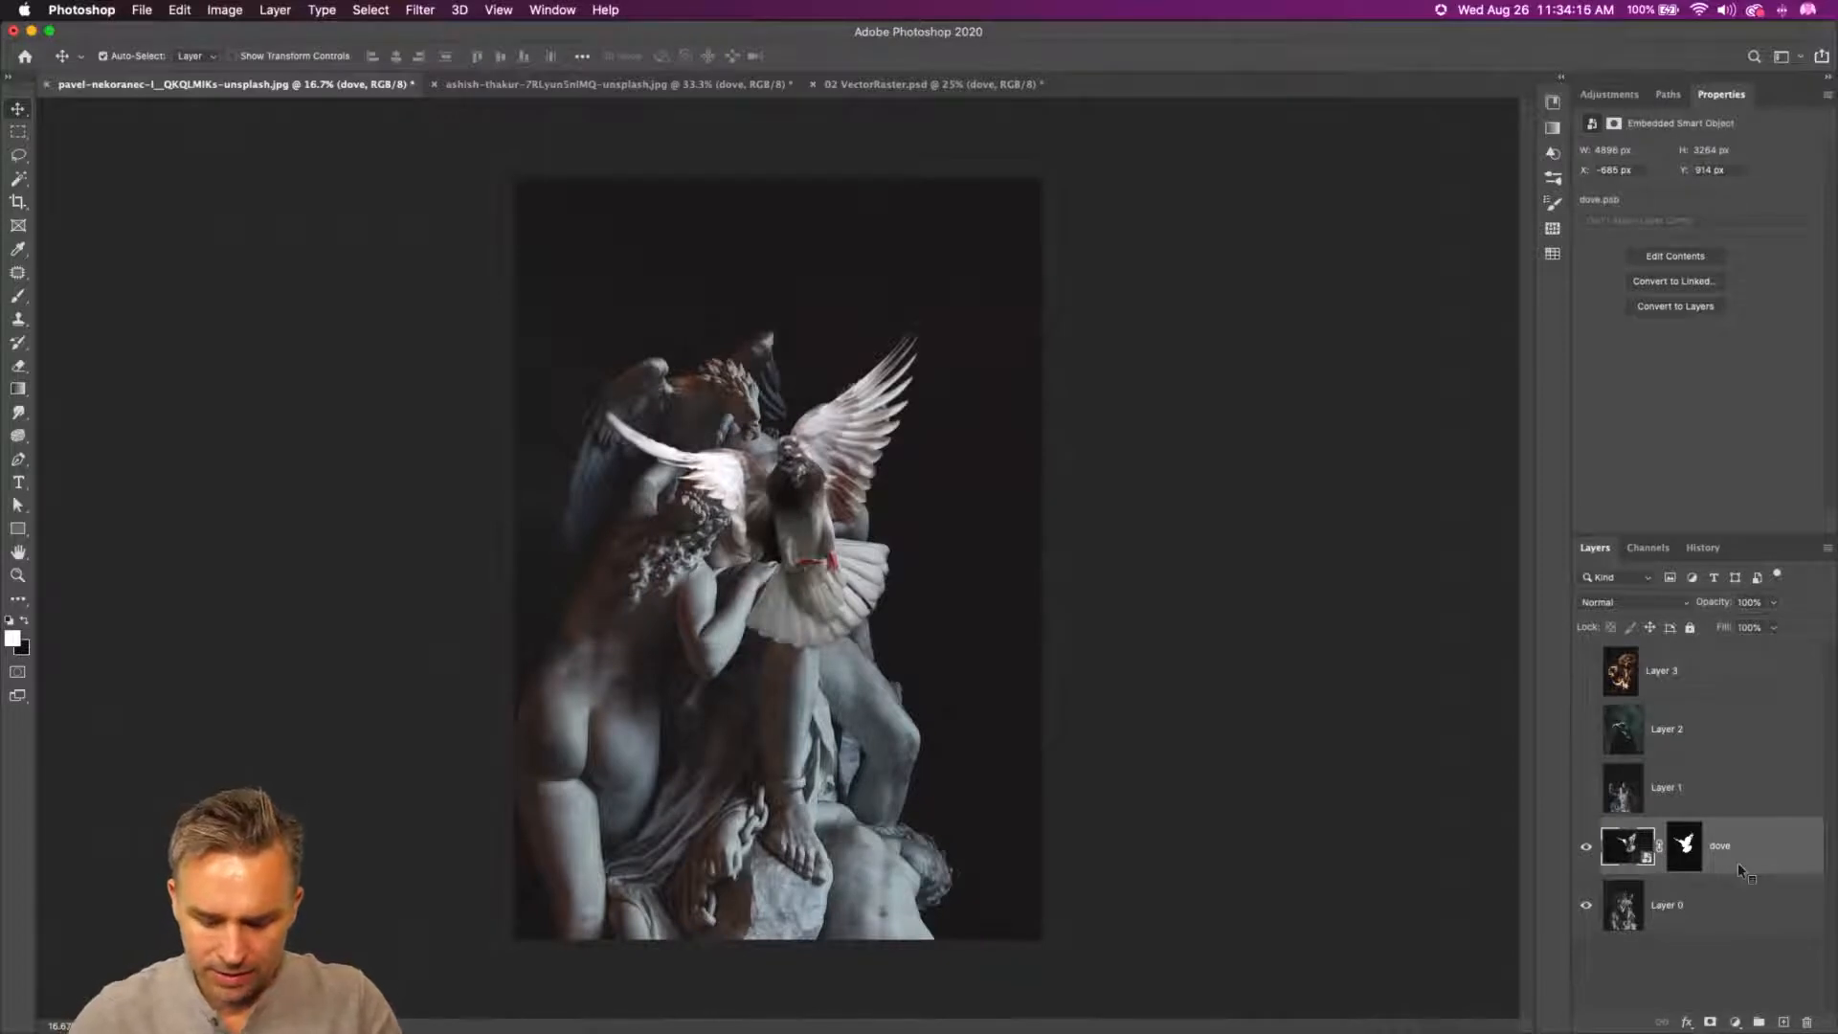
pyautogui.hotkey('ctrl', 't')
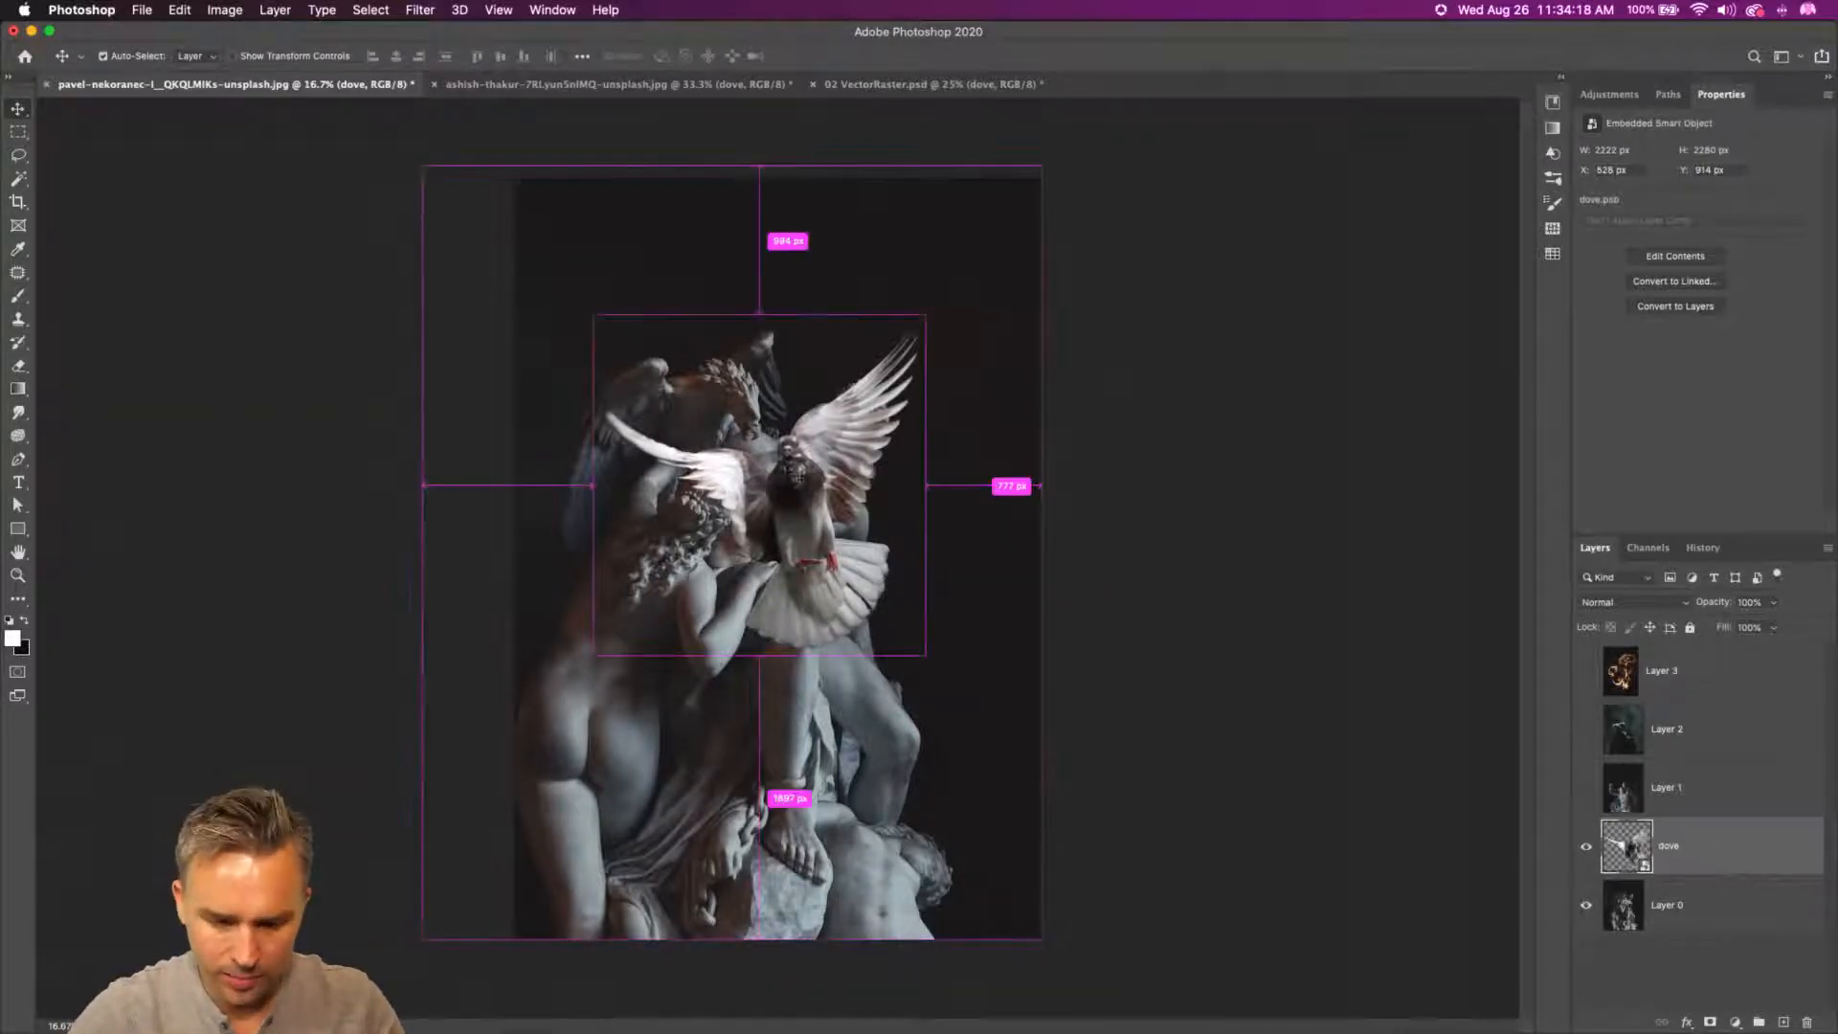
pyautogui.moveTo(922, 655); pyautogui.dragTo(731, 444)
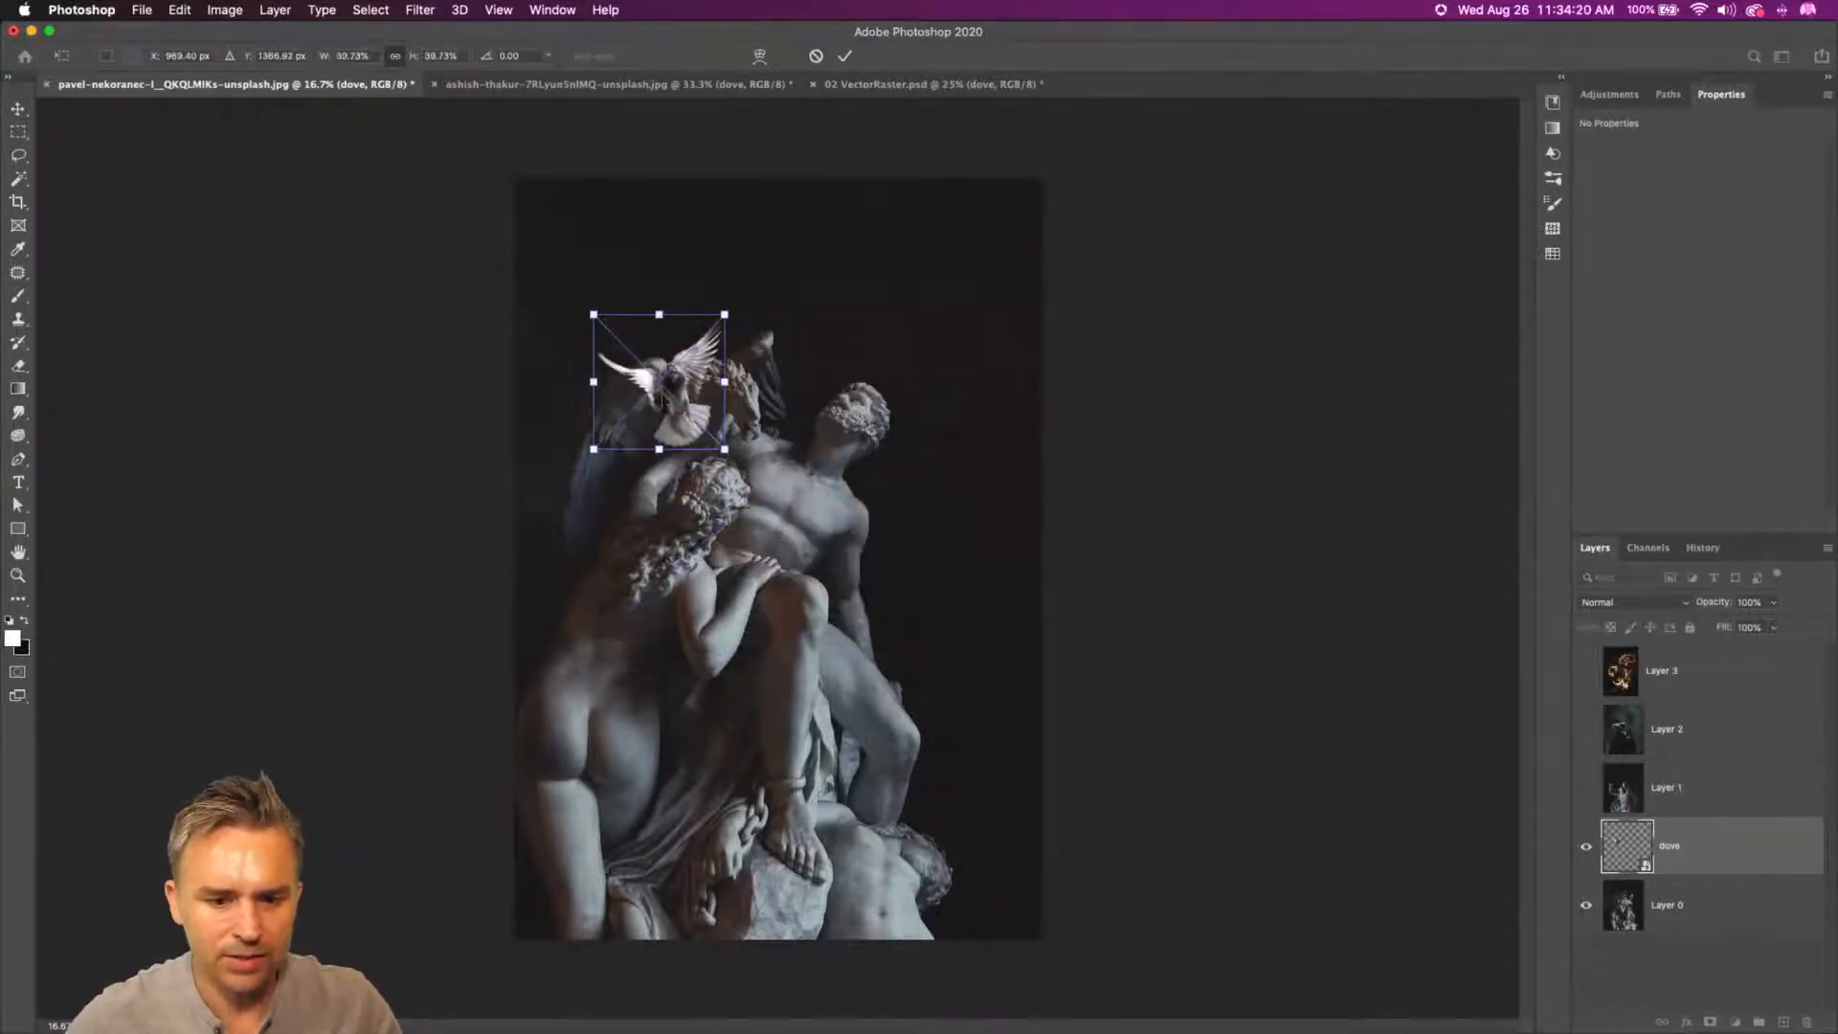
pyautogui.press('Return')
pyautogui.moveTo(648, 383); pyautogui.dragTo(662, 191)
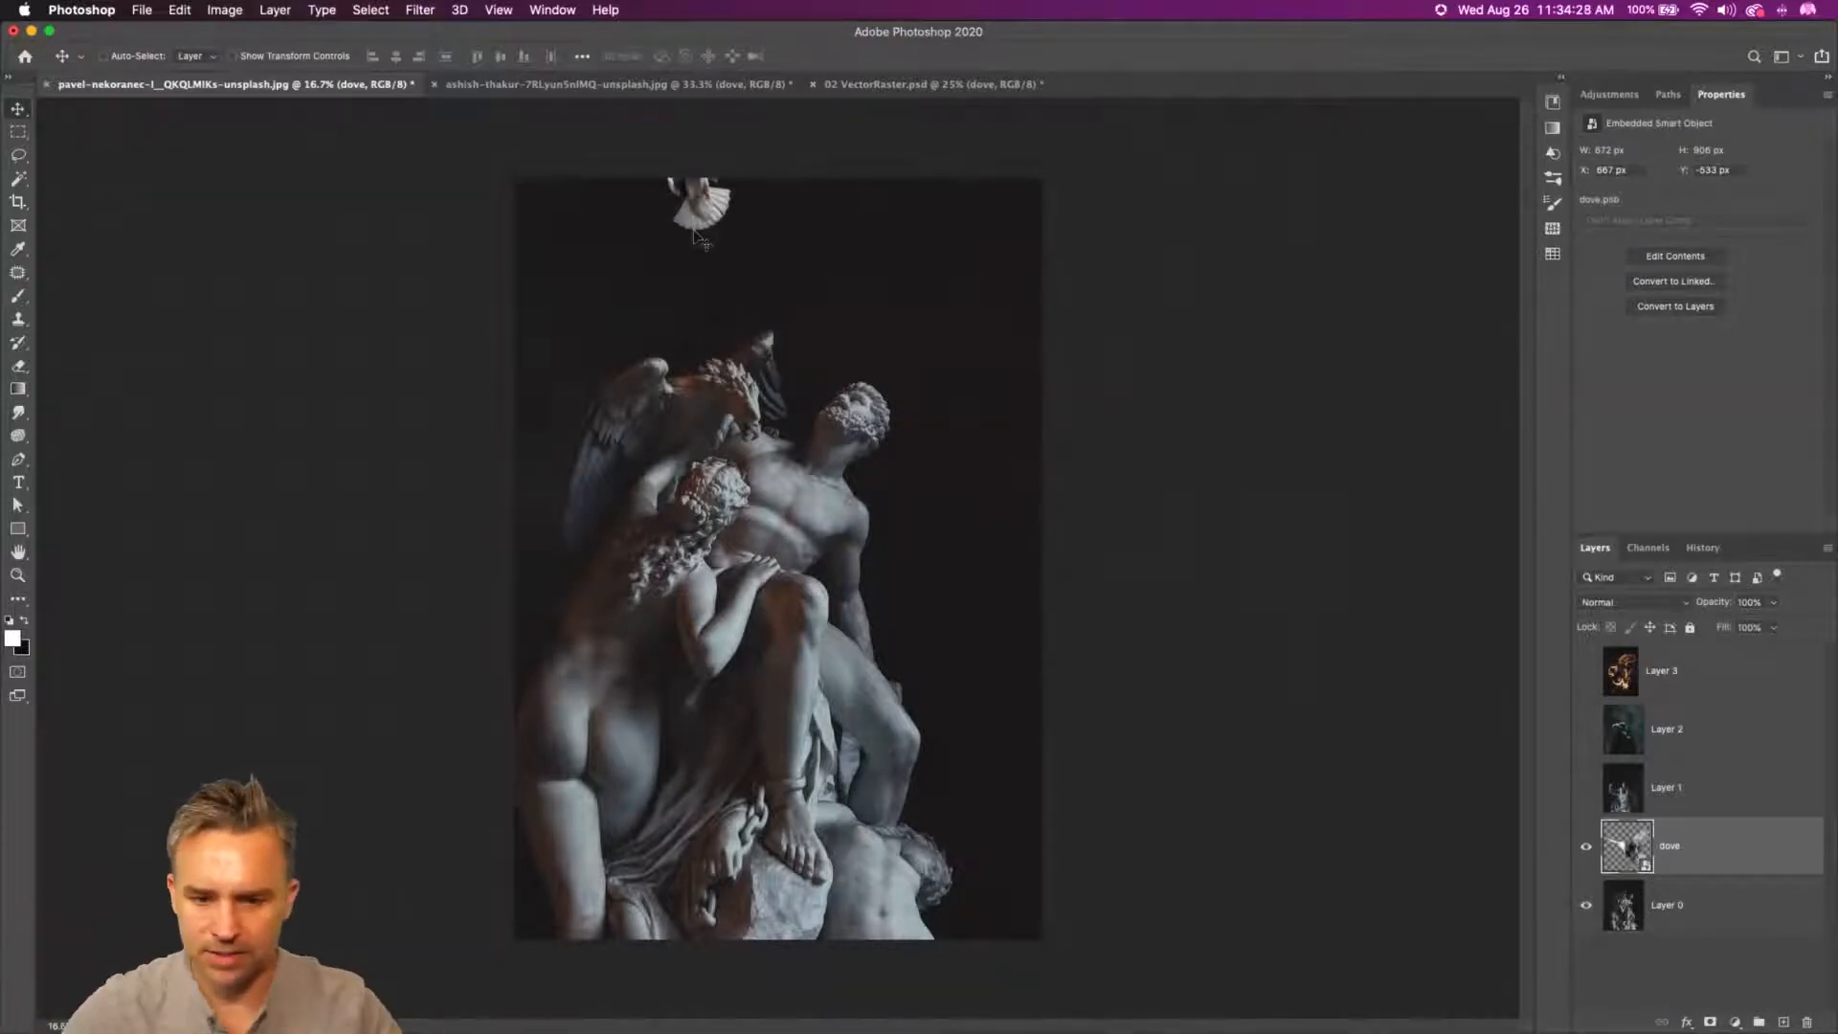
# - Show Layer 1, move the raised-arm statue to the bottom of the canvas and scale it to about 3532 × 4413 px
pyautogui.click(1586, 791)
pyautogui.click(1686, 793)
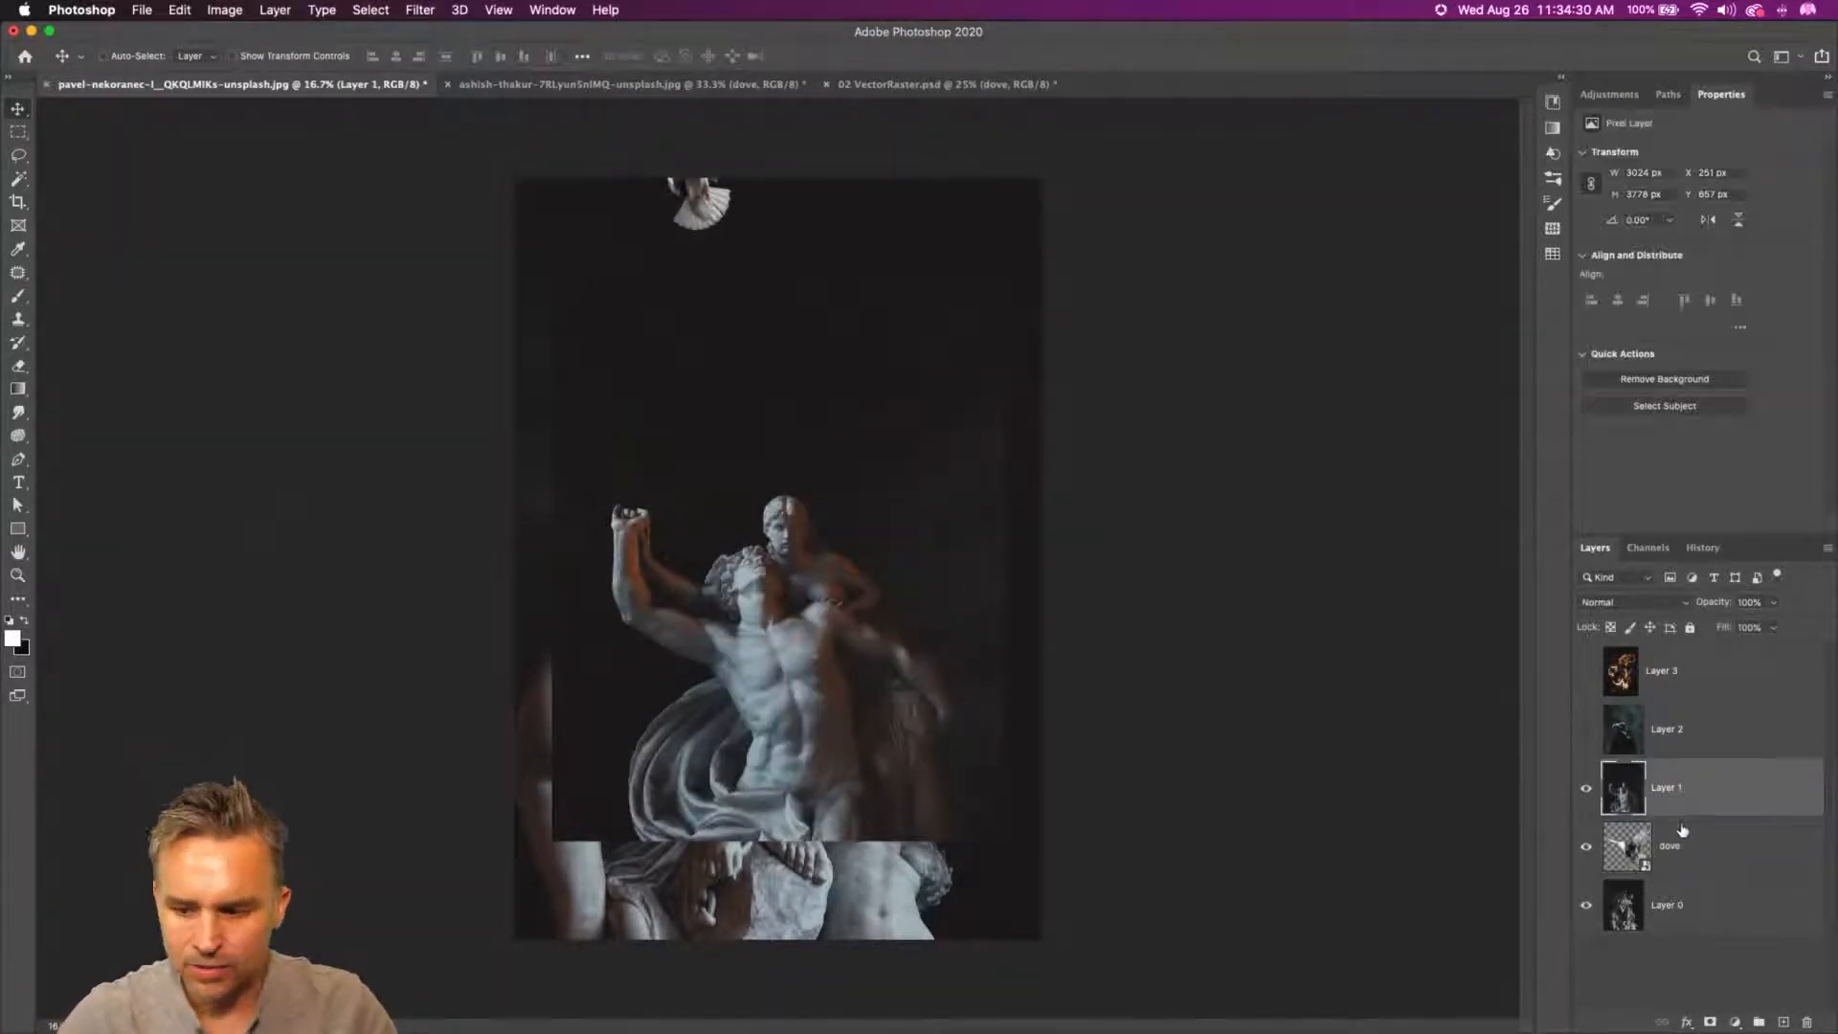
pyautogui.press('super+t')
pyautogui.moveTo(698, 572); pyautogui.dragTo(735, 670)
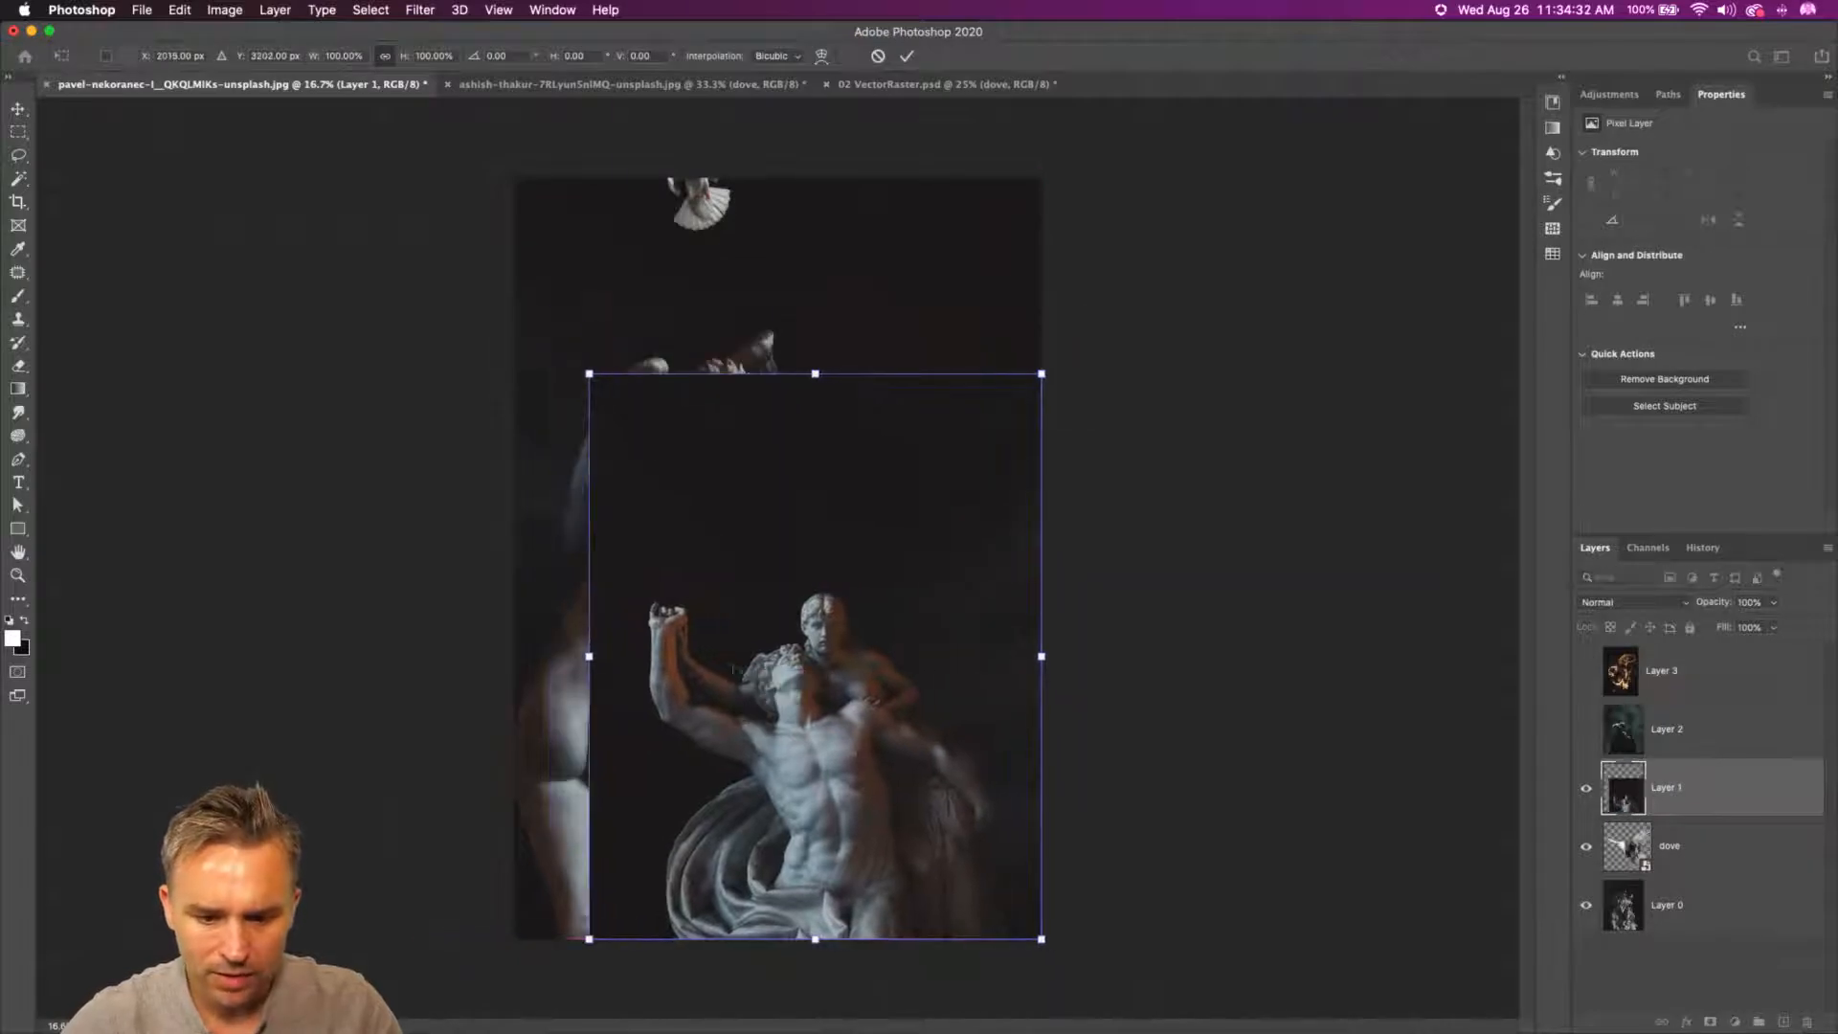
pyautogui.moveTo(581, 360); pyautogui.dragTo(551, 251)
pyautogui.press('Return')
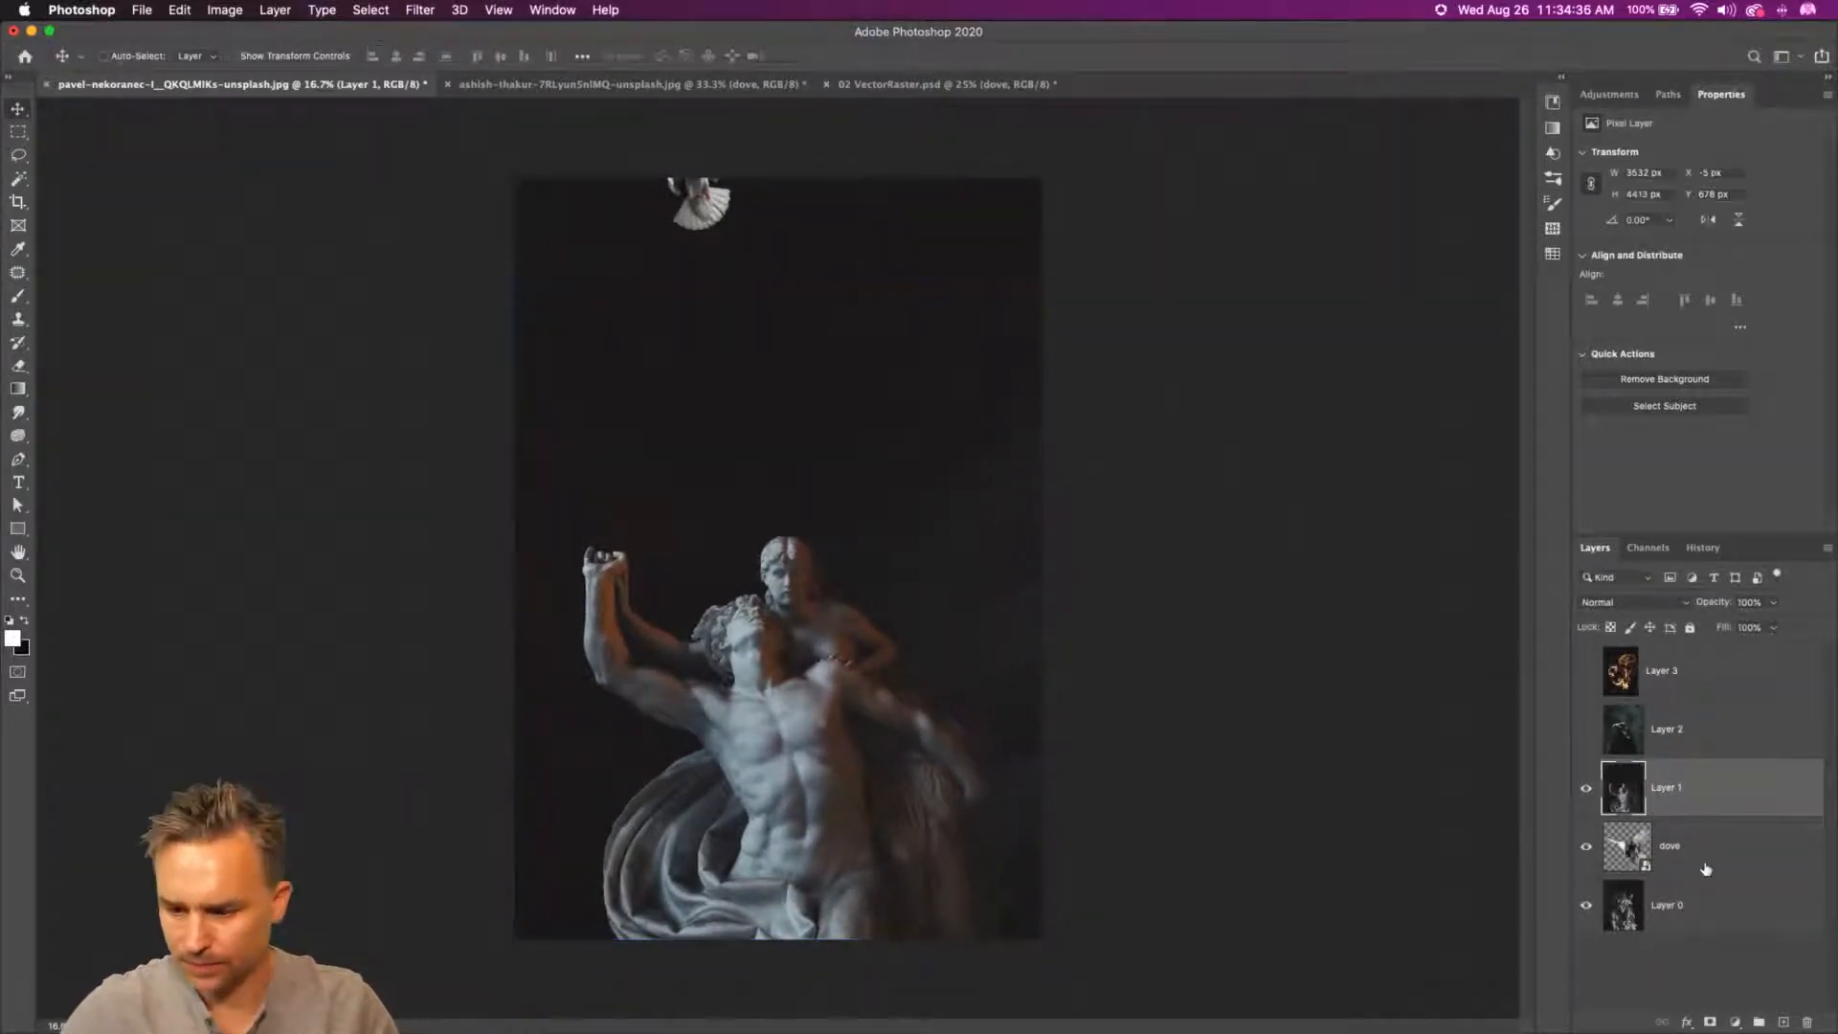
# - Stack the dove layer above Layer 1 and position it over the statues' heads at about X 1178 px, Y 520 px
pyautogui.moveTo(1706, 868); pyautogui.dragTo(1683, 761)
pyautogui.moveTo(695, 209); pyautogui.dragTo(762, 307)
pyautogui.press('super+plus')
pyautogui.press('super+plus')
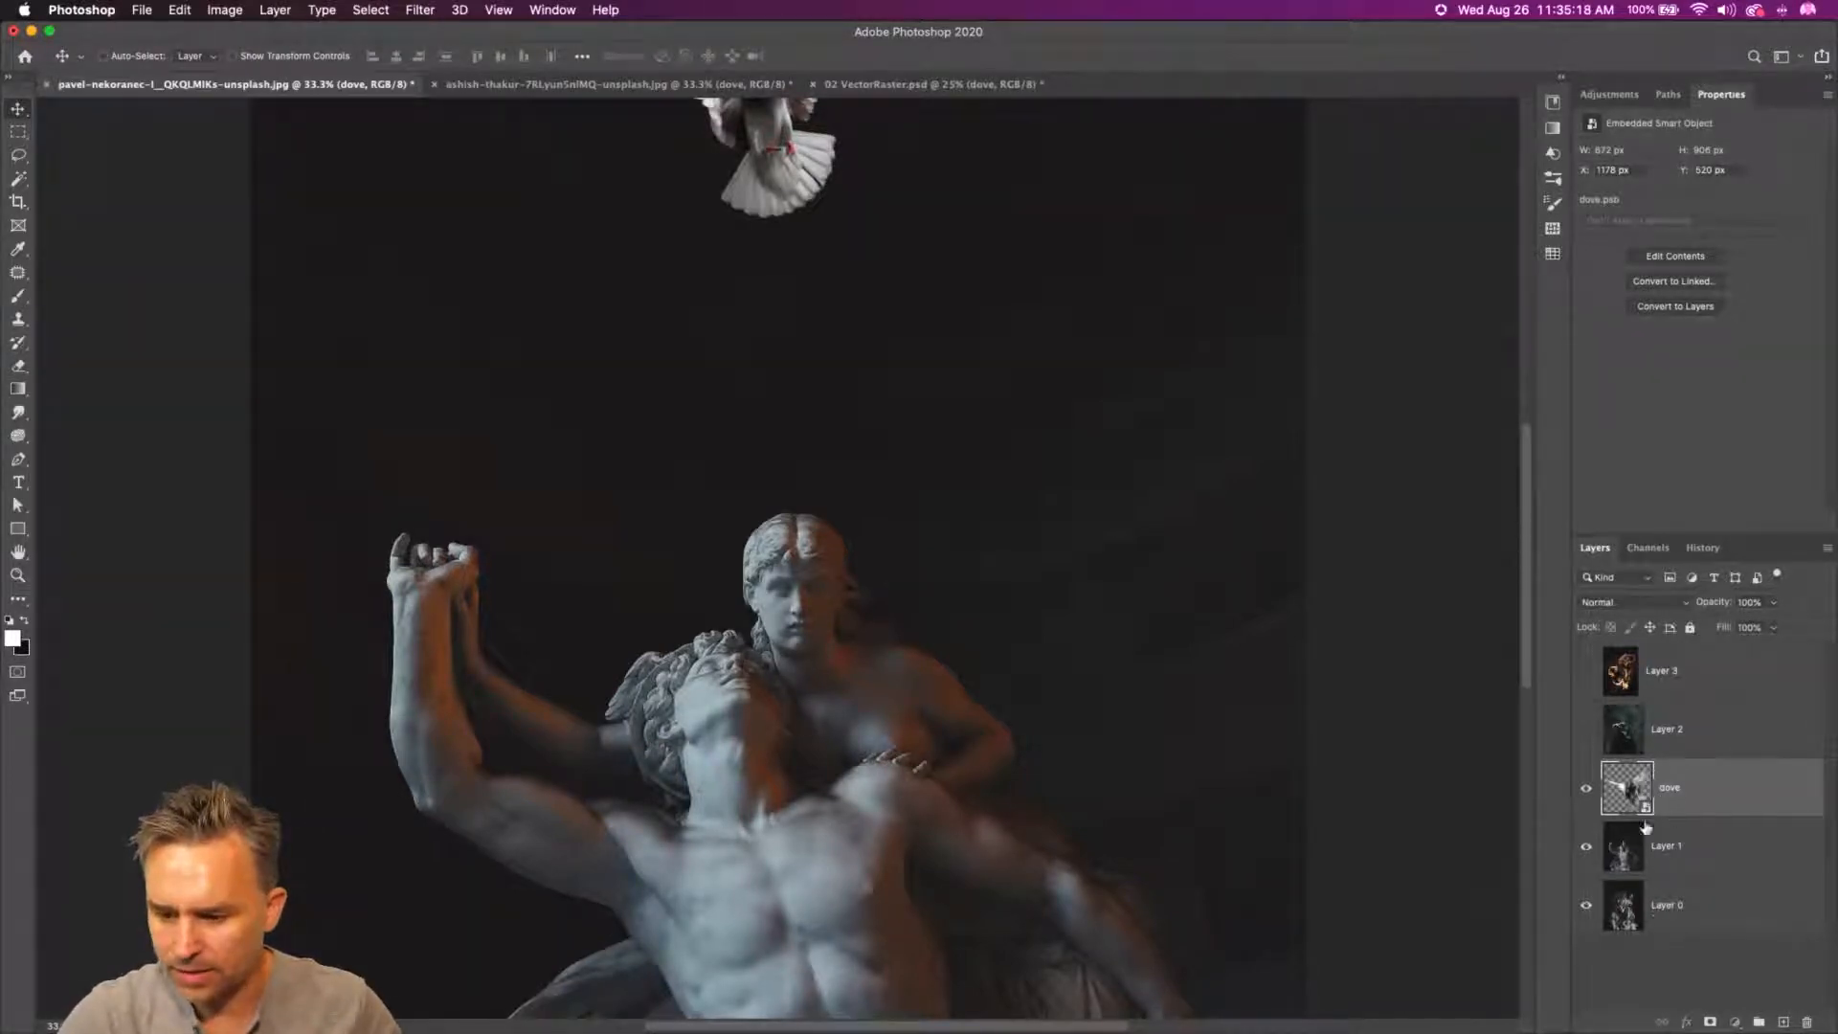
# - Hide the raven and dove layers and select the raised-arm statue group on Layer 1 with Select Subject
pyautogui.click(1586, 732)
pyautogui.click(1700, 728)
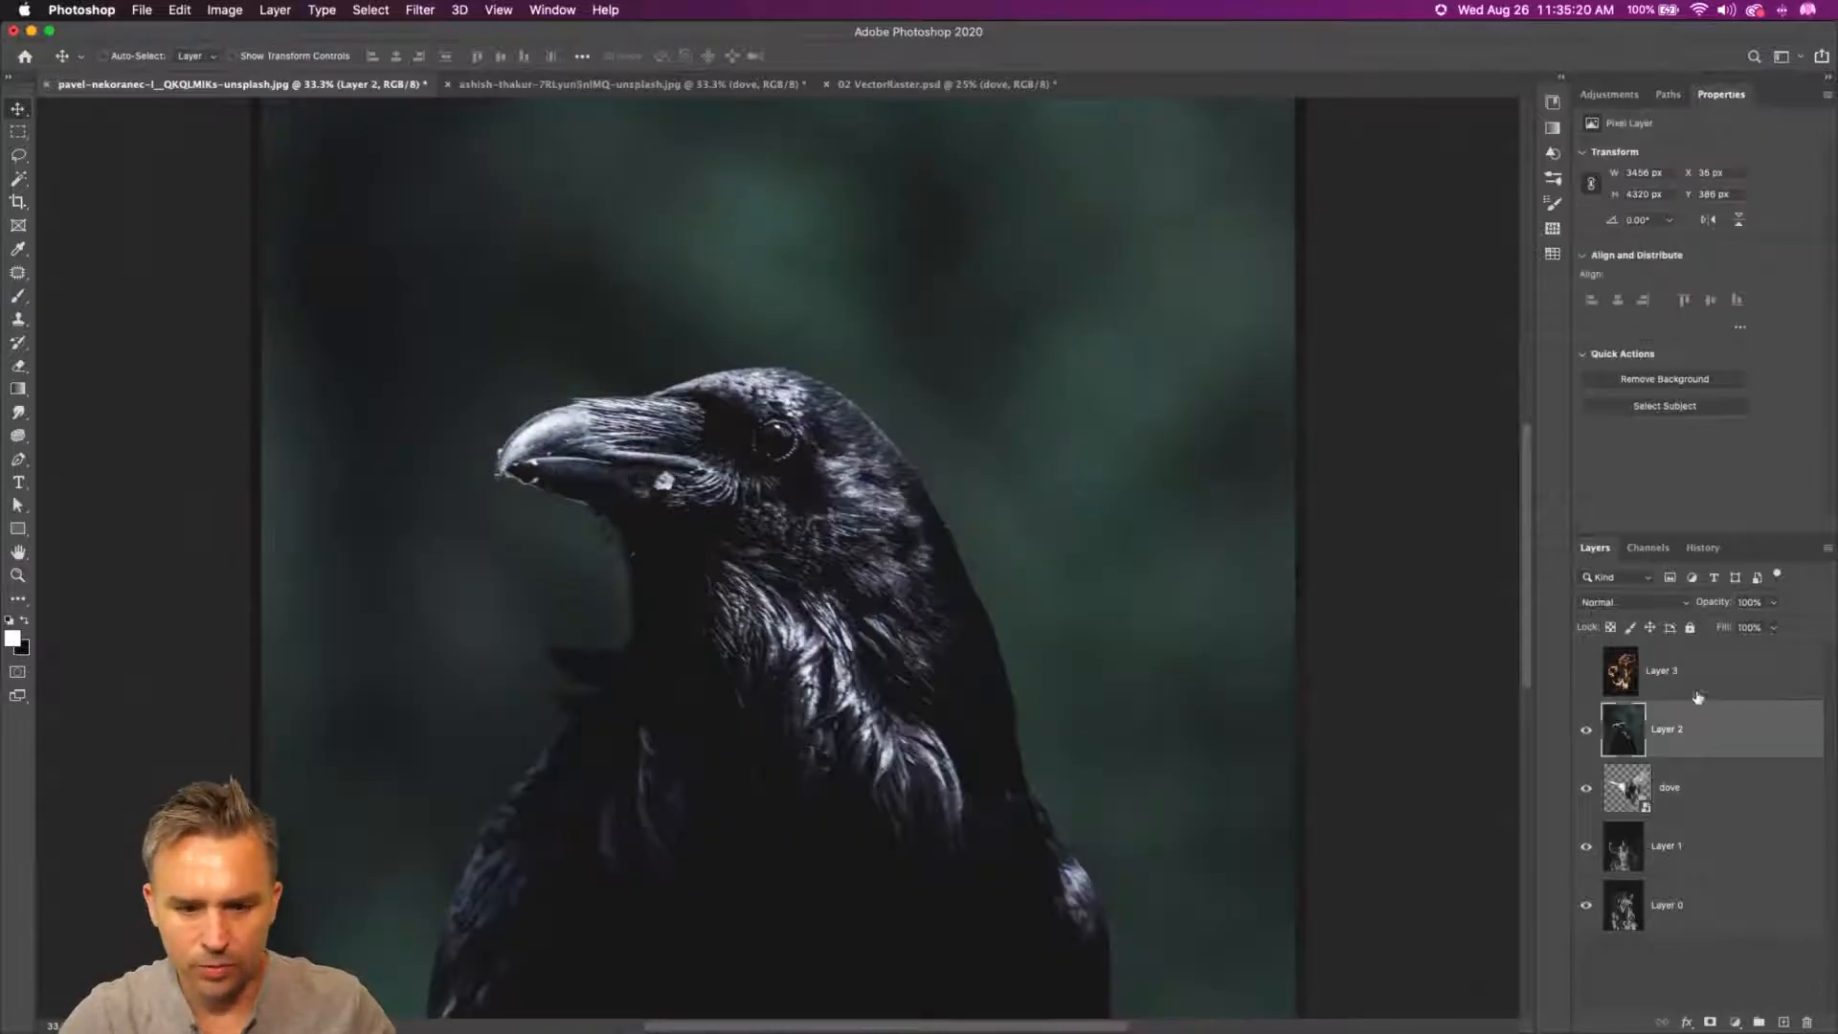
pyautogui.click(1586, 787)
pyautogui.click(1641, 845)
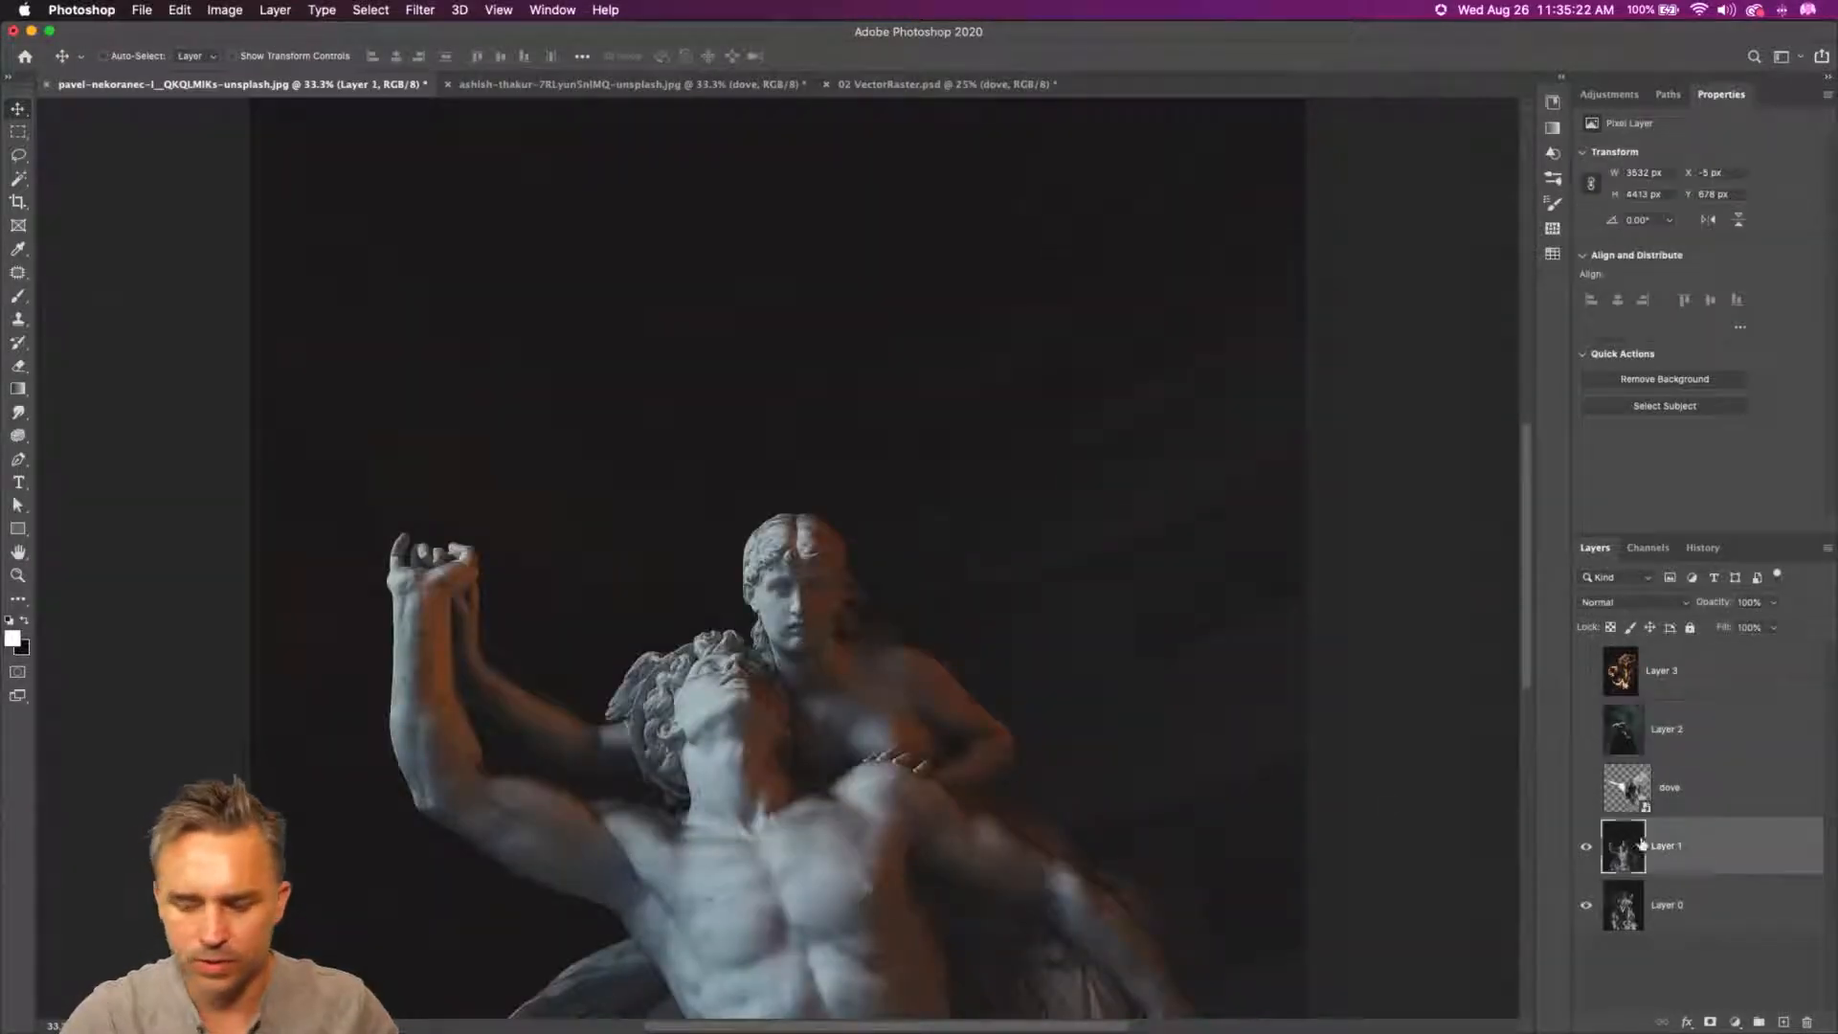
pyautogui.click(20, 180)
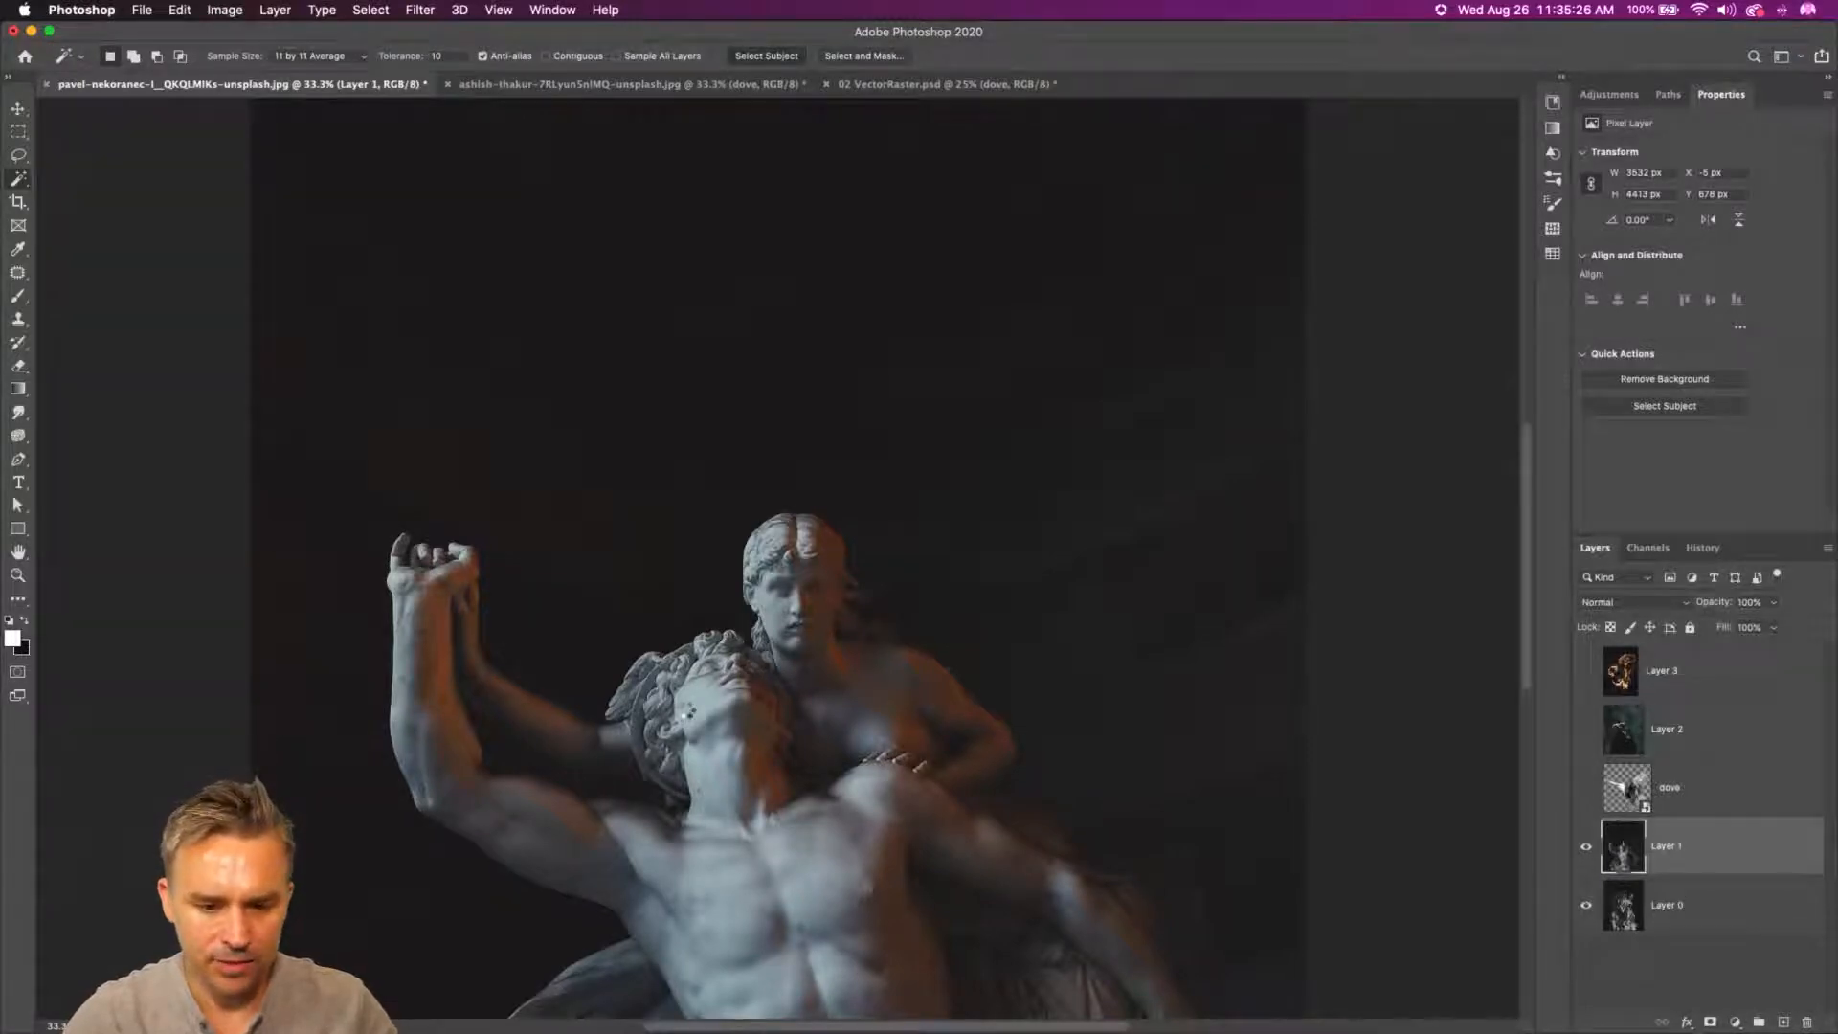
pyautogui.moveTo(682, 745); pyautogui.dragTo(540, 391)
# - Try to add the area below the rear figure's elbow to the selection with an enlarged Quick Selection brush
pyautogui.rightClick(16, 187)
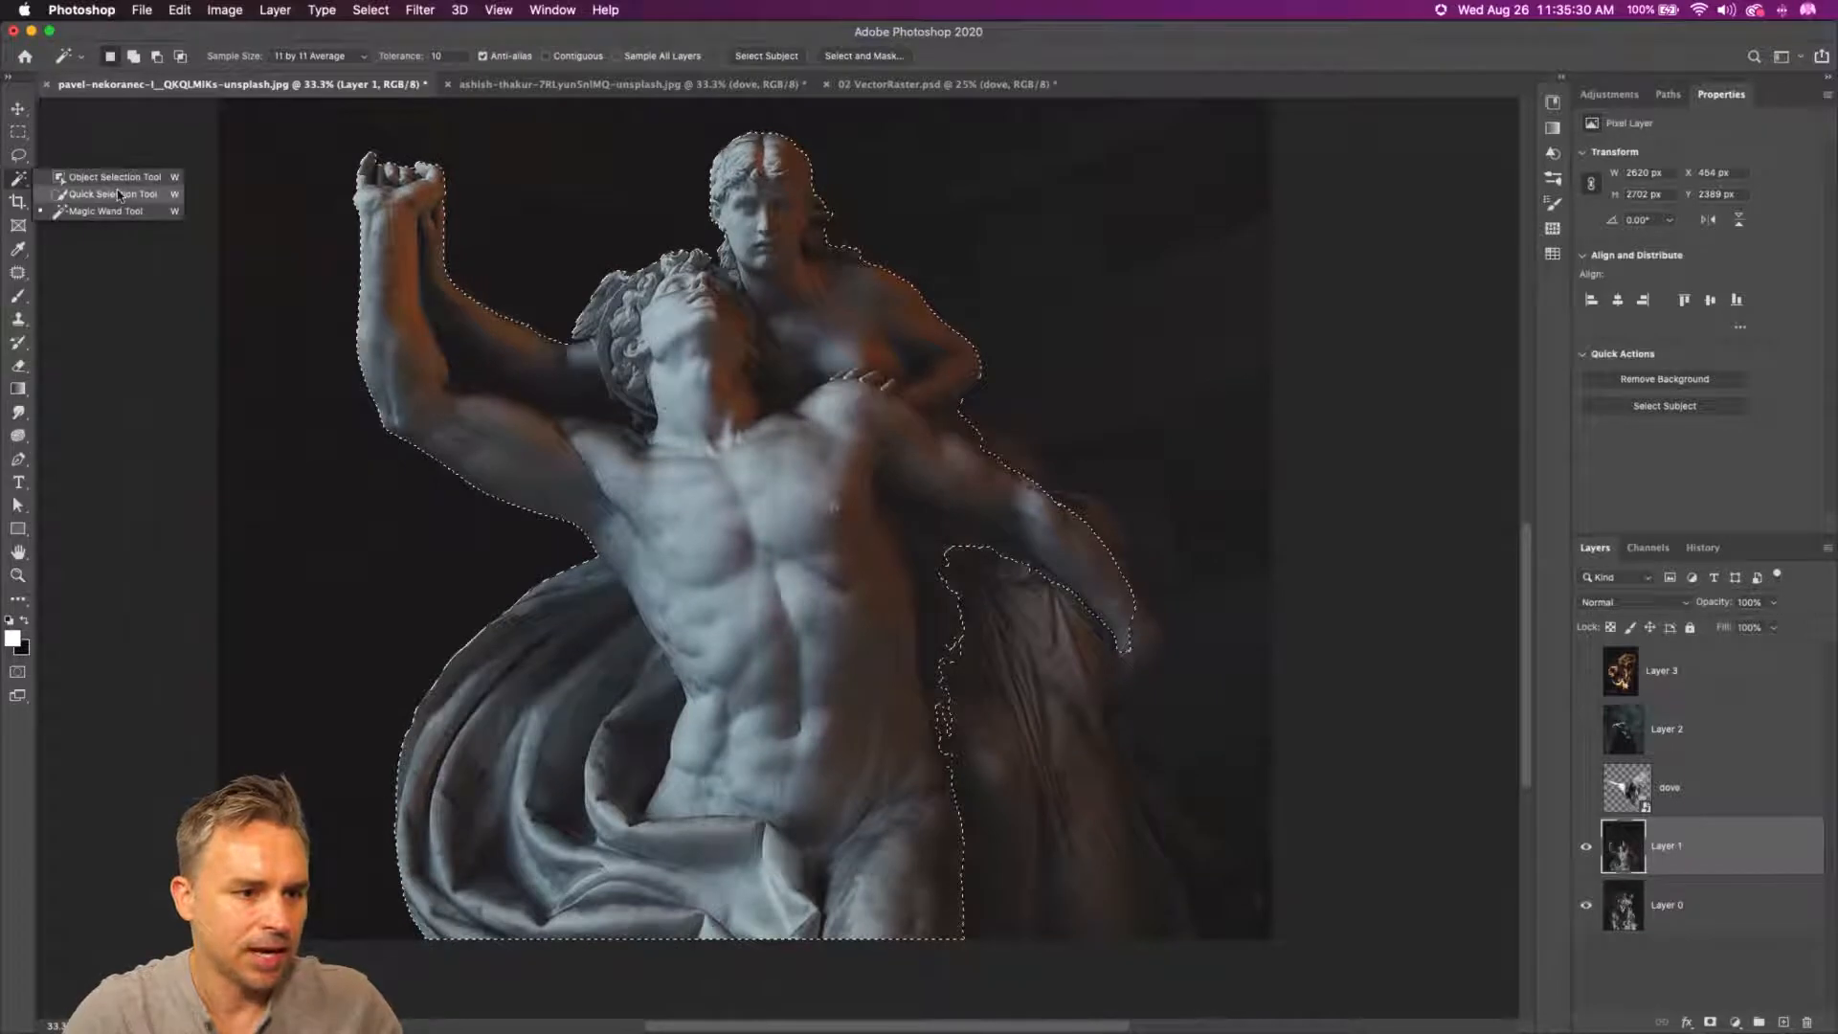
pyautogui.click(77, 195)
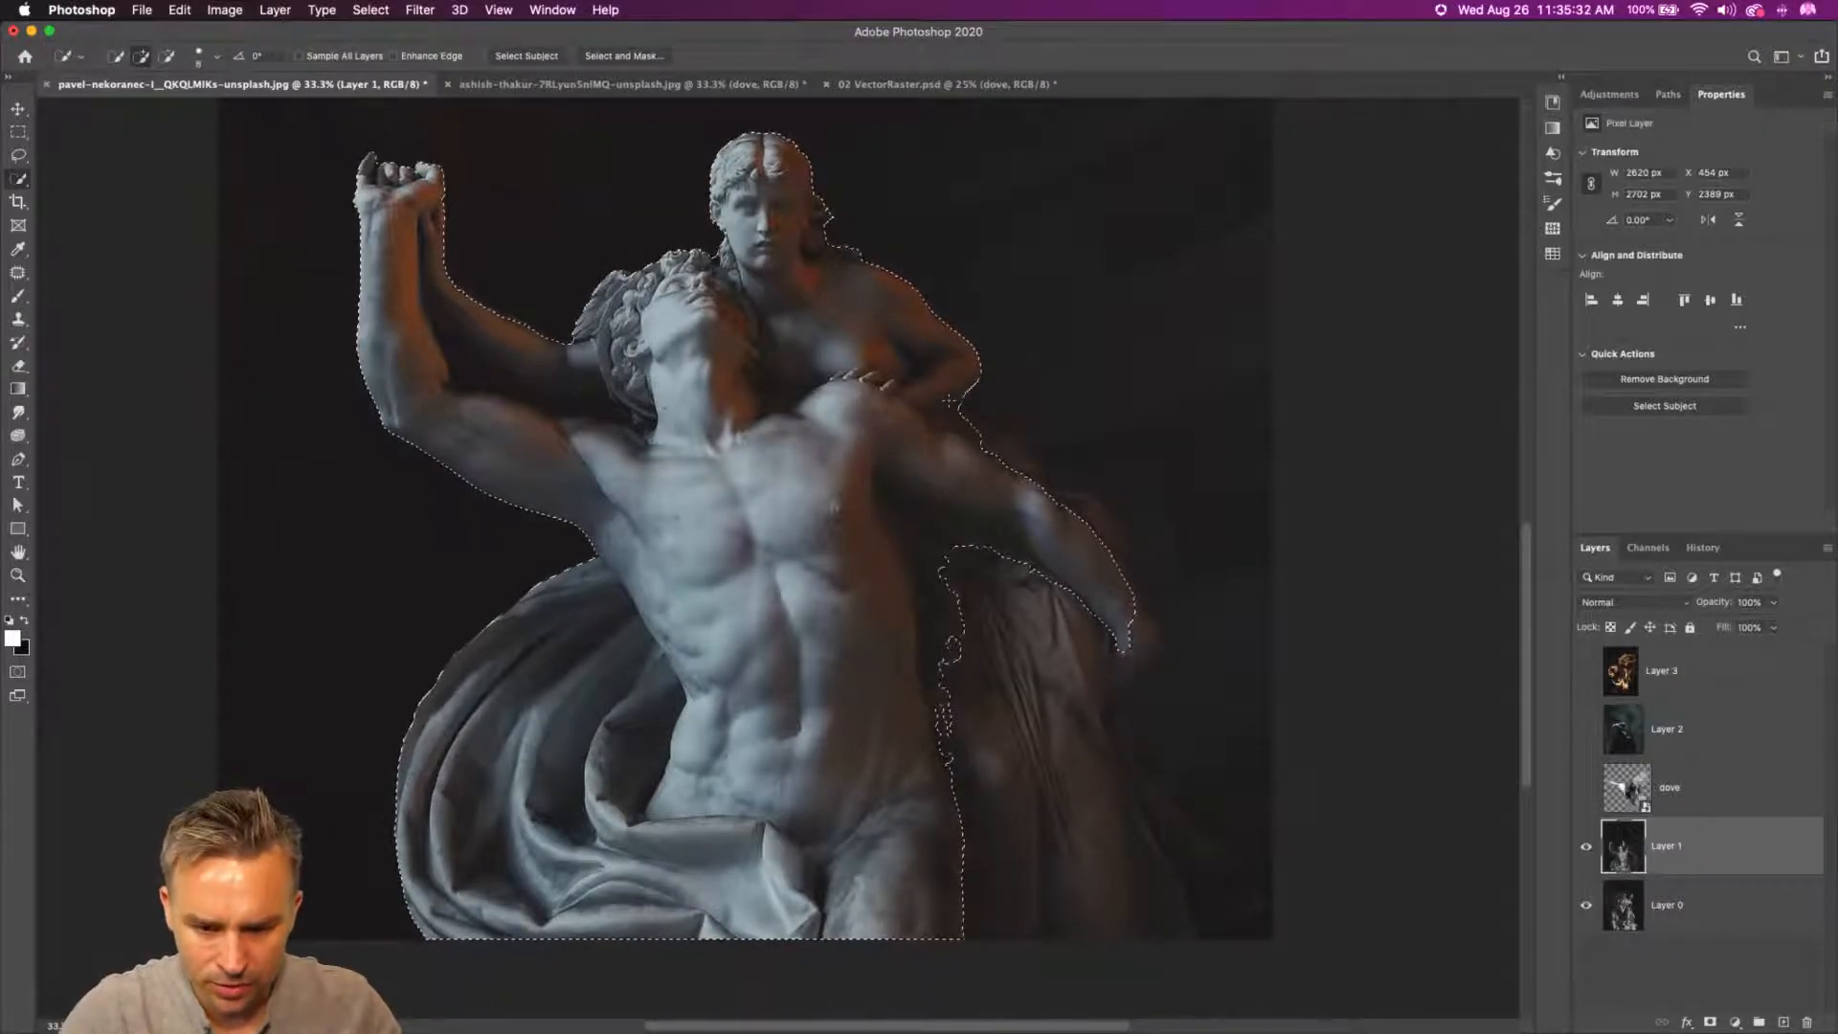
pyautogui.press(']')
pyautogui.press(']')
pyautogui.press(']')
pyautogui.press(']')
pyautogui.press(']')
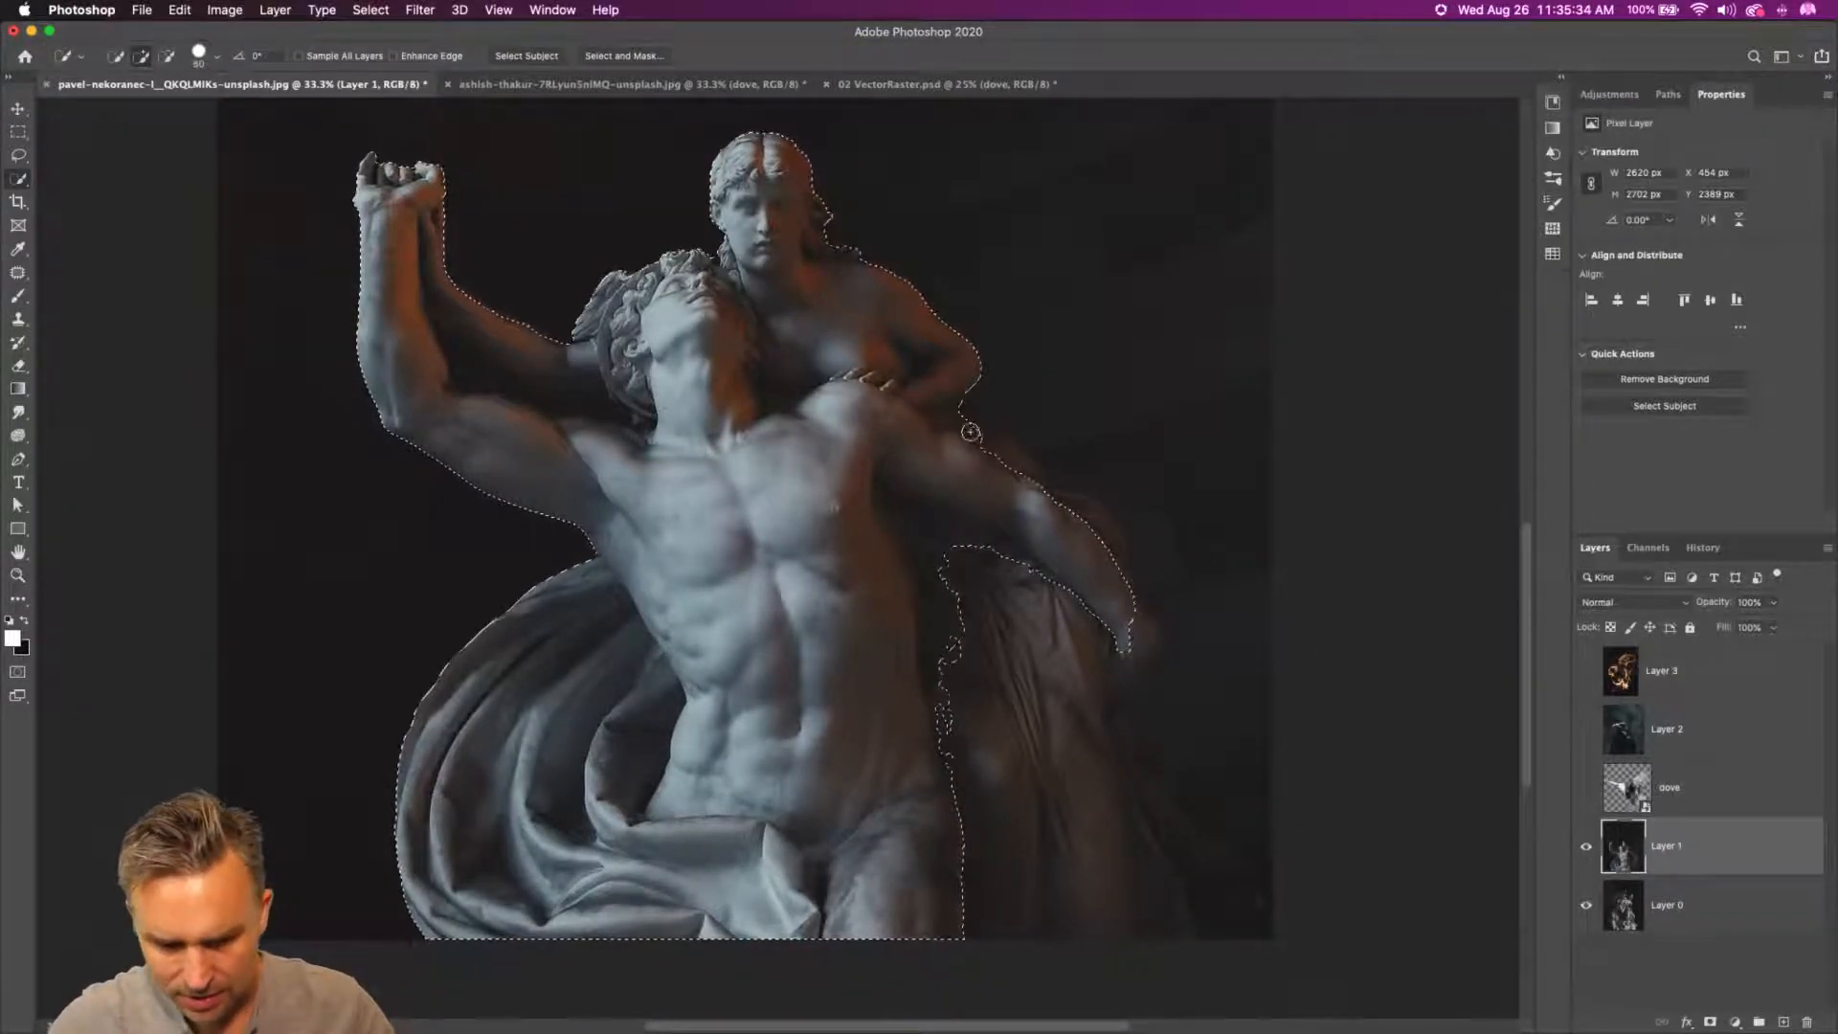
pyautogui.moveTo(964, 416)
pyautogui.mouseDown()
pyautogui.moveTo(991, 441)
pyautogui.moveTo(984, 422)
pyautogui.mouseUp()
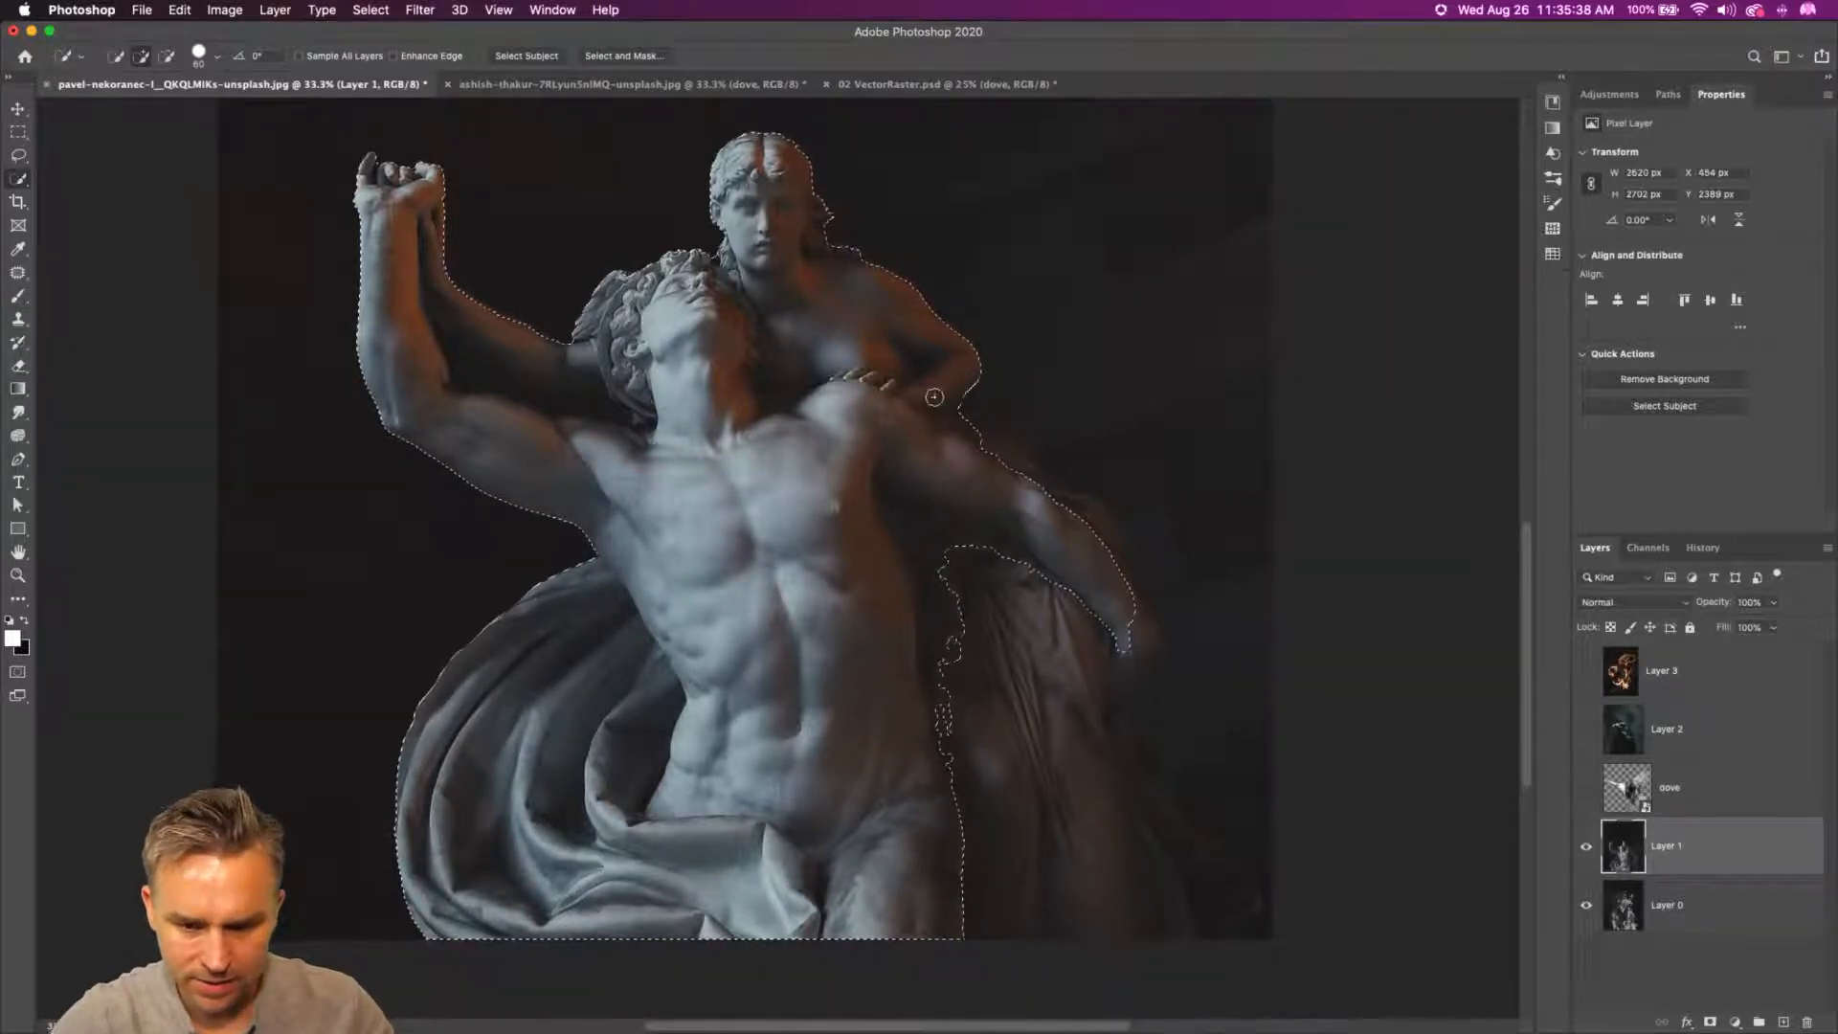
# - Add the outstretched arm's outer edge and the dark drapery below it to the selection with the Lasso tool
pyautogui.press('l')
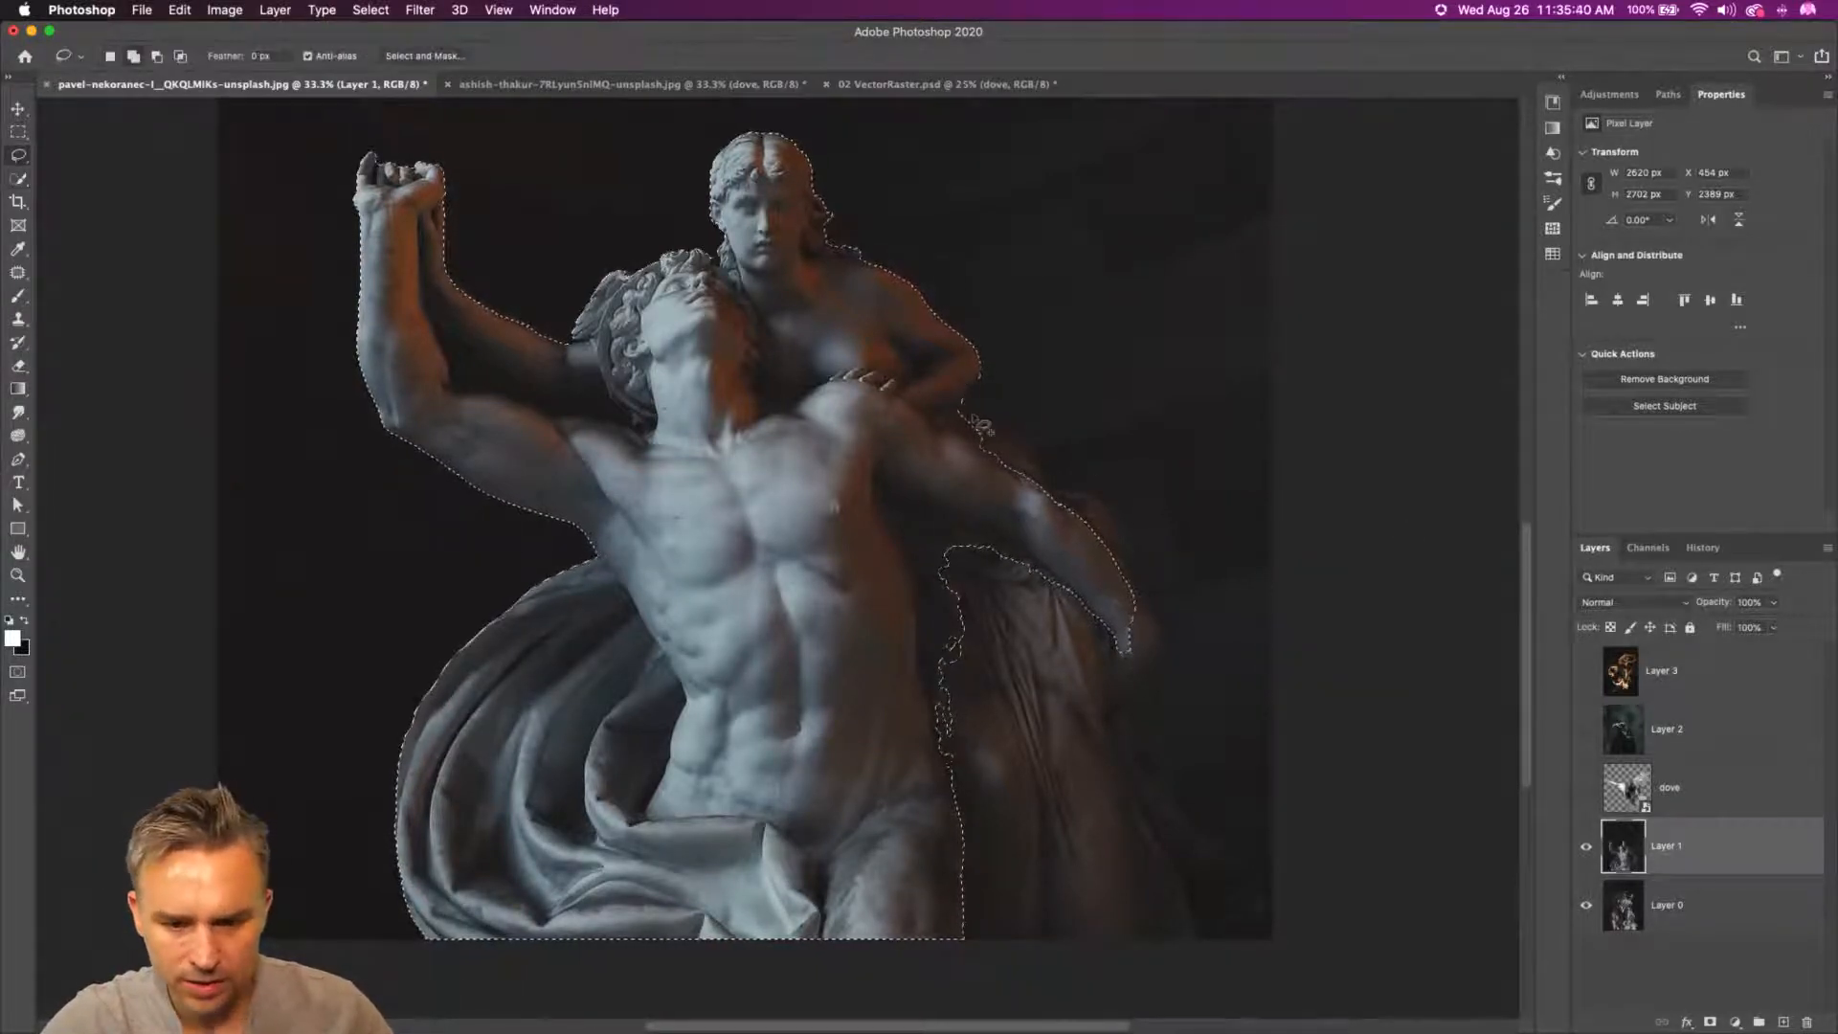
pyautogui.moveTo(1058, 500); pyautogui.dragTo(1122, 529)
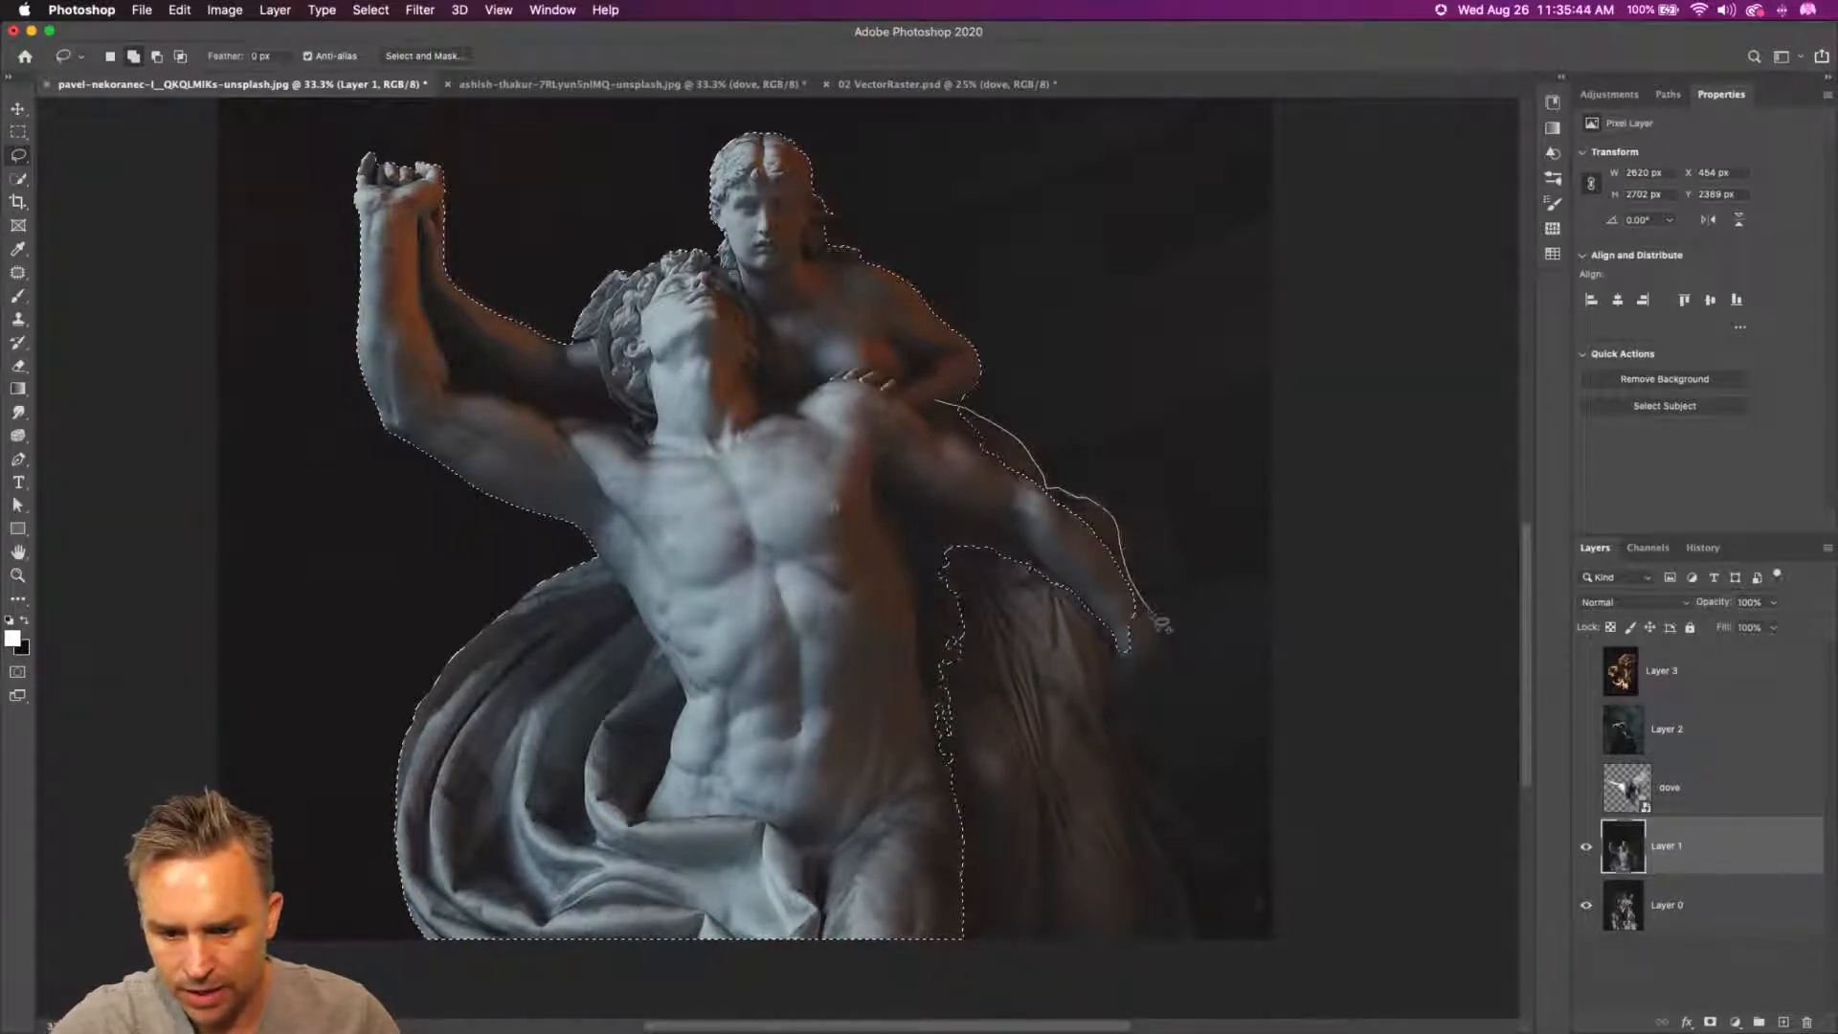
pyautogui.moveTo(1156, 620)
pyautogui.mouseDown()
pyautogui.moveTo(1121, 698)
pyautogui.moveTo(1124, 730)
pyautogui.moveTo(1170, 814)
pyautogui.moveTo(1239, 869)
pyautogui.moveTo(1261, 910)
pyautogui.moveTo(1253, 956)
pyautogui.moveTo(1110, 939)
pyautogui.moveTo(833, 956)
pyautogui.mouseUp()
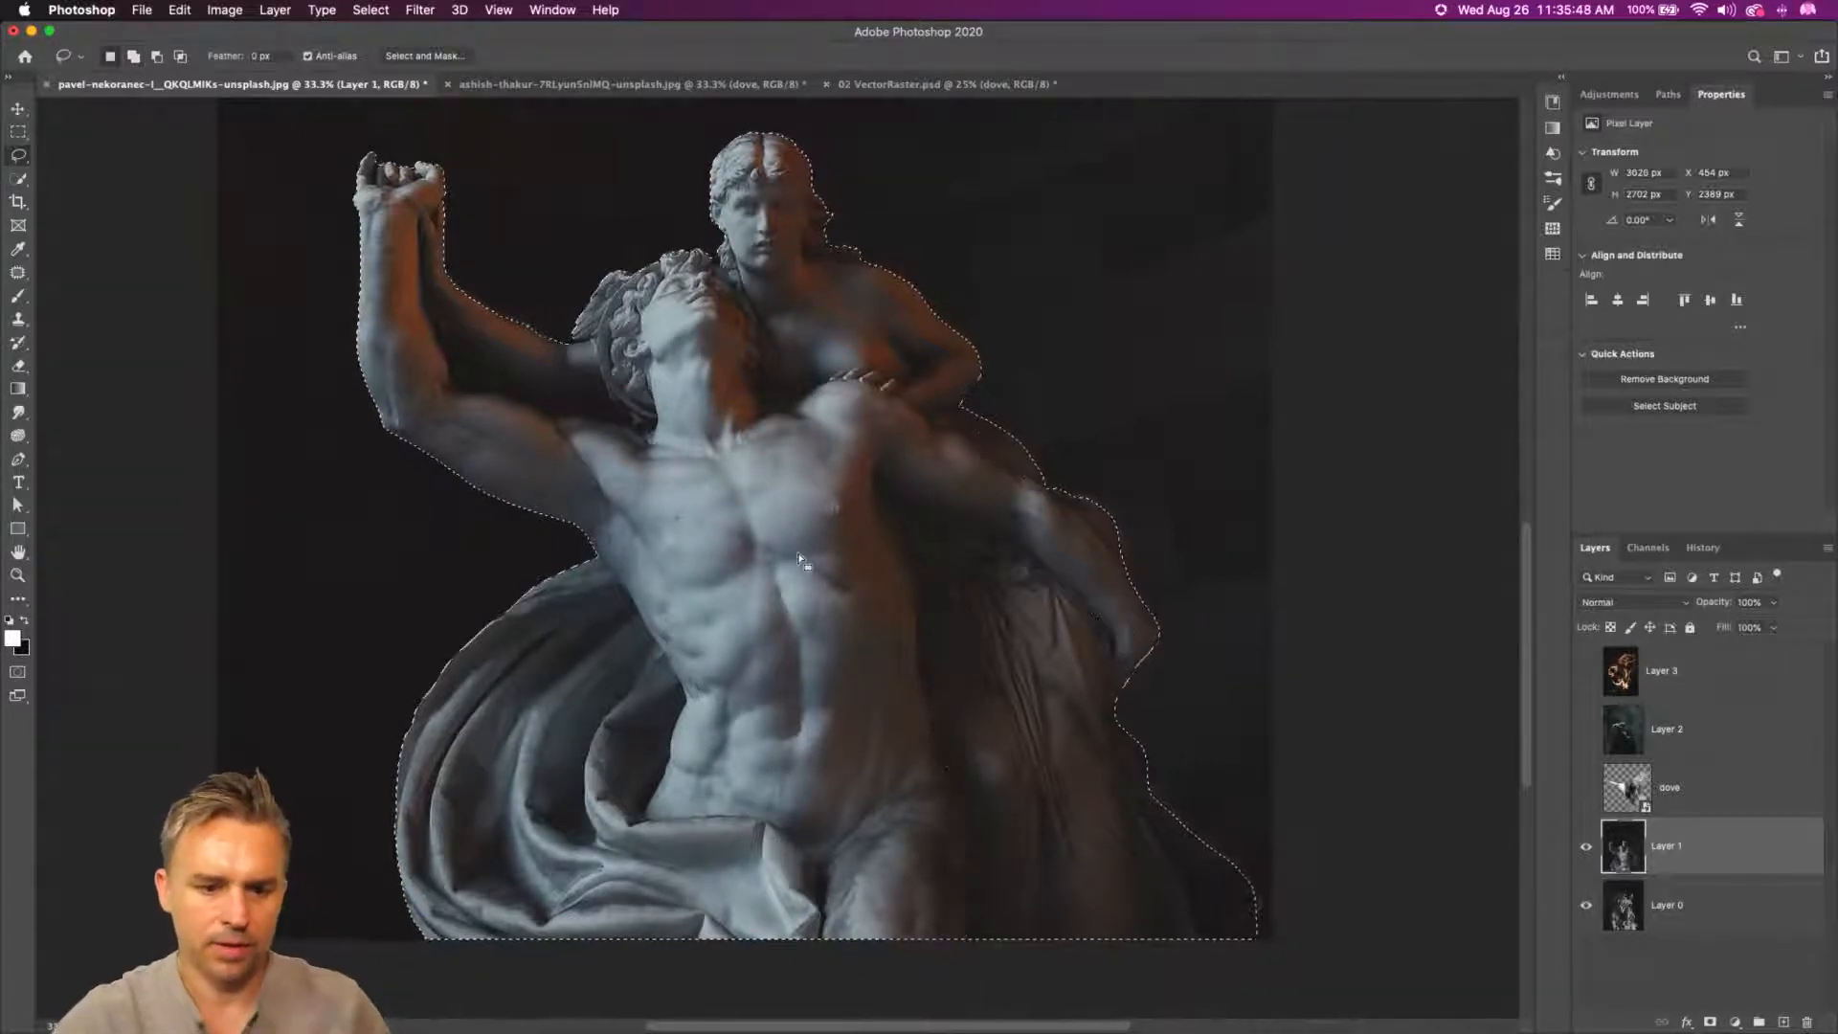
# - Try to subtract the dark gap between the raised arms from the selection with a smaller Quick Selection brush
pyautogui.moveTo(716, 543)
pyautogui.mouseDown()
pyautogui.moveTo(763, 582)
pyautogui.moveTo(736, 548)
pyautogui.mouseUp()
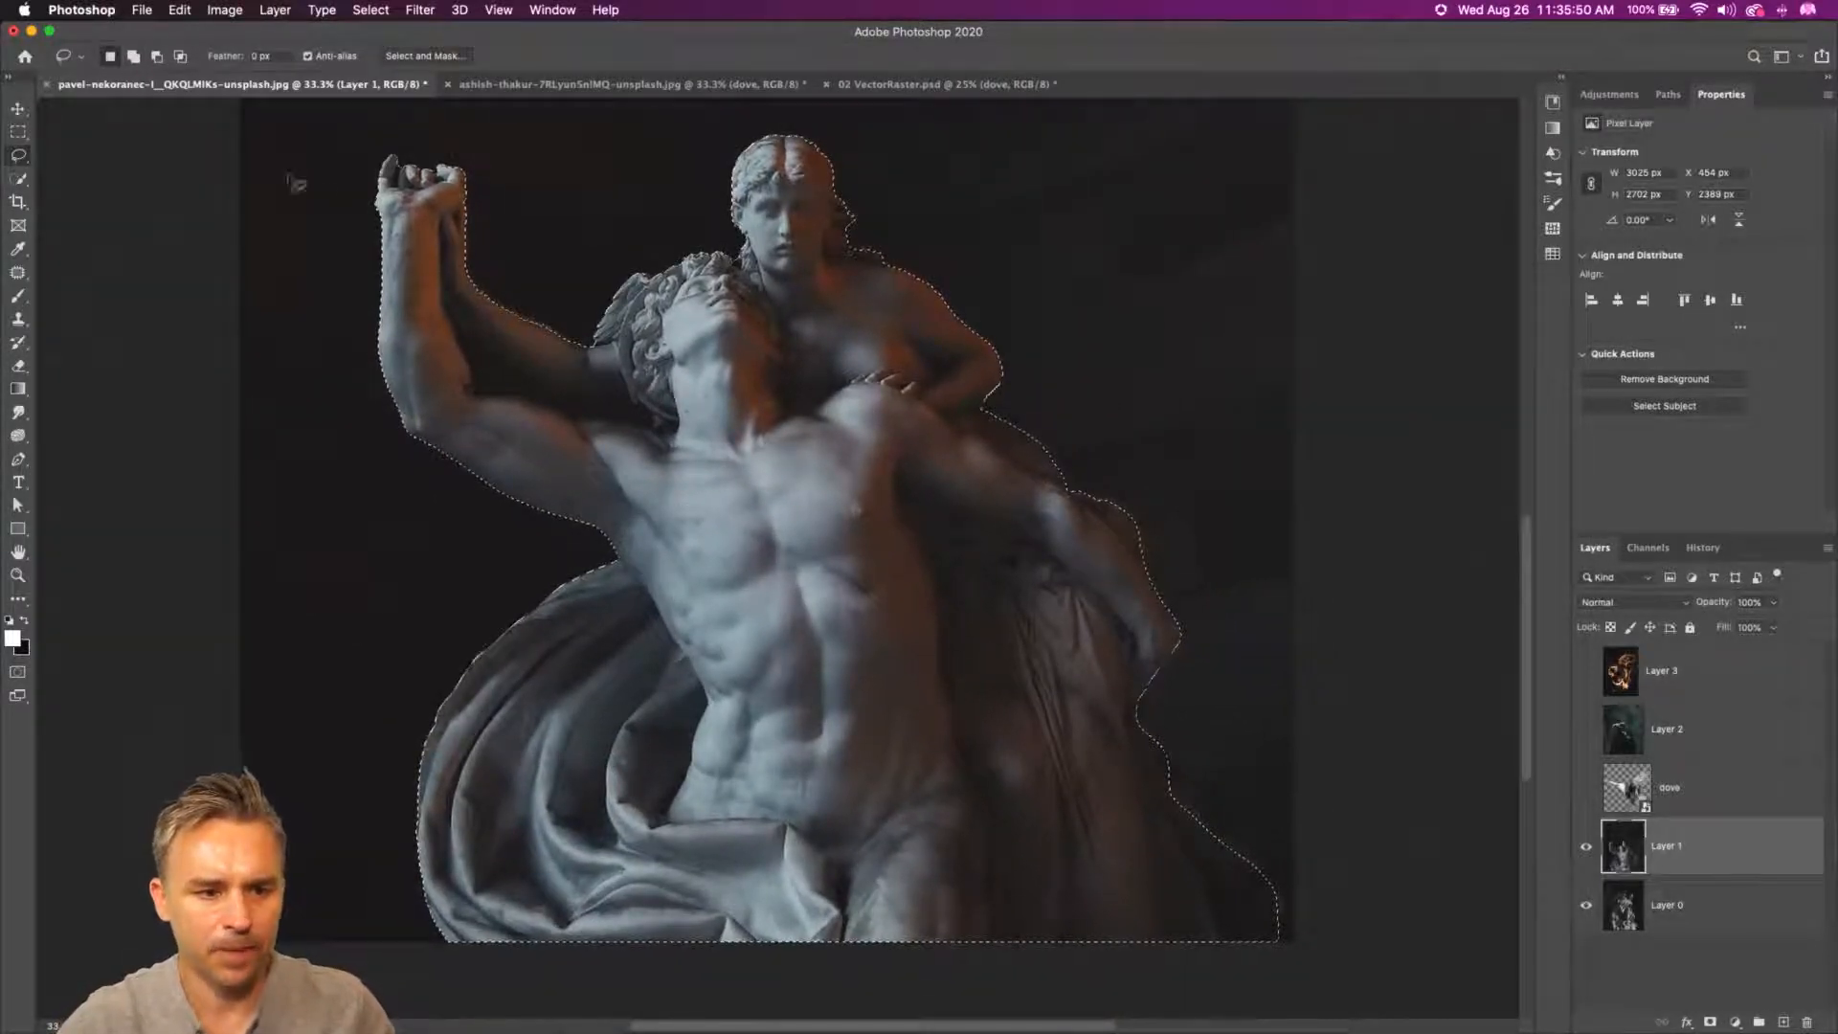
pyautogui.press('super+equal')
pyautogui.press('super+equal')
pyautogui.press('super+equal')
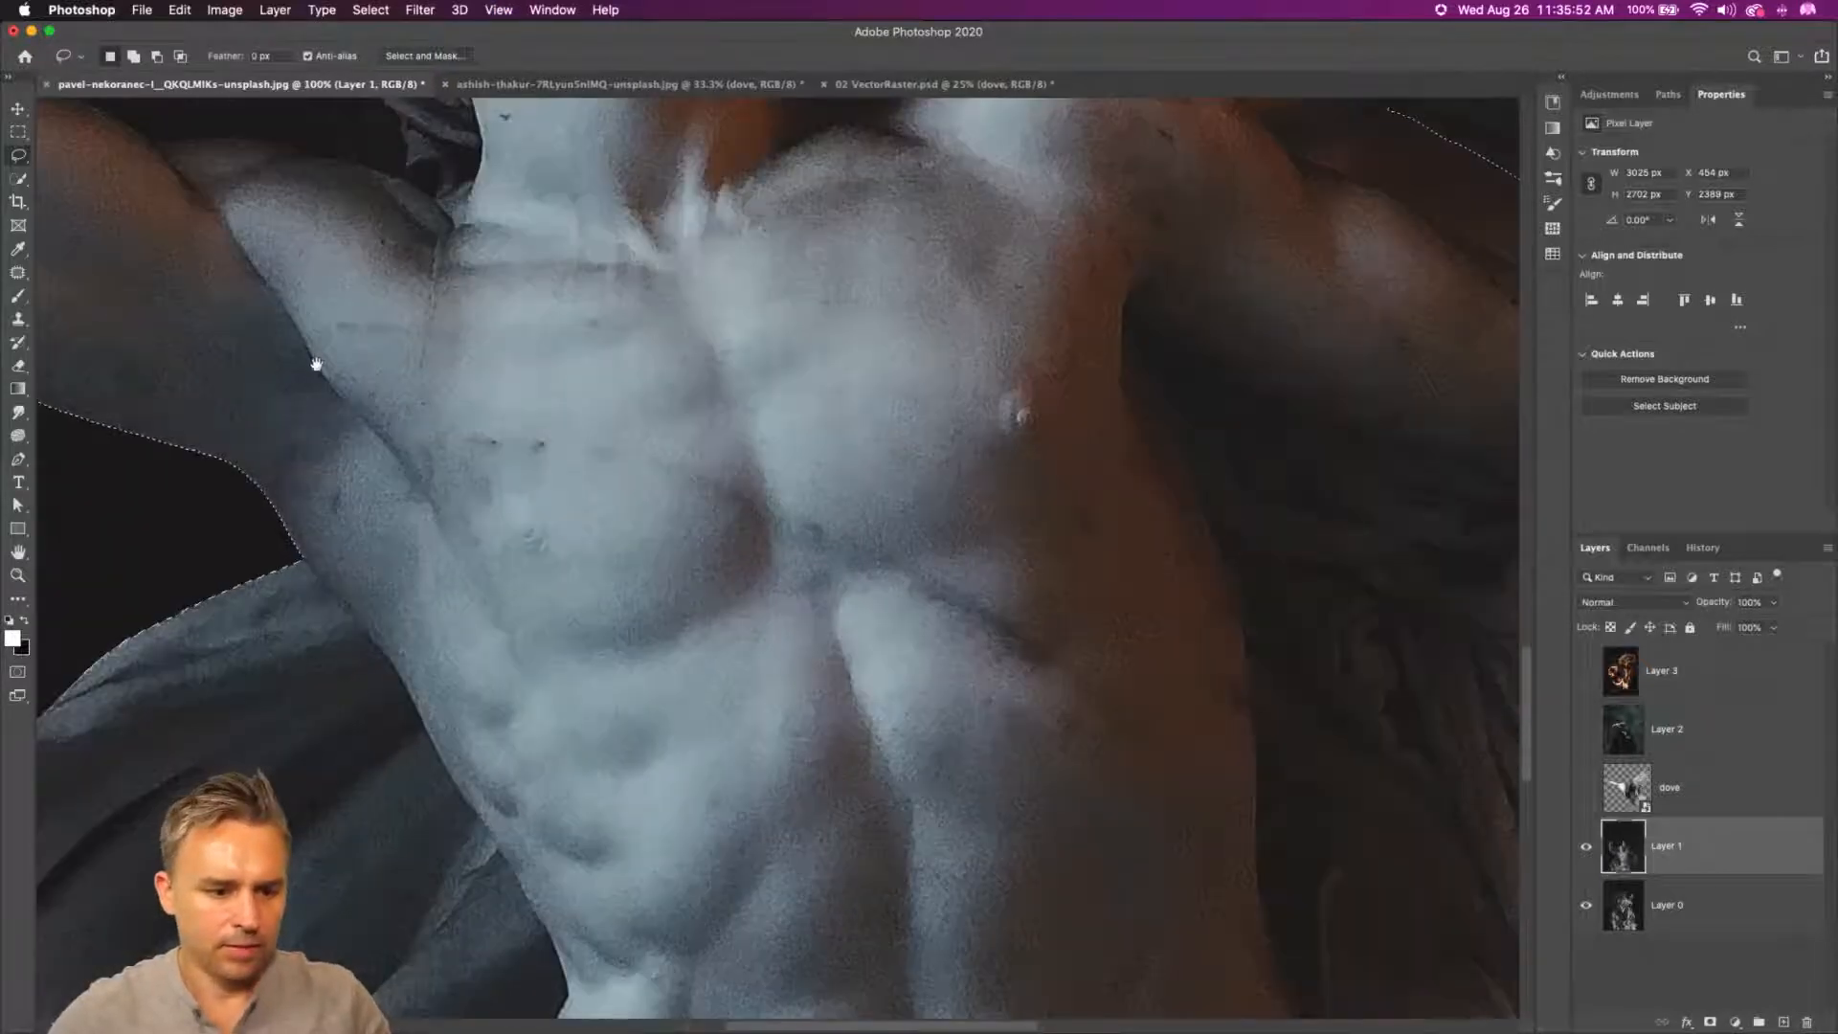
pyautogui.moveTo(316, 364); pyautogui.dragTo(660, 517)
pyautogui.moveTo(513, 353); pyautogui.dragTo(445, 279)
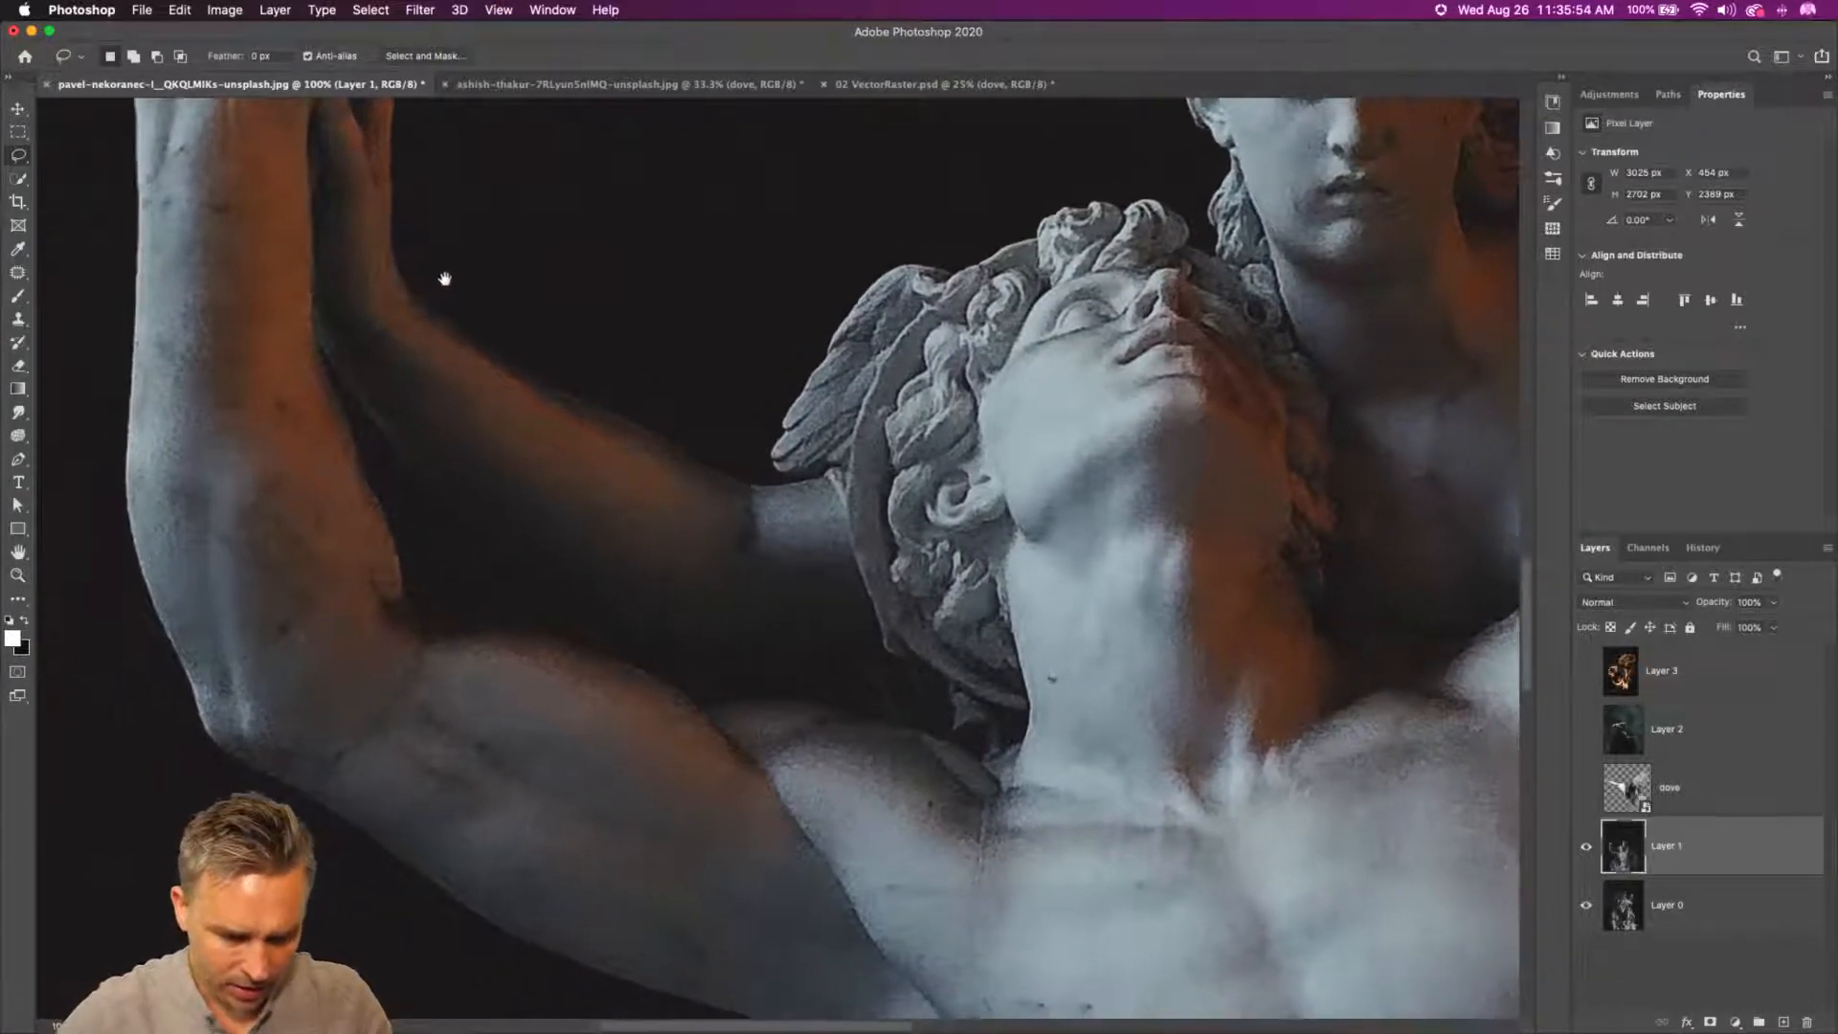
pyautogui.click(19, 180)
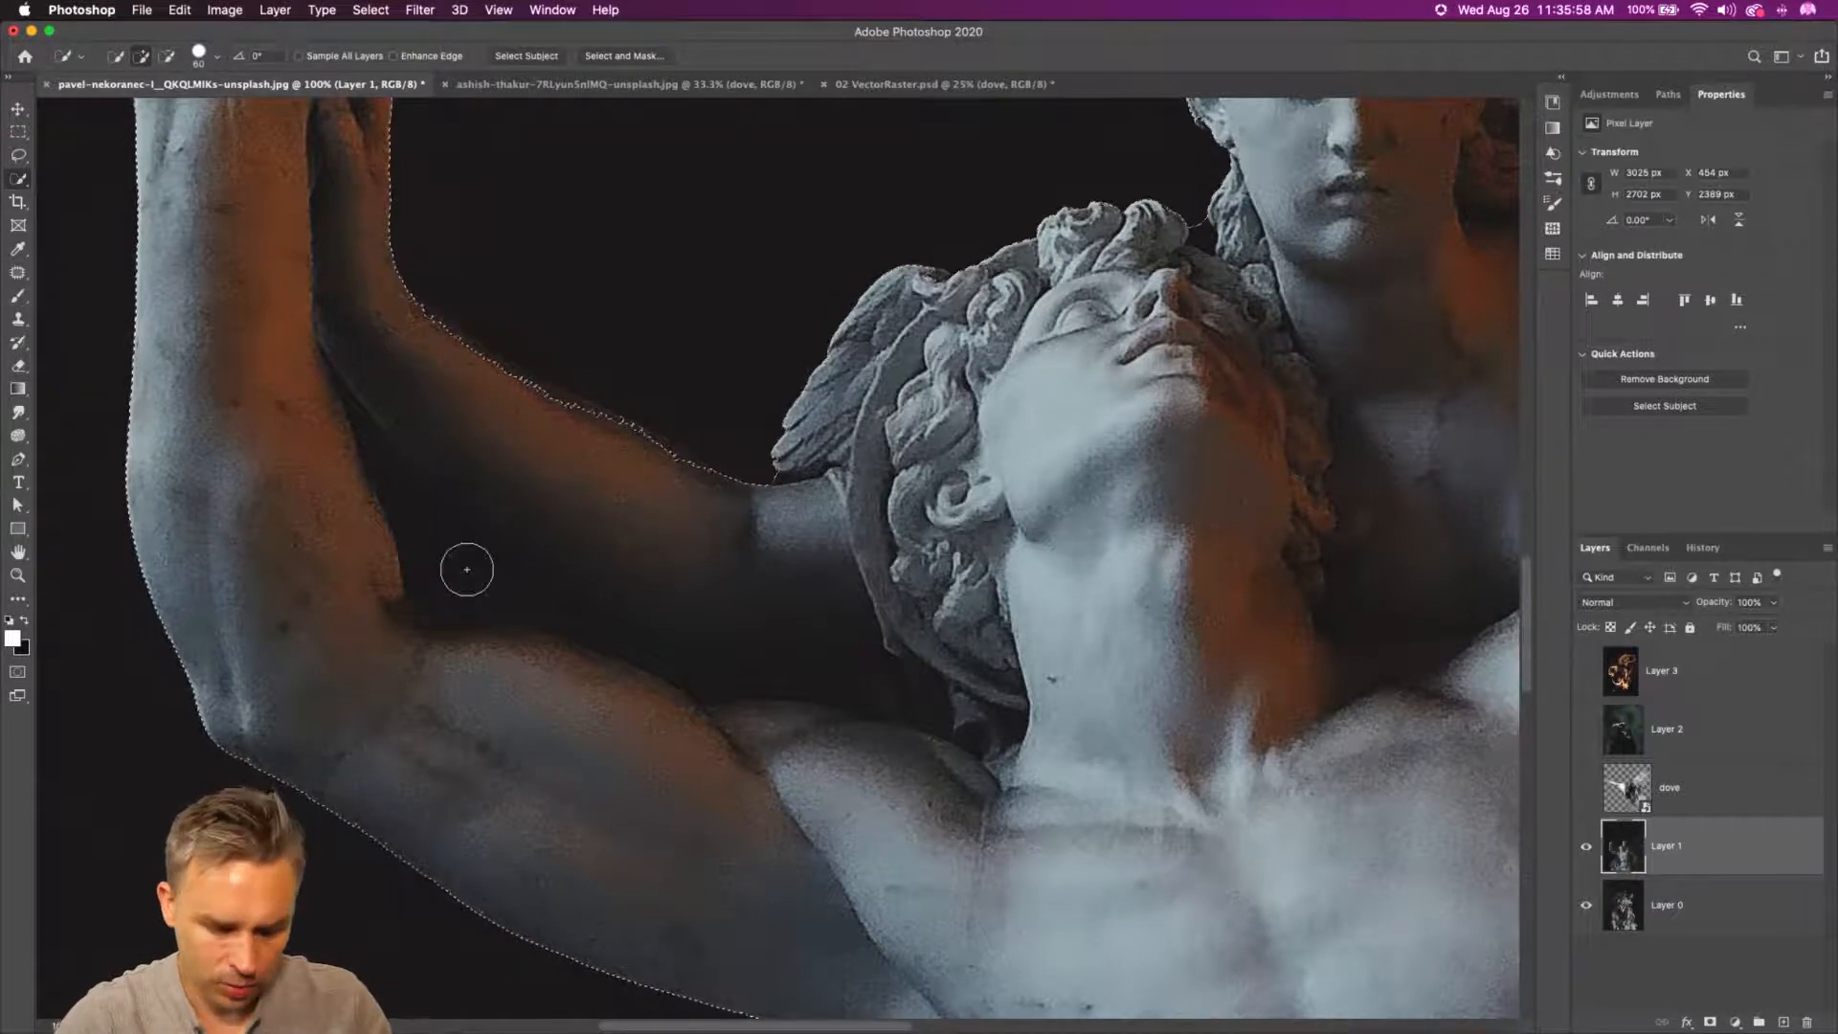
pyautogui.press('[')
pyautogui.press('[')
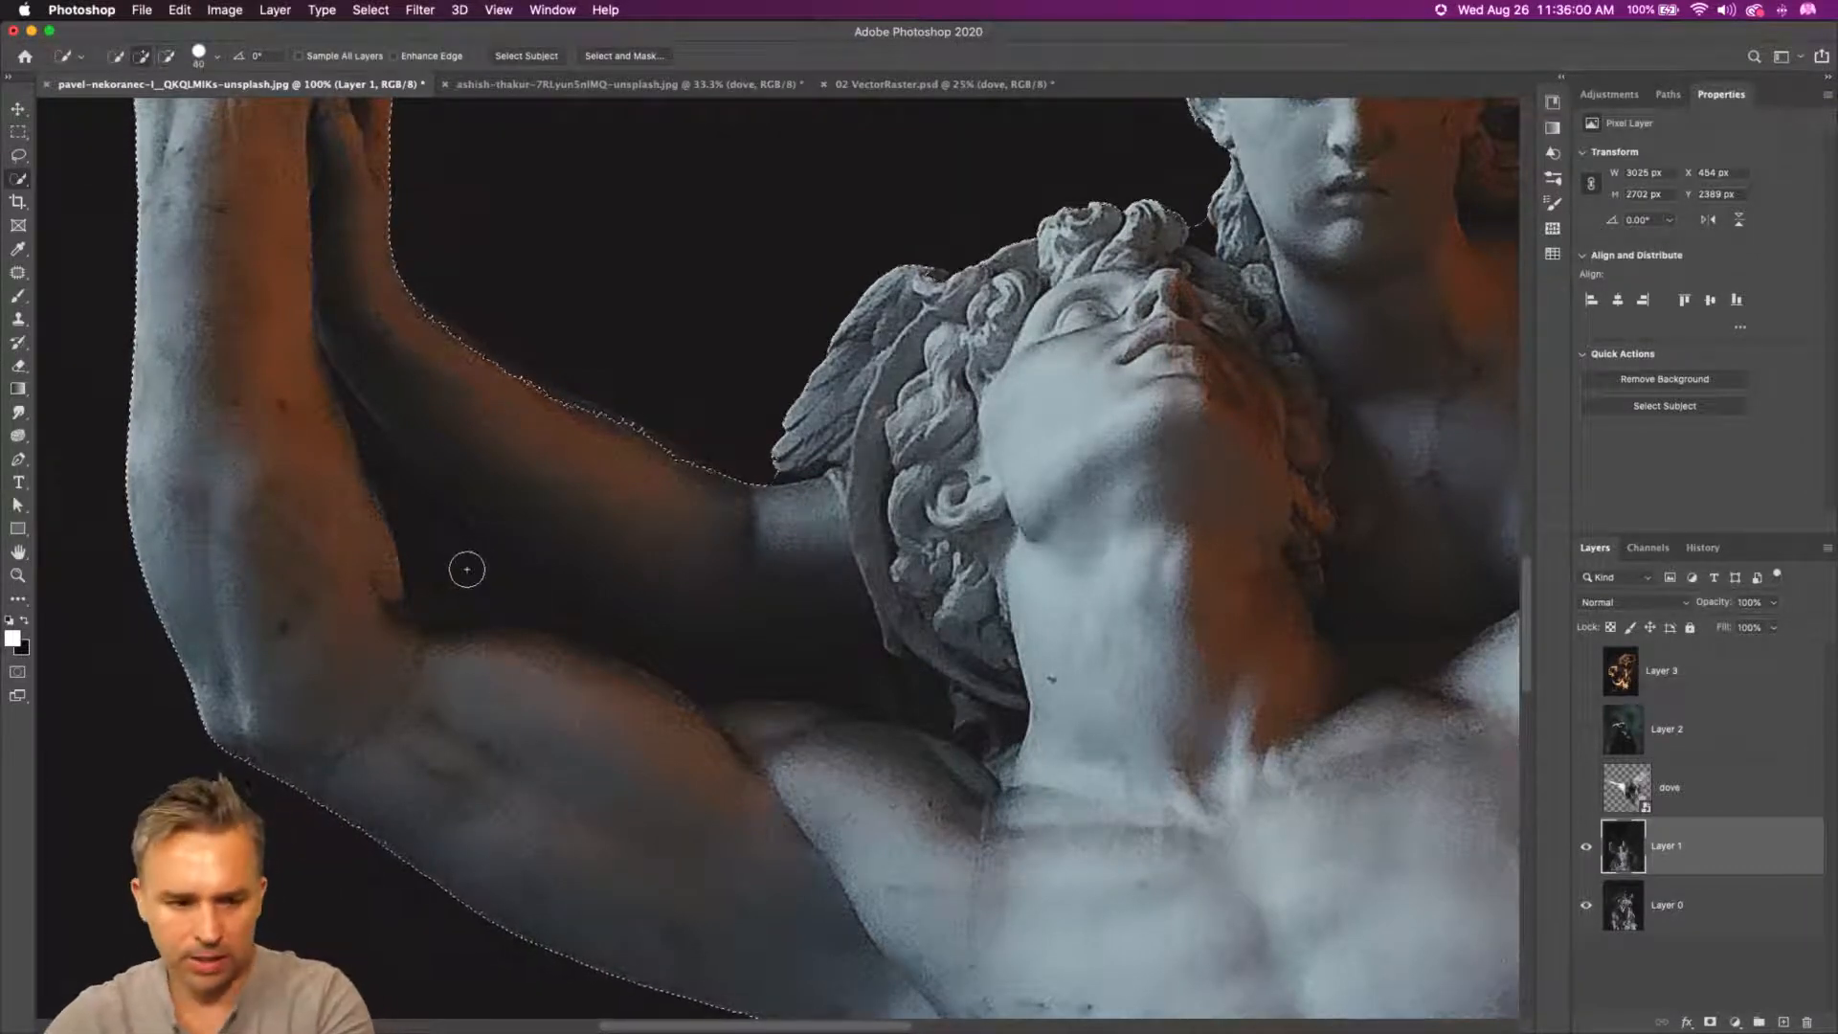
pyautogui.press('super+d')
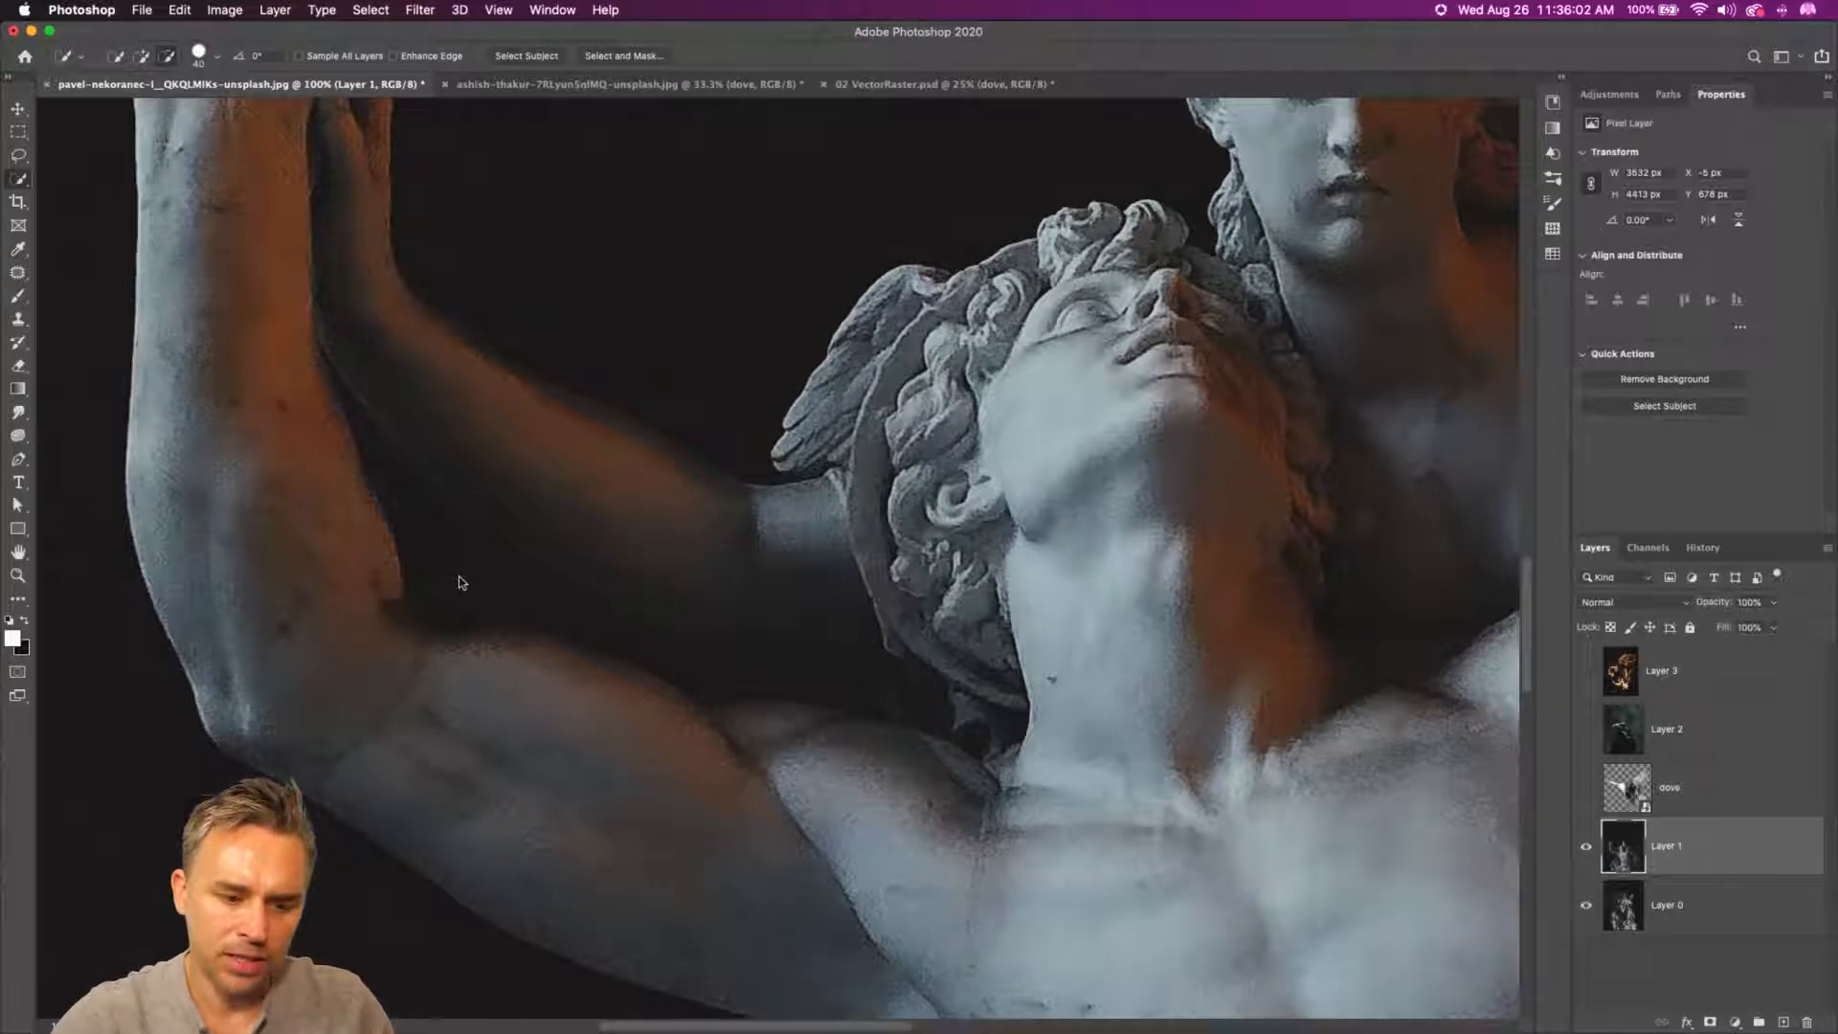
pyautogui.click(450, 567)
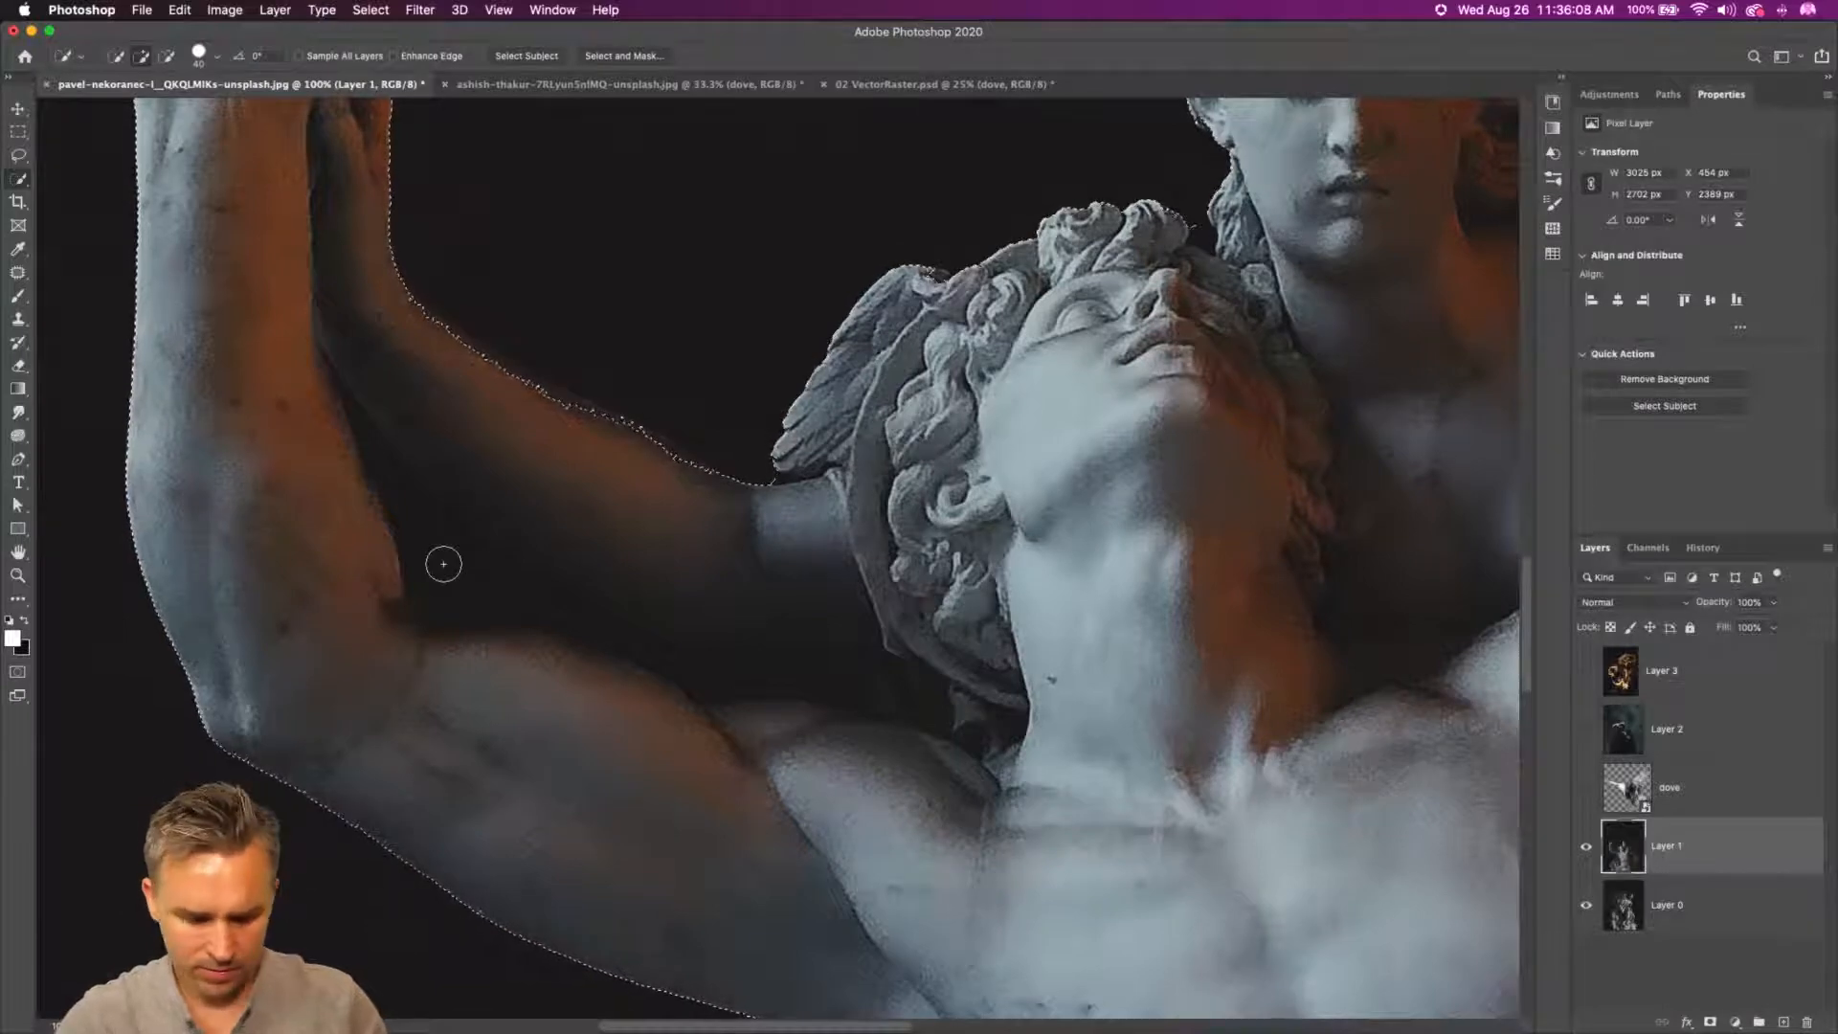
# - Subtract the dark gap beside the raised forearm from the selection with Quick Selection strokes
pyautogui.press('super+minus')
pyautogui.press('super+minus')
pyautogui.press('super+minus')
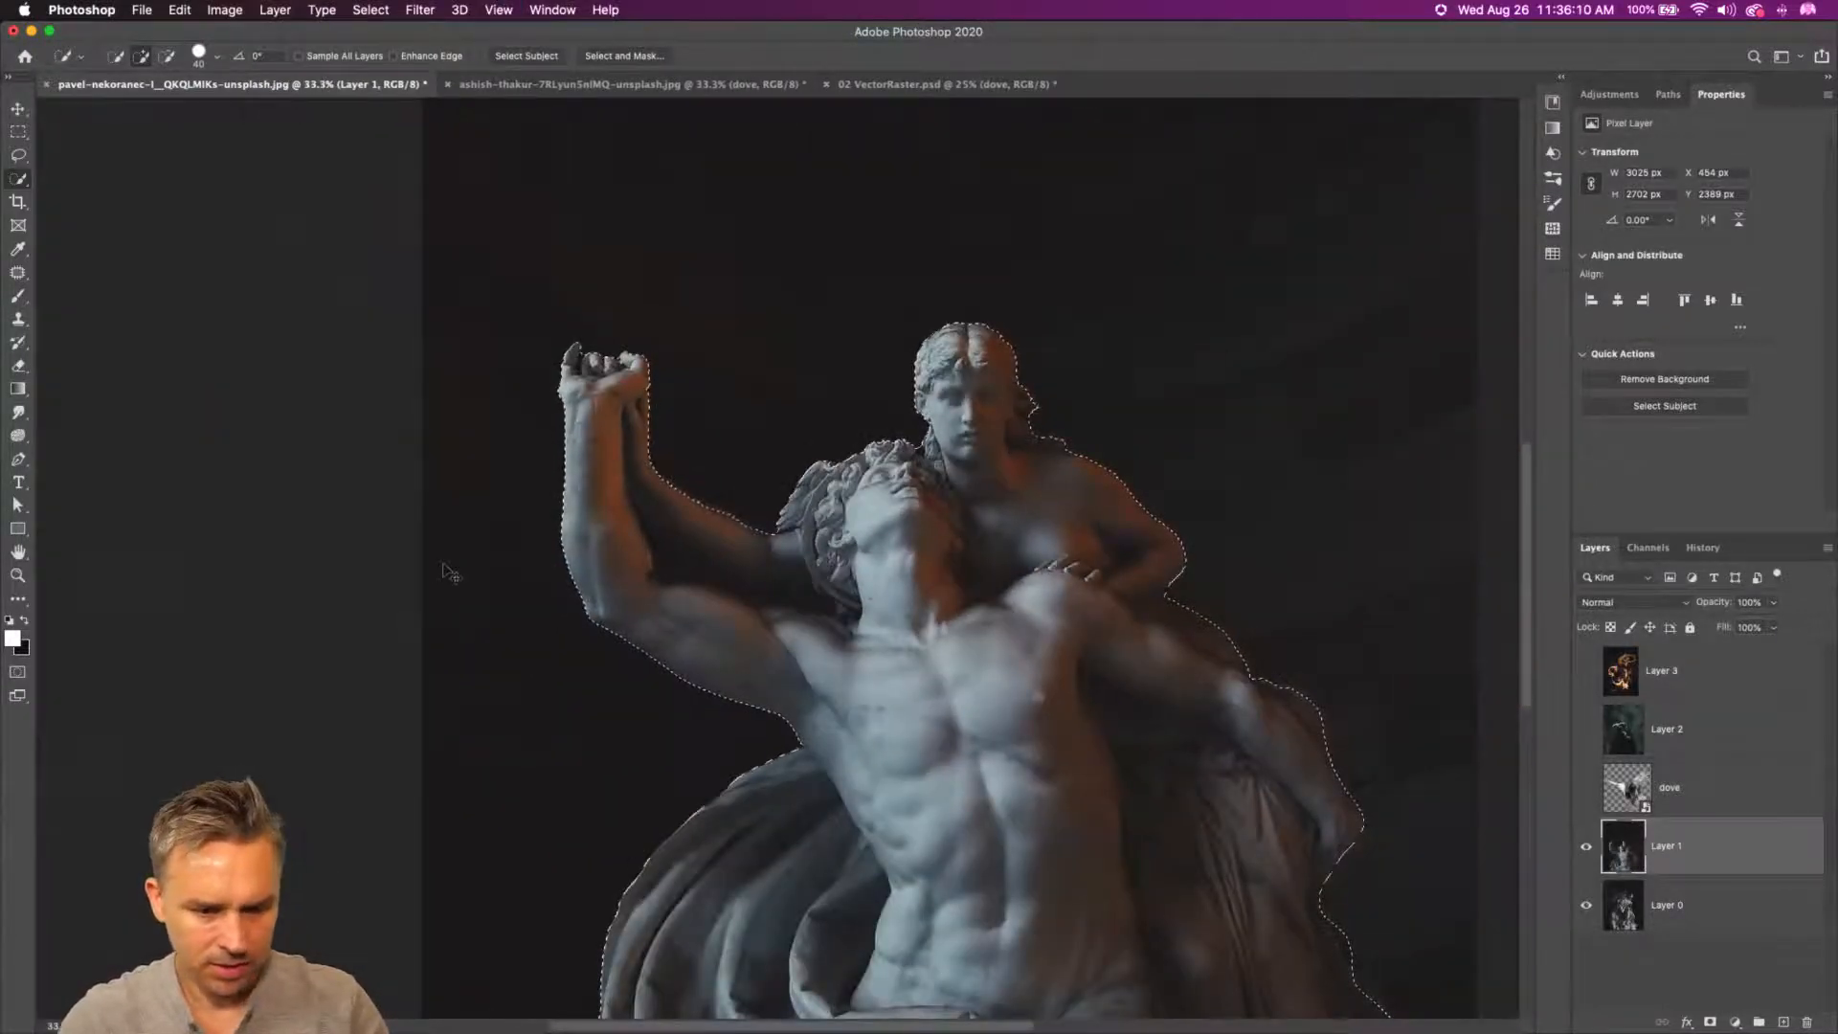
pyautogui.press('super+equal')
pyautogui.press('super+equal')
pyautogui.press('super+equal')
pyautogui.press('super+equal')
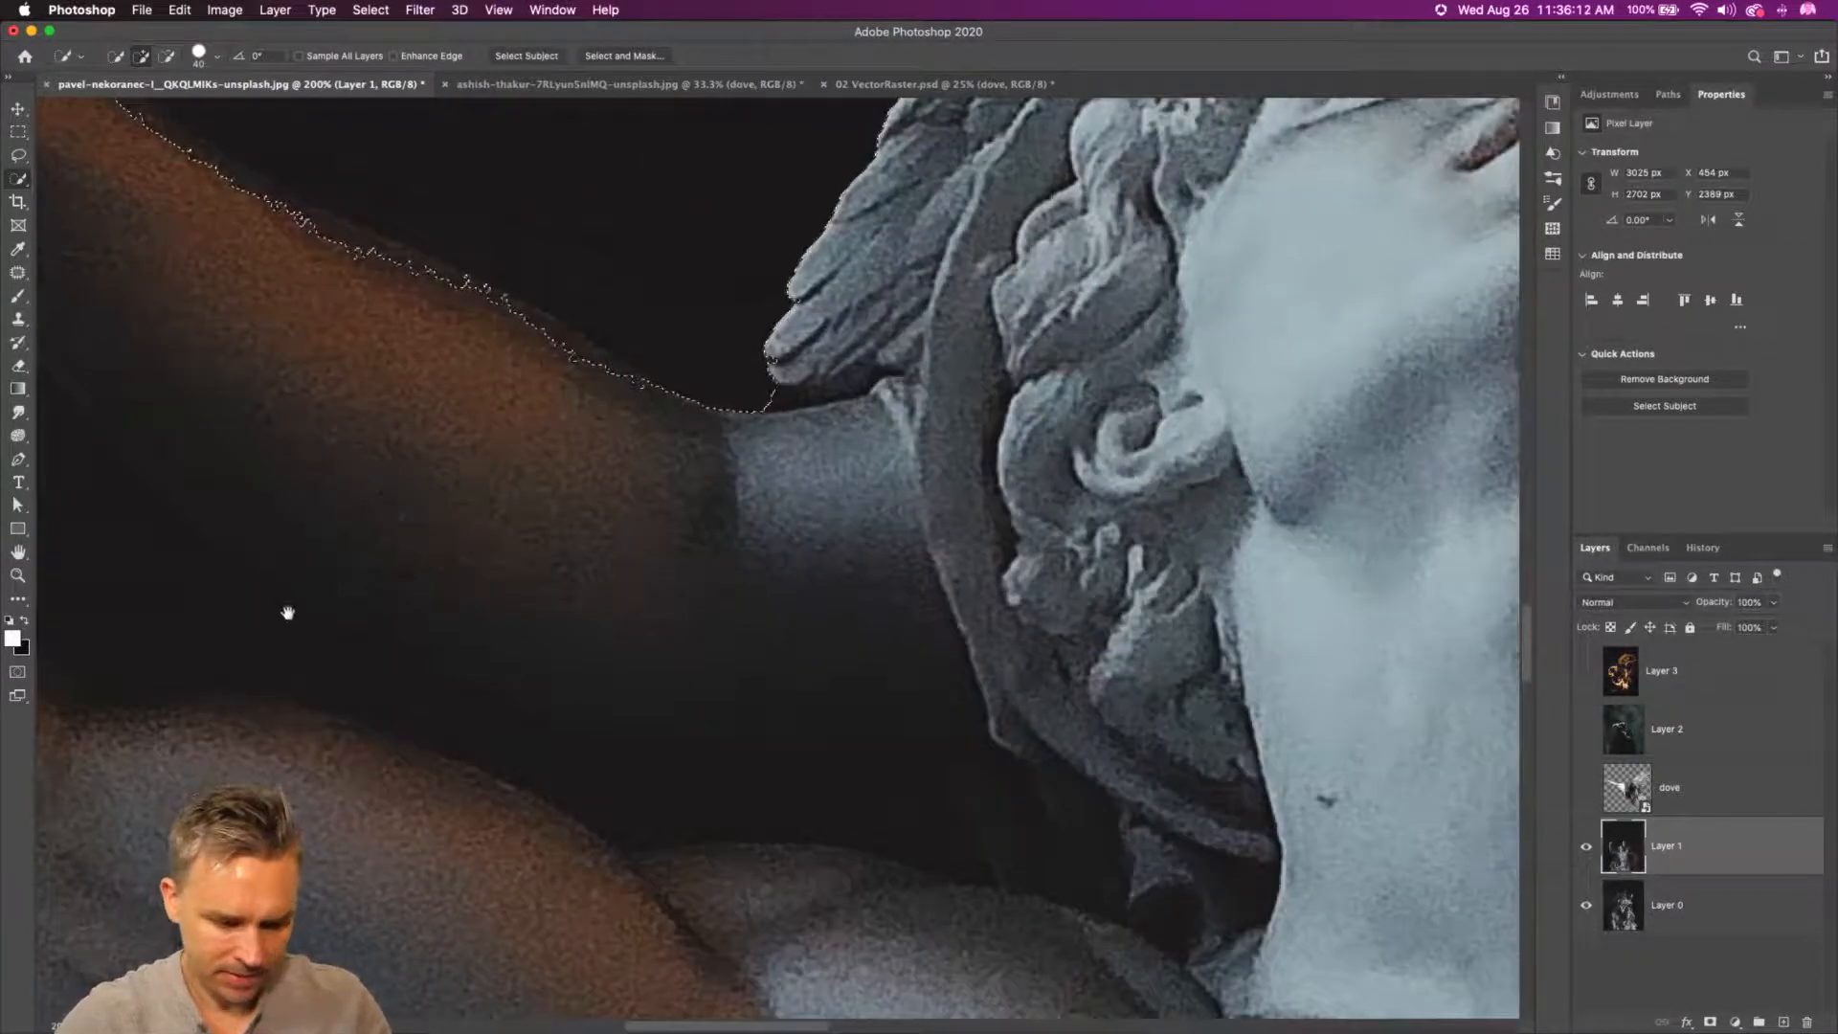
pyautogui.moveTo(287, 612); pyautogui.dragTo(574, 563)
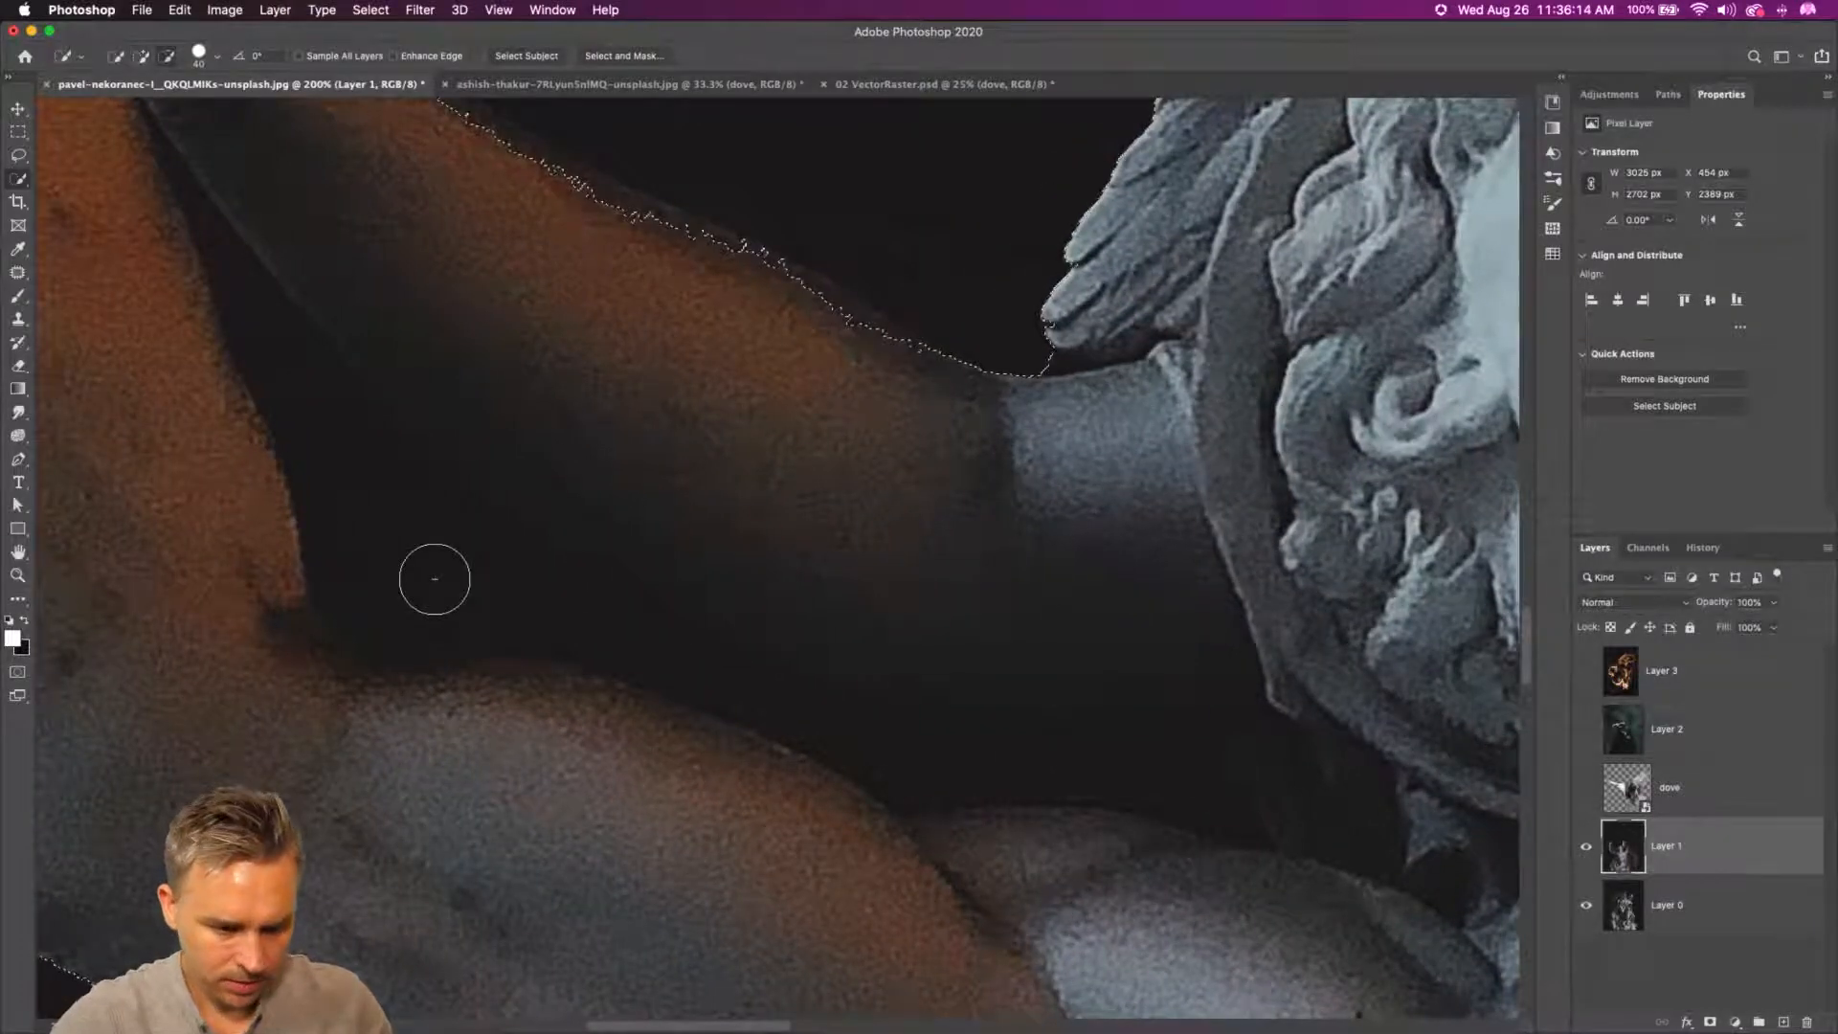
pyautogui.click(434, 579)
pyautogui.click(377, 508)
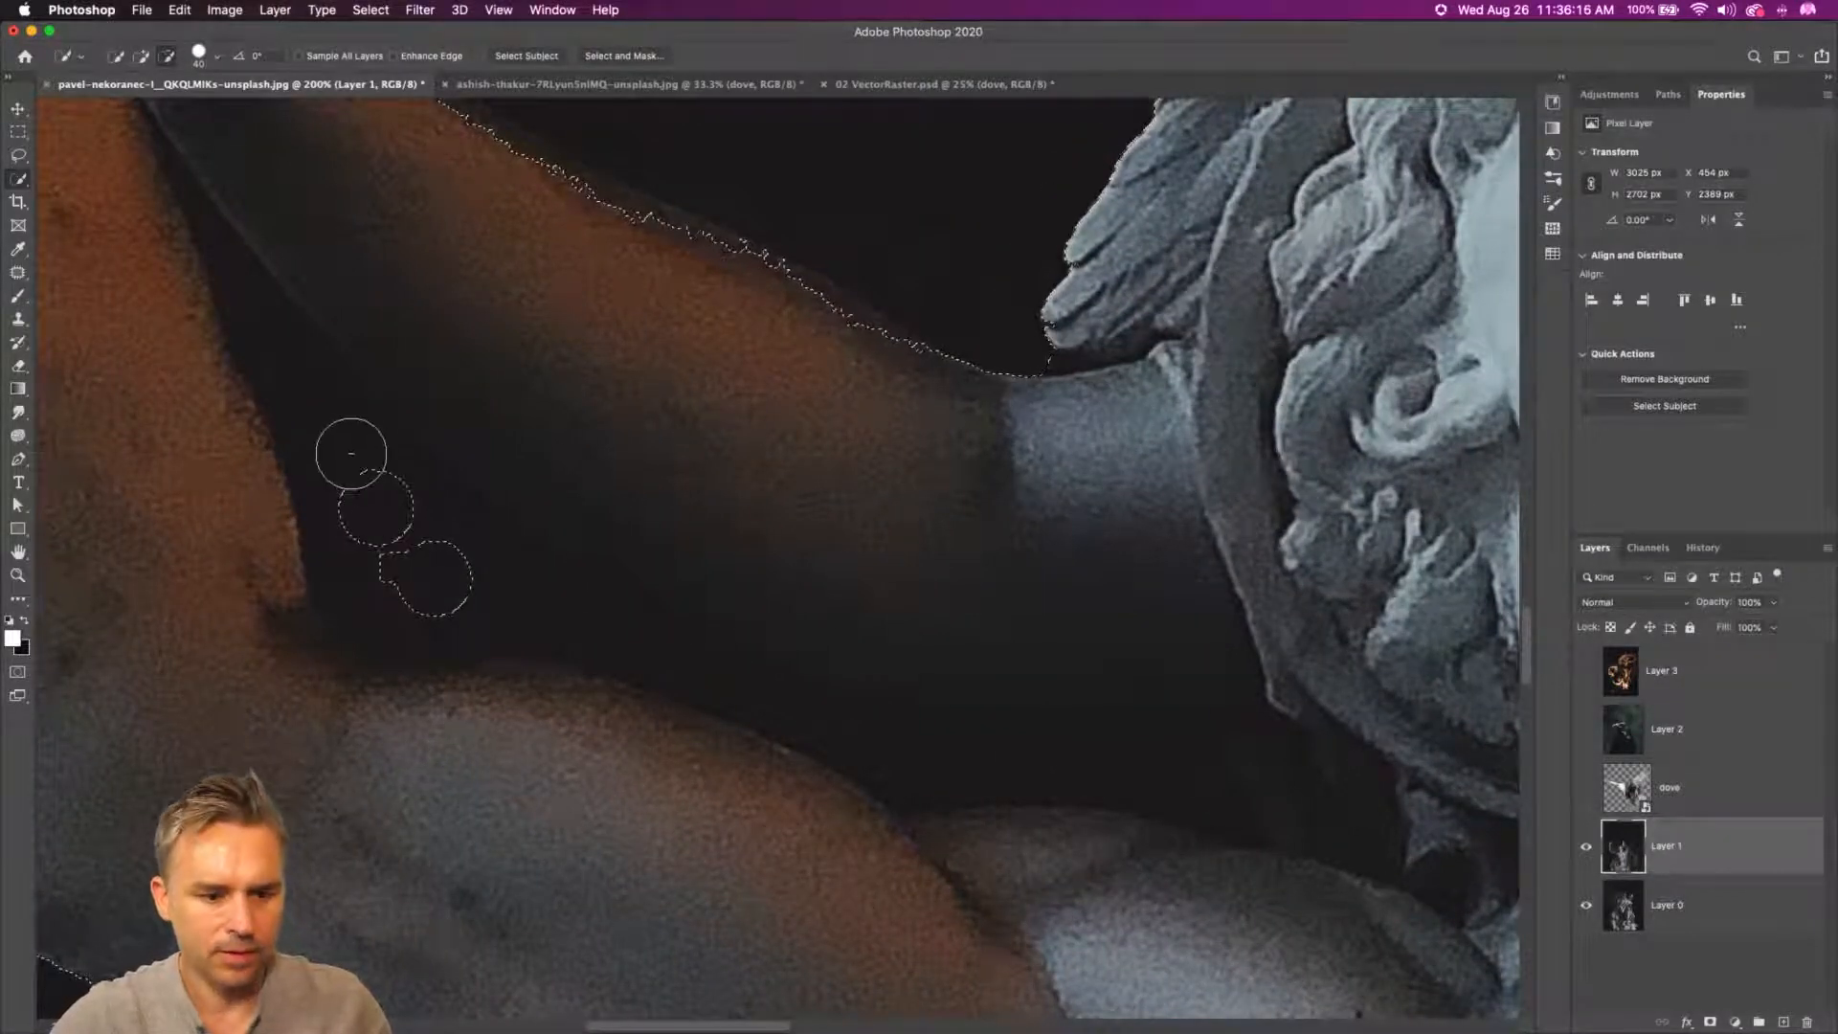
pyautogui.moveTo(352, 452)
pyautogui.mouseDown()
pyautogui.moveTo(531, 610)
pyautogui.moveTo(627, 660)
pyautogui.mouseUp()
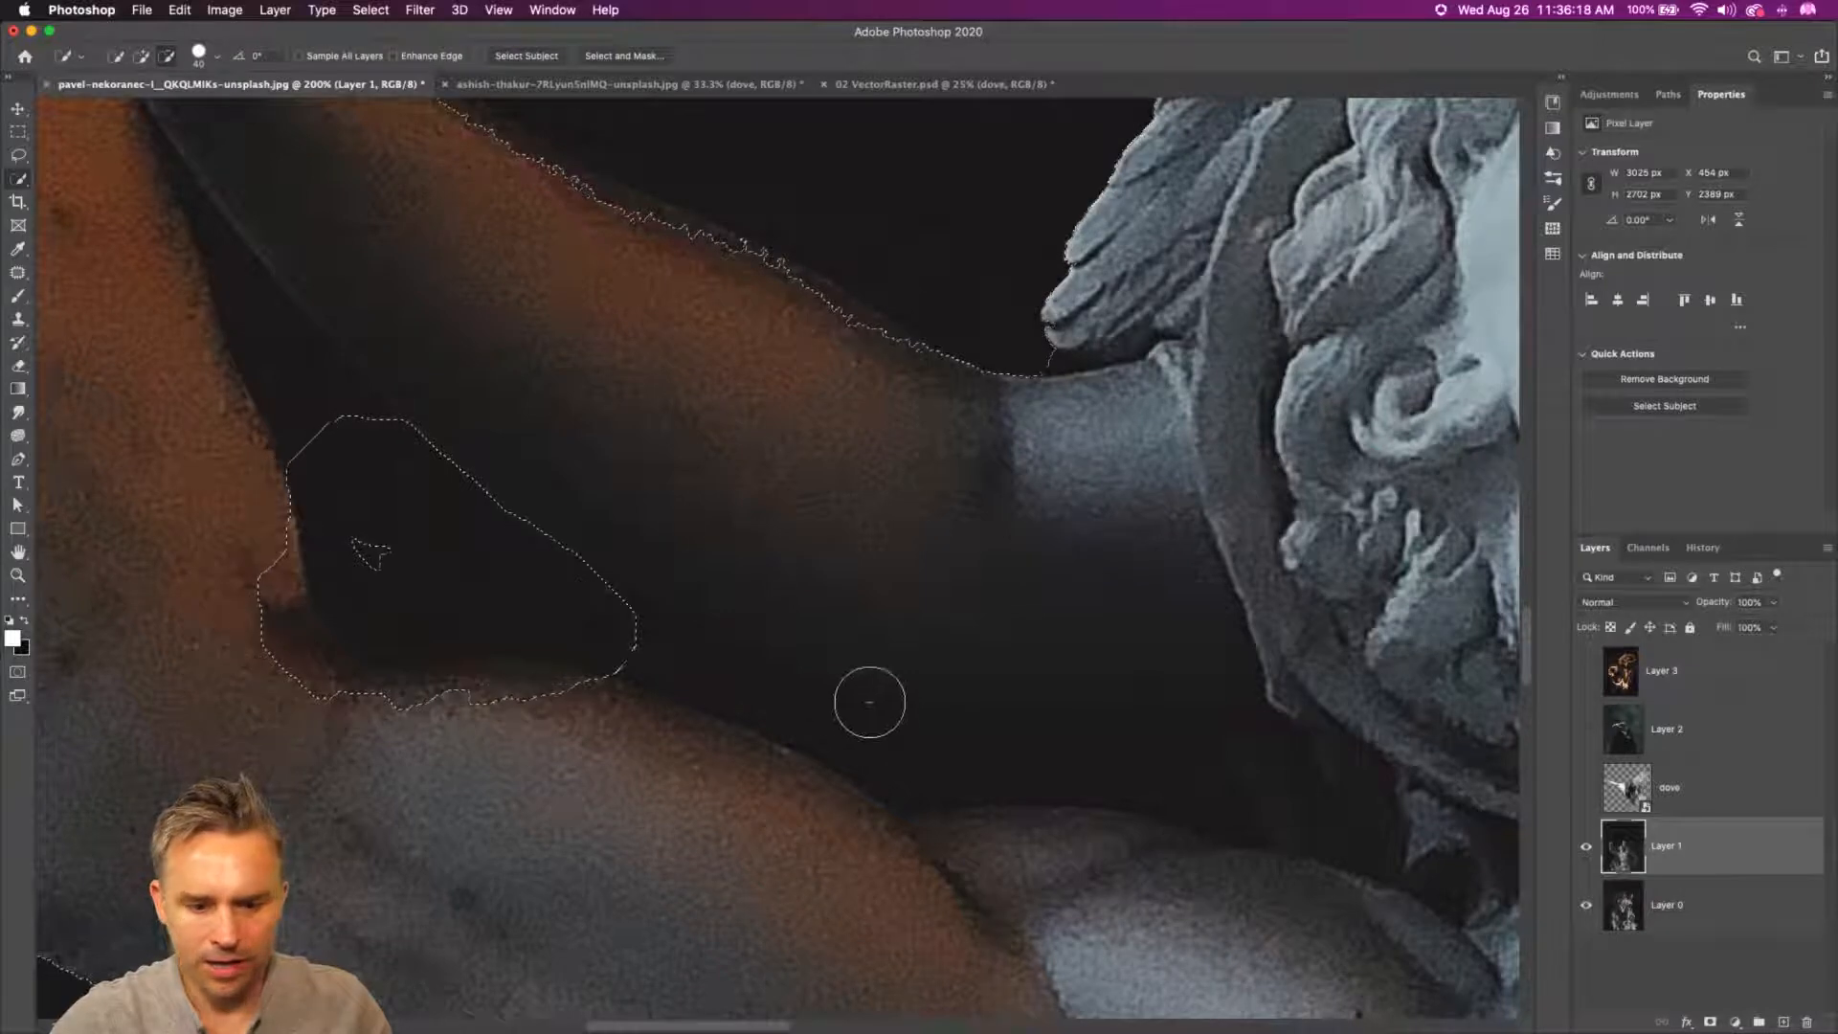
# - Reduce the Quick Selection brush and subtract the dark strip above the front figure's shoulder
pyautogui.press('[')
pyautogui.press('[')
pyautogui.press('[')
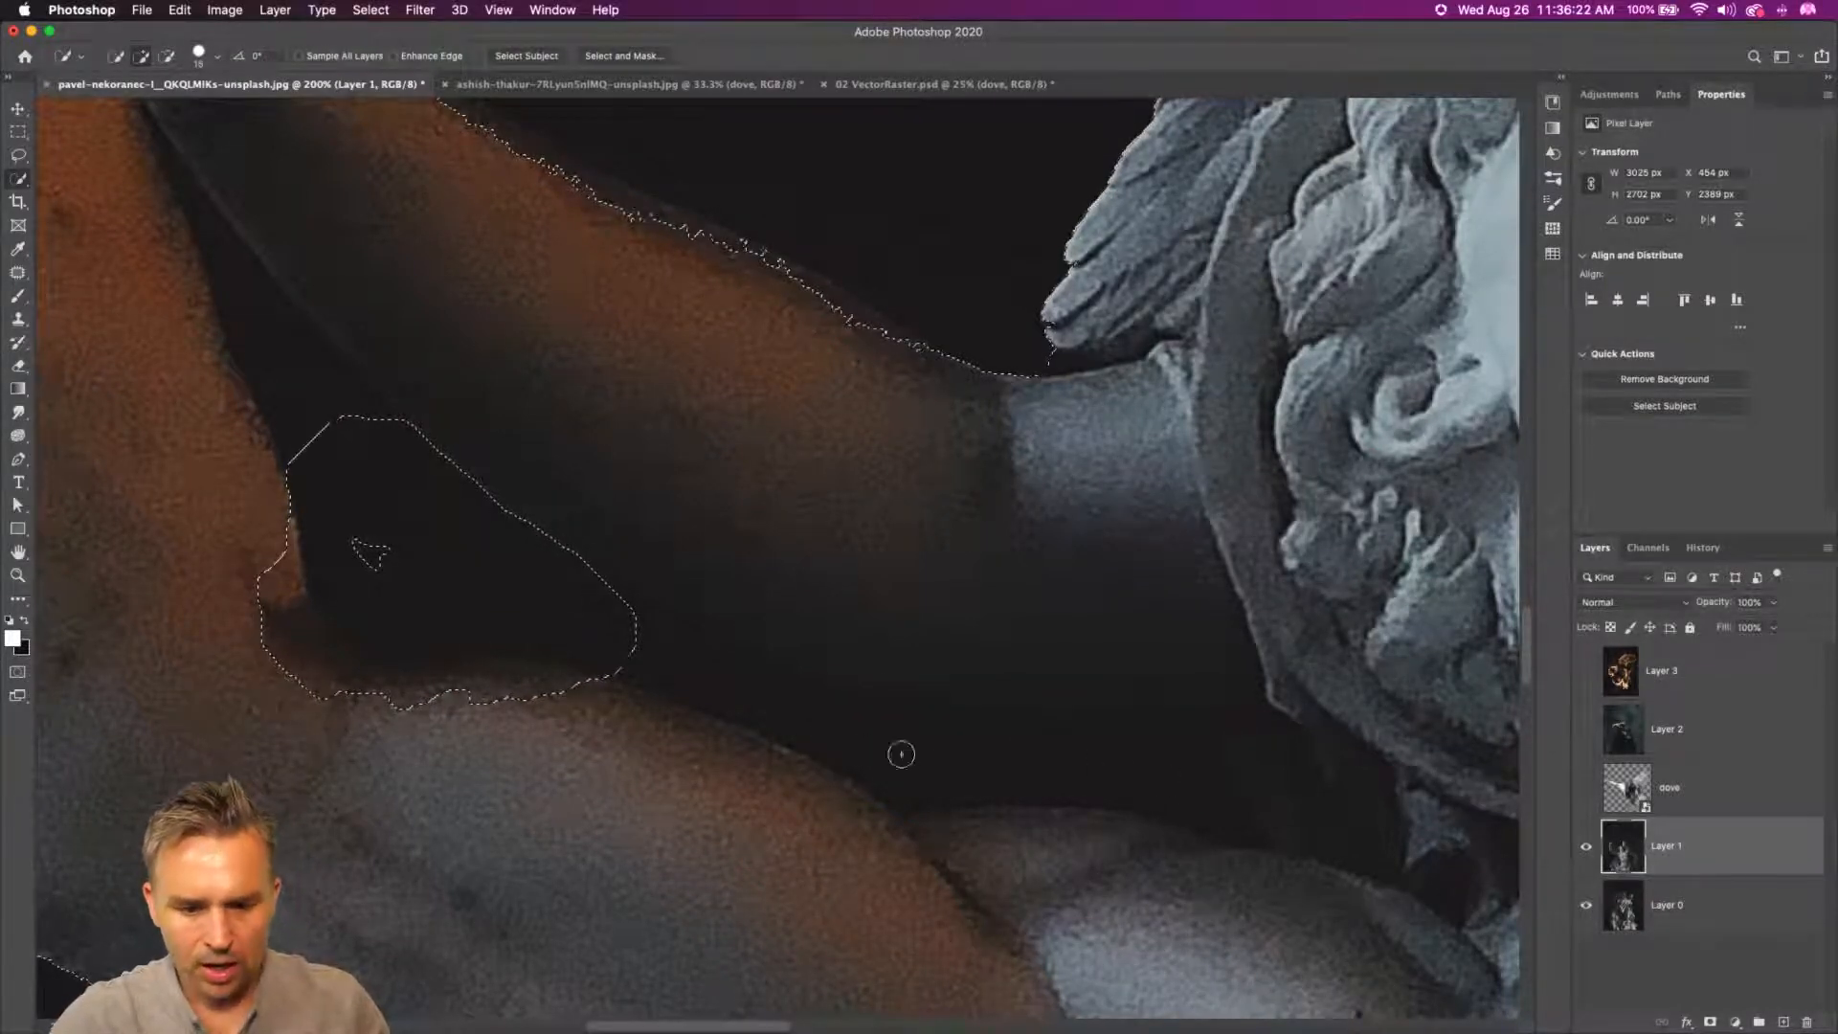
pyautogui.moveTo(1025, 743)
pyautogui.mouseDown()
pyautogui.moveTo(1046, 746)
pyautogui.moveTo(979, 745)
pyautogui.mouseUp()
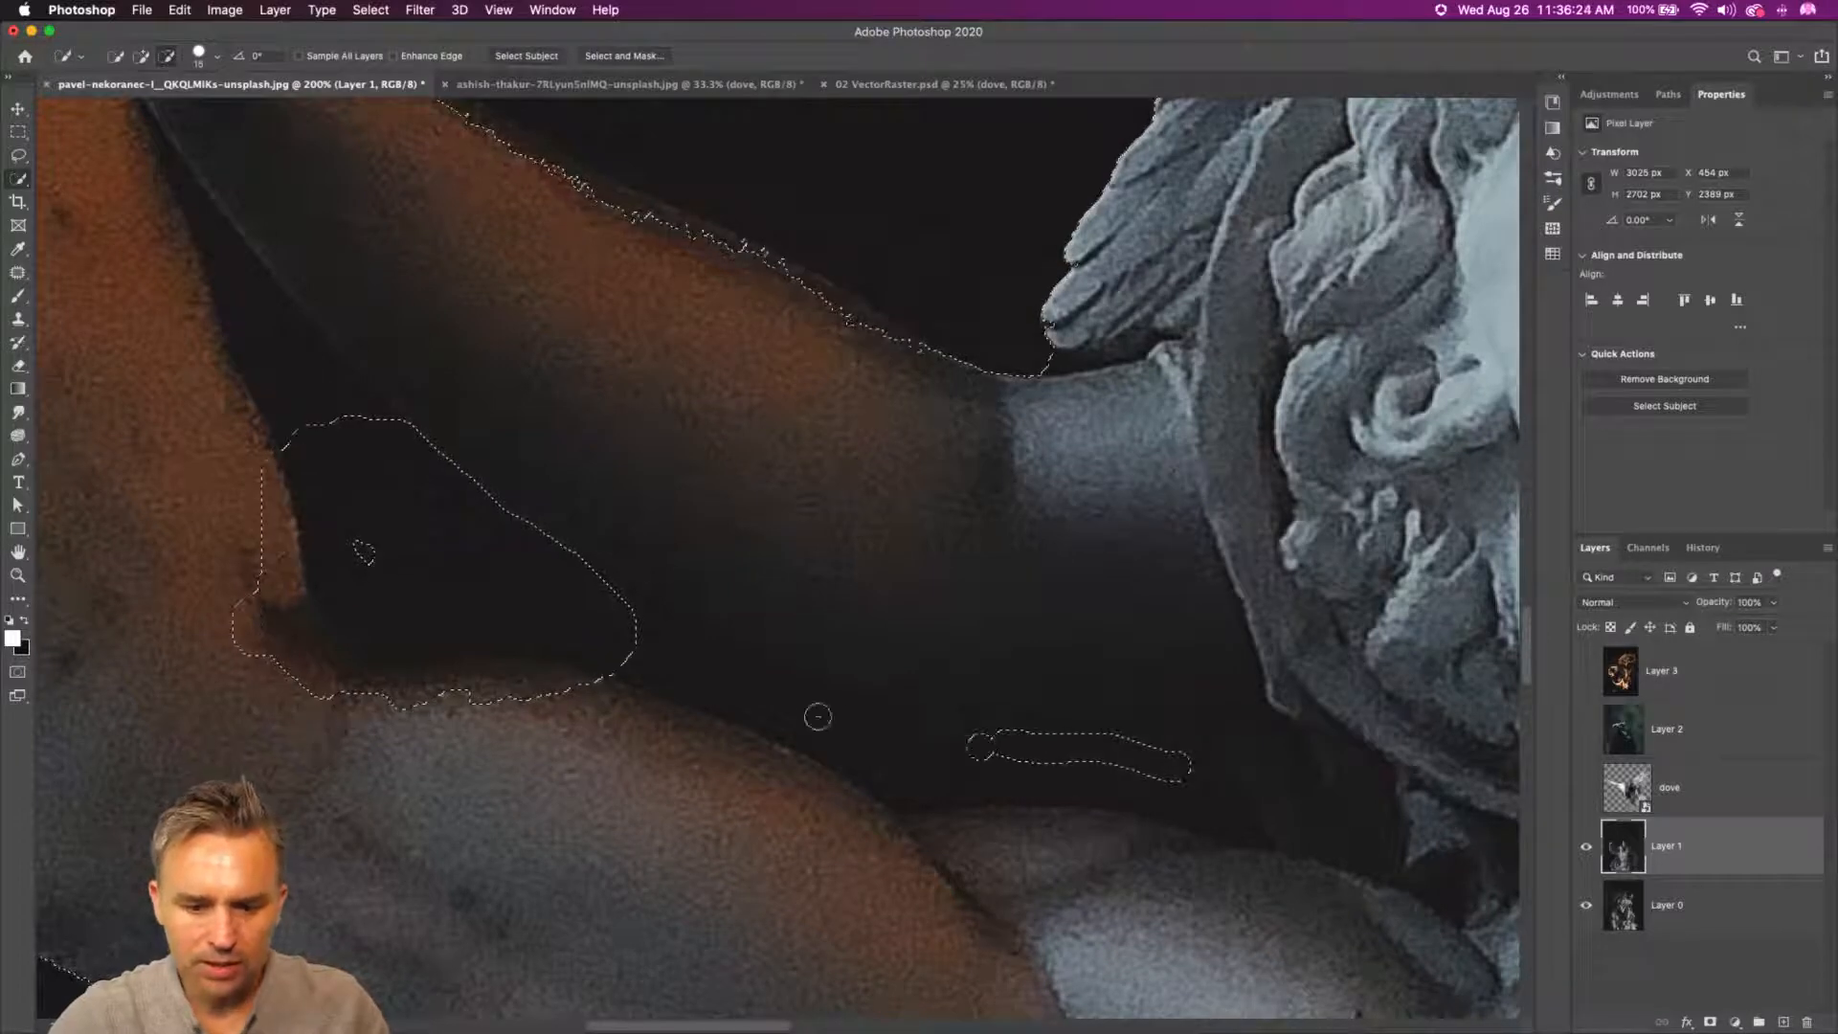
pyautogui.moveTo(818, 717); pyautogui.dragTo(709, 689)
# - Undo the latest Quick Selection strokes in the gap between the arms
pyautogui.press('super+z')
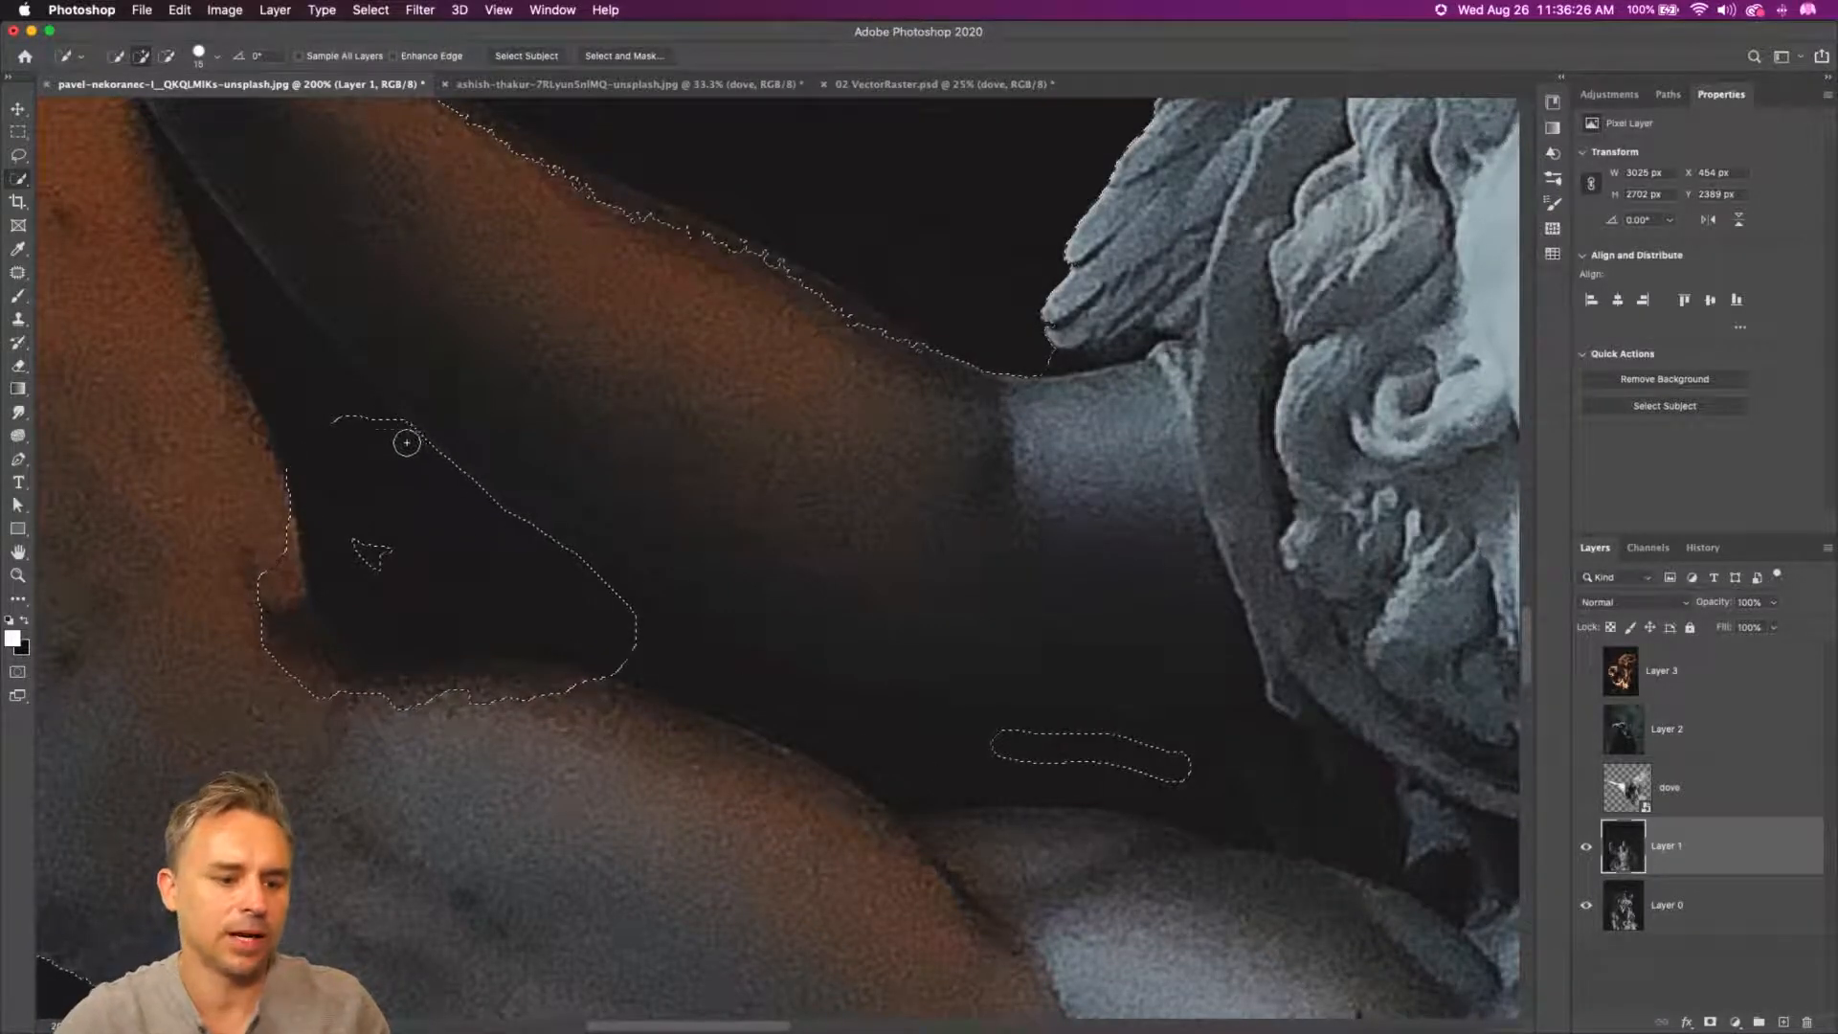
pyautogui.press('super+z')
pyautogui.press('super+z')
pyautogui.press('super+z')
pyautogui.press('super+z')
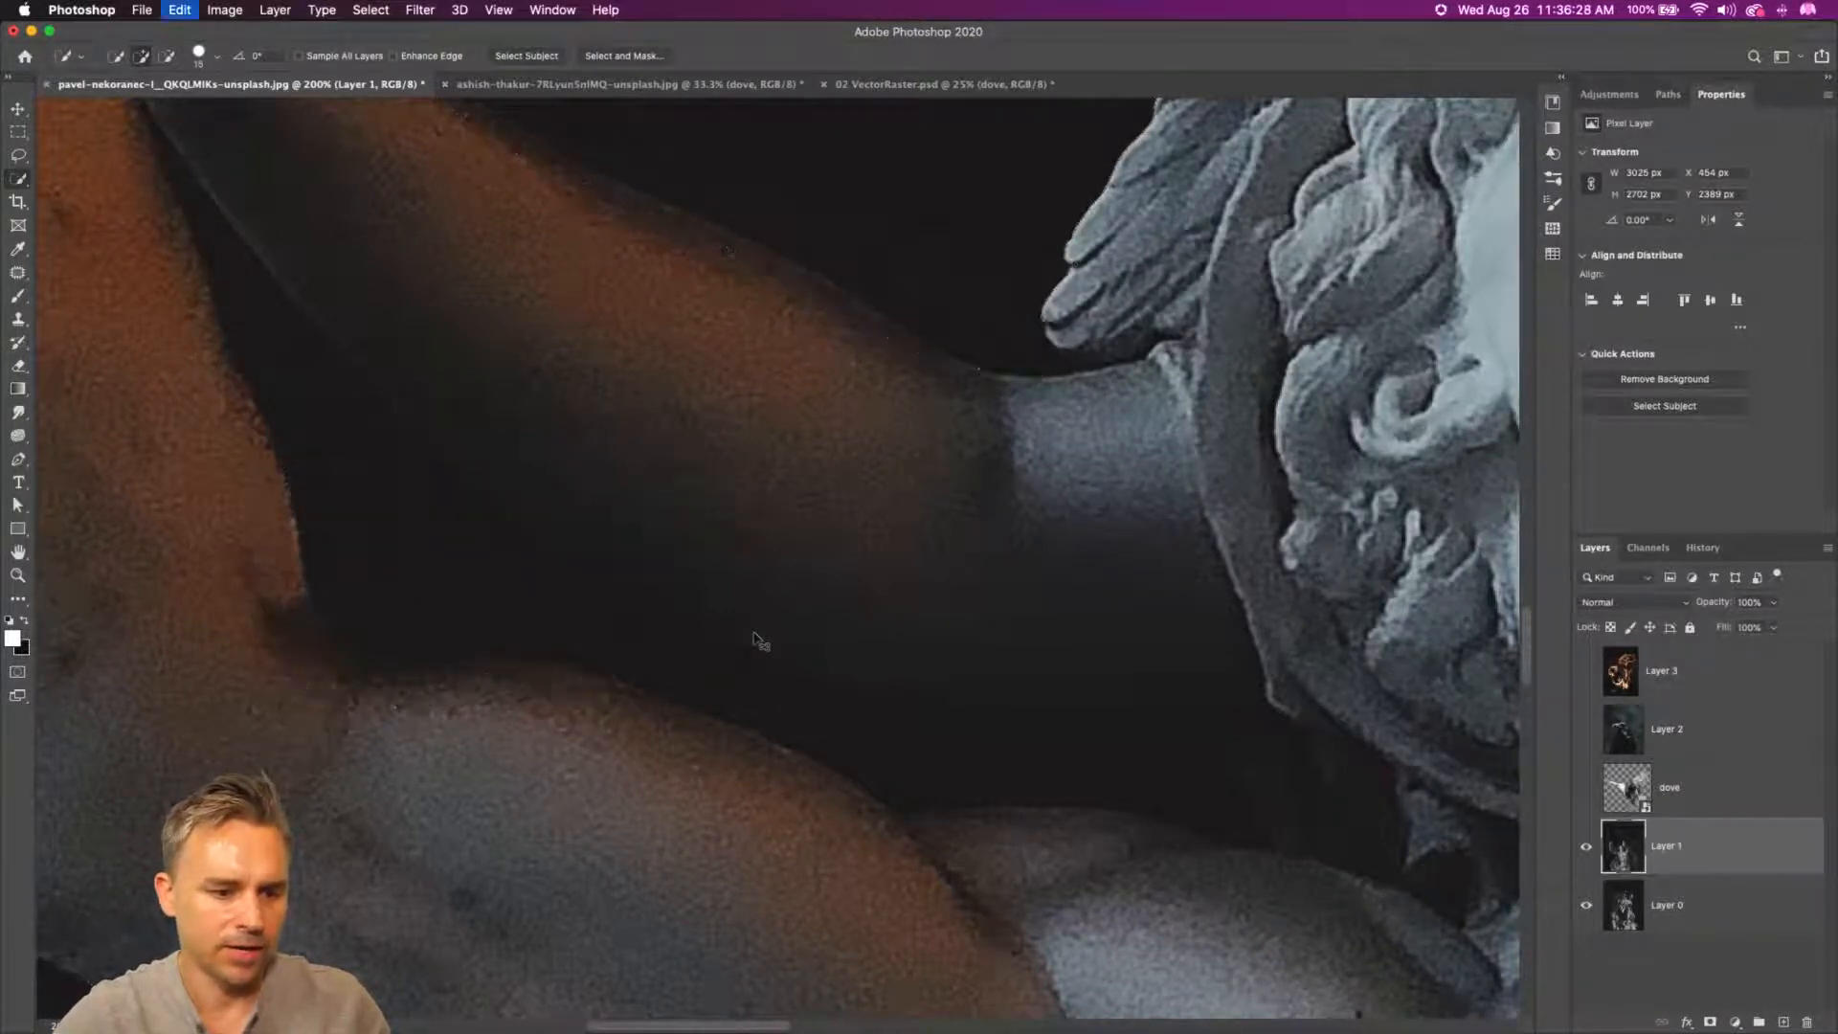
# - Subtract the whole dark gap between the raised arms with the Lasso tool and mask Layer 1 with the selection
pyautogui.moveTo(271, 279); pyautogui.dragTo(375, 366)
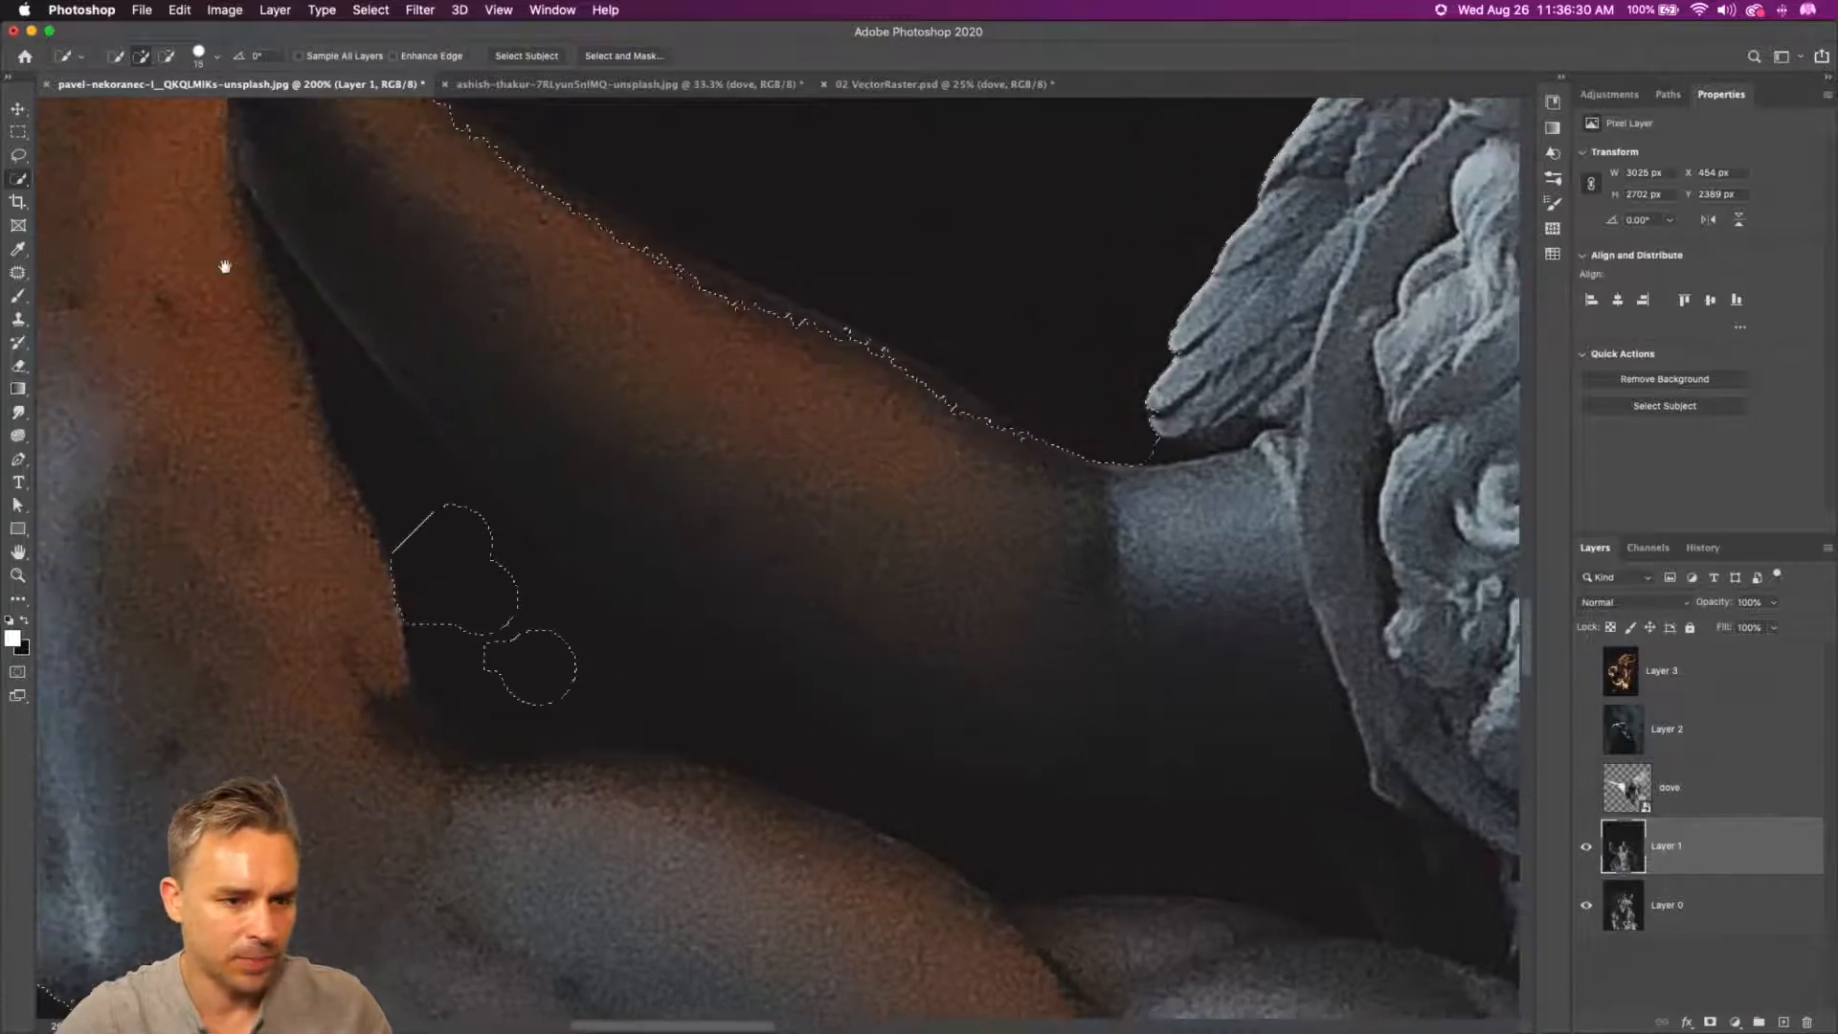
pyautogui.click(19, 155)
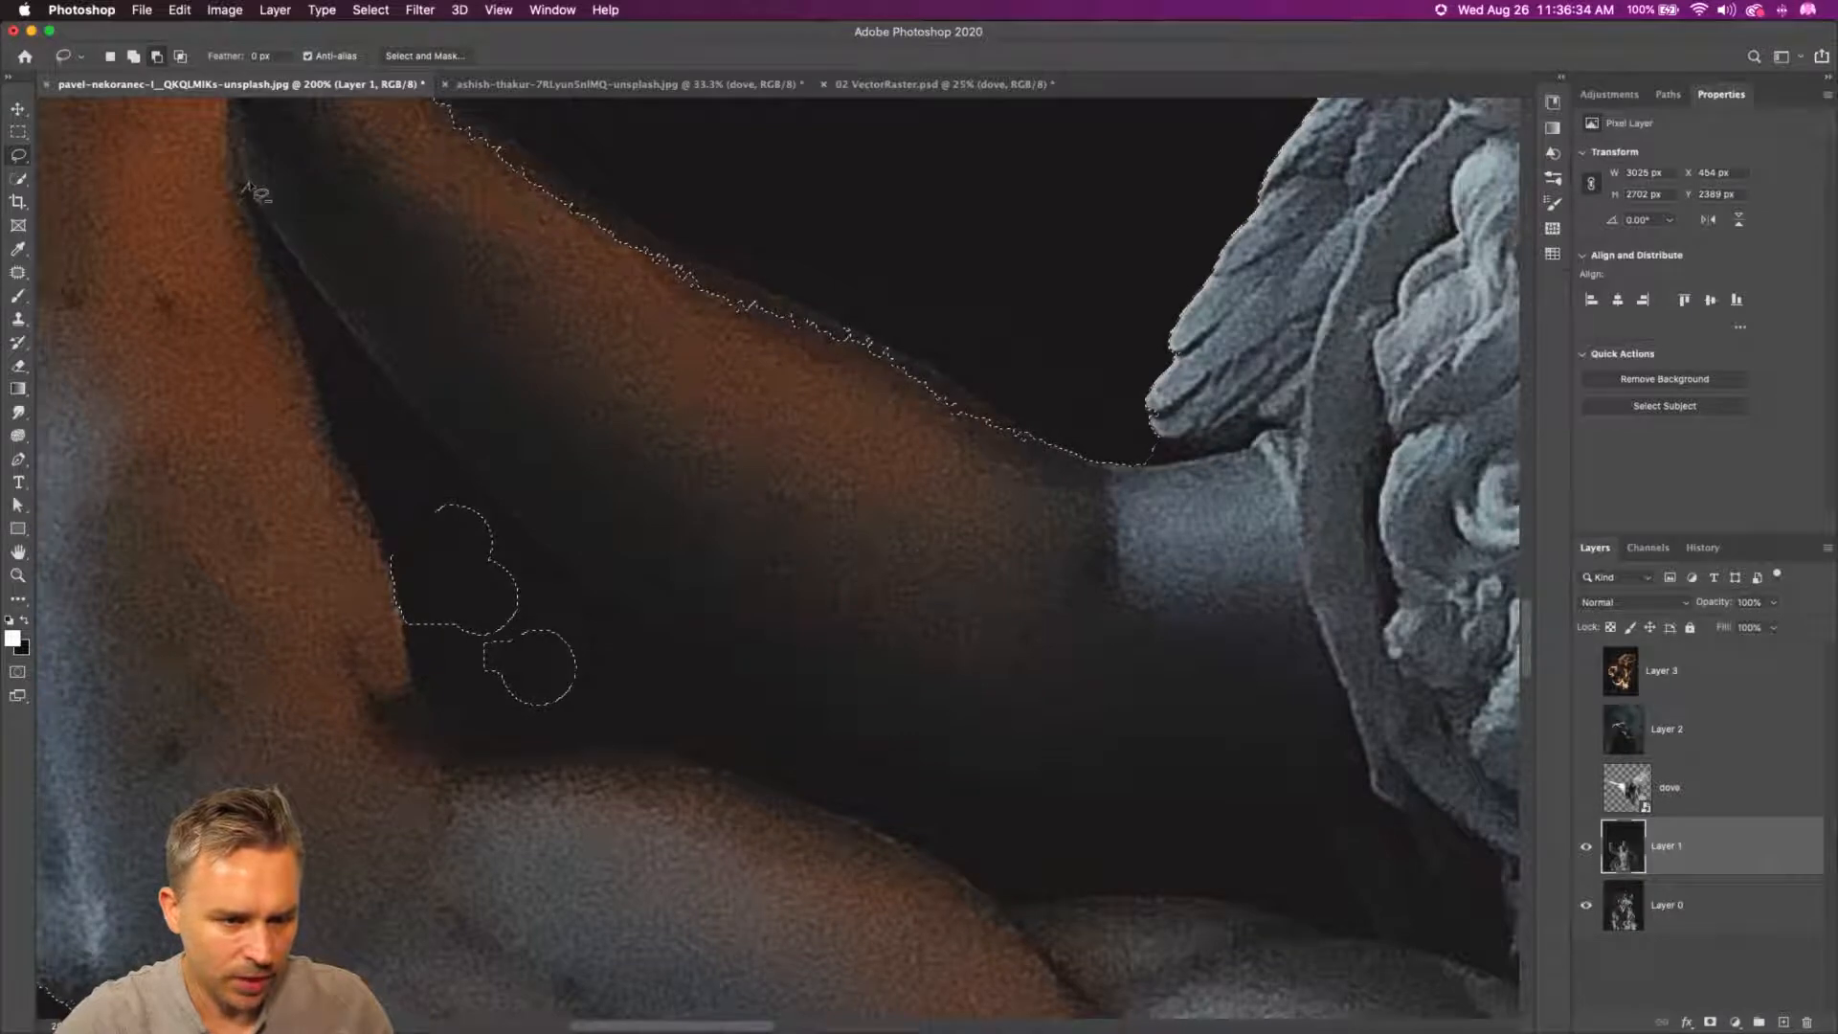
pyautogui.moveTo(251, 188)
pyautogui.mouseDown()
pyautogui.moveTo(454, 475)
pyautogui.moveTo(614, 634)
pyautogui.moveTo(626, 617)
pyautogui.moveTo(941, 775)
pyautogui.moveTo(1299, 816)
pyautogui.moveTo(1421, 957)
pyautogui.moveTo(1008, 915)
pyautogui.moveTo(799, 802)
pyautogui.moveTo(577, 760)
pyautogui.moveTo(475, 766)
pyautogui.moveTo(406, 677)
pyautogui.moveTo(400, 584)
pyautogui.moveTo(251, 187)
pyautogui.mouseUp()
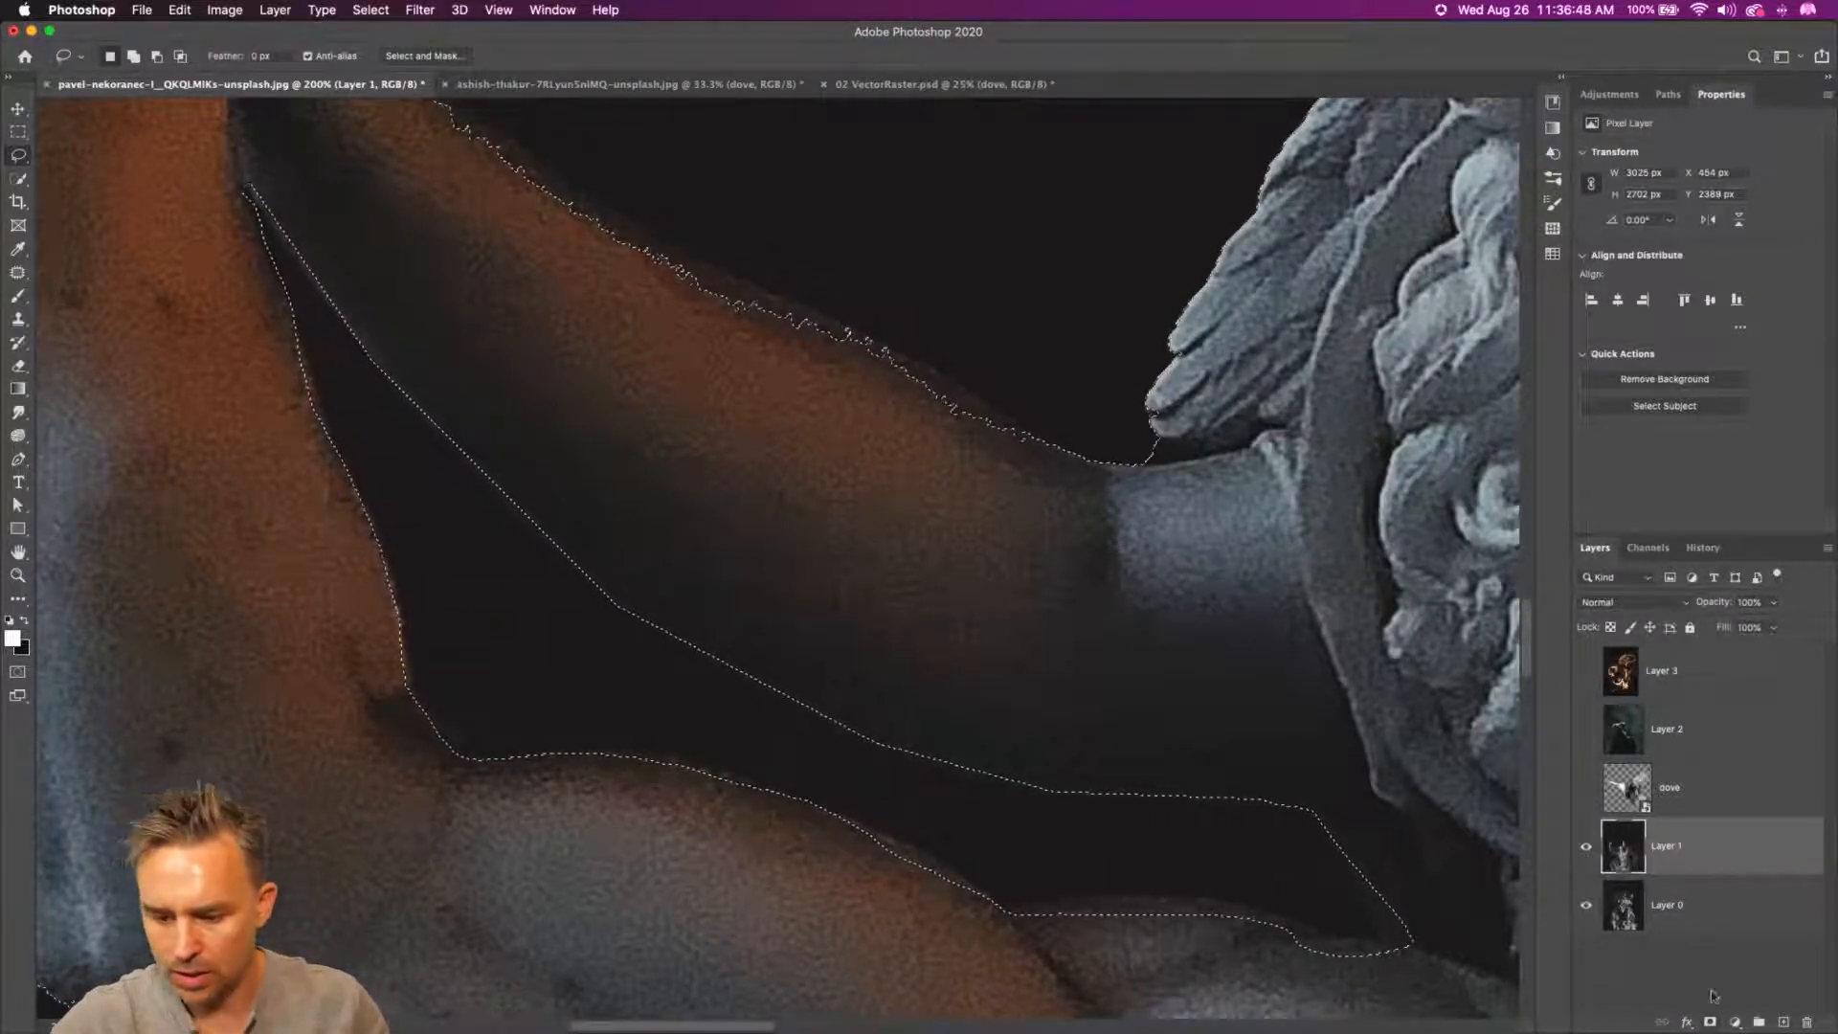
pyautogui.press('super+0')
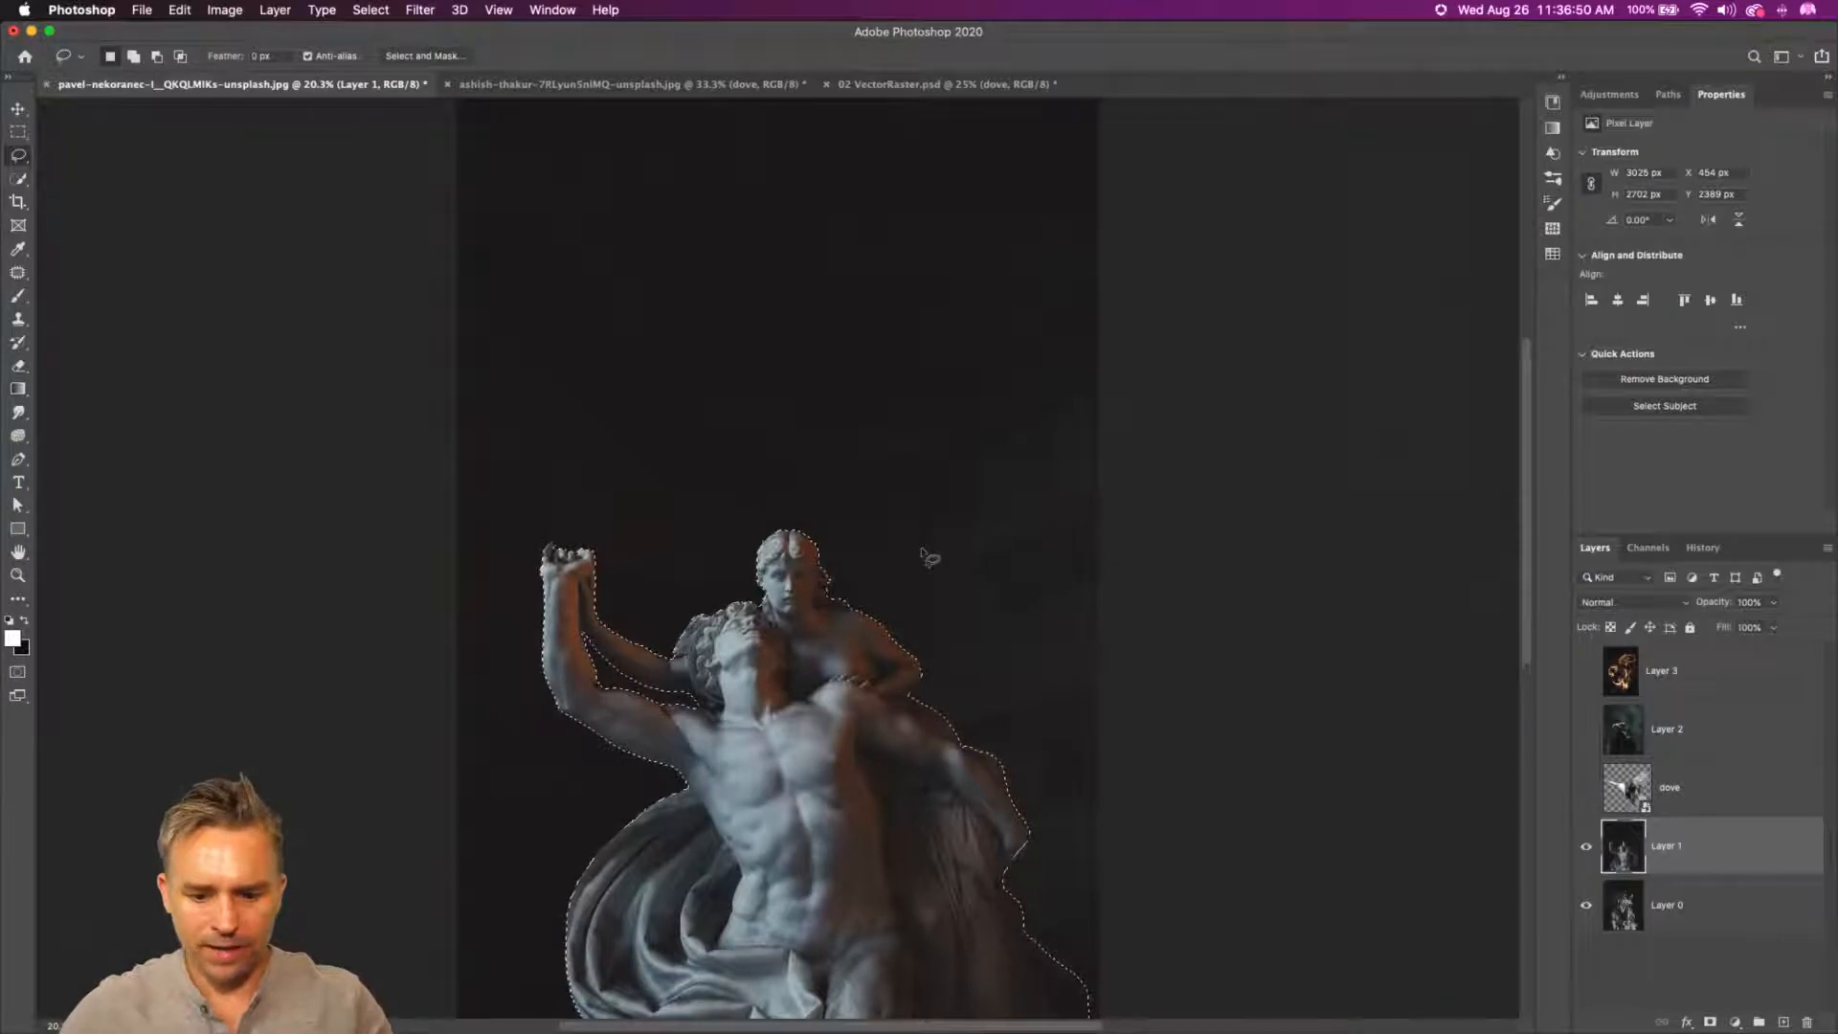
pyautogui.click(1707, 1022)
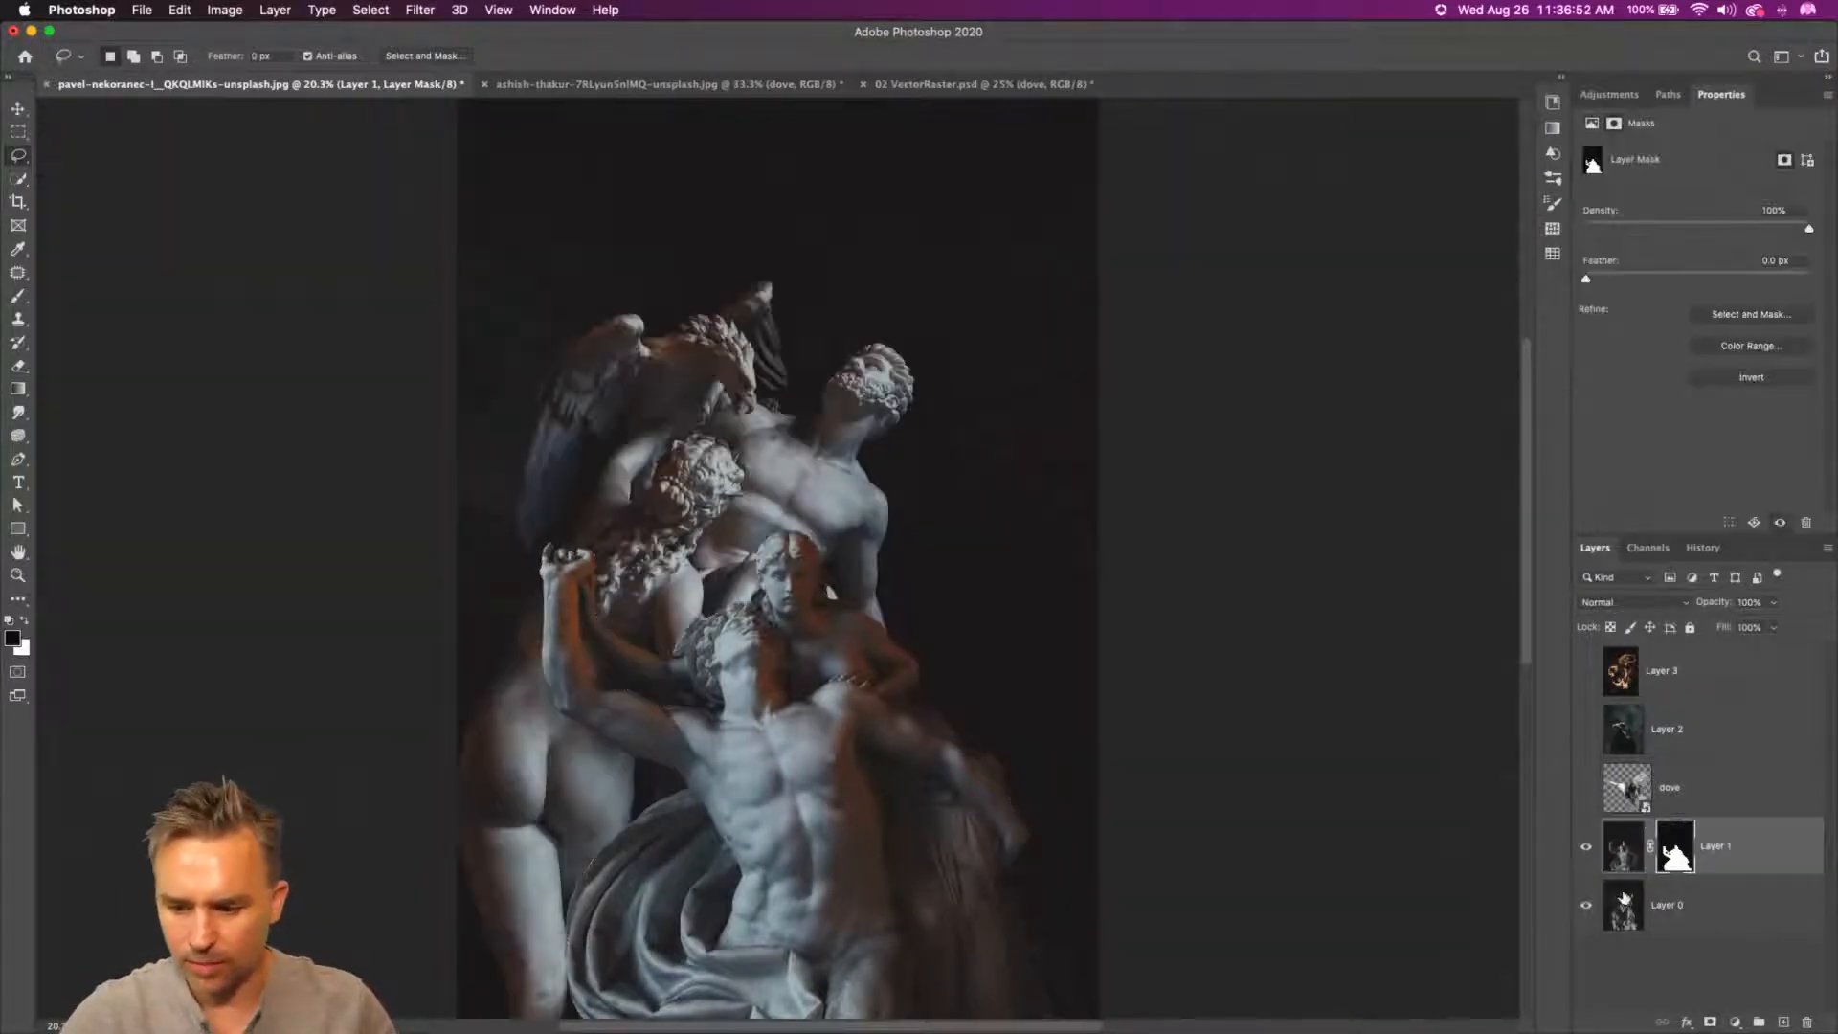
# - Create a new layer between Layer 0 and Layer 1 and turn it into a dark grey-to-black gradient fill
pyautogui.click(1624, 900)
pyautogui.click(1783, 1021)
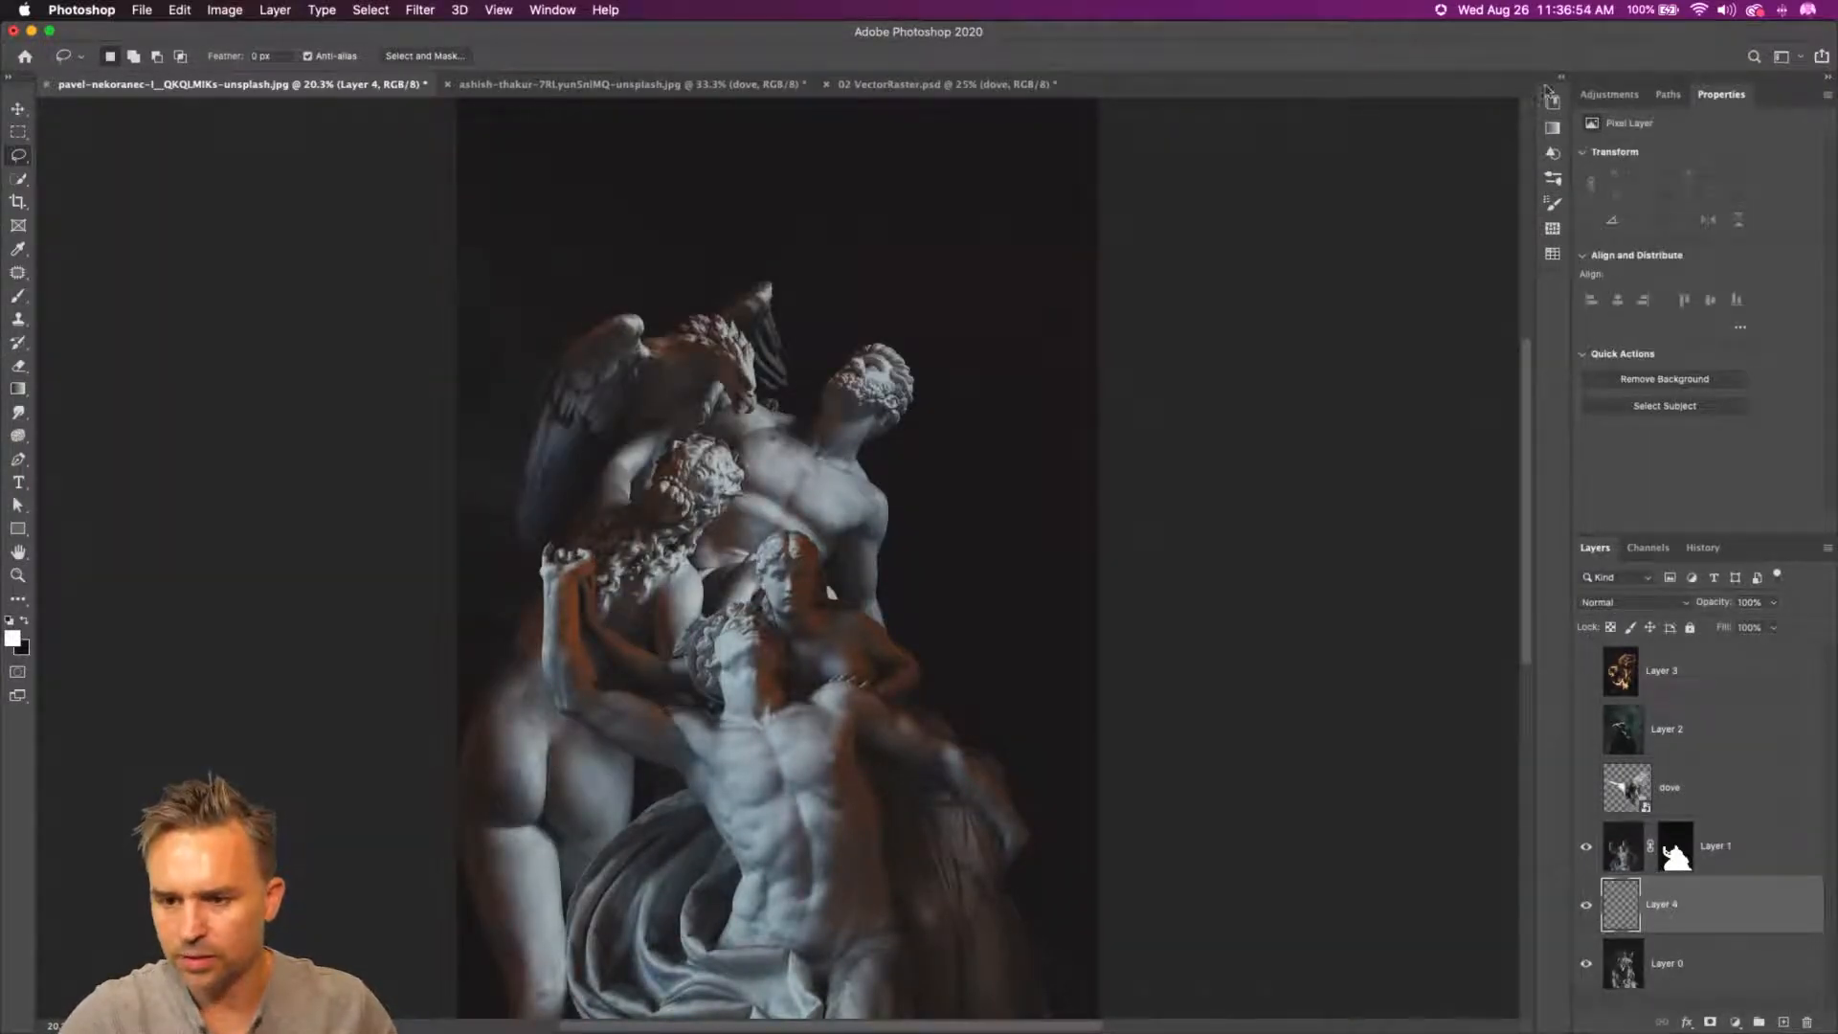
pyautogui.click(1553, 126)
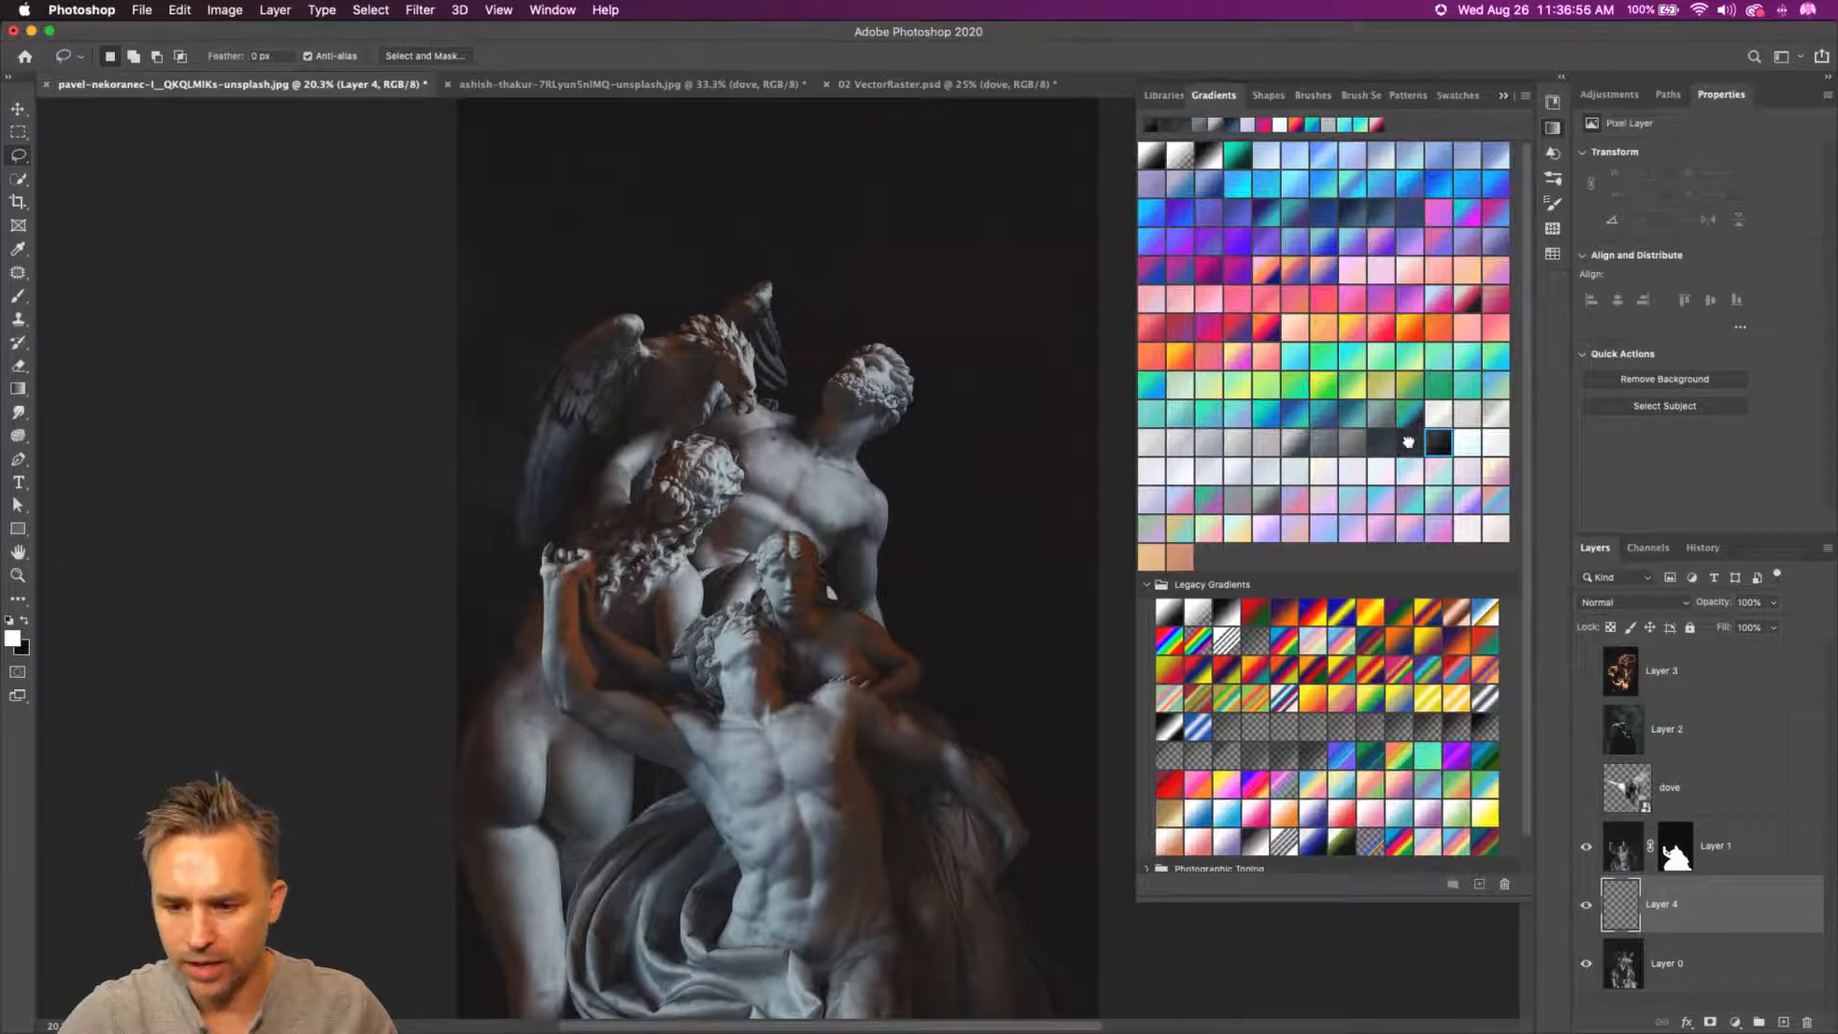
pyautogui.click(1408, 442)
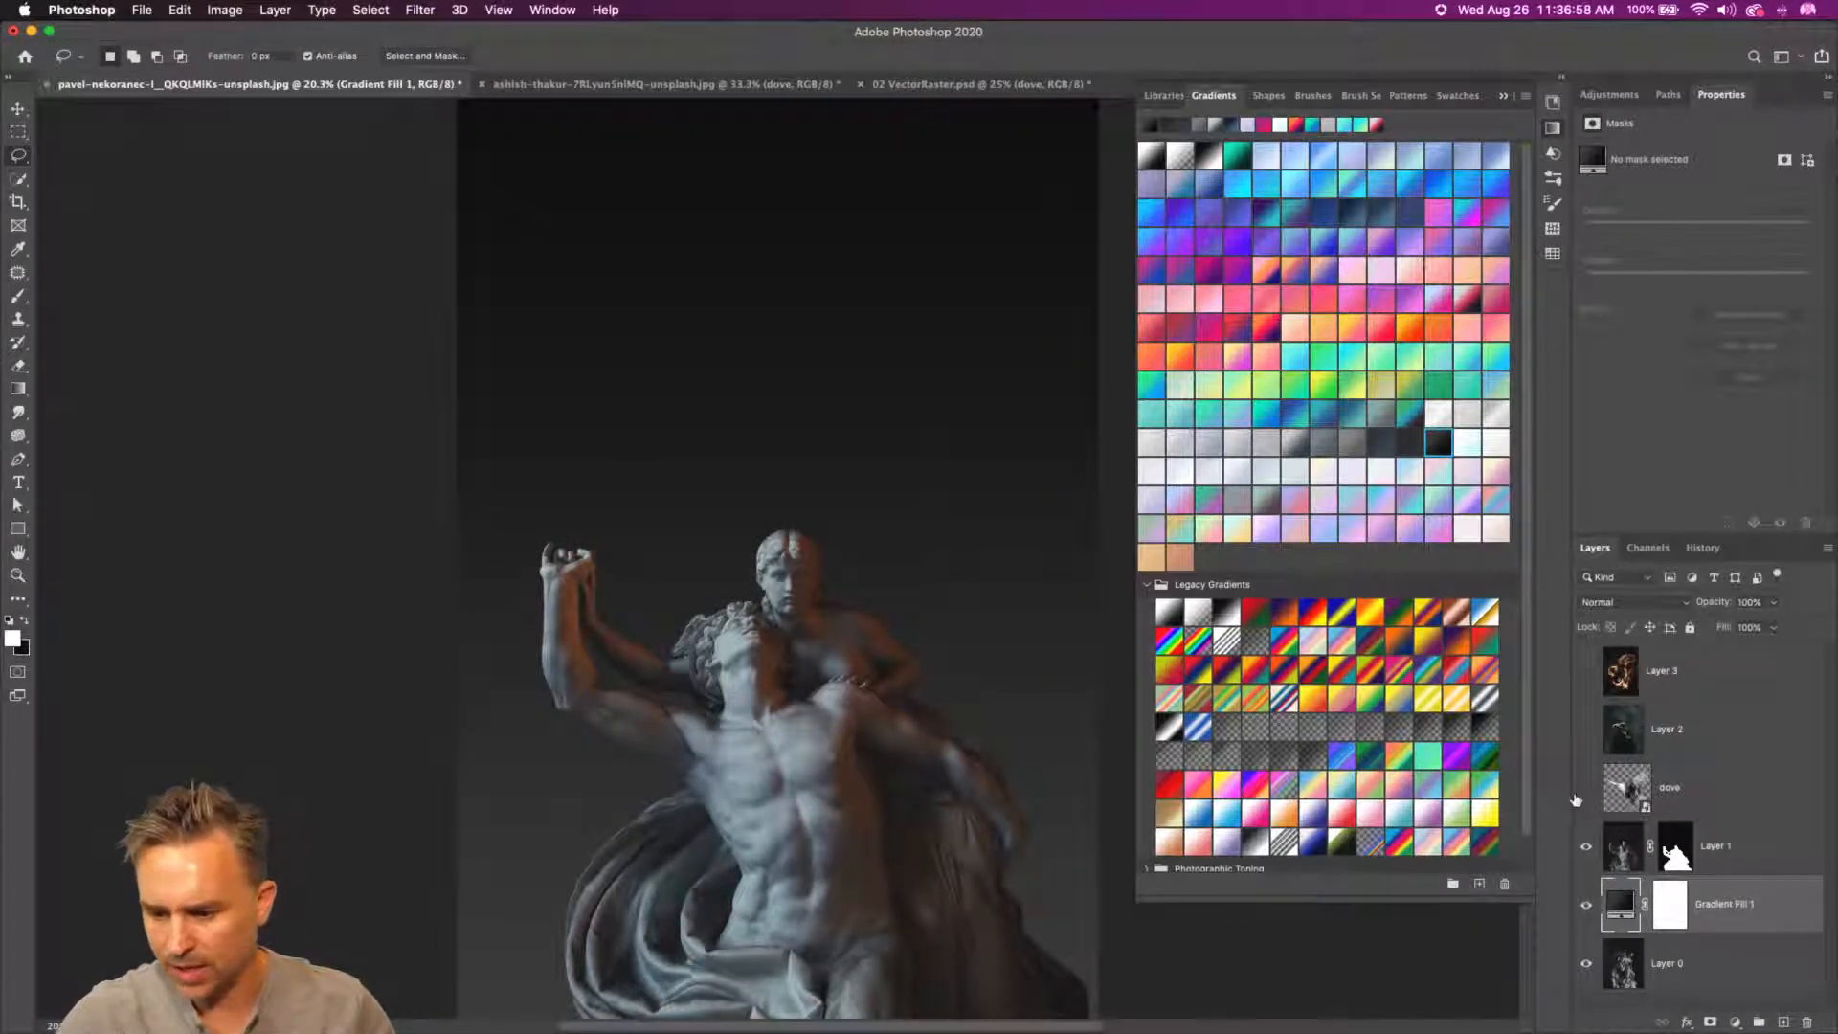
# - Show the dove layer, make it active with the Move tool, and collapse the gradient presets
pyautogui.click(1586, 788)
pyautogui.click(1669, 788)
pyautogui.click(17, 109)
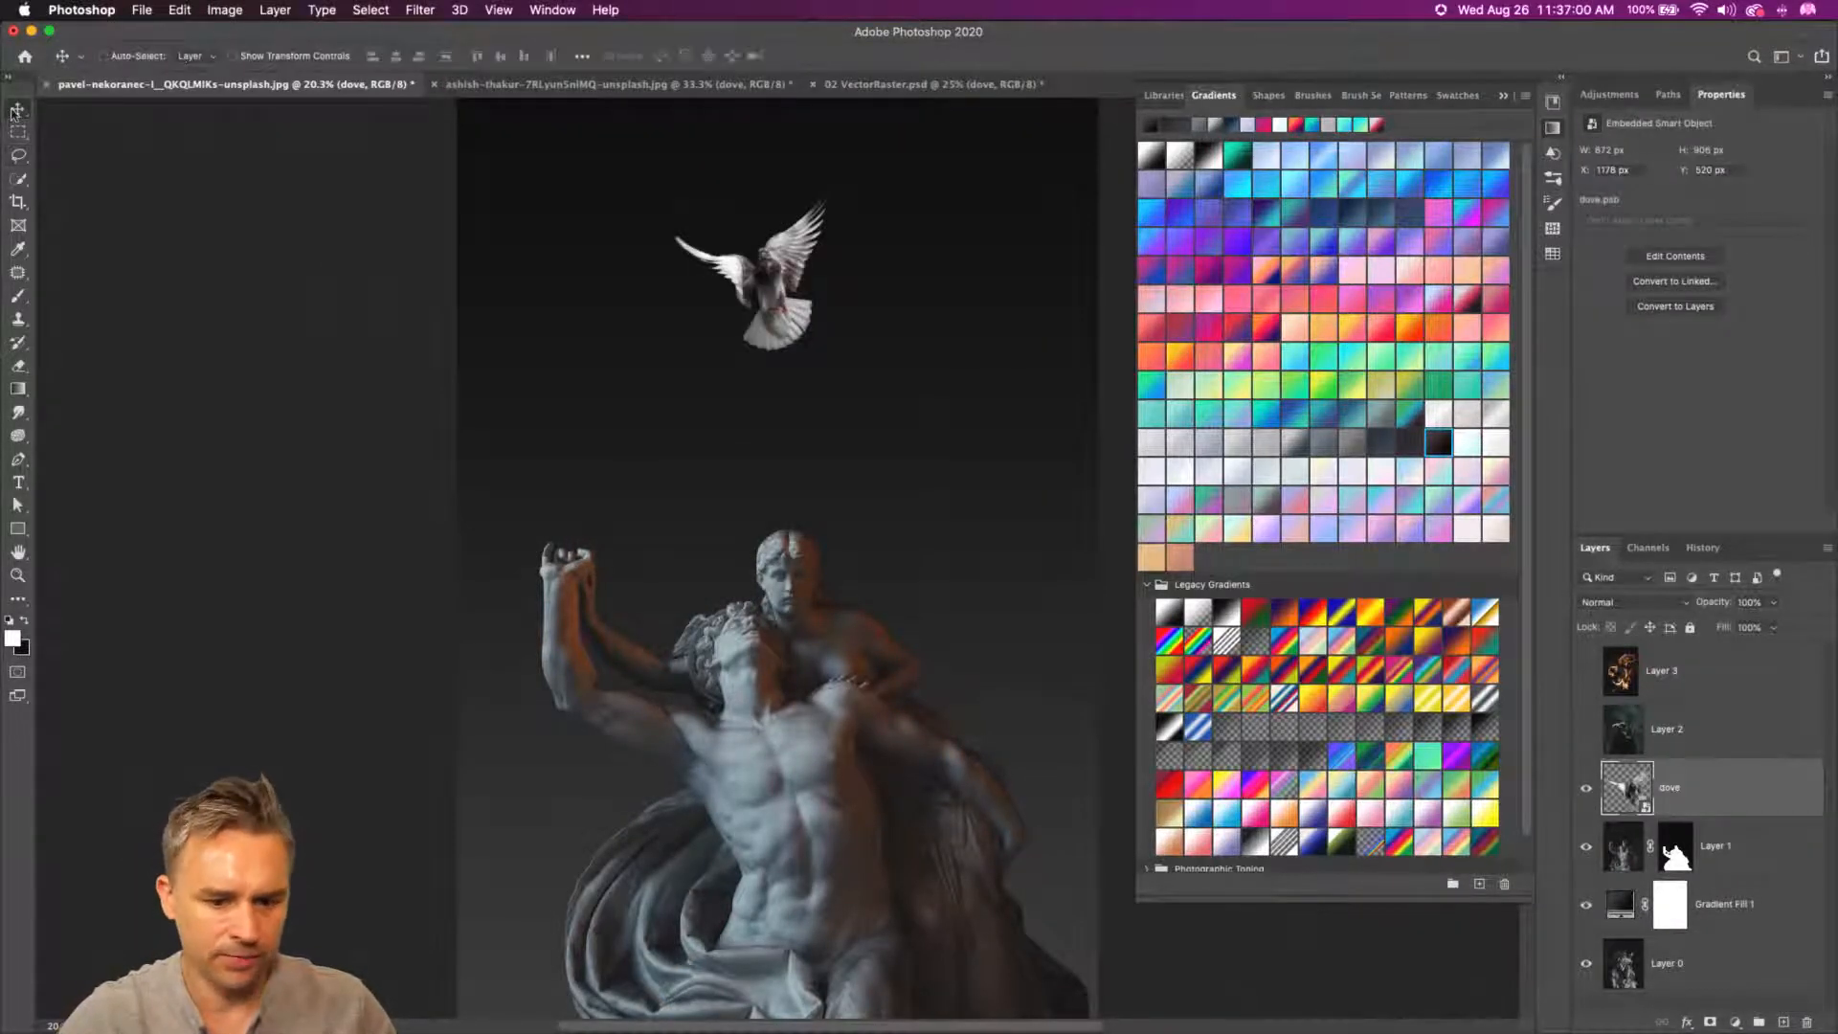
pyautogui.press('super+plus')
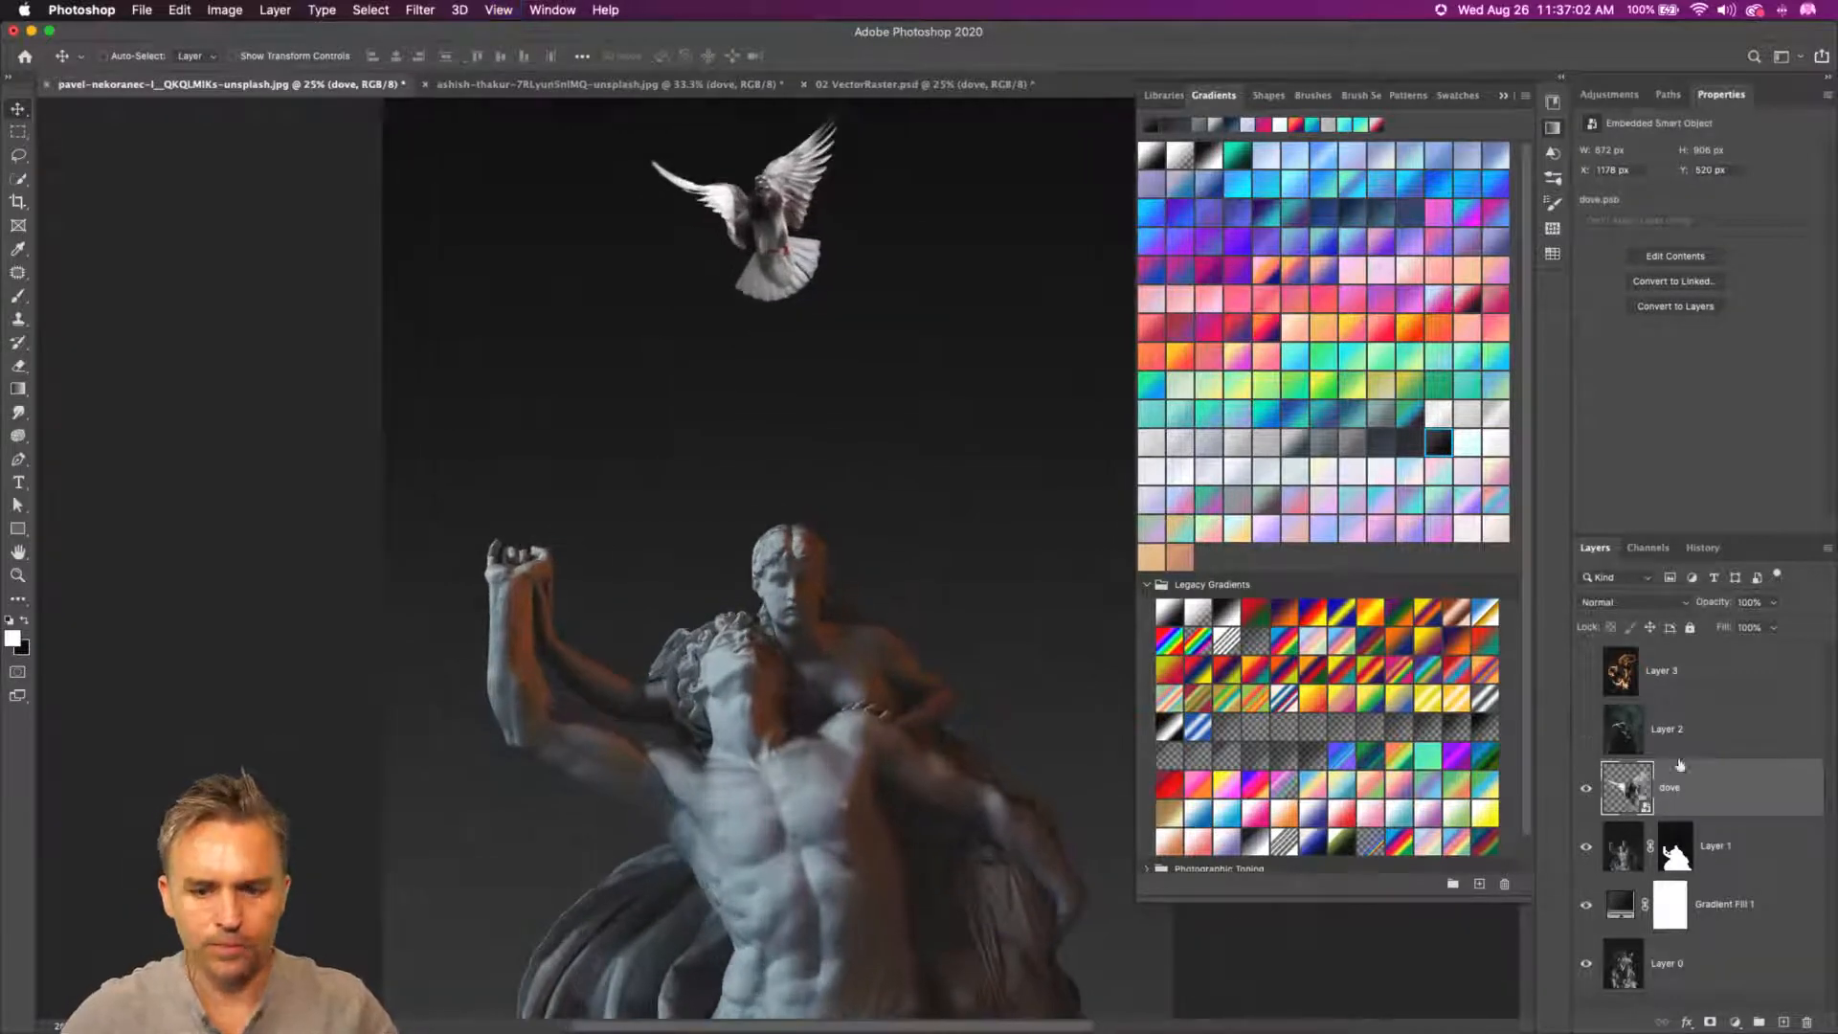
pyautogui.click(1502, 95)
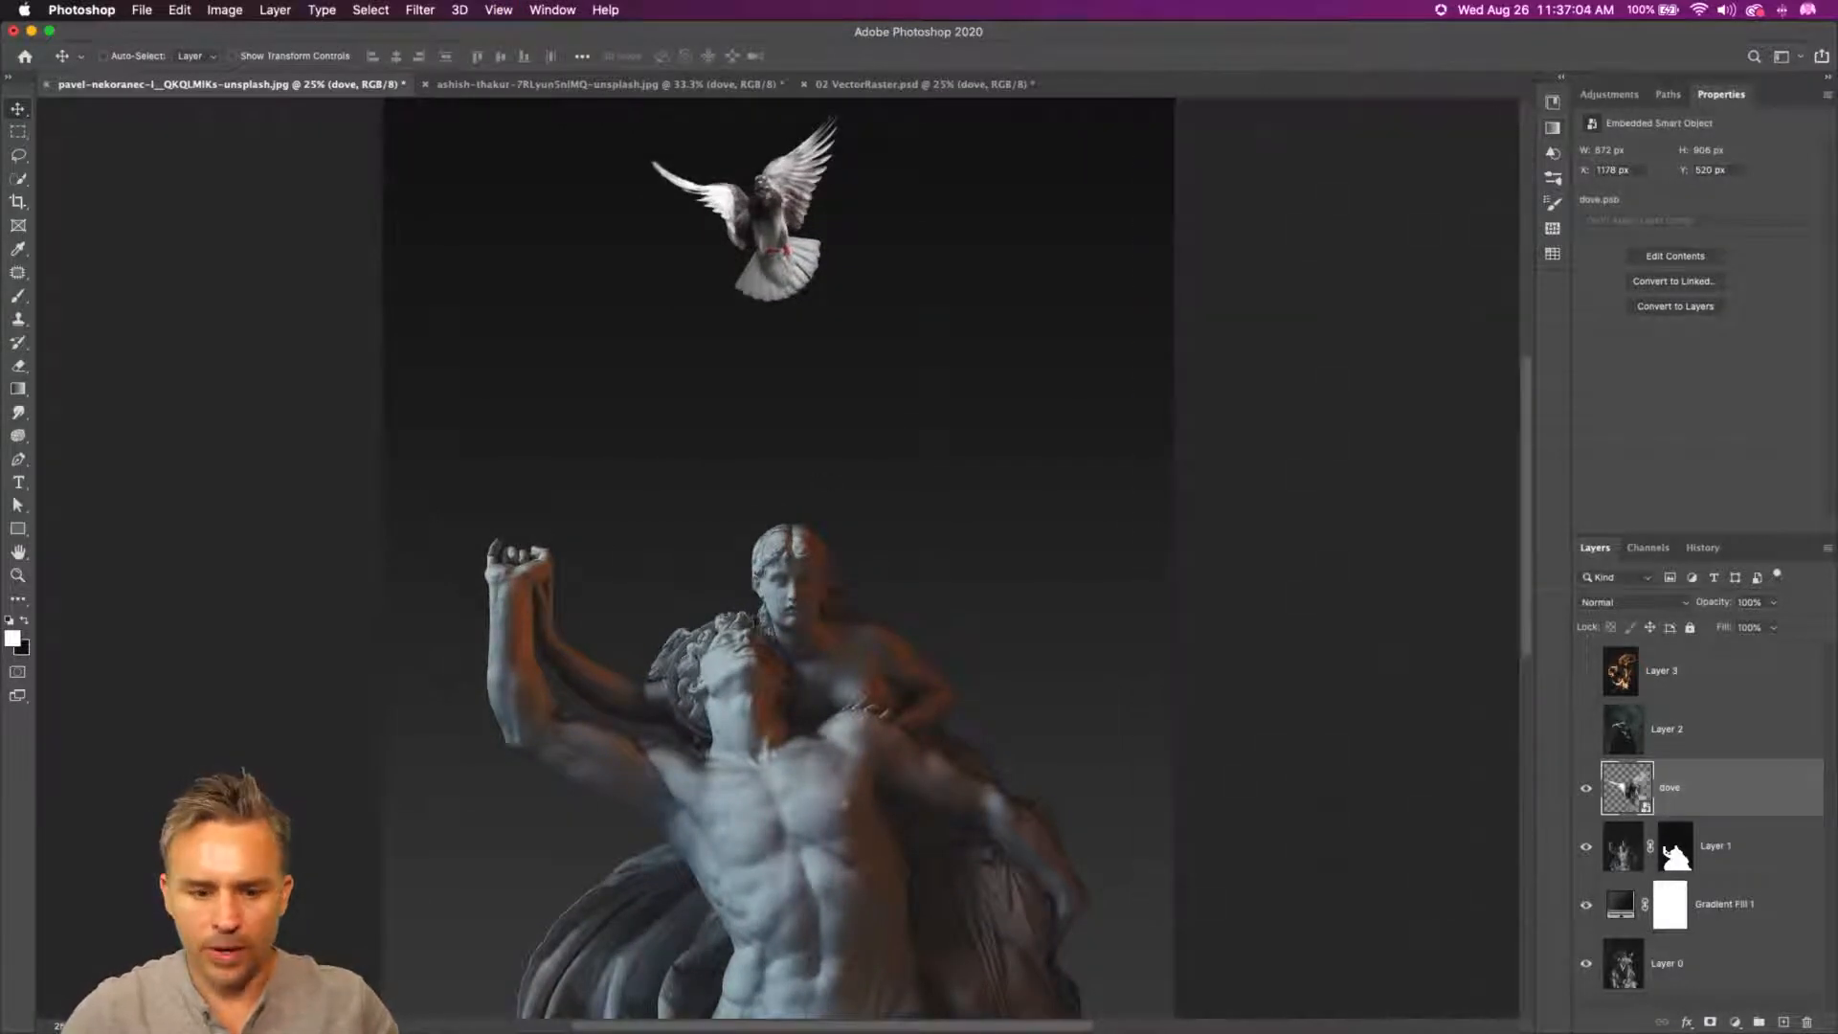
# - Enlarge the layer list and add a Levels adjustment layer directly above Layer 1
pyautogui.scroll(-3, 750, 538)
pyautogui.press('super+plus')
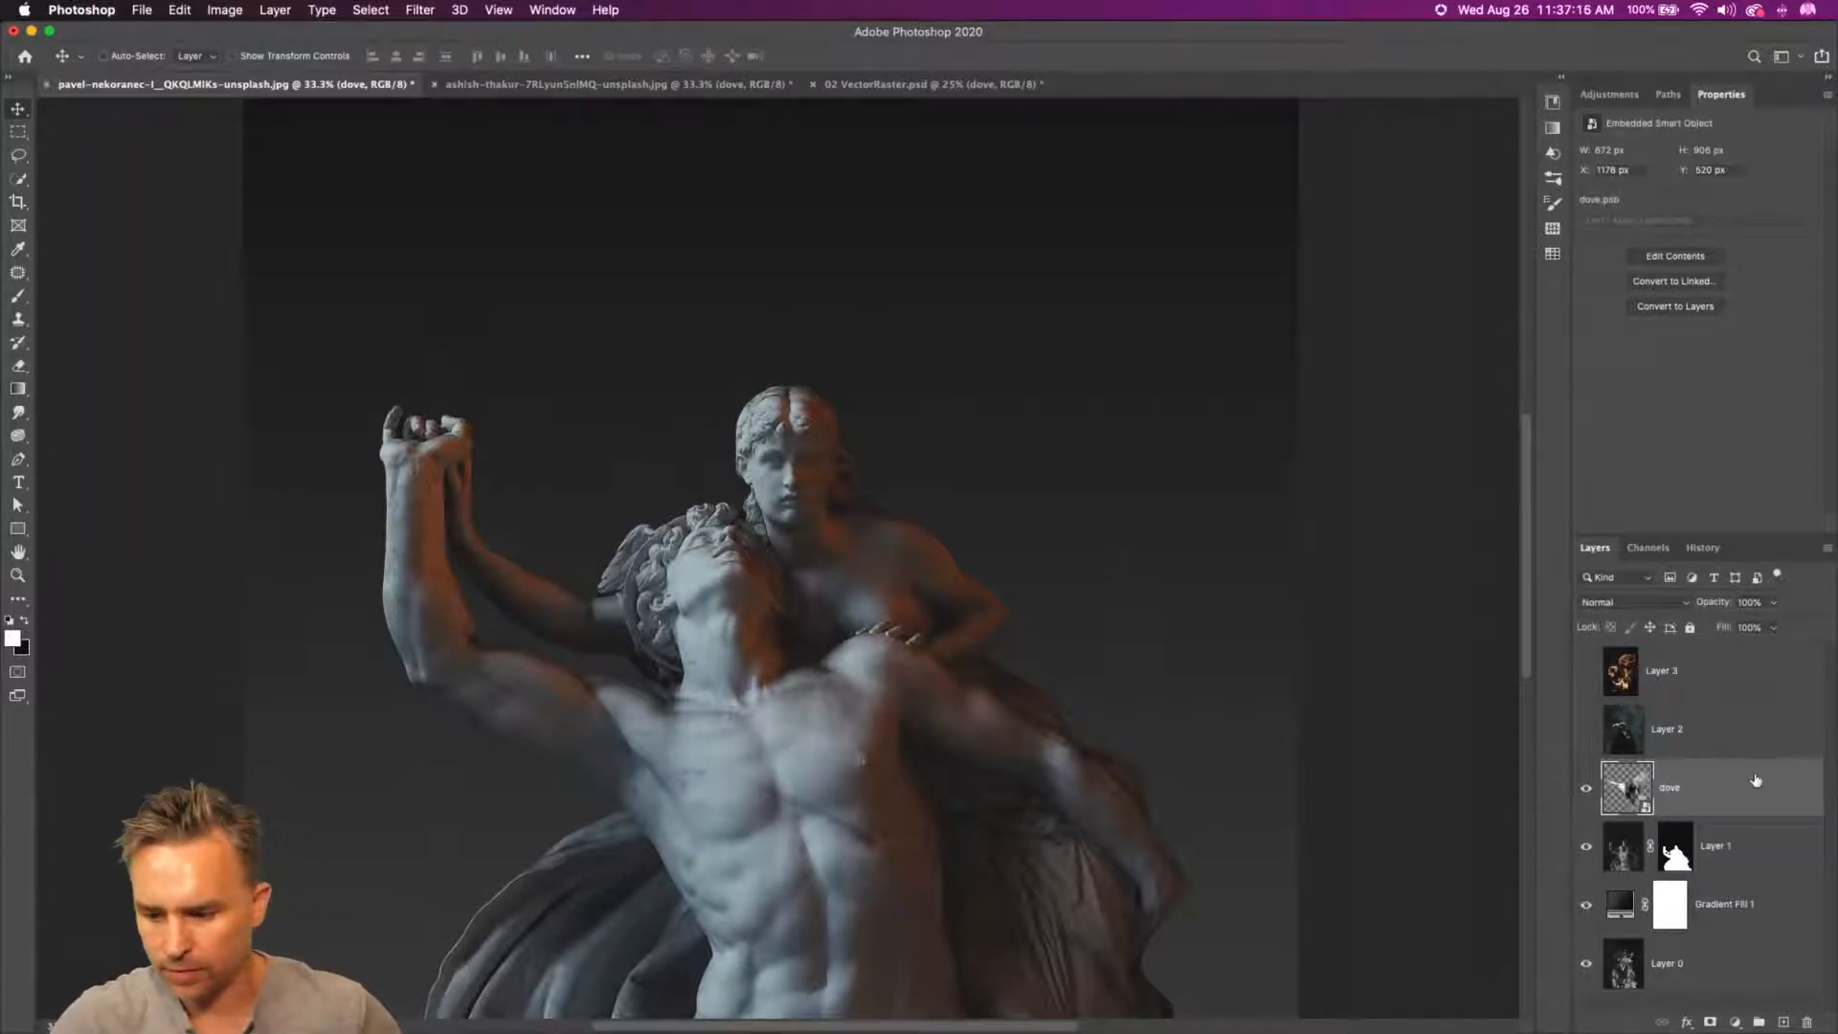
pyautogui.click(1726, 865)
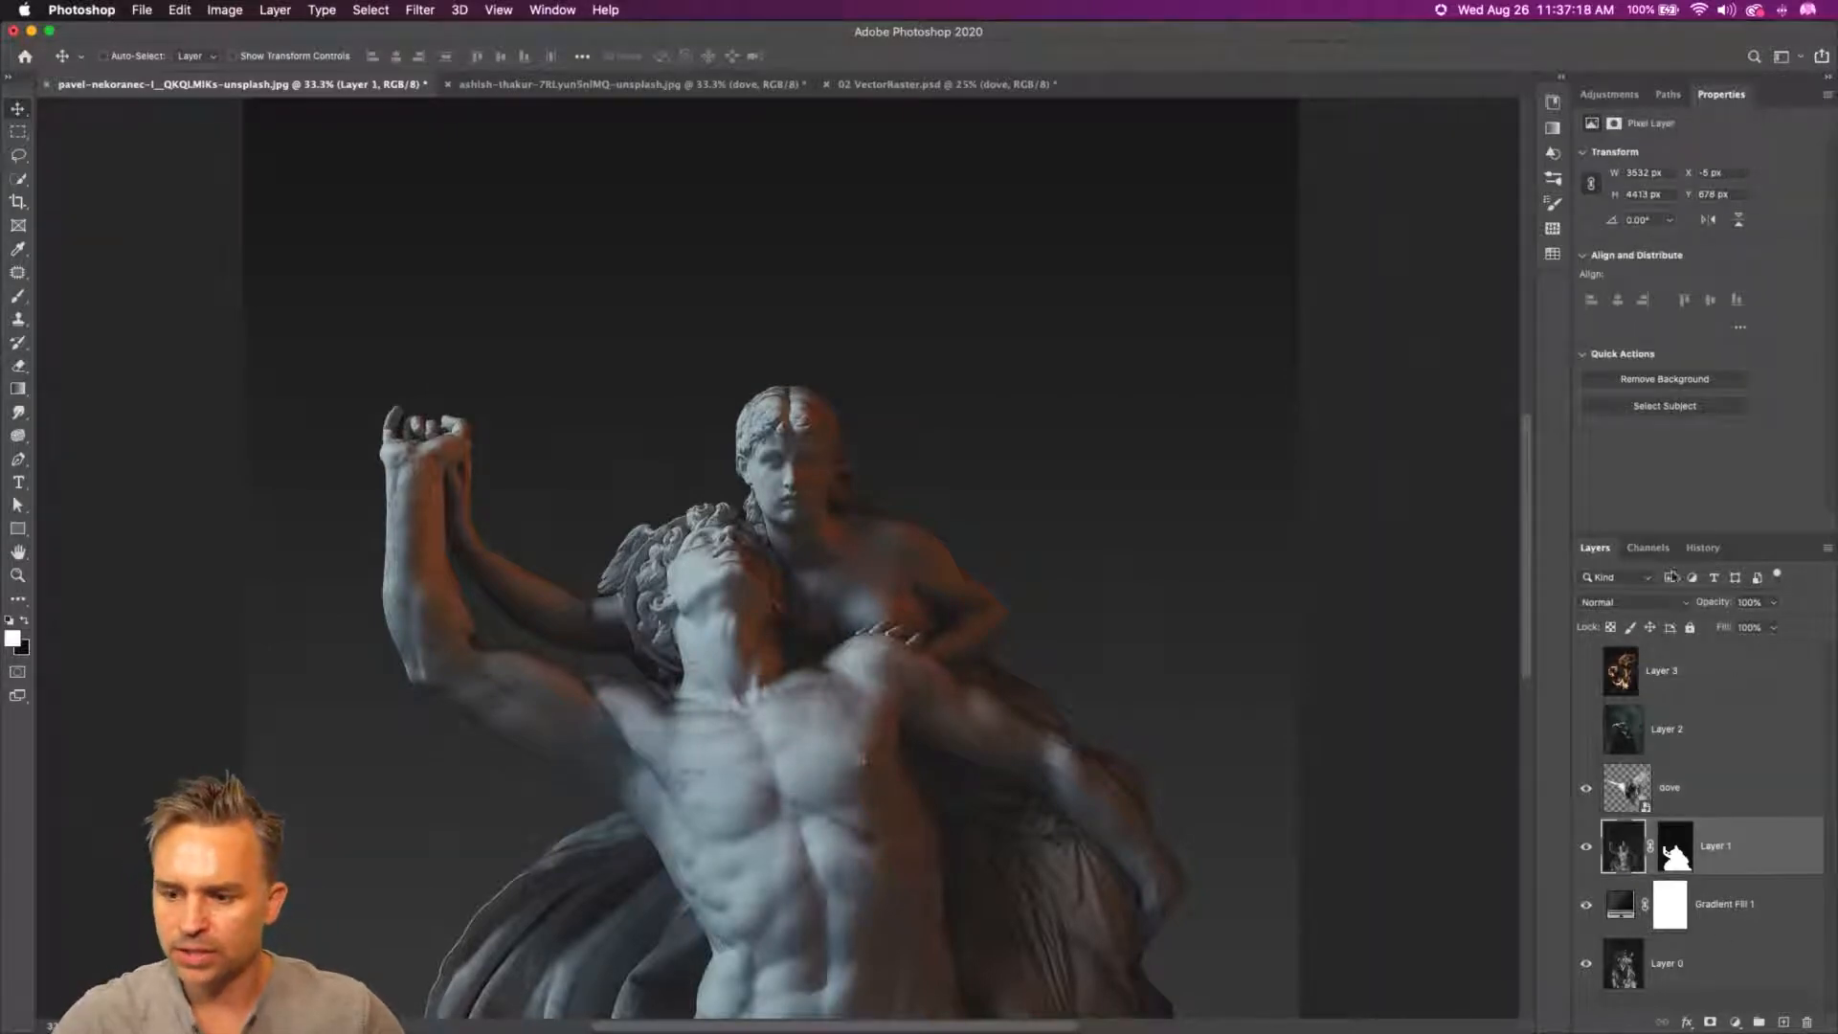
pyautogui.doubleClick(1769, 92)
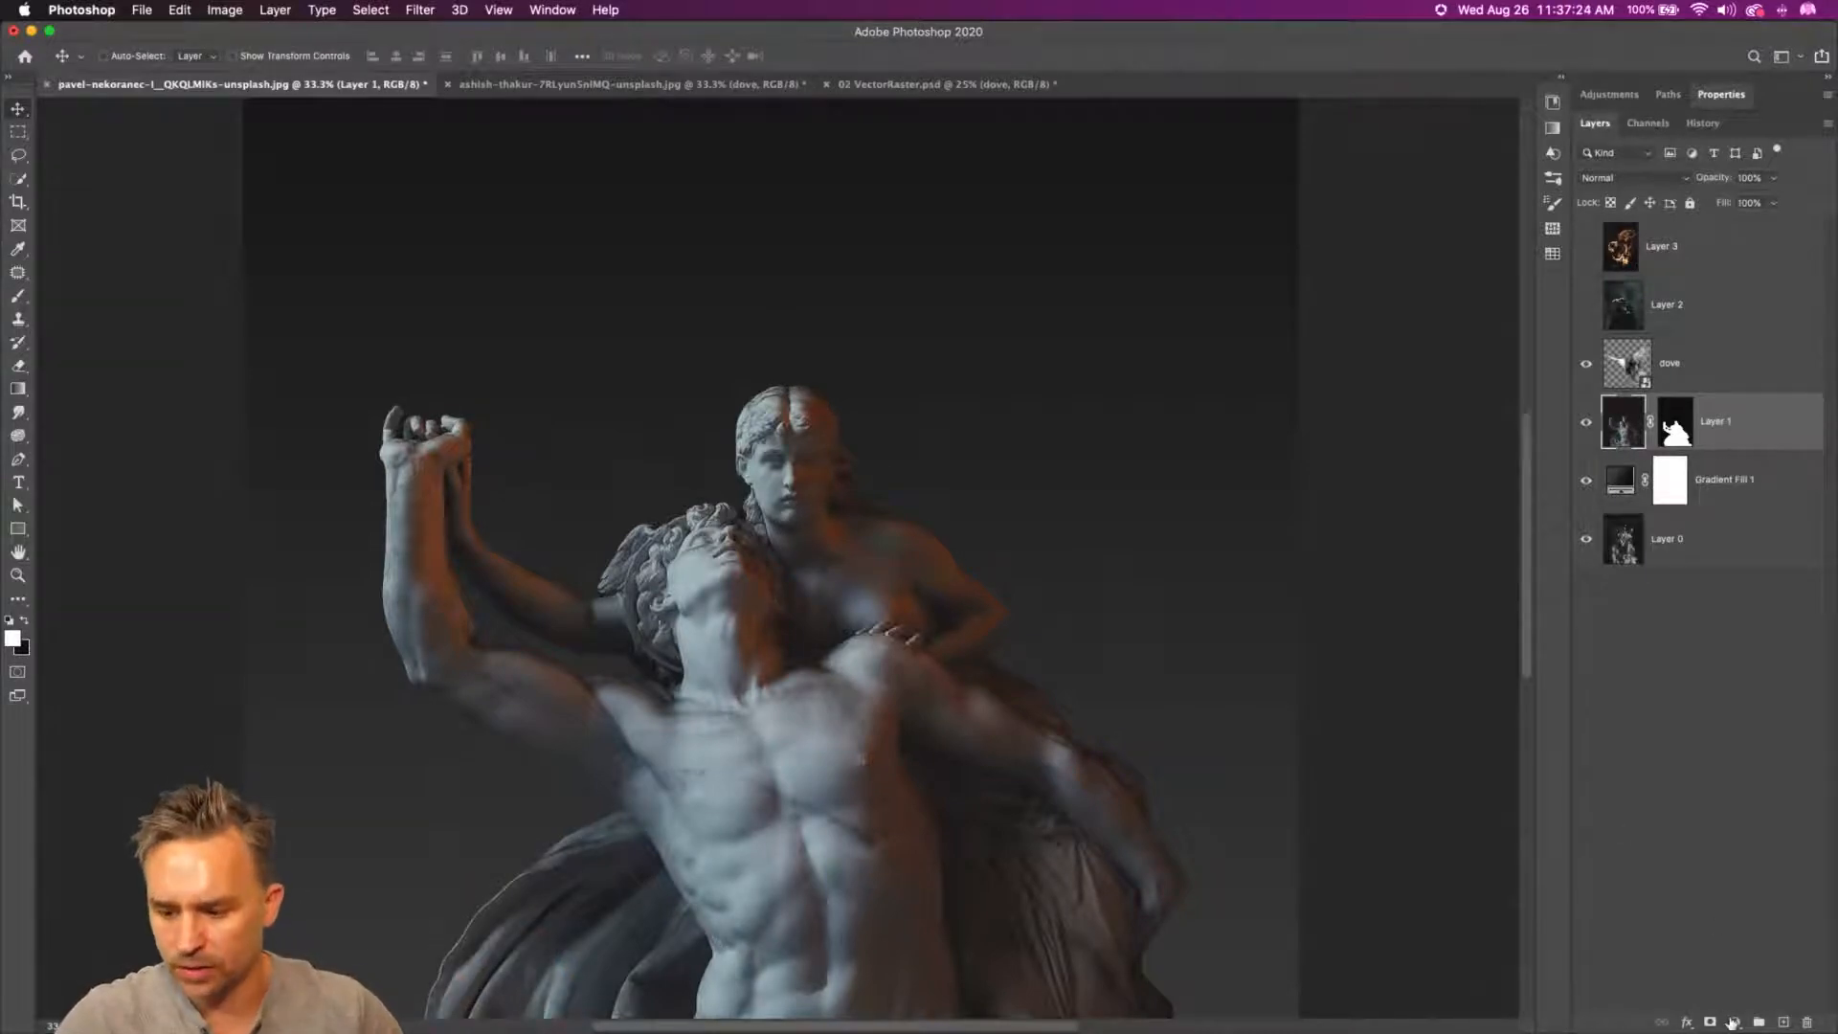
pyautogui.click(1733, 1021)
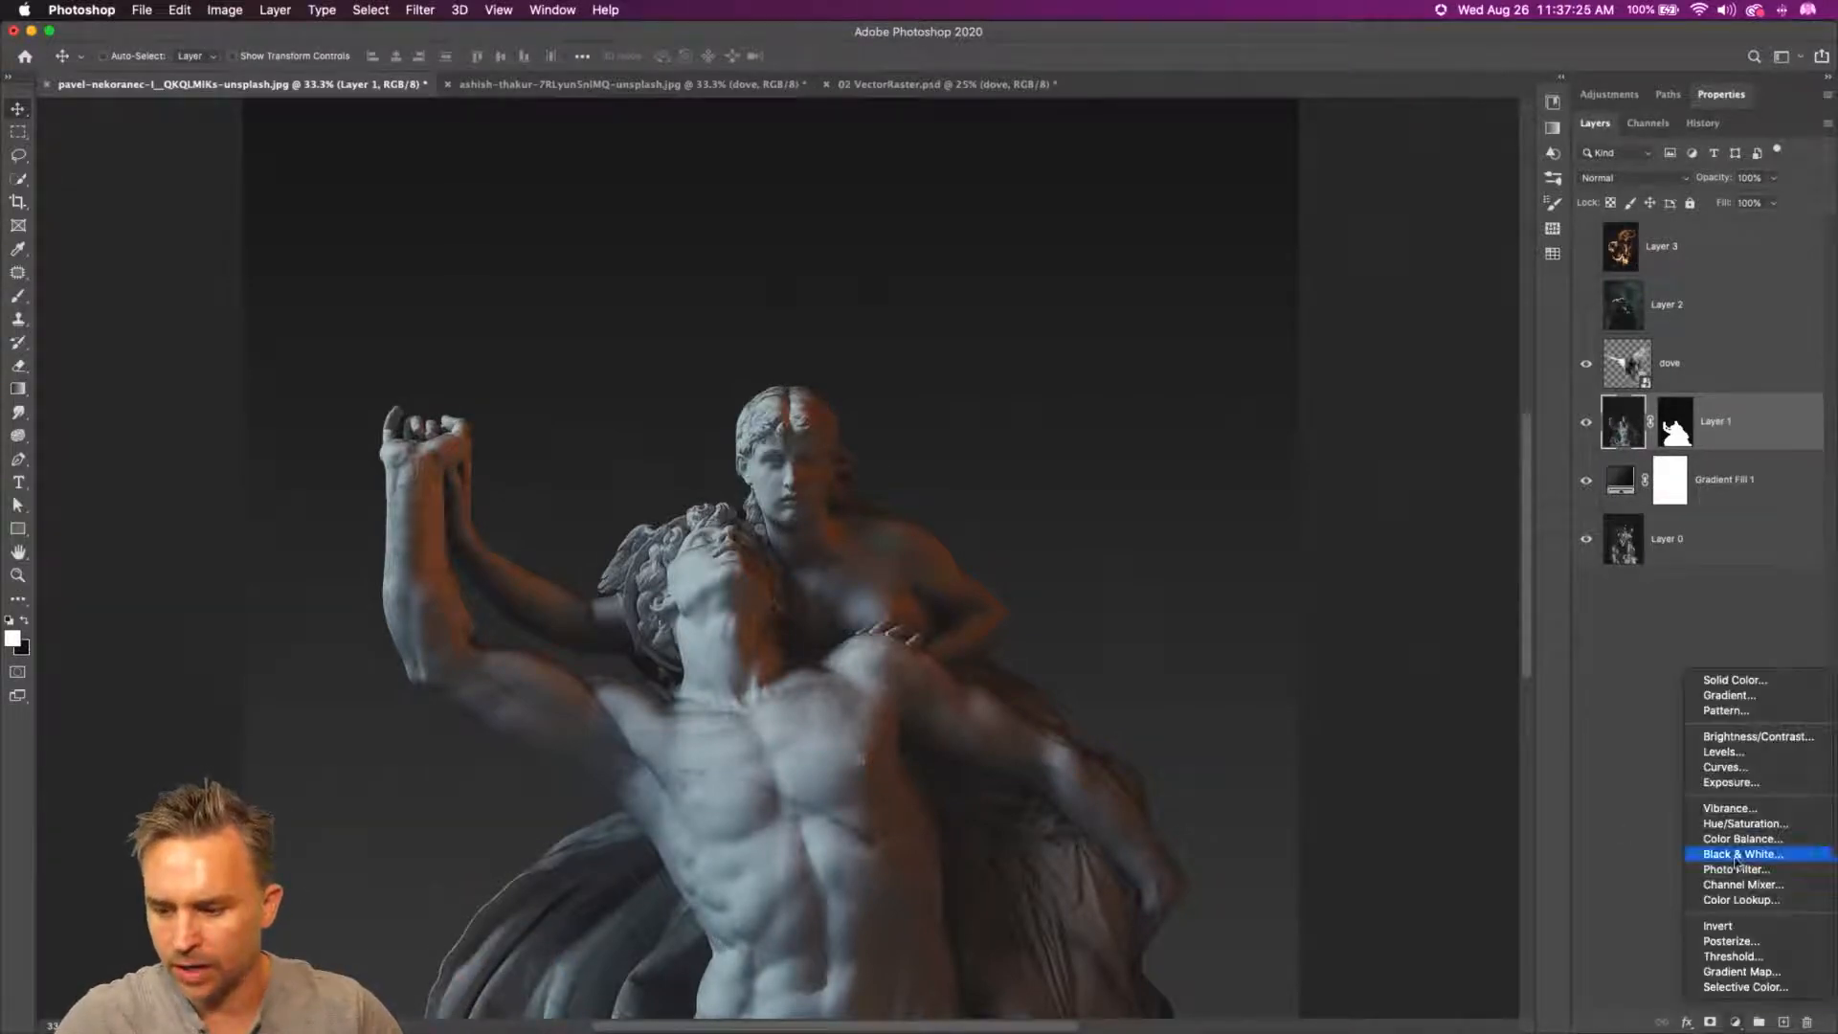
pyautogui.click(1809, 751)
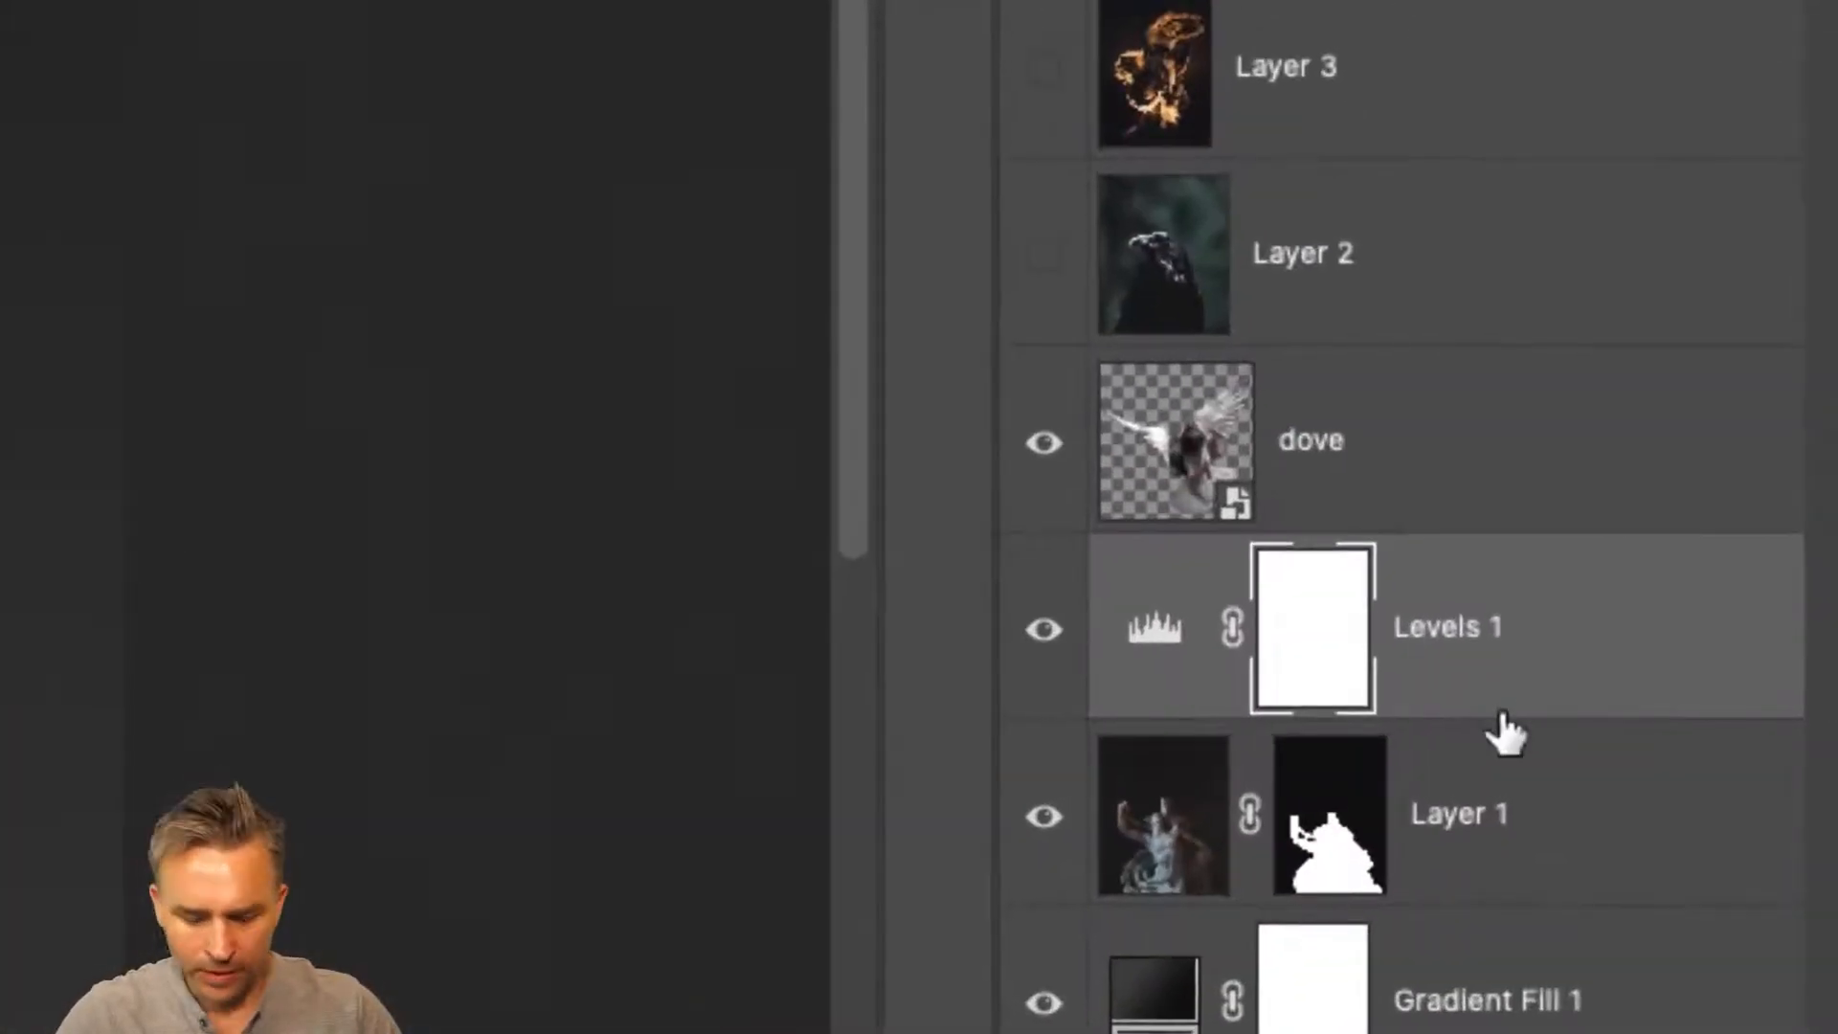
# - Clip the Levels 1 adjustment to Layer 1 and rename Layer 1 as statue
pyautogui.keyDown('alt'); pyautogui.click(1539, 709); pyautogui.keyUp('alt')
pyautogui.doubleClick(1455, 815)
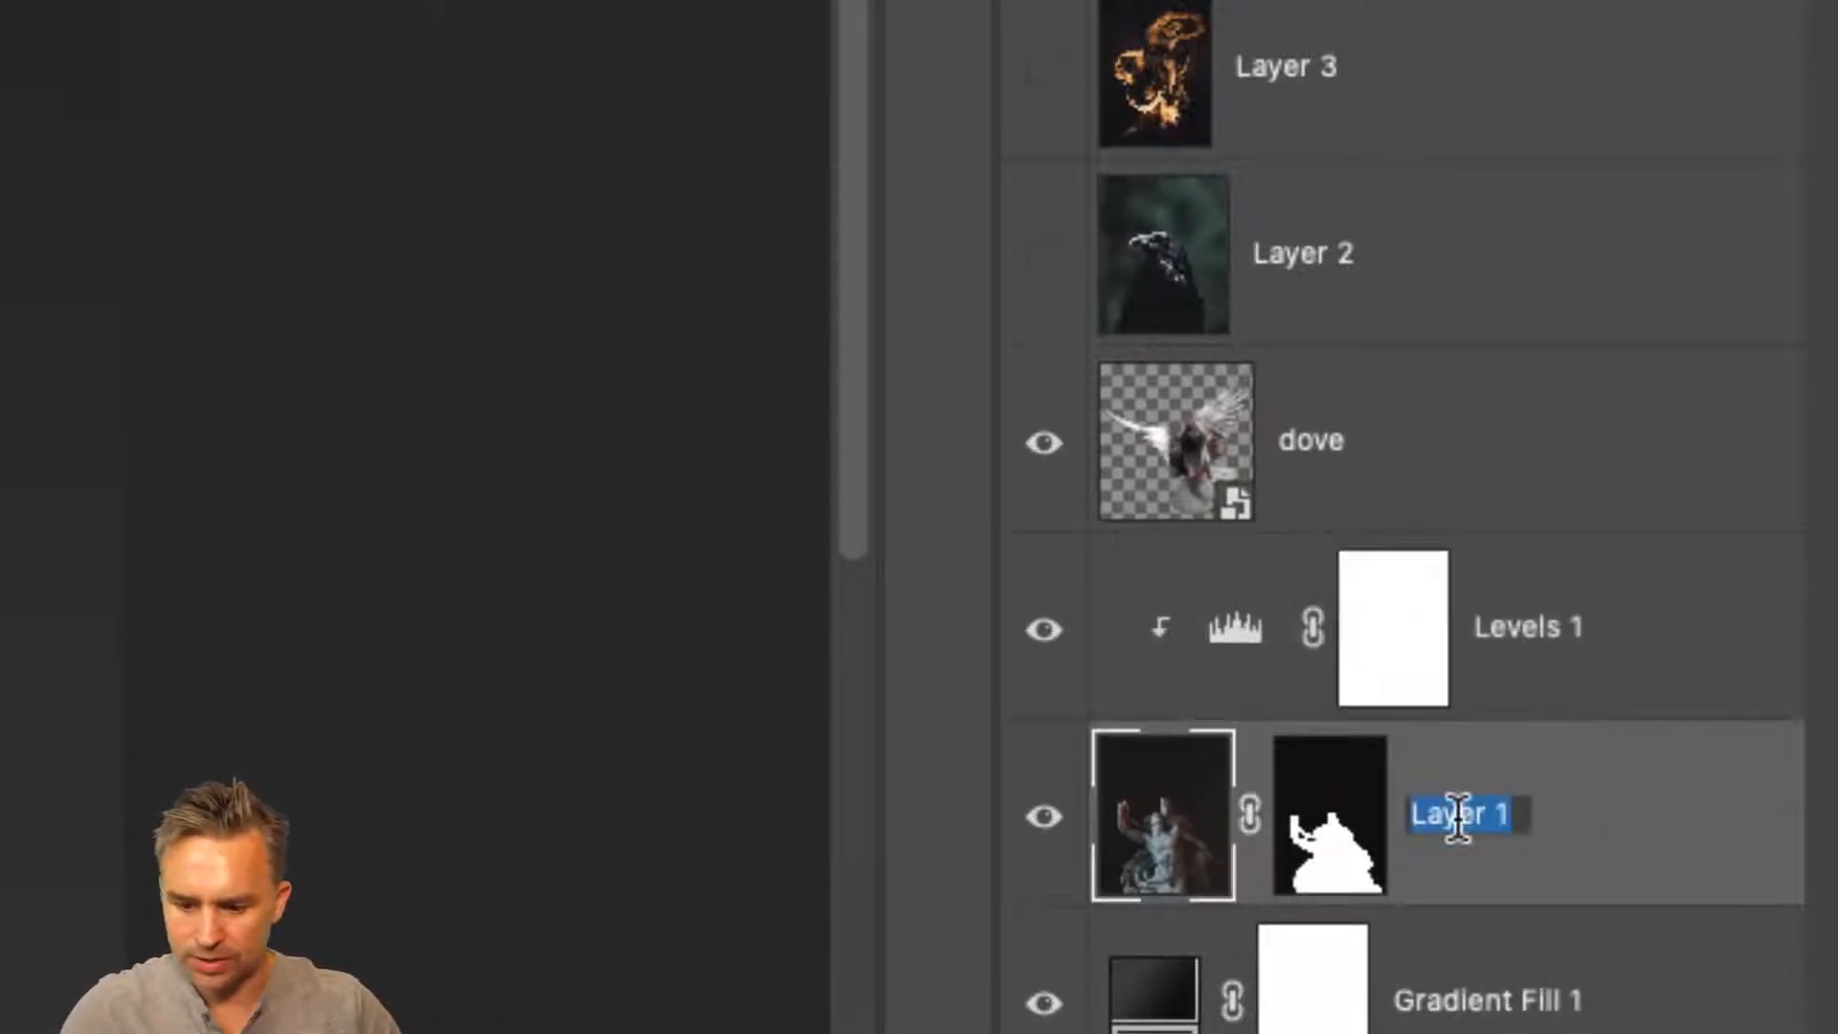
pyautogui.write('statue')
pyautogui.press('Return')
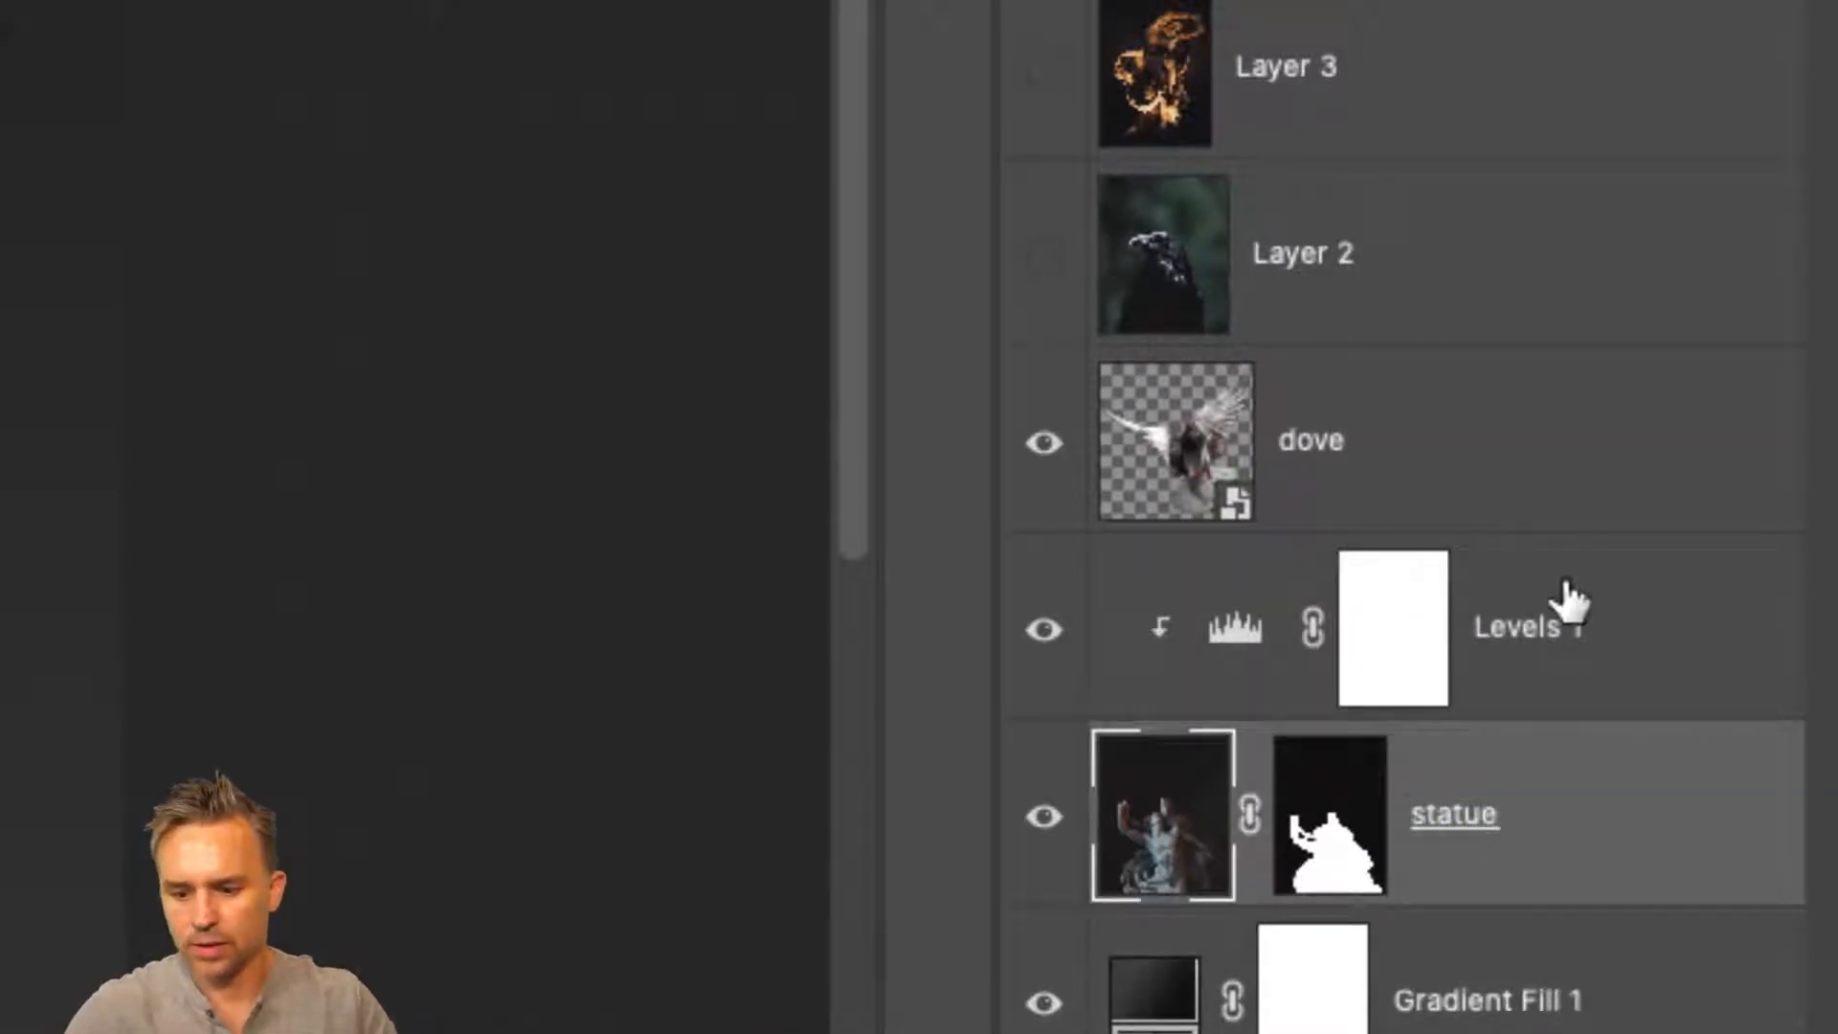
# - Release the Levels 1 adjustment from the statue layer, look at its layer options and clip it again
pyautogui.click(1441, 623)
pyautogui.keyDown('alt'); pyautogui.click(1578, 706); pyautogui.keyUp('alt')
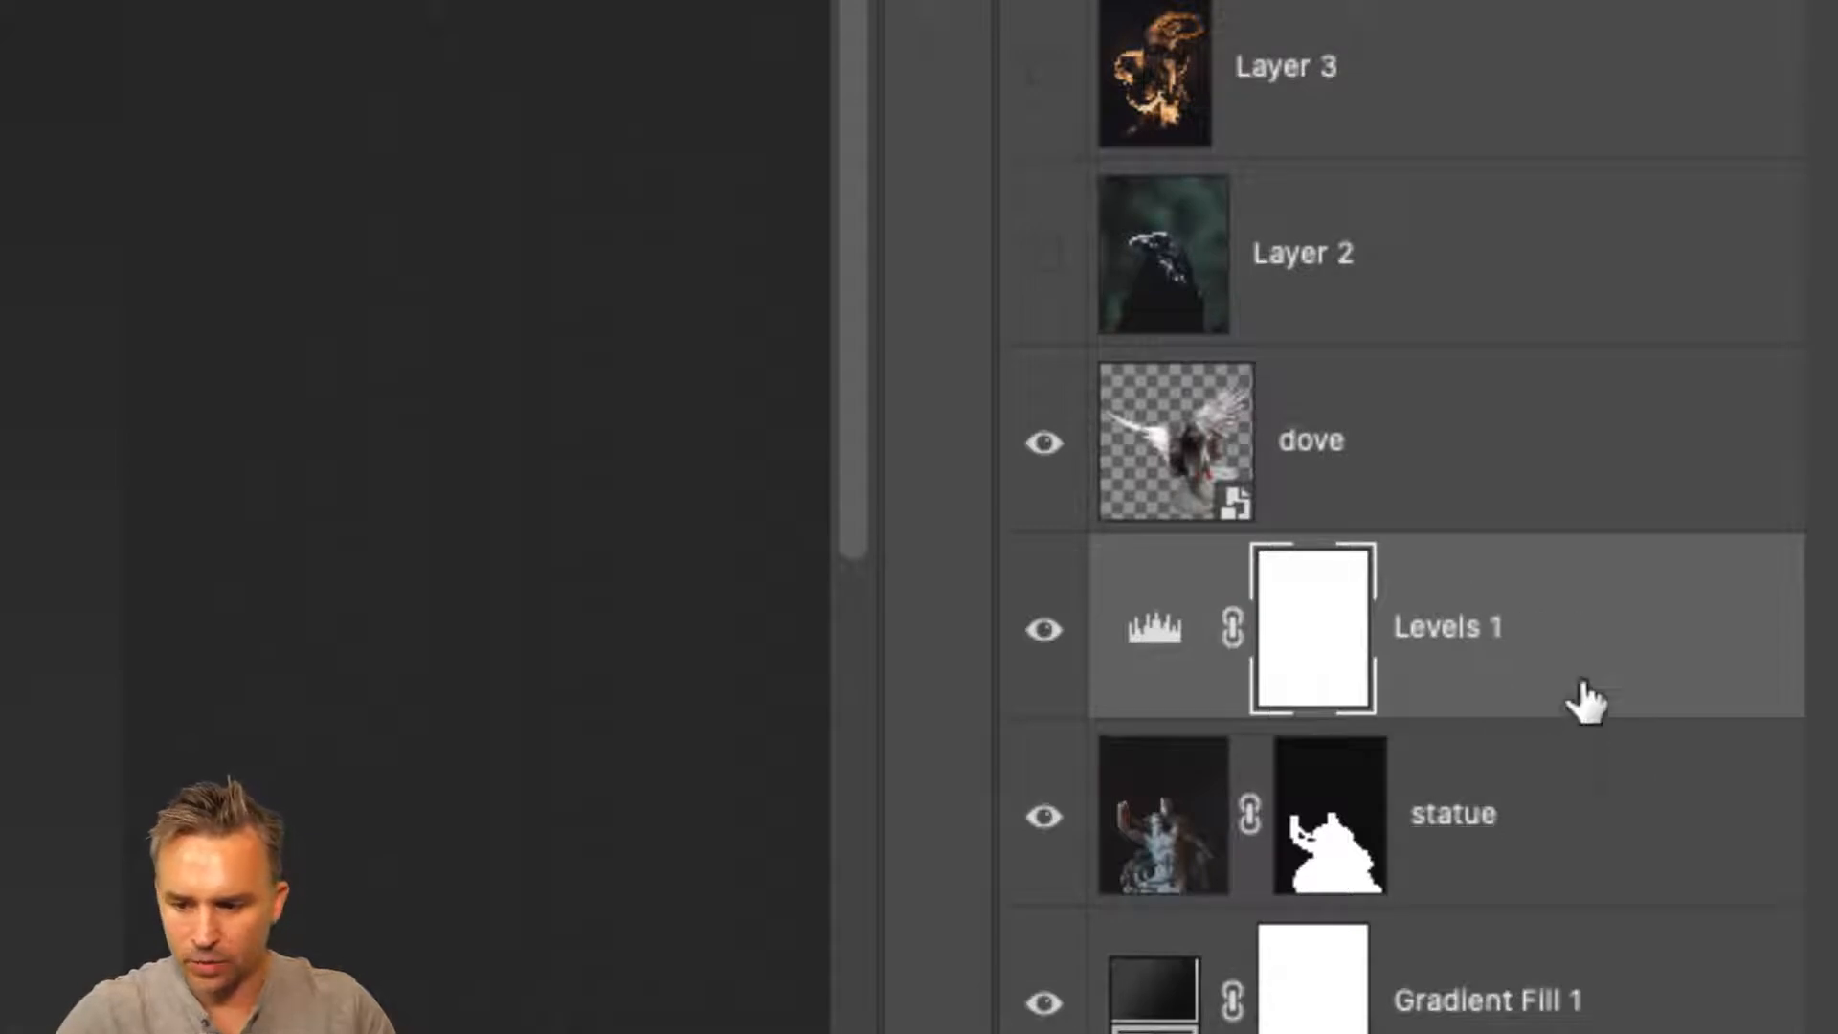
pyautogui.rightClick(1584, 698)
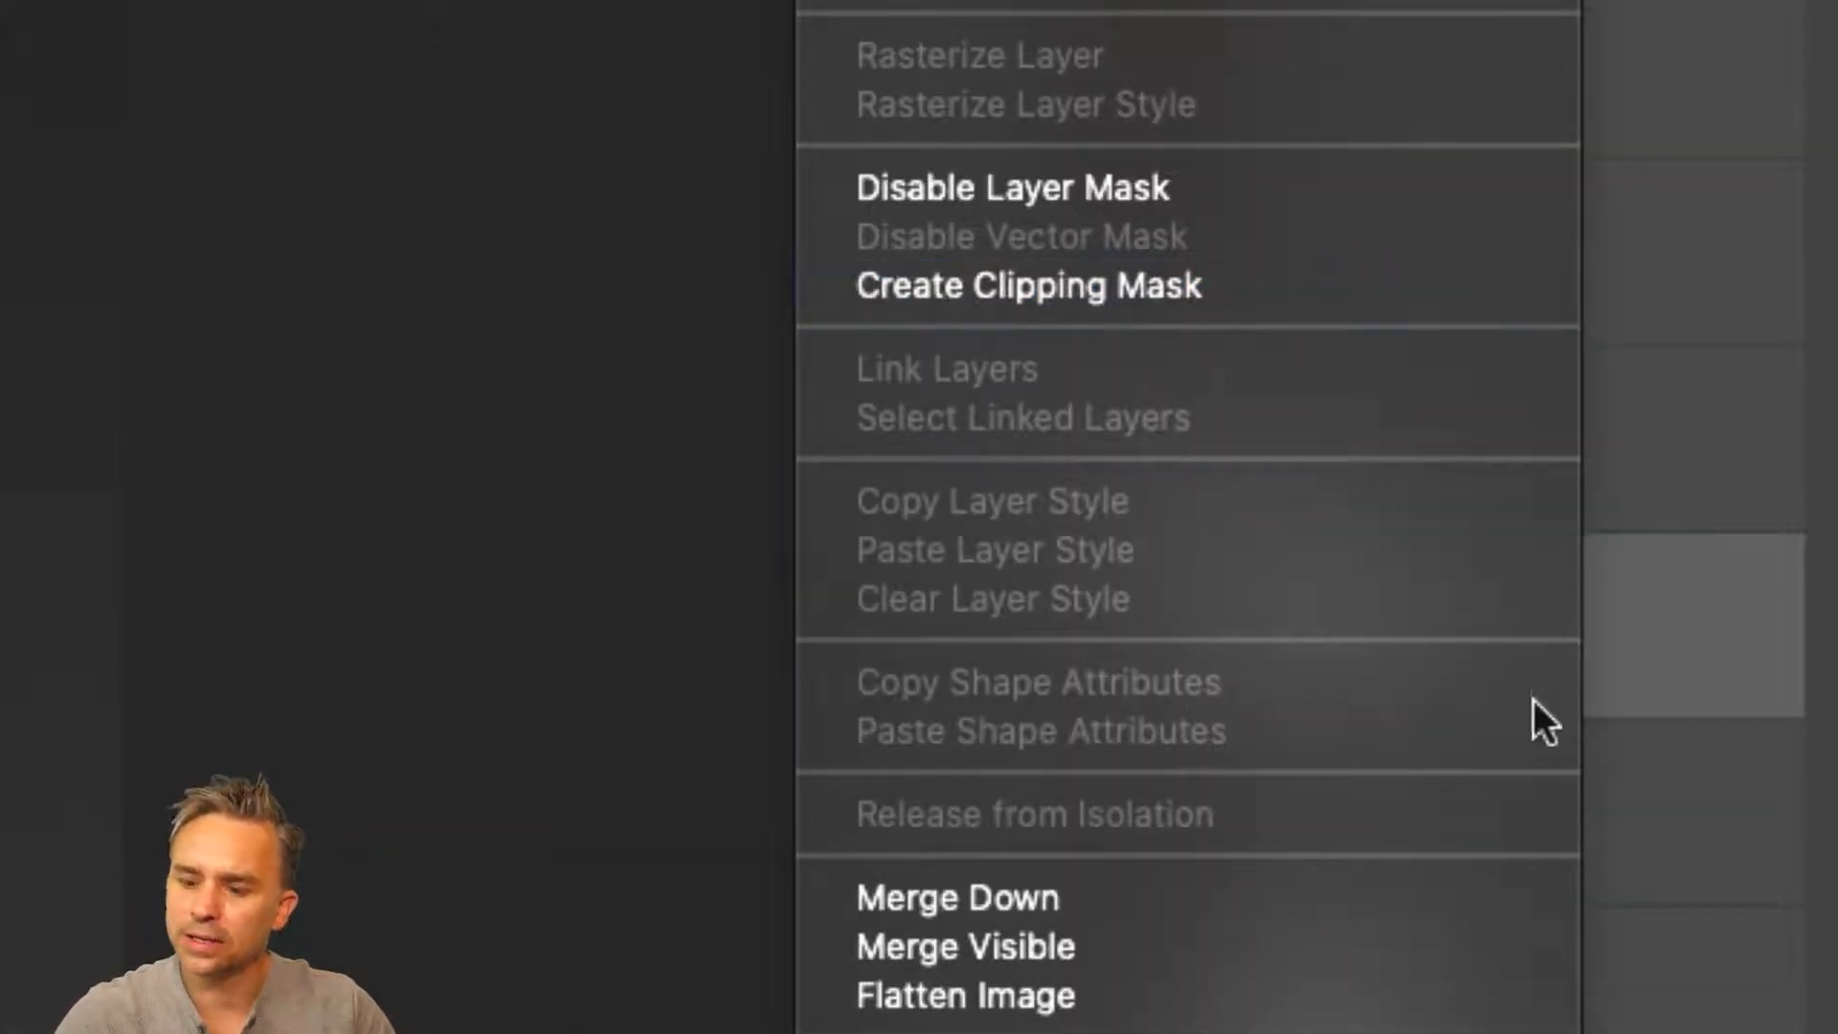
pyautogui.click(1686, 630)
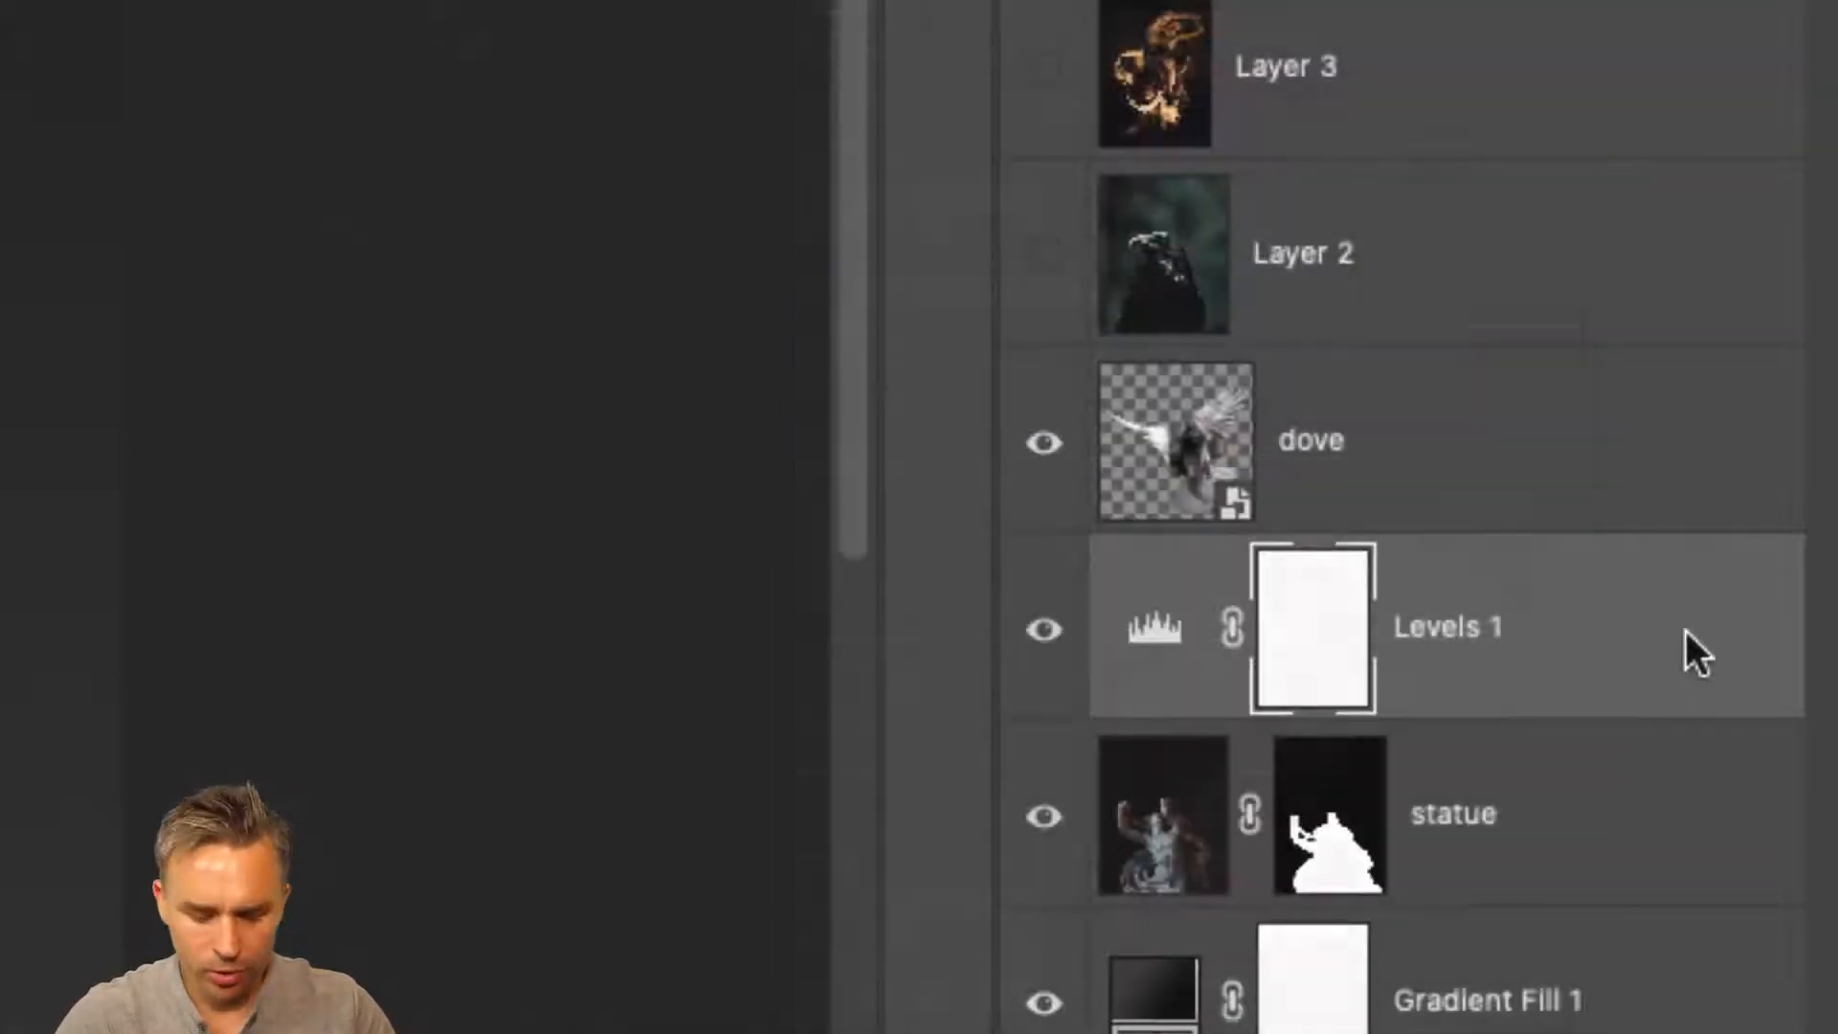
pyautogui.keyDown('alt'); pyautogui.click(1632, 706); pyautogui.keyUp('alt')
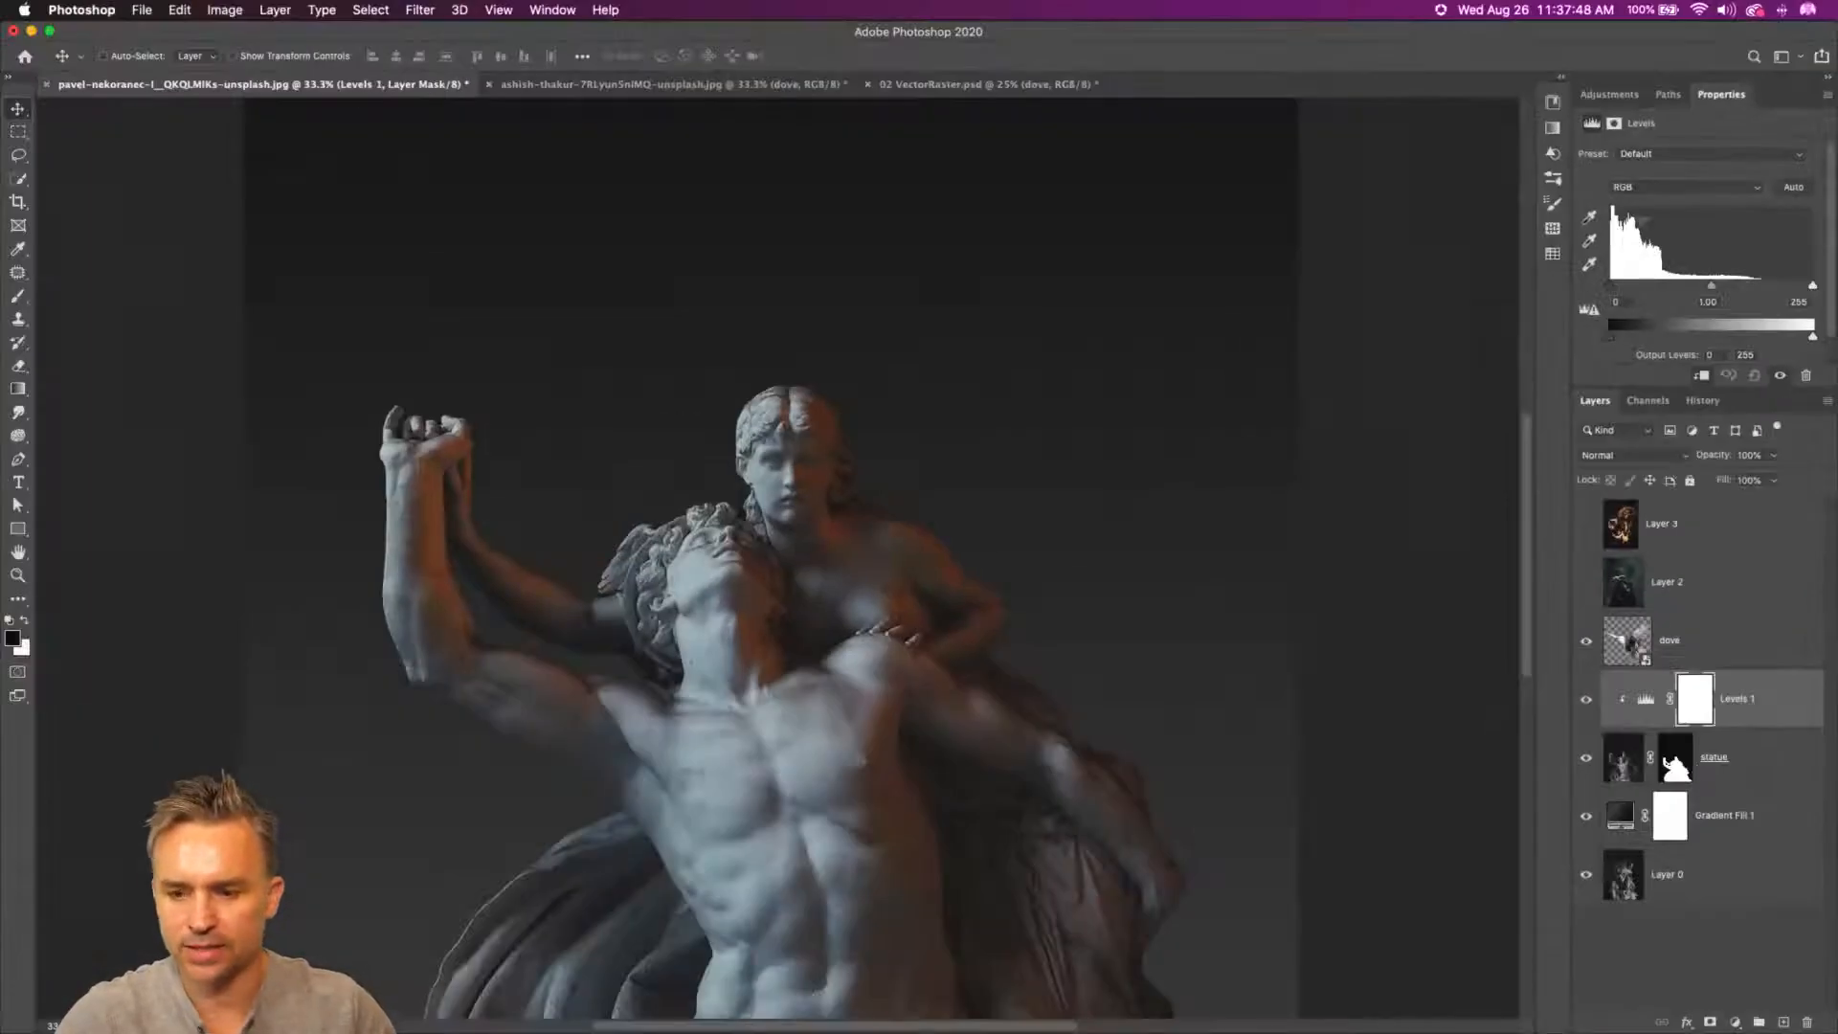
# - Brighten the statue by setting the Levels white input to 158 and invert the Levels 1 mask to black
pyautogui.moveTo(1814, 287)
pyautogui.mouseDown()
pyautogui.moveTo(1676, 290)
pyautogui.moveTo(1735, 290)
pyautogui.mouseUp()
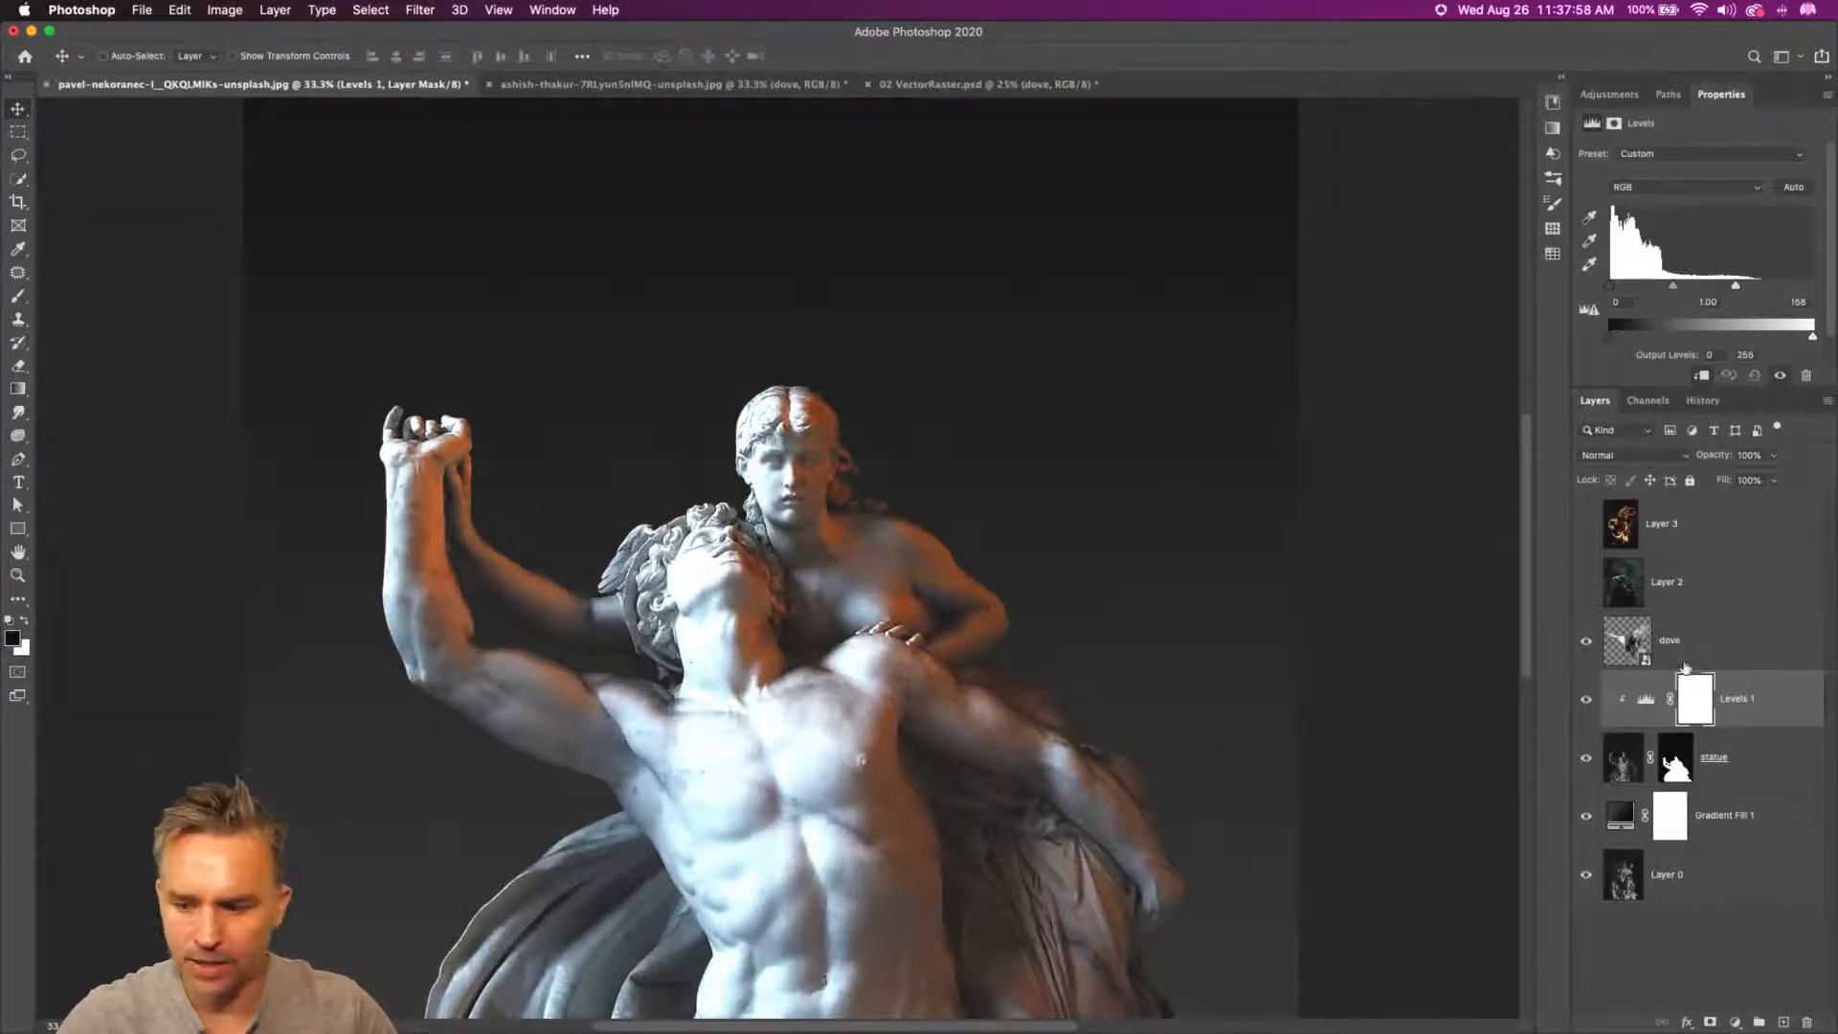
pyautogui.click(1695, 699)
pyautogui.press('super+i')
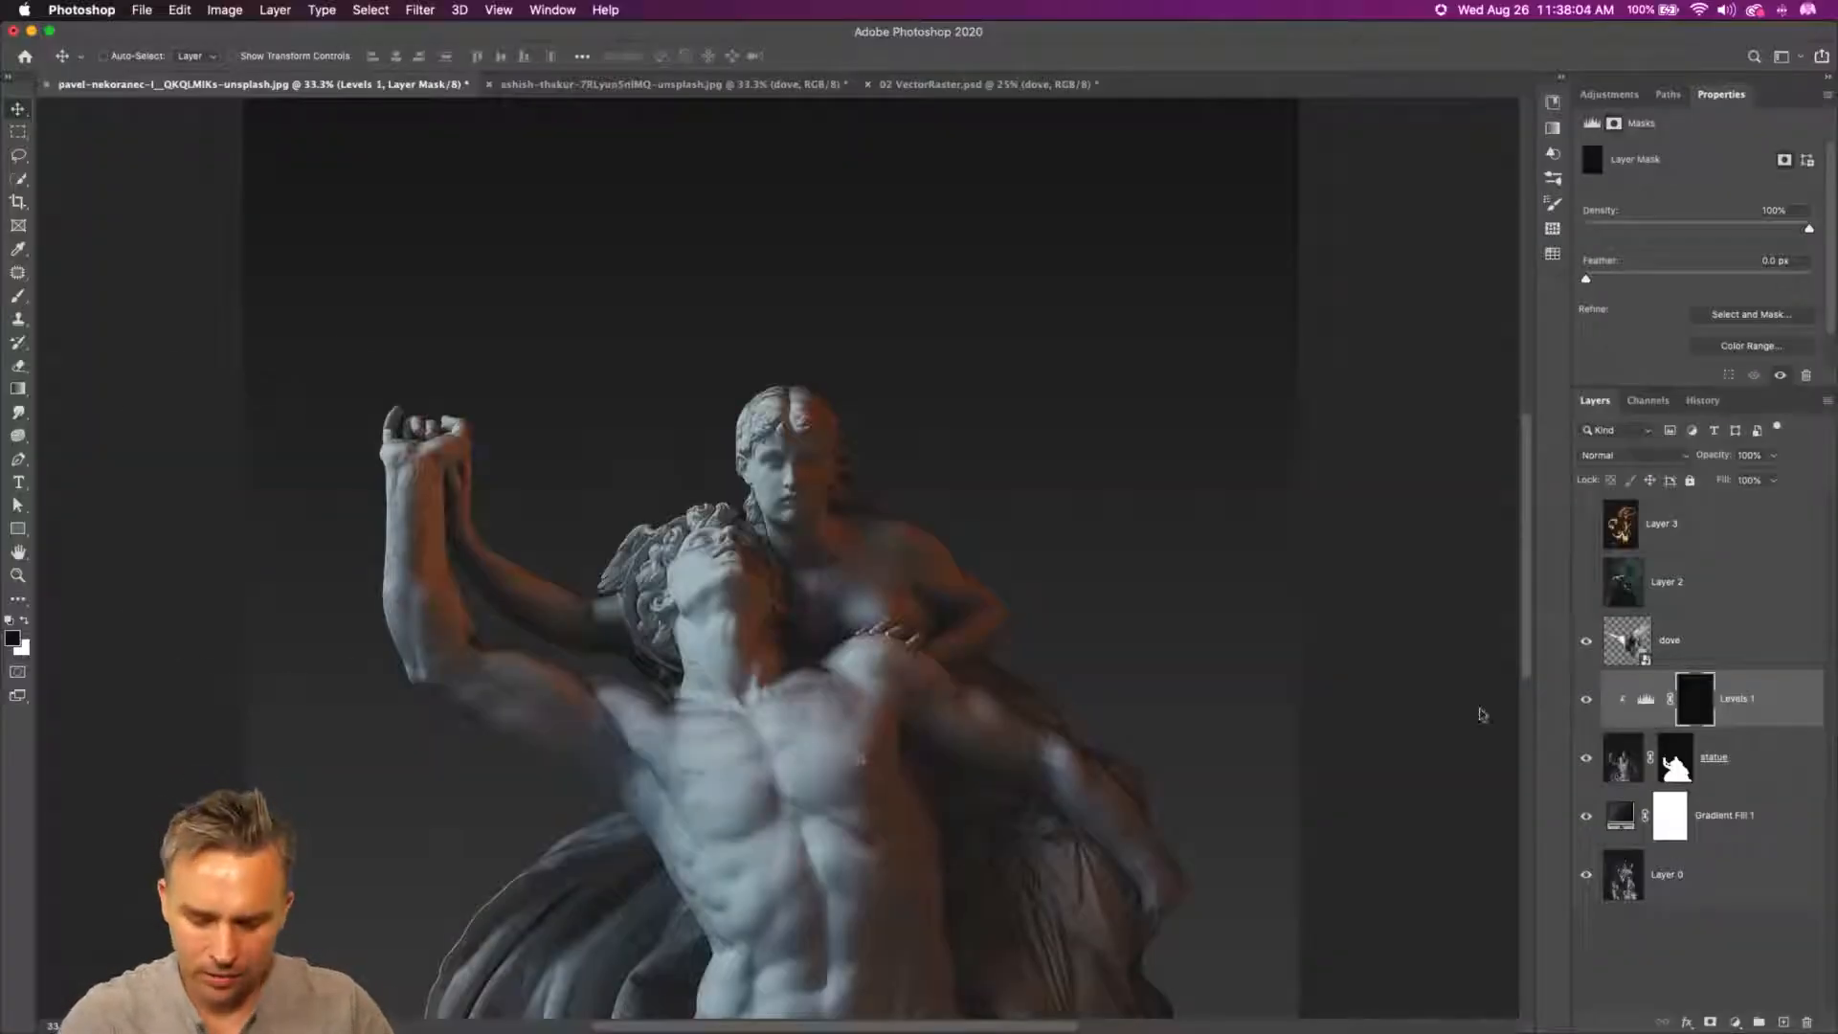
# - Activate the Brush tool and swap the foreground and background colours back and forth between white and black
pyautogui.press('b')
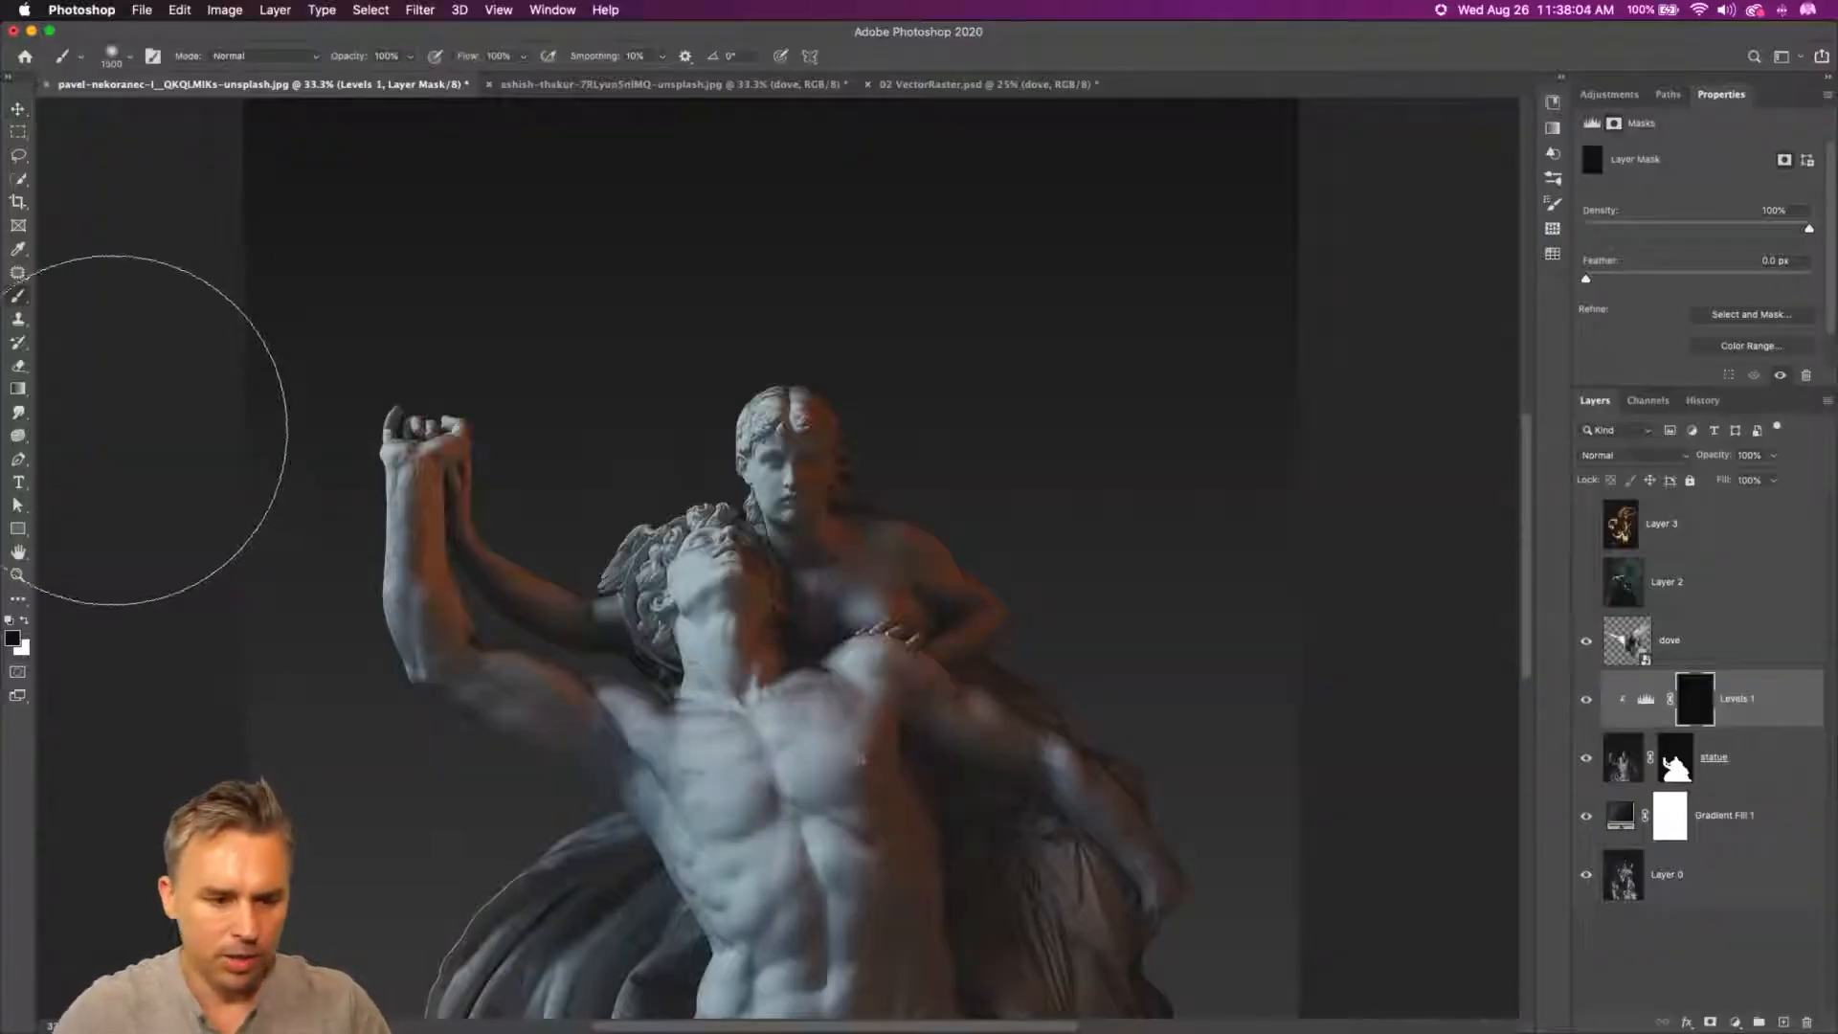
pyautogui.press('x')
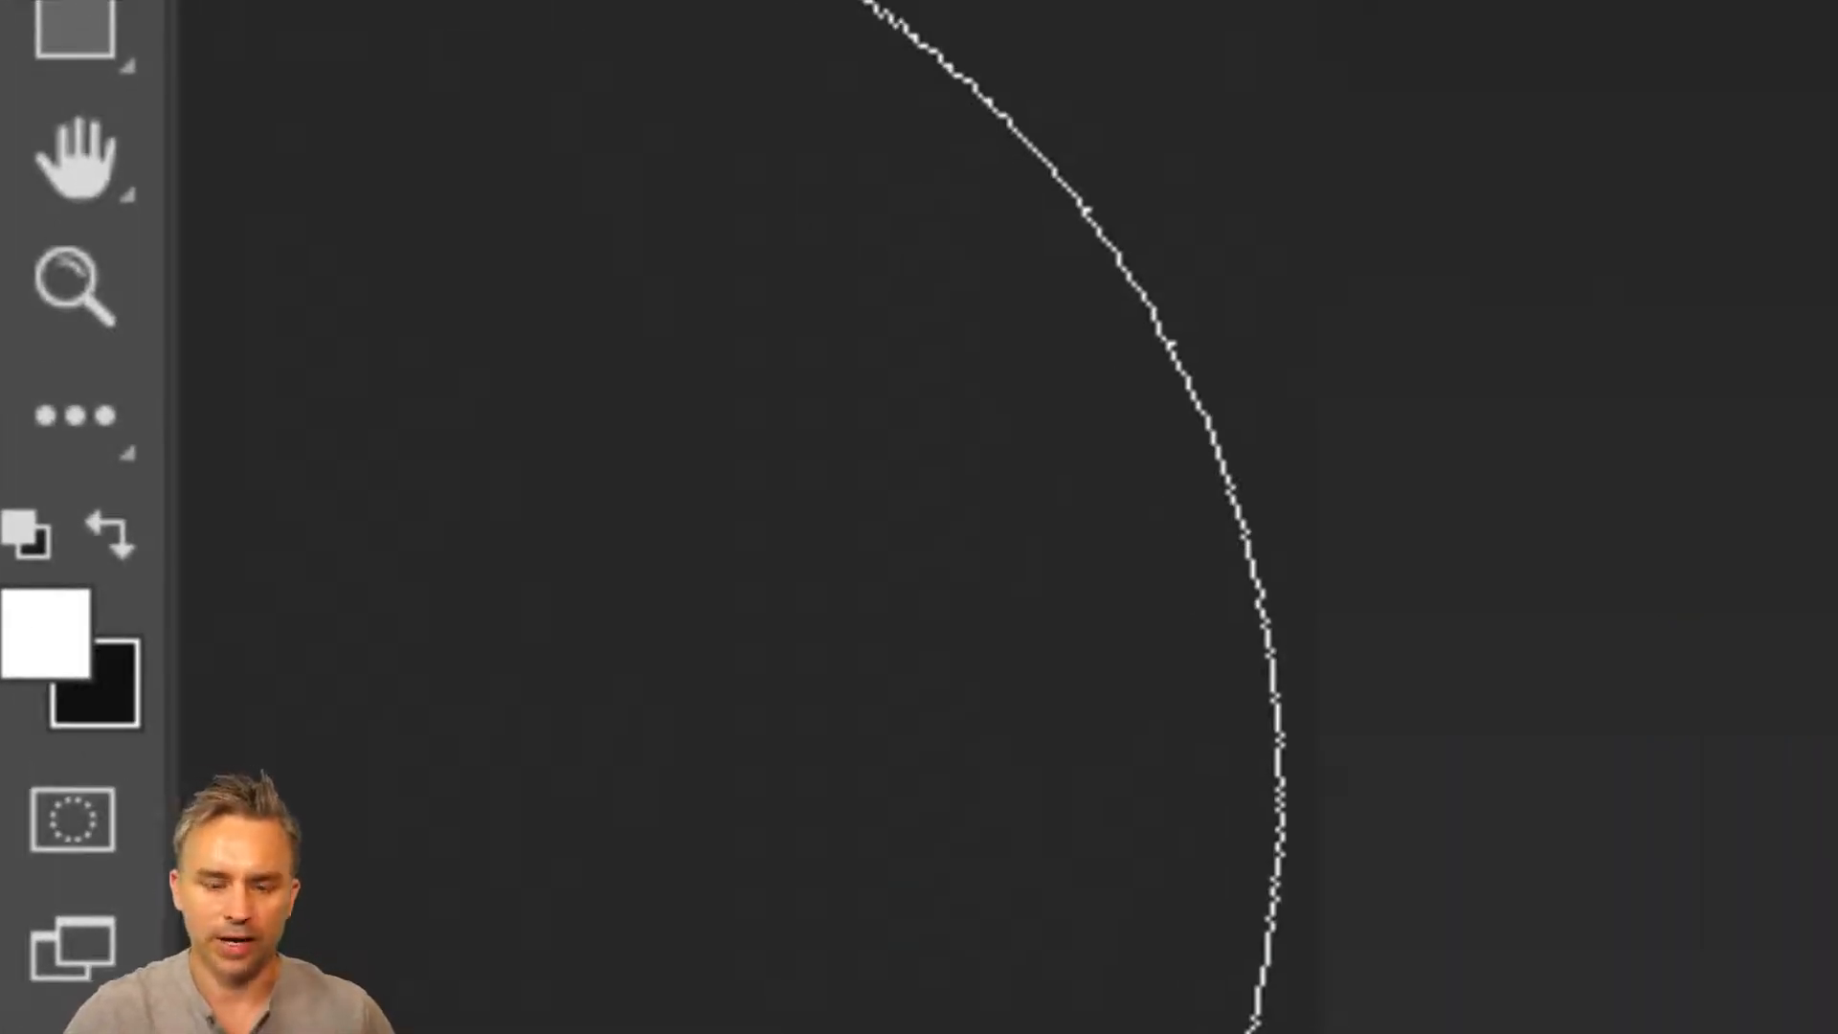
pyautogui.press('x')
pyautogui.press('x')
pyautogui.press('x')
pyautogui.press('x')
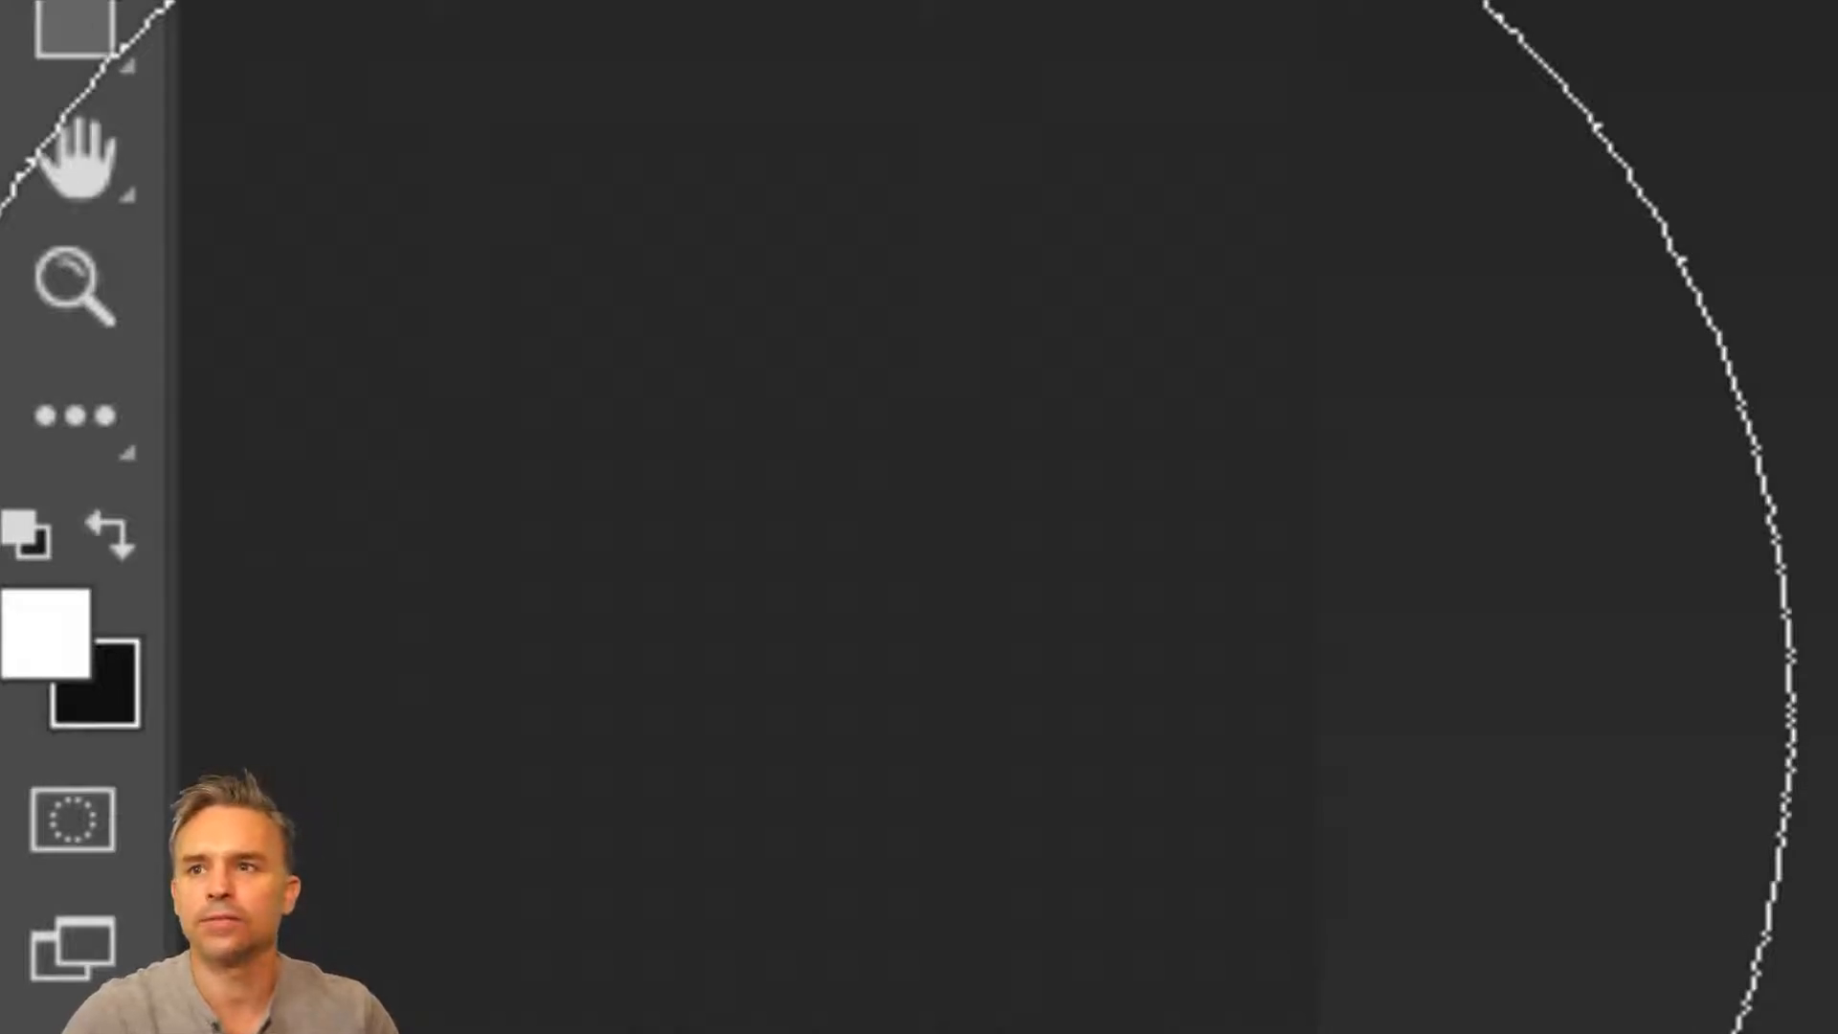
pyautogui.press('x')
pyautogui.press('x')
pyautogui.press('x')
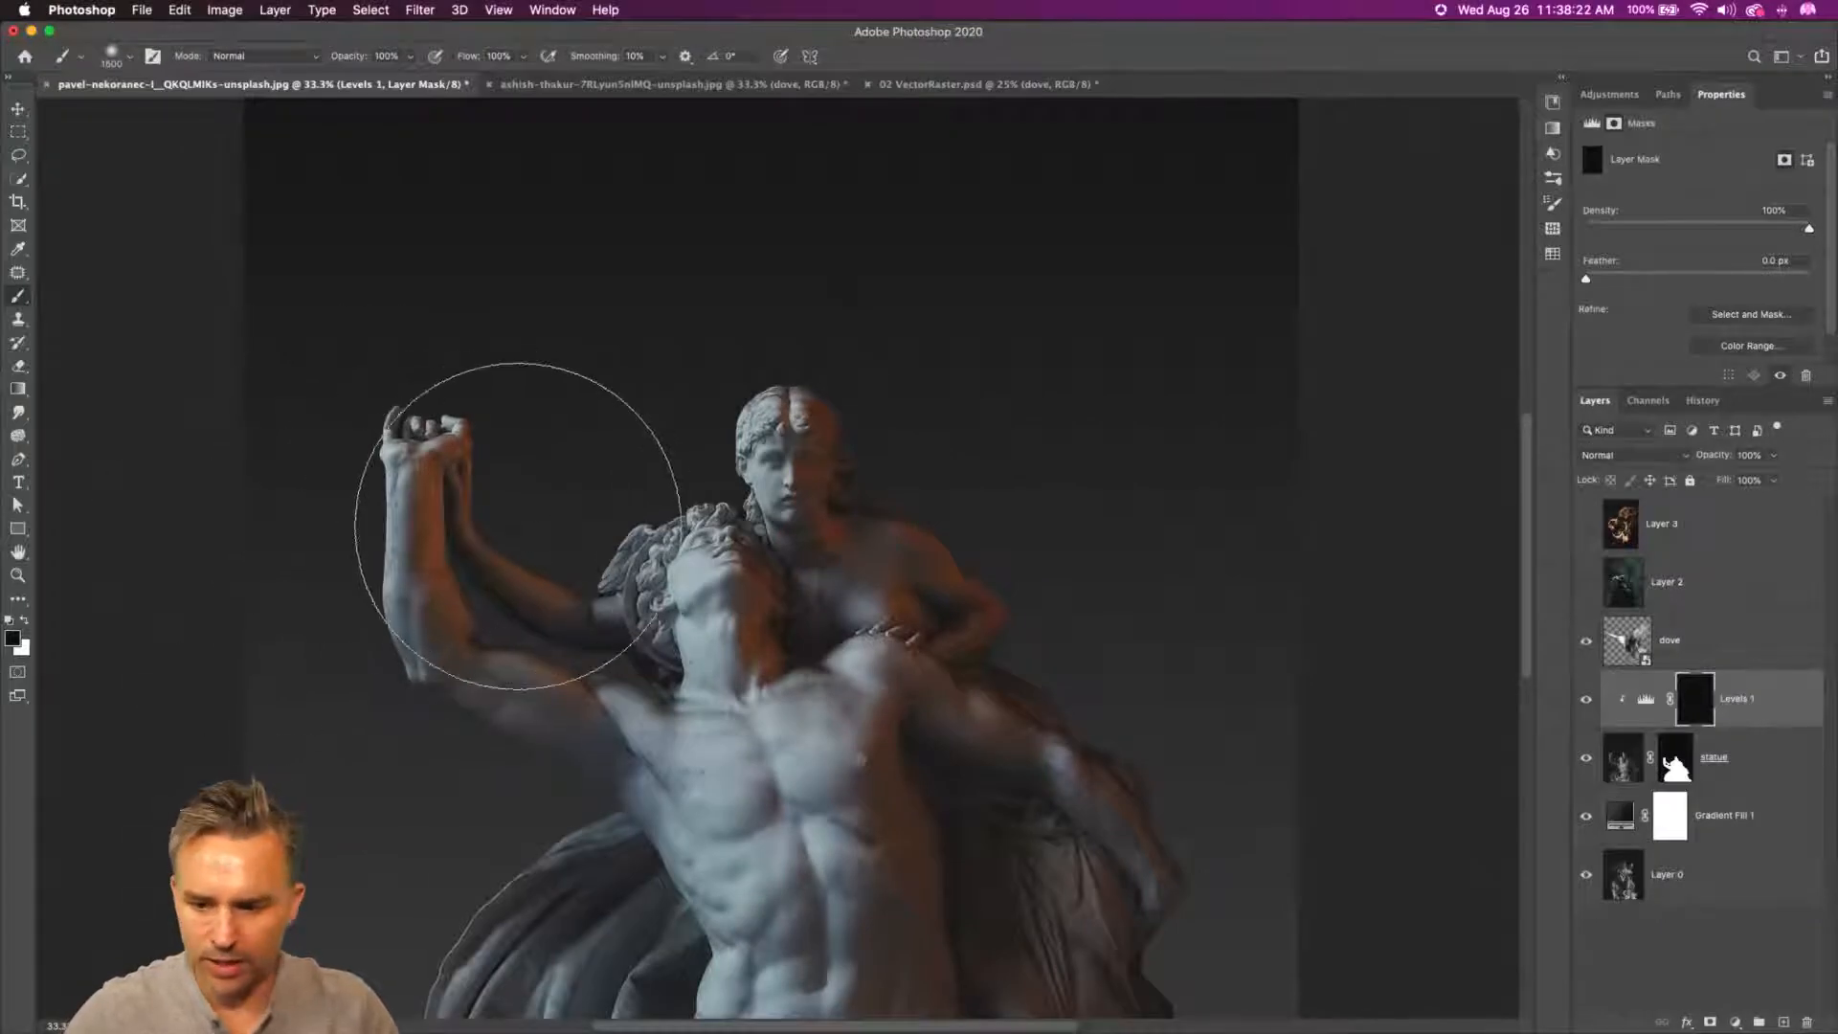
# - Shrink the brush, make white the foreground colour and paint the Levels brightening onto the raised hand's fingers
pyautogui.press('[')
pyautogui.press('[')
pyautogui.press('[')
pyautogui.press('[')
pyautogui.press('[')
pyautogui.press('[')
pyautogui.press('[')
pyautogui.press('[')
pyautogui.press('[')
pyautogui.press('[')
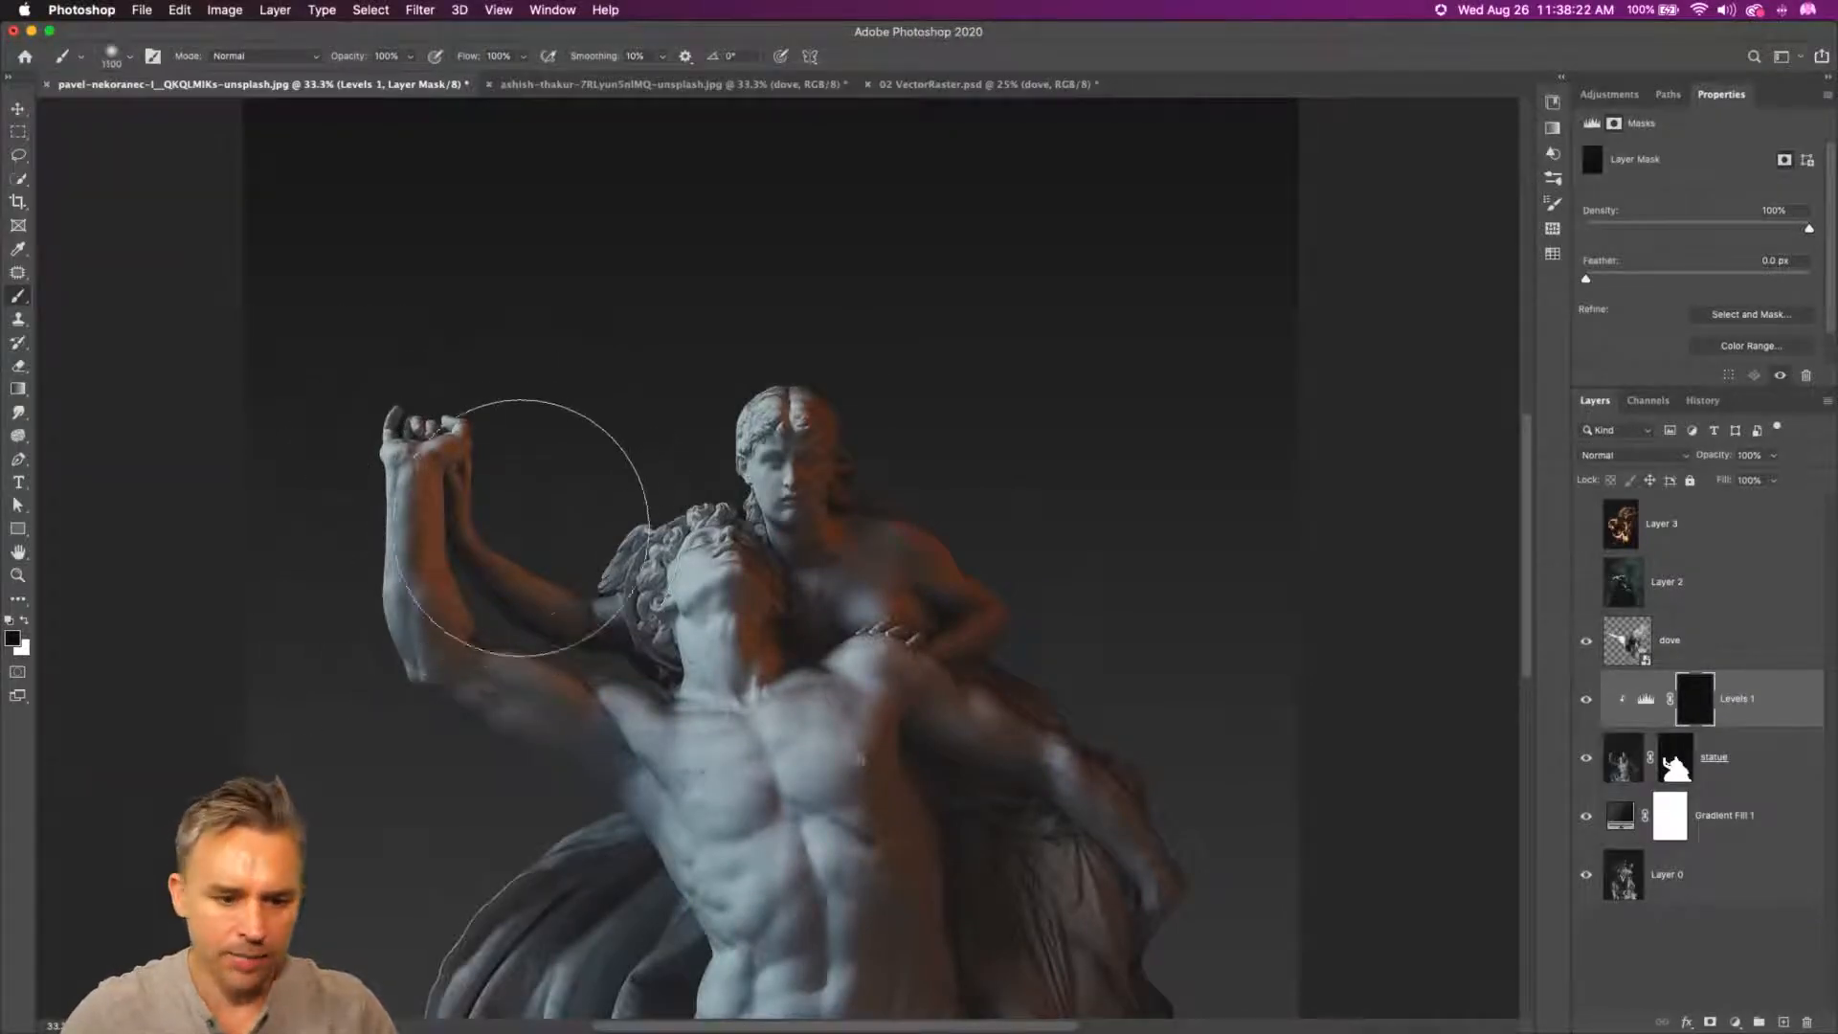
pyautogui.press('x')
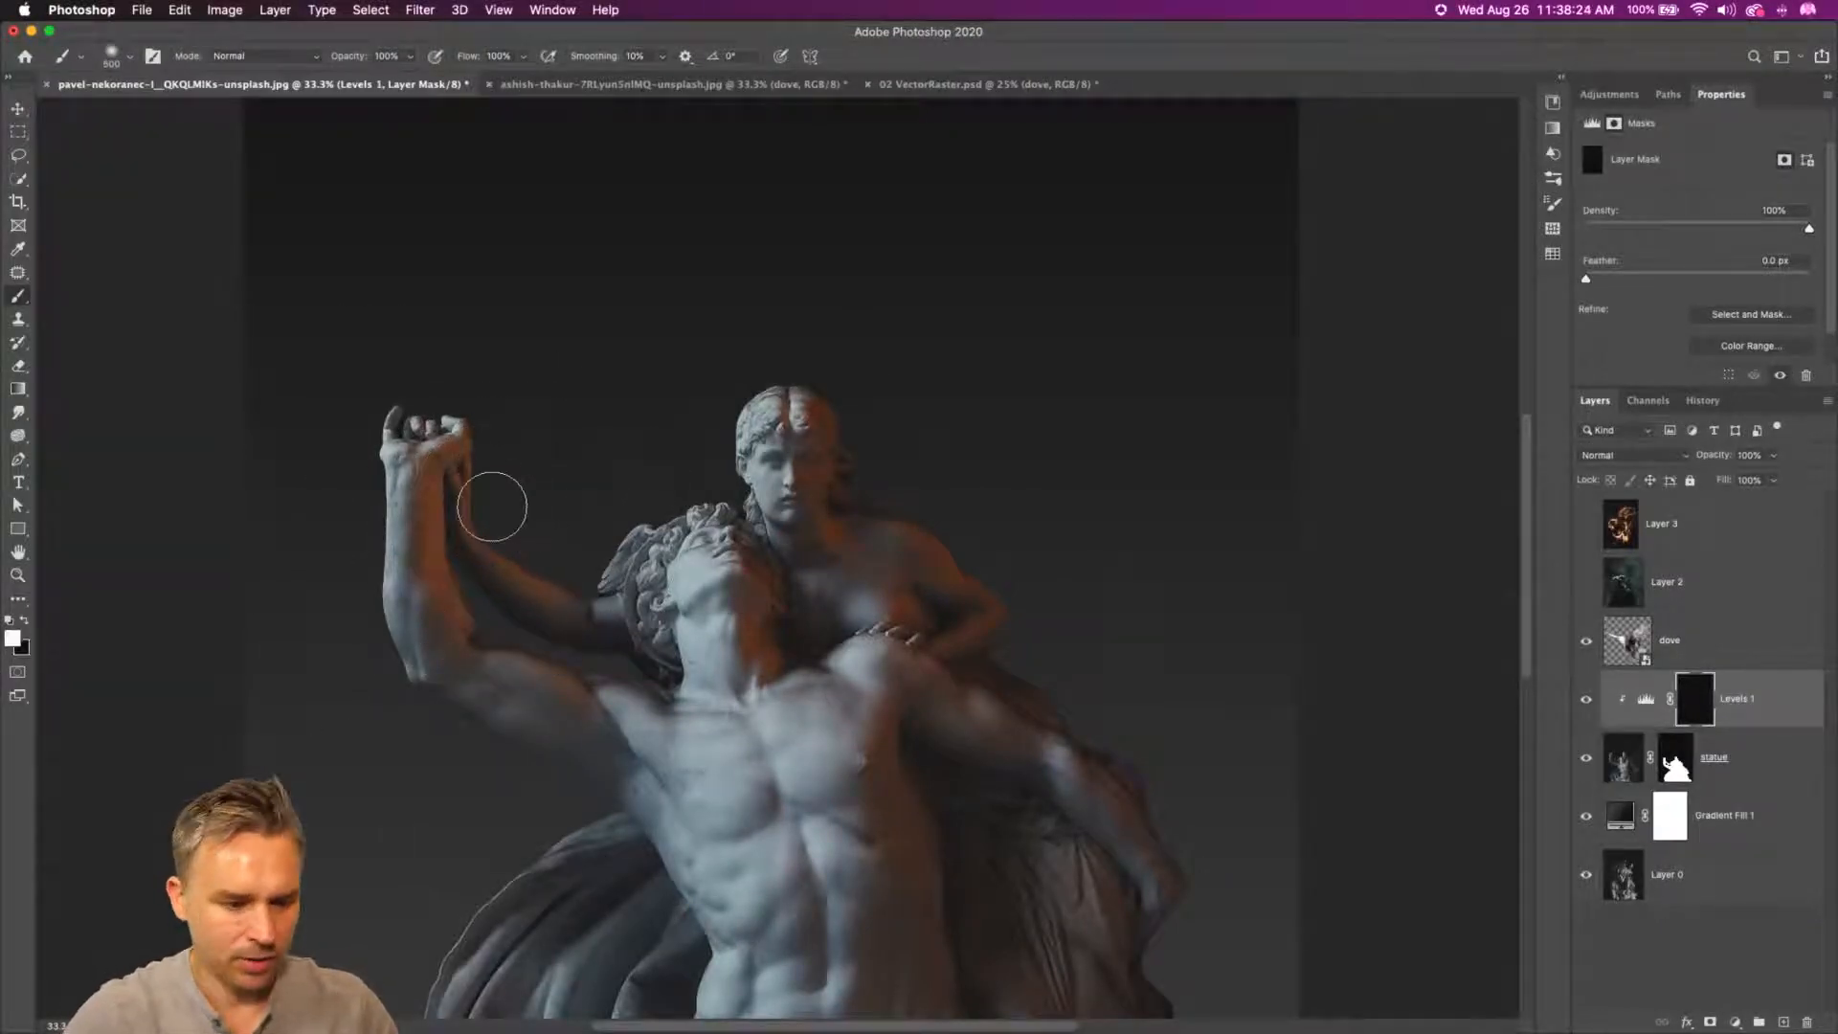
pyautogui.press('[')
pyautogui.press('[')
pyautogui.moveTo(408, 421); pyautogui.dragTo(439, 439)
# - Paint the Levels mask white with a 175 px brush along the rear figure's raised arm and the outer fingertip
pyautogui.press('[')
pyautogui.press('[')
pyautogui.press('[')
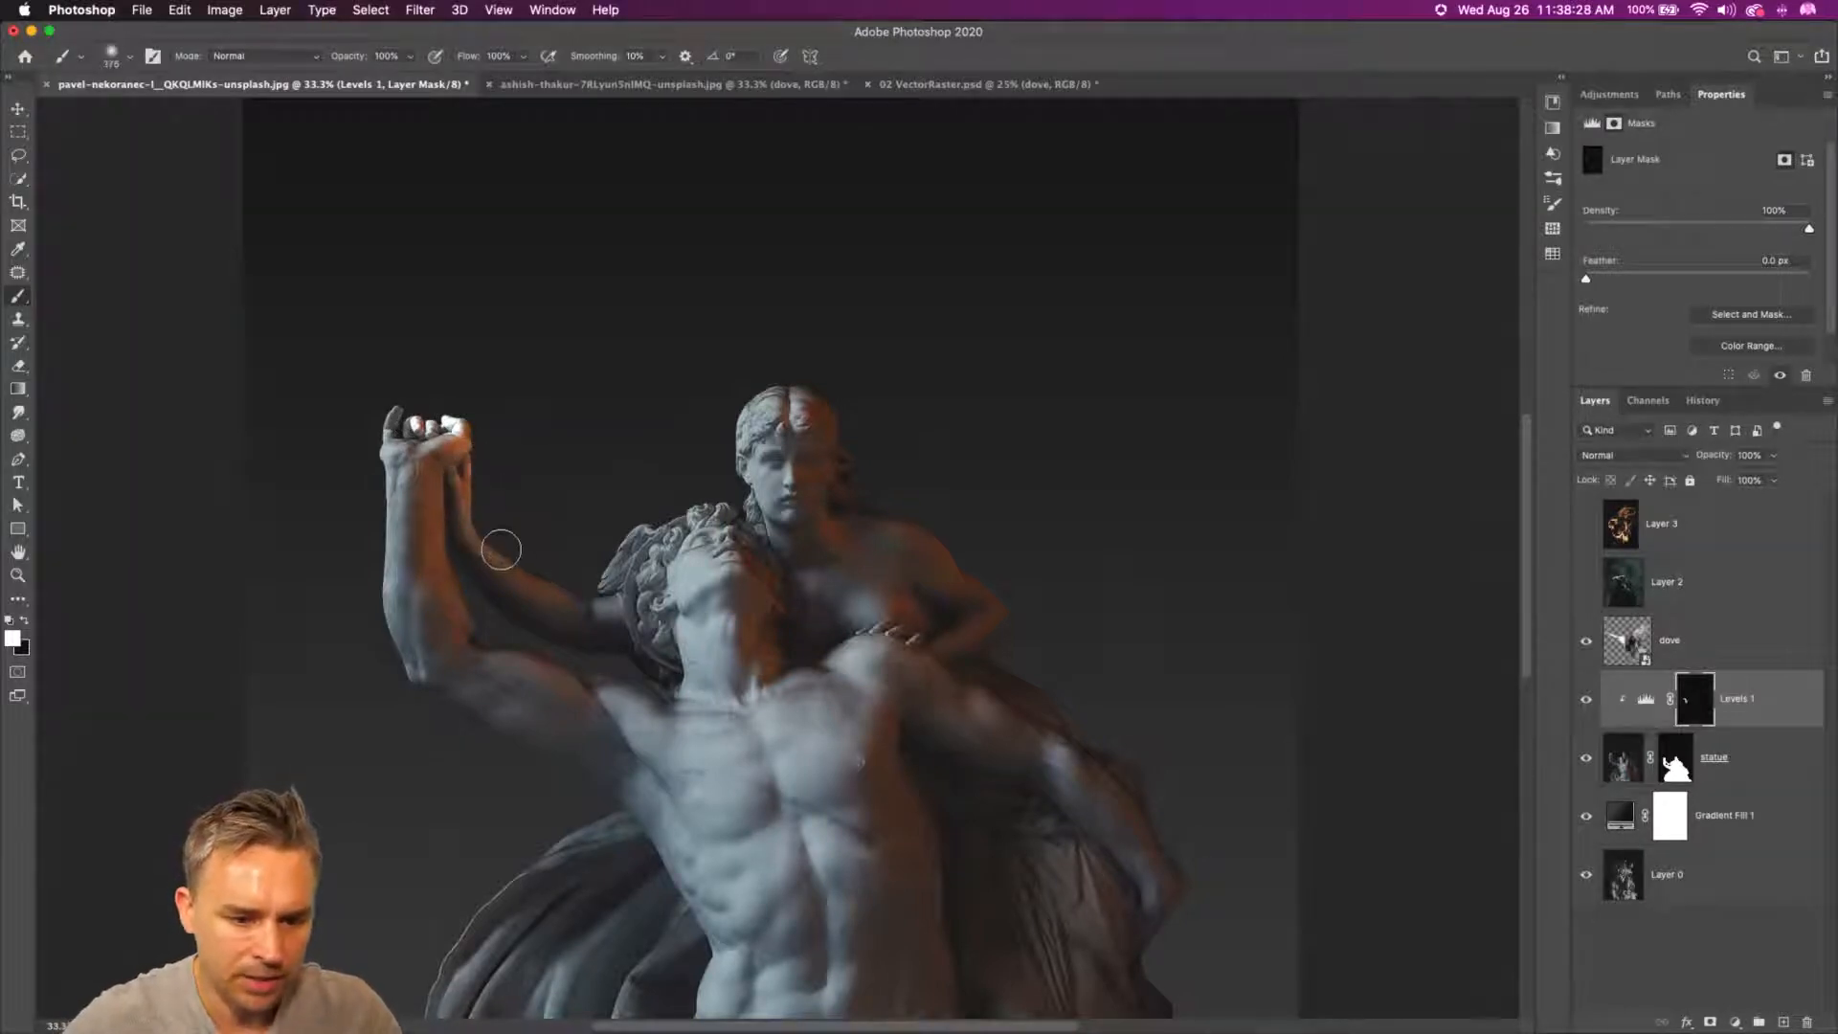
pyautogui.moveTo(500, 546)
pyautogui.mouseDown()
pyautogui.moveTo(561, 586)
pyautogui.moveTo(617, 589)
pyautogui.mouseUp()
pyautogui.moveTo(399, 407); pyautogui.dragTo(390, 412)
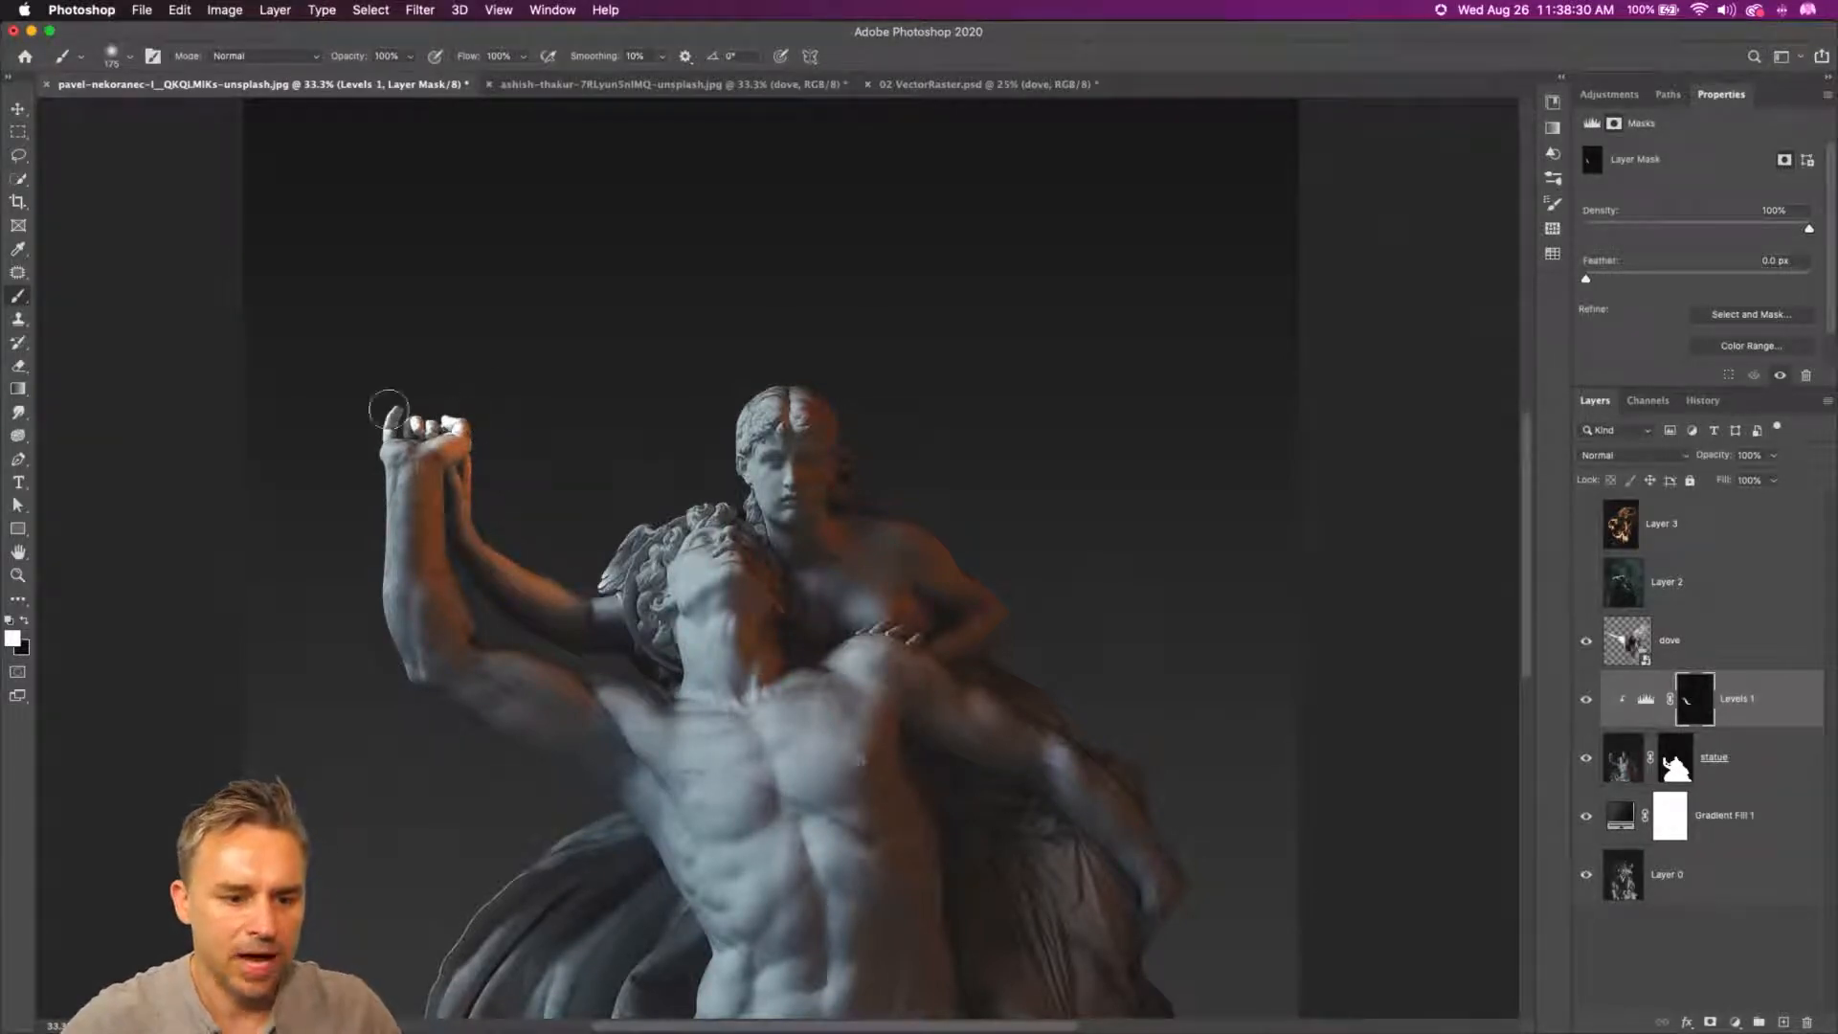
# - Paint the Levels mask white over both heads and the rear figure's arm and hand, reducing the brush to 70 px
pyautogui.moveTo(599, 569)
pyautogui.mouseDown()
pyautogui.moveTo(651, 490)
pyautogui.moveTo(572, 555)
pyautogui.moveTo(725, 487)
pyautogui.moveTo(756, 383)
pyautogui.moveTo(815, 398)
pyautogui.moveTo(827, 475)
pyautogui.moveTo(795, 521)
pyautogui.moveTo(807, 584)
pyautogui.moveTo(878, 510)
pyautogui.moveTo(847, 521)
pyautogui.moveTo(840, 551)
pyautogui.moveTo(921, 552)
pyautogui.moveTo(929, 534)
pyautogui.moveTo(992, 609)
pyautogui.moveTo(954, 646)
pyautogui.moveTo(914, 642)
pyautogui.mouseUp()
pyautogui.press(']')
pyautogui.press(']')
pyautogui.press(']')
pyautogui.press('[')
pyautogui.press('[')
pyautogui.press('[')
pyautogui.press(']')
pyautogui.press('[')
pyautogui.press('[')
pyautogui.press('[')
pyautogui.press('[')
pyautogui.press('[')
pyautogui.press('[')
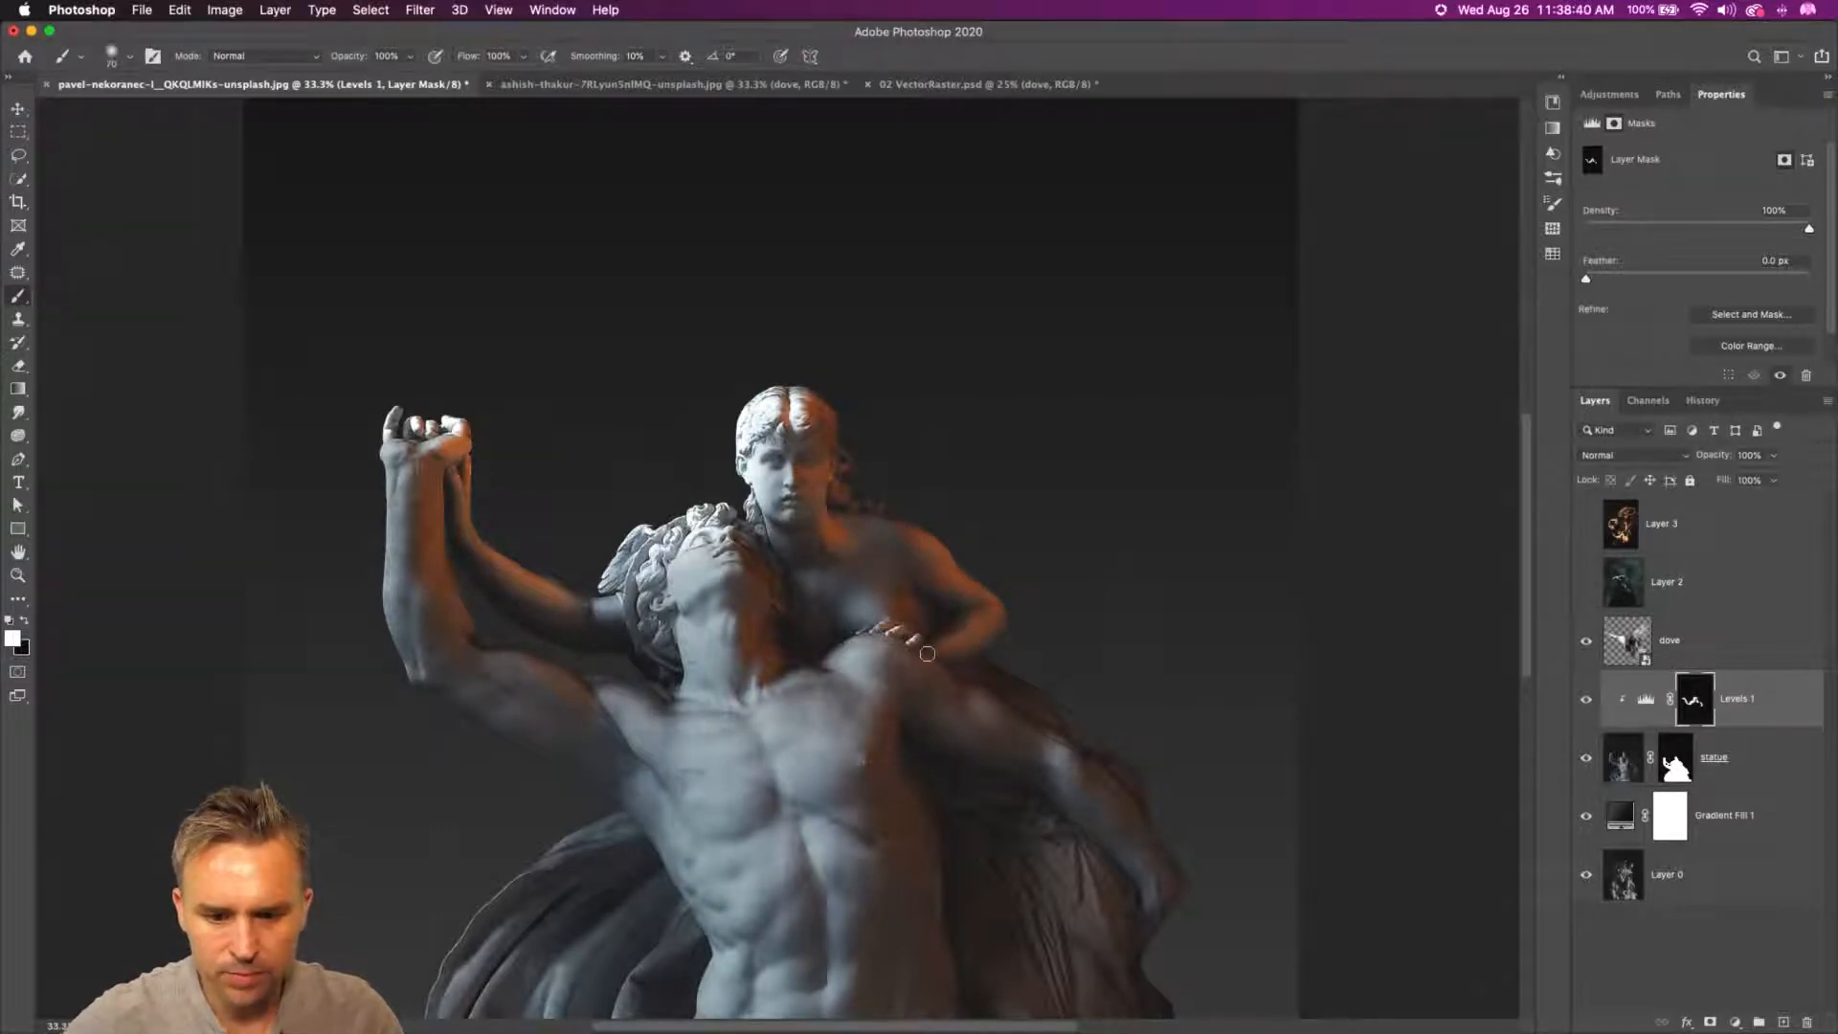
# - Brighten the upper edge of the front figure's lowered arm on the Levels mask with a 100 px white brush
pyautogui.press(']')
pyautogui.press(']')
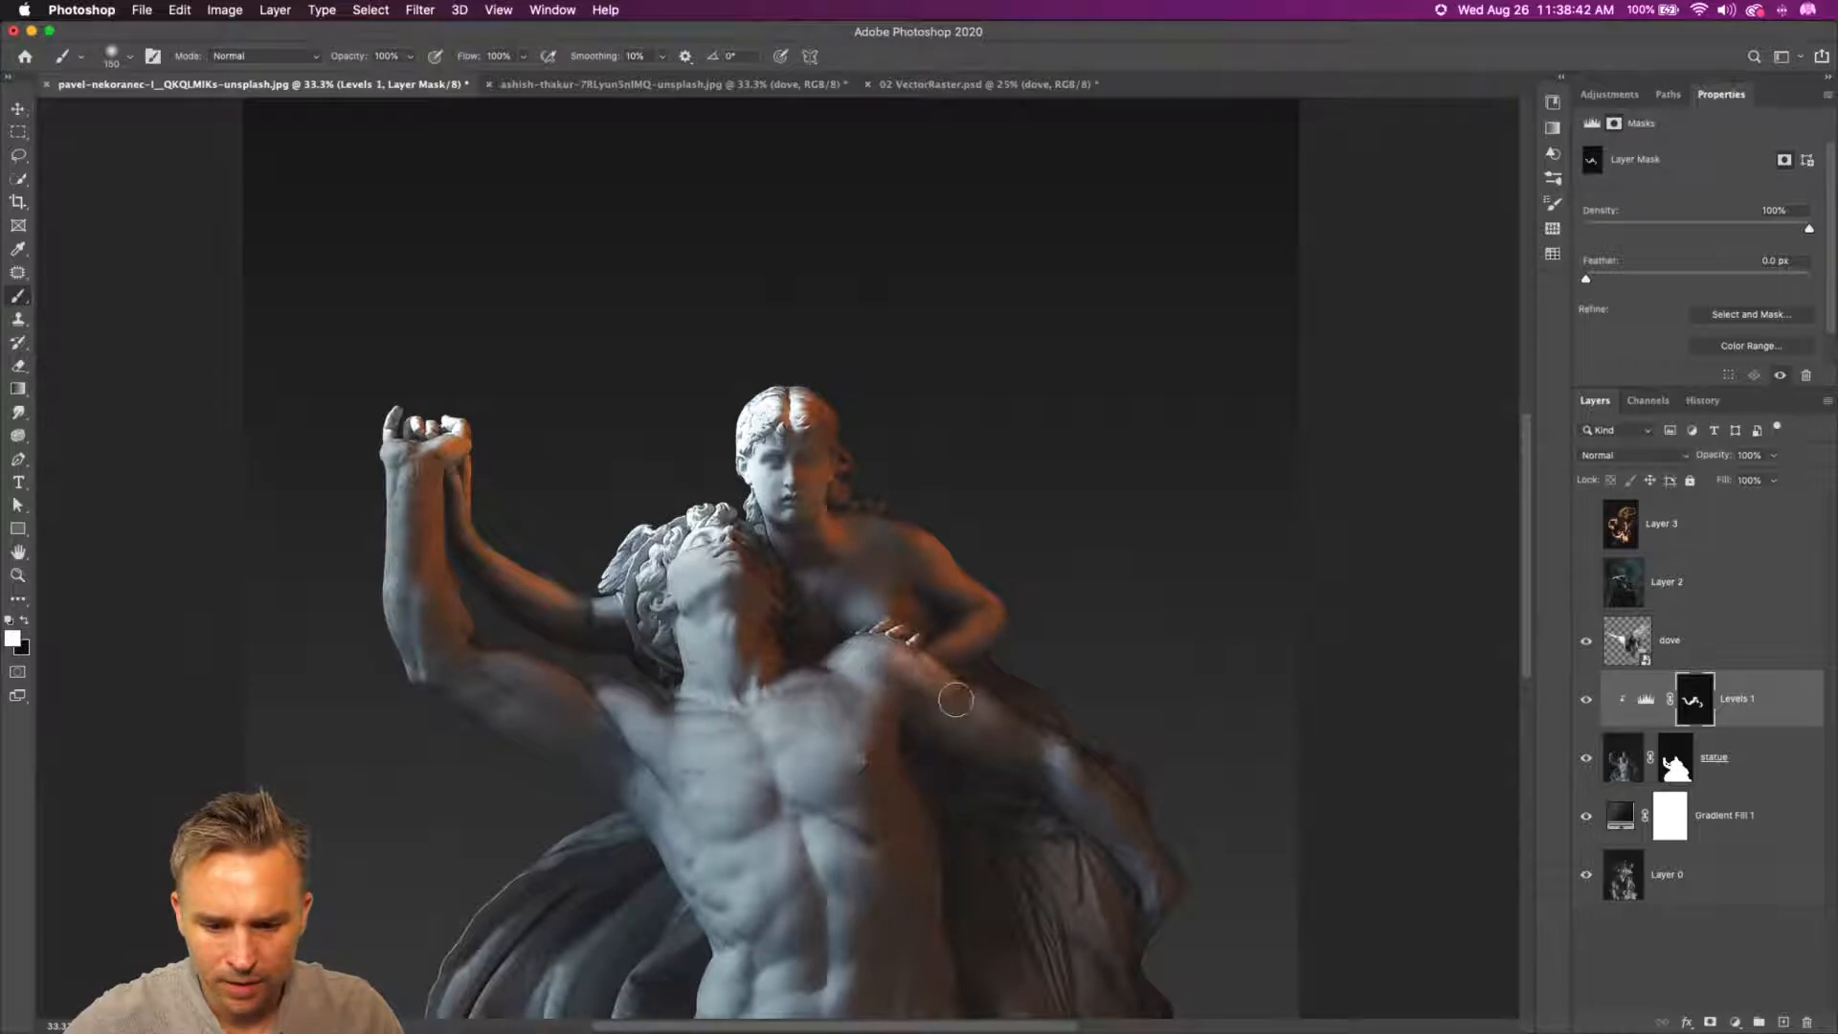
pyautogui.moveTo(969, 698); pyautogui.dragTo(1058, 745)
pyautogui.press('[')
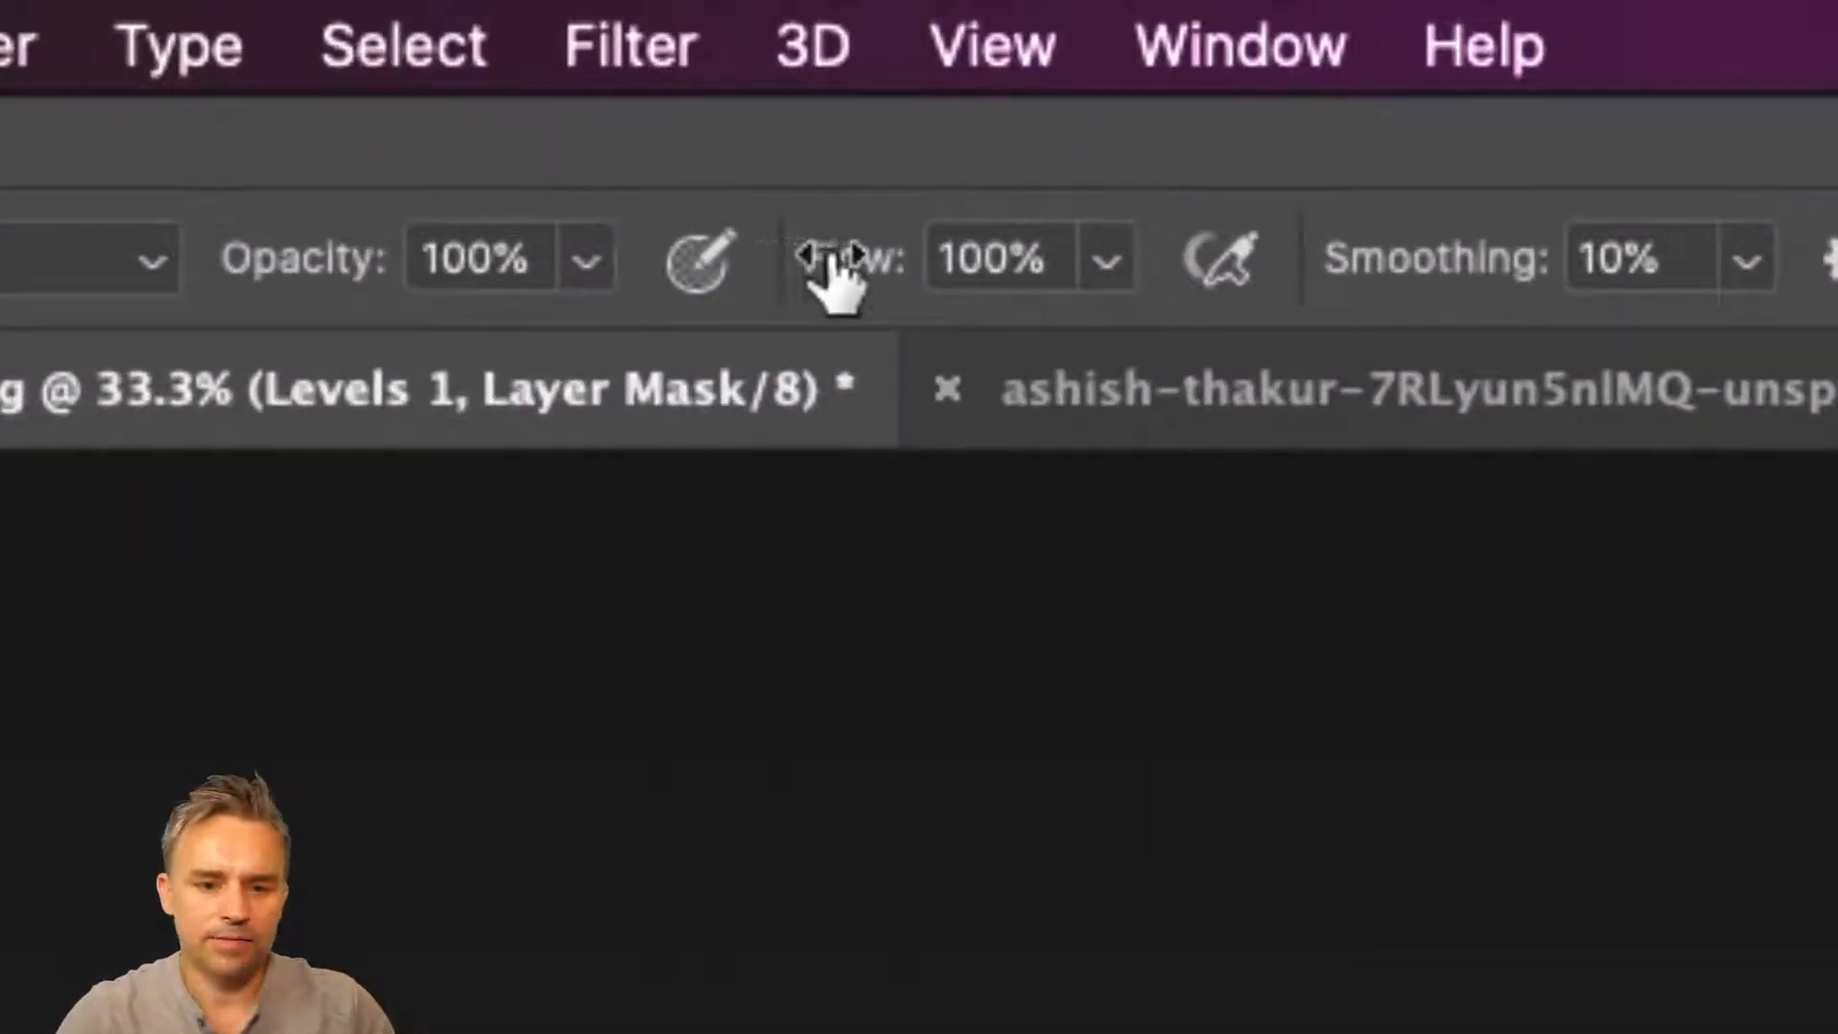
# - Lower the brush flow to 67% and brighten the elbow and forearm of the front figure's lowered arm
pyautogui.moveTo(830, 261); pyautogui.dragTo(708, 241)
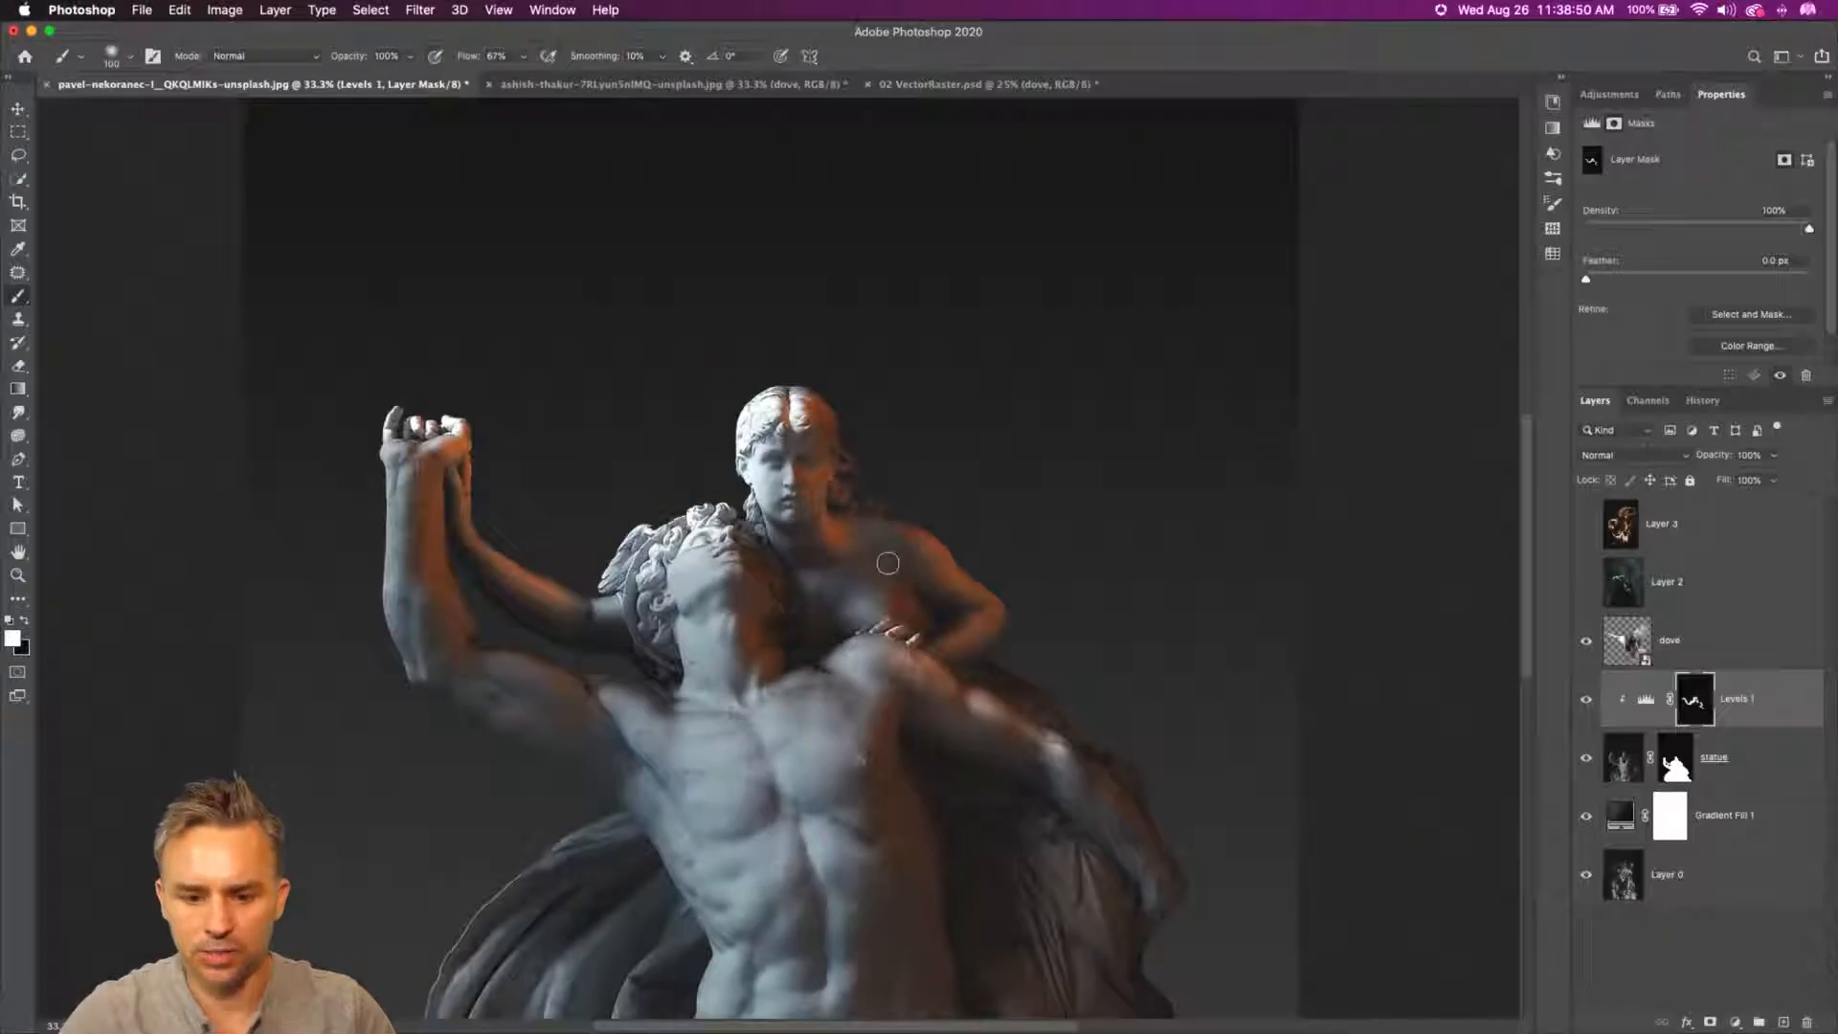
pyautogui.press(']')
pyautogui.press(']')
pyautogui.press(']')
pyautogui.press(']')
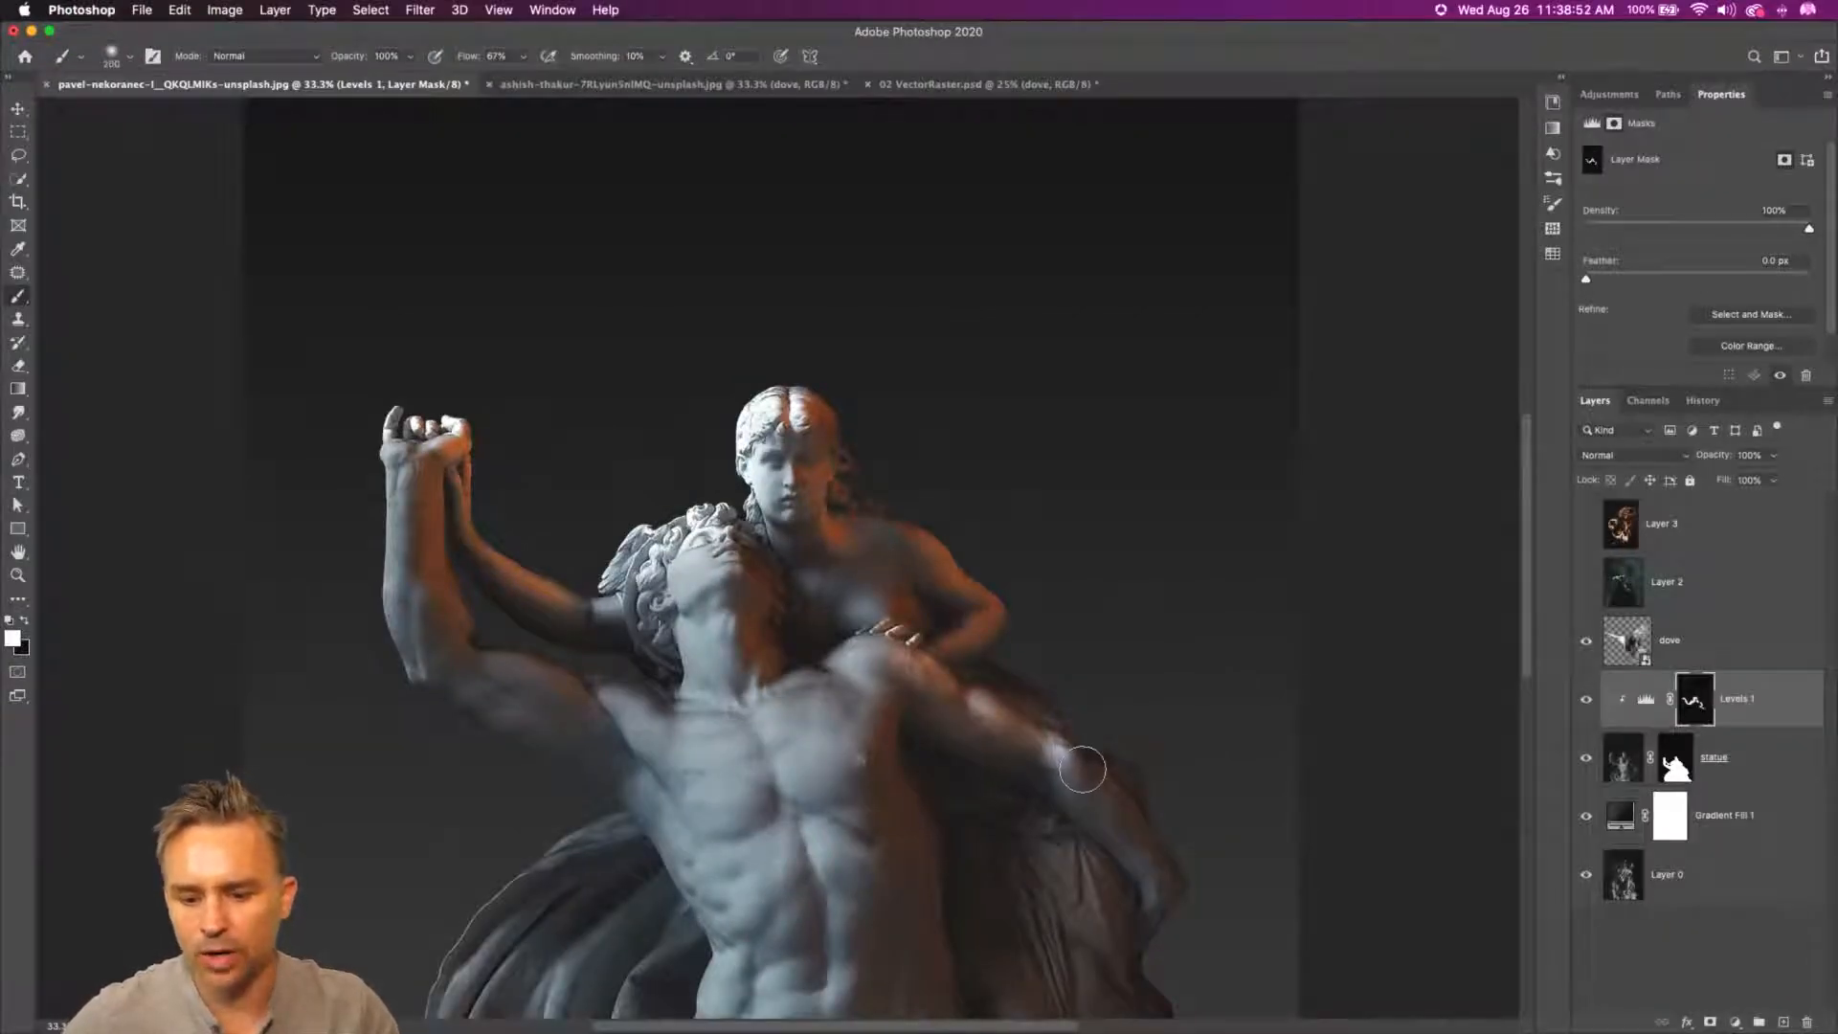
pyautogui.press('[')
pyautogui.press('[')
pyautogui.press('[')
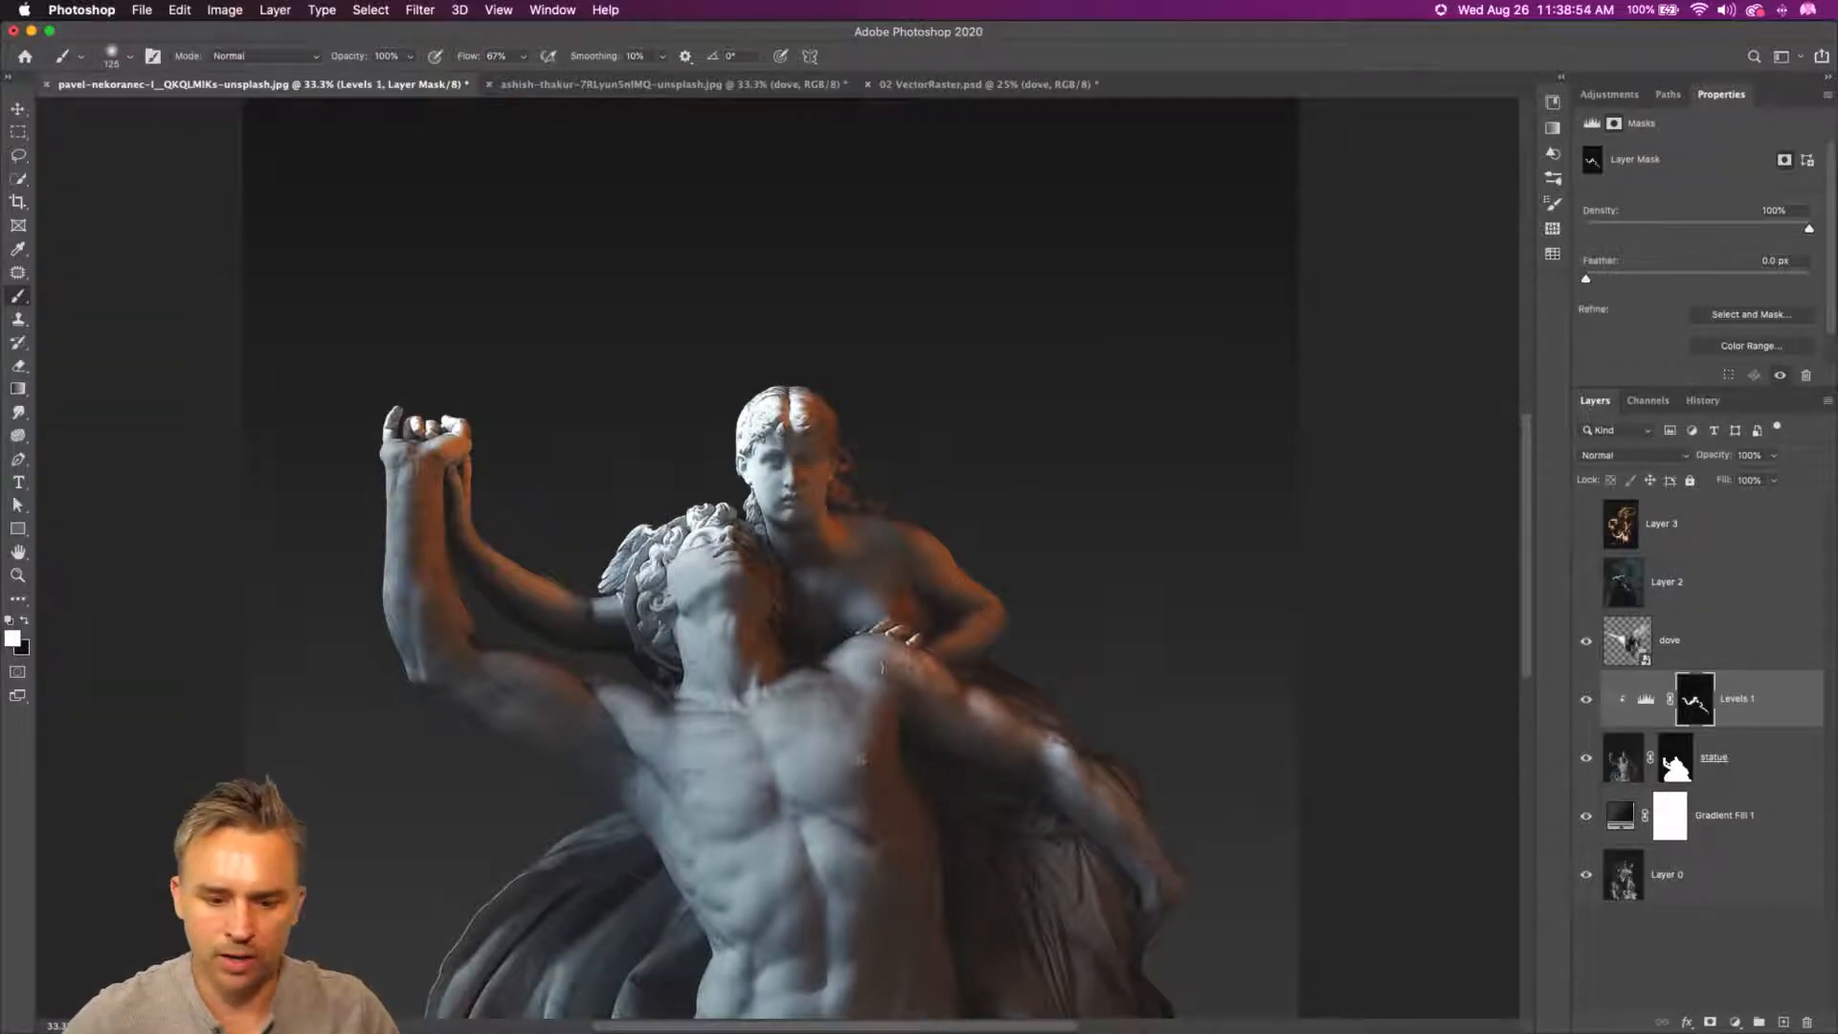
# - Enlarge the brush and paint the Levels mask white over the front figure's face, neck and collarbone
pyautogui.press(']')
pyautogui.press(']')
pyautogui.press(']')
pyautogui.press(']')
pyautogui.moveTo(737, 572); pyautogui.dragTo(748, 592)
pyautogui.moveTo(753, 663)
pyautogui.mouseDown()
pyautogui.moveTo(886, 666)
pyautogui.moveTo(735, 673)
pyautogui.moveTo(676, 703)
pyautogui.mouseUp()
# - Brighten the front figure's raised upper arm and shoulder on the Levels mask with a 200 px brush
pyautogui.press(']')
pyautogui.press(']')
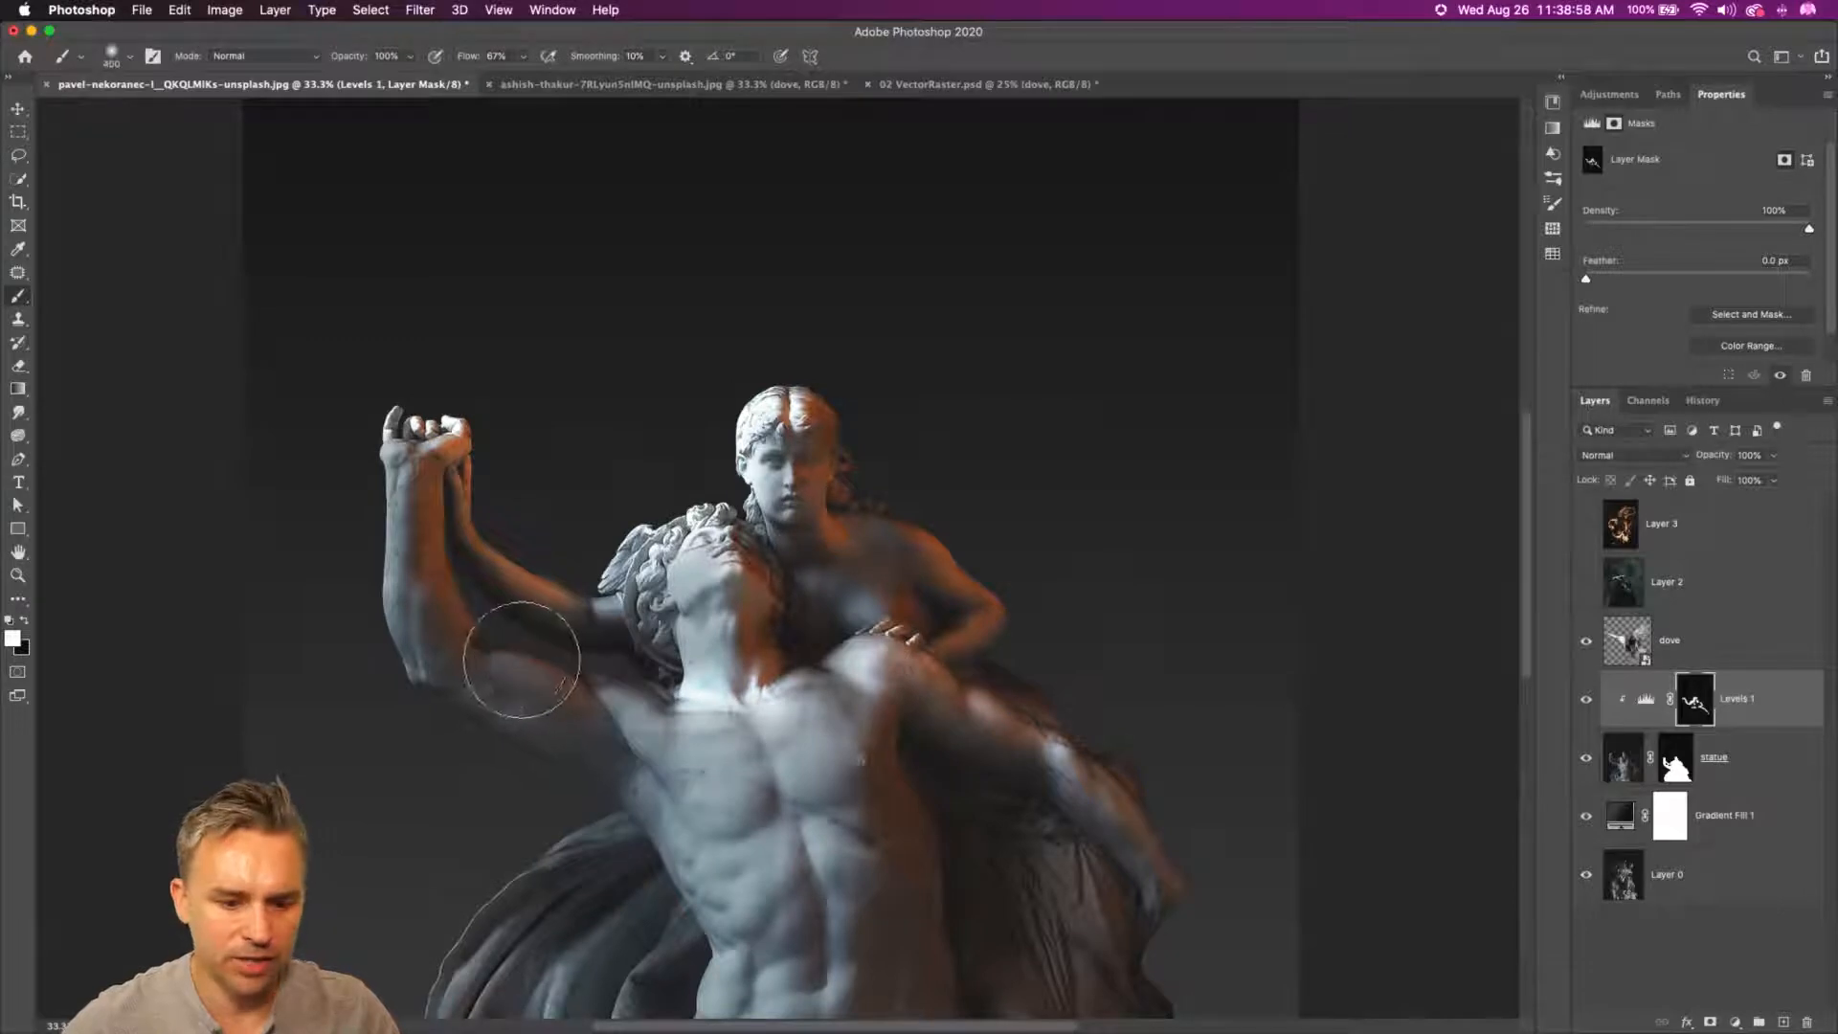
pyautogui.press('[')
pyautogui.press('[')
pyautogui.press('[')
pyautogui.moveTo(496, 665)
pyautogui.mouseDown()
pyautogui.moveTo(604, 721)
pyautogui.moveTo(678, 715)
pyautogui.mouseUp()
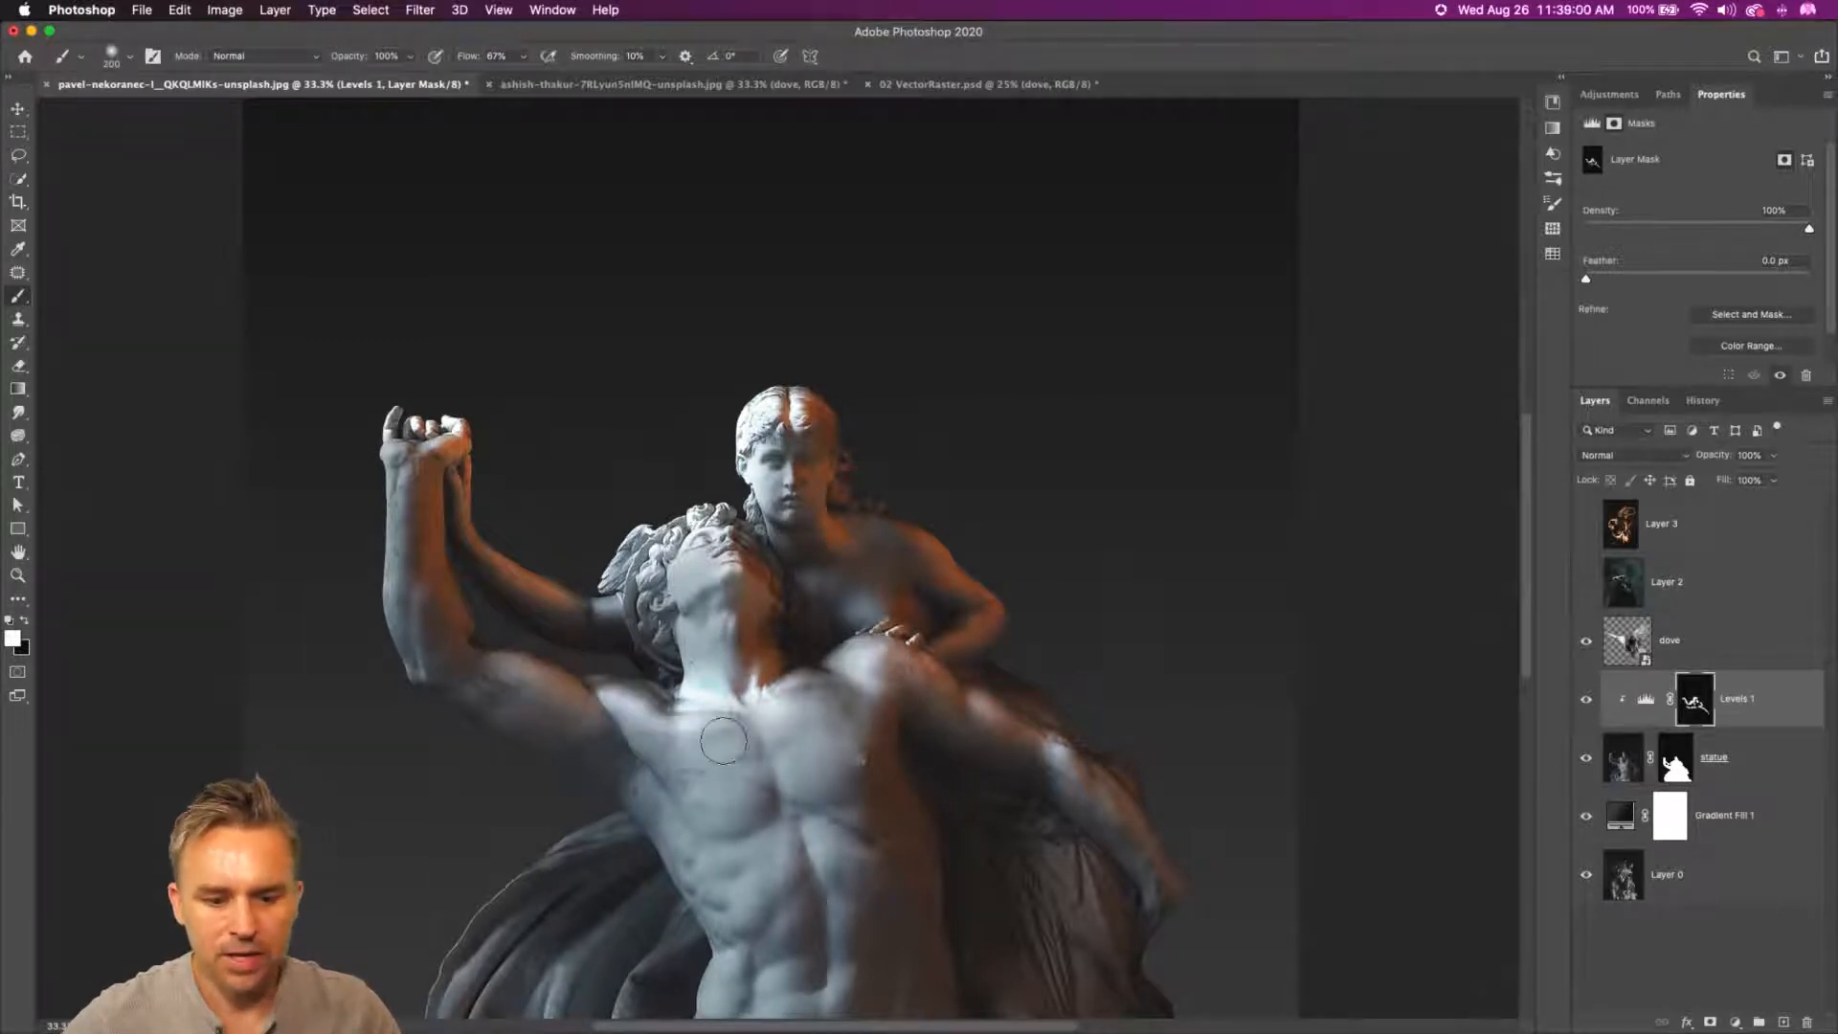
# - Enlarge the brush to 500 px and brighten the front figure's chest and both heads on the Levels mask
pyautogui.press(']')
pyautogui.press(']')
pyautogui.press(']')
pyautogui.press(']')
pyautogui.moveTo(873, 706); pyautogui.dragTo(746, 737)
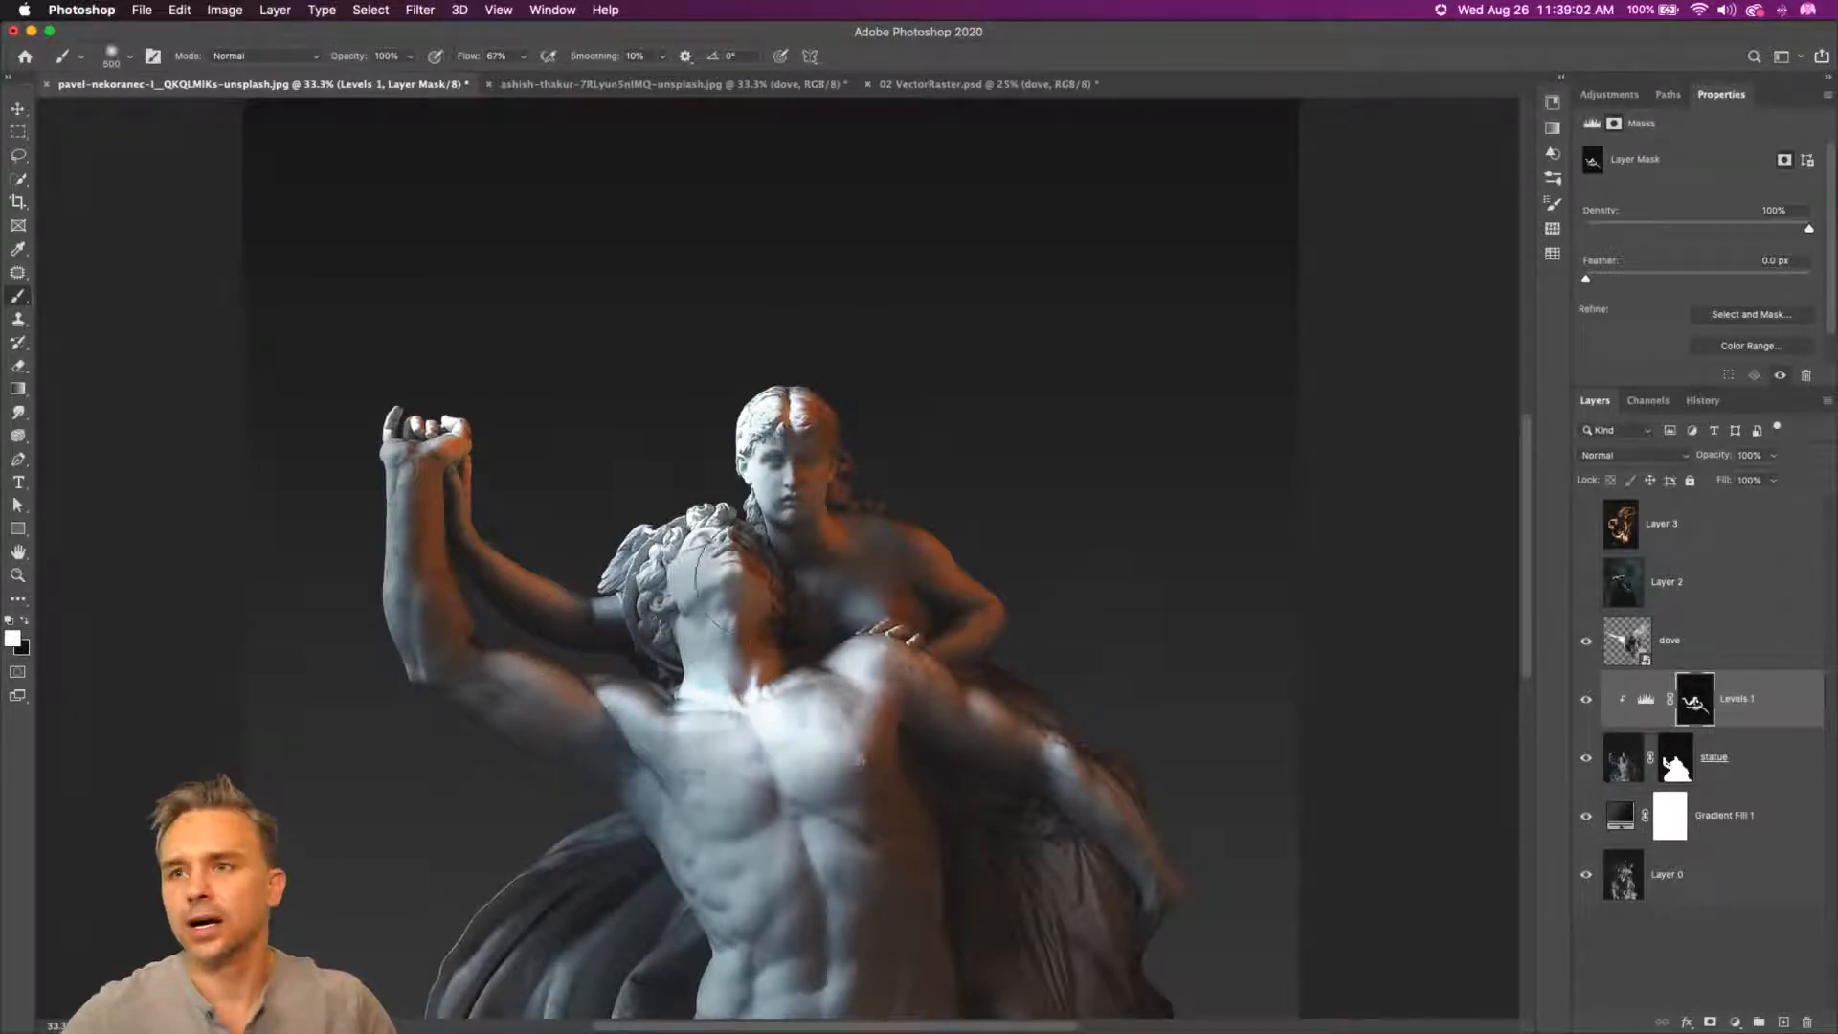
pyautogui.moveTo(801, 476); pyautogui.dragTo(882, 530)
pyautogui.moveTo(746, 402)
pyautogui.mouseDown()
pyautogui.moveTo(798, 539)
pyautogui.moveTo(737, 598)
pyautogui.mouseUp()
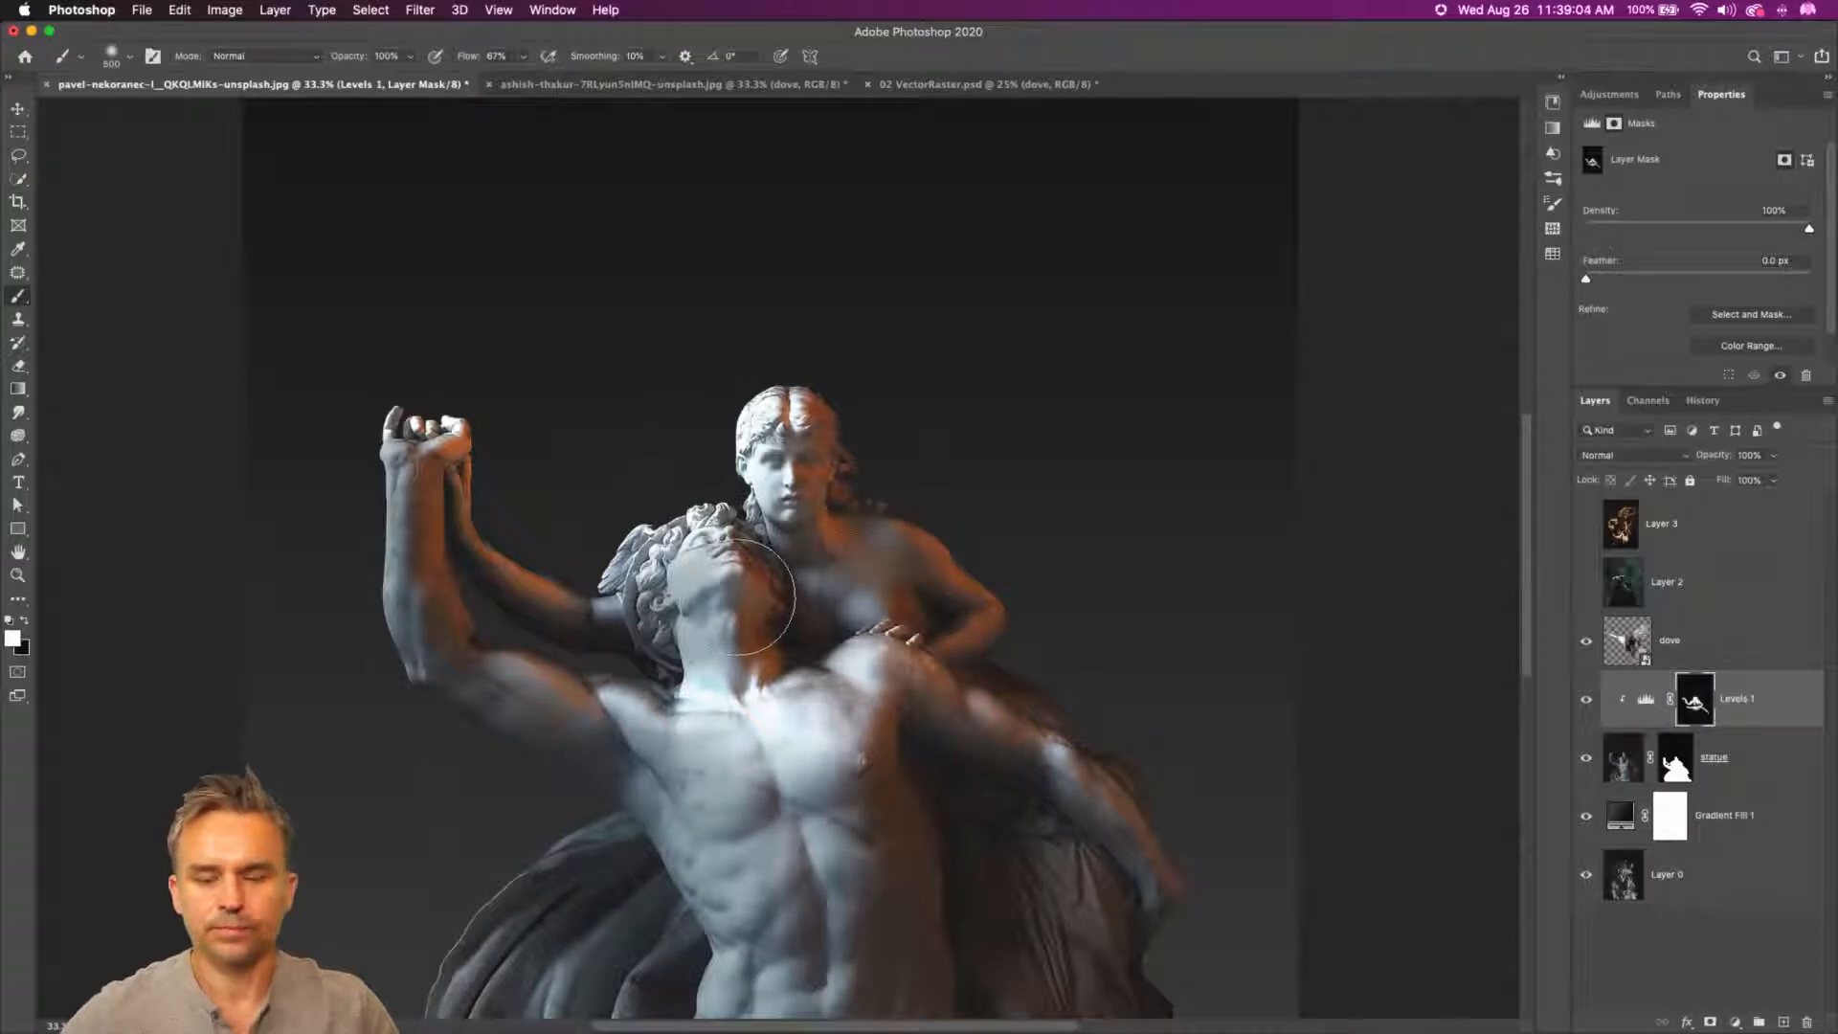
# - Switch to Illustrator, examine the centre graphic of the circular grid vector set by isolating its group and selecting the upper arc, and return to Photoshop
pyautogui.click(1752, 641)
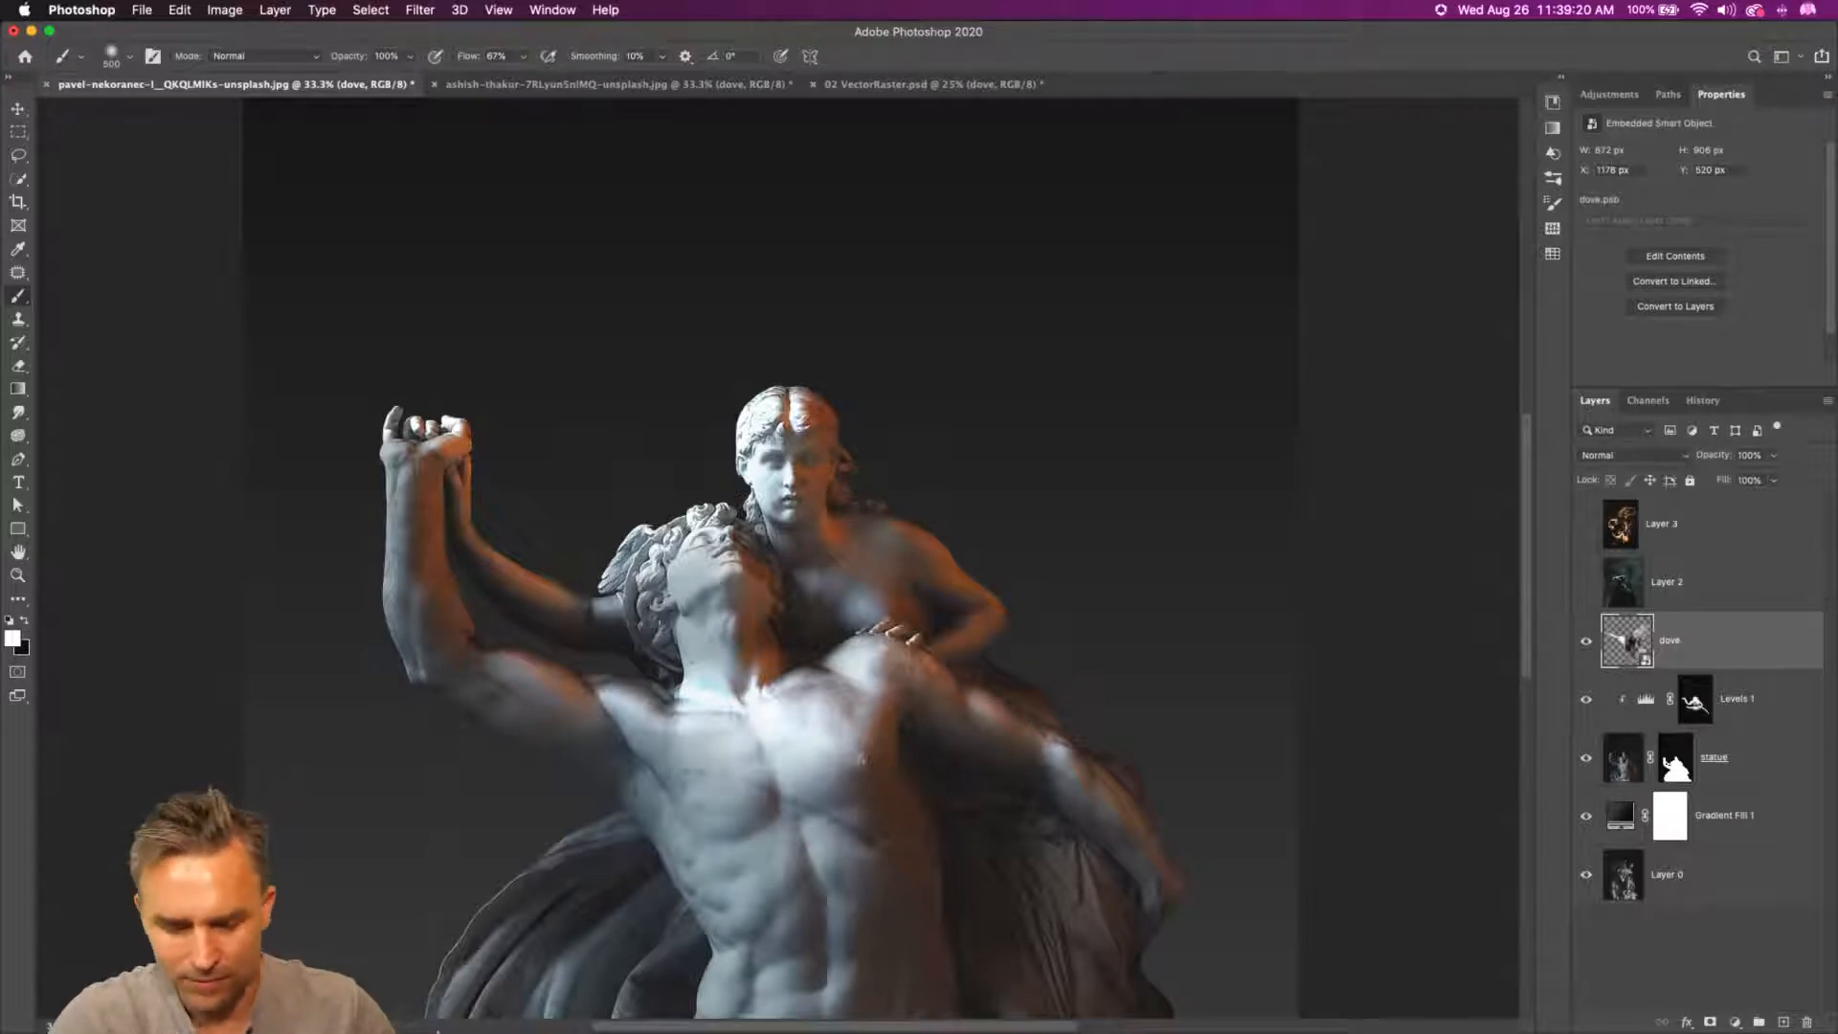
pyautogui.click(418, 1007)
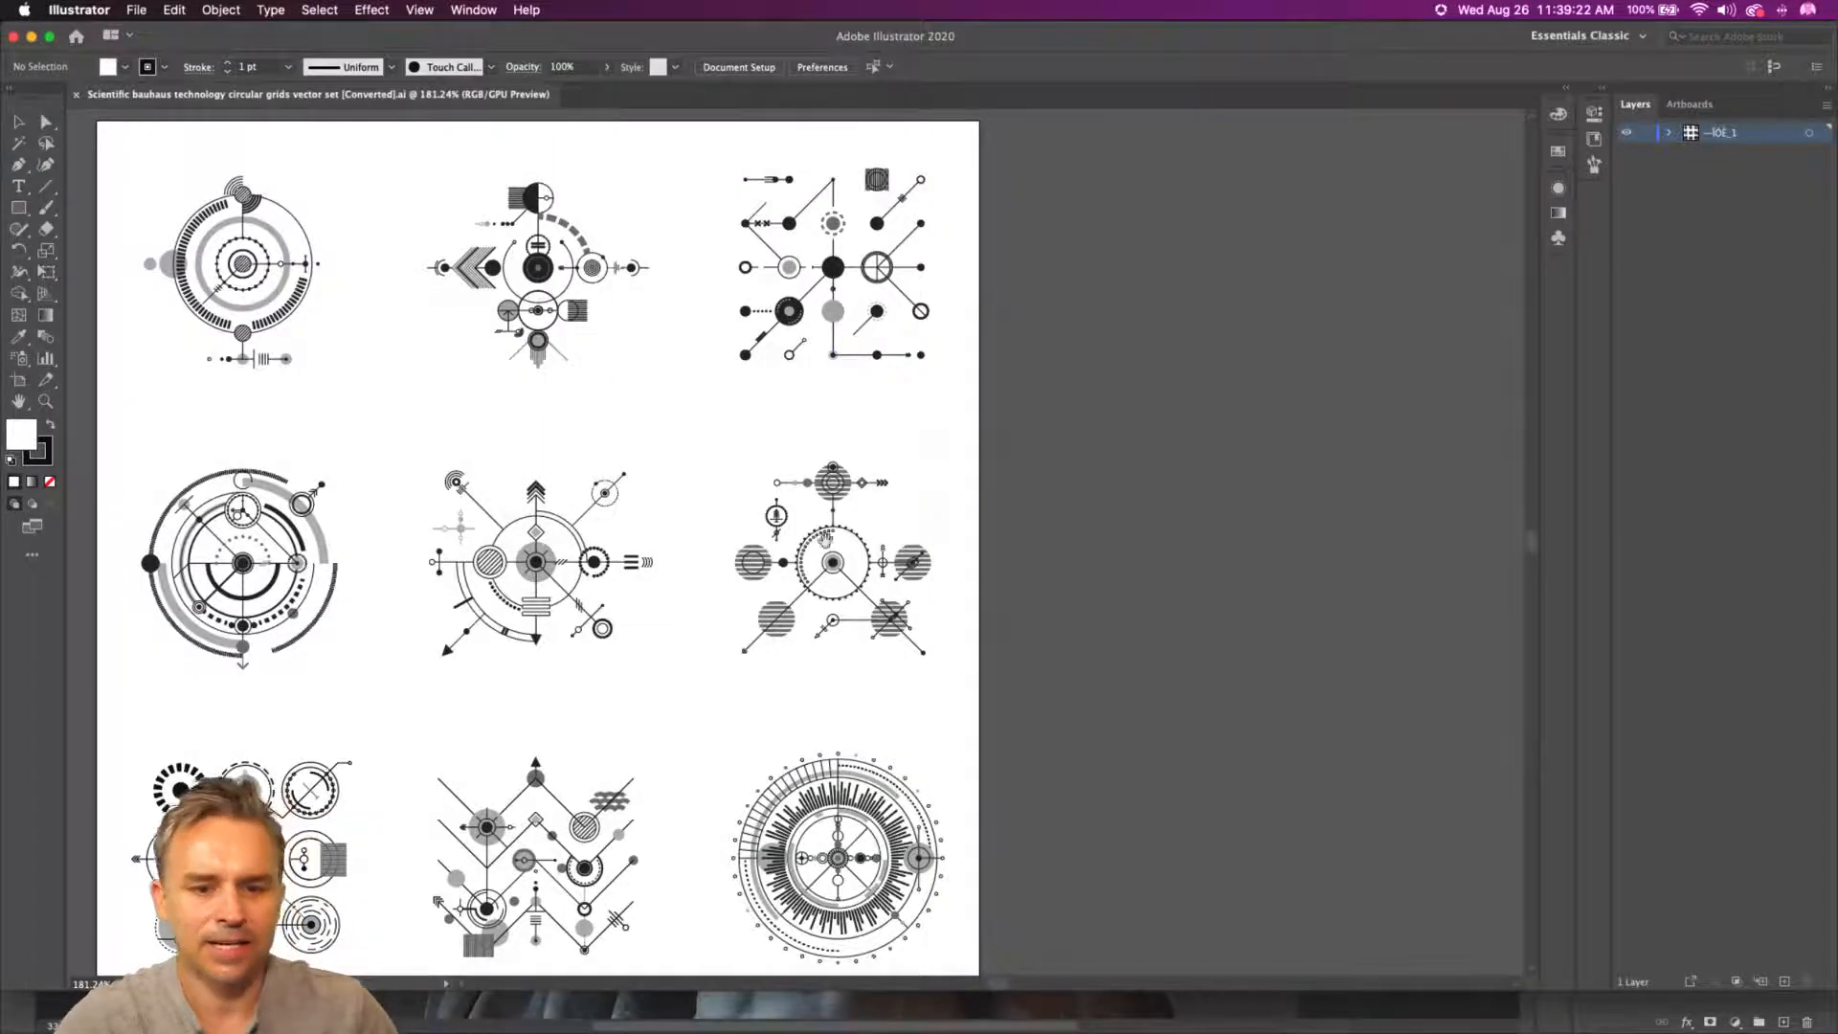
pyautogui.moveTo(714, 514); pyautogui.dragTo(908, 478)
pyautogui.press('super+plus')
pyautogui.press('super+plus')
pyautogui.press('super+plus')
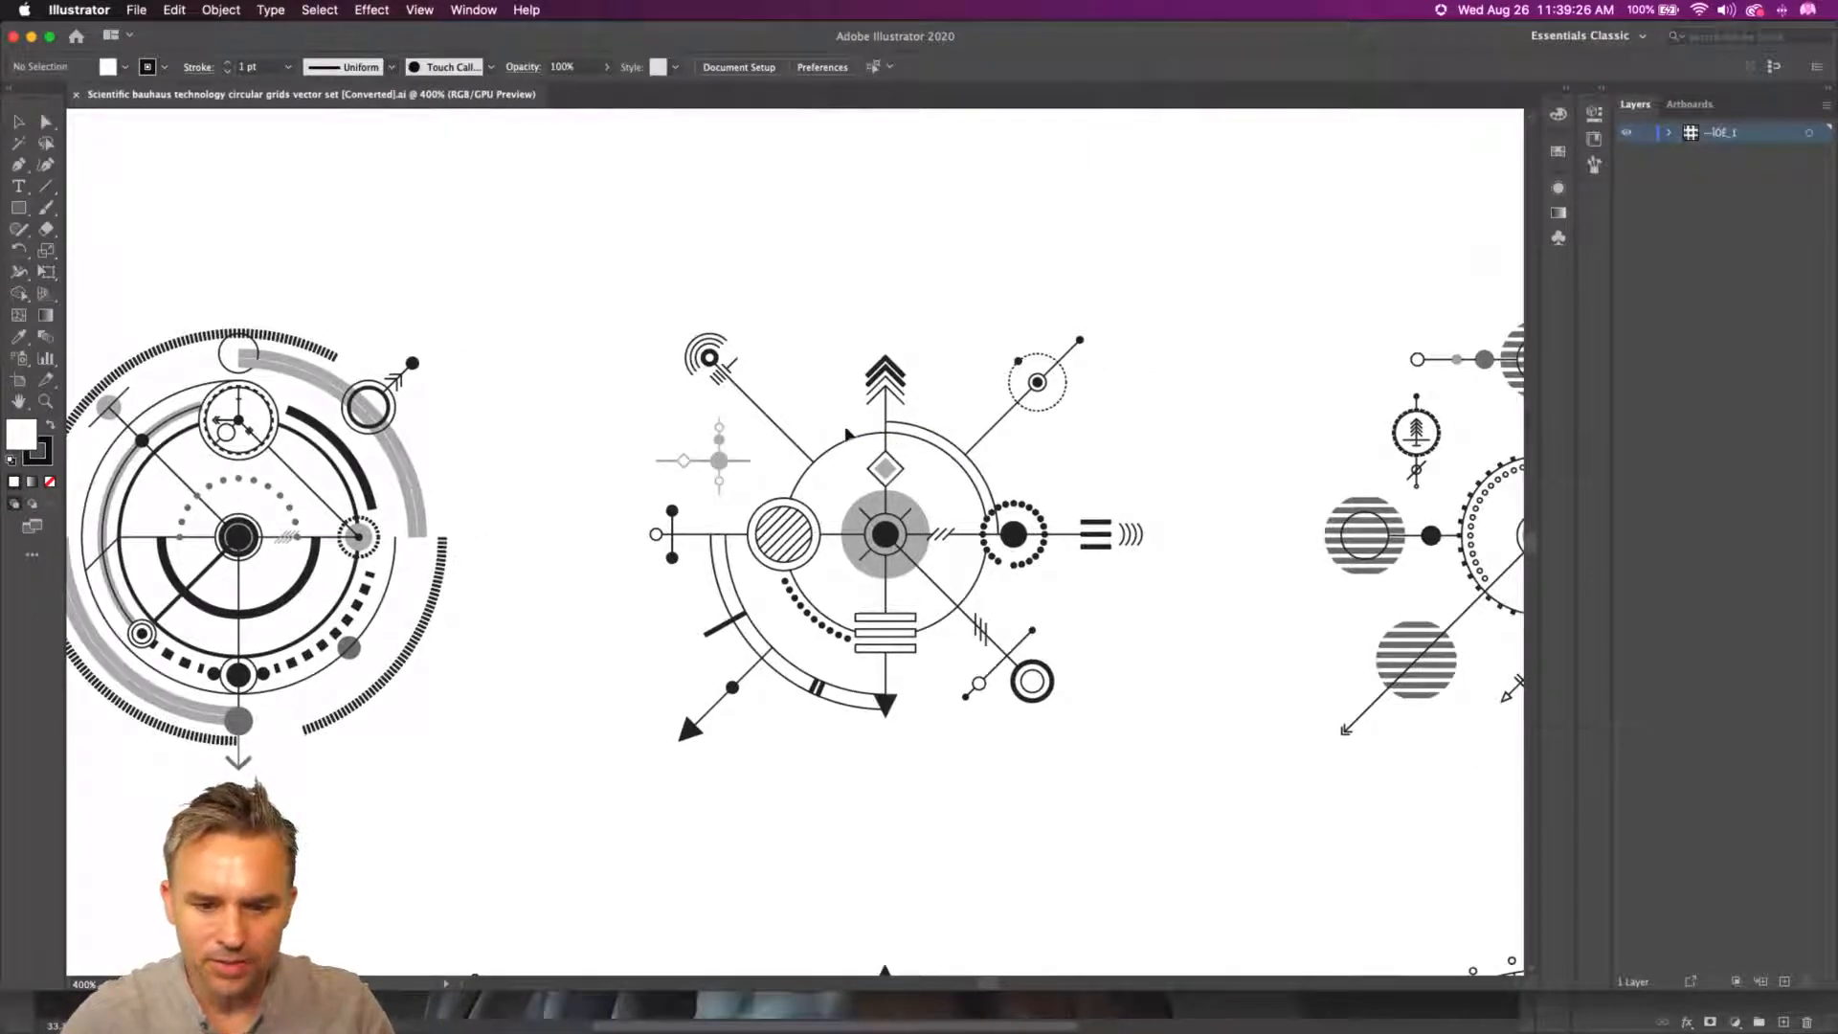
pyautogui.doubleClick(850, 441)
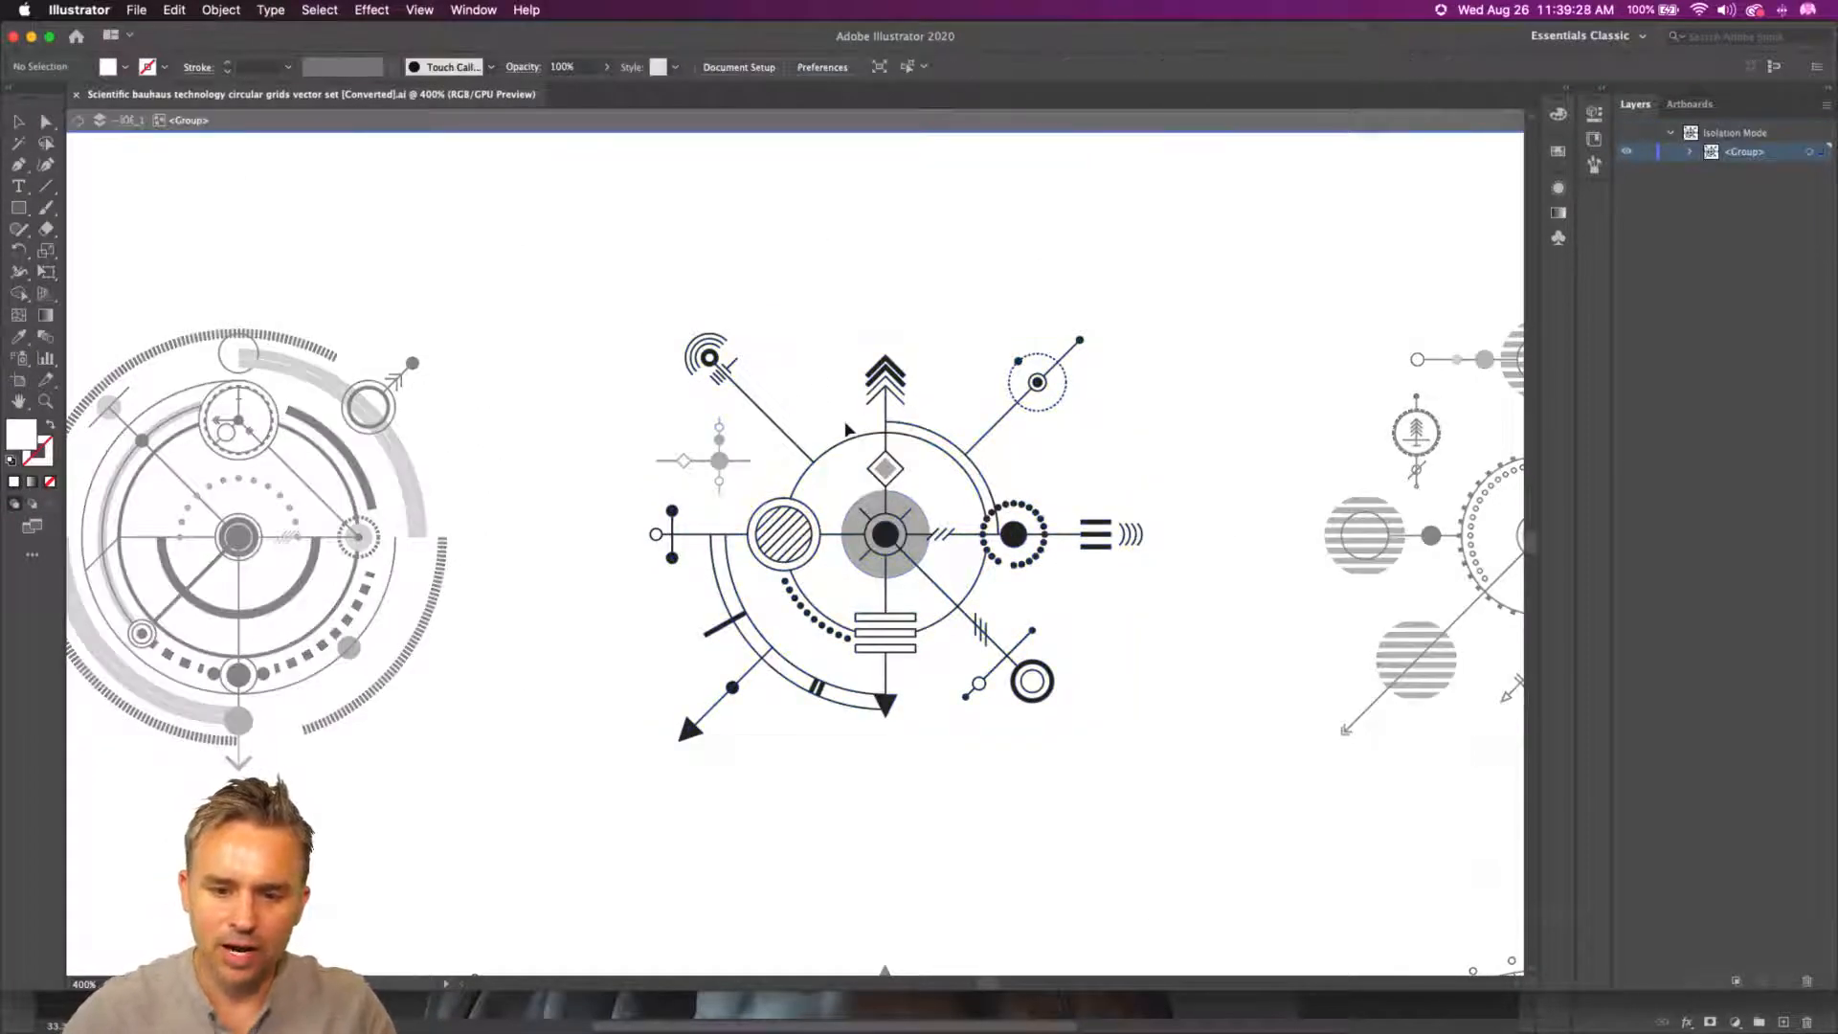
pyautogui.click(849, 448)
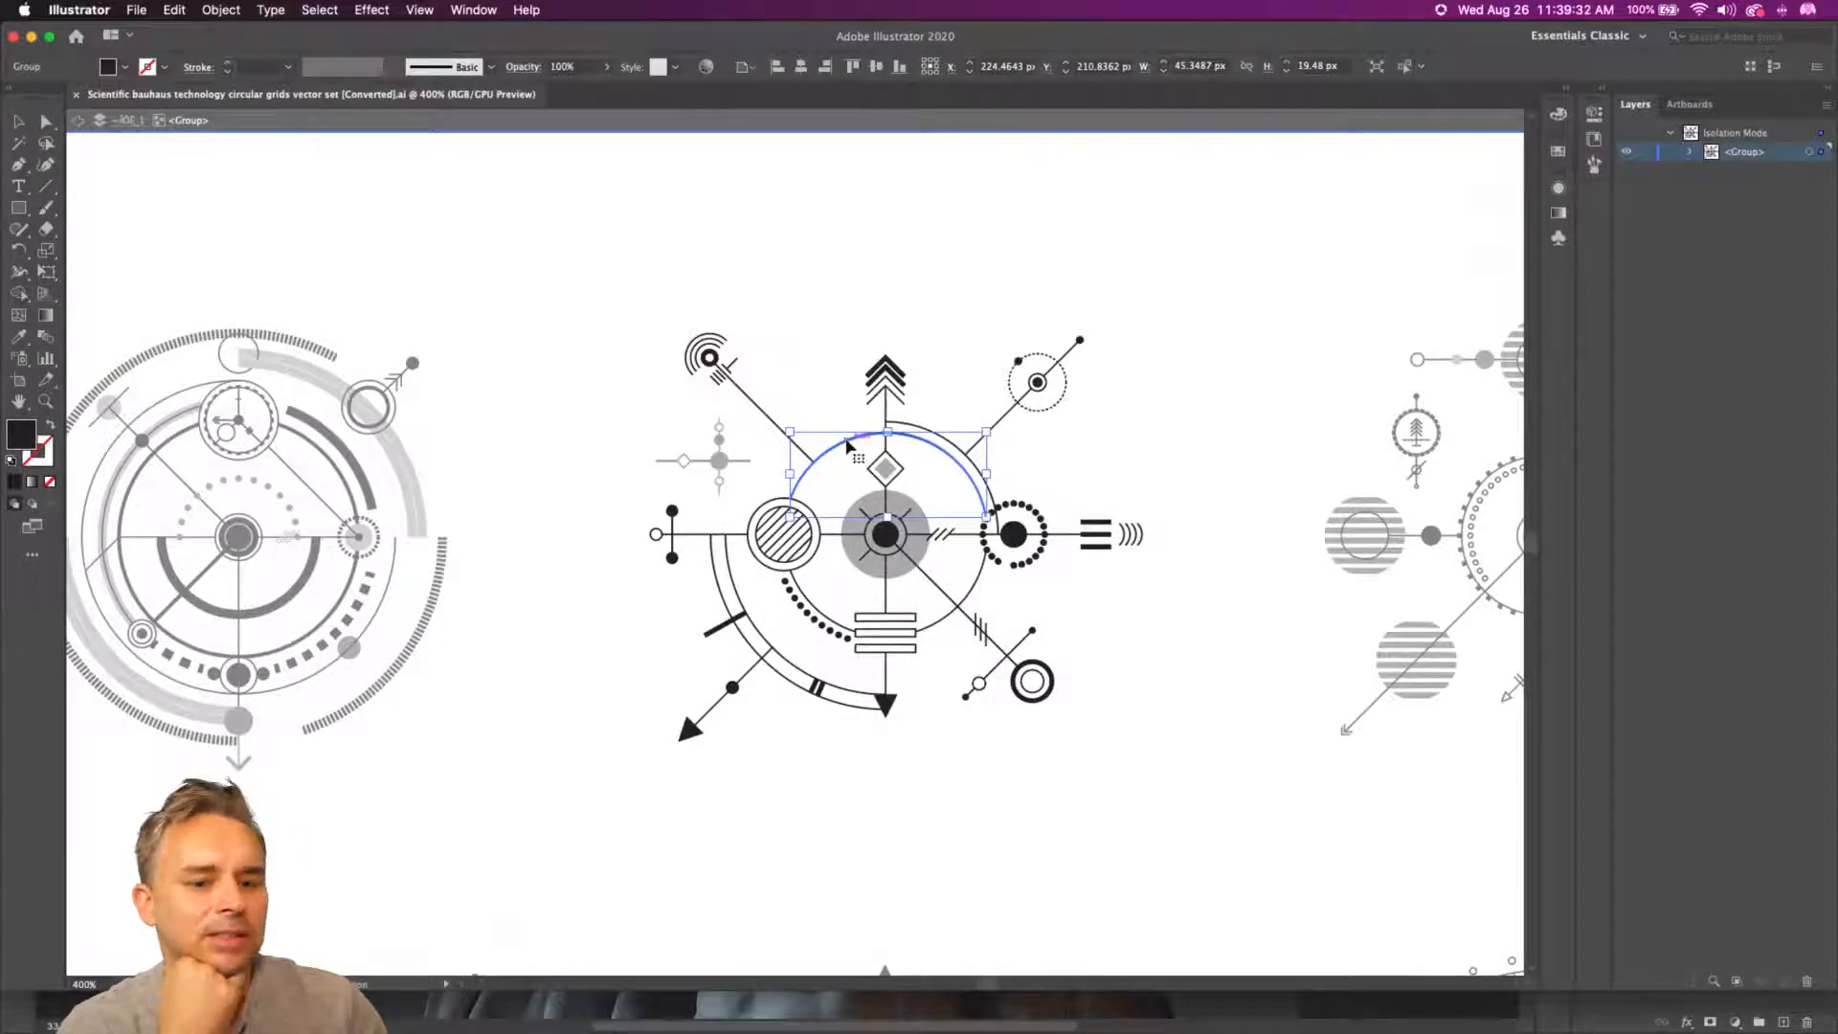
pyautogui.click(436, 194)
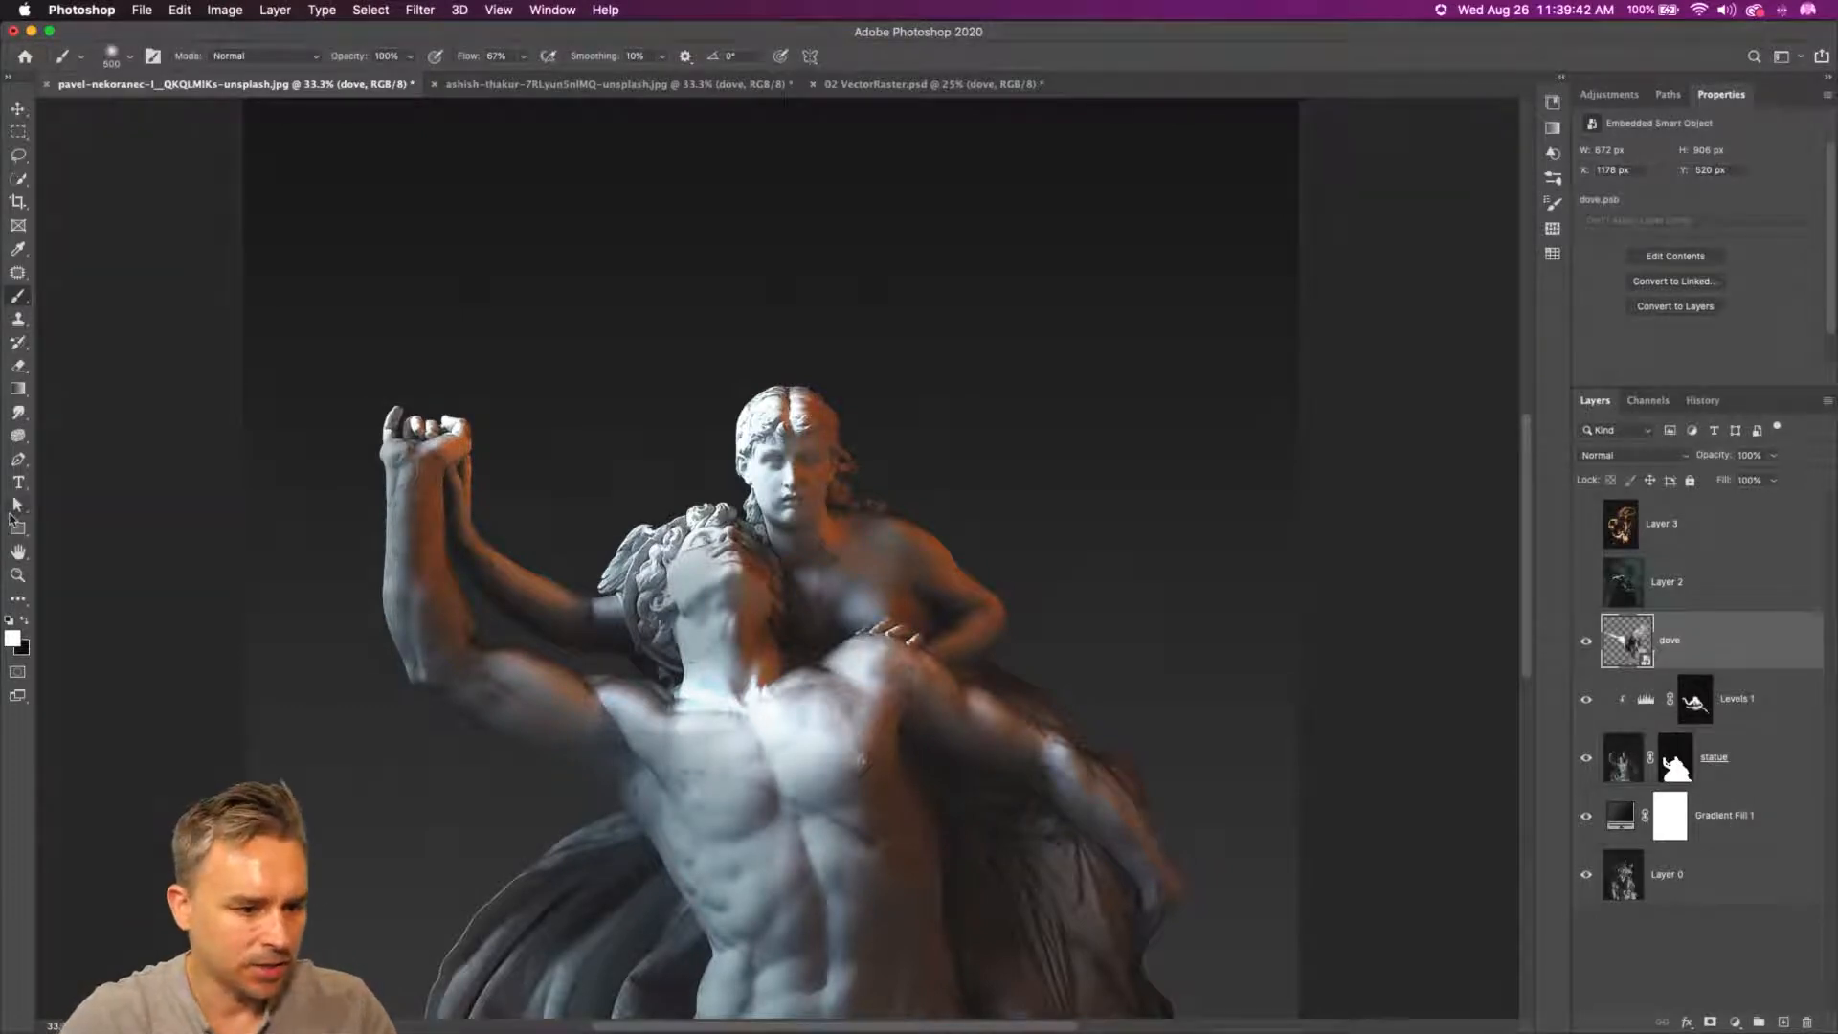
# - Set up the Ellipse tool in Shape mode with a white fill and no stroke
pyautogui.click(17, 528)
pyautogui.click(86, 563)
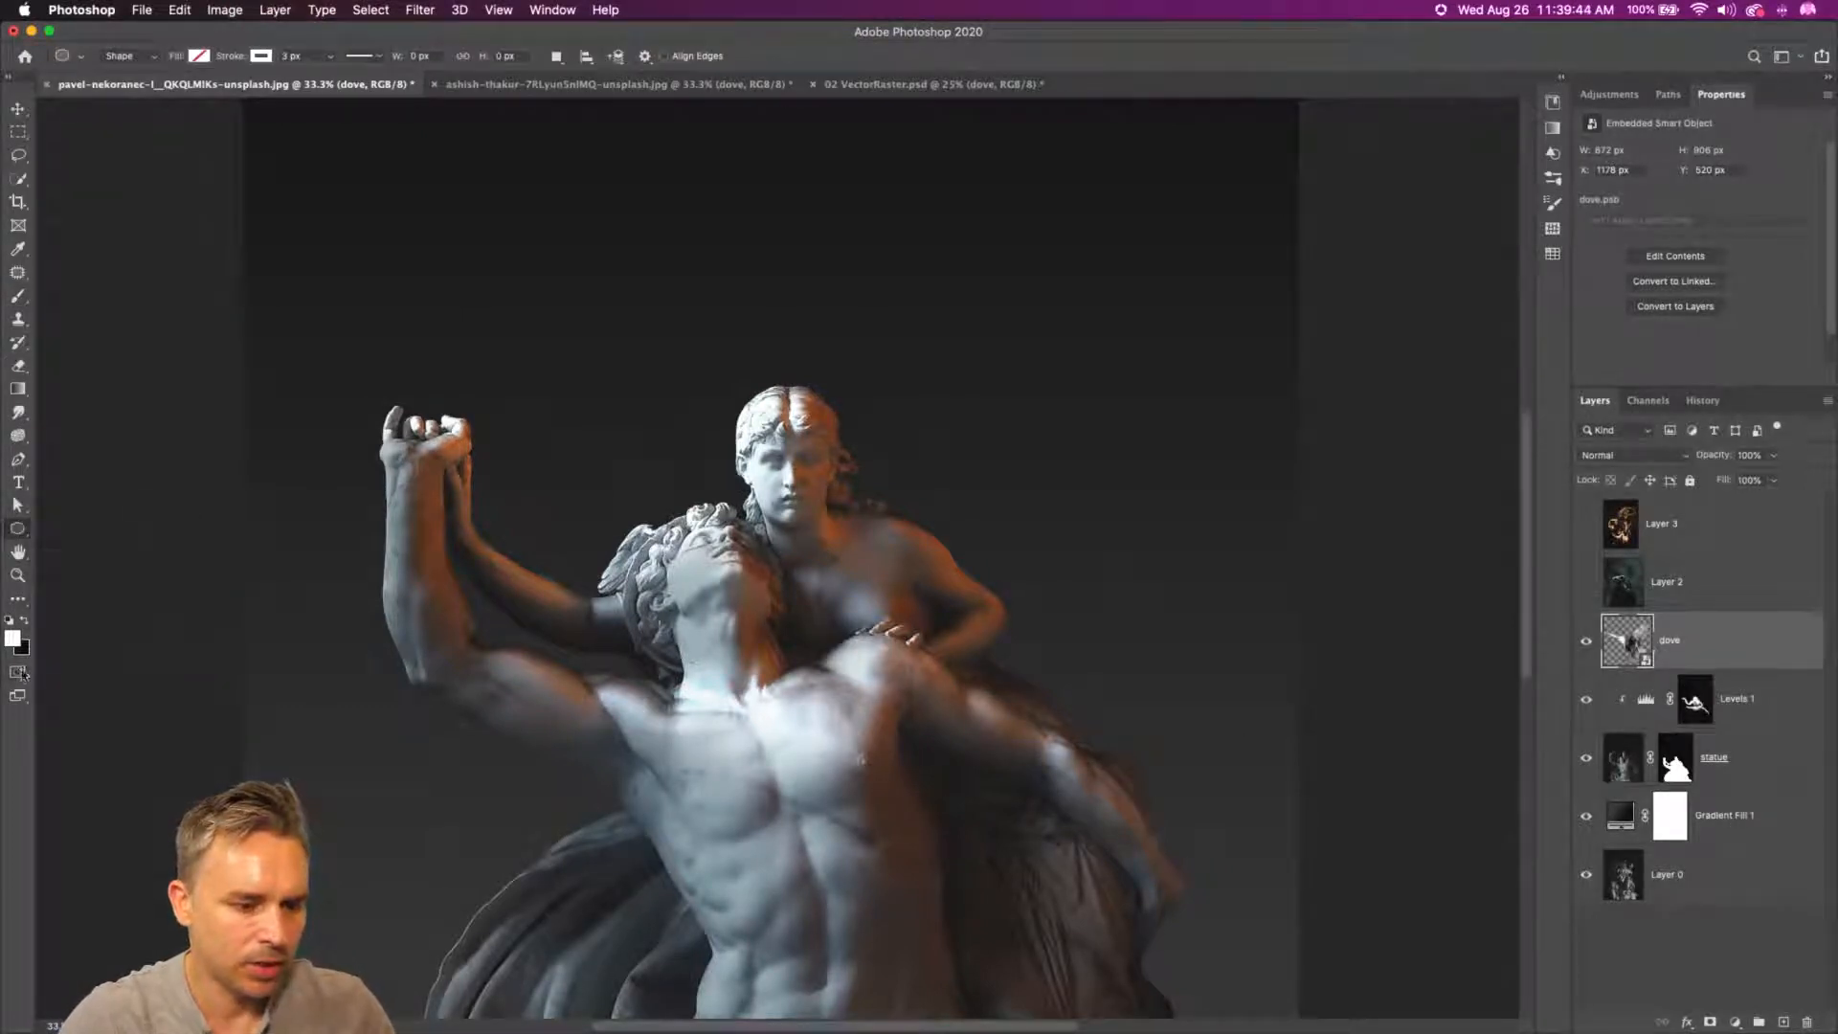
pyautogui.click(173, 57)
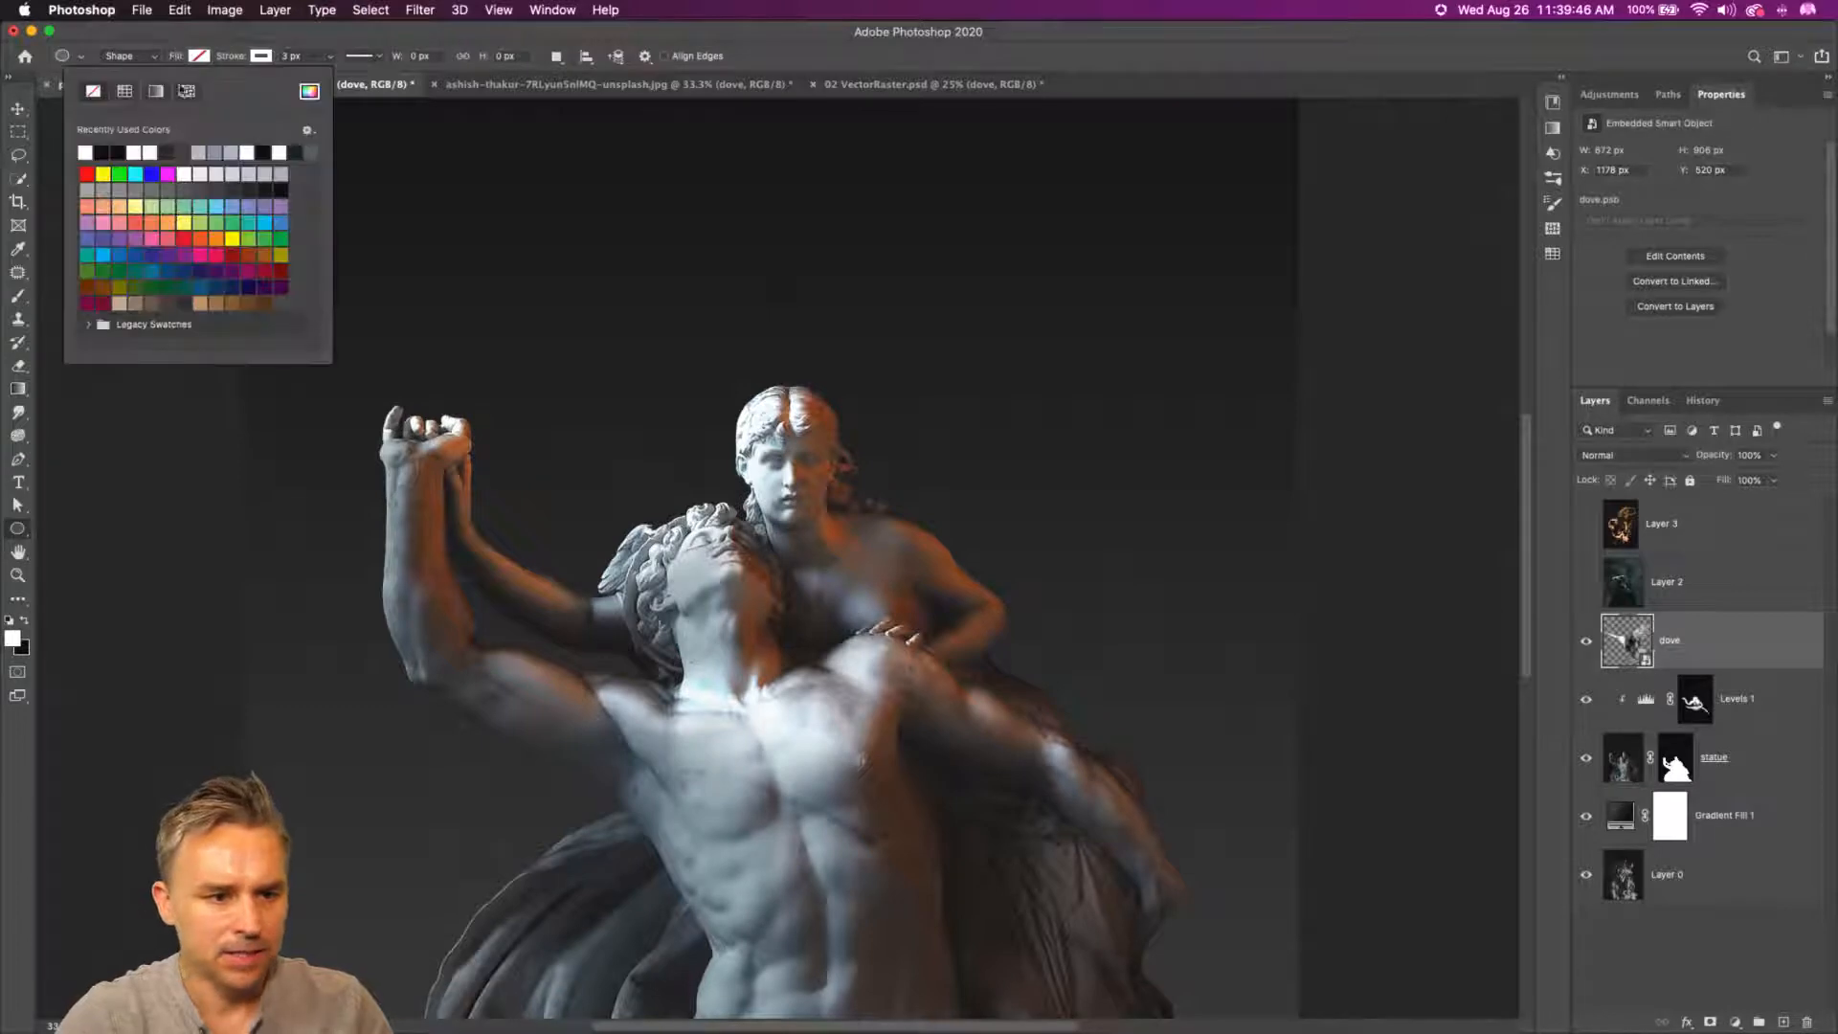
pyautogui.click(261, 58)
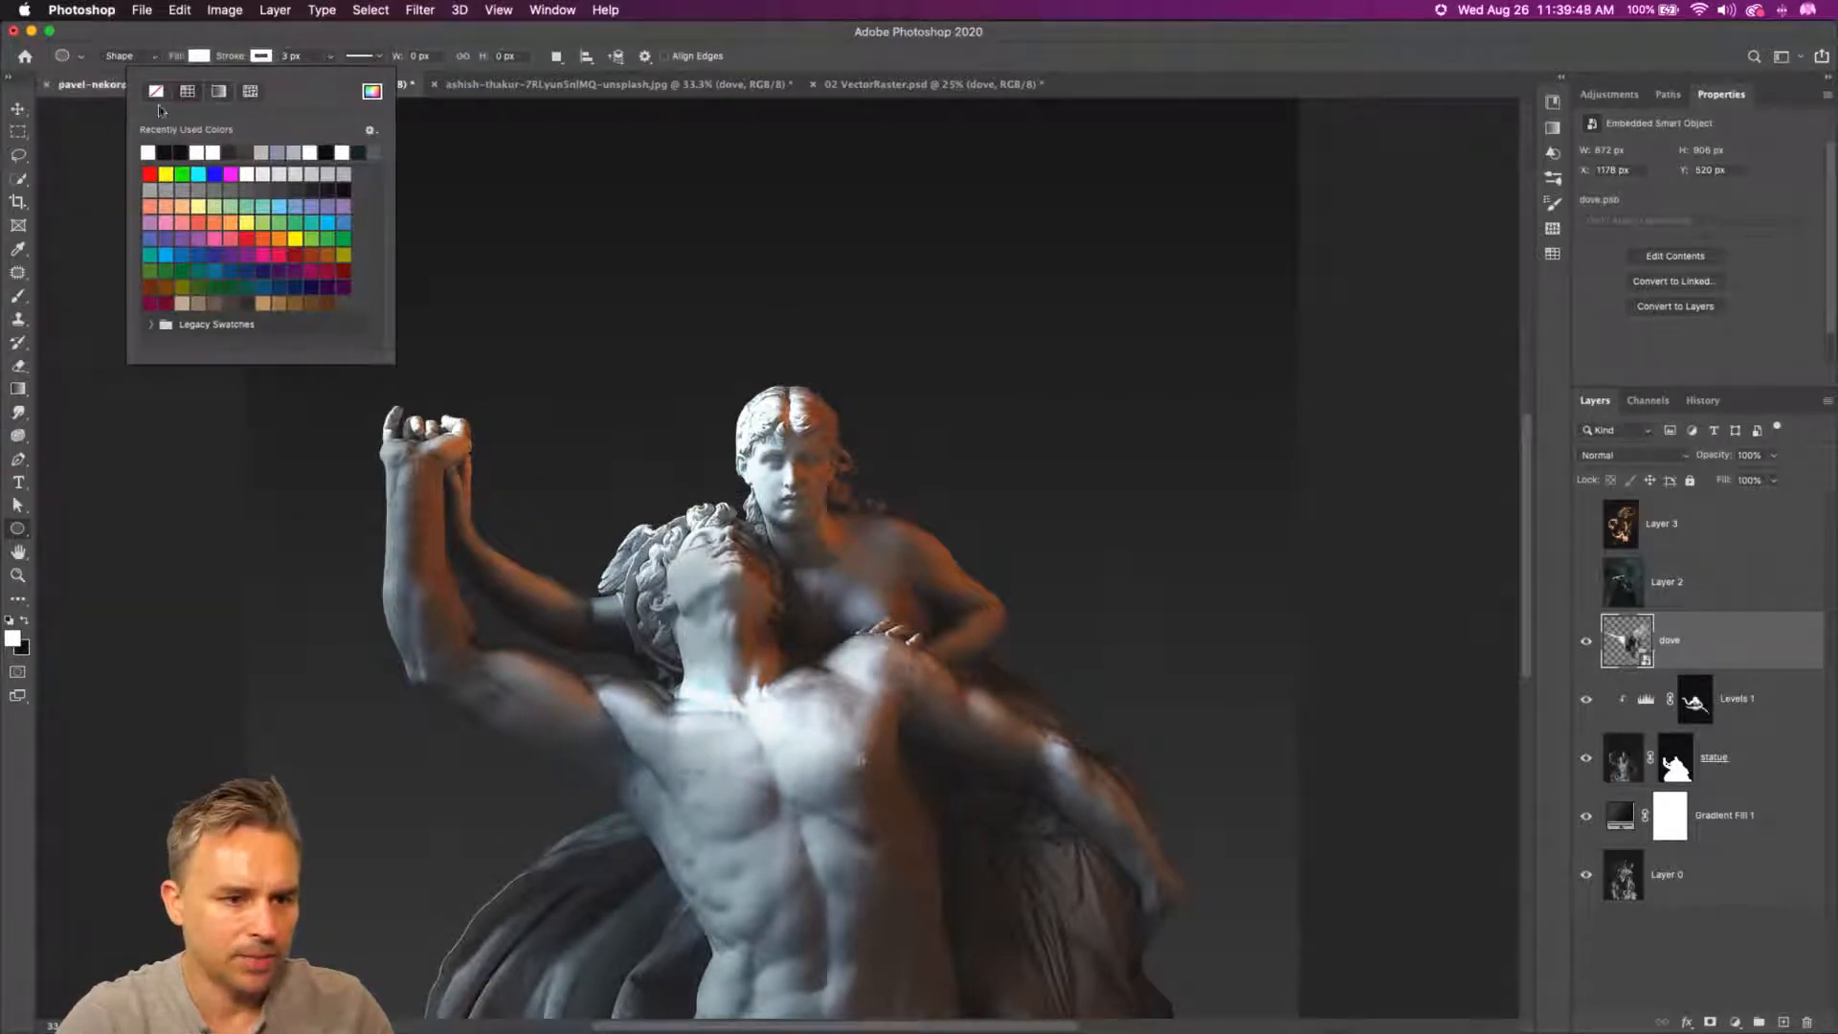
pyautogui.click(460, 186)
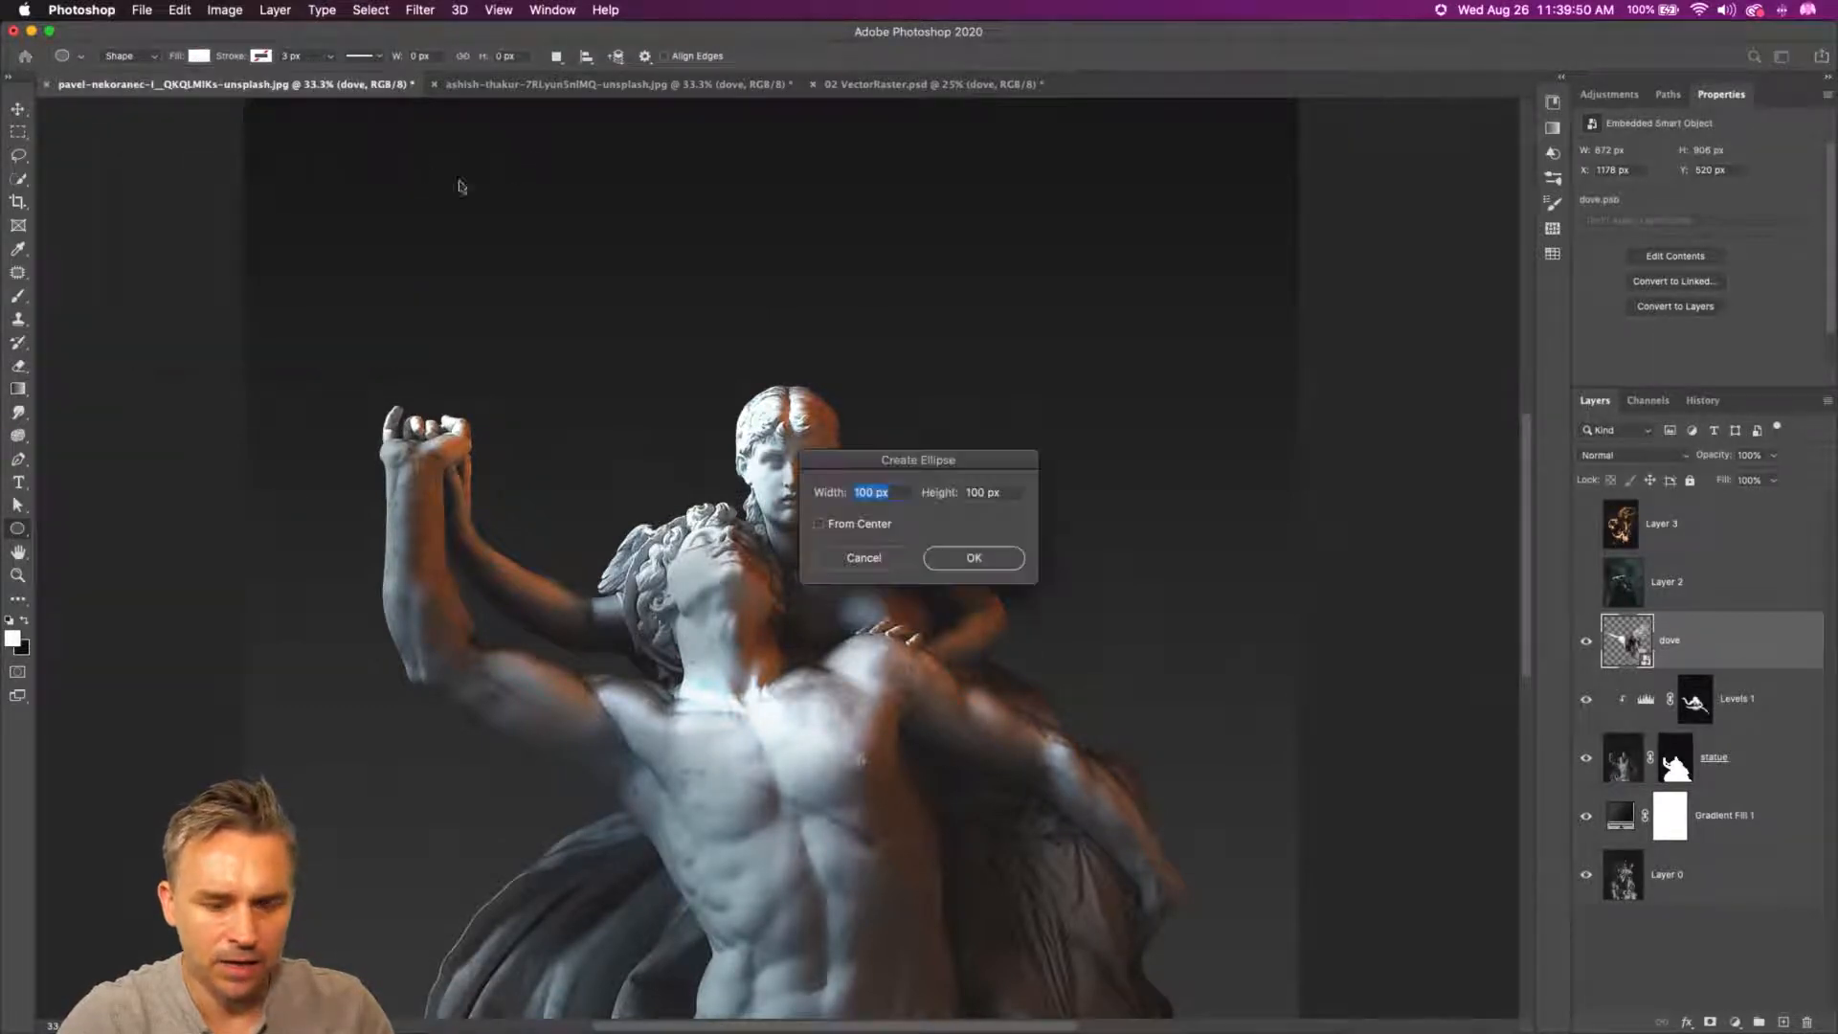
pyautogui.click(863, 558)
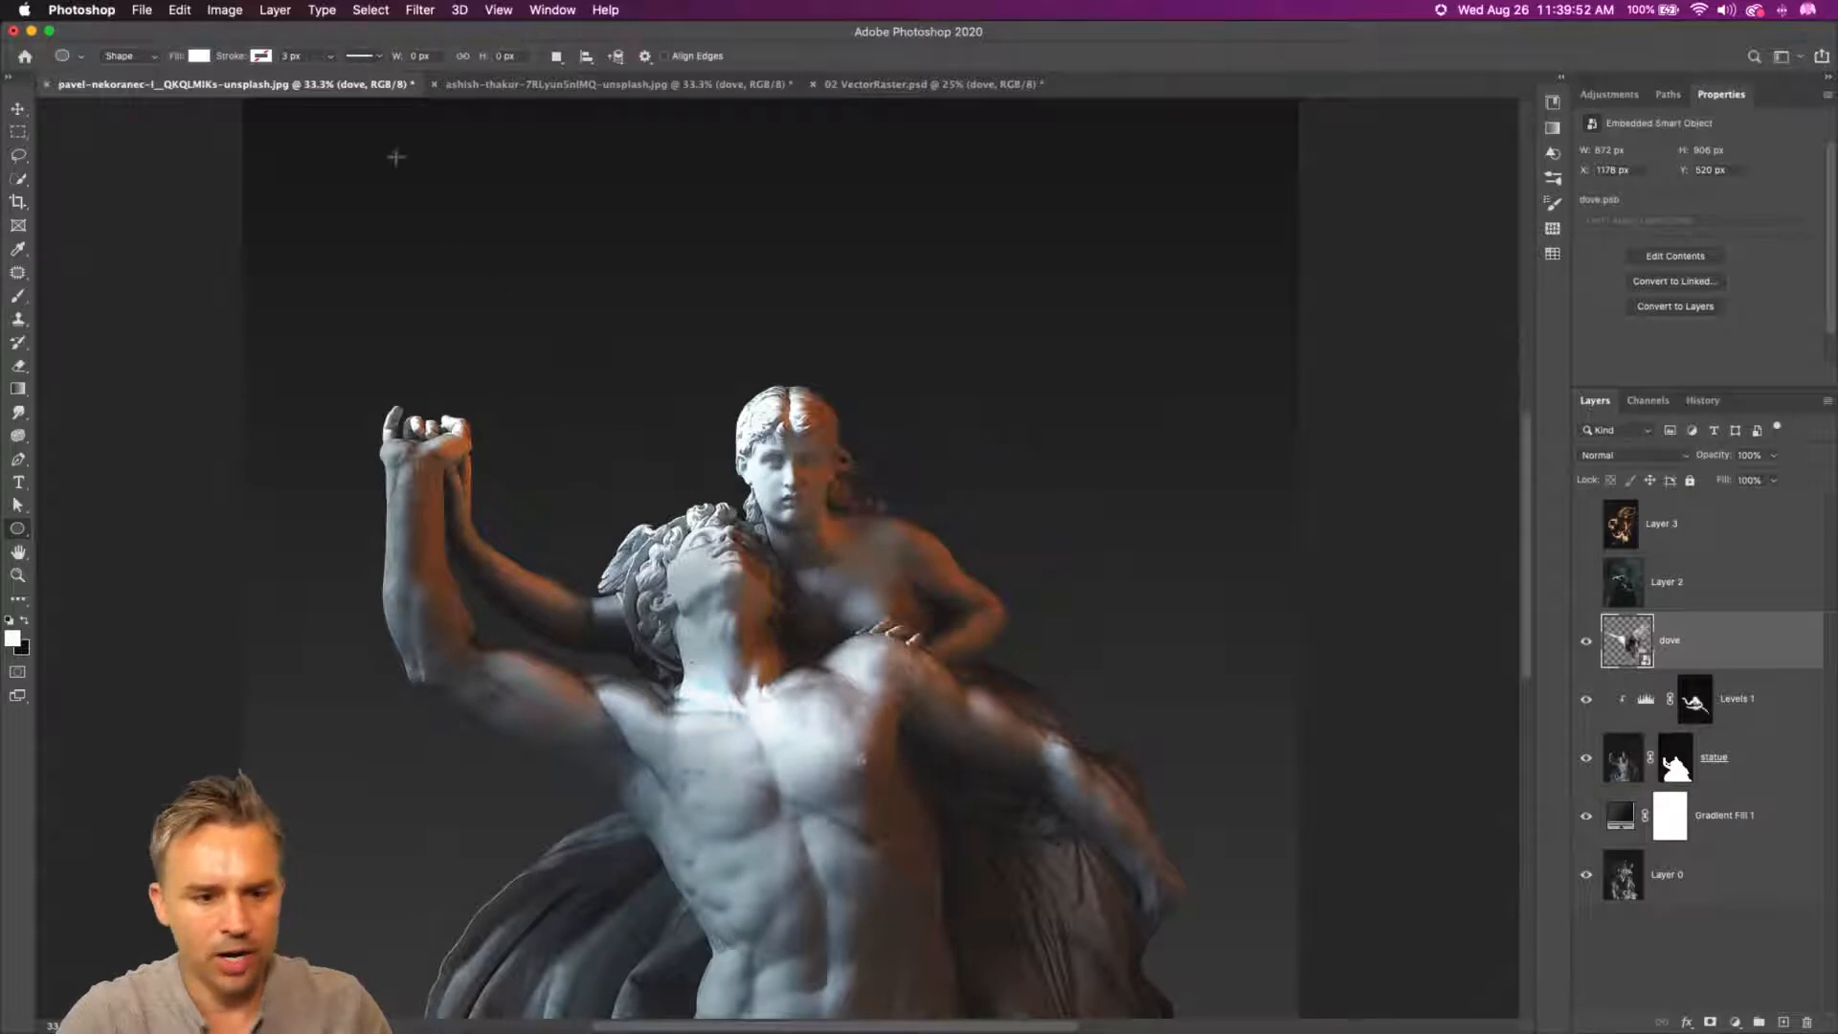
# - Draw a circle about 2545 px wide directly above the Gradient Fill 1 layer and position it behind the statue's heads
pyautogui.click(1727, 819)
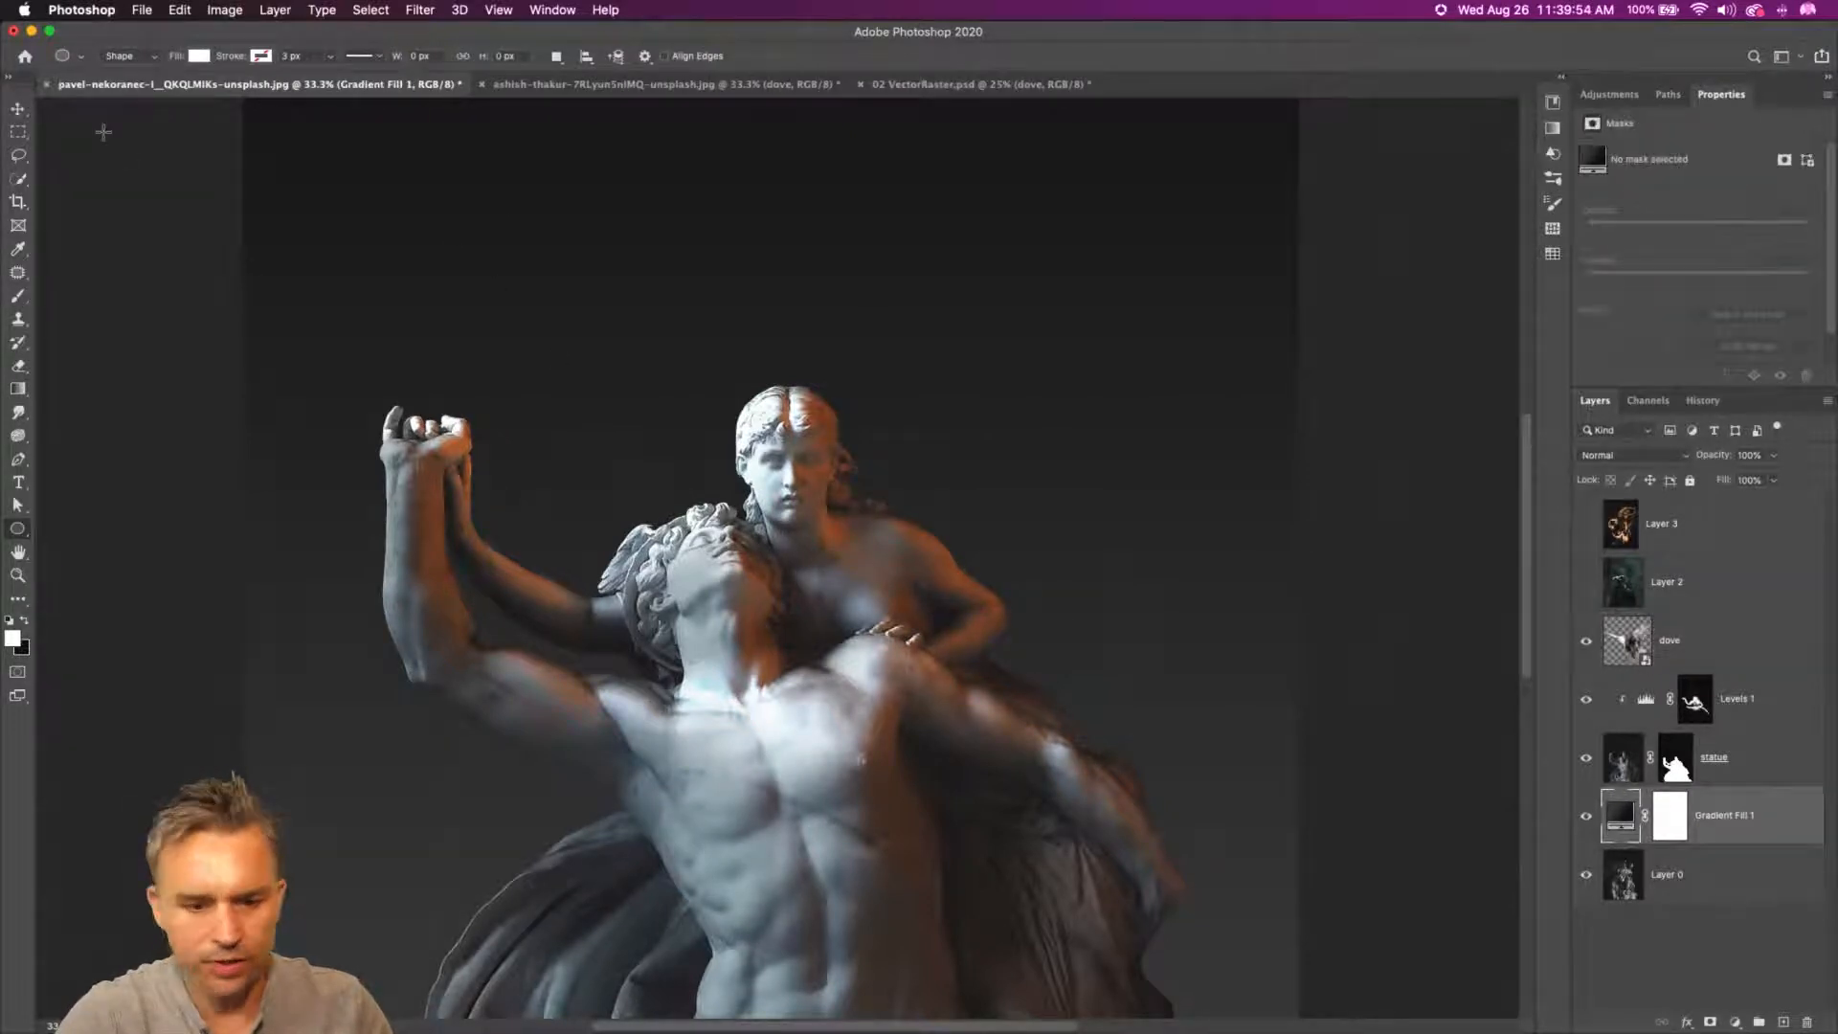
pyautogui.moveTo(375, 156); pyautogui.dragTo(1142, 924)
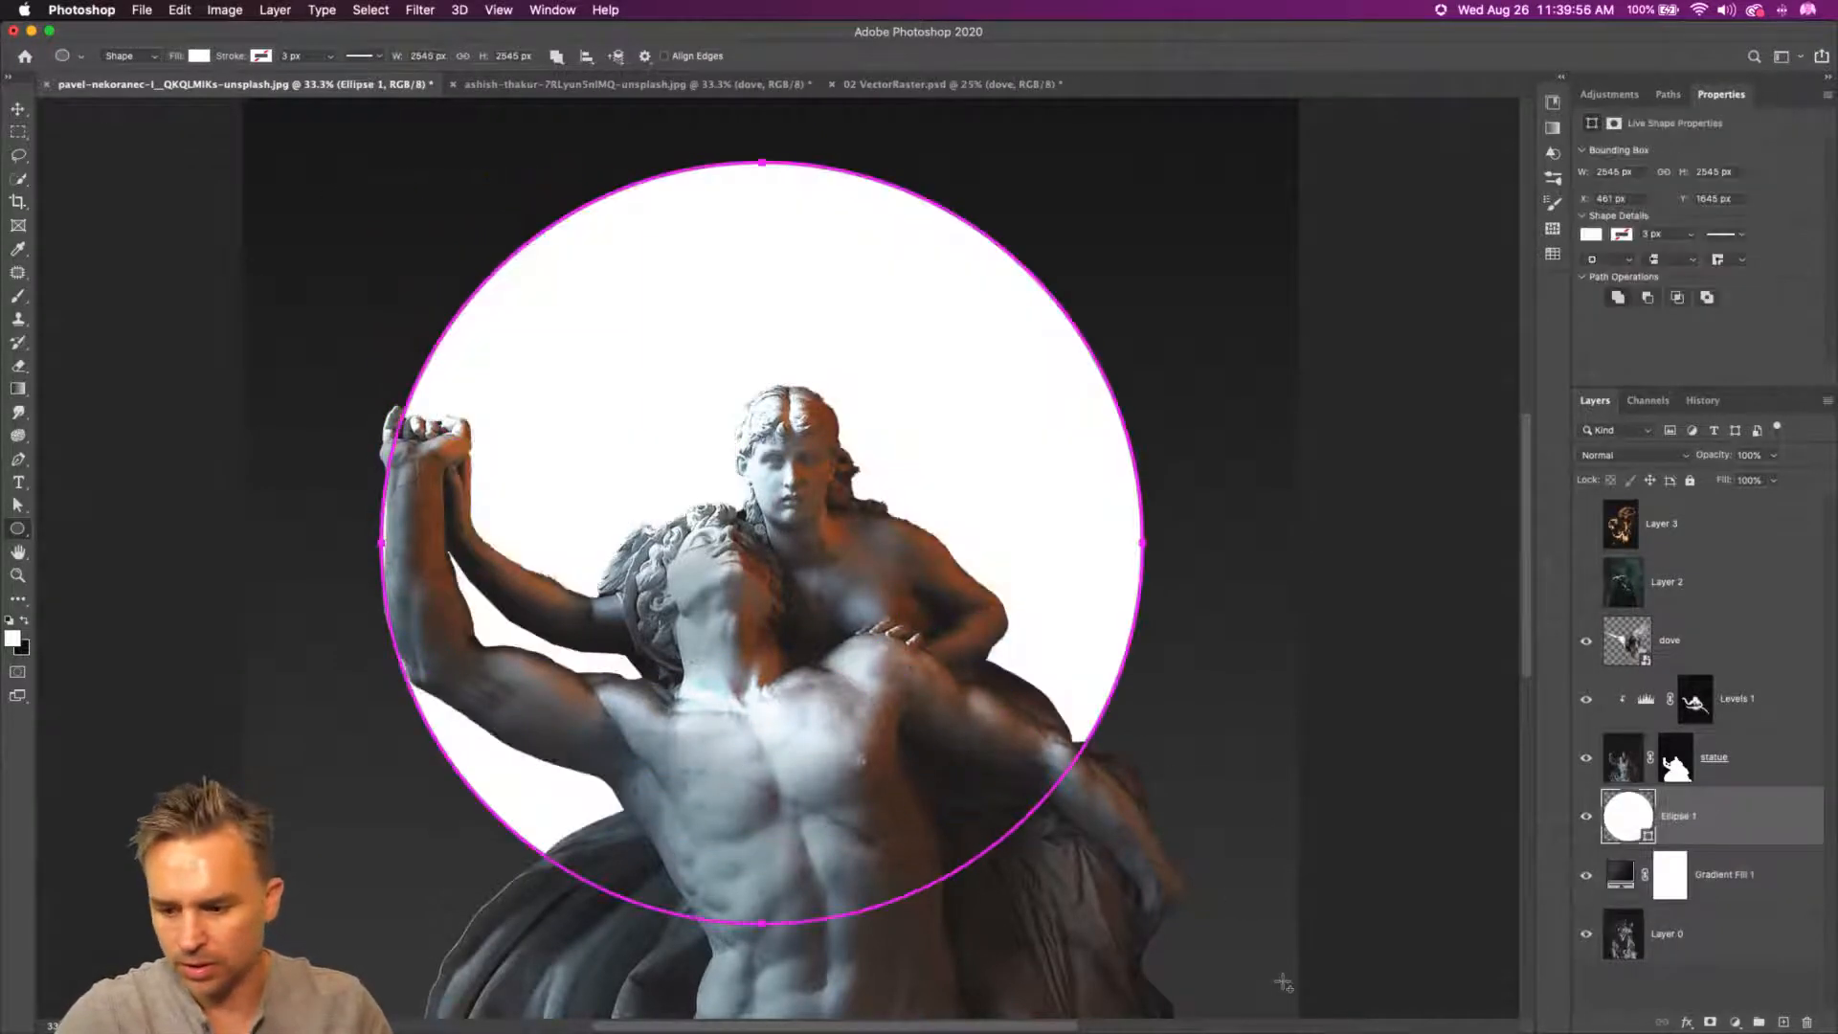
pyautogui.click(18, 108)
pyautogui.moveTo(767, 402)
pyautogui.mouseDown()
pyautogui.moveTo(724, 351)
pyautogui.moveTo(773, 517)
pyautogui.moveTo(729, 380)
pyautogui.moveTo(785, 387)
pyautogui.moveTo(783, 352)
pyautogui.moveTo(797, 391)
pyautogui.moveTo(802, 369)
pyautogui.moveTo(780, 368)
pyautogui.mouseUp()
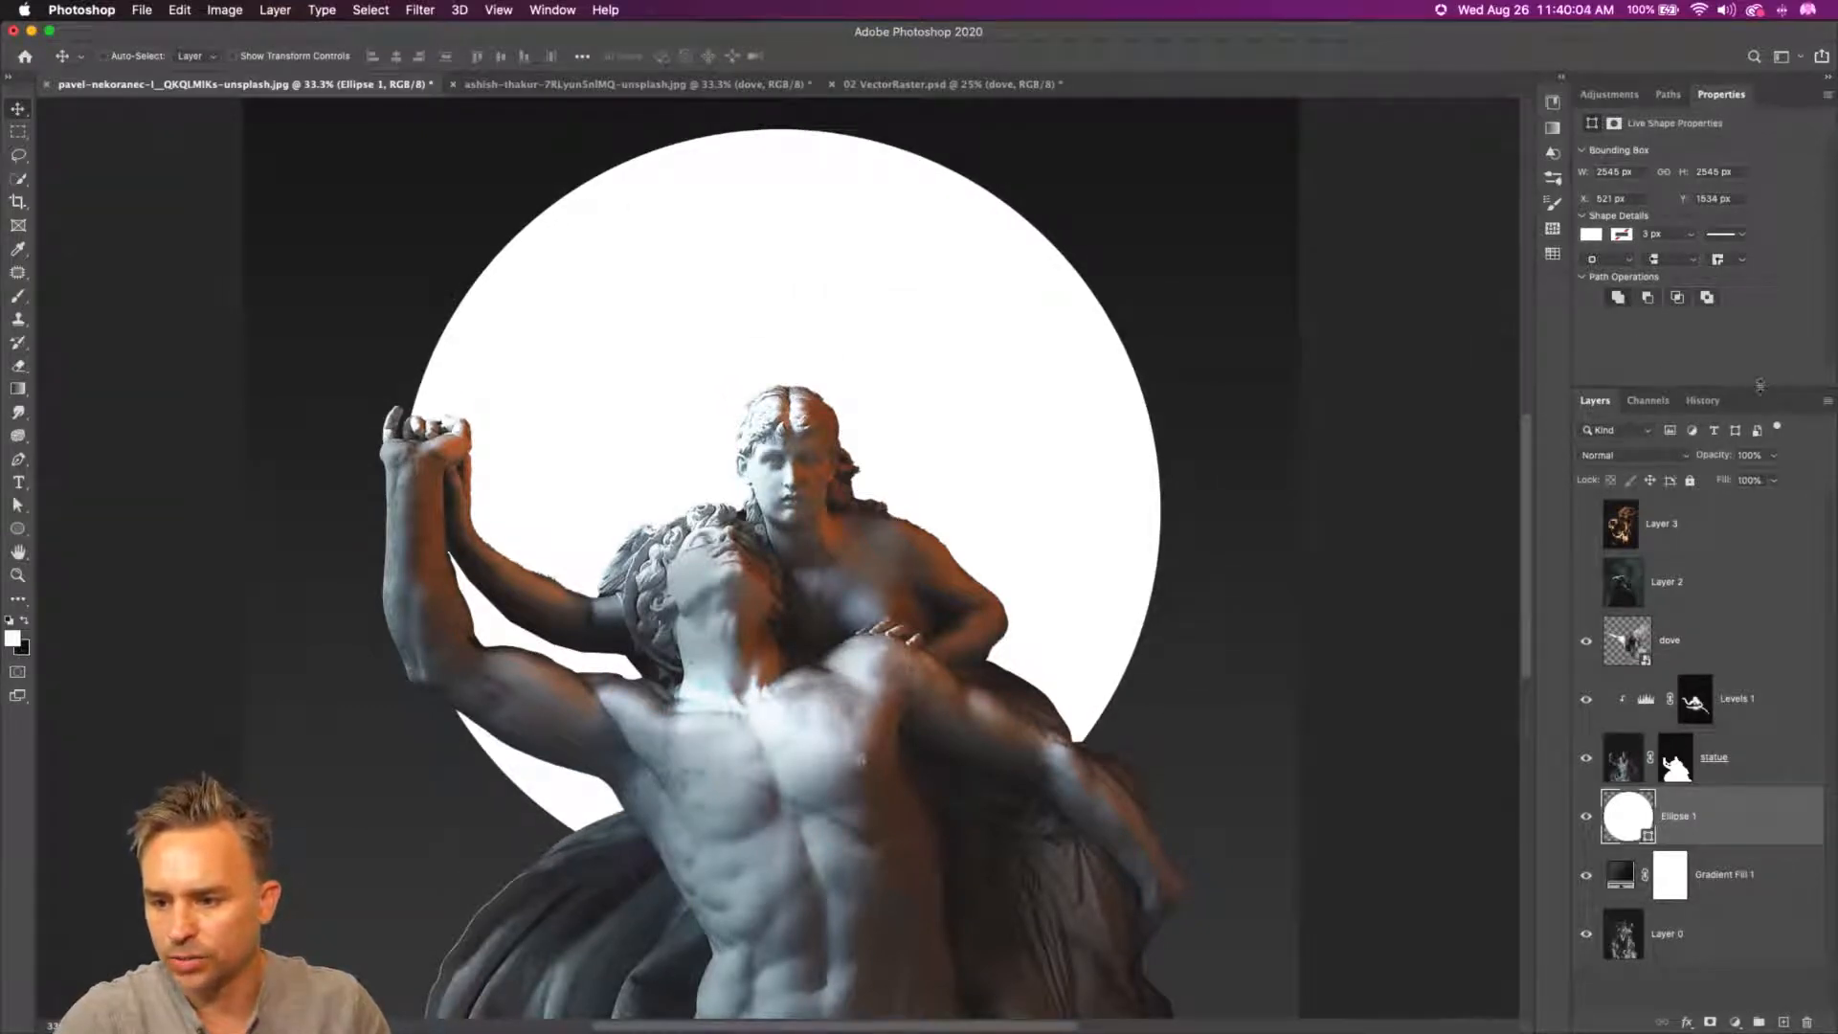
# - Remove the circle's fill and give it a light orange stroke 6.35 px wide
pyautogui.moveTo(1760, 383); pyautogui.dragTo(1761, 443)
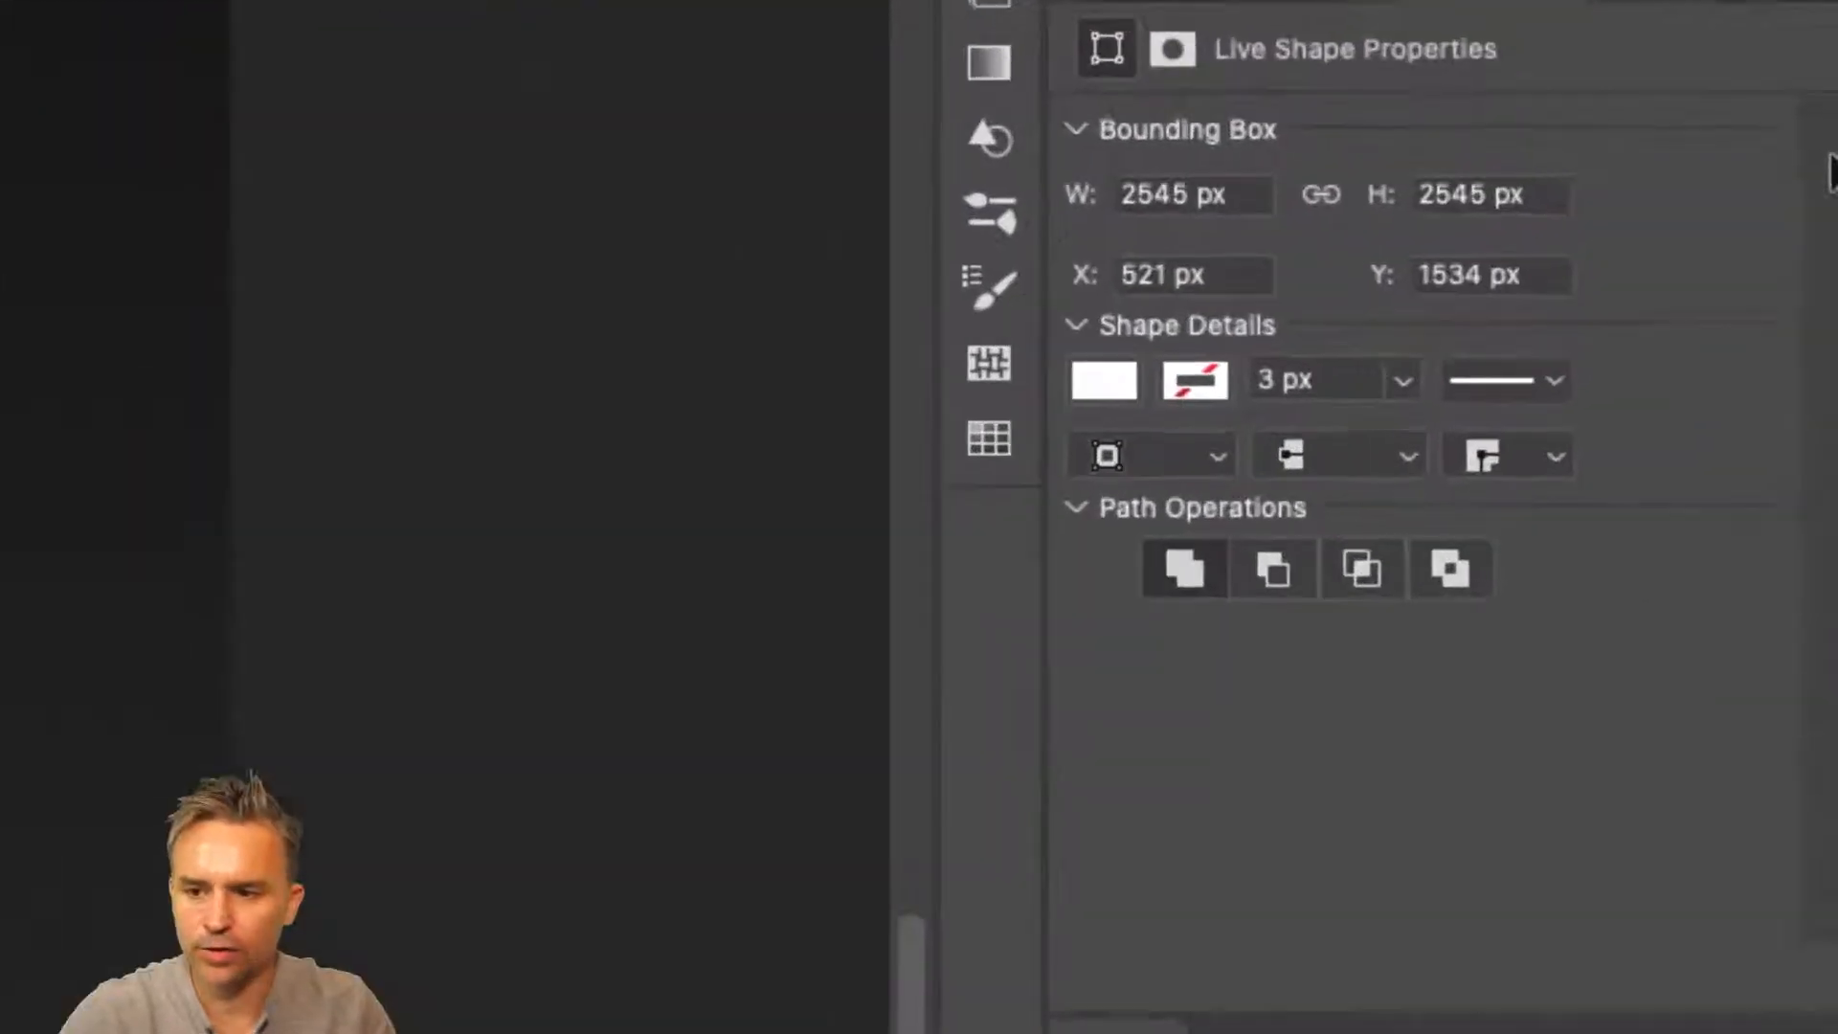
pyautogui.click(1591, 234)
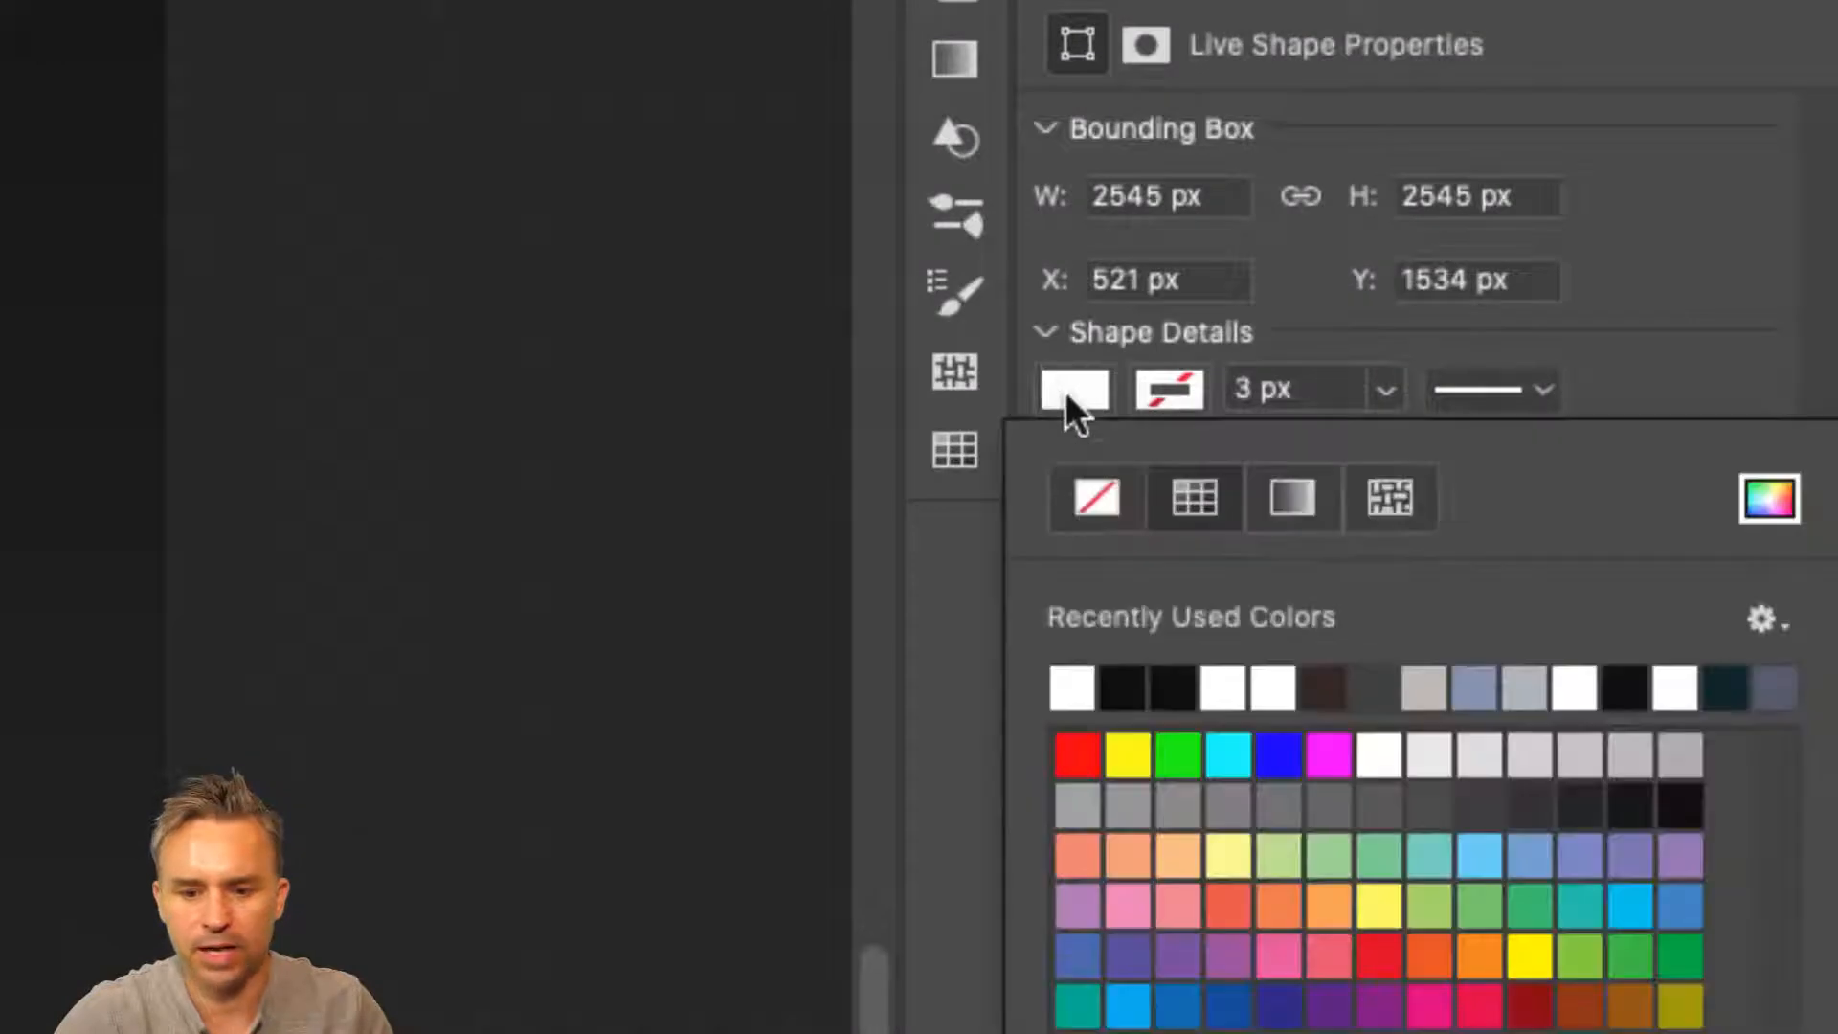
pyautogui.click(1091, 512)
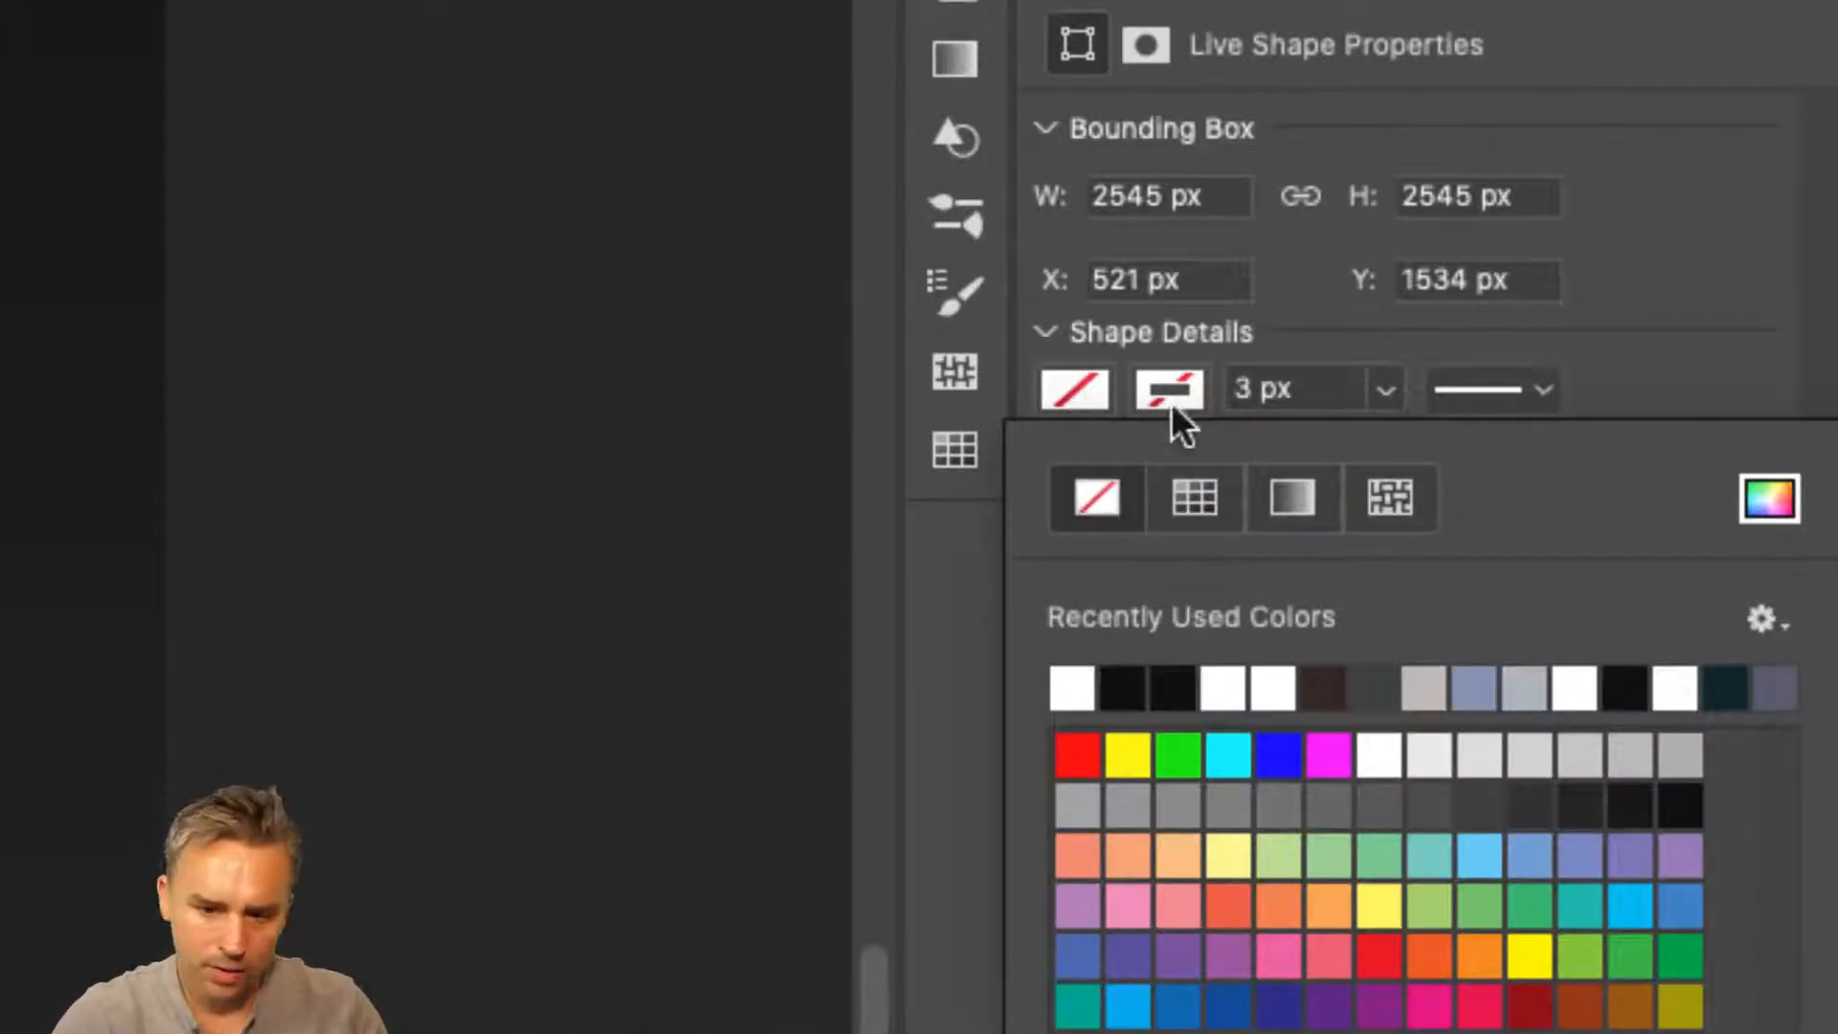
pyautogui.click(1069, 686)
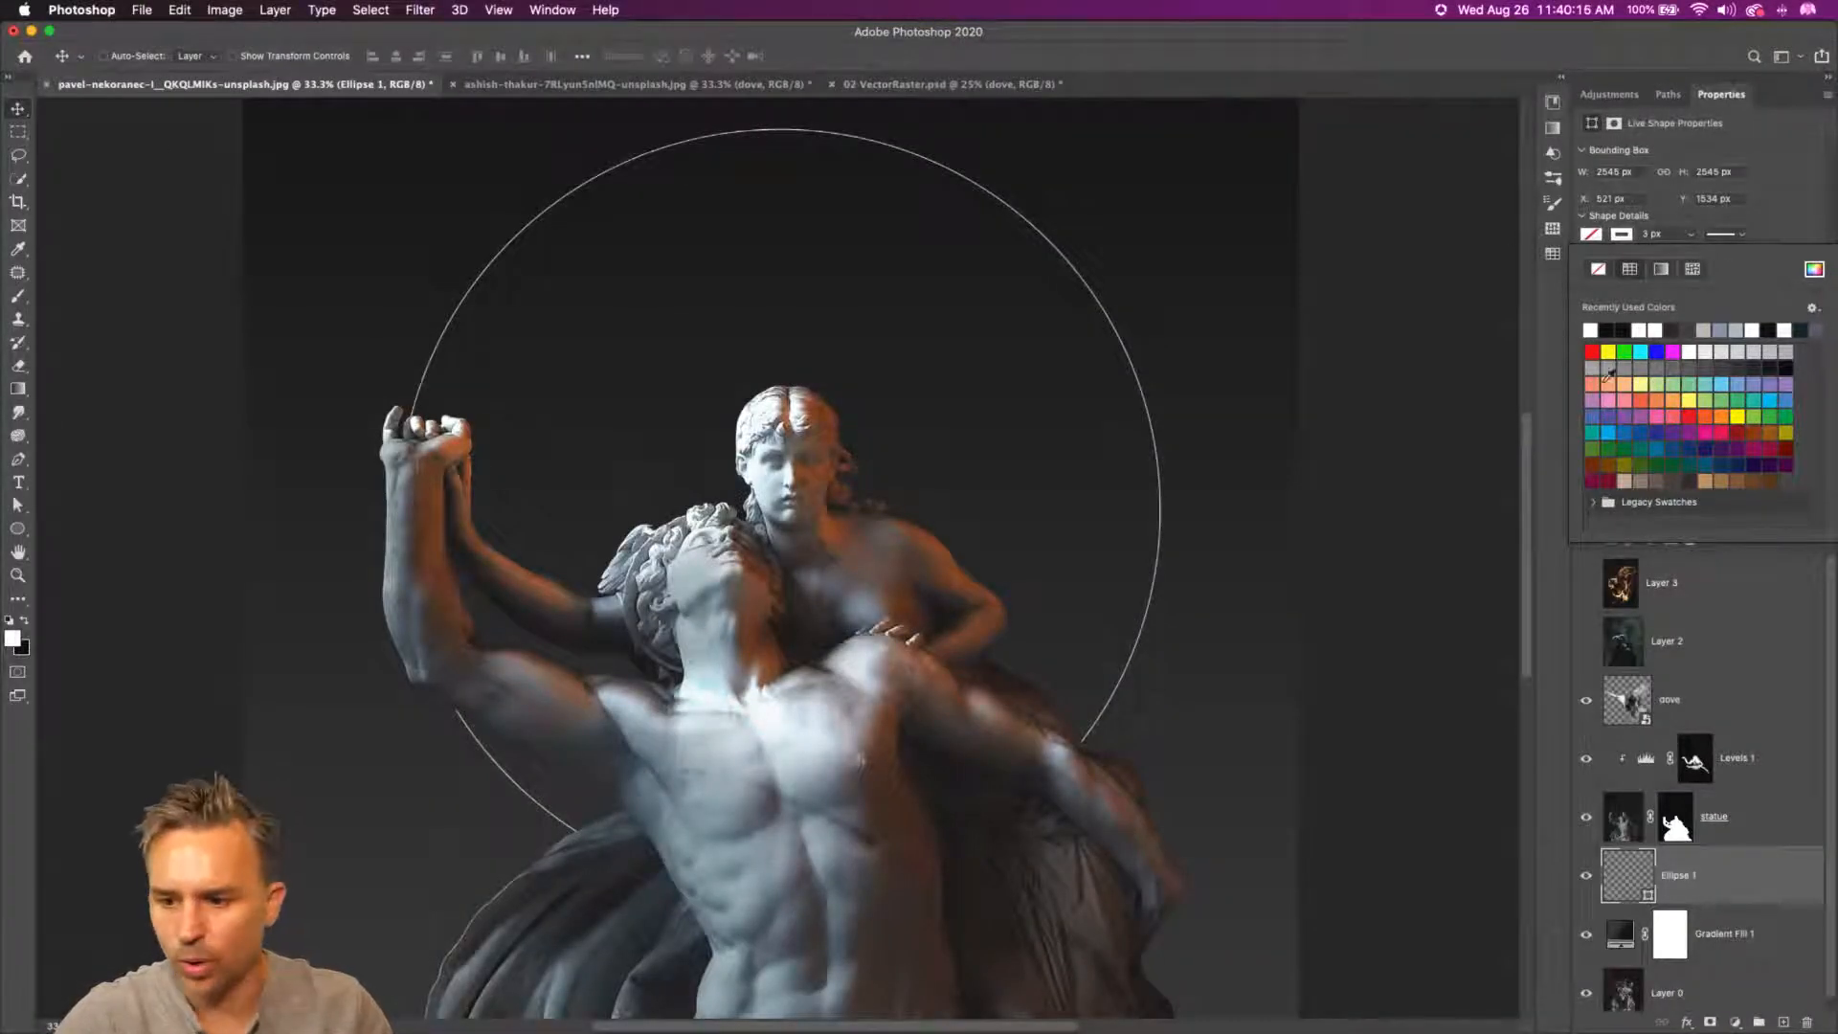
pyautogui.click(1610, 352)
pyautogui.click(1669, 401)
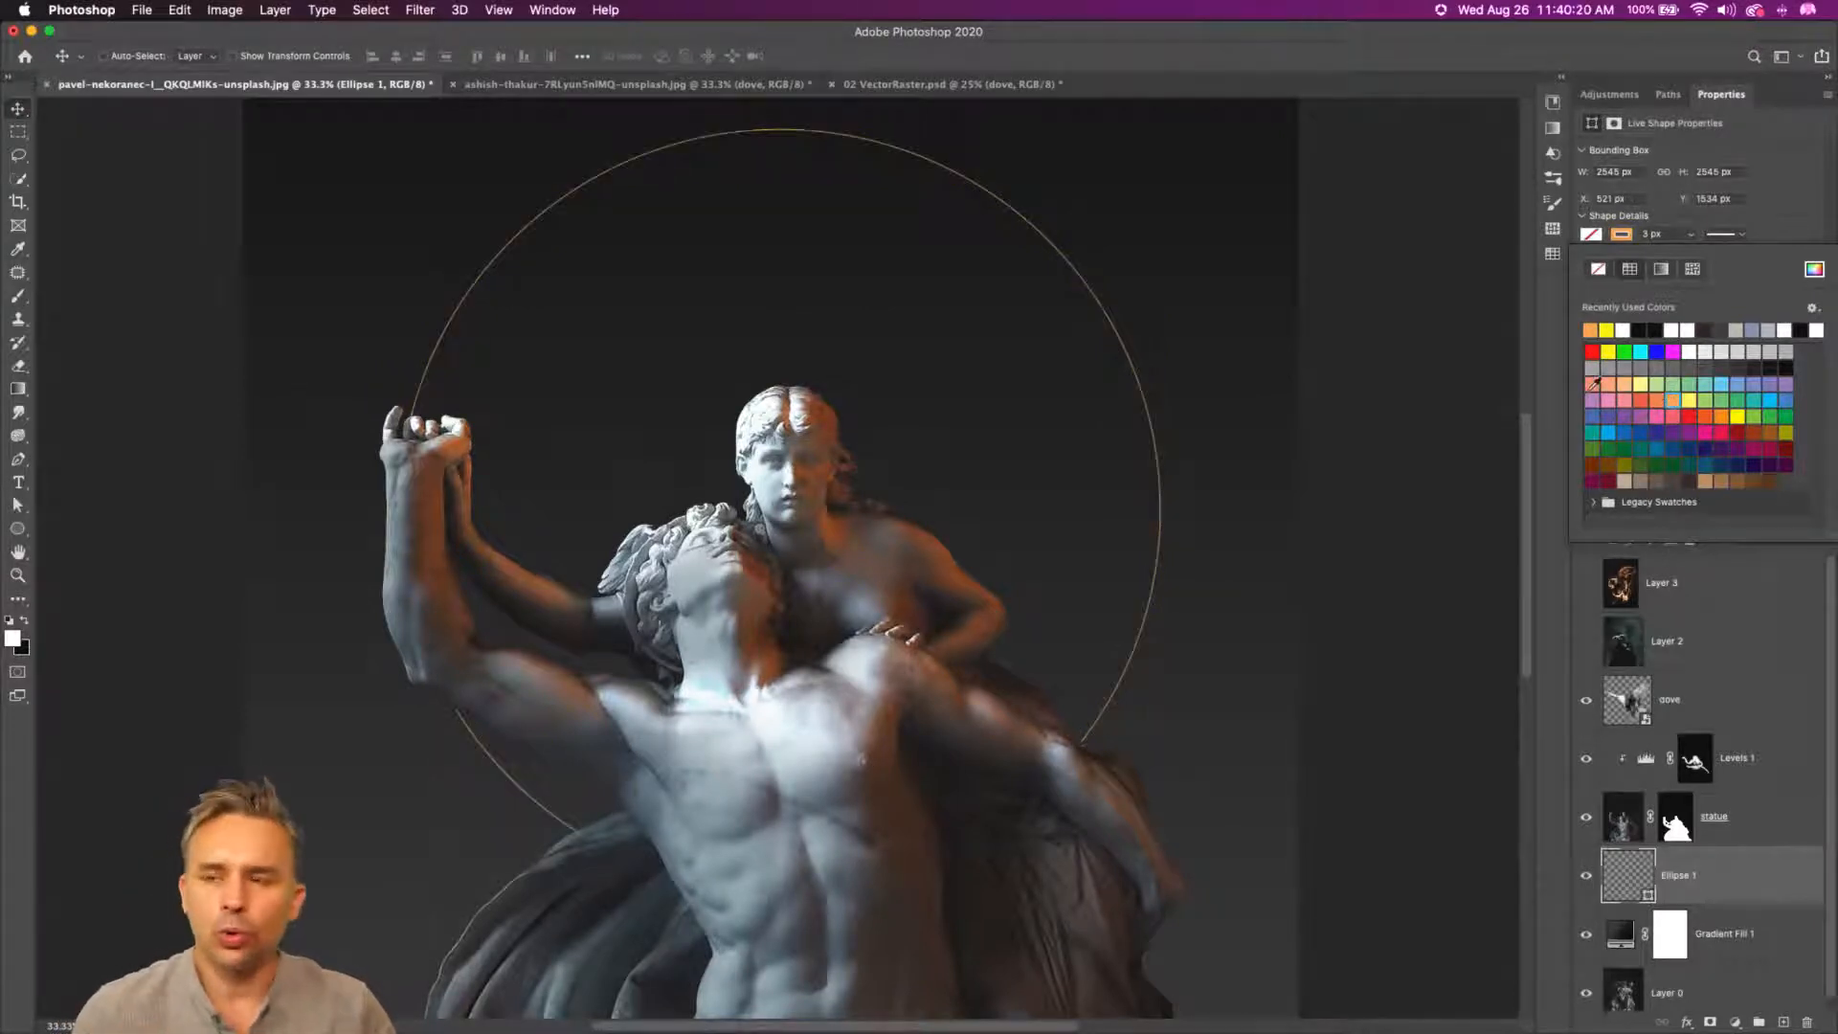
pyautogui.click(1689, 236)
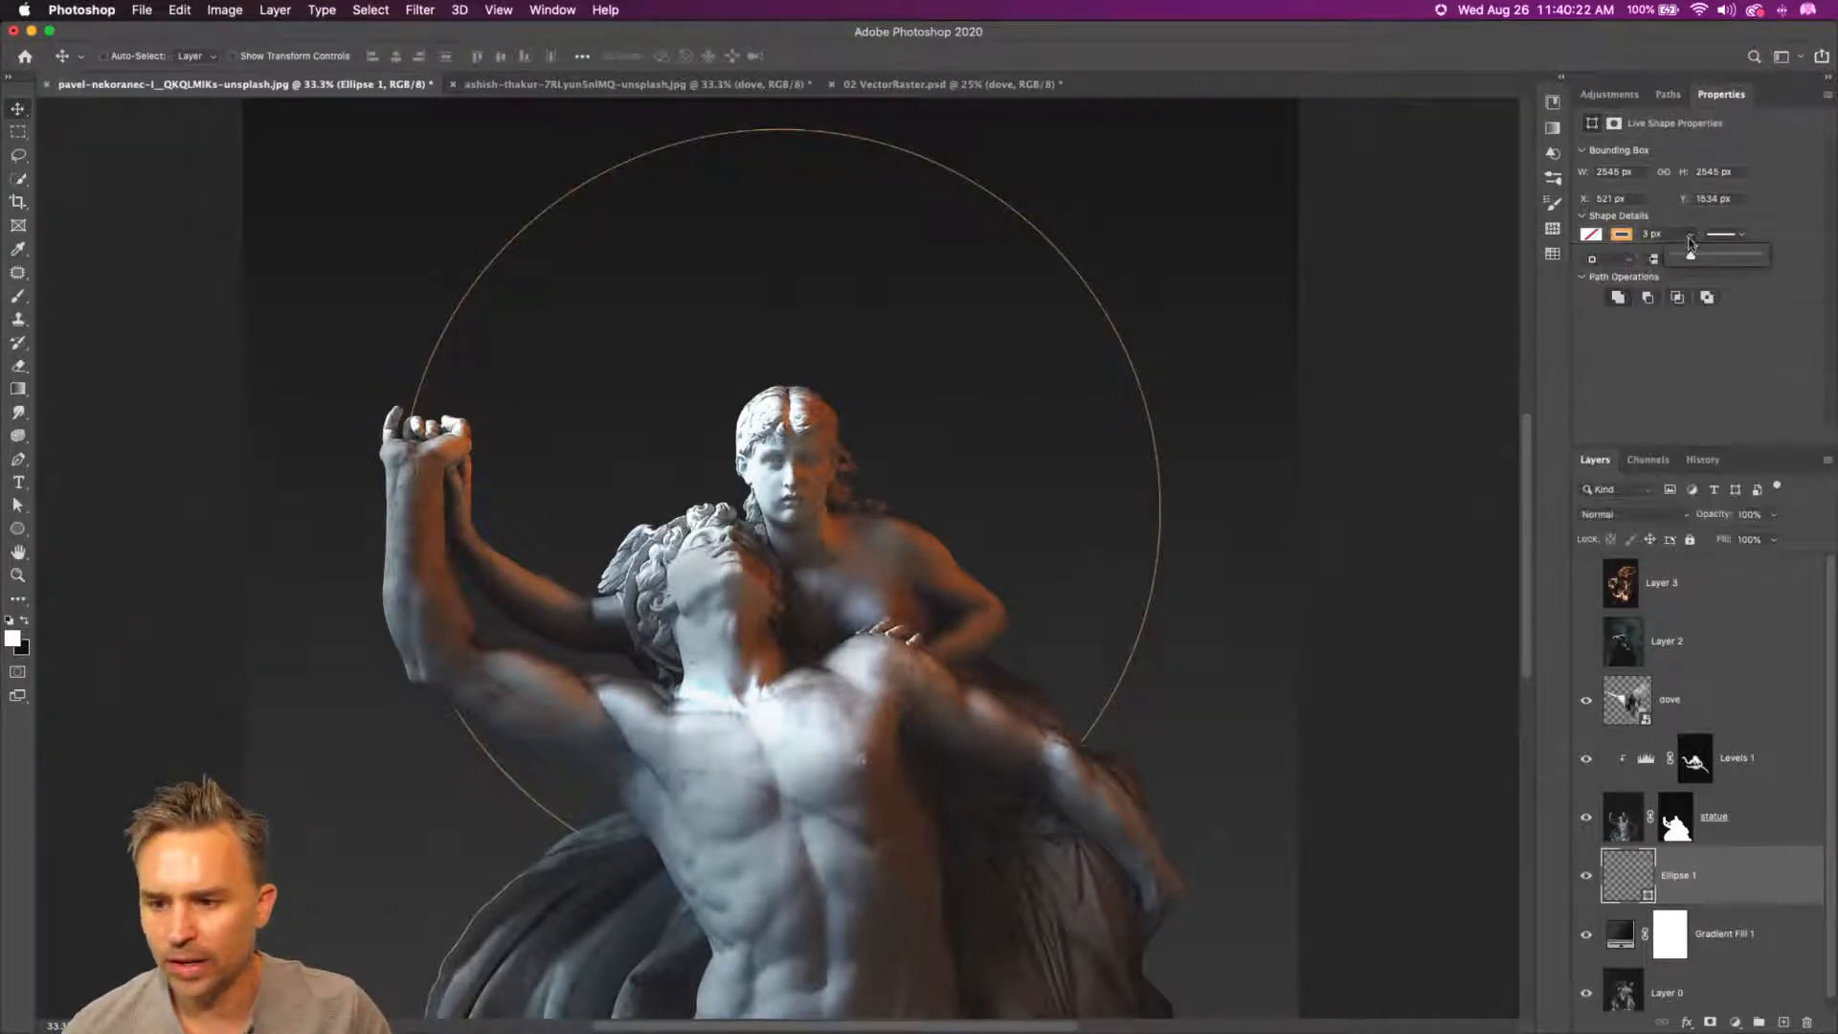
pyautogui.moveTo(1689, 258); pyautogui.dragTo(1694, 258)
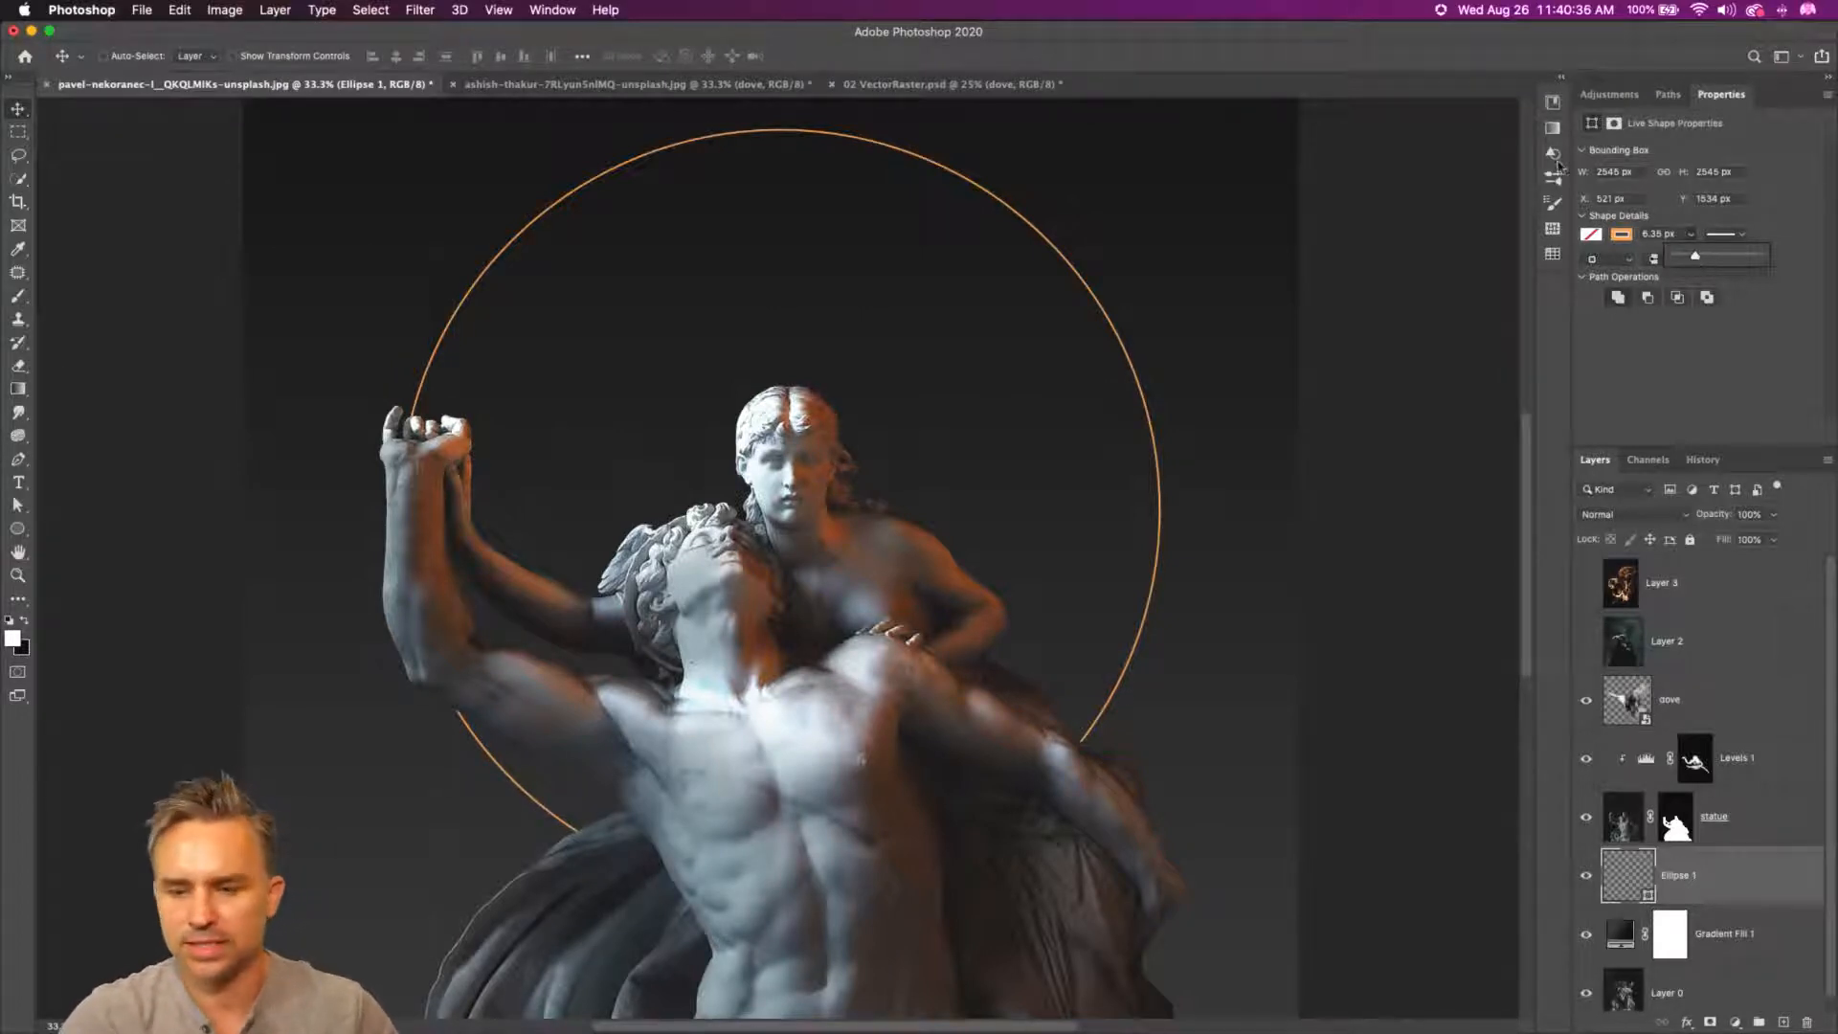
# - Add an Outer Glow layer style to the Ellipse 1 layer and show its settings
pyautogui.doubleClick(1786, 99)
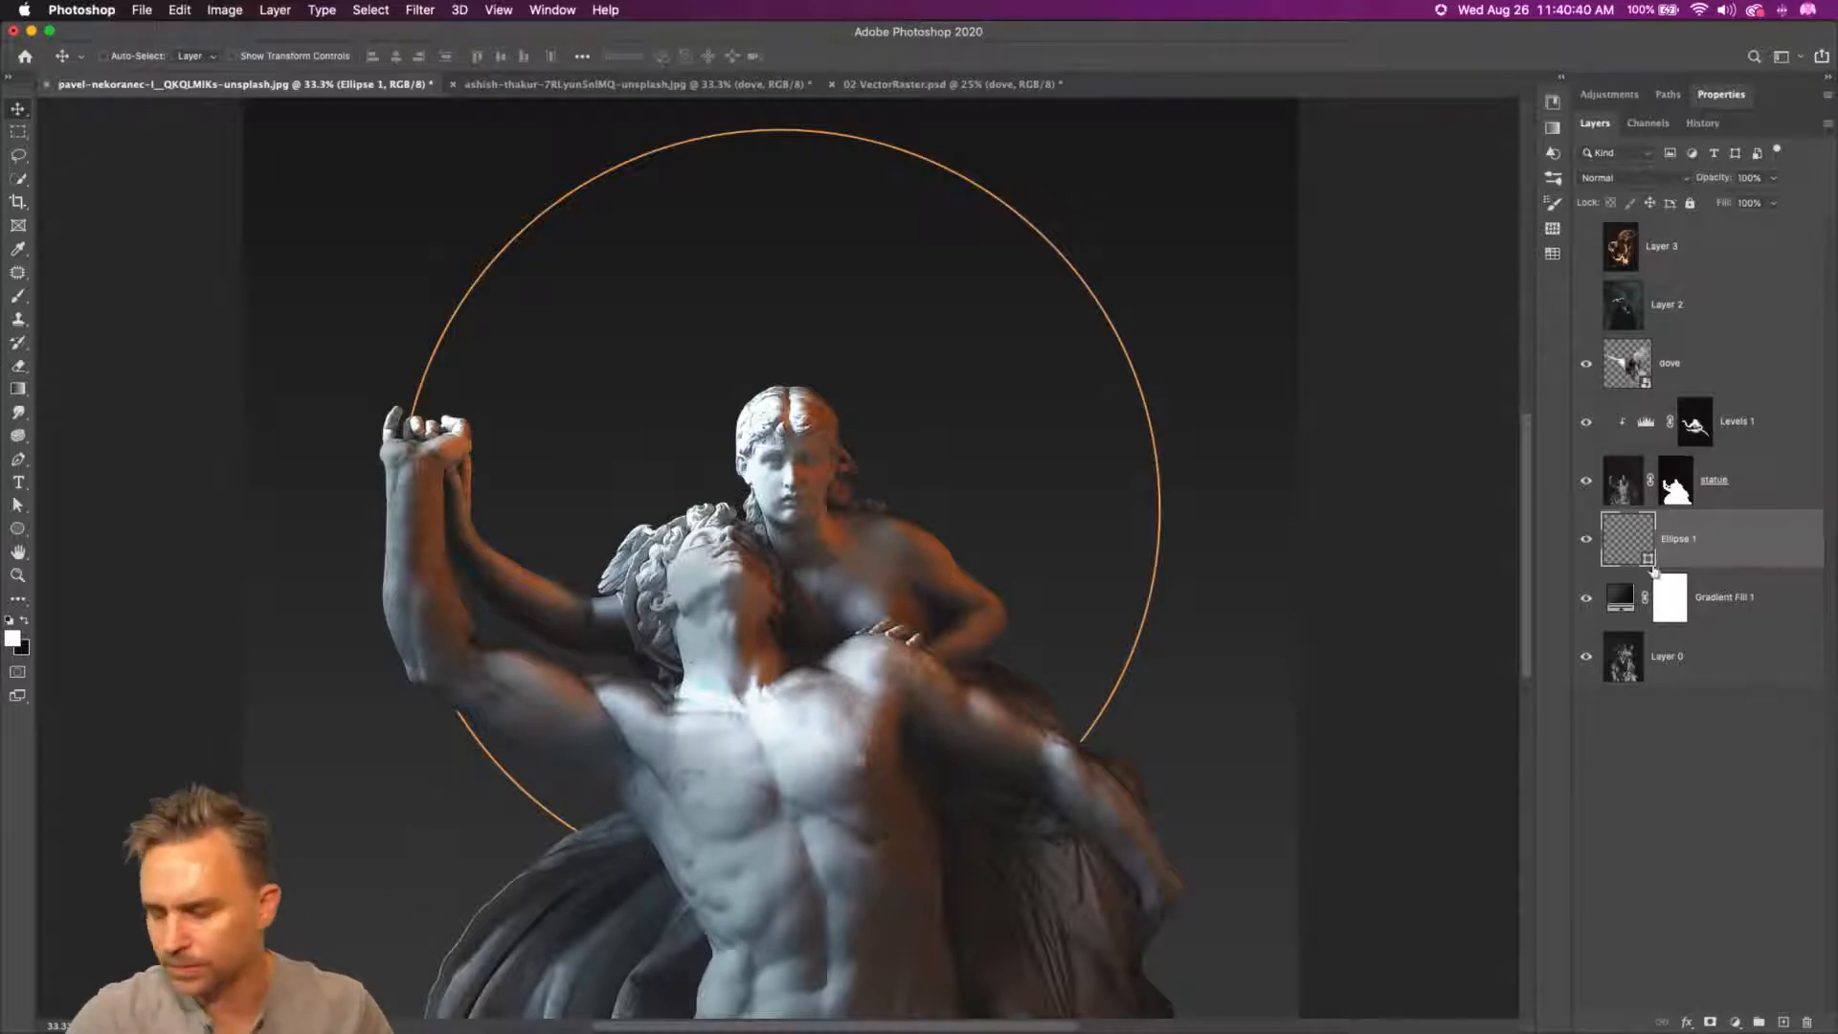
pyautogui.doubleClick(1757, 543)
pyautogui.moveTo(1543, 260); pyautogui.dragTo(1436, 323)
pyautogui.click(926, 634)
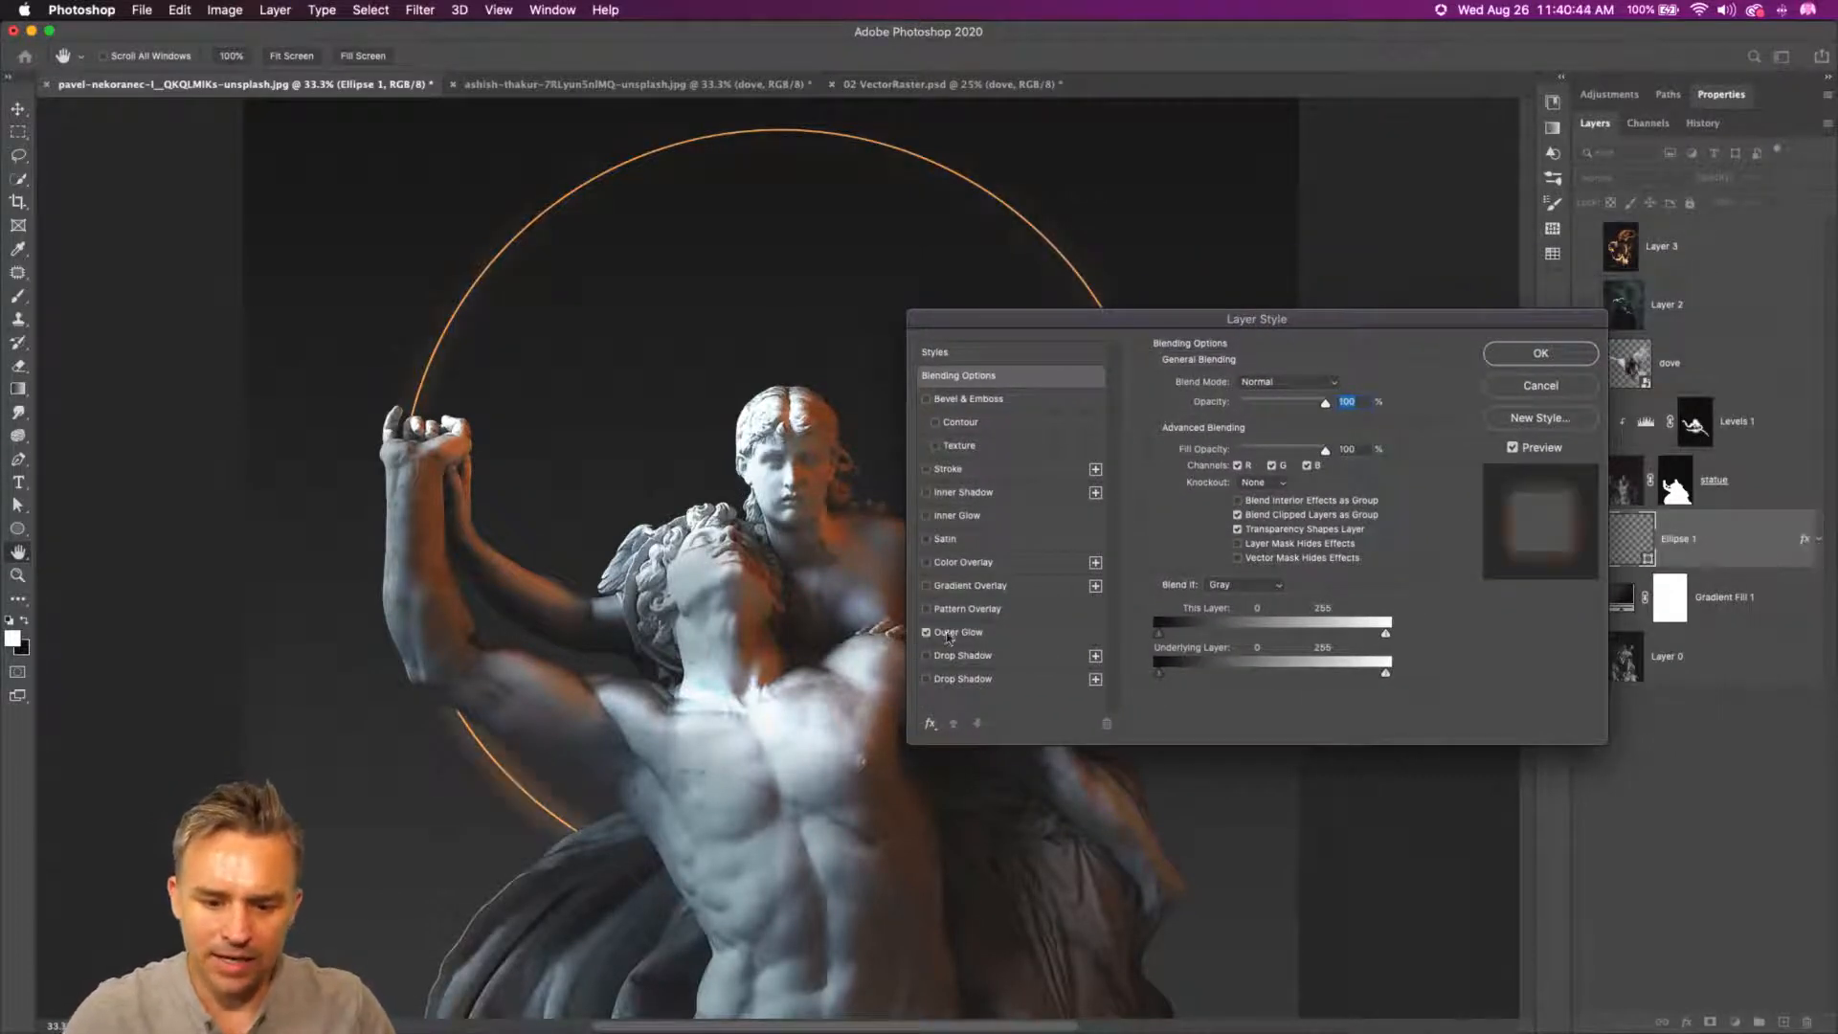
pyautogui.click(953, 633)
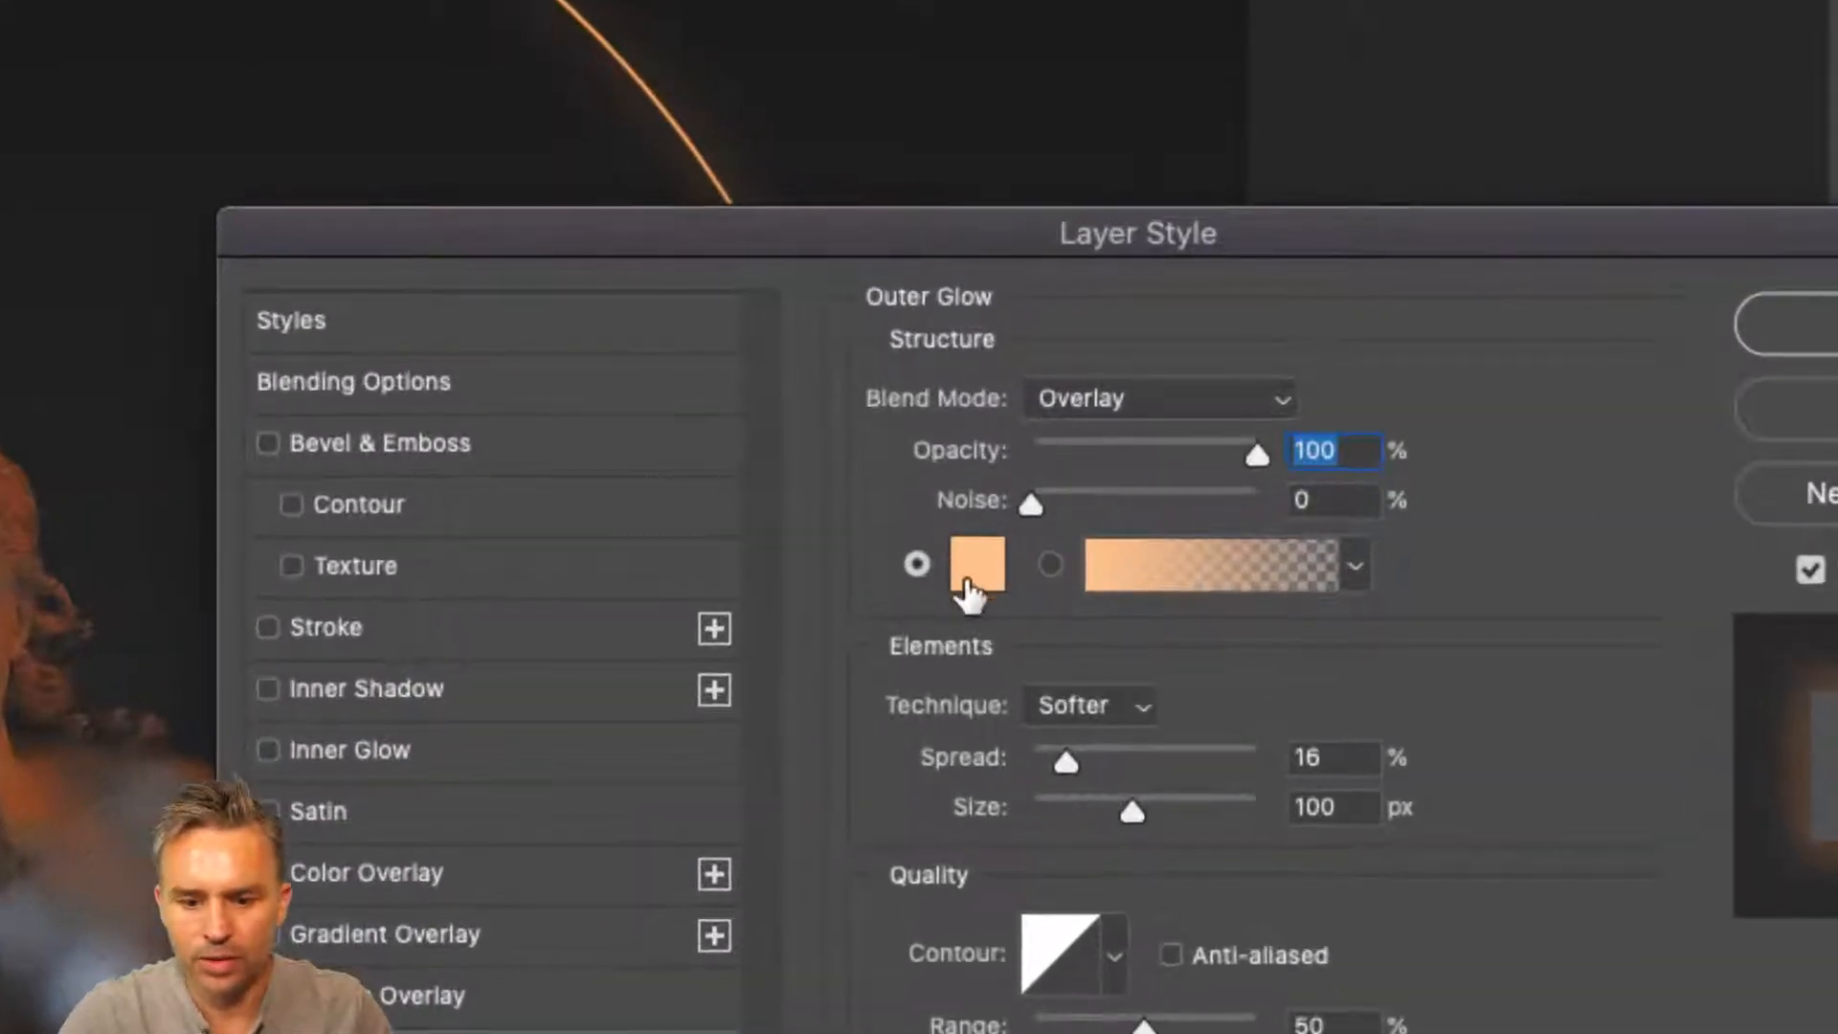
# - Change the outer glow colour to the warm yellow #ffd46c
pyautogui.click(1192, 447)
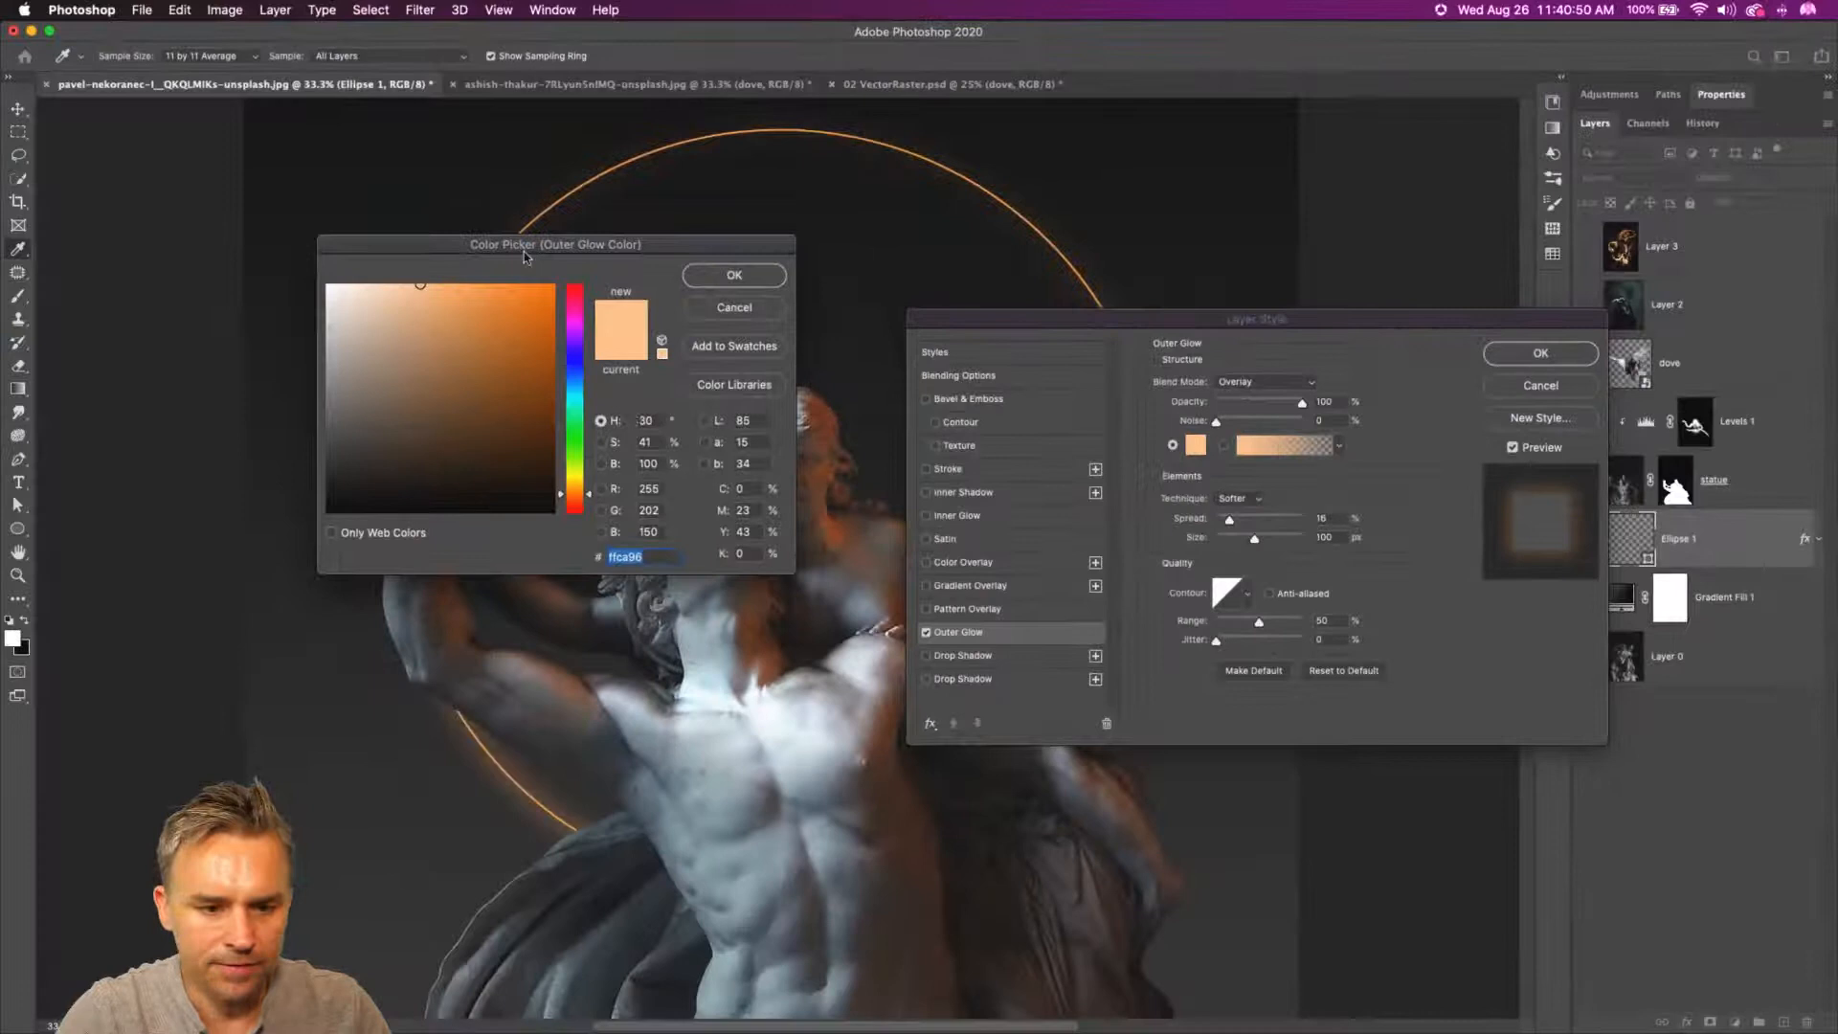
pyautogui.moveTo(524, 254); pyautogui.dragTo(1215, 514)
pyautogui.moveTo(1113, 545); pyautogui.dragTo(1151, 523)
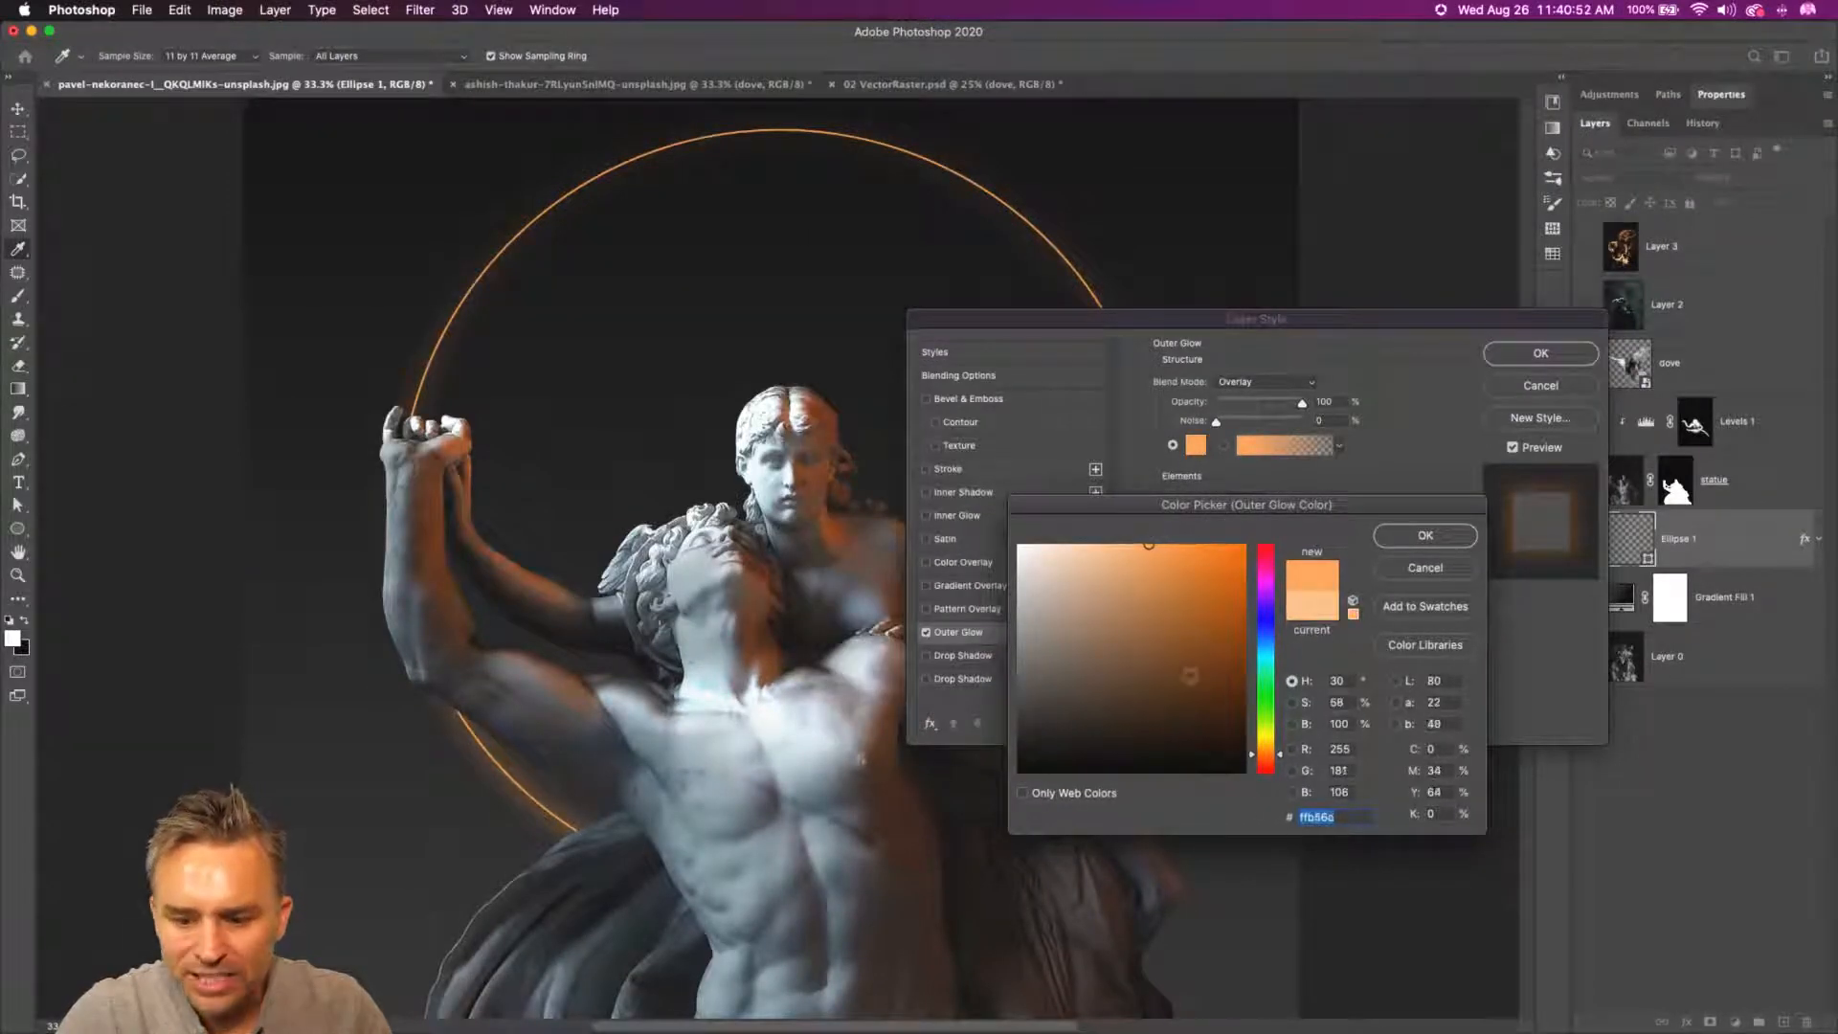
pyautogui.click(1276, 748)
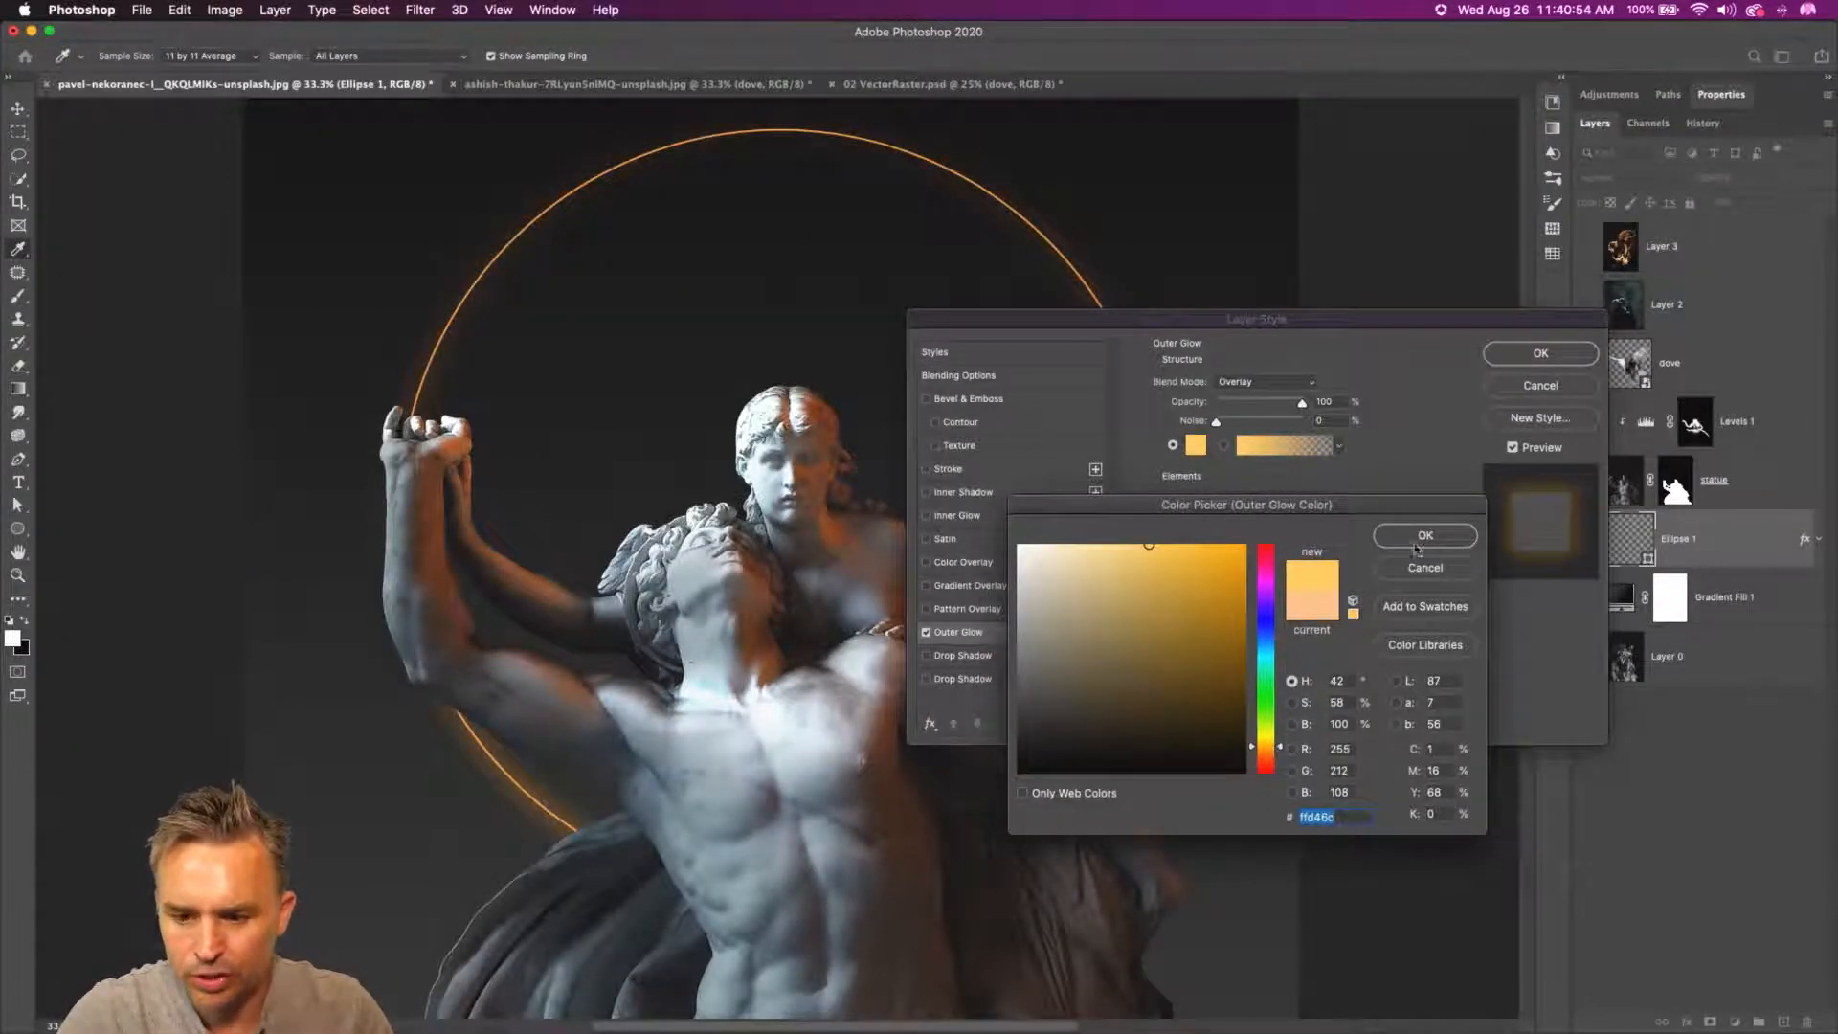
pyautogui.click(1418, 546)
# - Try the Normal, Darken and Screen blend modes on the circle's outer glow, then return it to Overlay
pyautogui.click(1256, 383)
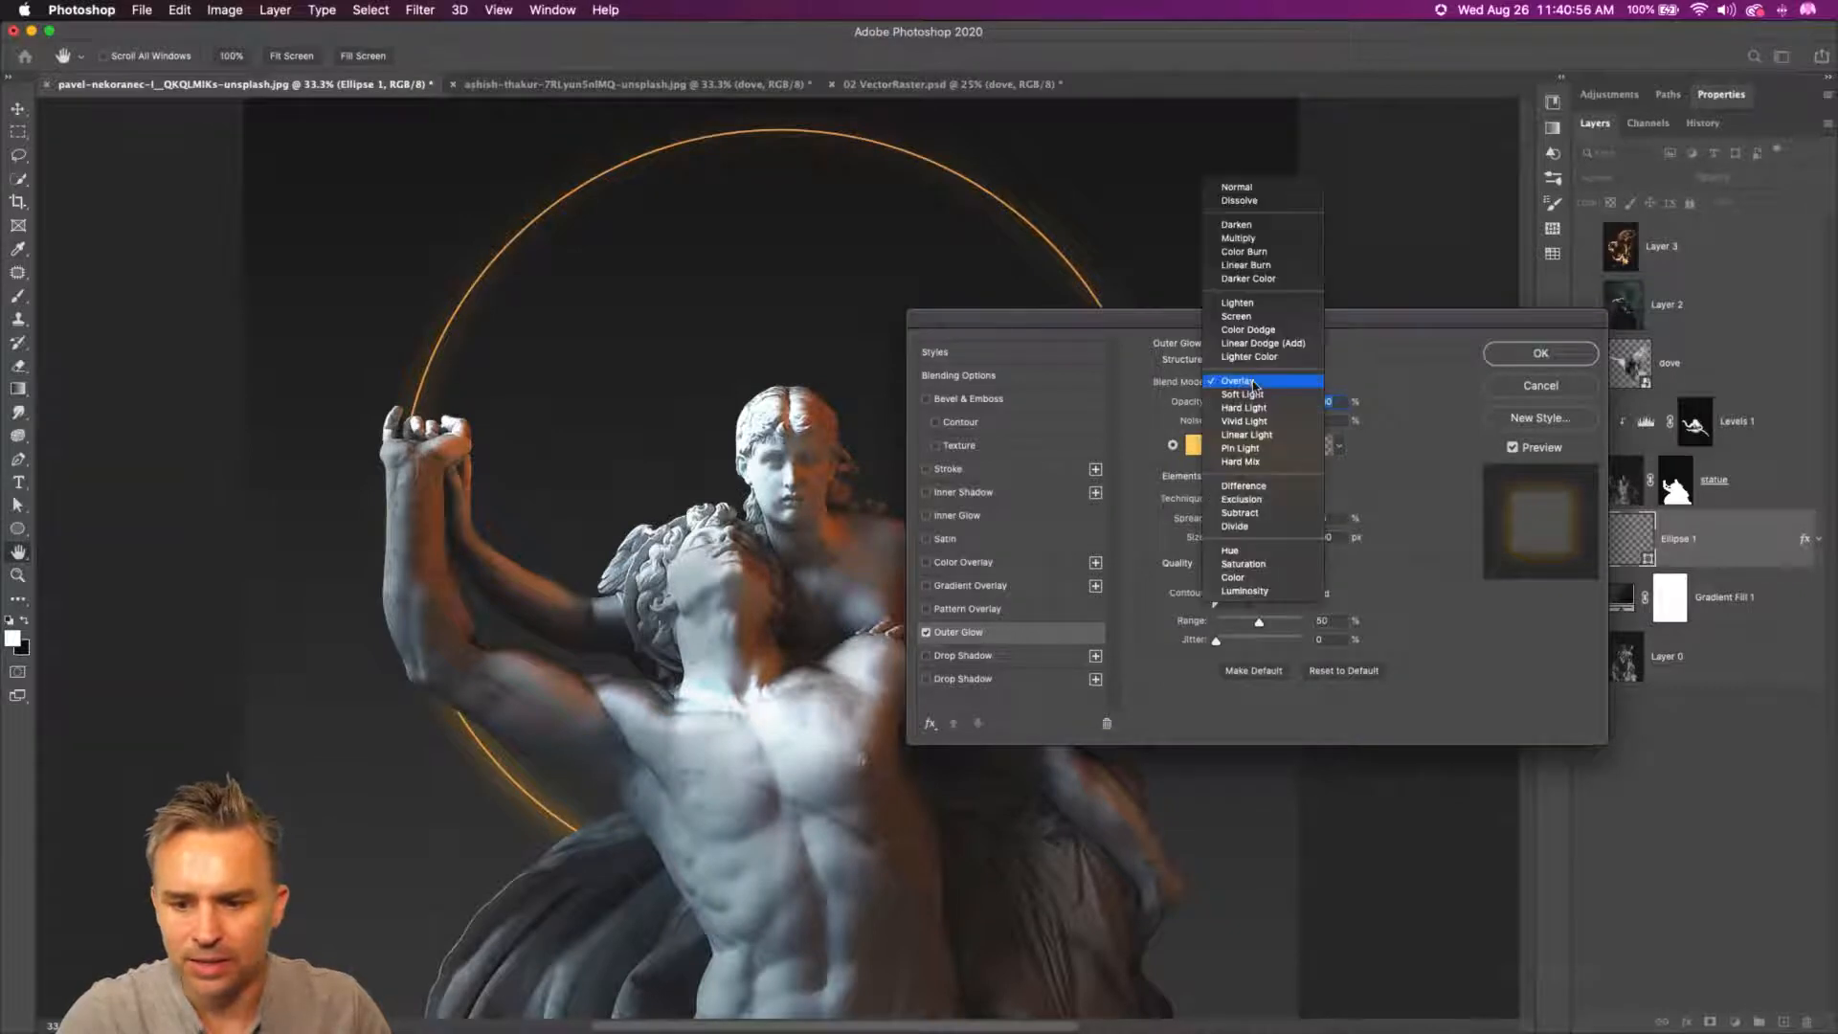
pyautogui.click(1236, 187)
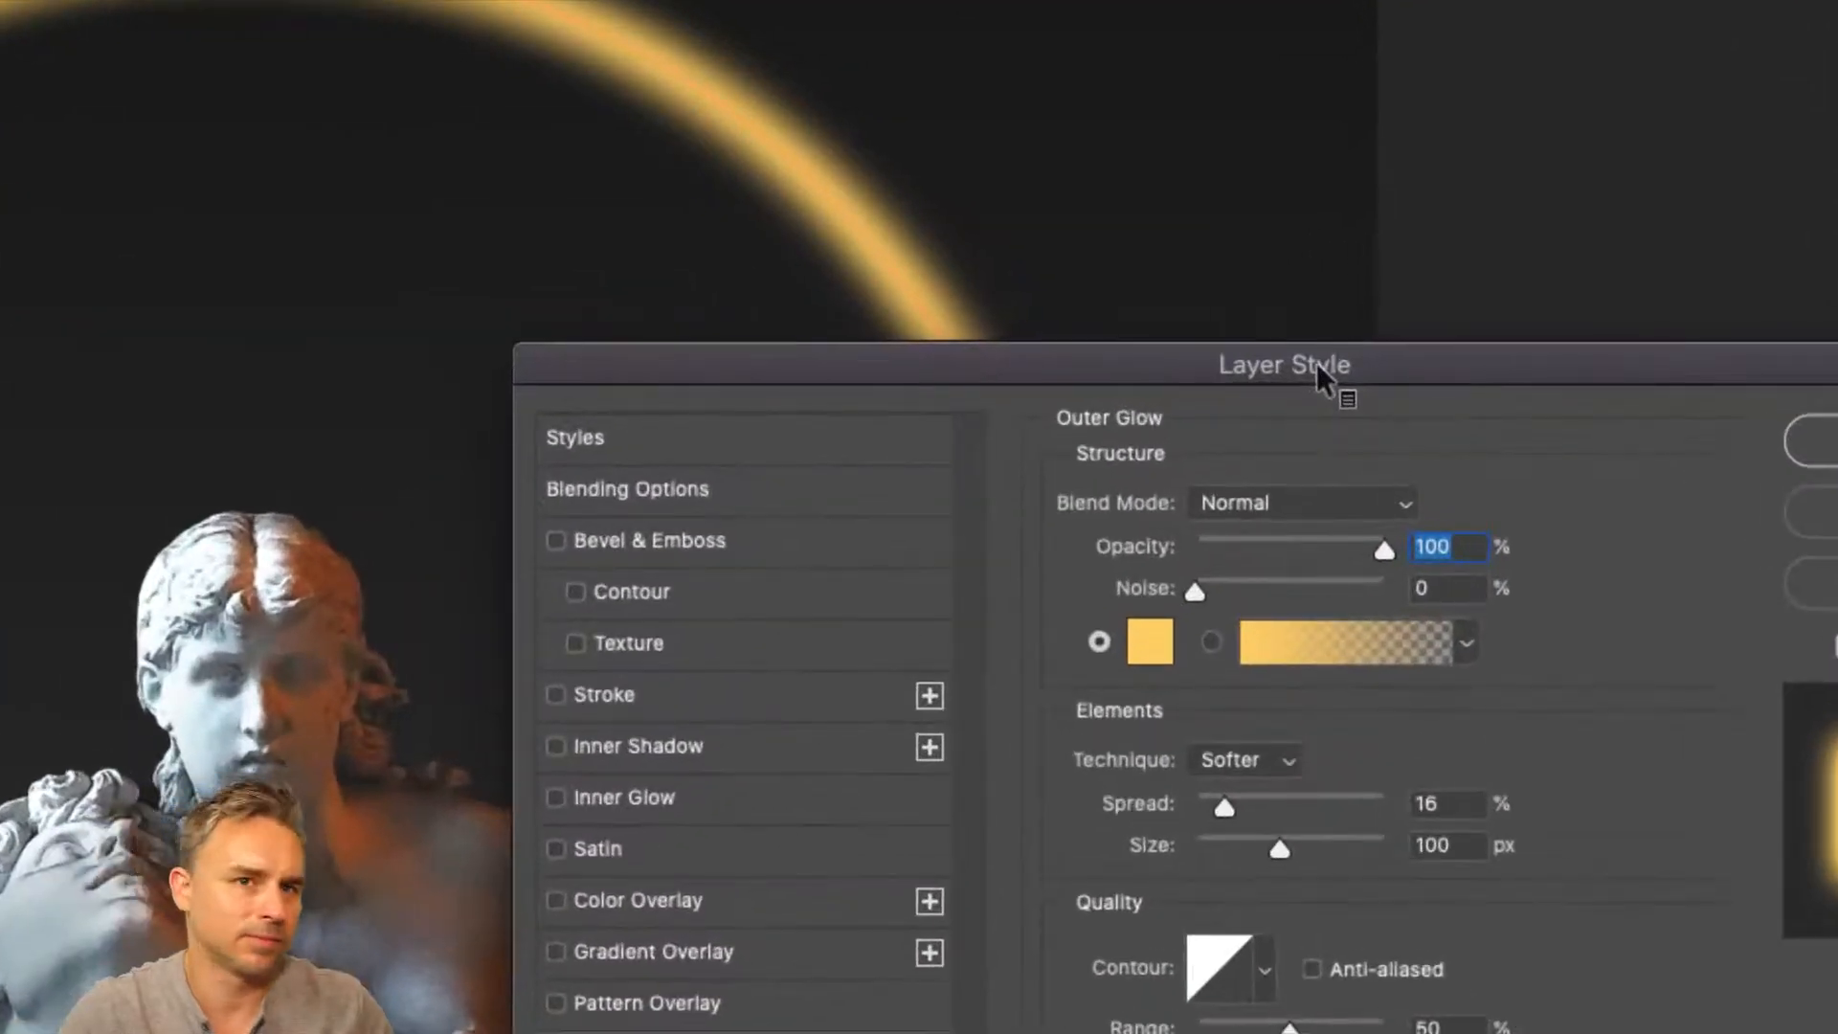
pyautogui.click(1249, 503)
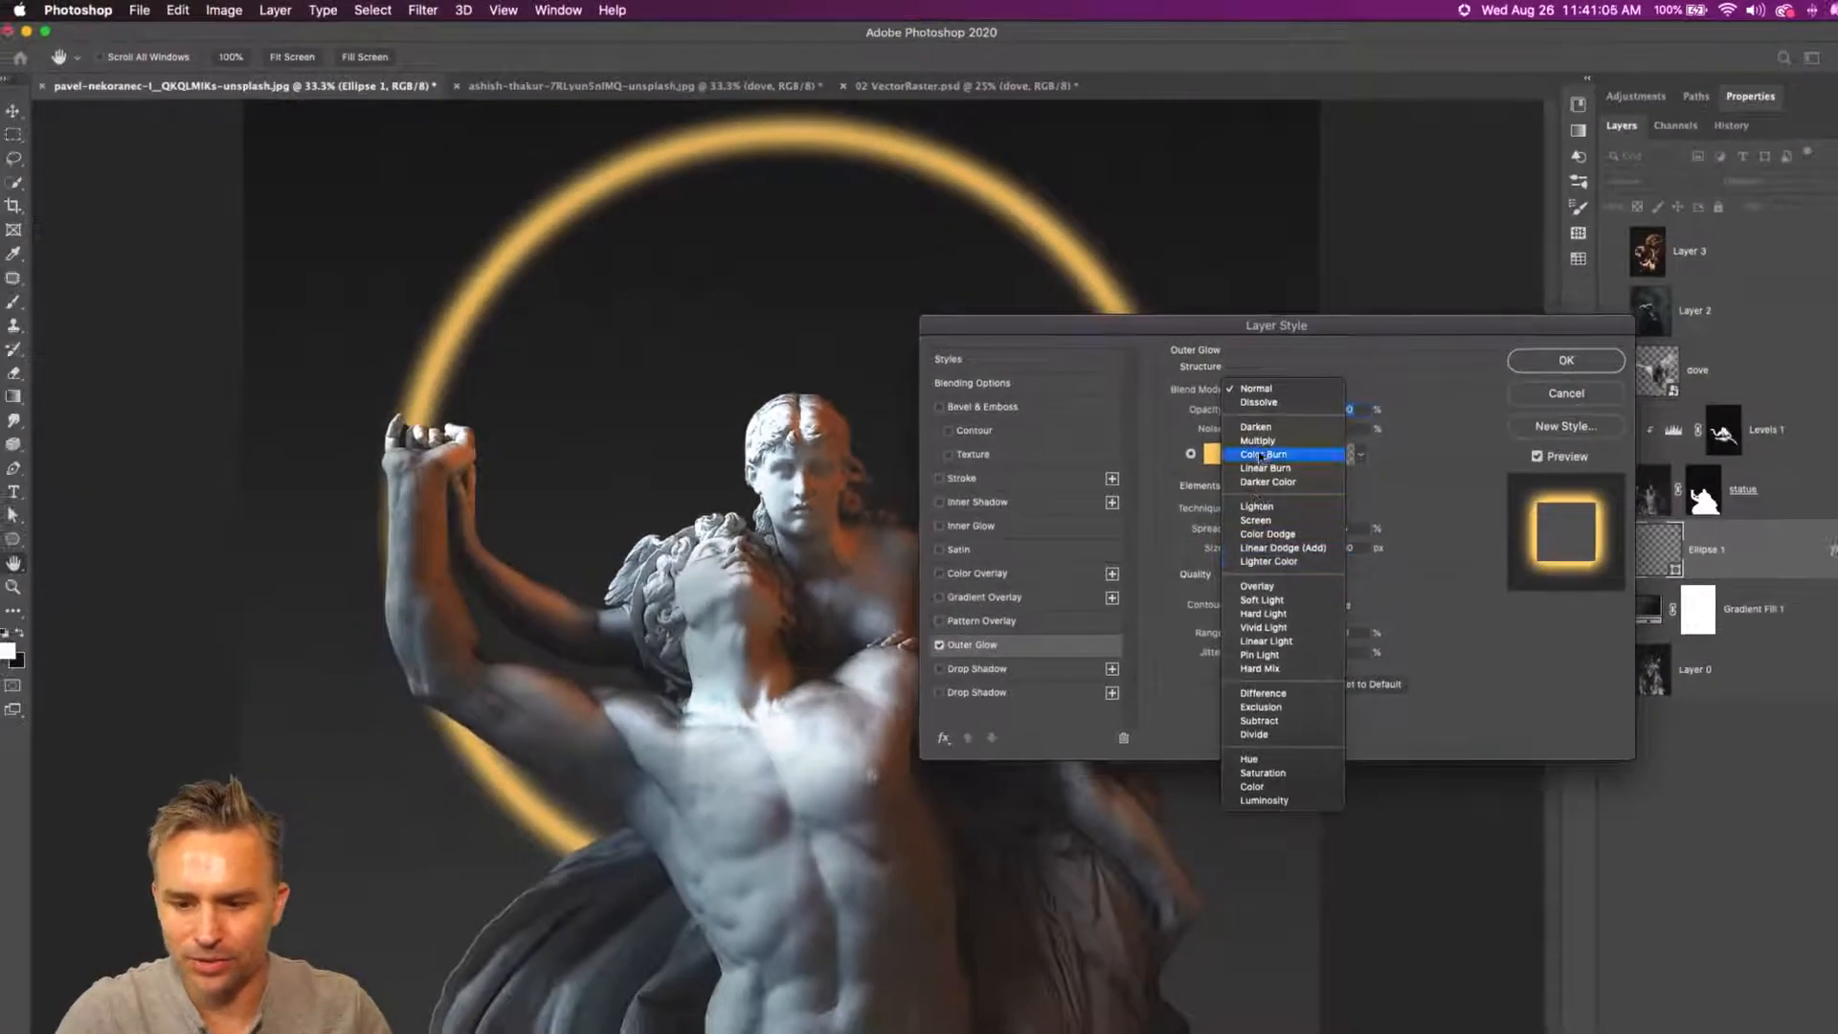
pyautogui.click(1269, 427)
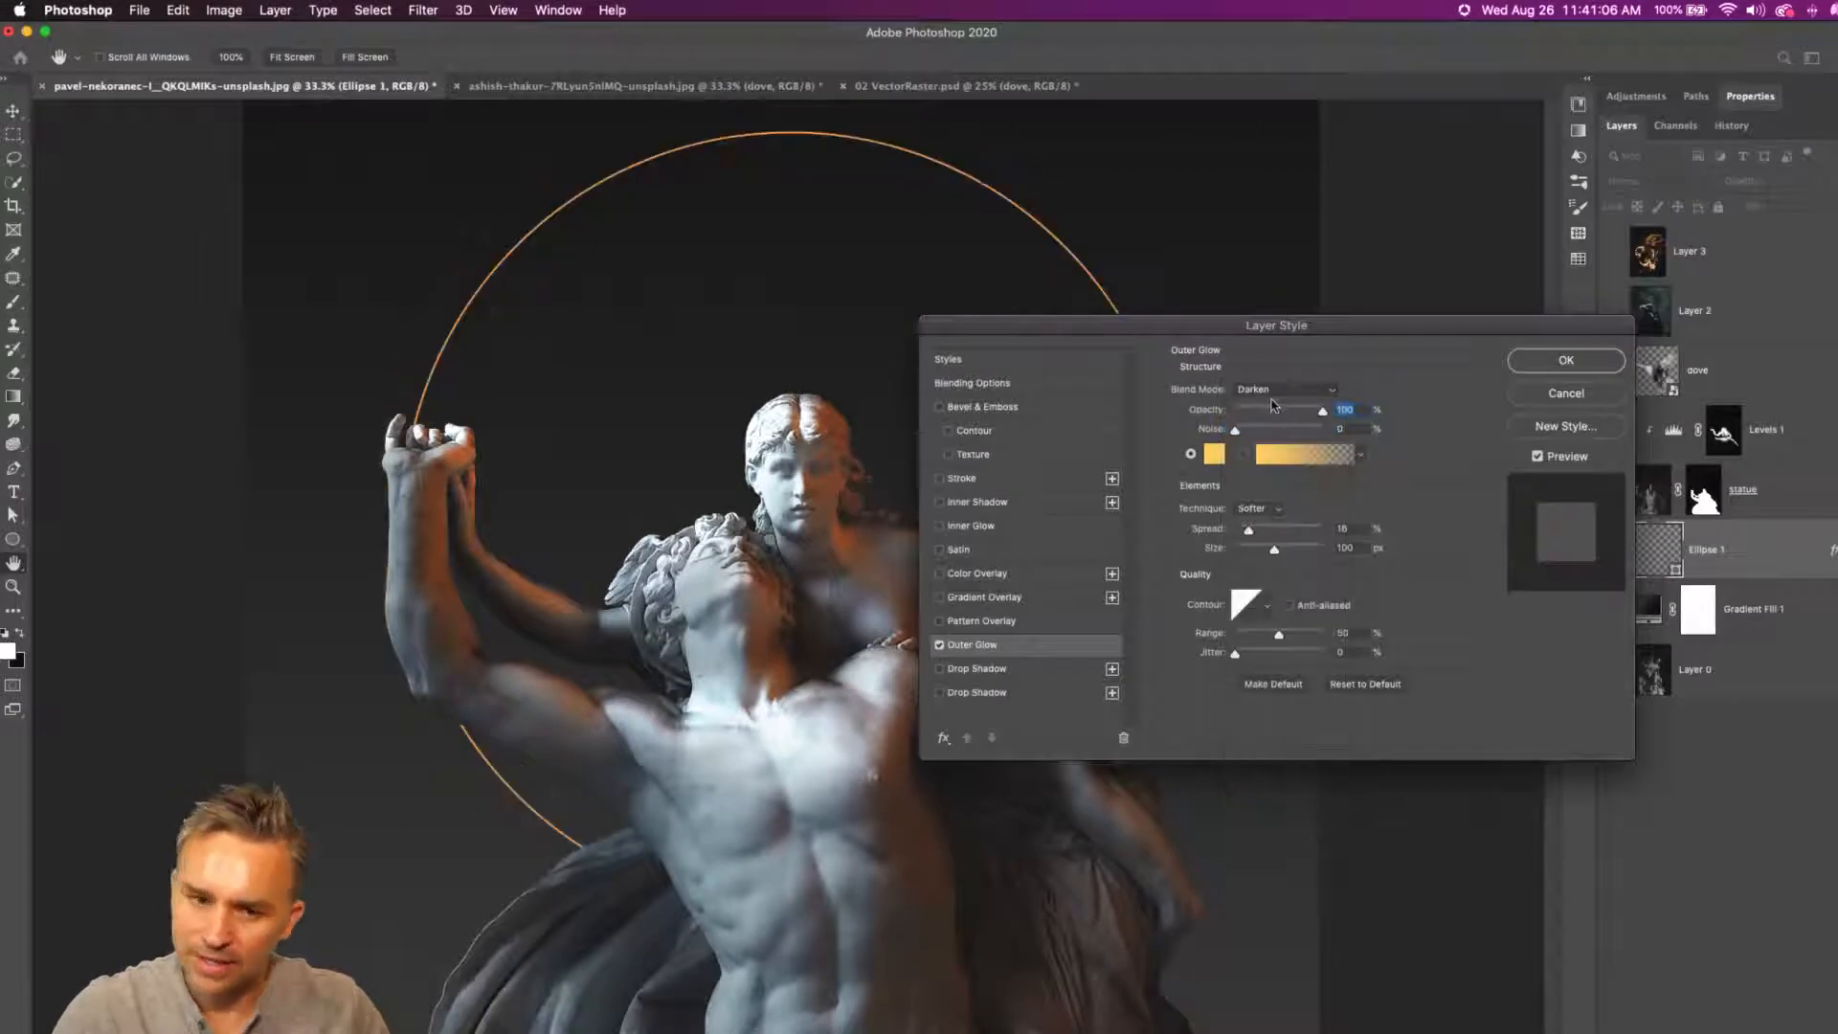
pyautogui.click(1280, 389)
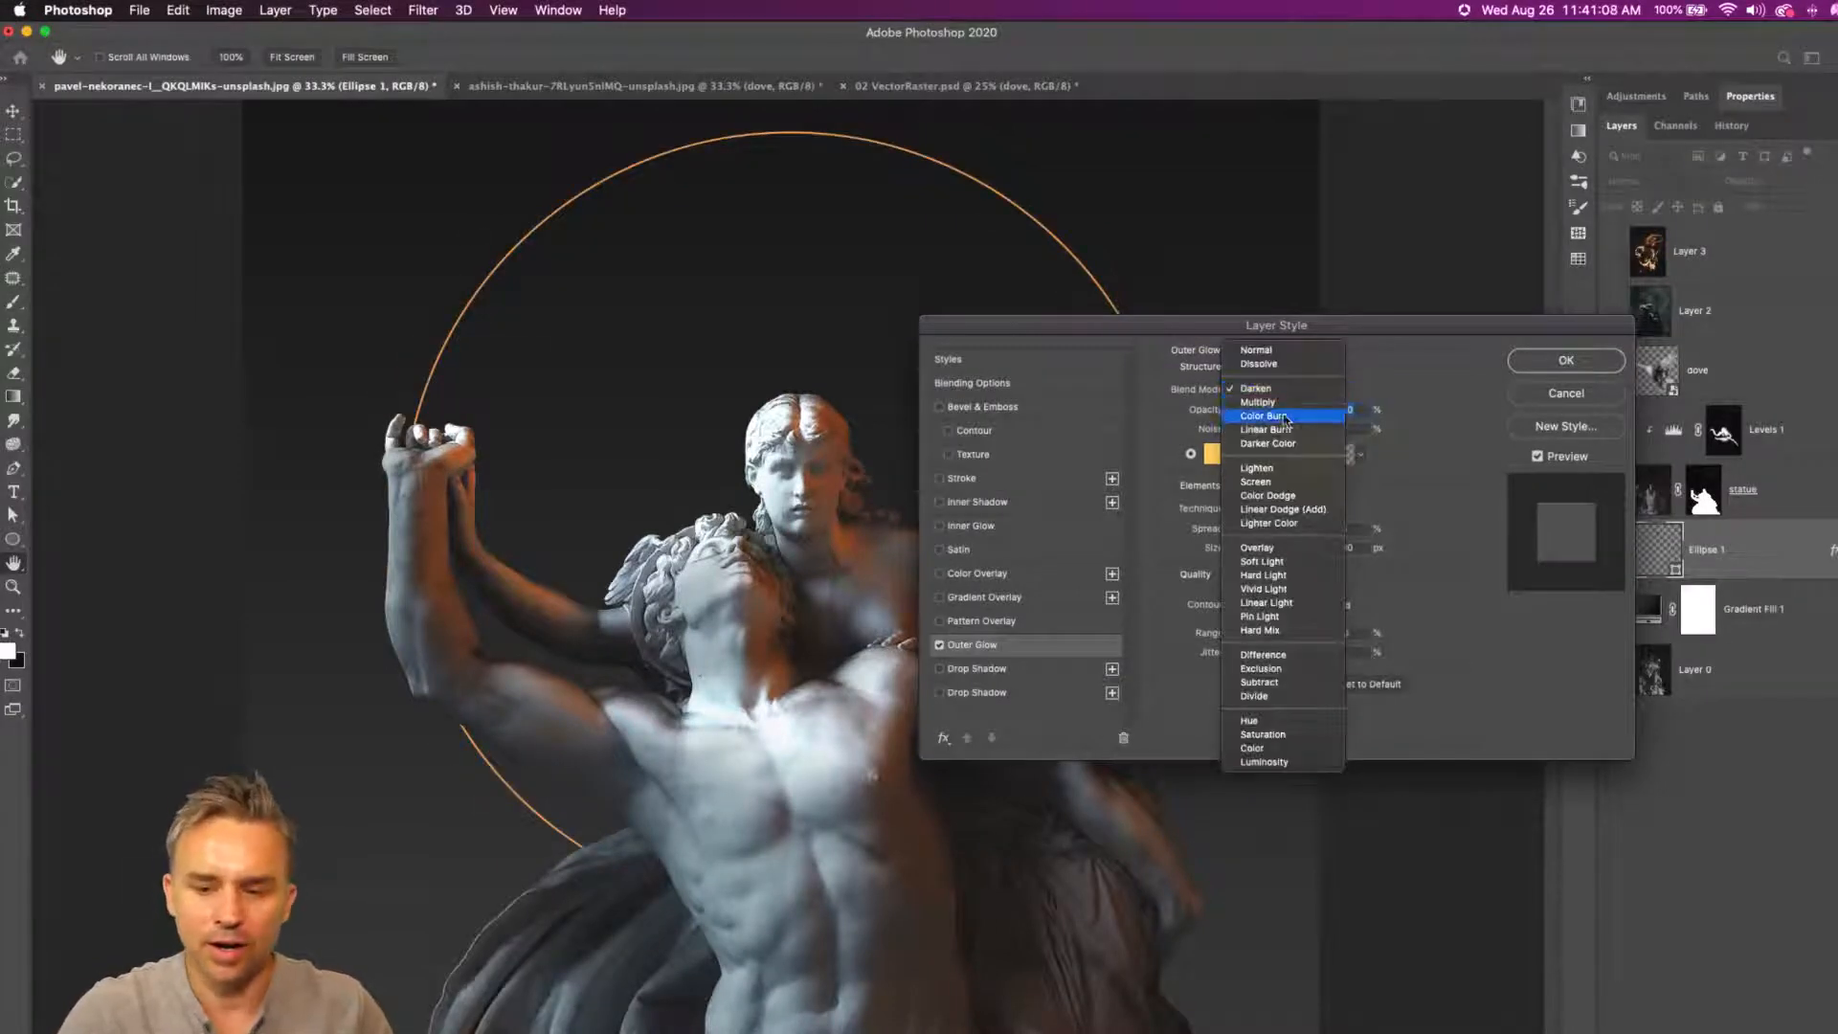
pyautogui.click(1277, 483)
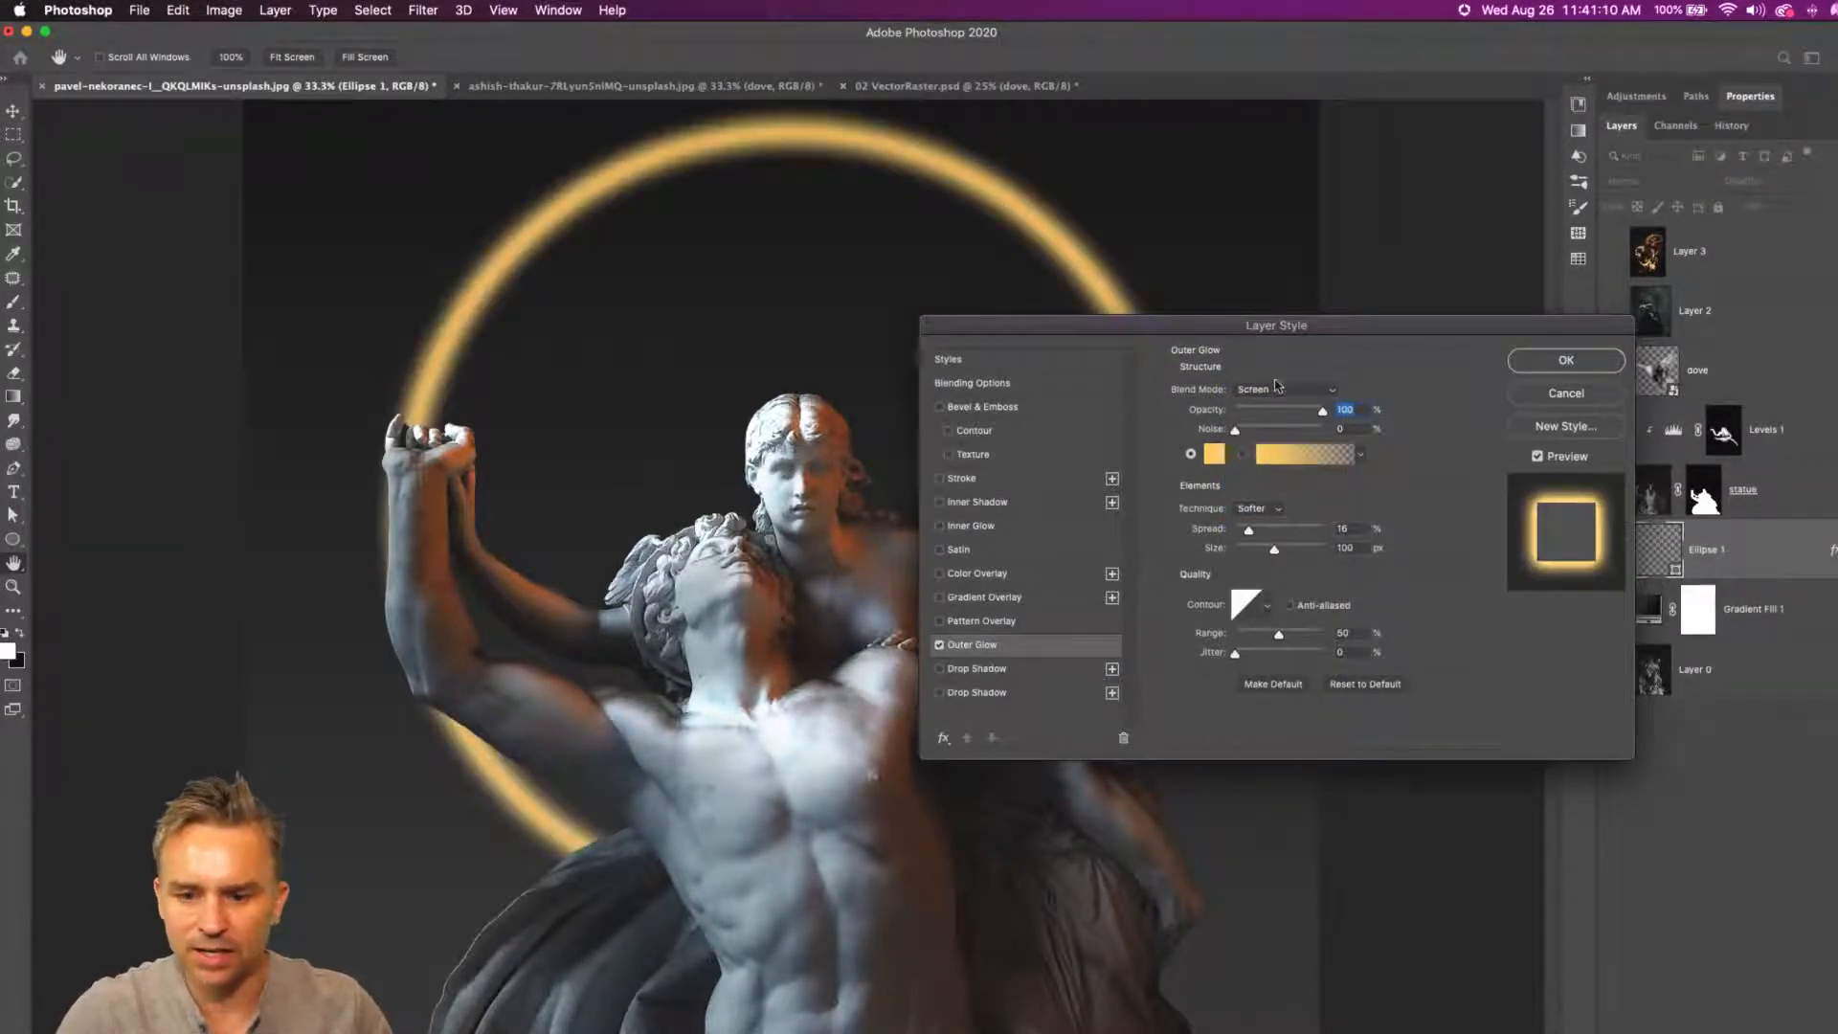
pyautogui.click(1277, 388)
pyautogui.click(1289, 457)
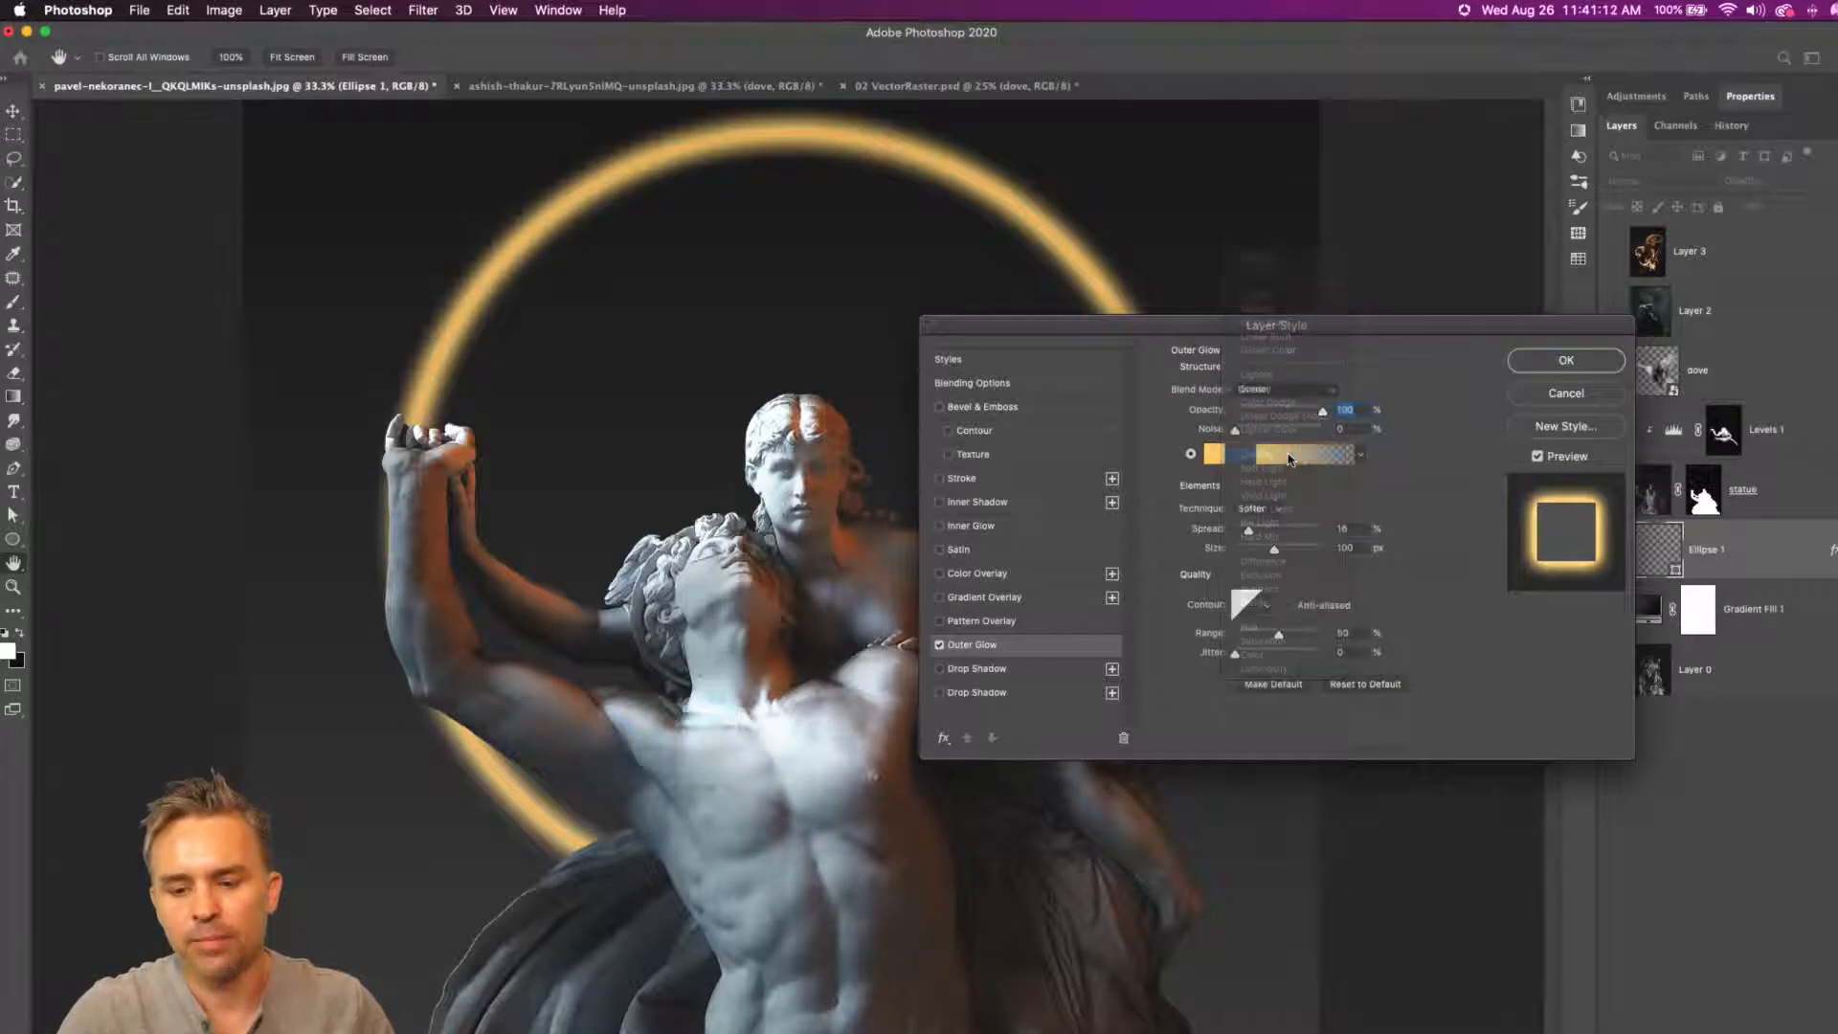
# - Compare Soft Light, Hard Light and Vivid Light blending for the outer glow, ending back on Overlay
pyautogui.click(1288, 391)
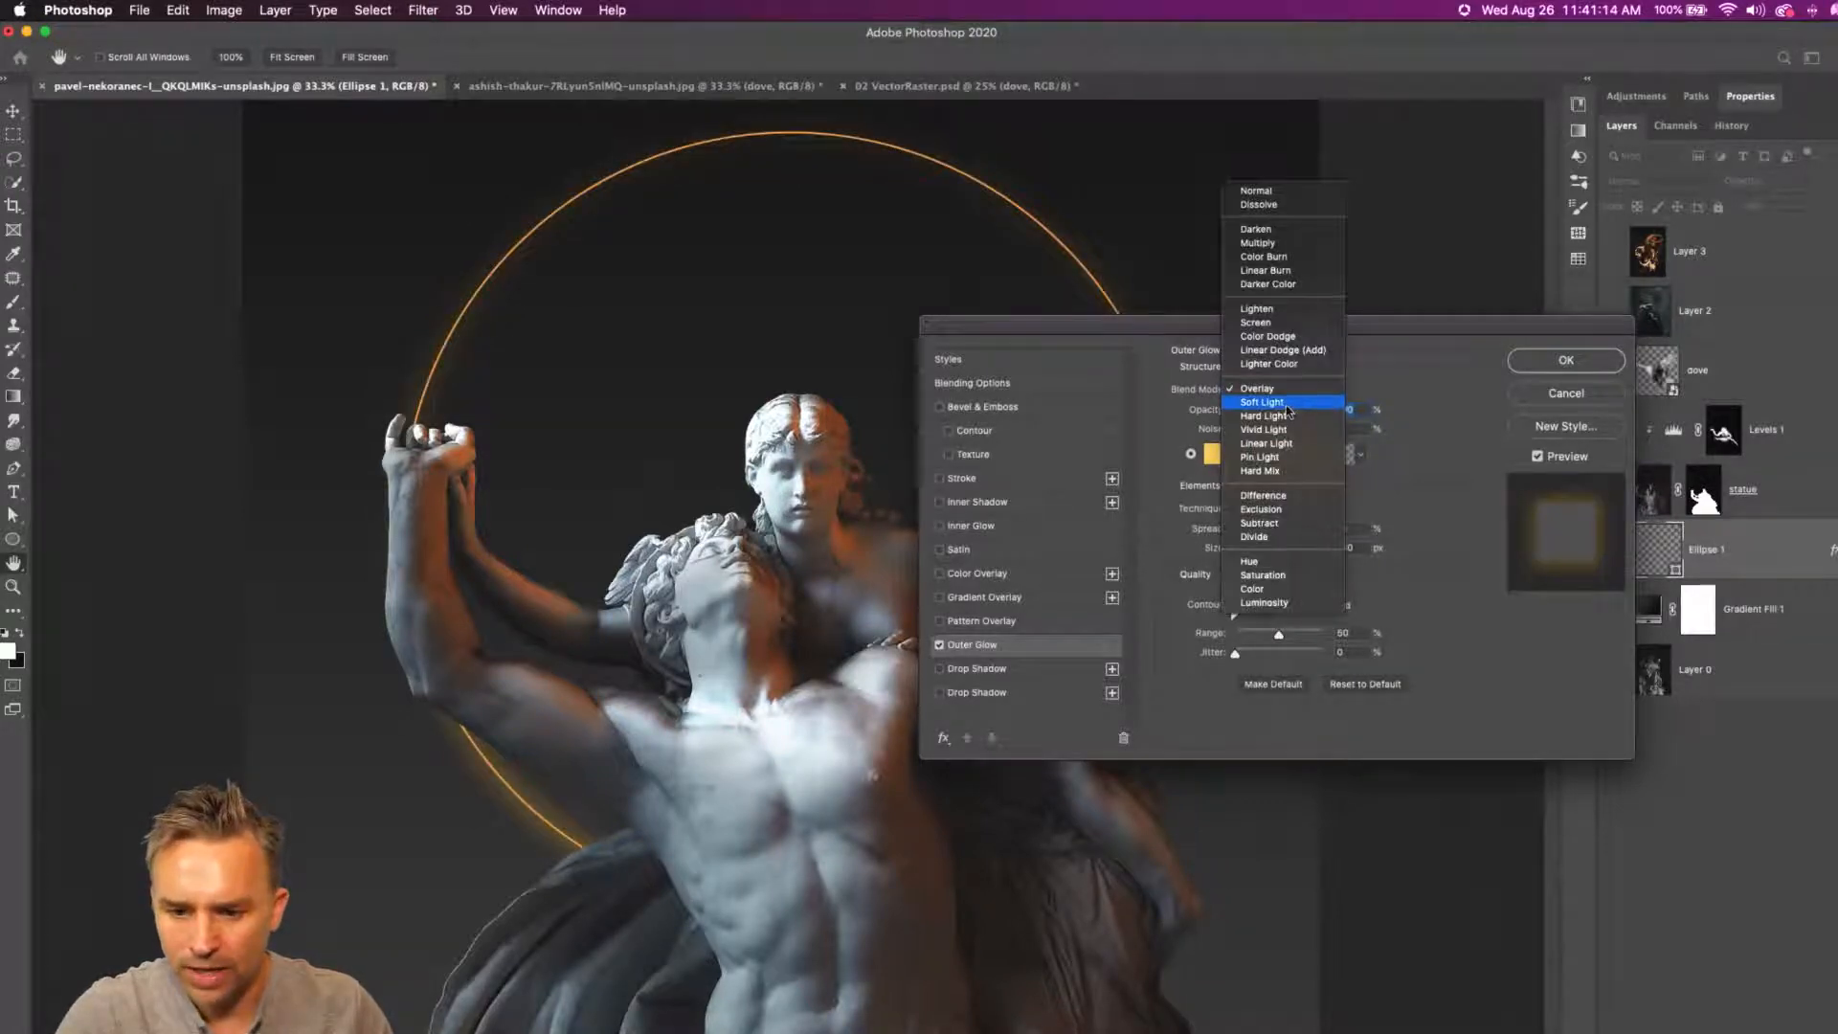
pyautogui.click(1289, 413)
pyautogui.click(1287, 390)
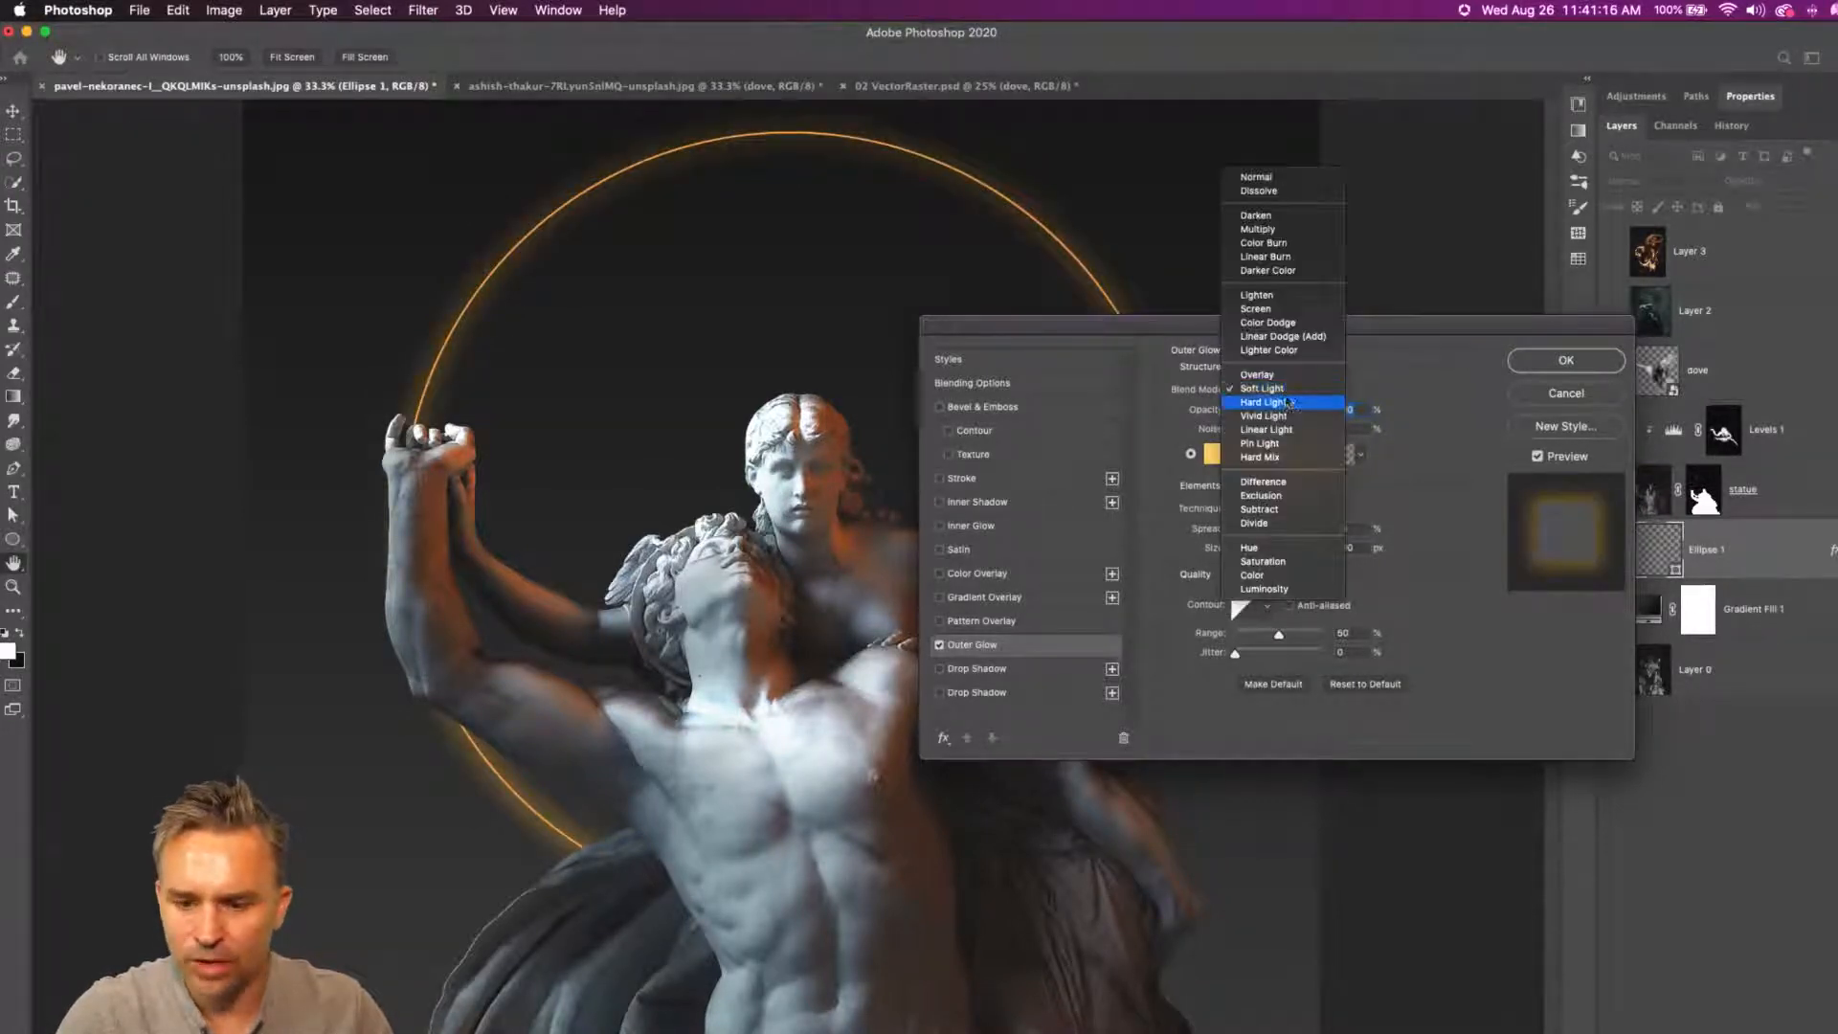
pyautogui.click(1287, 402)
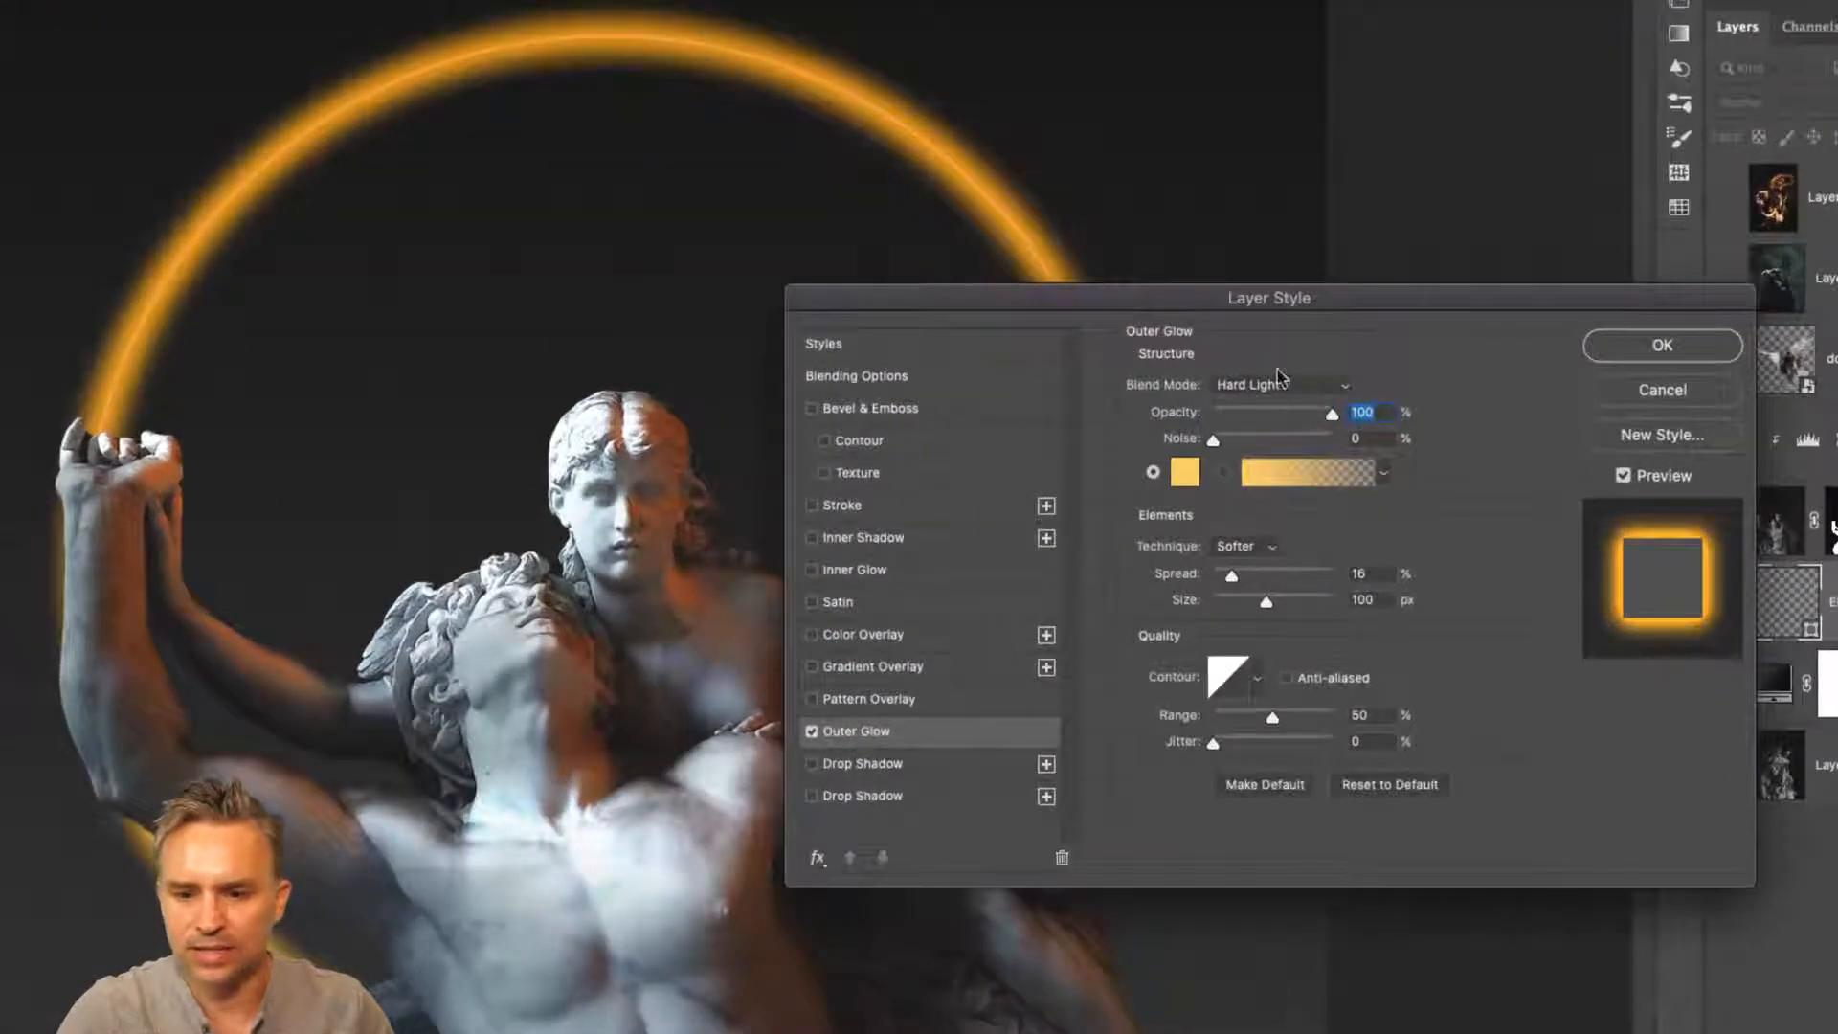
pyautogui.click(1285, 398)
pyautogui.click(1279, 401)
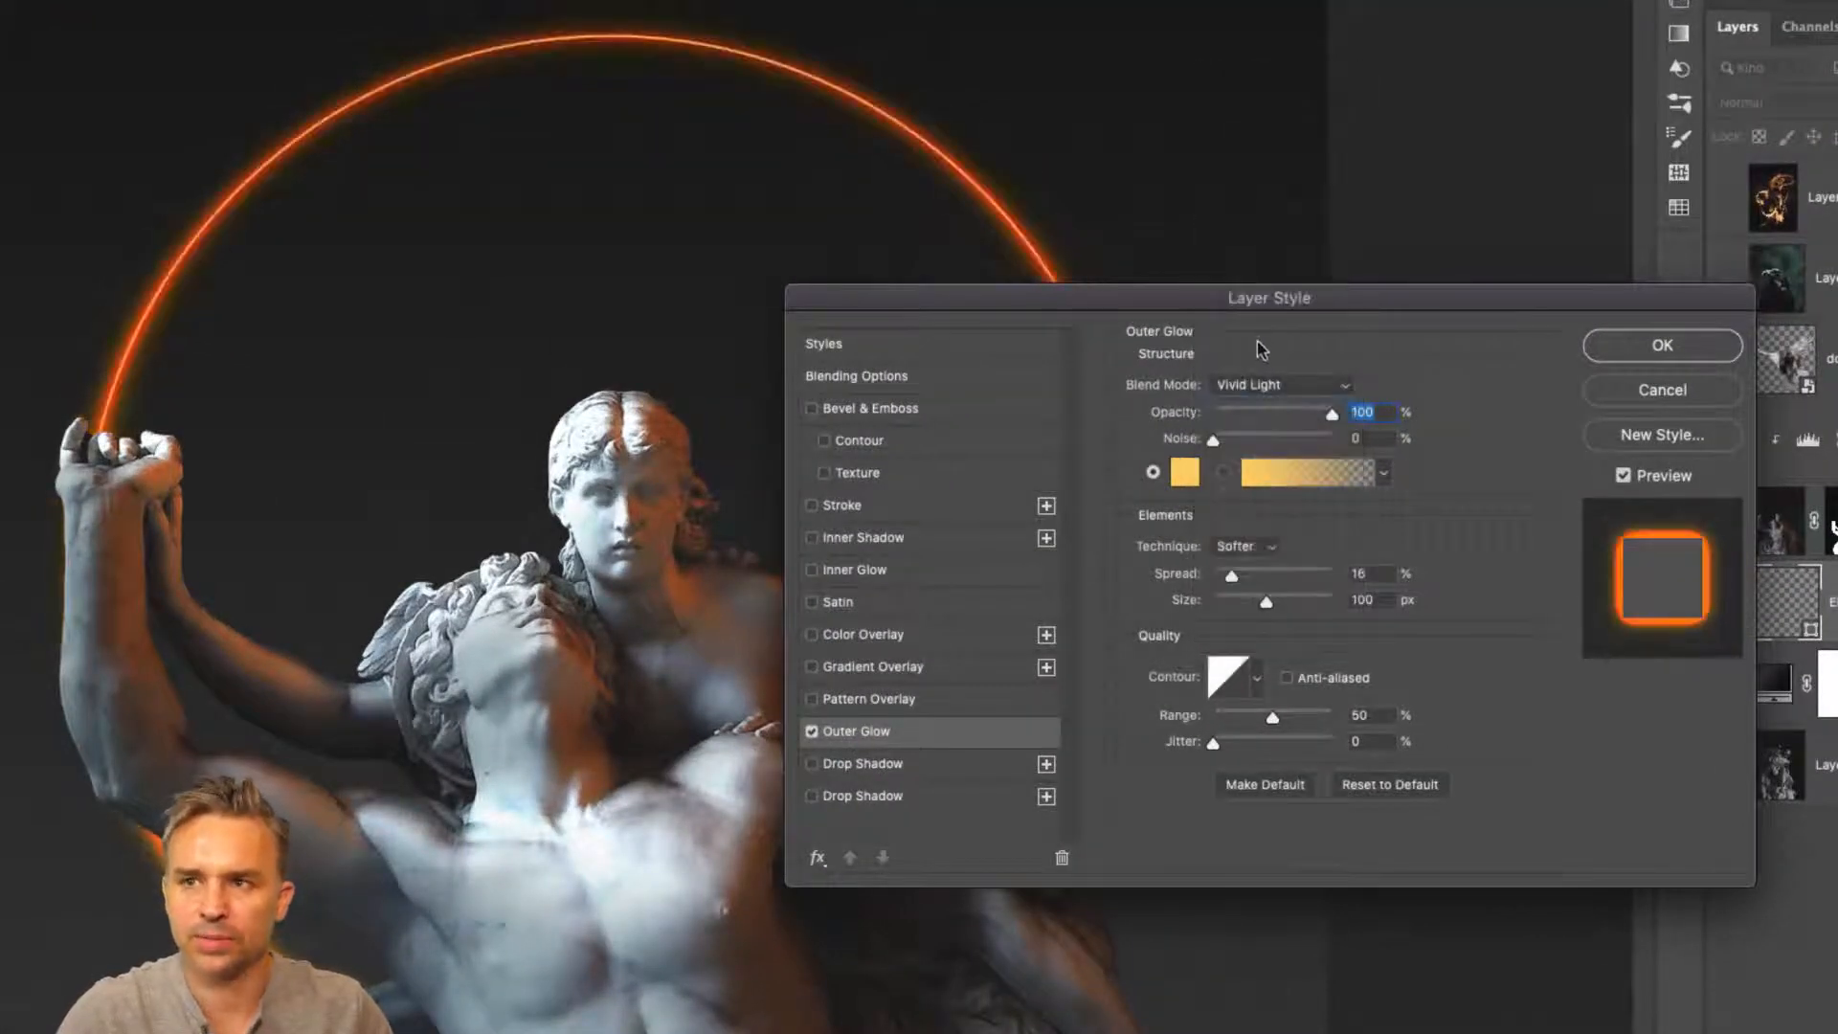
pyautogui.click(1257, 385)
pyautogui.click(1265, 330)
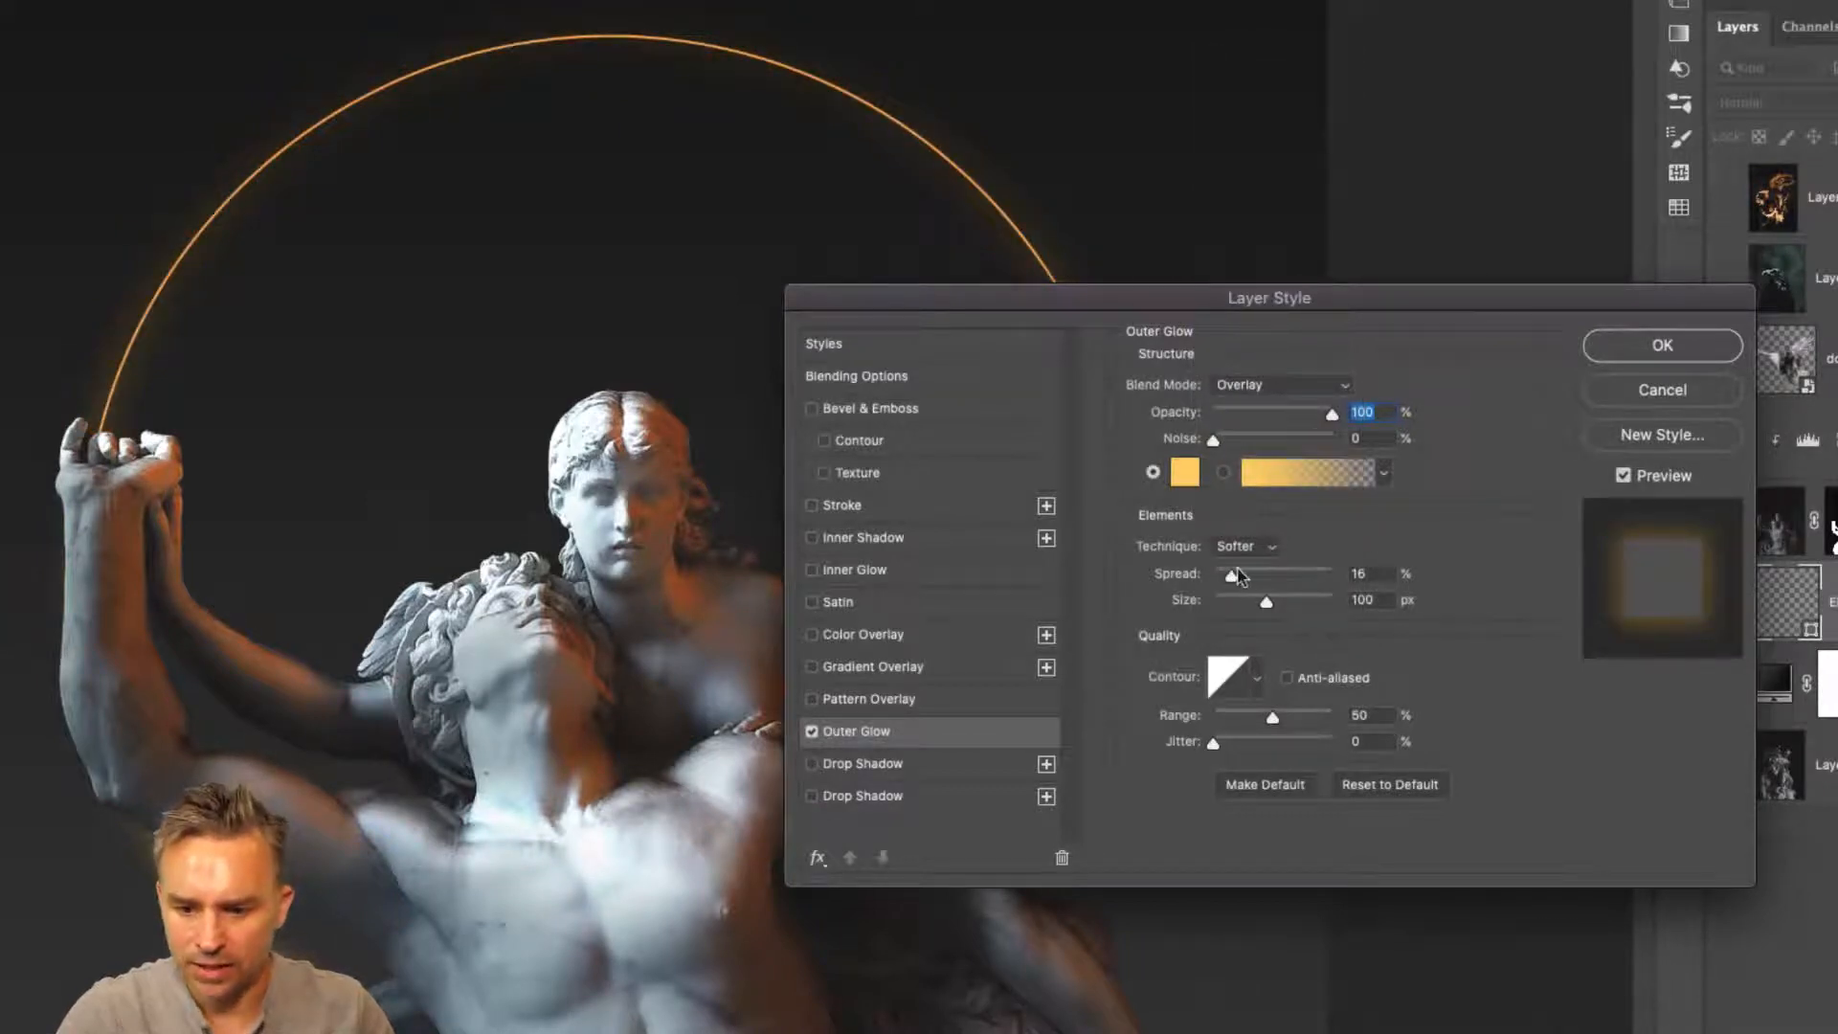
# - Increase the outer glow's spread to 29% and its size to 142 px
pyautogui.click(1247, 575)
pyautogui.moveTo(1266, 601); pyautogui.dragTo(1304, 602)
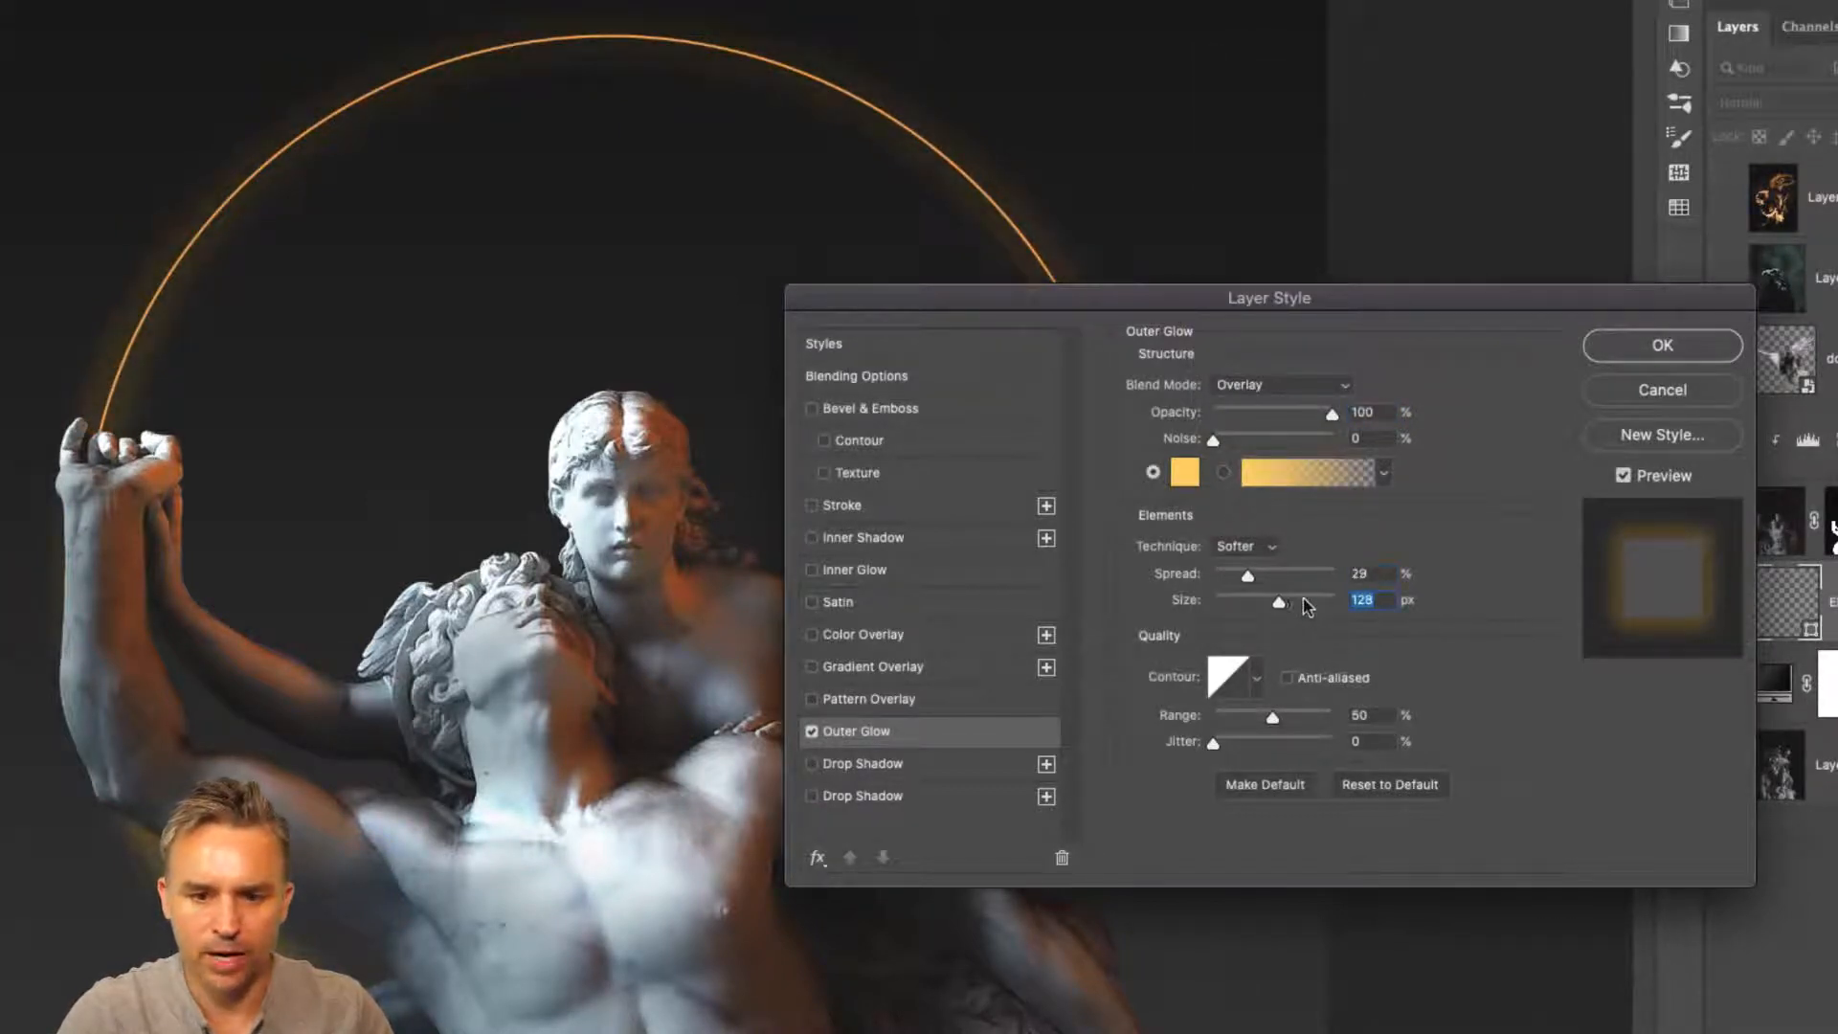
pyautogui.click(1265, 603)
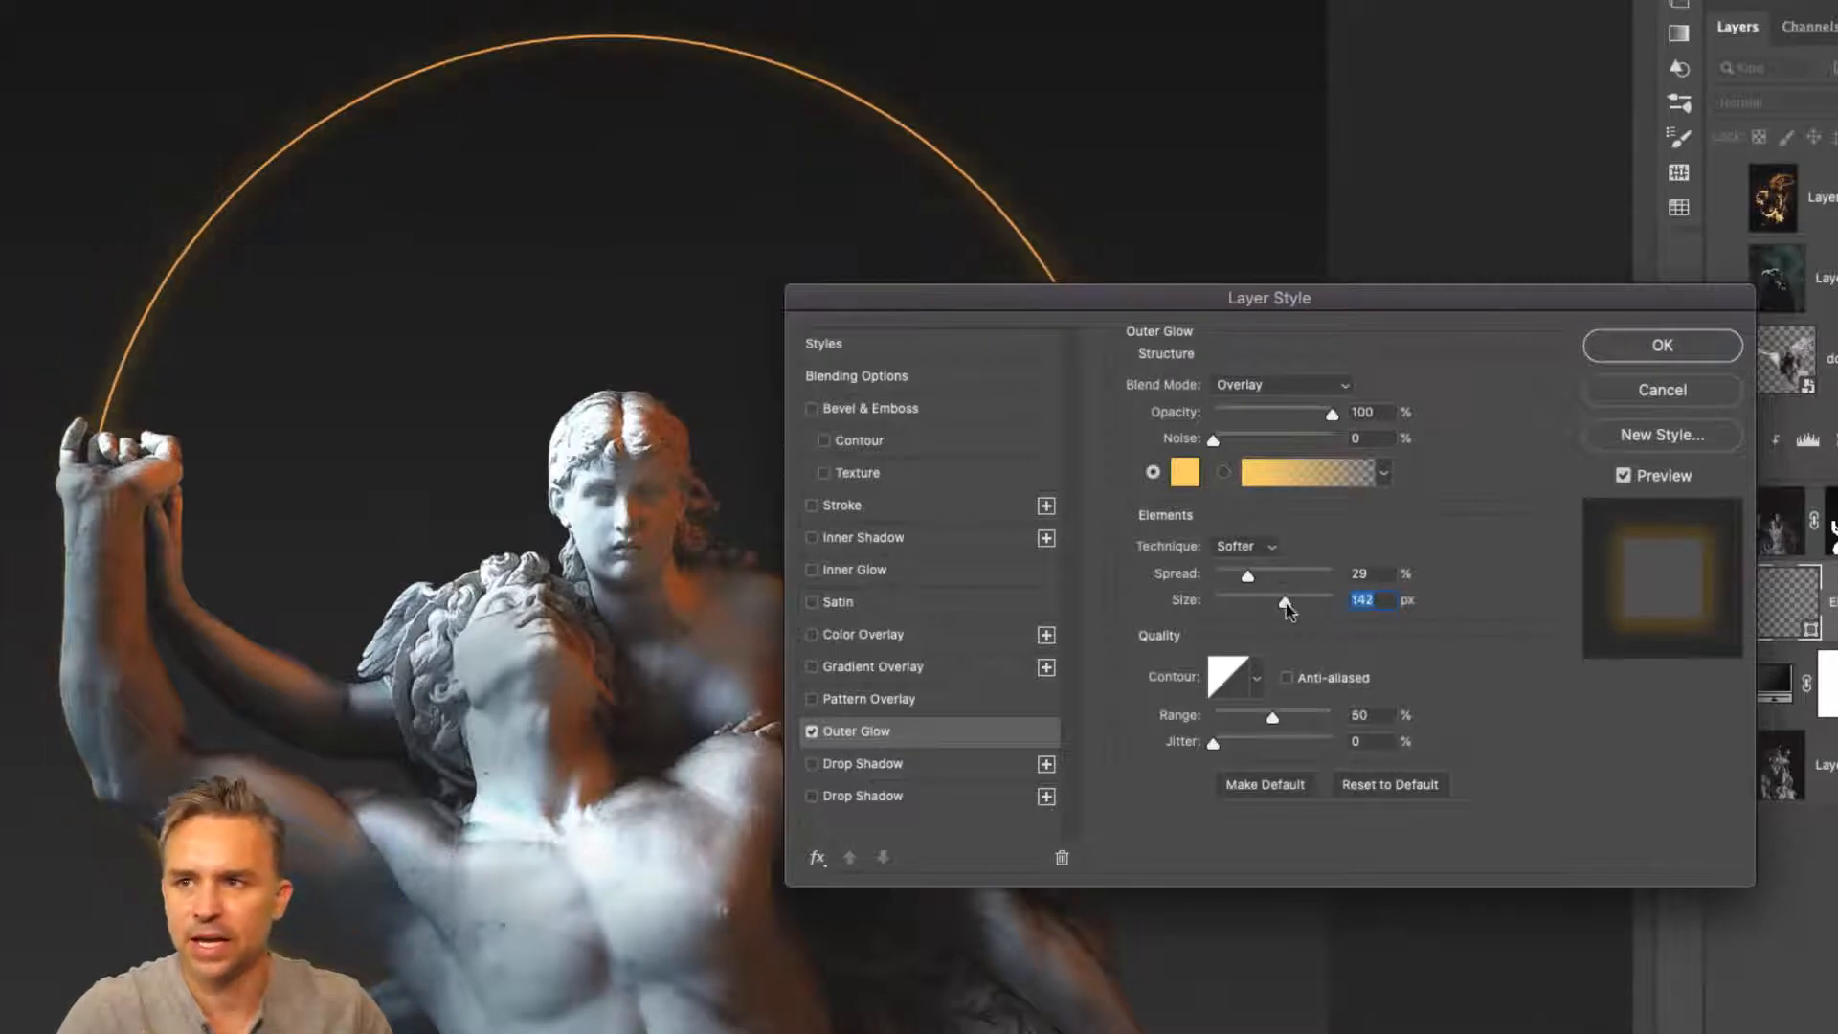
# - Test the larger outer glow with the Soft Light, Overlay and Hard Light blend modes
pyautogui.click(1260, 388)
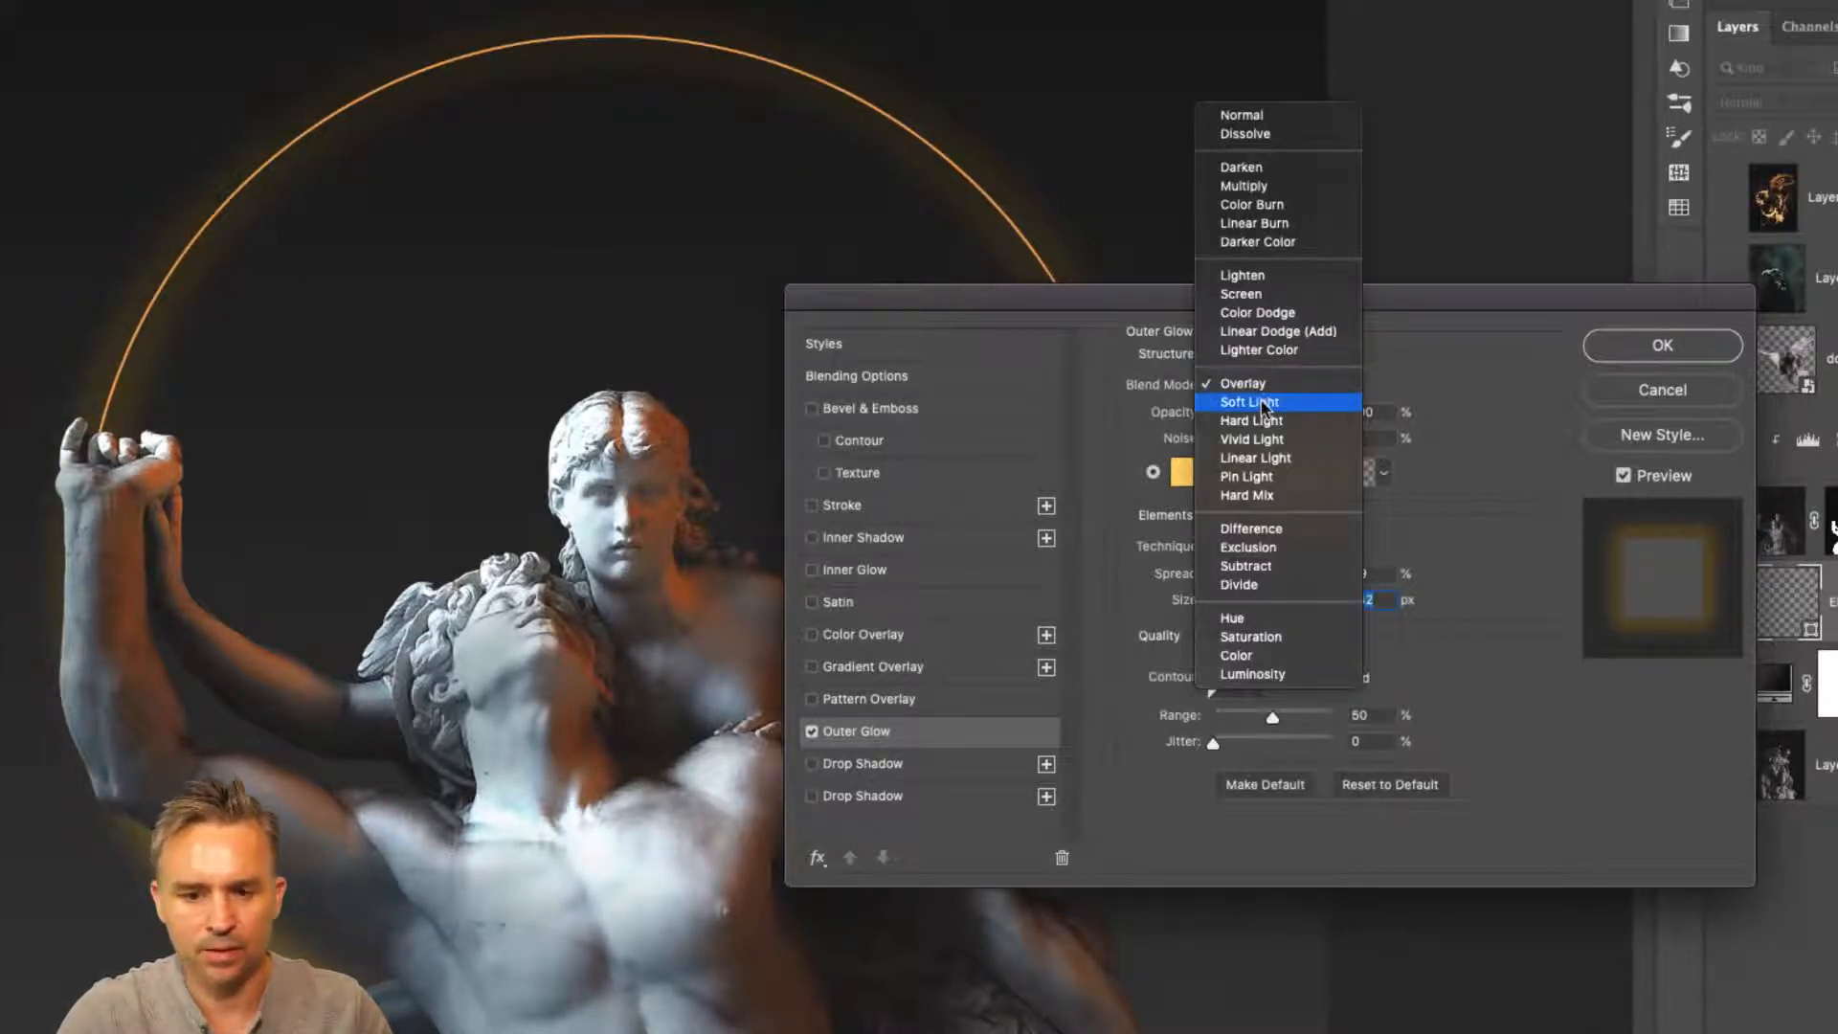
pyautogui.click(1263, 405)
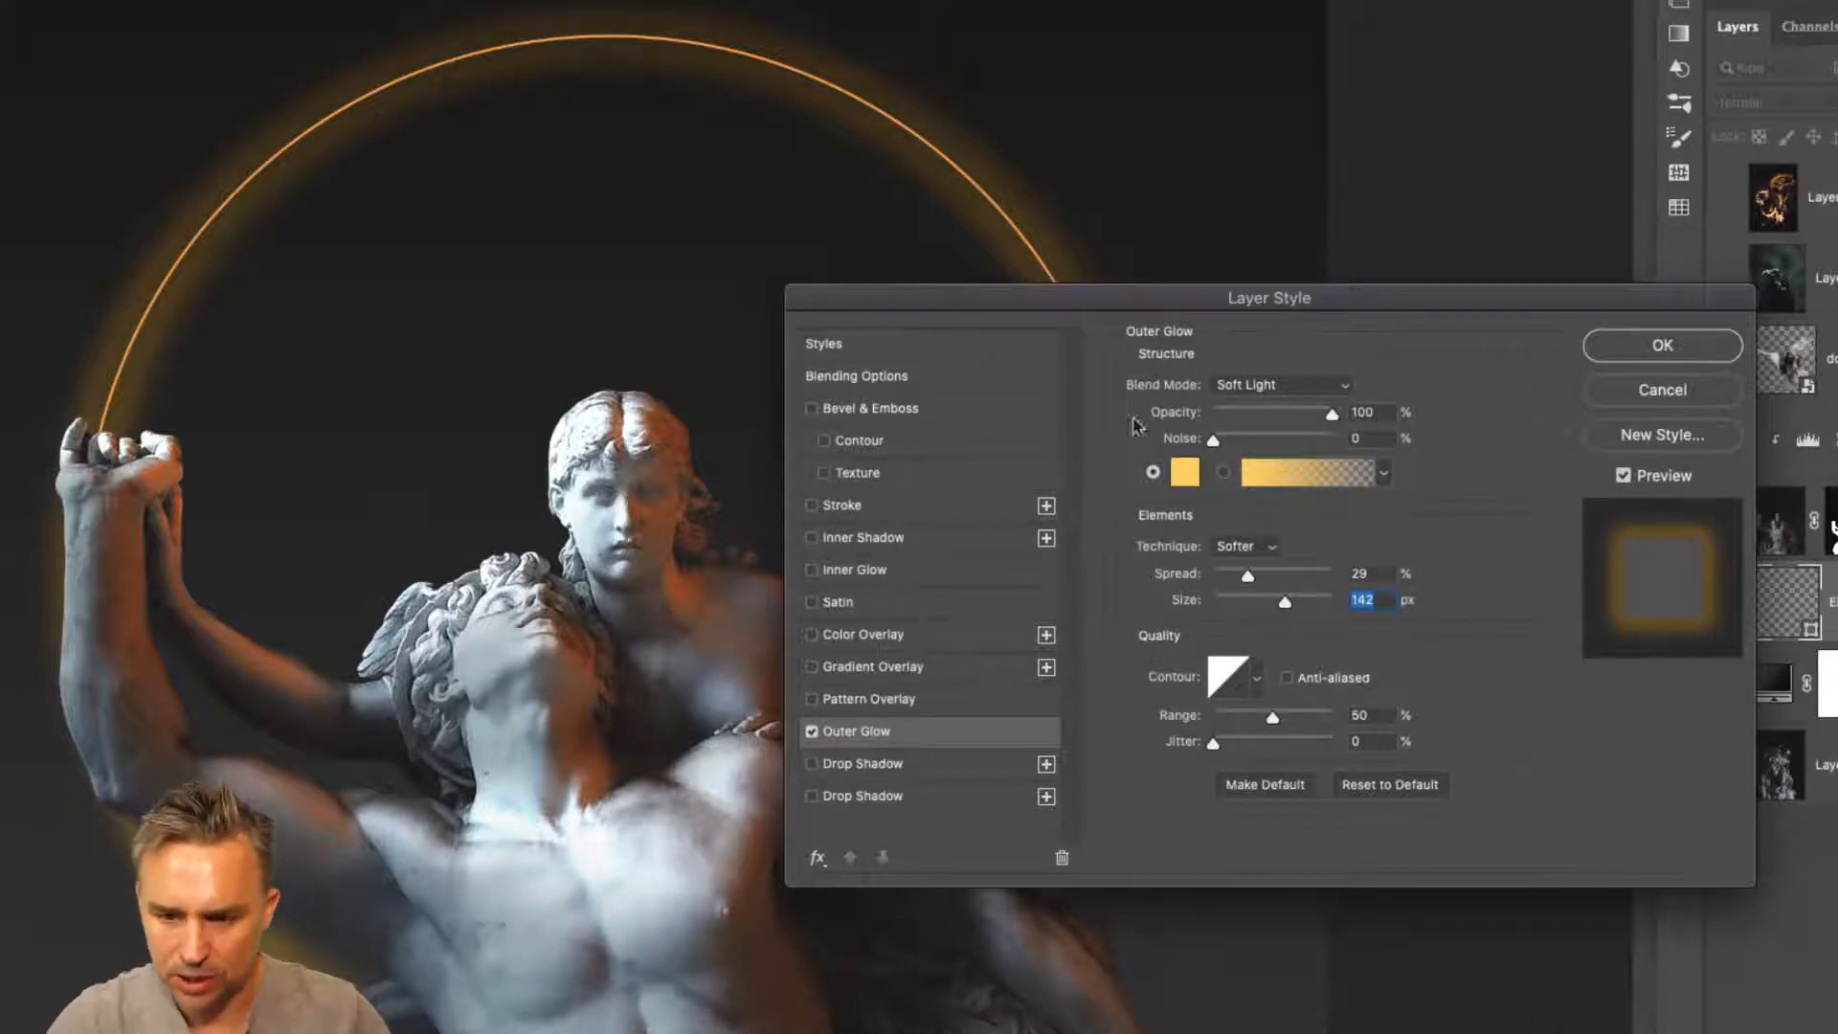
pyautogui.click(1272, 384)
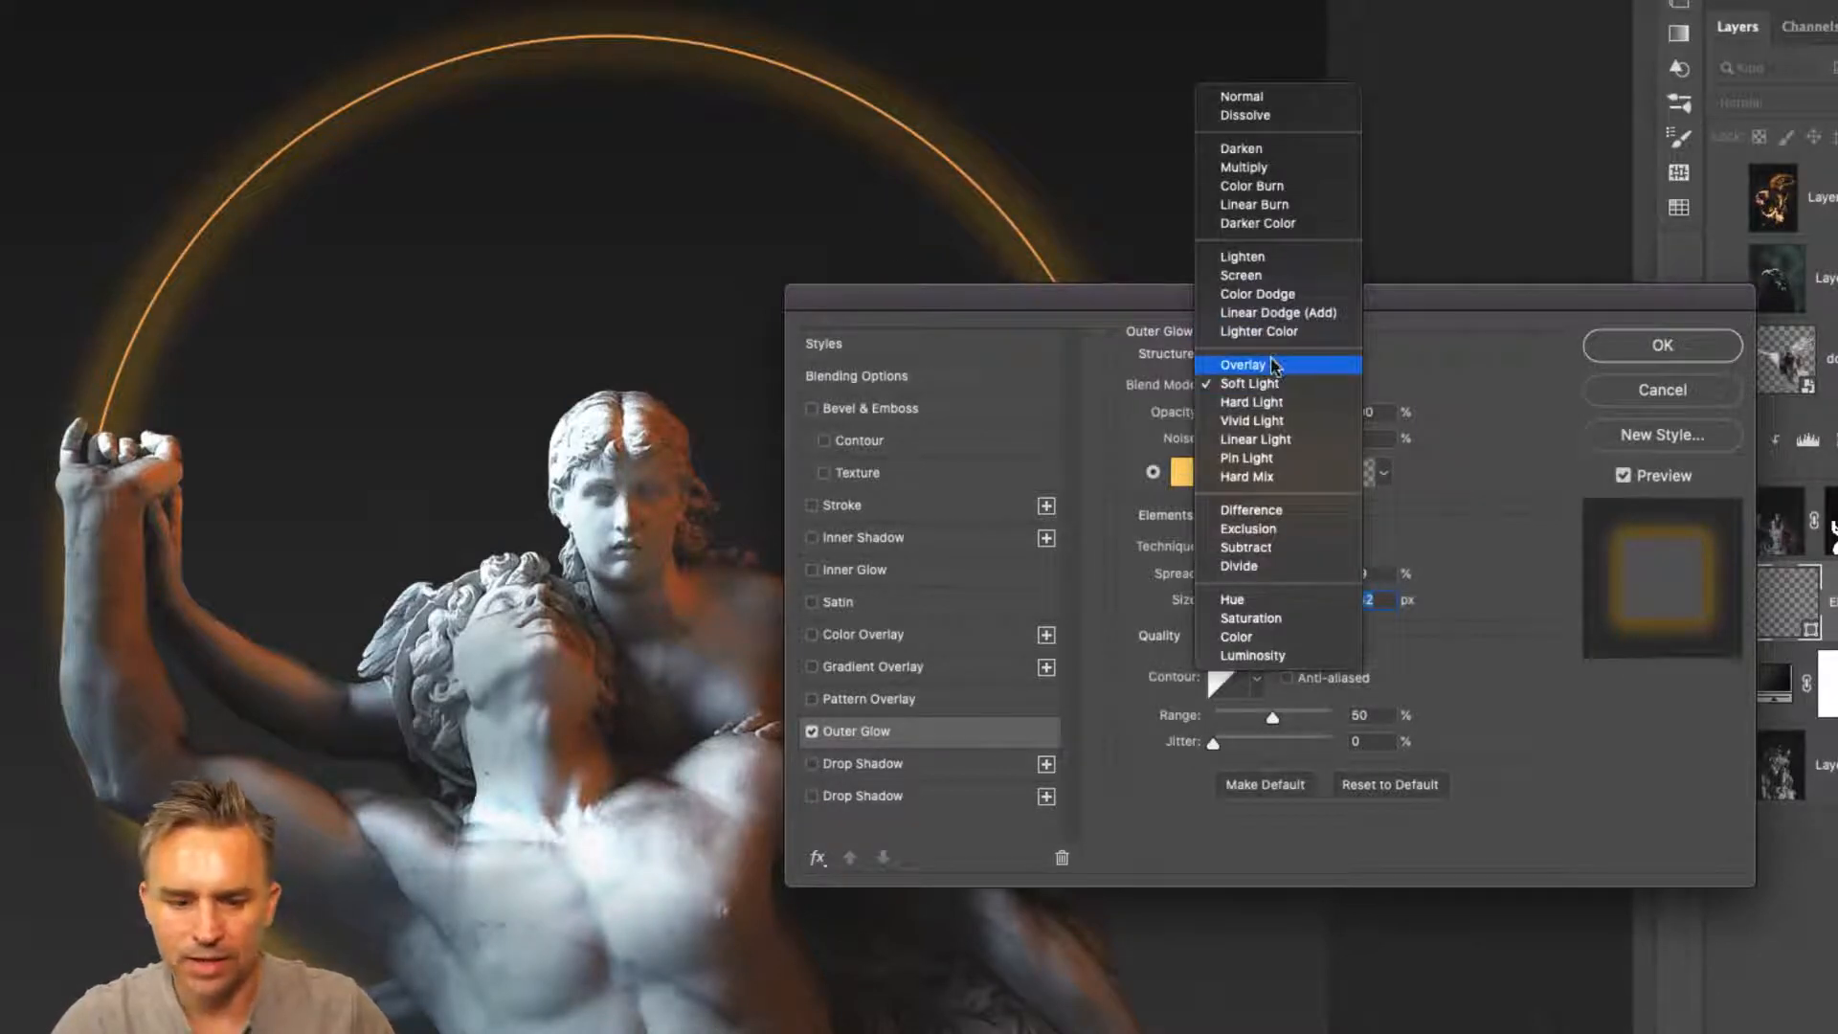
pyautogui.click(1274, 366)
pyautogui.click(1273, 385)
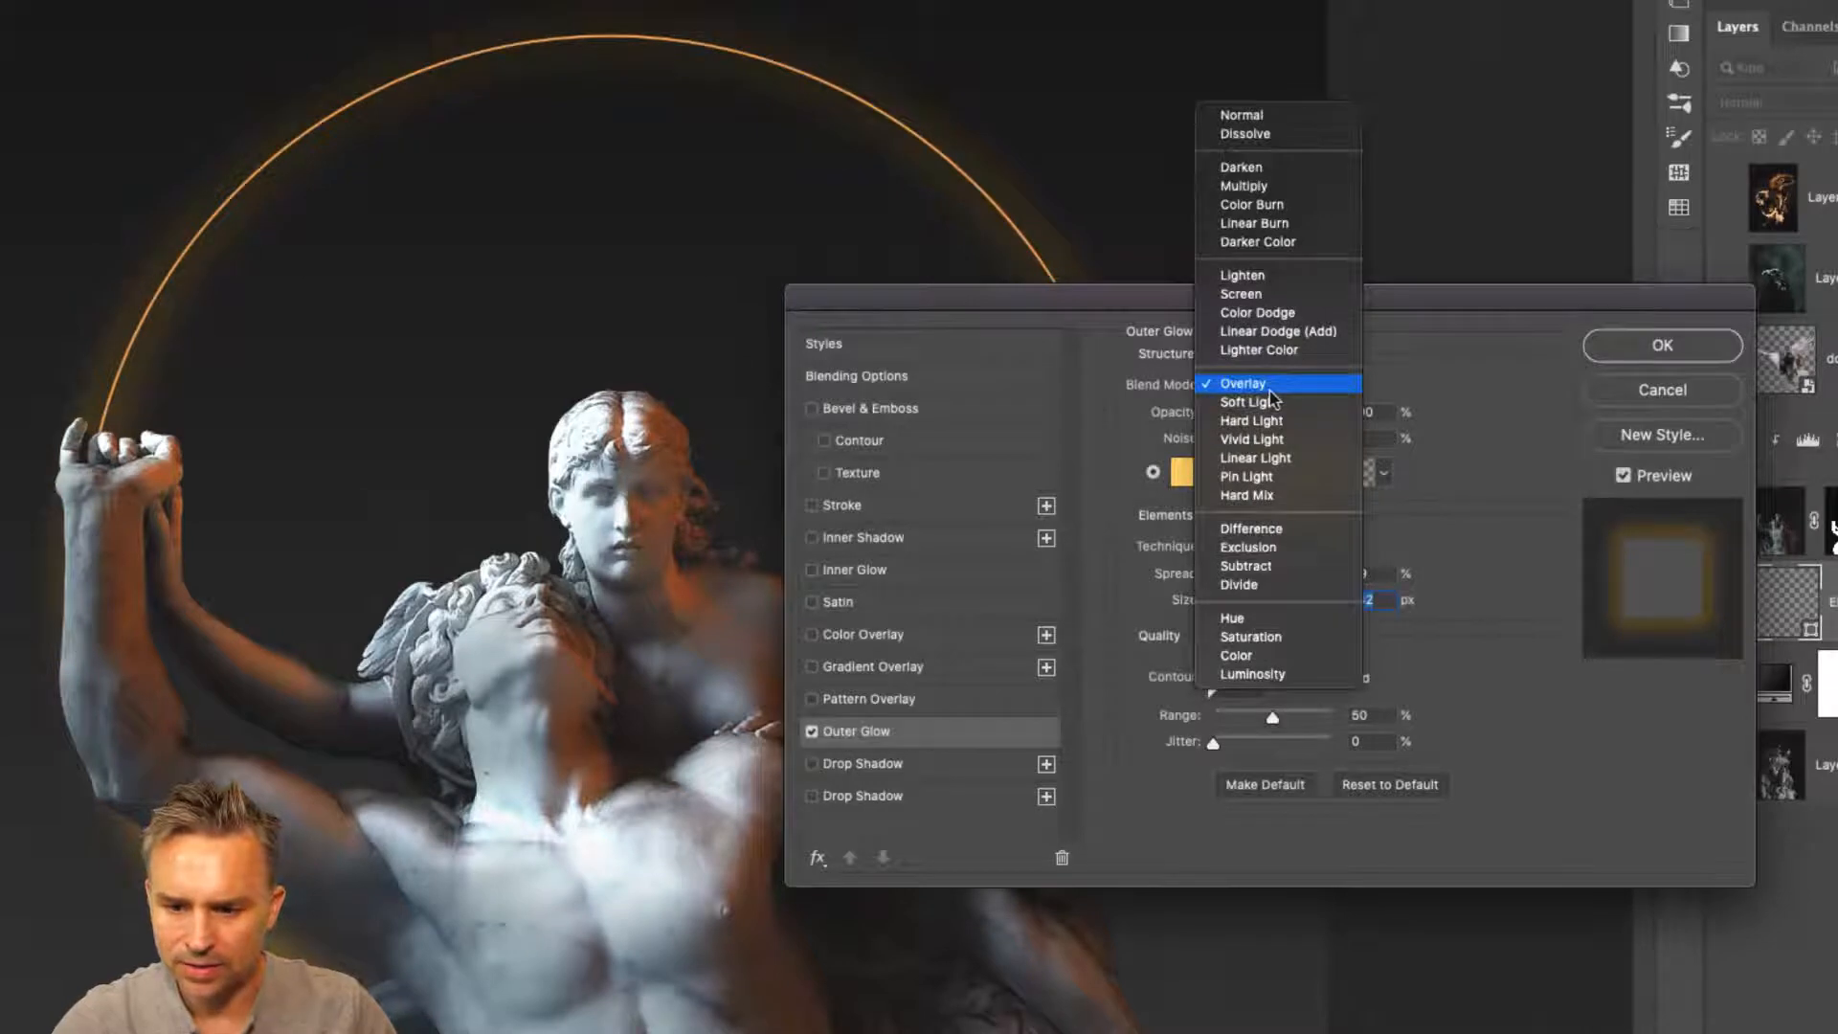
pyautogui.click(1272, 388)
pyautogui.click(1273, 385)
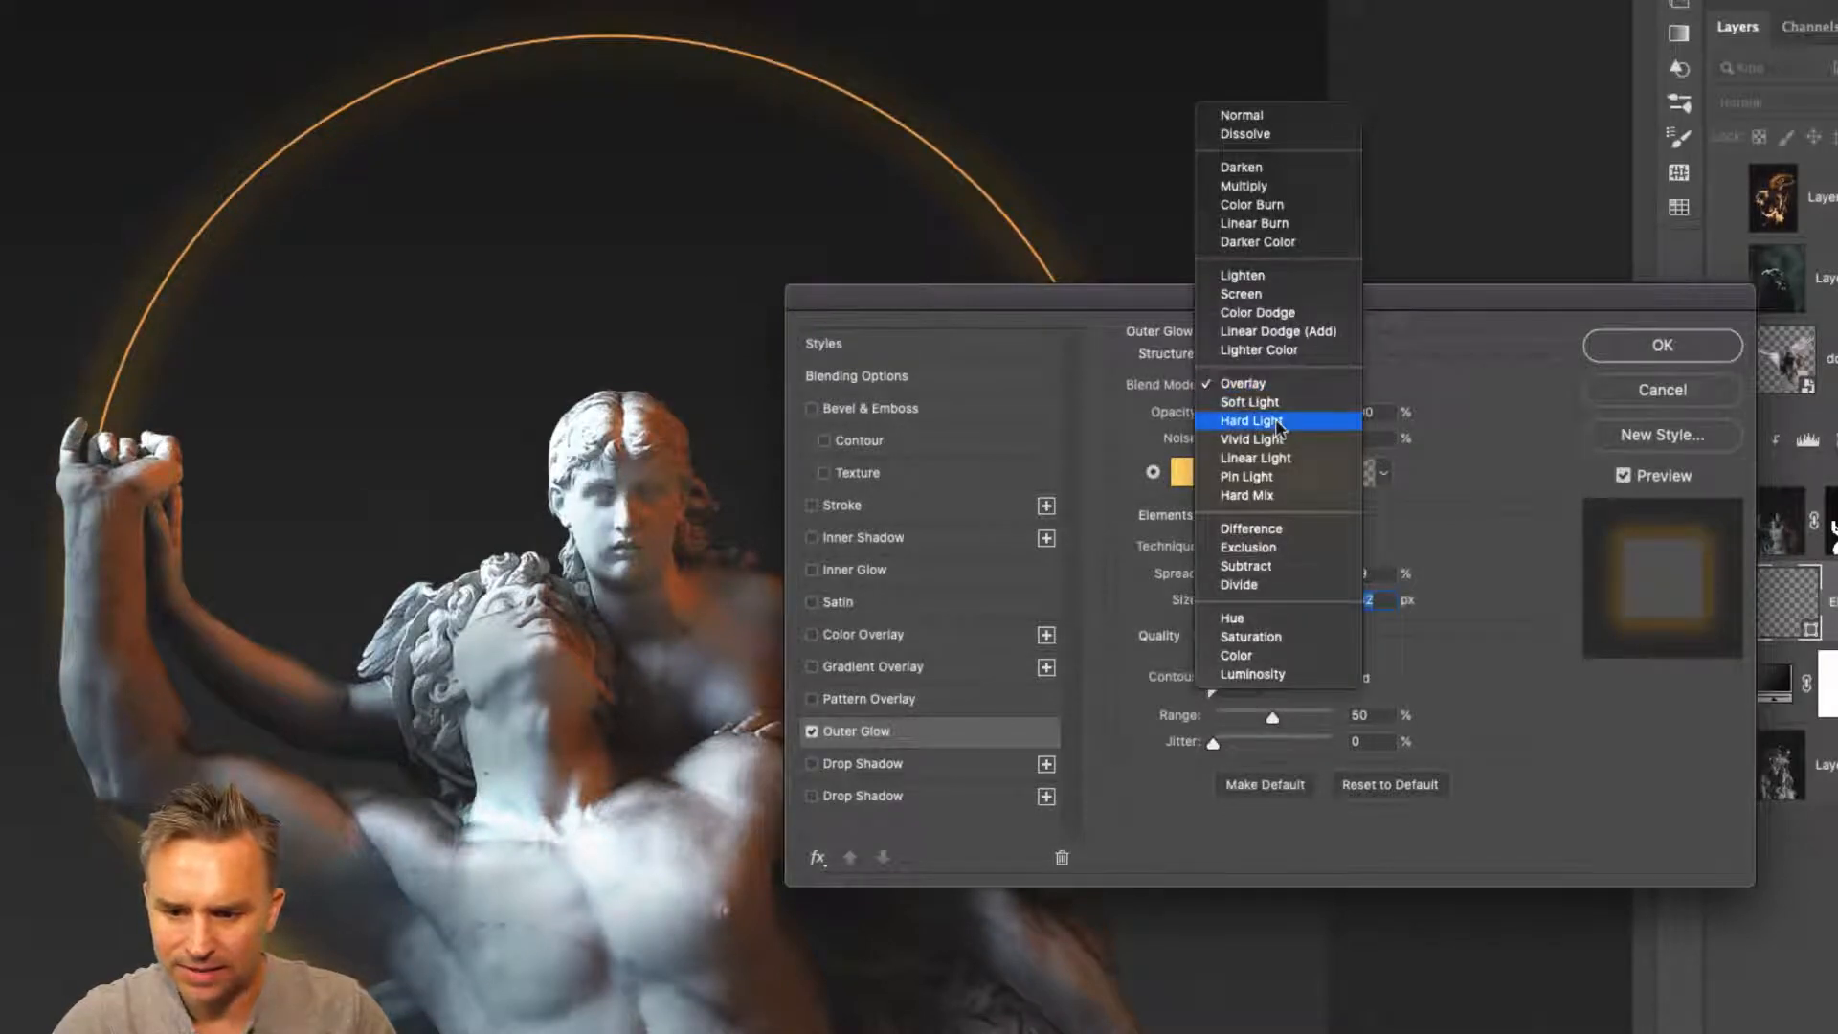
pyautogui.click(1278, 421)
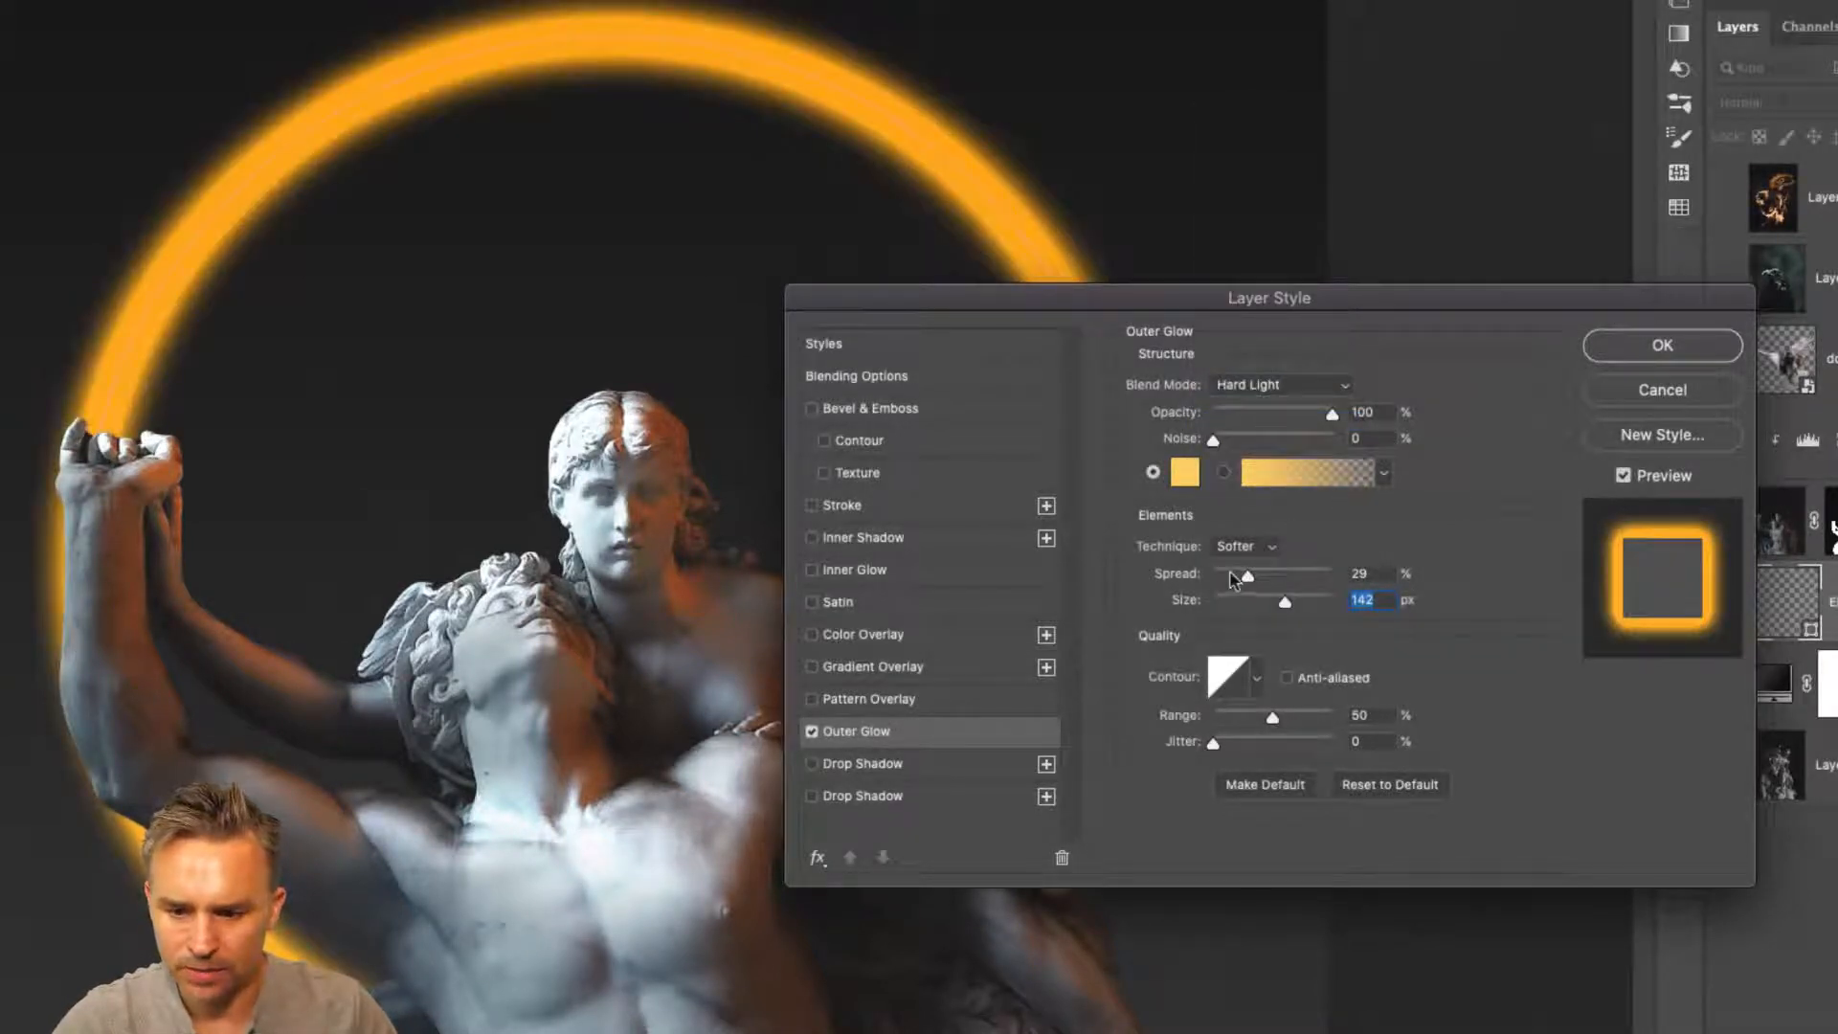
# - Set the outer glow's blend mode to Soft Light with a size of 161 px and apply the layer style
pyautogui.click(1283, 386)
pyautogui.click(1249, 365)
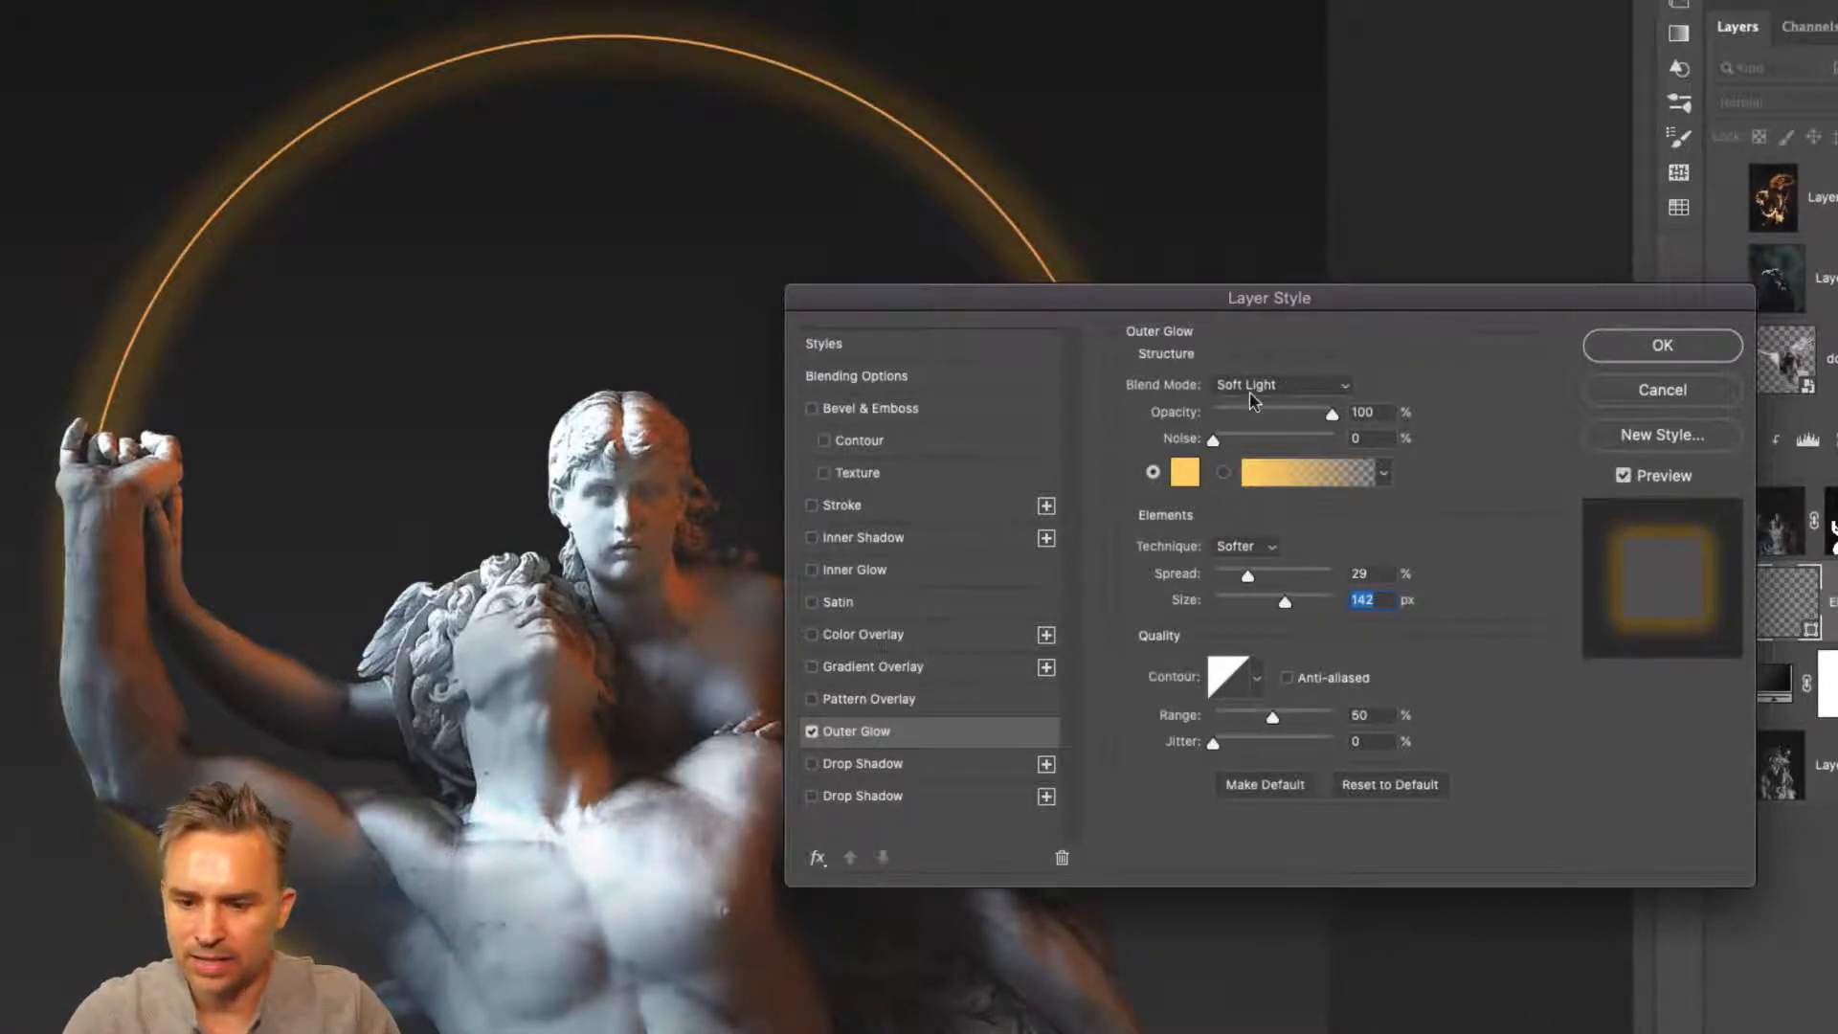
pyautogui.moveTo(1284, 603)
pyautogui.mouseDown()
pyautogui.moveTo(1314, 609)
pyautogui.moveTo(1294, 605)
pyautogui.mouseUp()
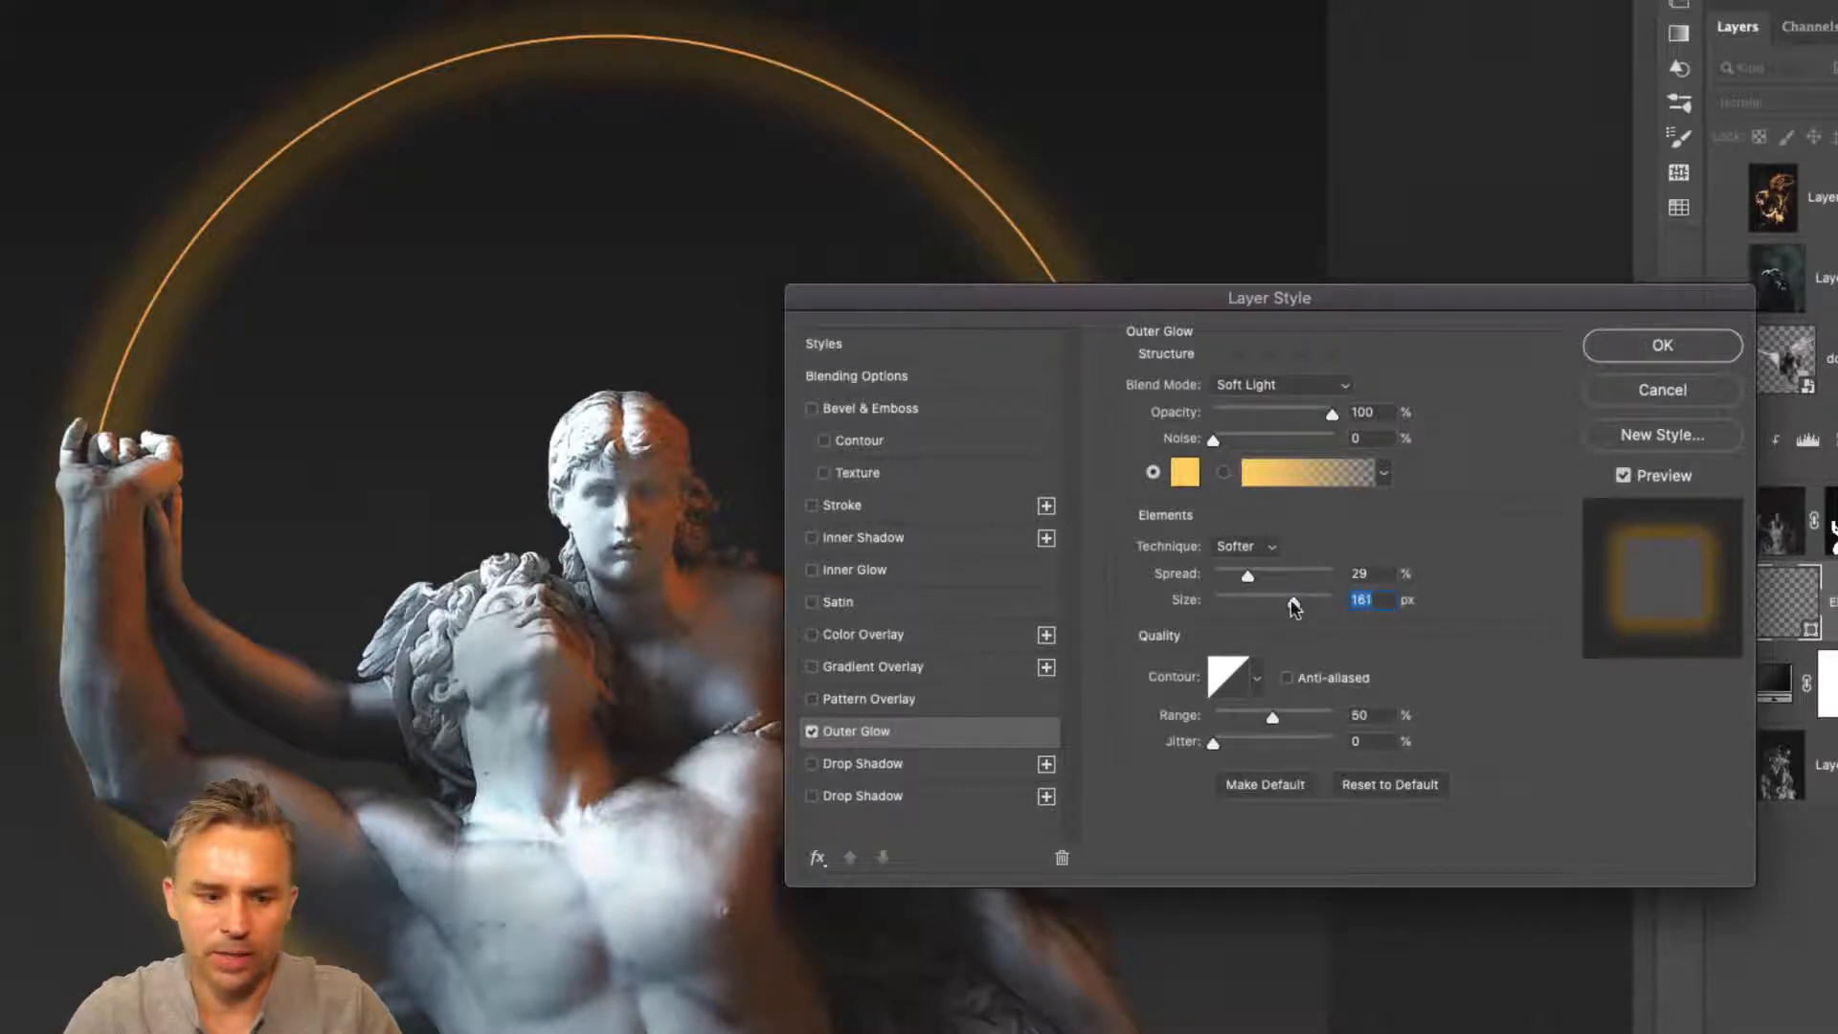
pyautogui.click(1597, 349)
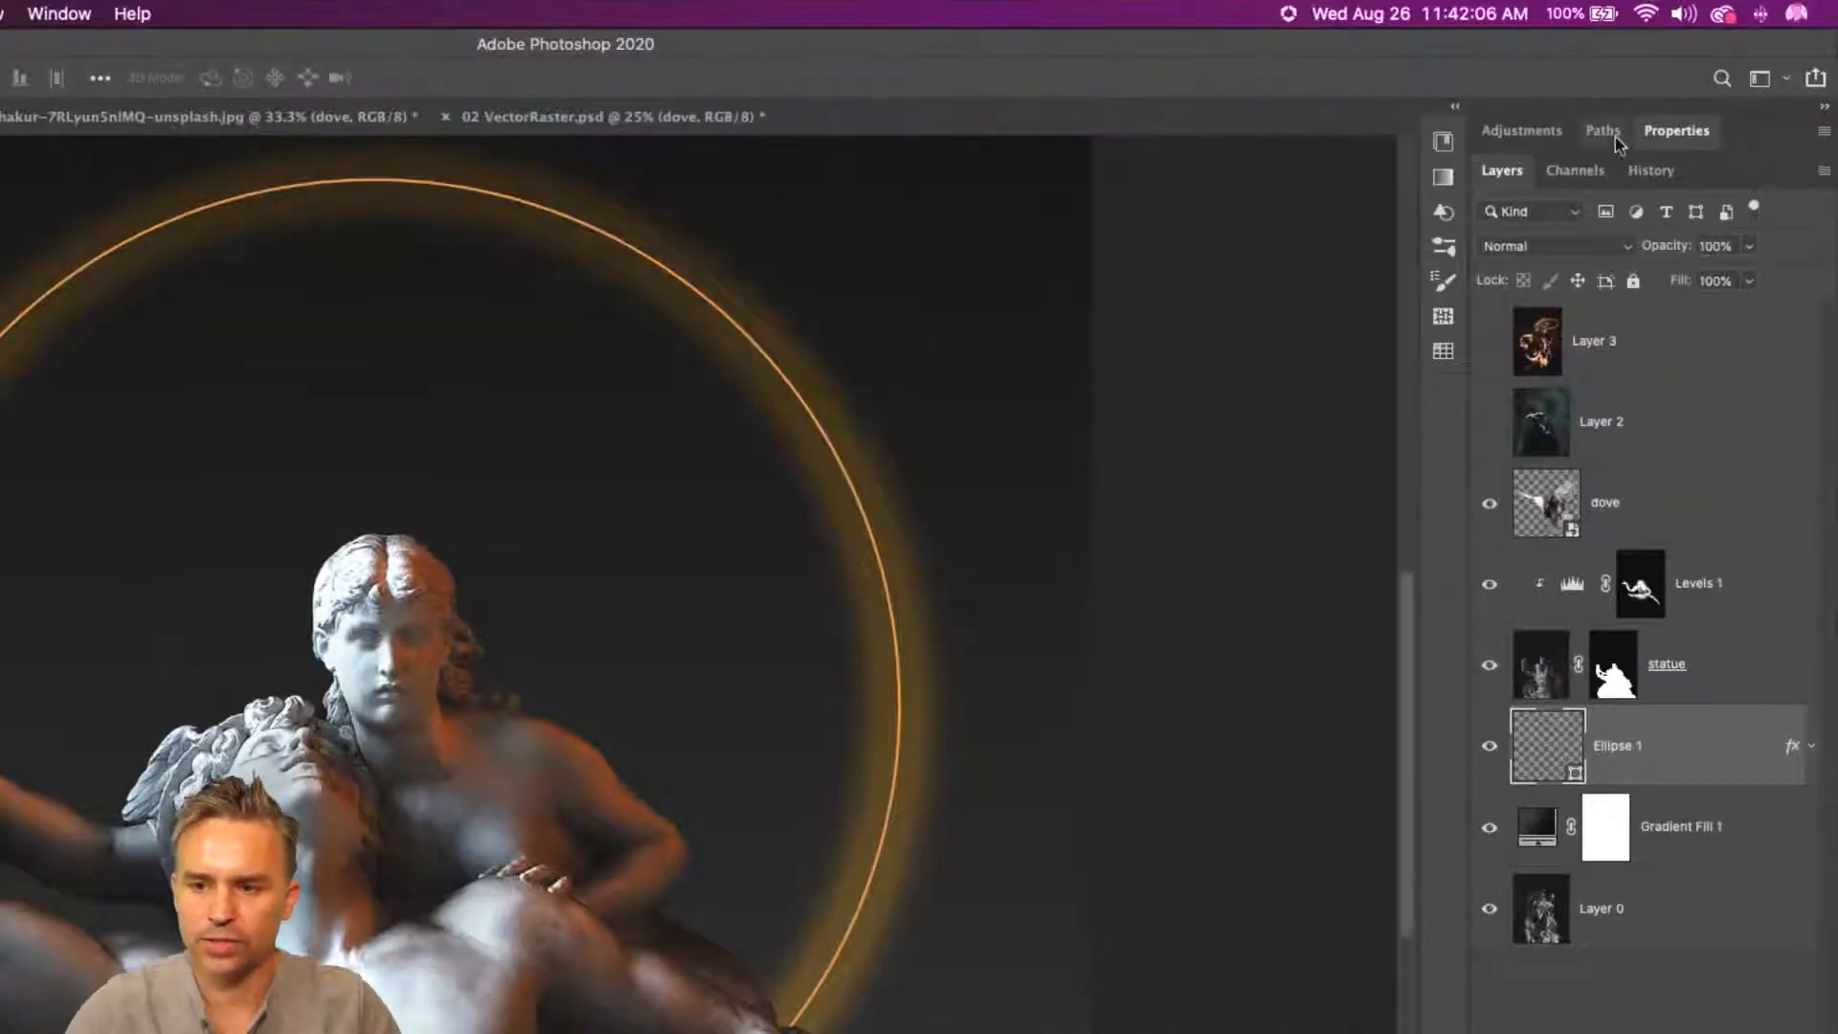
# - Change the Ellipse 1 circle's stroke colour to a pale yellow
pyautogui.click(1668, 134)
pyautogui.click(1539, 325)
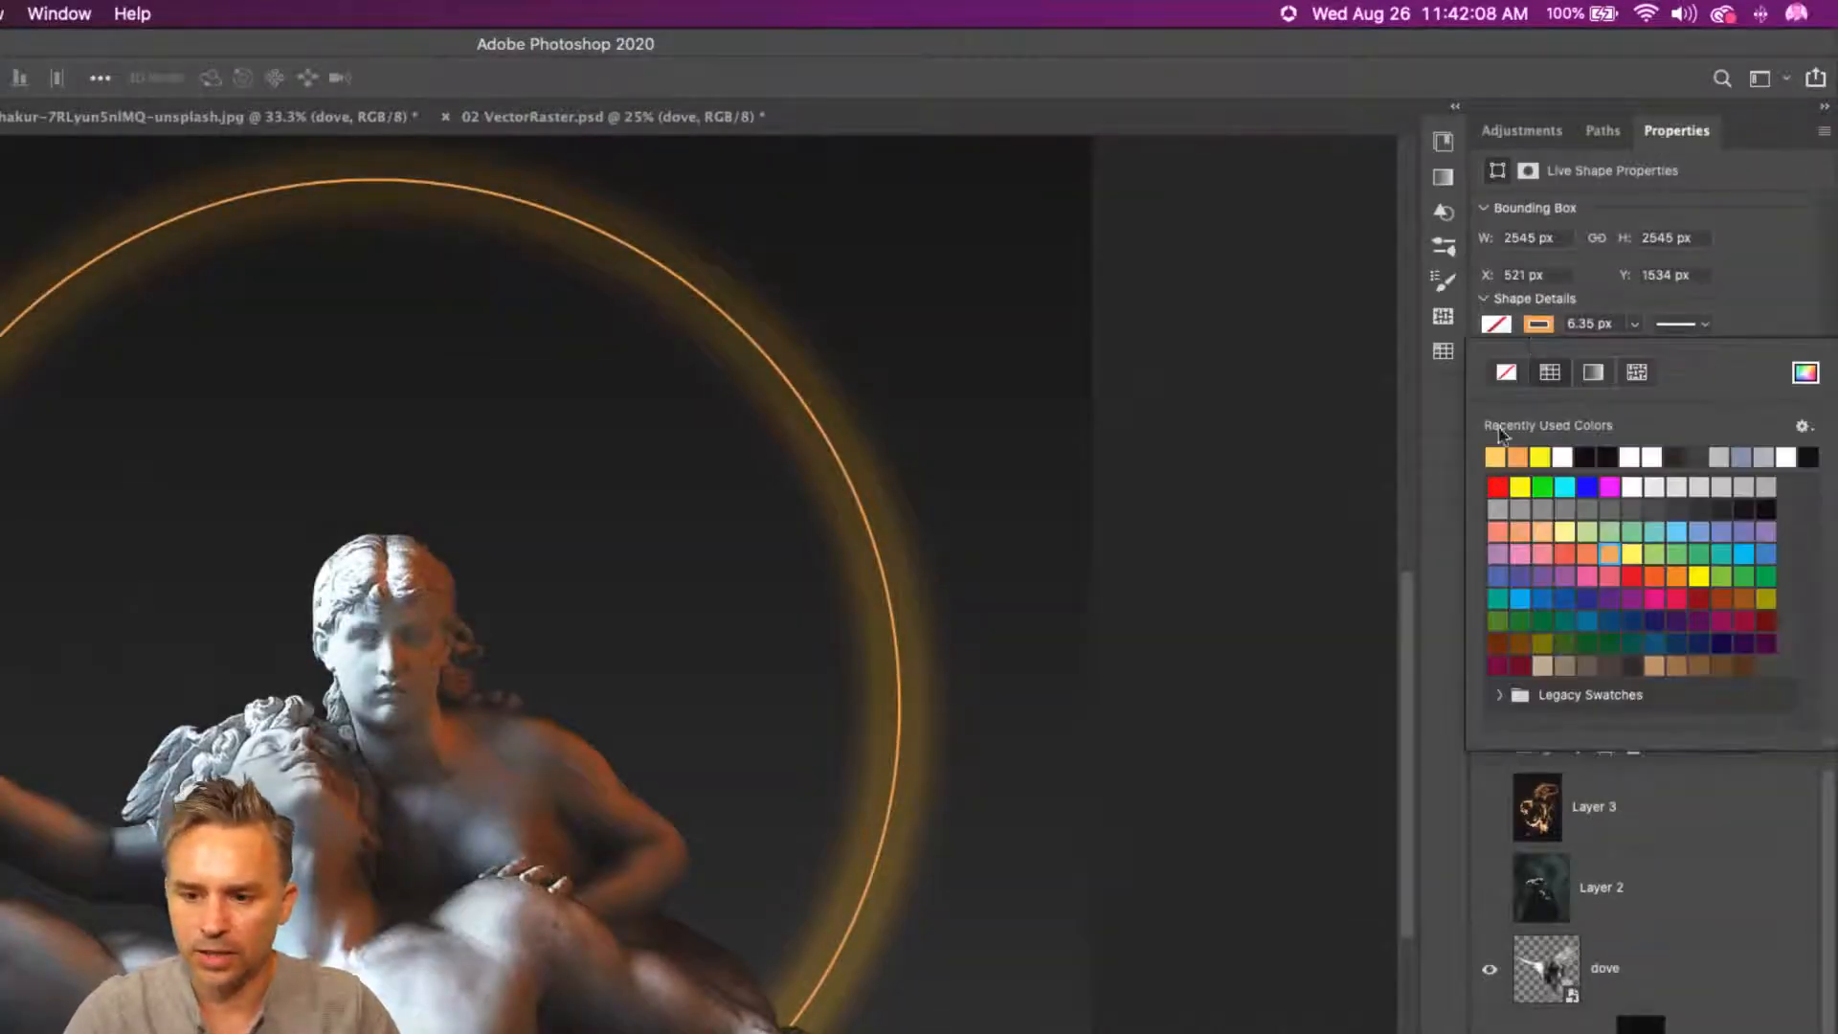
pyautogui.click(1517, 456)
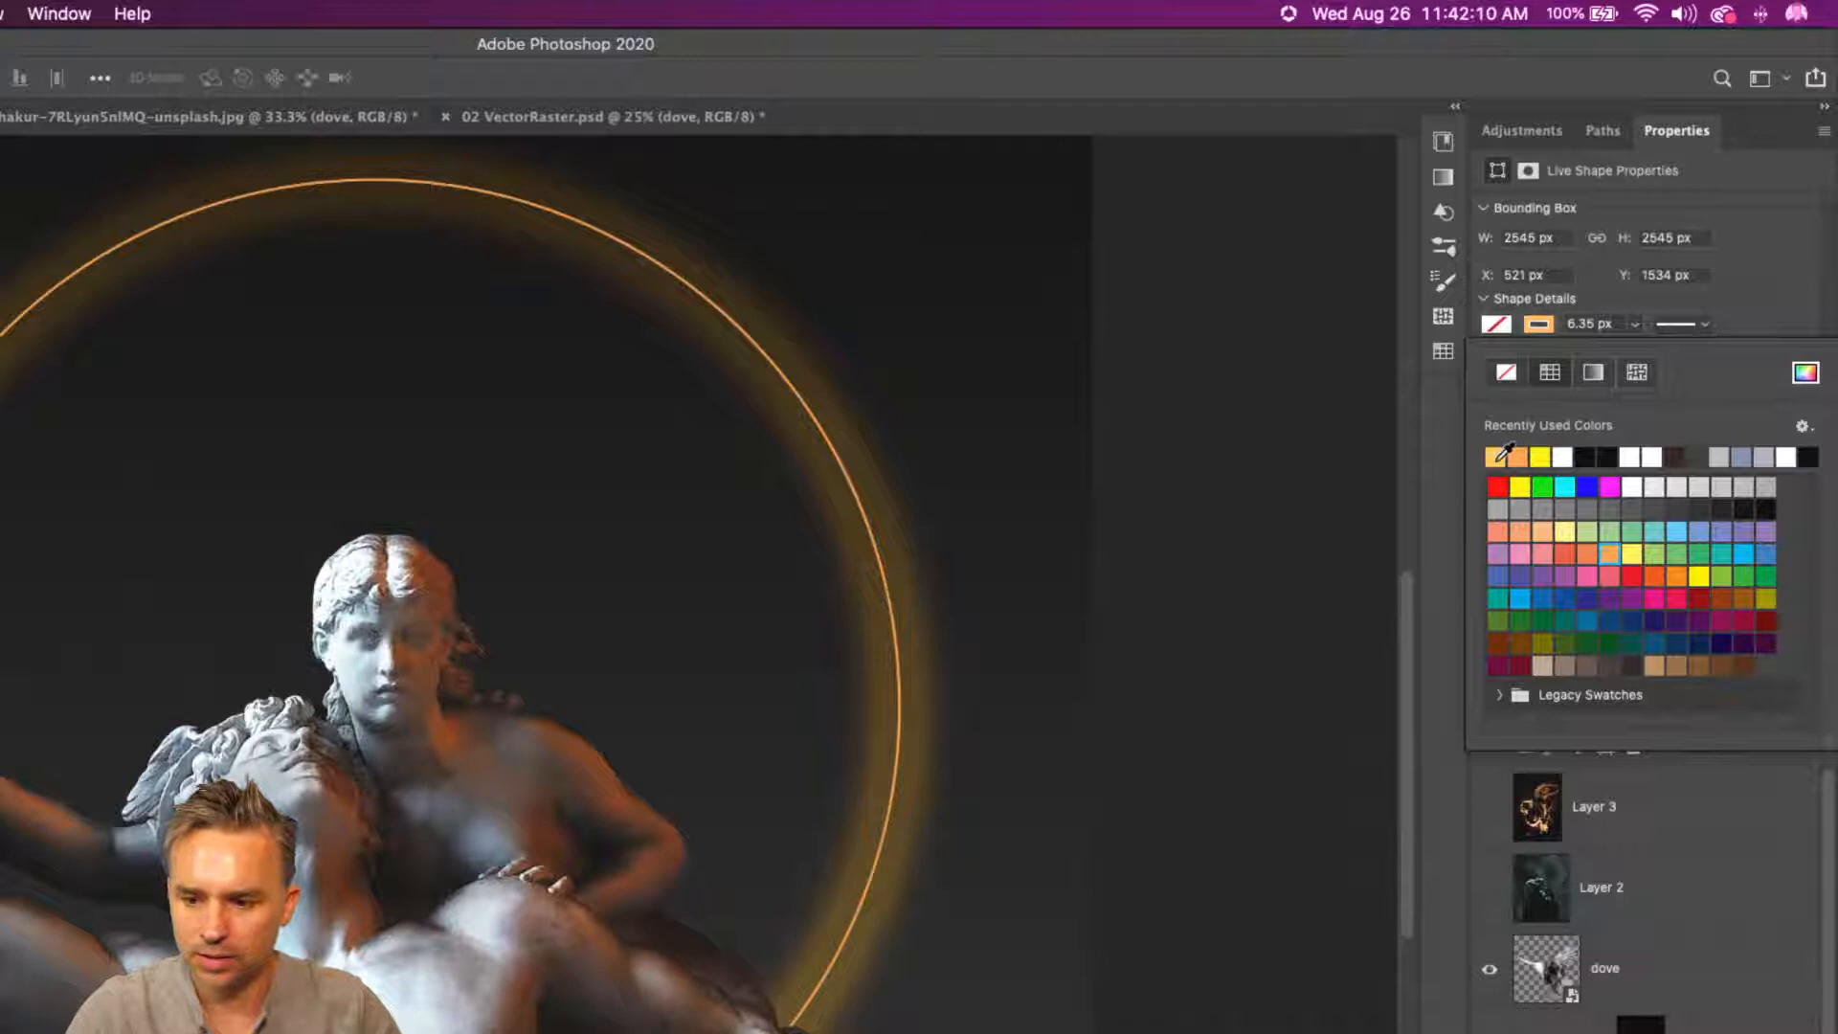
pyautogui.click(1531, 325)
pyautogui.click(1532, 326)
pyautogui.press('pagedown')
pyautogui.press('pagedown')
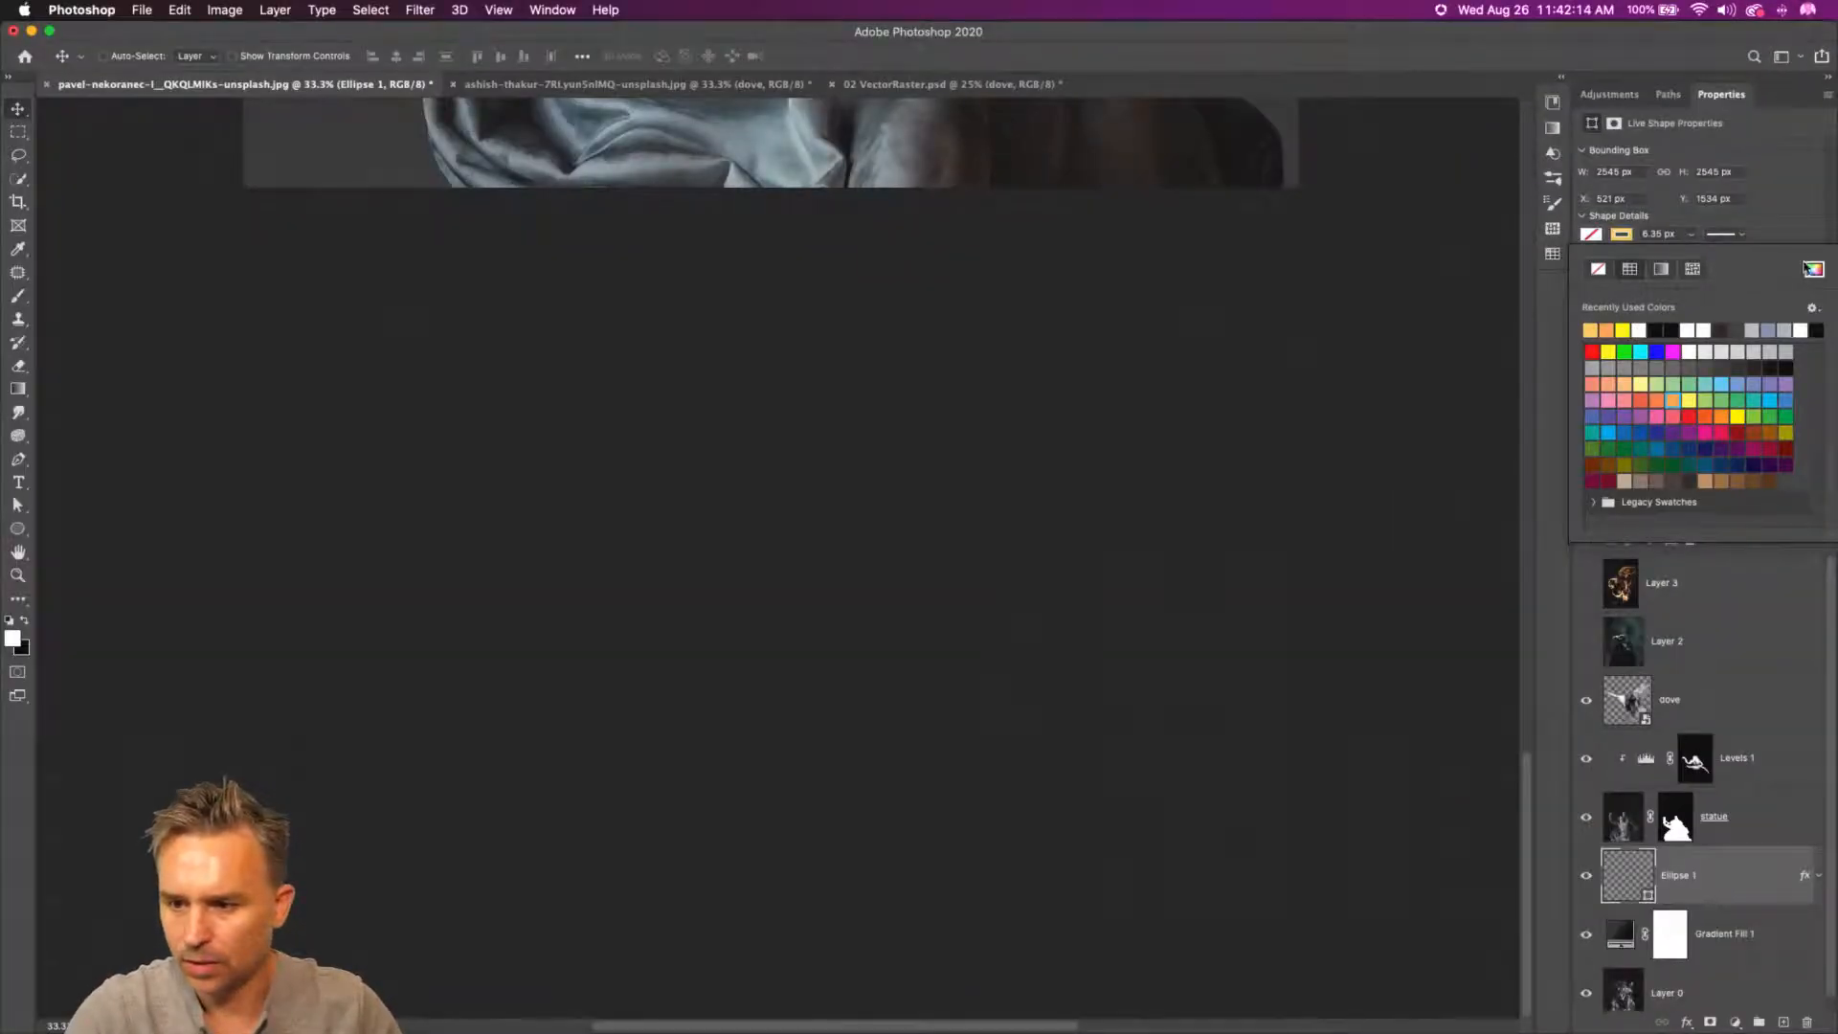
pyautogui.click(1811, 268)
pyautogui.press('Return')
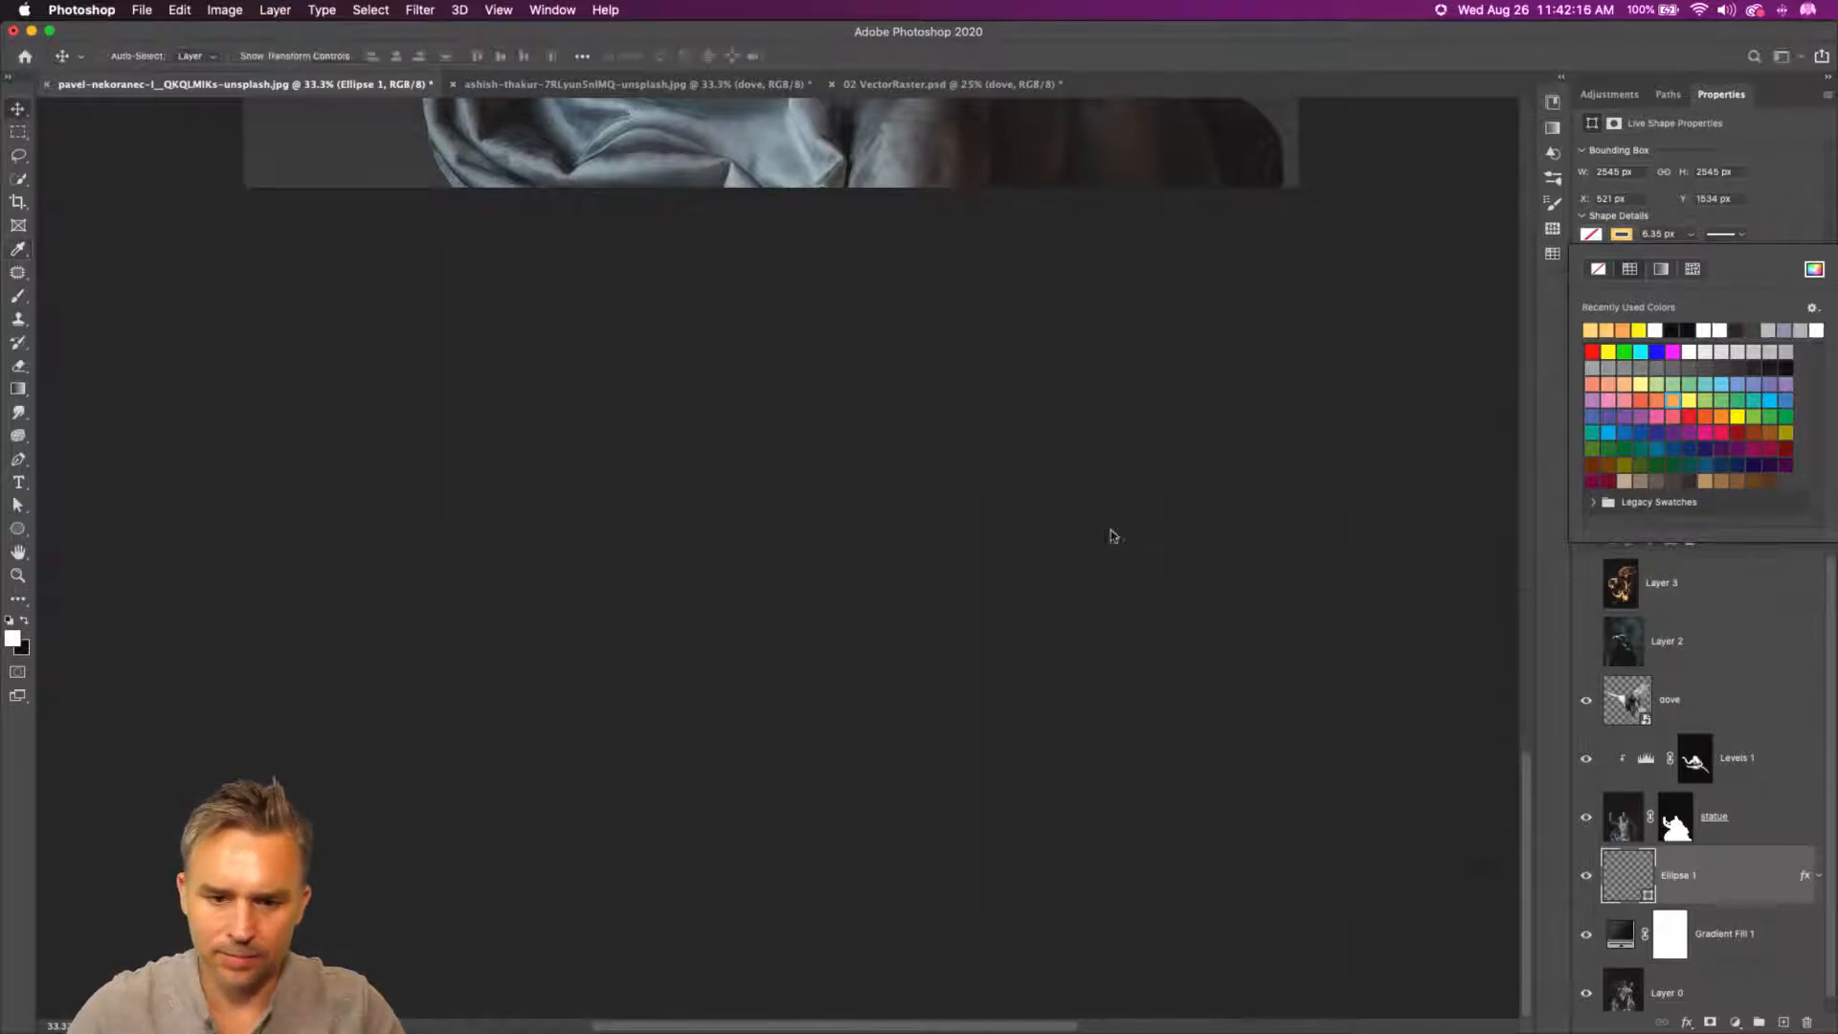
pyautogui.moveTo(728, 295); pyautogui.dragTo(735, 924)
pyautogui.moveTo(624, 383); pyautogui.dragTo(648, 649)
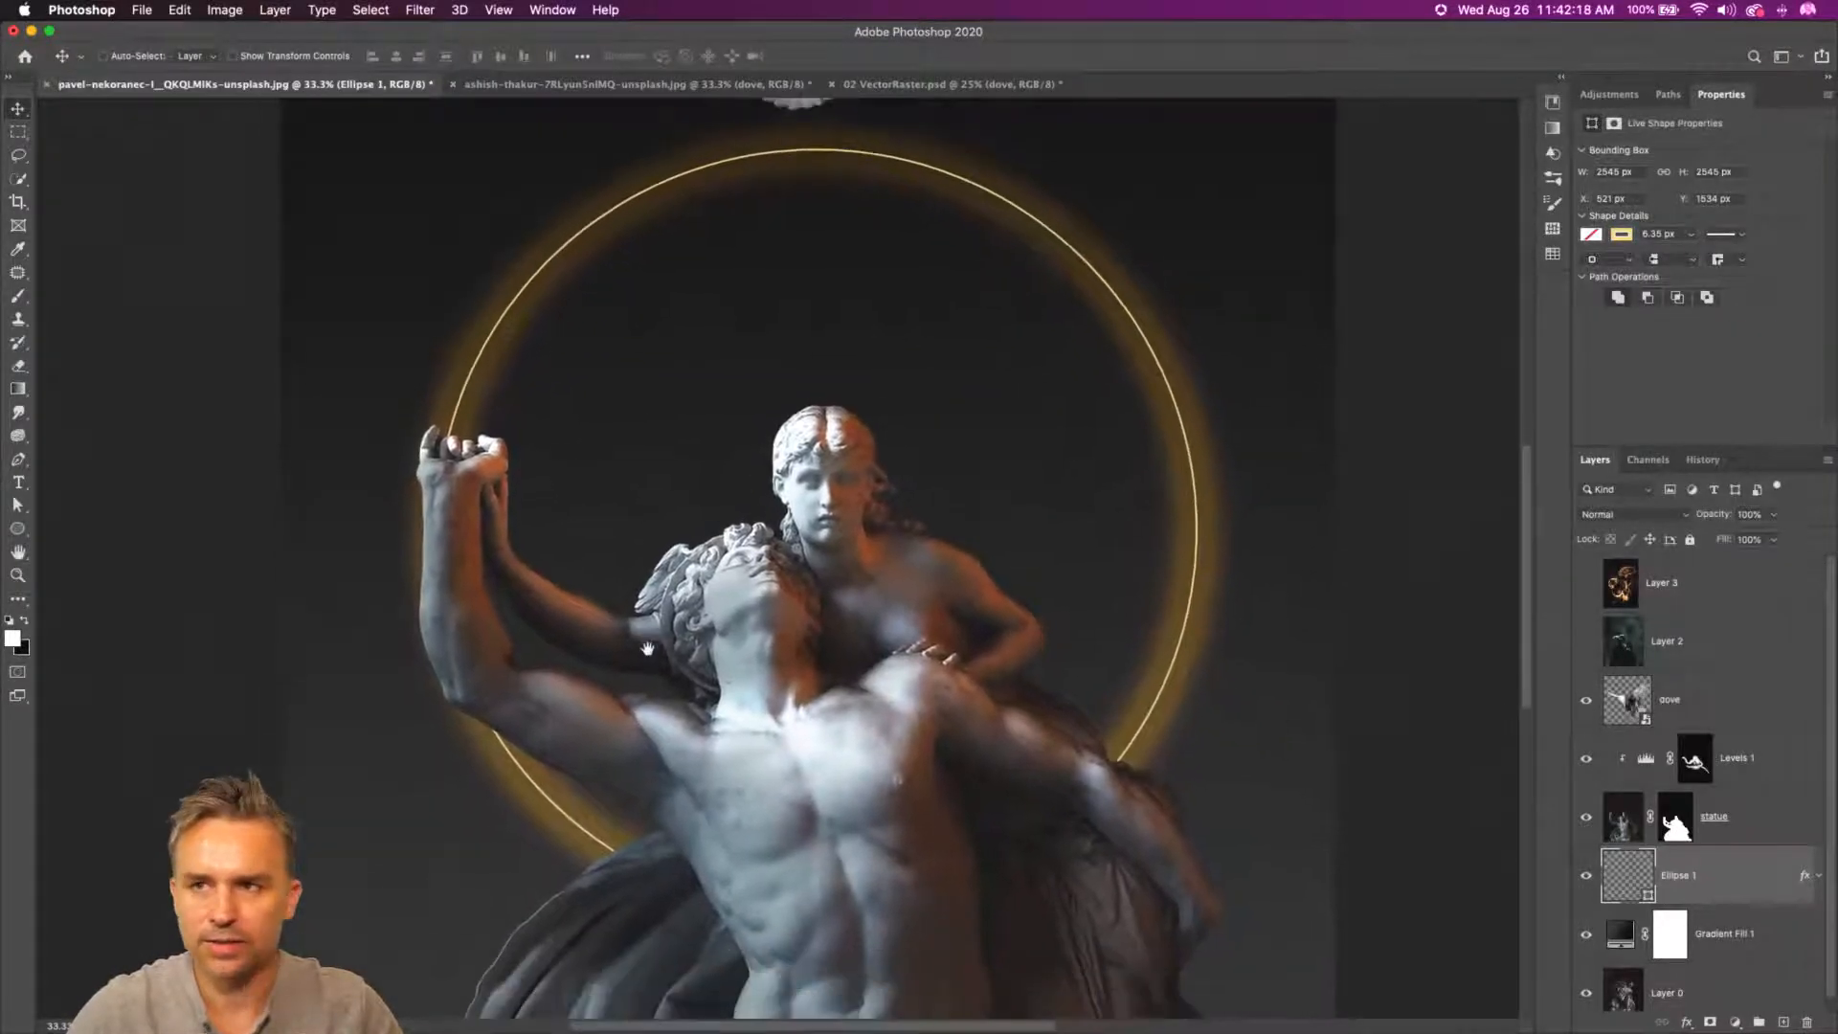
# - Reopen the Ellipse 1 layer's style settings and enable the lower Drop Shadow effect
pyautogui.doubleClick(1766, 100)
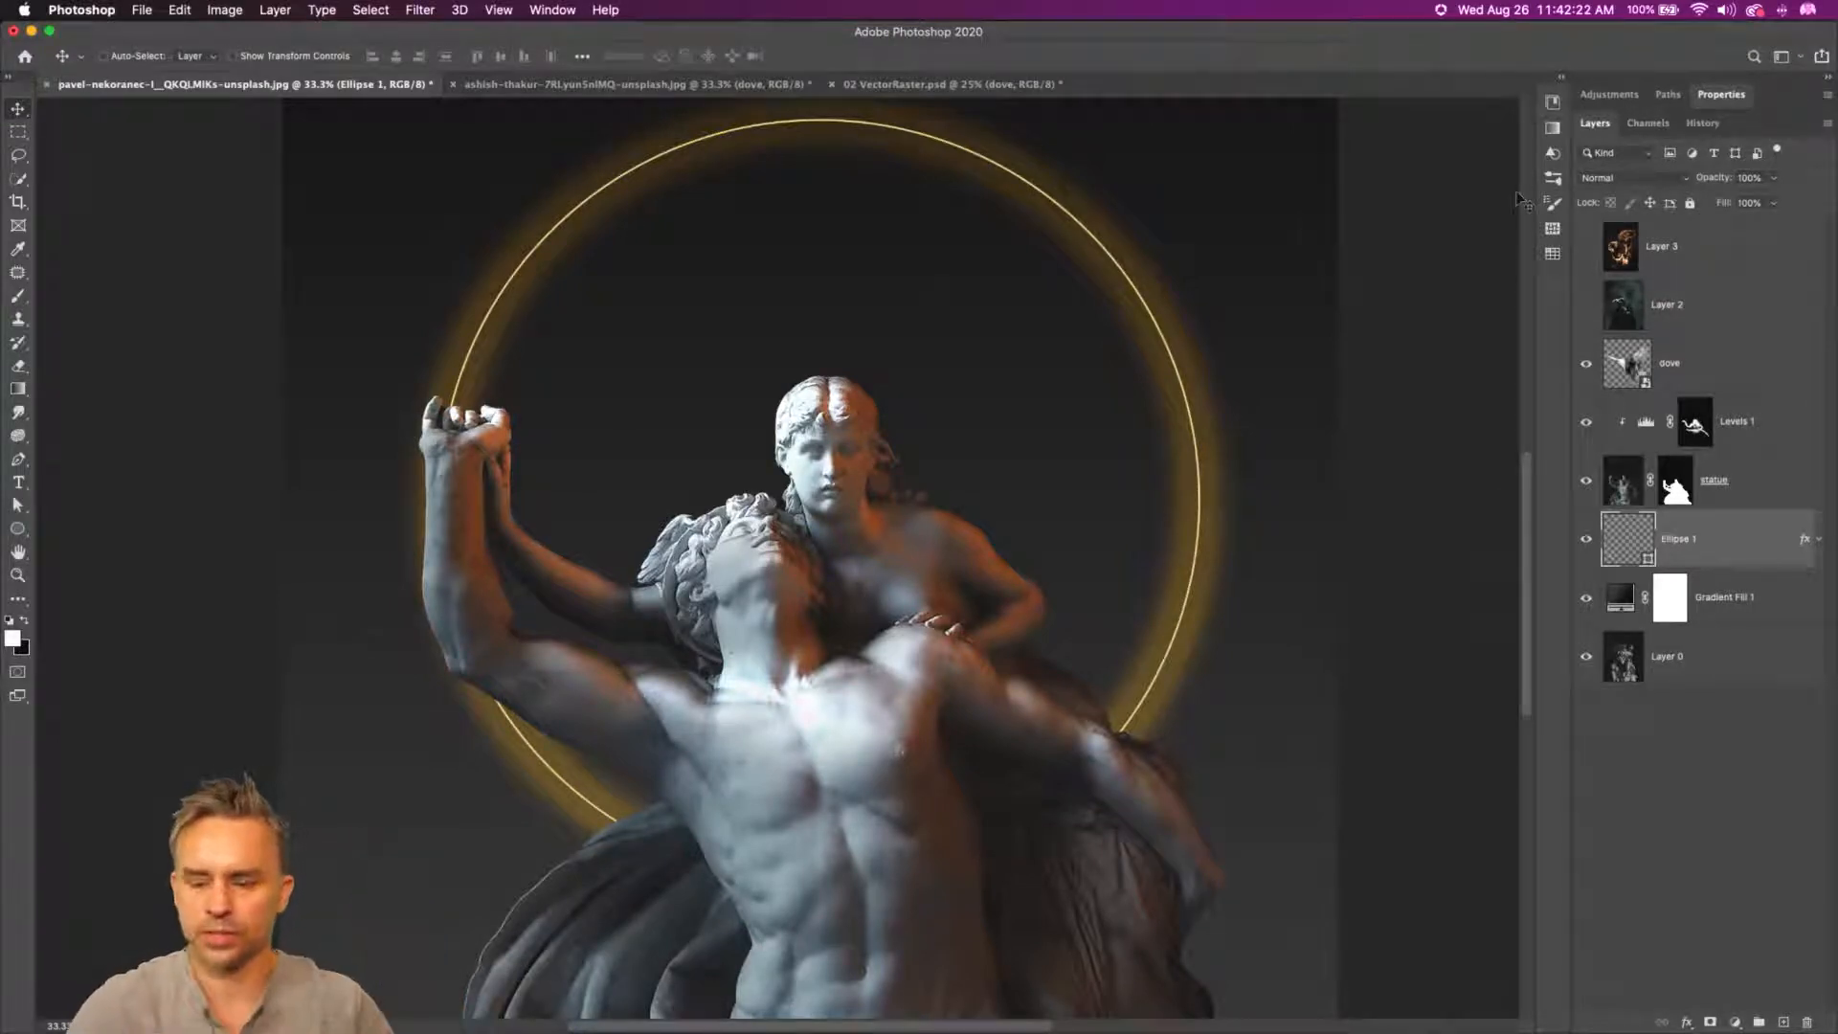
pyautogui.doubleClick(1738, 543)
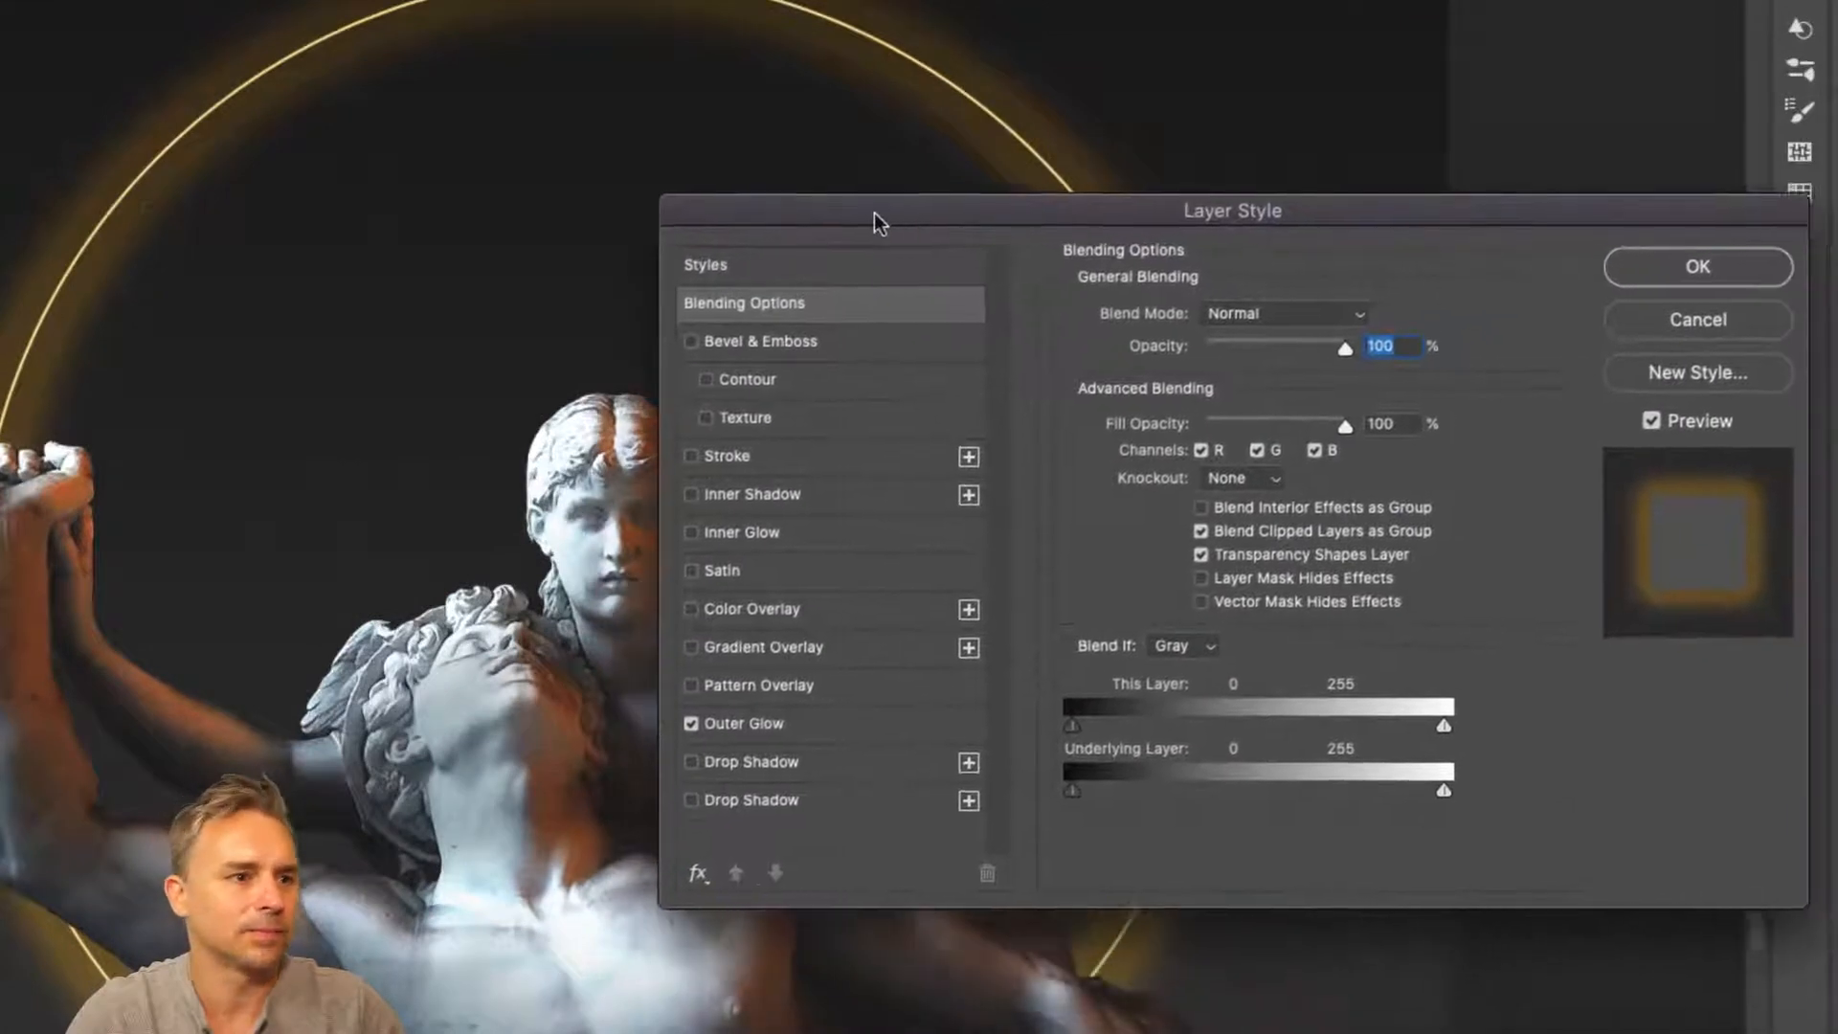
pyautogui.moveTo(875, 213); pyautogui.dragTo(877, 186)
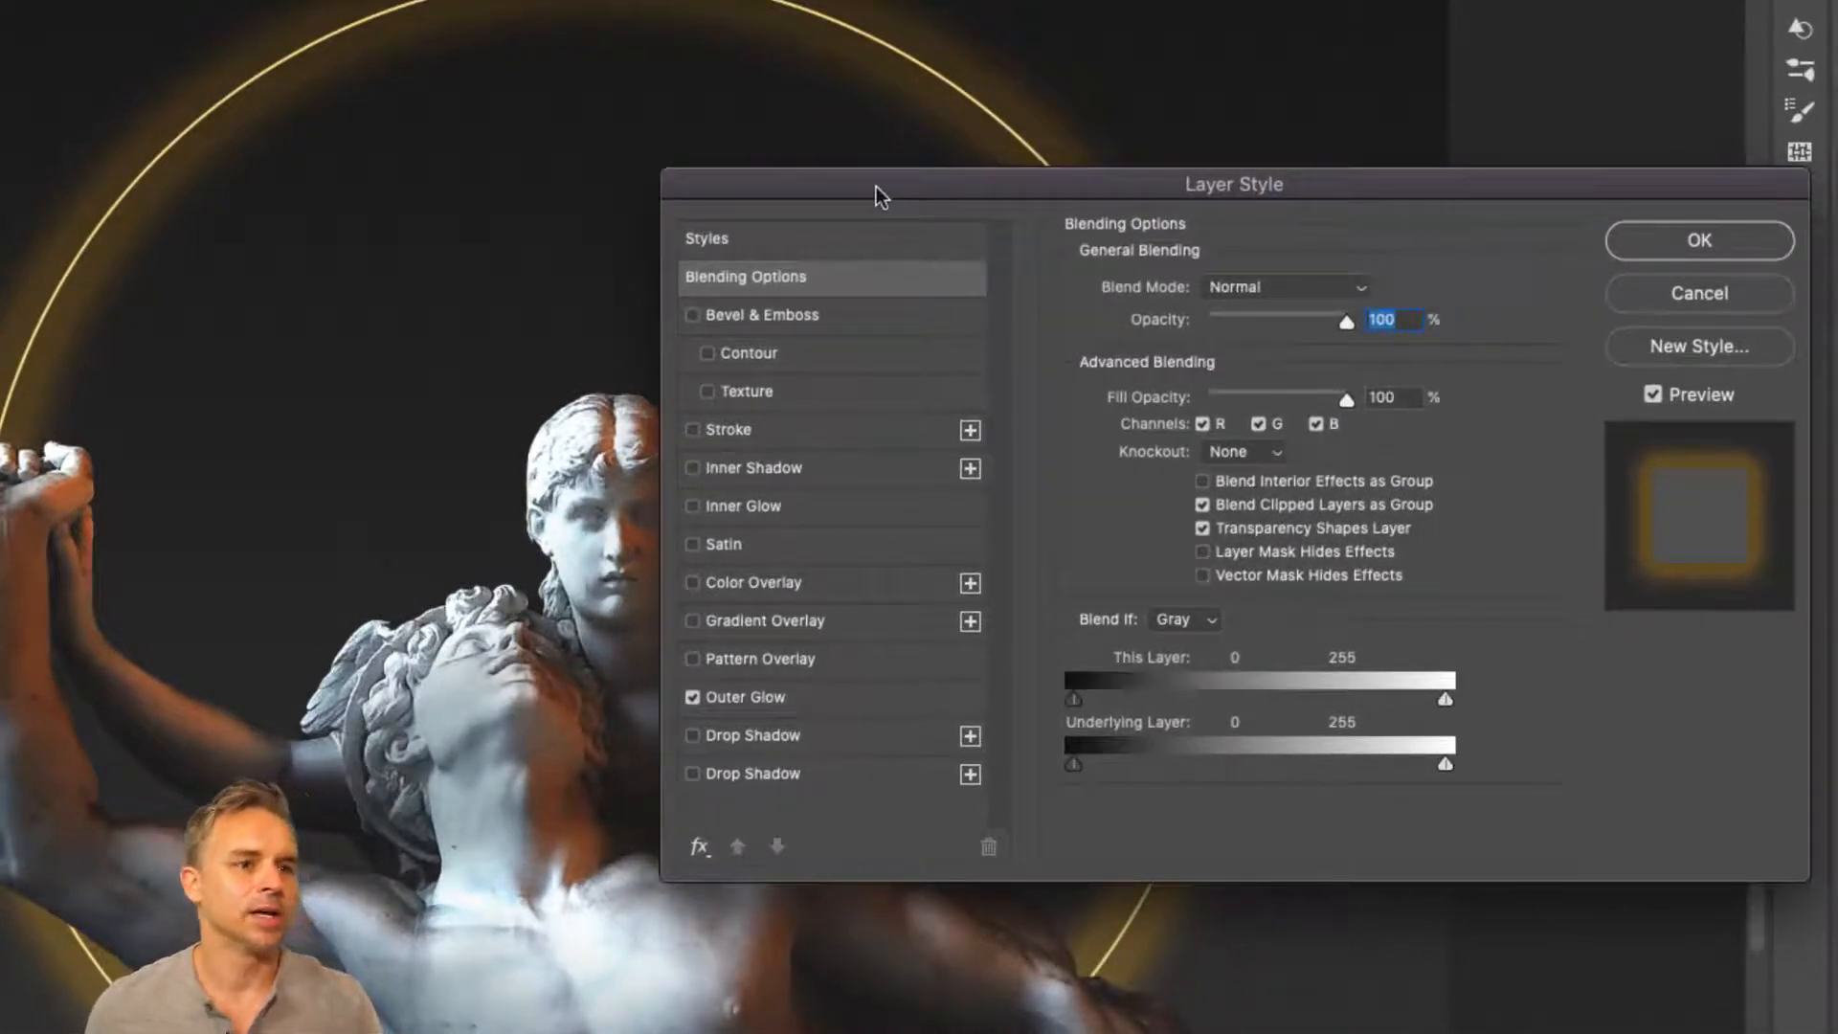
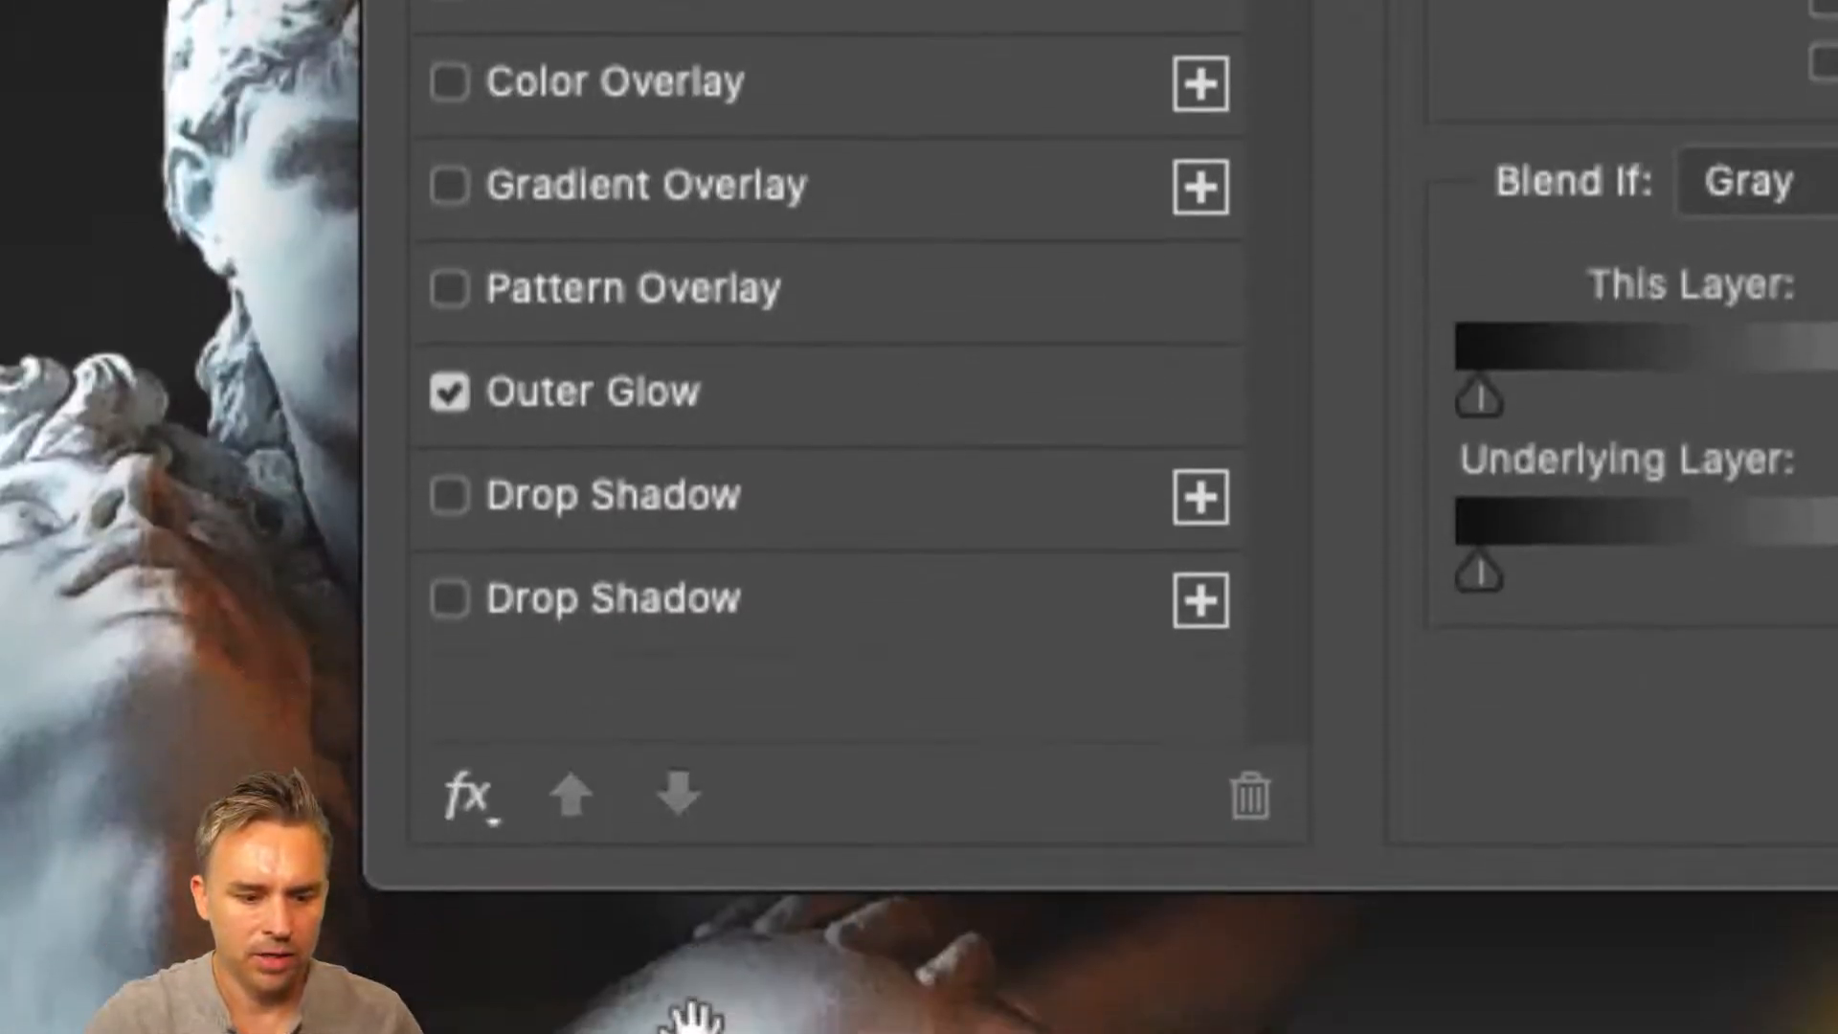
pyautogui.click(448, 599)
pyautogui.click(682, 601)
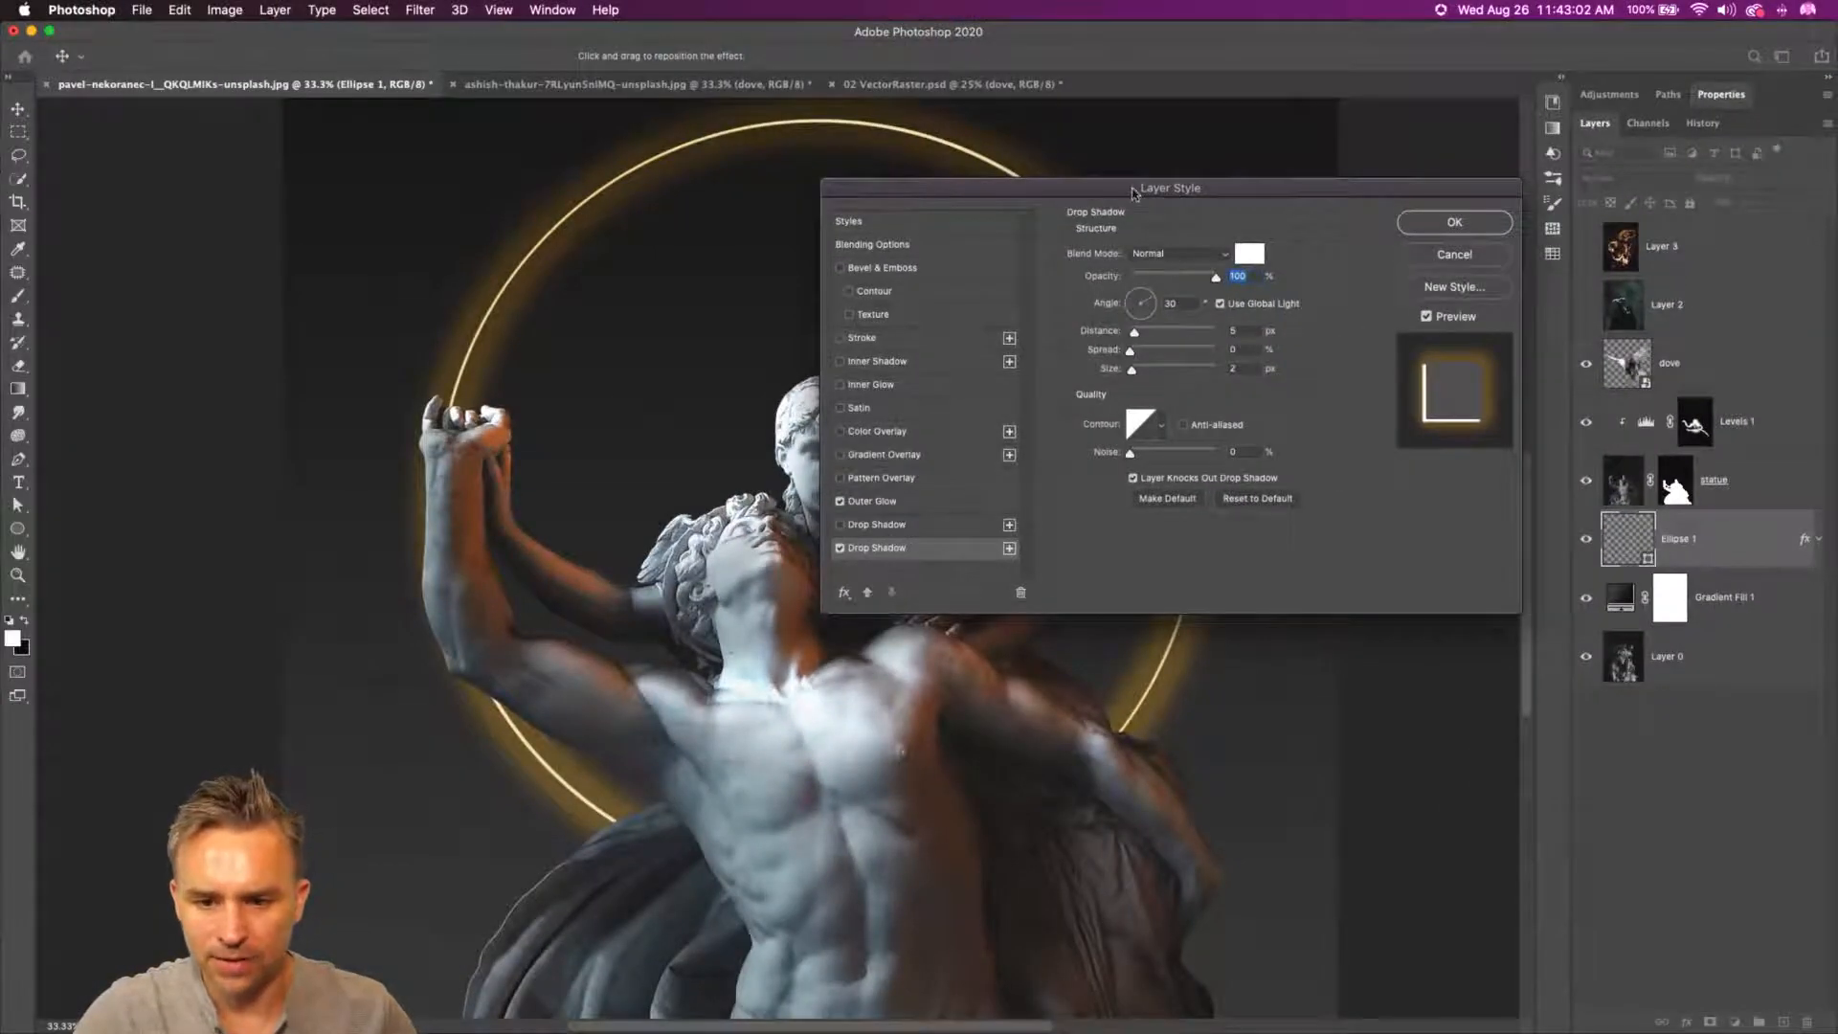
# - Set the circle's white drop shadow to a distance of 75 px and an angle of 150°
pyautogui.moveTo(1133, 194); pyautogui.dragTo(1232, 356)
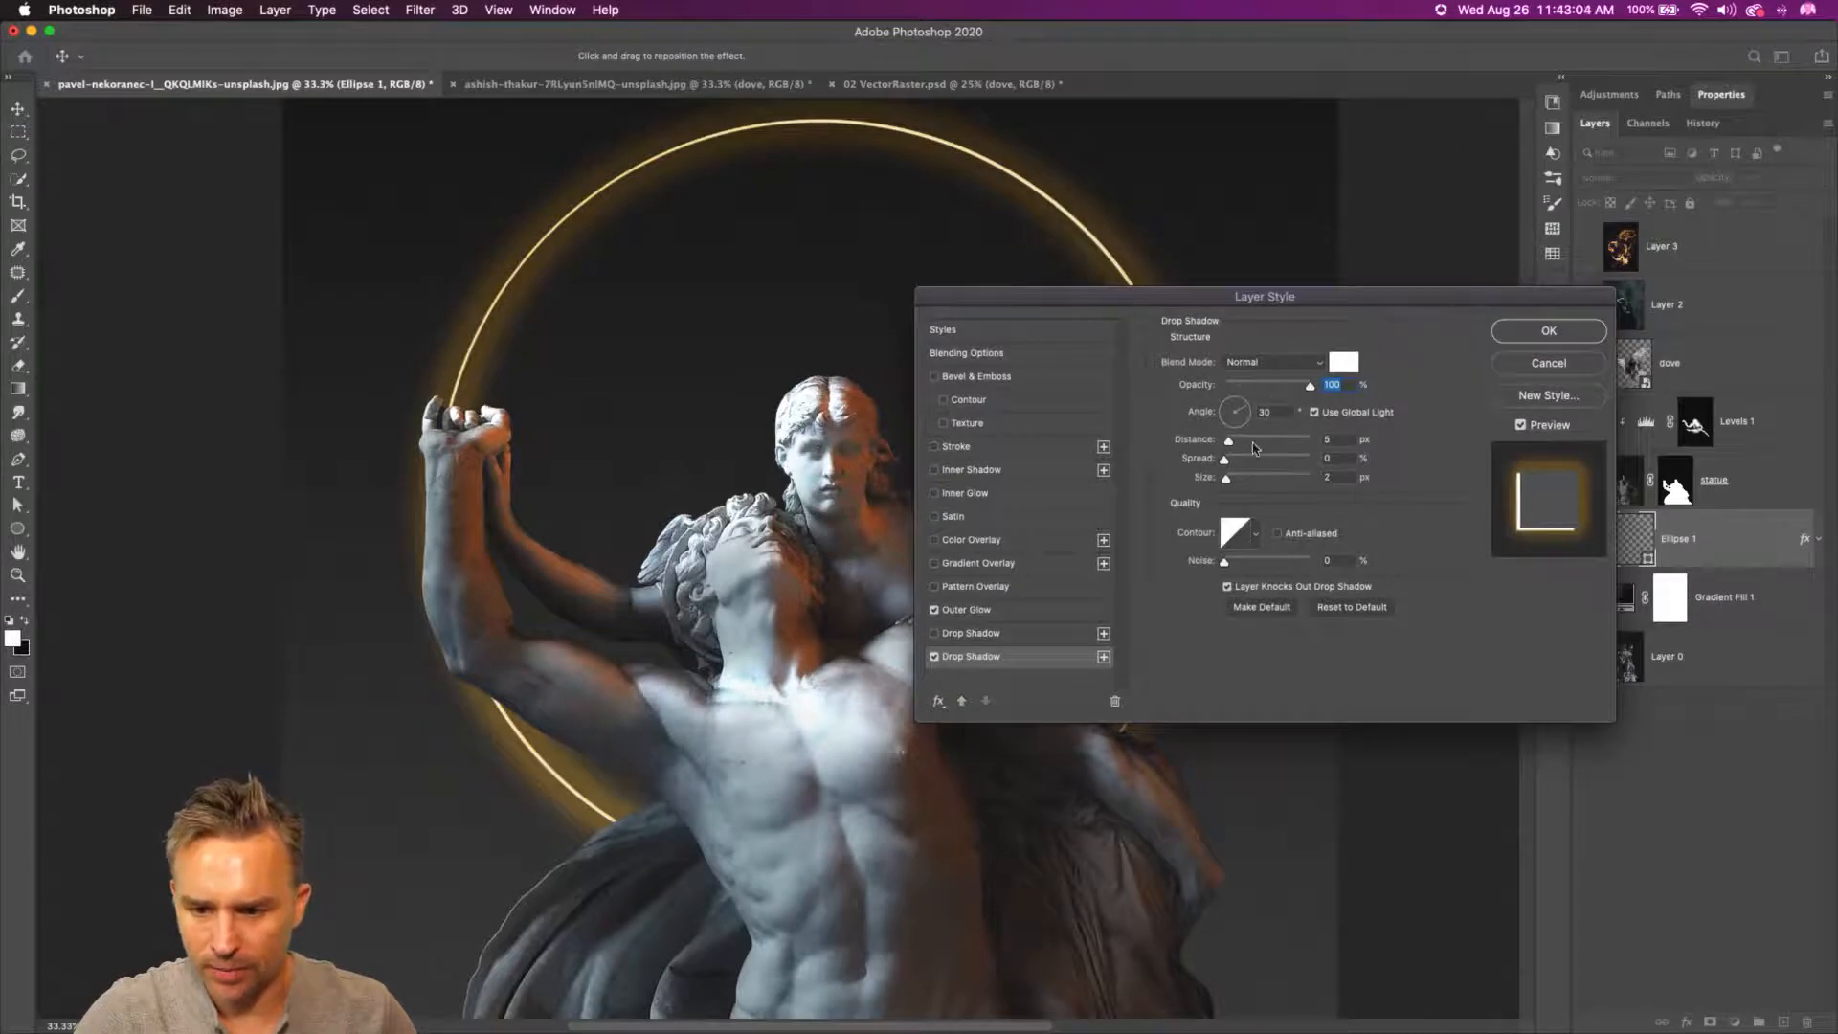
pyautogui.moveTo(1254, 448); pyautogui.dragTo(1280, 443)
pyautogui.click(1233, 407)
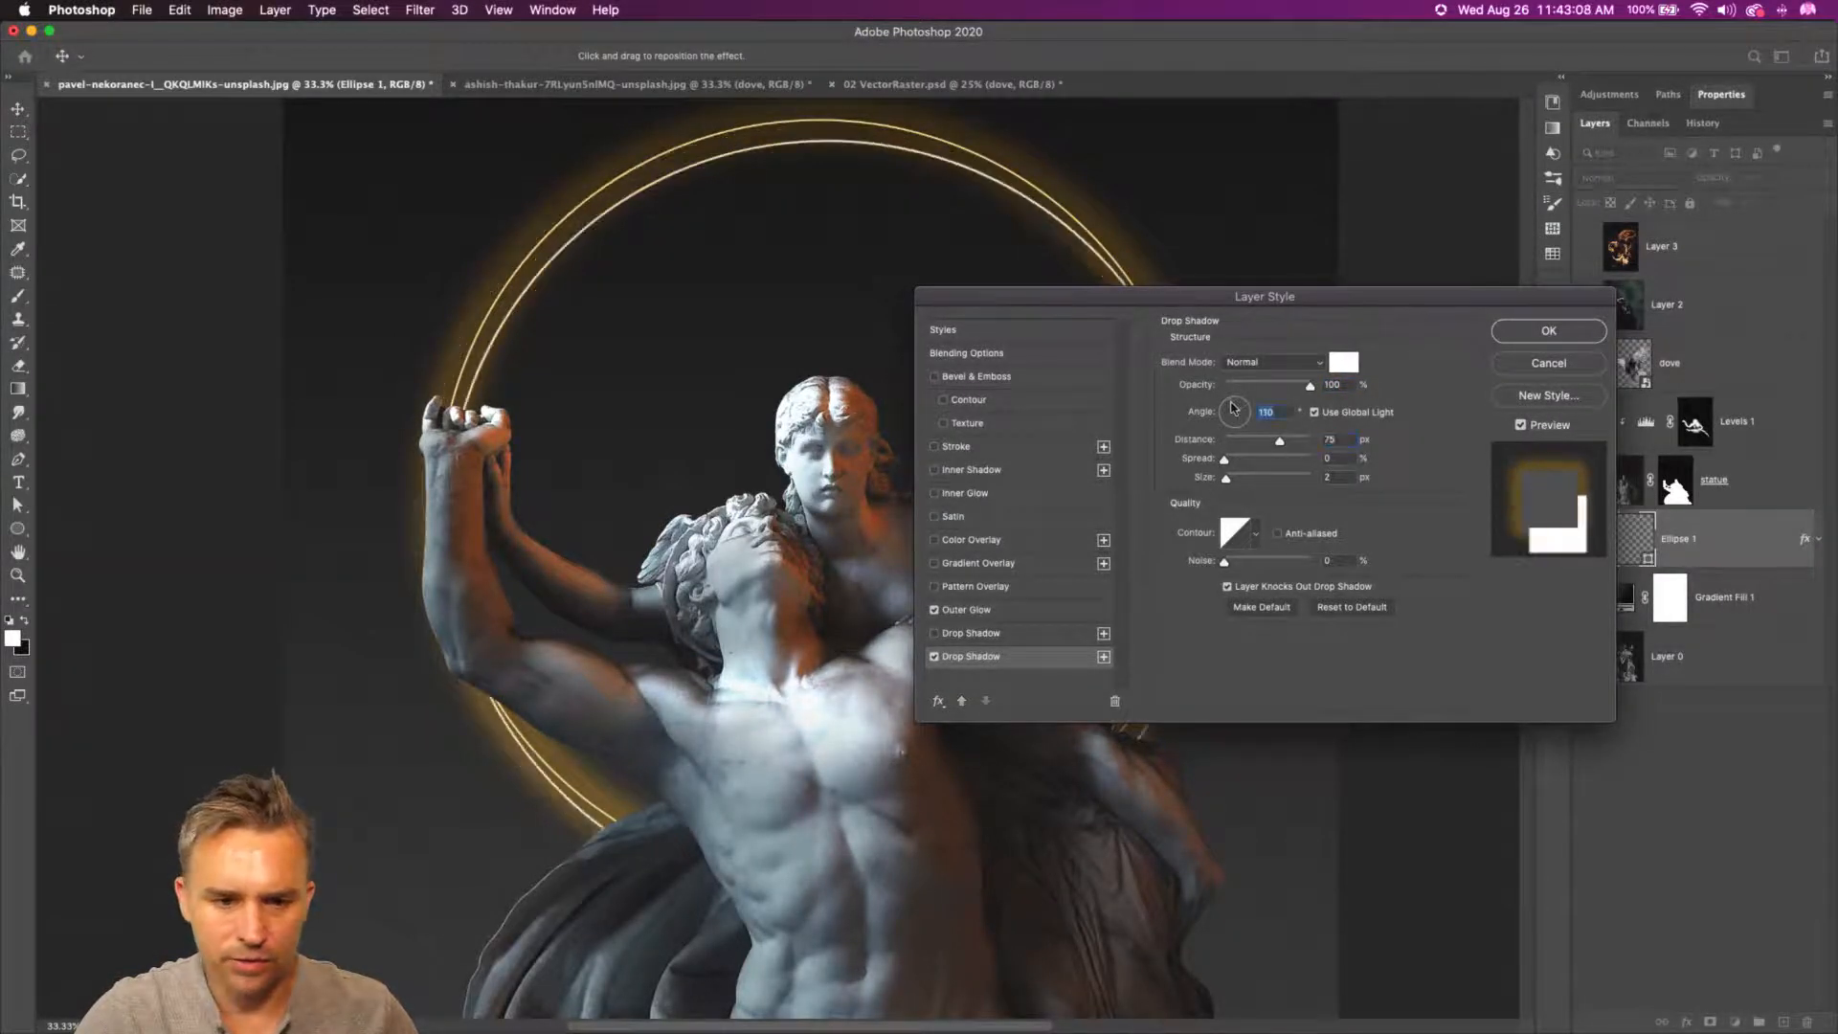
# - Set the circle's drop shadow to an angle of 110°, a spread of 42% and a distance of 46 px
pyautogui.click(1260, 460)
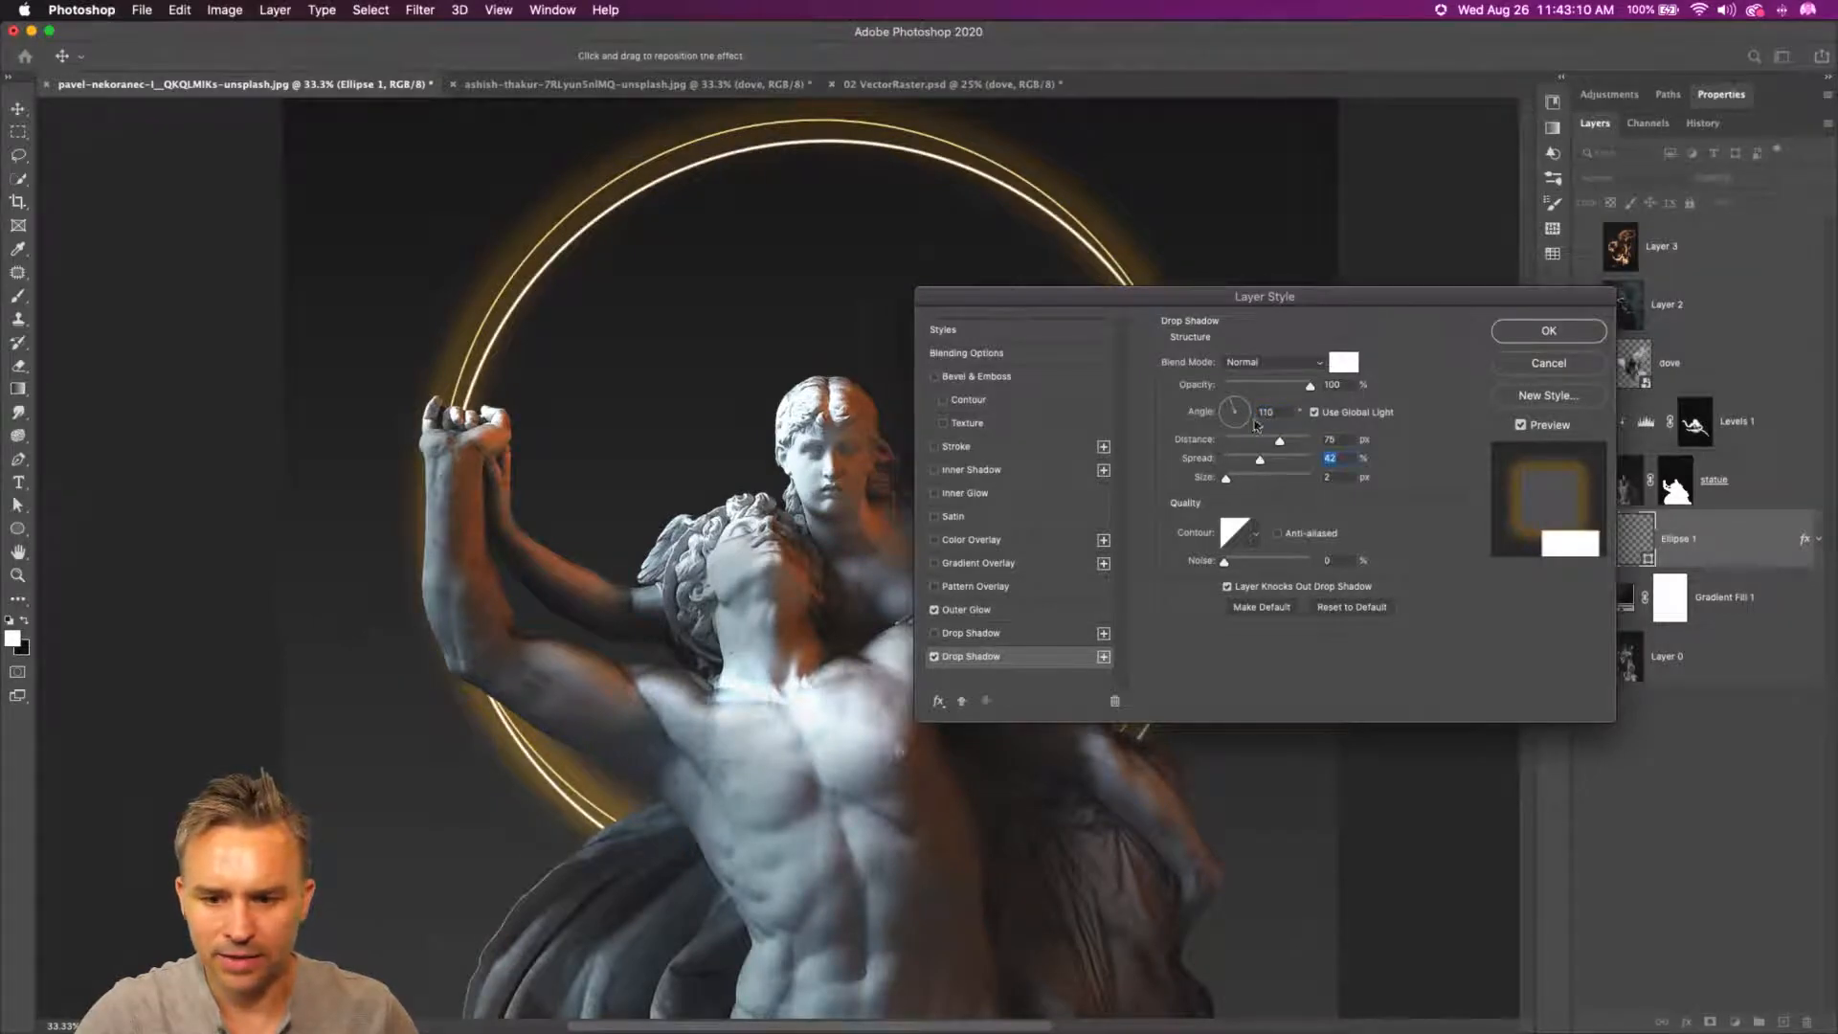
pyautogui.click(1264, 437)
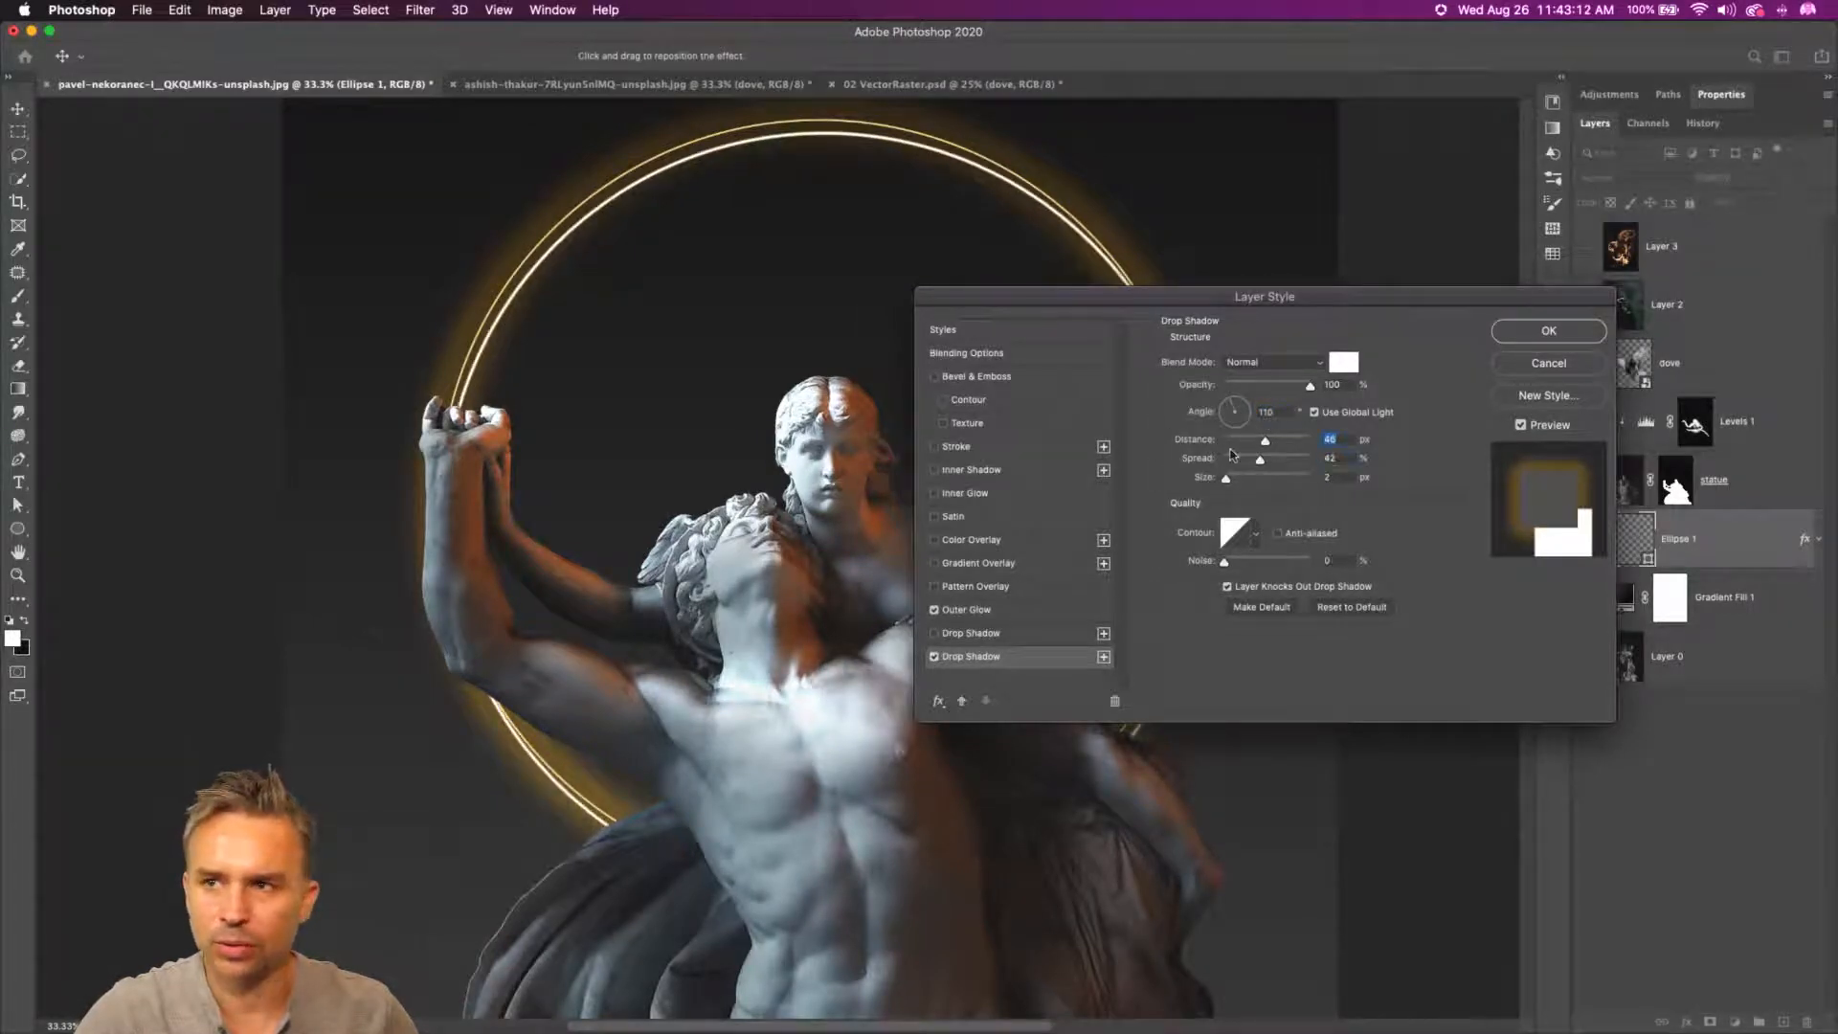
# - Change the circle's drop shadow colour to red, ff0000
pyautogui.click(1345, 363)
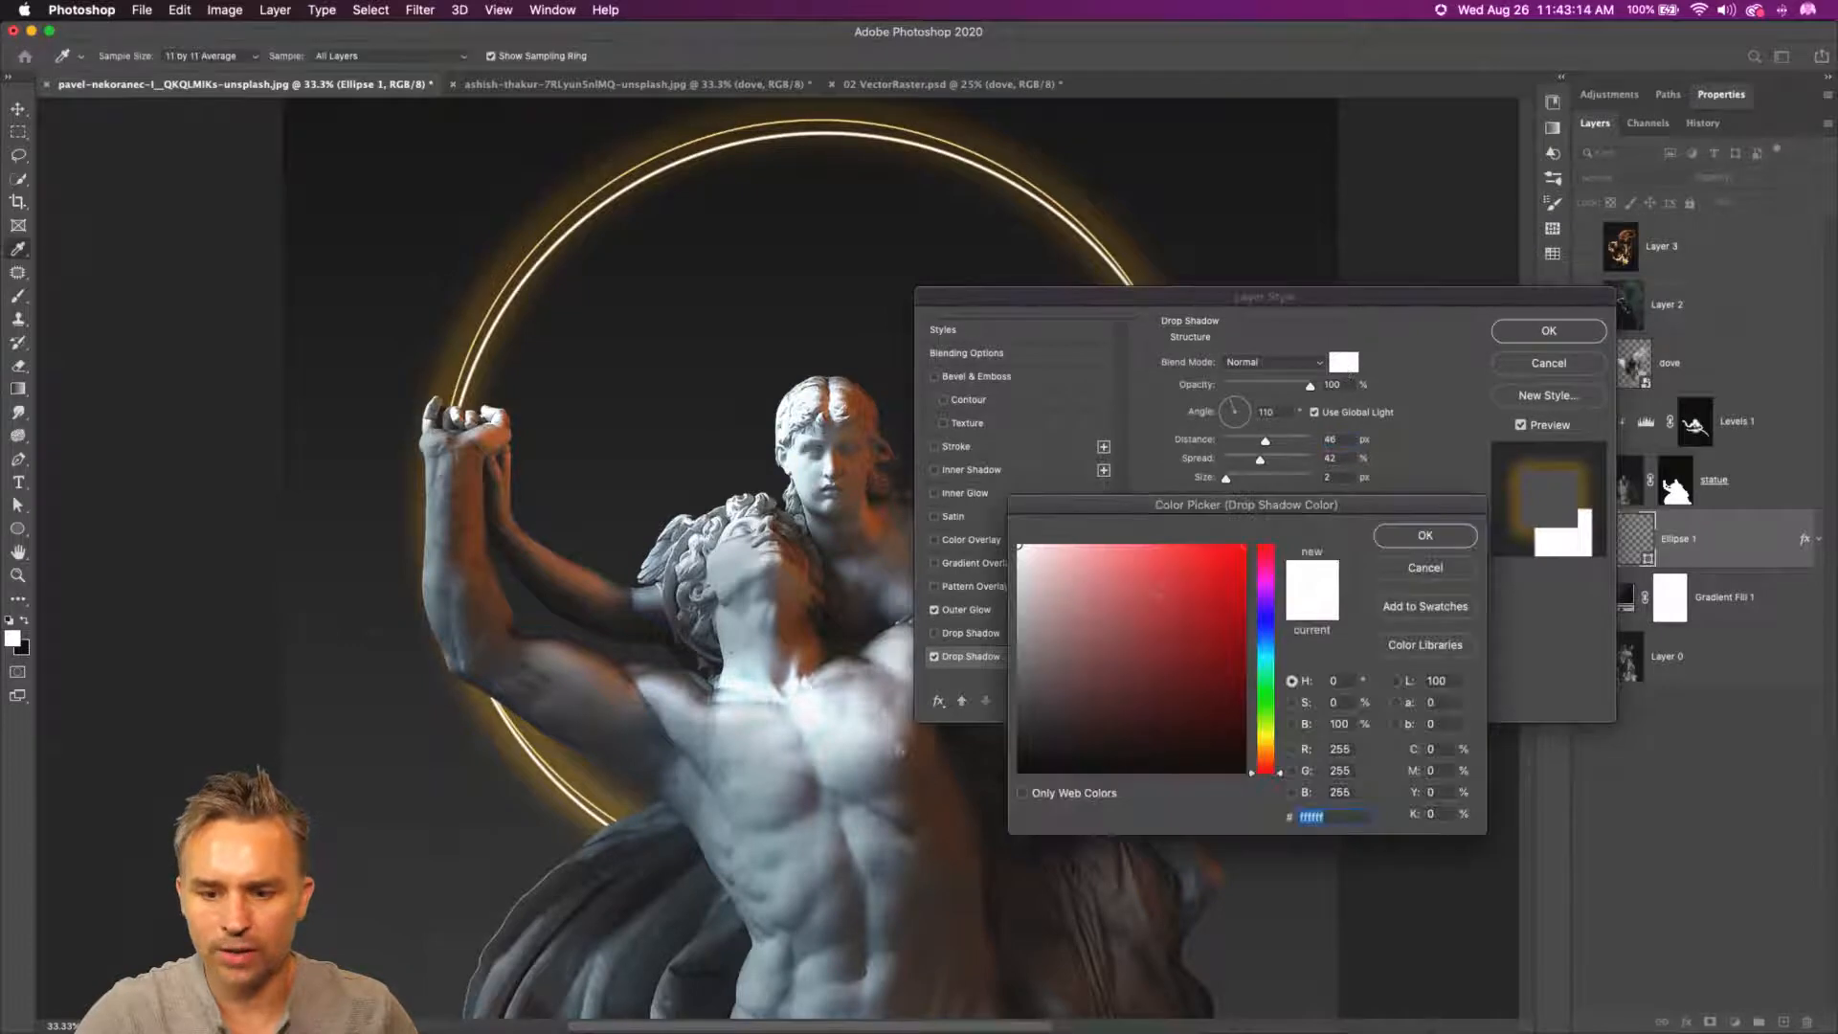
pyautogui.write('ff0000')
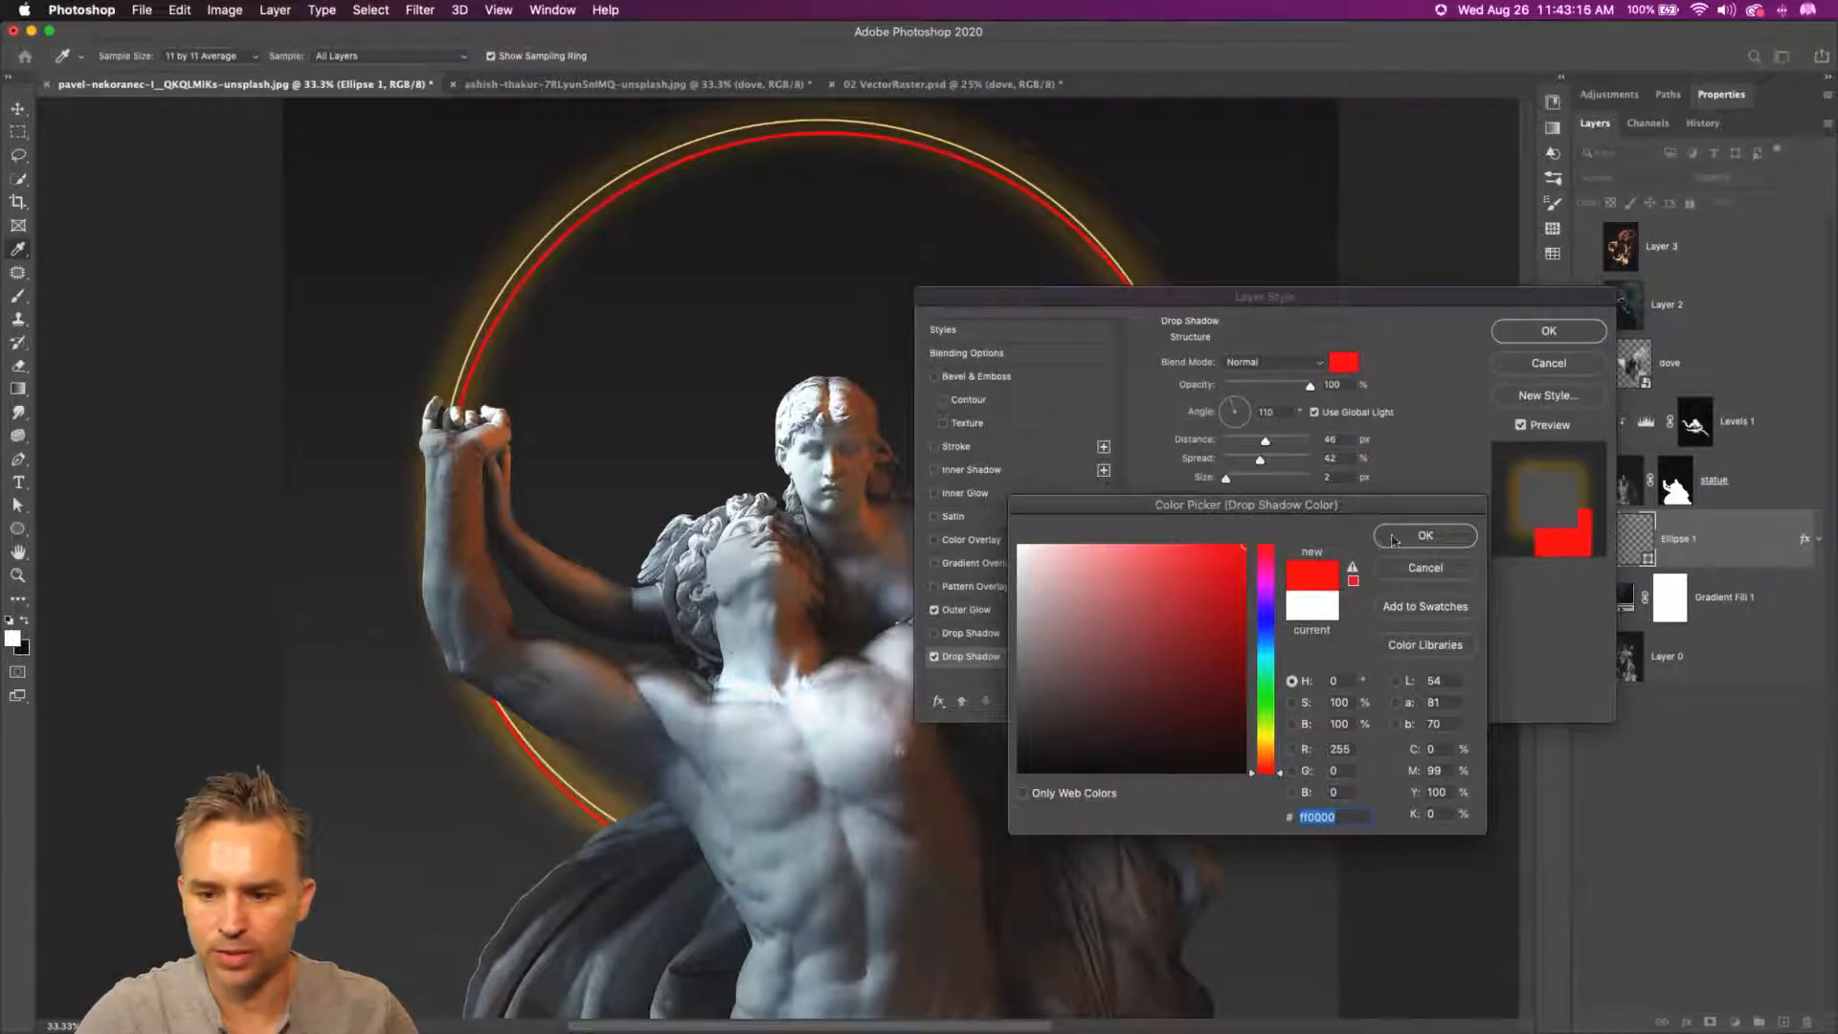
pyautogui.click(1425, 536)
# - Set the circle's drop shadow distance to 0 px, with a spread of 21% and a size of 32 px
pyautogui.moveTo(1265, 439)
pyautogui.mouseDown()
pyautogui.moveTo(1283, 440)
pyautogui.moveTo(1249, 441)
pyautogui.moveTo(1264, 446)
pyautogui.mouseUp()
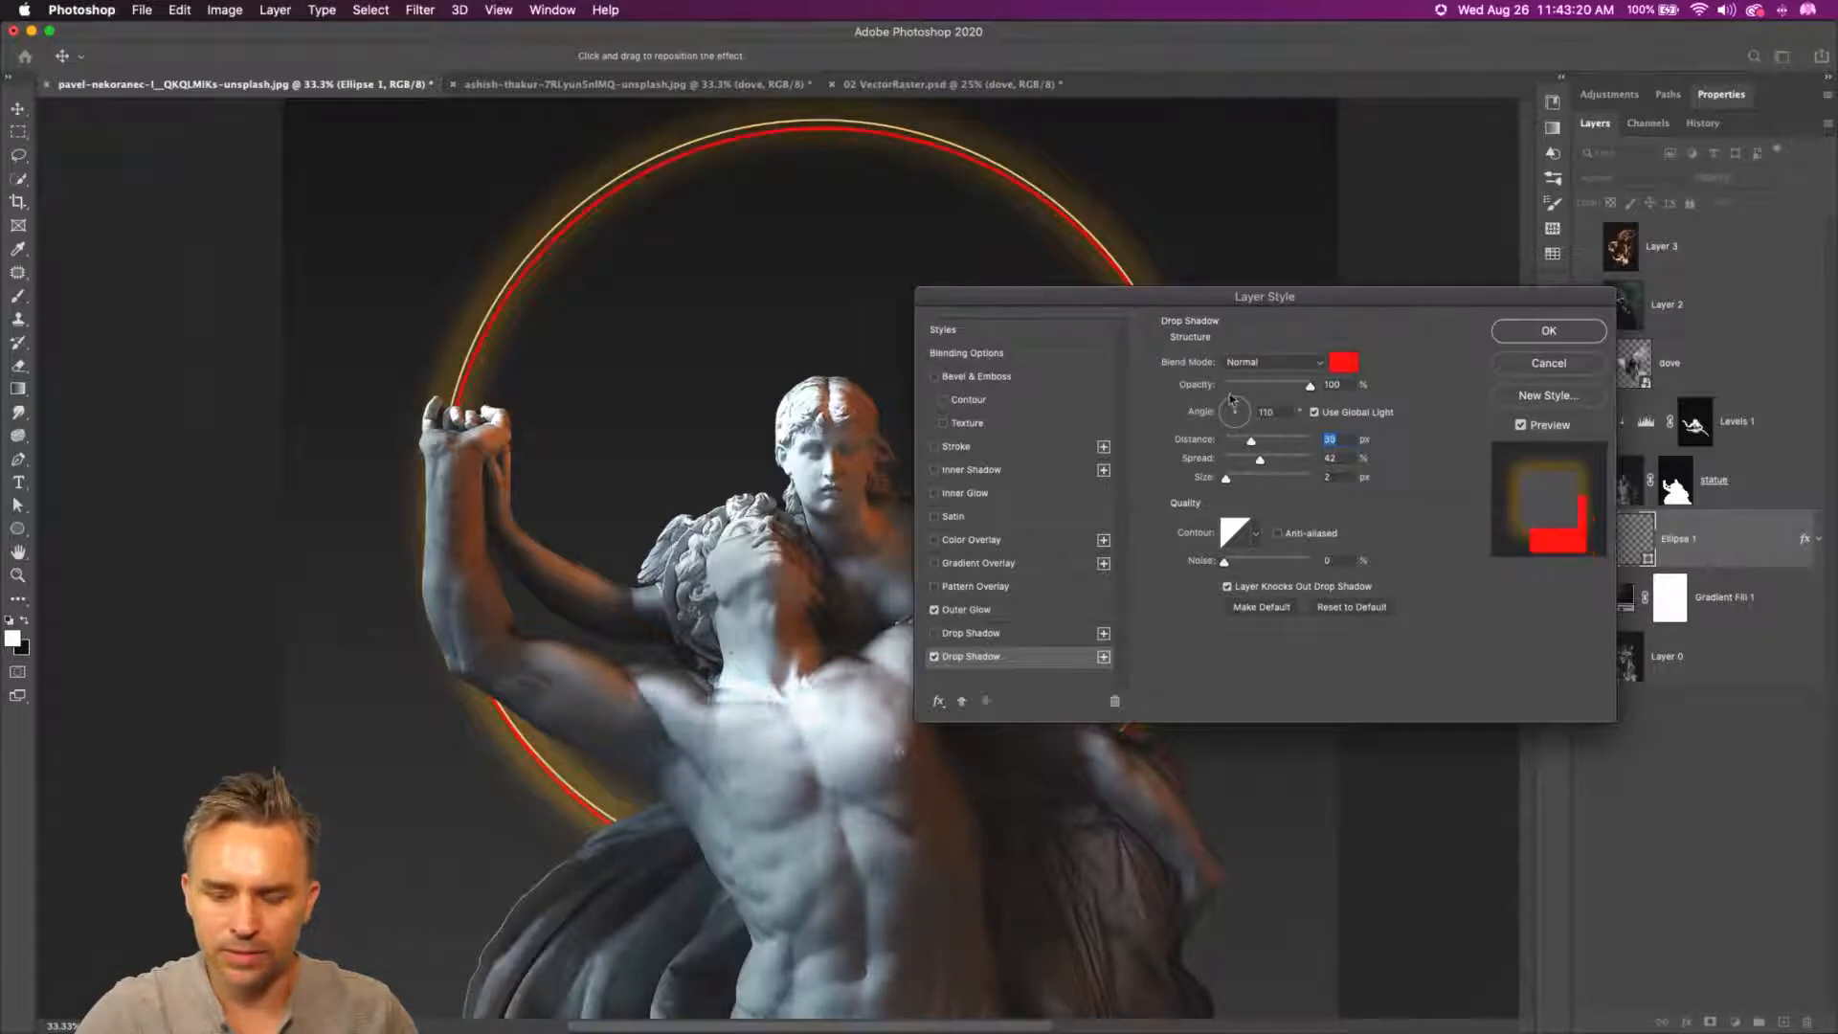
pyautogui.moveTo(1118, 307); pyautogui.dragTo(1055, 298)
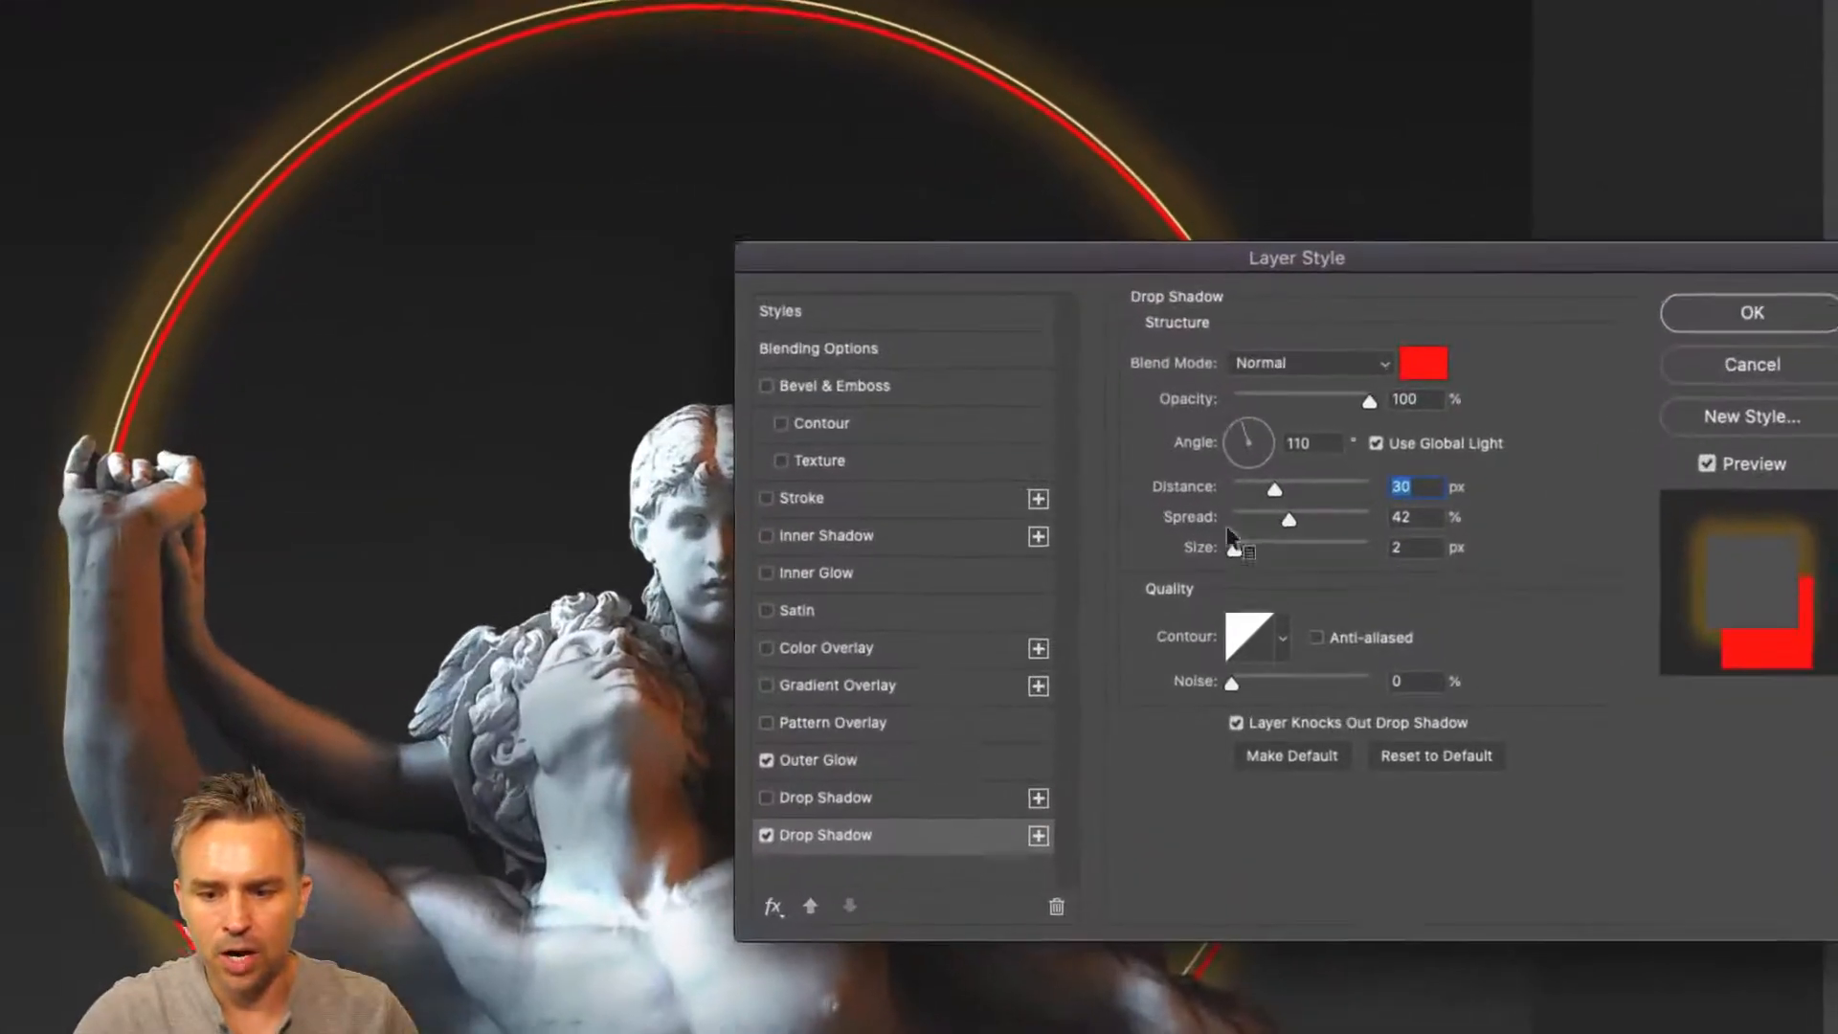
pyautogui.moveTo(1285, 485); pyautogui.dragTo(1145, 494)
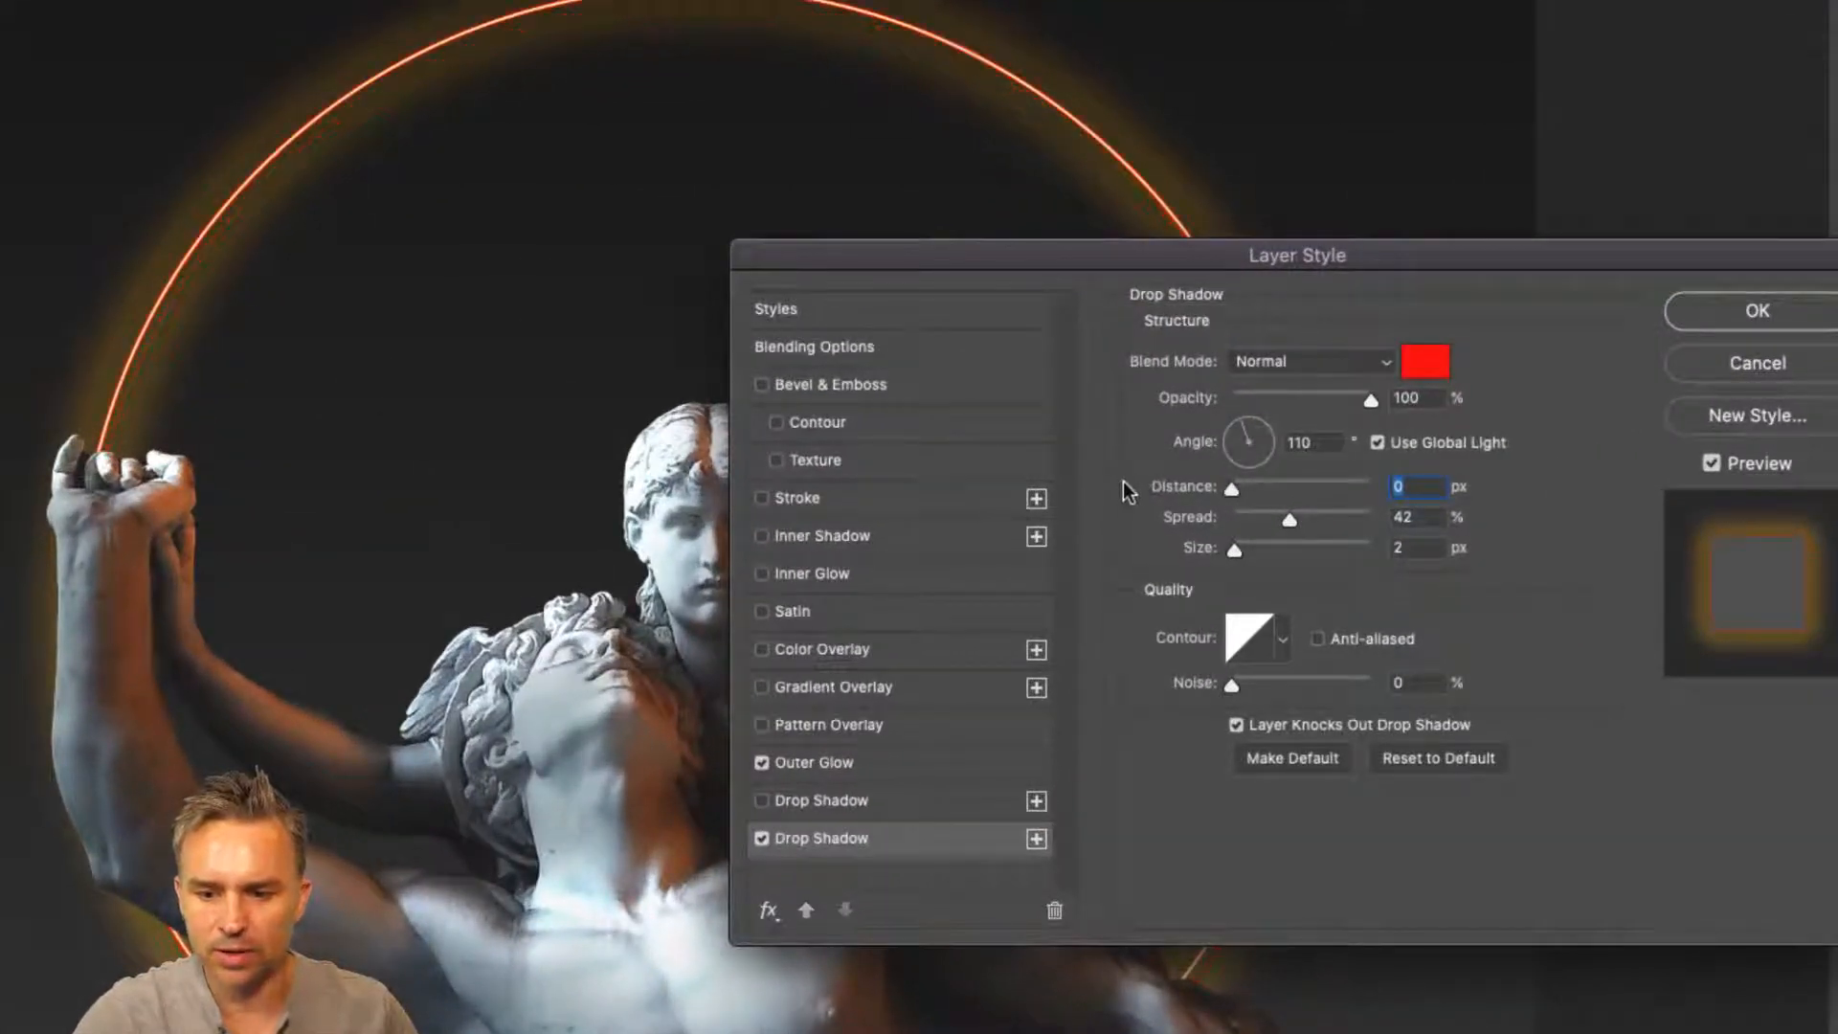
pyautogui.moveTo(1284, 532)
pyautogui.mouseDown()
pyautogui.moveTo(1352, 522)
pyautogui.moveTo(1258, 551)
pyautogui.mouseUp()
pyautogui.click(1289, 522)
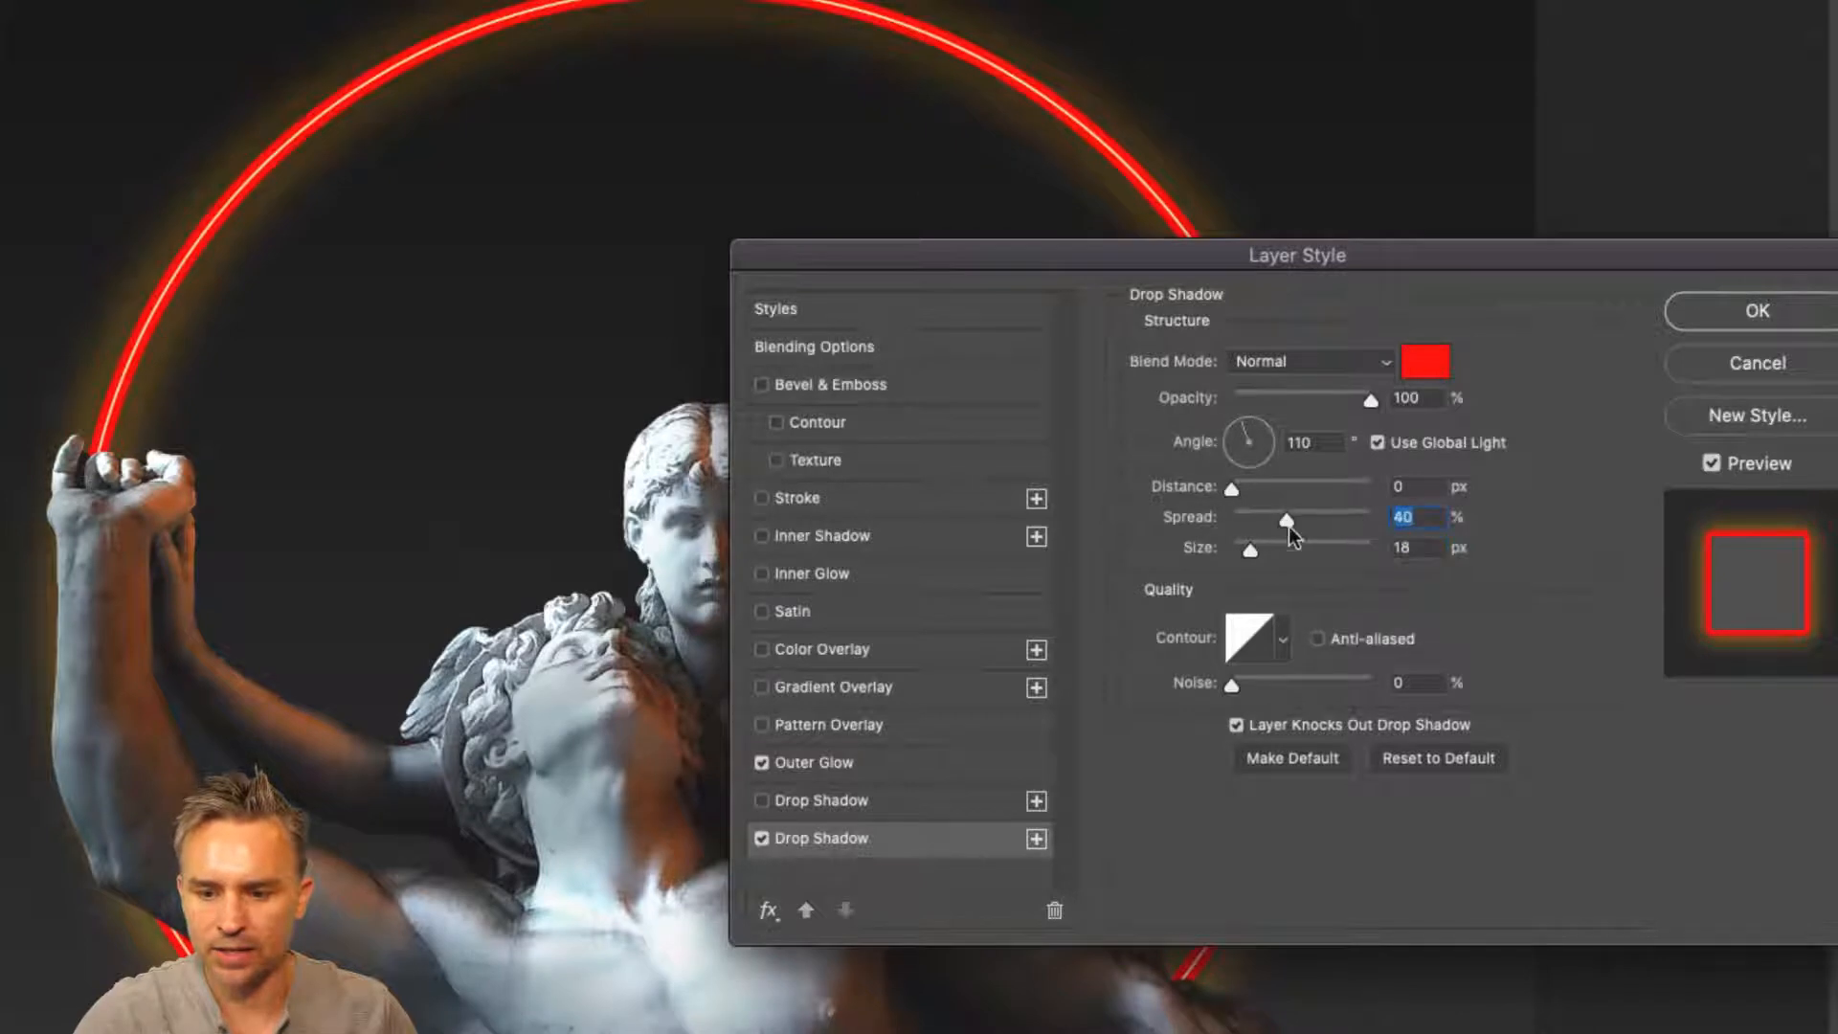
pyautogui.click(1306, 548)
pyautogui.moveTo(1306, 544); pyautogui.dragTo(1262, 548)
pyautogui.click(1260, 513)
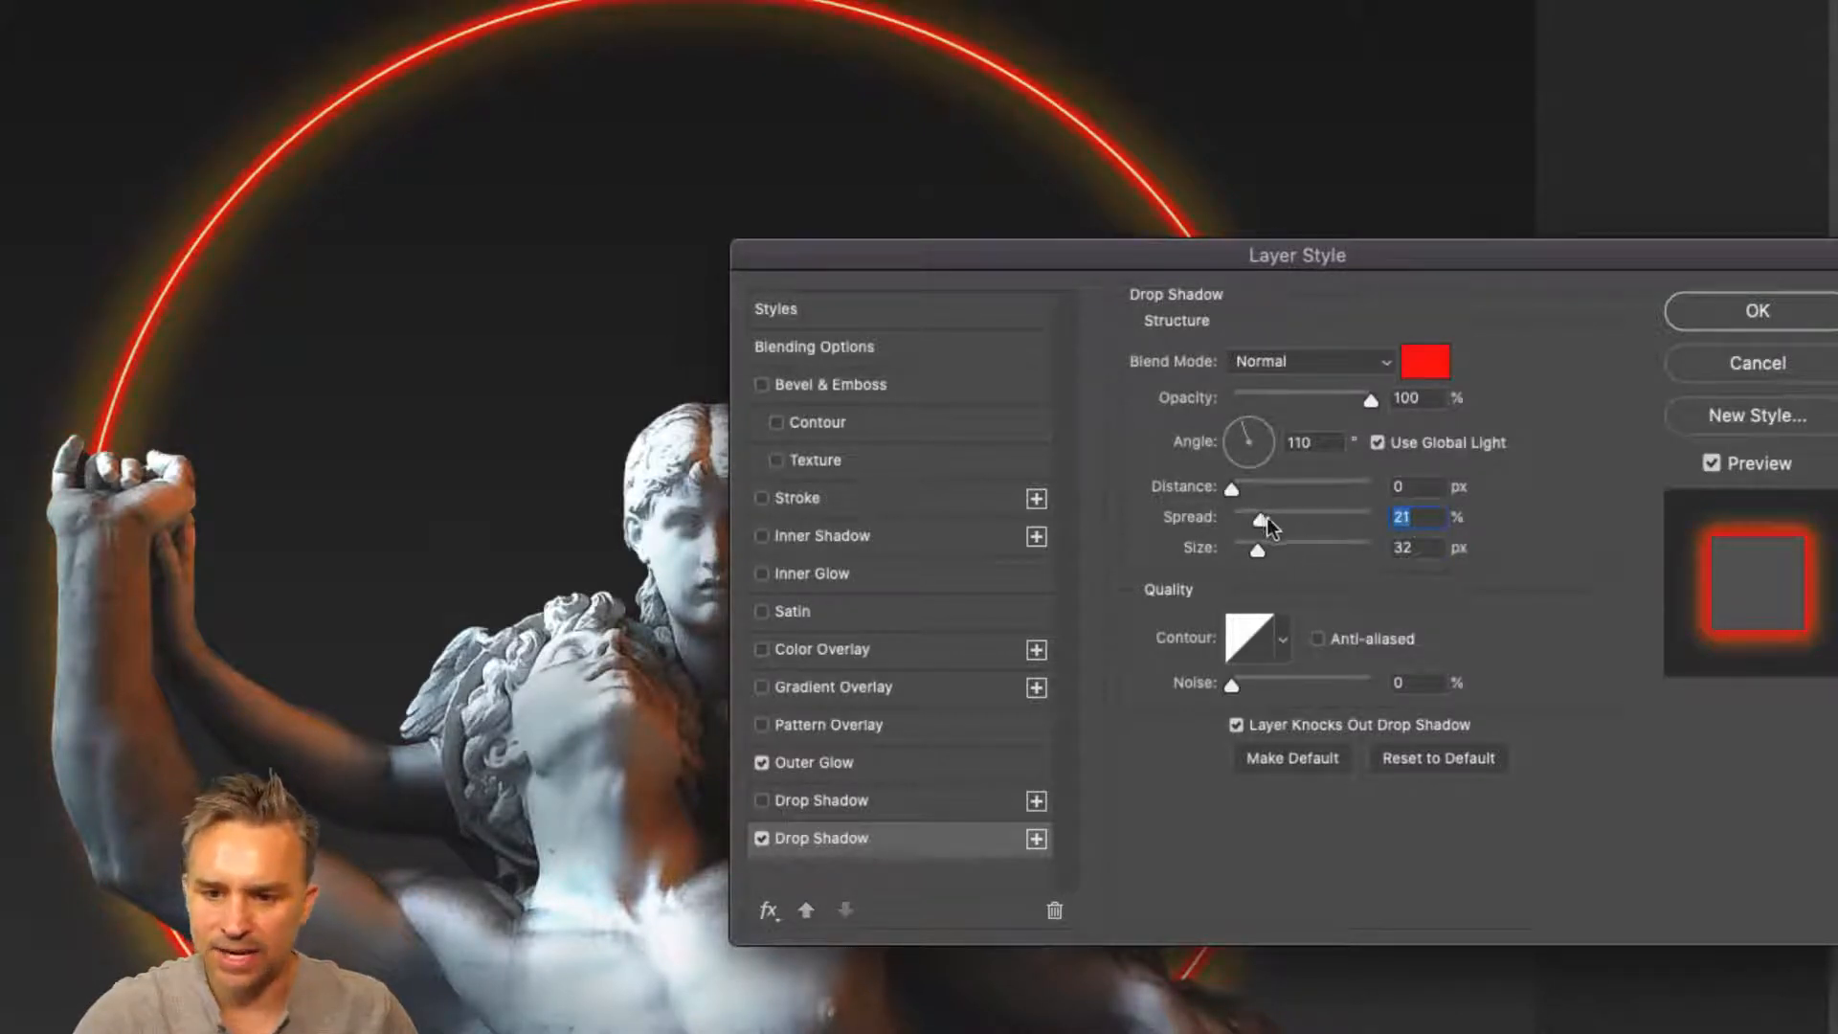
# - Change the circle's drop shadow colour to a very pale yellow, fffdef
pyautogui.click(1424, 361)
pyautogui.moveTo(1206, 723); pyautogui.dragTo(1062, 661)
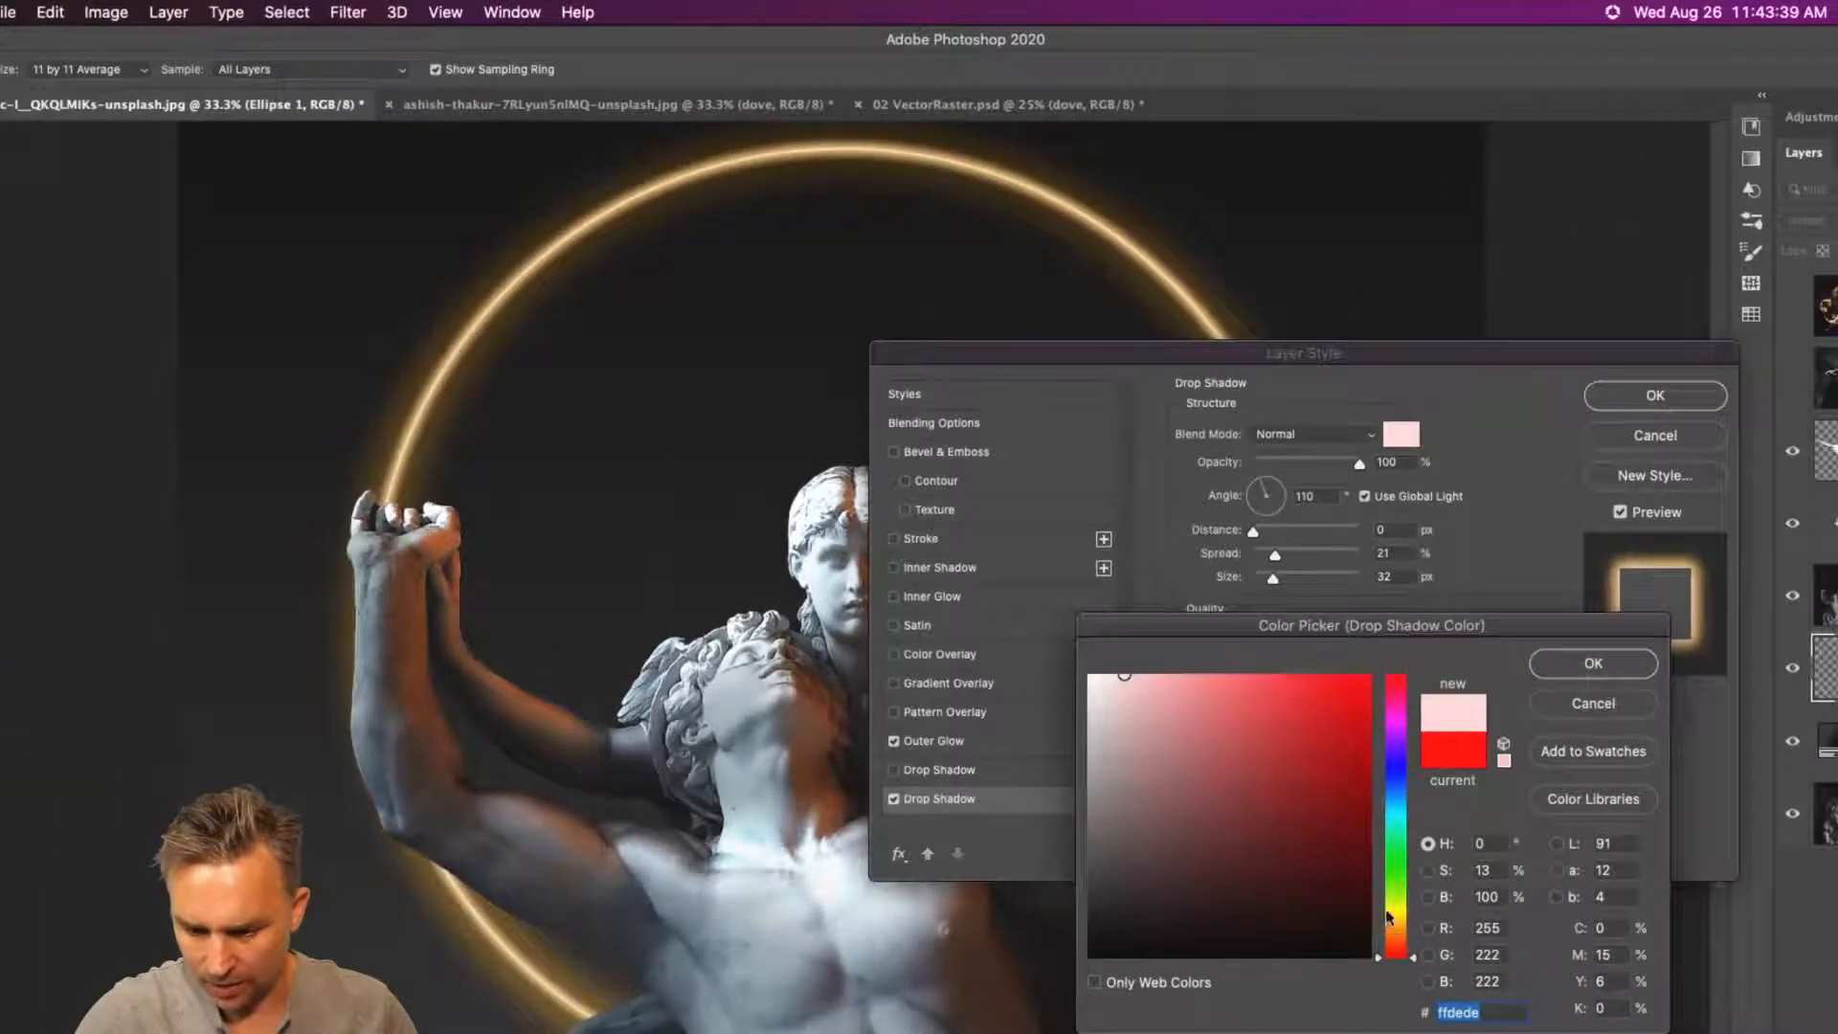
pyautogui.click(1418, 993)
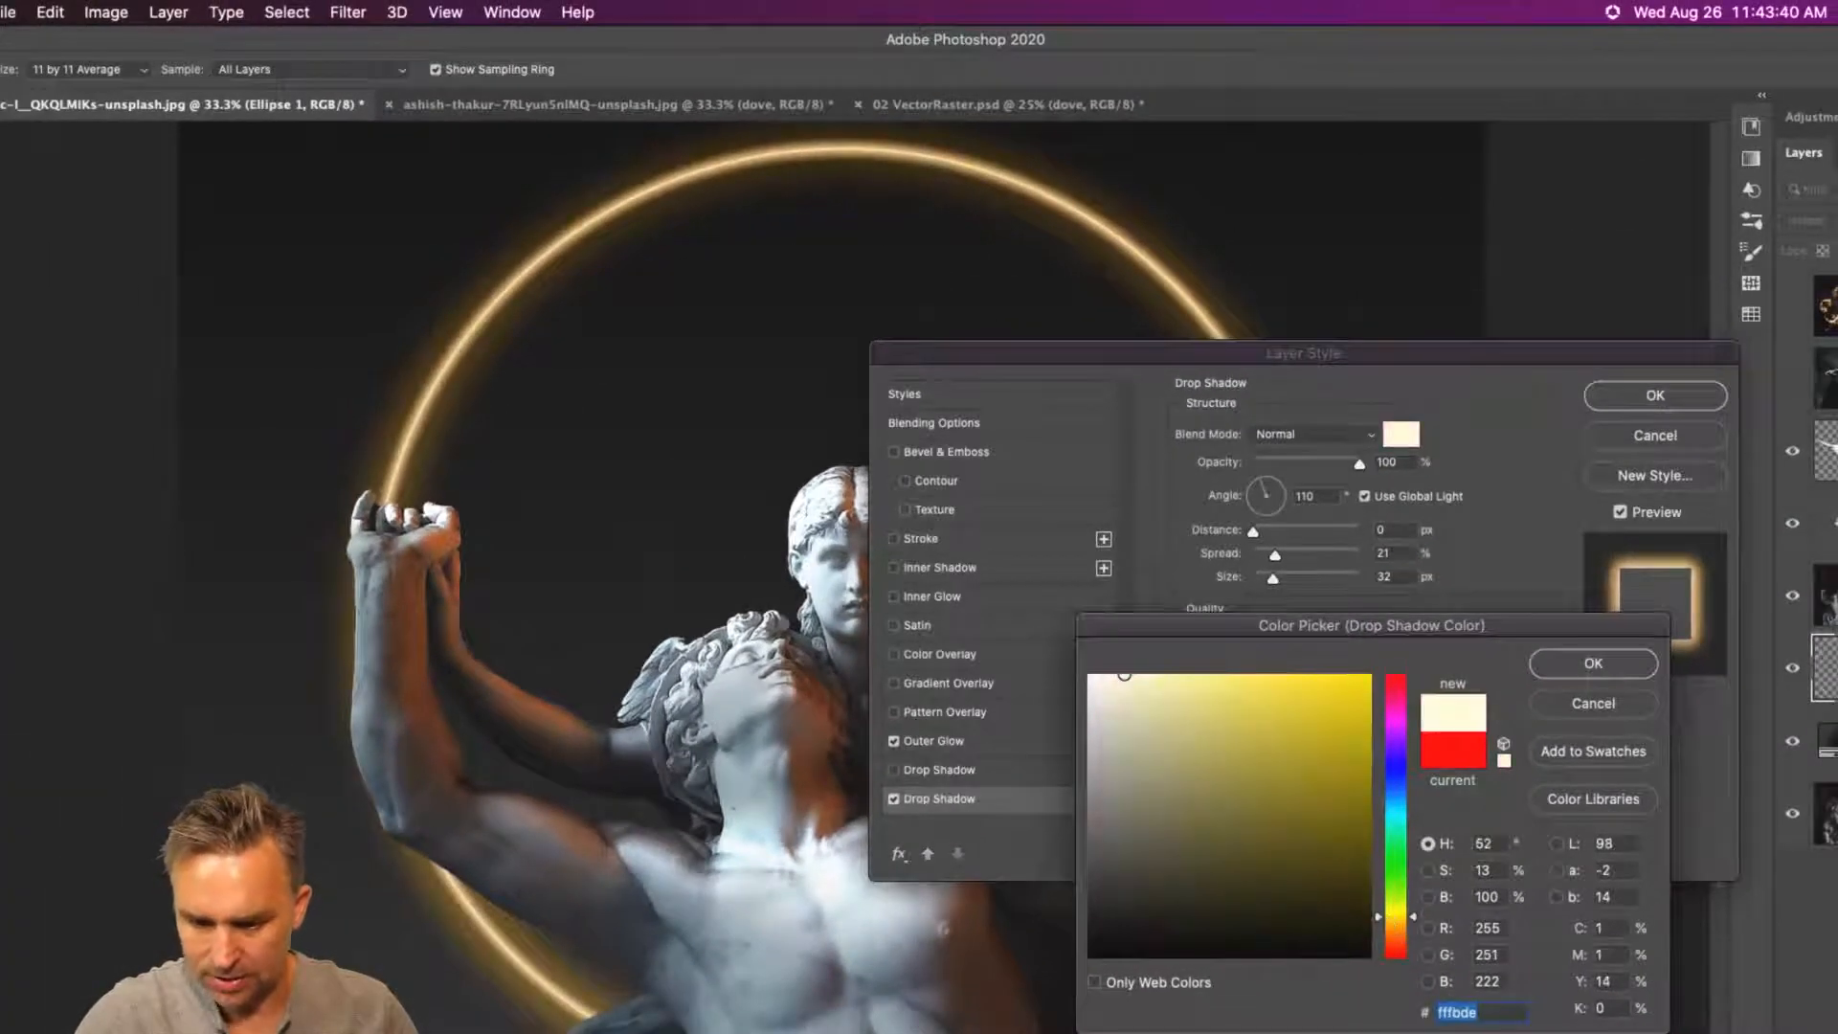
pyautogui.click(1103, 676)
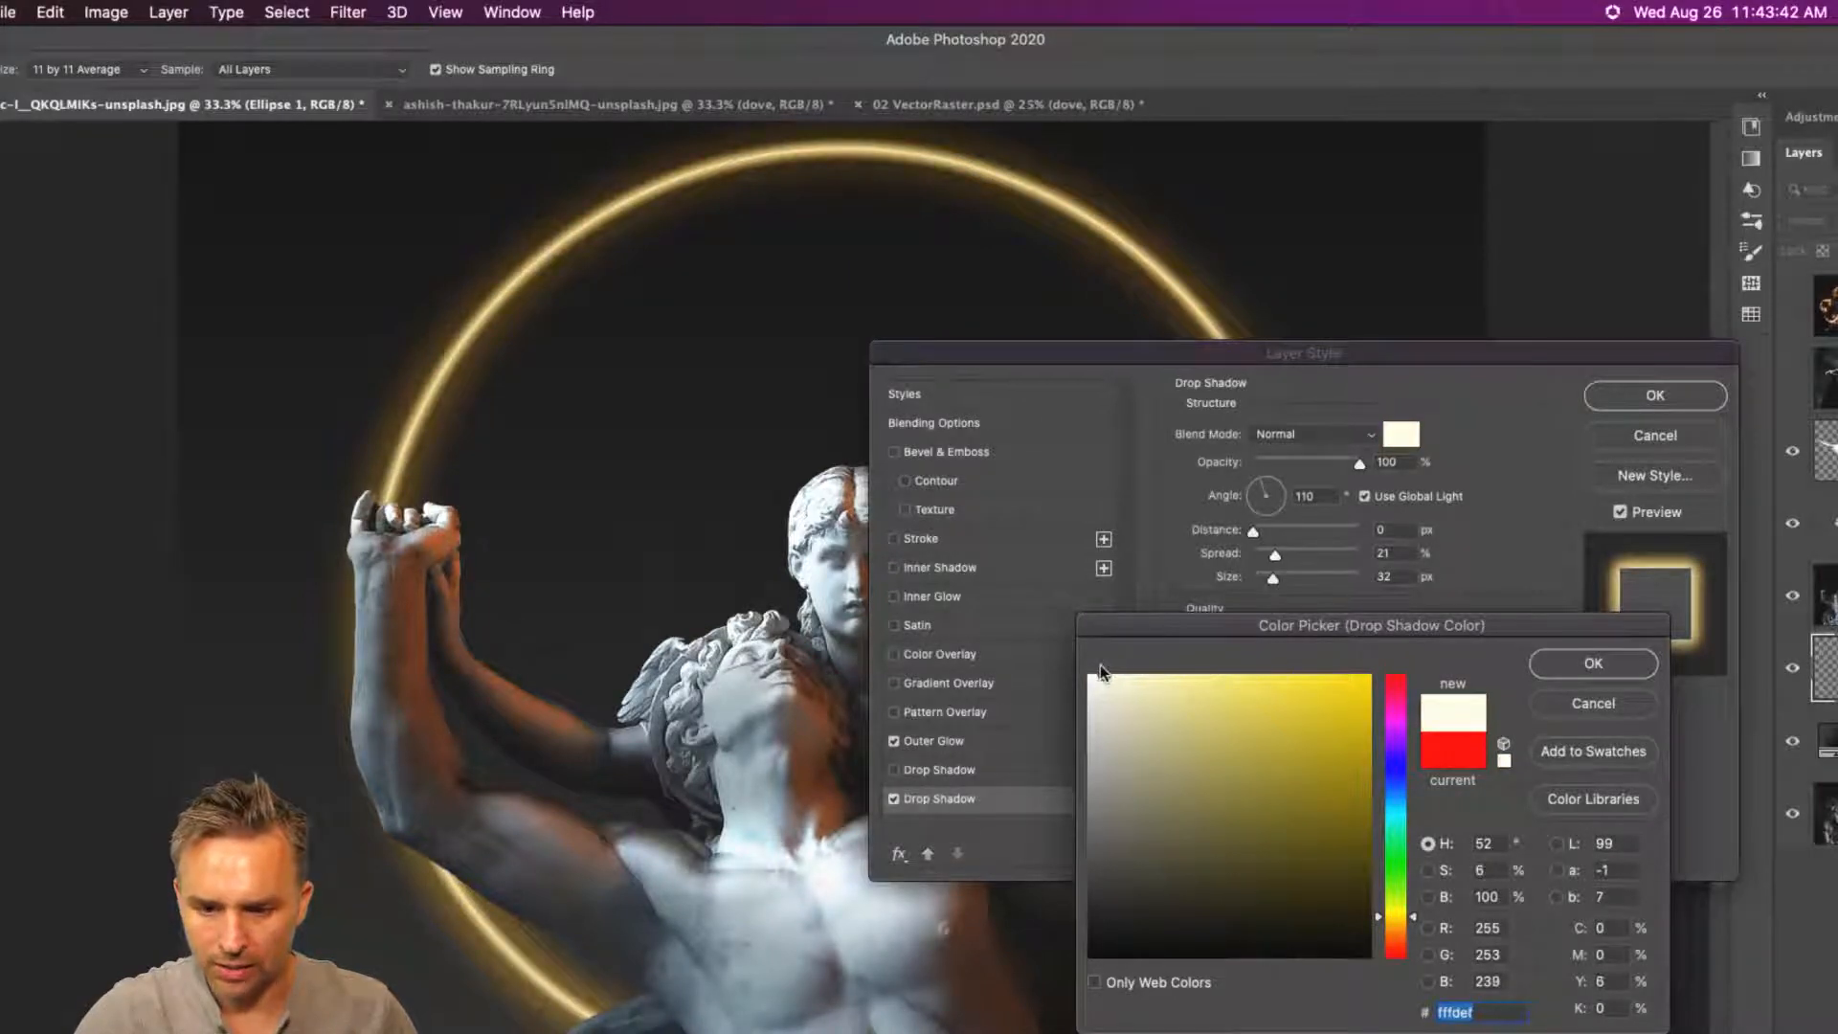
pyautogui.click(1593, 663)
# - Set the circle's drop shadow to the Overlay blend mode with a spread of 39%
pyautogui.click(1309, 435)
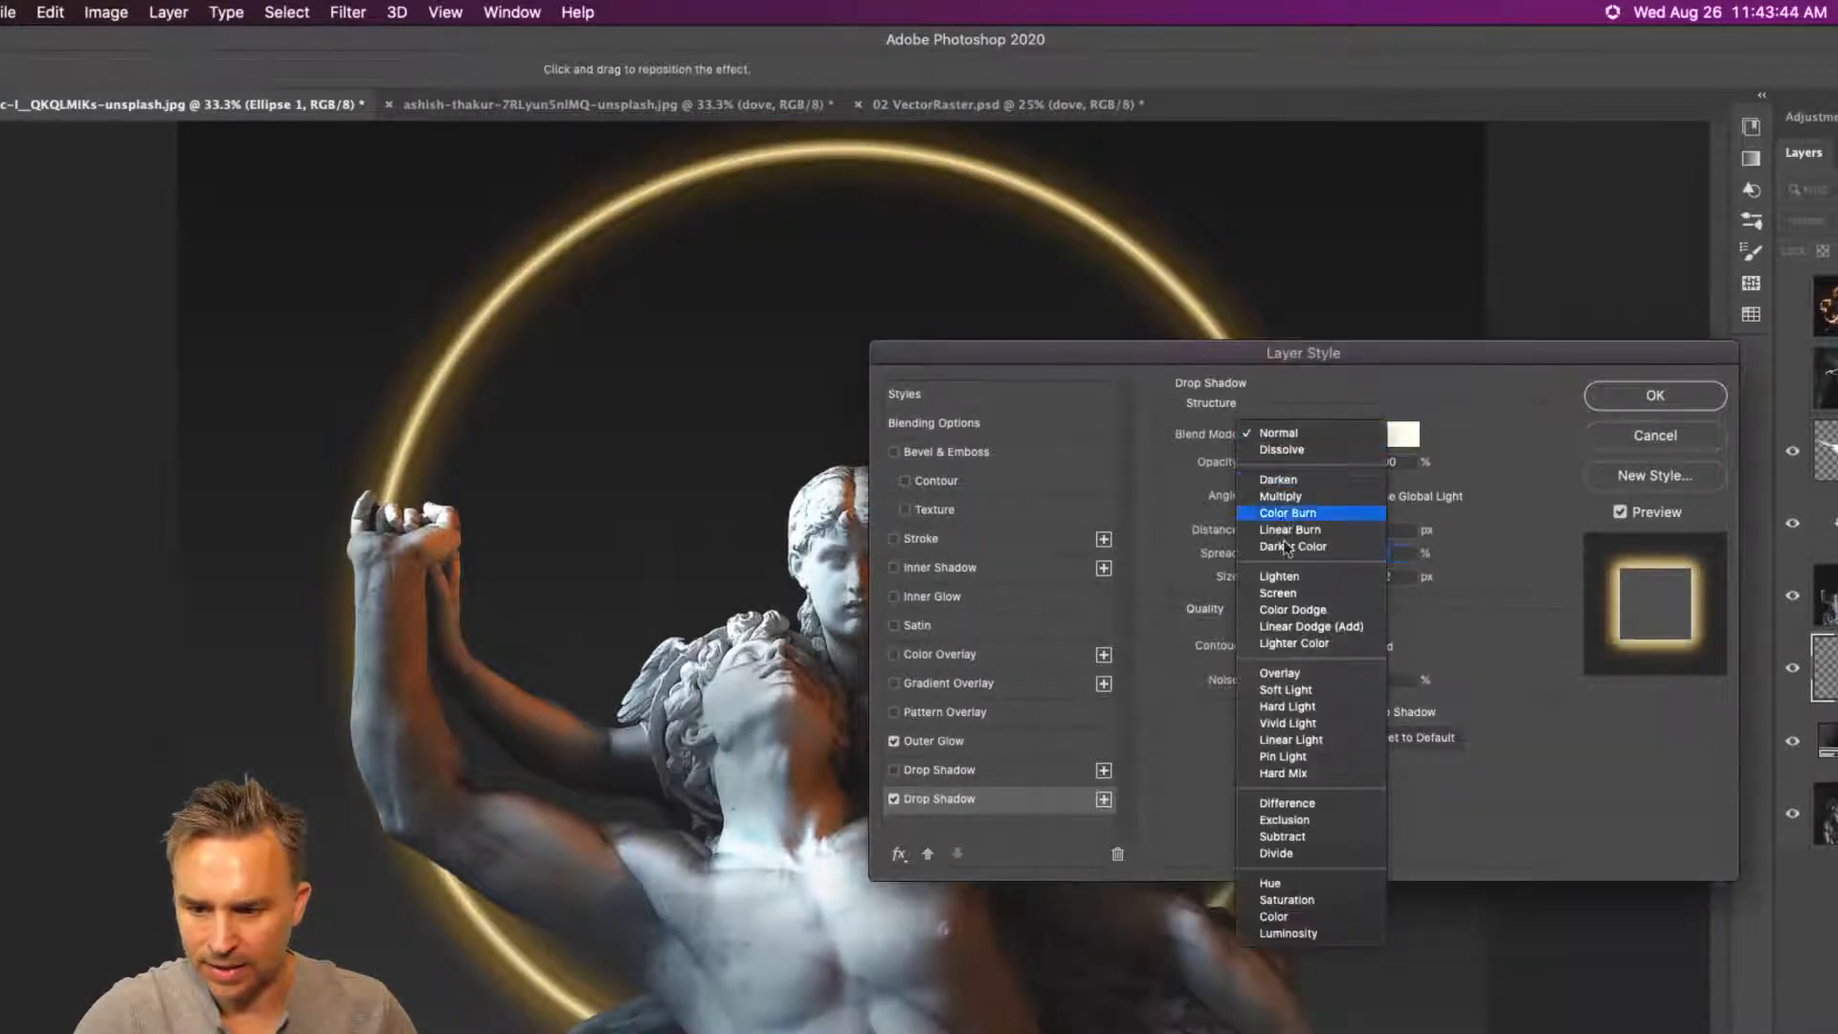
pyautogui.click(1272, 673)
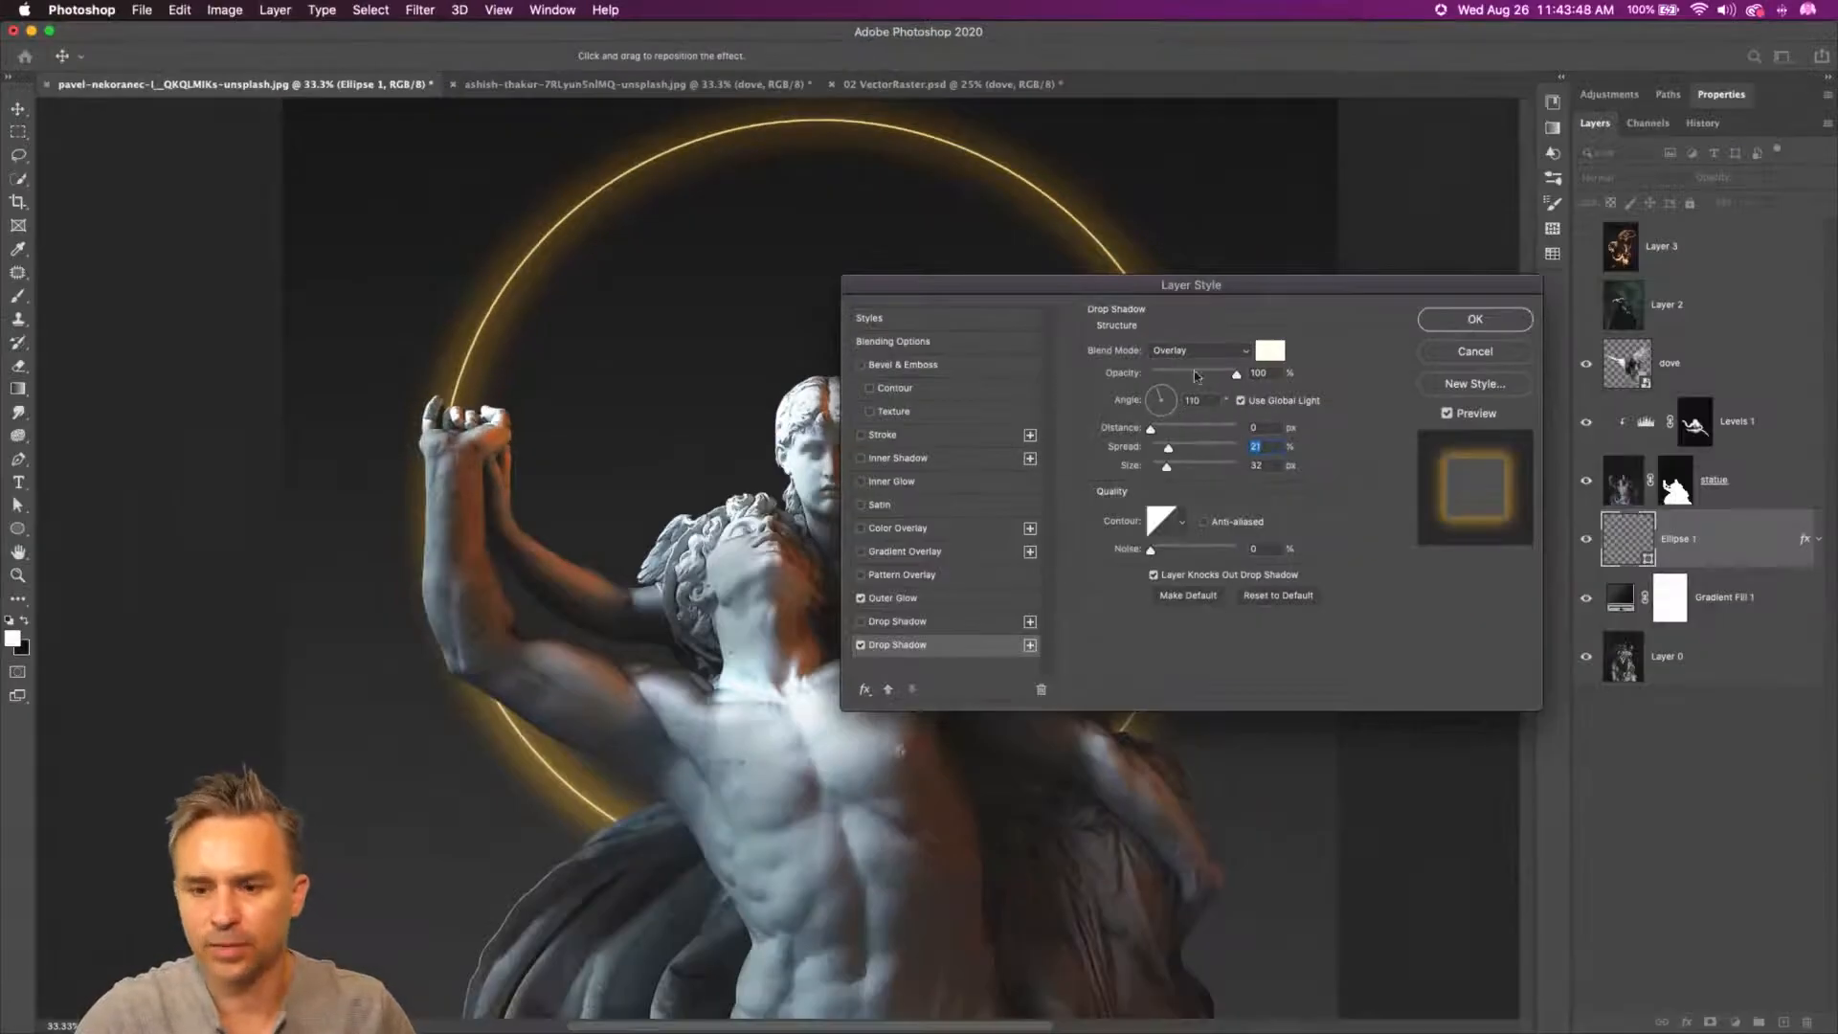
pyautogui.click(1236, 375)
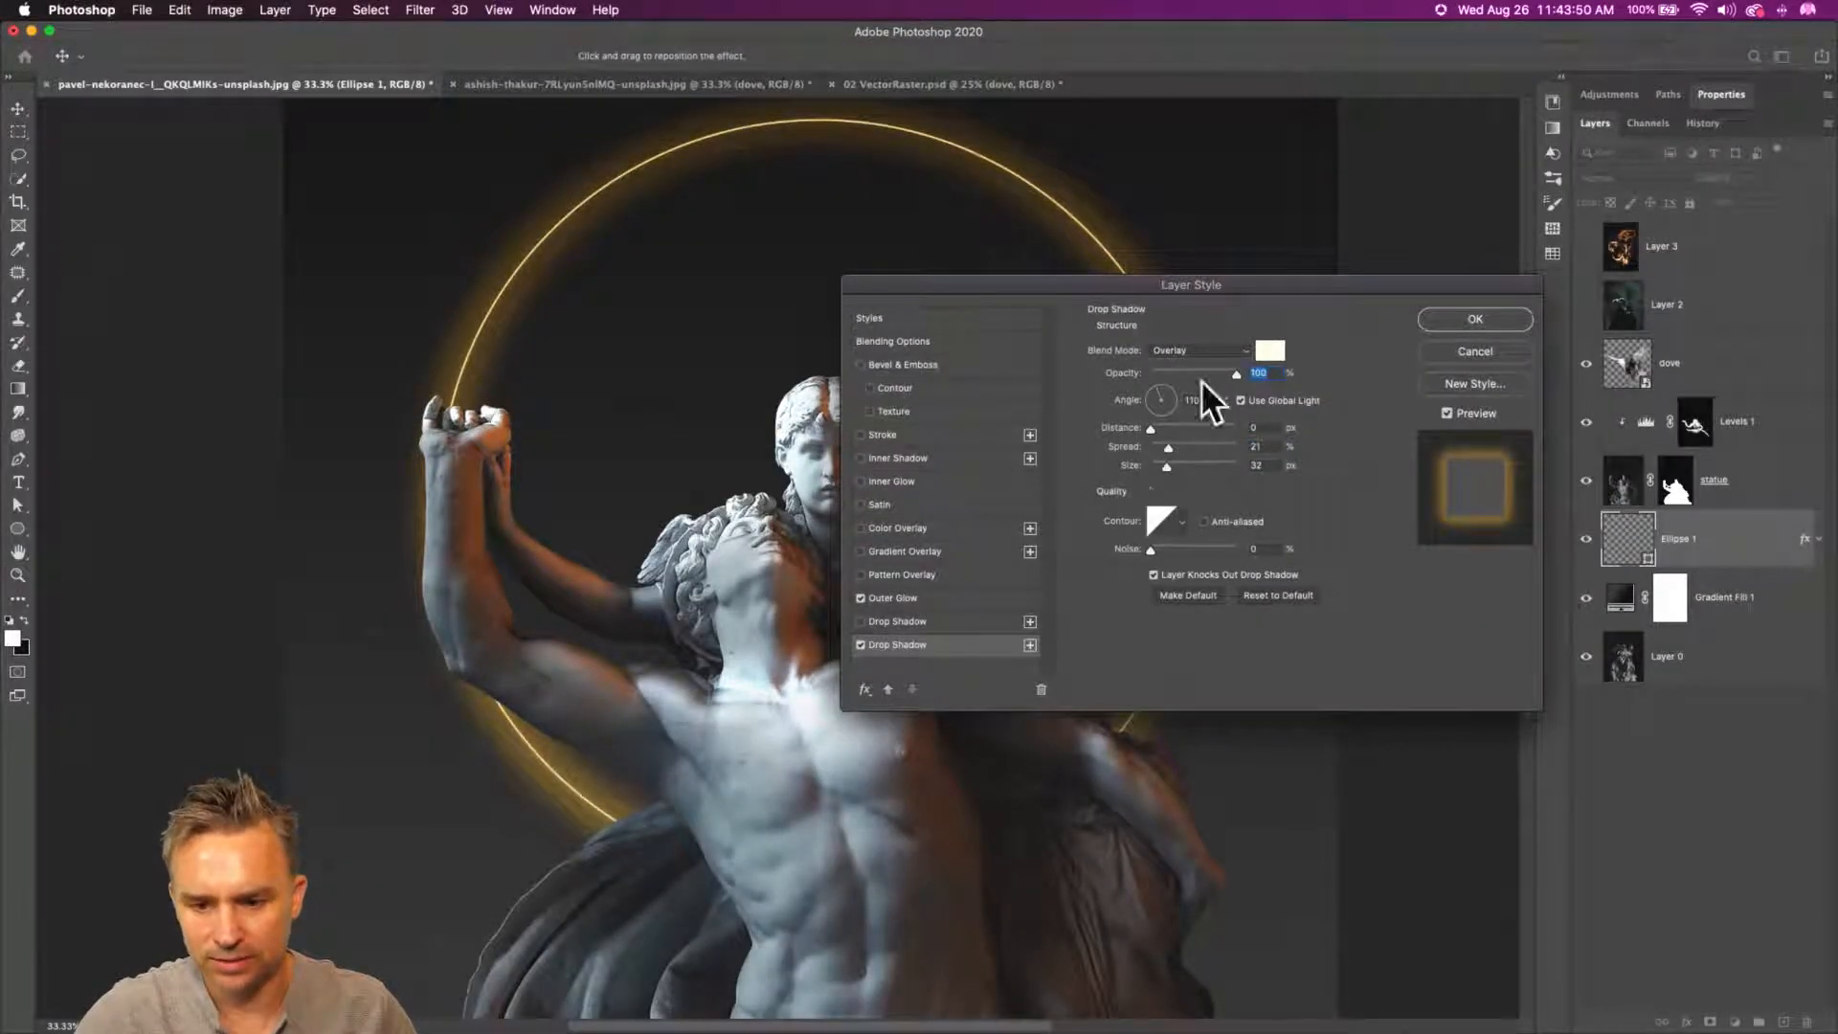
pyautogui.click(1189, 449)
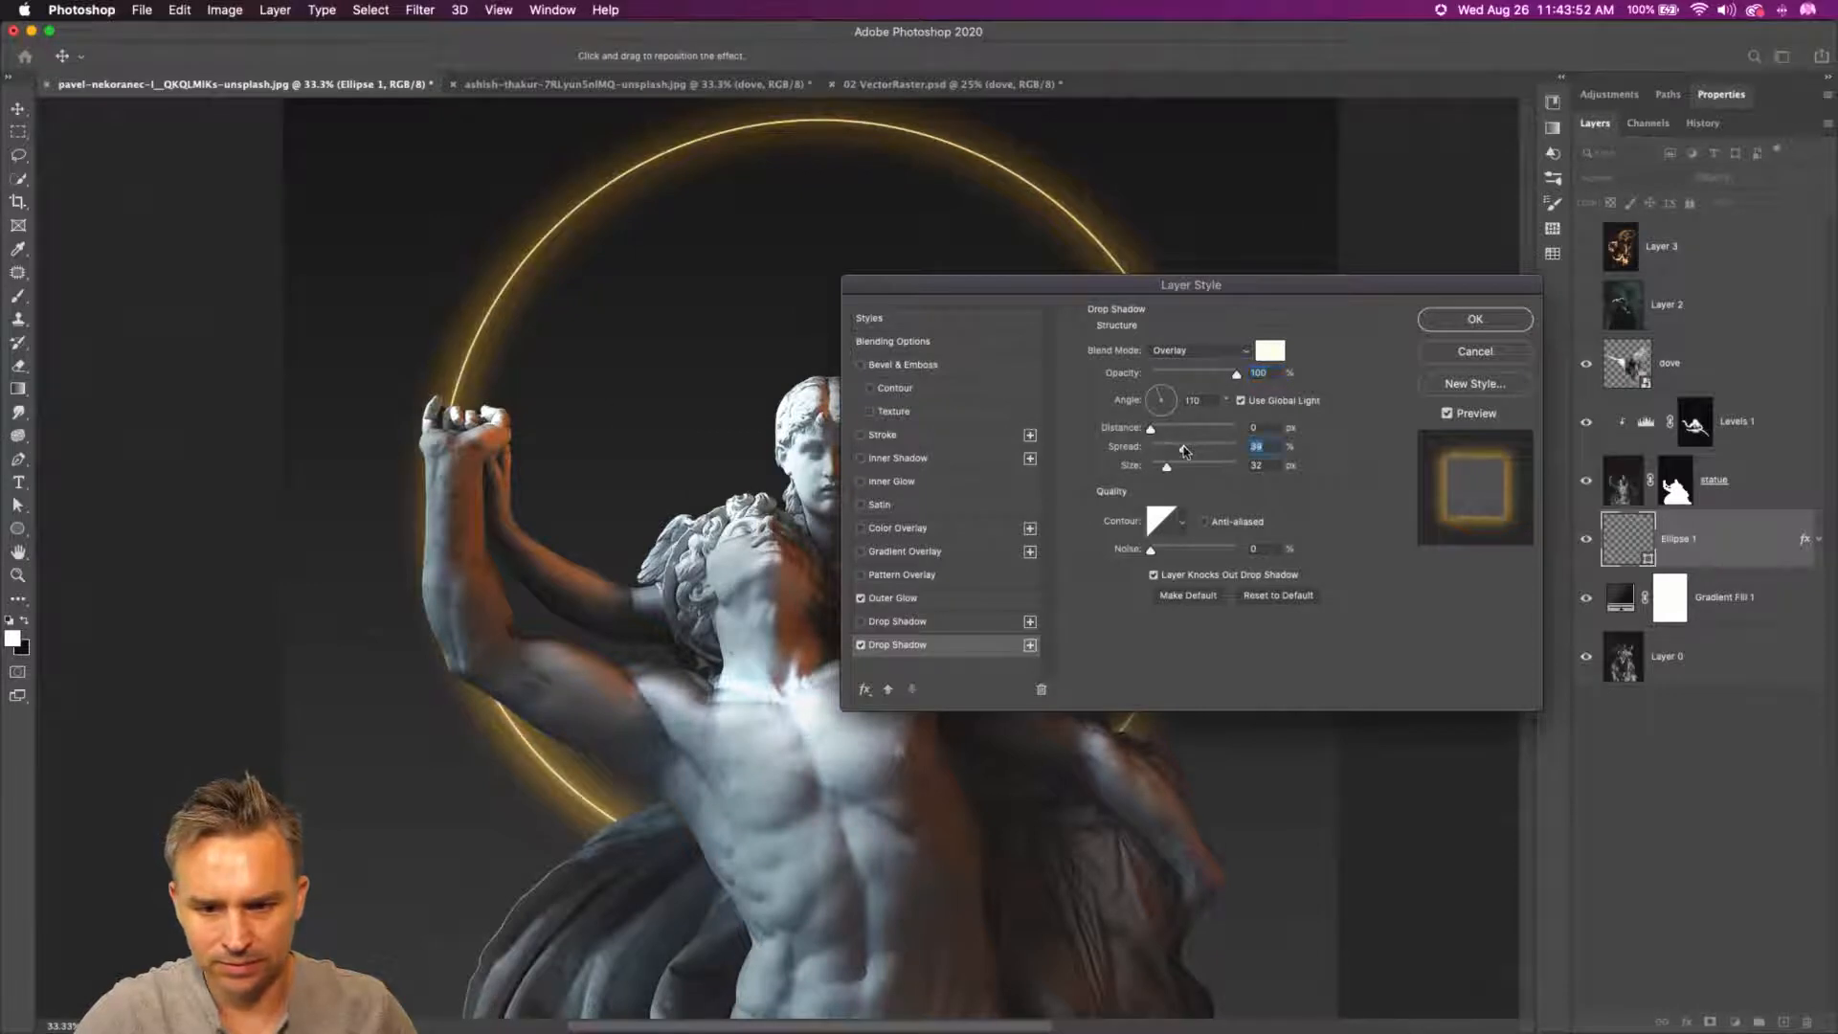
# - Set the drop shadow's size to 29 px and its blend mode to Soft Light, and apply the layer style
pyautogui.moveTo(1152, 431); pyautogui.dragTo(1166, 470)
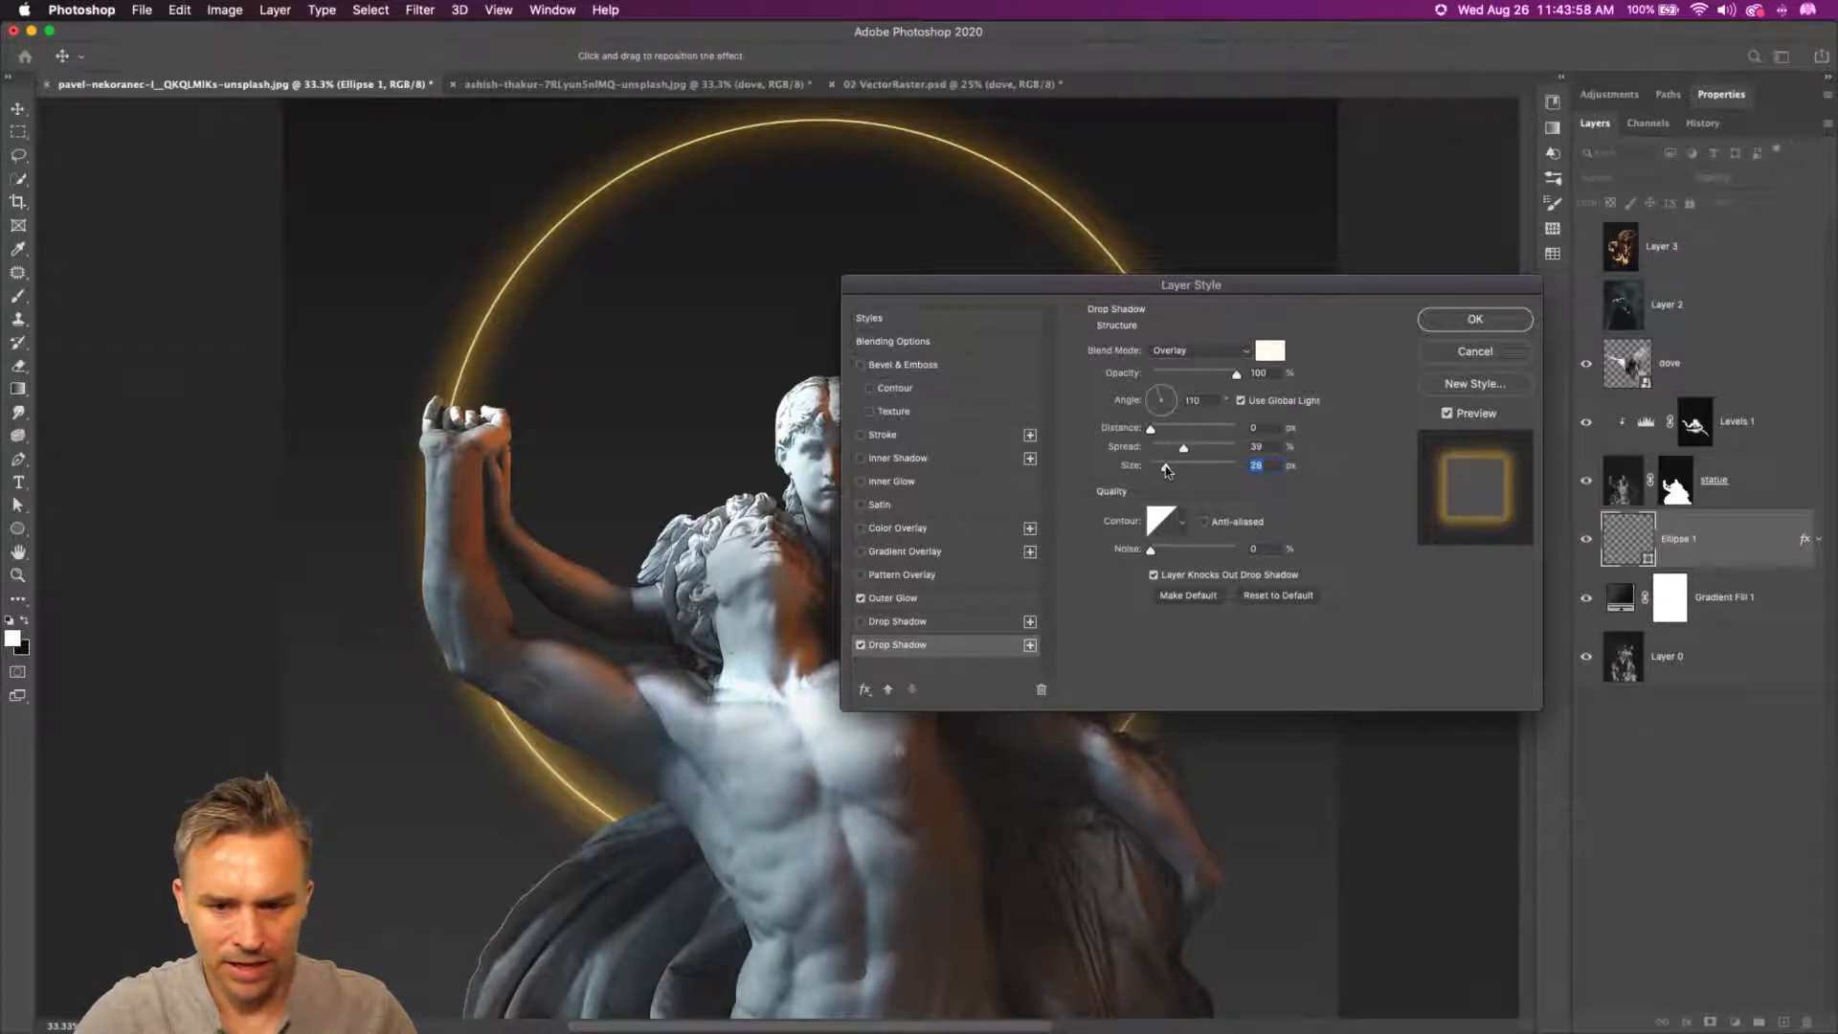
pyautogui.click(1216, 356)
pyautogui.click(1218, 362)
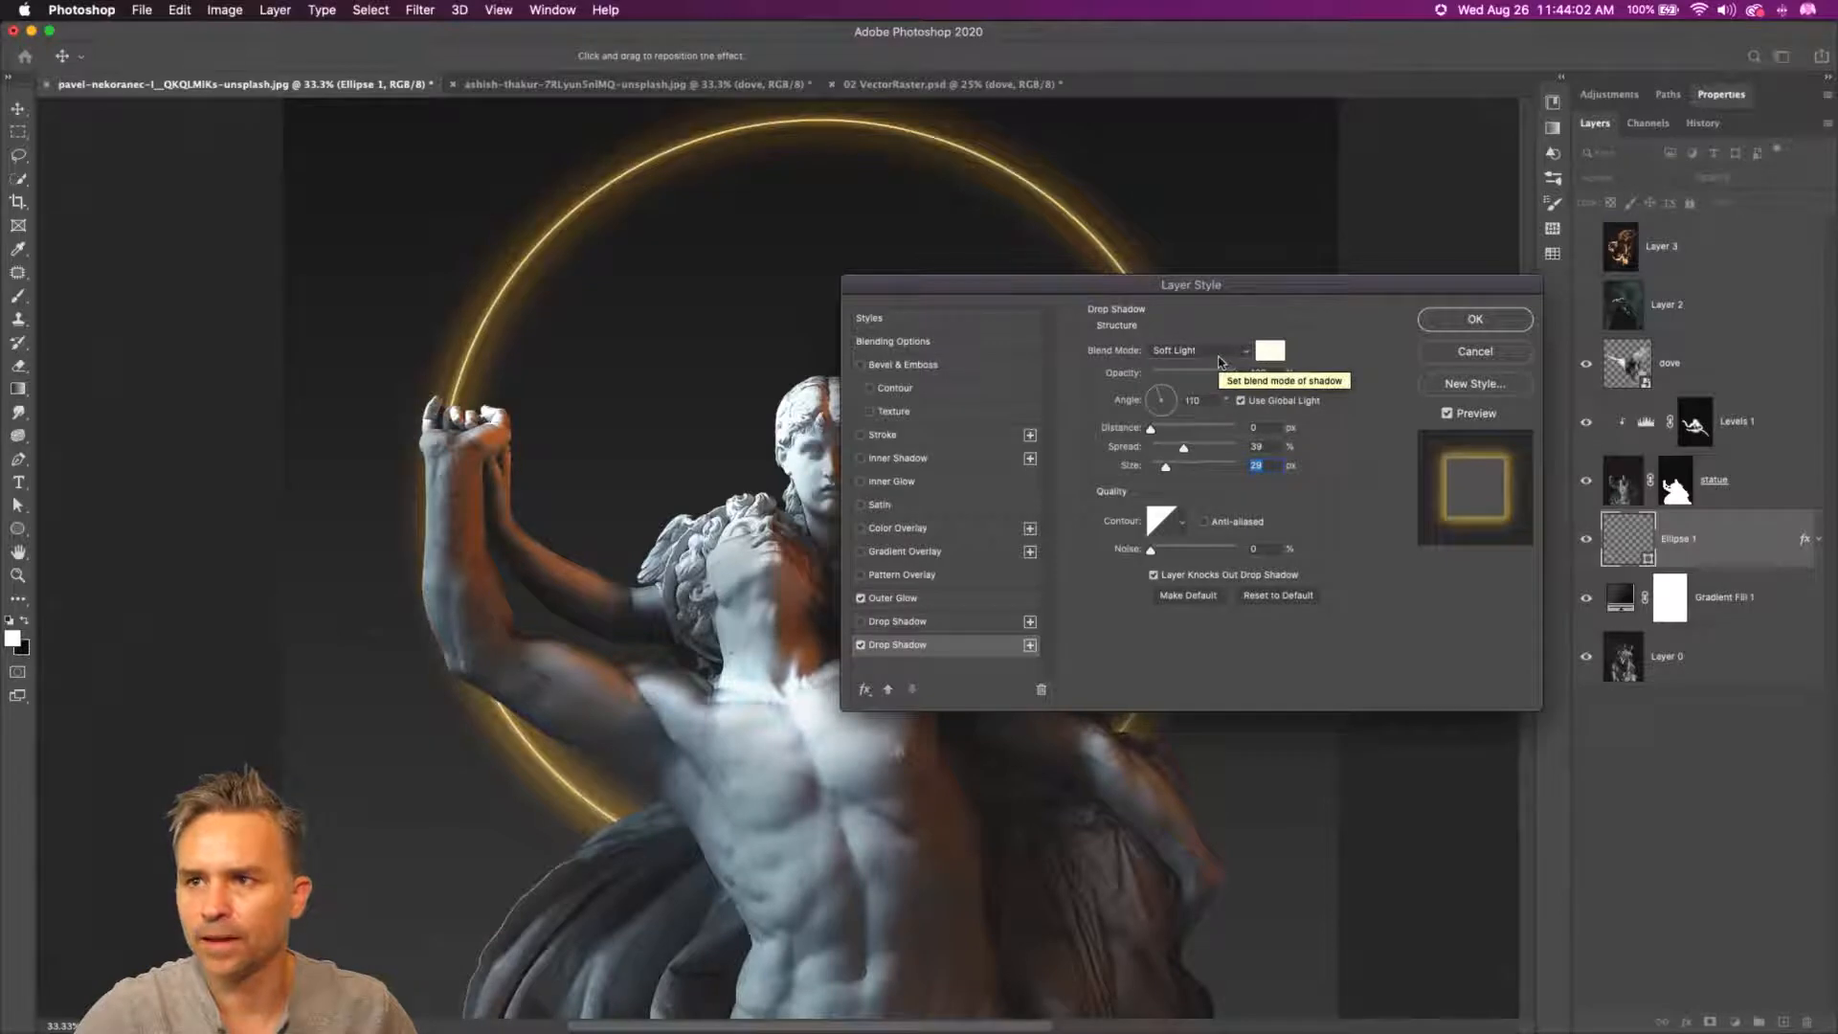
pyautogui.click(1425, 321)
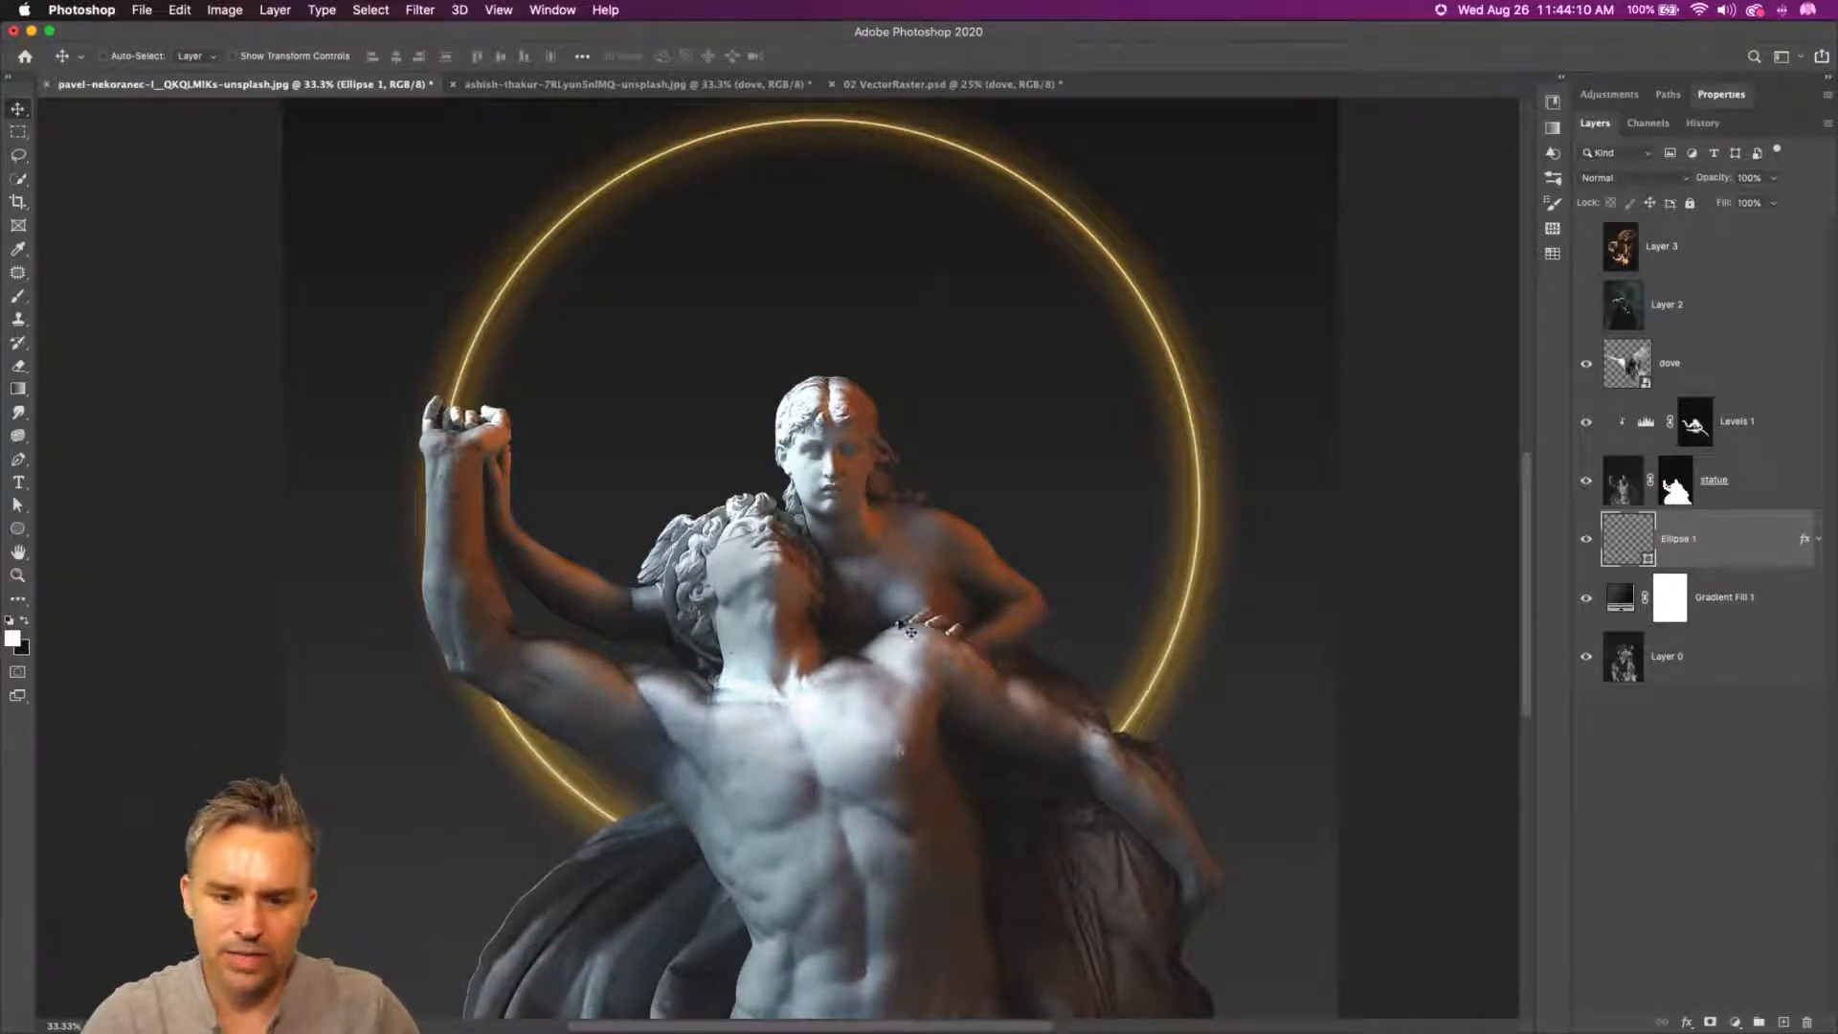
# - Change the Ellipse 1 layer's outer glow colour to orange, ff9c6c, and apply the layer style
pyautogui.click(1816, 539)
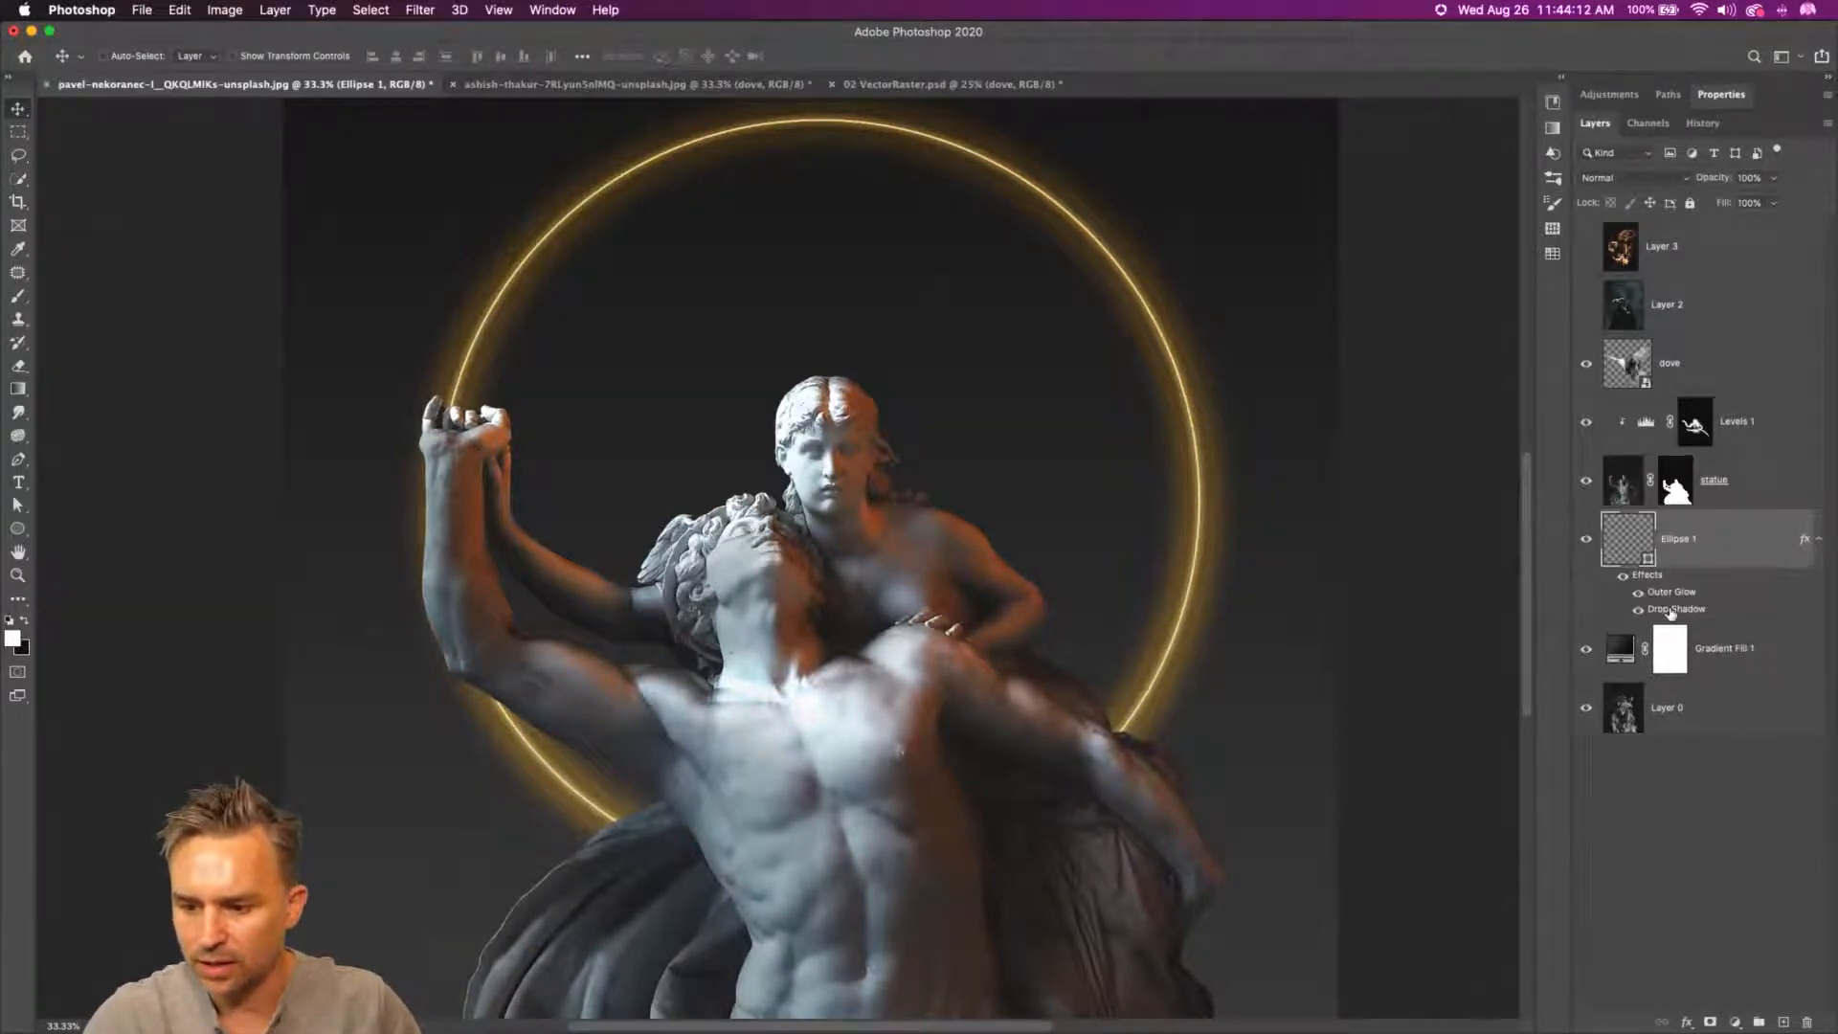
pyautogui.doubleClick(1673, 609)
pyautogui.click(933, 599)
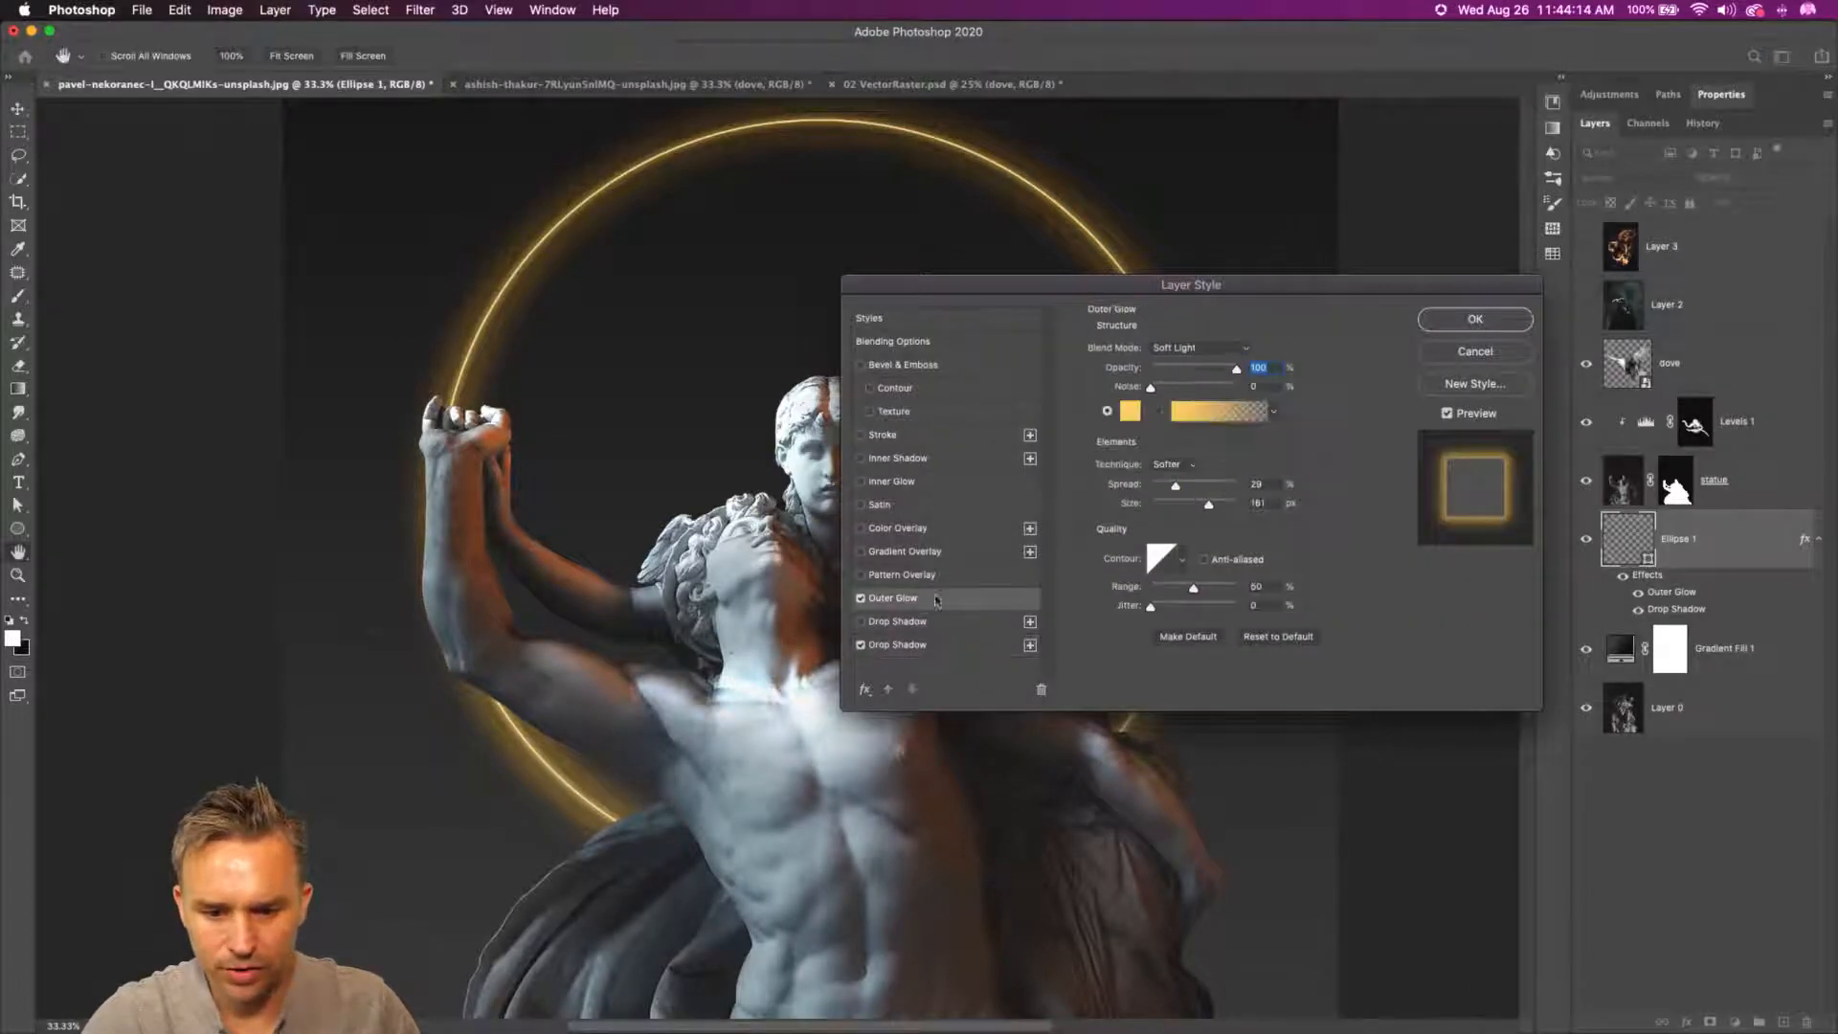
pyautogui.click(1133, 412)
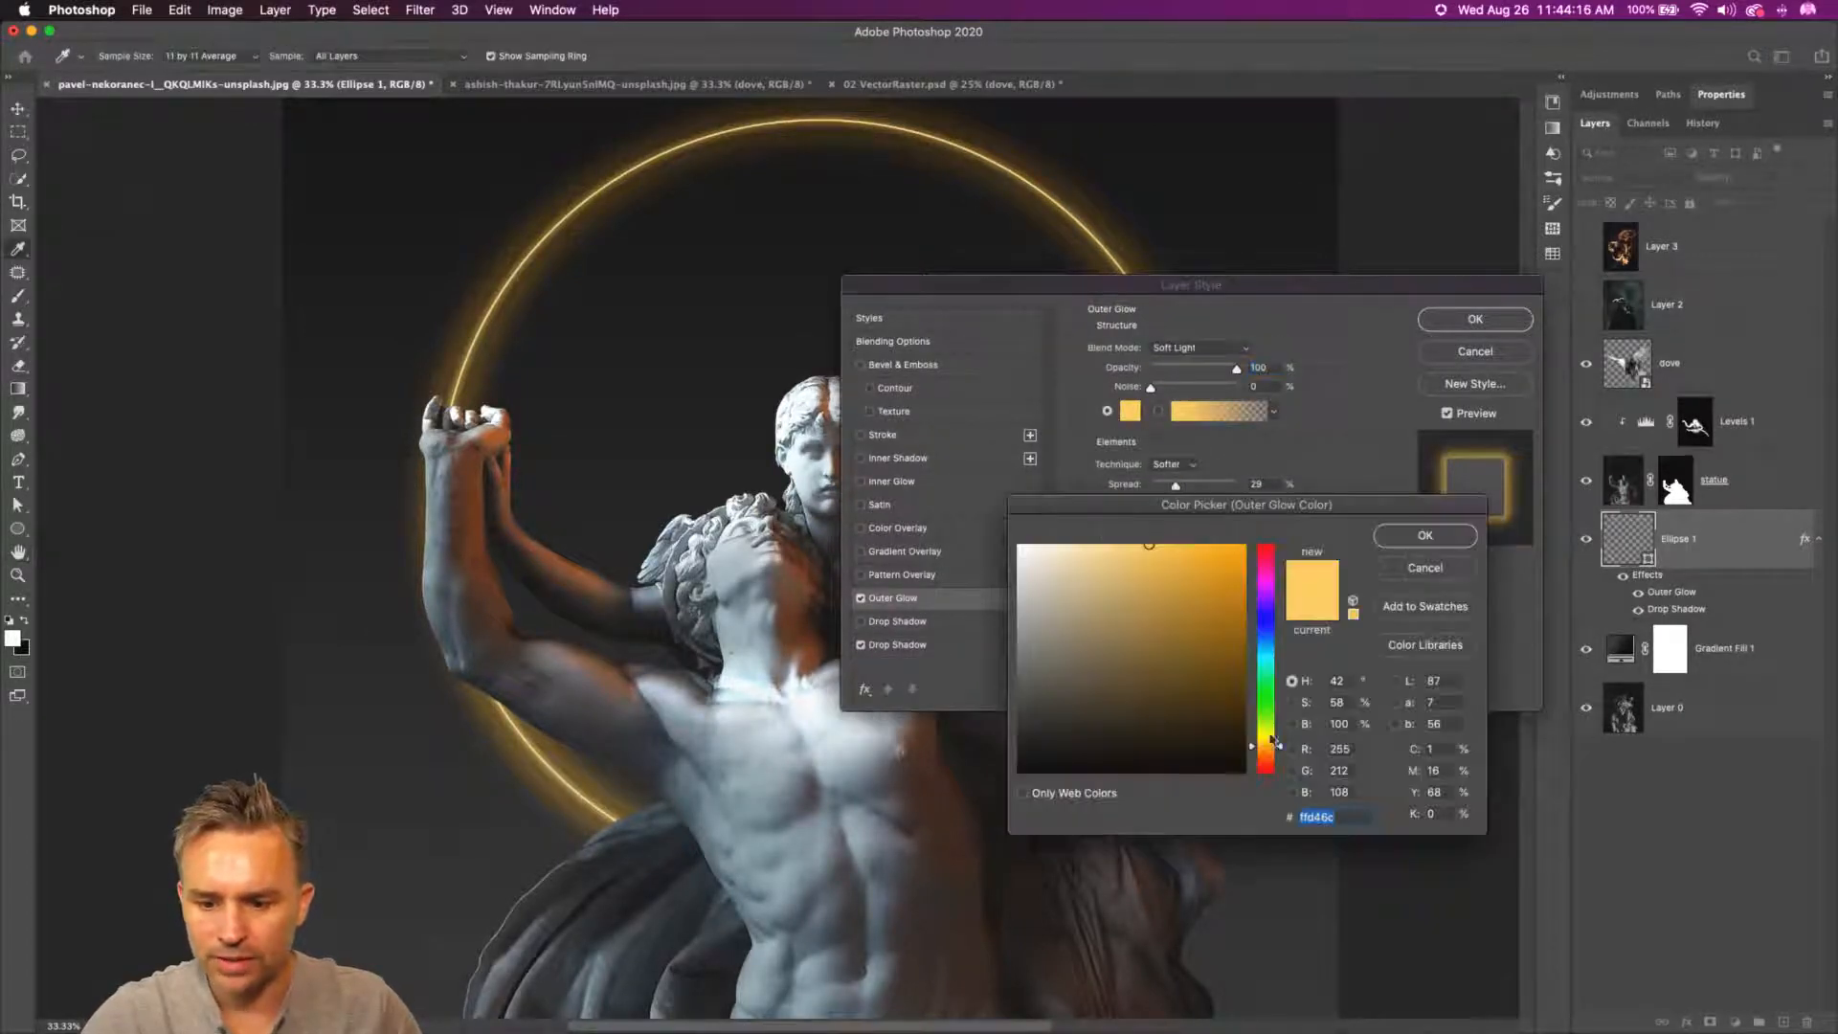
pyautogui.moveTo(1275, 740); pyautogui.dragTo(1266, 763)
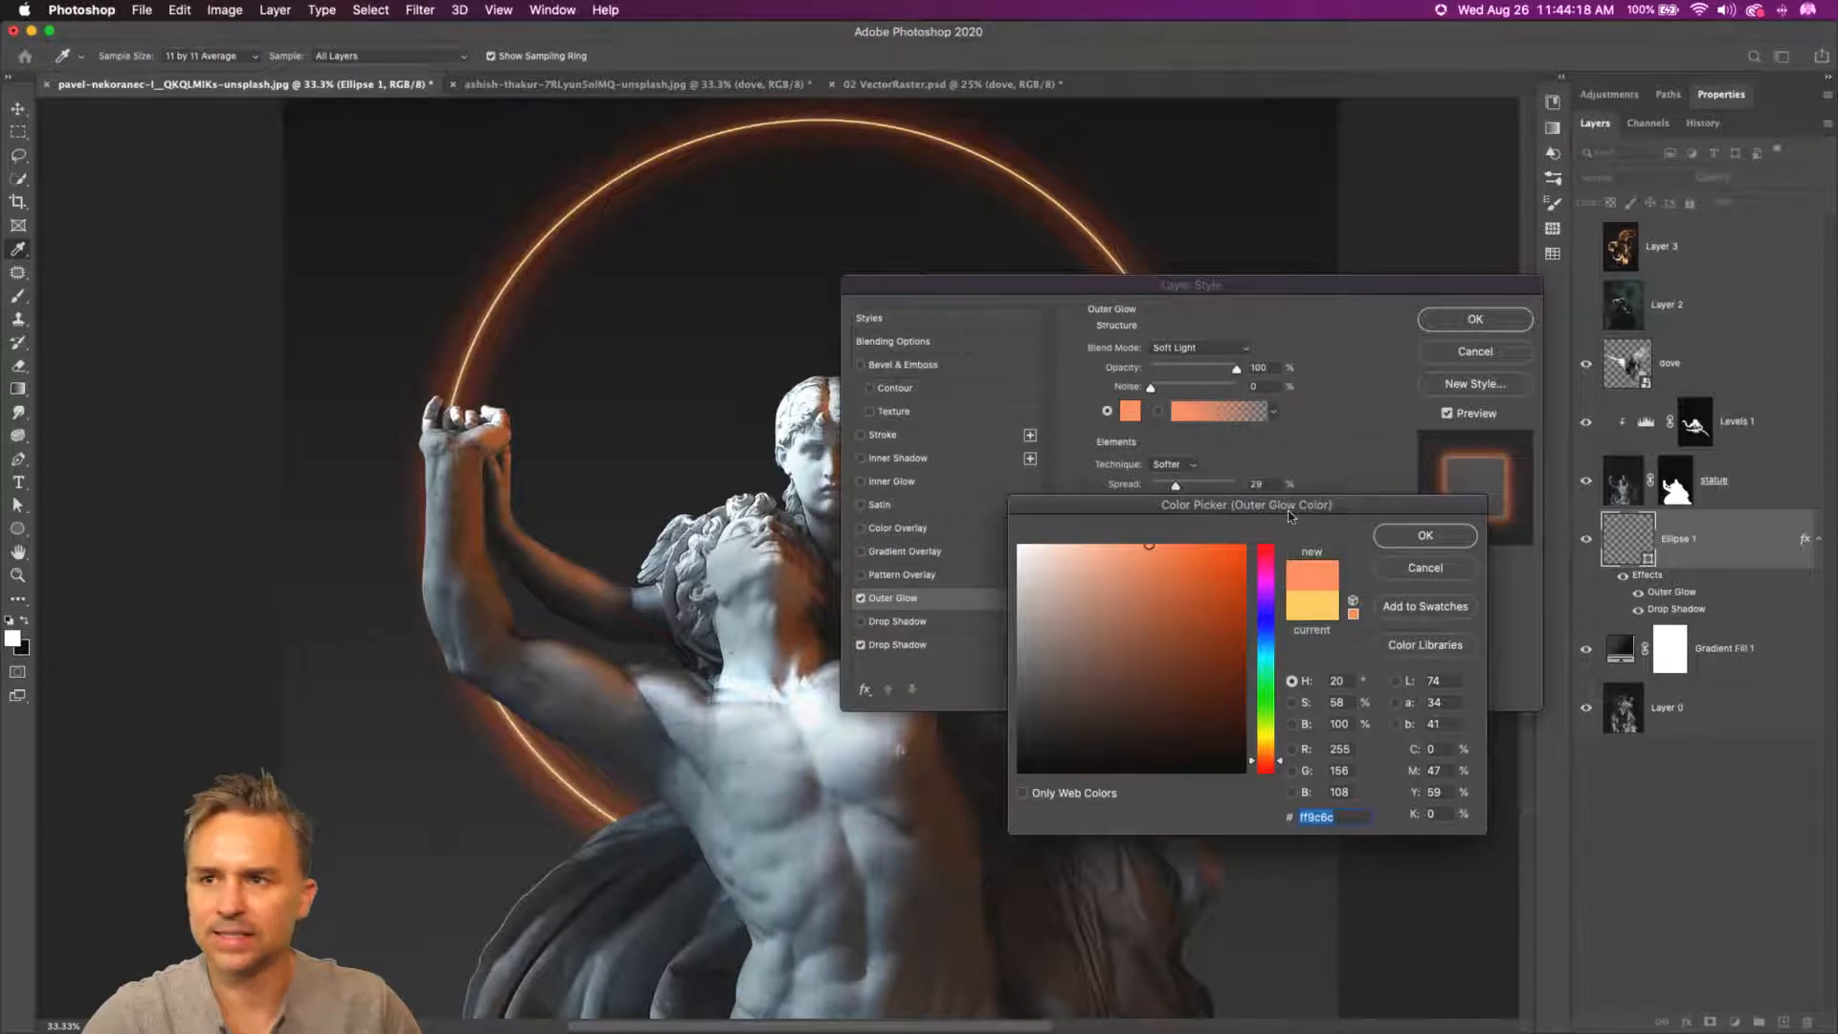
pyautogui.click(1454, 536)
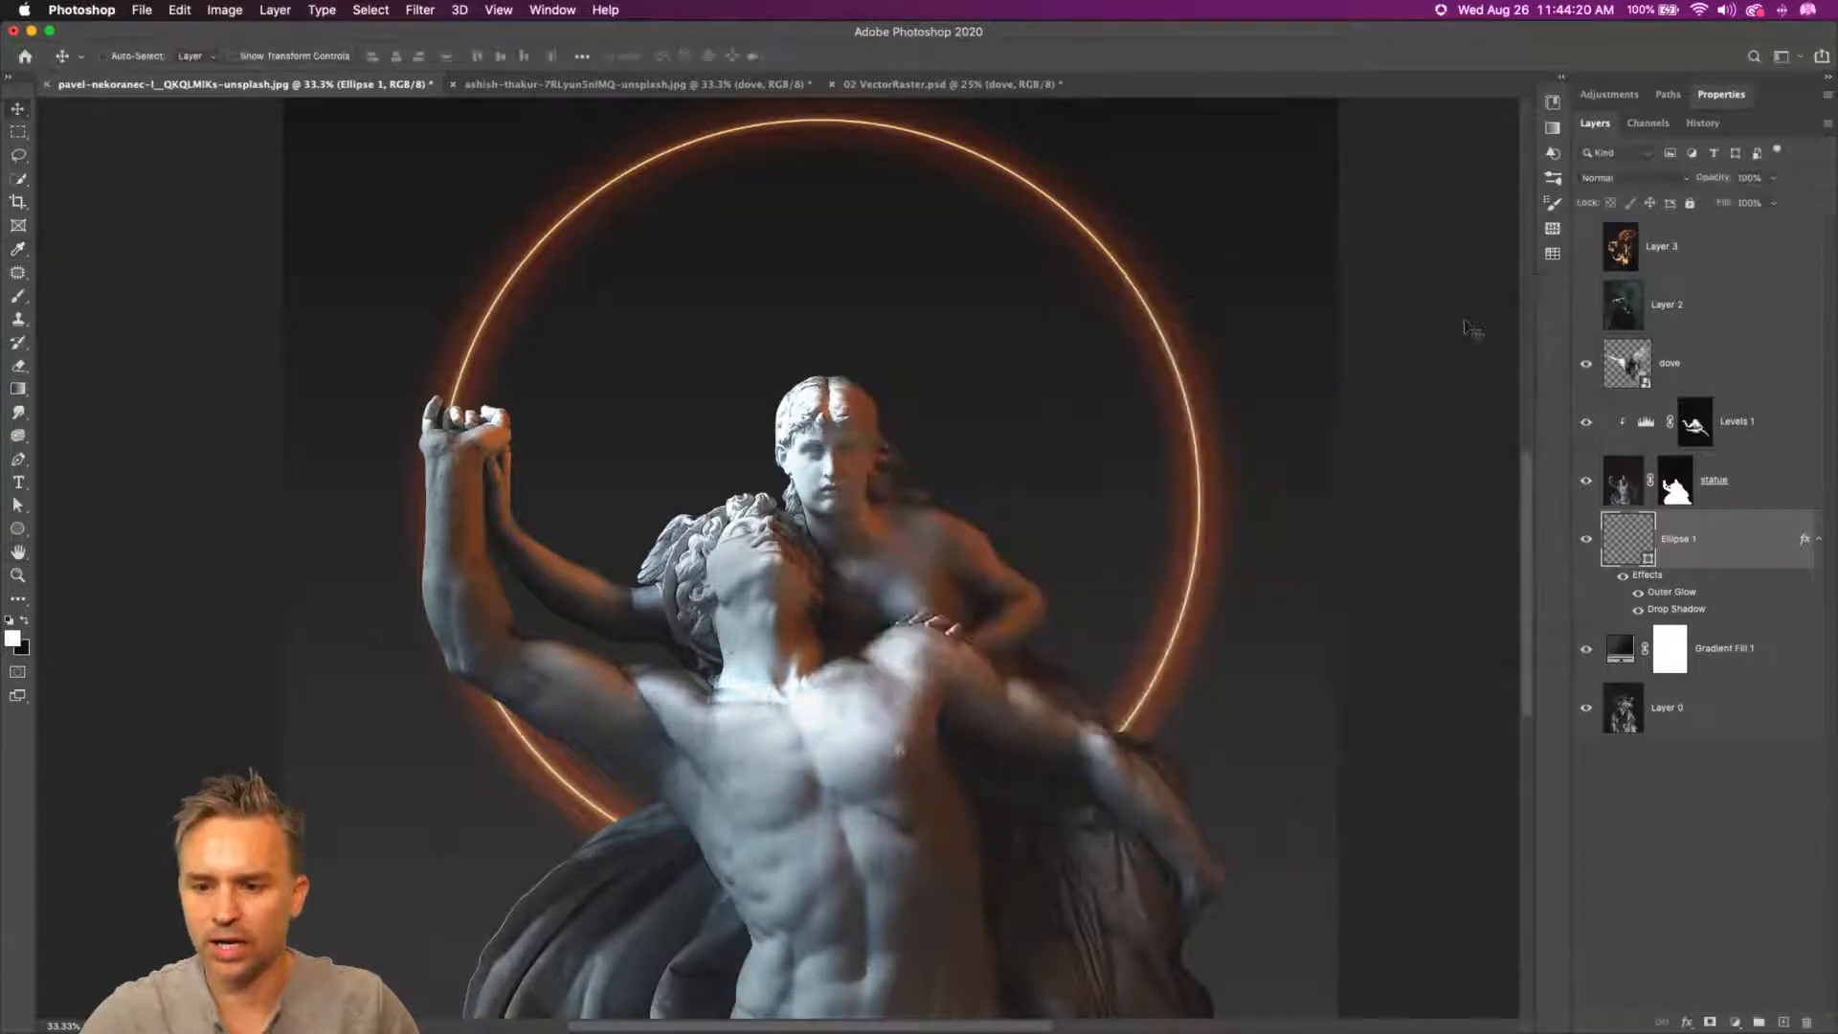
pyautogui.click(1470, 324)
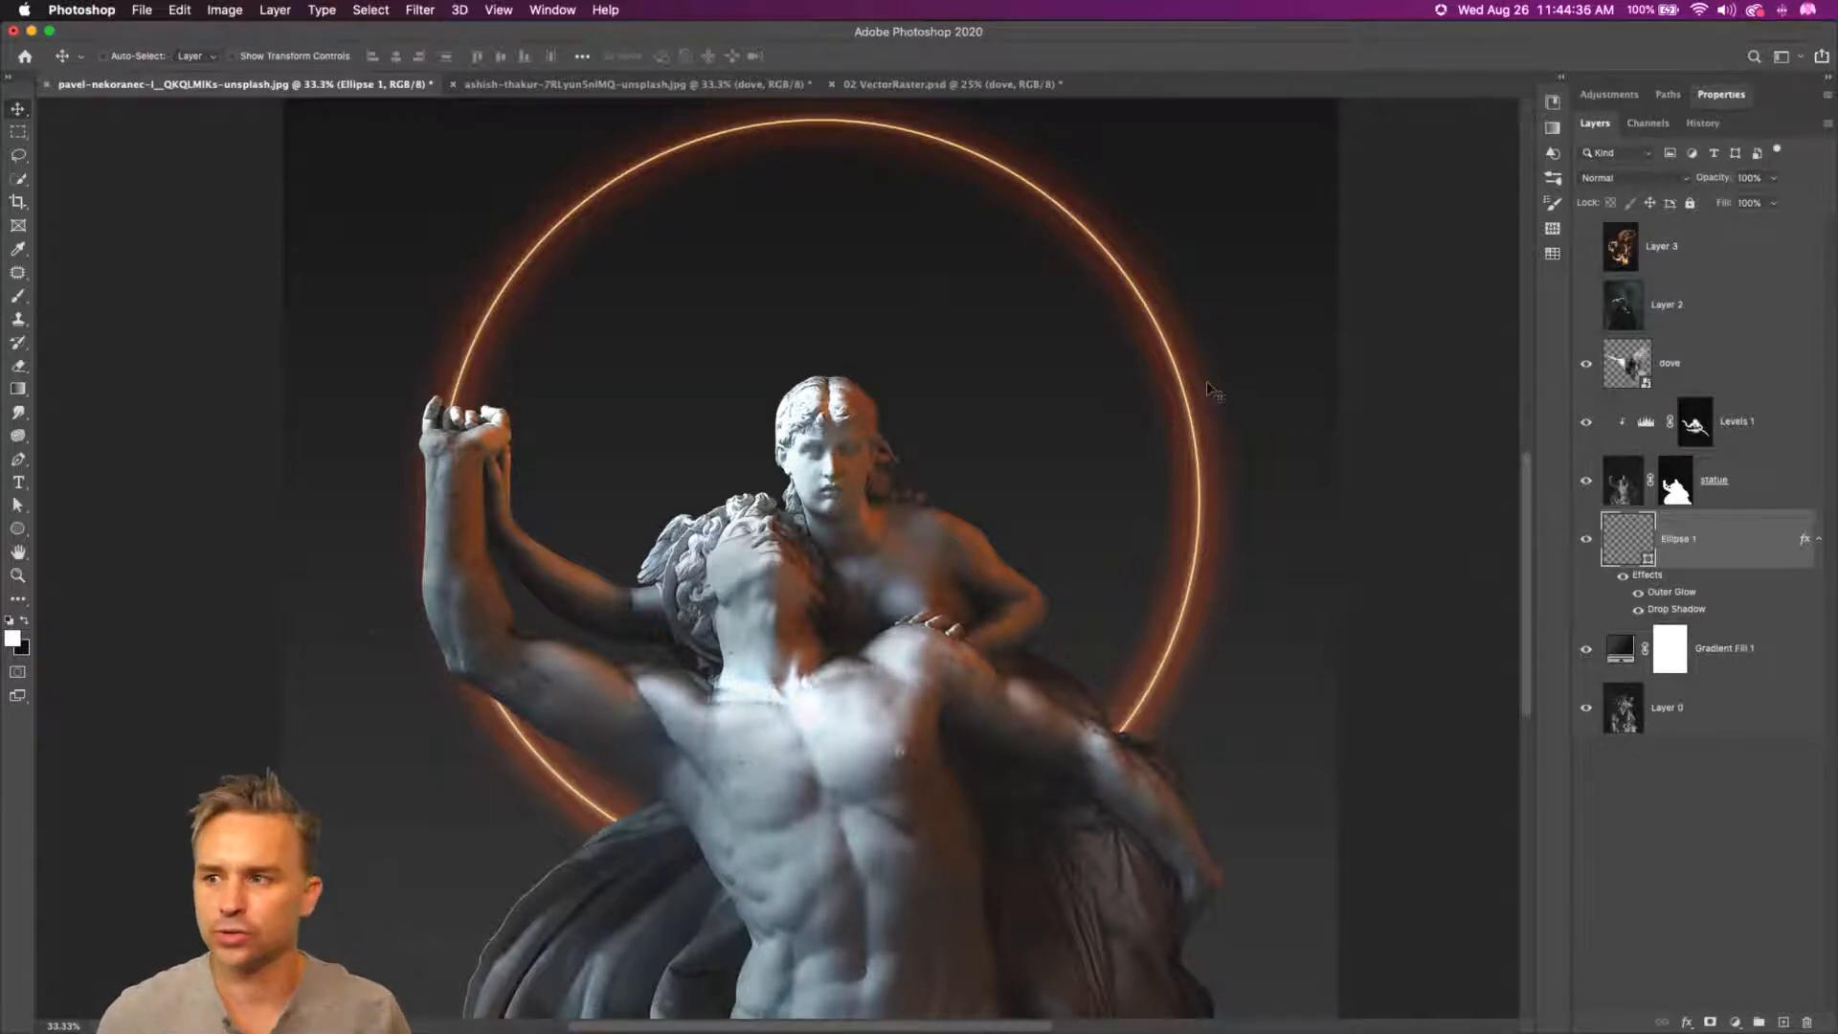
# - Create a new layer directly above Ellipse 1 and set the foreground colour to a light orange
pyautogui.click(1783, 1023)
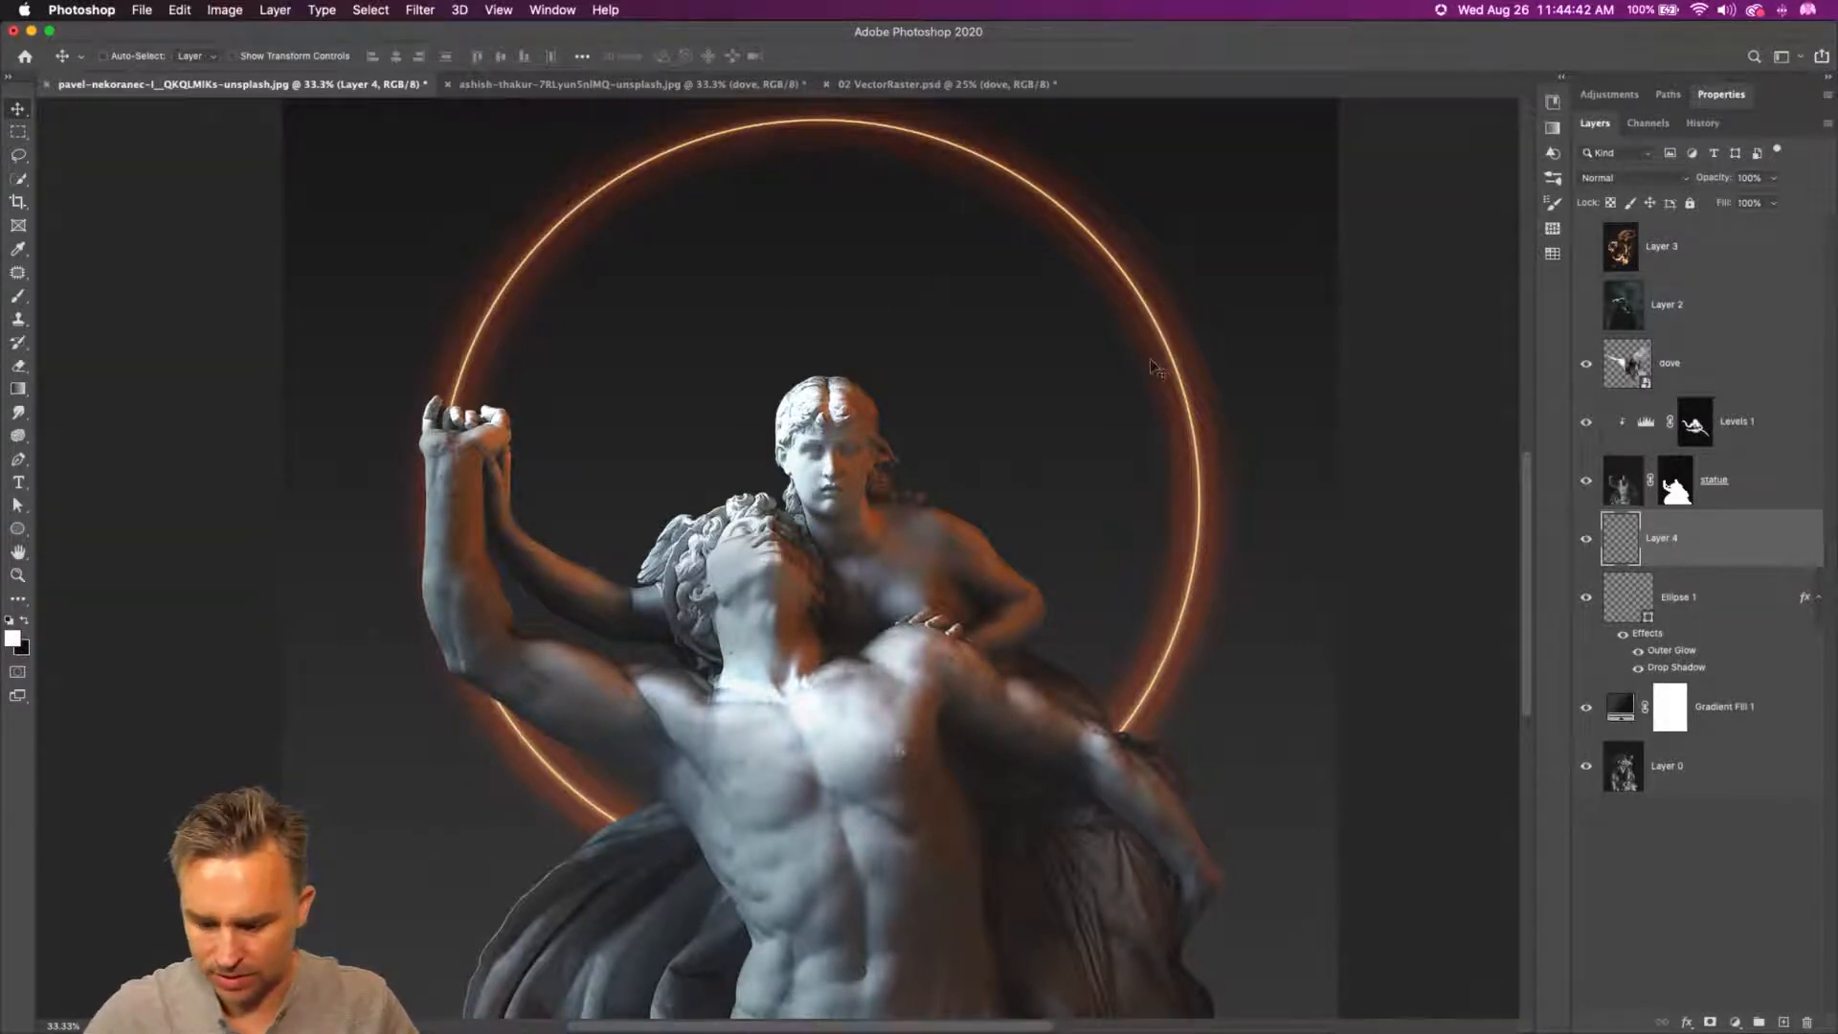
pyautogui.click(13, 638)
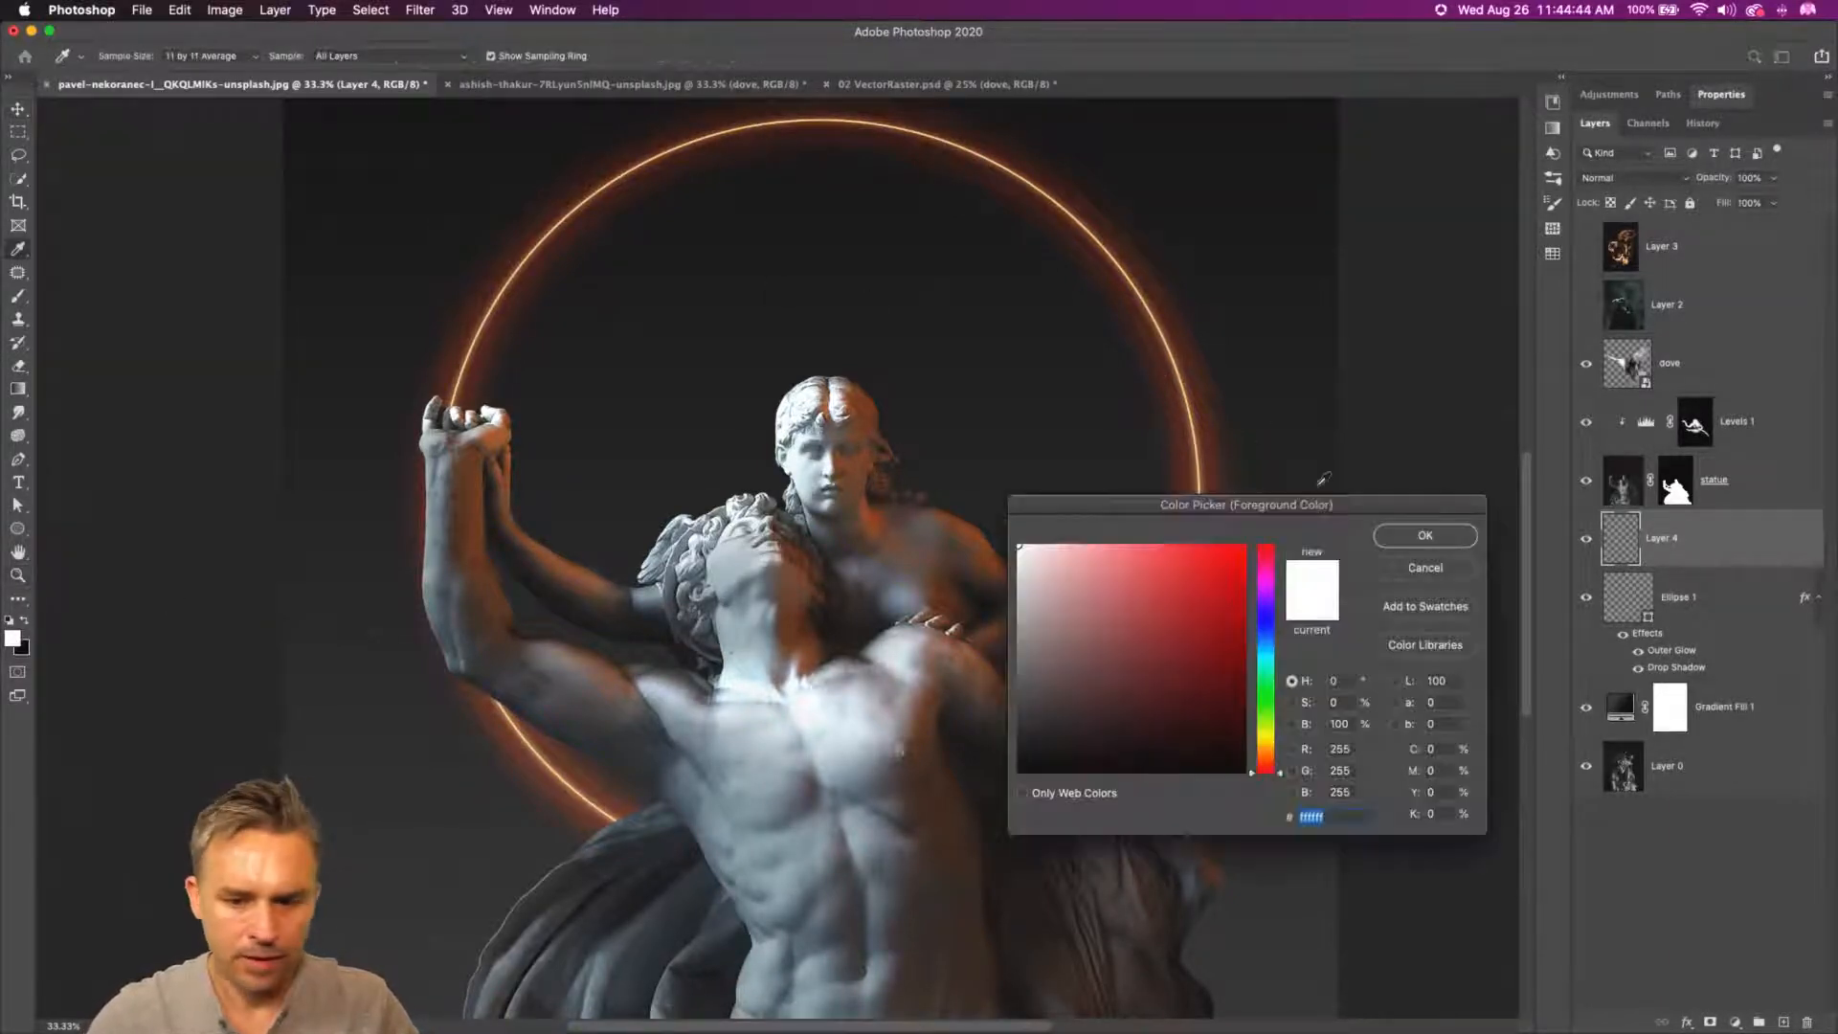
pyautogui.click(1243, 548)
pyautogui.moveTo(1266, 693); pyautogui.dragTo(1266, 748)
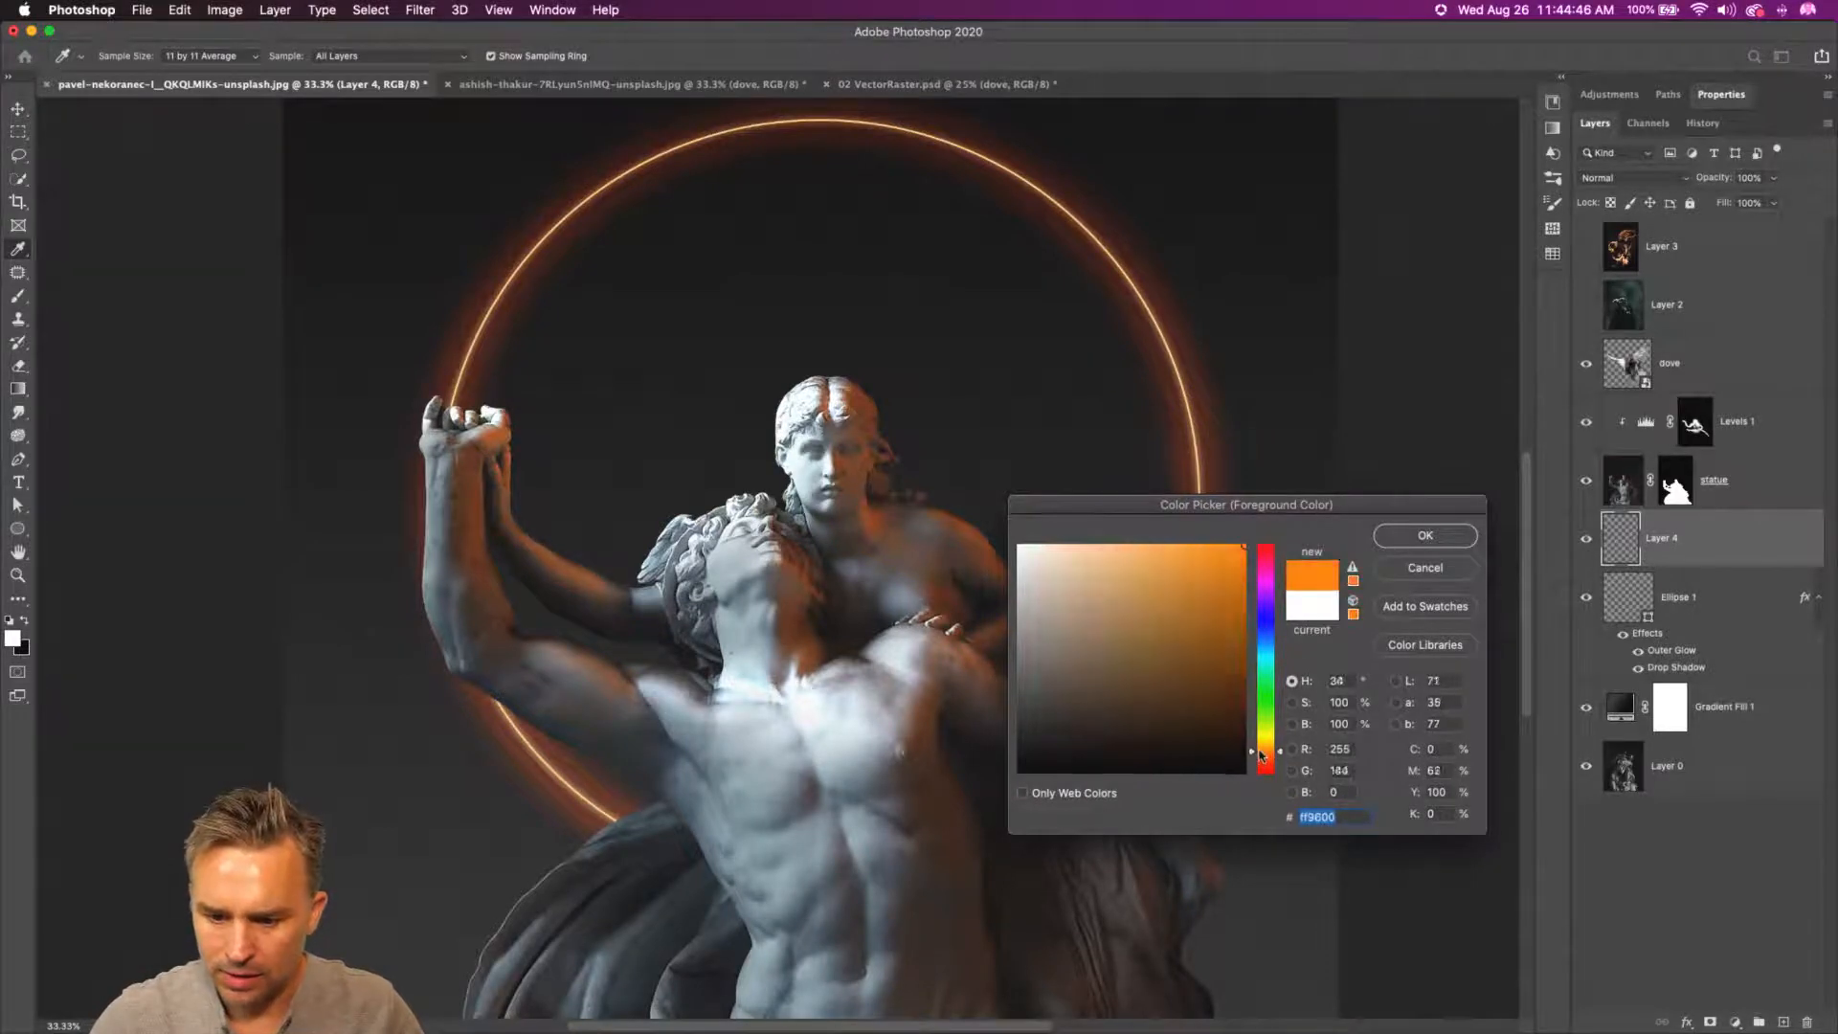
pyautogui.click(1149, 544)
pyautogui.press('Return')
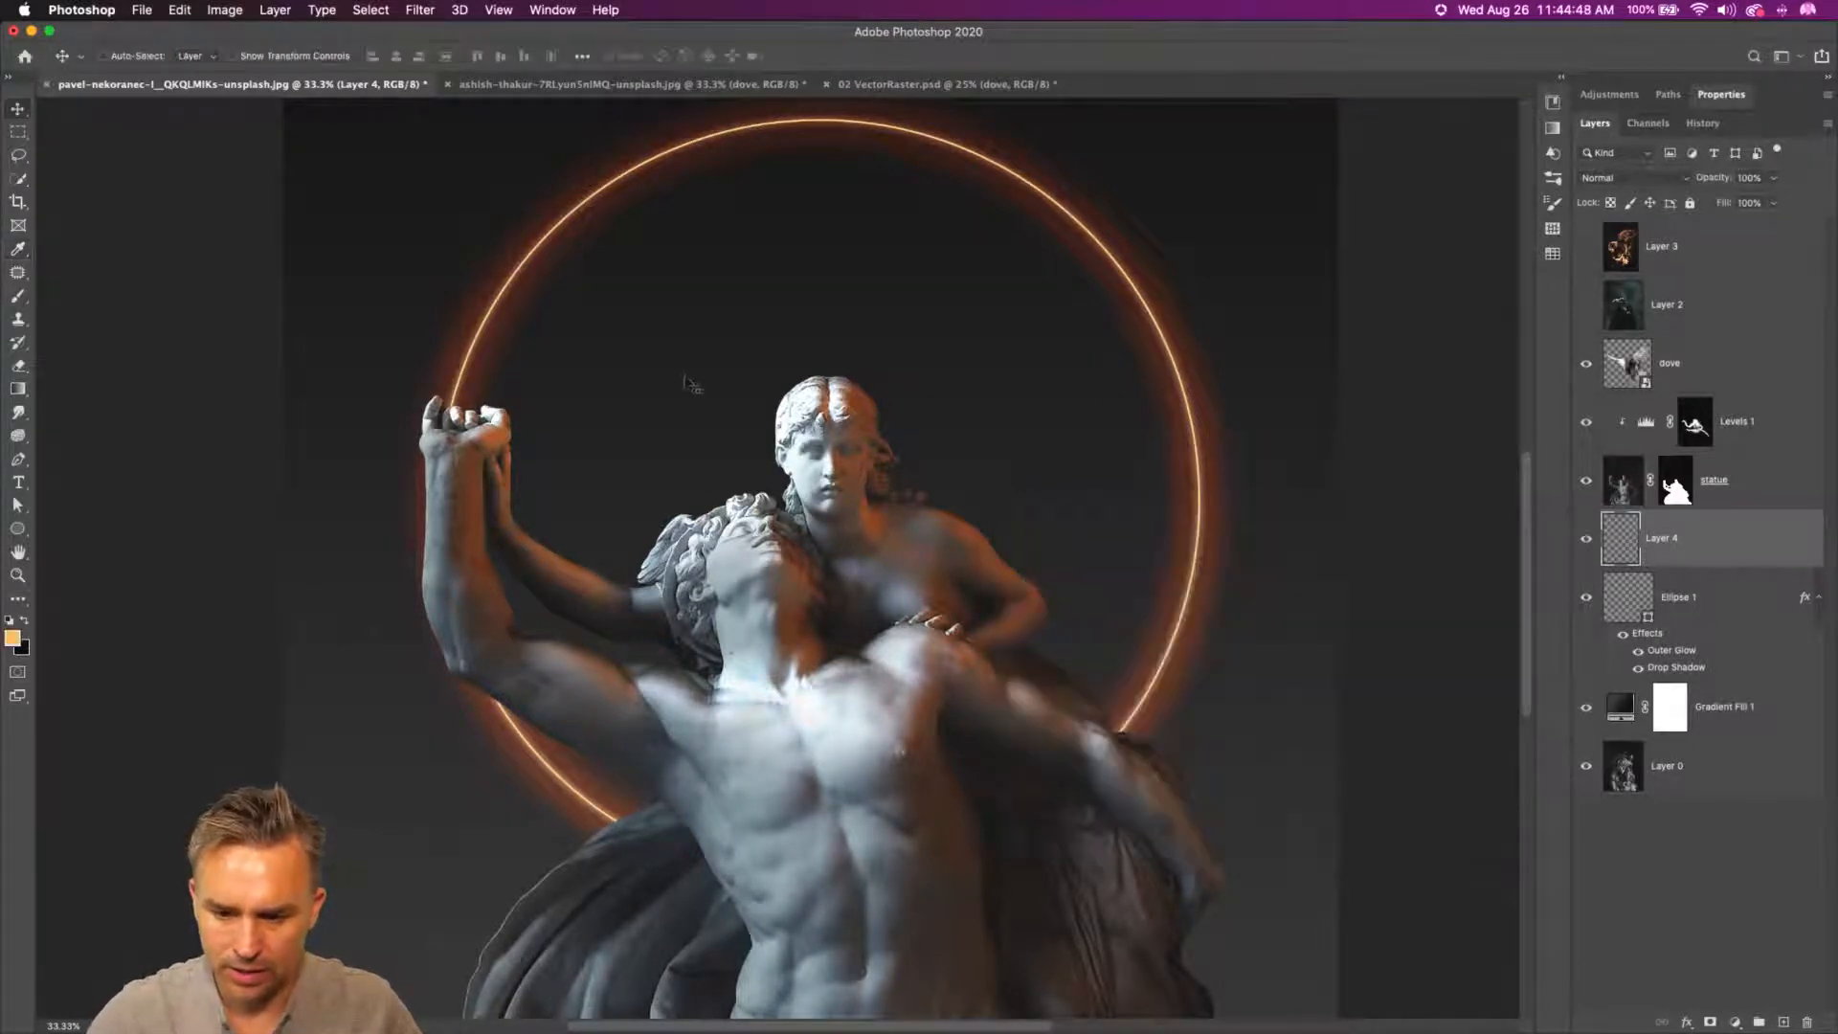
# - Set the Brush tool's flow to 10% and try a stroke along the ring above the raised hands
pyautogui.press('b')
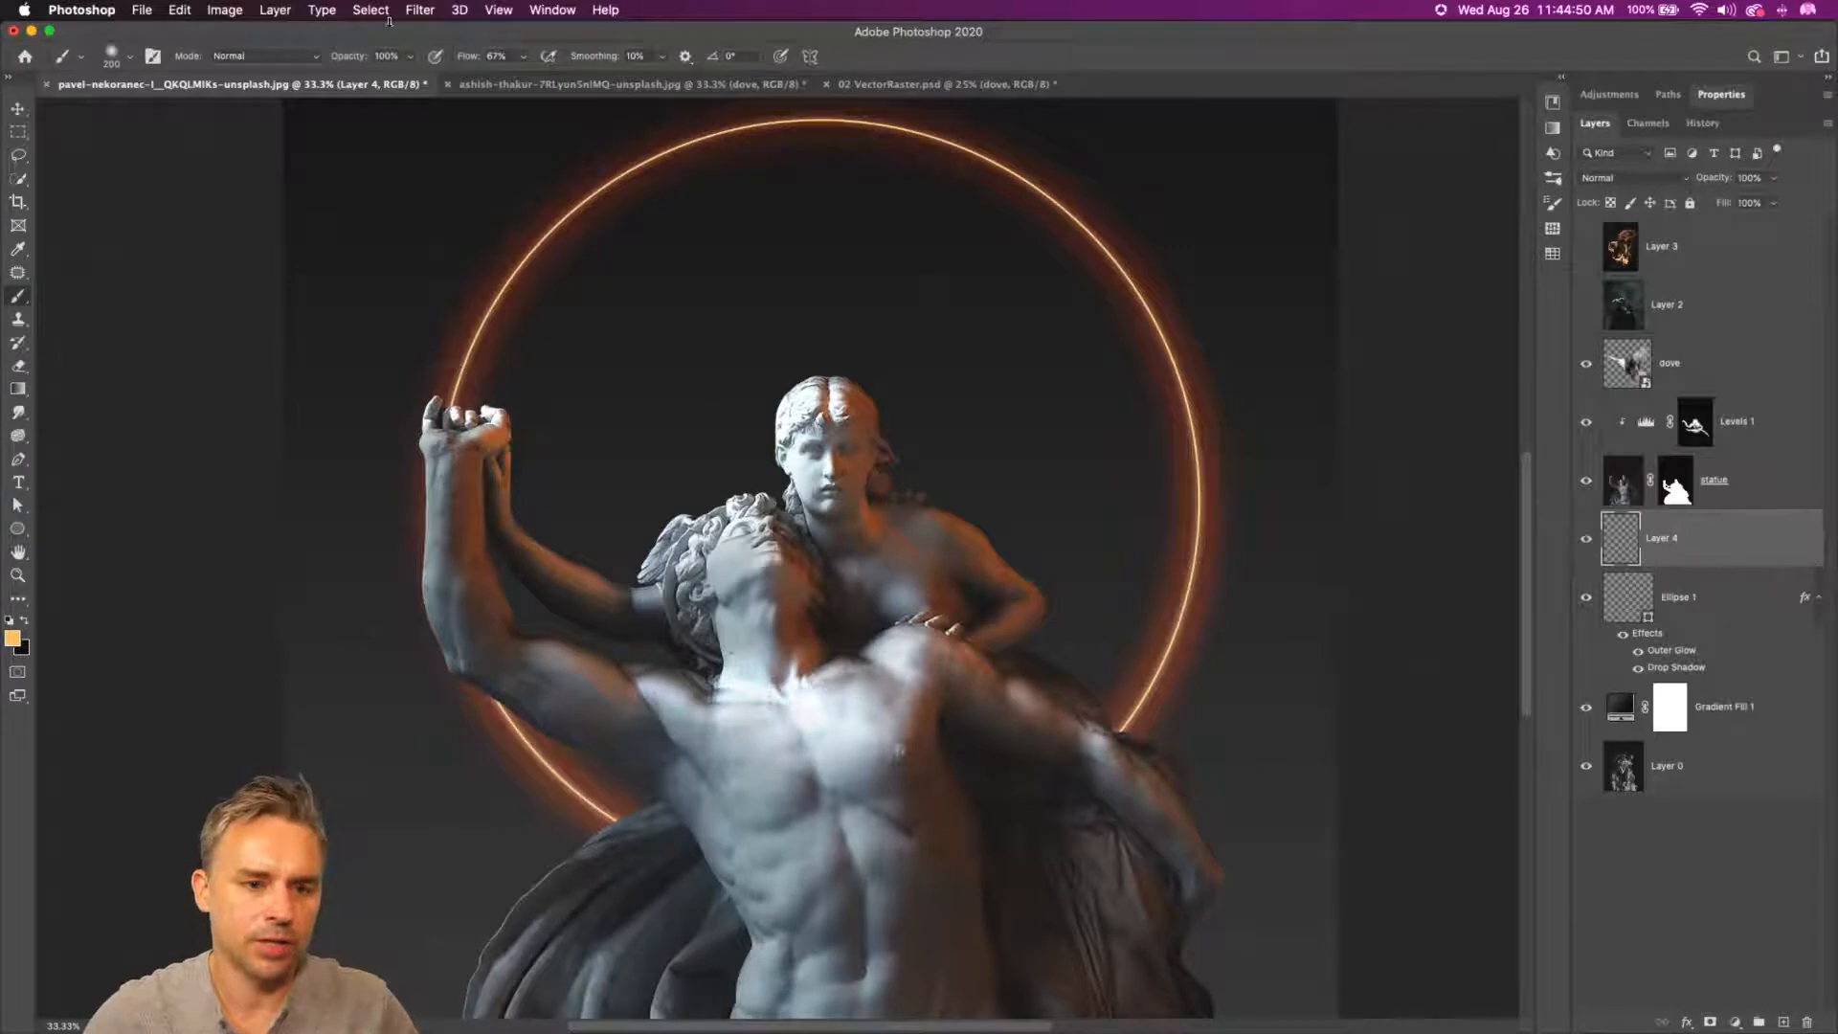
pyautogui.moveTo(471, 55); pyautogui.dragTo(410, 60)
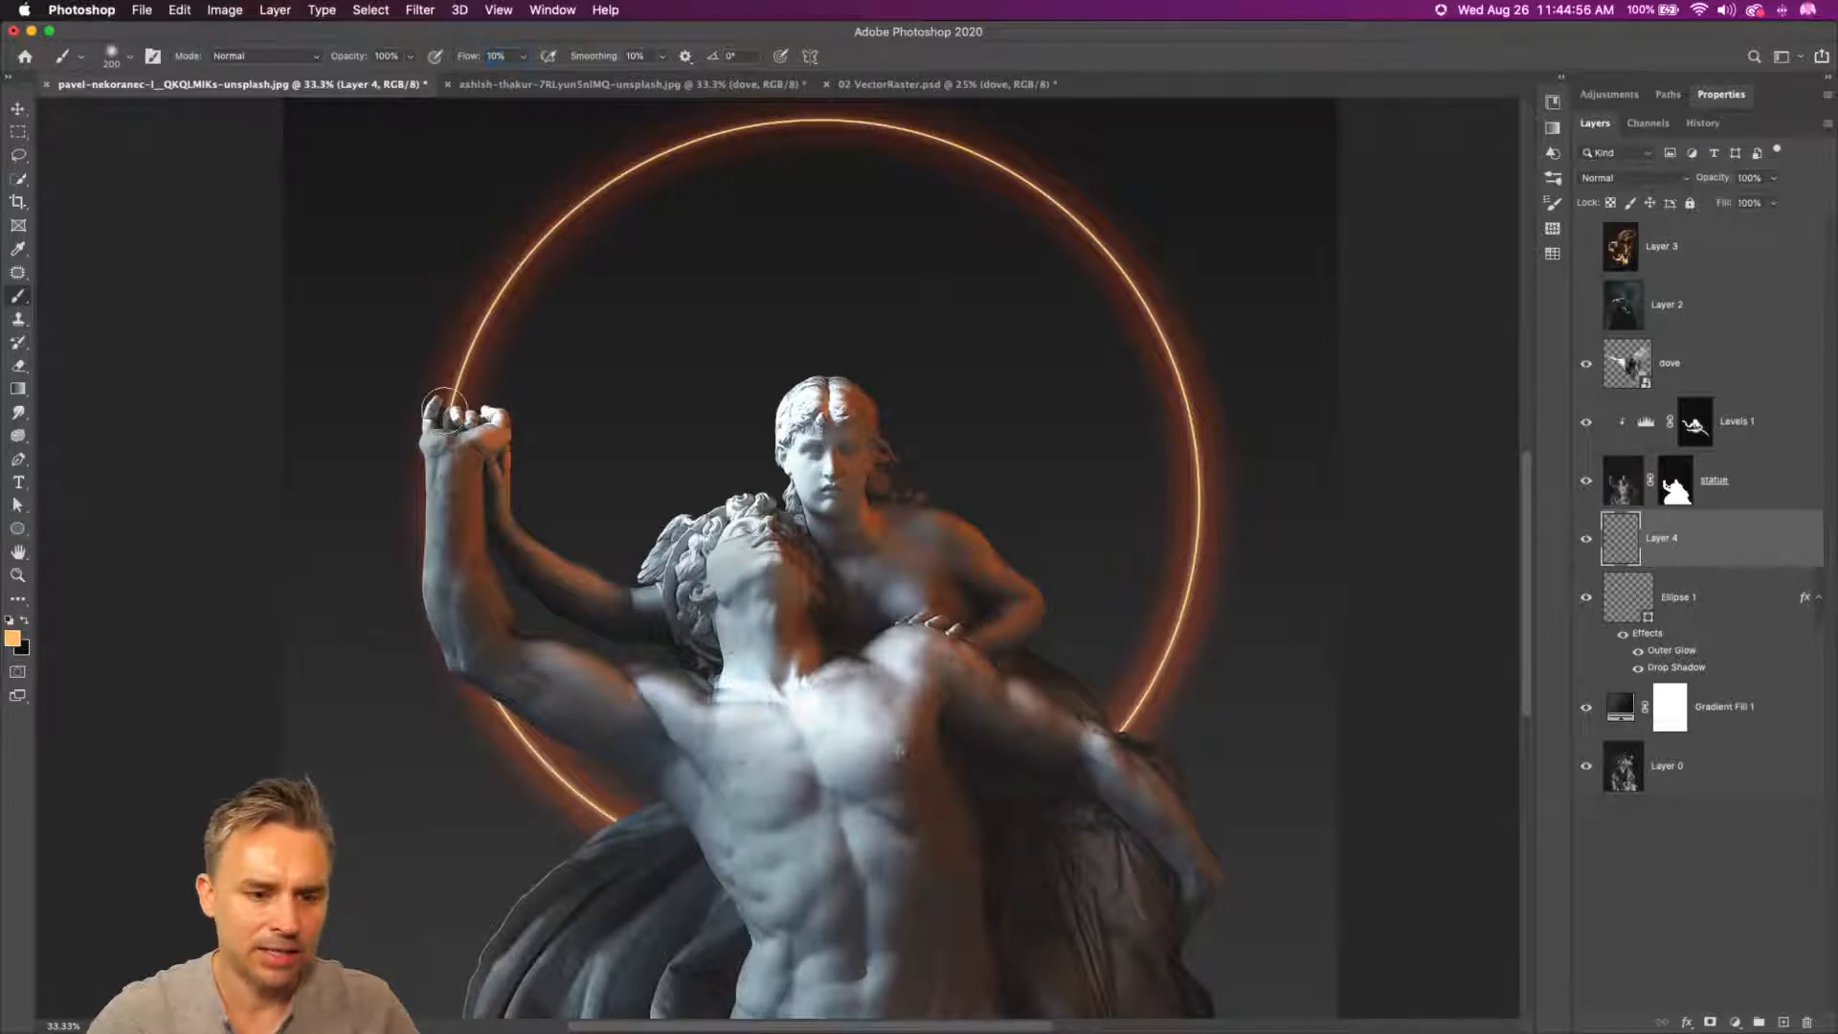
pyautogui.moveTo(439, 403); pyautogui.dragTo(481, 312)
pyautogui.press('super+z')
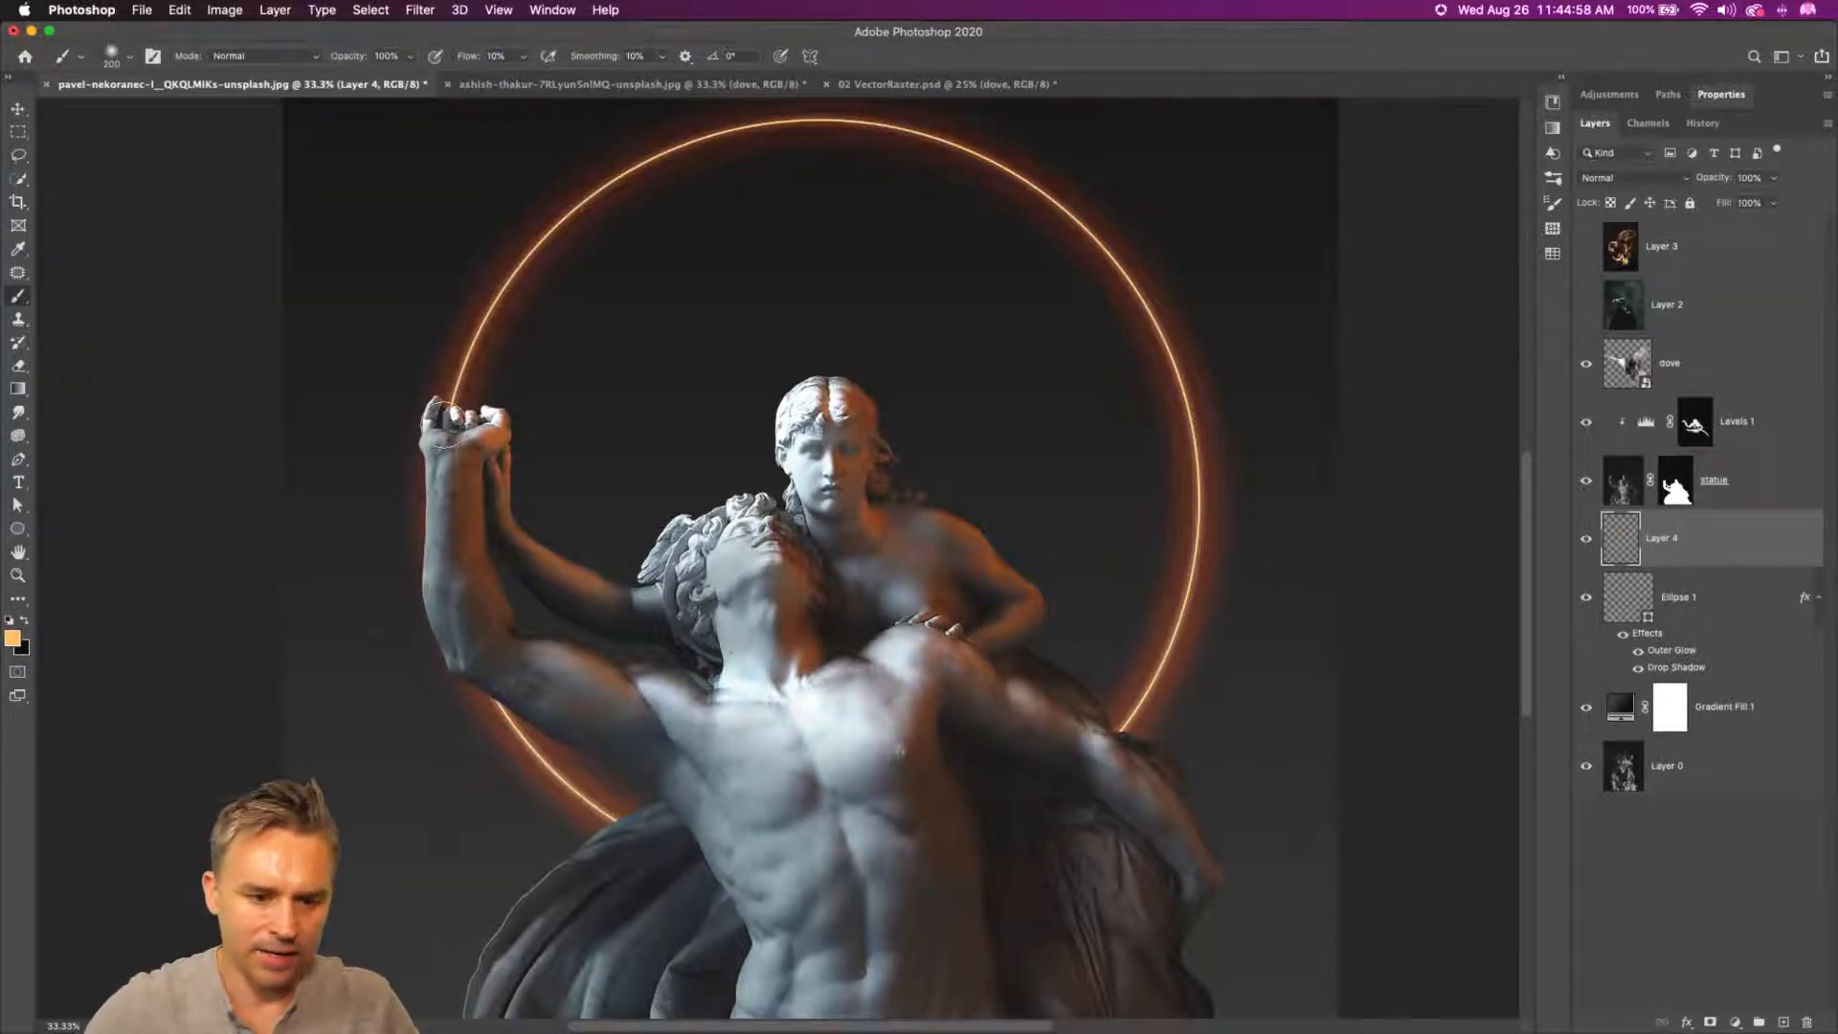
# - Reduce the brush size and paint light orange along the ring's left arc, upward from the raised hands
pyautogui.press('[')
pyautogui.press('[')
pyautogui.press('[')
pyautogui.press('[')
pyautogui.press('[')
pyautogui.moveTo(451, 410); pyautogui.dragTo(508, 279)
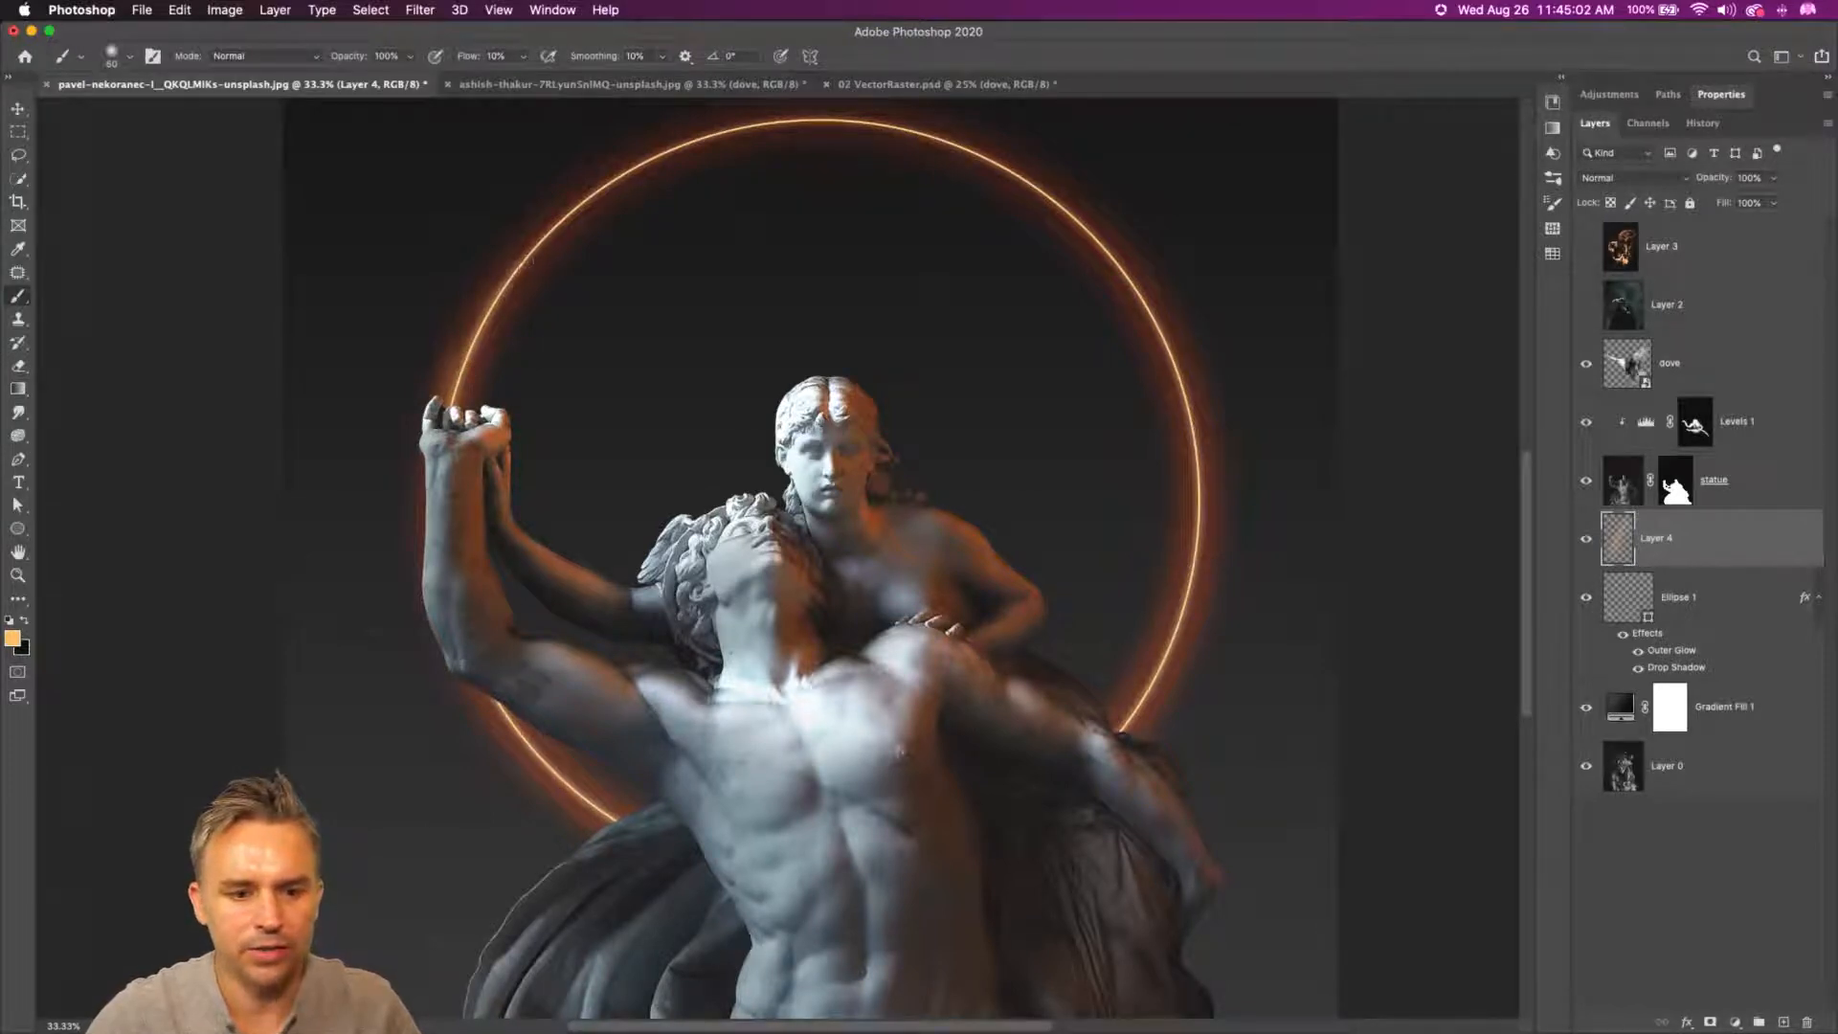
# - Enlarge the brush and paint light orange strokes along the ring's right arc, upward from the man's outstretched arm
pyautogui.press(']')
pyautogui.press(']')
pyautogui.press(']')
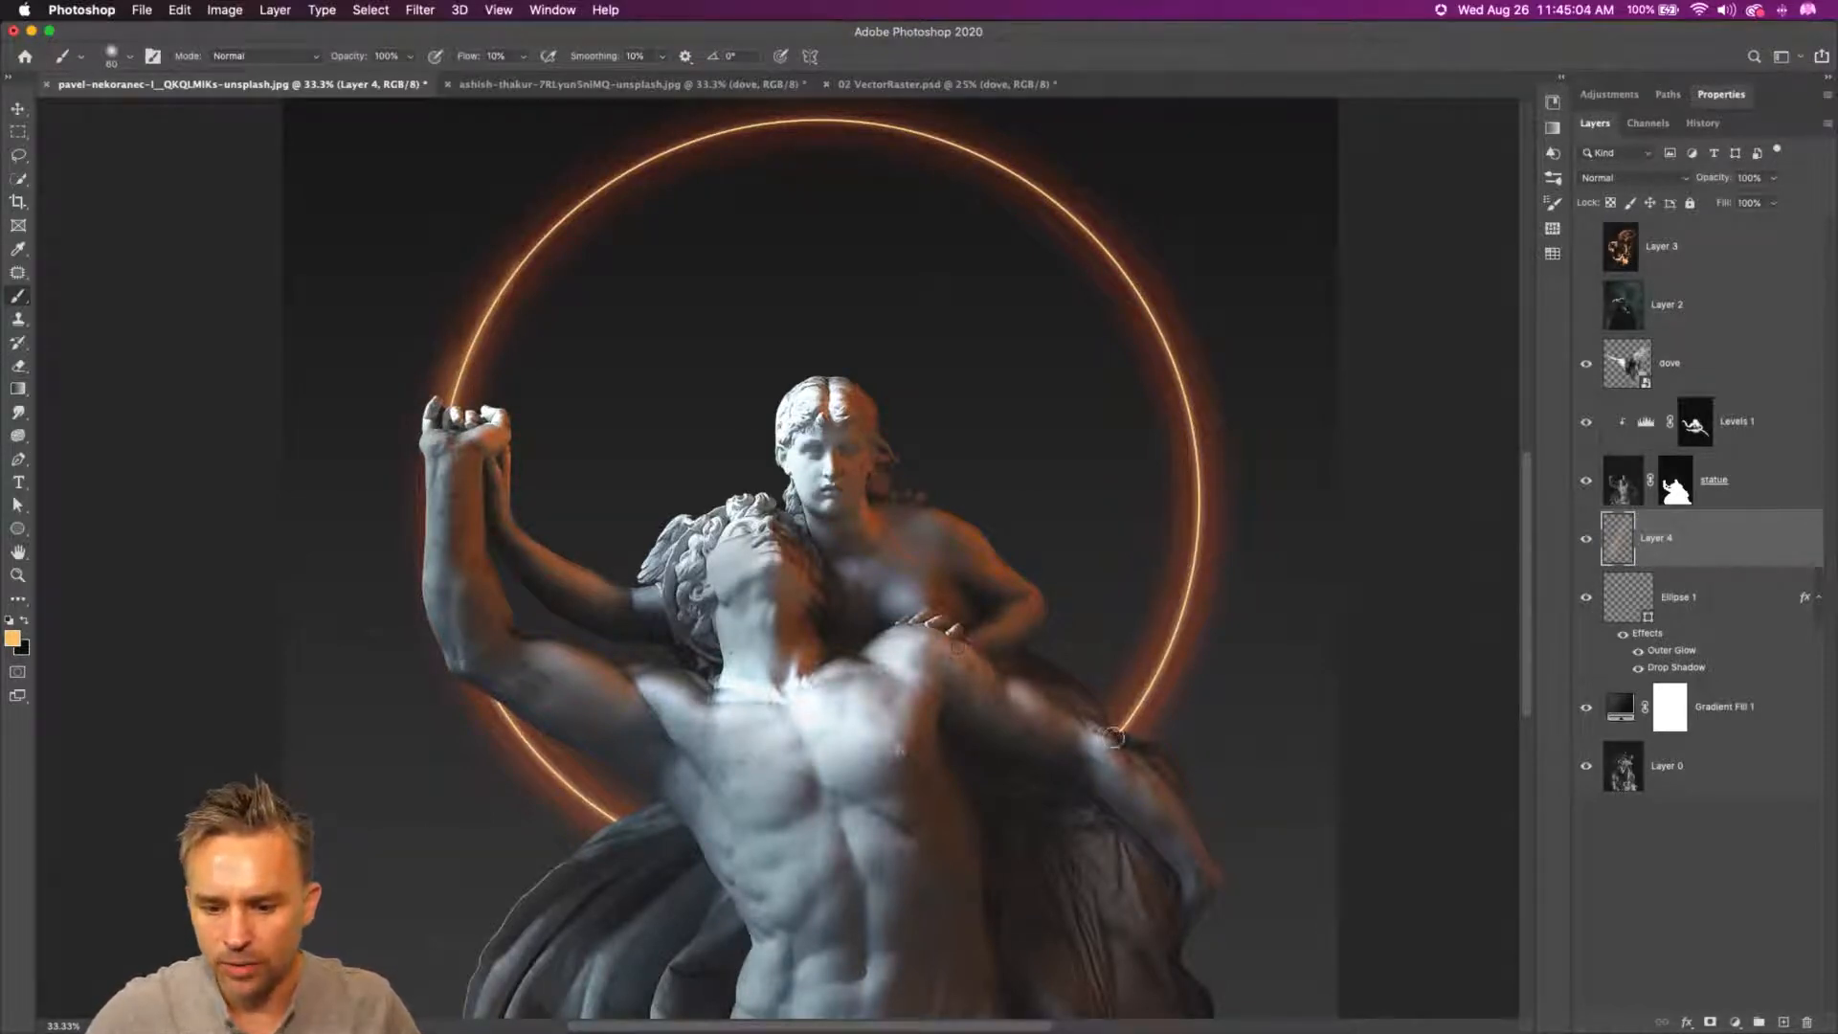
pyautogui.moveTo(1115, 737); pyautogui.dragTo(1138, 701)
pyautogui.moveTo(1195, 507); pyautogui.dragTo(1196, 443)
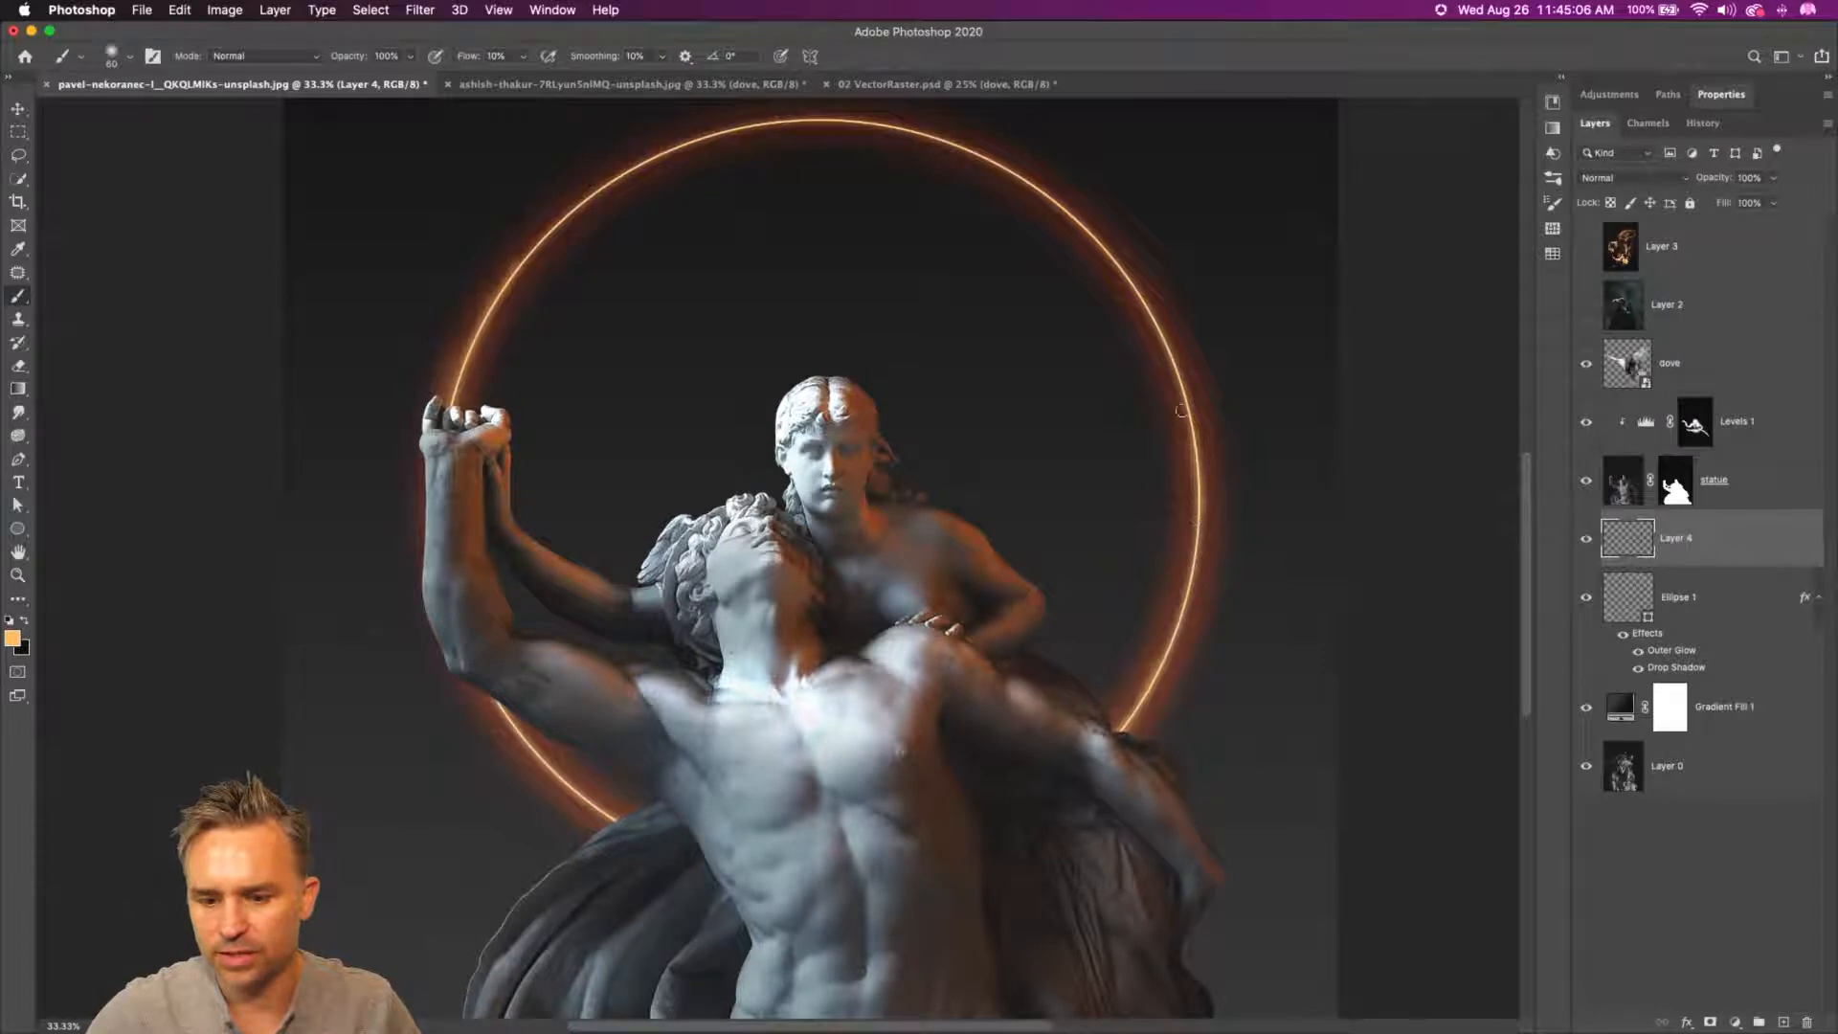
# - Paint light orange accents along the ring's upper arc on both sides of its top, adjusting the brush size
pyautogui.hscroll(-1, 1192, 431)
pyautogui.press(']')
pyautogui.press(']')
pyautogui.moveTo(1015, 169); pyautogui.dragTo(1058, 190)
pyautogui.press('[')
pyautogui.press('[')
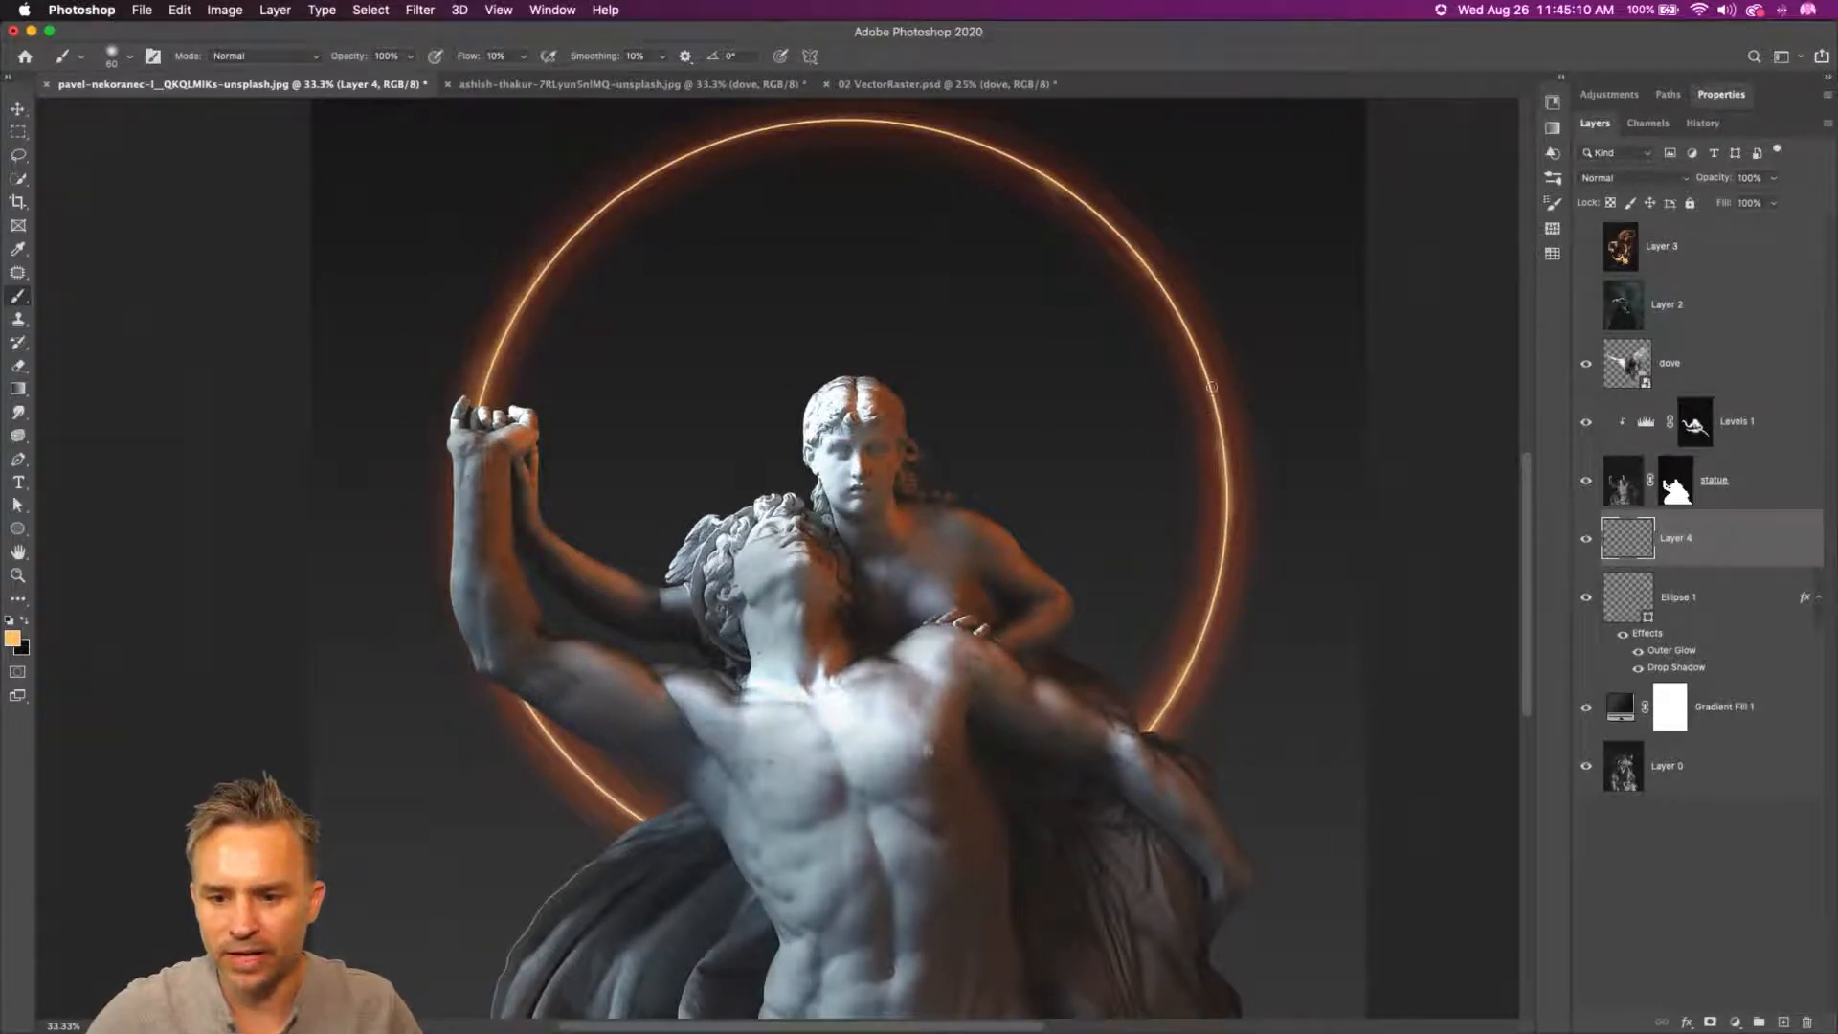
pyautogui.moveTo(849, 120); pyautogui.dragTo(676, 168)
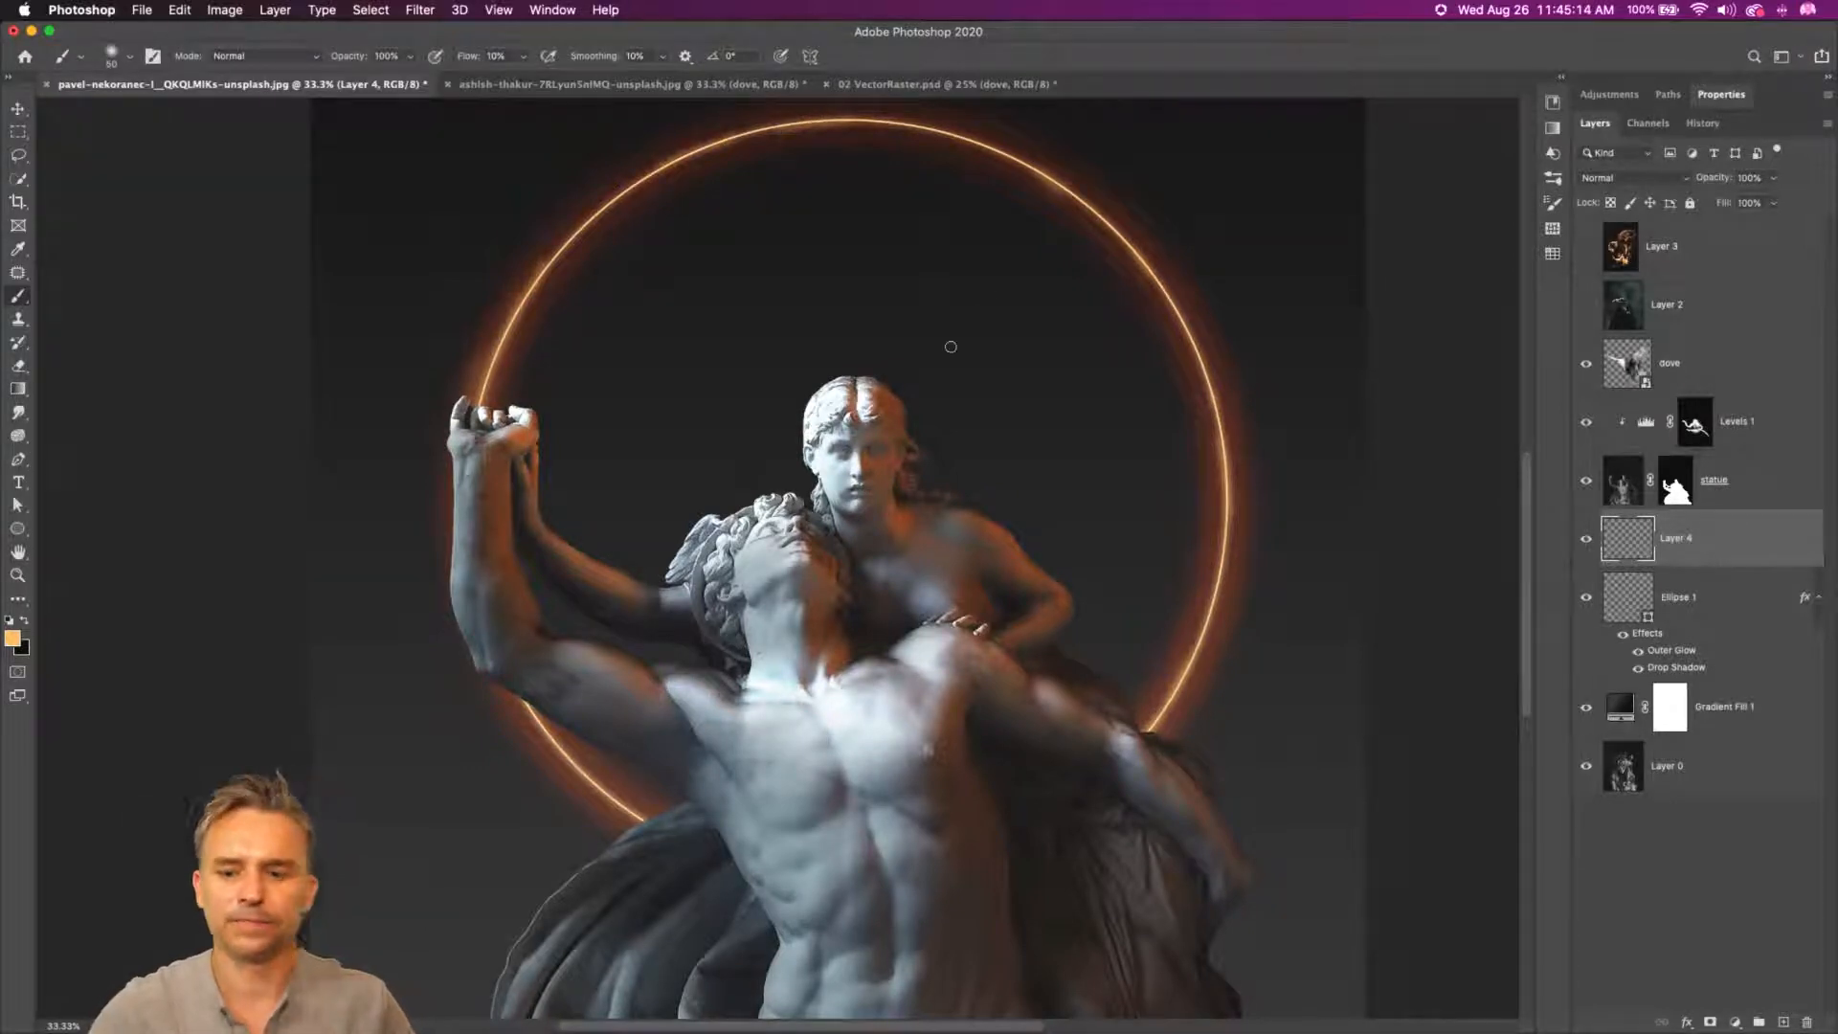
# - Rename Layer 4 as glow
pyautogui.moveTo(795, 486); pyautogui.dragTo(746, 545)
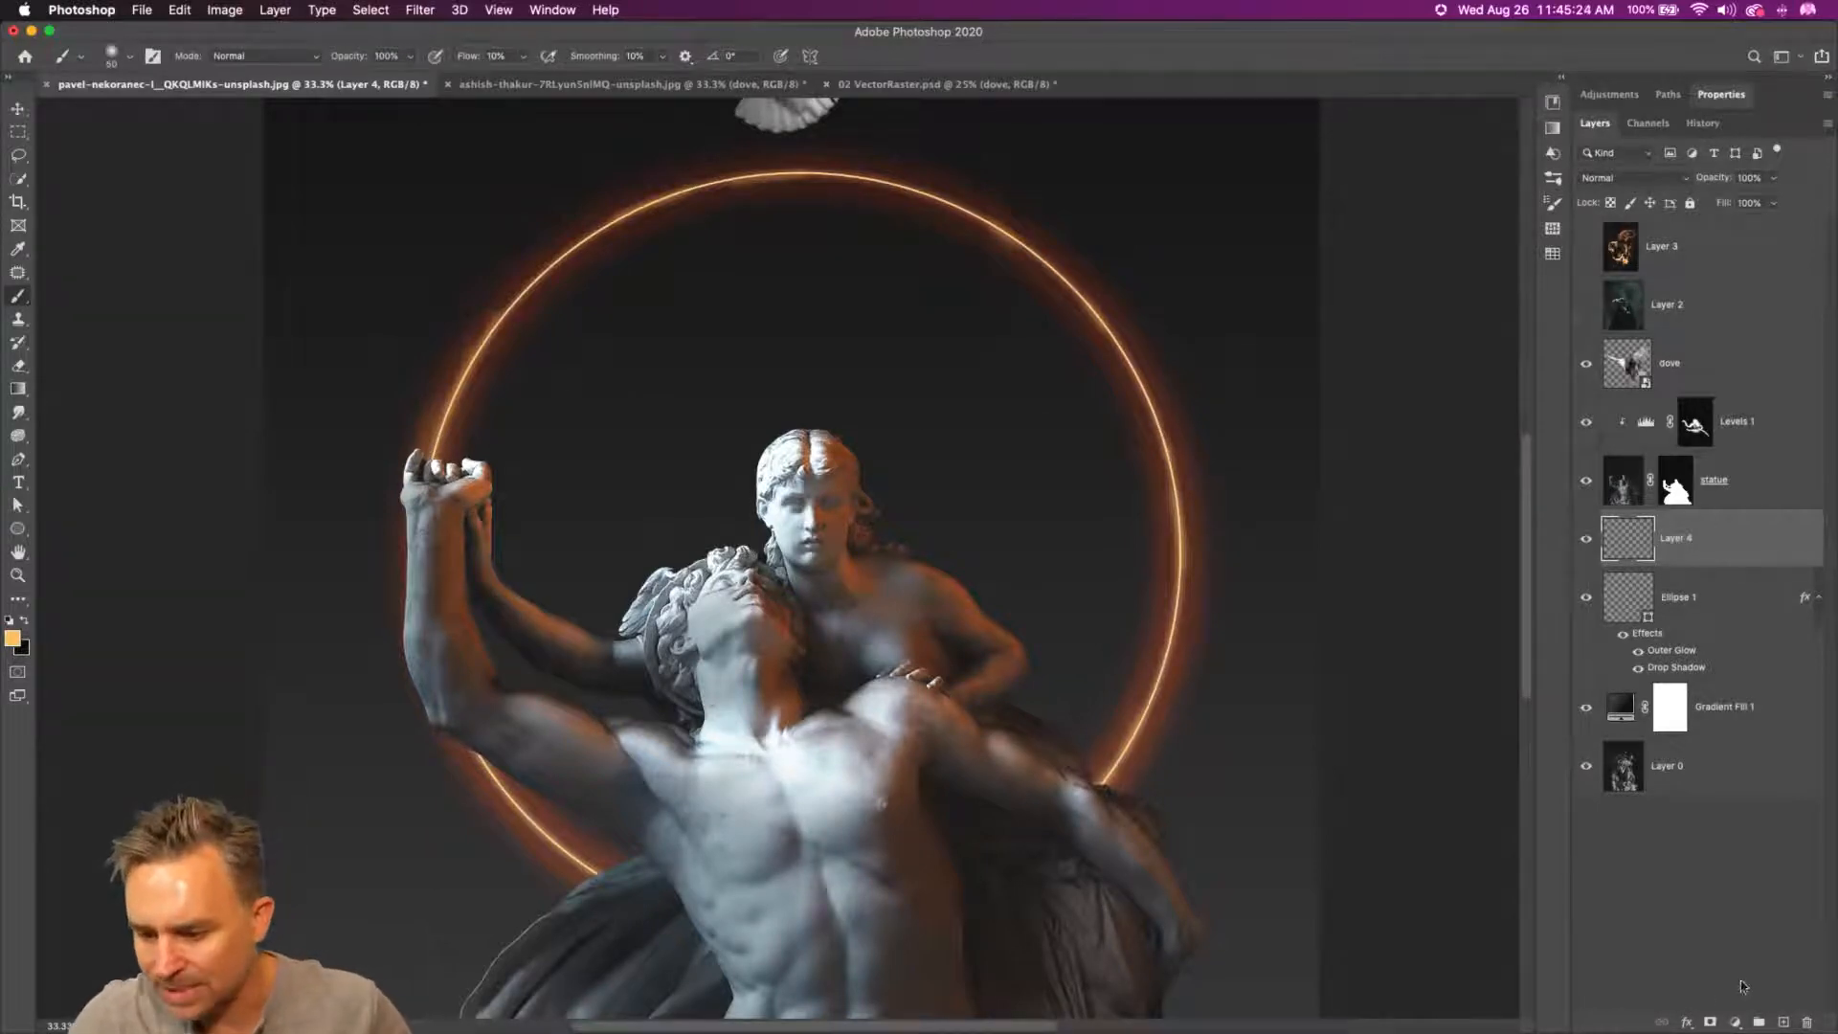
pyautogui.doubleClick(1669, 541)
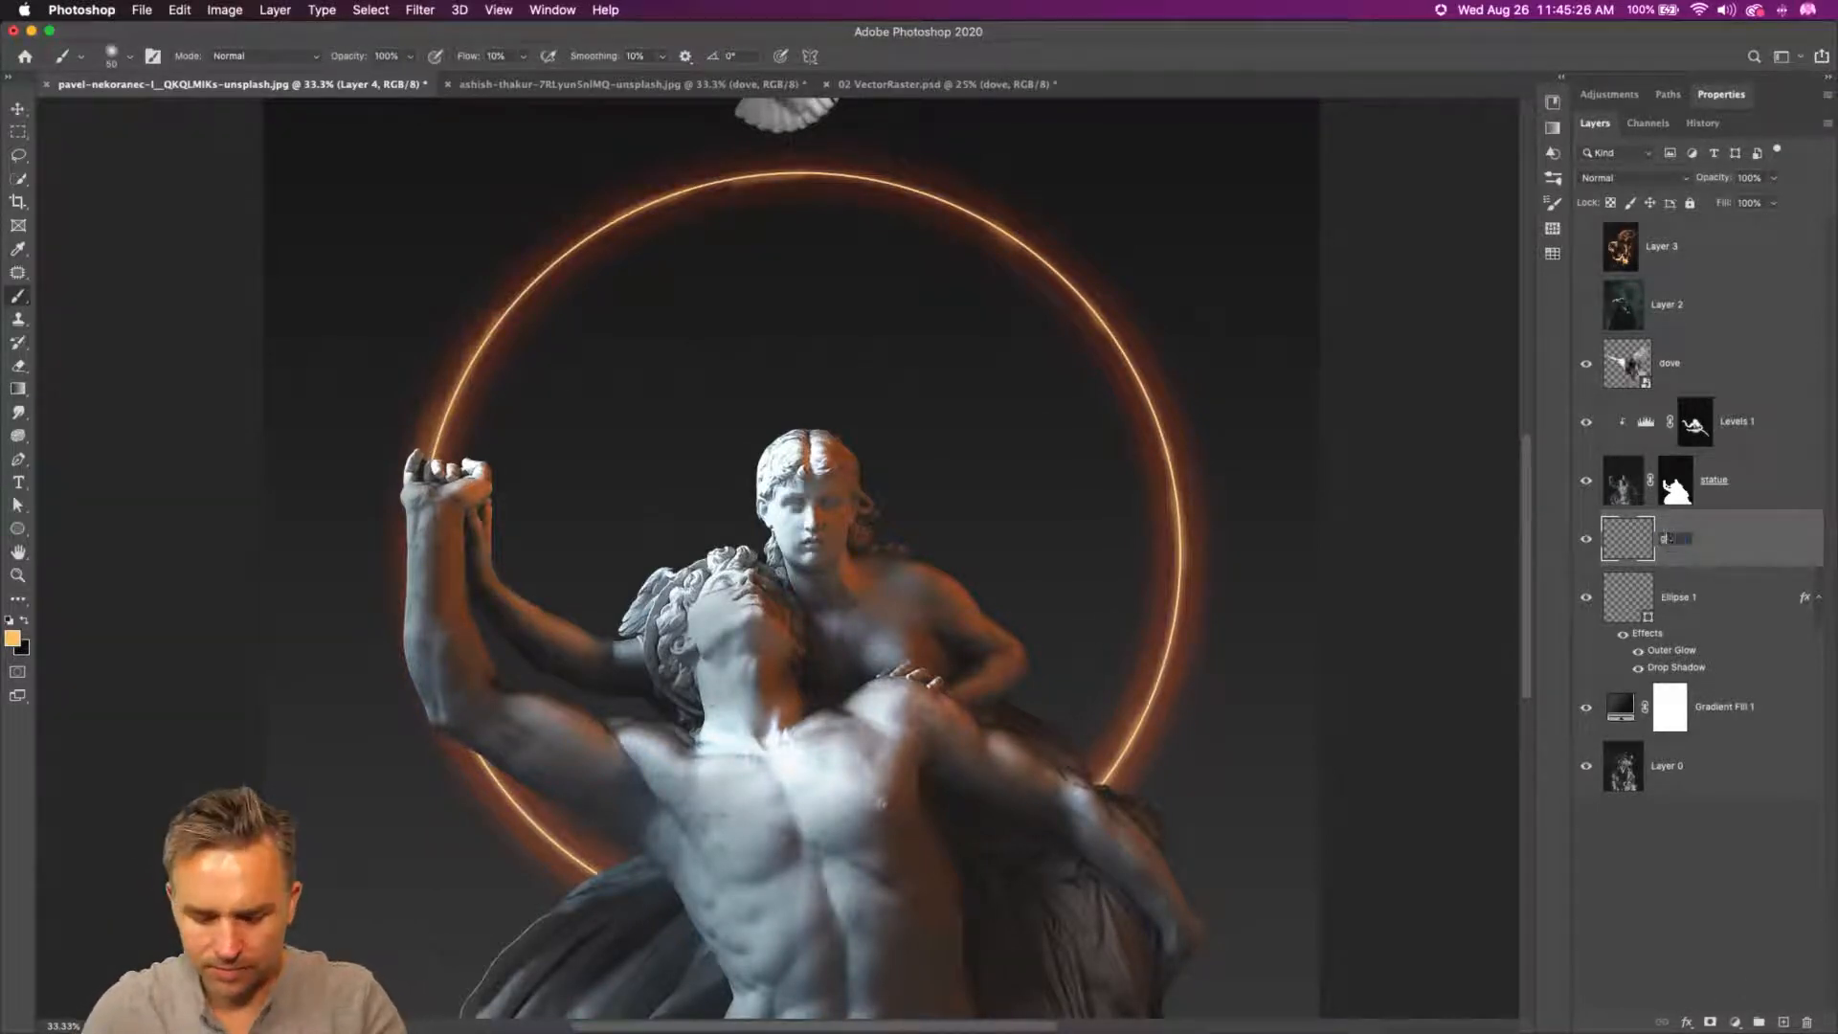
pyautogui.press('Return')
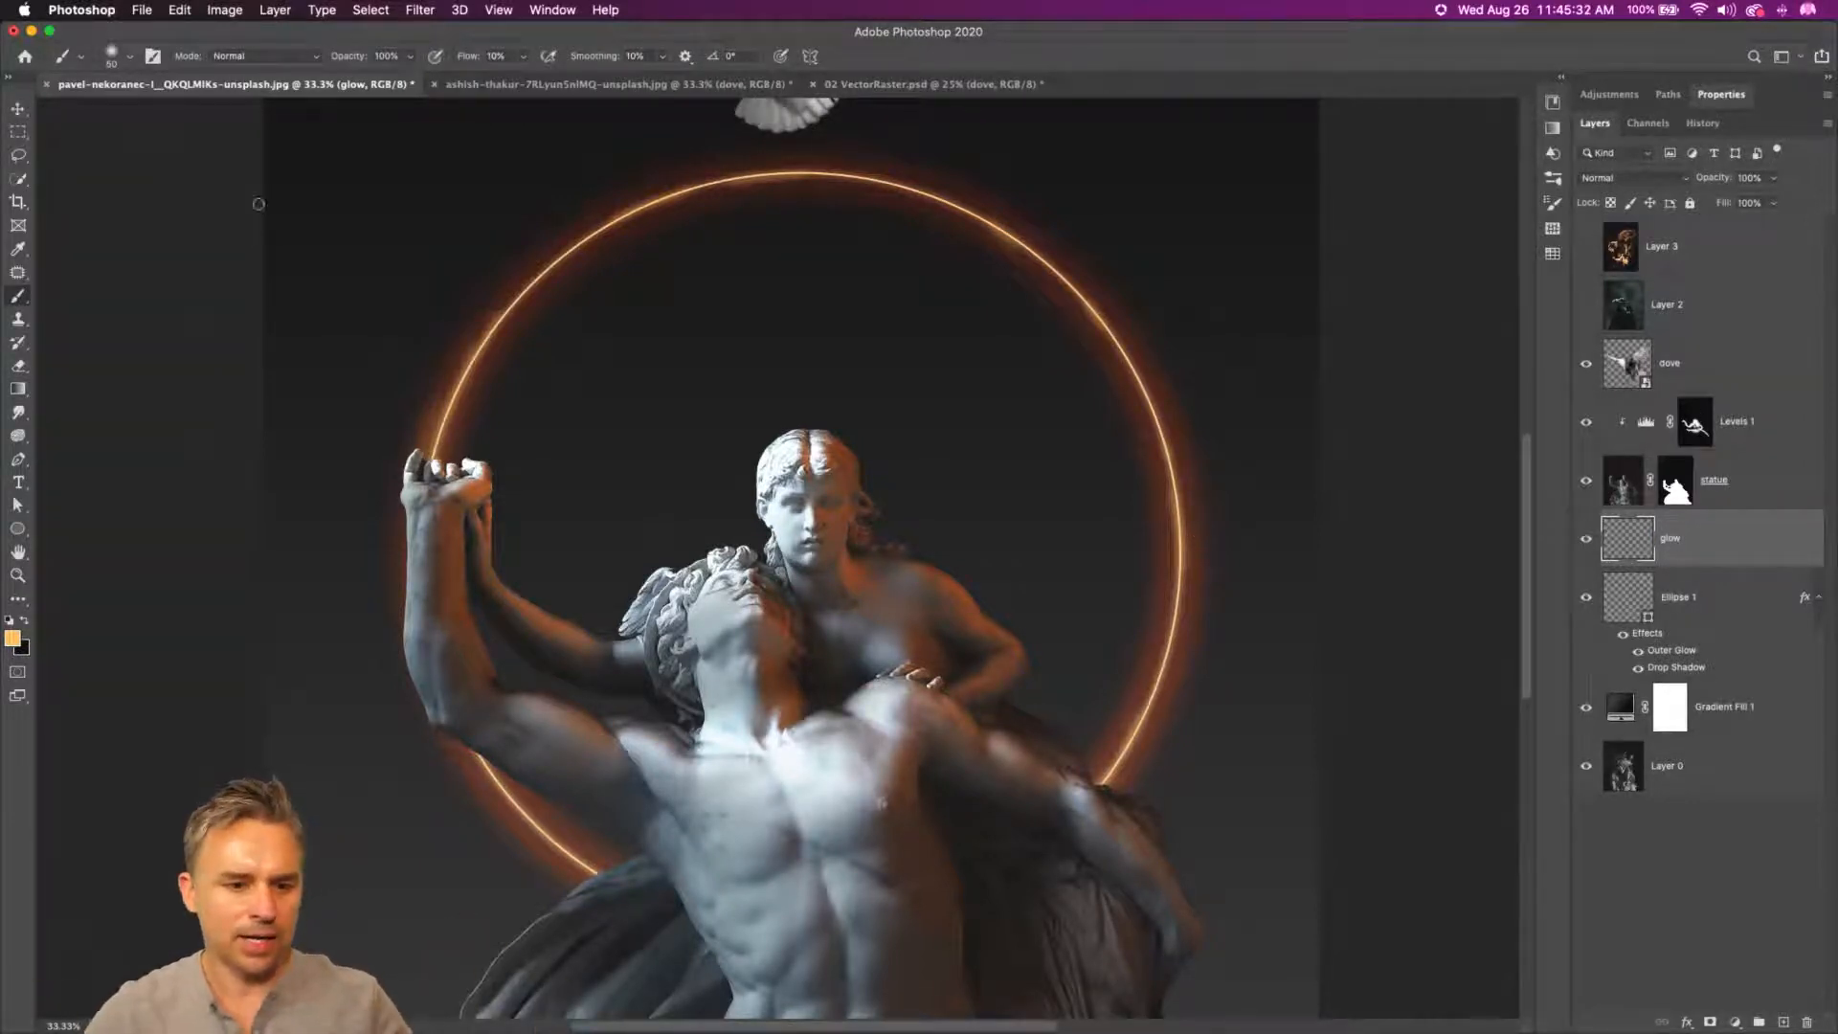
# - Draw a vertical line shape 10 px thick and about 235 px long across the top of the ring with the Line tool
pyautogui.click(17, 529)
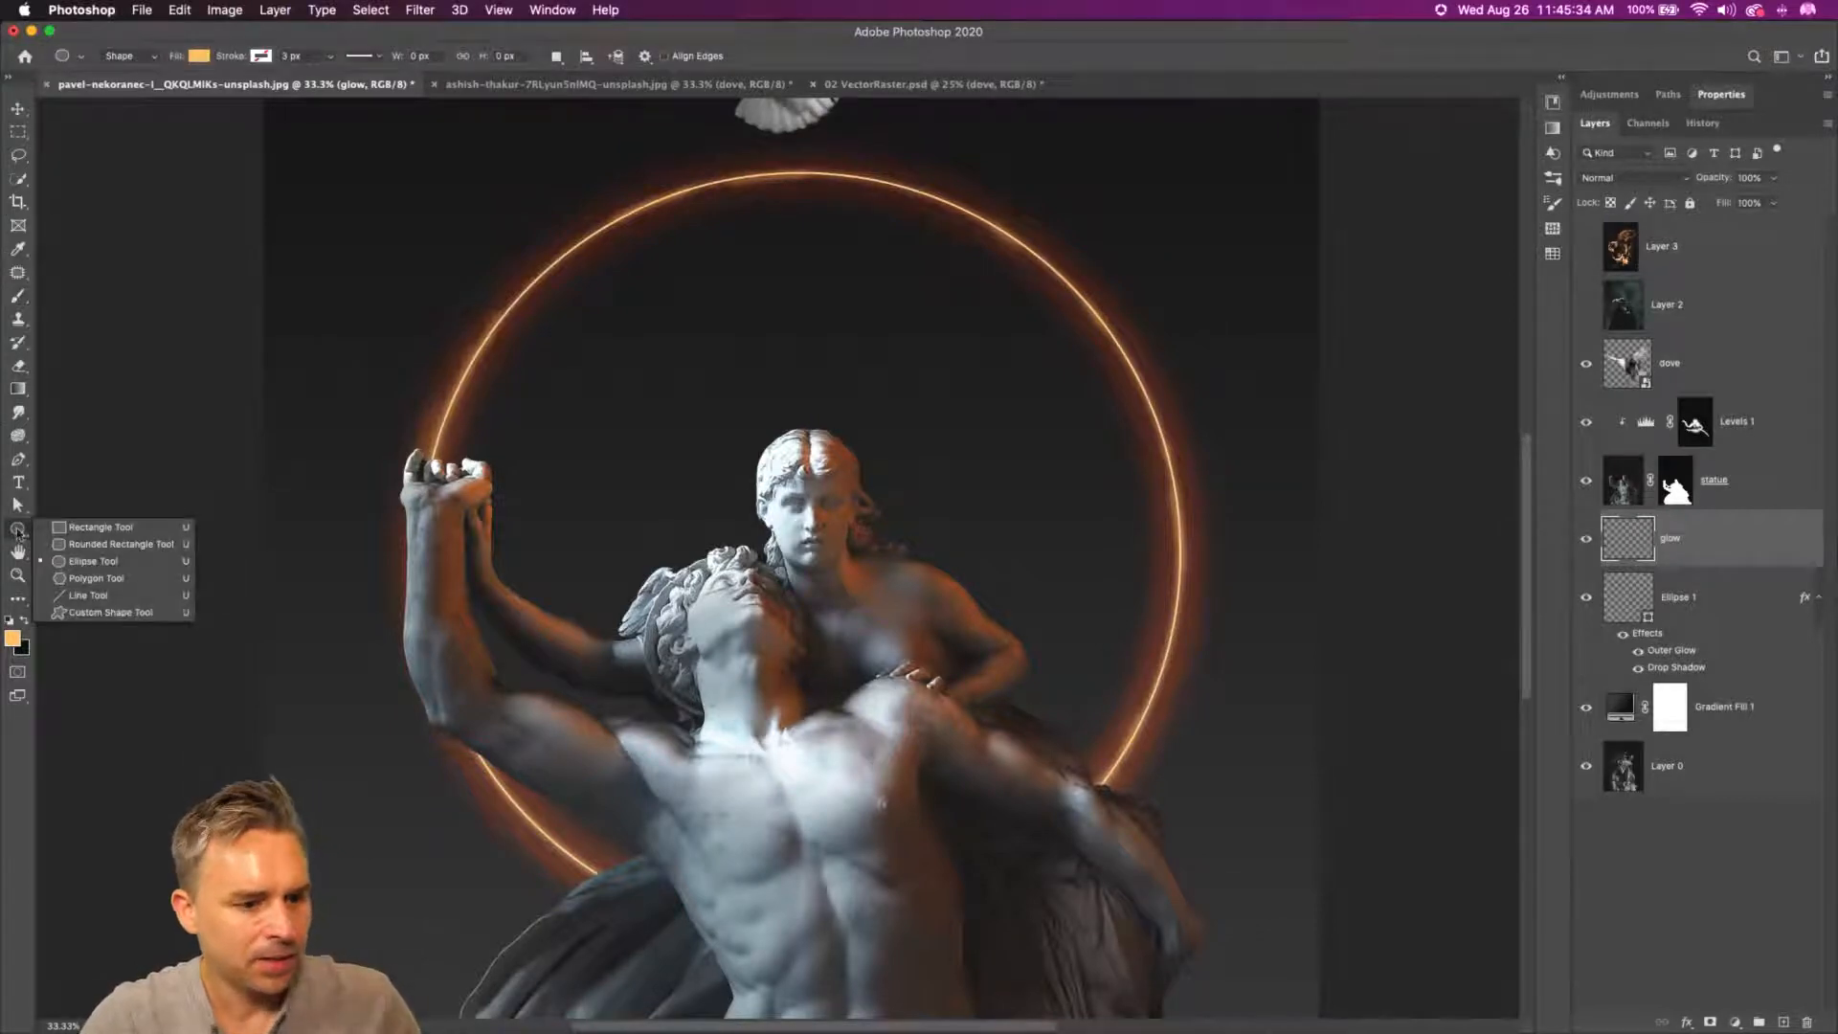
pyautogui.click(89, 594)
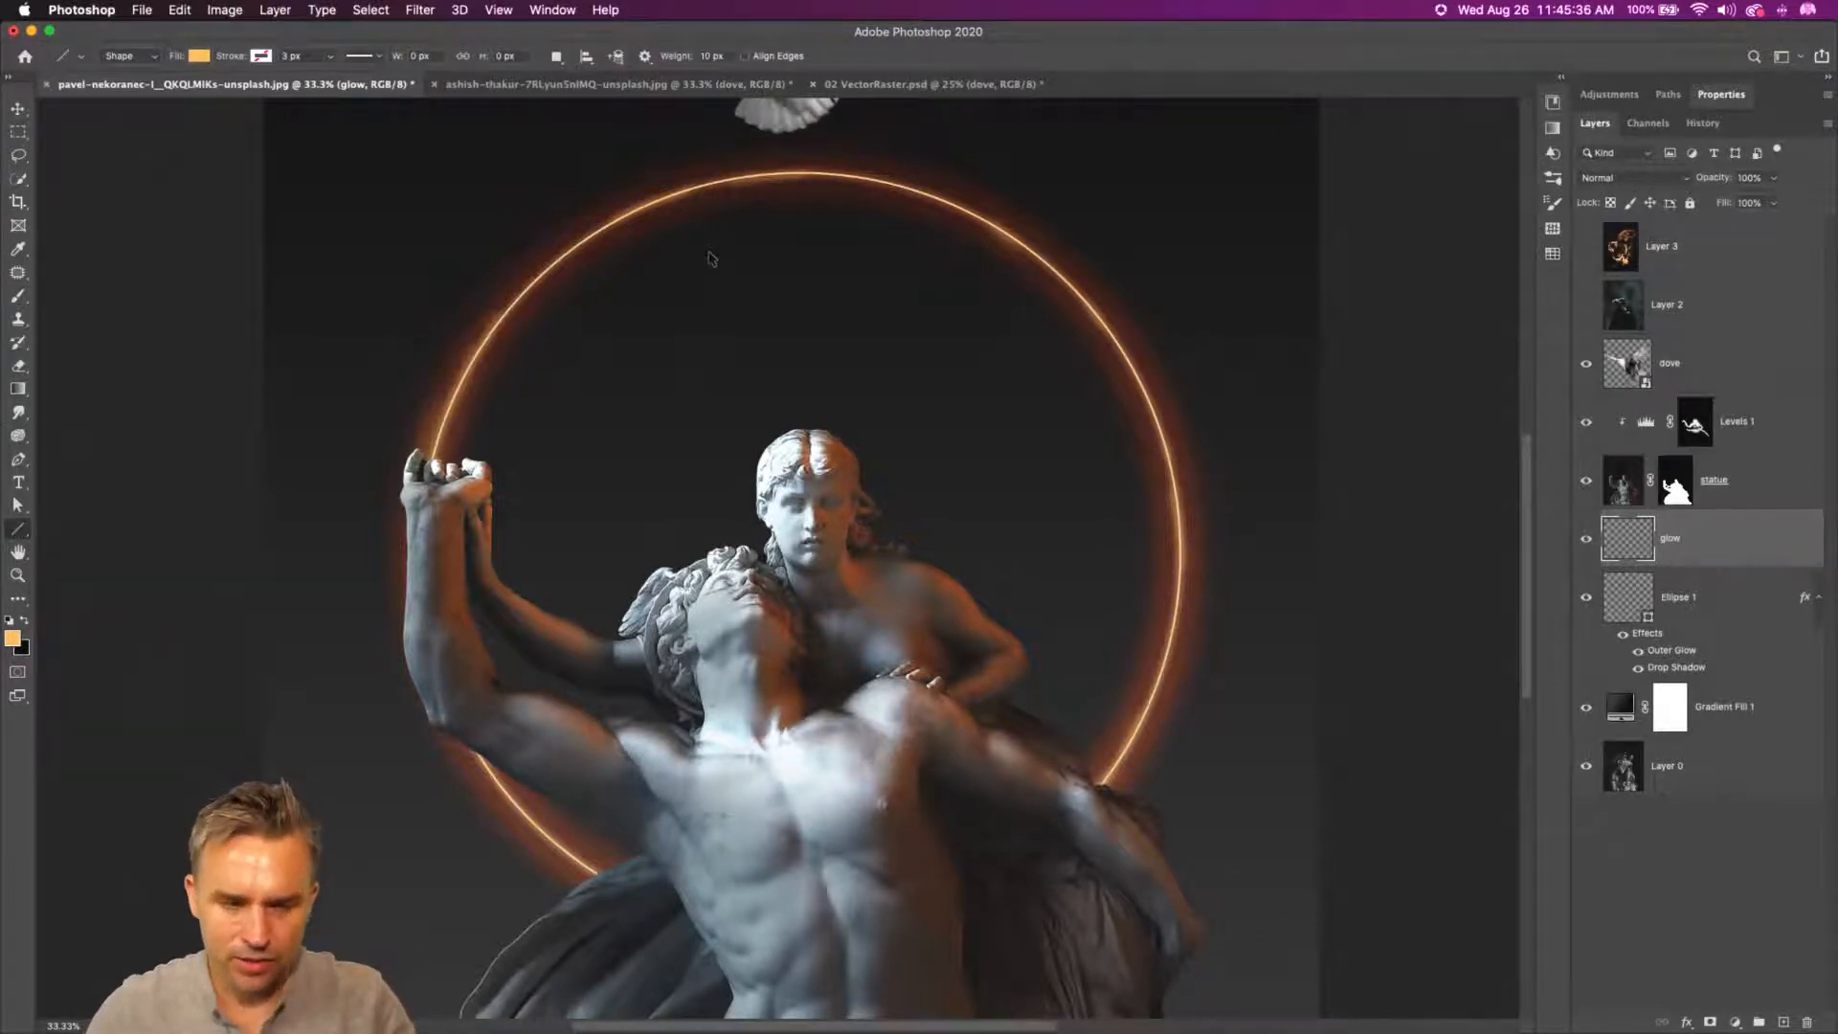
pyautogui.press('super+plus')
pyautogui.moveTo(706, 254); pyautogui.dragTo(693, 882)
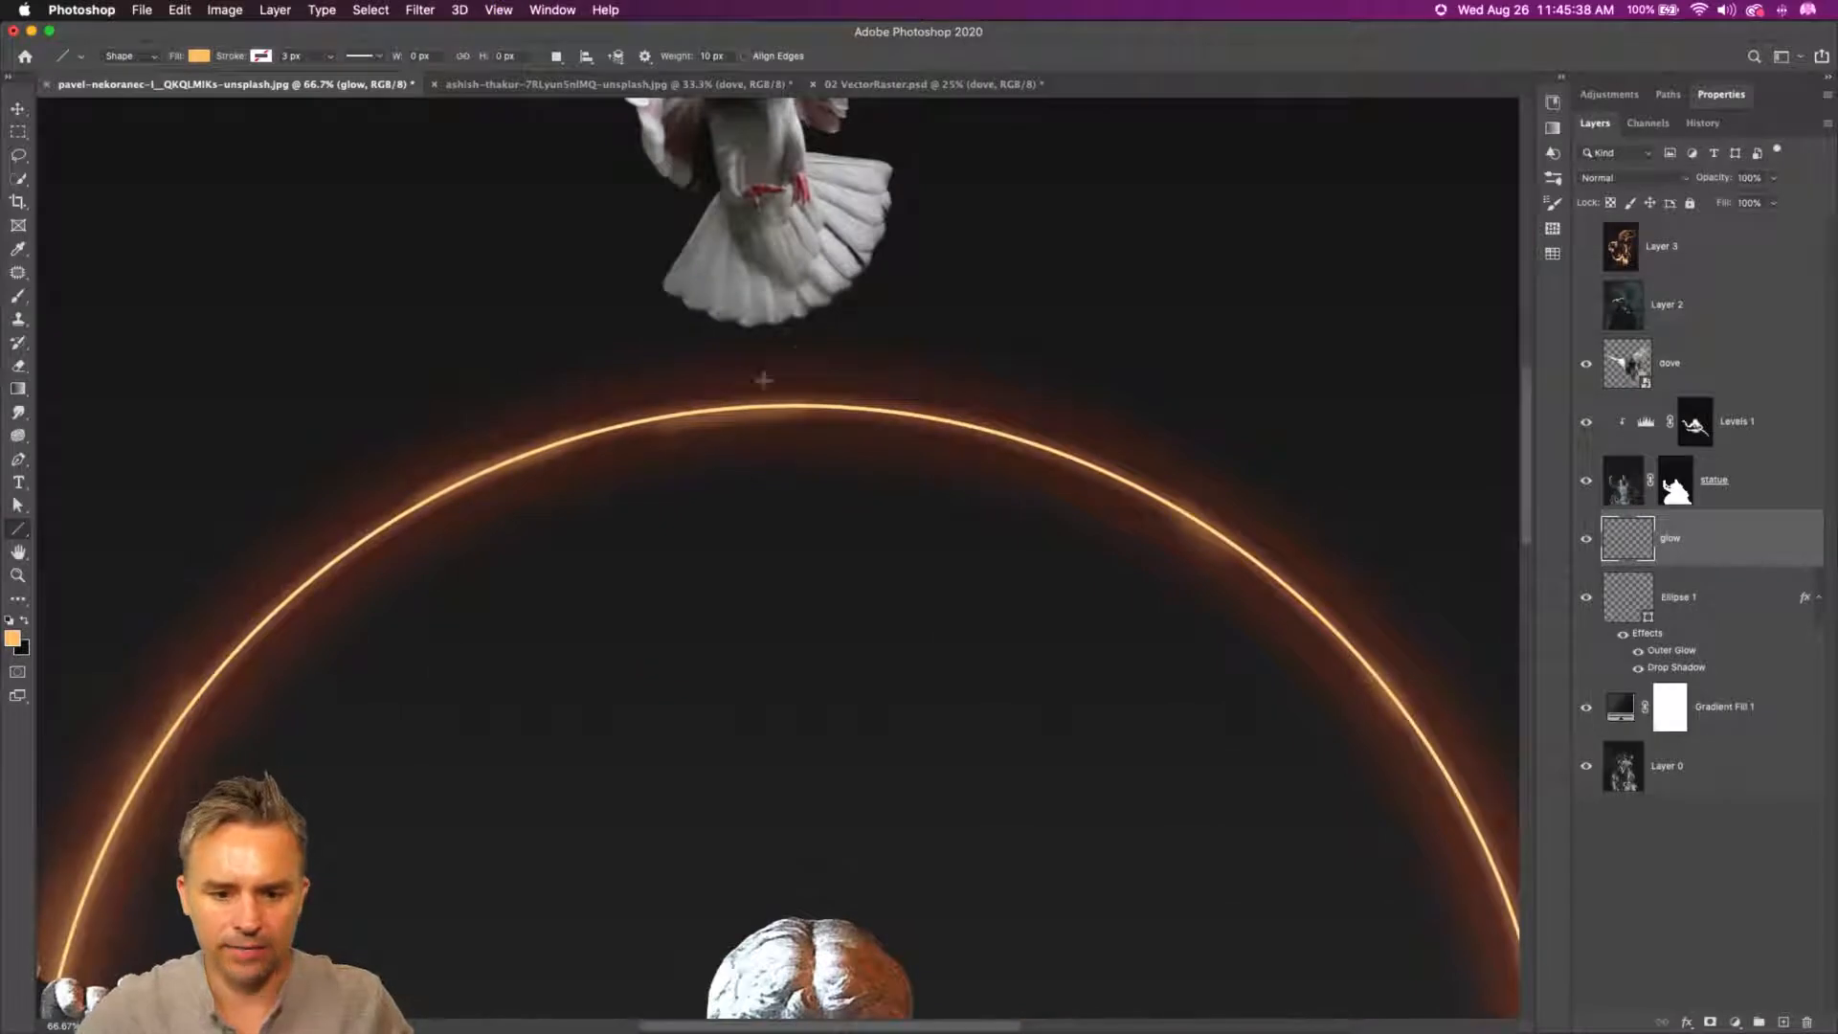
pyautogui.moveTo(785, 337); pyautogui.dragTo(804, 476)
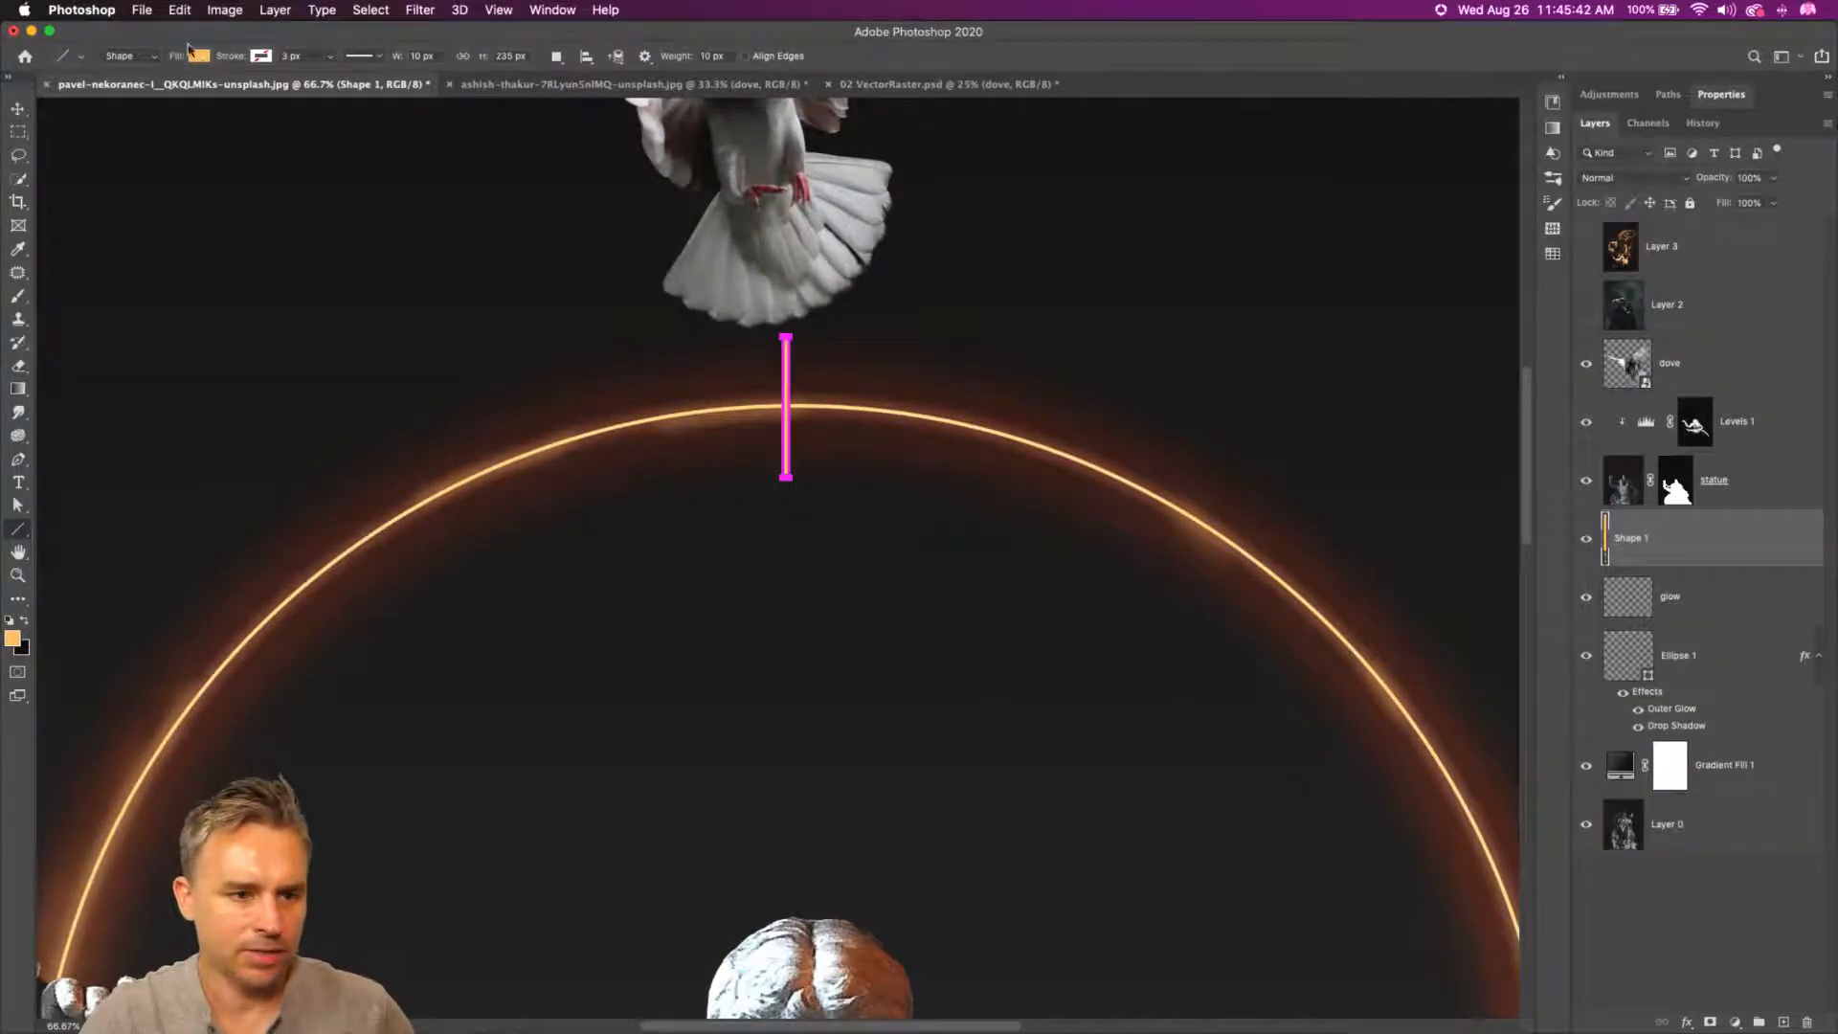
# - Nudge the vertical line 20 px to the right to centre it on the top of the ring
pyautogui.click(14, 111)
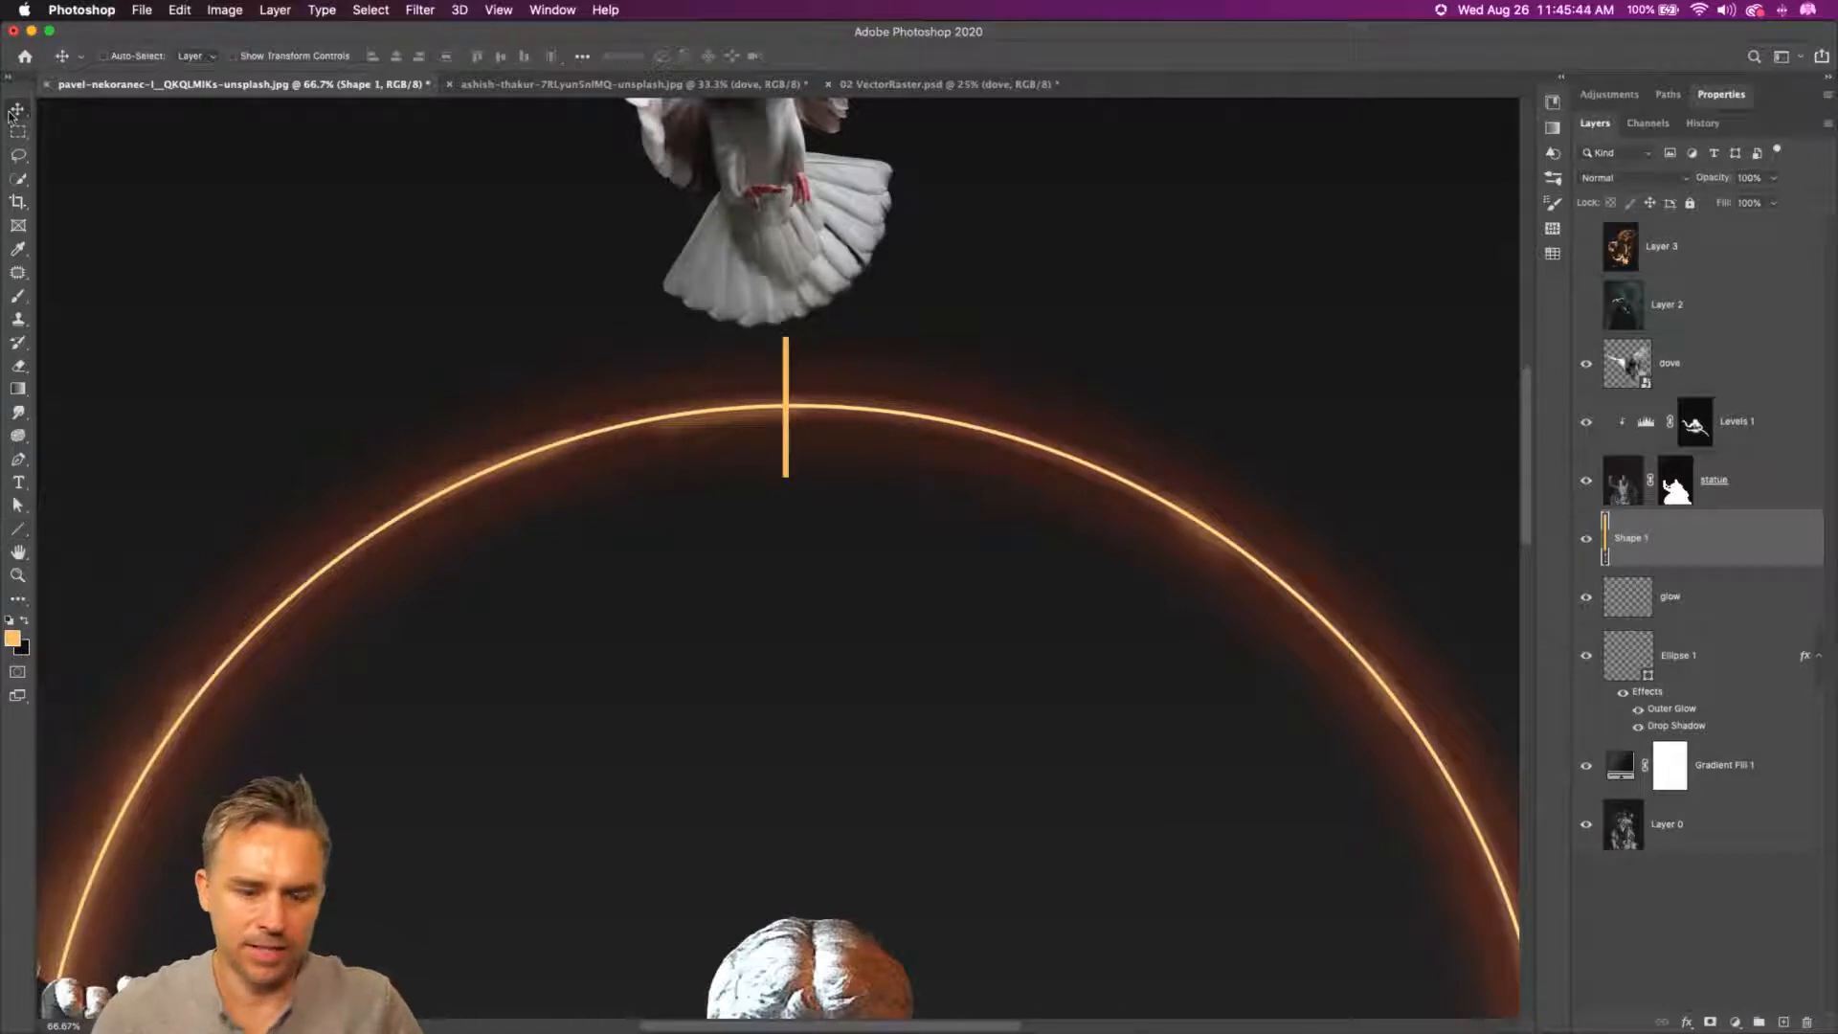
pyautogui.hotkey('shift', 'Right')
pyautogui.hotkey('shift', 'Right')
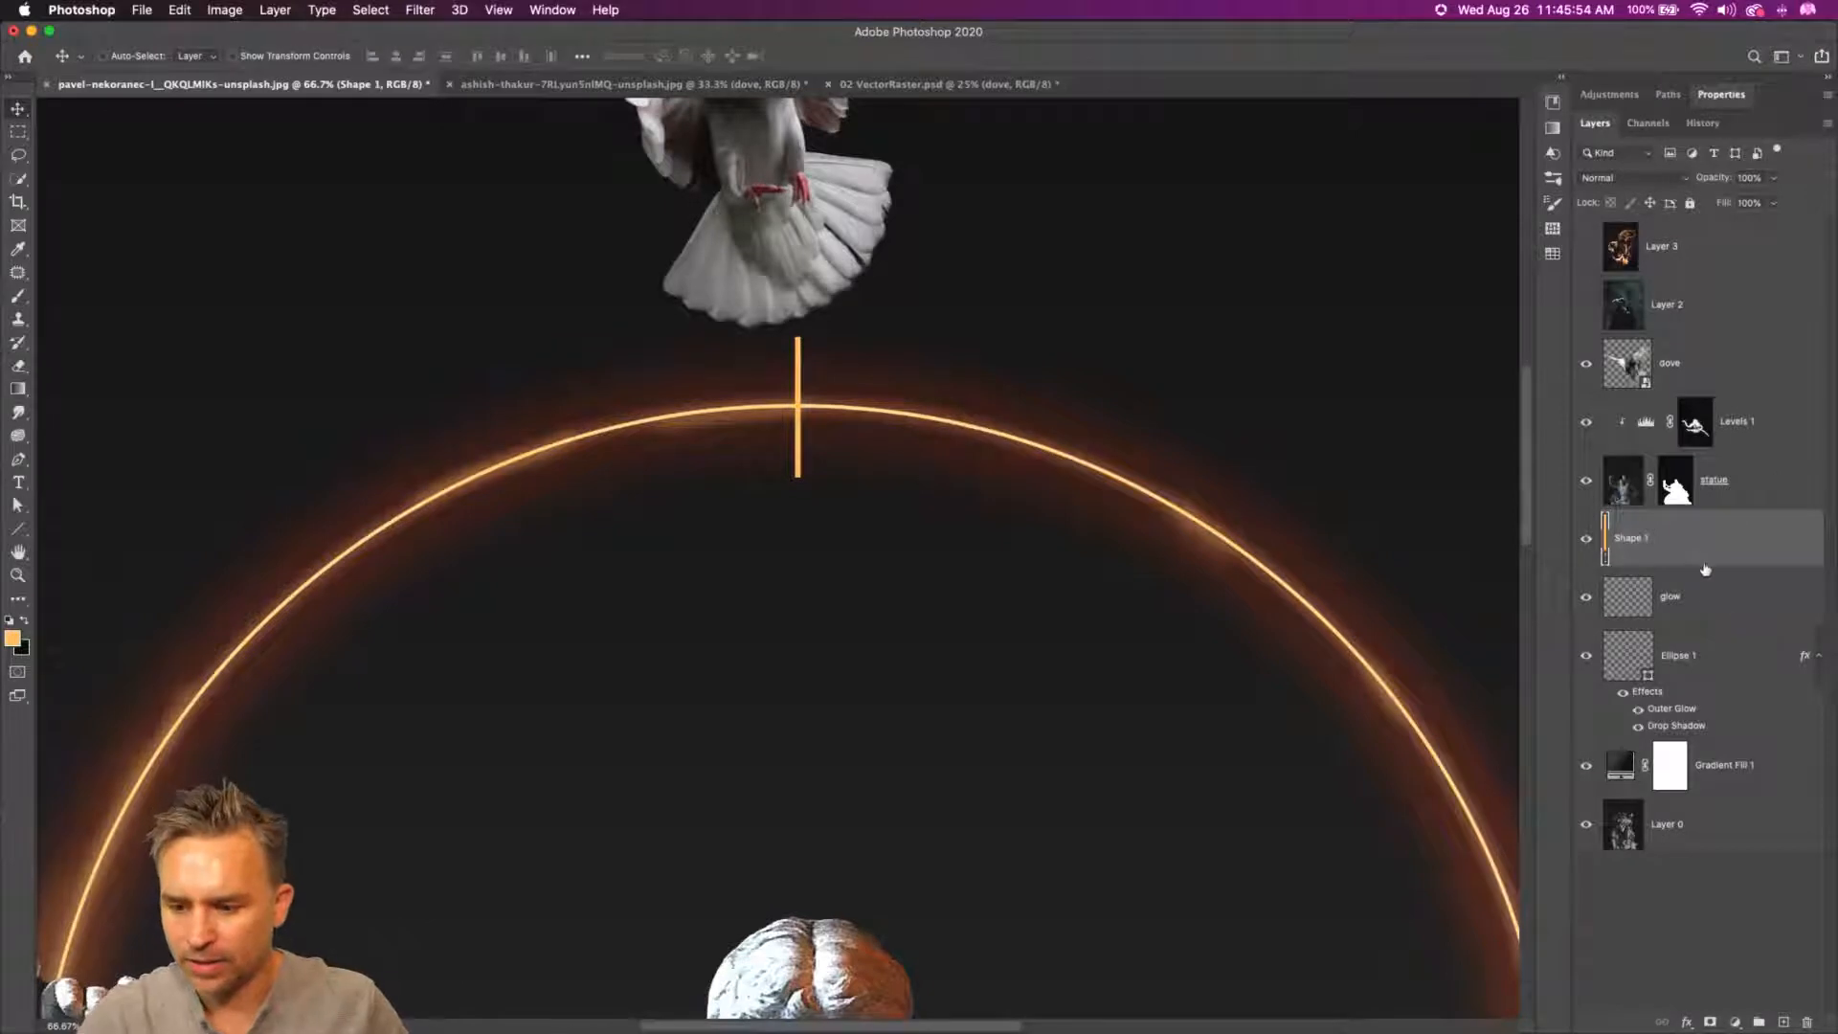
# - Move the Ellipse 1 layer above the glow layer and set the glow layer's opacity to 25%
pyautogui.moveTo(1702, 664); pyautogui.dragTo(1689, 579)
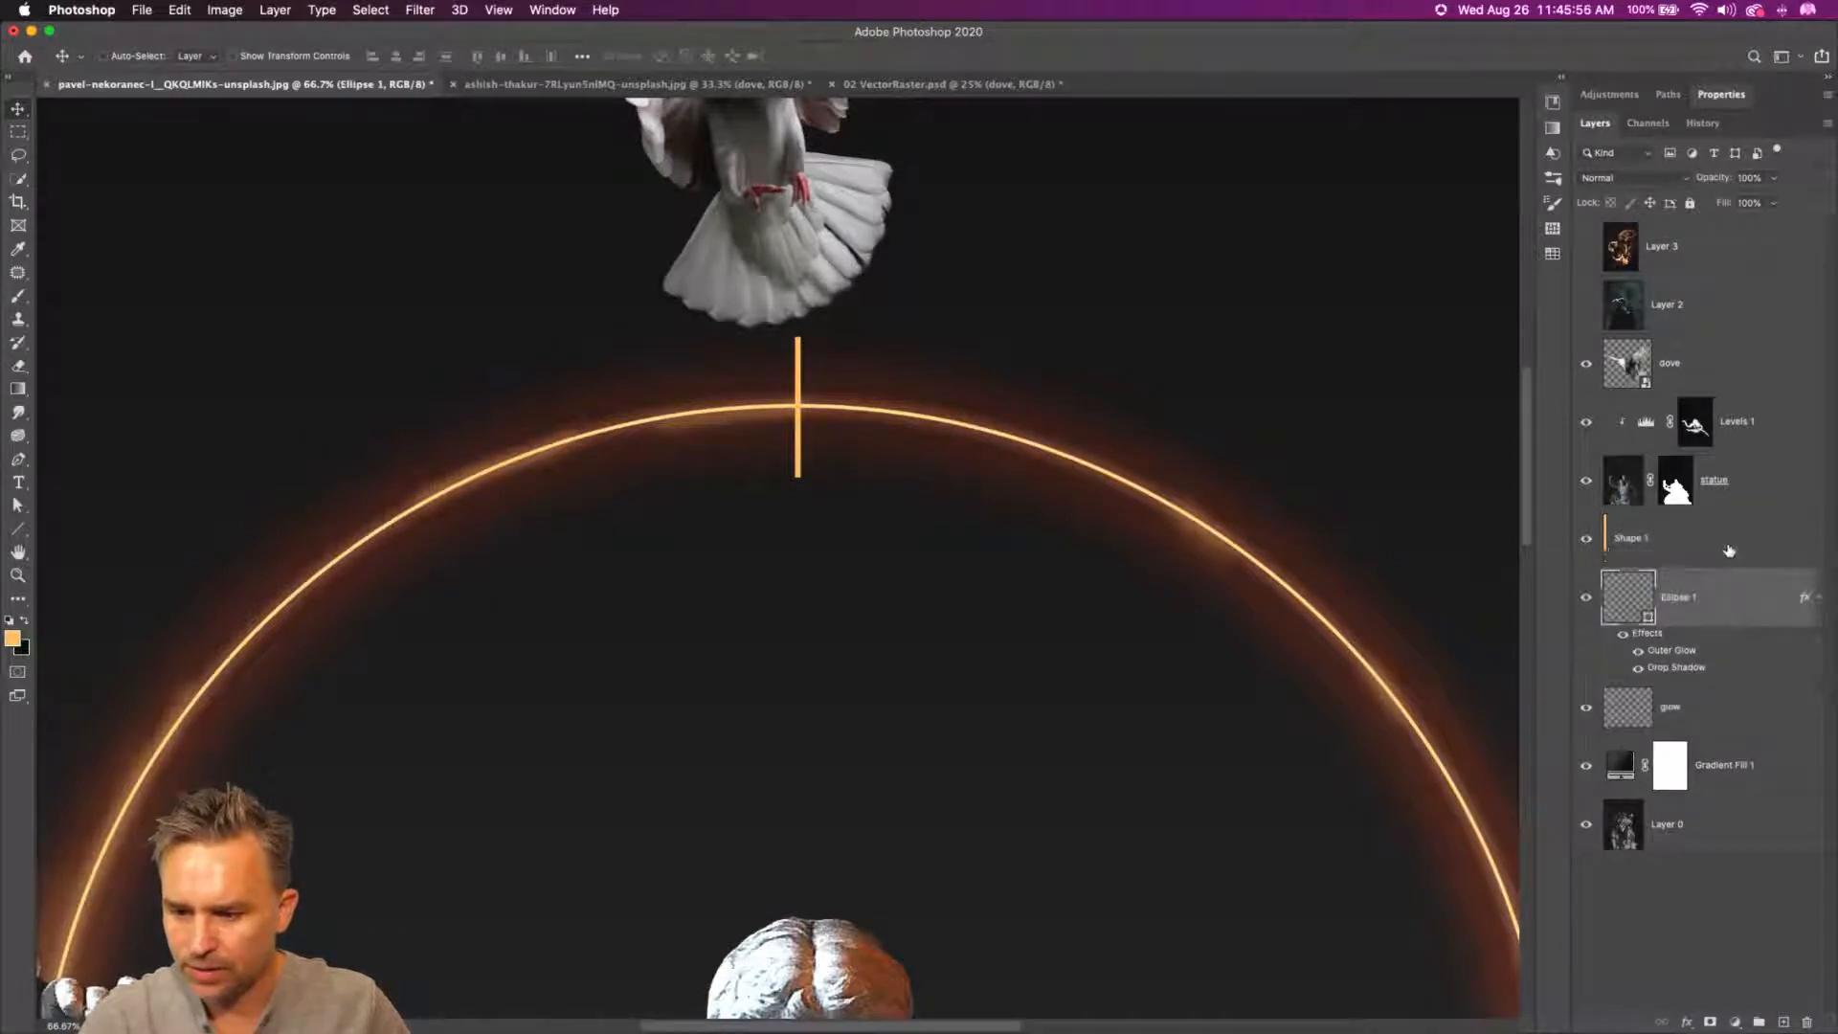
pyautogui.click(1728, 547)
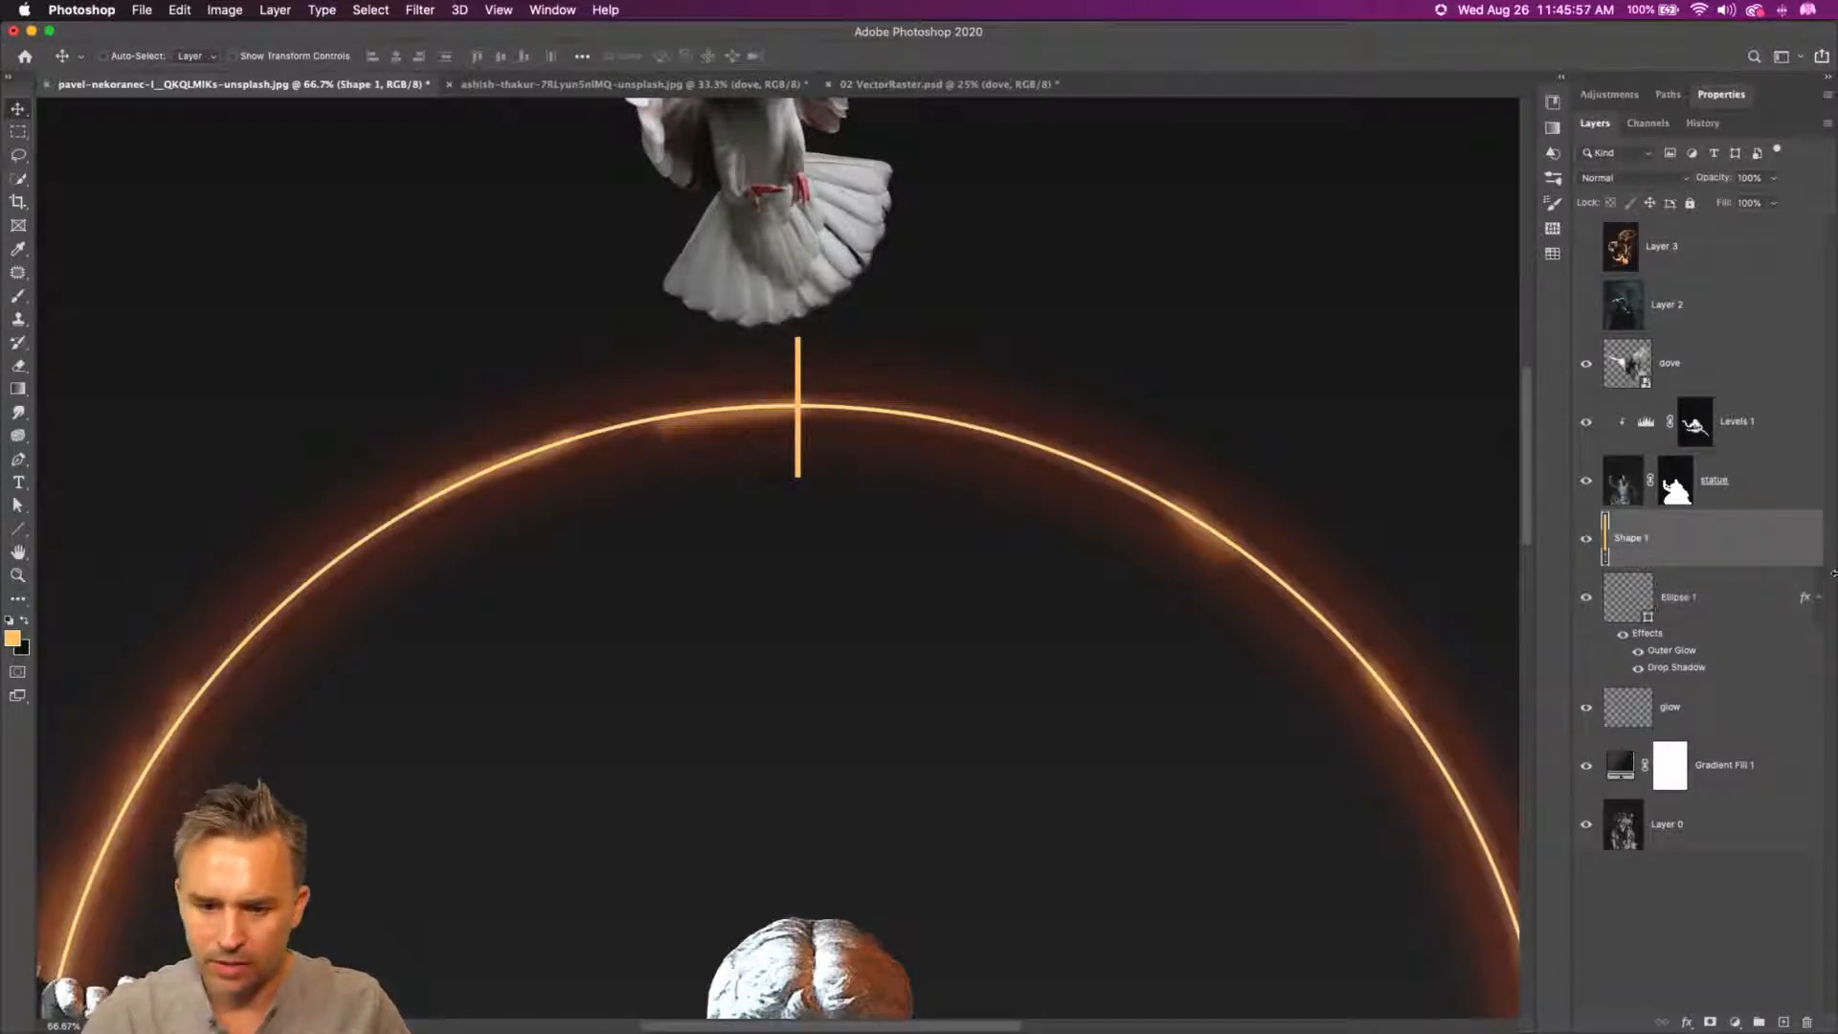
pyautogui.click(1690, 600)
pyautogui.click(1685, 723)
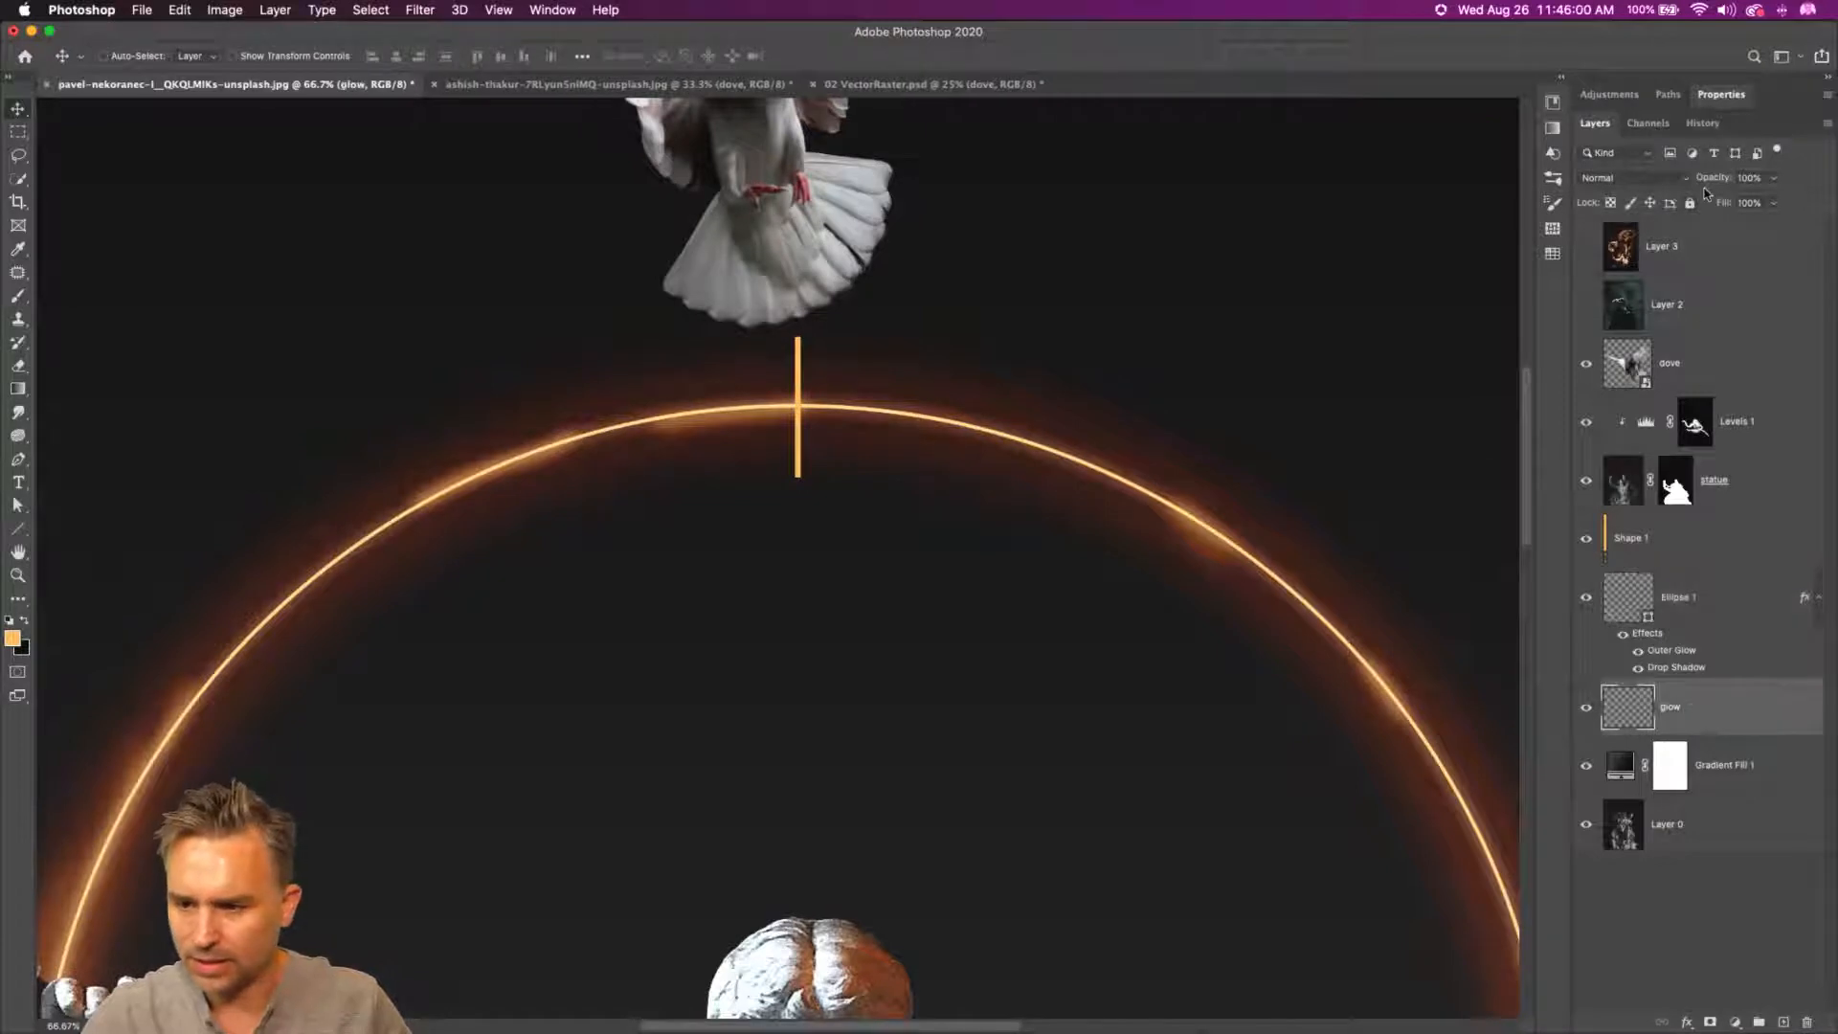
pyautogui.click(1748, 177)
pyautogui.write('25')
pyautogui.press('Return')
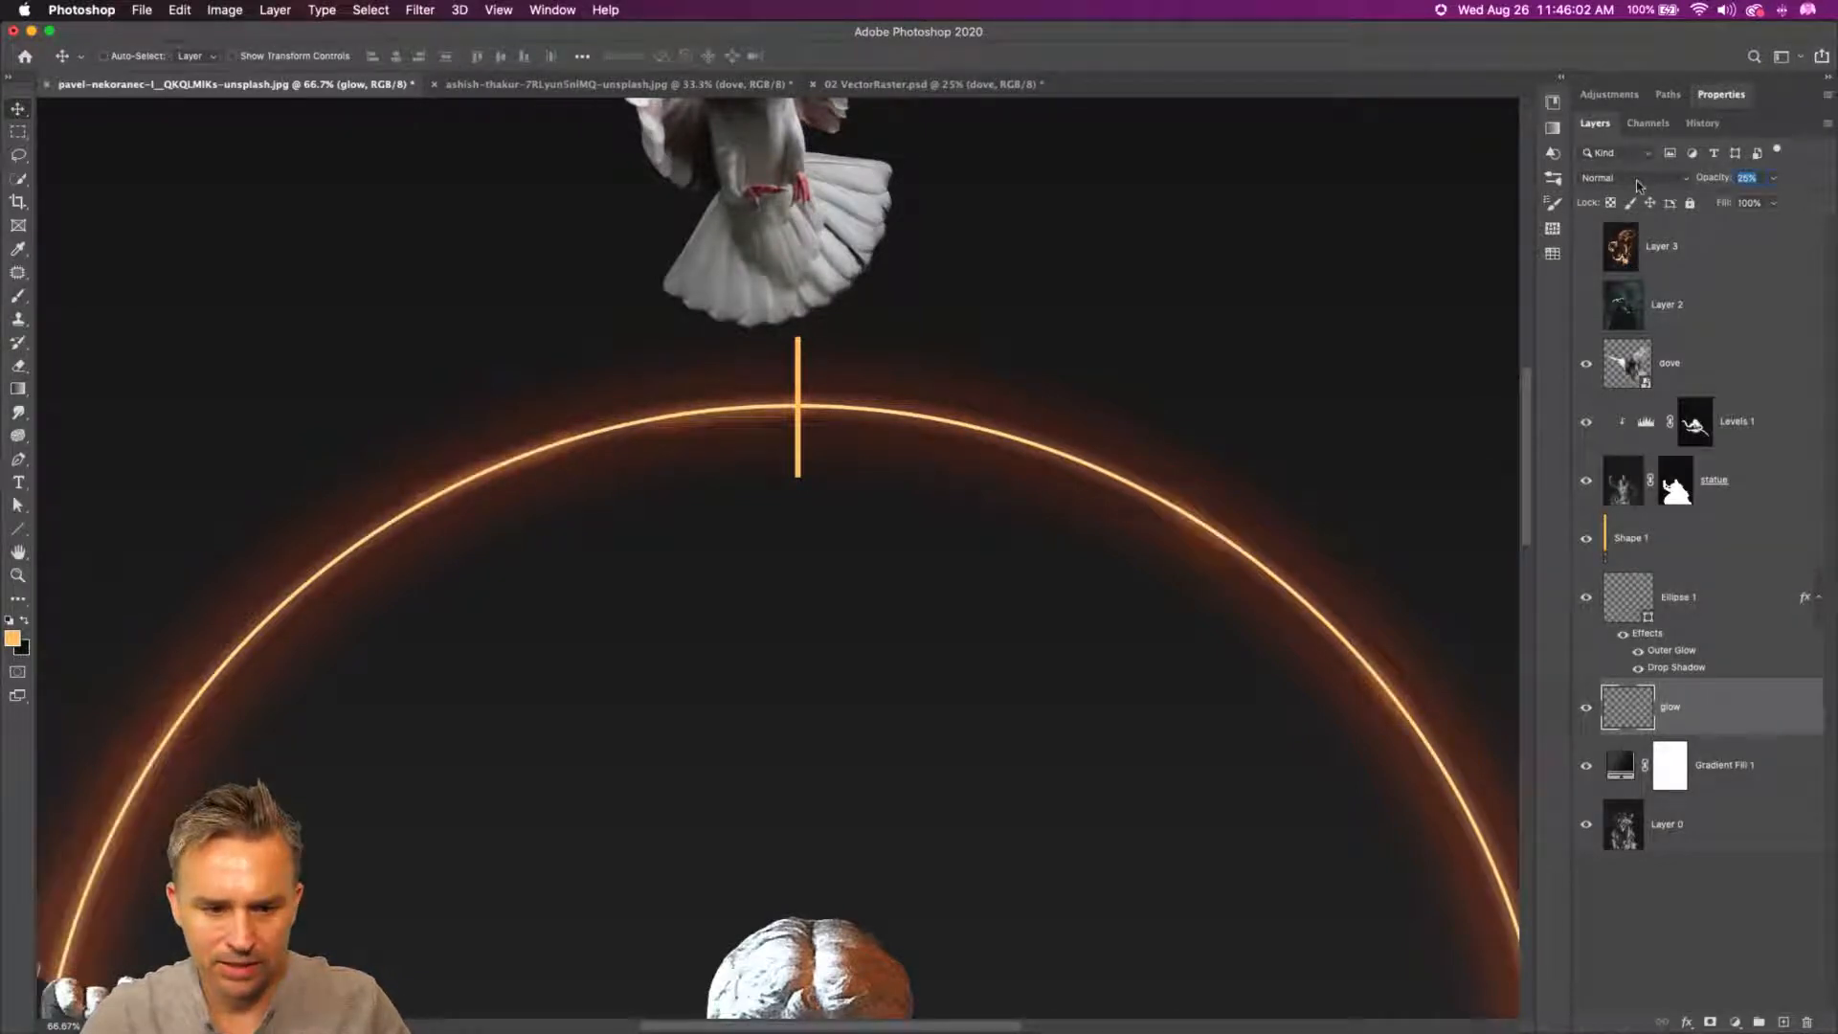
# - Copy the Ellipse 1 layer's outer glow and drop shadow effects onto the Shape 1 layer
pyautogui.click(1682, 553)
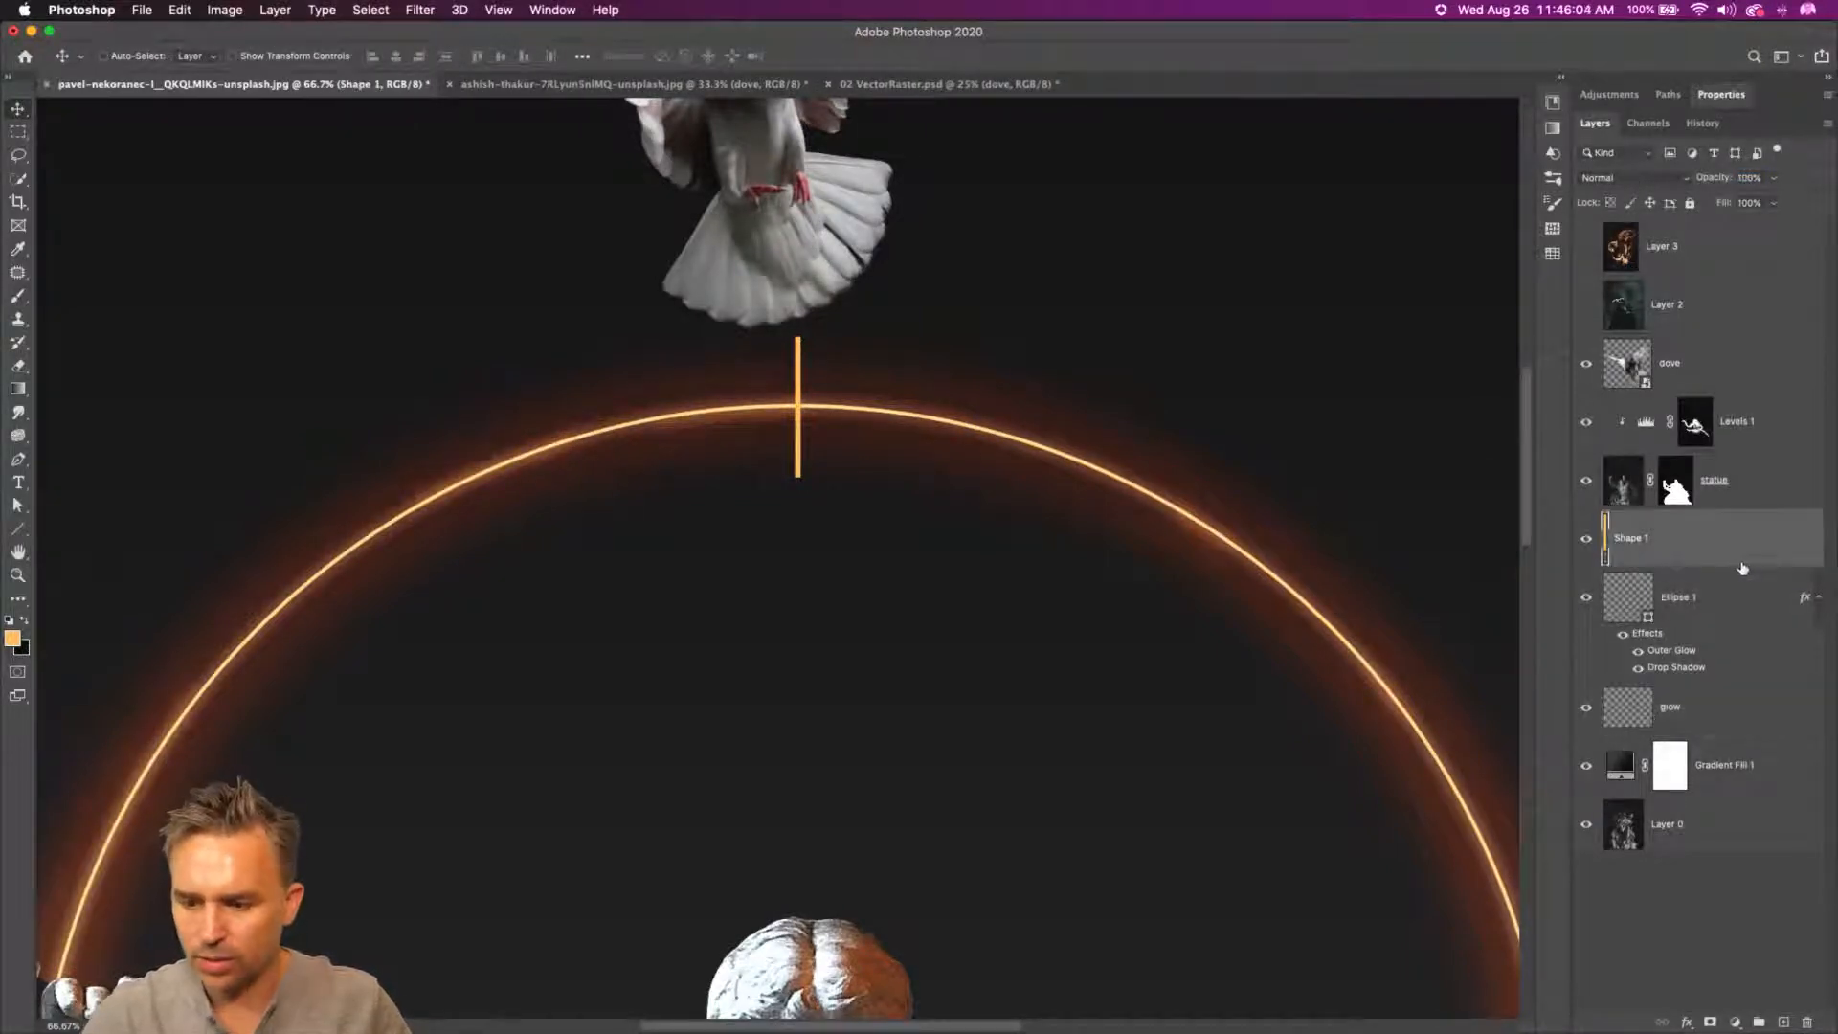
pyautogui.click(1697, 607)
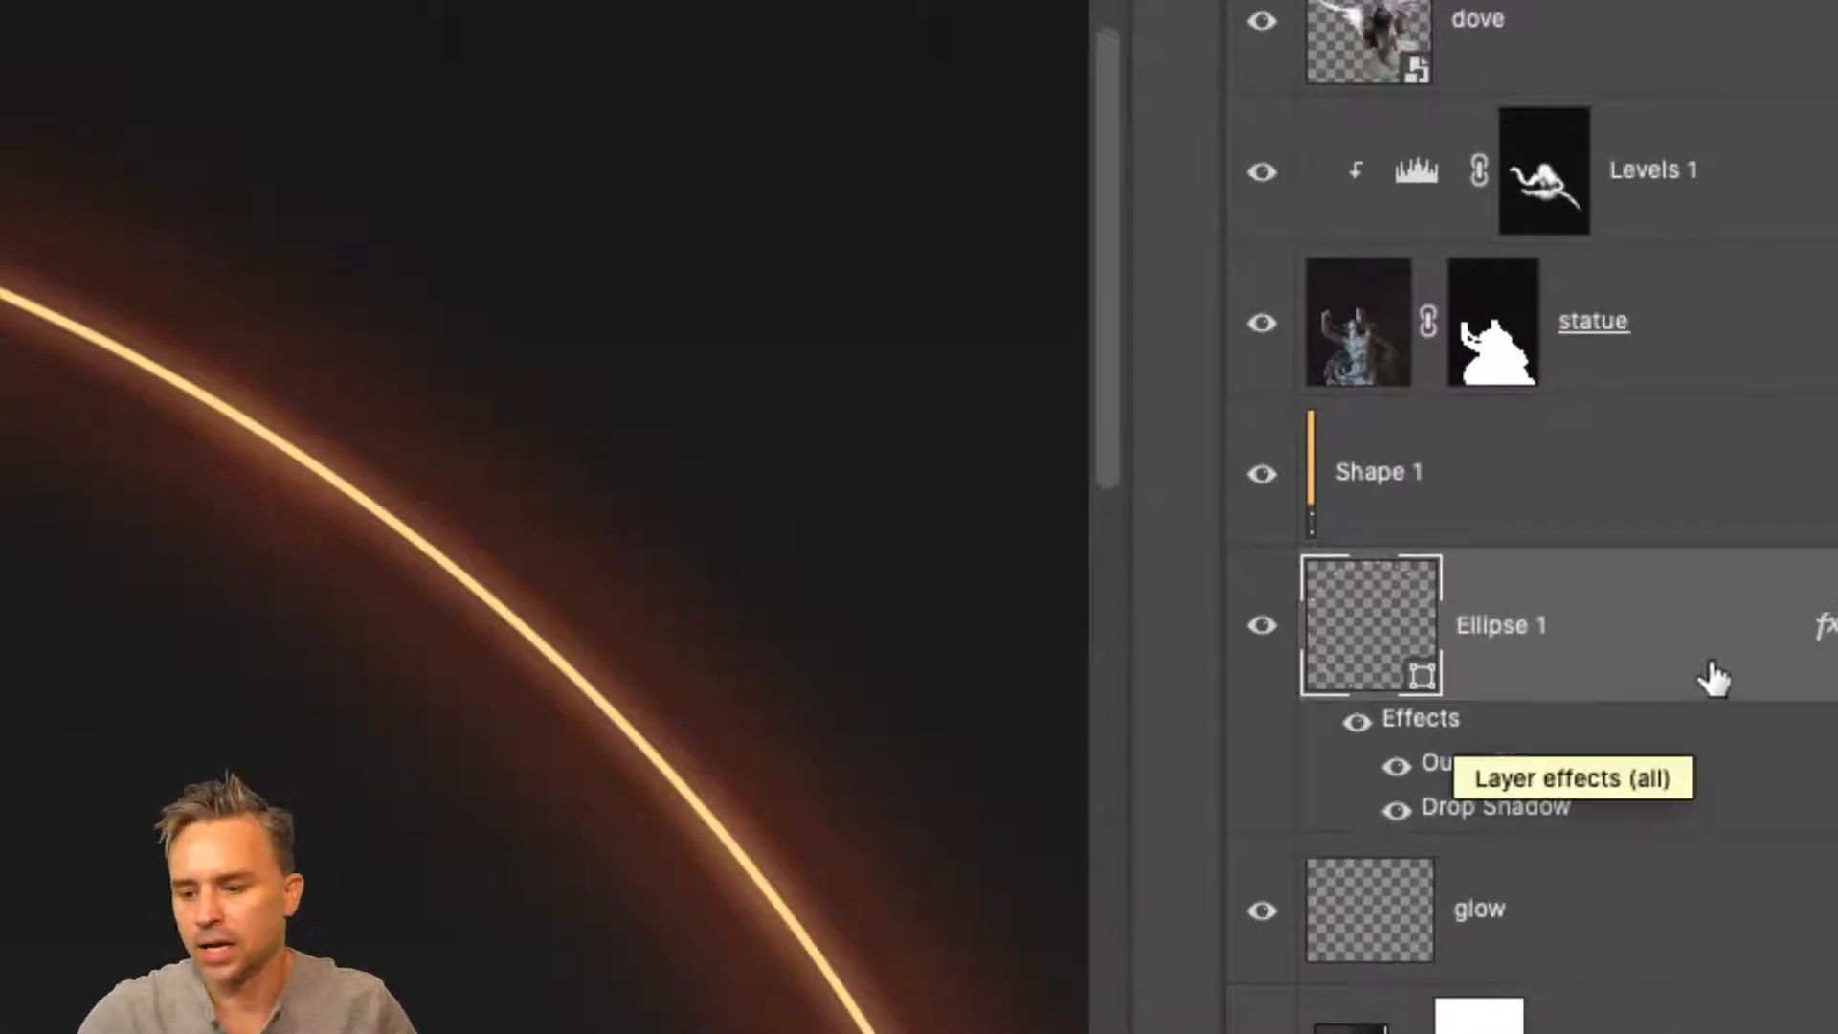
pyautogui.moveTo(1752, 630); pyautogui.dragTo(1556, 457)
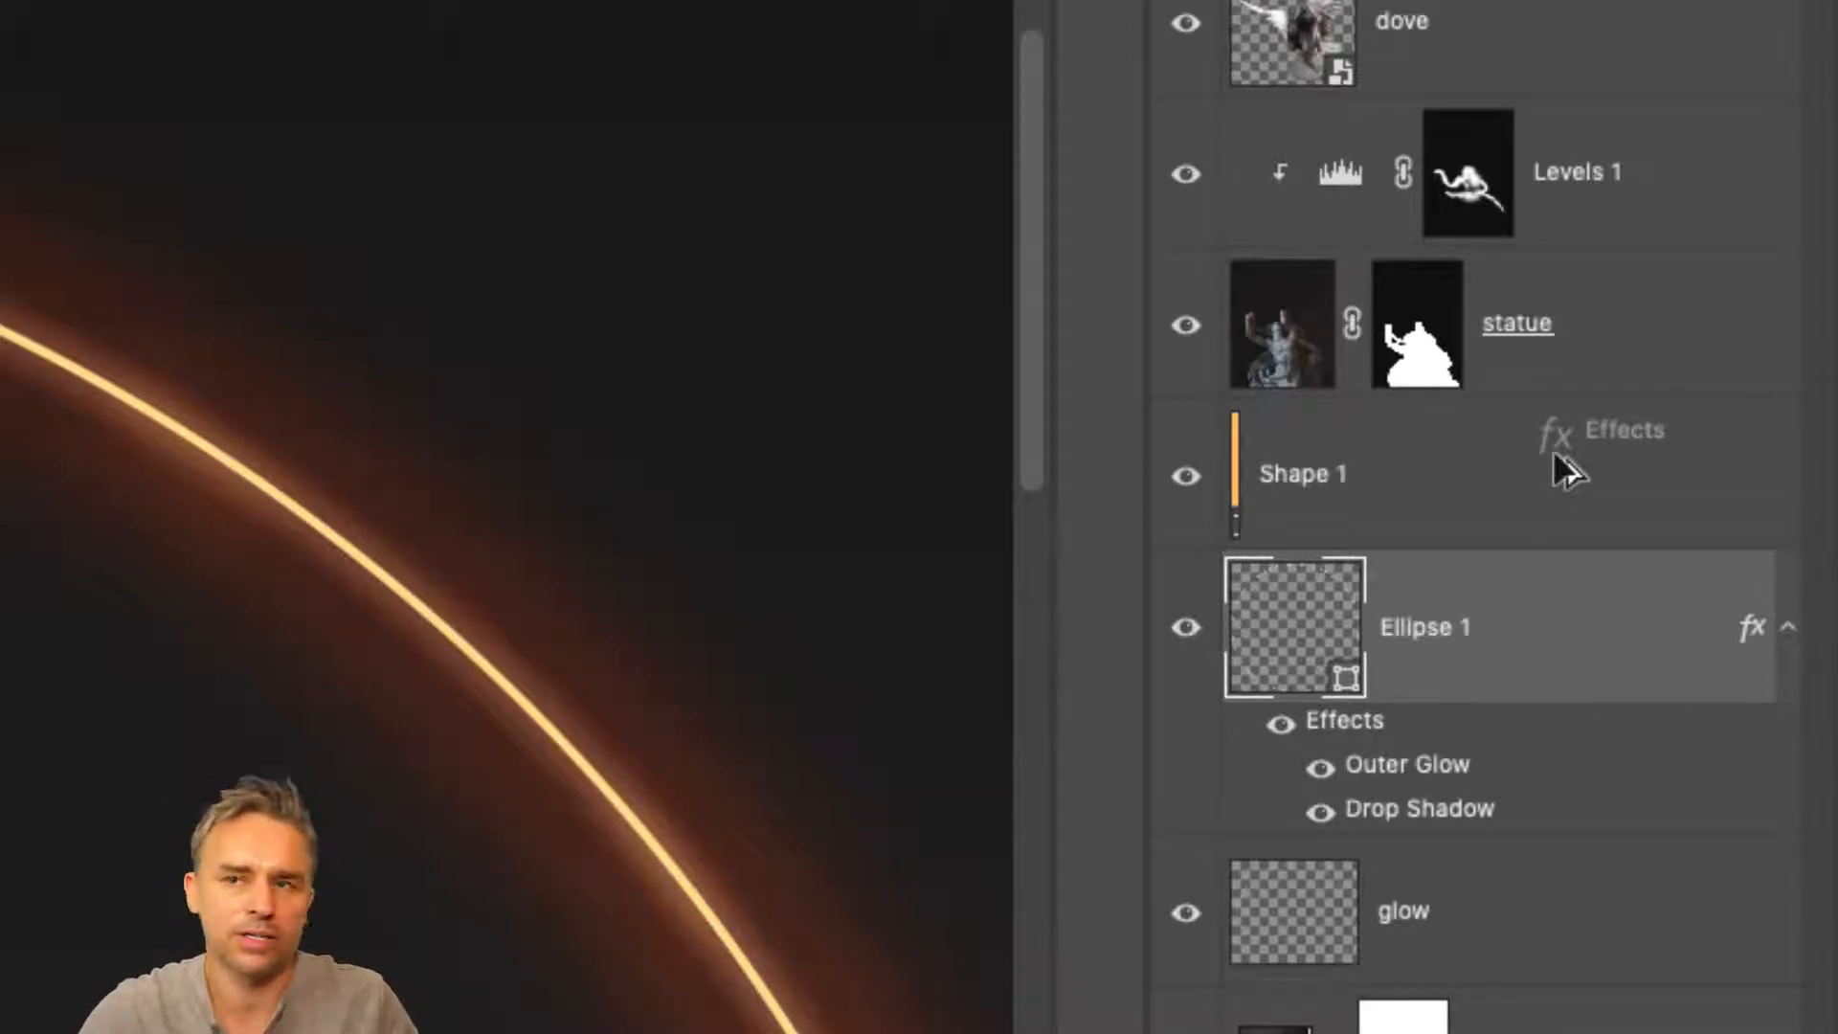
pyautogui.moveTo(1555, 457); pyautogui.dragTo(1559, 471)
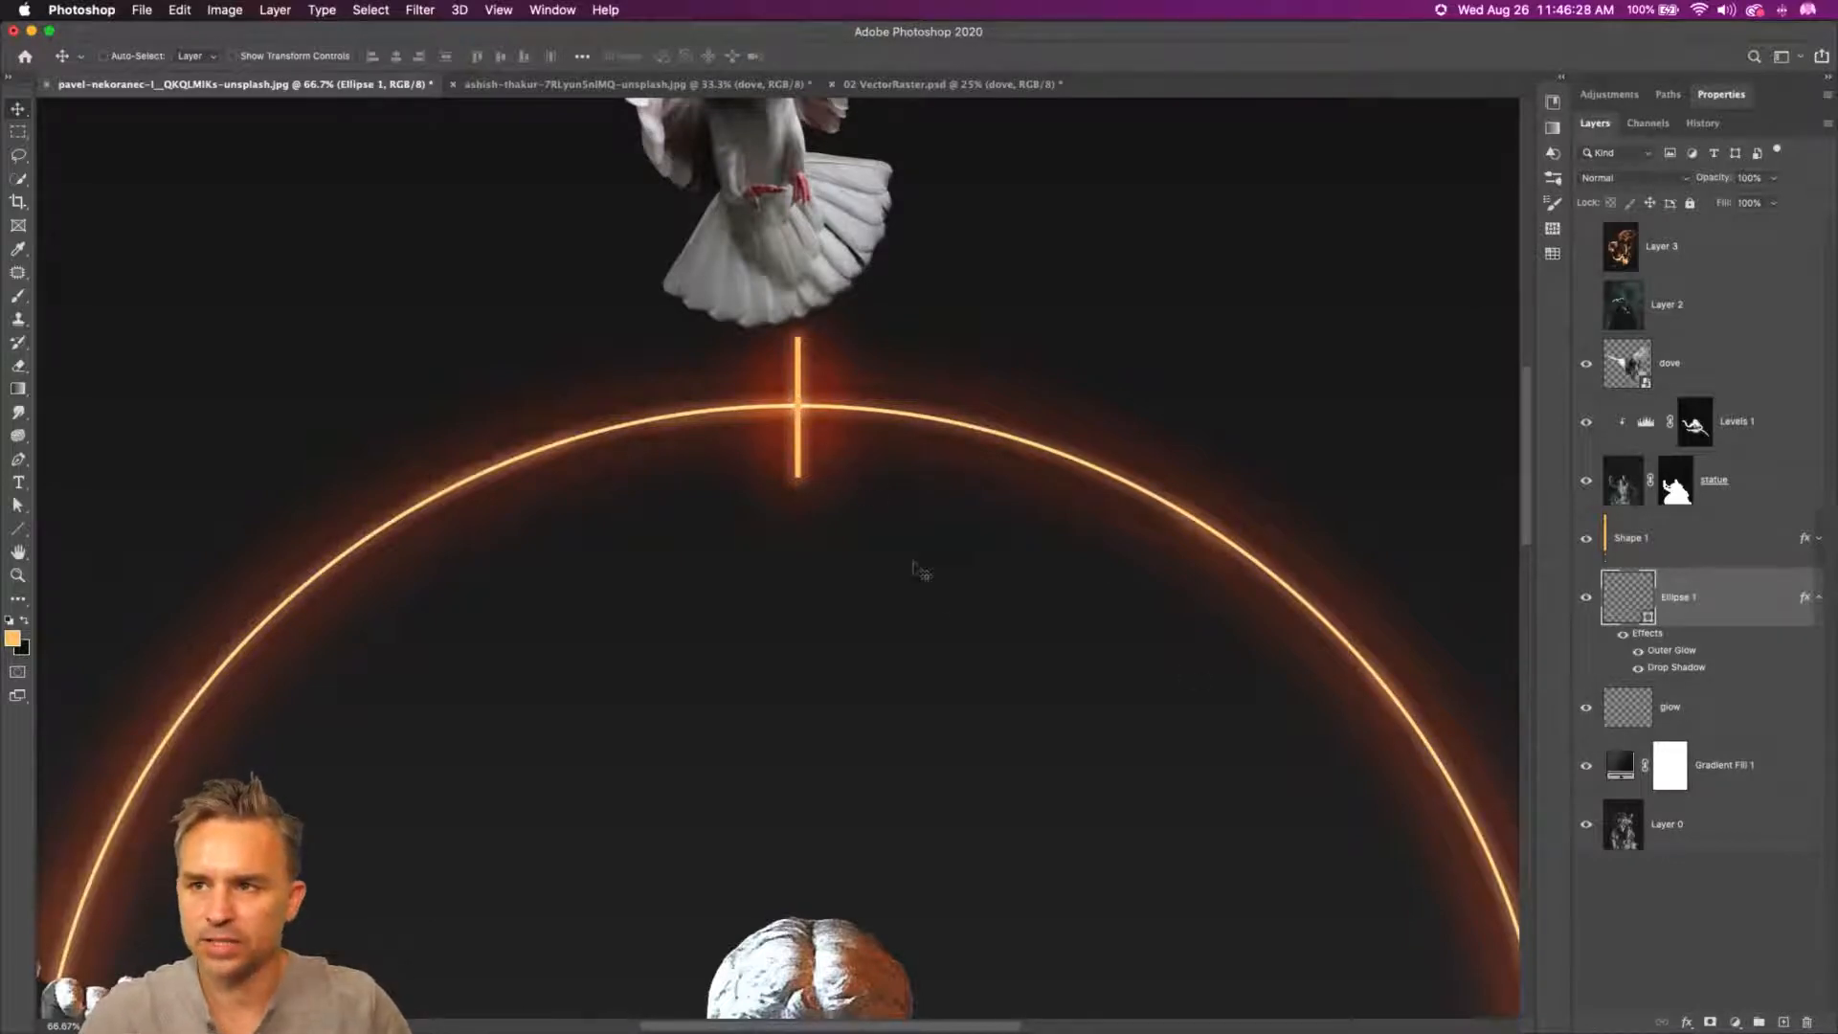
# - Create a new group named dashes above the Ellipse 1 layer and place the Shape 1 layer inside it
pyautogui.keyDown('shift'); pyautogui.click(1684, 532); pyautogui.keyUp('shift')
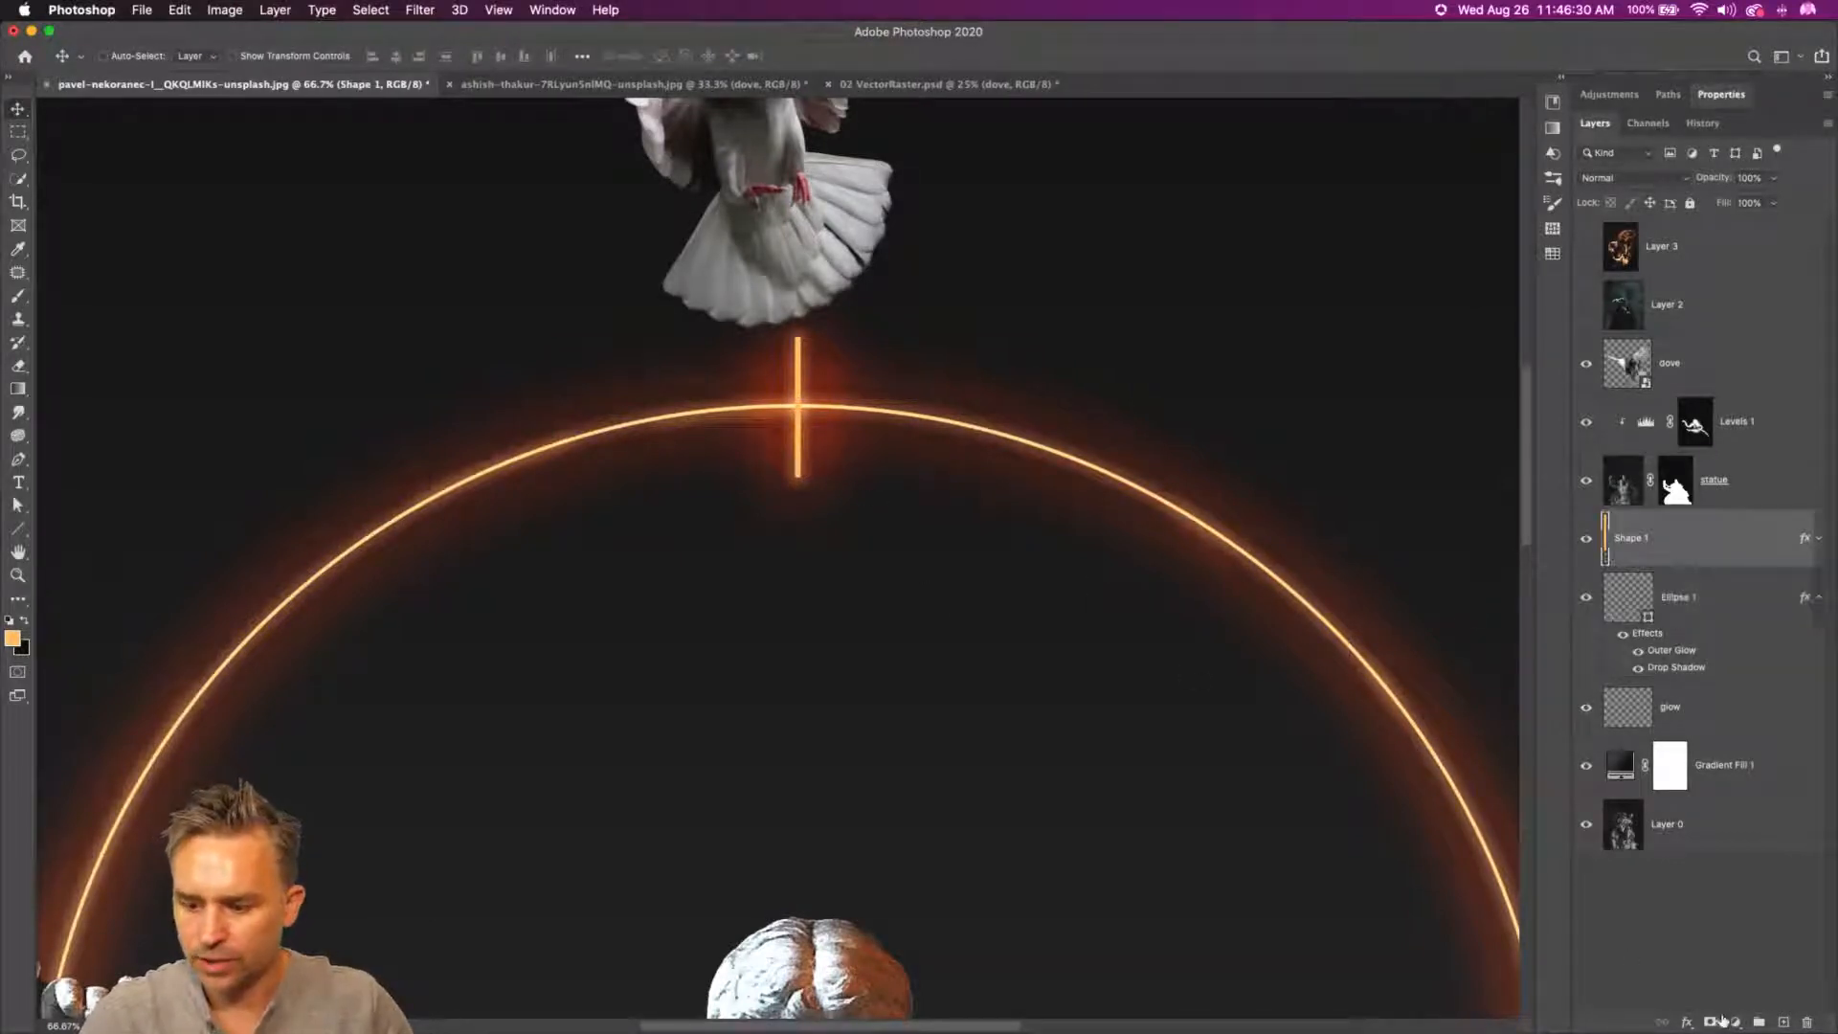
pyautogui.click(1759, 1022)
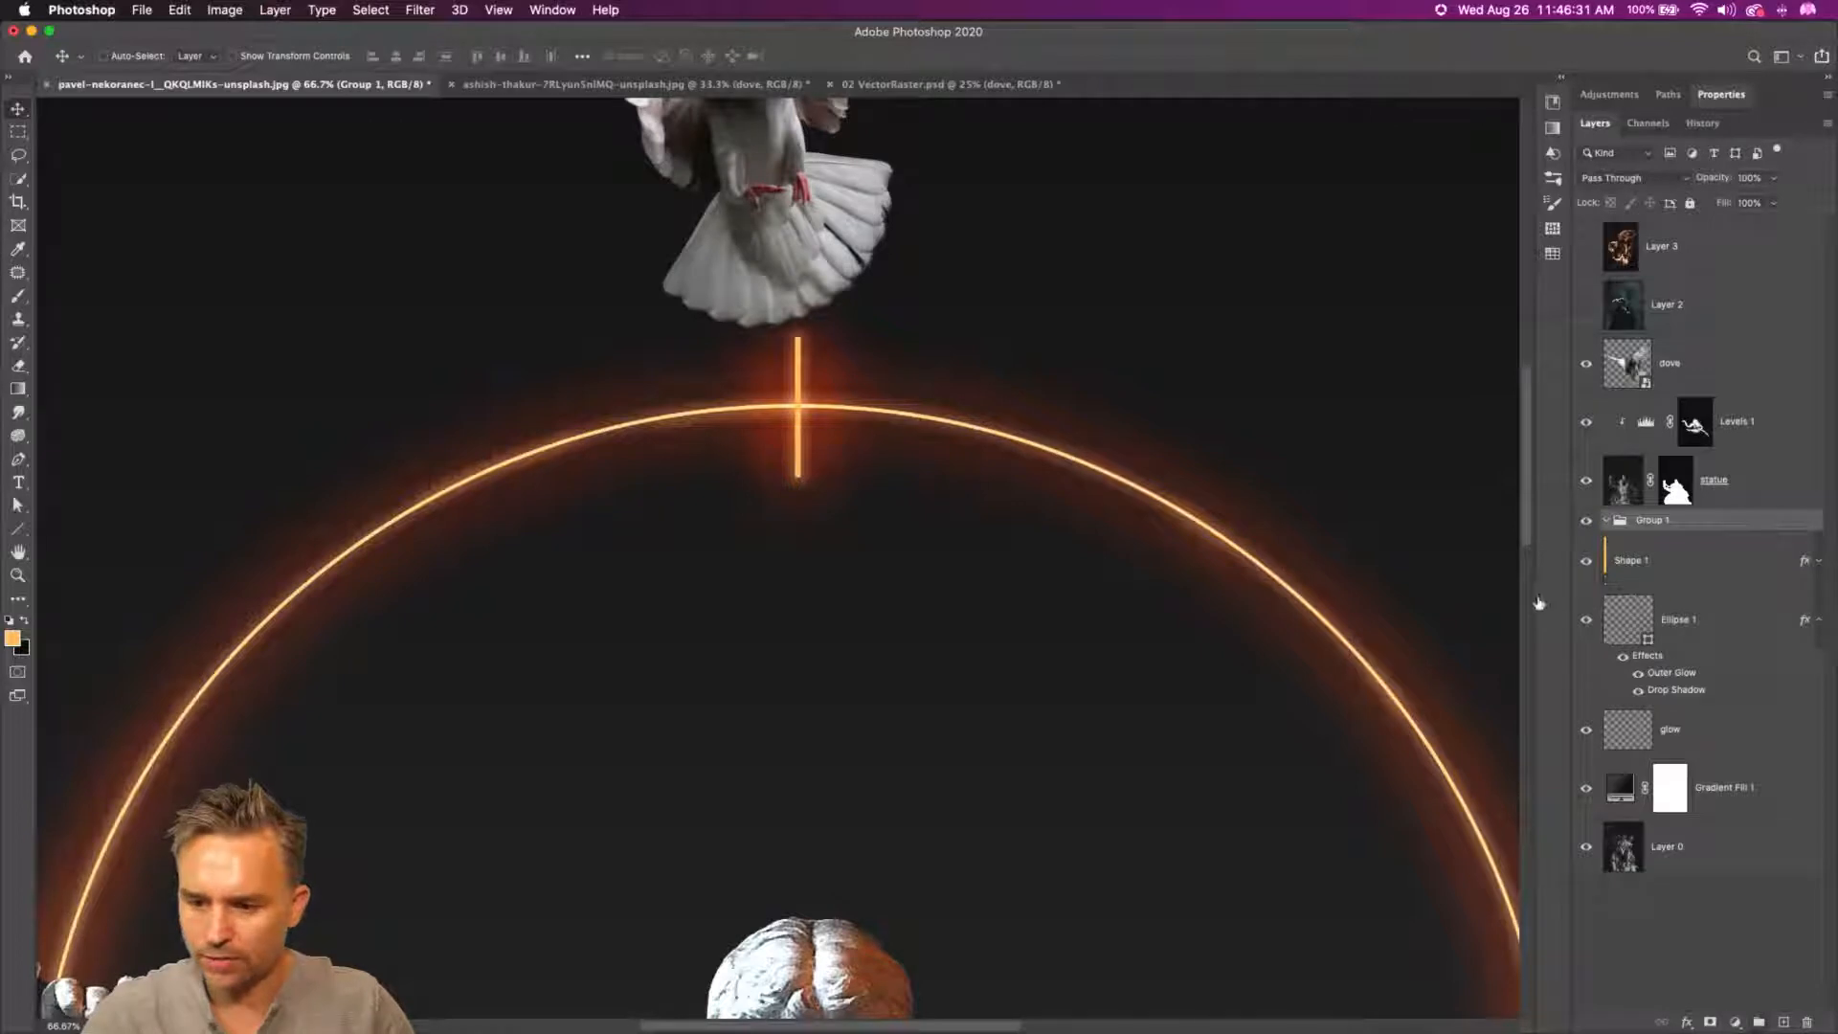
pyautogui.click(1652, 553)
pyautogui.doubleClick(1645, 522)
pyautogui.write('d')
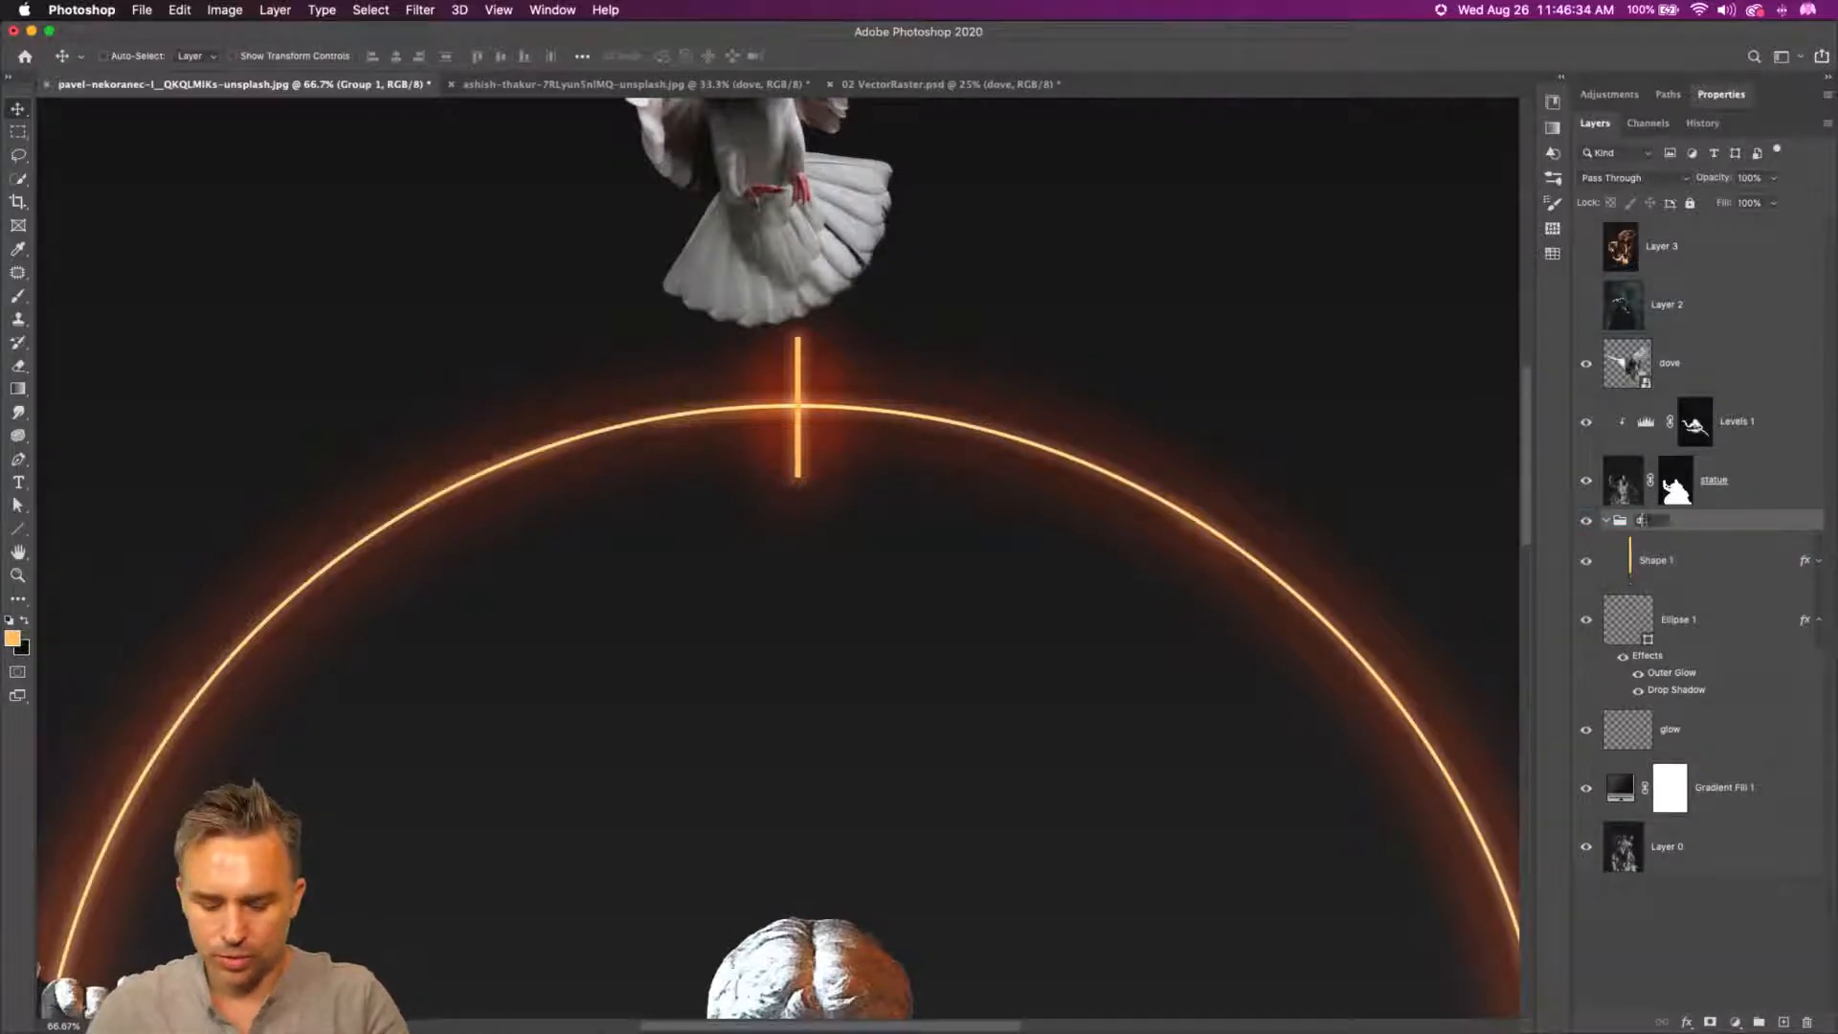
pyautogui.write('ashes')
pyautogui.press('Return')
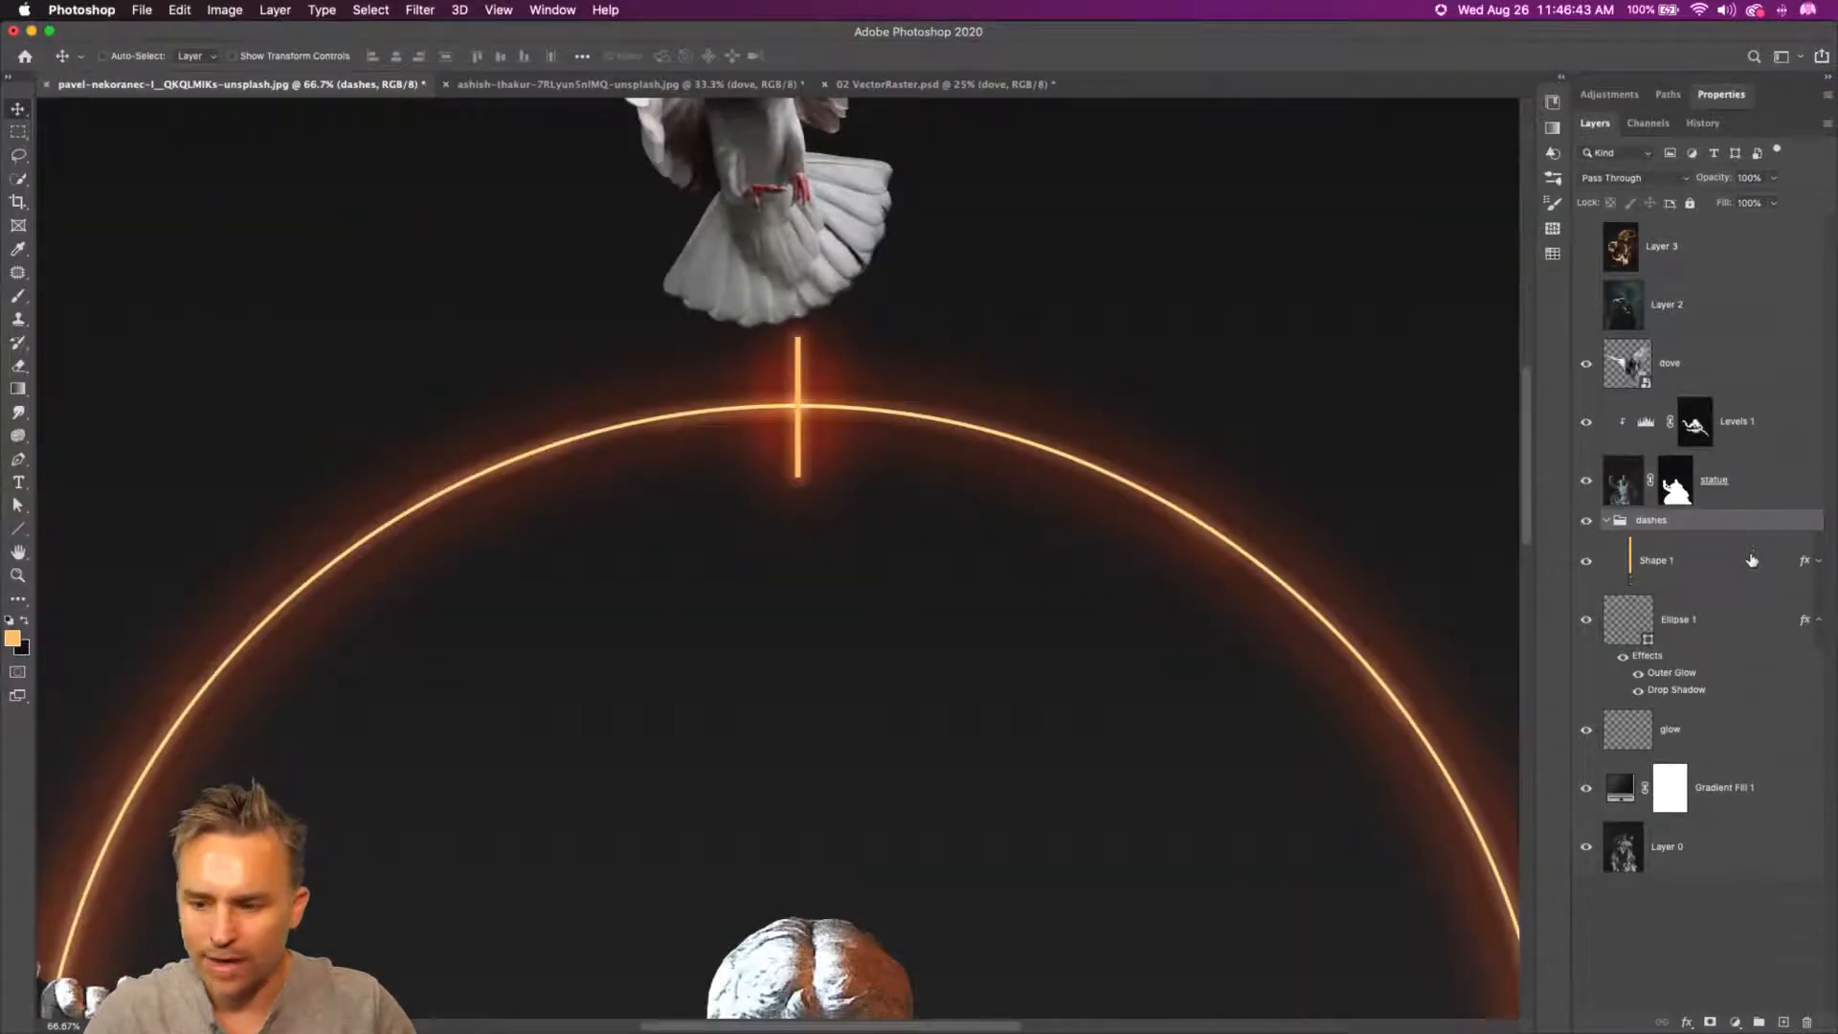
# - Try a copy of the dash rotated about 29.6° on the ring's upper right arc, and delete that copy
pyautogui.click(1517, 554)
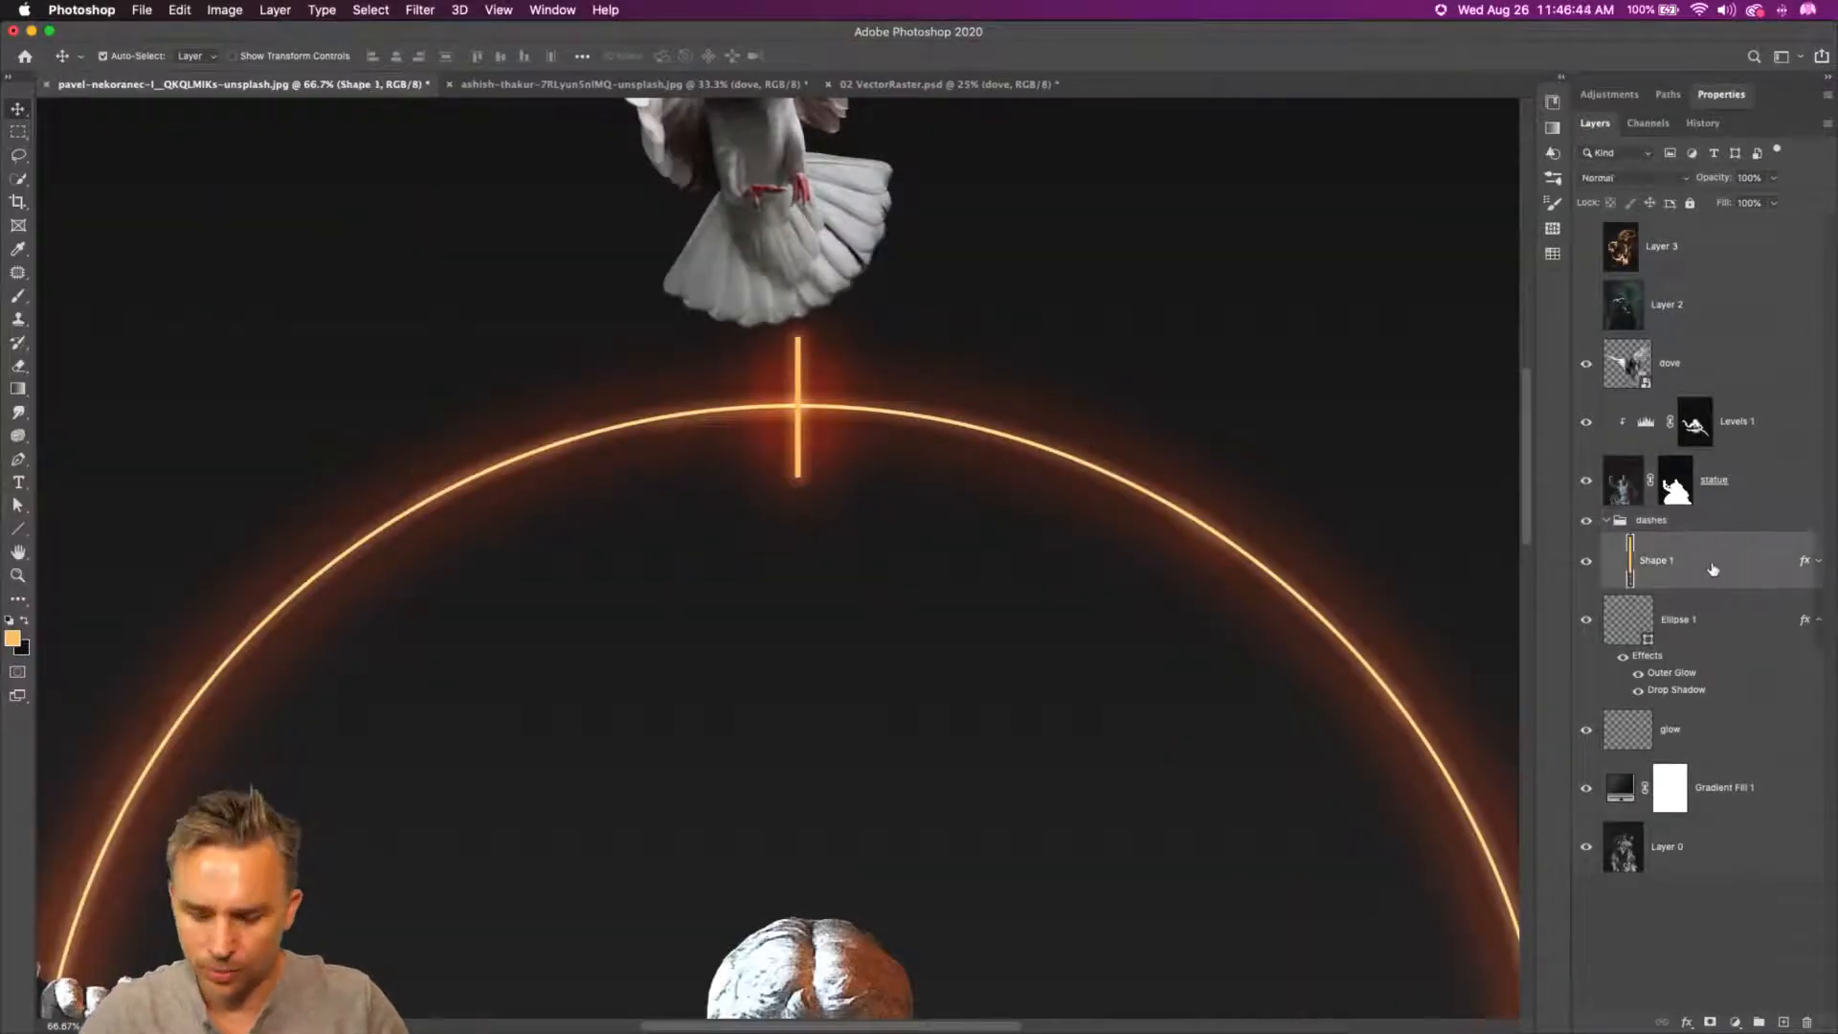
pyautogui.moveTo(890, 500); pyautogui.dragTo(1214, 547)
pyautogui.press('super+t')
pyautogui.moveTo(1037, 279); pyautogui.dragTo(1110, 252)
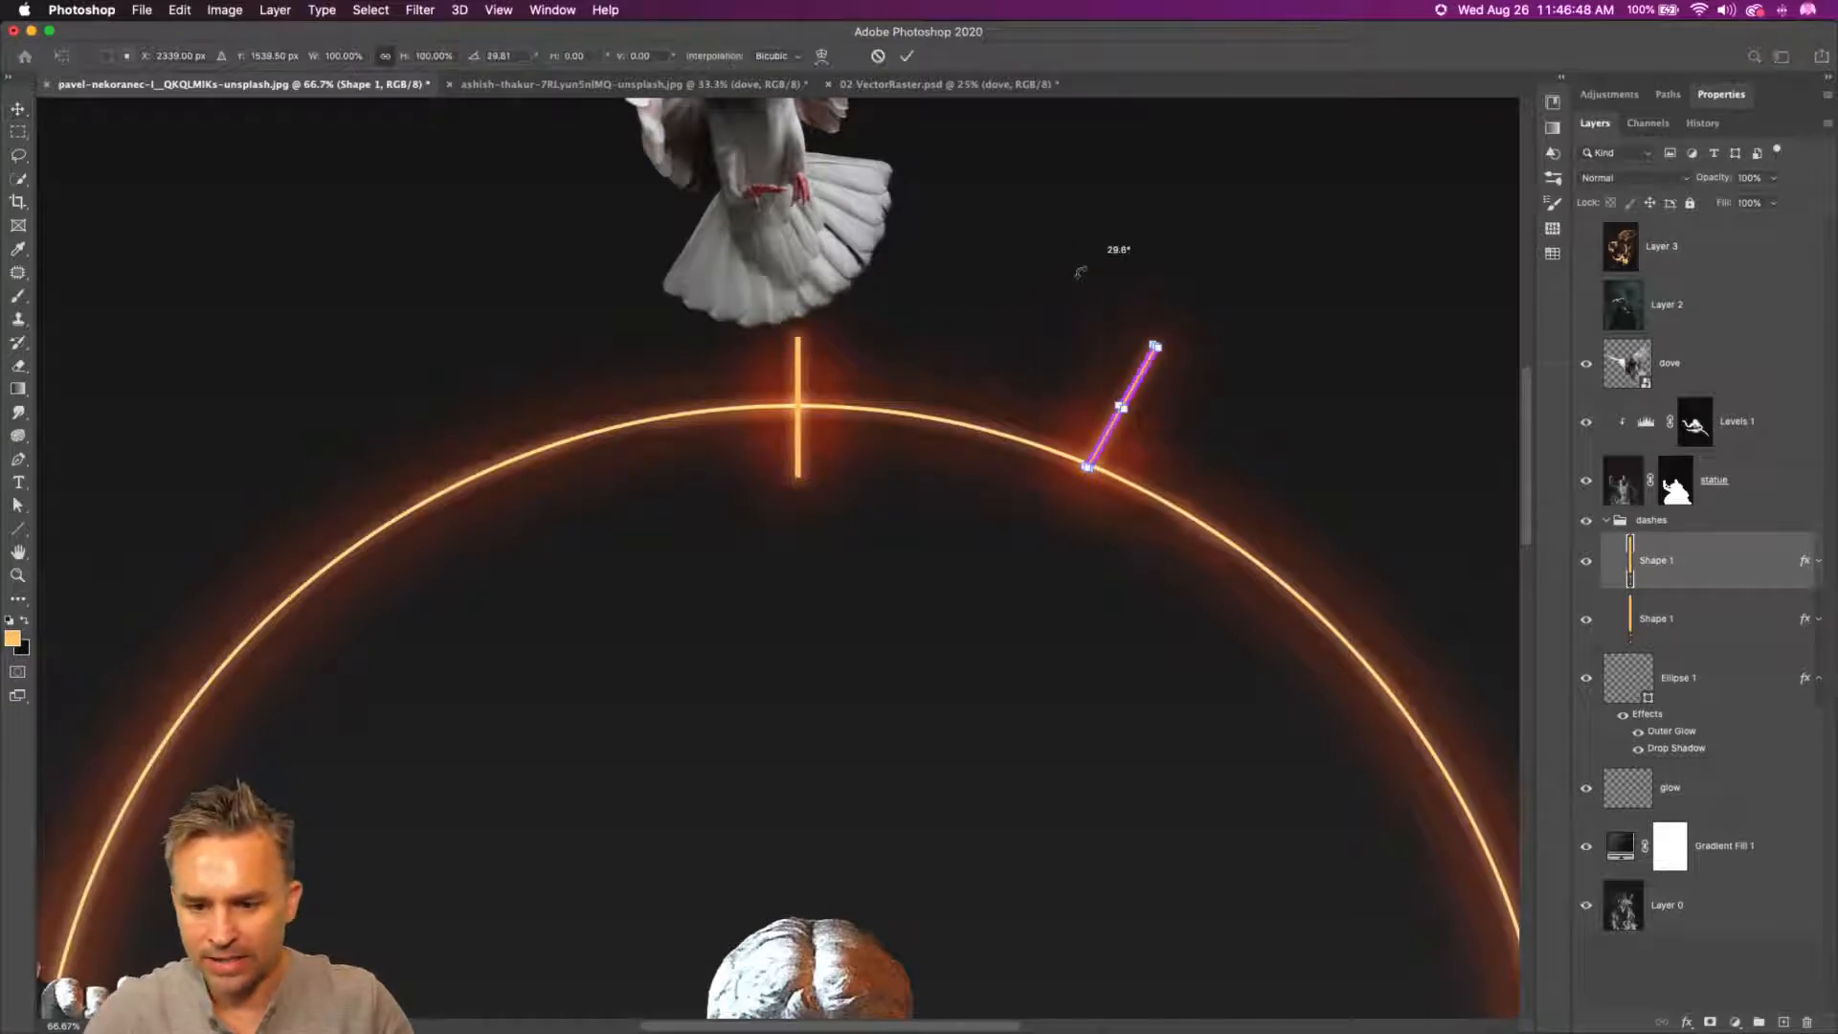
pyautogui.moveTo(1087, 467); pyautogui.dragTo(1125, 511)
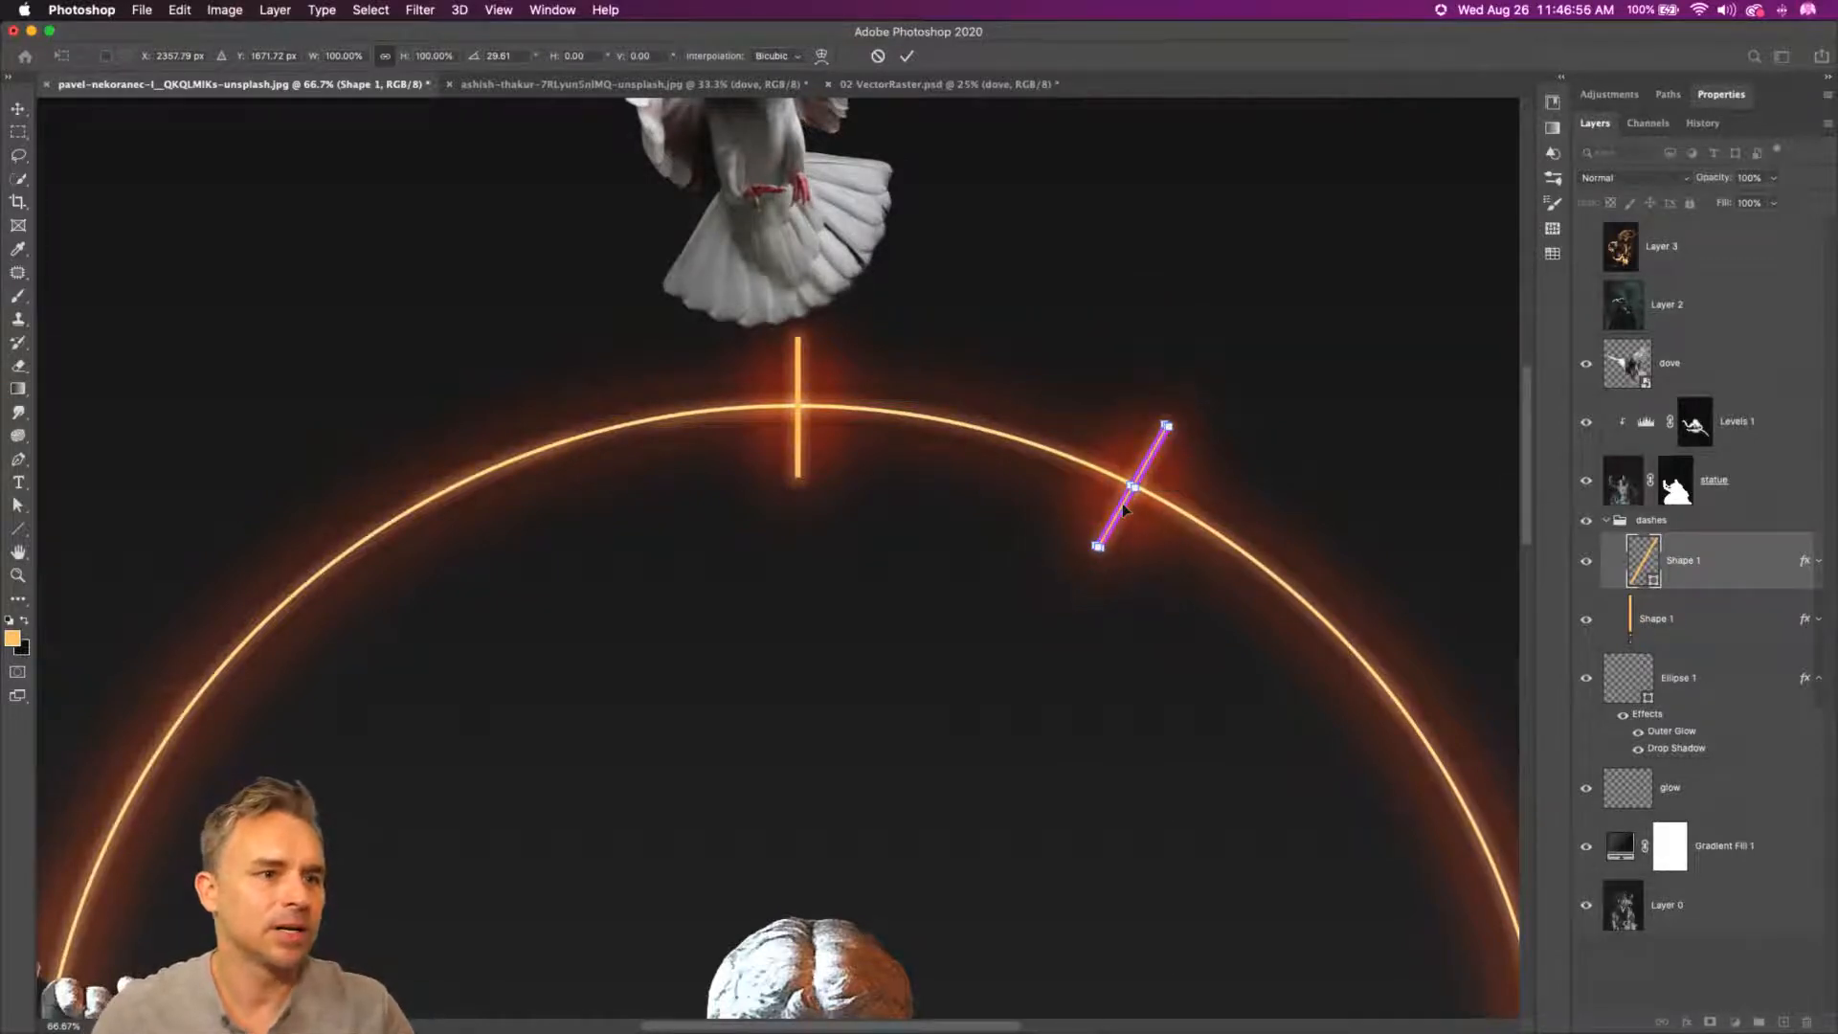
pyautogui.press('Return')
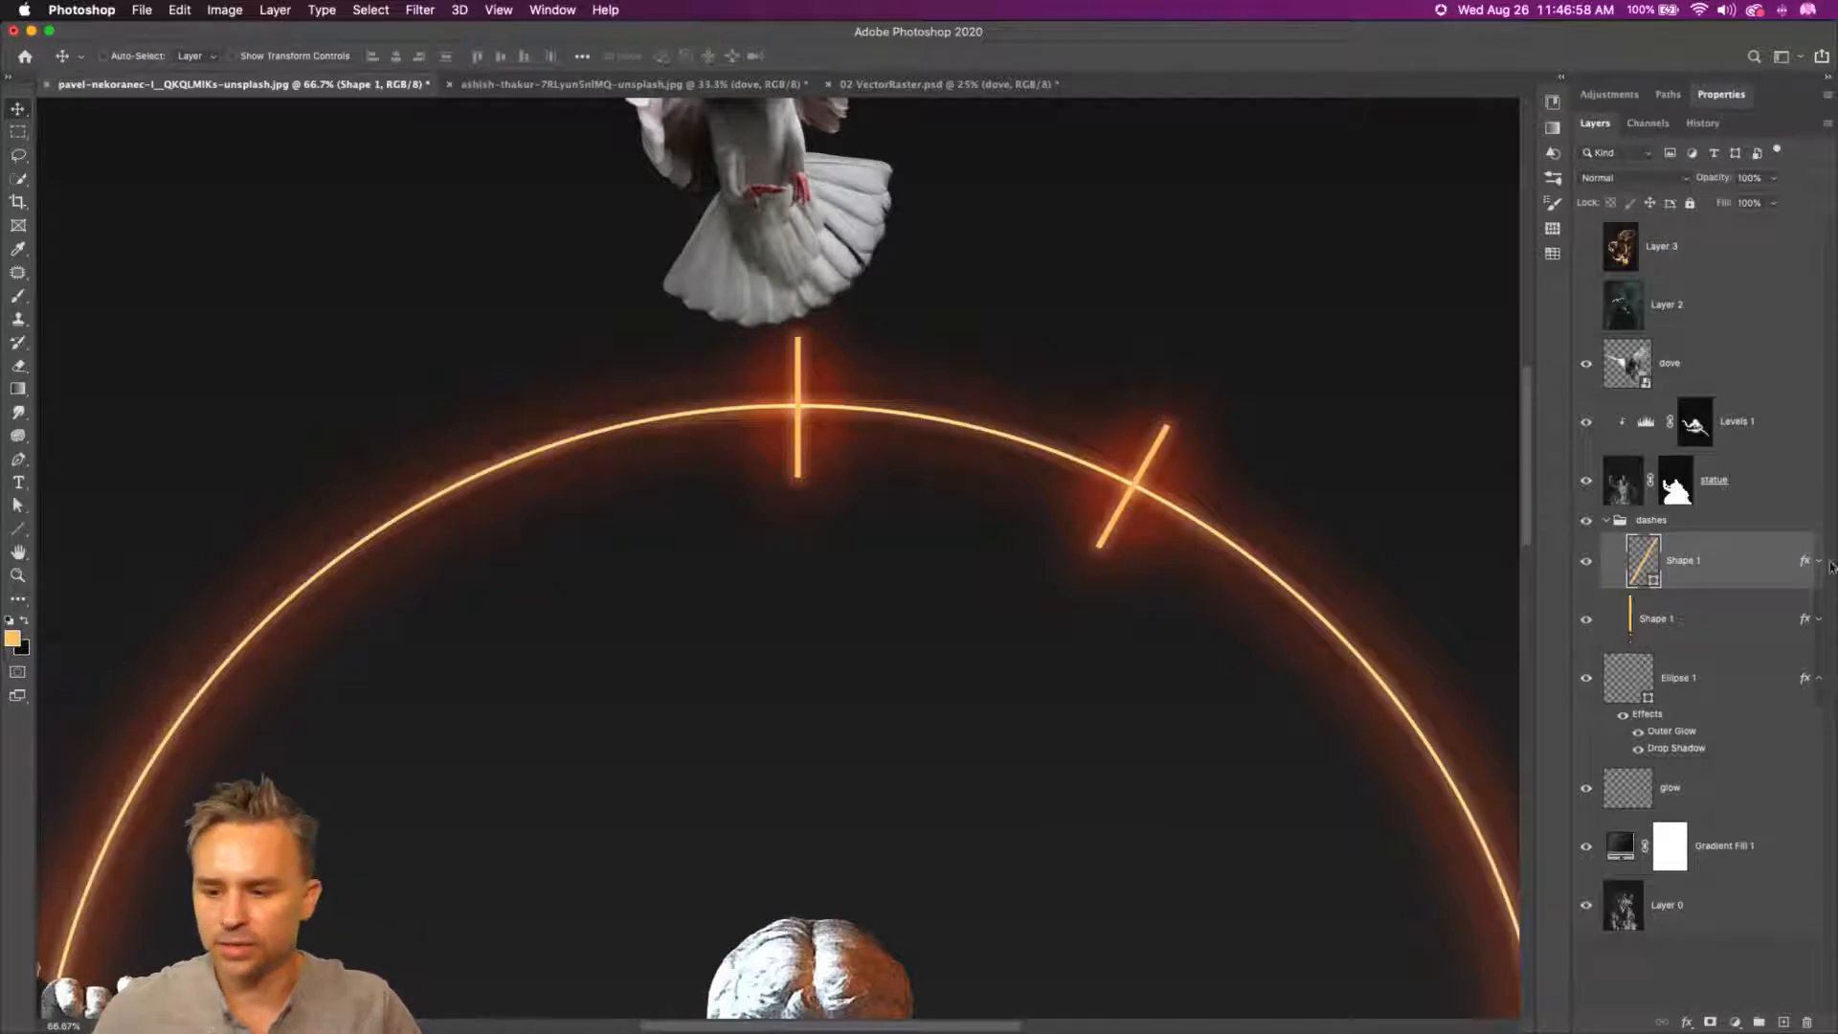
pyautogui.moveTo(1757, 567); pyautogui.dragTo(1806, 1022)
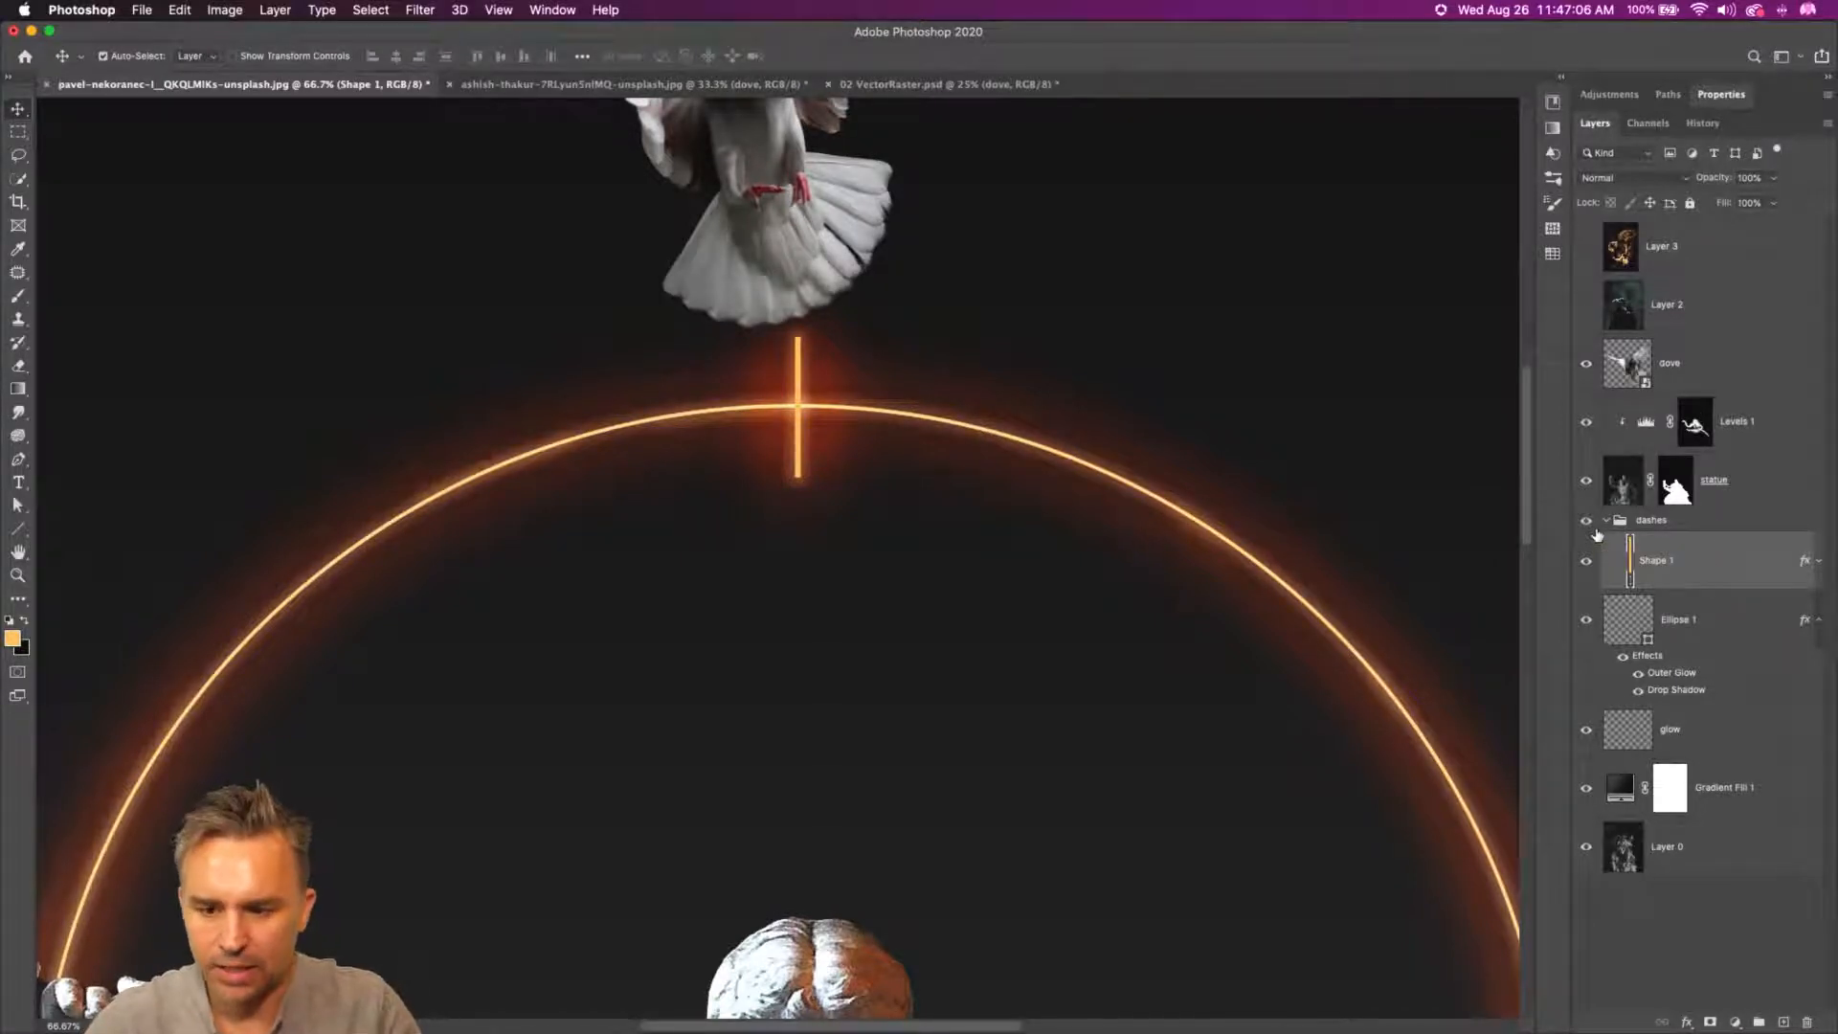
# - Duplicate the vertical dash onto the ring's arc to its right, rotate the copy 15°, and apply the transform
pyautogui.hotkey('ctrl', 't')
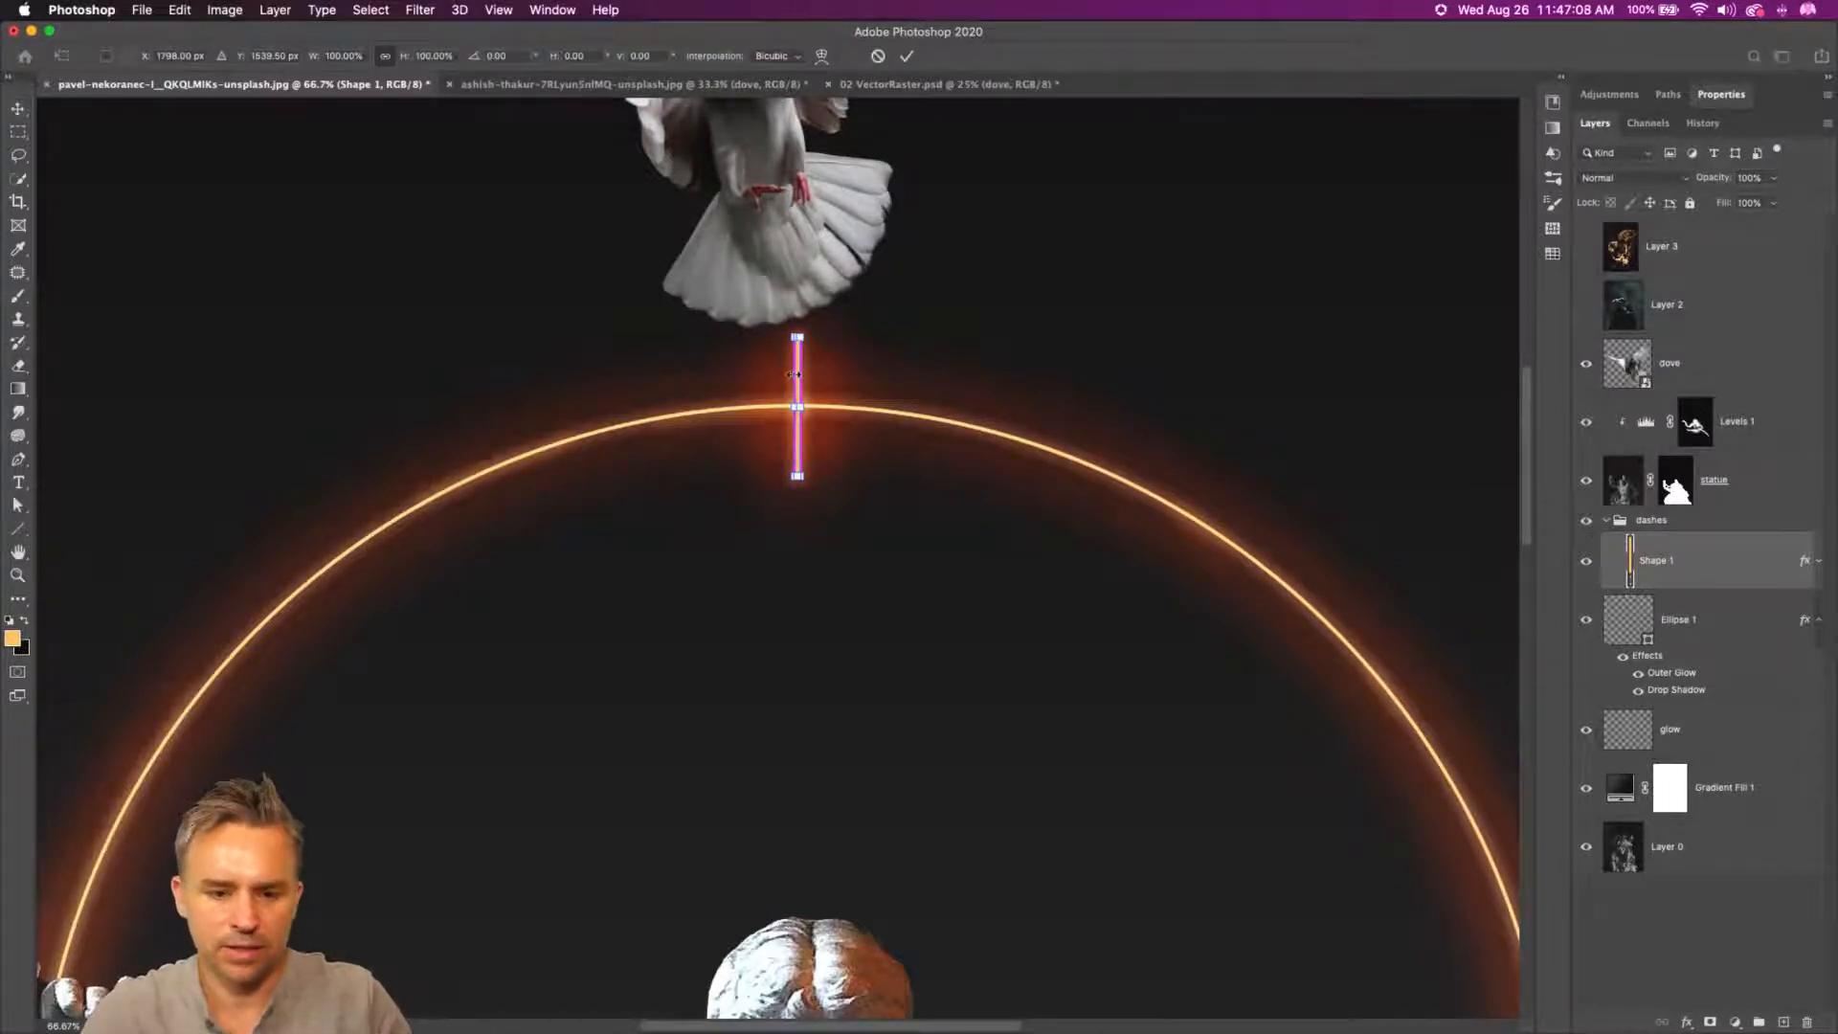
pyautogui.moveTo(797, 380); pyautogui.dragTo(1030, 415)
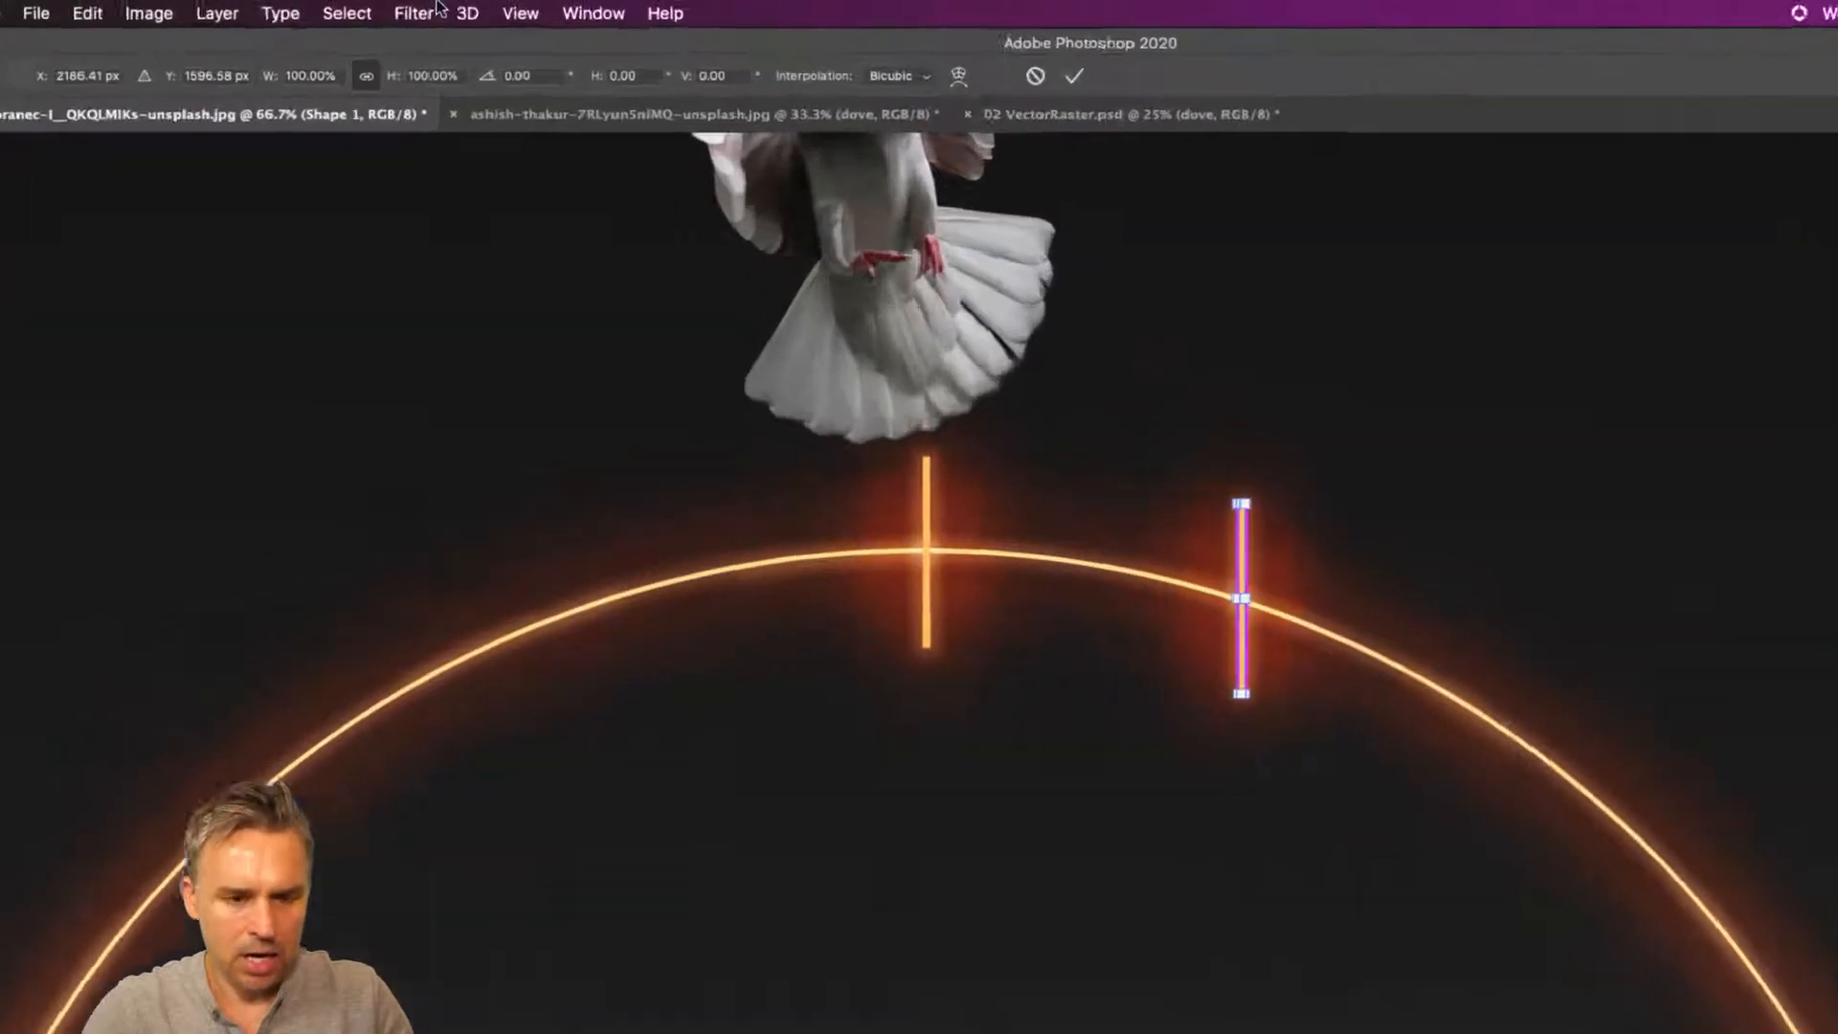
pyautogui.click(531, 76)
pyautogui.write('1')
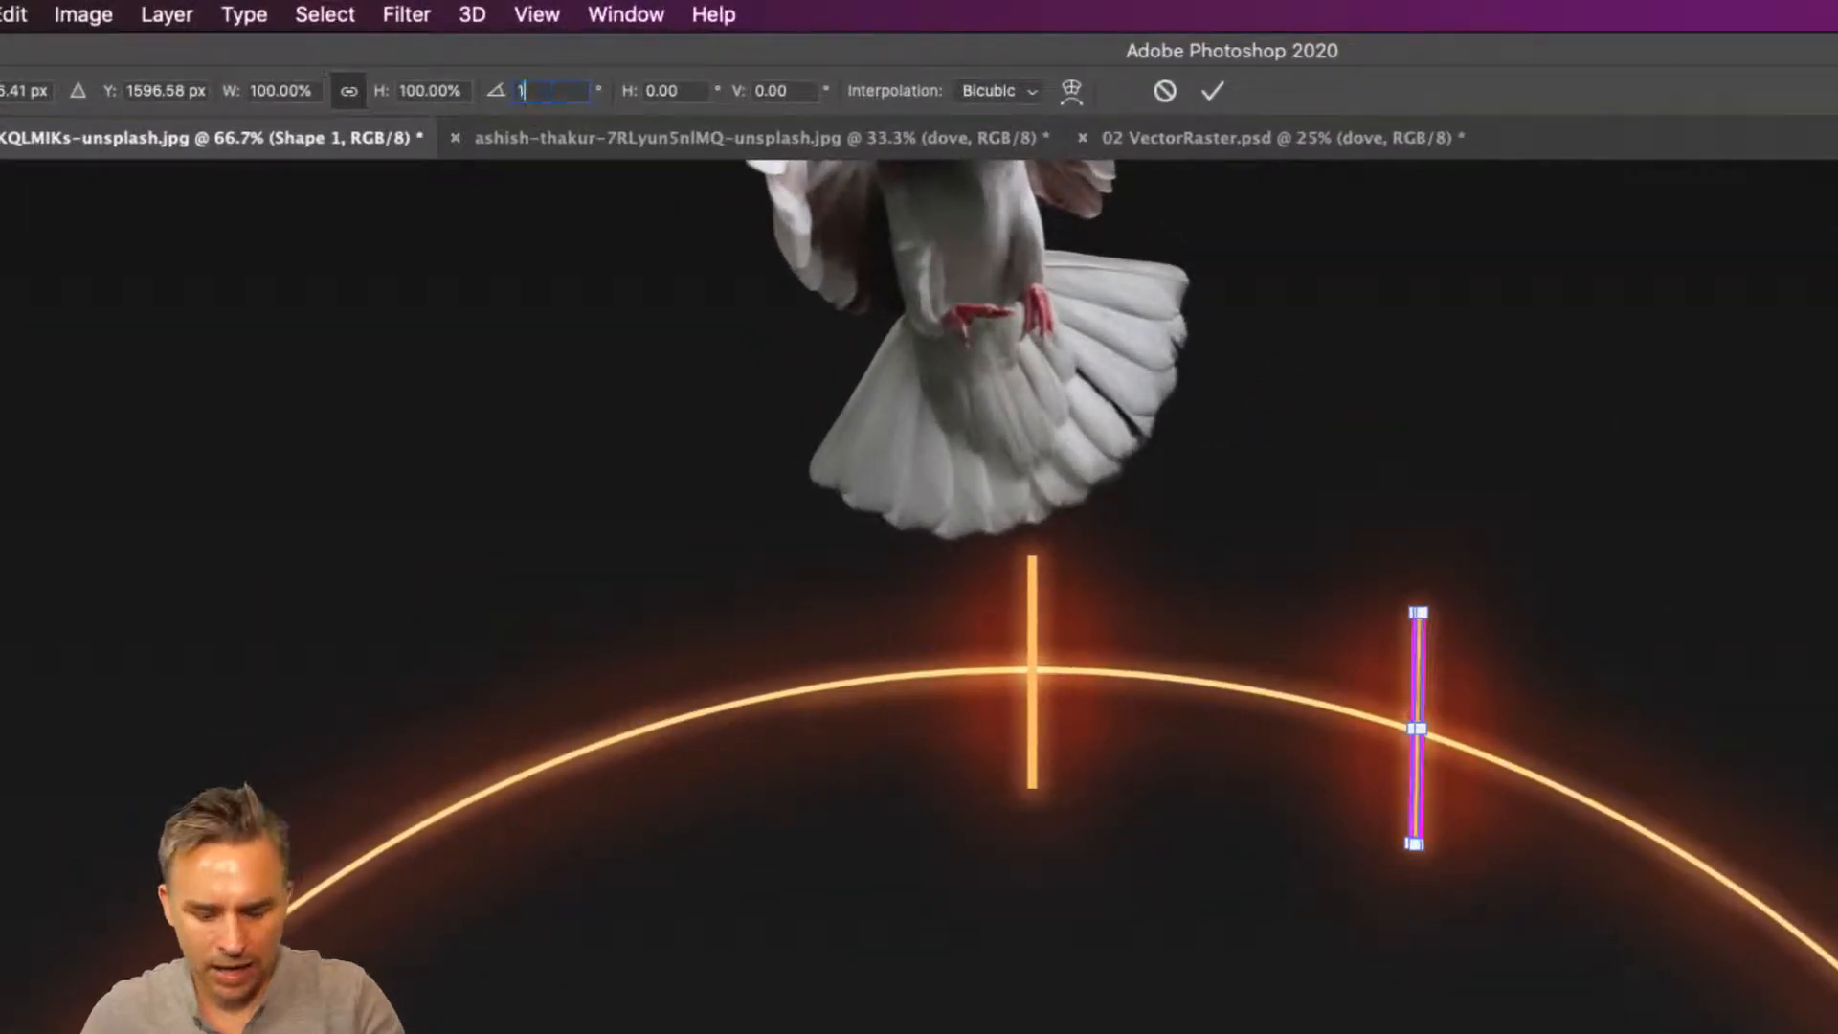
pyautogui.write('5')
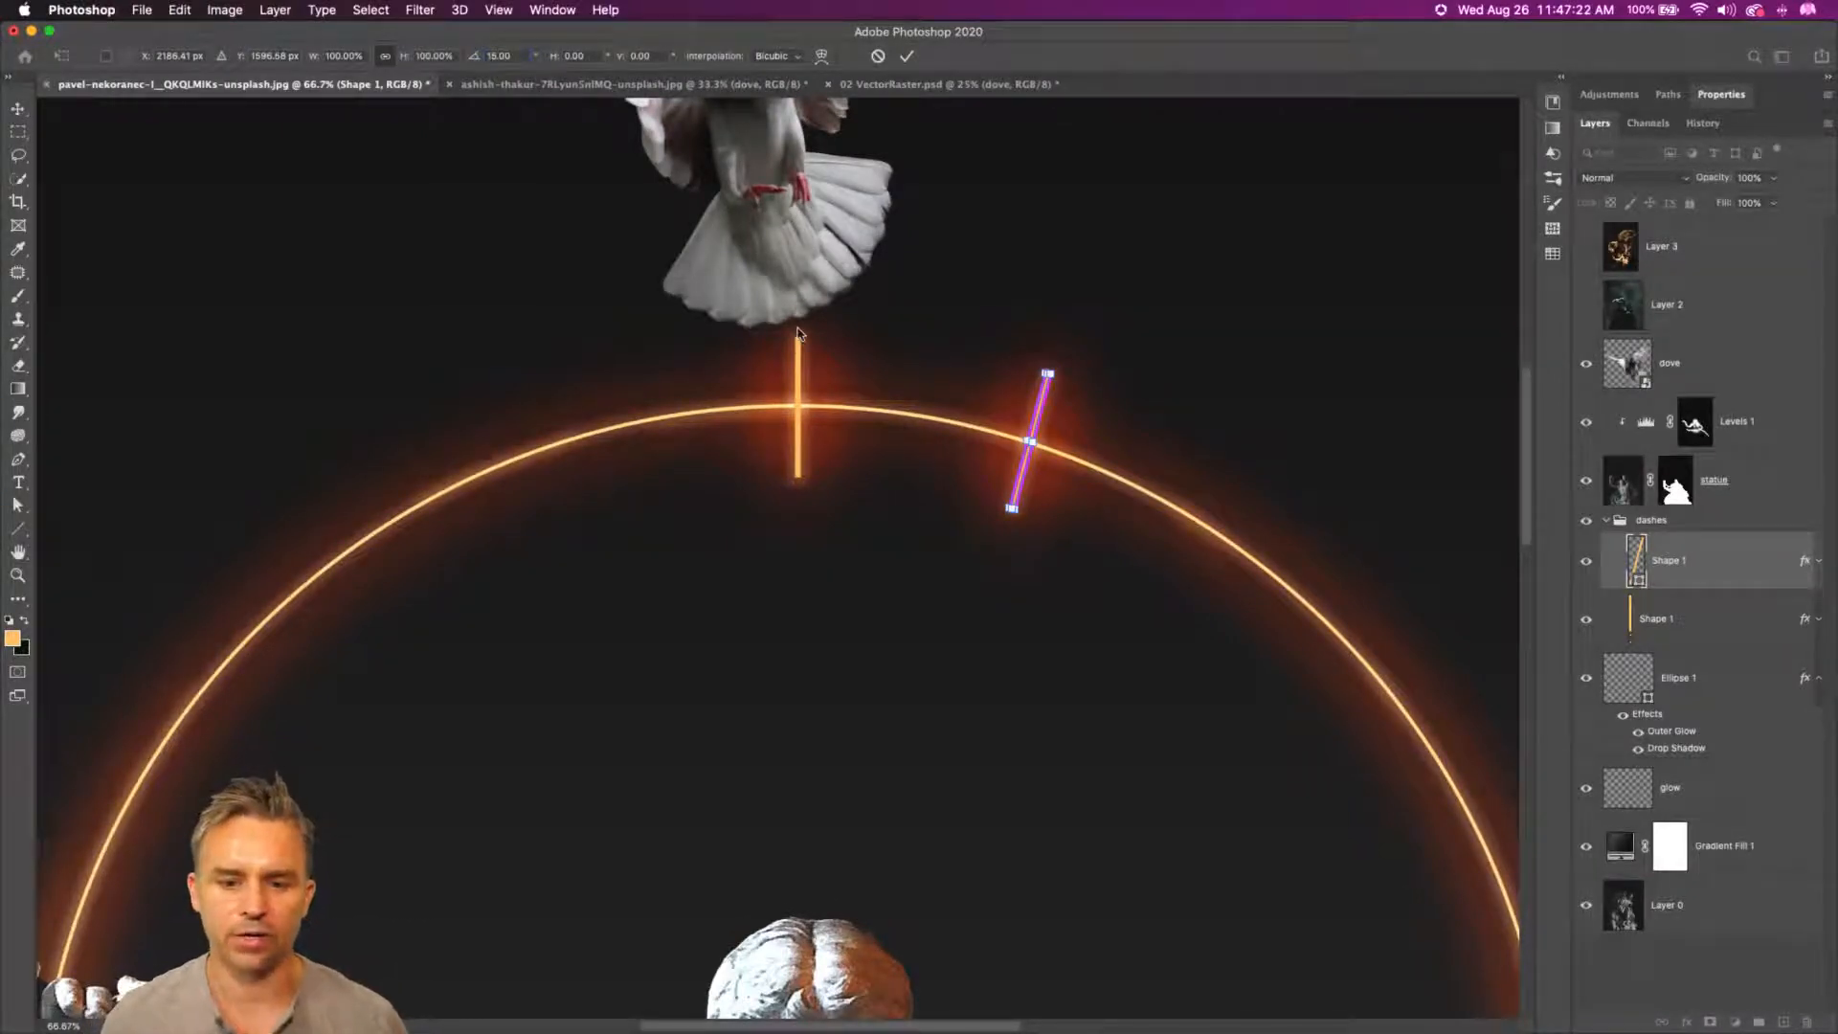
pyautogui.press('Return')
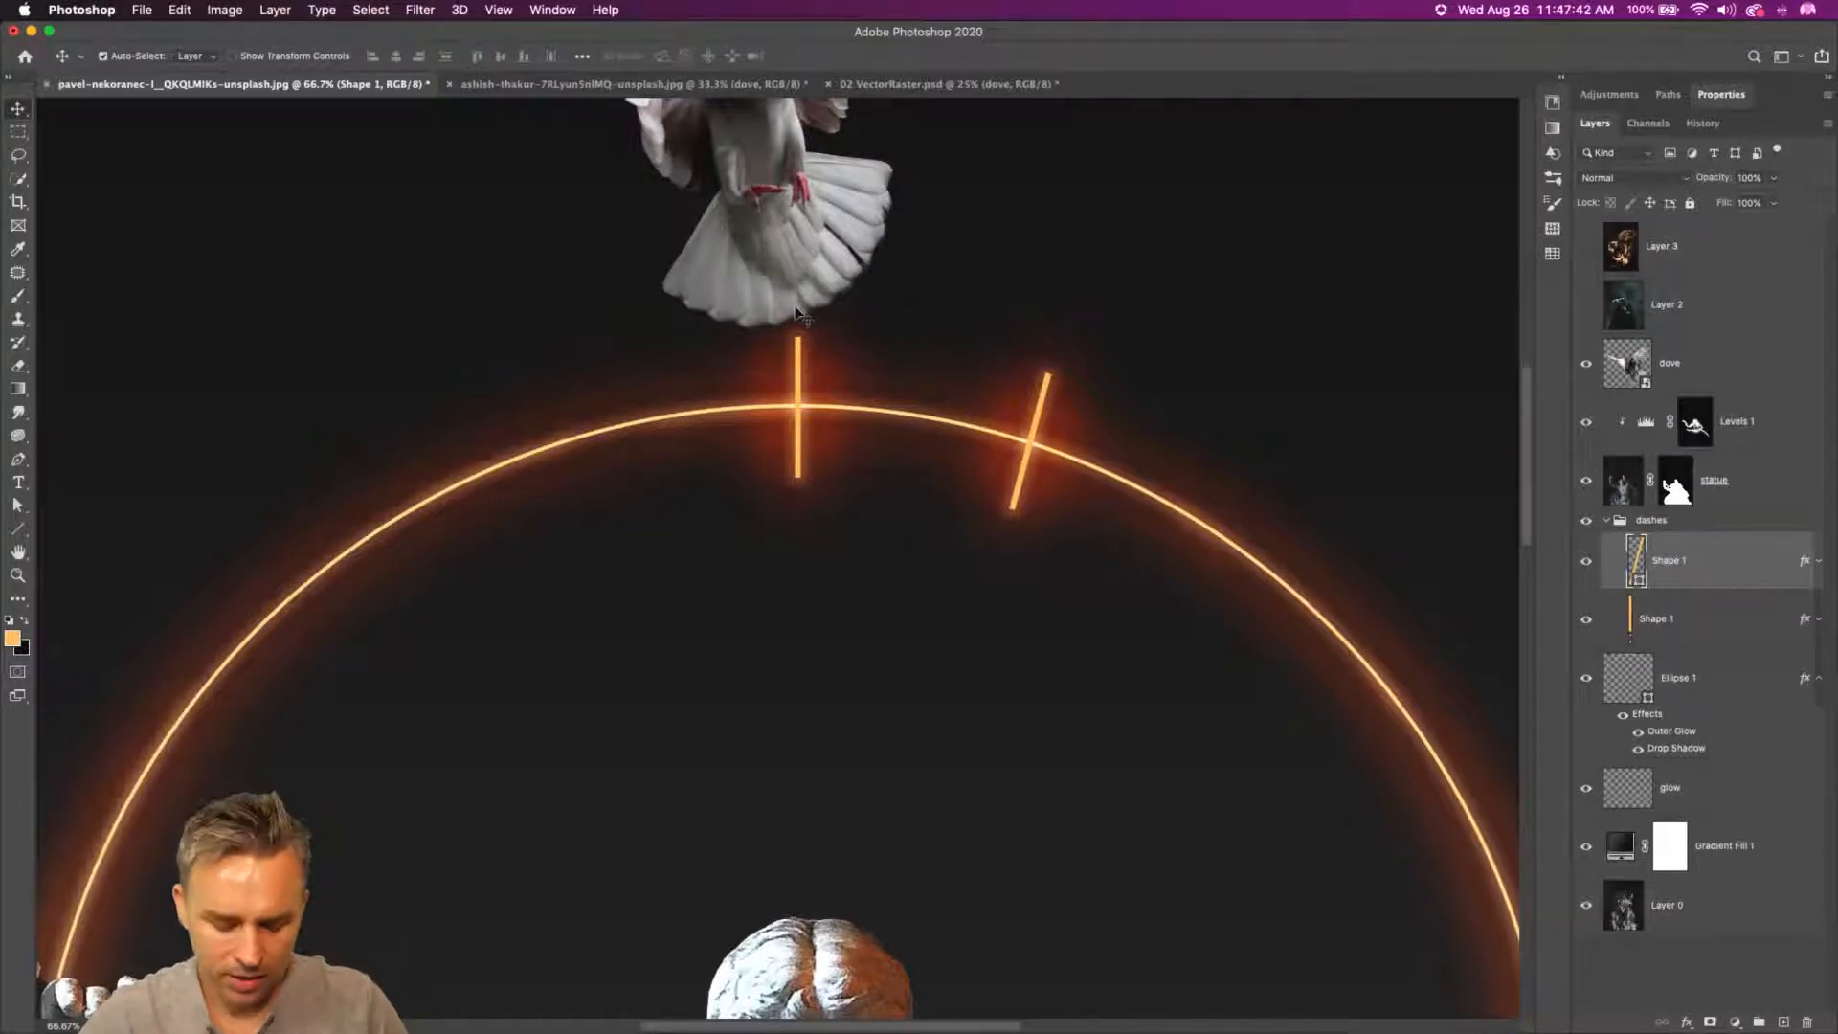
# - Repeat the dash's 15° rotated duplication around the ring's centre until evenly spaced dashes complete the full circle
pyautogui.press('super+shift+t')
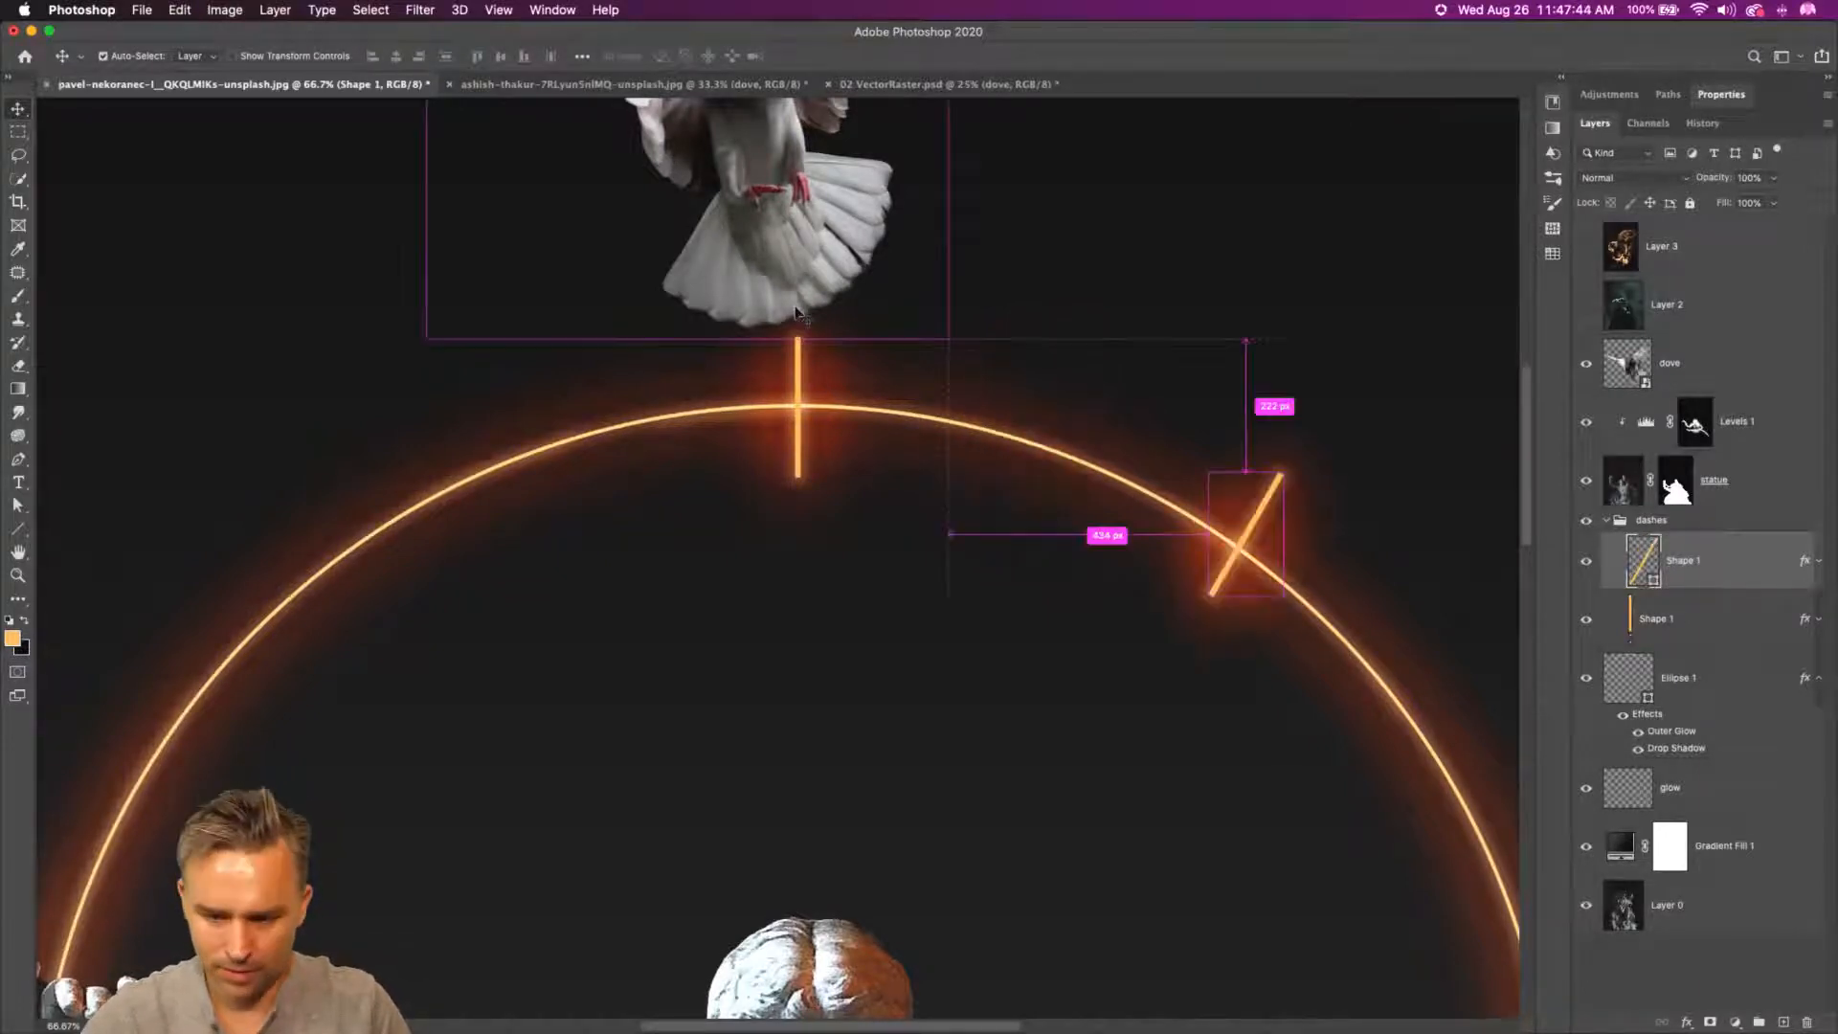
pyautogui.press('super+z')
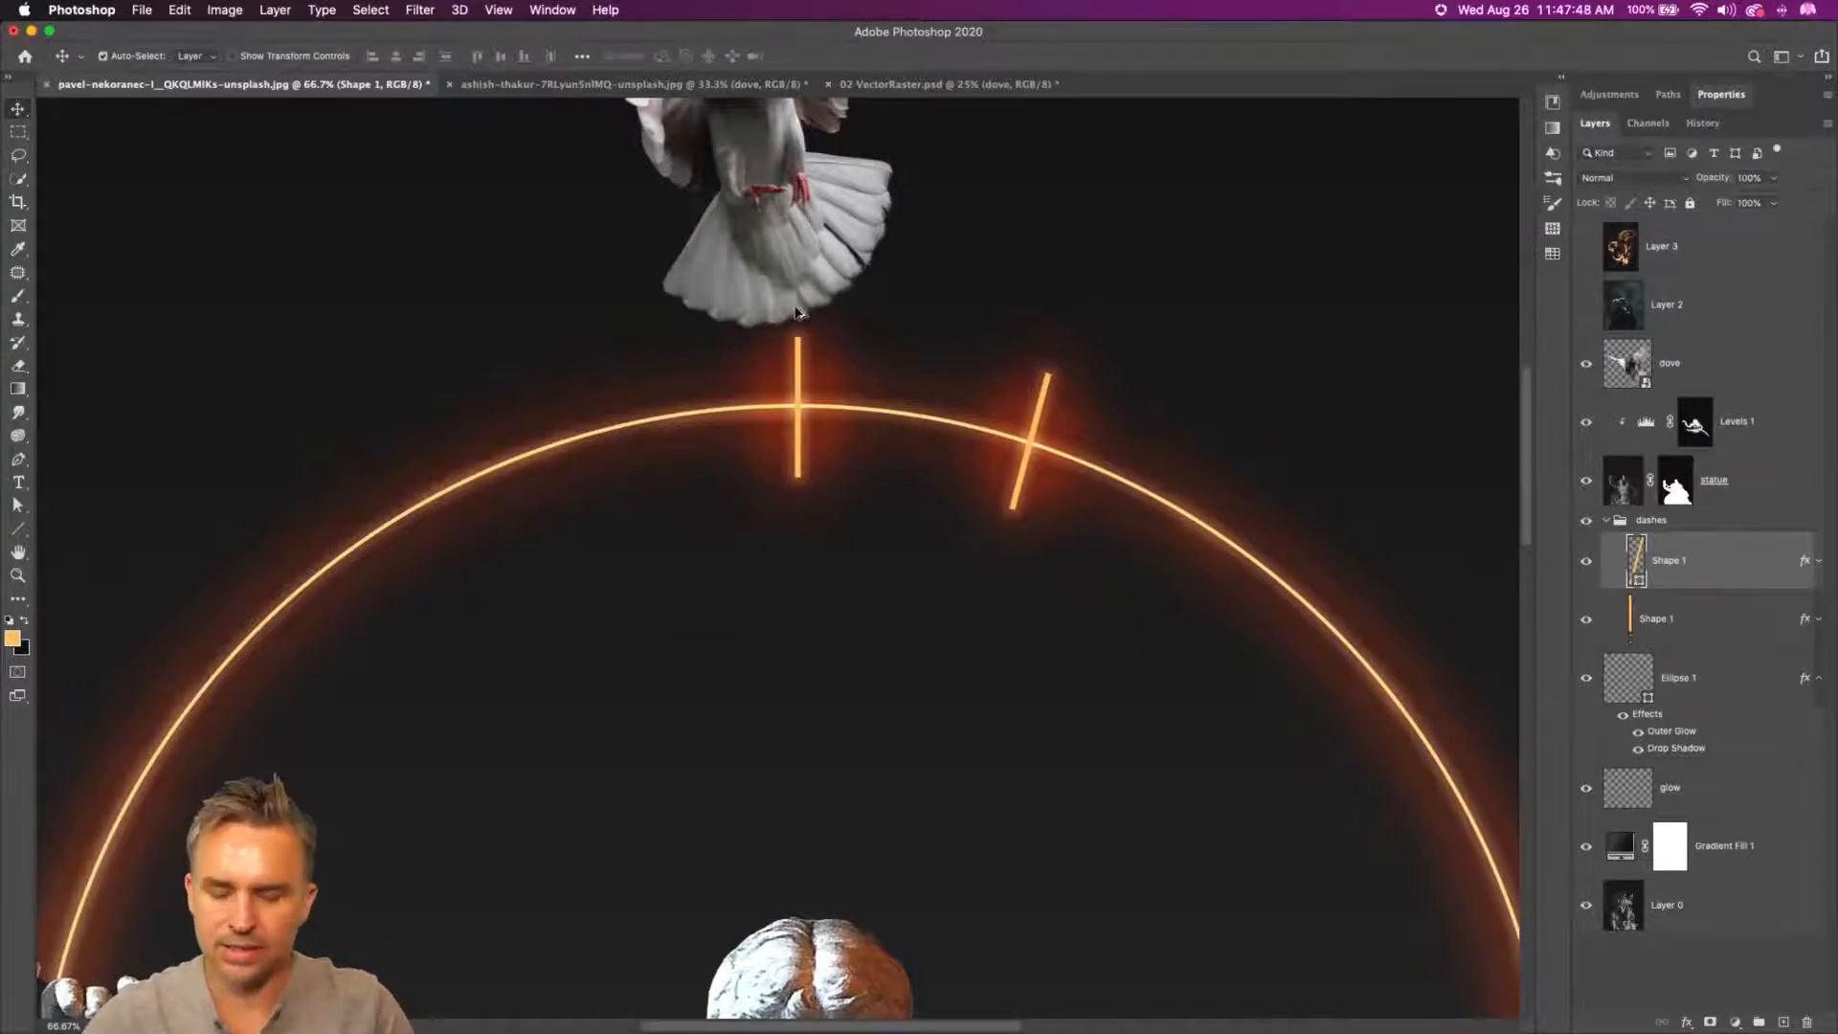
pyautogui.press('super+alt+shift+t')
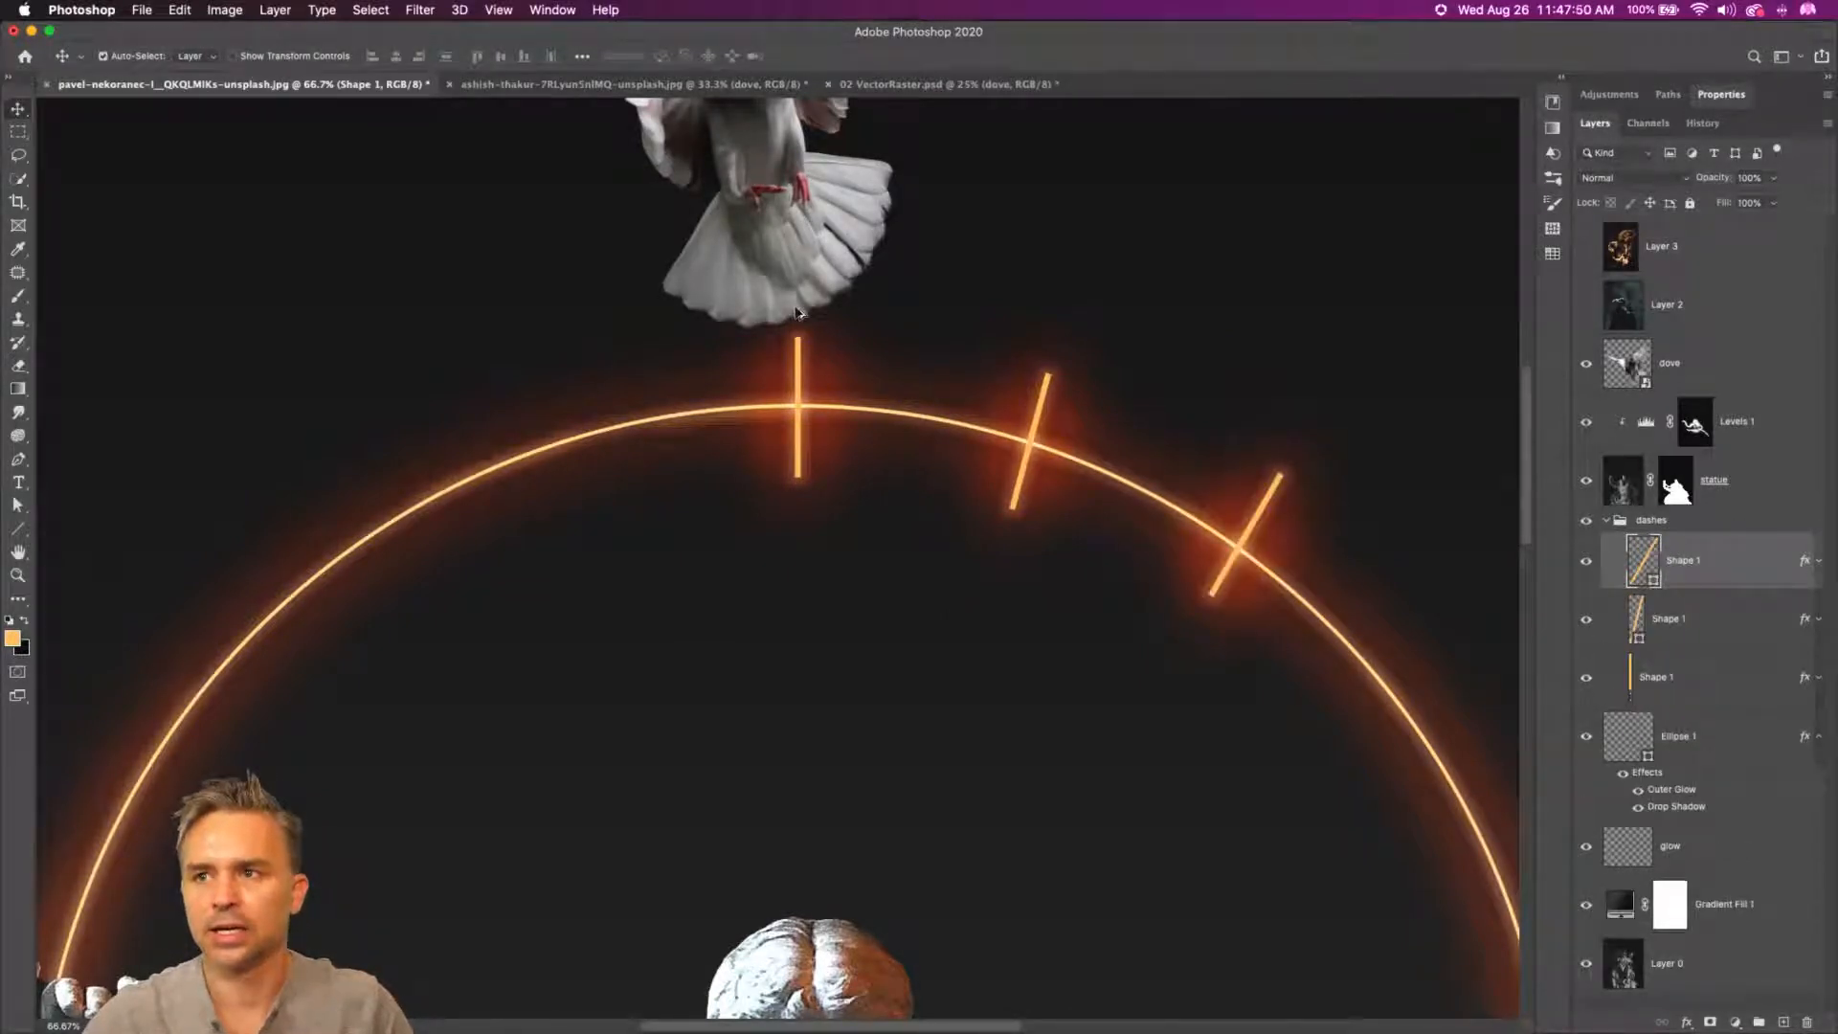
pyautogui.press('super+alt+shift+t')
pyautogui.press('super+minus')
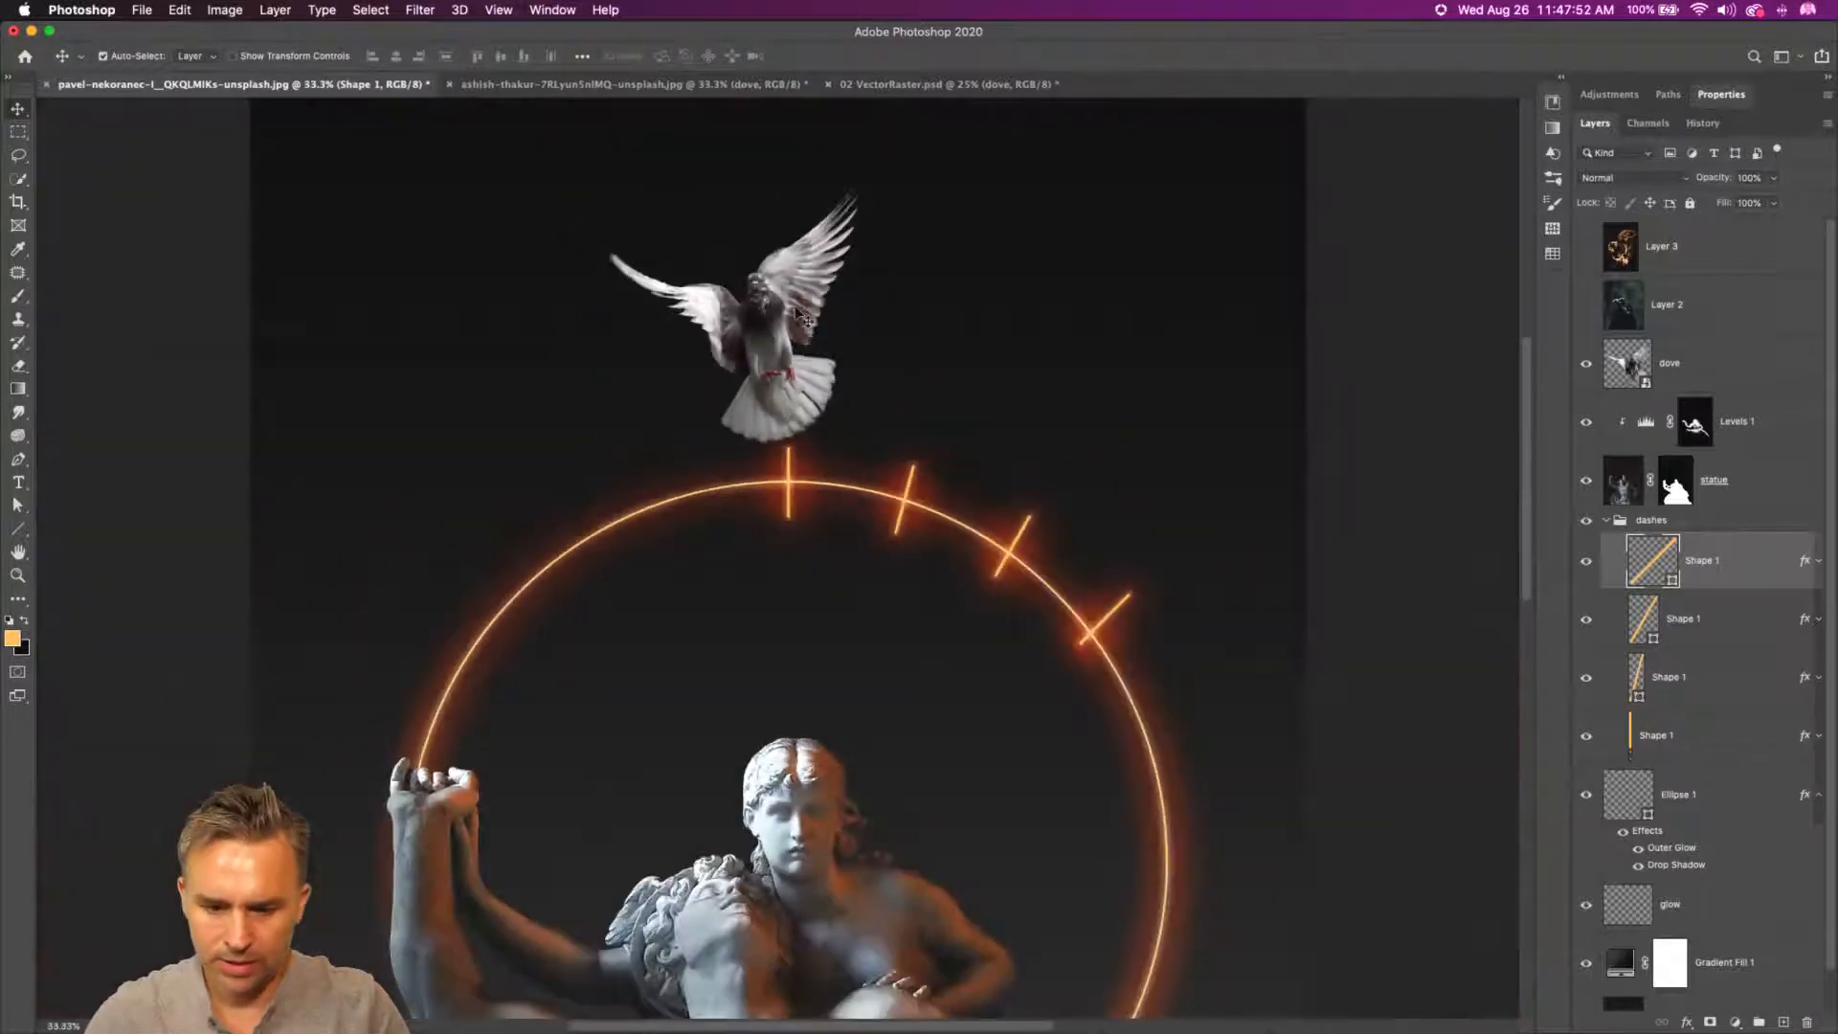
pyautogui.scroll(-5, 766, 187)
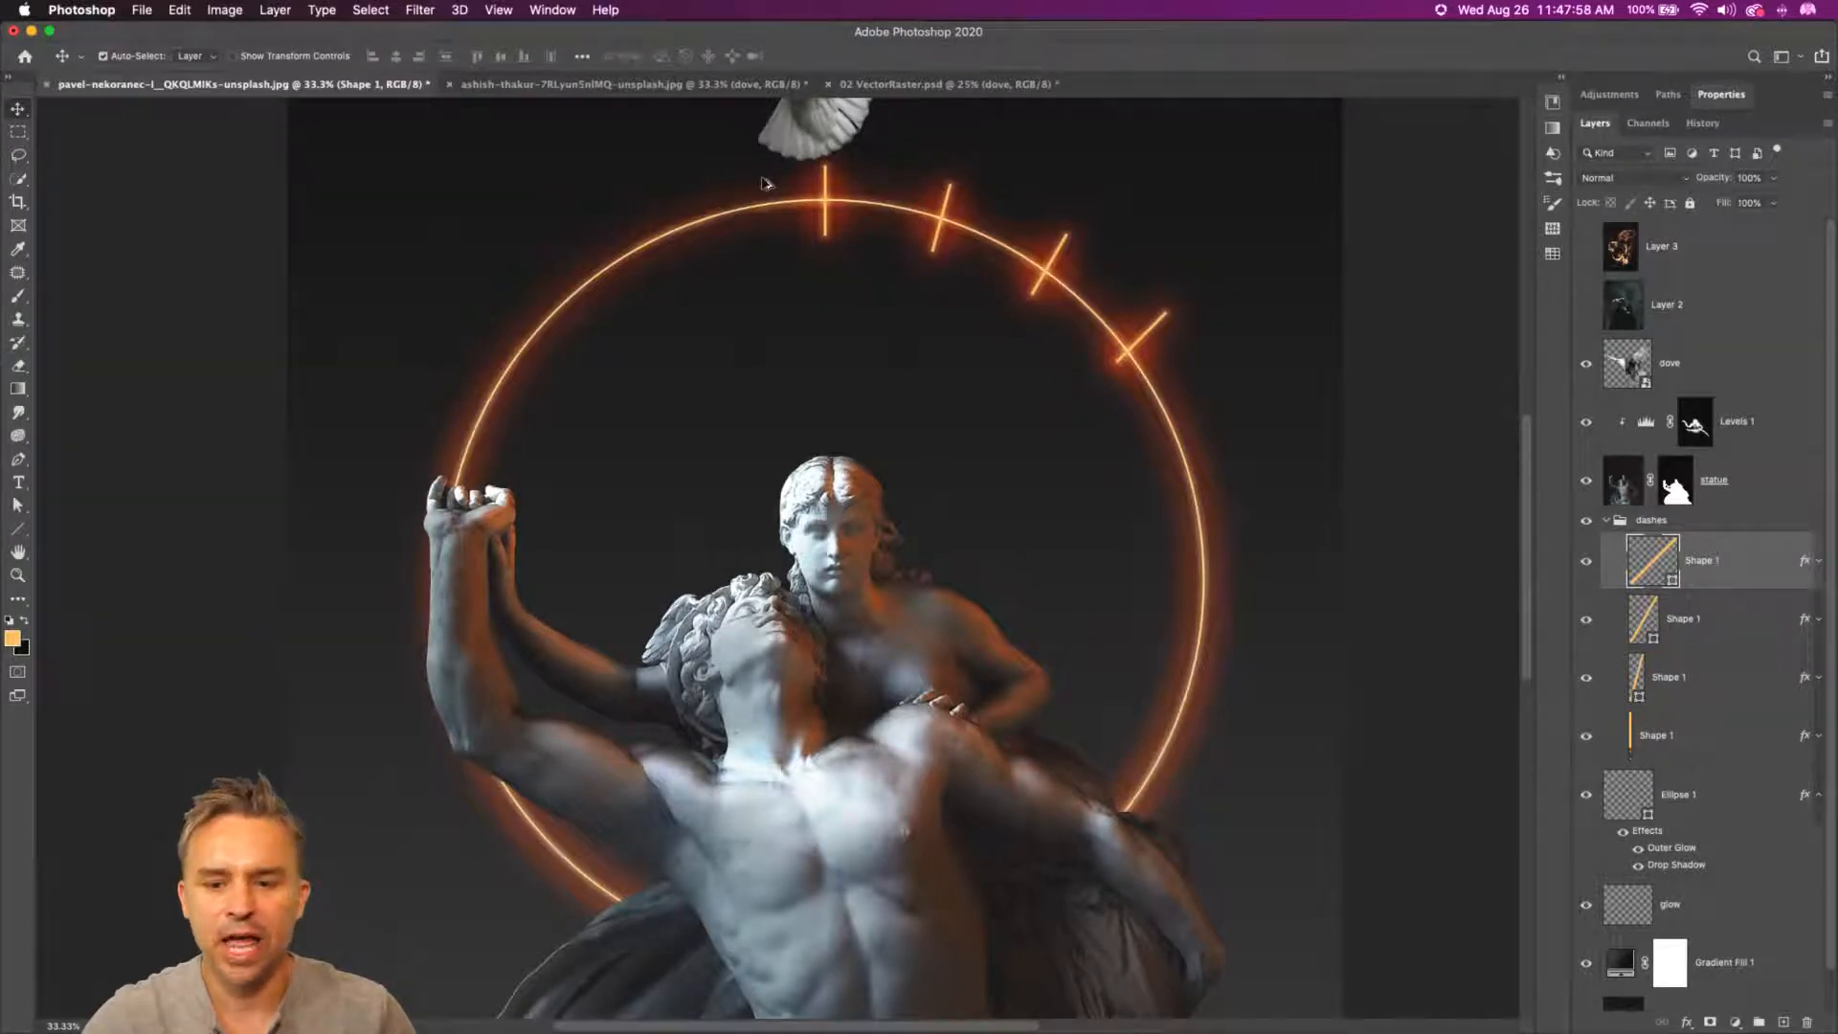
pyautogui.press('super+alt+shift+t')
pyautogui.press('super+alt+shift+t')
pyautogui.press('super+alt+shift+t')
pyautogui.press('super+alt+shift+t')
pyautogui.press('super+alt+shift+t')
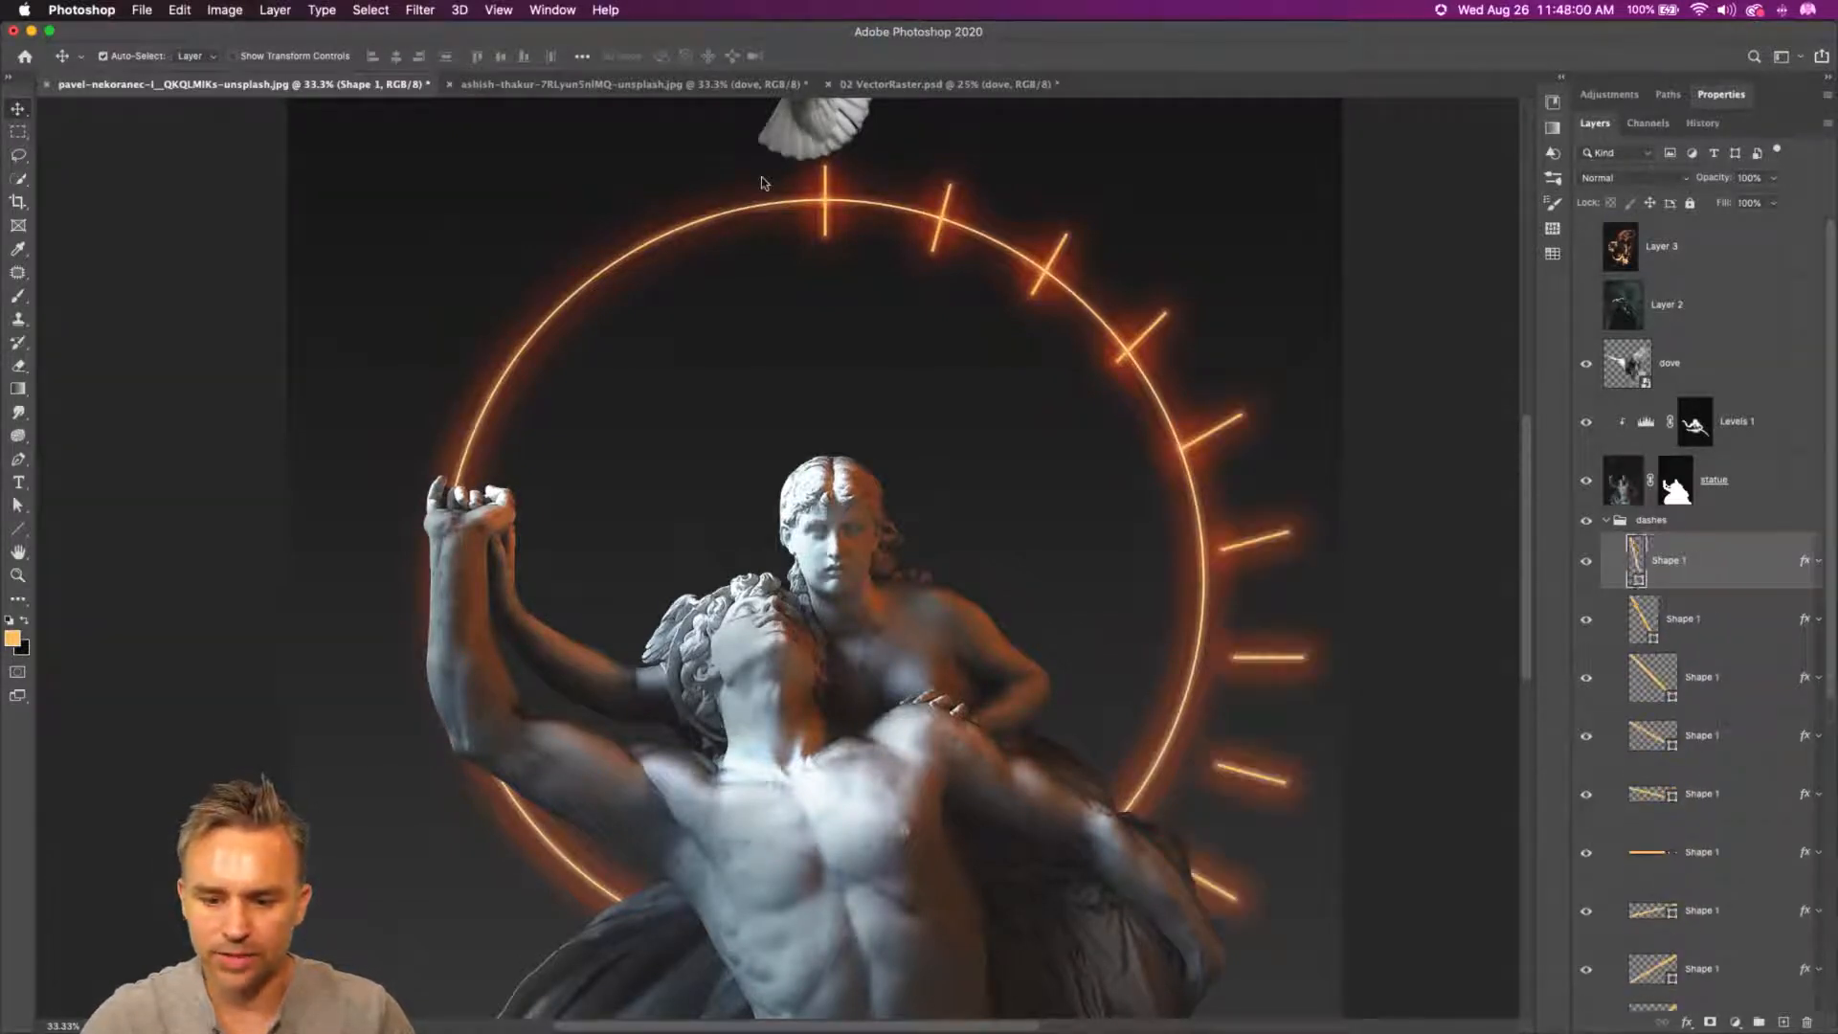
pyautogui.press('super+alt+shift+t')
pyautogui.press('super+alt+shift+t')
pyautogui.press('super+alt+shift+t')
pyautogui.press('super+alt+shift+t')
pyautogui.press('super+alt+shift+t')
pyautogui.press('super+alt+shift+t')
pyautogui.press('super+alt+shift+t')
pyautogui.press('super+alt+shift+t')
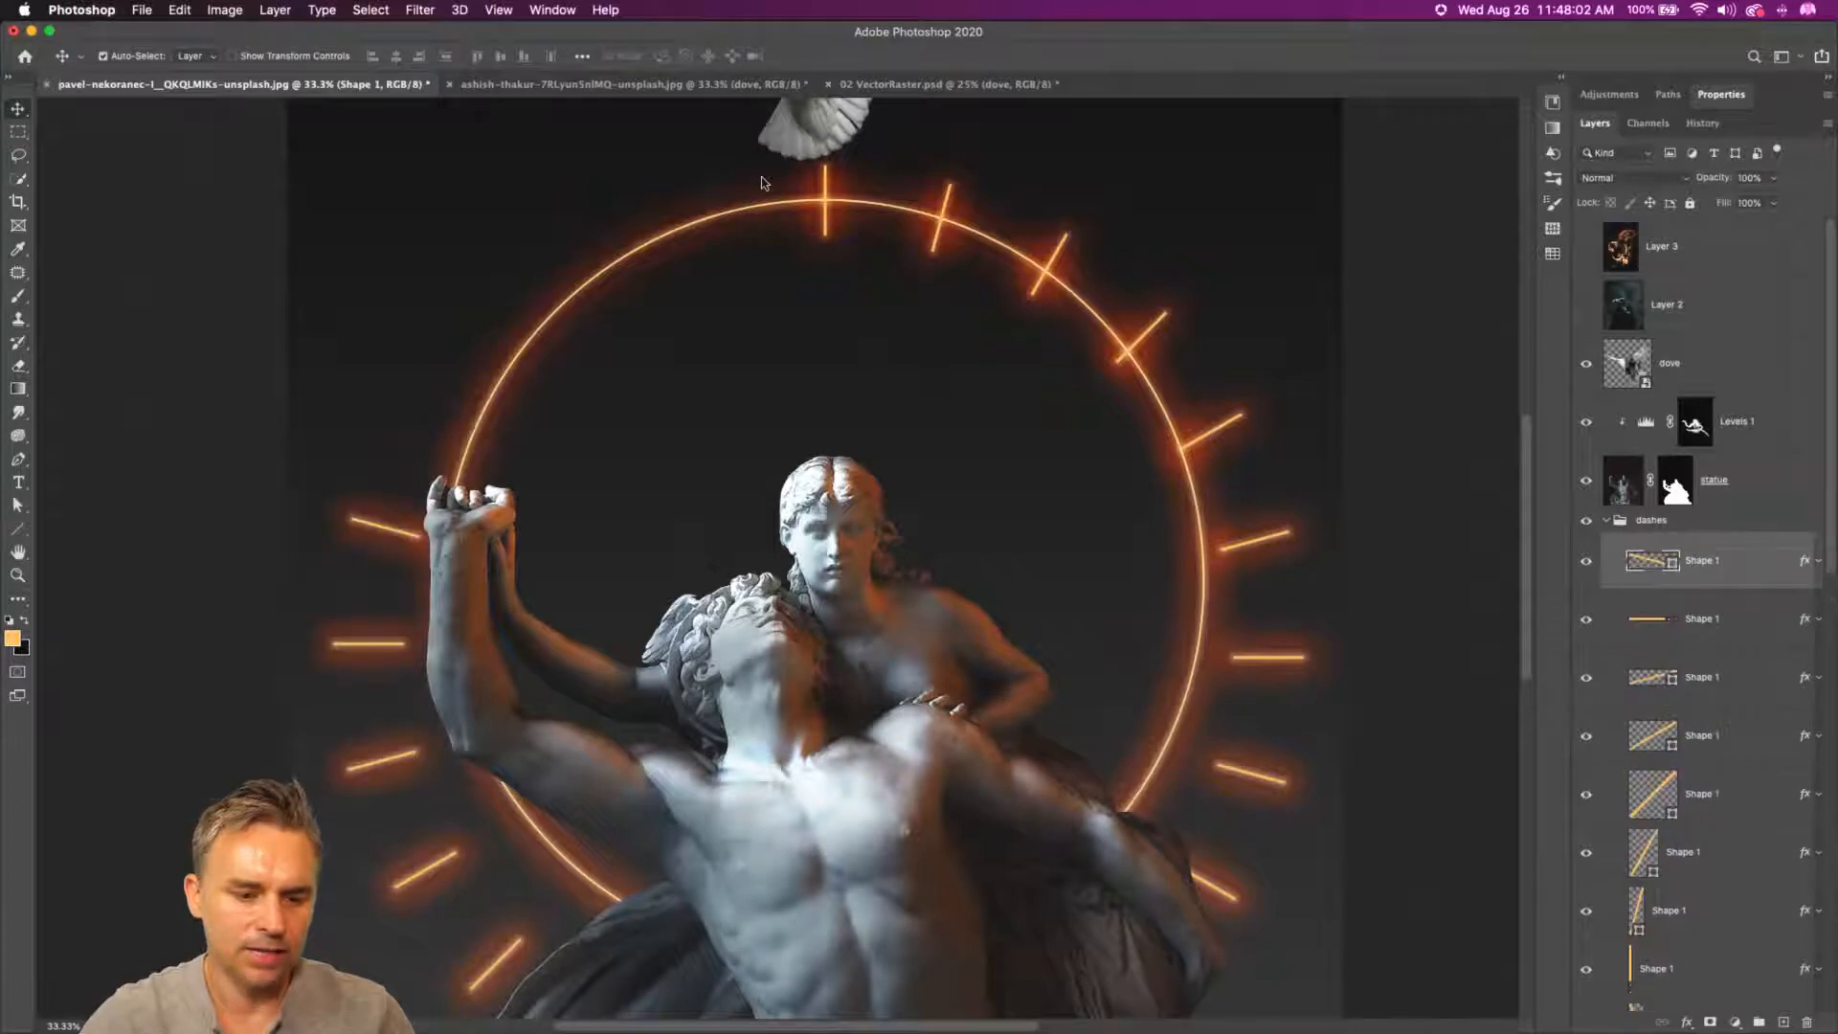
pyautogui.press('super+alt+shift+t')
pyautogui.press('super+alt+shift+t')
pyautogui.press('super+alt+shift+t')
pyautogui.press('super+alt+shift+t')
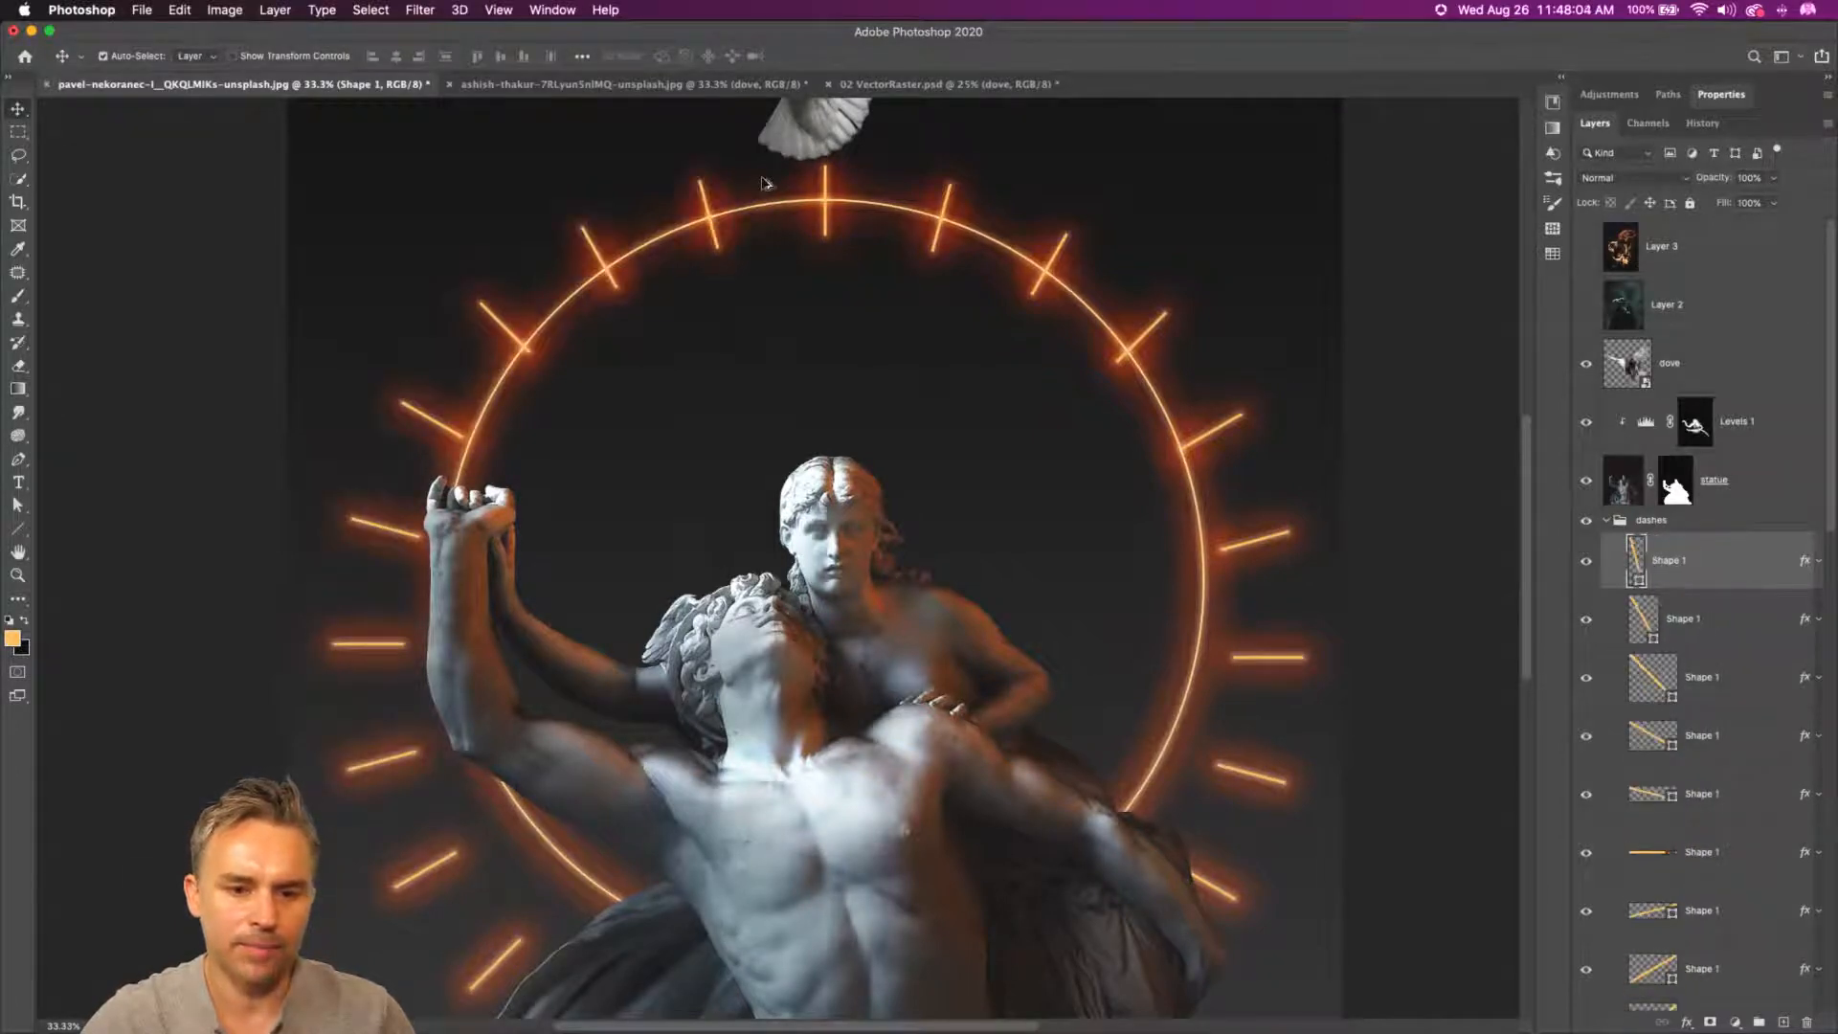
# - Collapse the dashes group, scale it proportionally to about 85% centred across the ring's line, and select the Ellipse 1 layer
pyautogui.click(1606, 520)
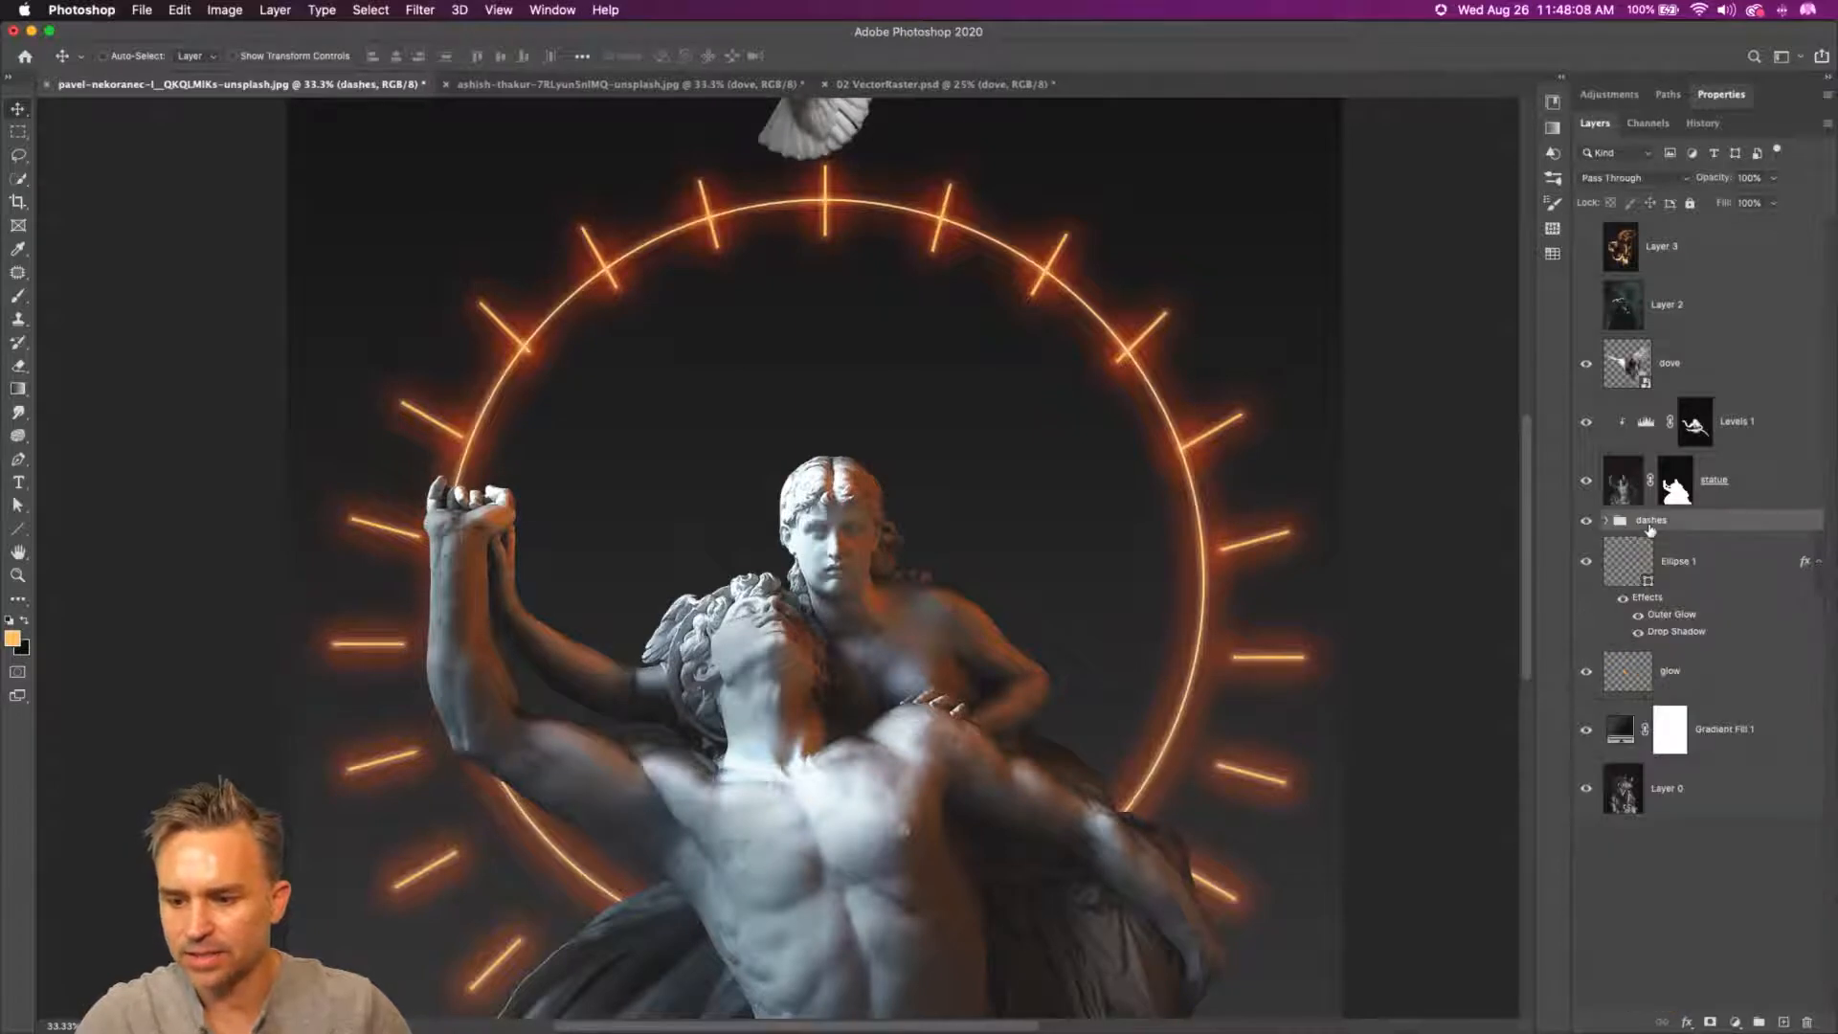
pyautogui.press('super+t')
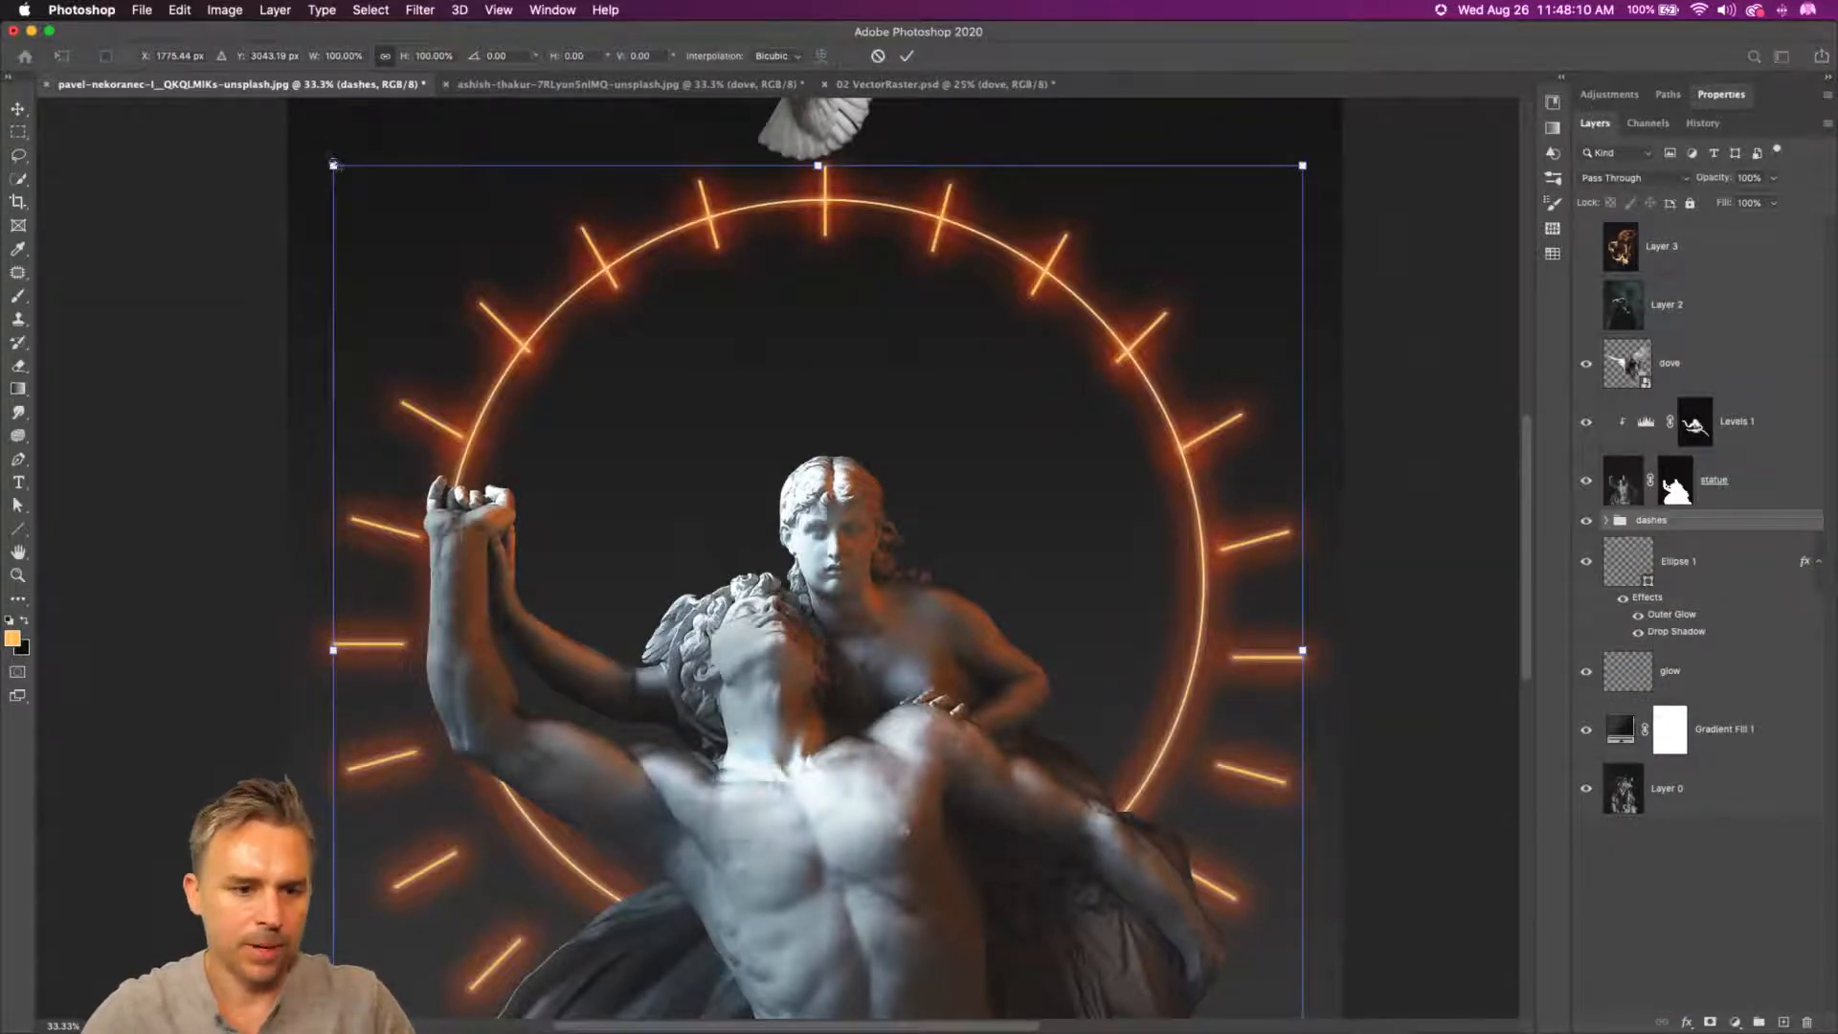
pyautogui.moveTo(329, 161); pyautogui.dragTo(375, 534)
pyautogui.moveTo(586, 602); pyautogui.dragTo(520, 452)
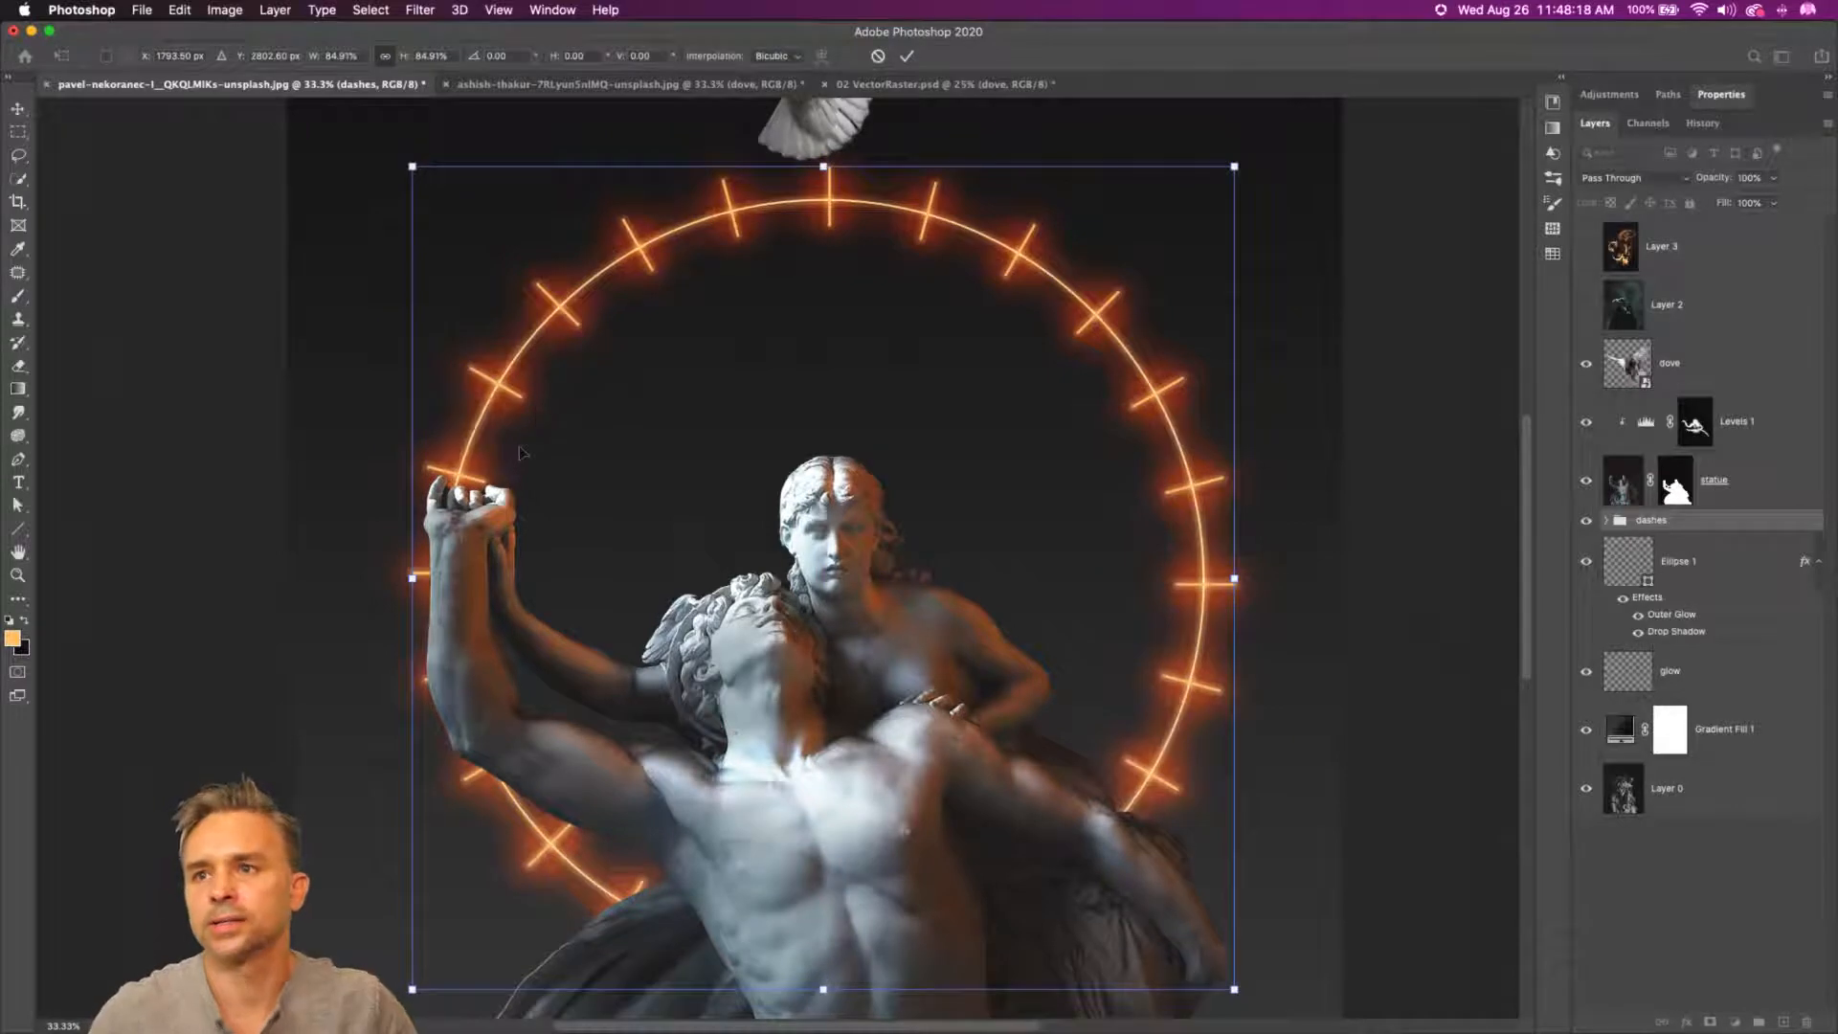
pyautogui.press('Return')
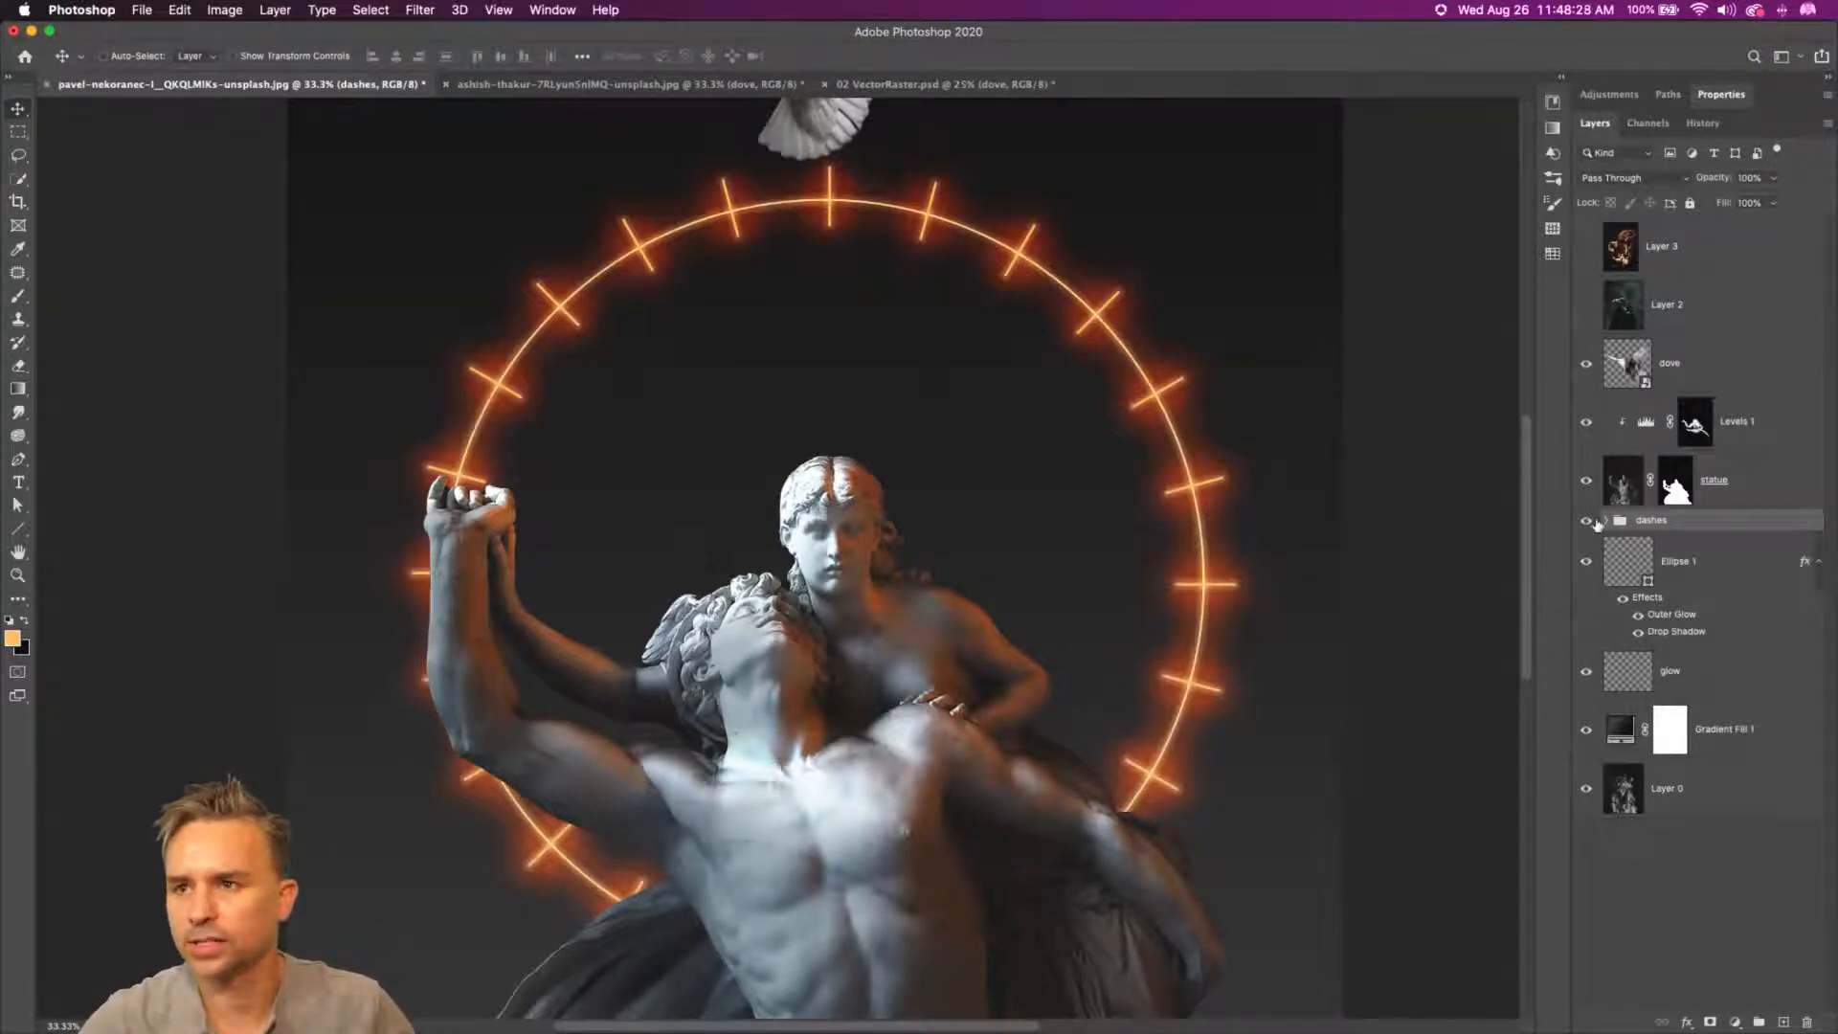
pyautogui.click(1742, 564)
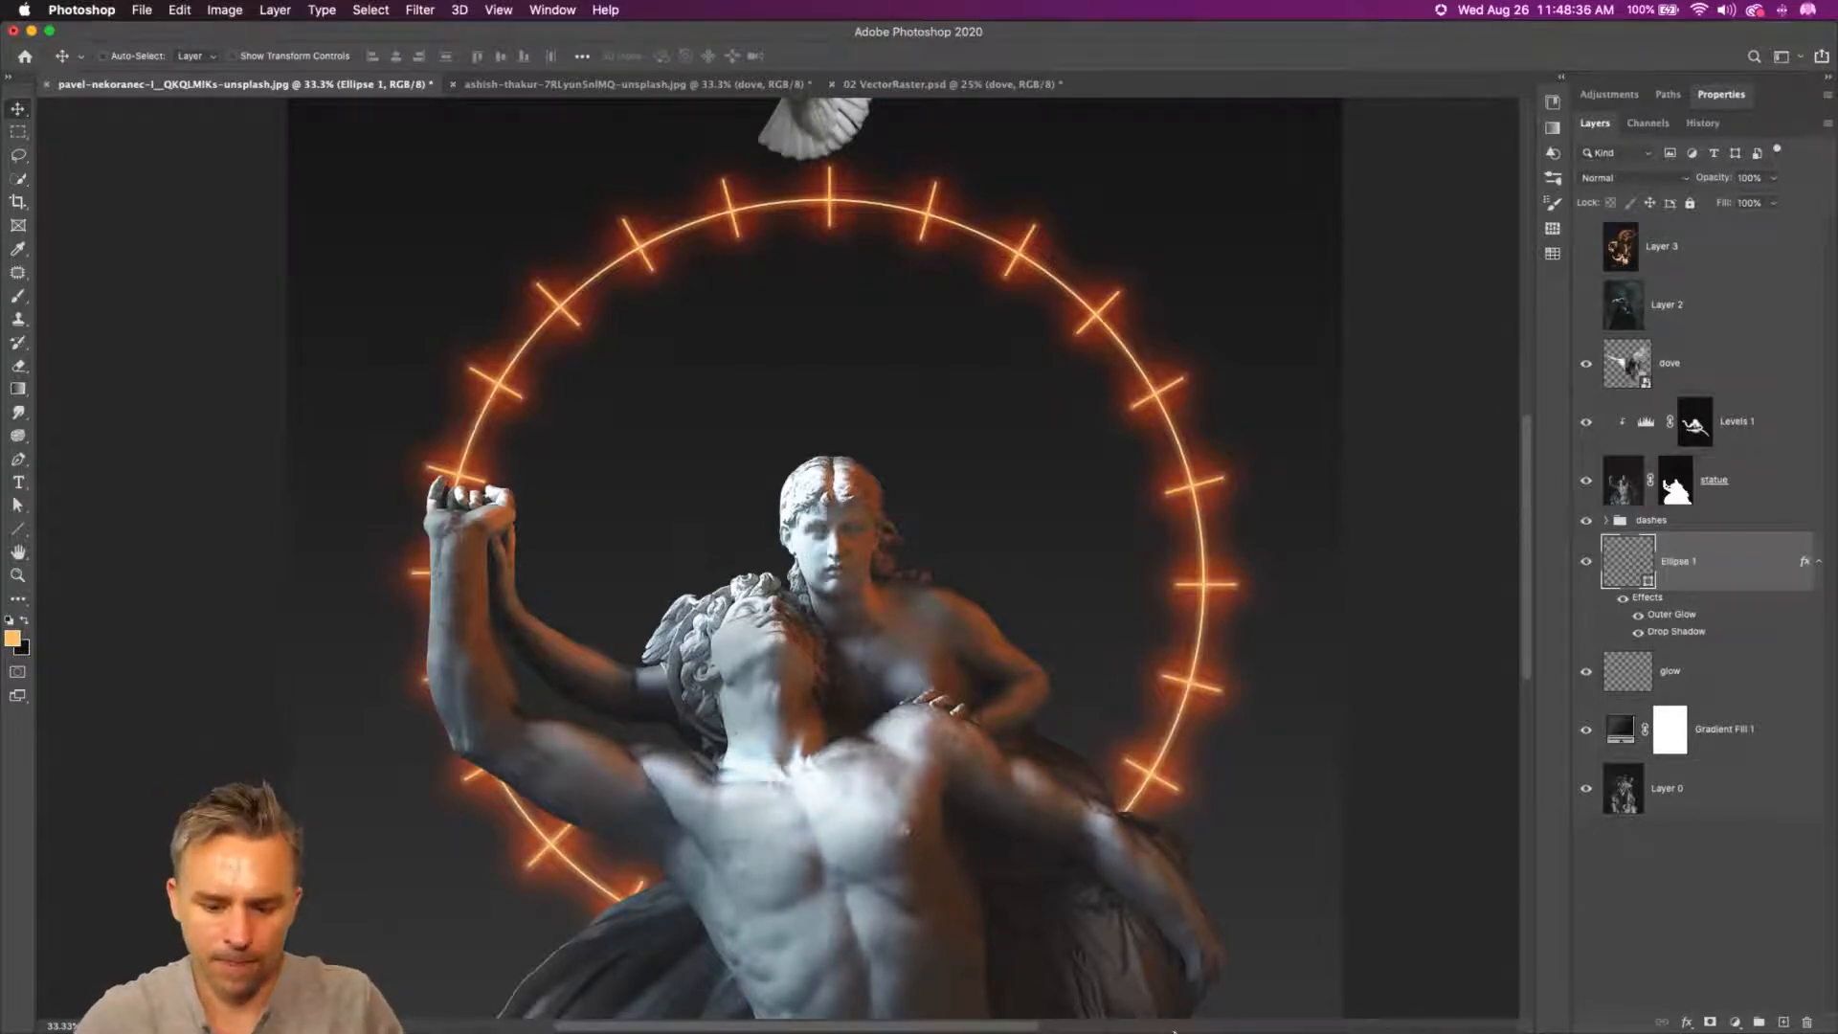
# - Switch to Chrome and enter a Google search for "2020 in roman numerals" in a new tab
pyautogui.click(1077, 1021)
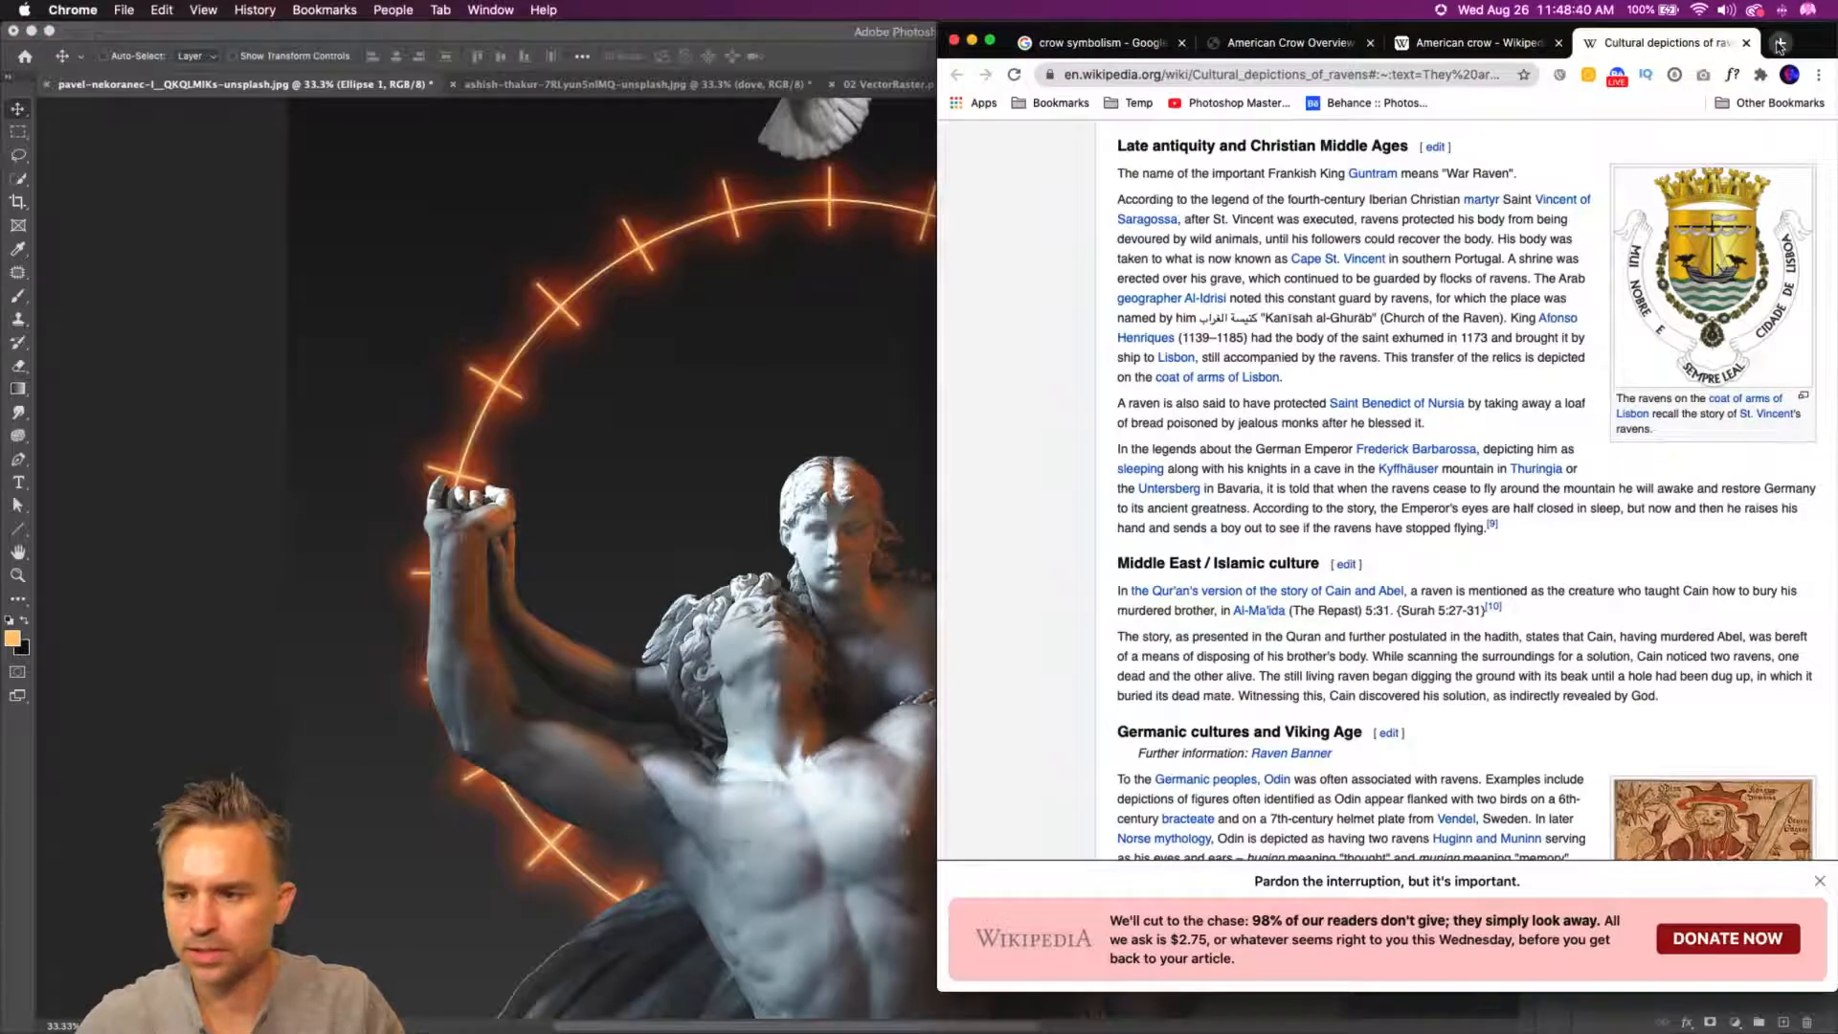
pyautogui.click(1780, 43)
pyautogui.write('2020 in roman u')
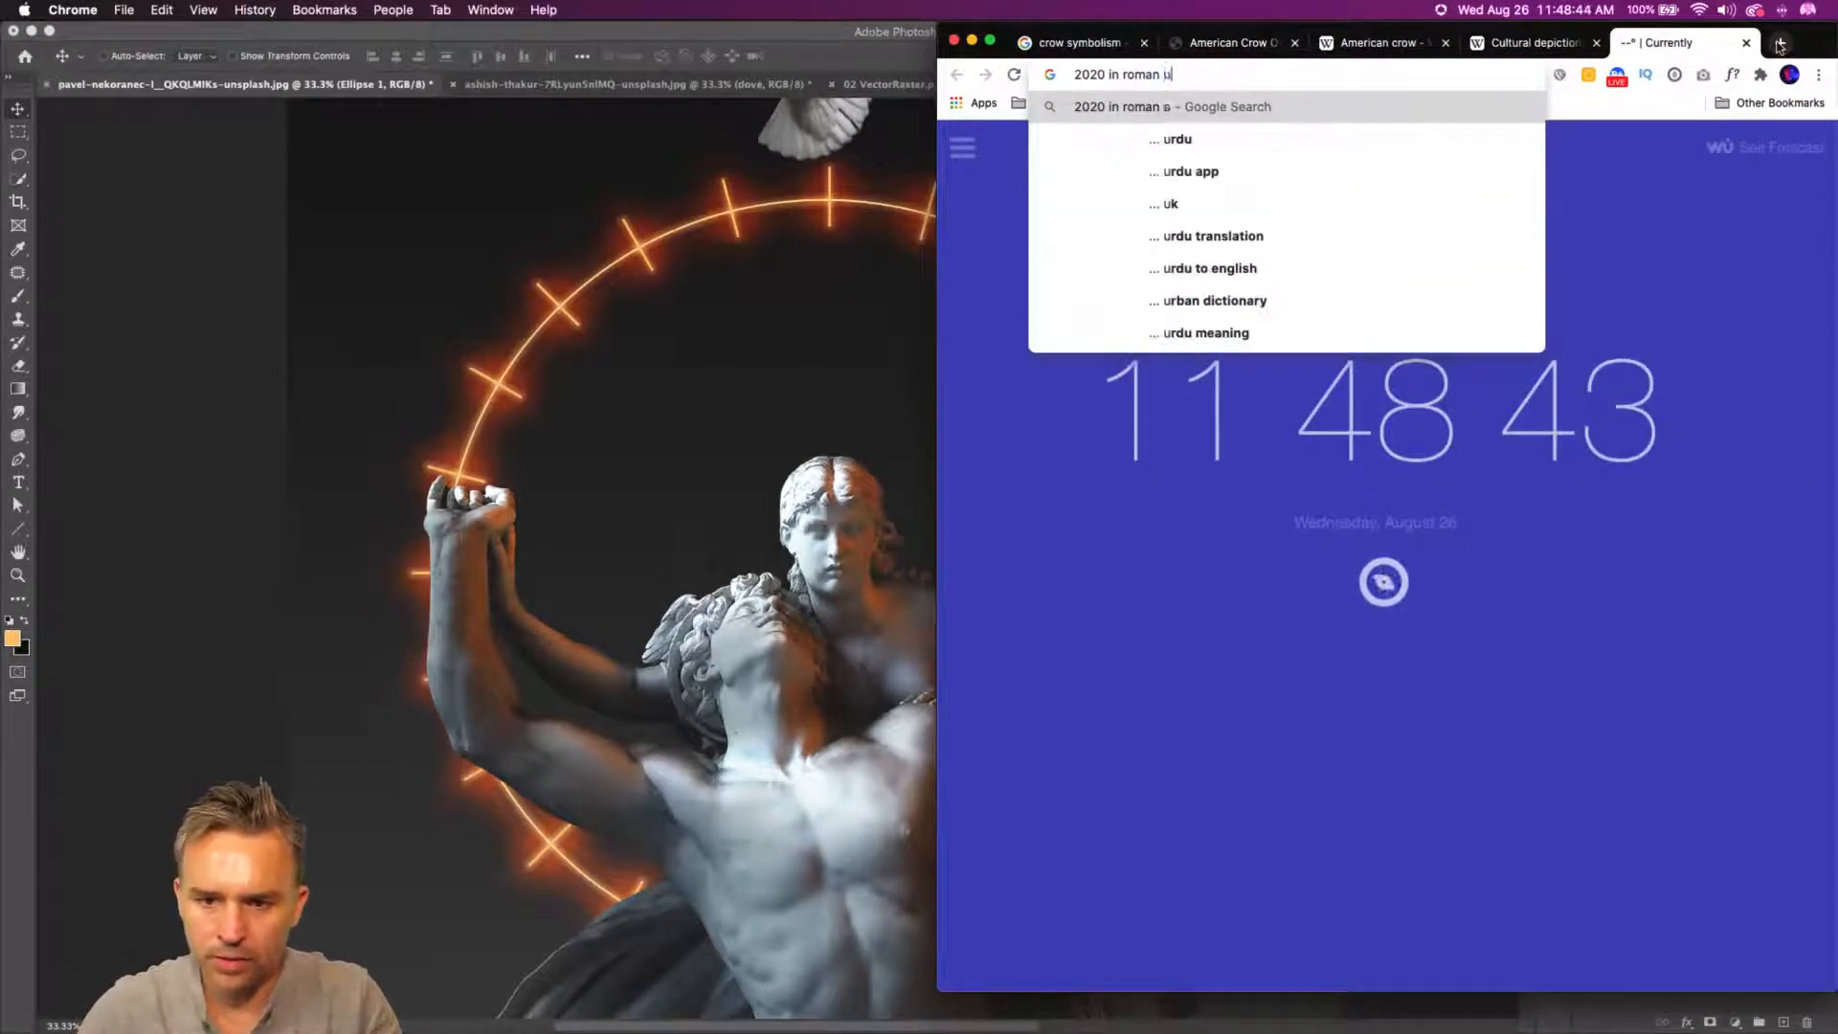
pyautogui.press('BackSpace')
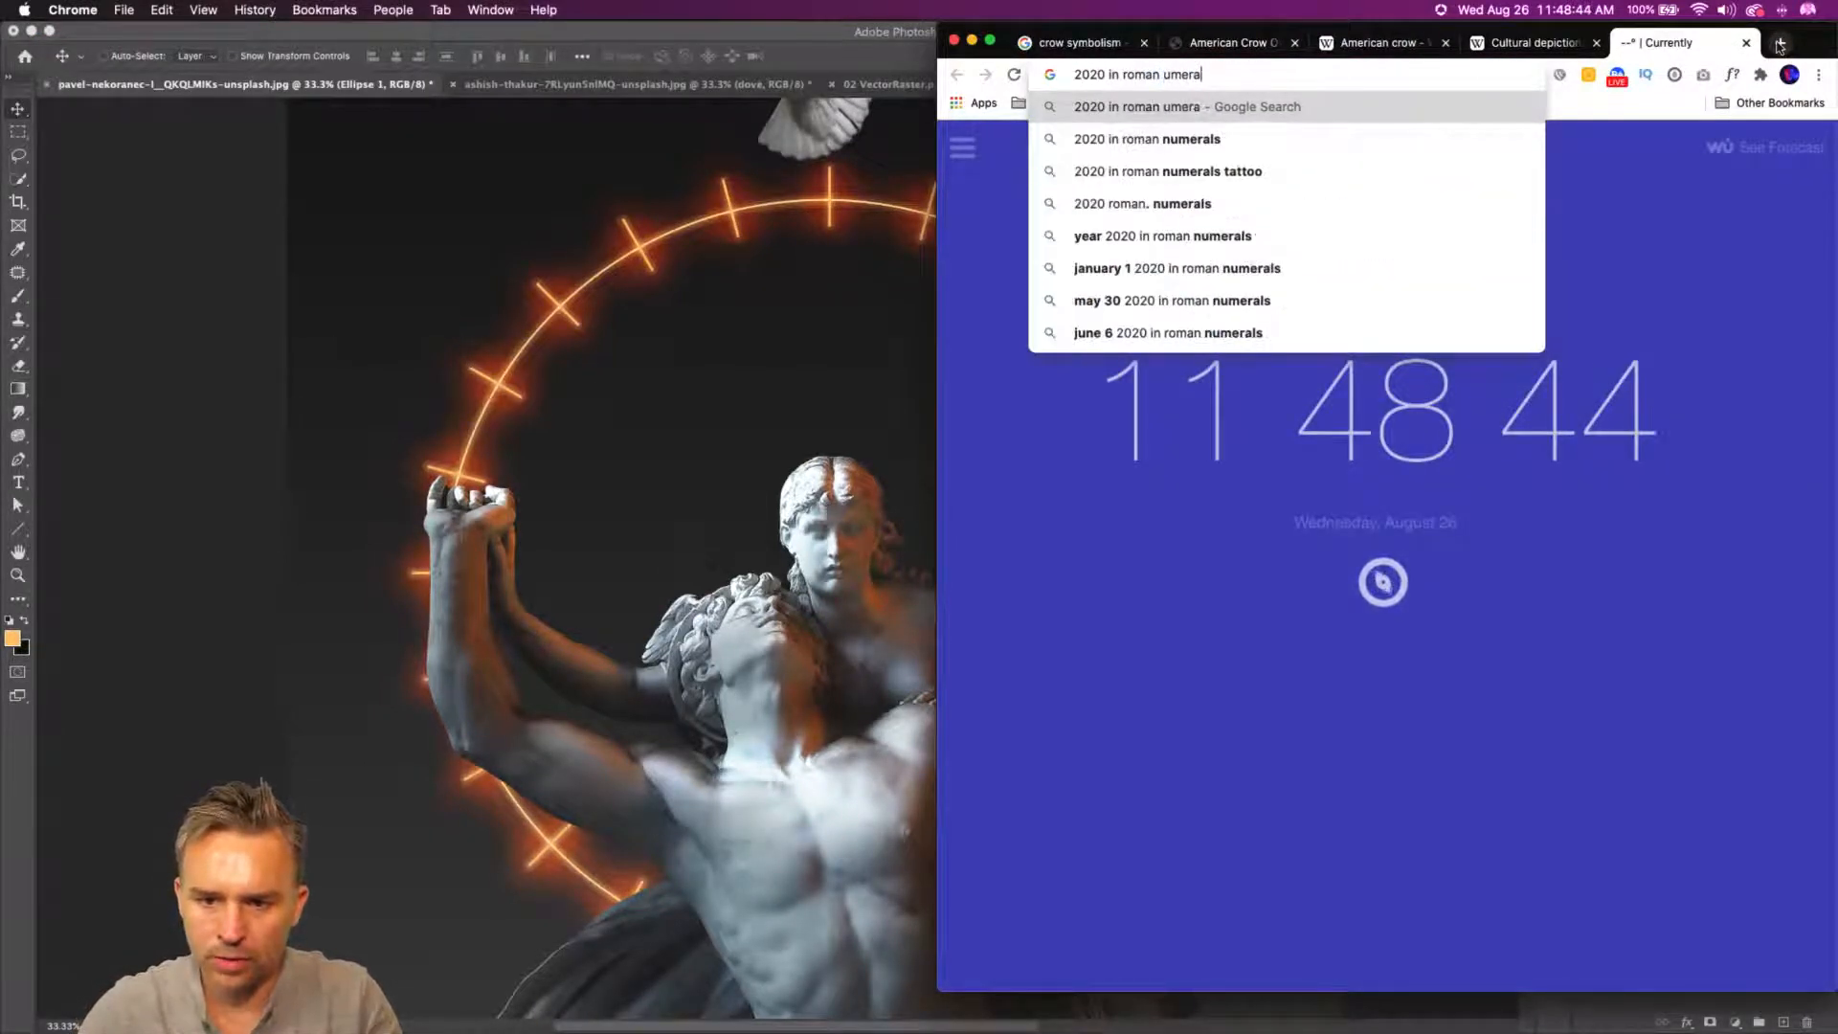
pyautogui.write('numerals')
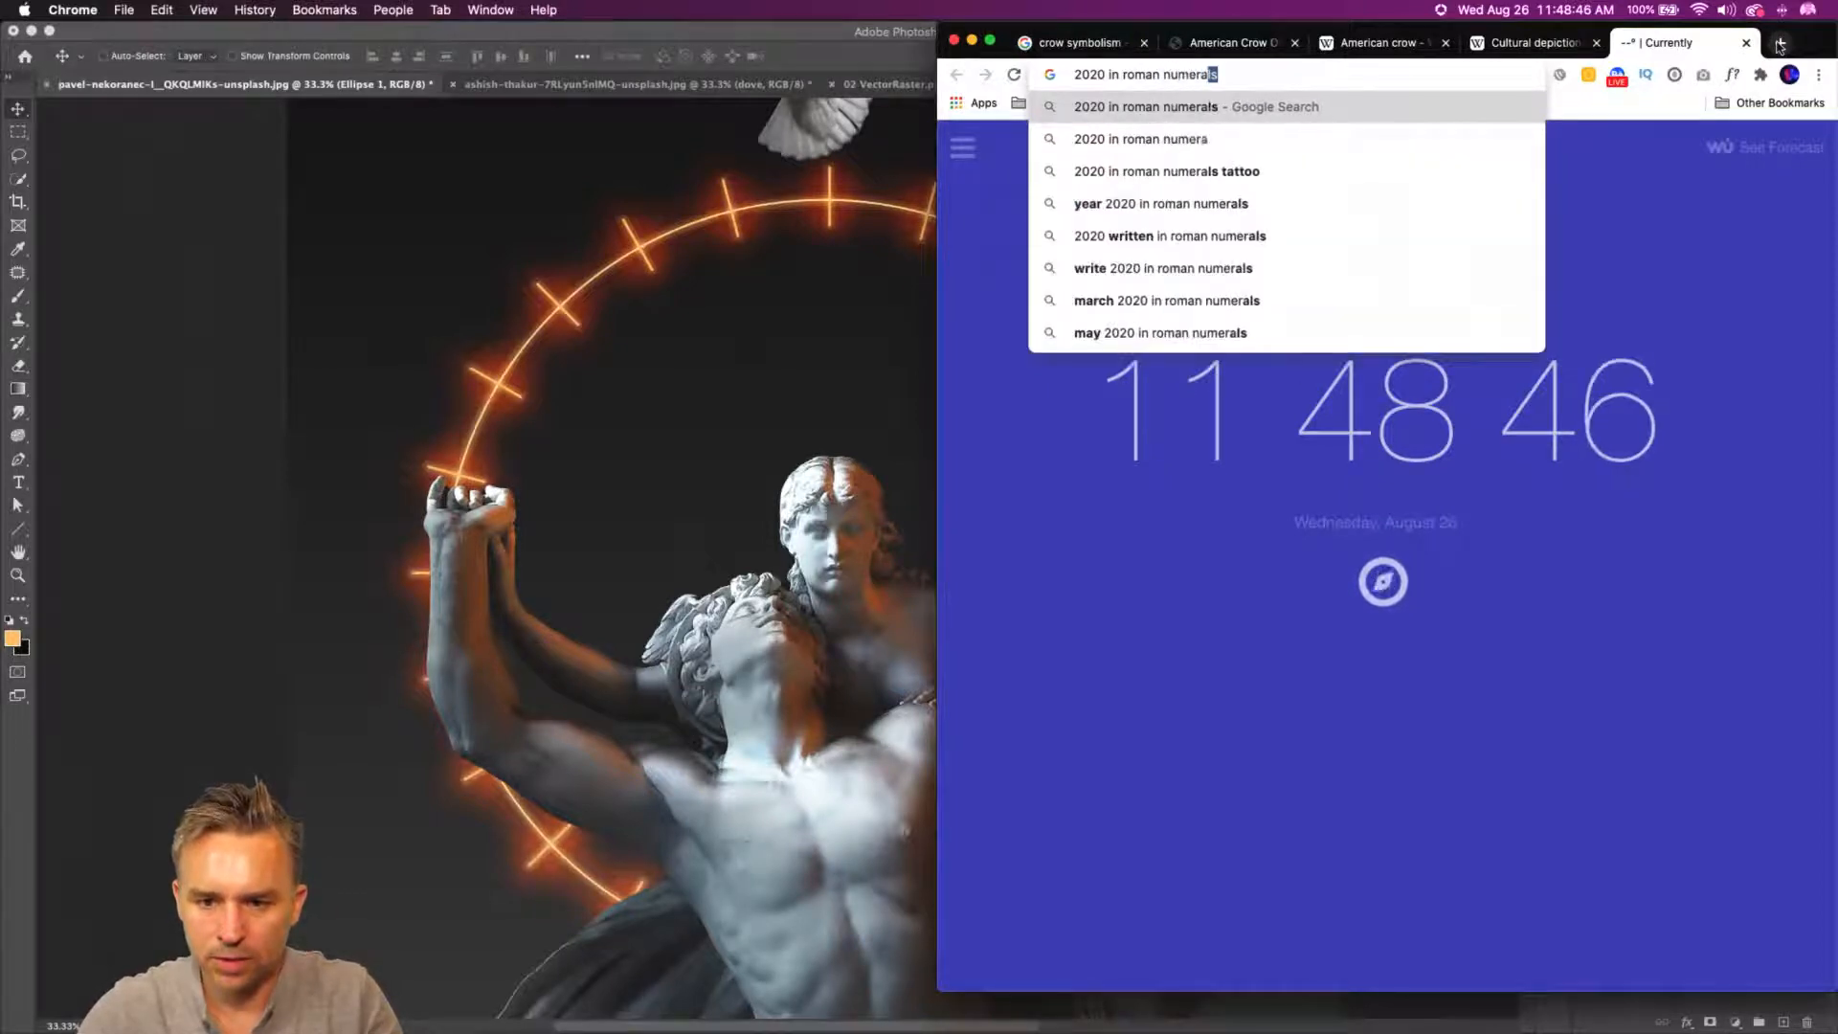
# - Search the web for "2020 in roman numerals", select the resulting numeral, and minimize the browser to return to Photoshop
pyautogui.press('Return')
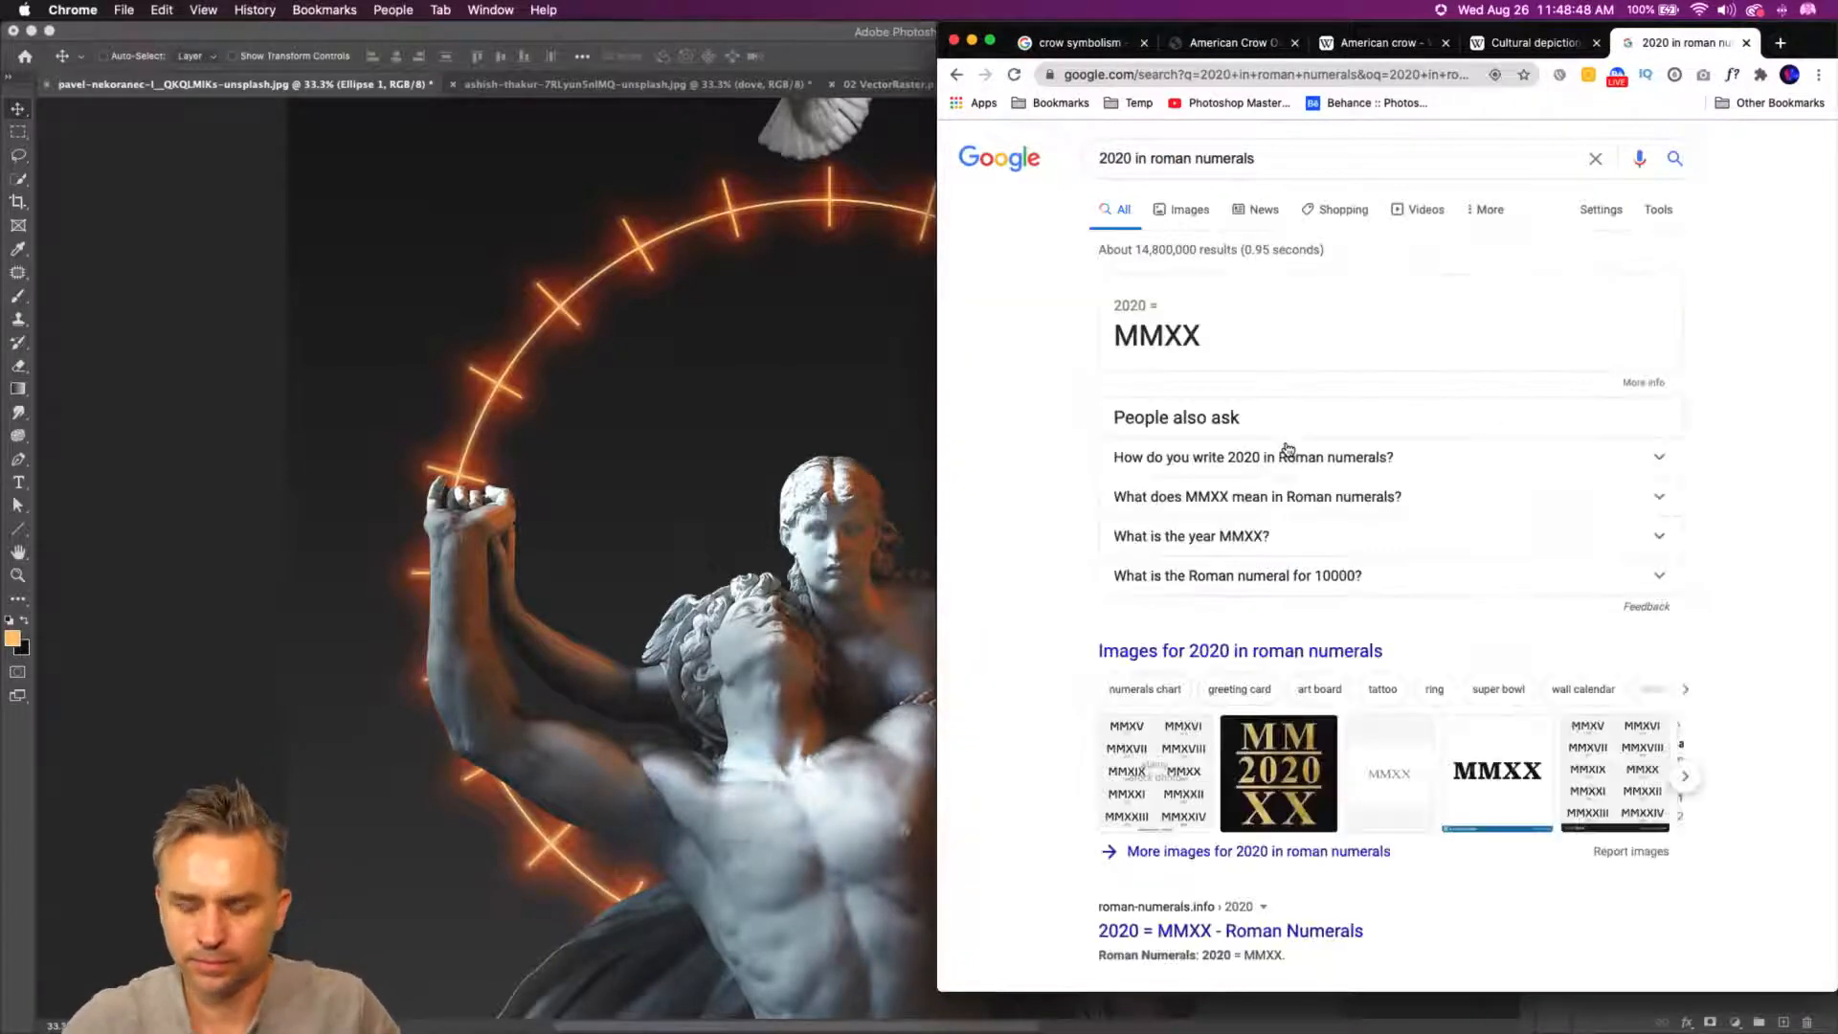
pyautogui.moveTo(1224, 345); pyautogui.dragTo(1095, 355)
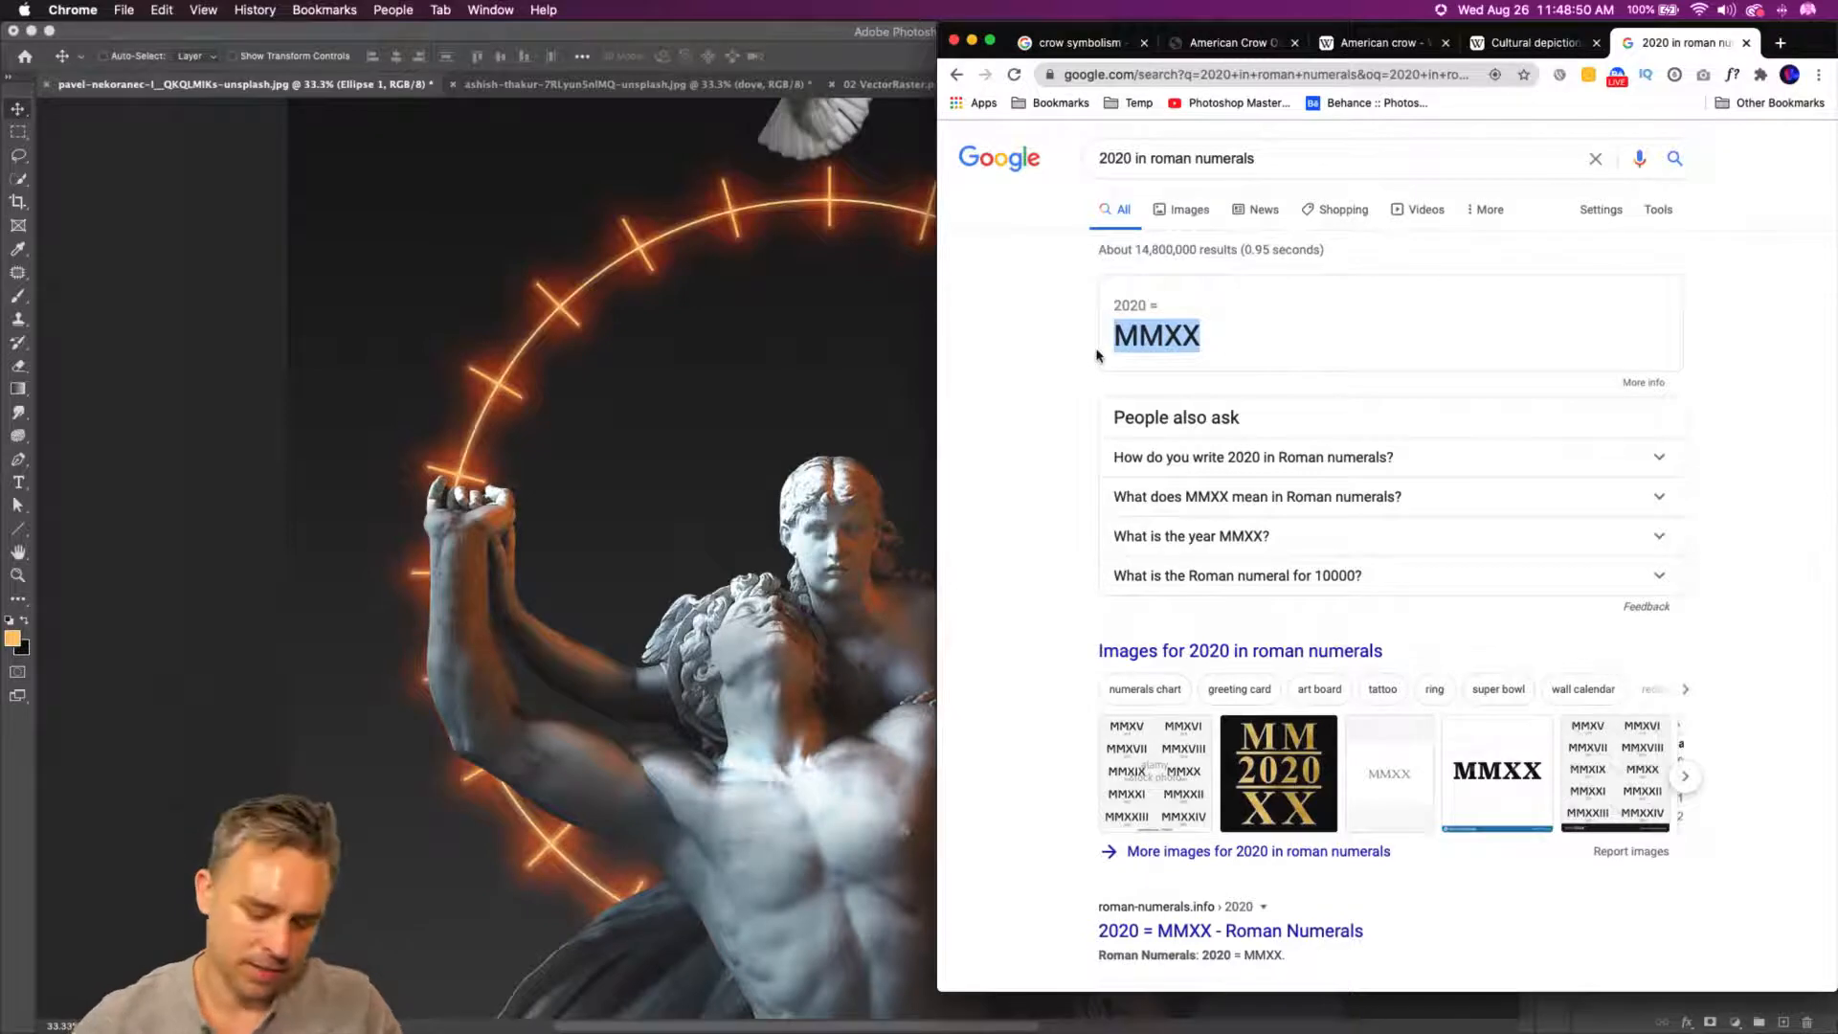
pyautogui.click(972, 41)
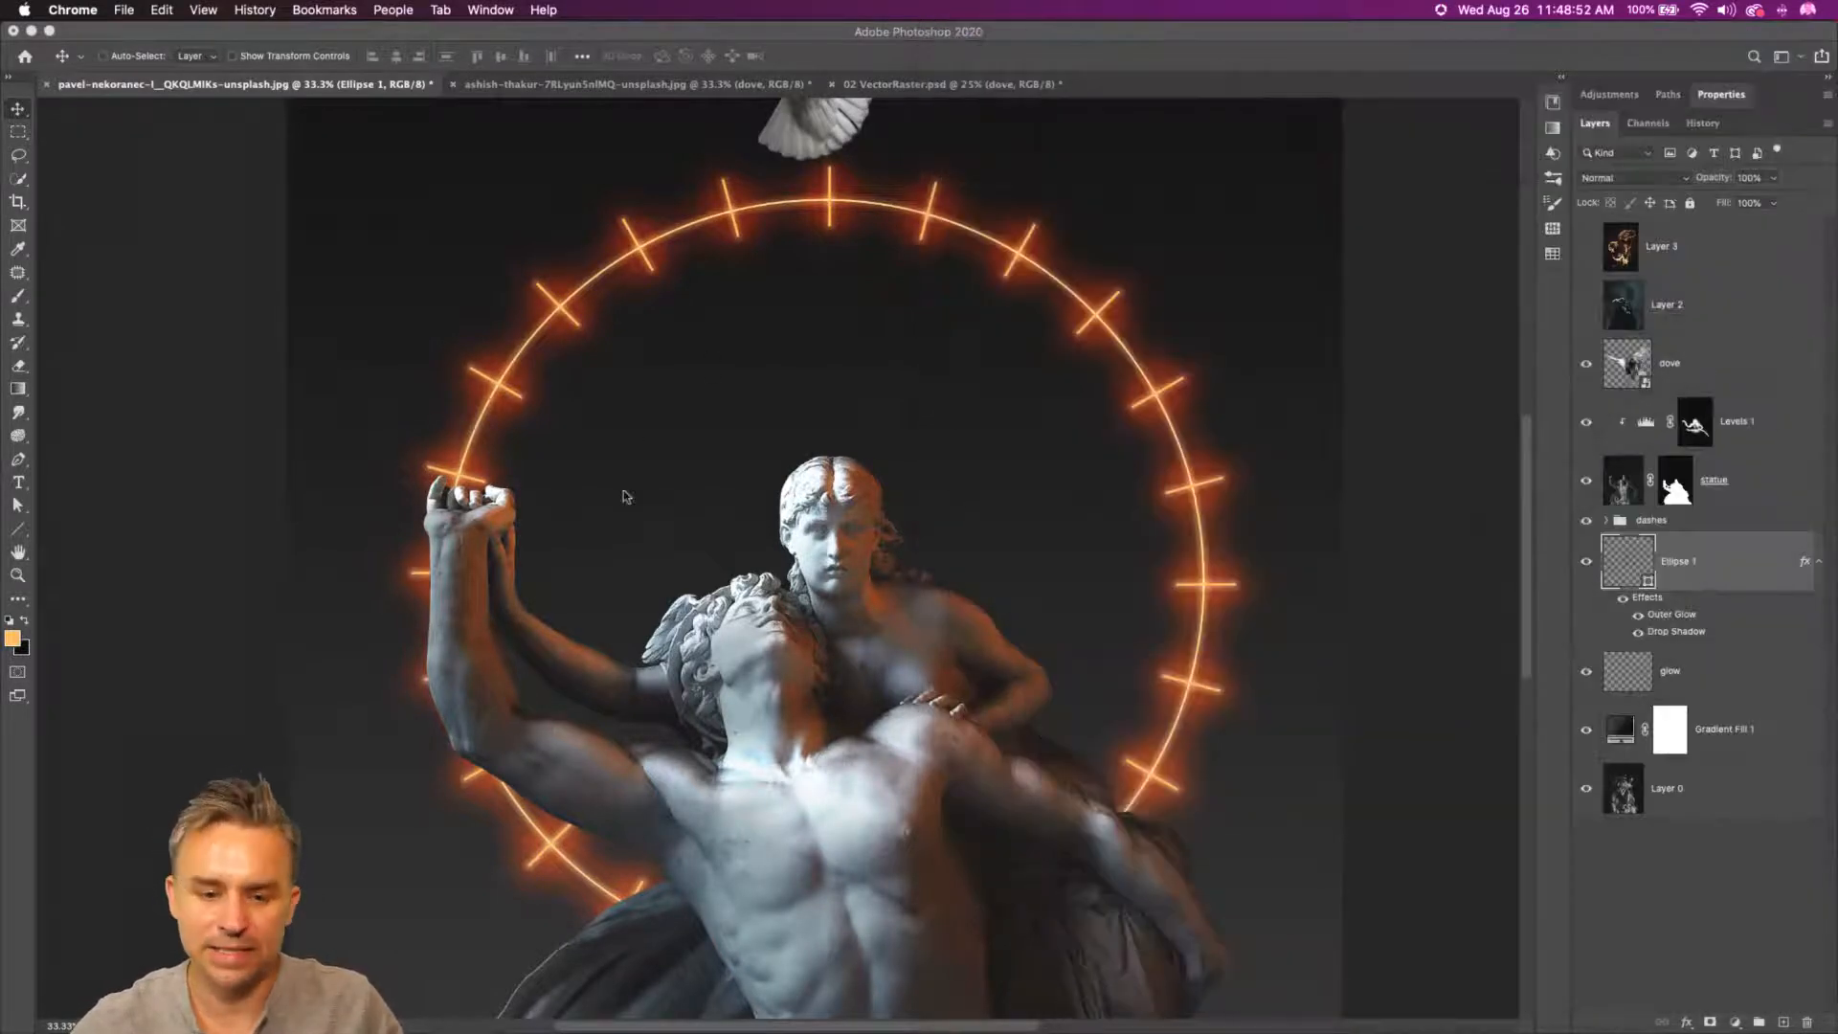
# - Add a text layer reading "MMXX" above the Ellipse 1 layer and move it across the middle of the glowing circle
pyautogui.click(18, 481)
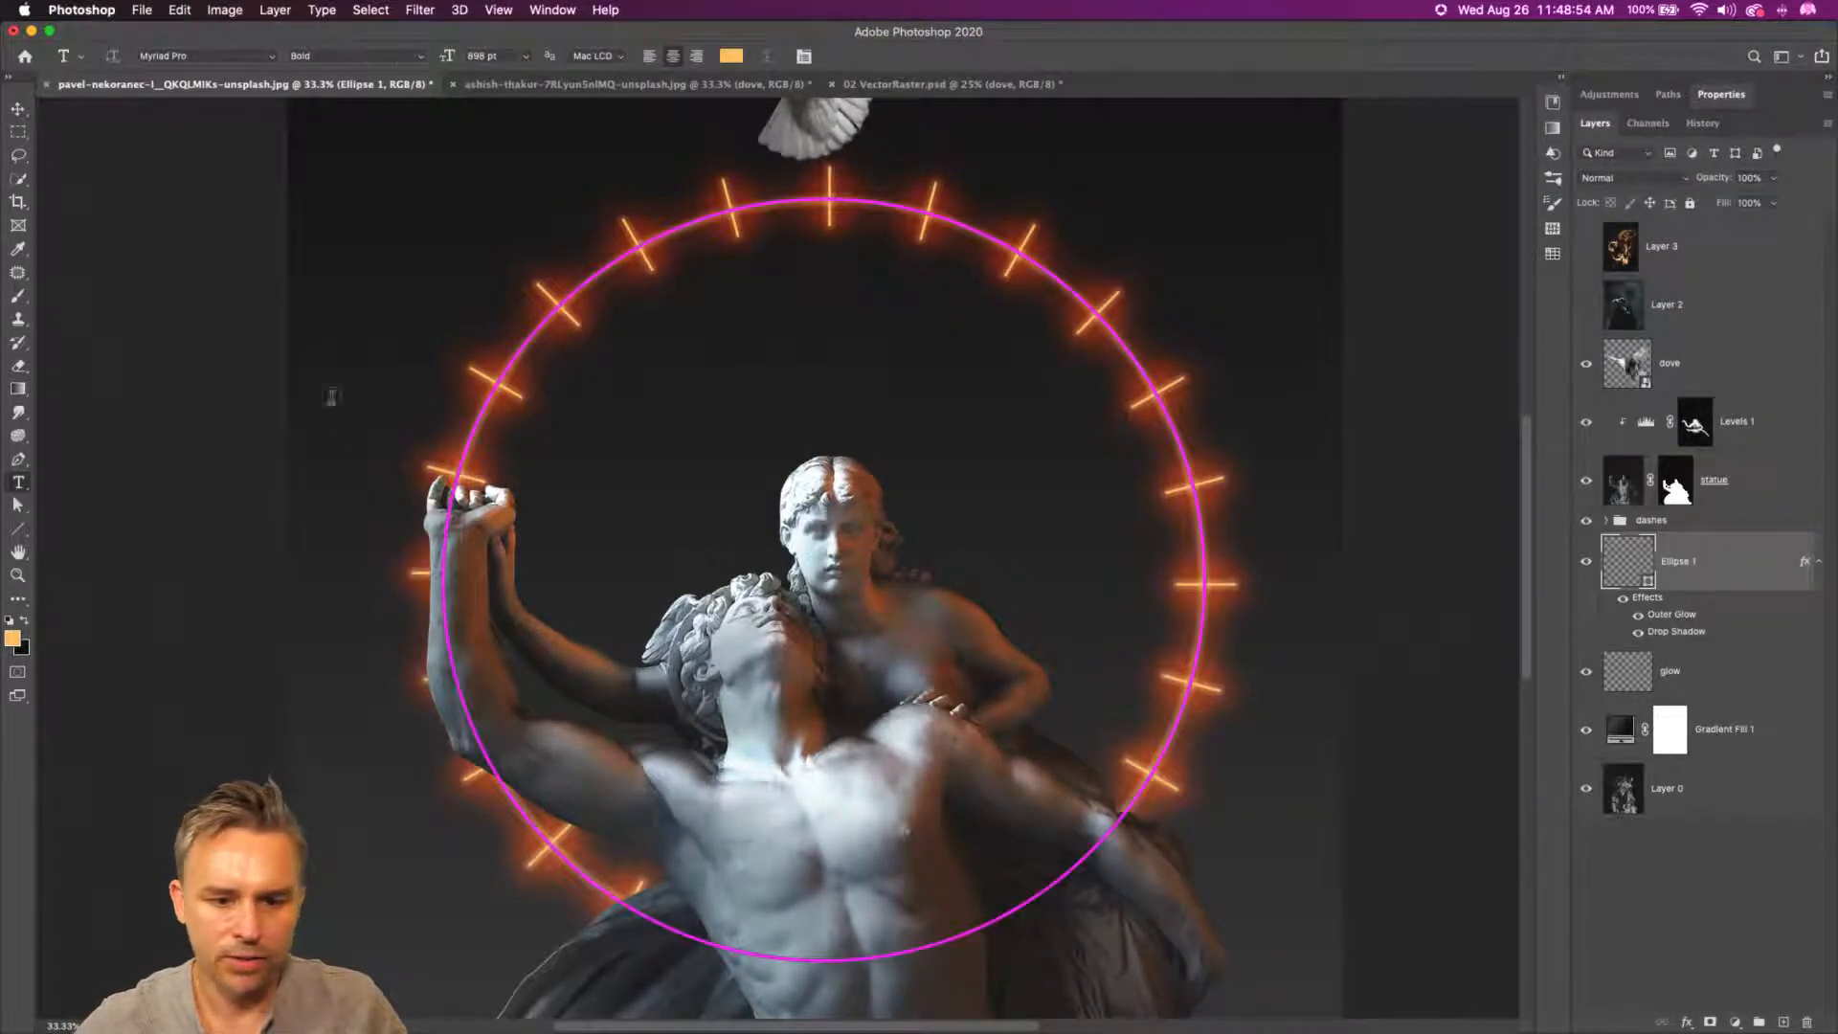
pyautogui.click(389, 317)
pyautogui.write('MMXX')
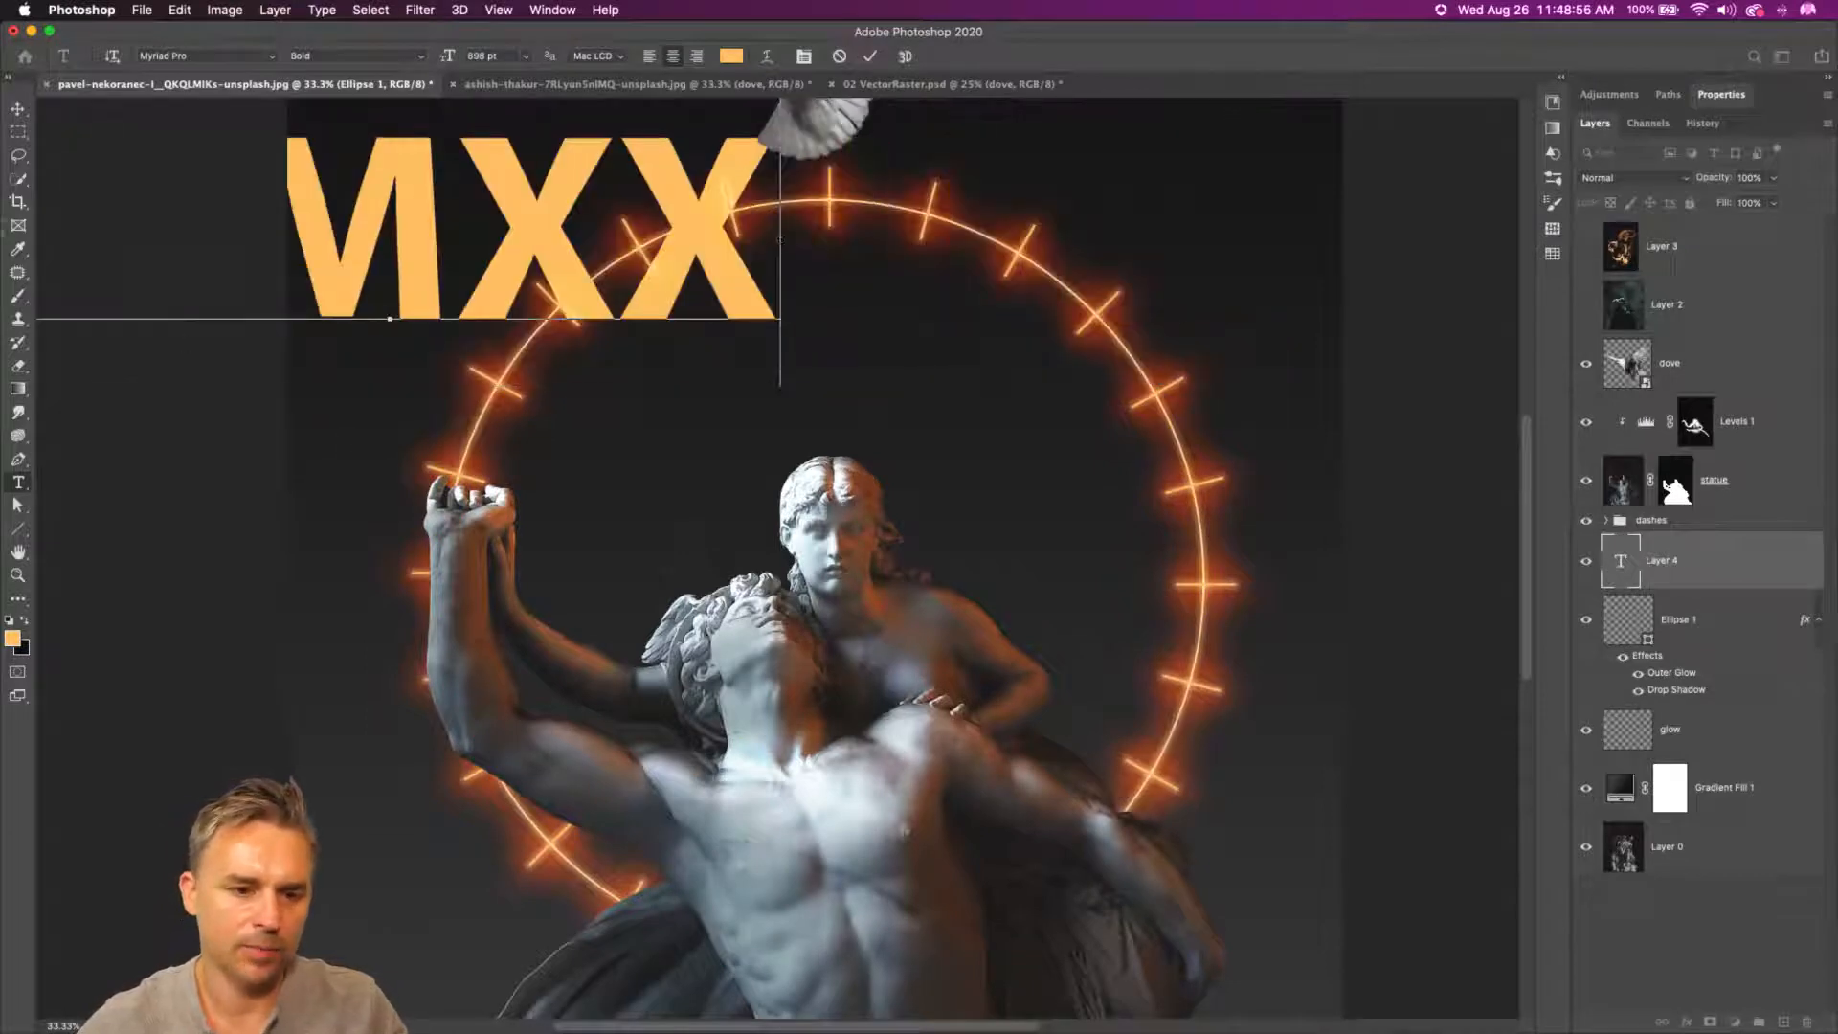
pyautogui.hotkey('ctrl', 'Return')
pyautogui.press('v')
pyautogui.moveTo(793, 514); pyautogui.dragTo(745, 479)
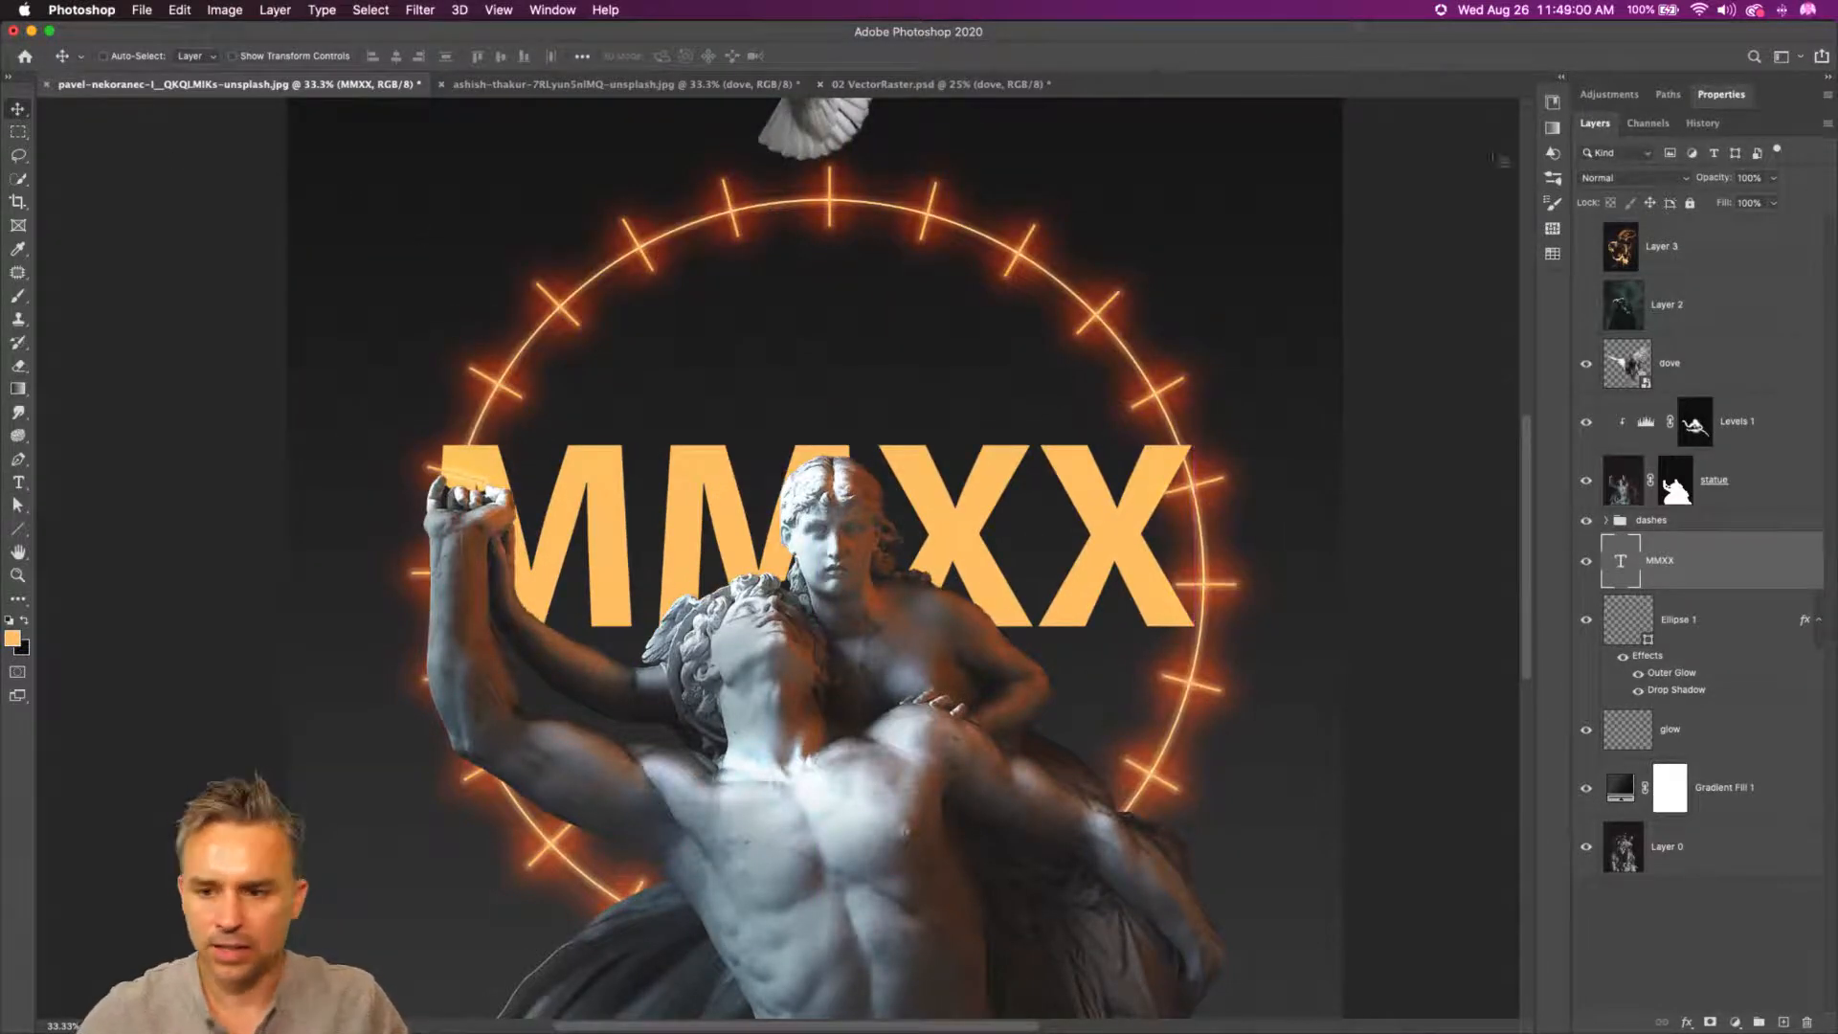
# - Filter the fonts to Serif and set the MMXX text's font to Big Caslon
pyautogui.click(1696, 96)
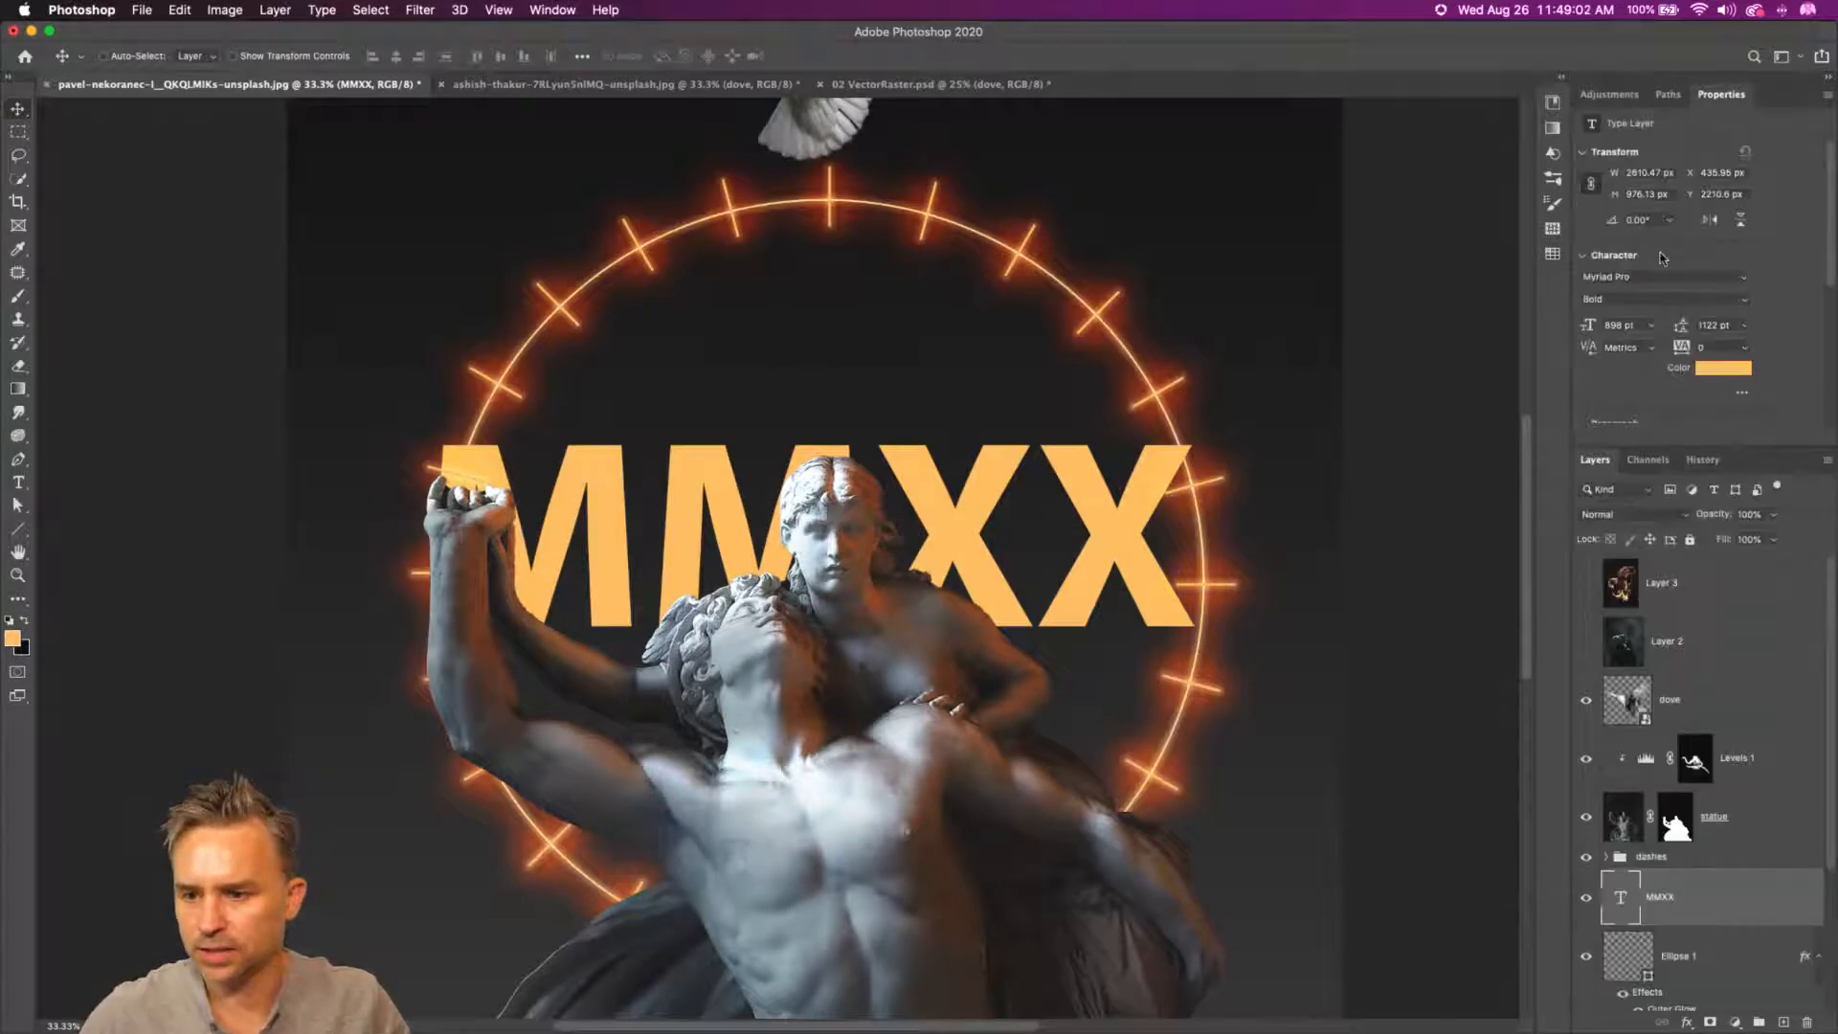
pyautogui.click(1743, 278)
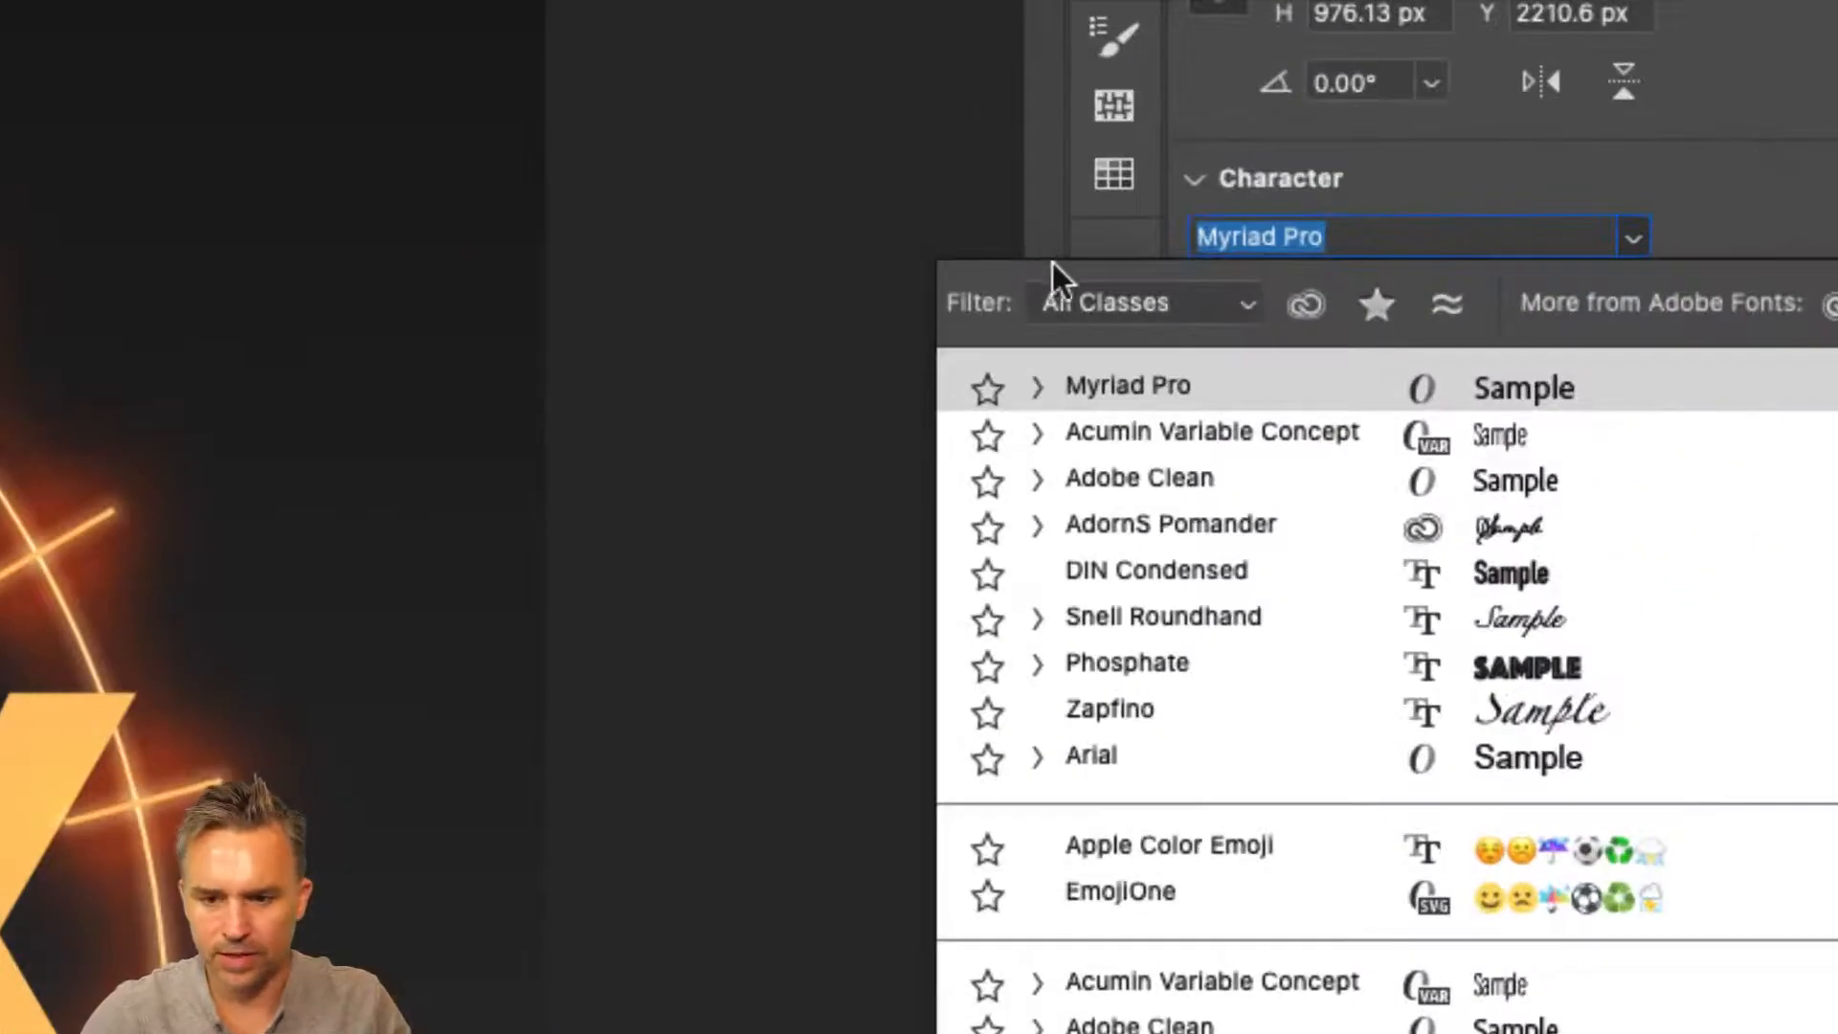
pyautogui.click(1196, 301)
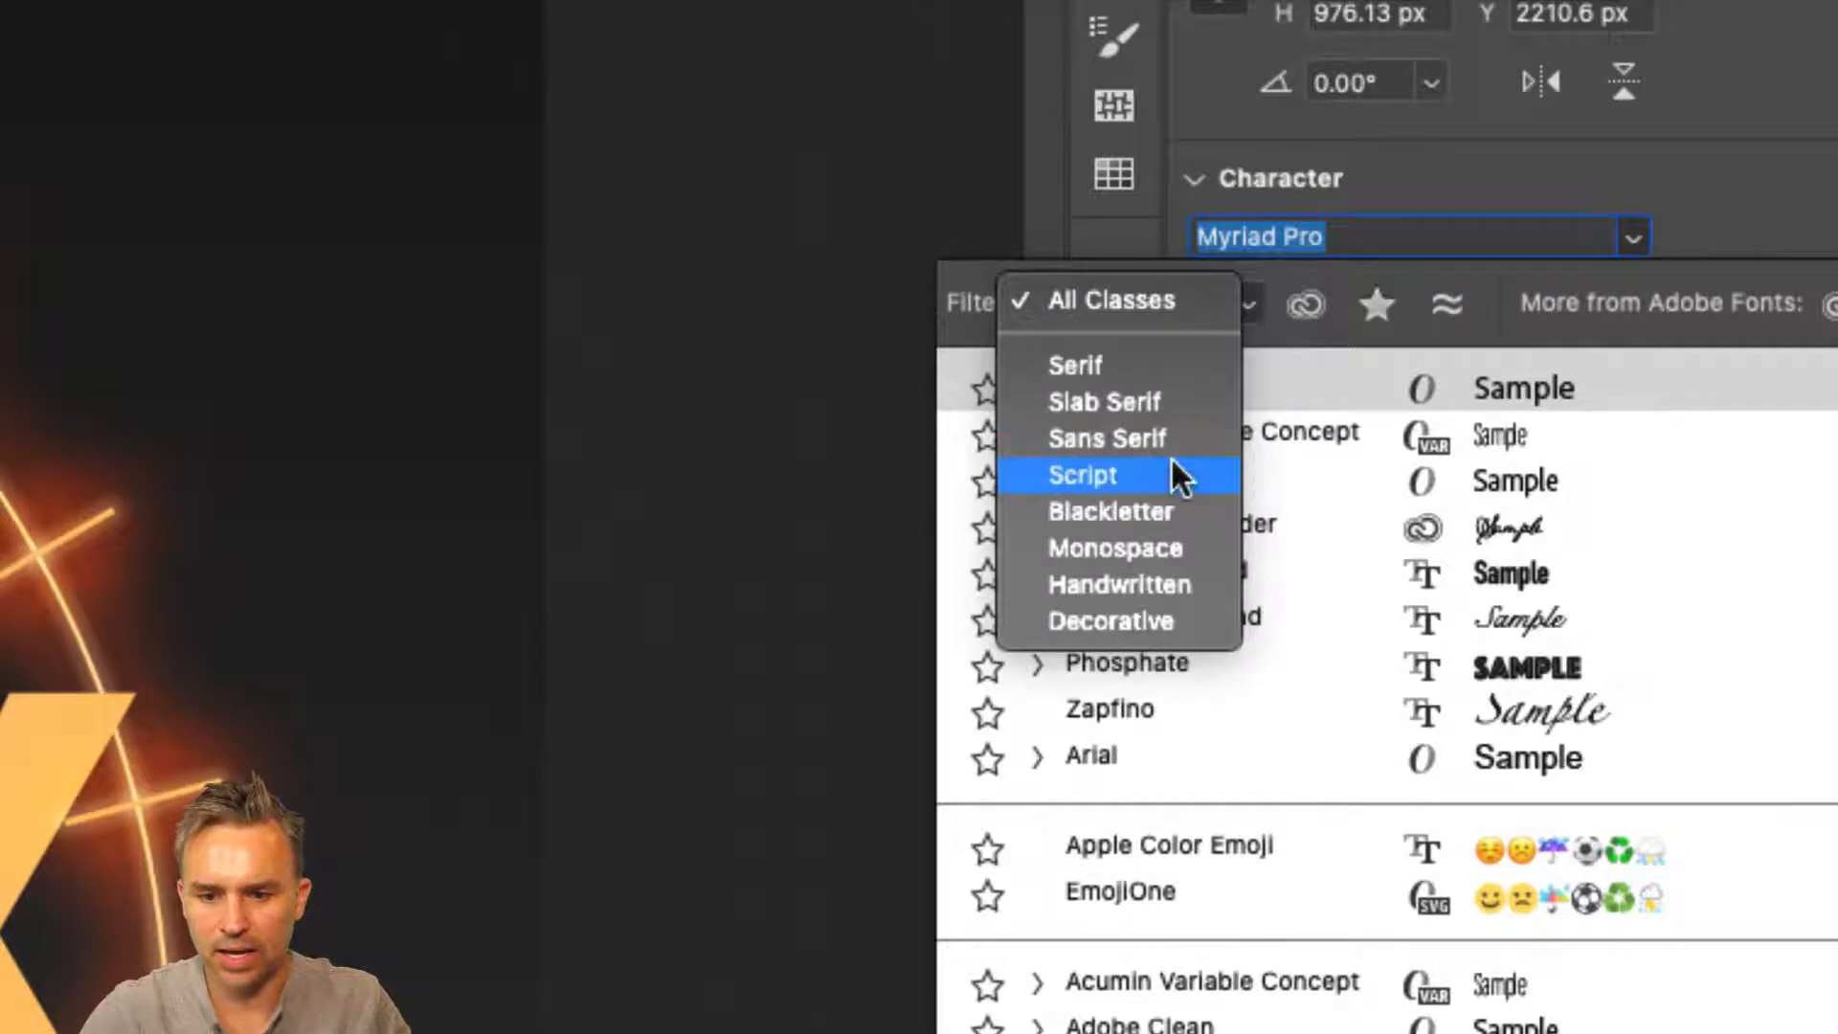
pyautogui.click(1163, 352)
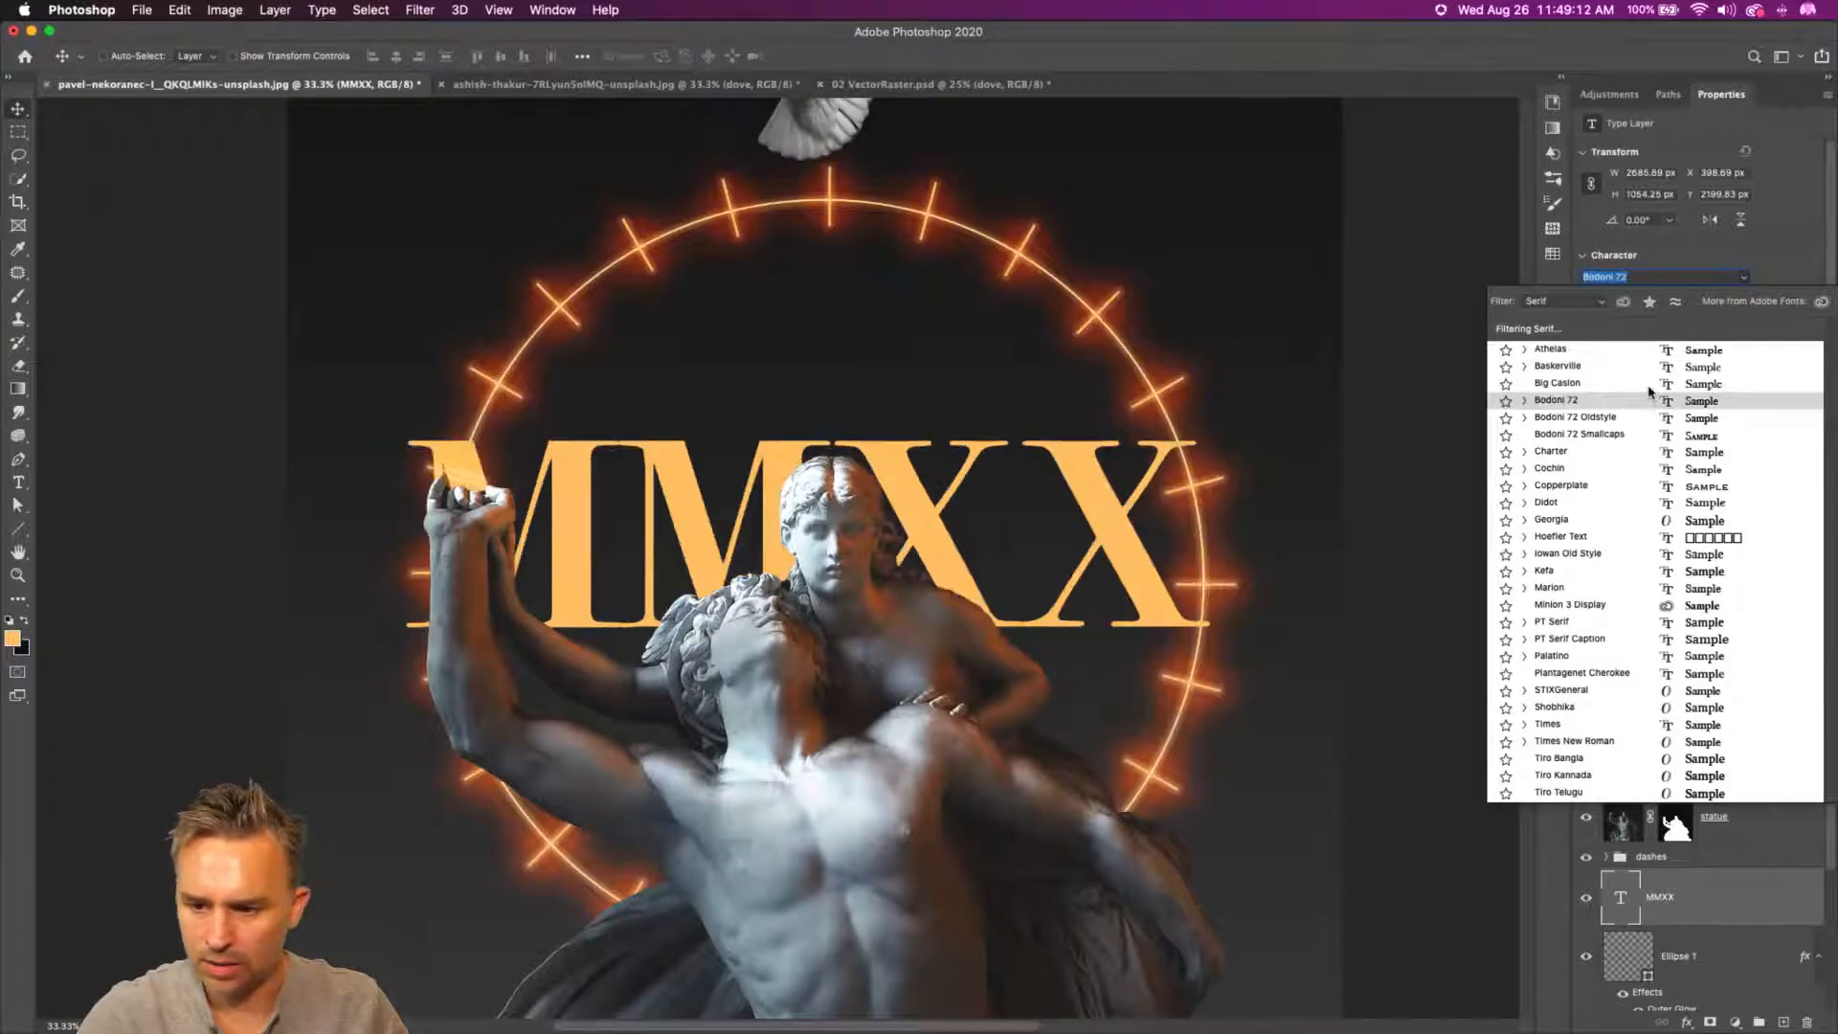
pyautogui.click(1648, 390)
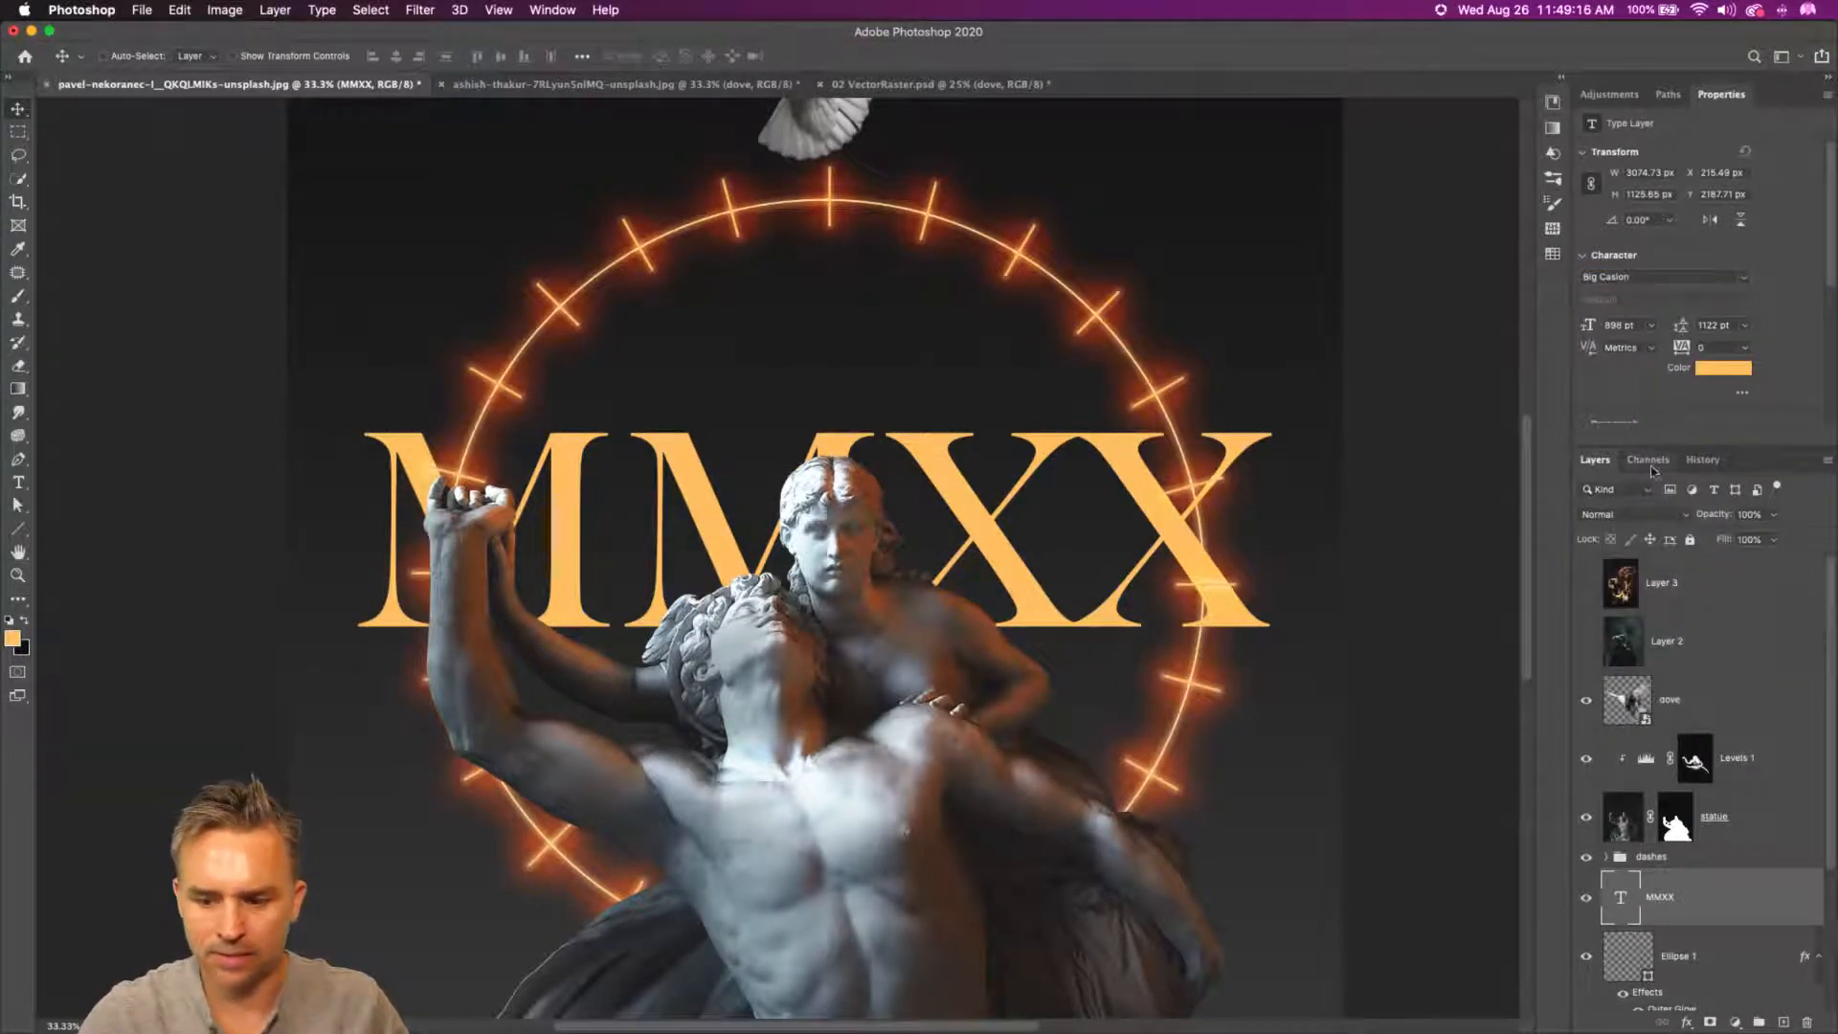
pyautogui.doubleClick(1775, 101)
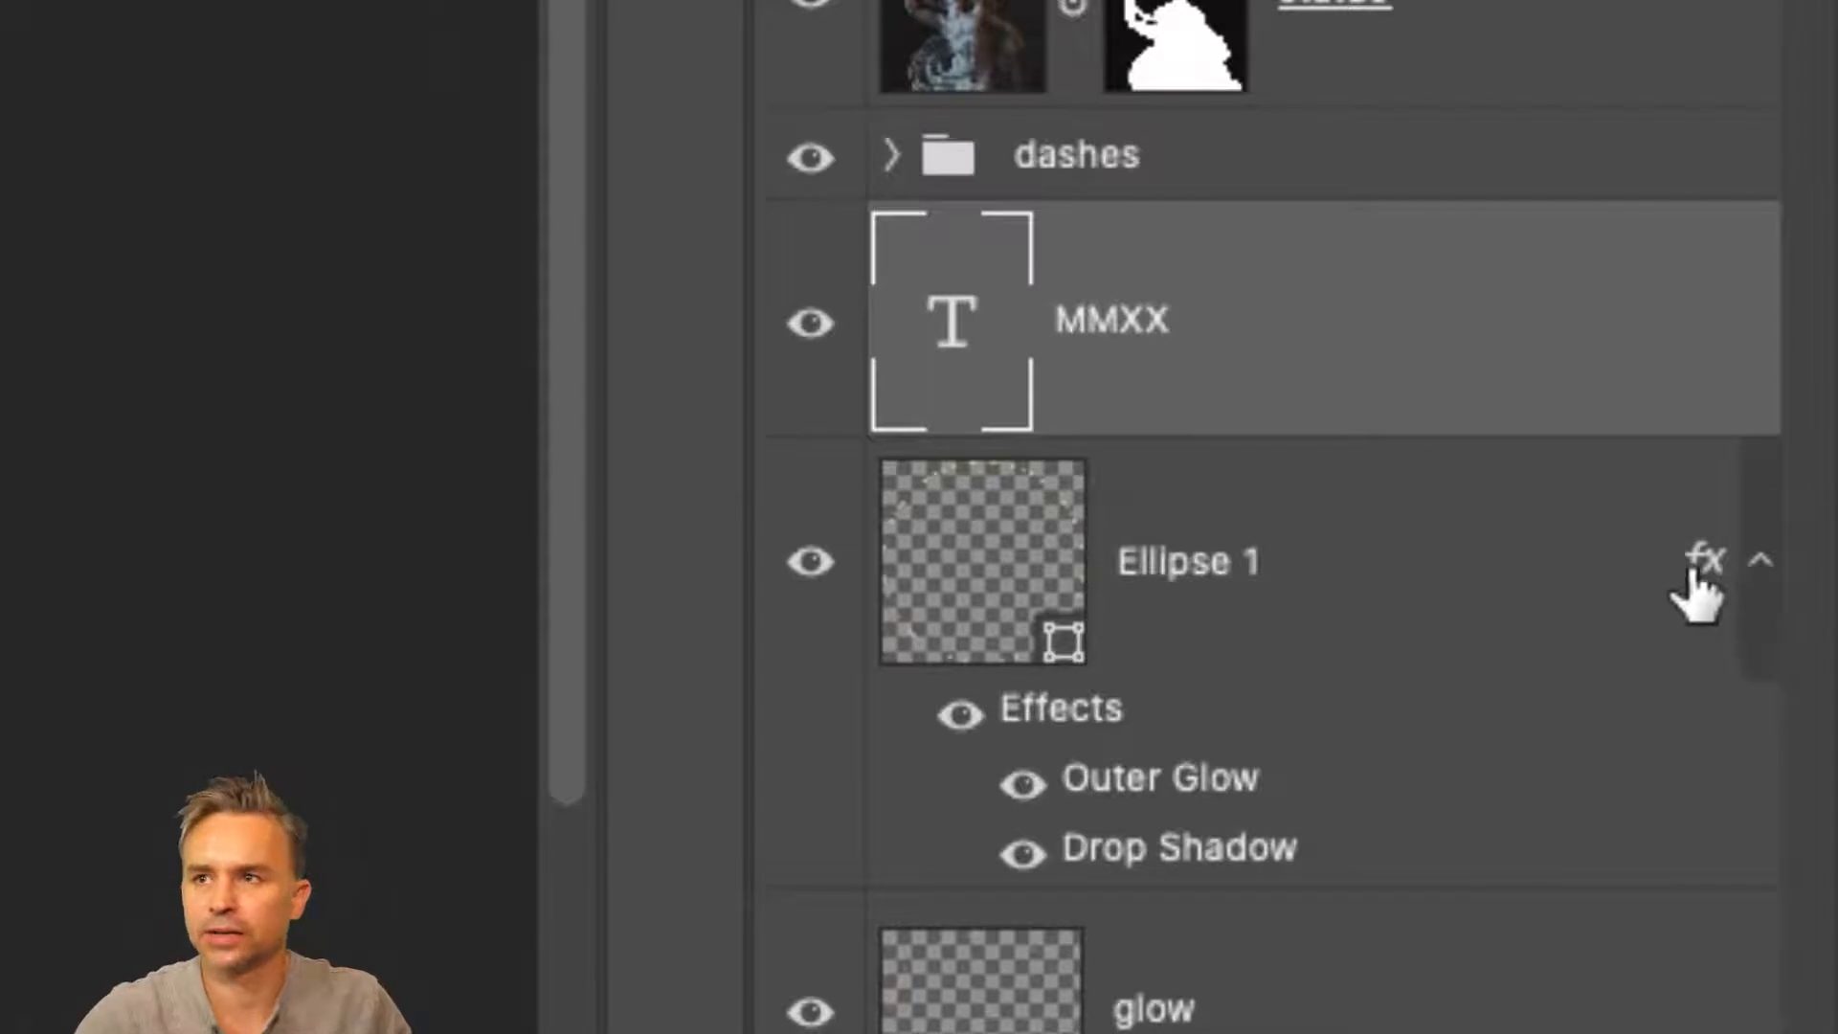
# - Copy the Ellipse 1 layer's effects onto the MMXX text layer
pyautogui.moveTo(1690, 587); pyautogui.dragTo(1646, 337)
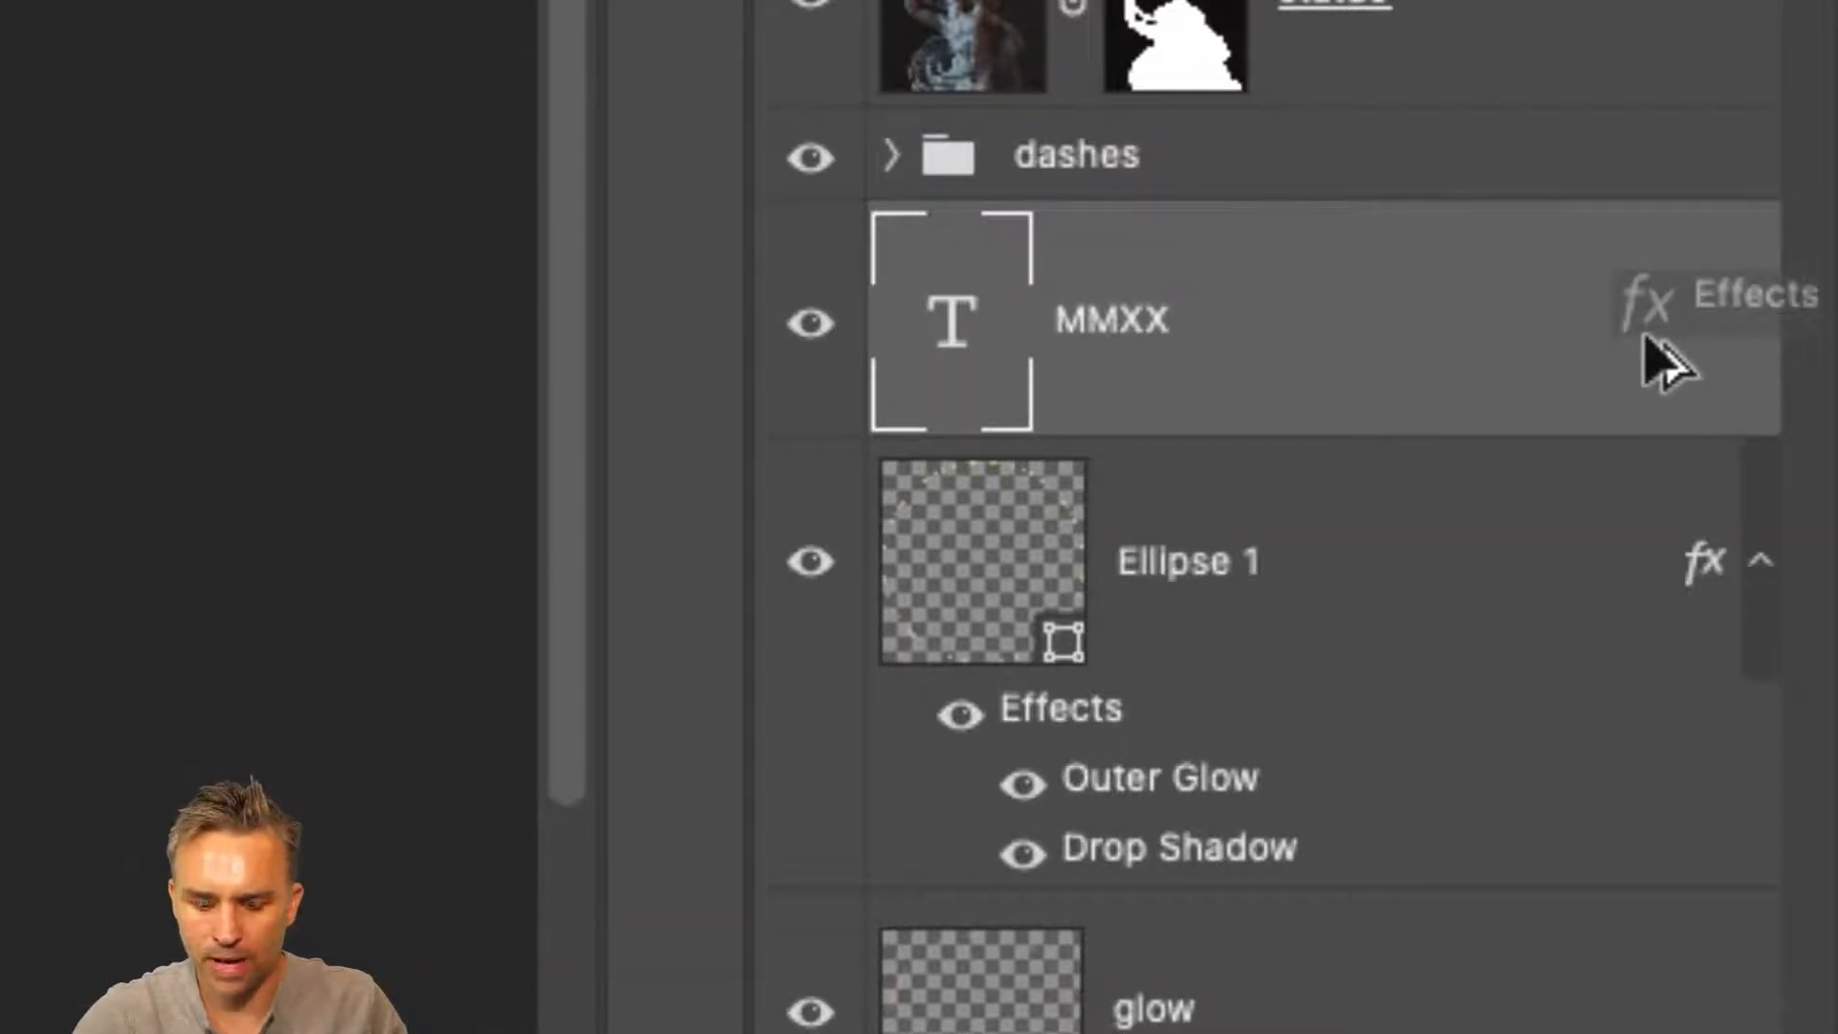
pyautogui.moveTo(1666, 364); pyautogui.dragTo(1675, 594)
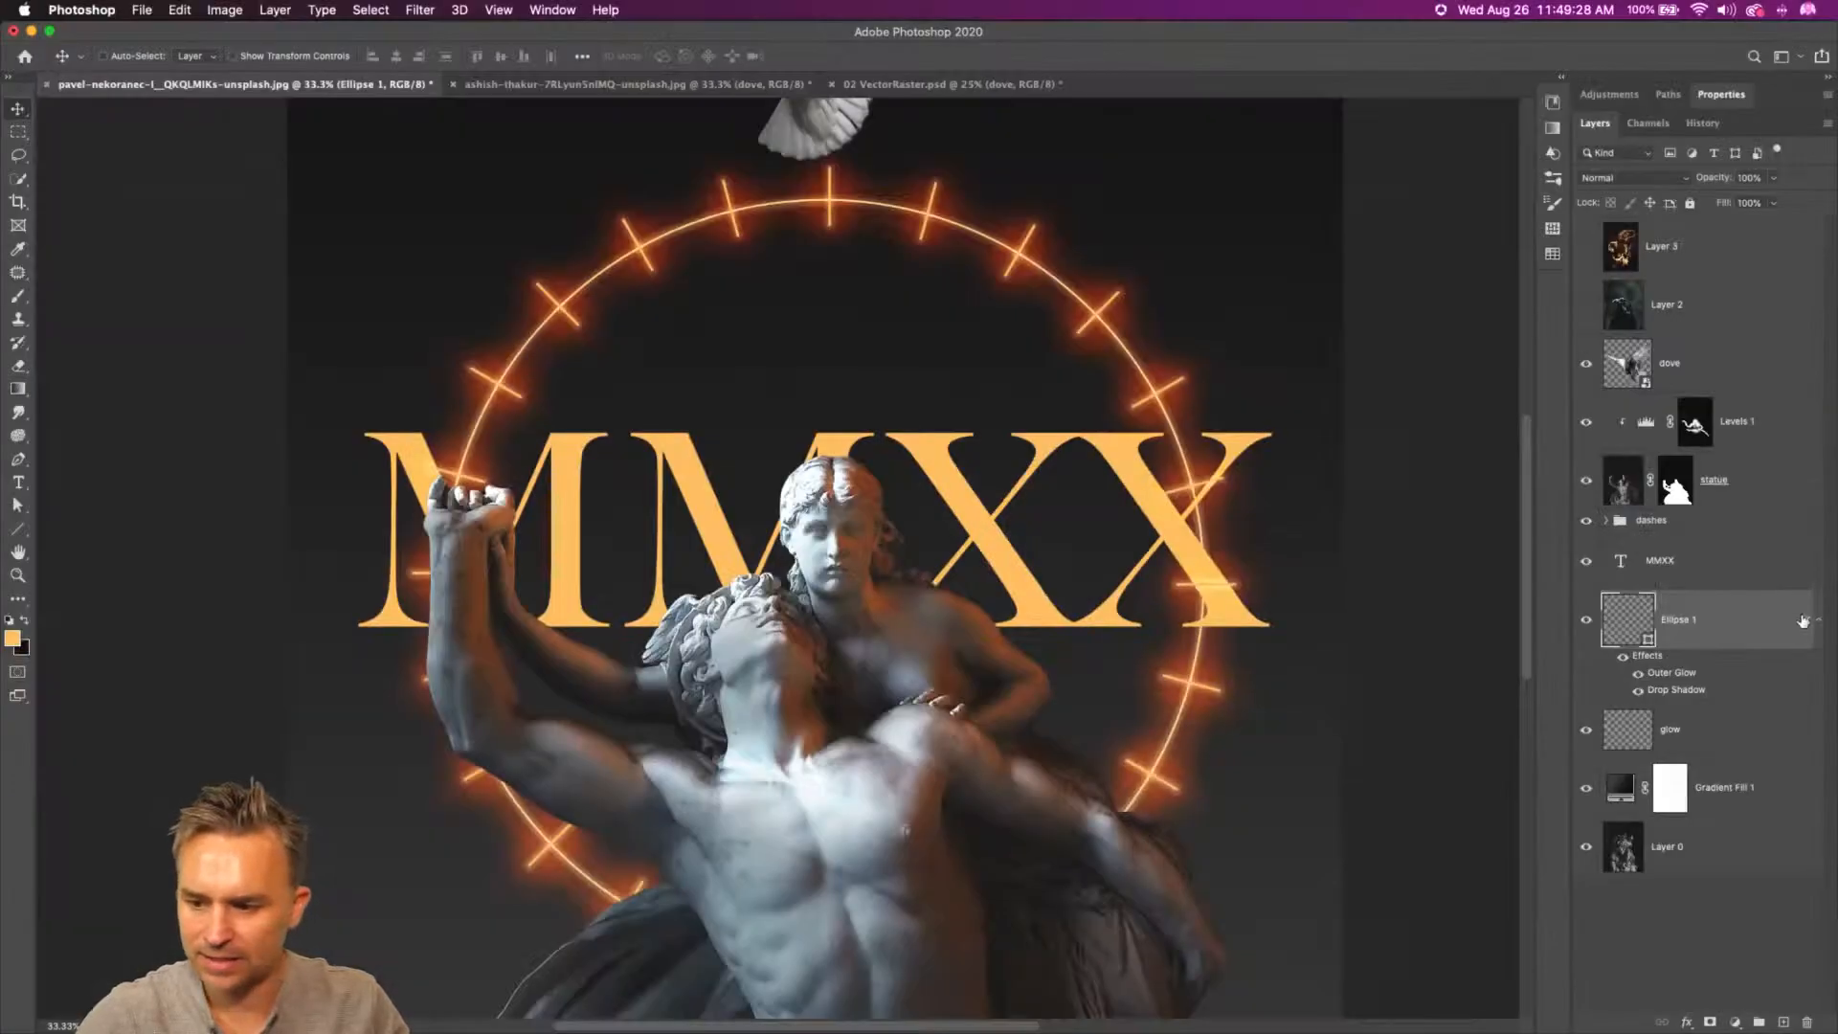
pyautogui.moveTo(1803, 620); pyautogui.dragTo(1795, 576)
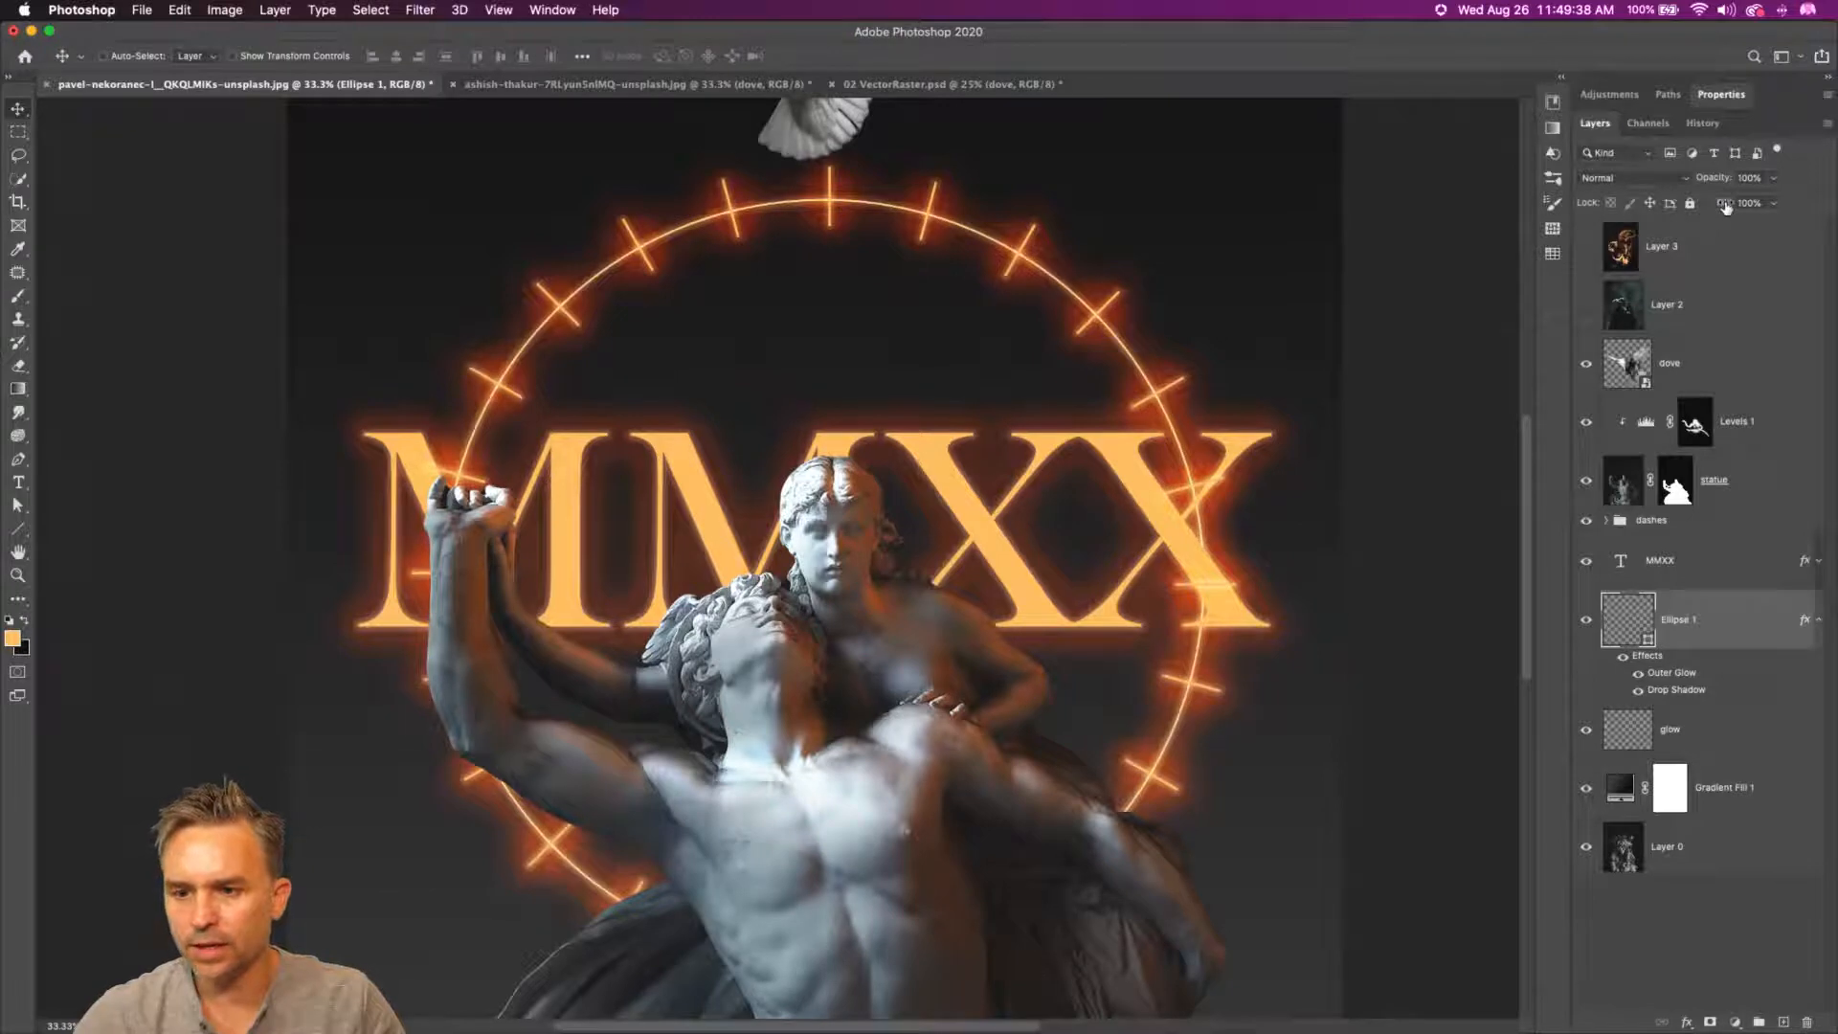
# - Undo a trial Fill change on Ellipse 1 and set the MMXX text layer's Fill to 0%
pyautogui.moveTo(1725, 207); pyautogui.dragTo(1405, 203)
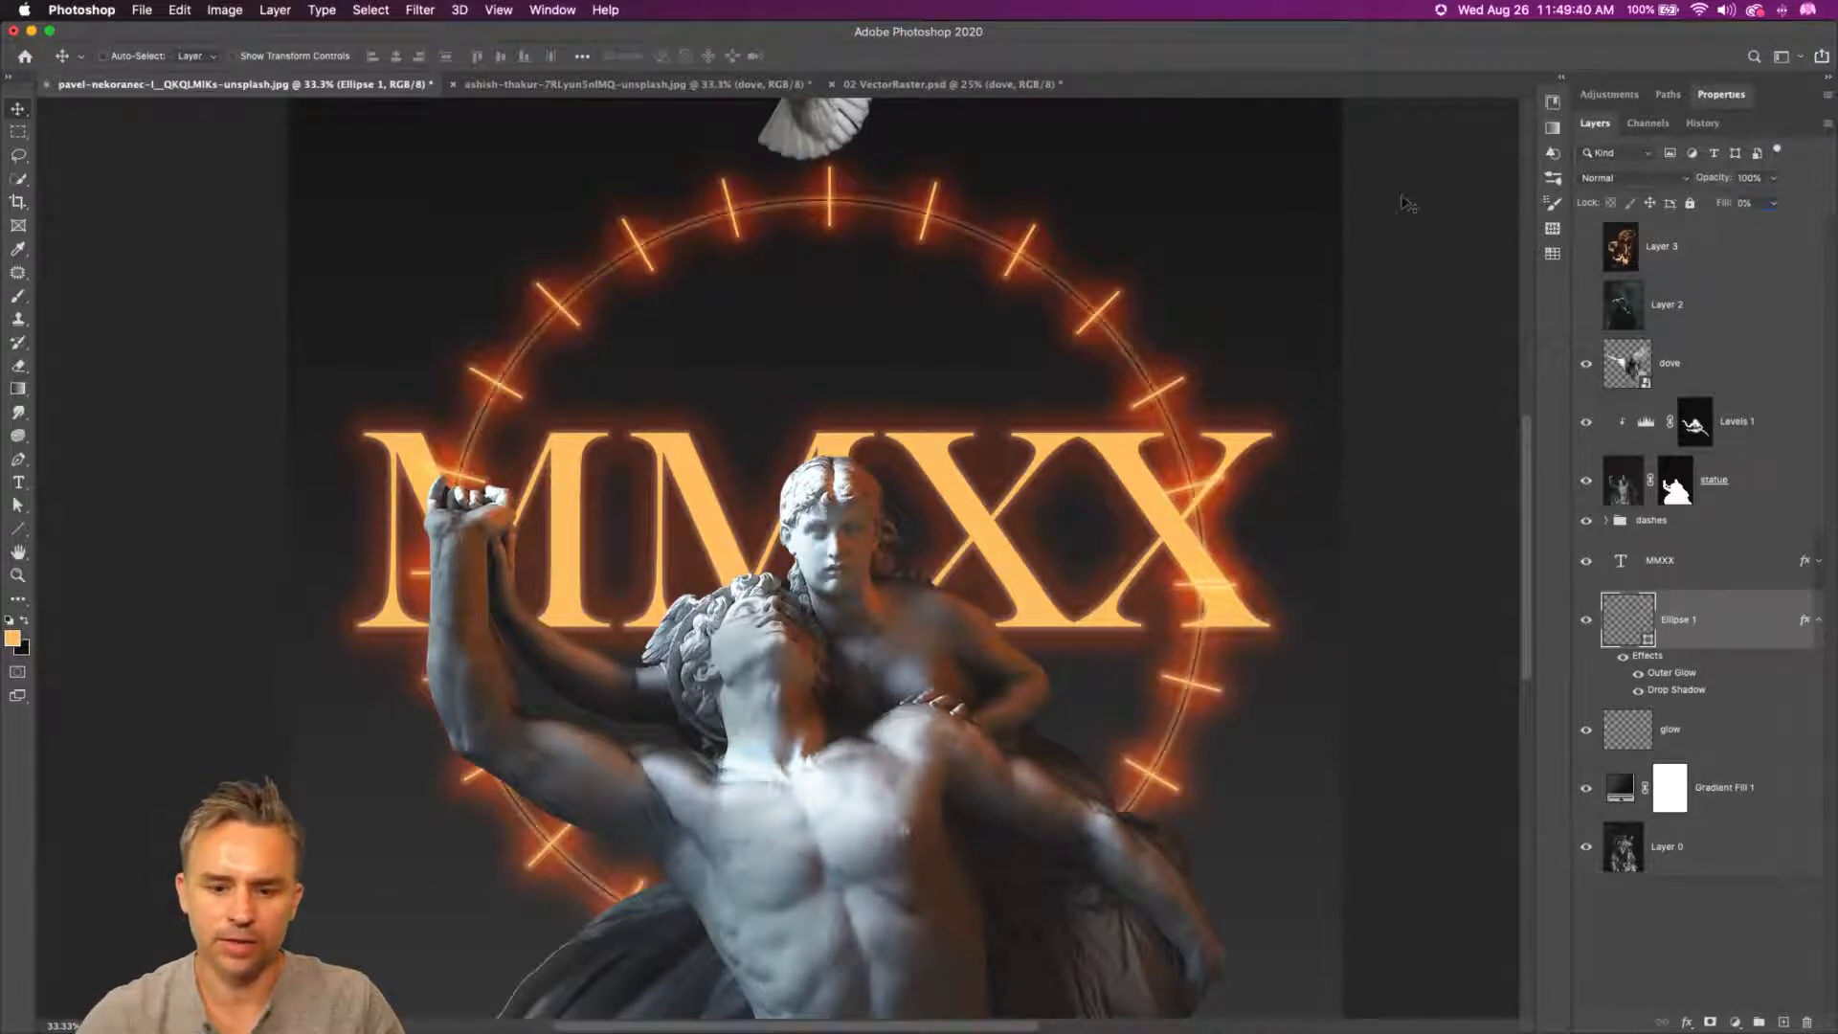
pyautogui.press('super+z')
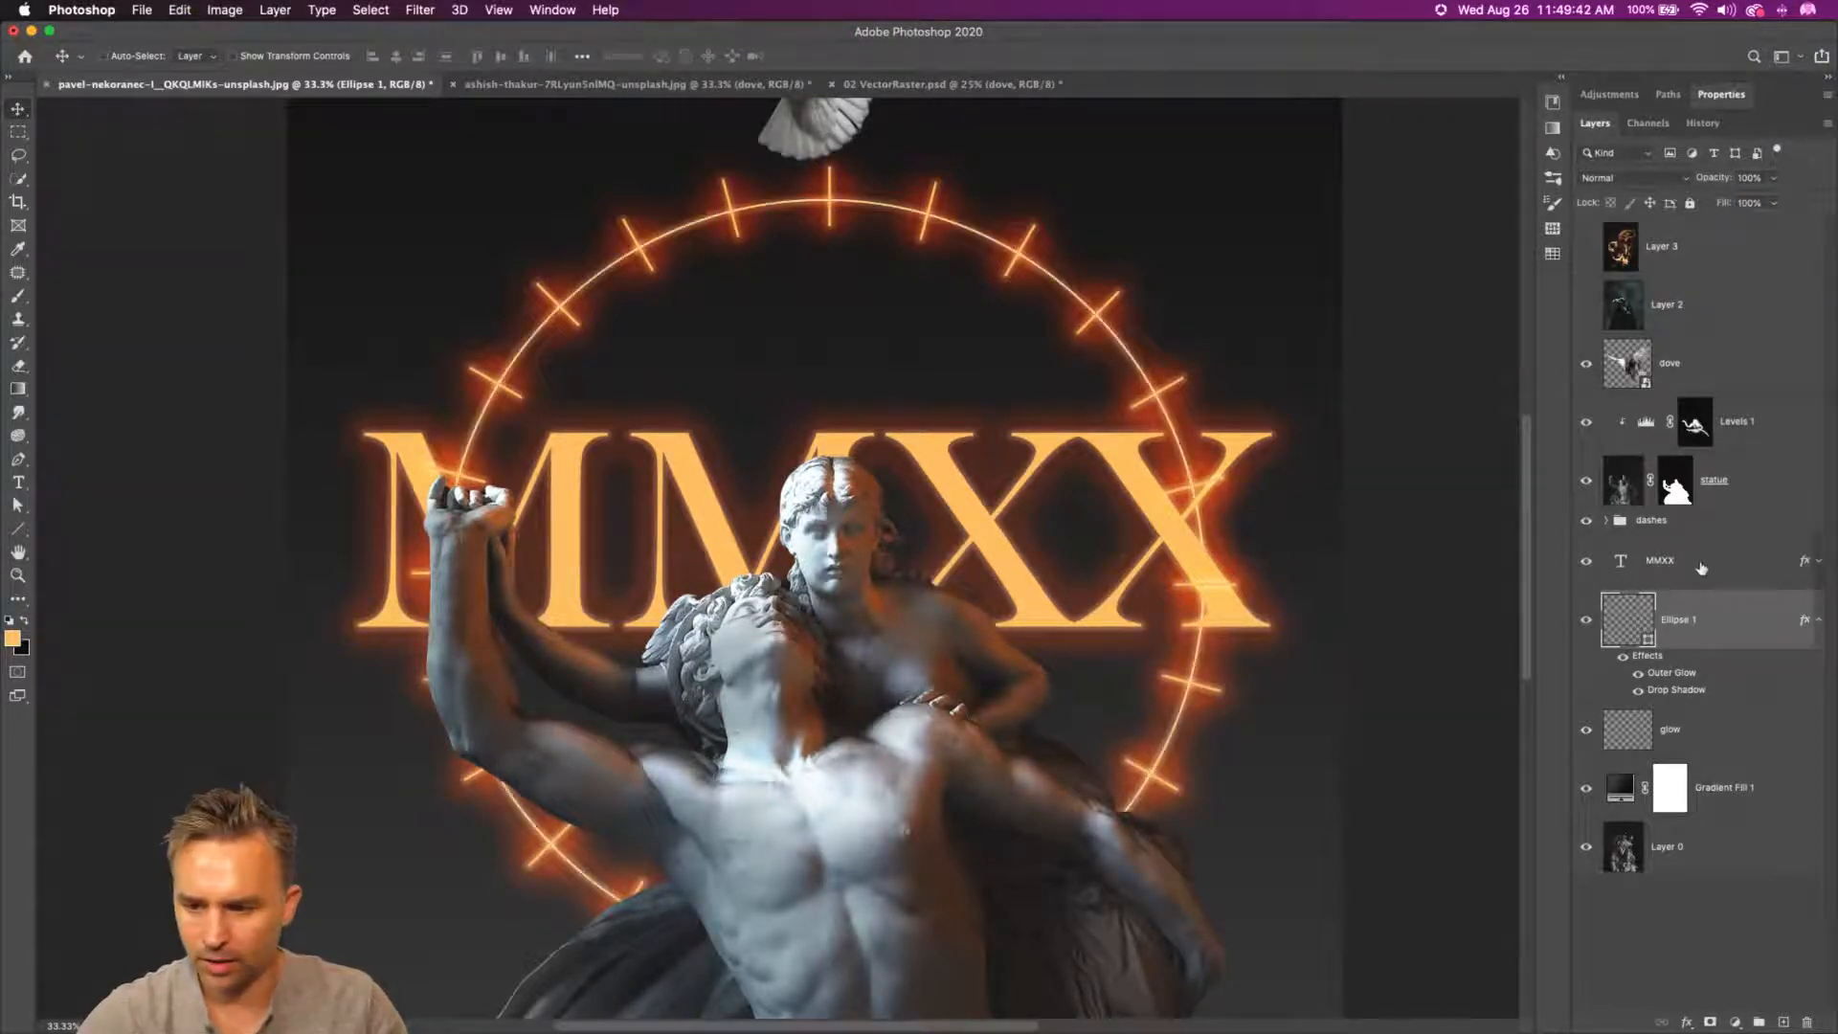
pyautogui.hotkey('alt', ']')
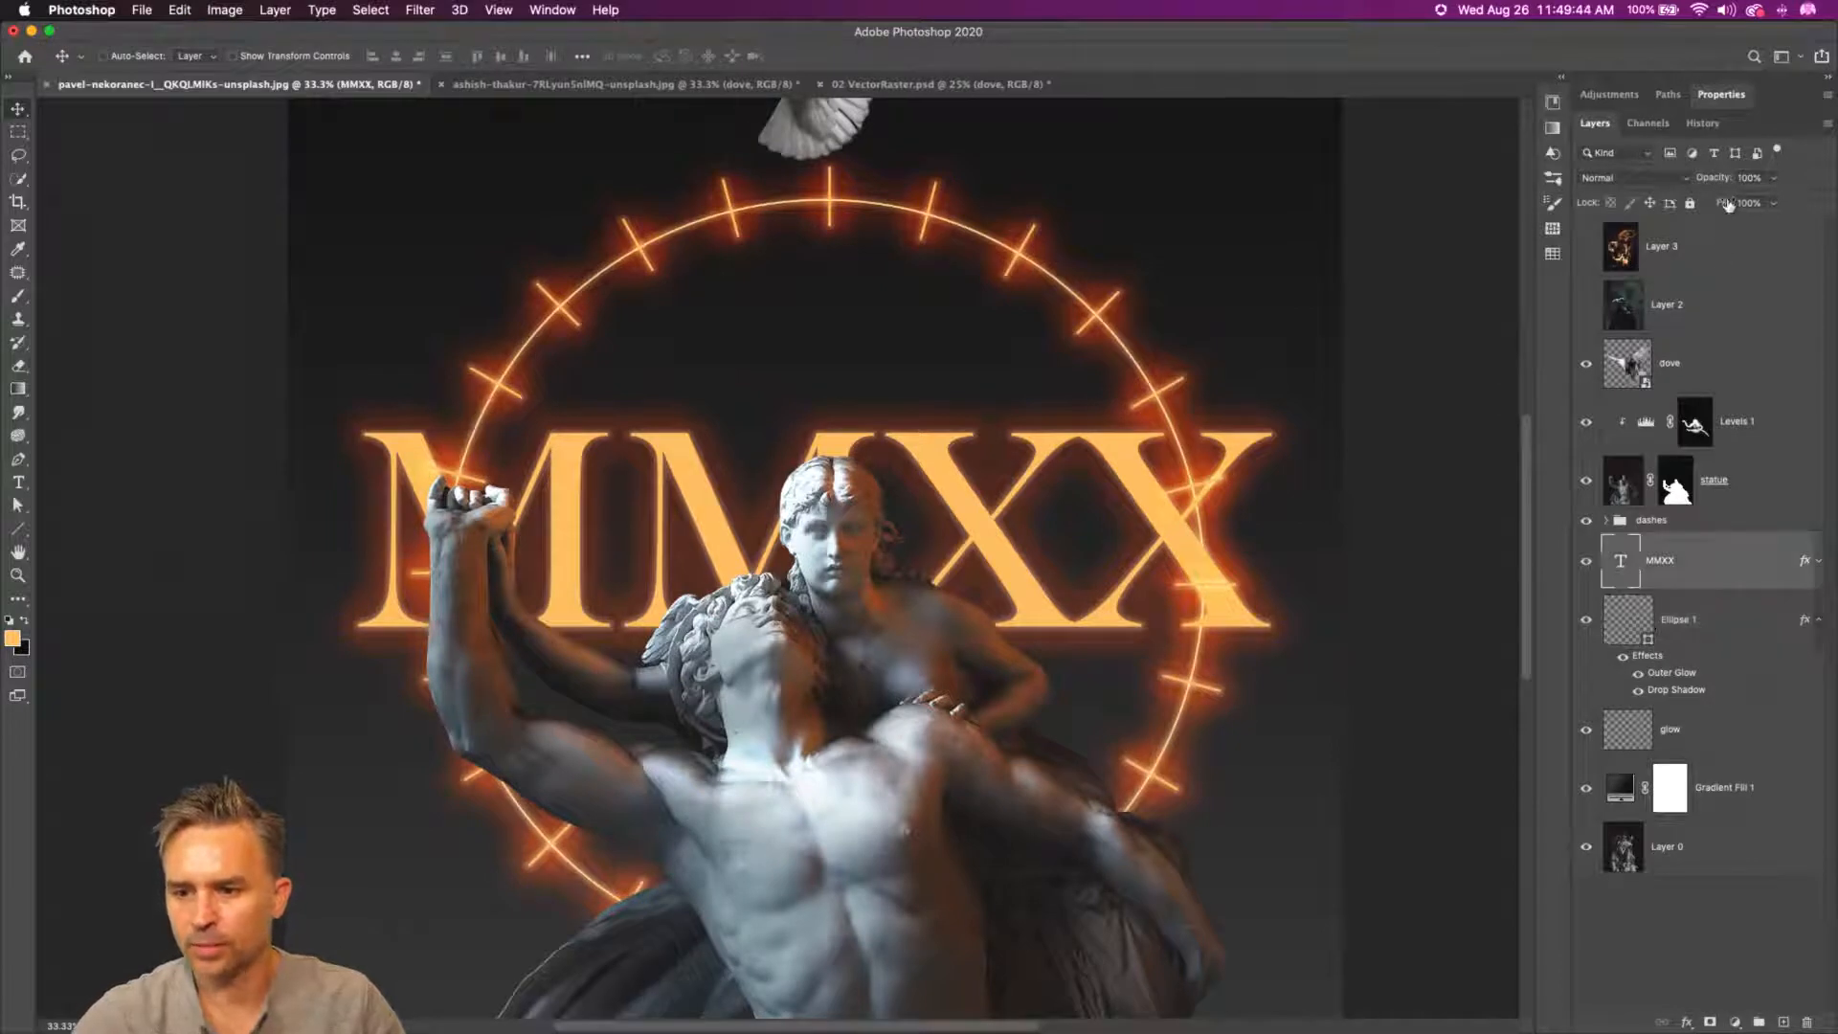
pyautogui.moveTo(1729, 206); pyautogui.dragTo(1030, 196)
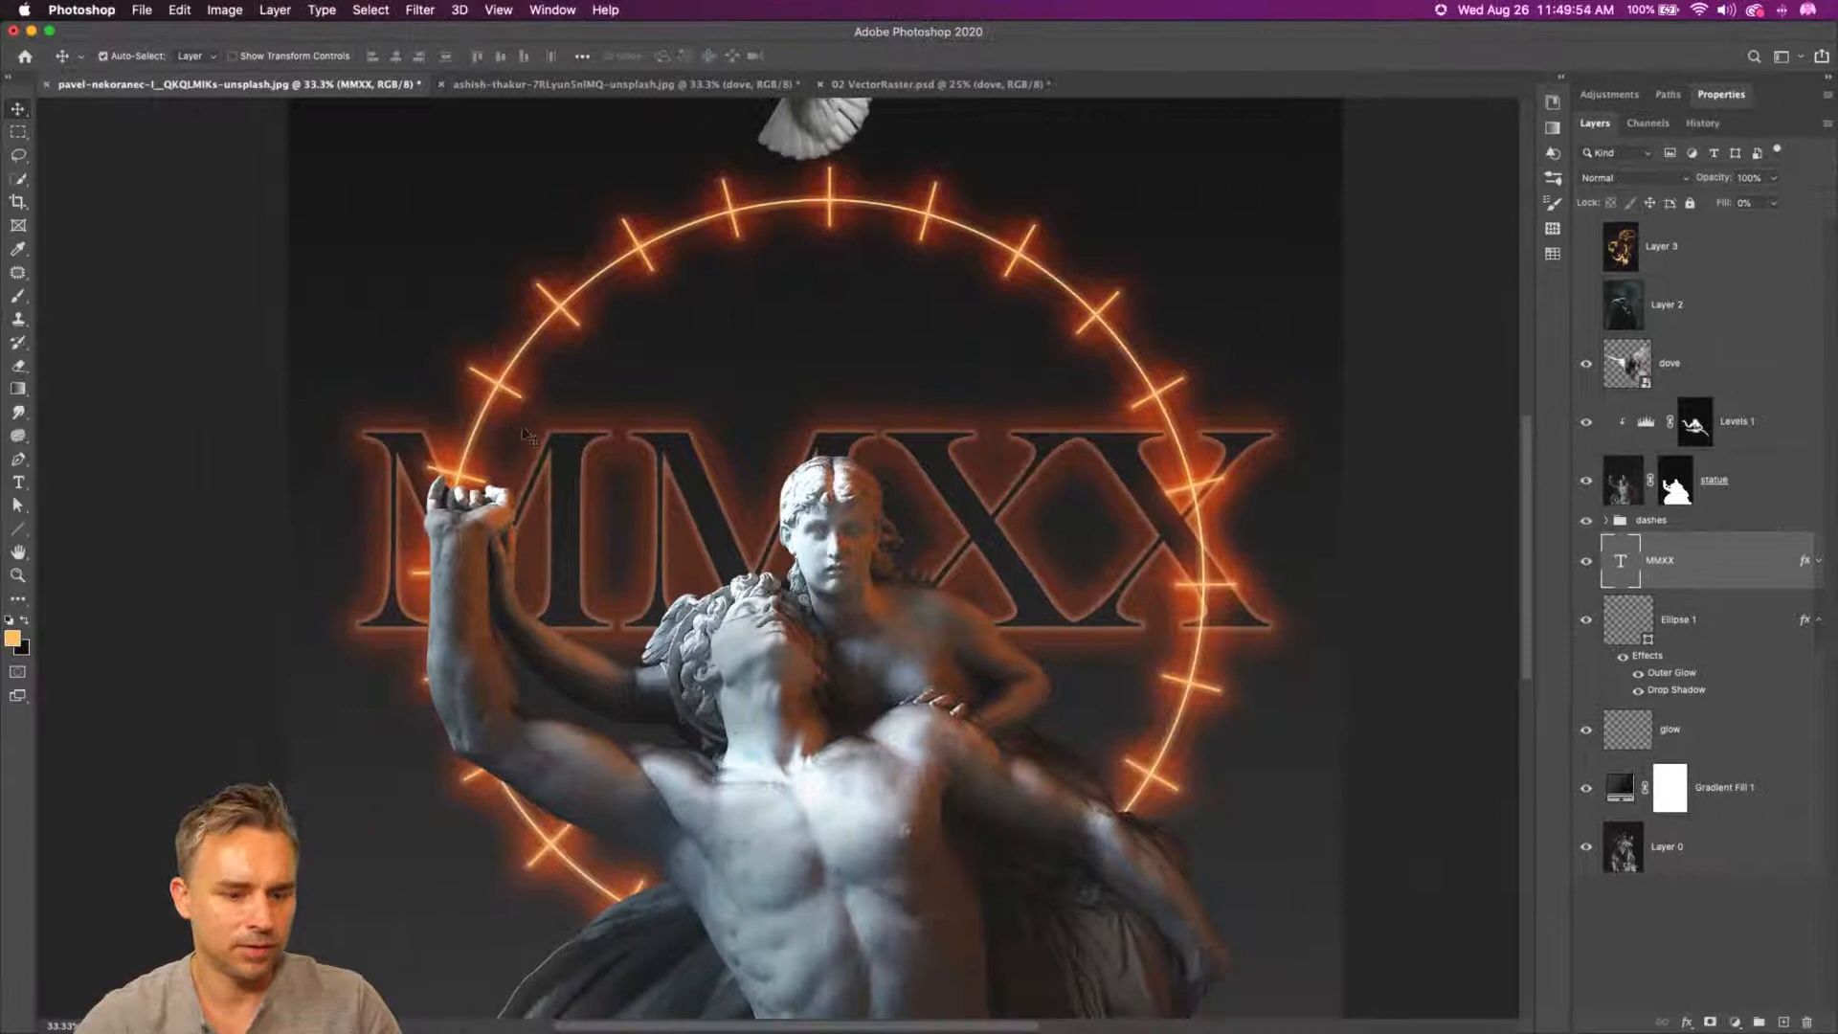
# - Scale the MMXX text down proportionally to fit inside the circle and center it just above the statue's head
pyautogui.press('super+t')
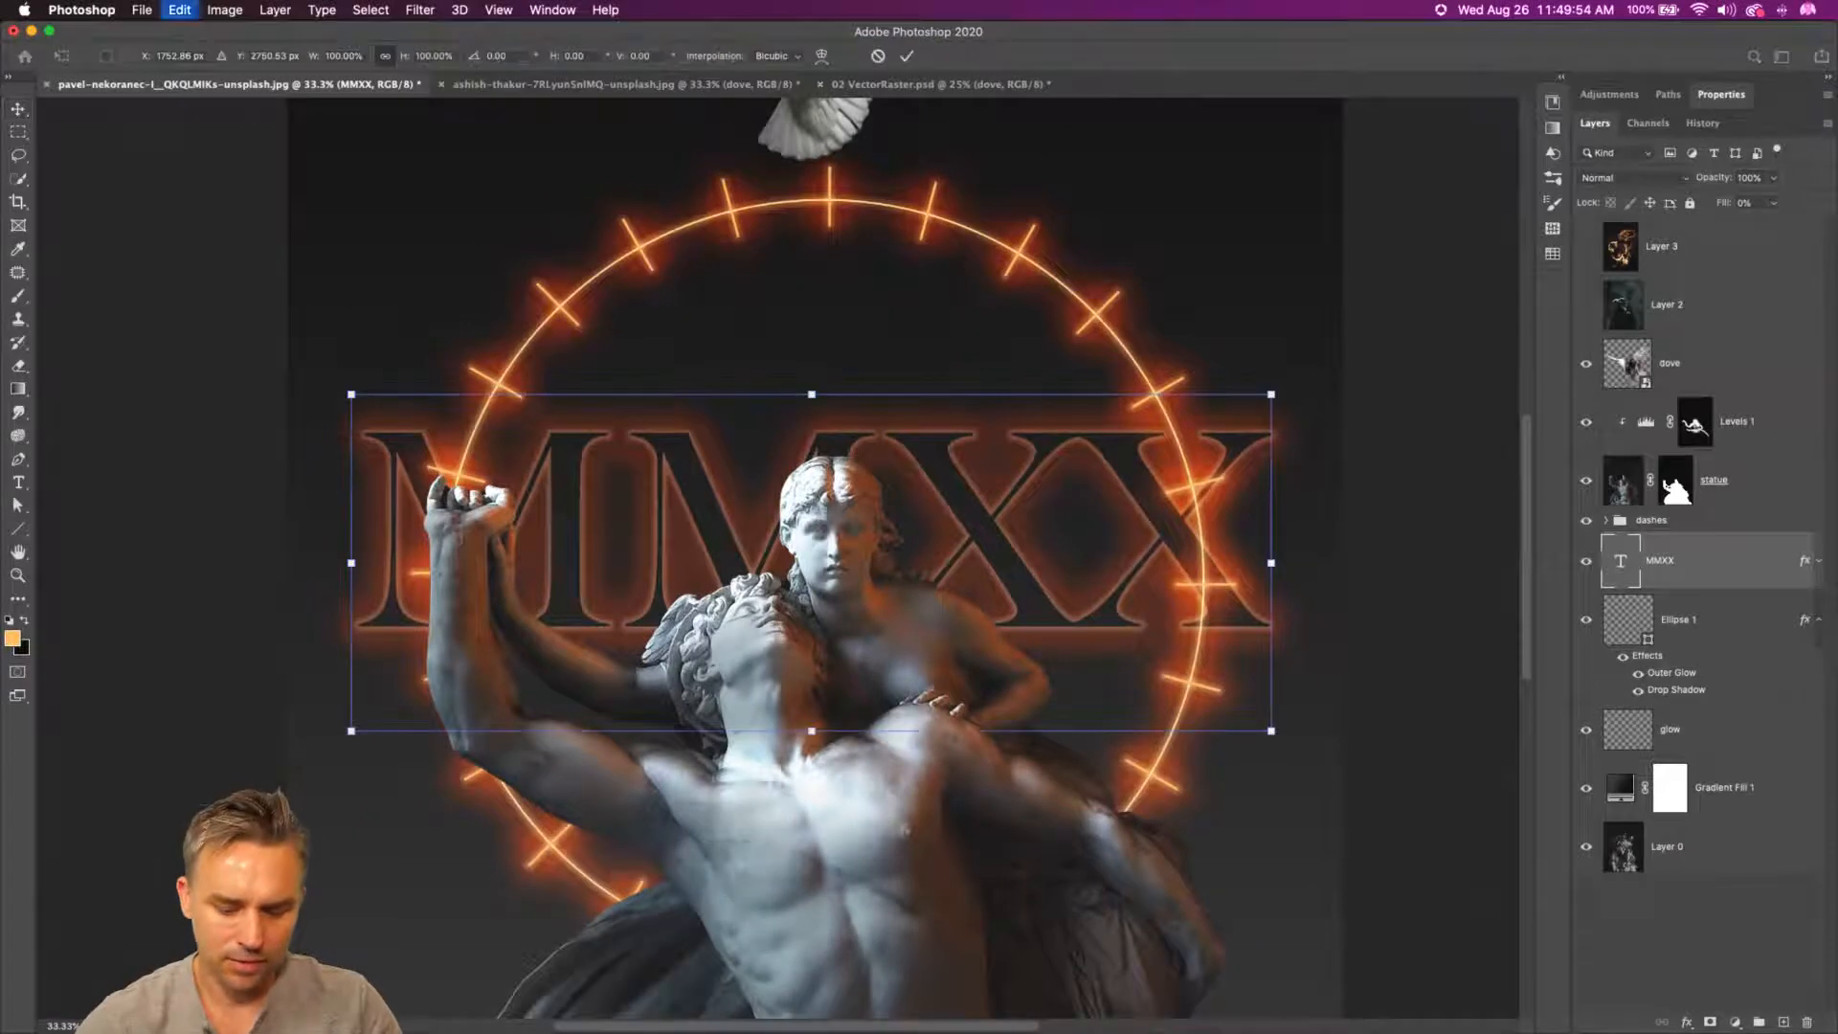
pyautogui.moveTo(350, 393); pyautogui.dragTo(530, 494)
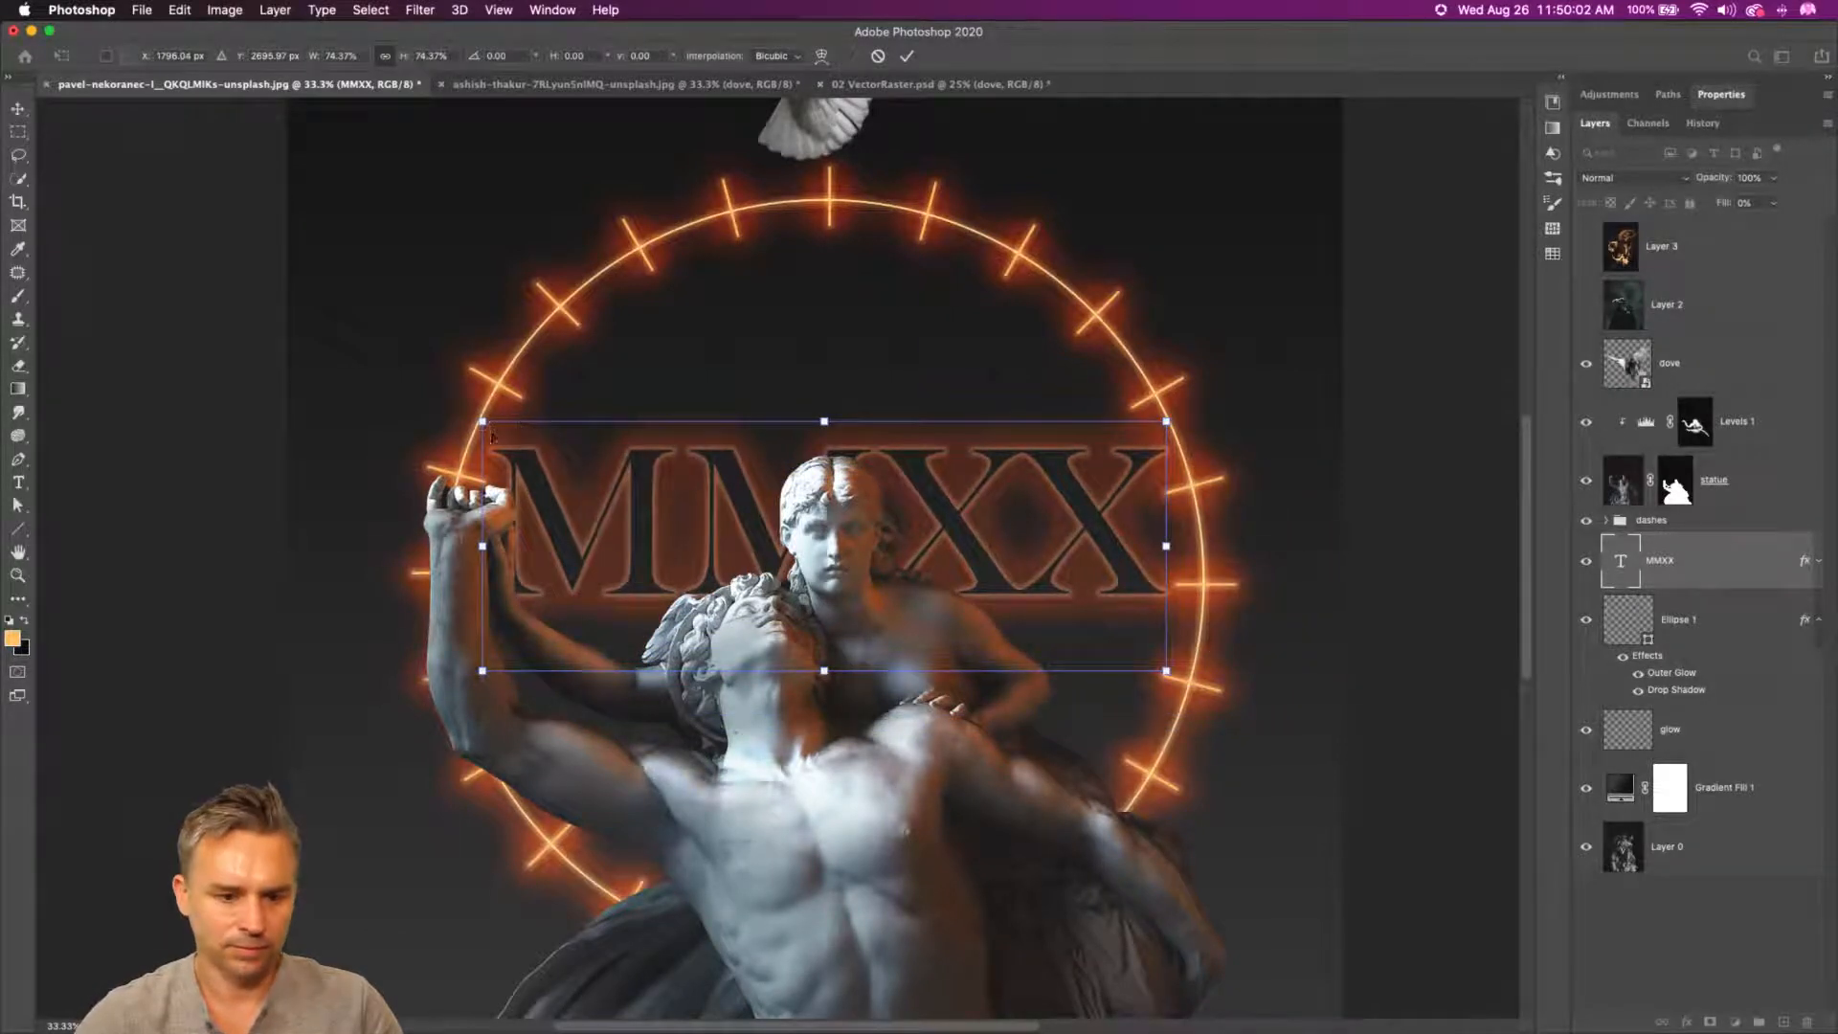
pyautogui.moveTo(478, 421); pyautogui.dragTo(563, 451)
pyautogui.press('Return')
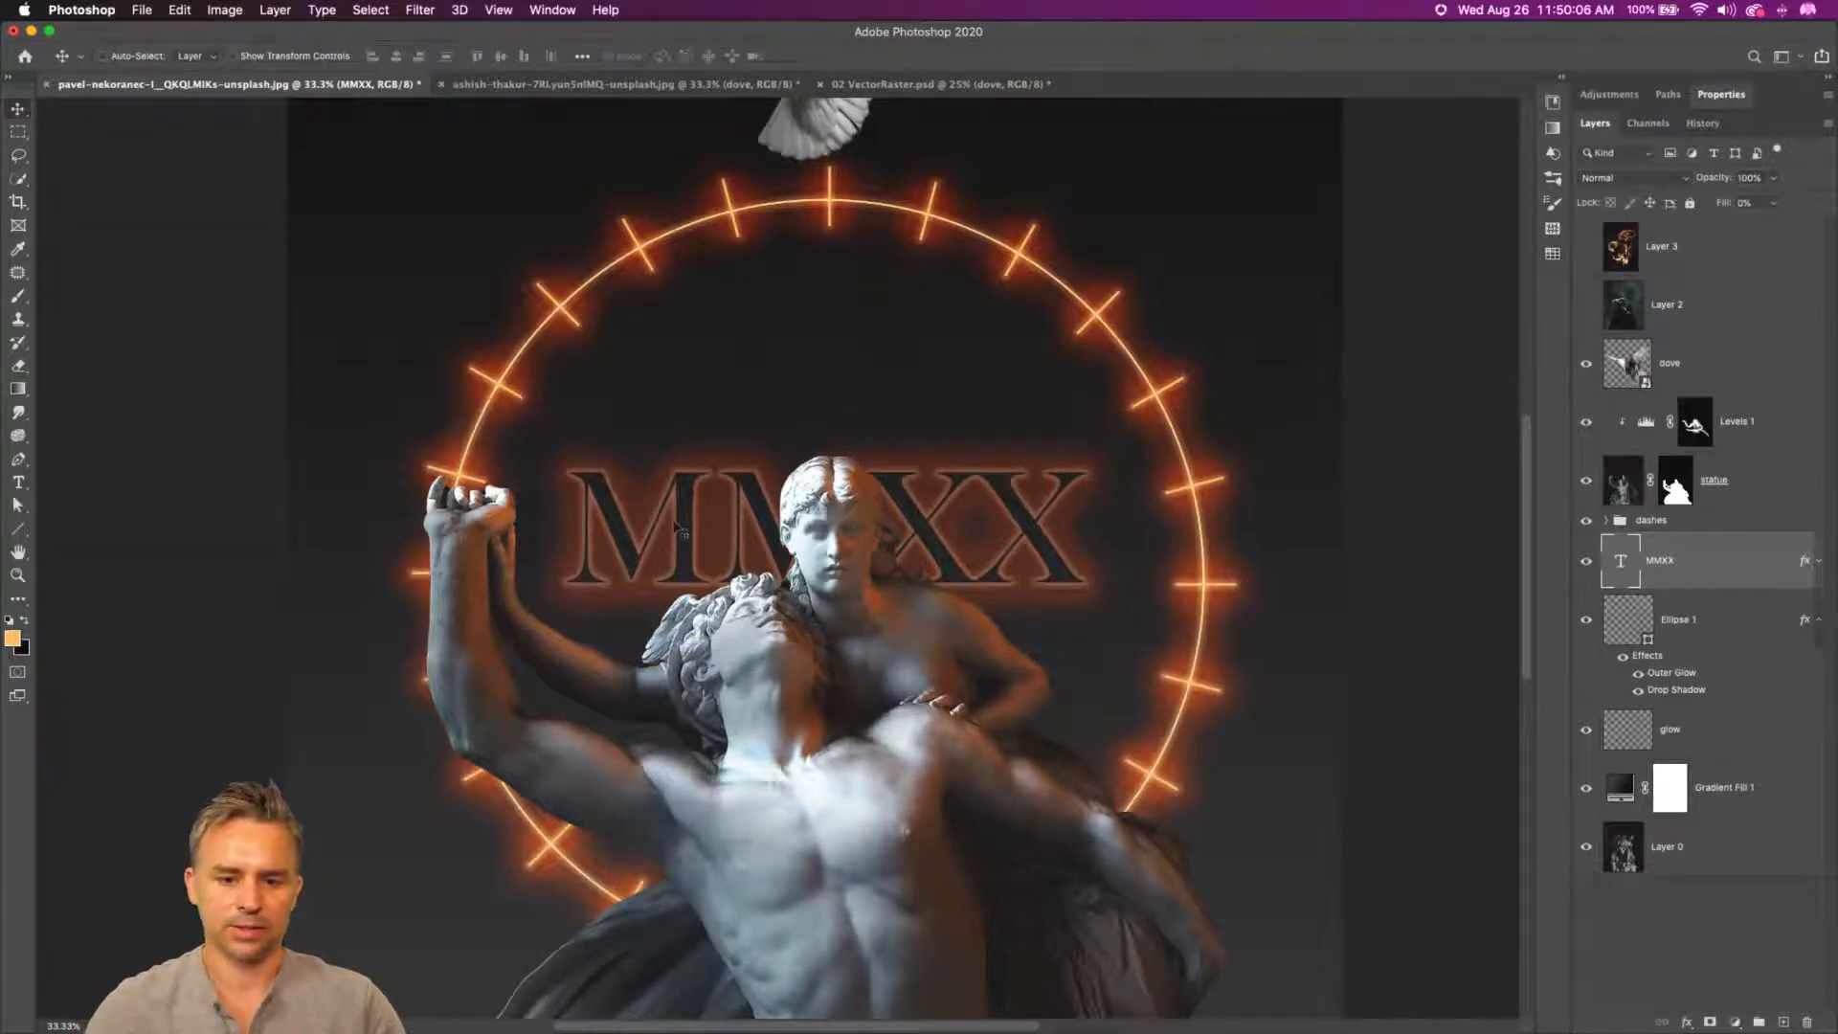
pyautogui.moveTo(680, 529); pyautogui.dragTo(677, 446)
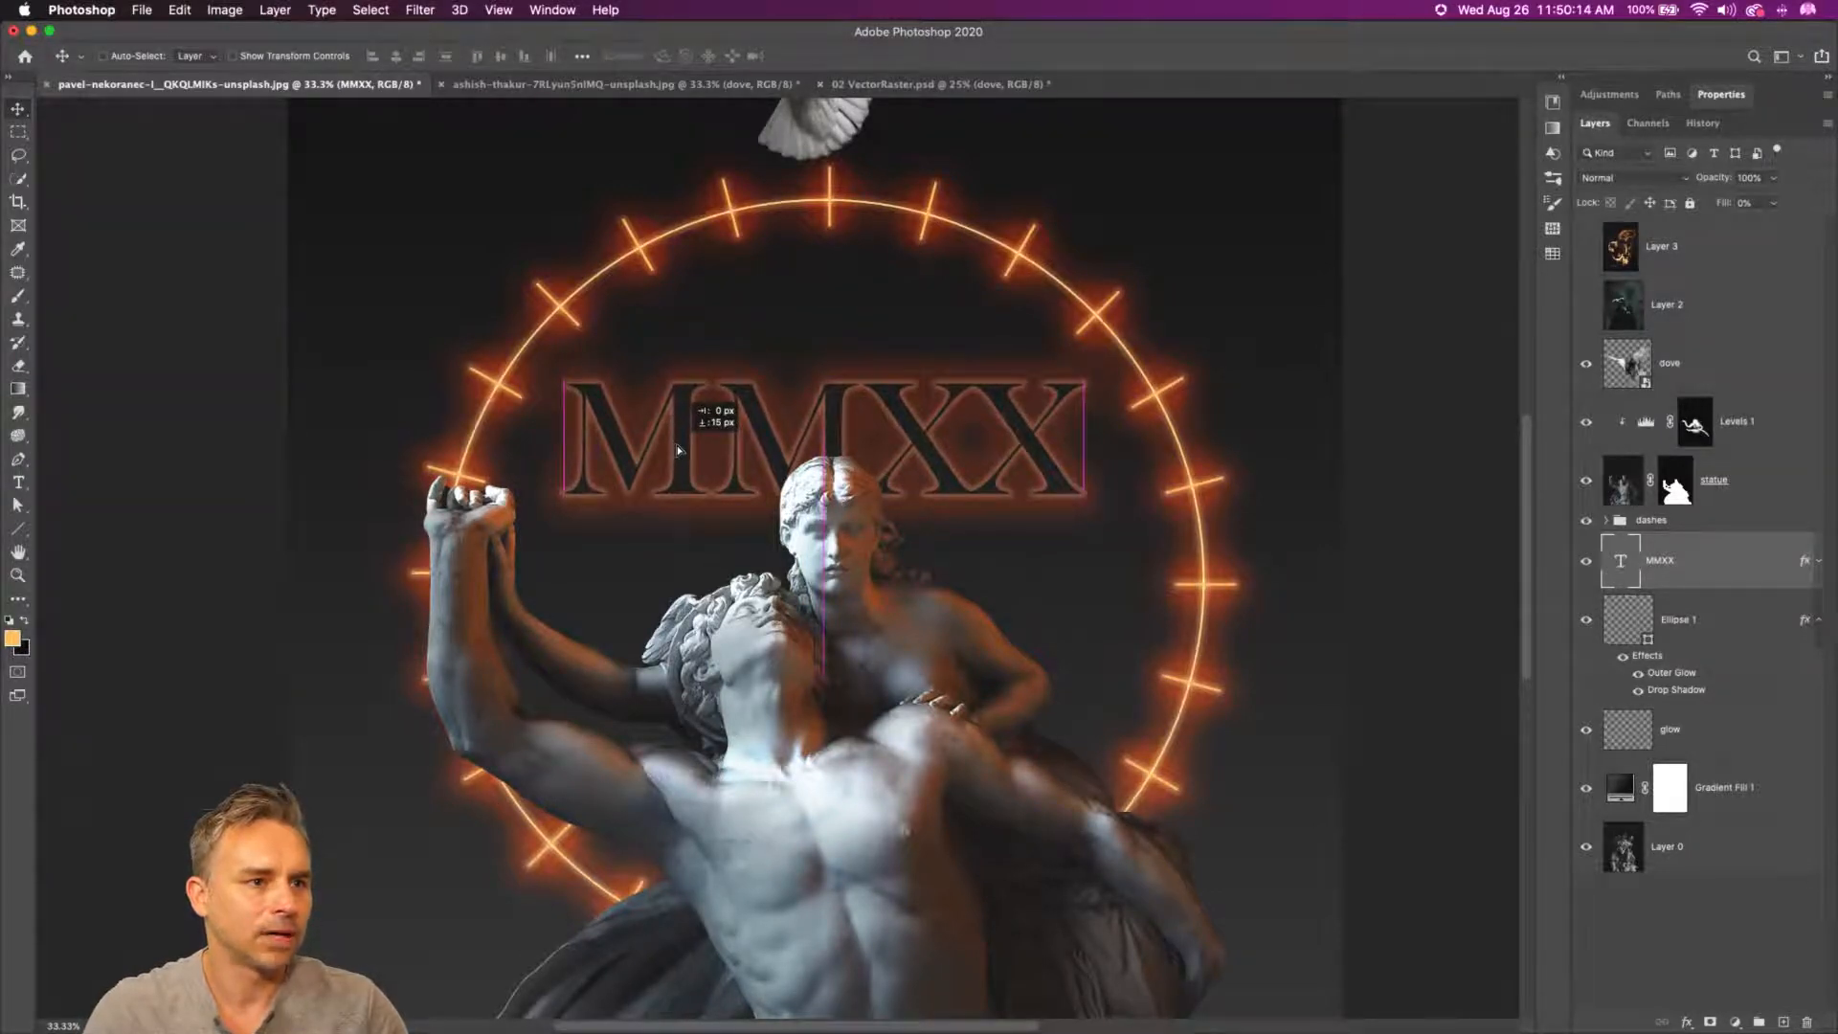
pyautogui.moveTo(675, 449); pyautogui.dragTo(685, 452)
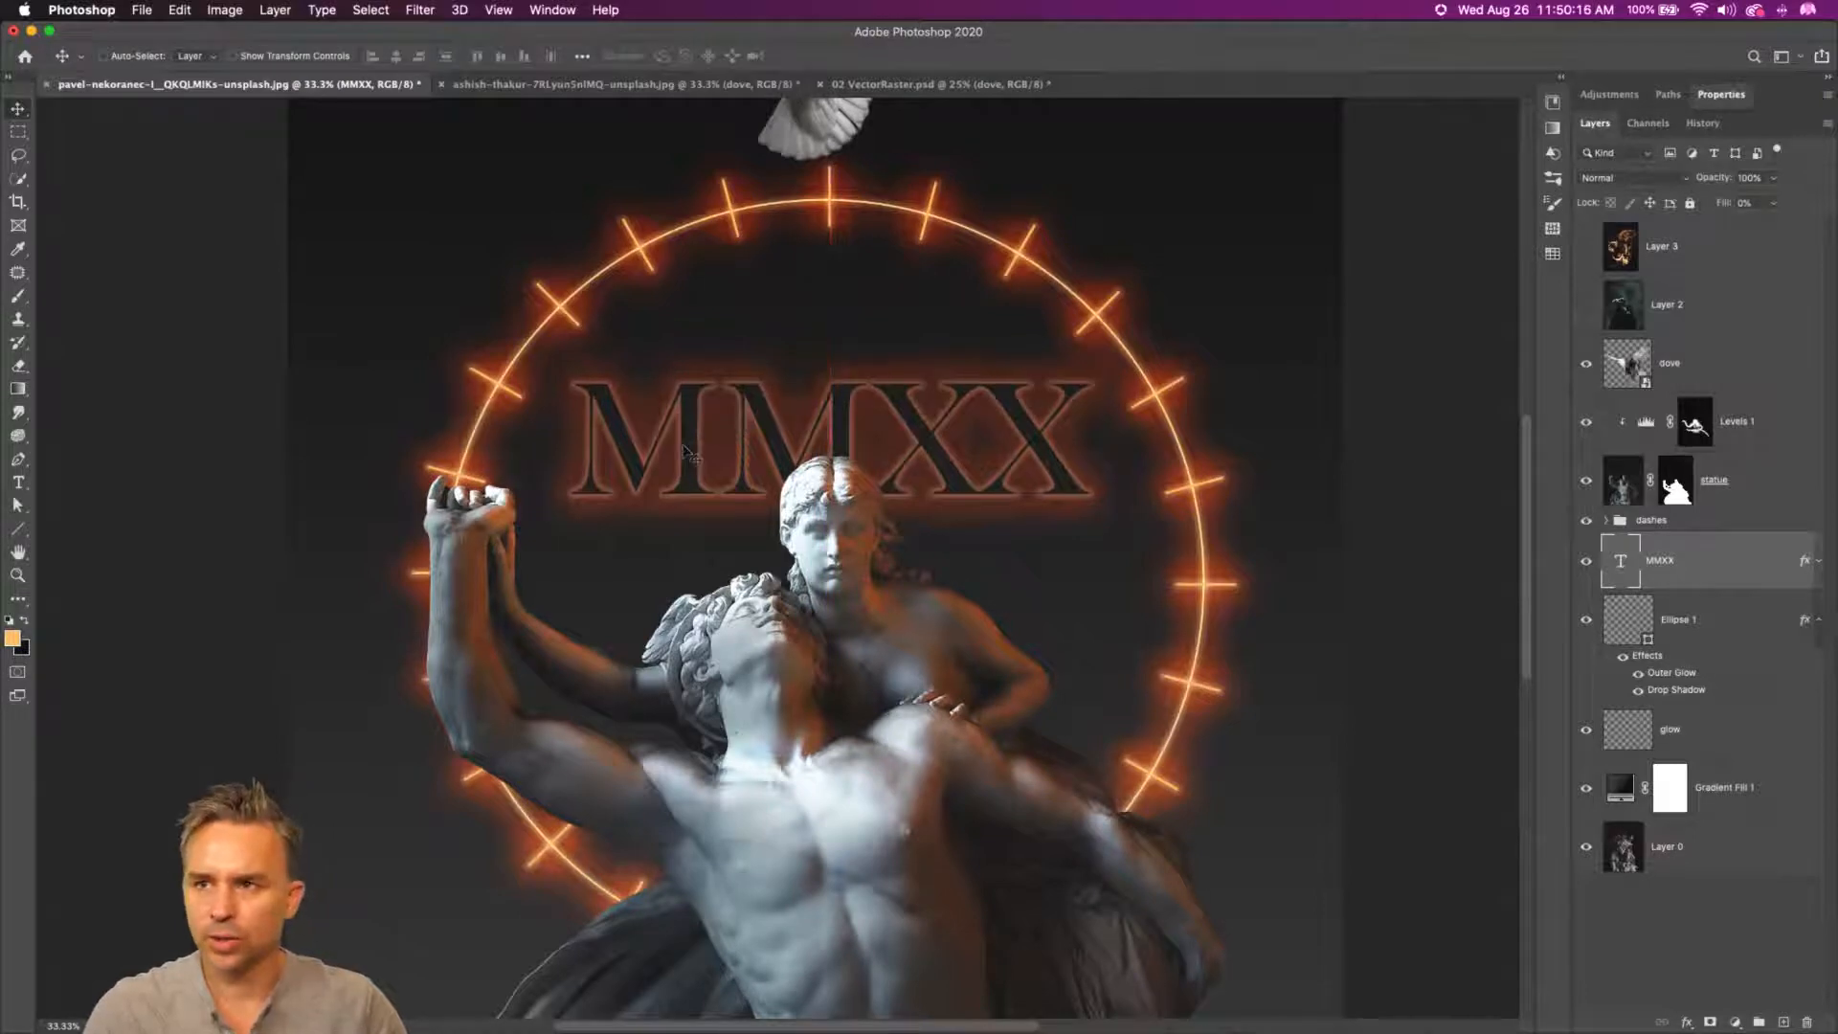
# - Set the MMXX layer's Outer Glow to 17% spread and 87 px size, and reduce its Drop Shadow's spread and size
pyautogui.press('super+equal')
pyautogui.moveTo(1220, 387); pyautogui.dragTo(1046, 613)
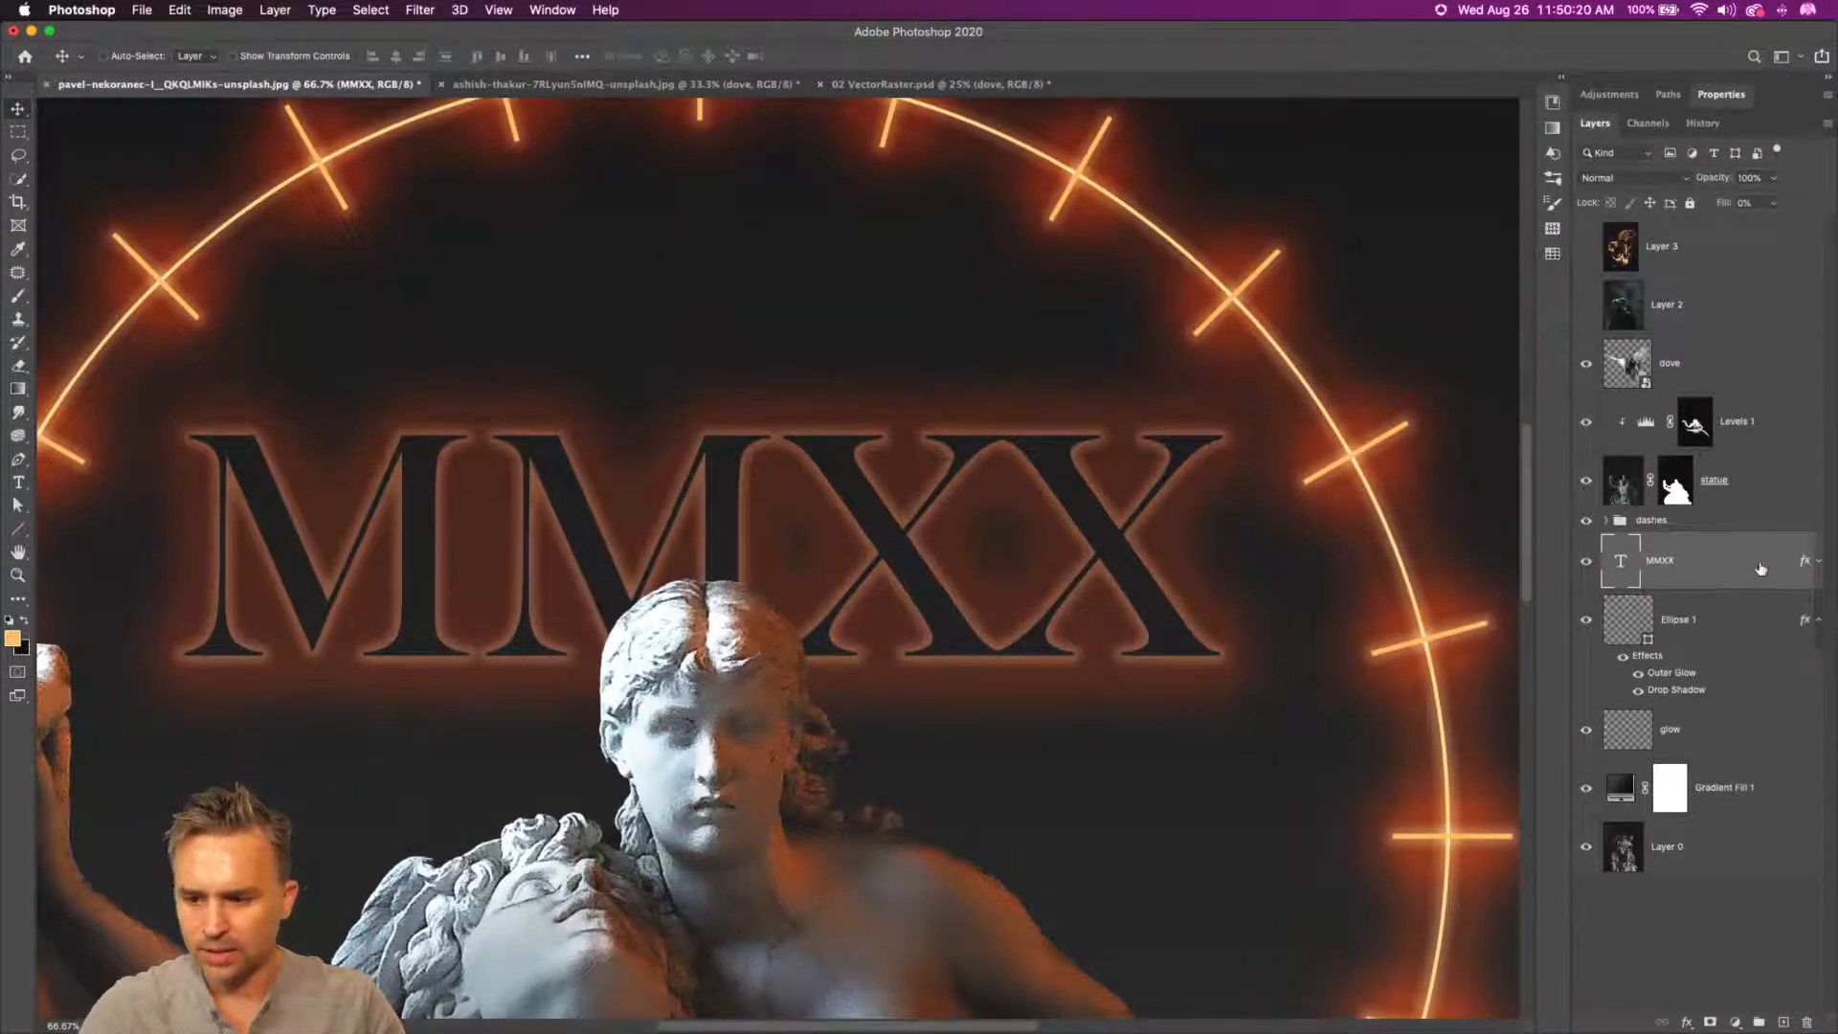
pyautogui.click(1817, 561)
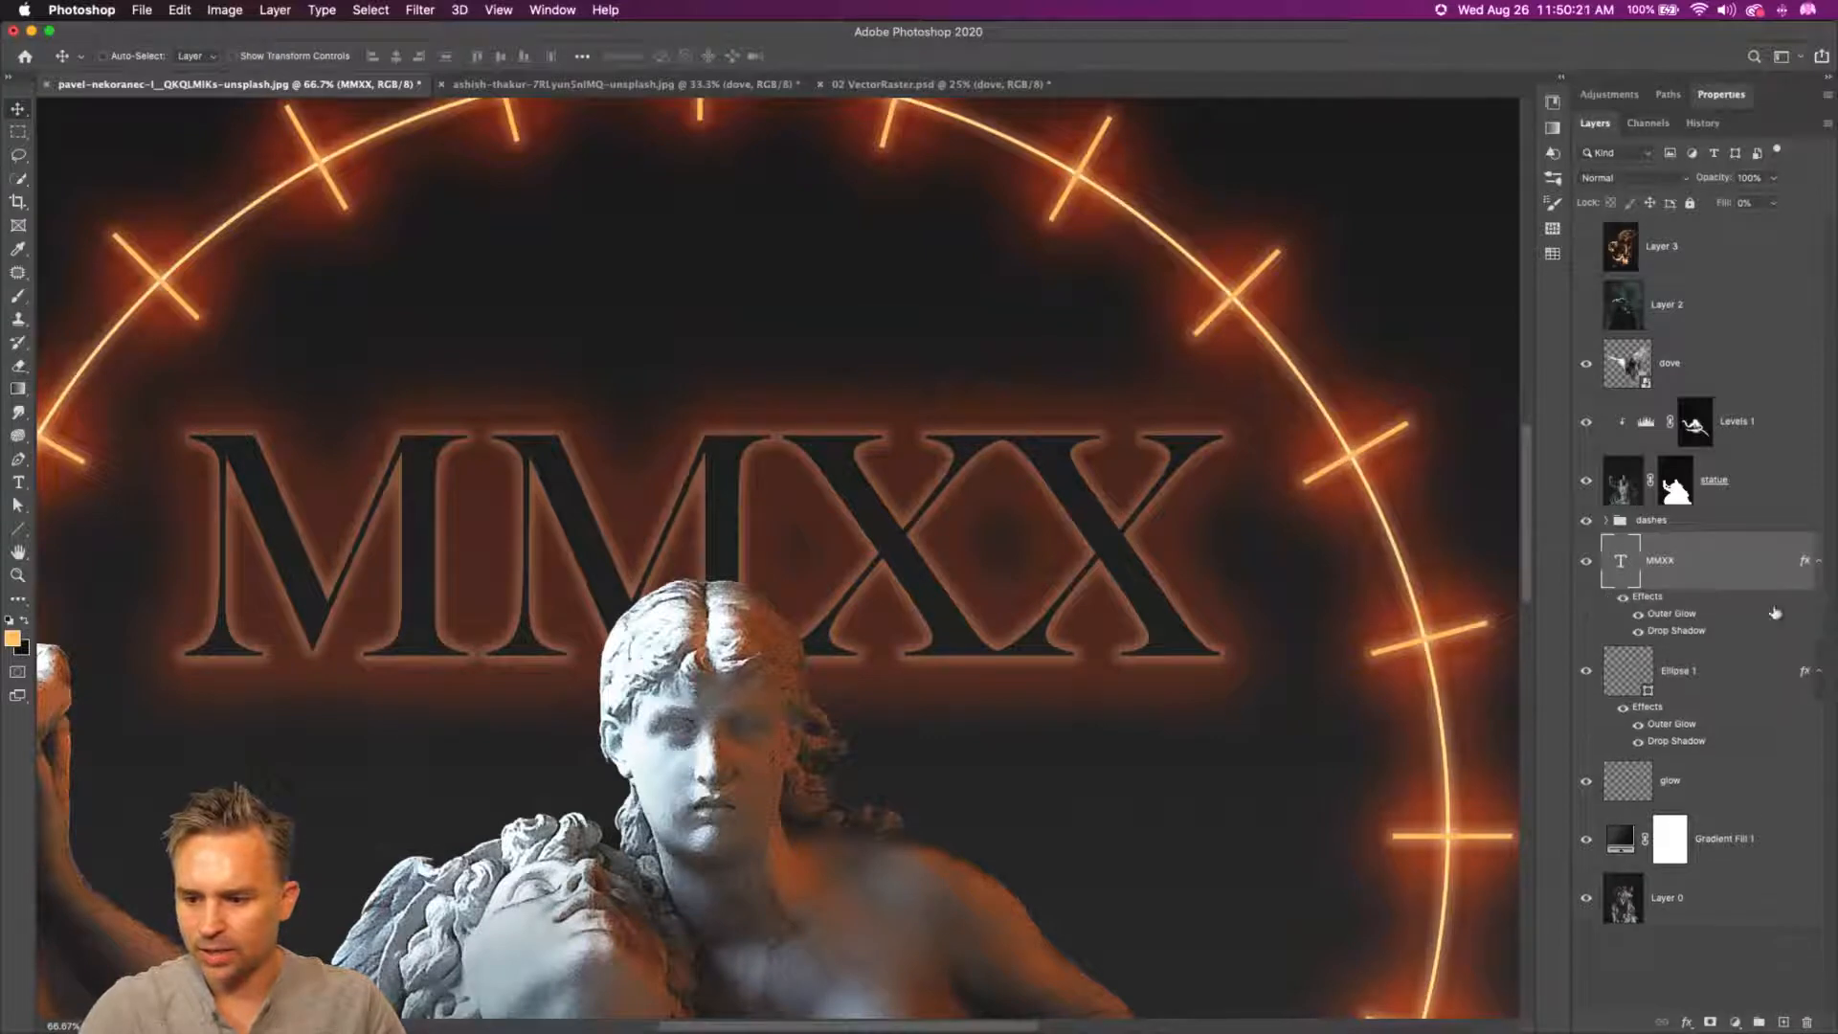
pyautogui.doubleClick(1665, 613)
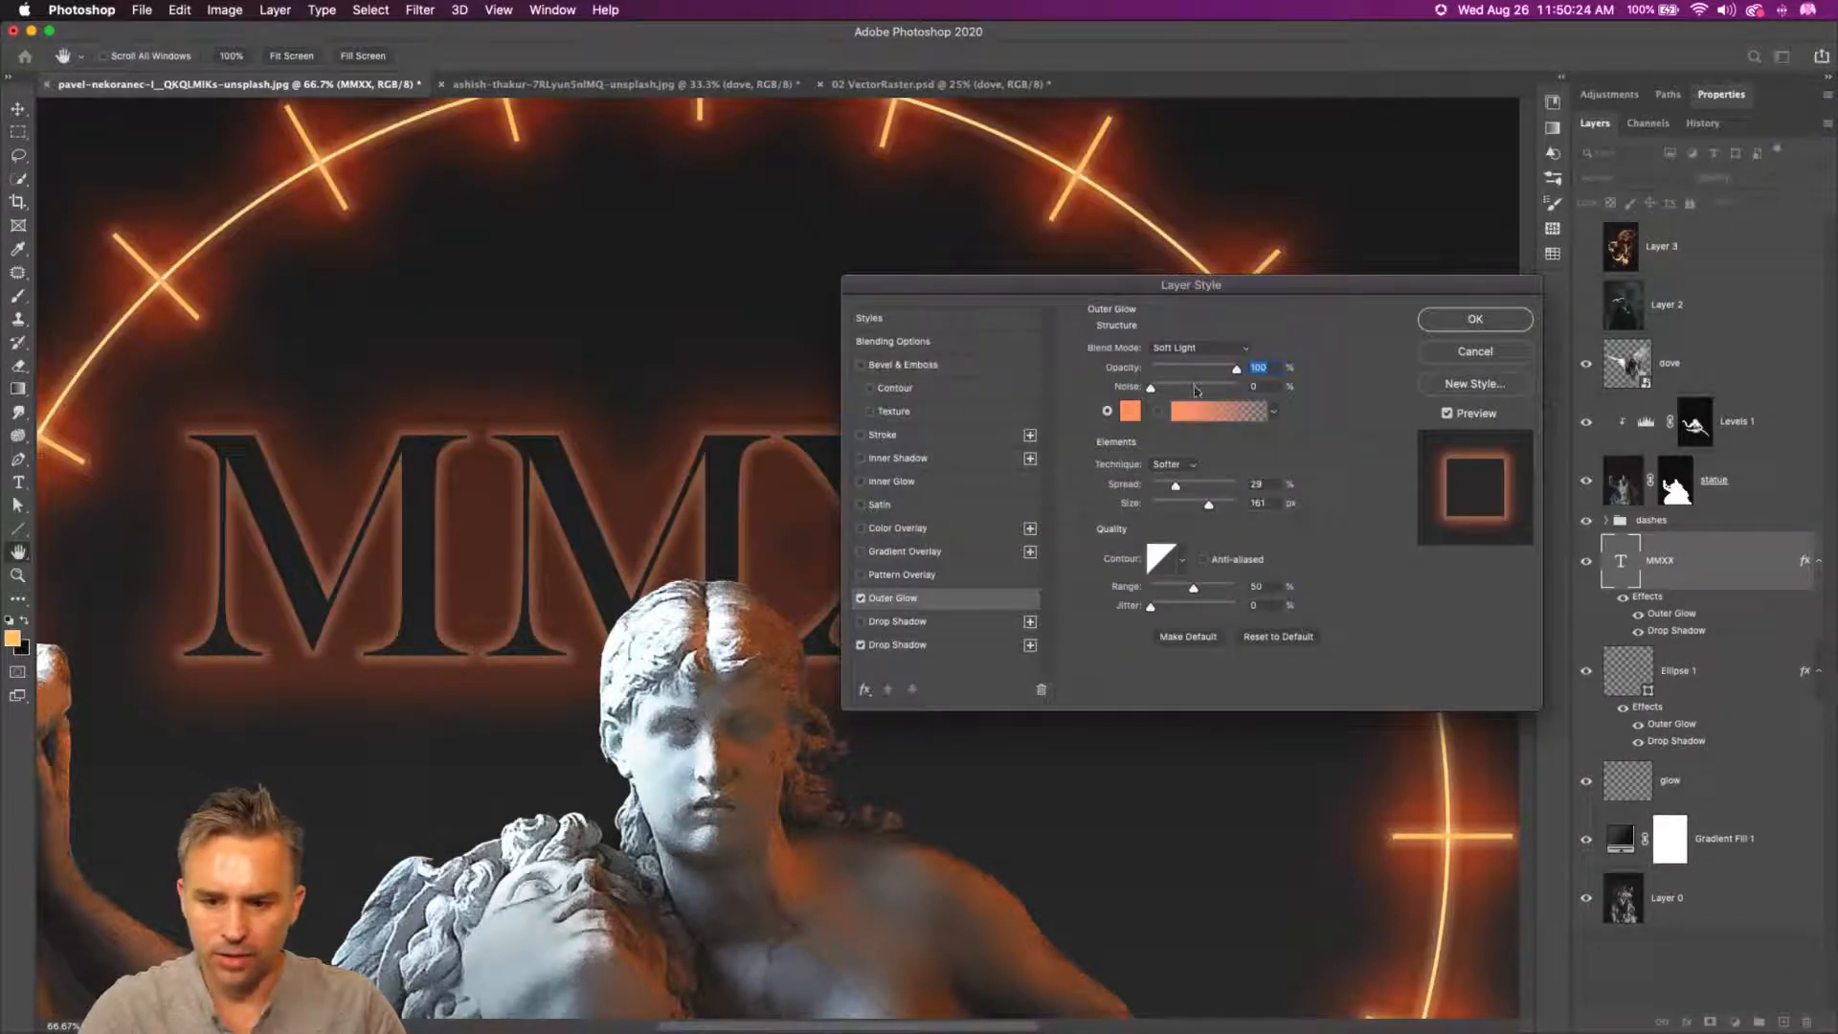
pyautogui.moveTo(1208, 504); pyautogui.dragTo(1164, 486)
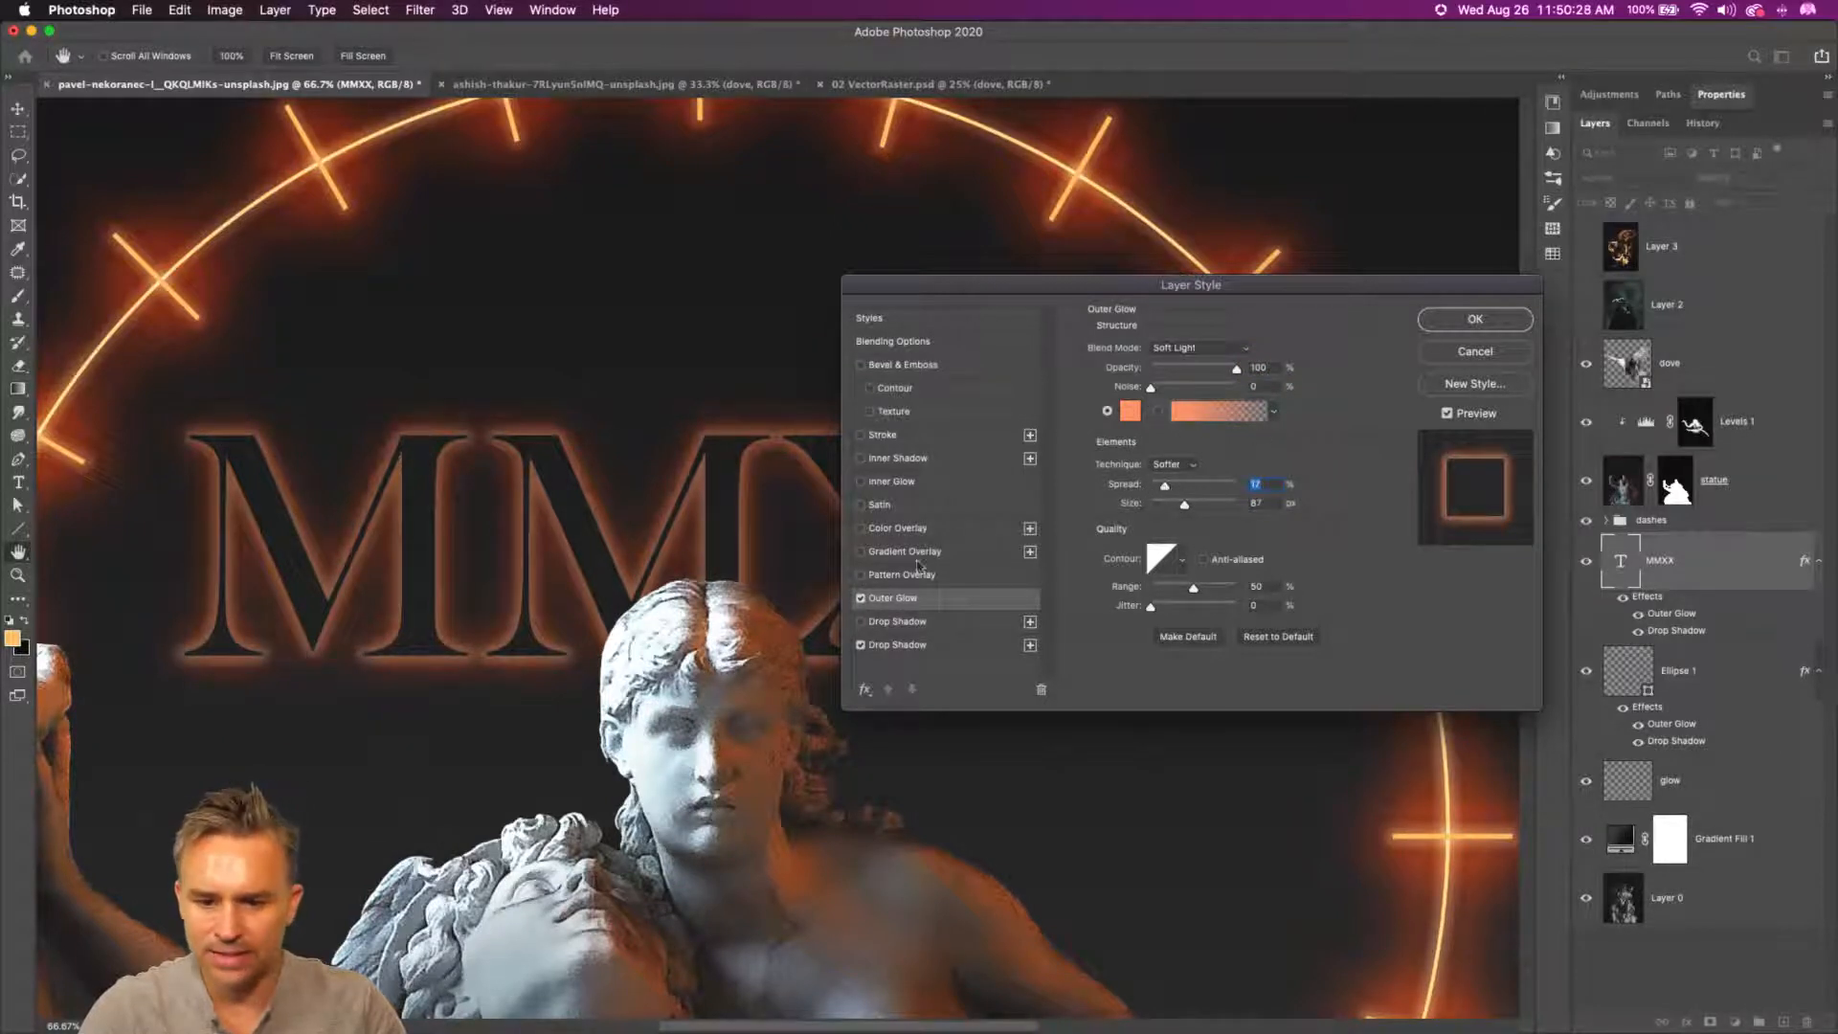
pyautogui.click(917, 645)
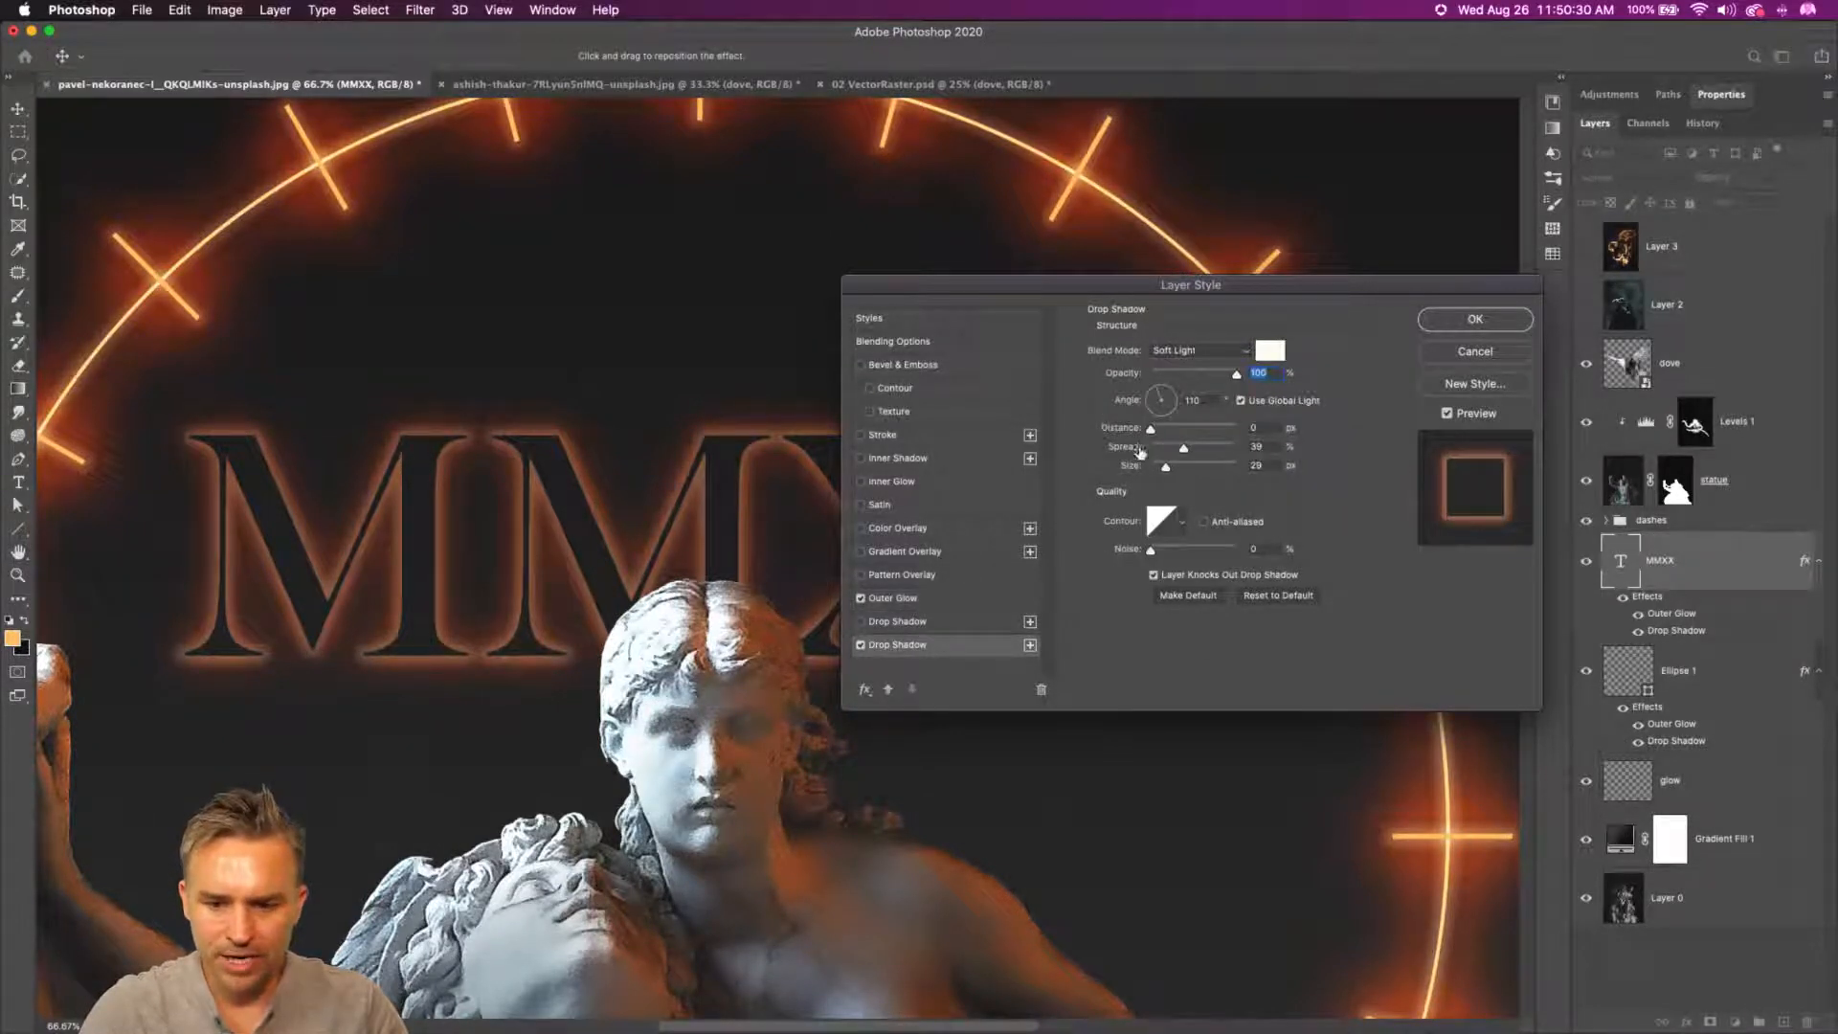
pyautogui.moveTo(1183, 448); pyautogui.dragTo(1162, 467)
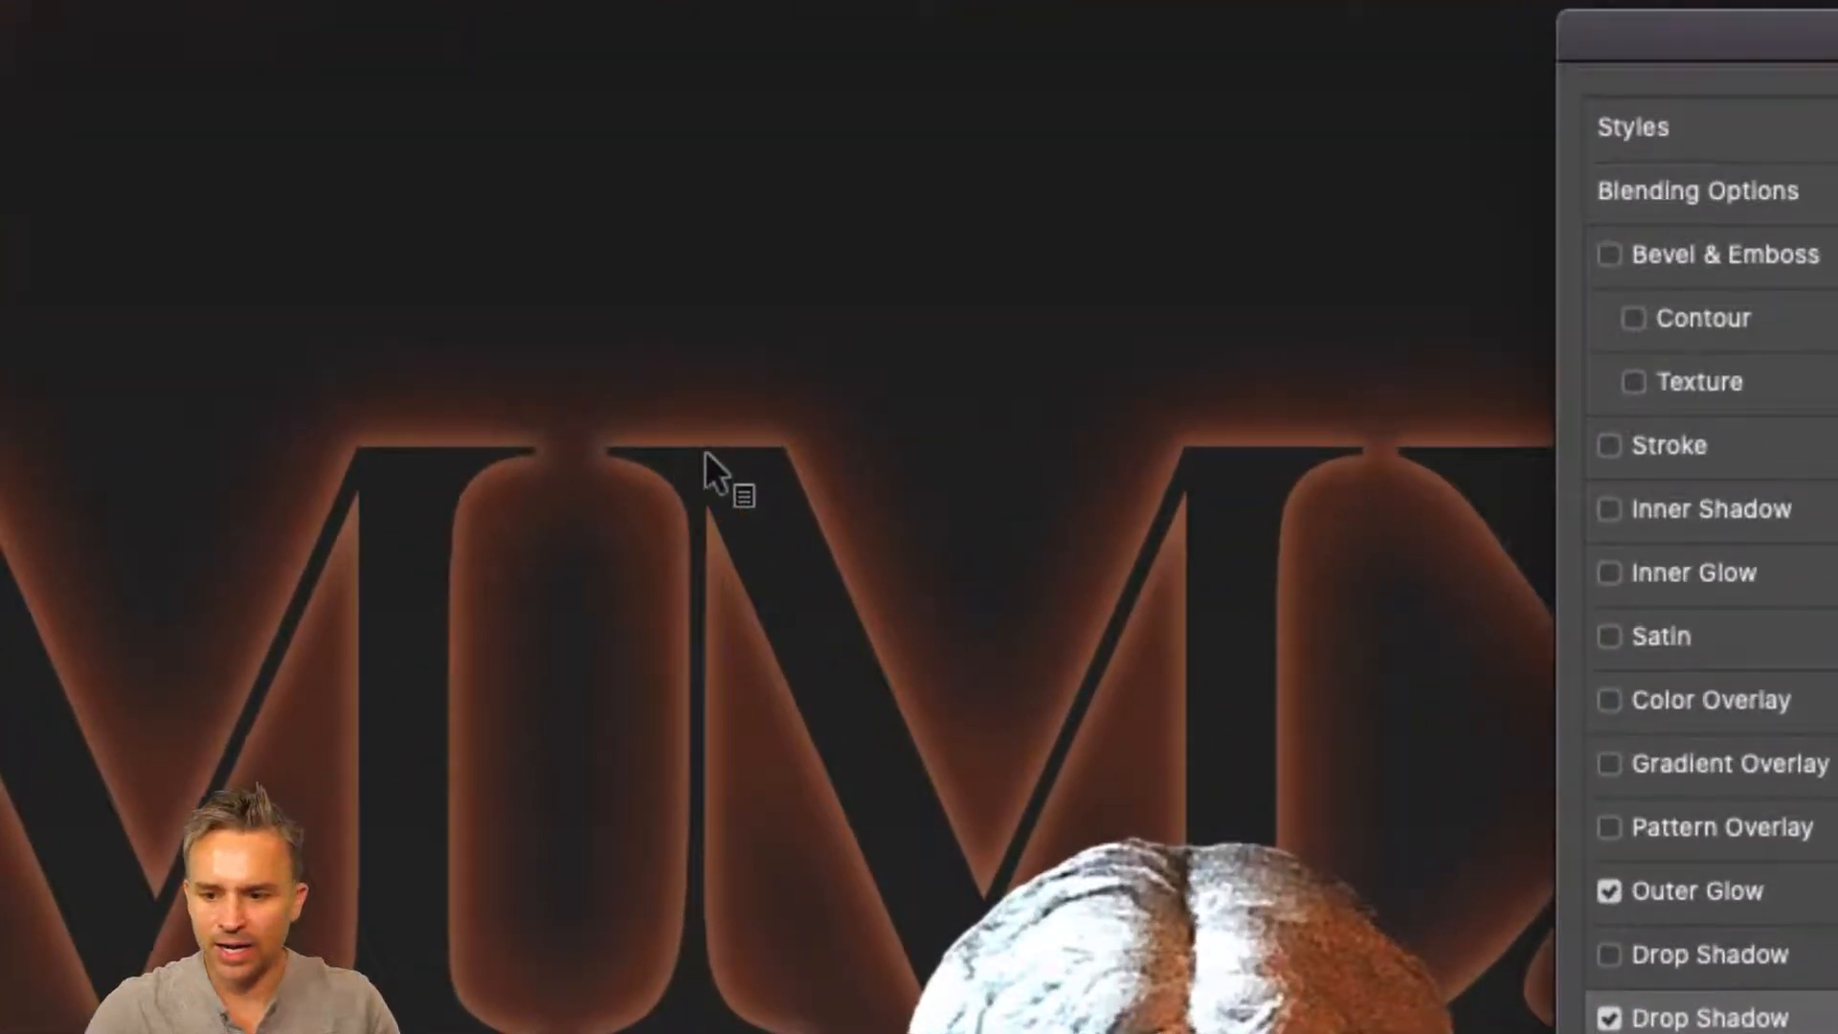
# - Add an Inner Glow to the MMXX layer and match its color to the Outer Glow's ff9c6c
pyautogui.click(1606, 570)
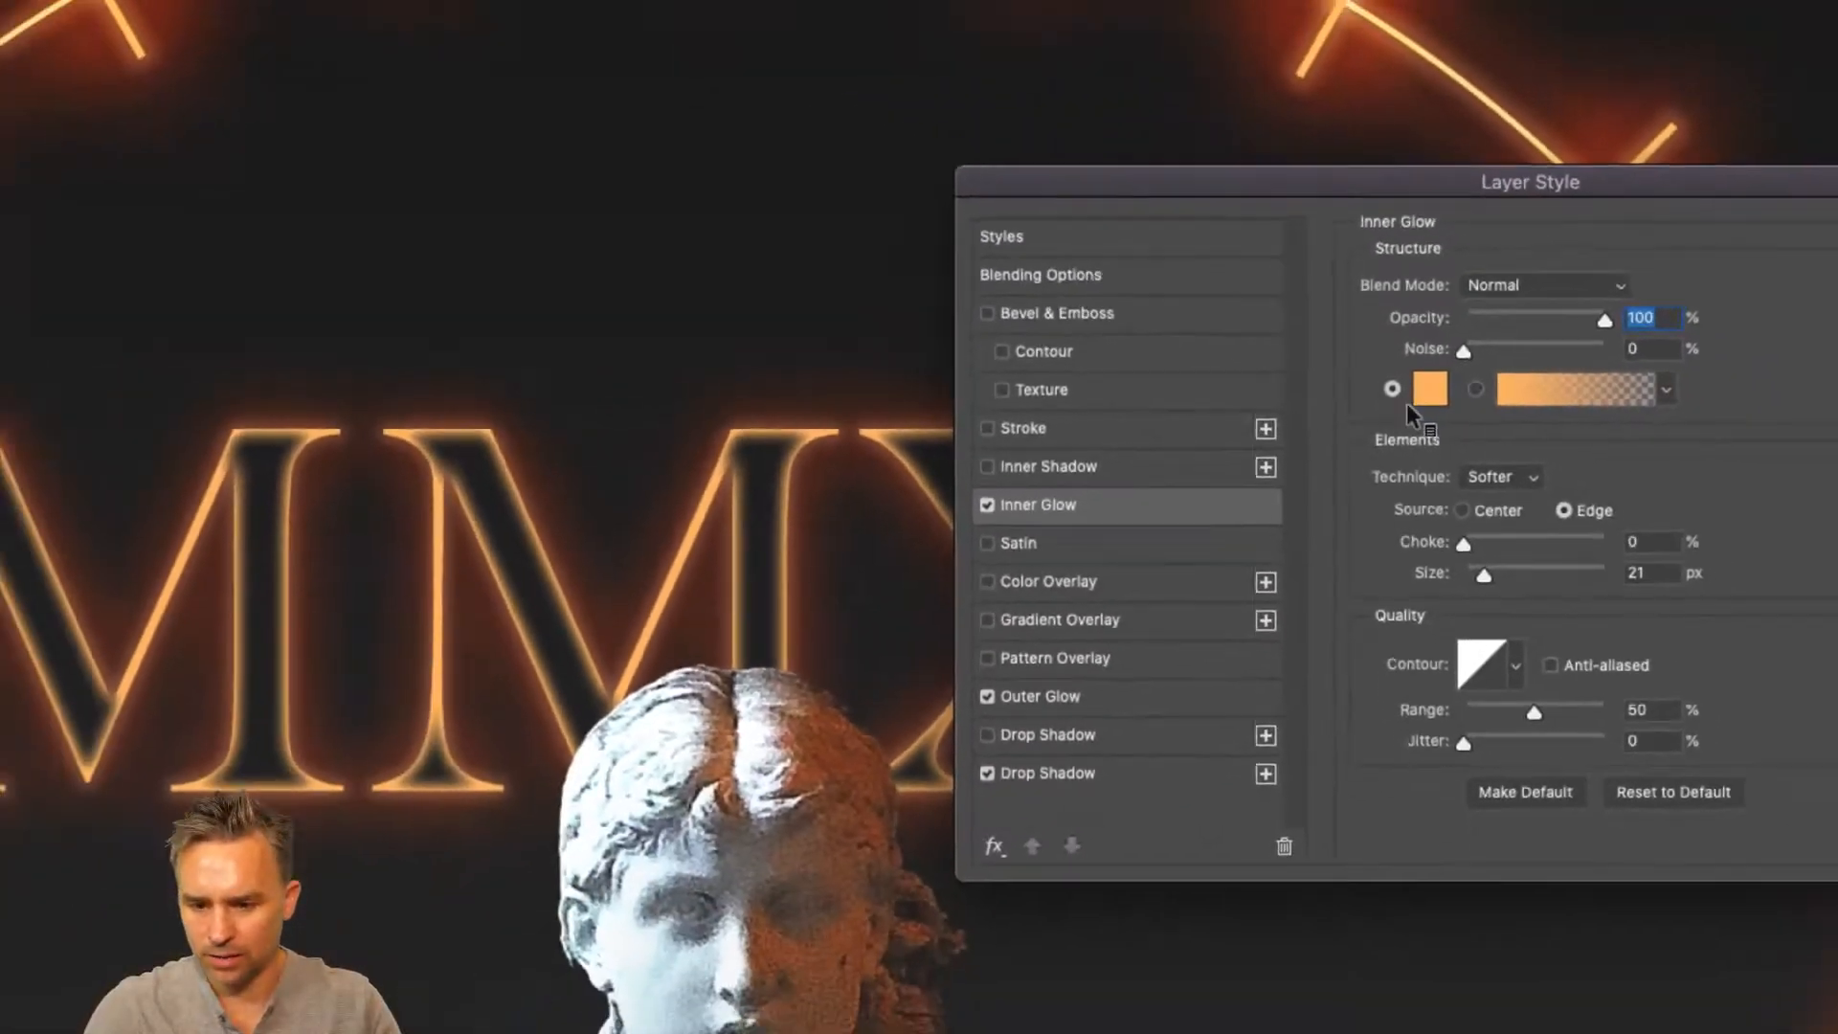
pyautogui.click(1055, 703)
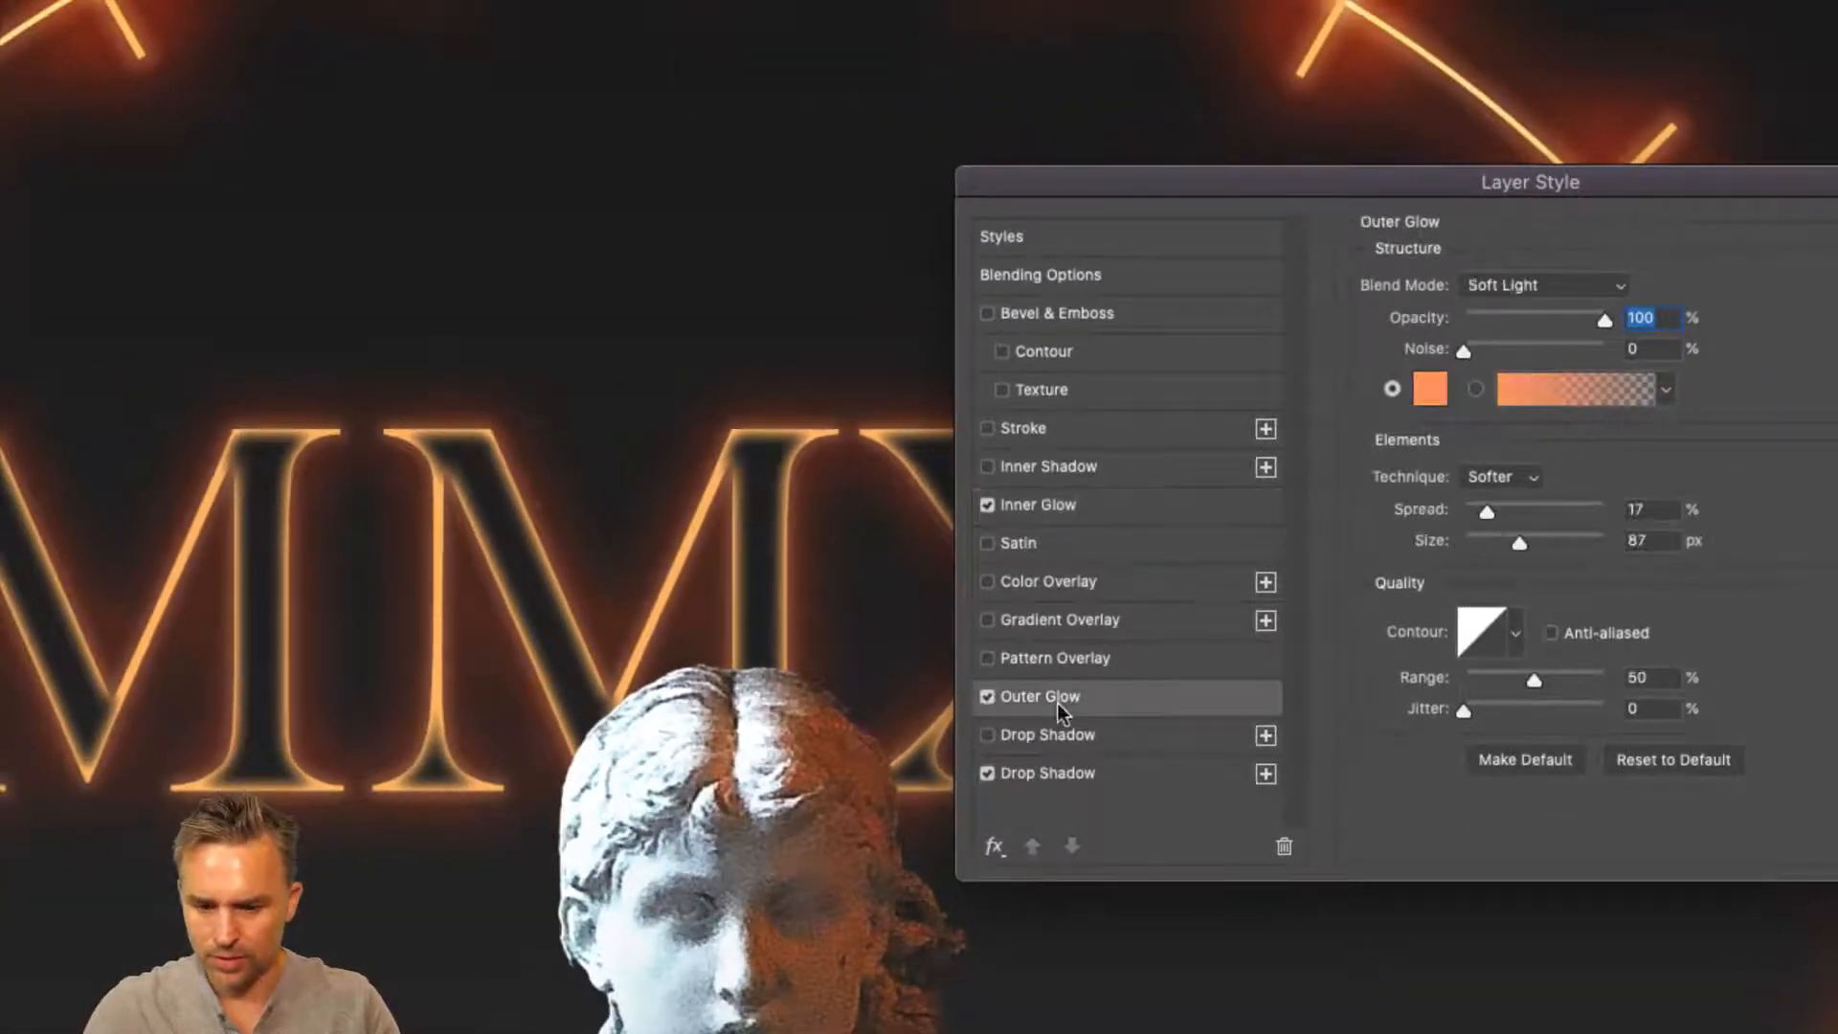
pyautogui.click(1418, 390)
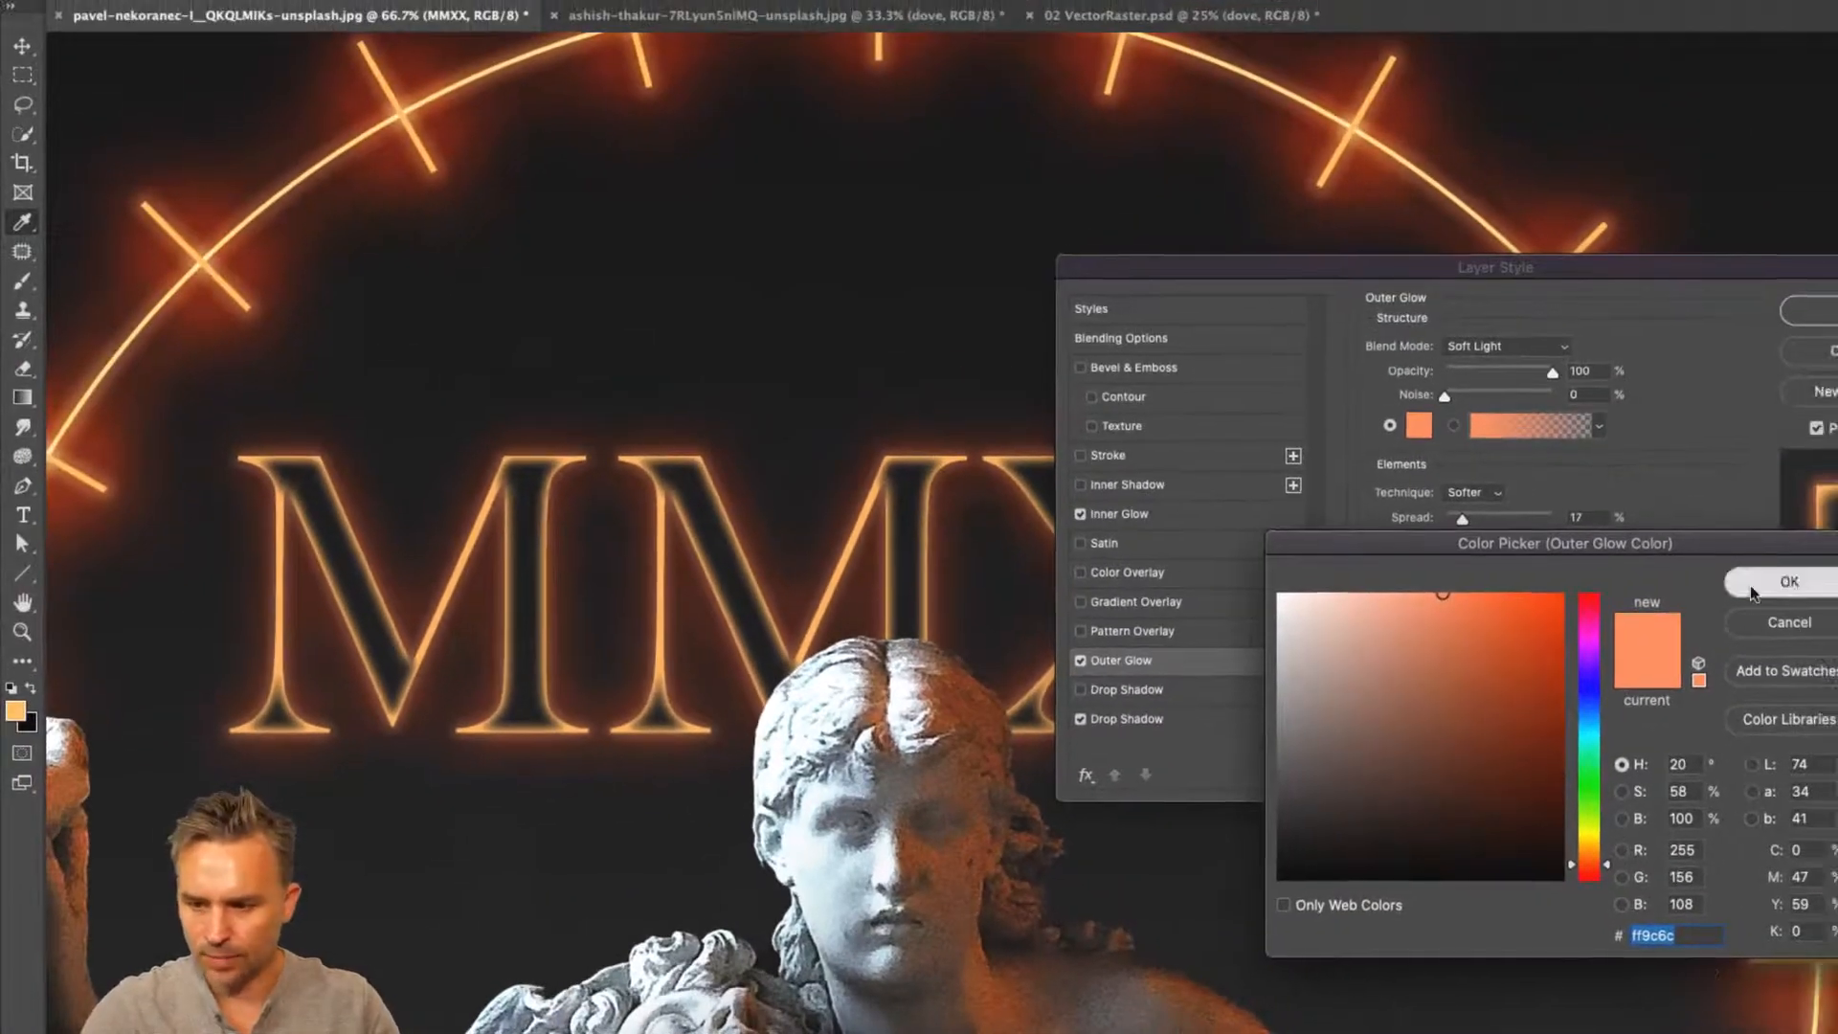
pyautogui.click(1752, 594)
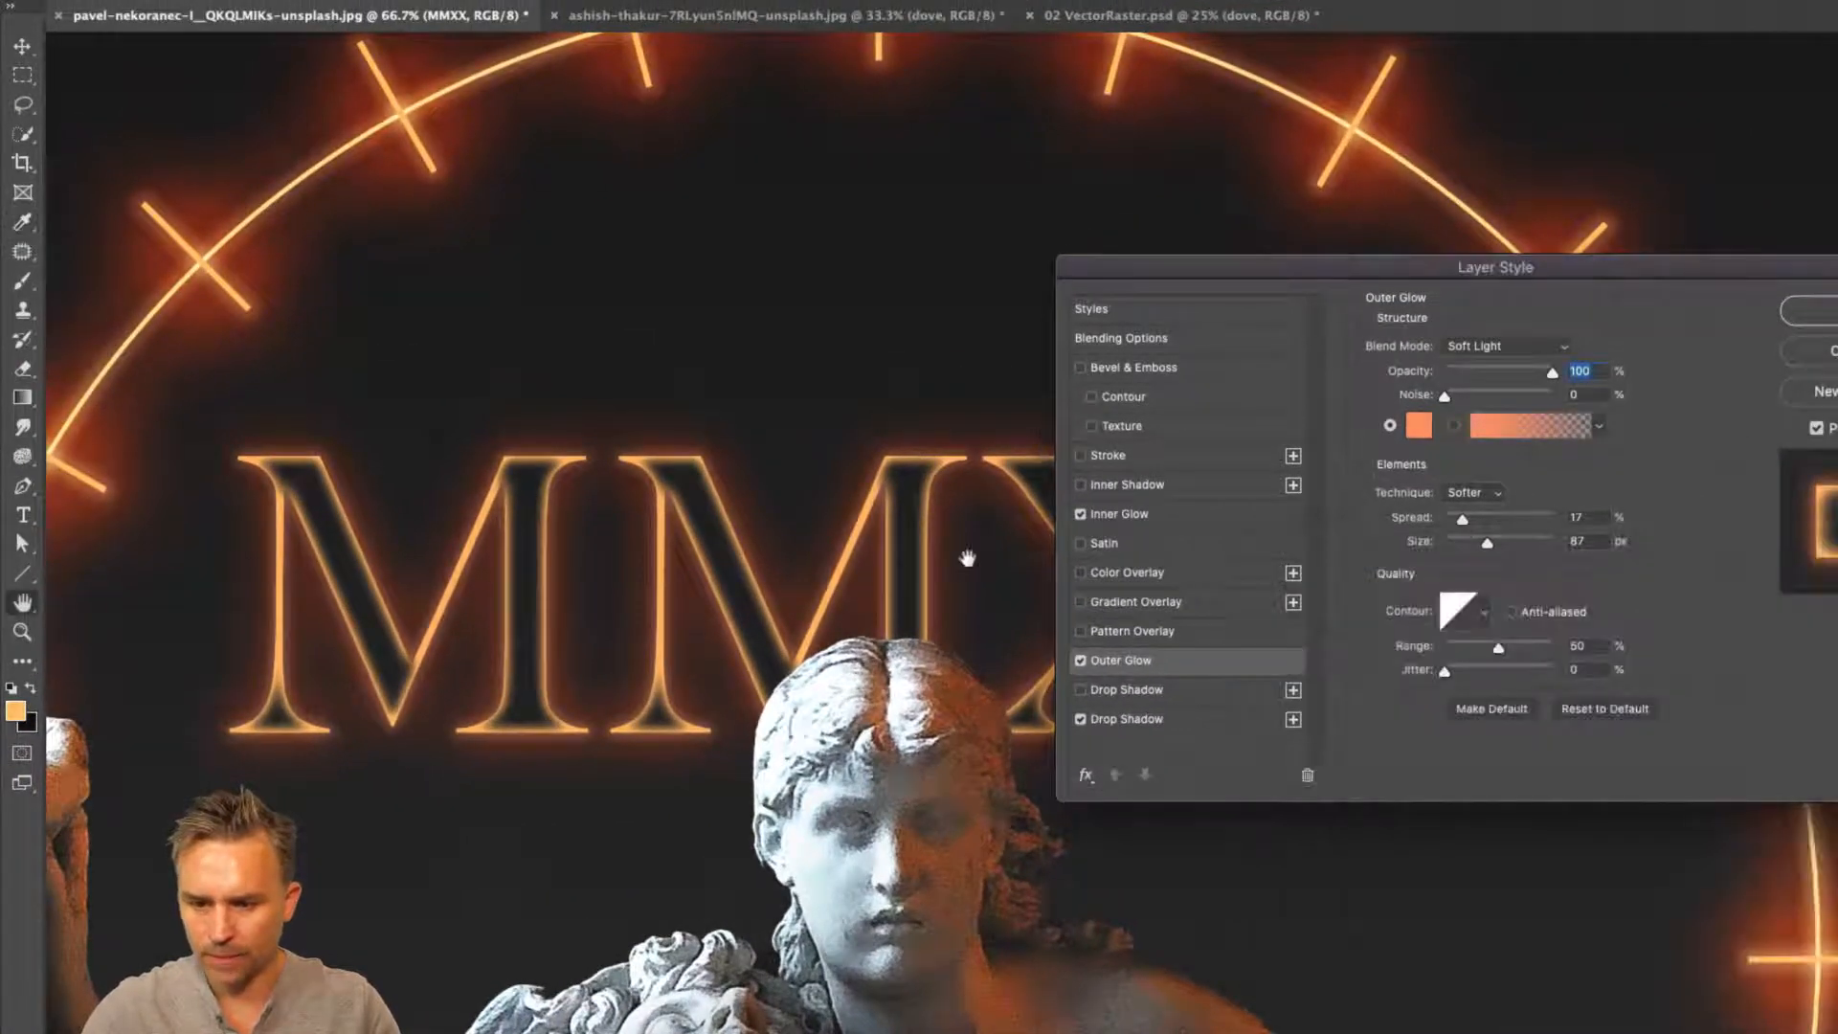
pyautogui.click(1119, 517)
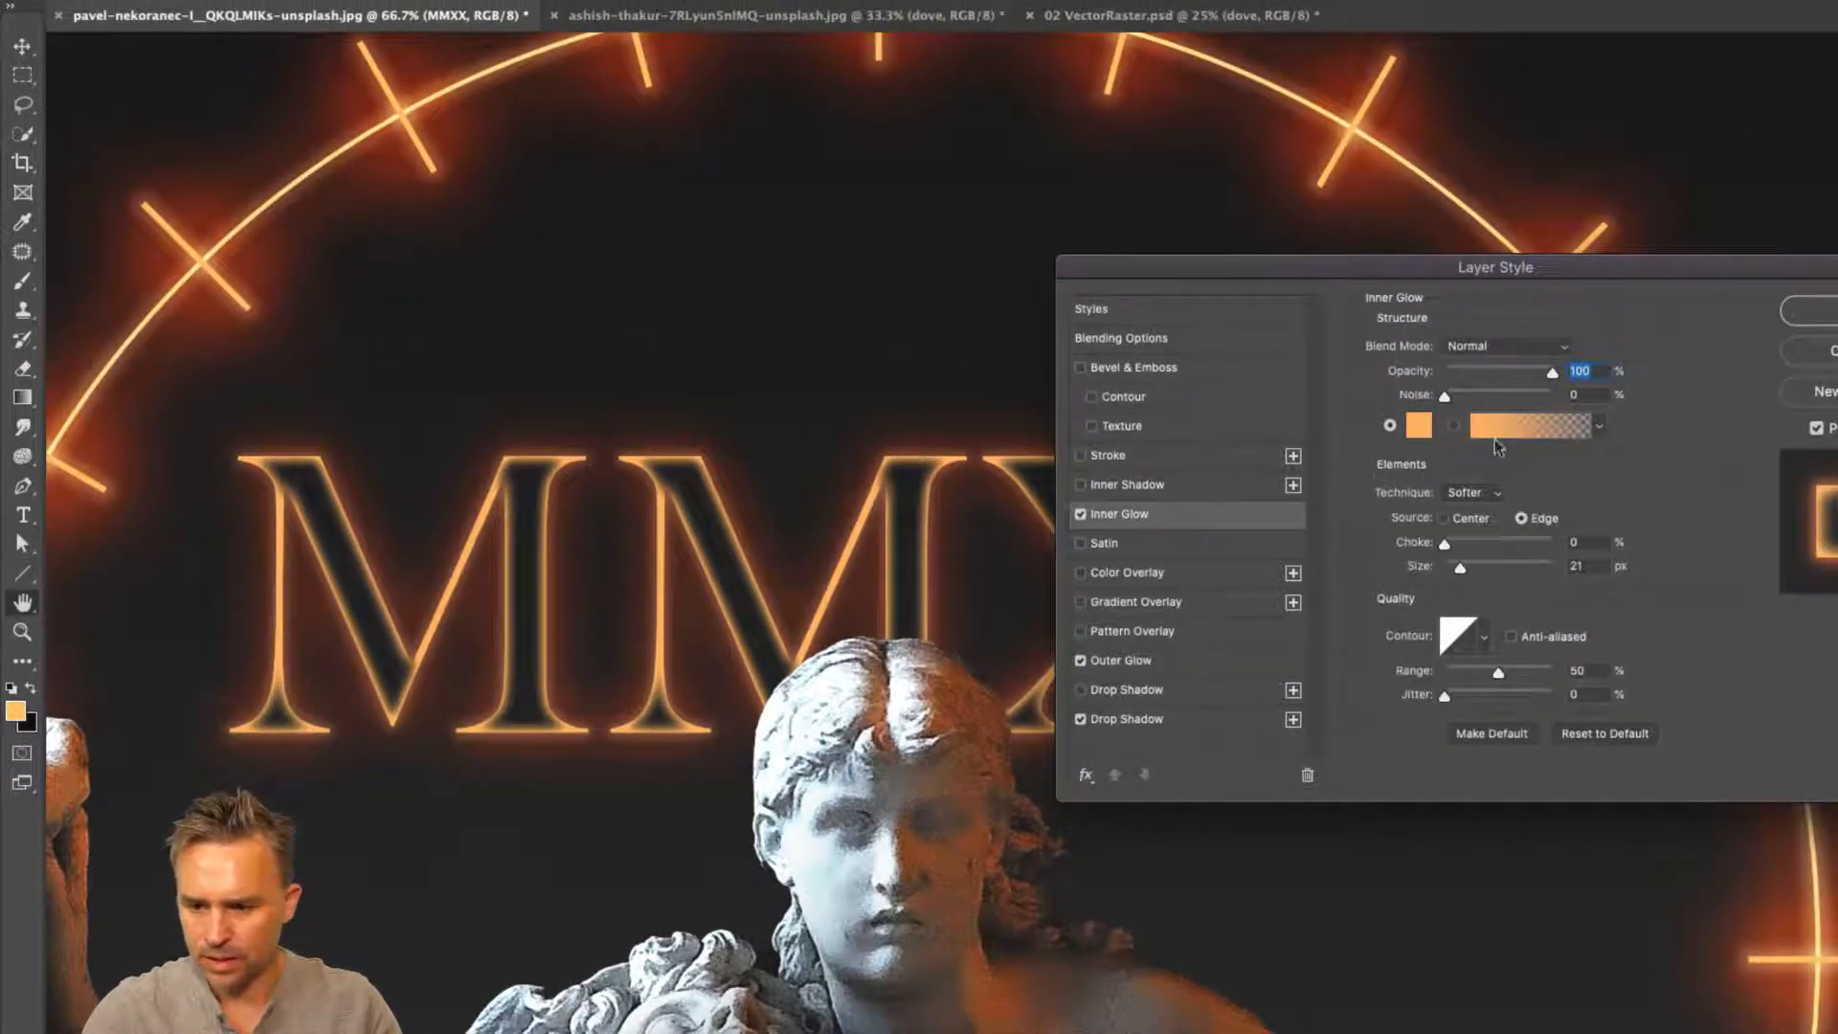
pyautogui.click(1418, 425)
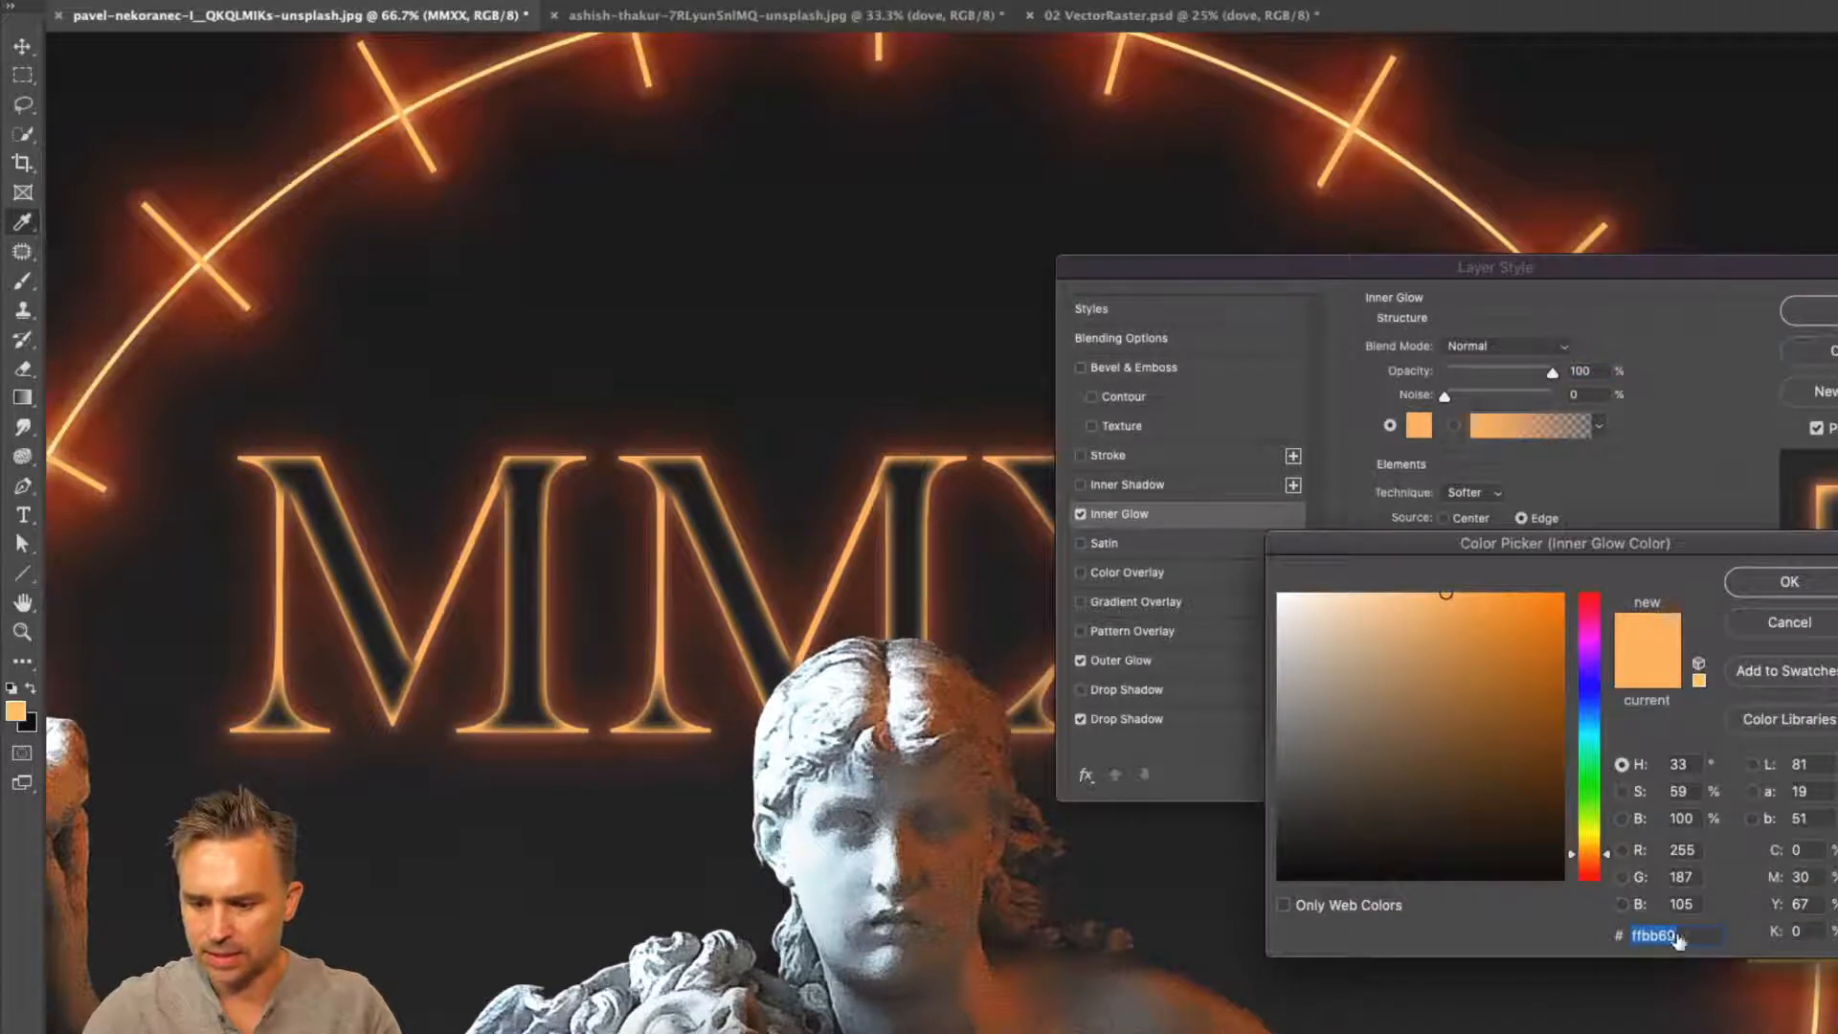
pyautogui.click(1779, 586)
pyautogui.click(1138, 668)
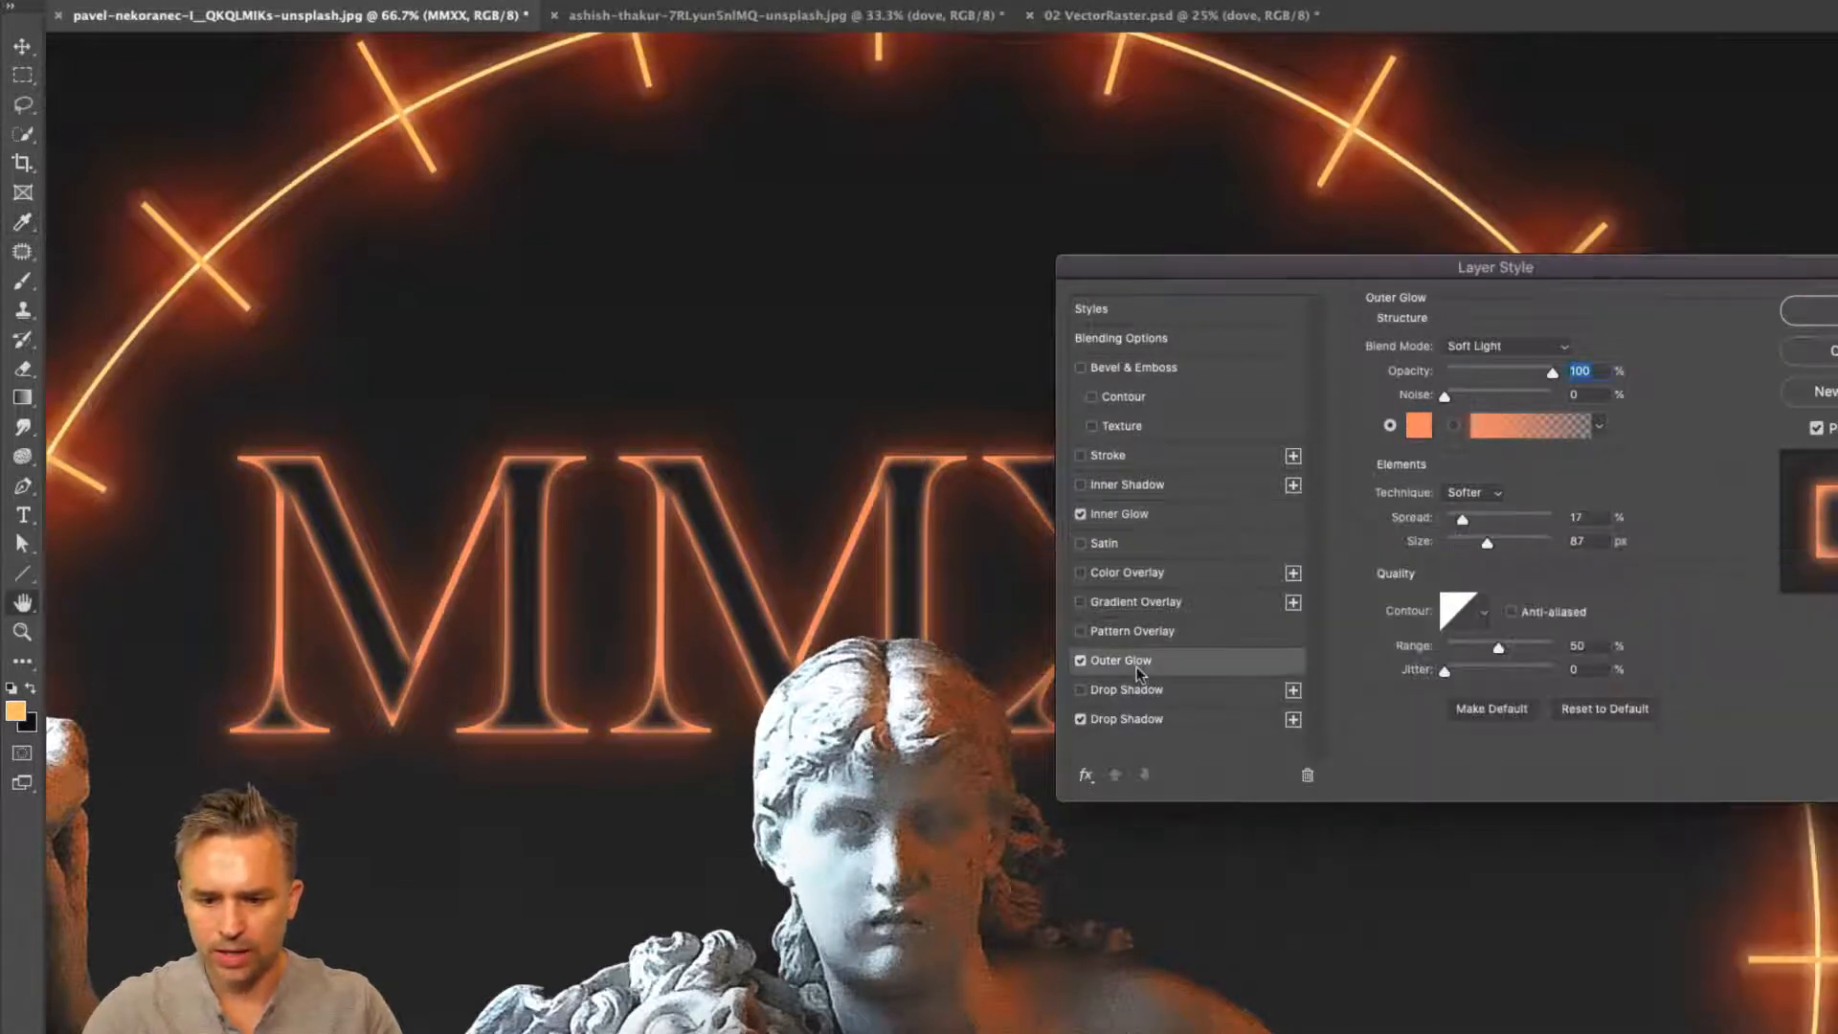
pyautogui.click(1129, 517)
# - Change the Inner Glow's blend mode to Soft Light, set its choke to 22% and slightly increase its size
pyautogui.click(1451, 346)
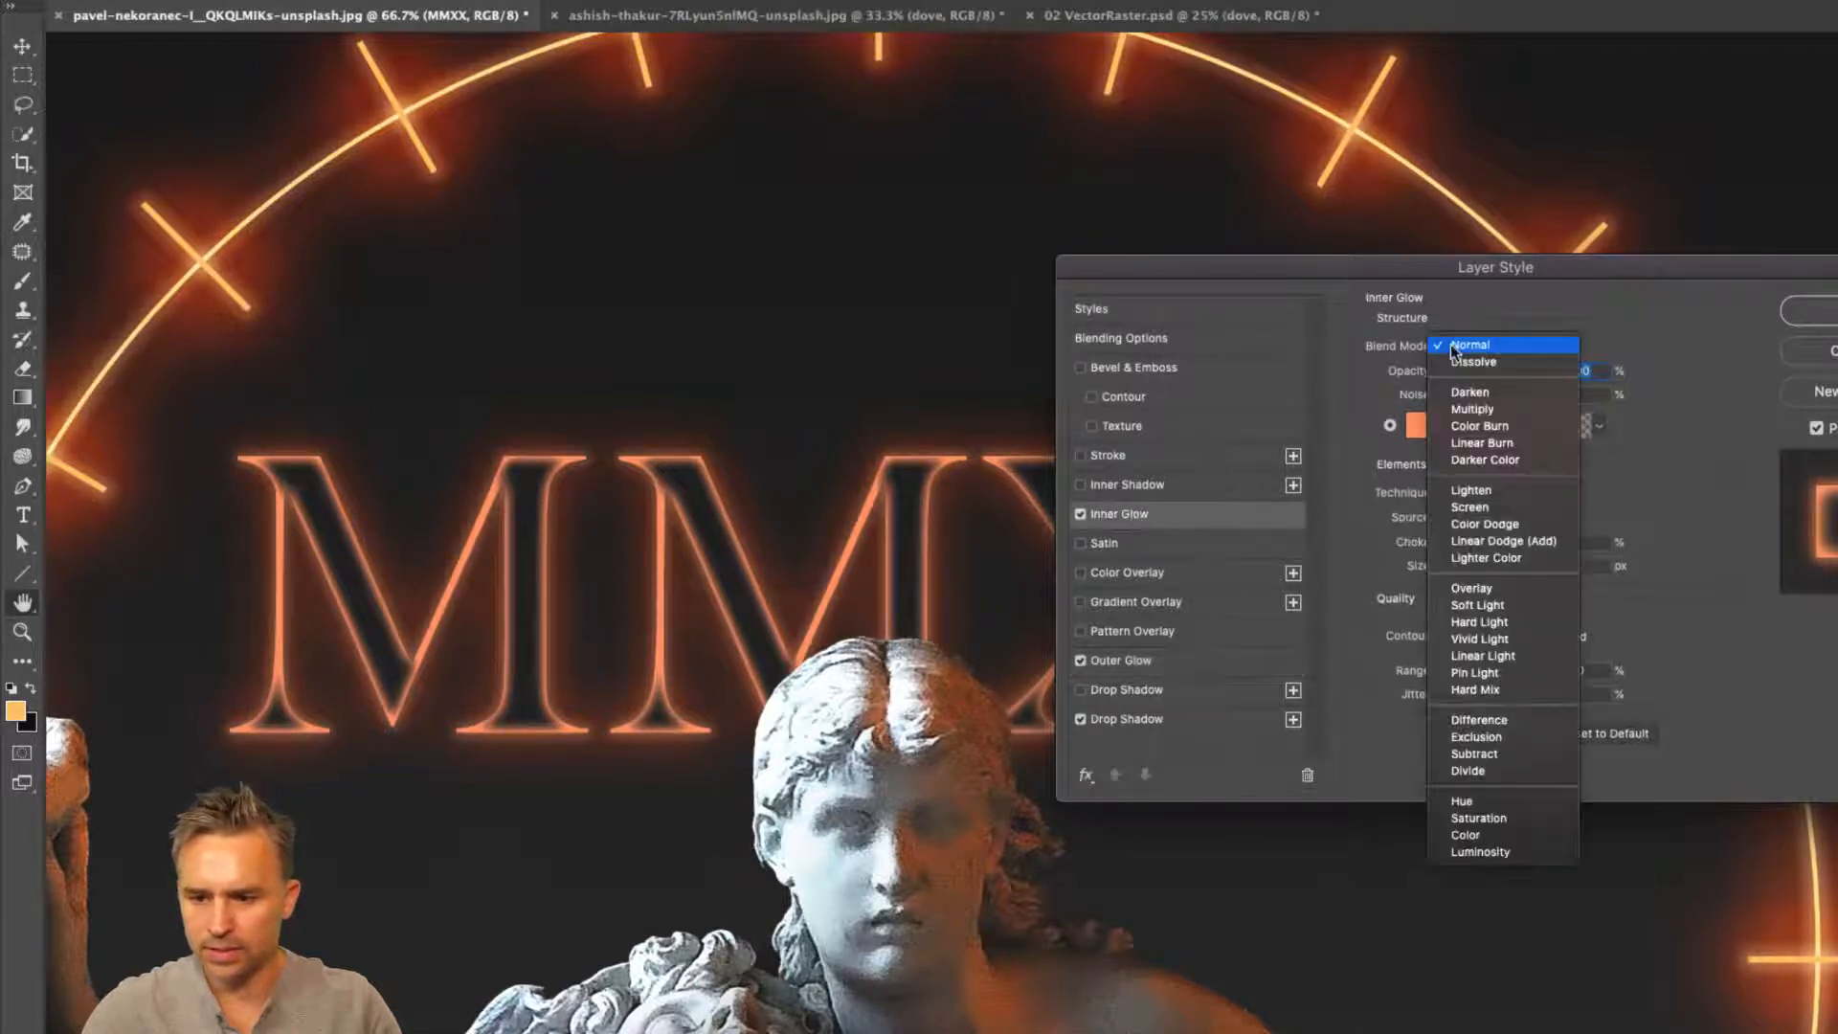
pyautogui.click(1522, 606)
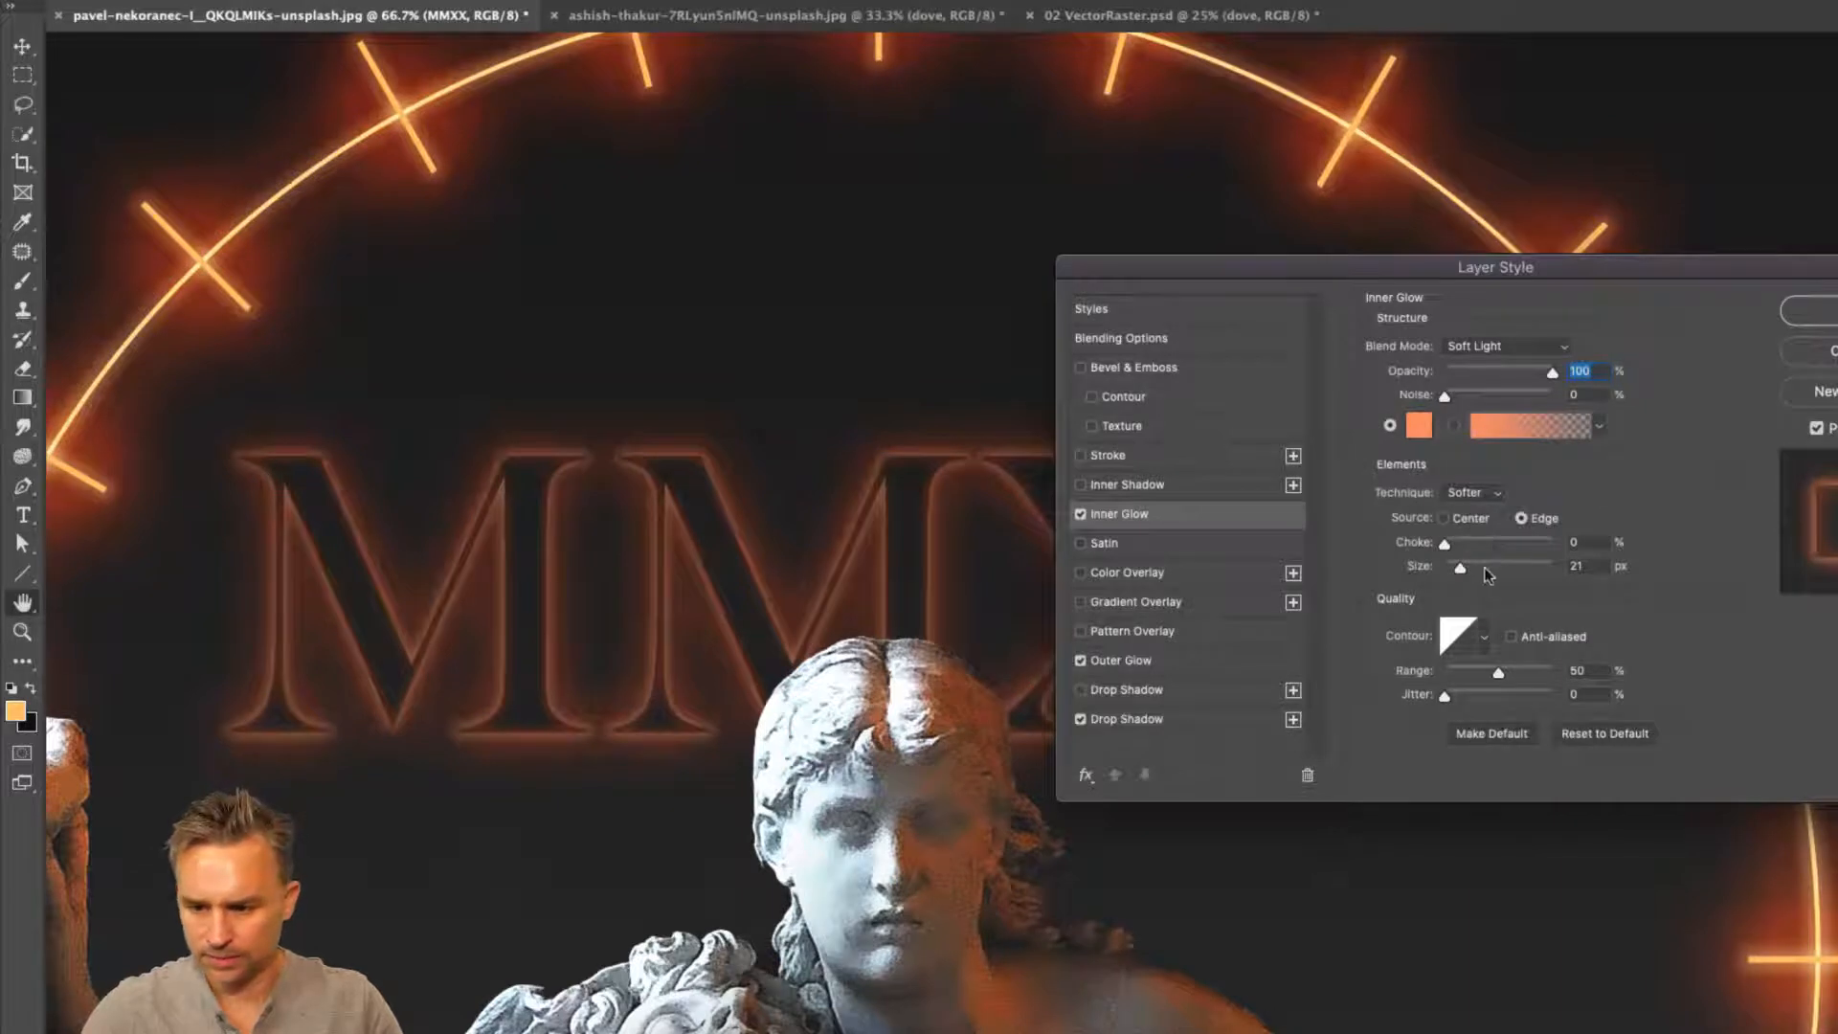
pyautogui.moveTo(1459, 568); pyautogui.dragTo(1456, 570)
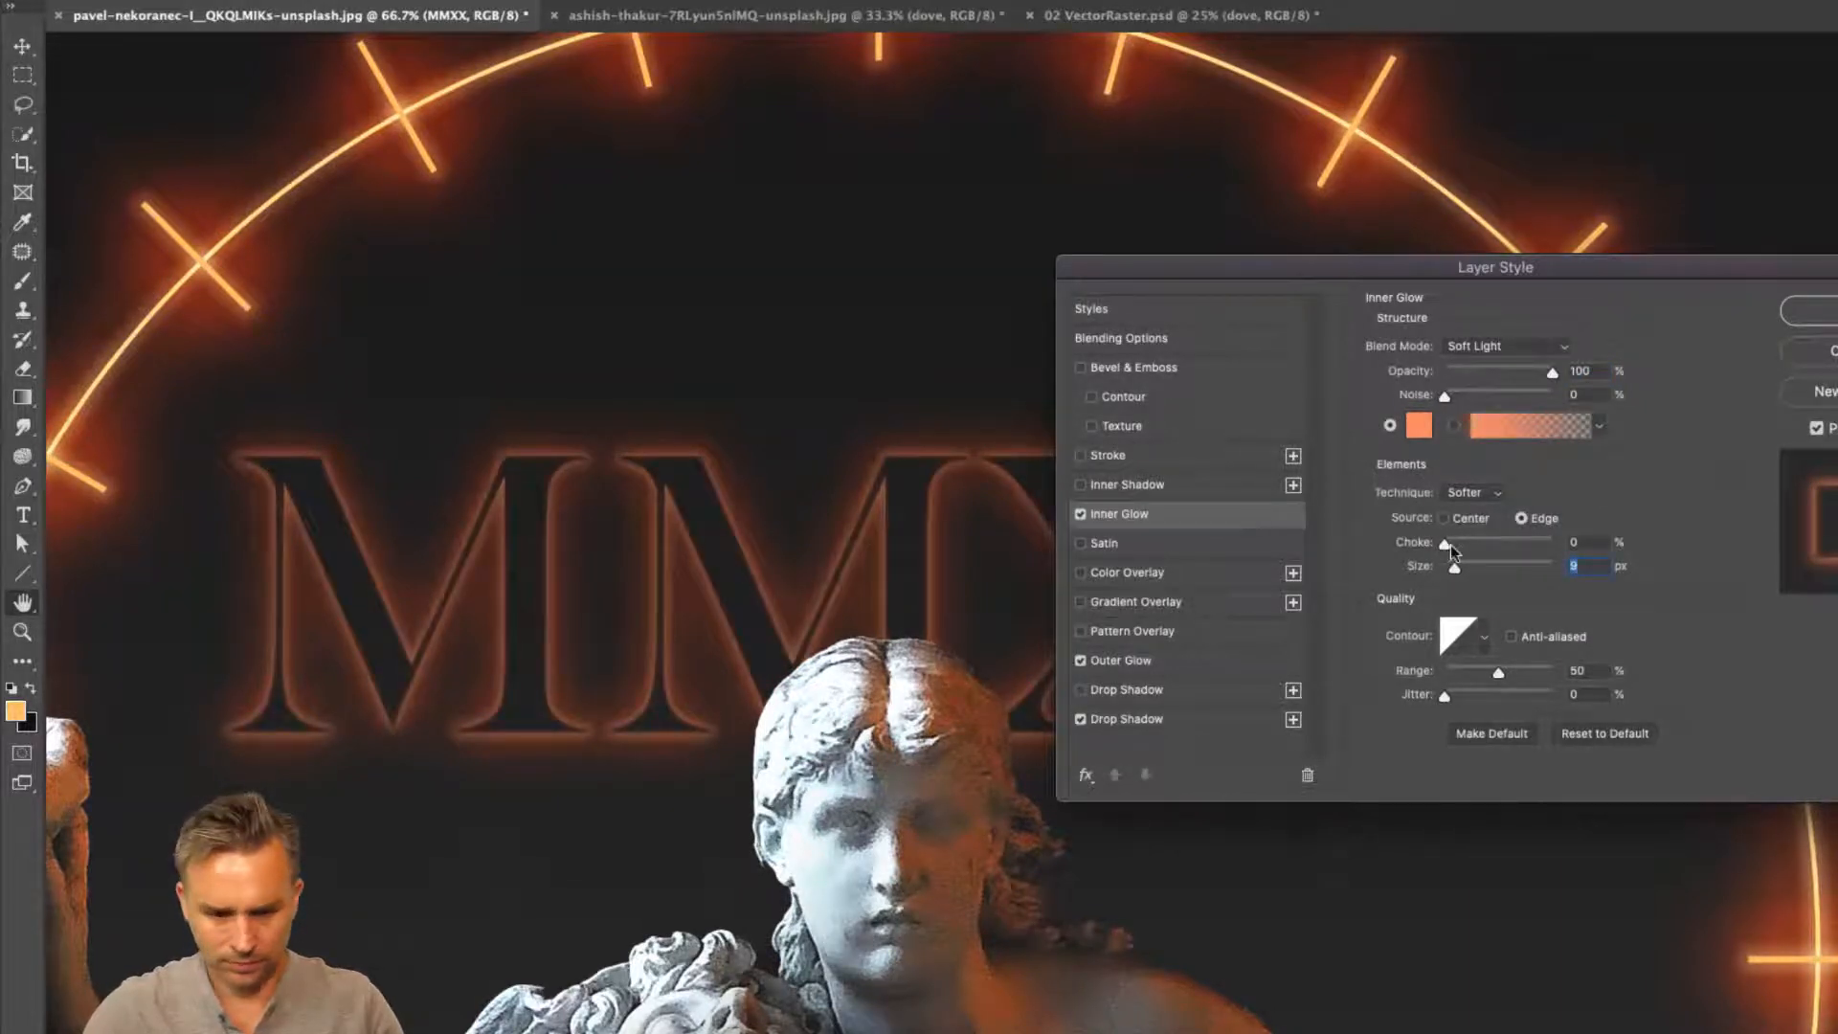
pyautogui.moveTo(1452, 551)
pyautogui.mouseDown()
pyautogui.moveTo(1491, 550)
pyautogui.moveTo(1459, 573)
pyautogui.moveTo(1467, 544)
pyautogui.moveTo(1463, 572)
pyautogui.mouseUp()
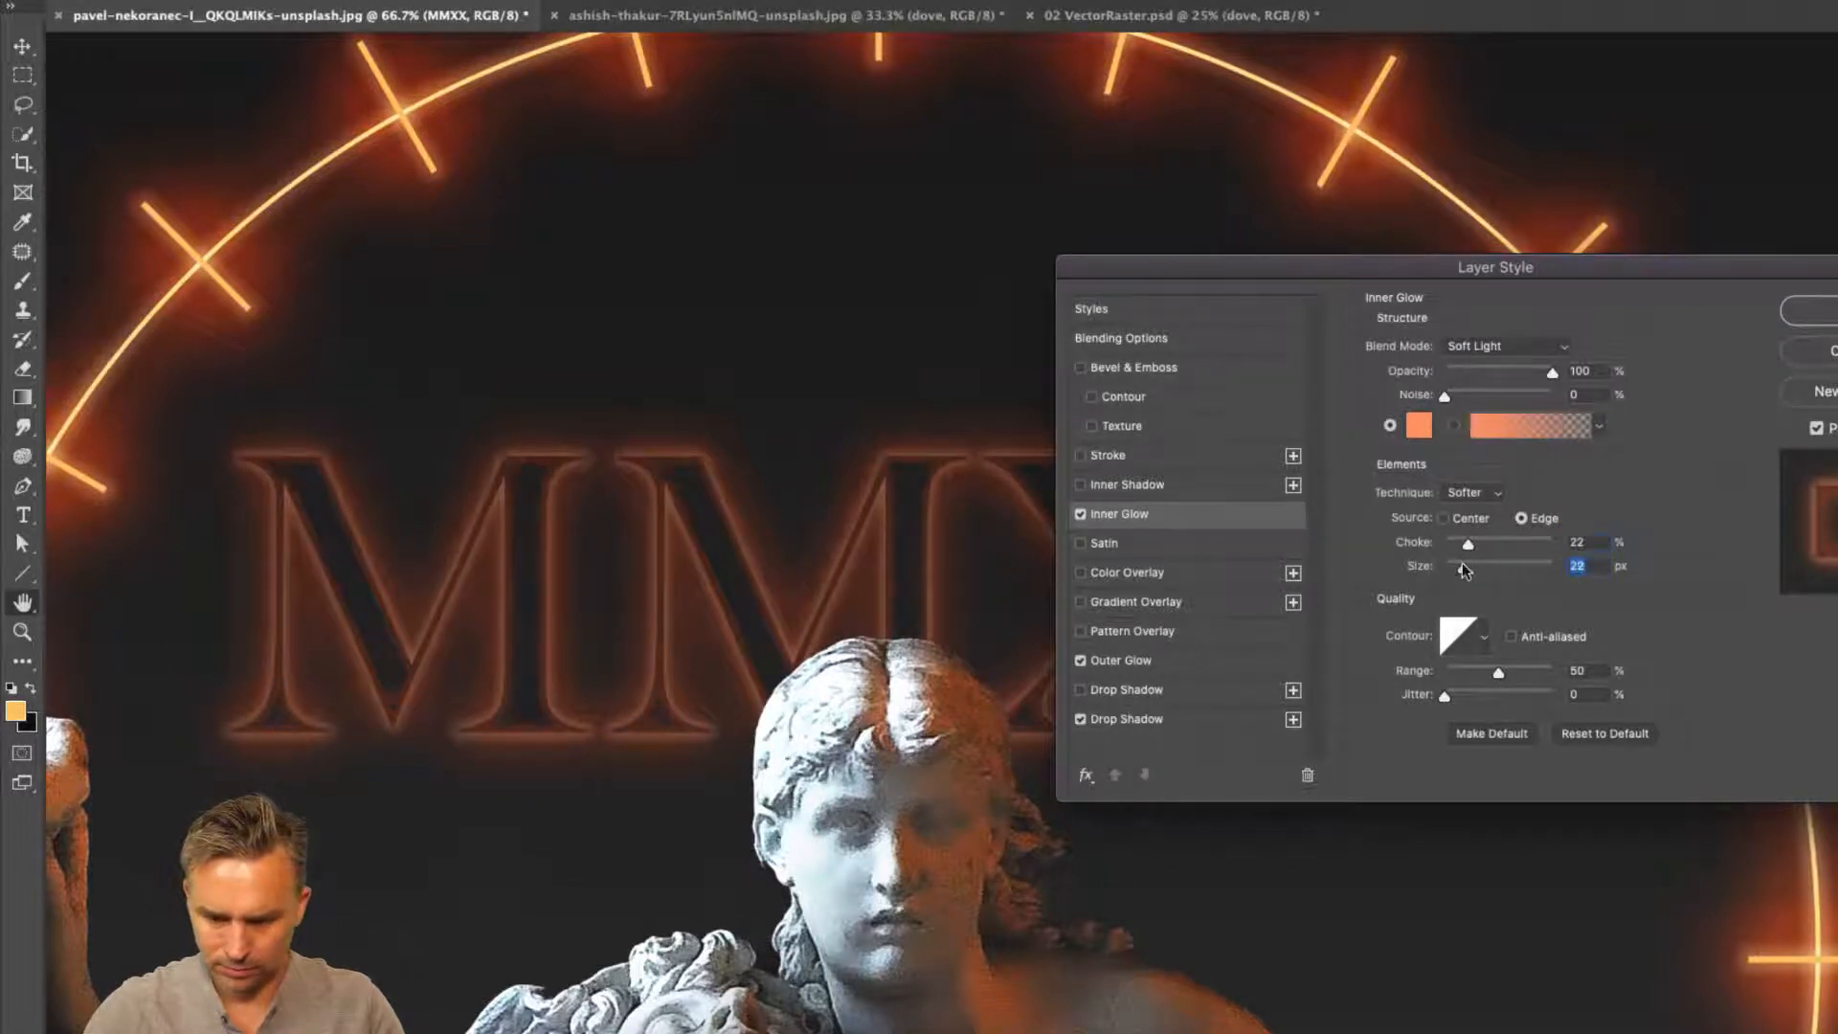
# - Add an outside Stroke to the MMXX text in the neon circle's sampled light orange, dea567, and apply the layer style
pyautogui.click(1081, 455)
pyautogui.click(1137, 462)
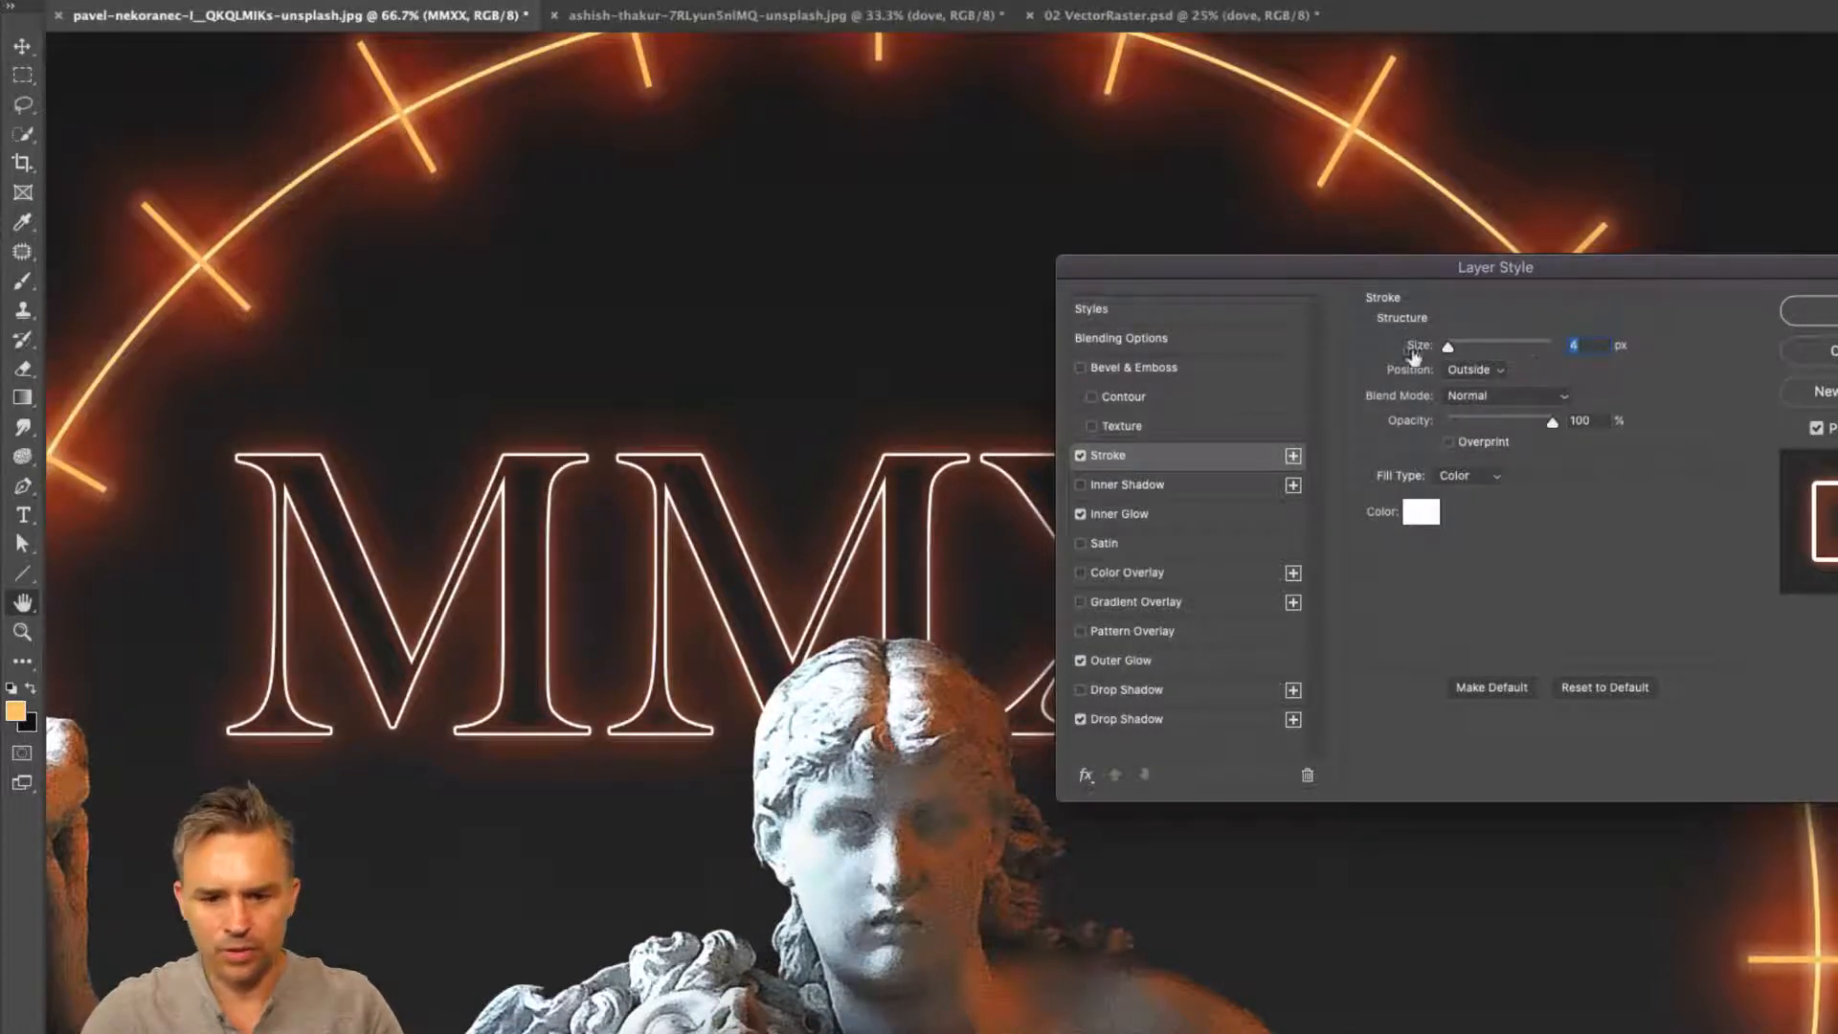
pyautogui.click(1421, 511)
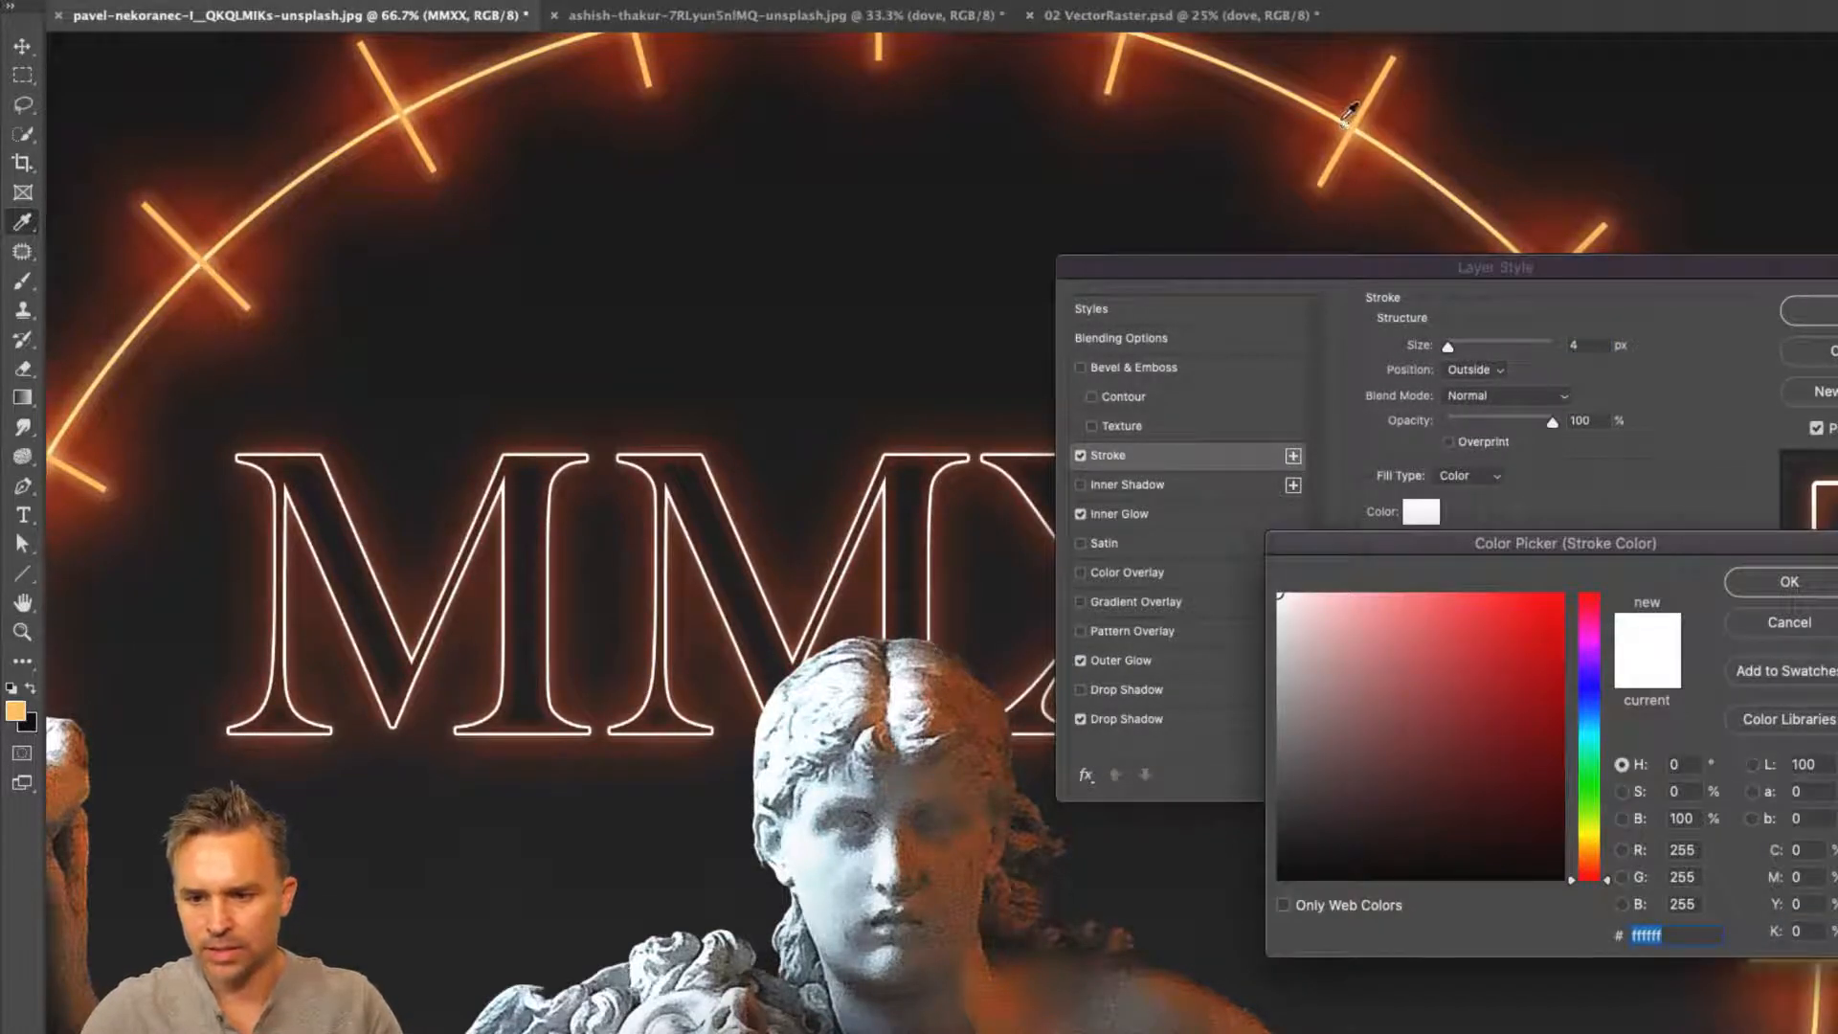
pyautogui.click(1350, 115)
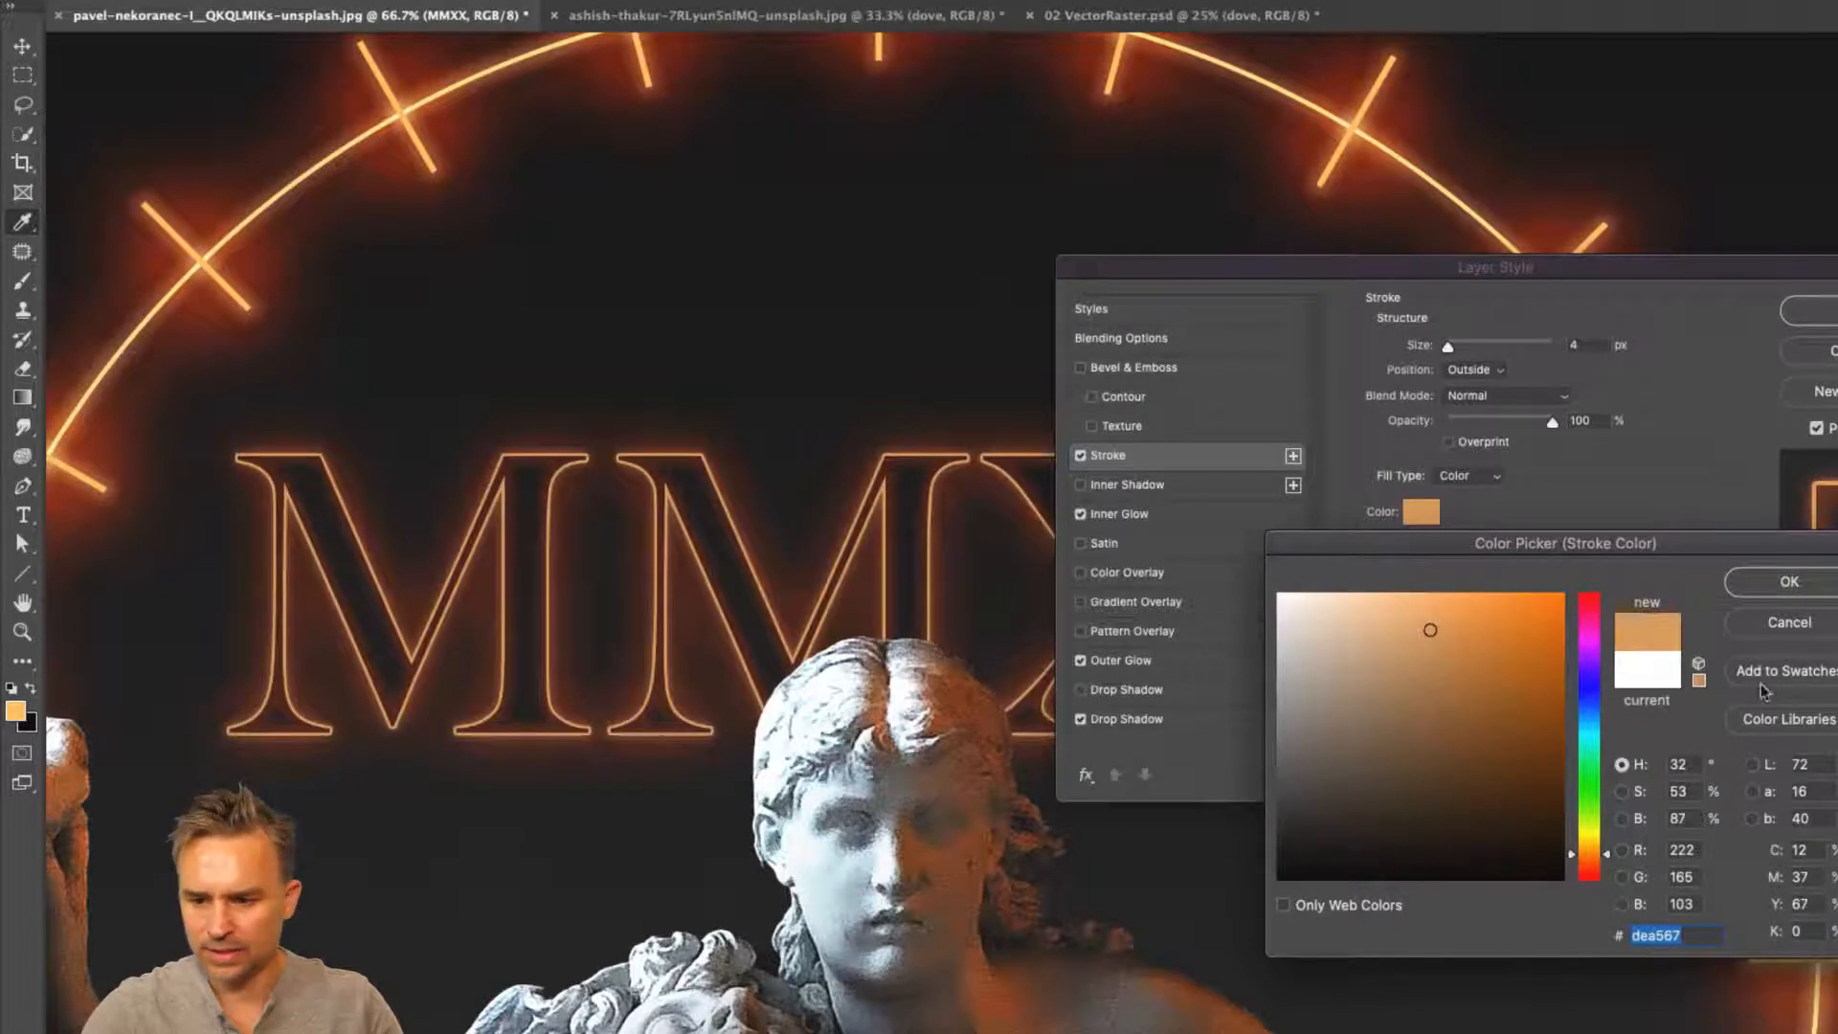
pyautogui.click(1789, 581)
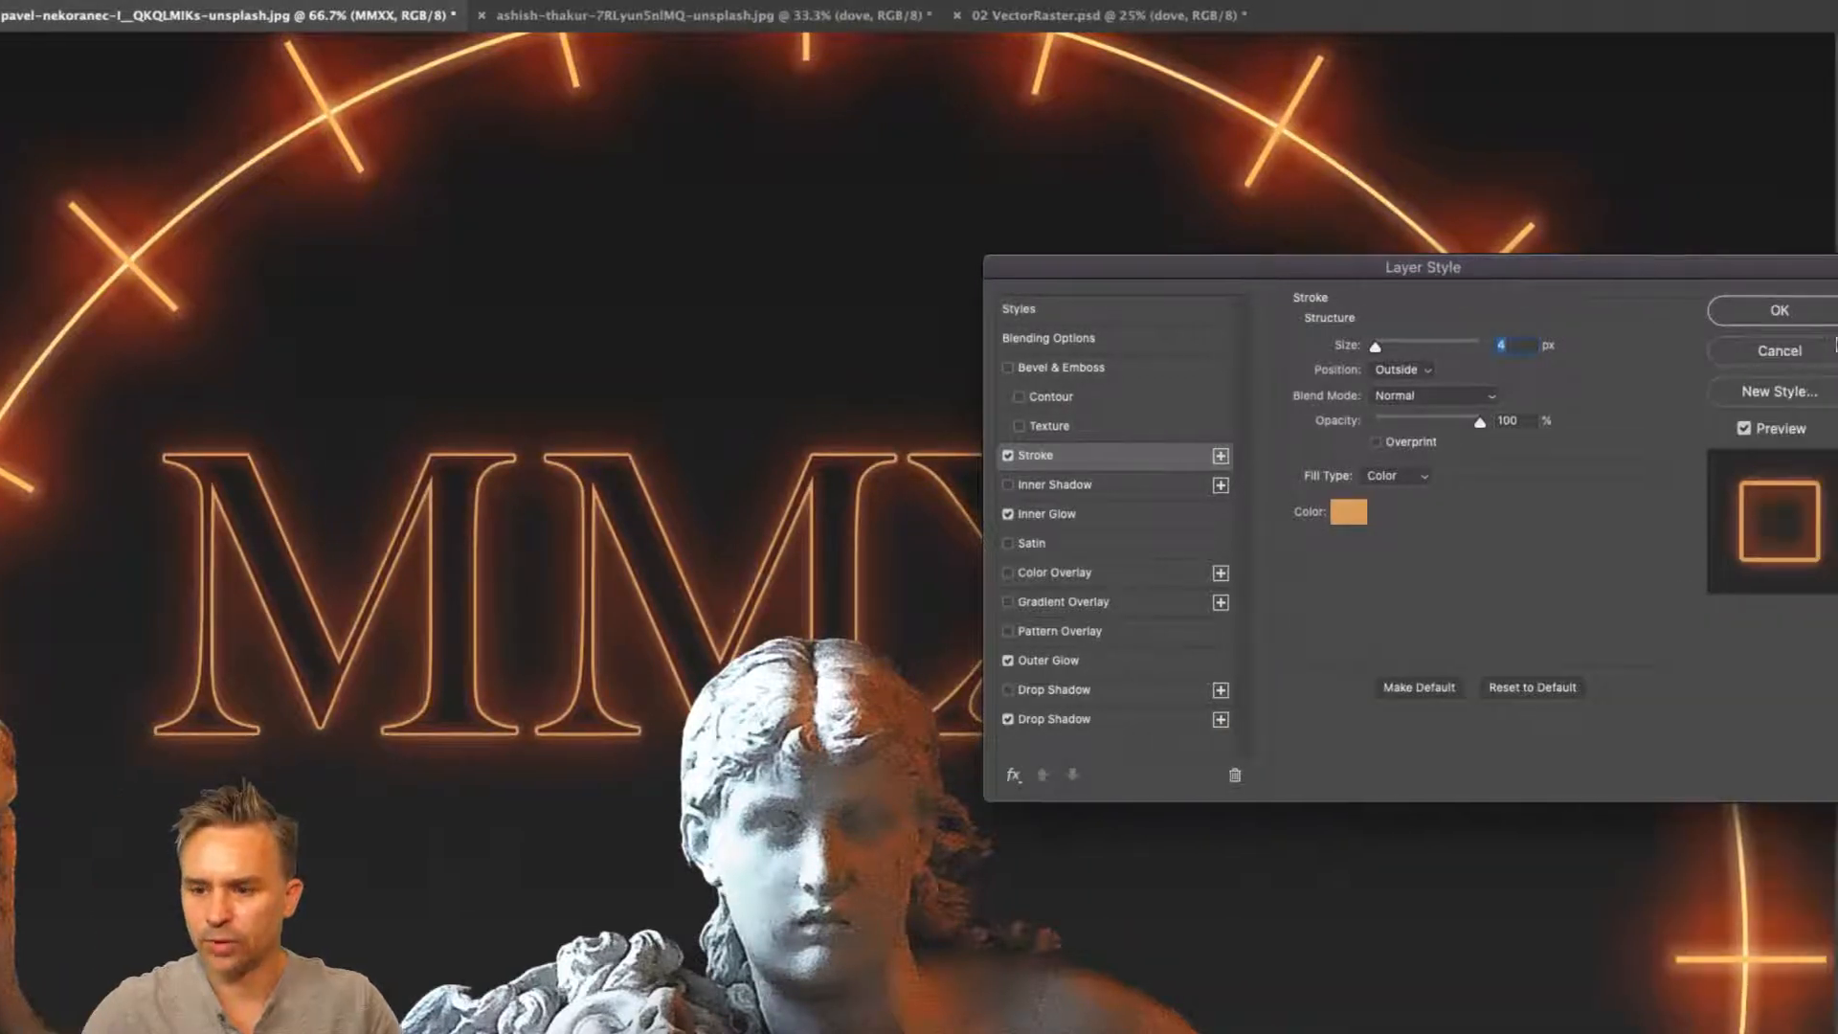
pyautogui.click(1766, 311)
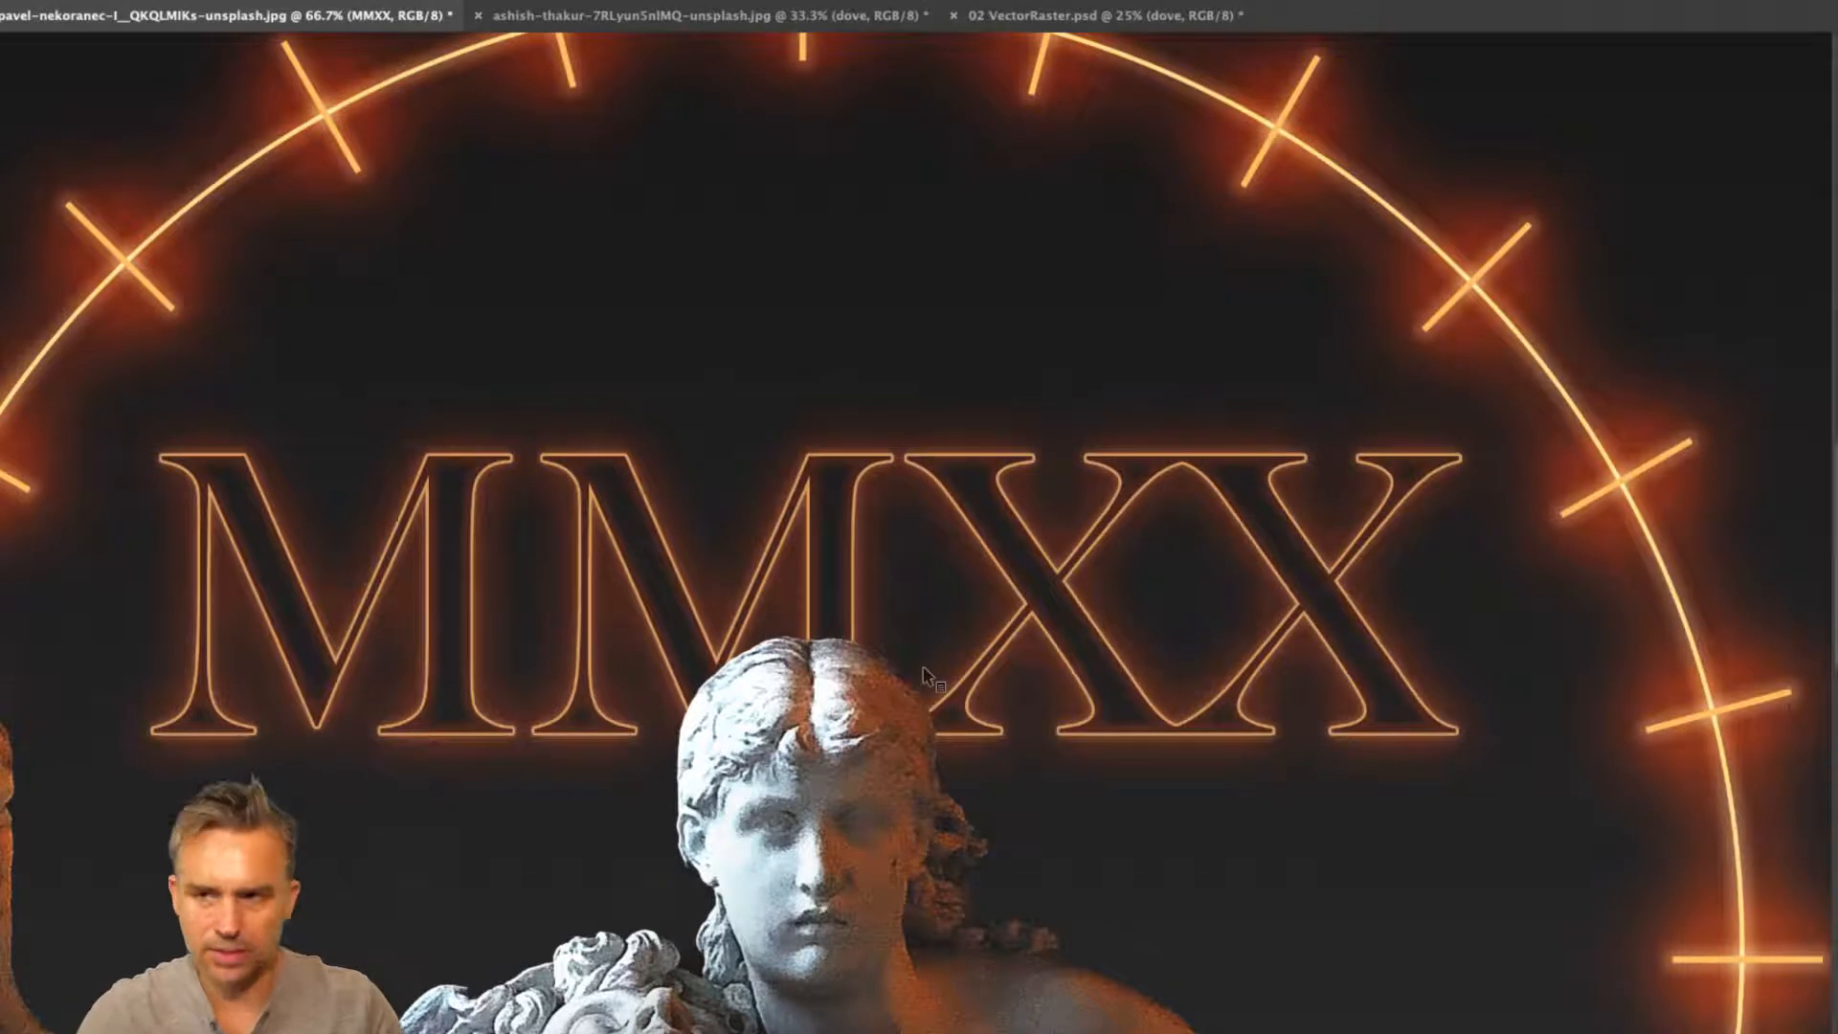
# - Draw a triangle custom shape about 315 by 272 px over the top of the neon circle, just below the dove
pyautogui.scroll(-10, 942, 664)
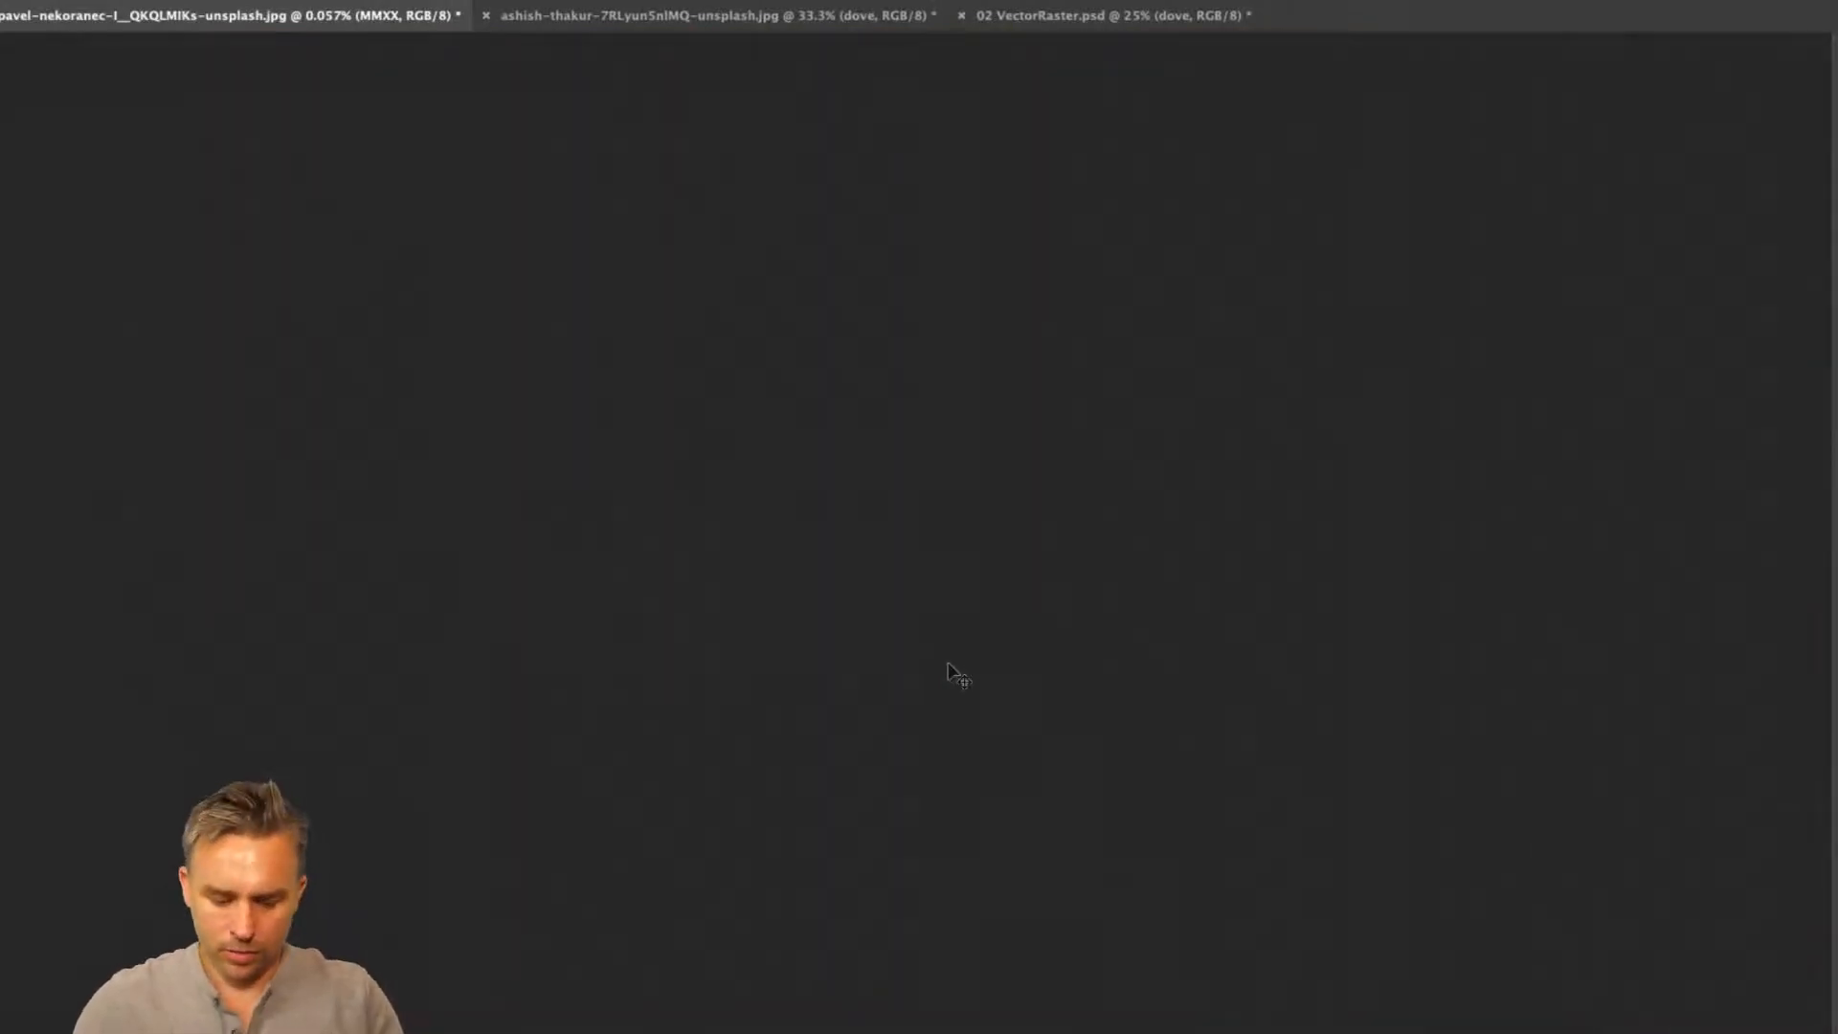
pyautogui.press('super+0')
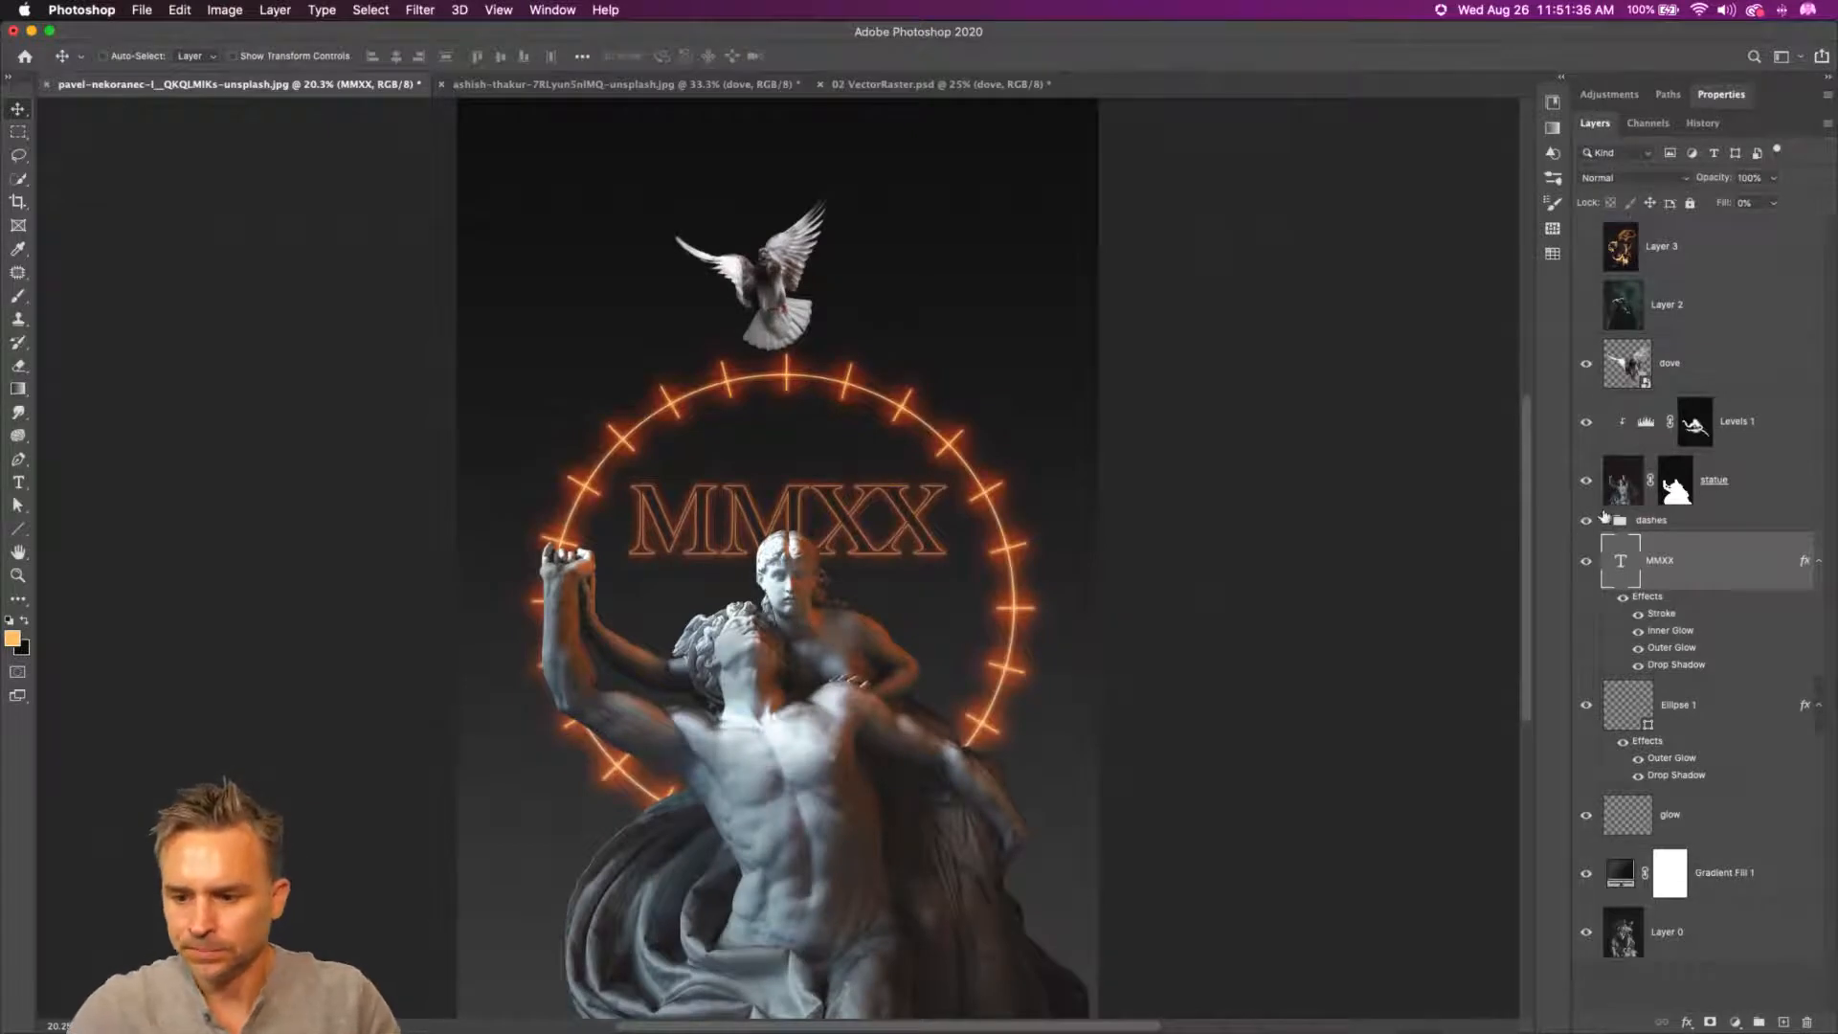
pyautogui.click(1819, 565)
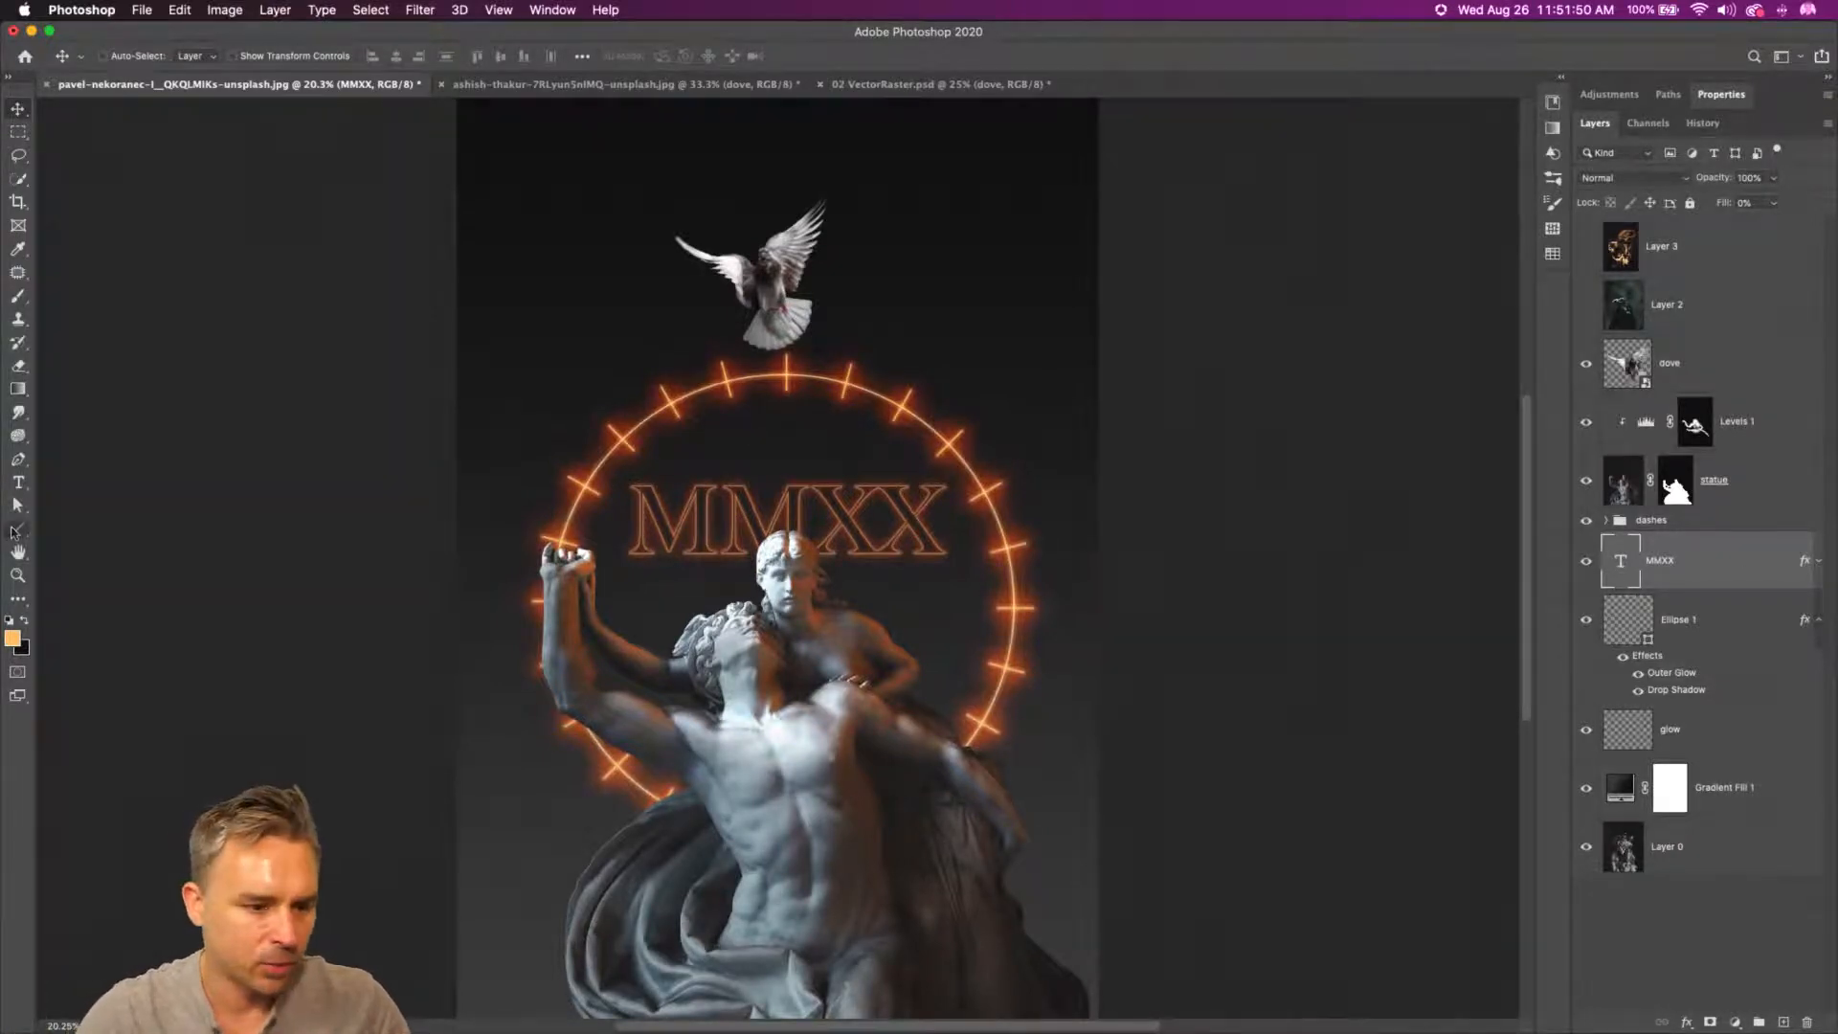
pyautogui.moveTo(18, 529); pyautogui.dragTo(89, 612)
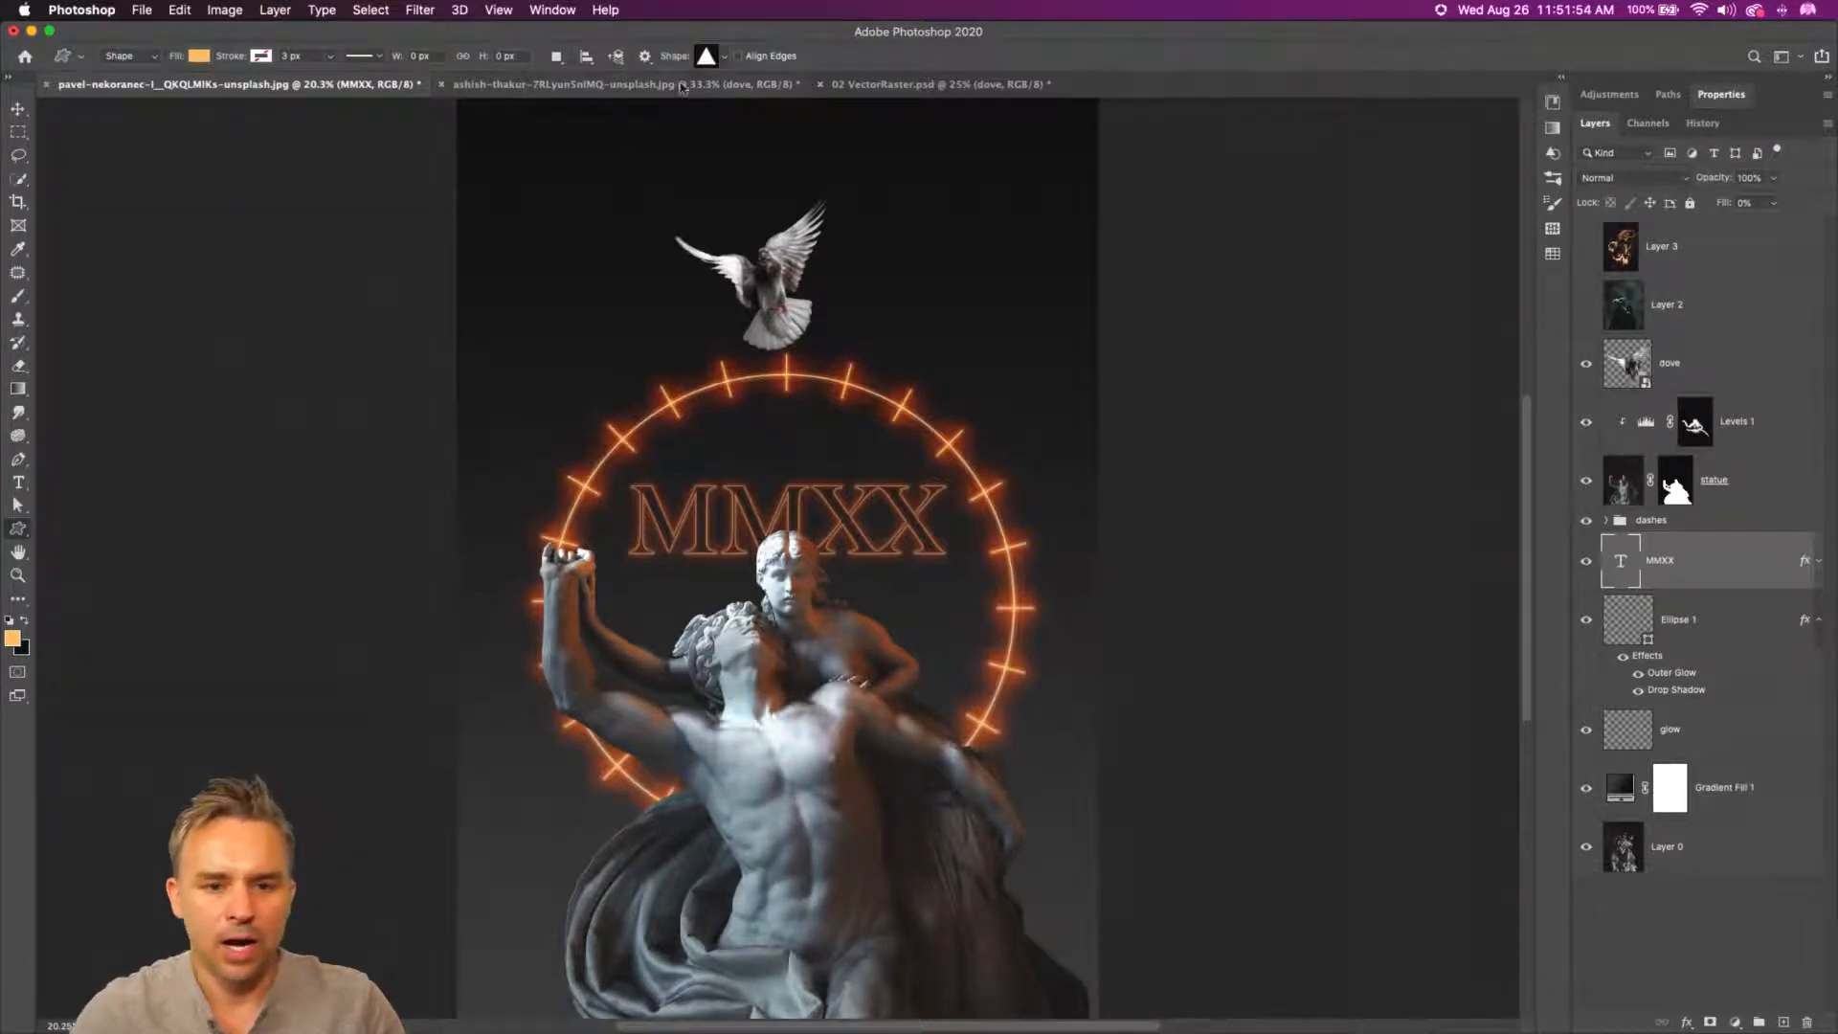
pyautogui.click(724, 58)
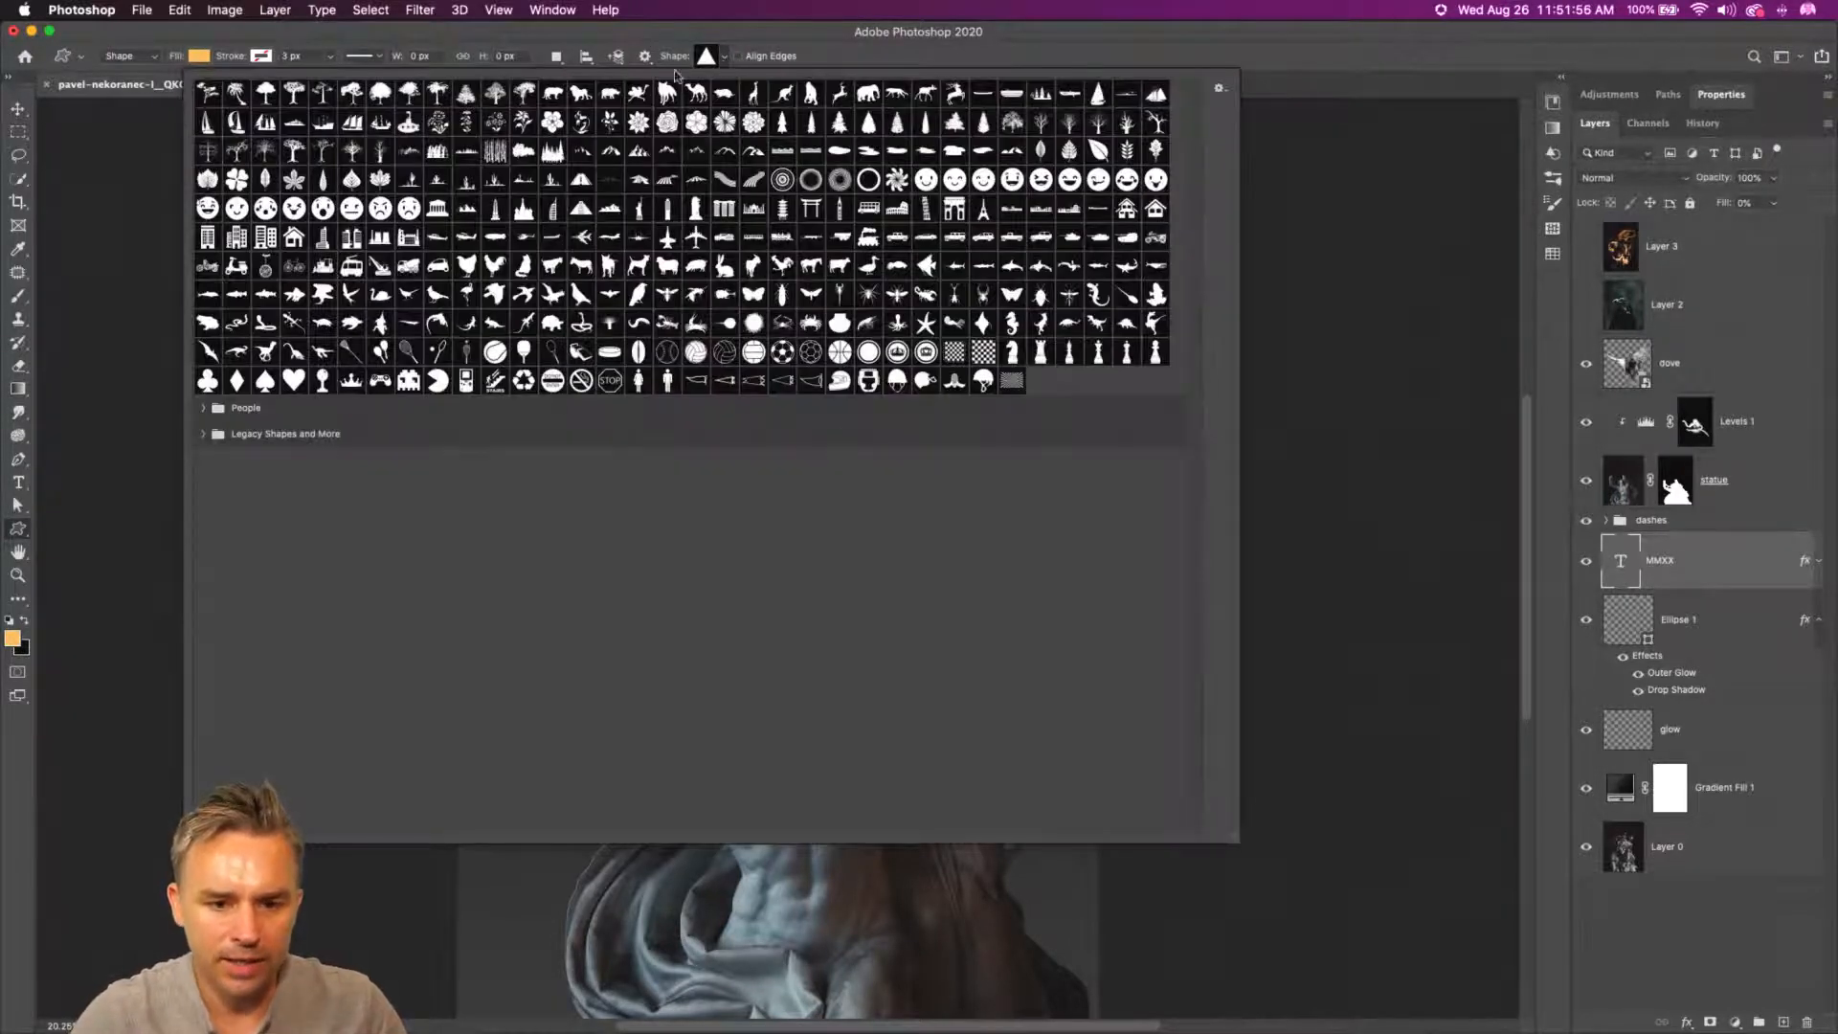
pyautogui.click(795, 46)
pyautogui.moveTo(759, 355); pyautogui.dragTo(818, 397)
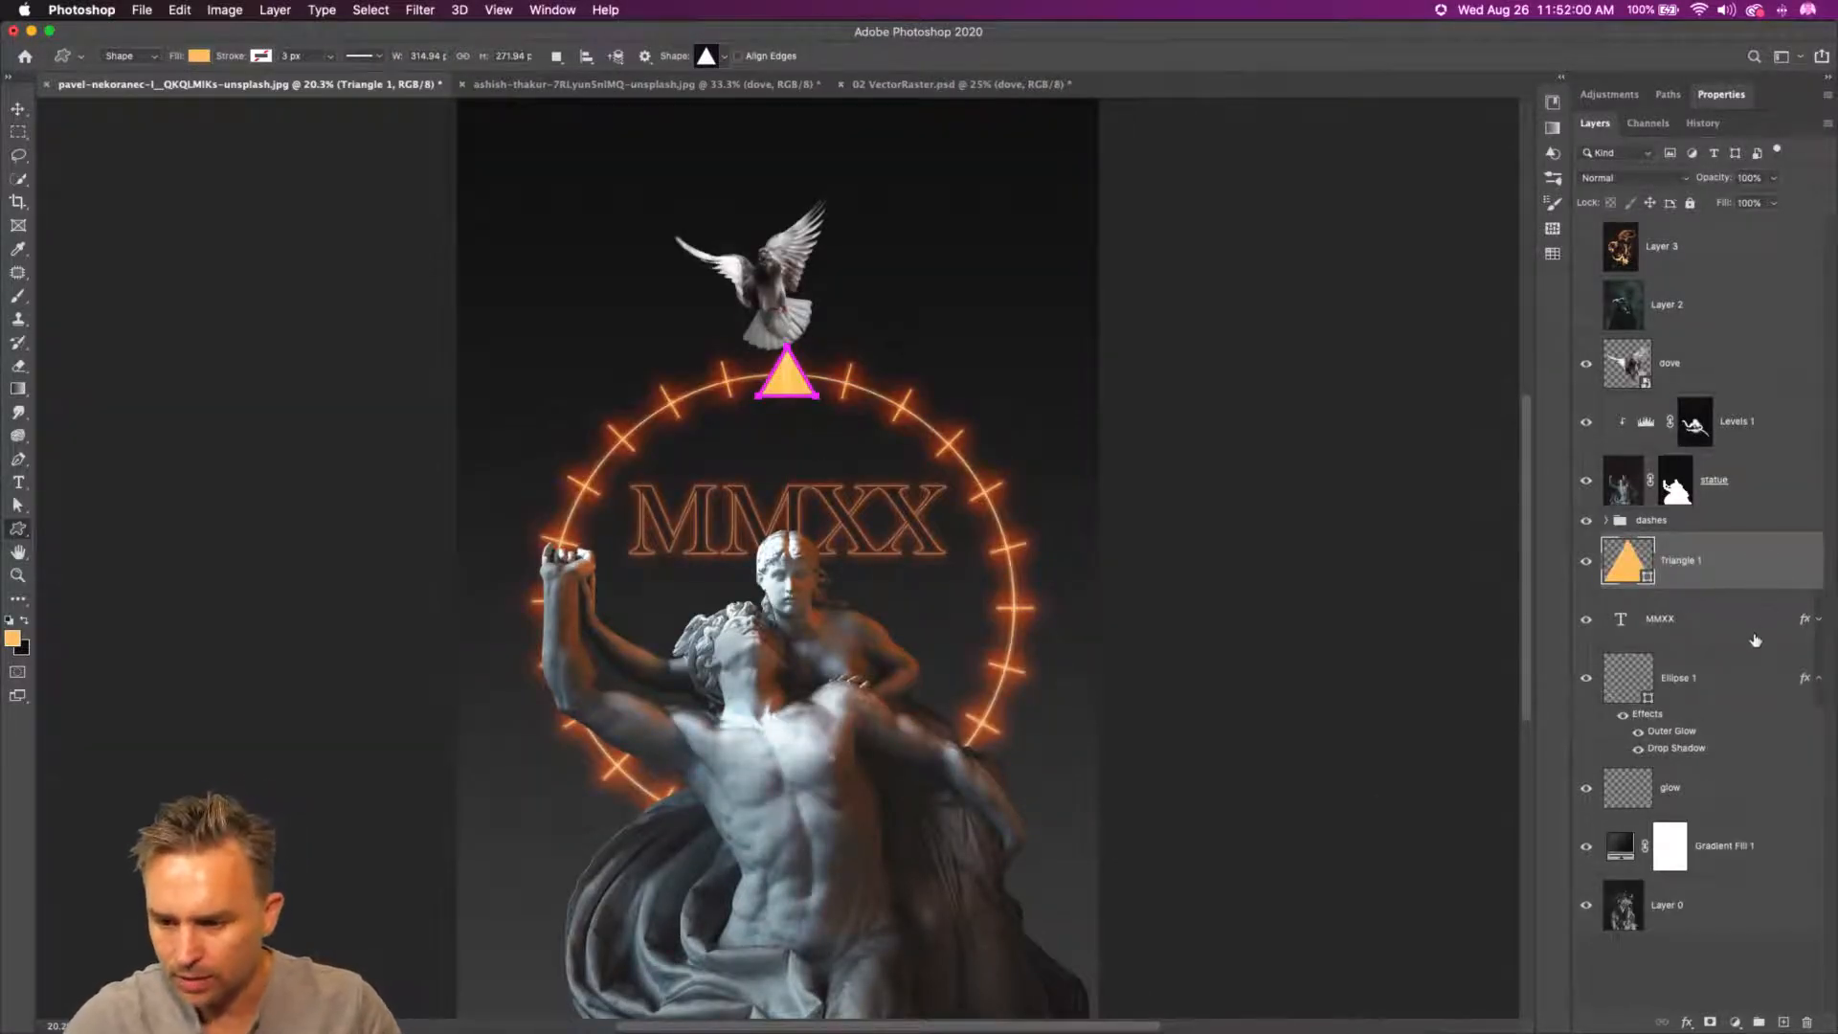
# - Copy the MMXX layer's effects onto the triangle layer, set its Fill to 0% and nudge the triangle slightly upward
pyautogui.click(1815, 624)
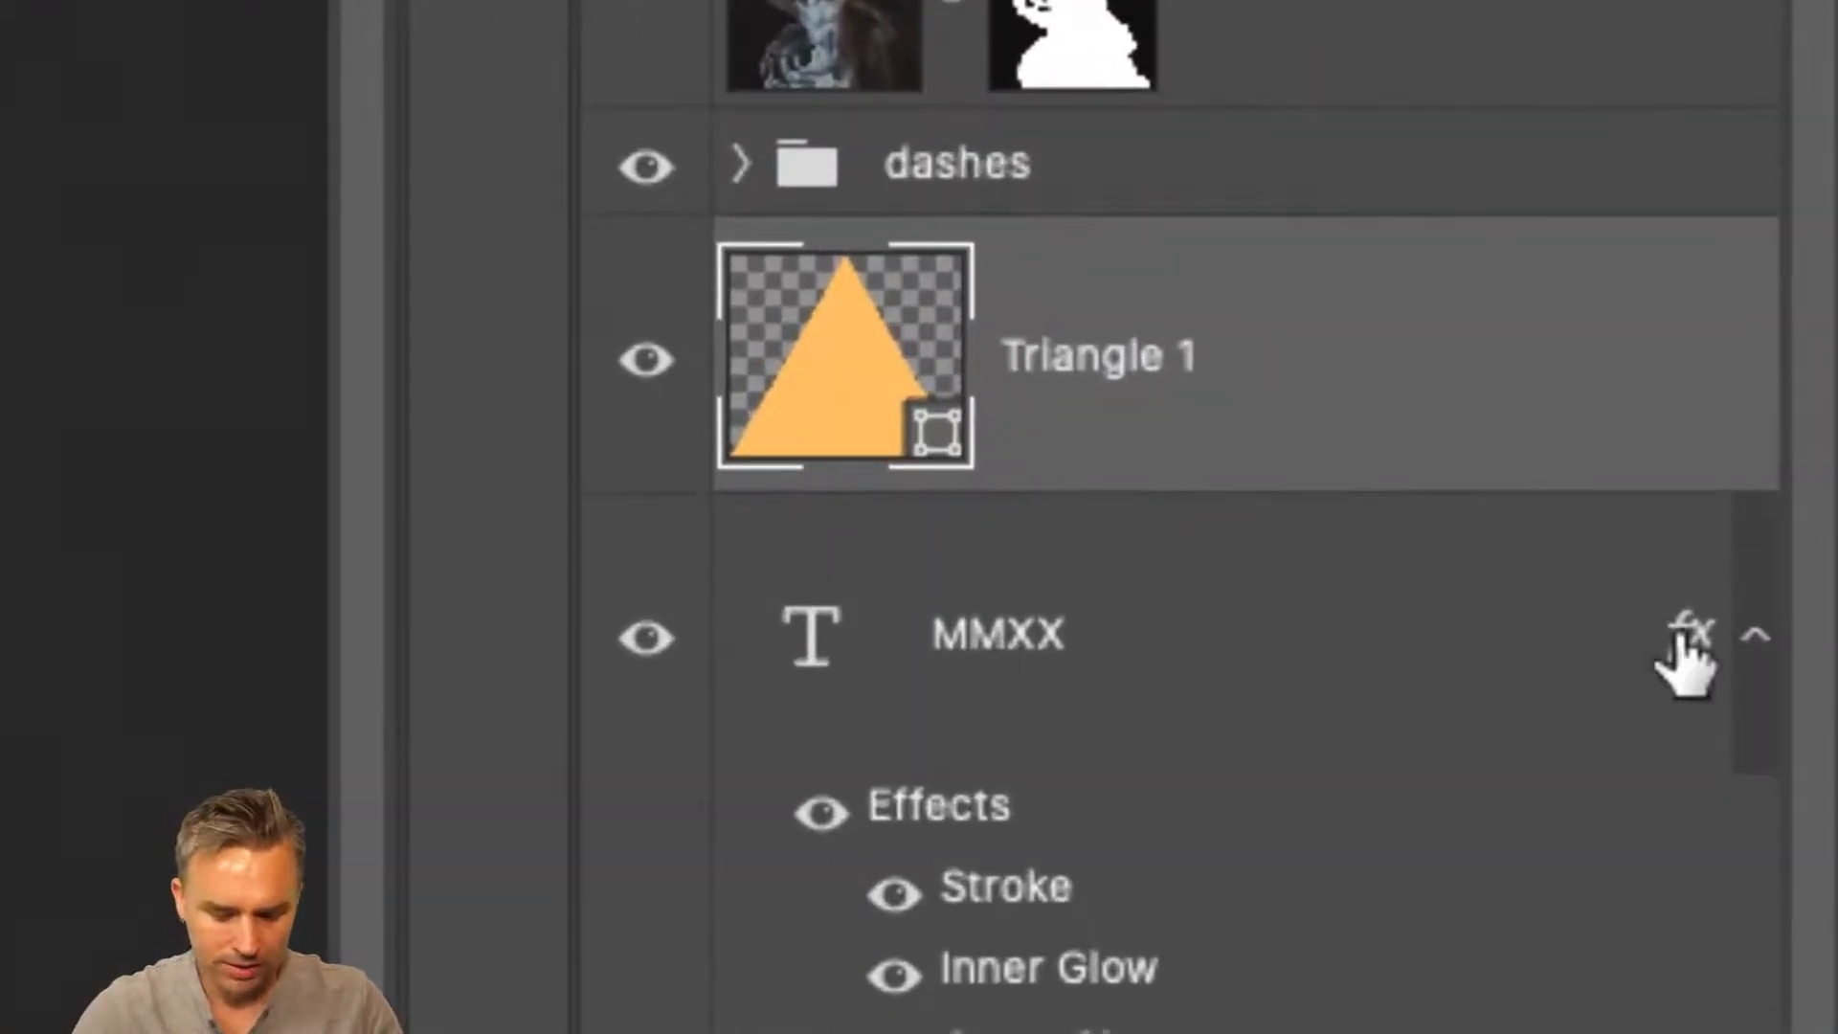
pyautogui.moveTo(1685, 660); pyautogui.dragTo(1585, 383)
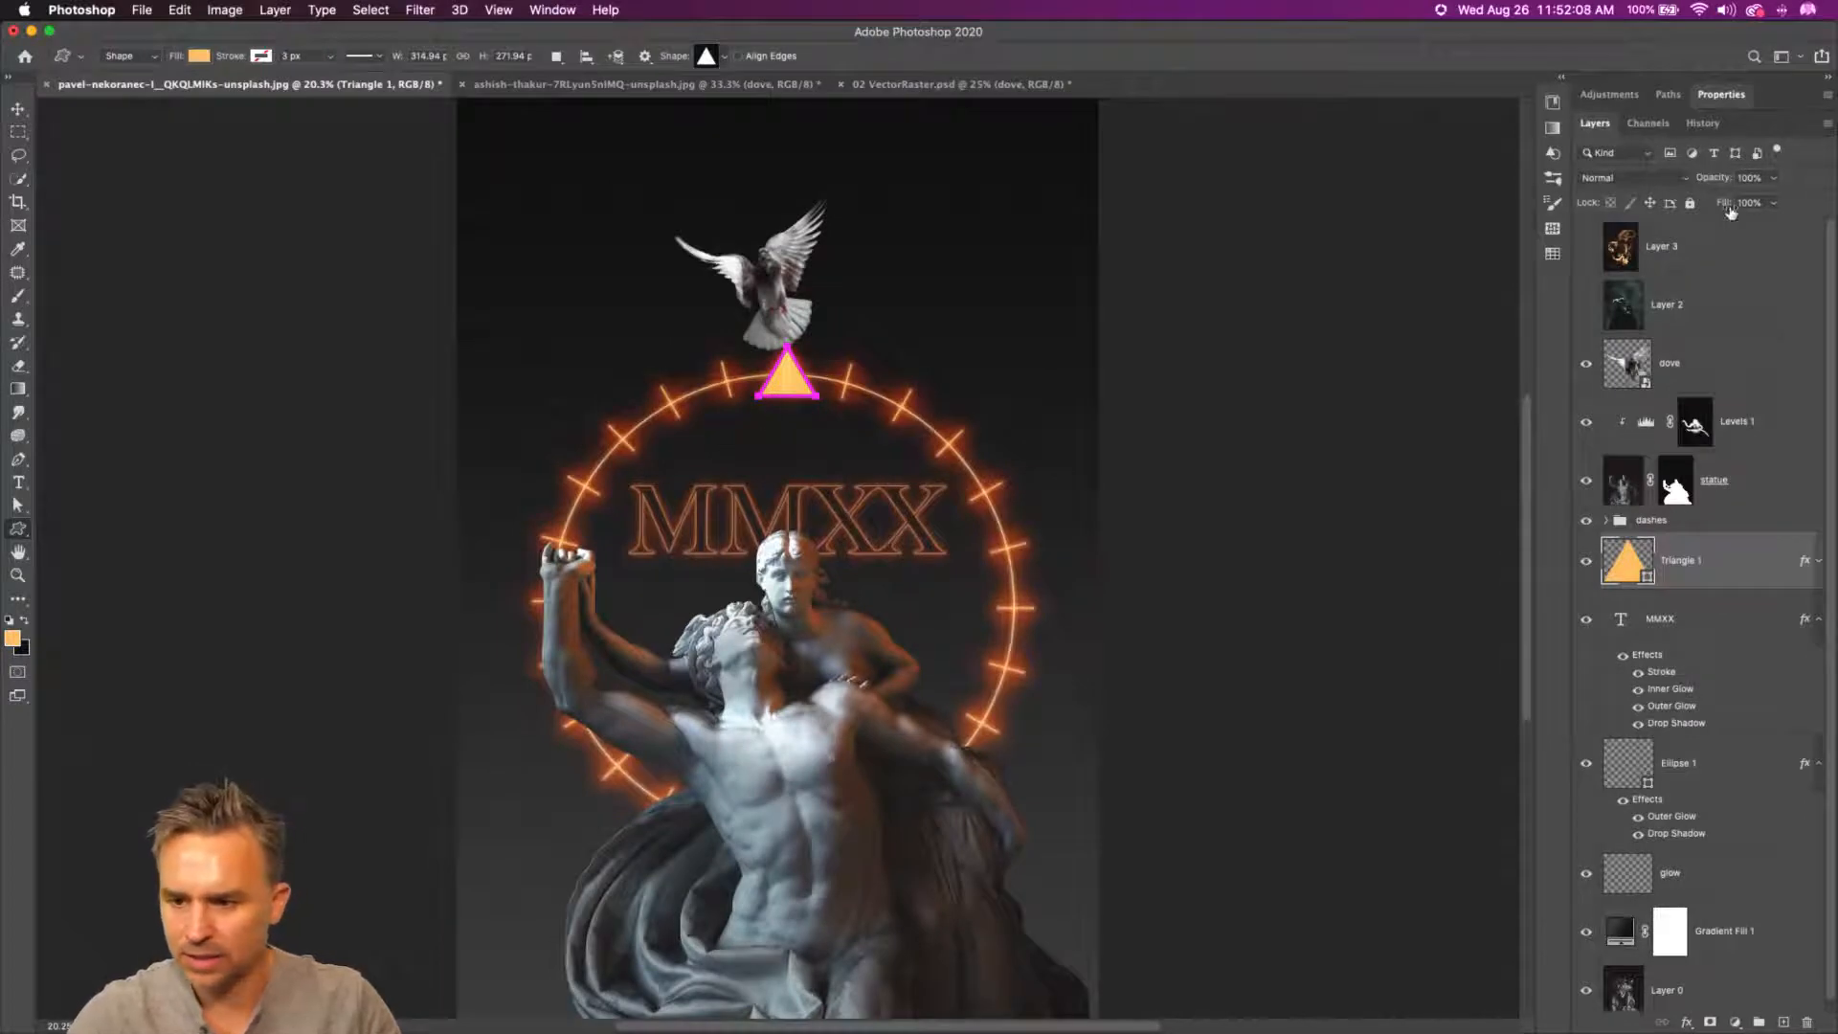
pyautogui.moveTo(1731, 213); pyautogui.dragTo(1235, 215)
pyautogui.click(19, 108)
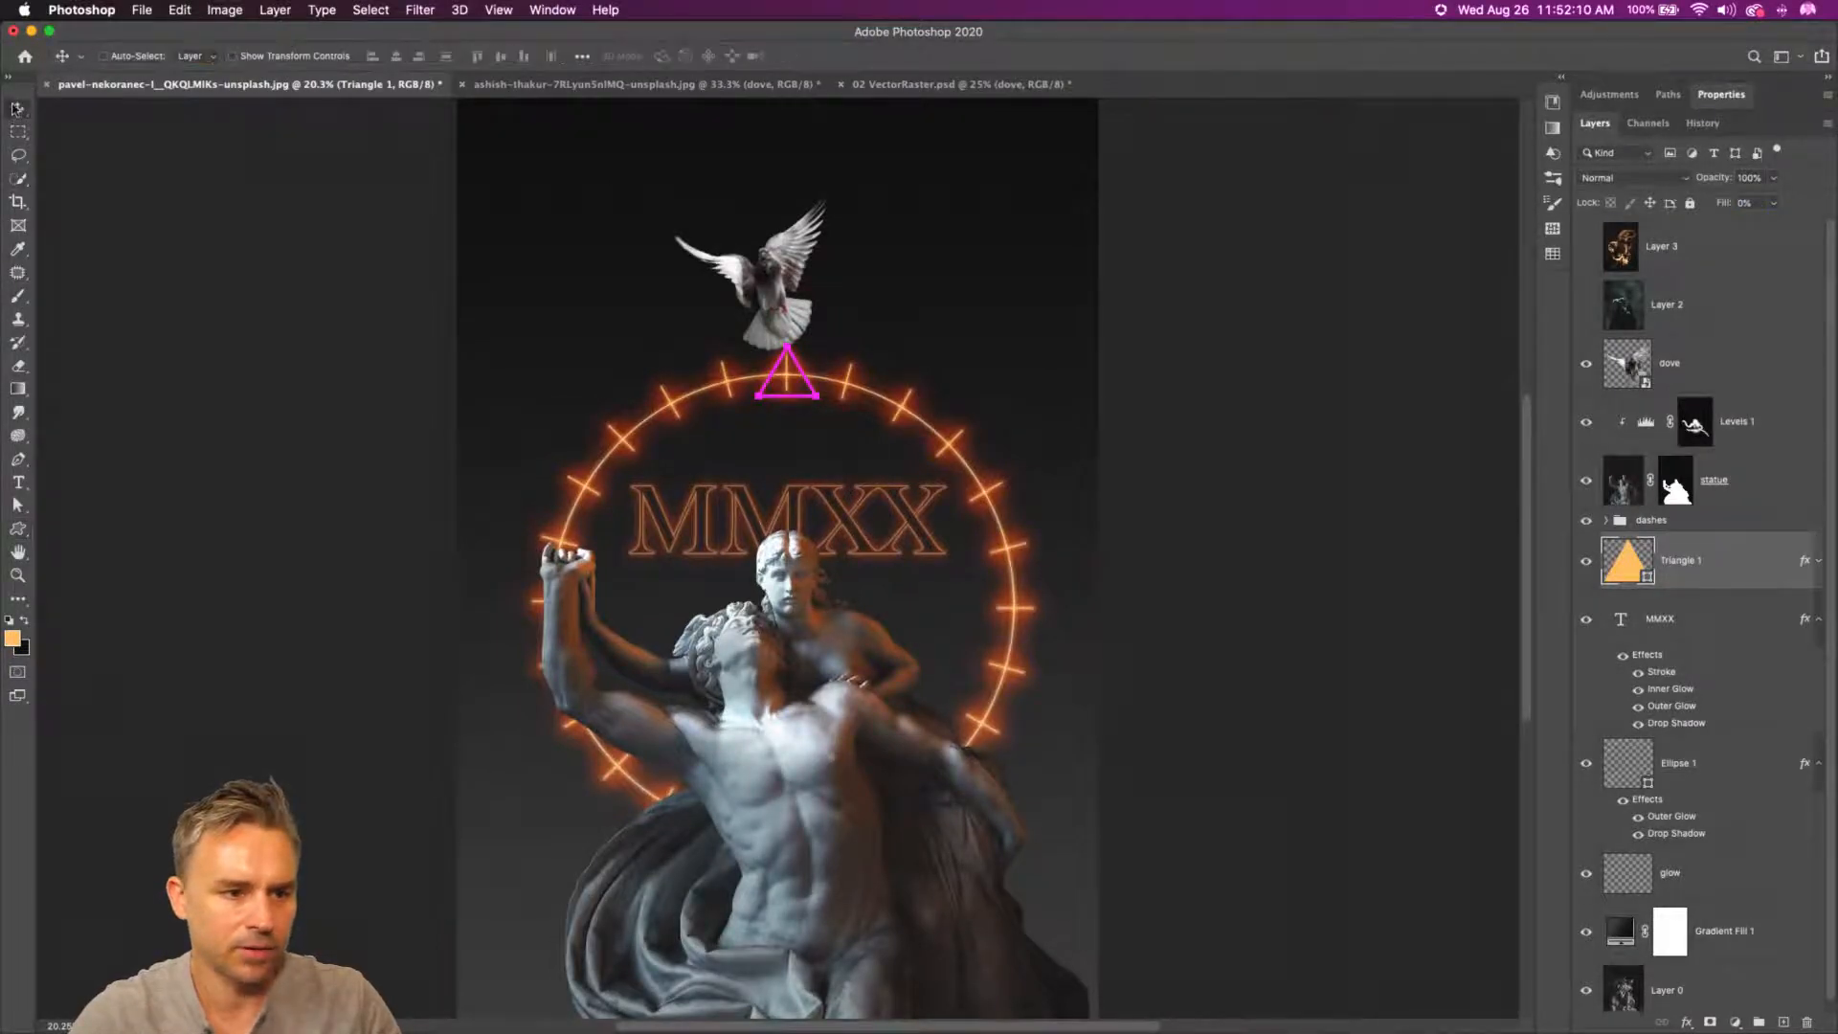
pyautogui.moveTo(745, 433)
pyautogui.mouseDown()
pyautogui.moveTo(579, 464)
pyautogui.moveTo(588, 434)
pyautogui.moveTo(710, 422)
pyautogui.mouseUp()
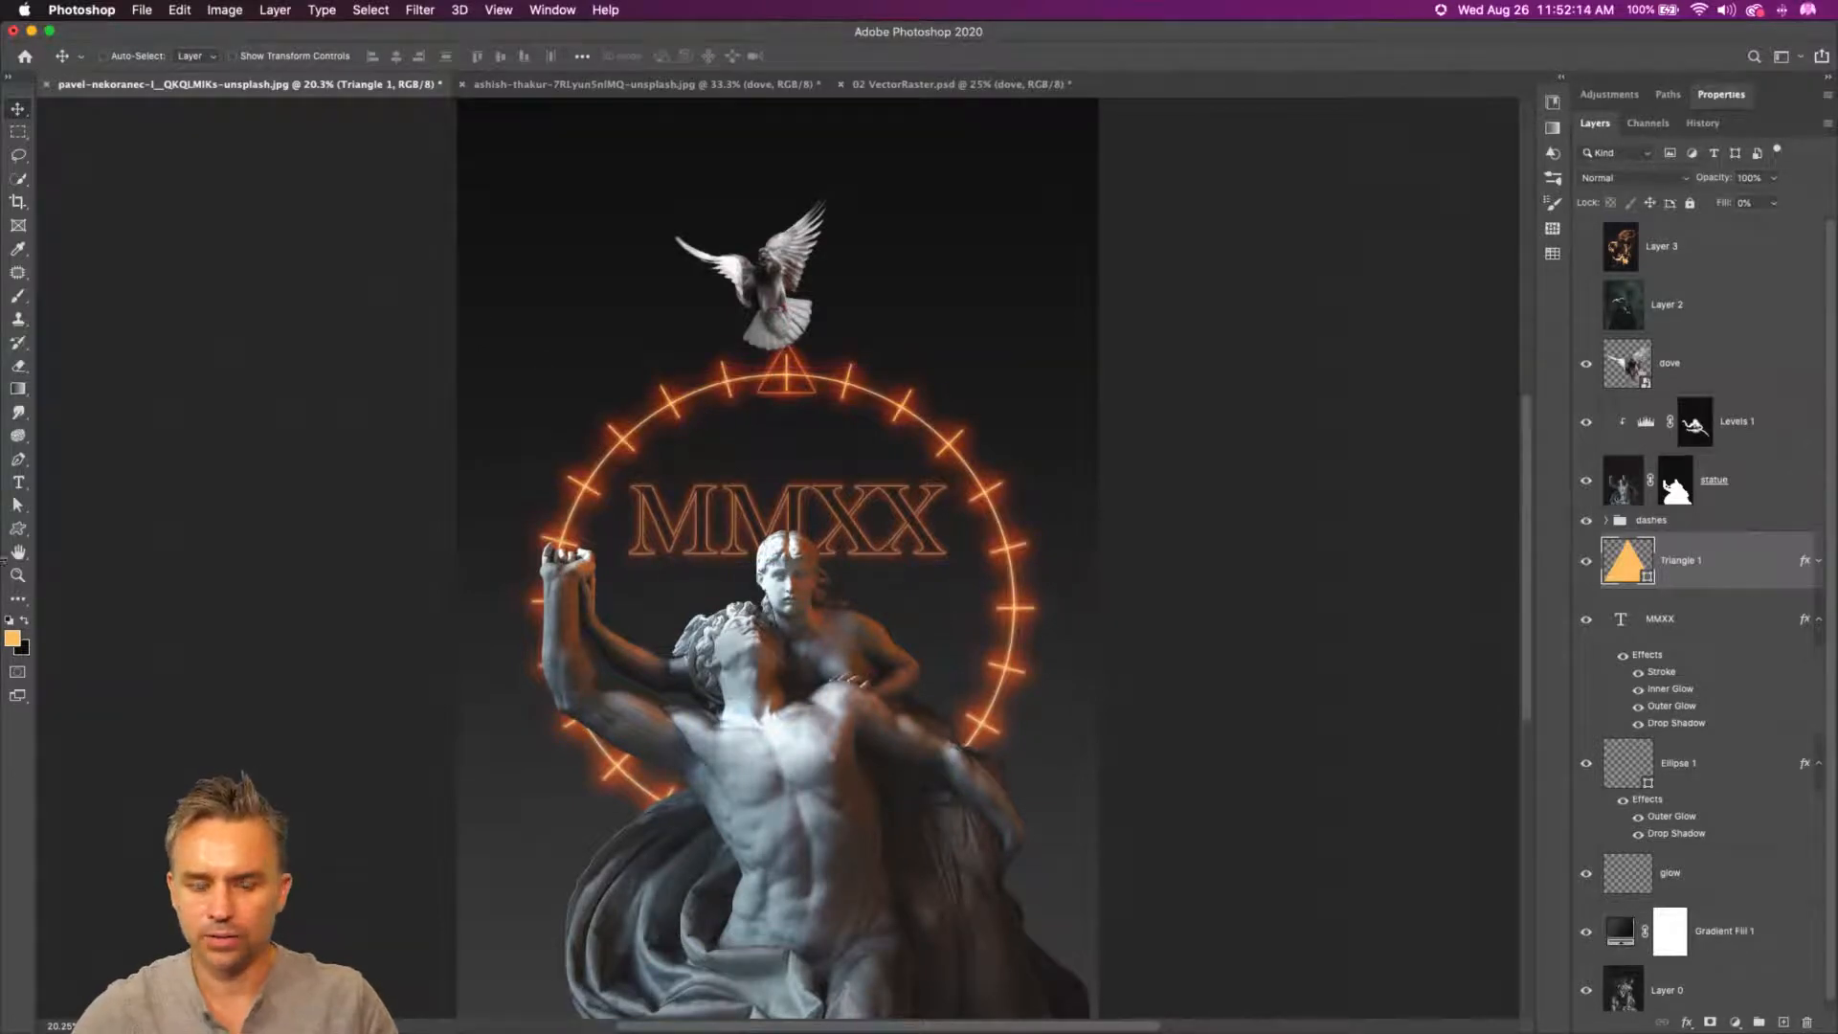
# - Draw a round checker custom shape about 420 px wide on its own new layer over the neon circle's right edge
pyautogui.click(18, 528)
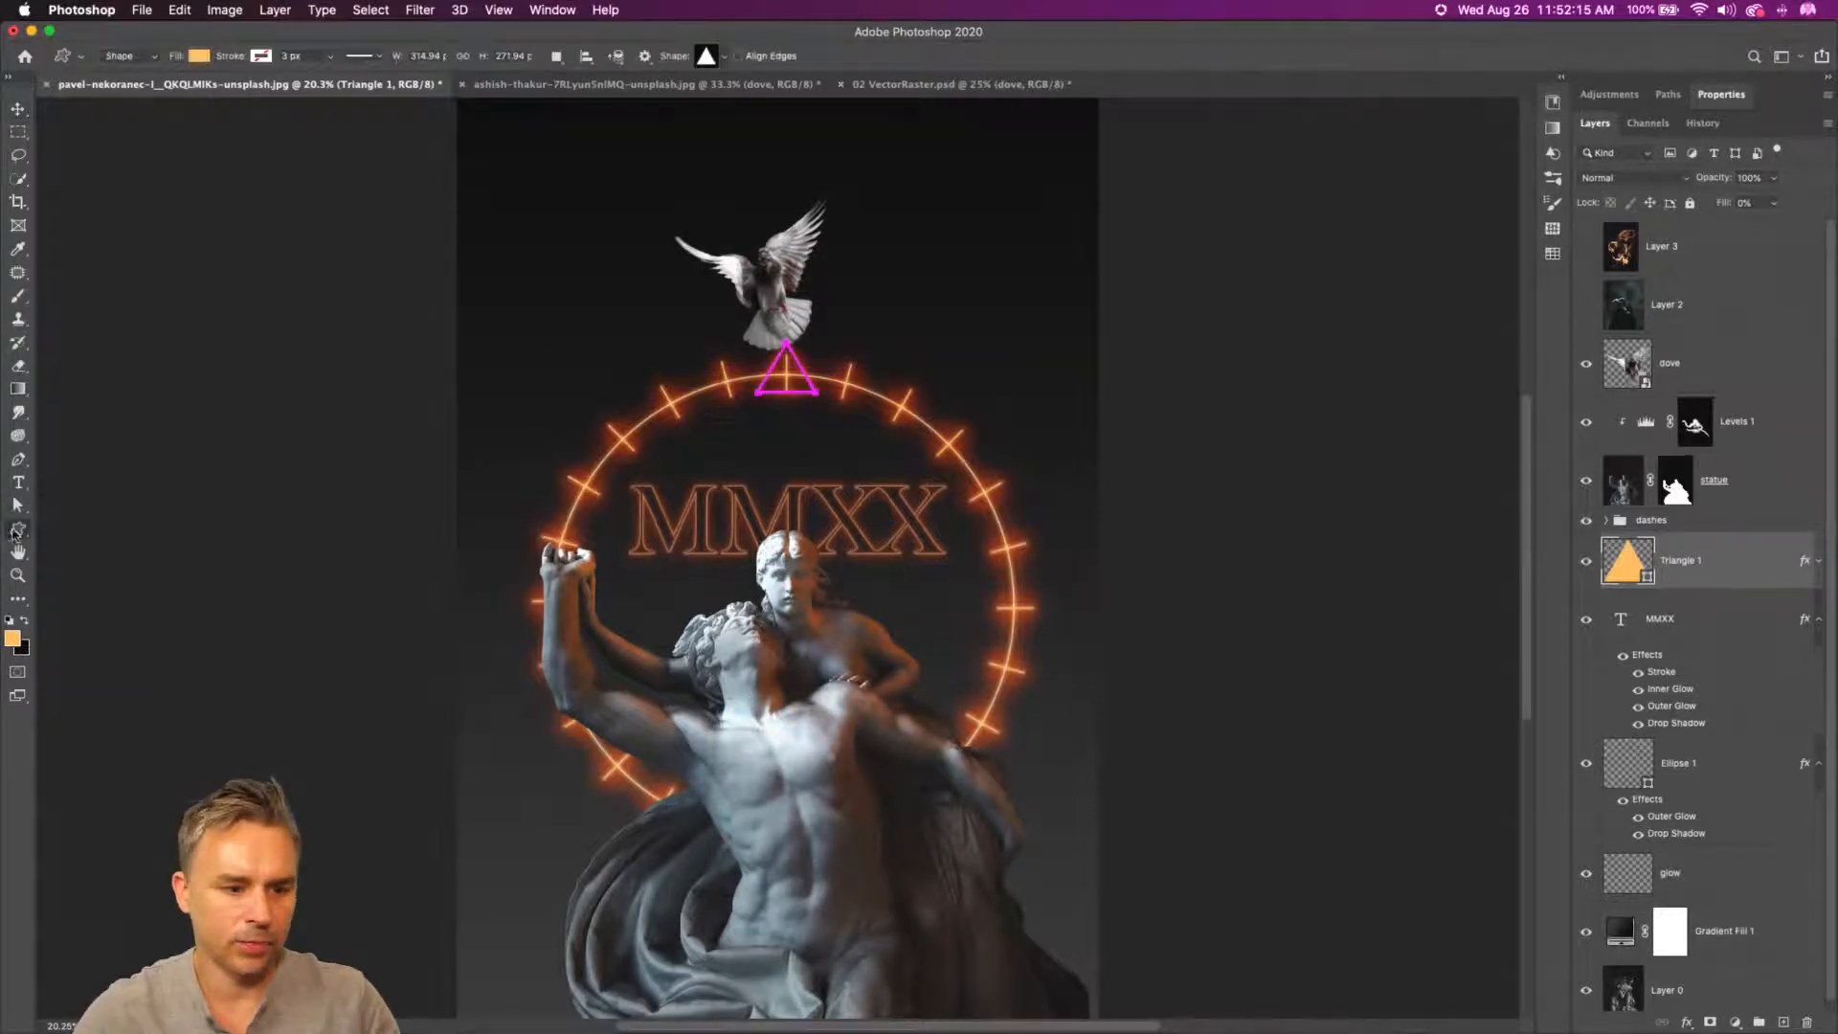
pyautogui.click(721, 59)
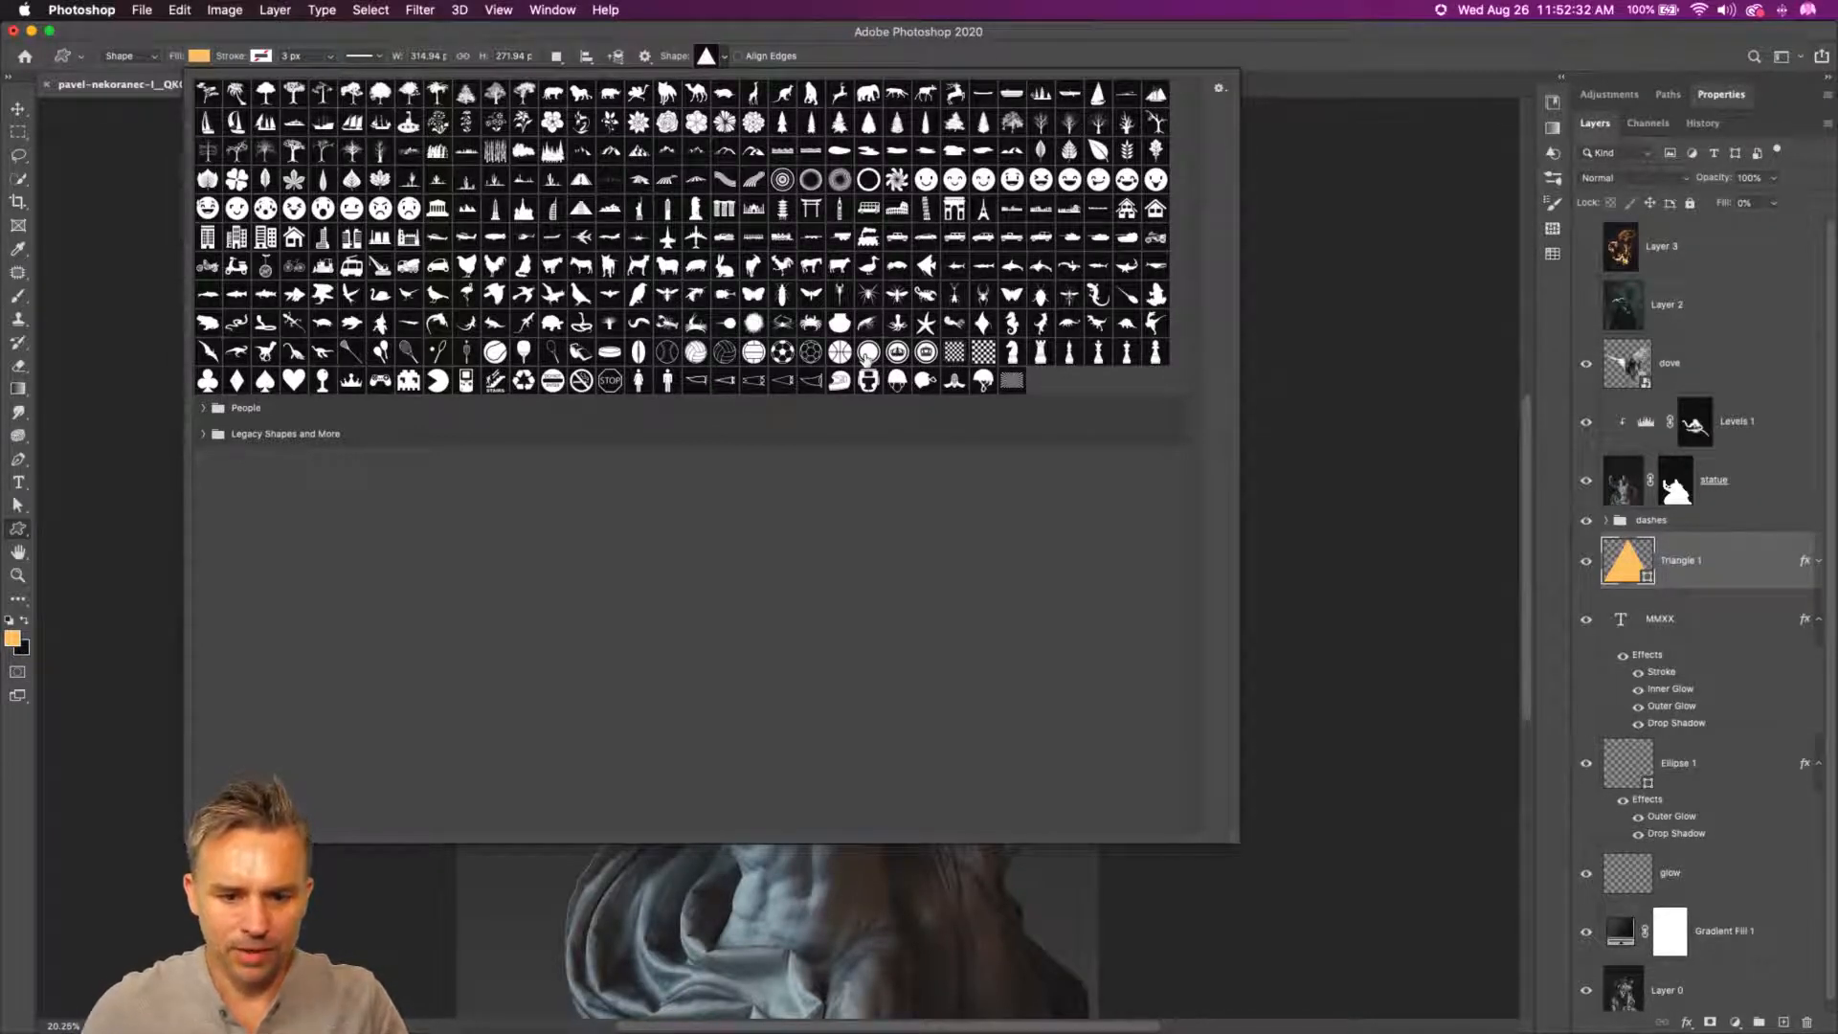
pyautogui.doubleClick(868, 353)
pyautogui.moveTo(966, 566); pyautogui.dragTo(1046, 647)
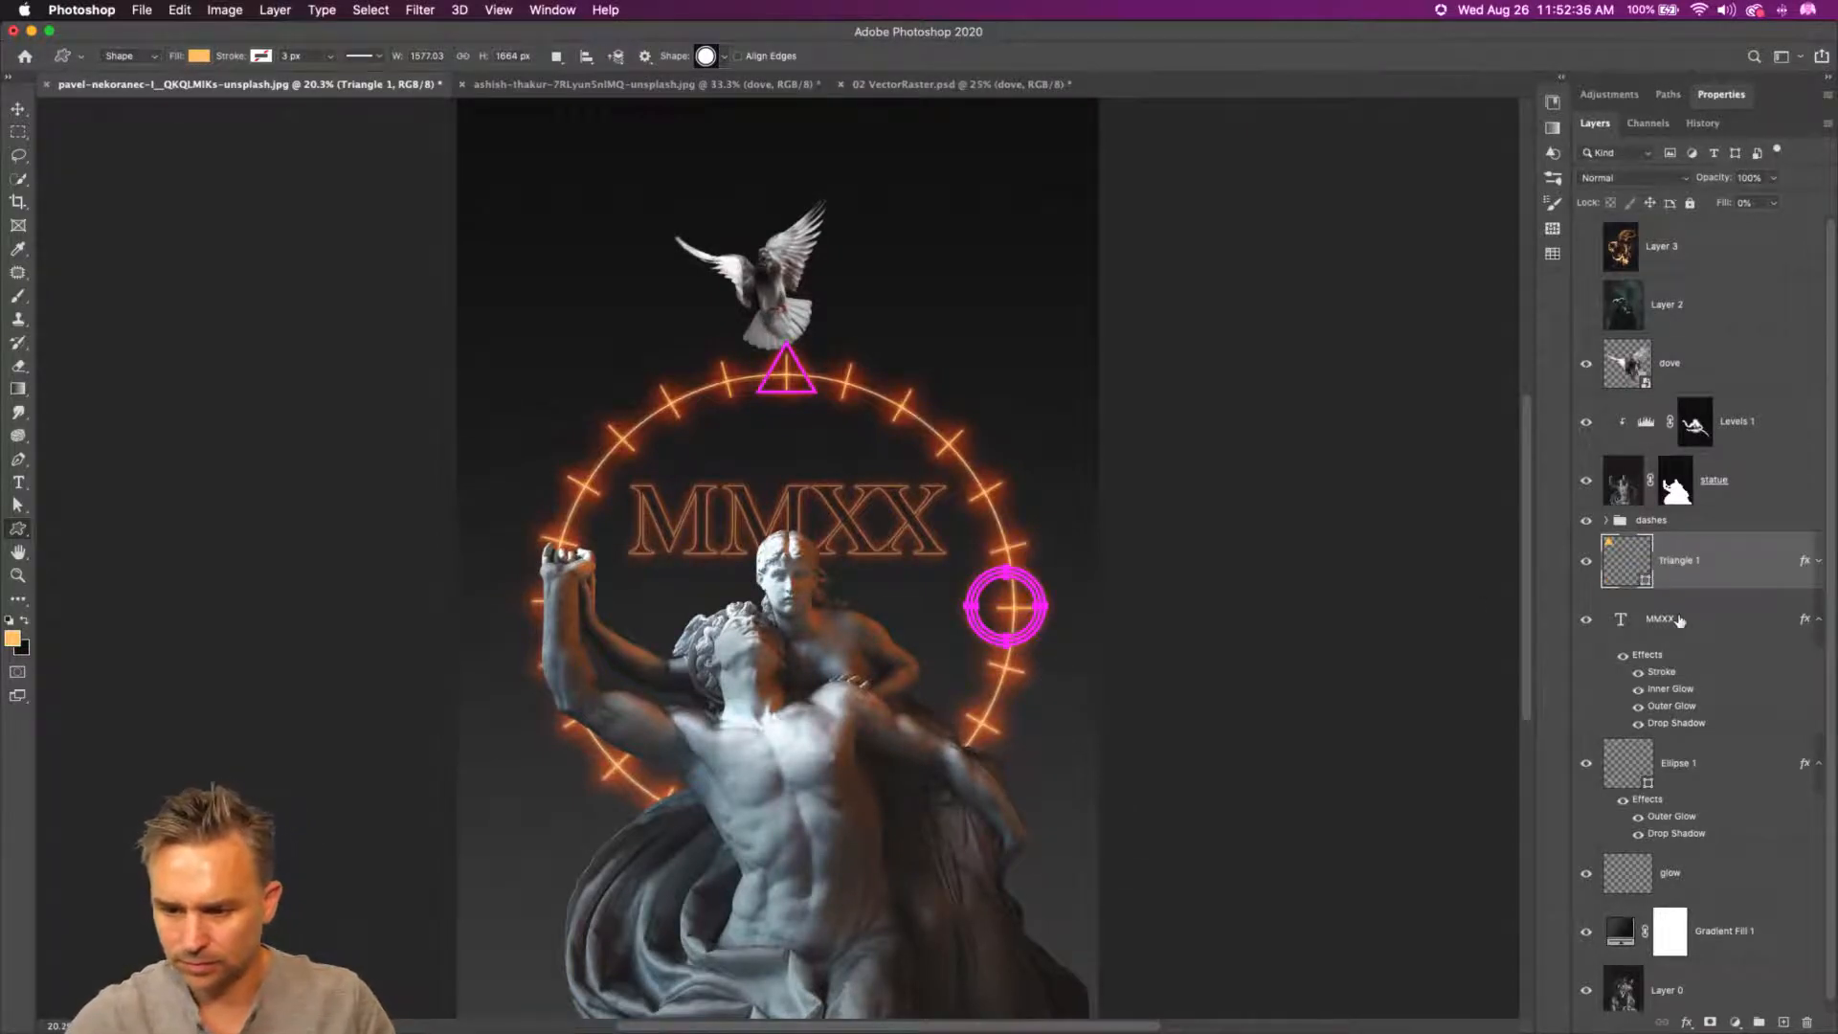
pyautogui.press('super+z')
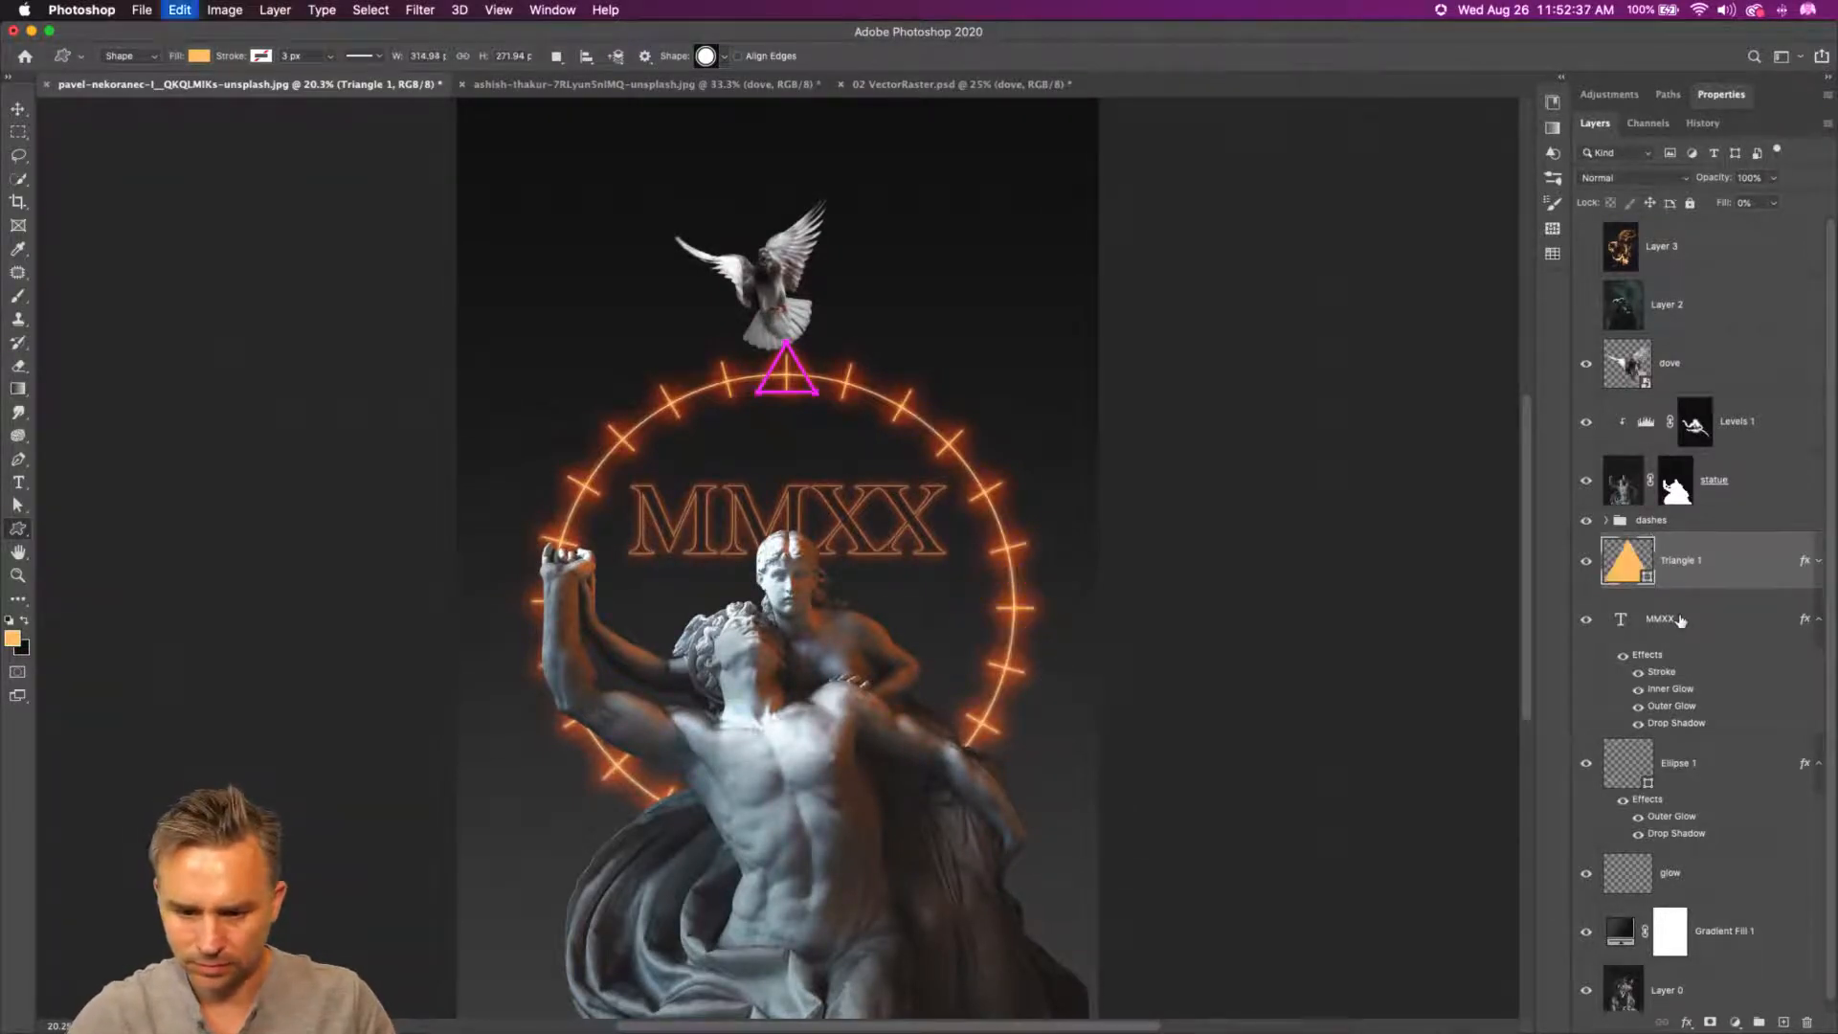
pyautogui.click(1782, 1023)
pyautogui.moveTo(972, 545); pyautogui.dragTo(1053, 627)
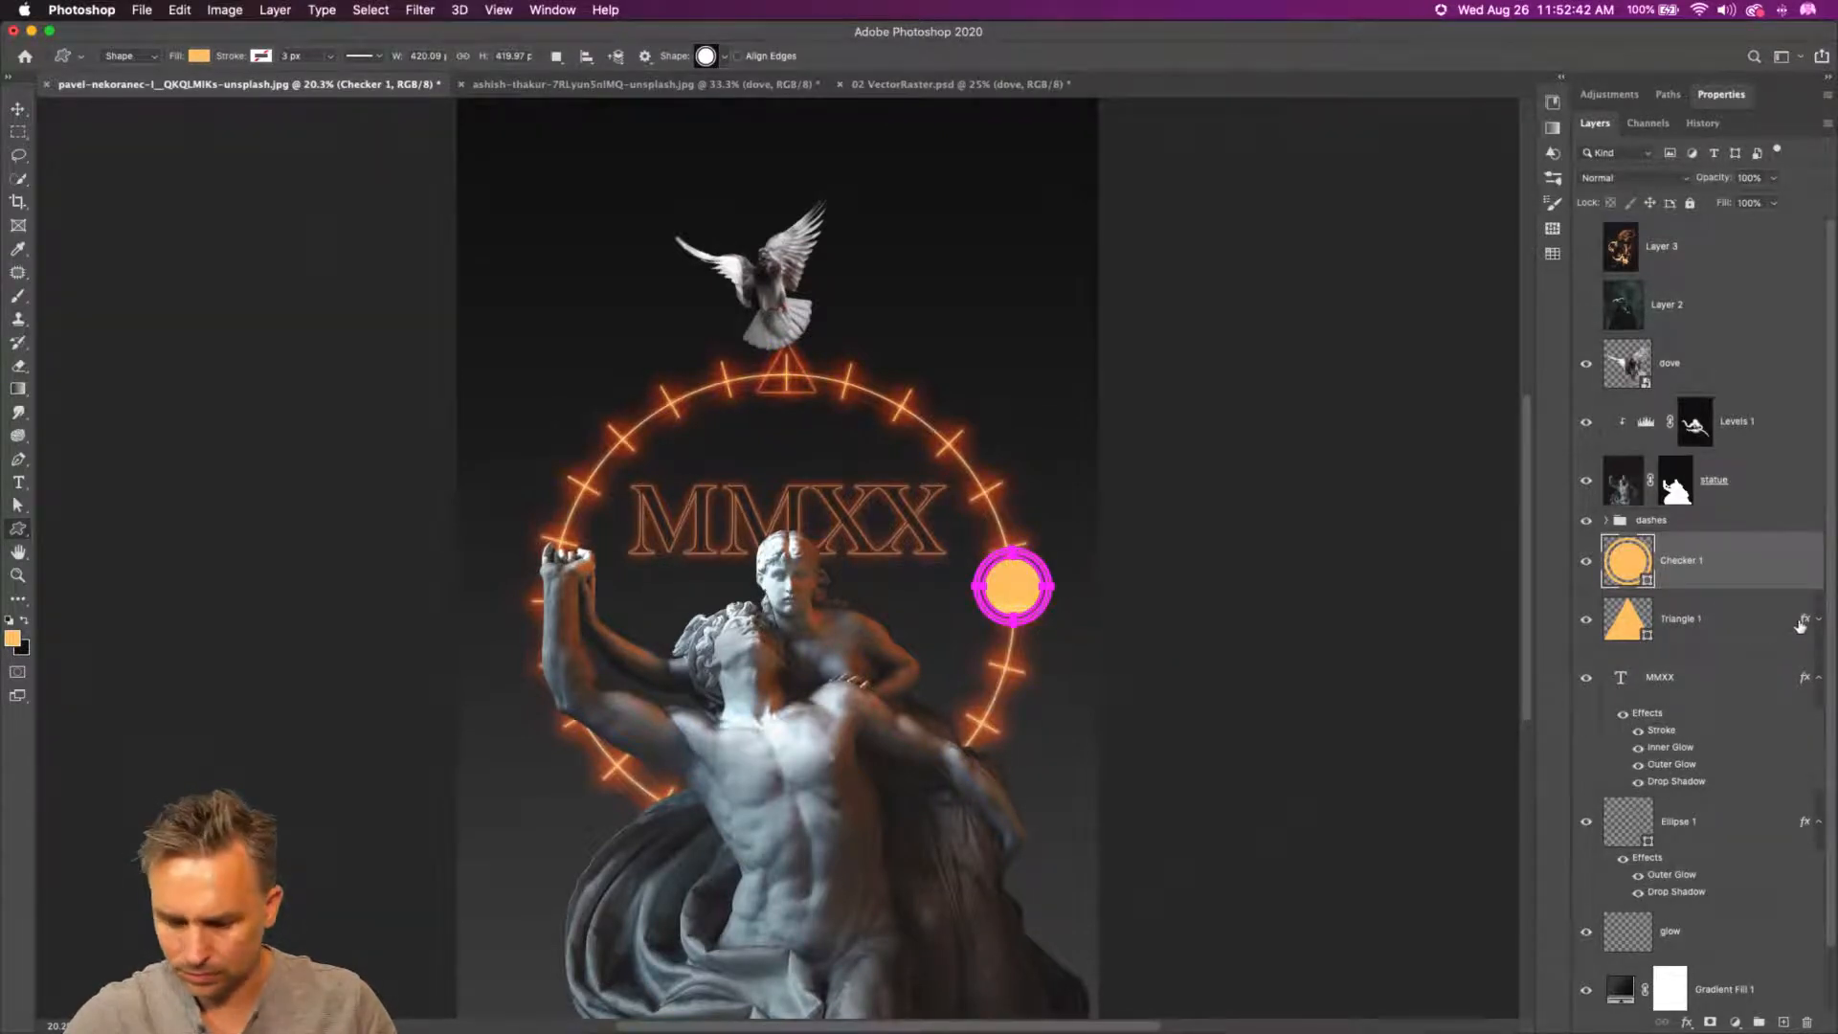
# - Copy the triangle layer's effects onto the round checker shape's layer and set its Fill to 0%
pyautogui.moveTo(1806, 619); pyautogui.dragTo(1804, 560)
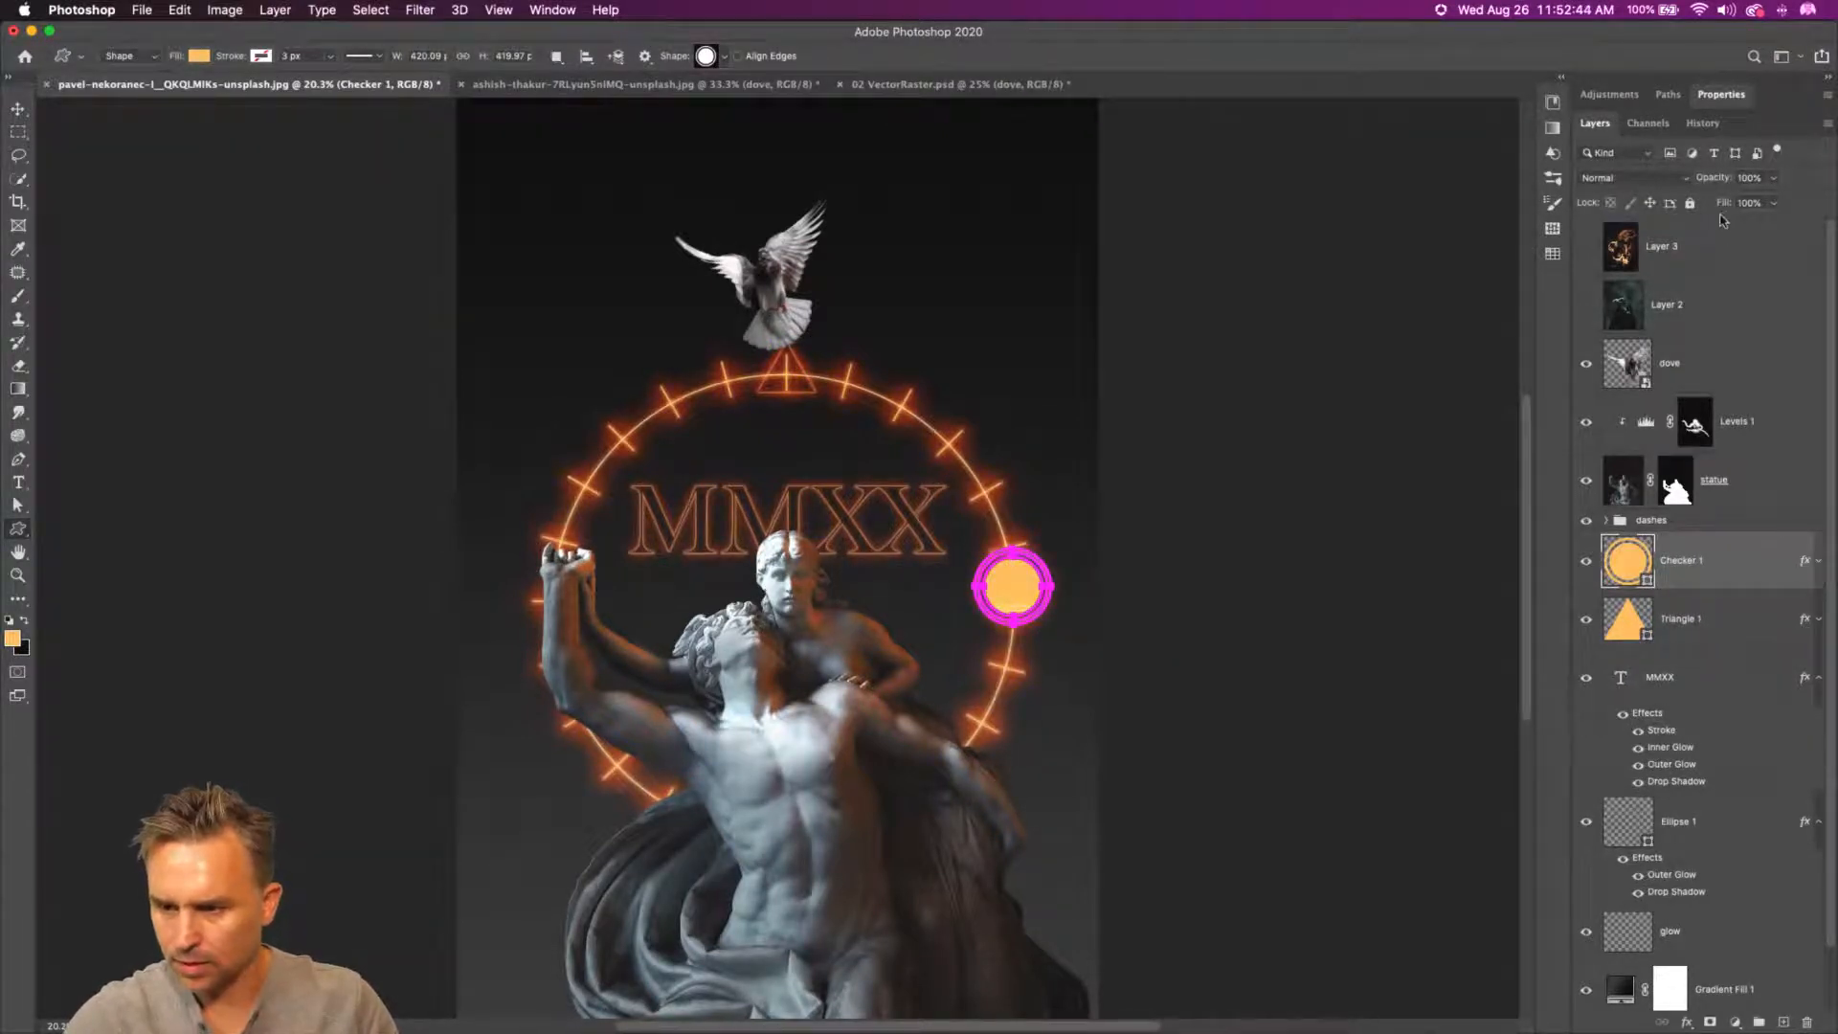
pyautogui.moveTo(1721, 204); pyautogui.dragTo(469, 218)
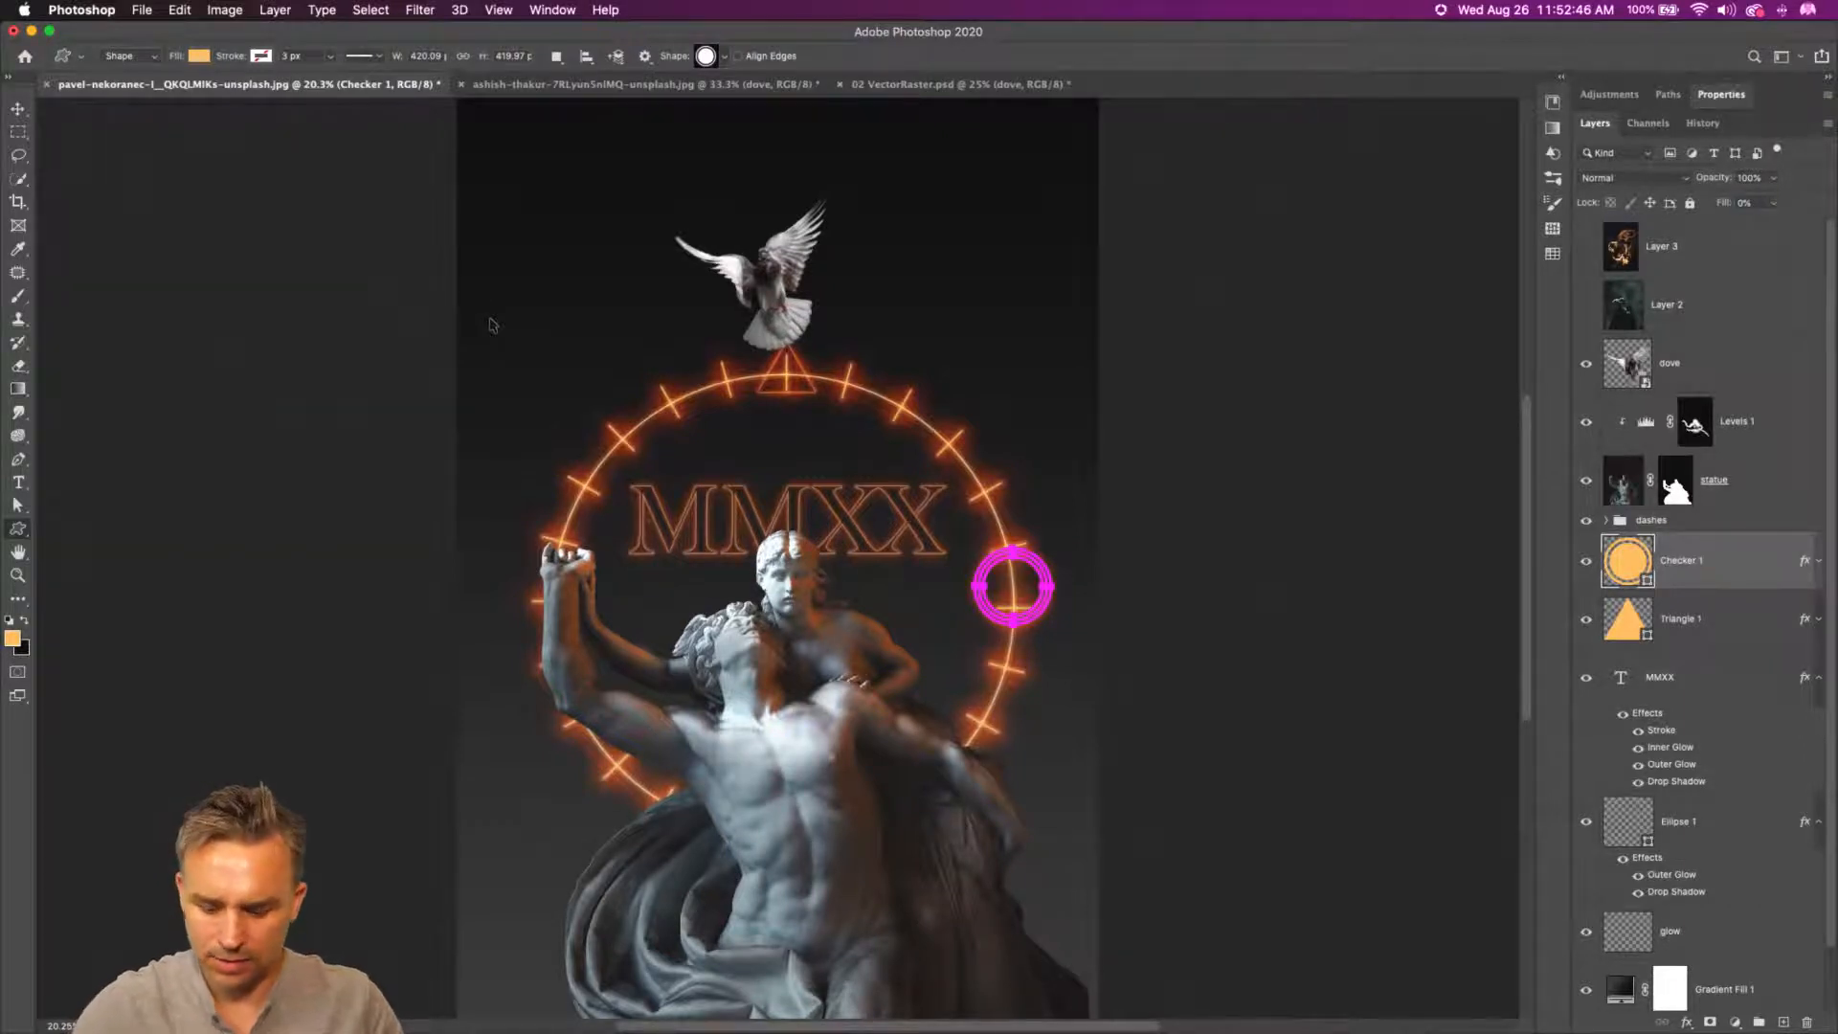
pyautogui.click(17, 109)
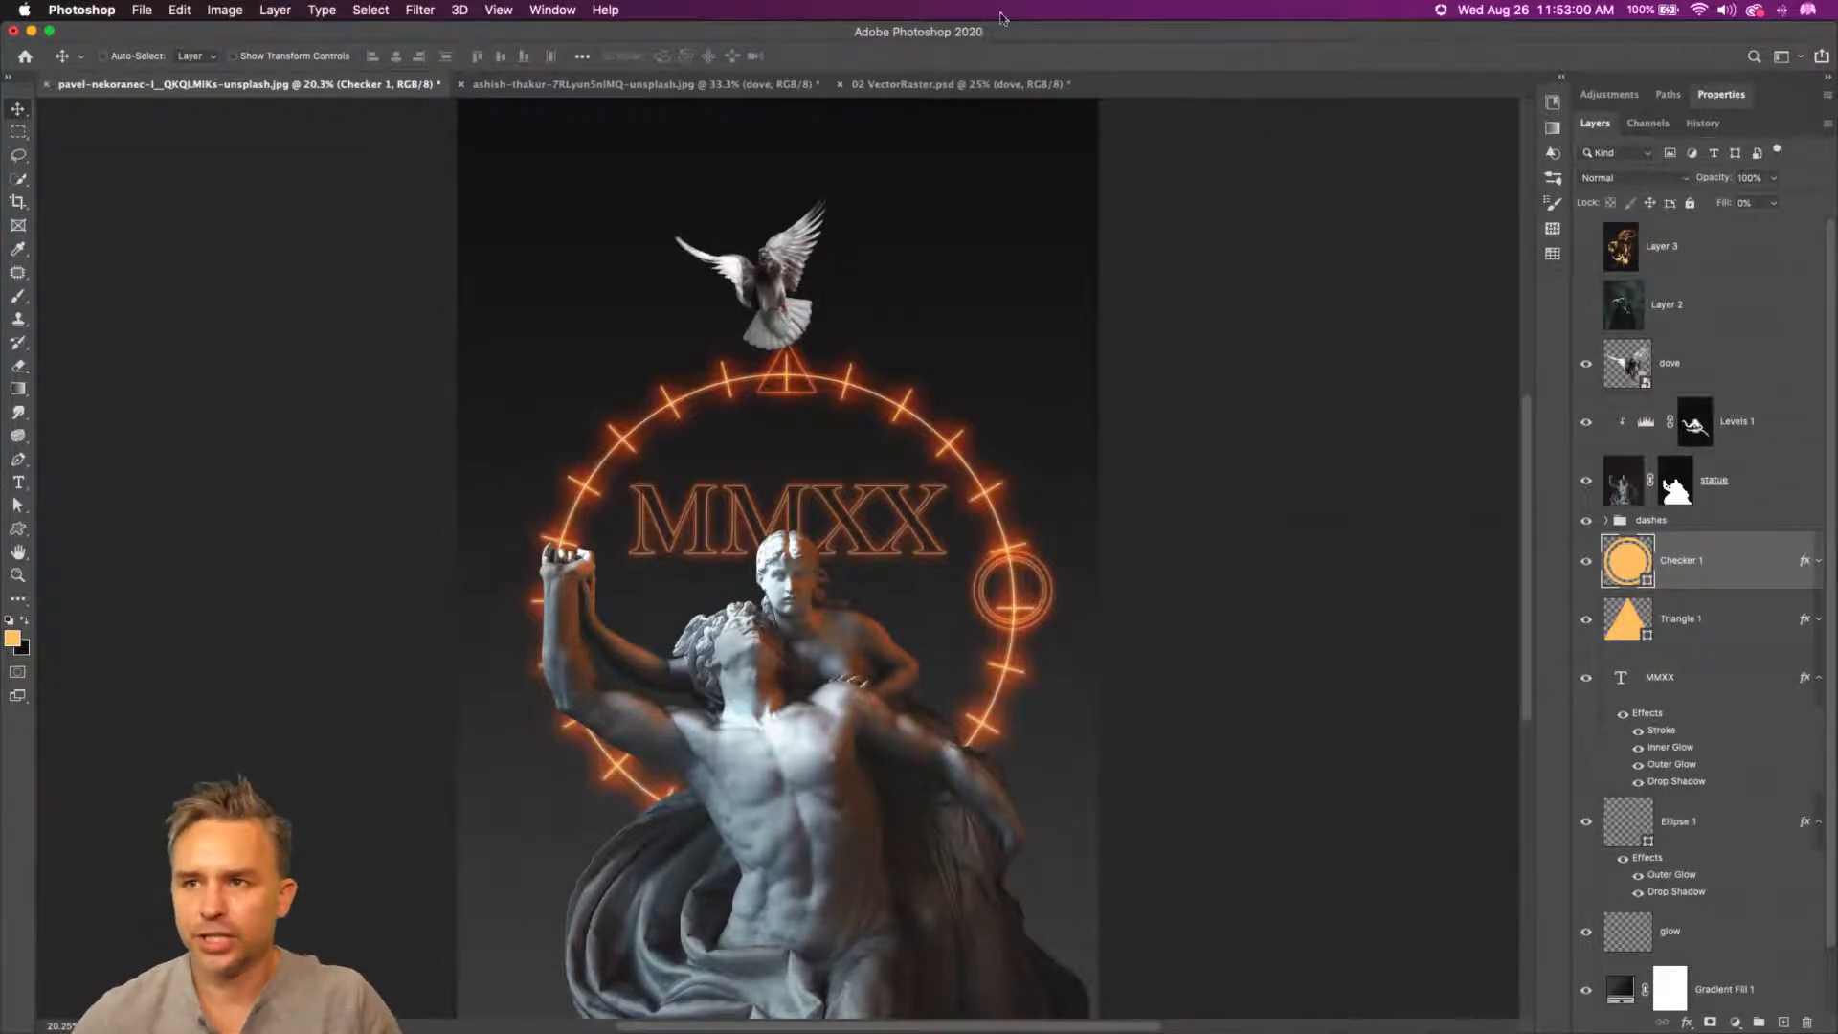
pyautogui.press('super+equal')
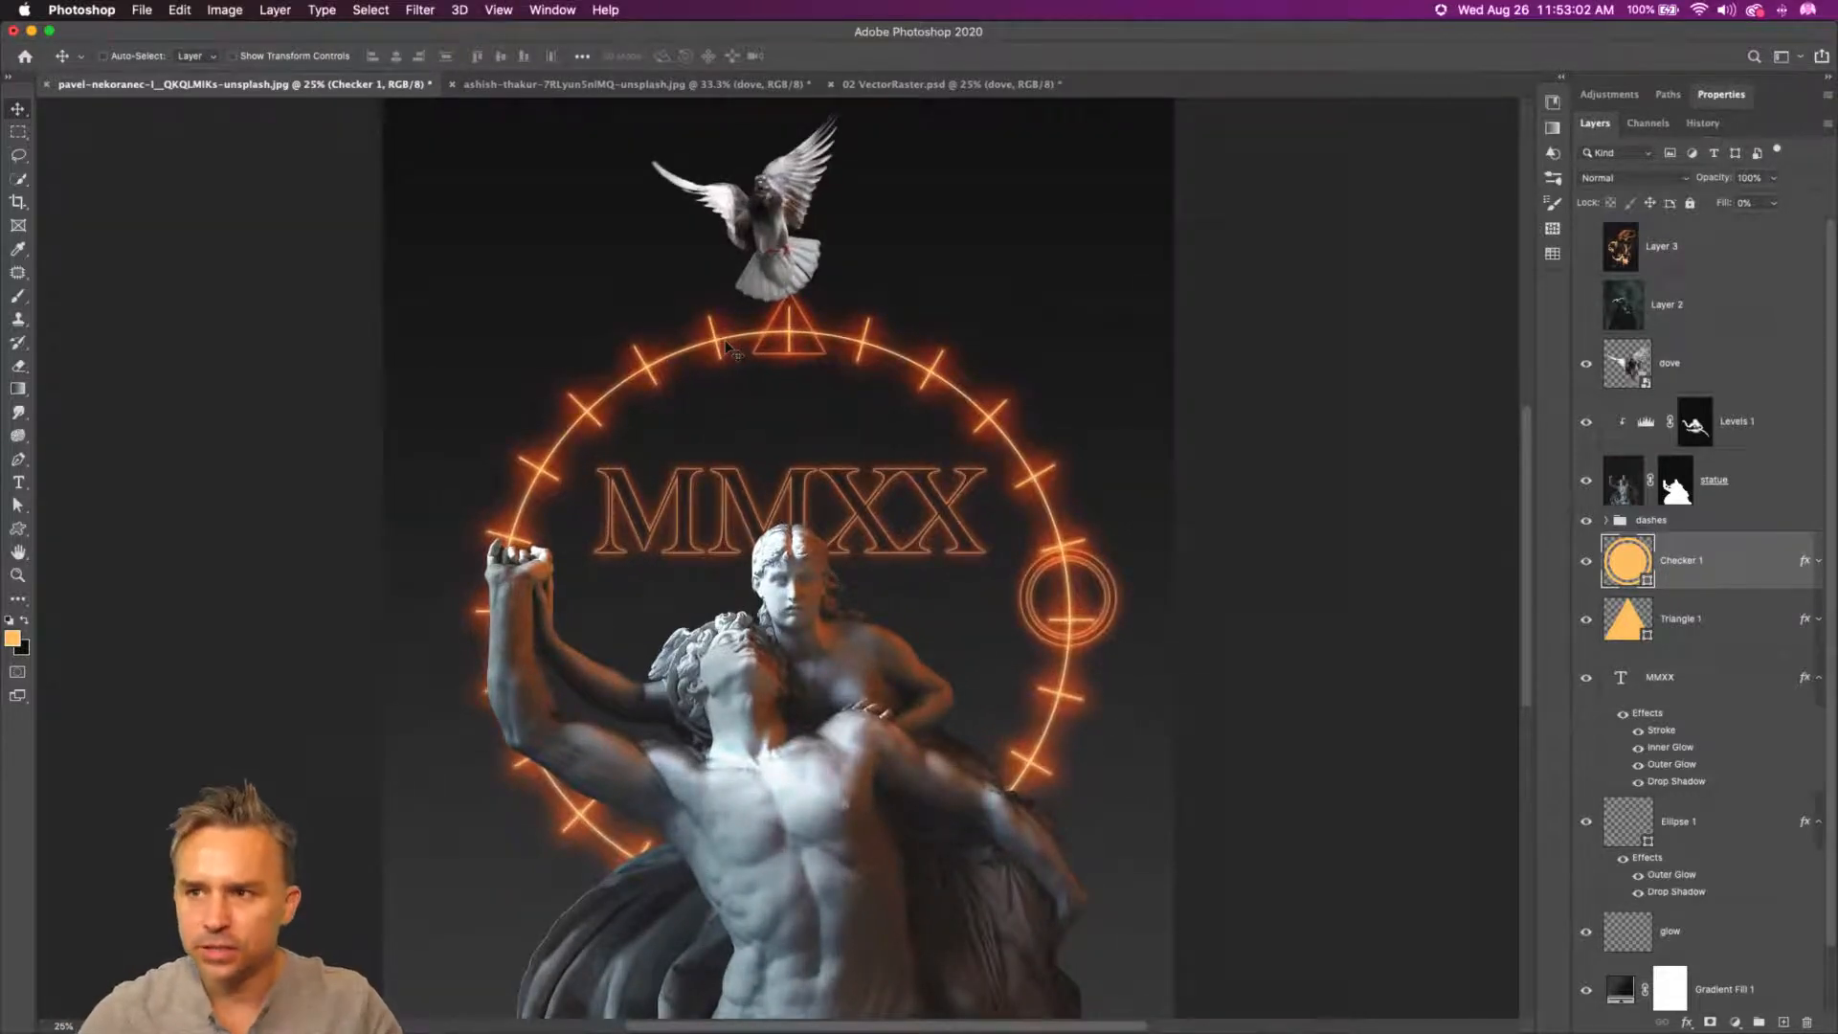
# - Collapse the effects lists, group the checker, triangle, MMXX, ellipse and glow layers, and name the group "symbolism"
pyautogui.press('super+equal')
pyautogui.scroll(2, 1474, 622)
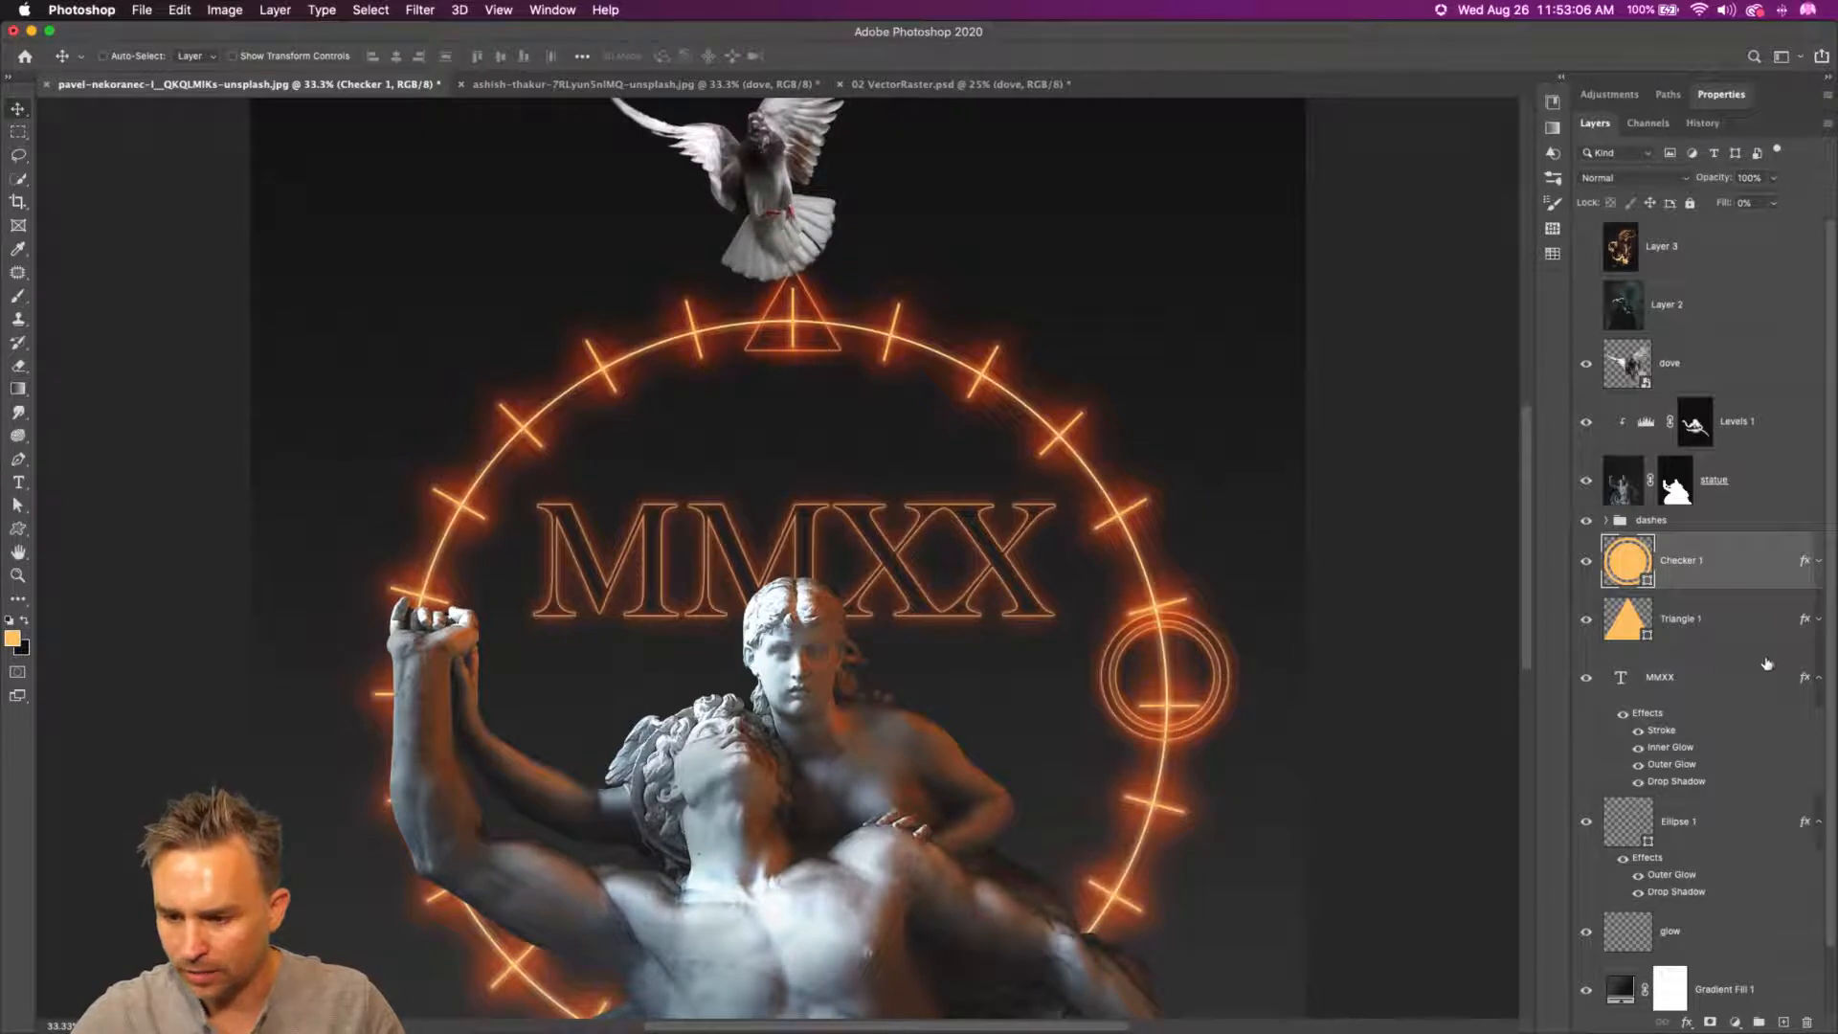
pyautogui.click(1816, 679)
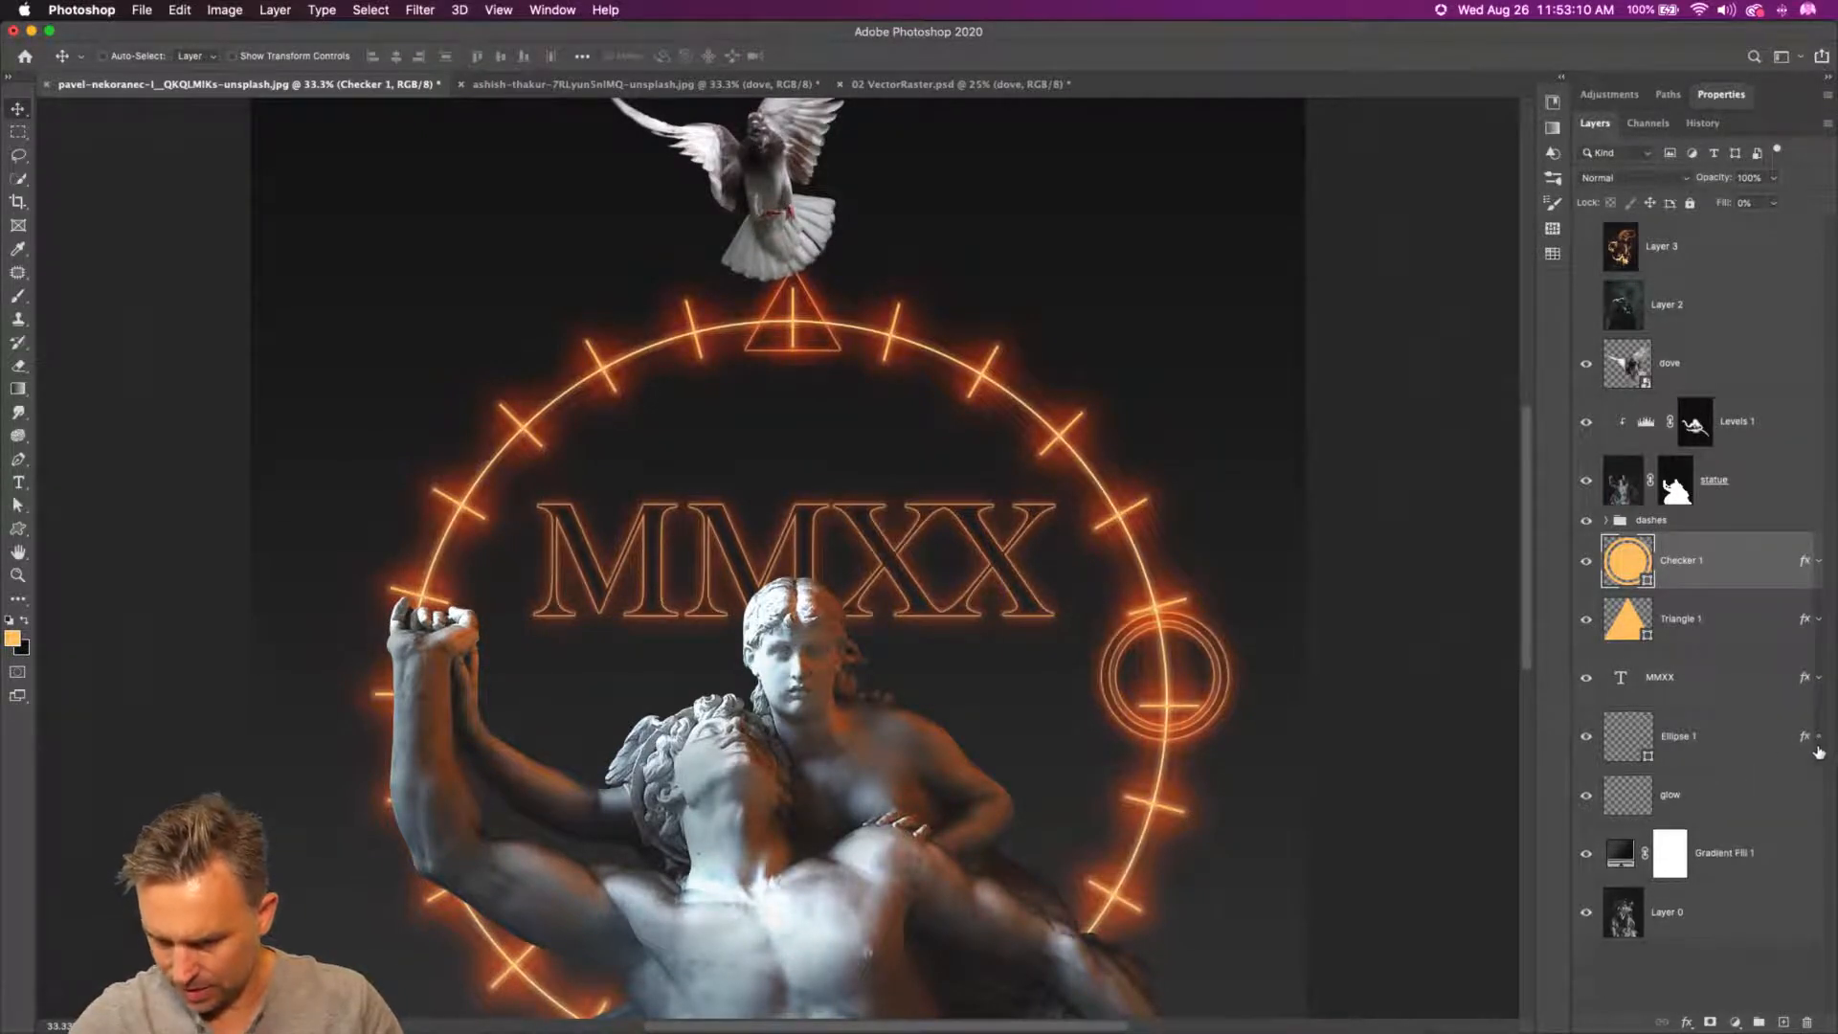
pyautogui.click(1818, 739)
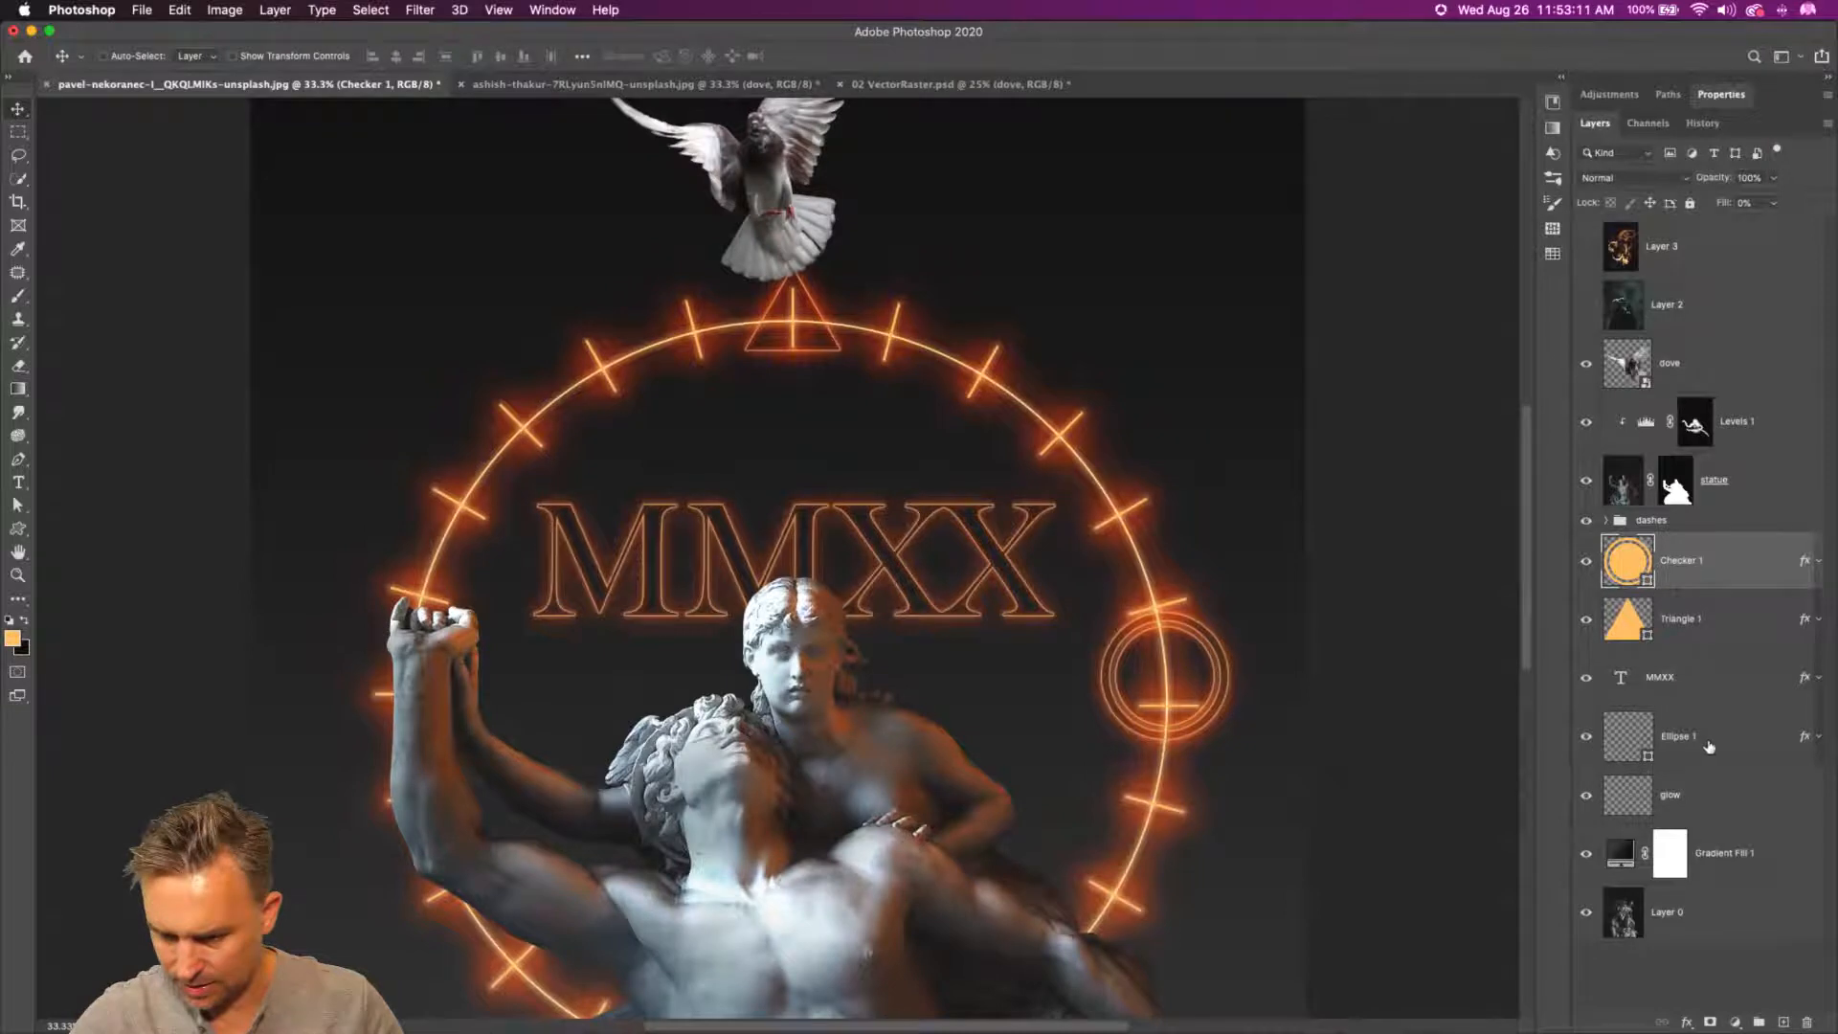
pyautogui.keyDown('shift'); pyautogui.click(1688, 802); pyautogui.keyUp('shift')
pyautogui.press('super+g')
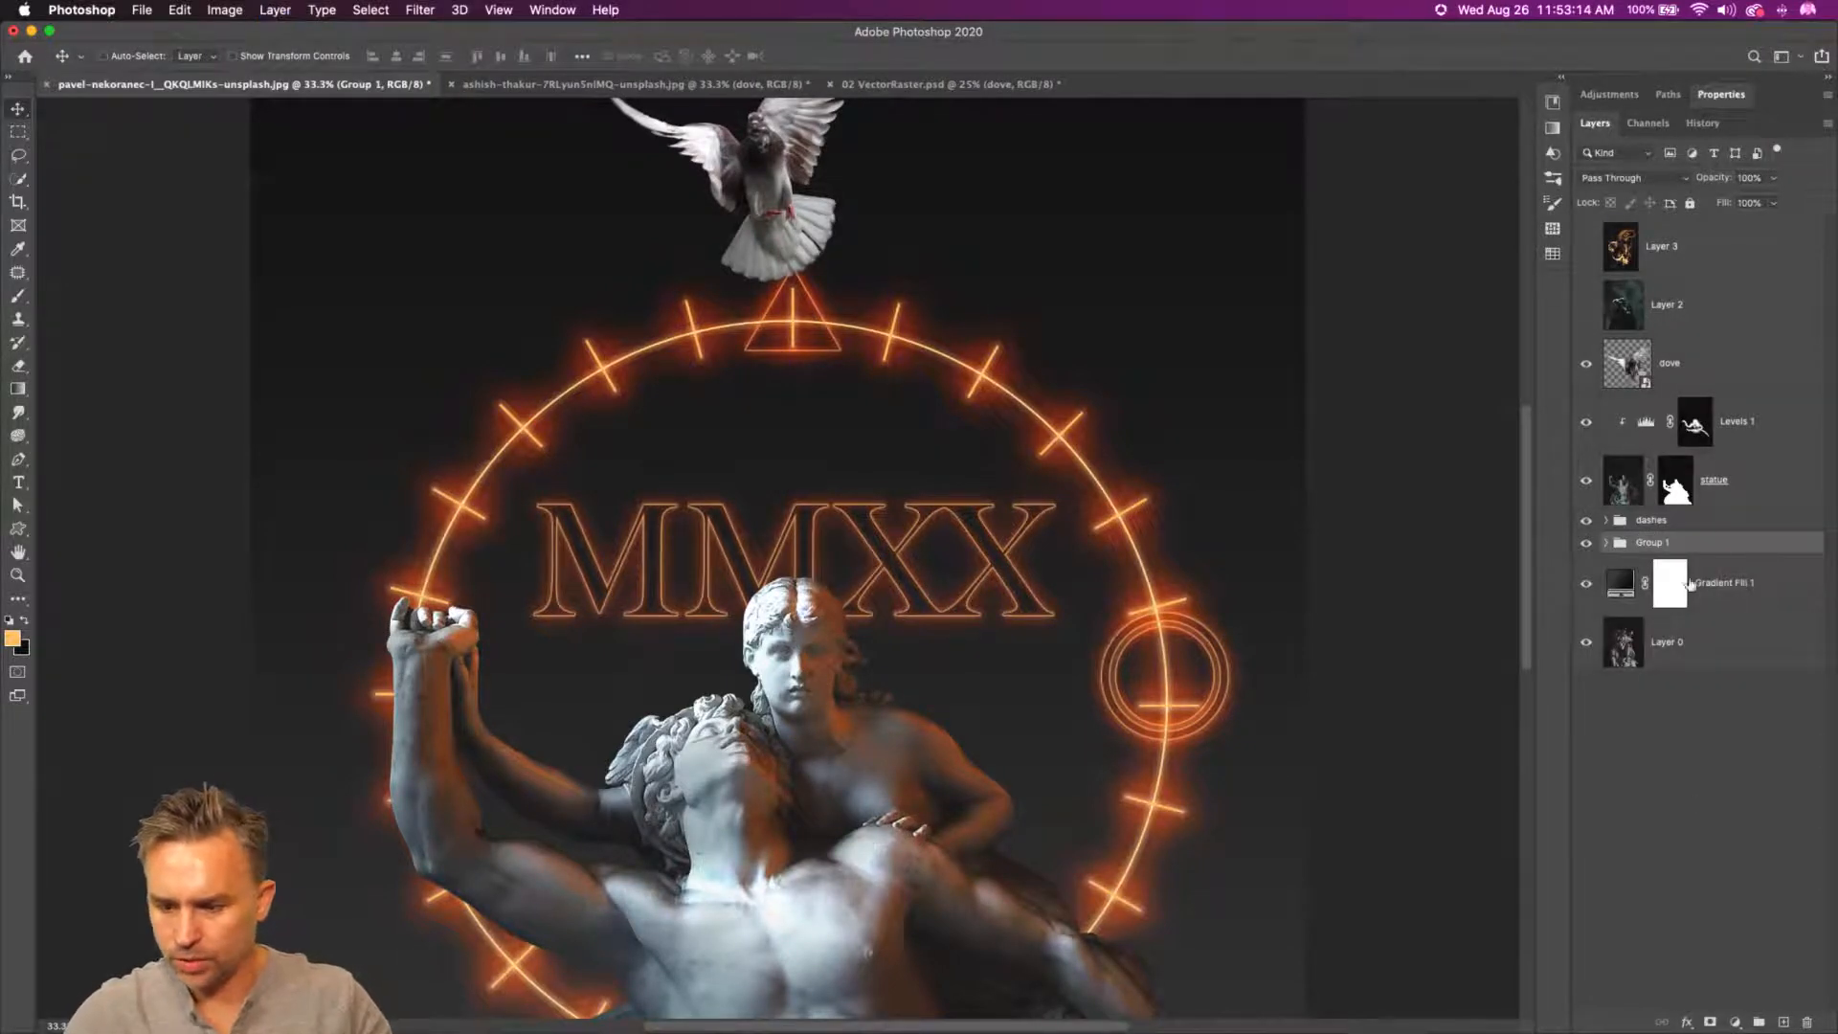
pyautogui.write('sy')
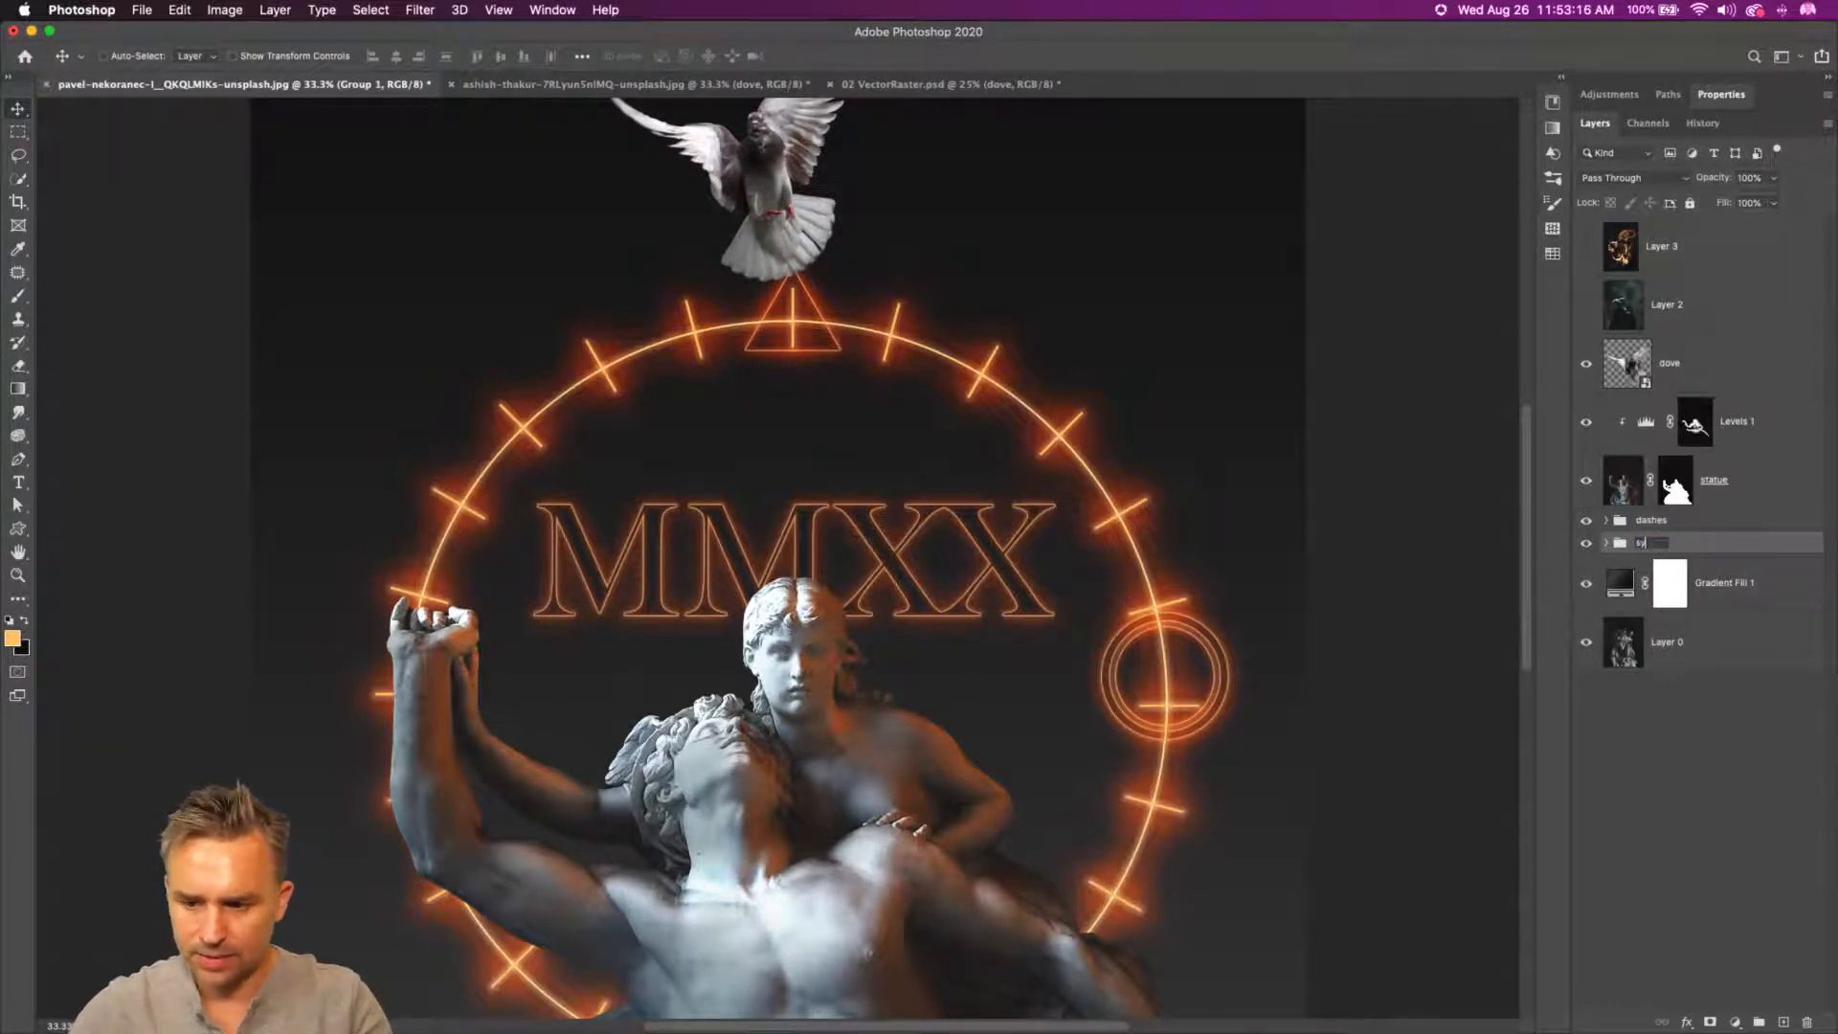
pyautogui.write('mbolism')
pyautogui.press('Return')
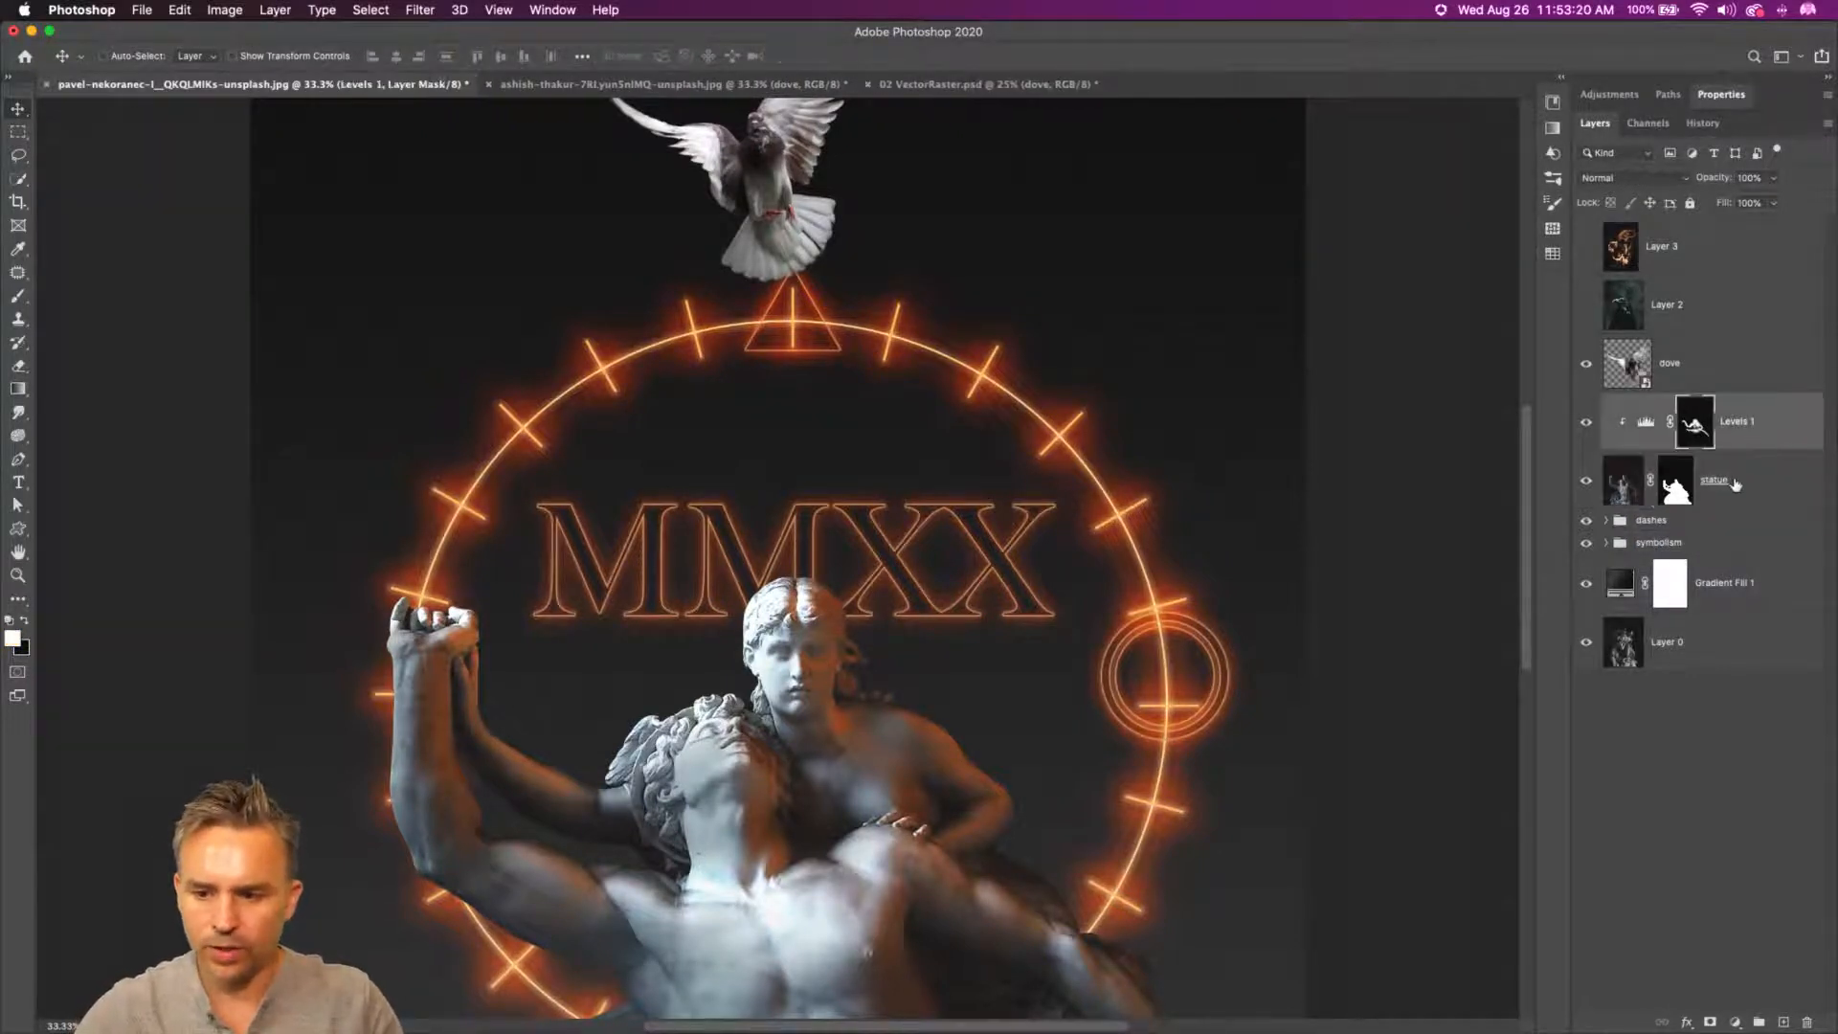
# - Darken the statue with a clipped Curves adjustment, lowering the midtones and pulling highlight input 214 down to output 159
pyautogui.click(1735, 483)
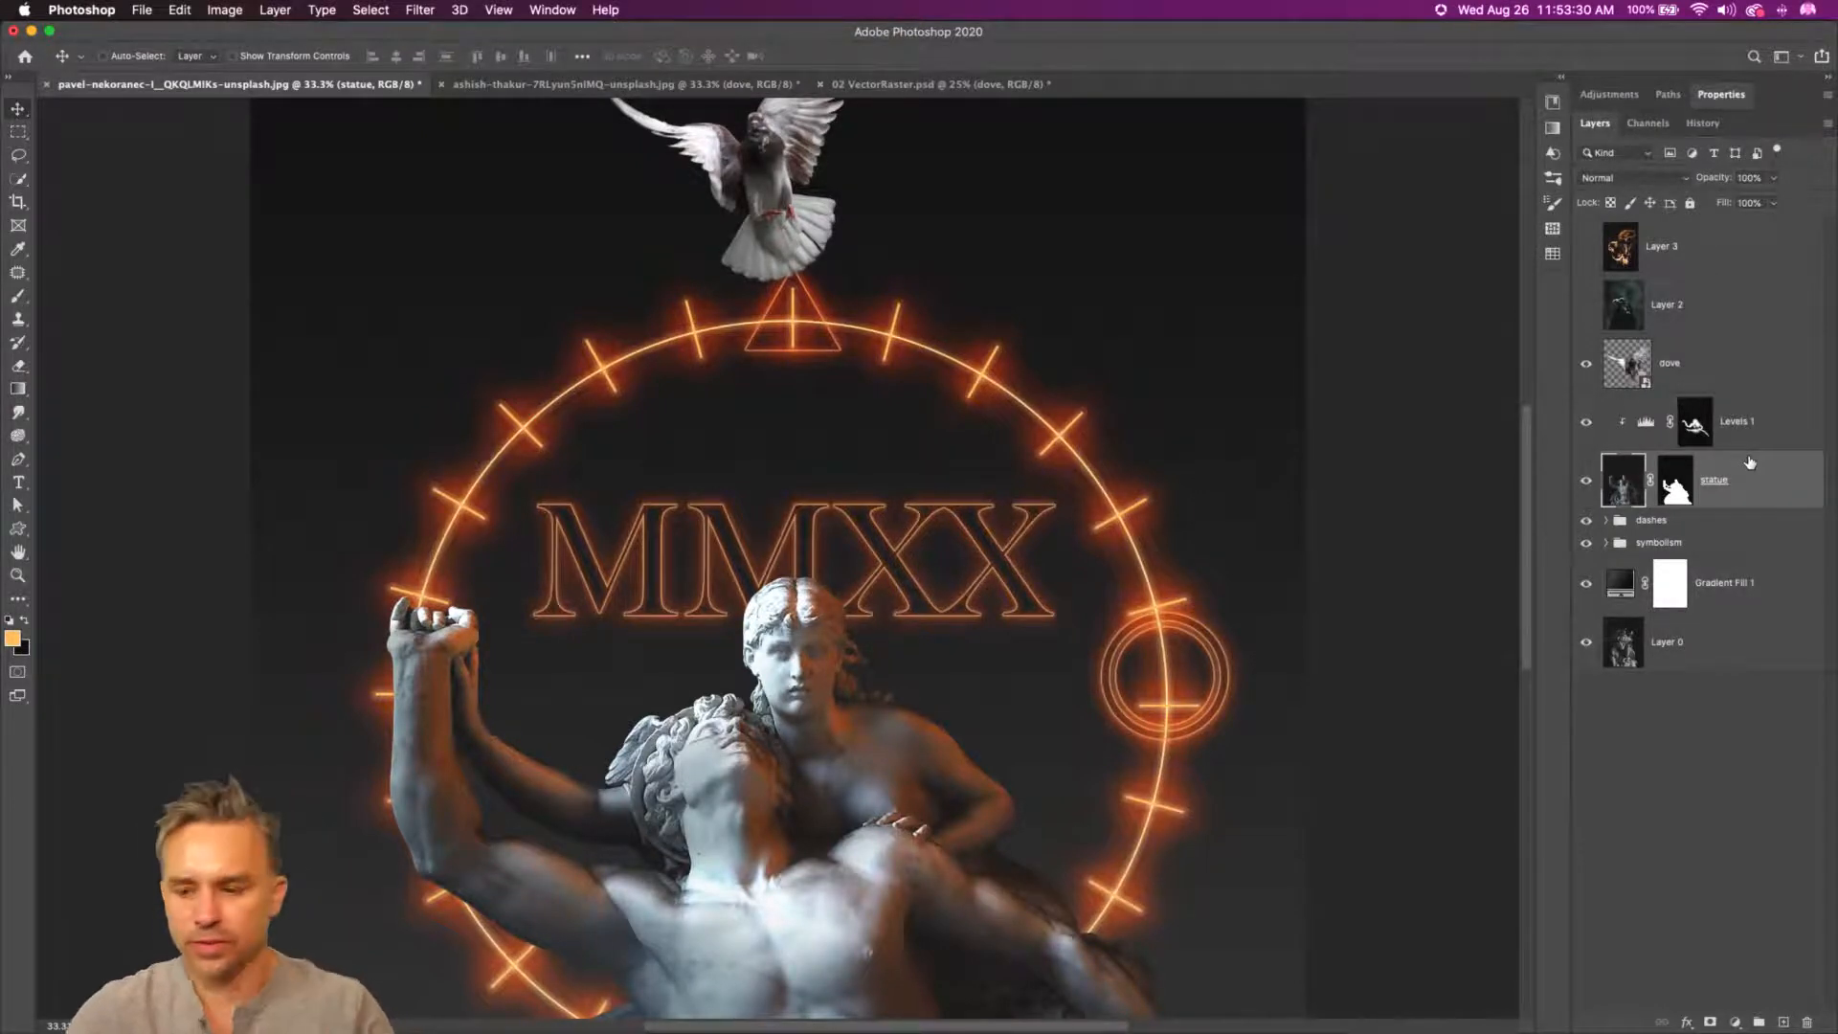
pyautogui.click(1735, 1022)
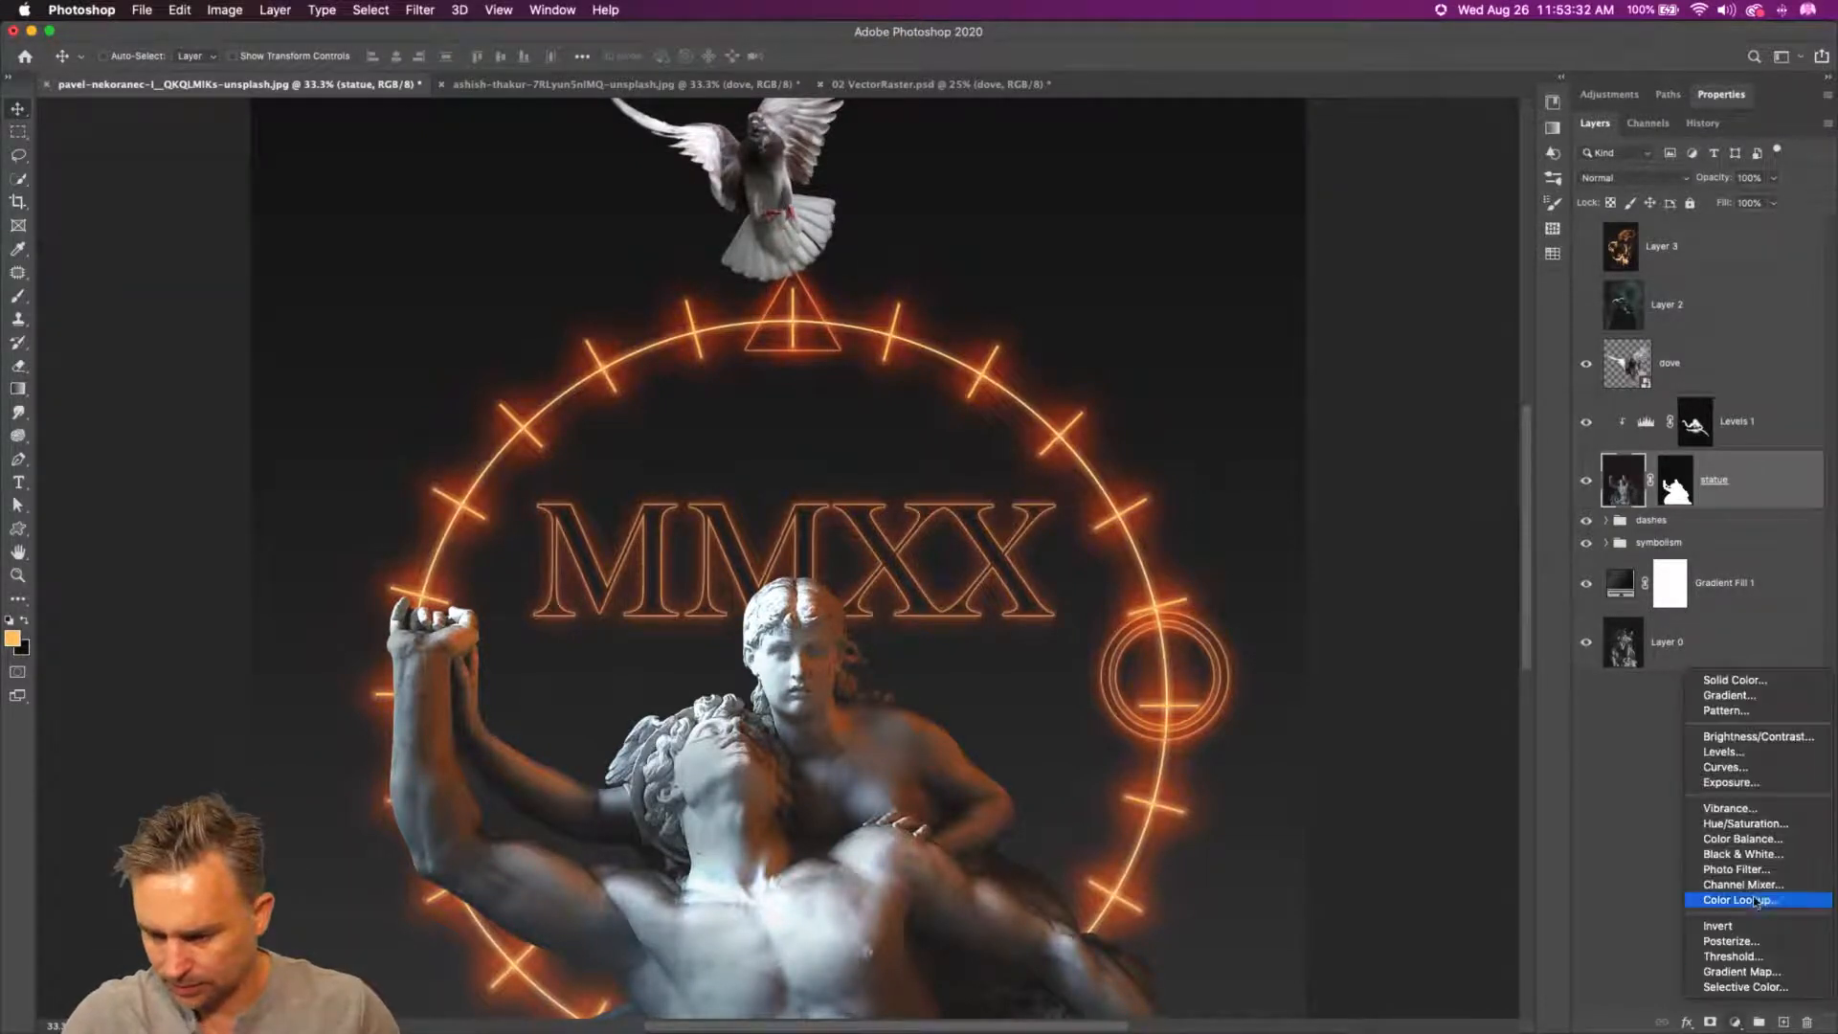
pyautogui.click(1771, 758)
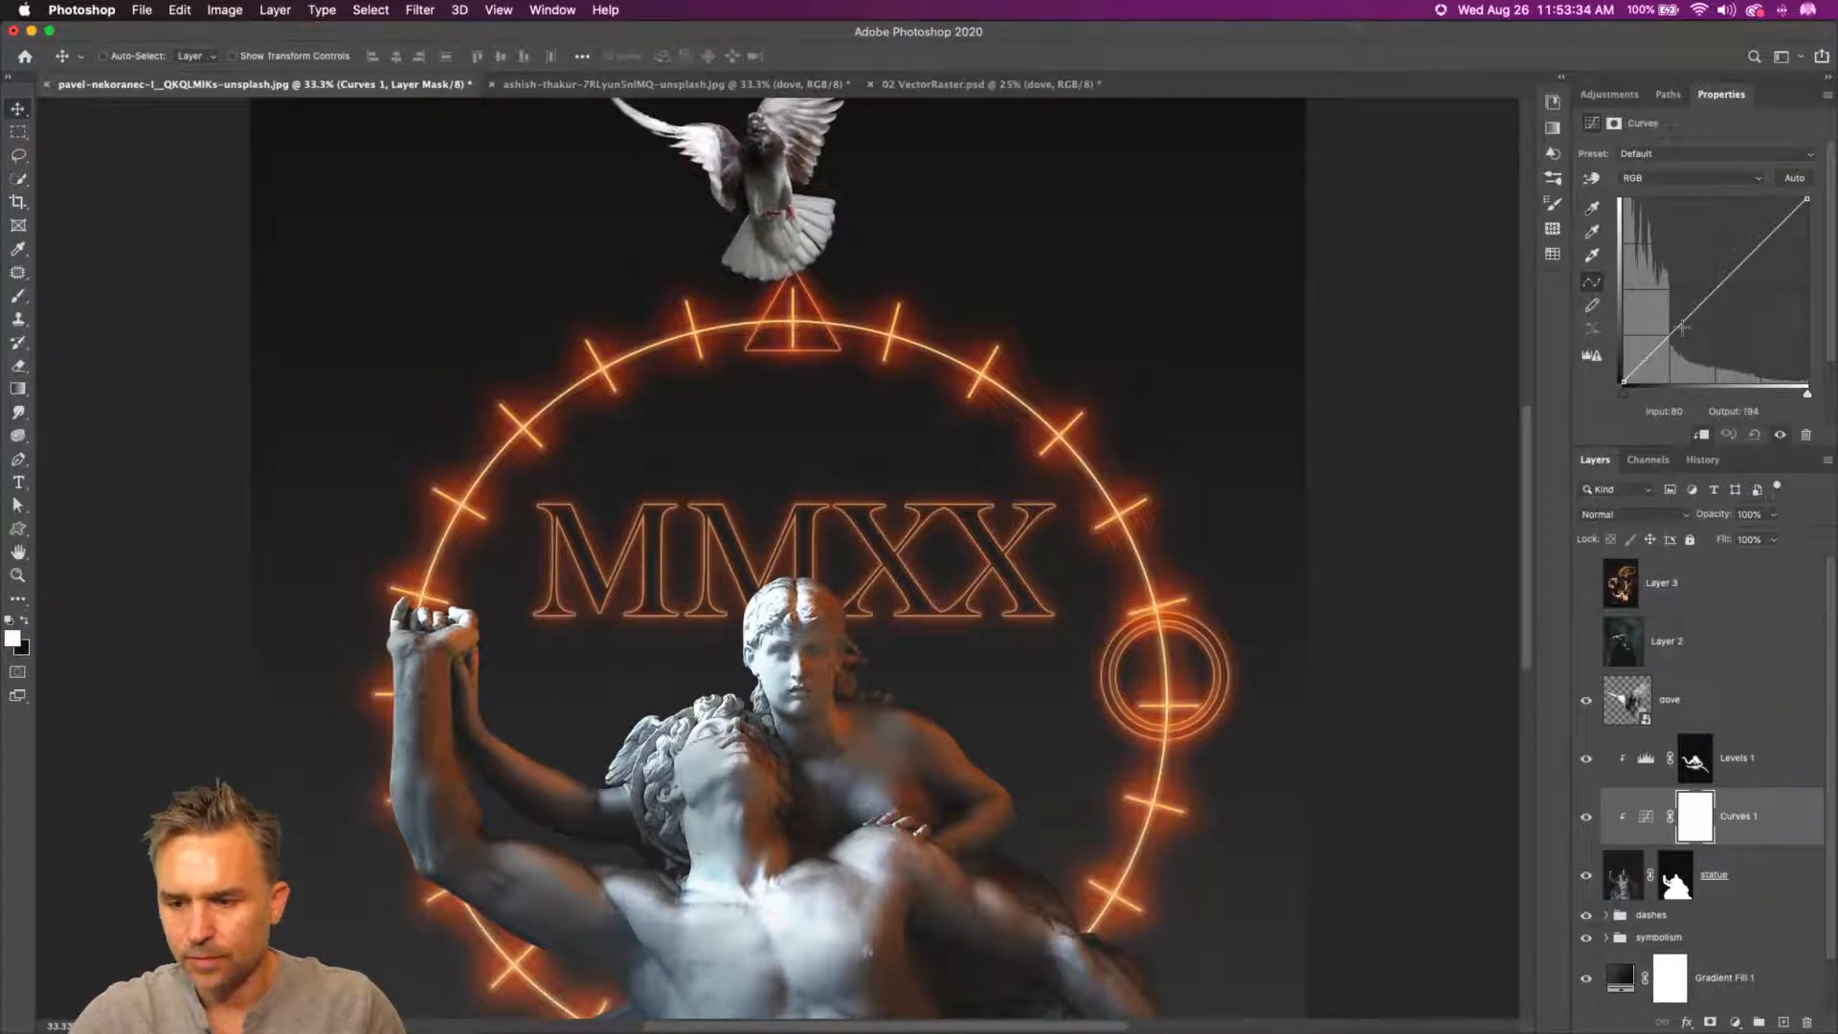
pyautogui.moveTo(1682, 327); pyautogui.dragTo(1671, 310)
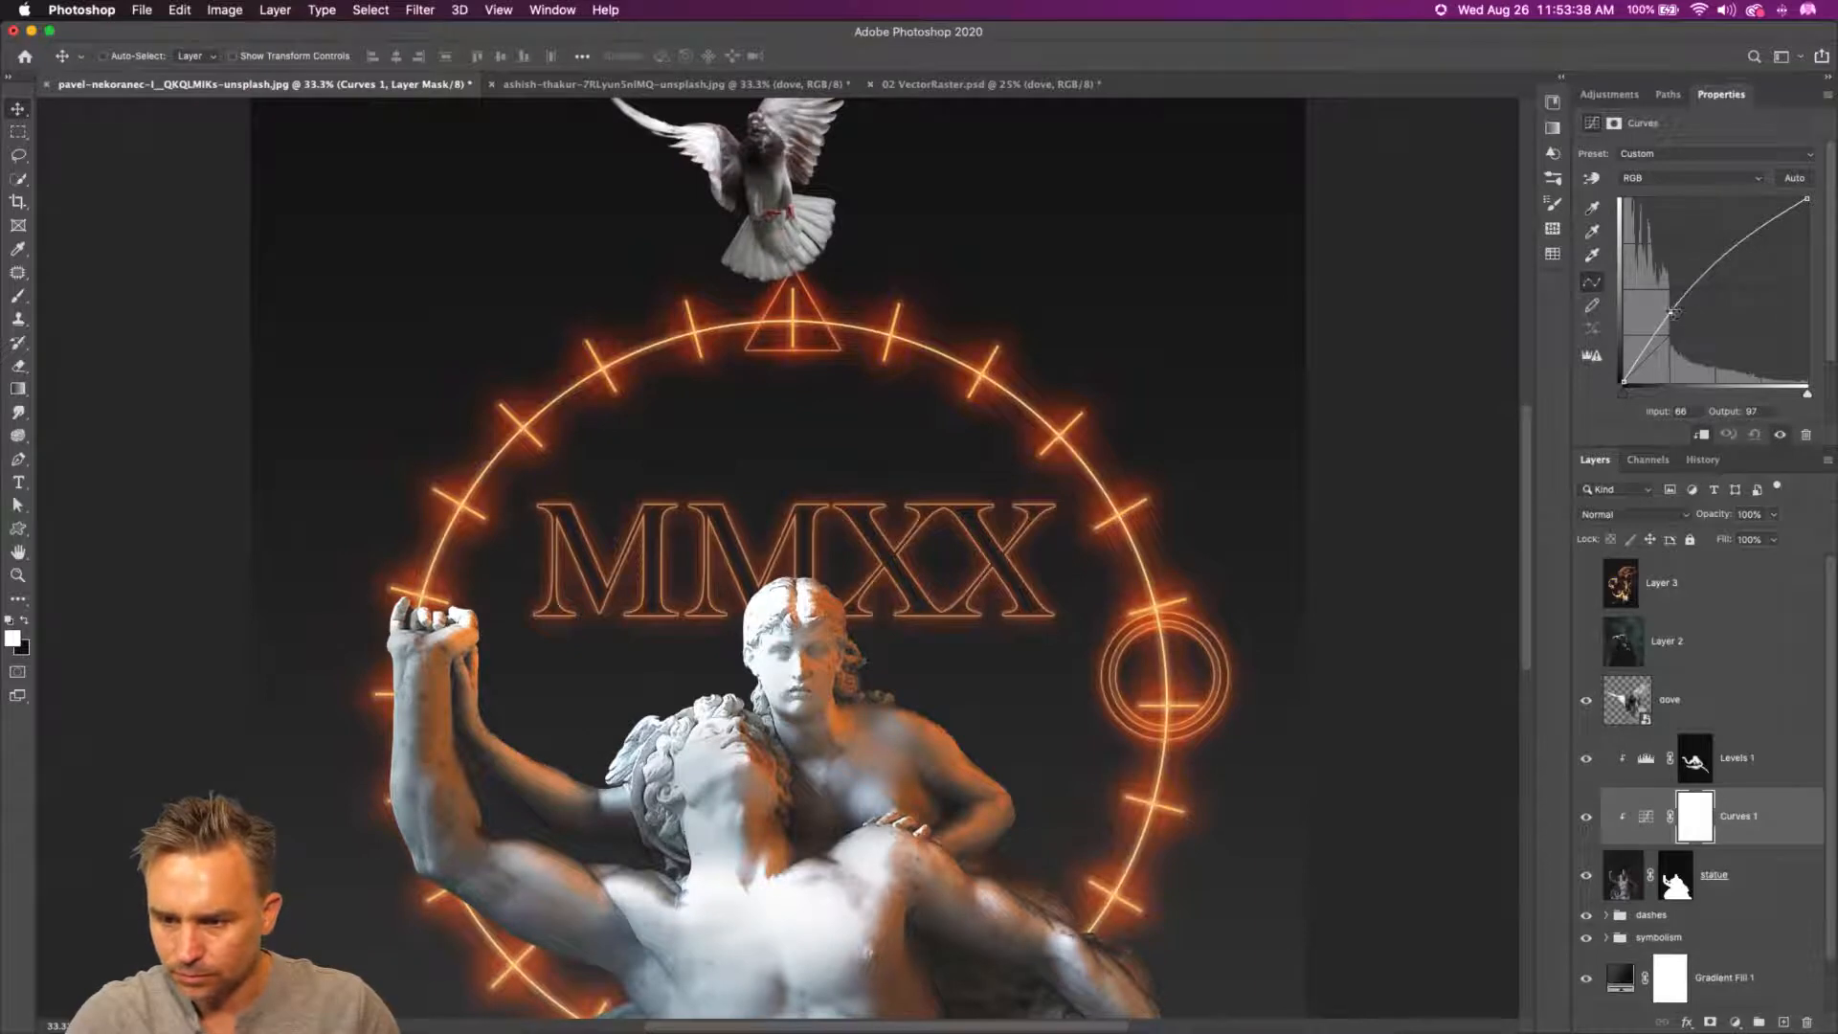
pyautogui.moveTo(1671, 312); pyautogui.dragTo(1694, 336)
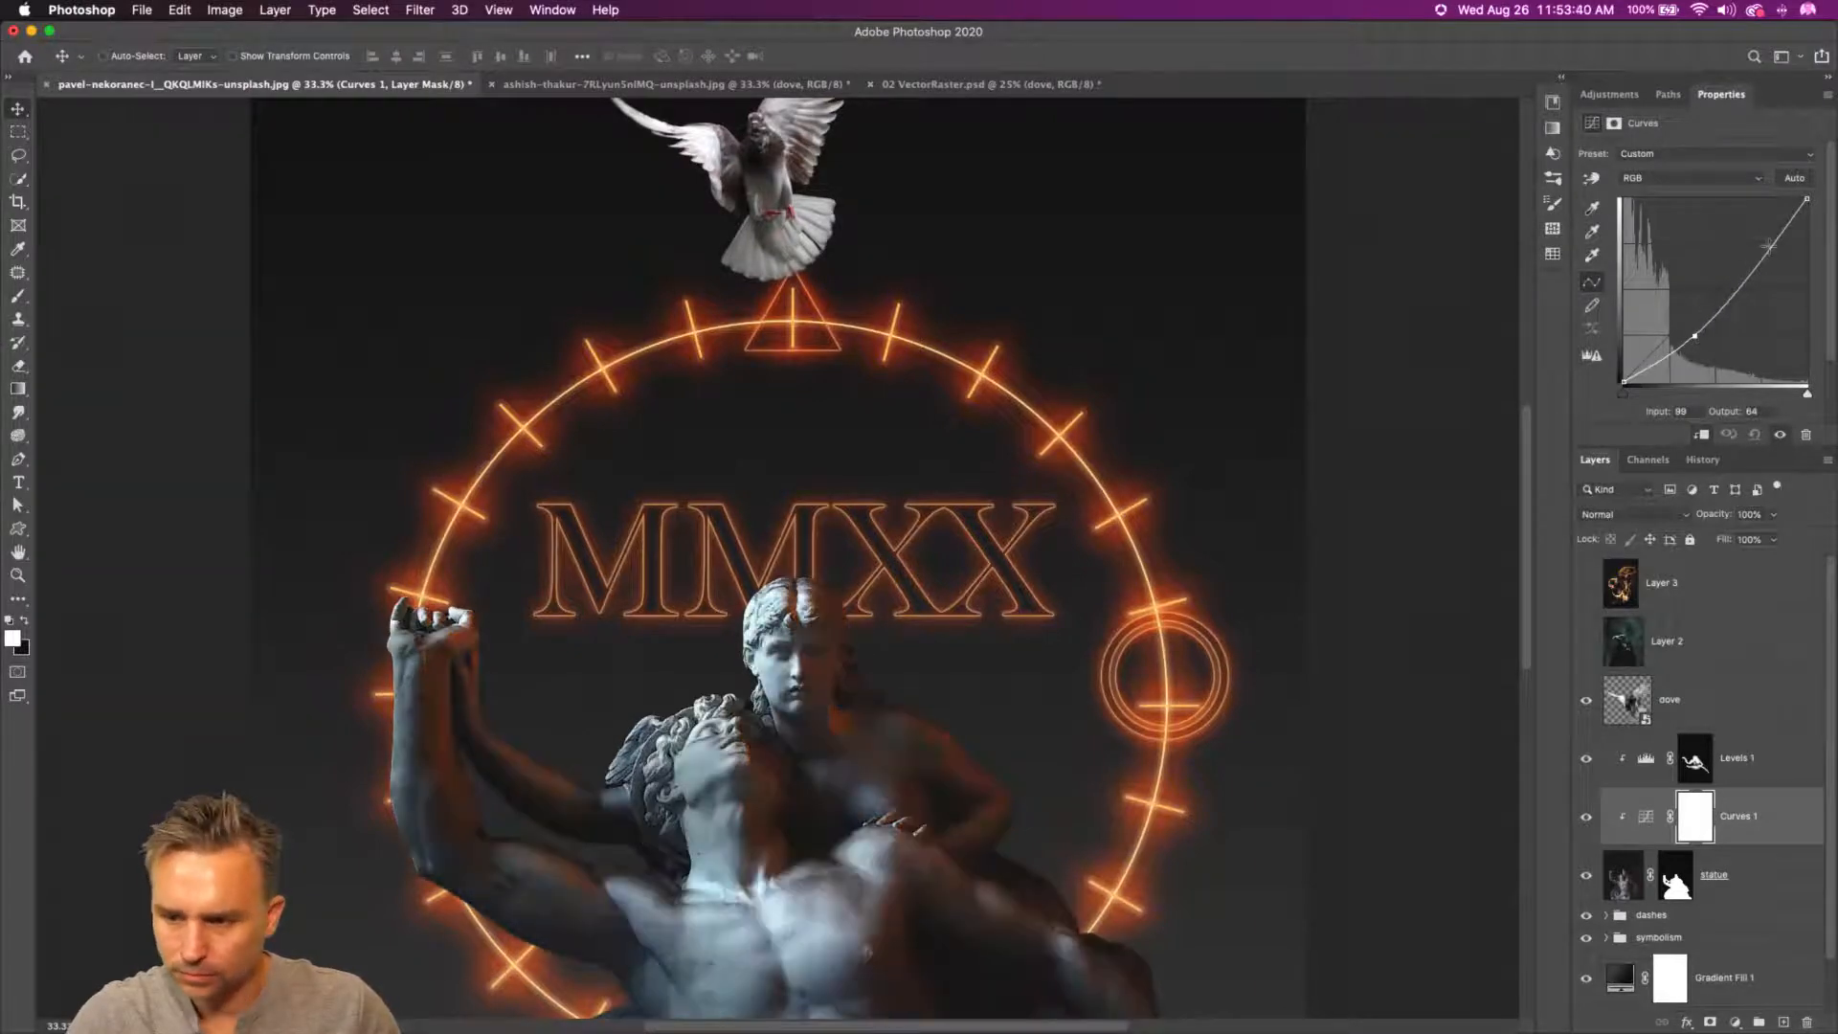
pyautogui.moveTo(1765, 249); pyautogui.dragTo(1777, 268)
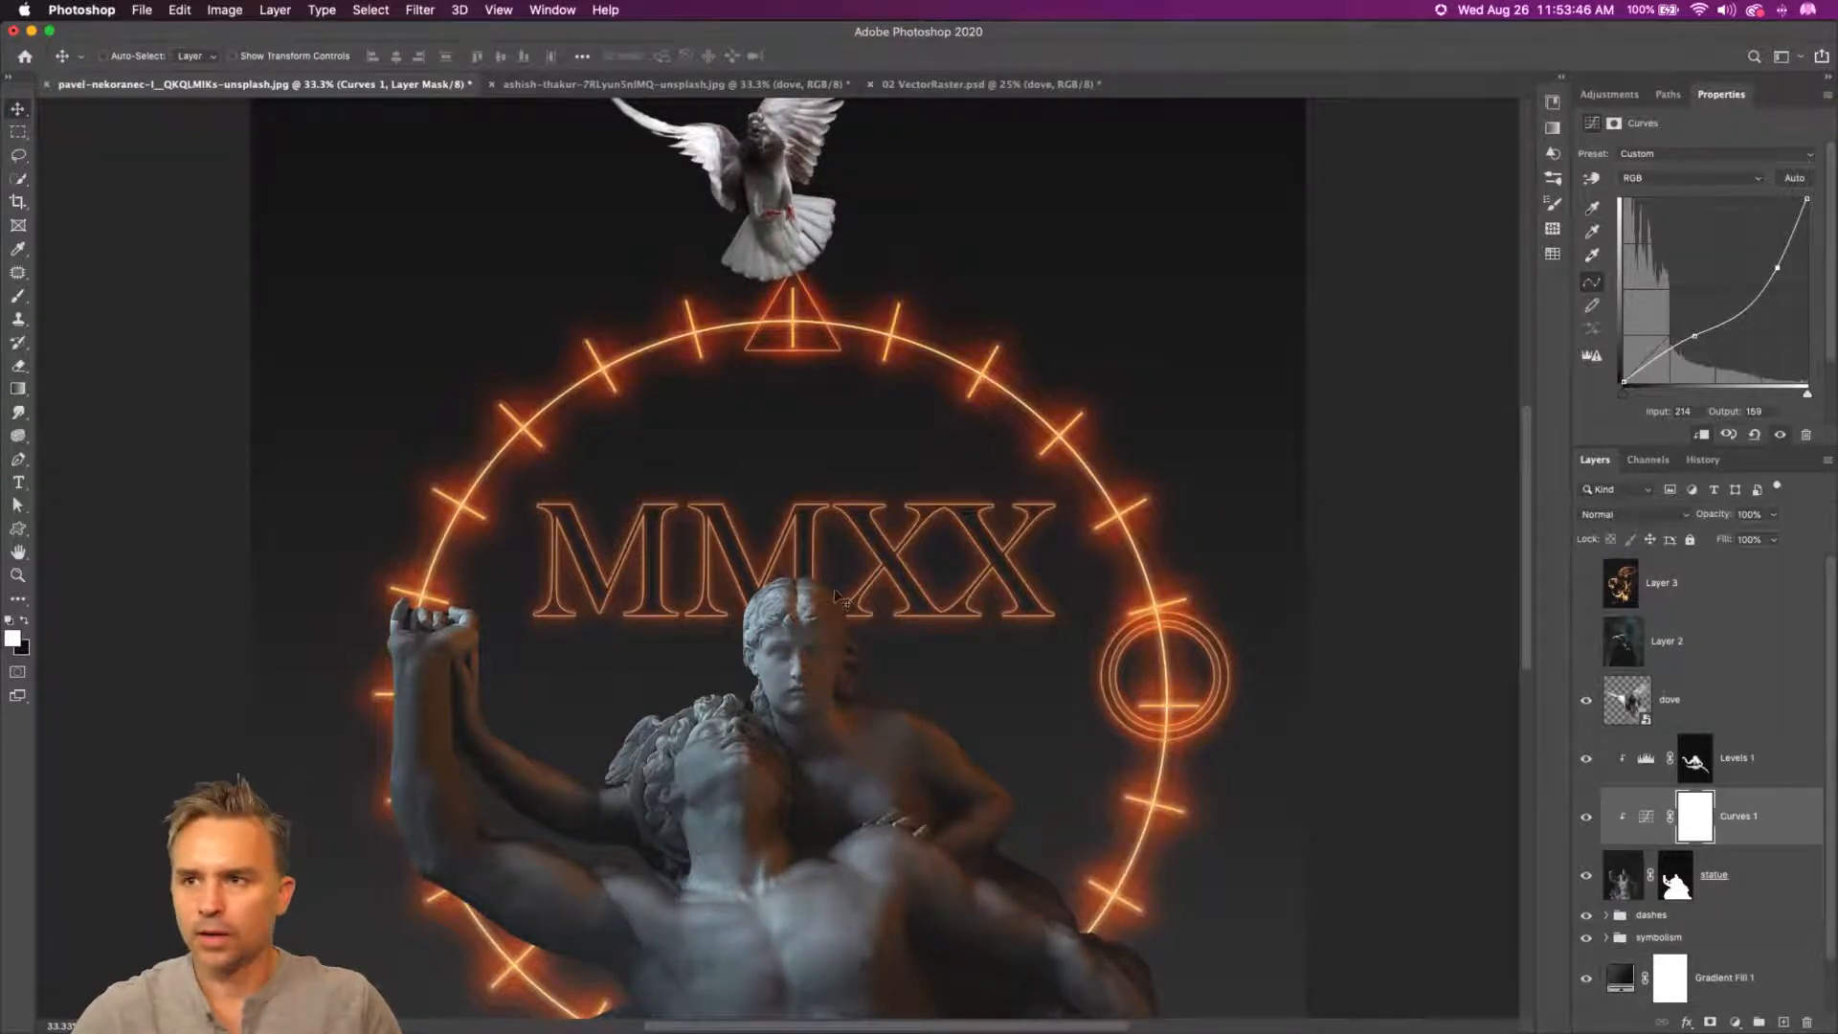
# - Create a new layer above Levels 1, clip it to the statue and name it "glow"
pyautogui.moveTo(699, 894); pyautogui.dragTo(712, 677)
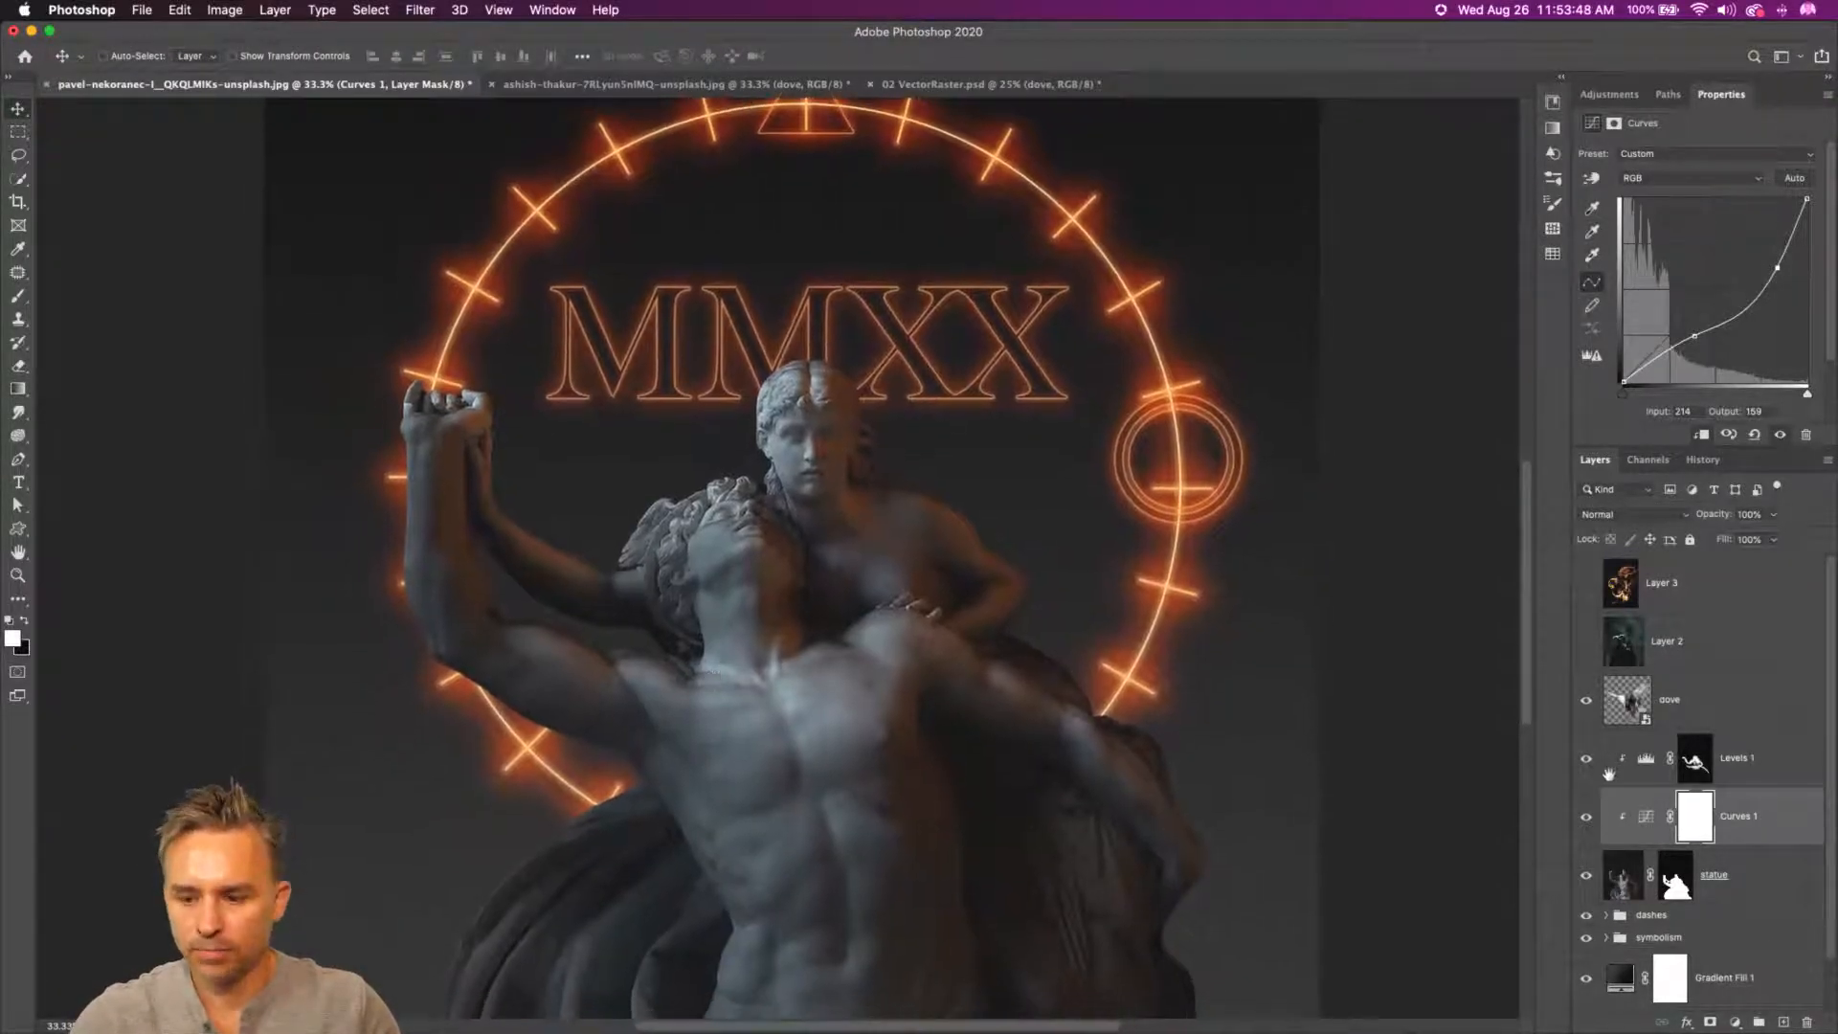
pyautogui.click(1754, 758)
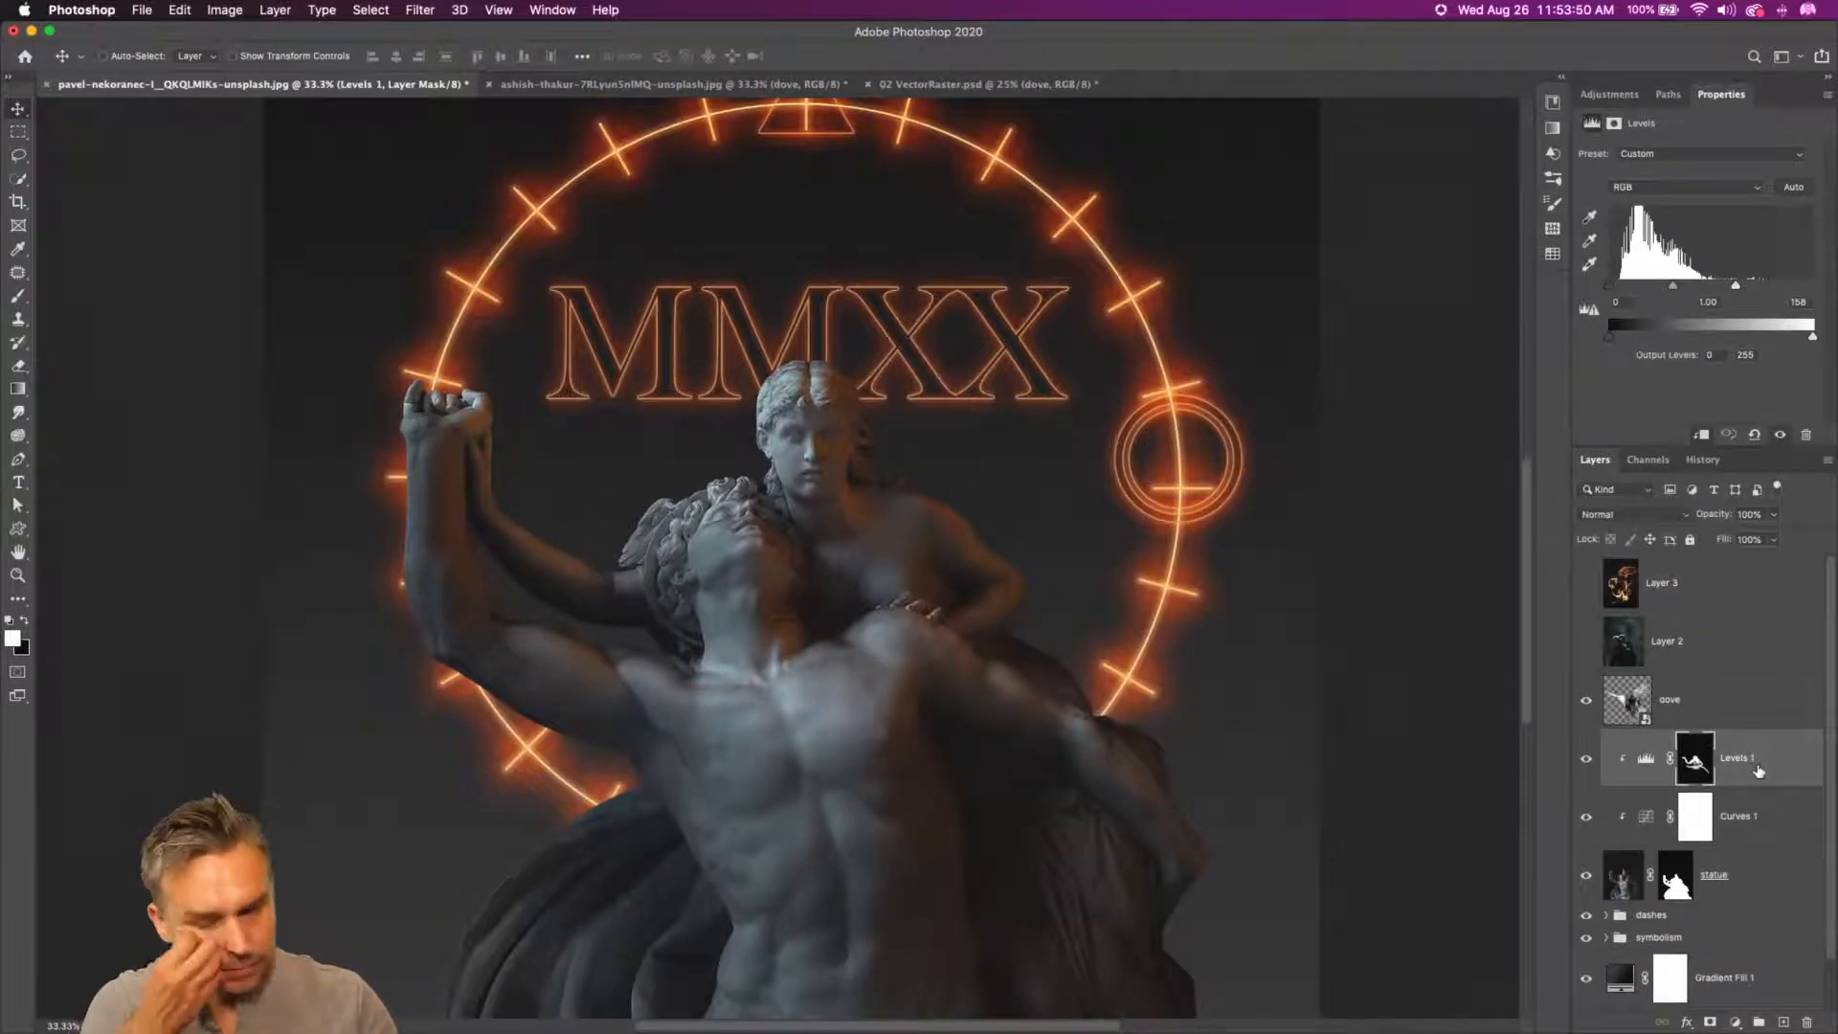
pyautogui.click(1782, 1023)
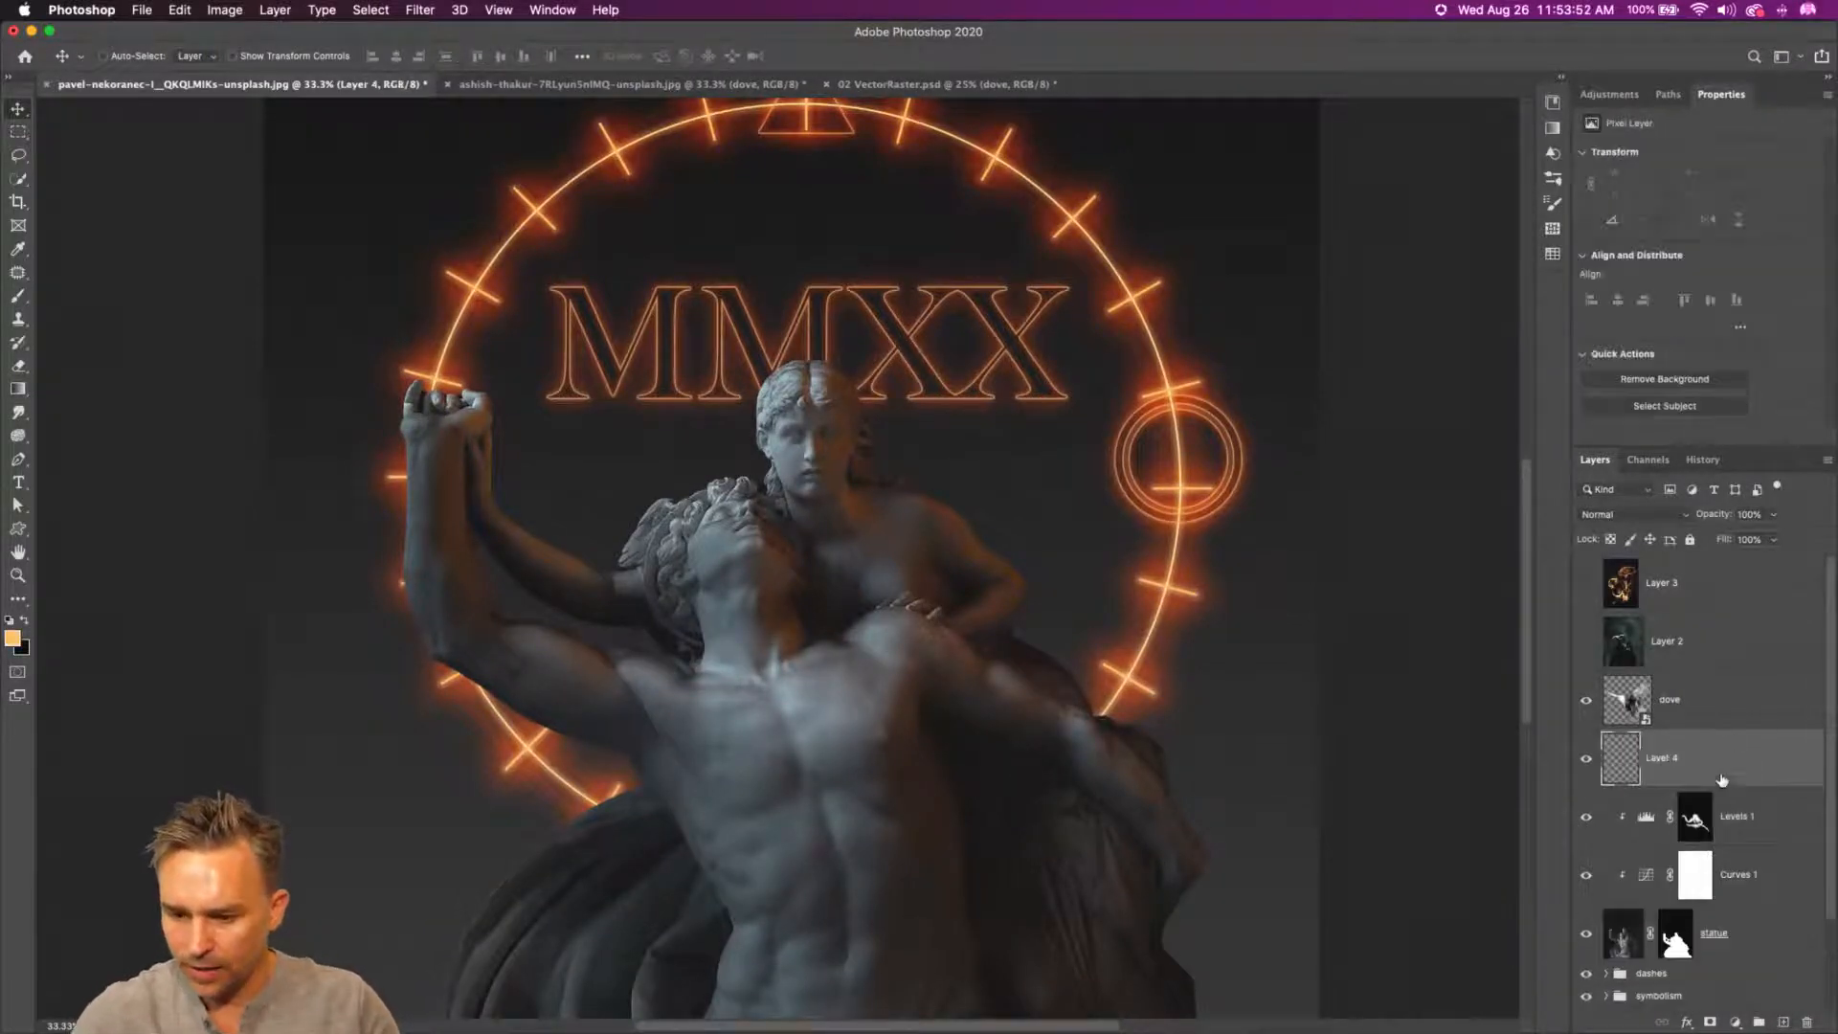
pyautogui.keyDown('alt'); pyautogui.click(1726, 787); pyautogui.keyUp('alt')
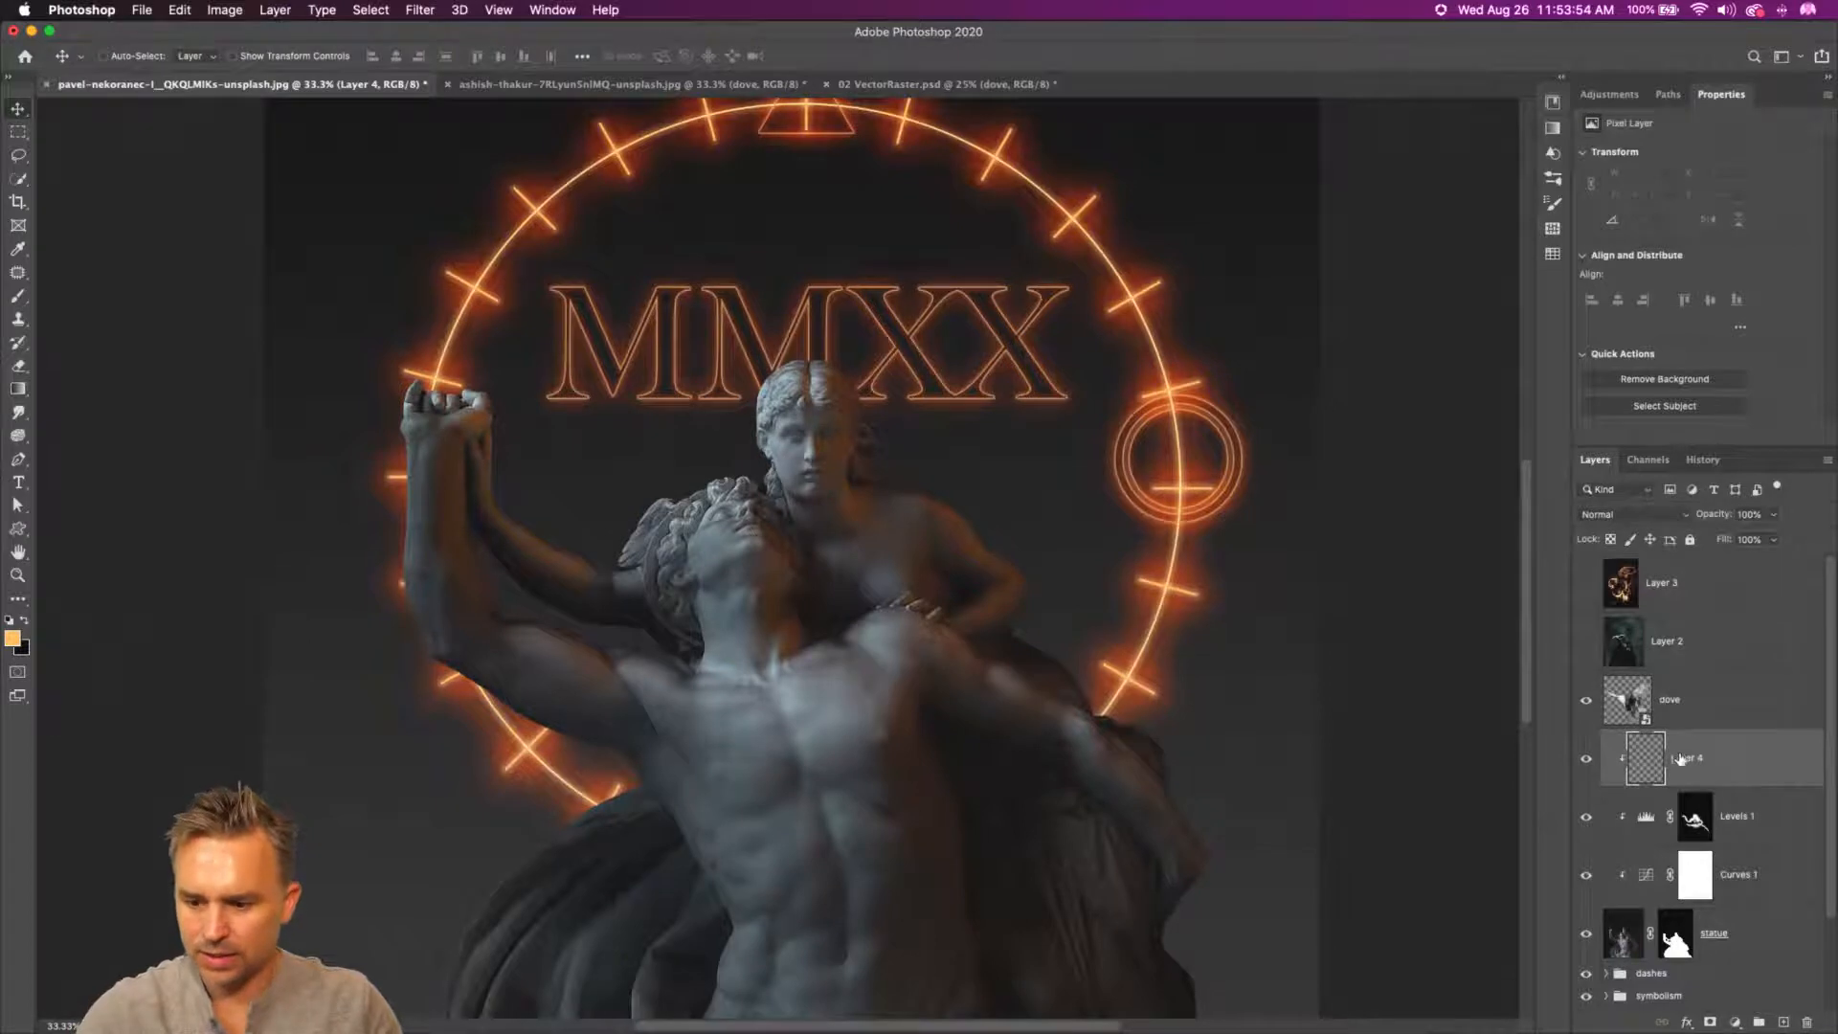
pyautogui.doubleClick(1680, 758)
pyautogui.write('glow')
pyautogui.press('Return')
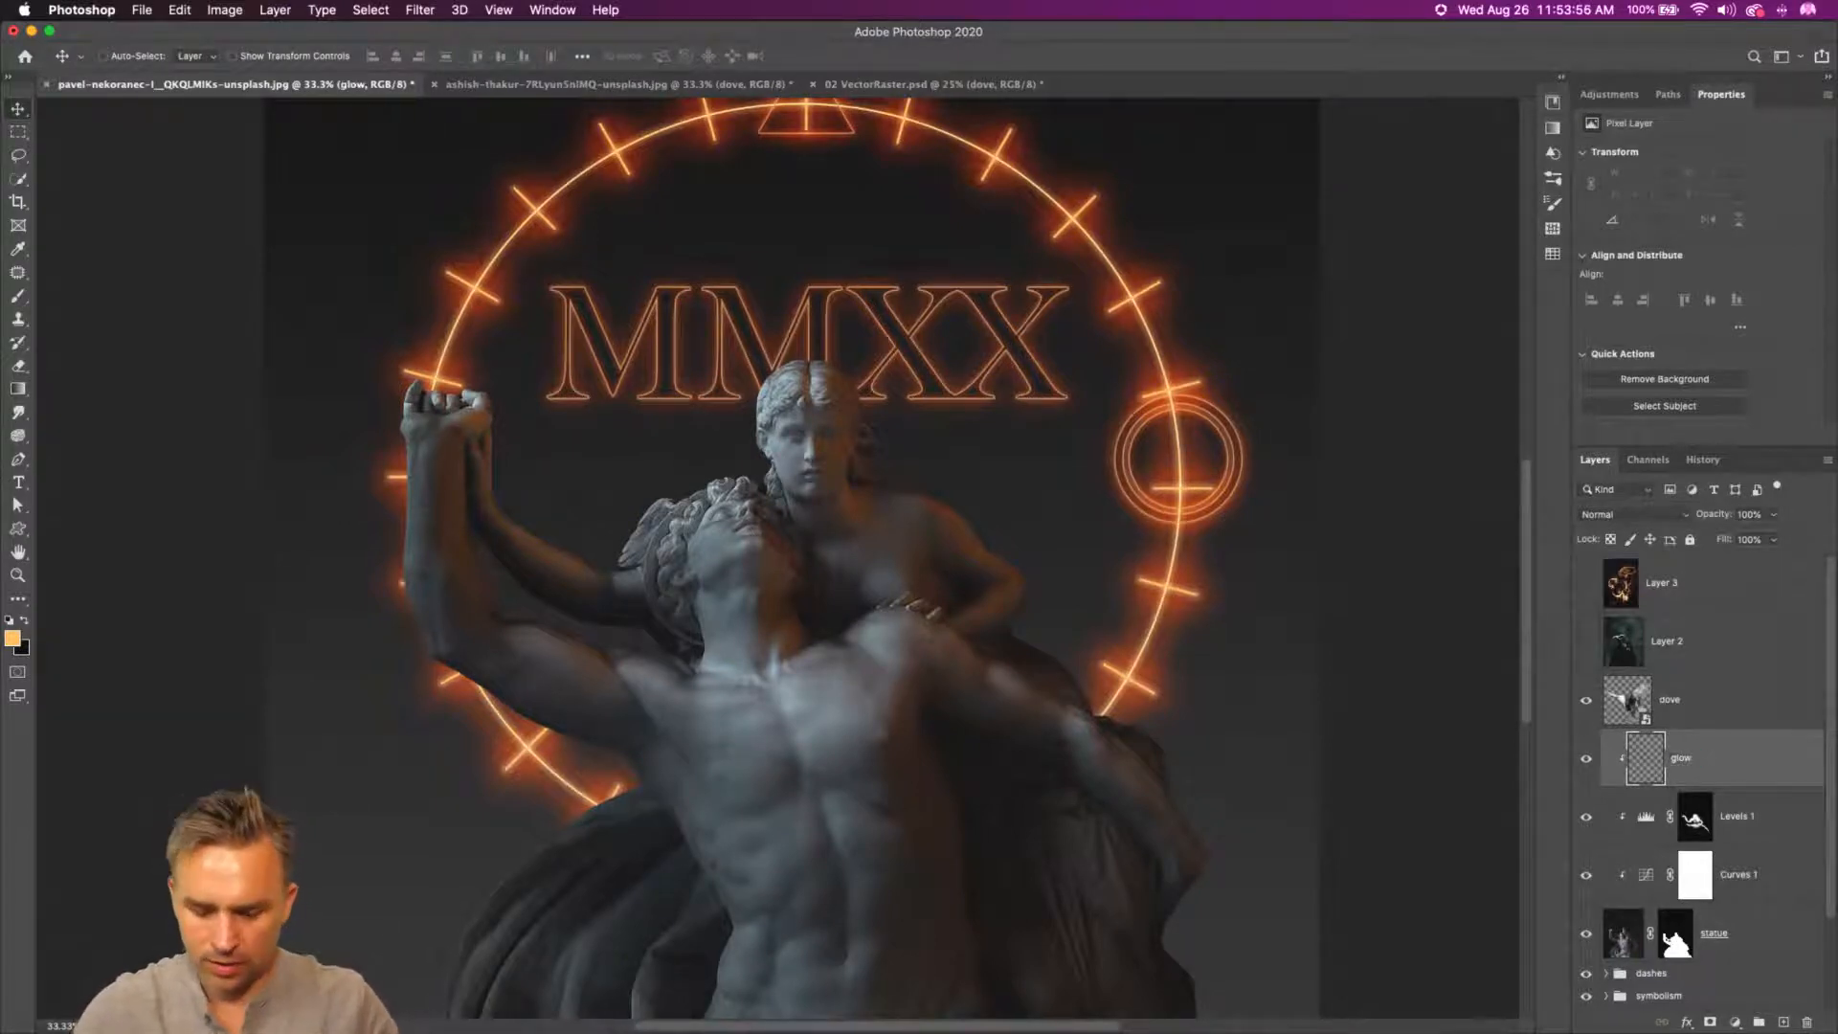
# - Paint warm yellow light over the statue's raised fist with a soft 500 px brush at 10% flow
pyautogui.press('b')
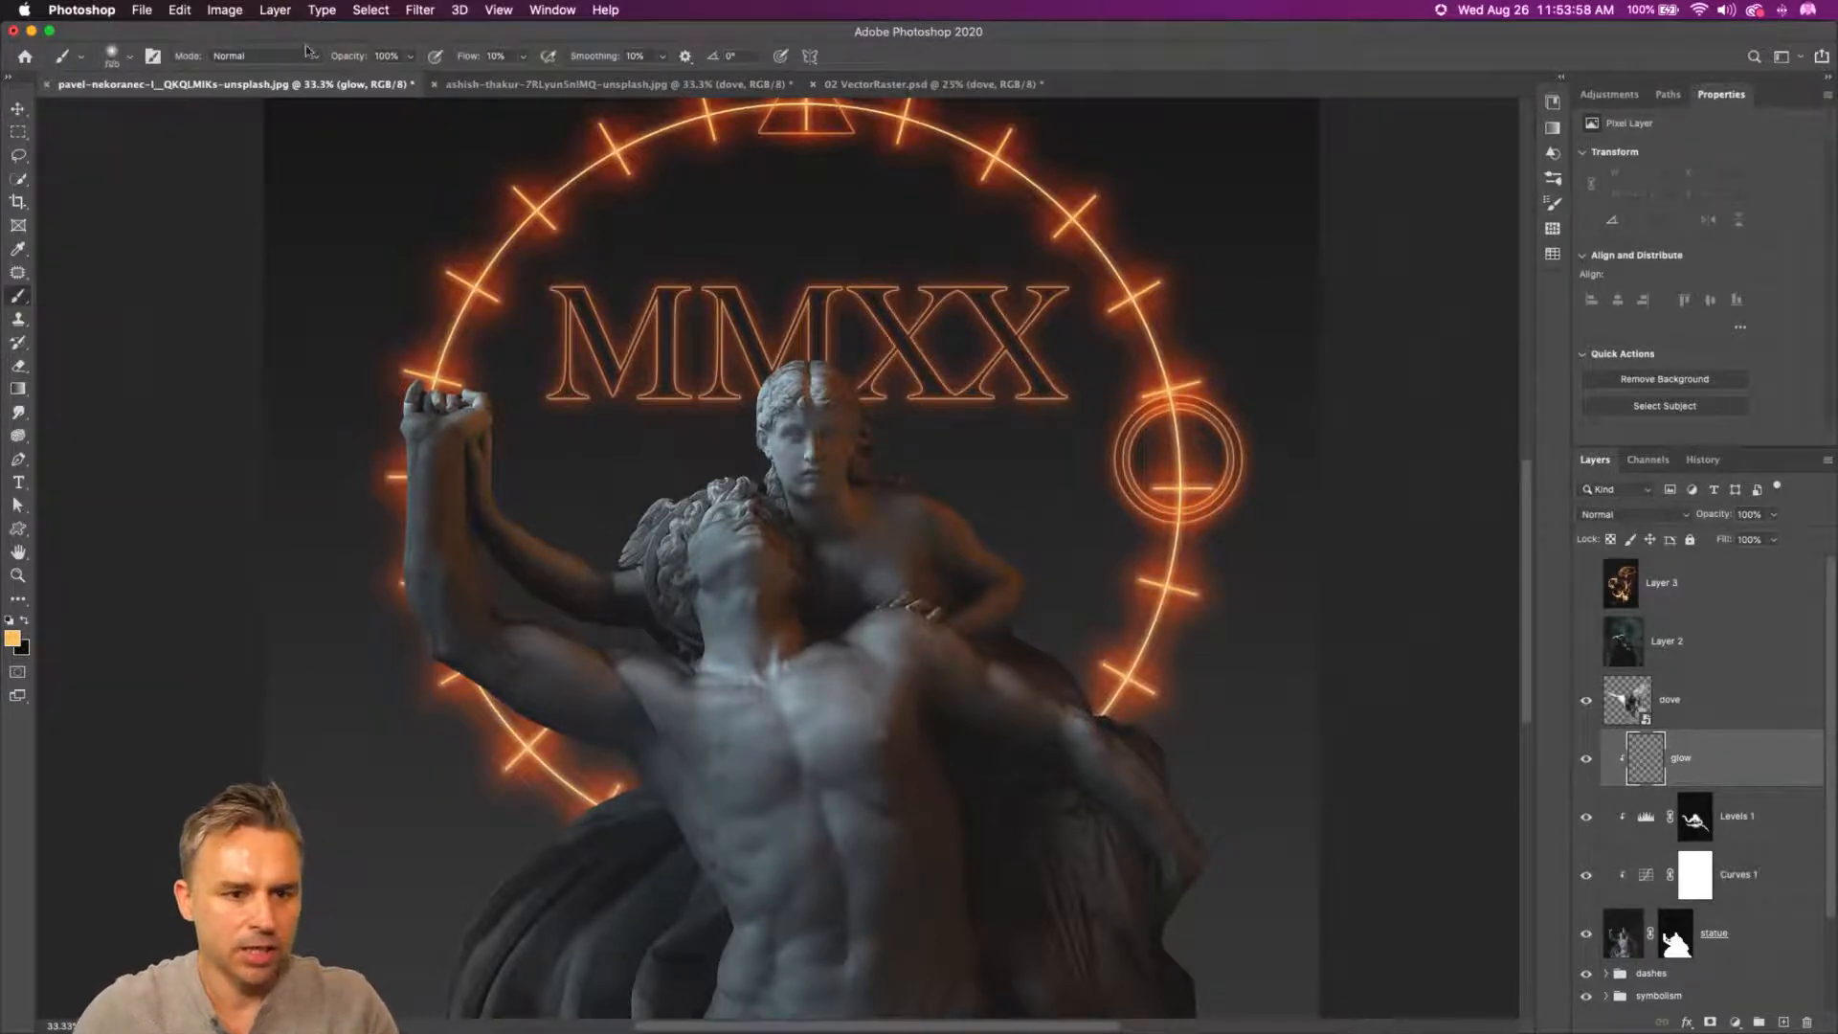
pyautogui.press(']')
pyautogui.press(']')
pyautogui.press(']')
pyautogui.press(']')
pyautogui.press('[')
pyautogui.press('[')
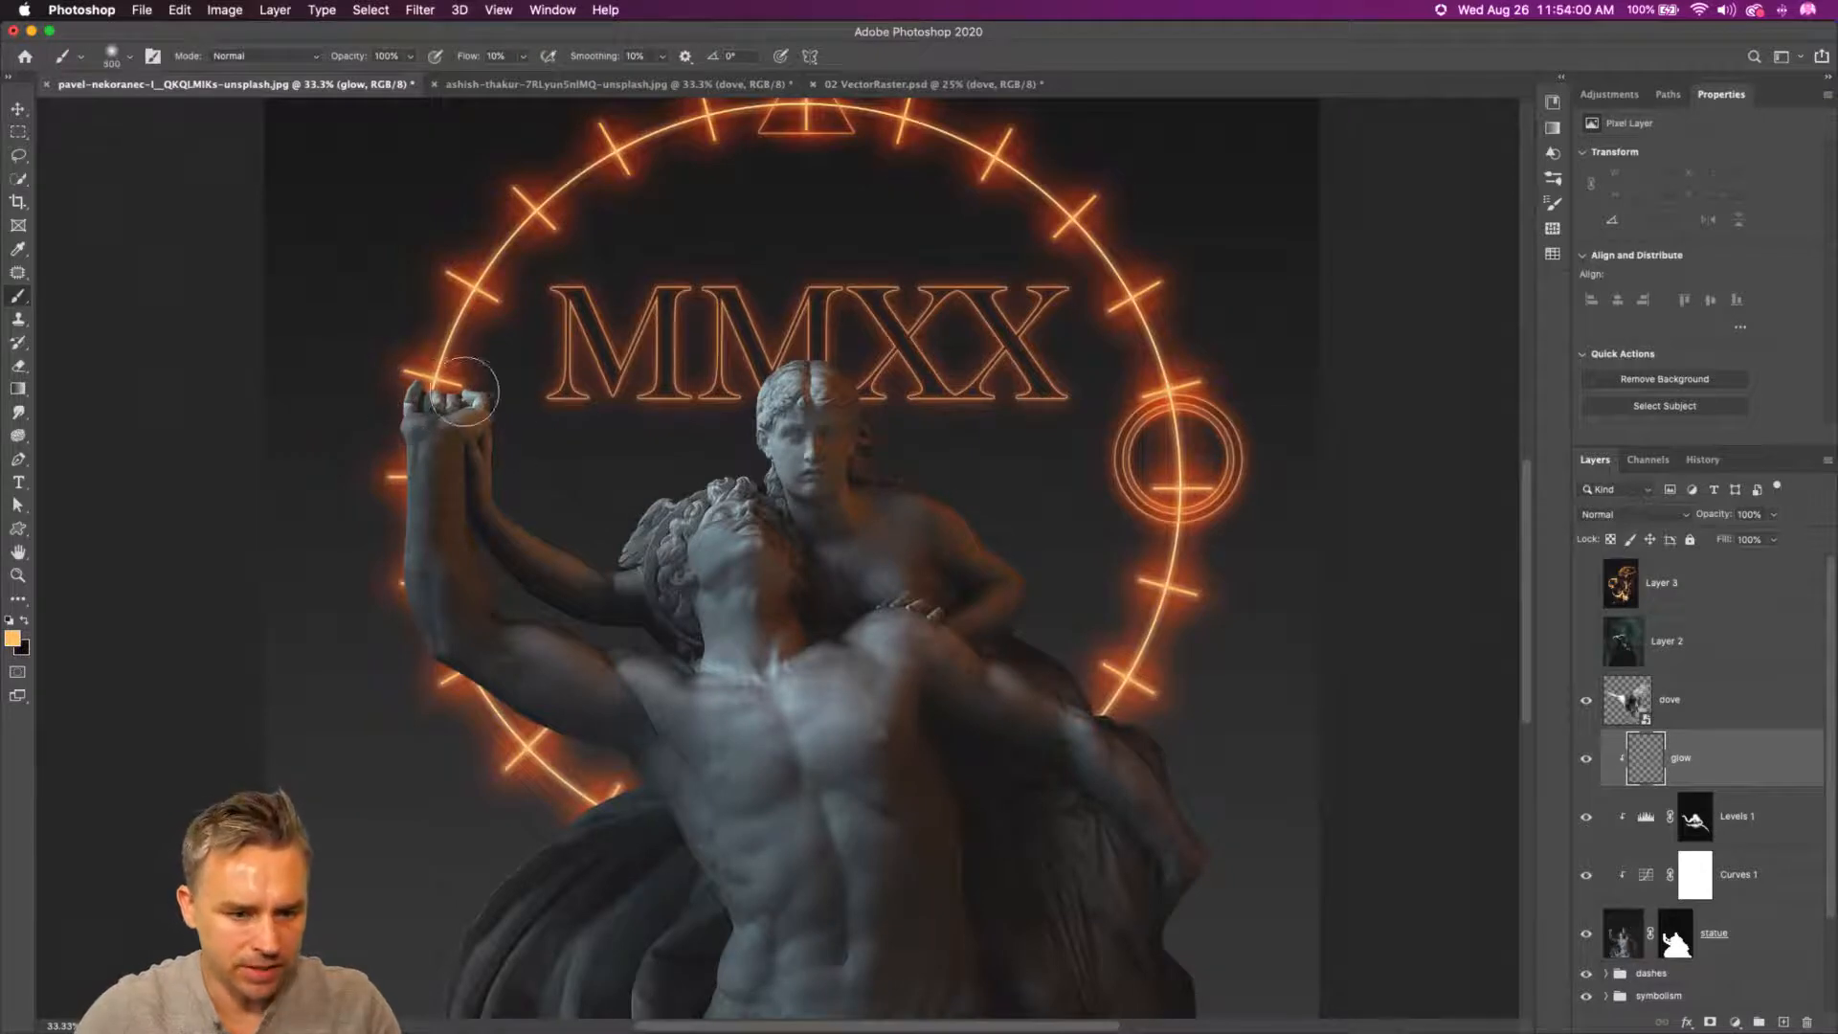
pyautogui.moveTo(464, 393); pyautogui.dragTo(408, 387)
pyautogui.press(']')
pyautogui.press(']')
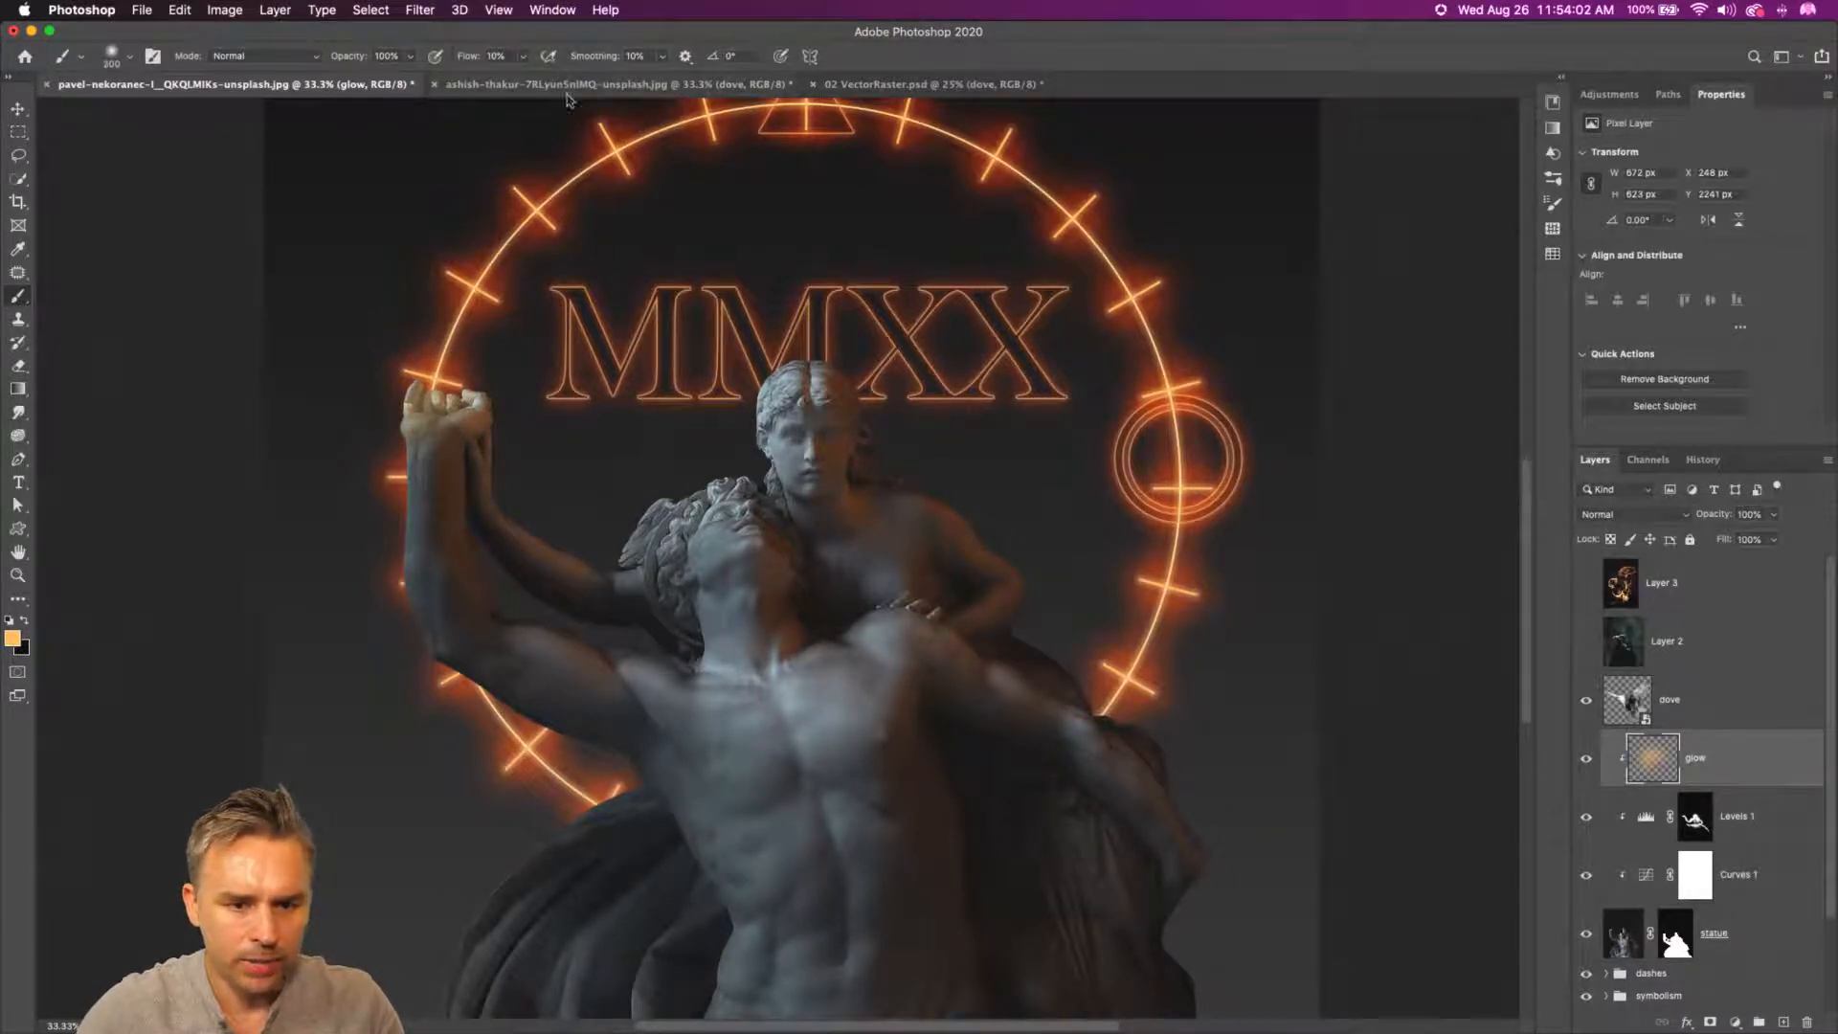
# - Build up the yellow glow on the raised hand's fingers and knuckles with a 150 px brush
pyautogui.press('[')
pyautogui.press('[')
pyautogui.press('[')
pyautogui.press('[')
pyautogui.press('[')
pyautogui.press('[')
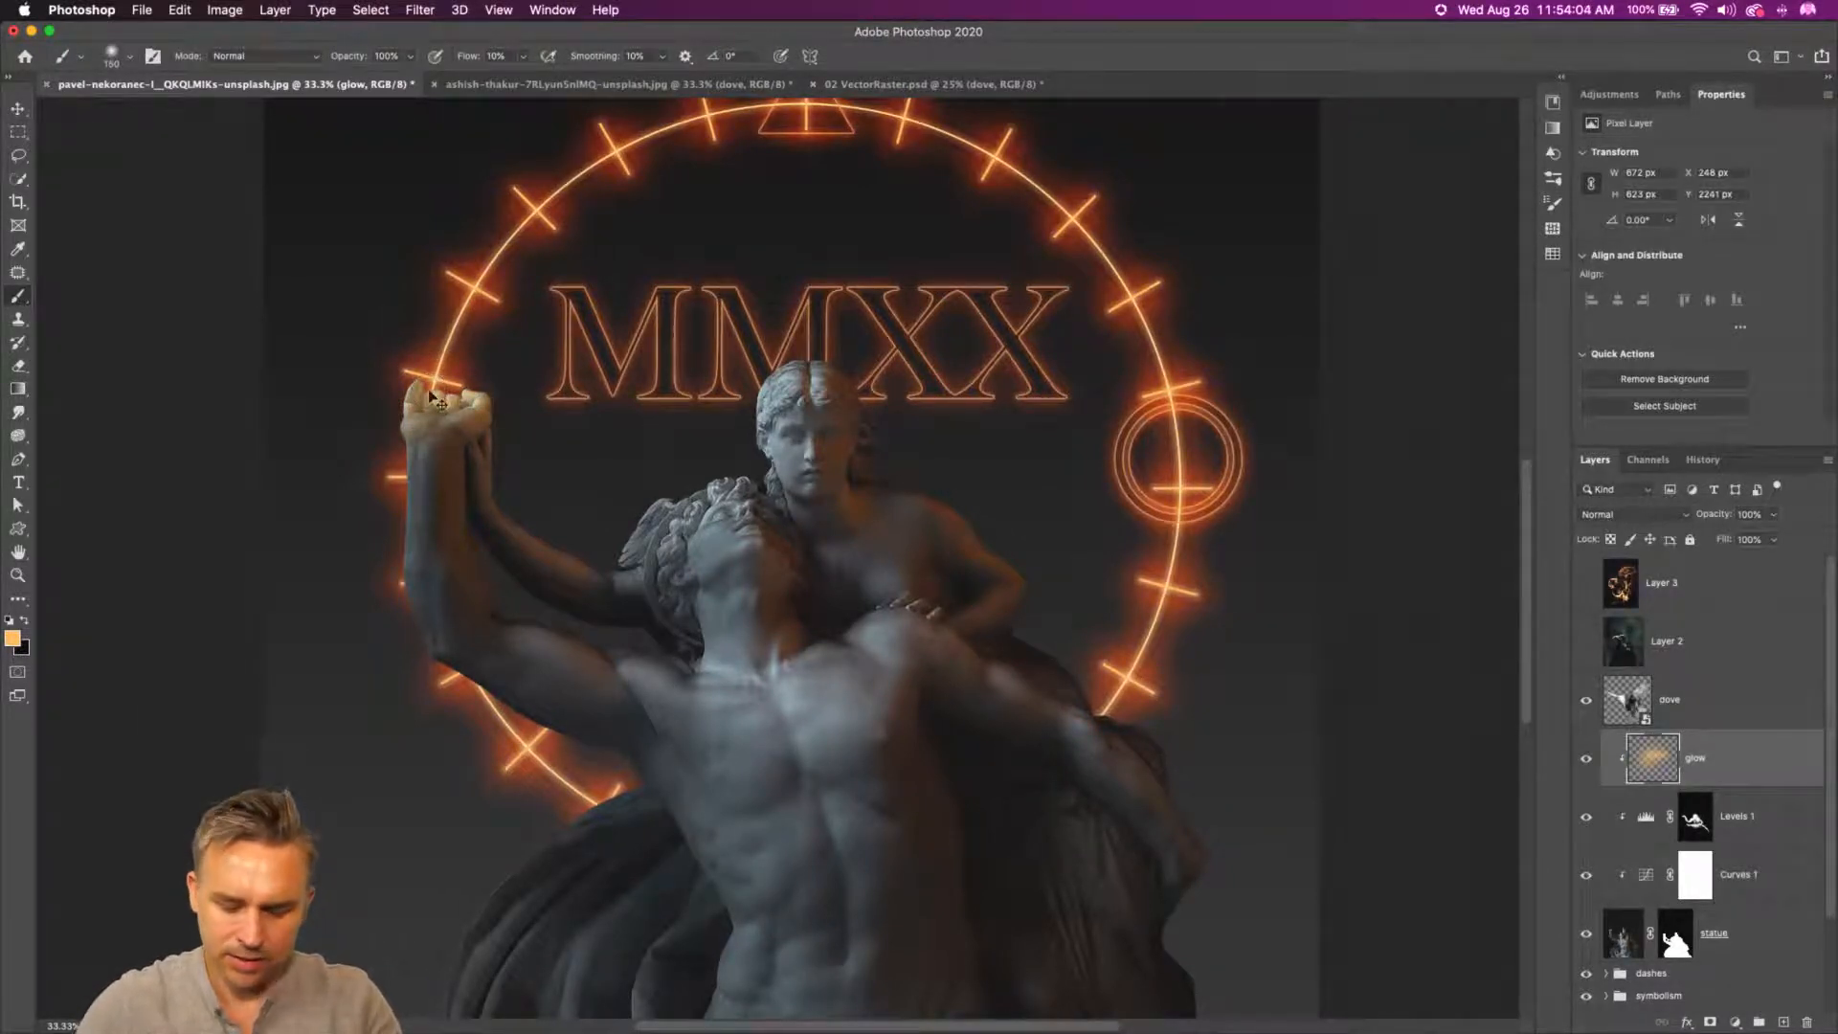
pyautogui.press('super+equal')
pyautogui.press('super+equal')
pyautogui.moveTo(350, 375); pyautogui.dragTo(1019, 785)
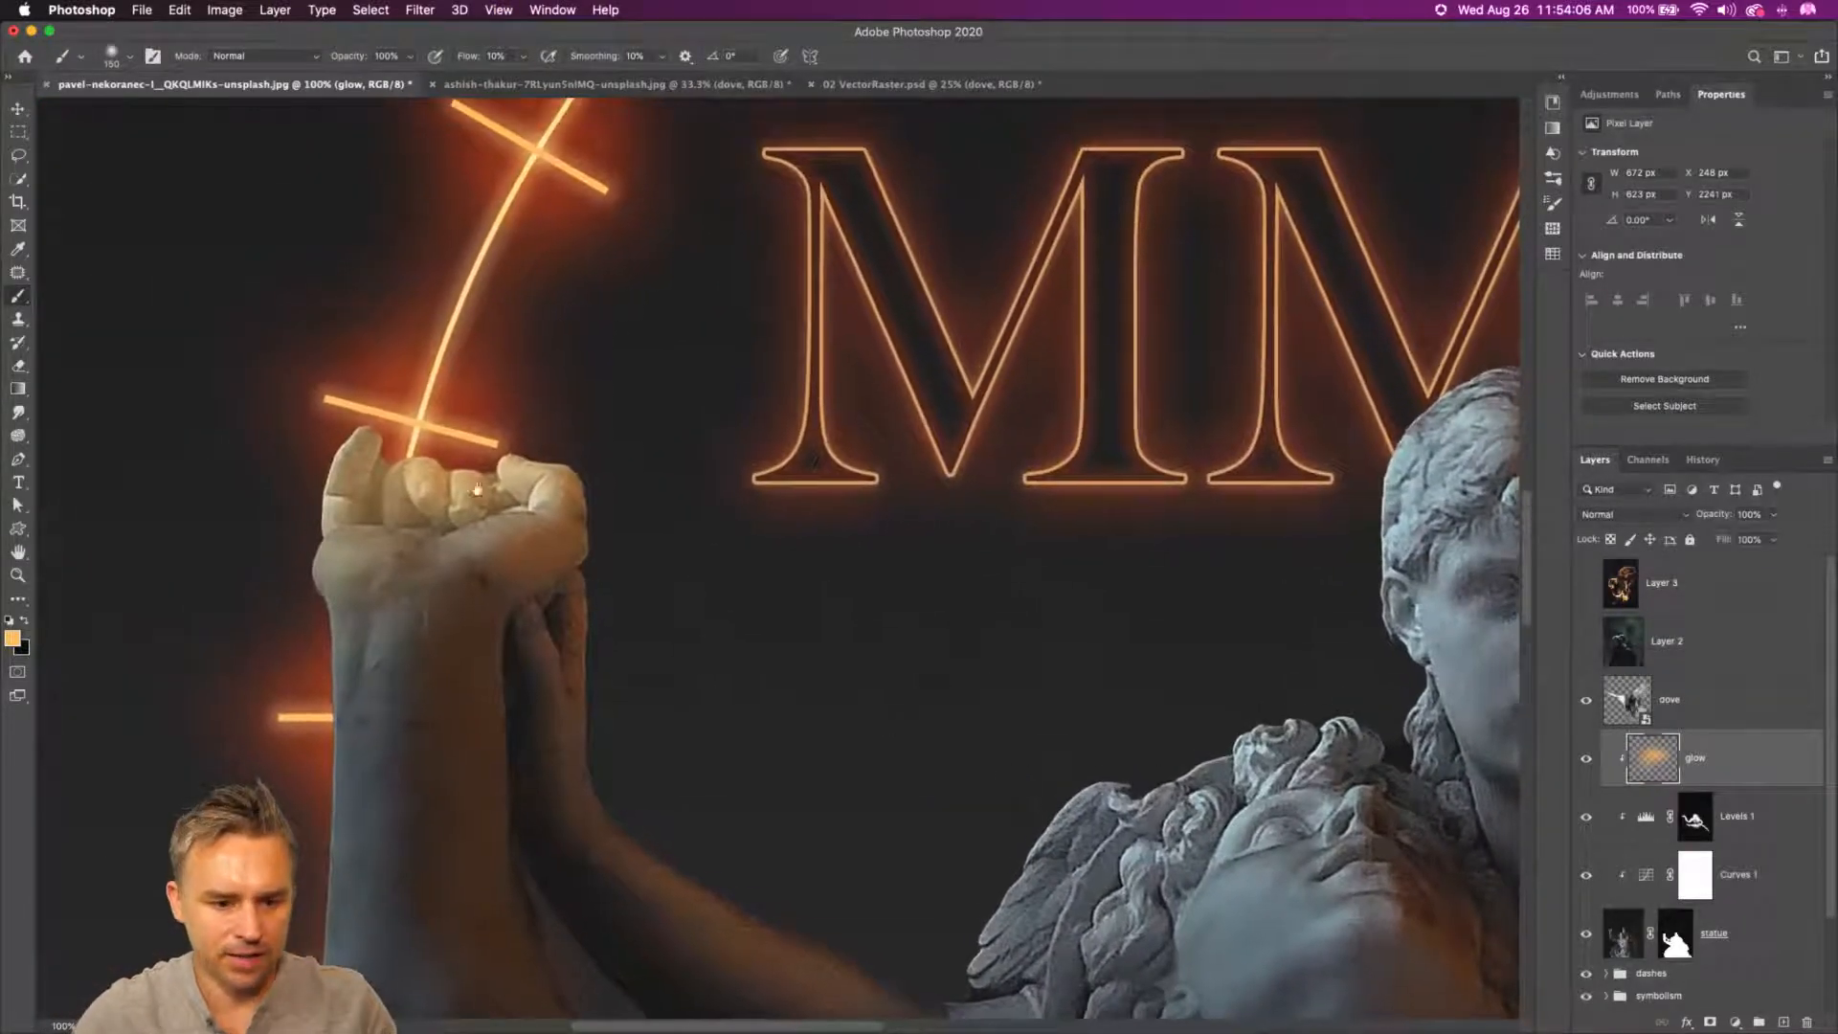
pyautogui.moveTo(292, 448)
pyautogui.mouseDown()
pyautogui.moveTo(615, 455)
pyautogui.moveTo(284, 450)
pyautogui.moveTo(349, 591)
pyautogui.moveTo(272, 623)
pyautogui.moveTo(343, 457)
pyautogui.moveTo(515, 466)
pyautogui.mouseUp()
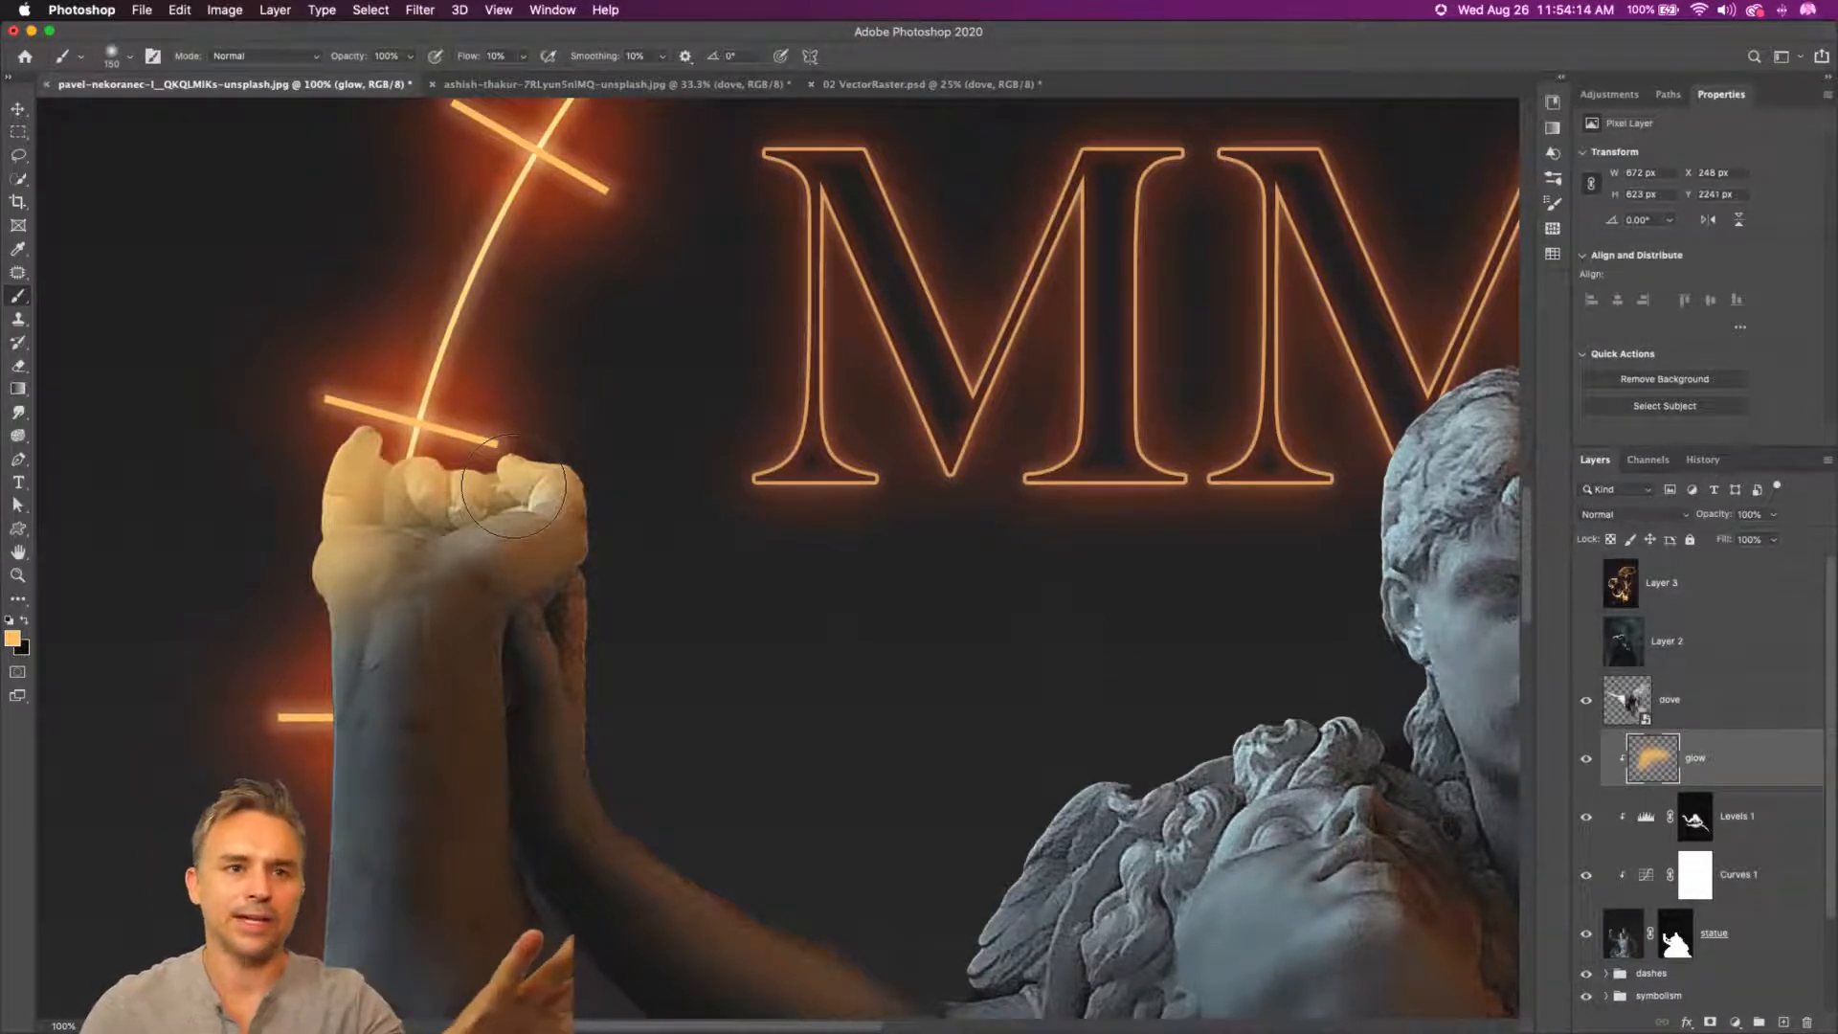
# - Set the glow layer's blend mode to Overlay and paint light along the outer edge of the raised forearm
pyautogui.click(1653, 513)
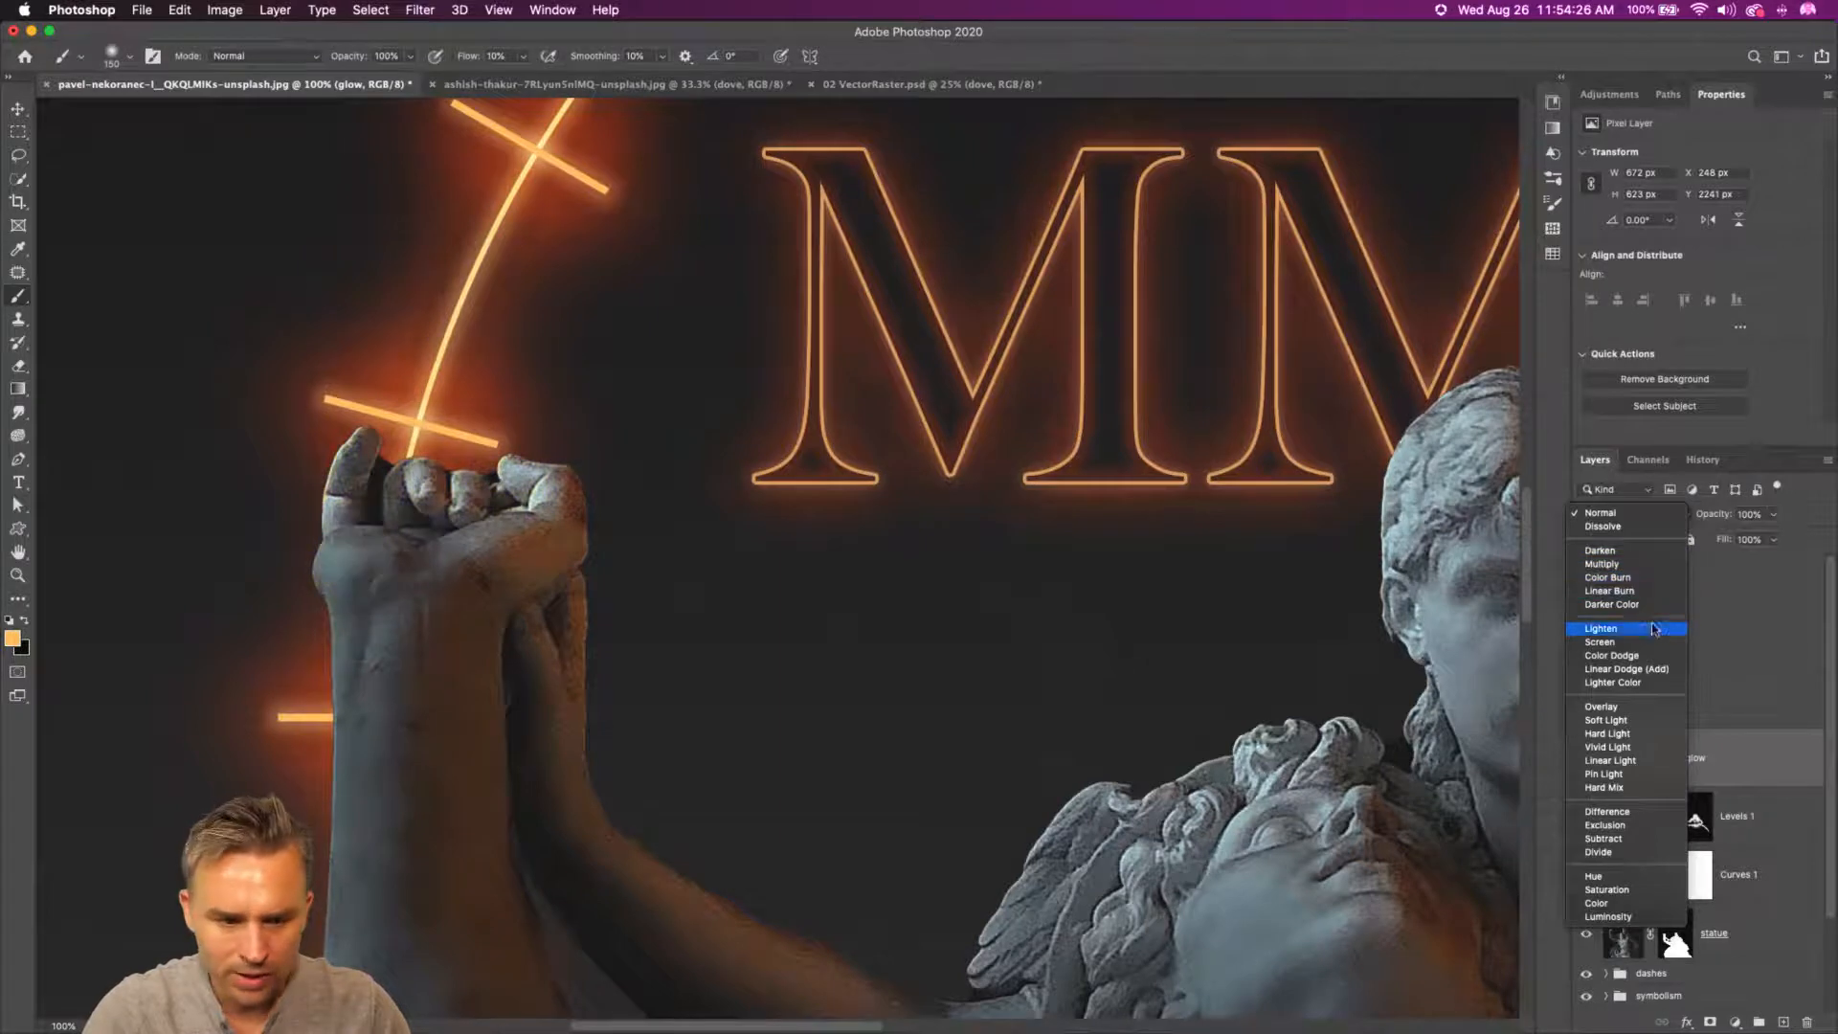
pyautogui.click(1657, 708)
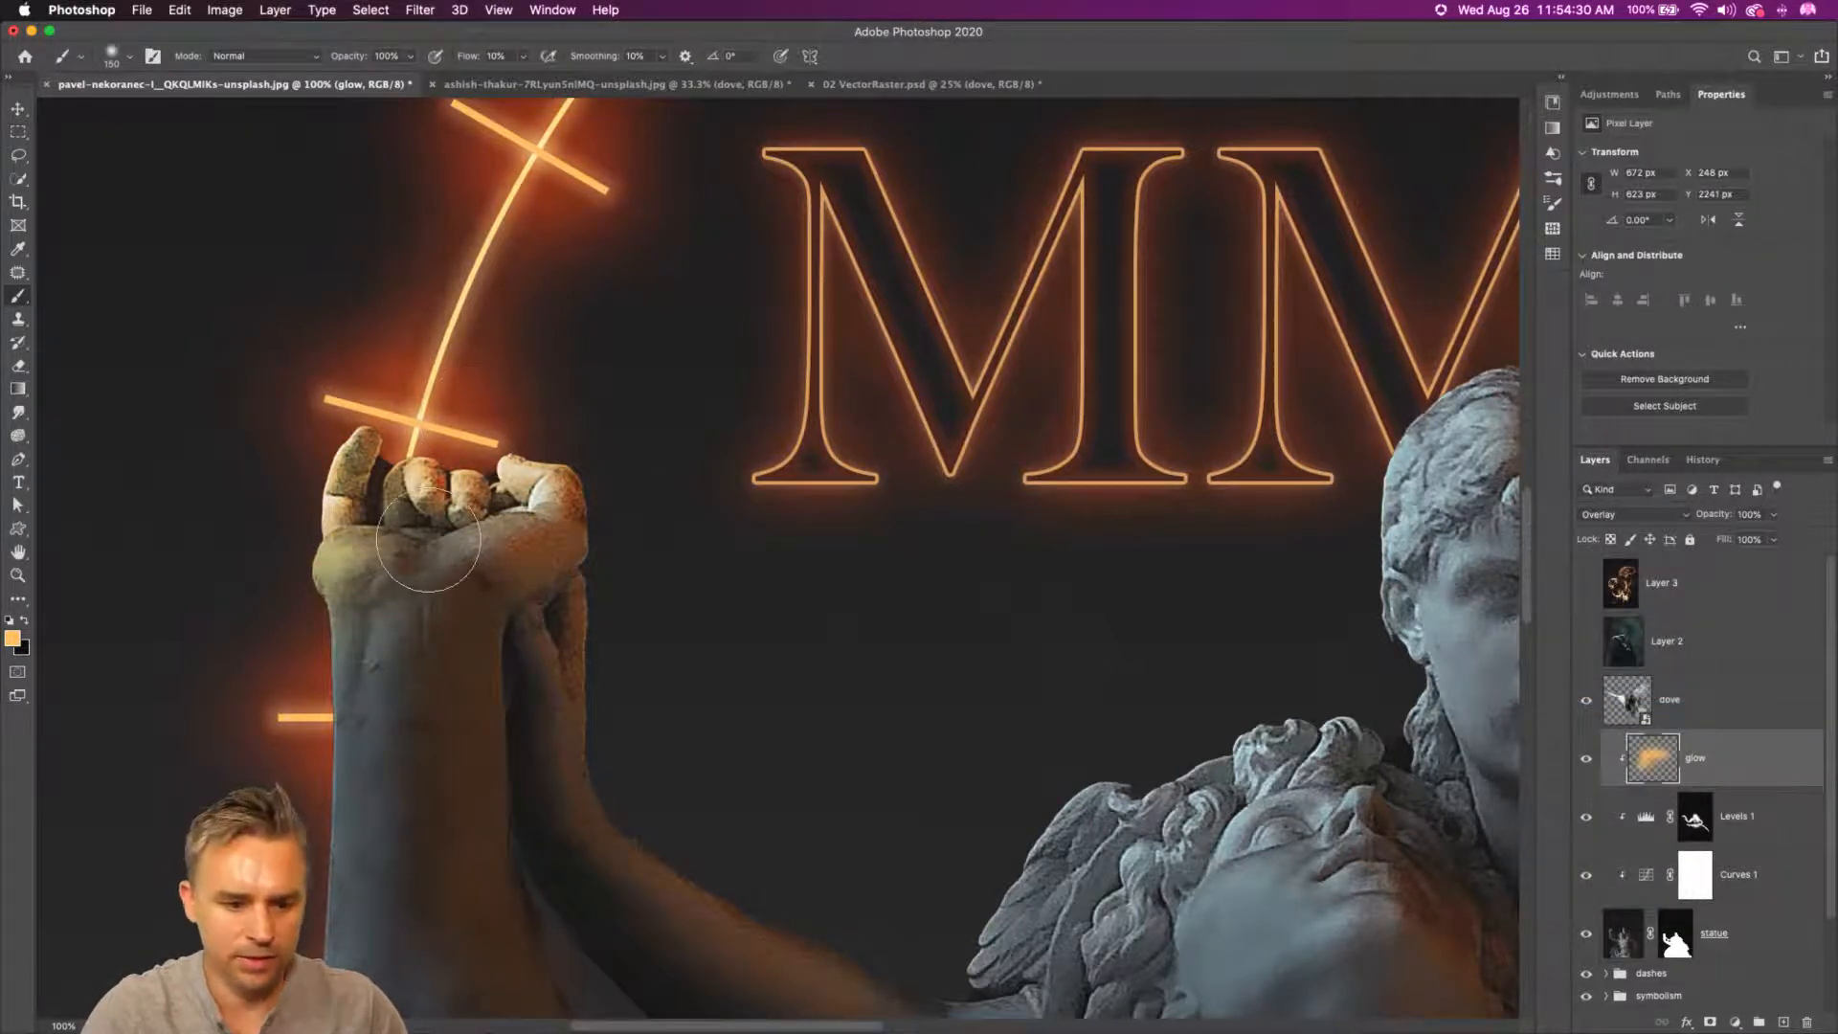
pyautogui.hscroll(-2, 316, 622)
pyautogui.moveTo(325, 872)
pyautogui.mouseDown()
pyautogui.moveTo(338, 649)
pyautogui.moveTo(321, 737)
pyautogui.moveTo(320, 651)
pyautogui.mouseUp()
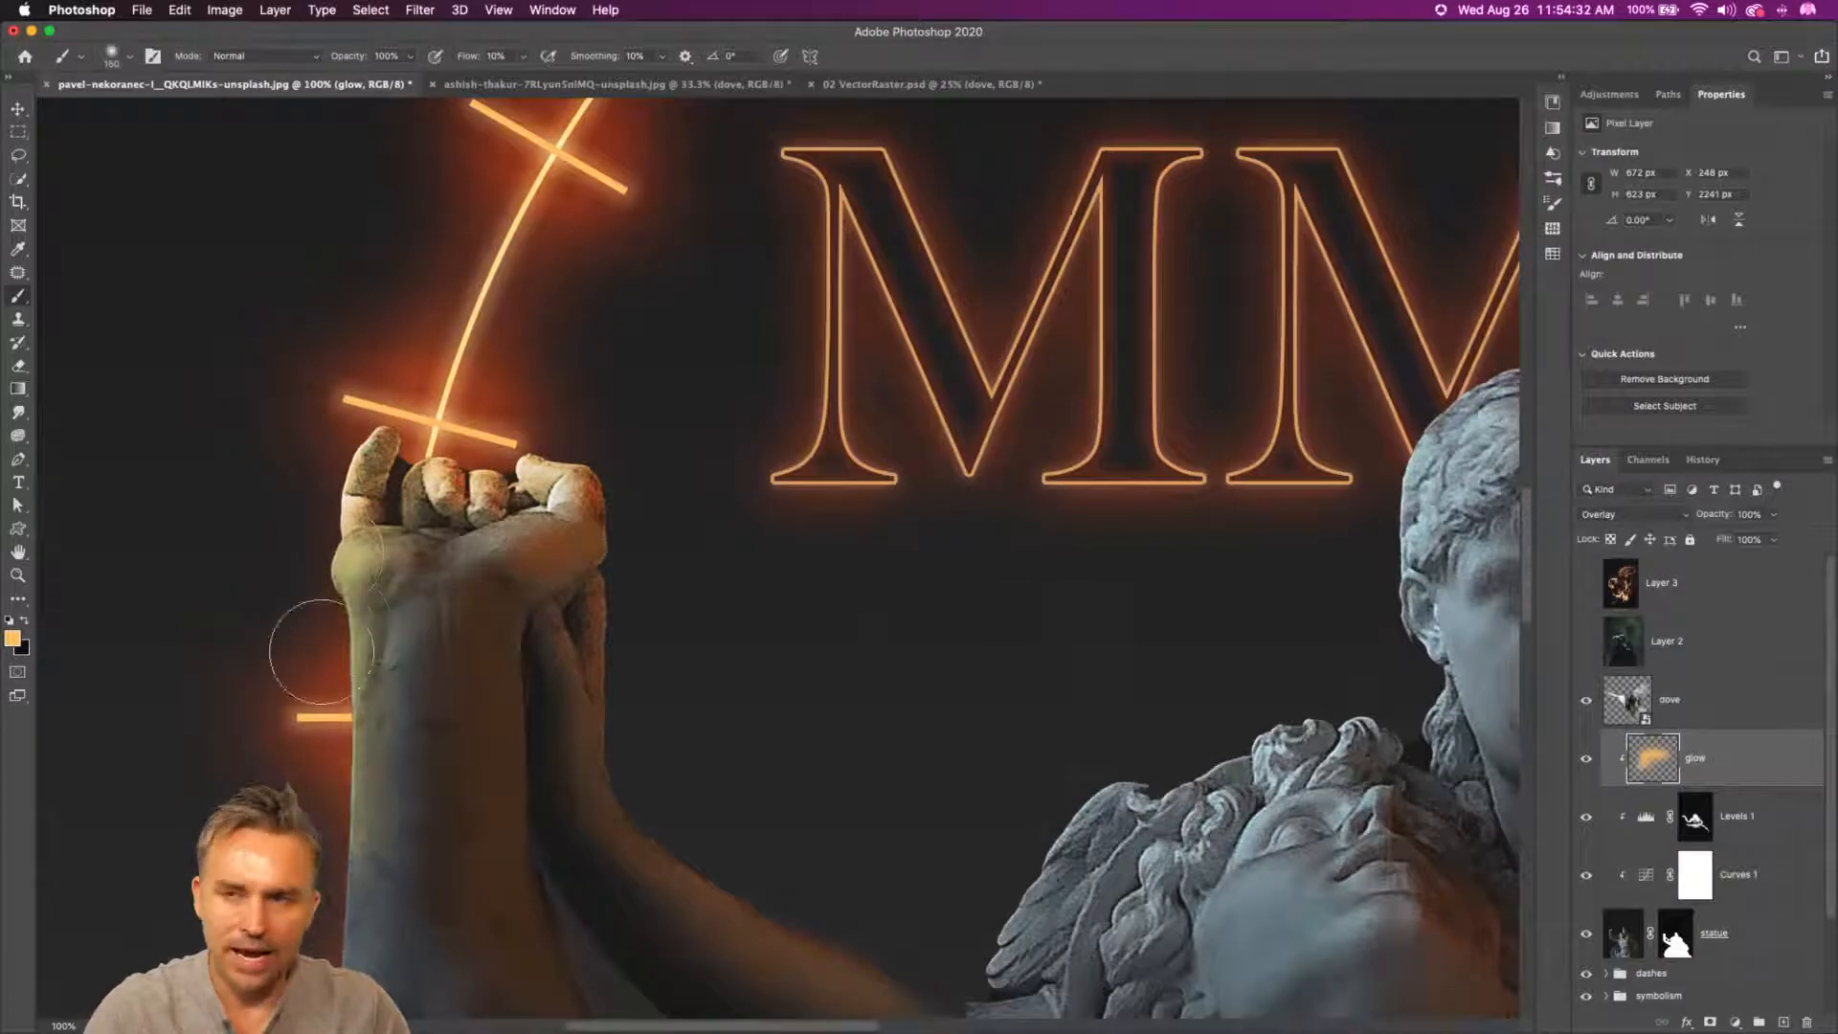
# - Paint the yellow glow over the feathery wing shape and hair of the leaning figure with a 125 px brush
pyautogui.moveTo(607, 563)
pyautogui.mouseDown()
pyautogui.moveTo(644, 753)
pyautogui.moveTo(441, 460)
pyautogui.moveTo(449, 538)
pyautogui.moveTo(642, 670)
pyautogui.moveTo(609, 585)
pyautogui.moveTo(754, 650)
pyautogui.moveTo(635, 657)
pyautogui.moveTo(849, 666)
pyautogui.moveTo(787, 668)
pyautogui.moveTo(890, 479)
pyautogui.moveTo(782, 706)
pyautogui.moveTo(881, 502)
pyautogui.moveTo(760, 620)
pyautogui.mouseUp()
pyautogui.press(']')
pyautogui.press(']')
pyautogui.press(']')
pyautogui.moveTo(937, 338)
pyautogui.mouseDown()
pyautogui.moveTo(939, 485)
pyautogui.moveTo(1177, 351)
pyautogui.moveTo(984, 485)
pyautogui.moveTo(1126, 468)
pyautogui.moveTo(950, 600)
pyautogui.mouseUp()
pyautogui.moveTo(857, 522); pyautogui.dragTo(912, 483)
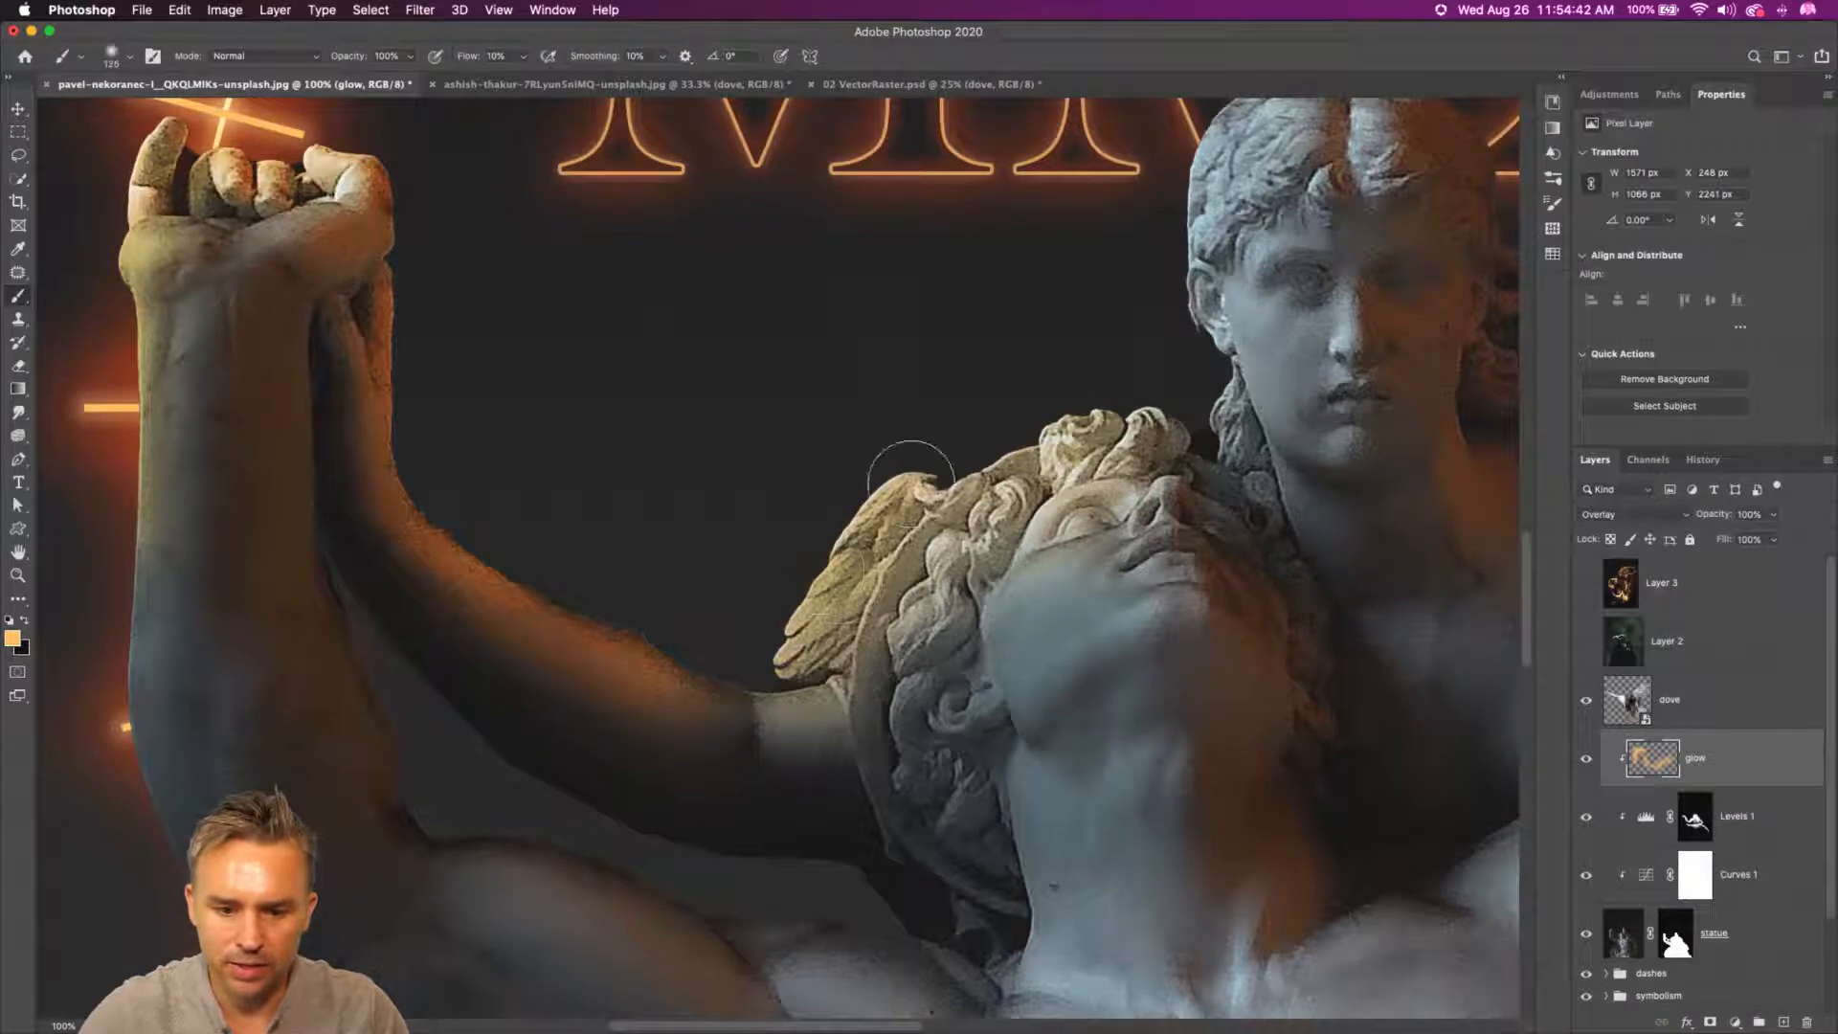
# - Paint the yellow glow on the tilted-back head's face and jaw with brushes between 80 and 125 px
pyautogui.press('[')
pyautogui.moveTo(1070, 493)
pyautogui.mouseDown()
pyautogui.moveTo(1029, 565)
pyautogui.moveTo(1135, 544)
pyautogui.moveTo(1144, 510)
pyautogui.moveTo(1146, 593)
pyautogui.moveTo(1040, 632)
pyautogui.moveTo(1072, 579)
pyautogui.moveTo(1008, 613)
pyautogui.mouseUp()
pyautogui.press(']')
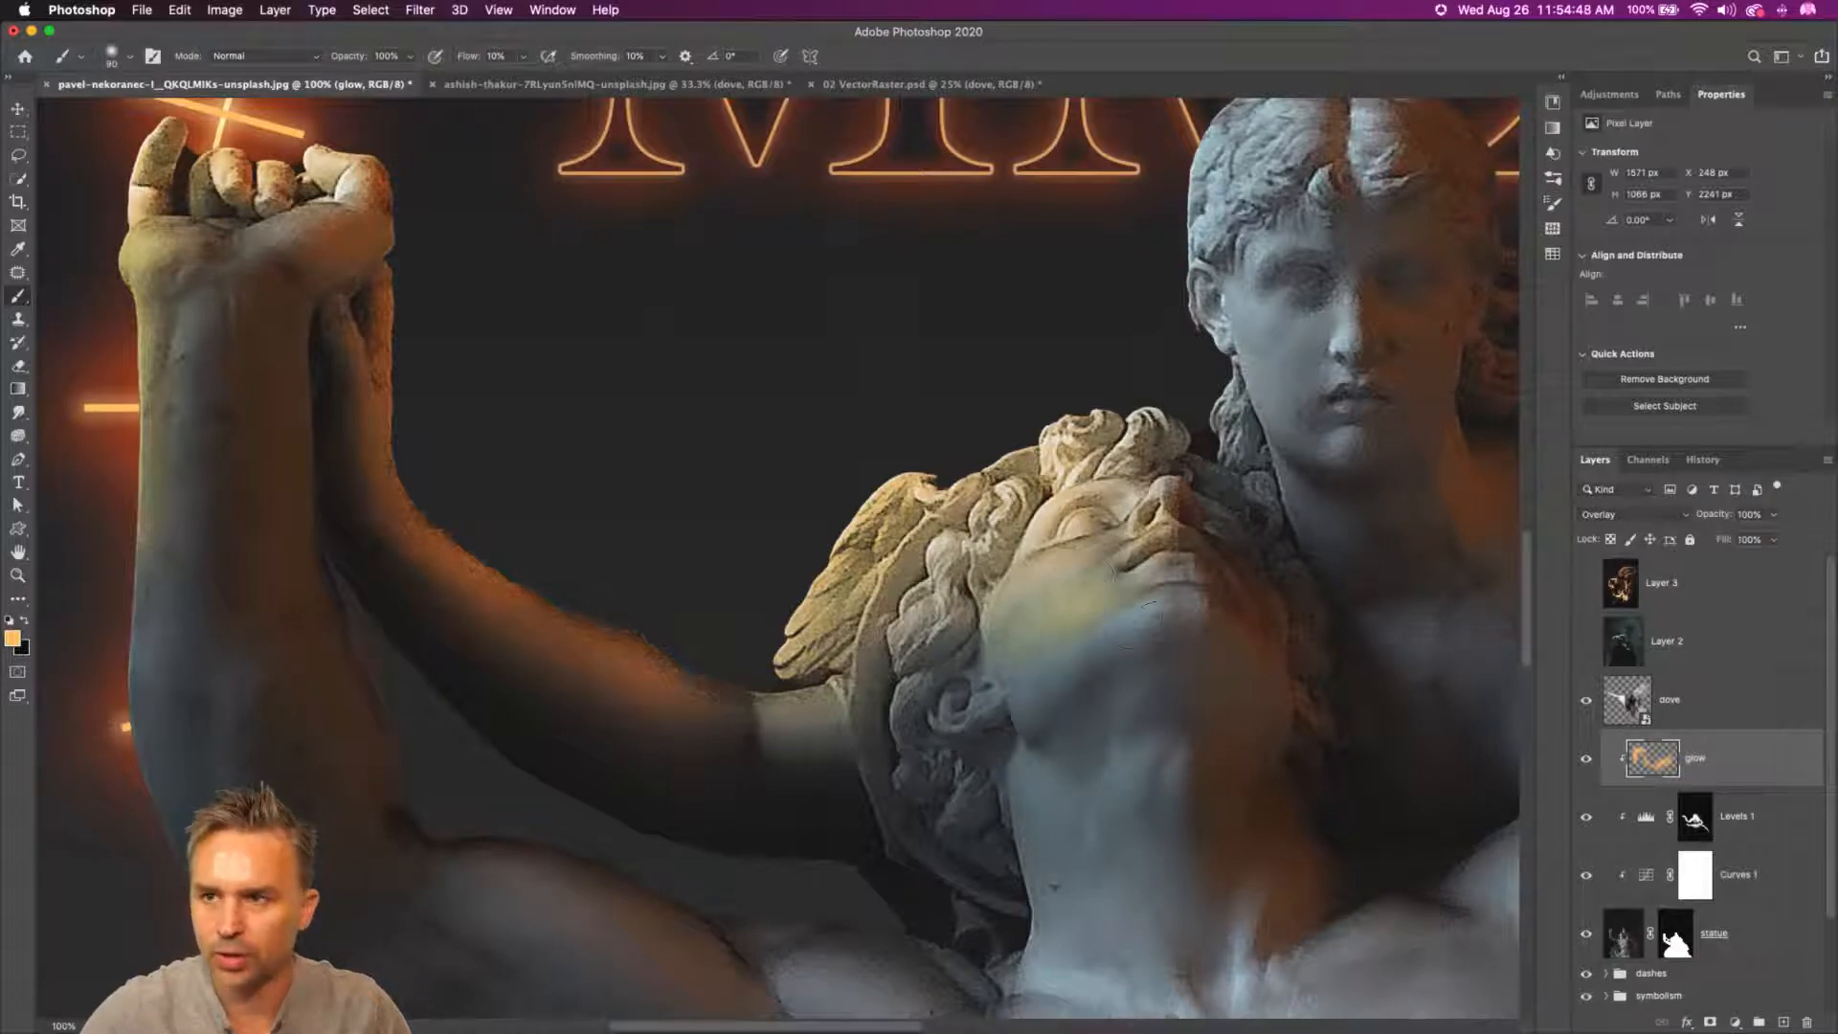
pyautogui.press(']')
pyautogui.press(']')
pyautogui.moveTo(1159, 636); pyautogui.dragTo(986, 637)
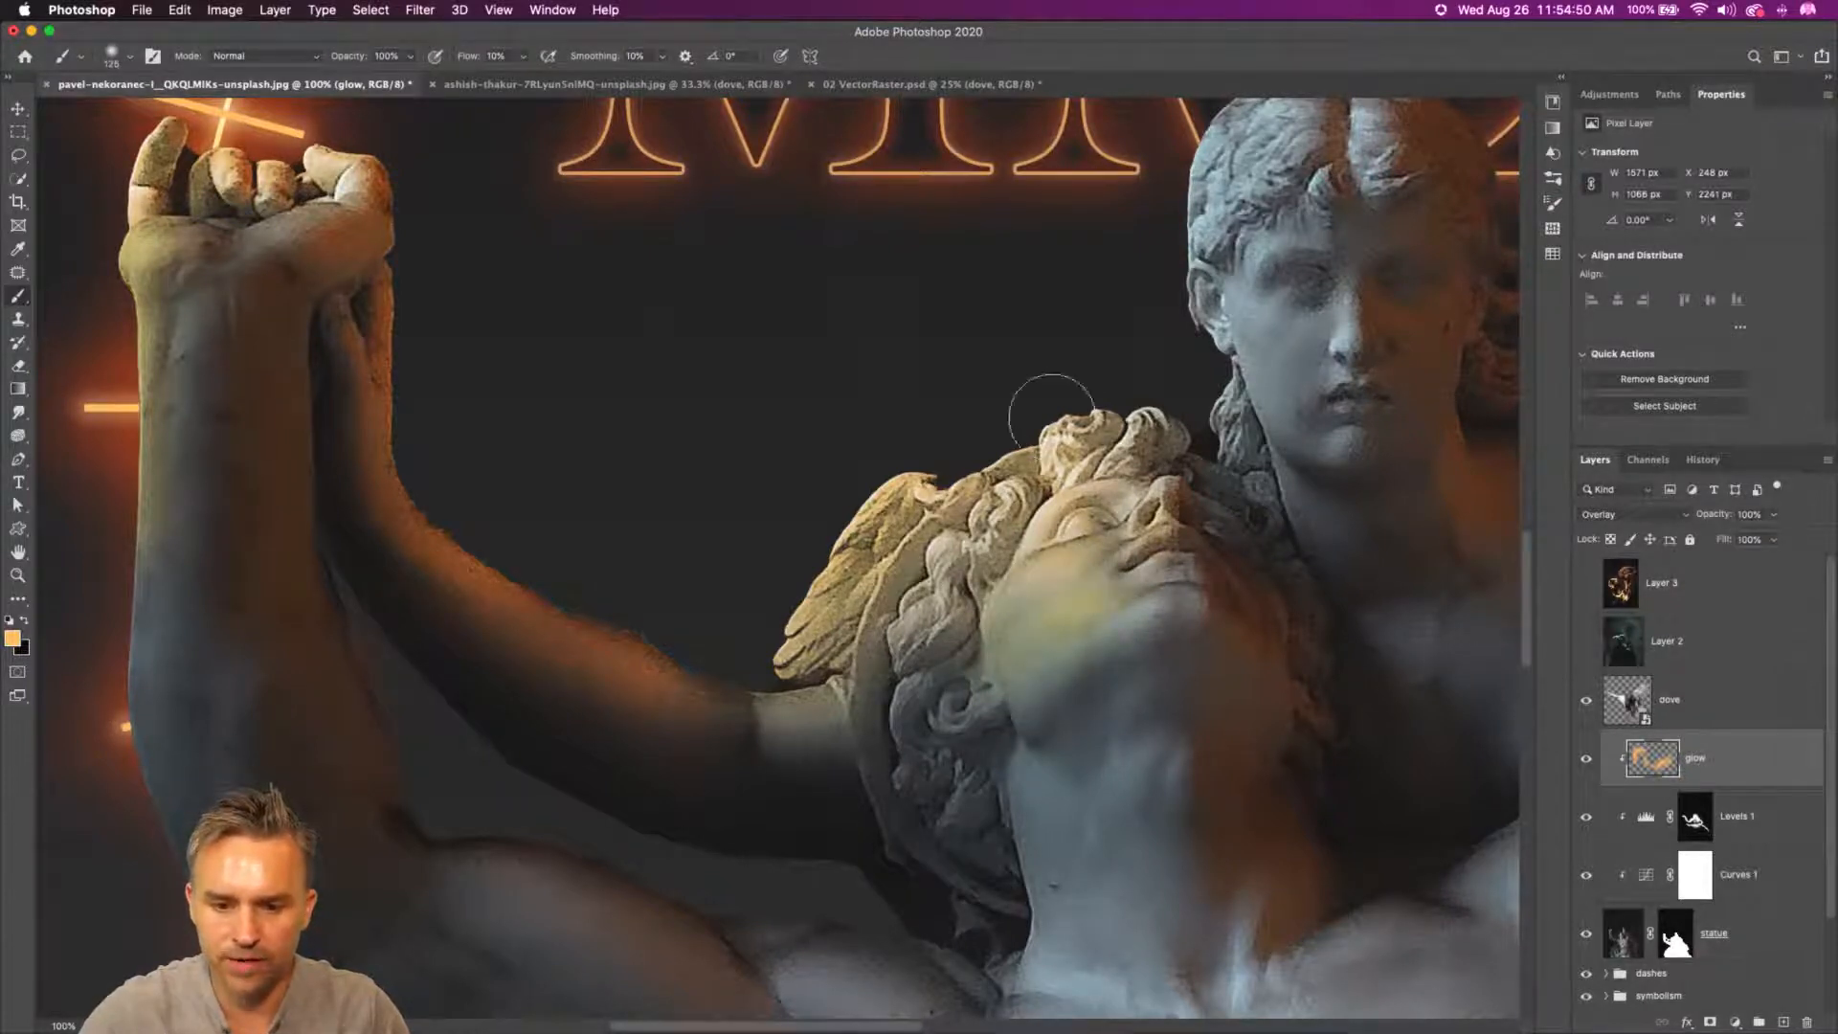
# - Change the brush color to orange #ffa36b and paint it over the leaning figure's curls and the upright figure's hair and cheek
pyautogui.moveTo(1002, 311)
pyautogui.mouseDown()
pyautogui.moveTo(698, 414)
pyautogui.moveTo(797, 399)
pyautogui.mouseUp()
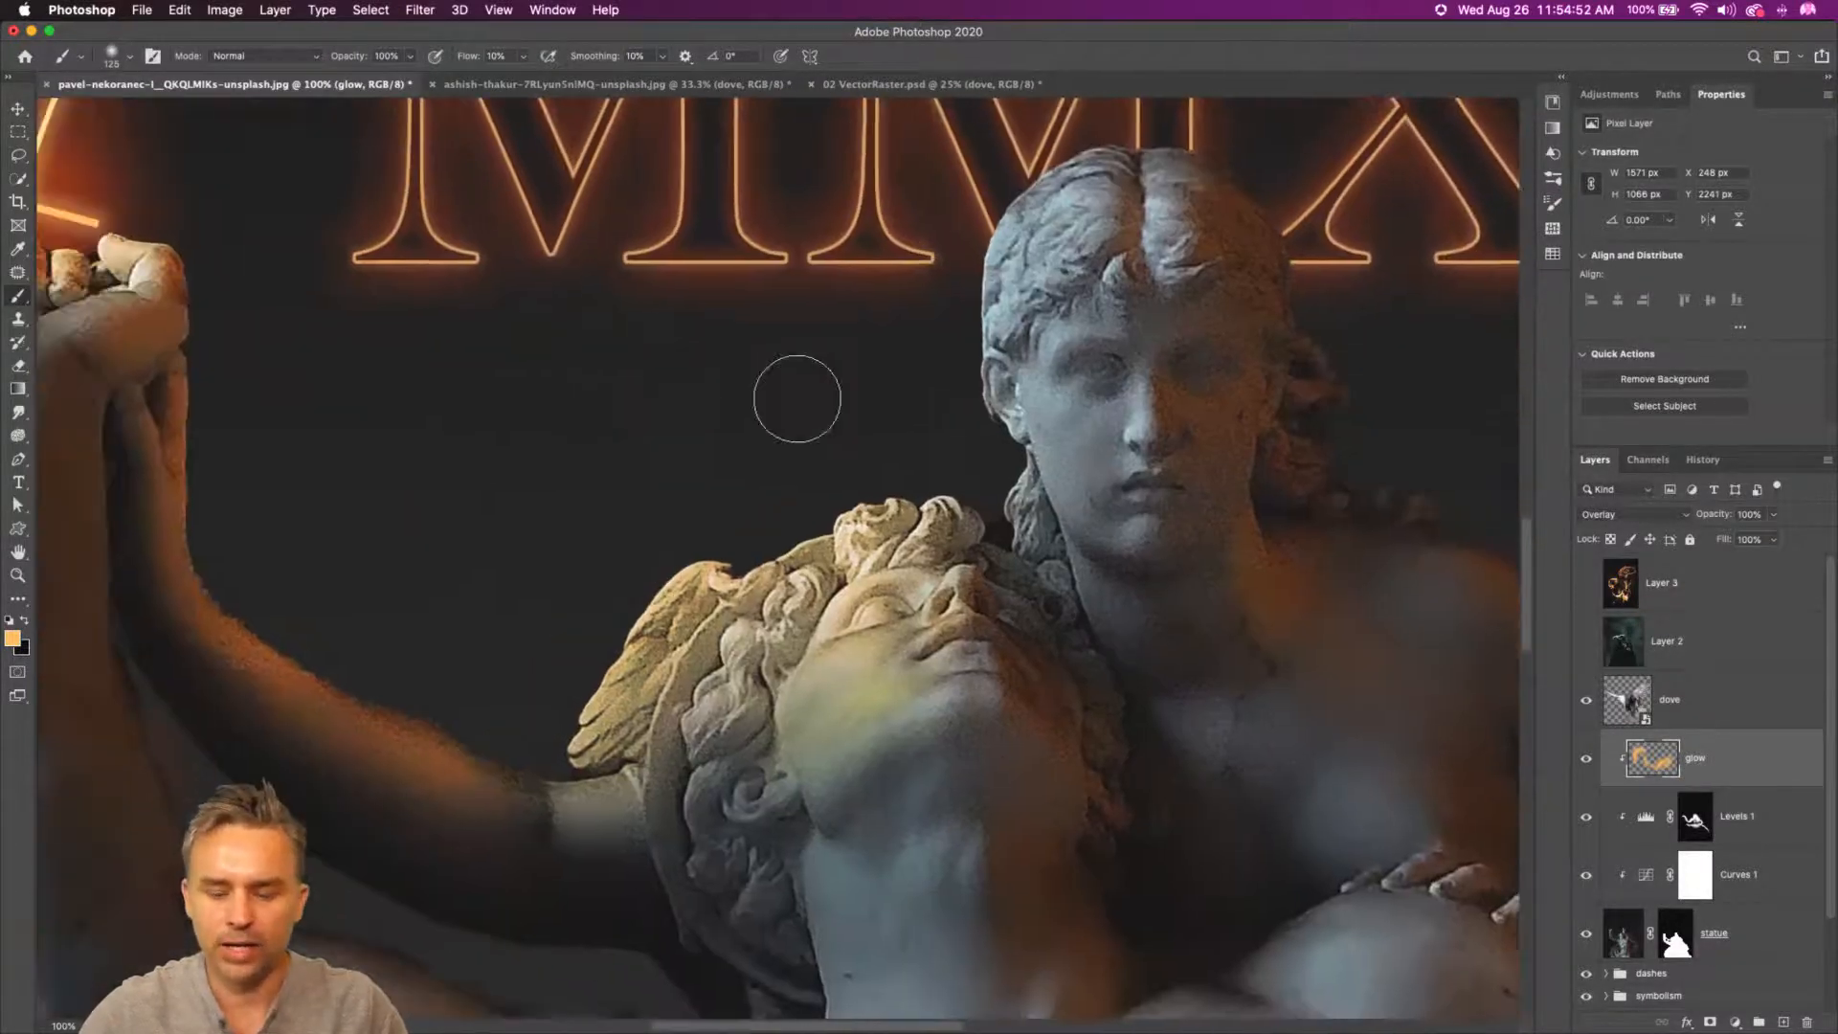
pyautogui.click(13, 640)
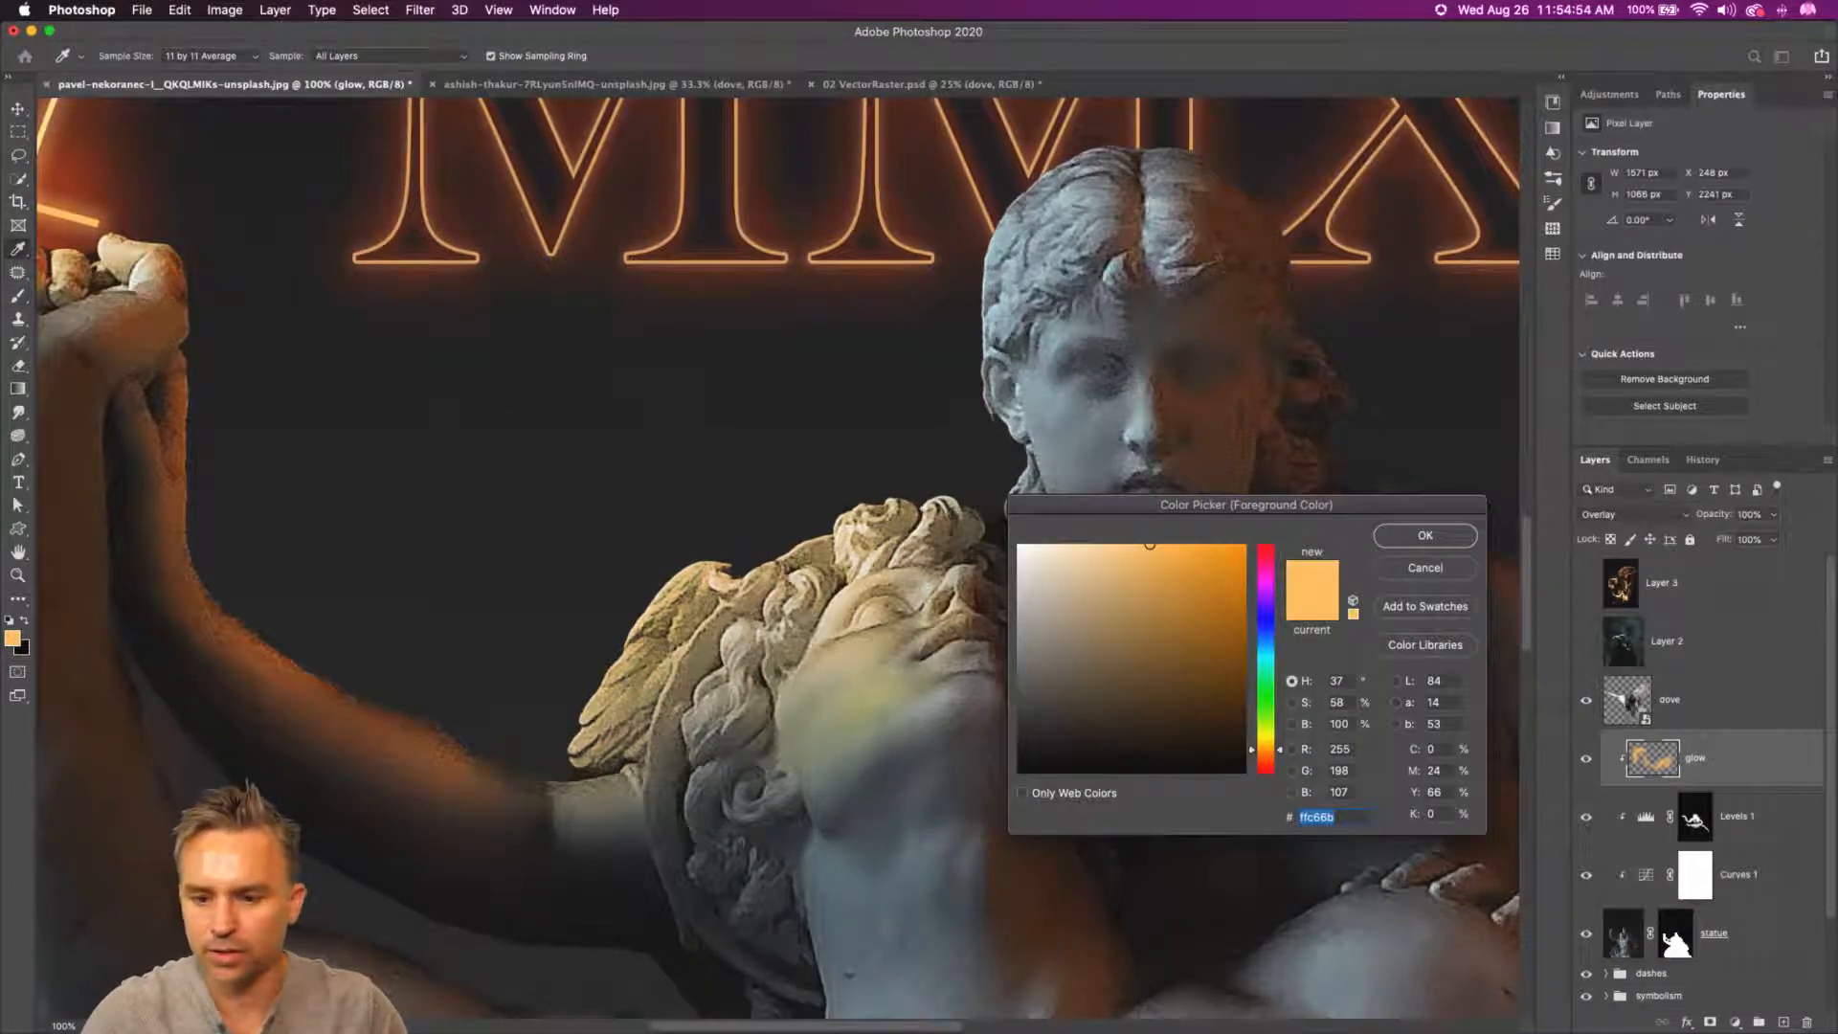
pyautogui.moveTo(1273, 752); pyautogui.dragTo(1269, 763)
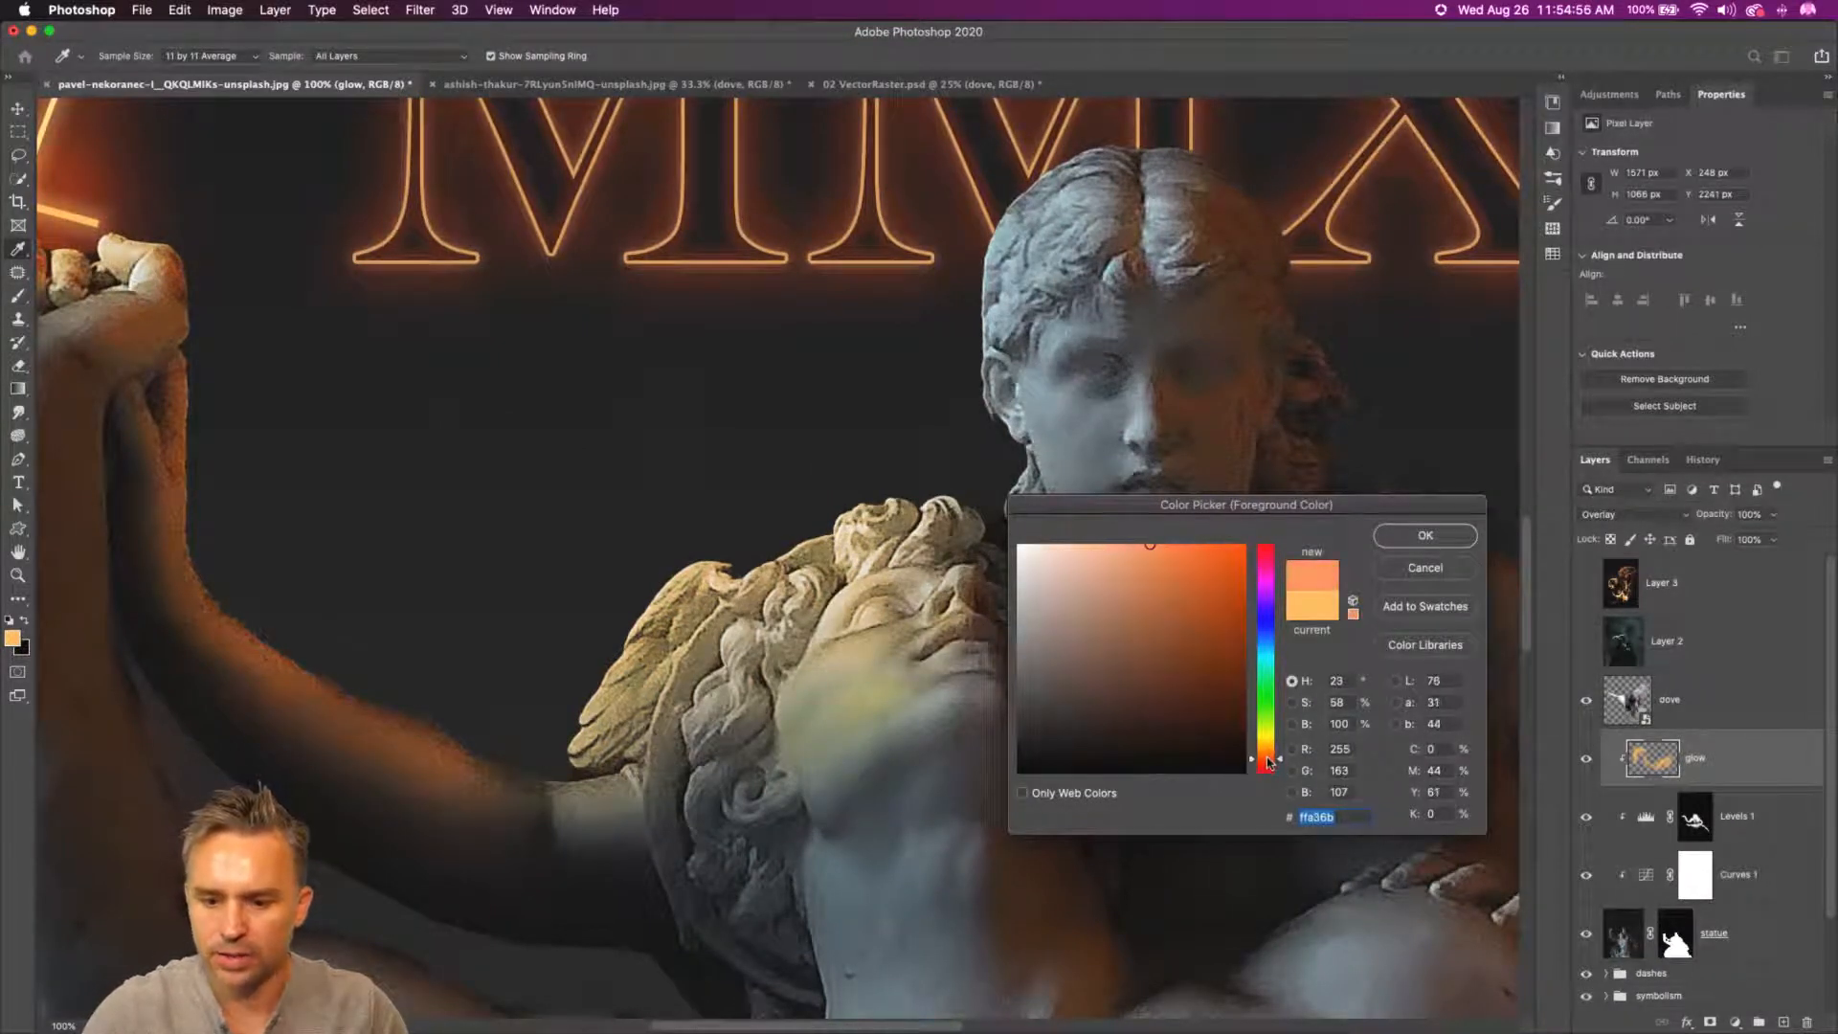
pyautogui.press('Return')
pyautogui.press('b')
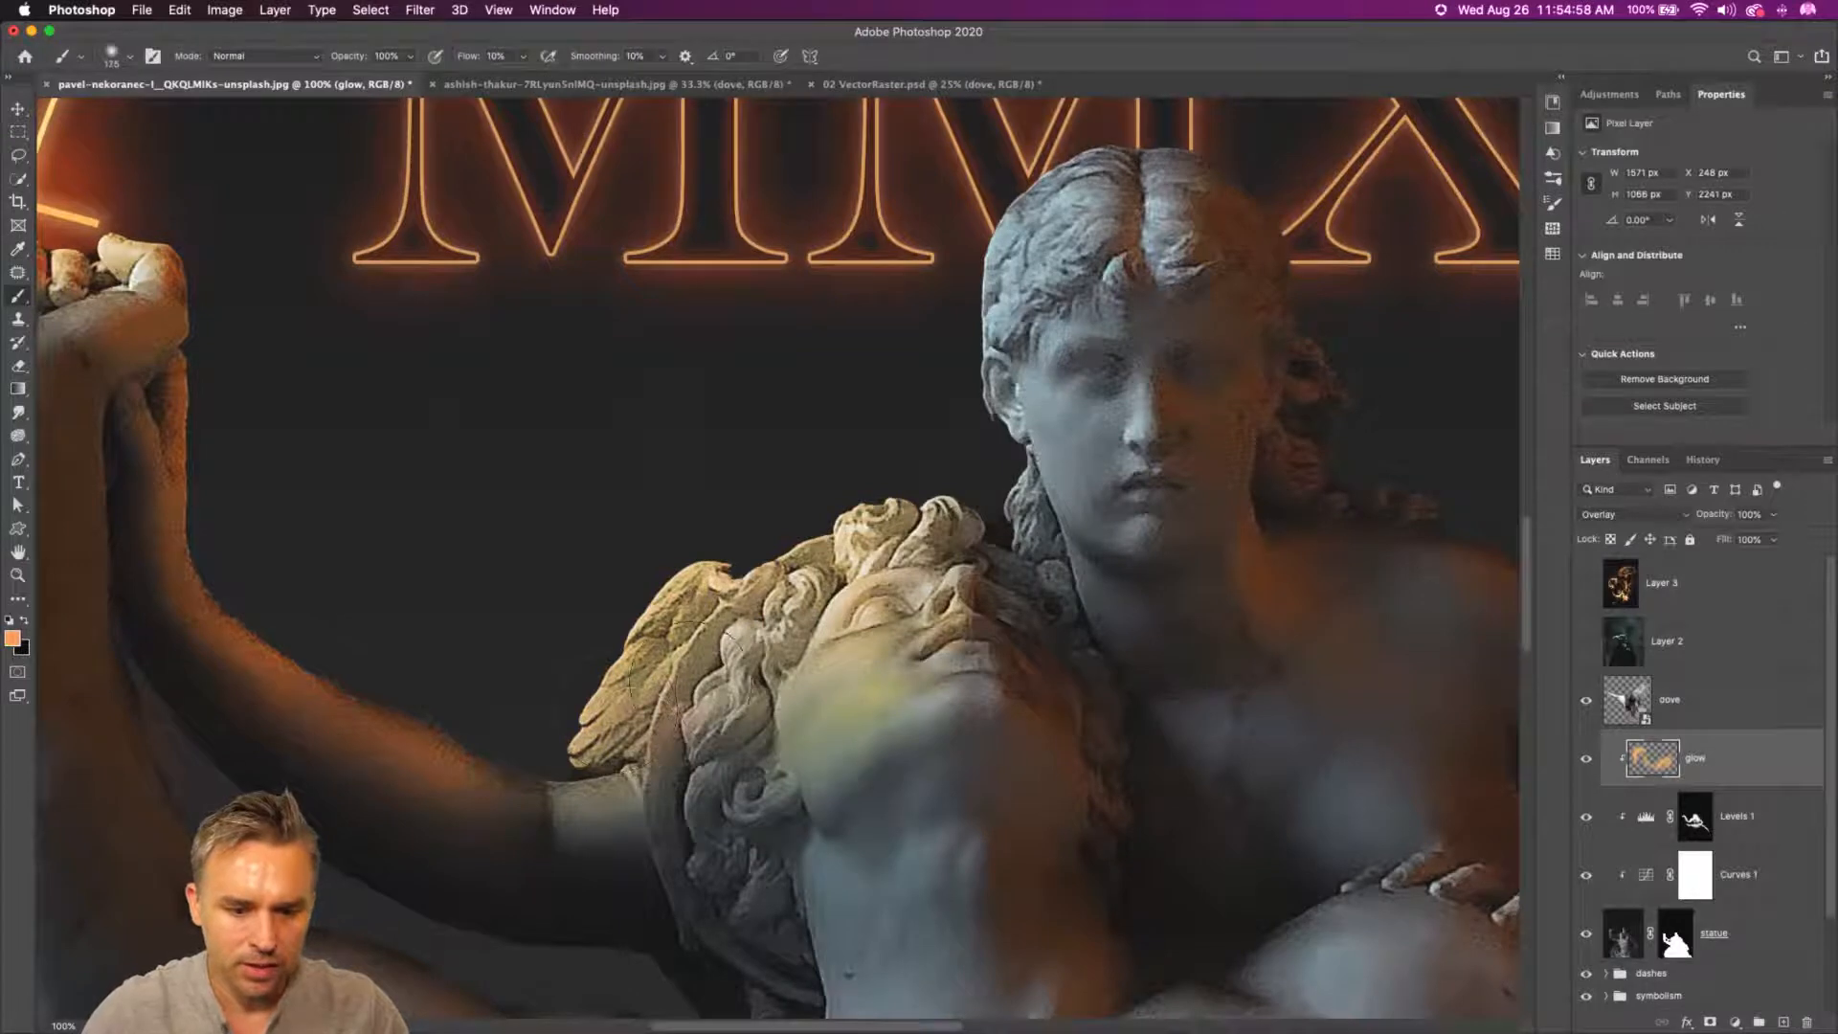
pyautogui.moveTo(732, 710); pyautogui.dragTo(880, 616)
pyautogui.moveTo(948, 389)
pyautogui.mouseDown()
pyautogui.moveTo(981, 258)
pyautogui.moveTo(1046, 168)
pyautogui.moveTo(941, 416)
pyautogui.moveTo(1058, 158)
pyautogui.moveTo(1251, 184)
pyautogui.mouseUp()
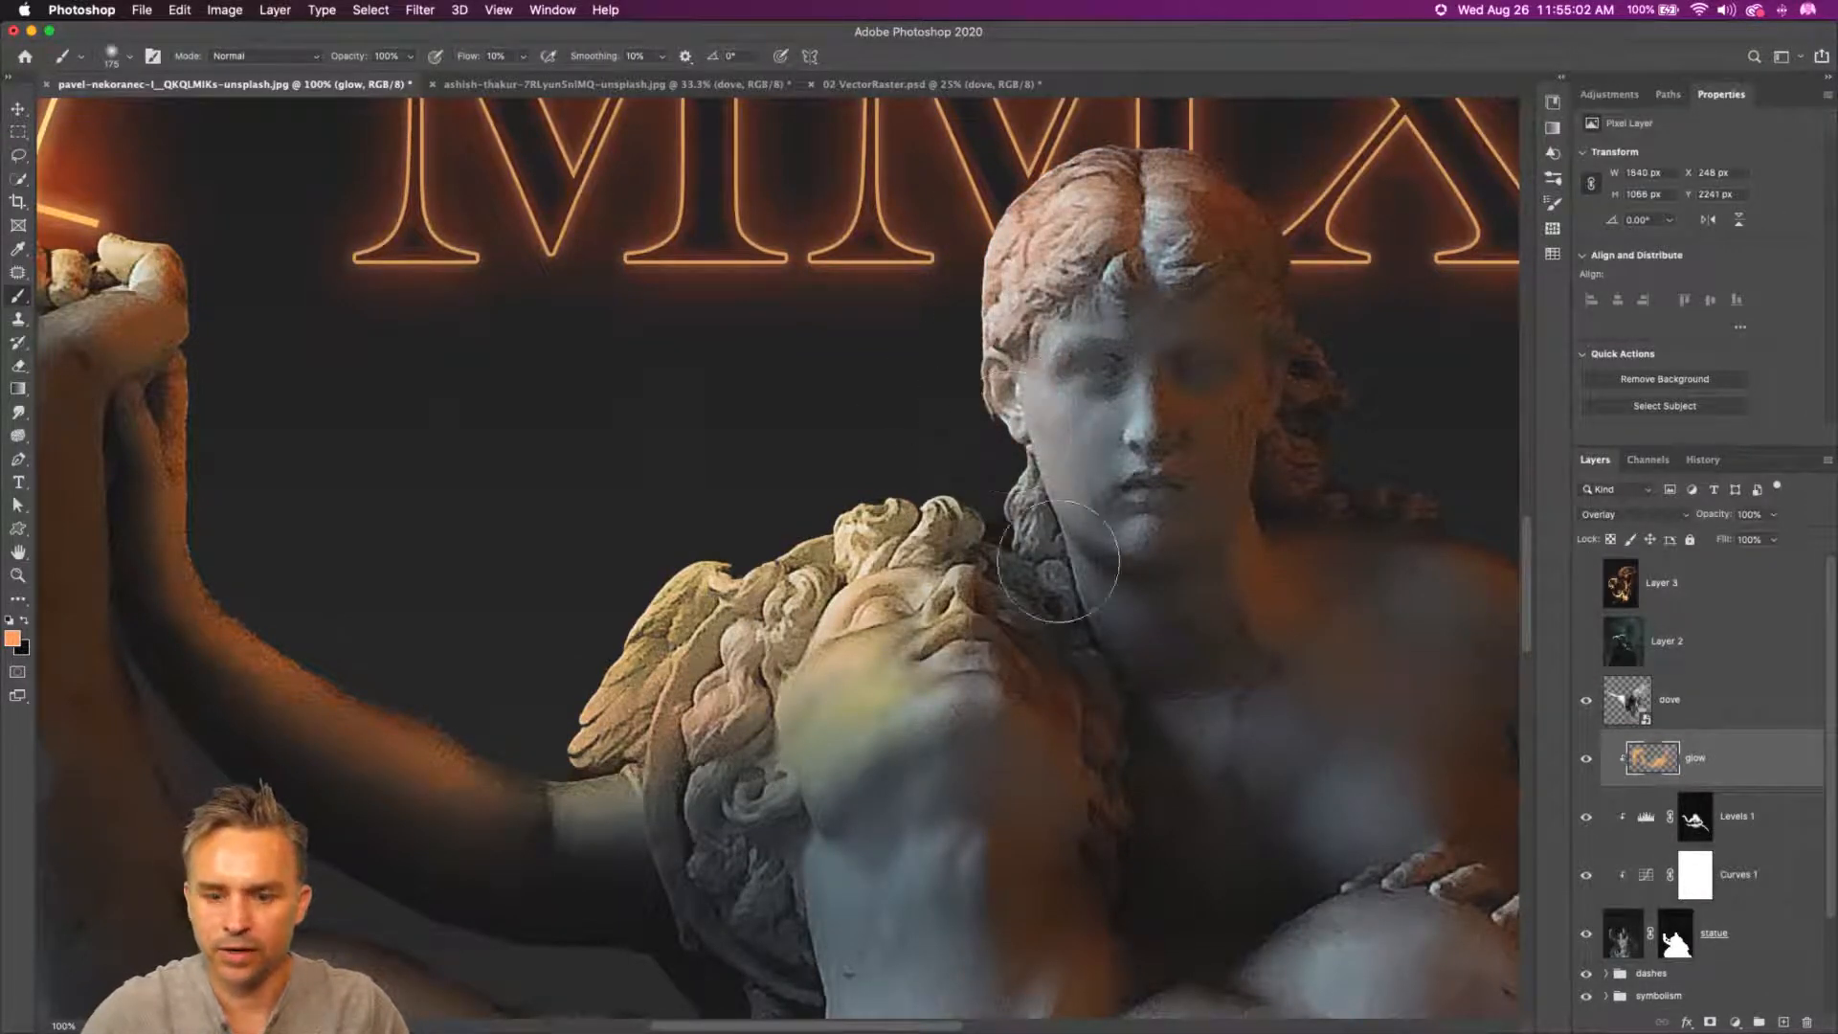
pyautogui.moveTo(944, 349); pyautogui.dragTo(772, 378)
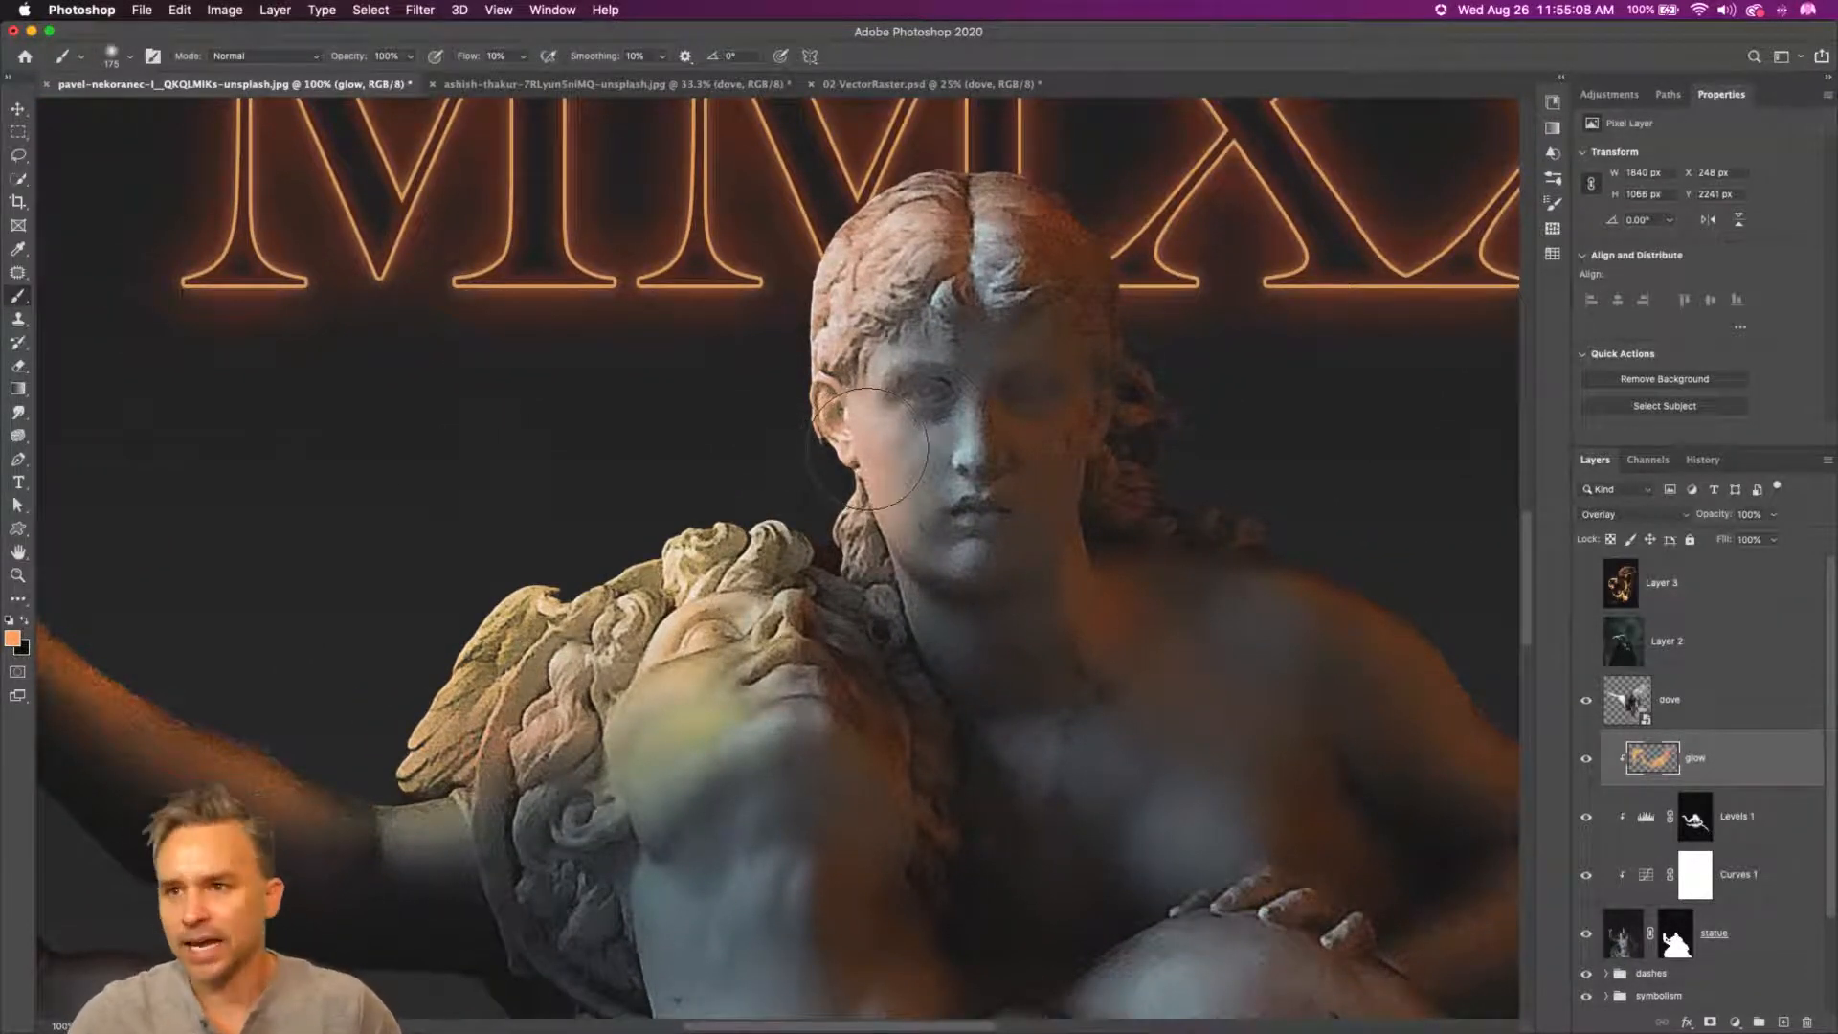
# - Paint the orange glow over the upright figure's hair, neck, shoulder and outer arm with the 175 px brush
pyautogui.moveTo(1139, 440); pyautogui.dragTo(1056, 276)
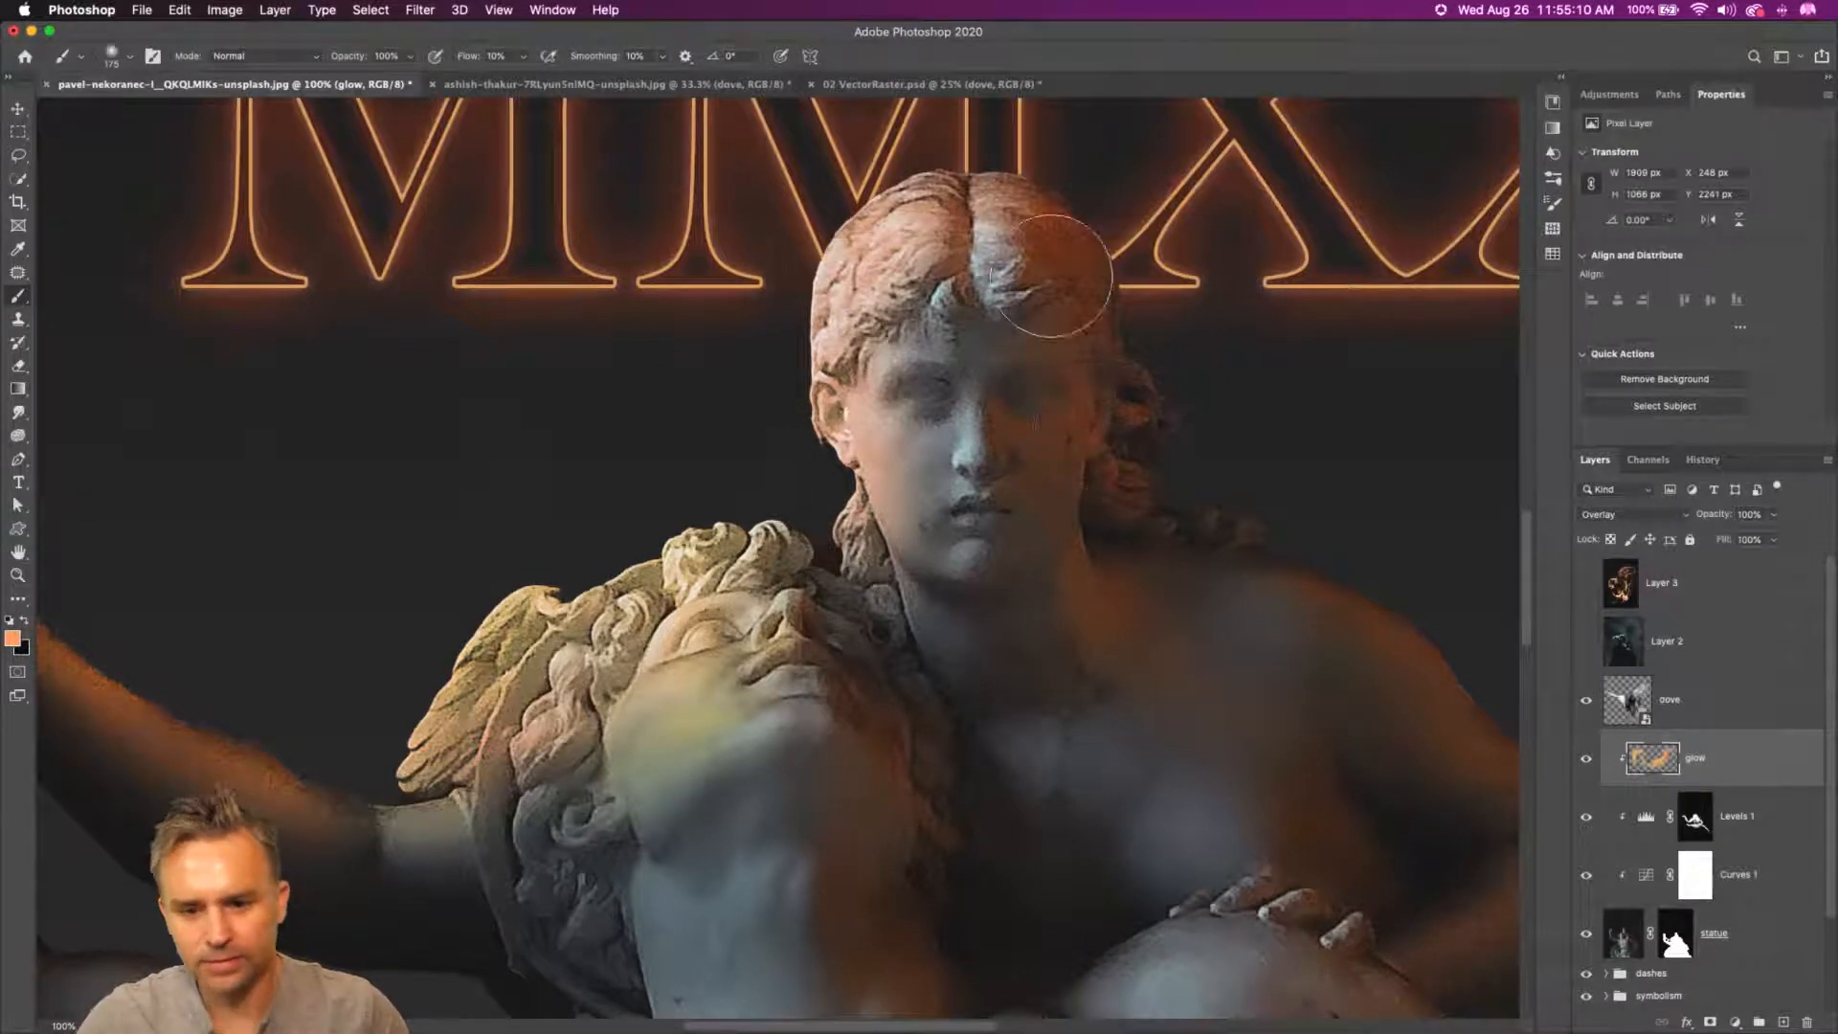
pyautogui.moveTo(1065, 103)
pyautogui.mouseDown()
pyautogui.moveTo(903, 265)
pyautogui.moveTo(911, 247)
pyautogui.mouseUp()
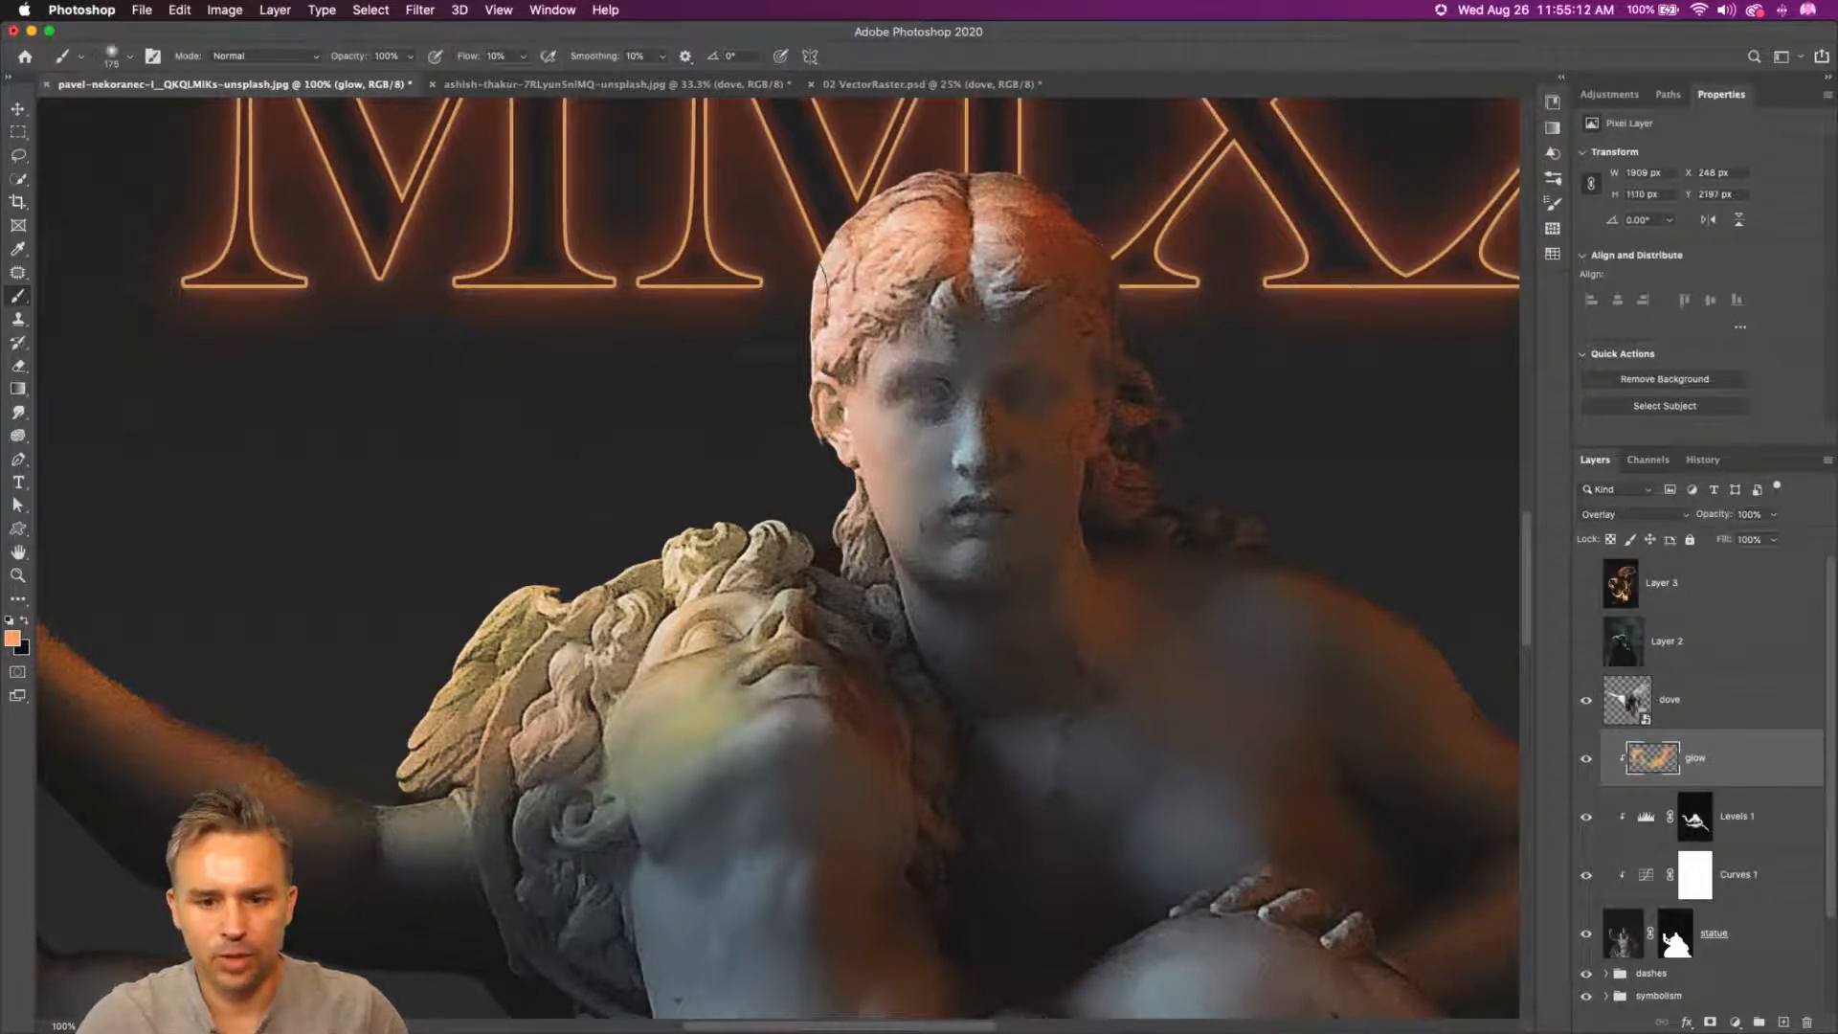
pyautogui.moveTo(823, 496); pyautogui.dragTo(333, 228)
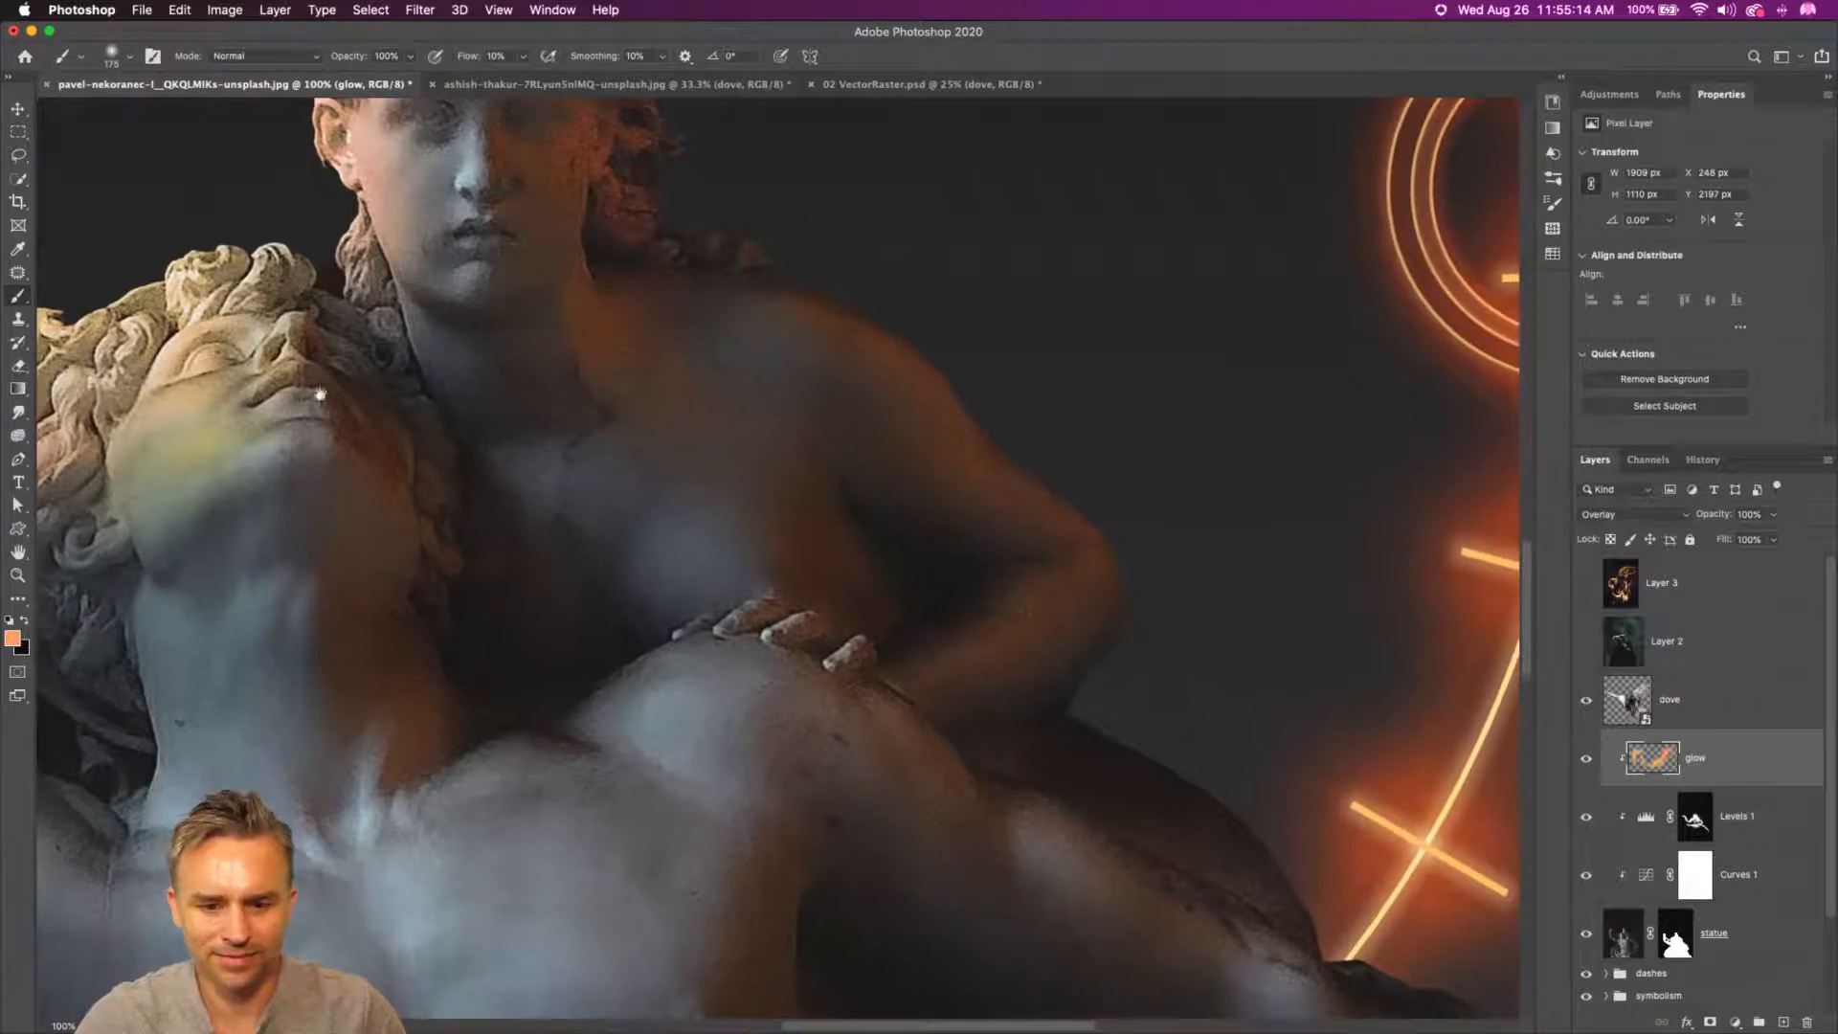
pyautogui.scroll(4, 319, 394)
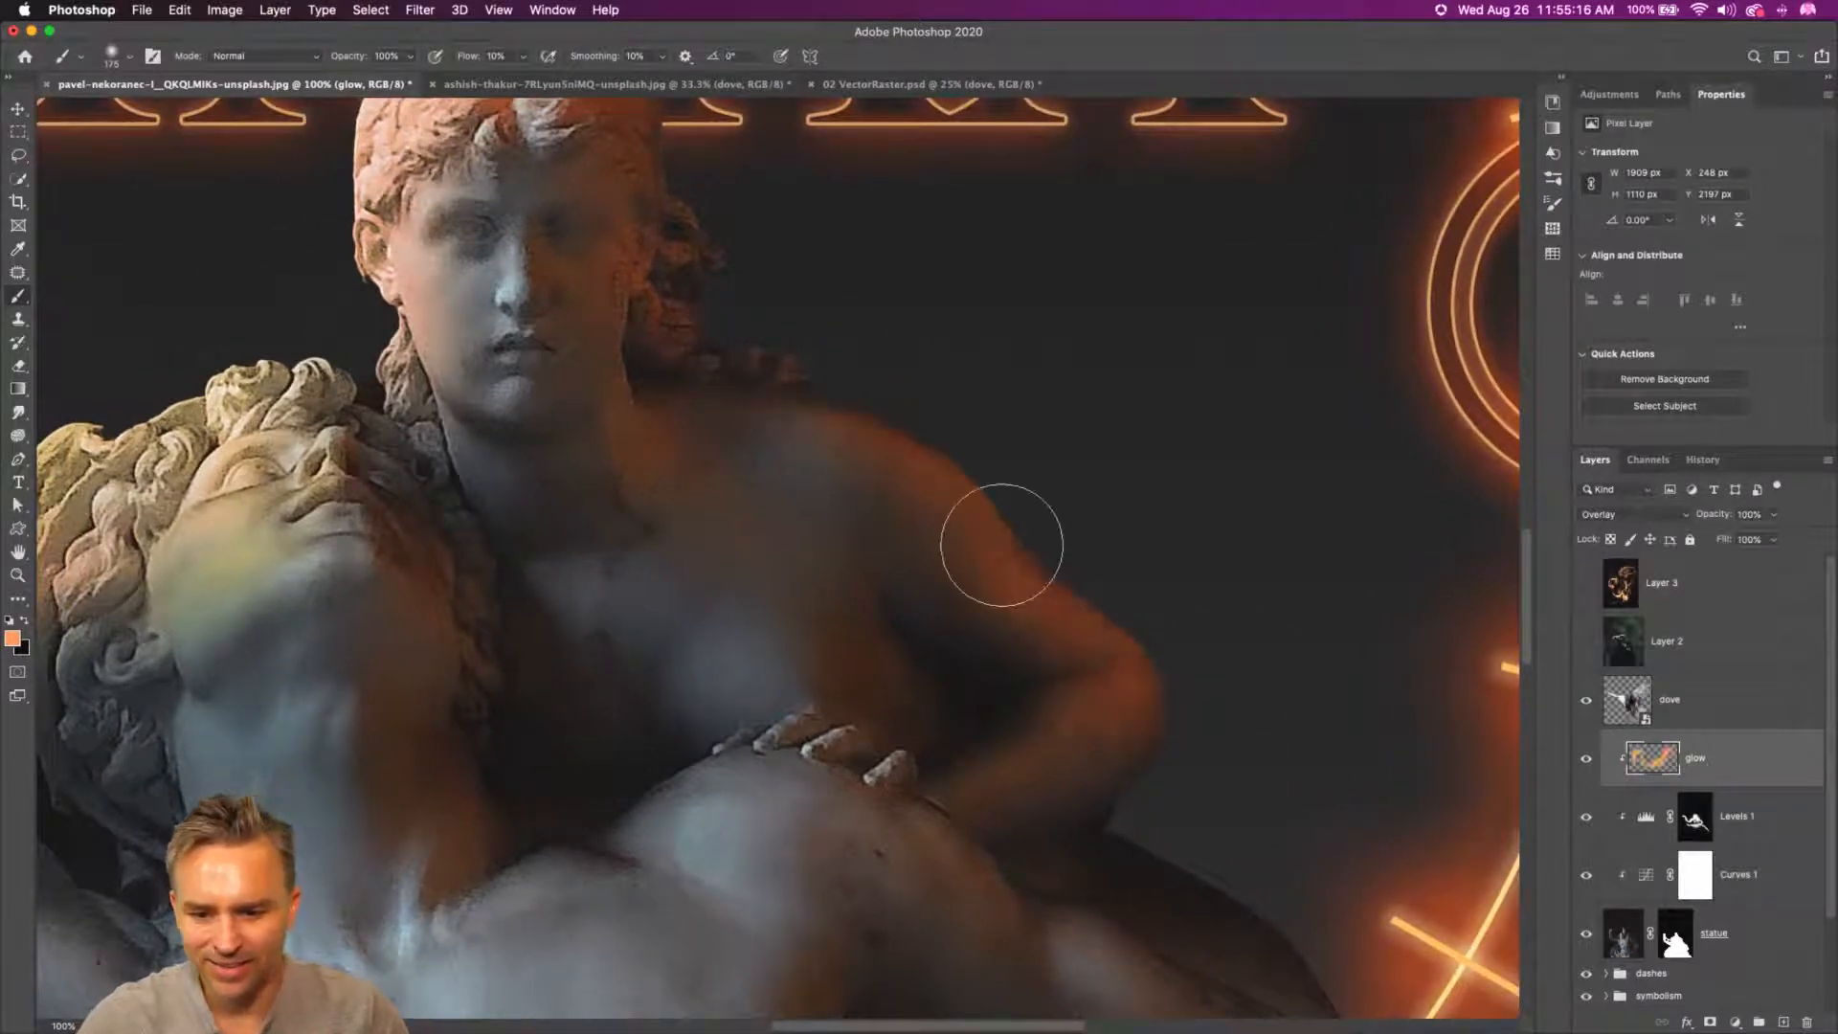
pyautogui.moveTo(1002, 545); pyautogui.dragTo(763, 319)
pyautogui.moveTo(627, 291); pyautogui.dragTo(638, 477)
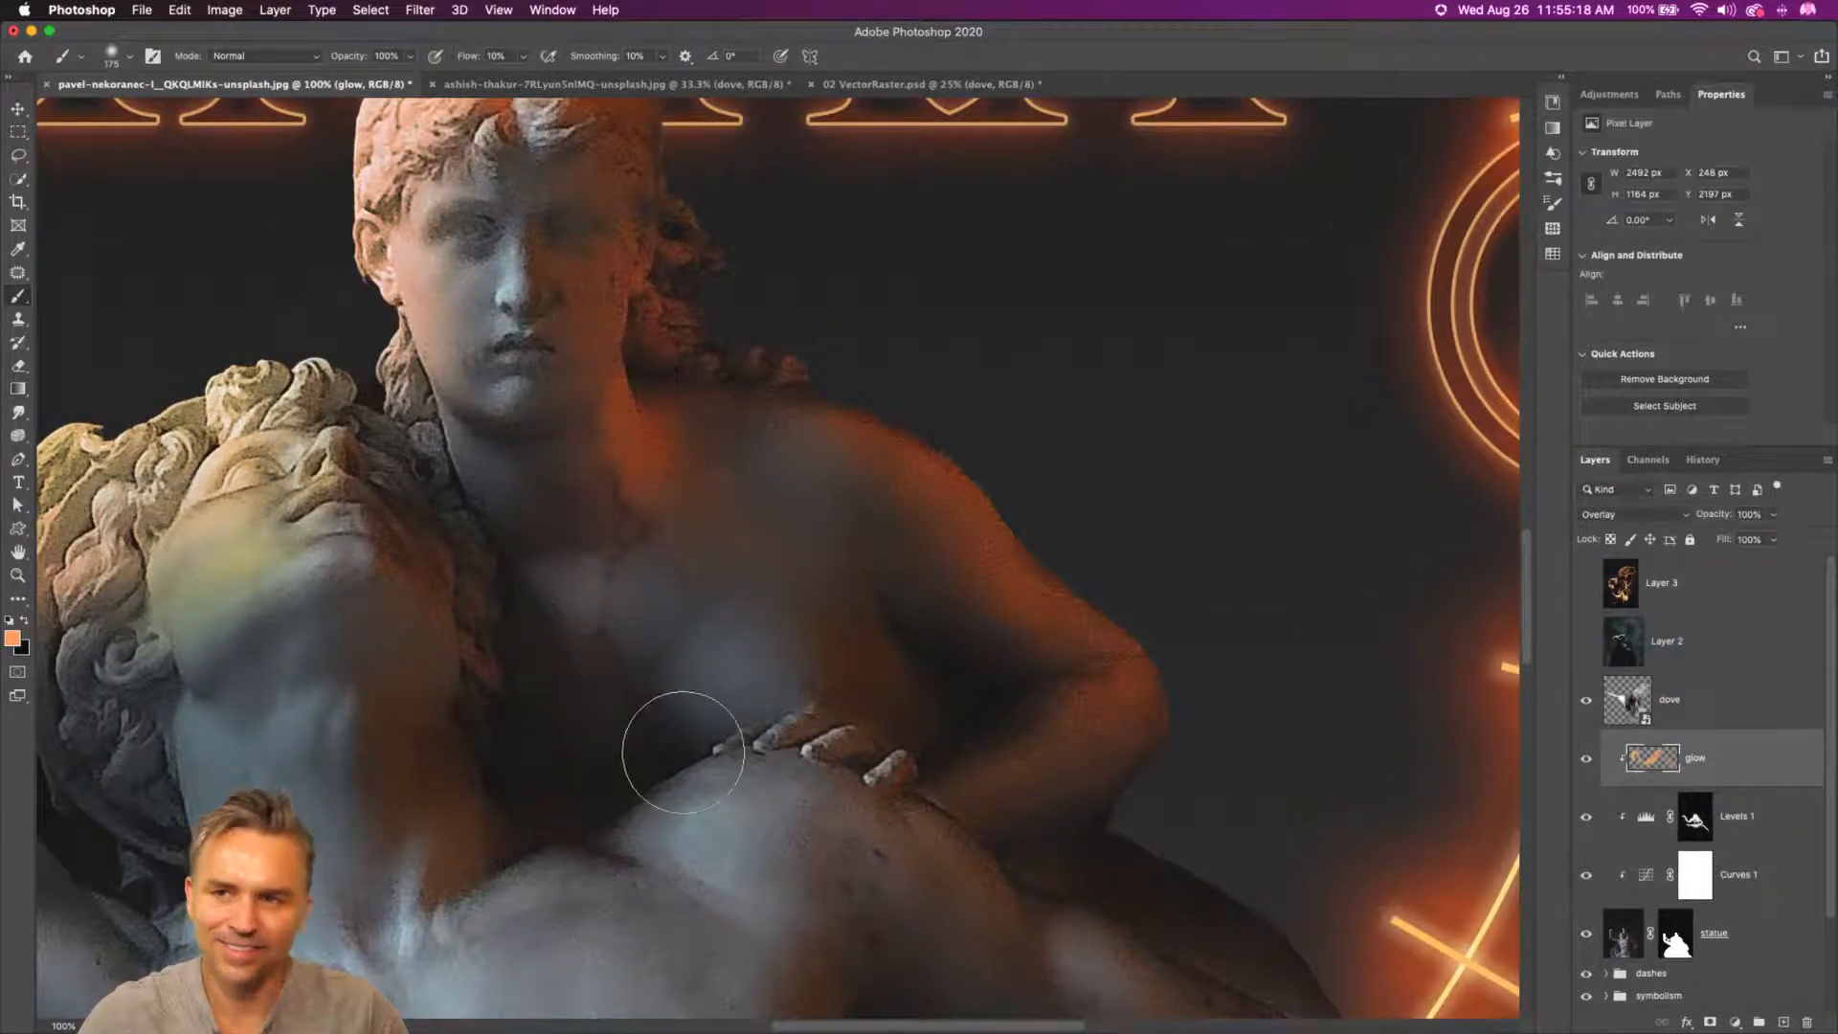
# - Paint the orange glow along the leaning figure's outstretched arm and over the shoulder beneath the upright figure's hand
pyautogui.moveTo(683, 751); pyautogui.dragTo(399, 321)
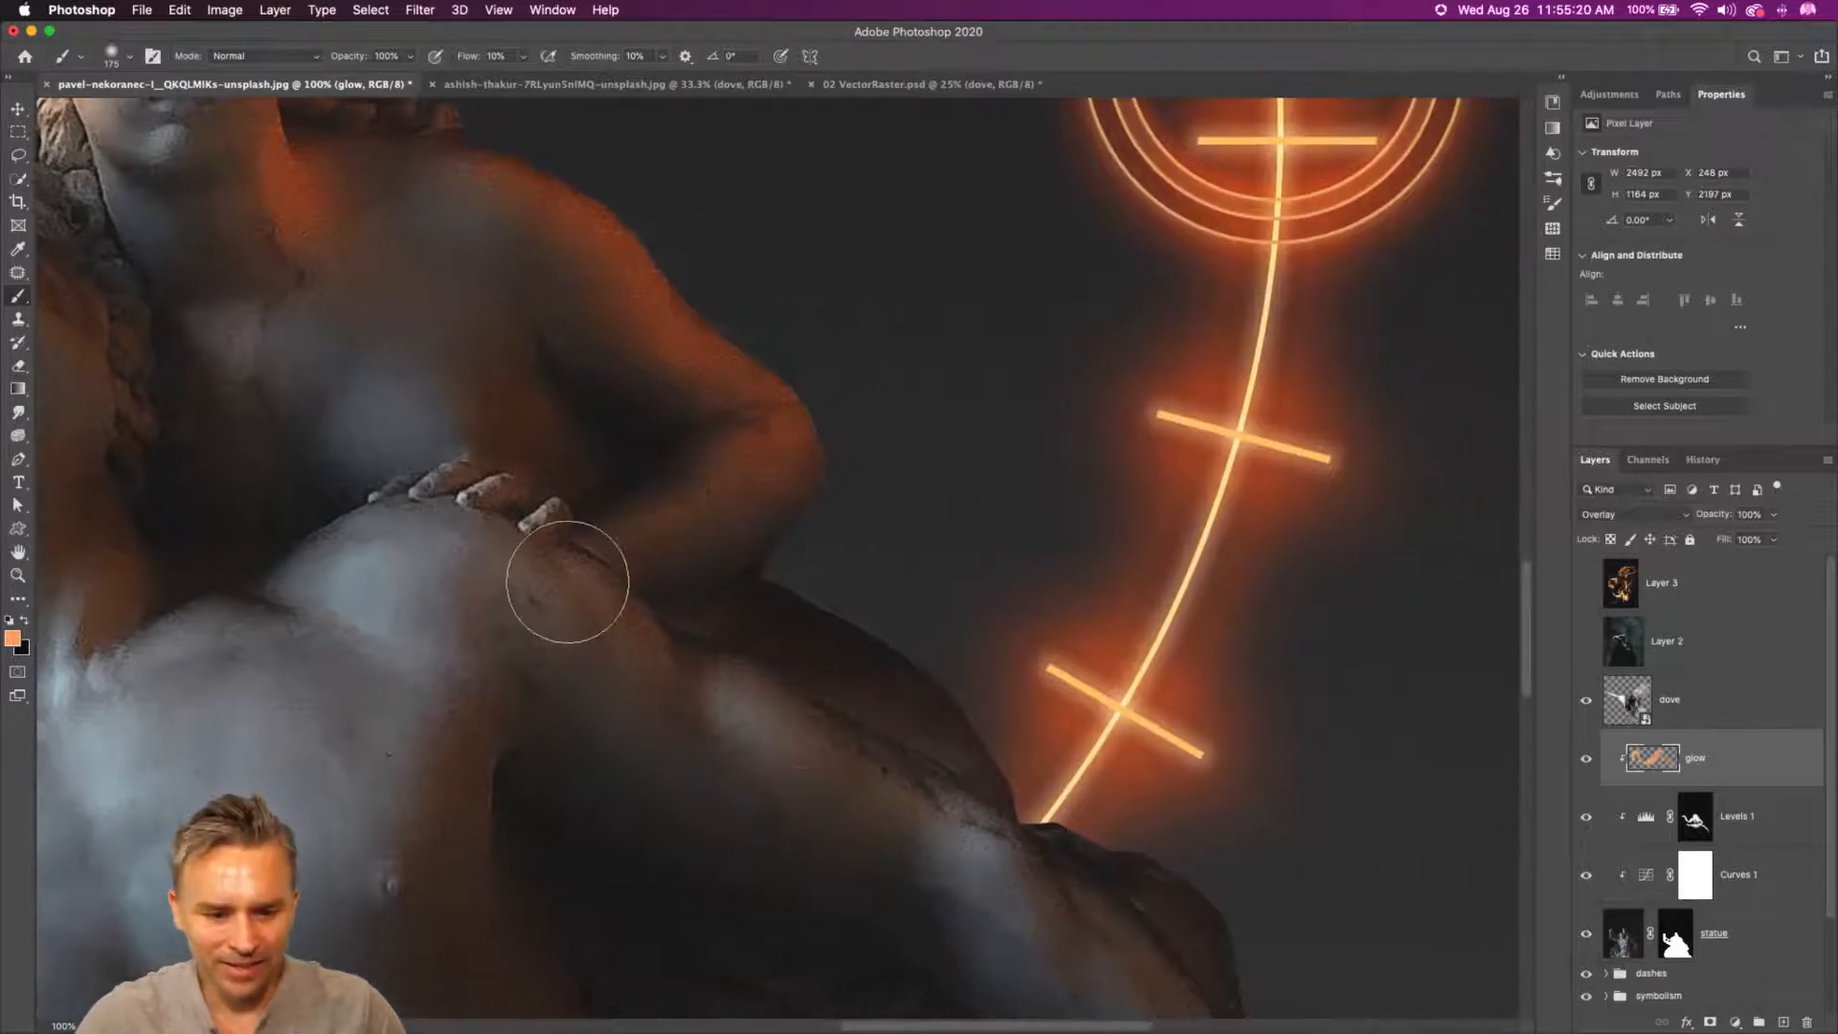
pyautogui.moveTo(517, 568); pyautogui.dragTo(723, 755)
pyautogui.moveTo(677, 692); pyautogui.dragTo(1093, 916)
pyautogui.moveTo(856, 748)
pyautogui.mouseDown()
pyautogui.moveTo(799, 491)
pyautogui.moveTo(1023, 712)
pyautogui.mouseUp()
pyautogui.moveTo(463, 304); pyautogui.dragTo(554, 447)
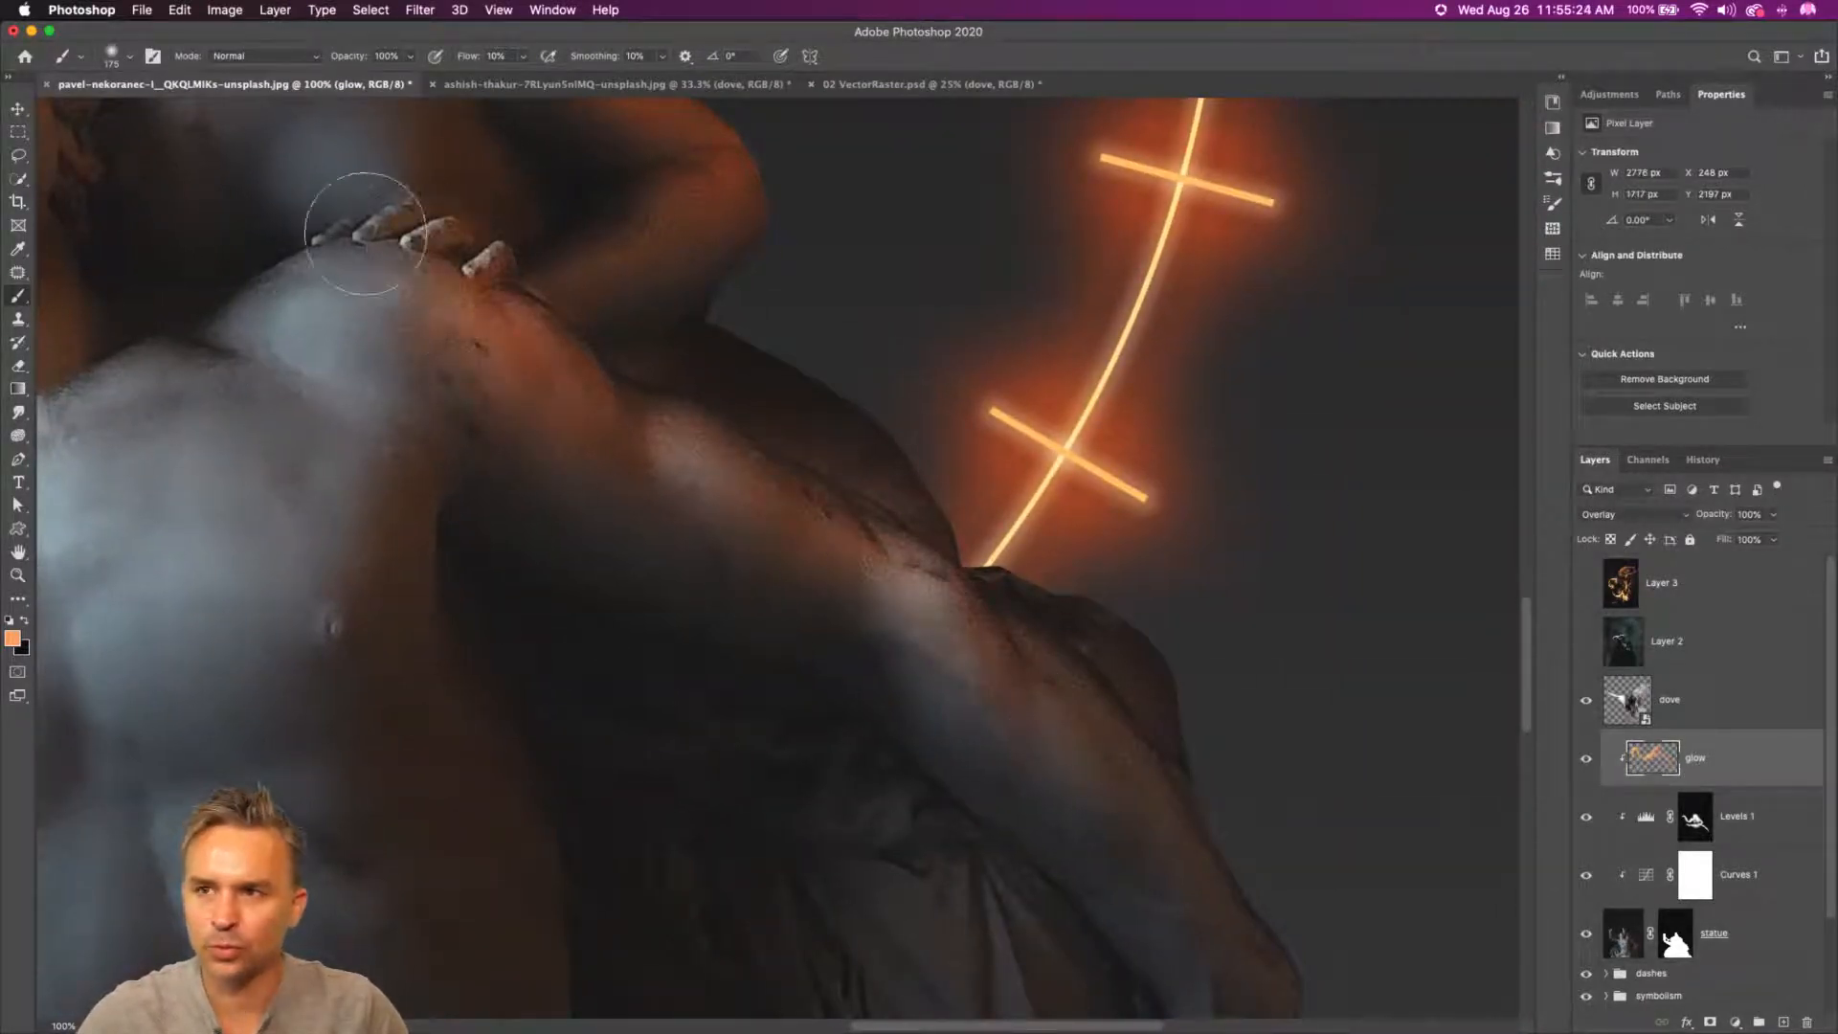
pyautogui.moveTo(365, 233); pyautogui.dragTo(677, 587)
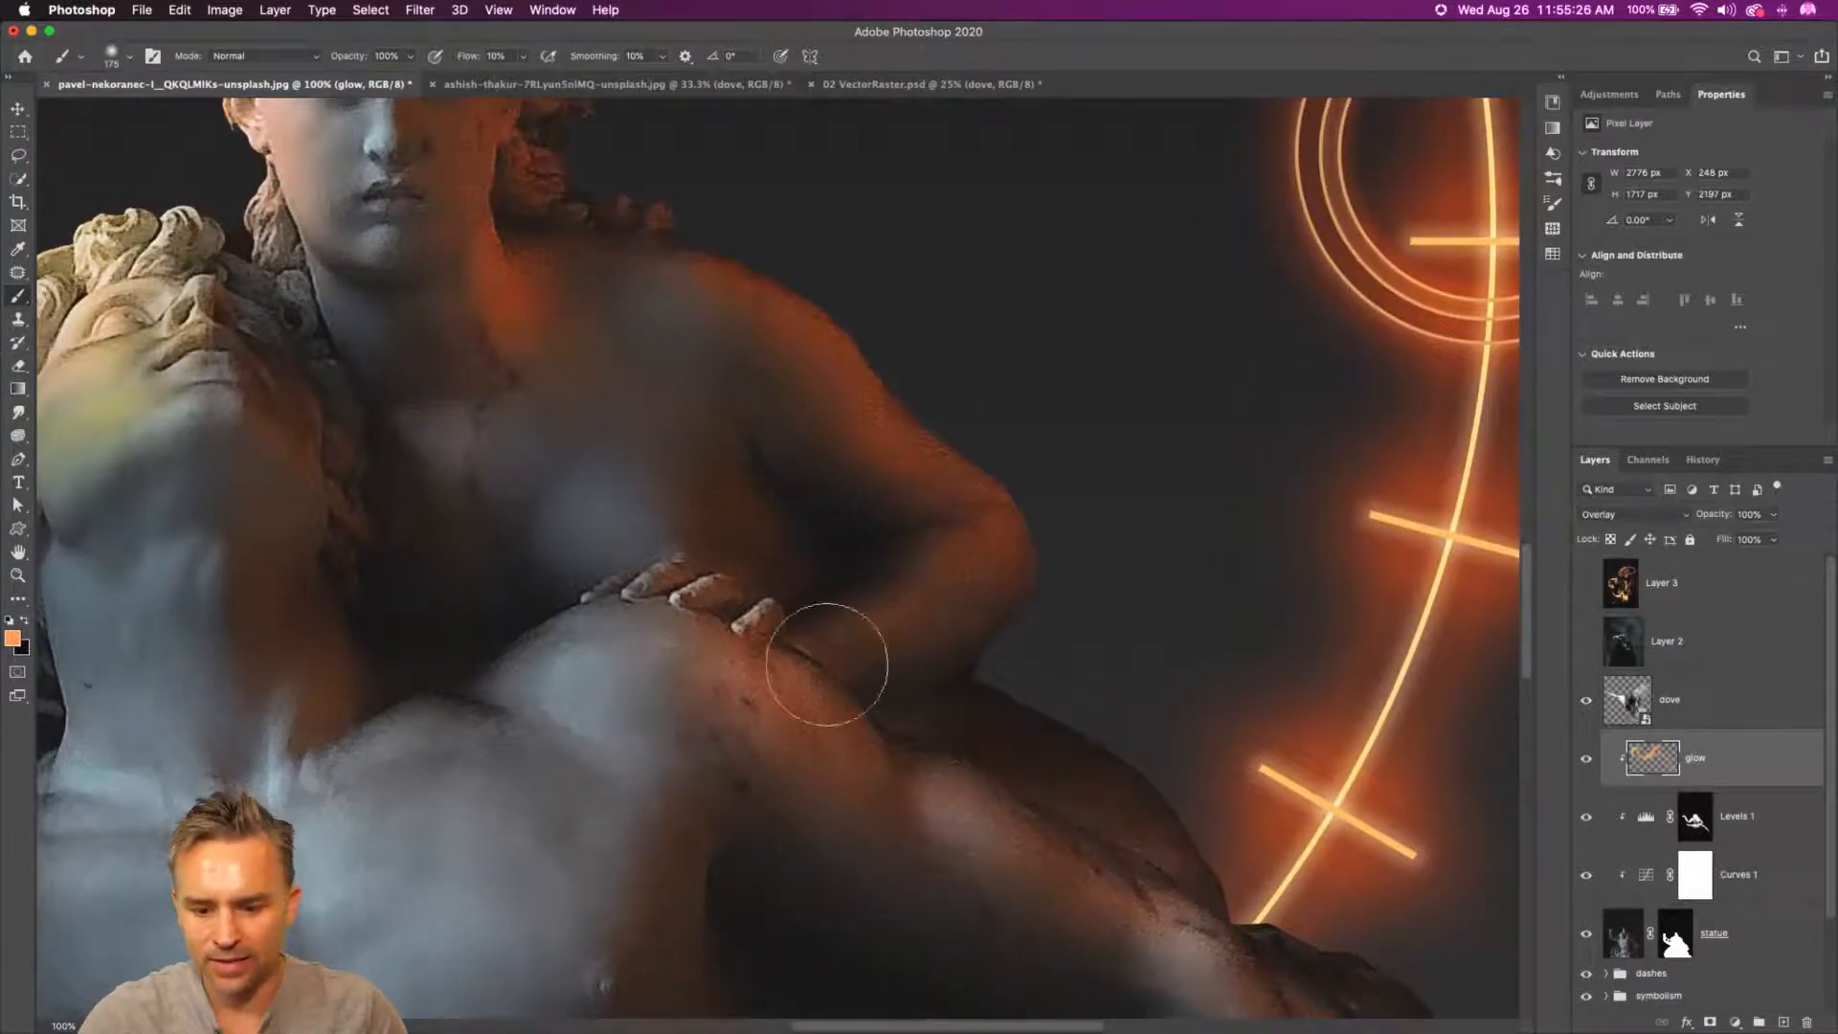
pyautogui.moveTo(560, 608)
pyautogui.mouseDown()
pyautogui.moveTo(764, 784)
pyautogui.moveTo(642, 724)
pyautogui.mouseUp()
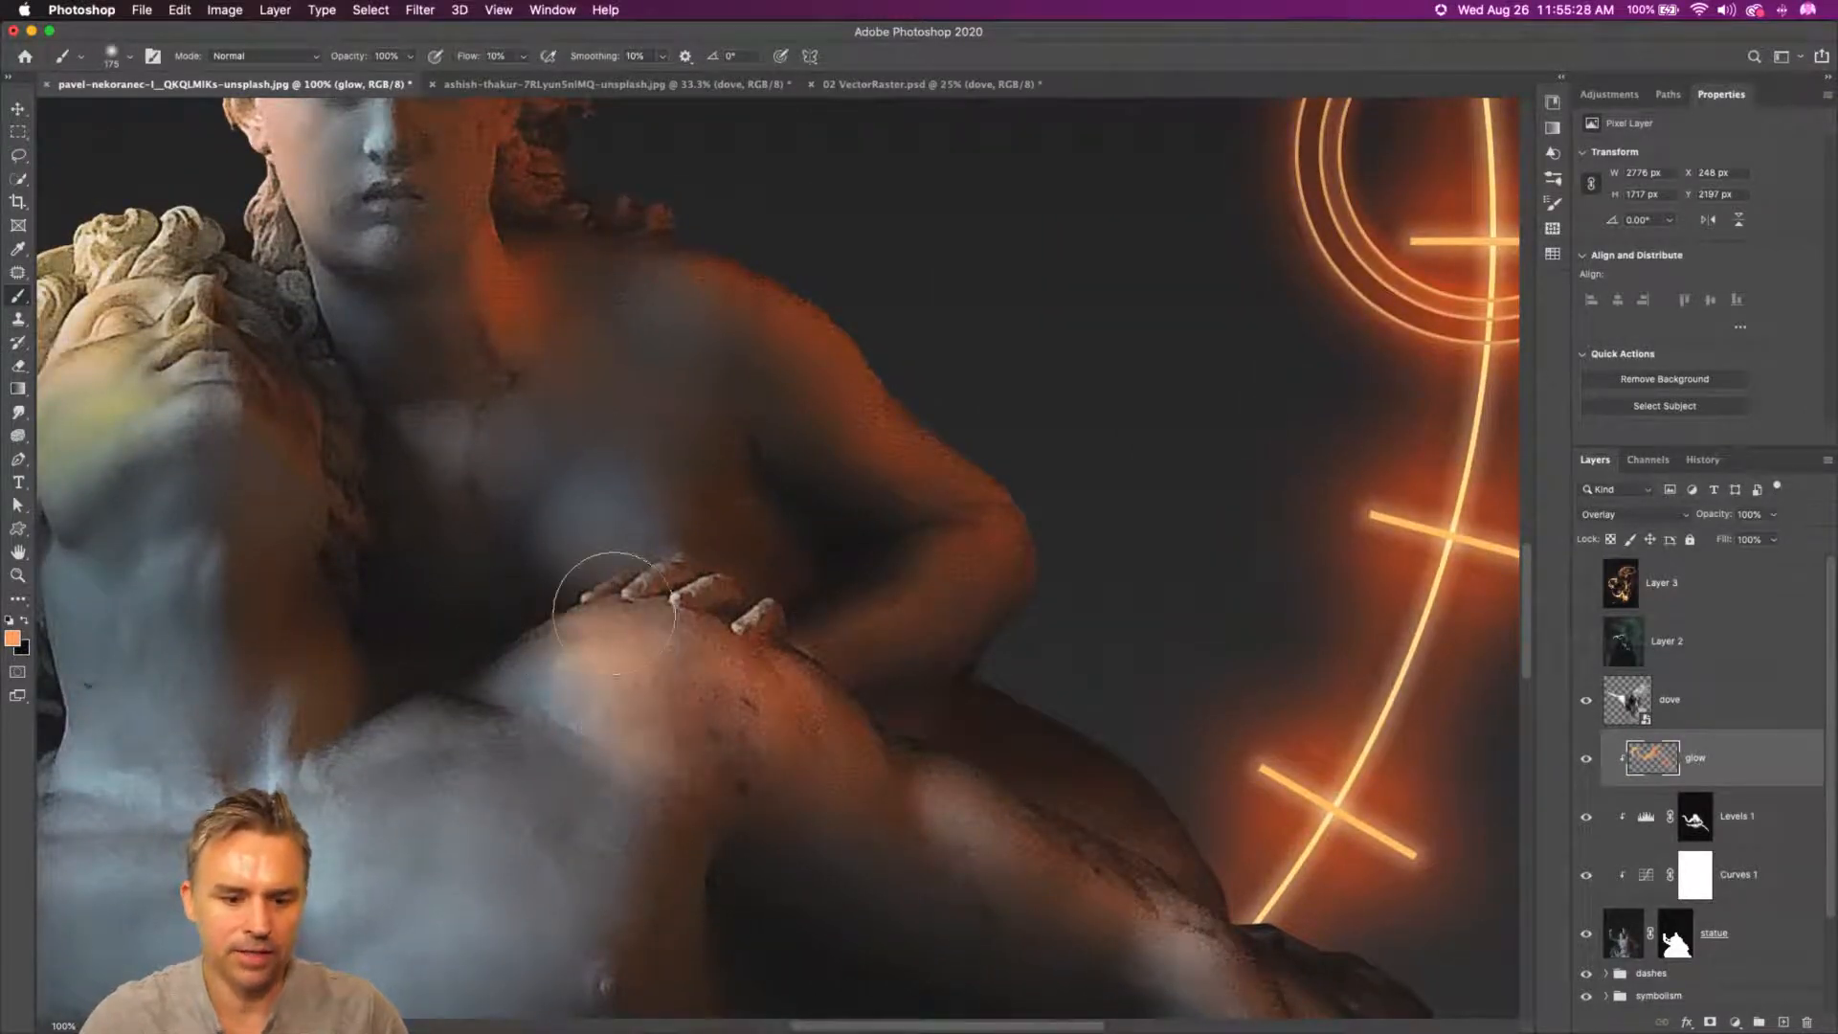
# - Paint the orange glow across the leaning figure's upper chest and shoulder with brushes between 200 and 400 px
pyautogui.moveTo(435, 809); pyautogui.dragTo(581, 614)
pyautogui.press(']')
pyautogui.press(']')
pyautogui.press(']')
pyautogui.moveTo(599, 678)
pyautogui.mouseDown()
pyautogui.moveTo(481, 685)
pyautogui.moveTo(684, 623)
pyautogui.moveTo(807, 649)
pyautogui.moveTo(846, 569)
pyautogui.mouseUp()
pyautogui.moveTo(814, 661)
pyautogui.mouseDown()
pyautogui.moveTo(662, 761)
pyautogui.moveTo(823, 679)
pyautogui.mouseUp()
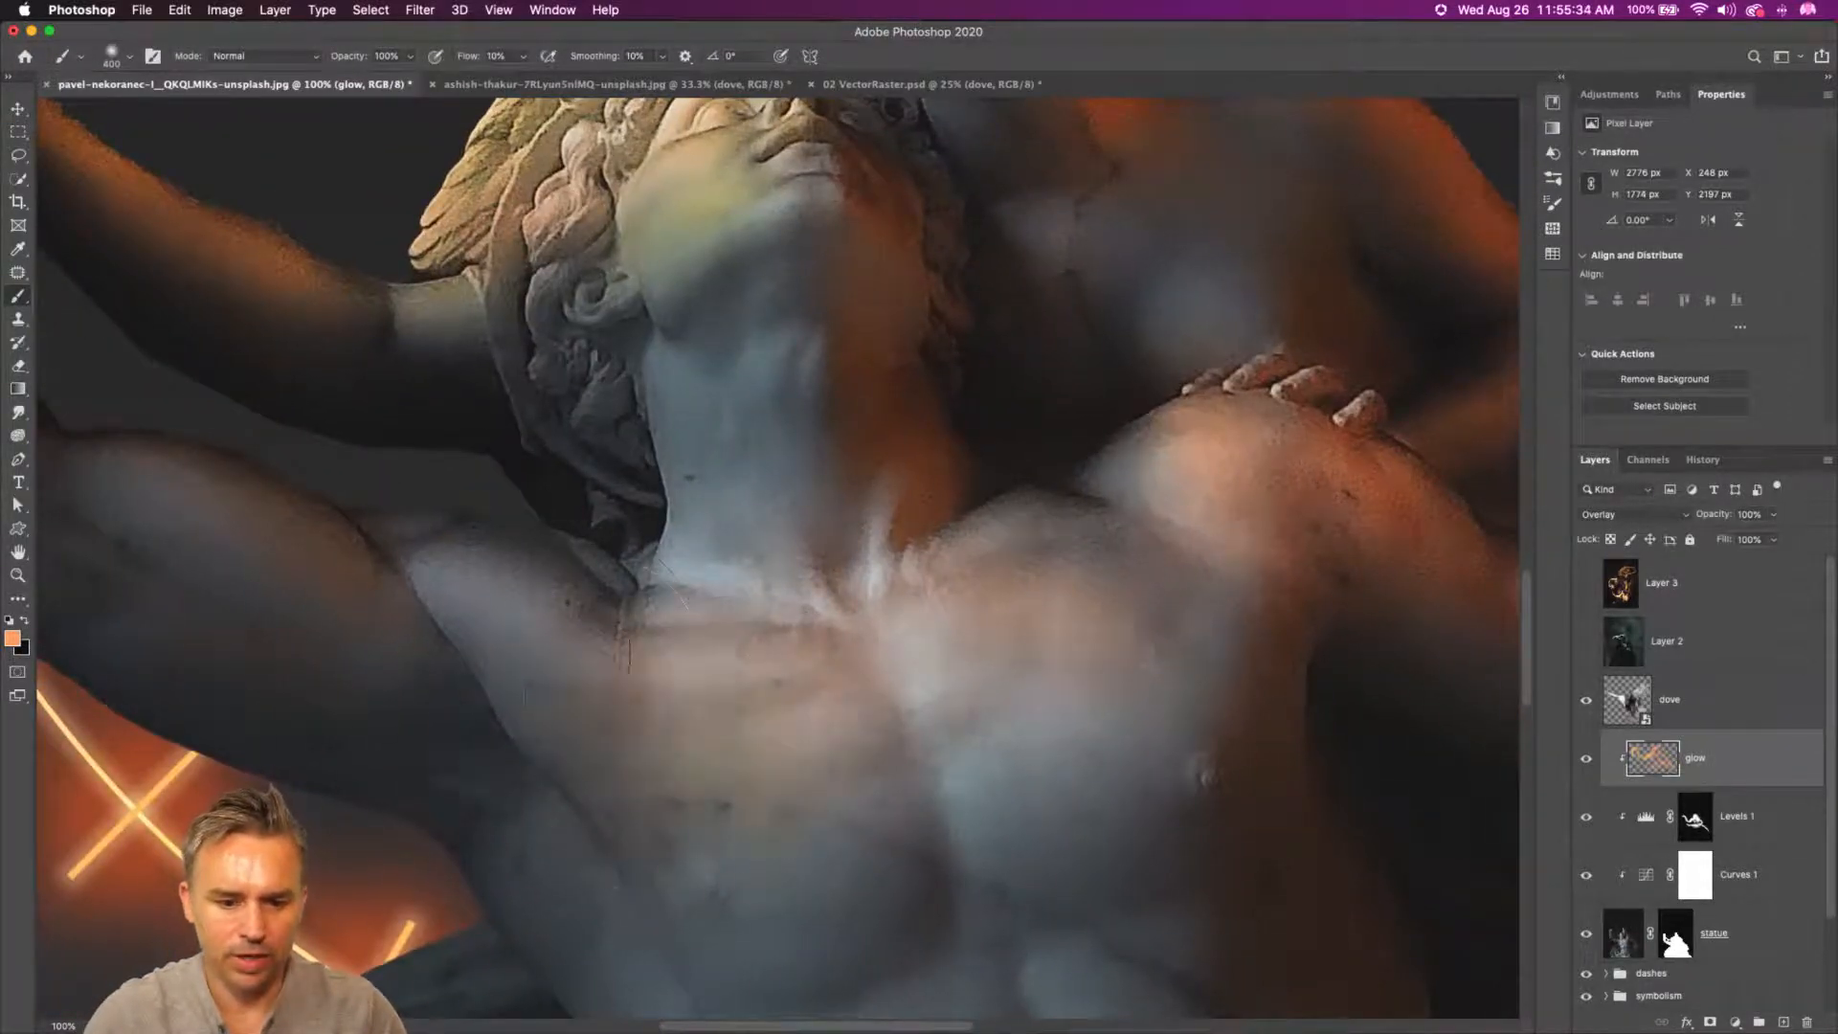
pyautogui.press('[')
pyautogui.press('[')
pyautogui.moveTo(574, 672); pyautogui.dragTo(373, 552)
# - Paint more orange glow on the leaning figure's chest and abdominal muscles with a 300 px brush
pyautogui.press('super+minus')
pyautogui.press('super+minus')
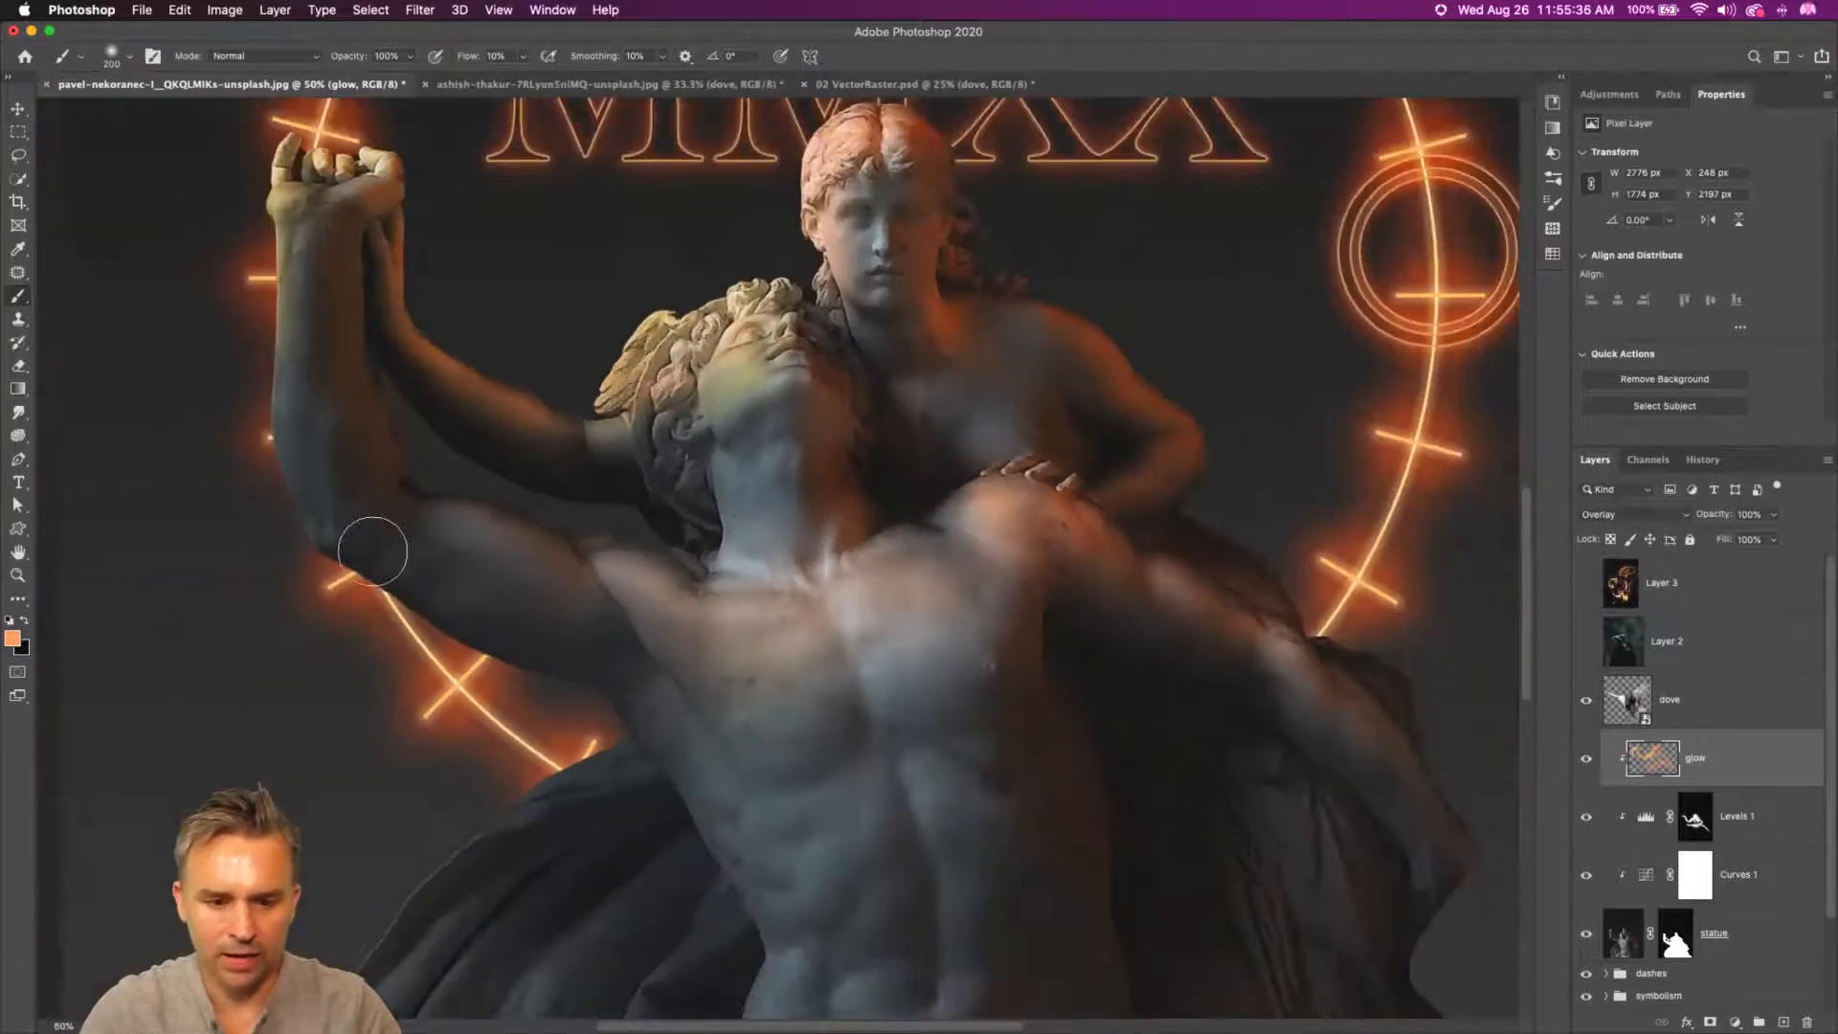
pyautogui.moveTo(638, 761)
pyautogui.mouseDown()
pyautogui.moveTo(640, 422)
pyautogui.moveTo(616, 689)
pyautogui.moveTo(635, 328)
pyautogui.moveTo(729, 491)
pyautogui.moveTo(705, 534)
pyautogui.mouseUp()
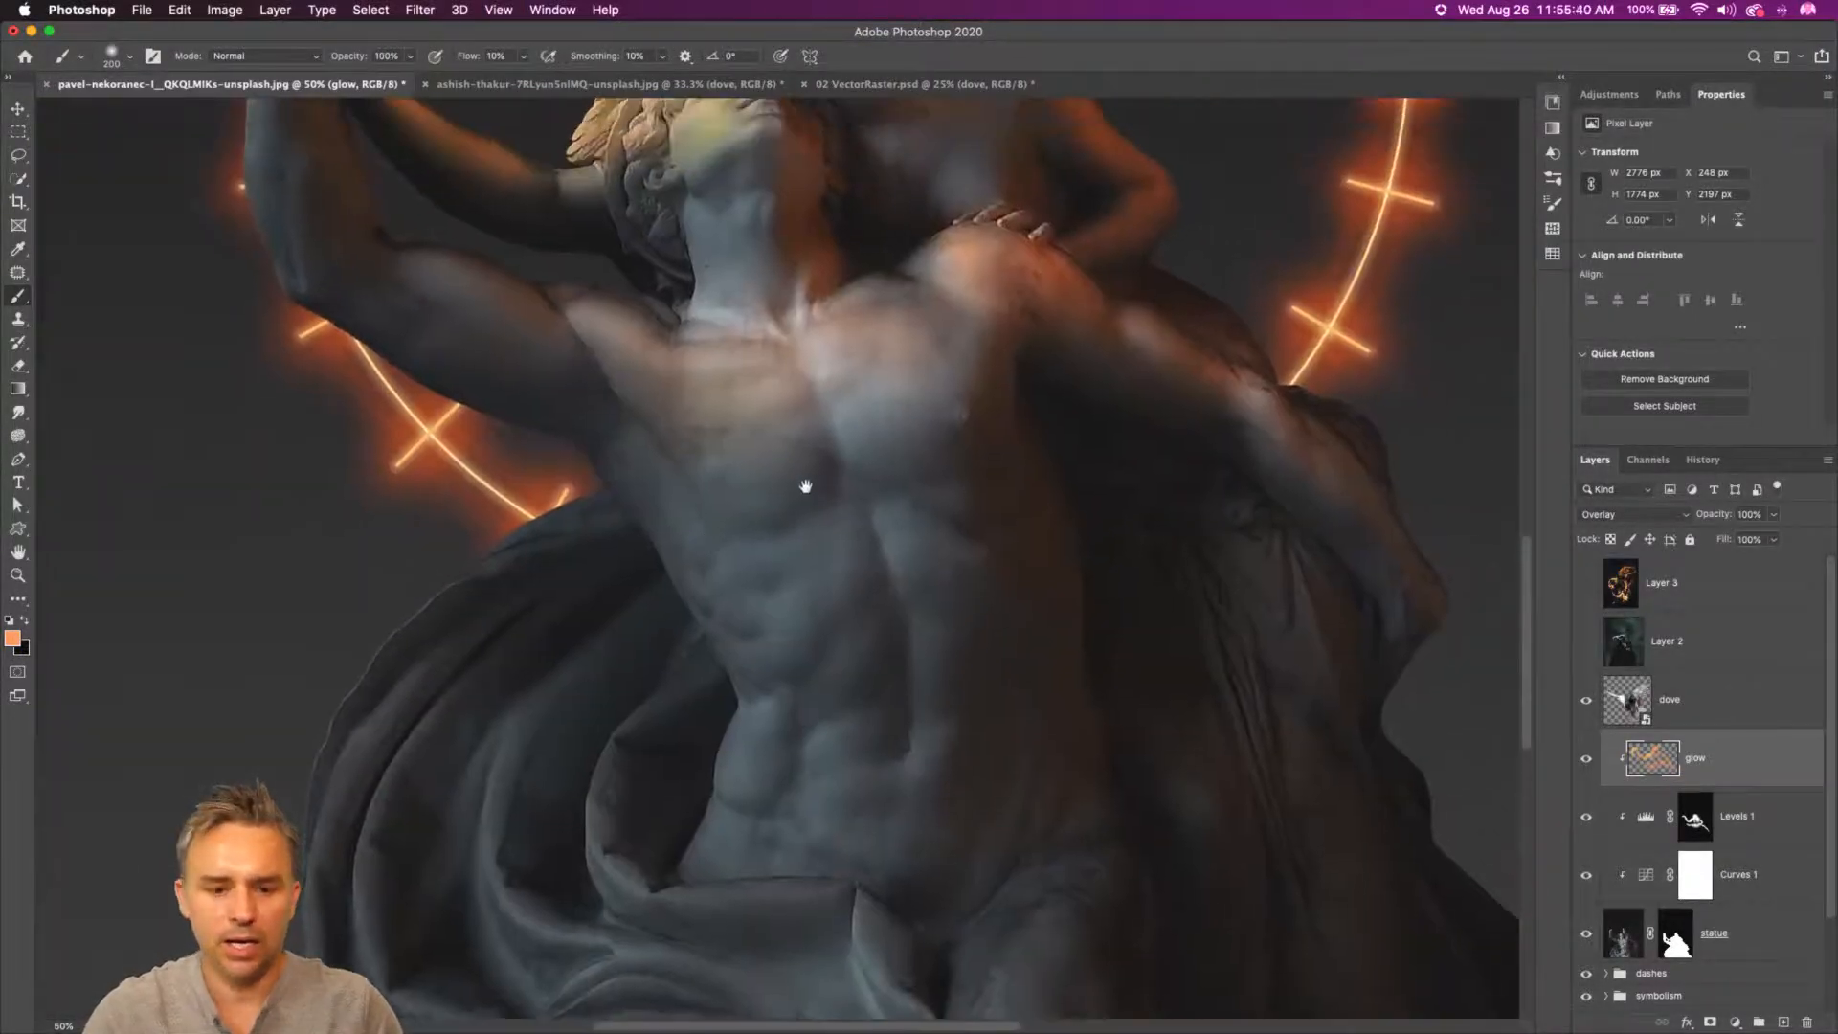
pyautogui.press(']')
pyautogui.press(']')
pyautogui.press('[')
pyautogui.press('[')
pyautogui.moveTo(921, 528); pyautogui.dragTo(967, 571)
pyautogui.moveTo(813, 526)
pyautogui.mouseDown()
pyautogui.moveTo(770, 577)
pyautogui.moveTo(793, 448)
pyautogui.mouseUp()
pyautogui.press('[')
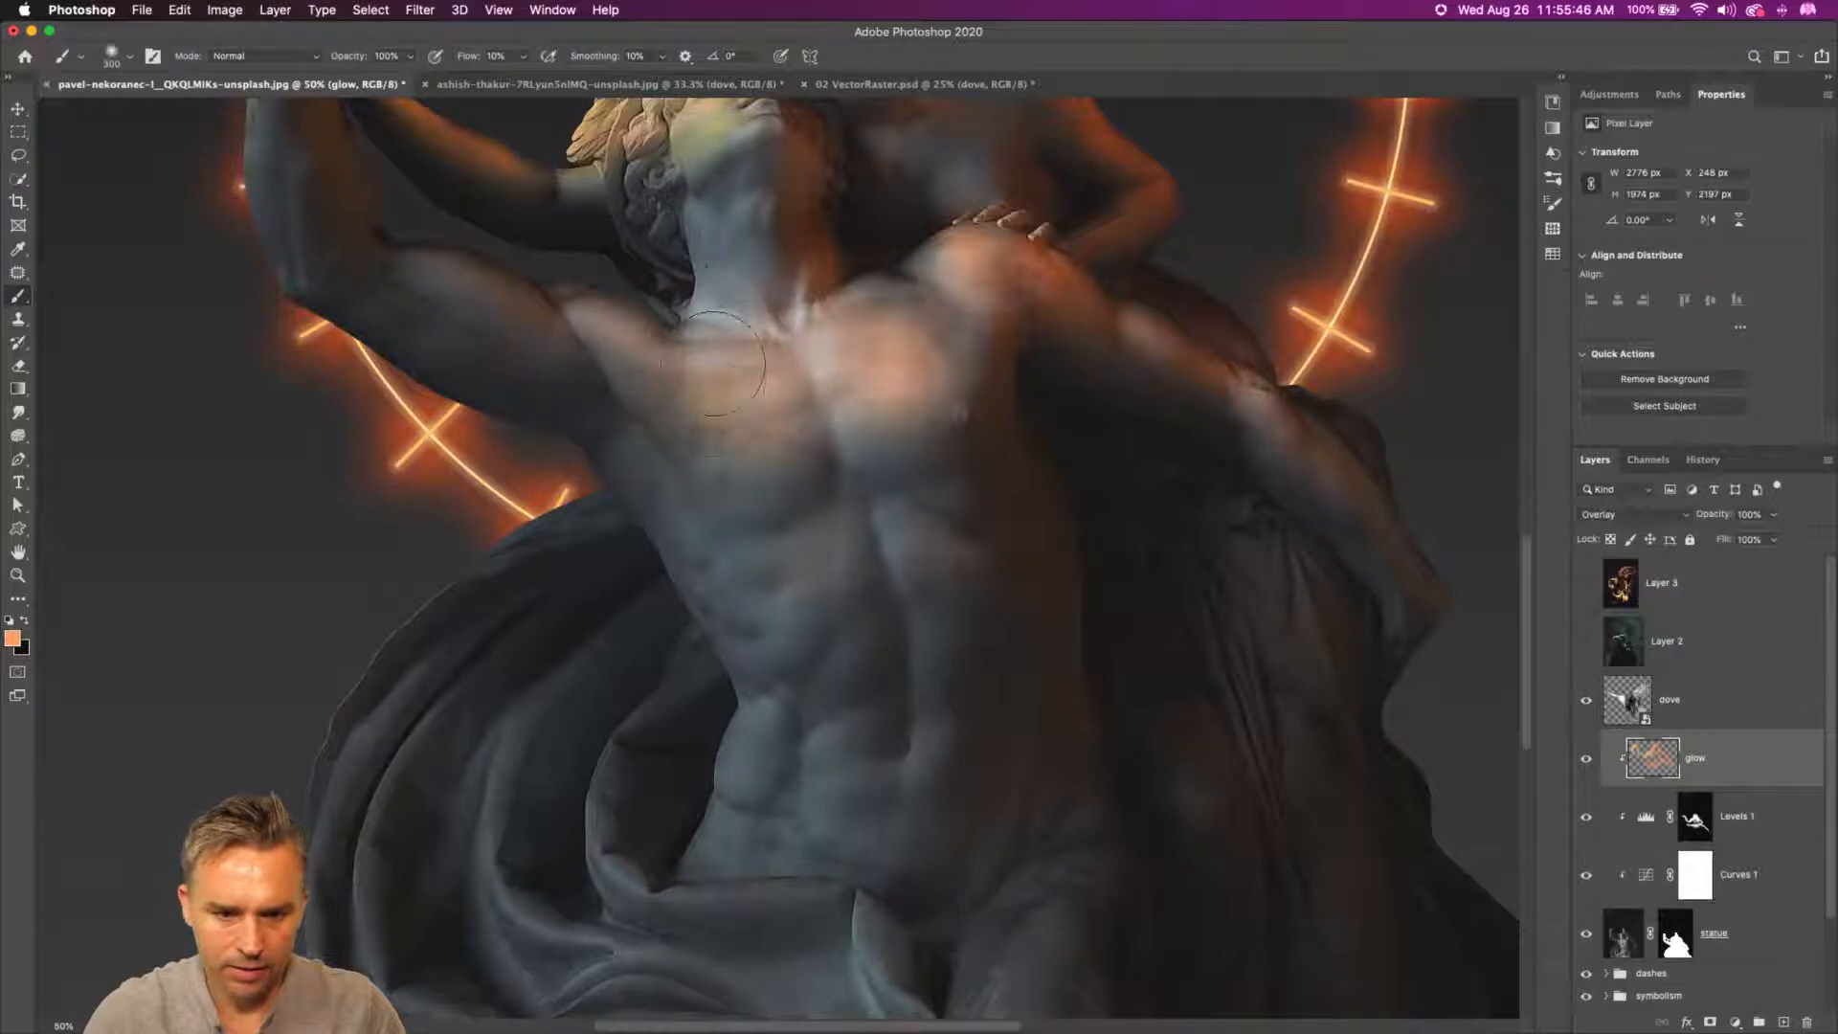
pyautogui.moveTo(745, 526)
pyautogui.mouseDown()
pyautogui.moveTo(796, 590)
pyautogui.moveTo(778, 598)
pyautogui.moveTo(819, 592)
pyautogui.moveTo(830, 747)
pyautogui.moveTo(798, 798)
pyautogui.moveTo(784, 509)
pyautogui.moveTo(857, 561)
pyautogui.moveTo(917, 546)
pyautogui.mouseUp()
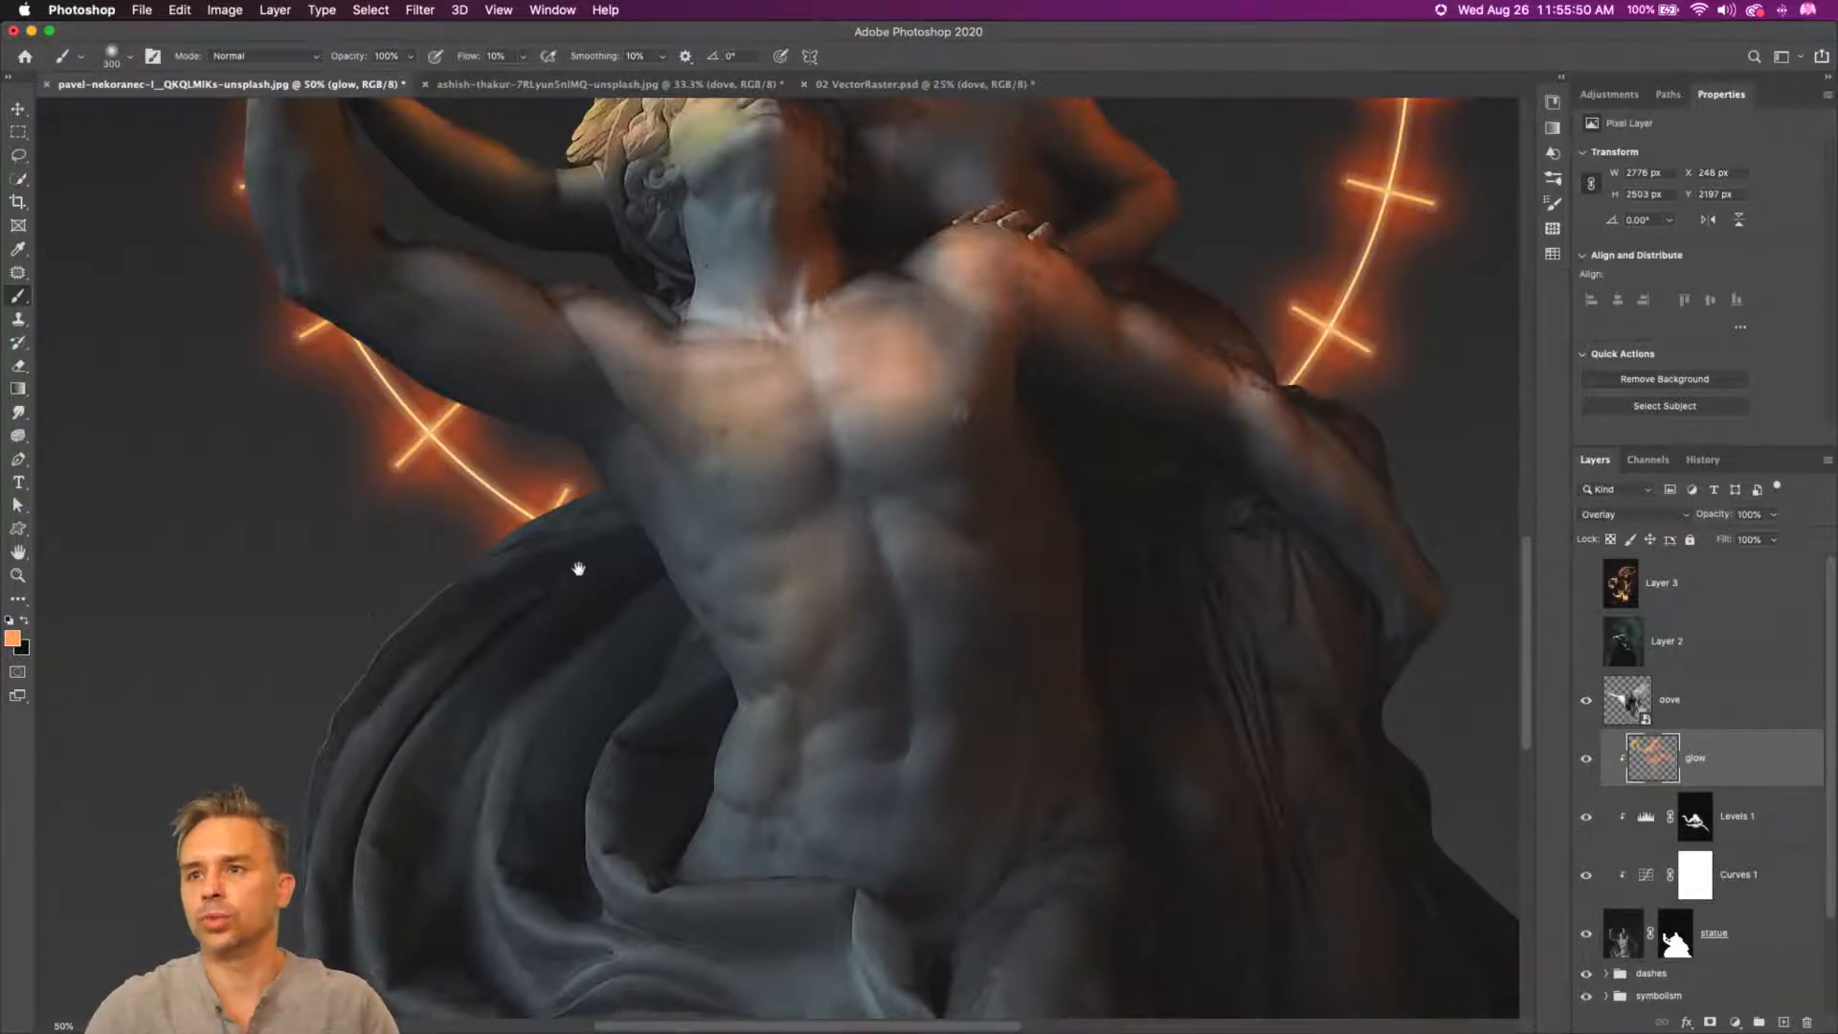
# - Add a new layer clipped above the glow layer and set the brush color to bright blue #00c6ff
pyautogui.moveTo(579, 569)
pyautogui.mouseDown()
pyautogui.moveTo(521, 894)
pyautogui.moveTo(553, 801)
pyautogui.mouseUp()
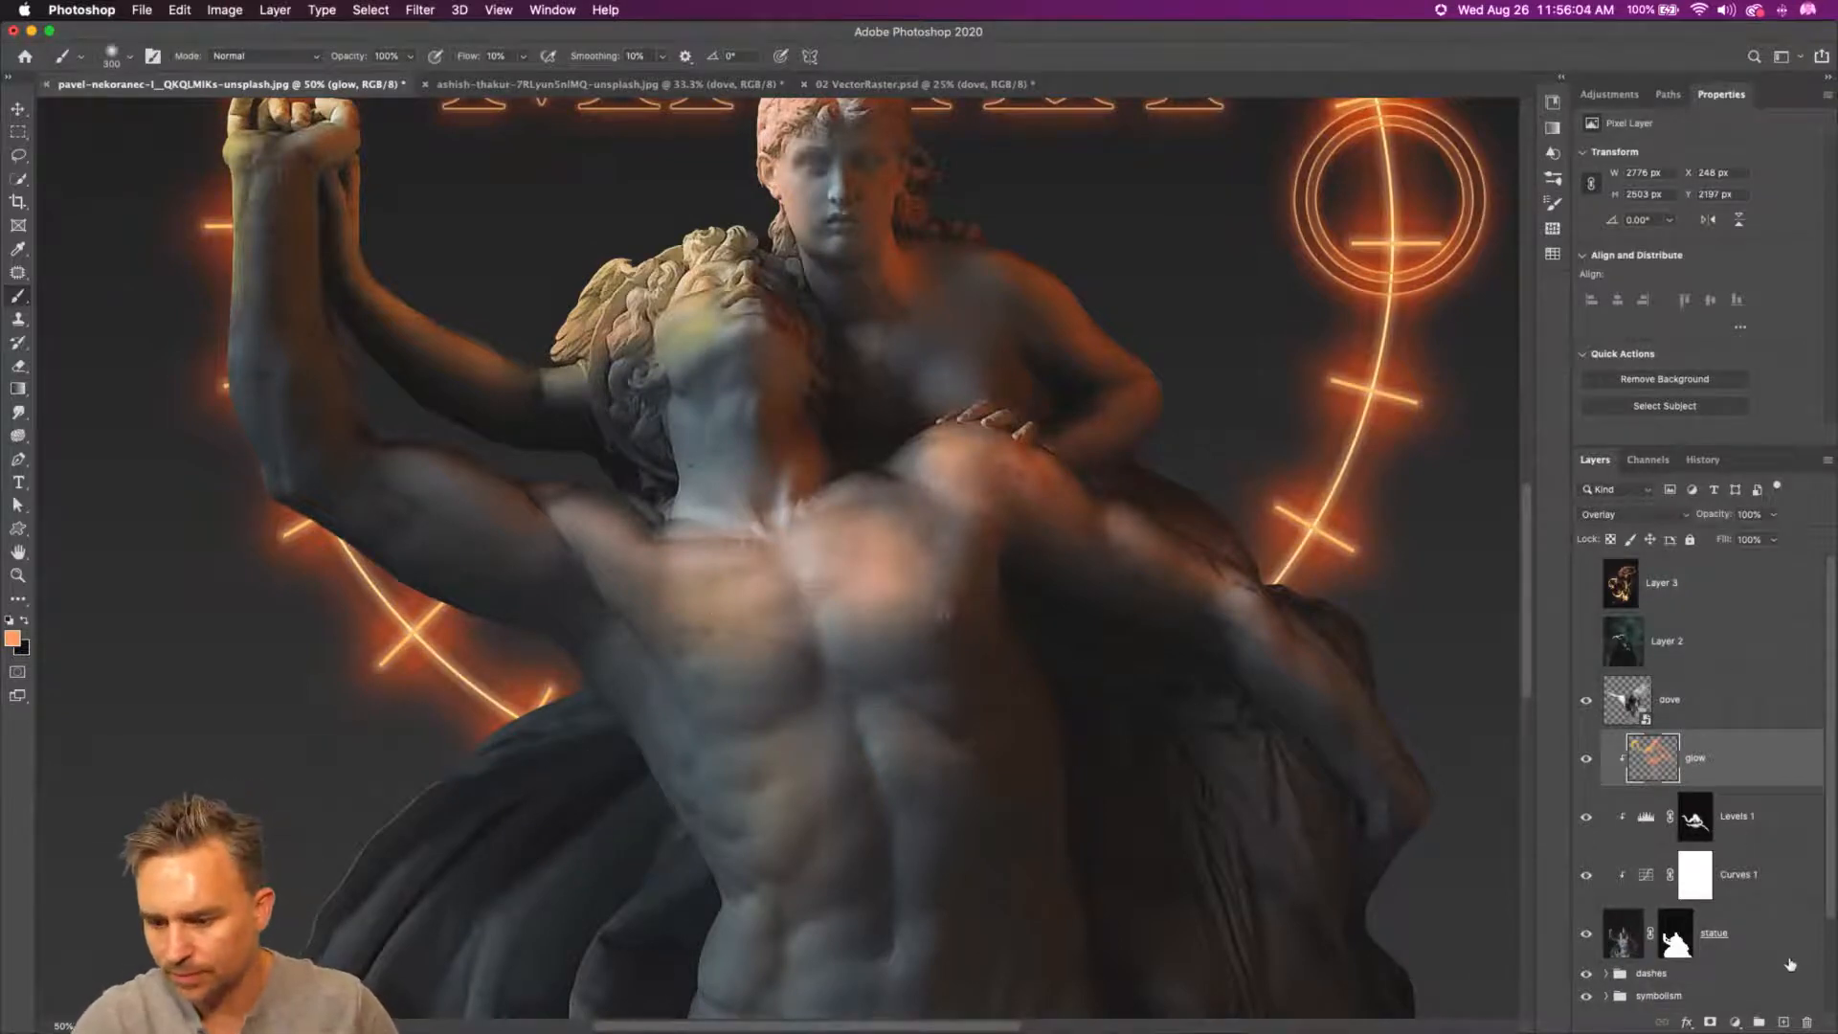
pyautogui.click(1784, 1021)
pyautogui.keyDown('alt'); pyautogui.click(1704, 785); pyautogui.keyUp('alt')
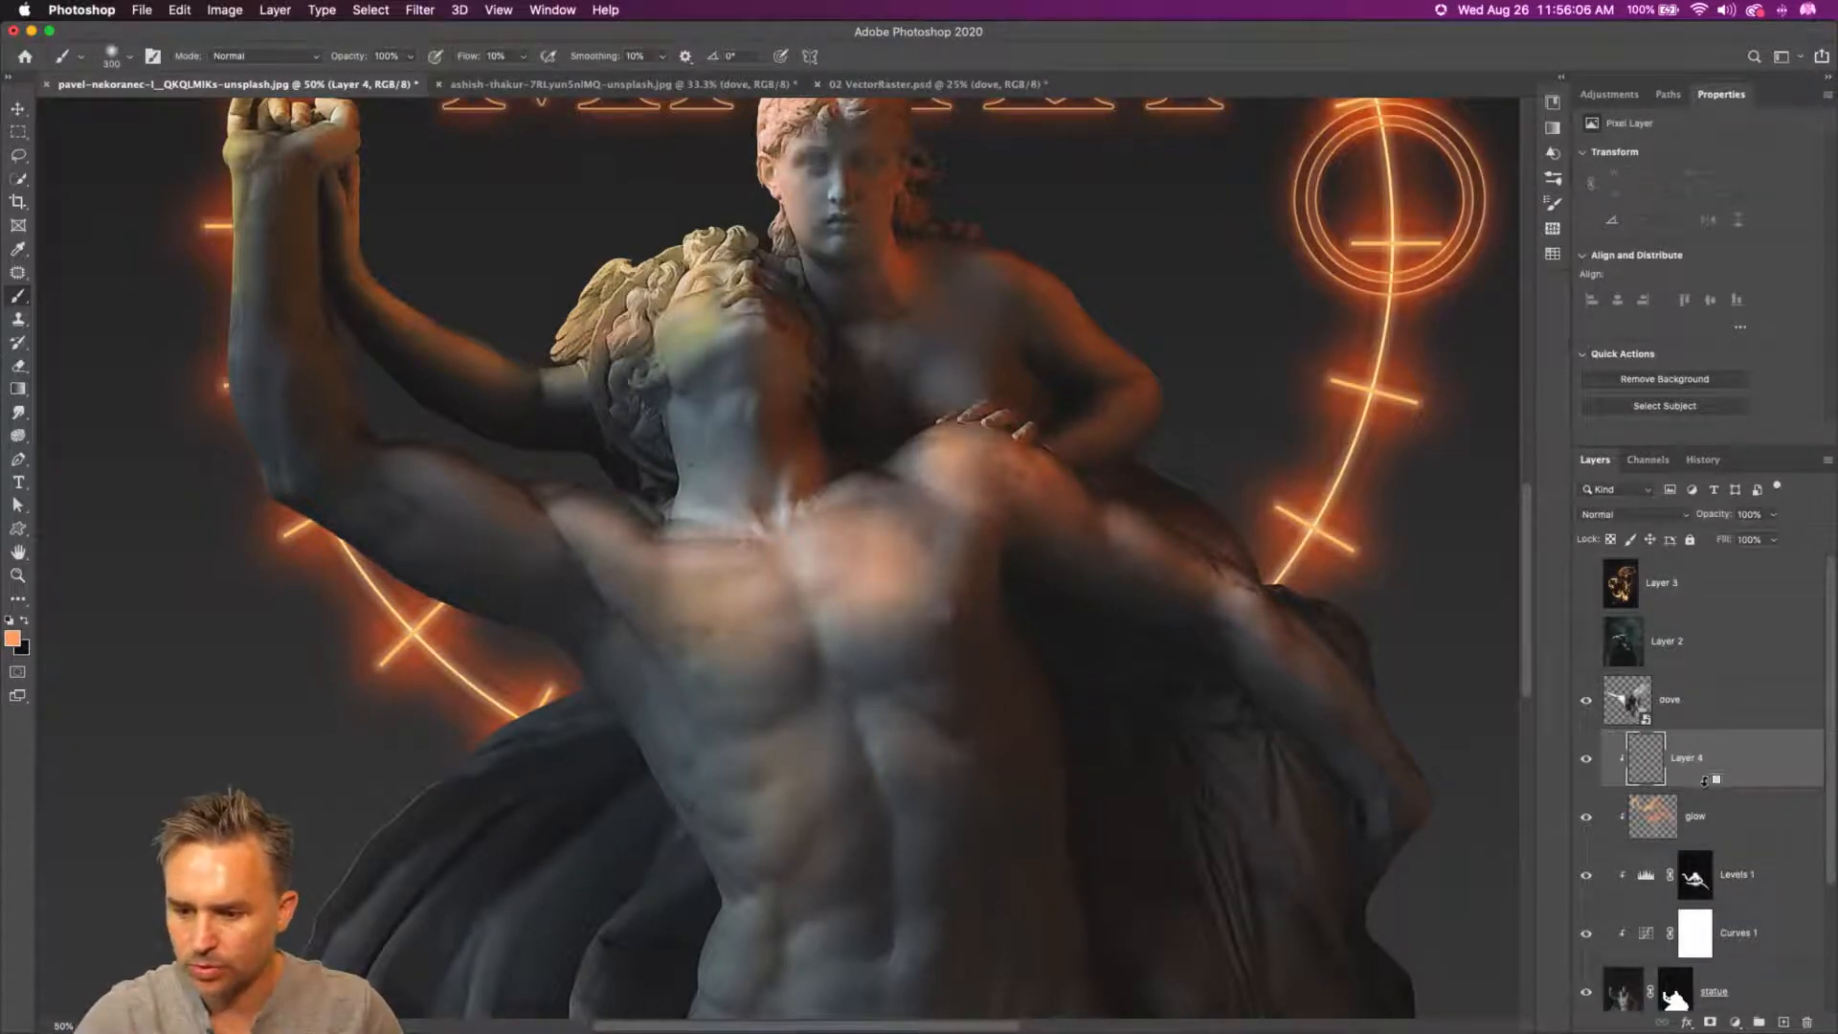
pyautogui.click(12, 639)
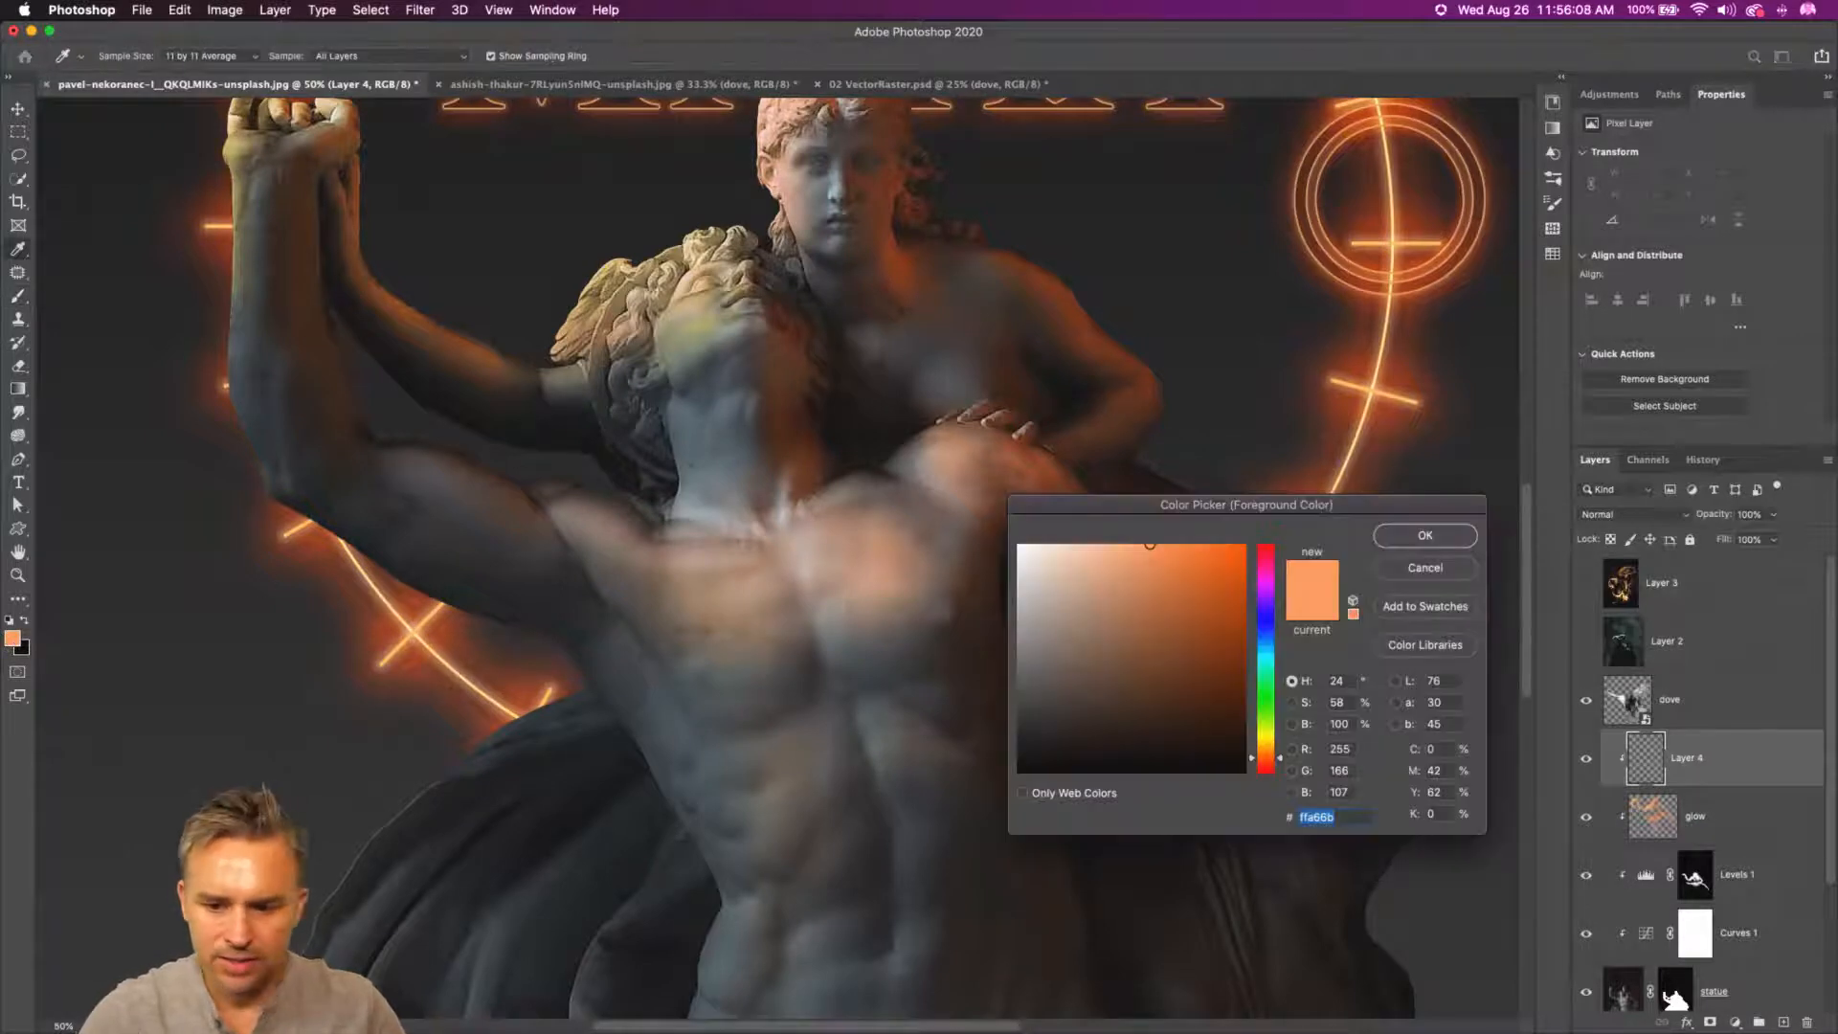
pyautogui.moveTo(1266, 670); pyautogui.dragTo(1270, 648)
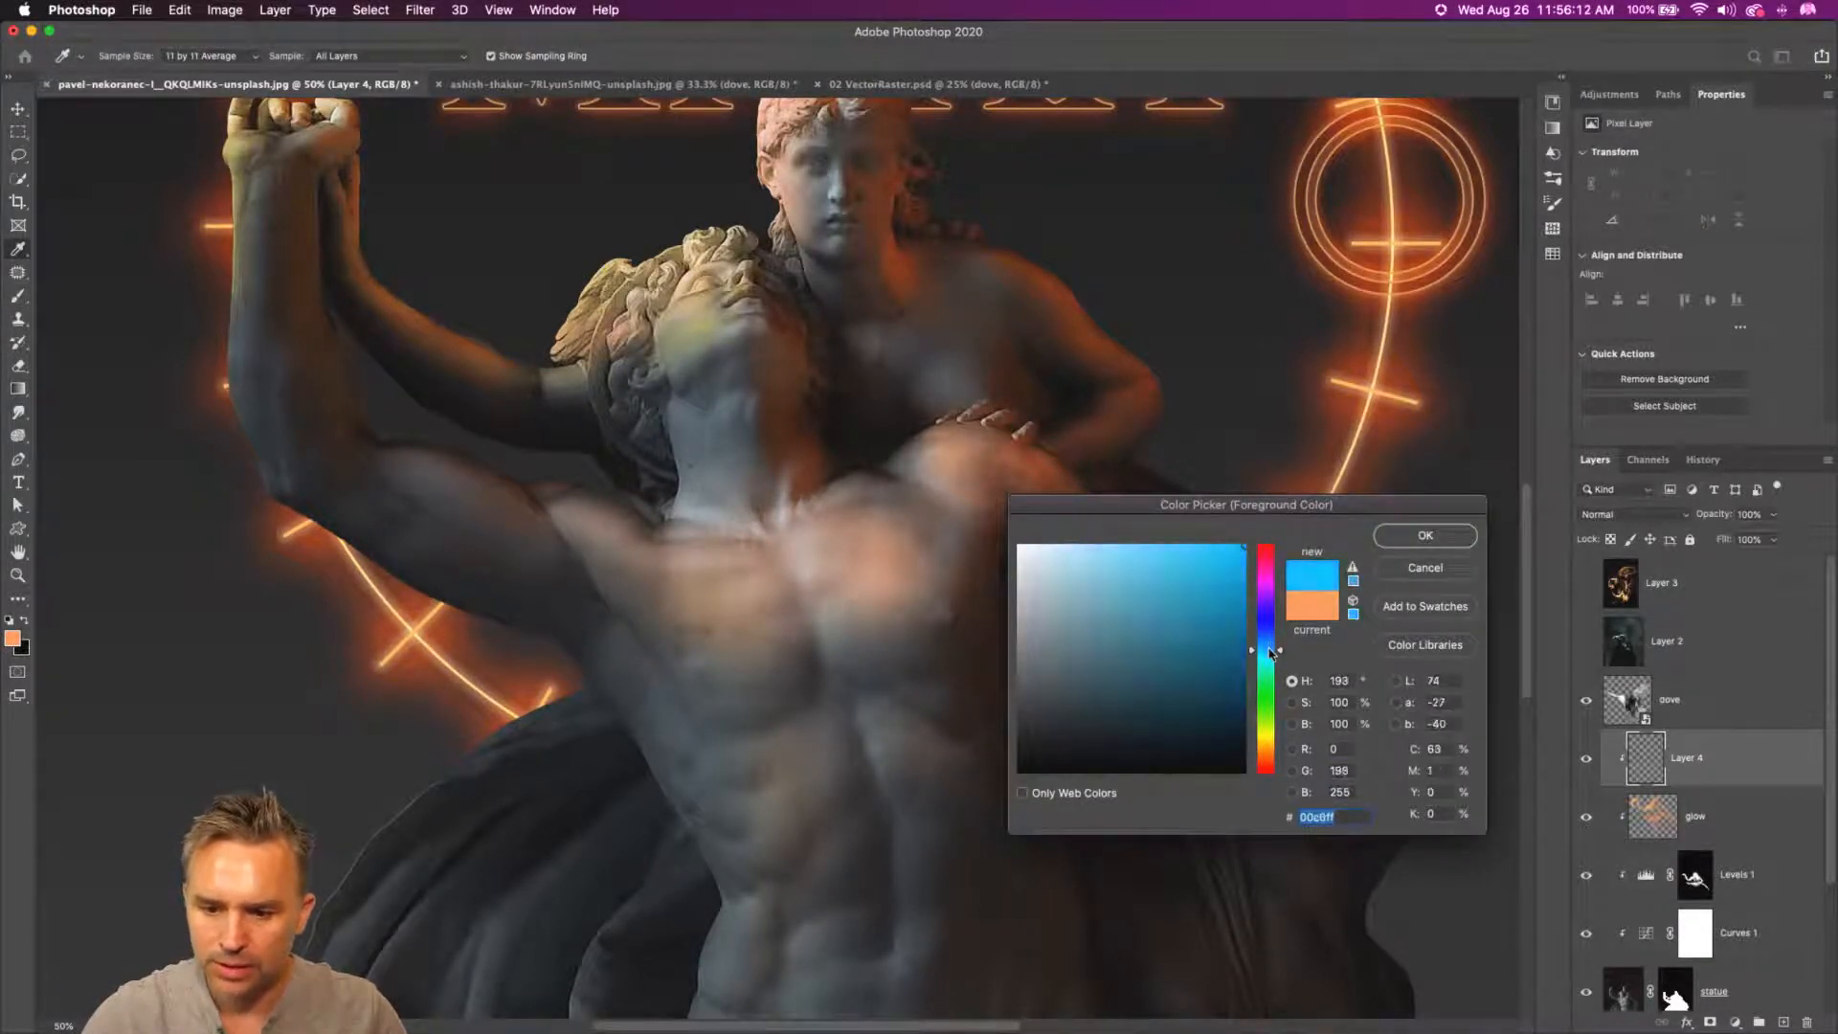
pyautogui.press('Return')
# - Paint blue over the lower drapery with a 1200 px brush and set the new layer's blend mode to Overlay
pyautogui.moveTo(636, 717)
pyautogui.mouseDown()
pyautogui.moveTo(609, 683)
pyautogui.moveTo(619, 372)
pyautogui.mouseUp()
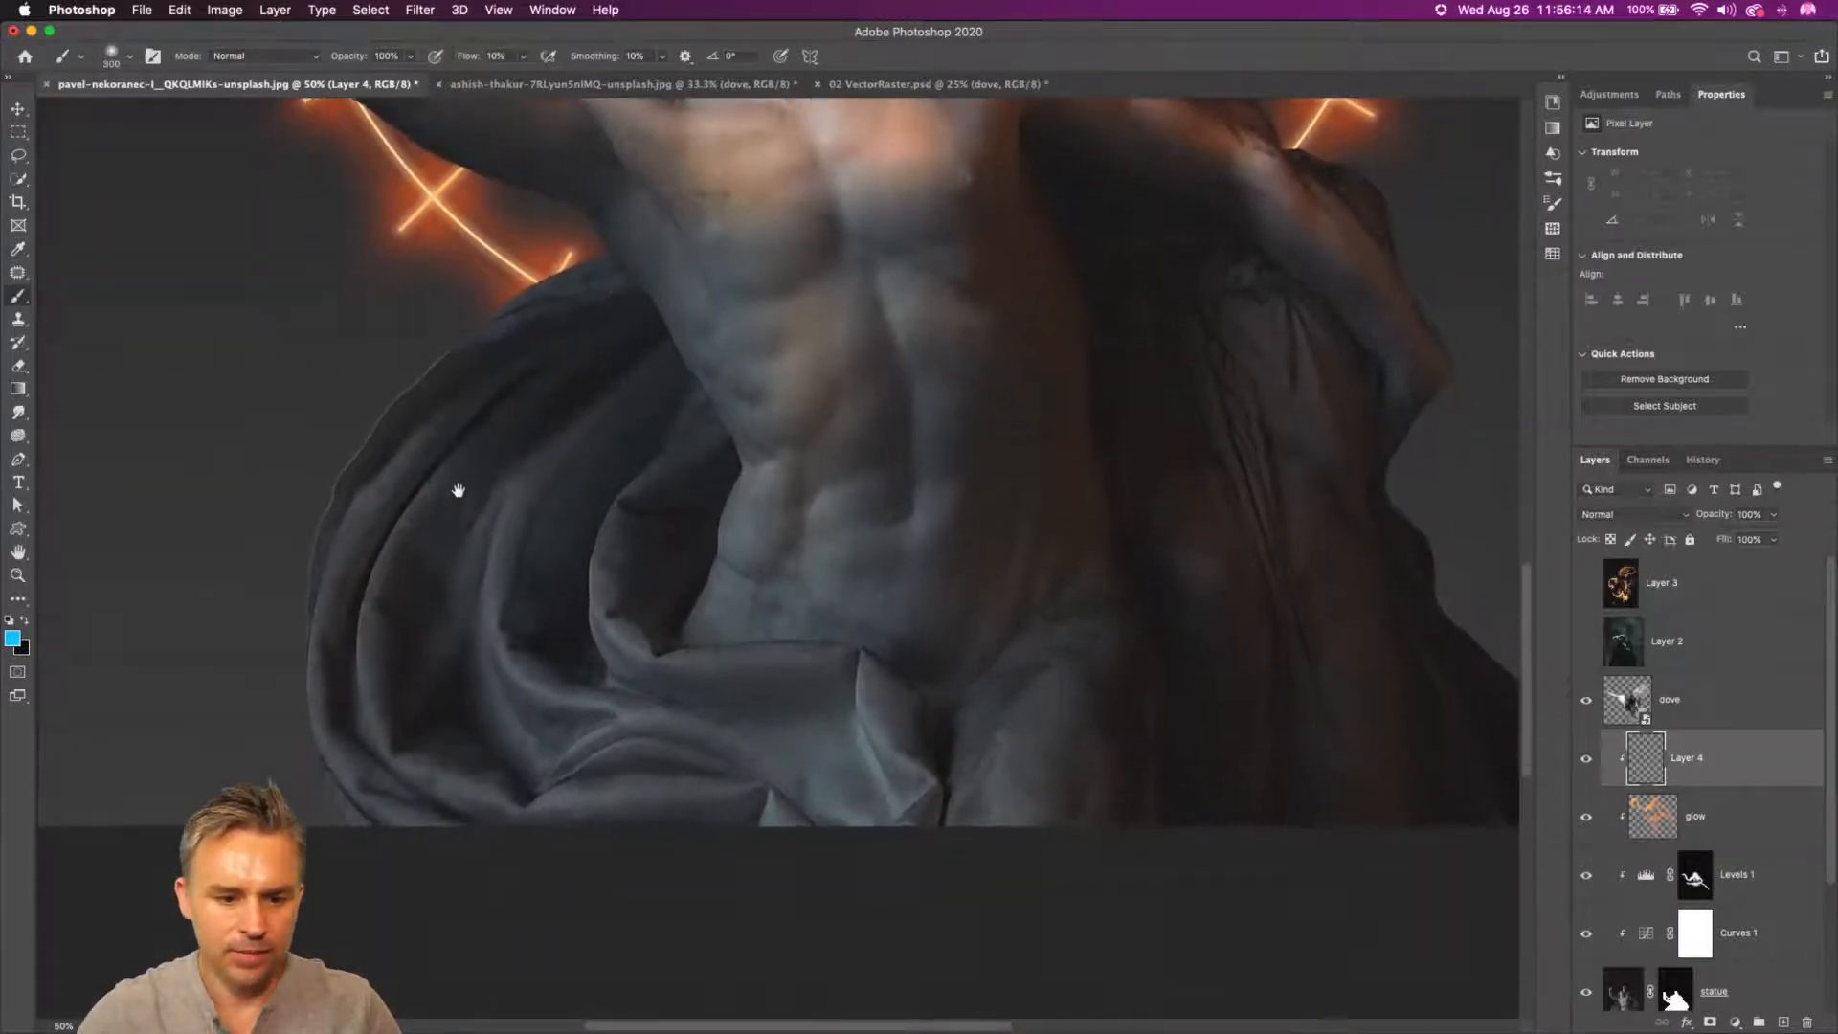
pyautogui.press(']')
pyautogui.press(']')
pyautogui.press(']')
pyautogui.press(']')
pyautogui.press(']')
pyautogui.press(']')
pyautogui.press(']')
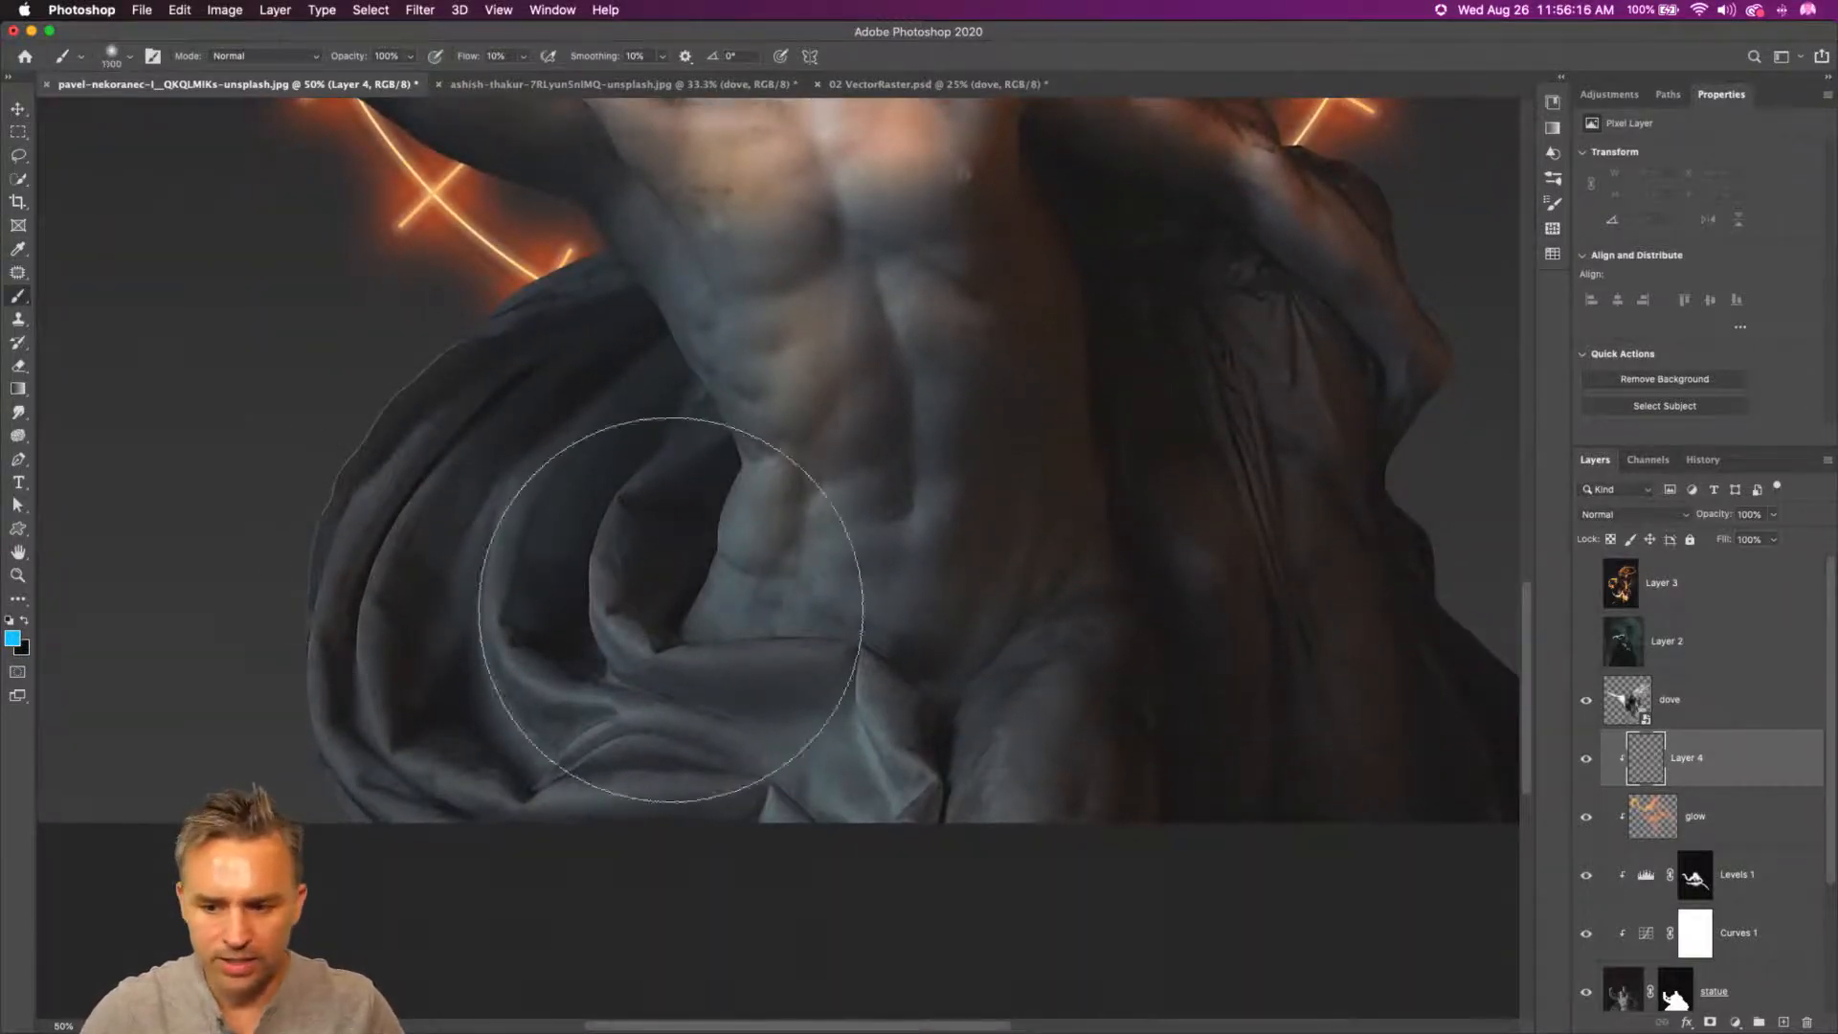
pyautogui.press(']')
pyautogui.press(']')
pyautogui.moveTo(451, 677)
pyautogui.mouseDown()
pyautogui.moveTo(513, 761)
pyautogui.moveTo(727, 919)
pyautogui.moveTo(973, 1000)
pyautogui.mouseUp()
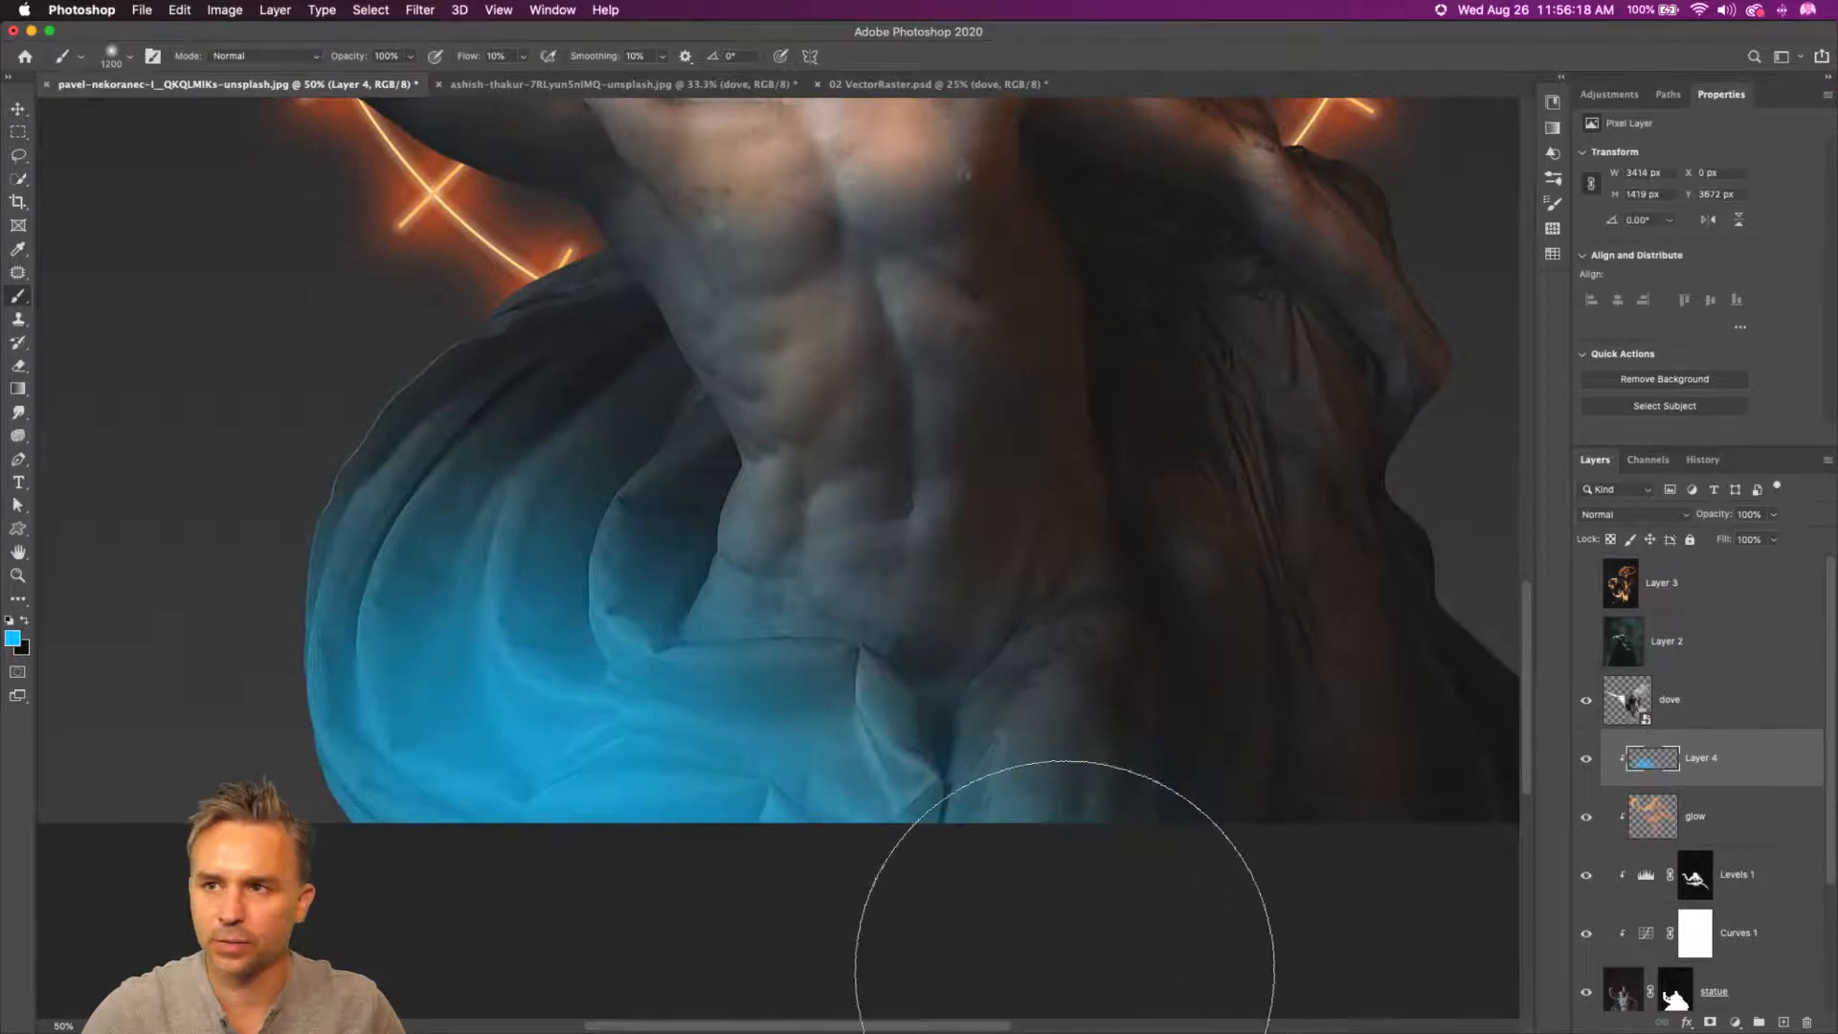
pyautogui.click(1602, 518)
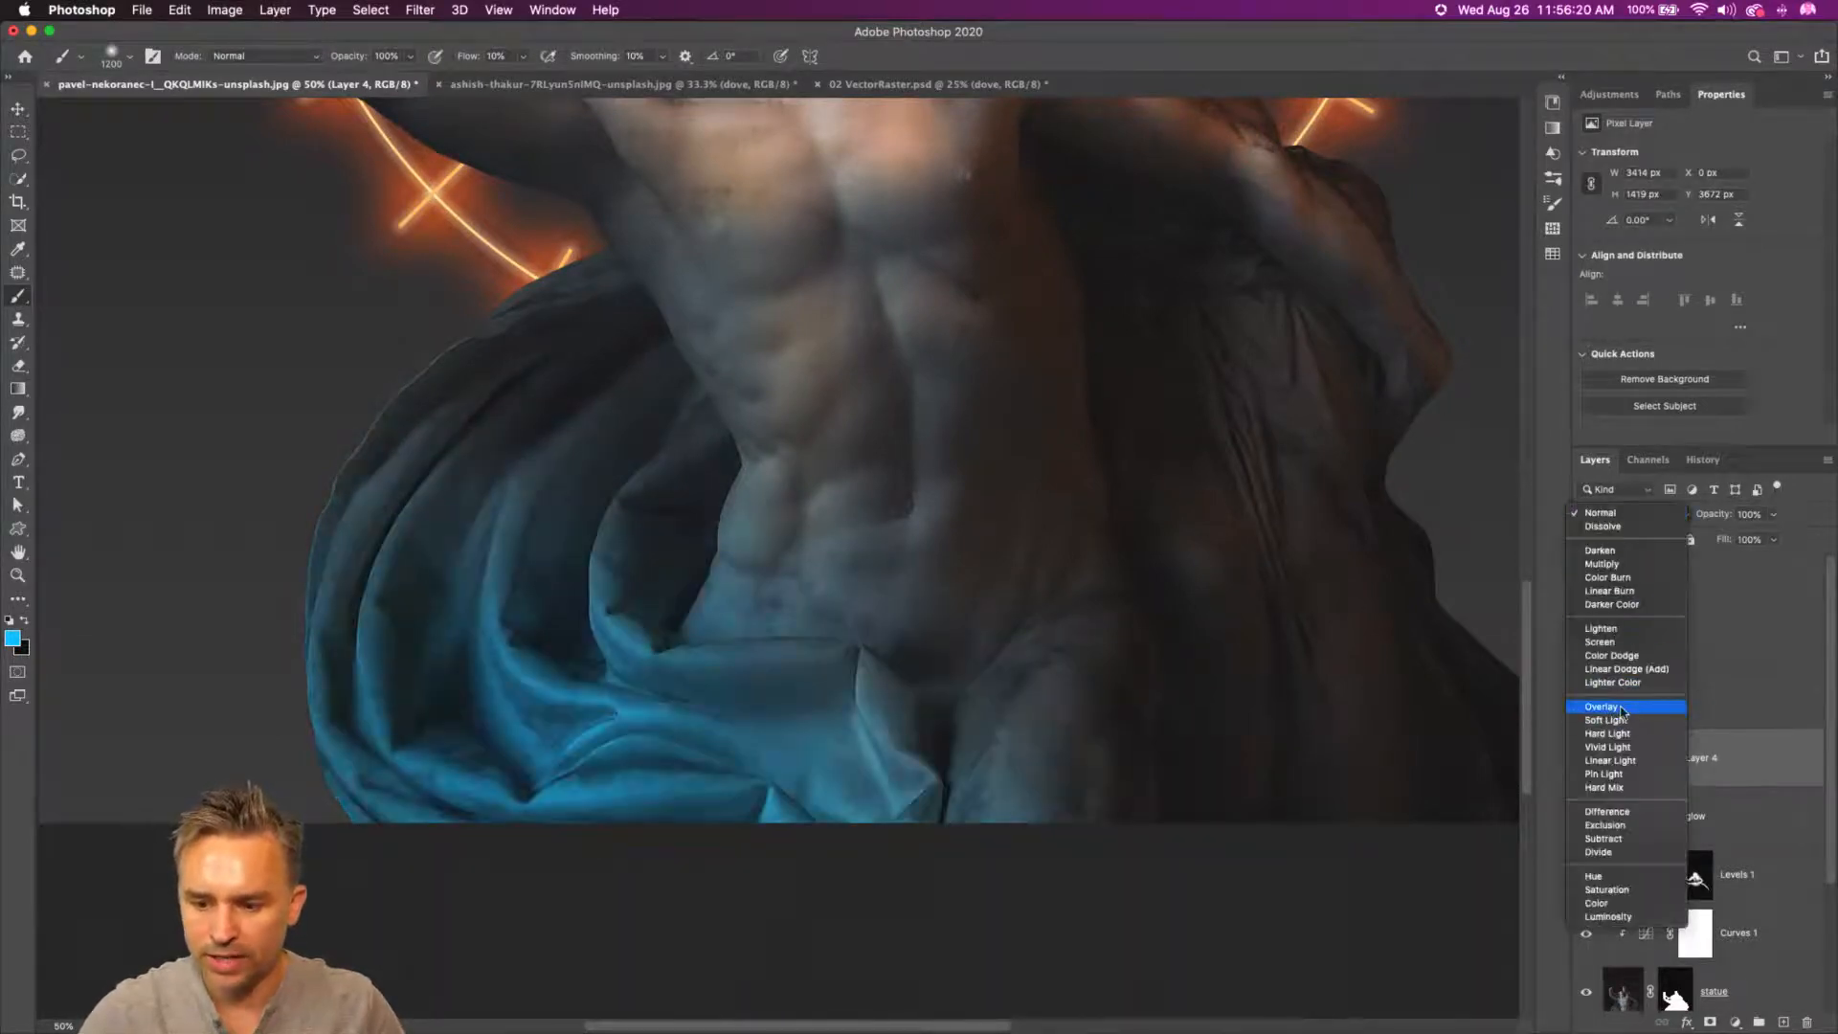
pyautogui.click(1618, 707)
# - Paint blue light along the shadowed outer edge of the leaning figure's torso with brushes between 200 and 250 px
pyautogui.press('[')
pyautogui.press('[')
pyautogui.press('[')
pyautogui.press('[')
pyautogui.press('[')
pyautogui.press('[')
pyautogui.press('[')
pyautogui.press('[')
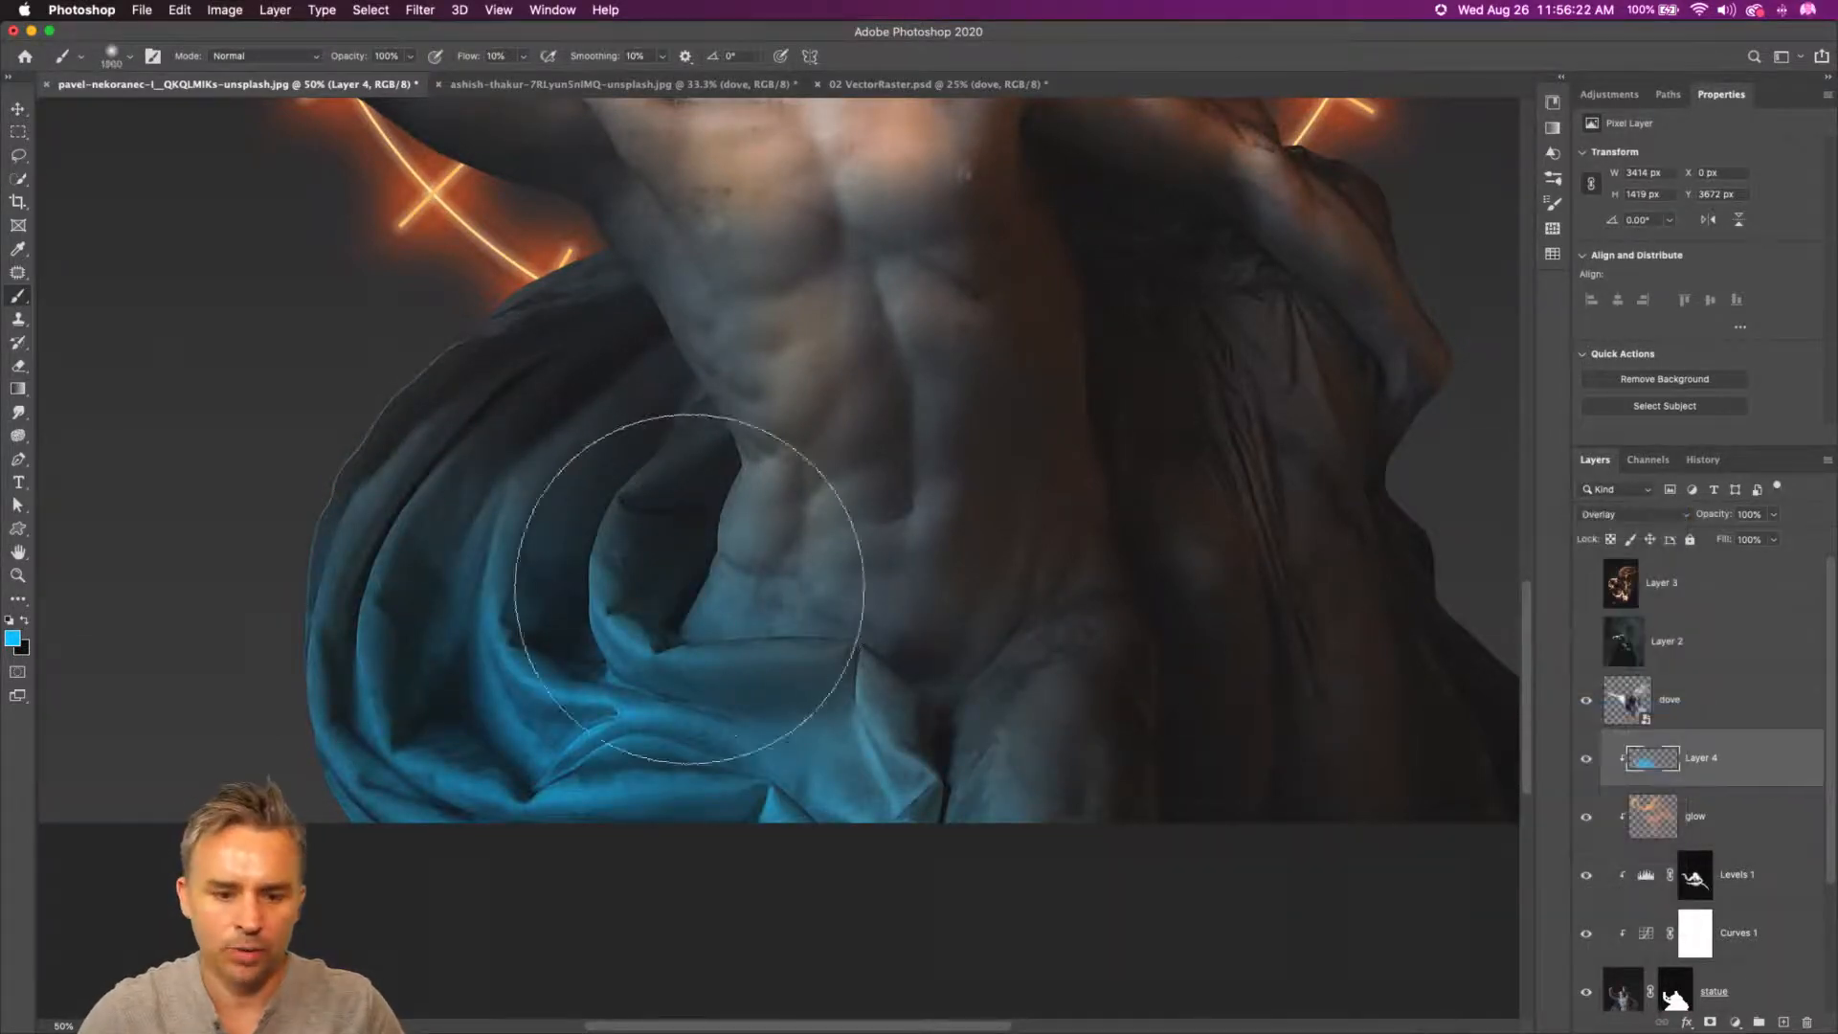
pyautogui.press('[')
pyautogui.press('[')
pyautogui.moveTo(763, 540)
pyautogui.mouseDown()
pyautogui.moveTo(761, 470)
pyautogui.moveTo(687, 317)
pyautogui.mouseUp()
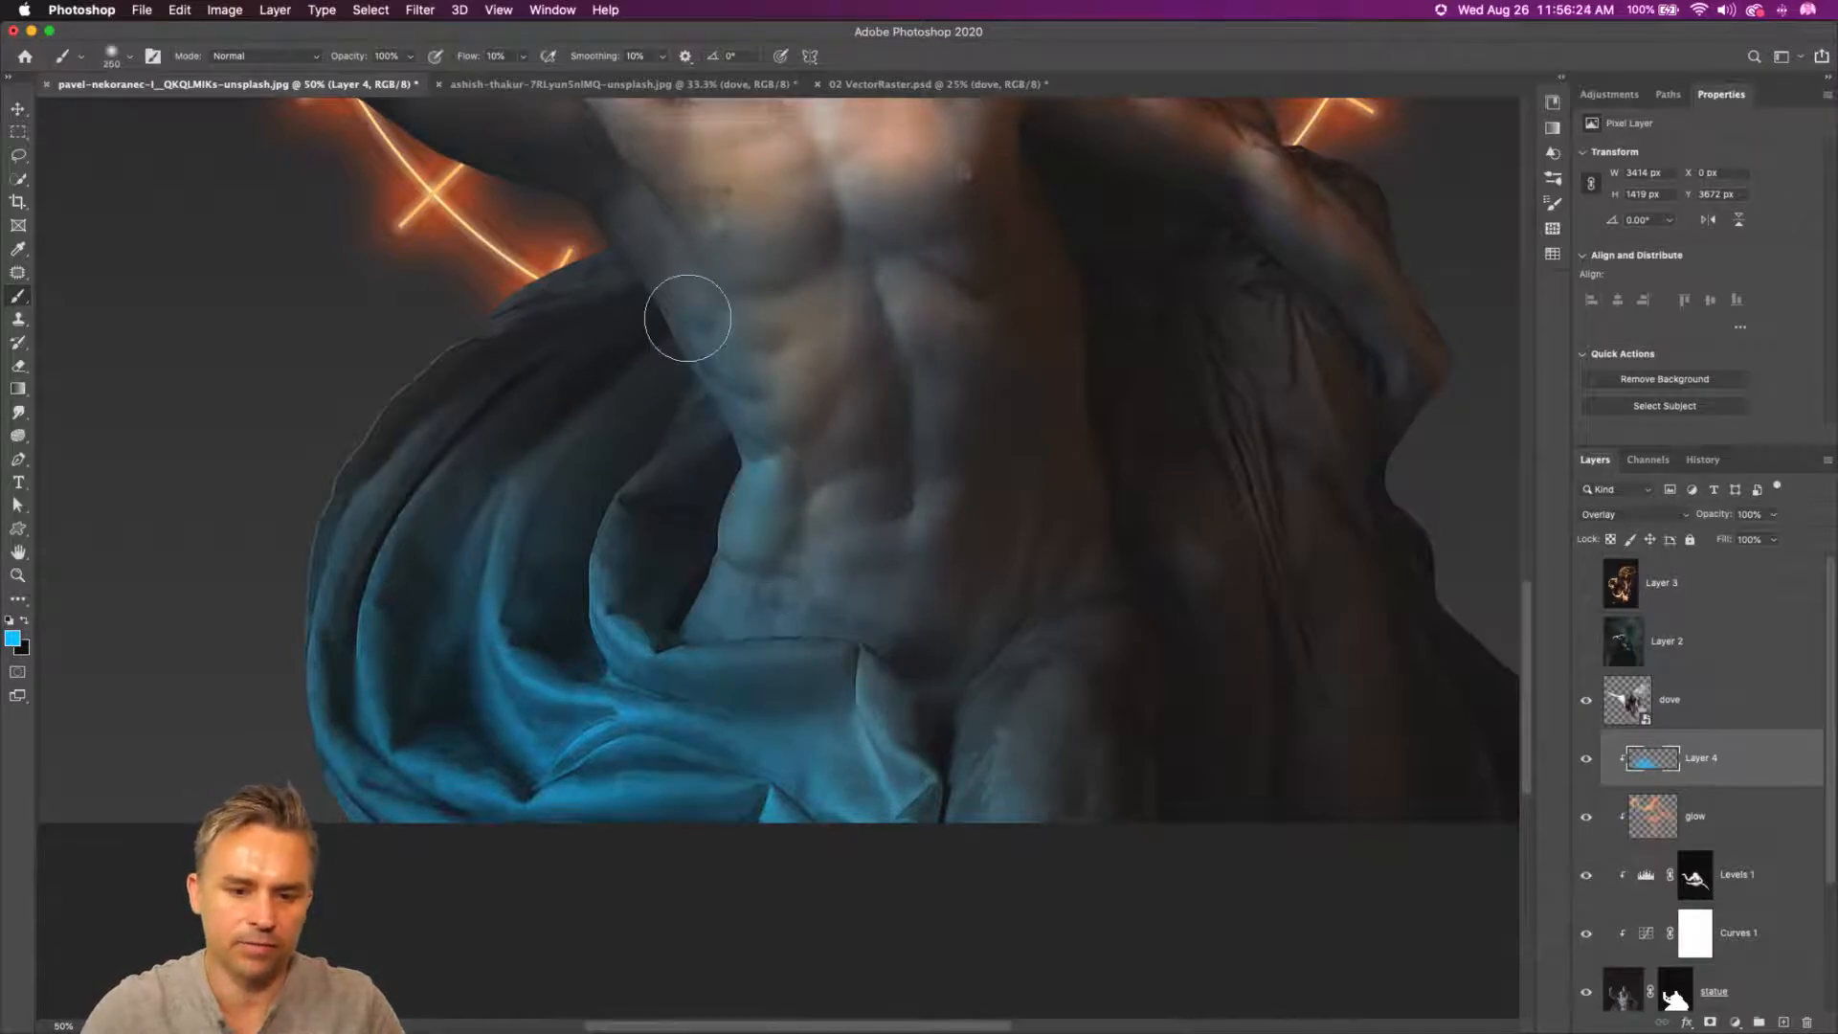
pyautogui.press('[')
pyautogui.press('[')
pyautogui.moveTo(608, 174); pyautogui.dragTo(766, 393)
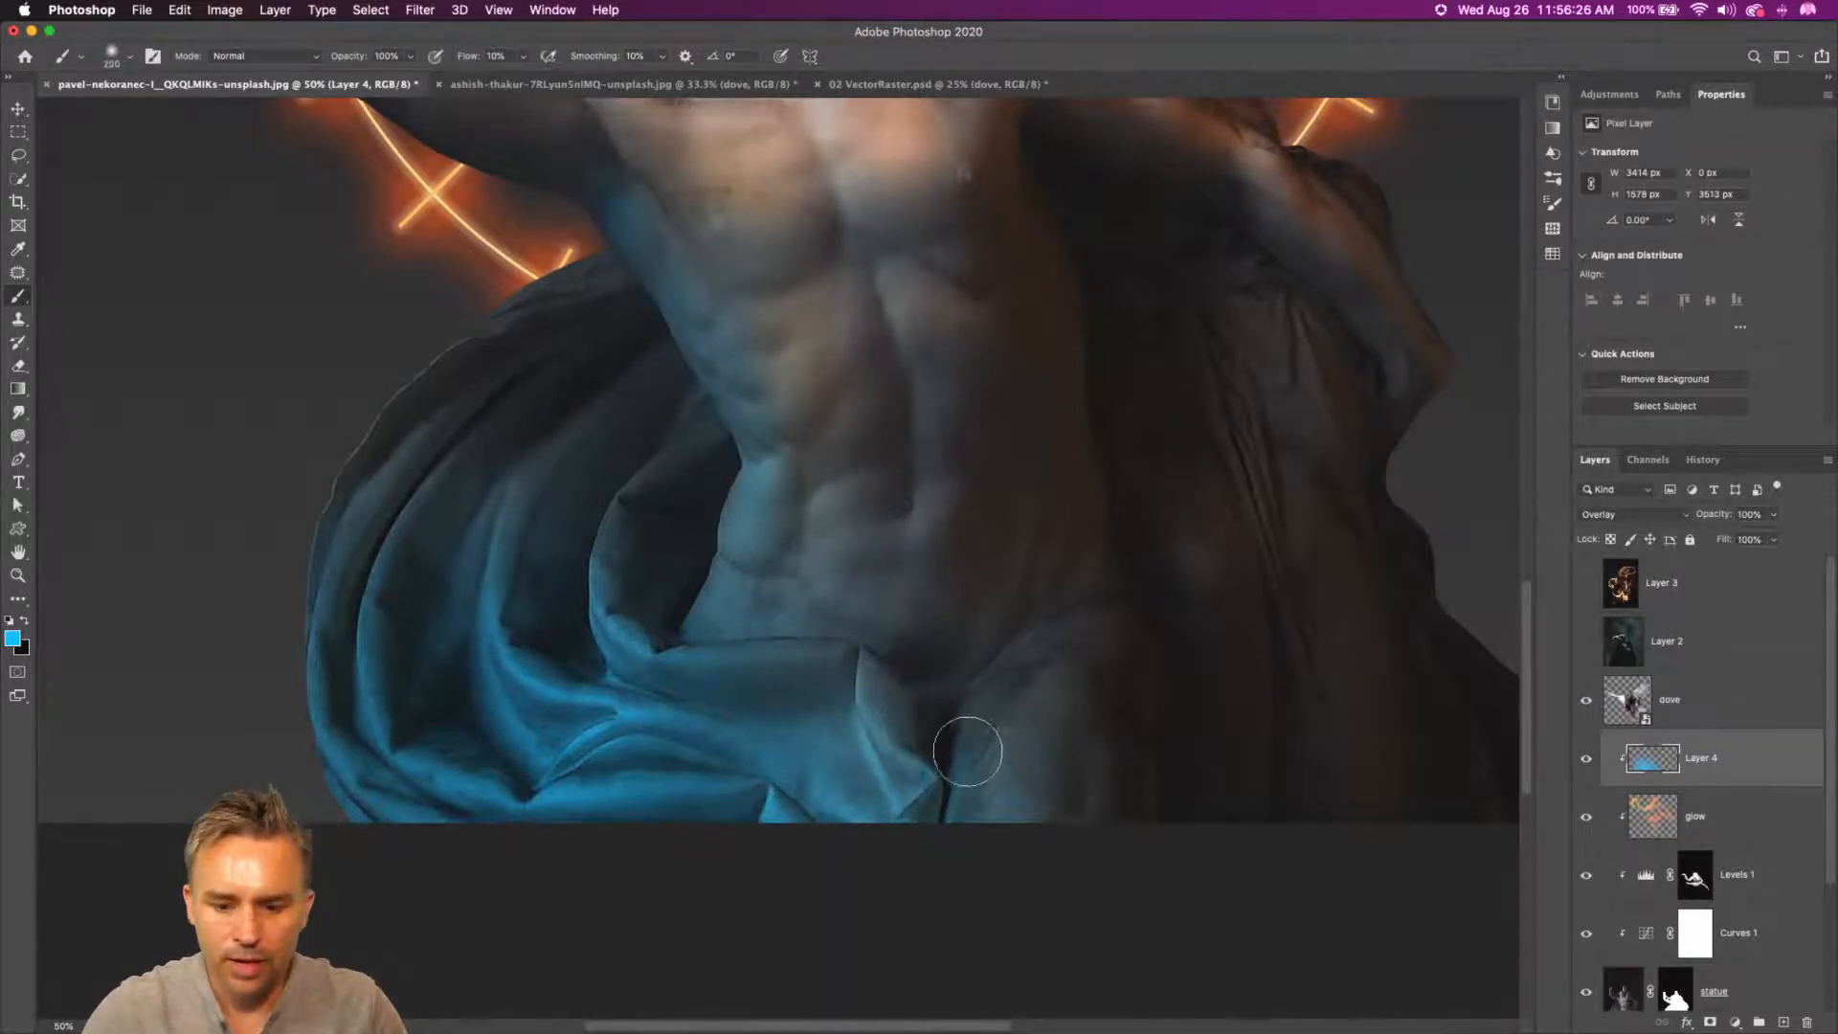
# - Paint blue on the thigh and the abdomen's center, and over the cloth behind the figure with a 700 px brush
pyautogui.press(']')
pyautogui.press(']')
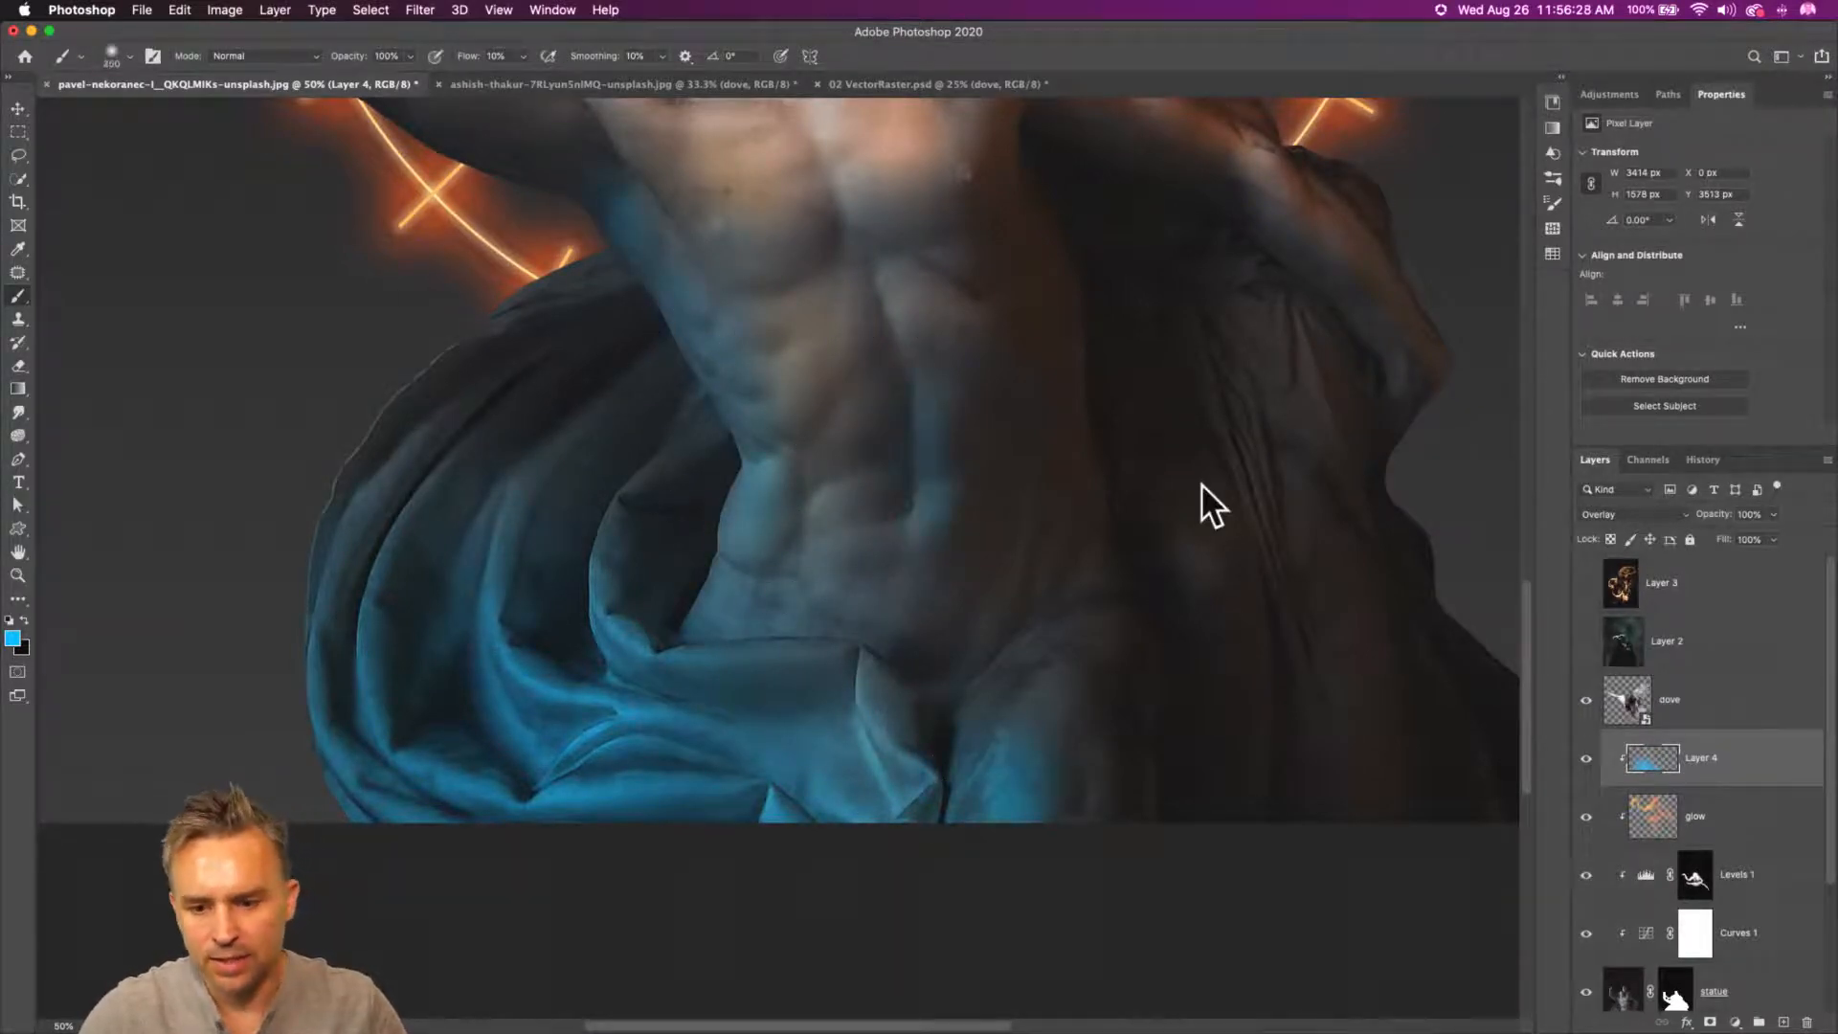
pyautogui.press(']')
pyautogui.press(']')
pyautogui.press(']')
pyautogui.press(']')
pyautogui.press(']')
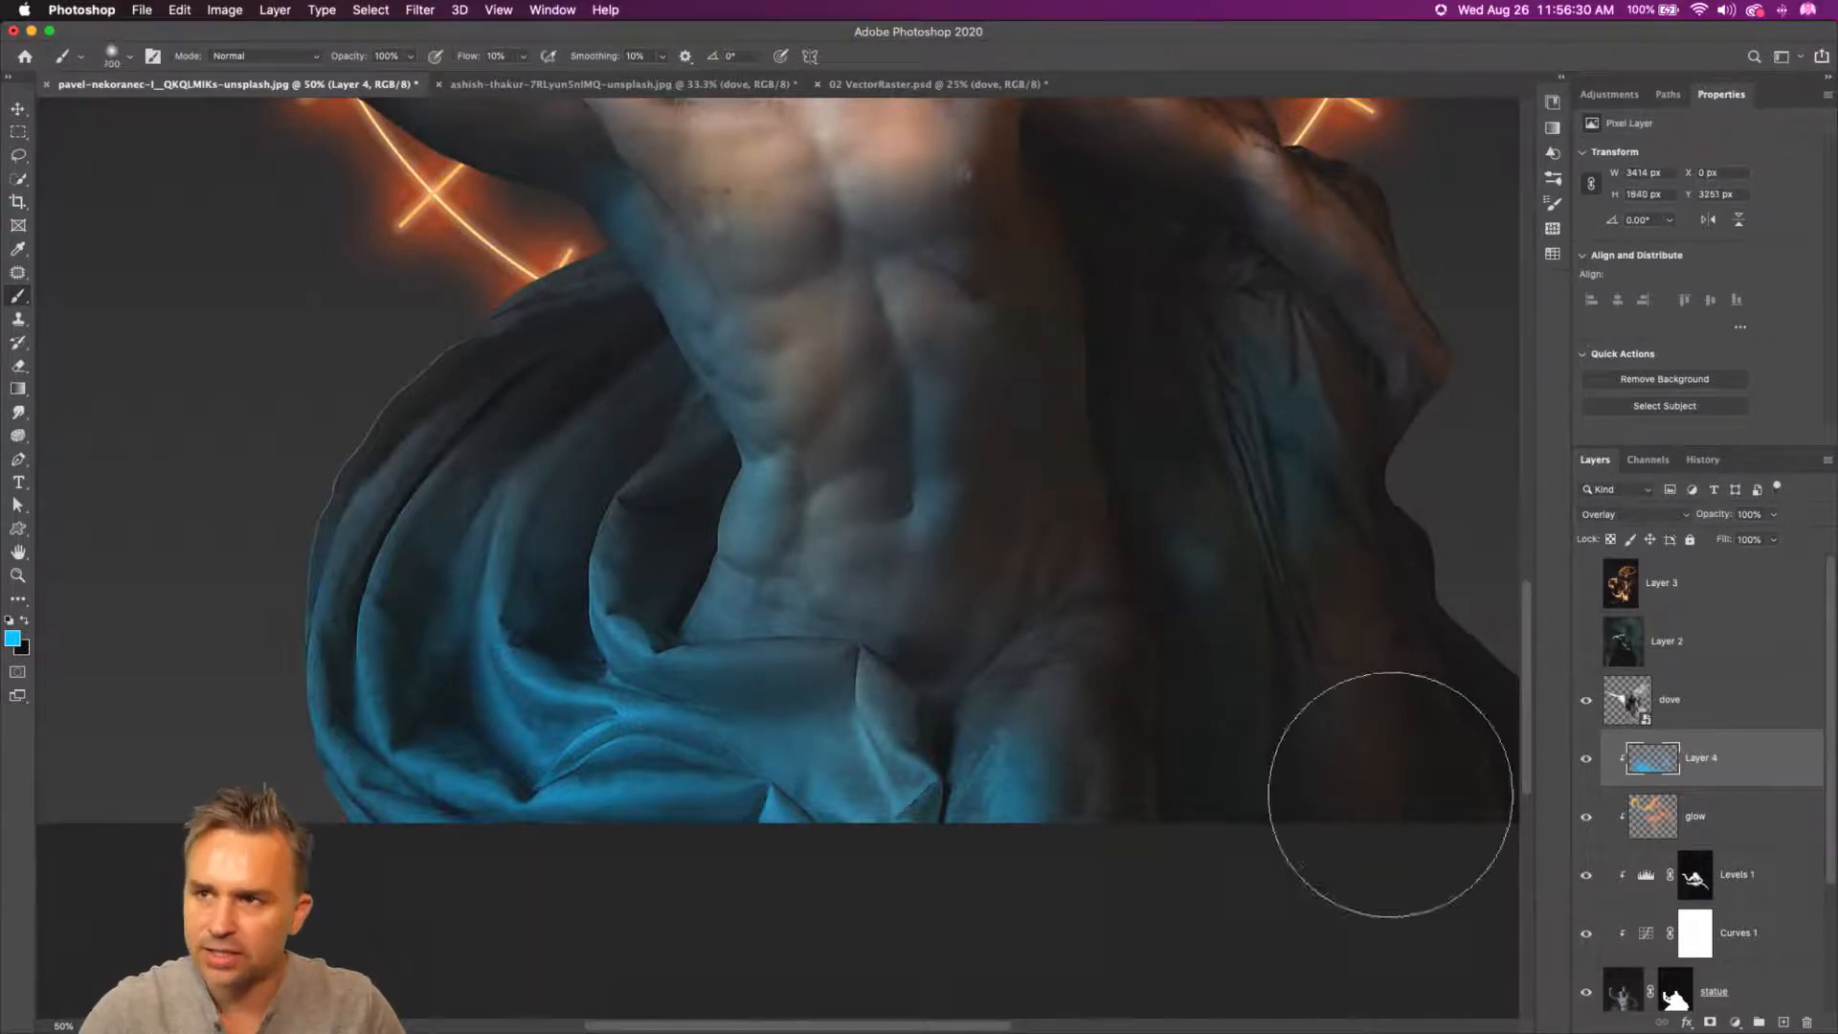
pyautogui.moveTo(603, 572); pyautogui.dragTo(623, 508)
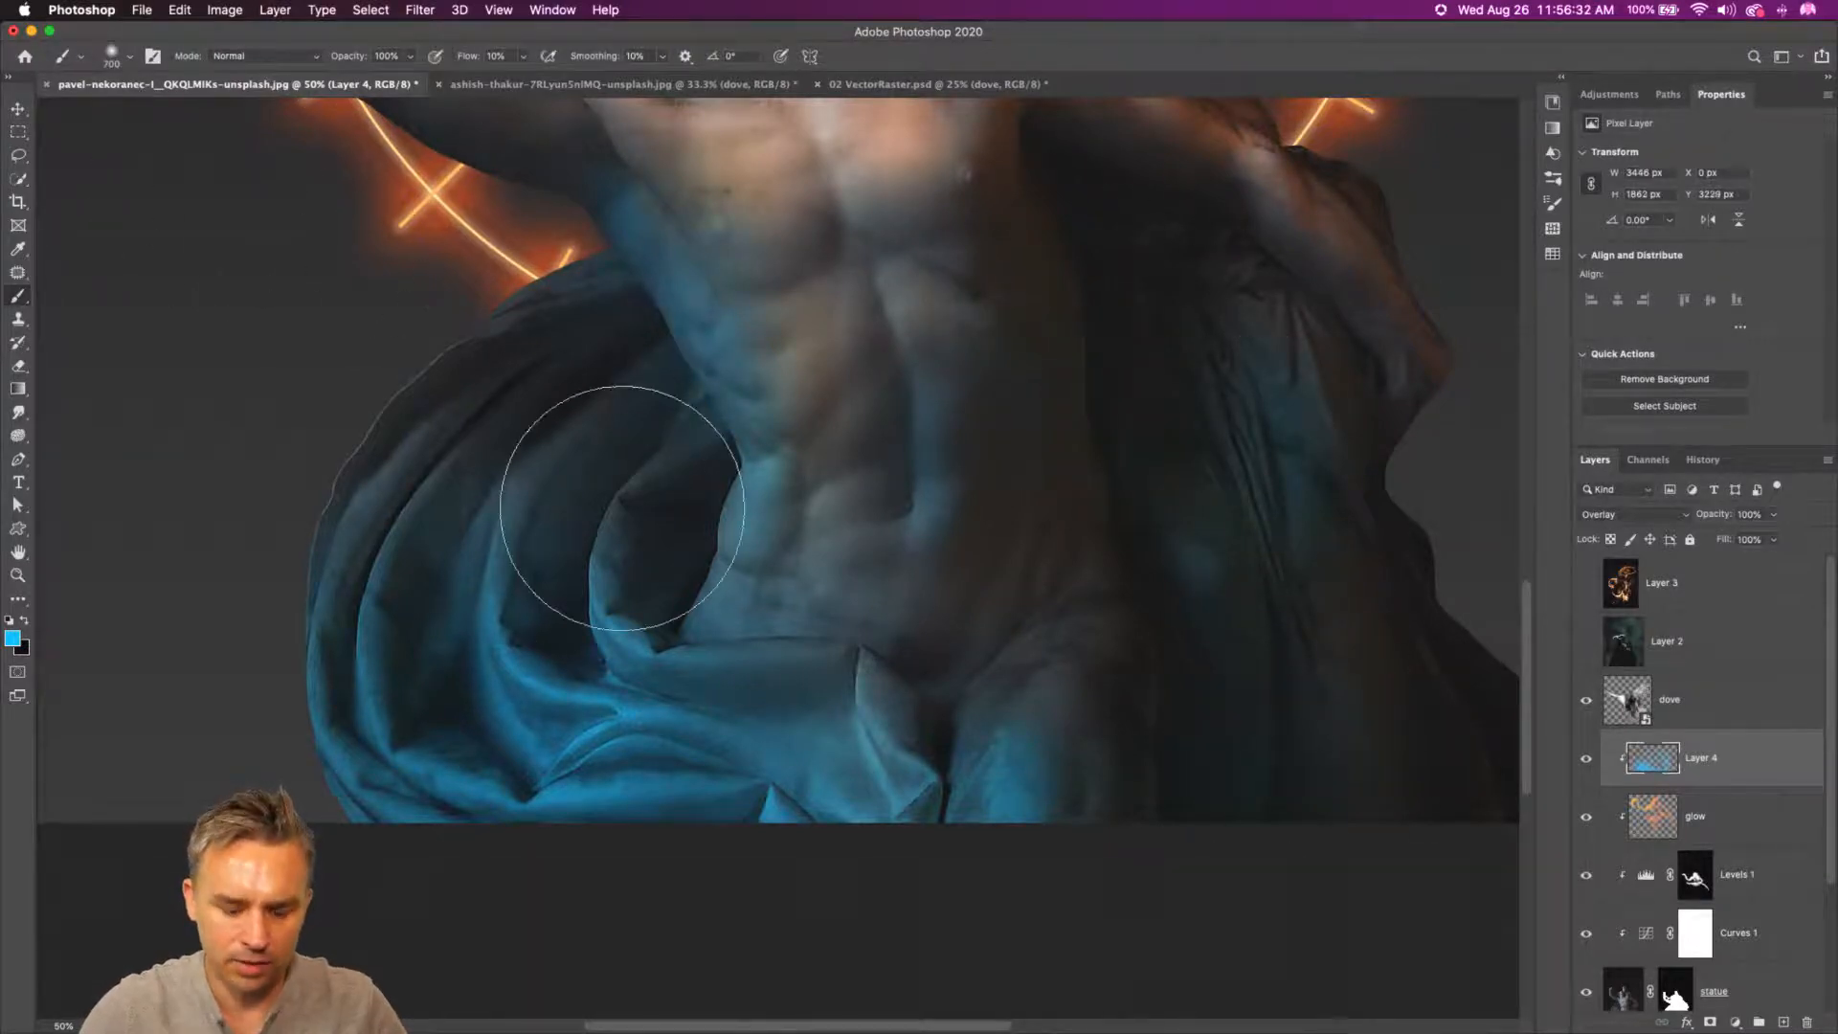
# - Soften the blue on the lower drapery with an 1100 px eraser
pyautogui.press('super+minus')
pyautogui.press('super+minus')
pyautogui.moveTo(861, 445)
pyautogui.mouseDown()
pyautogui.moveTo(861, 607)
pyautogui.moveTo(923, 718)
pyautogui.moveTo(948, 644)
pyautogui.moveTo(936, 550)
pyautogui.moveTo(898, 582)
pyautogui.mouseUp()
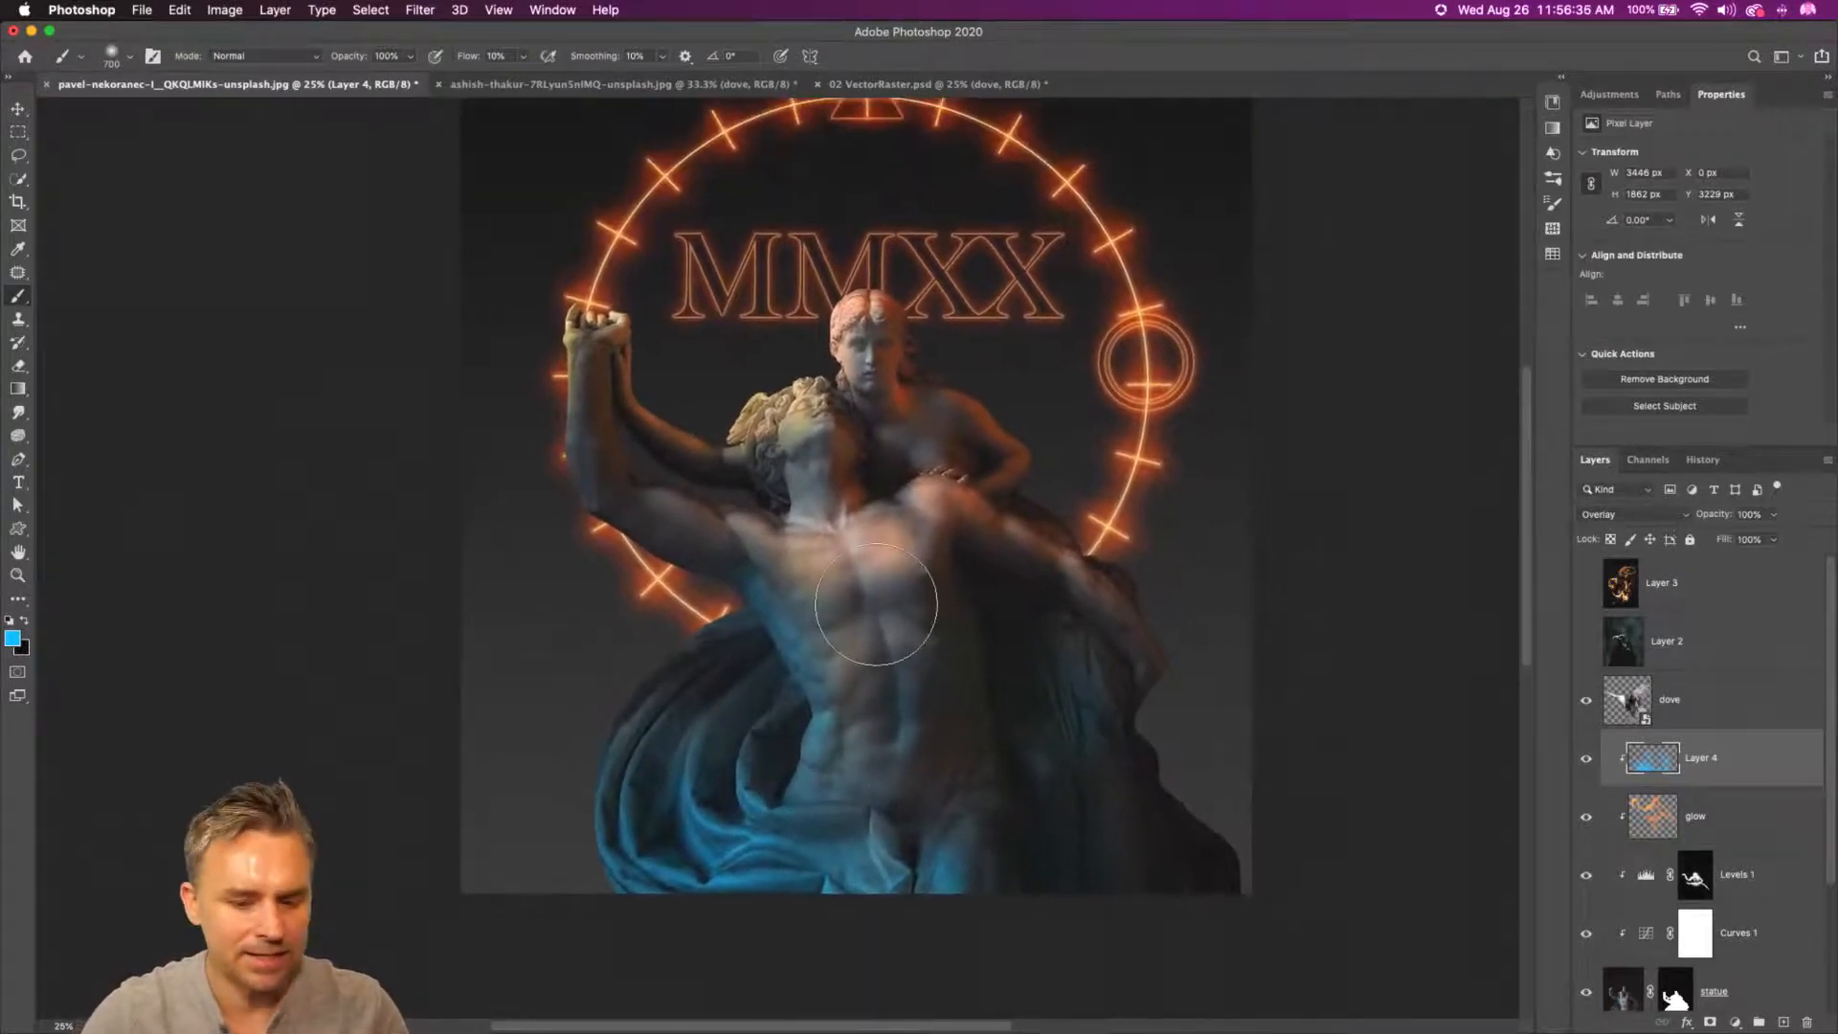
pyautogui.click(19, 367)
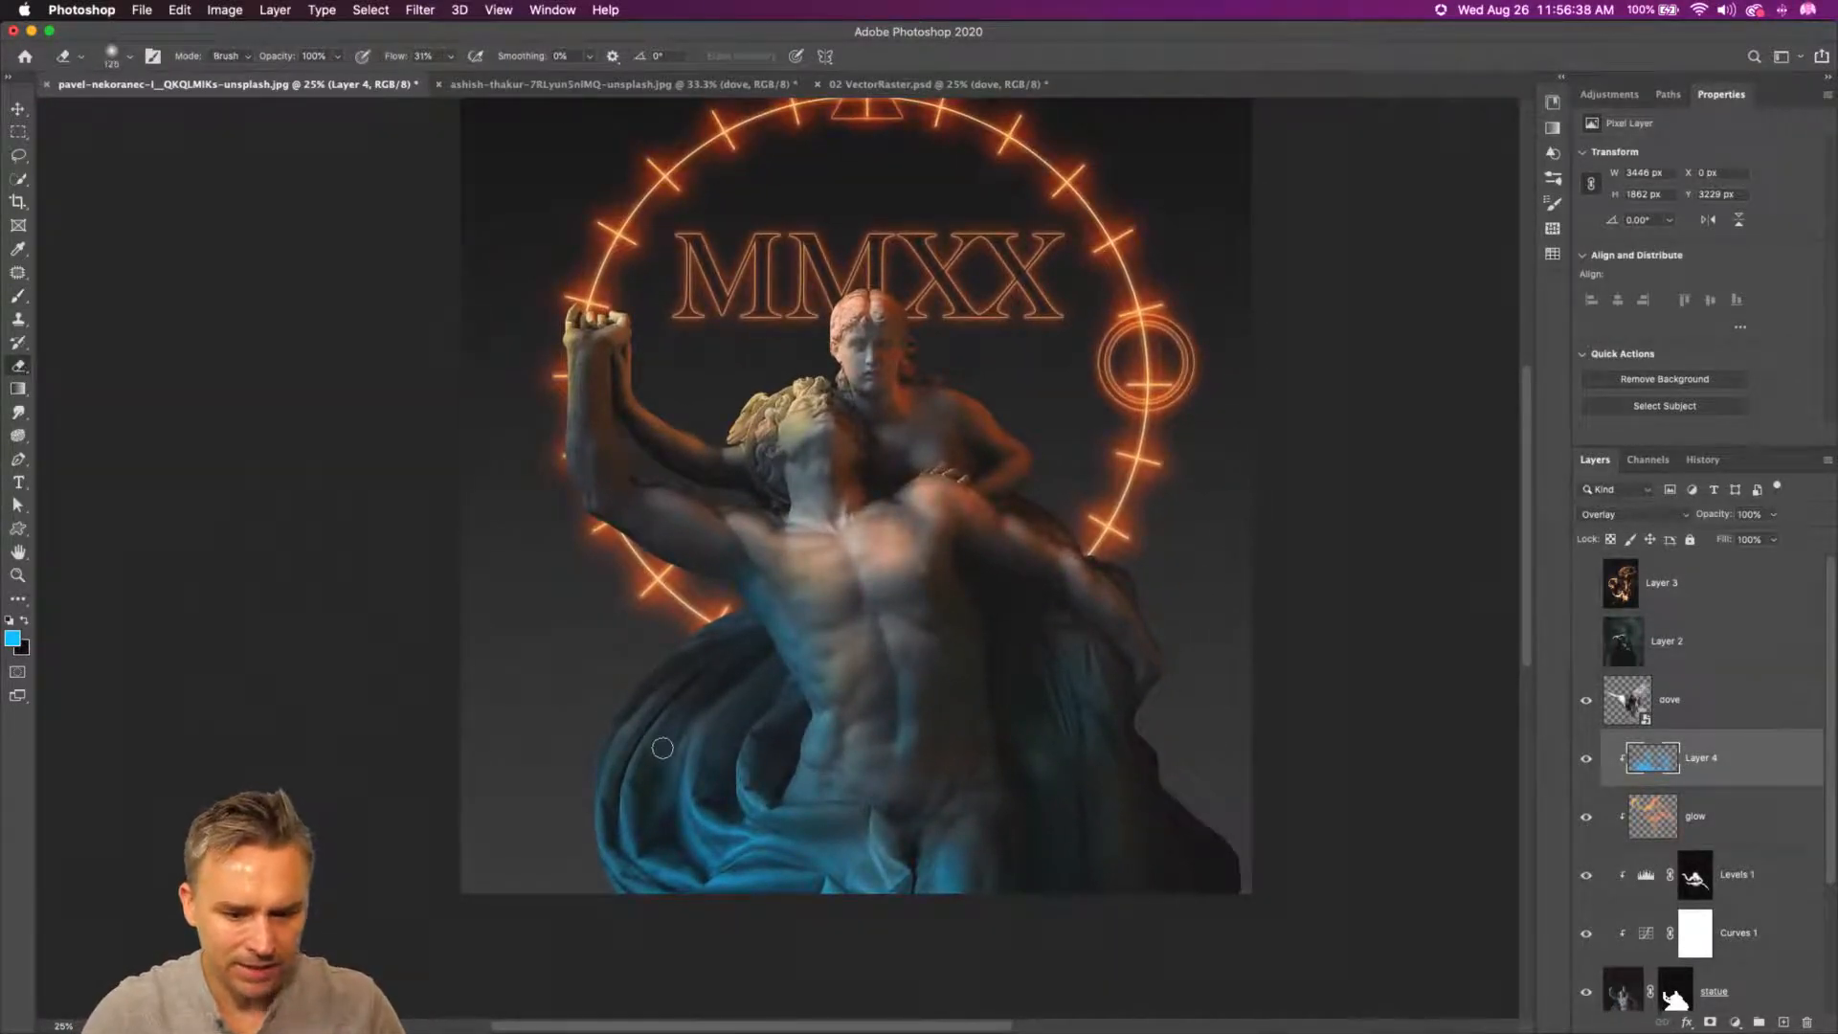
pyautogui.press(']')
pyautogui.press(']')
pyautogui.press(']')
pyautogui.press(']')
pyautogui.press(']')
pyautogui.press(']')
pyautogui.press(']')
pyautogui.press(']')
pyautogui.press(']')
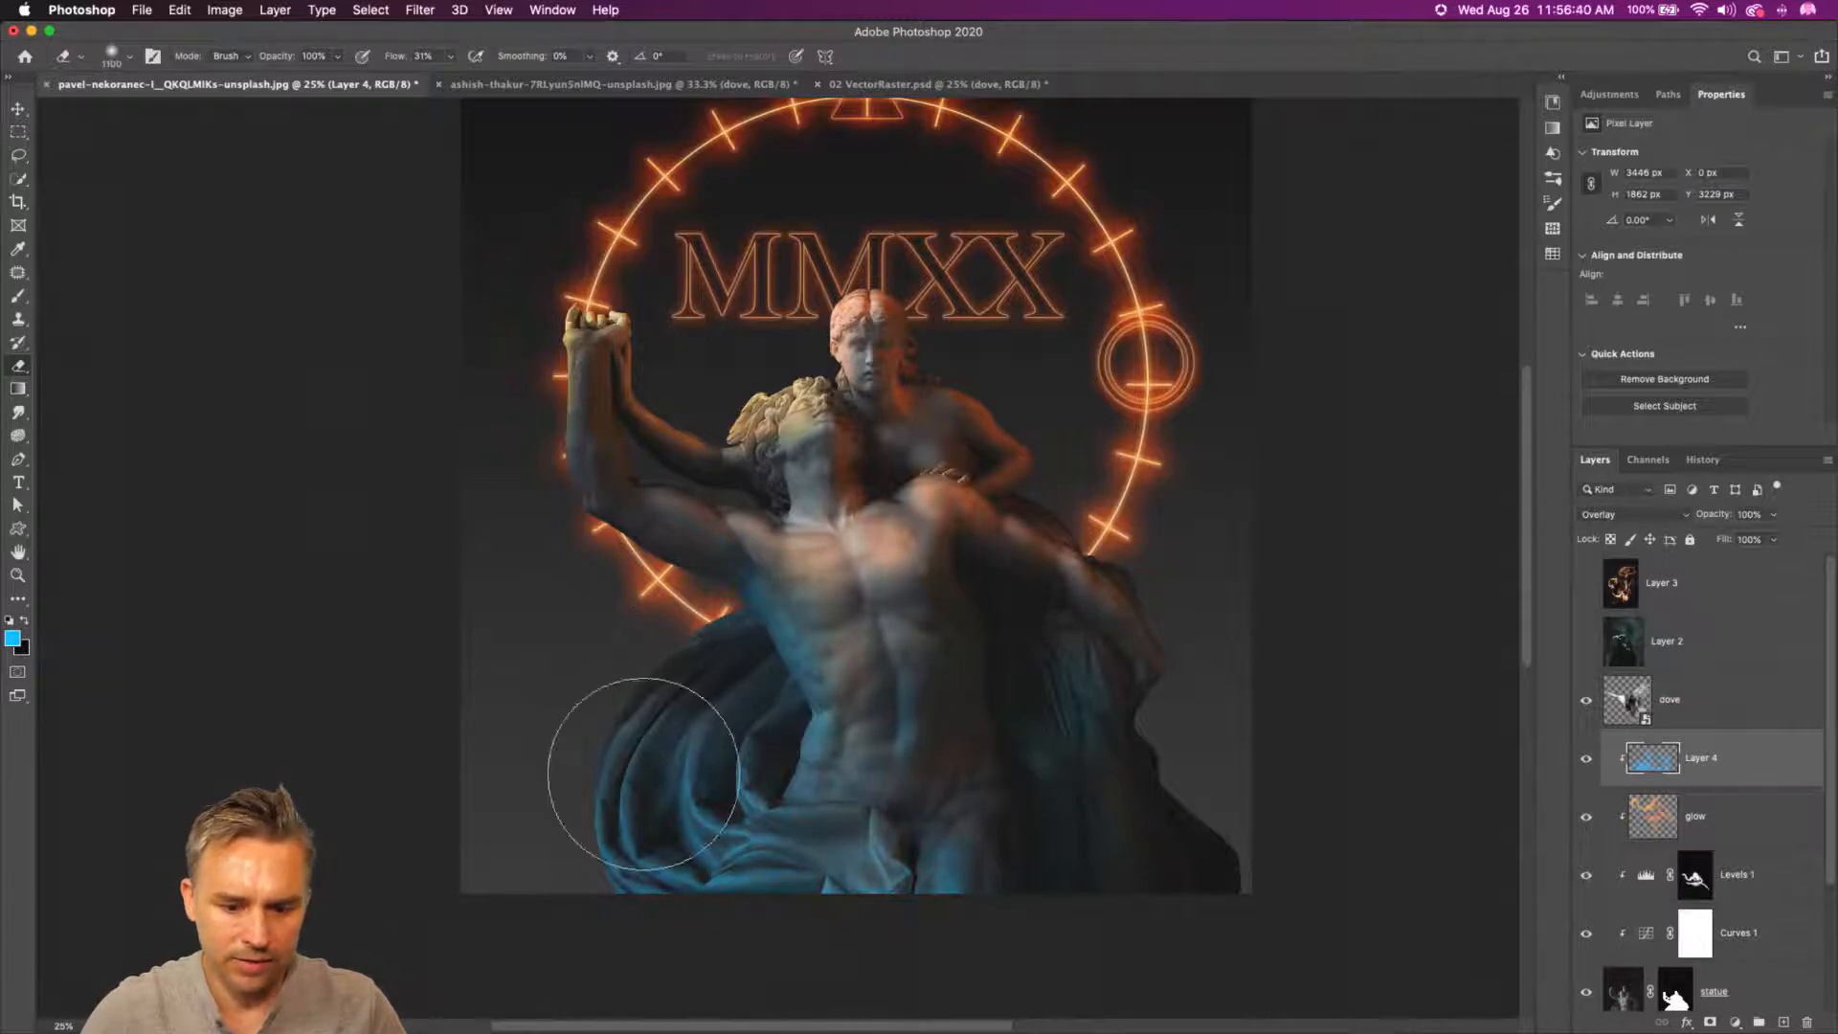
pyautogui.moveTo(774, 629)
pyautogui.mouseDown()
pyautogui.moveTo(706, 526)
pyautogui.moveTo(750, 653)
pyautogui.moveTo(739, 670)
pyautogui.mouseUp()
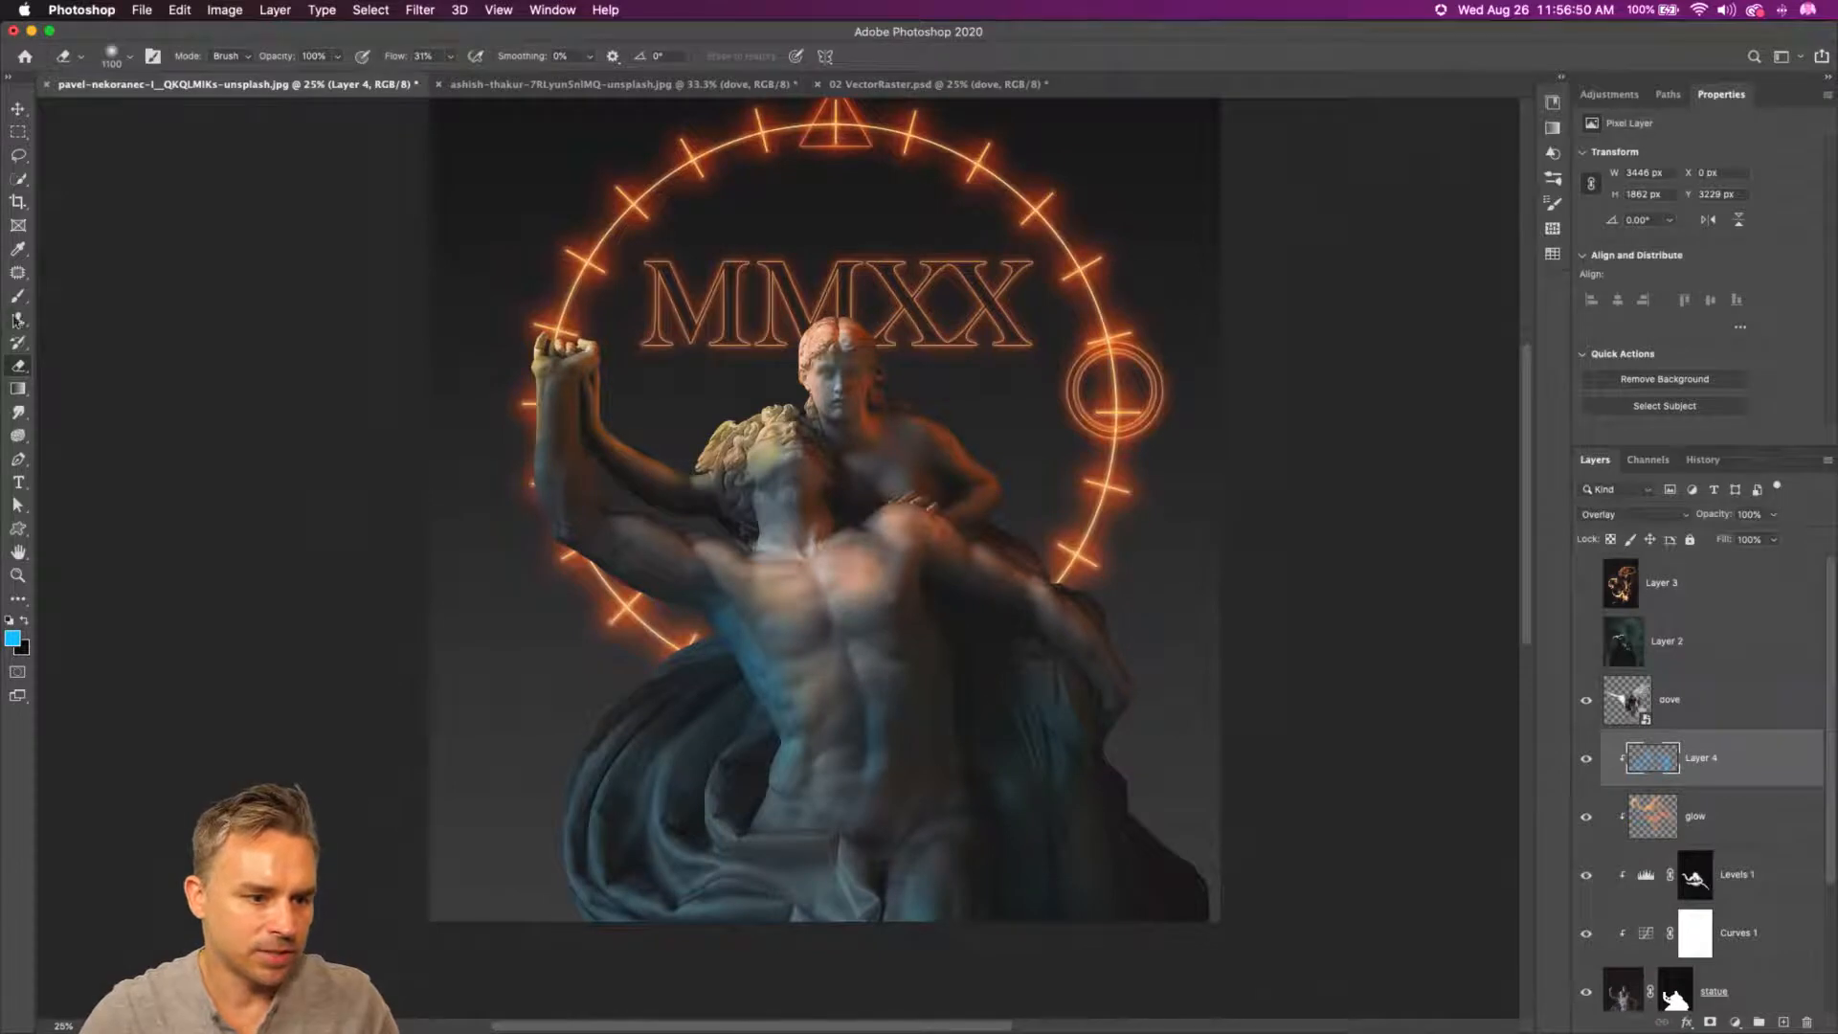
# - Float the full list of brush presets over the canvas and collapse the swatches beside it
pyautogui.click(17, 296)
pyautogui.click(125, 59)
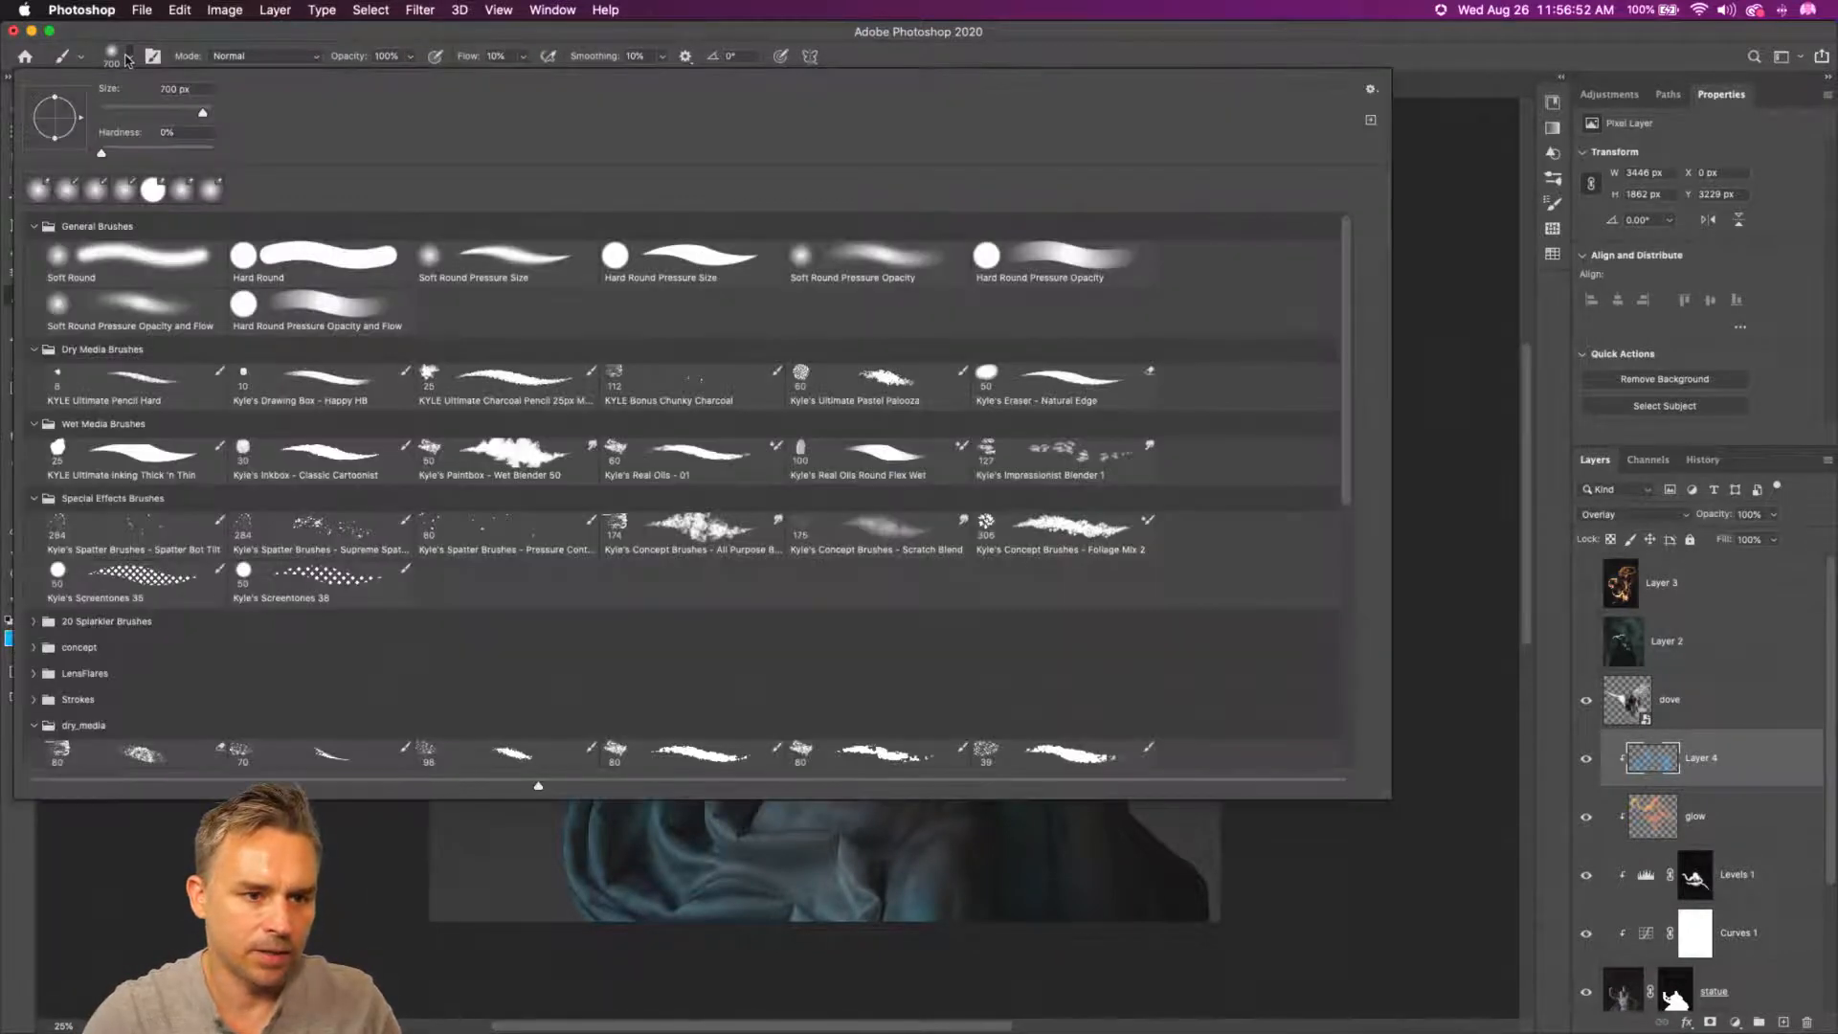
pyautogui.click(1371, 90)
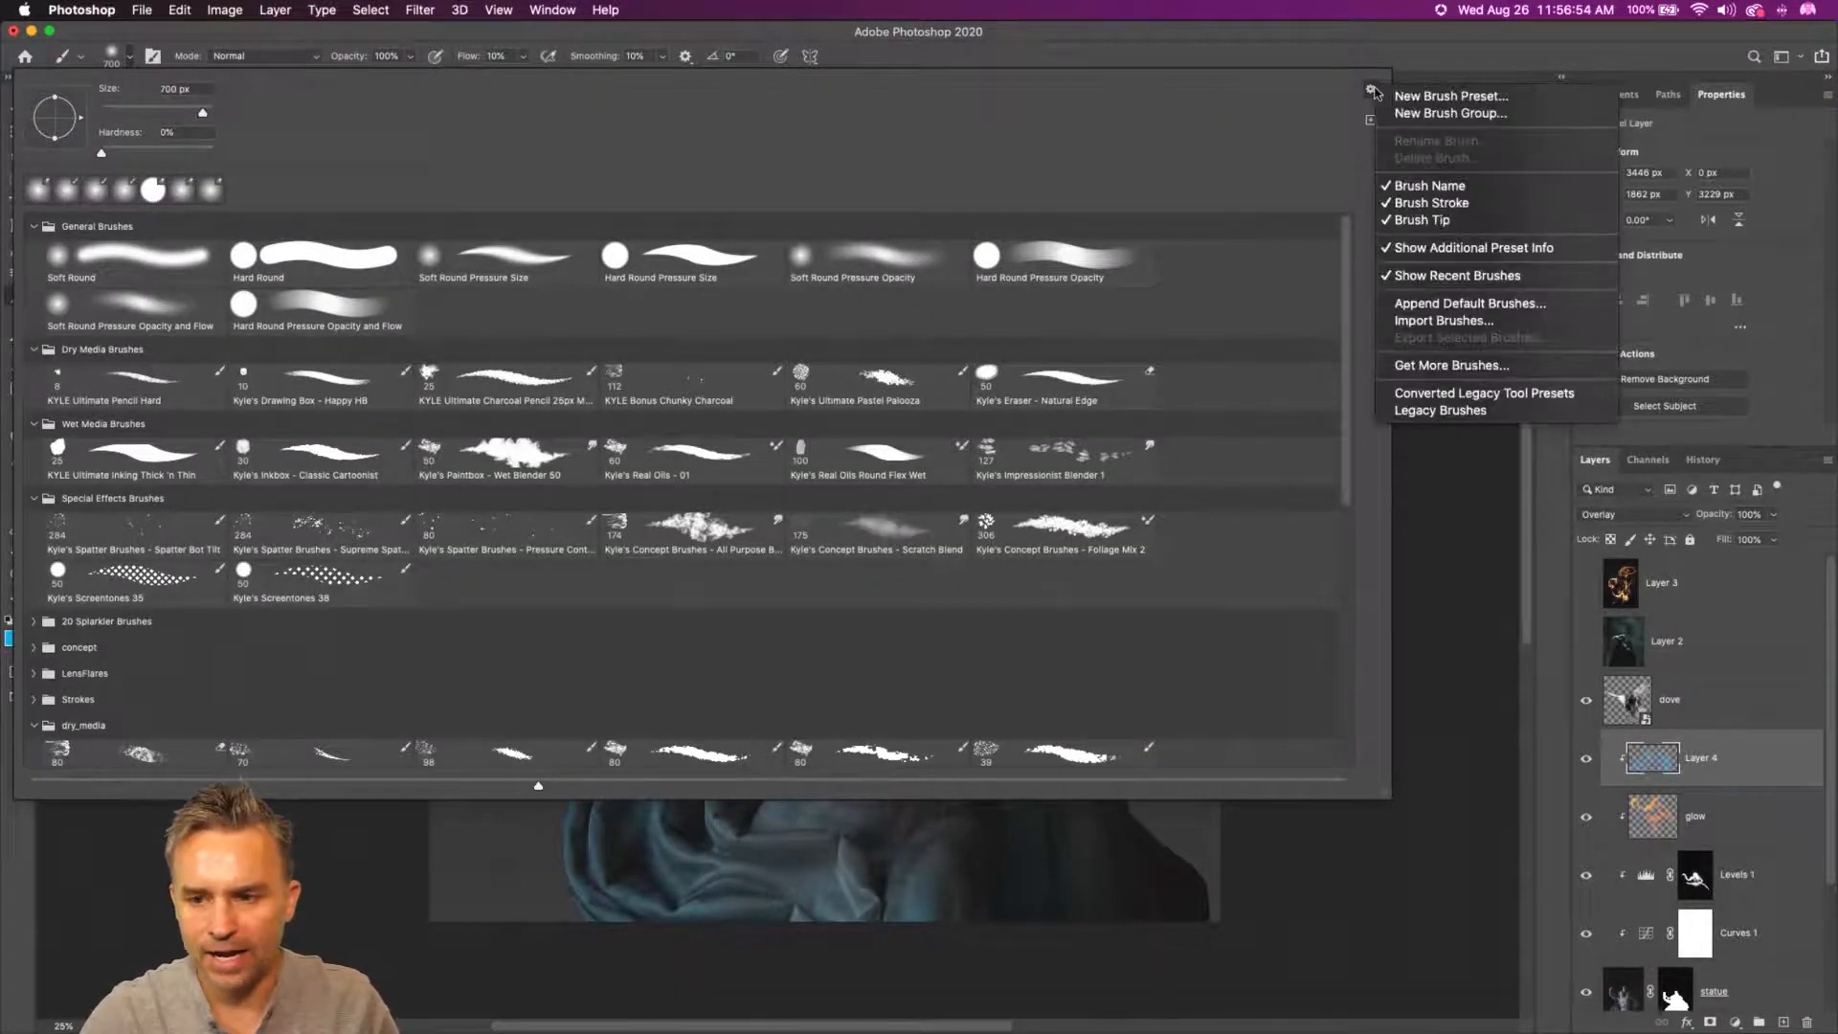
pyautogui.click(535, 8)
pyautogui.click(553, 9)
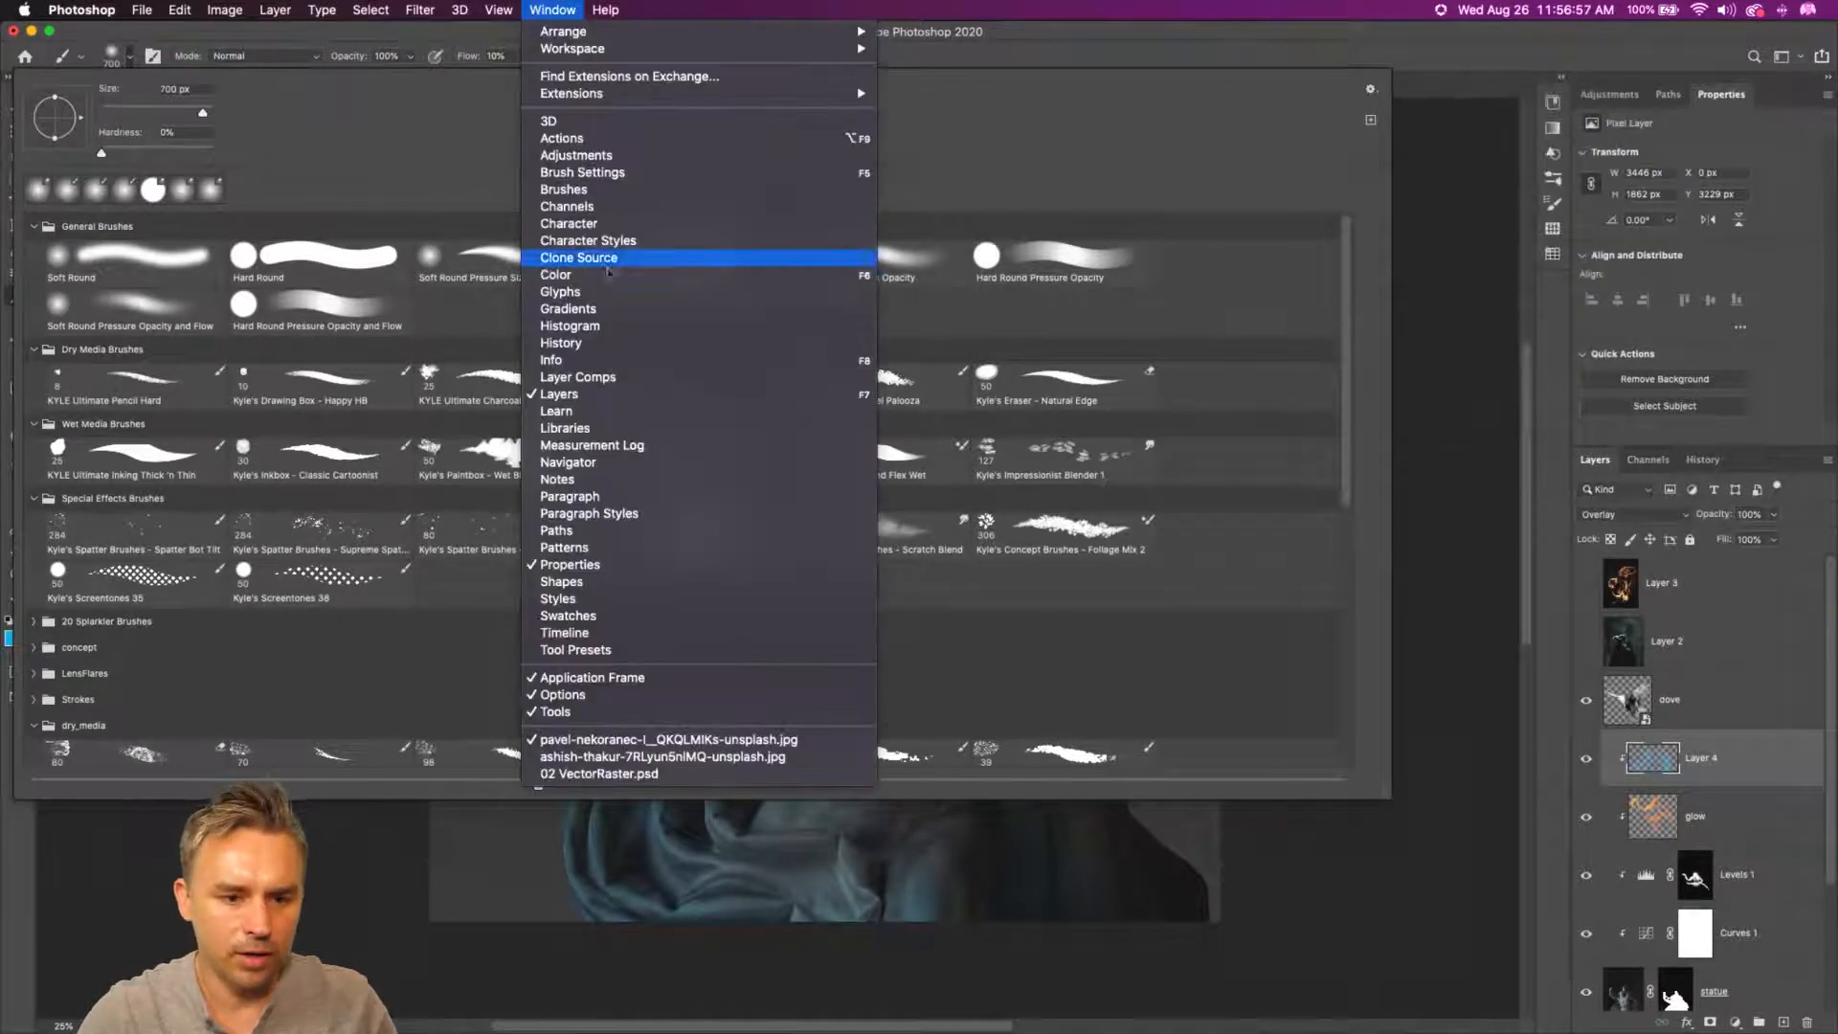
pyautogui.click(584, 207)
pyautogui.click(536, 9)
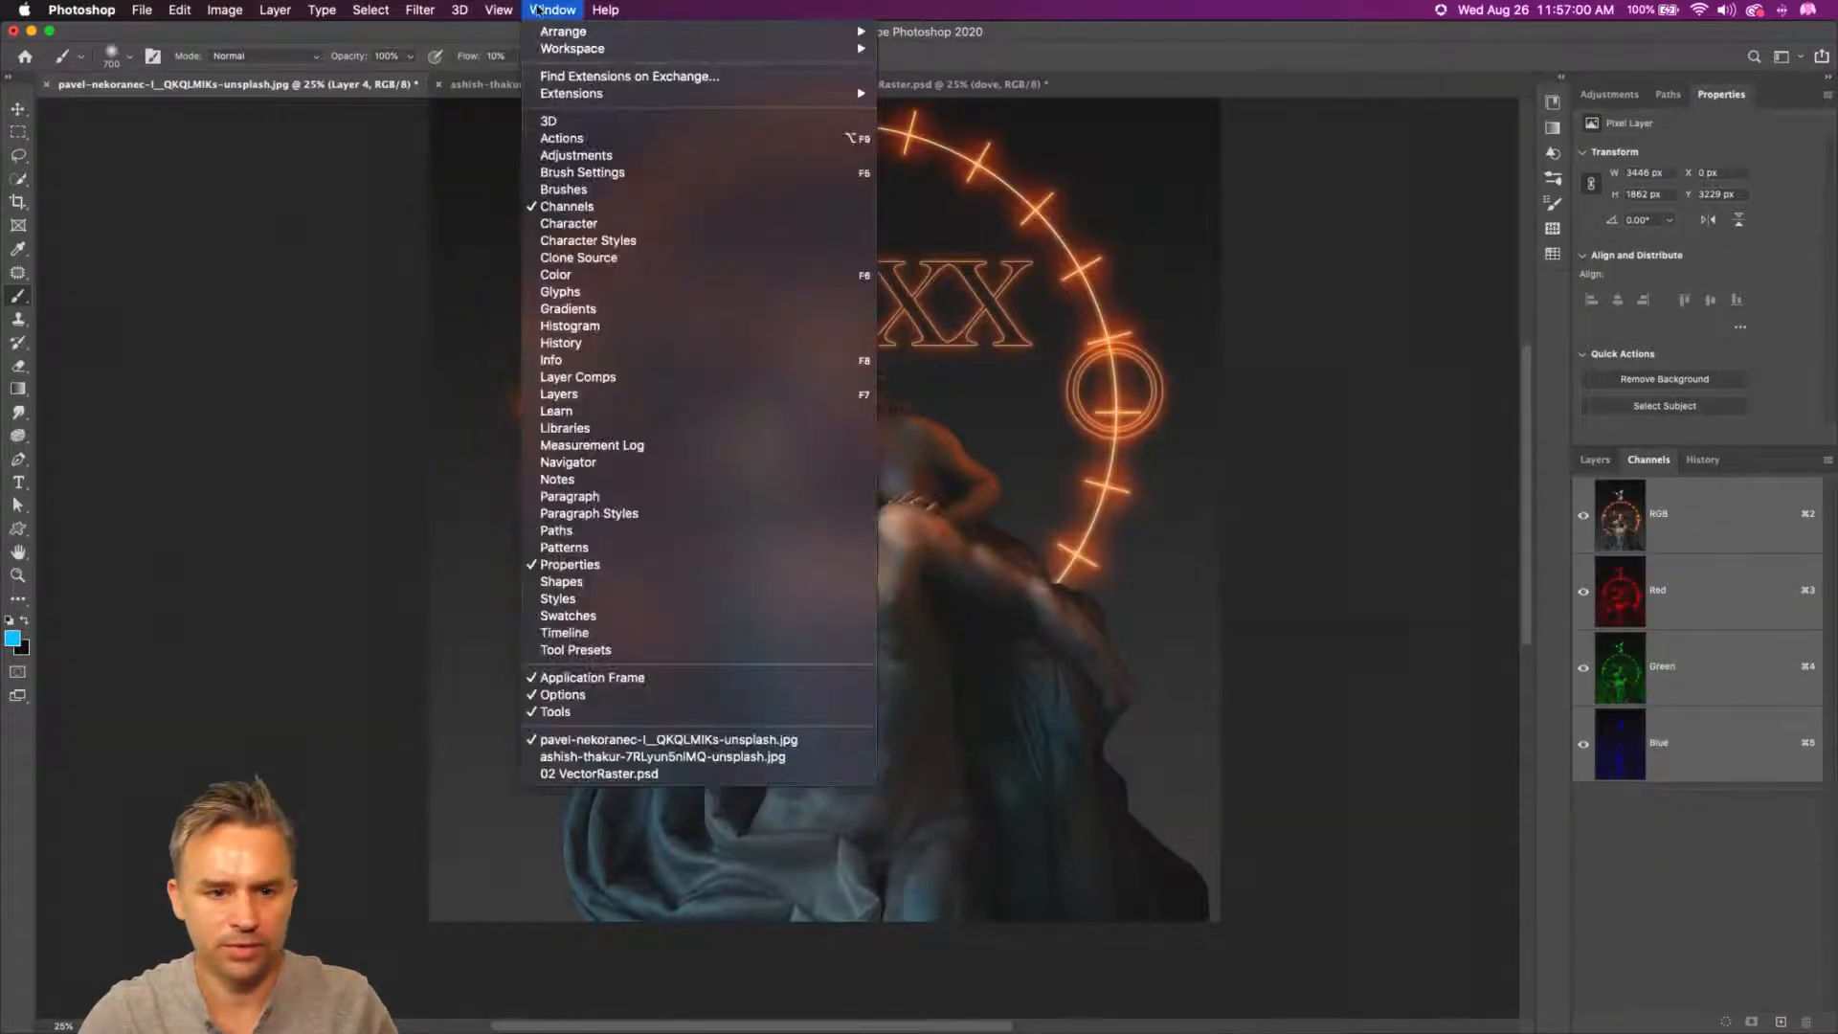
pyautogui.click(580, 195)
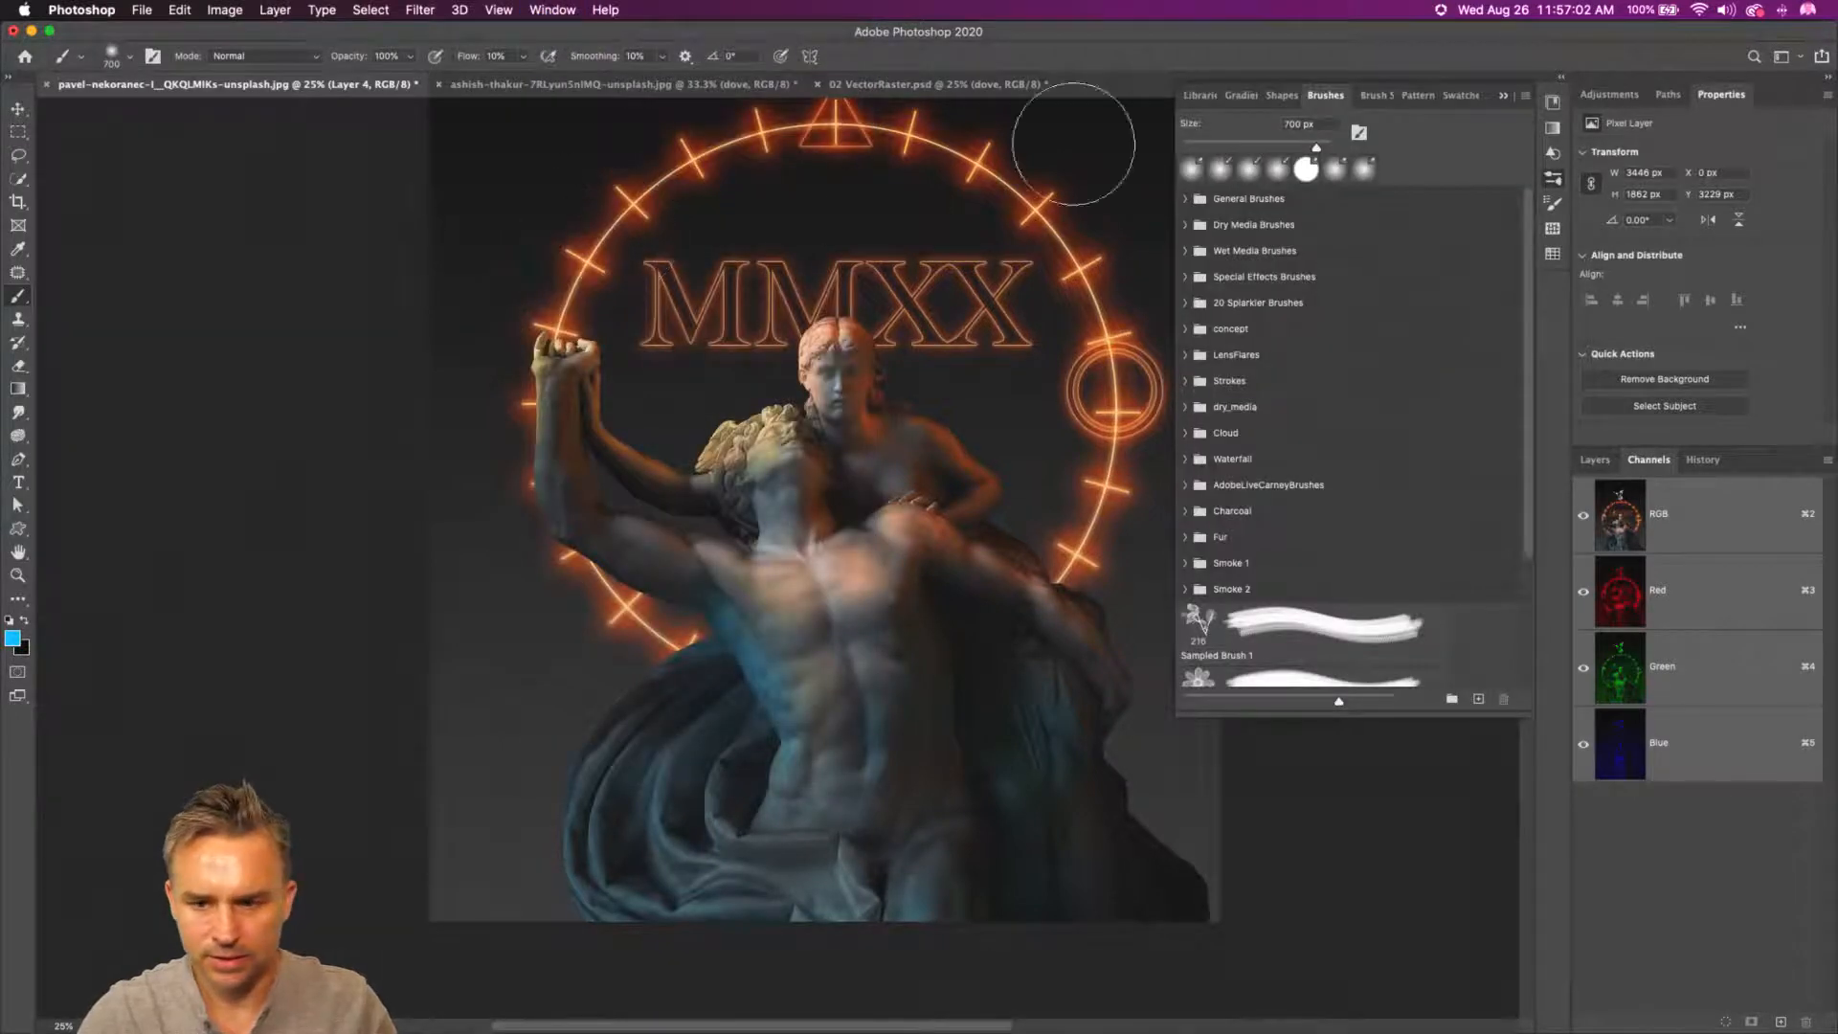
pyautogui.moveTo(1326, 95)
pyautogui.mouseDown()
pyautogui.moveTo(837, 460)
pyautogui.moveTo(799, 447)
pyautogui.mouseUp()
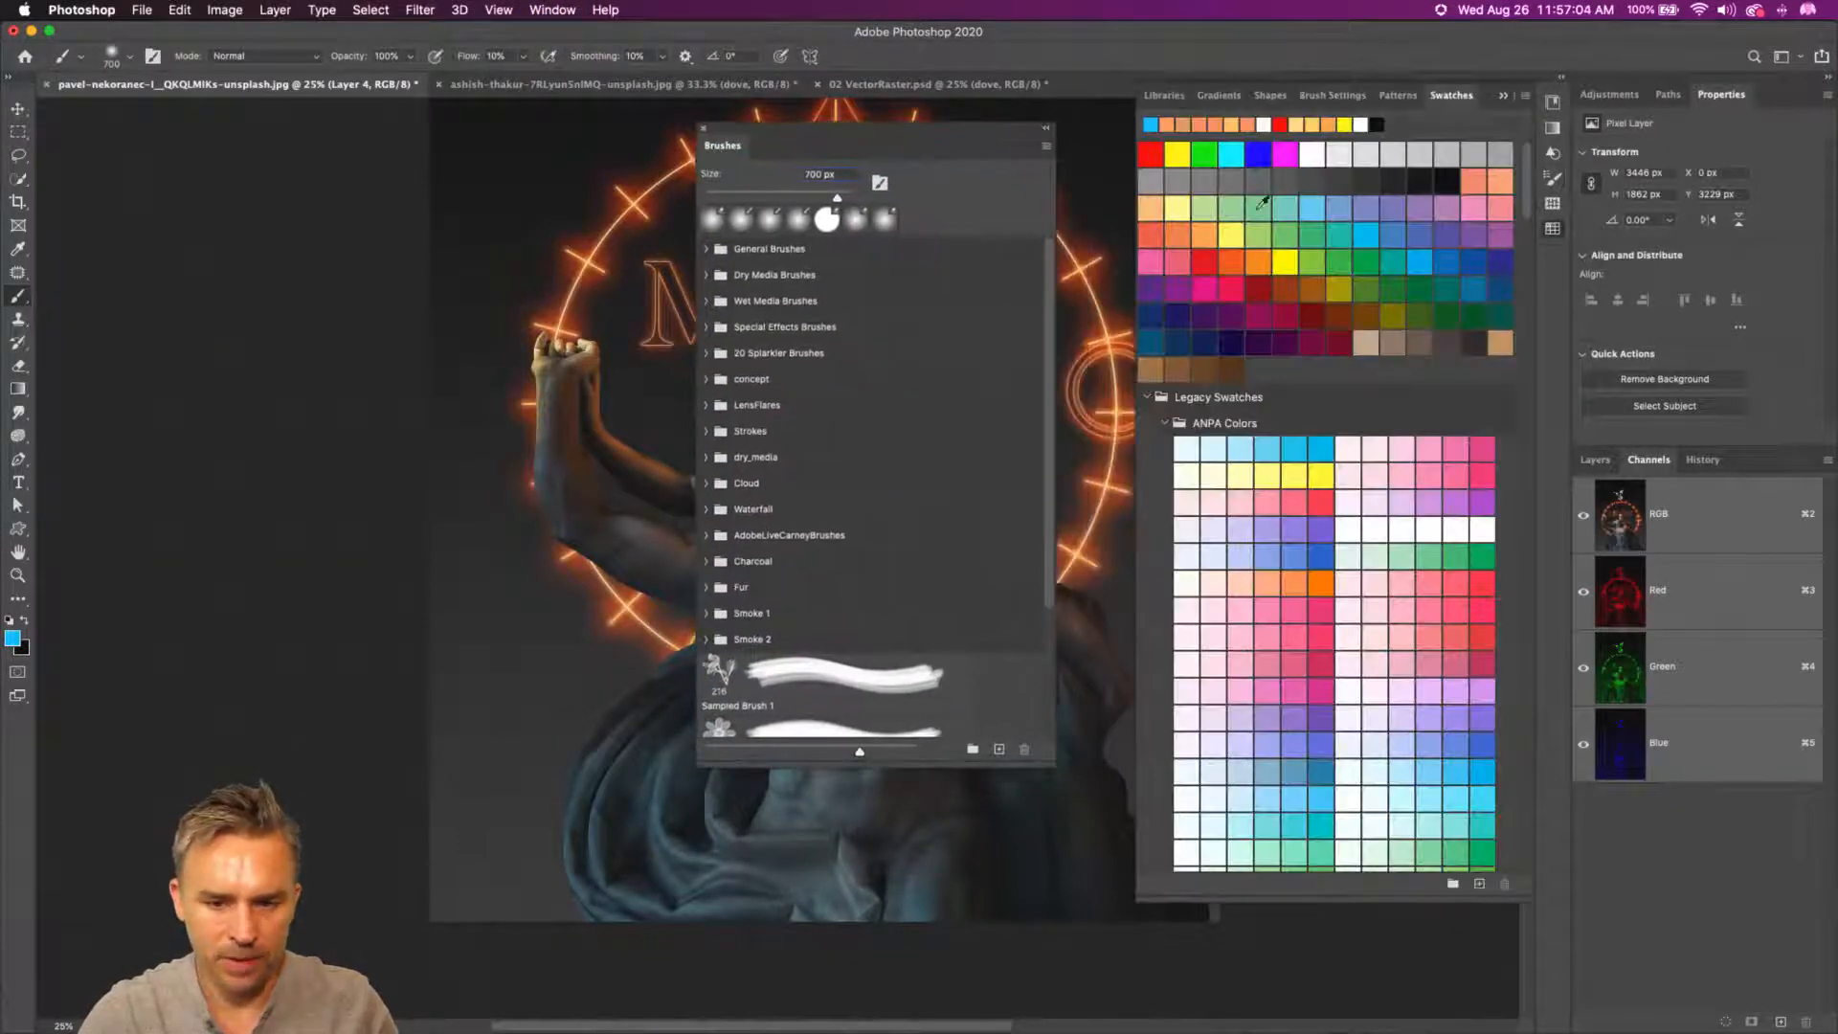
pyautogui.click(1502, 97)
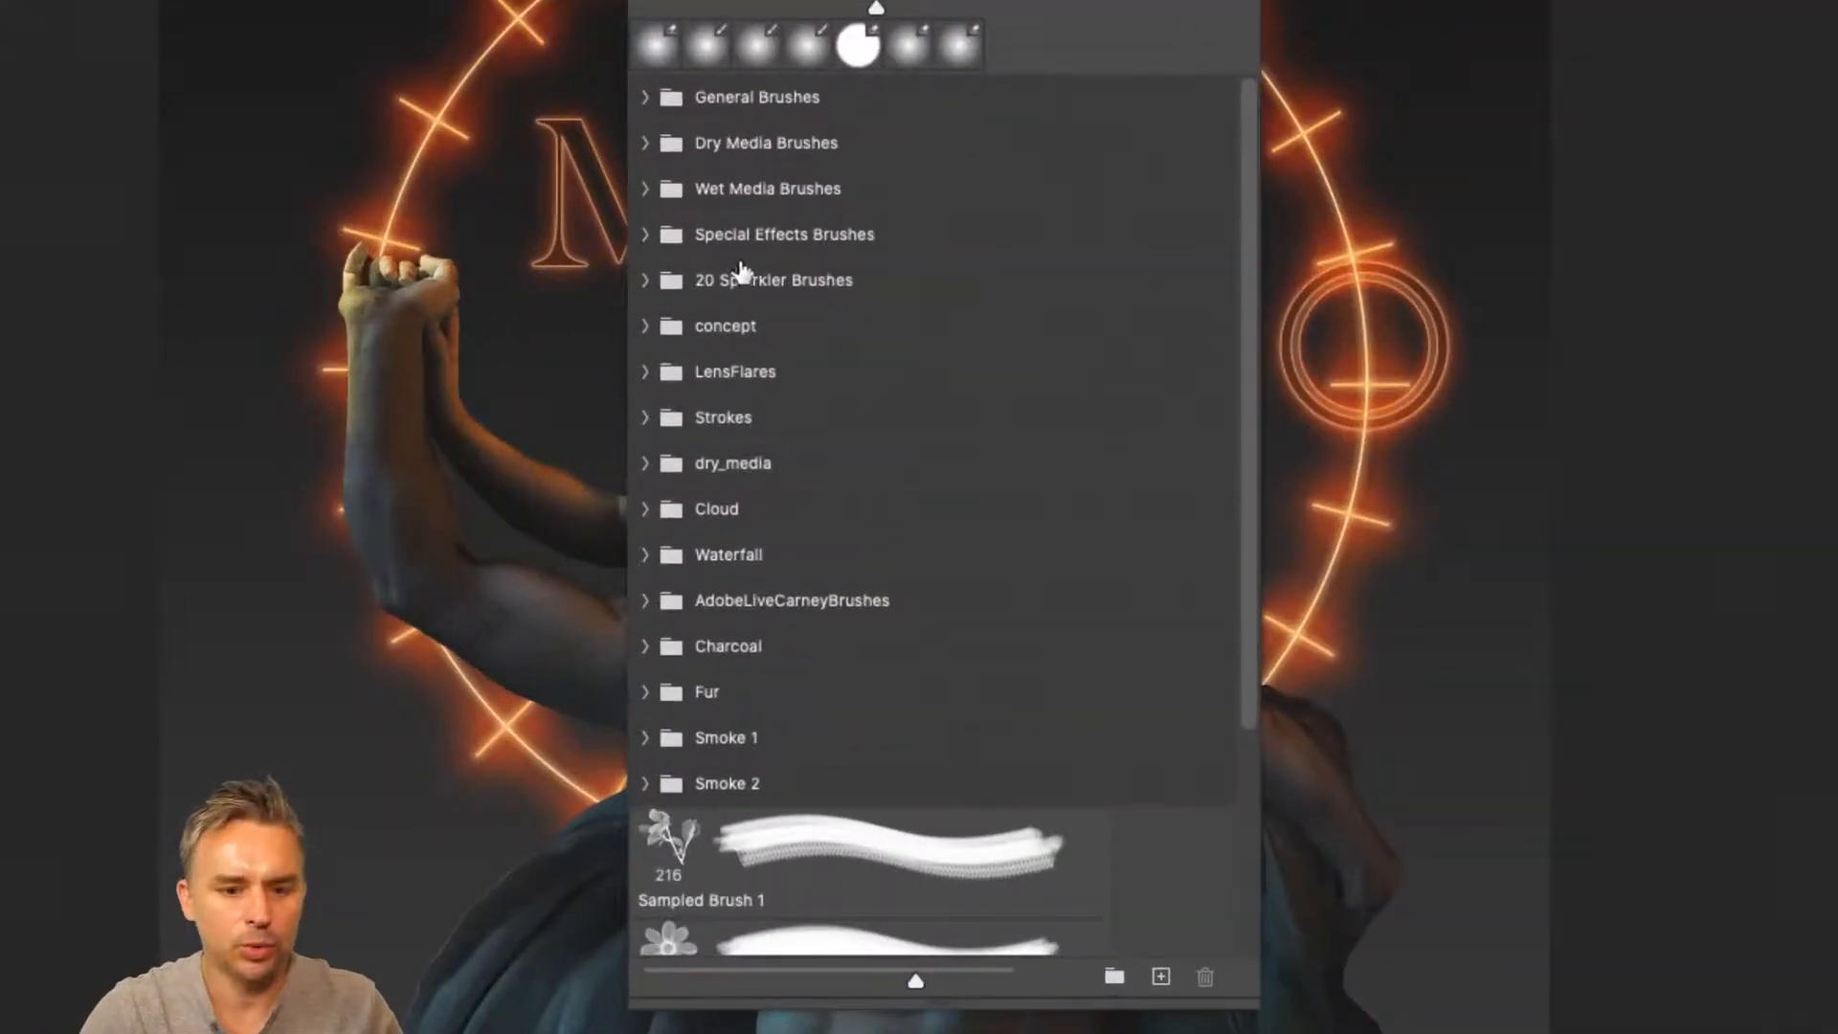
# - Examine the 20 Sparkler Brushes and Special Effects Brushes groups, and the option for adding legacy brushes
pyautogui.click(738, 285)
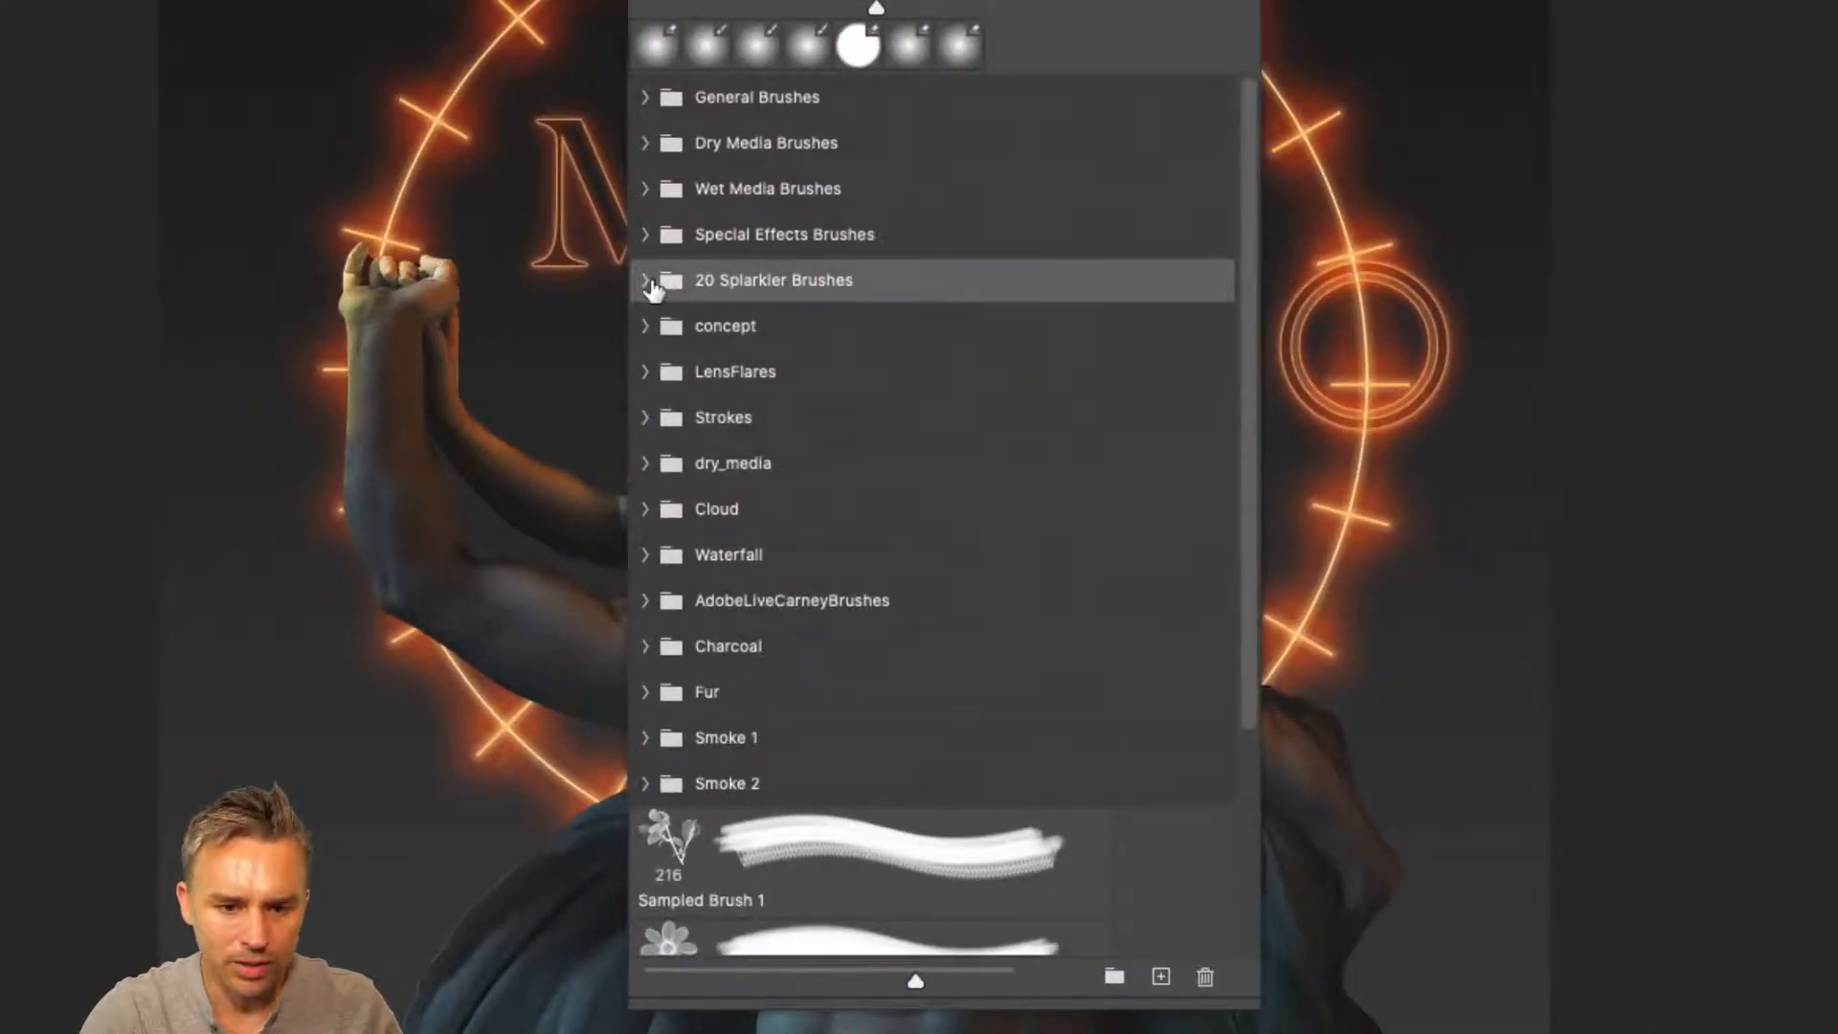
pyautogui.click(646, 280)
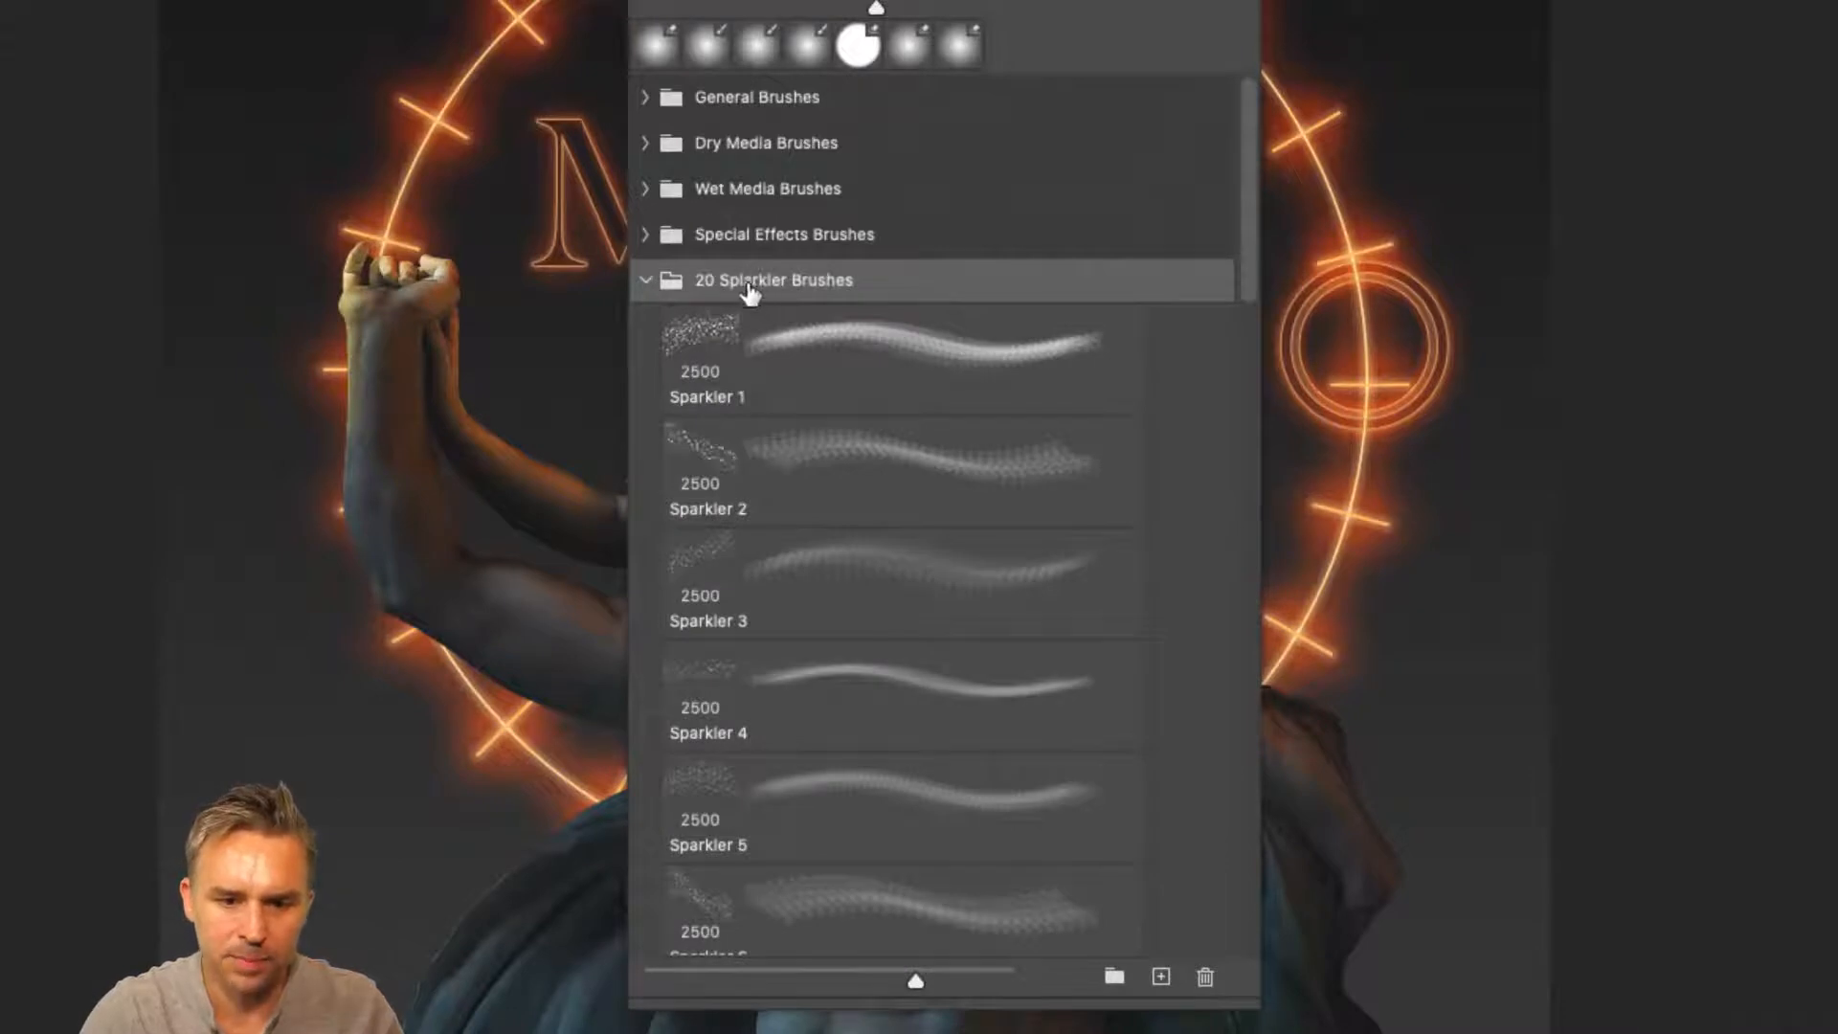
pyautogui.click(646, 236)
pyautogui.click(751, 303)
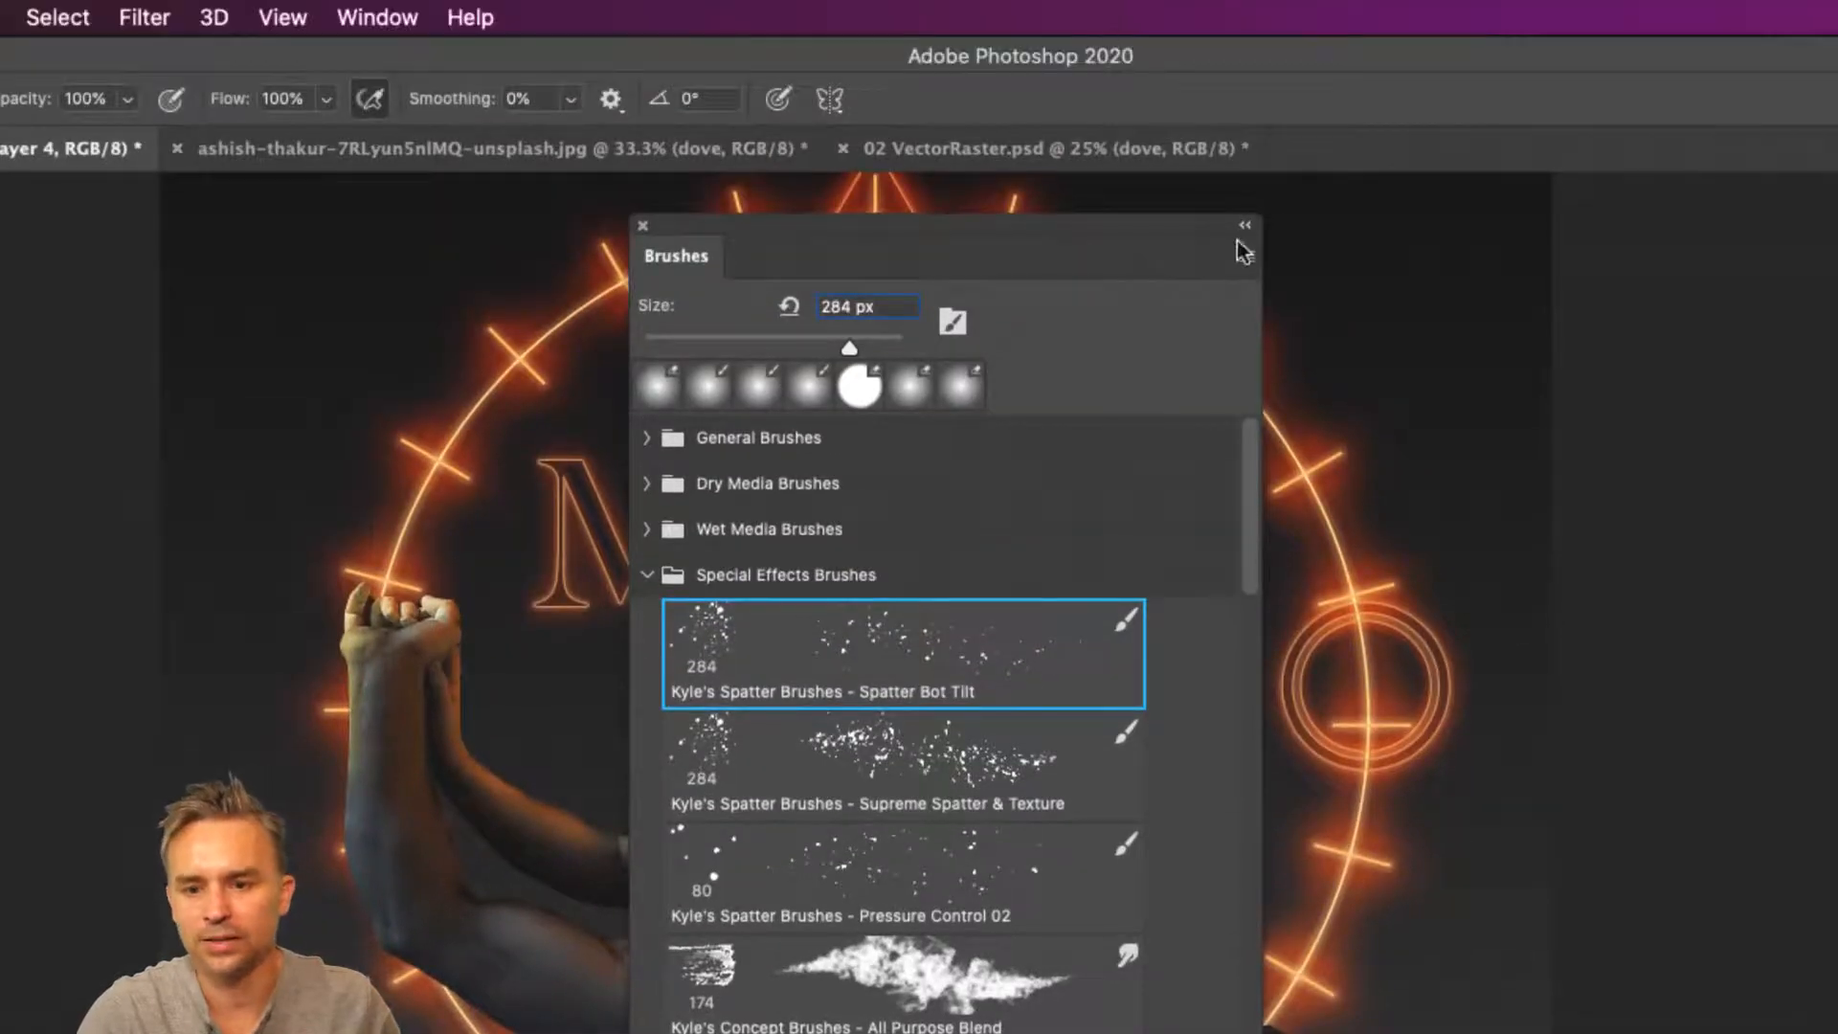
pyautogui.click(1243, 250)
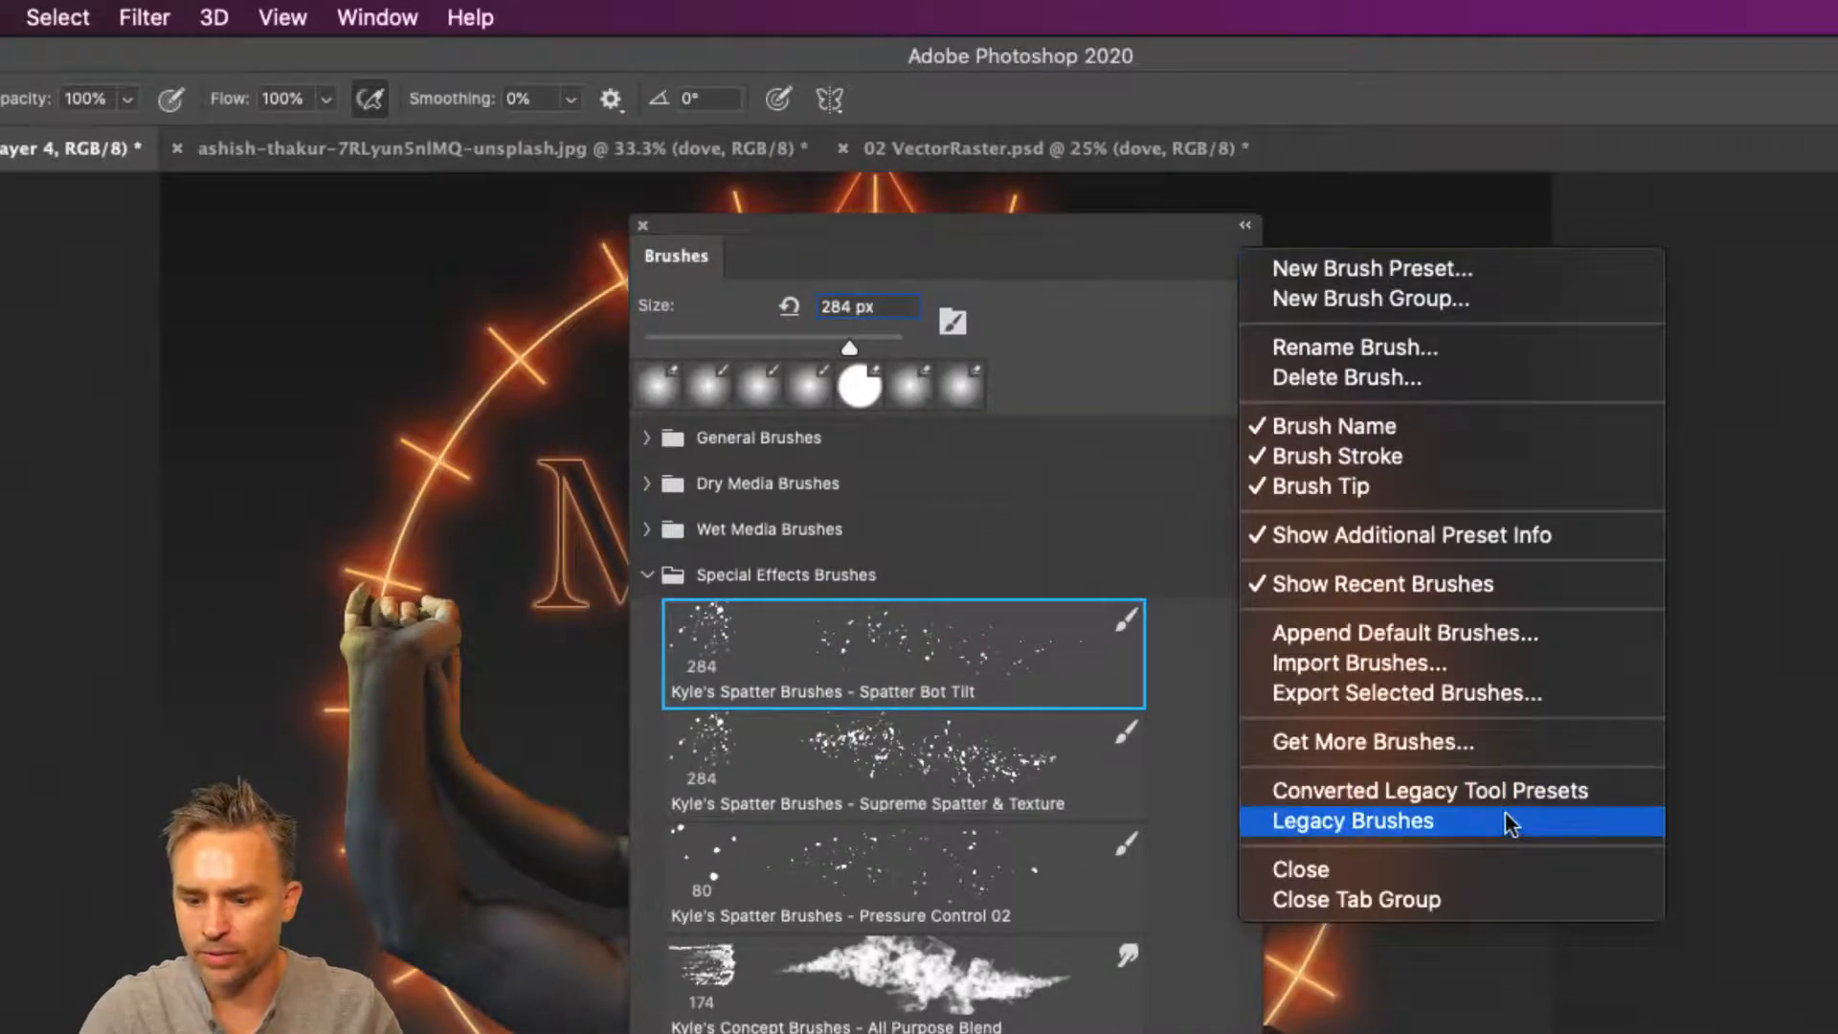
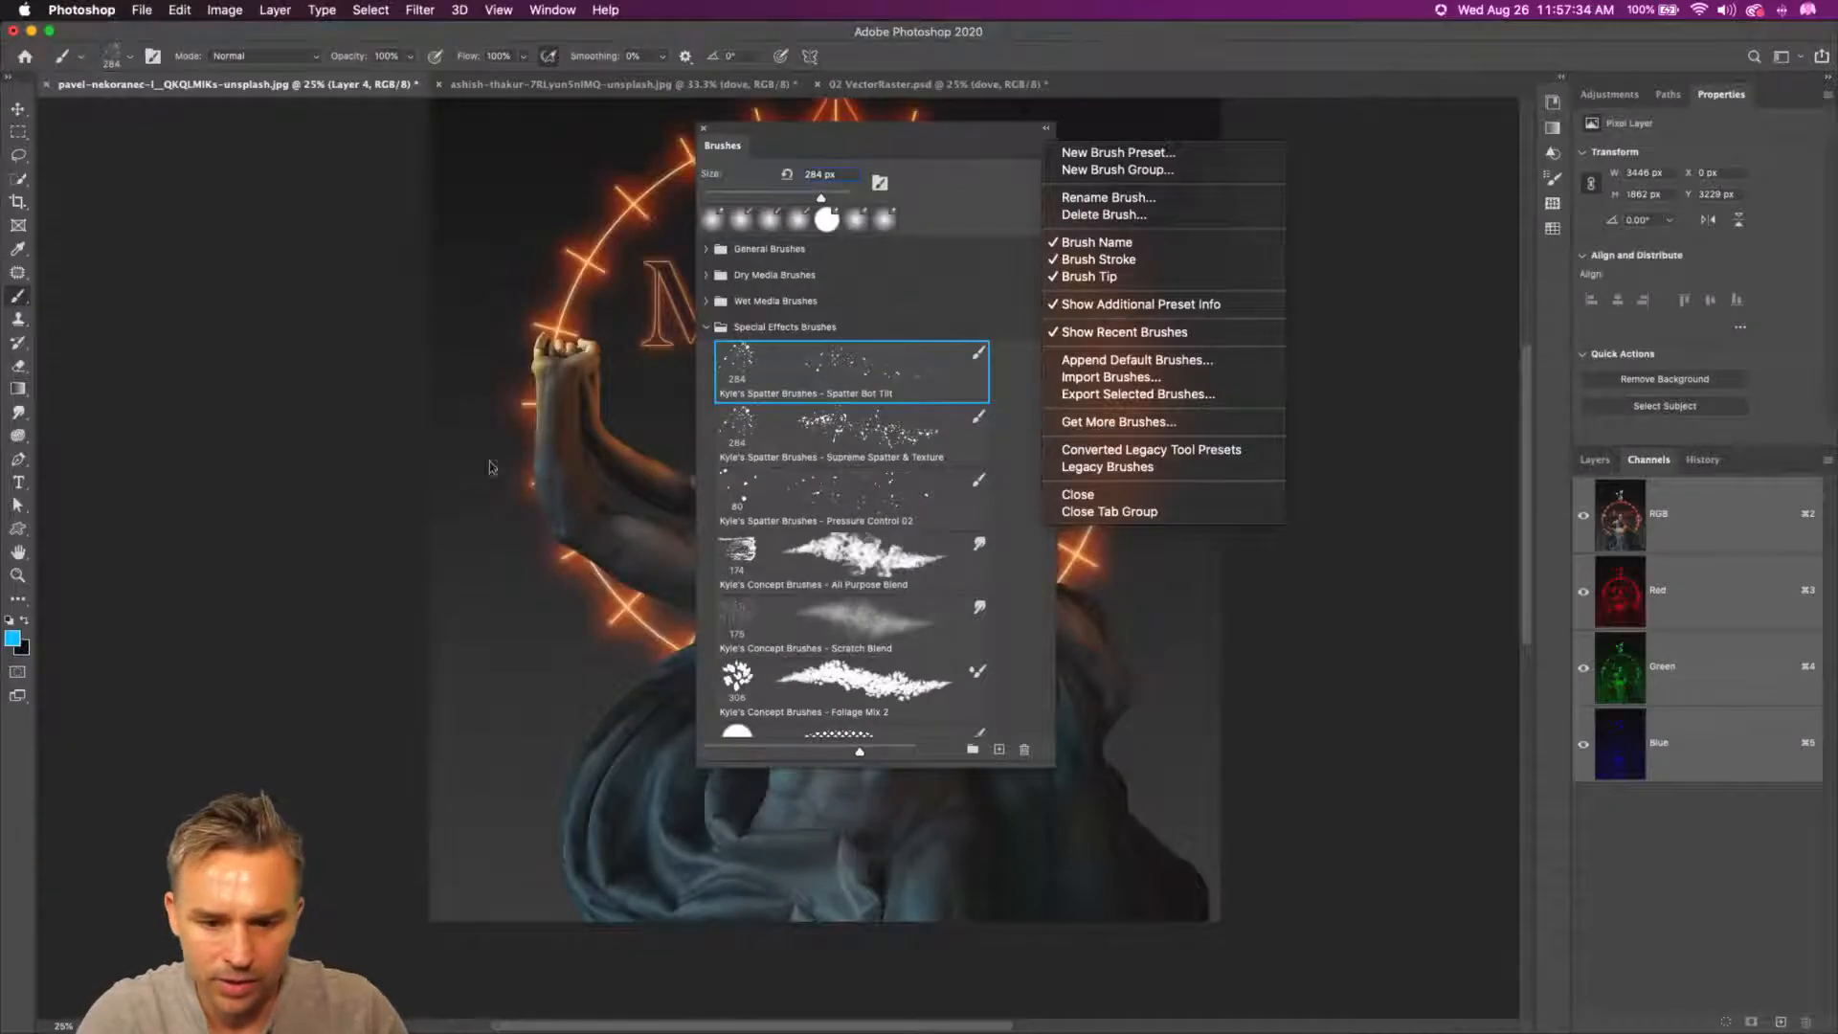
pyautogui.click(707, 328)
pyautogui.click(707, 329)
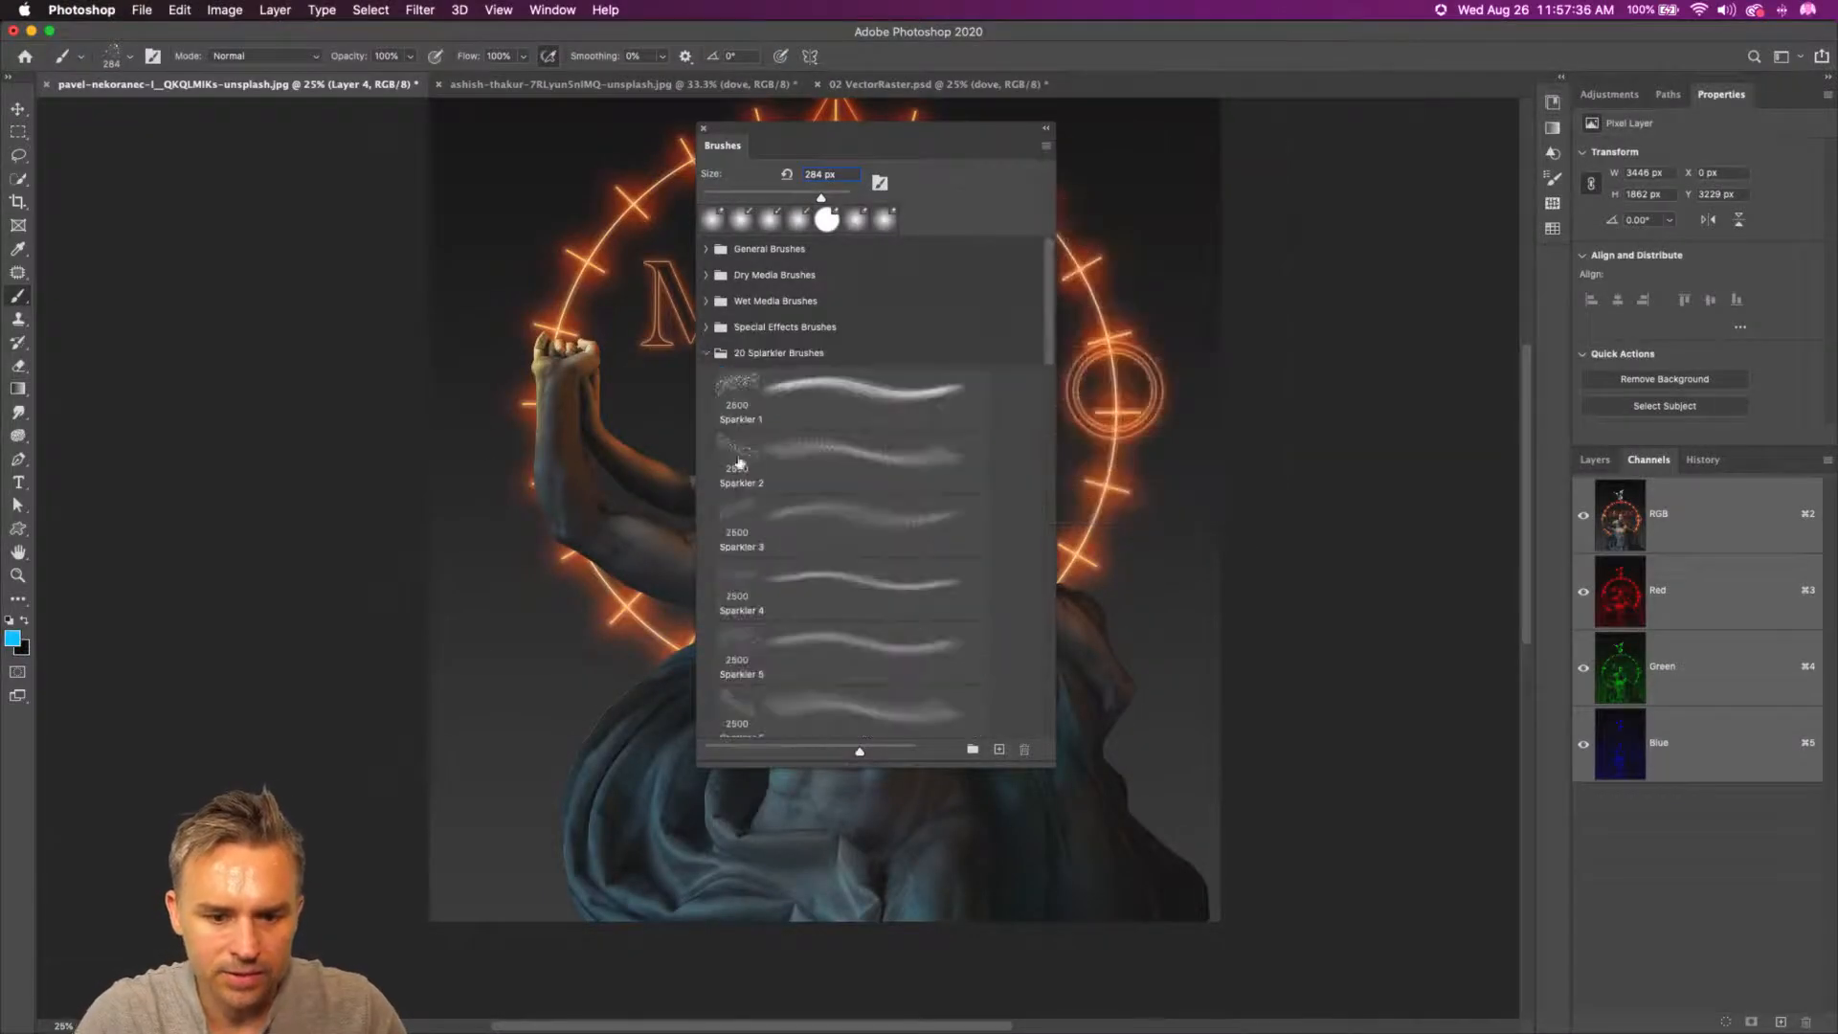
# - Choose the Sparkler 1 brush at 2500 px and add a new empty layer directly above the dove layer
pyautogui.click(733, 391)
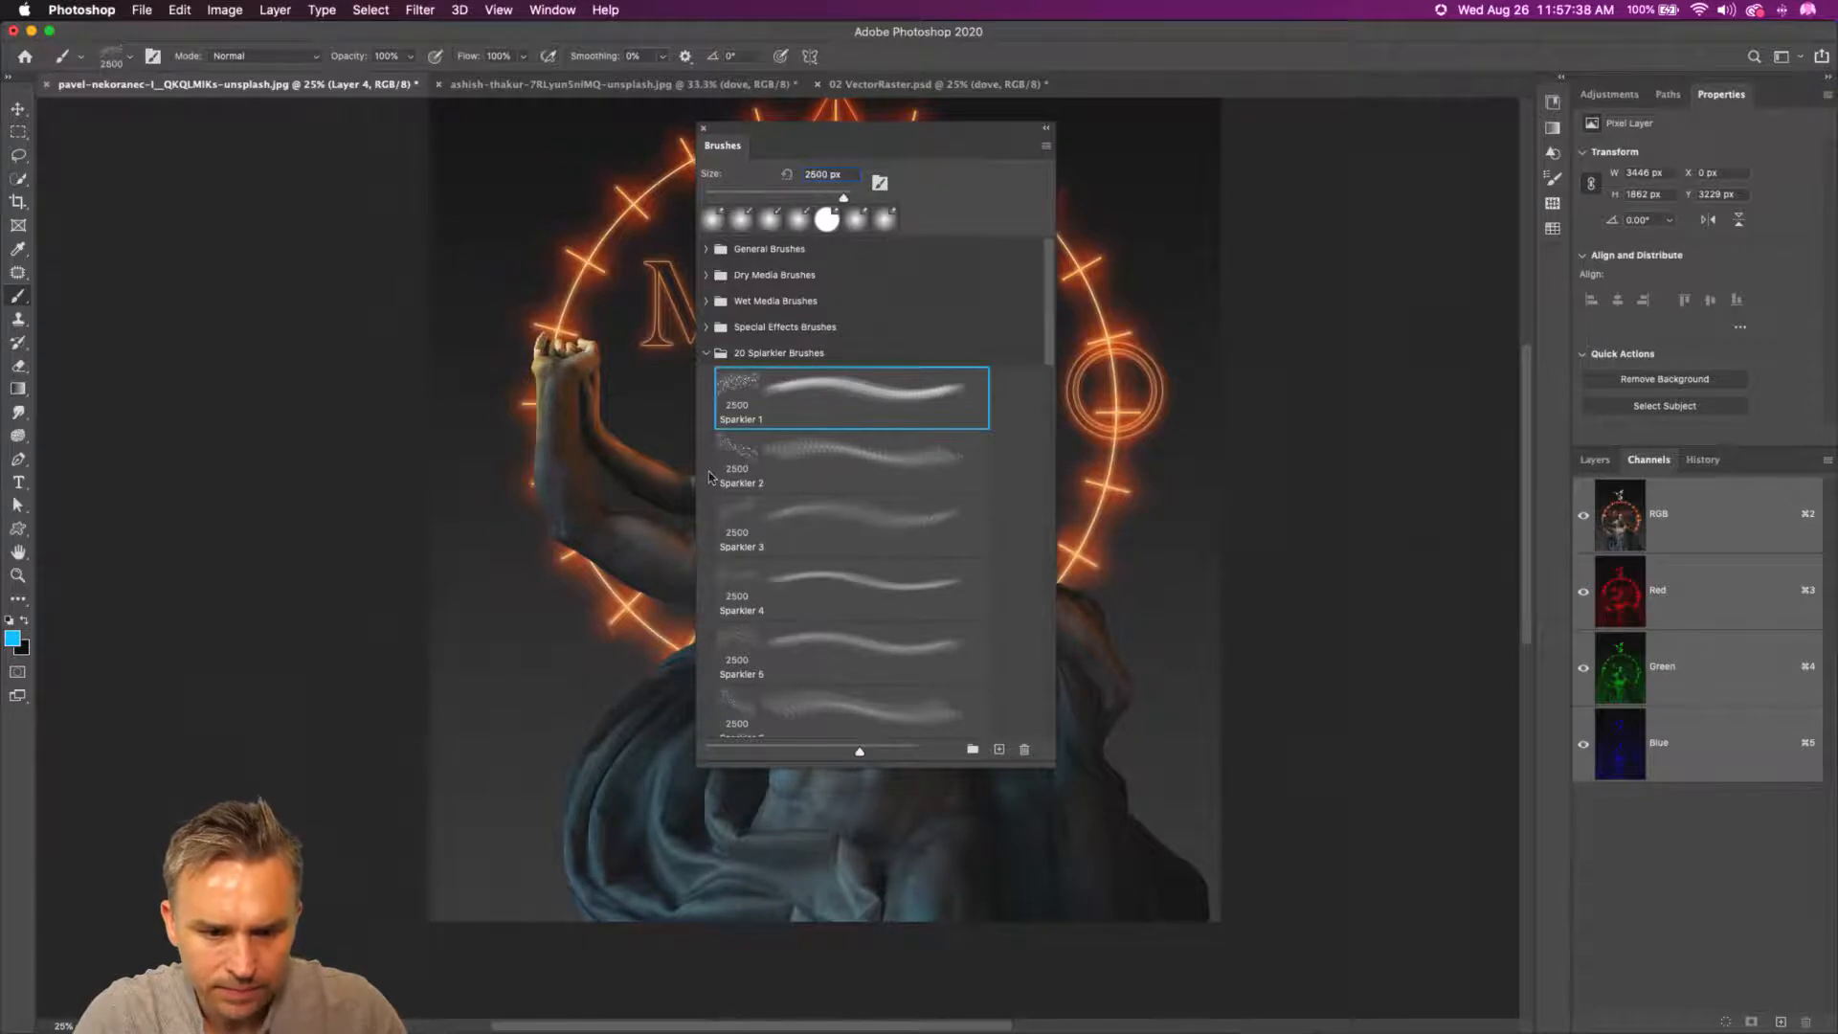
pyautogui.scroll(-10, 732, 391)
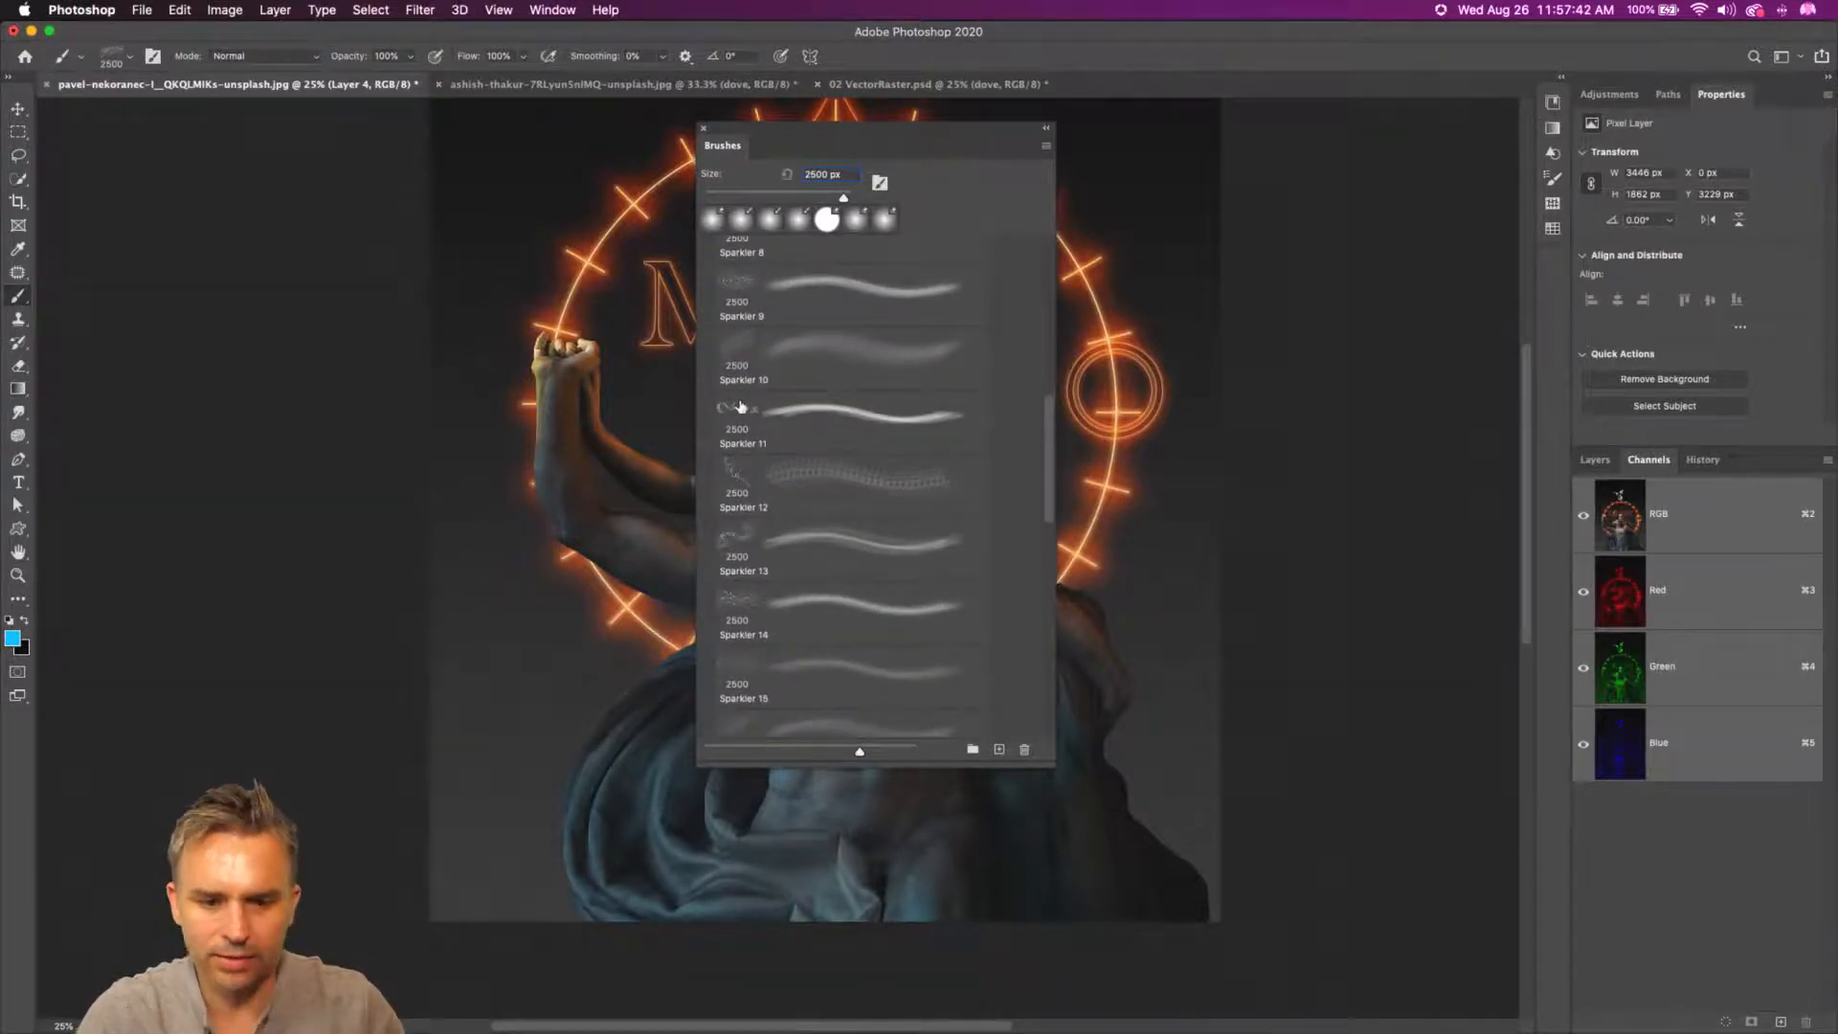
pyautogui.click(1599, 461)
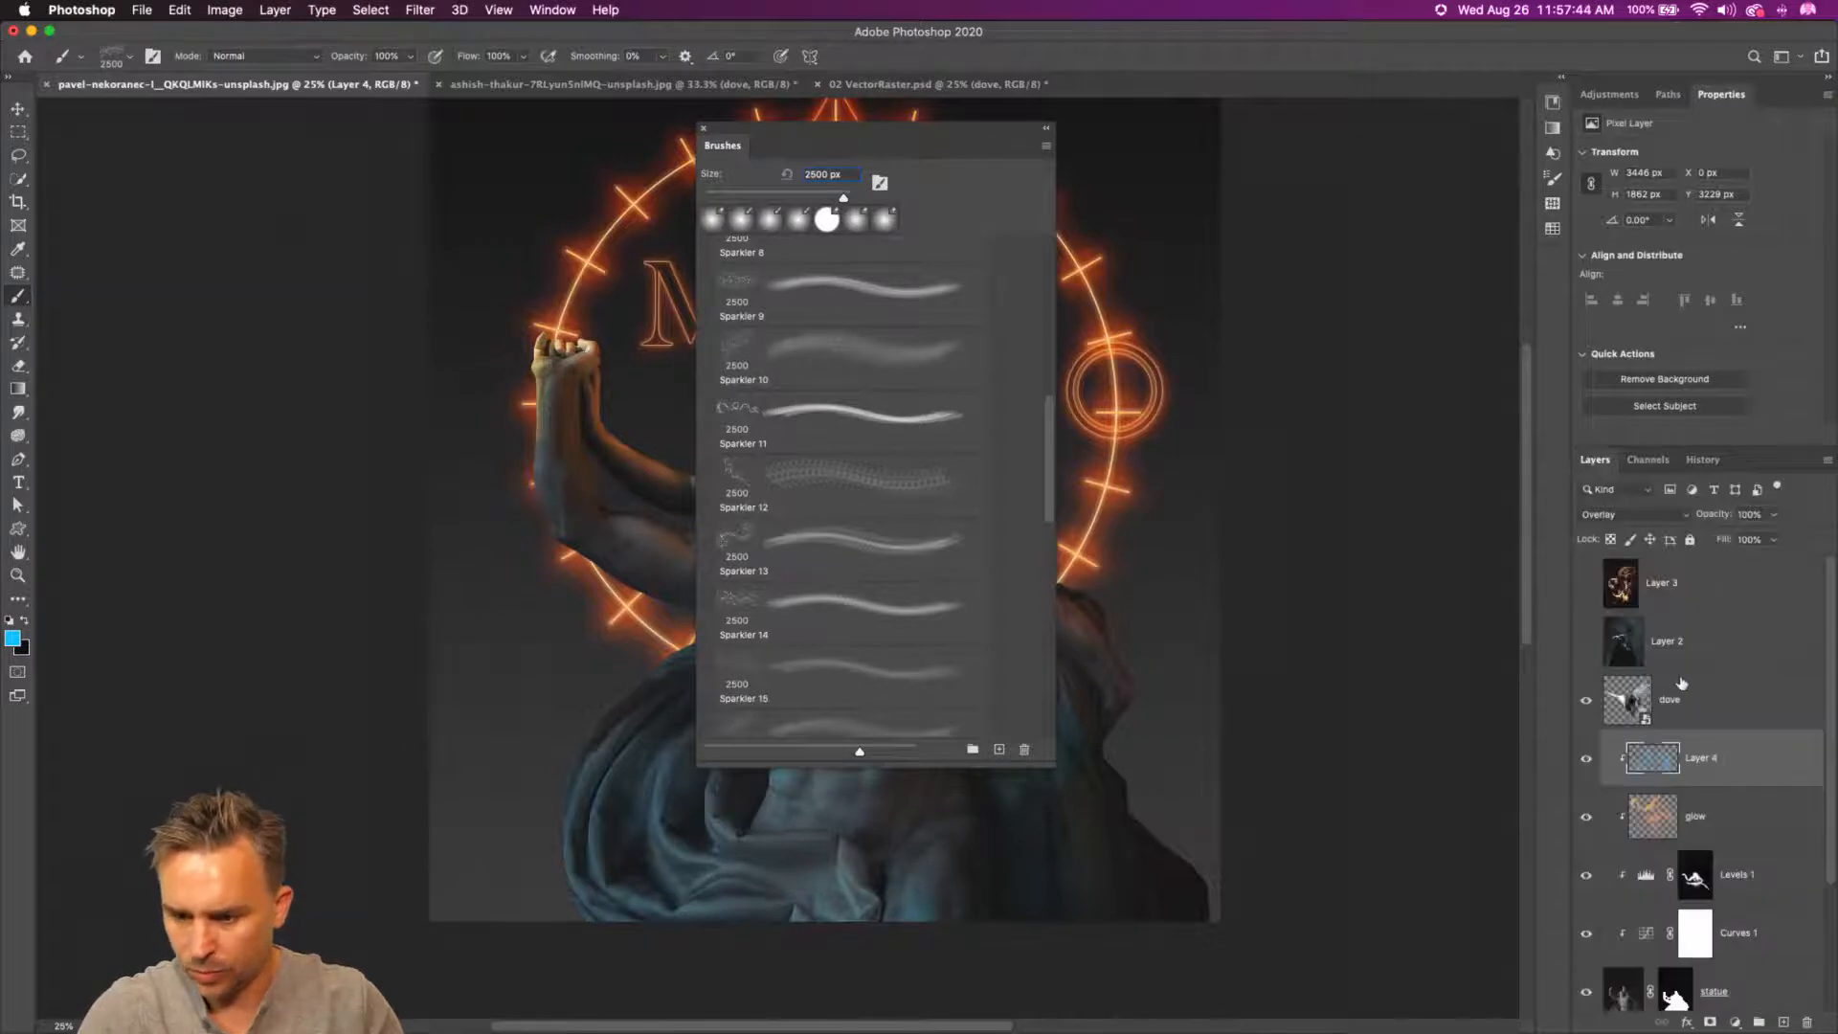
pyautogui.click(1682, 701)
pyautogui.click(1785, 1019)
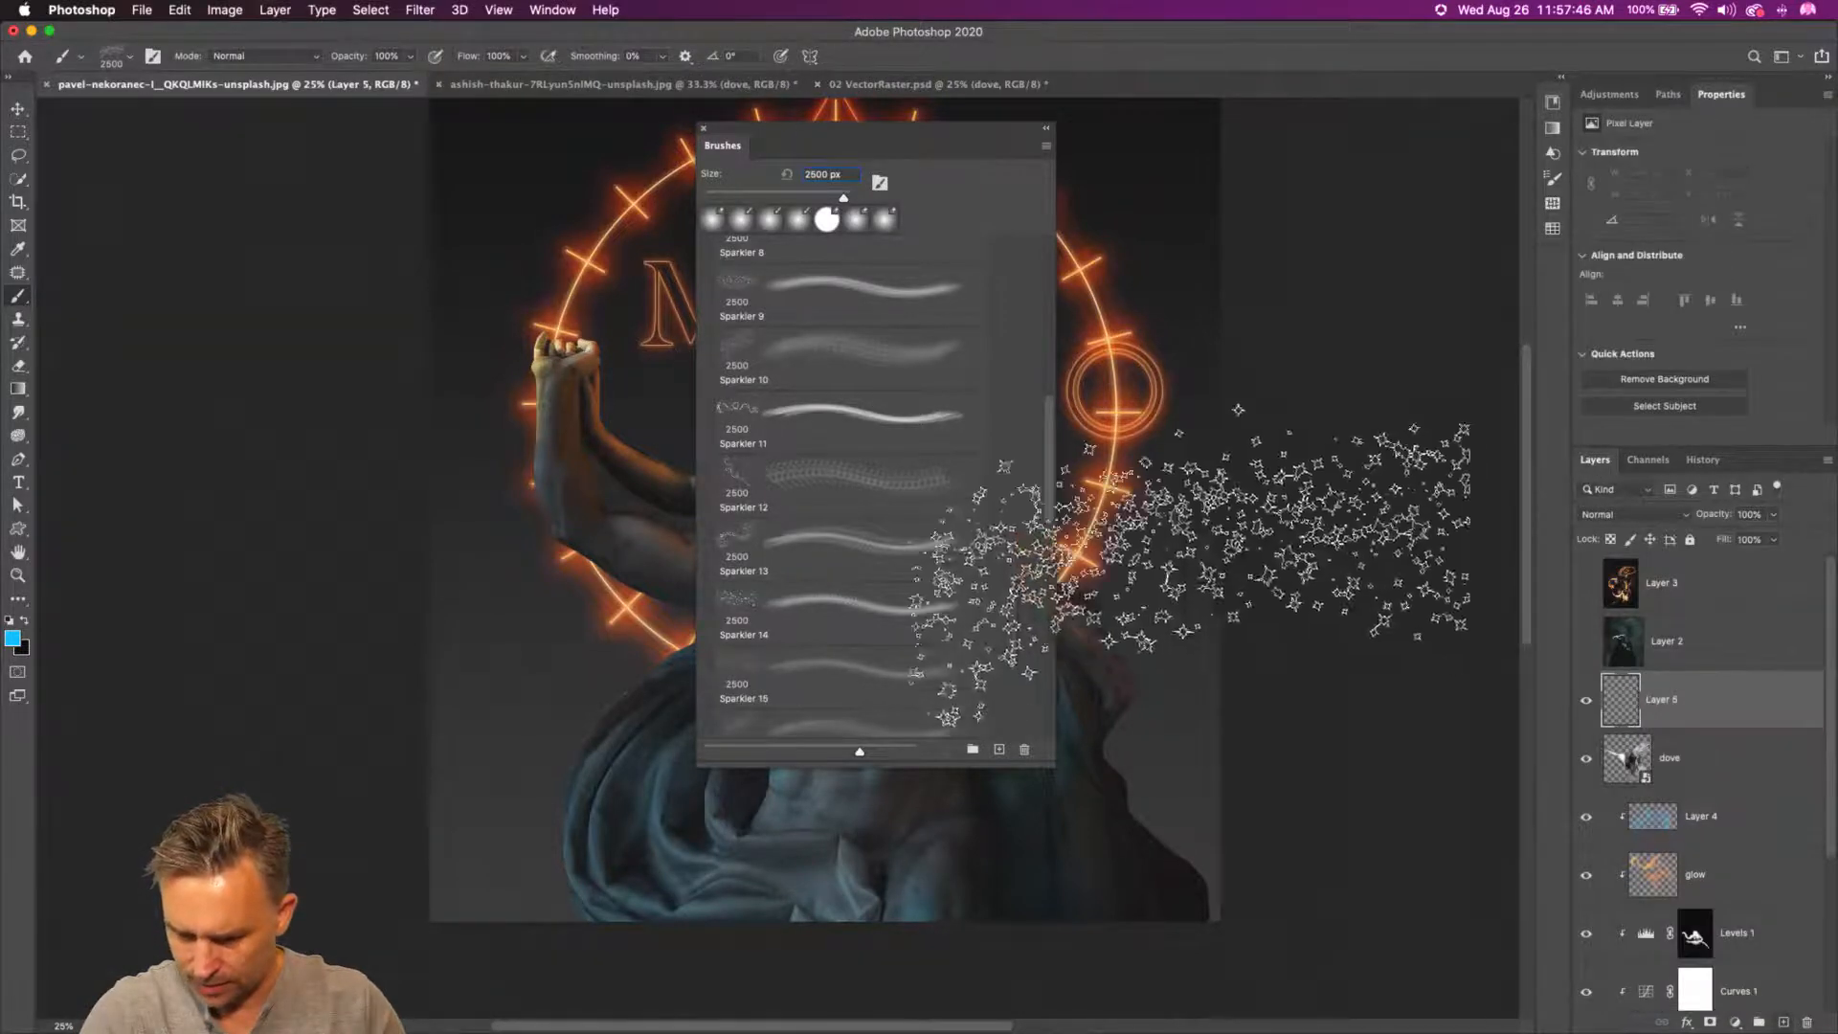
# - Try stamping blue Sparkler 1 stars over the statue's heads and over the lower torso and drapery, undoing each stamp
pyautogui.moveTo(818, 147)
pyautogui.mouseDown()
pyautogui.moveTo(1064, 170)
pyautogui.moveTo(1360, 161)
pyautogui.mouseUp()
pyautogui.click(825, 428)
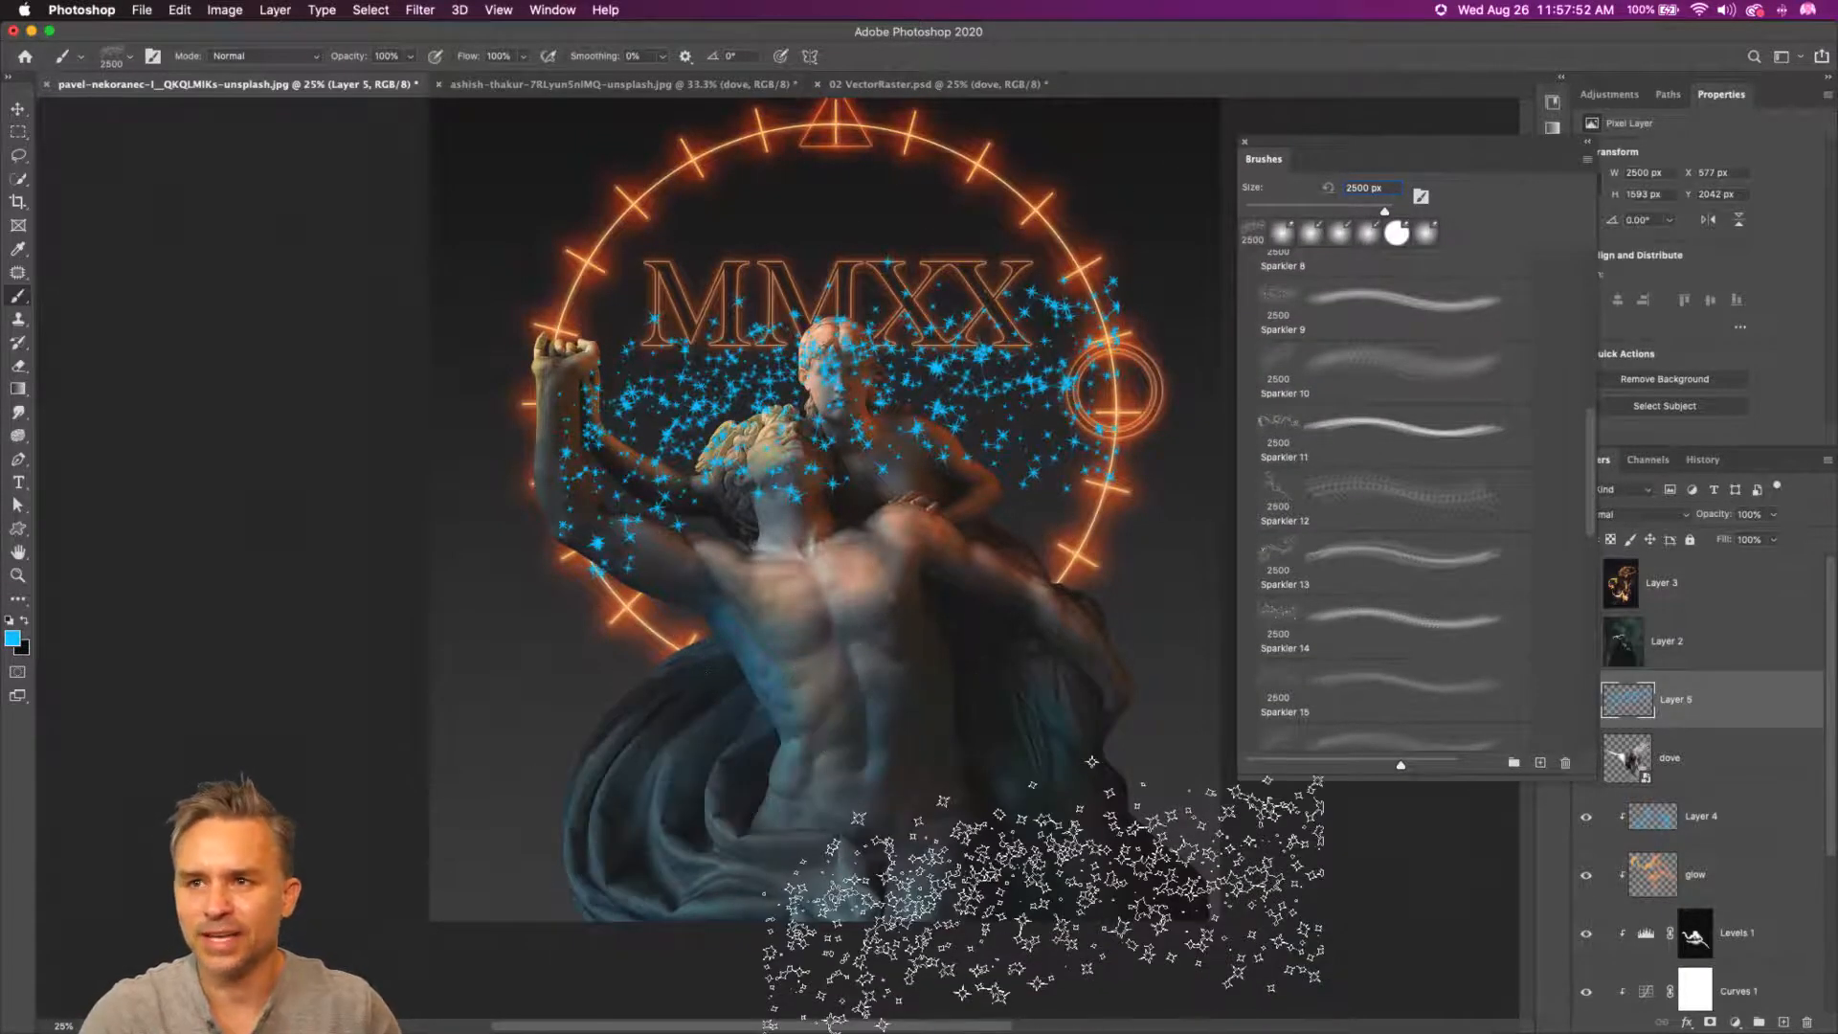
pyautogui.press('super+z')
pyautogui.click(856, 766)
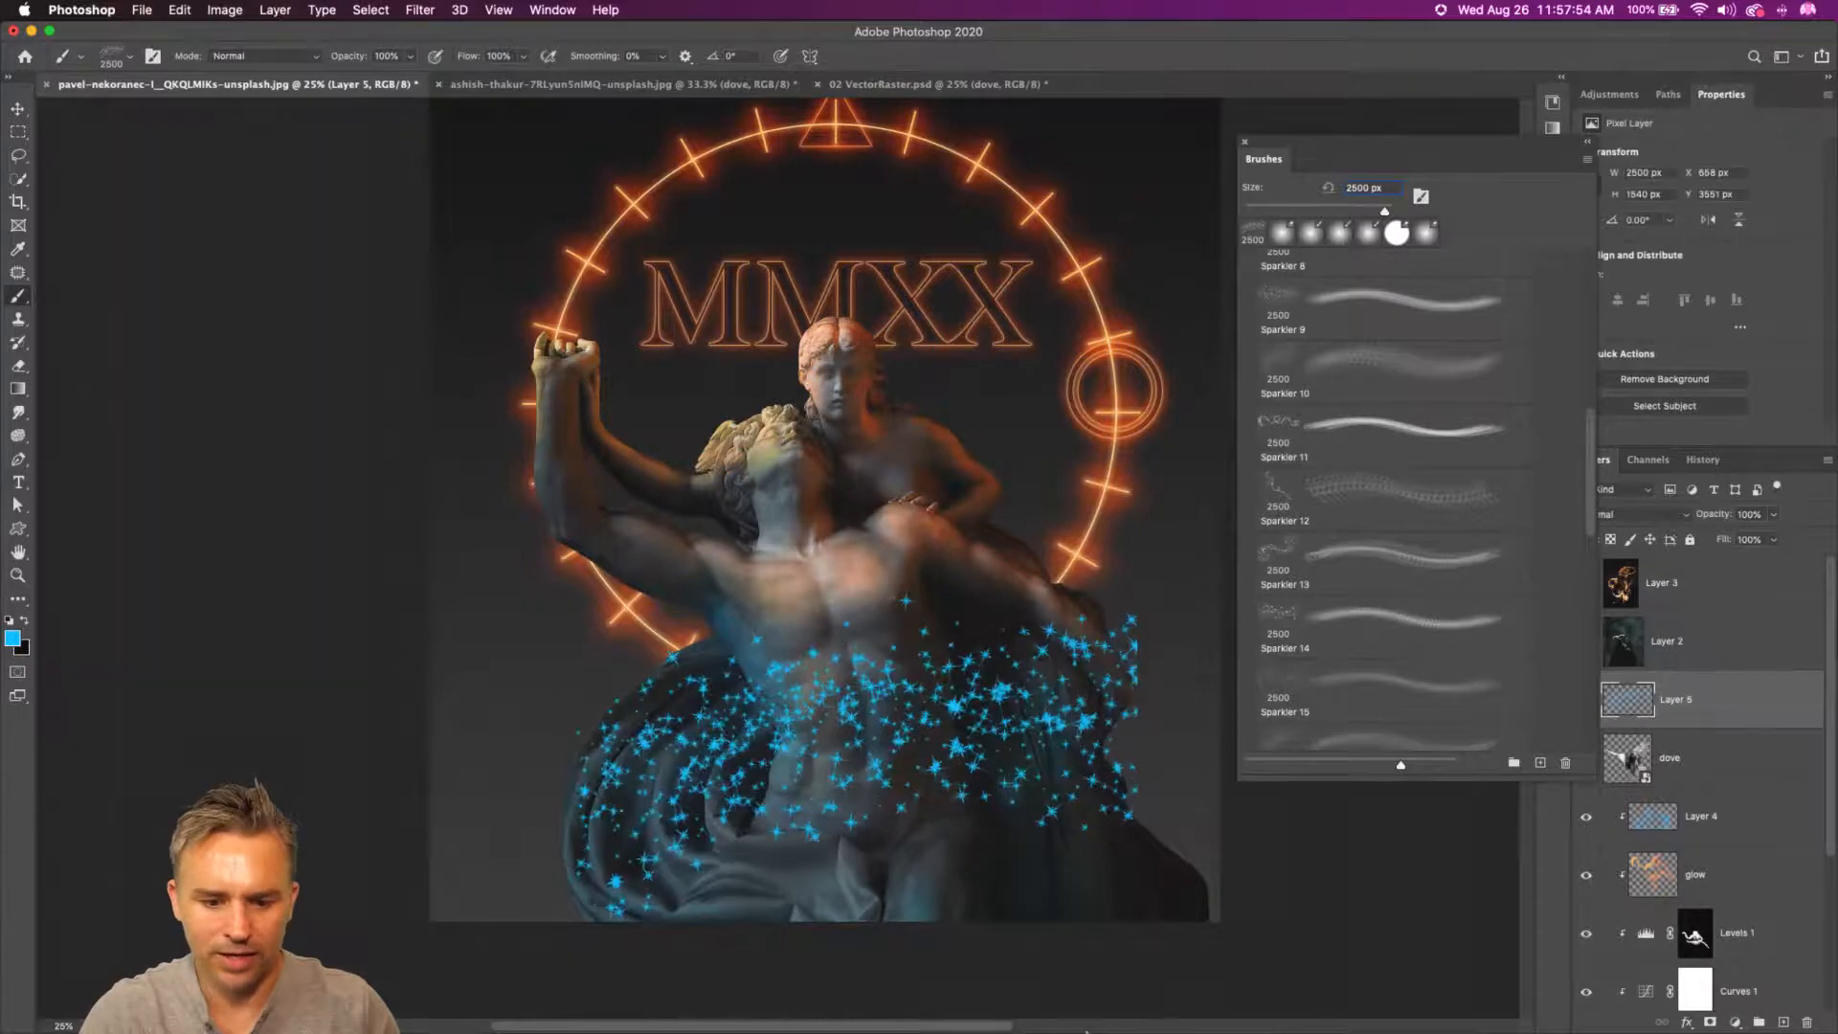
pyautogui.press('super+z')
# - Try the Sparkler 11 and Sparkler 12 brushes at 2500 px over the lower statue, undoing each stamp
pyautogui.click(1283, 429)
pyautogui.moveTo(565, 747)
pyautogui.mouseDown()
pyautogui.moveTo(986, 737)
pyautogui.moveTo(1073, 775)
pyautogui.mouseUp()
pyautogui.press('super+z')
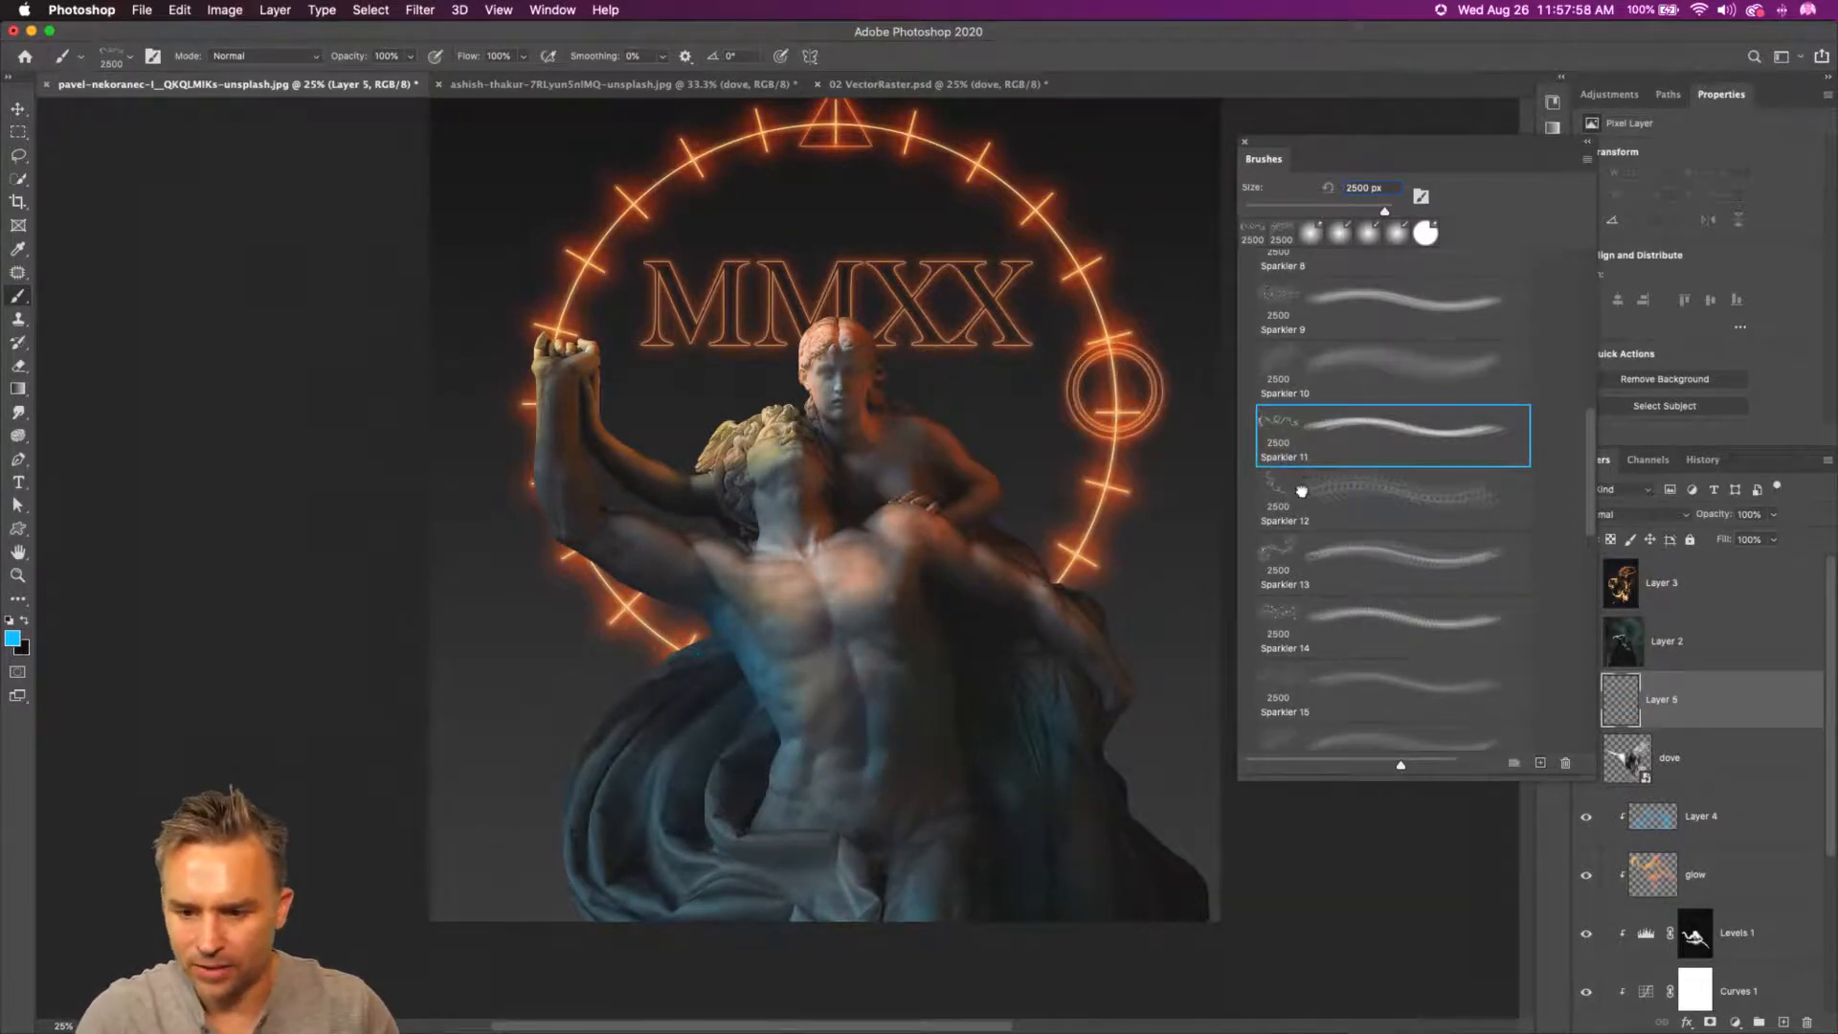
pyautogui.click(1302, 491)
pyautogui.click(766, 716)
pyautogui.press('super+z')
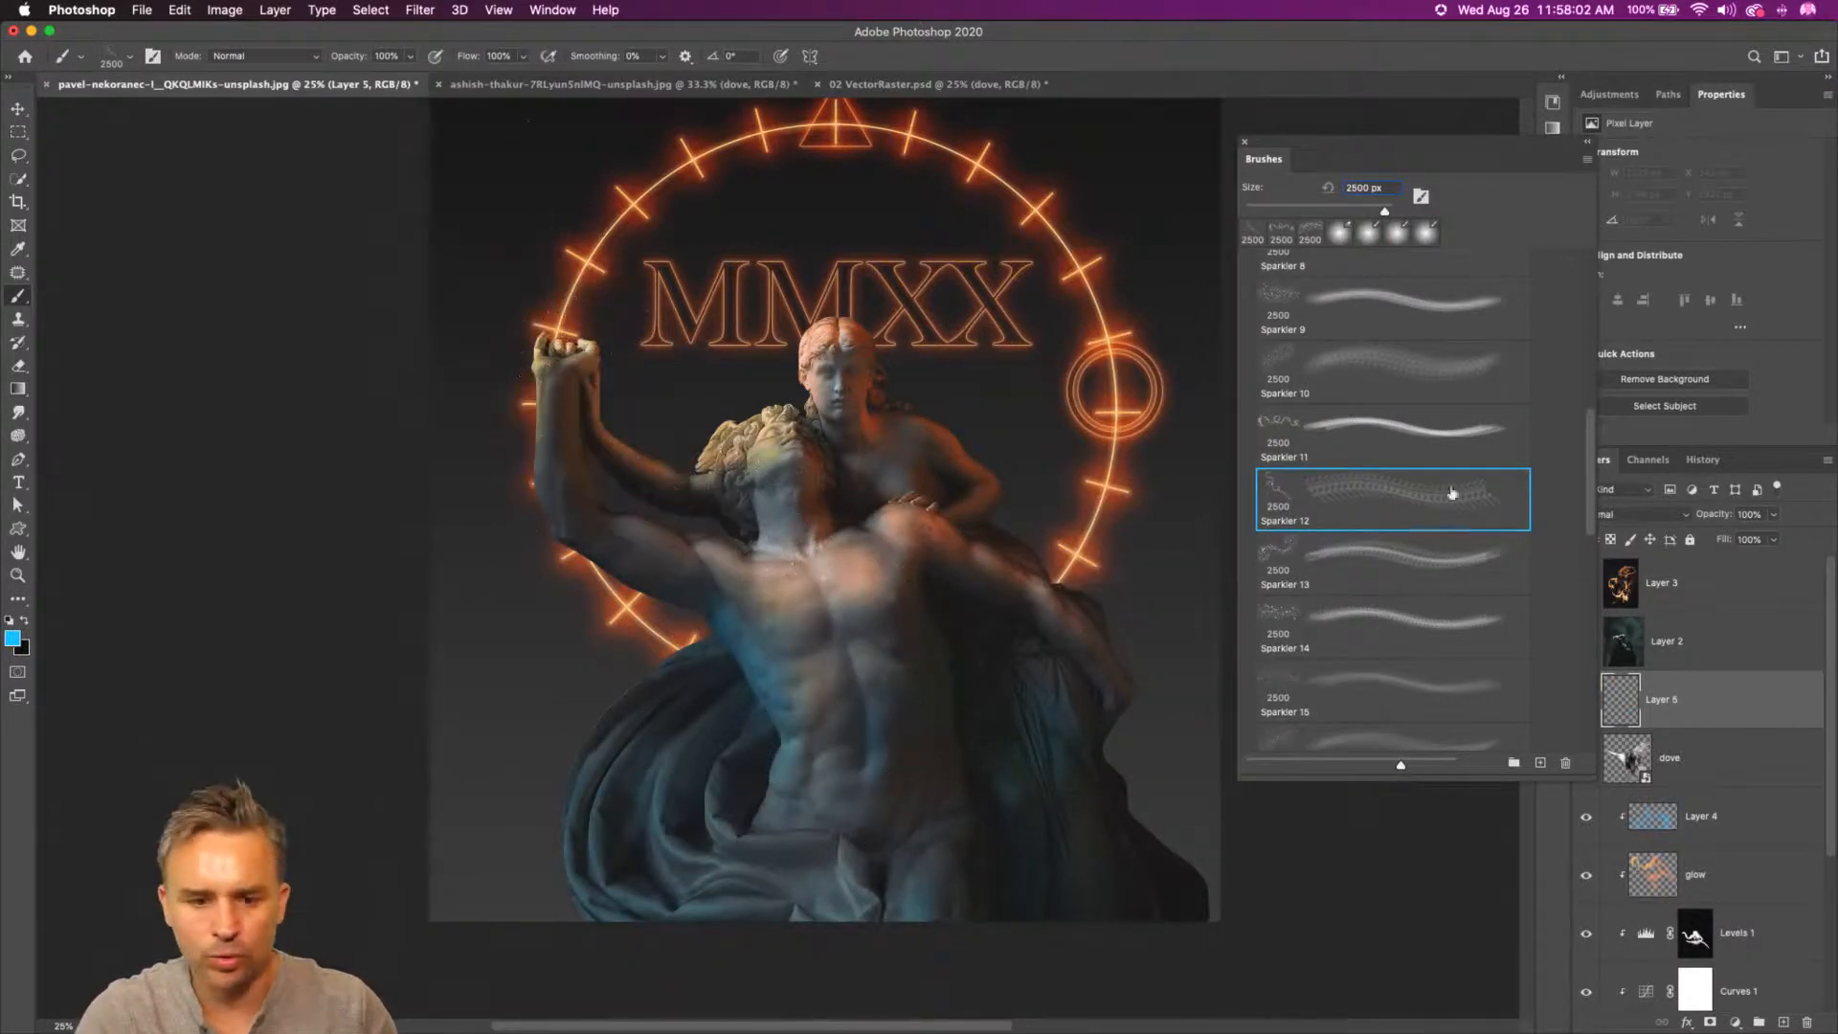
# - Choose the Paul 2 brush from the LensFlares group and reduce its size to 3700 px
pyautogui.scroll(-5, 1279, 613)
pyautogui.scroll(-6, 1284, 494)
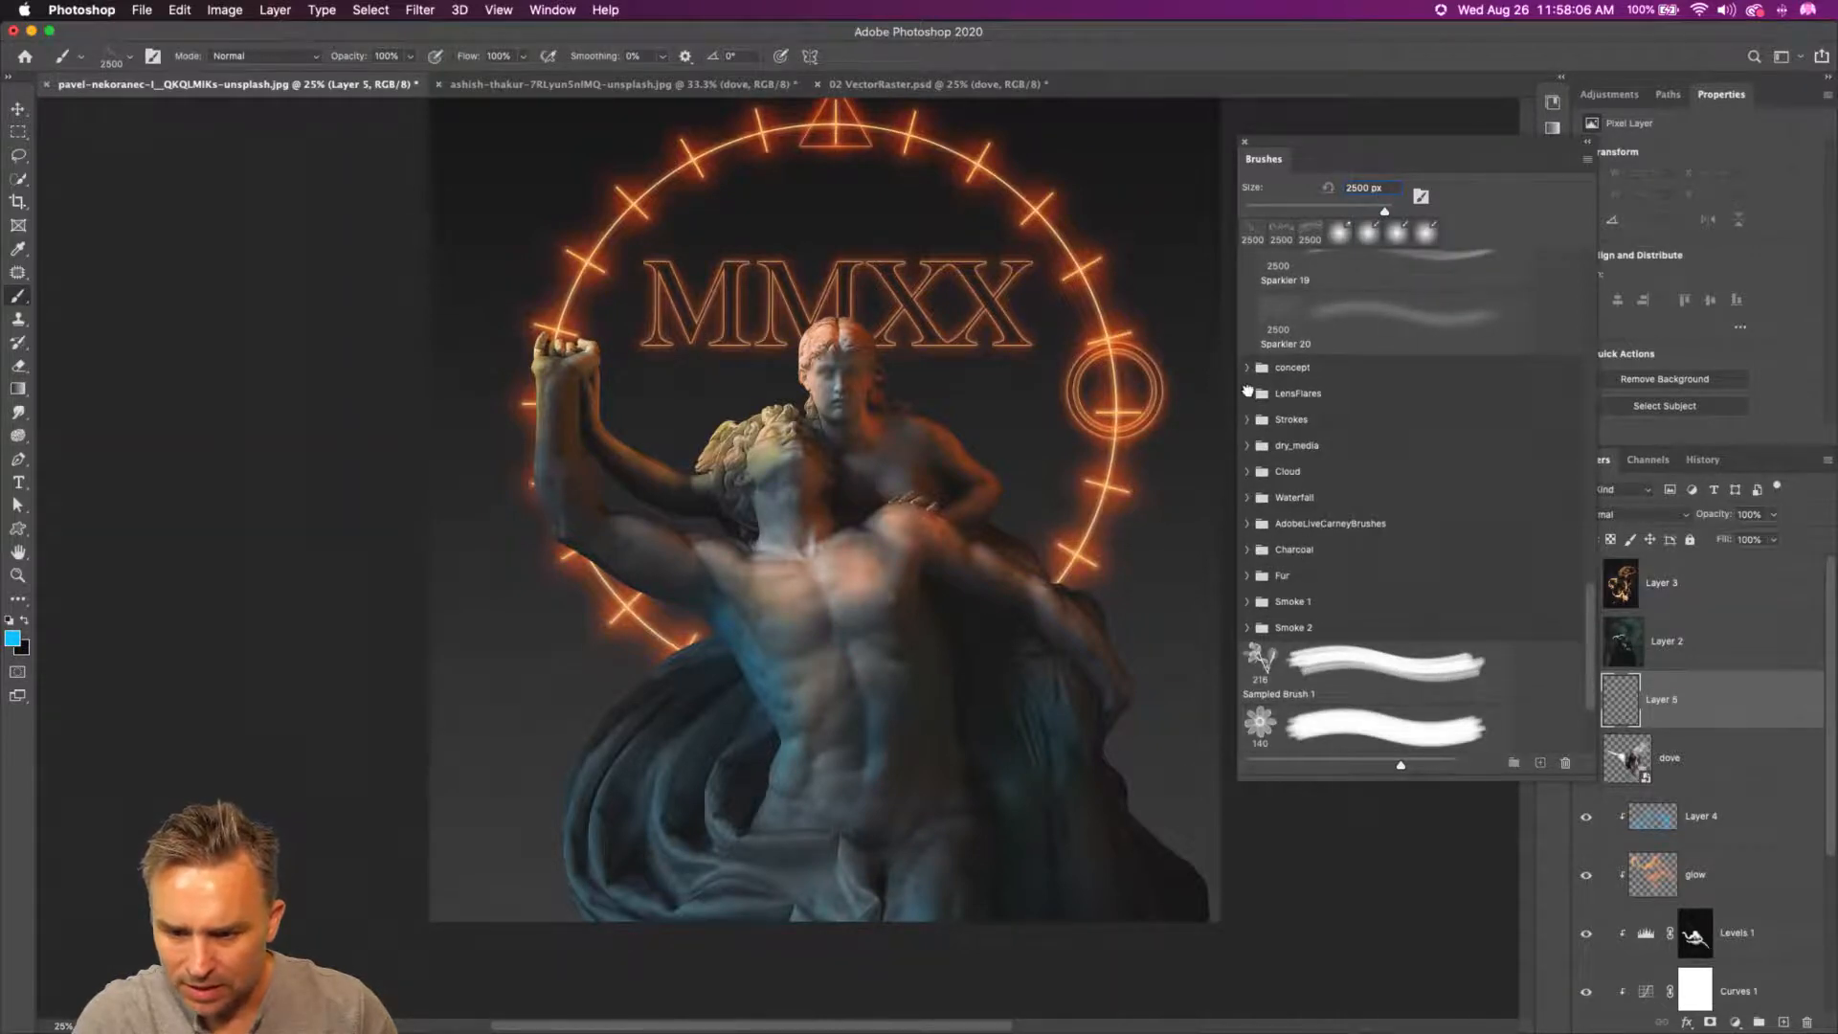
pyautogui.click(1247, 393)
pyautogui.click(1270, 491)
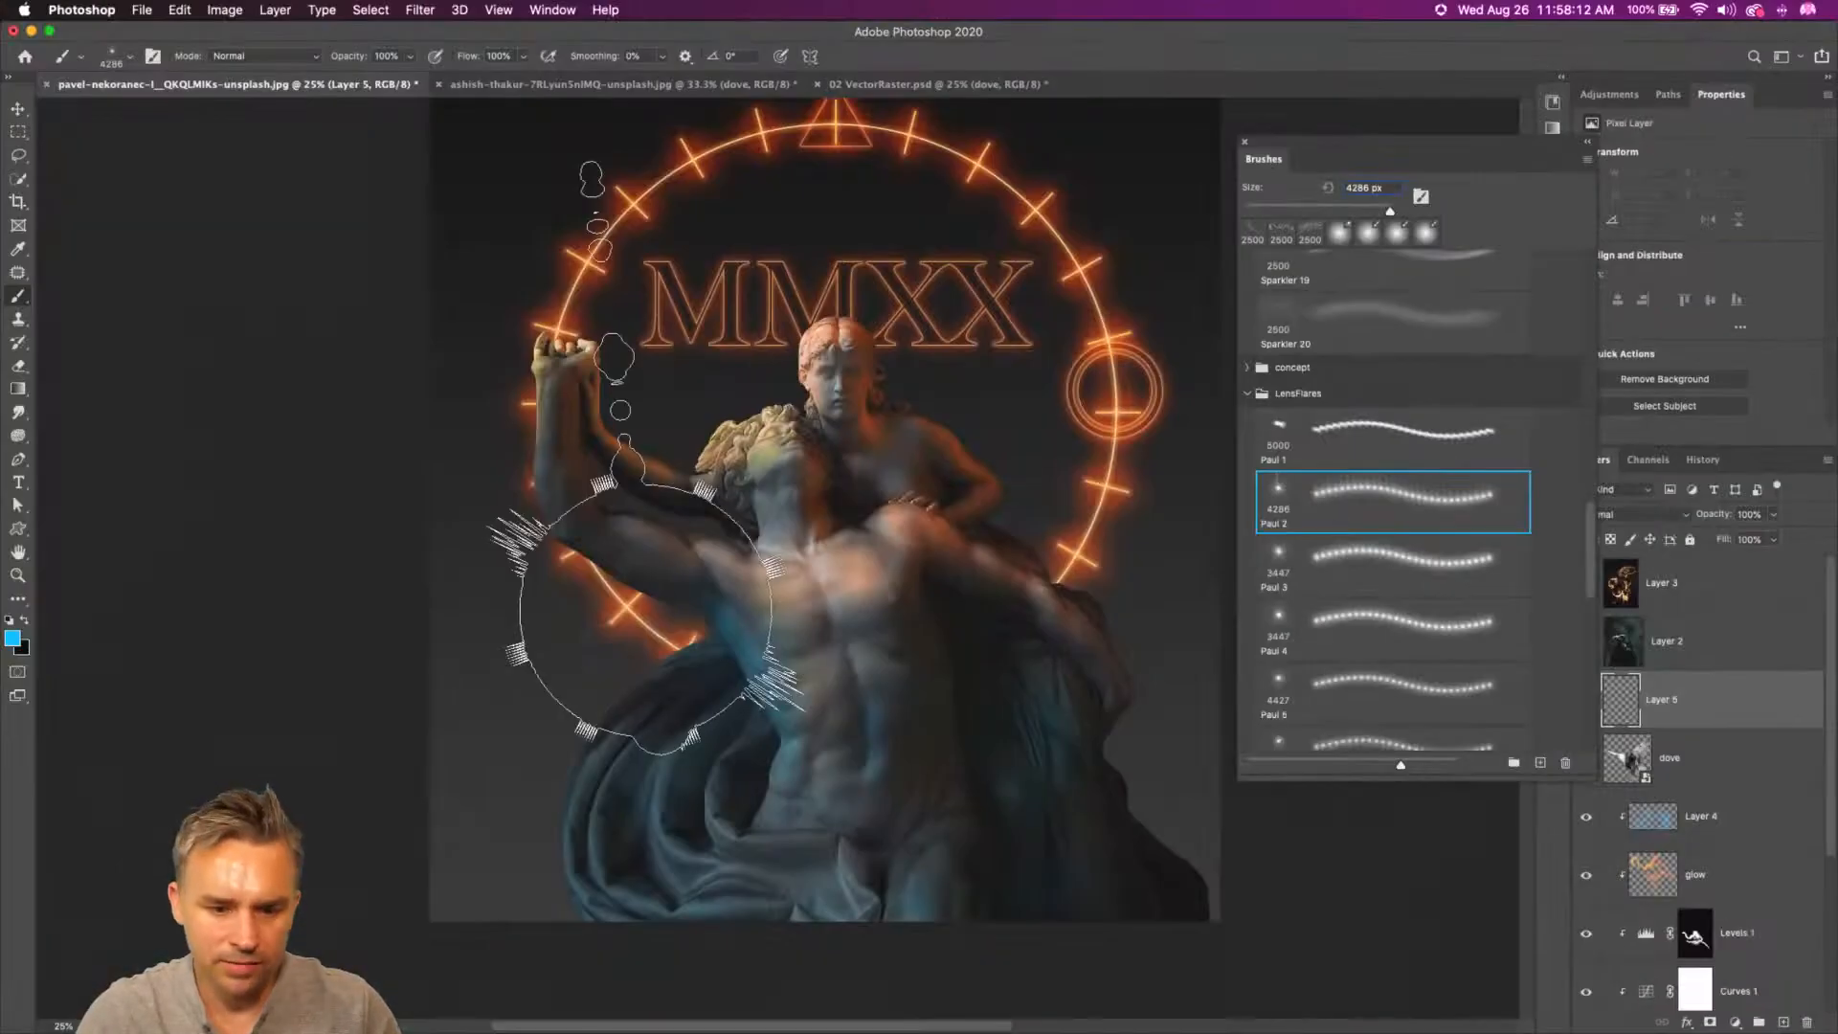
pyautogui.press('[')
pyautogui.press('[')
pyautogui.press('[')
pyautogui.press('[')
pyautogui.press('[')
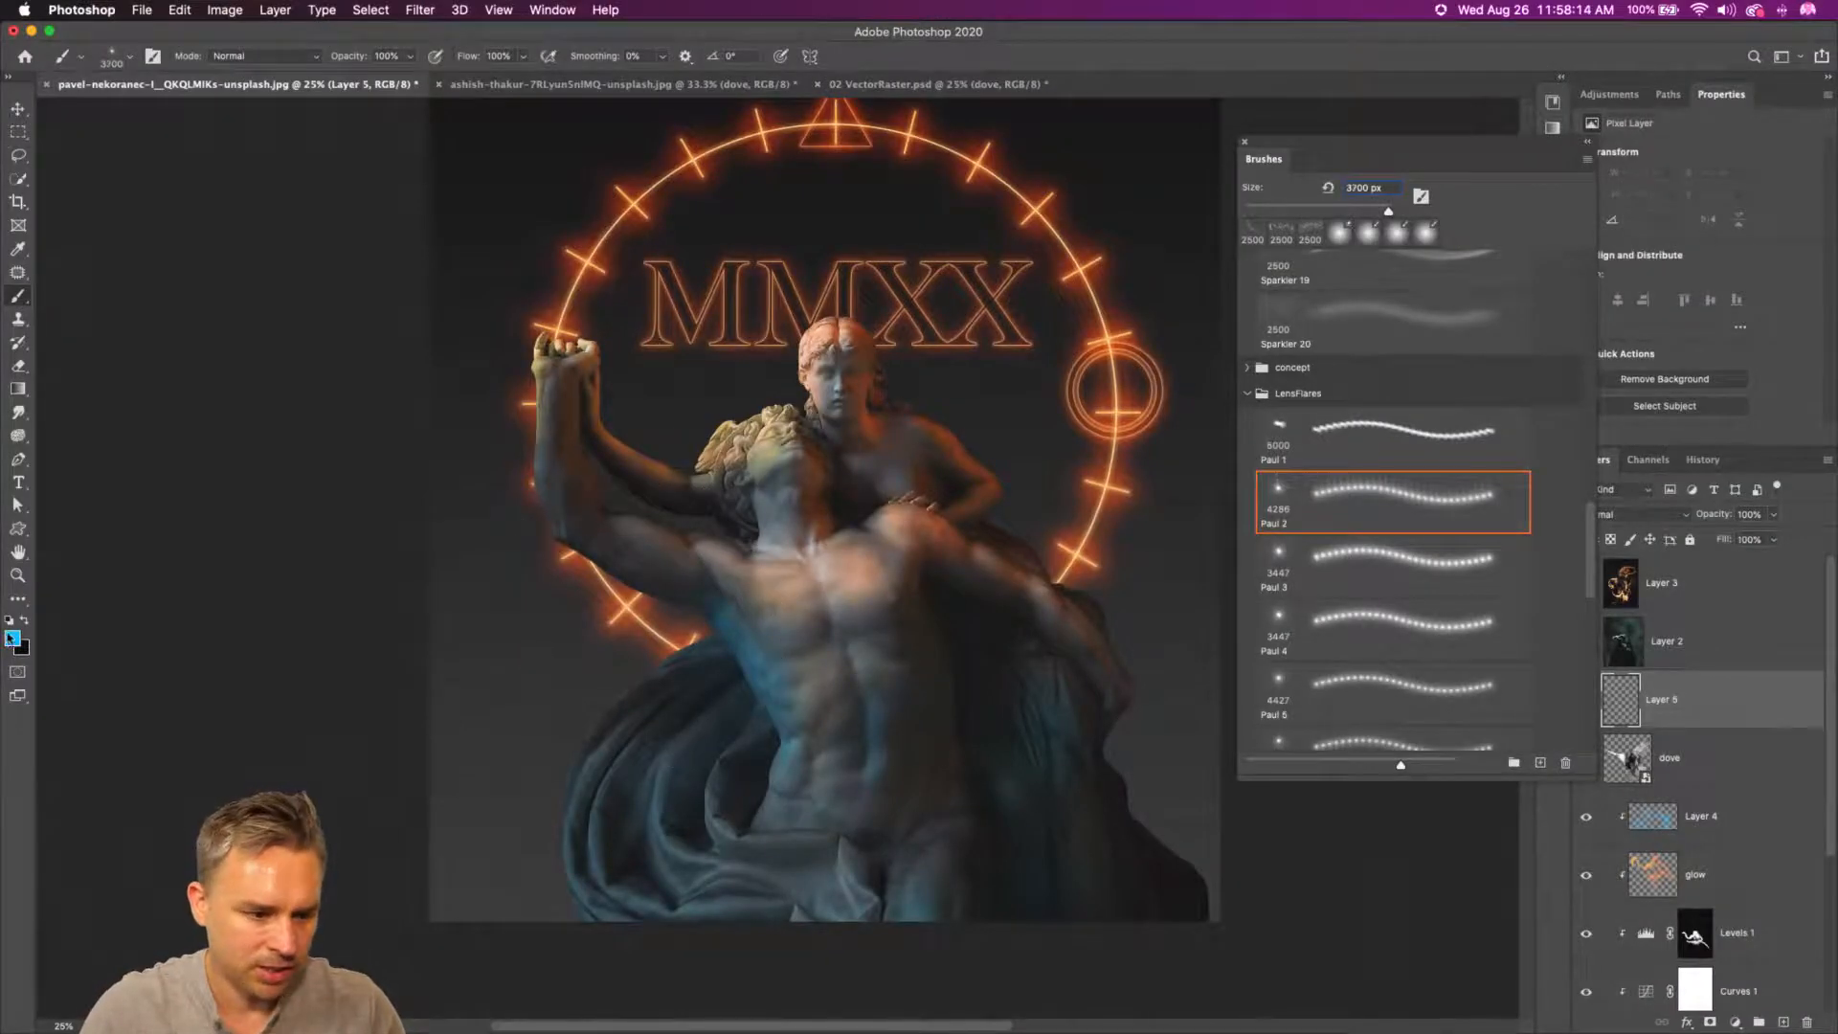
# - Set the foreground color to a light orange with a hue of 40° and return to the Brush tool
pyautogui.click(11, 639)
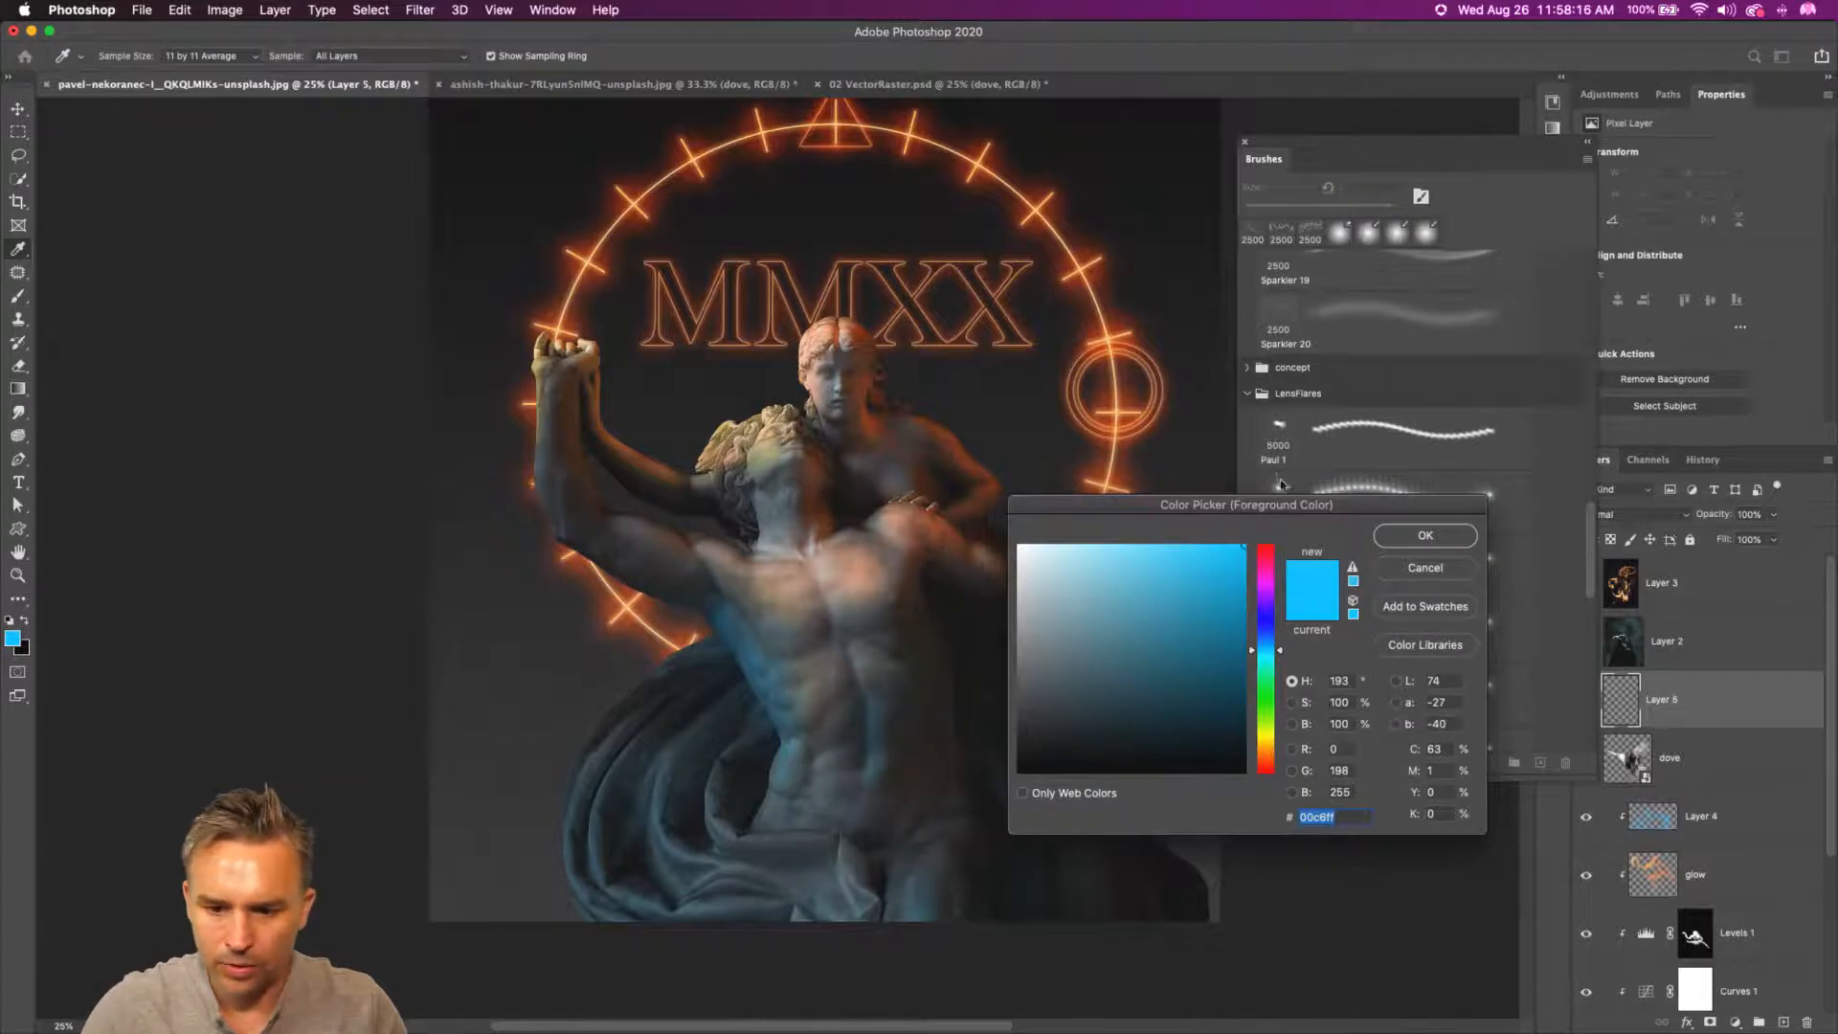
pyautogui.moveTo(1265, 684); pyautogui.dragTo(1260, 749)
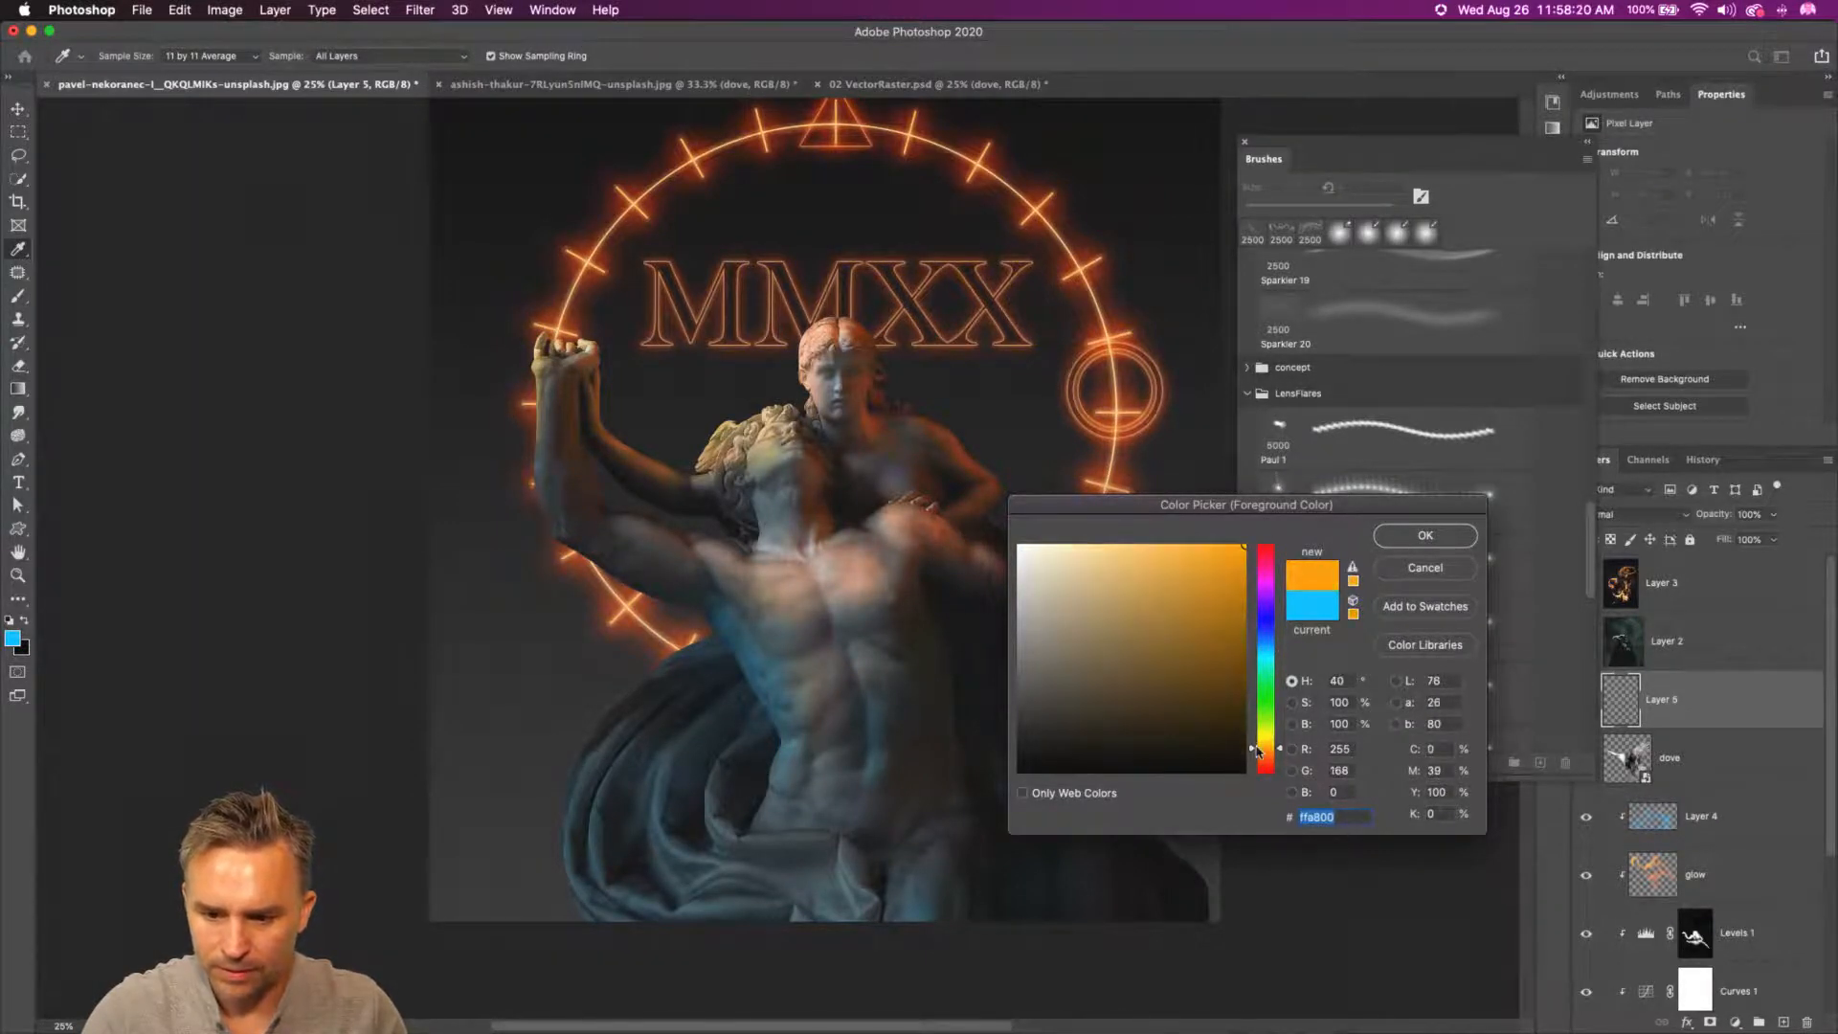
pyautogui.moveTo(1157, 551); pyautogui.dragTo(1119, 522)
pyautogui.press('Return')
pyautogui.press('b')
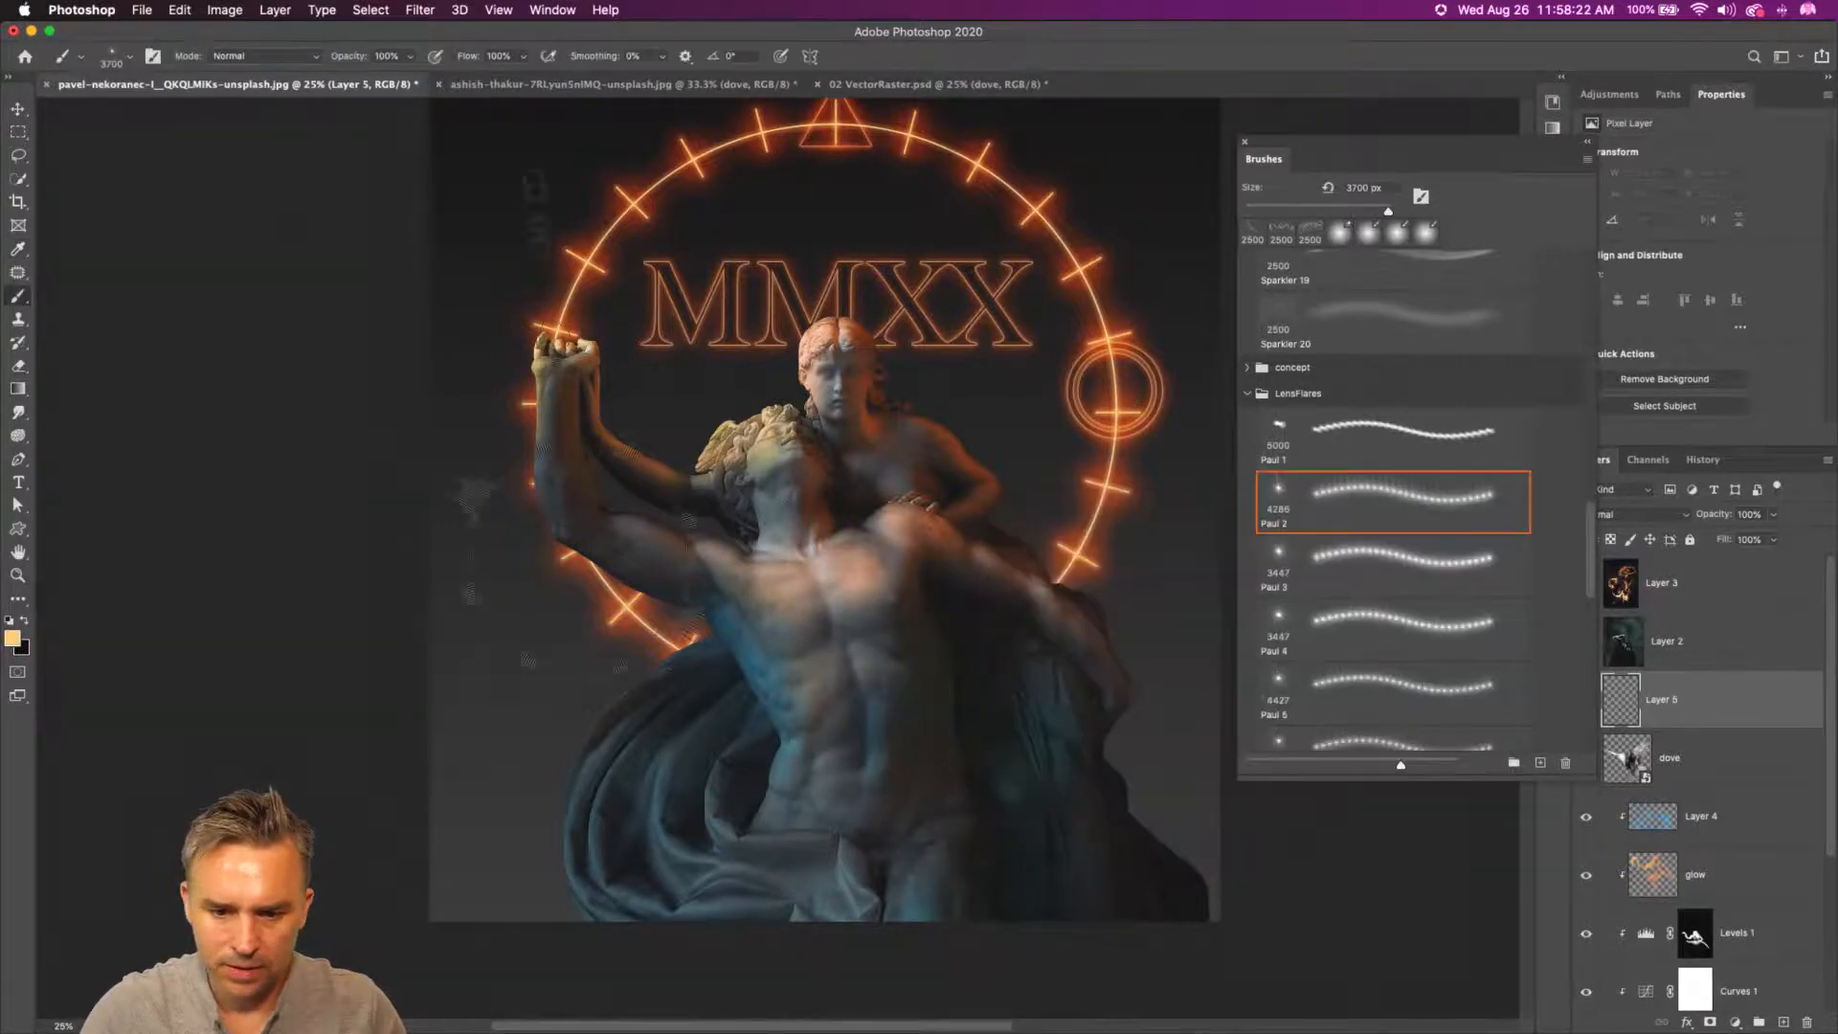
# - Reduce the Paul 2 lens flare brush to 1100 px
pyautogui.press('[')
pyautogui.press('[')
pyautogui.press('[')
pyautogui.press('[')
pyautogui.press('[')
pyautogui.press('[')
pyautogui.press('[')
pyautogui.press('[')
pyautogui.press('[')
pyautogui.press('[')
pyautogui.press('[')
pyautogui.press('[')
pyautogui.press('[')
pyautogui.press('[')
pyautogui.press('[')
pyautogui.press('[')
pyautogui.press('[')
pyautogui.press('[')
pyautogui.press('[')
pyautogui.press('[')
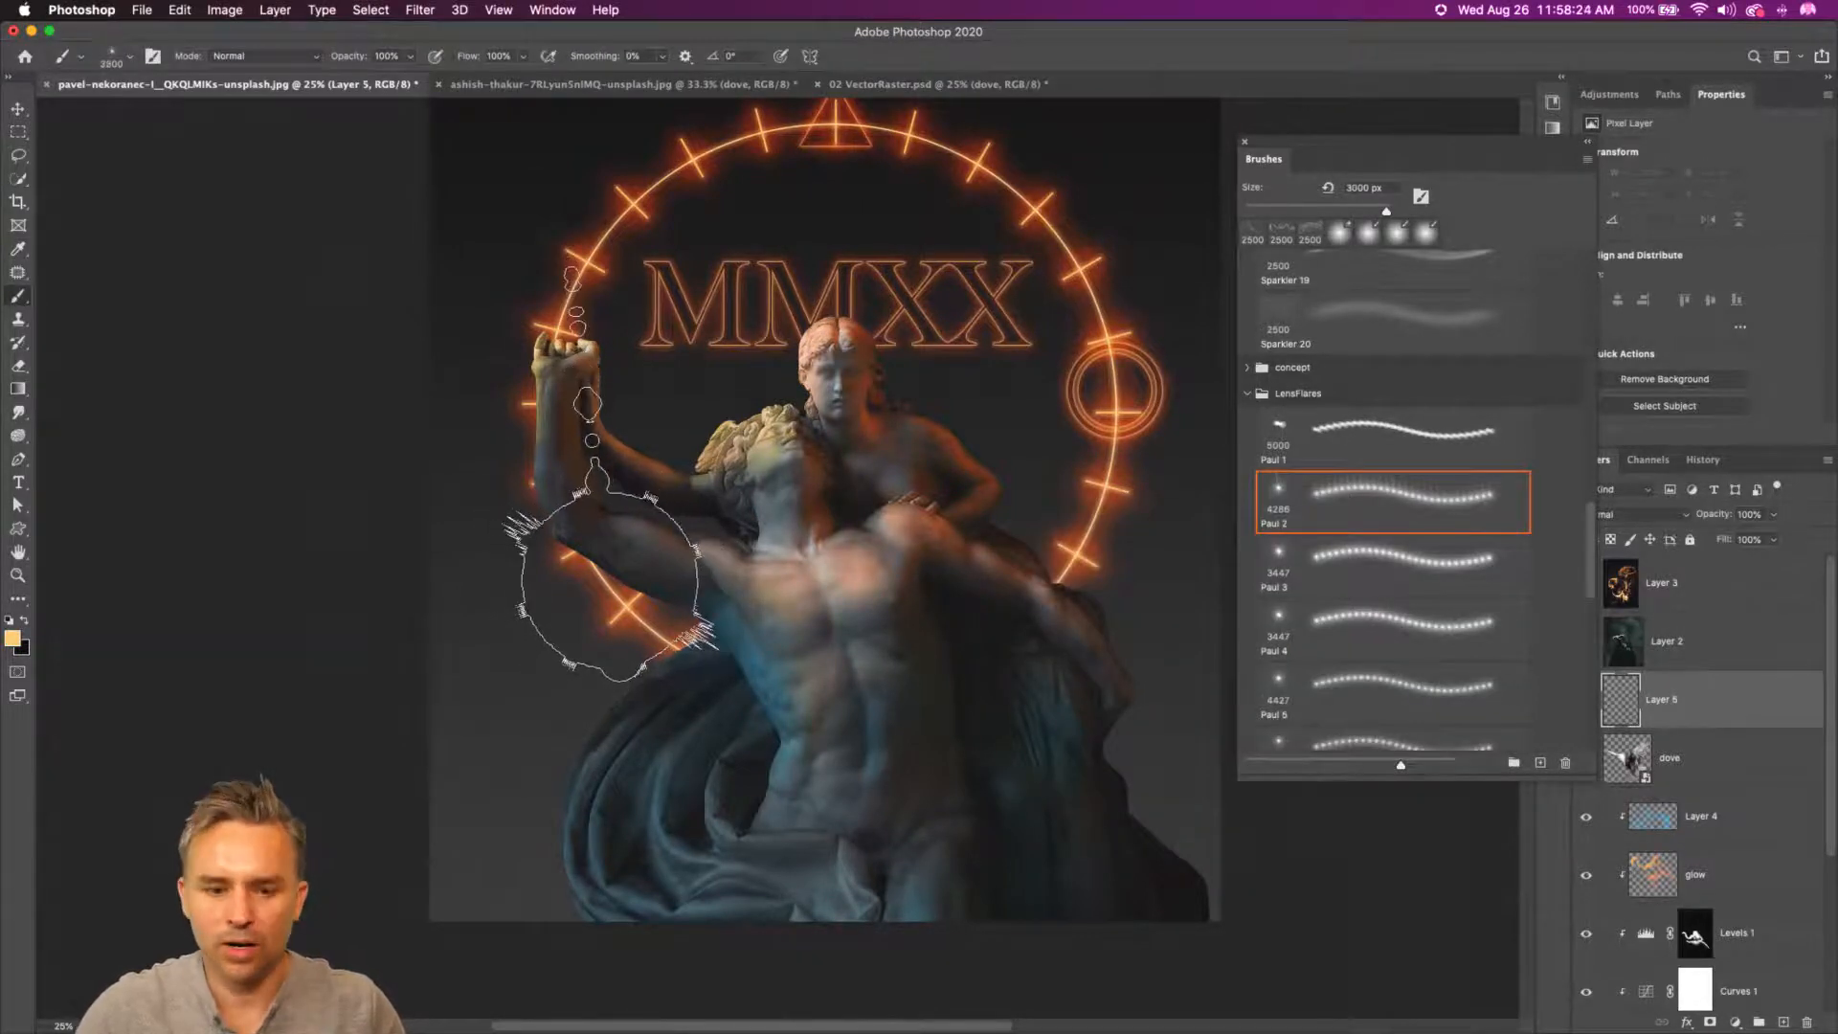
pyautogui.press('[')
pyautogui.press('[')
pyautogui.press('[')
pyautogui.press('[')
pyautogui.press('[')
pyautogui.press('[')
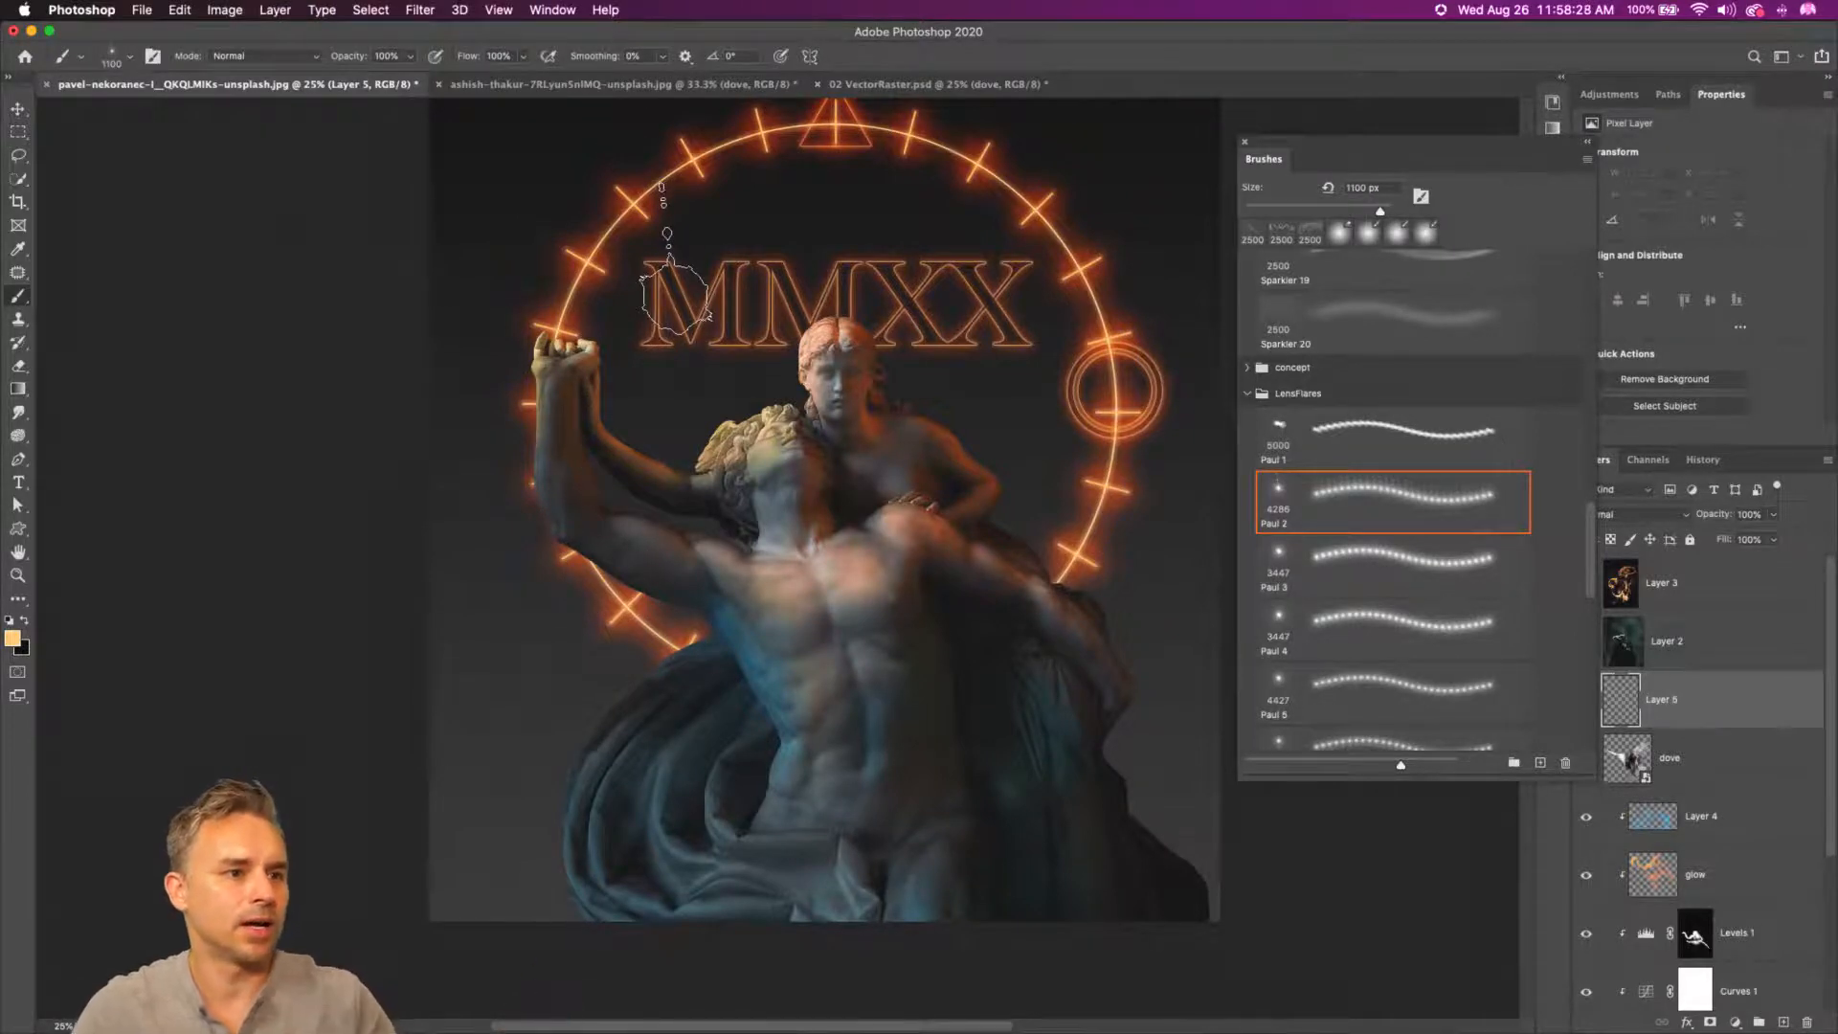
# - Stamp a light orange lens flare on the upper-left serif of the second M in MMXX with a 90 px brush
pyautogui.press('super+plus')
pyautogui.press('super+plus')
pyautogui.moveTo(804, 296); pyautogui.dragTo(727, 794)
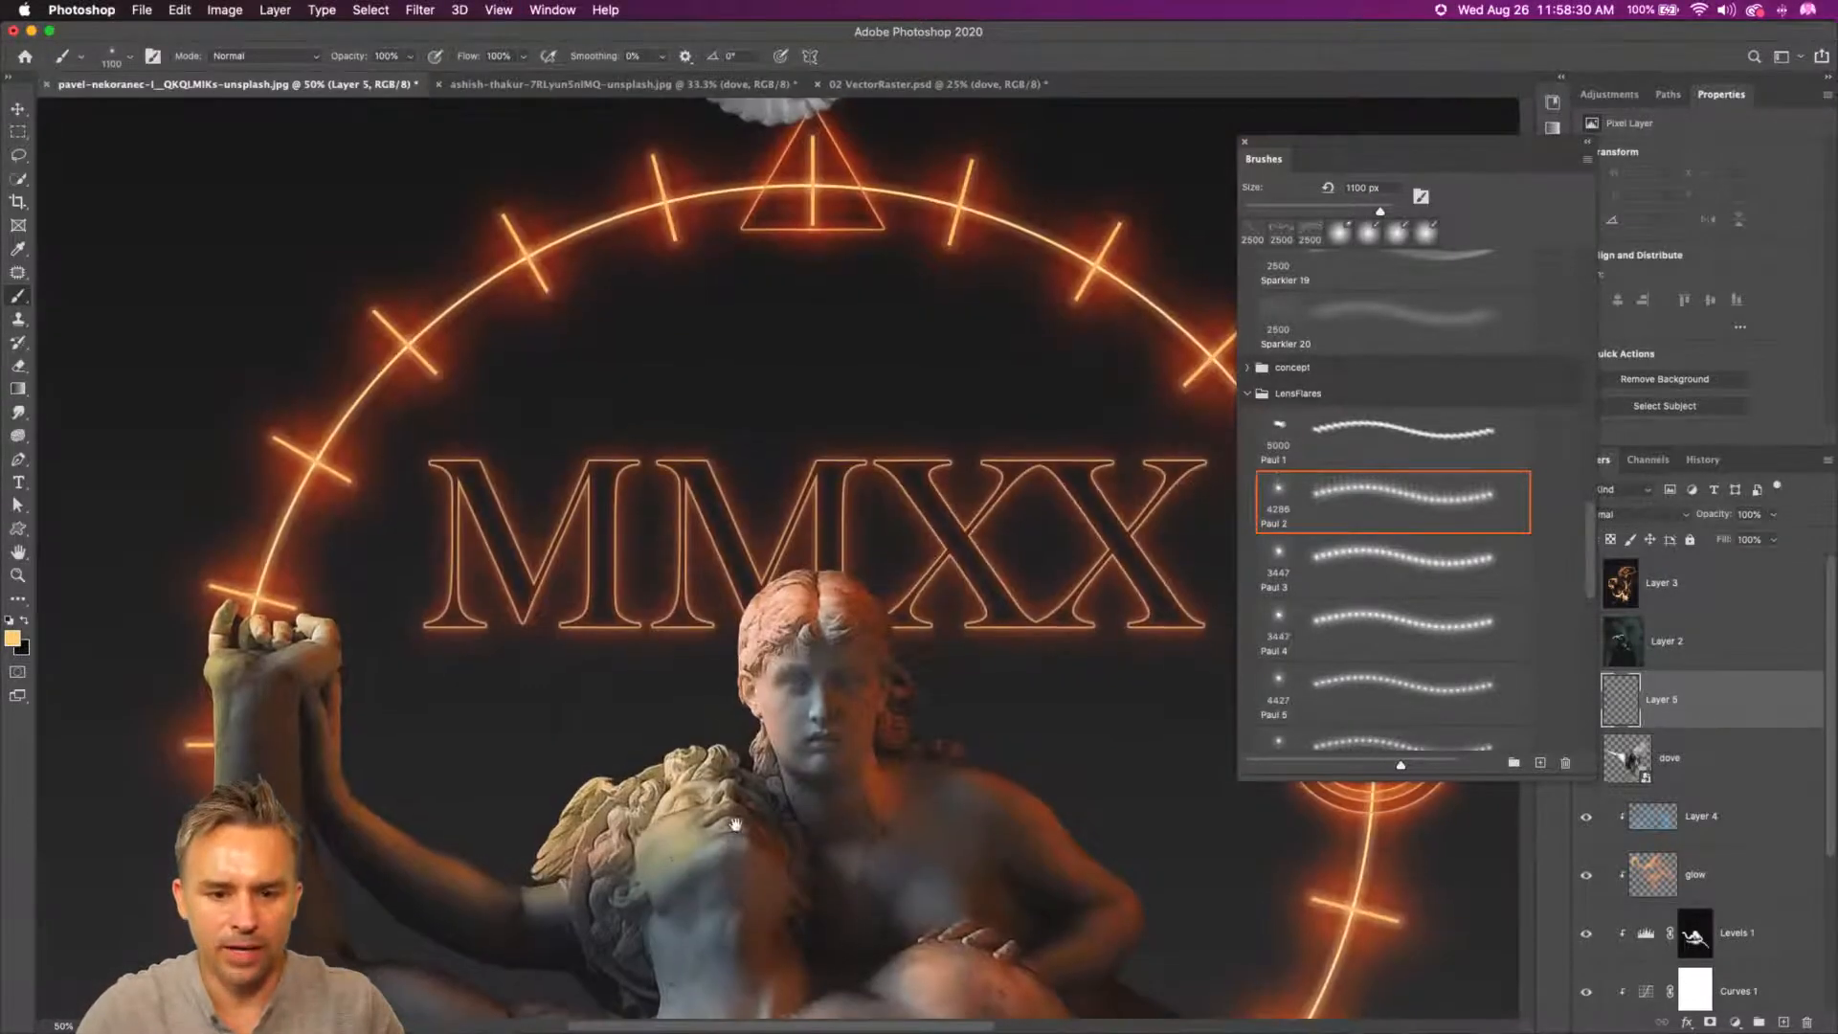
pyautogui.press('super+plus')
pyautogui.press('super+plus')
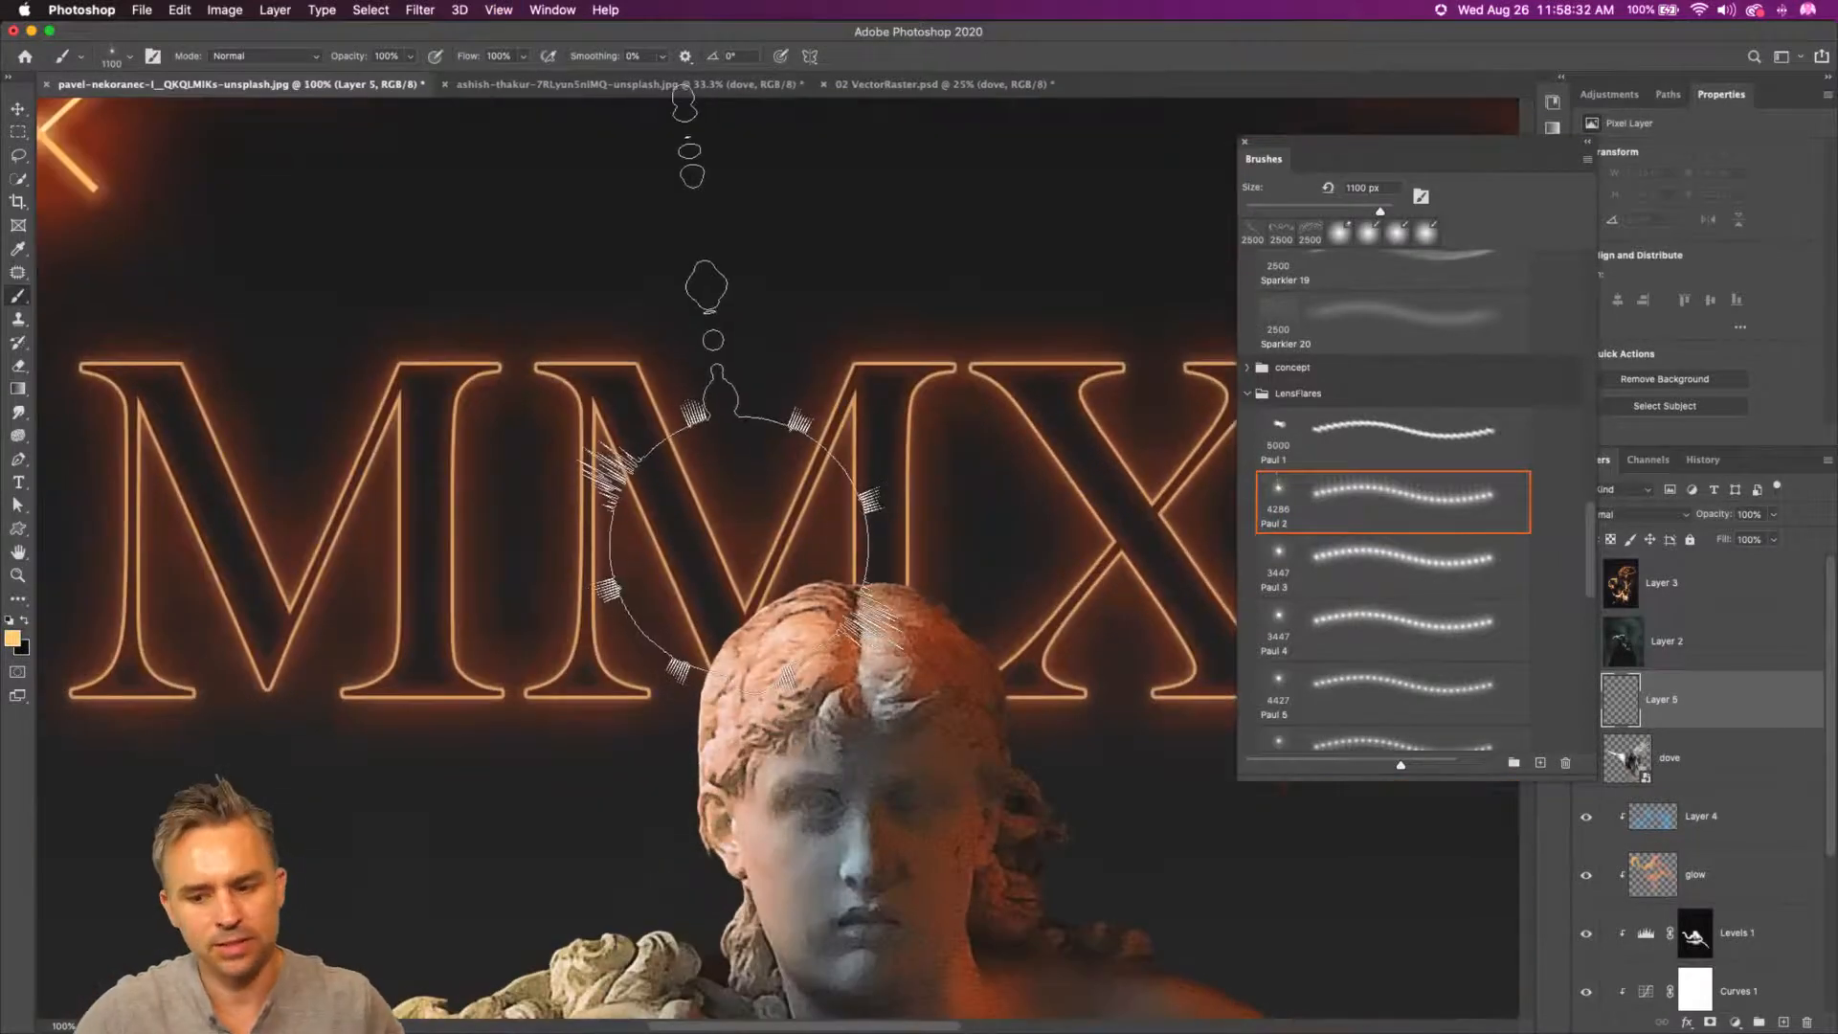
pyautogui.press('[')
pyautogui.press('[')
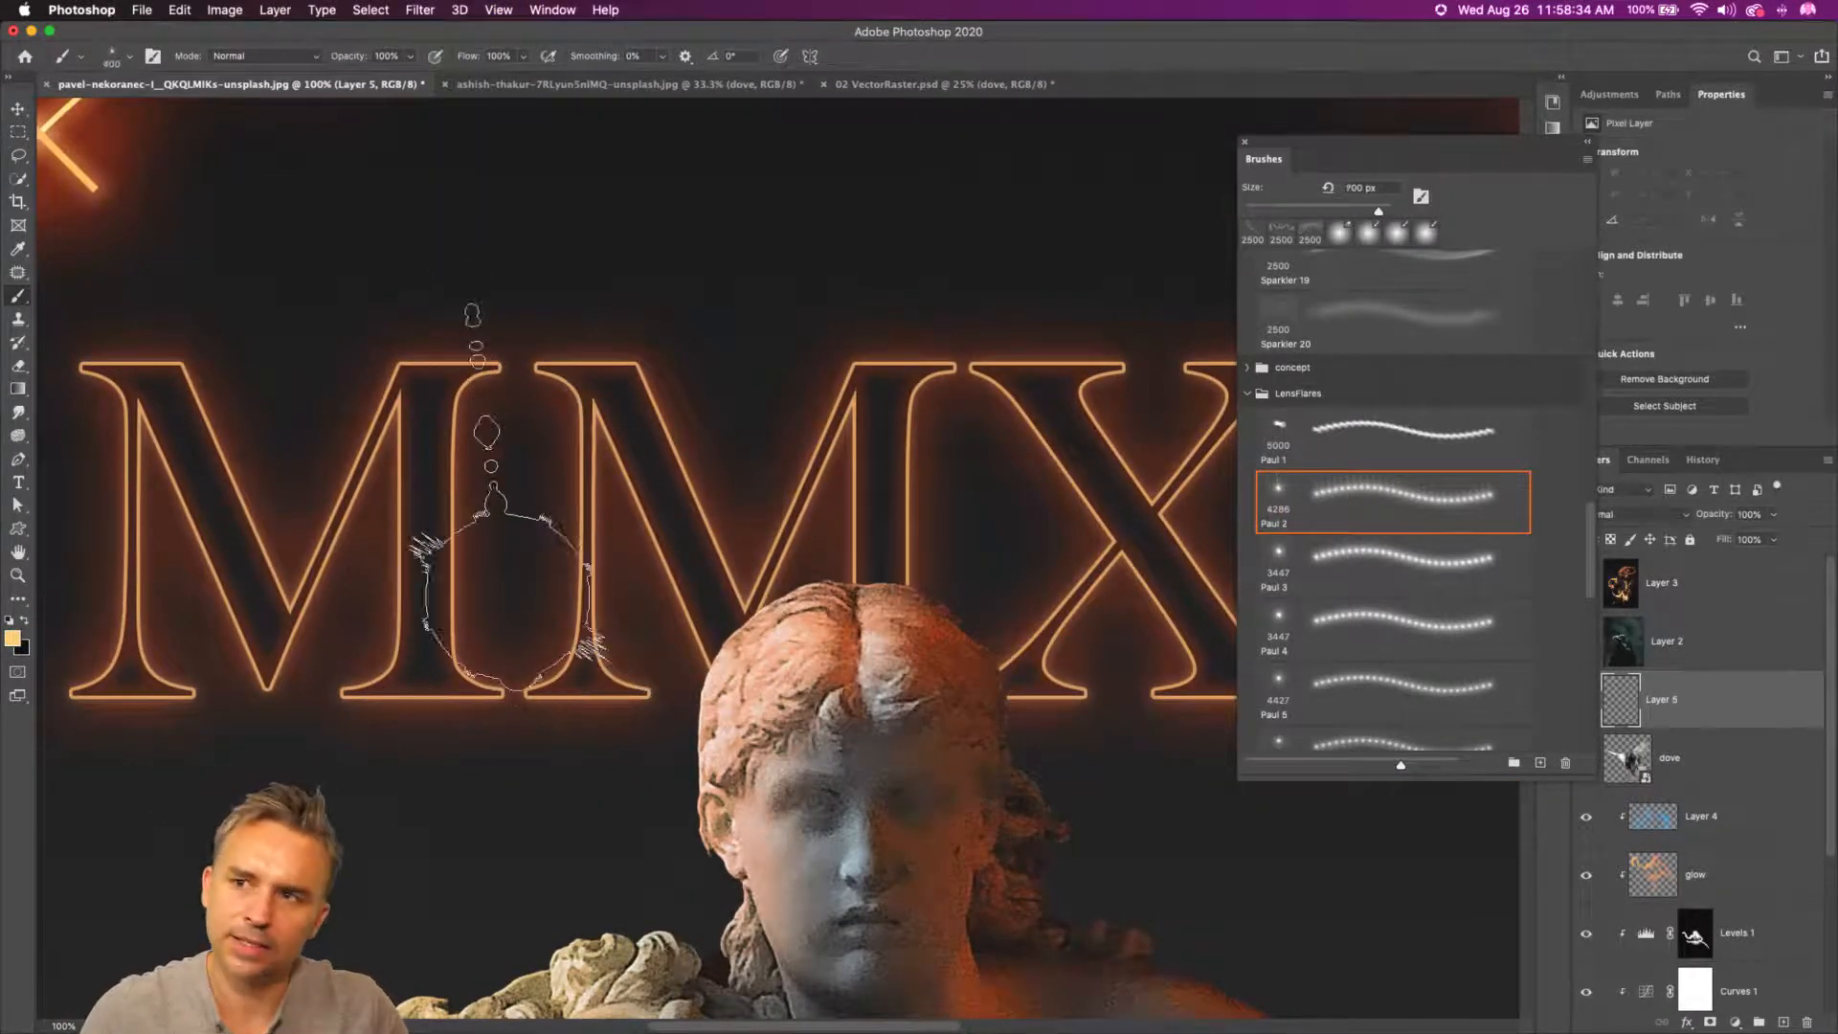
pyautogui.press('[')
pyautogui.press('[')
pyautogui.press('[')
pyautogui.press('[')
pyautogui.press('[')
pyautogui.press('[')
pyautogui.press('[')
pyautogui.press('[')
pyautogui.press('[')
pyautogui.press('[')
pyautogui.press('[')
pyautogui.press('[')
pyautogui.press('[')
pyautogui.click(538, 367)
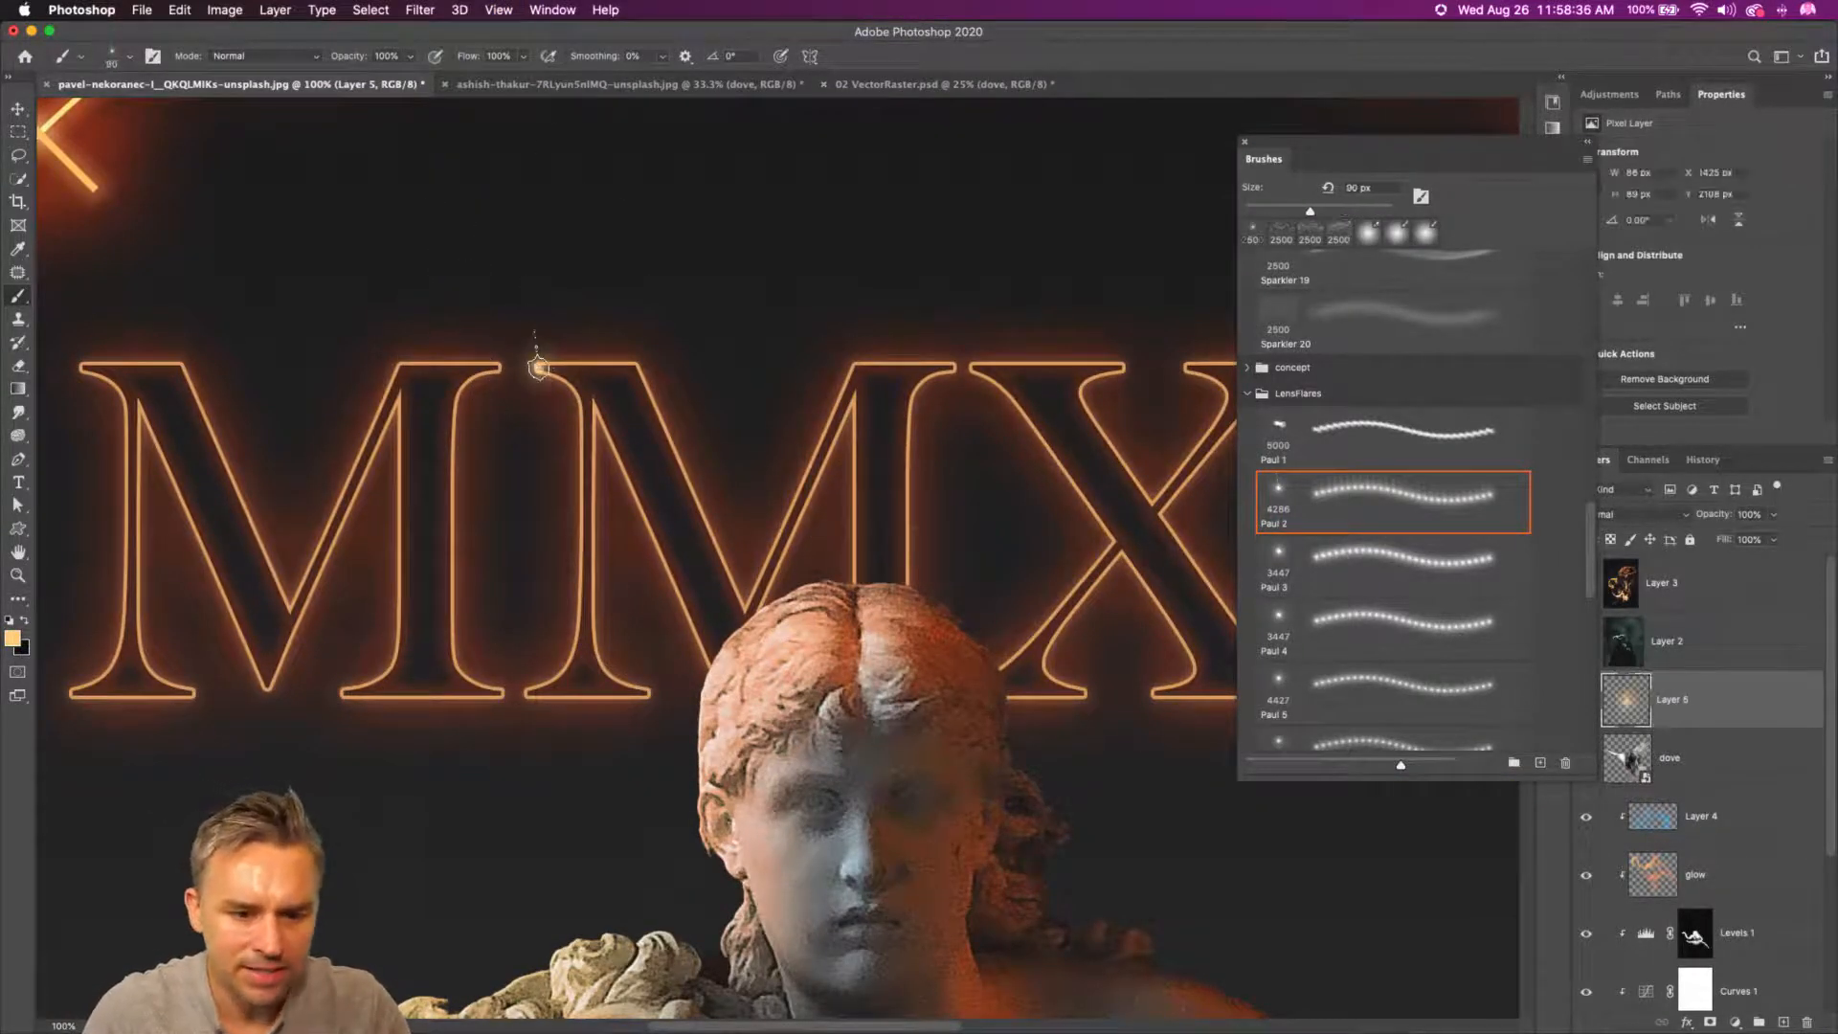
# - Lighten the foreground color to pale cream #ffeecd and return to the Brush tool
pyautogui.press(']')
pyautogui.press(']')
pyautogui.press(']')
pyautogui.press(']')
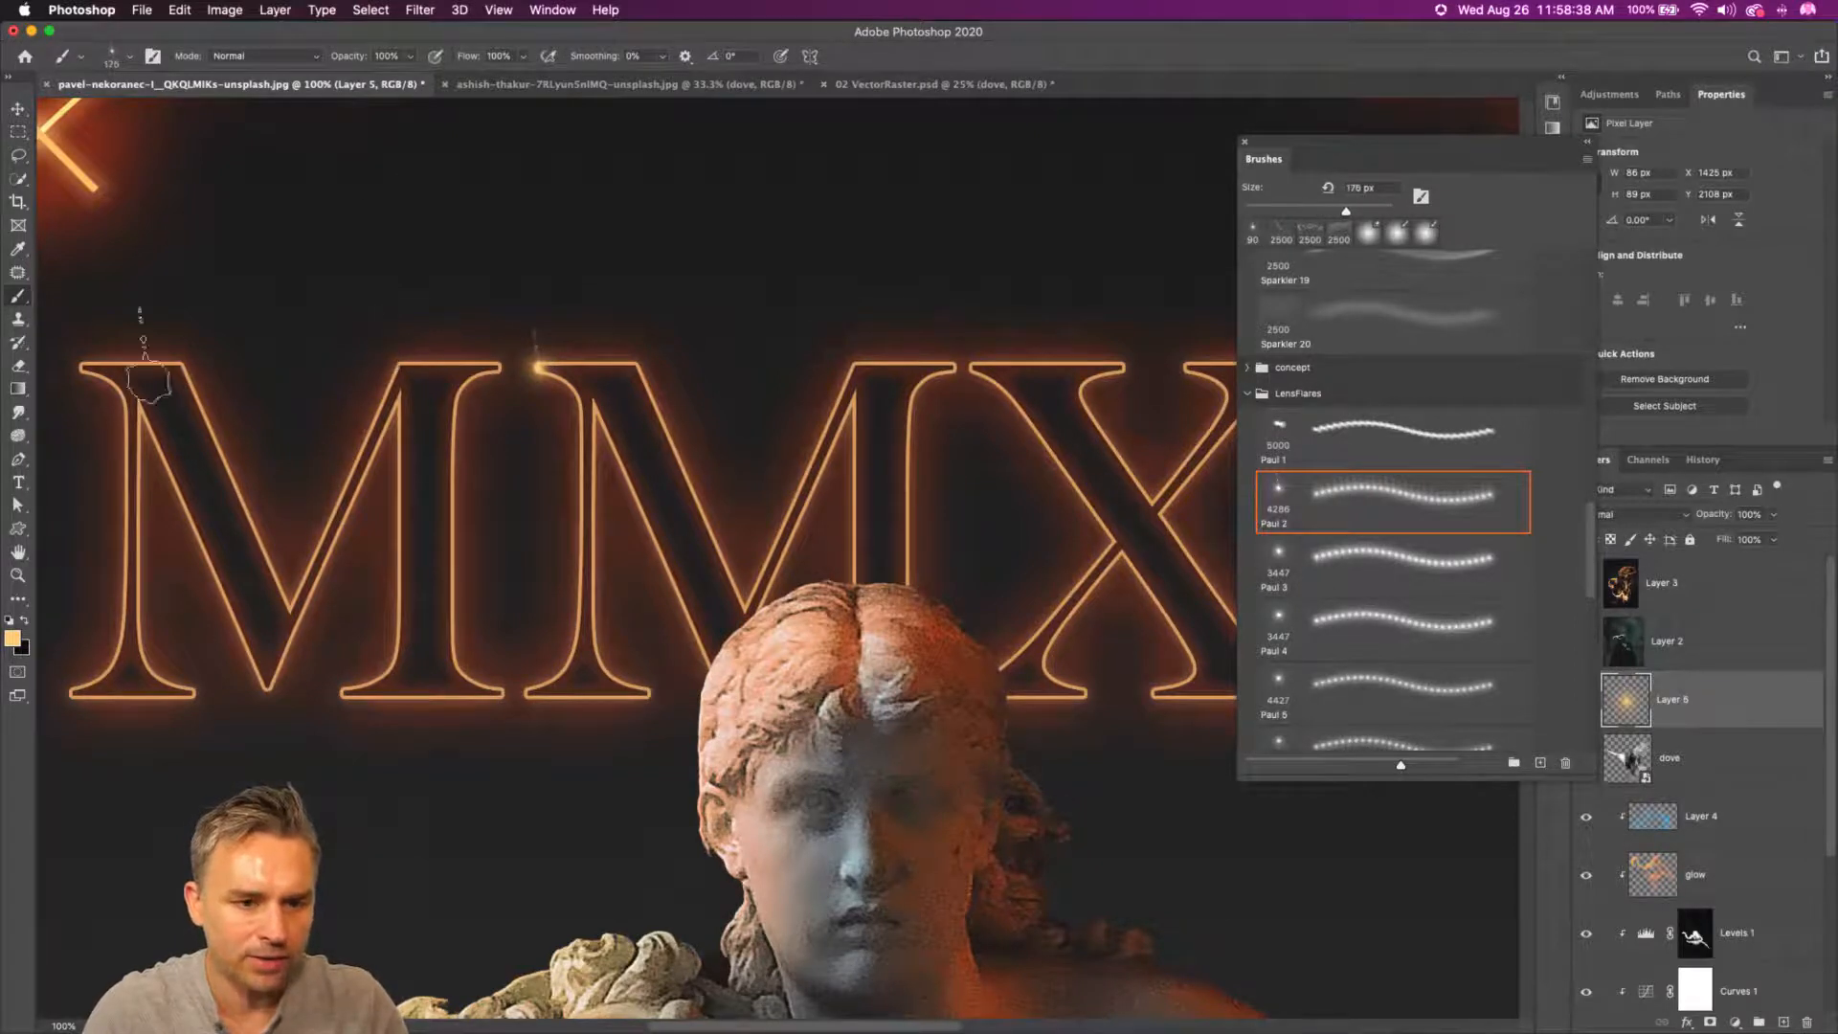
pyautogui.click(11, 641)
pyautogui.moveTo(1156, 575); pyautogui.dragTo(1061, 536)
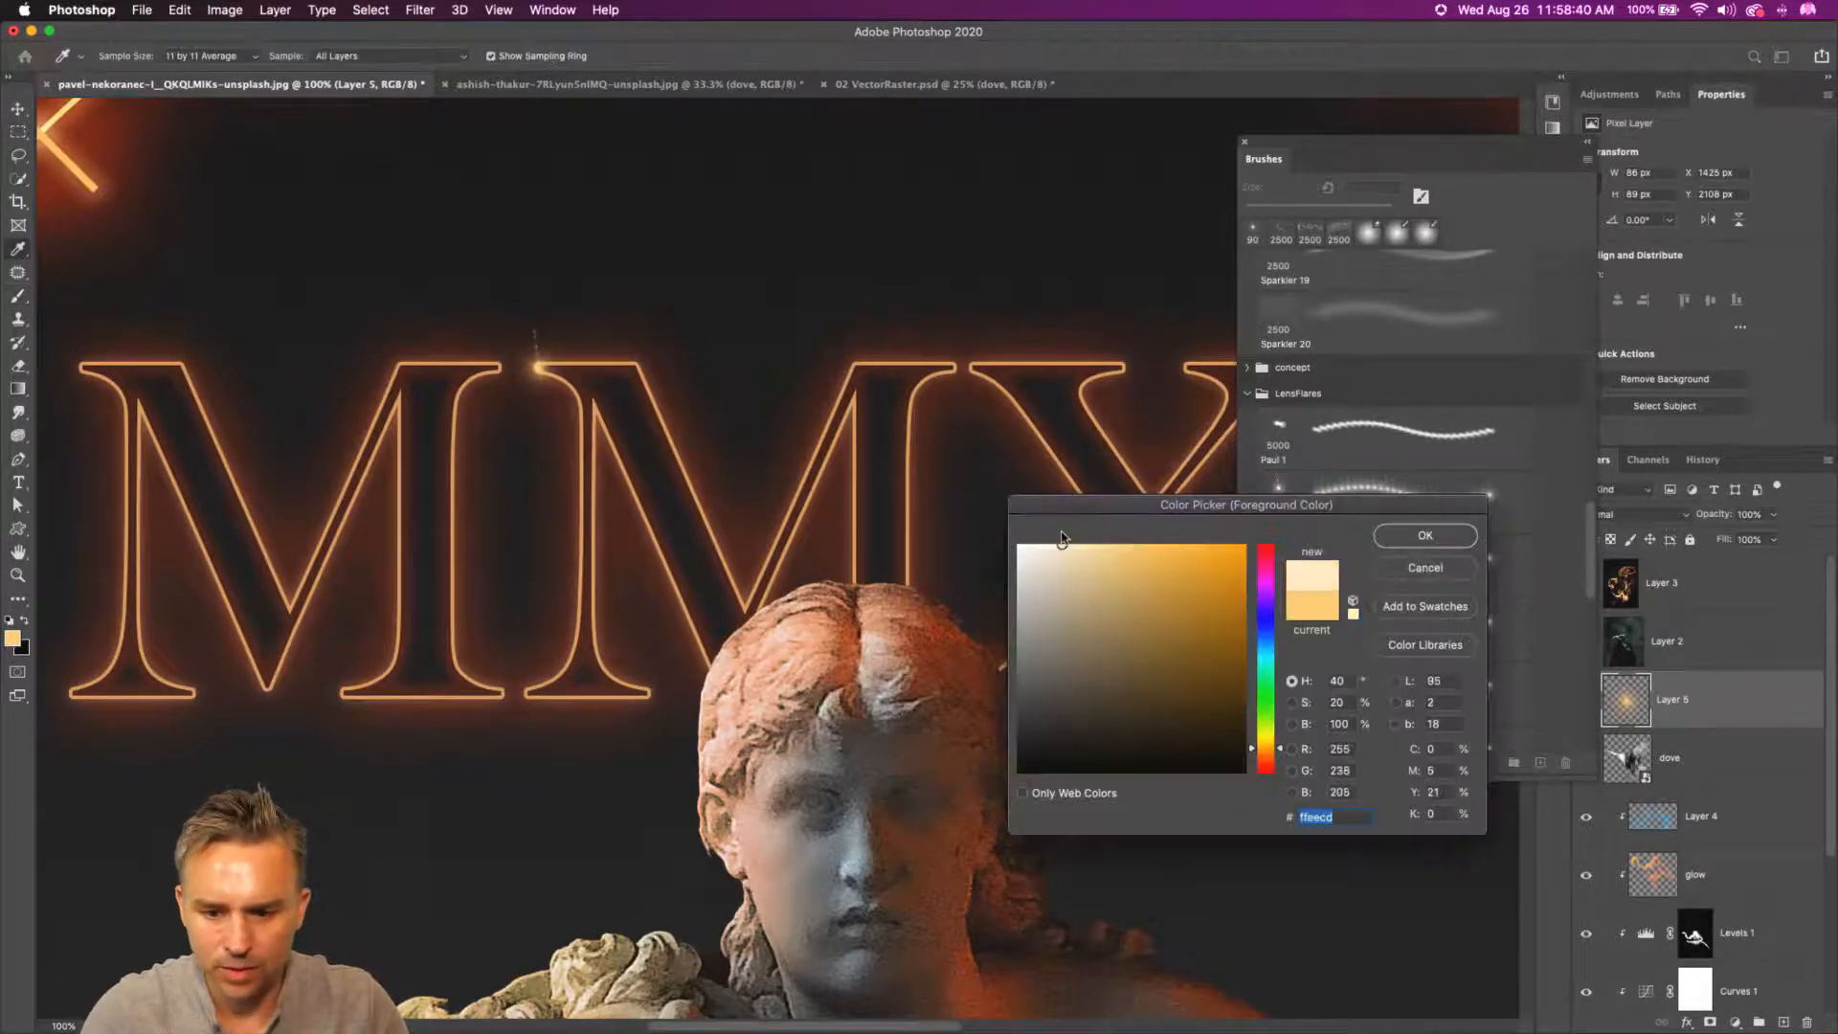
pyautogui.press('Return')
pyautogui.press('b')
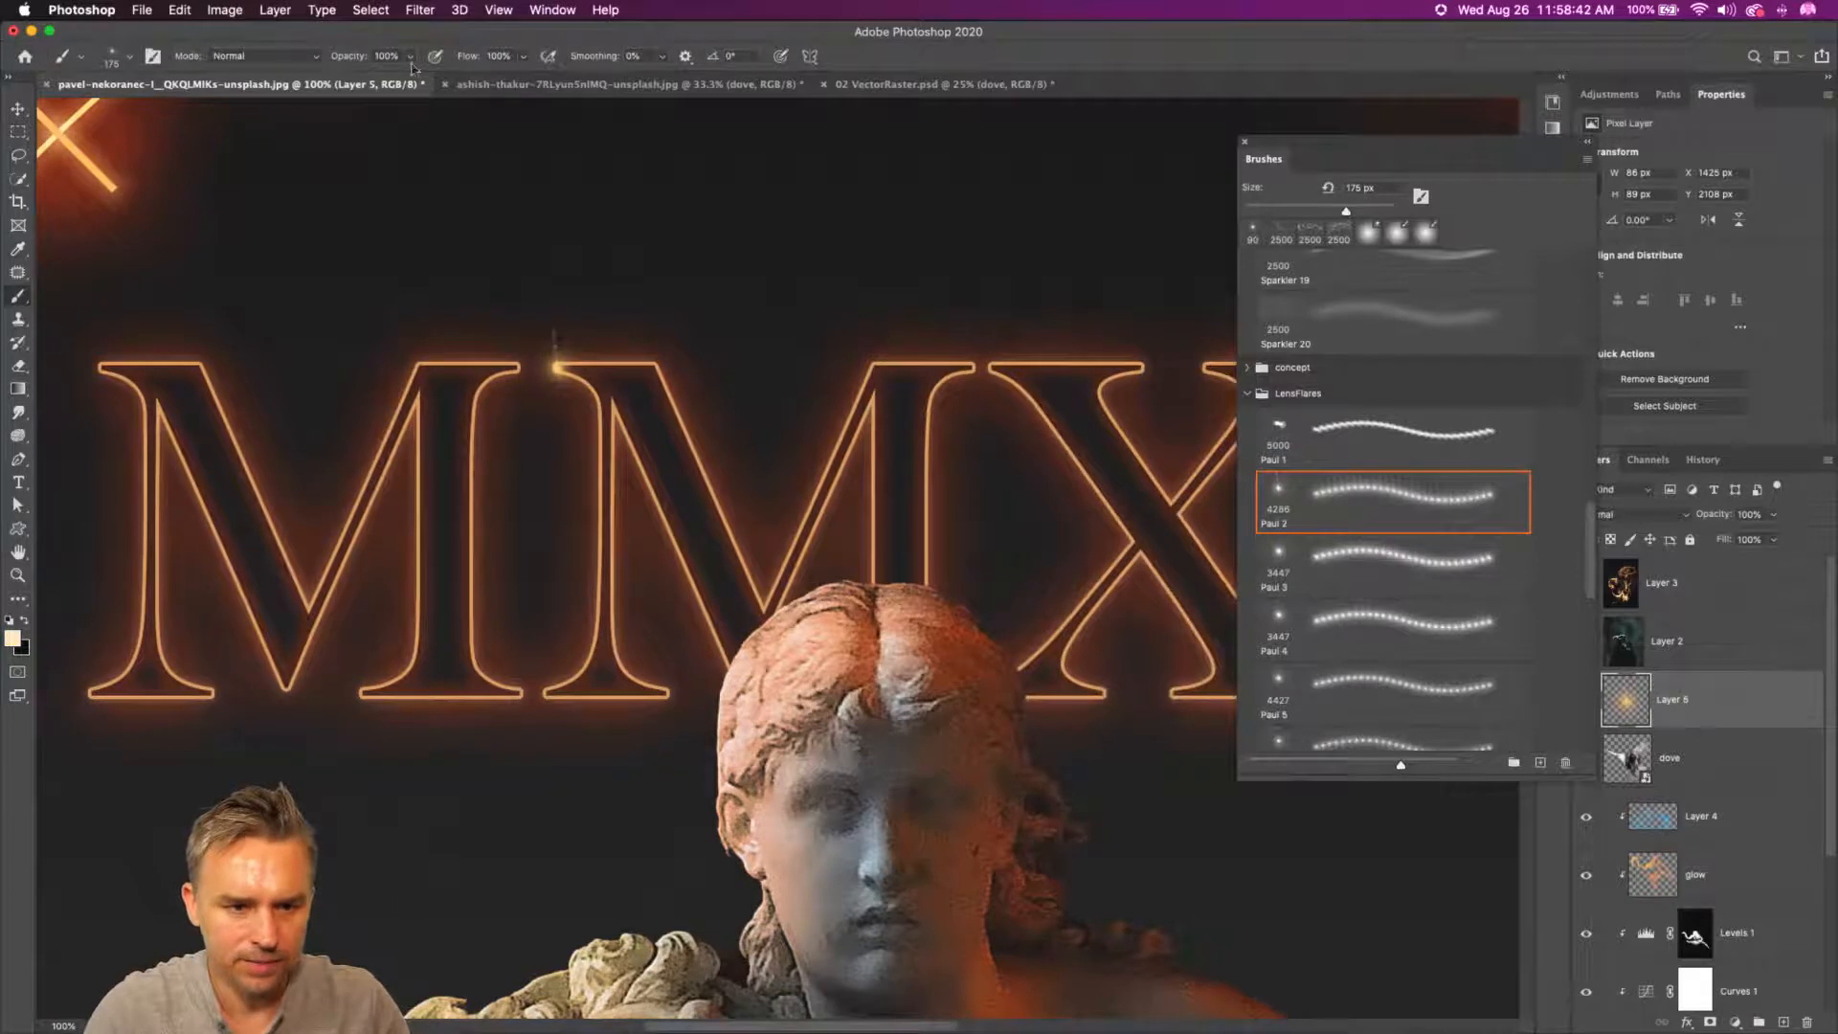
# - Set the Paul 2 lens flare brush to 250 px and rotate its tip to an angle of -59°
pyautogui.press('[')
pyautogui.press('[')
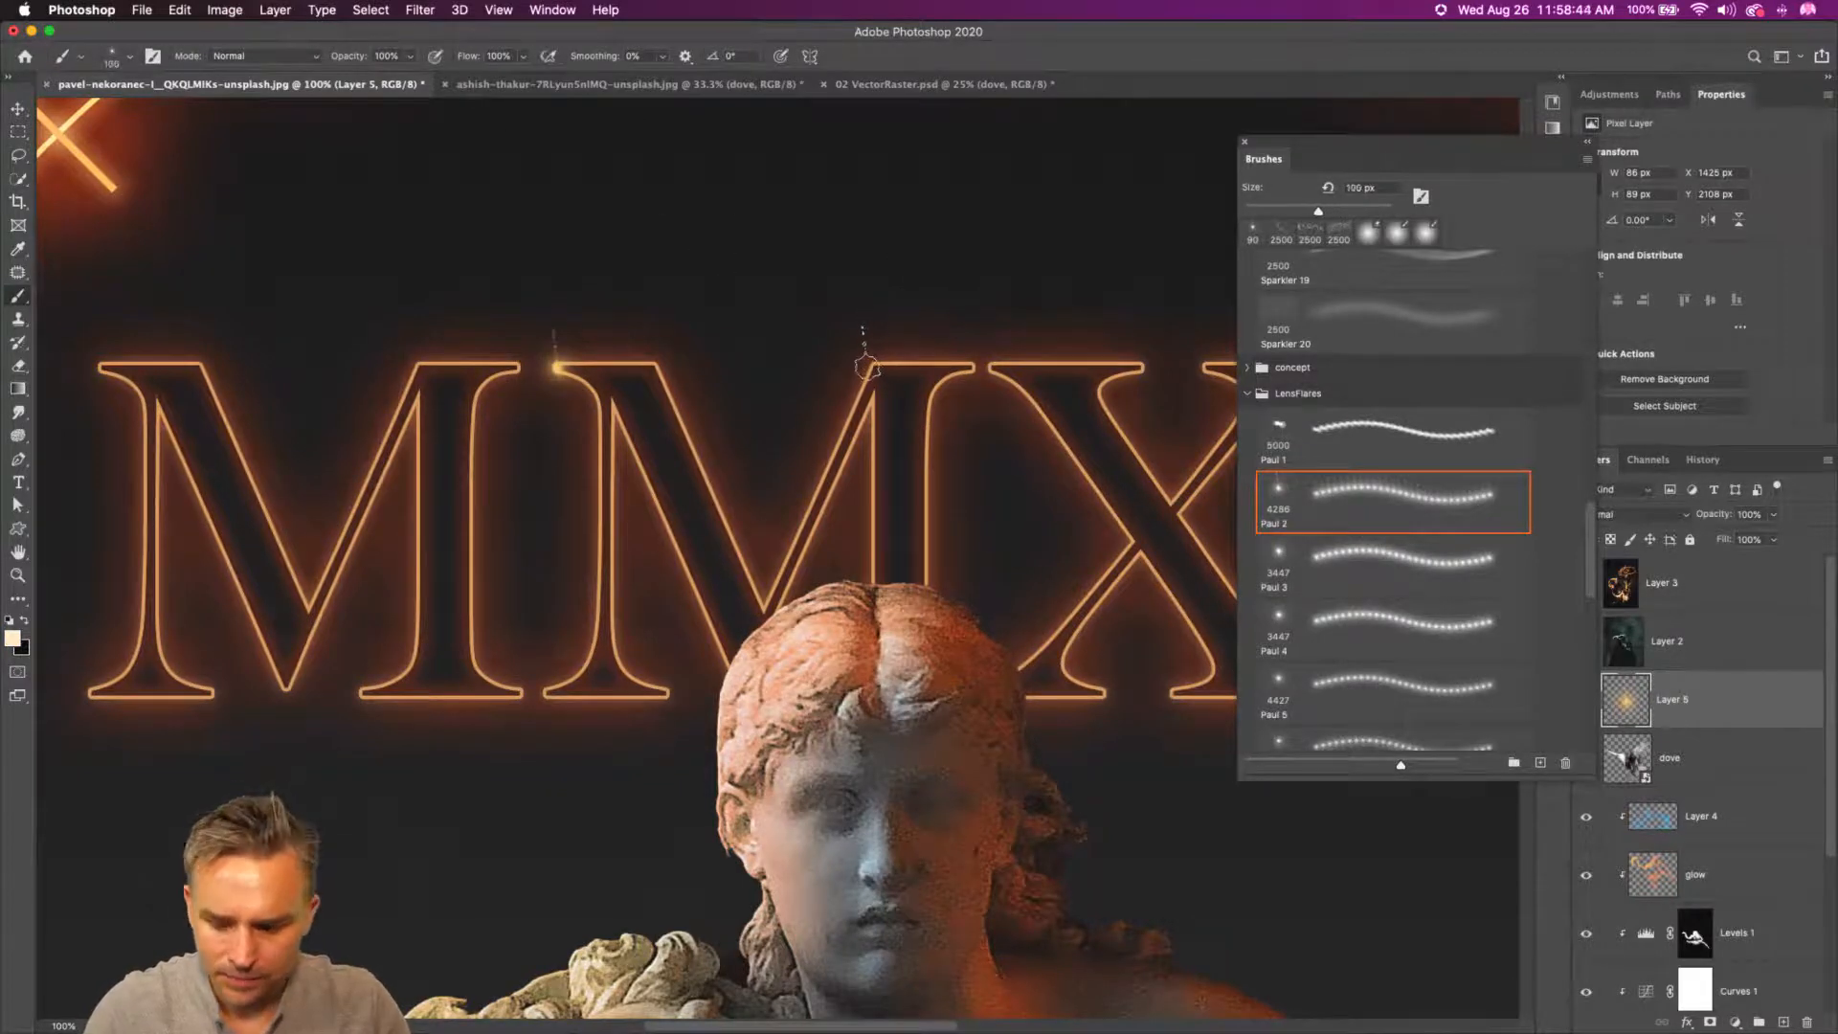
pyautogui.press(']')
pyautogui.press(']')
pyautogui.press(']')
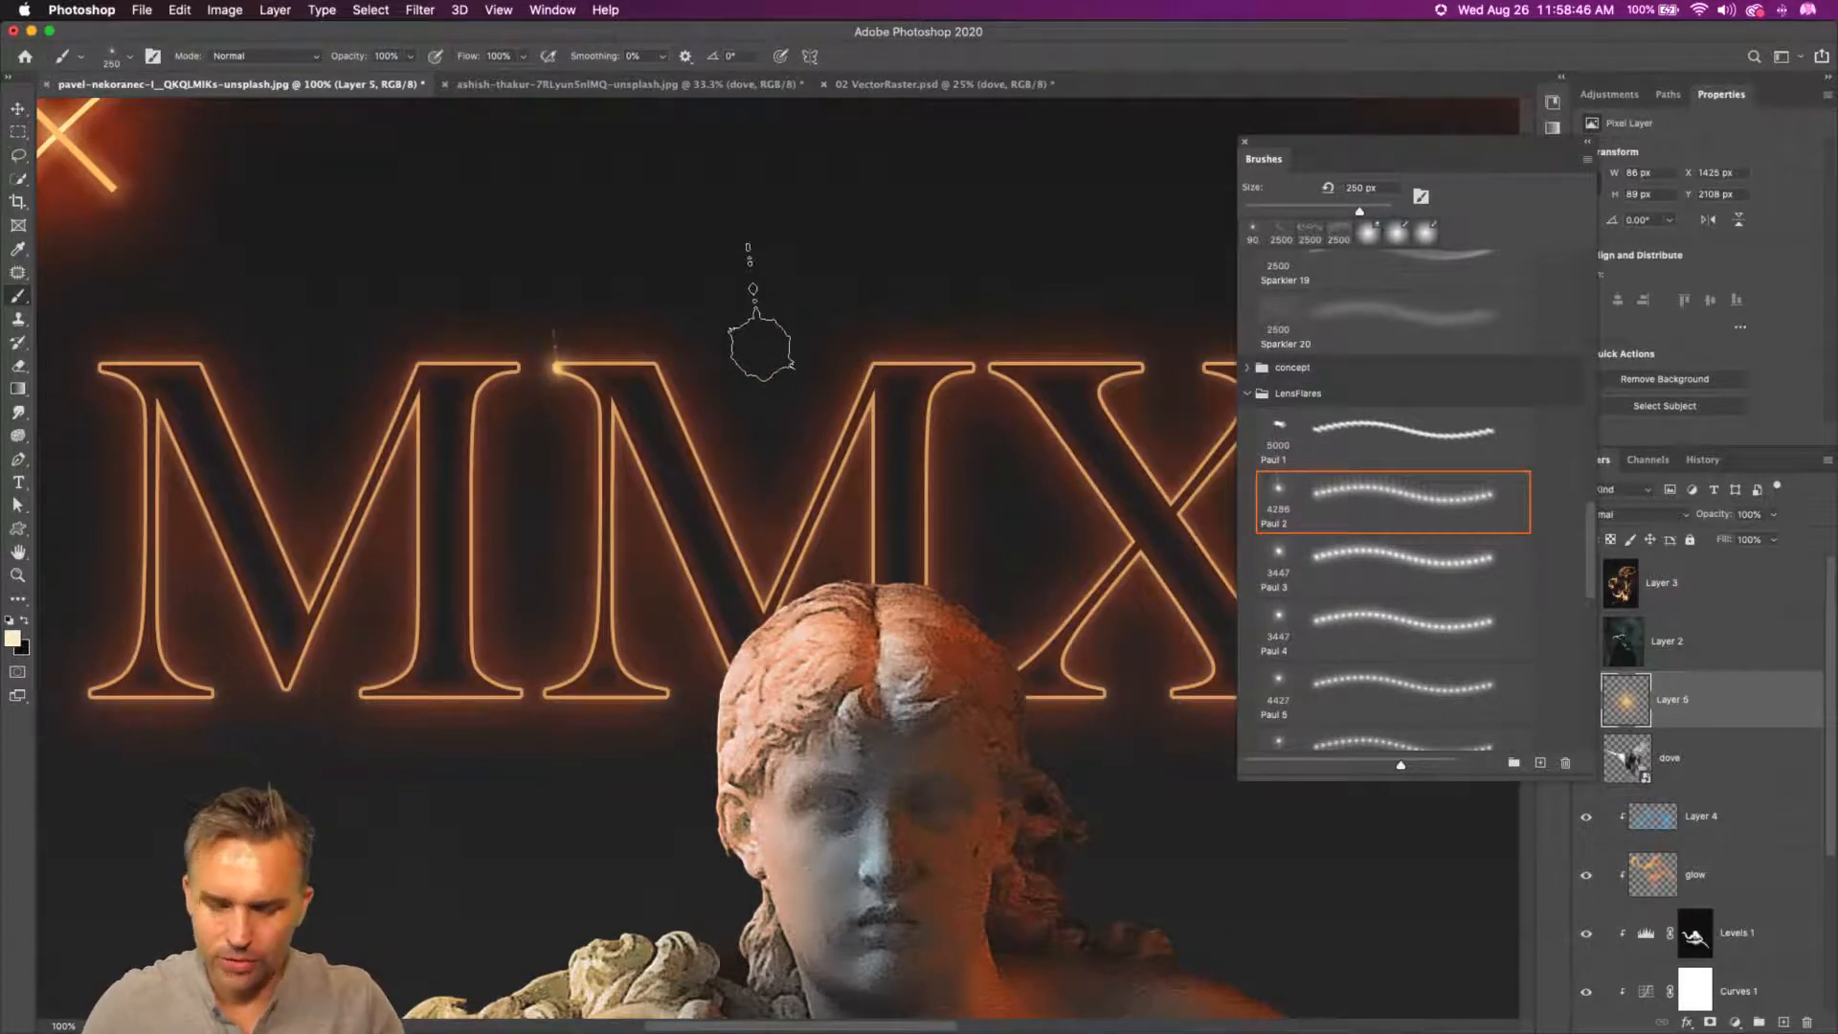
pyautogui.press('Right')
pyautogui.press('Right')
pyautogui.press('Right')
pyautogui.press('Right')
pyautogui.press('Right')
pyautogui.press('Right')
pyautogui.press('Right')
pyautogui.press('Right')
pyautogui.press('Right')
pyautogui.press('Right')
pyautogui.press('Right')
pyautogui.press('Right')
pyautogui.press('Right')
pyautogui.press('Right')
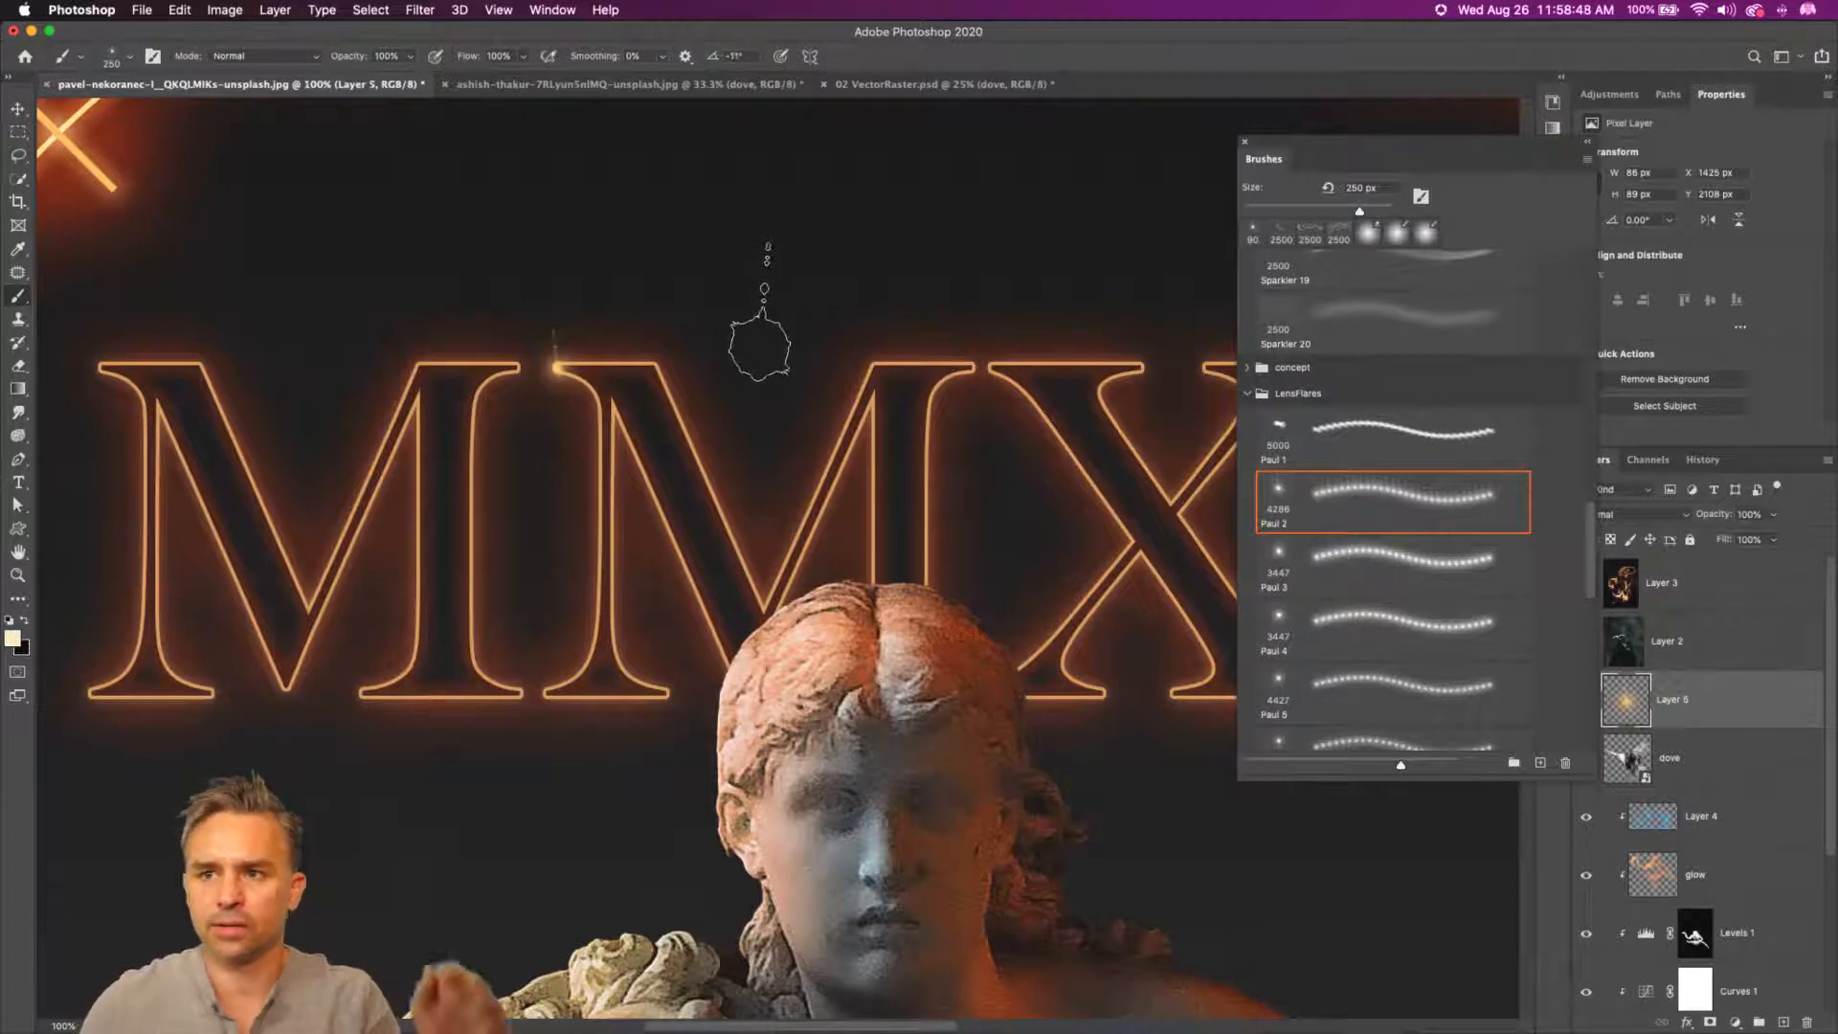
pyautogui.press('Right')
pyautogui.press('Right')
pyautogui.press('Right')
pyautogui.press('Right')
pyautogui.press('Right')
pyautogui.press('Right')
pyautogui.press('Right')
pyautogui.press('Right')
pyautogui.press('Right')
pyautogui.press('Right')
pyautogui.press('Right')
pyautogui.press('Right')
pyautogui.press('Right')
pyautogui.press('Right')
pyautogui.press('Right')
pyautogui.press('Right')
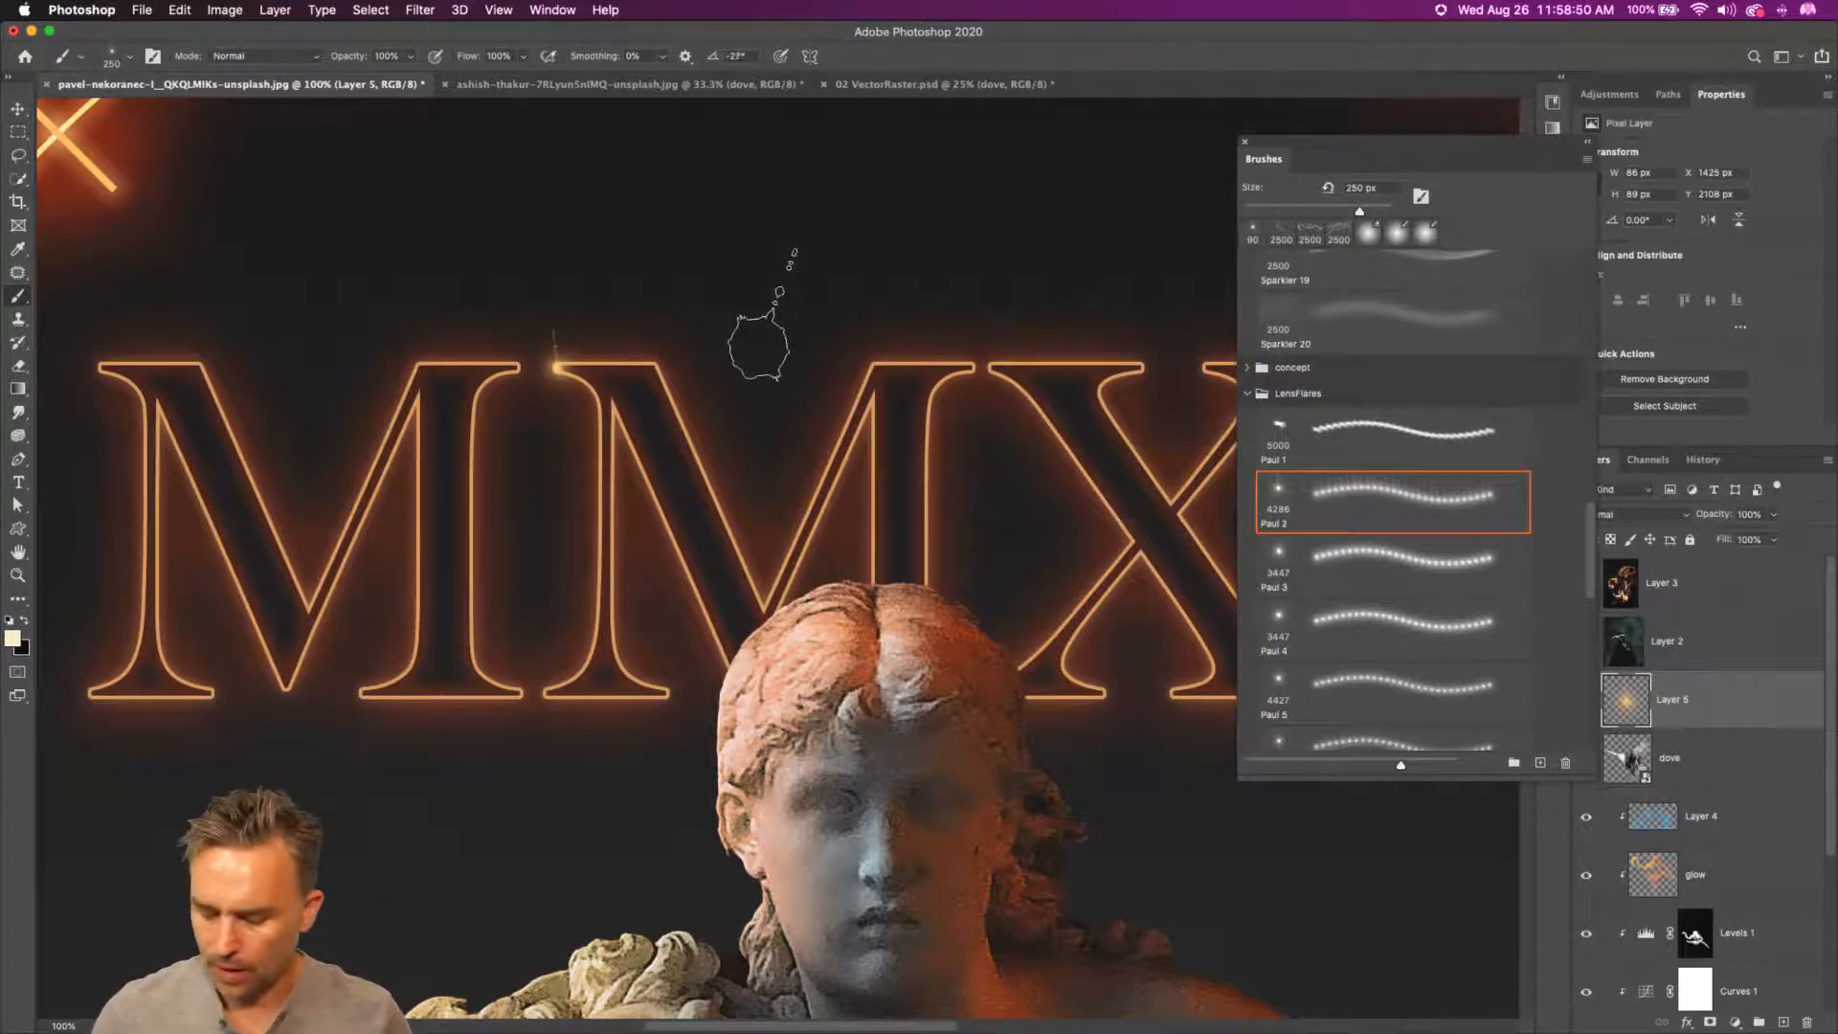
pyautogui.press('Right')
pyautogui.press('Right')
pyautogui.press('Right')
pyautogui.press('Right')
pyautogui.press('Right')
pyautogui.press('Right')
pyautogui.press('Right')
pyautogui.press('Right')
pyautogui.press('Right')
pyautogui.press('Right')
pyautogui.press('Right')
pyautogui.press('Right')
pyautogui.press('Right')
pyautogui.press('Right')
pyautogui.press('Right')
pyautogui.press('Right')
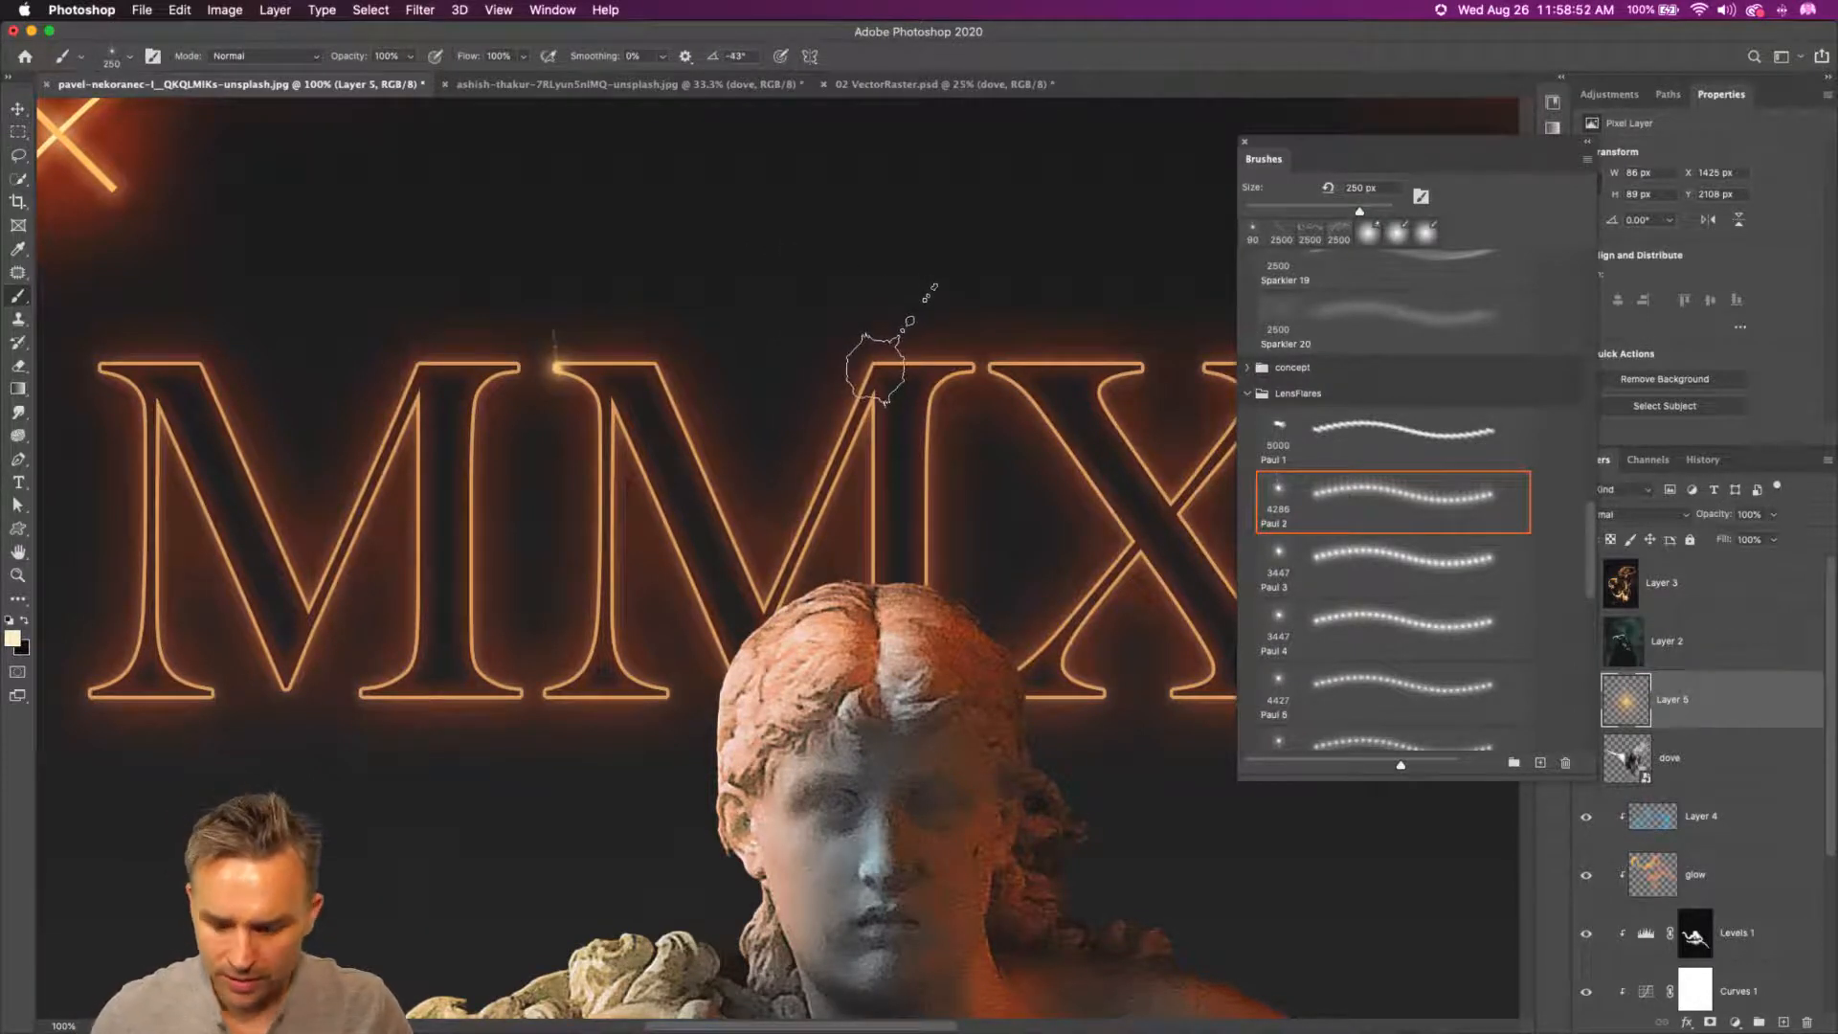
pyautogui.press('Right')
pyautogui.press('Right')
pyautogui.press('Right')
pyautogui.press('Right')
pyautogui.press('Right')
pyautogui.press('Right')
pyautogui.press('Right')
pyautogui.press('Right')
pyautogui.press('Right')
pyautogui.press('Right')
pyautogui.press('Right')
pyautogui.press('Right')
# - Try a 250 px lens flare on the upper-right corner of the second M and undo it
pyautogui.click(874, 368)
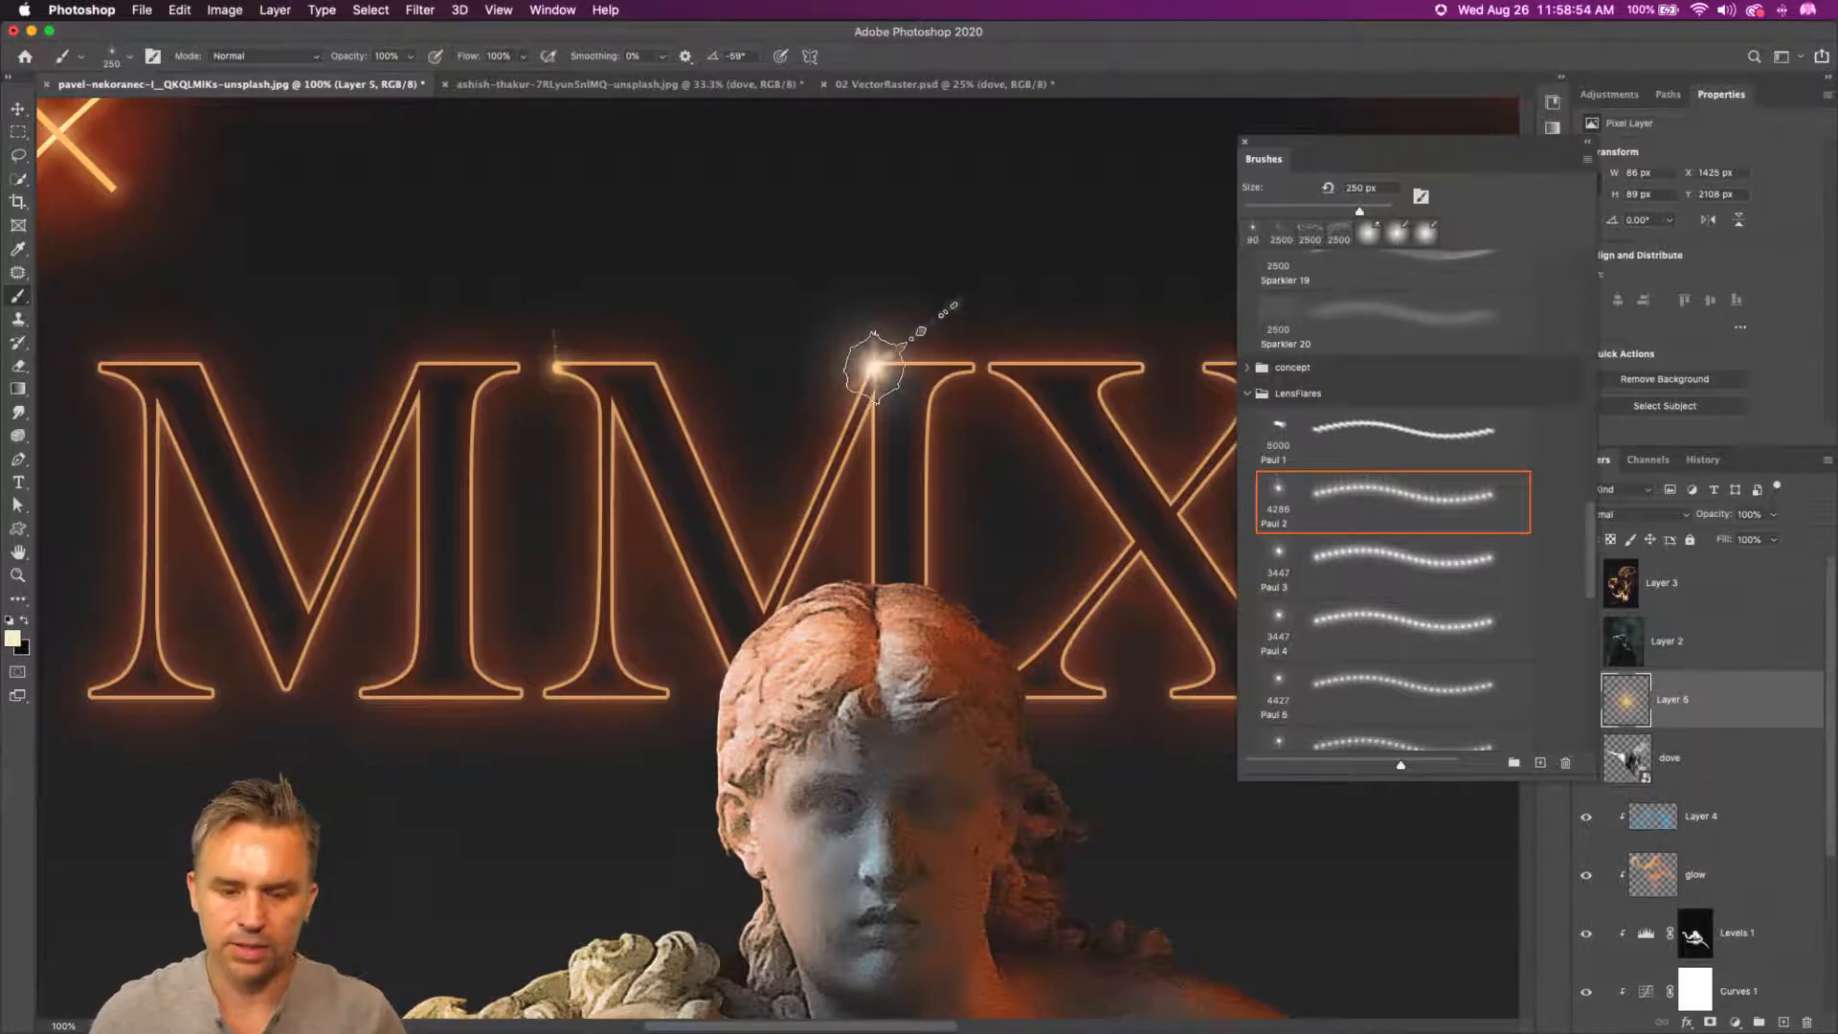
pyautogui.moveTo(1387, 1017)
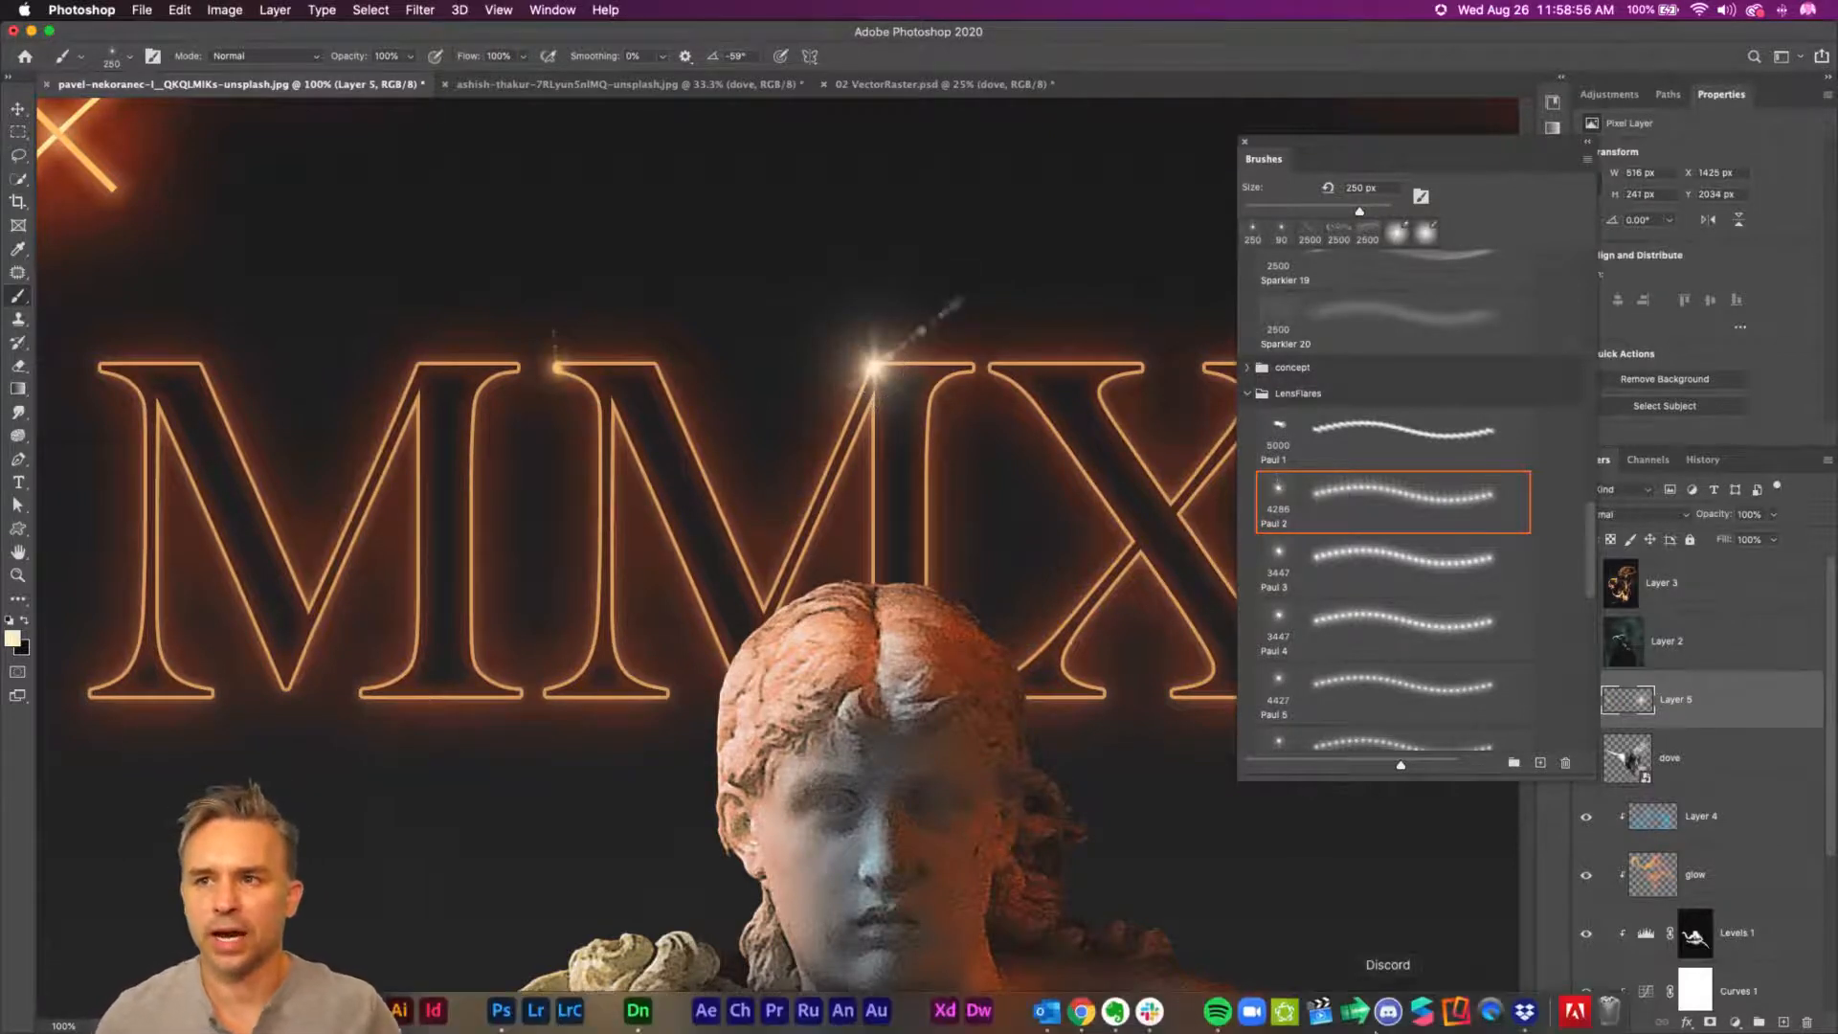
pyautogui.press('super+z')
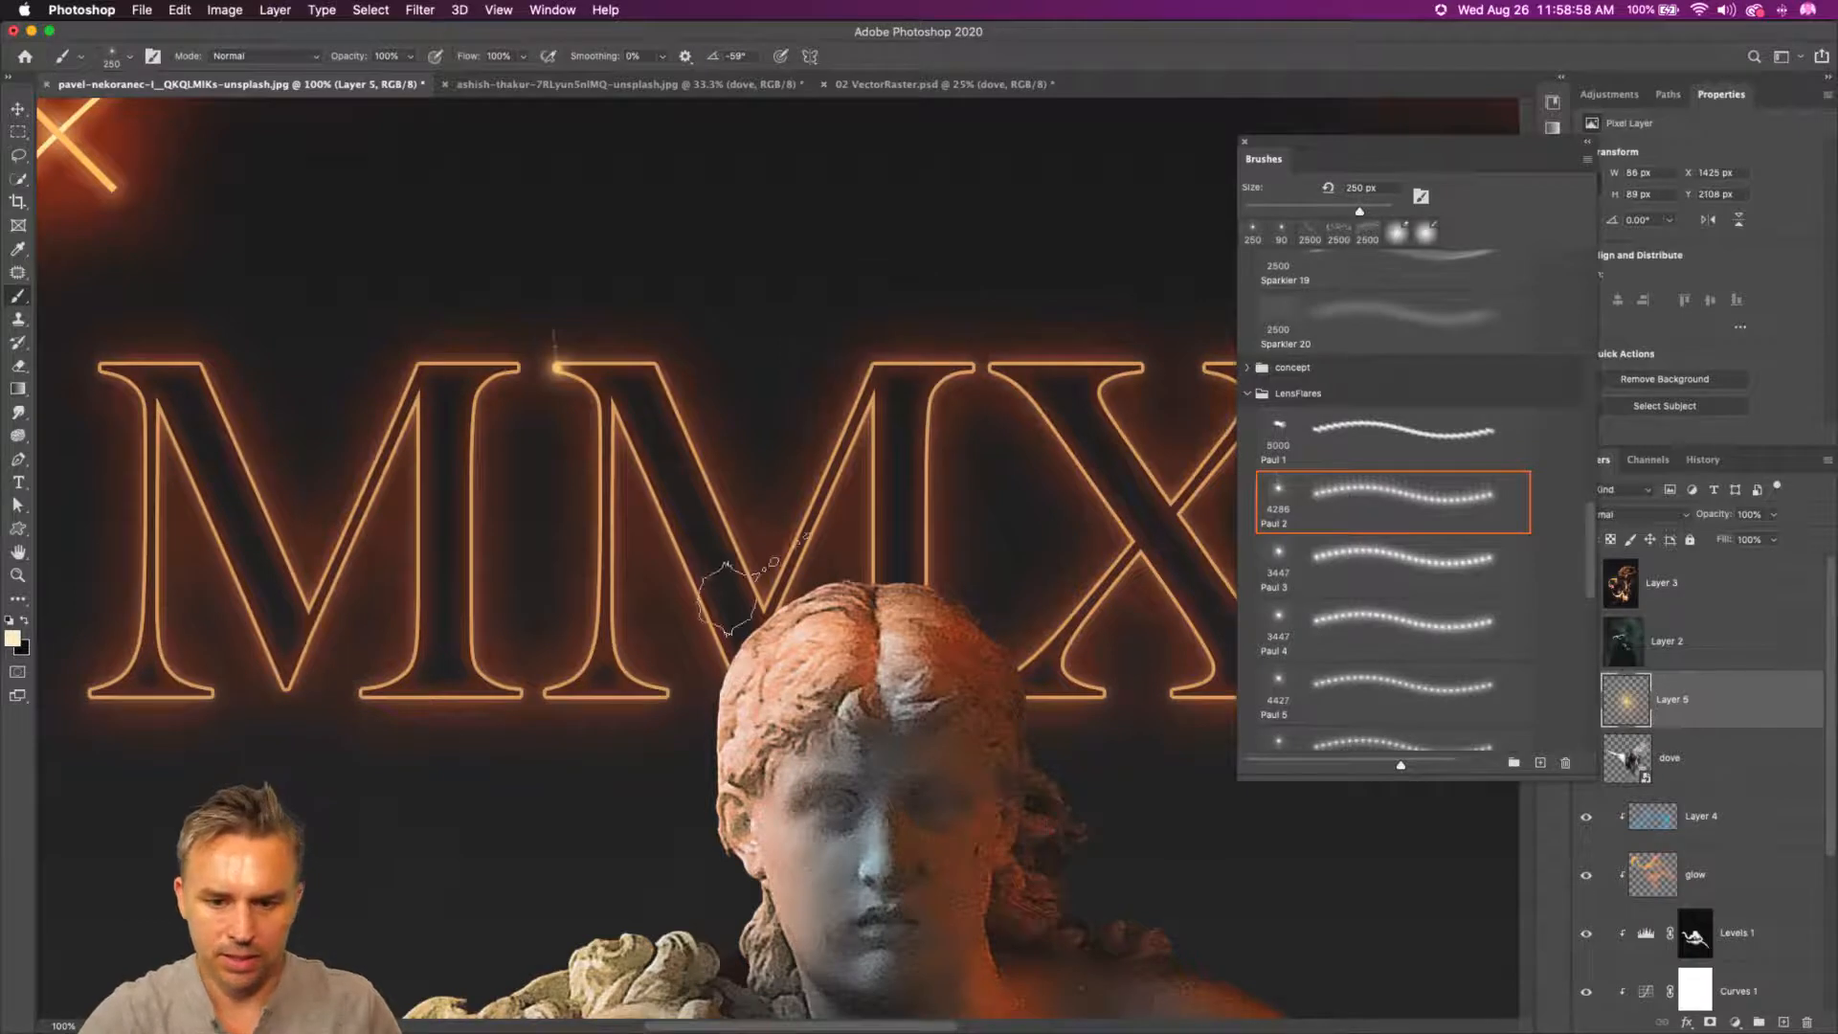
# - Stamp 125 px lens flares on the second M's upper-right corner and on the right serif of its left foot
pyautogui.press('[')
pyautogui.press('[')
pyautogui.press('[')
pyautogui.press('[')
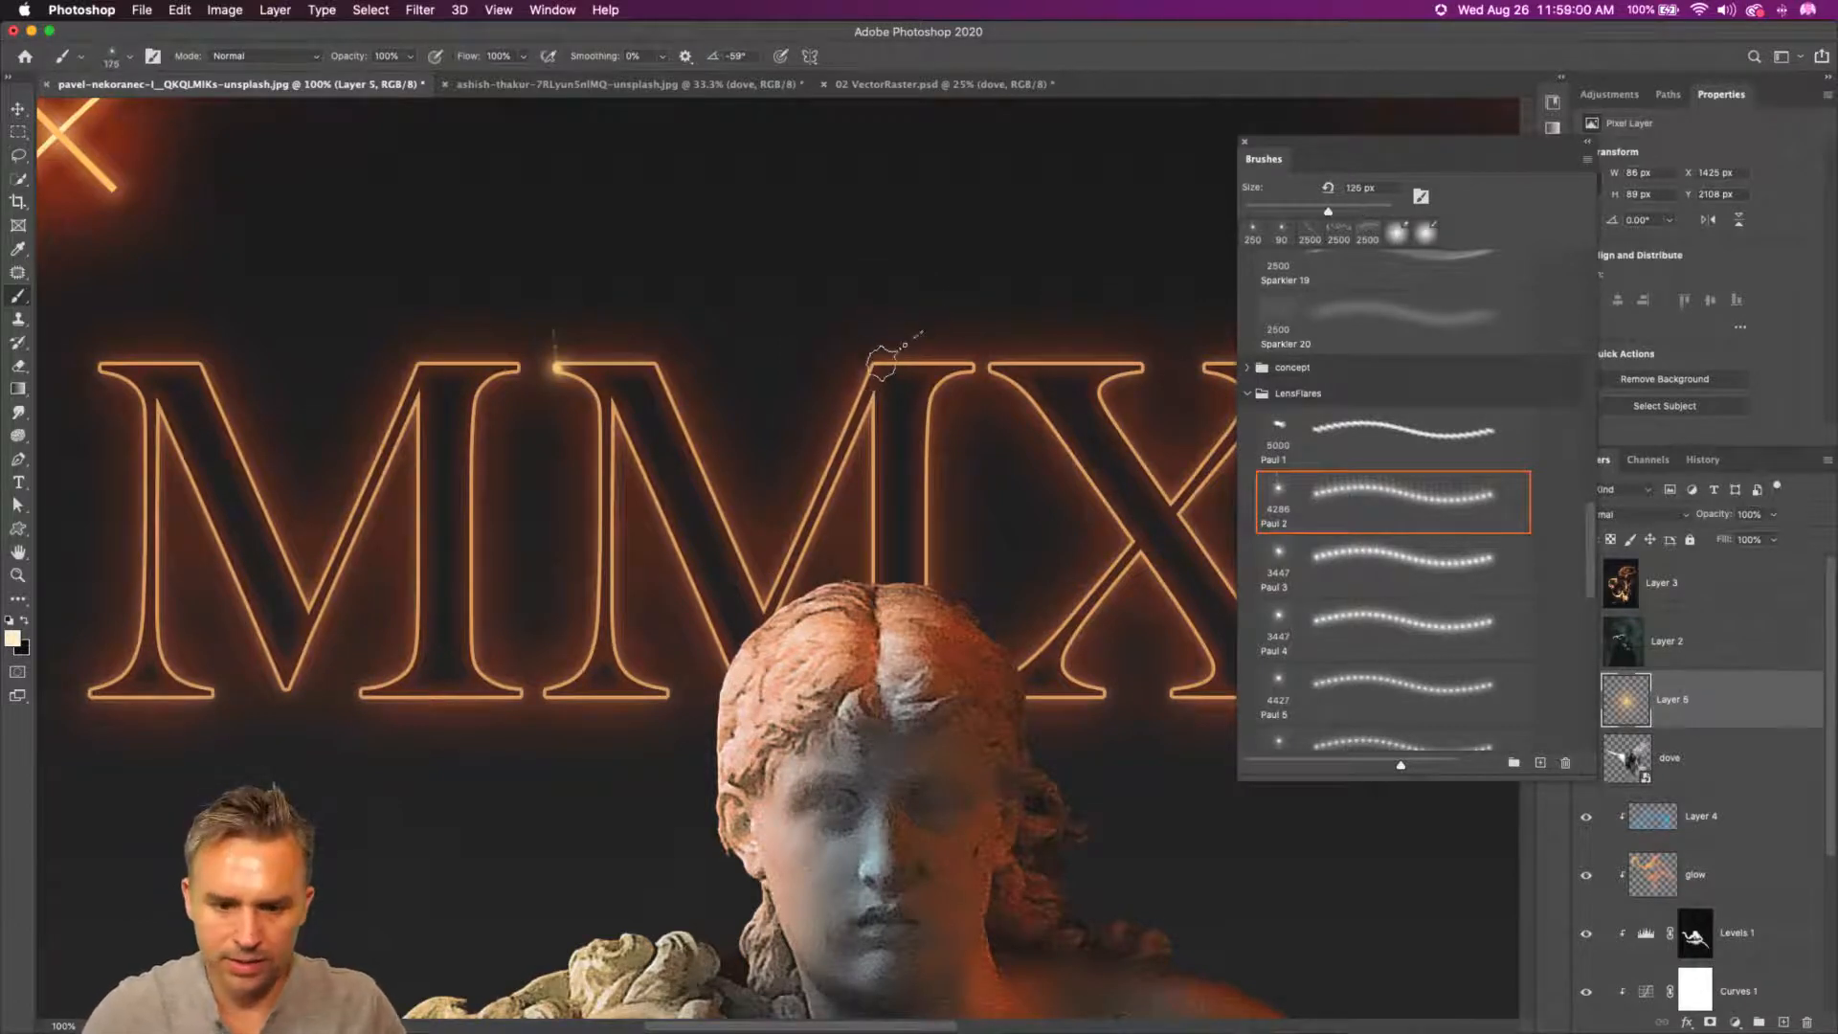
pyautogui.click(876, 367)
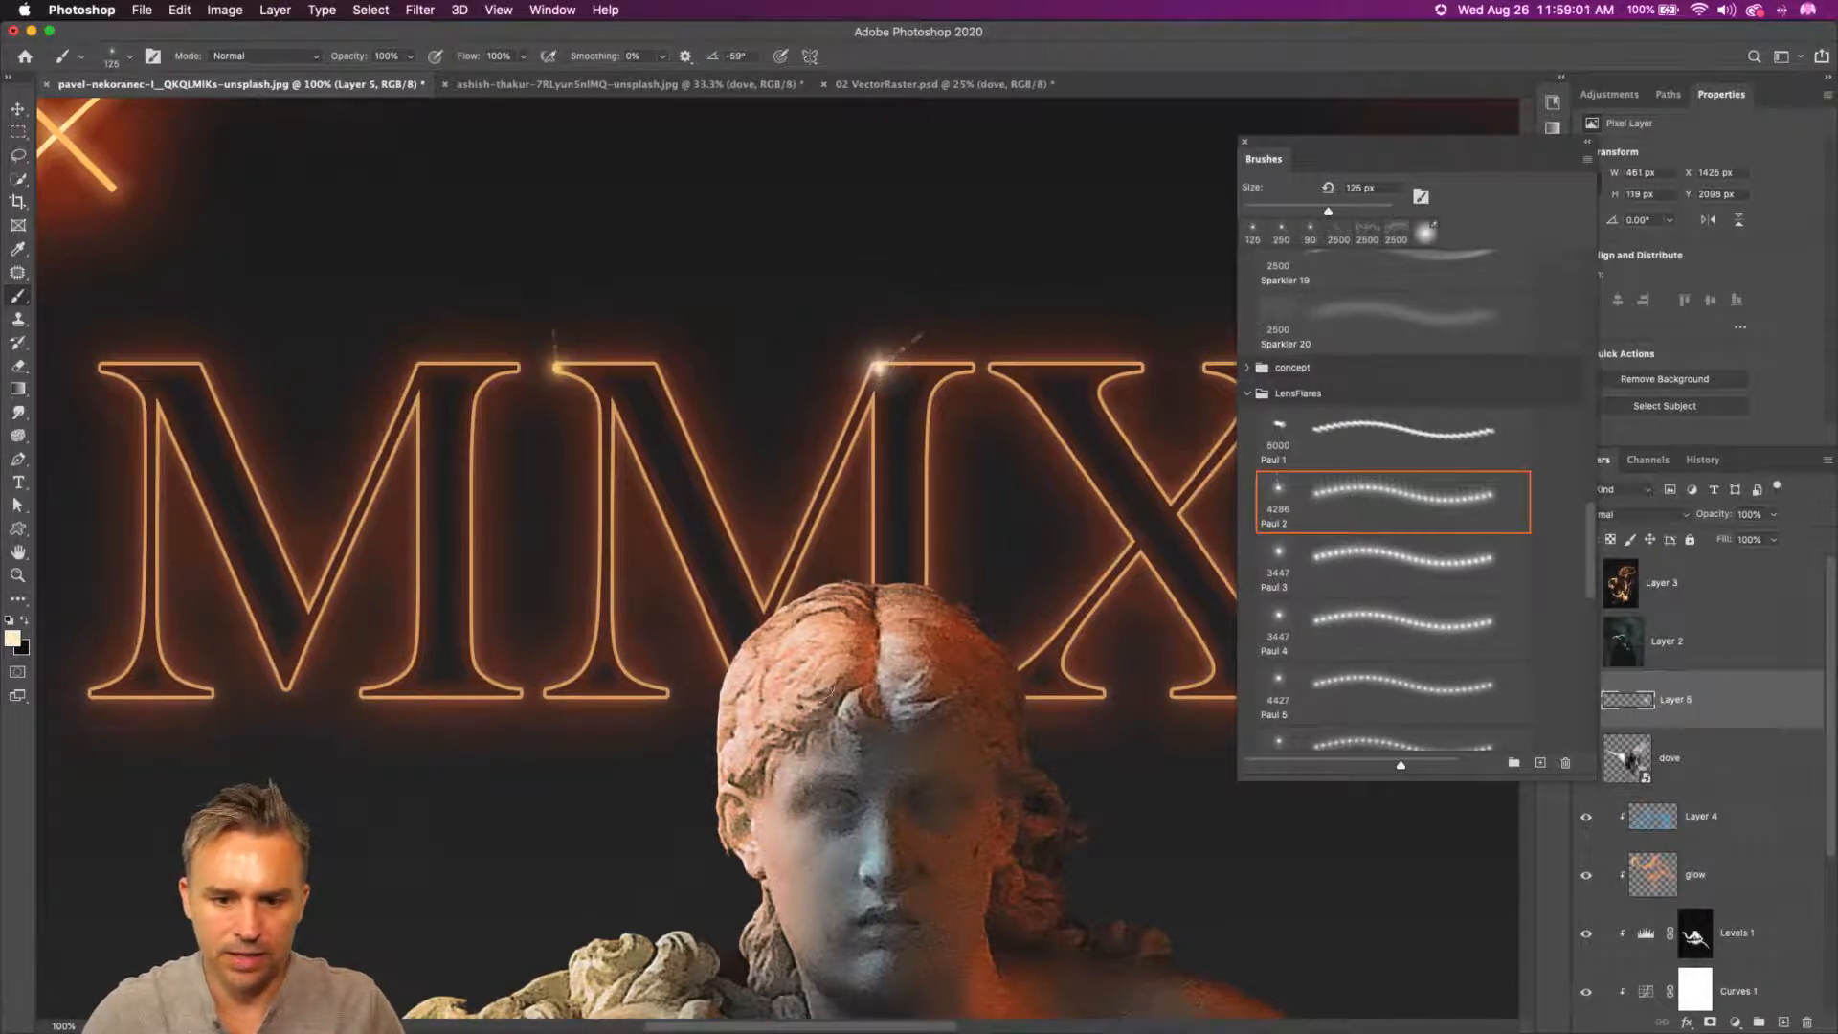
pyautogui.click(665, 691)
# - Stamp a 60 px lens flare on the lower-left serif of the first M
pyautogui.press('[')
pyautogui.press('[')
pyautogui.press('[')
pyautogui.press('[')
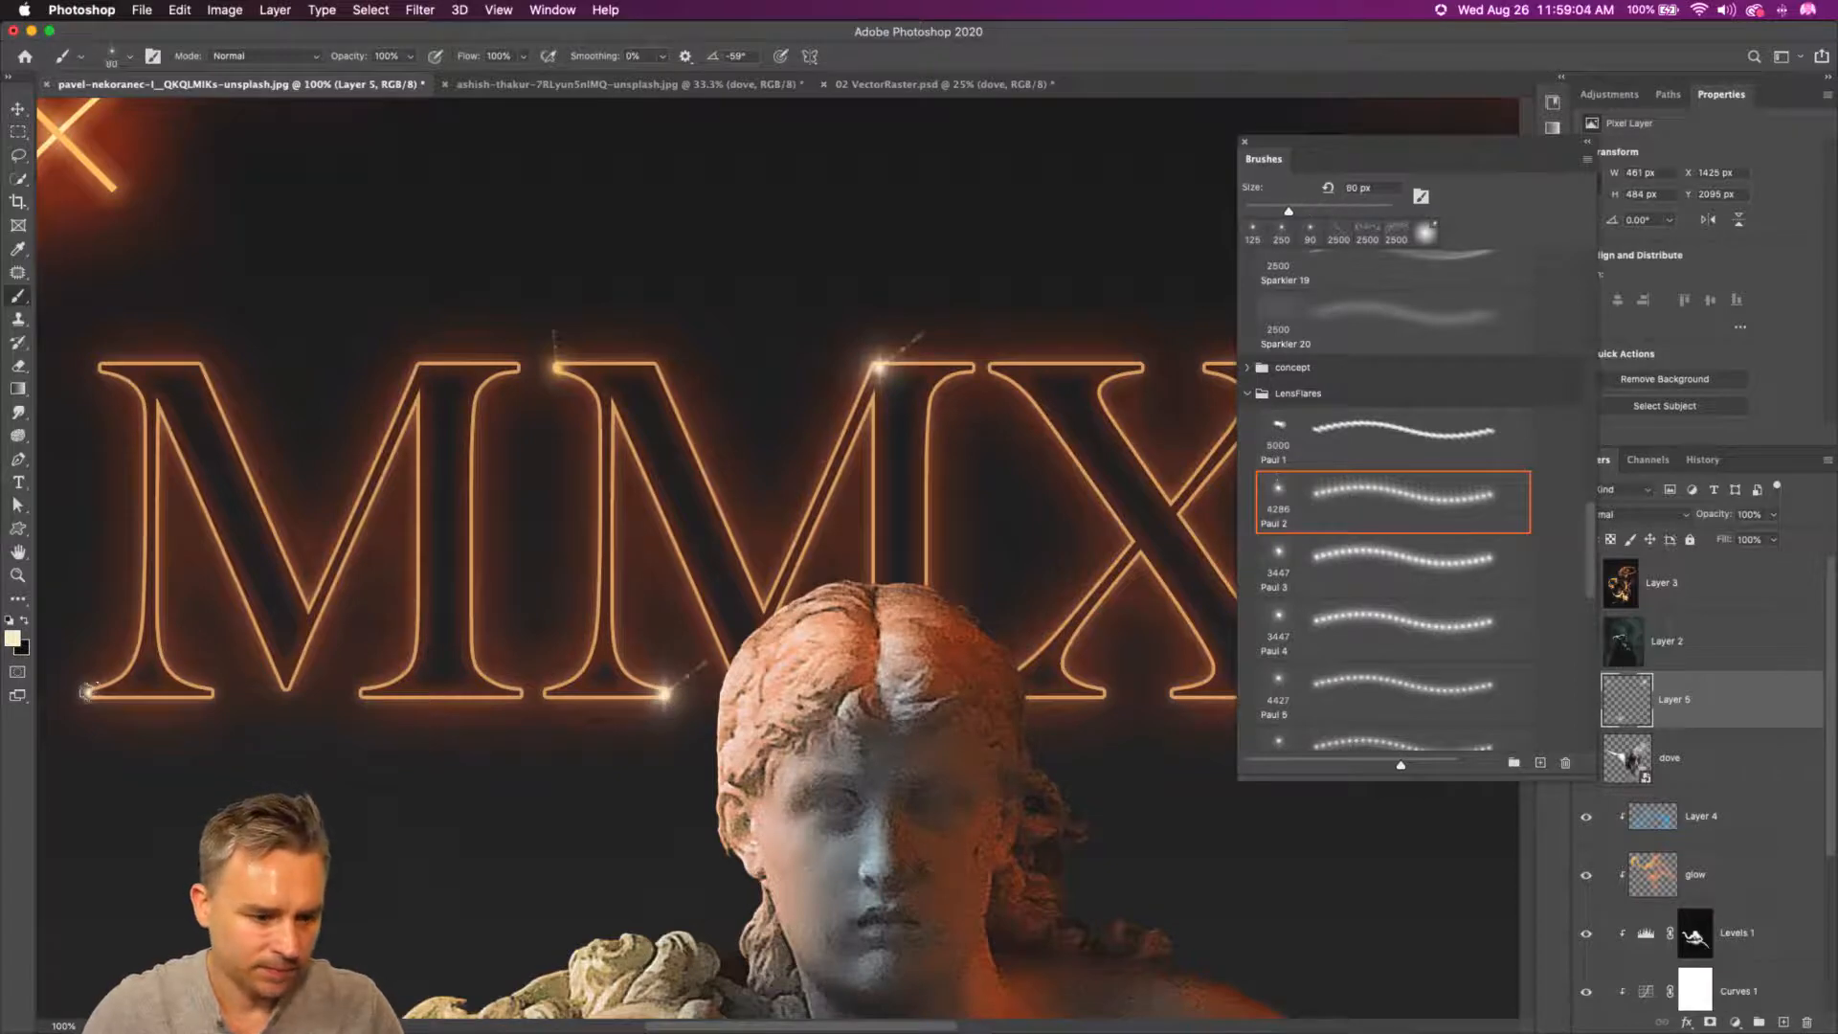
pyautogui.click(86, 691)
# - Stamp an 80 px lens flare on the ring crossing above the raised hand and a 125 px one on the next dash crossing
pyautogui.scroll(-10, 492, 731)
pyautogui.hscroll(-4, 492, 730)
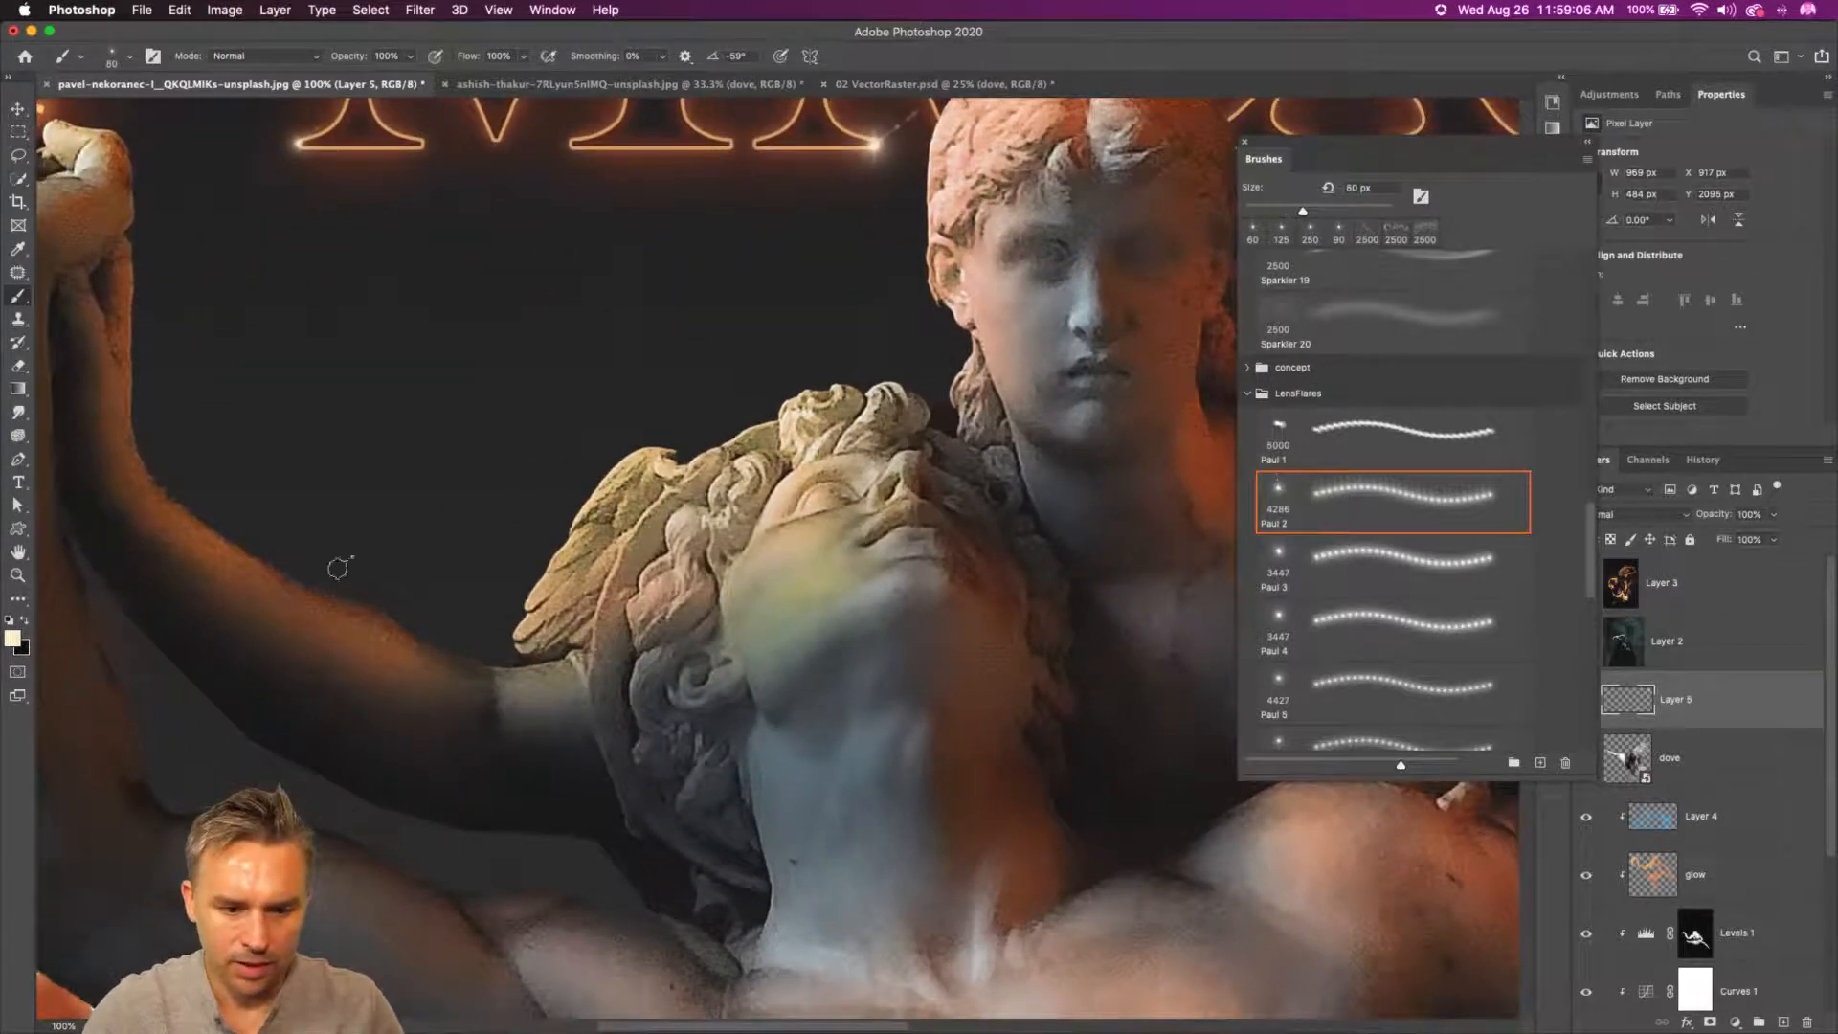
pyautogui.scroll(10, 338, 569)
pyautogui.hscroll(-4, 338, 569)
pyautogui.click(362, 547)
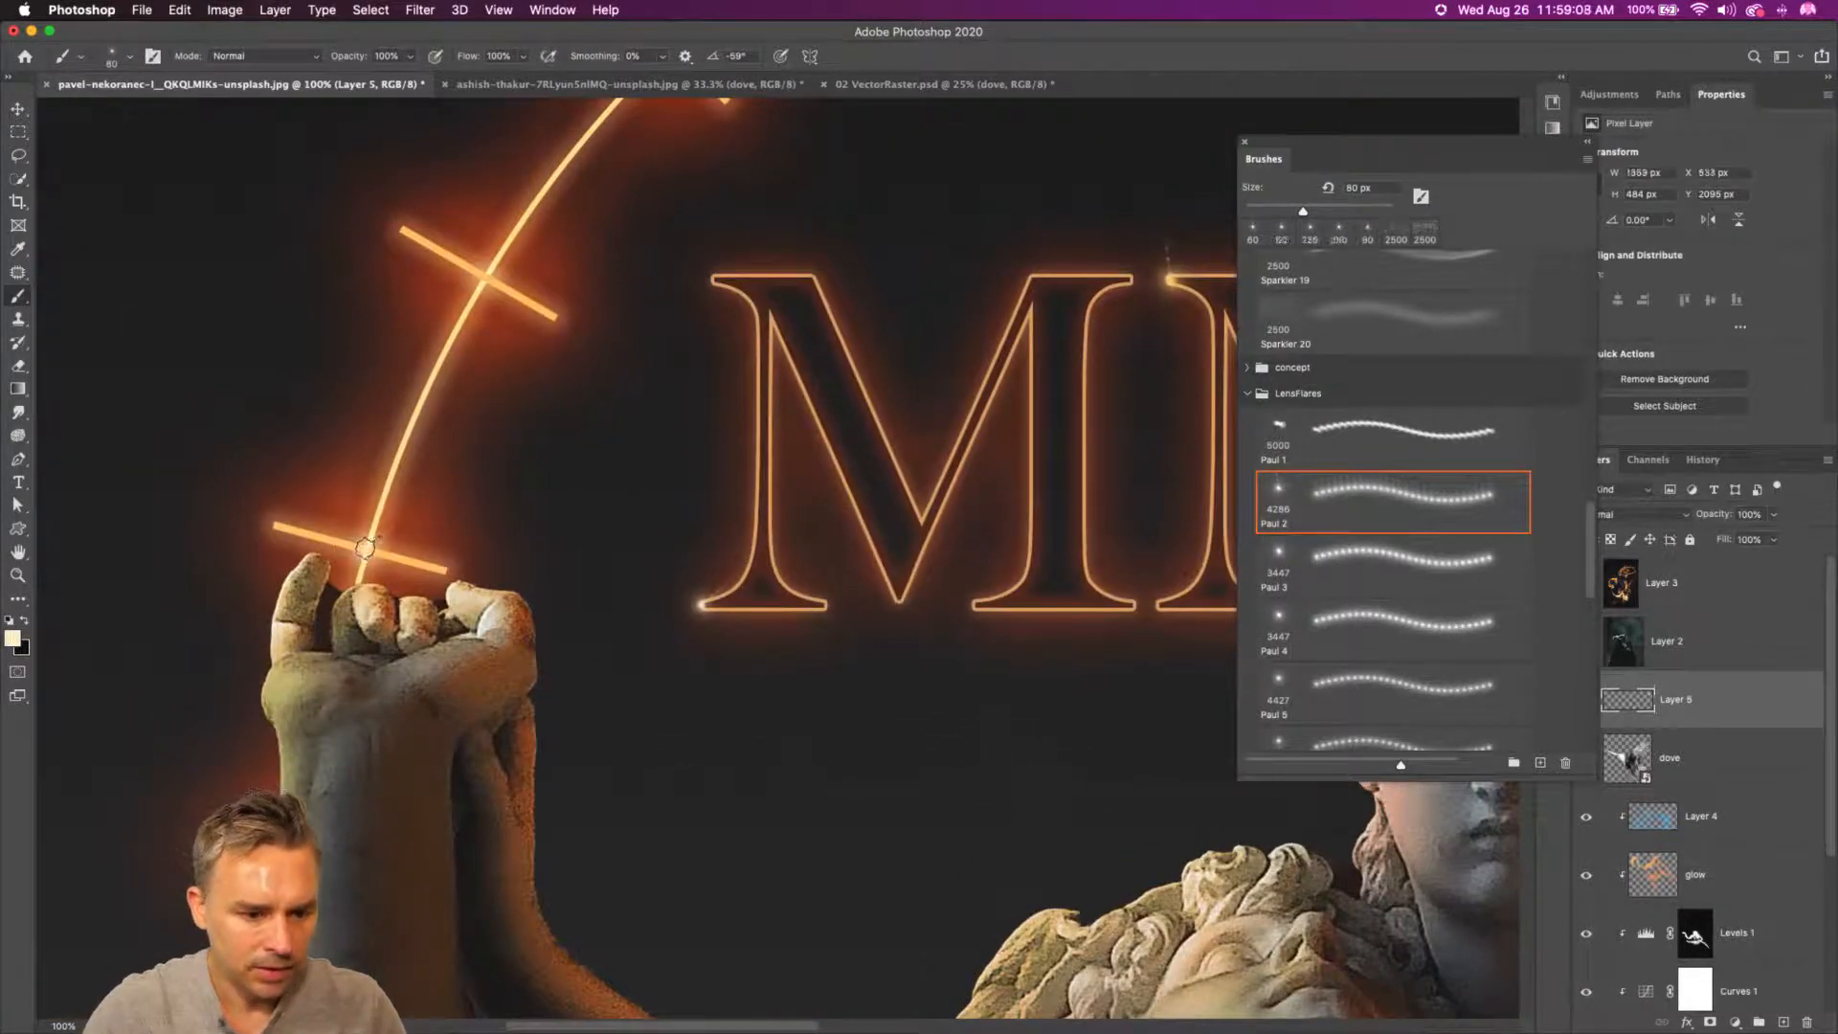
pyautogui.click(491, 277)
pyautogui.press(']')
pyautogui.press(']')
pyautogui.press(']')
pyautogui.click(491, 277)
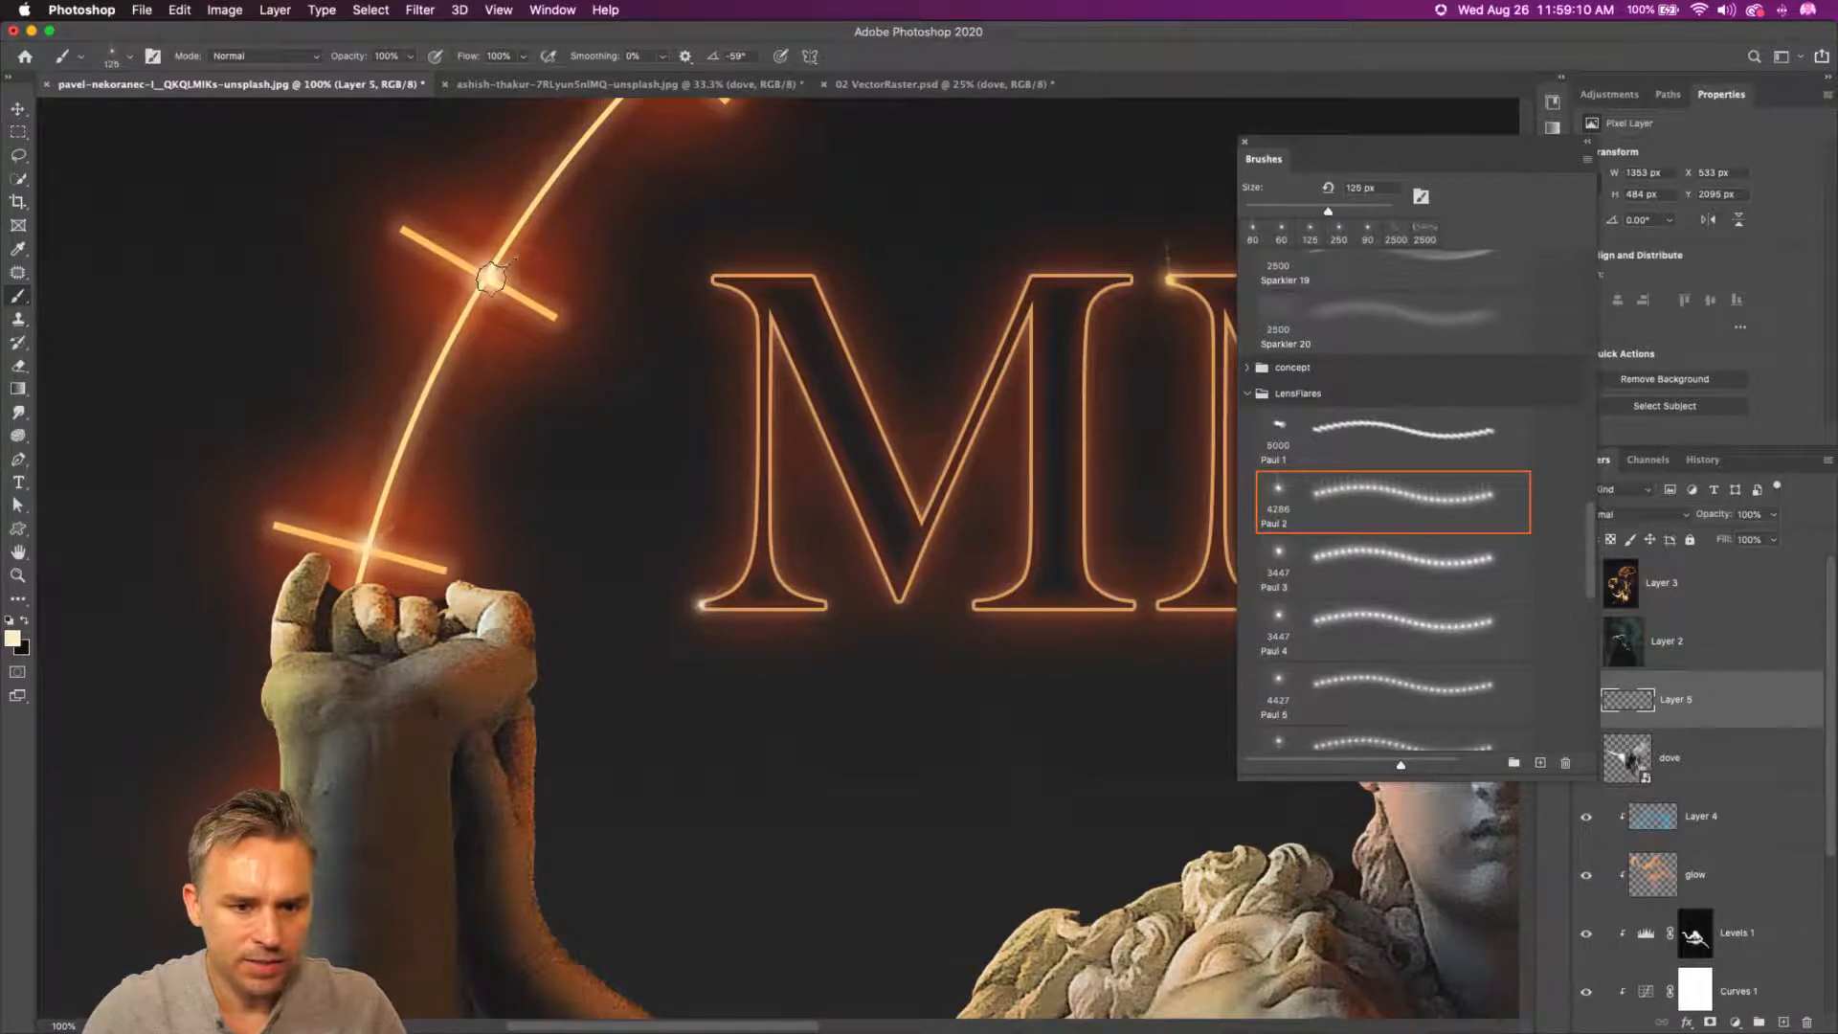
# - Stamp 175 px lens flares on the ring crossing left of the triangle and on the crossing inside the triangle
pyautogui.moveTo(555, 324)
pyautogui.mouseDown()
pyautogui.moveTo(426, 517)
pyautogui.moveTo(335, 757)
pyautogui.mouseUp()
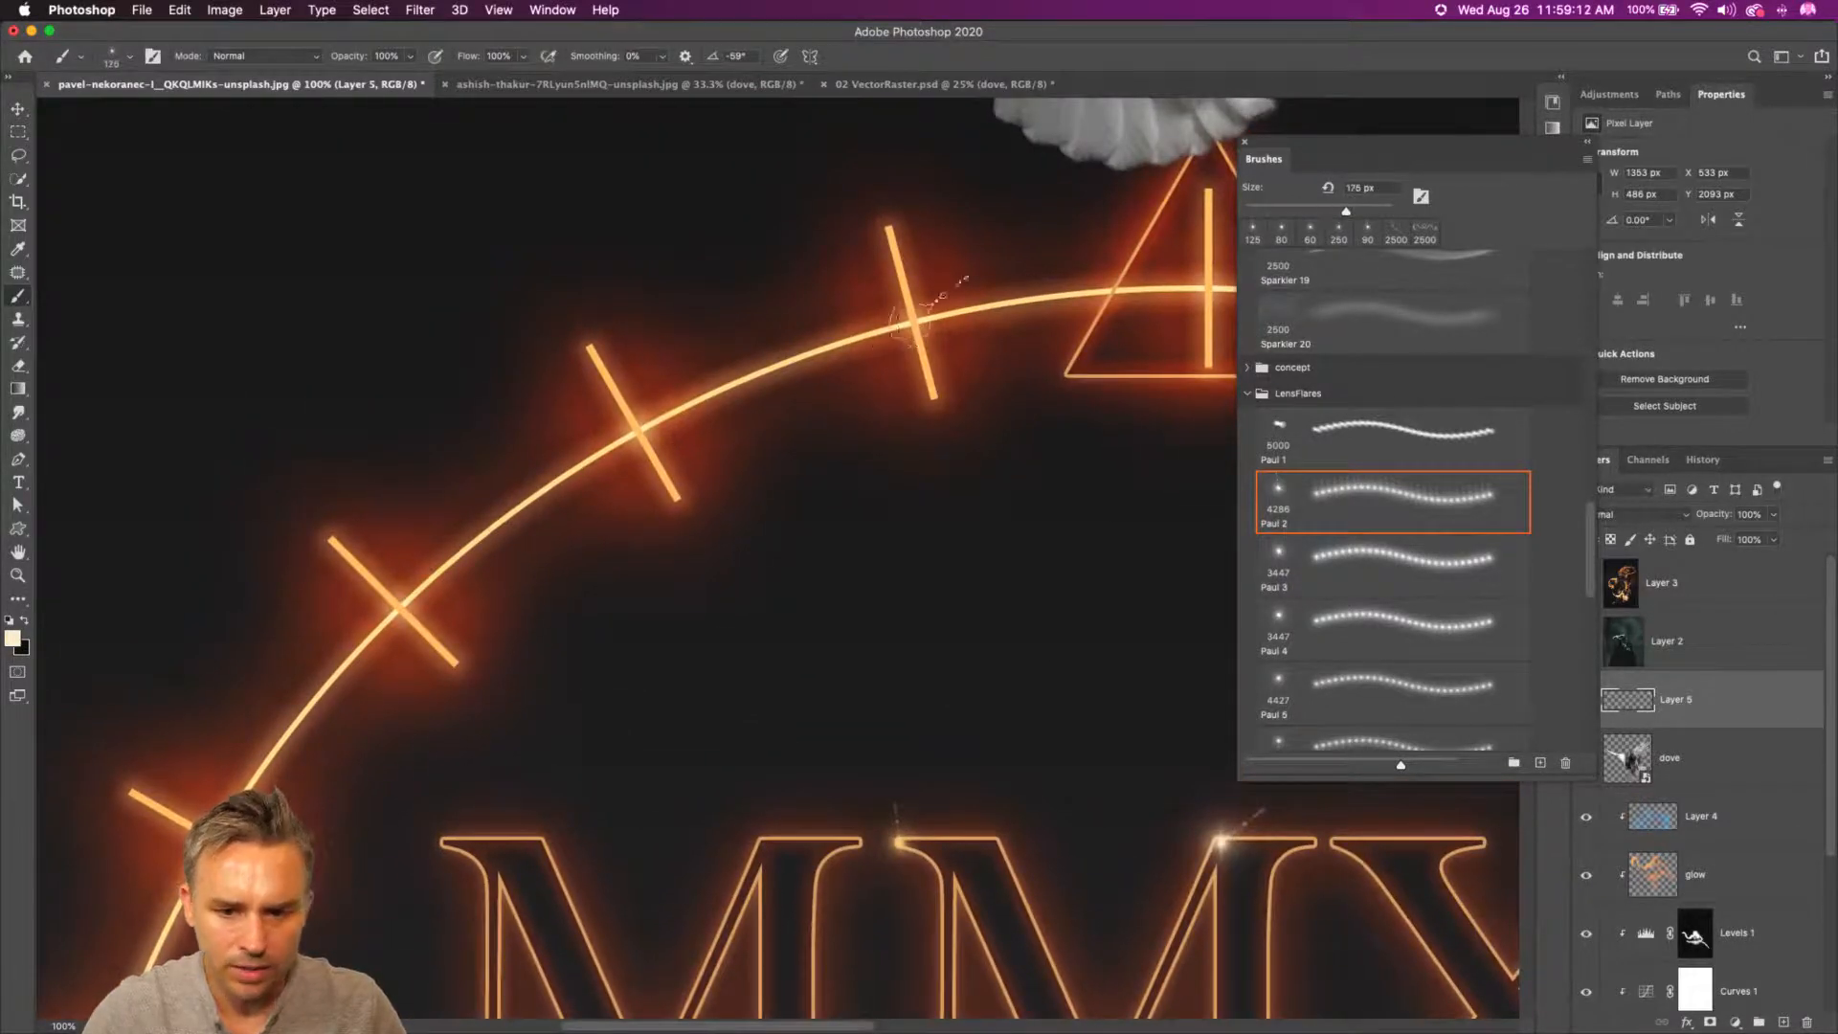
pyautogui.click(915, 320)
pyautogui.press(']')
pyautogui.press(']')
pyautogui.moveTo(878, 373); pyautogui.dragTo(373, 415)
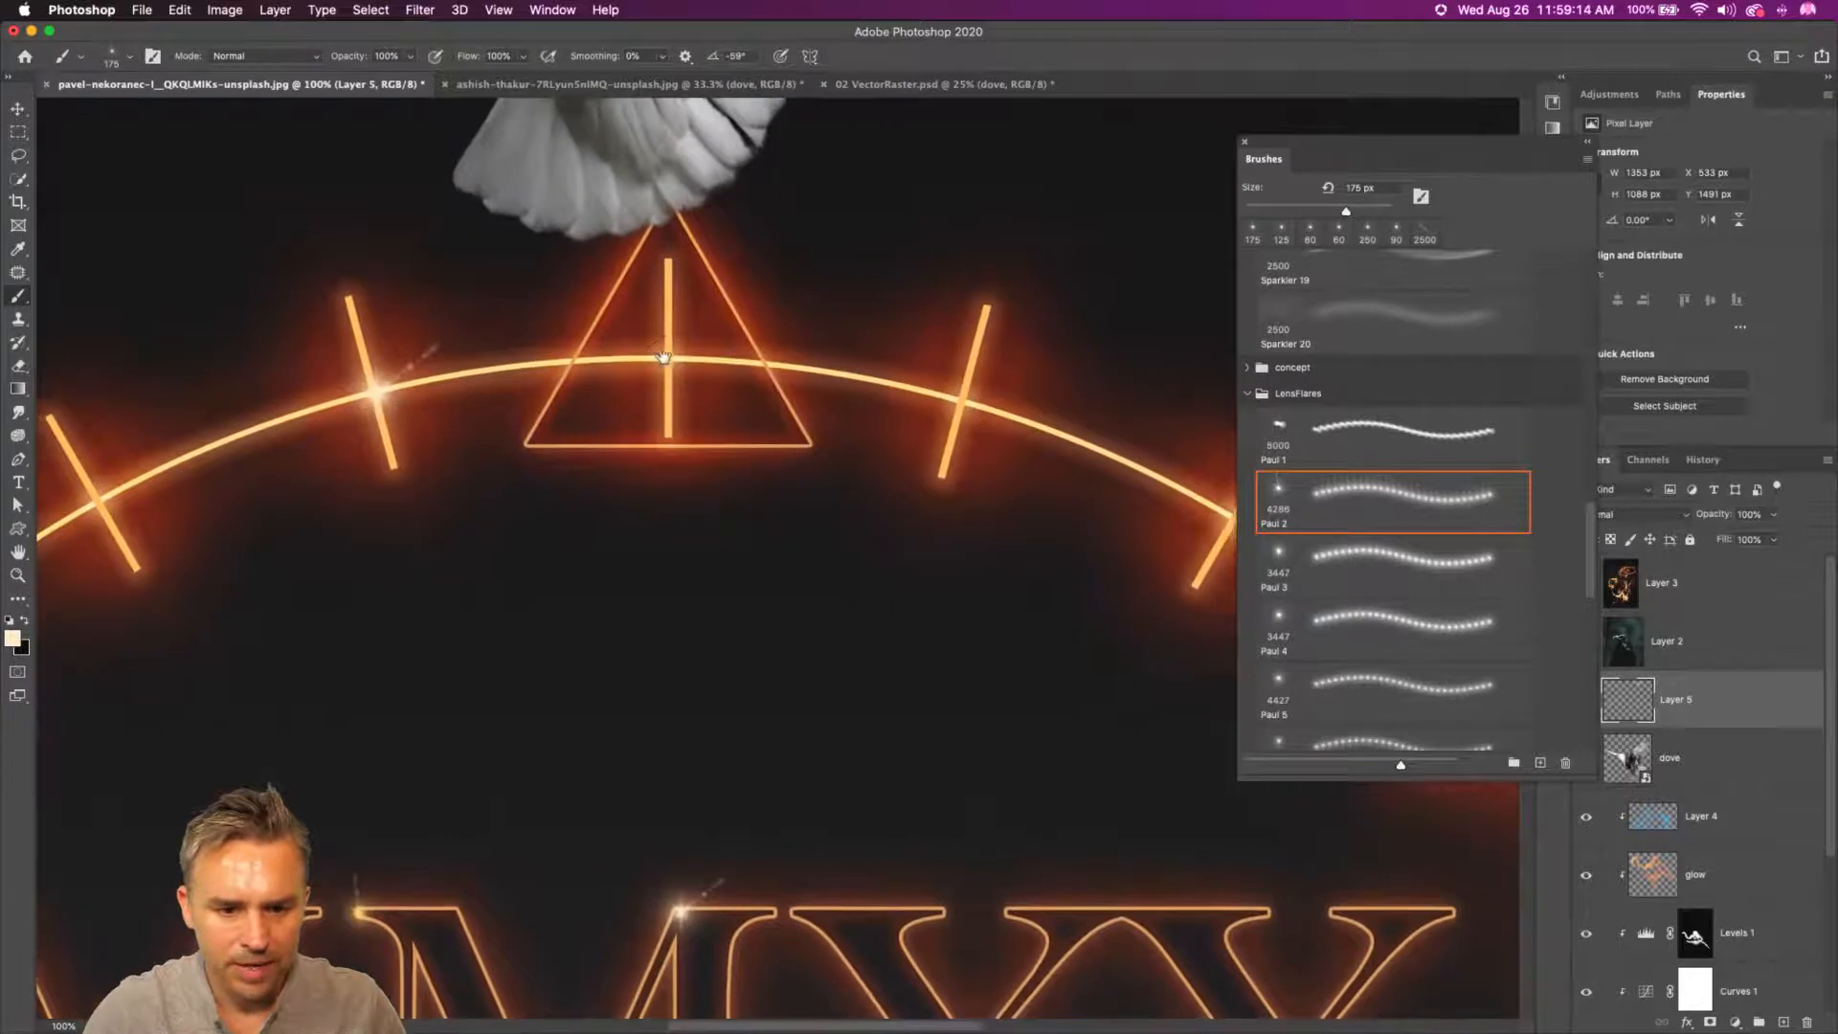
pyautogui.click(668, 362)
# - Choose the Paul 3 brush from the LensFlares group and reduce its size to 90 px for the small circle on the ring
pyautogui.click(1301, 565)
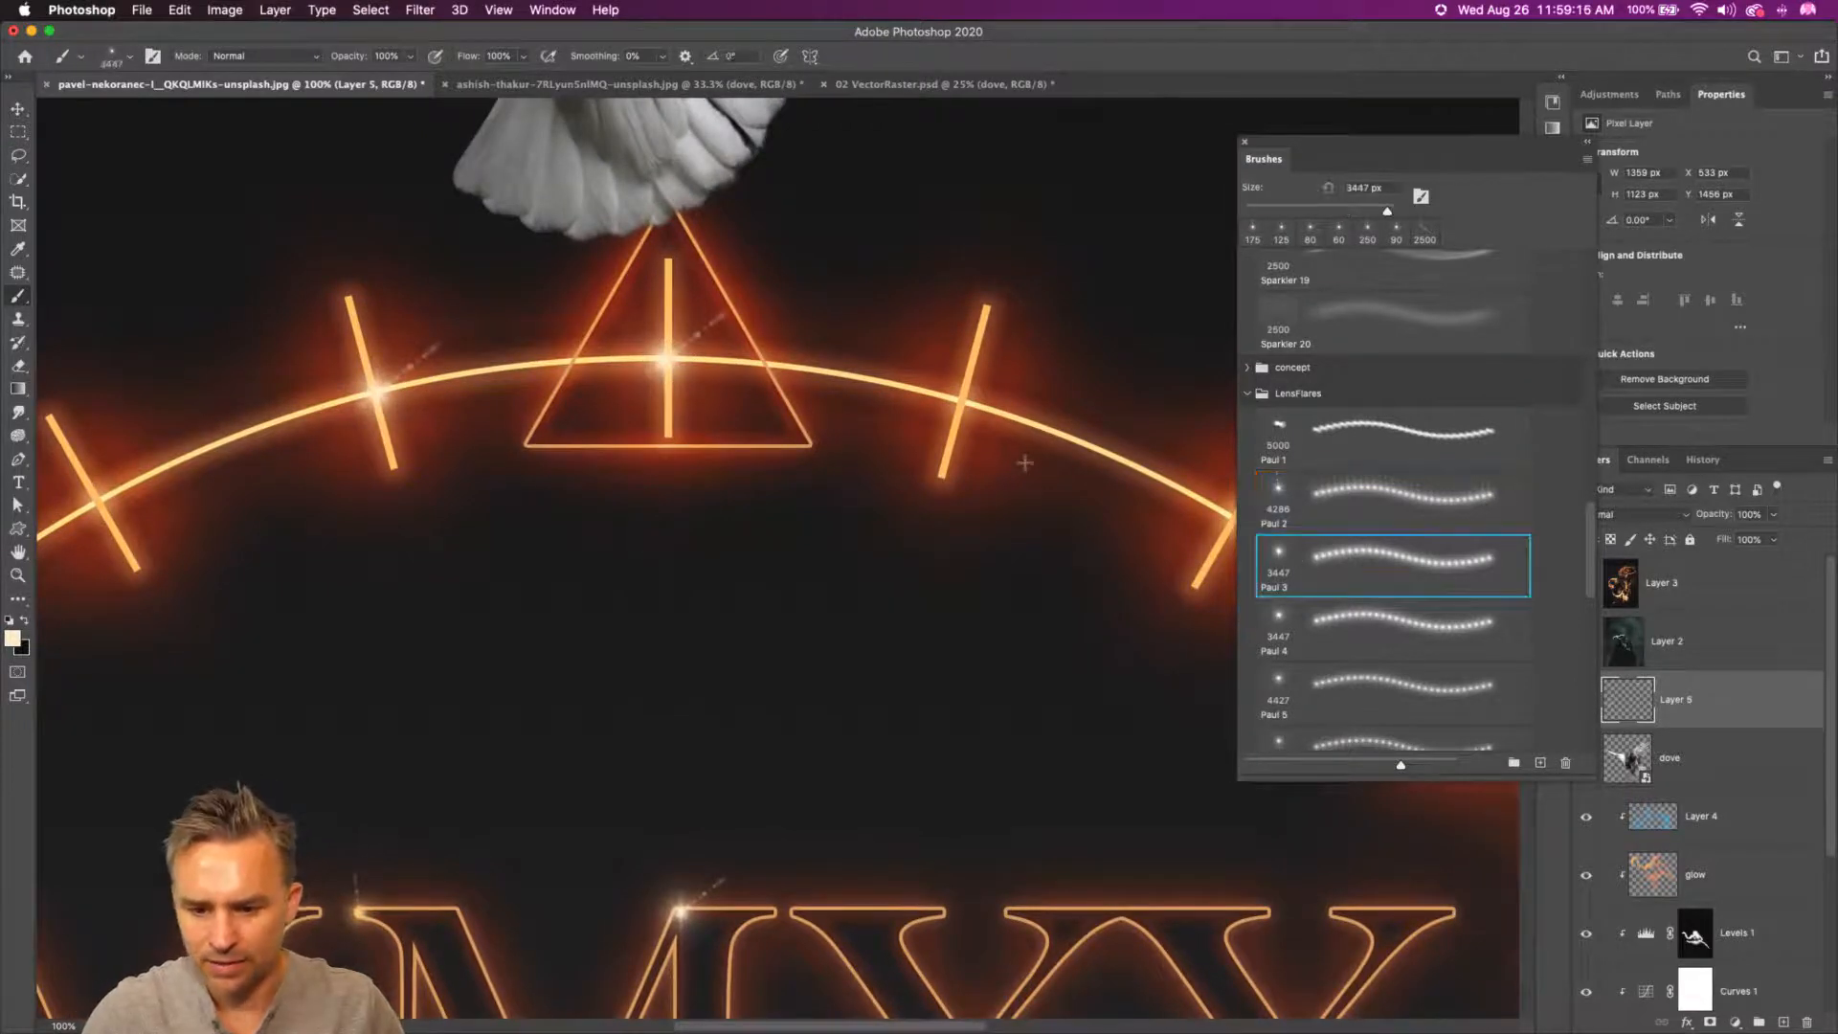
pyautogui.press('[')
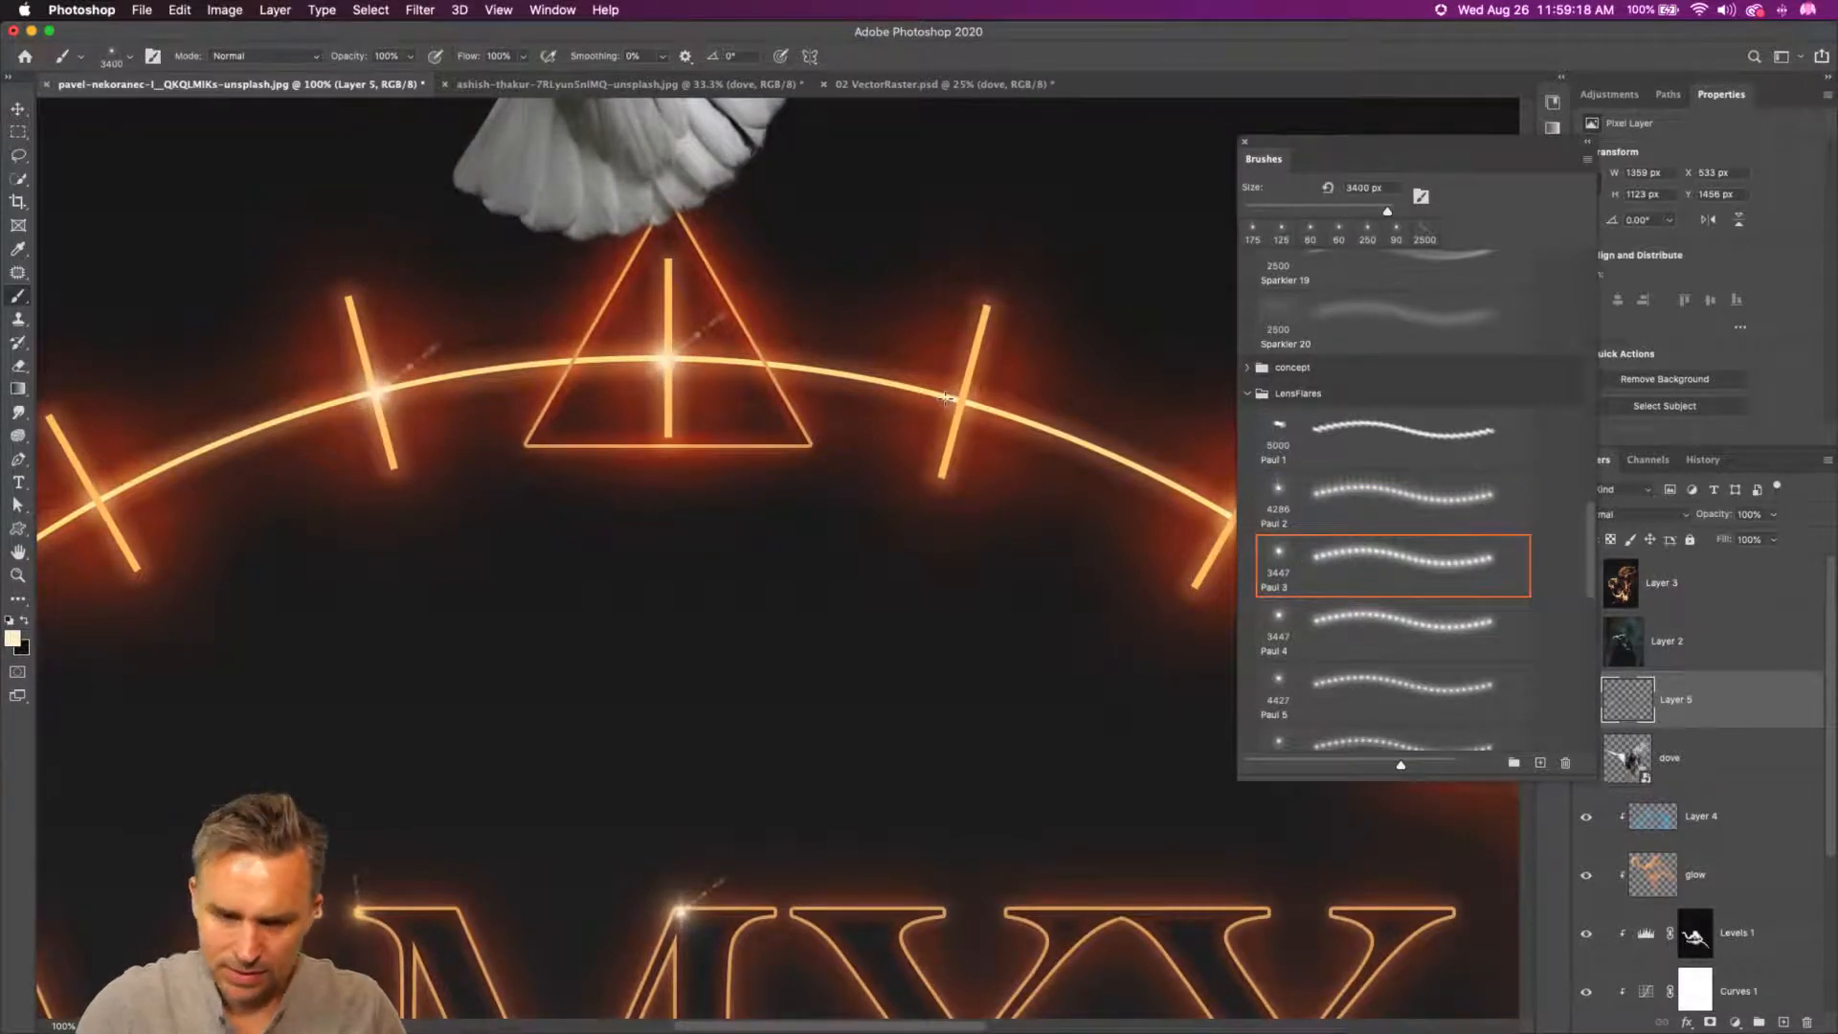
pyautogui.press('[')
pyautogui.press('[')
pyautogui.press('[')
pyautogui.press('[')
pyautogui.press('[')
pyautogui.press('[')
pyautogui.press('[')
pyautogui.press('[')
pyautogui.press('[')
pyautogui.press('[')
pyautogui.press('[')
pyautogui.press('[')
pyautogui.press('[')
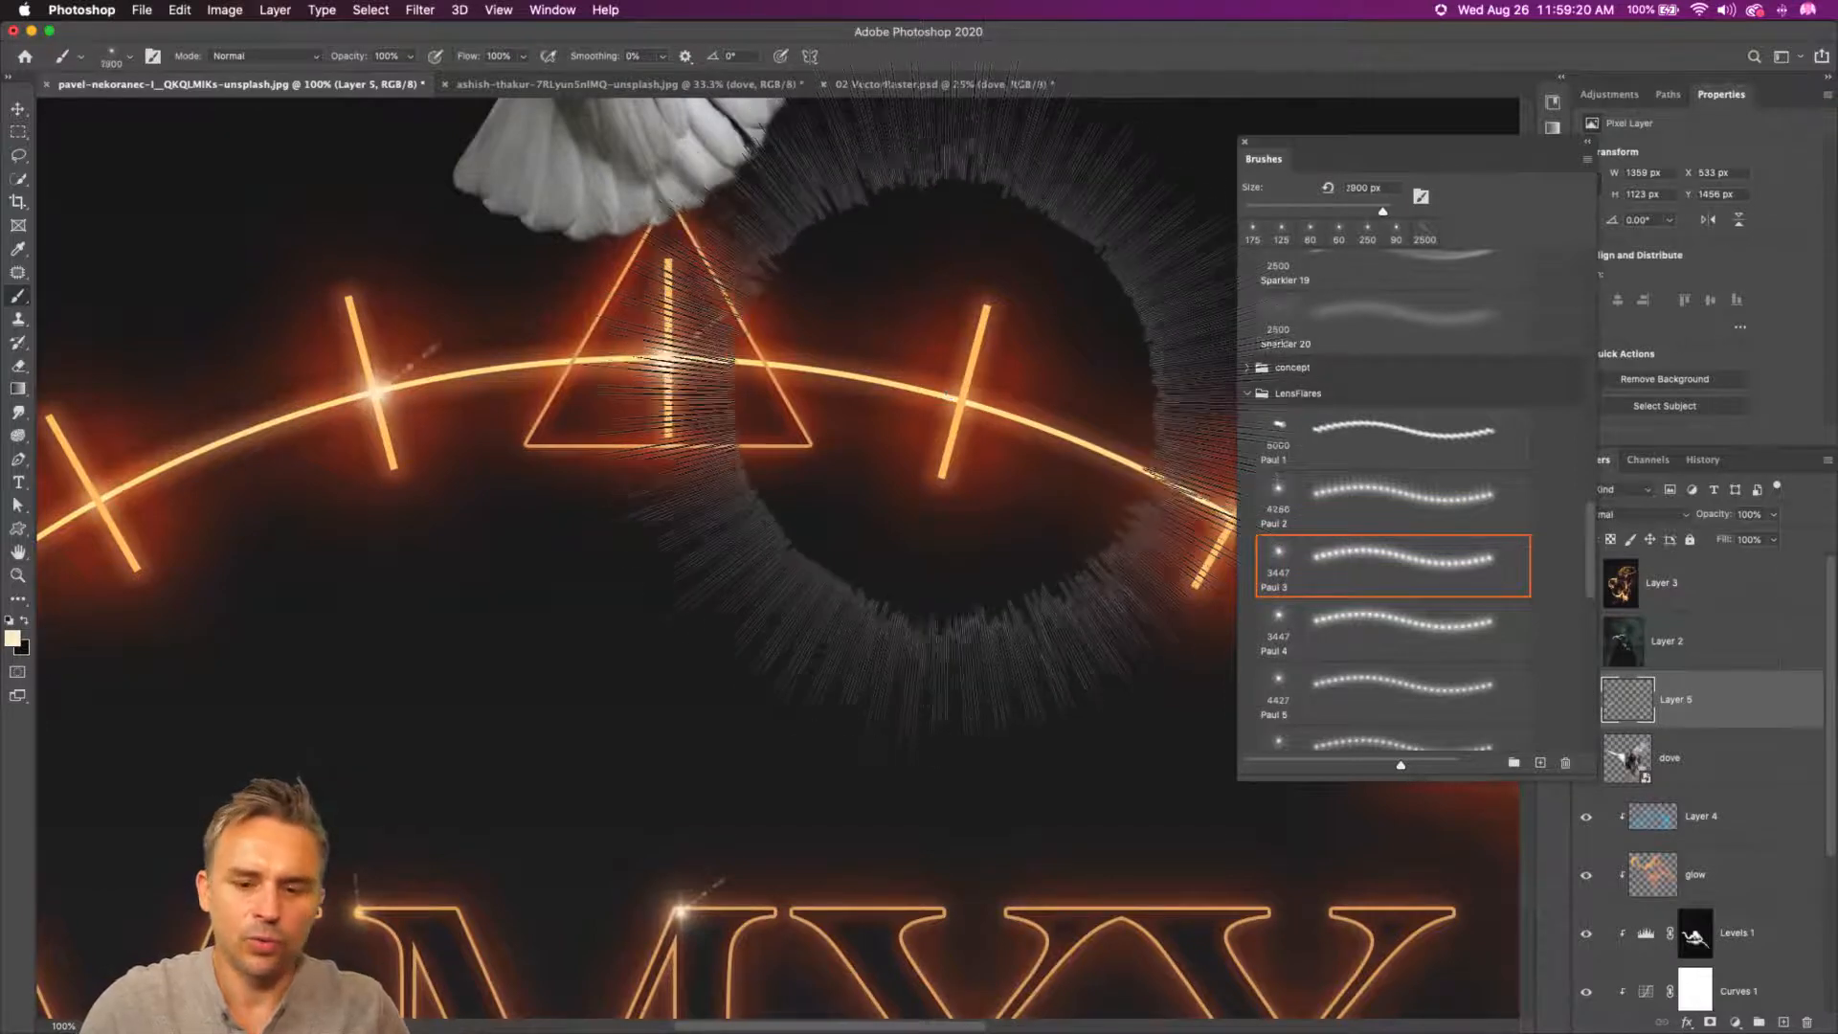
pyautogui.press('[')
pyautogui.press('[')
pyautogui.press('[')
pyautogui.press('[')
pyautogui.press('[')
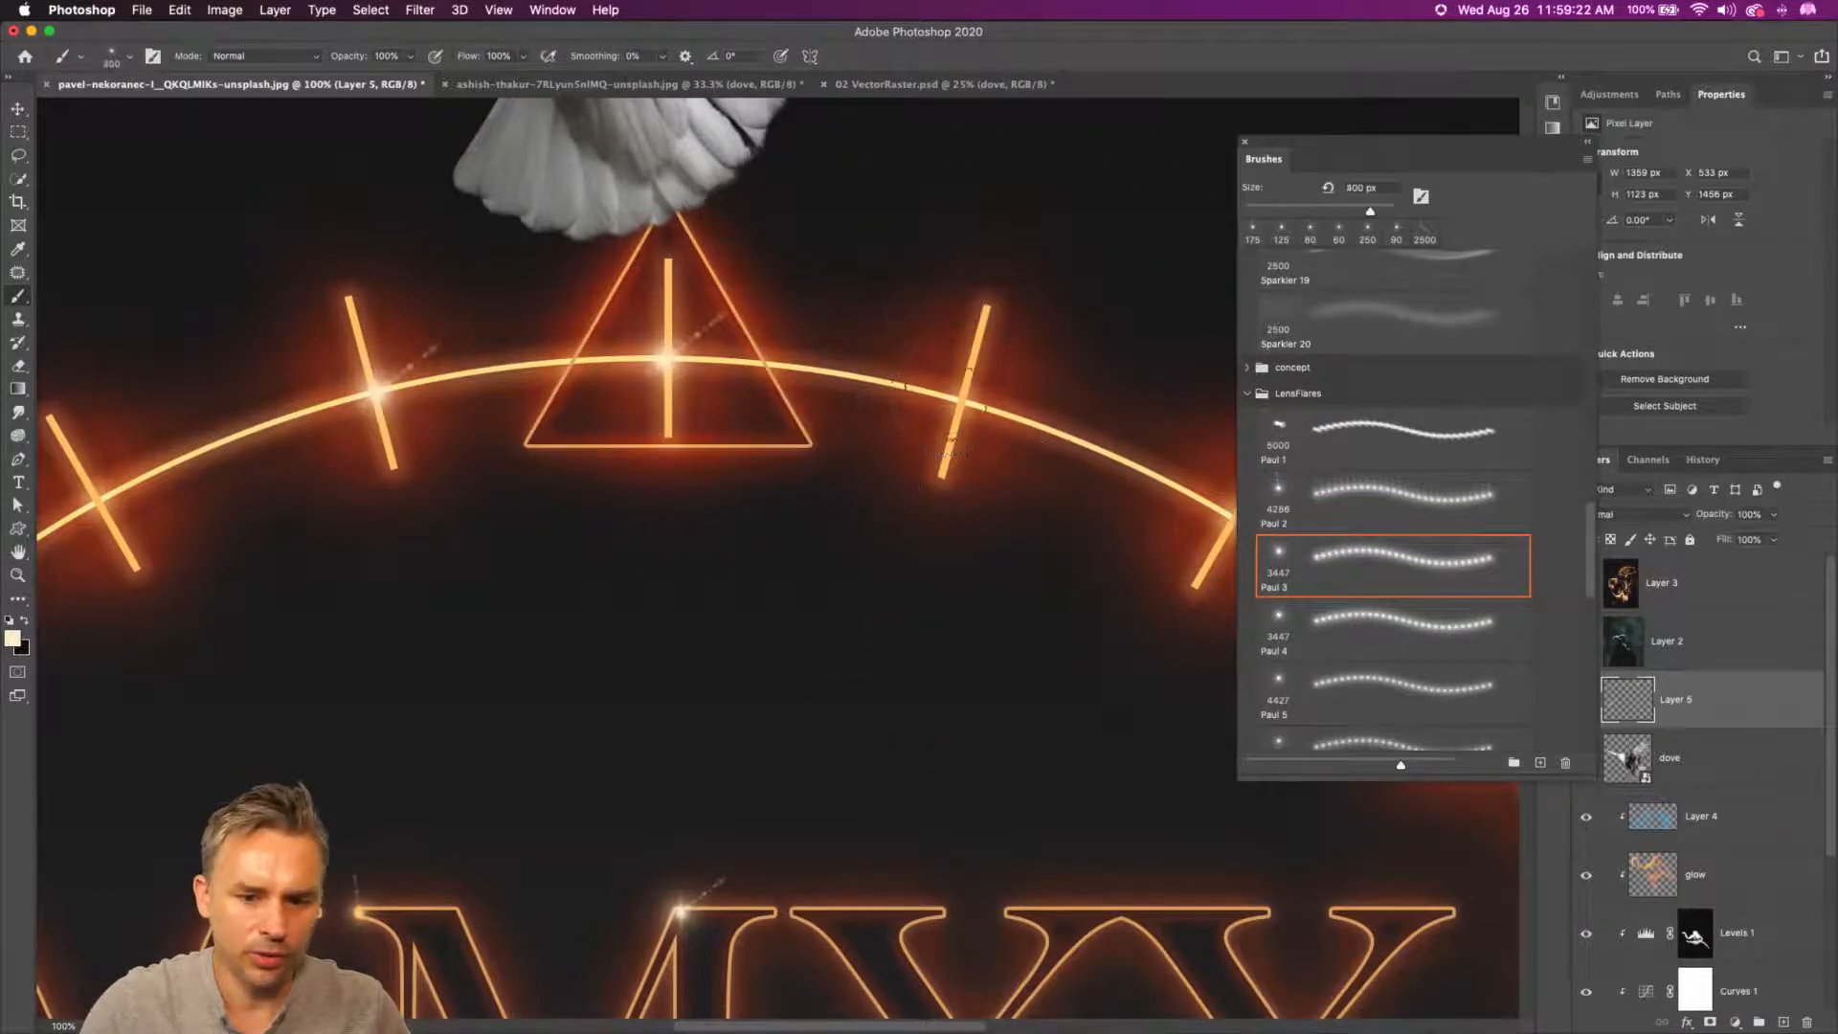
pyautogui.moveTo(939, 629); pyautogui.dragTo(177, 104)
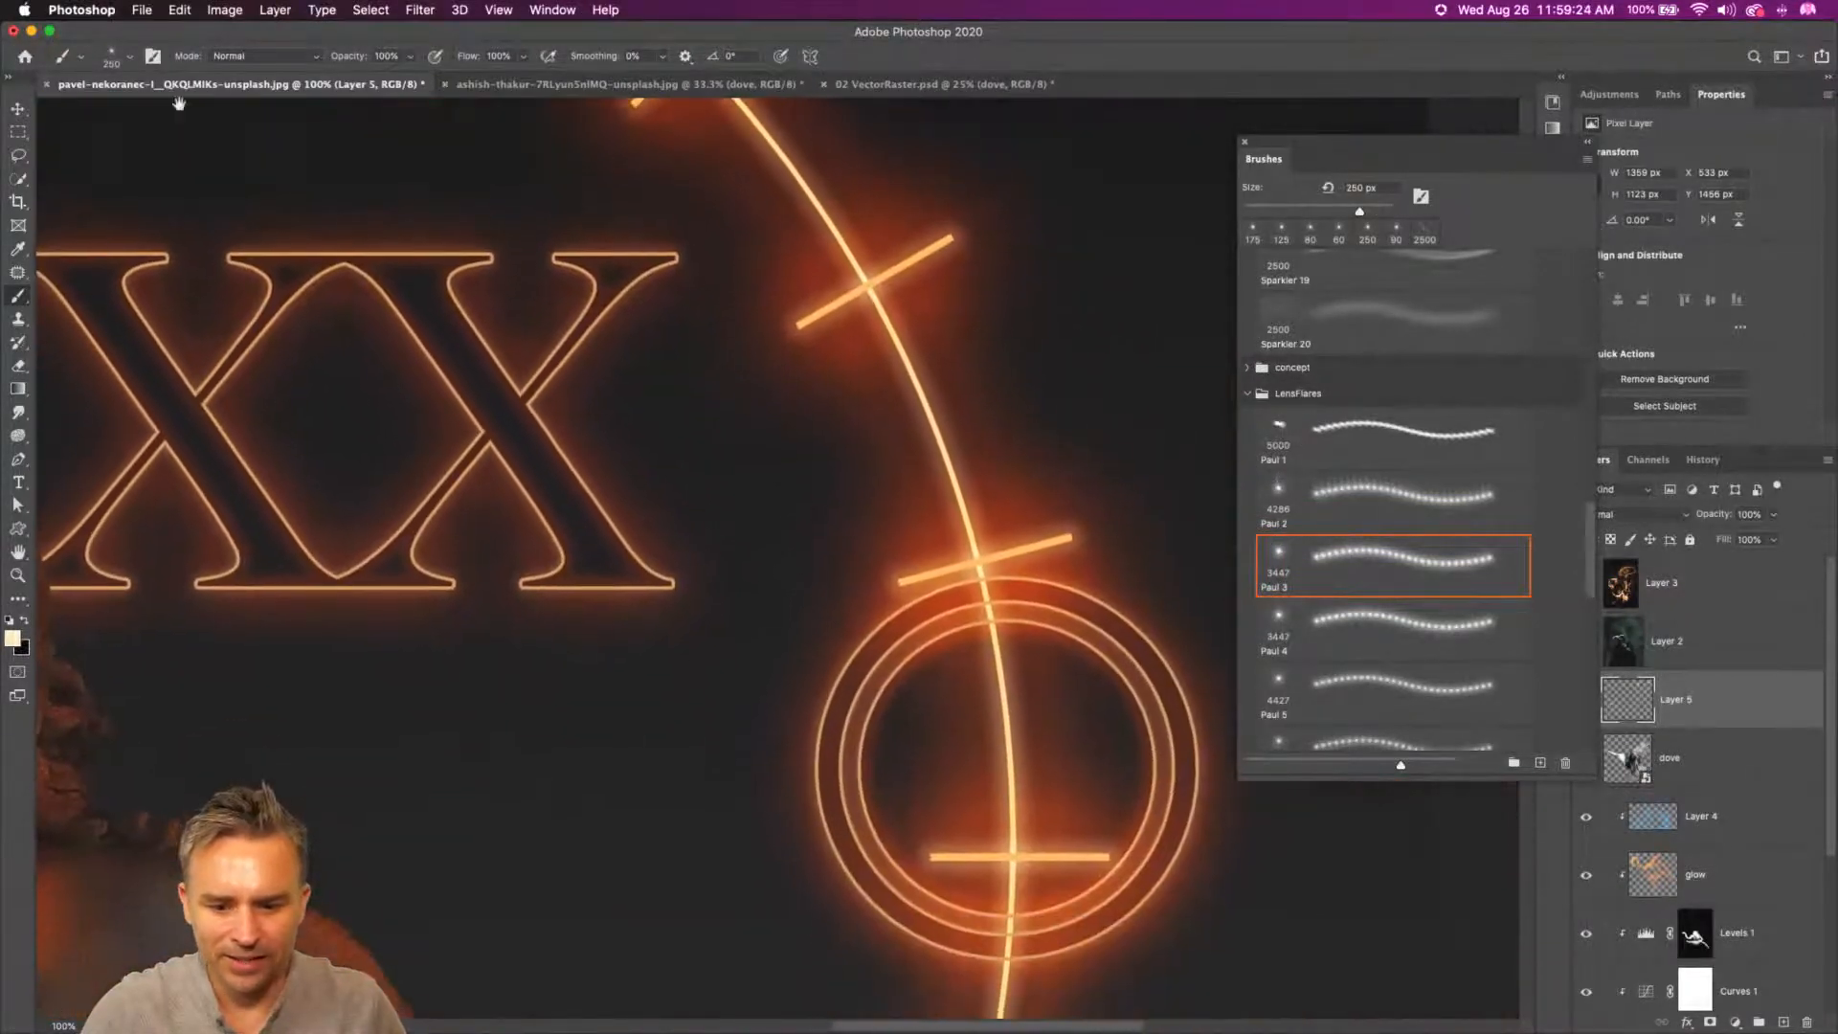
pyautogui.press('[')
pyautogui.press('[')
pyautogui.press('[')
pyautogui.press('[')
pyautogui.press('[')
pyautogui.press('[')
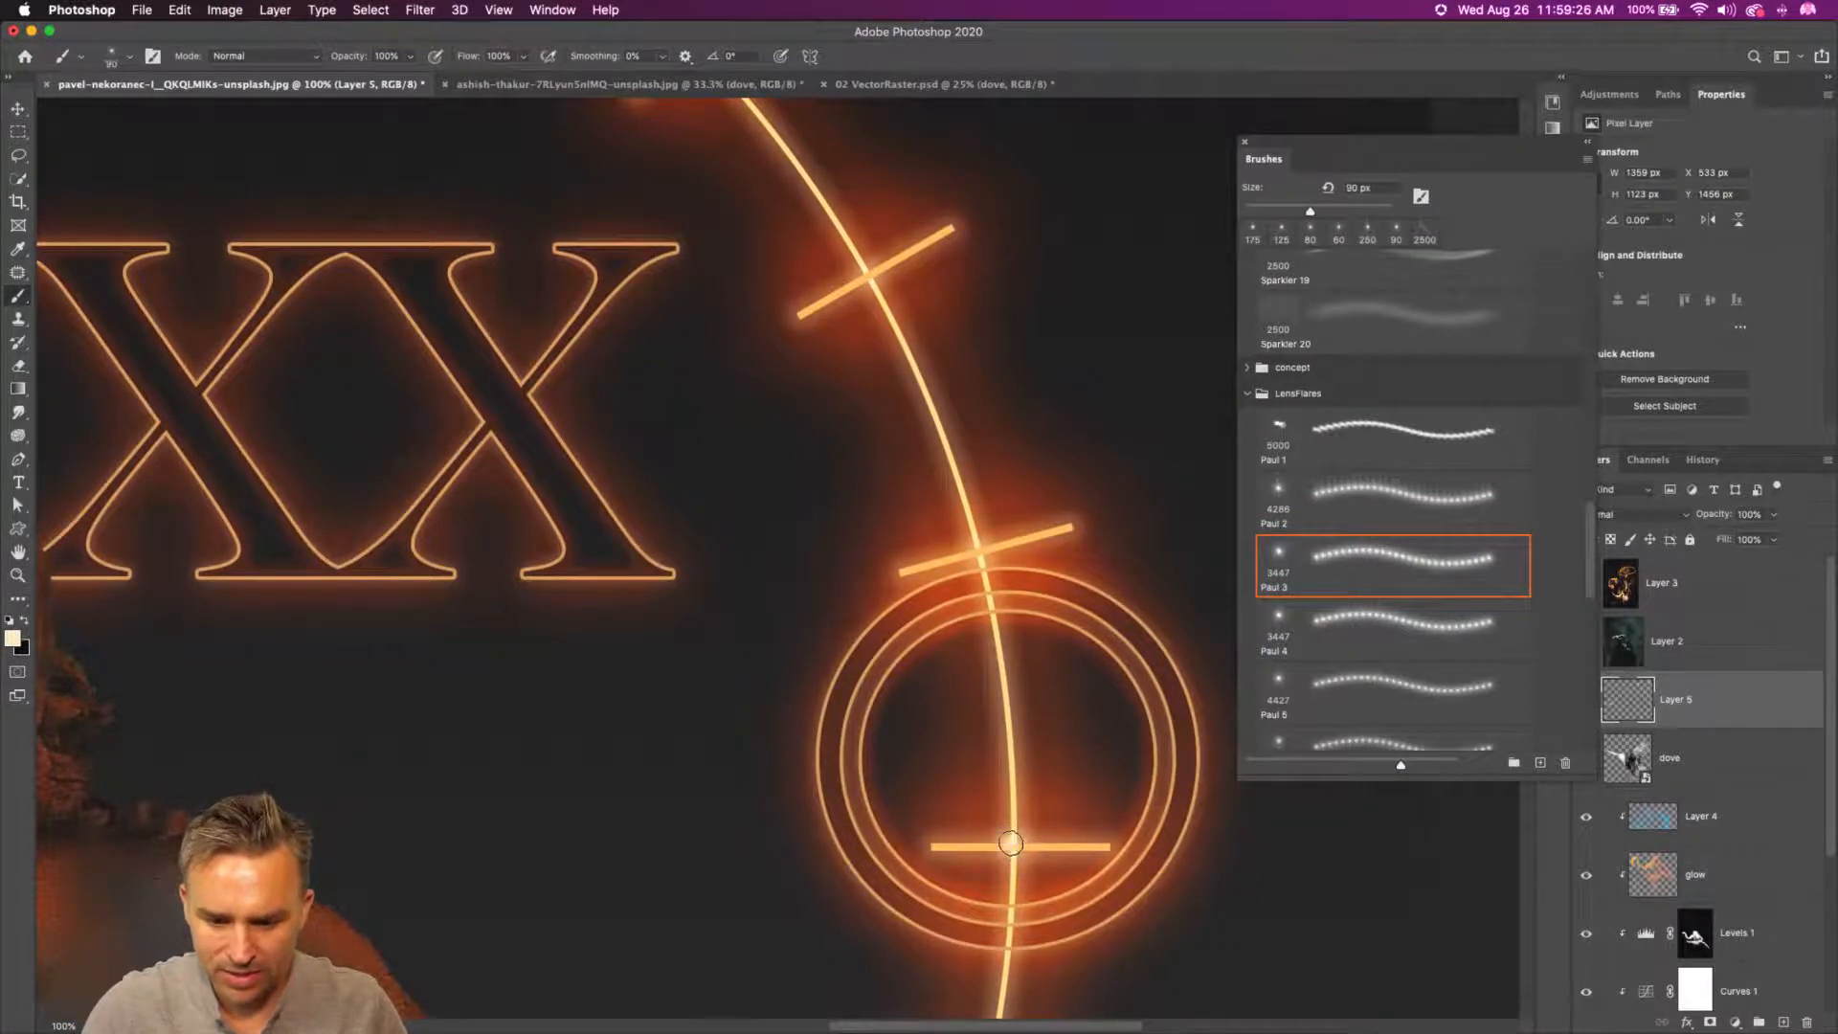
# - Stamp a 90 px lens flare on the dash crossing inside the small circle and a 300 px one at that circle's top crossing
pyautogui.click(1013, 852)
pyautogui.press(']')
pyautogui.press(']')
pyautogui.press(']')
pyautogui.press(']')
pyautogui.press(']')
pyautogui.press(']')
pyautogui.press(']')
pyautogui.click(986, 586)
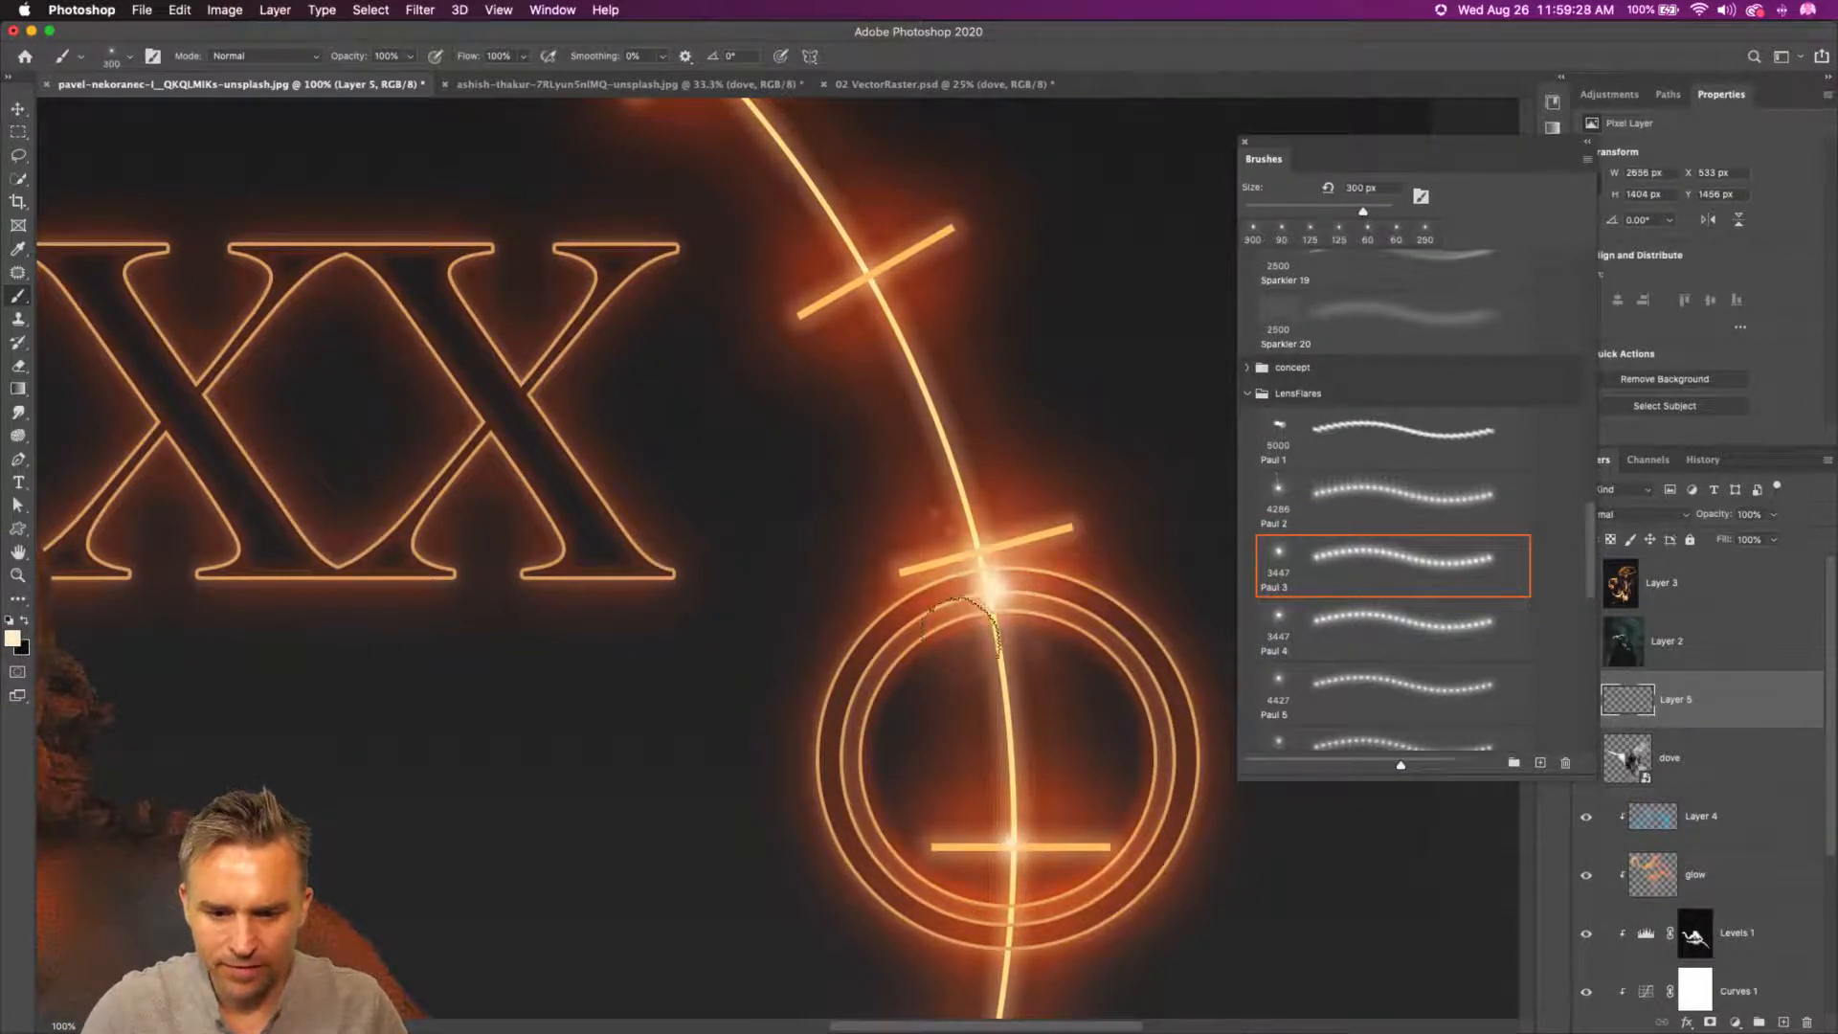
# - Stamp a 200 px lens flare on the center crossing of the first X in MMXX
pyautogui.press('super+minus')
pyautogui.press('super+minus')
pyautogui.press('super+minus')
pyautogui.press('super+minus')
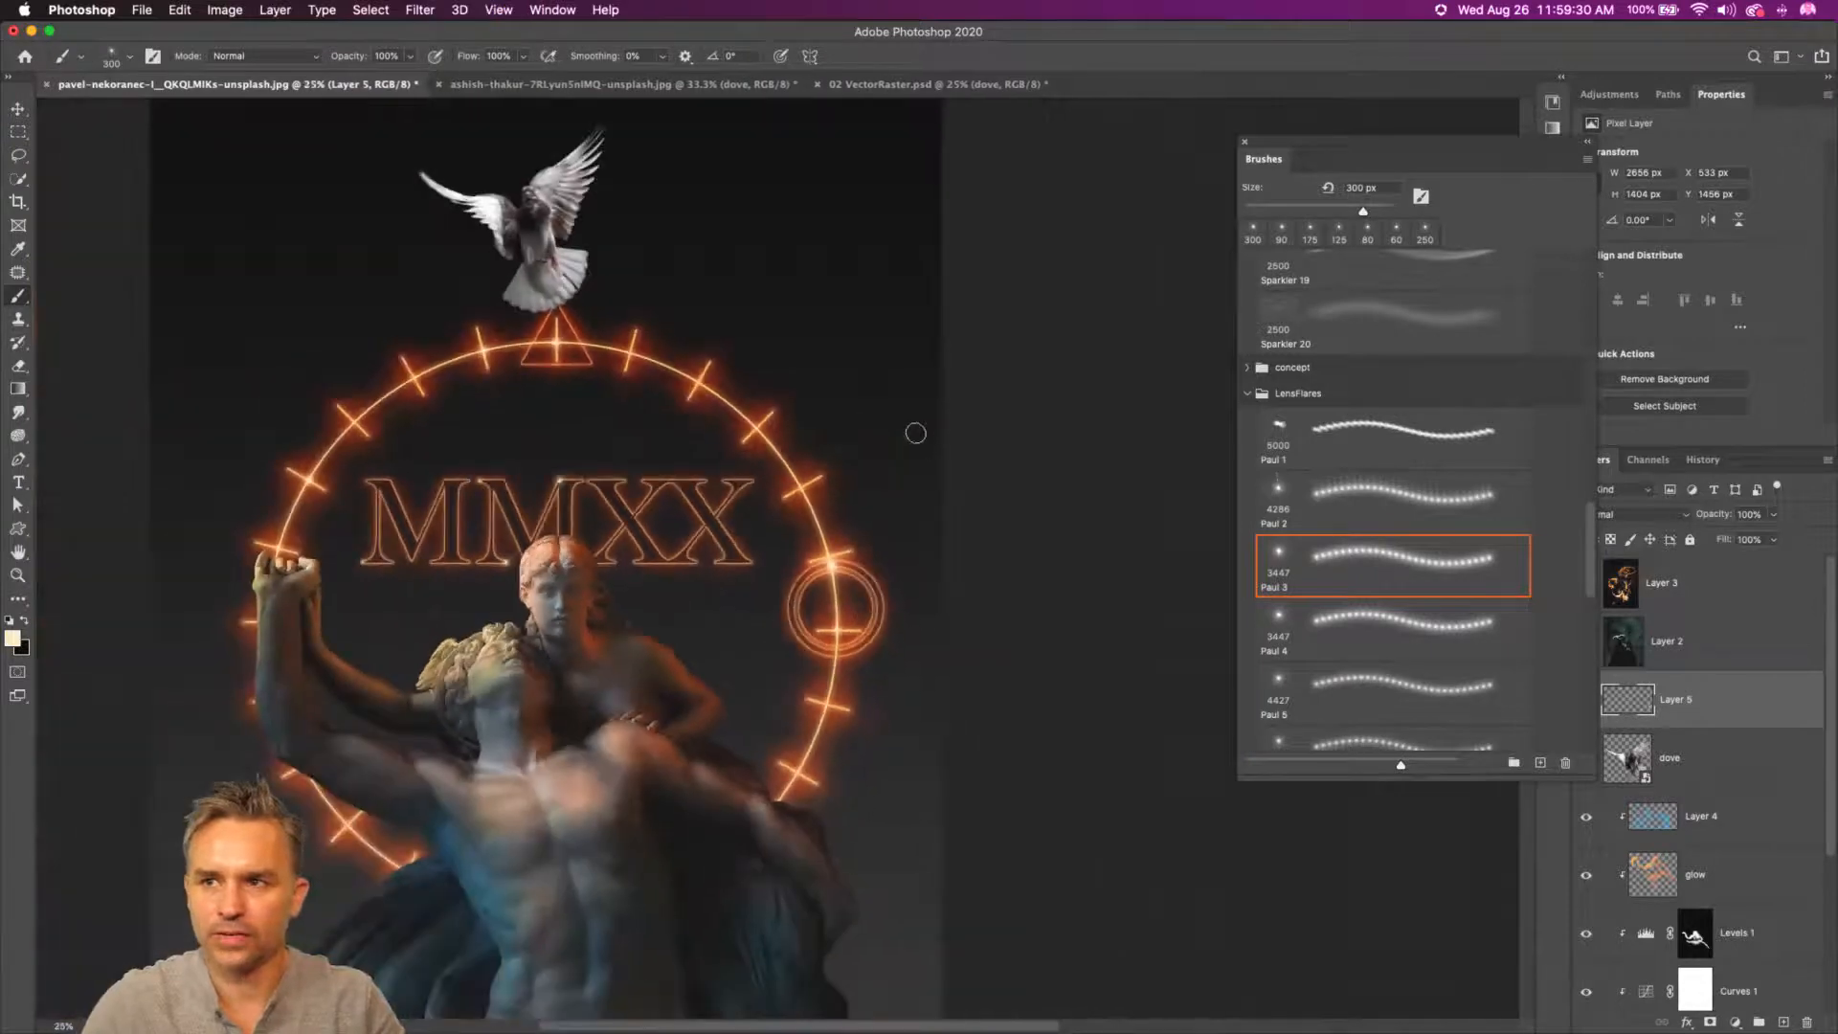
pyautogui.moveTo(735, 486); pyautogui.dragTo(825, 547)
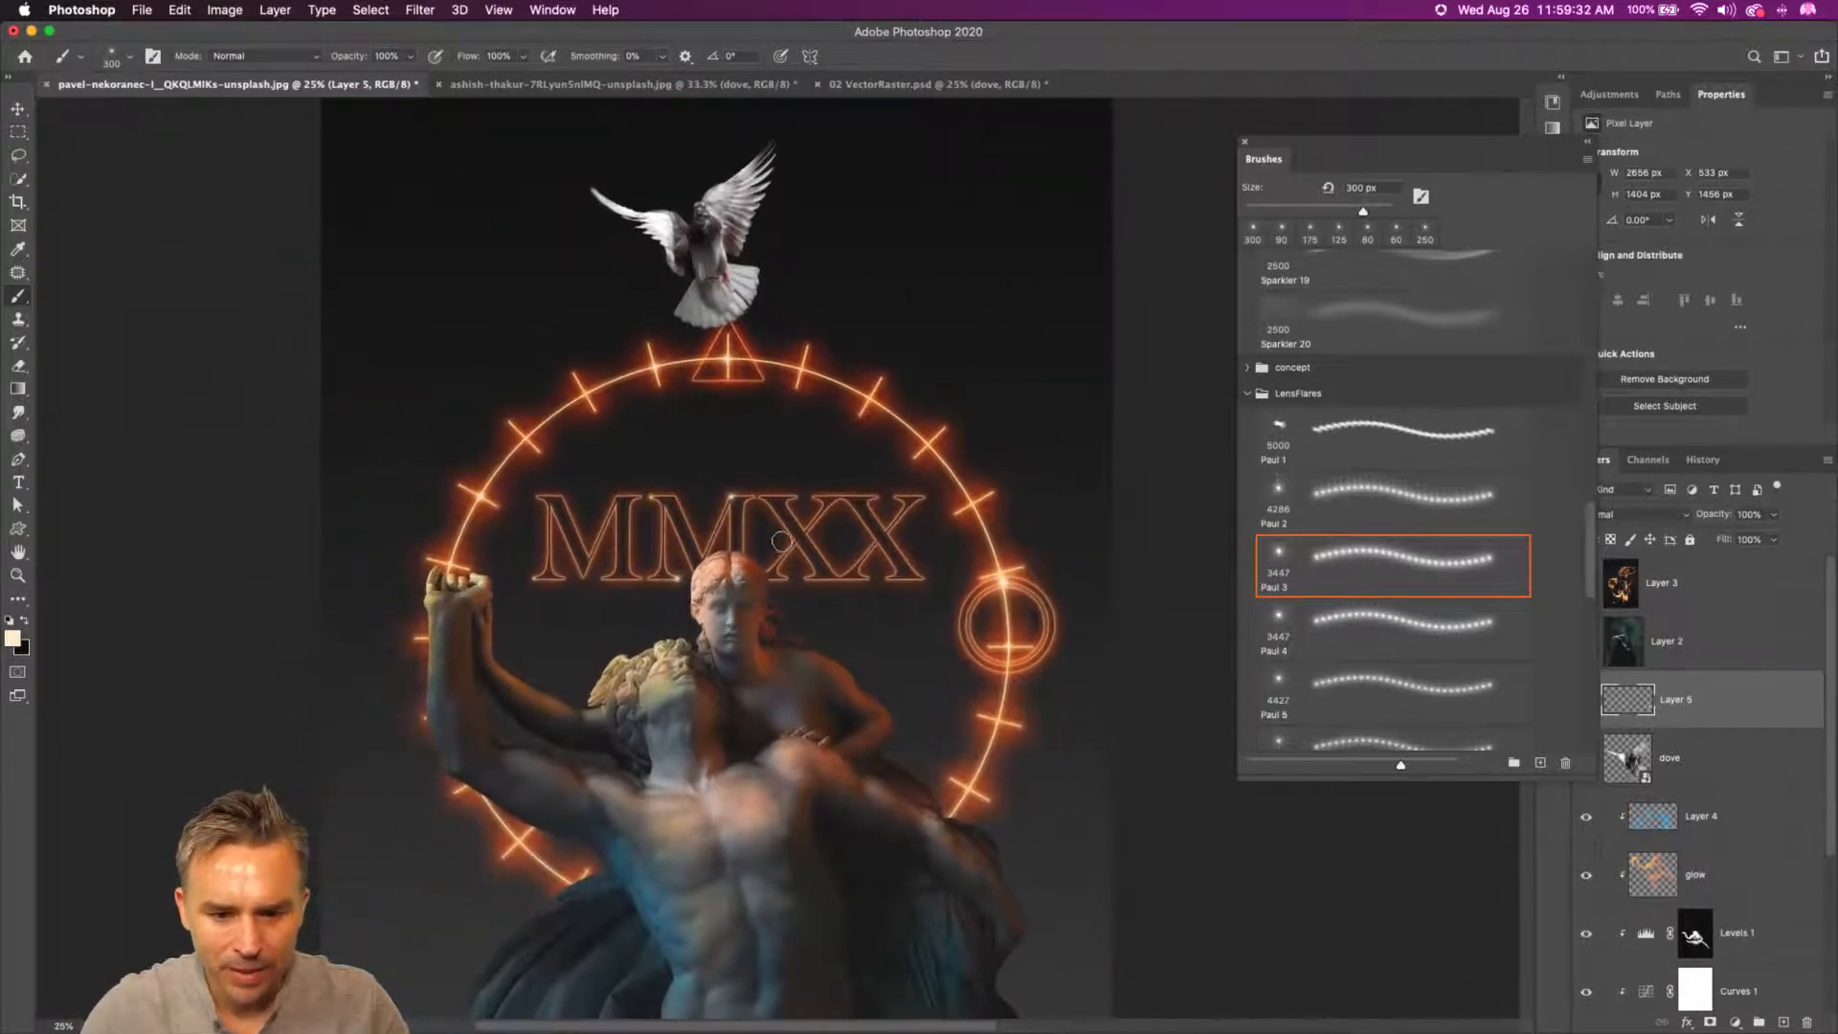
pyautogui.press('[')
pyautogui.click(807, 531)
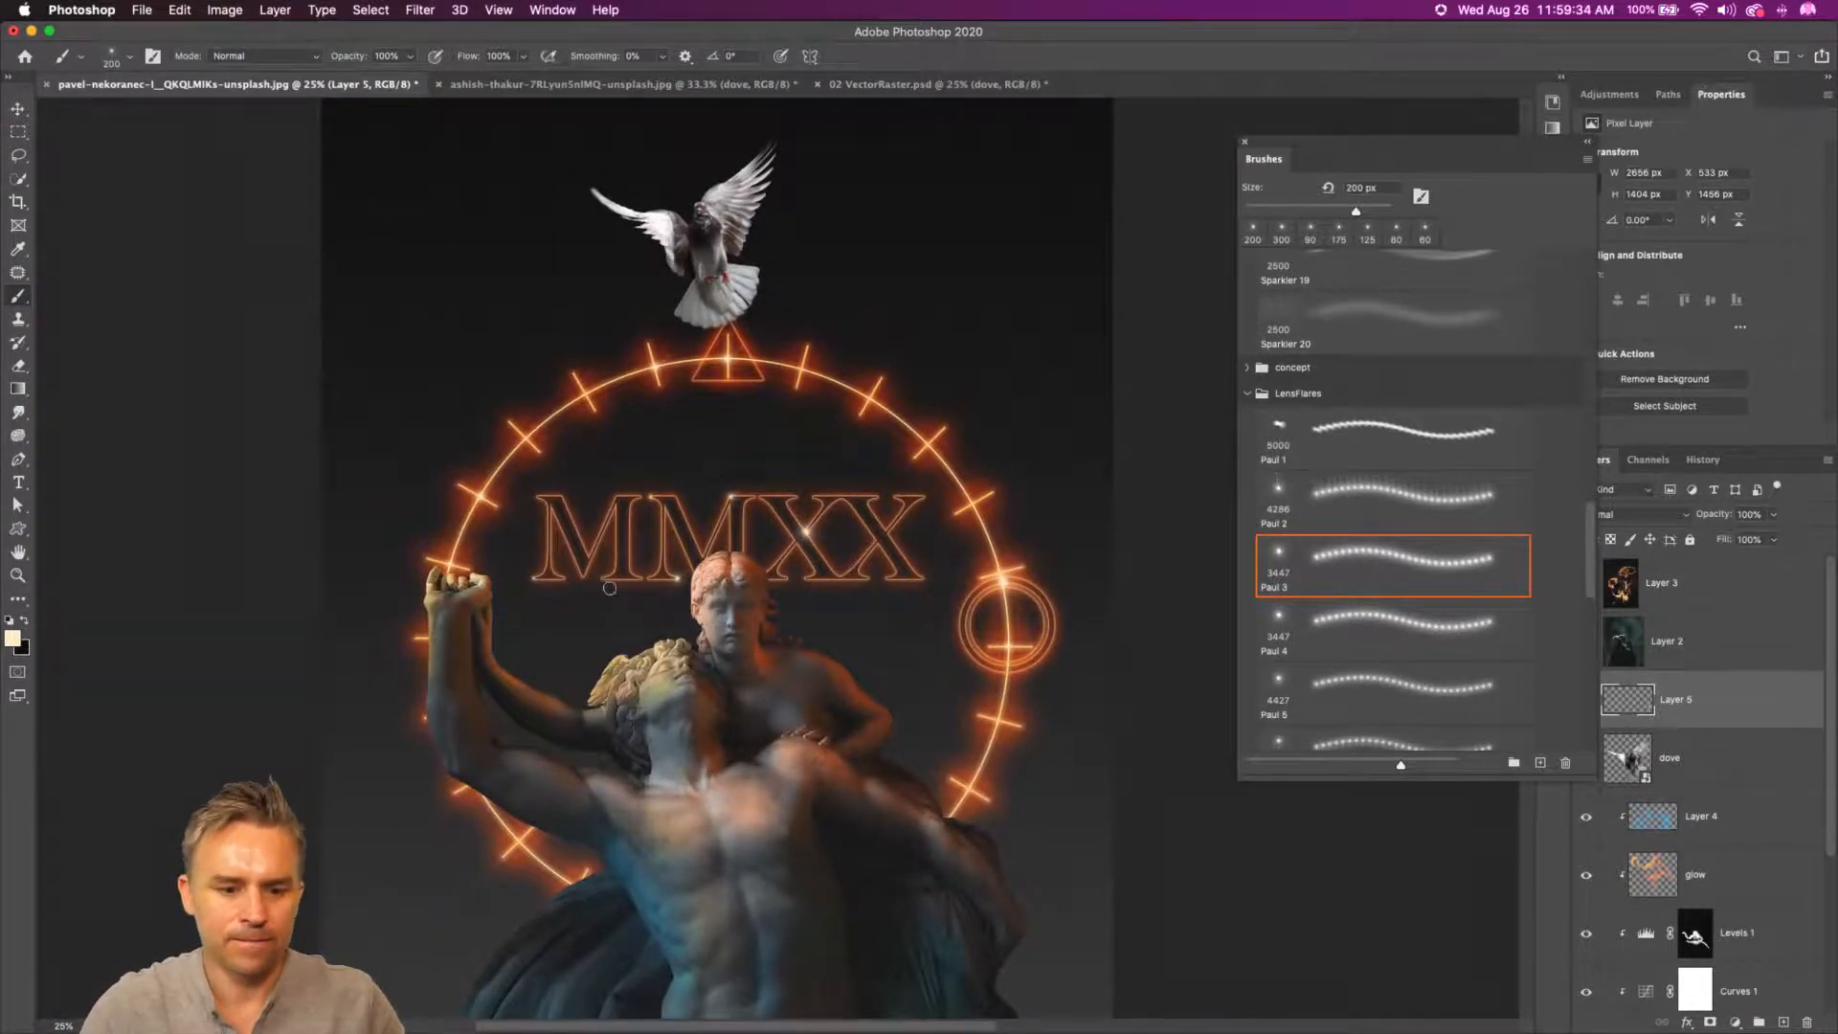
# - Stamp a 400 px lens flare where the ring's lower-left end meets the statue's blue drapery
pyautogui.press(']')
pyautogui.press(']')
pyautogui.press(']')
pyautogui.click(570, 886)
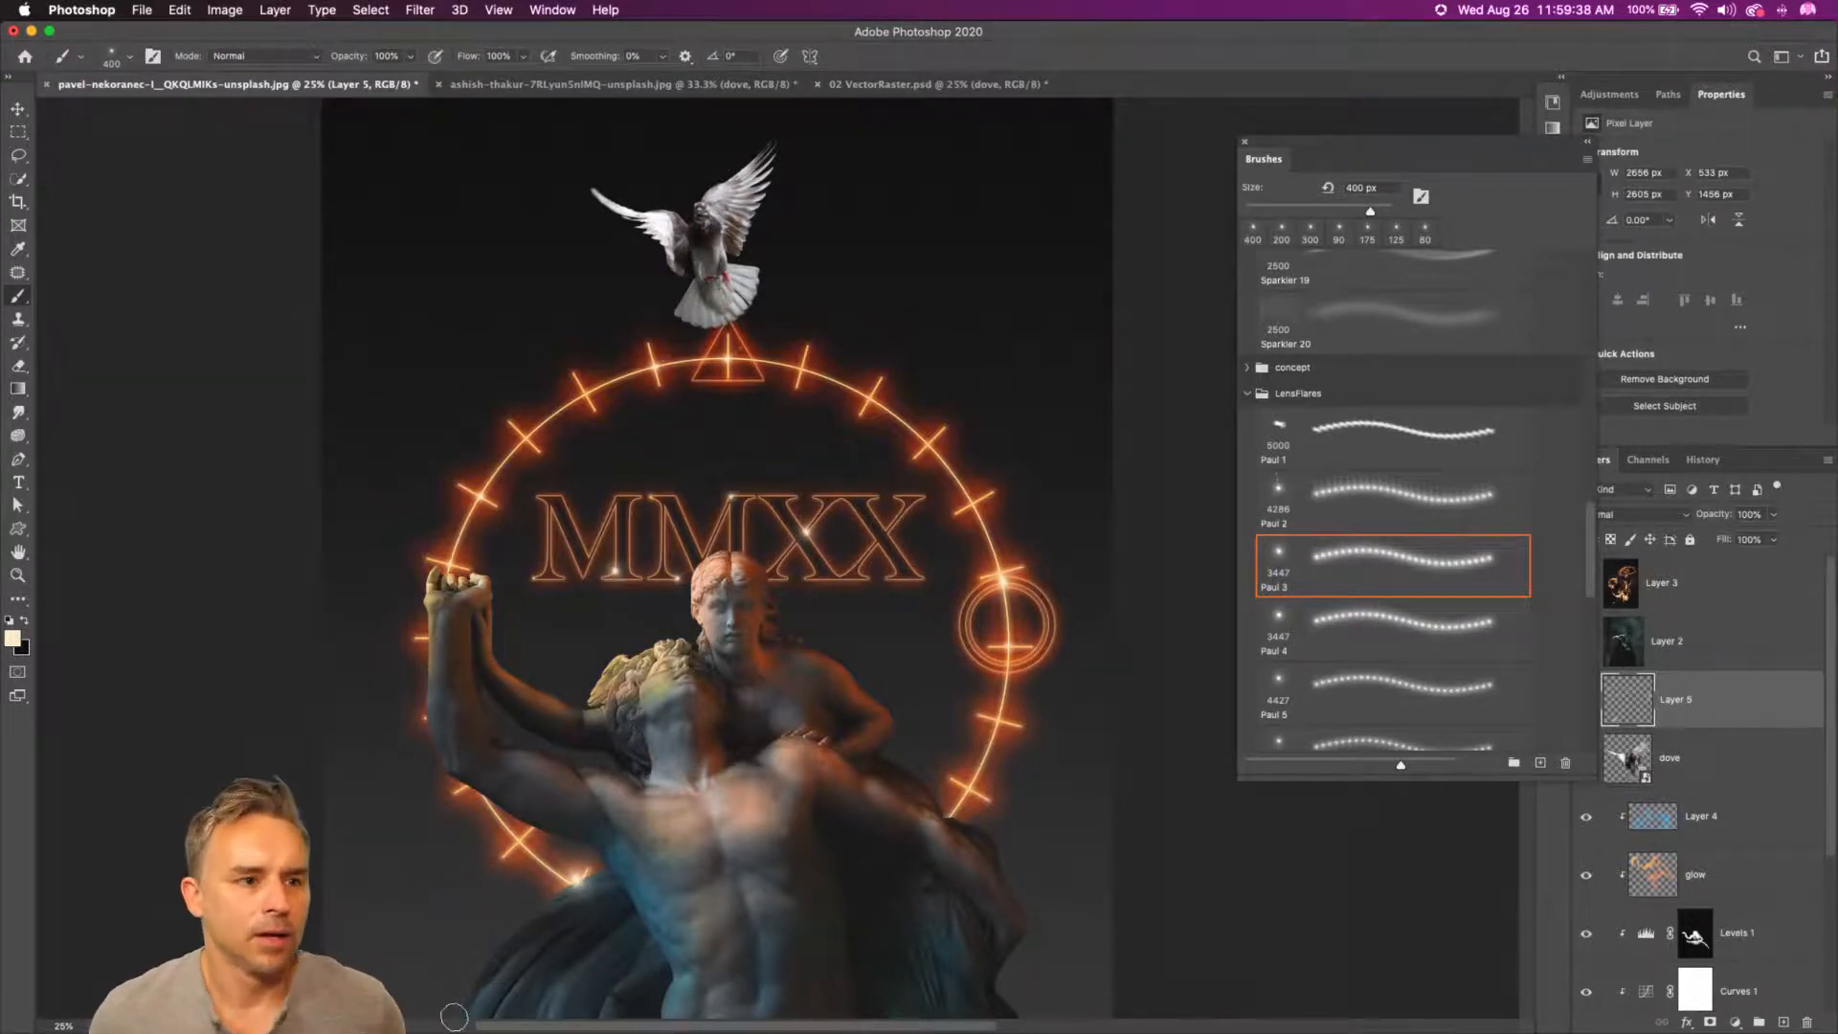
# - Switch to the Move tool, clear the brush list and properties from view, and select the dove layer
pyautogui.moveTo(466, 878); pyautogui.dragTo(500, 472)
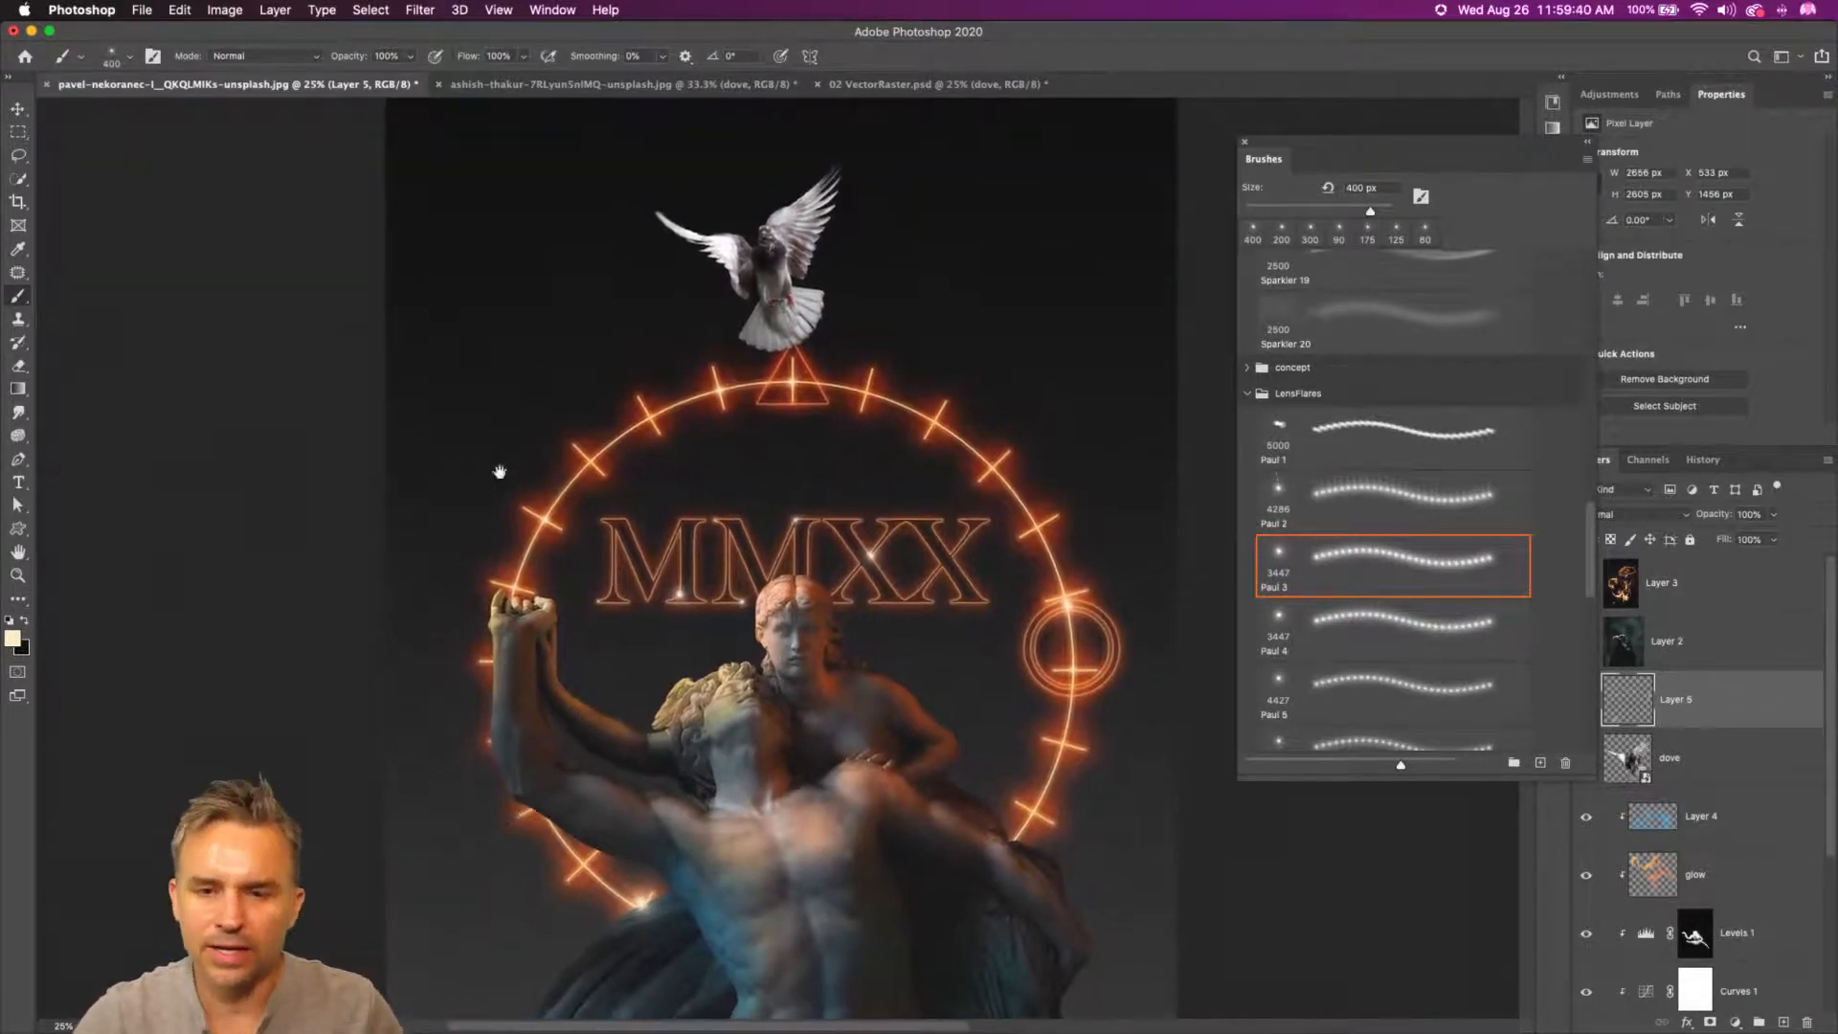
pyautogui.press('super+plus')
pyautogui.press('super+plus')
pyautogui.moveTo(611, 213); pyautogui.dragTo(584, 571)
pyautogui.click(18, 108)
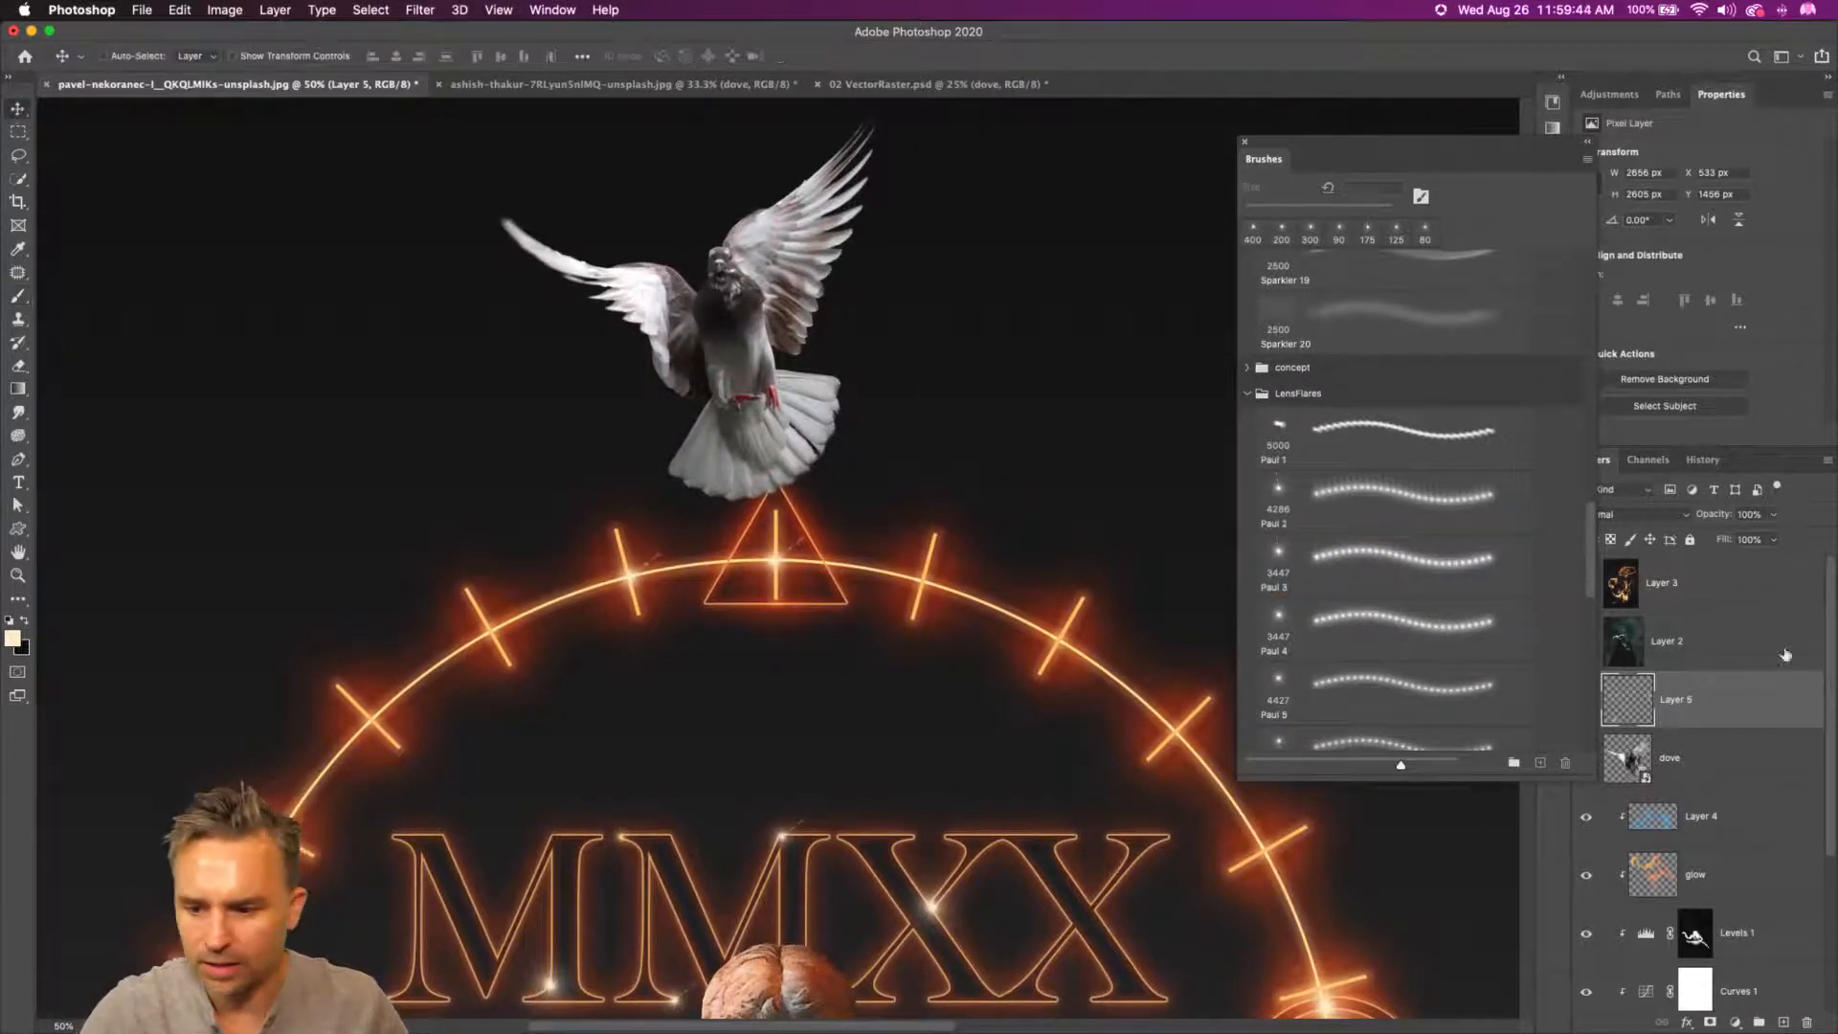
pyautogui.moveTo(1401, 173); pyautogui.dragTo(1338, 146)
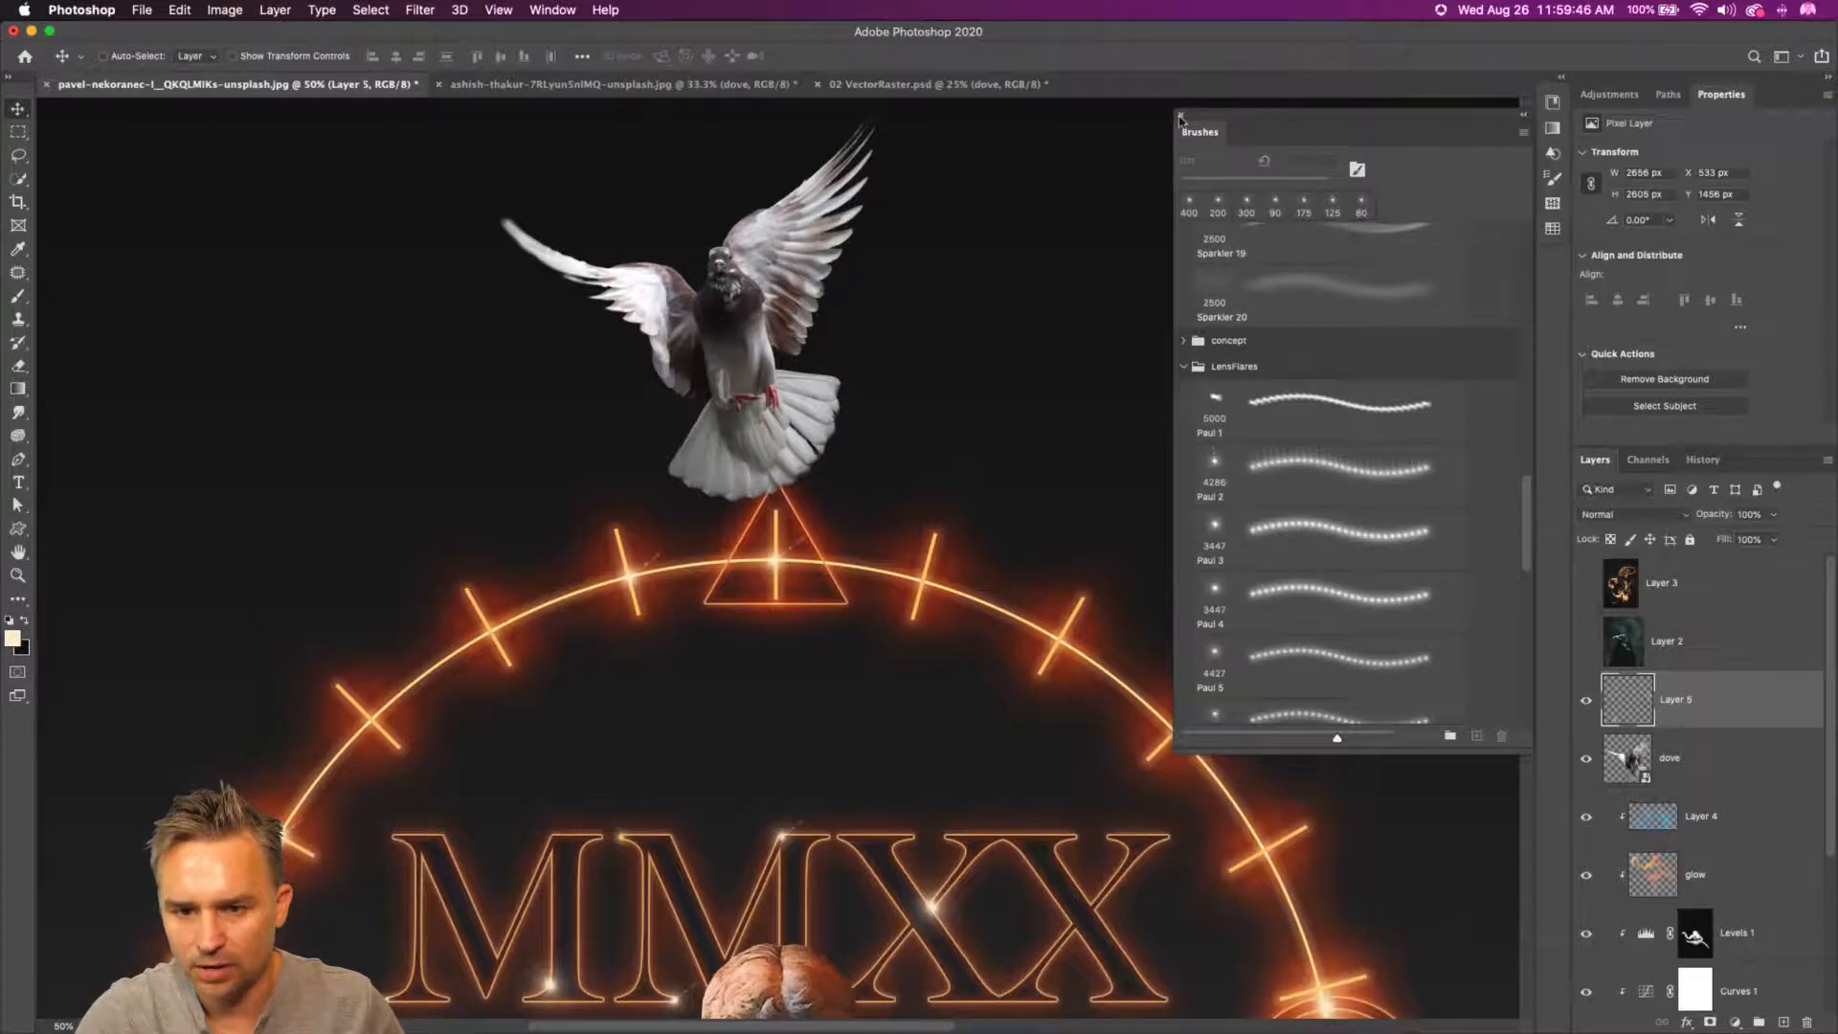
pyautogui.click(1180, 116)
pyautogui.doubleClick(1769, 100)
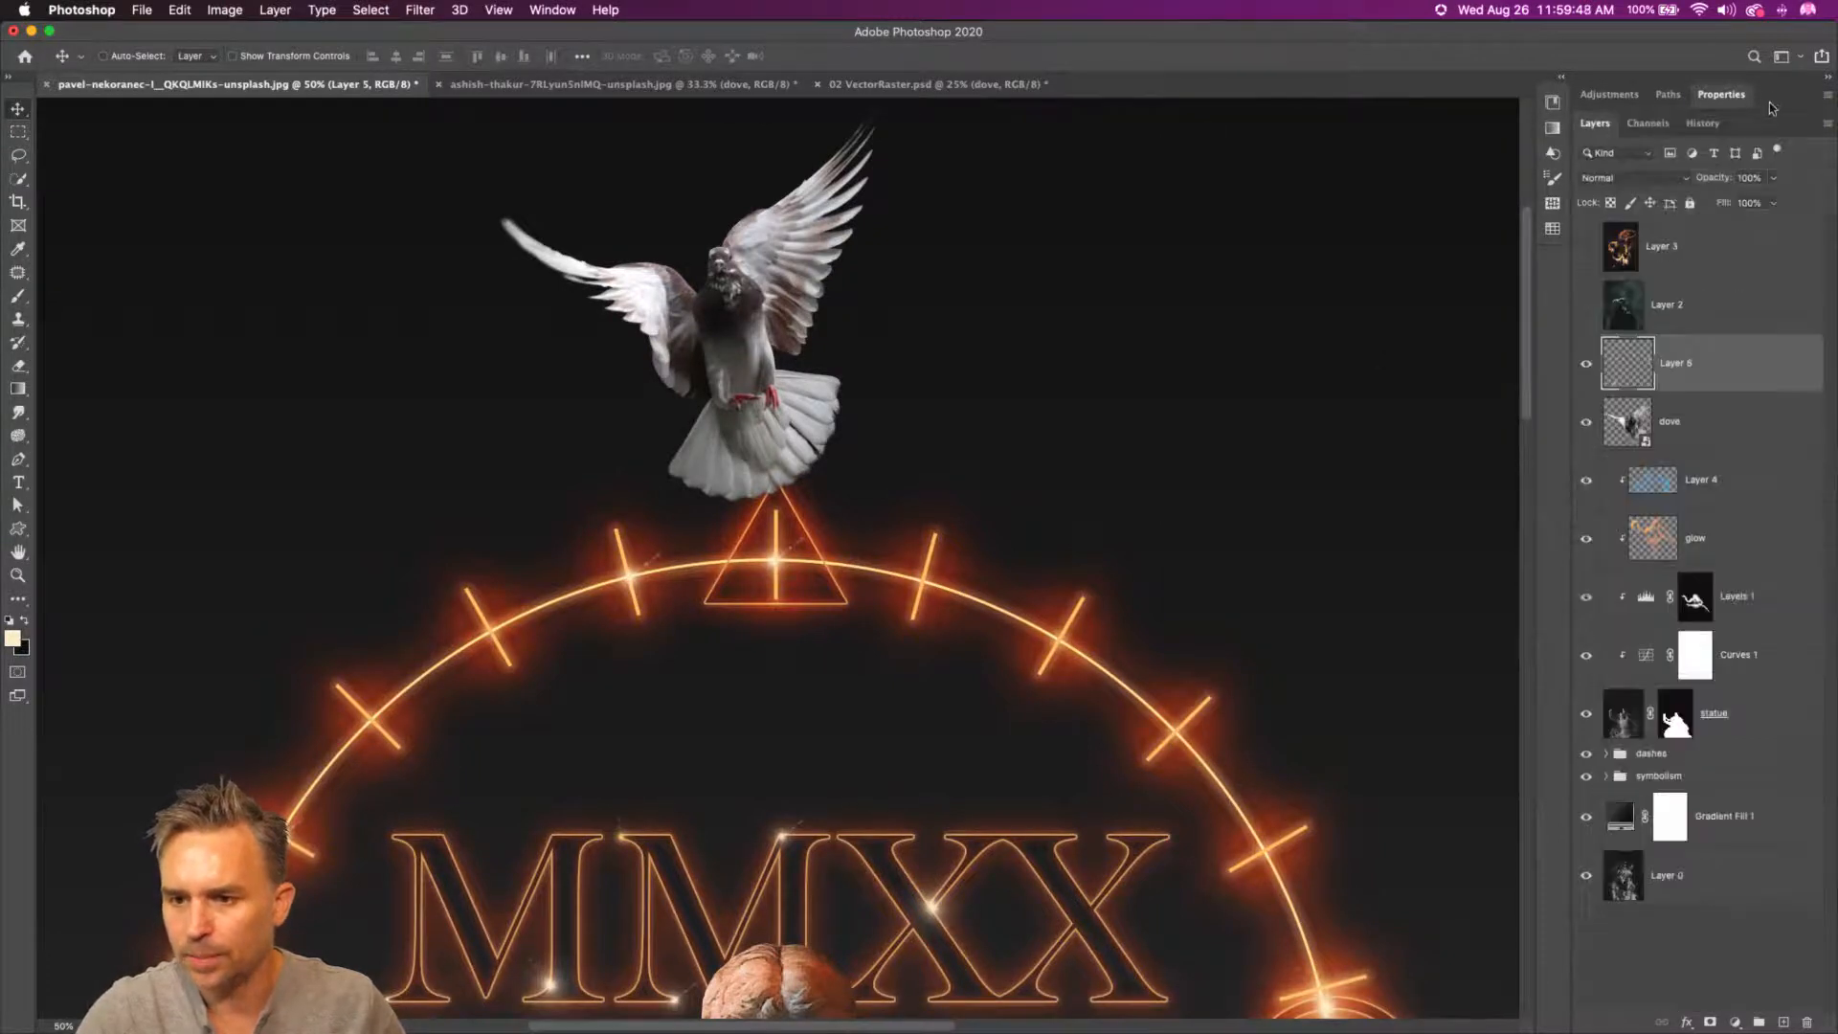
pyautogui.click(1700, 427)
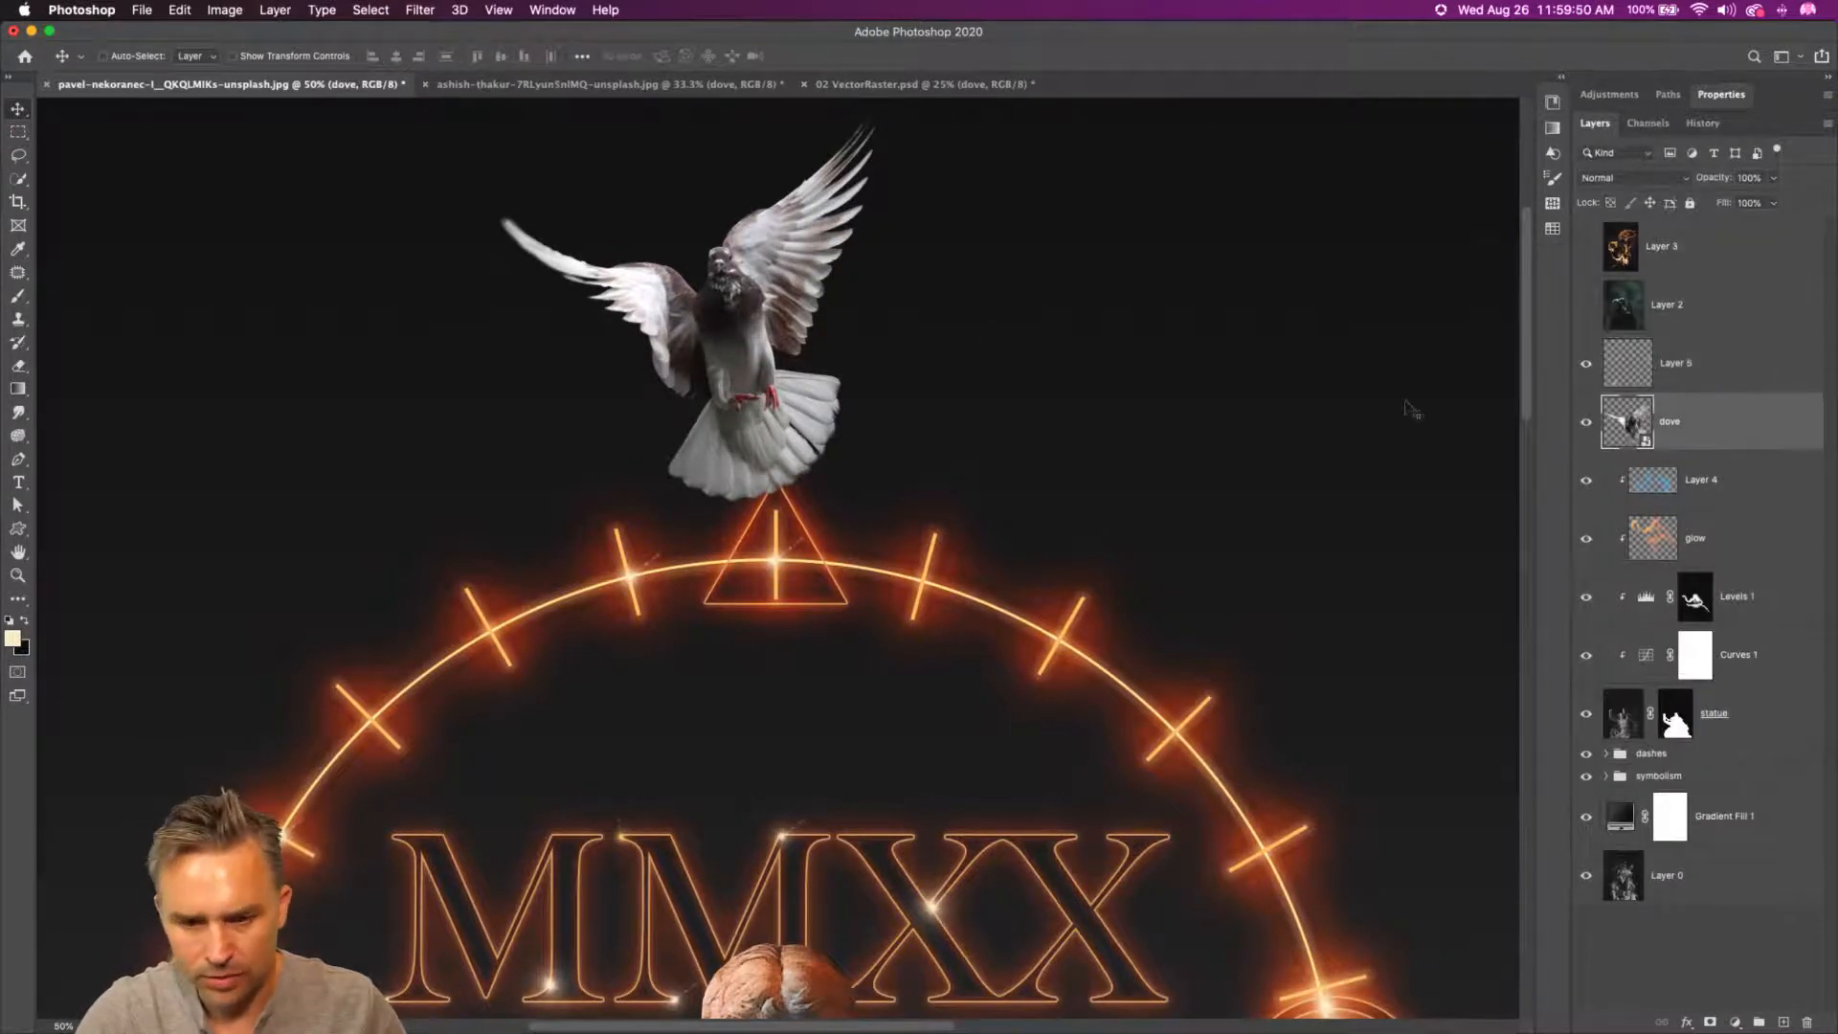
pyautogui.doubleClick(1630, 423)
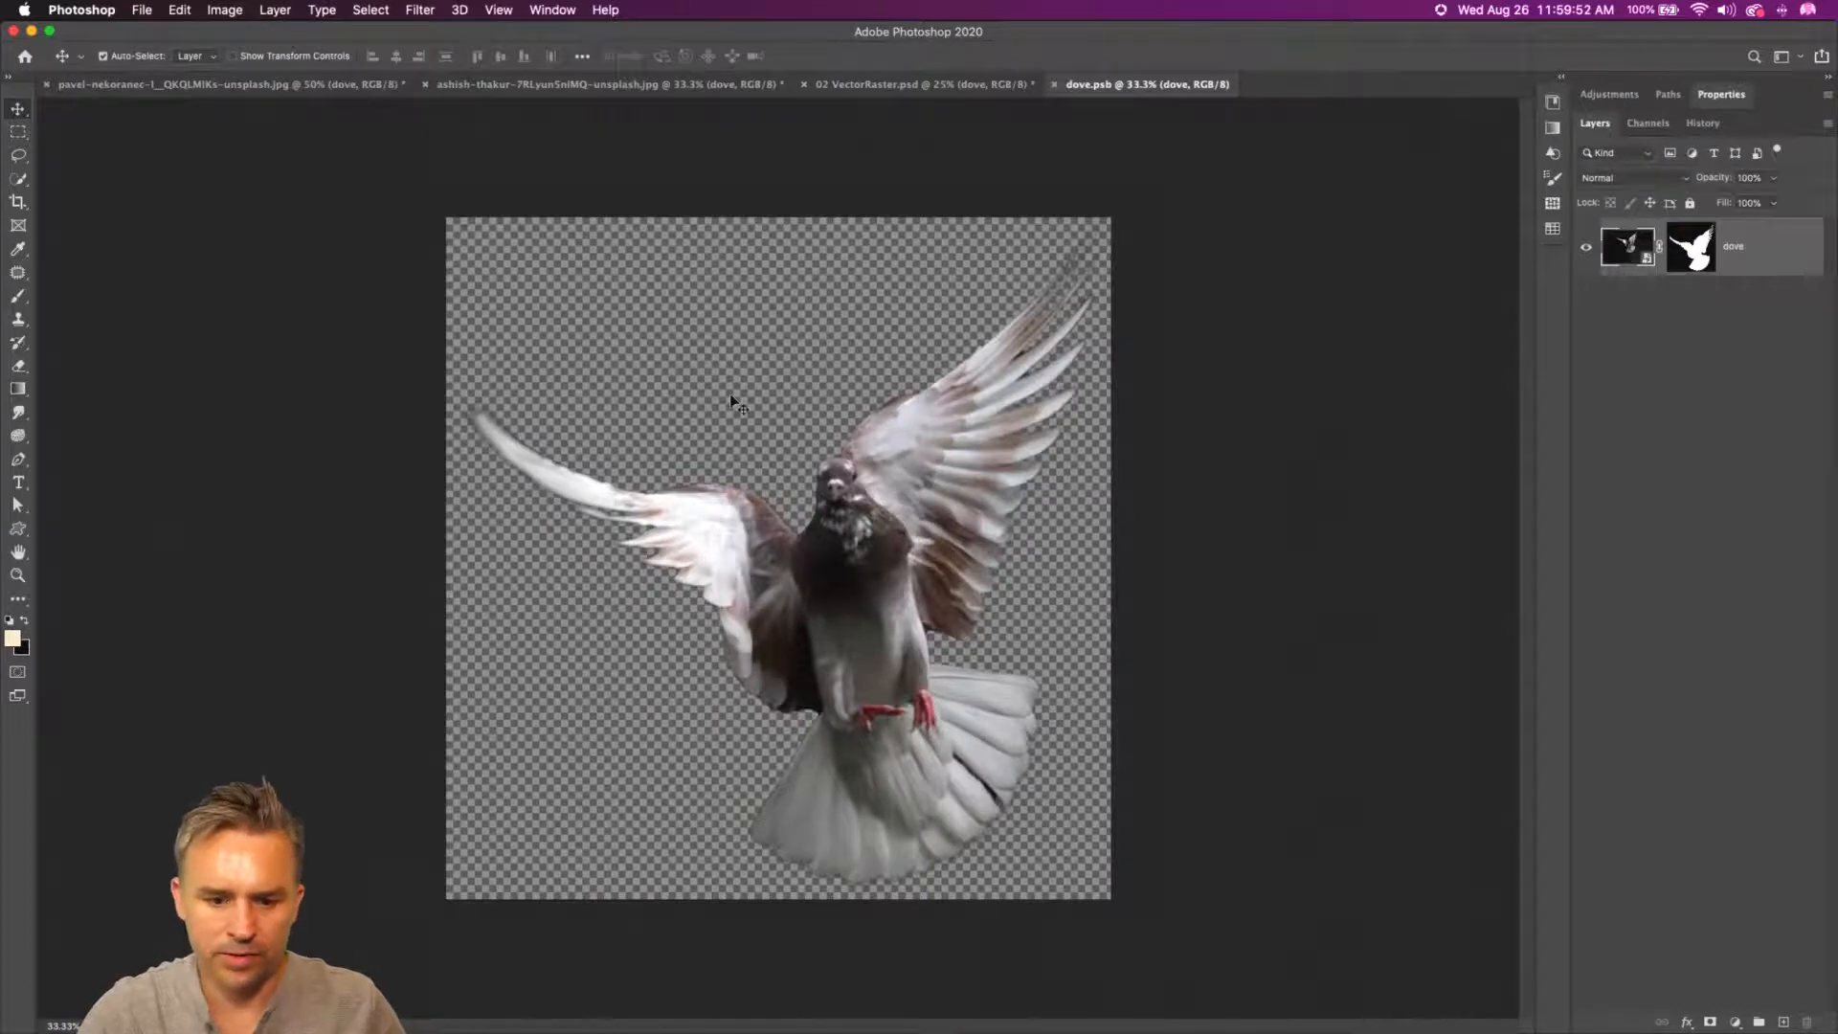
pyautogui.press('super+w')
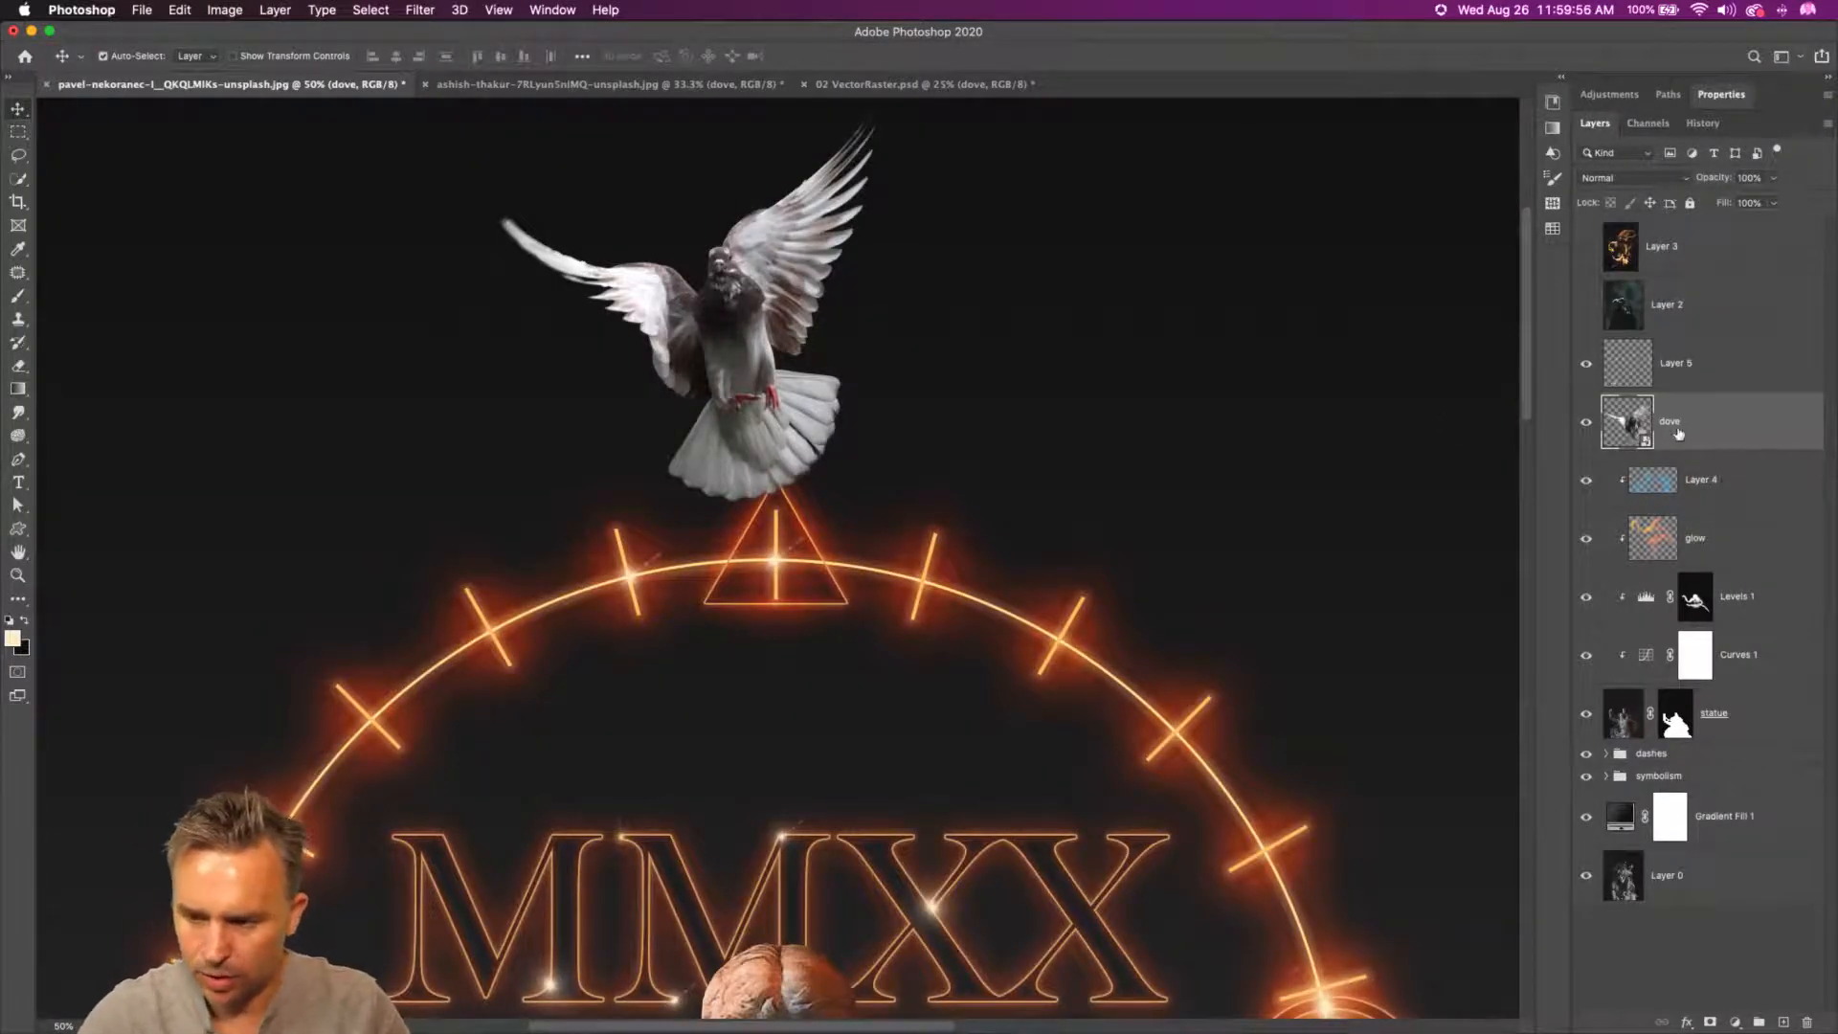
pyautogui.press('super+l')
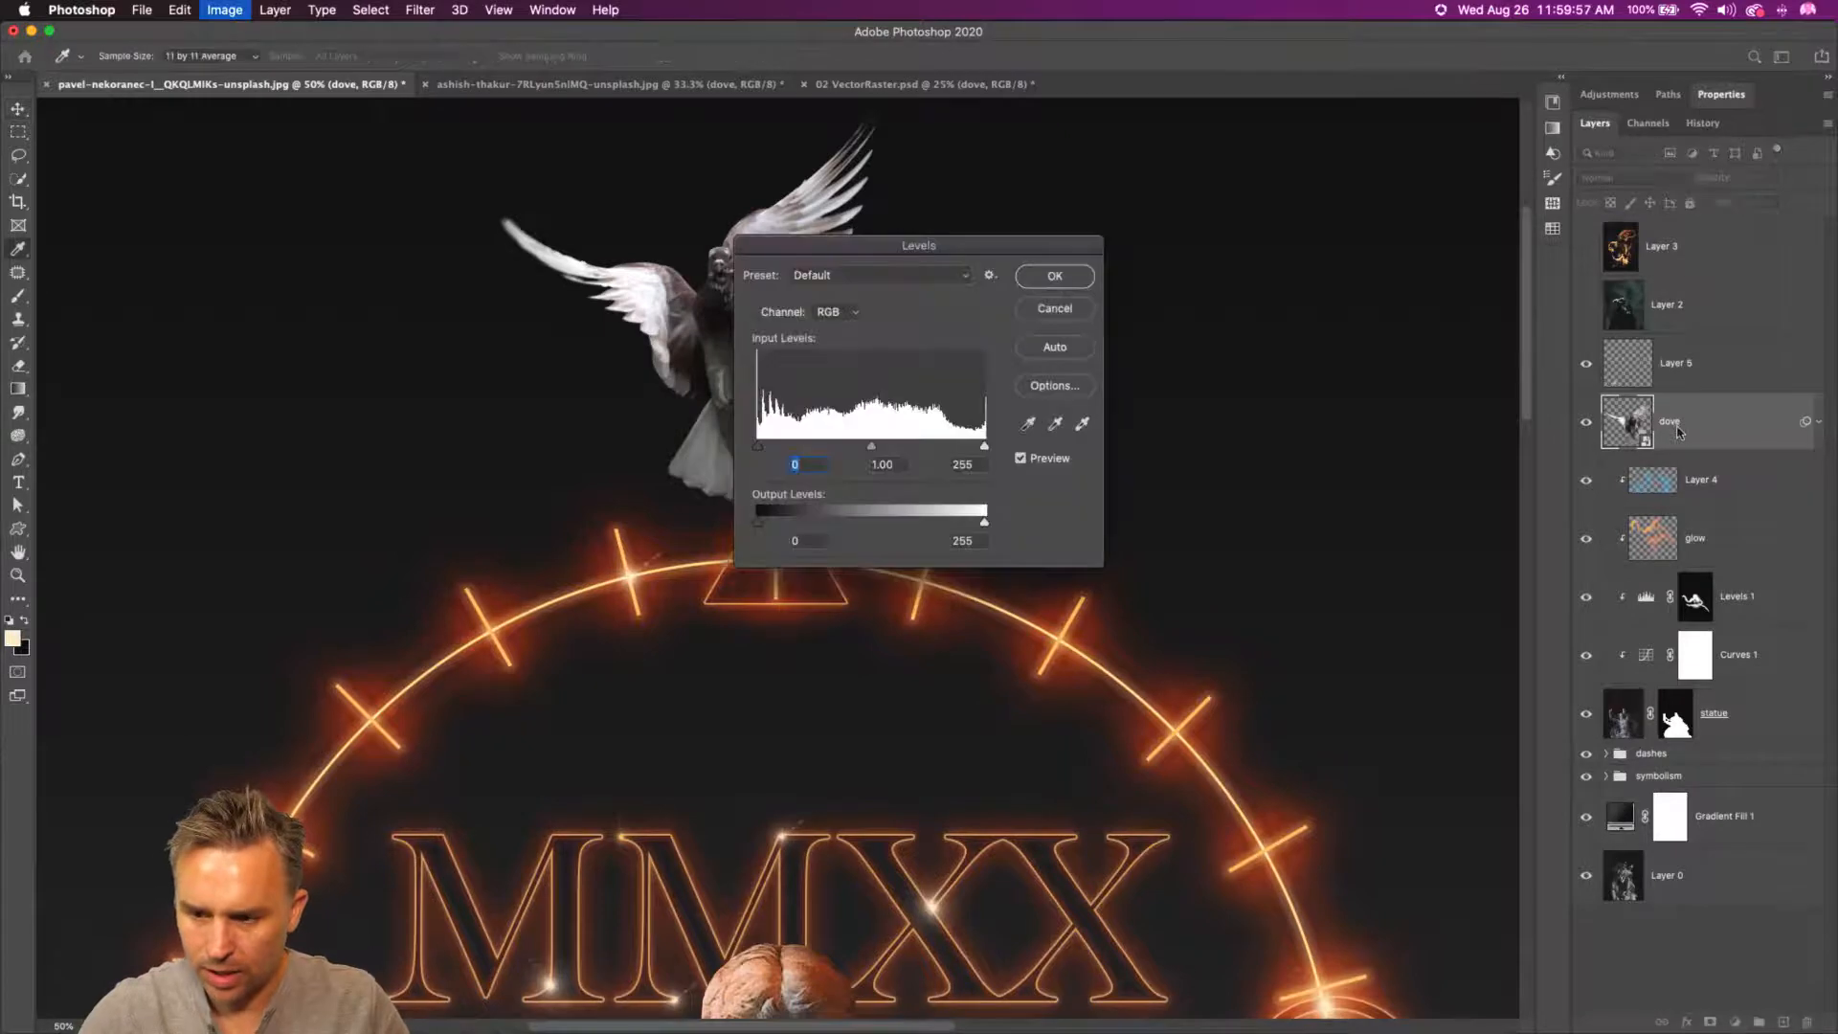
pyautogui.click(1051, 310)
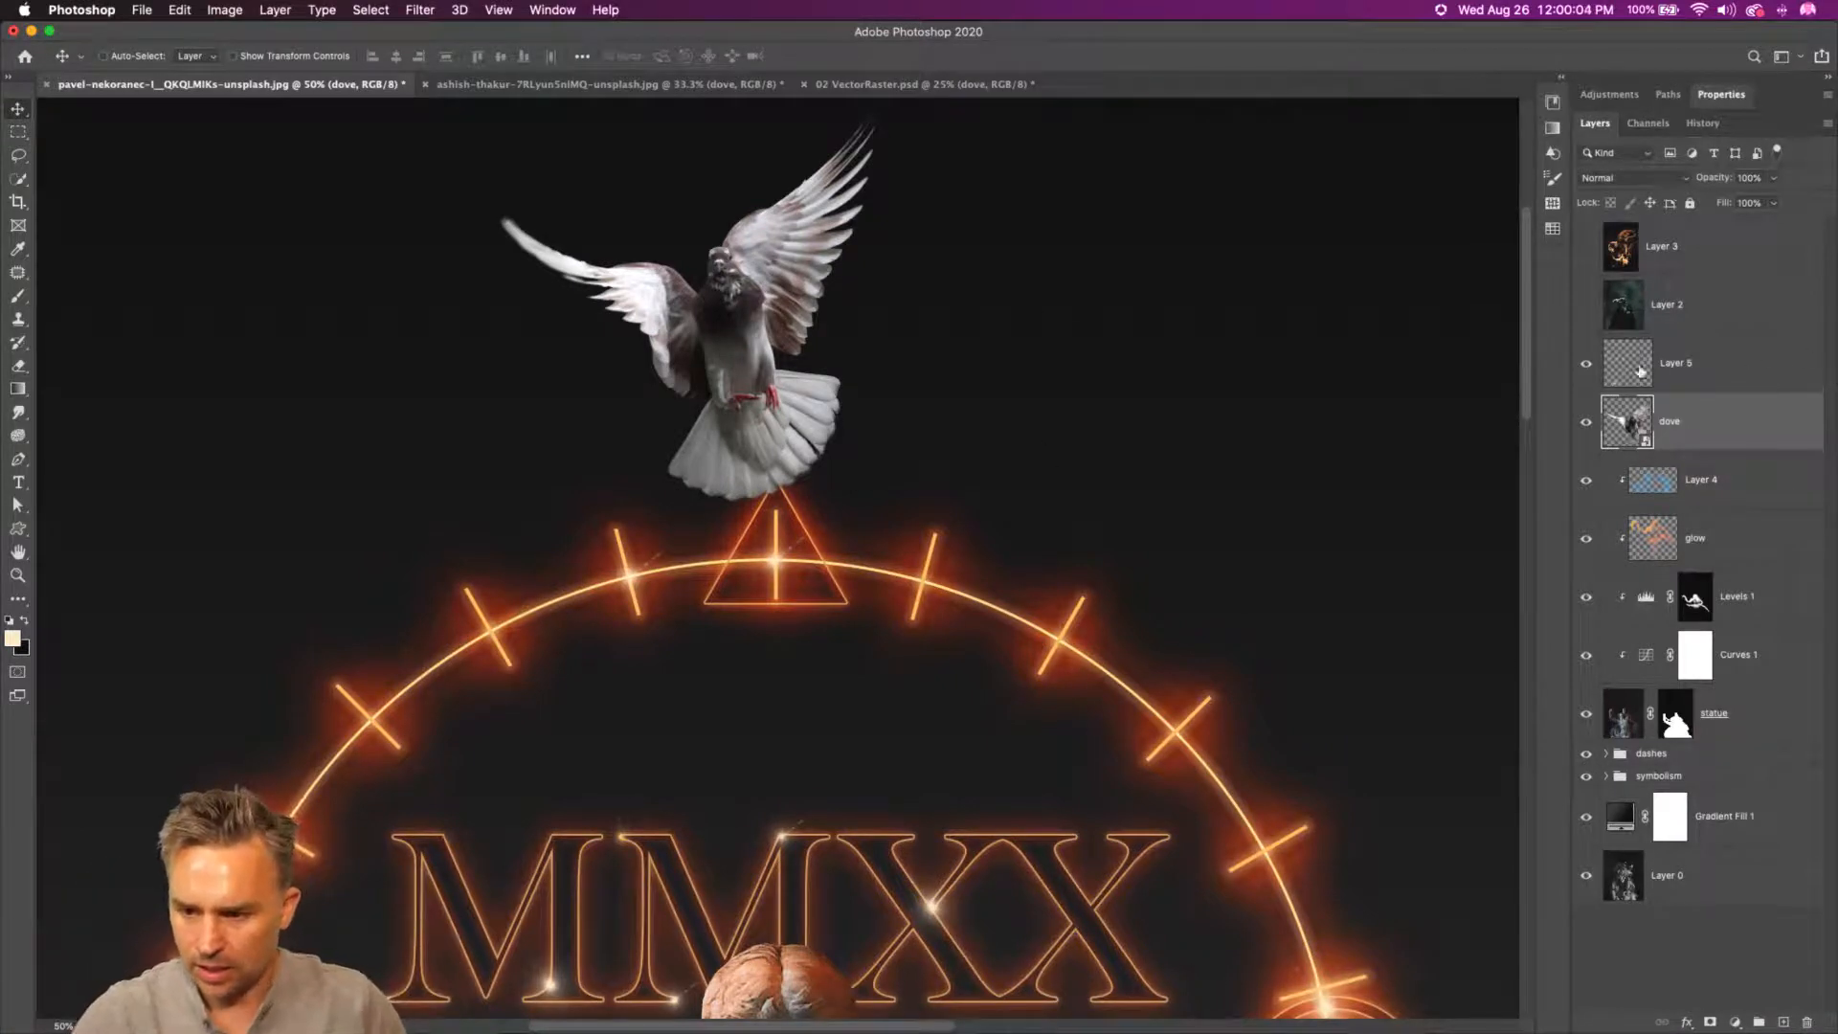
# - Move the lens flare layer, Layer 5, from above the dove into the dashes group
pyautogui.moveTo(1640, 372); pyautogui.dragTo(1723, 467)
pyautogui.moveTo(1713, 713); pyautogui.dragTo(1719, 777)
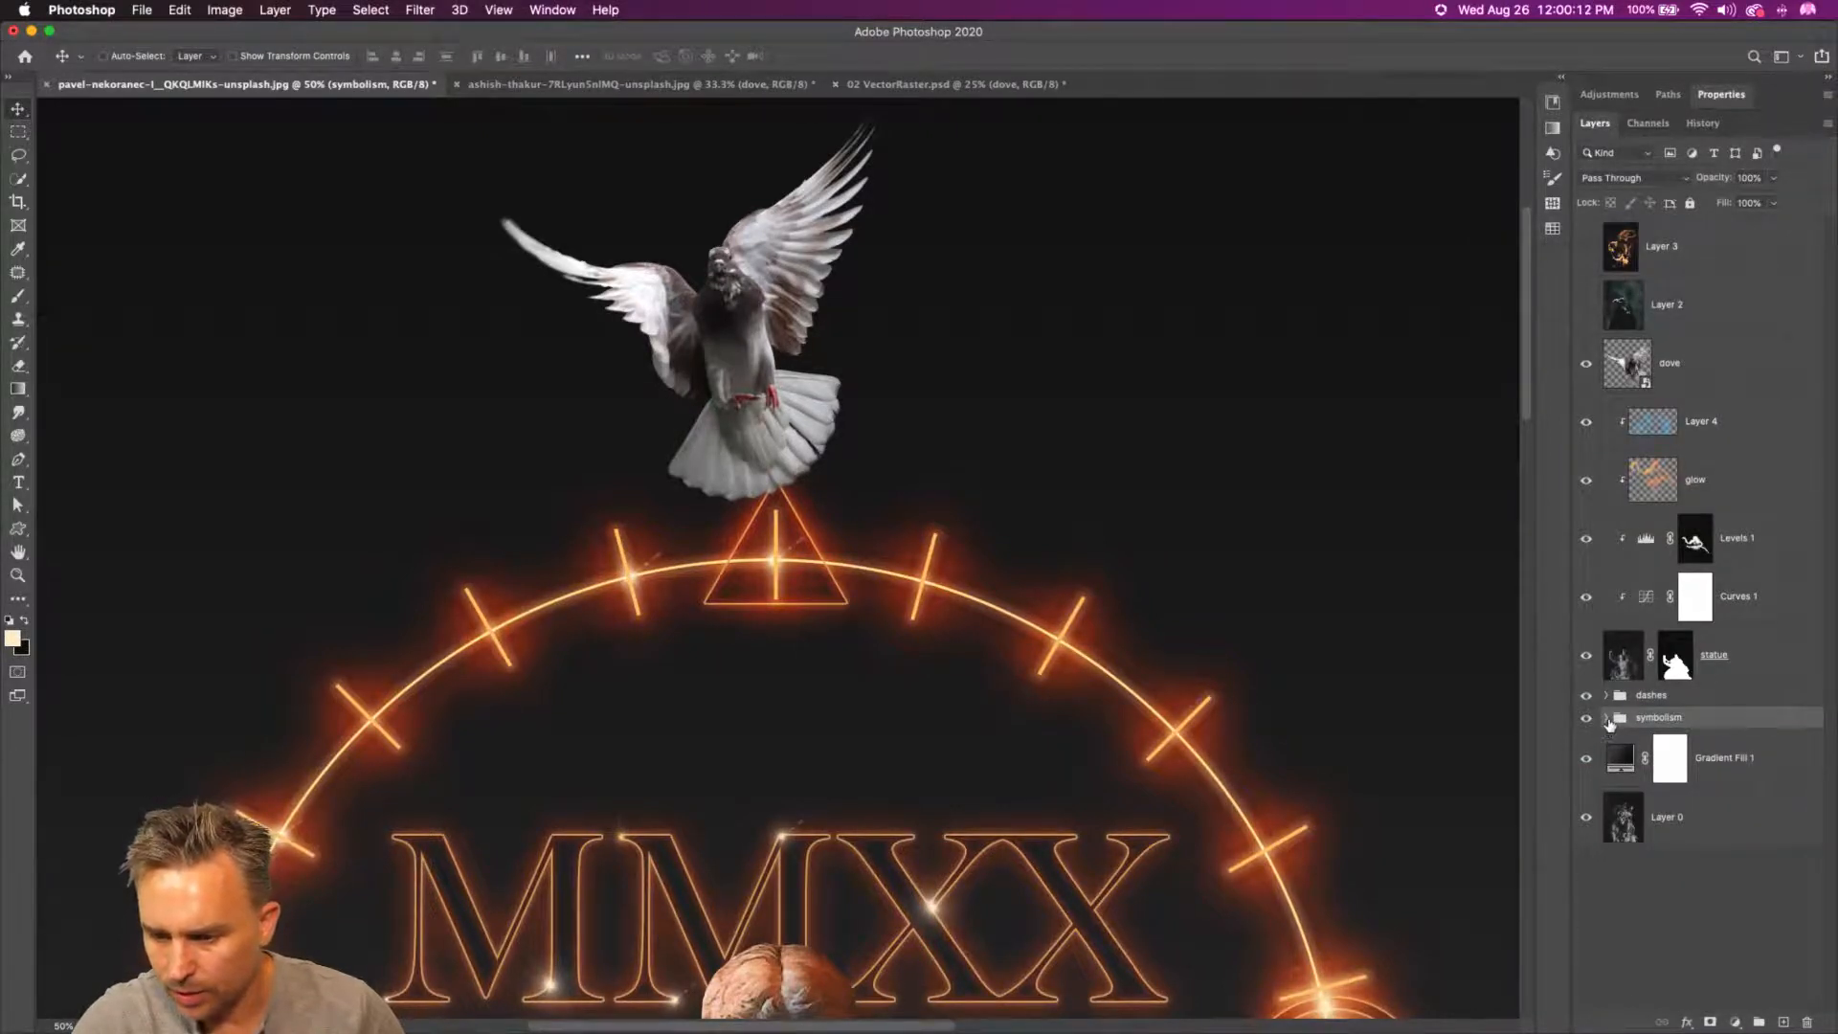
pyautogui.click(1606, 718)
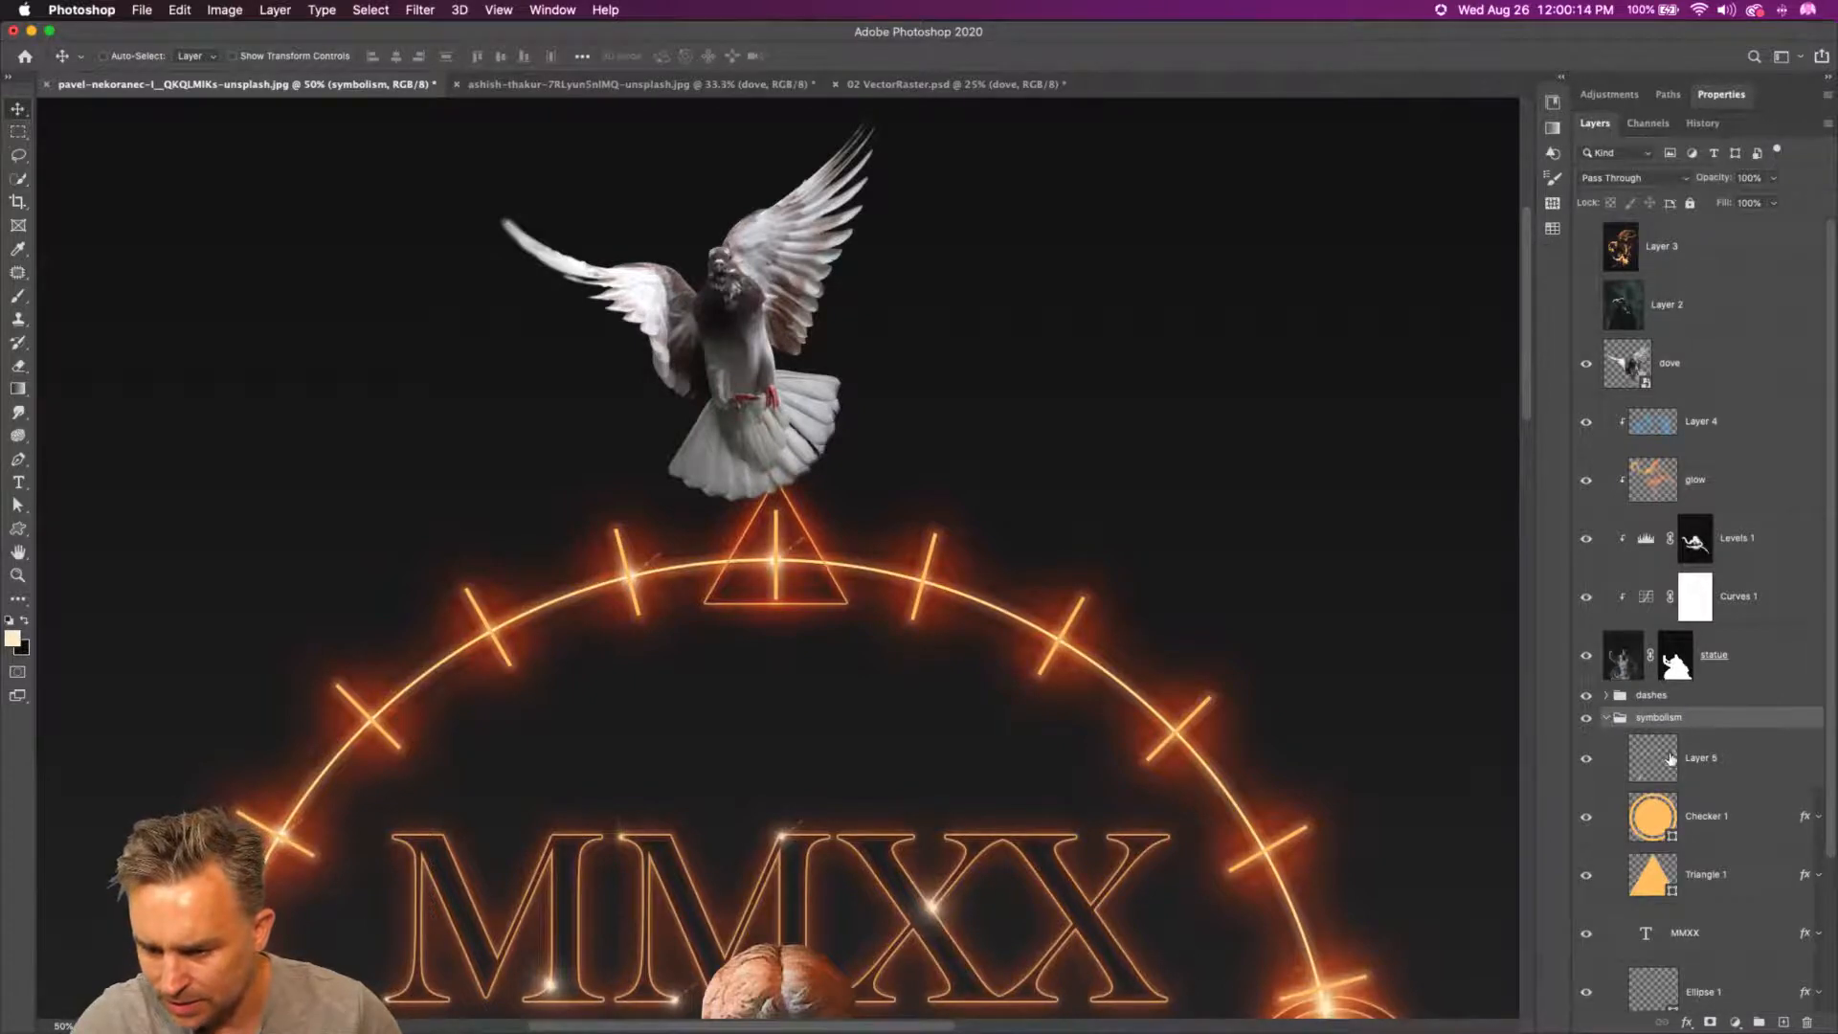
pyautogui.moveTo(1670, 759); pyautogui.dragTo(1659, 695)
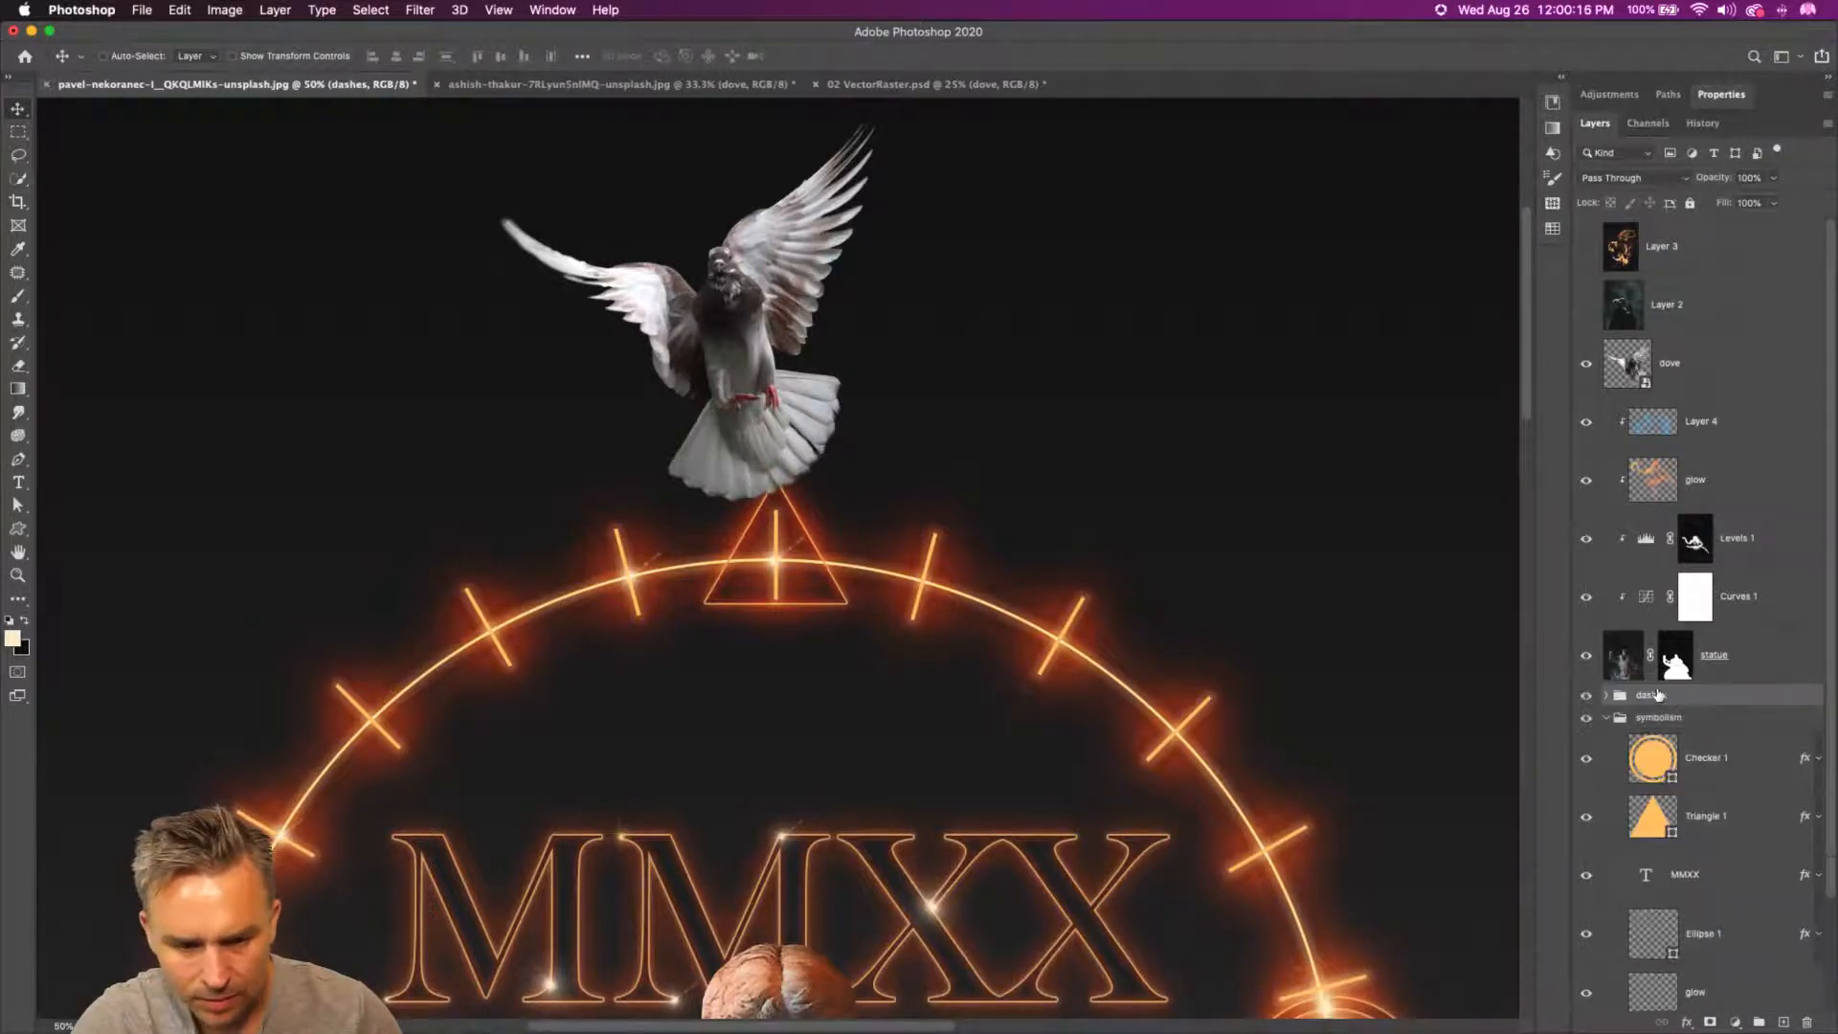
pyautogui.click(1608, 718)
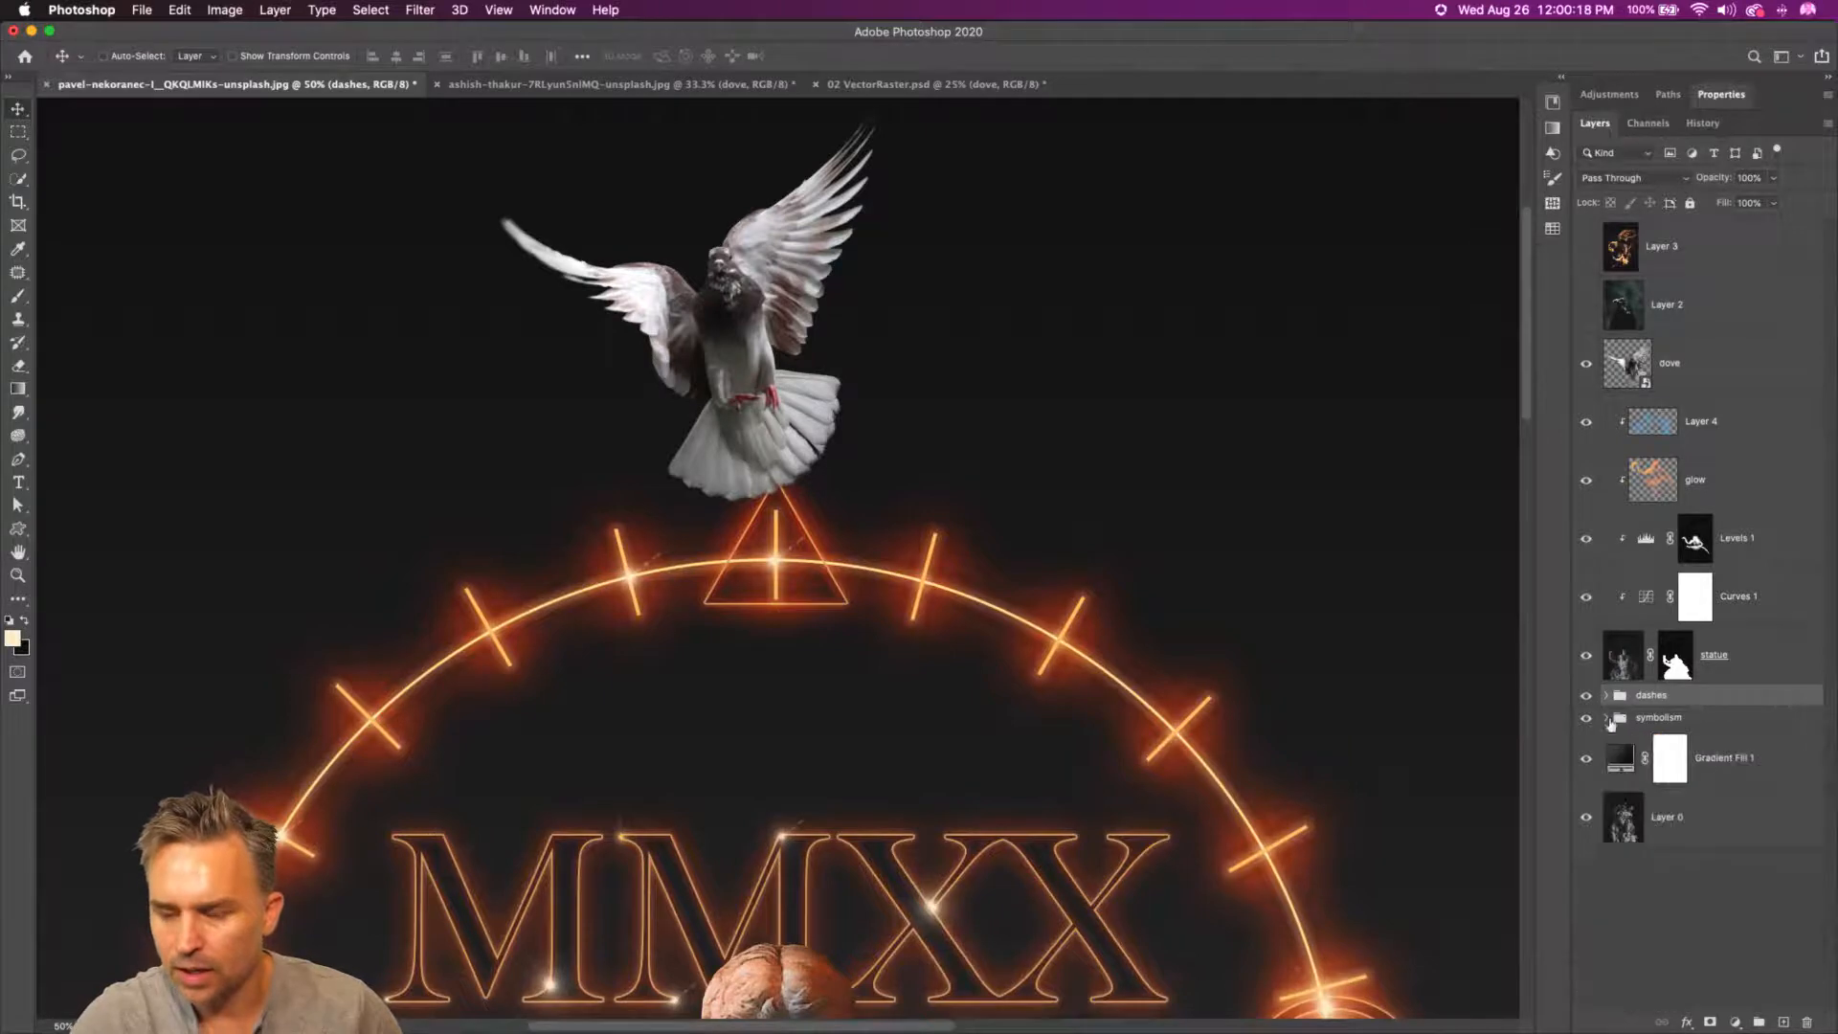
# - Try a Curves adjustment layer above the dove layer and delete it
pyautogui.click(1728, 369)
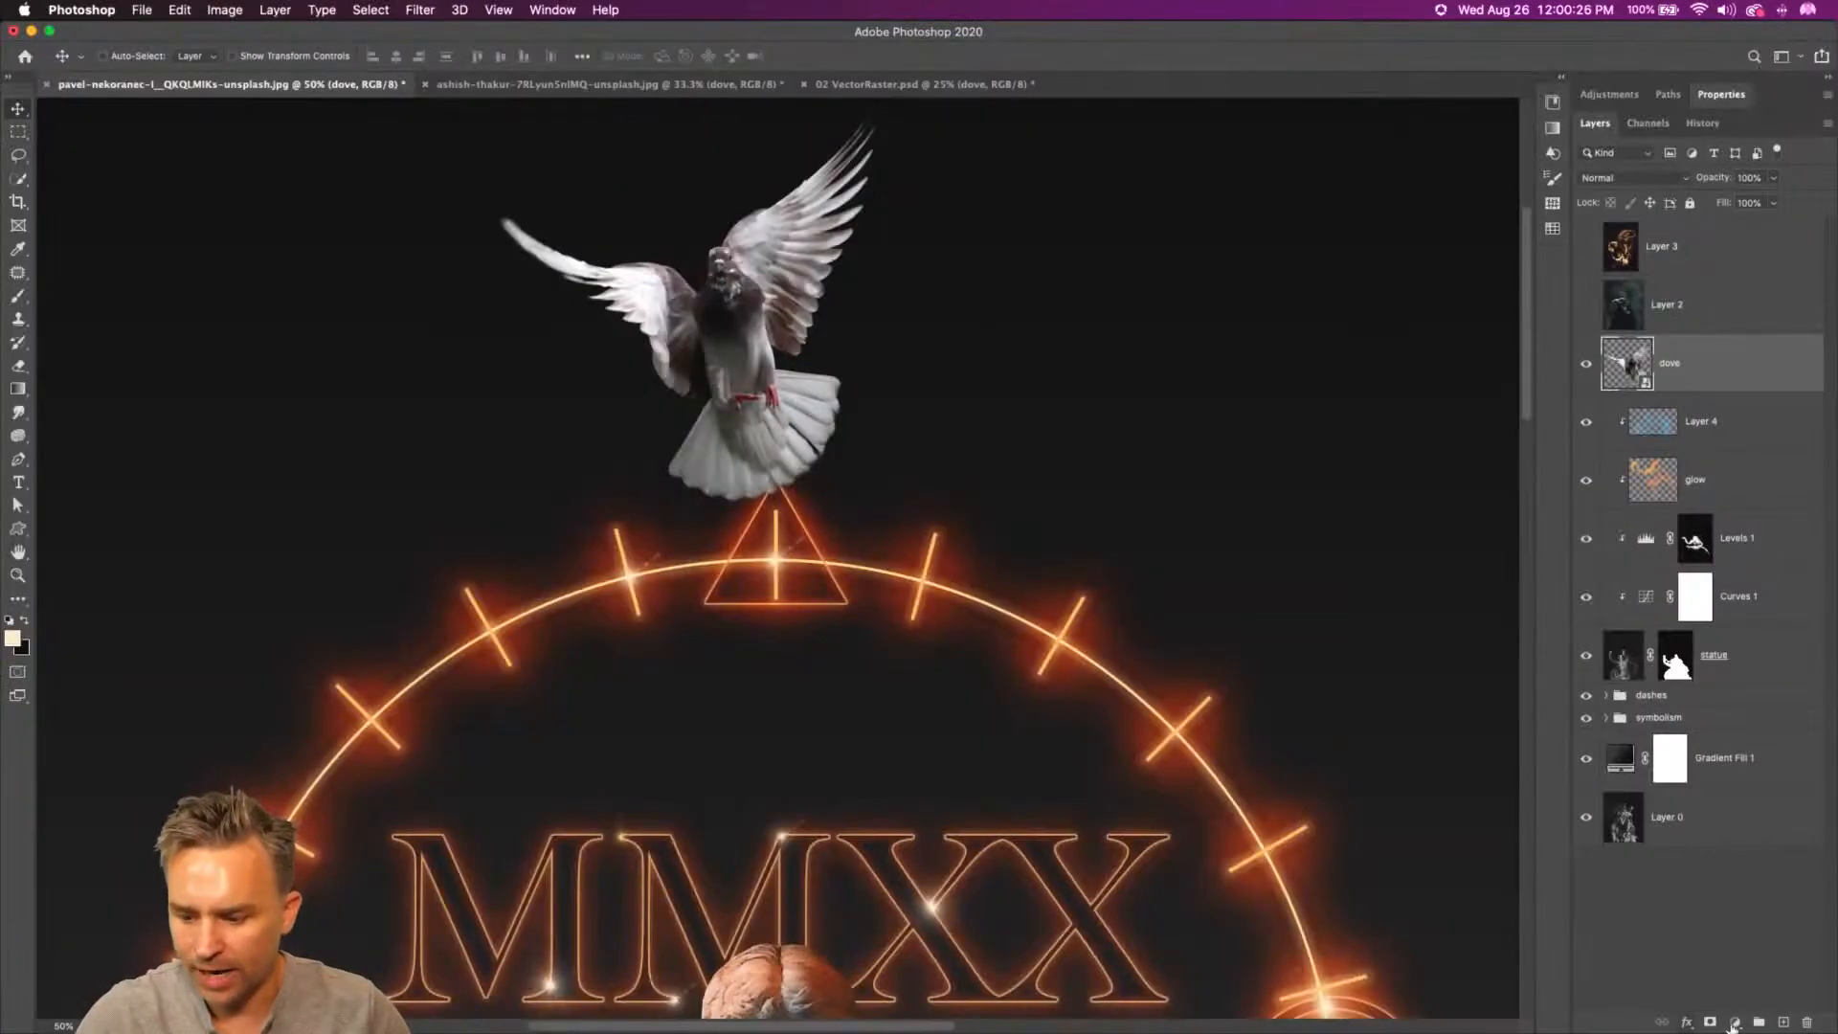
pyautogui.click(1735, 1023)
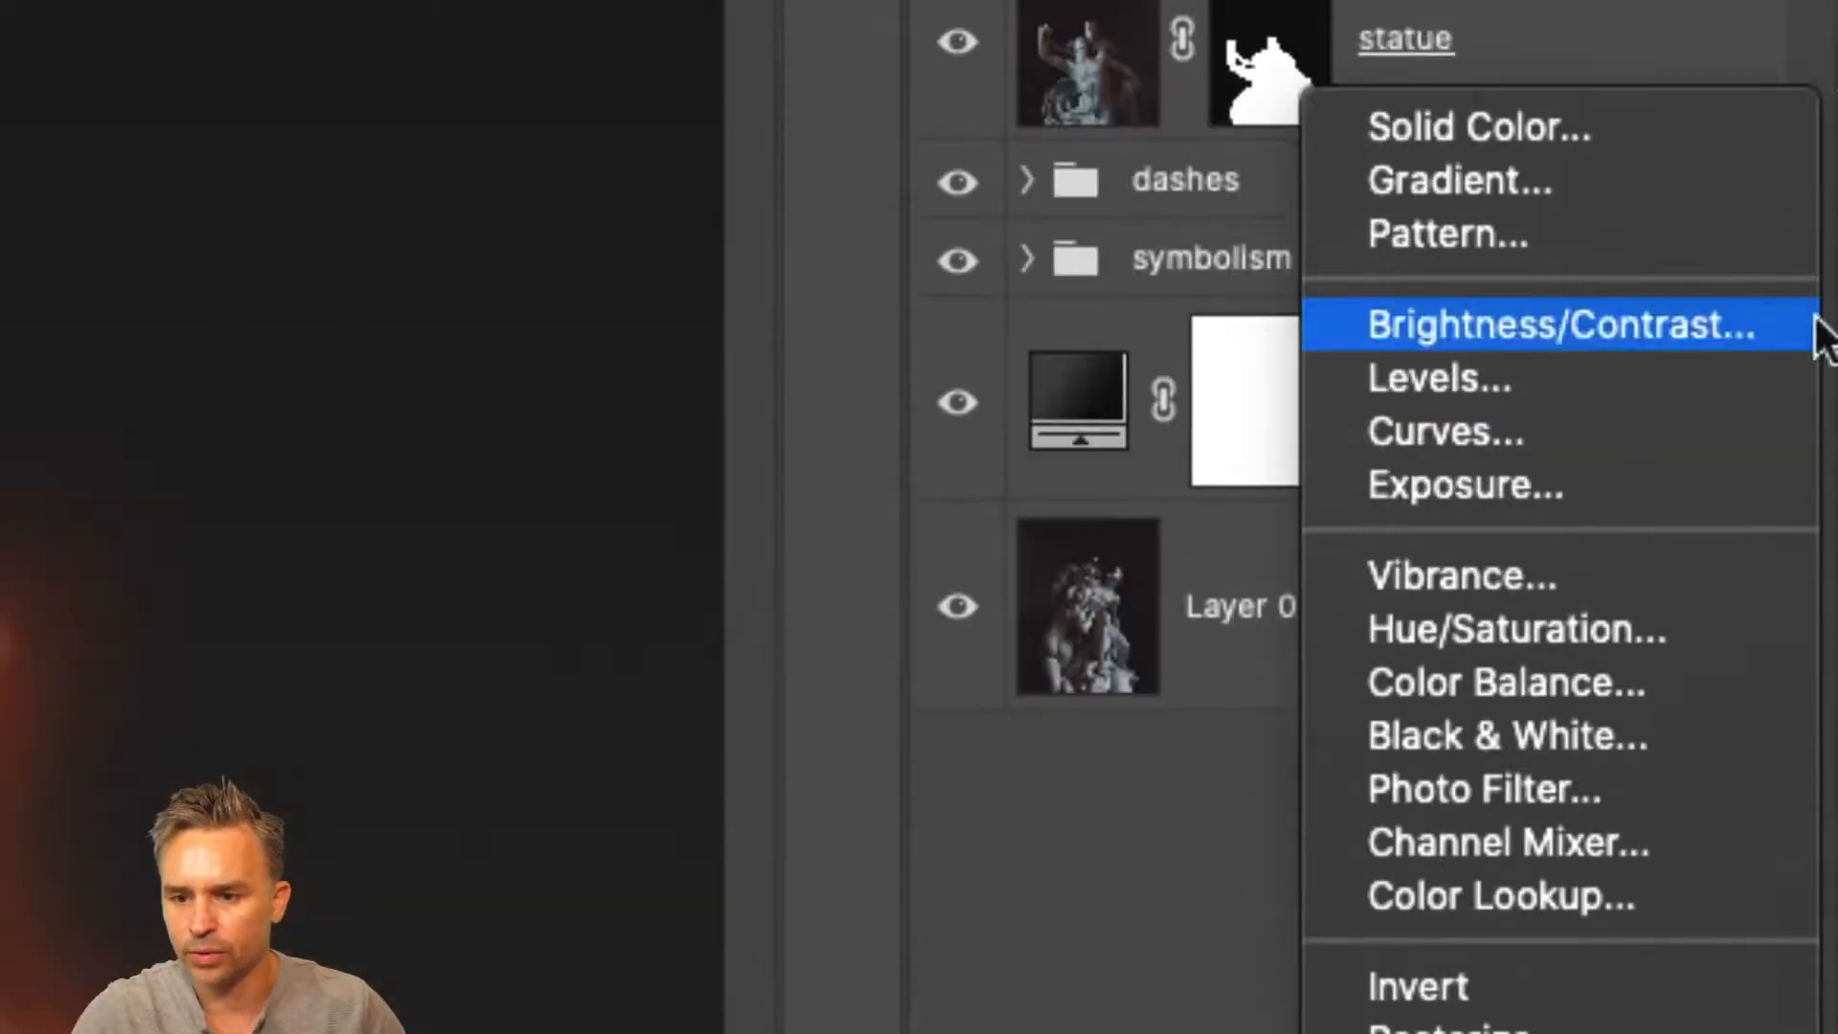
pyautogui.click(1773, 429)
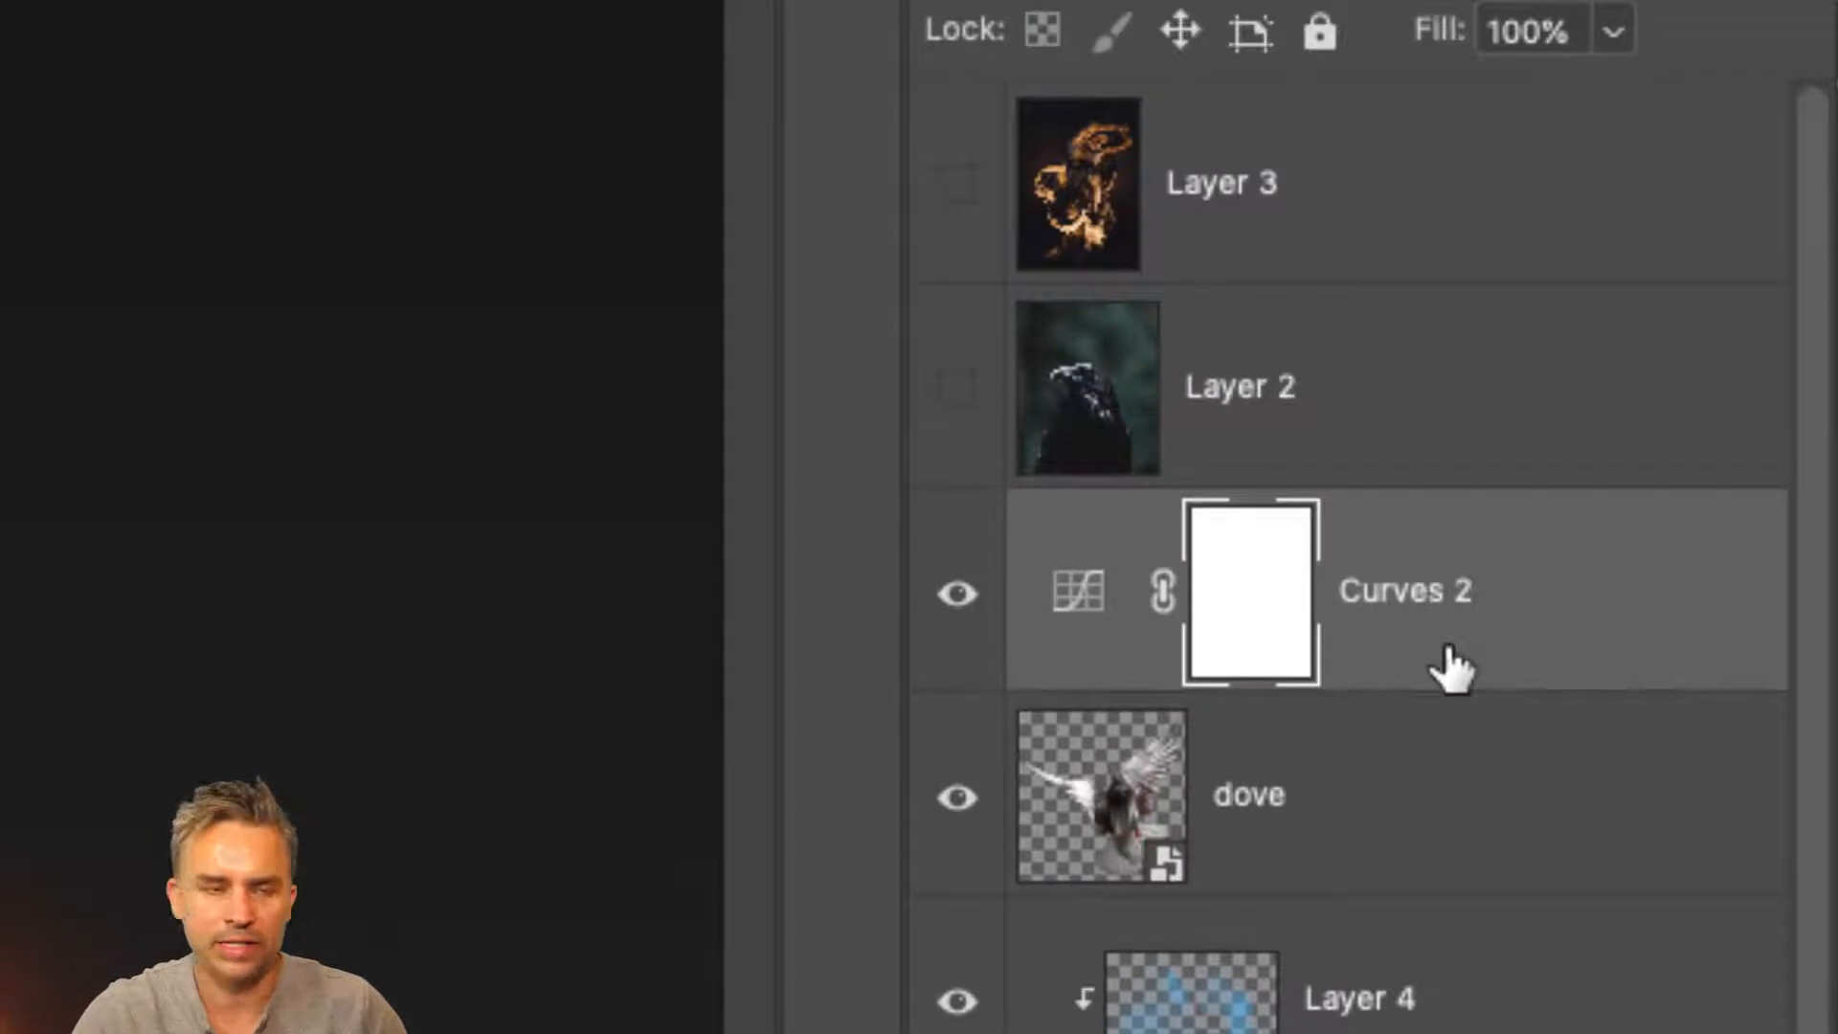
pyautogui.click(1114, 771)
pyautogui.click(1362, 648)
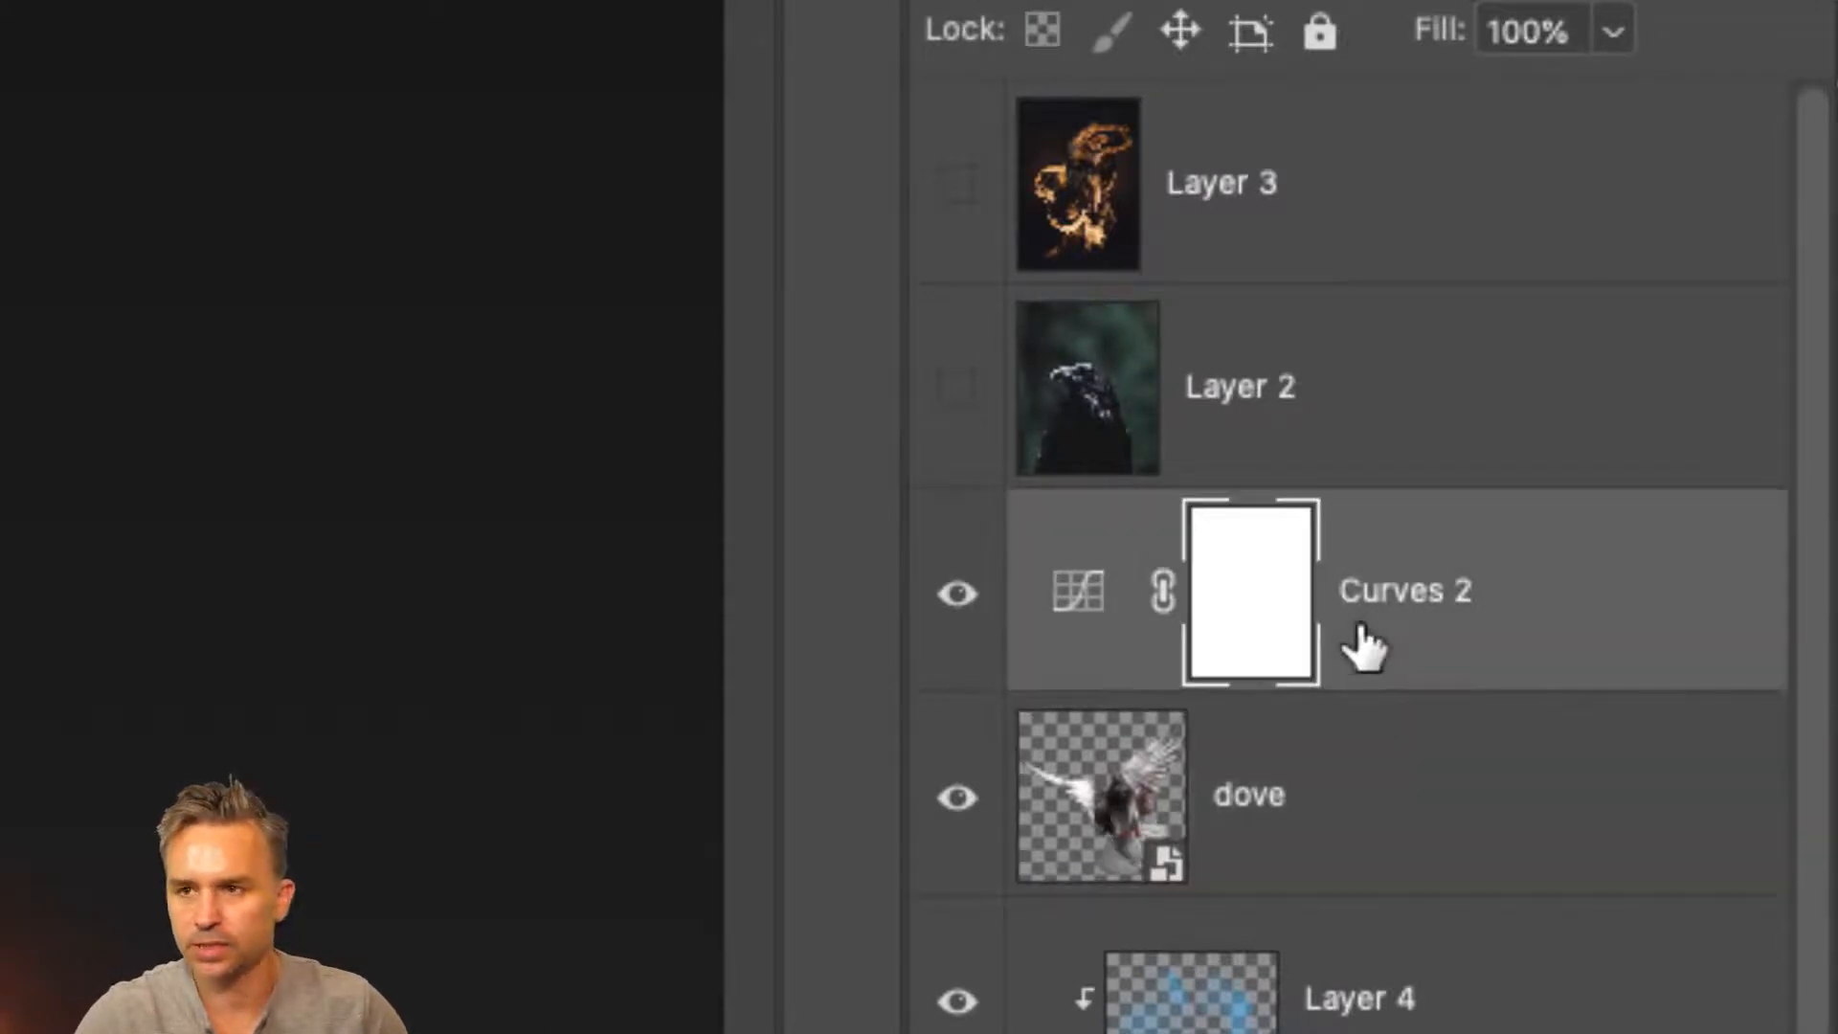
pyautogui.scroll(-3, 1364, 646)
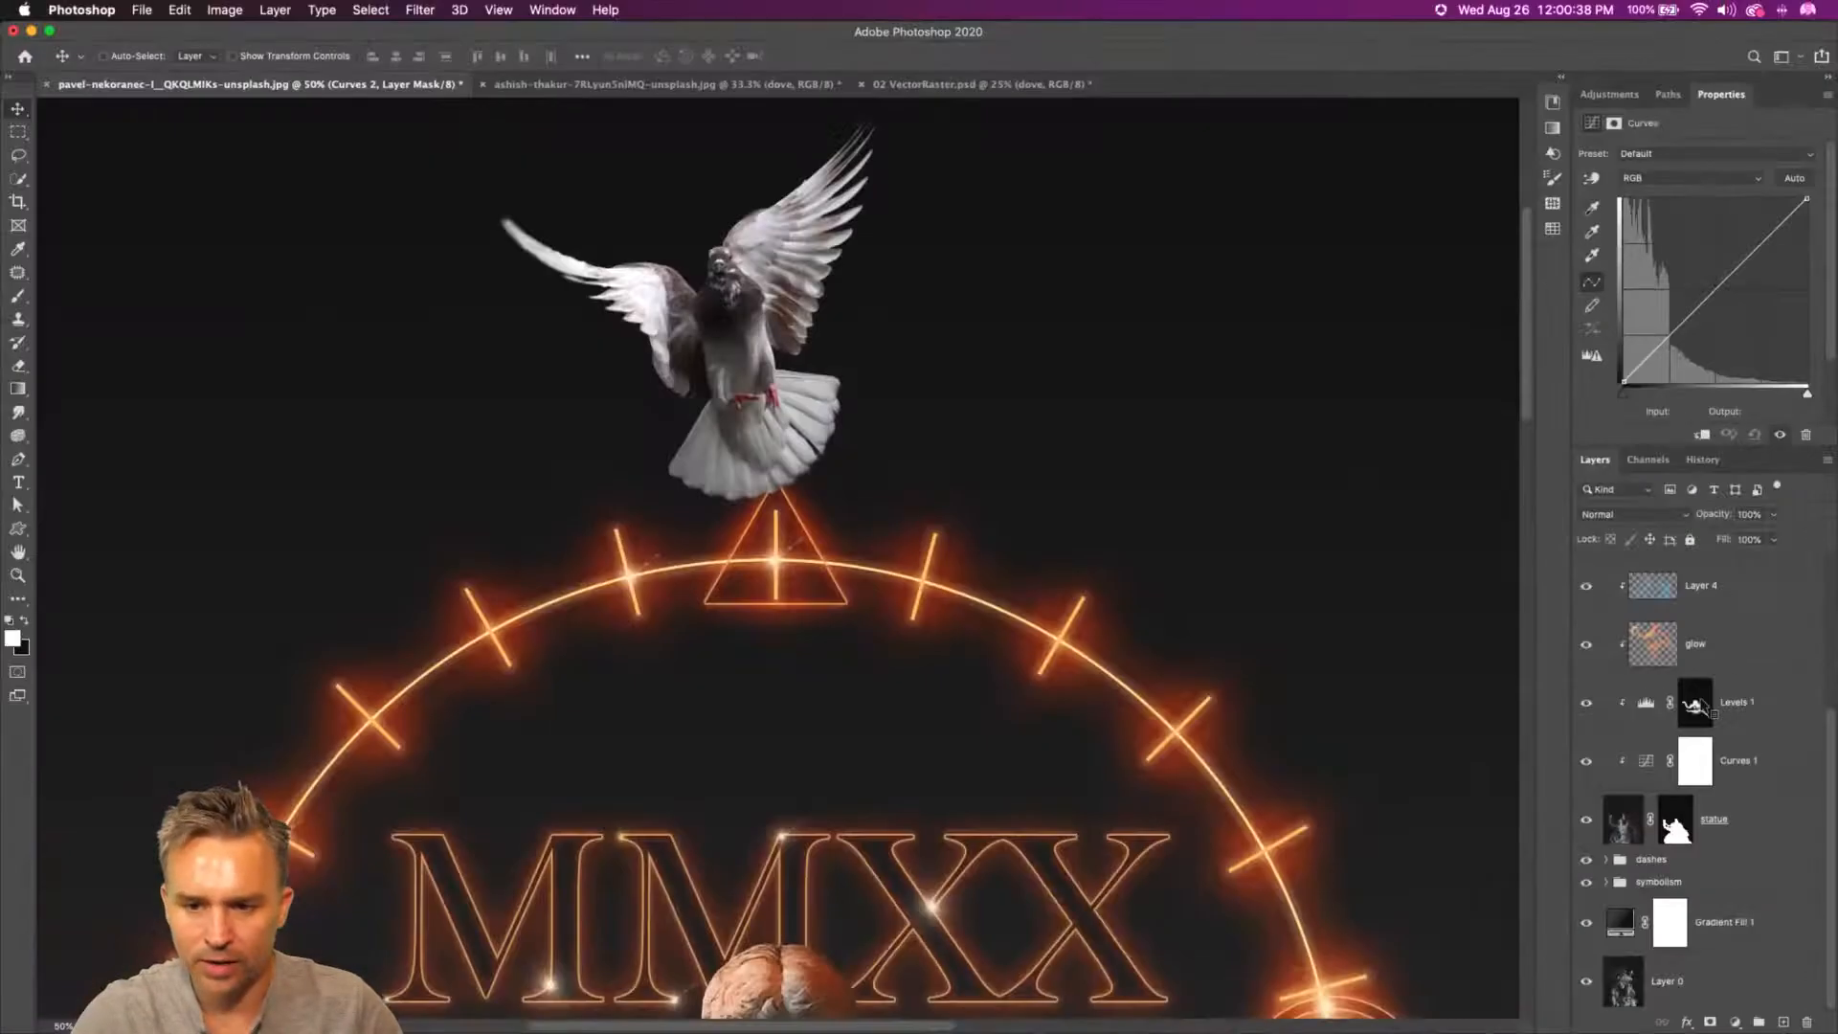
pyautogui.scroll(3, 1726, 672)
pyautogui.moveTo(1711, 713); pyautogui.dragTo(1808, 1023)
# - Darken the dove smart object with a Curves smart filter, using points at input 193/output 157 and input 85/output 52, and review the filter entry
pyautogui.click(224, 10)
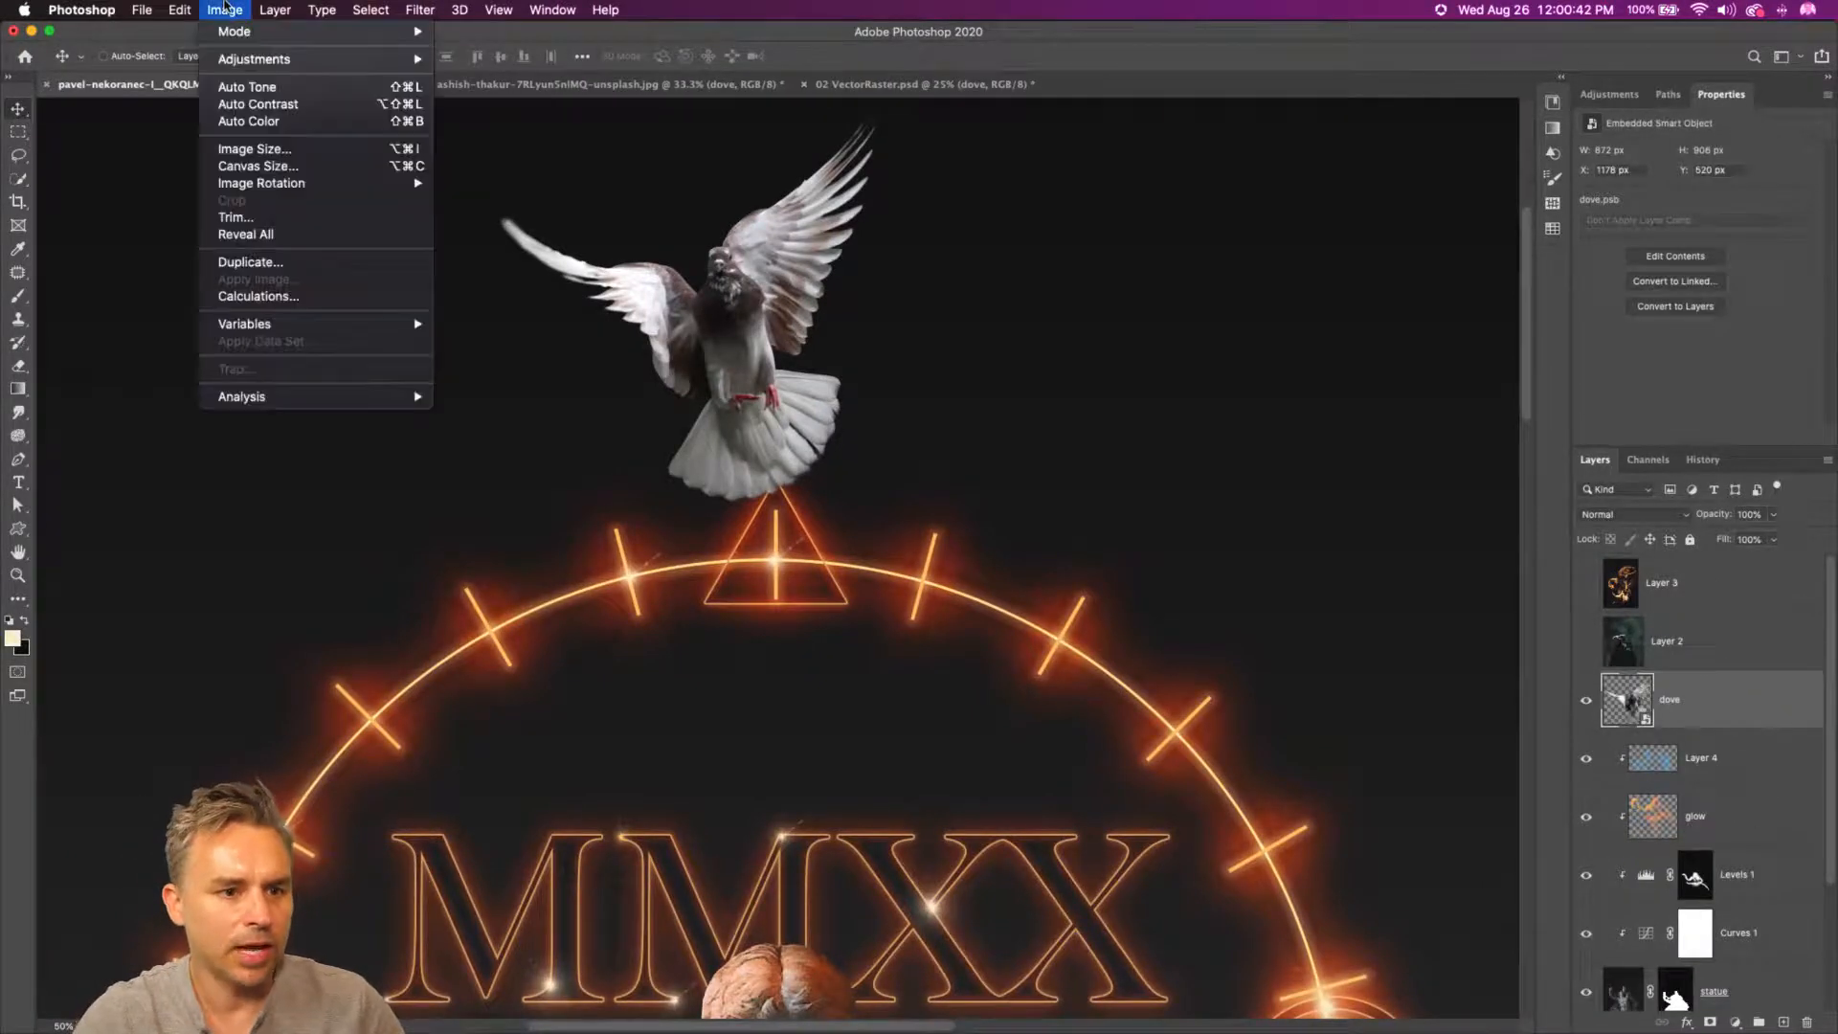
pyautogui.moveTo(233, 59)
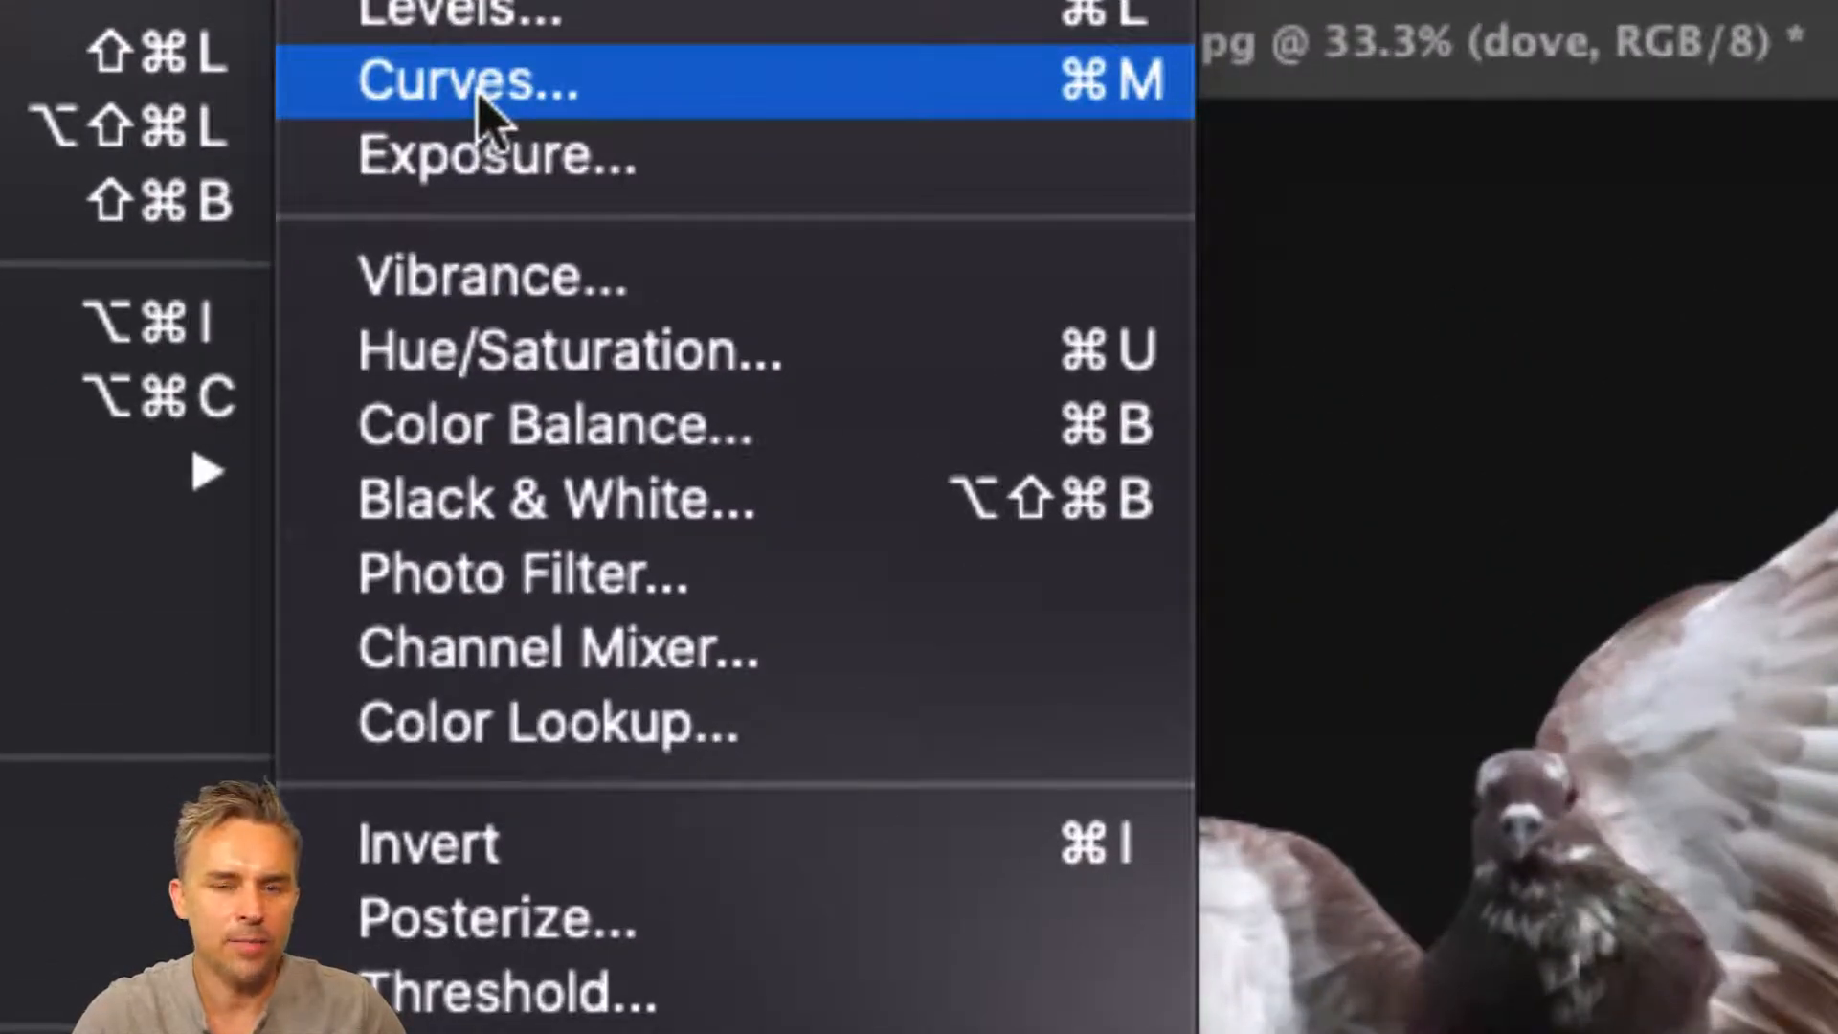
pyautogui.click(478, 93)
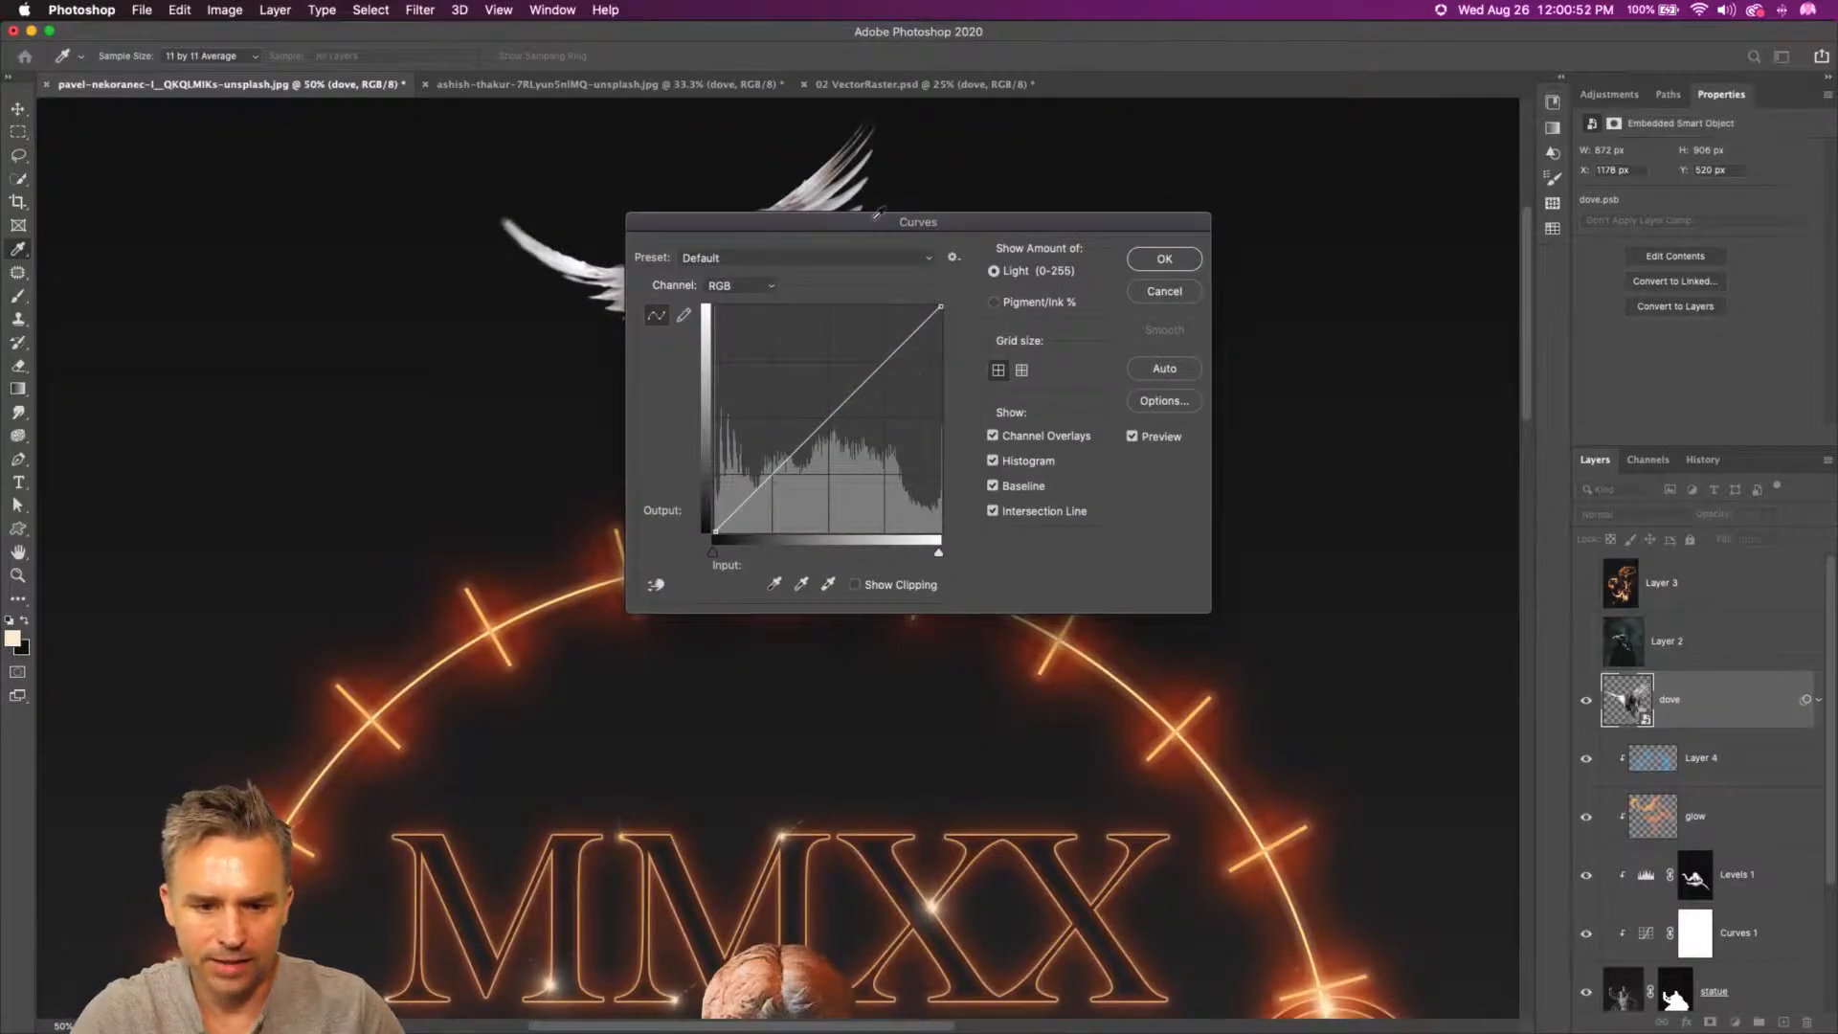
pyautogui.moveTo(877, 218); pyautogui.dragTo(1274, 268)
pyautogui.moveTo(1276, 418); pyautogui.dragTo(1284, 442)
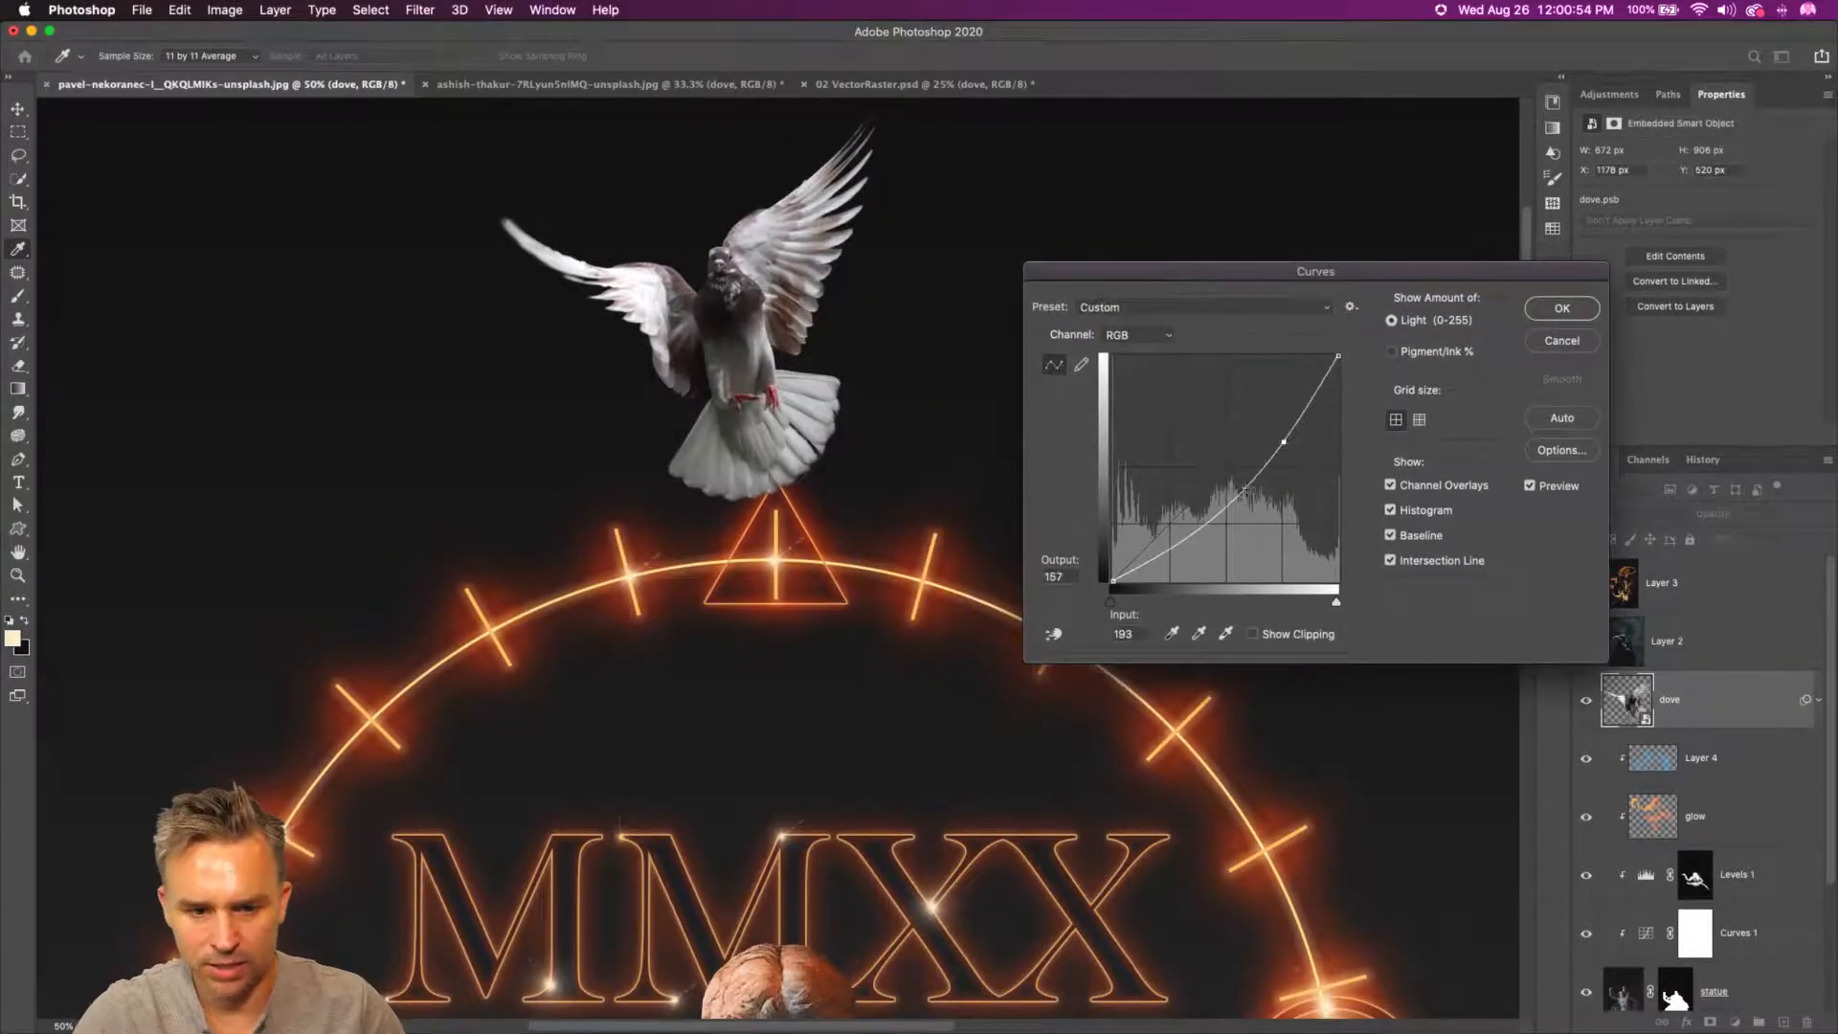
pyautogui.moveTo(1181, 544)
pyautogui.mouseDown()
pyautogui.moveTo(1173, 523)
pyautogui.moveTo(1196, 548)
pyautogui.mouseUp()
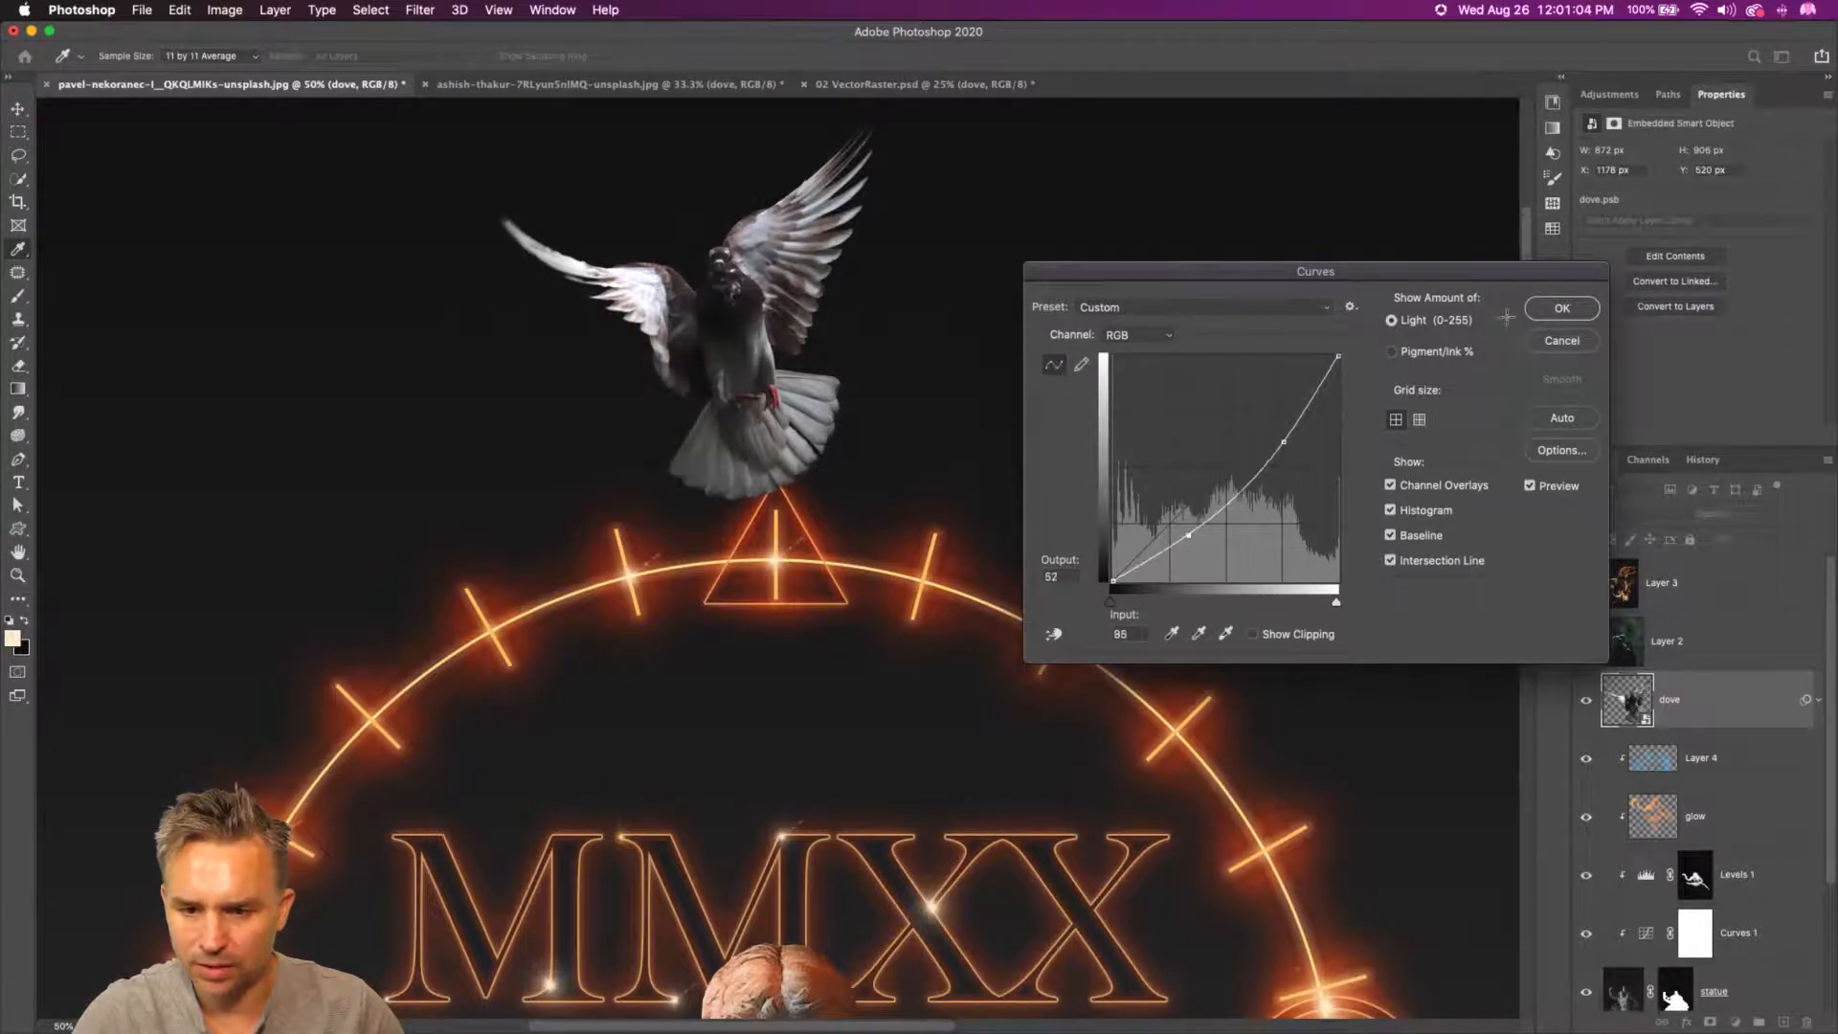
pyautogui.click(1543, 310)
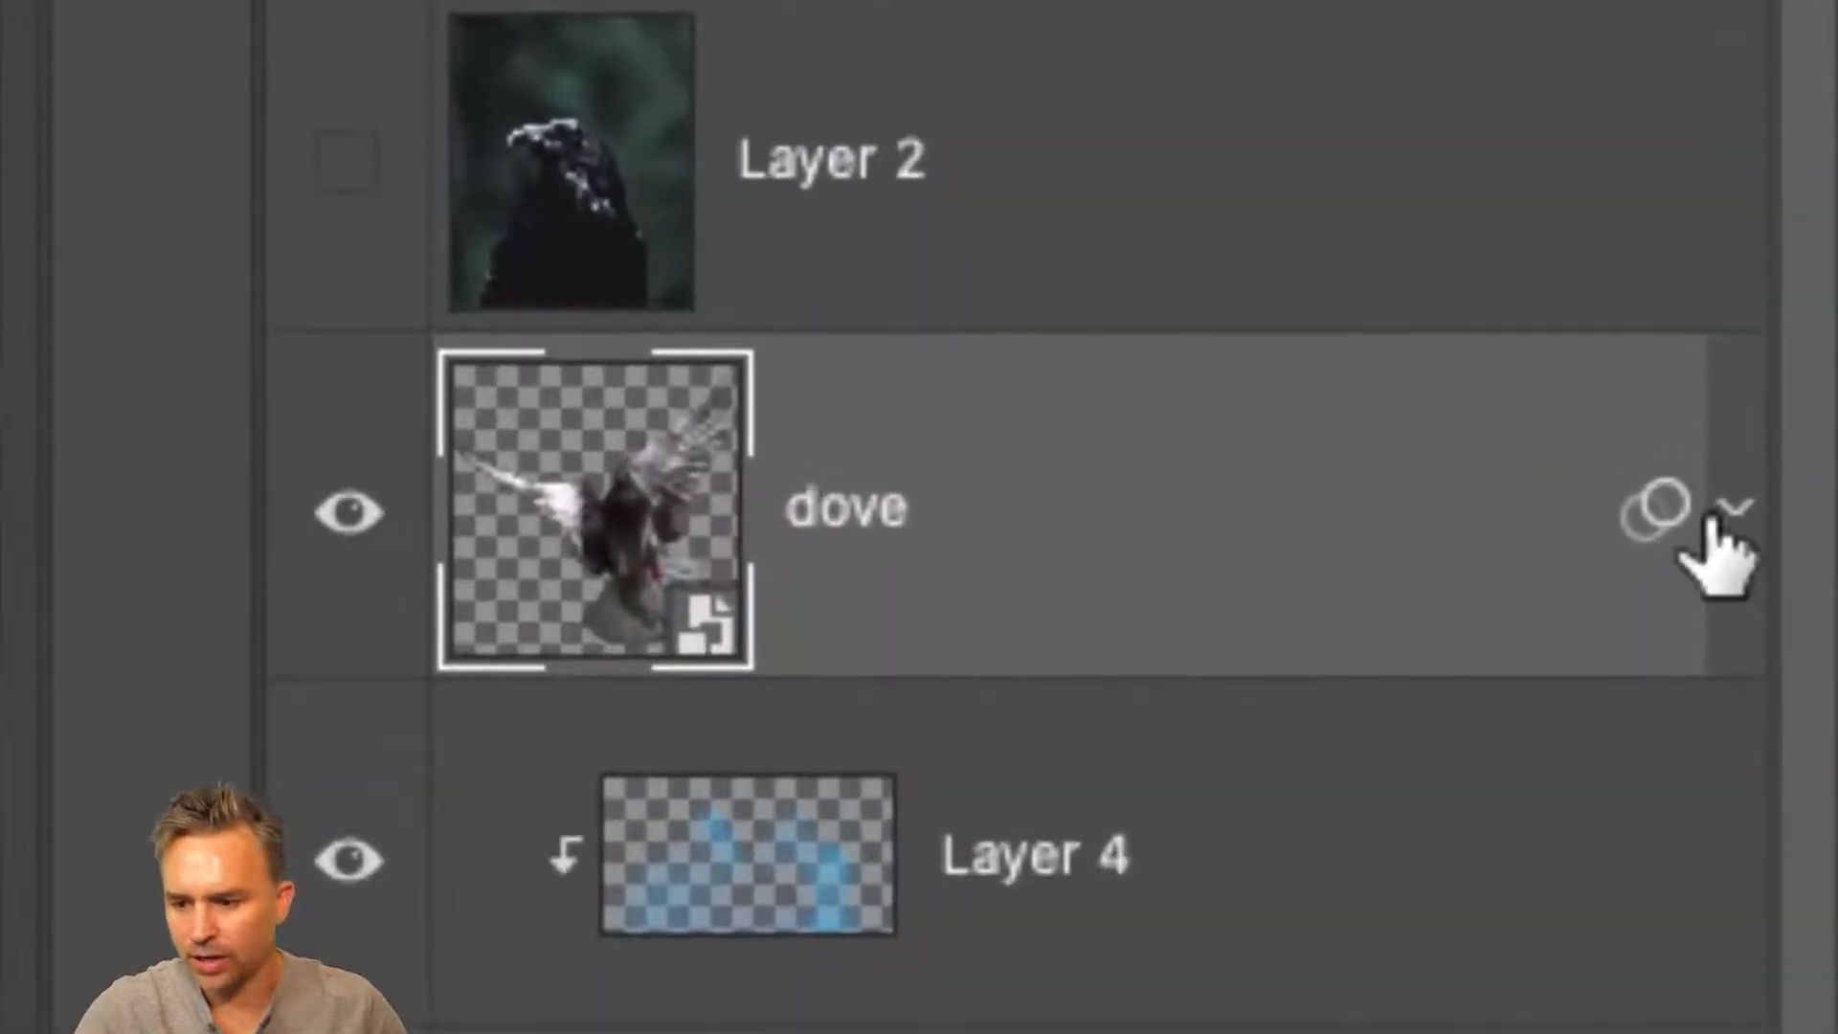
pyautogui.click(1817, 699)
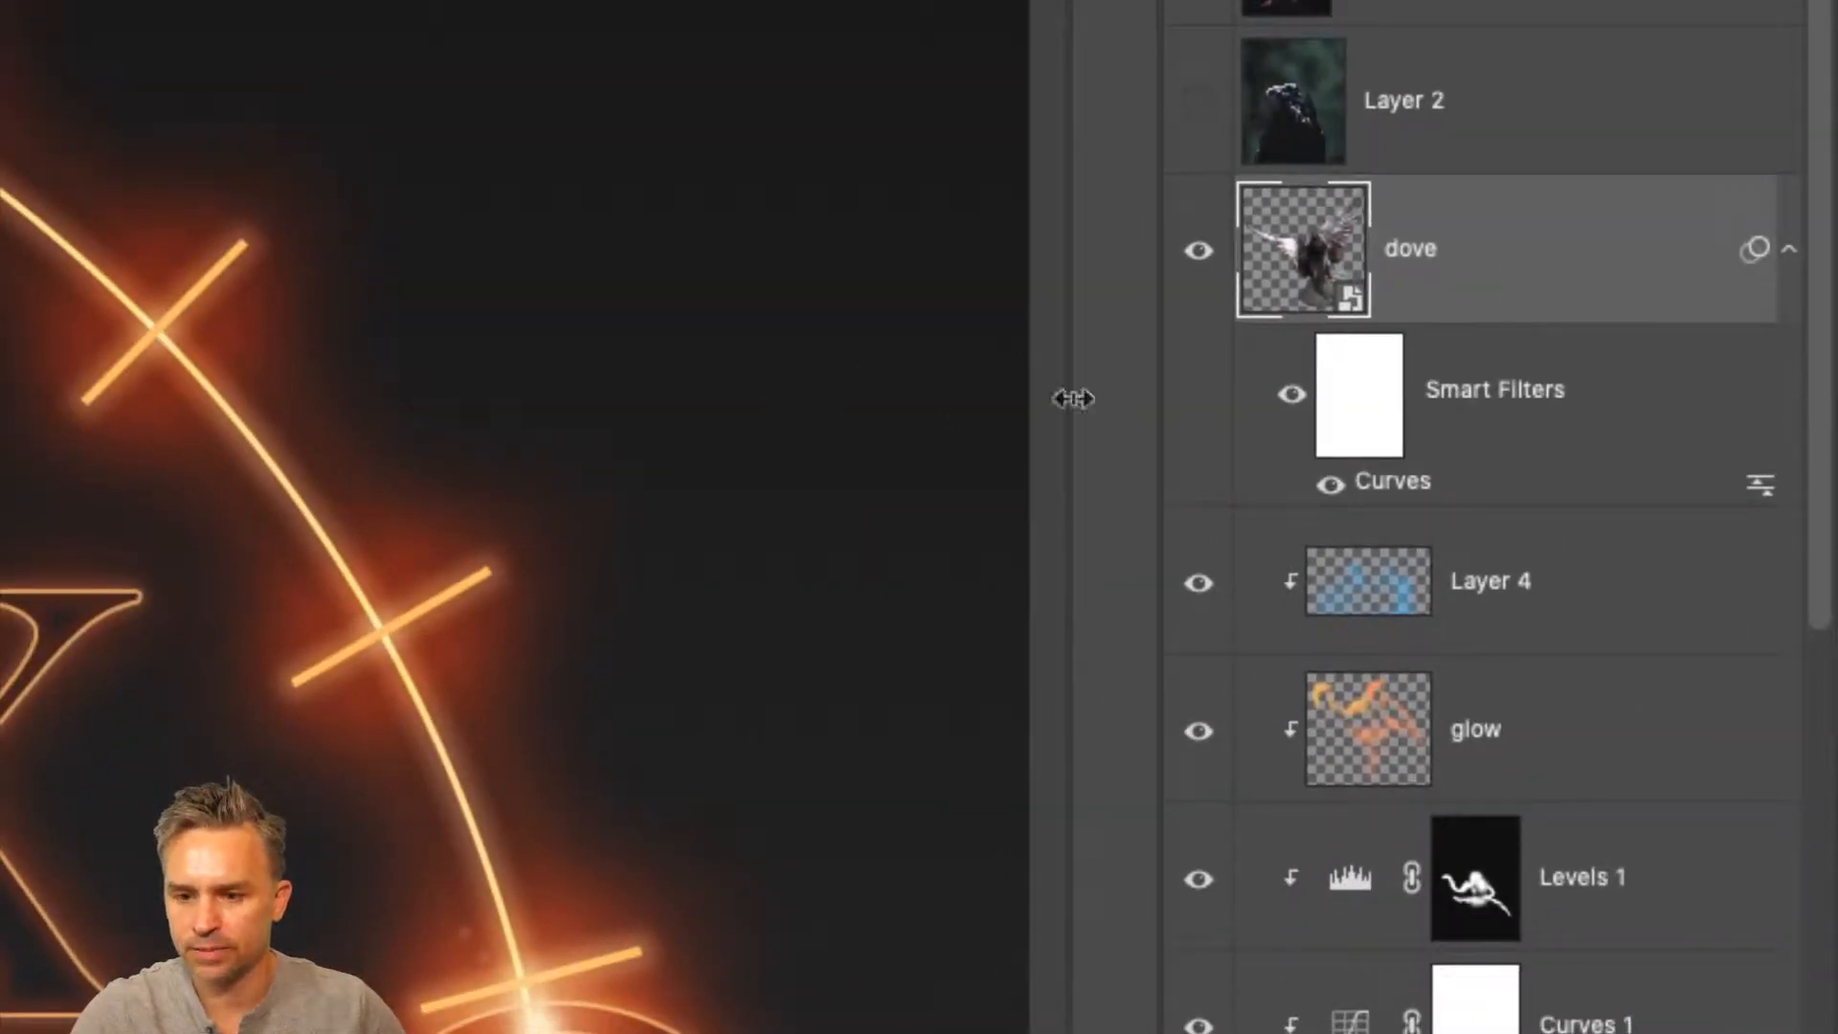
pyautogui.click(1787, 250)
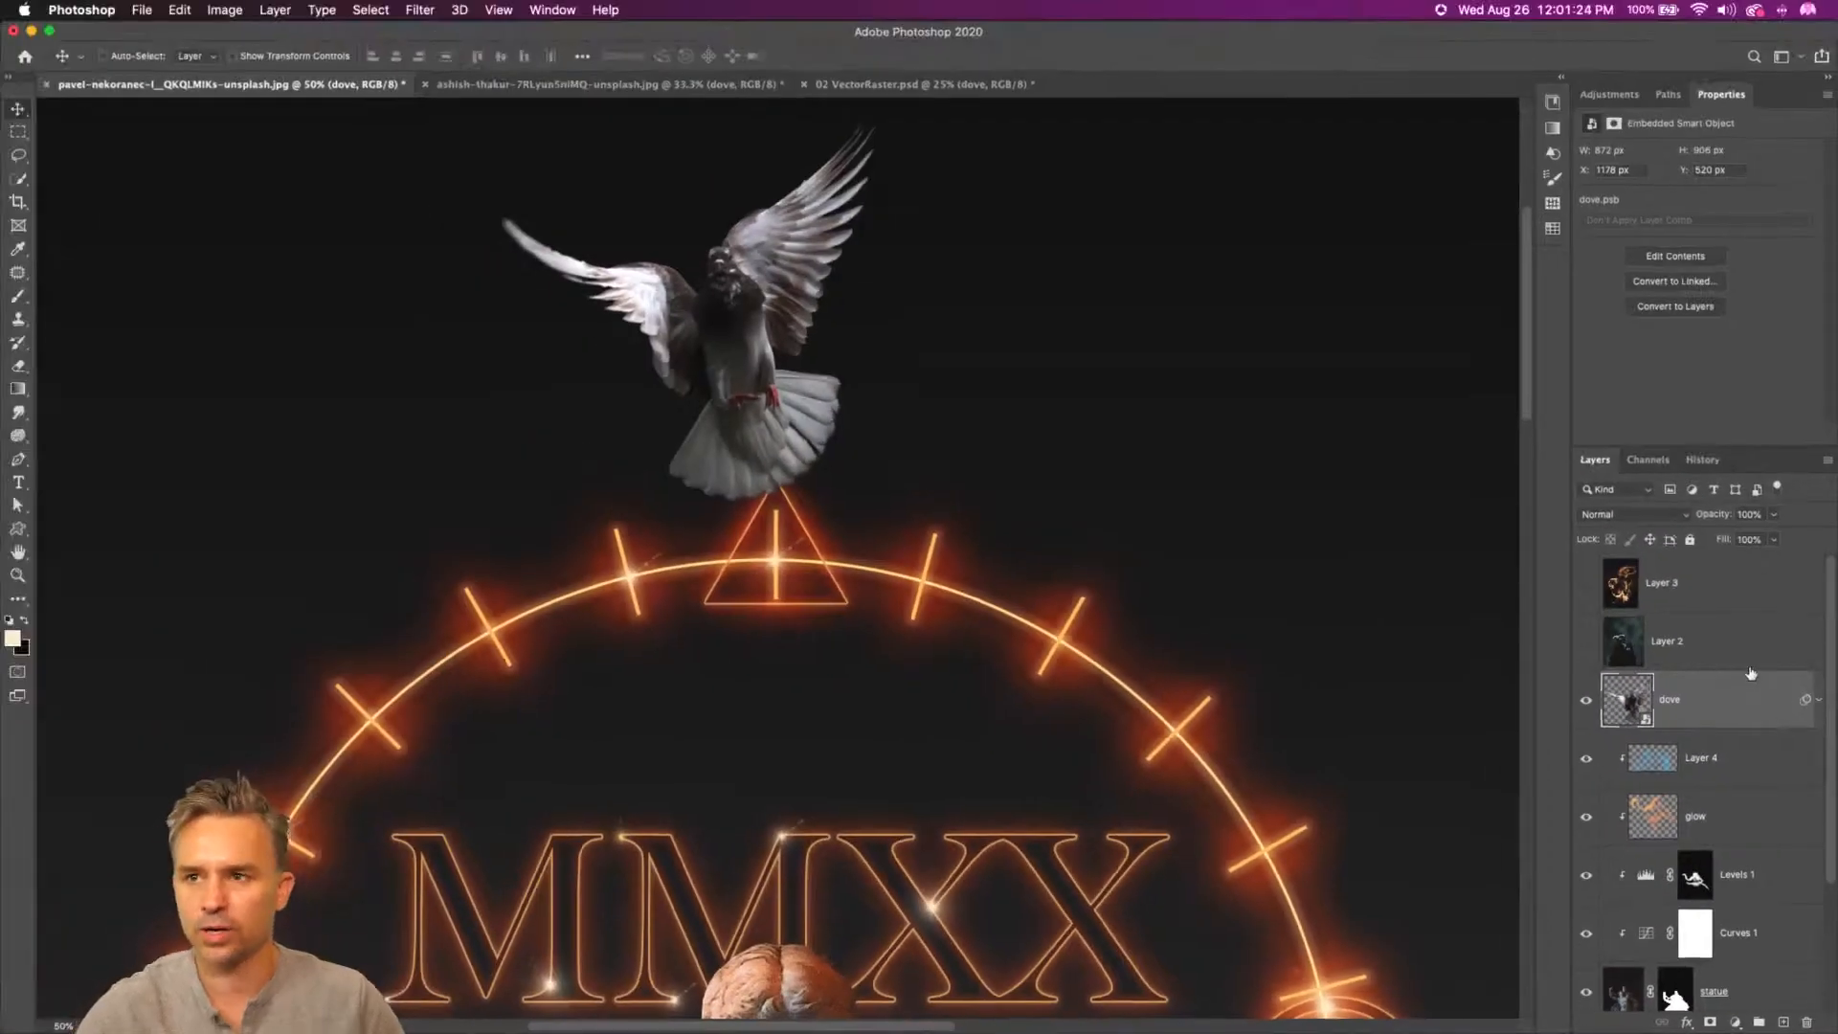
# - Scale the dove proportionally down to about 596 x 620 px and place it just above the tip of the triangle
pyautogui.press('super+t')
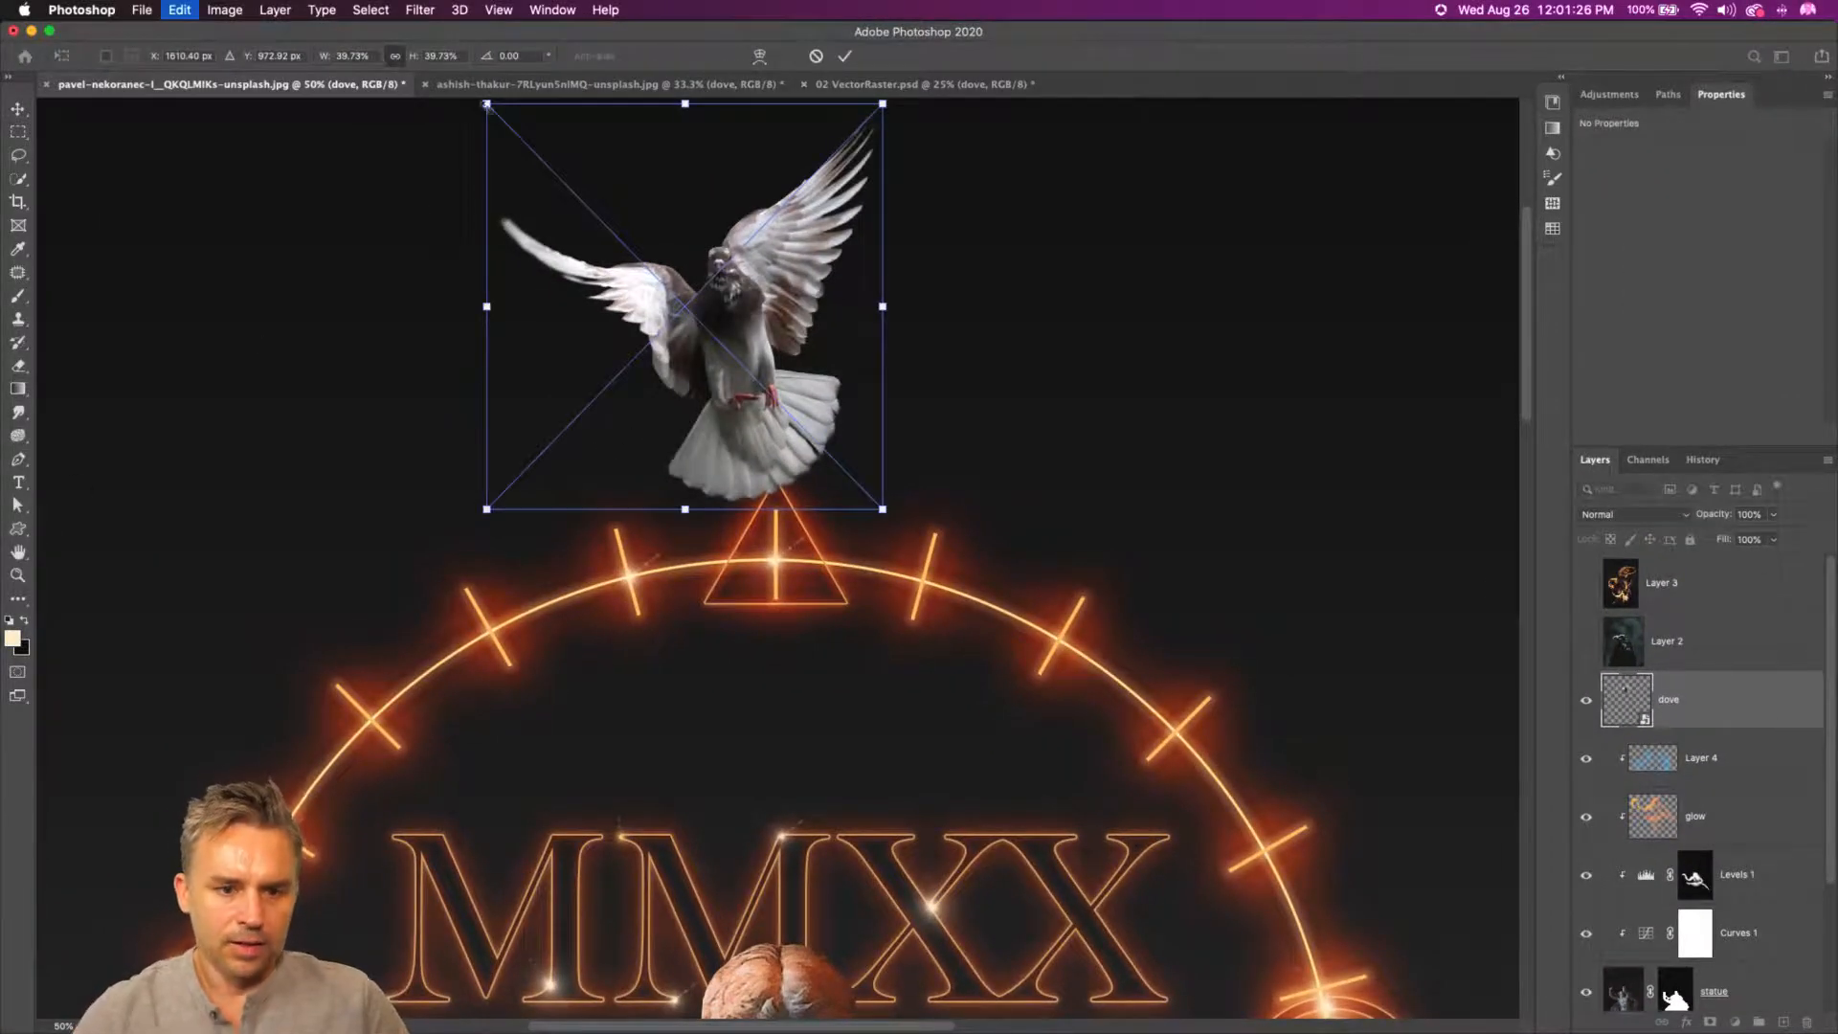
pyautogui.moveTo(486, 103); pyautogui.dragTo(615, 234)
pyautogui.press('Return')
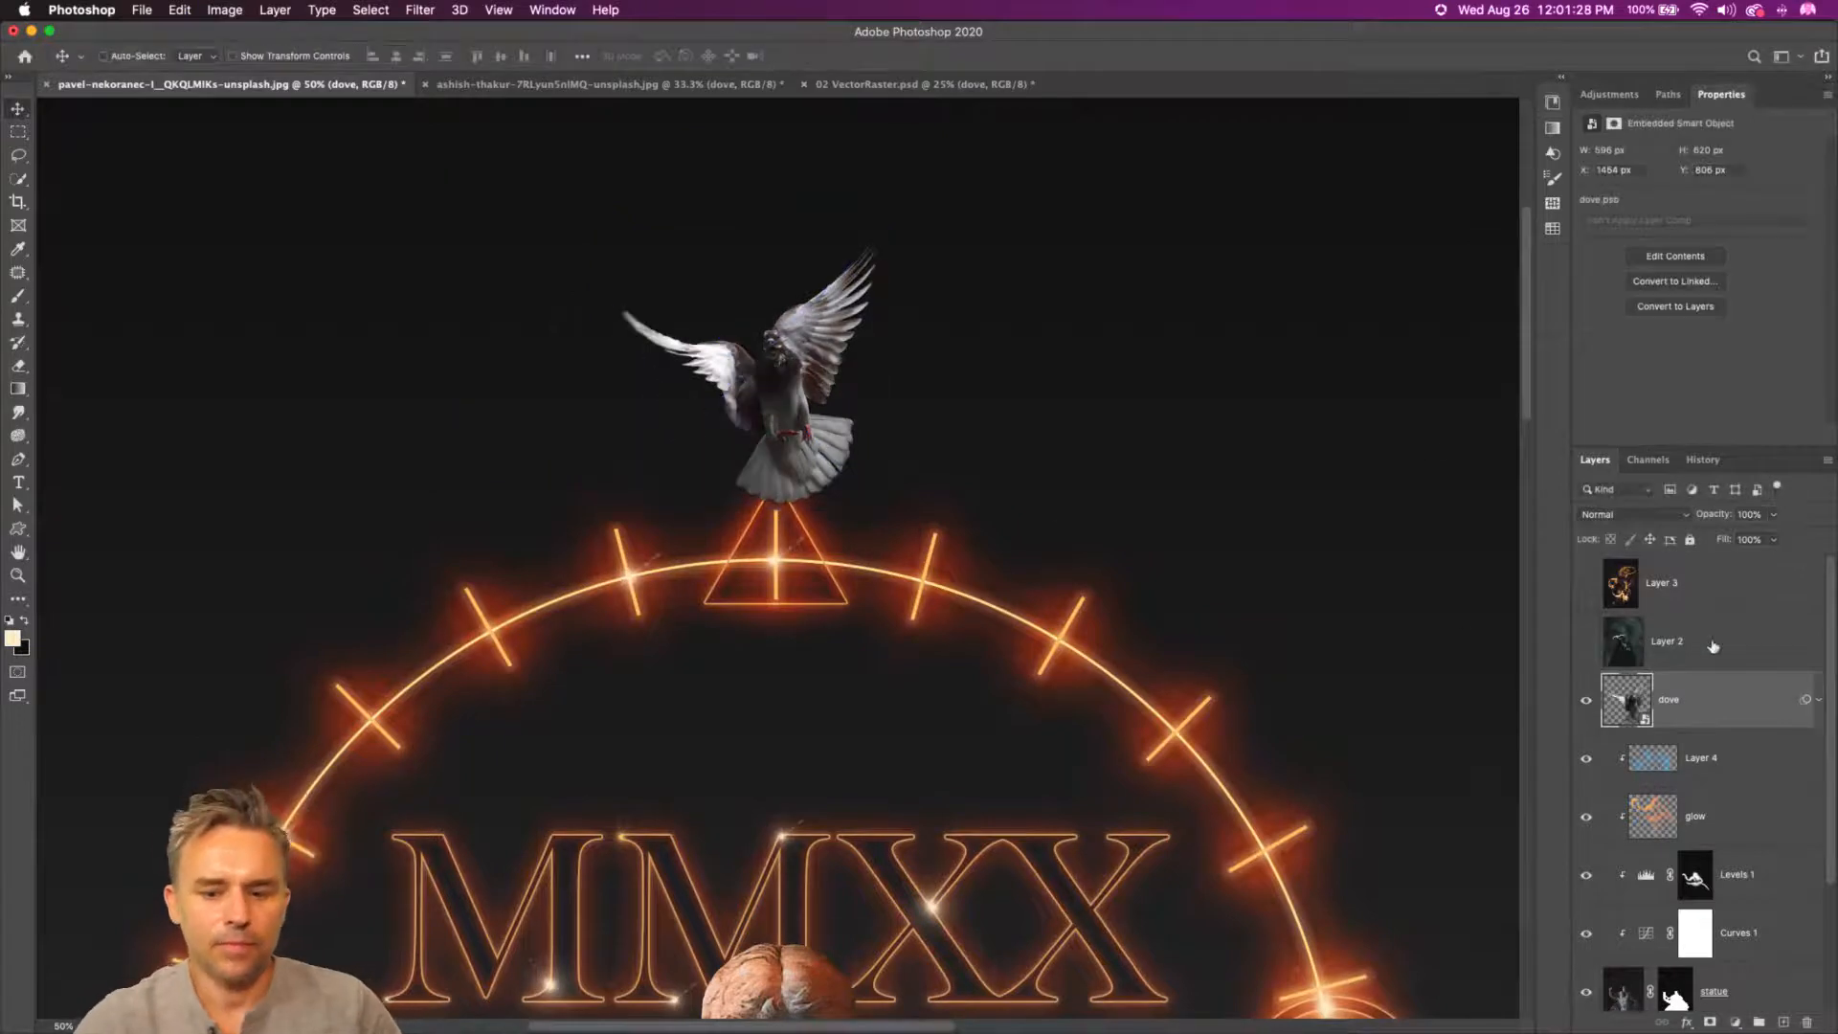
pyautogui.moveTo(799, 427); pyautogui.dragTo(781, 396)
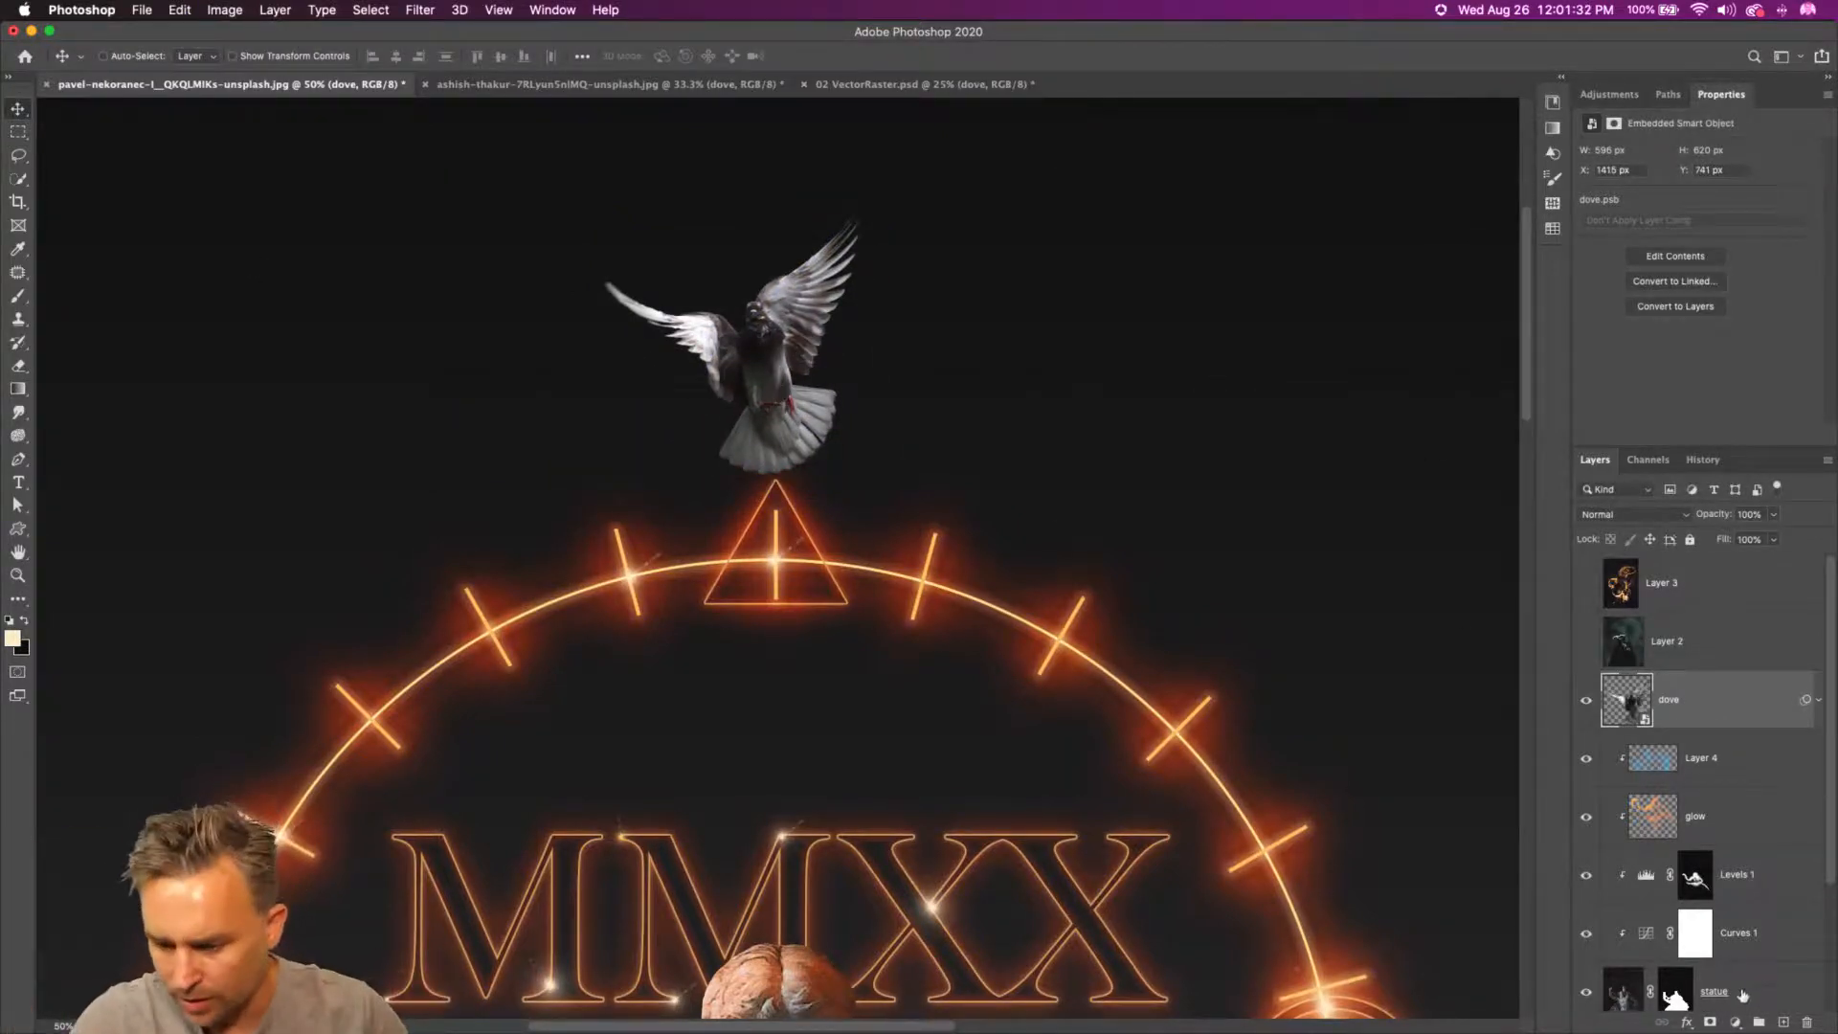
# - Add a new layer clipped to the dove, sample the ring's orange, and brush it over the dove's tail
pyautogui.click(1780, 1022)
pyautogui.keyDown('alt'); pyautogui.click(1683, 723); pyautogui.keyUp('alt')
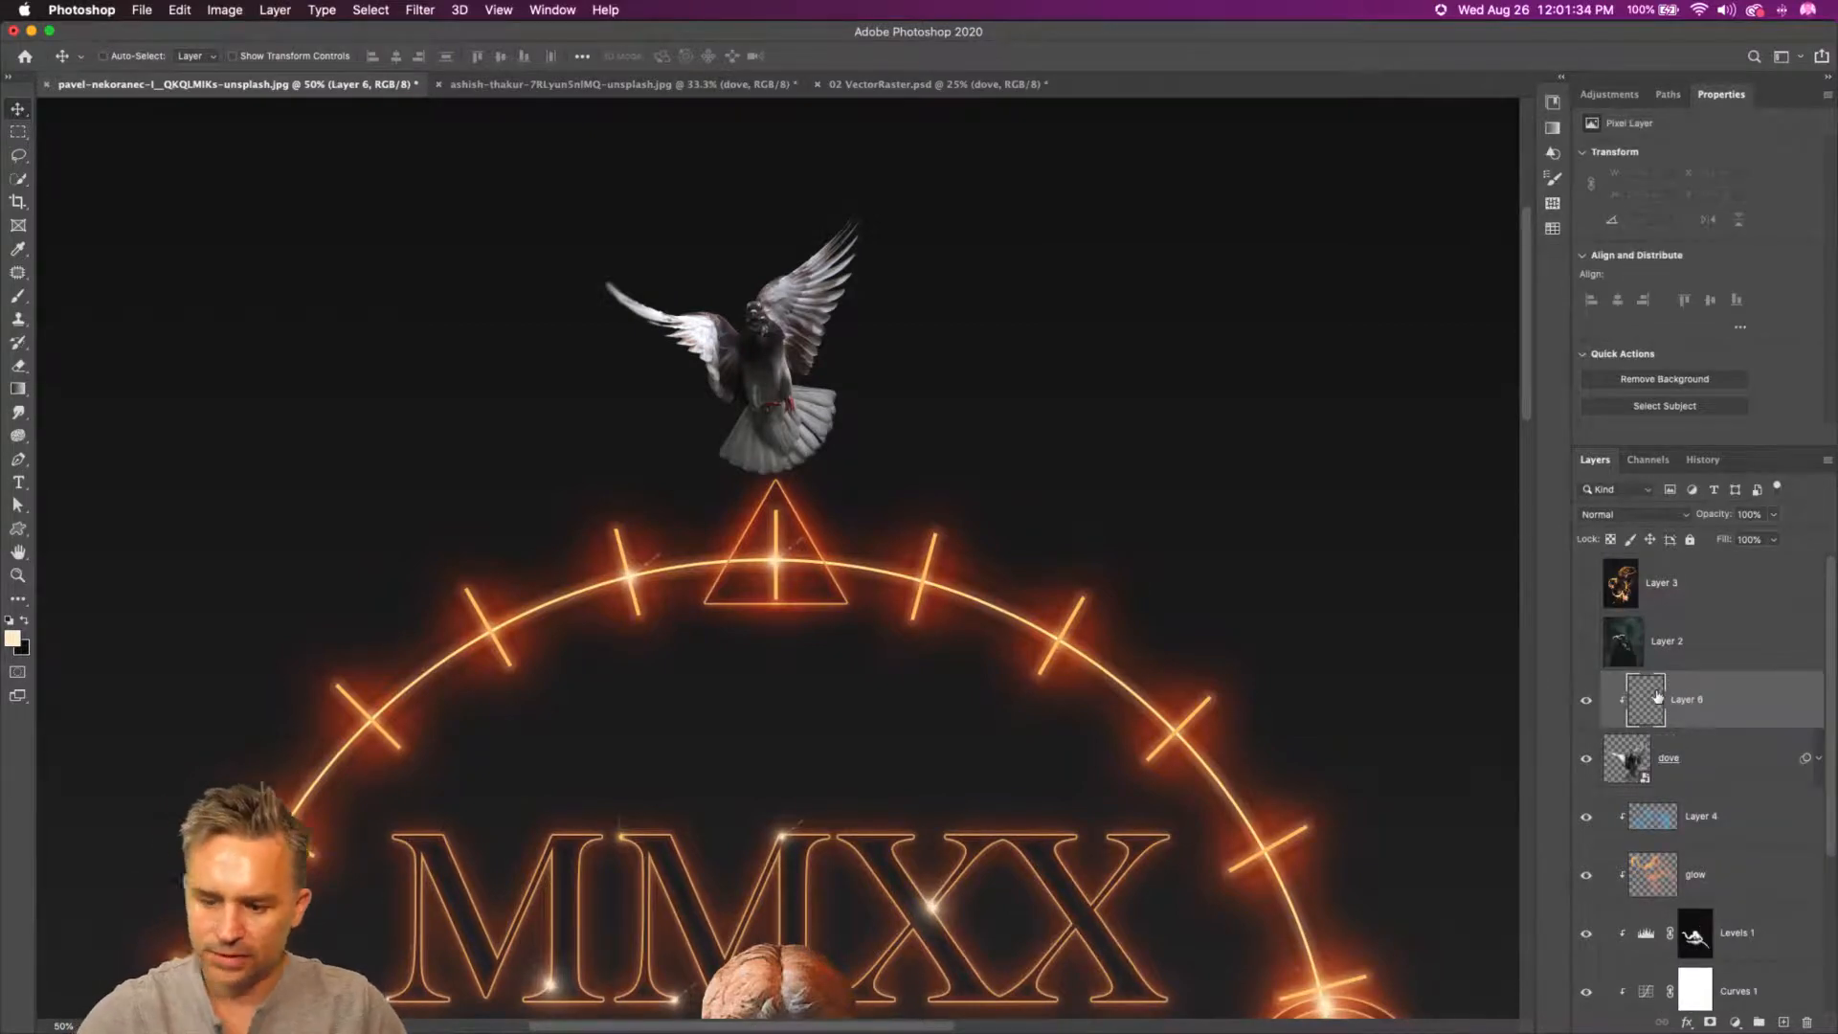
pyautogui.press('b')
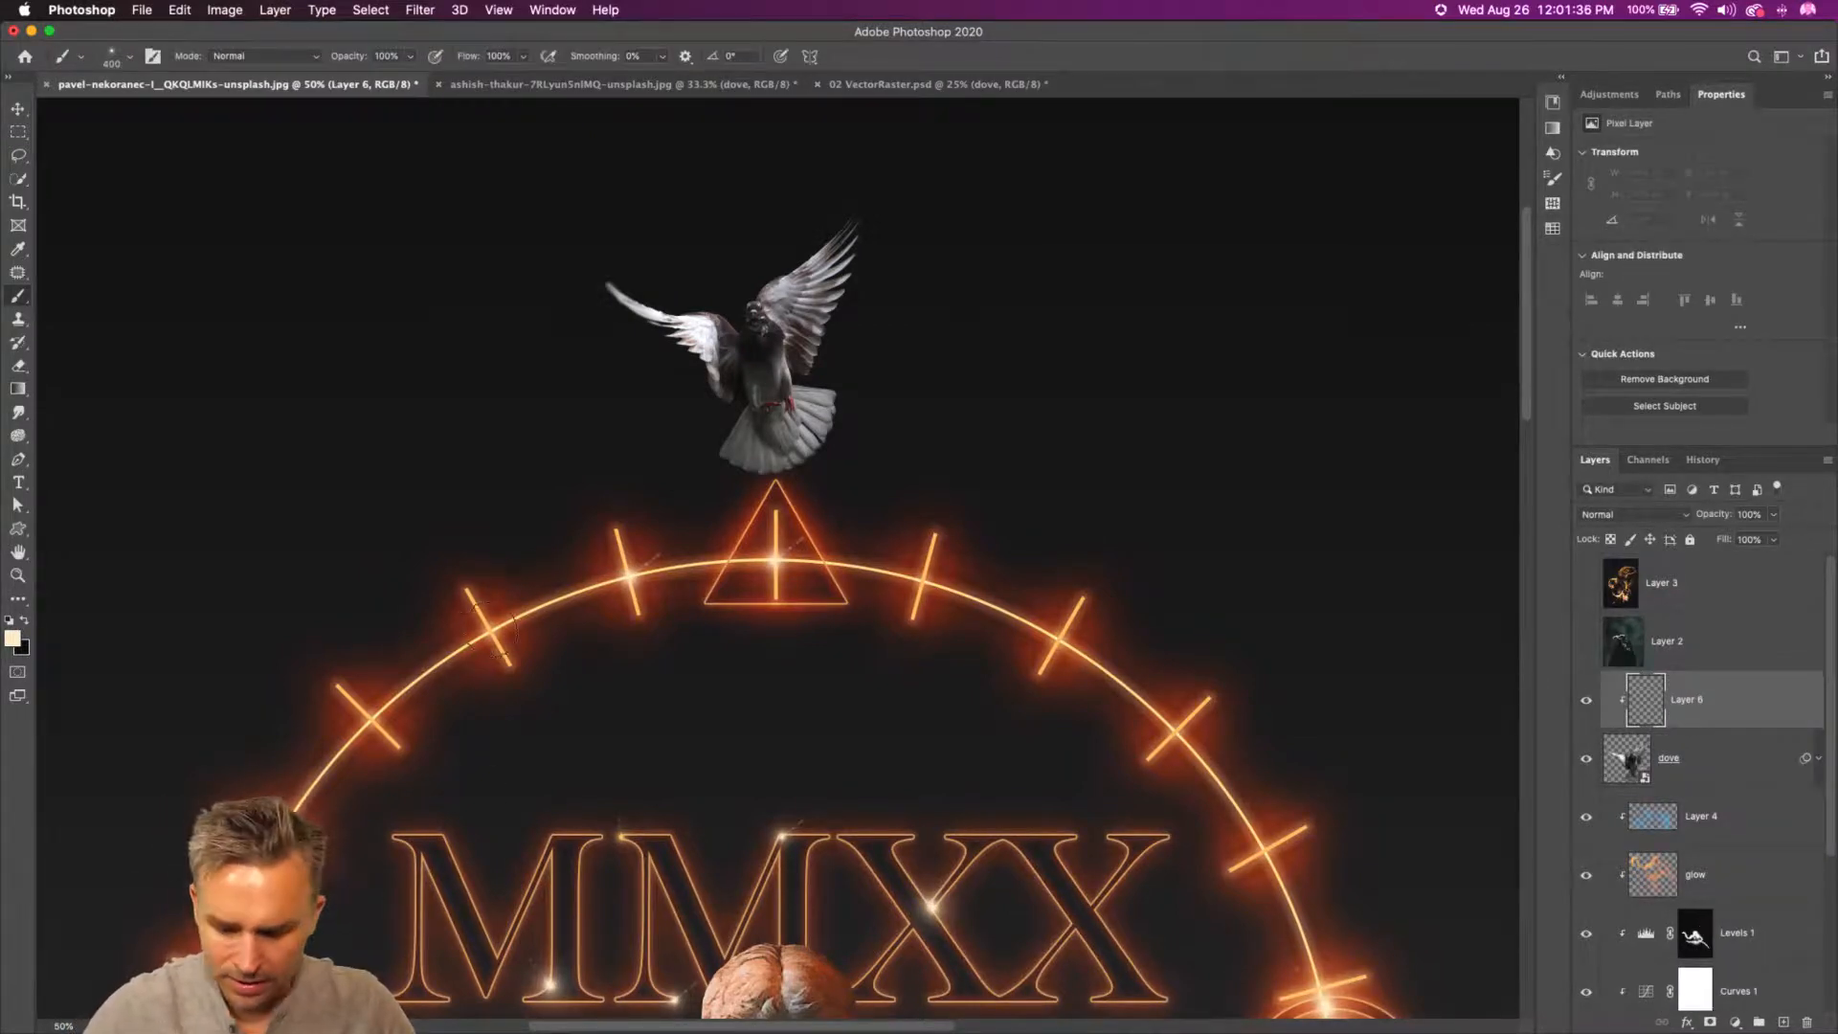
pyautogui.press('i')
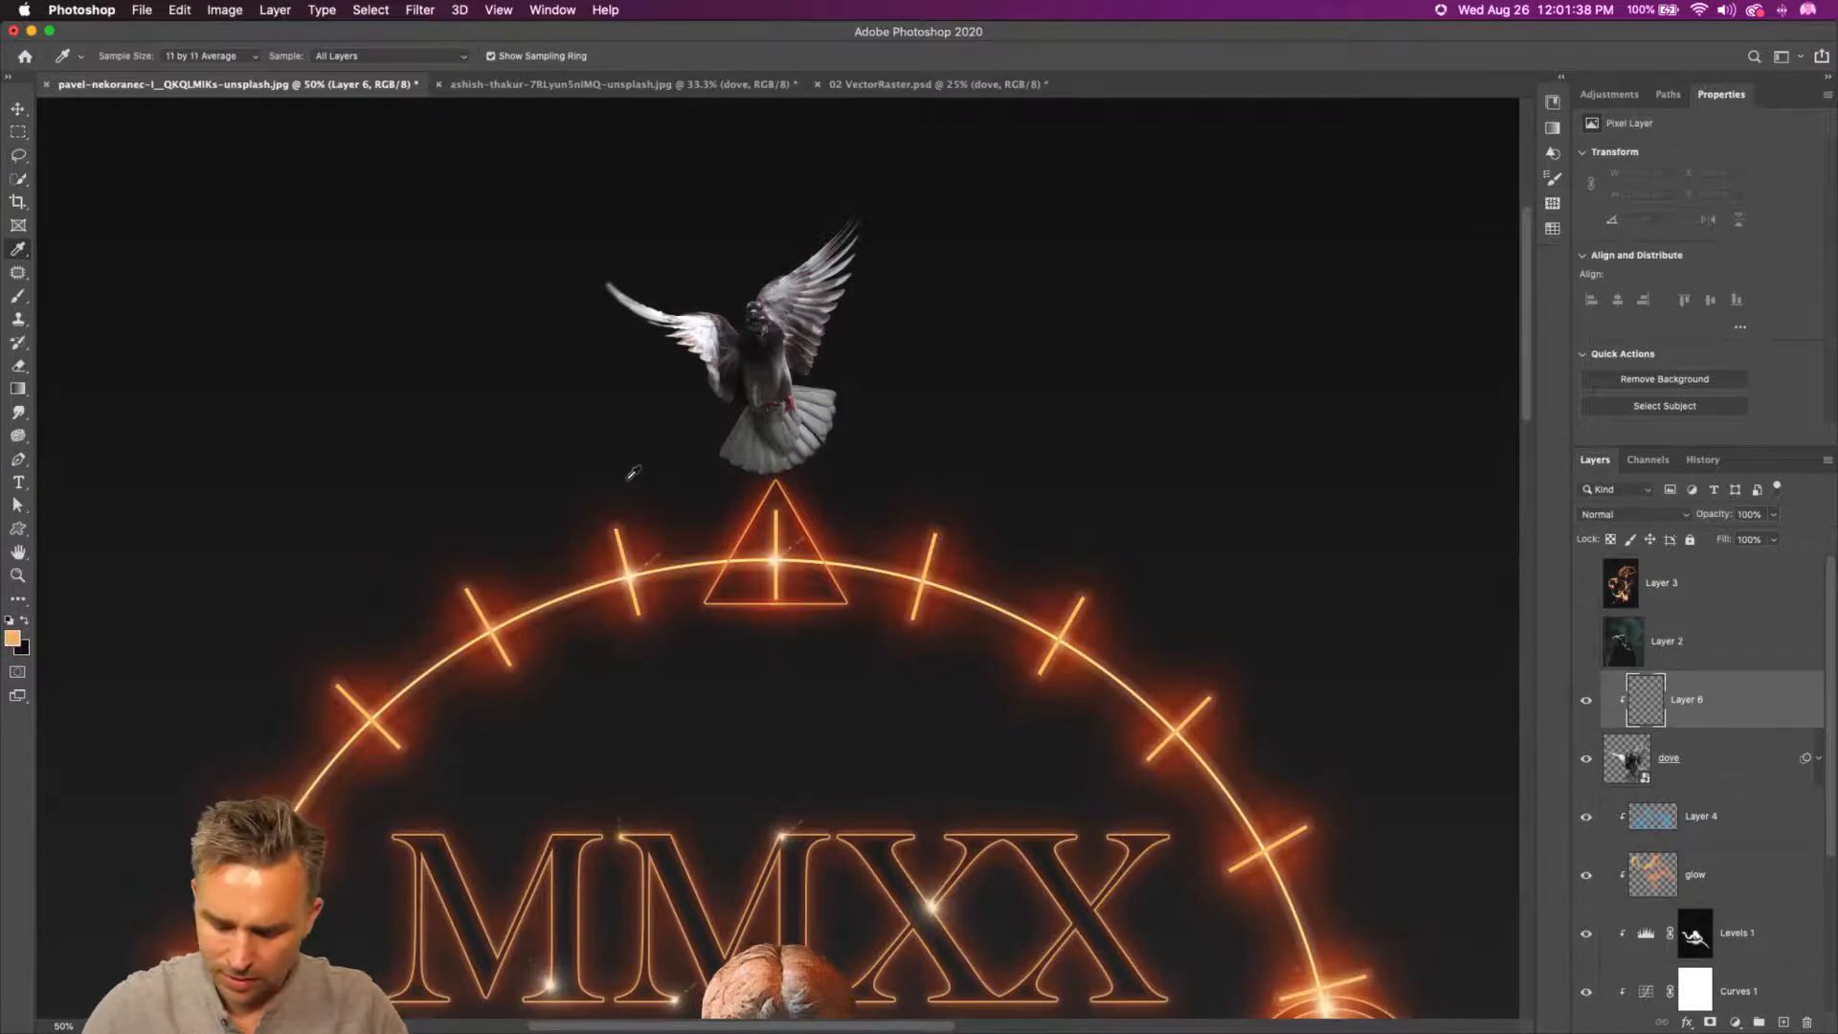
pyautogui.press('b')
pyautogui.moveTo(708, 417)
pyautogui.mouseDown()
pyautogui.moveTo(911, 435)
pyautogui.moveTo(680, 420)
pyautogui.mouseUp()
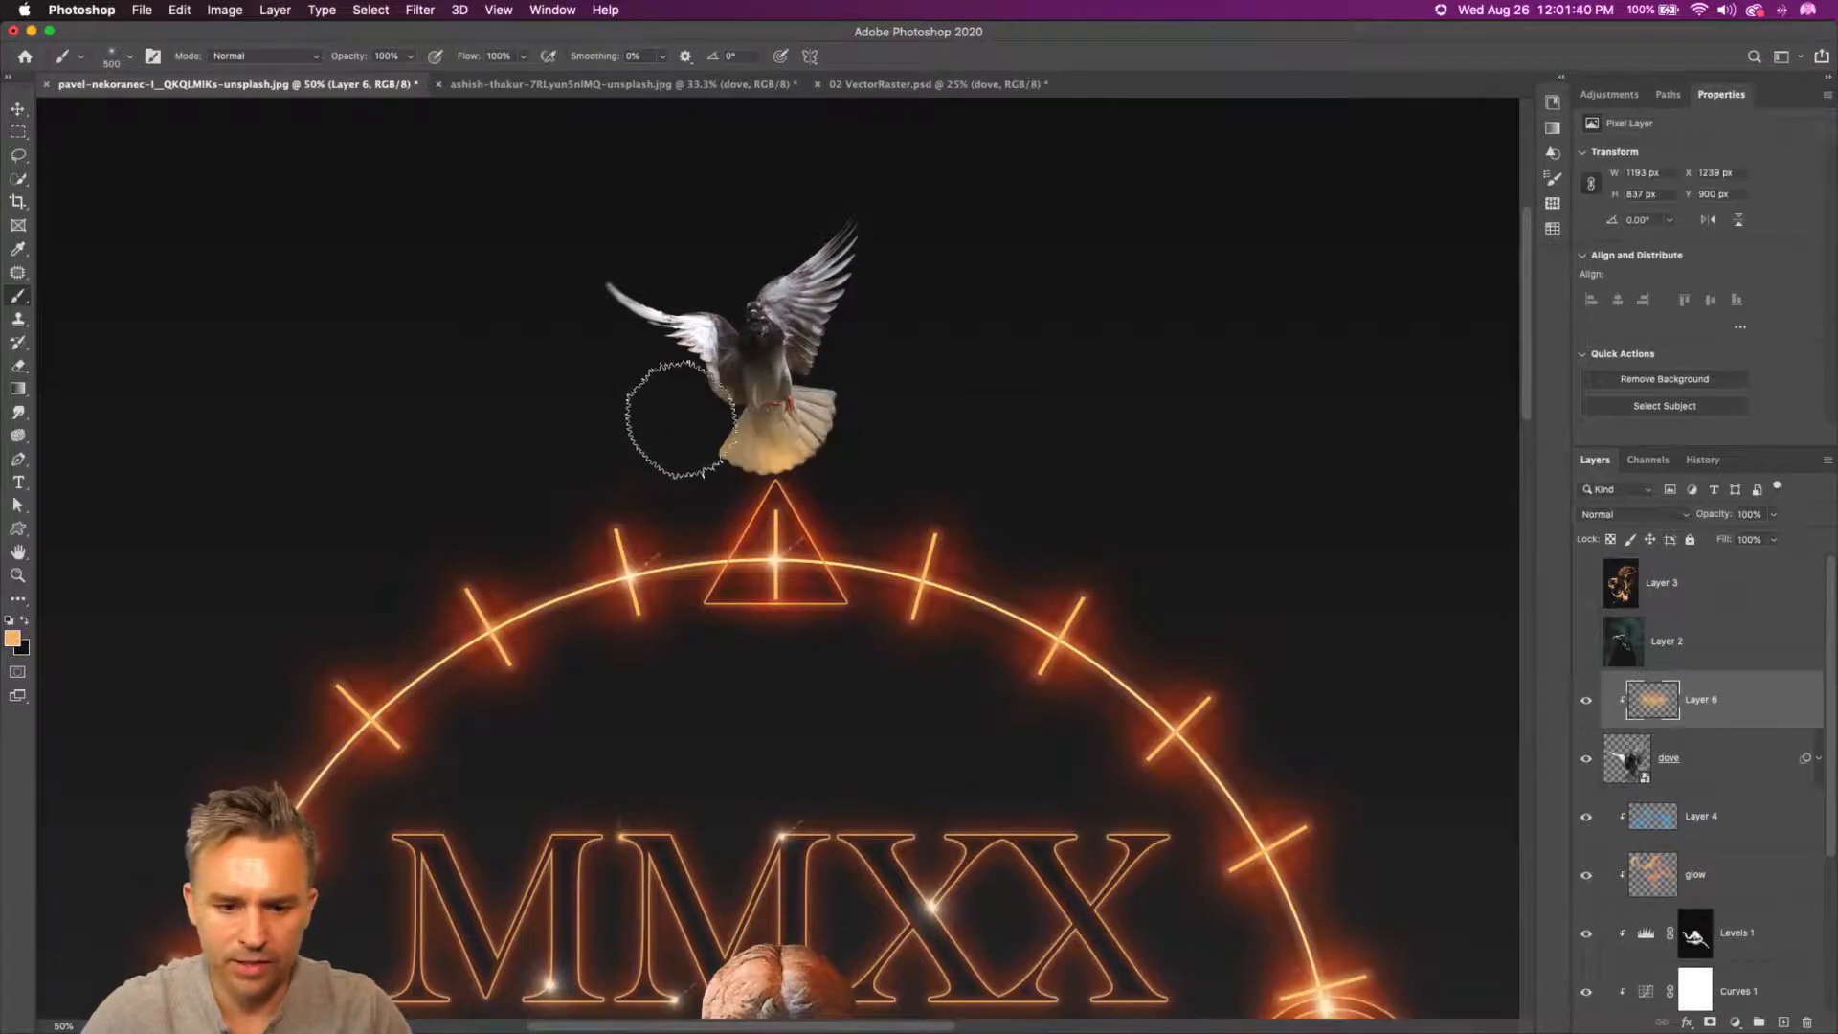
# - Set the orange layer's blend mode to Overlay and brush more glow onto the left-hand wing, reducing the brush to 300 px
pyautogui.click(1629, 514)
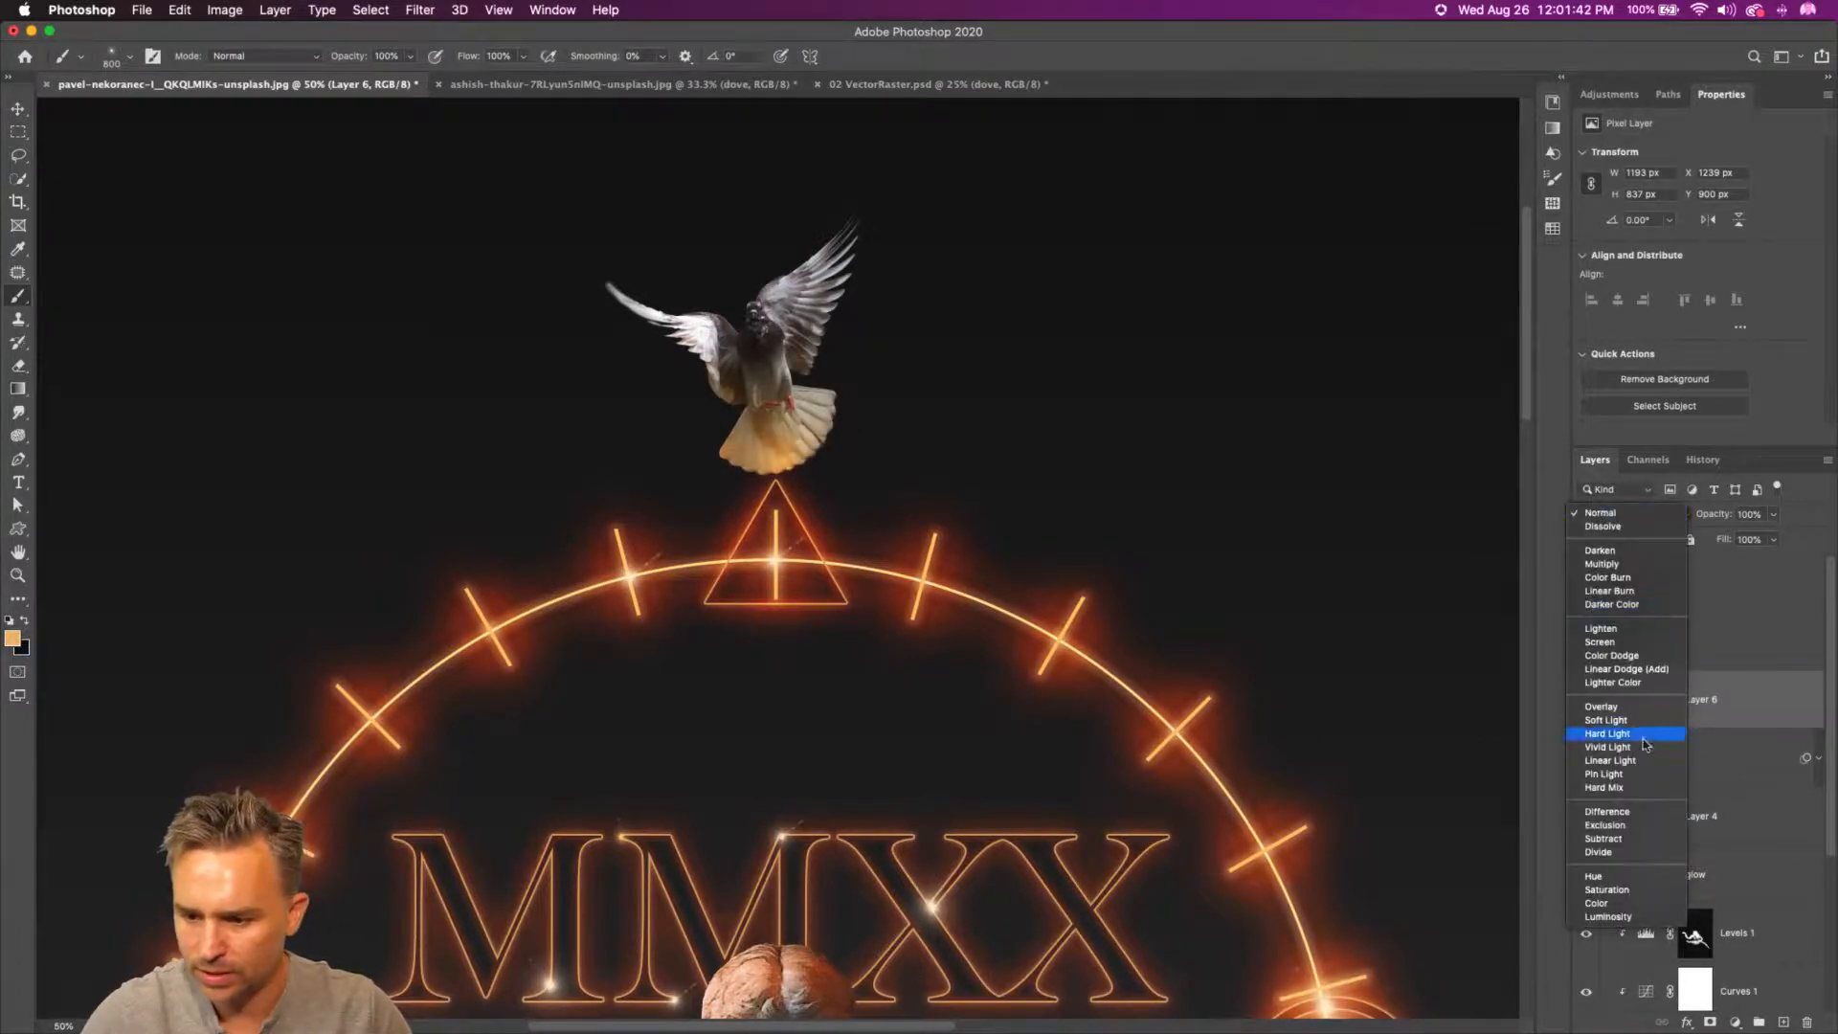
pyautogui.click(1625, 707)
pyautogui.moveTo(733, 372); pyautogui.dragTo(678, 350)
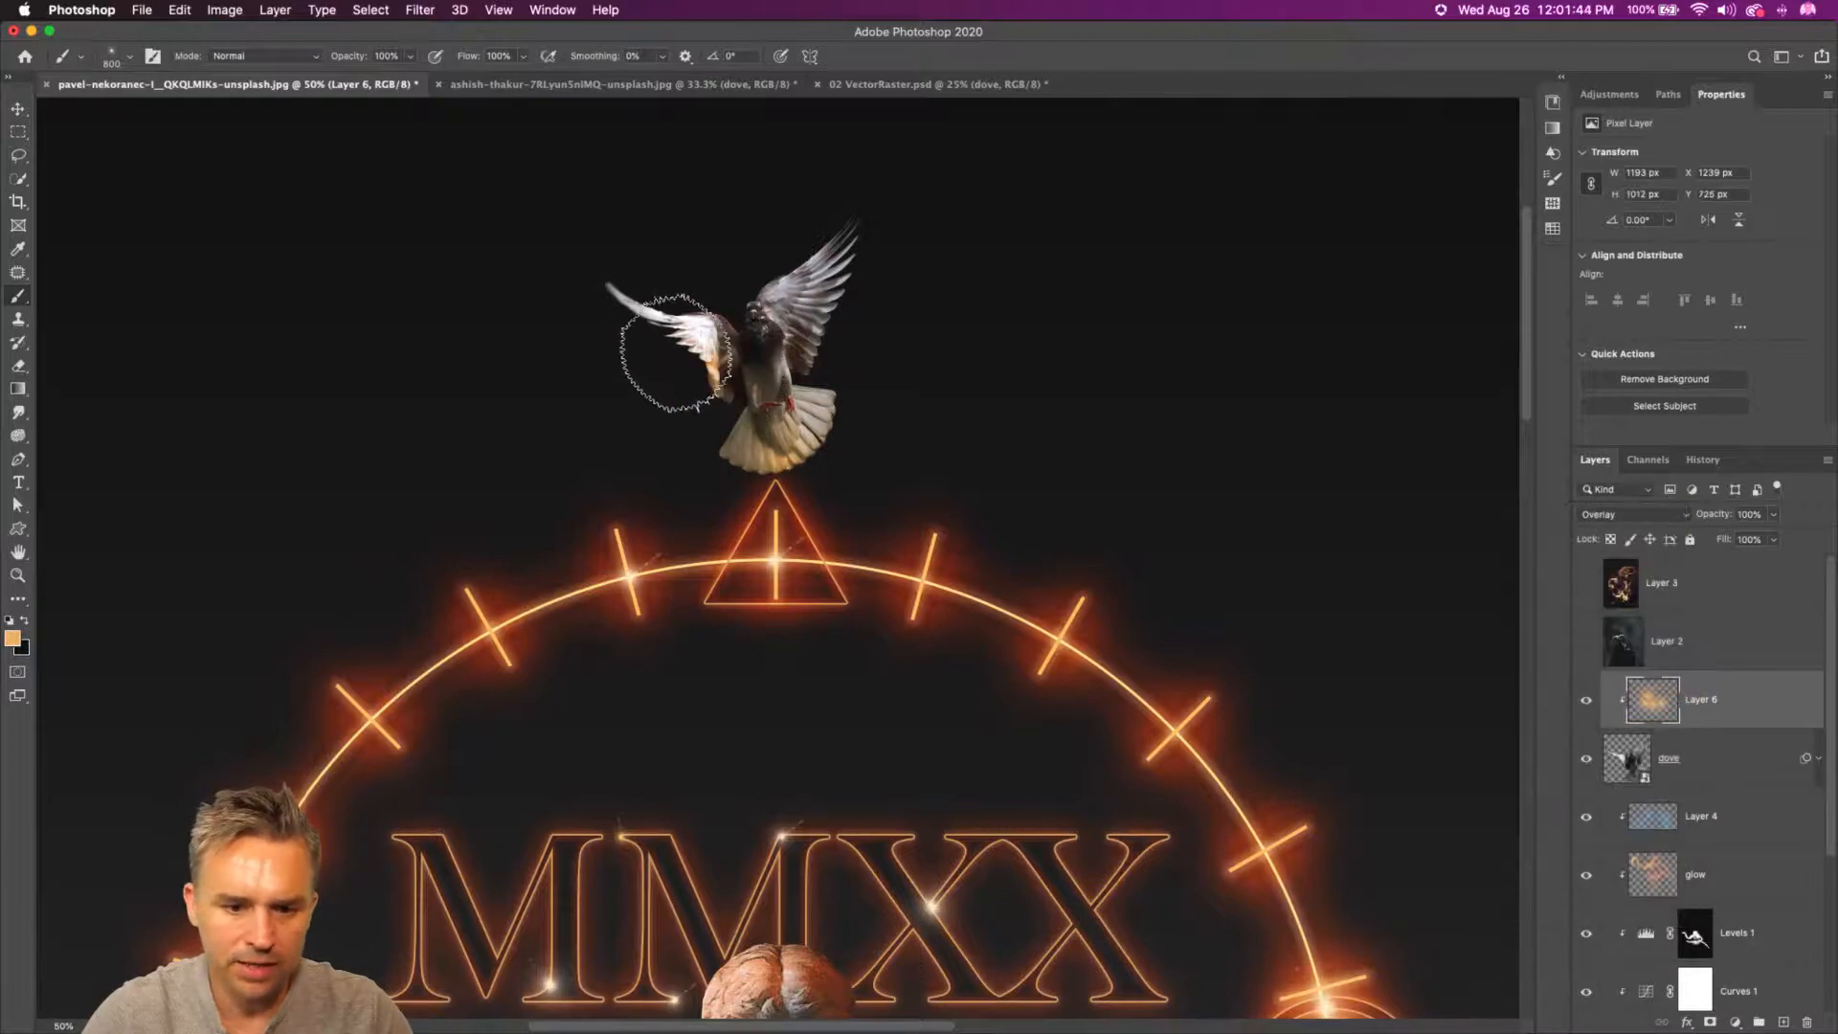
pyautogui.press('[')
pyautogui.press('[')
pyautogui.press('[')
pyautogui.press('[')
pyautogui.press('[')
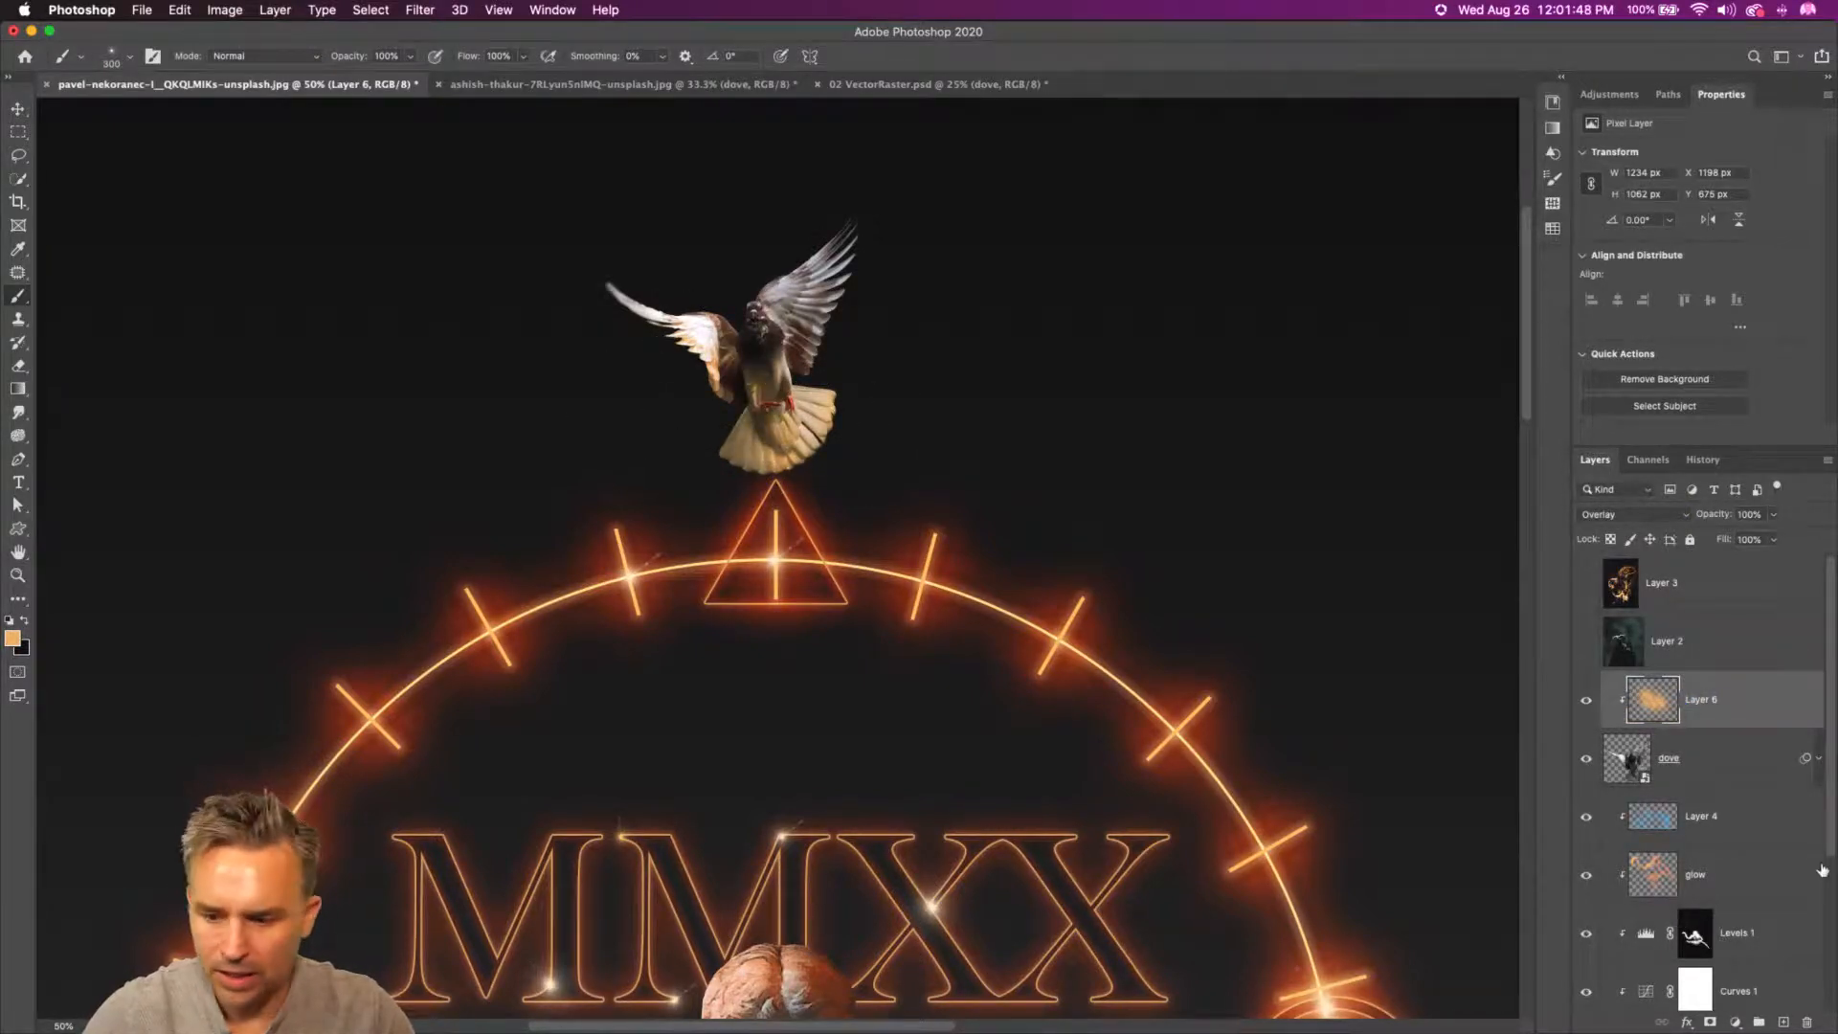
# - Add a new layer clipped to the dove above the orange layer and brush black over its head and wings with an 800 px brush
pyautogui.click(1784, 1023)
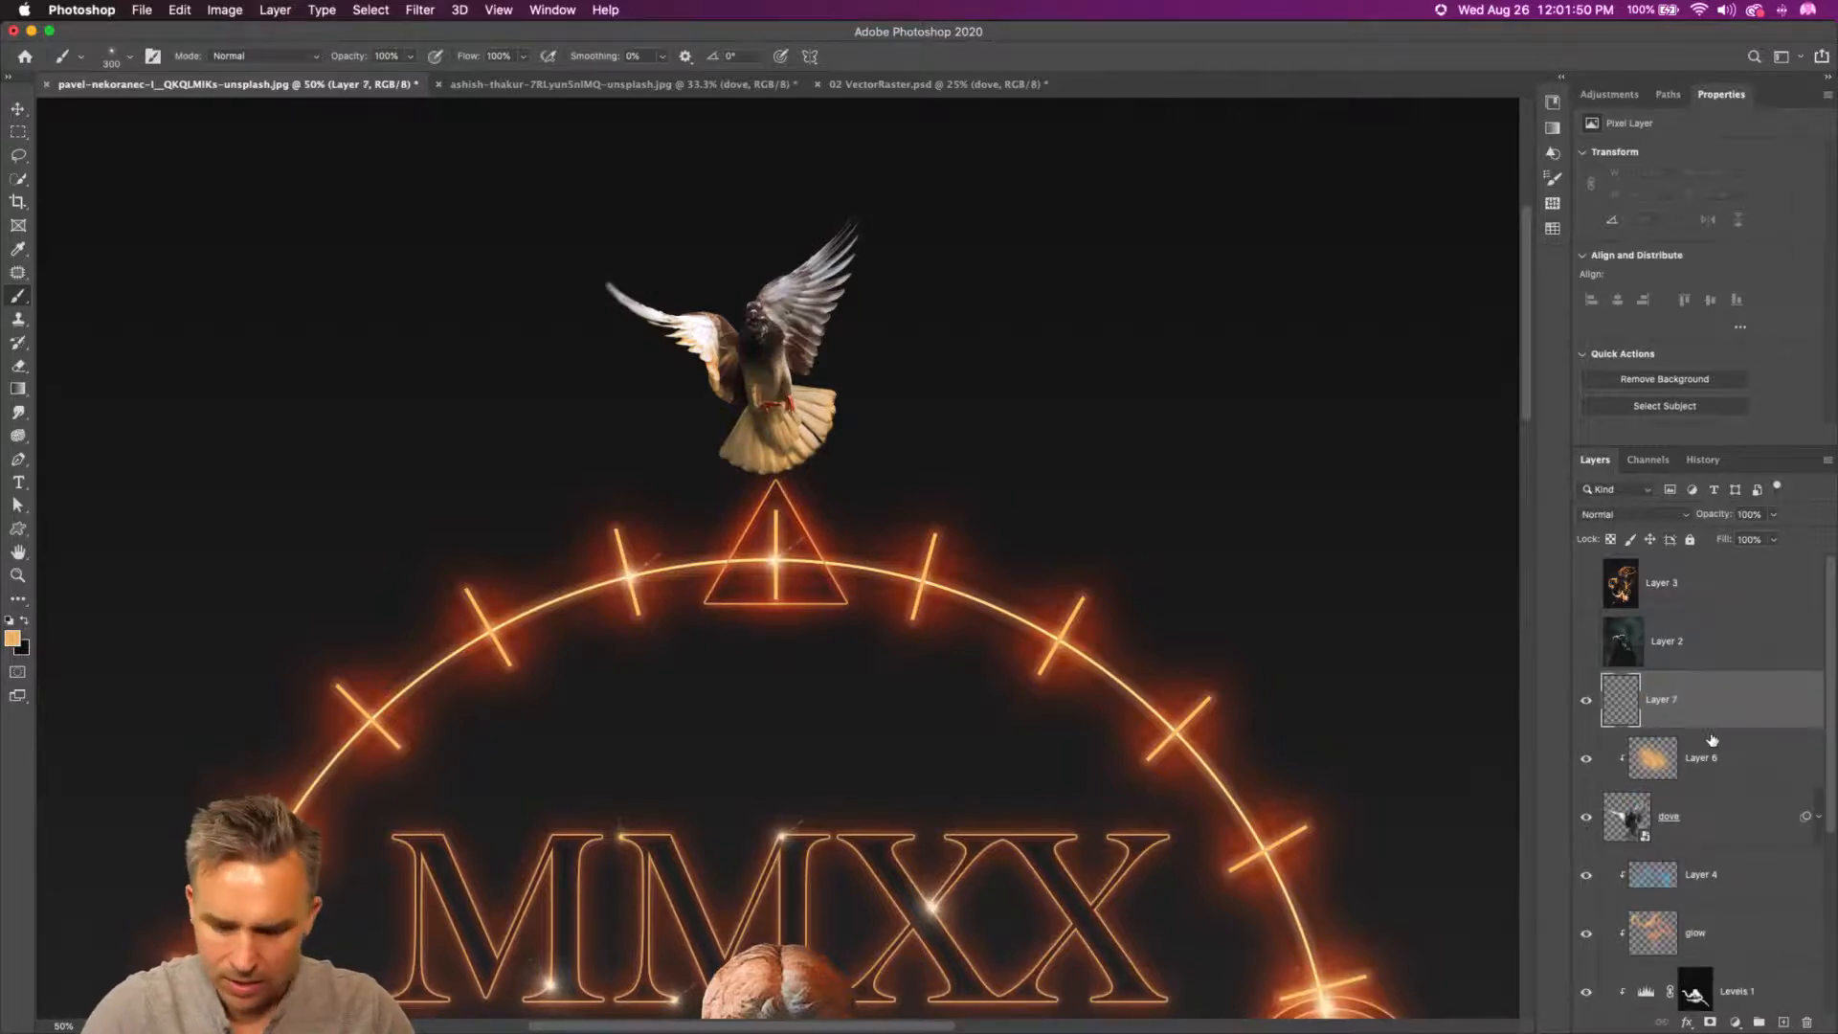
pyautogui.keyDown('alt'); pyautogui.click(1713, 721); pyautogui.keyUp('alt')
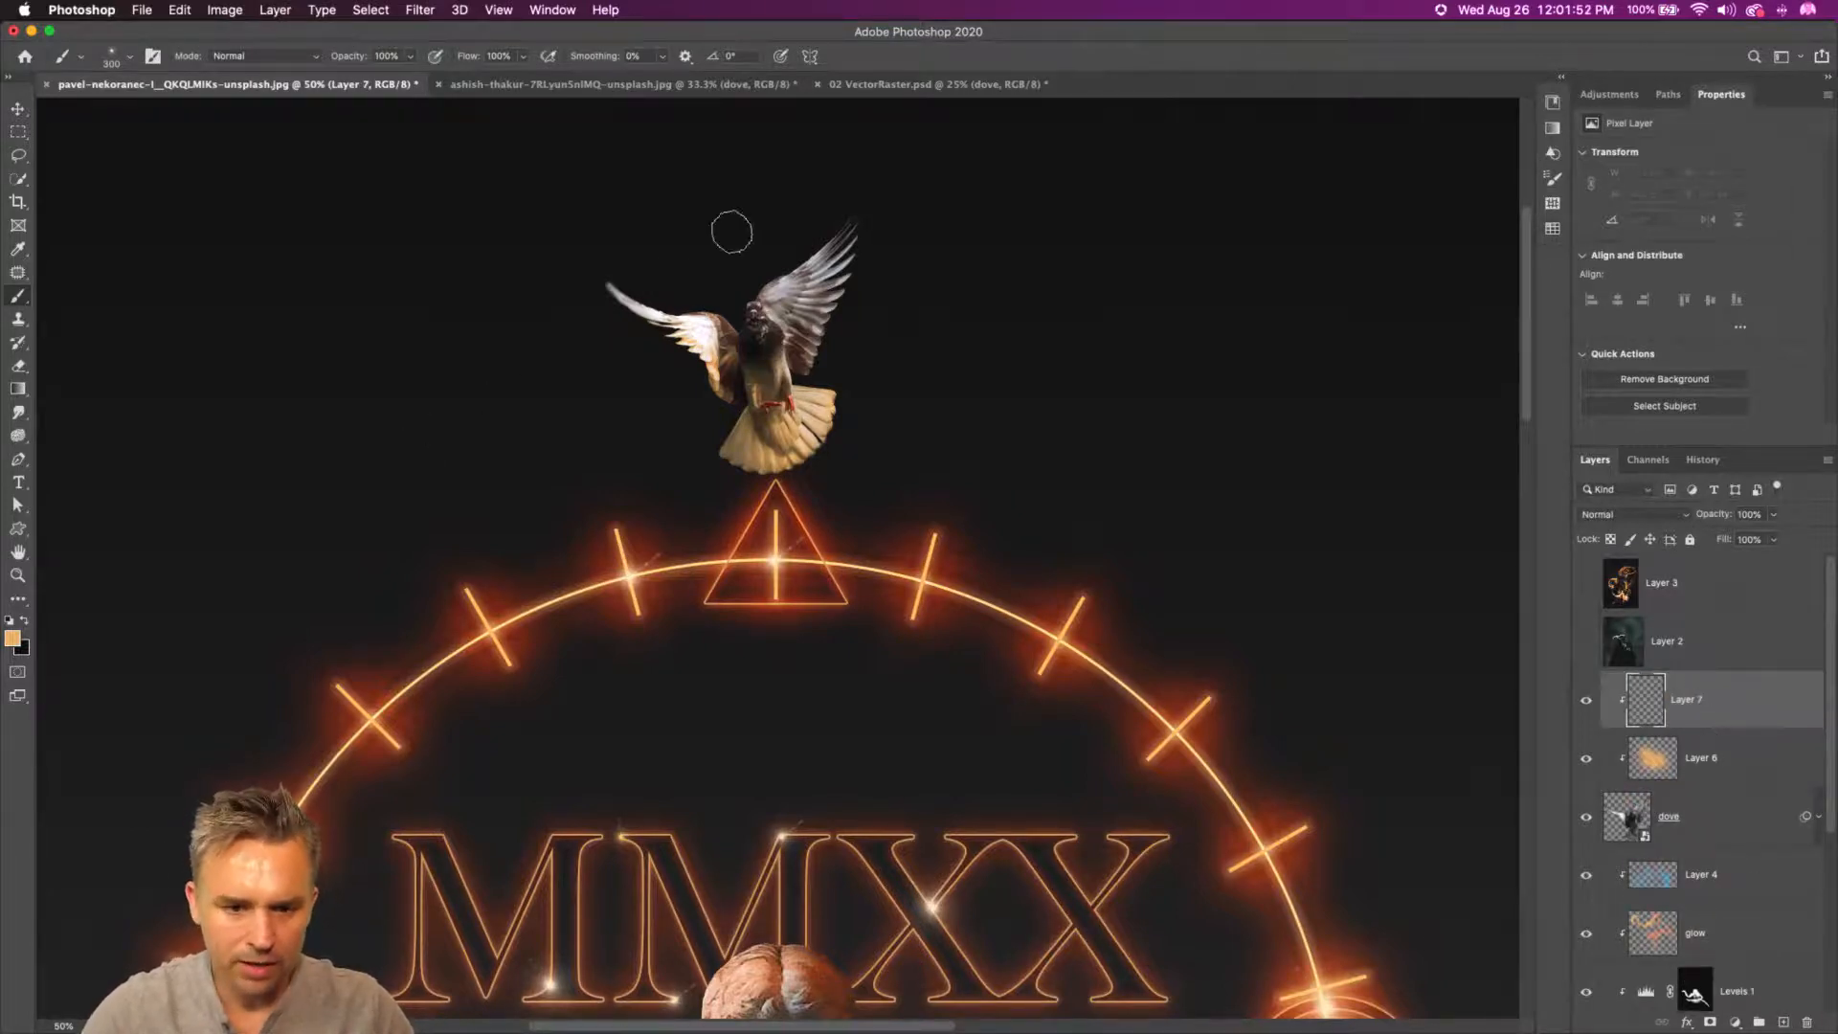
pyautogui.press(']')
pyautogui.press(']')
pyautogui.press(']')
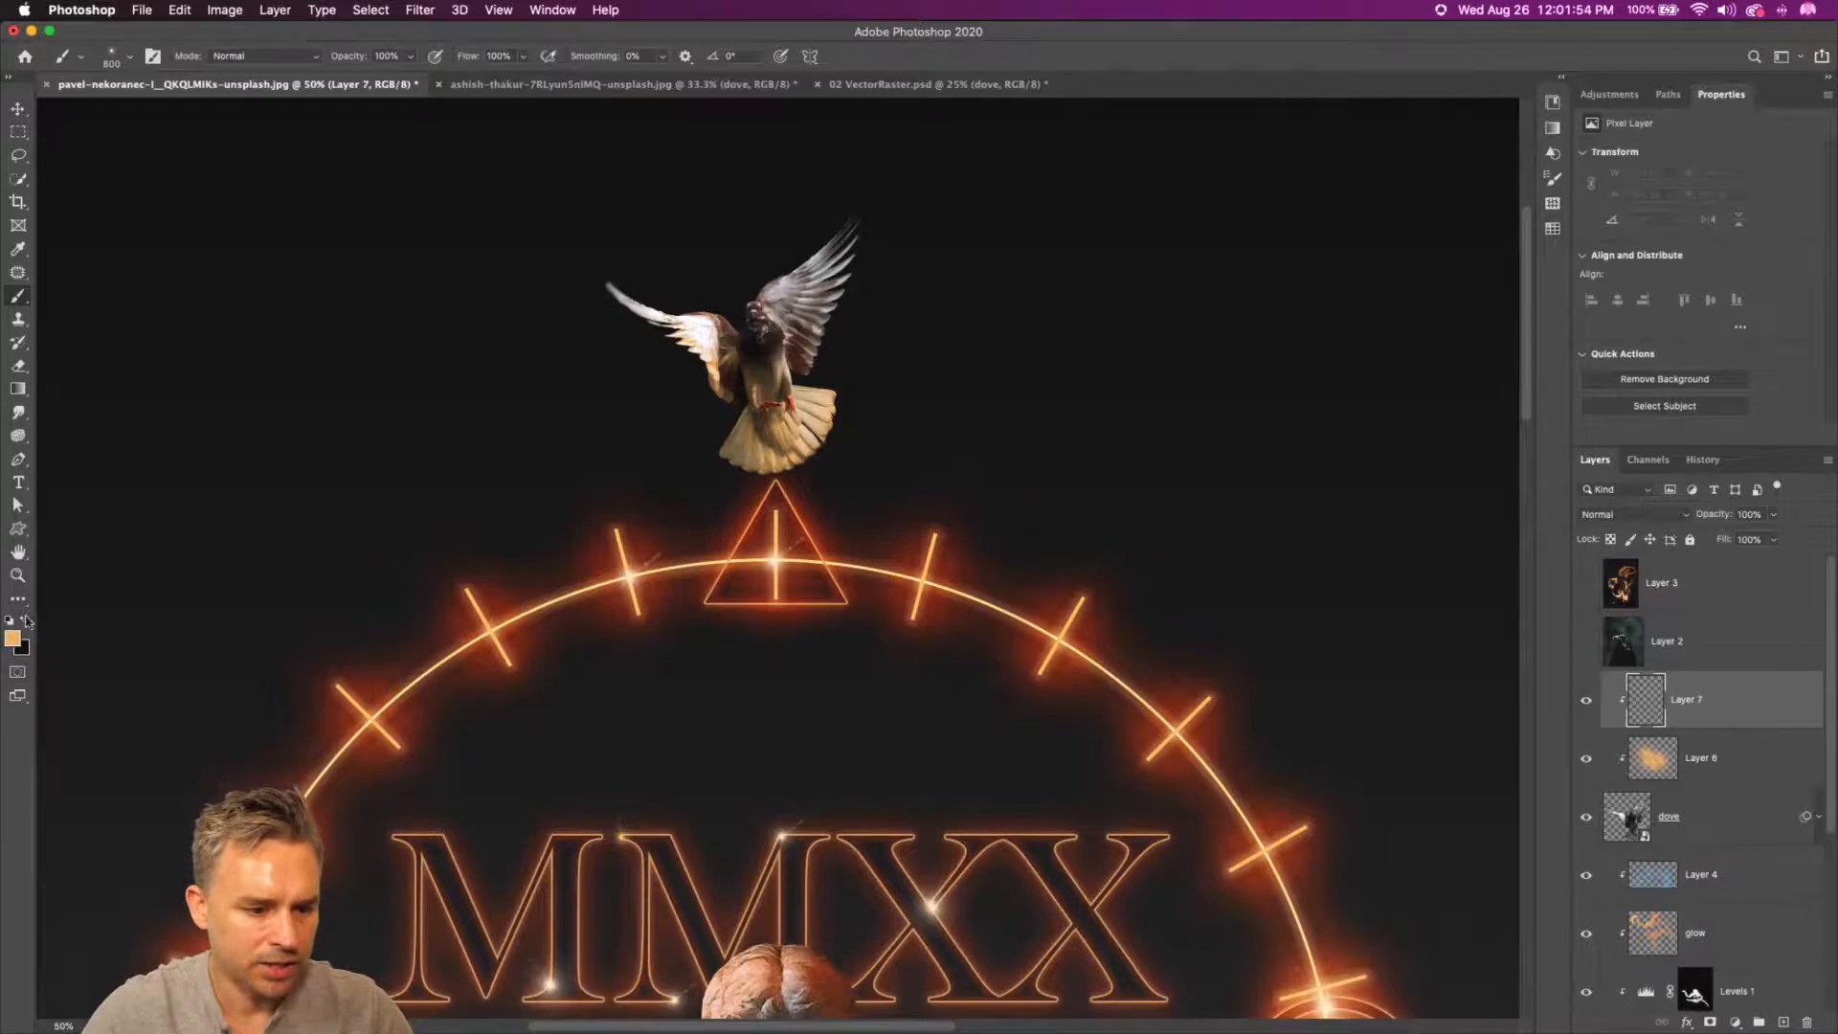
pyautogui.click(26, 620)
pyautogui.click(750, 319)
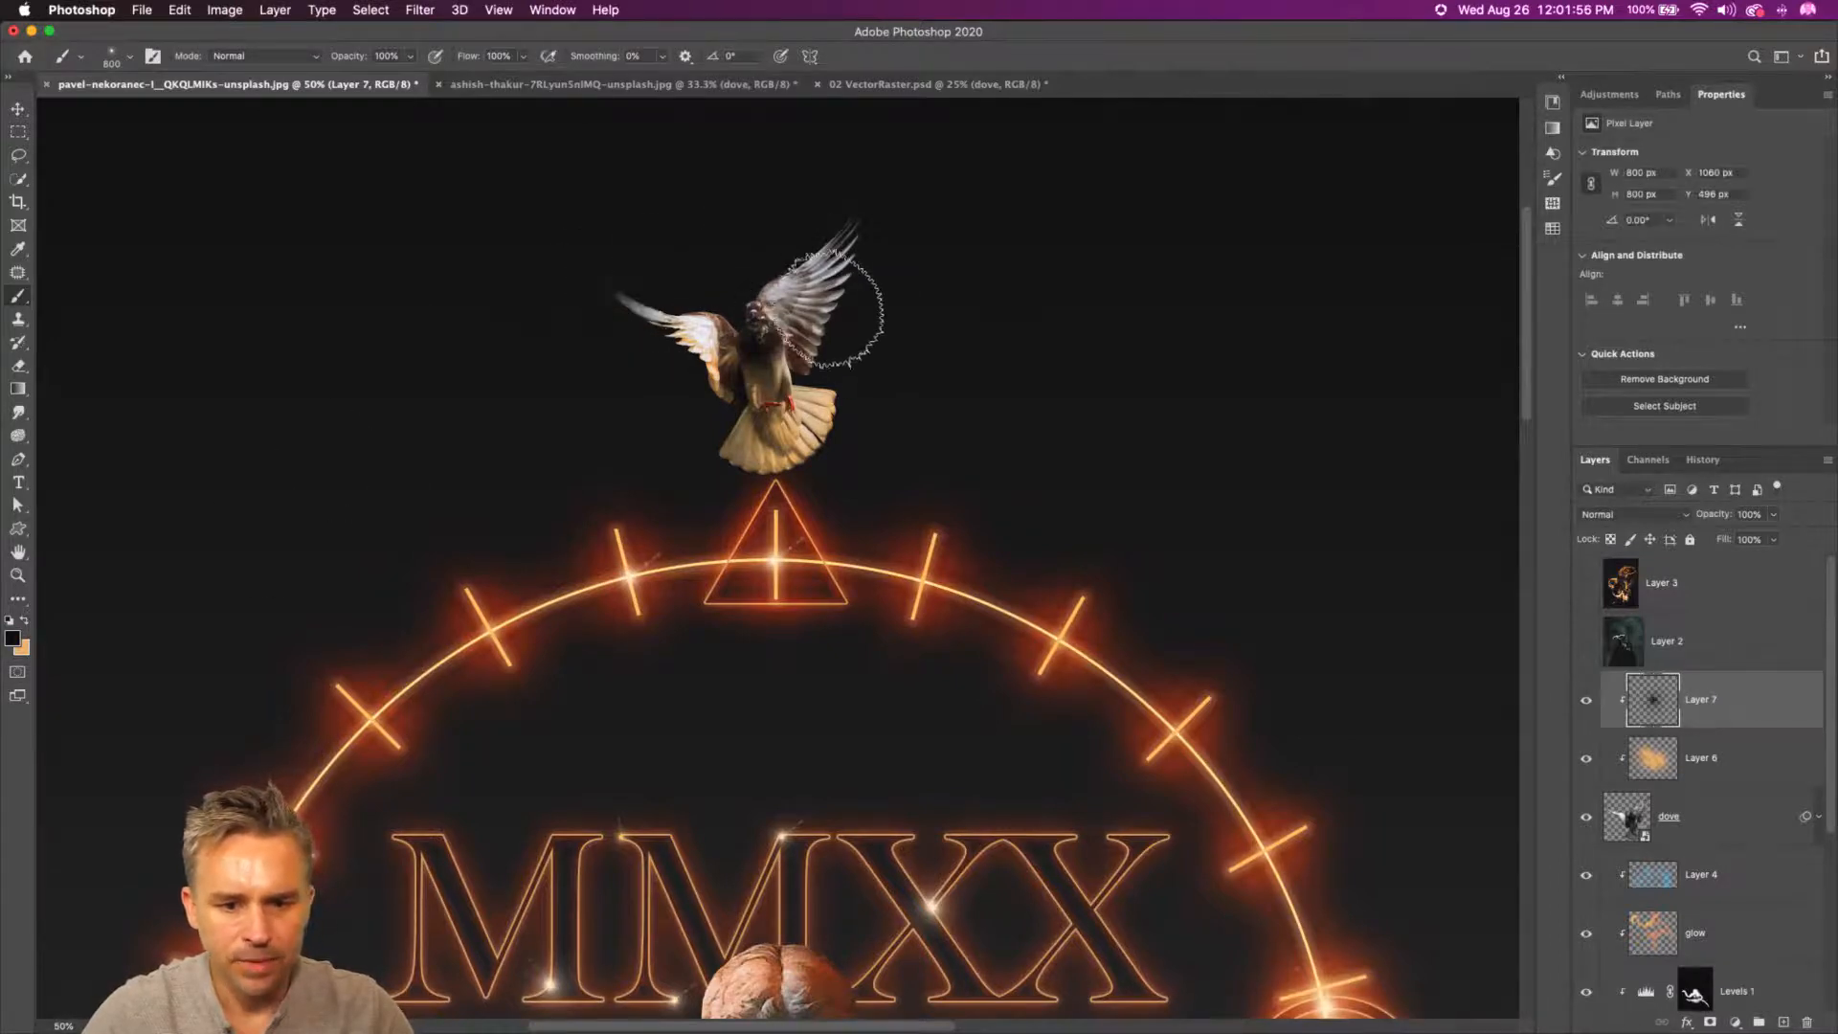
pyautogui.moveTo(835, 308); pyautogui.dragTo(738, 267)
pyautogui.click(737, 294)
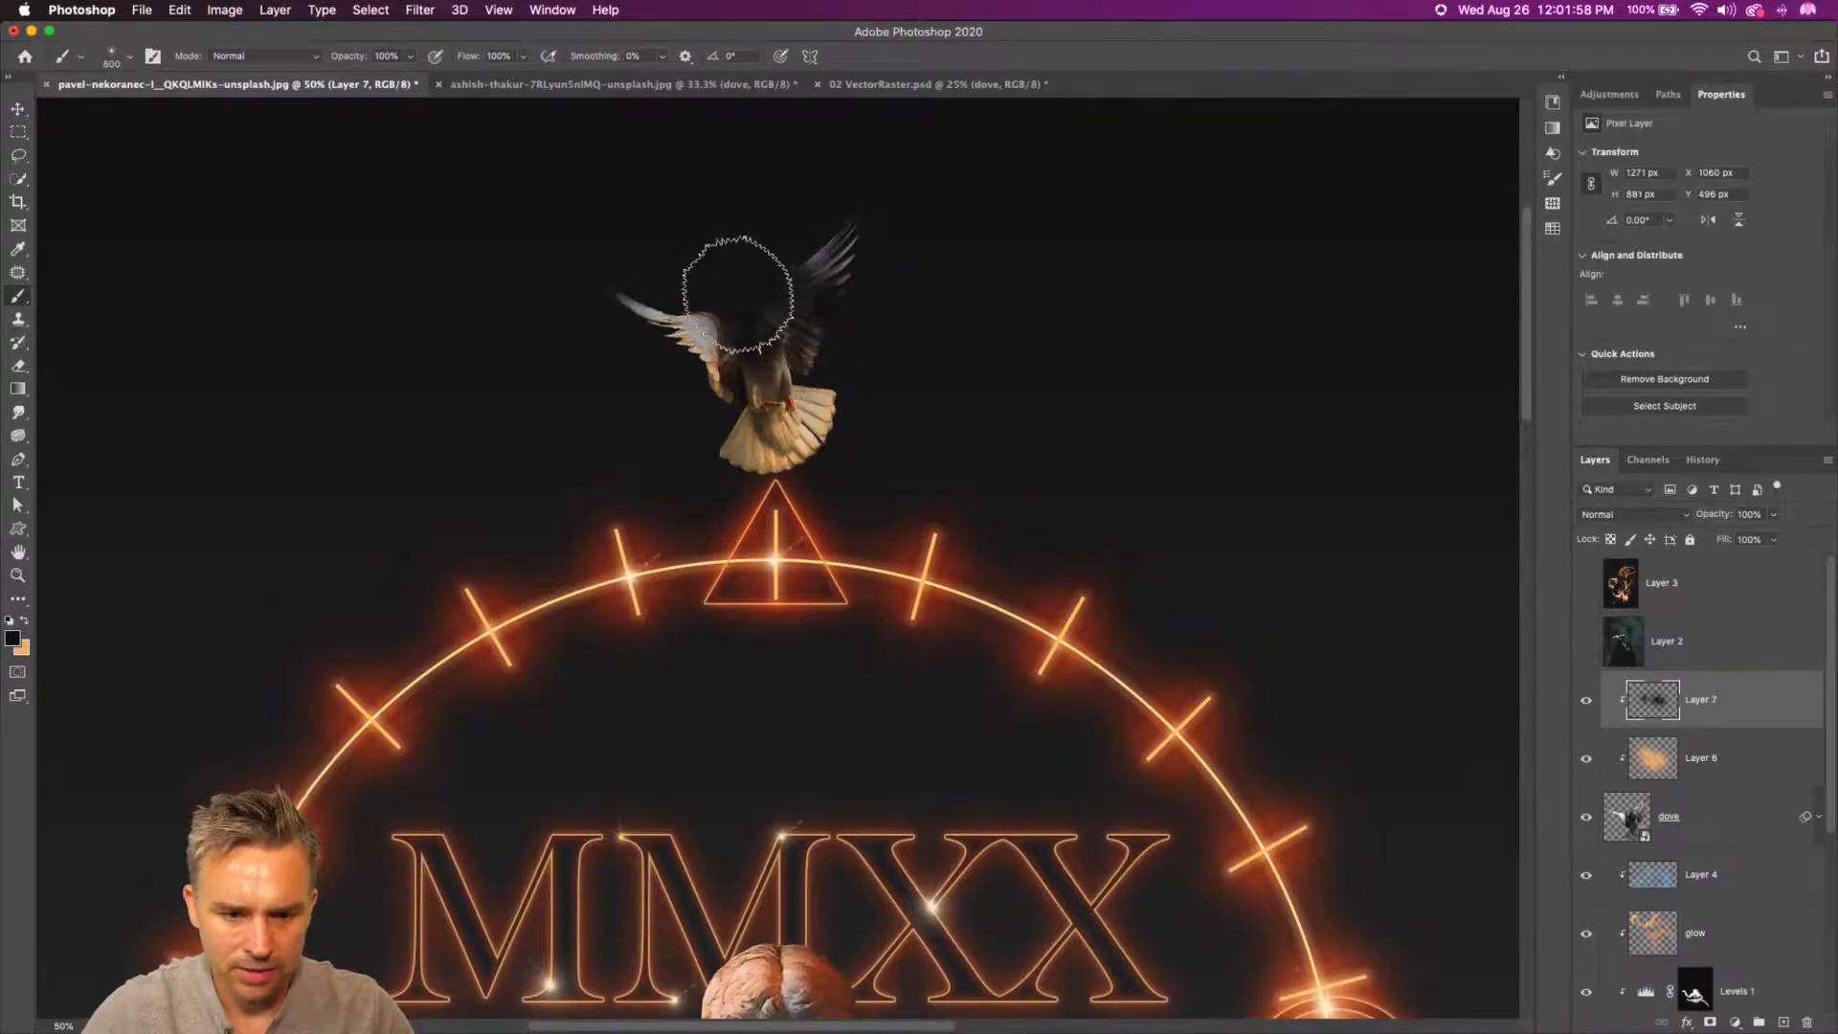
# - Set the black layer to Soft Light at 52% opacity and reduce the orange Overlay layer's opacity to 59%
pyautogui.click(1635, 514)
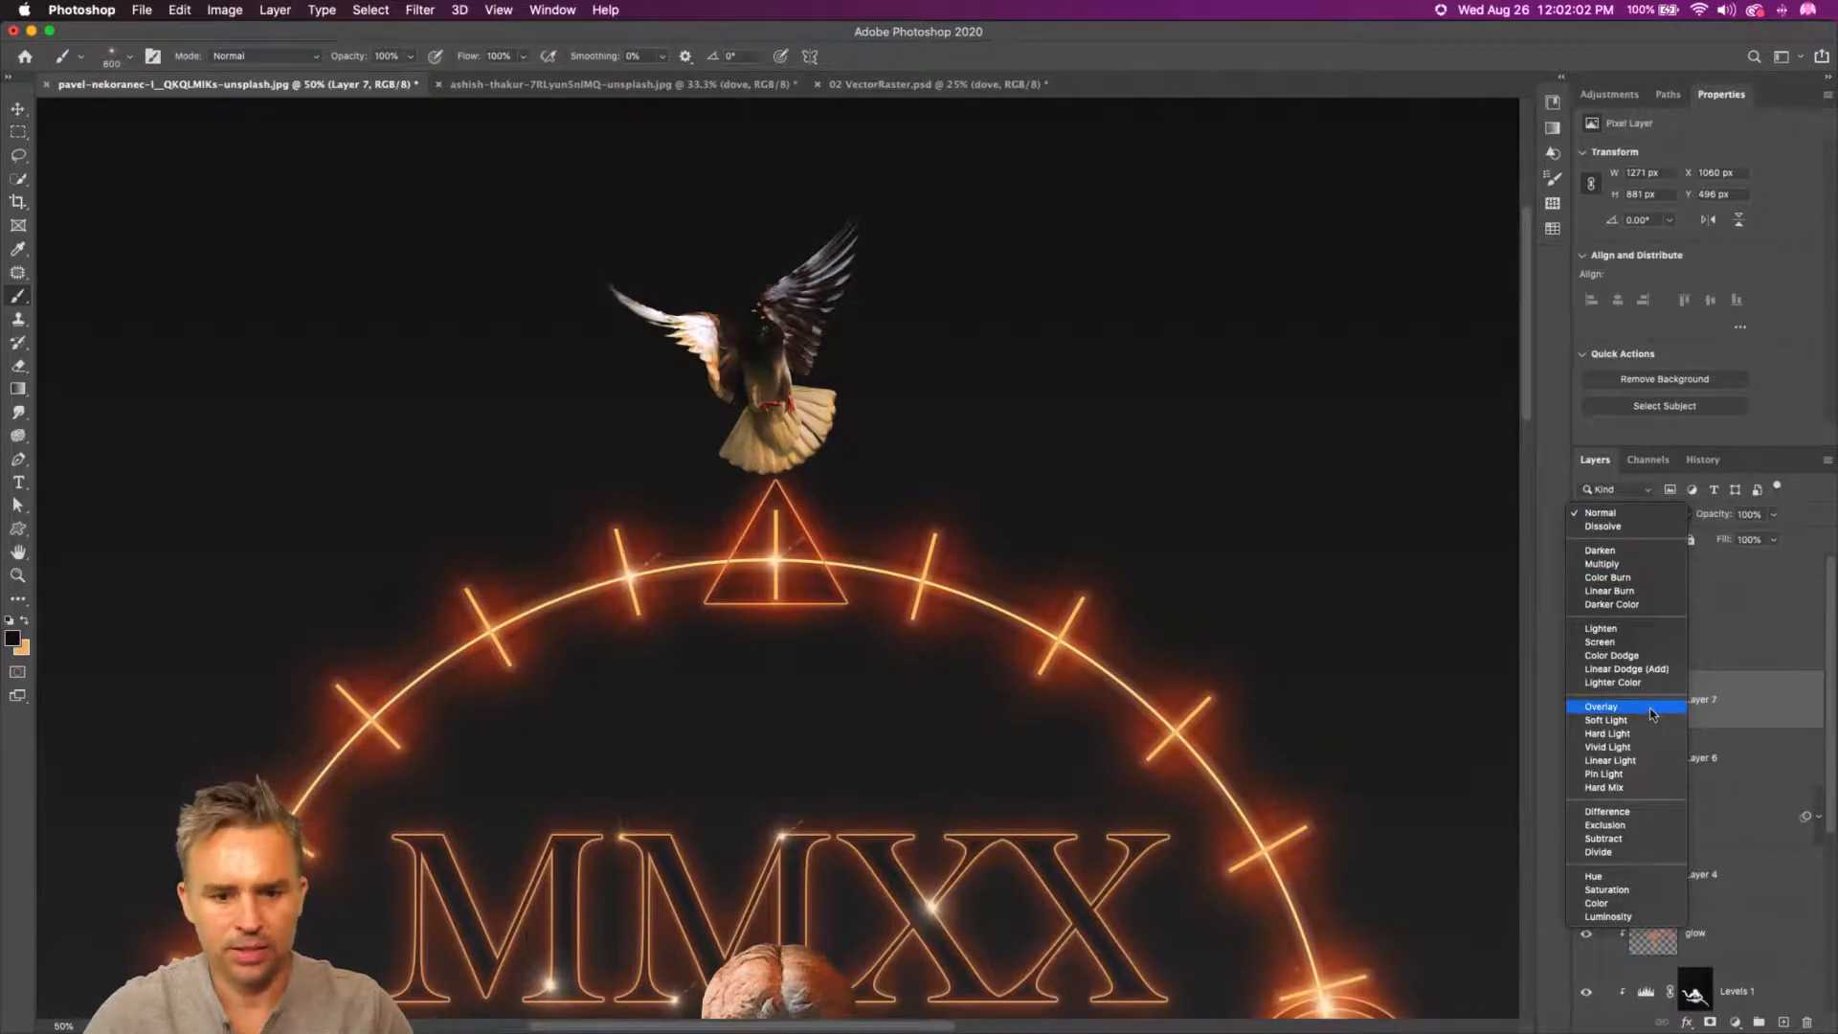
pyautogui.click(1650, 725)
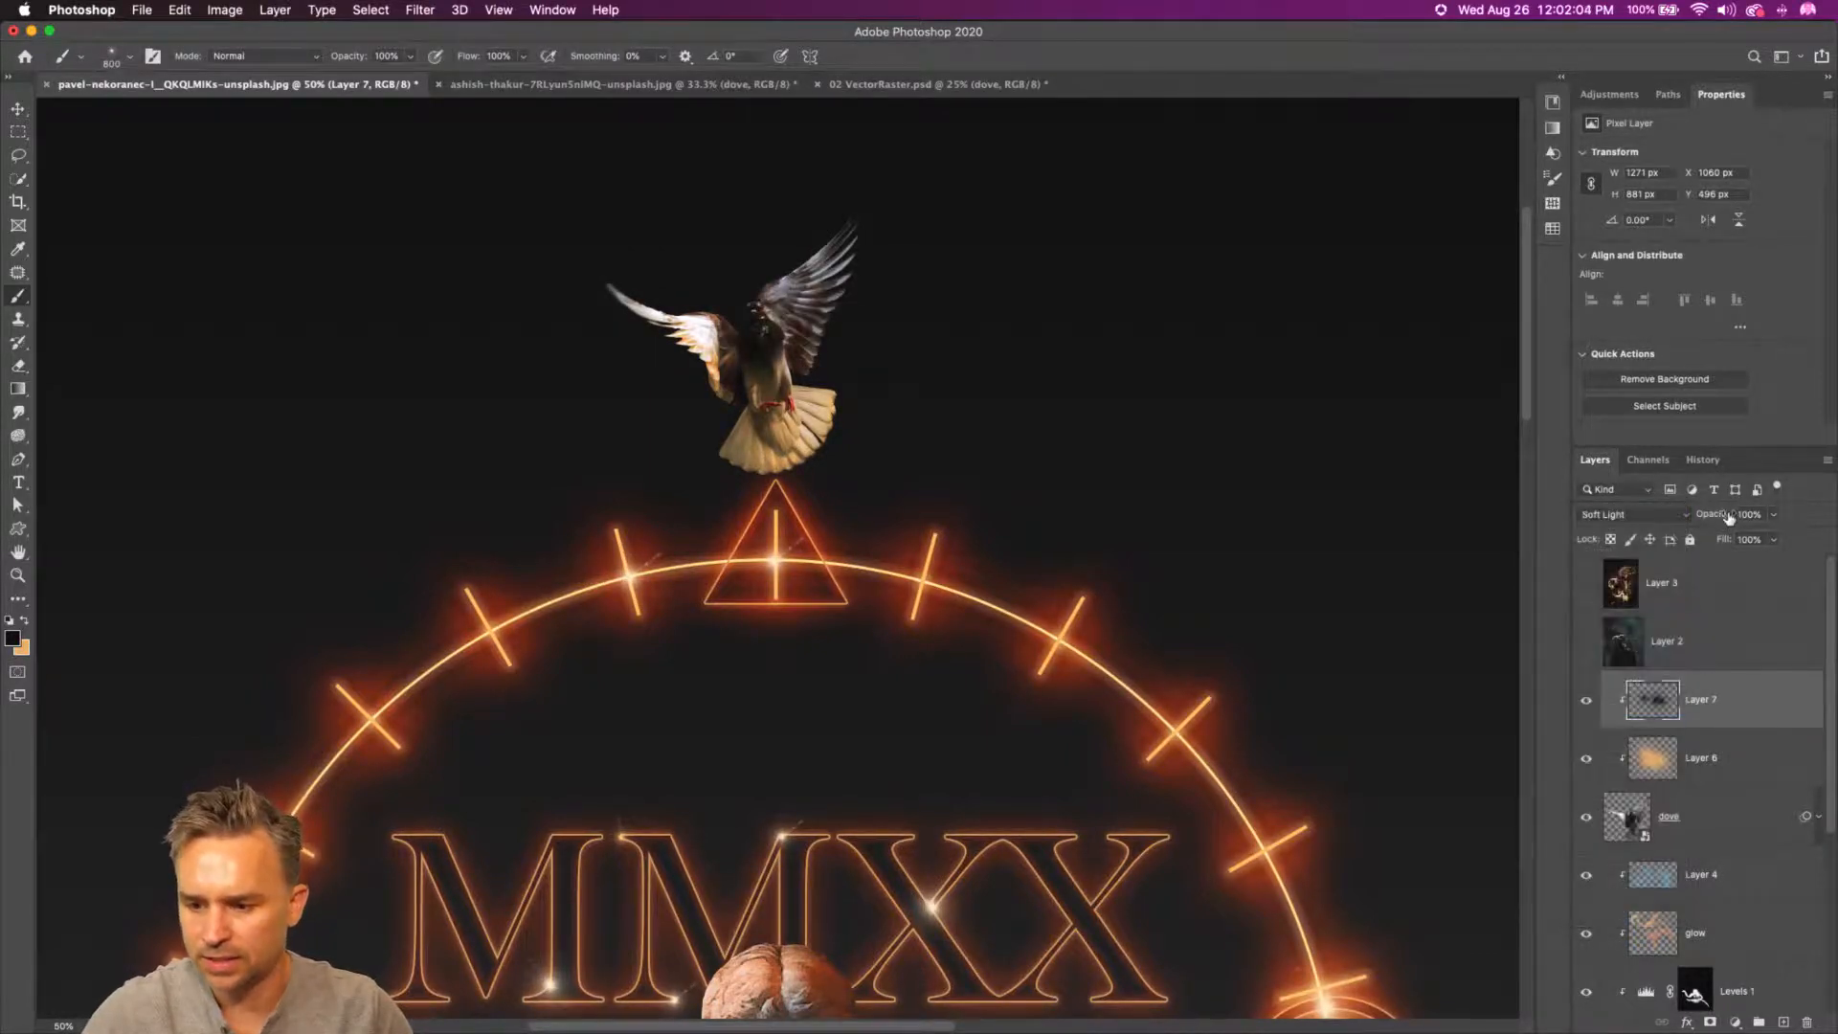
pyautogui.moveTo(1694, 517); pyautogui.dragTo(1684, 516)
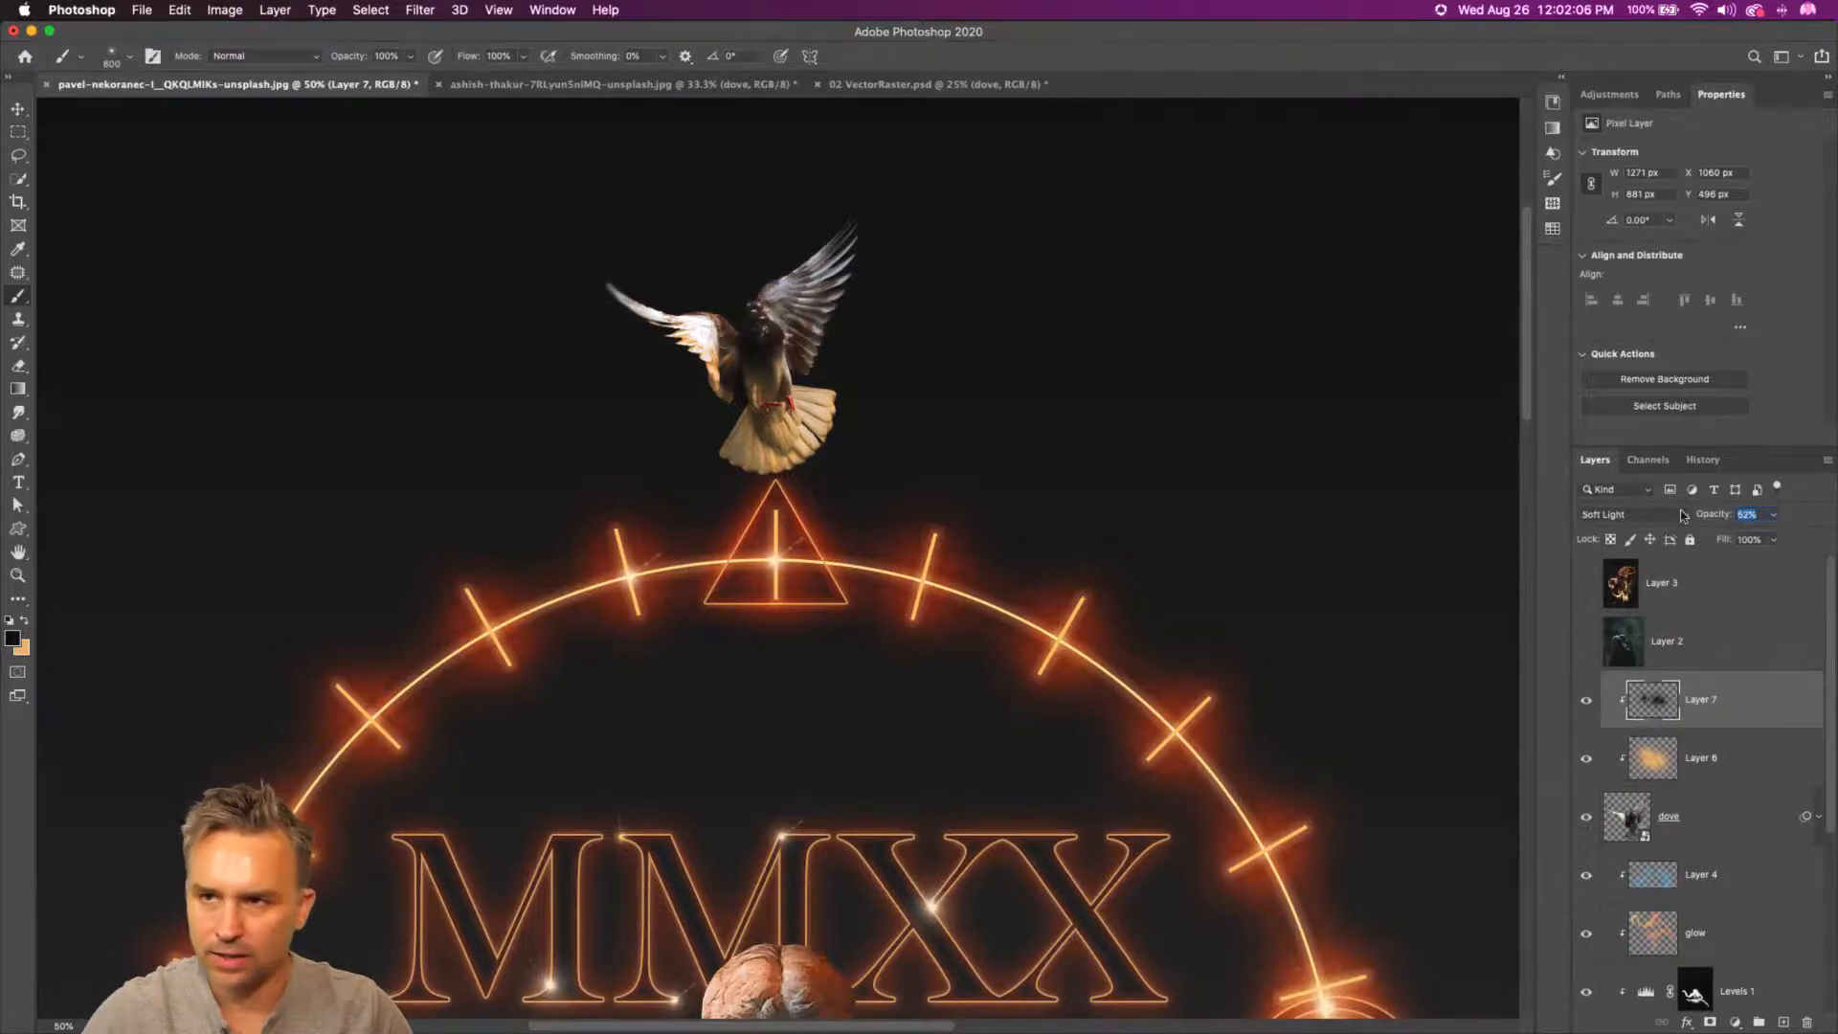
pyautogui.click(1687, 766)
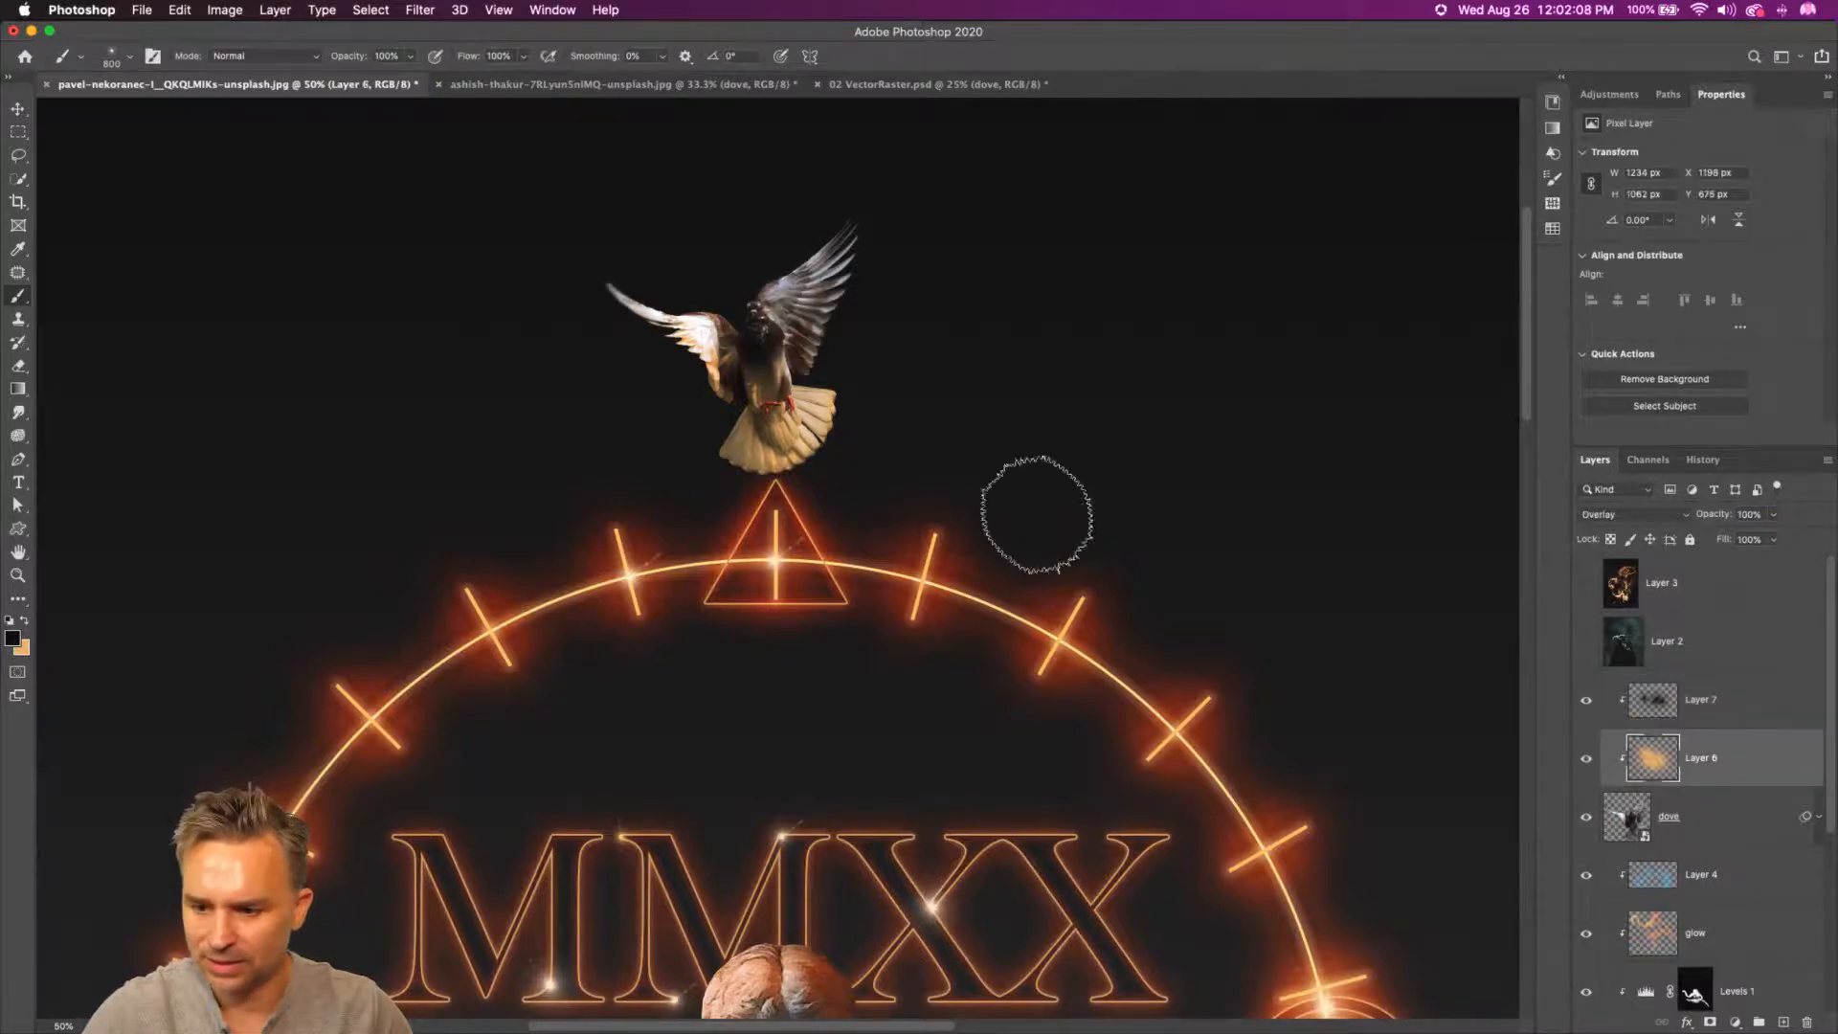
pyautogui.moveTo(1714, 517); pyautogui.dragTo(1678, 518)
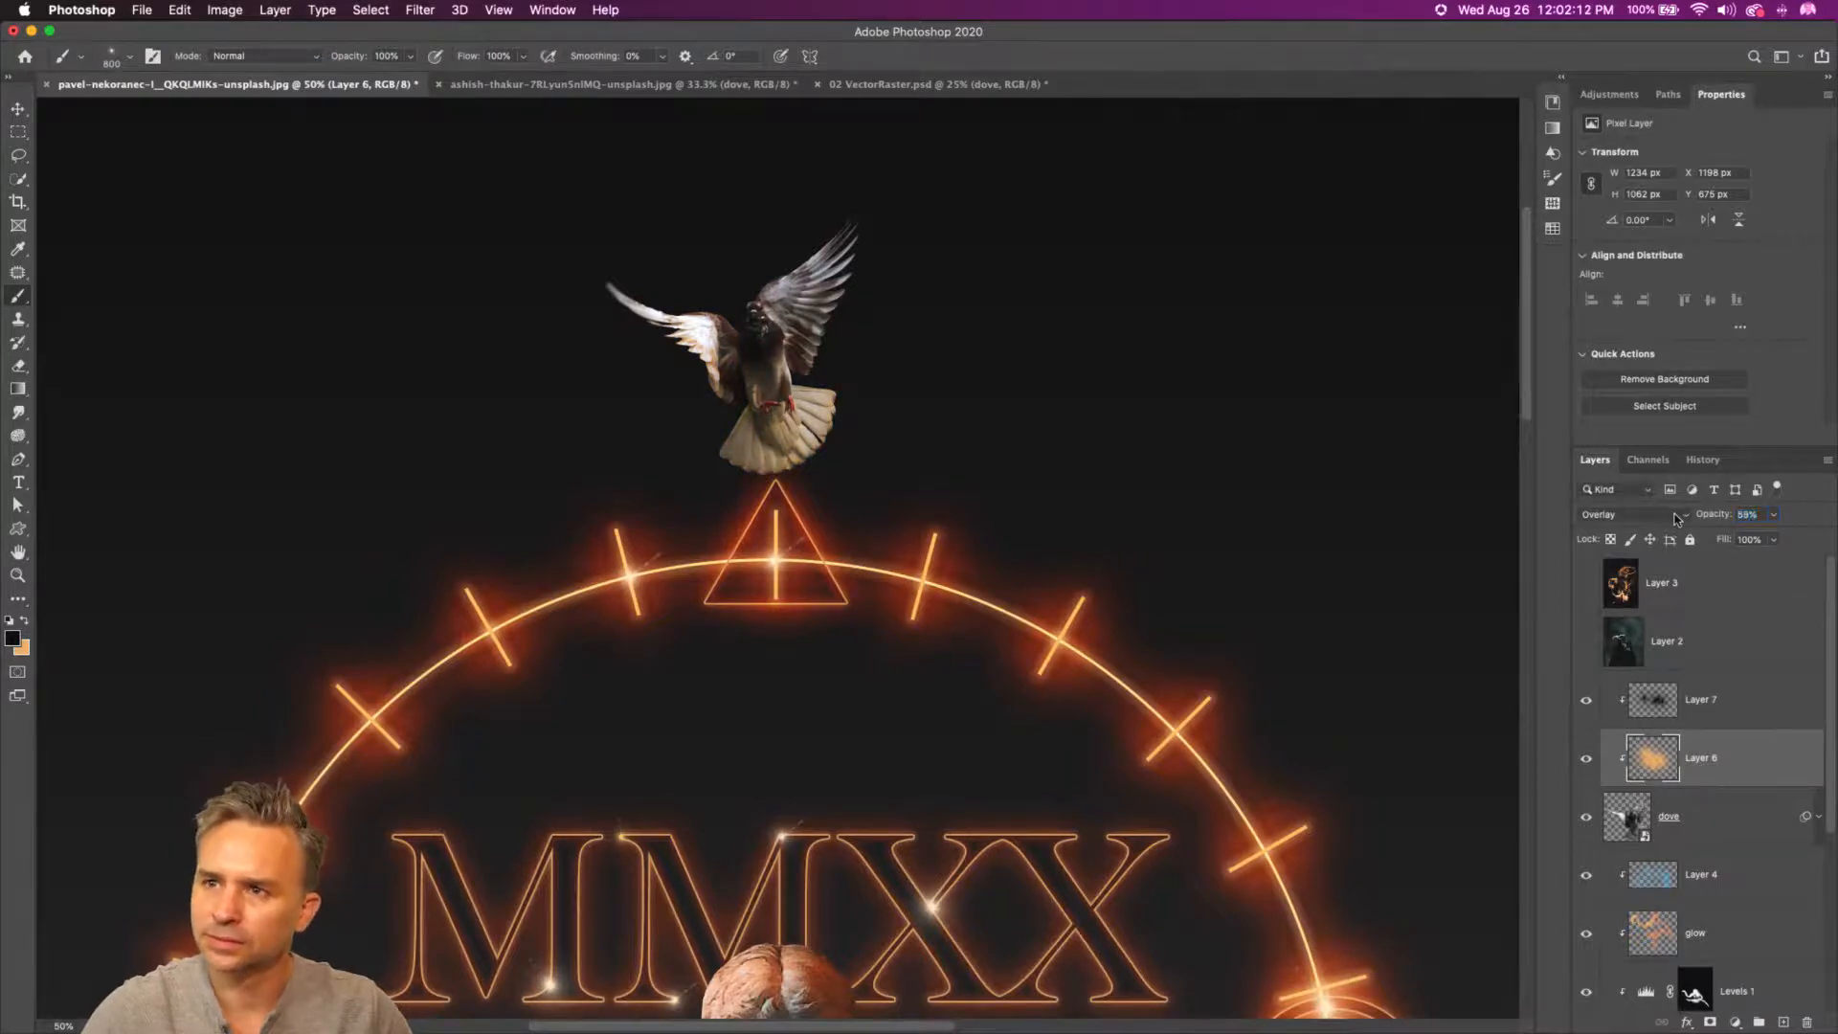
# - Brush more black over the dove's left-hand wing and set the black layer to Normal blending at 48% opacity
pyautogui.click(1683, 701)
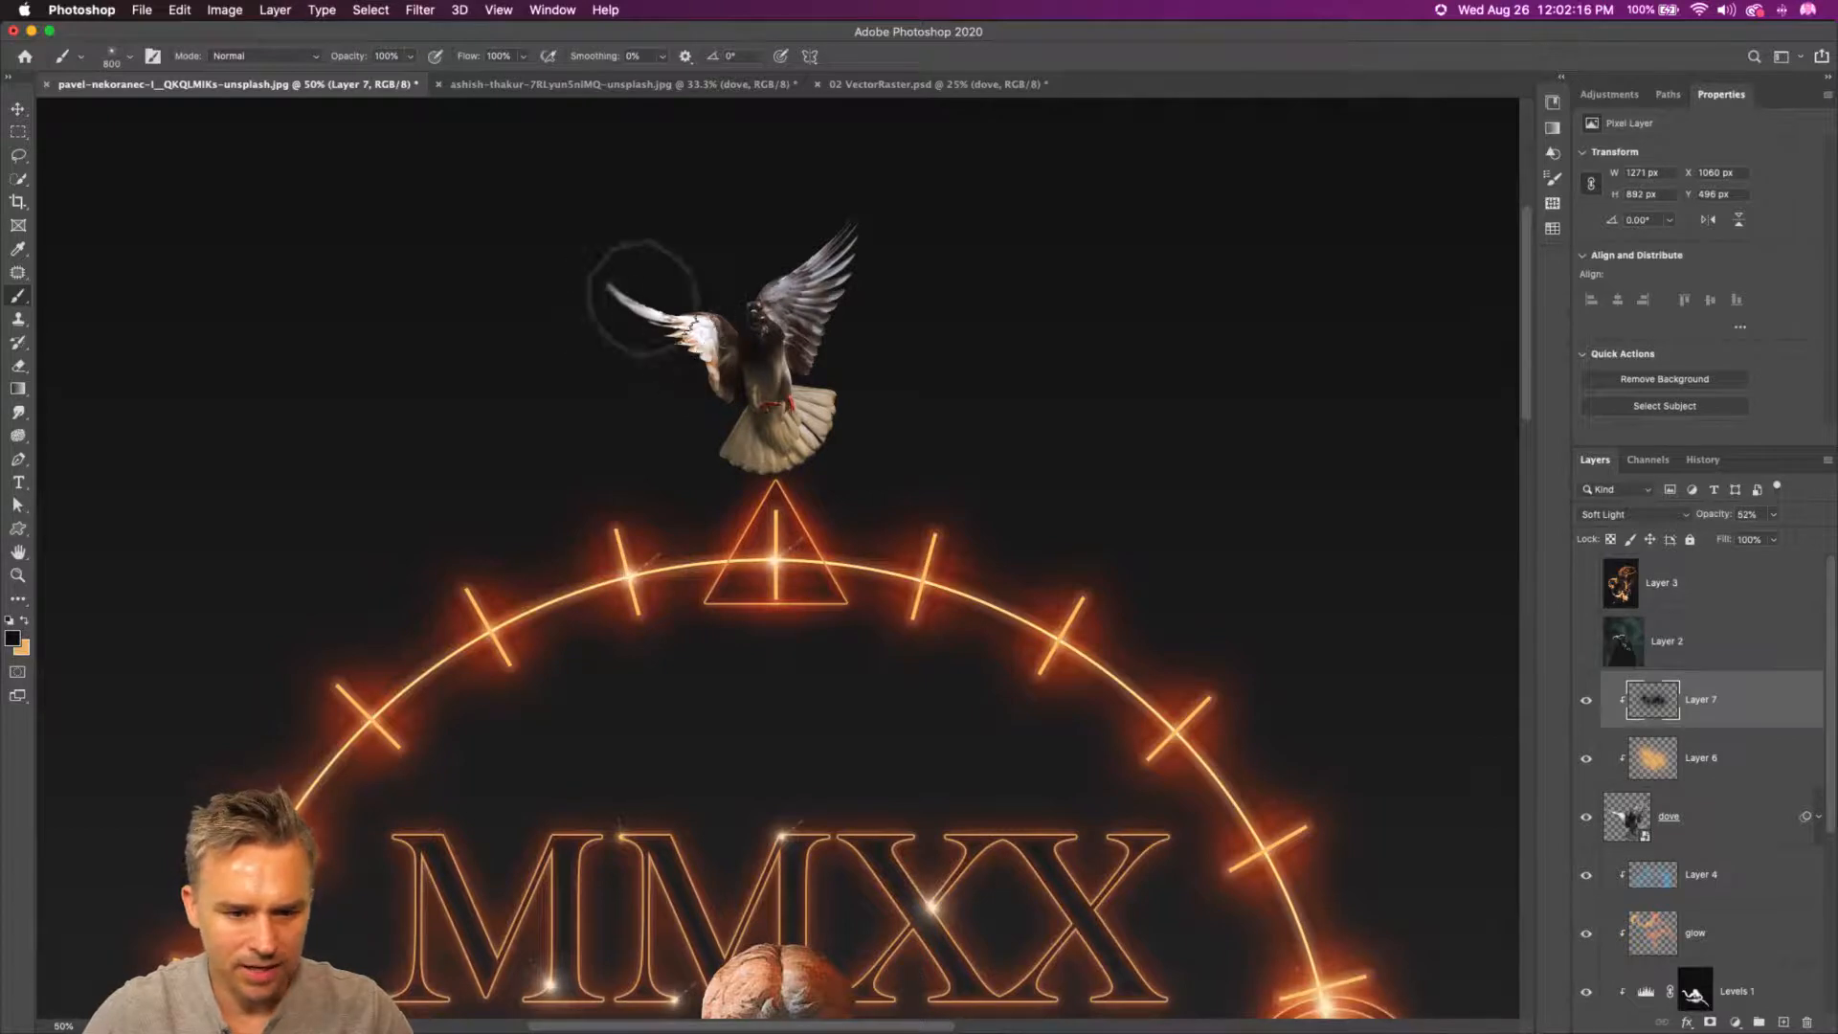
pyautogui.moveTo(643, 297)
pyautogui.mouseDown()
pyautogui.moveTo(704, 373)
pyautogui.moveTo(723, 311)
pyautogui.mouseUp()
pyautogui.moveTo(1716, 517); pyautogui.dragTo(1743, 514)
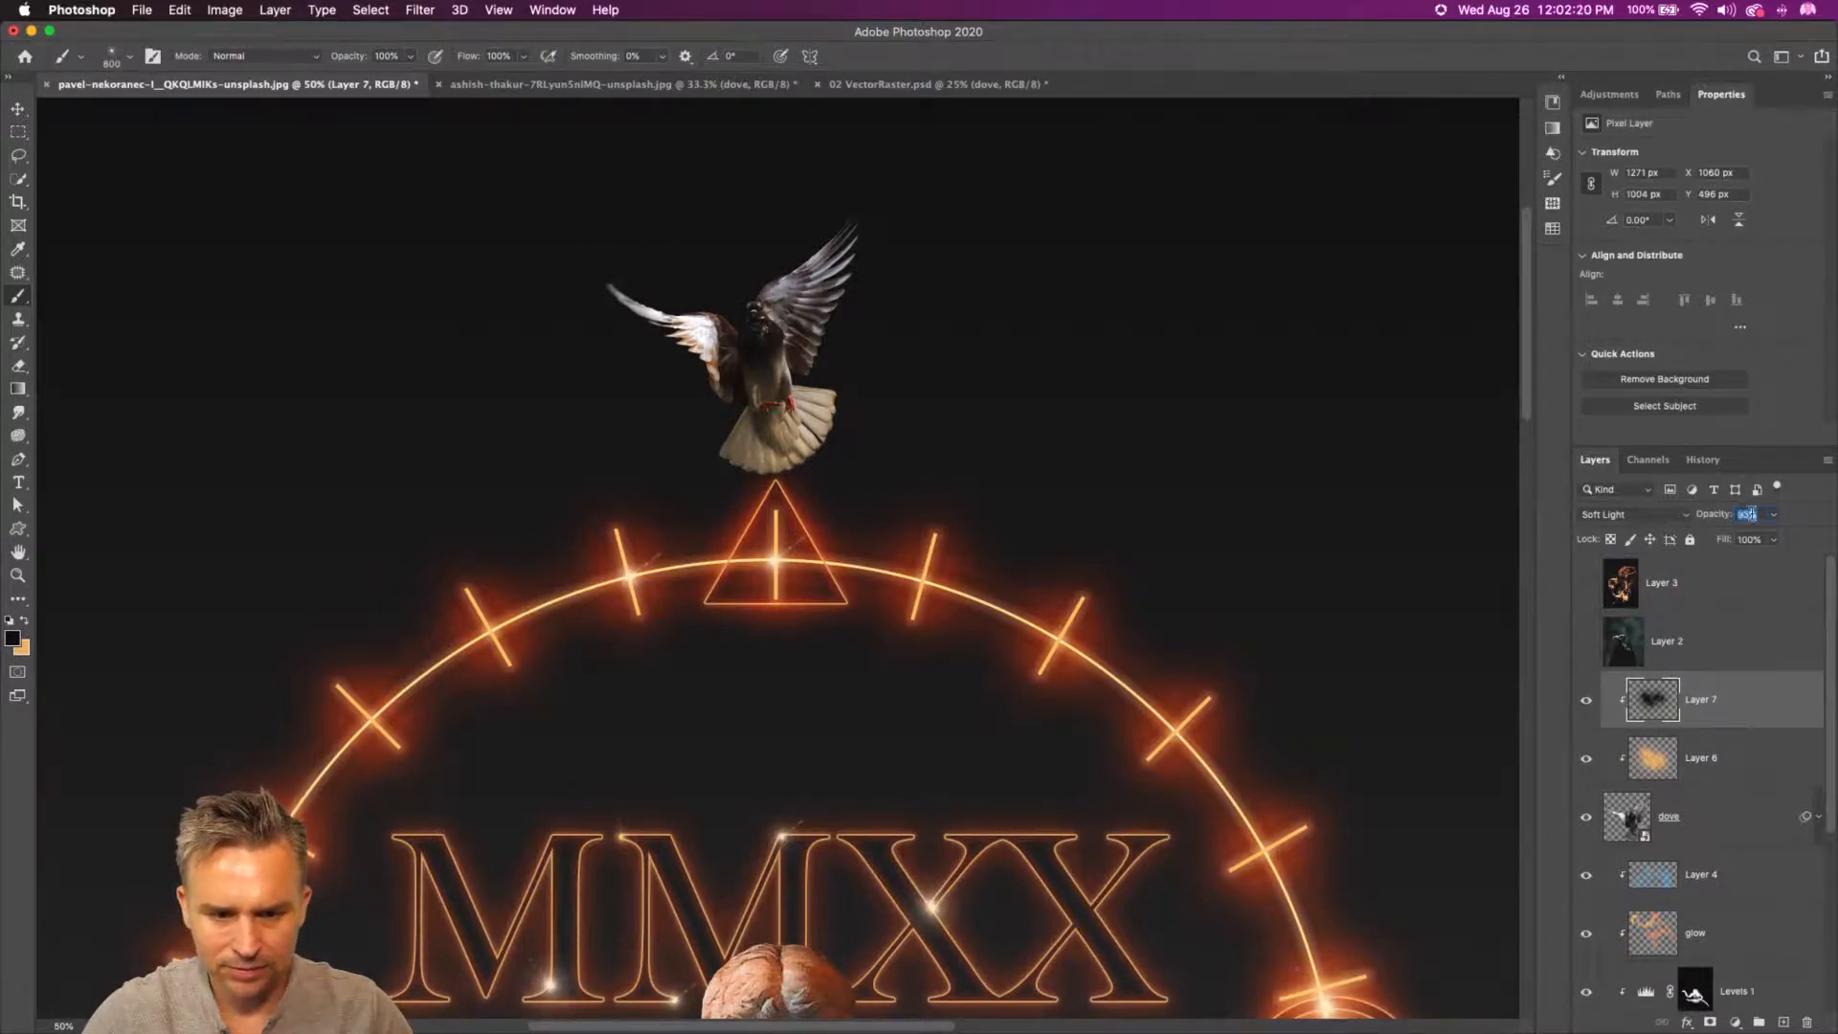
pyautogui.click(1616, 513)
pyautogui.click(1620, 308)
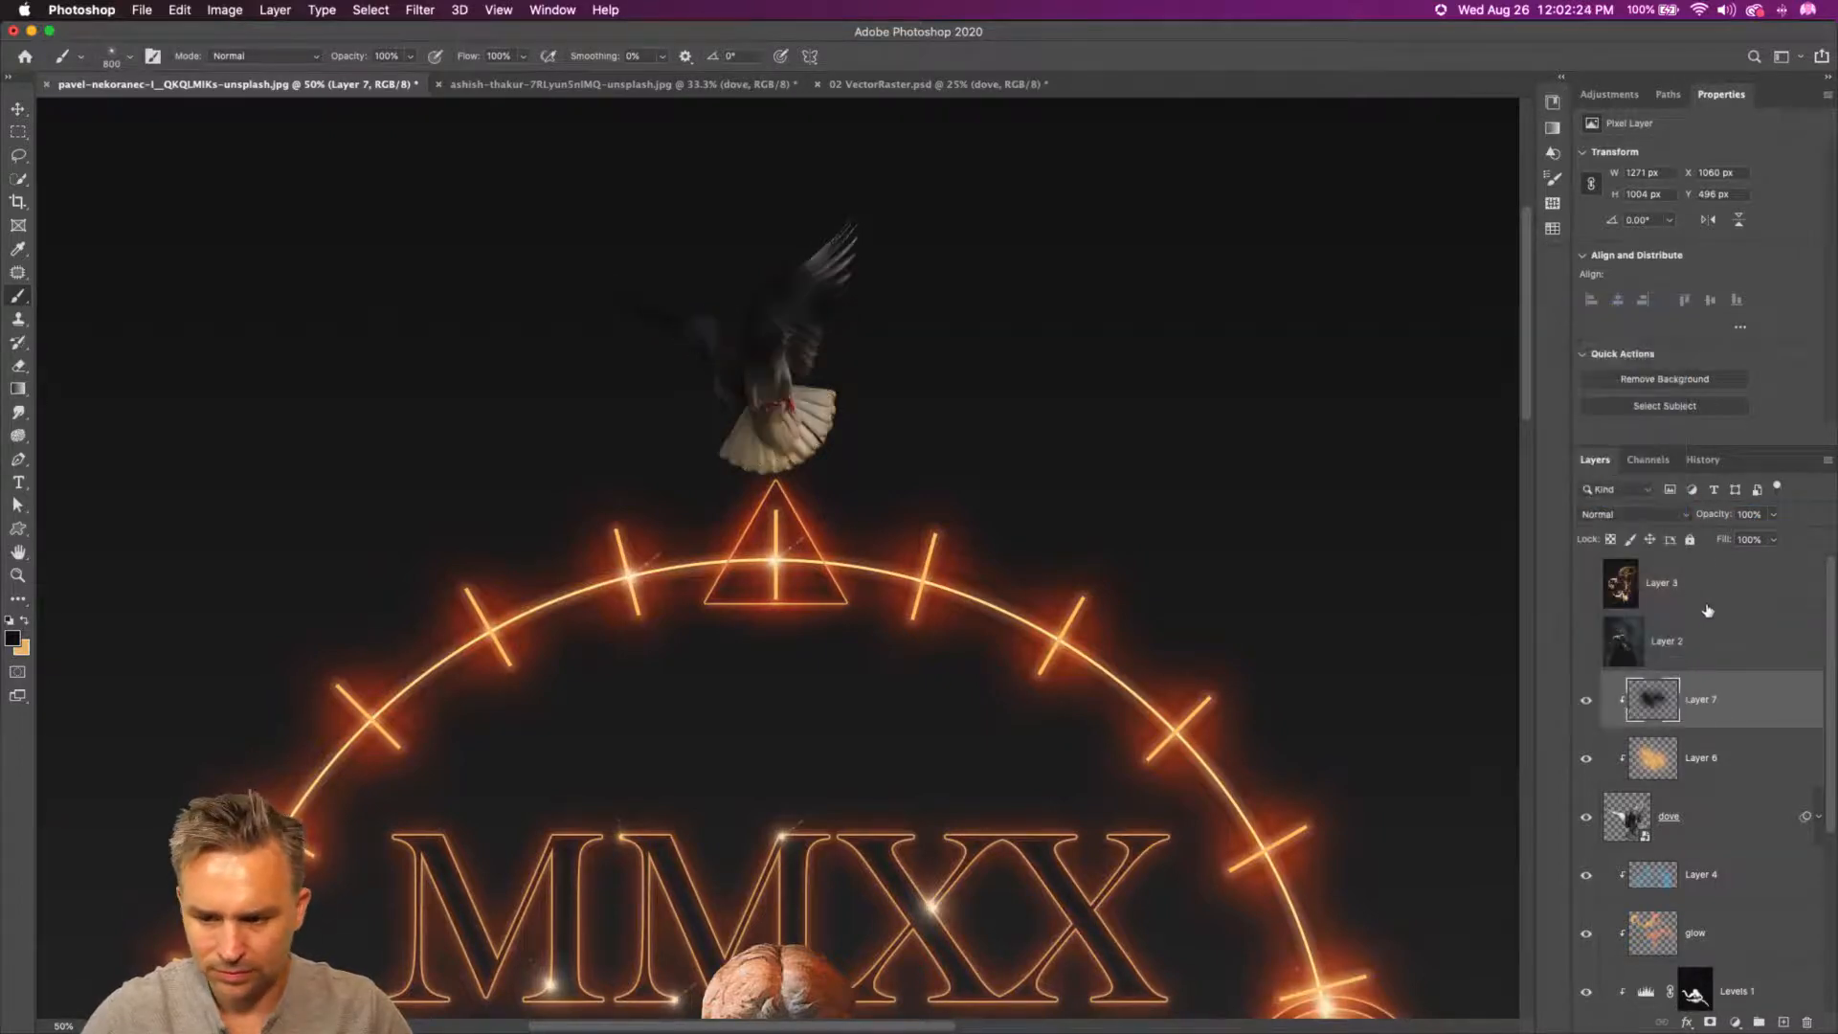
pyautogui.moveTo(1710, 517); pyautogui.dragTo(1670, 517)
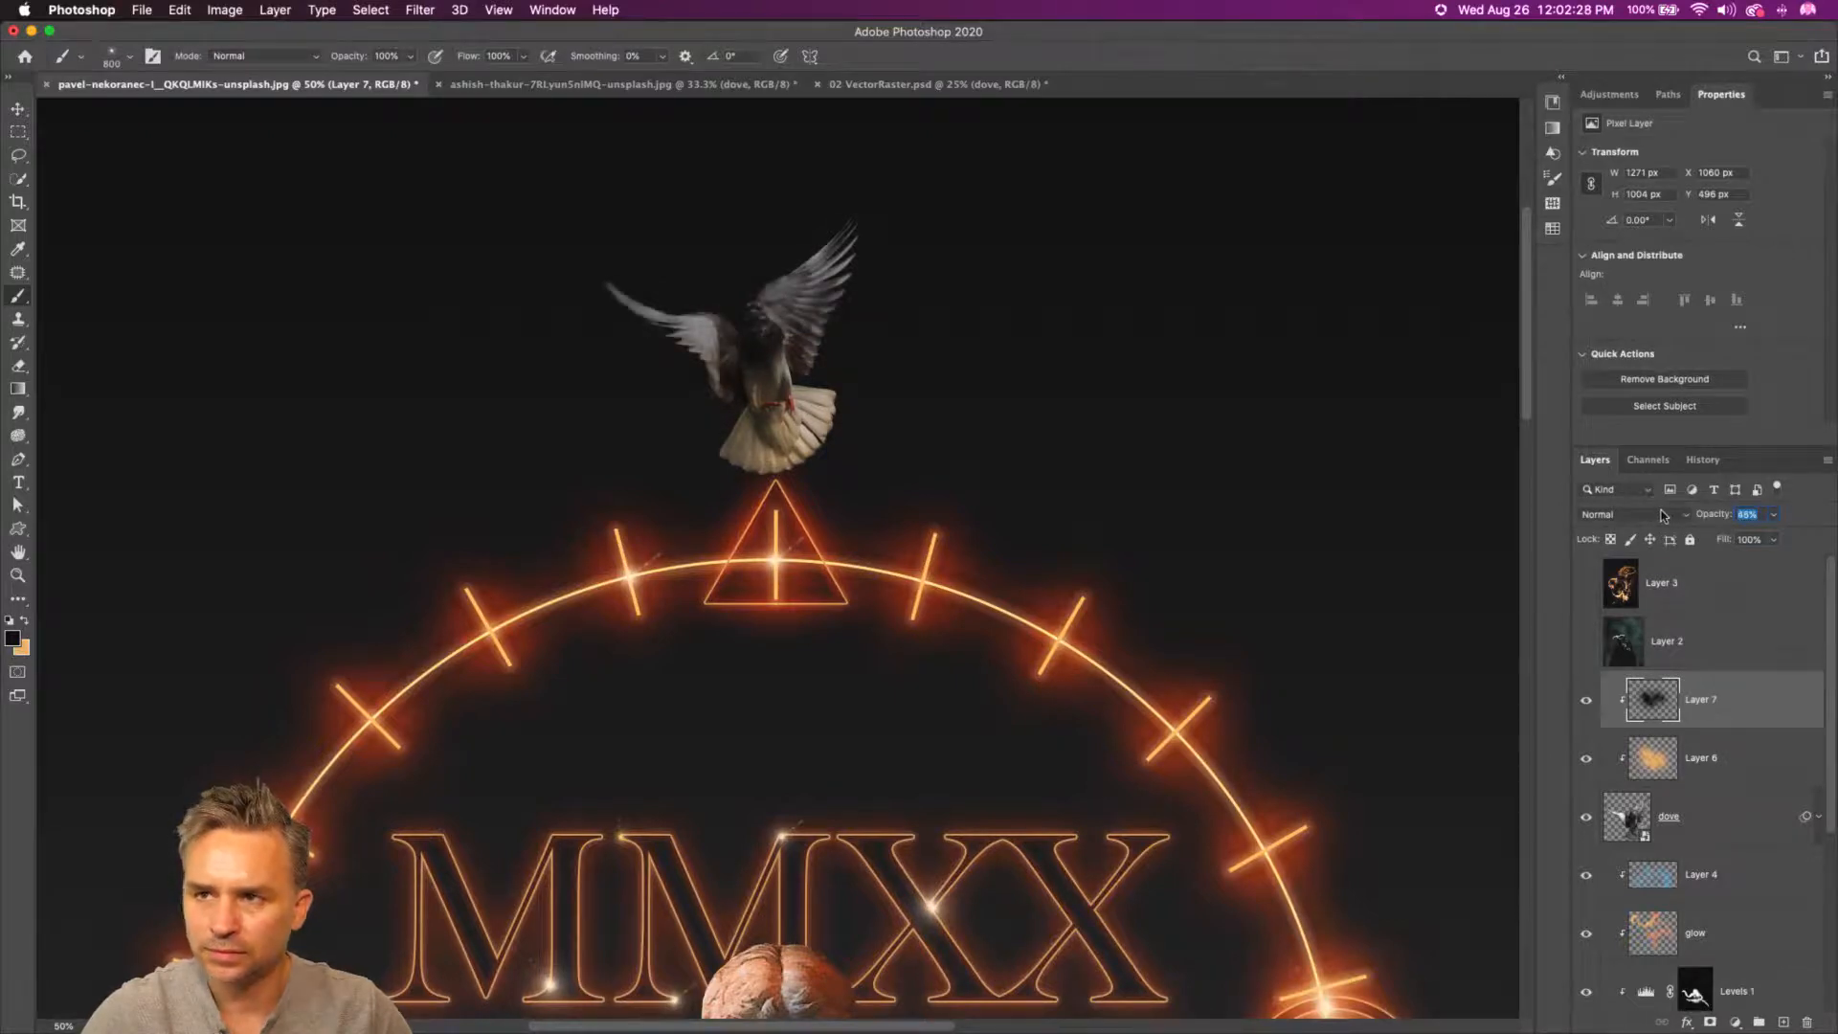
# - Erase the black shading over the dove's head with a 100 px eraser
pyautogui.click(18, 366)
pyautogui.press('[')
pyautogui.press('[')
pyautogui.press('[')
pyautogui.press('[')
pyautogui.press('[')
pyautogui.press('[')
pyautogui.press('[')
pyautogui.press('[')
pyautogui.press('[')
pyautogui.press('[')
pyautogui.press('[')
pyautogui.press('[')
pyautogui.press('[')
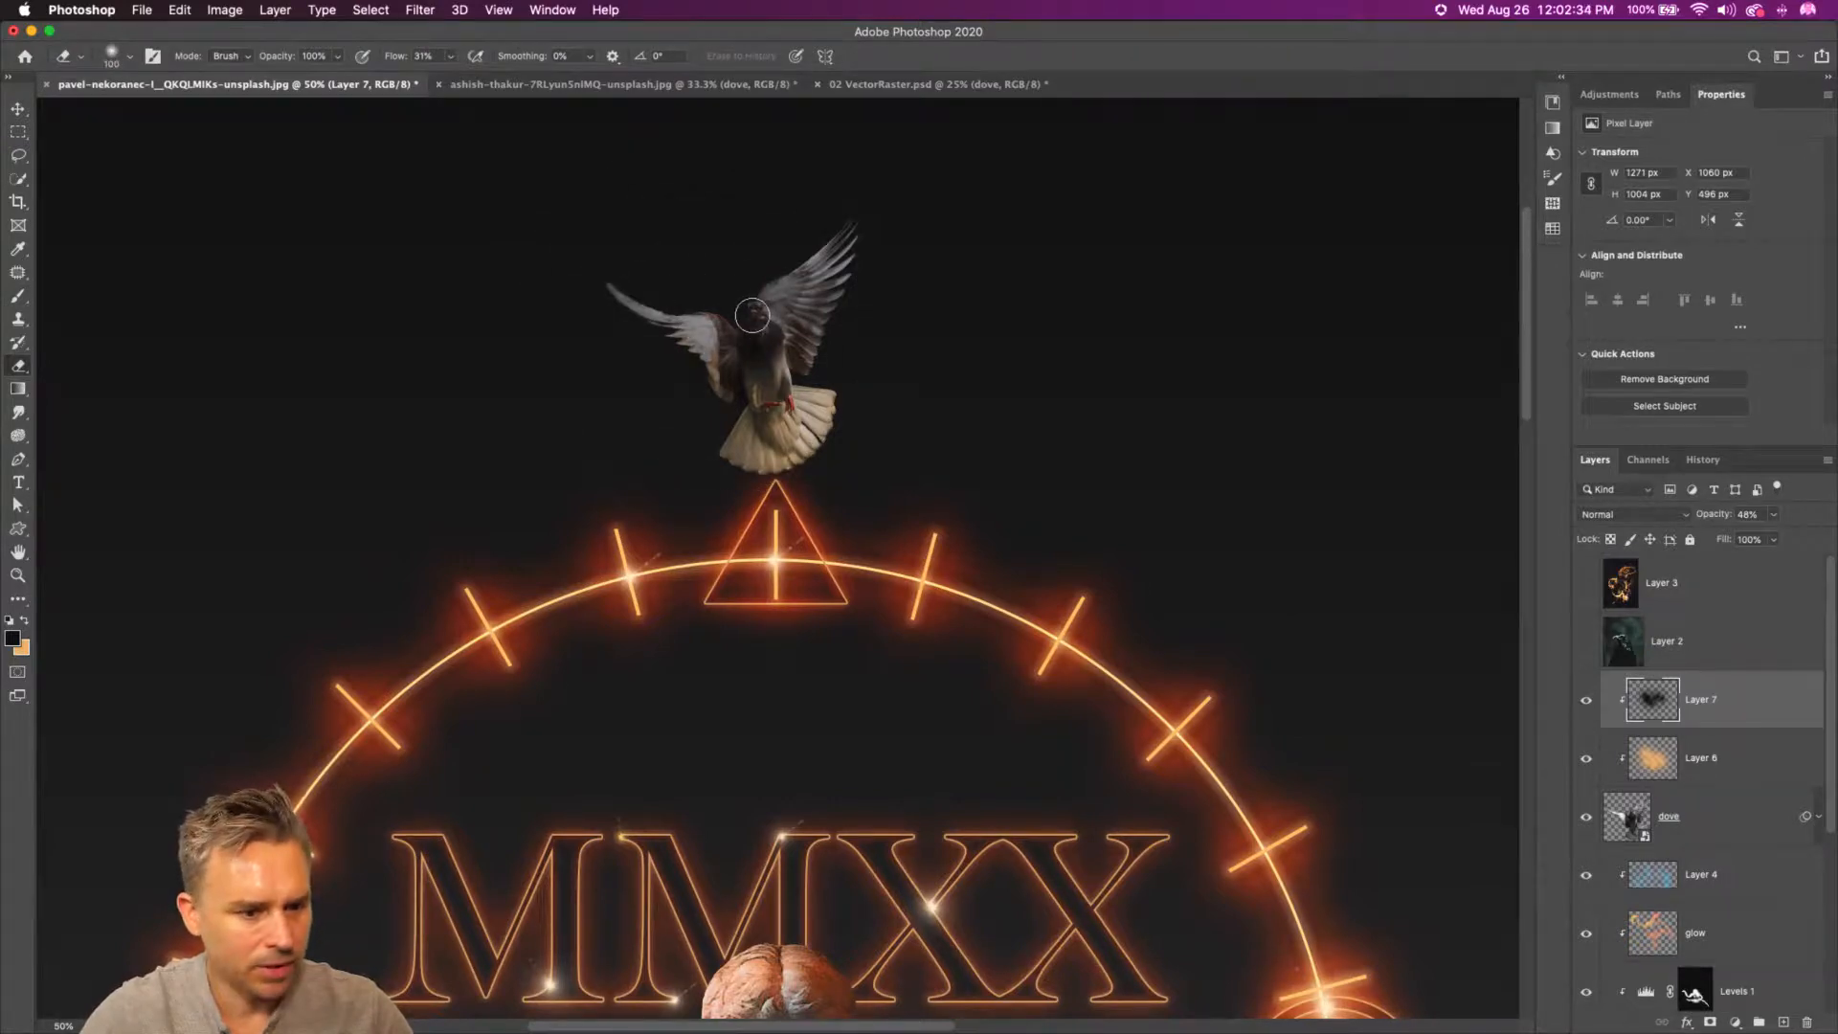
pyautogui.moveTo(752, 315)
pyautogui.mouseDown()
pyautogui.moveTo(754, 358)
pyautogui.moveTo(756, 328)
pyautogui.mouseUp()
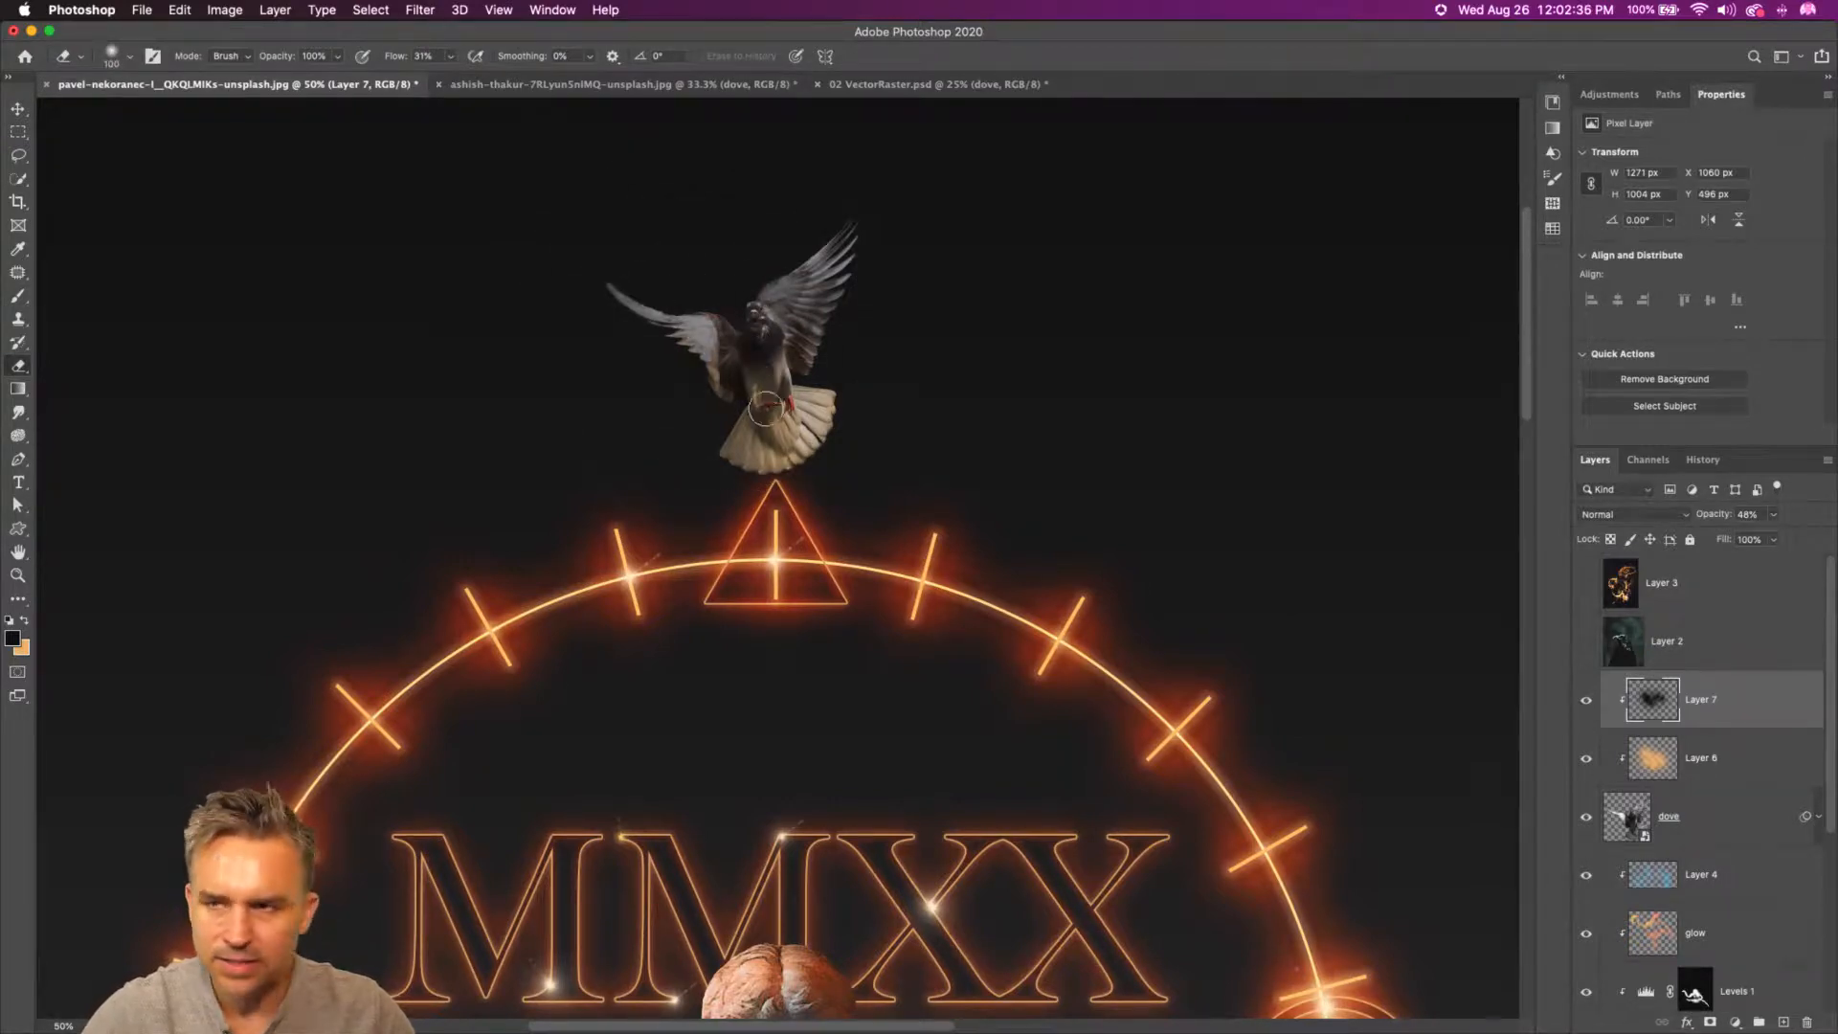
# - Erase some of the orange glow over the dove's body on Layer 6, raising the eraser's flow to 78%
pyautogui.click(1684, 775)
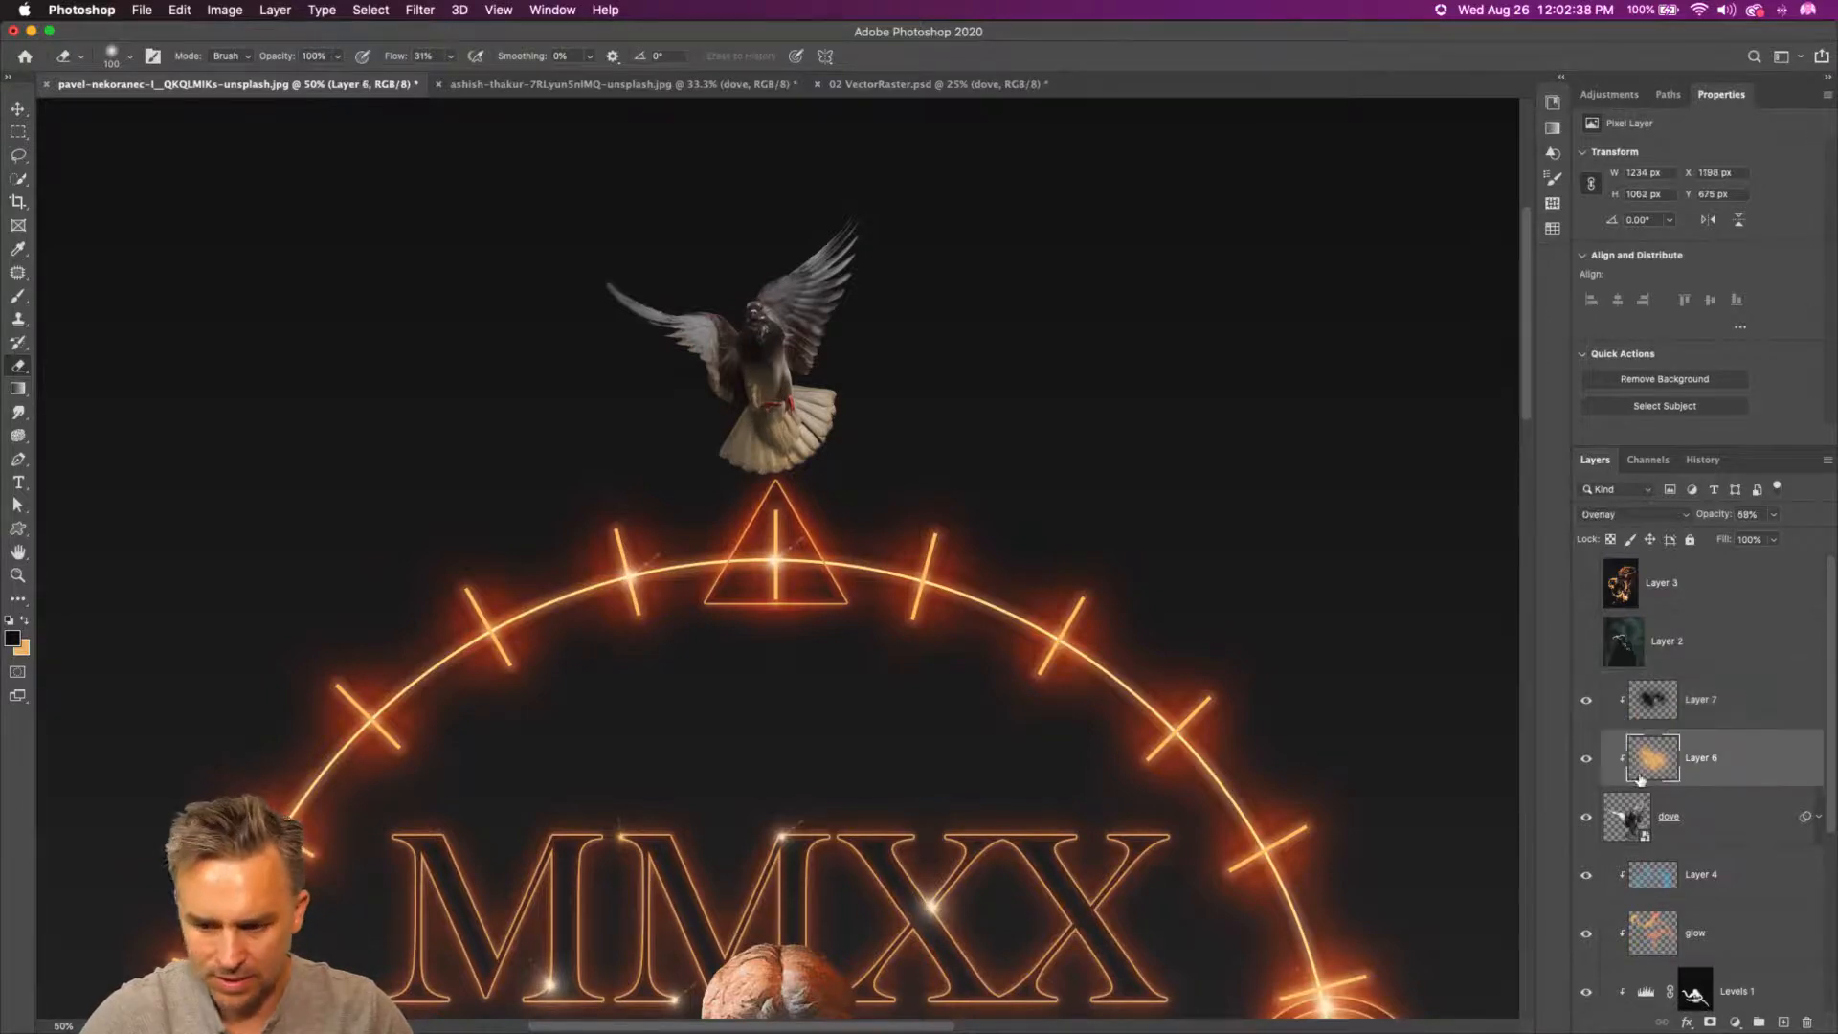
pyautogui.click(25, 622)
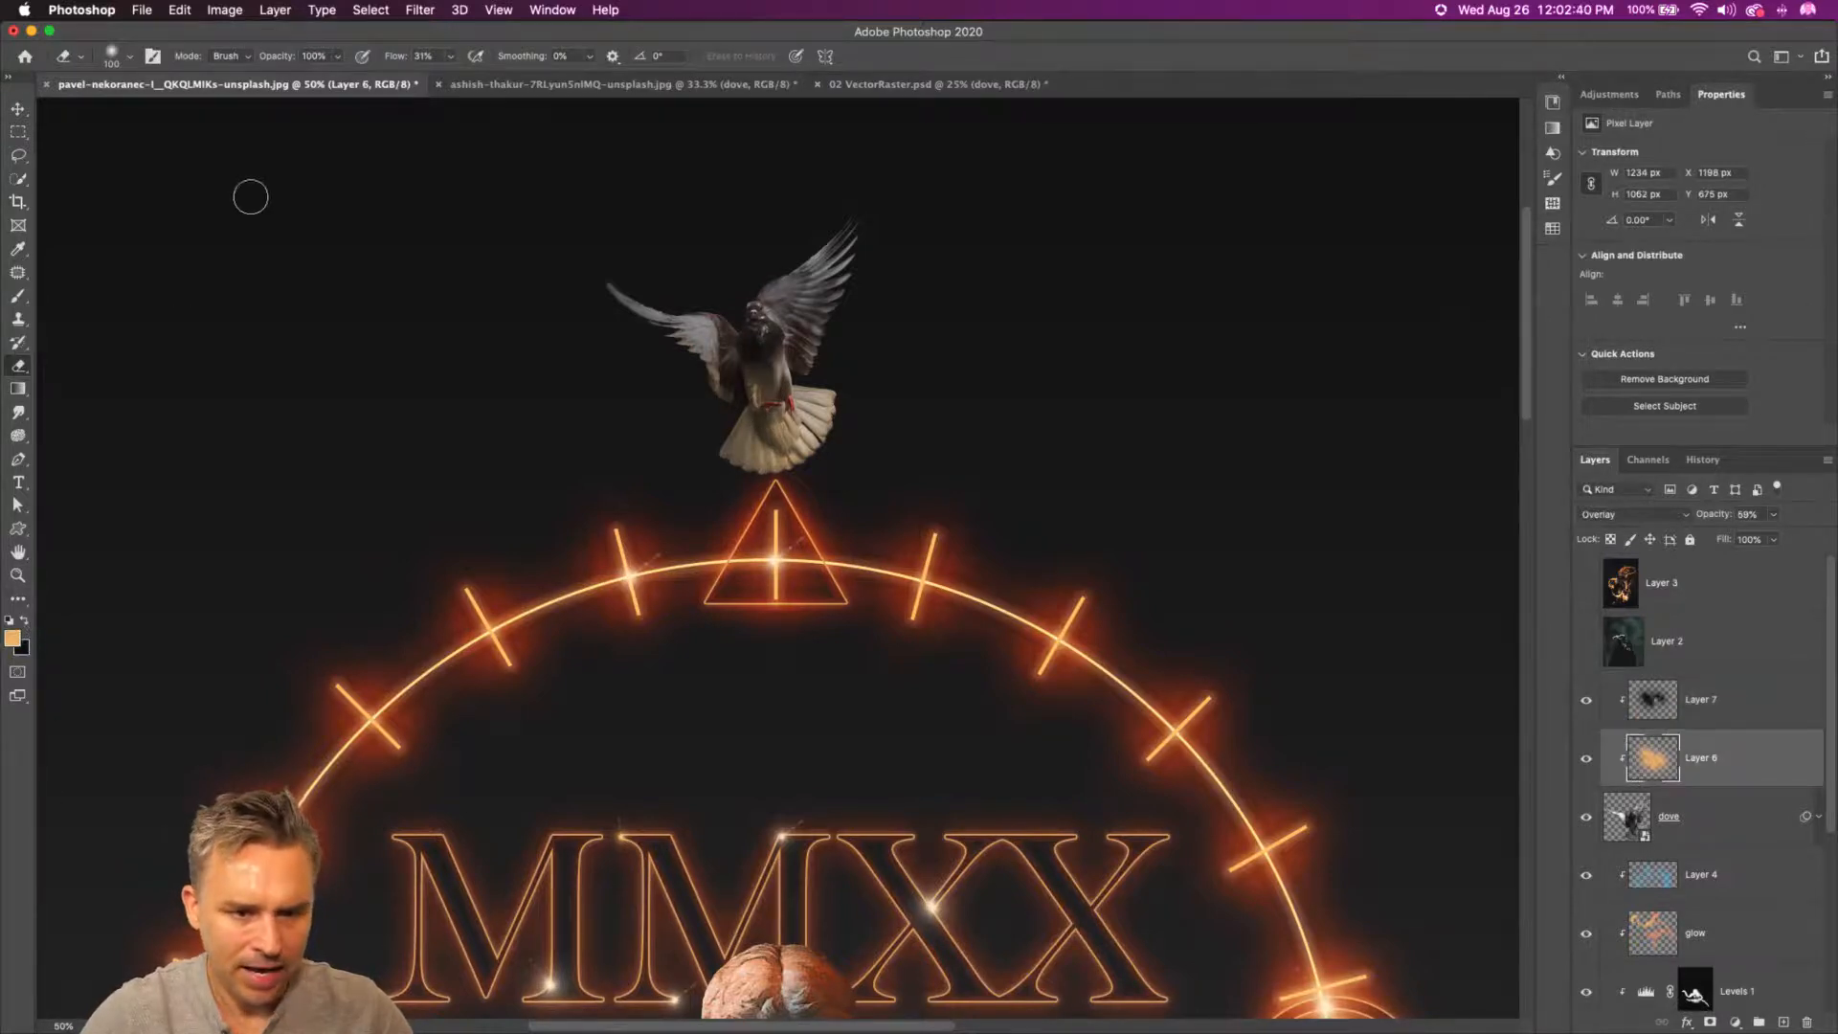
pyautogui.moveTo(740, 352)
pyautogui.mouseDown()
pyautogui.moveTo(749, 304)
pyautogui.moveTo(755, 380)
pyautogui.mouseUp()
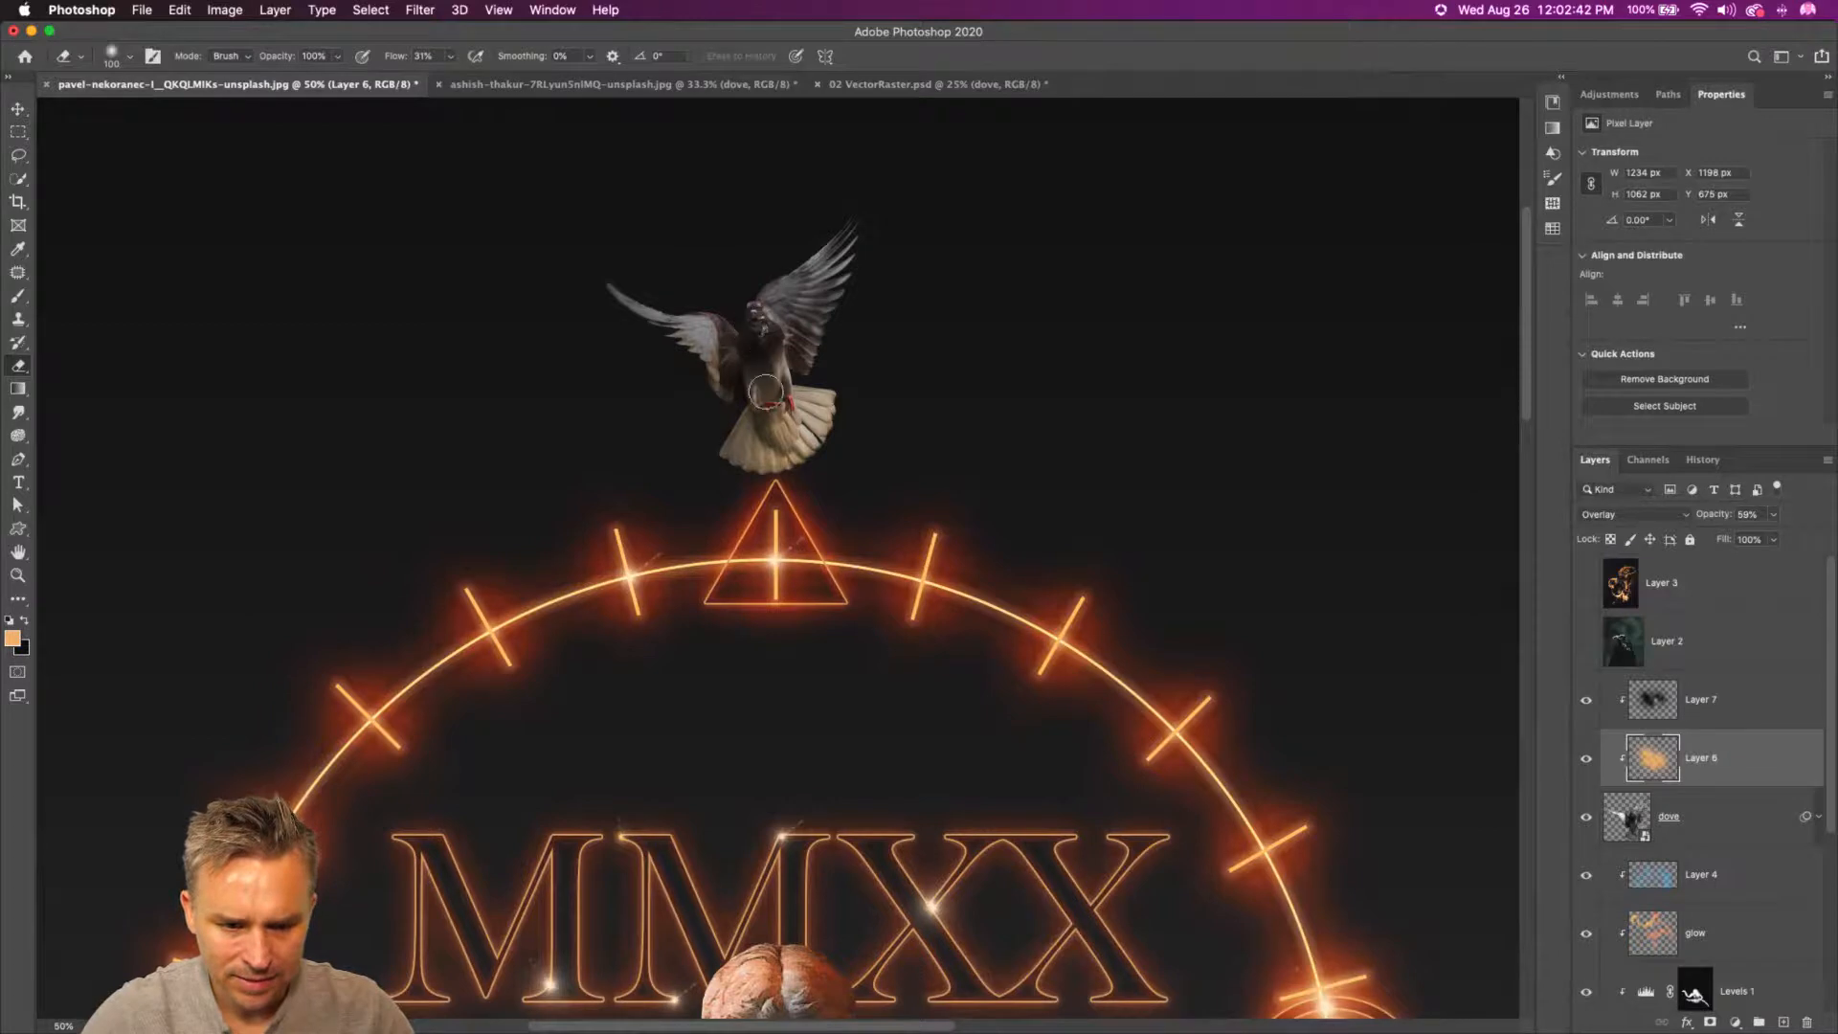
pyautogui.moveTo(389, 56); pyautogui.dragTo(562, 160)
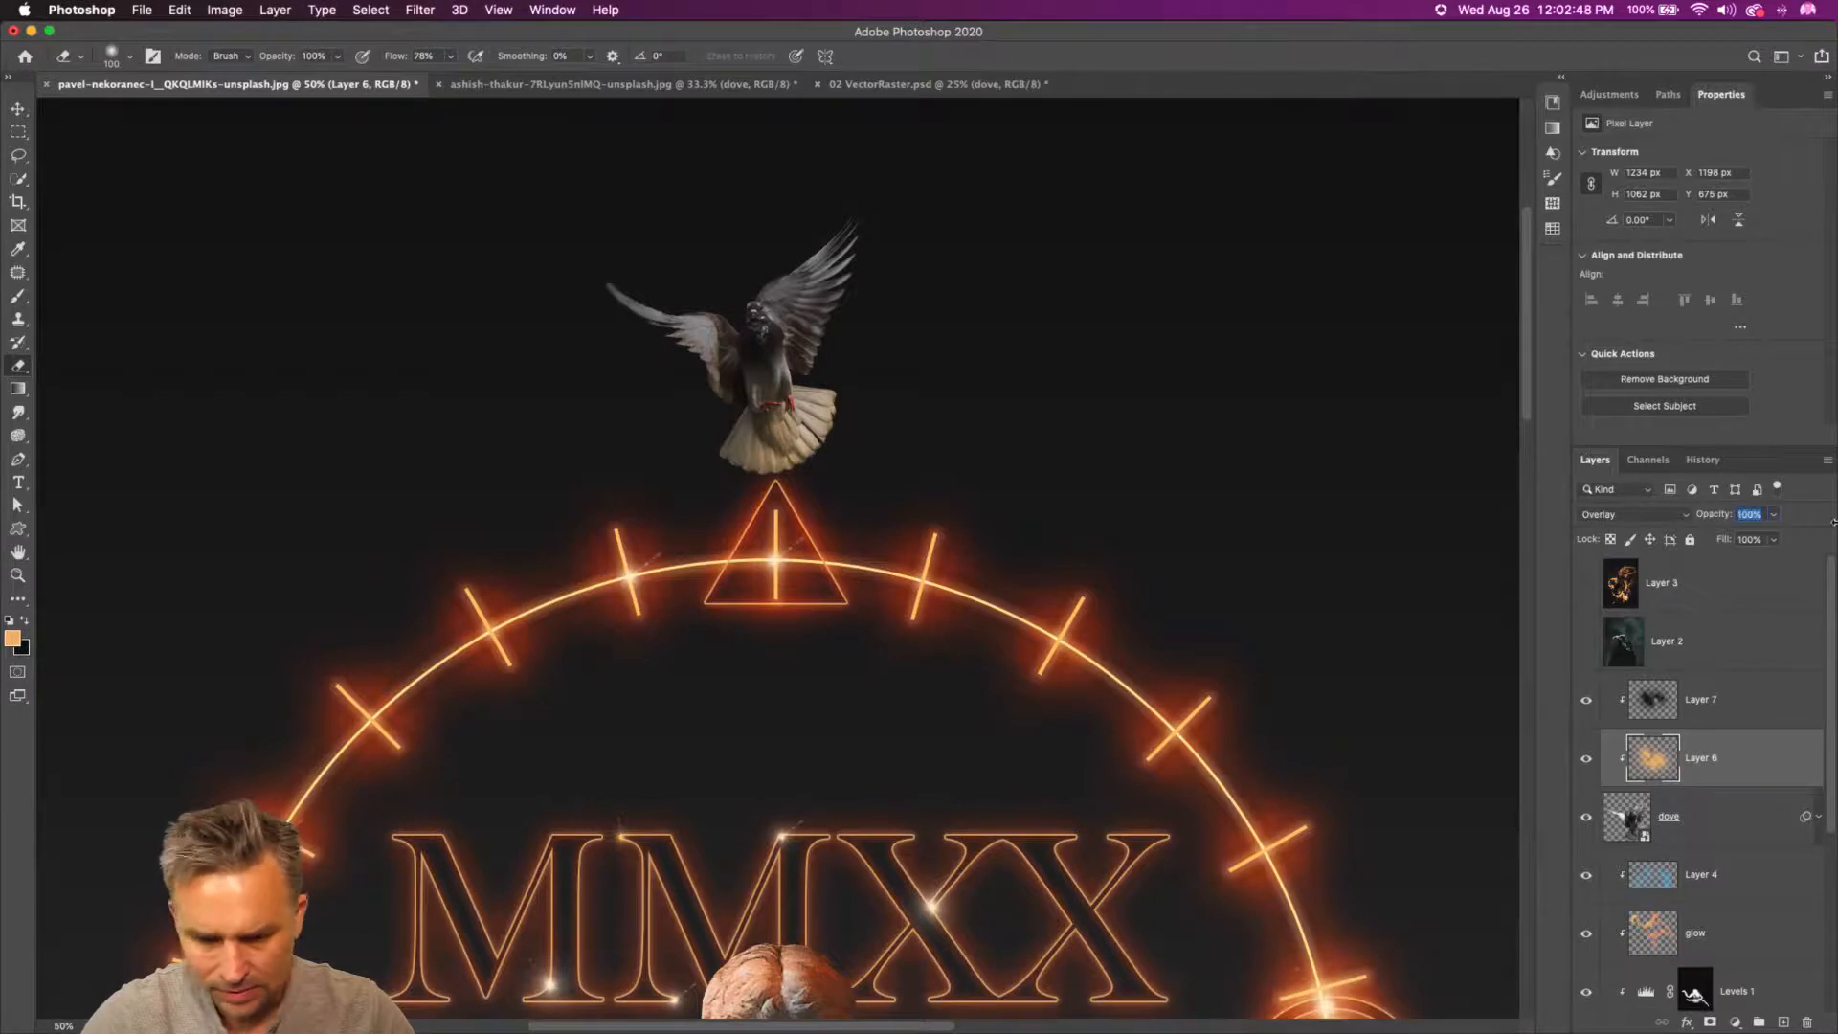
# - Set the orange layer's opacity to 100% and try erasing more of the glow down the dove's body
pyautogui.moveTo(1835, 521); pyautogui.dragTo(1836, 522)
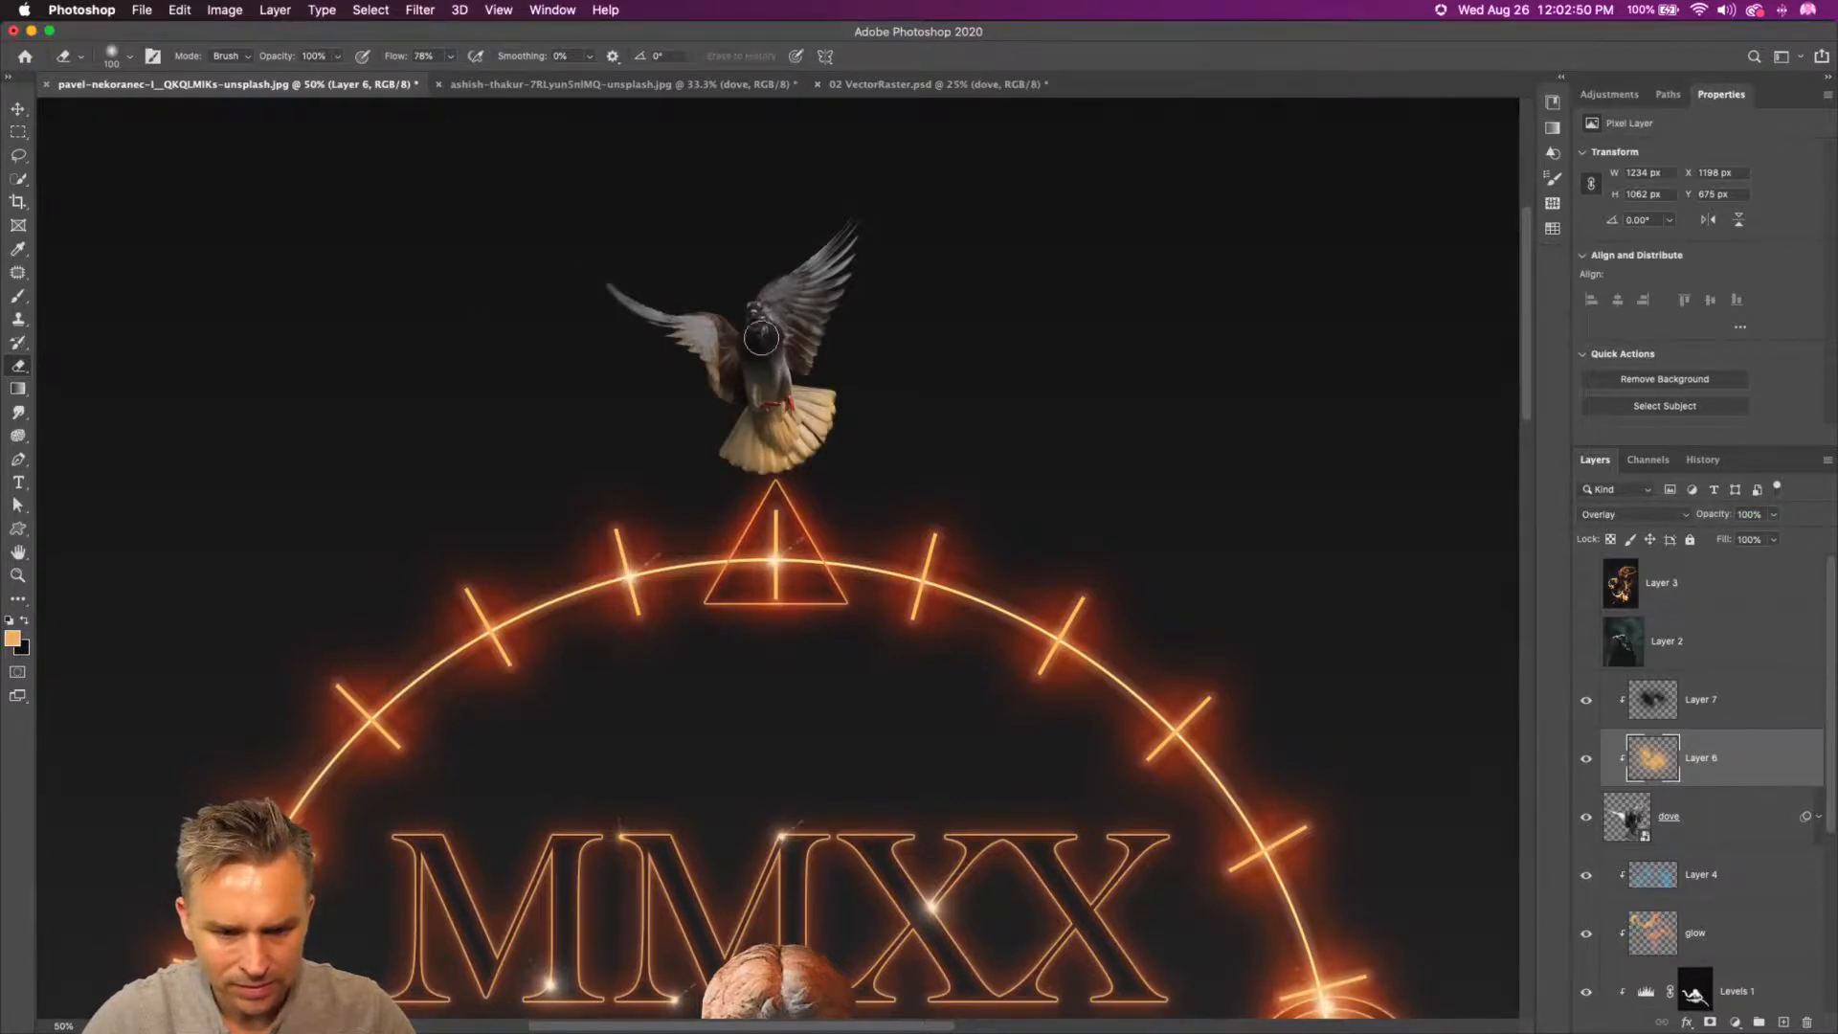
pyautogui.moveTo(761, 337)
pyautogui.mouseDown()
pyautogui.moveTo(783, 403)
pyautogui.moveTo(804, 460)
pyautogui.mouseUp()
pyautogui.press('super+z')
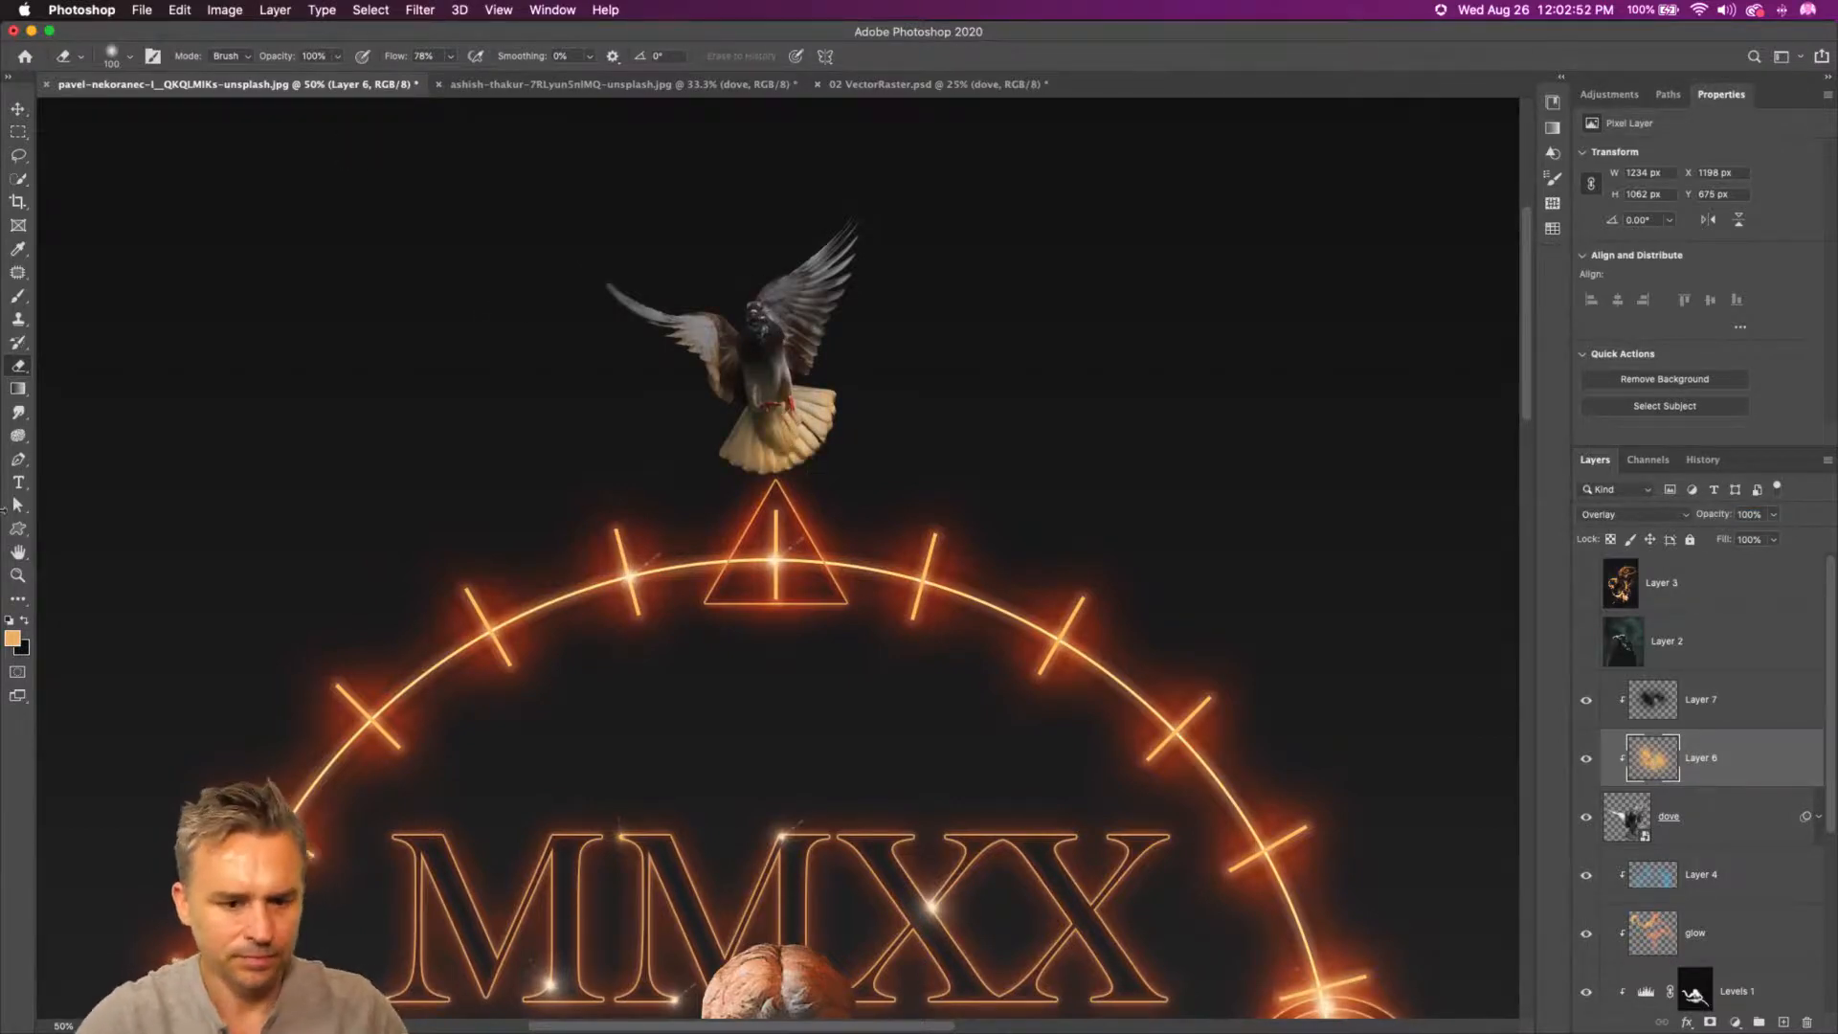
# - Choose the Soft Round brush and paint orange glow over the dove's head and body at 100 px
pyautogui.click(17, 296)
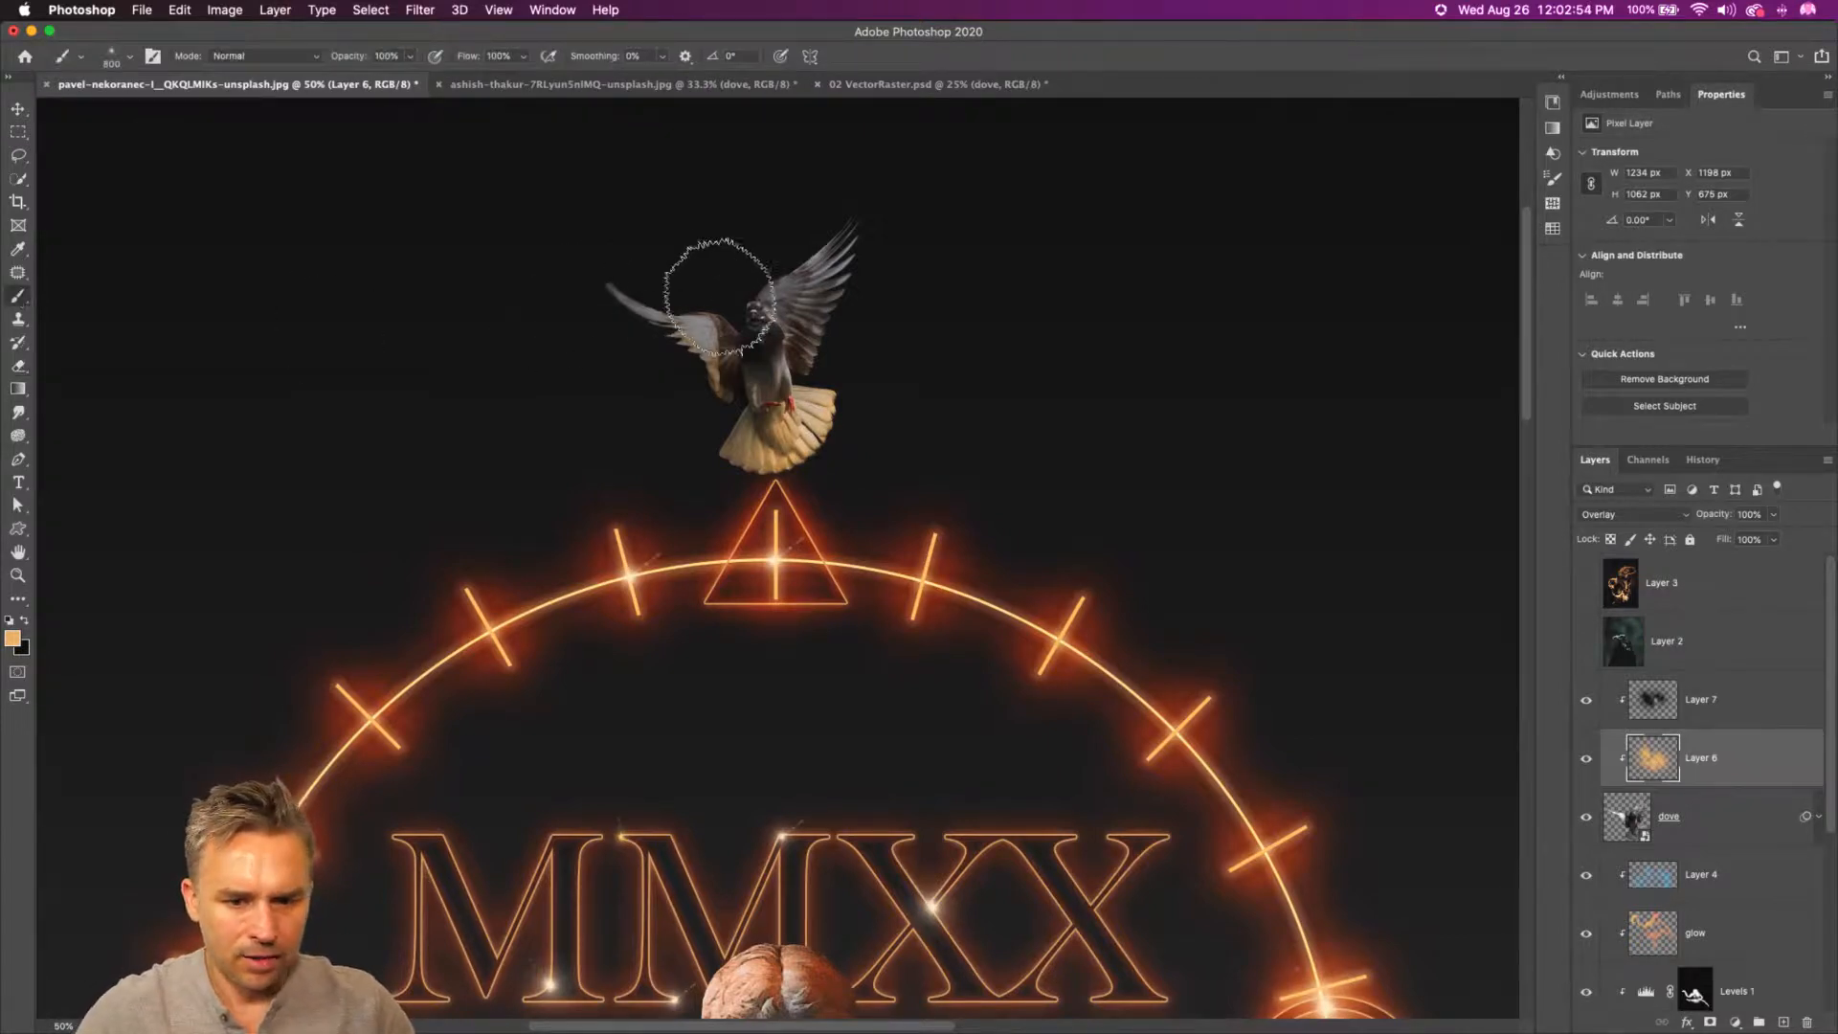
pyautogui.click(134, 58)
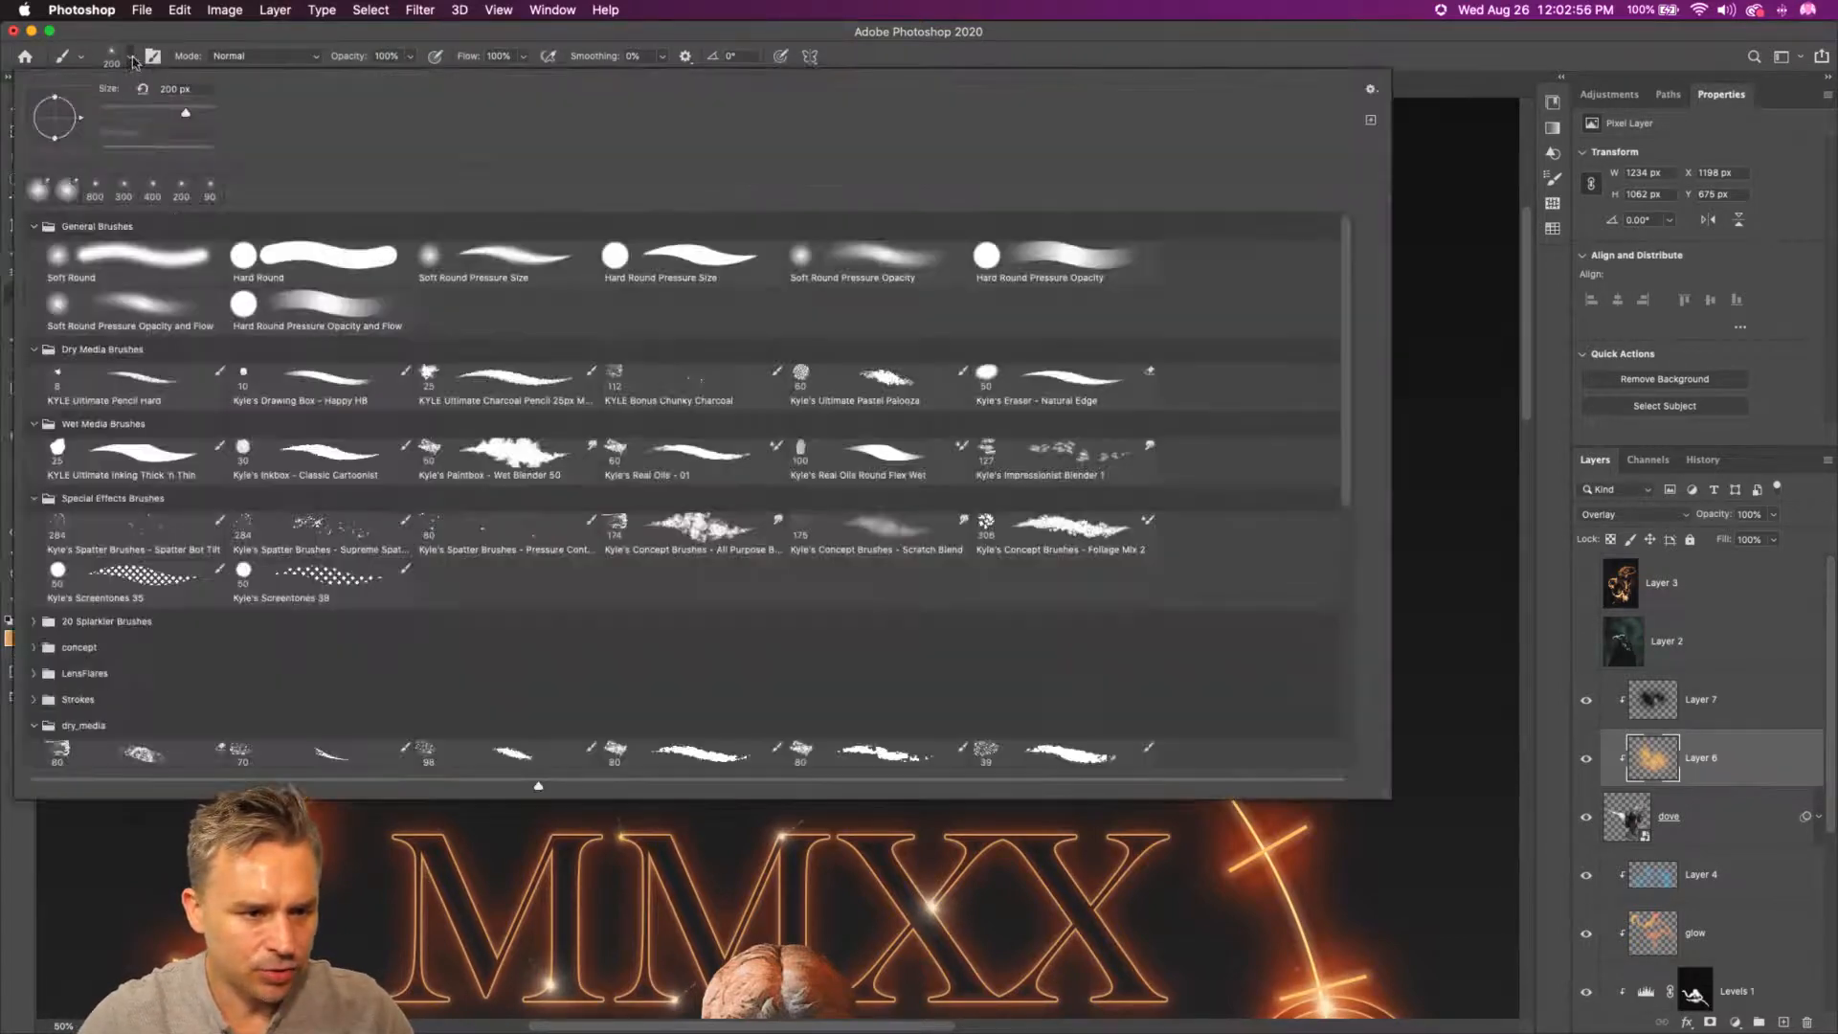
pyautogui.doubleClick(129, 247)
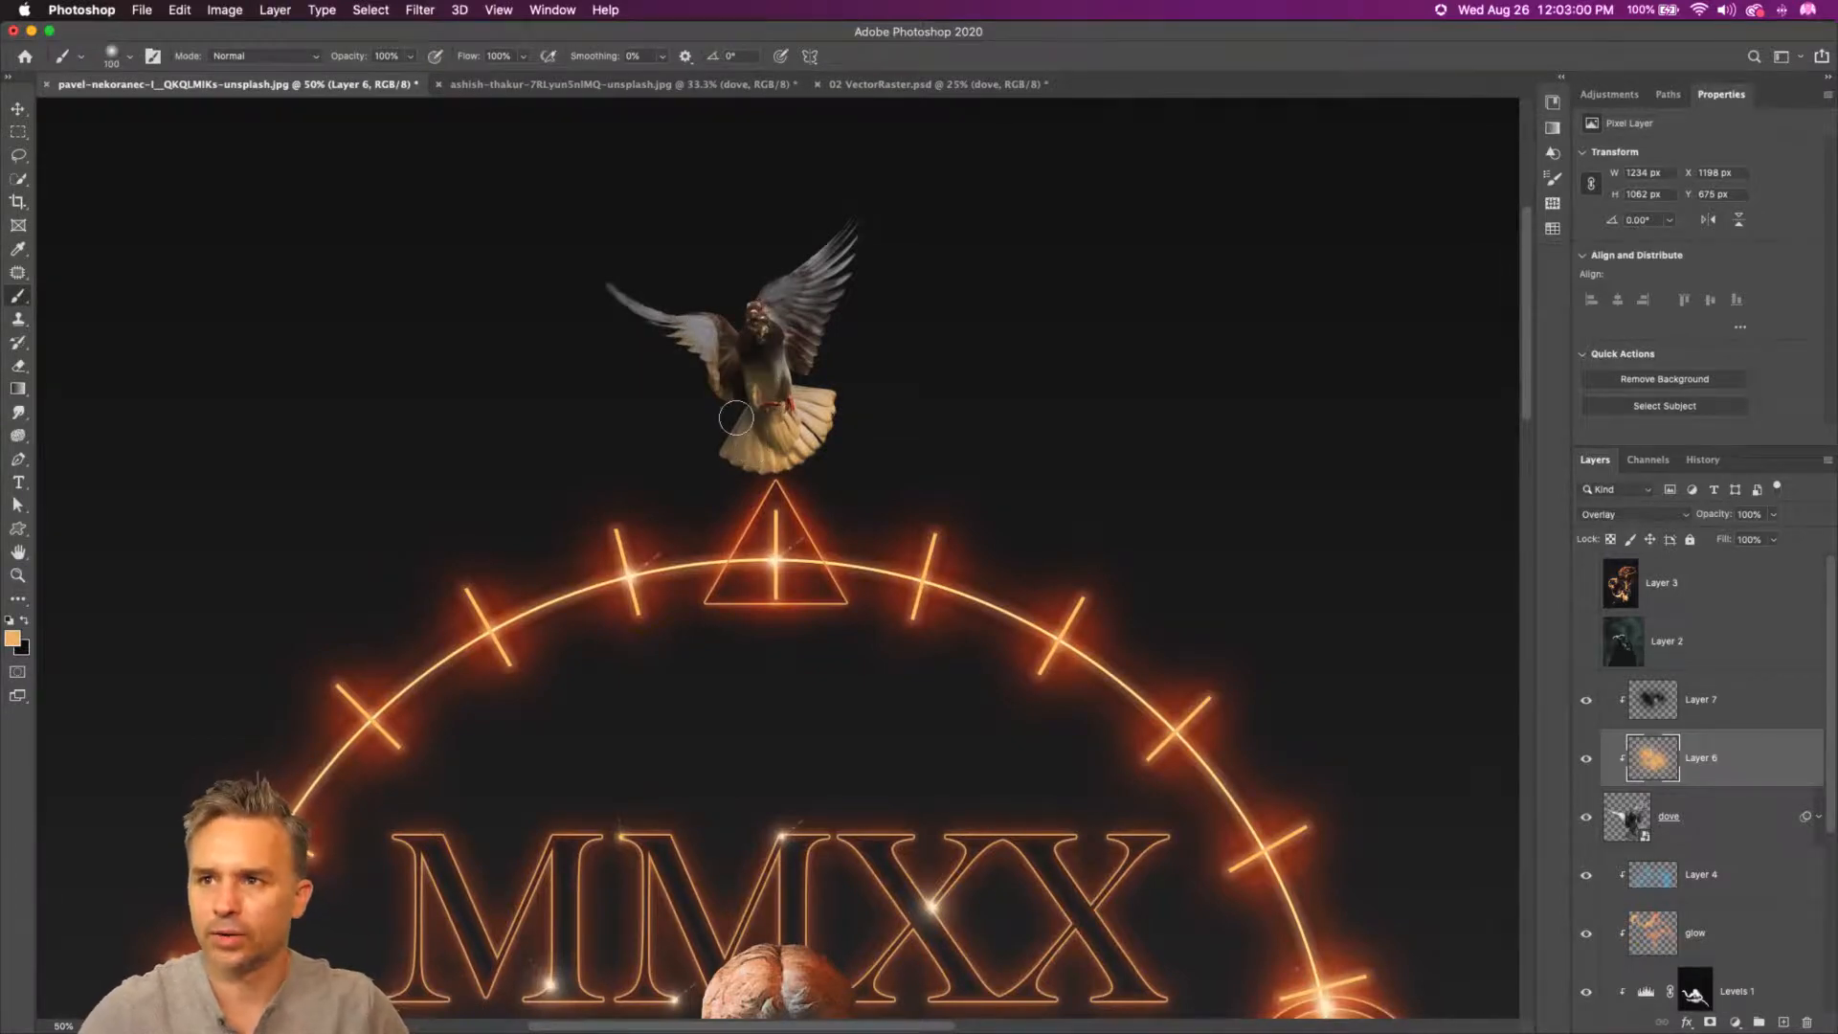
# - Shrink the brush for detail work on the dove and pick a more saturated orange as the foreground color
pyautogui.press('super+plus')
pyautogui.press('super+plus')
pyautogui.press('super+plus')
pyautogui.moveTo(752, 273)
pyautogui.mouseDown()
pyautogui.moveTo(808, 764)
pyautogui.moveTo(775, 827)
pyautogui.moveTo(791, 874)
pyautogui.mouseUp()
pyautogui.press('[')
pyautogui.press('[')
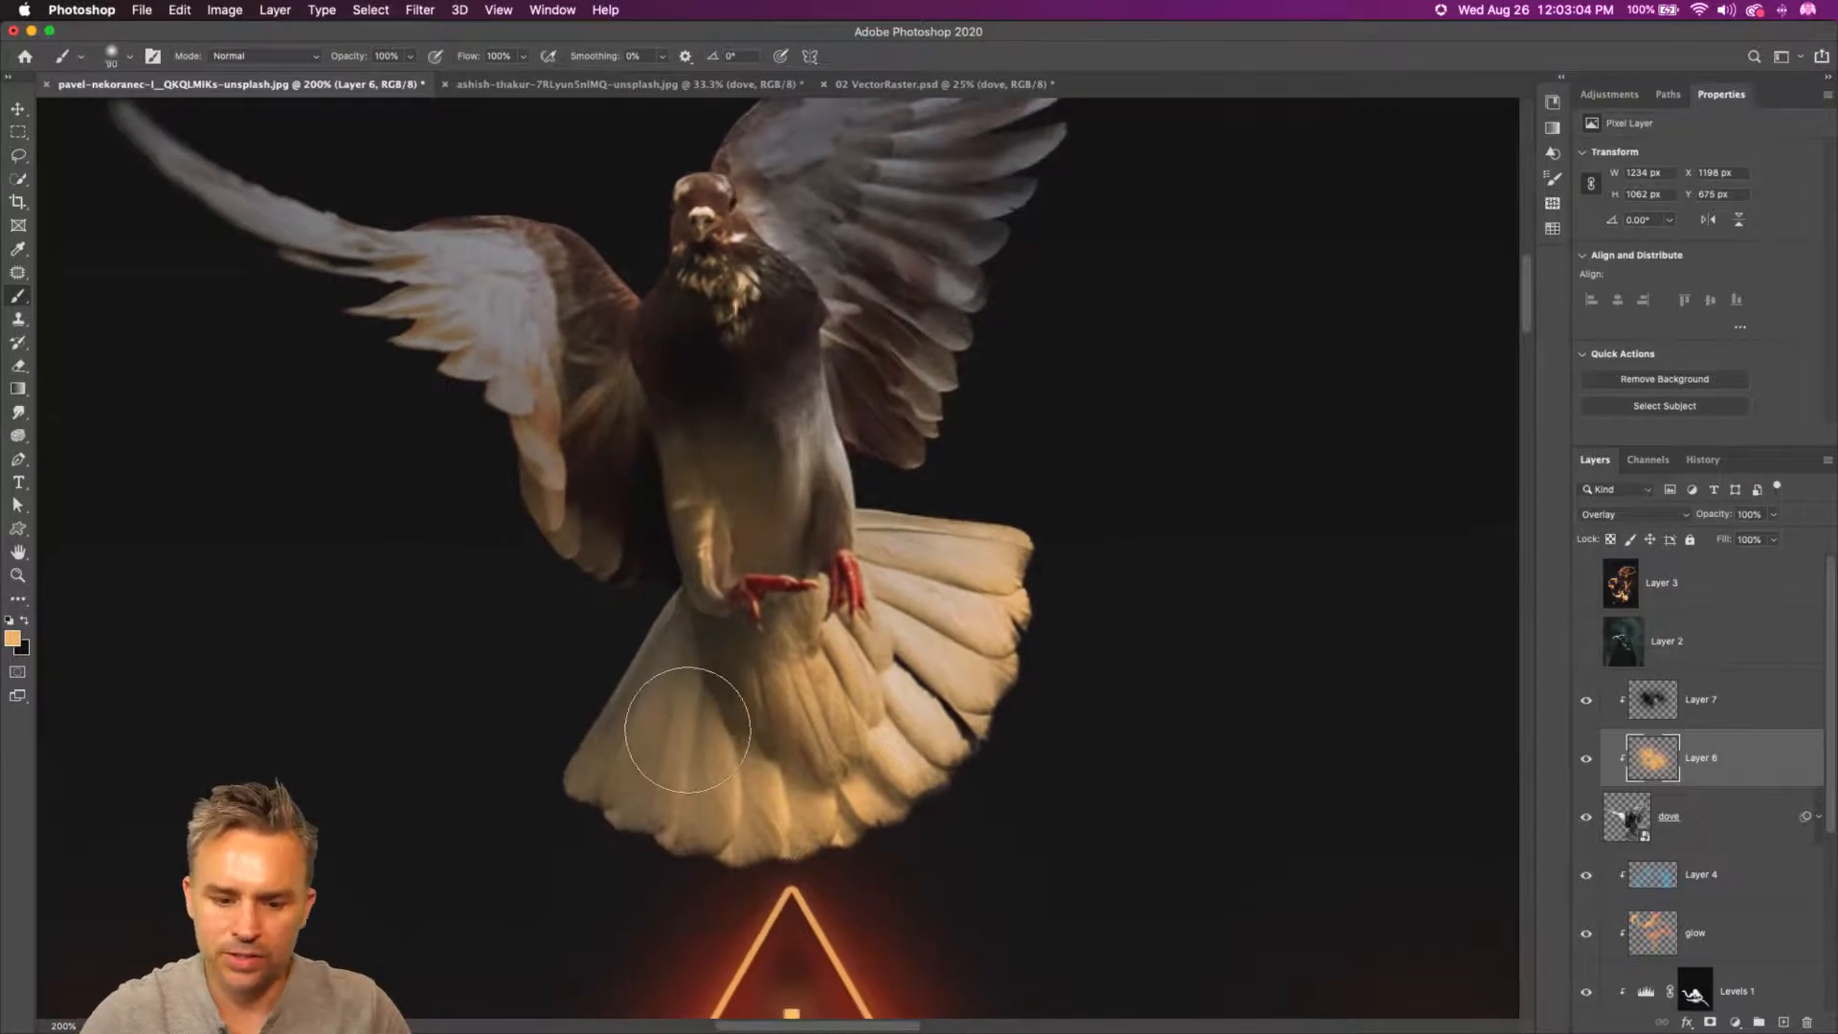
pyautogui.press('[')
pyautogui.press('[')
pyautogui.press('[')
pyautogui.press('[')
pyautogui.press('[')
pyautogui.press('[')
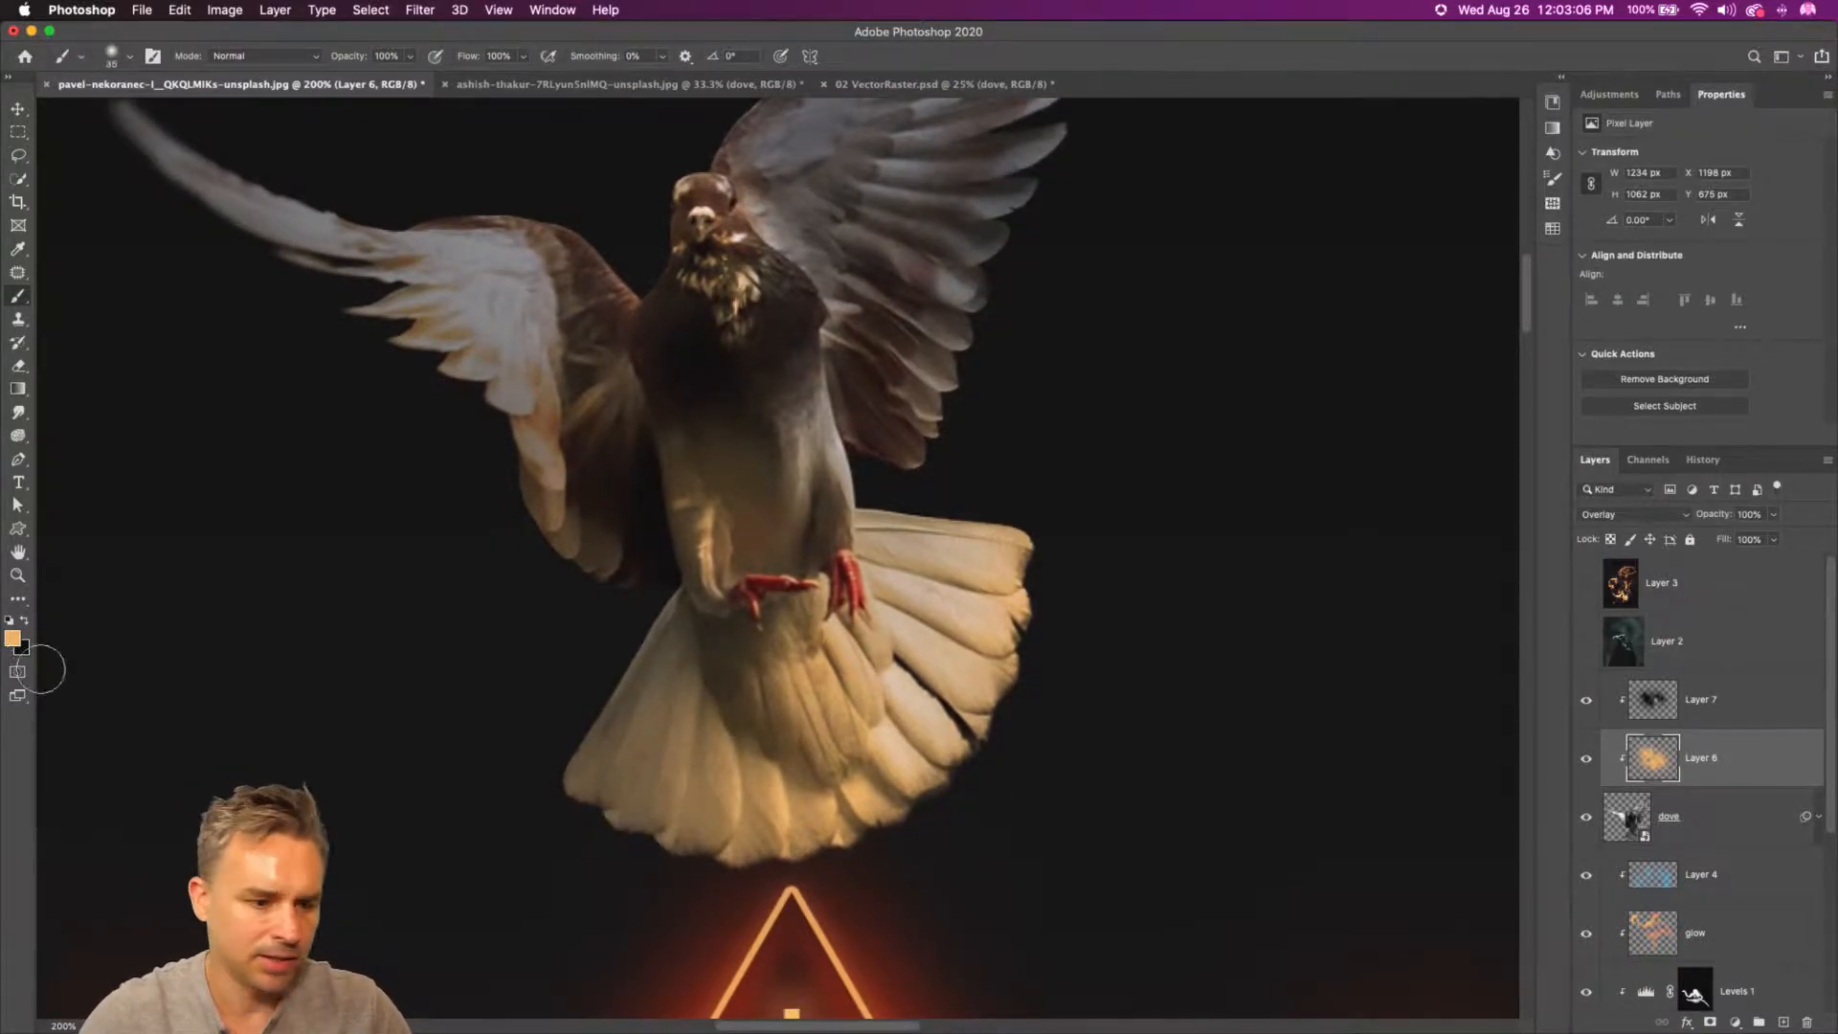
pyautogui.click(13, 637)
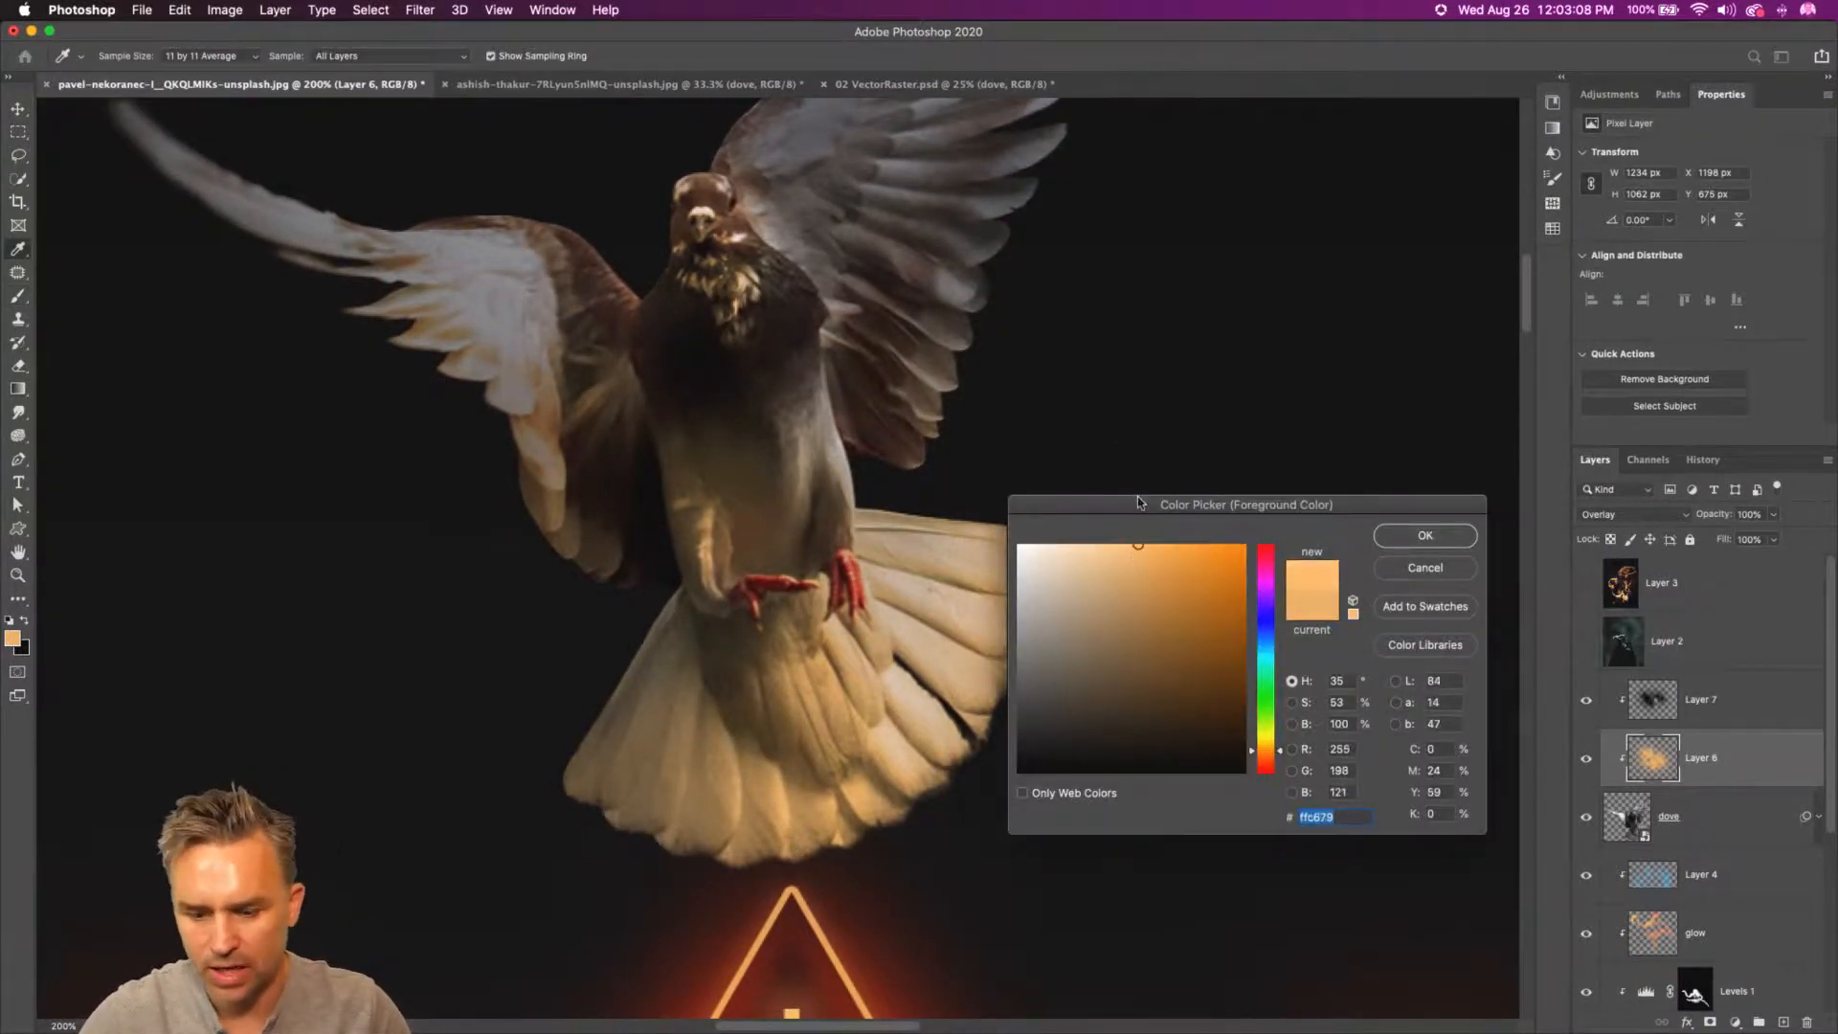
pyautogui.press('Return')
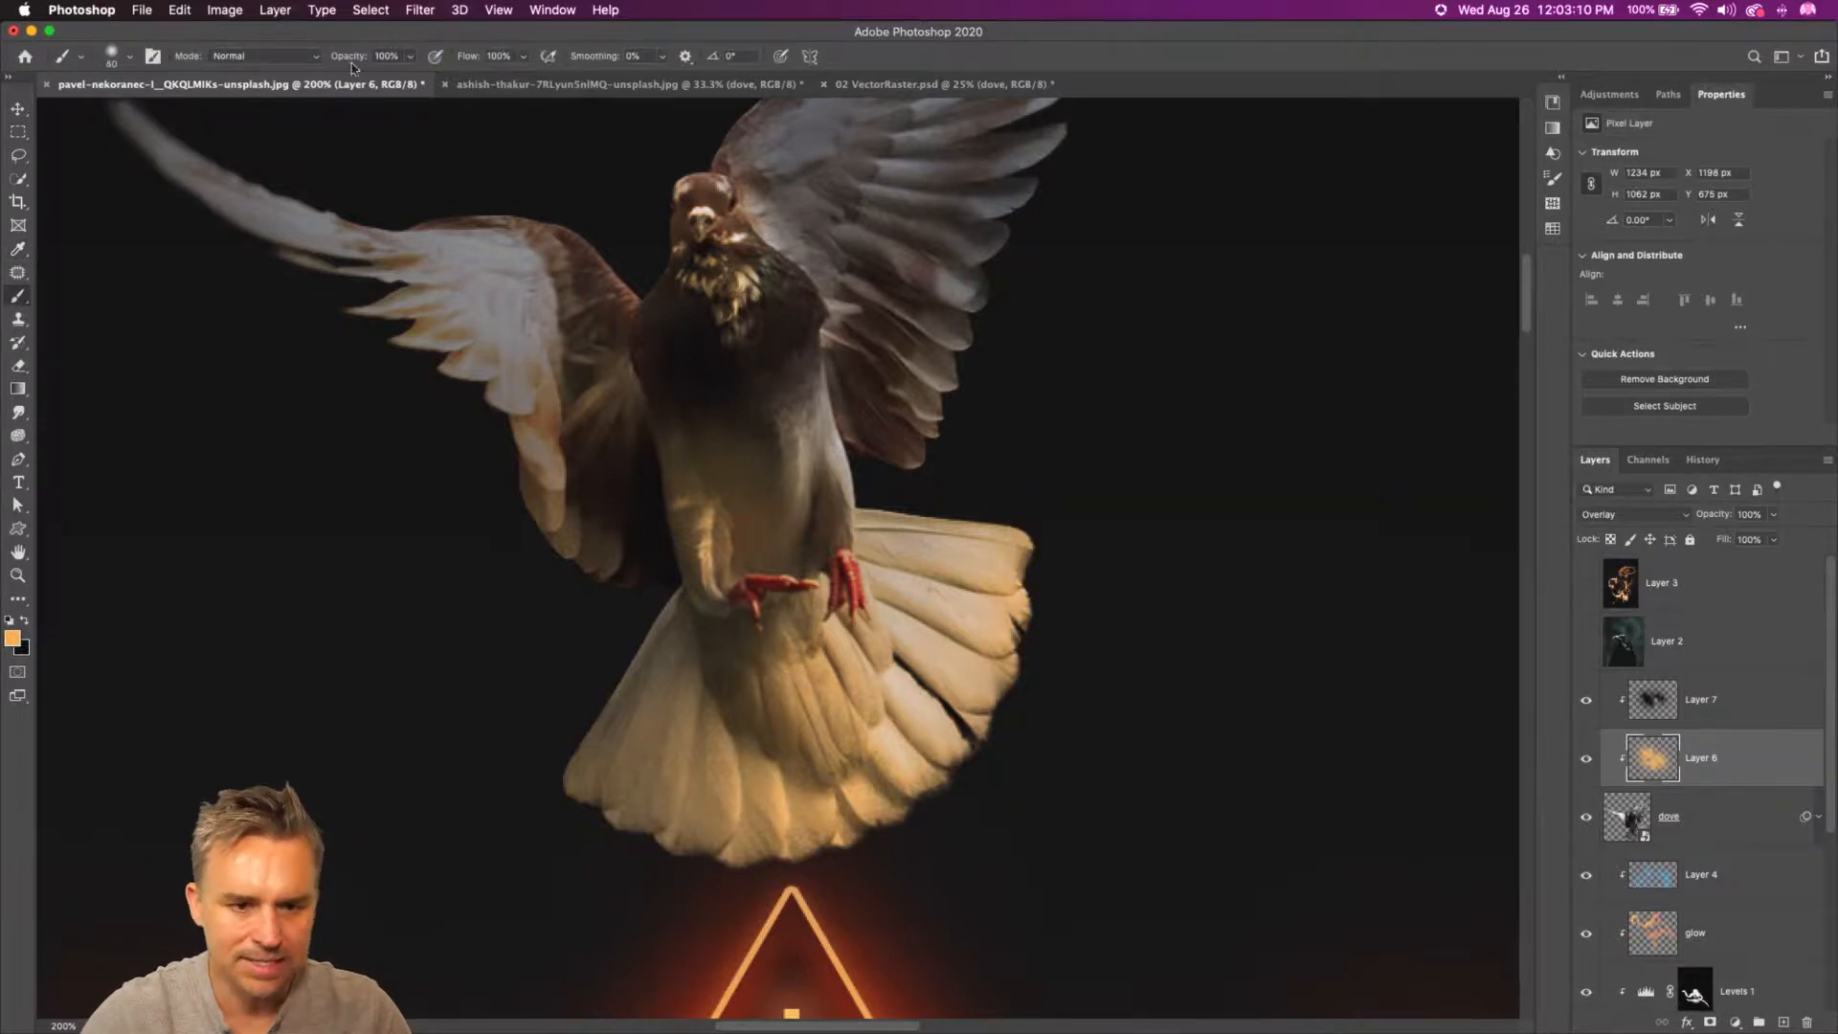
# - Paint the deeper orange over the dove's tail feathers and lower body with a 100 px brush at 36% flow
pyautogui.moveTo(469, 60); pyautogui.dragTo(386, 55)
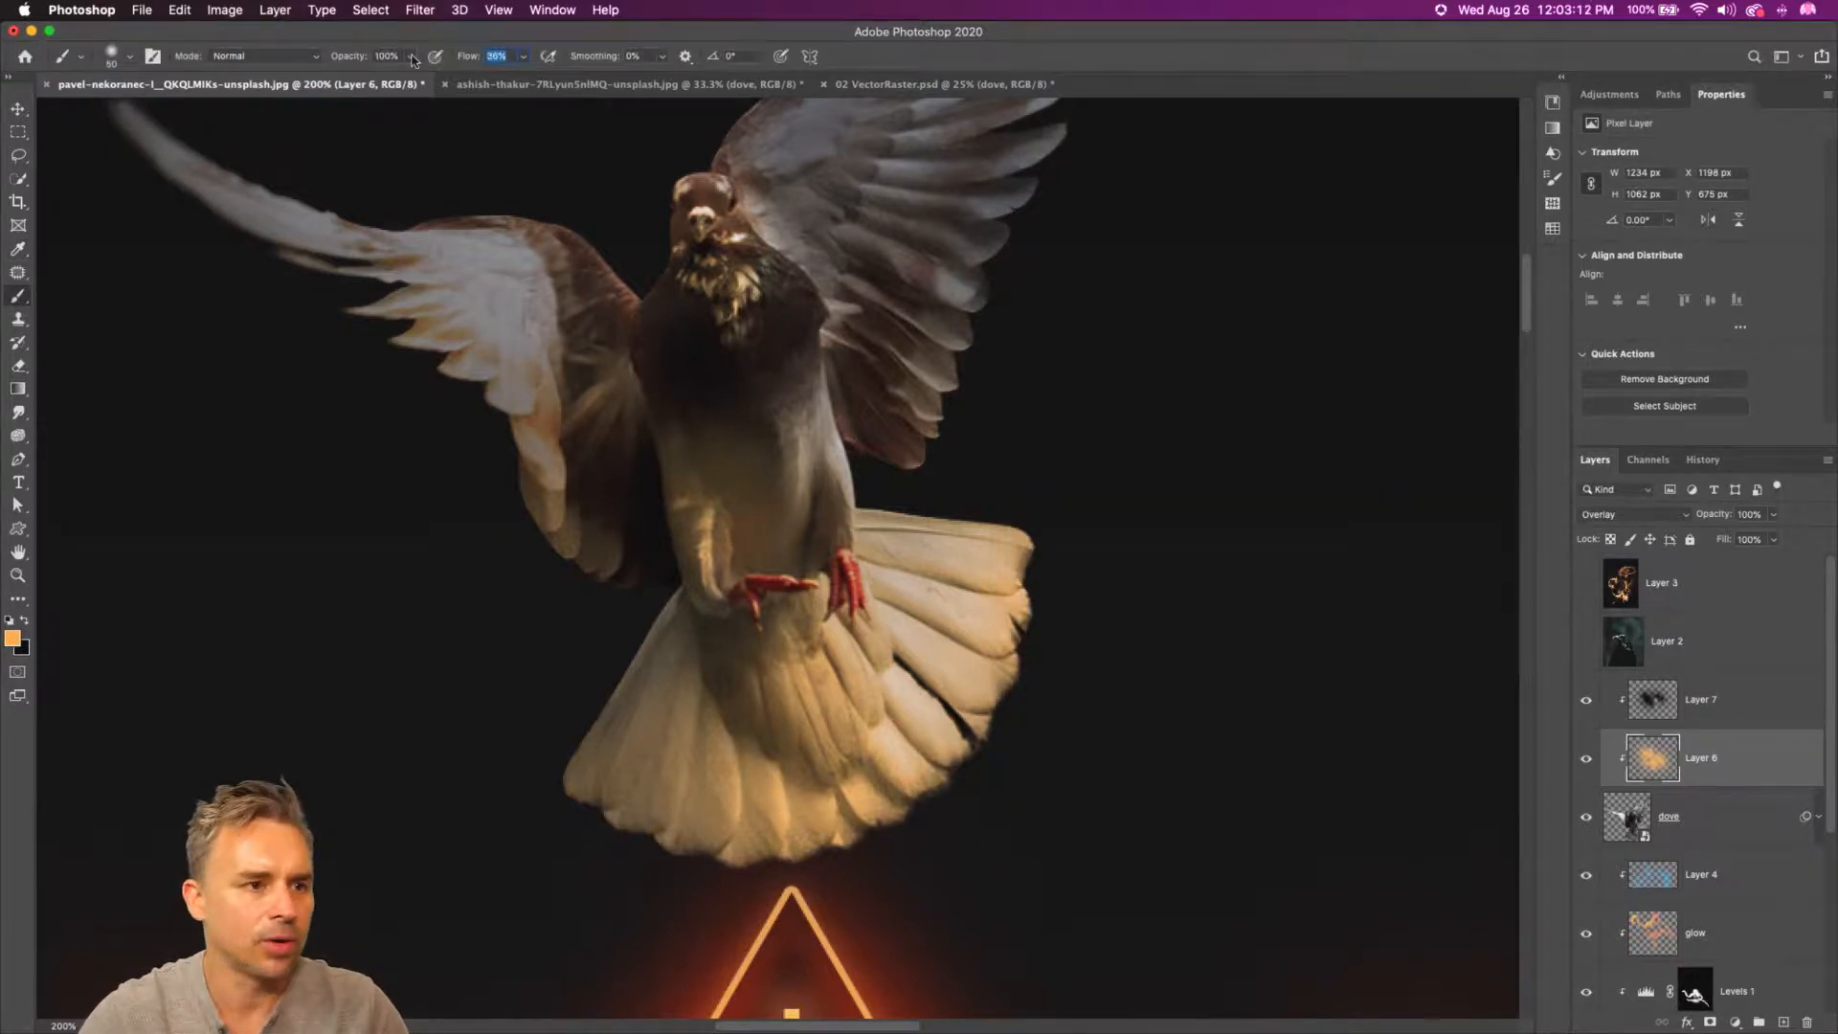
pyautogui.press(']')
pyautogui.press(']')
pyautogui.press(']')
pyautogui.moveTo(592, 755)
pyautogui.mouseDown()
pyautogui.moveTo(1088, 766)
pyautogui.moveTo(768, 810)
pyautogui.moveTo(815, 583)
pyautogui.moveTo(890, 567)
pyautogui.moveTo(695, 876)
pyautogui.mouseUp()
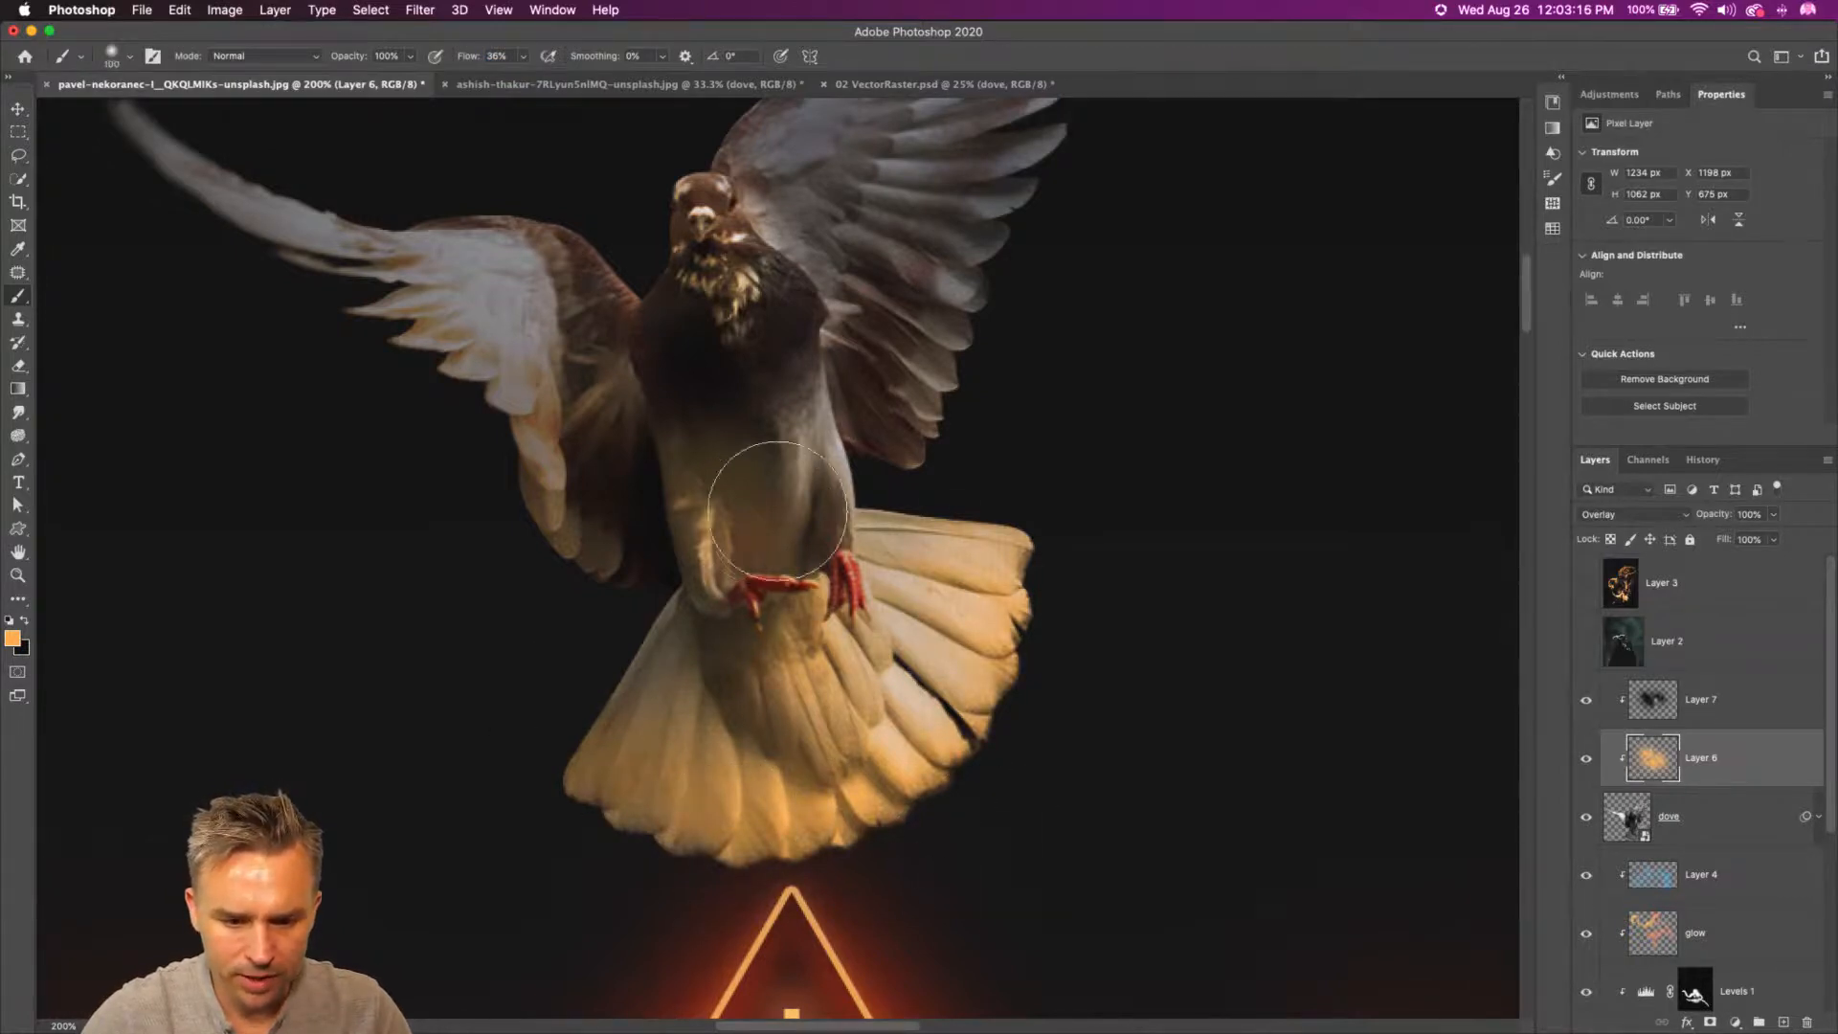
pyautogui.press(']')
pyautogui.press(']')
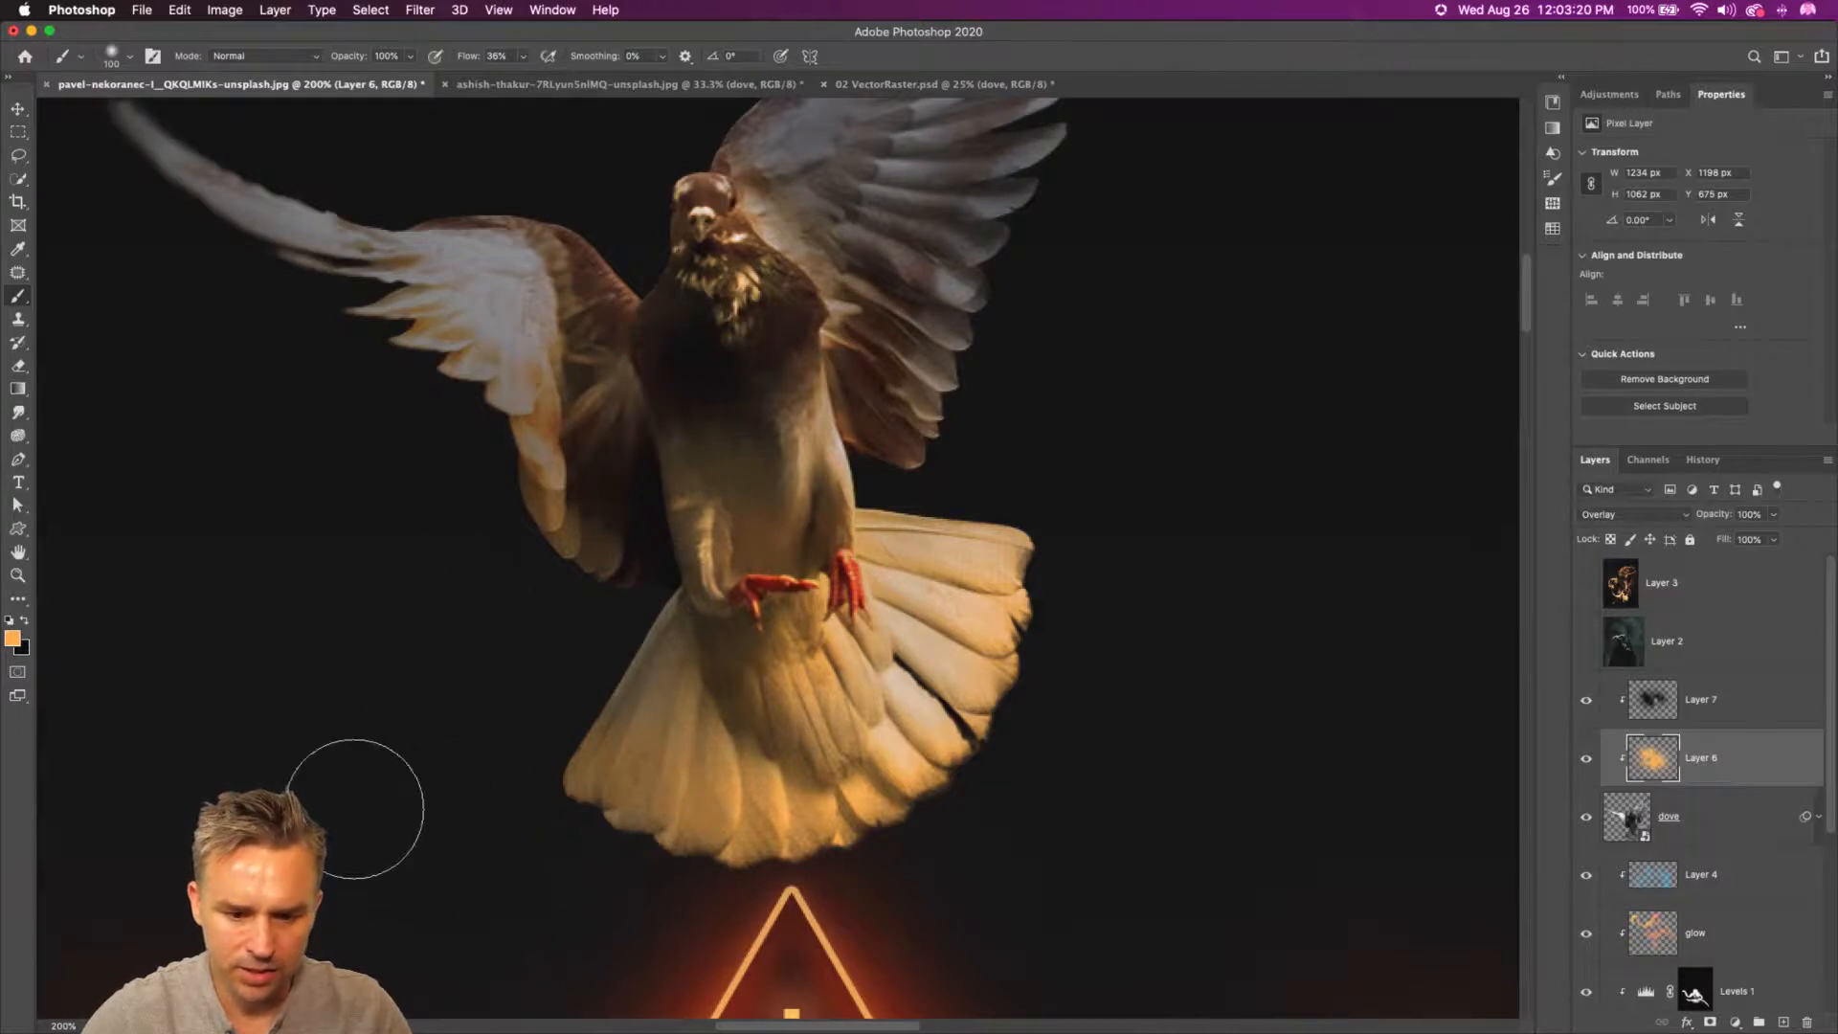
# - Group the dove layer with its clipped Layer 6 and Layer 7, and name the group "dove"
pyautogui.hotkey('ctrl', '-')
pyautogui.hotkey('ctrl', '-')
pyautogui.hotkey('ctrl', '-')
pyautogui.hotkey('ctrl', '-')
pyautogui.hotkey('ctrl', '-')
pyautogui.hotkey('ctrl', '-')
pyautogui.hotkey('ctrl', '-')
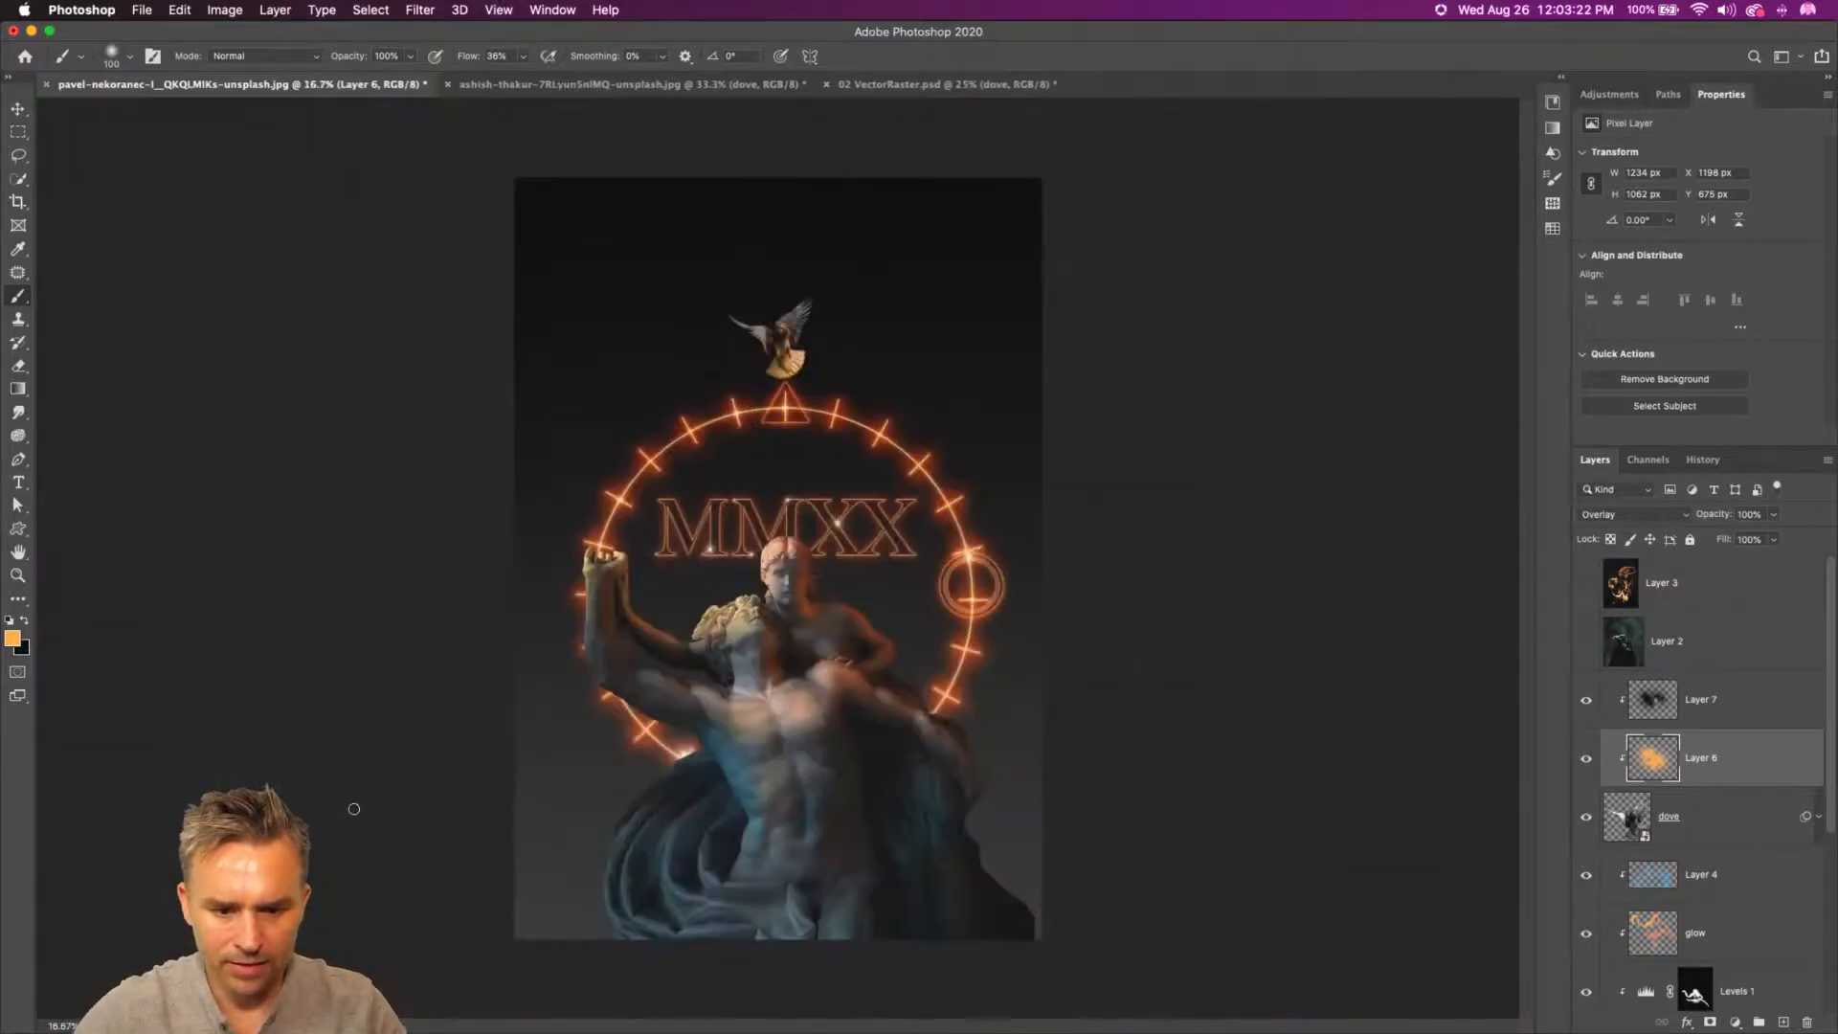
pyautogui.click(23, 112)
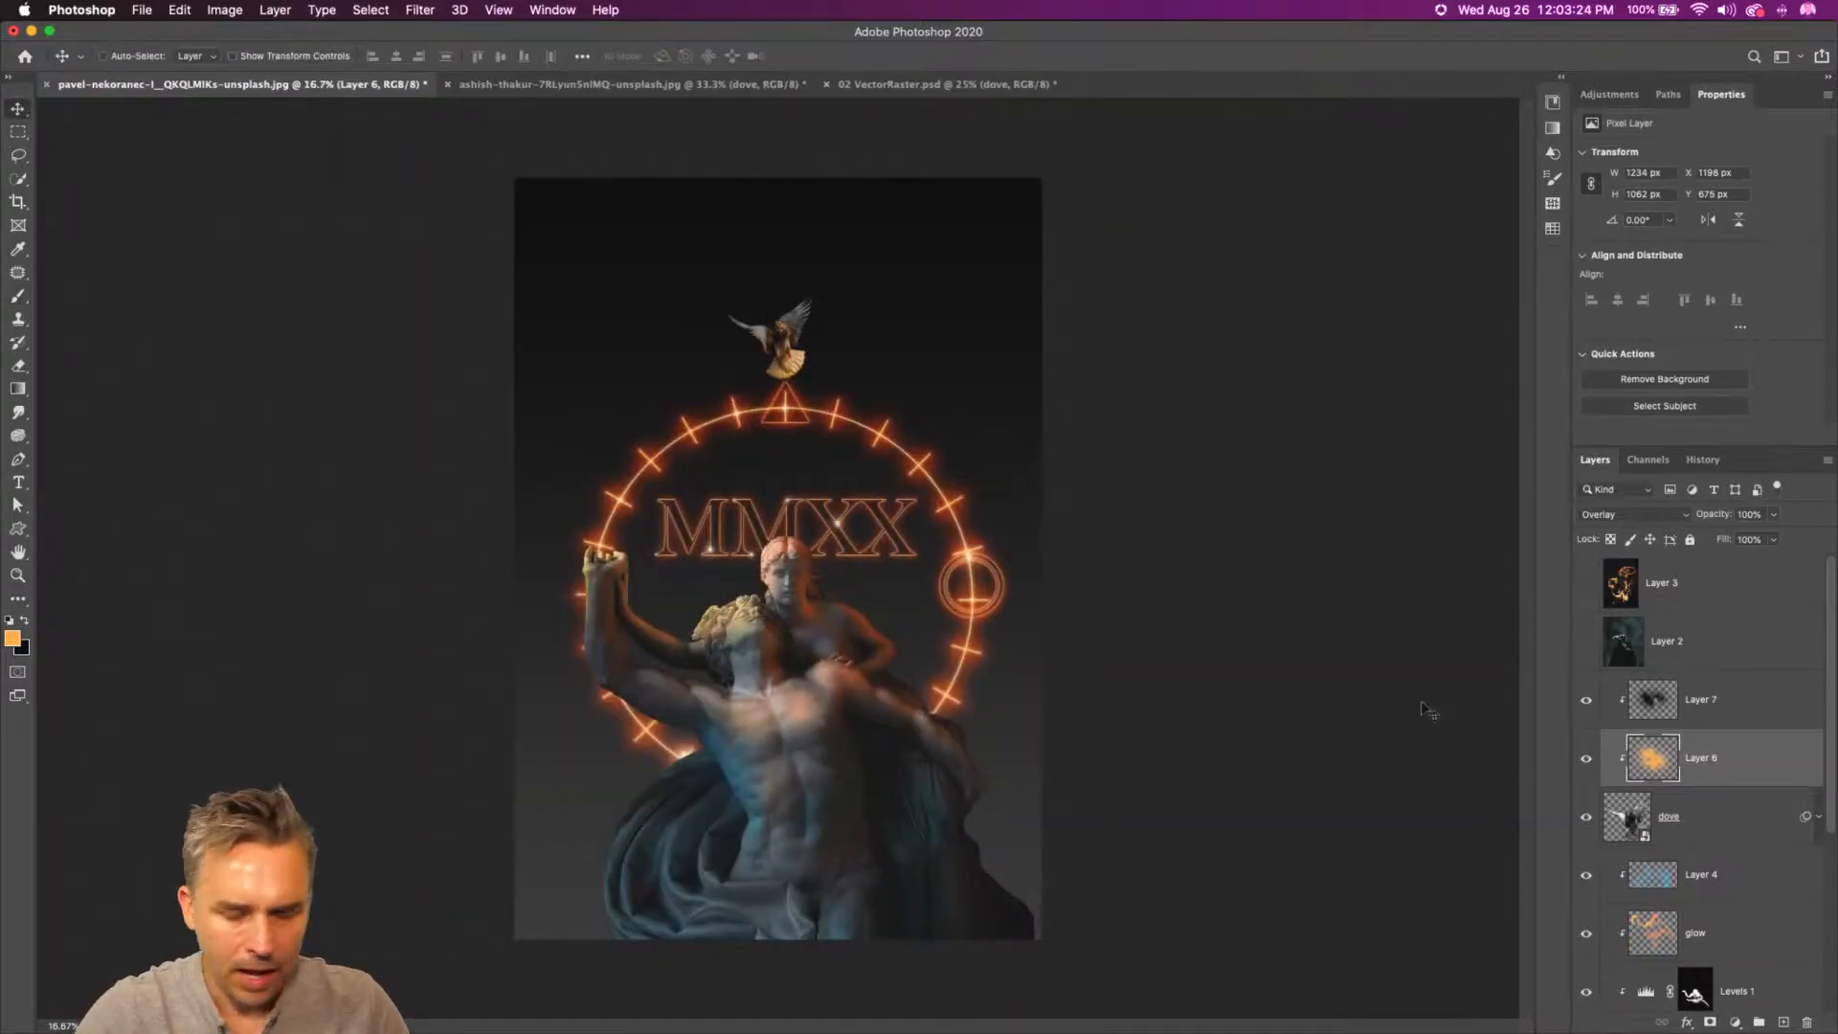
pyautogui.click(1728, 810)
pyautogui.keyDown('shift'); pyautogui.click(1727, 710); pyautogui.keyUp('shift')
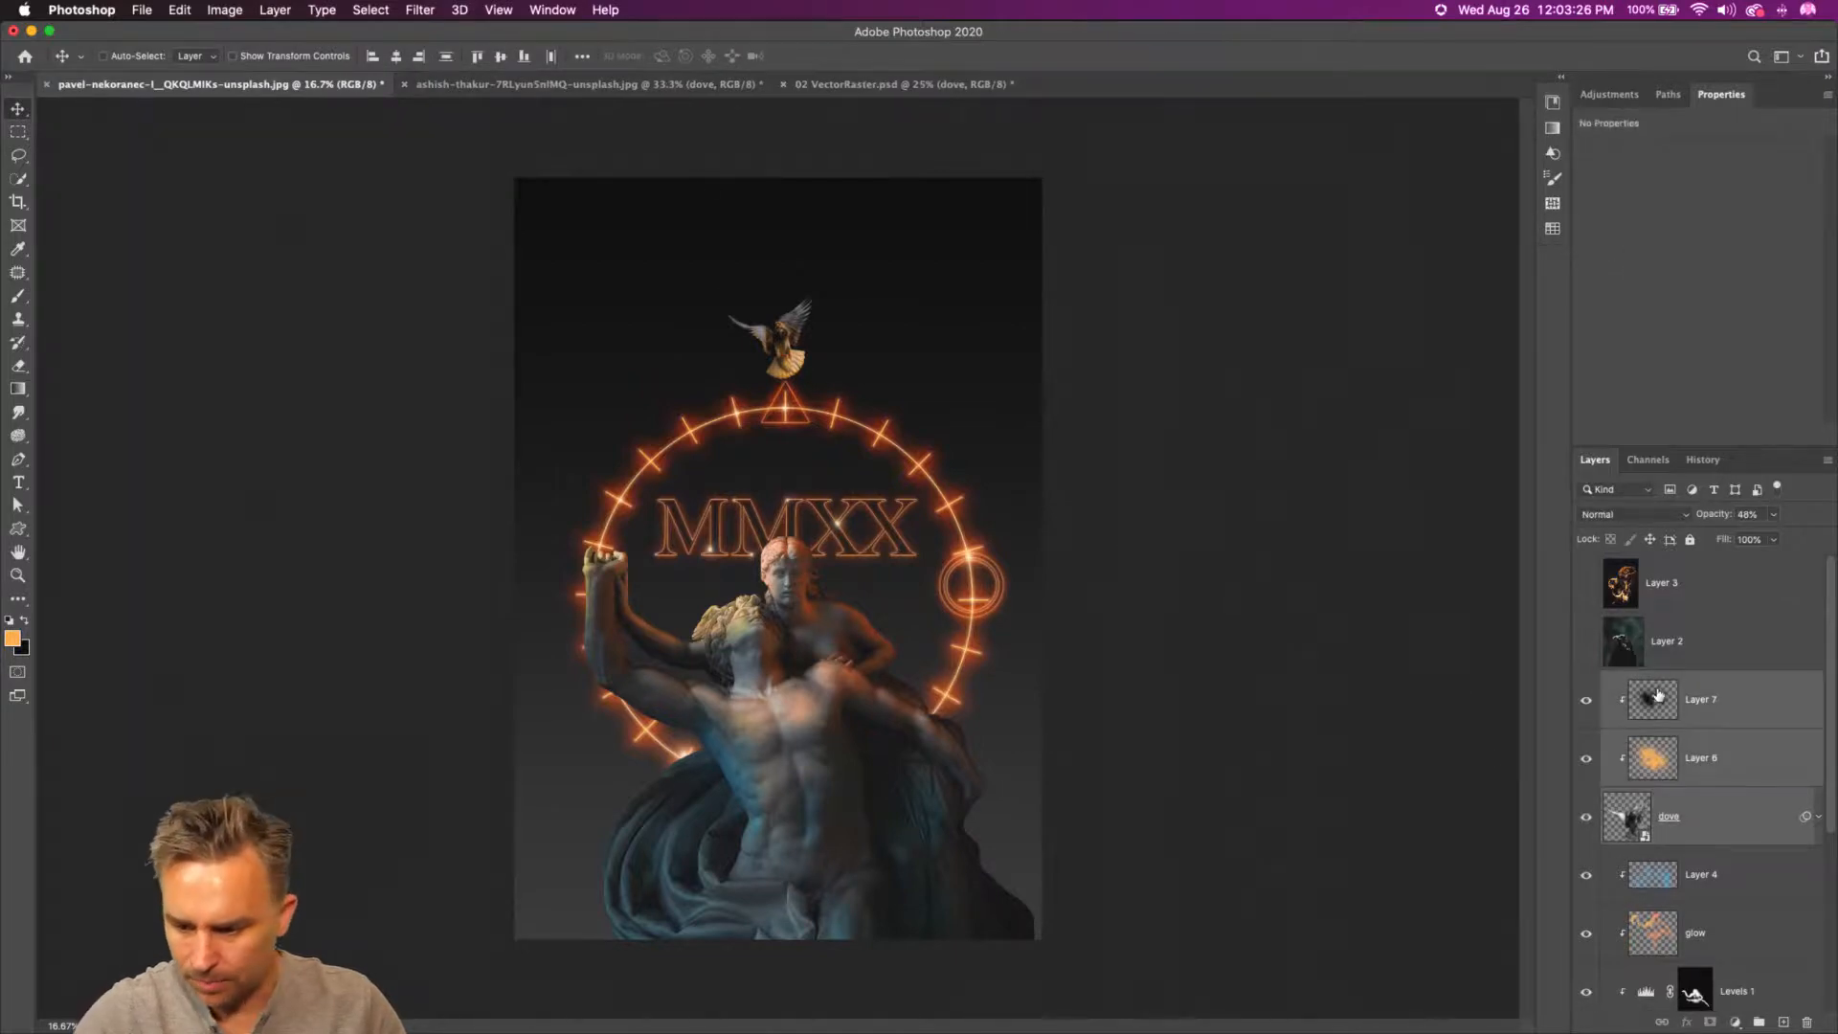
pyautogui.press('super+g')
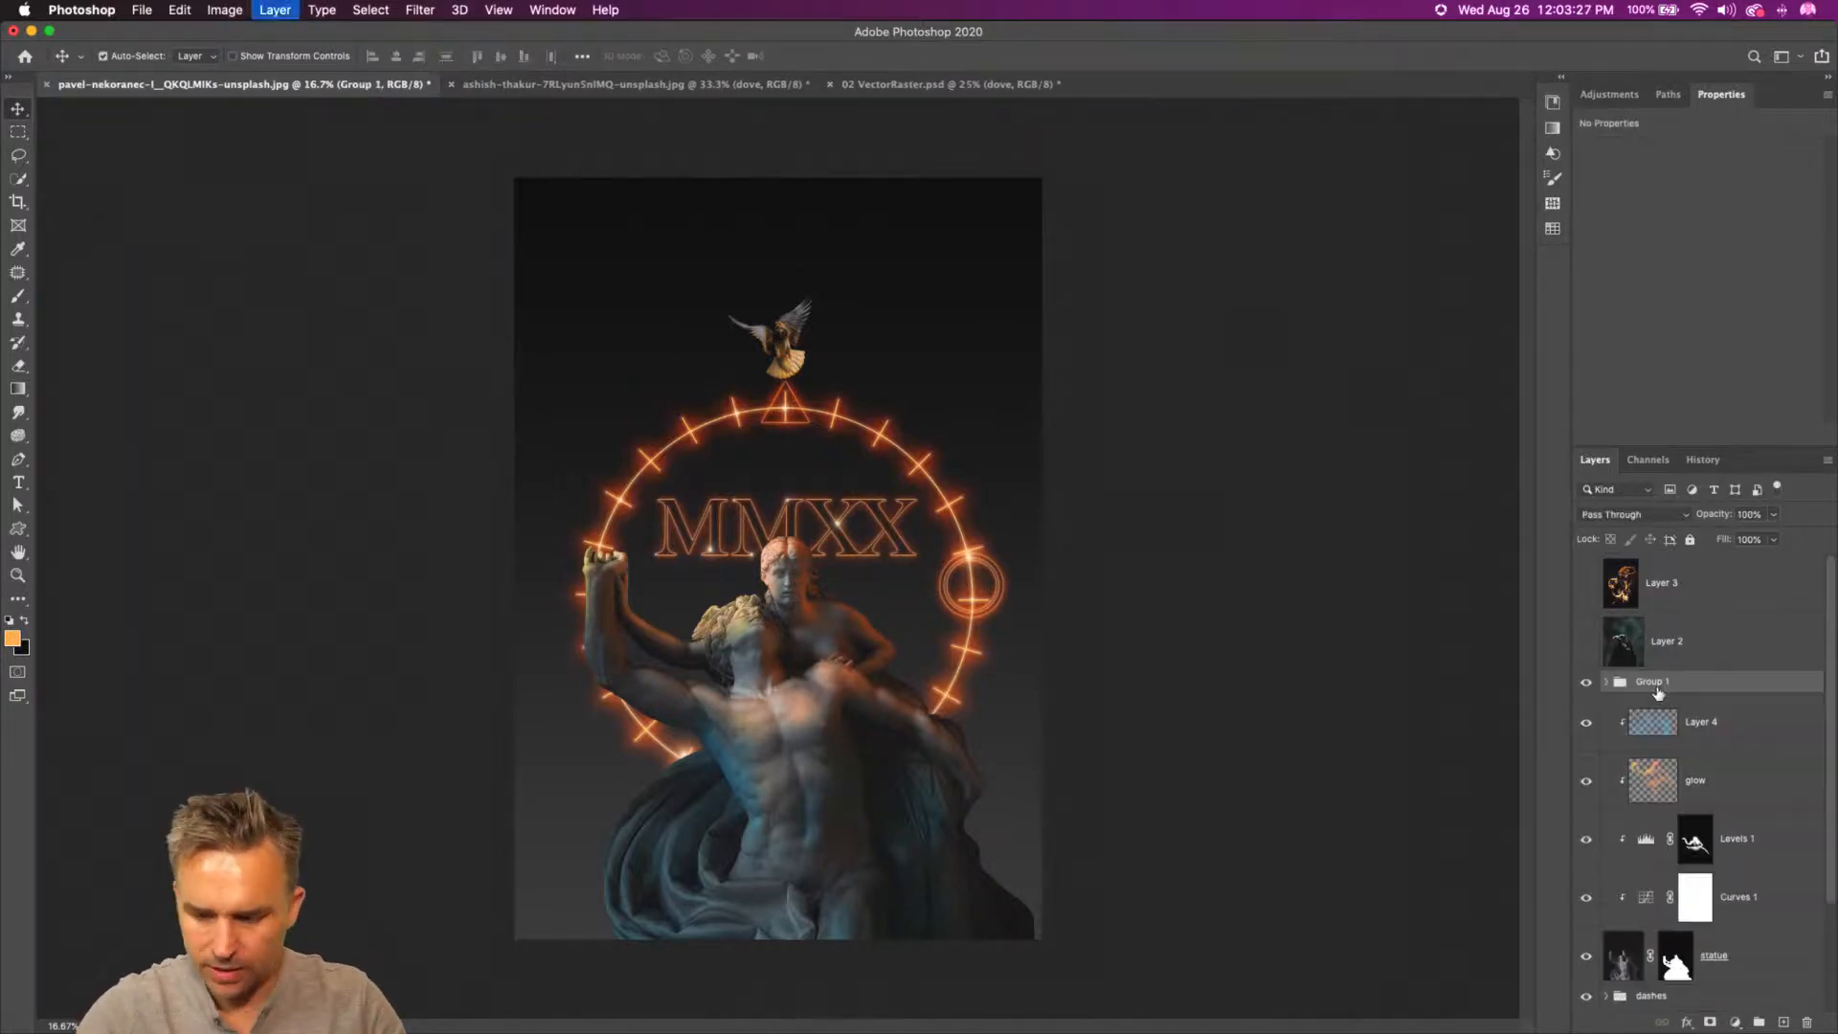
pyautogui.doubleClick(1773, 101)
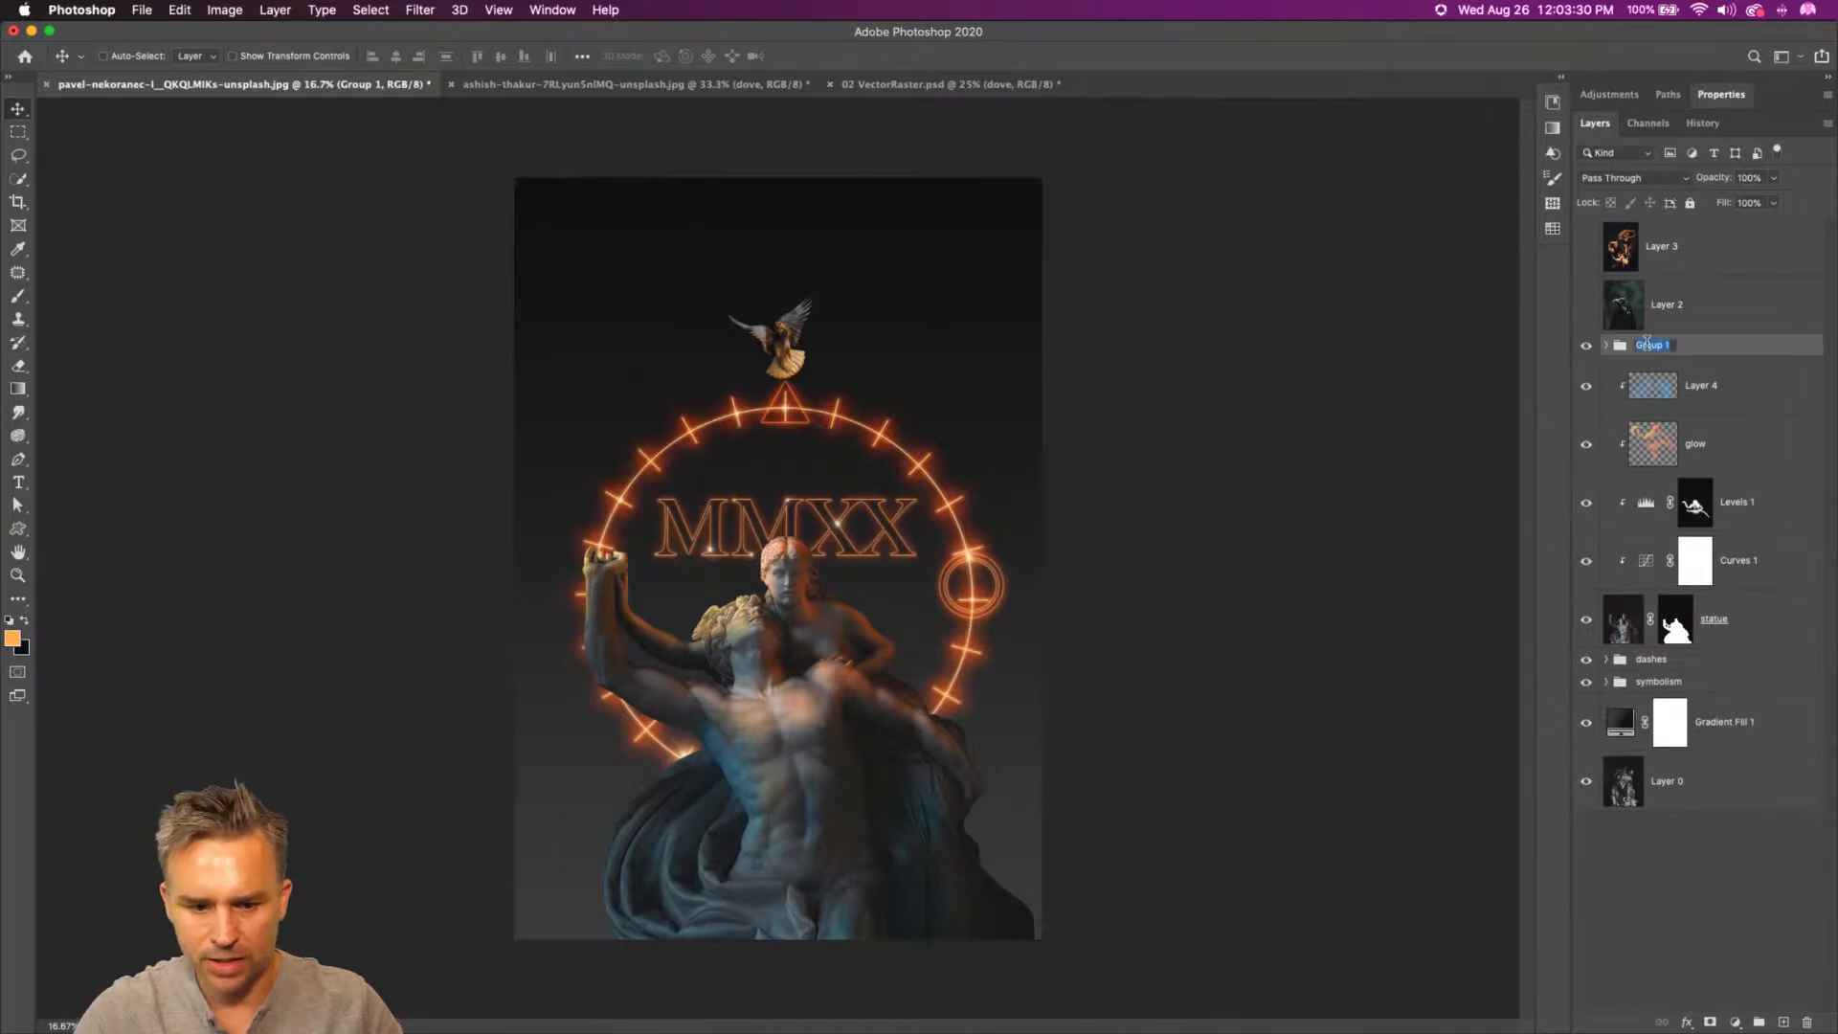
pyautogui.write('dove')
pyautogui.press('Return')
# - Scale the dove group down slightly around its center with Free Transform
pyautogui.press('super+t')
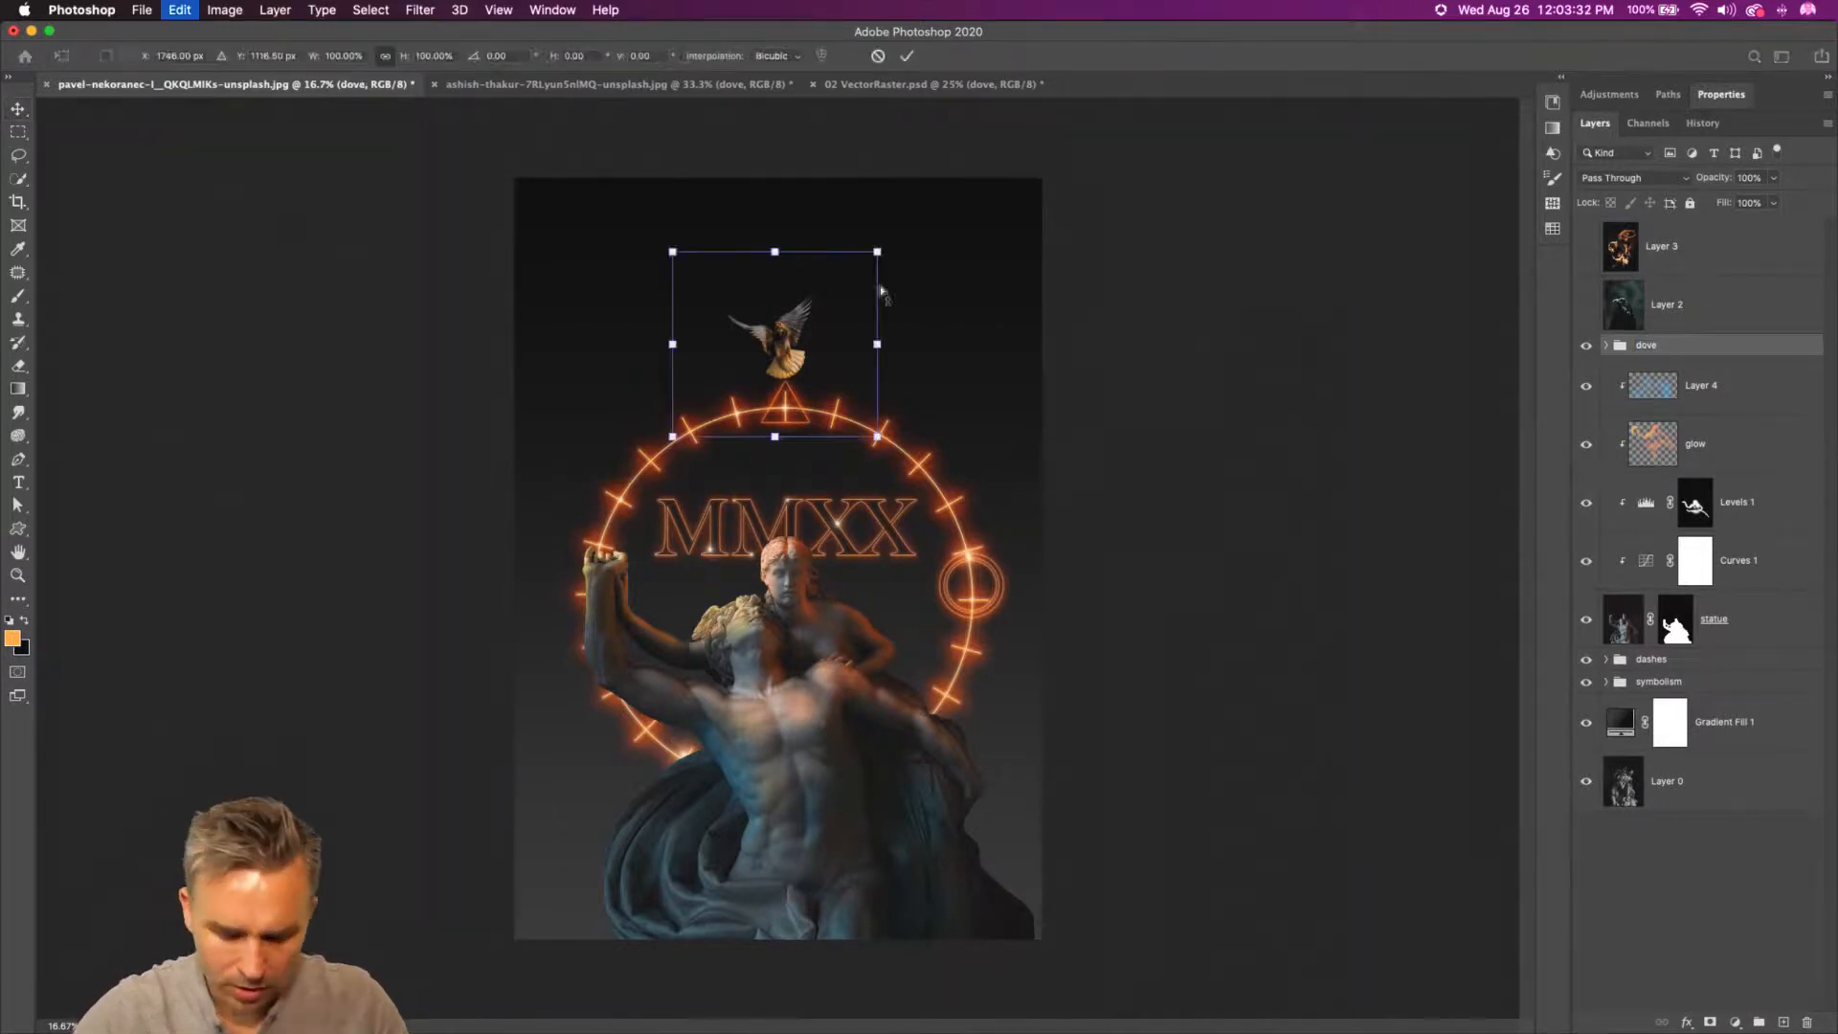
pyautogui.moveTo(673, 251); pyautogui.dragTo(773, 345)
pyautogui.press('Return')
# - Place the dove group below the symbolism group, just above the triangle's left side, and set its opacity to 68%
pyautogui.moveTo(1669, 367); pyautogui.dragTo(1665, 693)
pyautogui.moveTo(687, 357)
pyautogui.mouseDown()
pyautogui.moveTo(650, 363)
pyautogui.moveTo(661, 329)
pyautogui.moveTo(672, 344)
pyautogui.mouseUp()
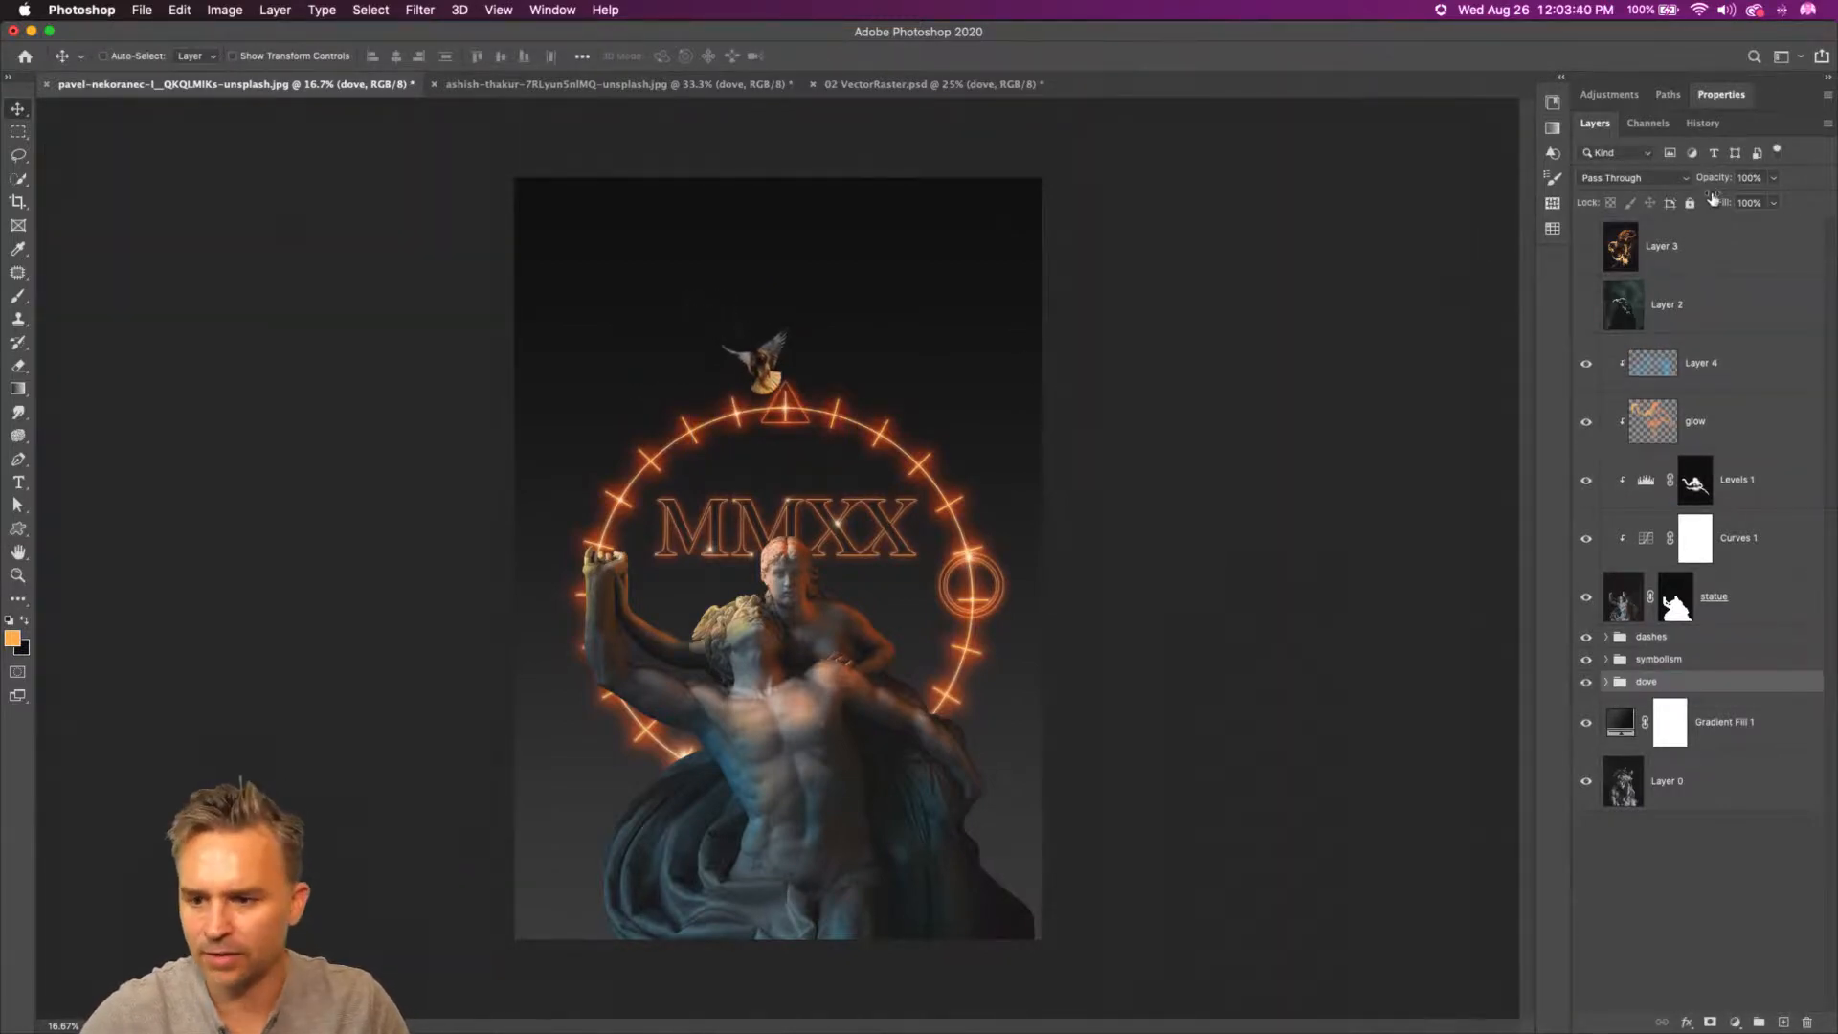
pyautogui.moveTo(1714, 178); pyautogui.dragTo(1685, 181)
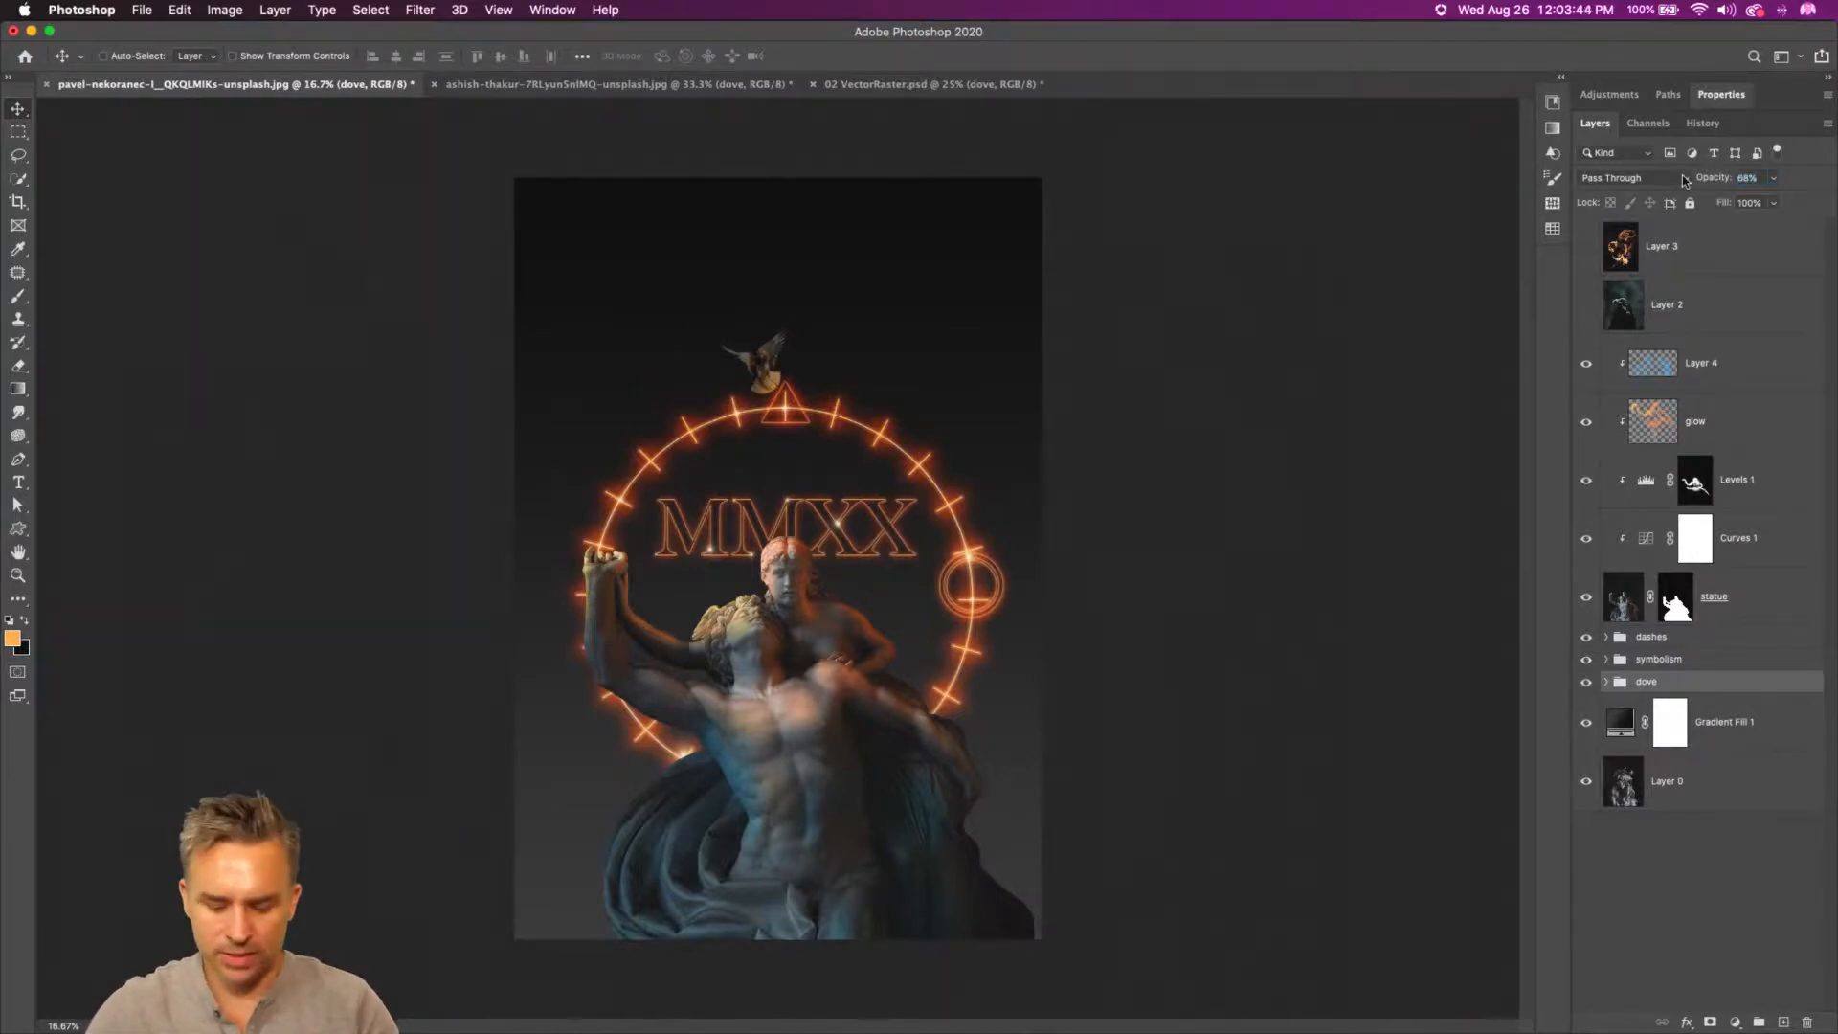
pyautogui.press('super+plus')
pyautogui.press('super+plus')
pyautogui.press('super+plus')
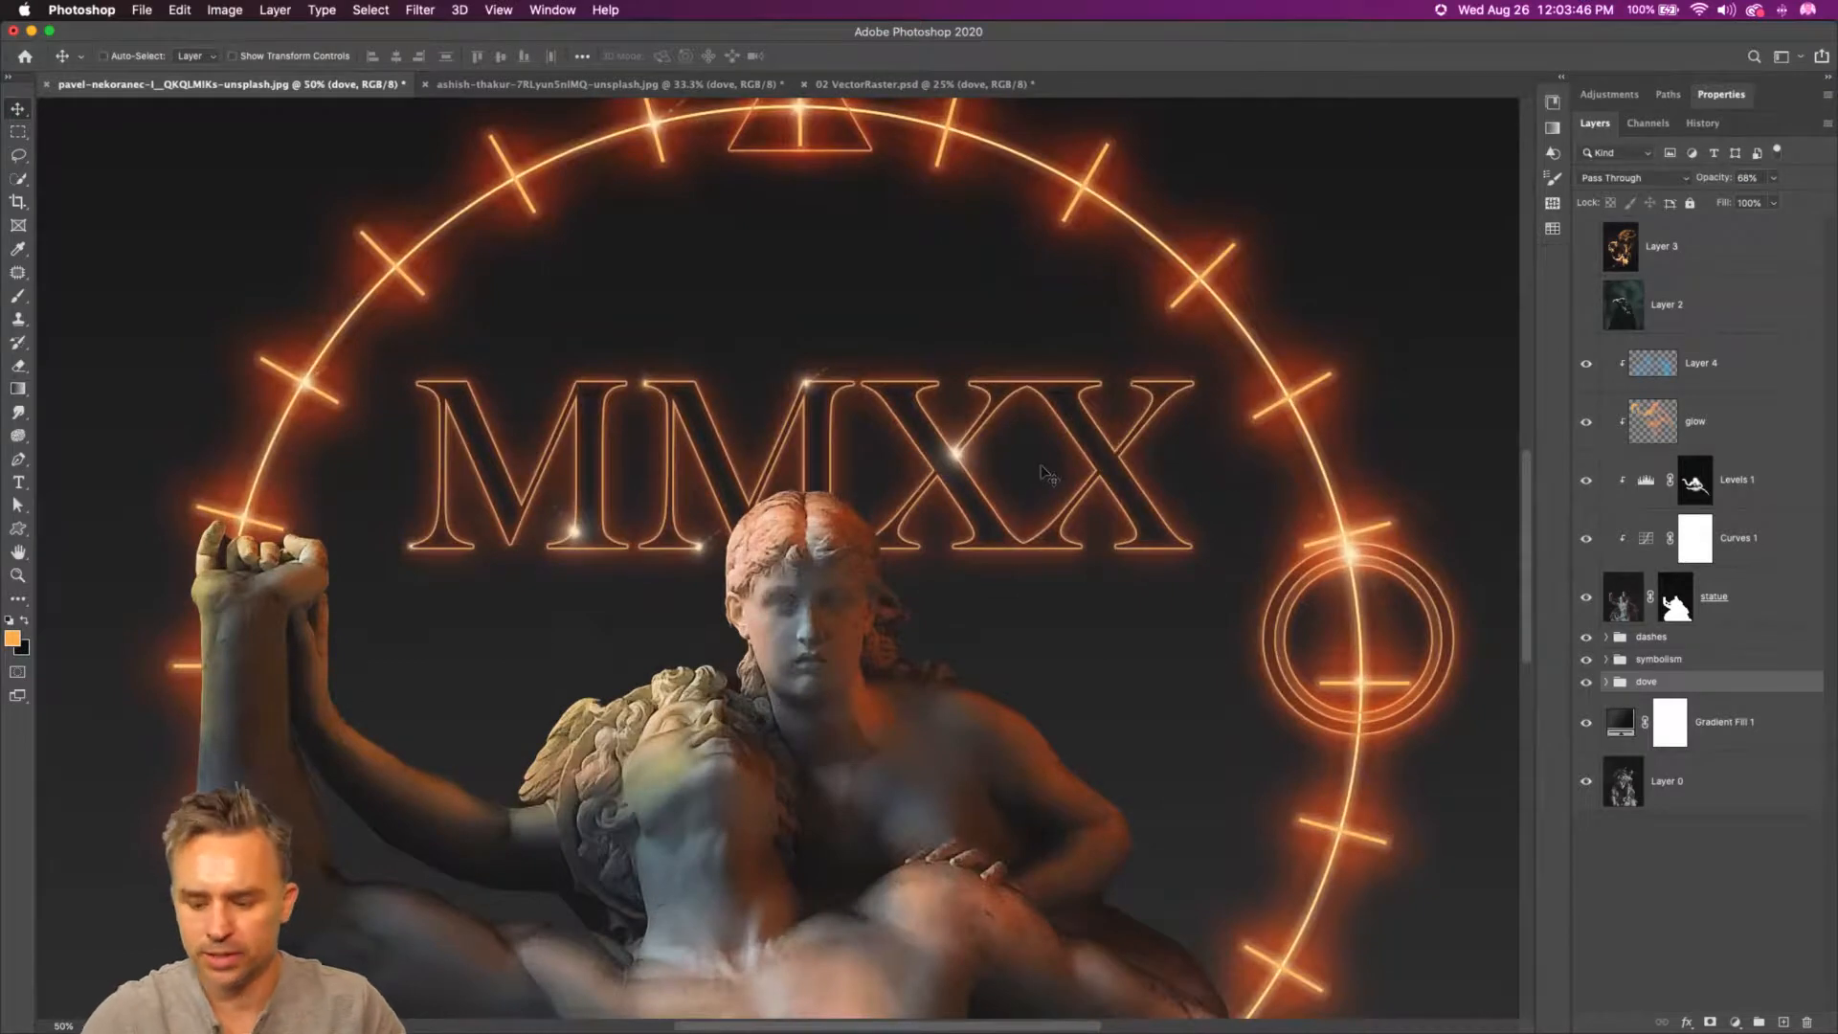
pyautogui.press('super+minus')
# - Switch to Illustrator and delete the gray diamond and gray circle fills from the isolated symbol artwork
pyautogui.moveTo(781, 1032)
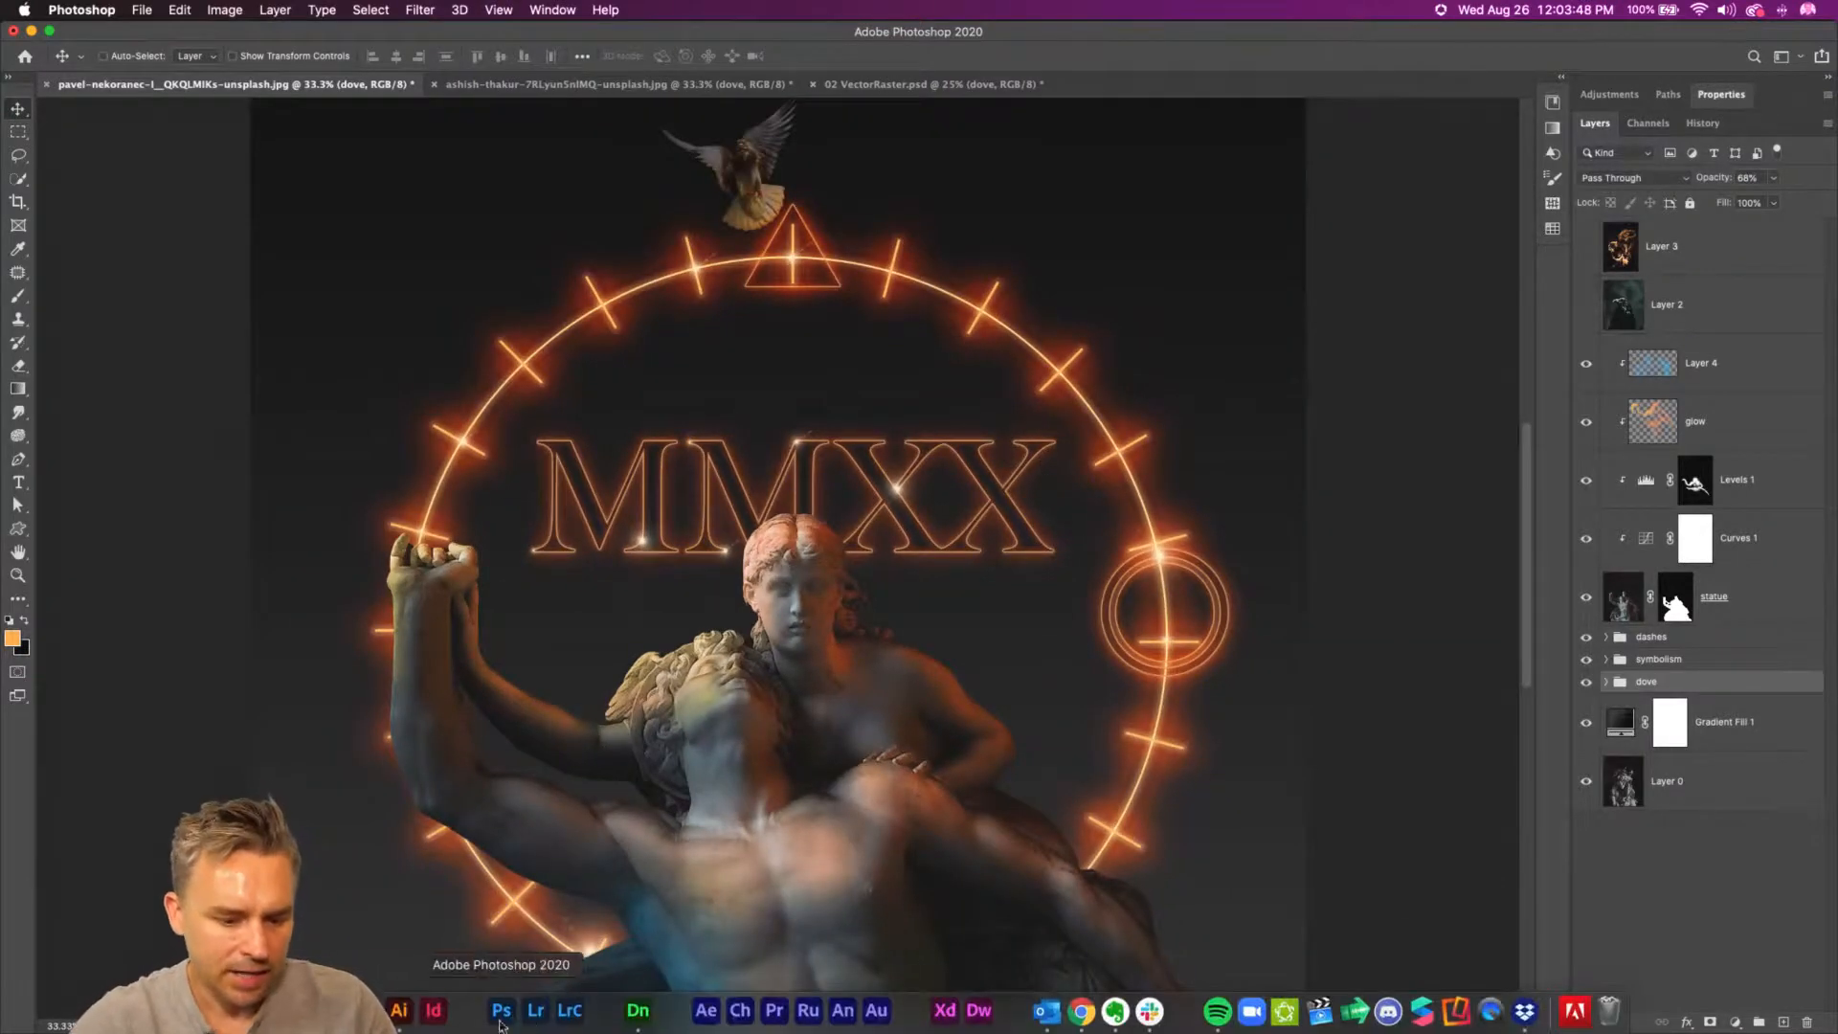
pyautogui.click(402, 1013)
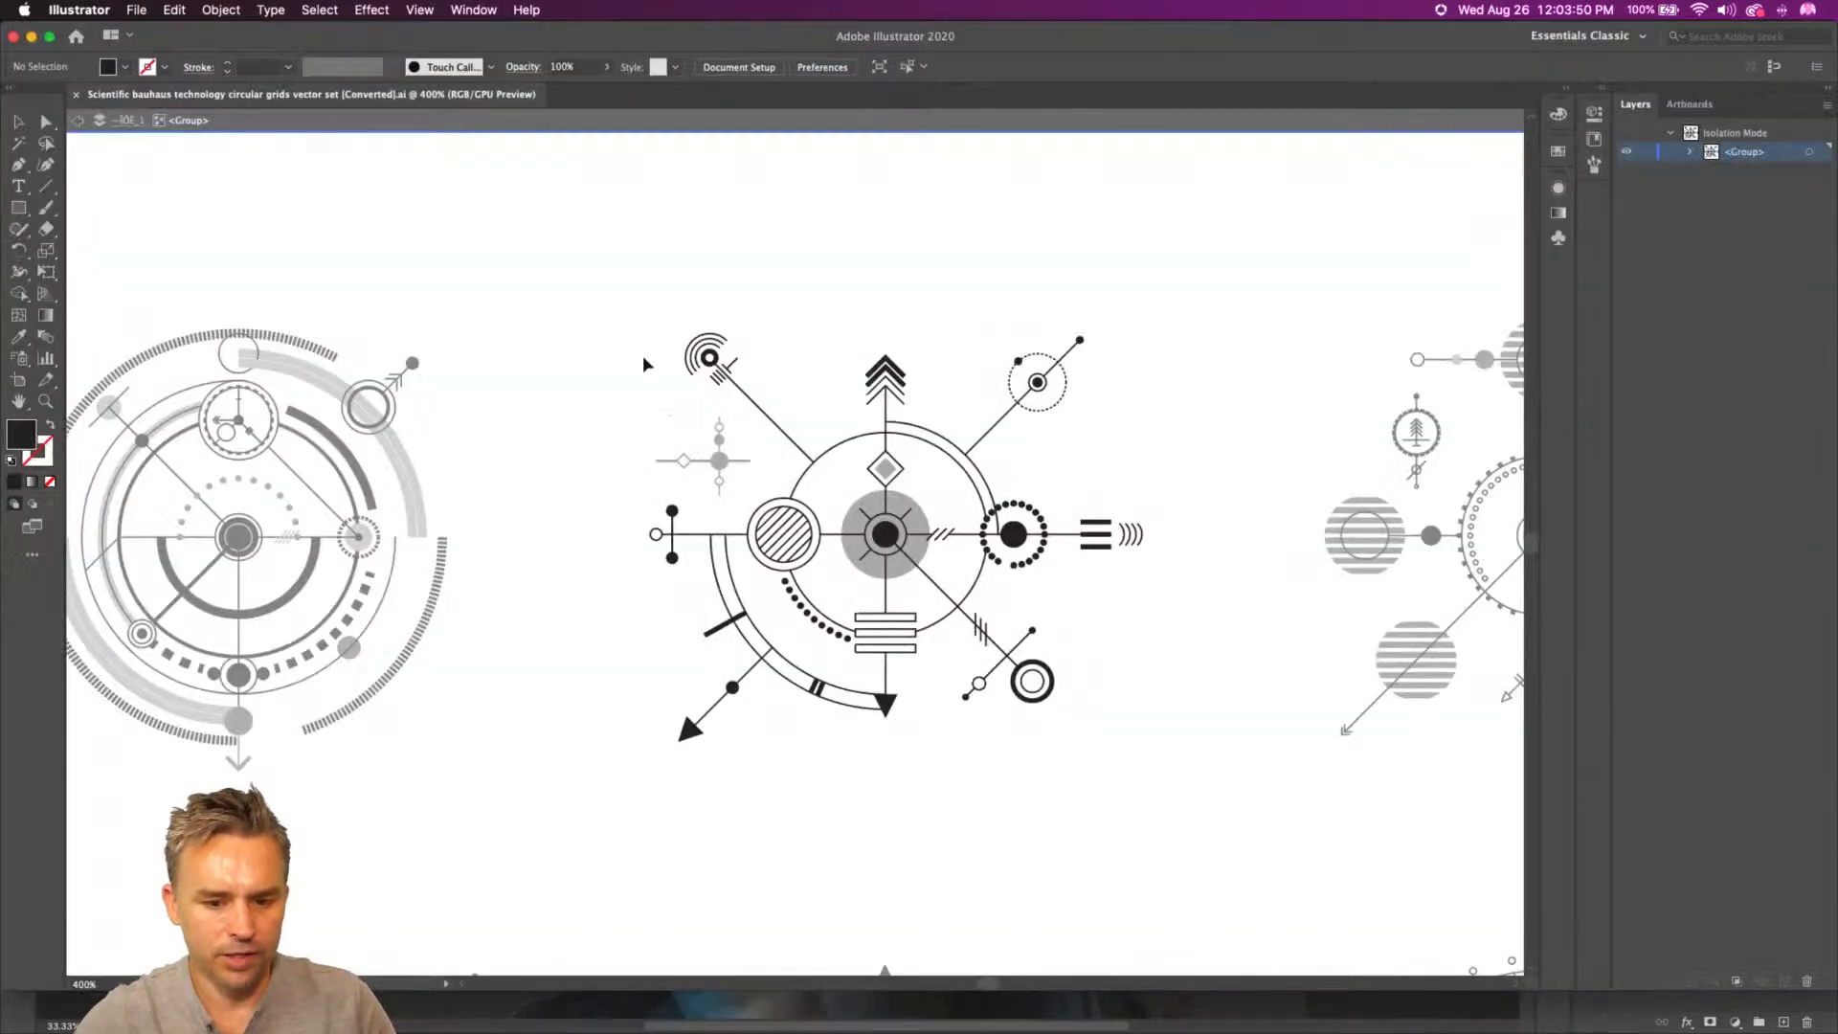
pyautogui.moveTo(591, 203); pyautogui.dragTo(1233, 876)
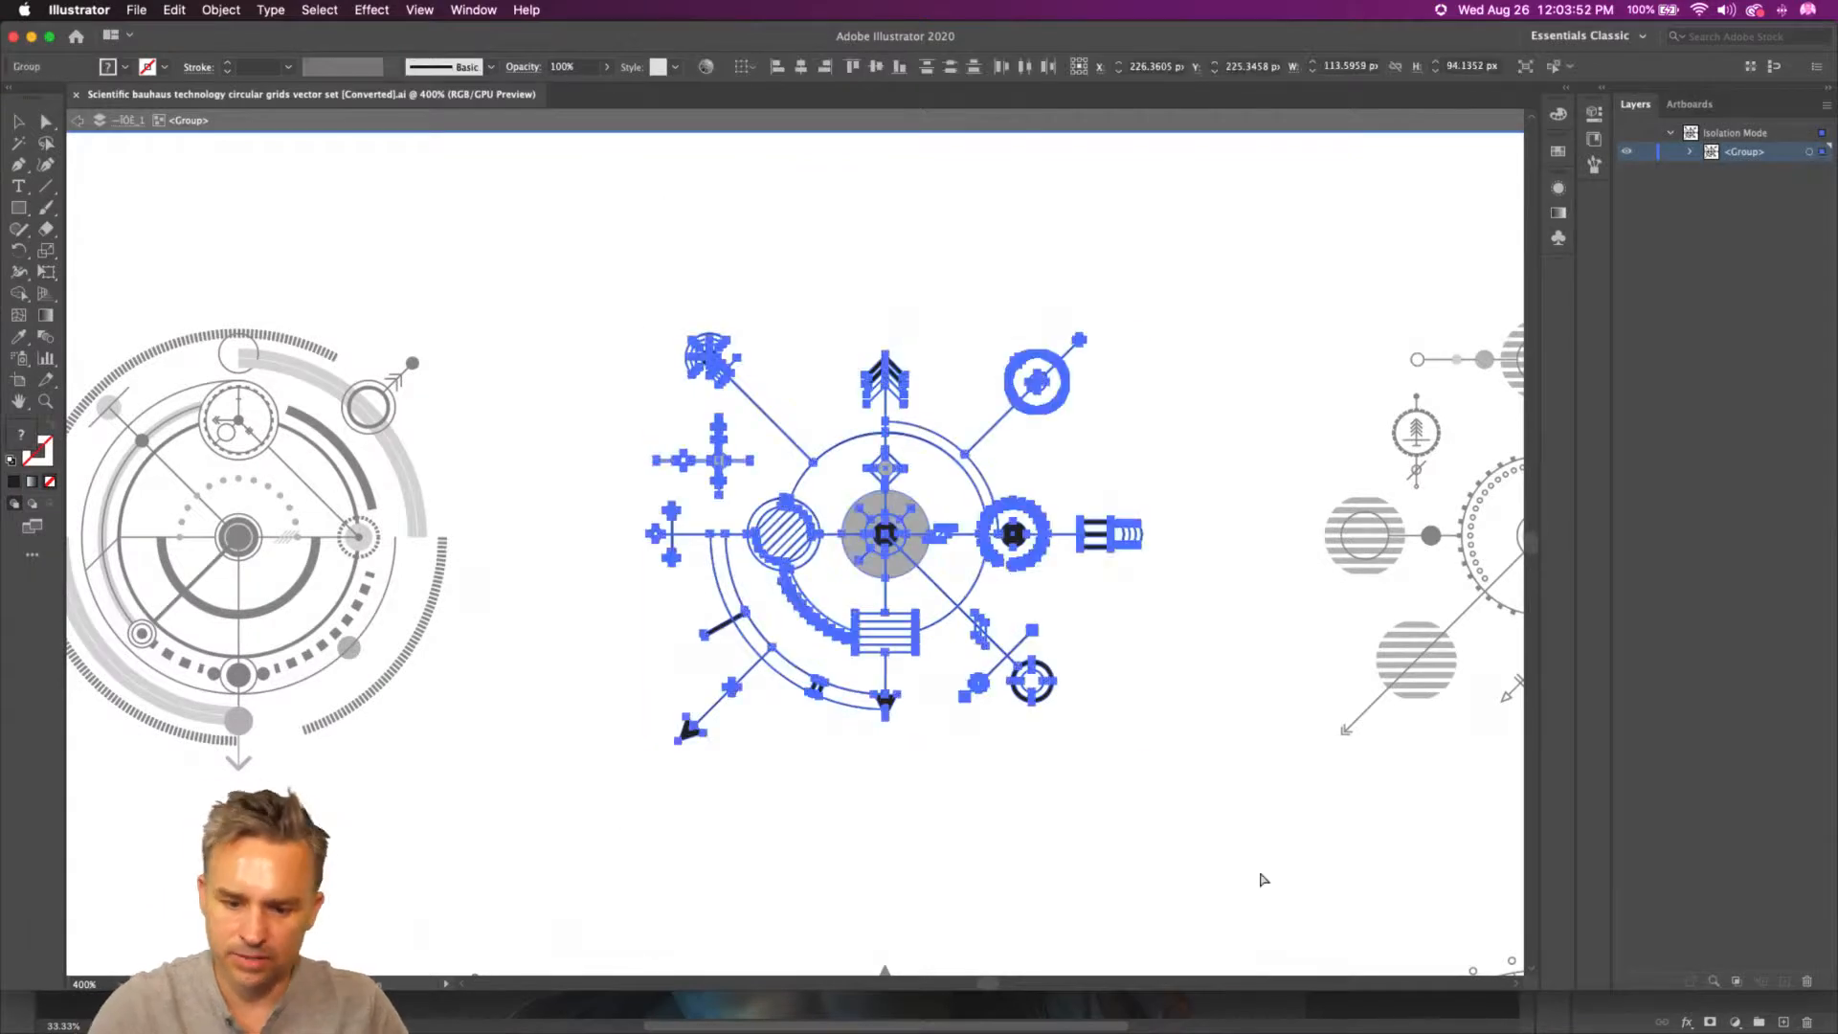
pyautogui.click(466, 260)
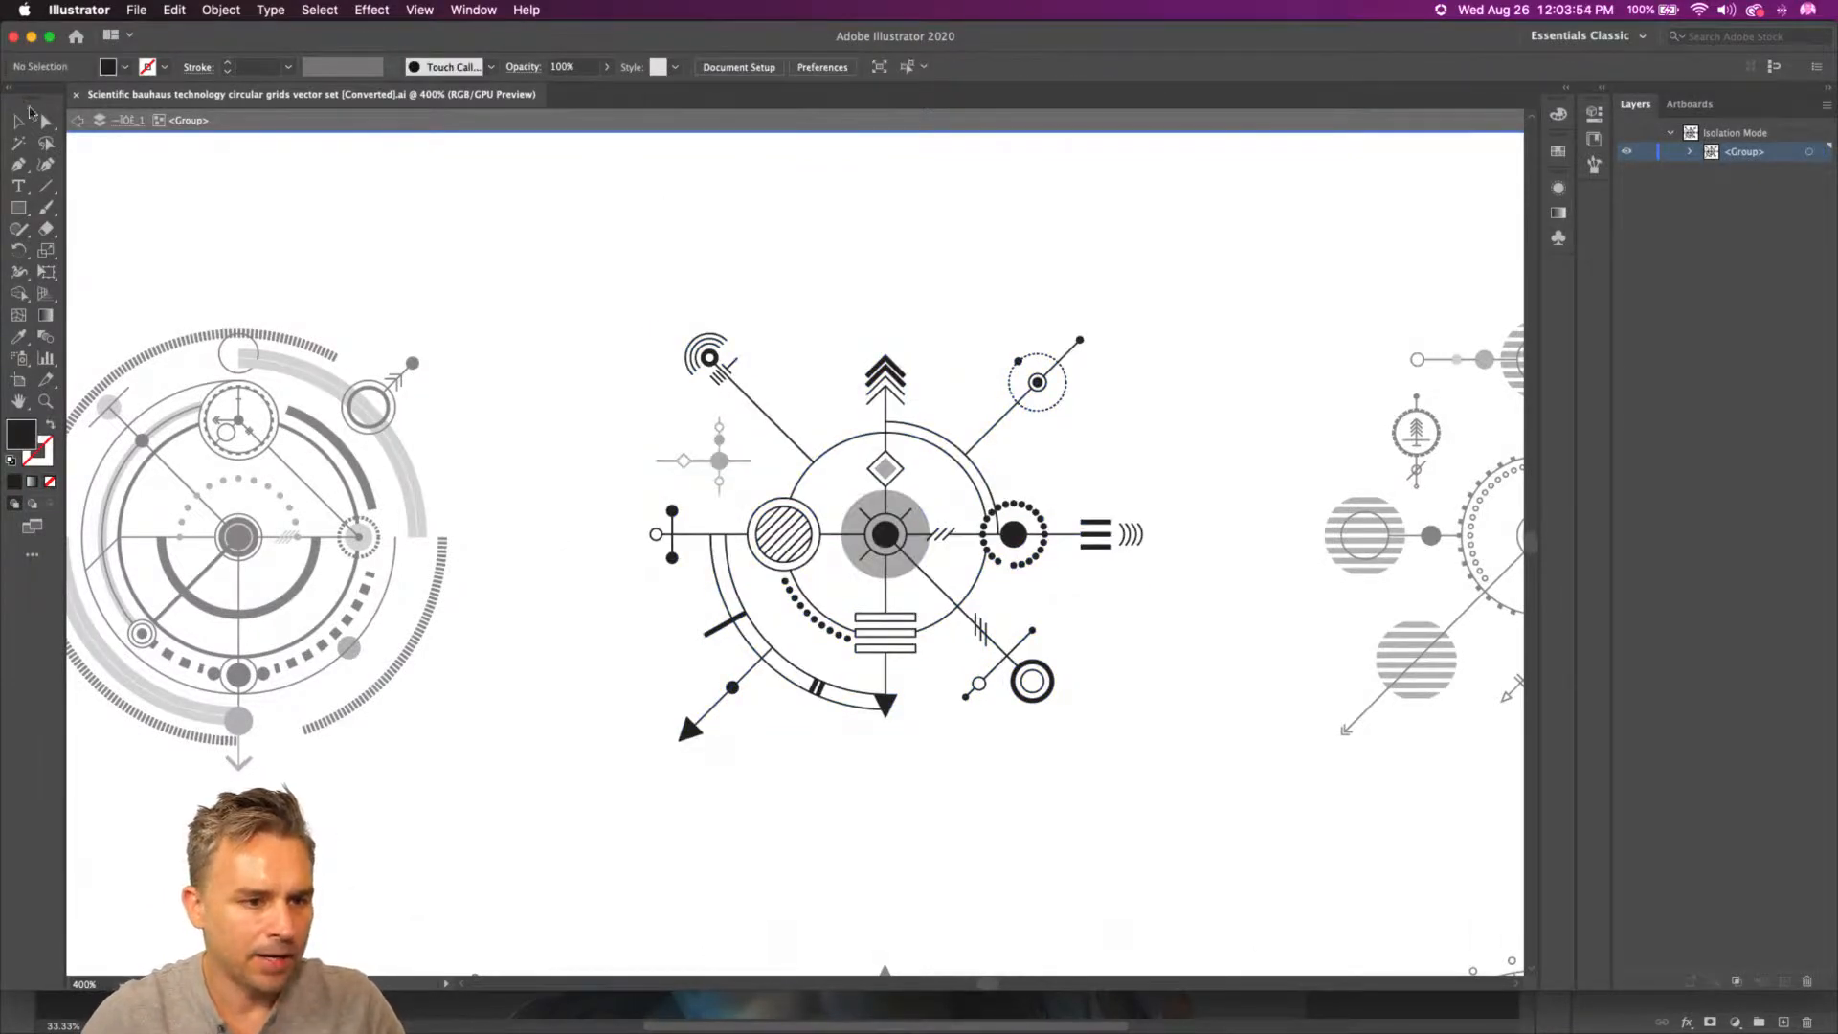
pyautogui.click(883, 470)
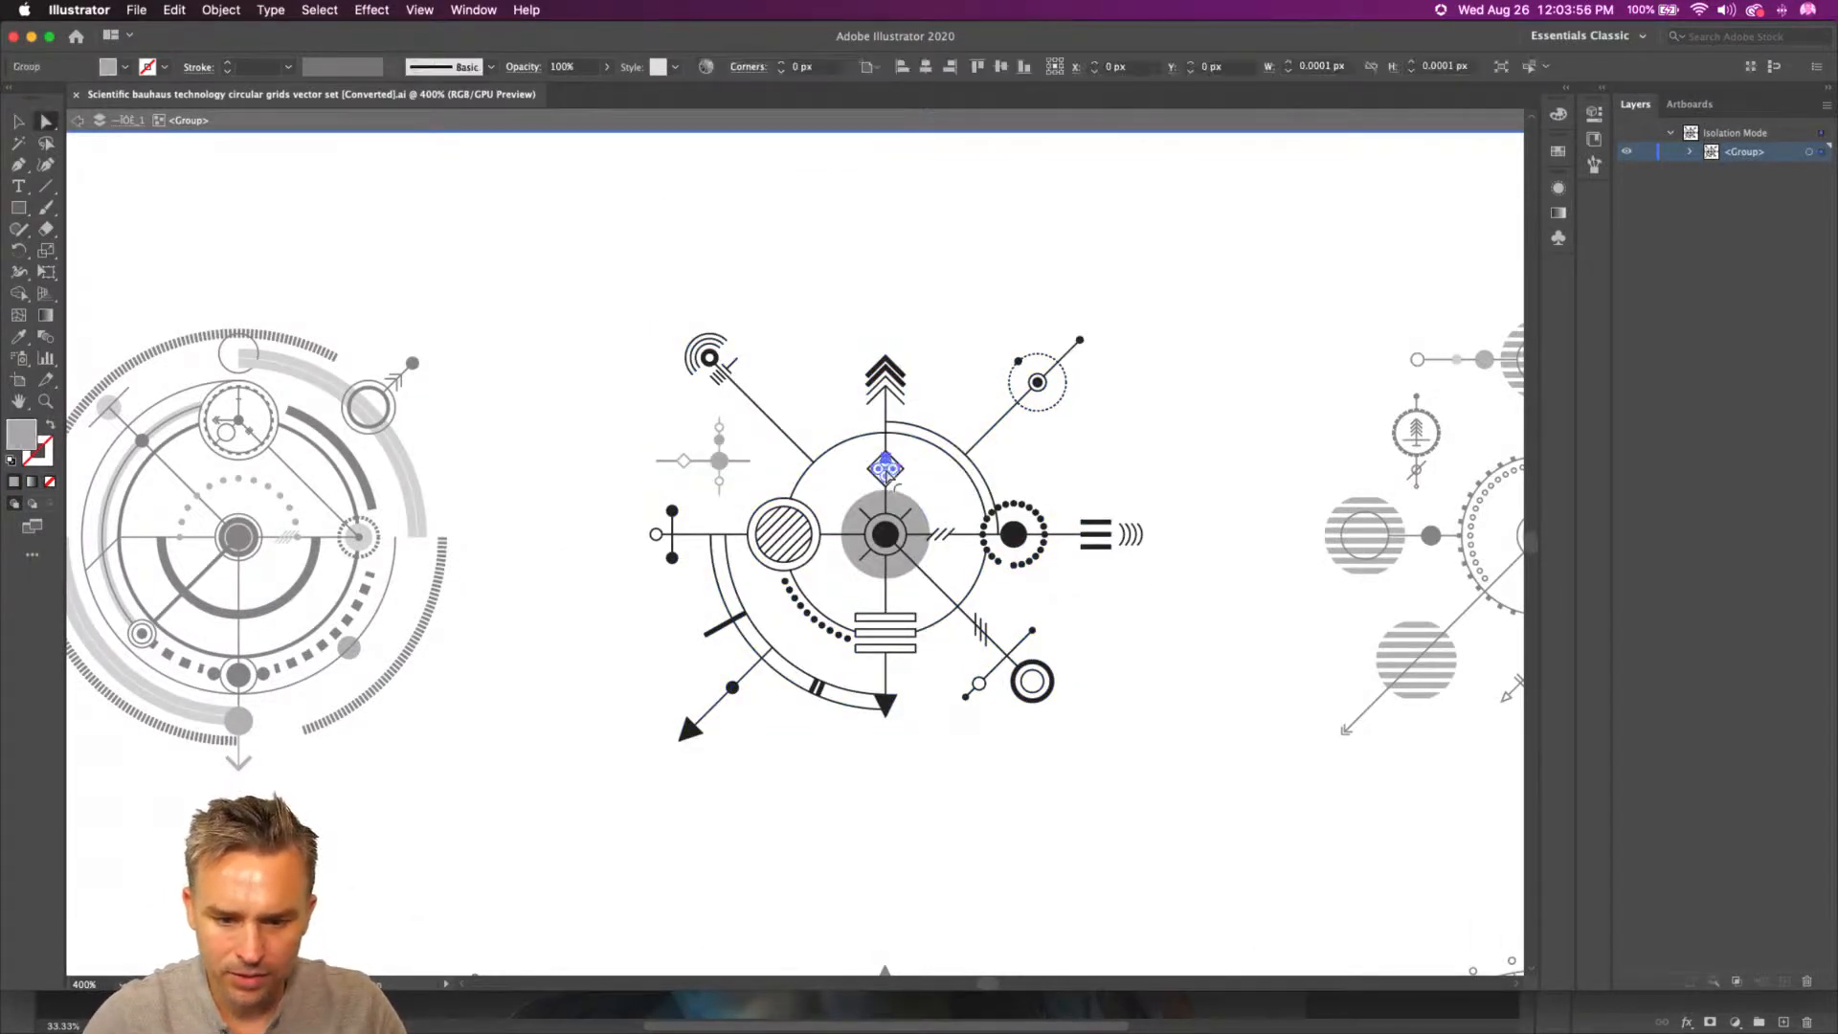
pyautogui.click(859, 524)
pyautogui.press('Delete')
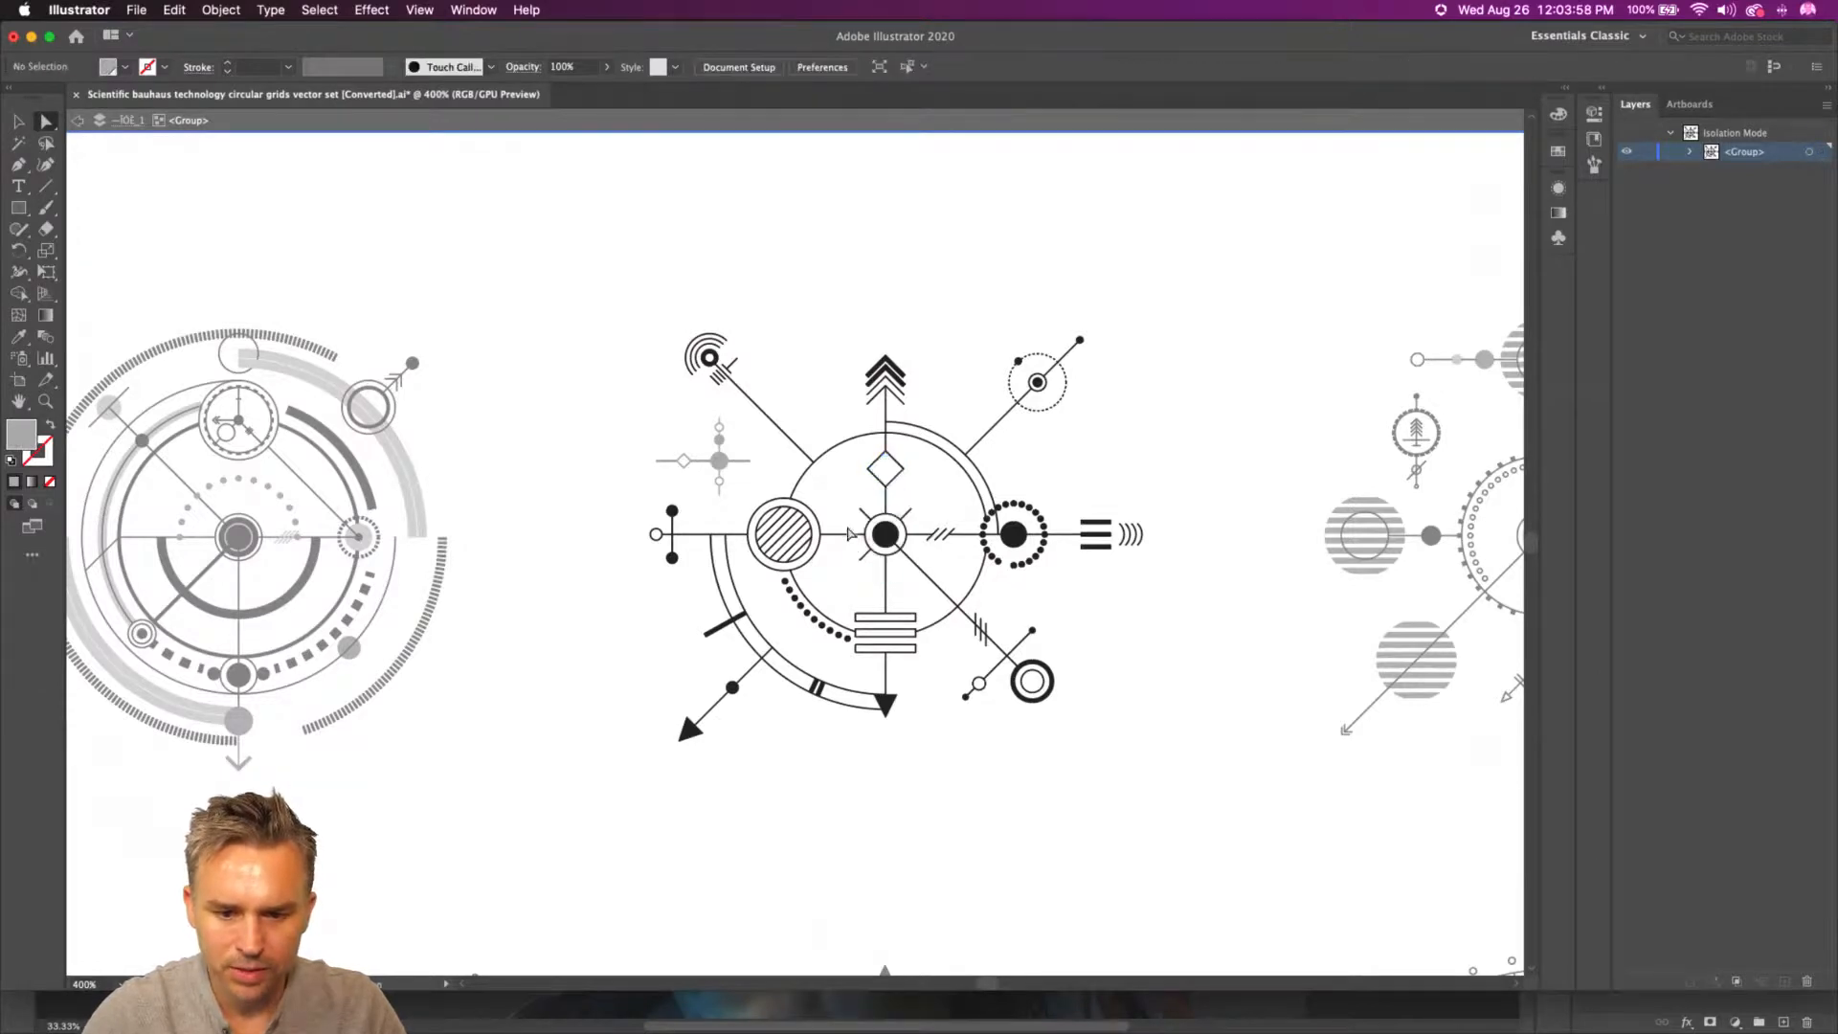
# - Copy all of the remaining isolated symbol artwork and return to Photoshop
pyautogui.moveTo(588, 255); pyautogui.dragTo(1215, 817)
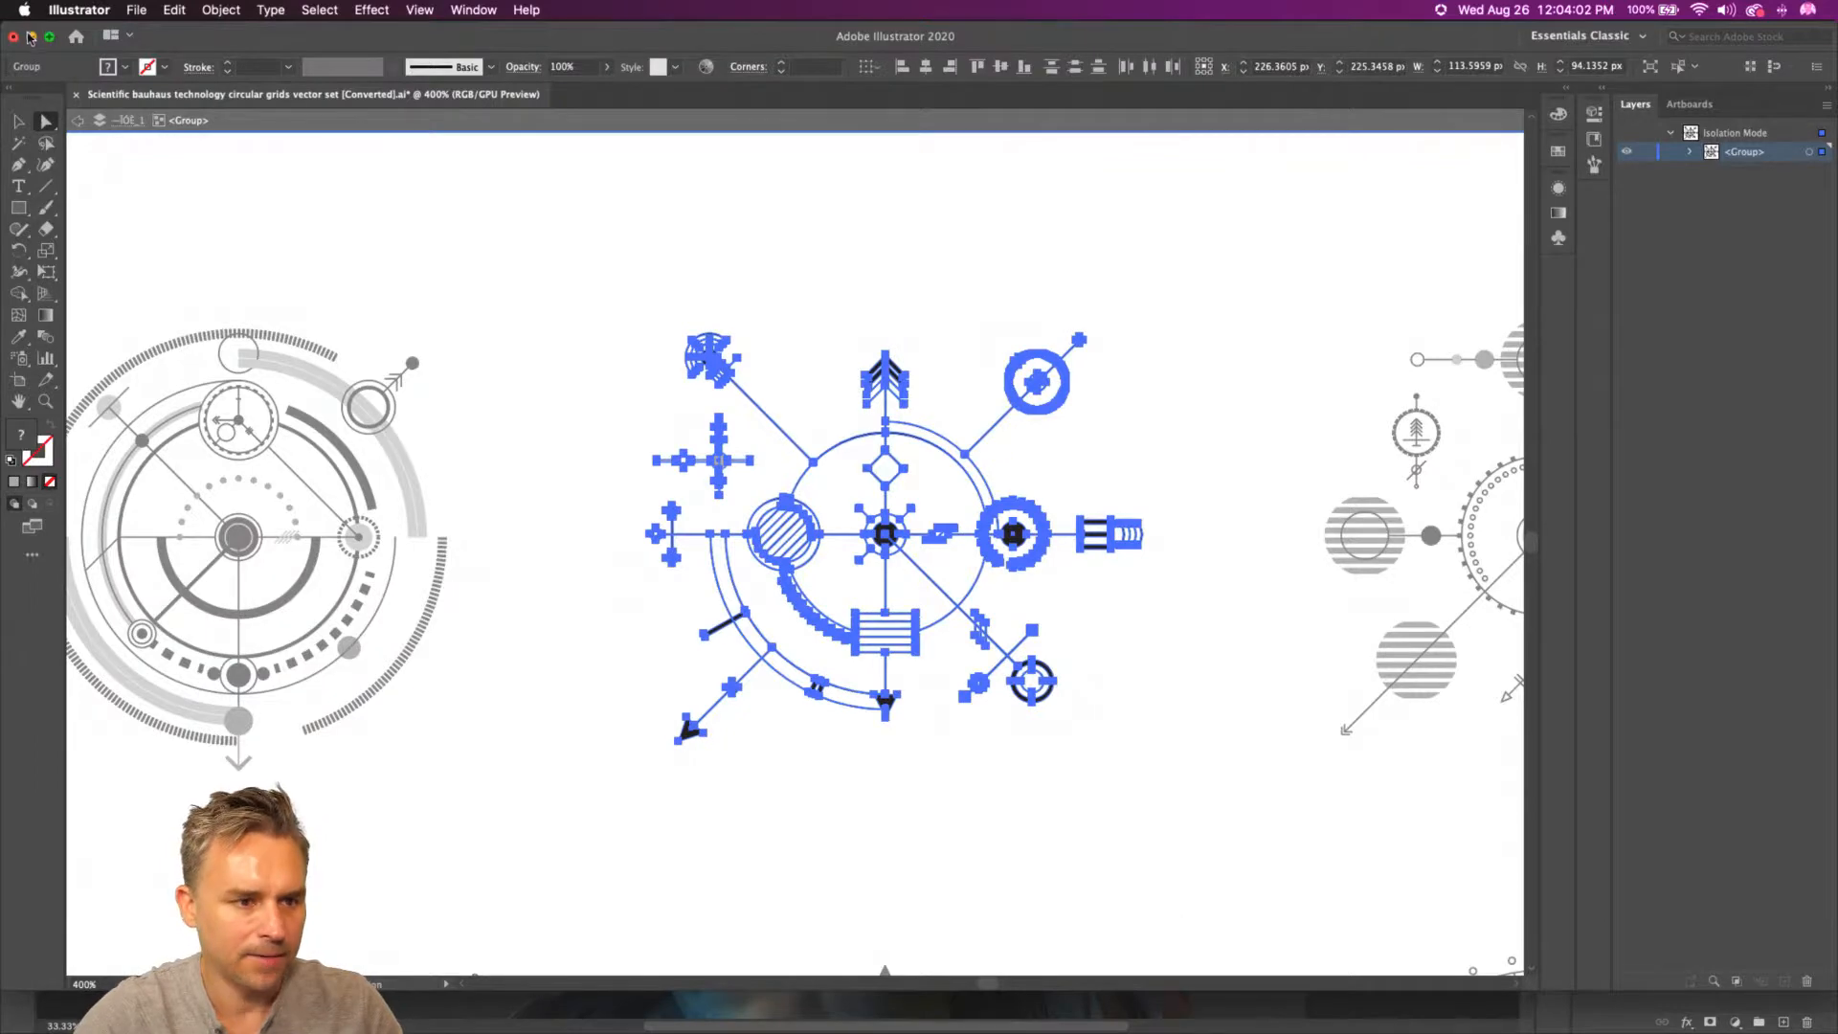
pyautogui.click(30, 36)
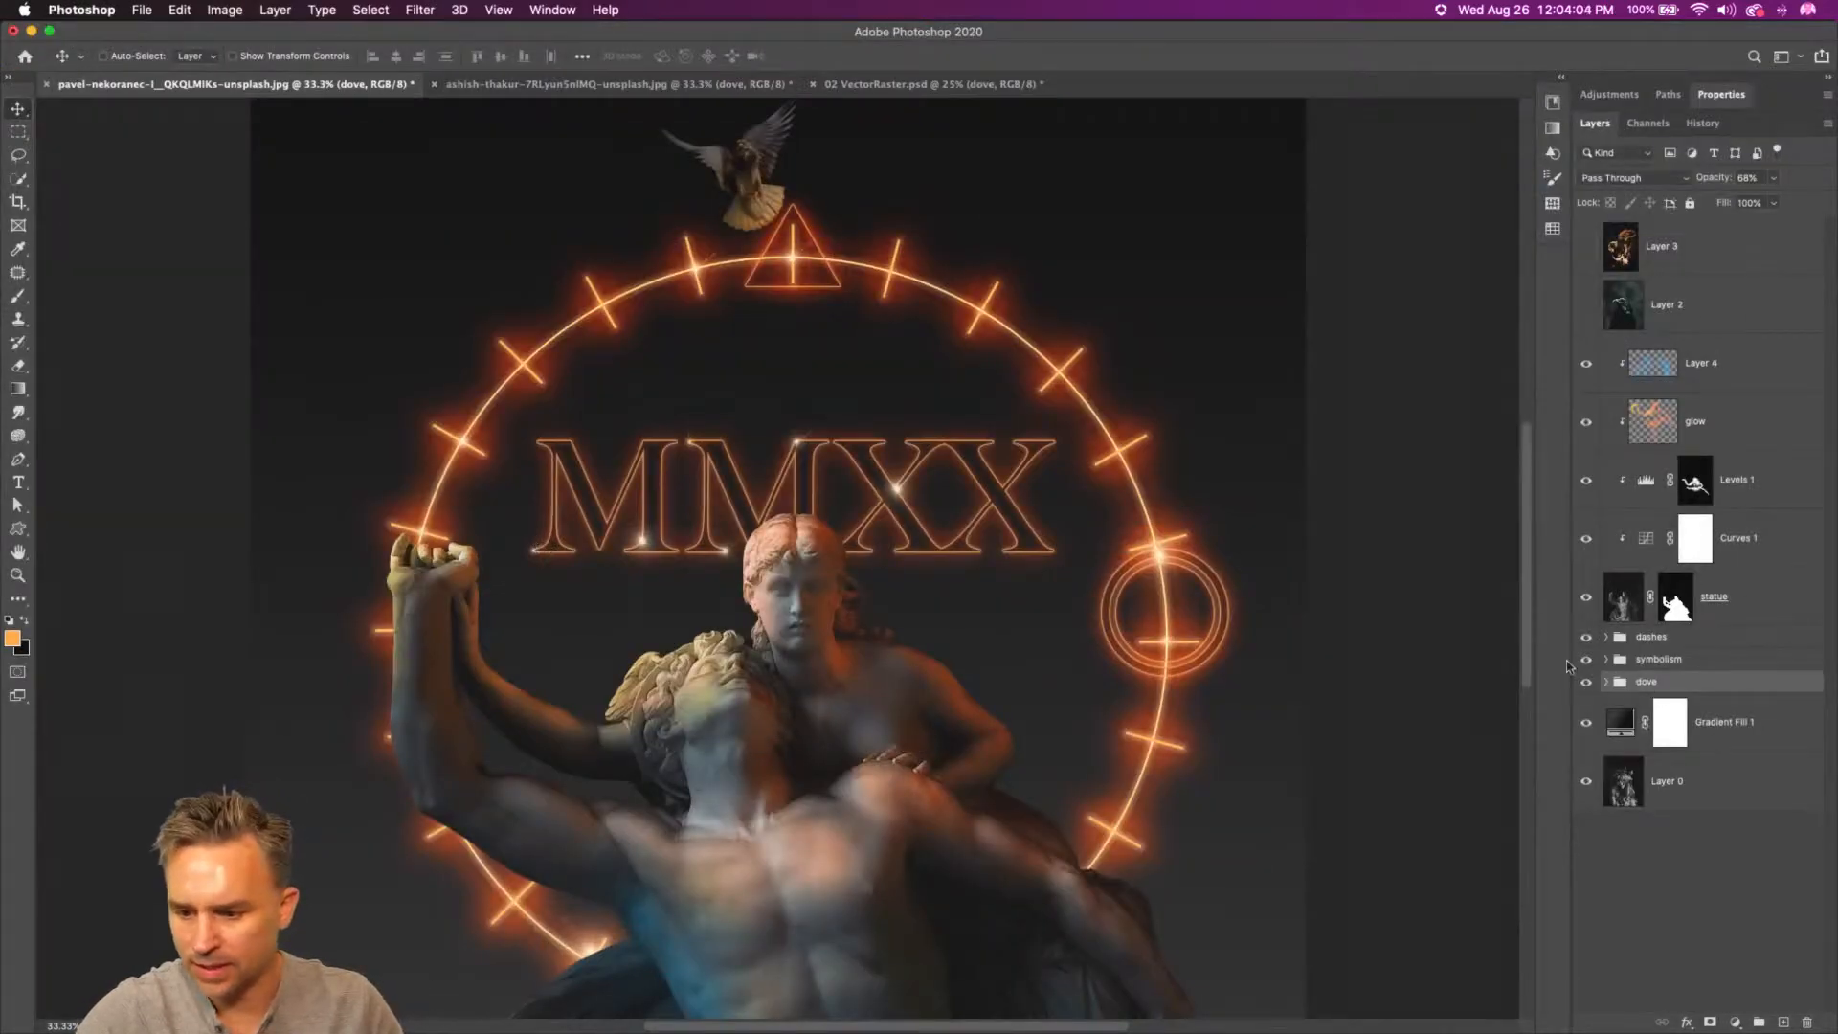
# - Move the dashes group to the top of the symbolism group and collapse the group
pyautogui.click(1584, 661)
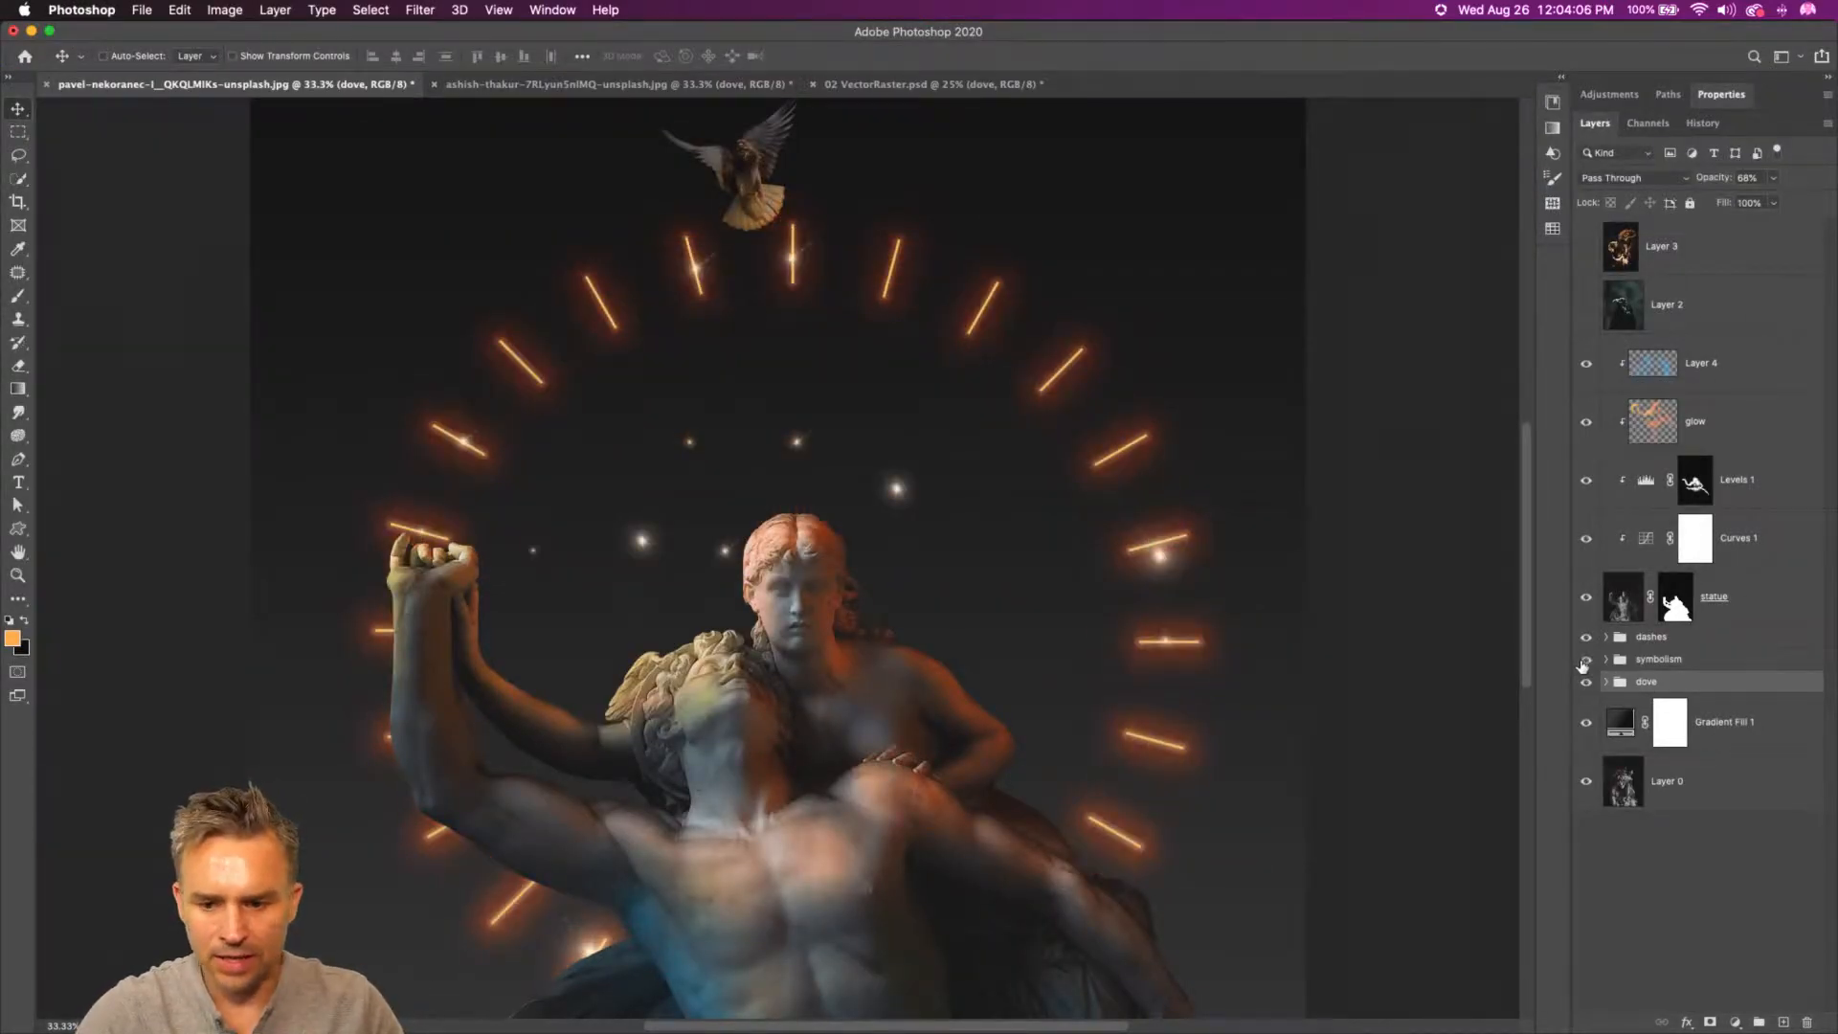
pyautogui.click(1585, 660)
pyautogui.click(1606, 659)
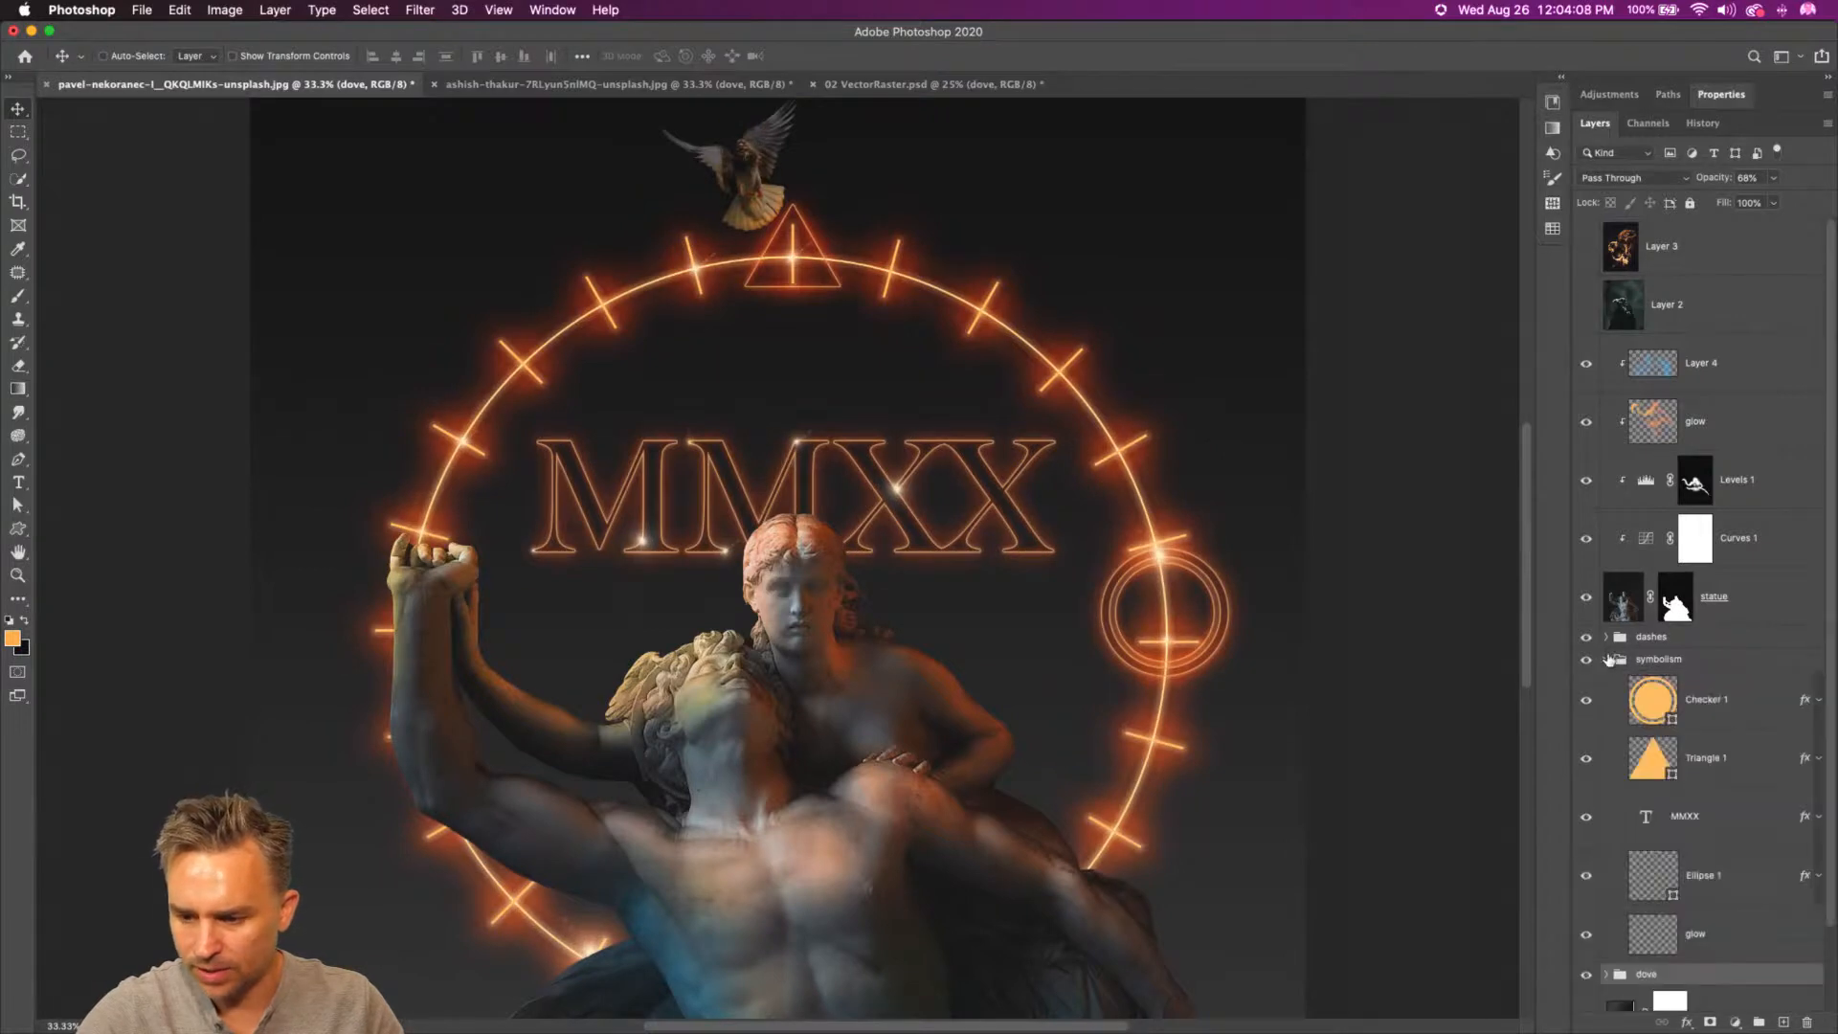
pyautogui.moveTo(1660, 660); pyautogui.dragTo(1662, 673)
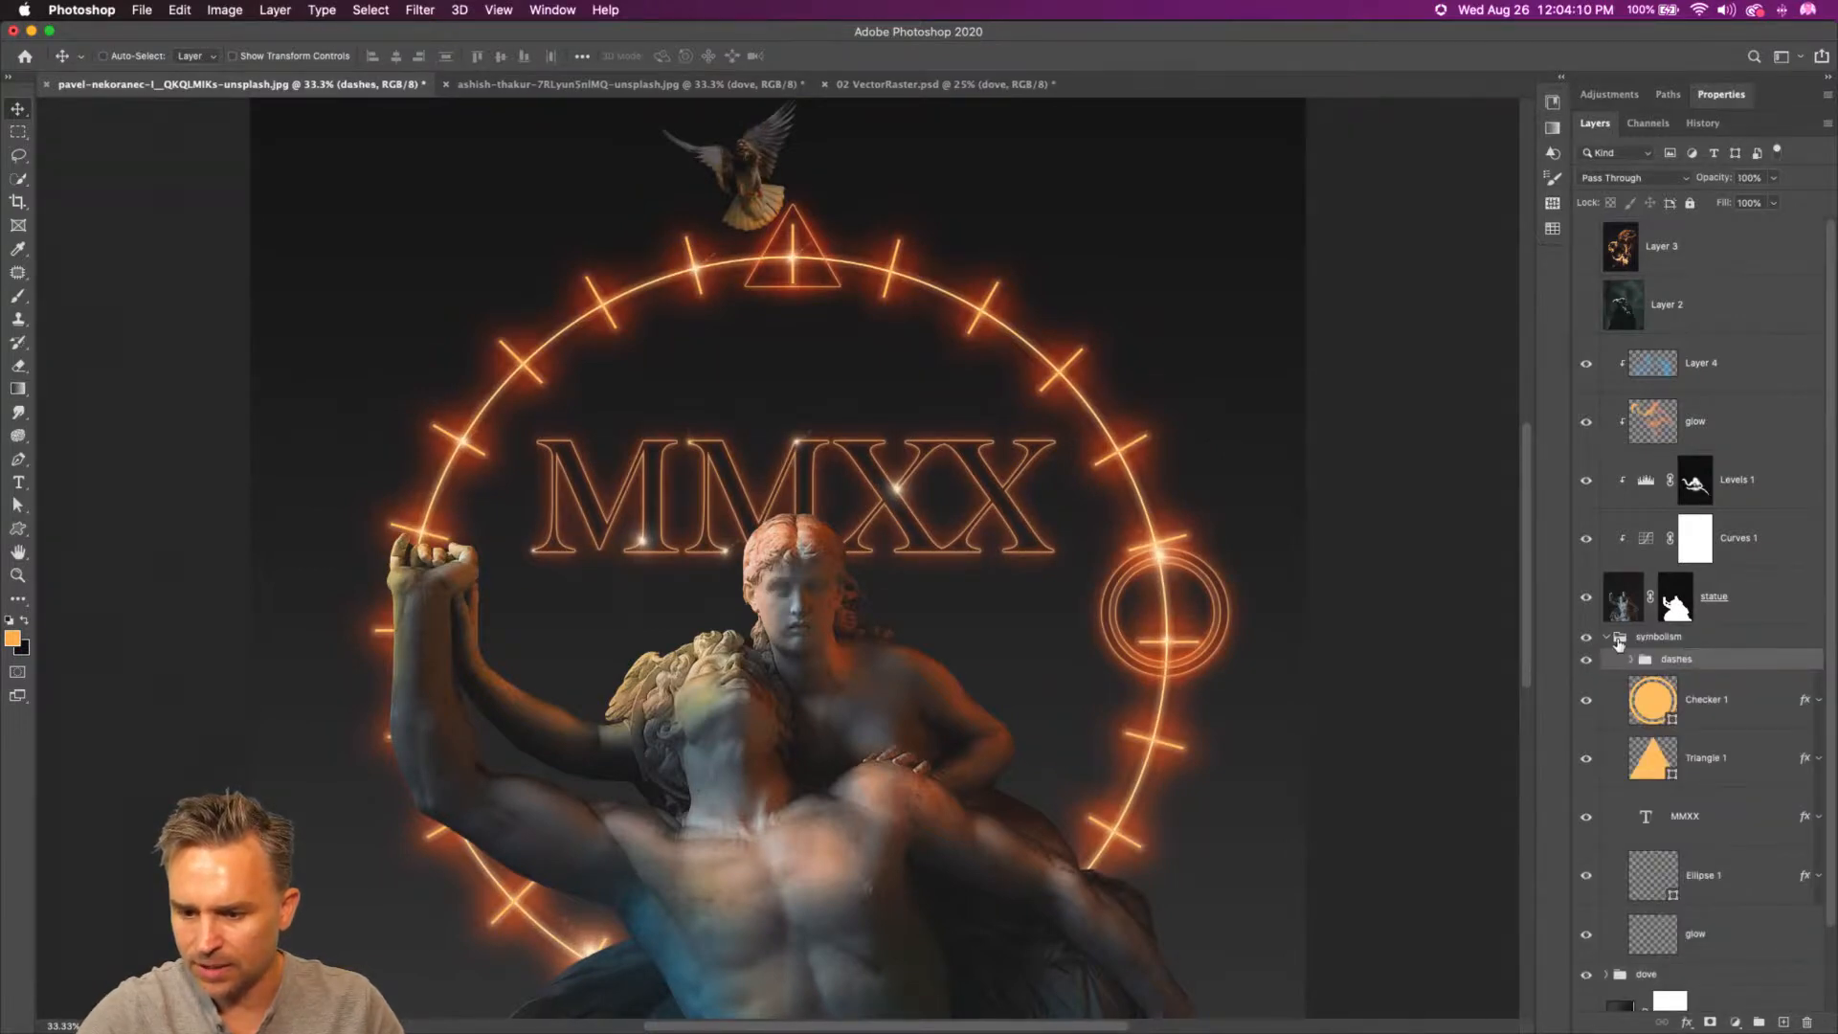
pyautogui.click(1609, 639)
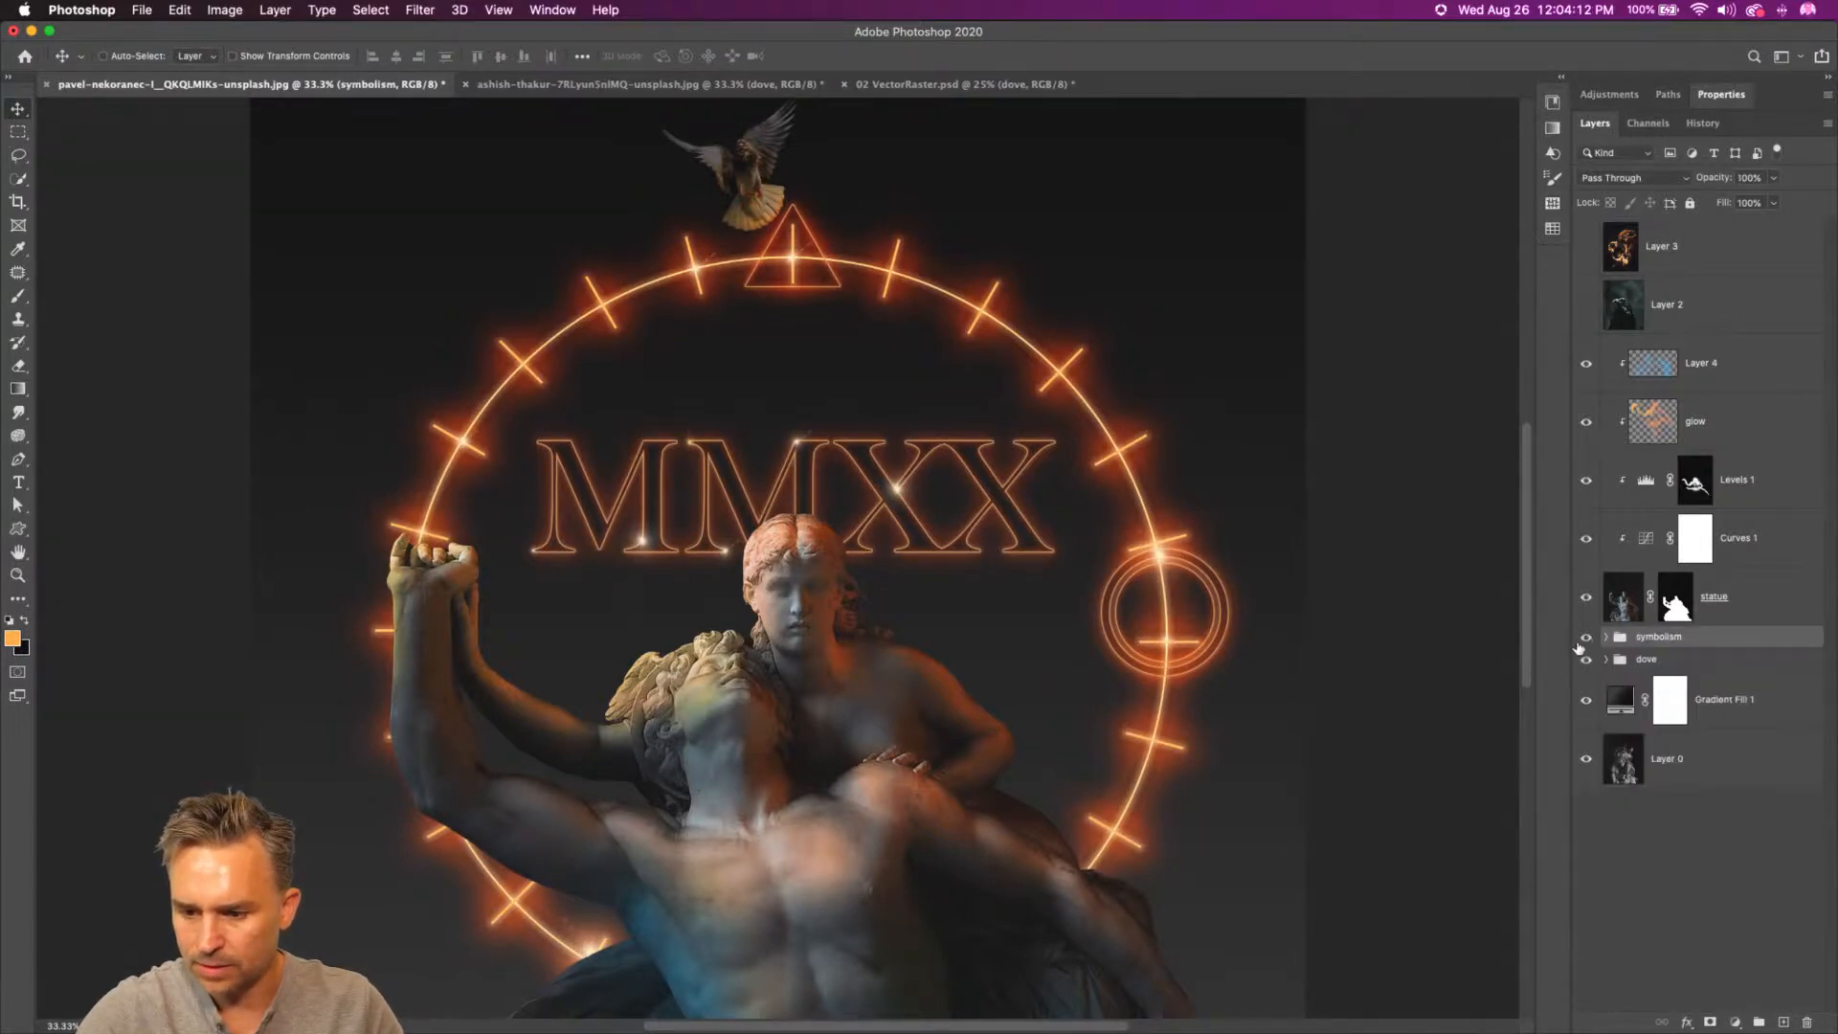
# - Hide the symbolism group, paste the vector artwork as a Smart Object and enlarge it to about 2950% across the statue
pyautogui.click(1584, 640)
pyautogui.press('super+v')
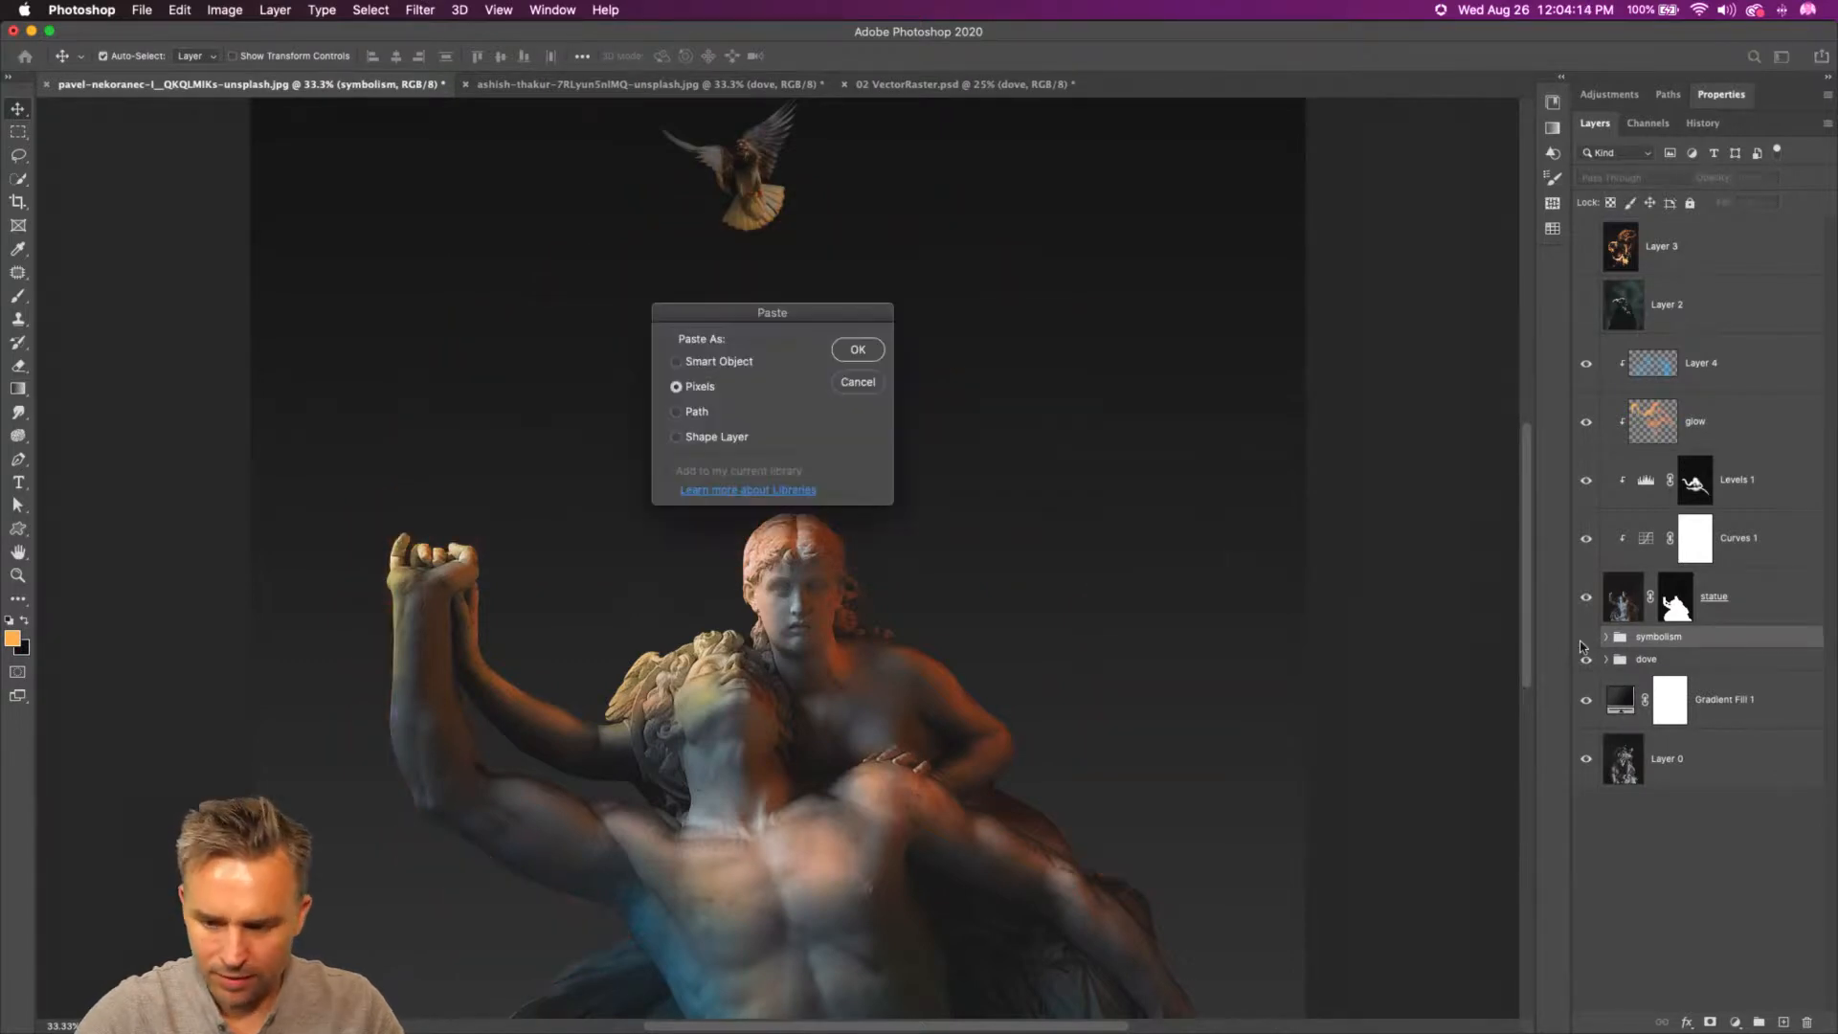
pyautogui.click(677, 362)
pyautogui.click(857, 349)
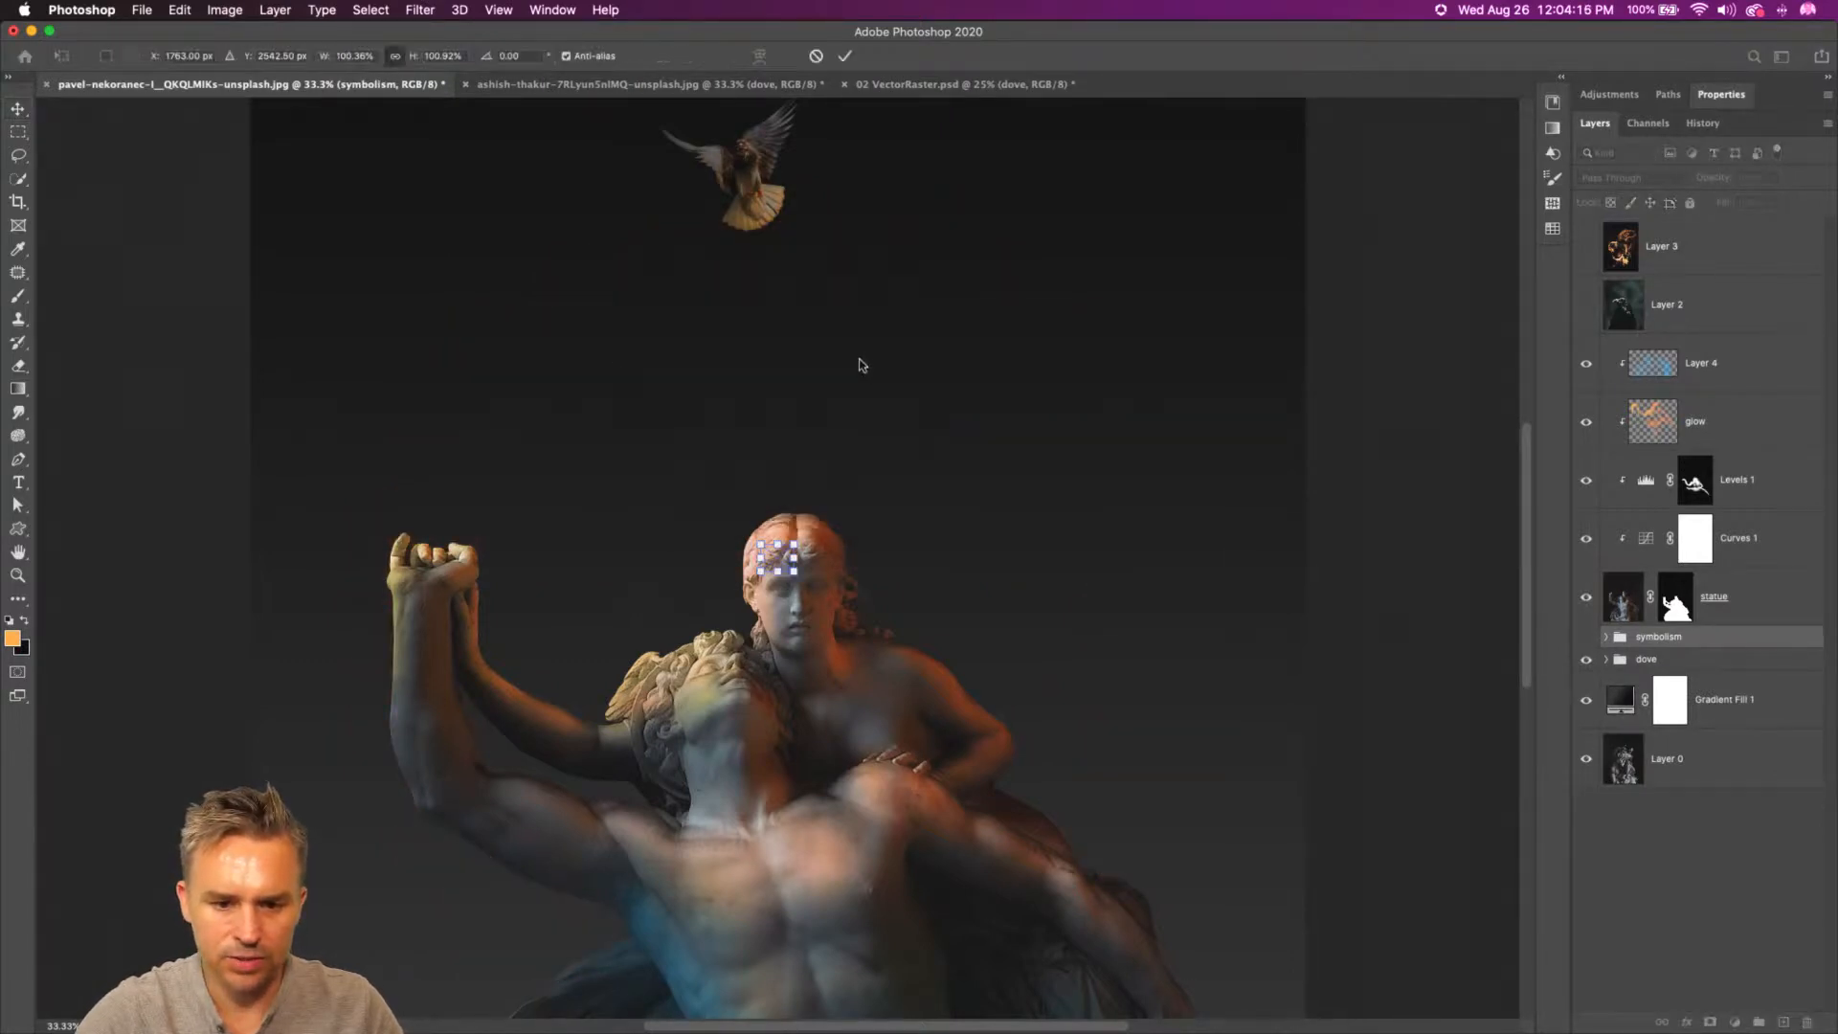
pyautogui.moveTo(766, 543); pyautogui.dragTo(250, 173)
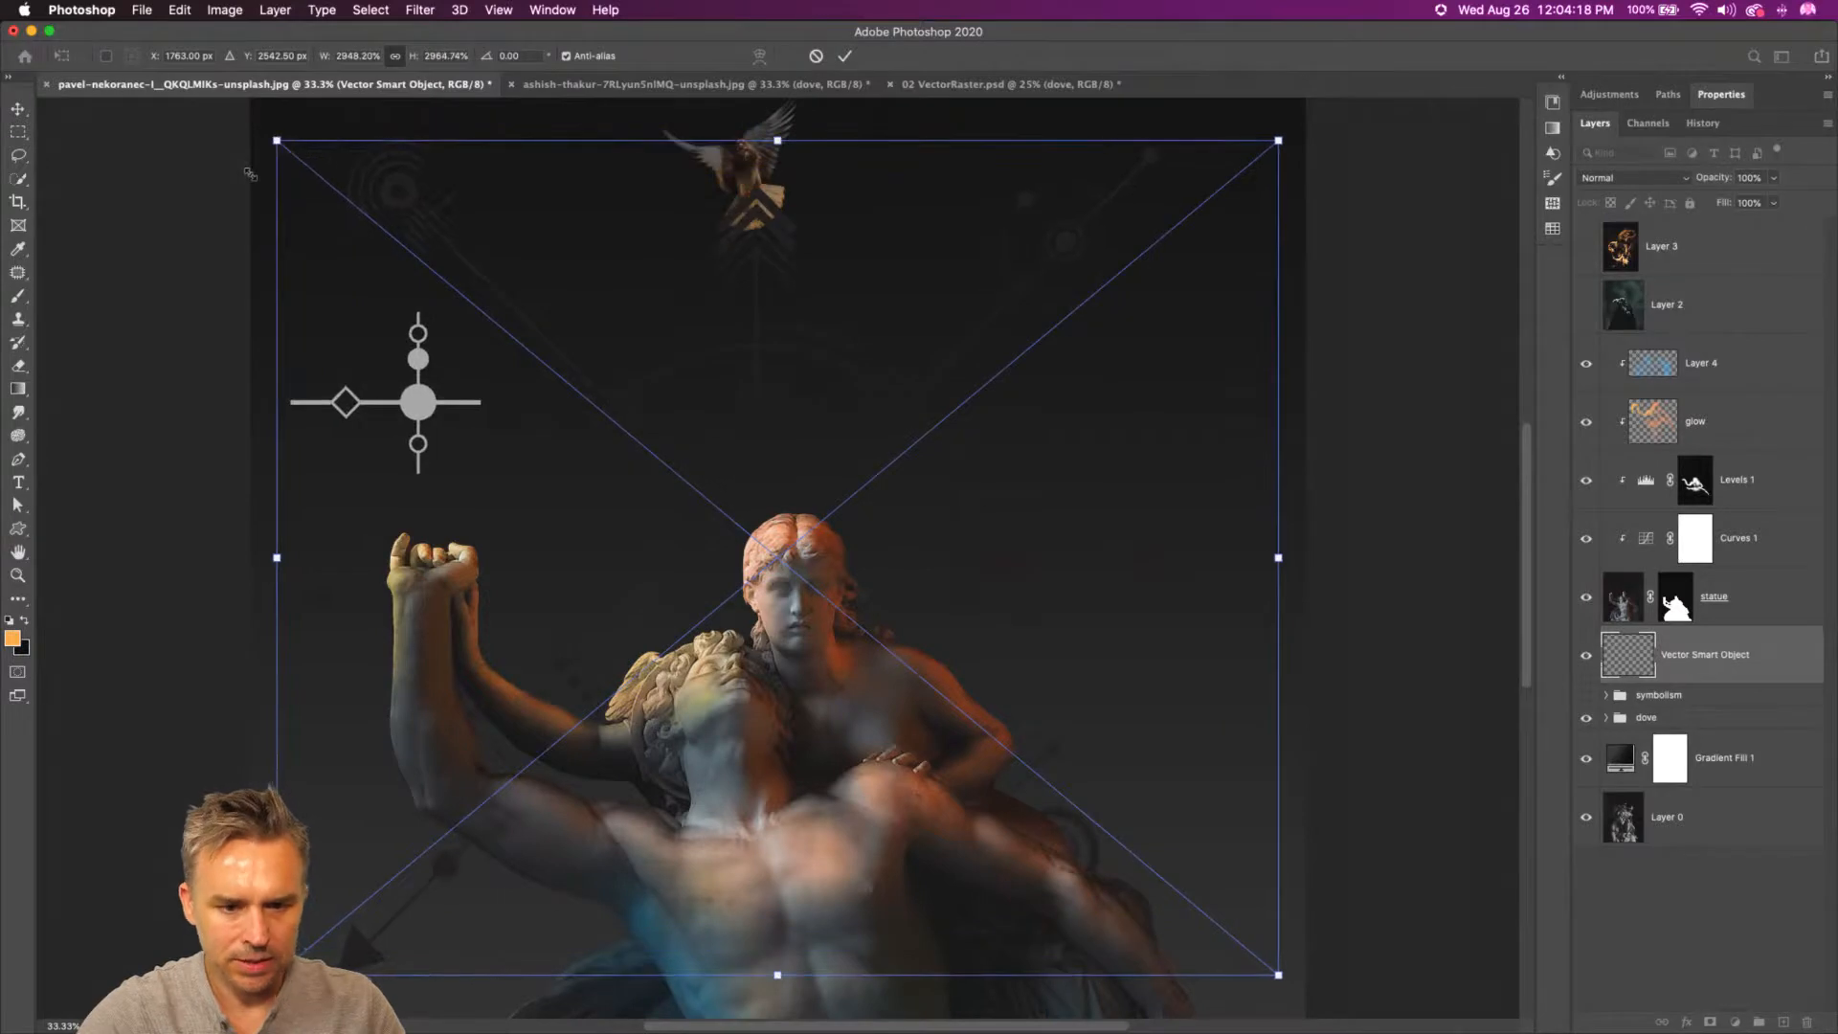
pyautogui.press('Return')
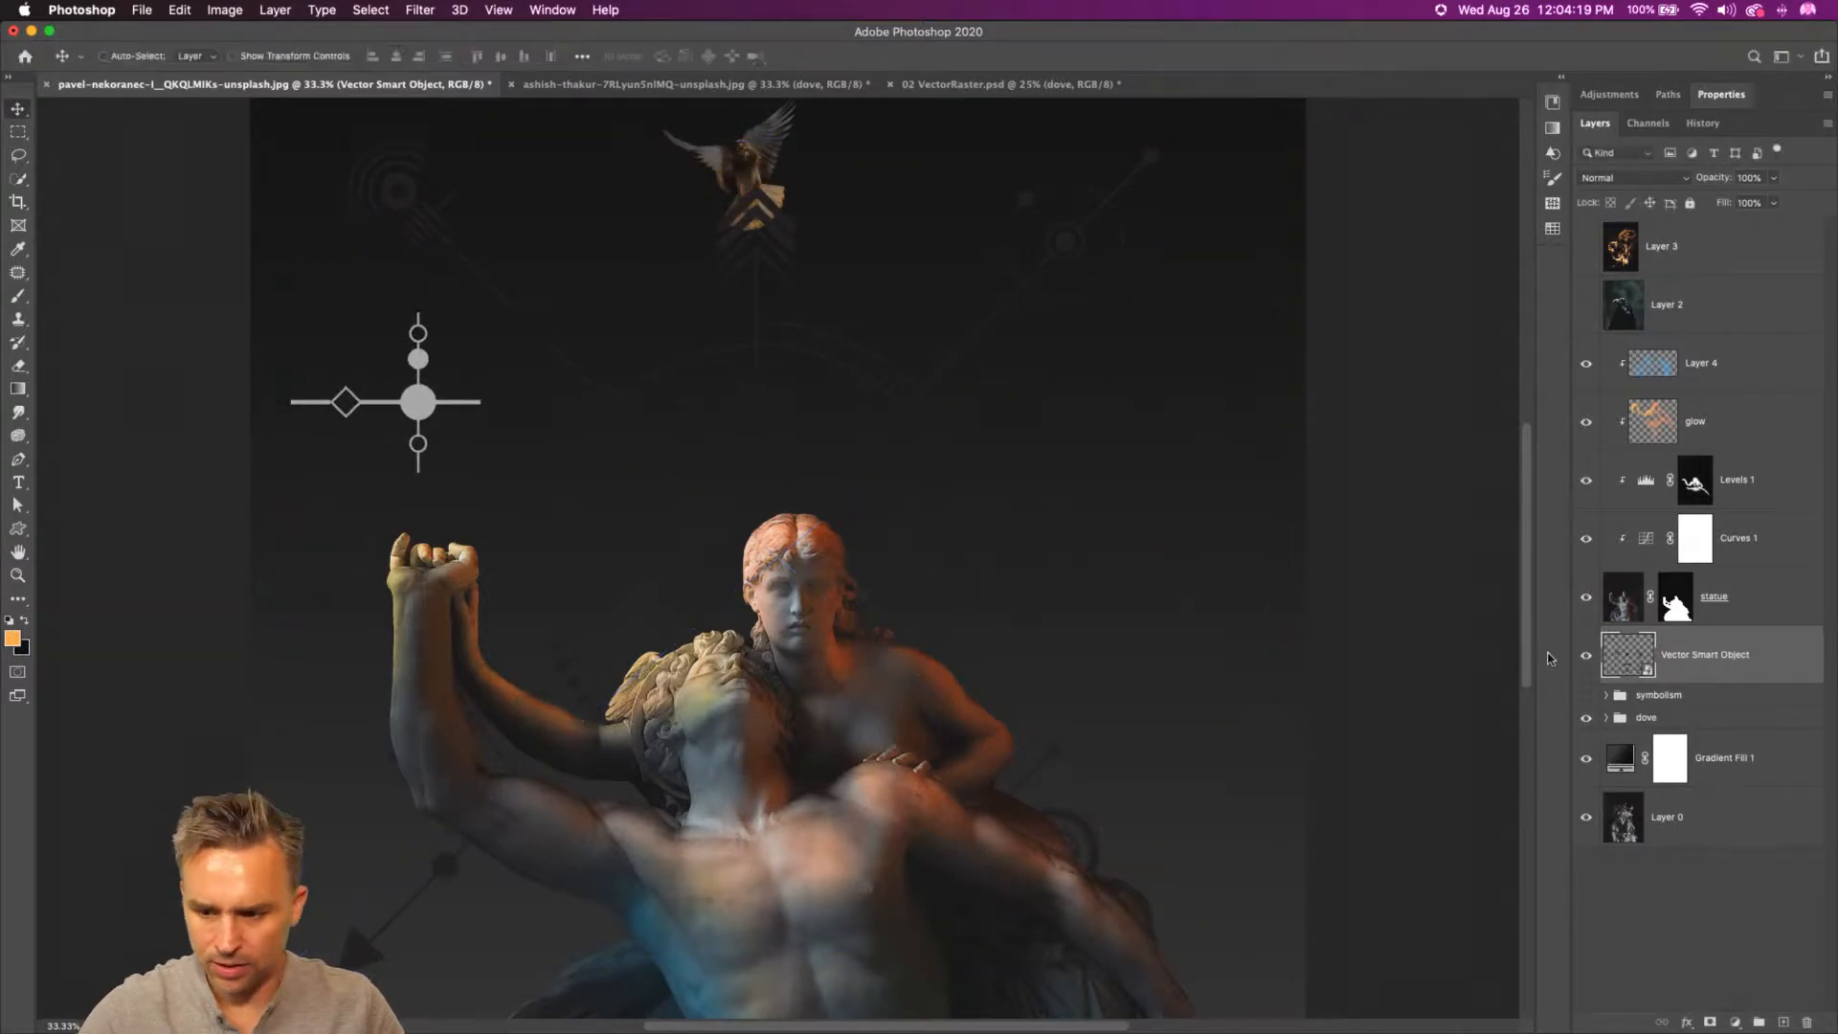
# - Copy the Checker 1 layer's glow effects onto the Vector Smart Object
pyautogui.click(1607, 696)
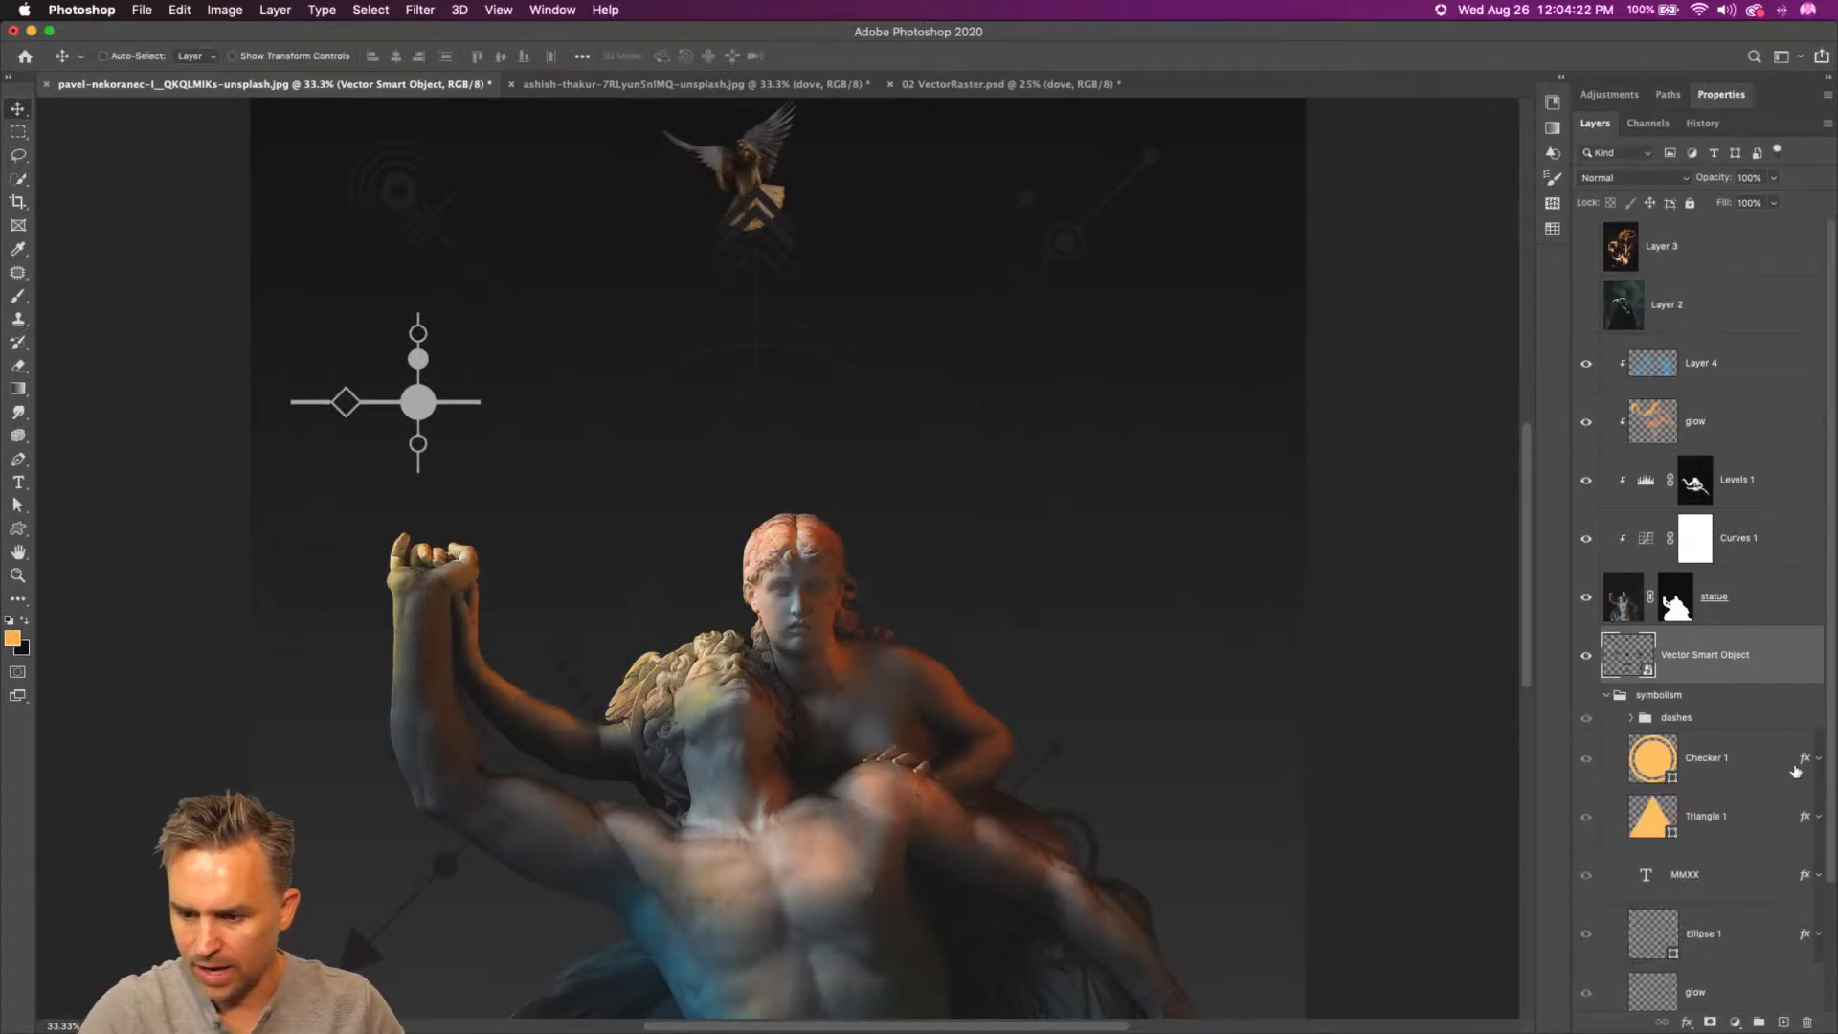
pyautogui.moveTo(1808, 765); pyautogui.dragTo(1777, 668)
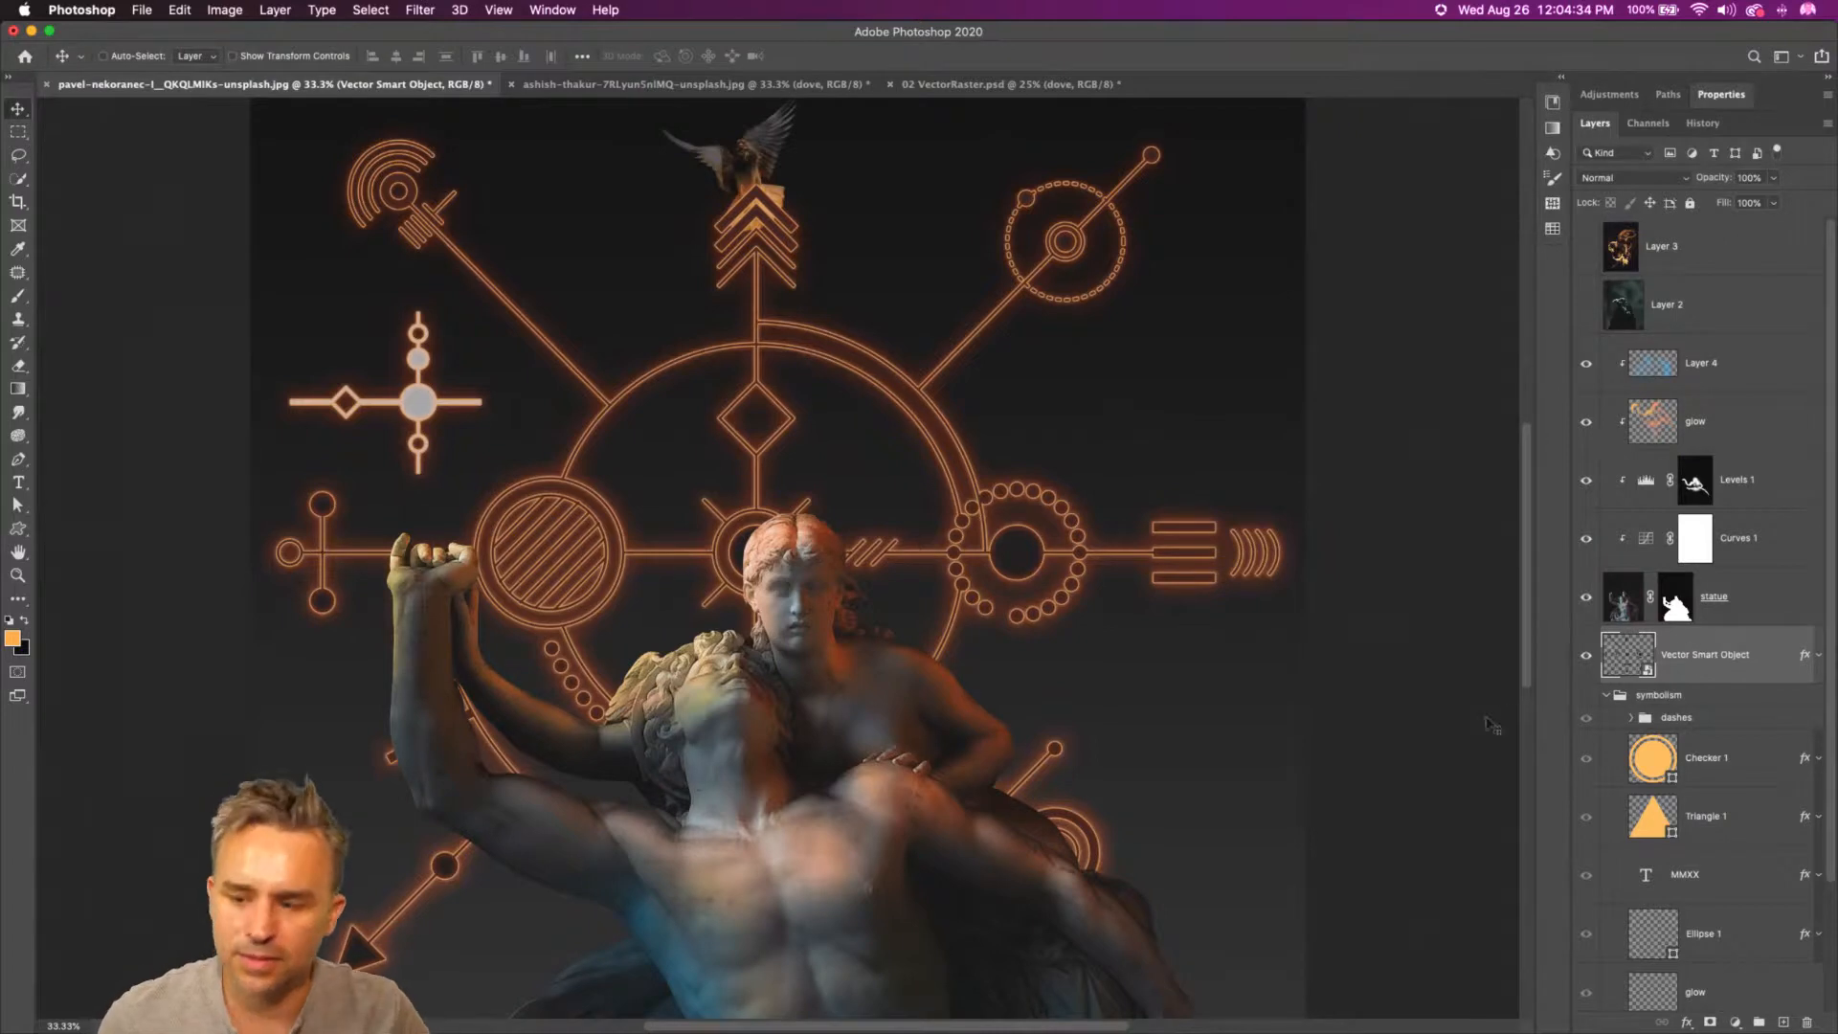
# - Hide the Vector Smart Object and show the symbolism group again, leaving that group collapsed and selected
pyautogui.click(1587, 660)
pyautogui.click(1586, 695)
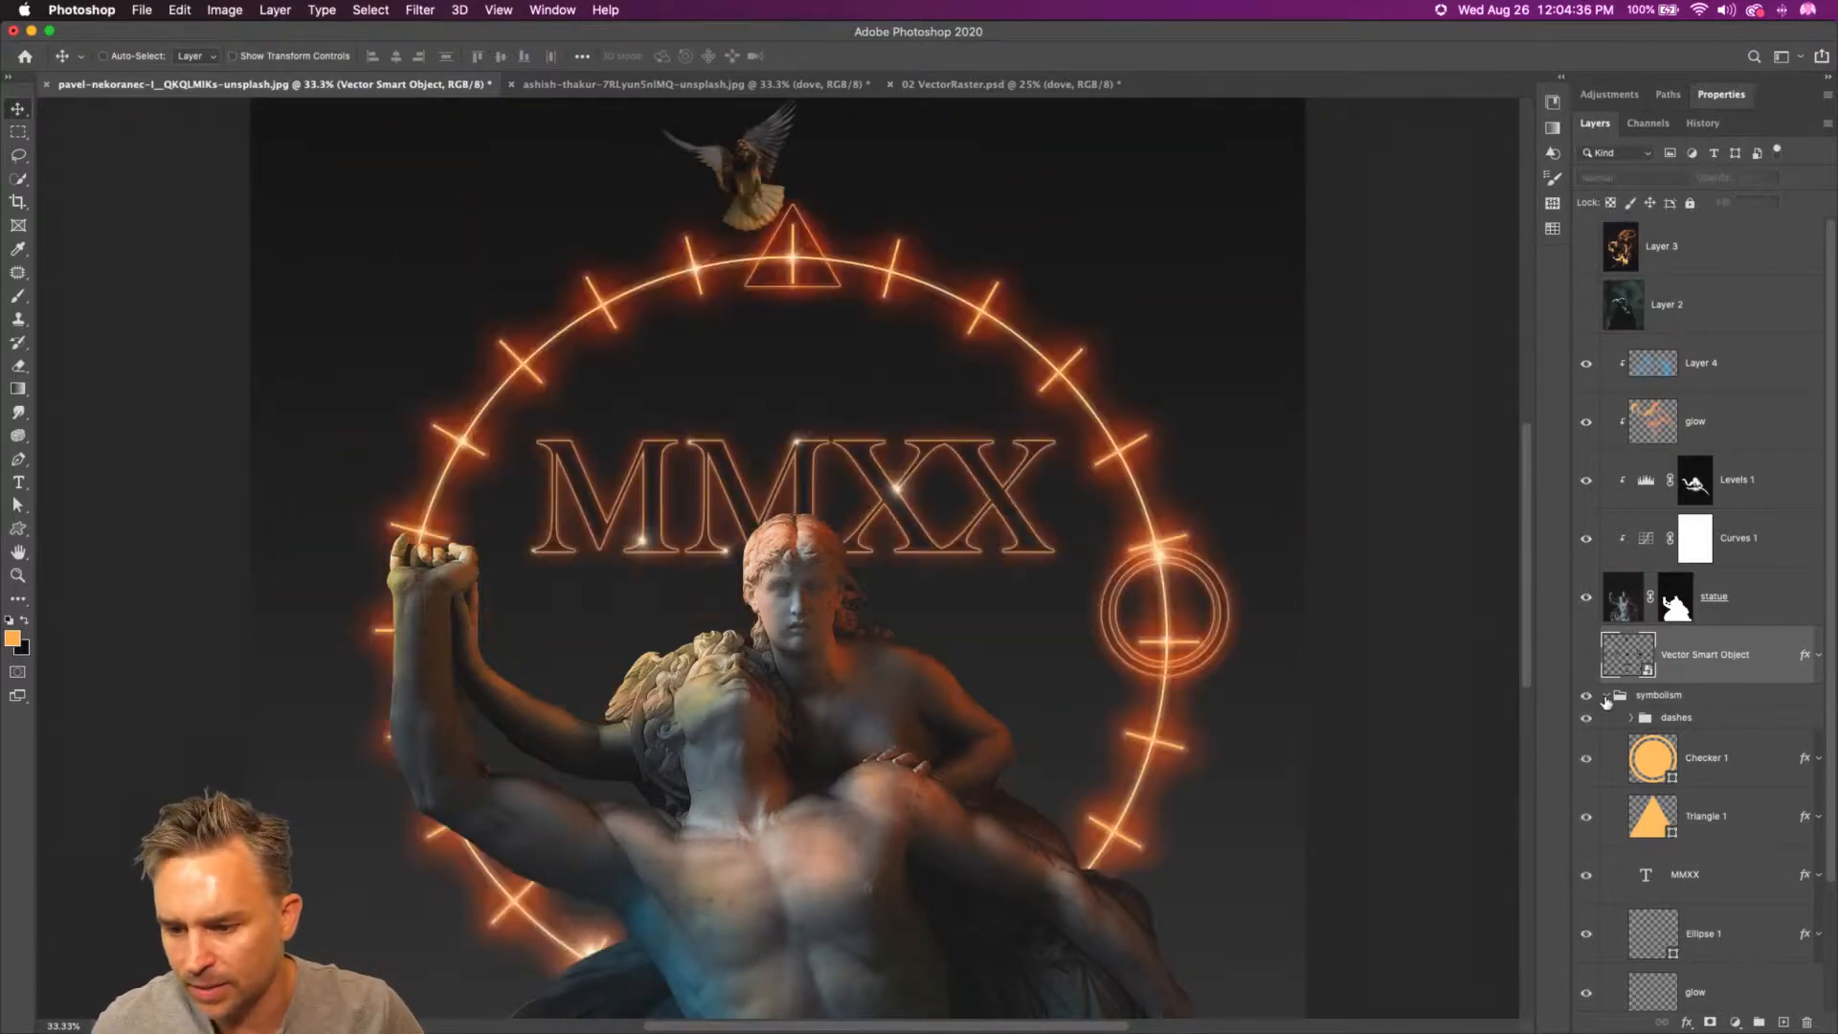
pyautogui.click(1605, 695)
pyautogui.click(1672, 696)
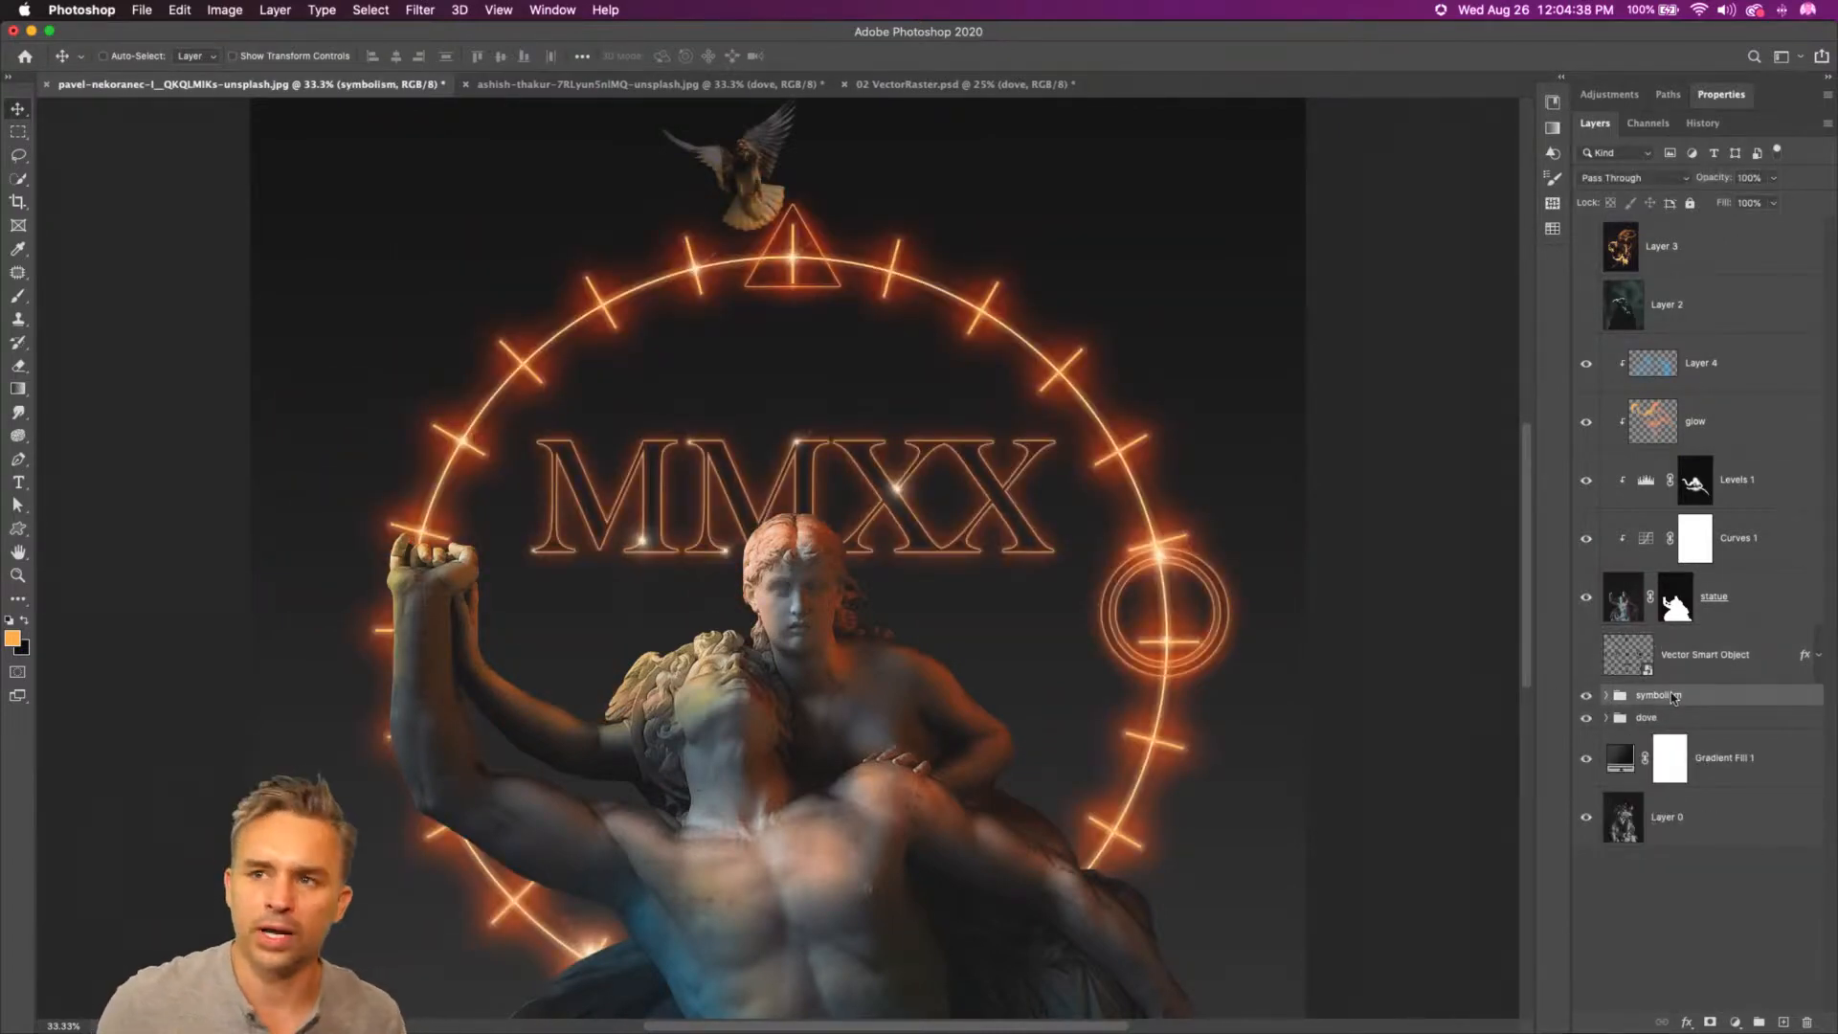
# - Select the glow layer above Levels 1 and set up the Brush at 250 px
pyautogui.press('super+equal')
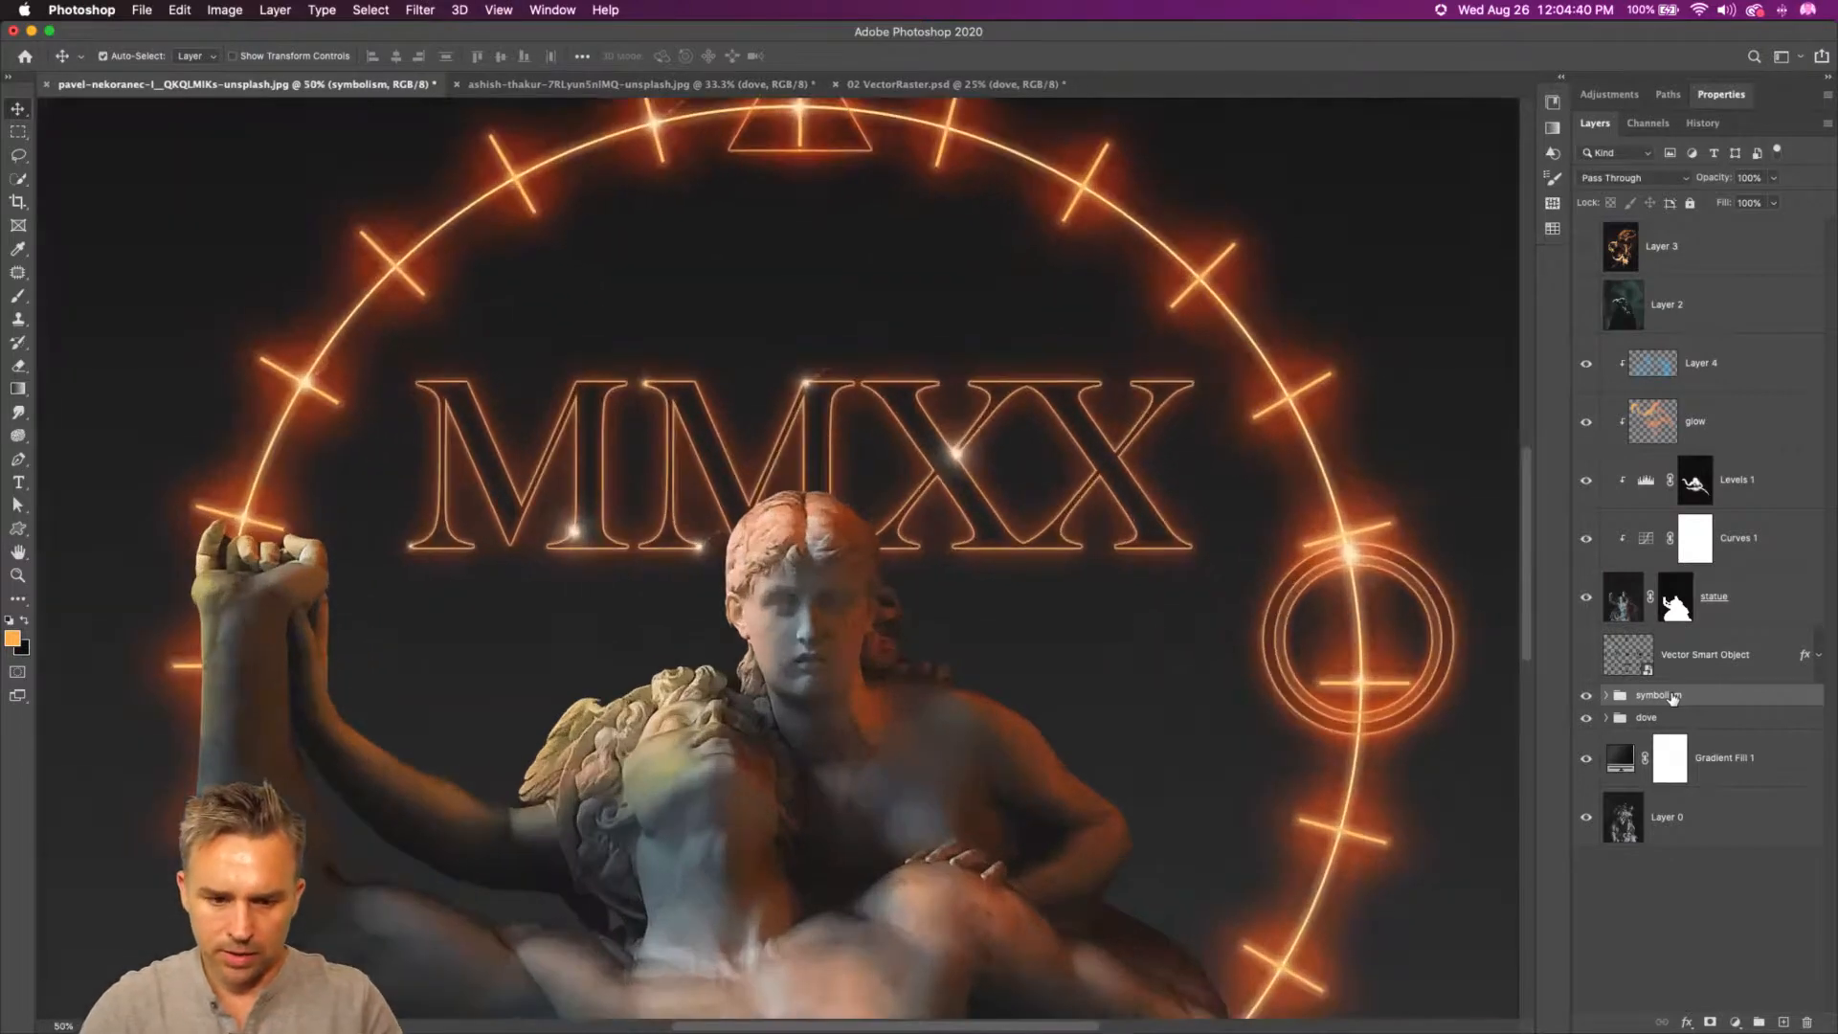
pyautogui.moveTo(348, 886); pyautogui.dragTo(361, 689)
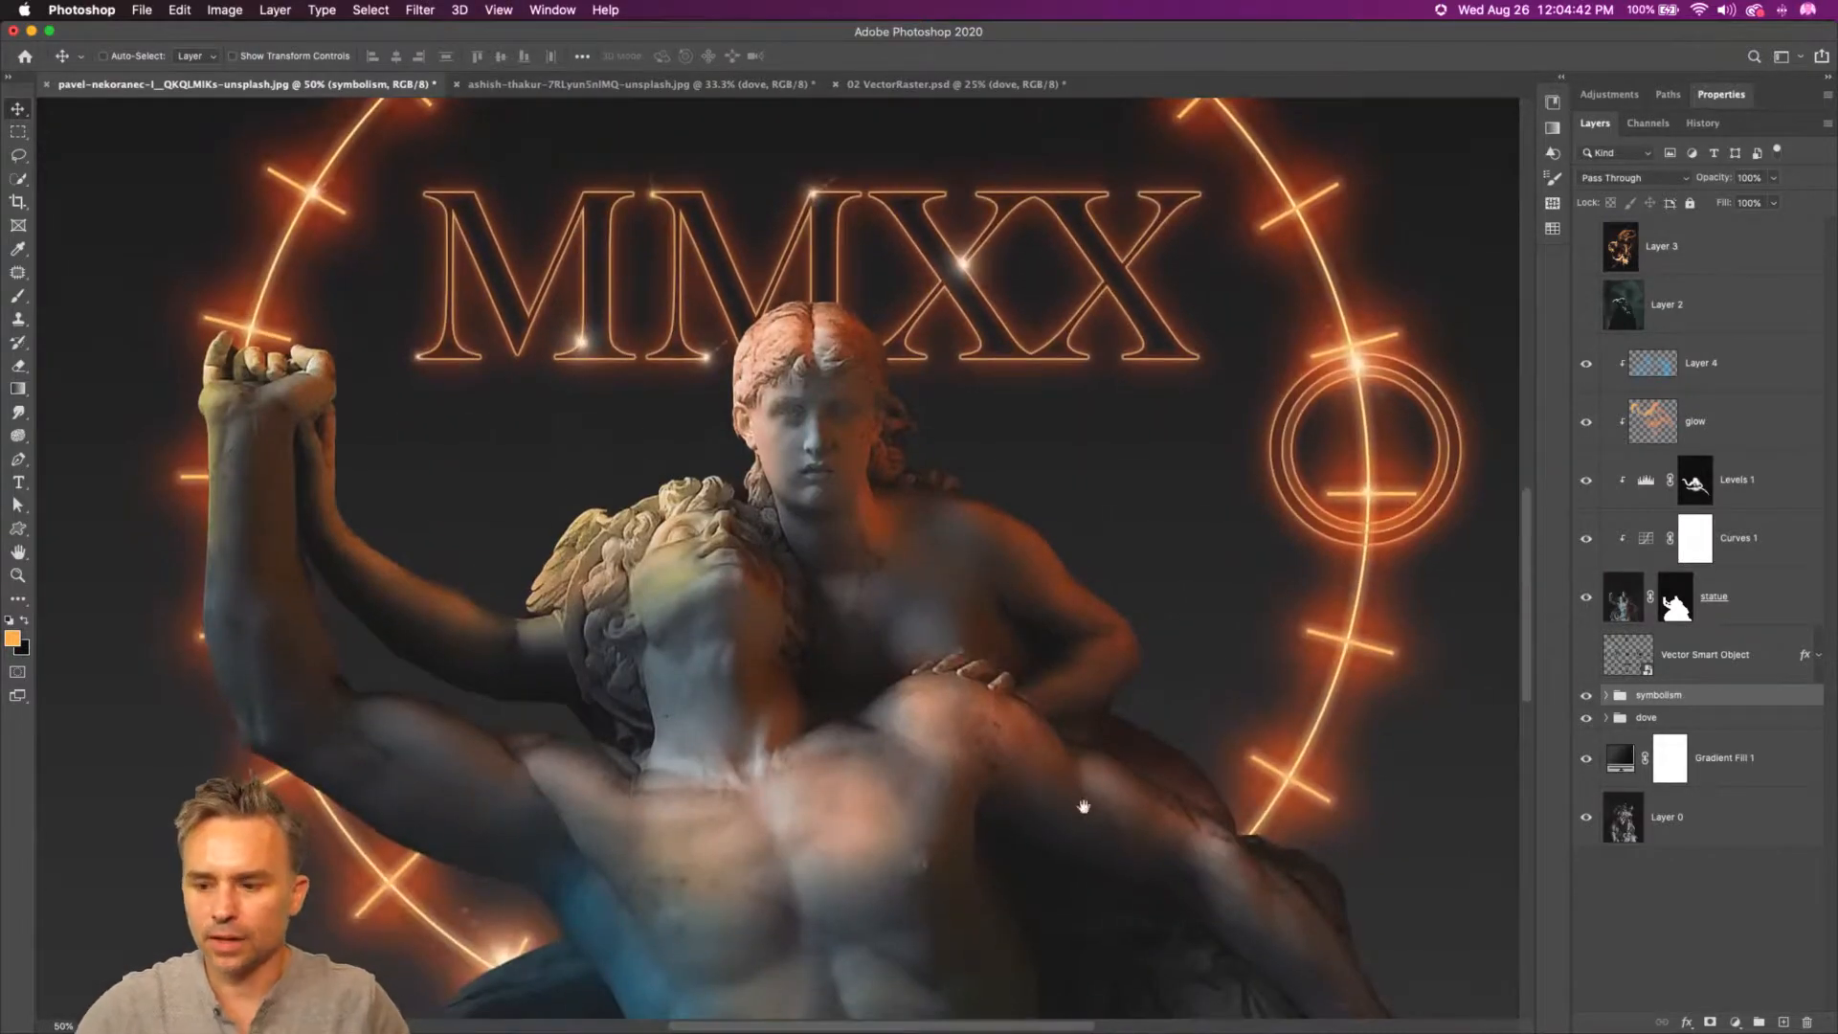
pyautogui.click(1606, 695)
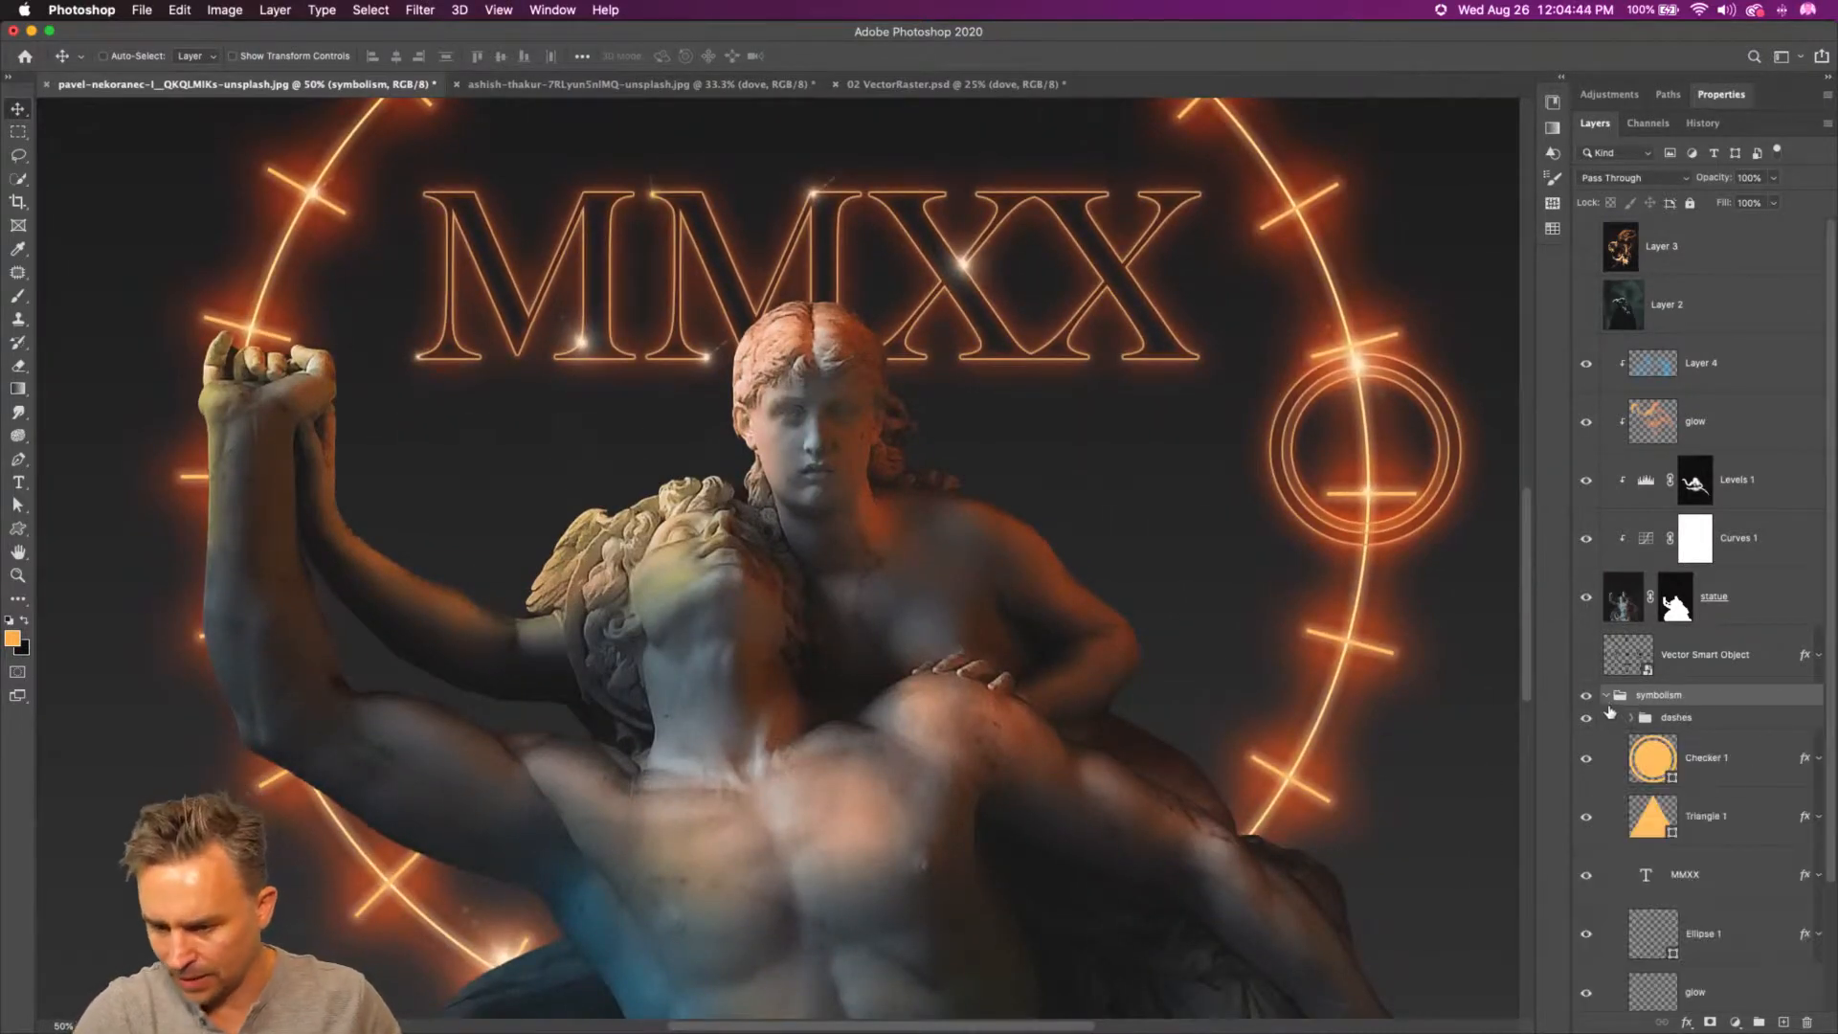
pyautogui.scroll(-2, 1613, 716)
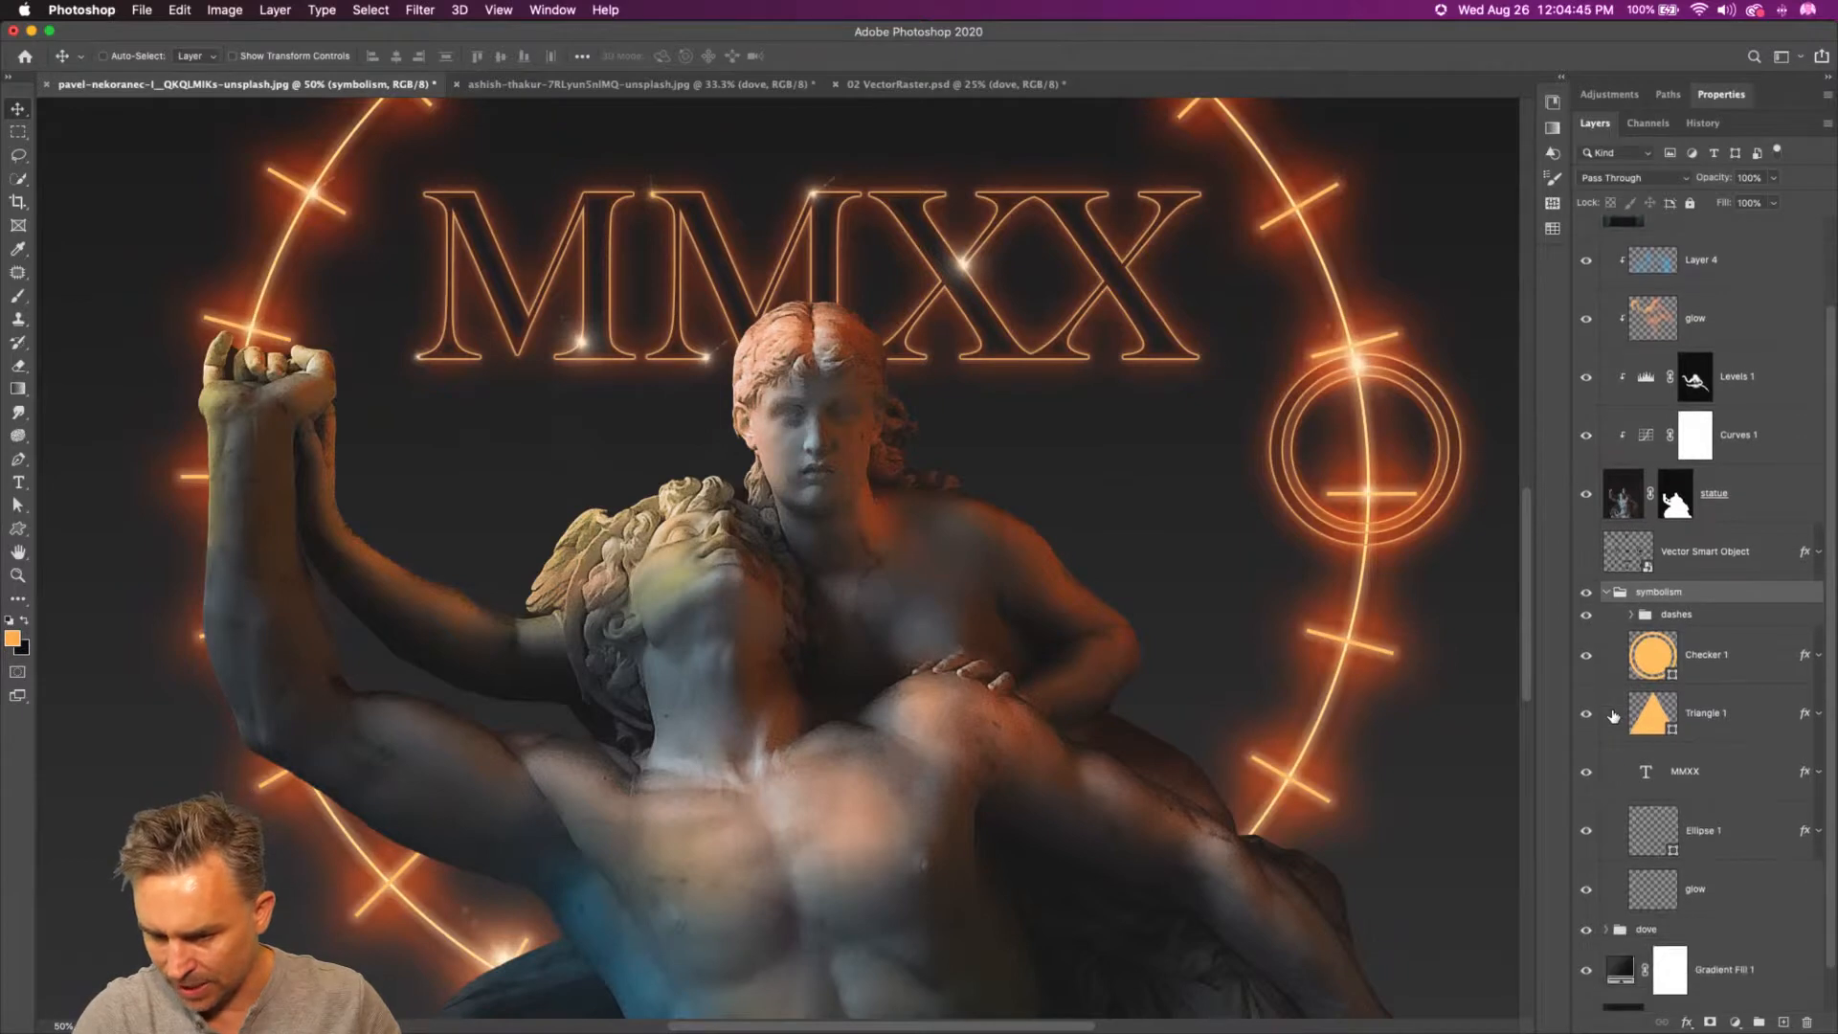
pyautogui.click(1660, 326)
pyautogui.press('b')
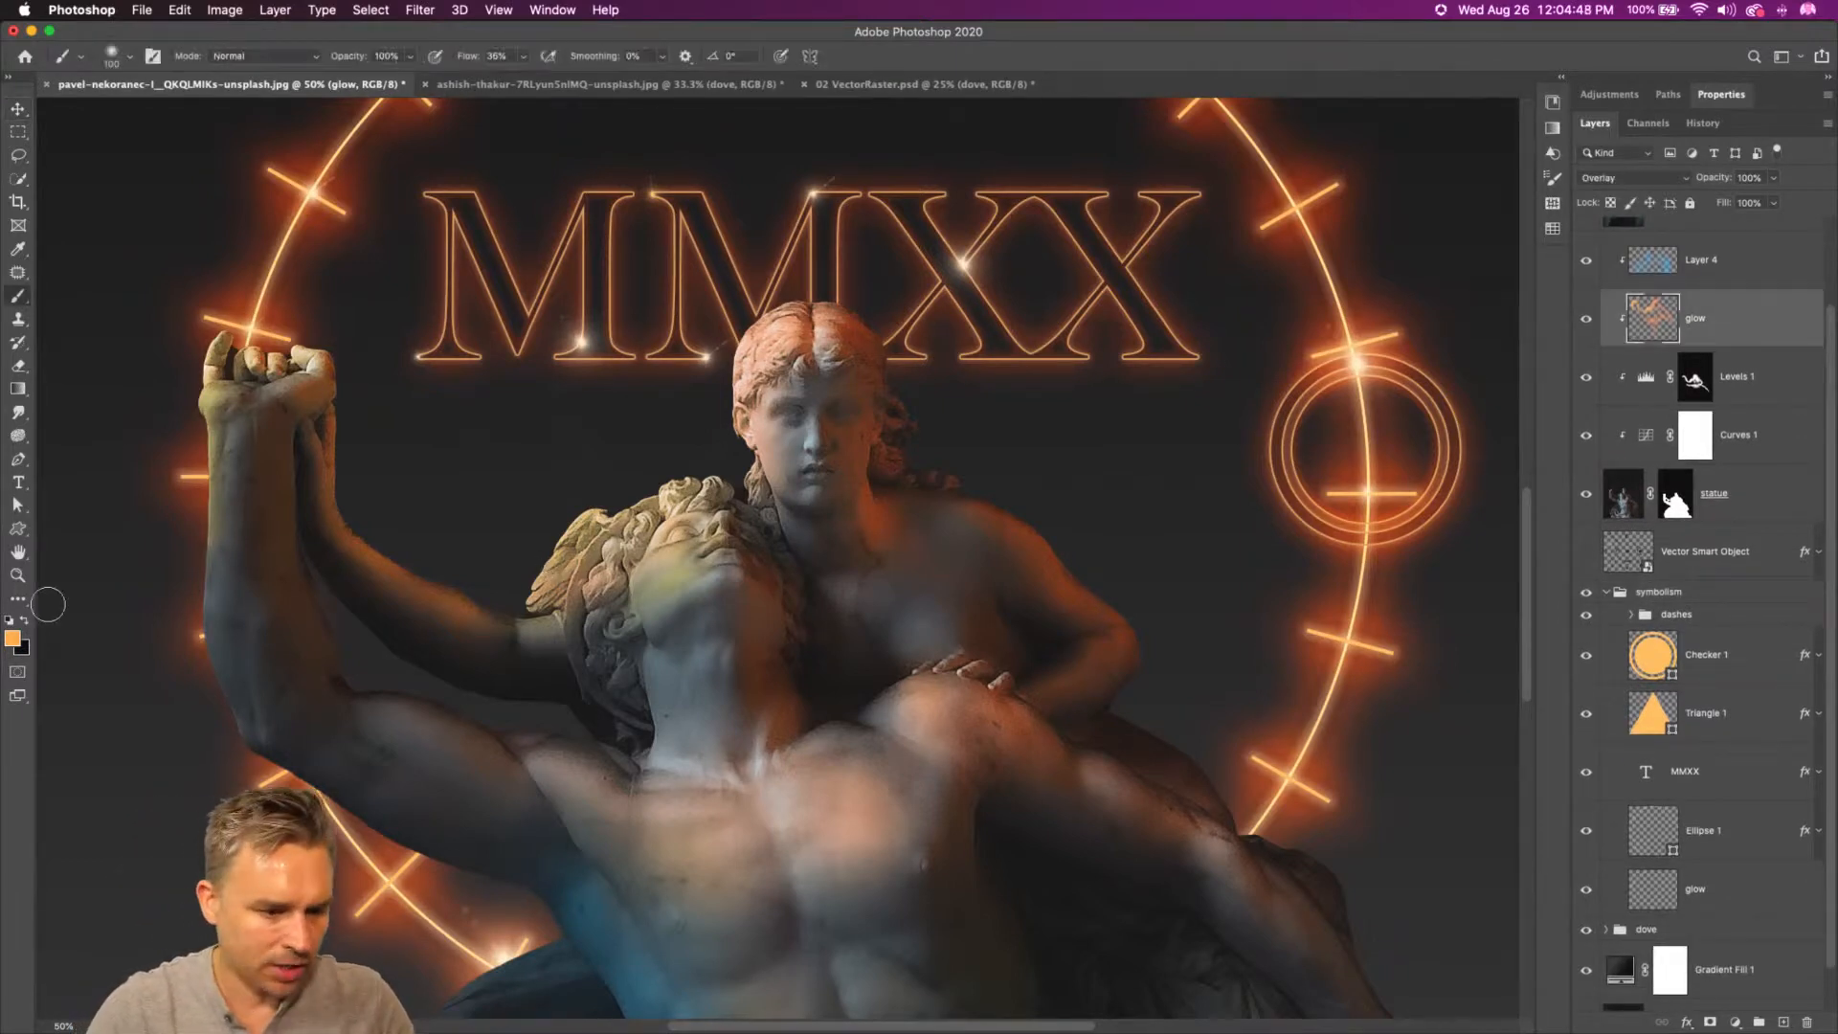
pyautogui.press(']')
pyautogui.press(']')
pyautogui.press(']')
pyautogui.press(']')
pyautogui.press(']')
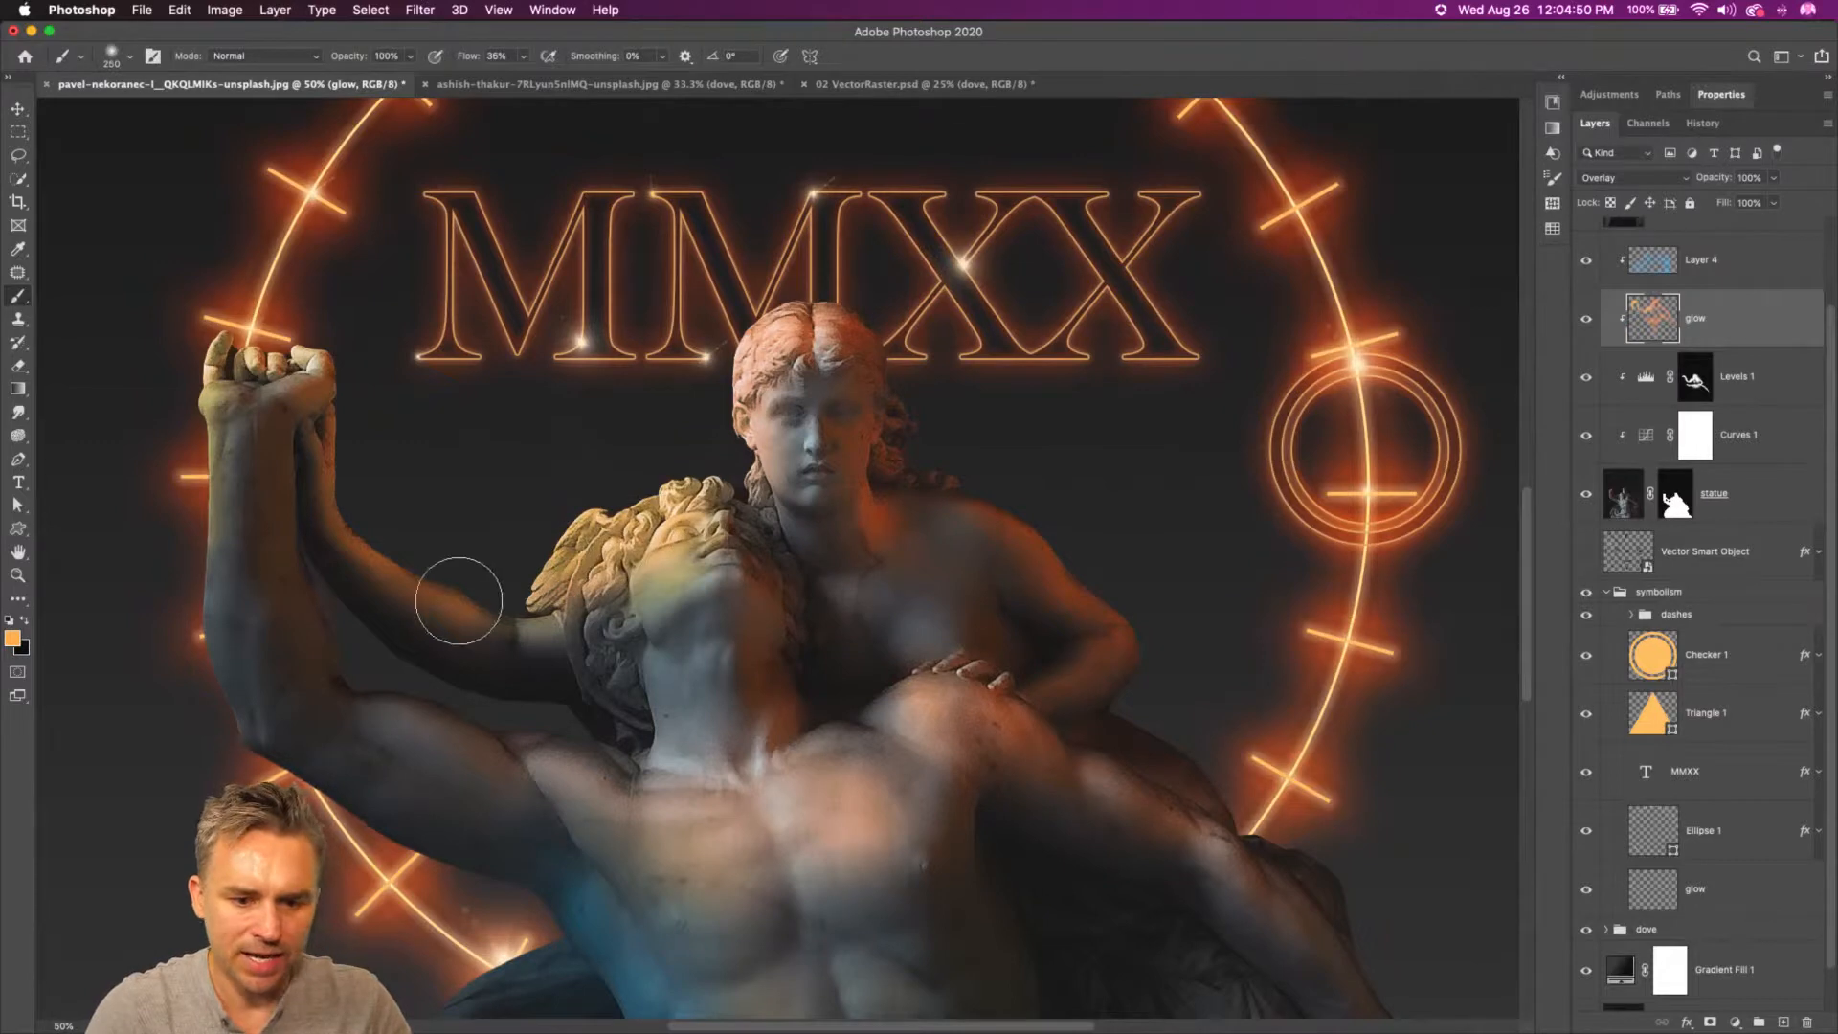
pyautogui.scroll(2, 459, 601)
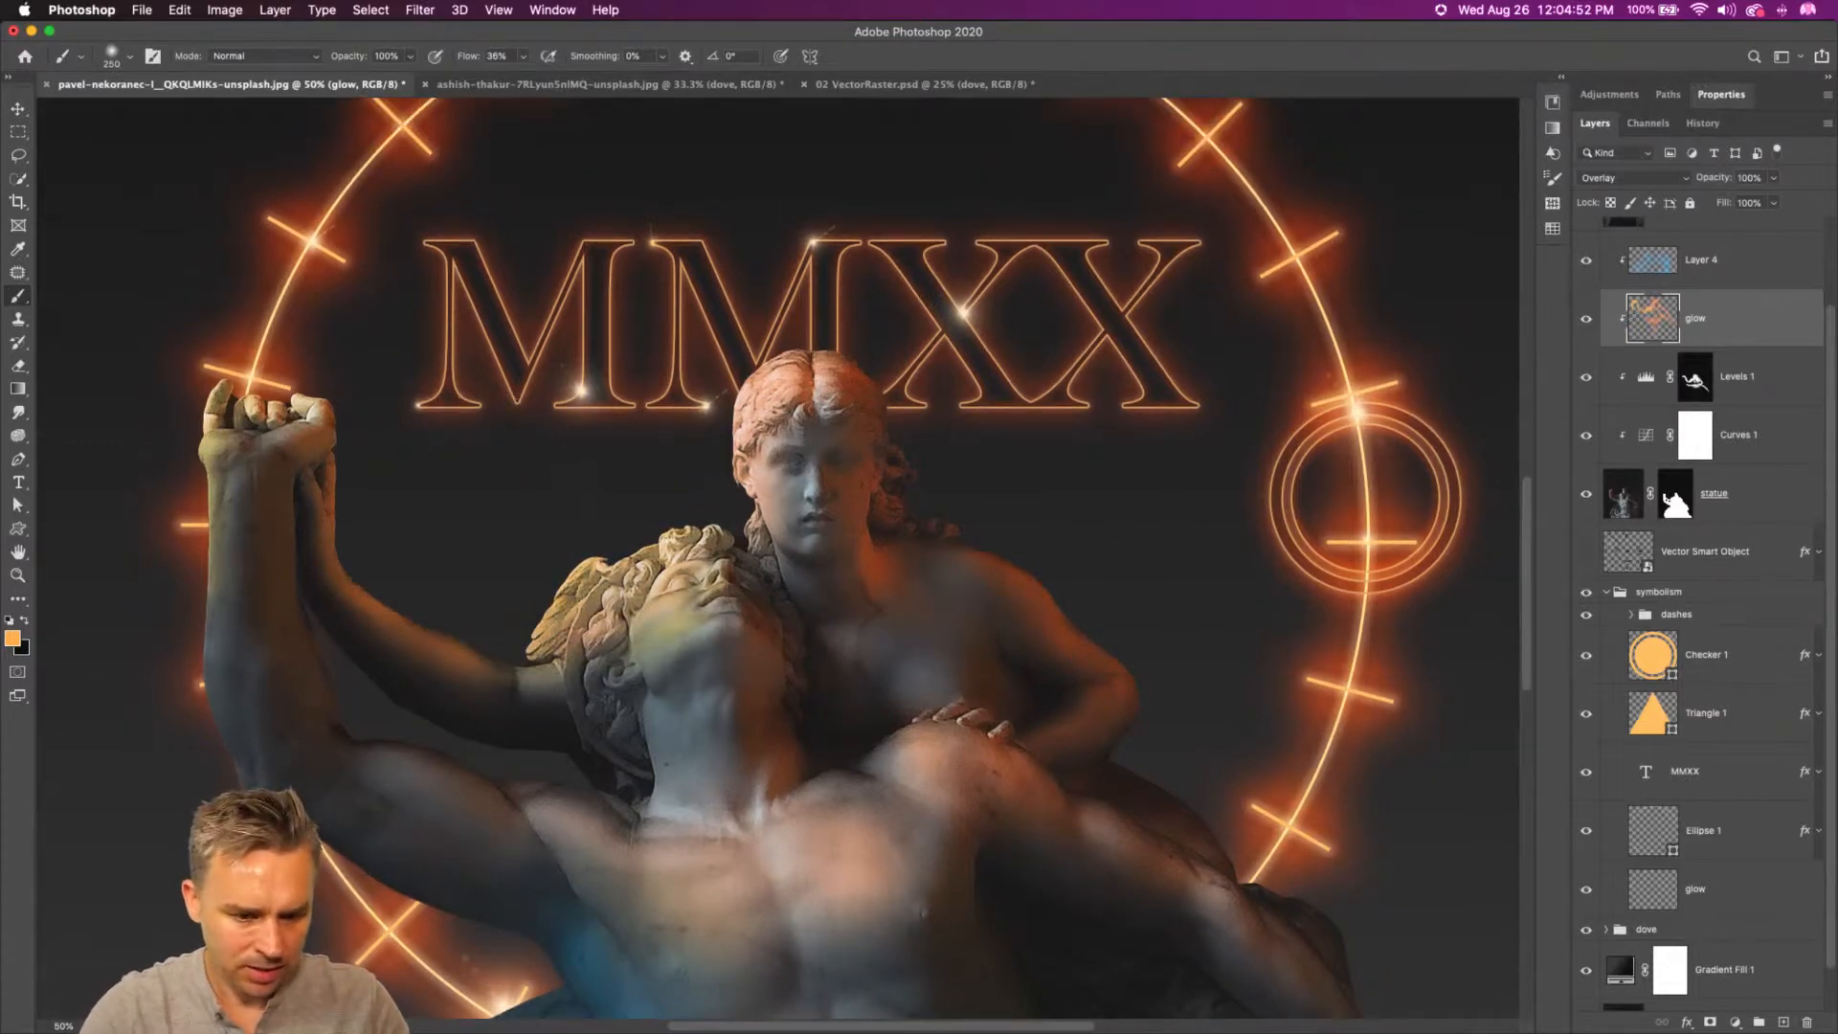
# - Enlarge the brush to 300 px, lock the glow layer's transparent pixels and set the foreground colour to orange #ff9300
pyautogui.click(12, 639)
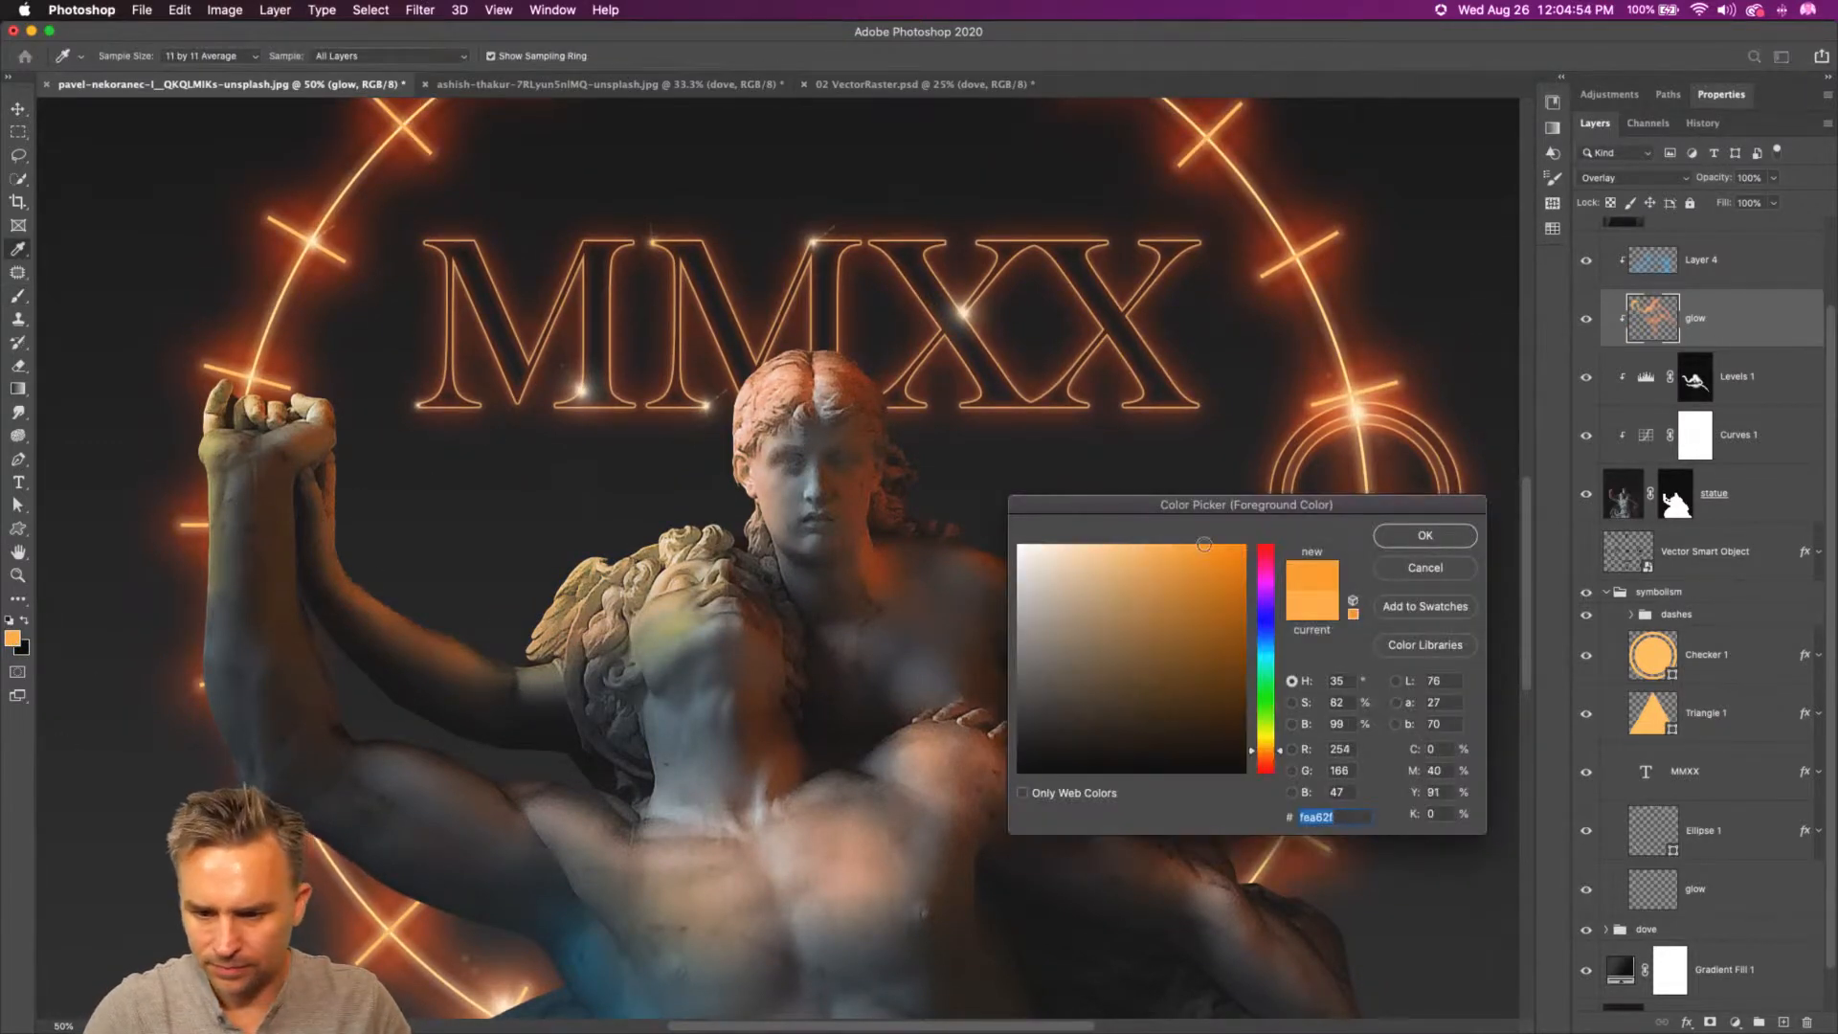
pyautogui.press('Return')
pyautogui.press(']')
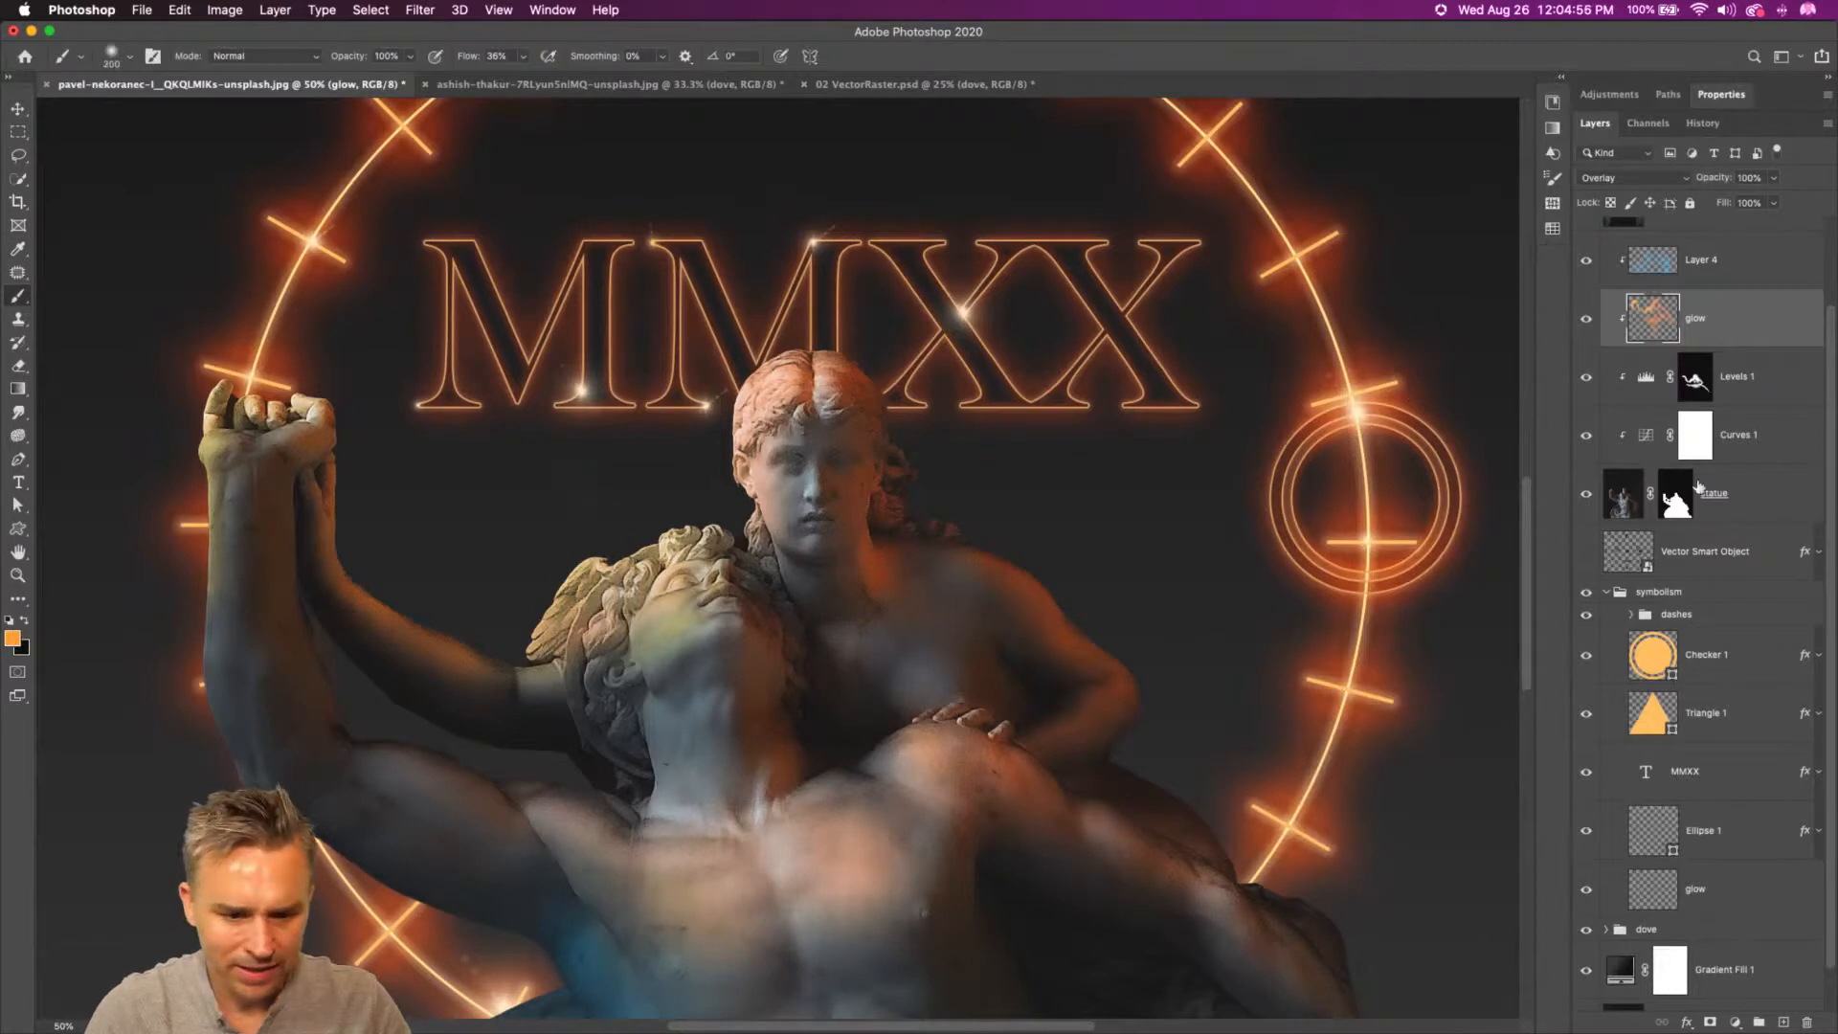
pyautogui.click(1610, 203)
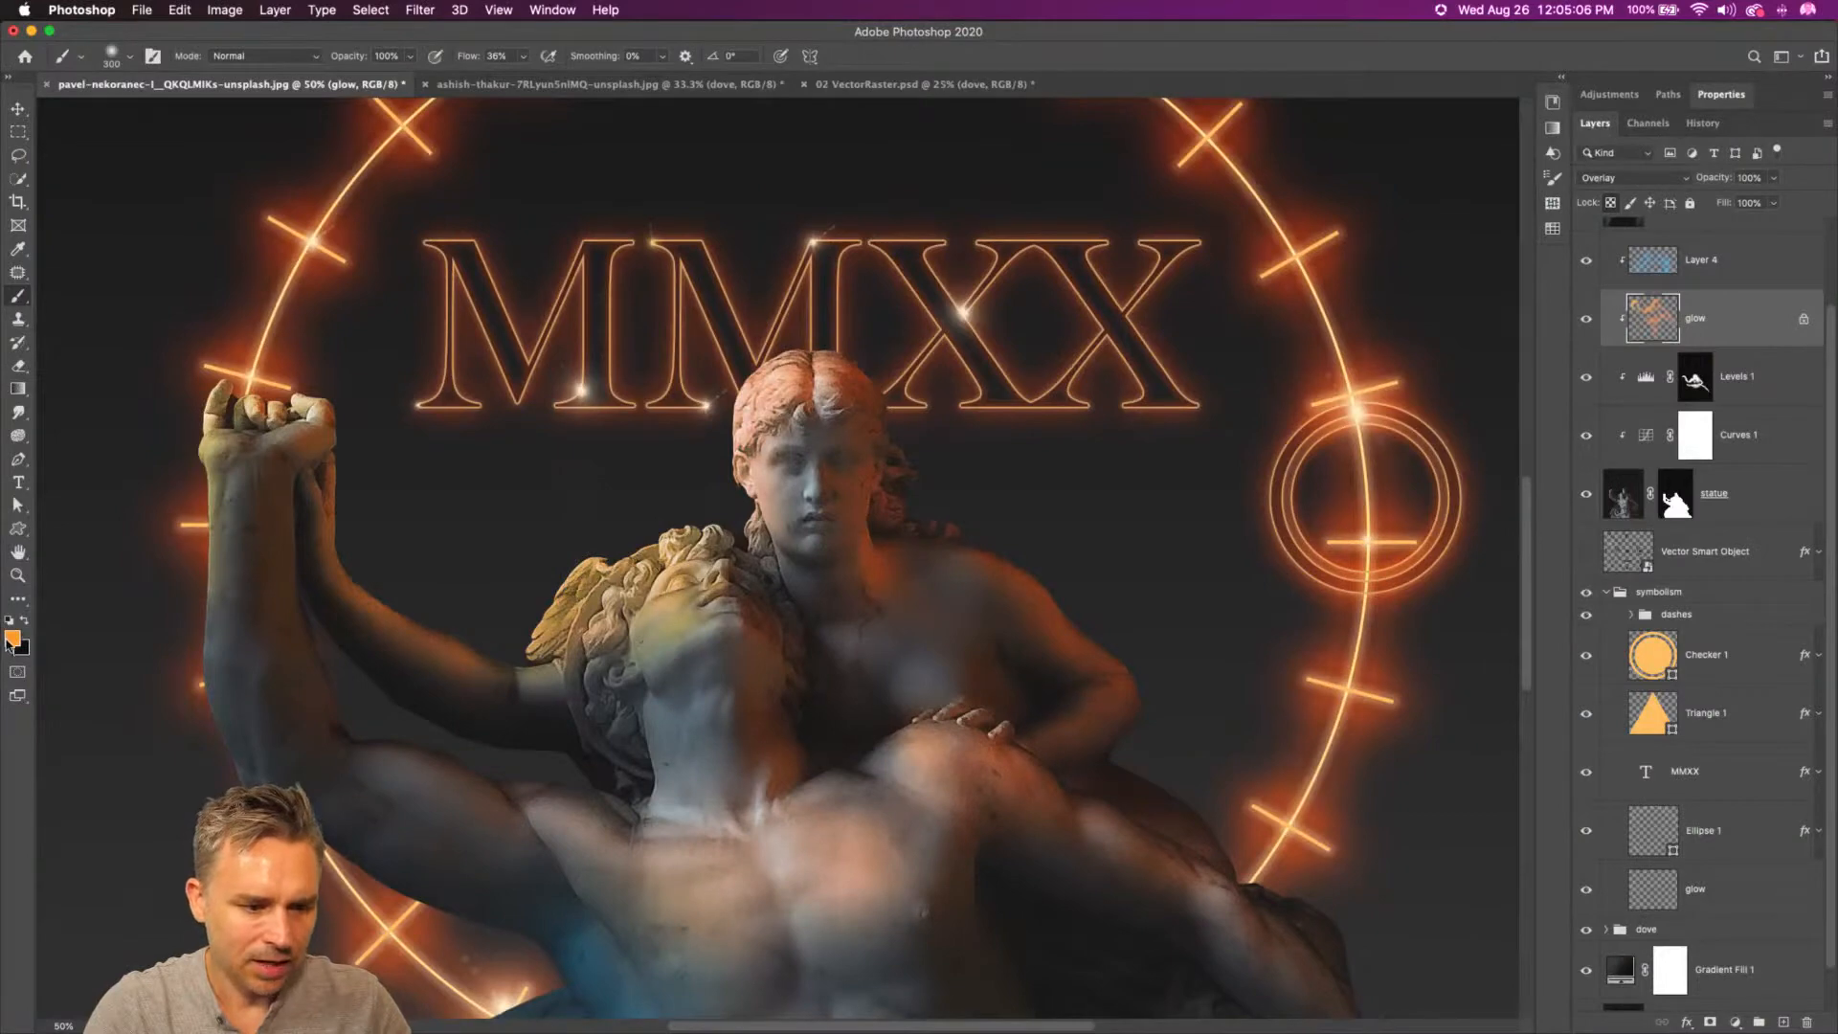
pyautogui.click(10, 636)
pyautogui.click(1403, 537)
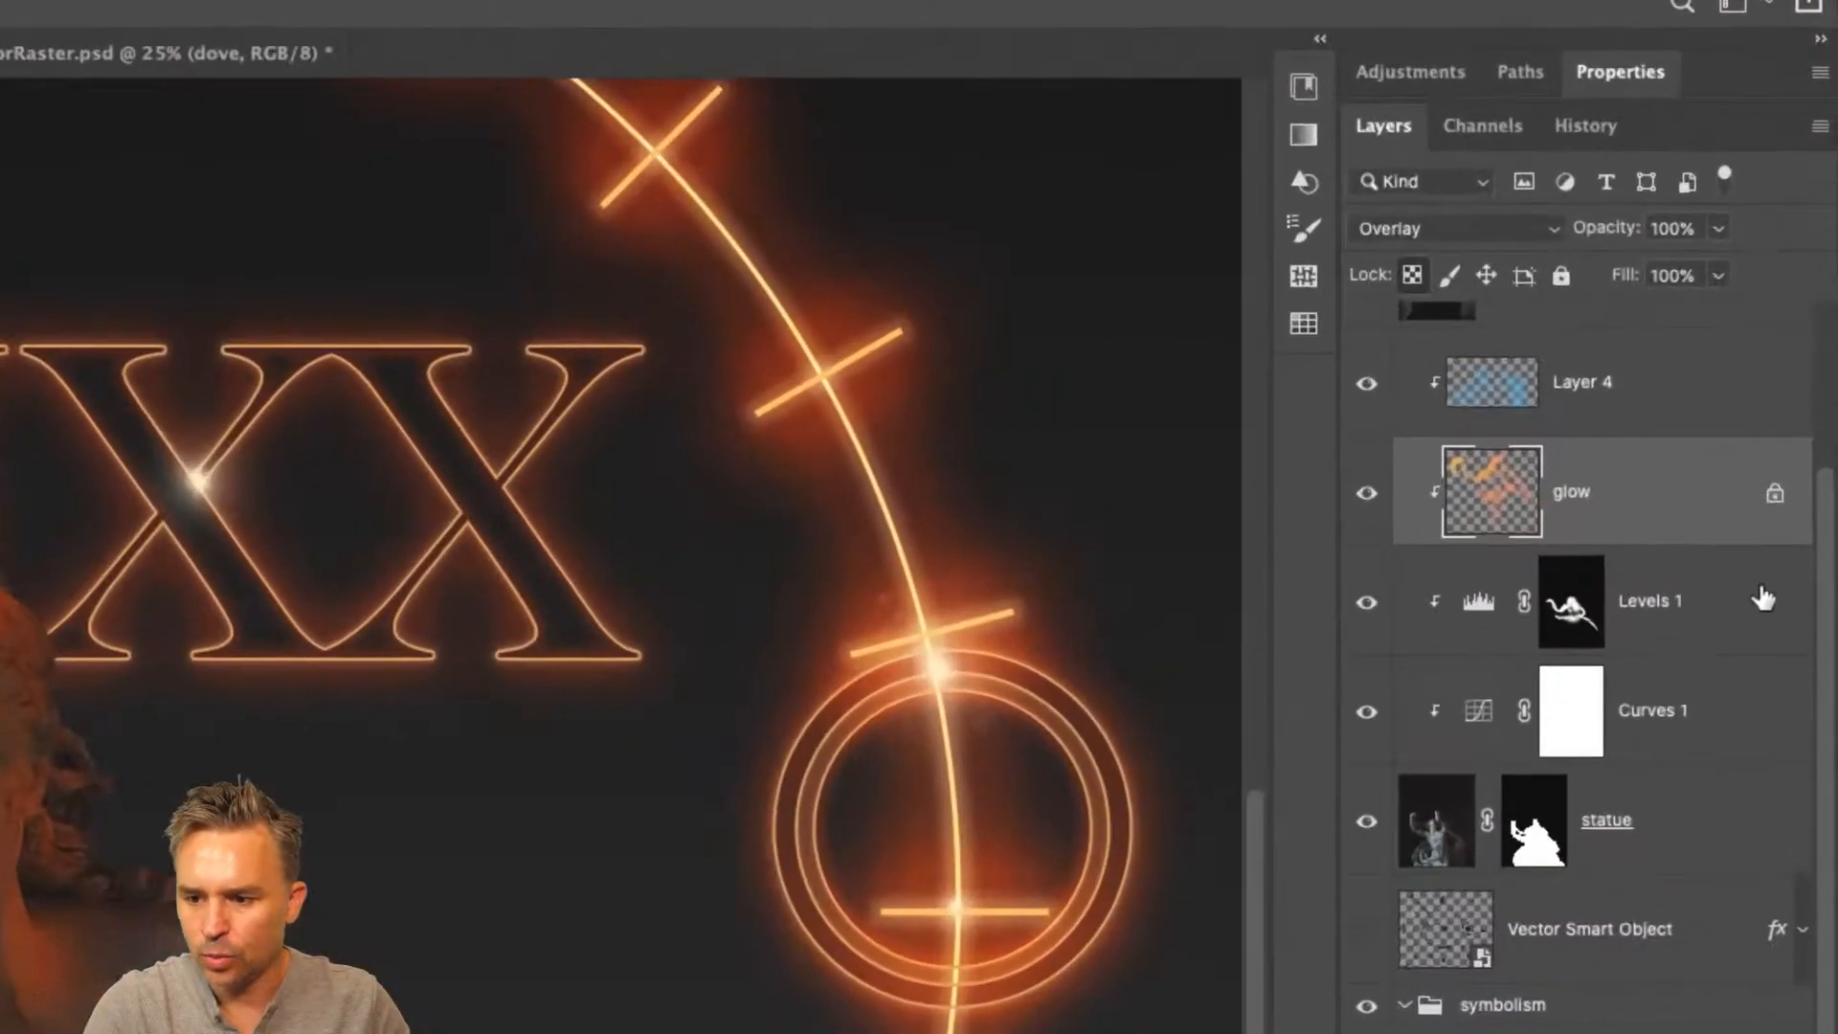
# - Paint orange over the reclining figure's curly hair with the glow layer's transparent pixels locked, and unlock them
pyautogui.click(1774, 493)
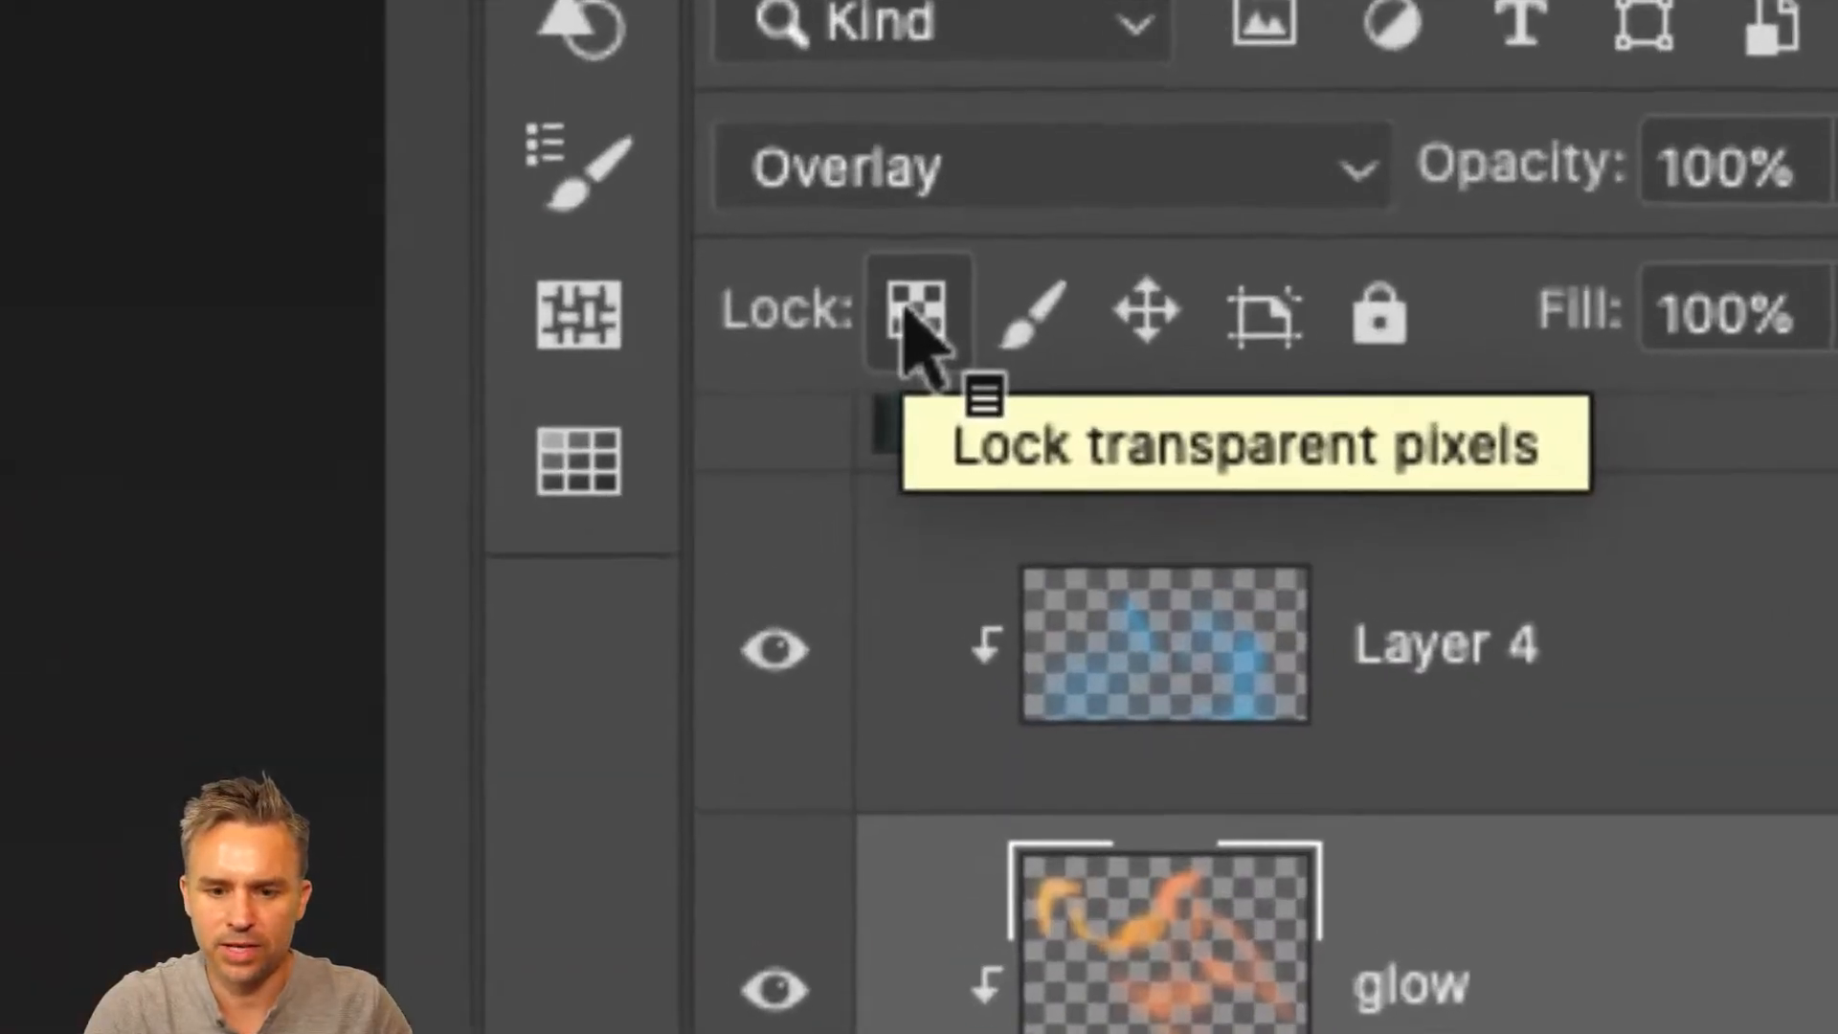
pyautogui.click(905, 307)
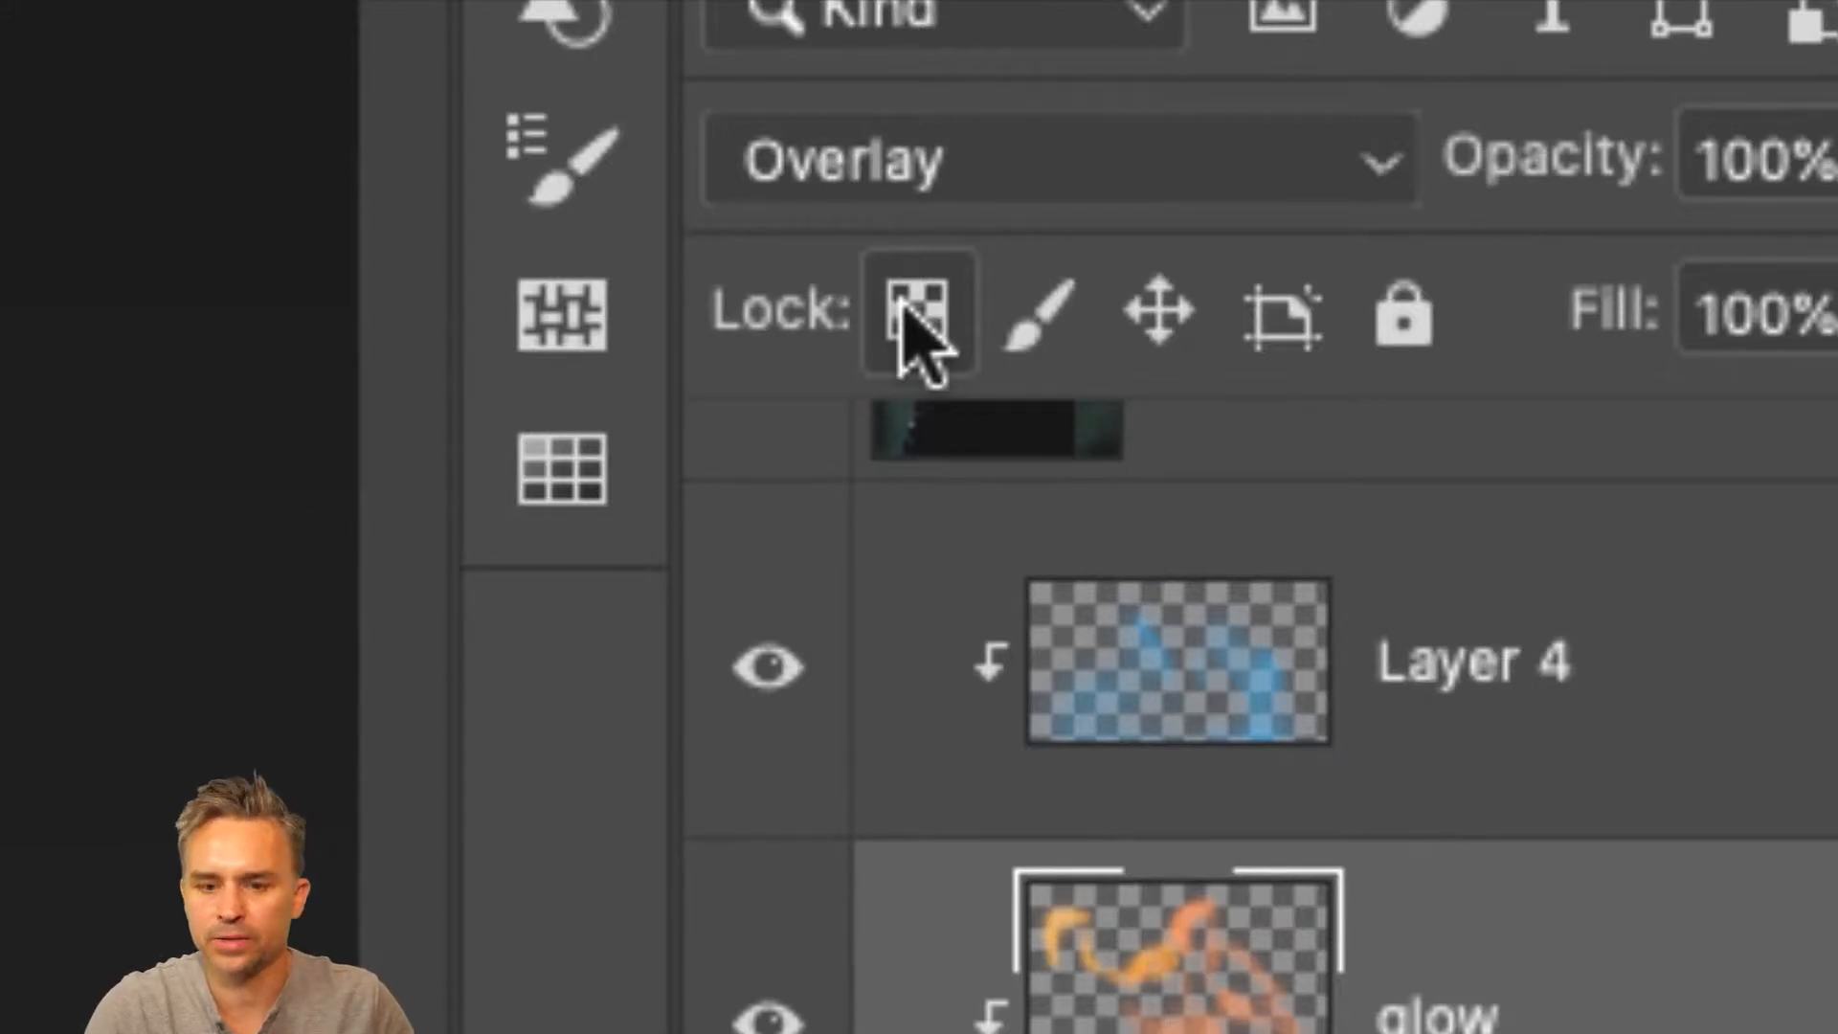
pyautogui.click(901, 300)
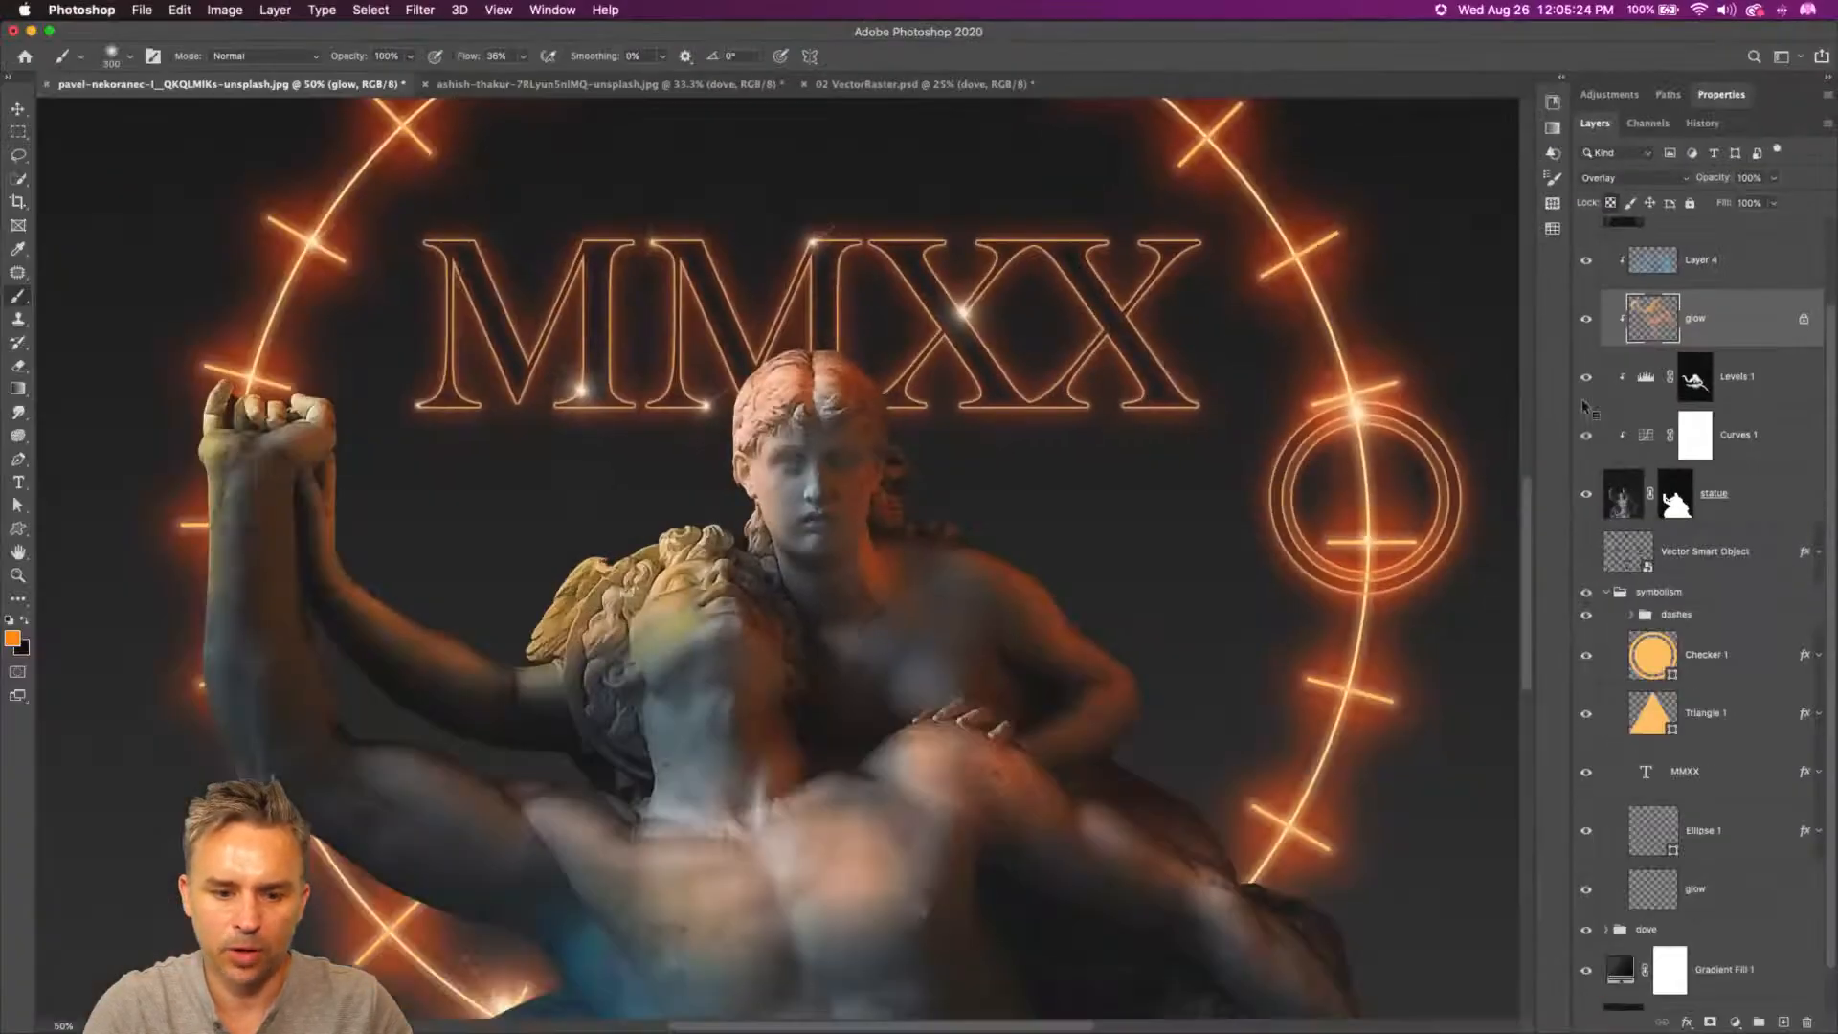
pyautogui.moveTo(675, 595); pyautogui.dragTo(520, 631)
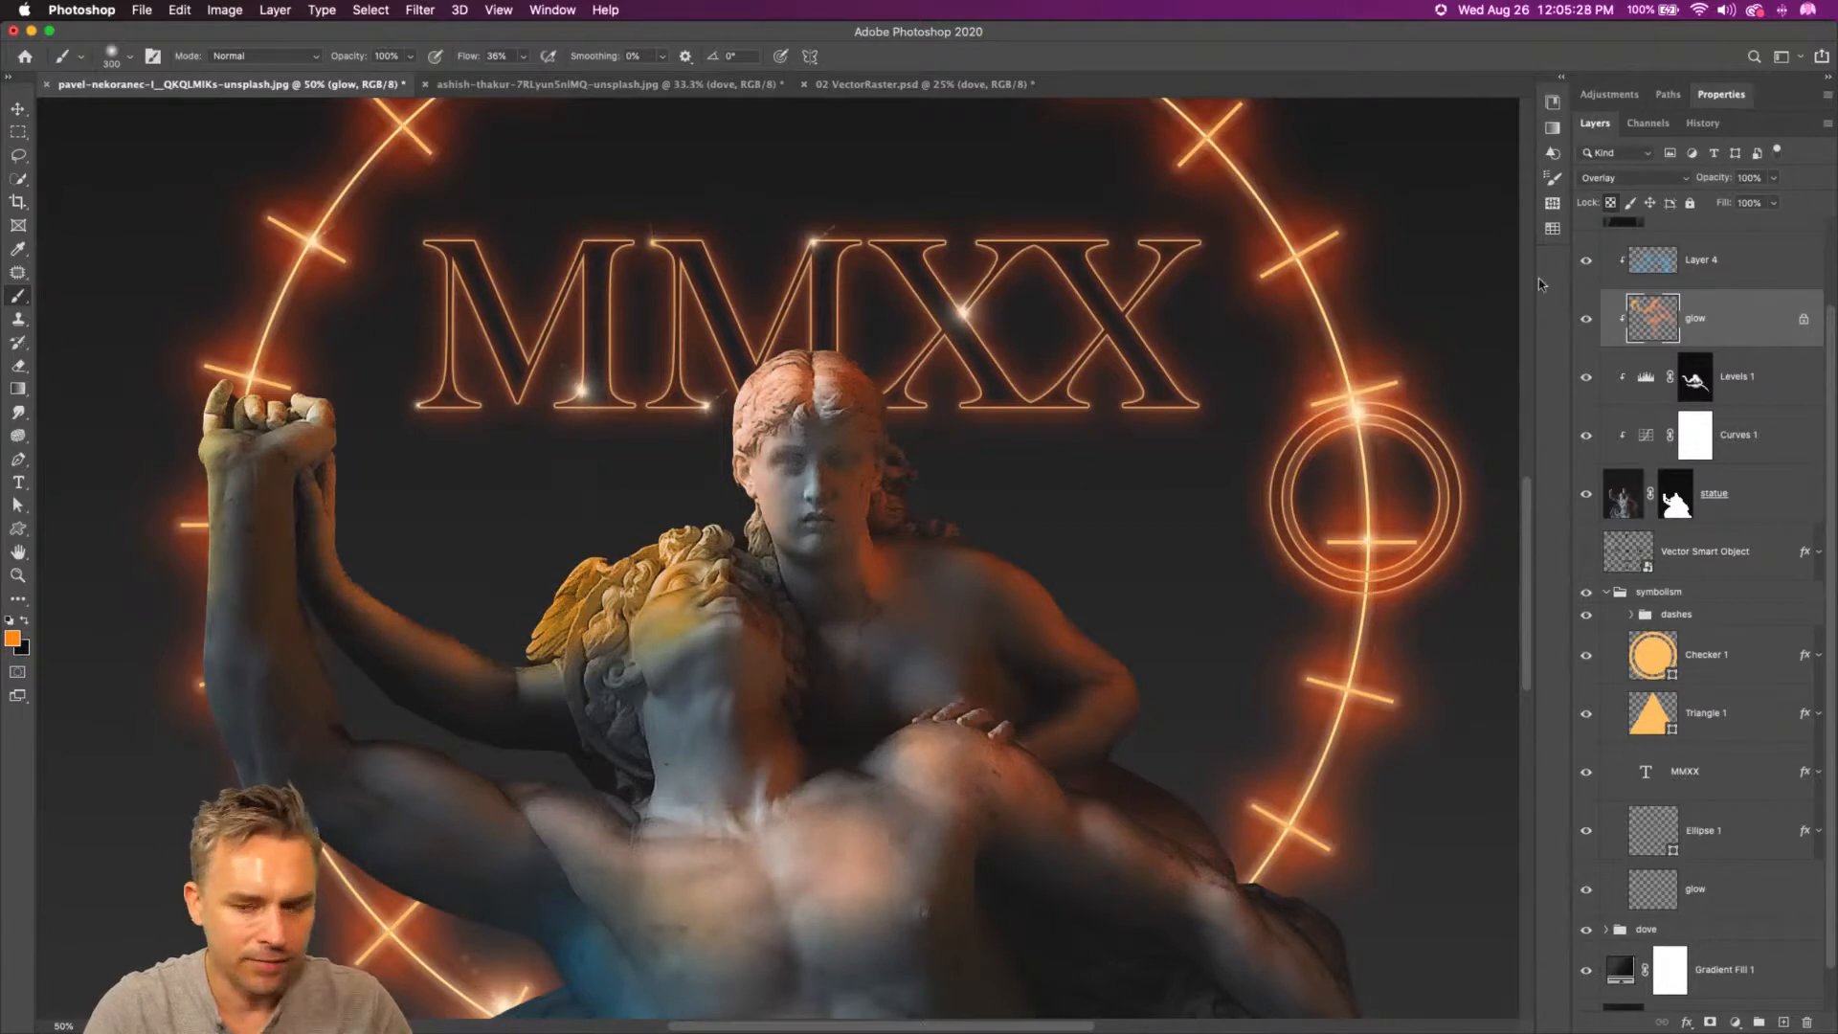
pyautogui.click(1611, 203)
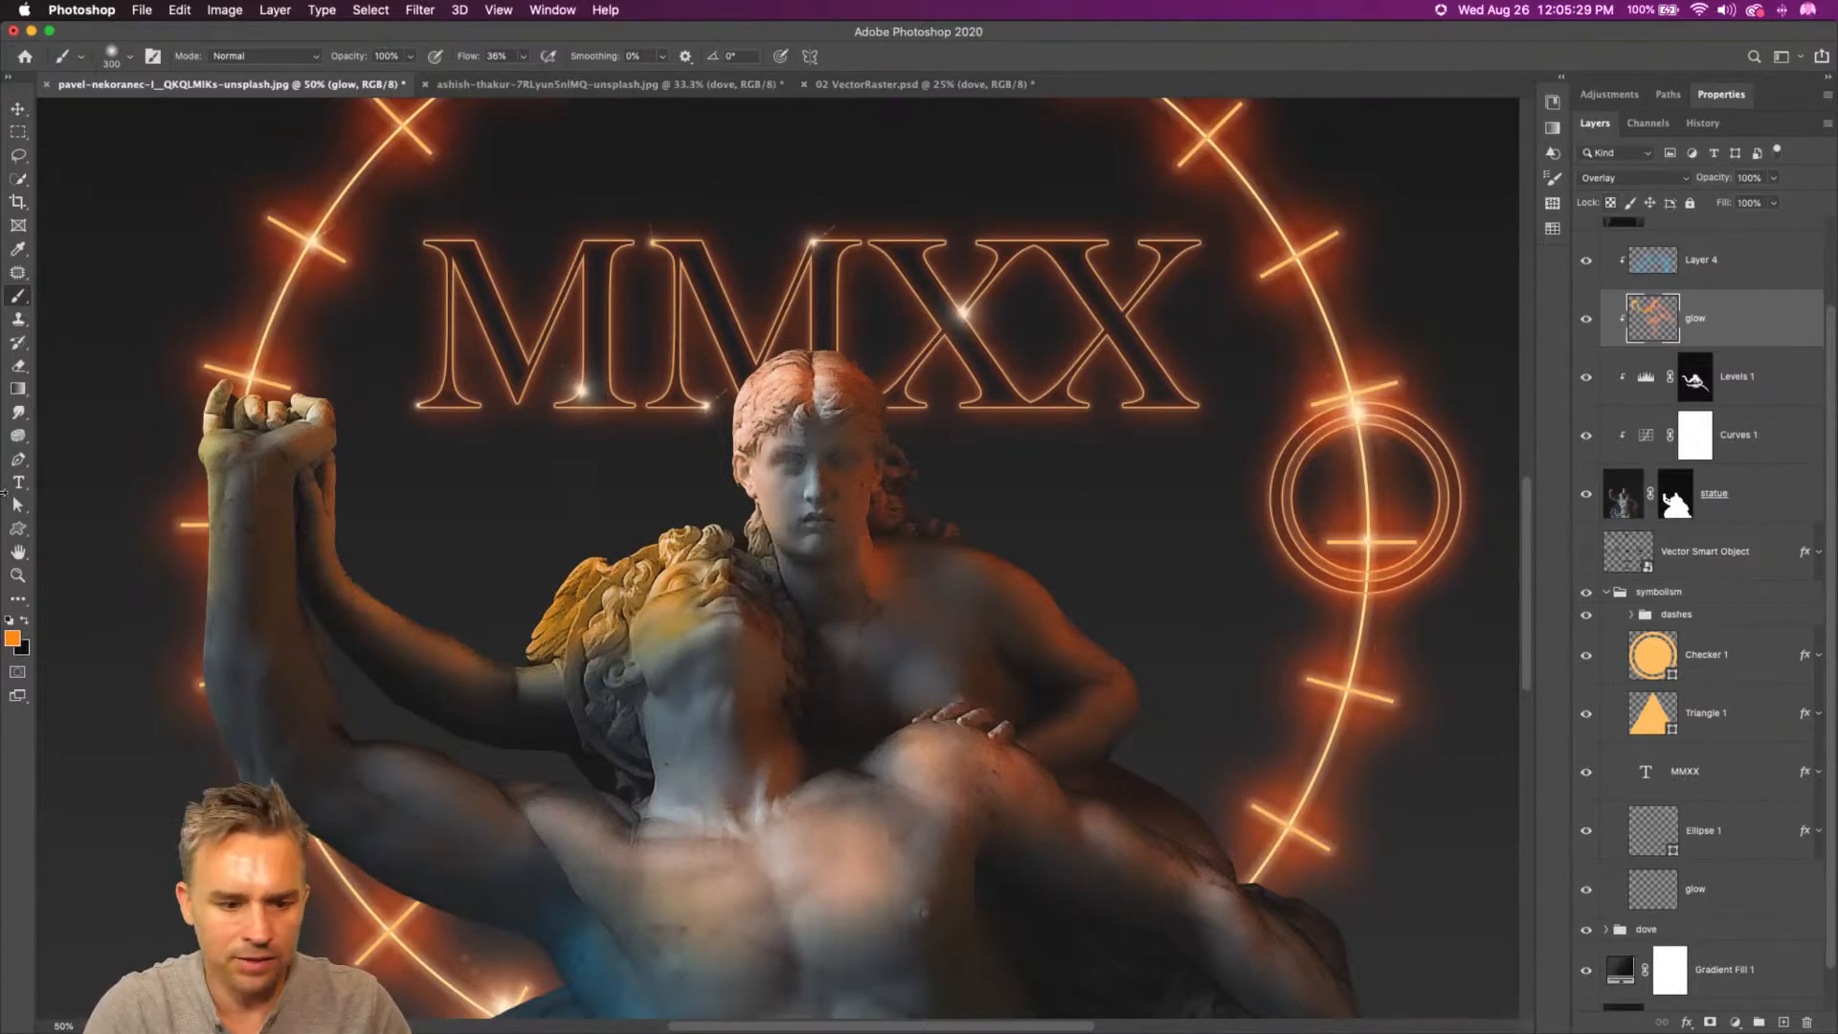
# - Erase the glow from the reclining figure's curly hair with a 600 px Eraser at 9% flow
pyautogui.click(17, 370)
pyautogui.moveTo(396, 56); pyautogui.dragTo(334, 60)
pyautogui.press(']')
pyautogui.press(']')
pyautogui.press(']')
pyautogui.press(']')
pyautogui.press(']')
pyautogui.press(']')
pyautogui.press(']')
pyautogui.press(']')
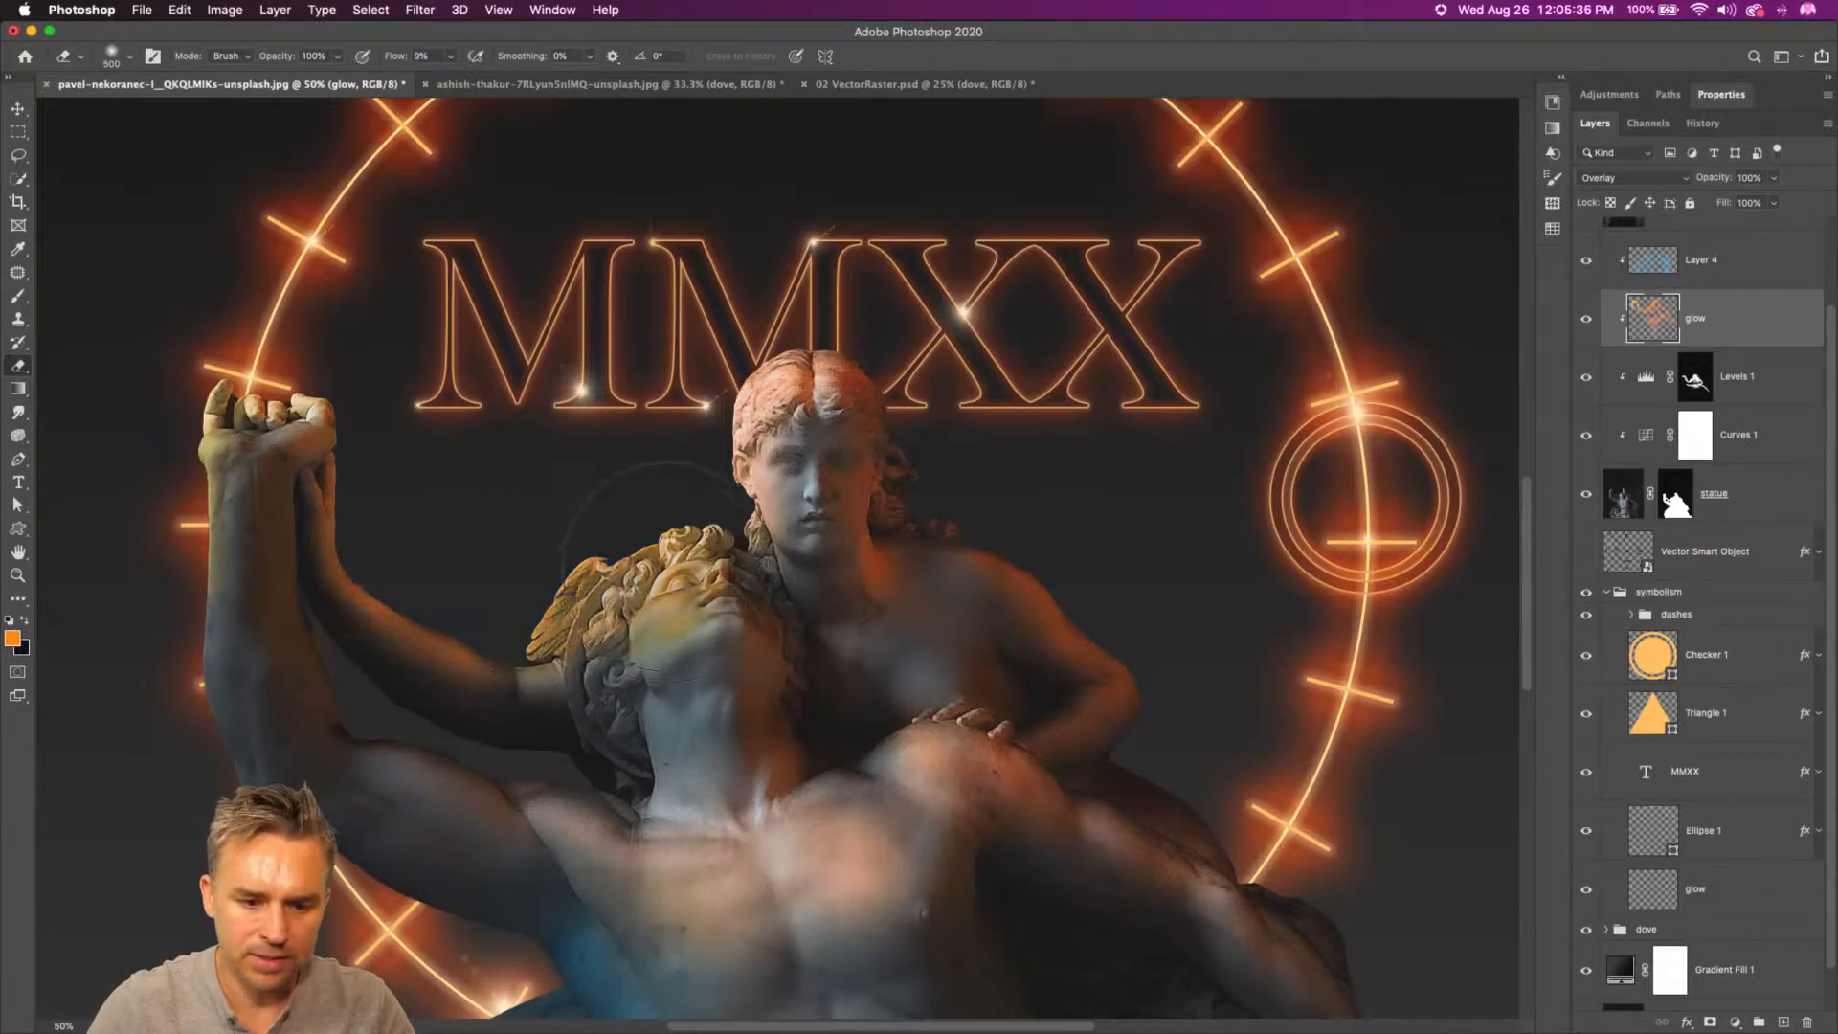
pyautogui.press(']')
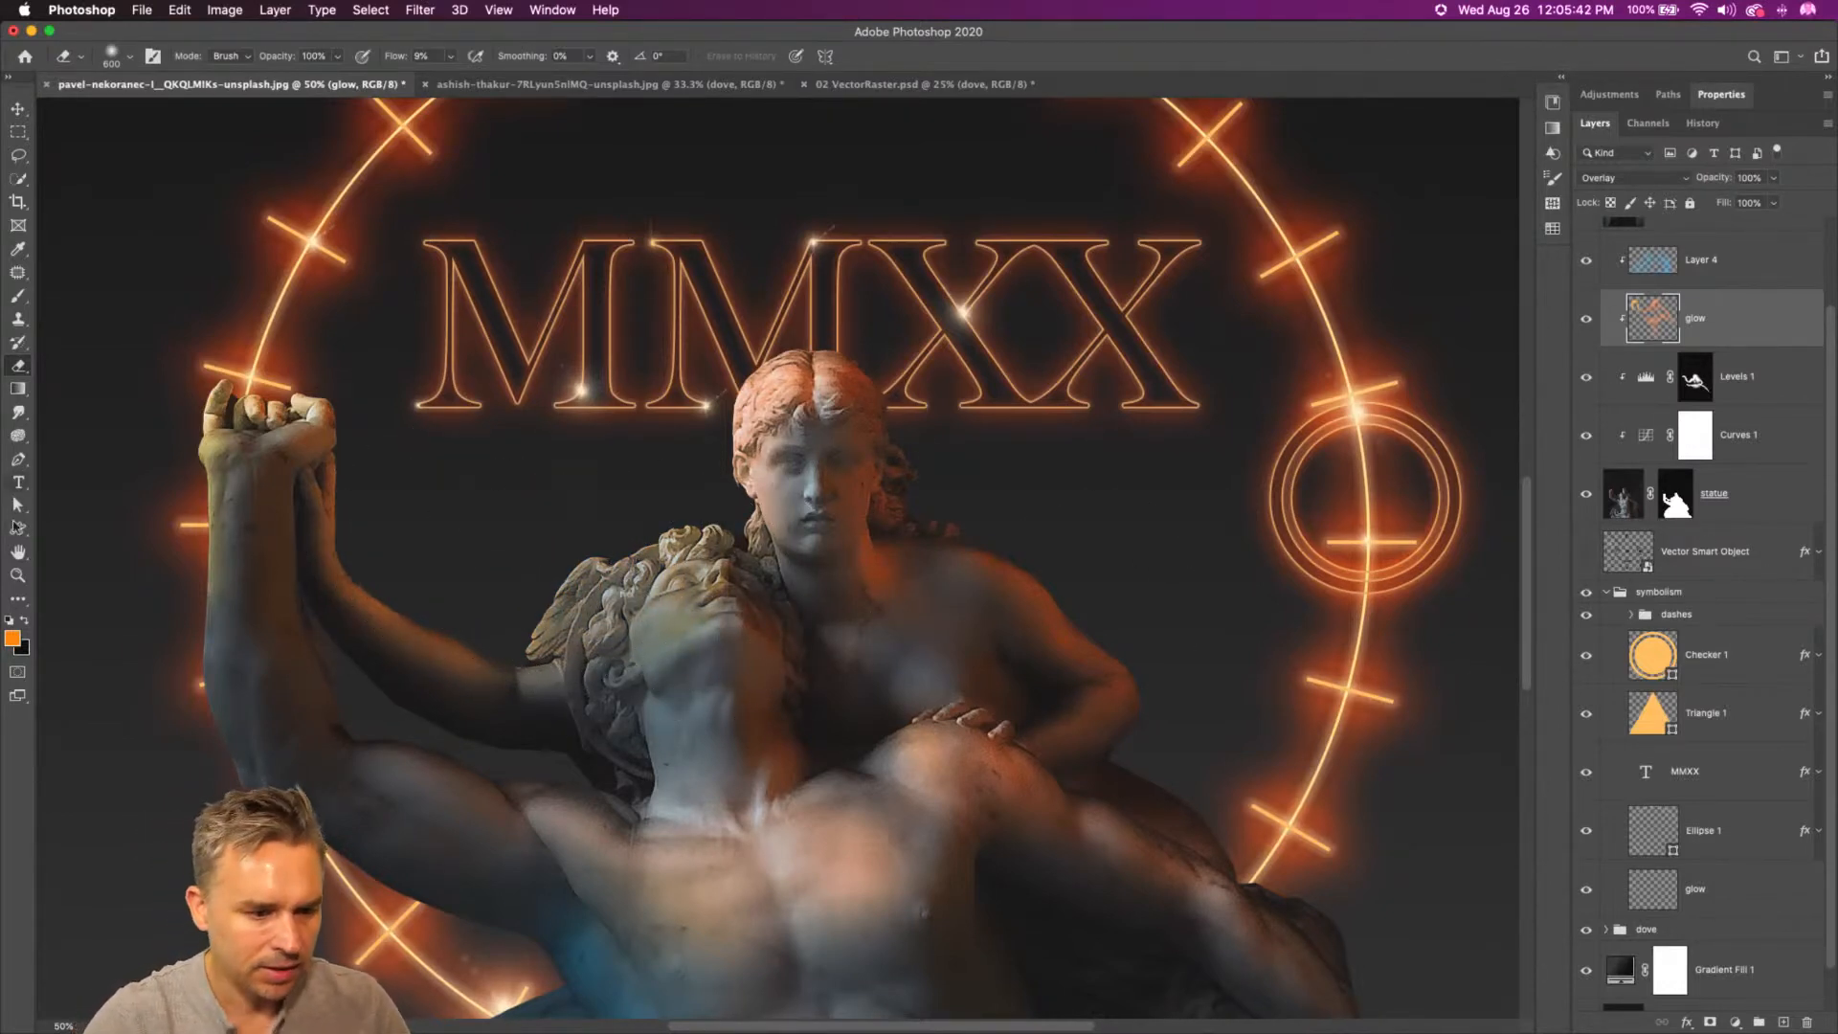
# - Brush orange light over the rear figure's head and shoulder and the reclining figure's hair, arm and chest at 500 px and 21% flow
pyautogui.press('b')
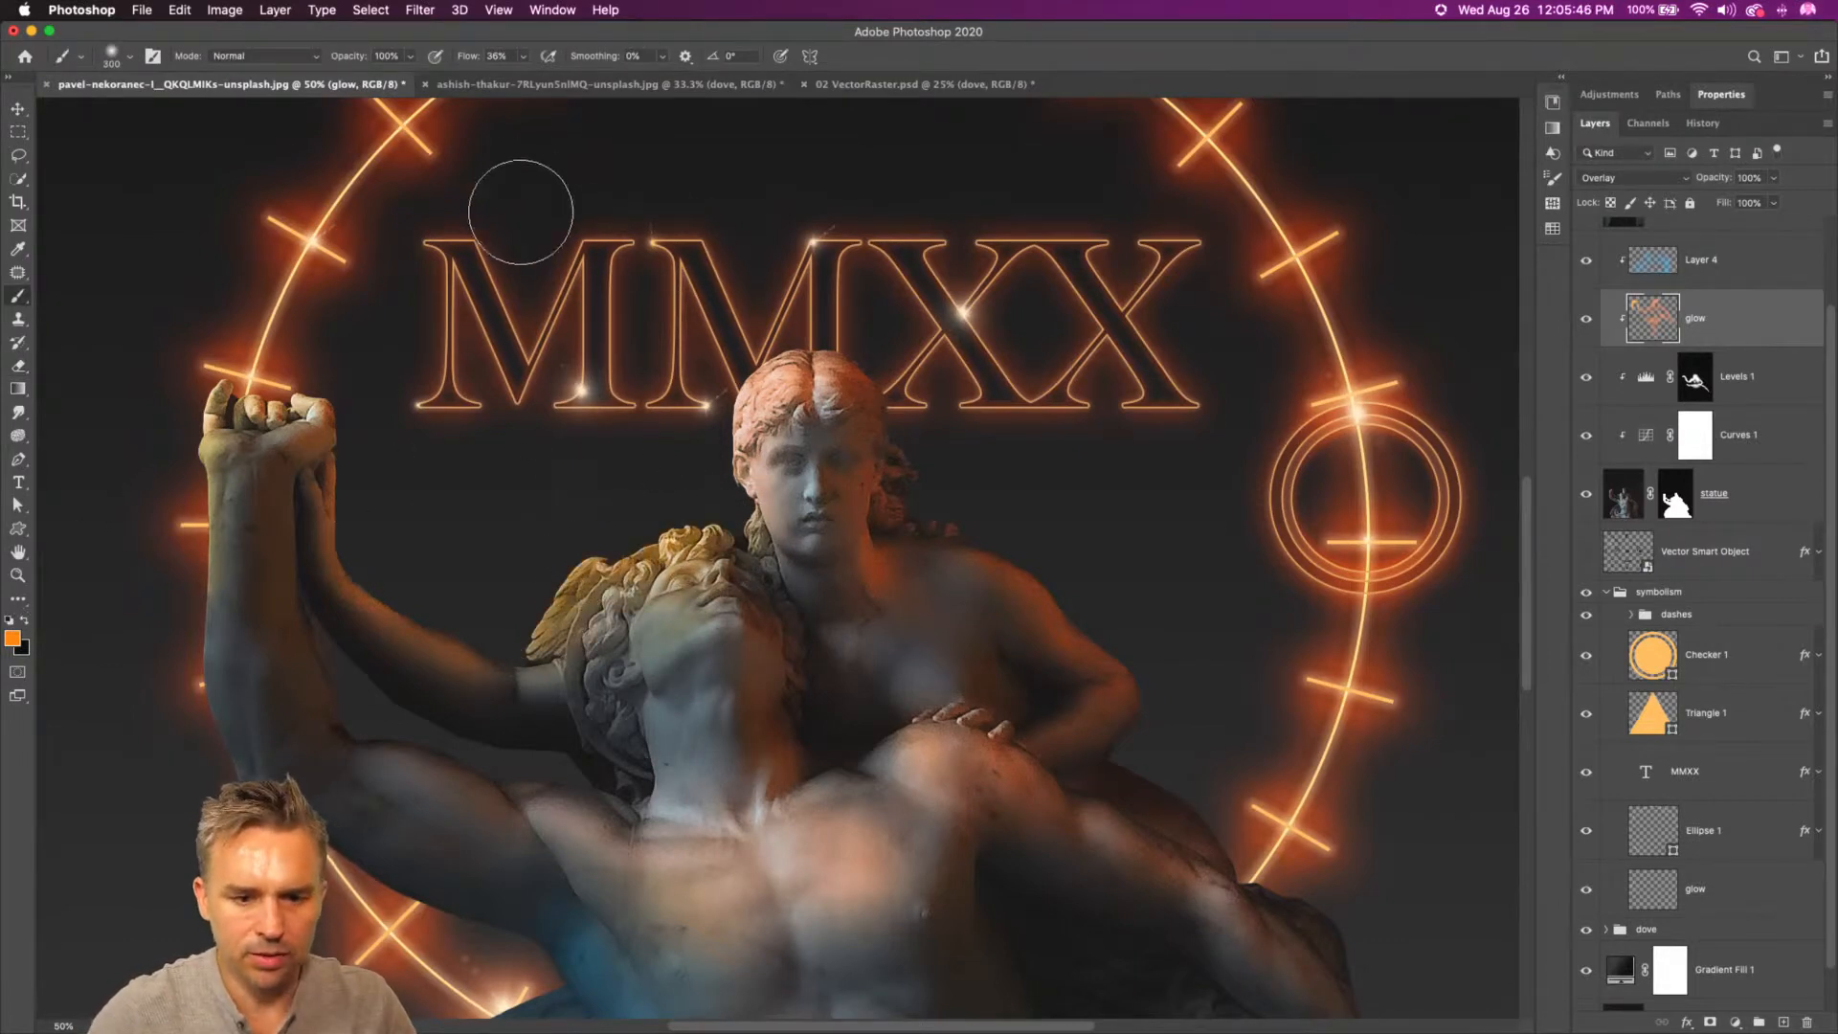
pyautogui.click(11, 637)
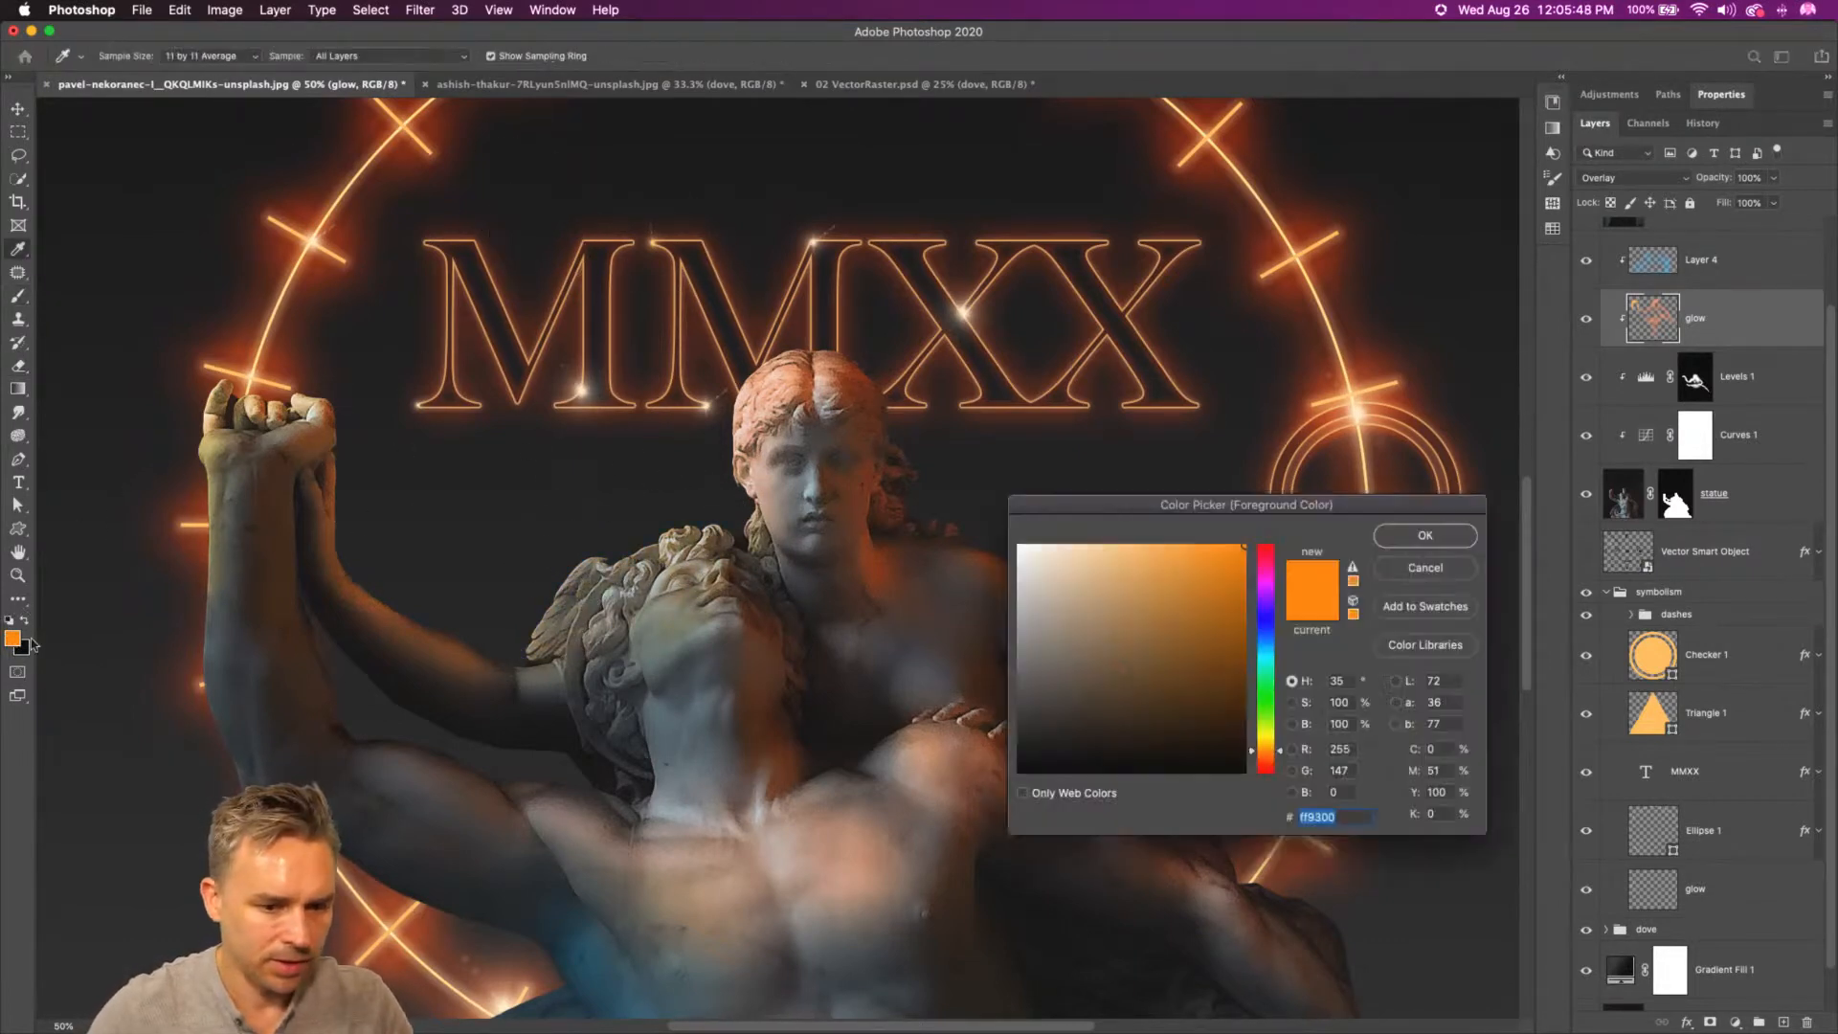
pyautogui.press('Escape')
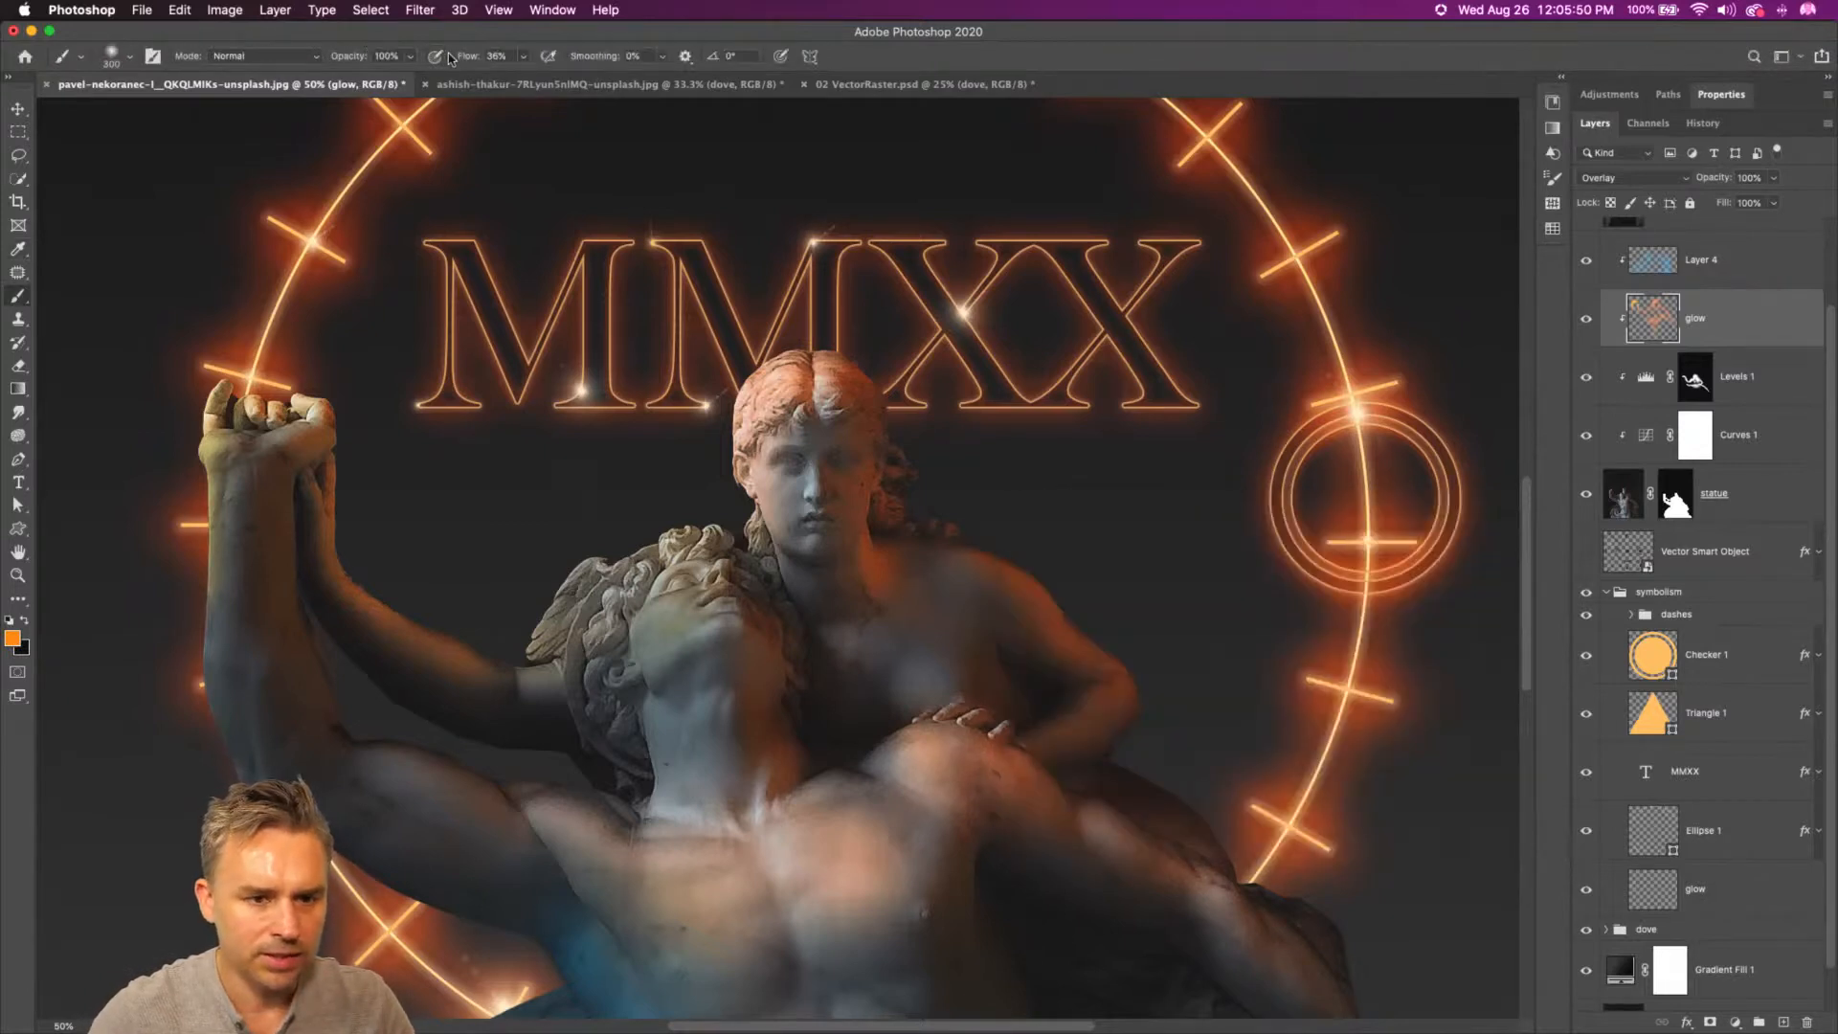
pyautogui.moveTo(448, 54); pyautogui.dragTo(460, 56)
pyautogui.press(']')
pyautogui.press(']')
pyautogui.moveTo(495, 592)
pyautogui.mouseDown()
pyautogui.moveTo(715, 472)
pyautogui.moveTo(696, 352)
pyautogui.moveTo(900, 428)
pyautogui.mouseUp()
pyautogui.moveTo(1054, 569); pyautogui.dragTo(1135, 661)
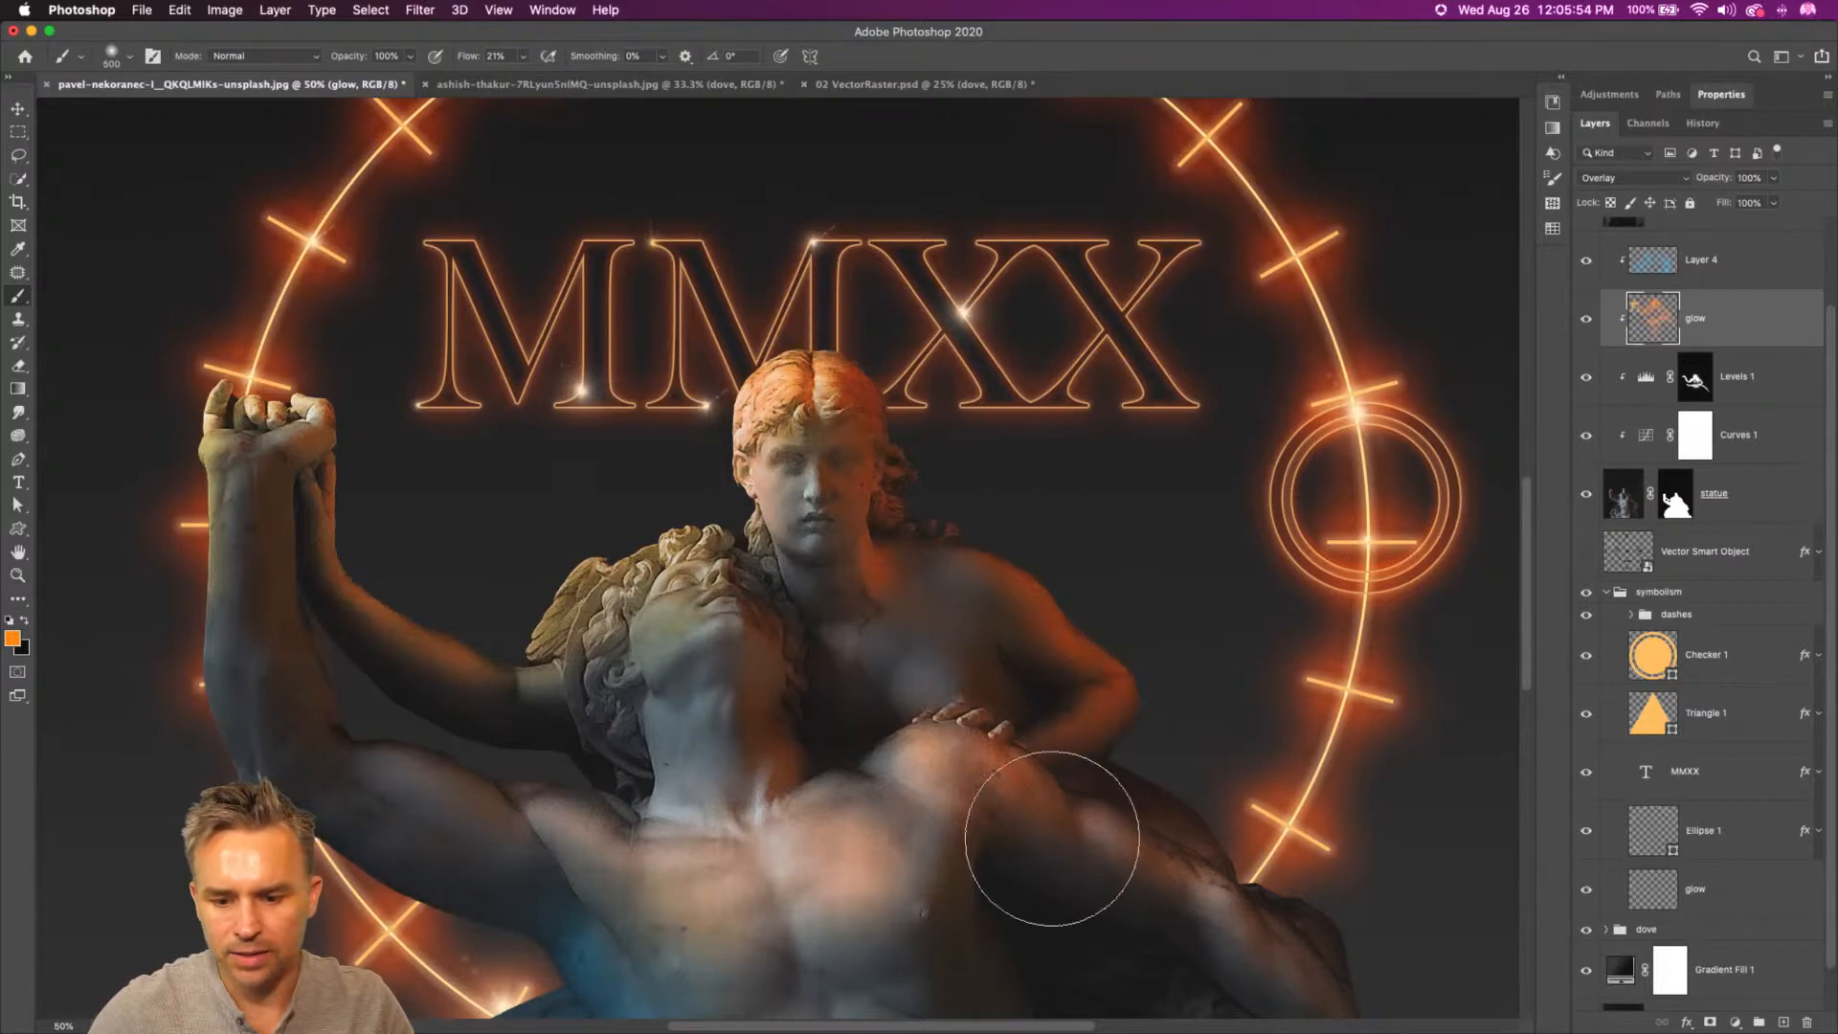
pyautogui.moveTo(661, 656); pyautogui.dragTo(428, 646)
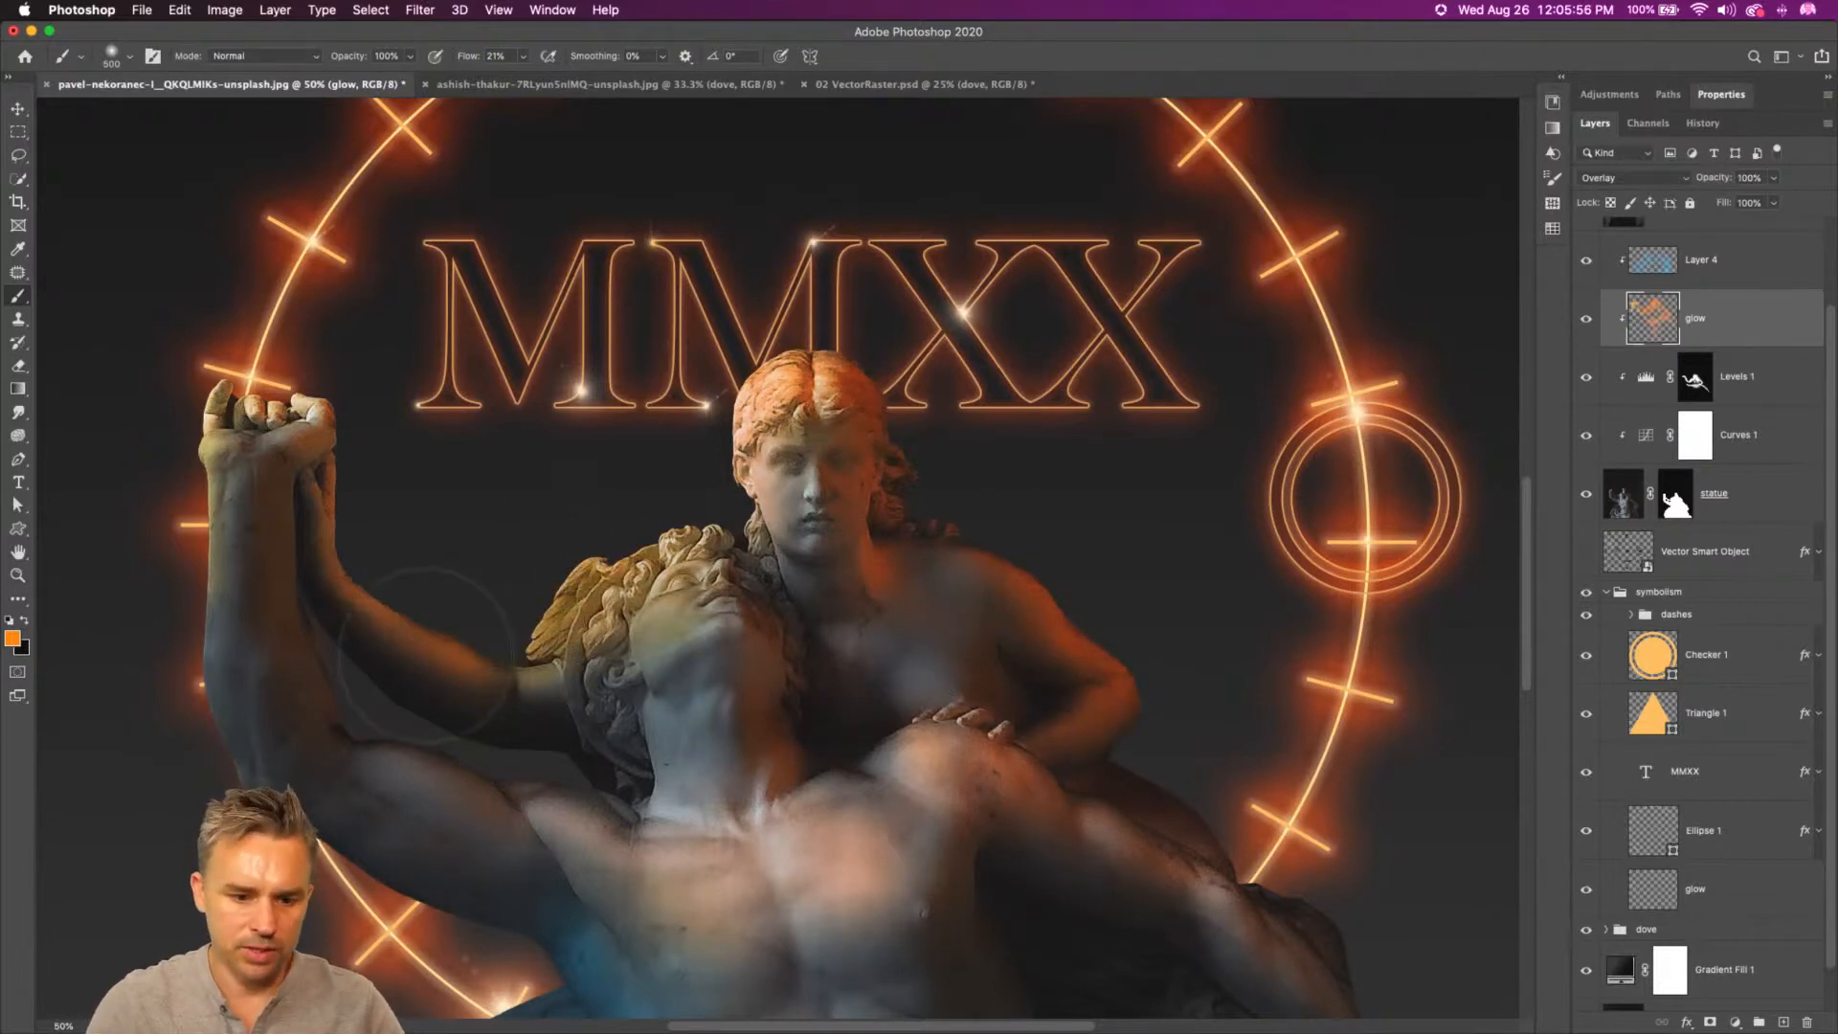
pyautogui.moveTo(556, 834)
pyautogui.mouseDown()
pyautogui.moveTo(861, 772)
pyautogui.moveTo(925, 859)
pyautogui.mouseUp()
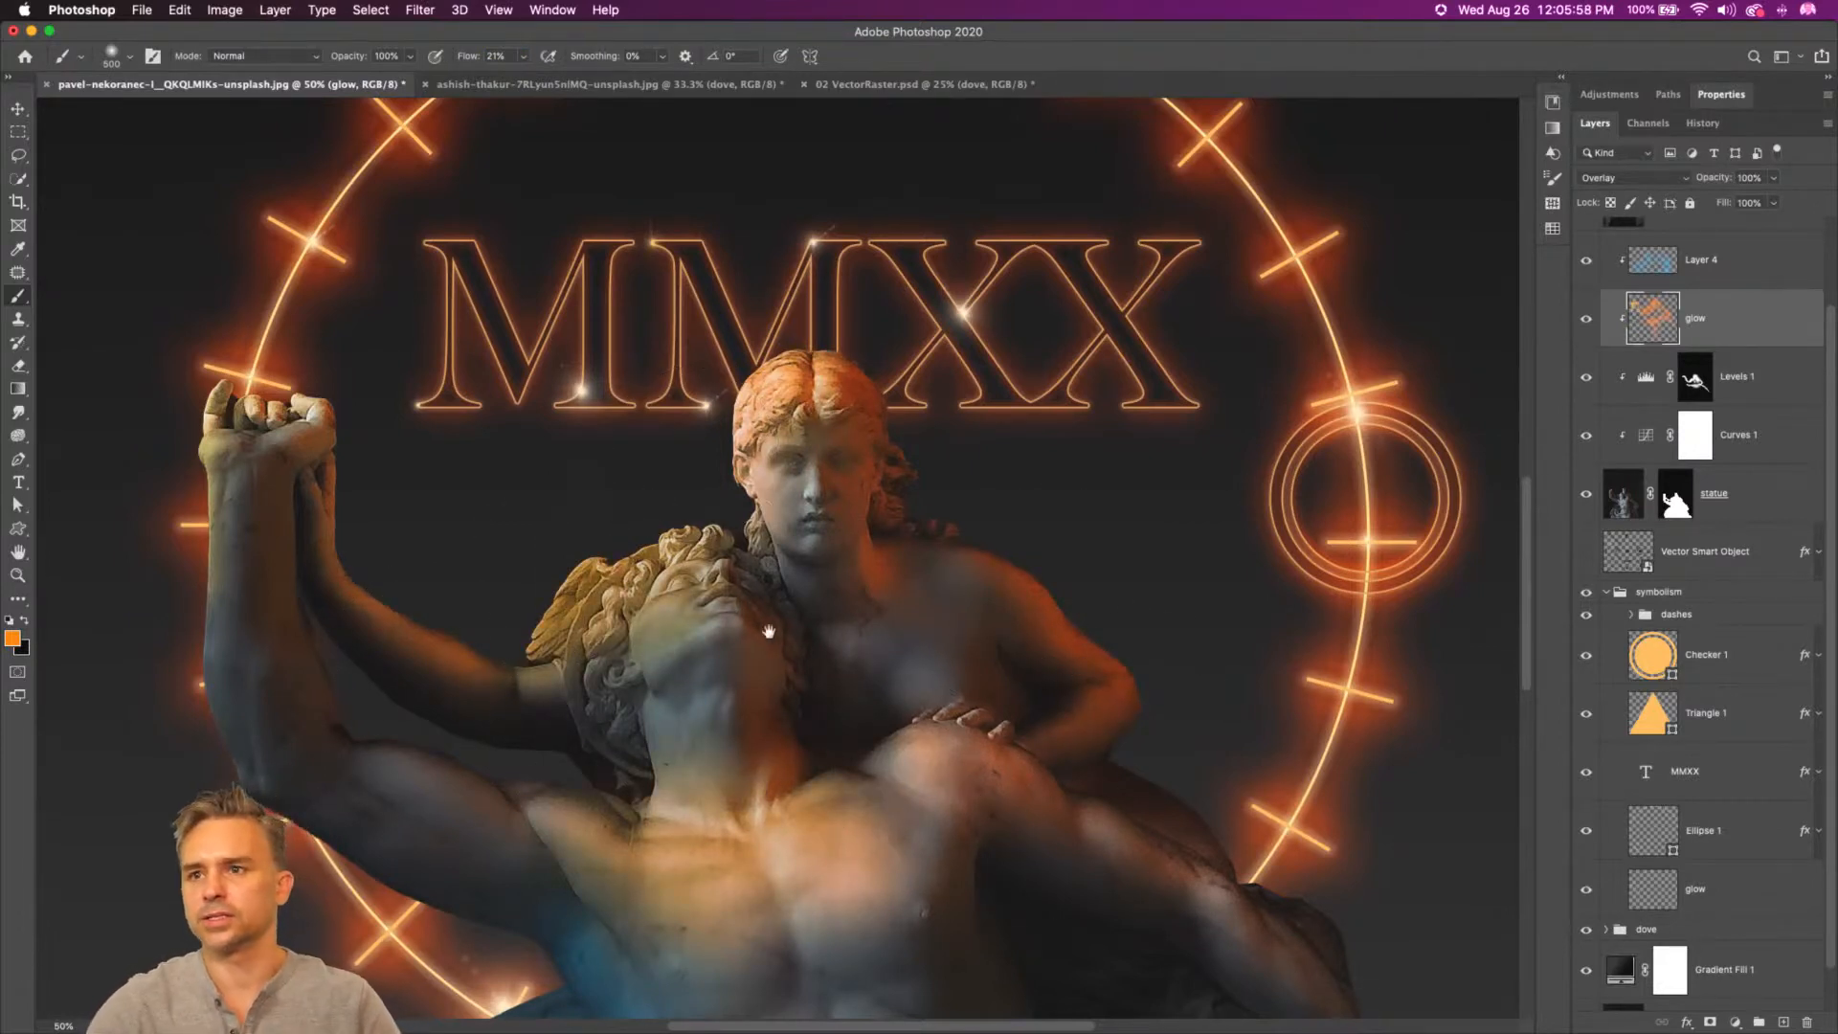
# - Examine the orange glow on the statue in full-screen view
pyautogui.moveTo(817, 650); pyautogui.dragTo(620, 525)
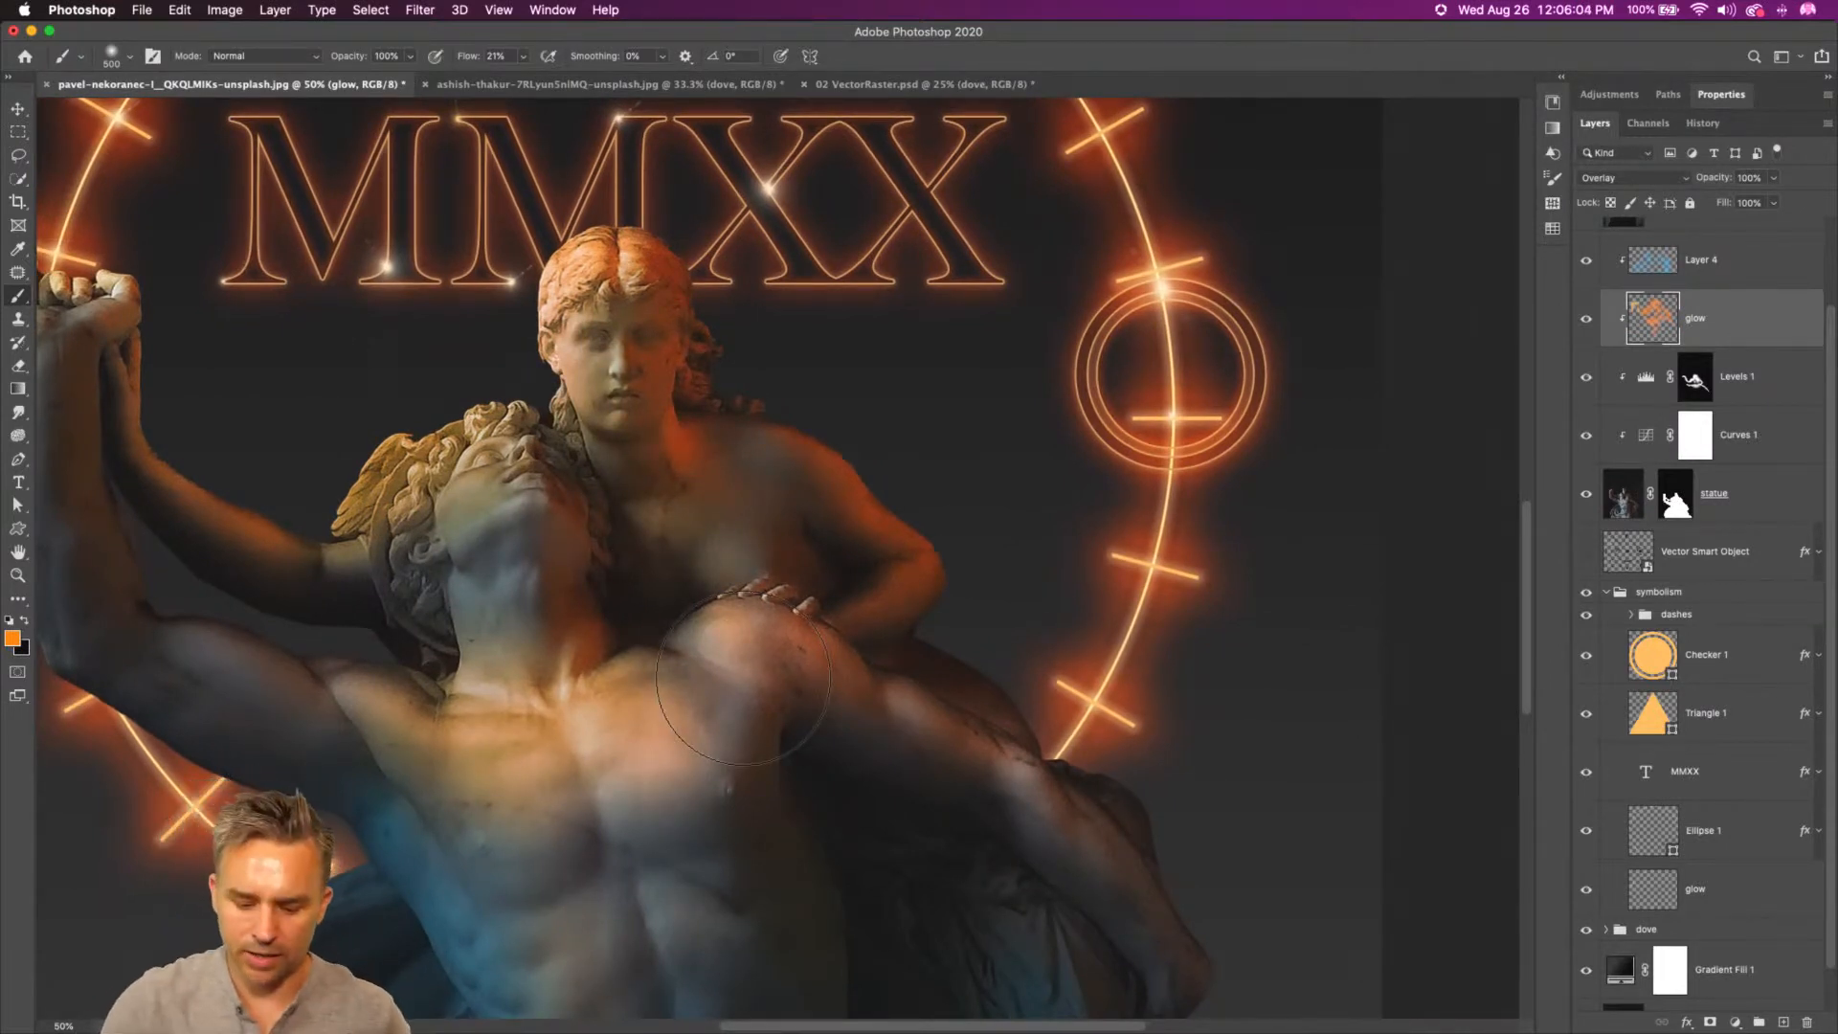
pyautogui.press('f')
pyautogui.press('f')
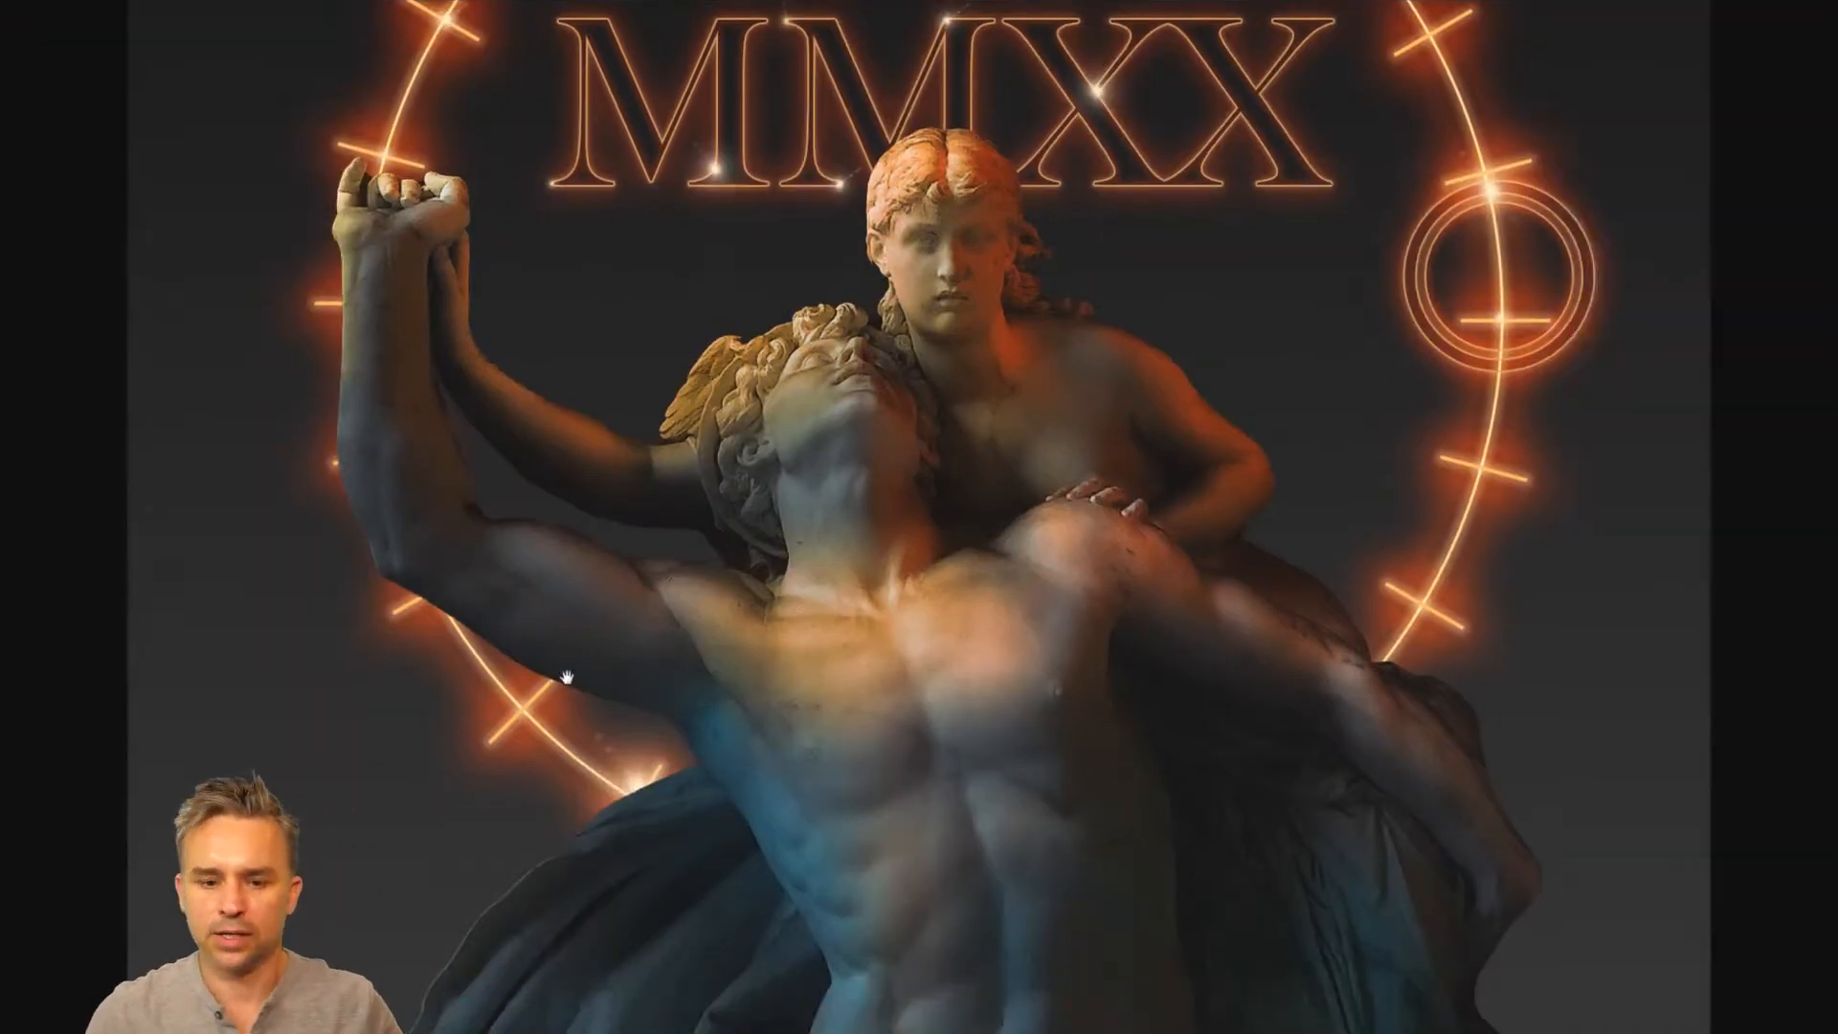
pyautogui.moveTo(567, 676)
pyautogui.mouseDown()
pyautogui.moveTo(493, 789)
pyautogui.moveTo(539, 811)
pyautogui.mouseUp()
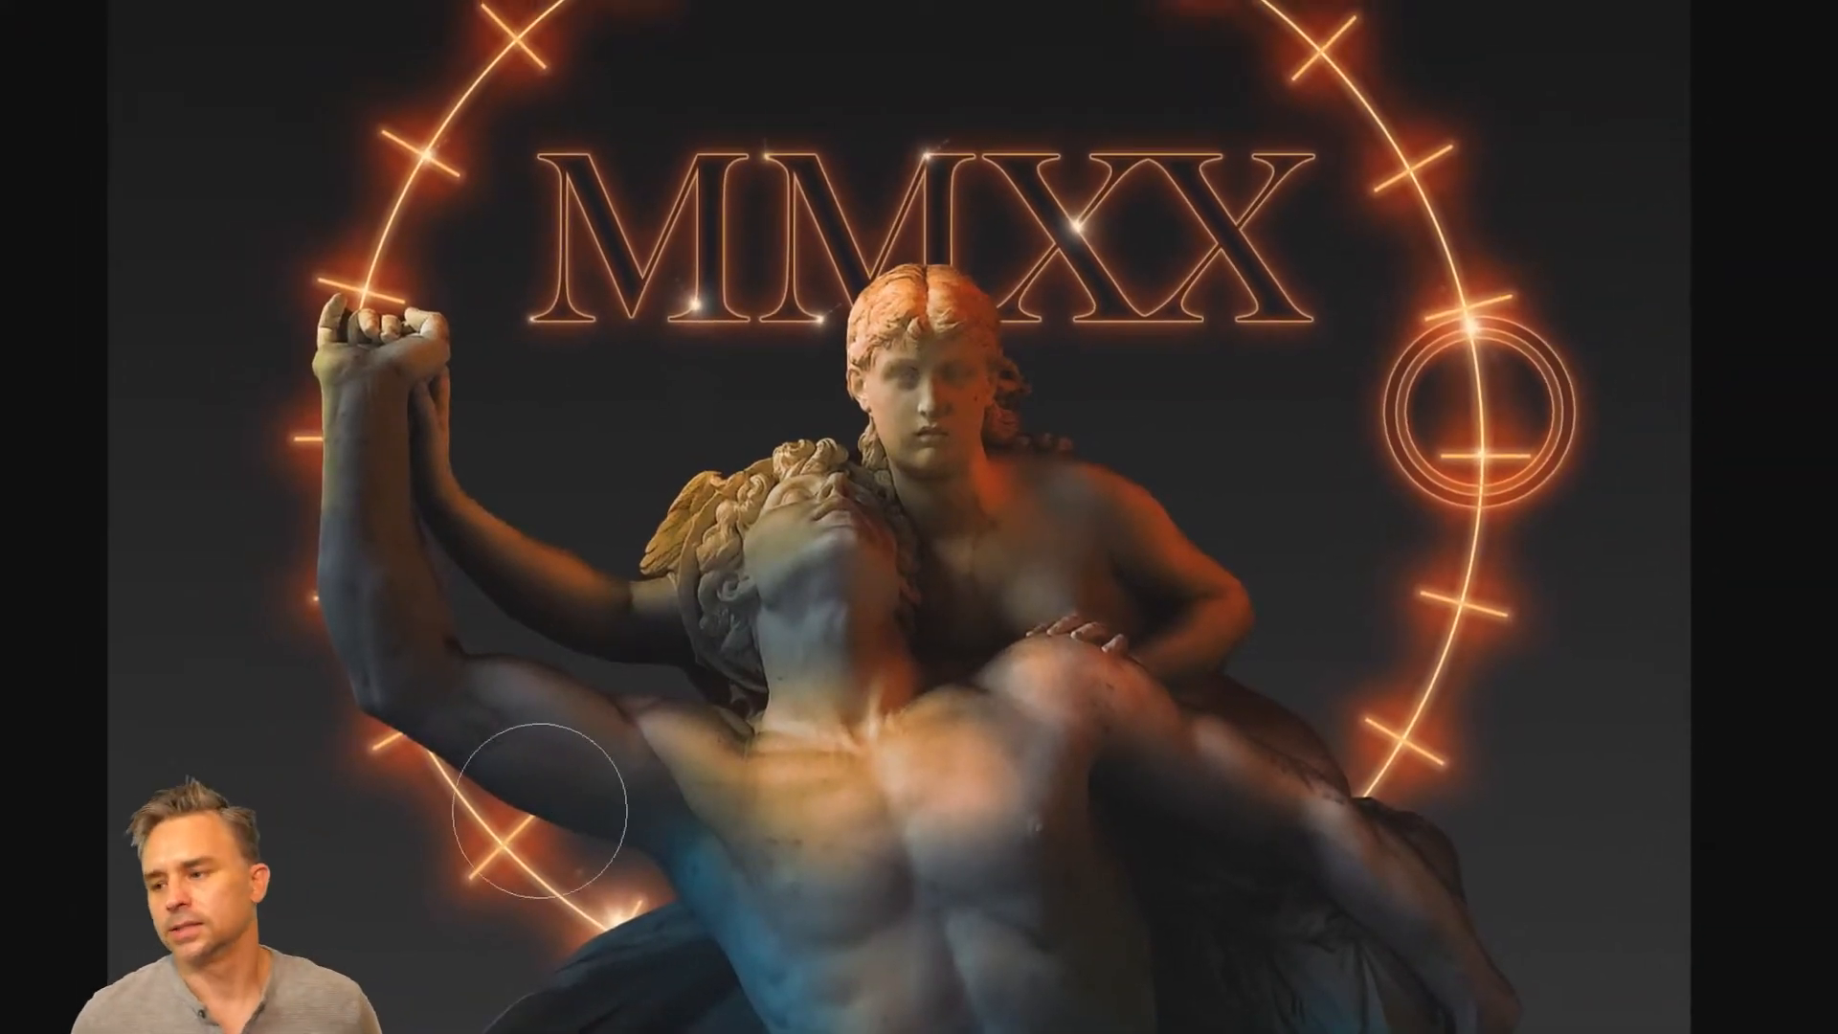